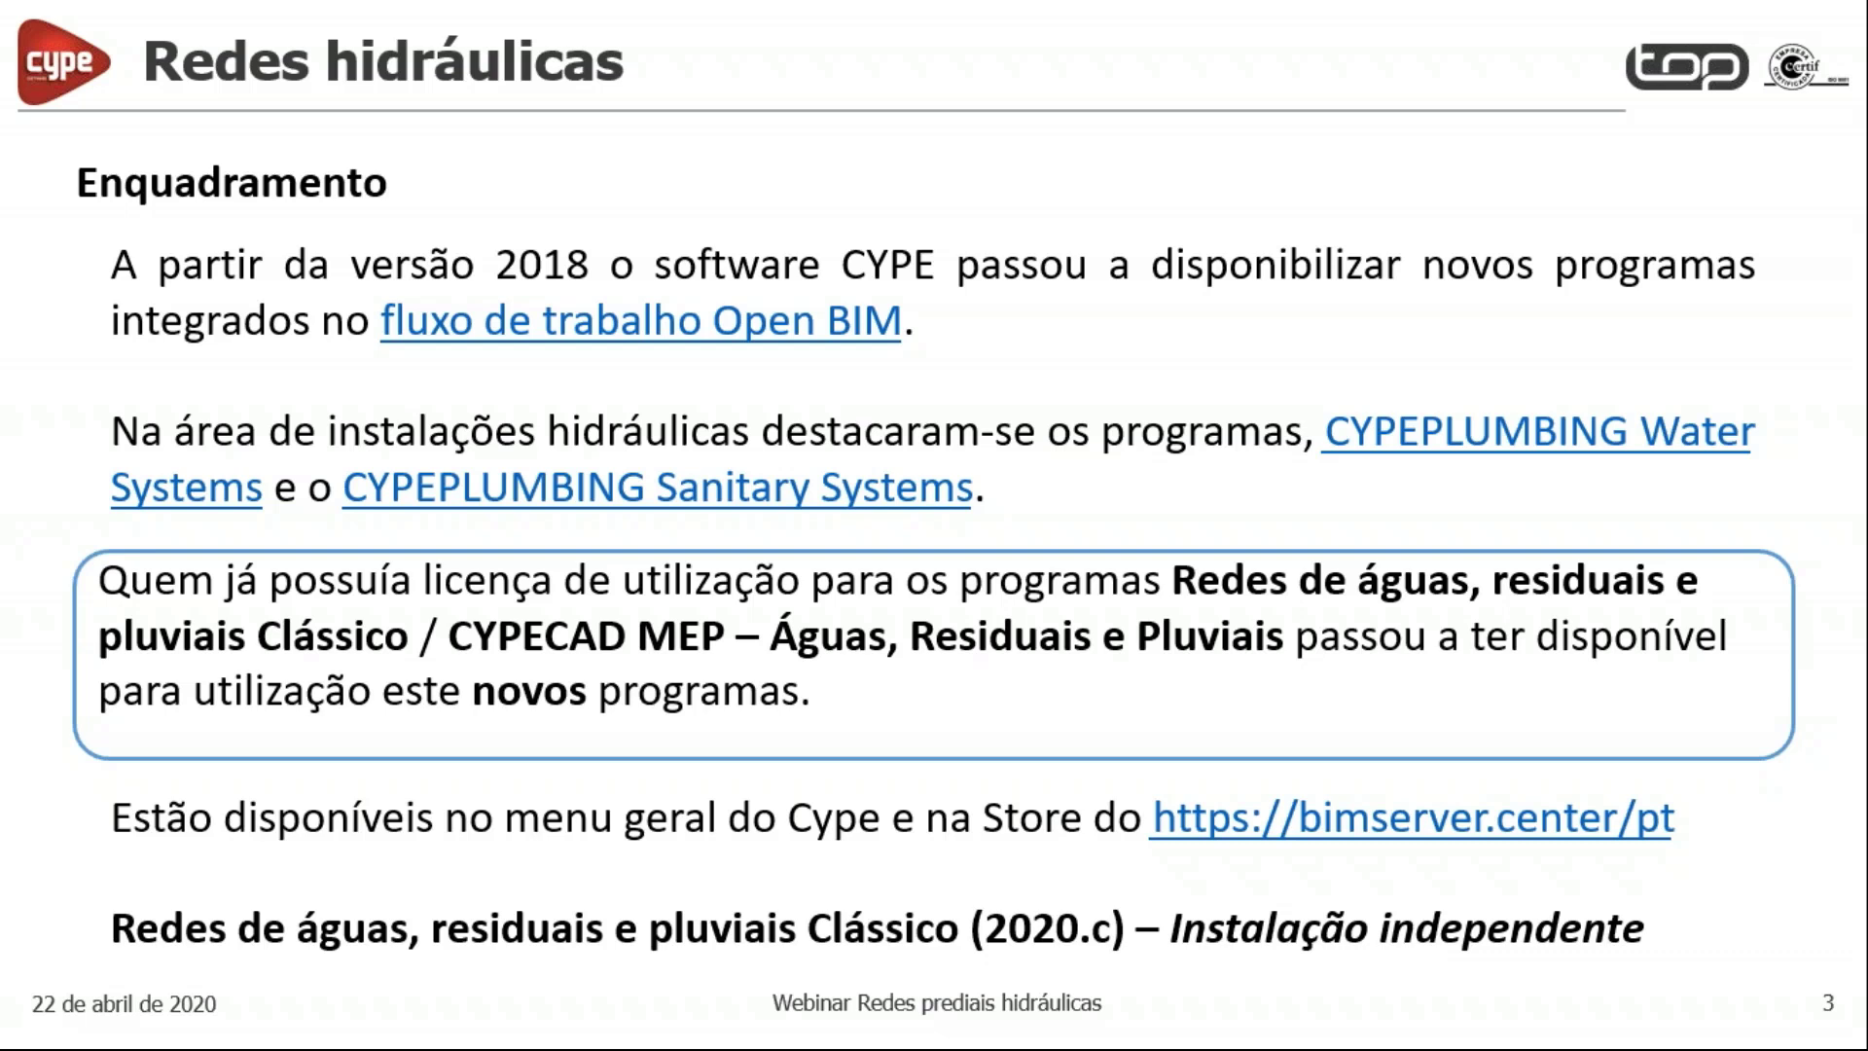
# End the slide show and switch to the Chrome browser.
pyautogui.press('Right')
pyautogui.press('Left')
pyautogui.press('Escape')
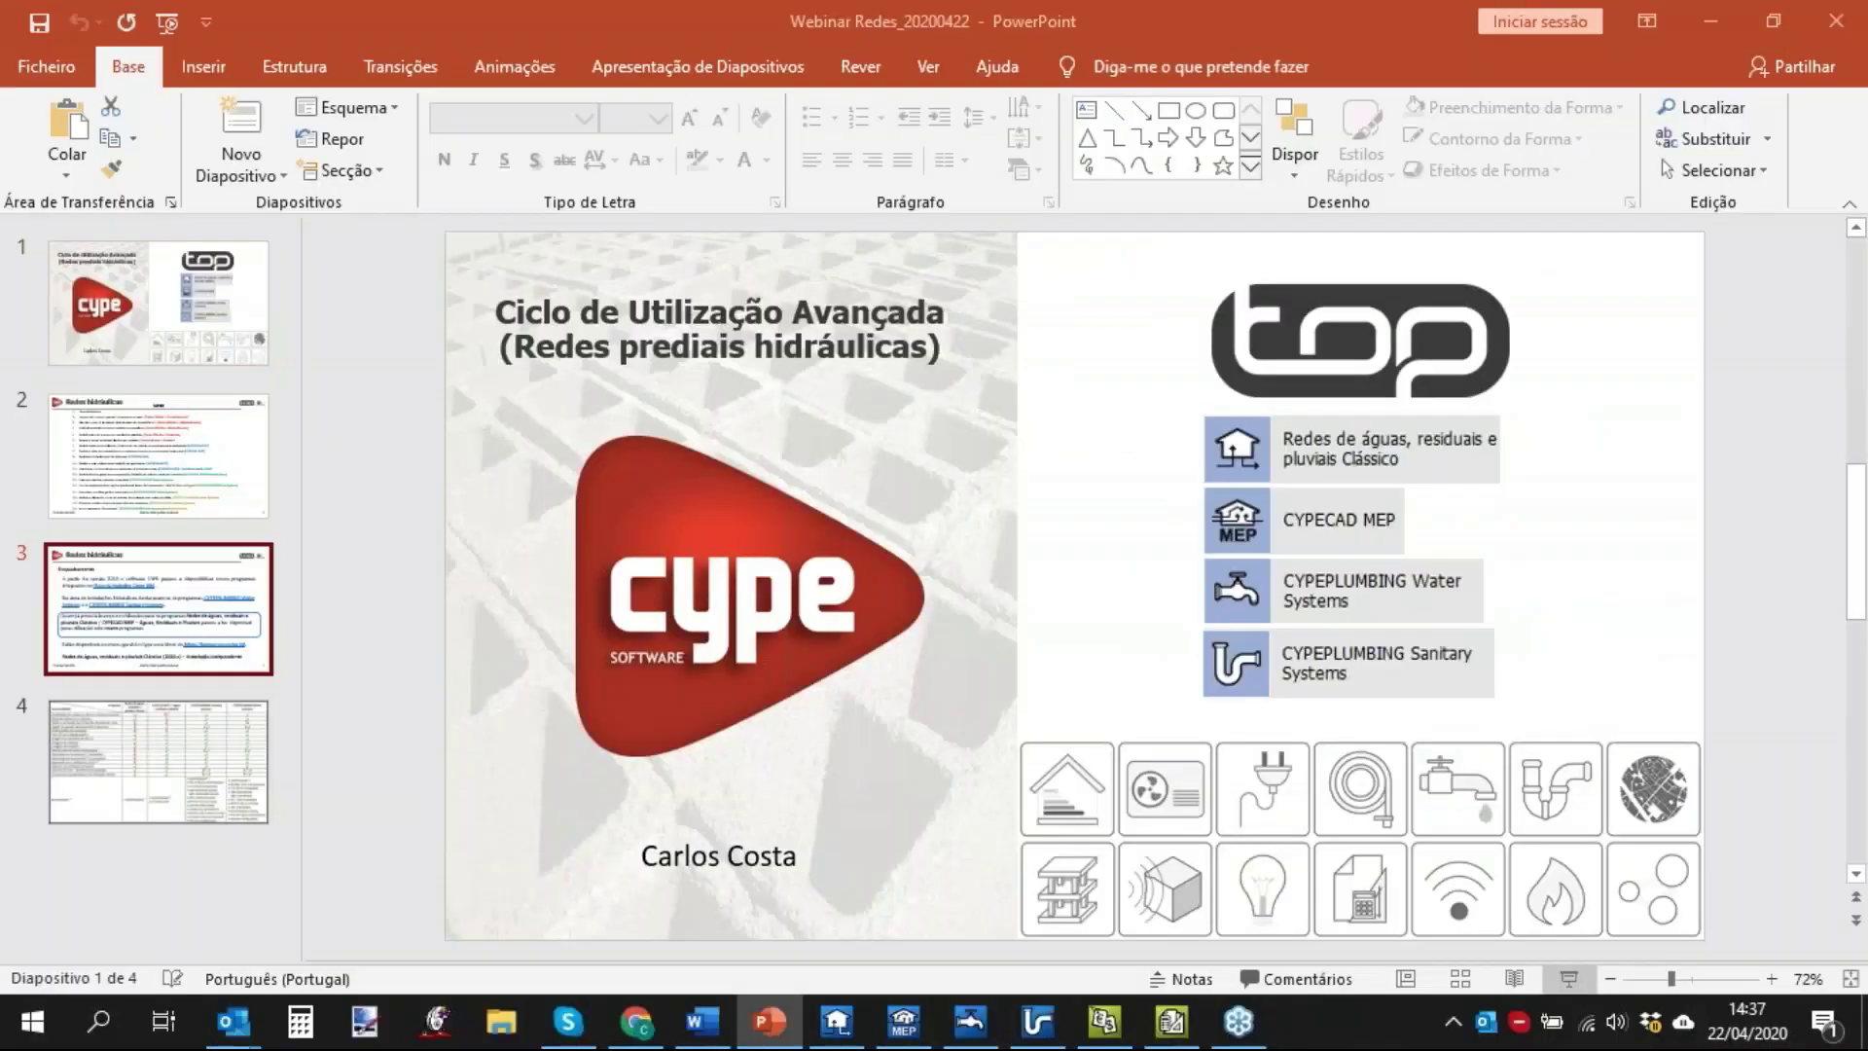
pyautogui.click(638, 1018)
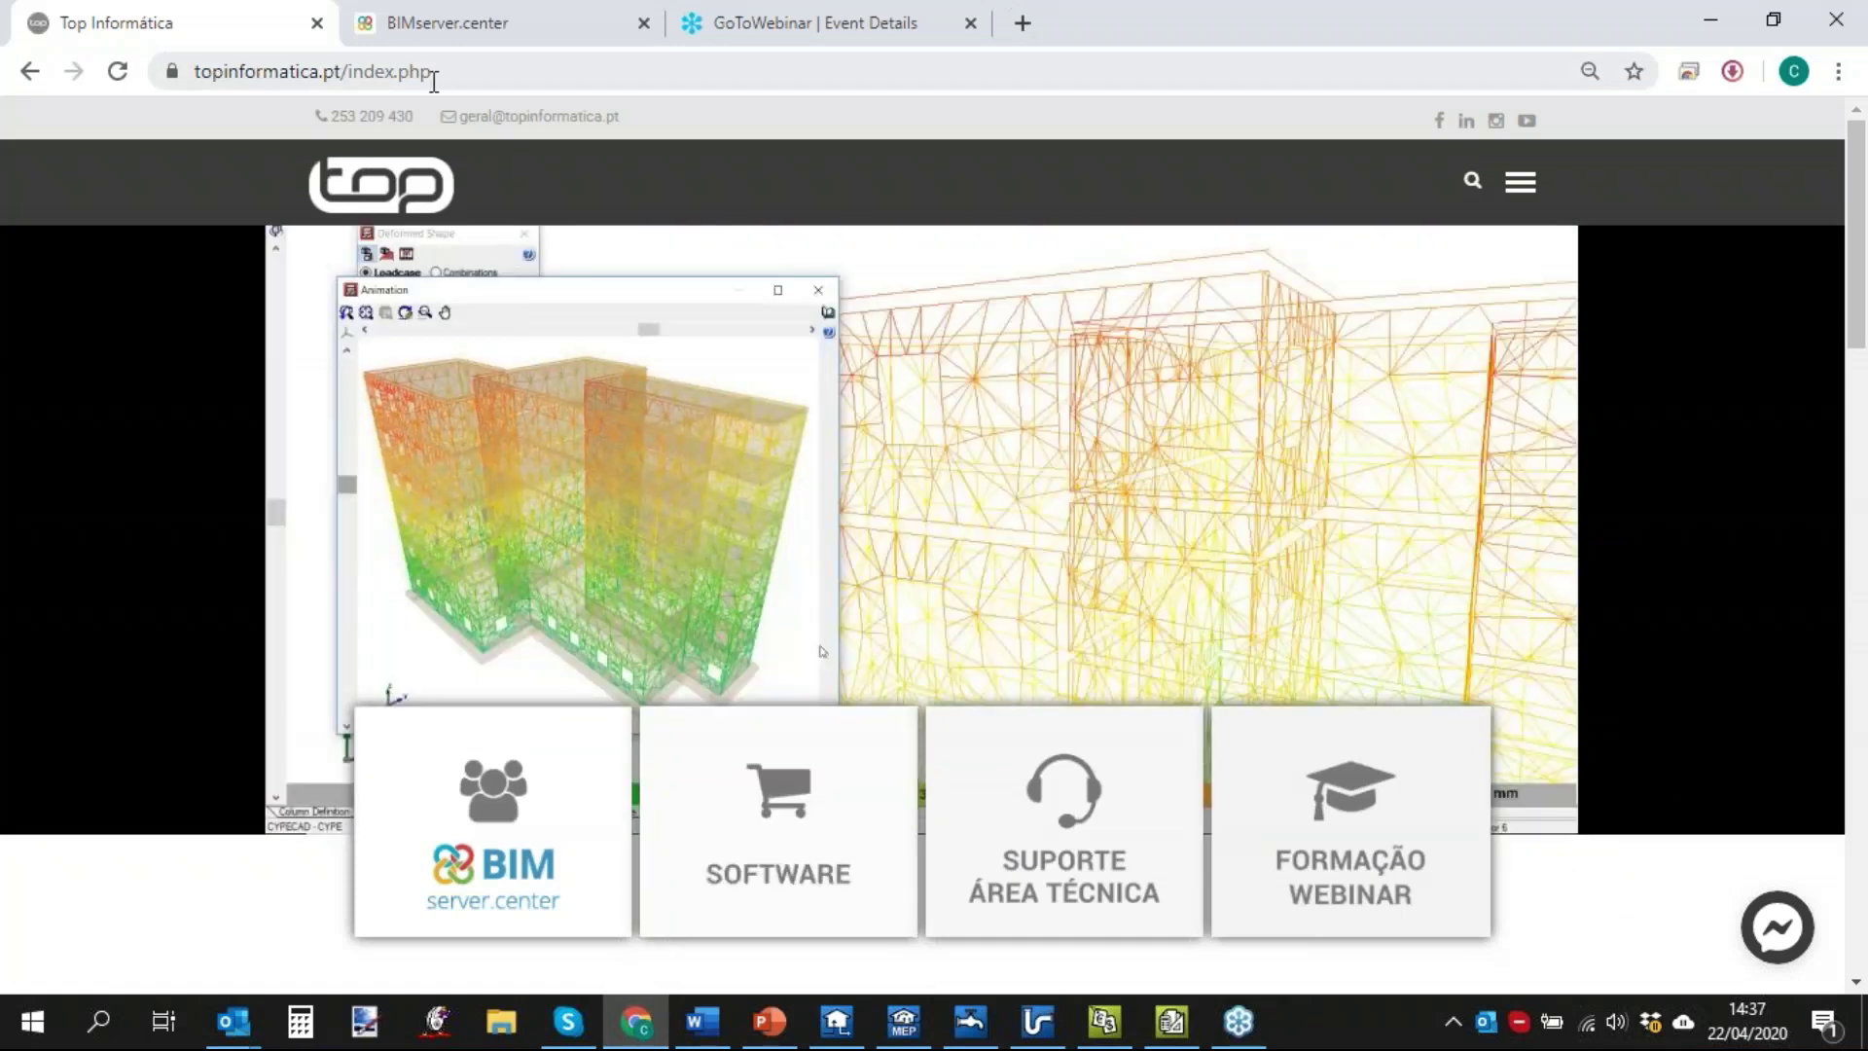
# On the Top Informática site, open the support area's version downloads and locate the Redes de águas, residuais e pluviais clássico 2020.c entry.
pyautogui.moveTo(826, 806)
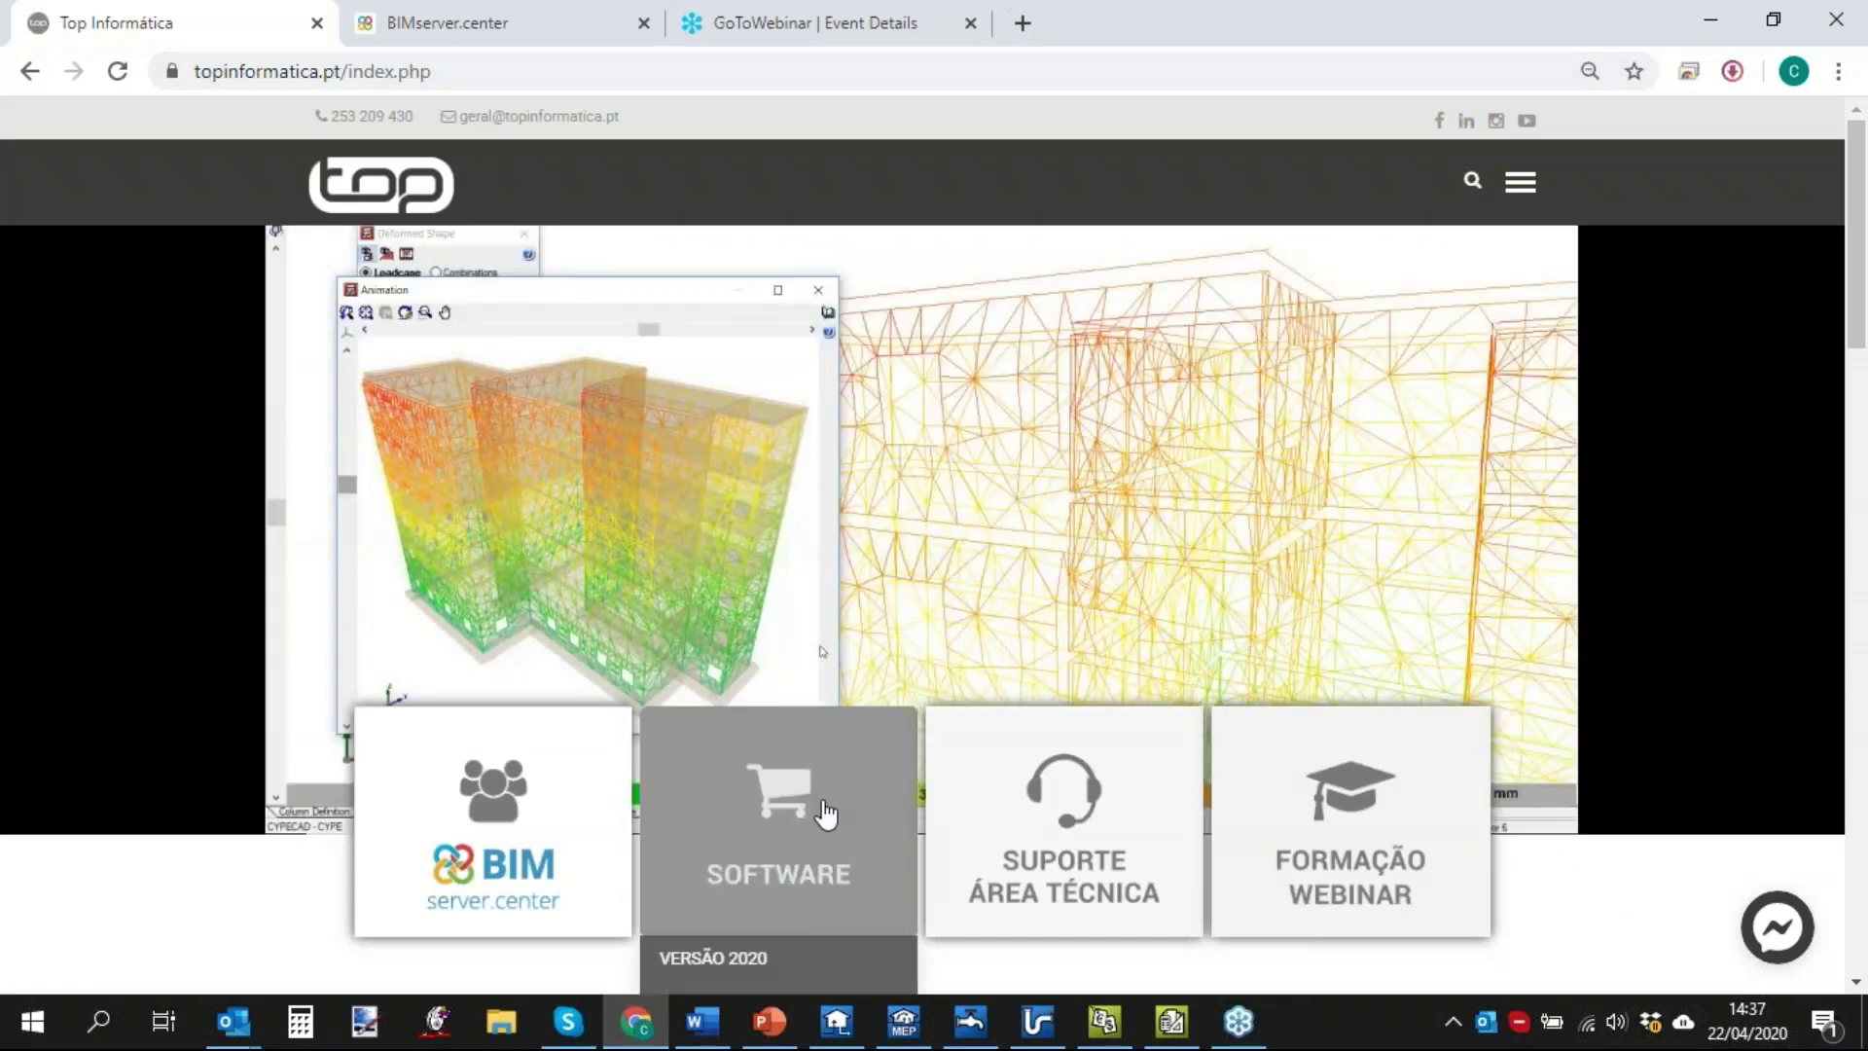
pyautogui.scroll(-4, 826, 805)
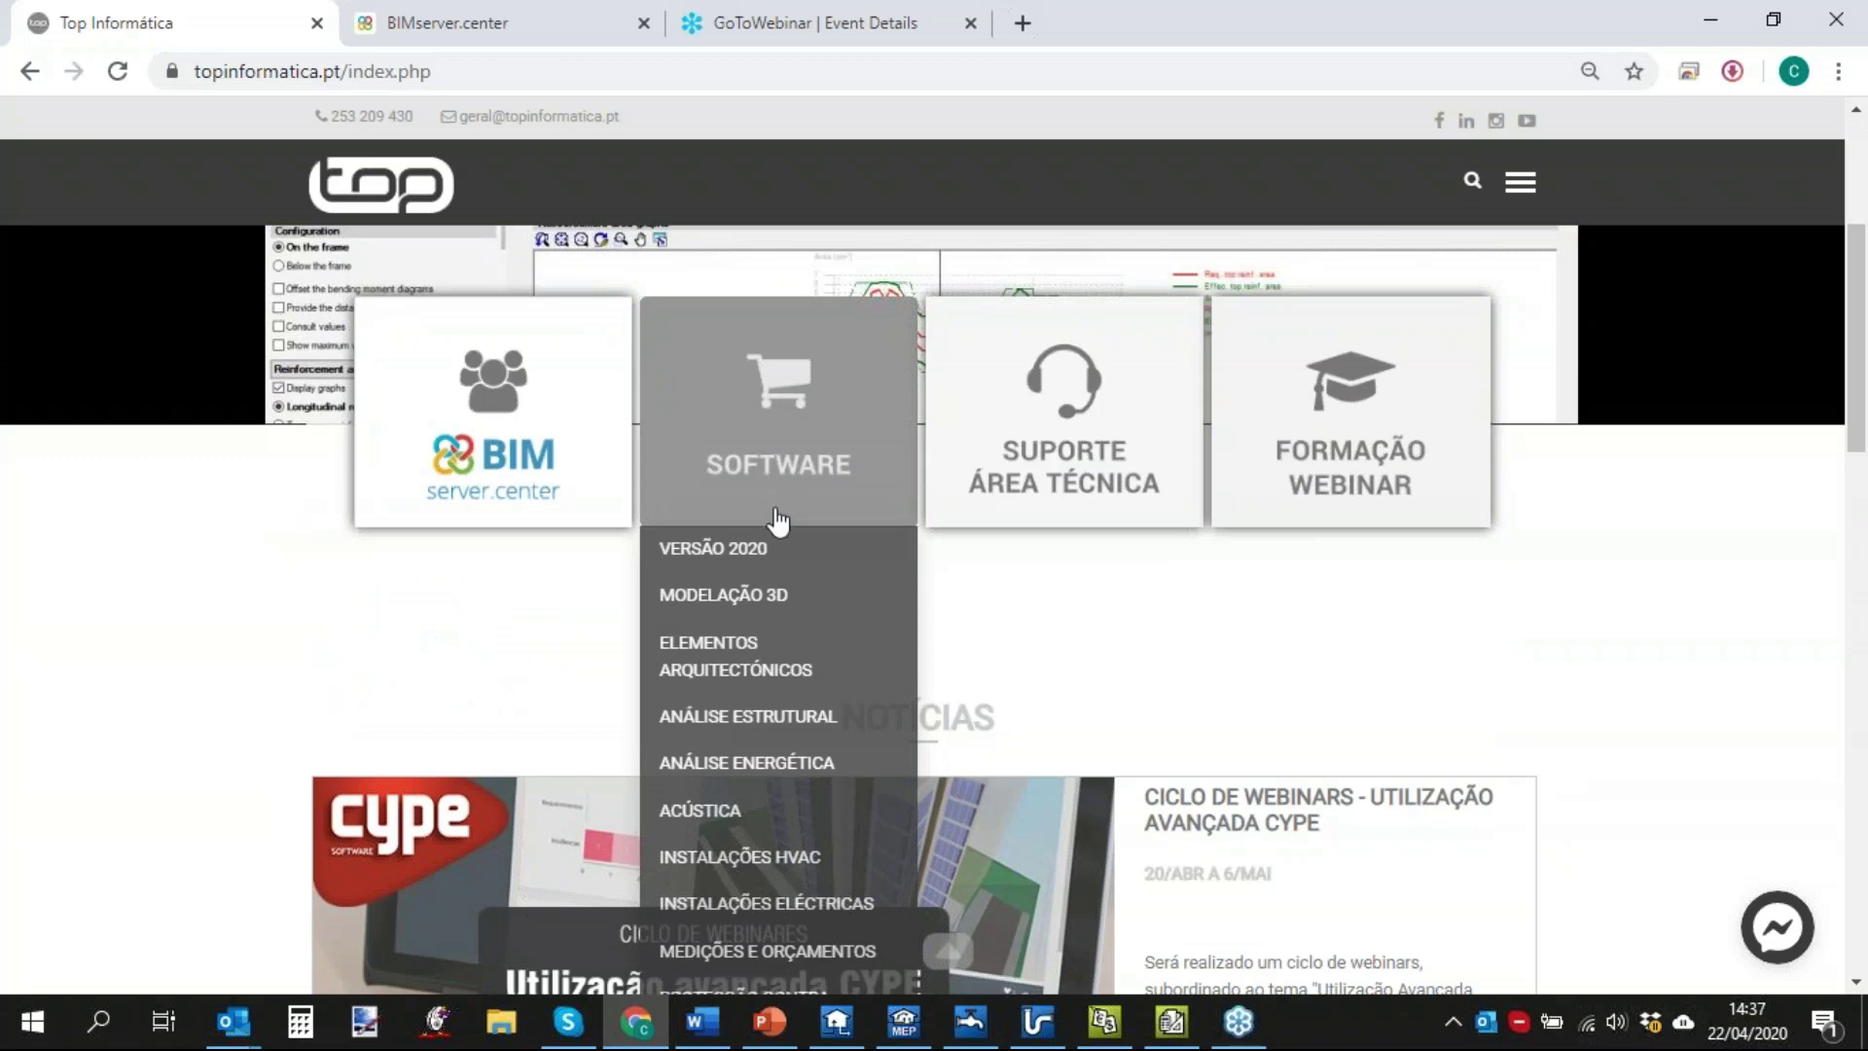
pyautogui.moveTo(1065, 477)
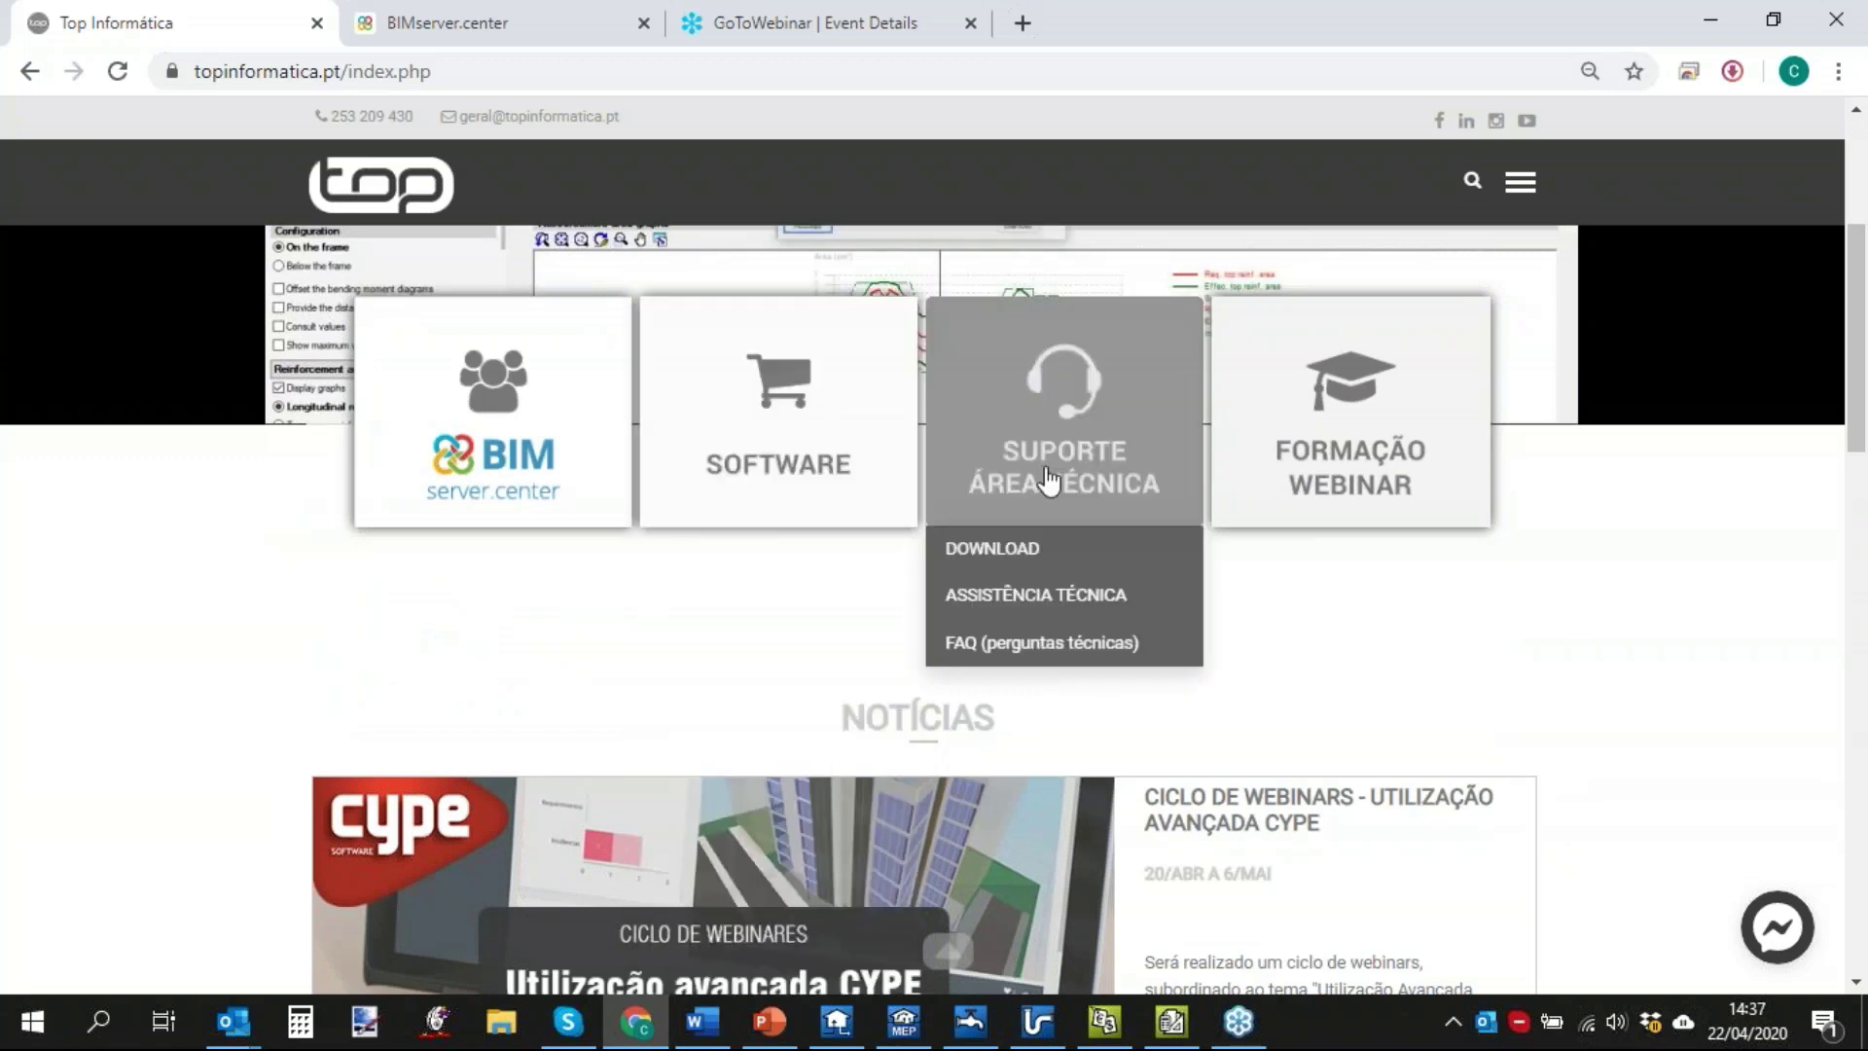
pyautogui.click(1013, 546)
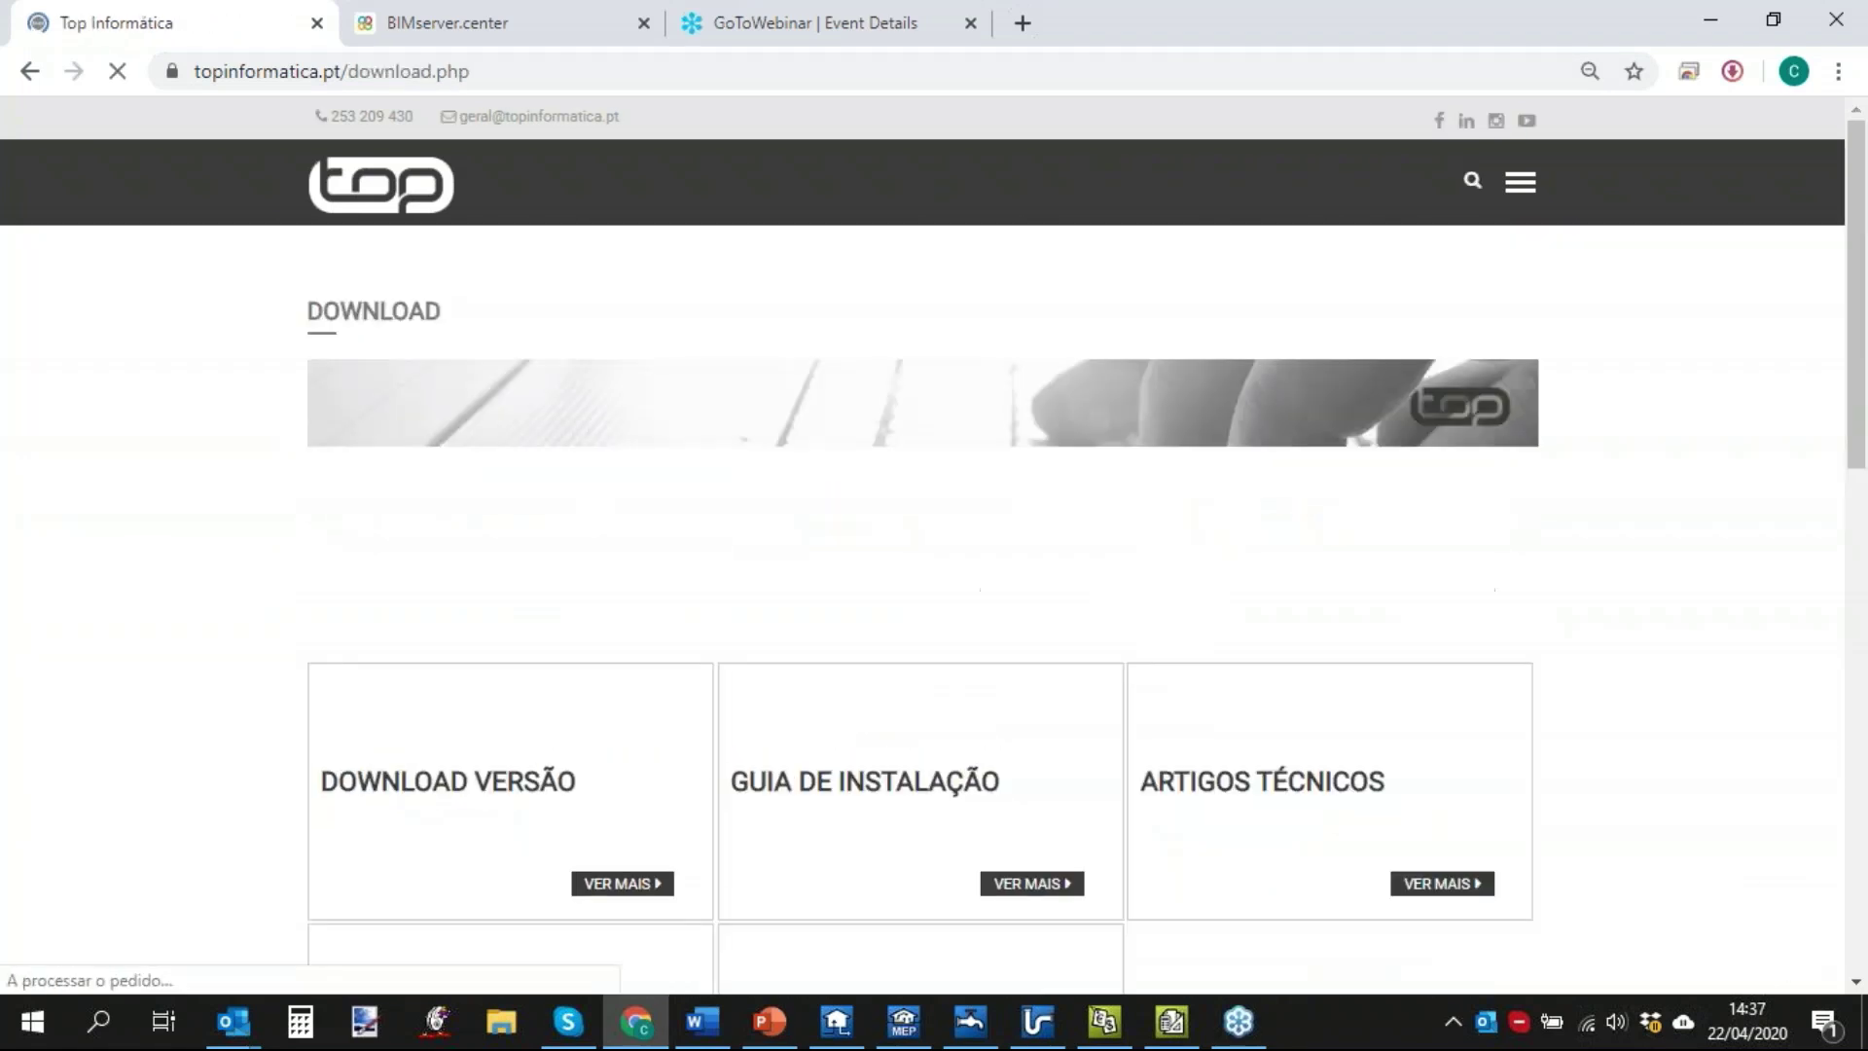
pyautogui.scroll(-3, 697, 559)
pyautogui.click(642, 613)
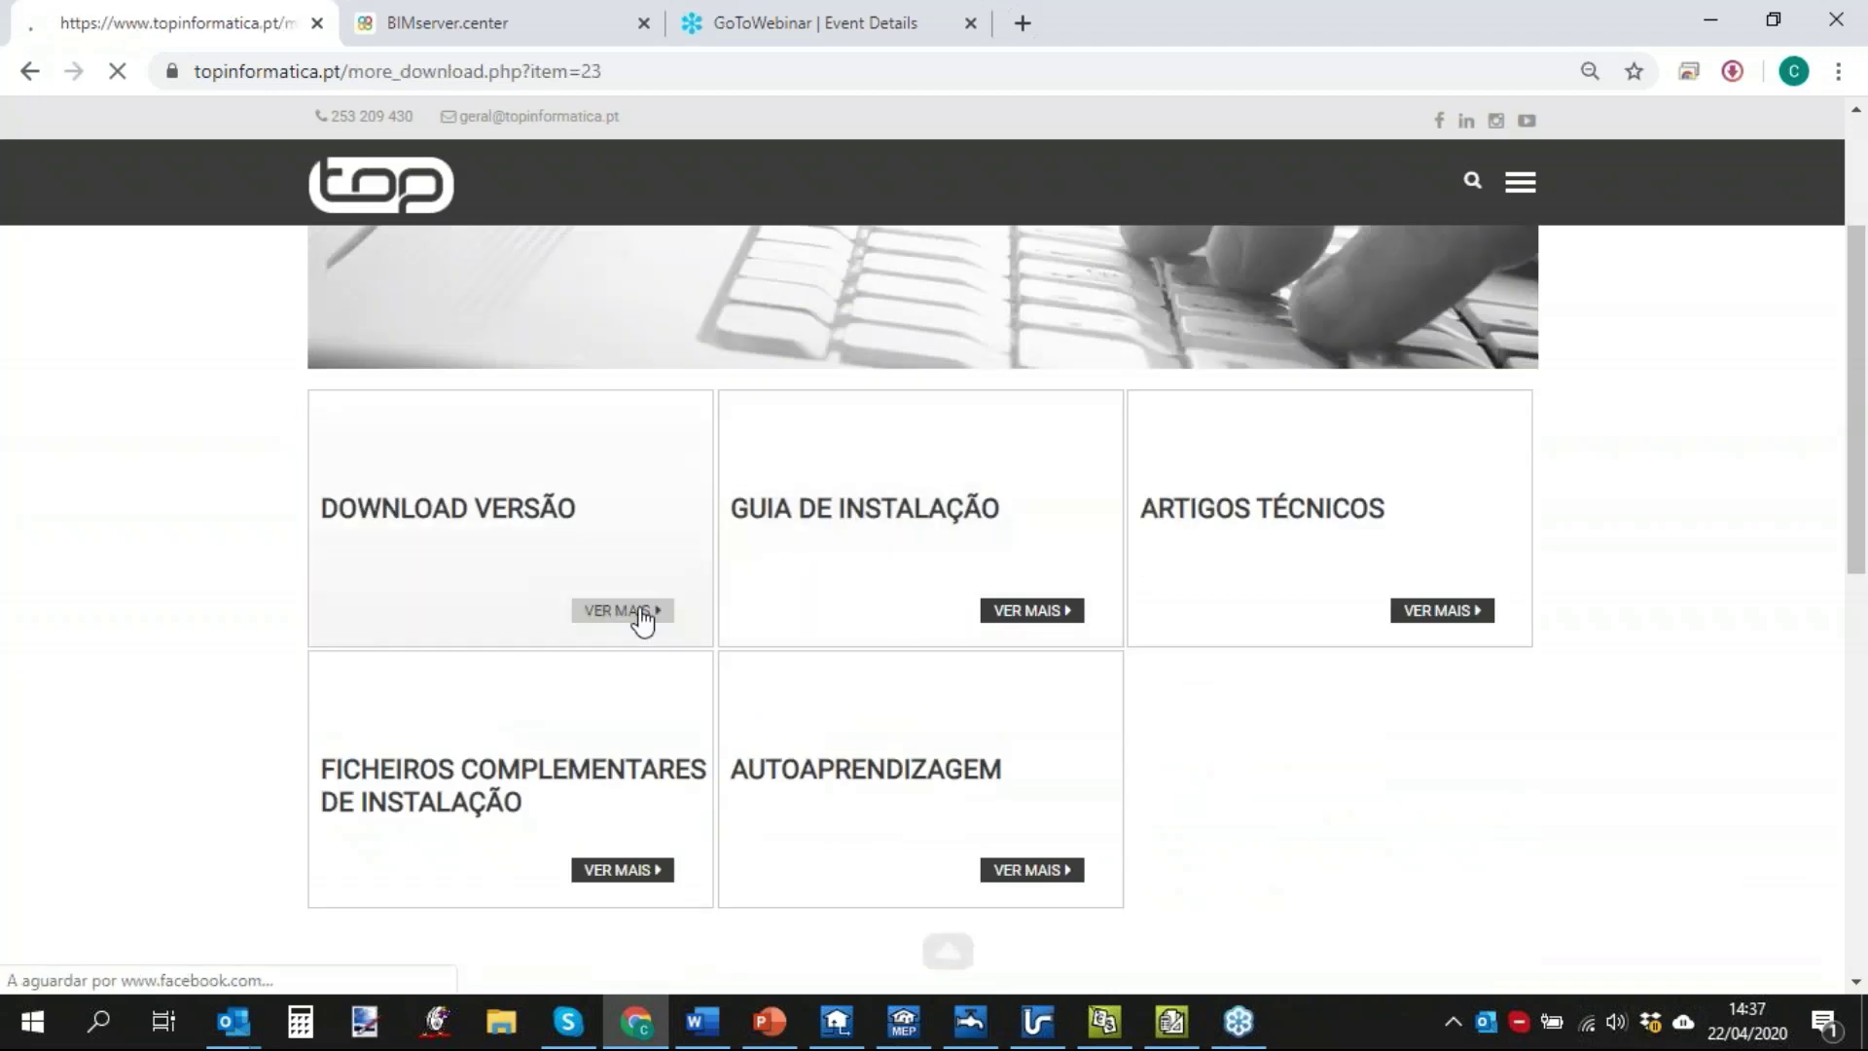
pyautogui.scroll(-5, 638, 617)
pyautogui.scroll(-1, 450, 360)
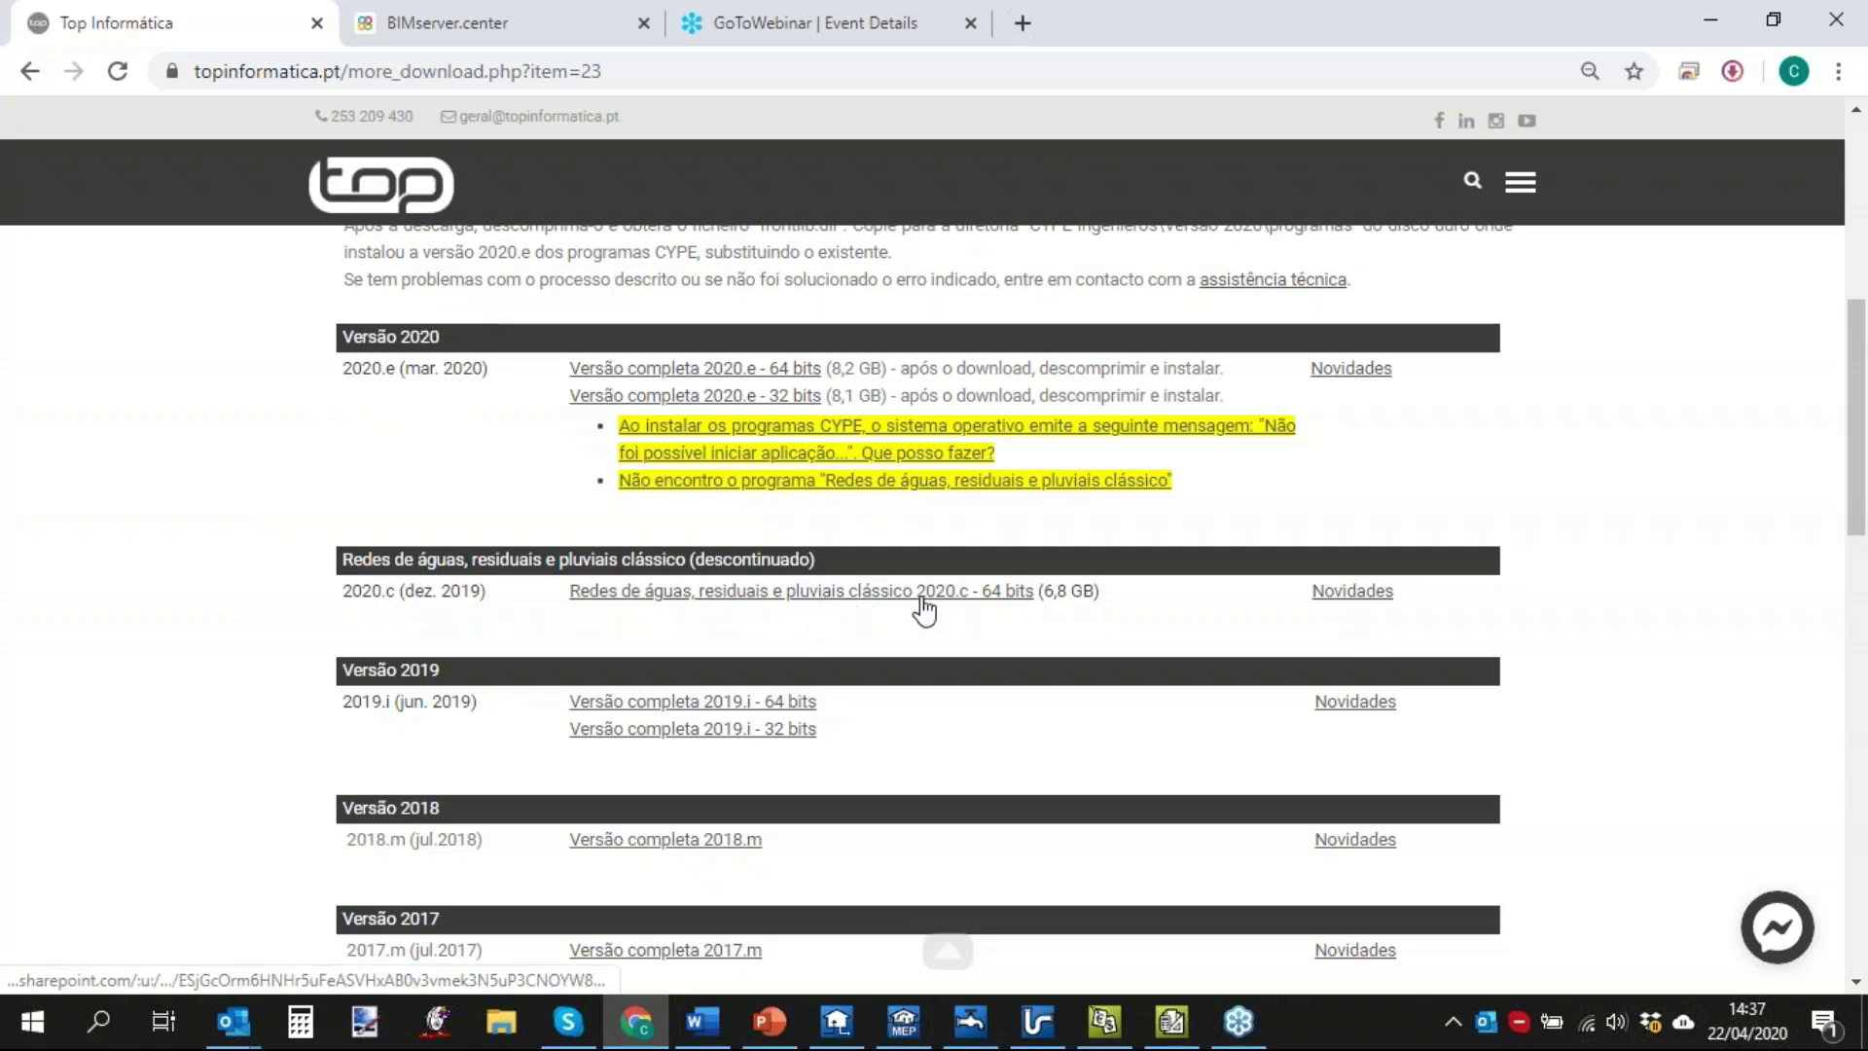
# Bring up the CYPE 2020 program launcher and display its MEP applications.
pyautogui.click(1452, 1020)
pyautogui.click(1545, 912)
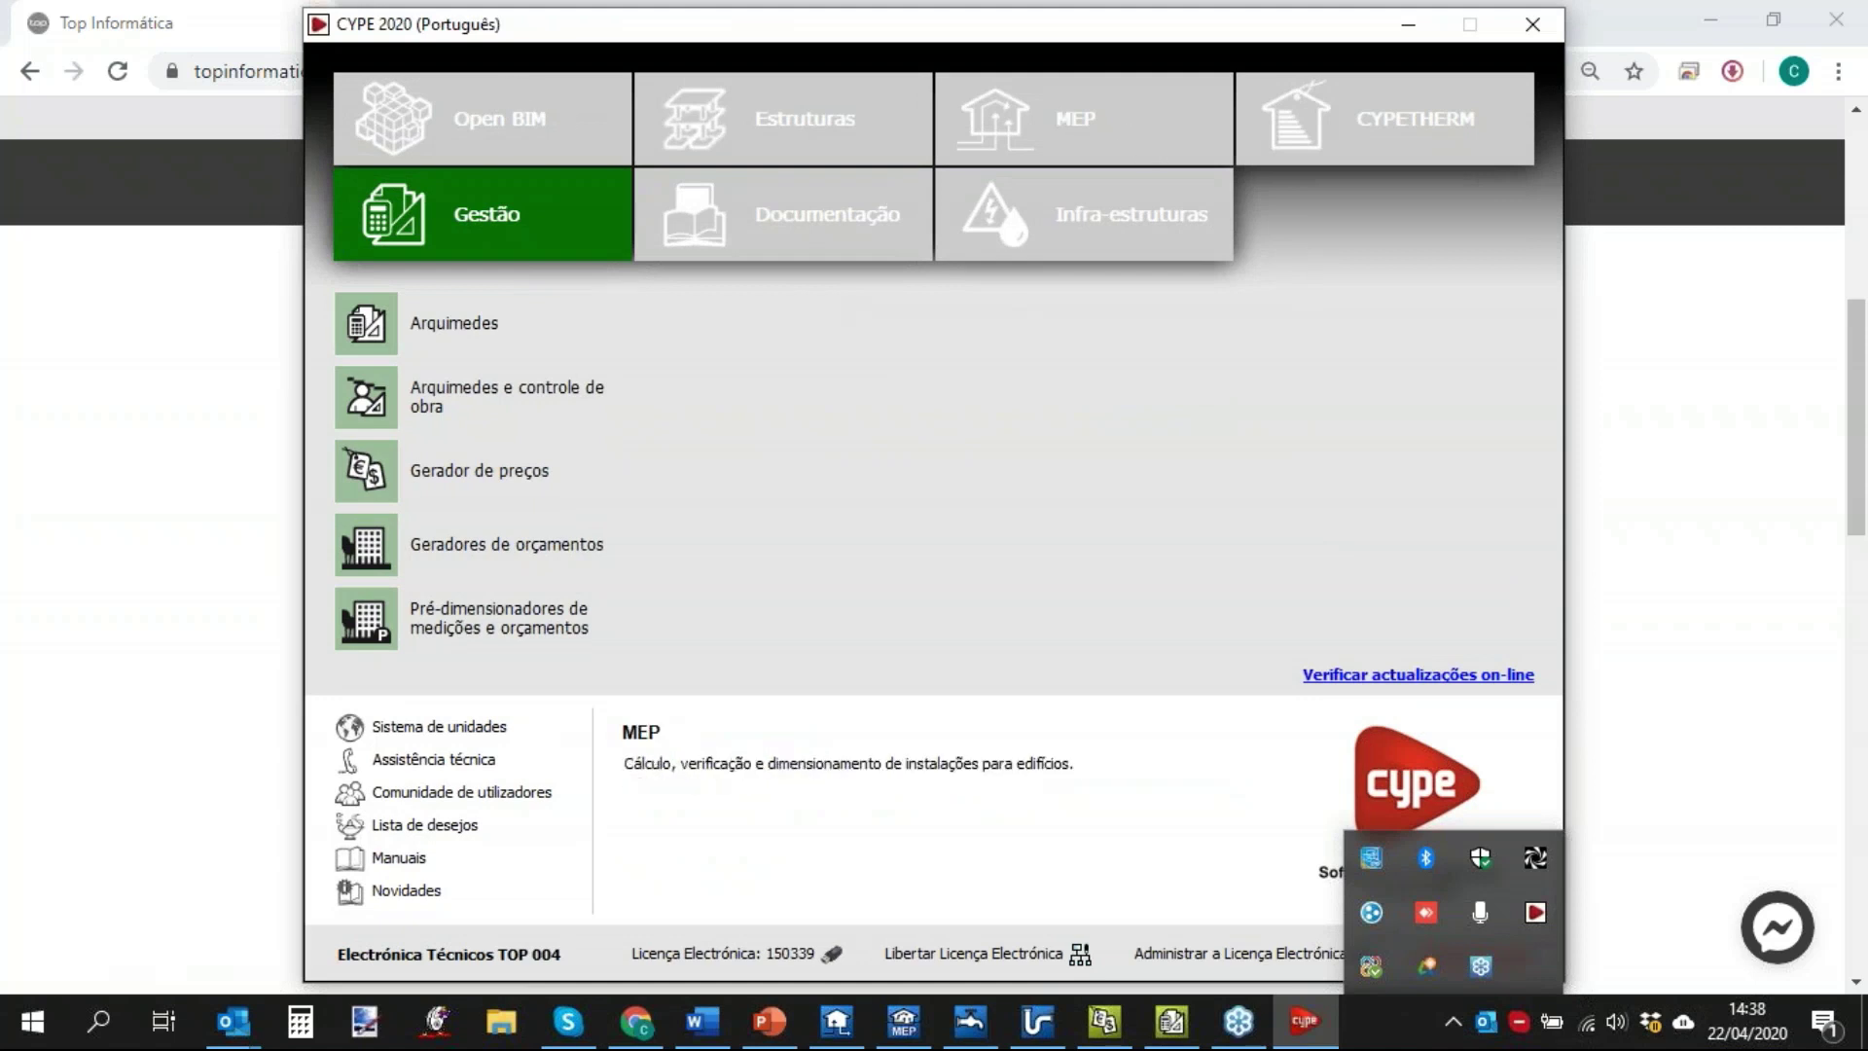
pyautogui.click(1080, 122)
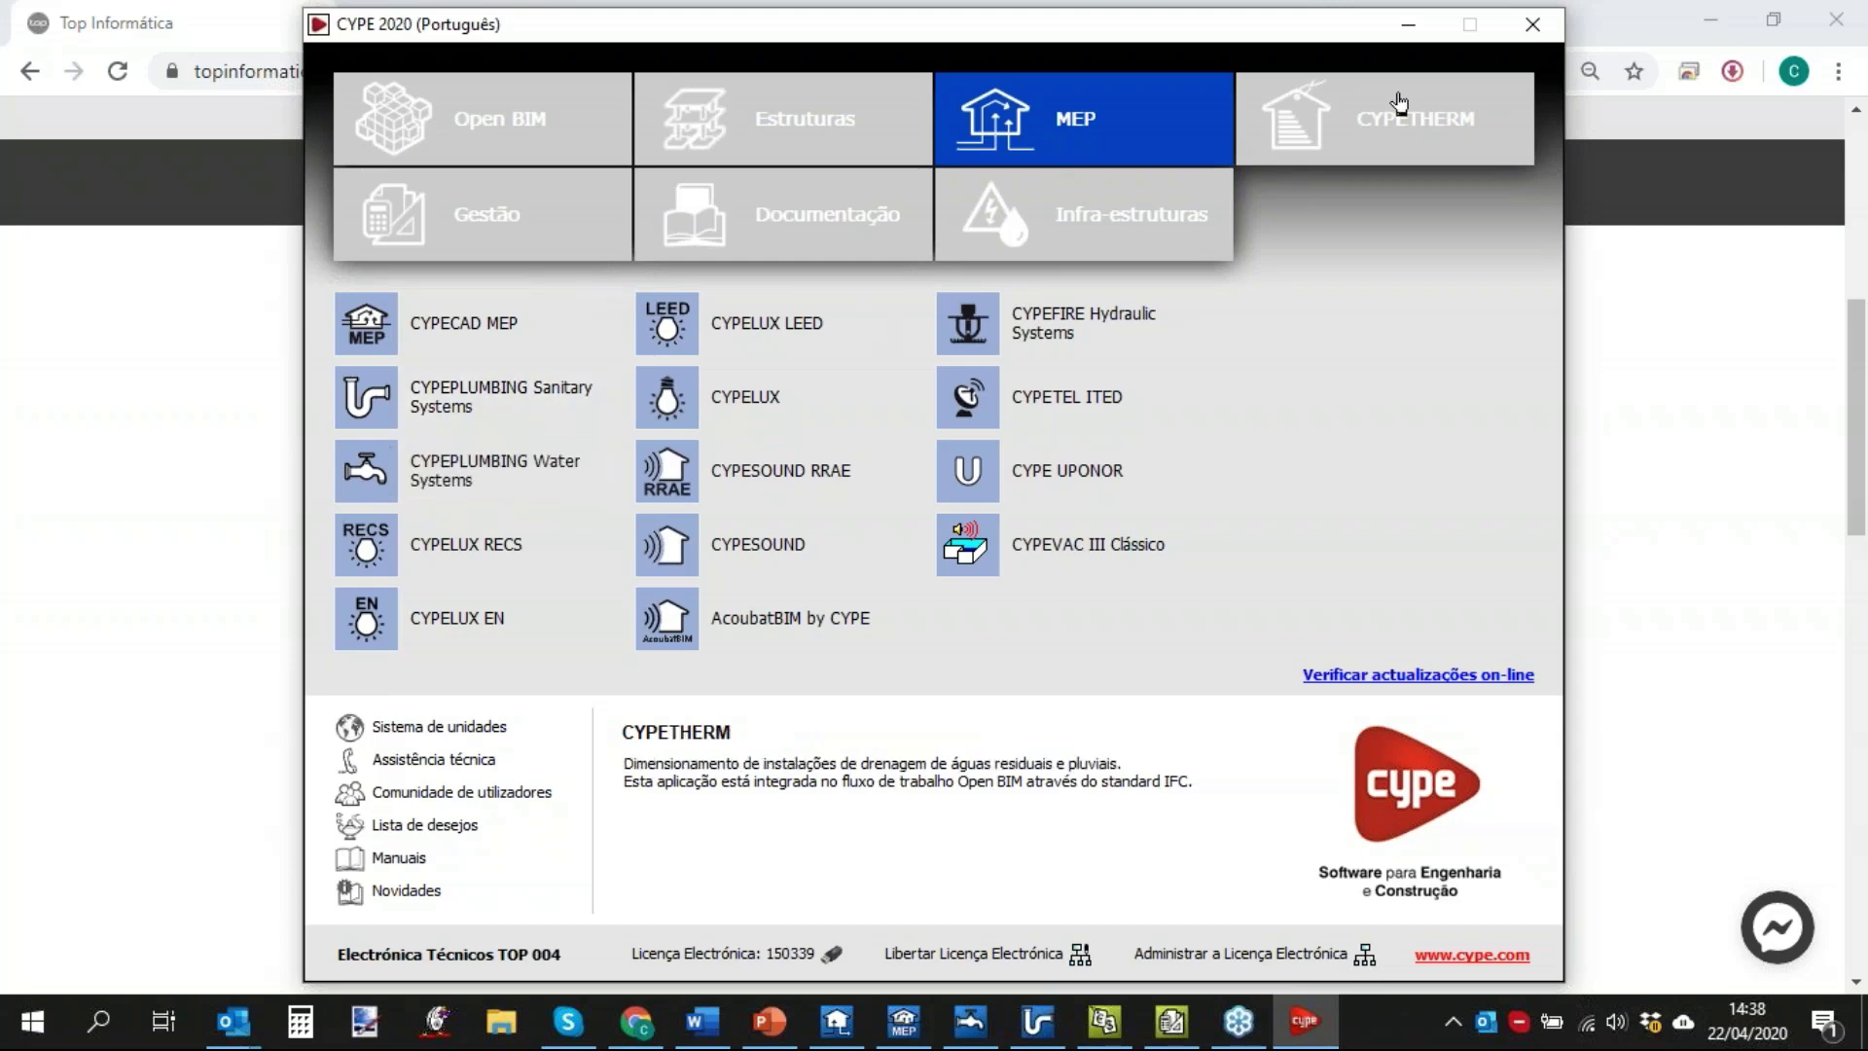
# Minimise the open windows and select the desktop shortcut for Redes de águas, residuais e pluviais Clássico.
pyautogui.click(1408, 21)
pyautogui.click(1705, 21)
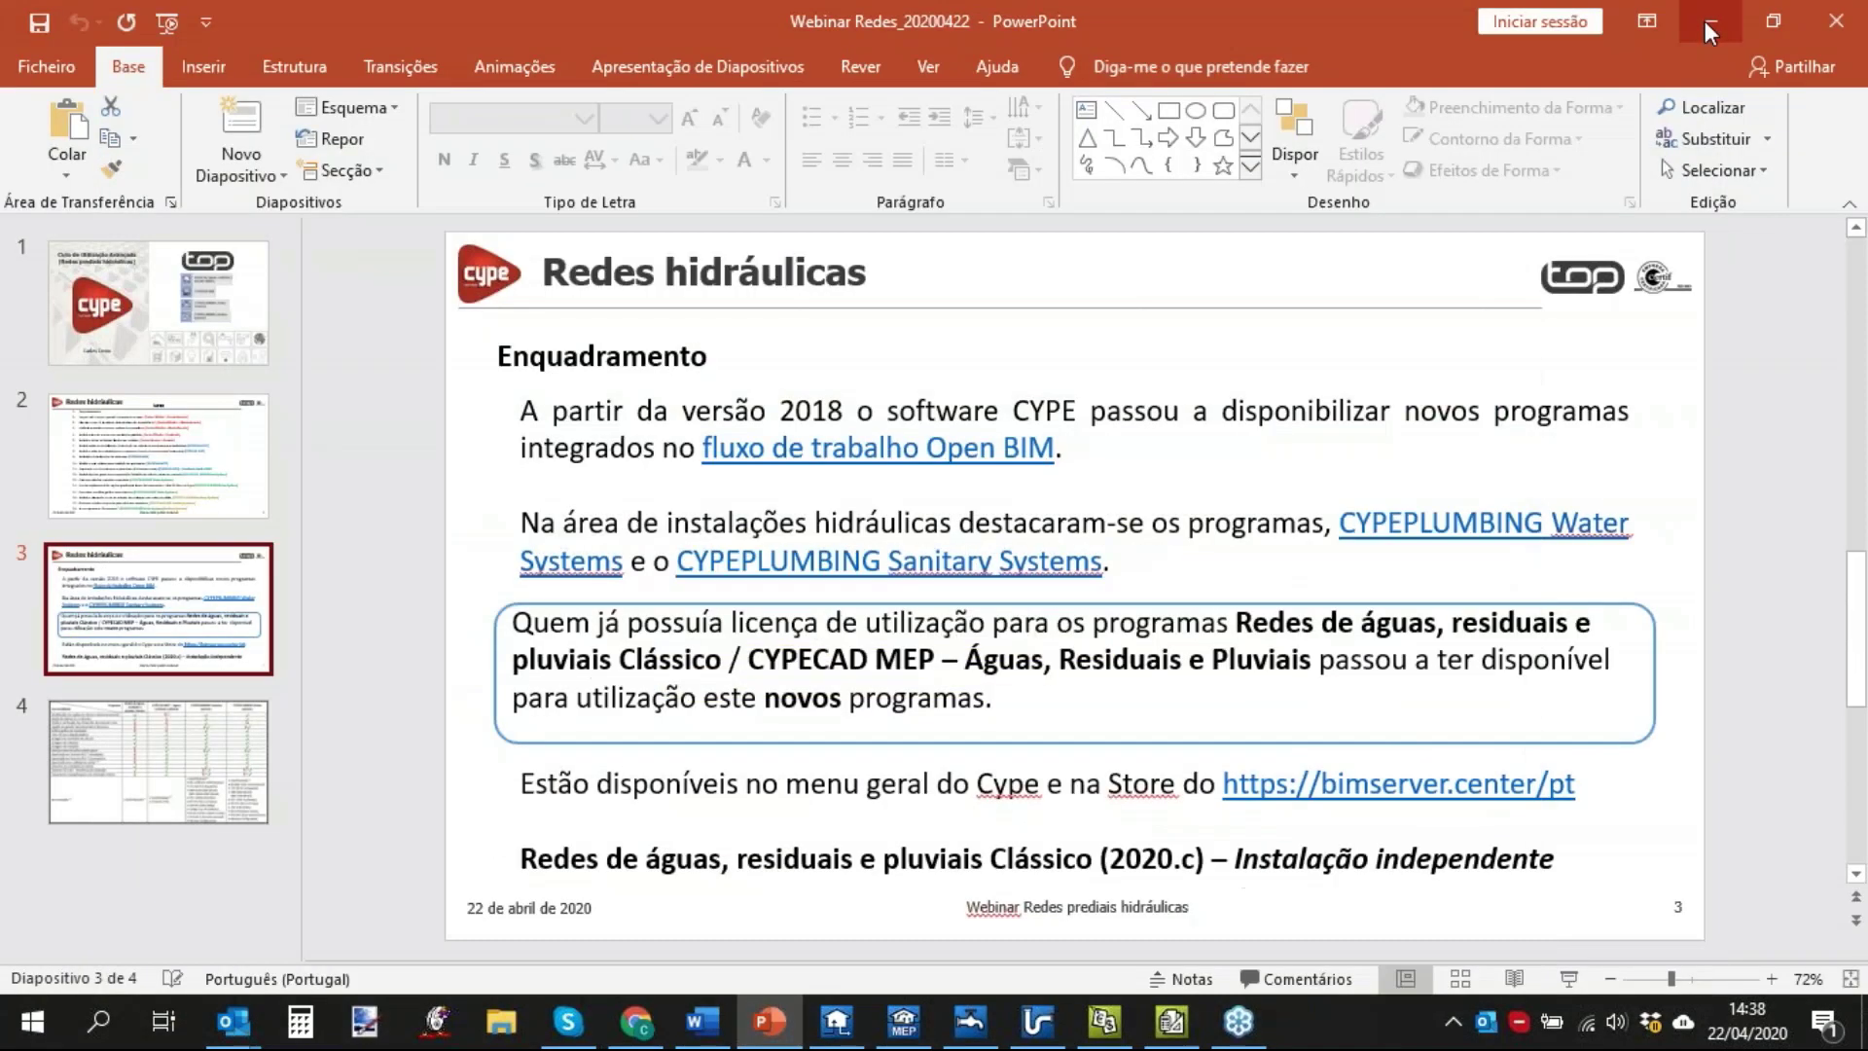
pyautogui.click(1705, 20)
pyautogui.click(645, 88)
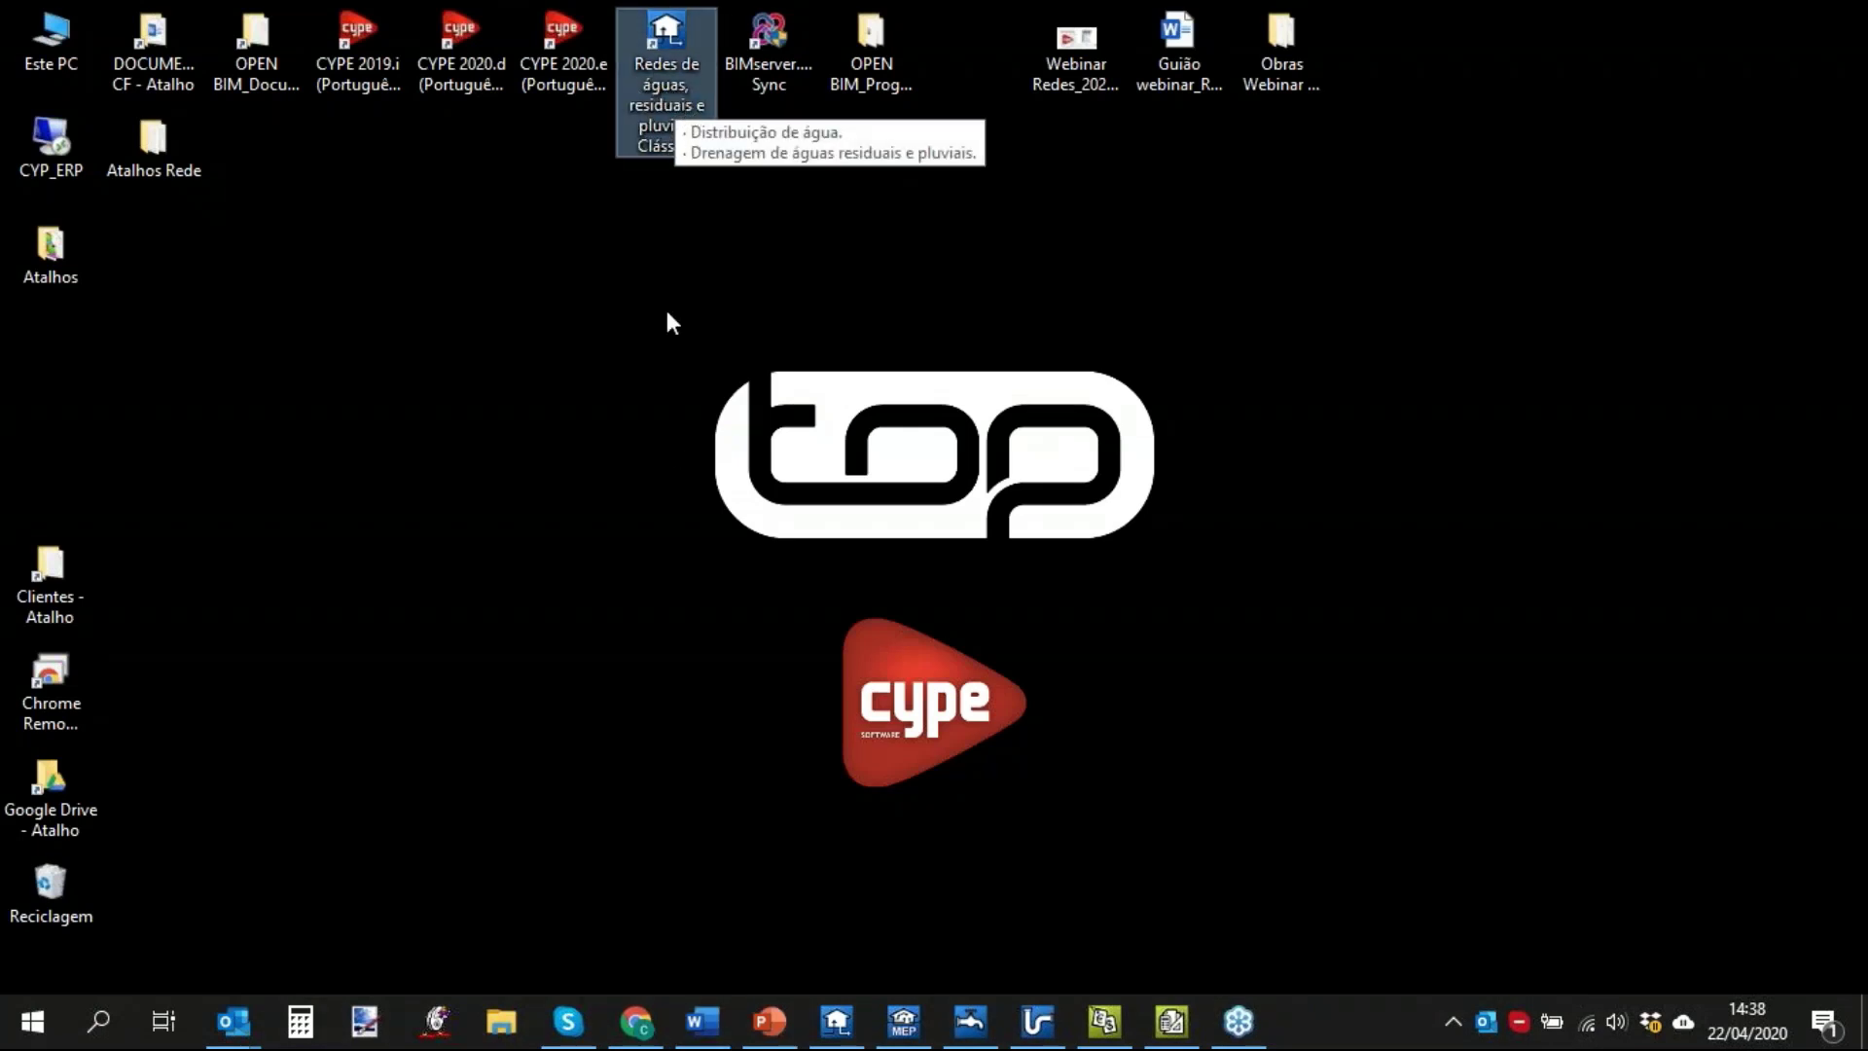
# Switch to the BIMserver.center Store in Chrome, search for "cypeplumbing" by name and look through the matching applications.
pyautogui.click(632, 1029)
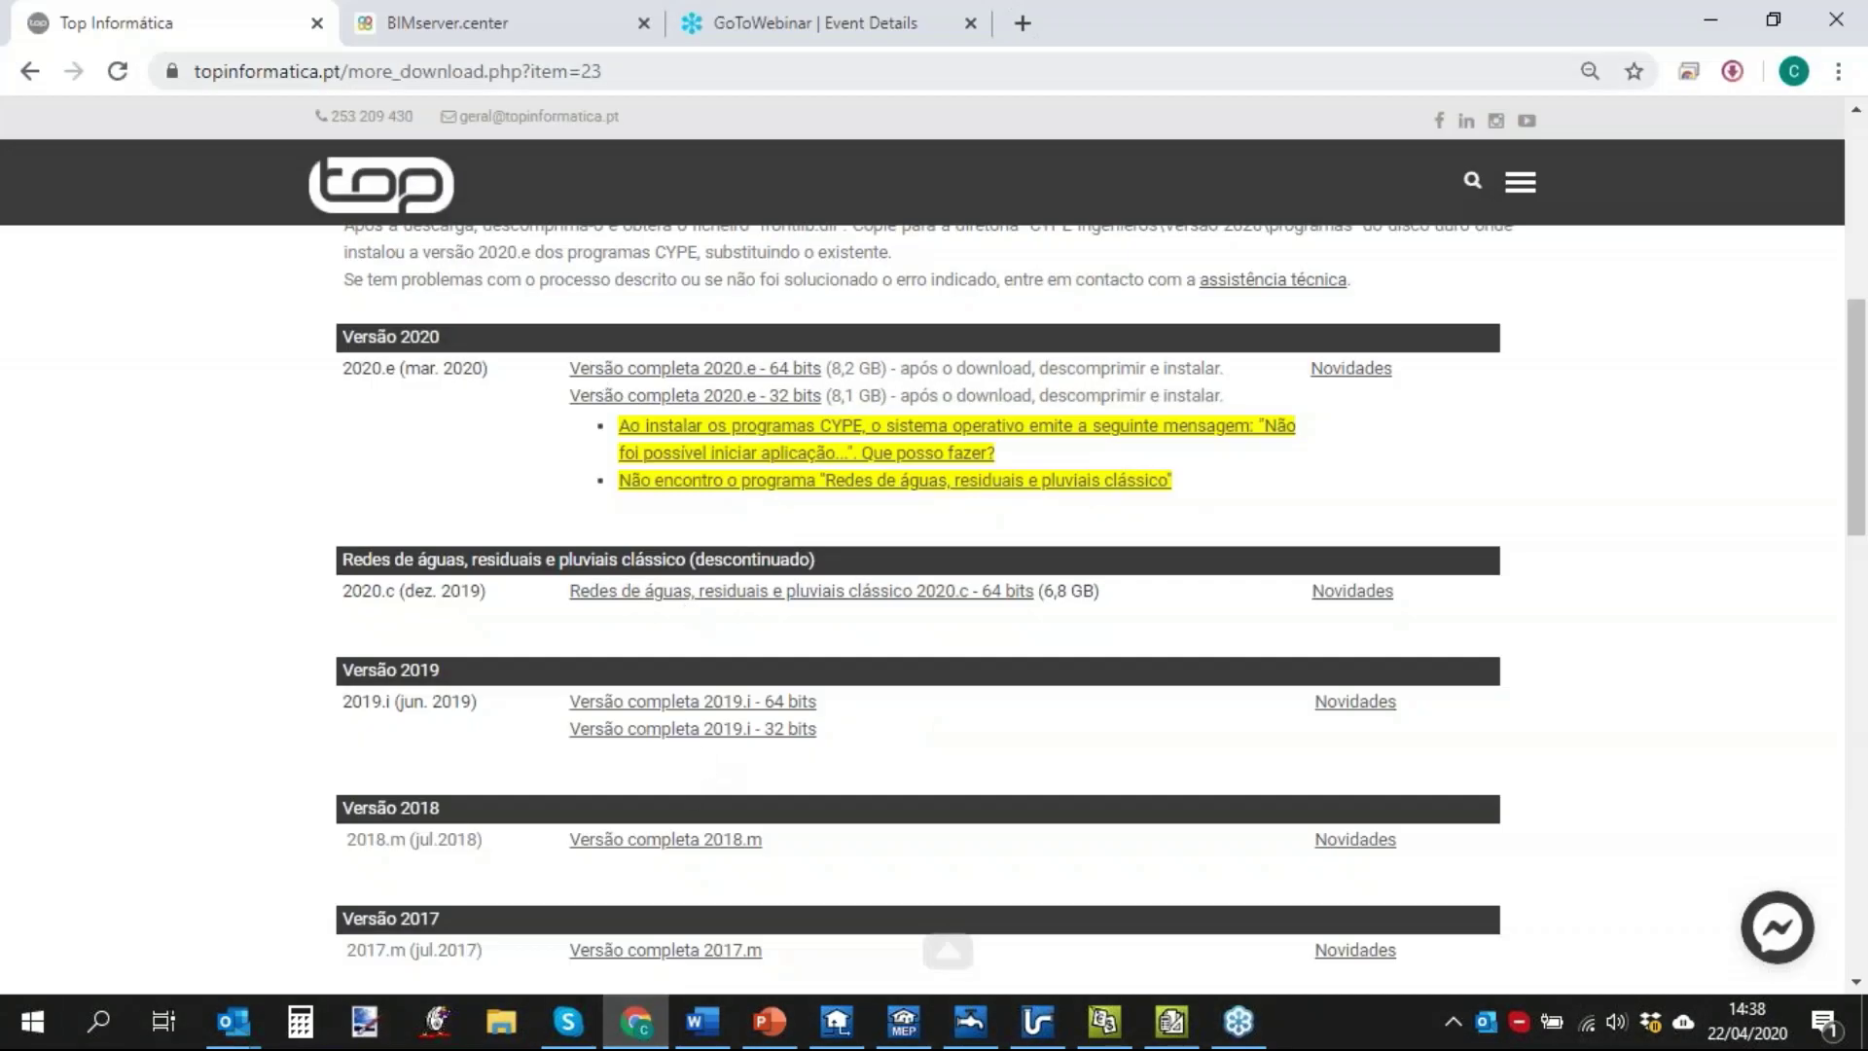
pyautogui.click(495, 26)
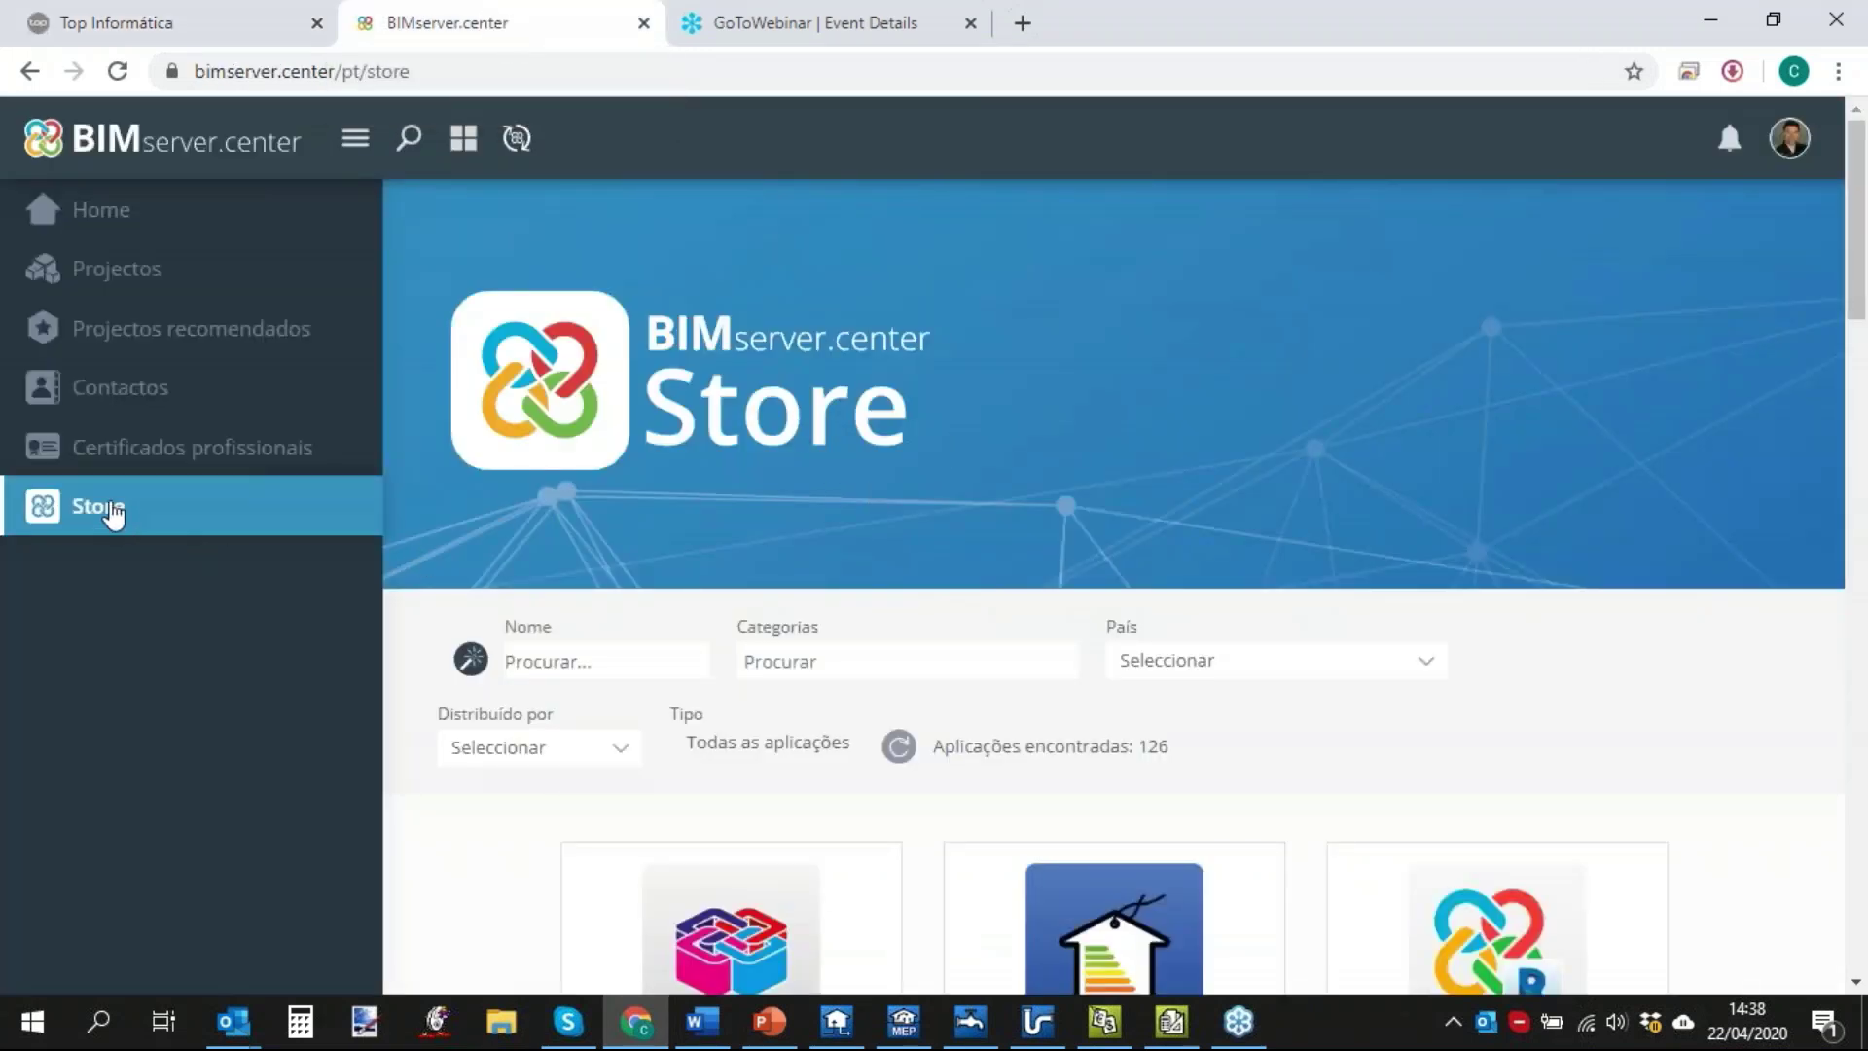
pyautogui.click(650, 664)
pyautogui.write('cypepl')
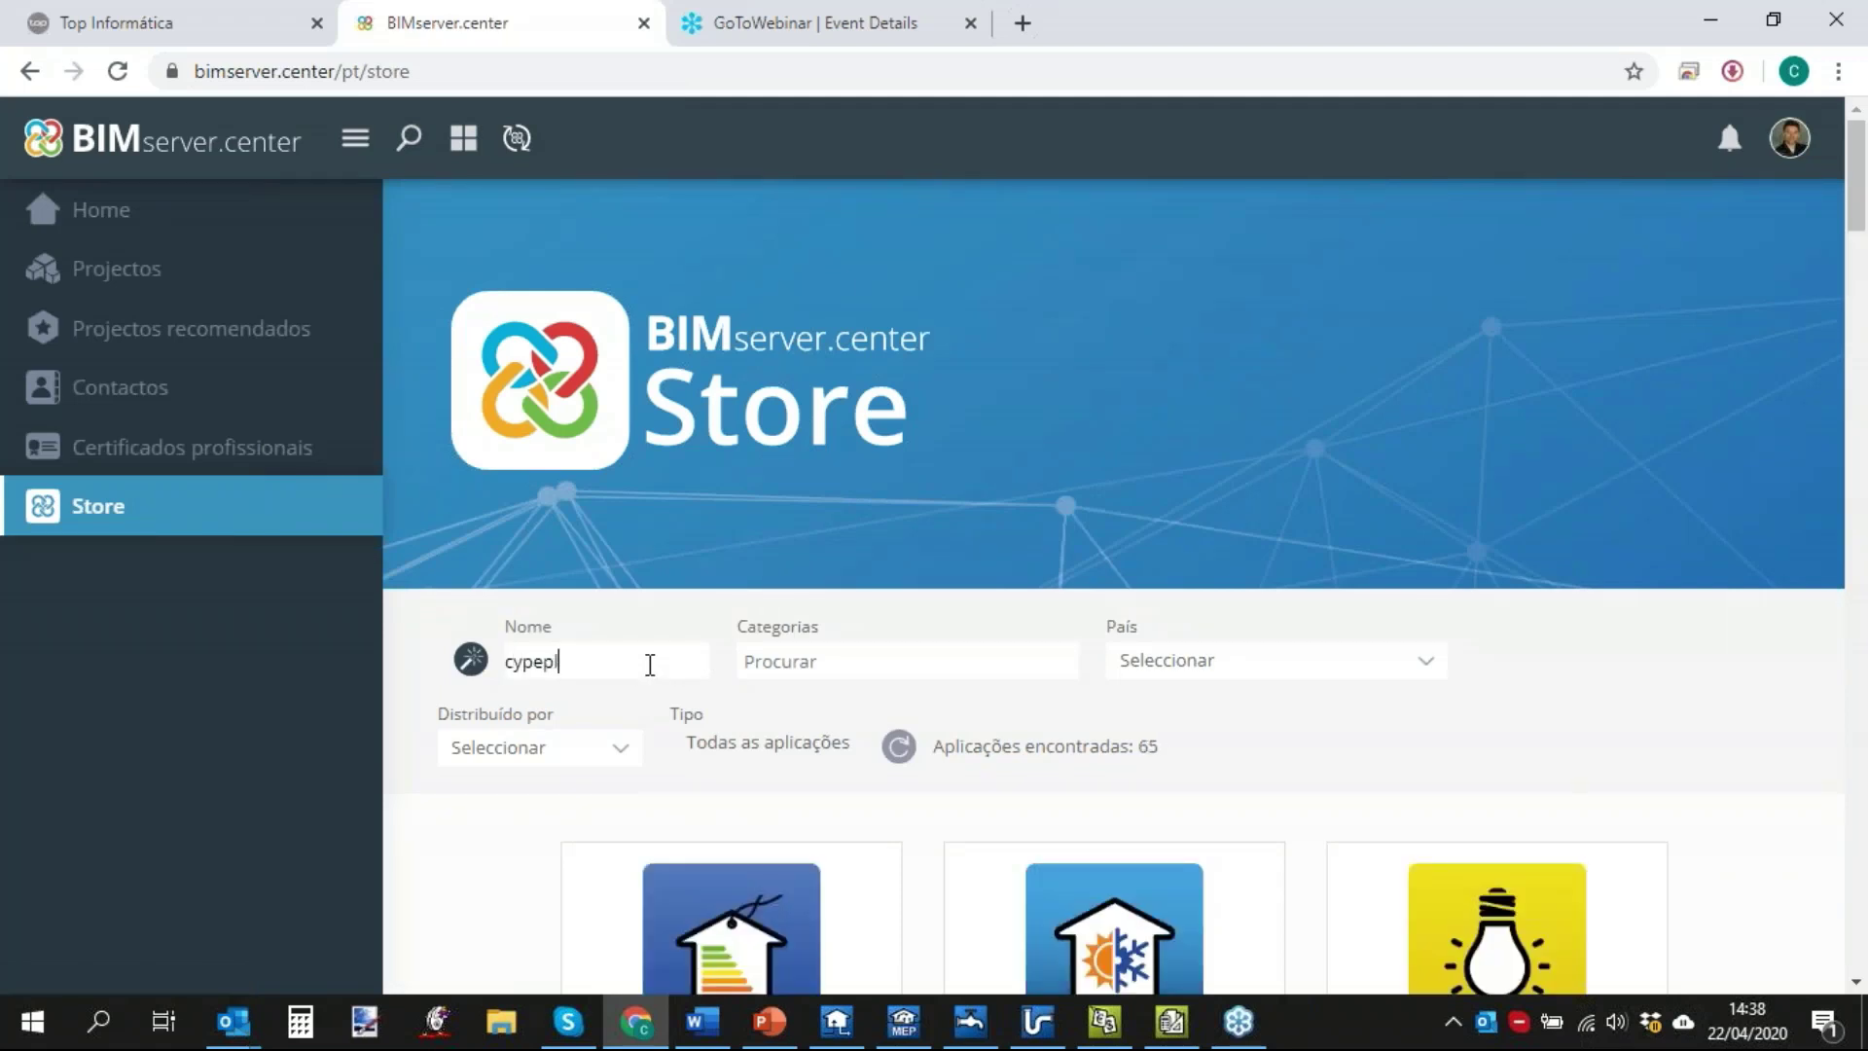
pyautogui.write('umbing')
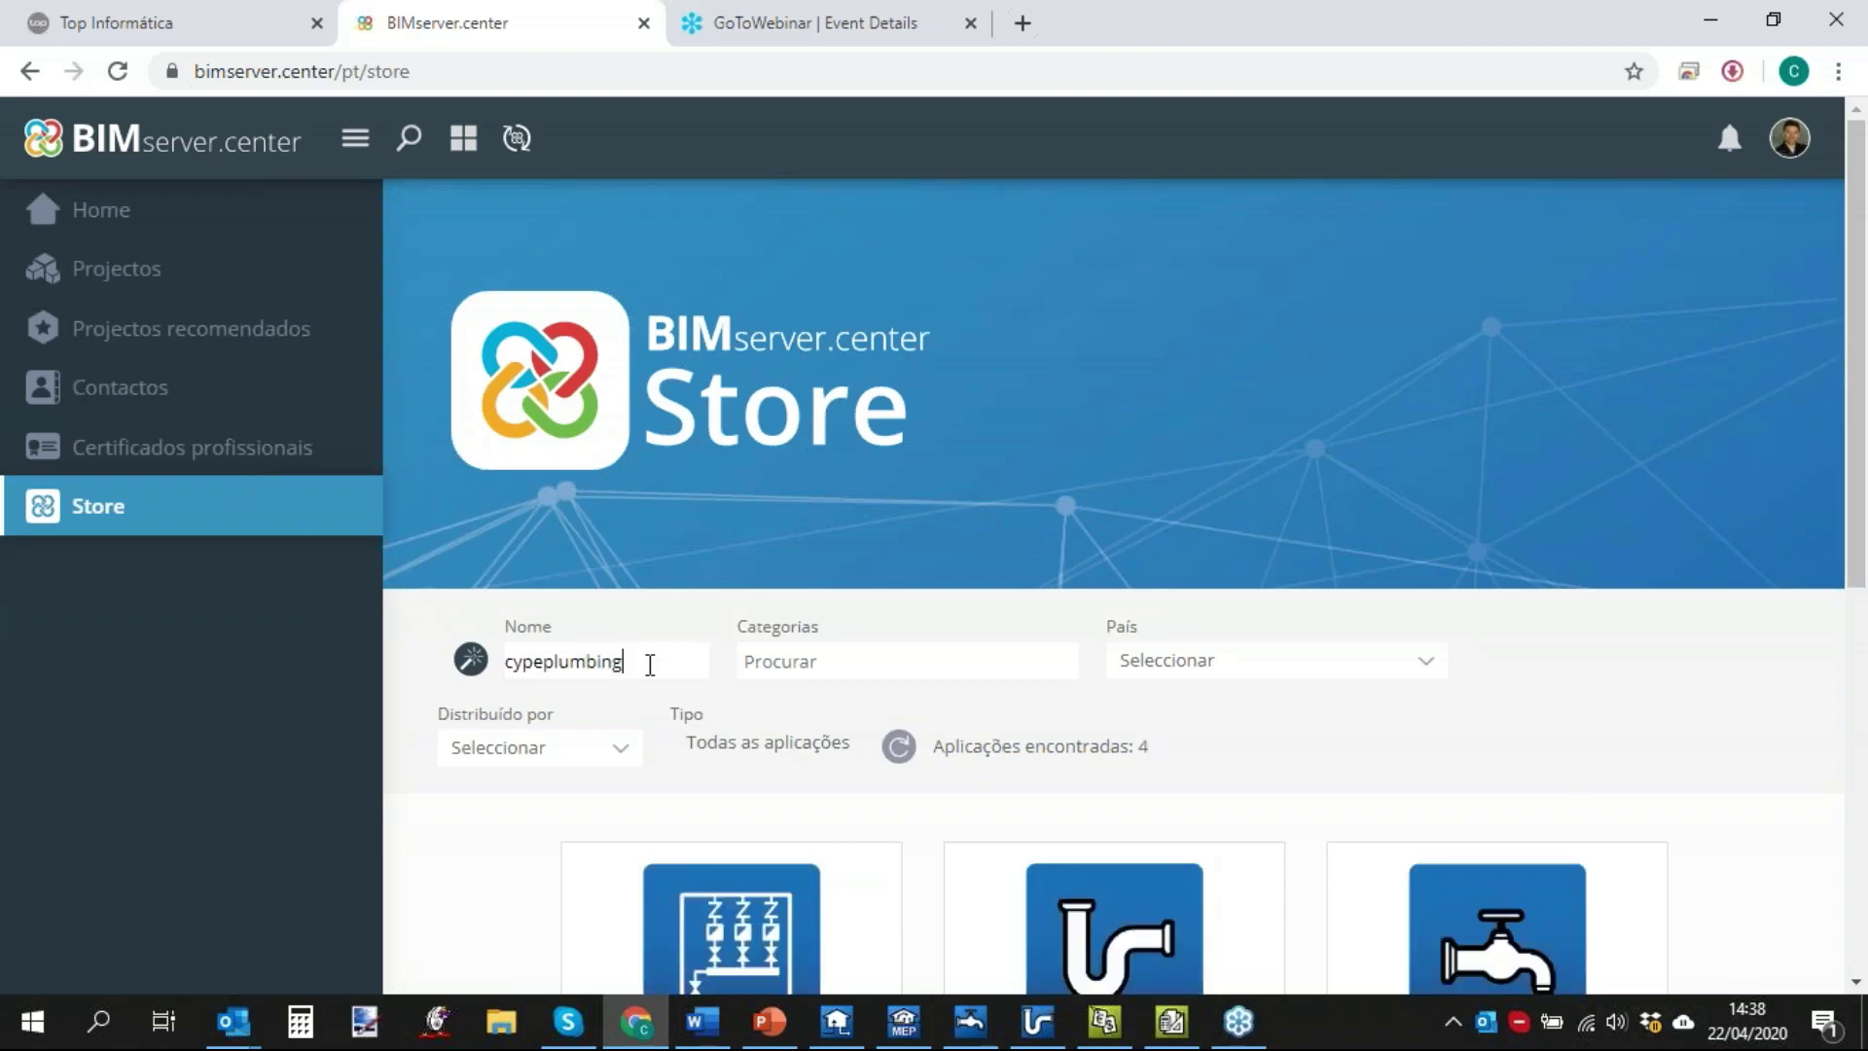
pyautogui.scroll(-4, 652, 662)
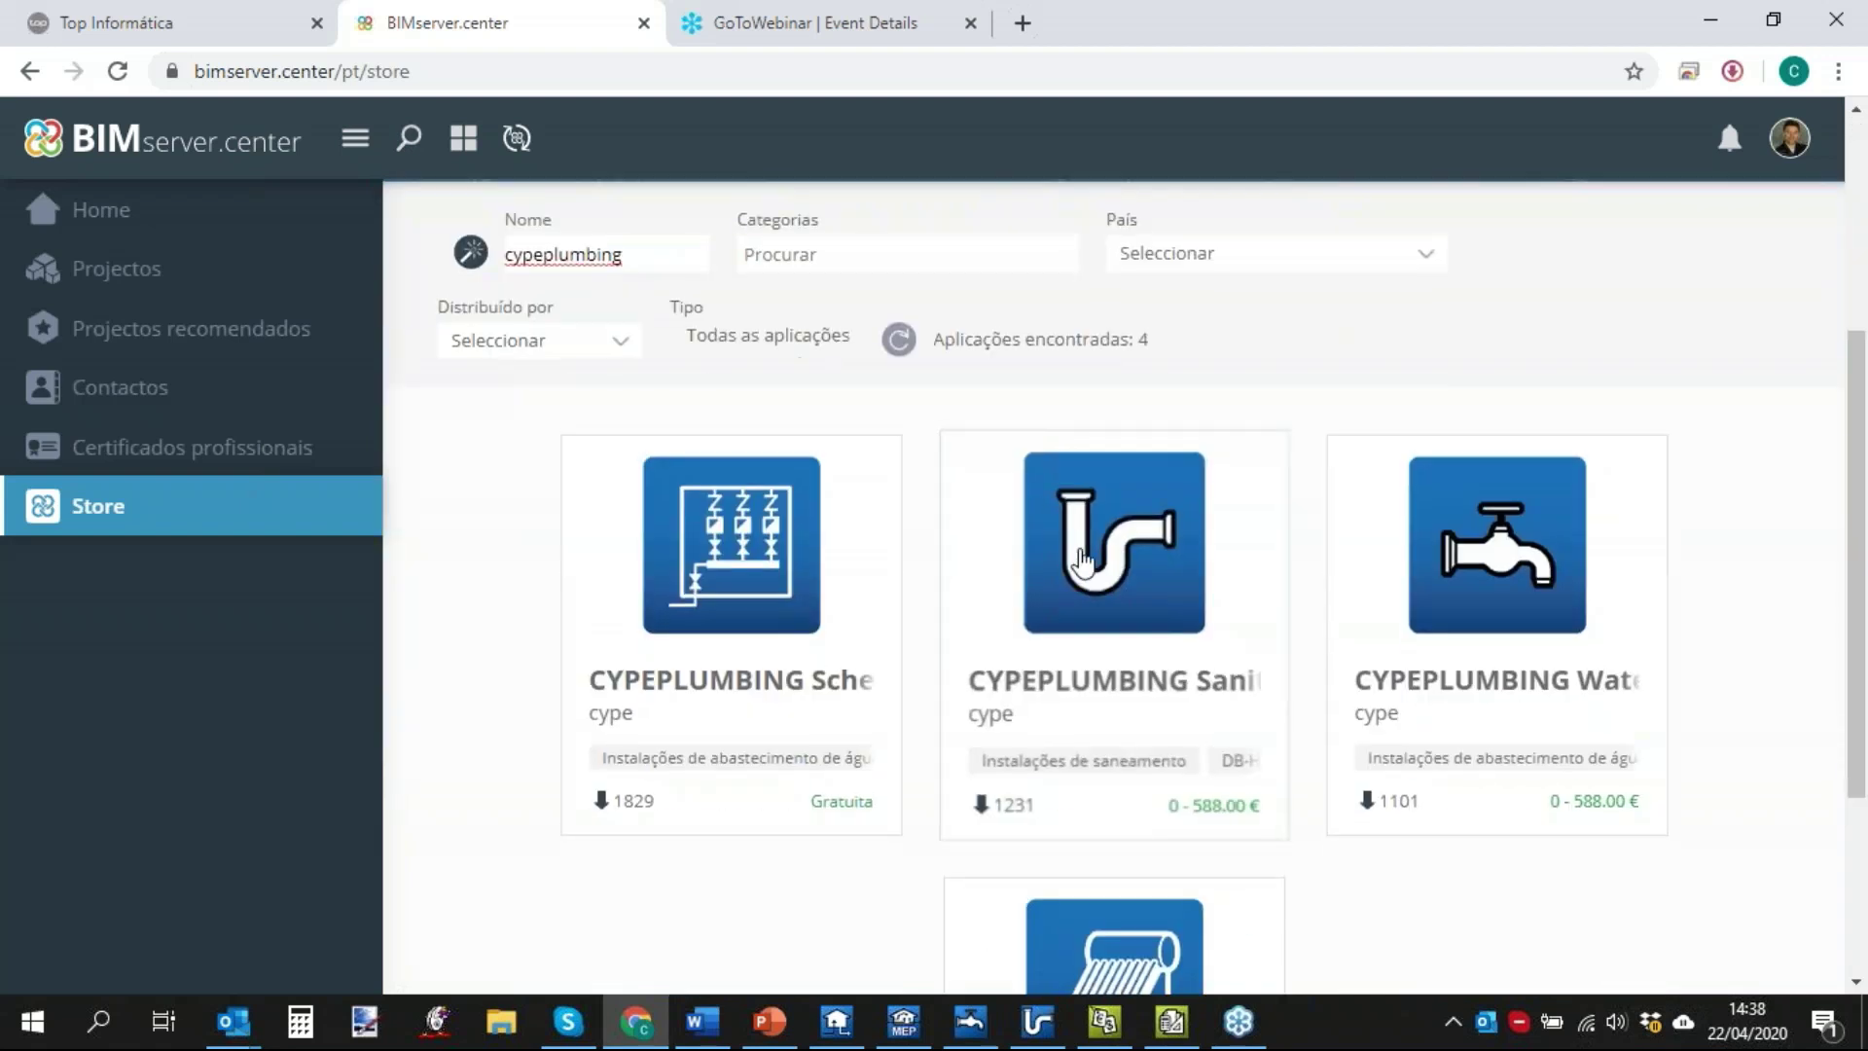
pyautogui.scroll(-3, 1173, 581)
pyautogui.scroll(1, 1518, 428)
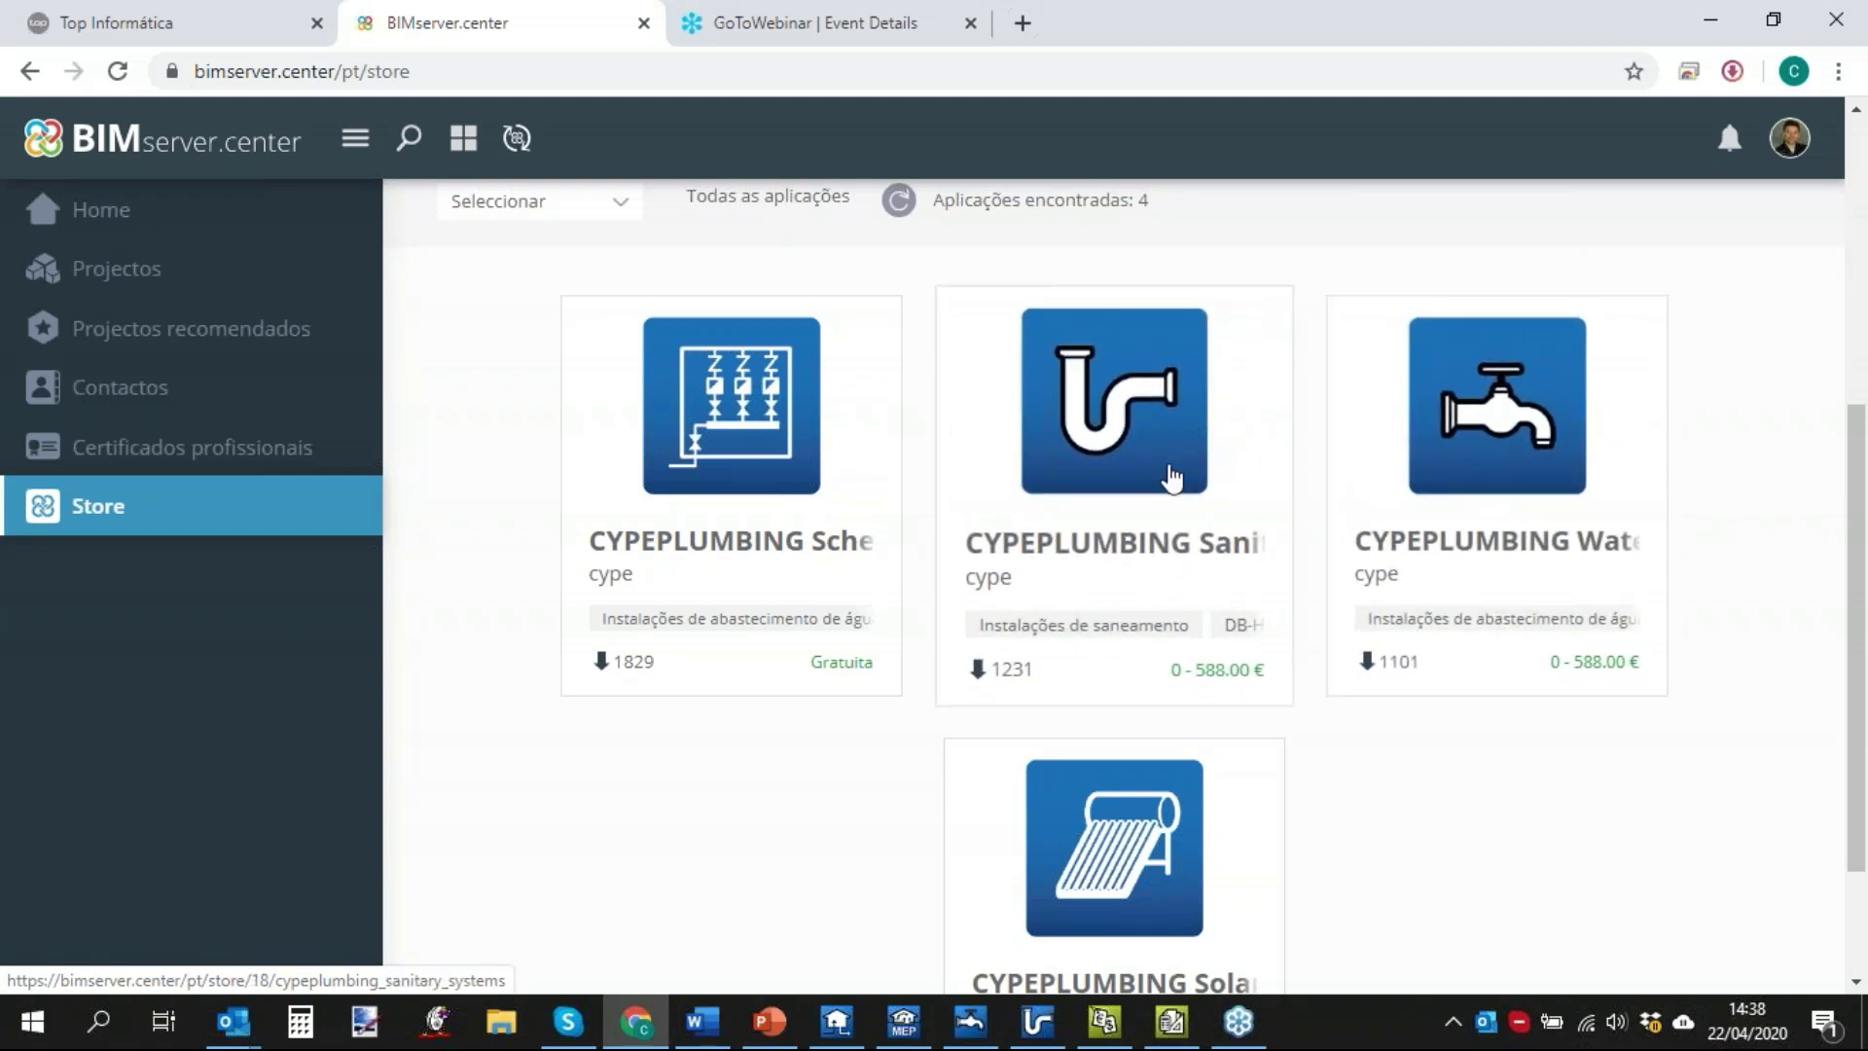
# From the CYPE 2020 launcher, open the electronic licence's module codes and save the licence to BIMserver.center.
pyautogui.click(1453, 1024)
pyautogui.click(1538, 911)
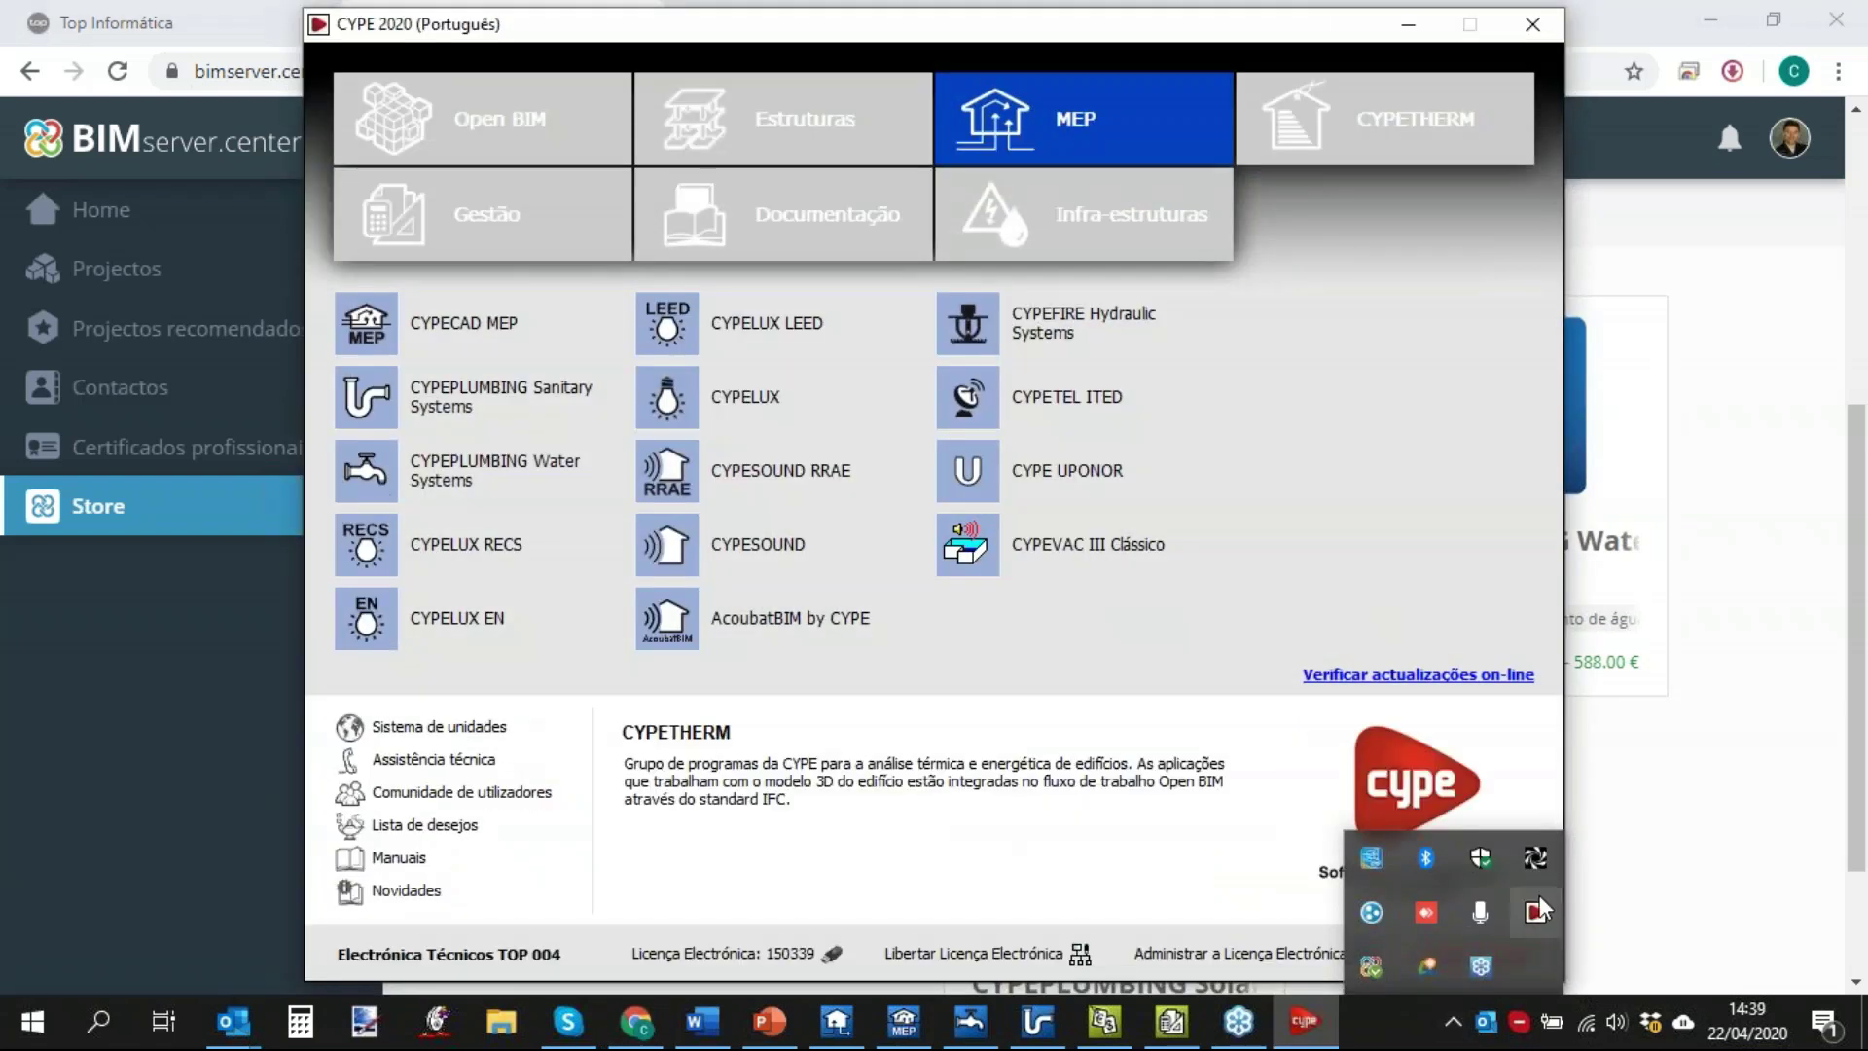
pyautogui.click(737, 955)
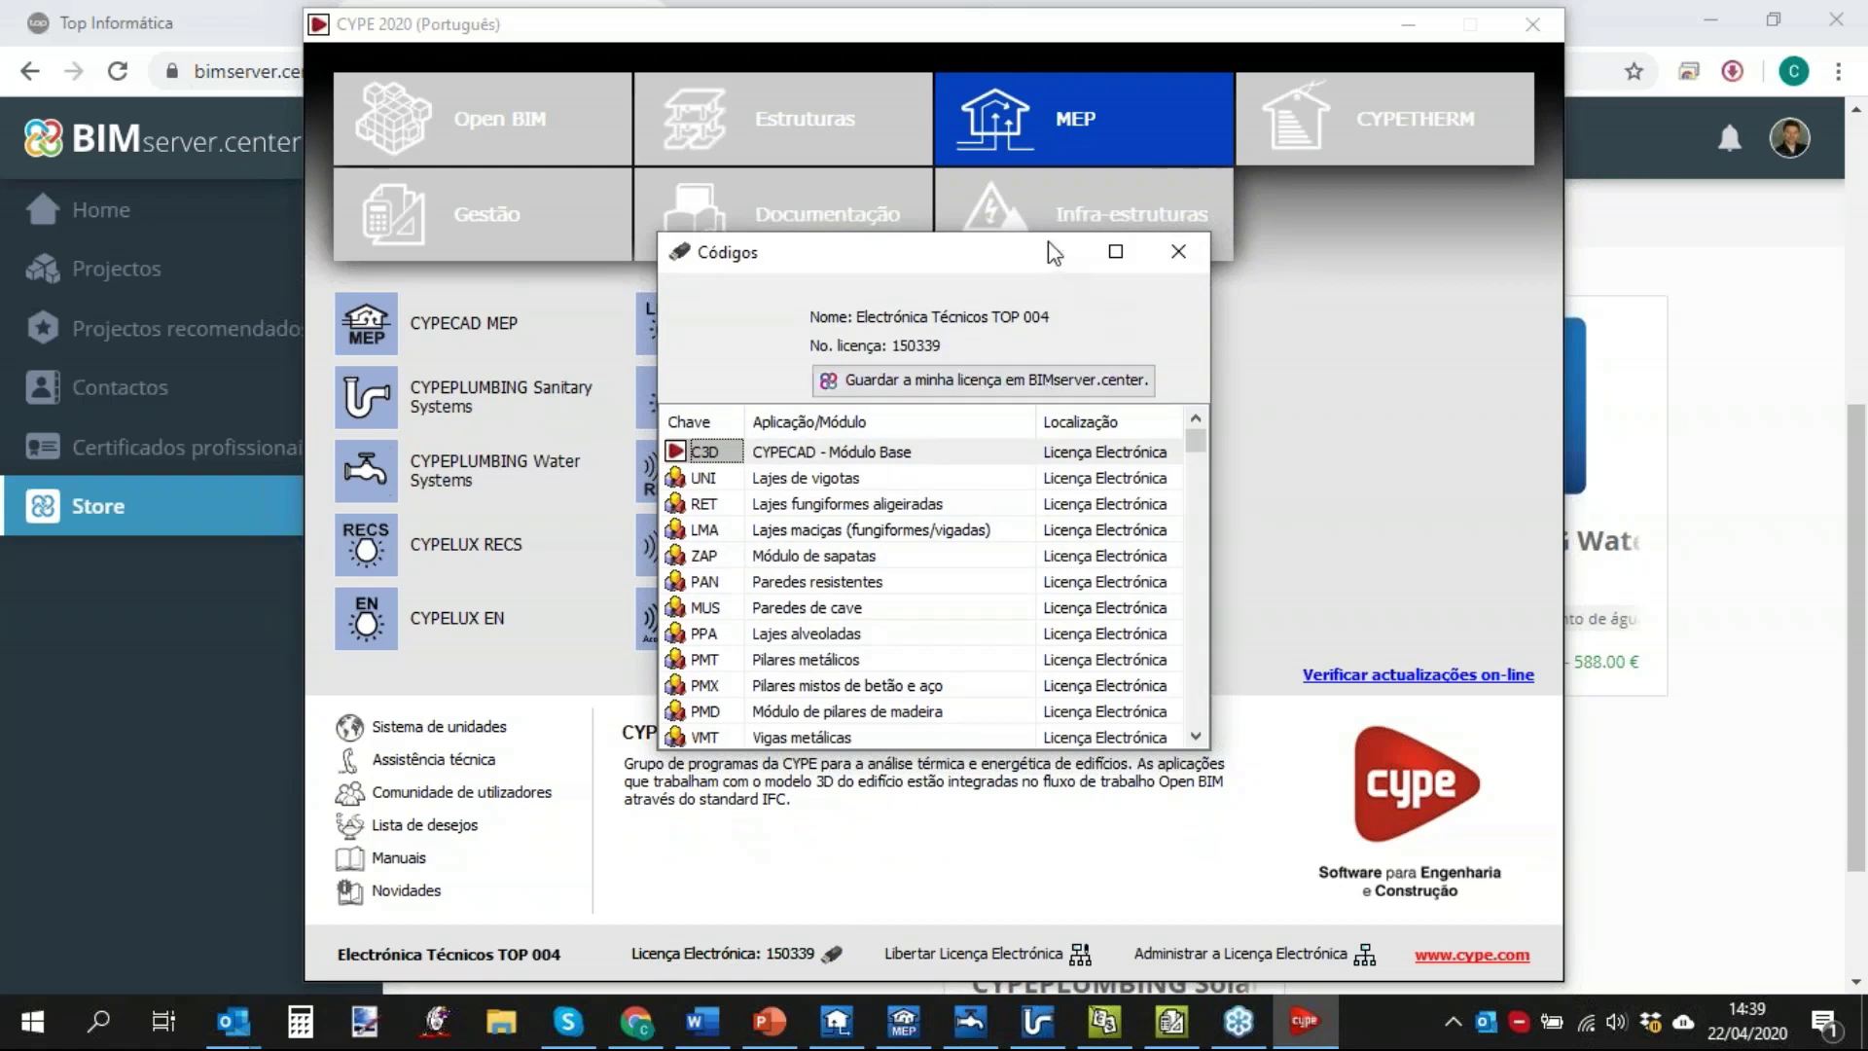
pyautogui.click(1036, 389)
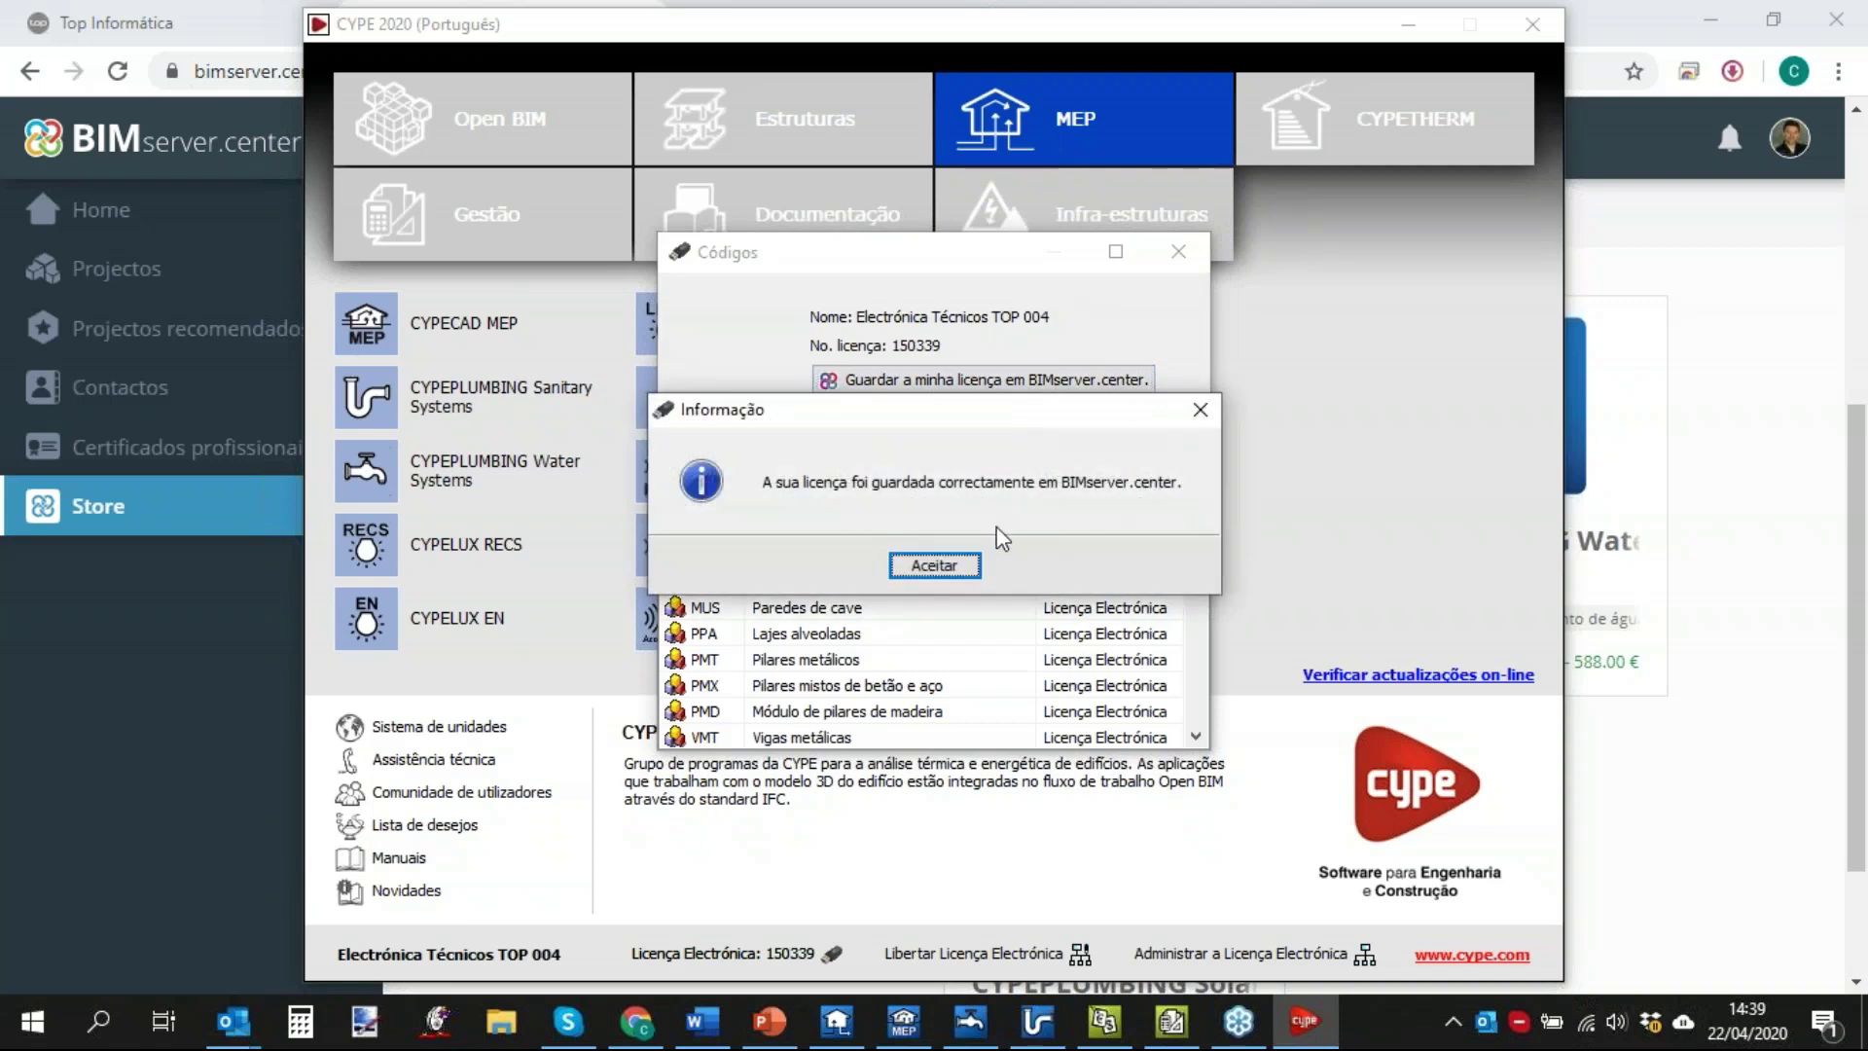
pyautogui.click(964, 564)
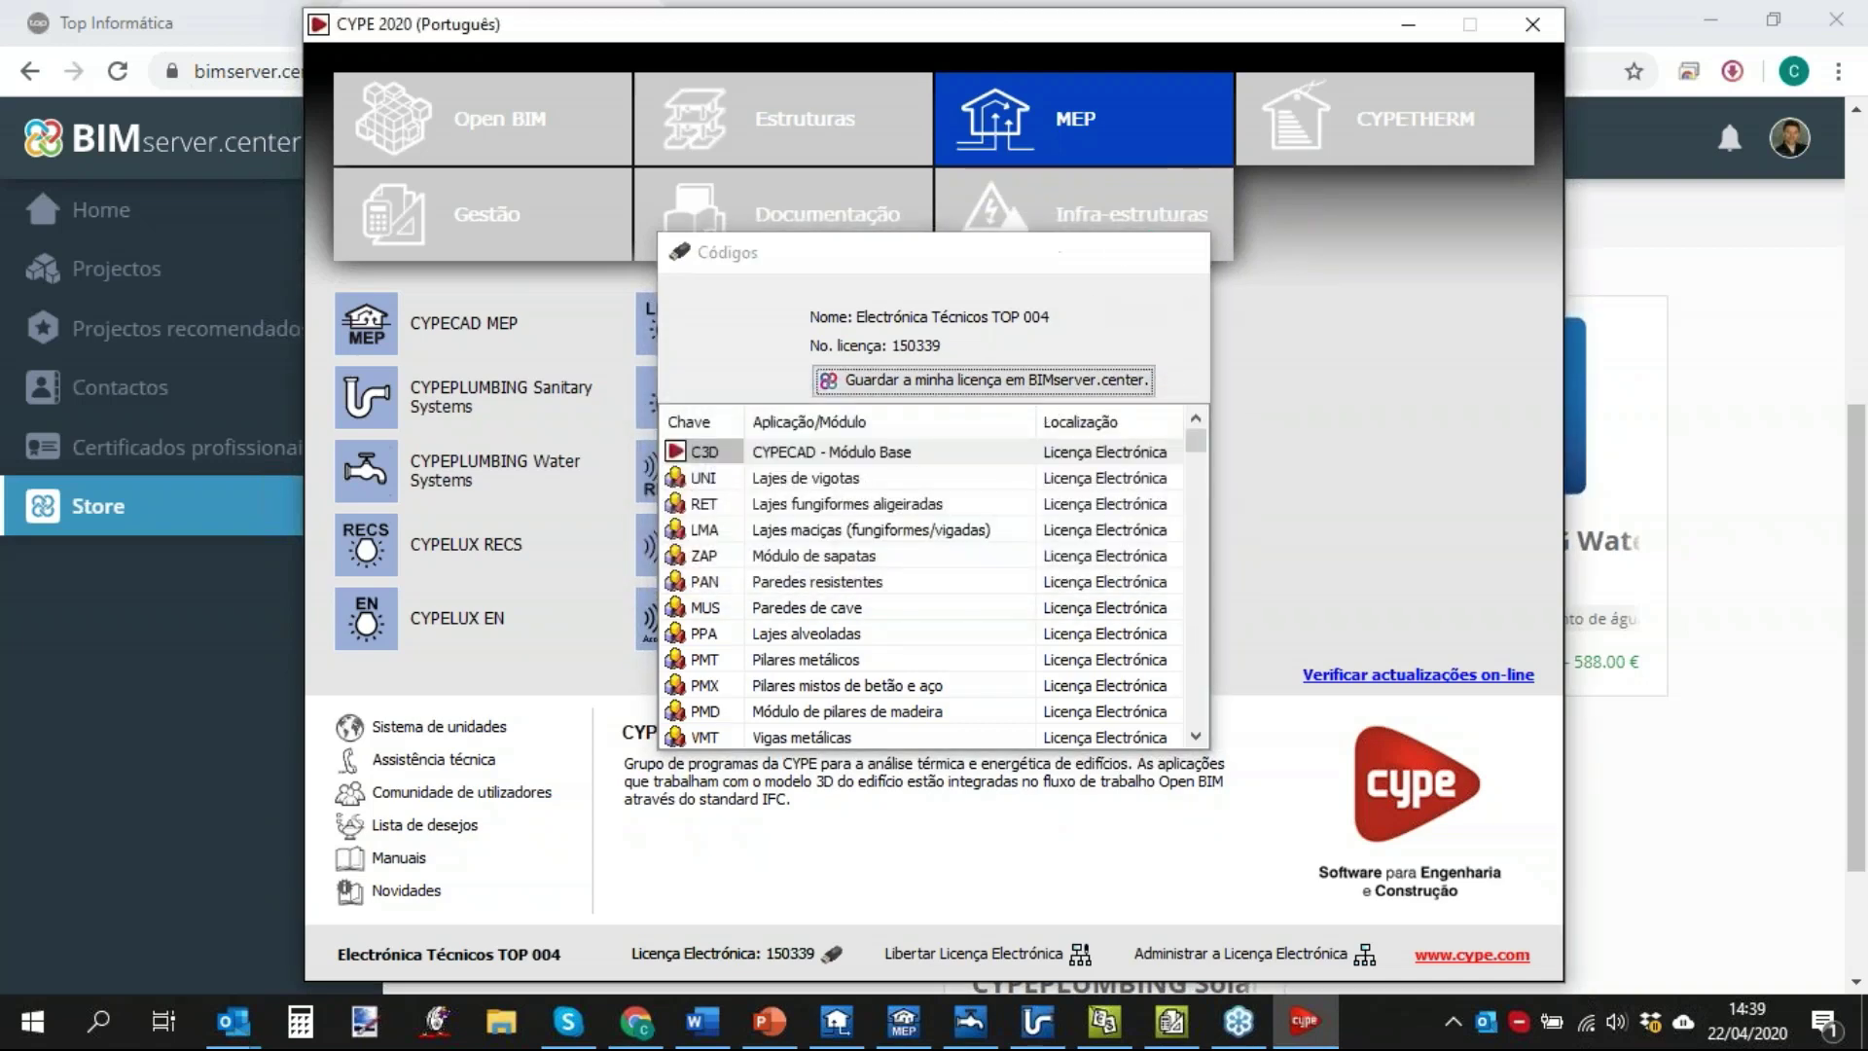
pyautogui.click(1178, 253)
# Back in BIMserver.center in Chrome, open the account's modules and licences page and view the stored licences.
pyautogui.click(635, 1022)
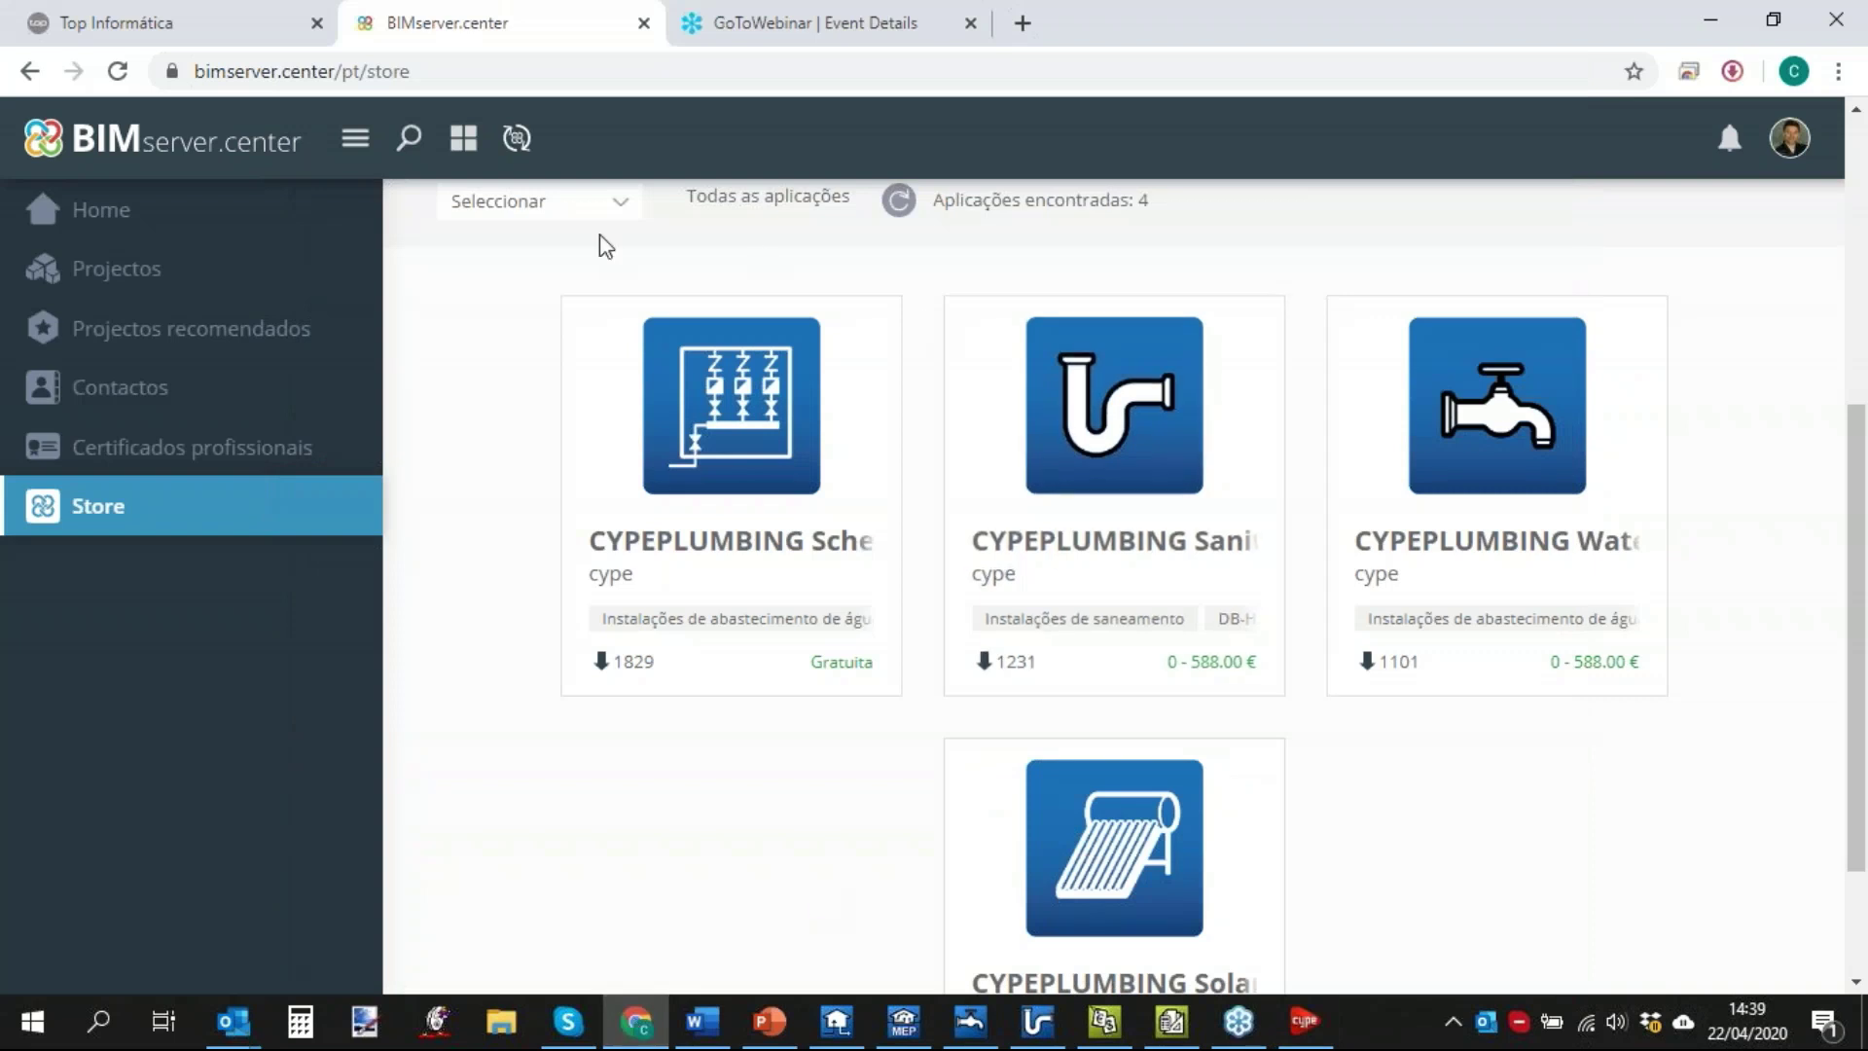
pyautogui.click(1794, 153)
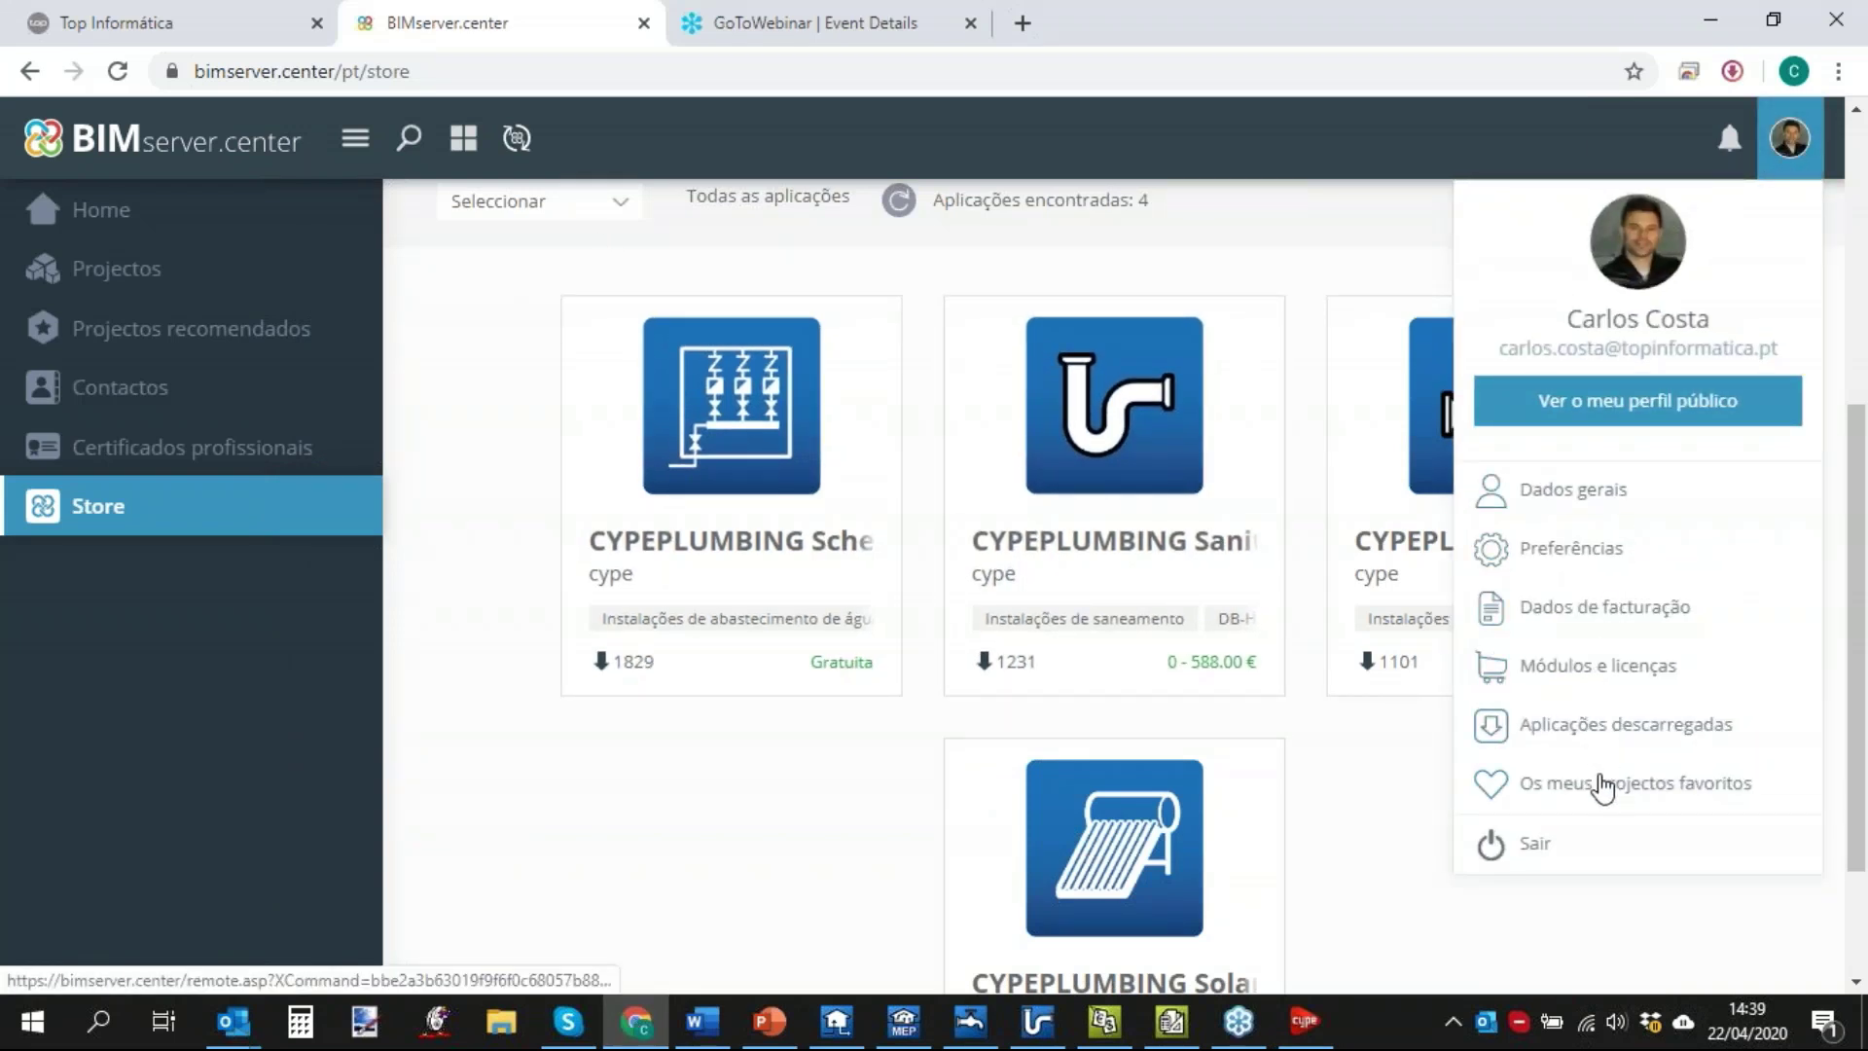
pyautogui.click(1627, 681)
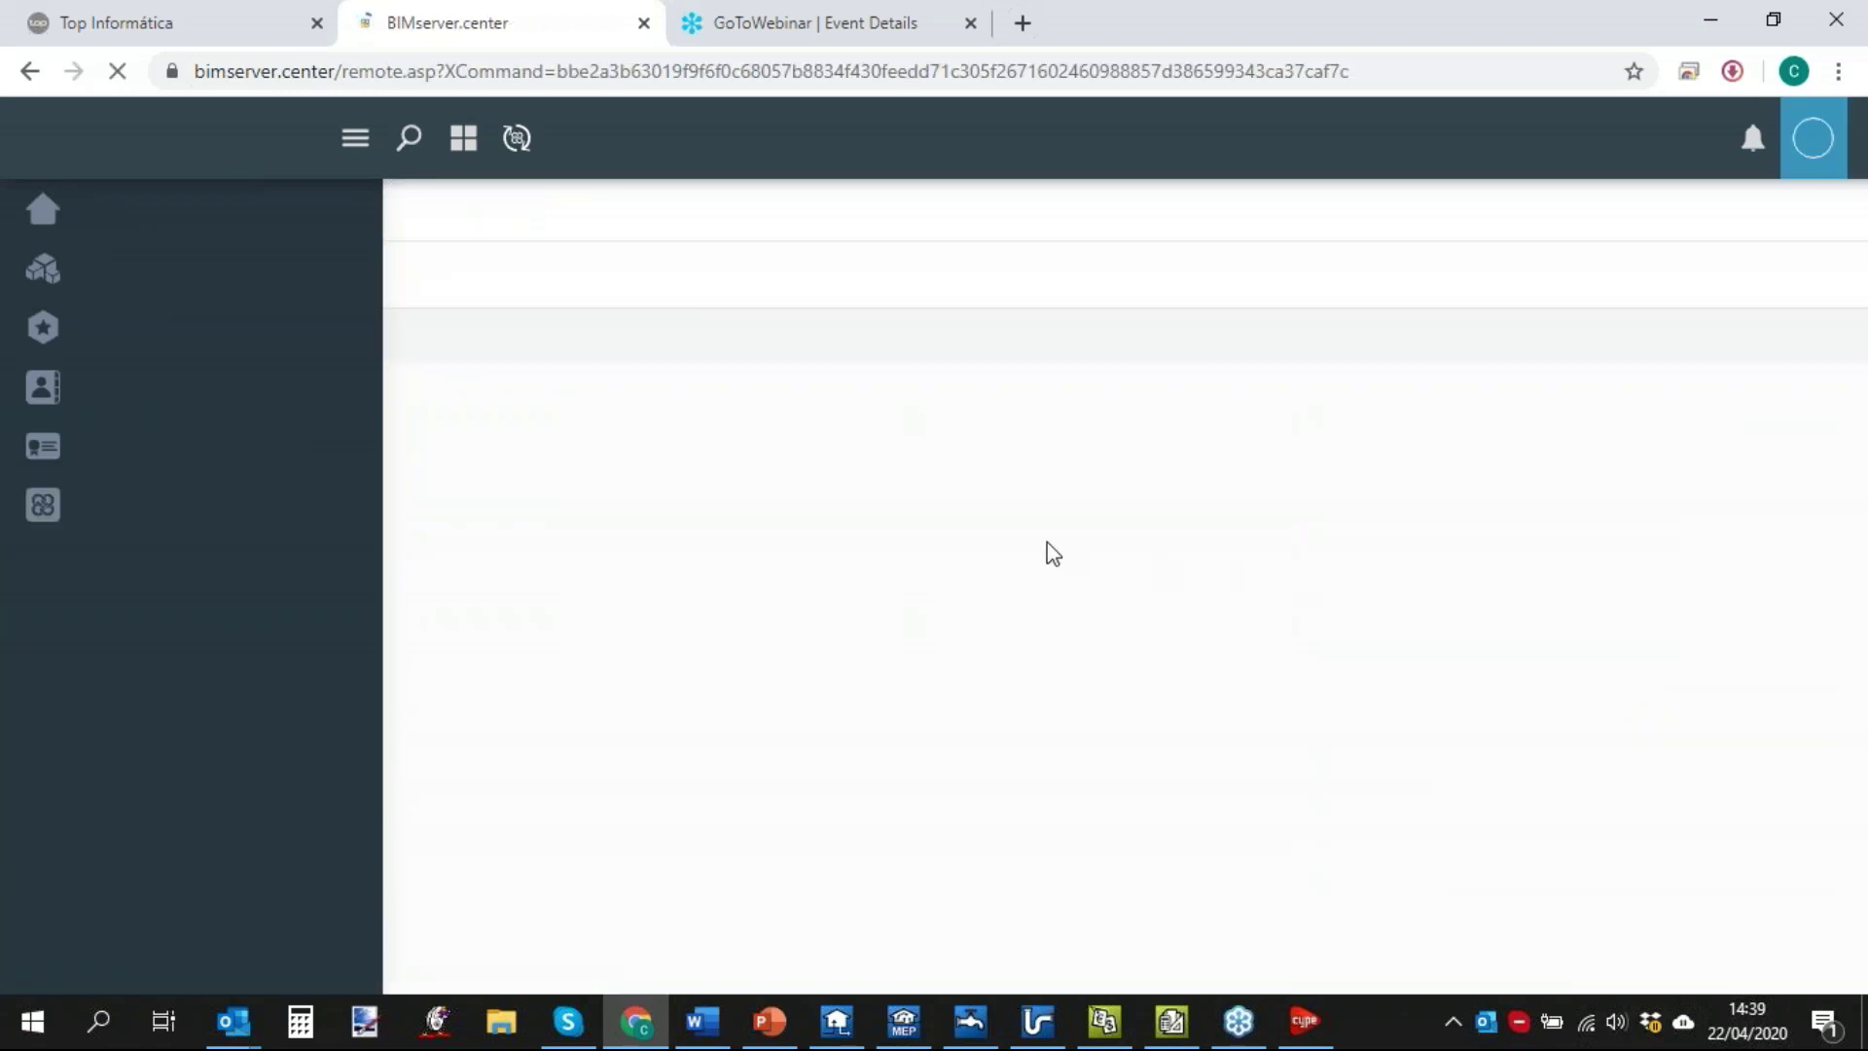
pyautogui.scroll(-3, 1047, 543)
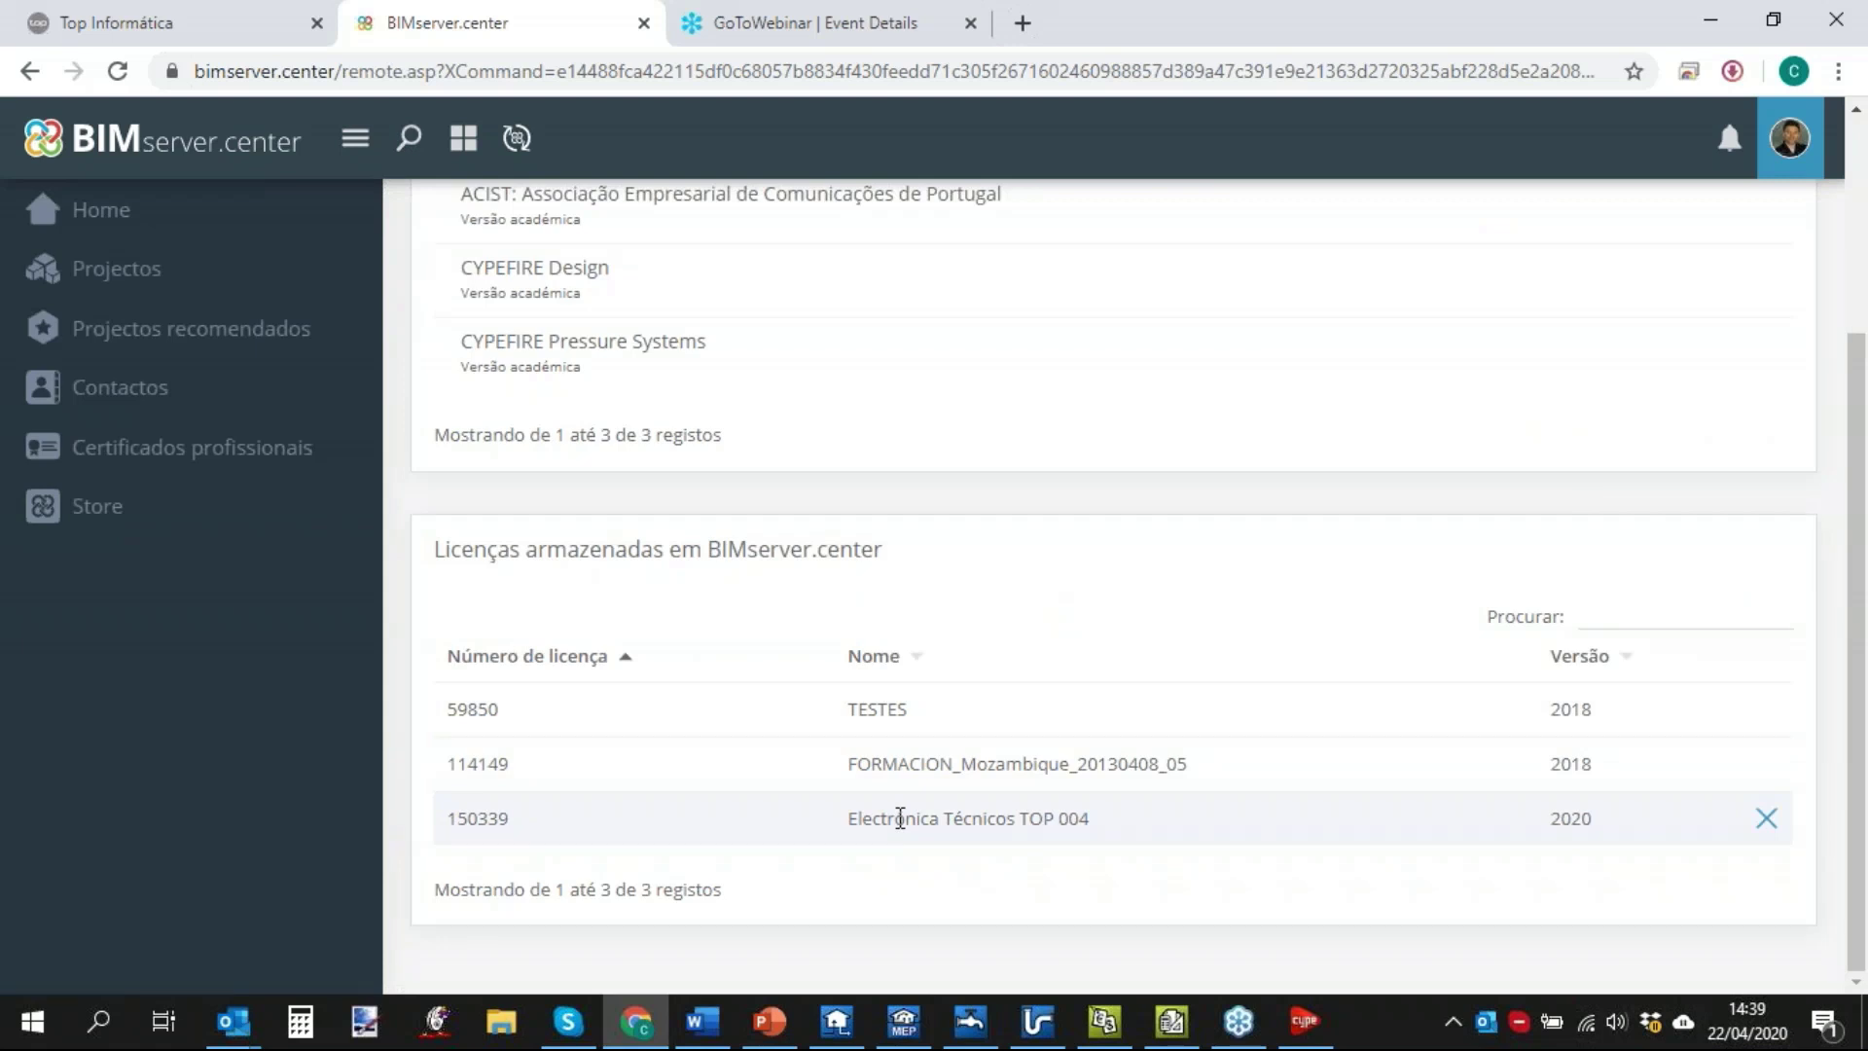
# Switch to PowerPoint, resume the slide show from slide 3 and advance to the program comparison table.
pyautogui.click(769, 1020)
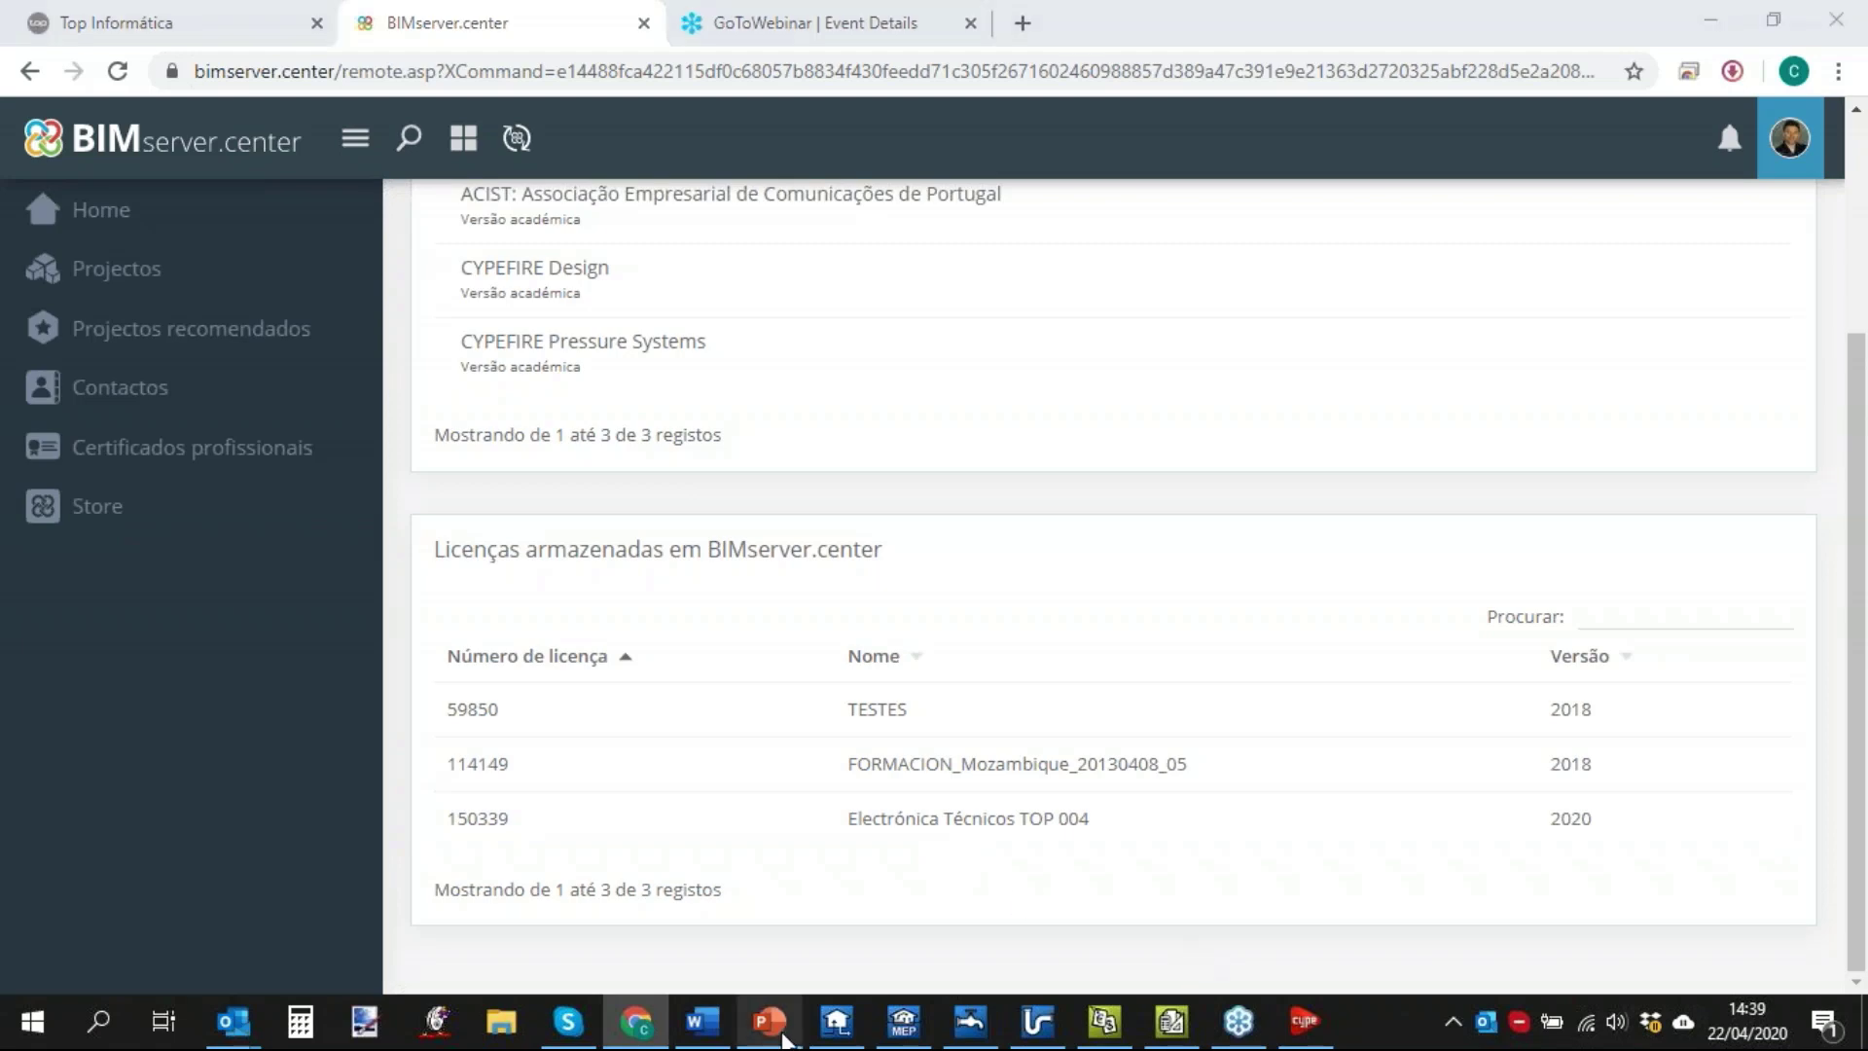
pyautogui.click(1569, 980)
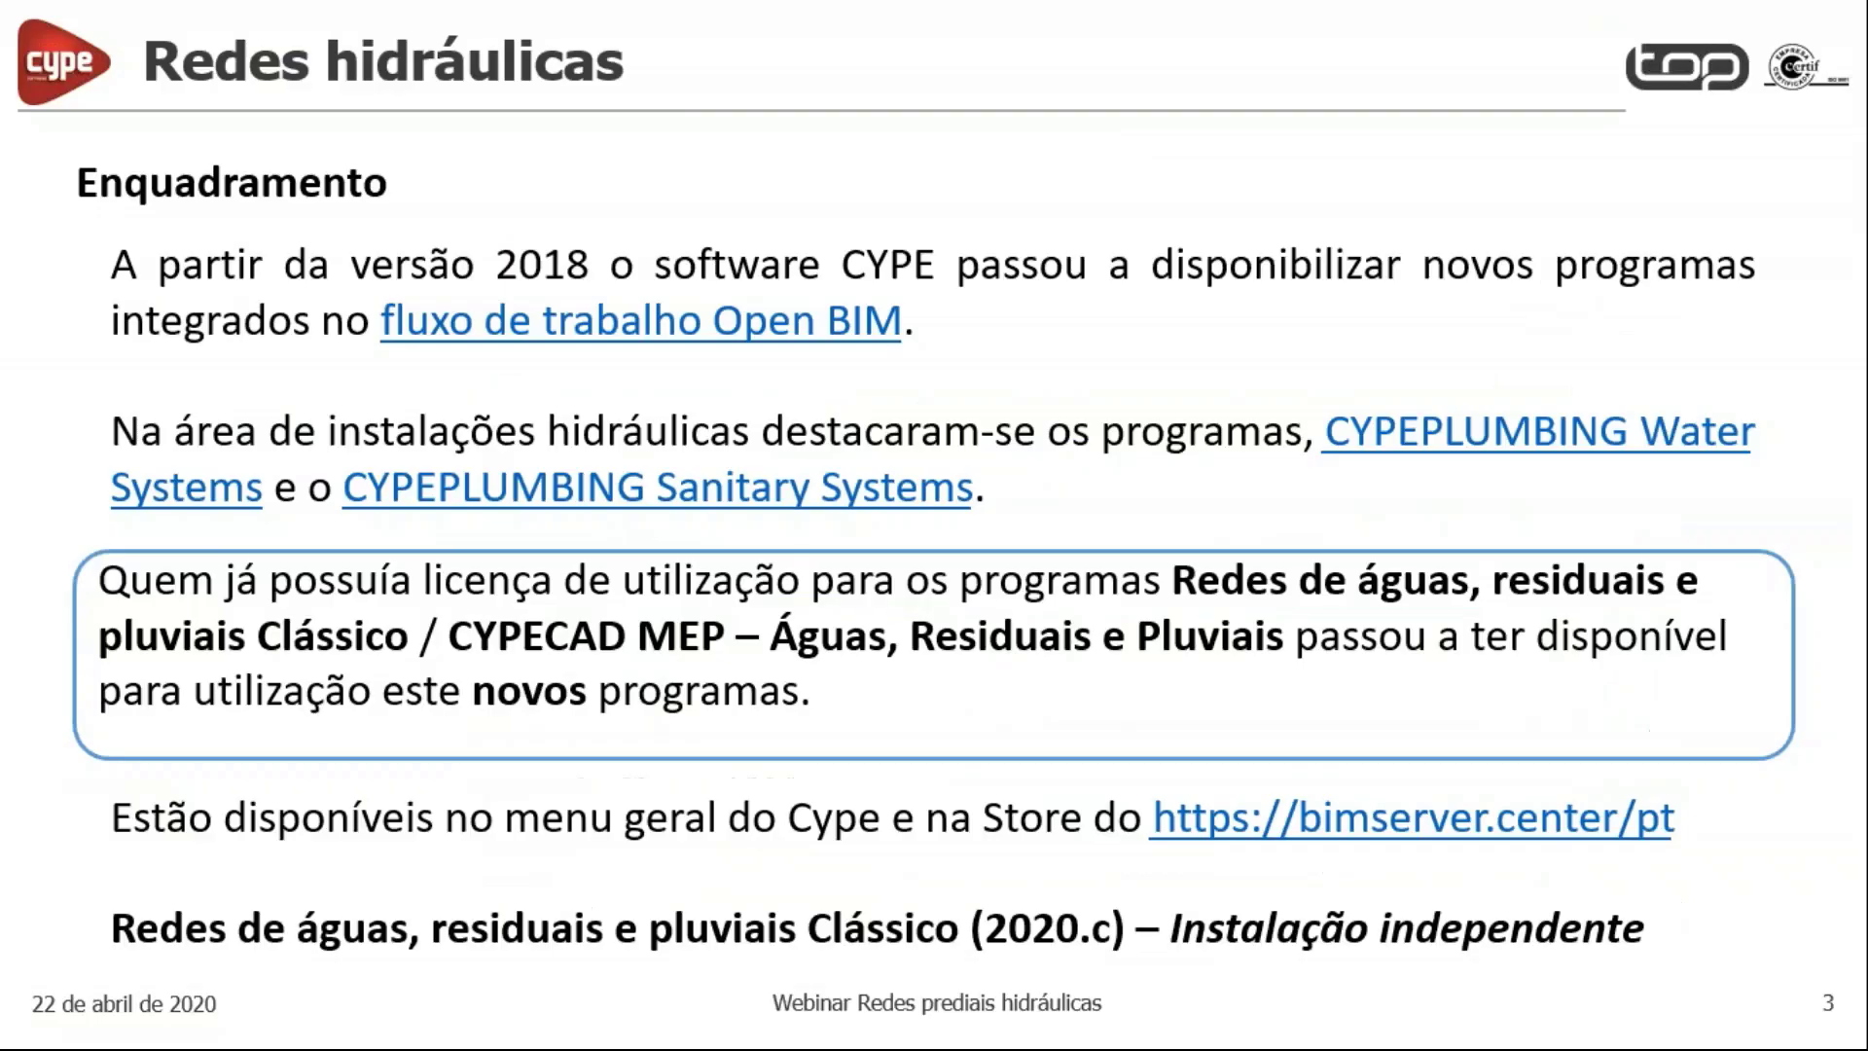
pyautogui.press('Right')
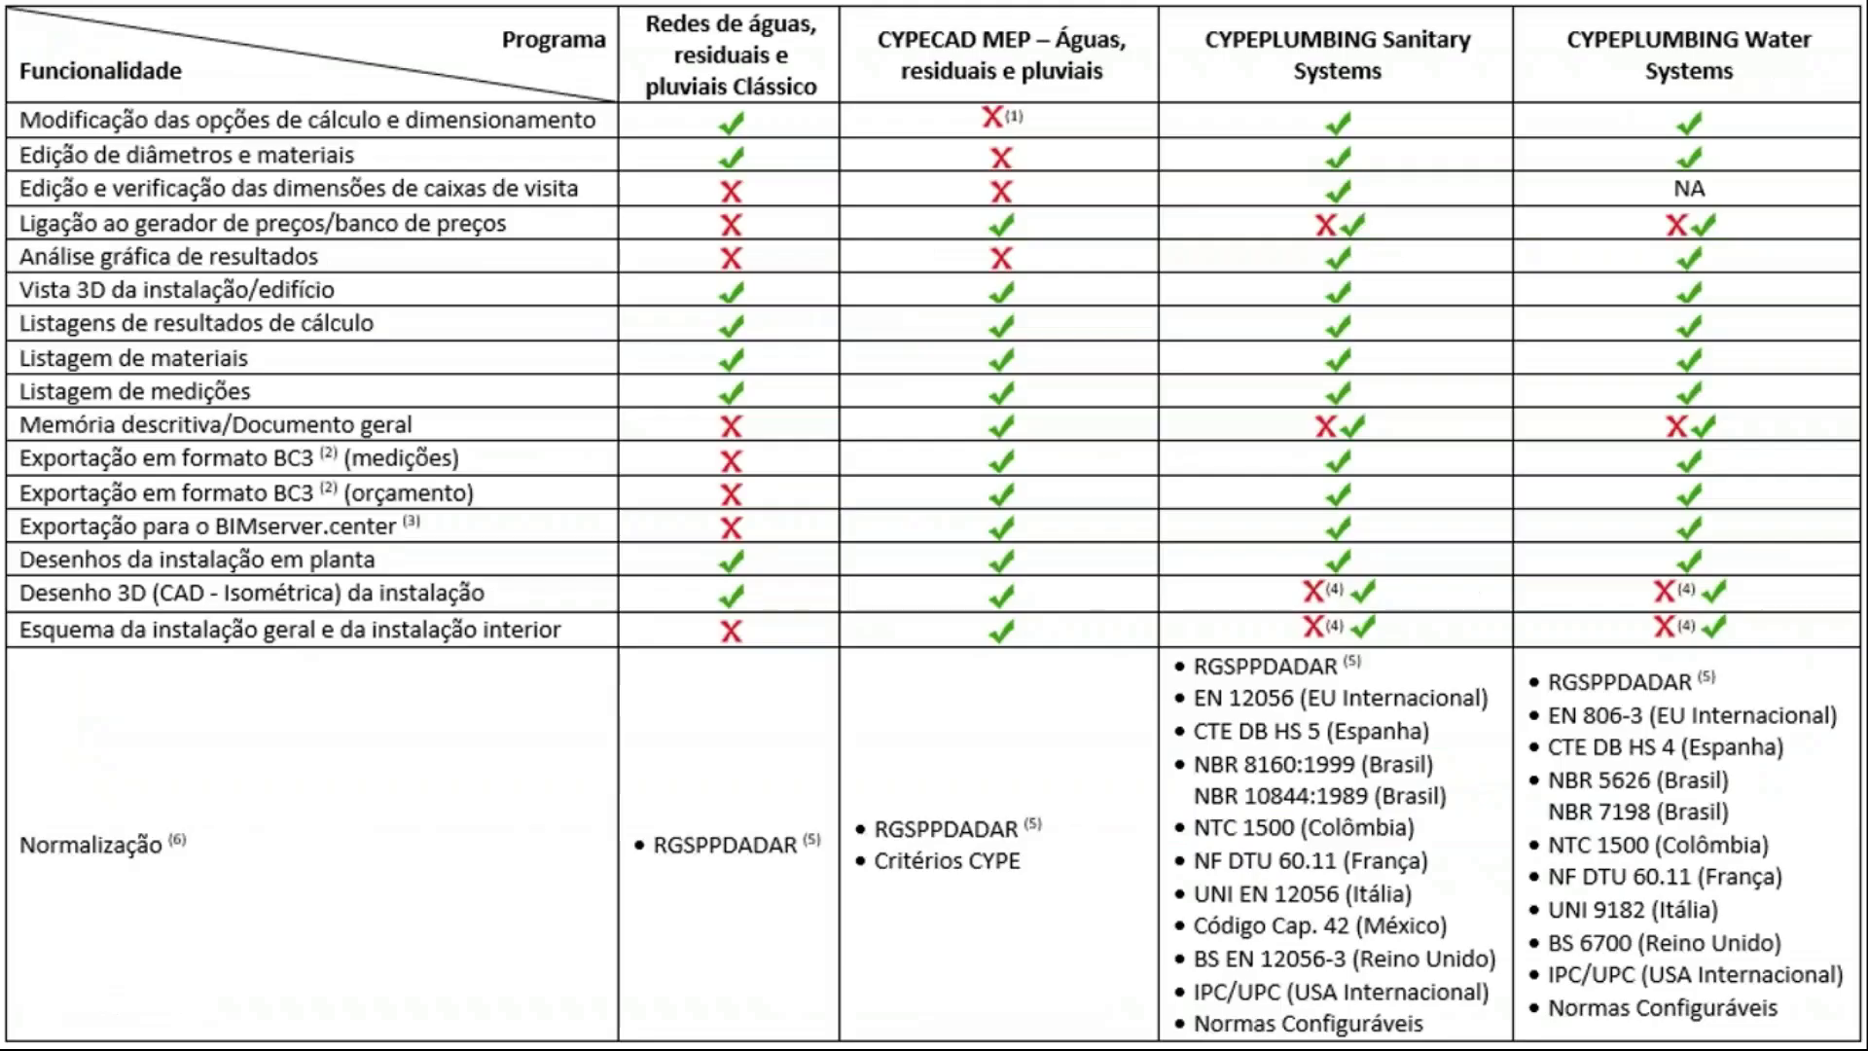
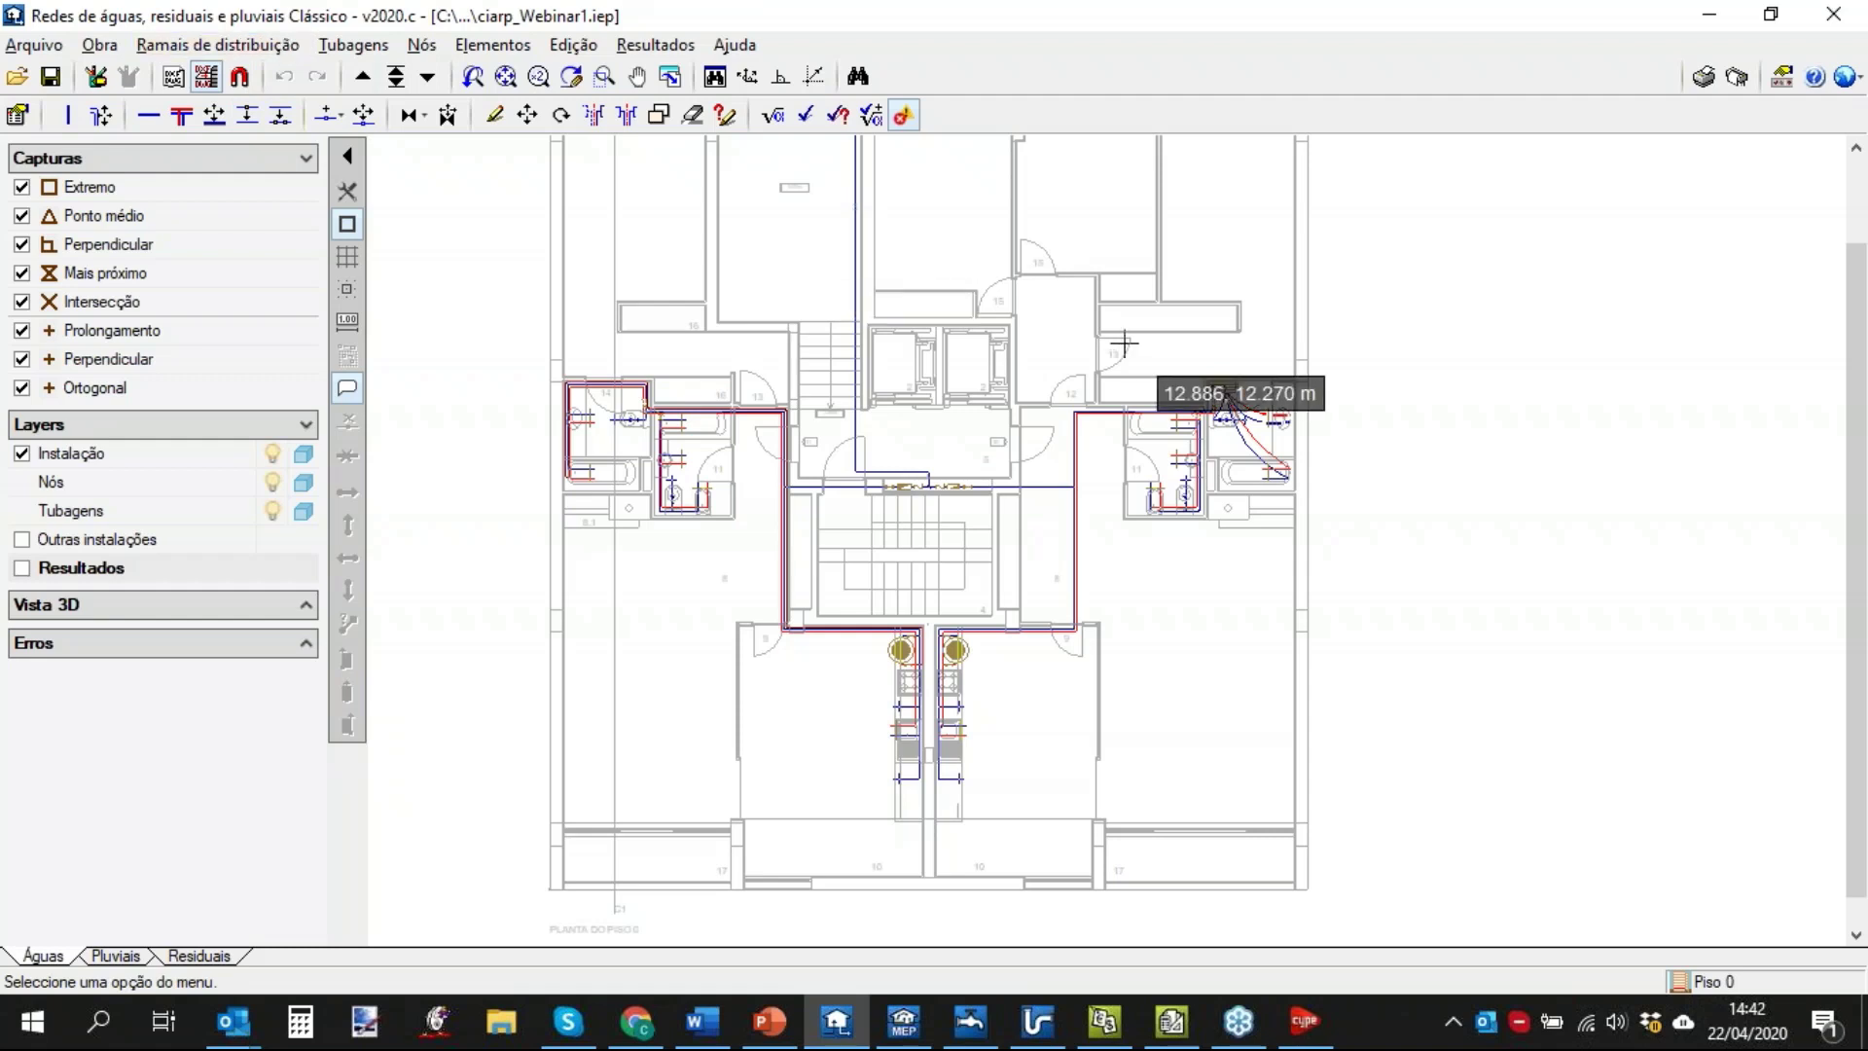
# Run the dimensioning of the water installation and inspect the results at the supply entry node.
pyautogui.moveTo(1122, 347); pyautogui.dragTo(1156, 434, button='middle')
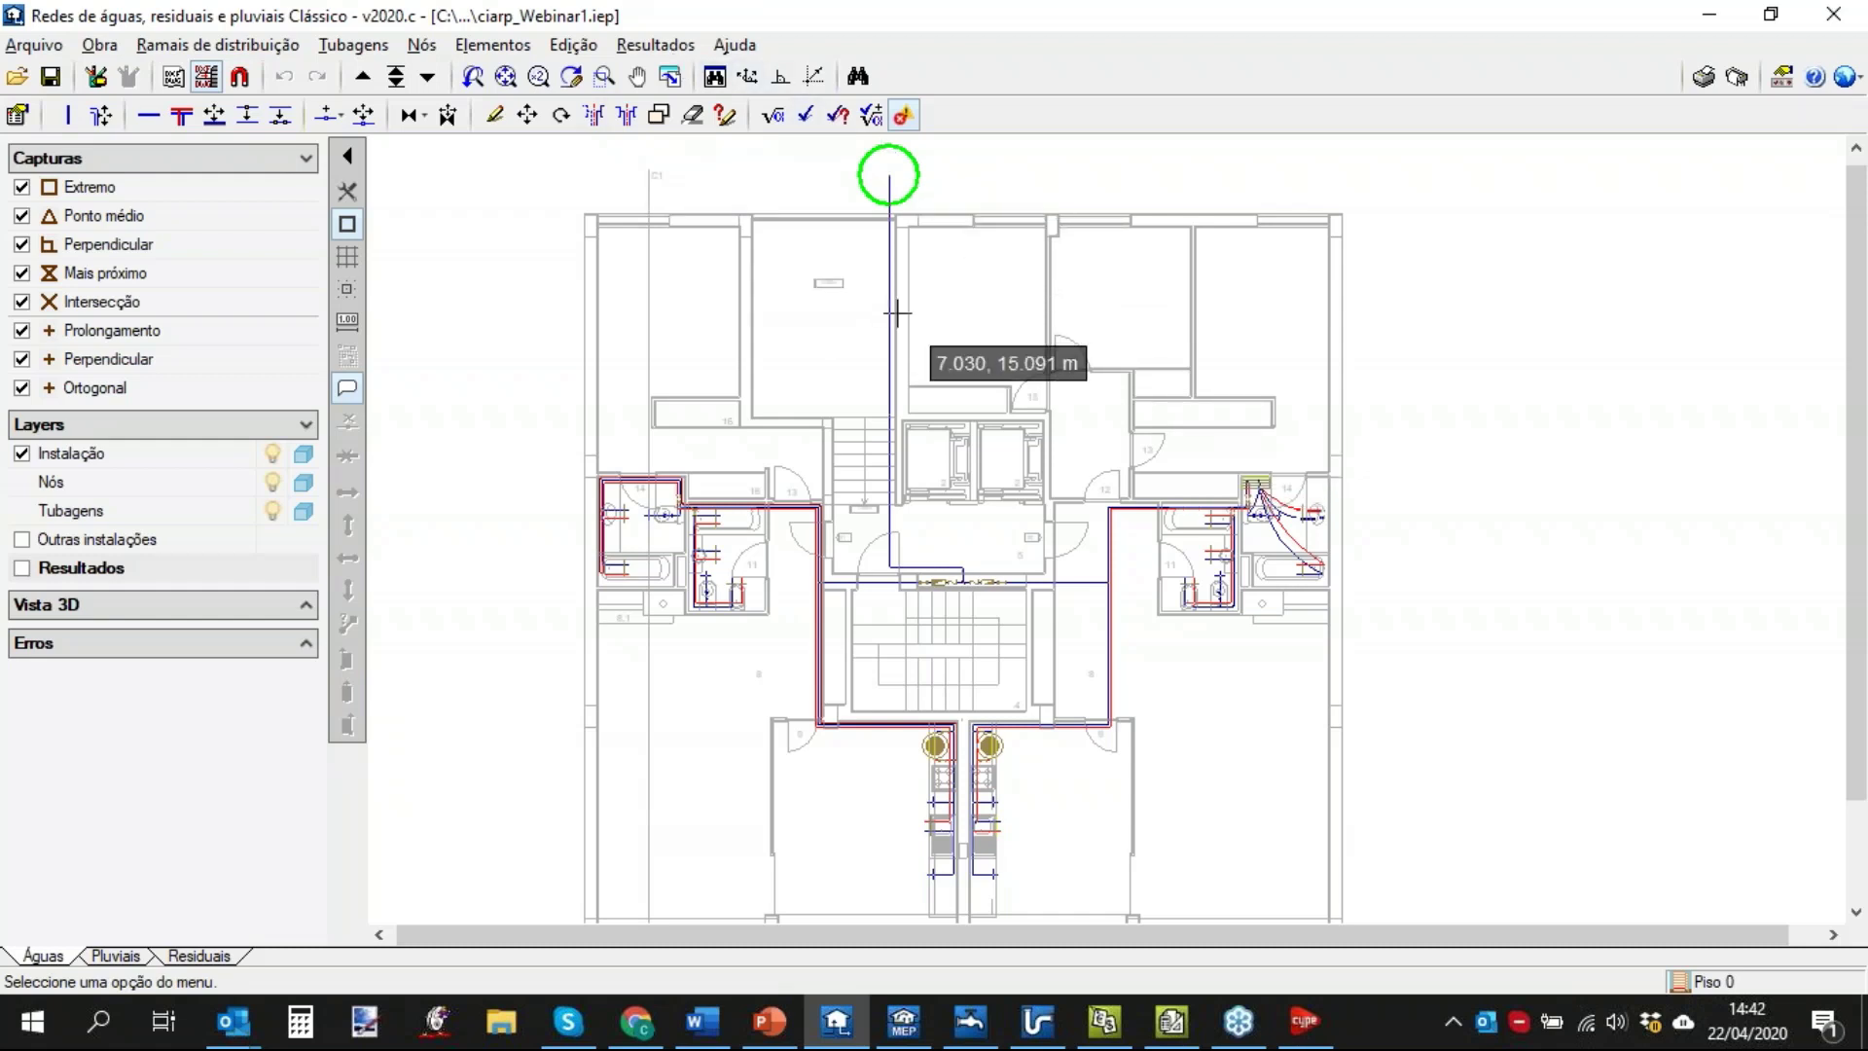
pyautogui.click(655, 45)
pyautogui.click(681, 78)
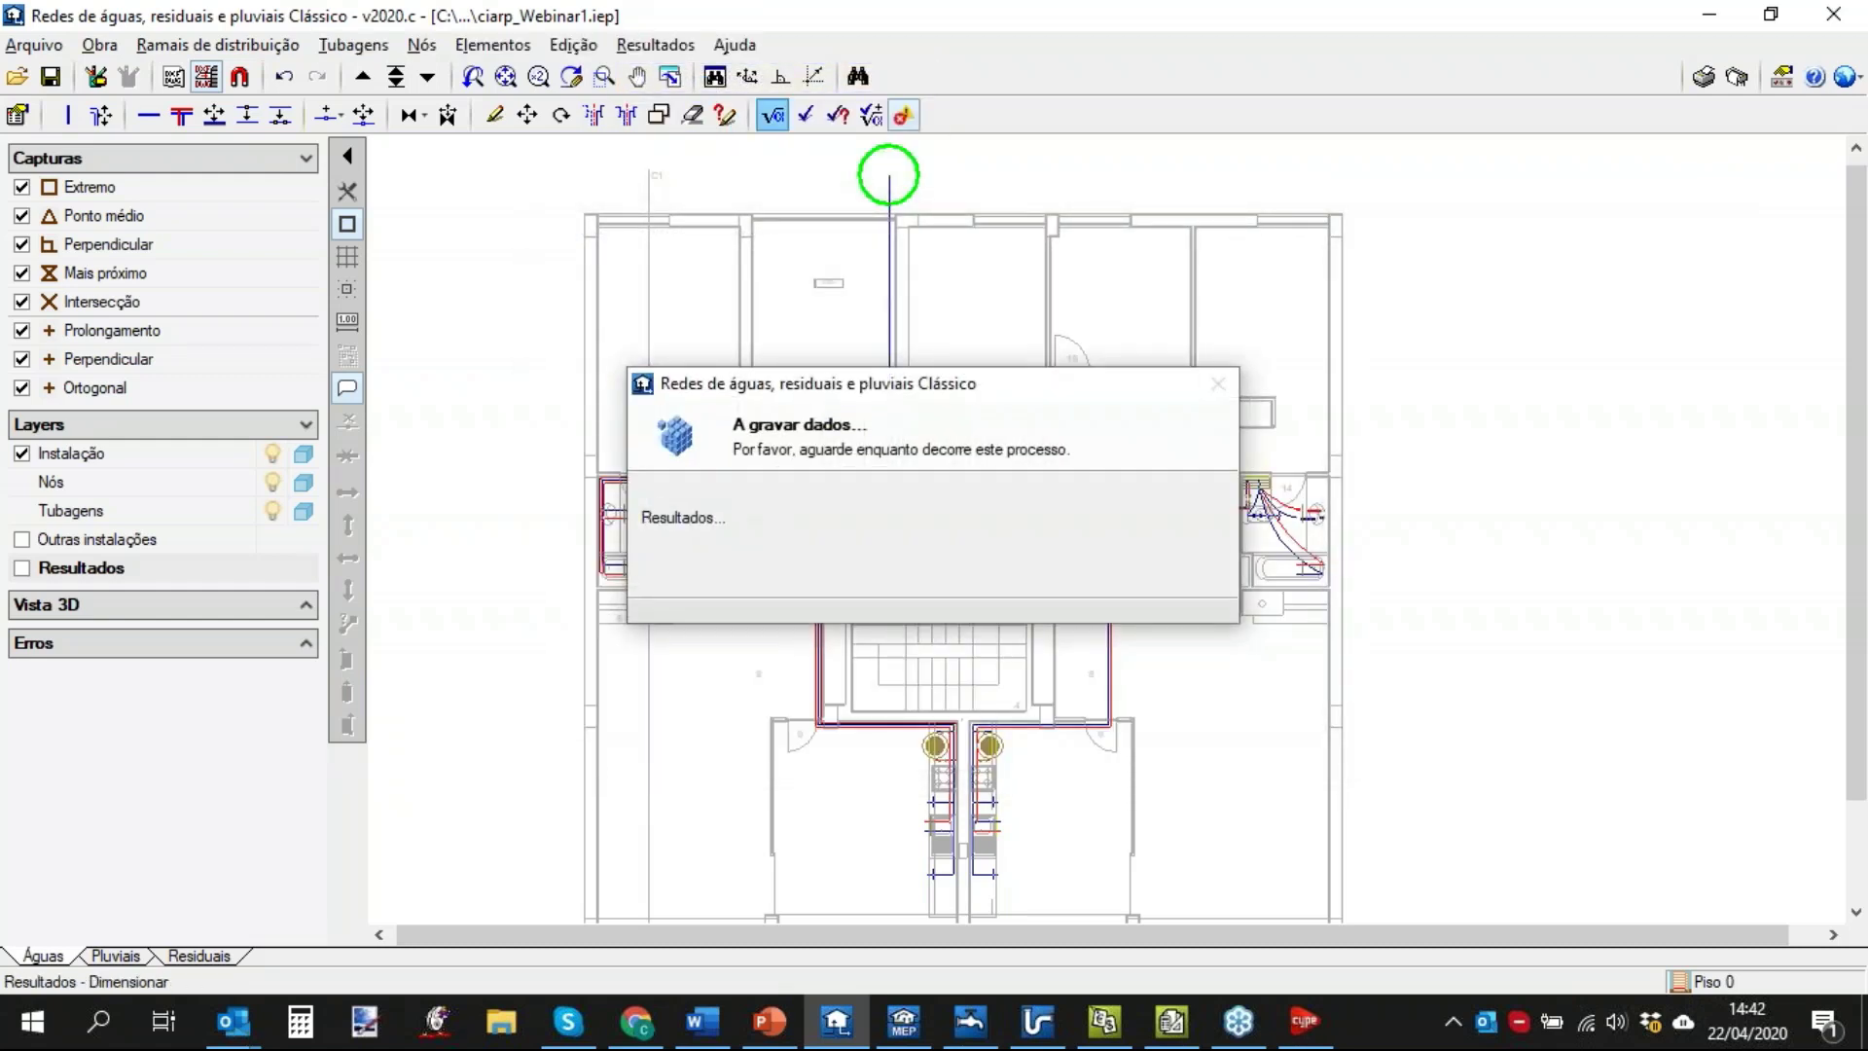
pyautogui.moveTo(891, 185)
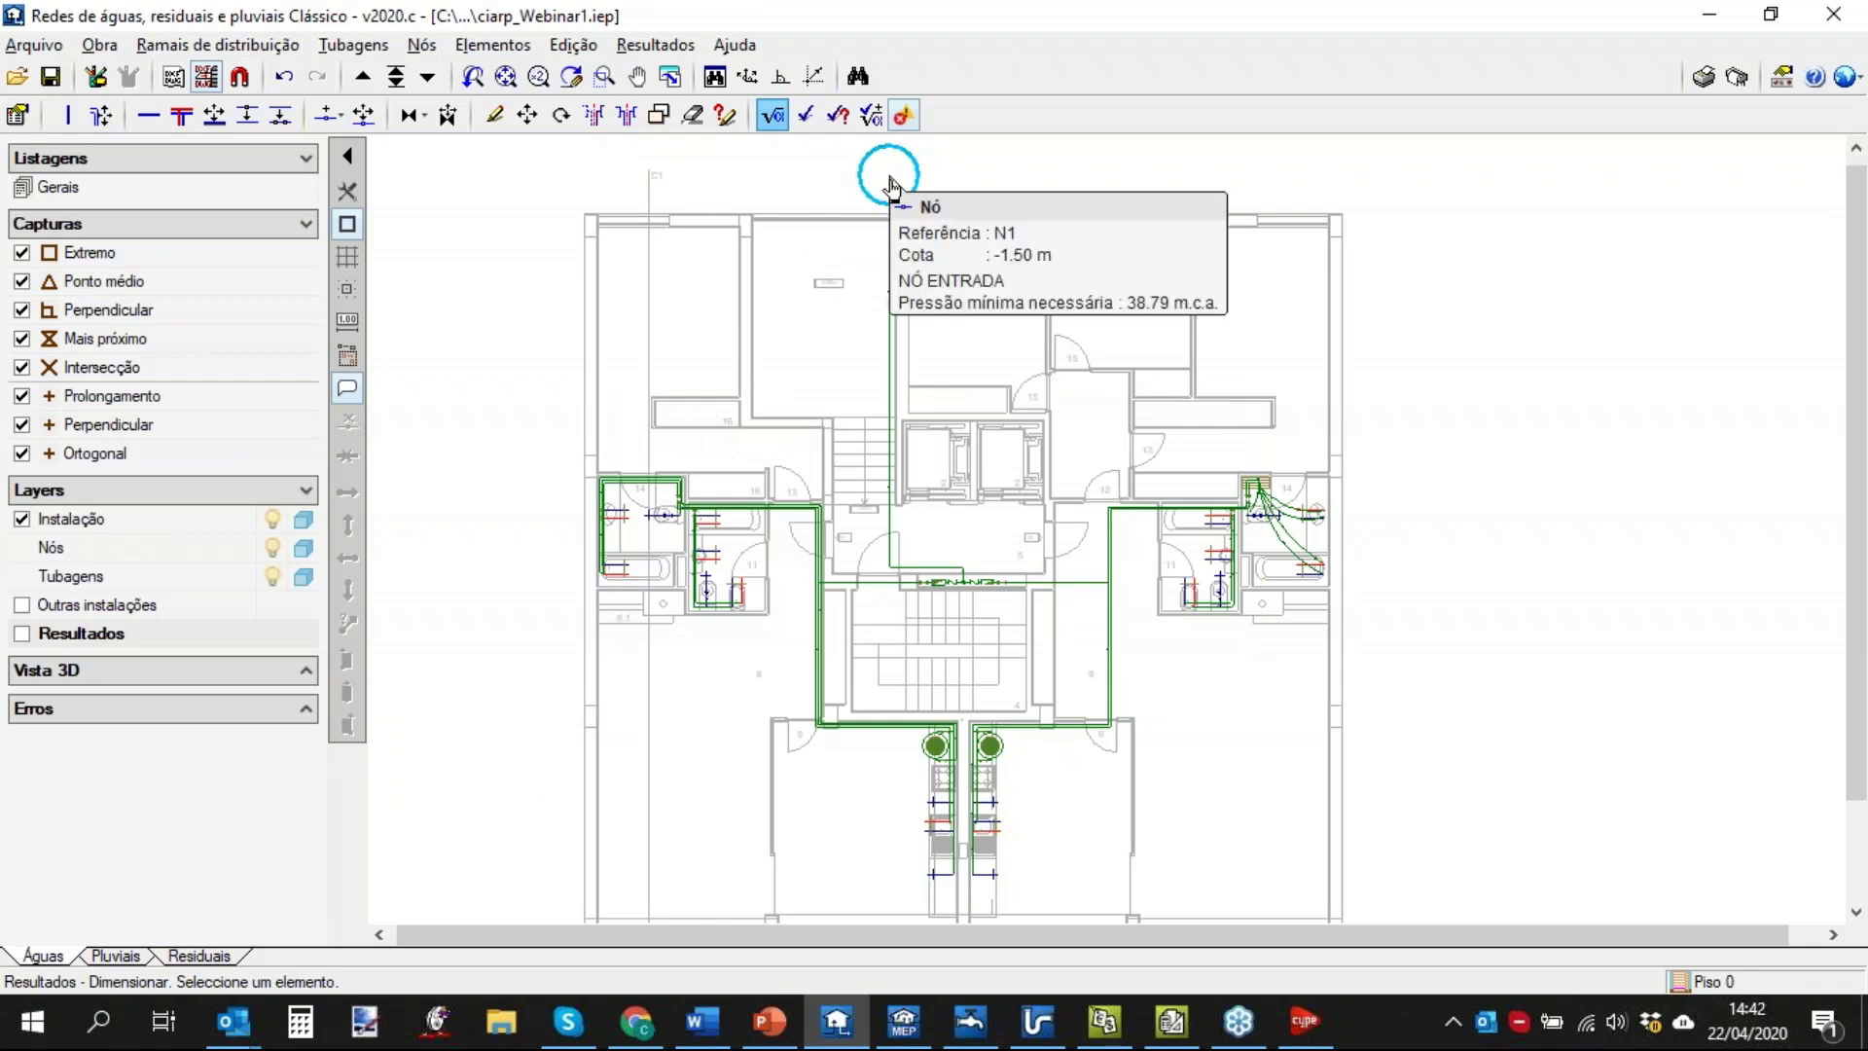
# Open the 3D view of the building's water installation.
pyautogui.click(100, 45)
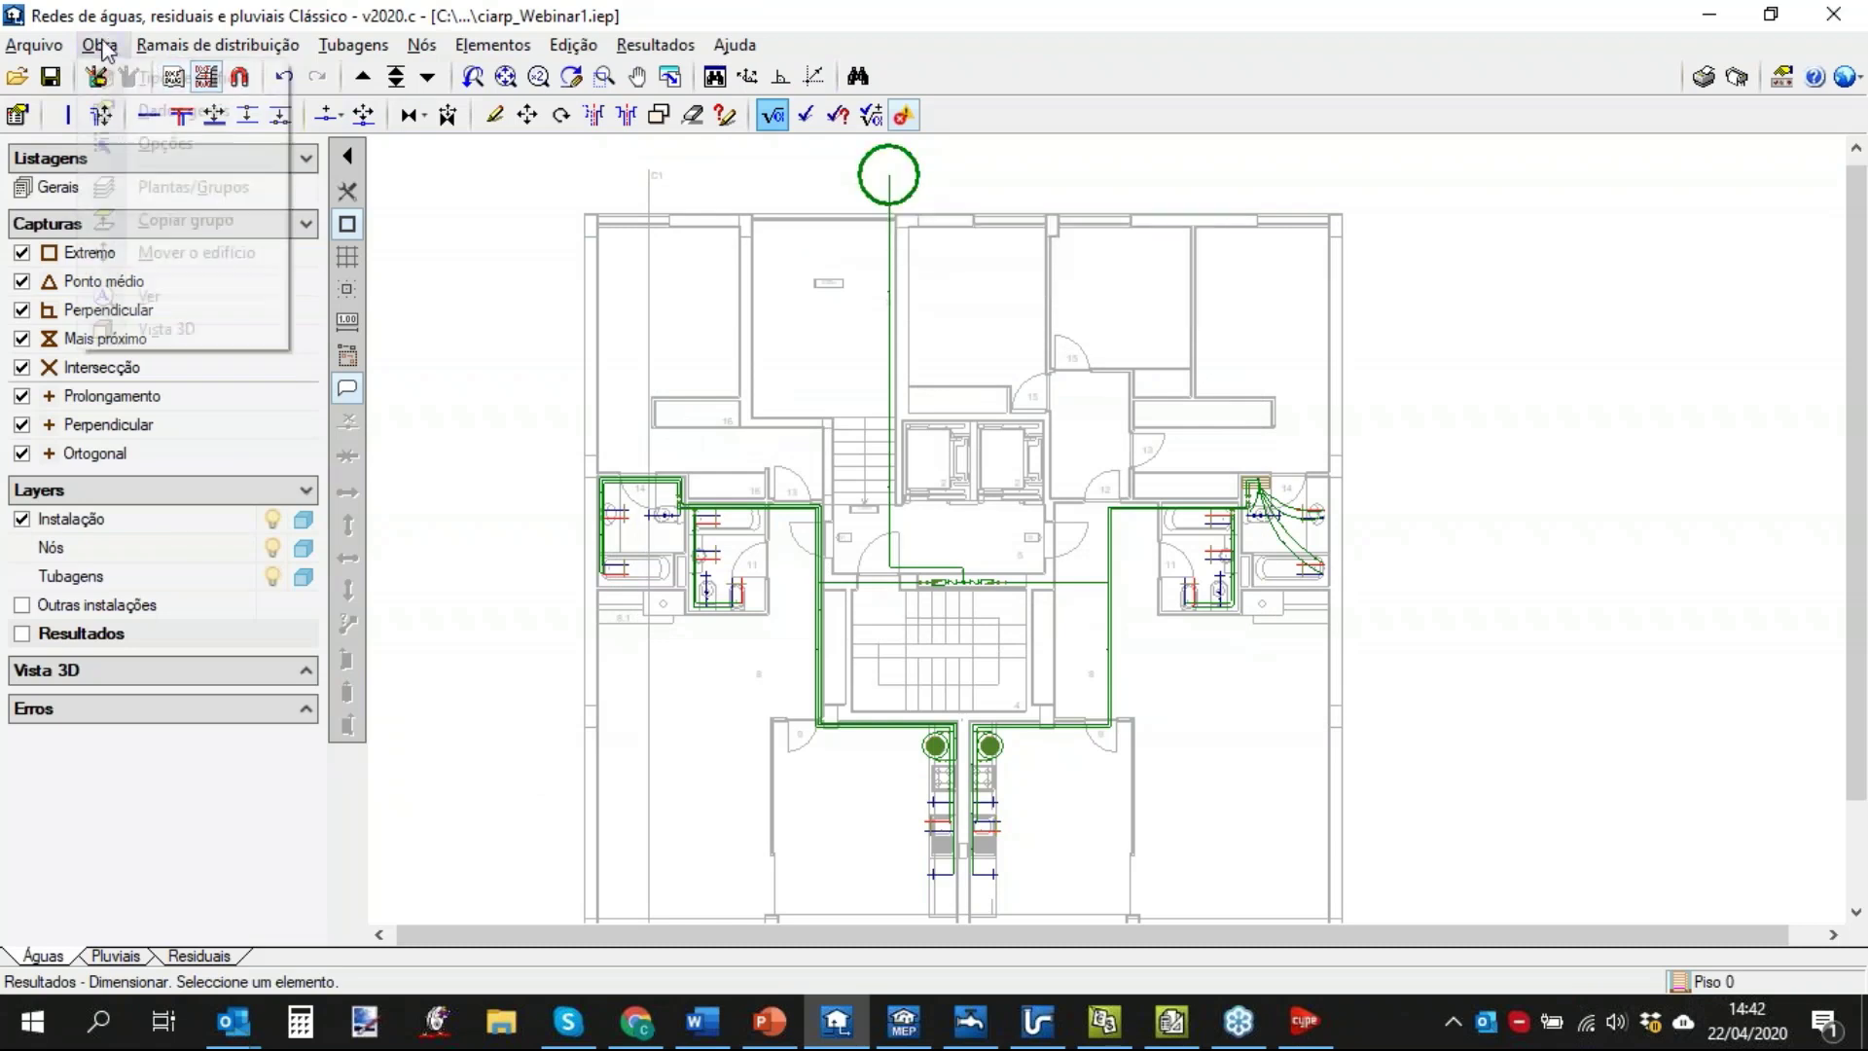
pyautogui.click(199, 327)
pyautogui.click(725, 593)
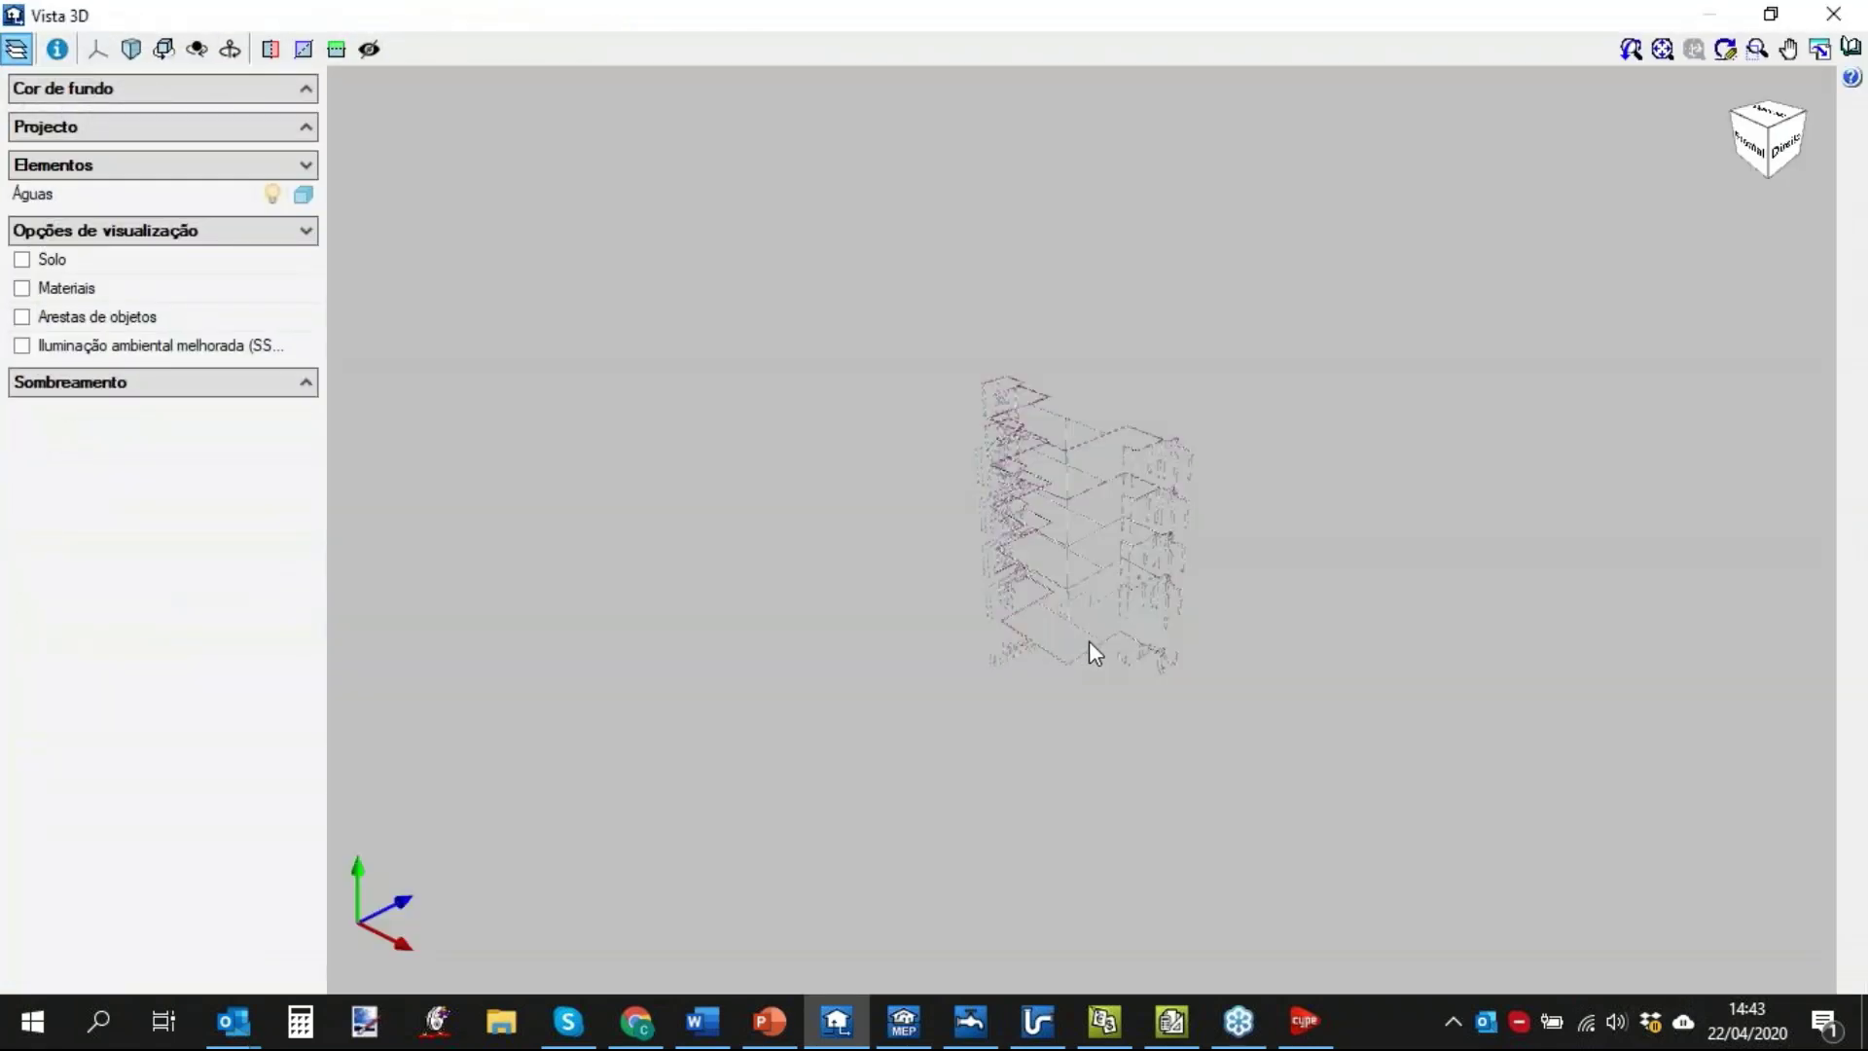
# Examine the building's water network in the 3D view, from the front and close up, and close the view.
pyautogui.moveTo(1093, 651); pyautogui.dragTo(1193, 605, button='middle')
pyautogui.scroll(5, 1113, 629)
pyautogui.scroll(3, 1099, 589)
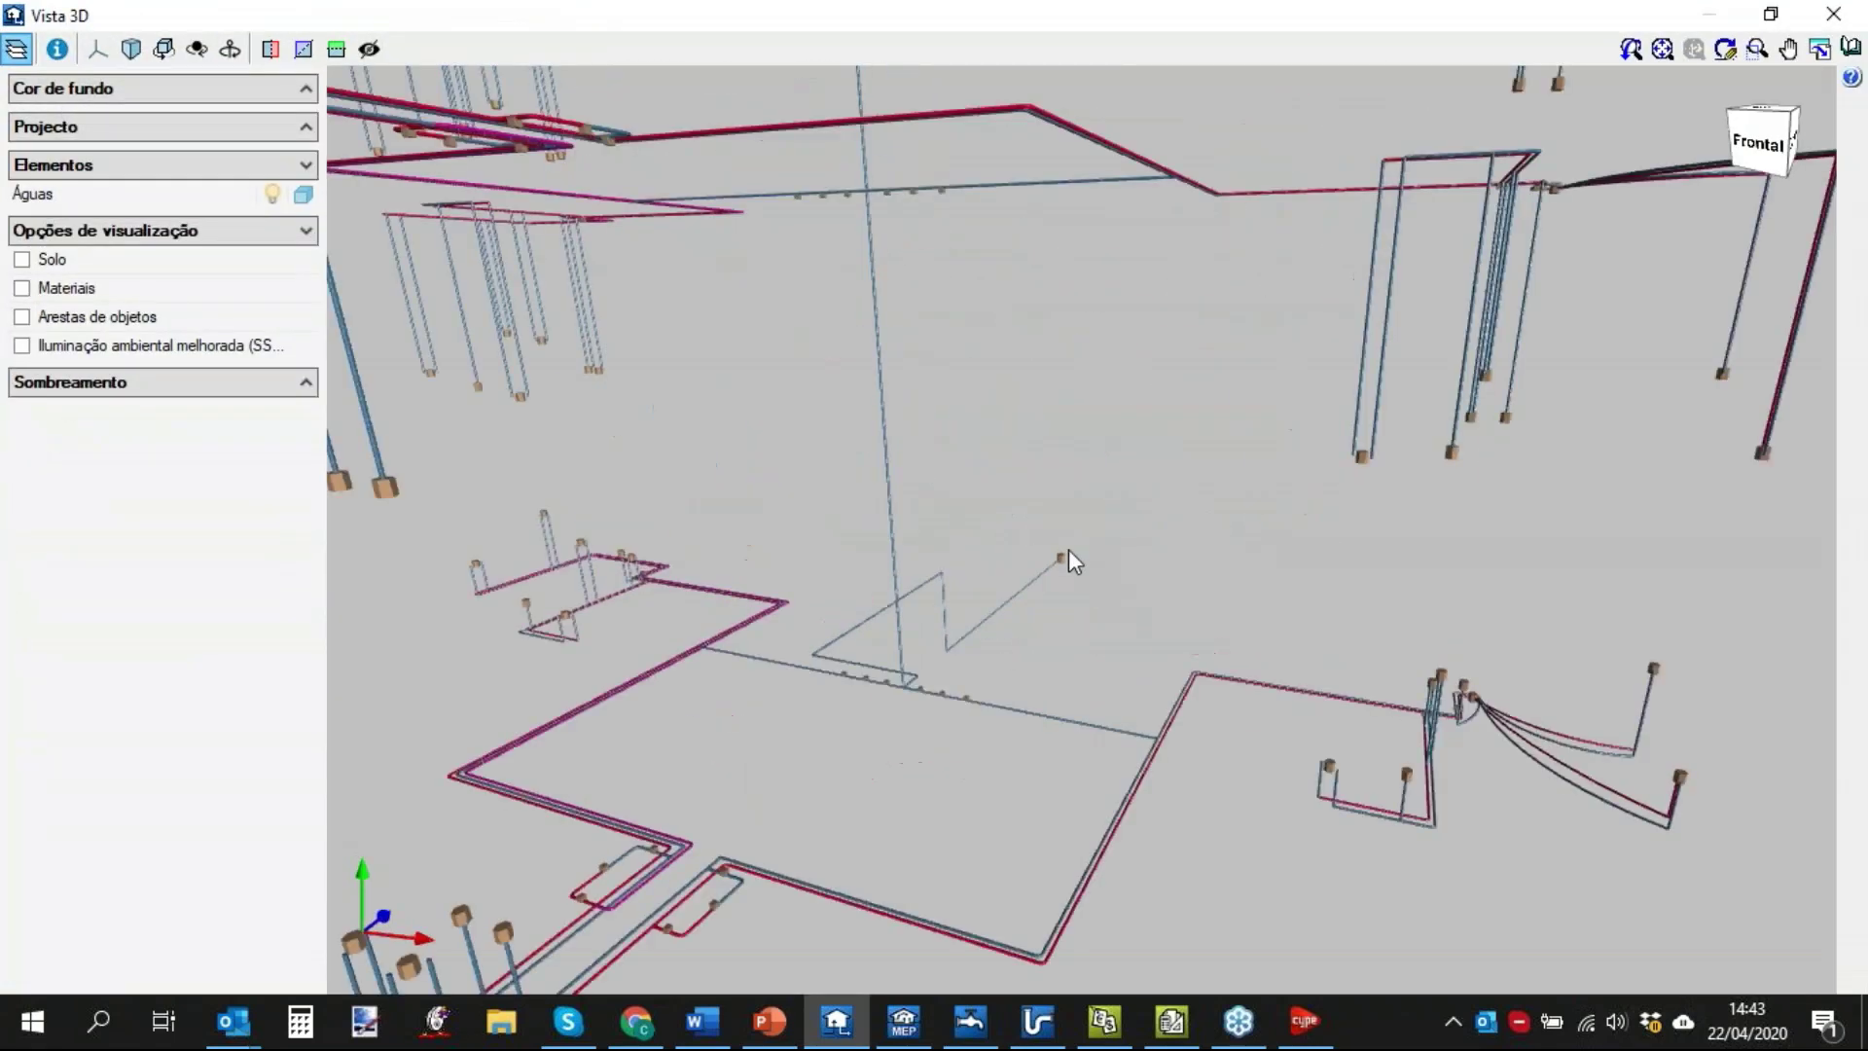
pyautogui.scroll(-6, 897, 510)
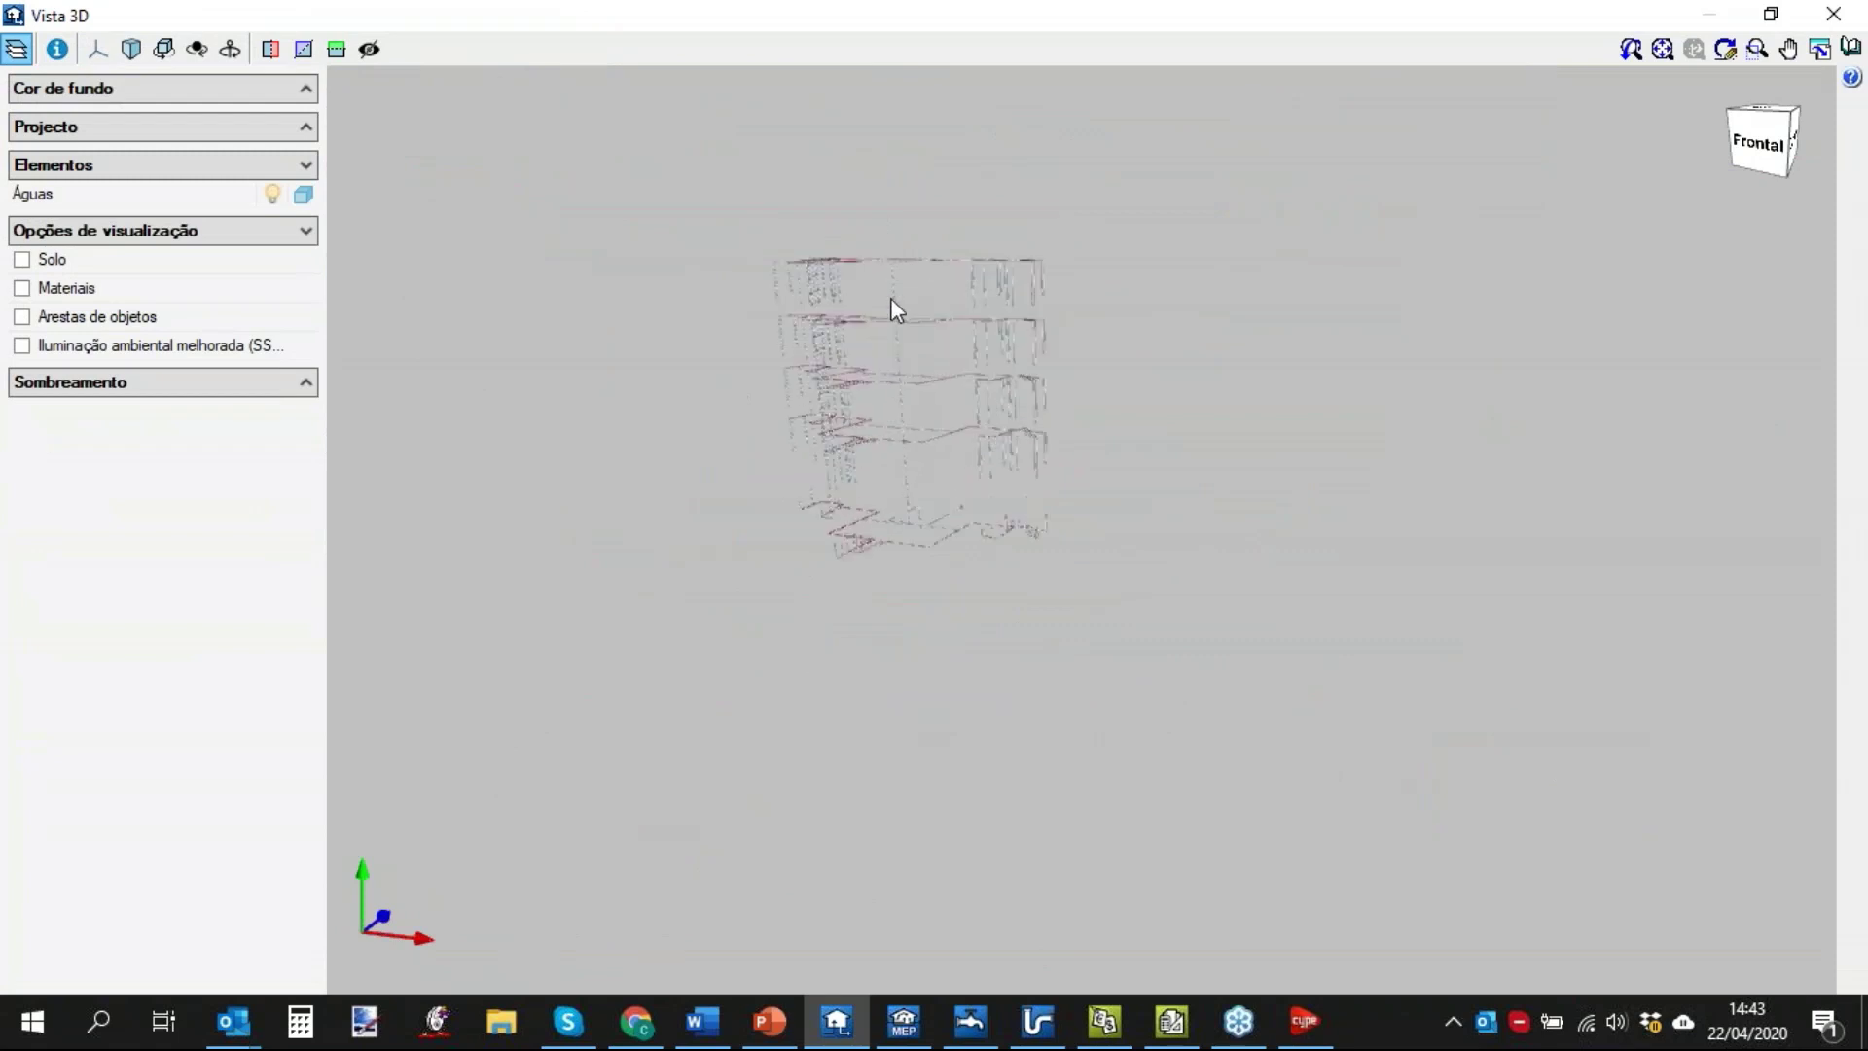
pyautogui.click(1846, 19)
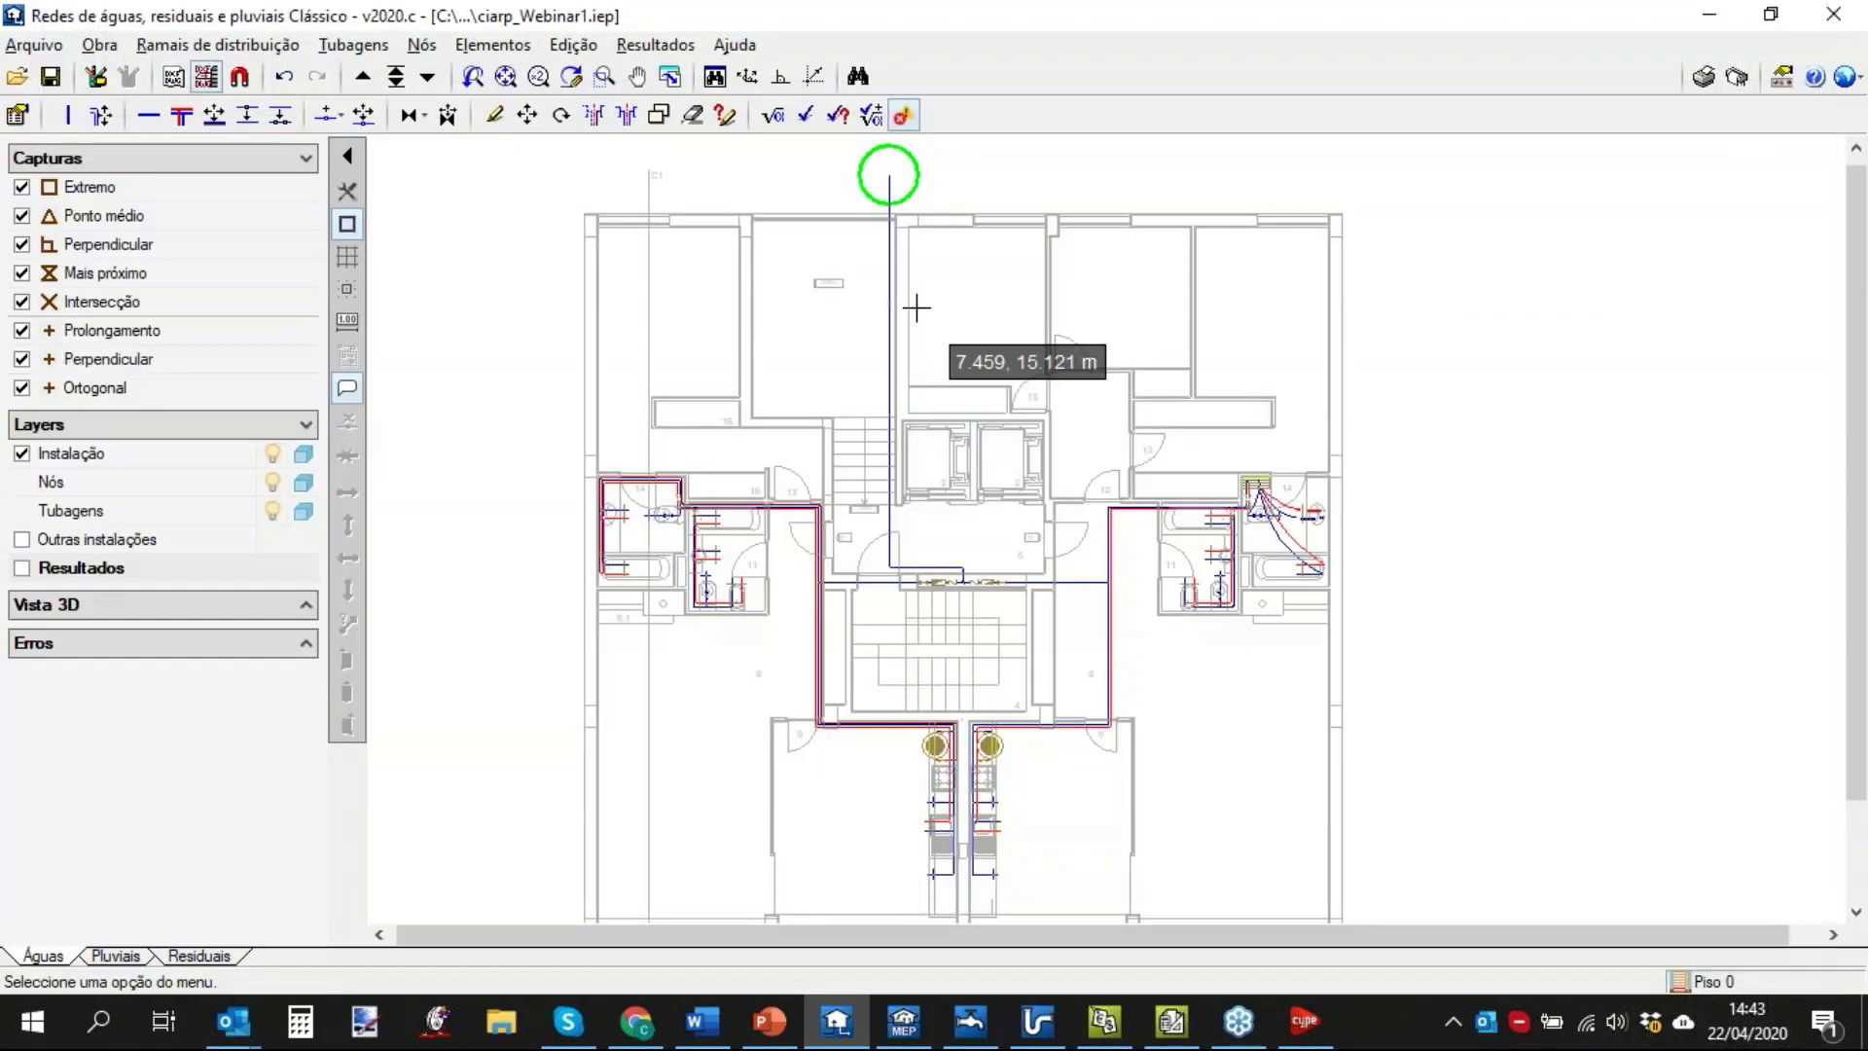
# Show the calculated results of the water installation and inspect those at the supply entry node.
pyautogui.click(673, 43)
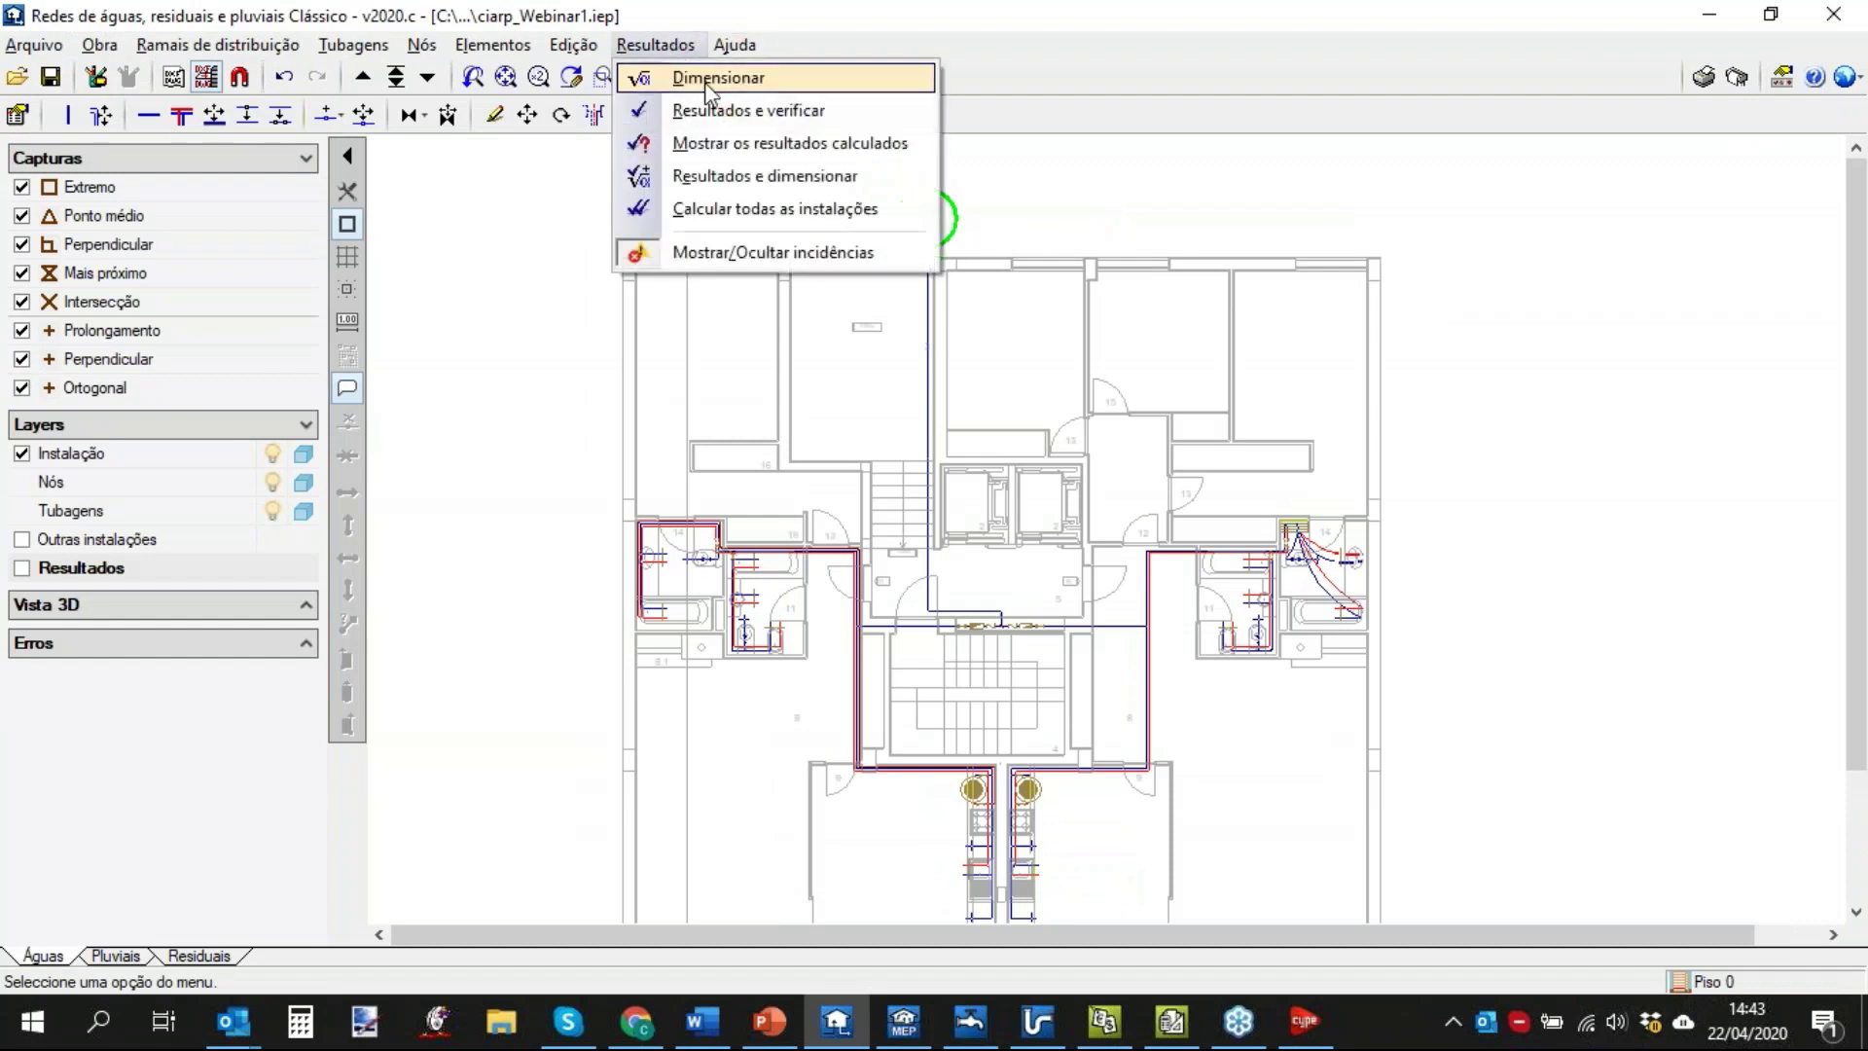
pyautogui.click(768, 143)
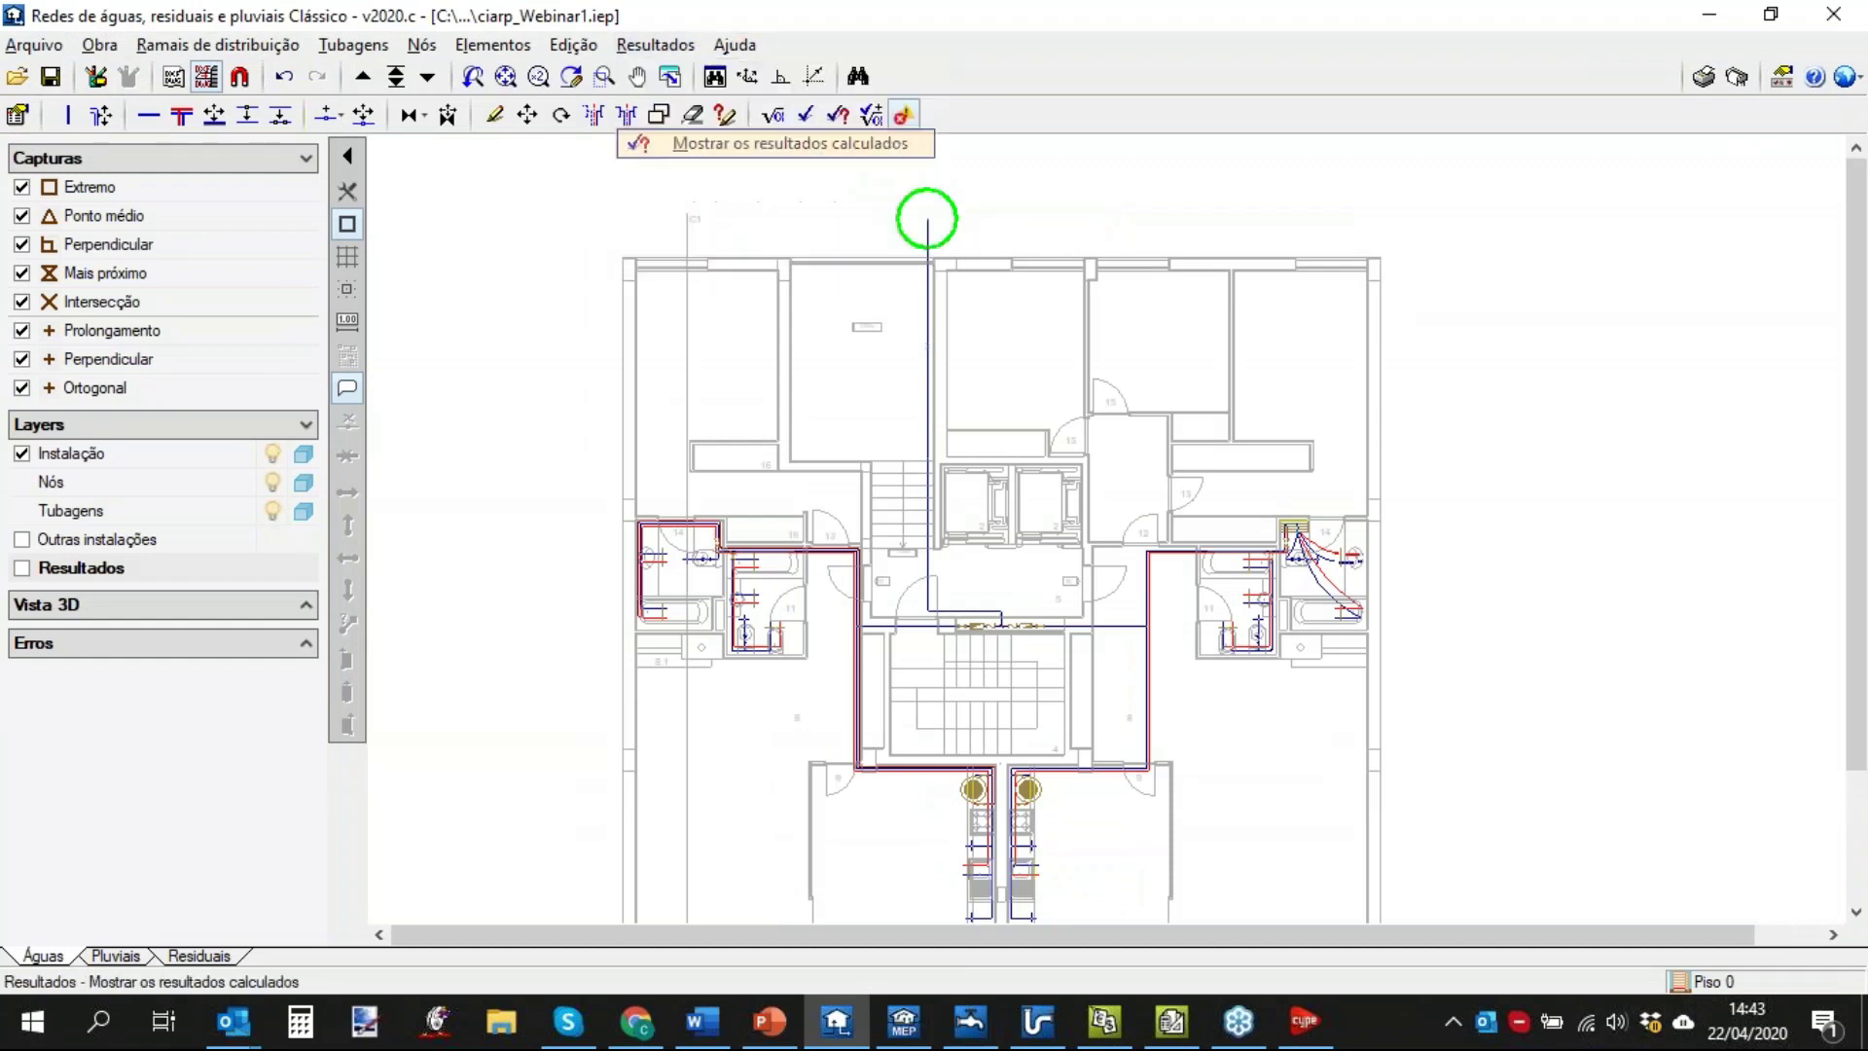
pyautogui.click(935, 225)
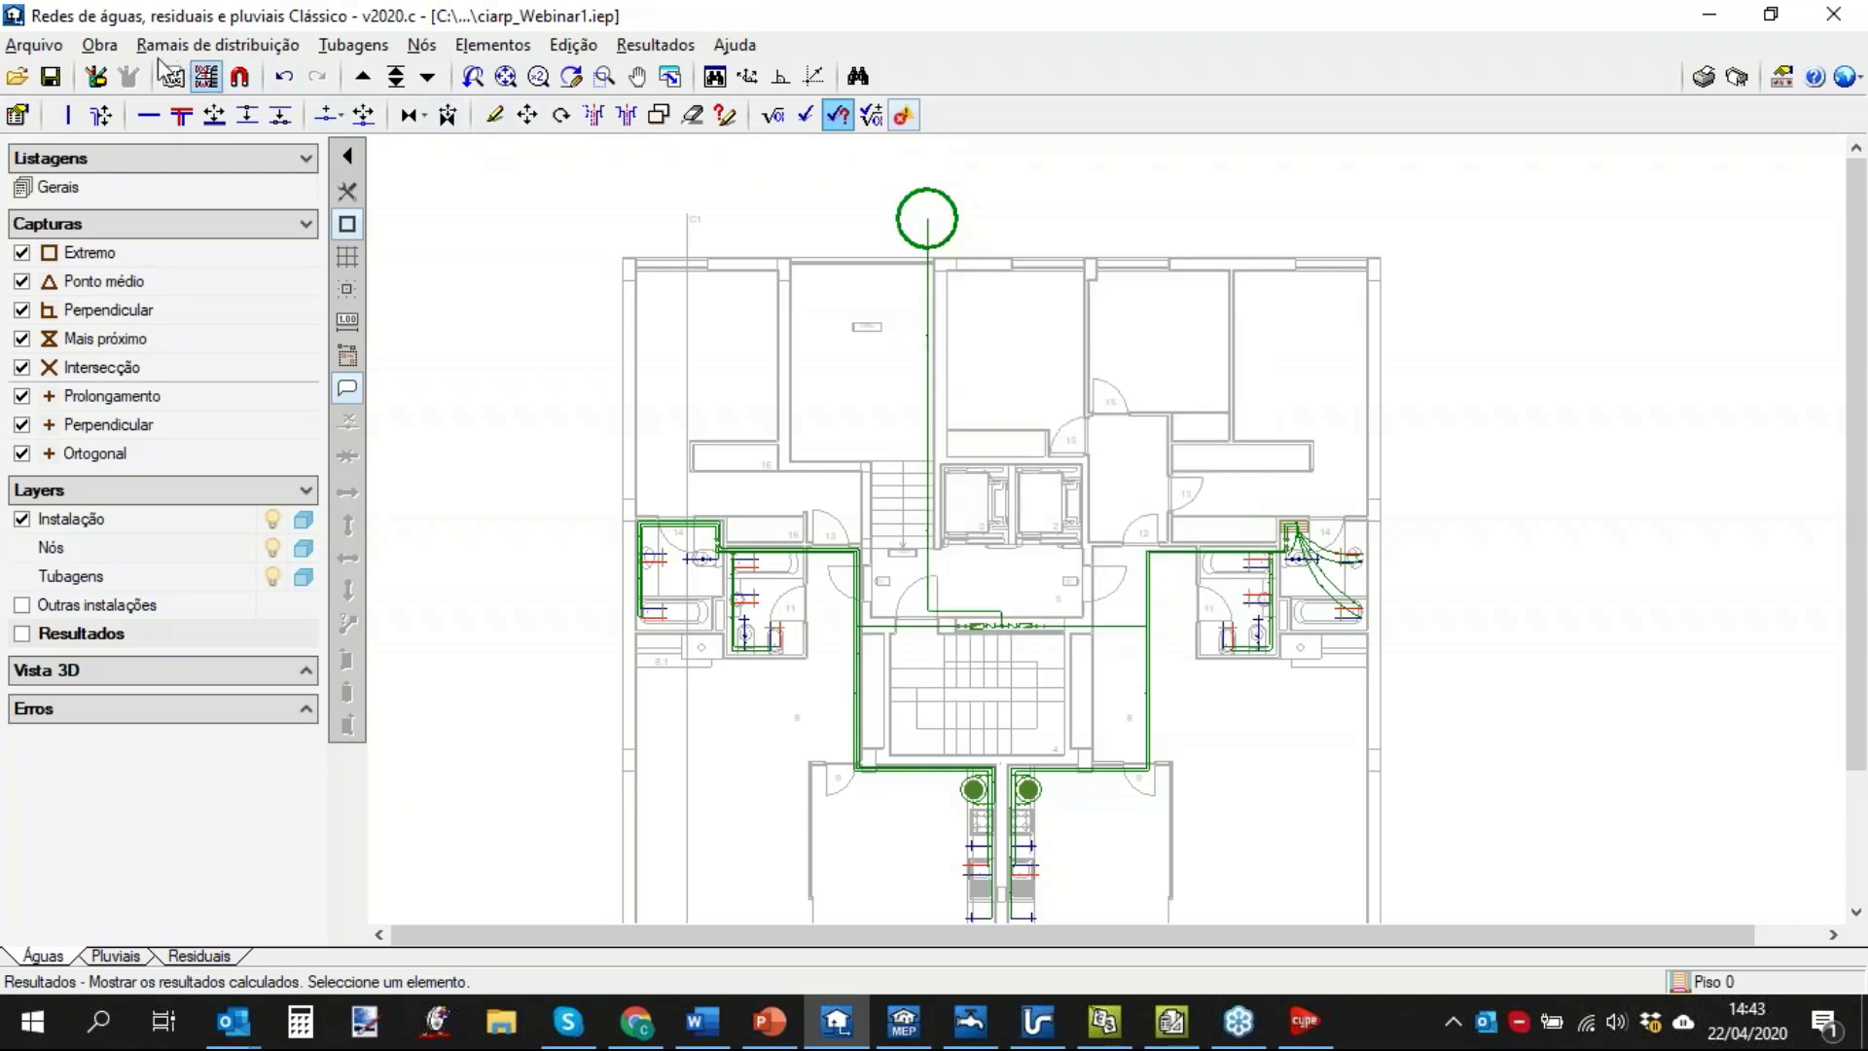
# Open the hydraulic calculation options, review the velocity limits and the minimum pressure at consumption points, and close them without changes.
pyautogui.click(107, 49)
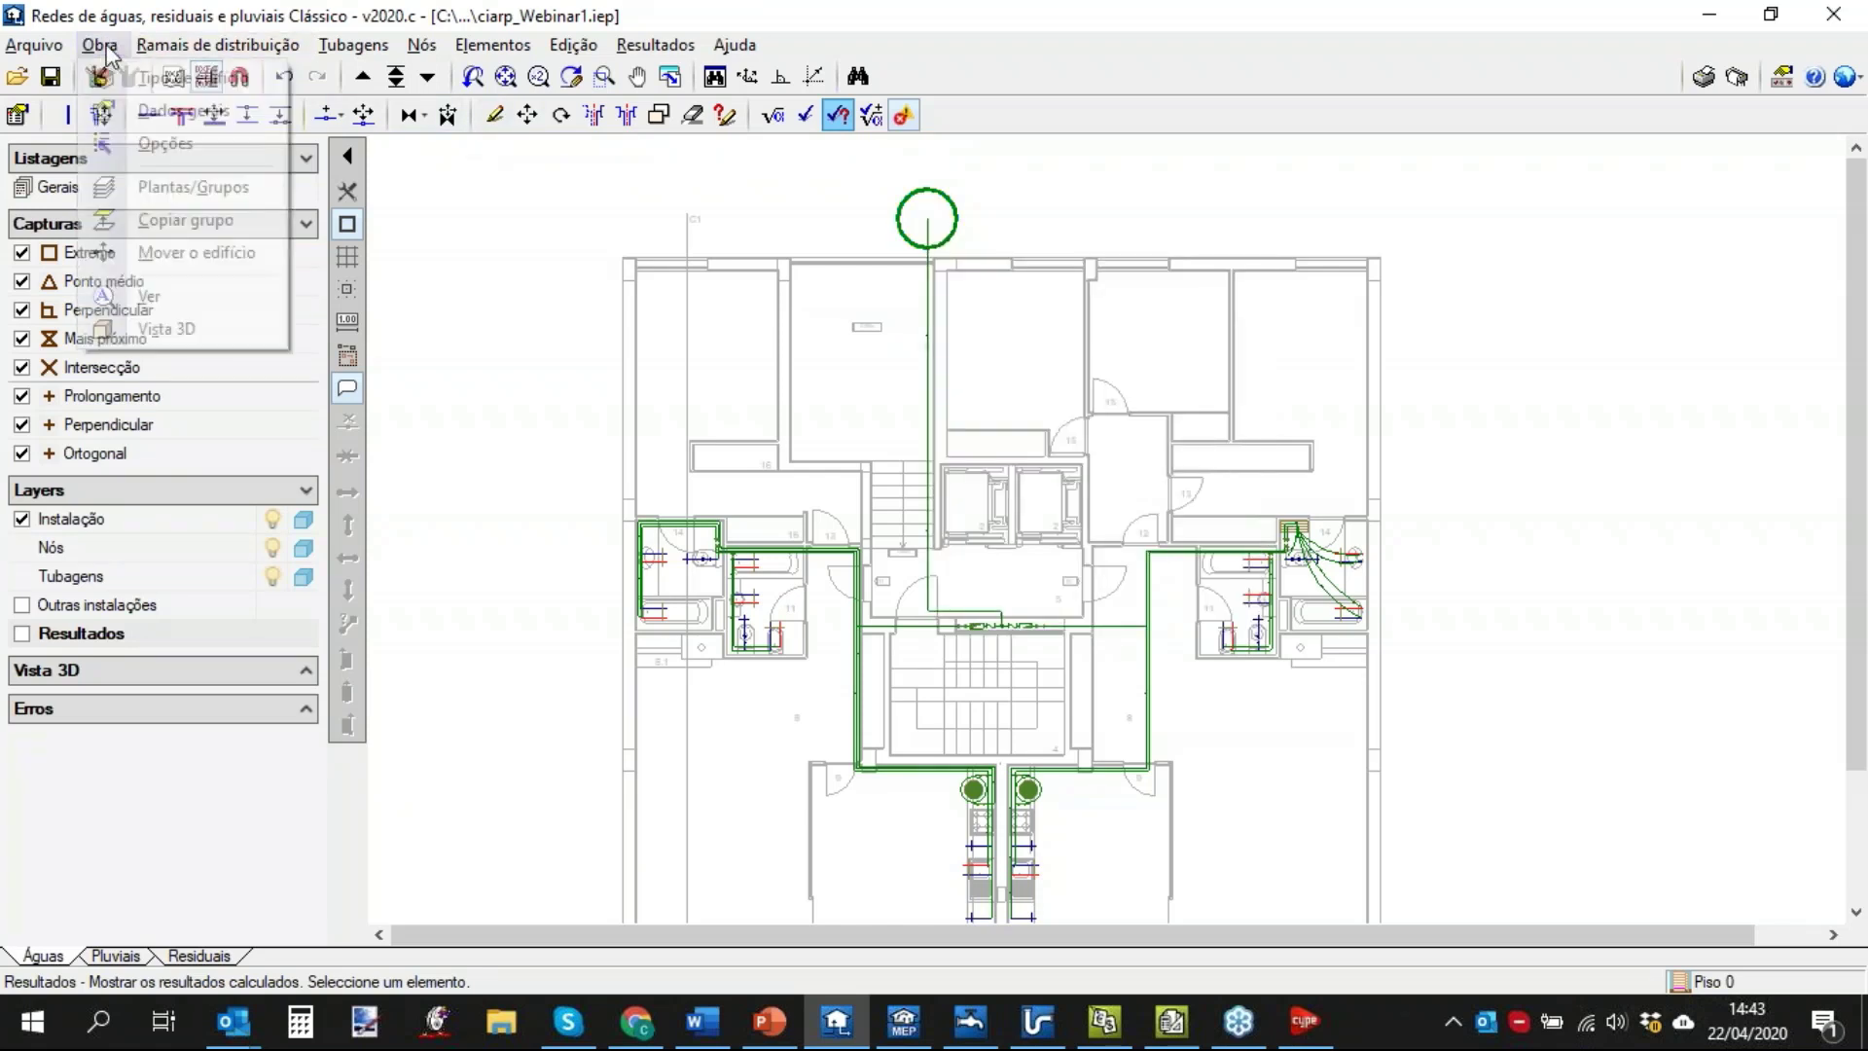
pyautogui.click(155, 144)
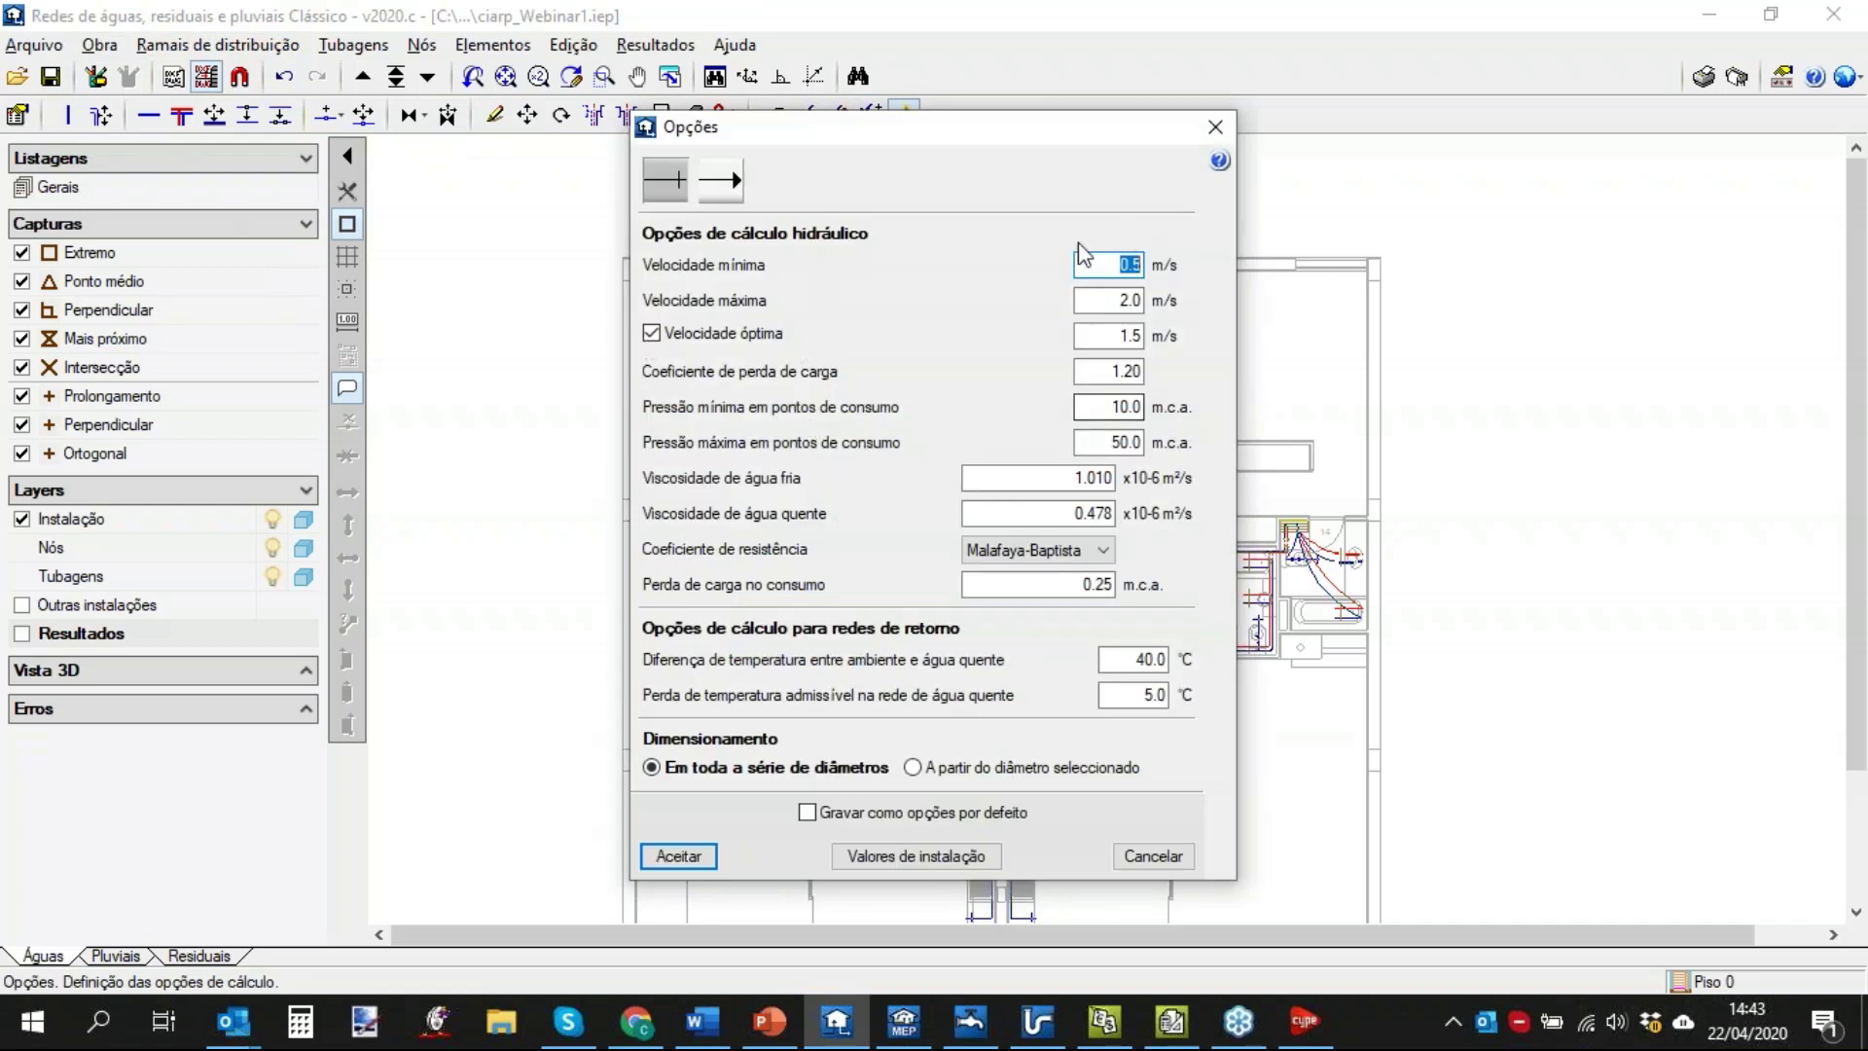
pyautogui.press('Tab')
pyautogui.press('Tab')
pyautogui.press('Tab')
pyautogui.press('Tab')
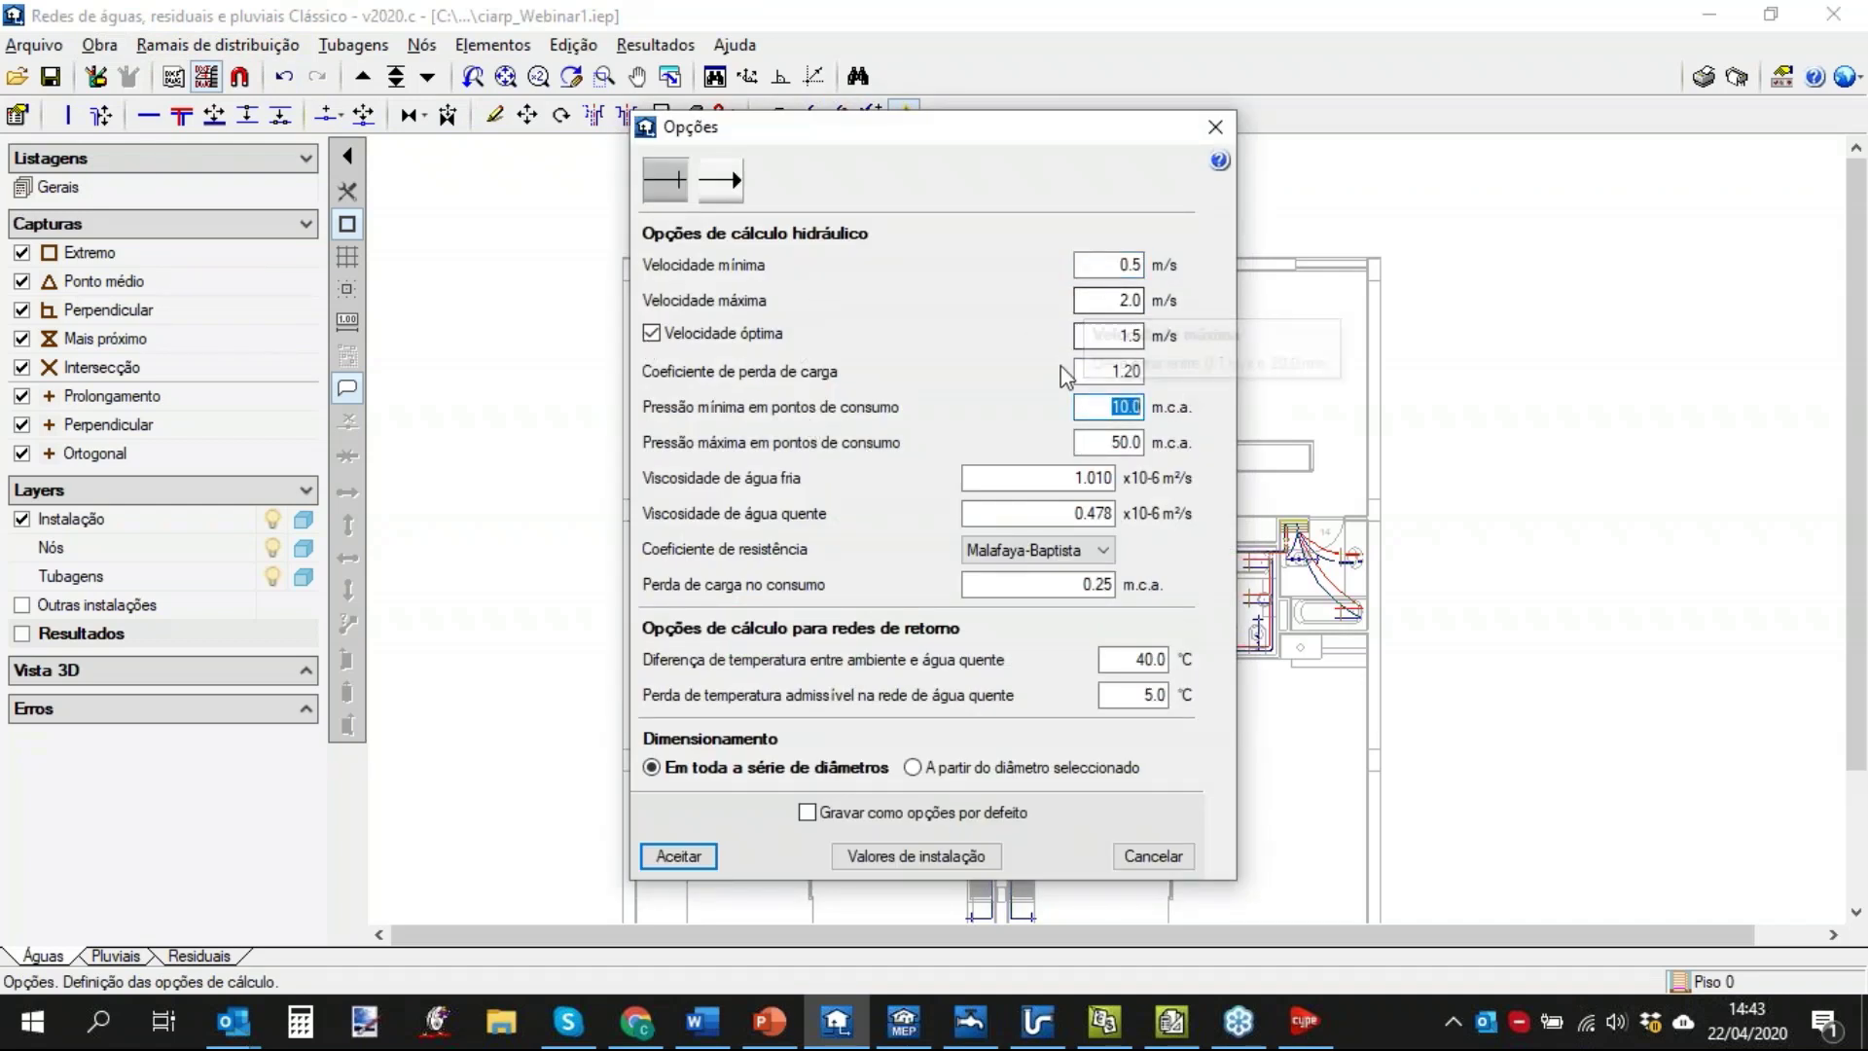
pyautogui.click(1212, 133)
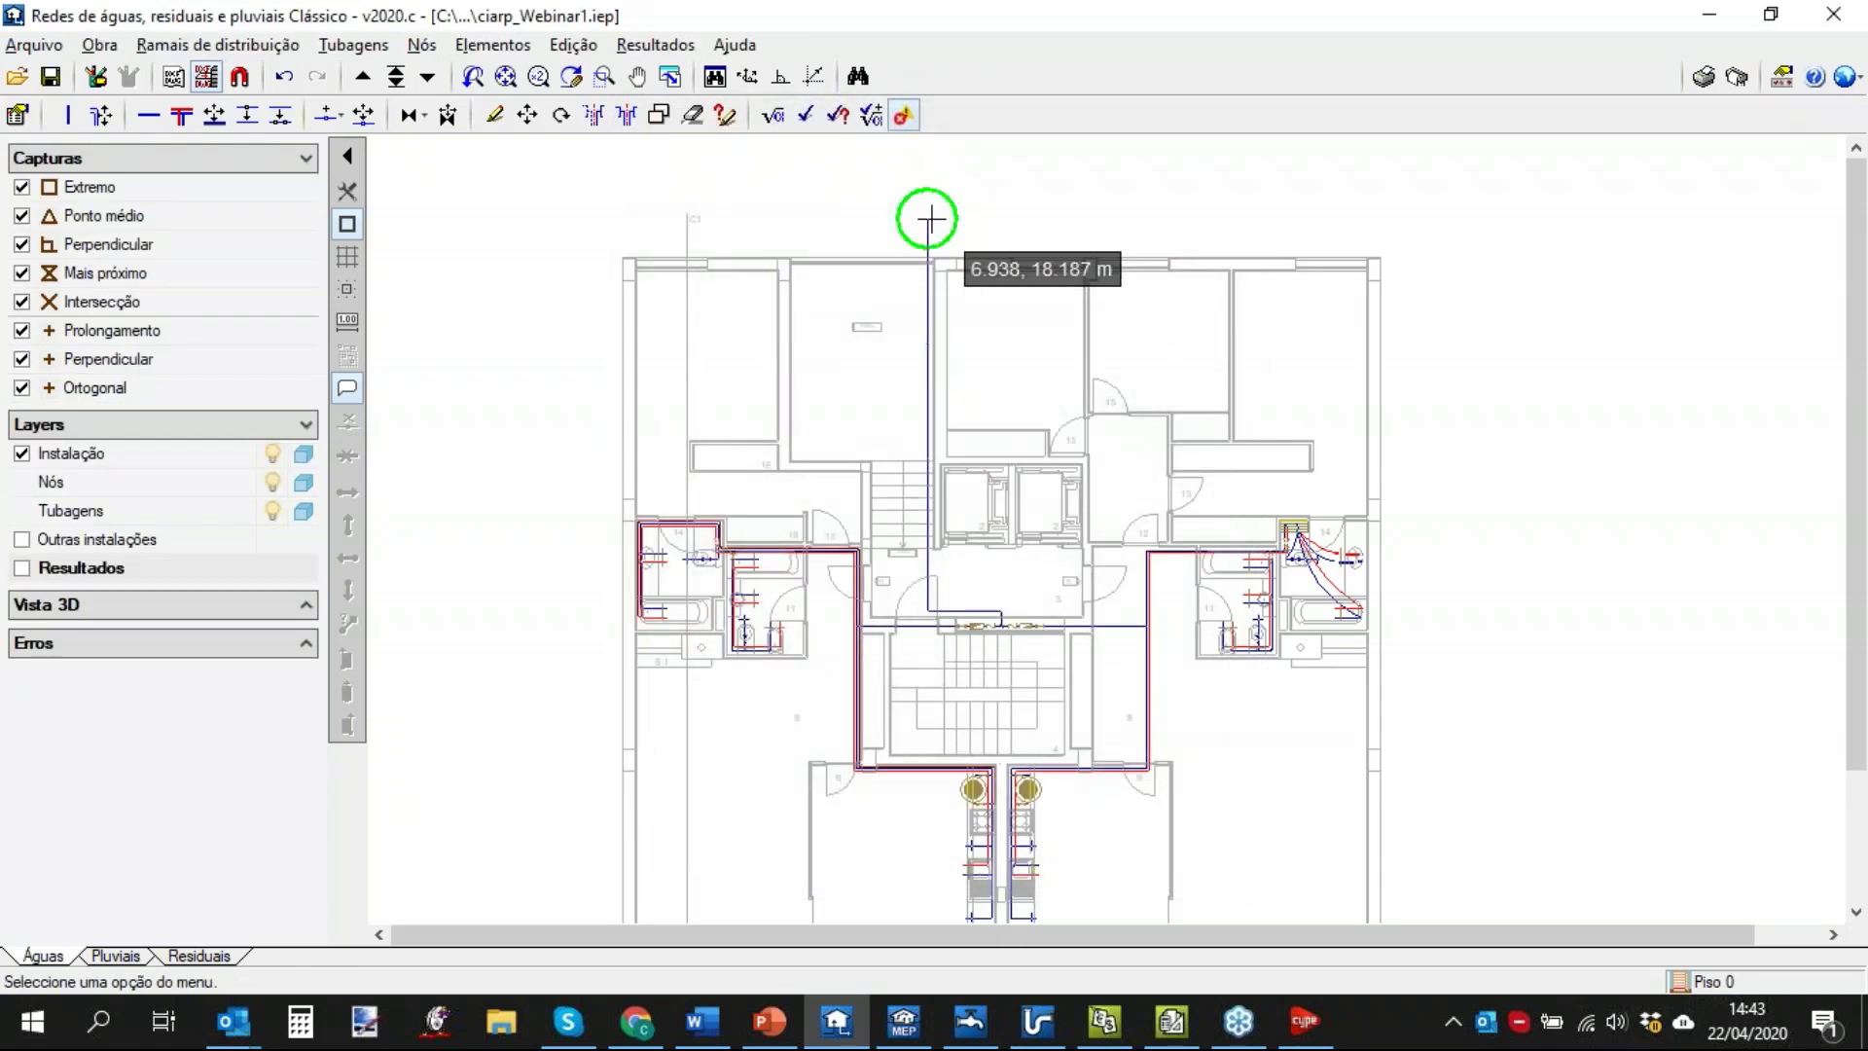
# Start a new project over the existing file with the Unifamiliar building type and advance to its general data.
pyautogui.click(94, 49)
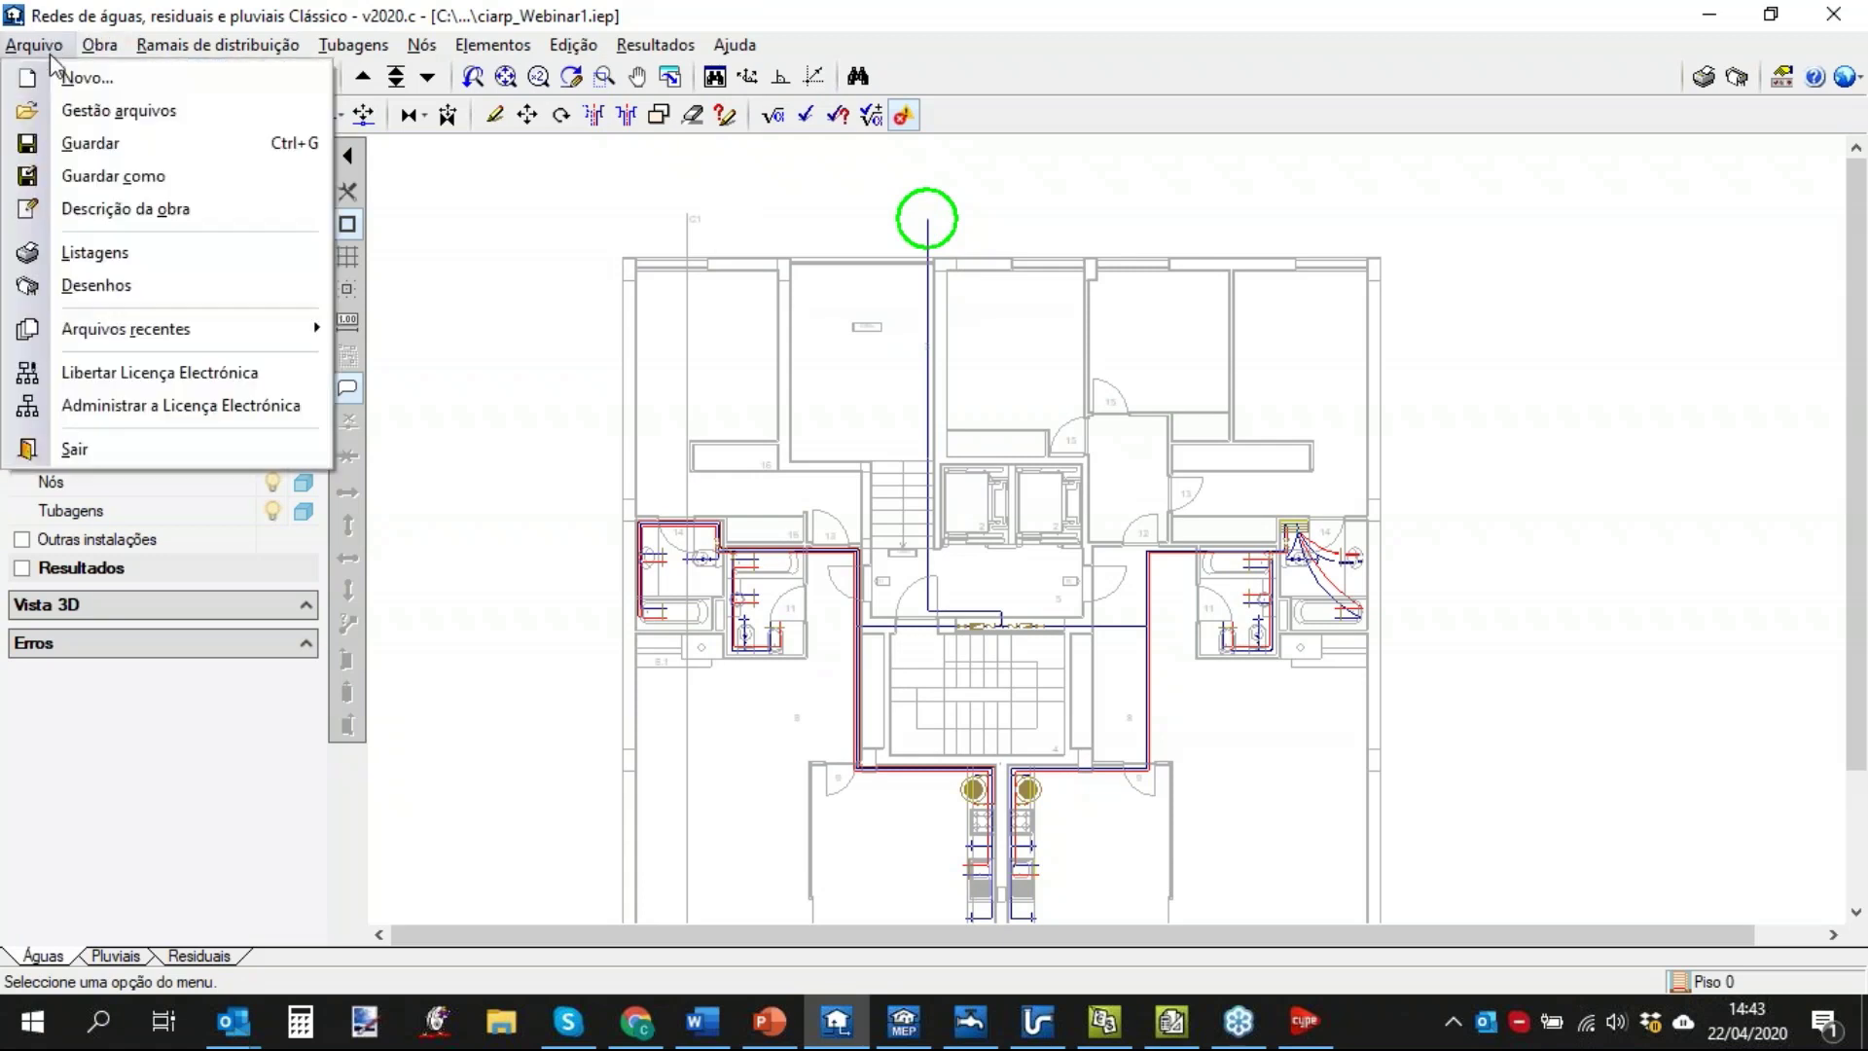
pyautogui.click(58, 77)
pyautogui.click(671, 632)
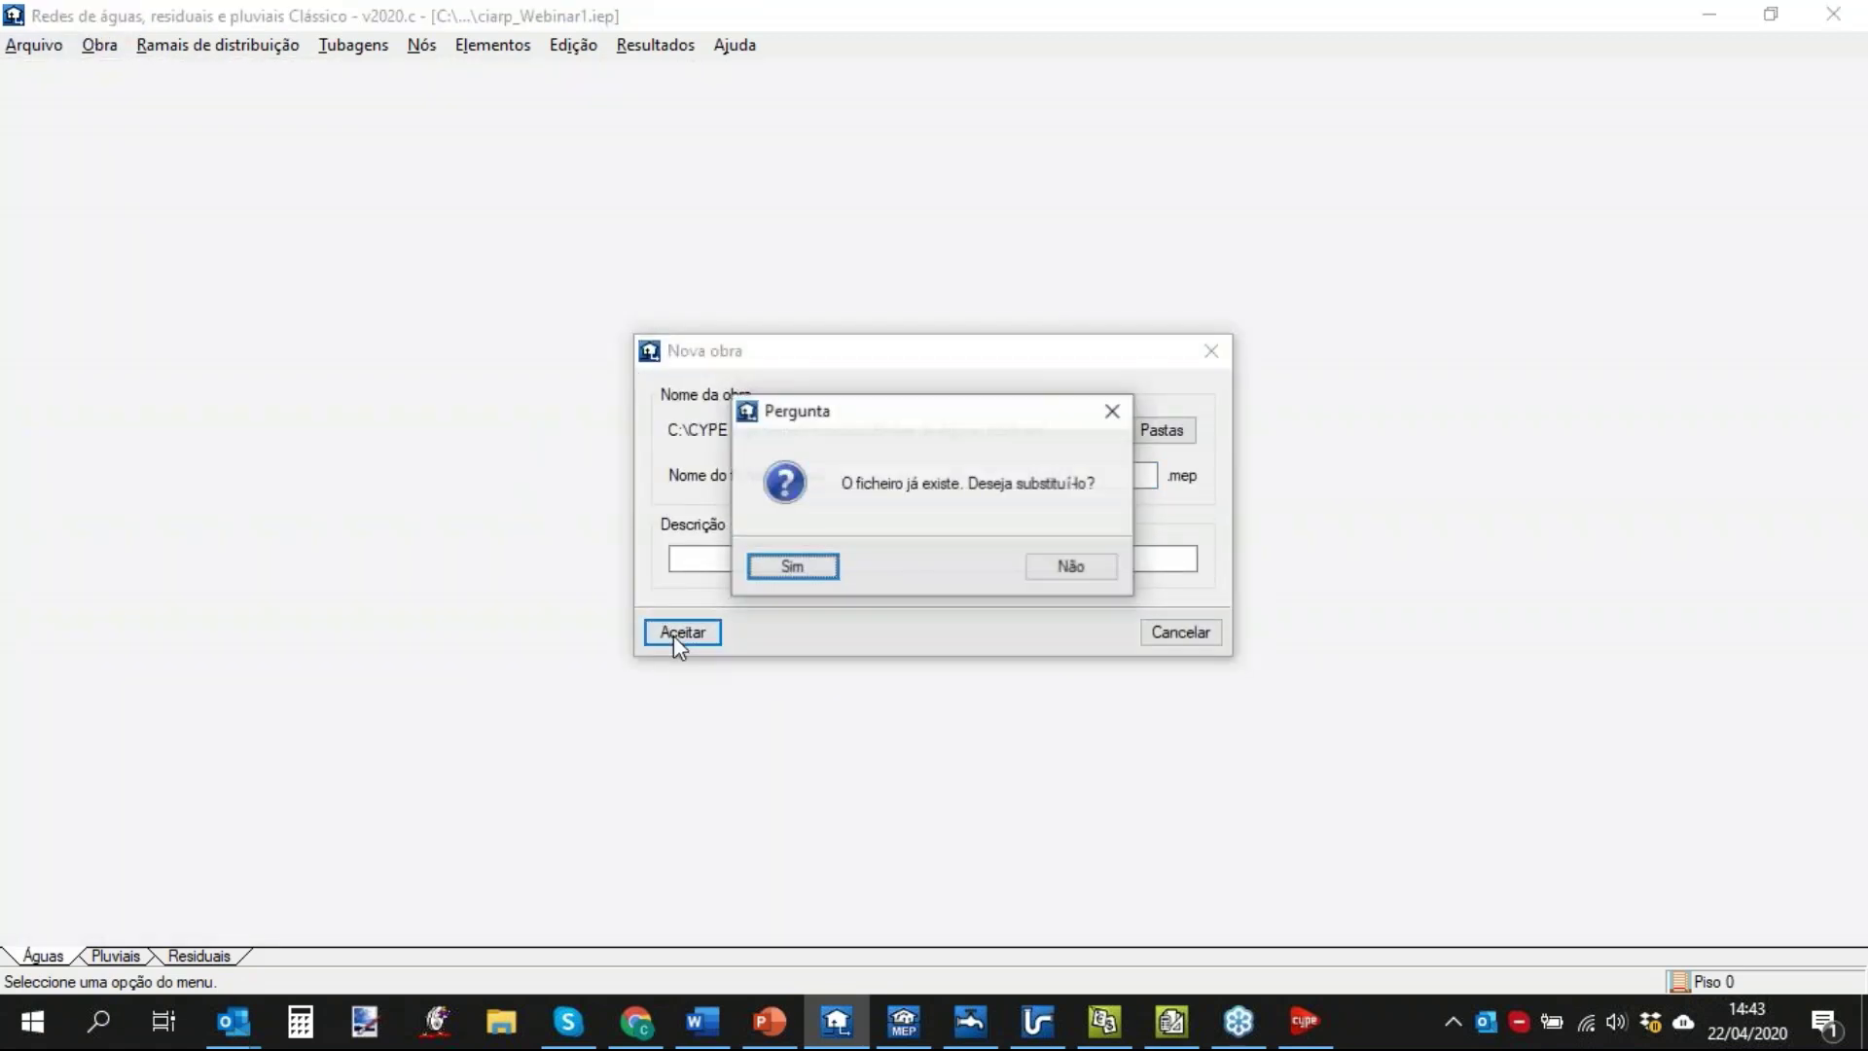
pyautogui.click(793, 567)
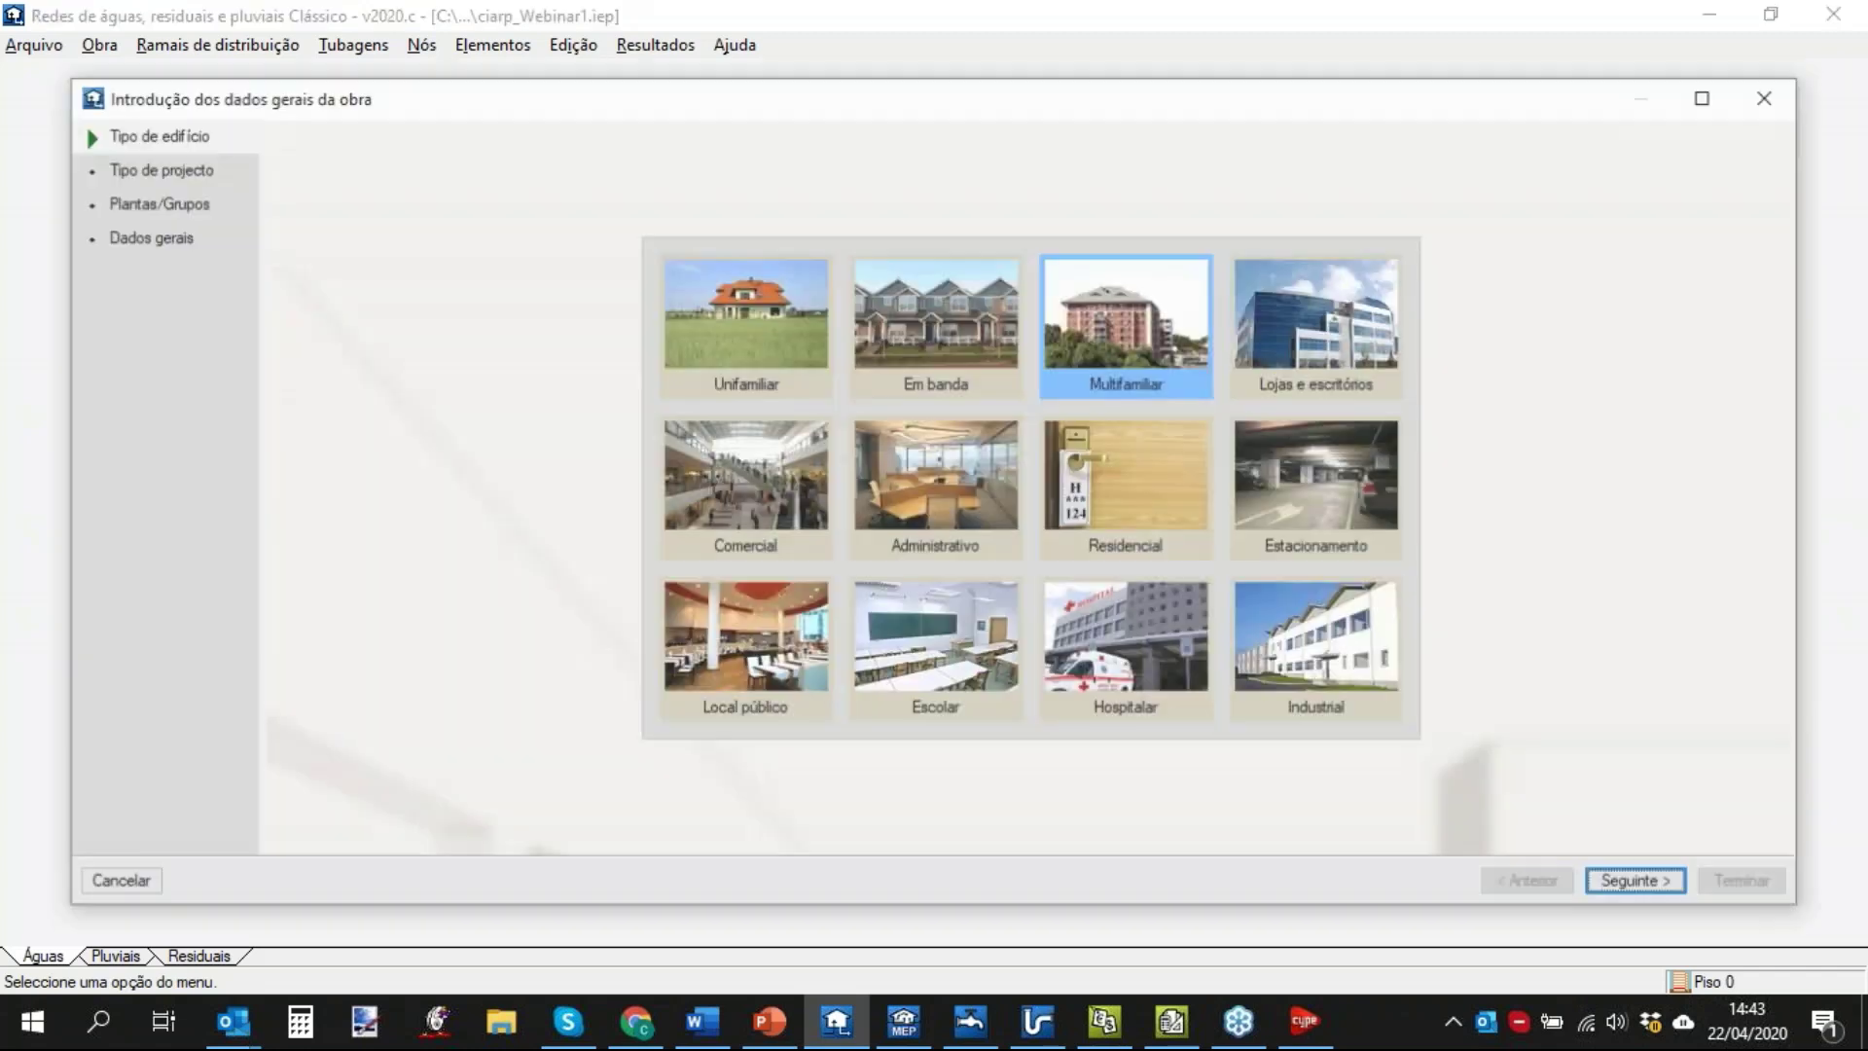
pyautogui.click(804, 311)
pyautogui.click(1654, 885)
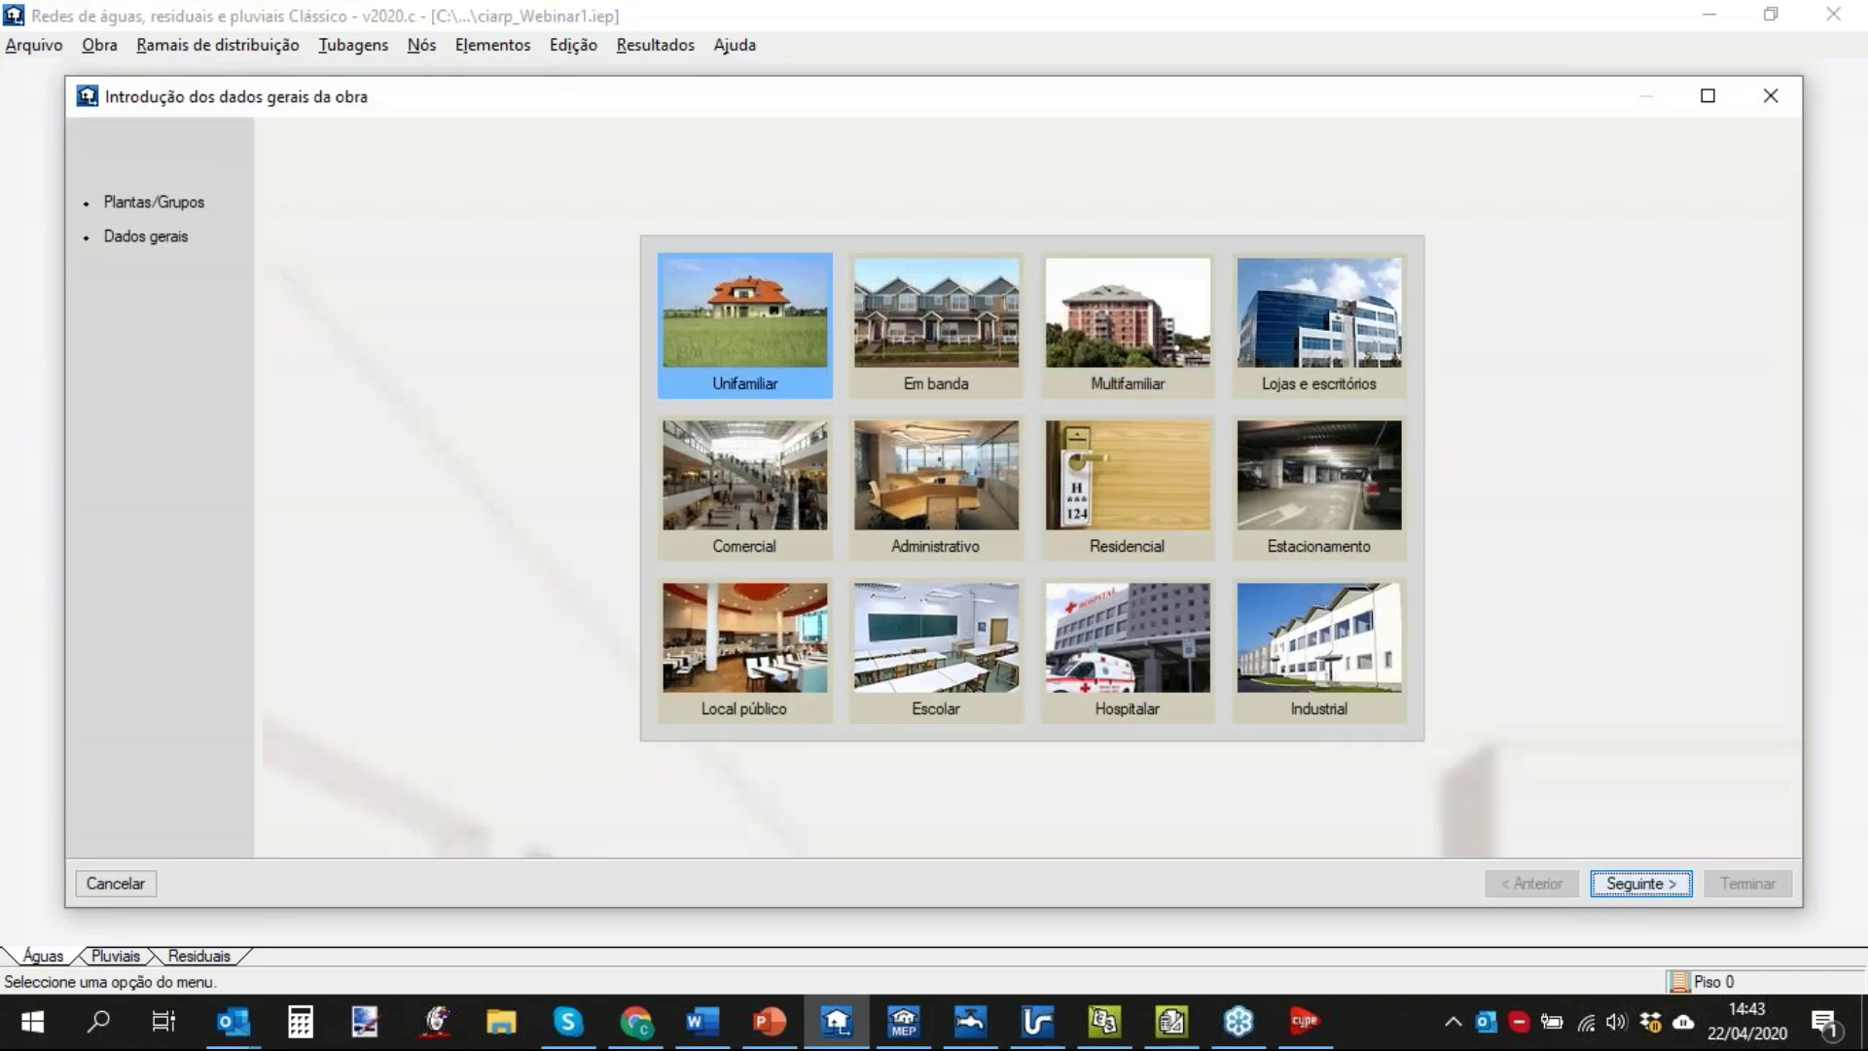
pyautogui.click(1683, 892)
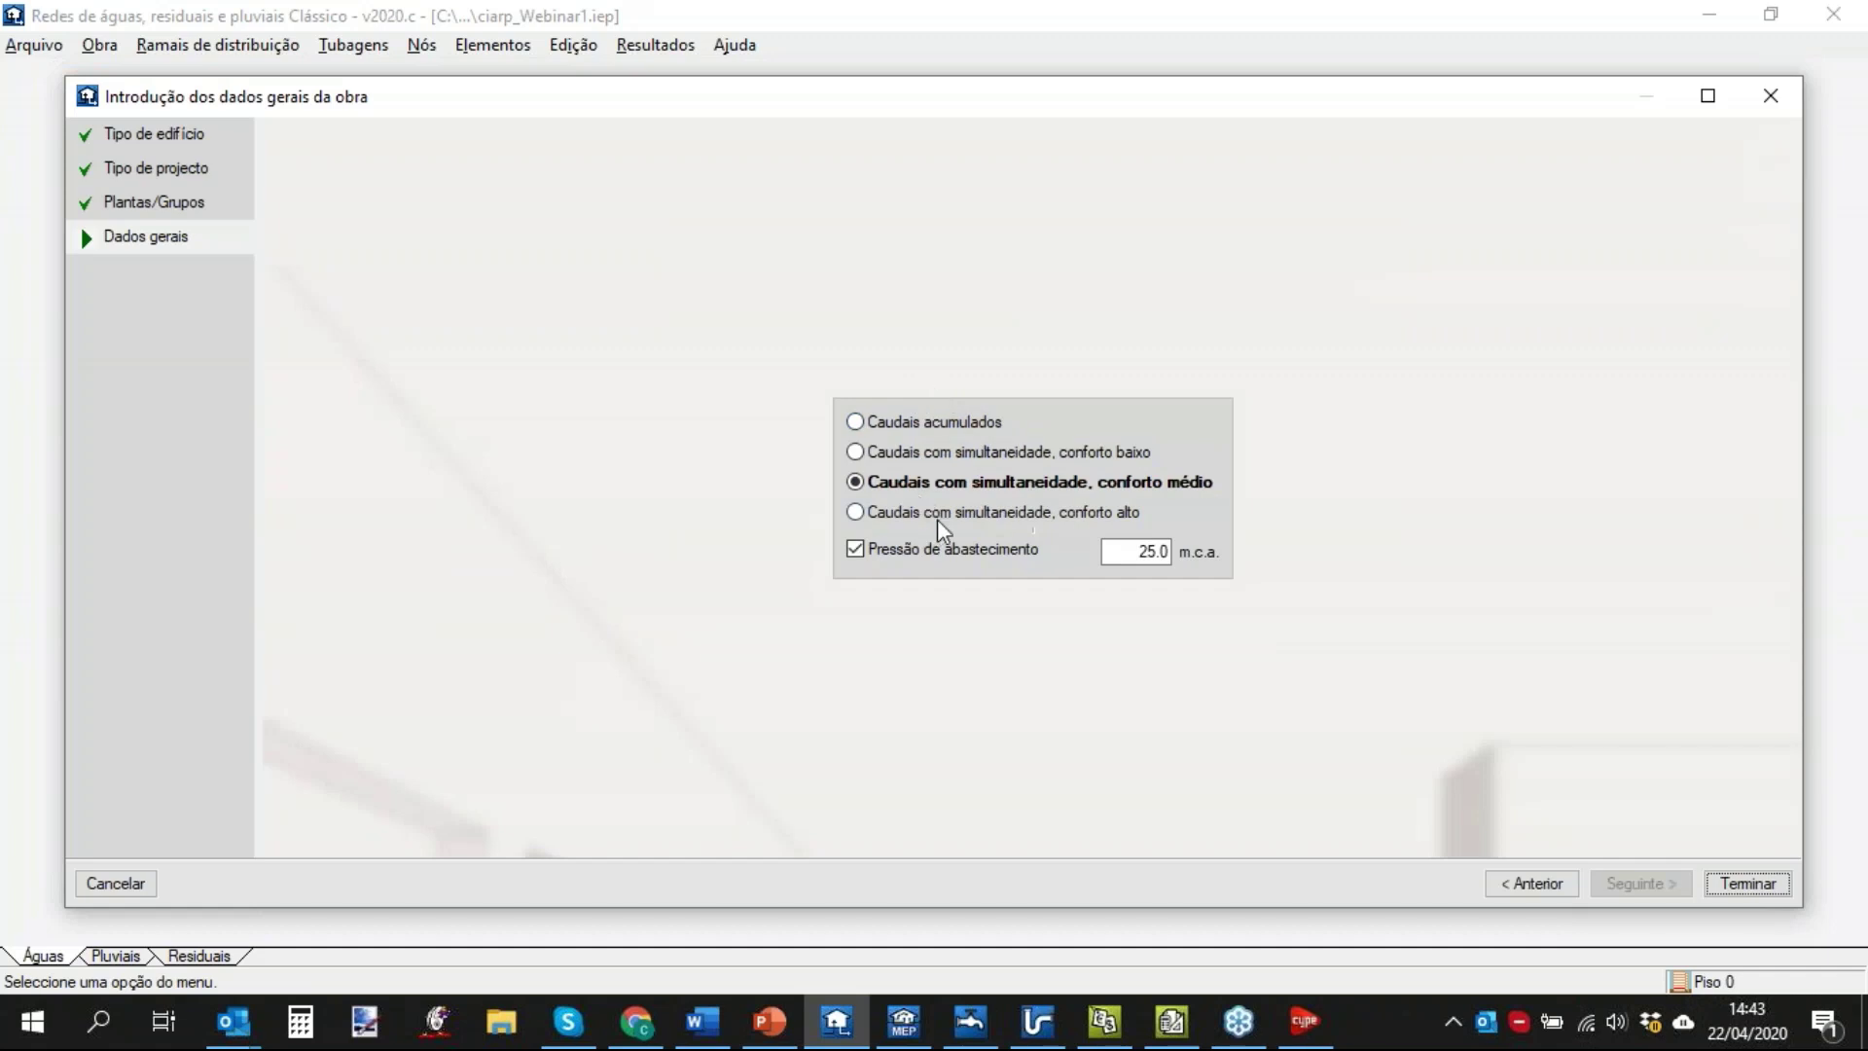
# Switch the supply pressure option (Pressão de abastecimento) off and on again, and close the new project wizard.
pyautogui.click(919, 551)
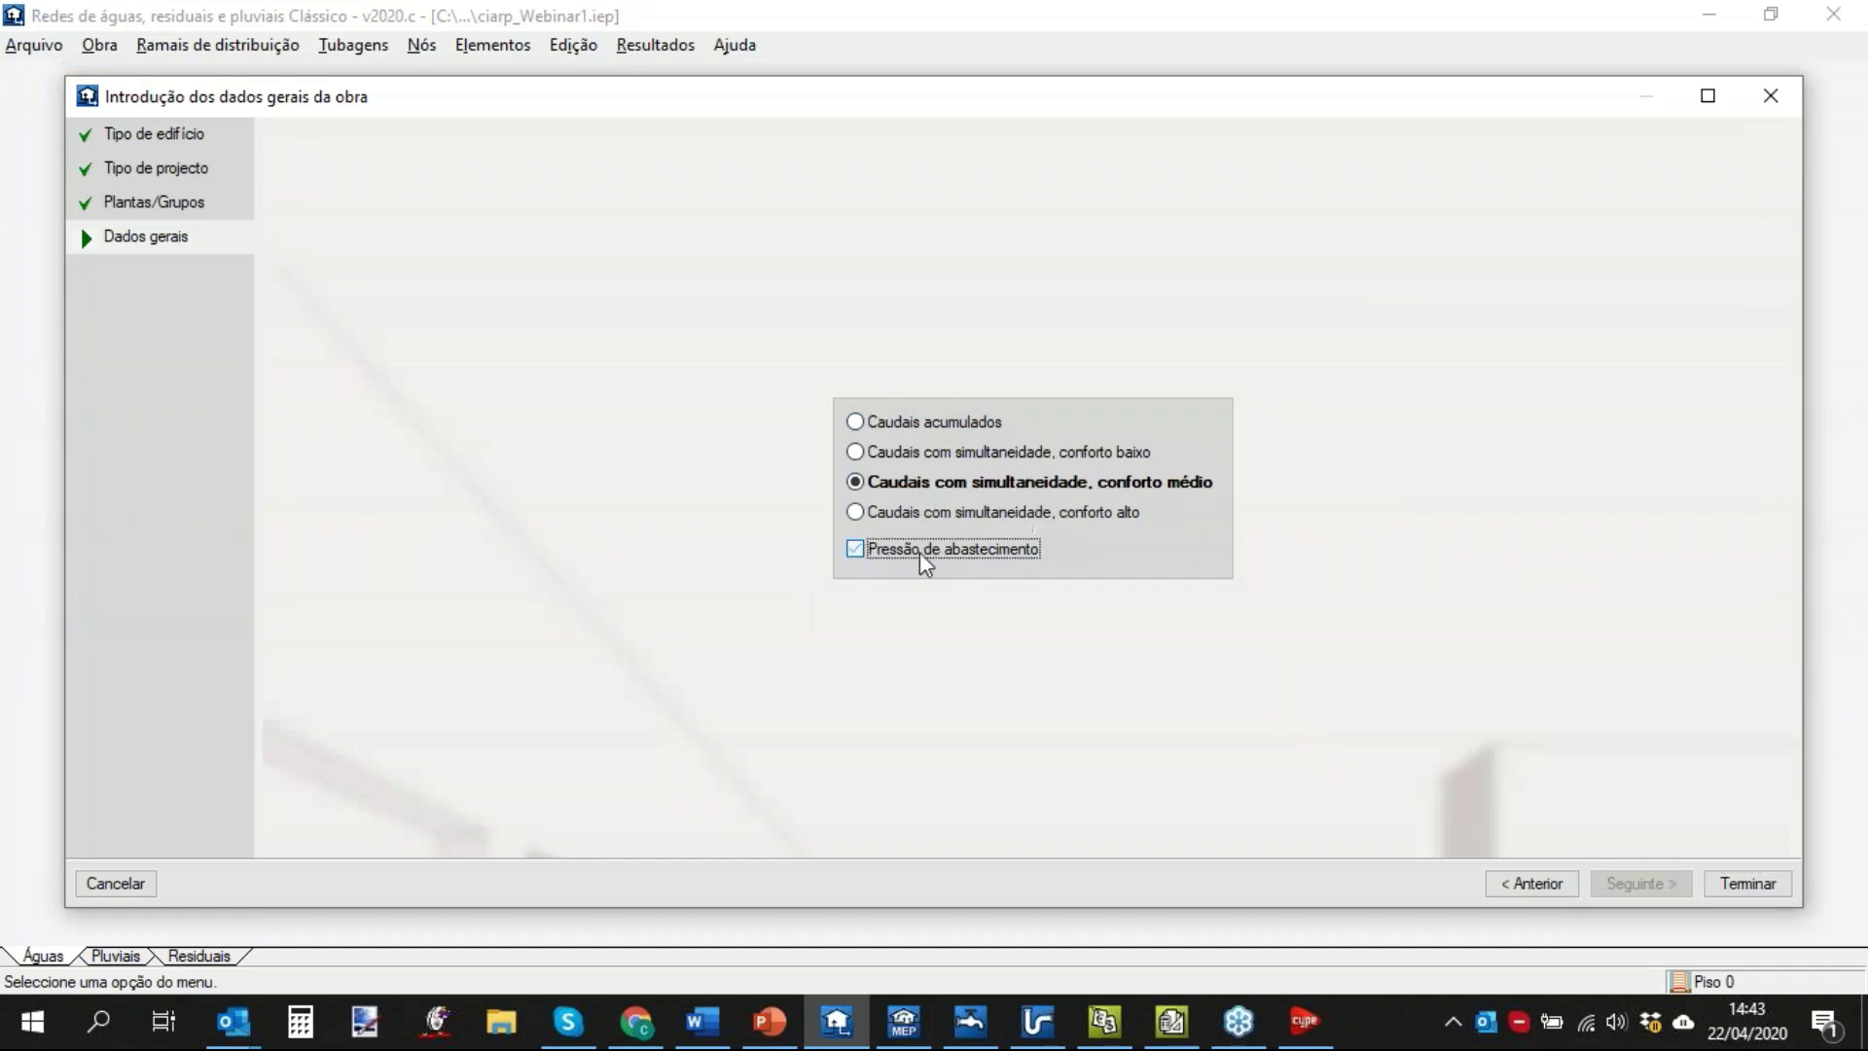
pyautogui.click(930, 554)
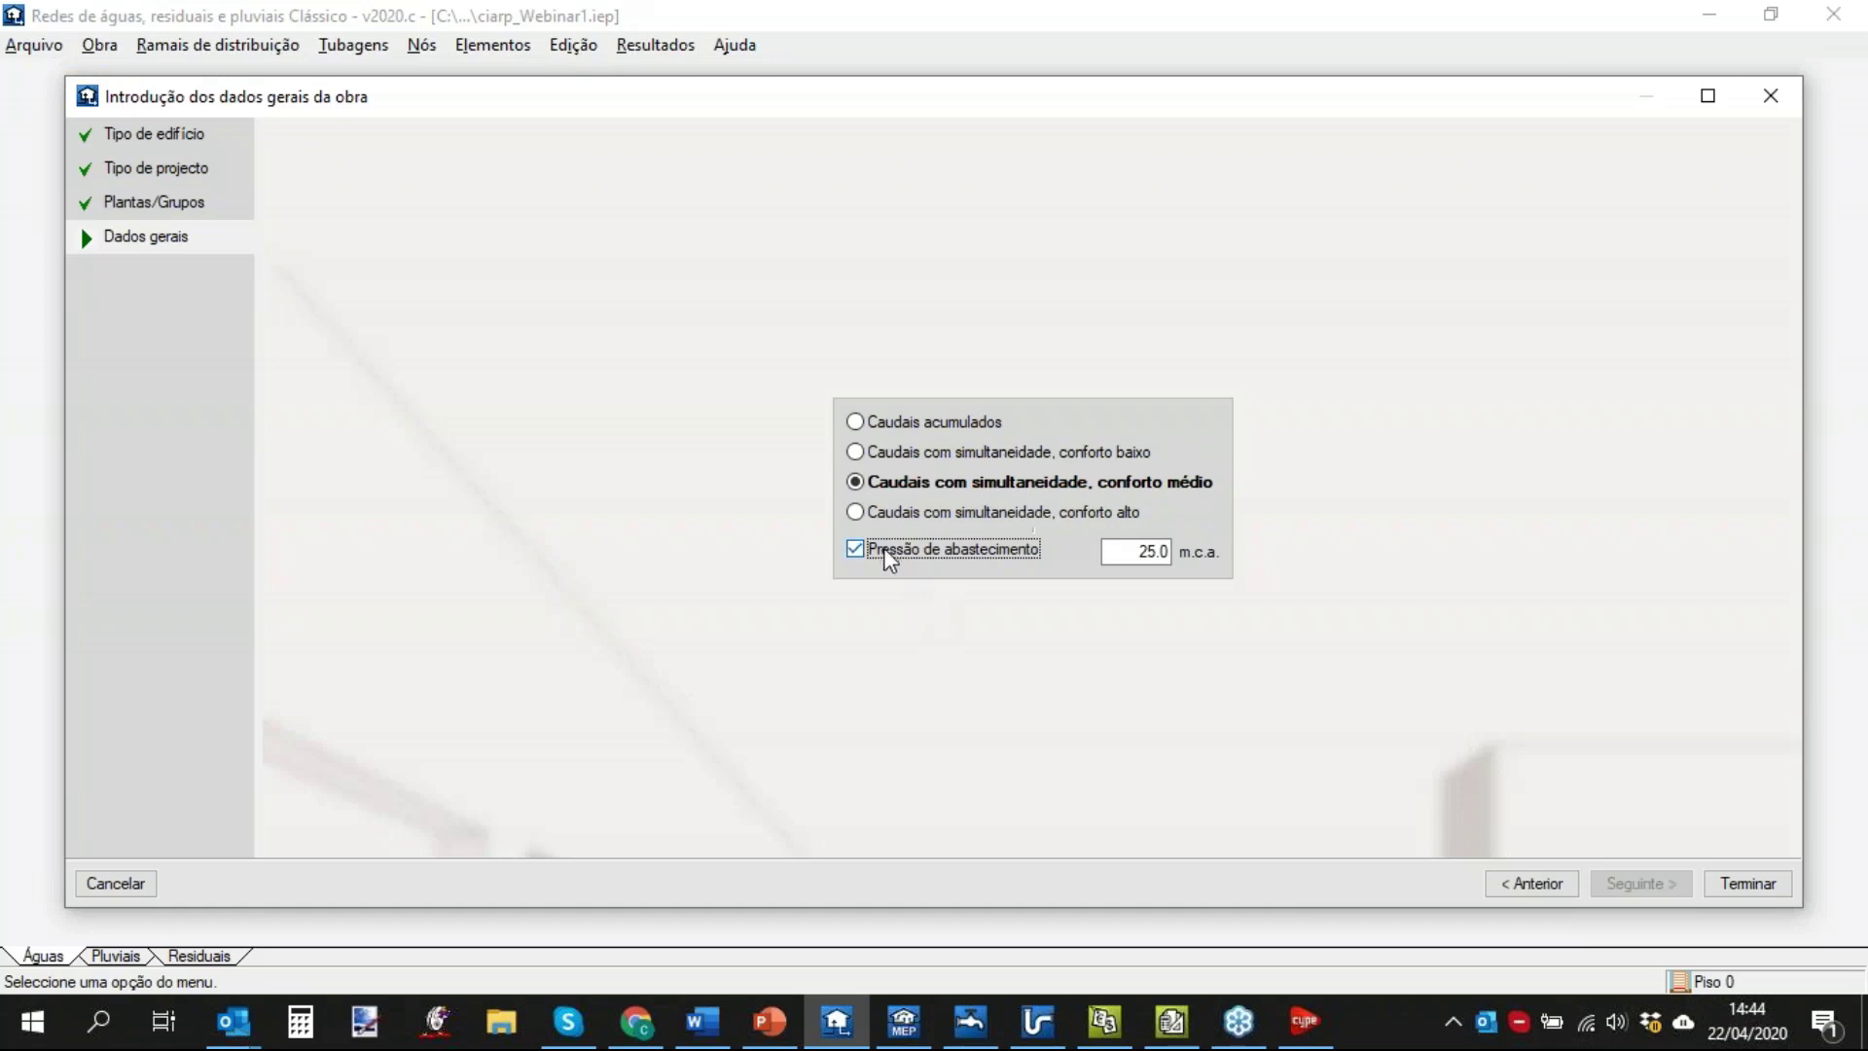
pyautogui.click(1771, 95)
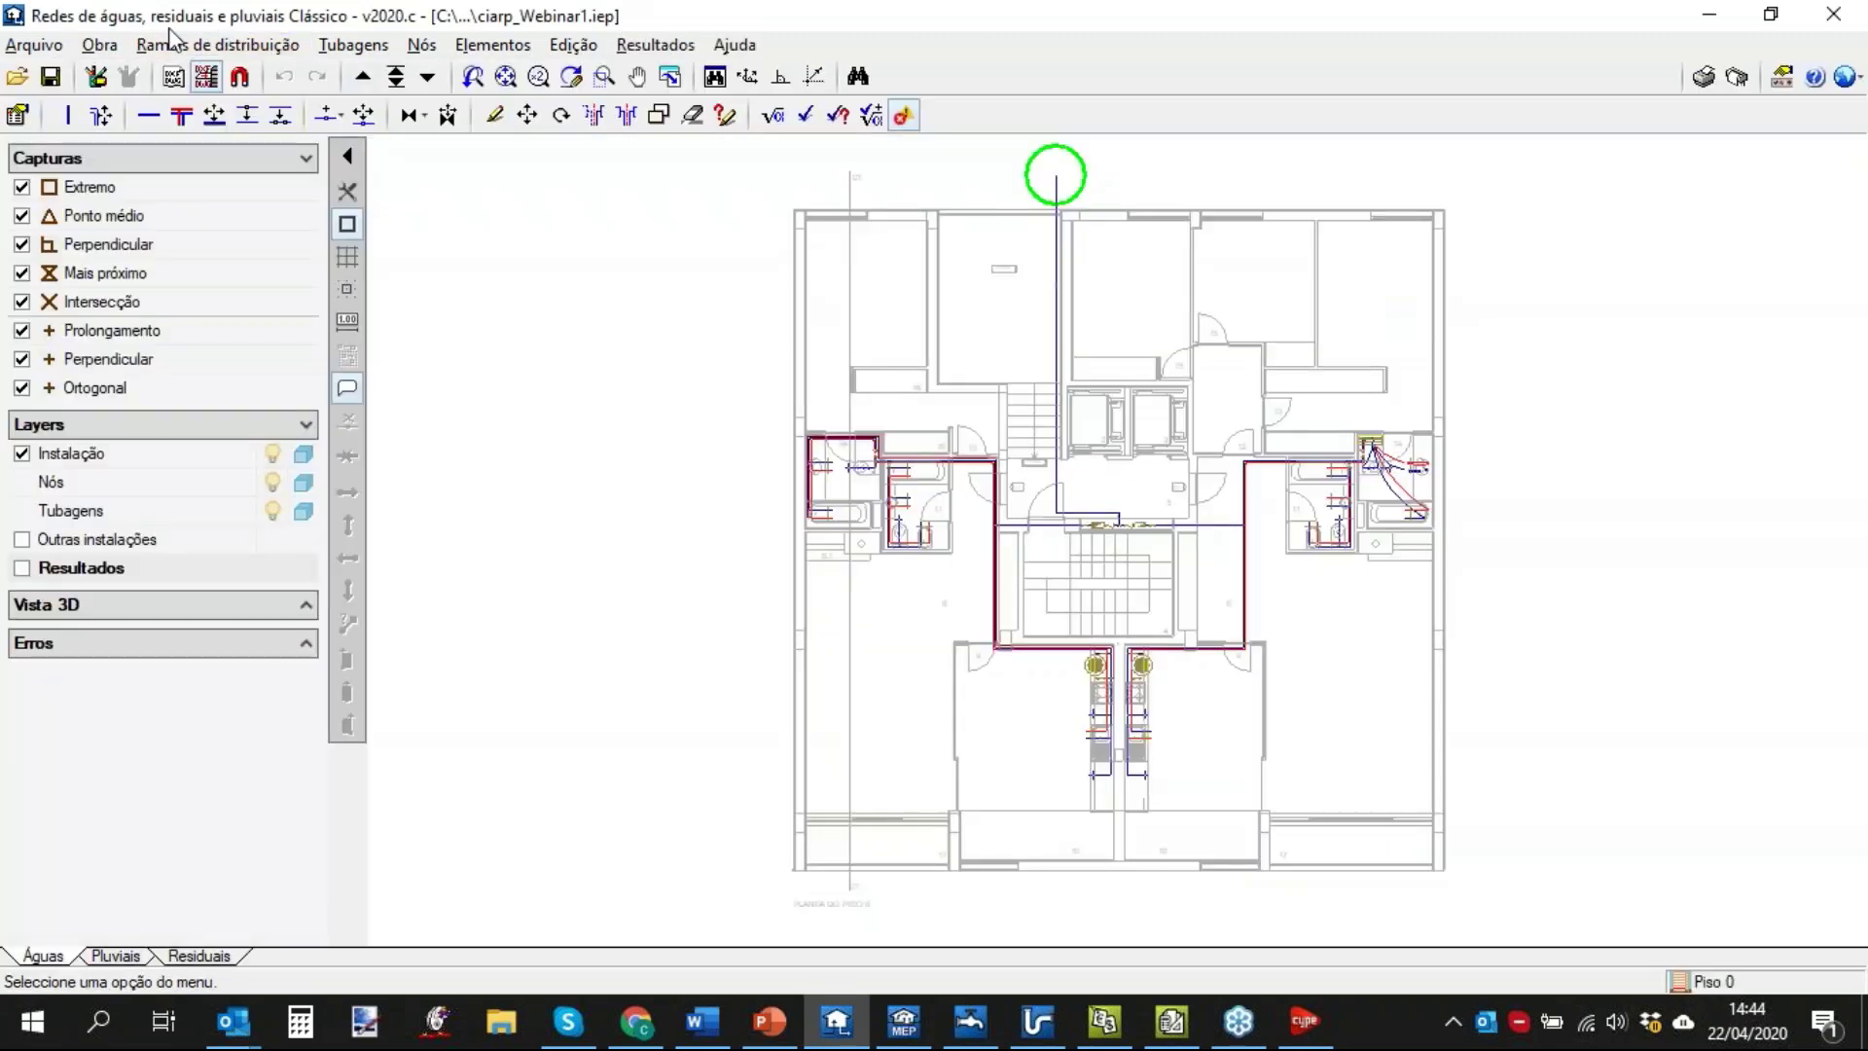
pyautogui.click(96, 48)
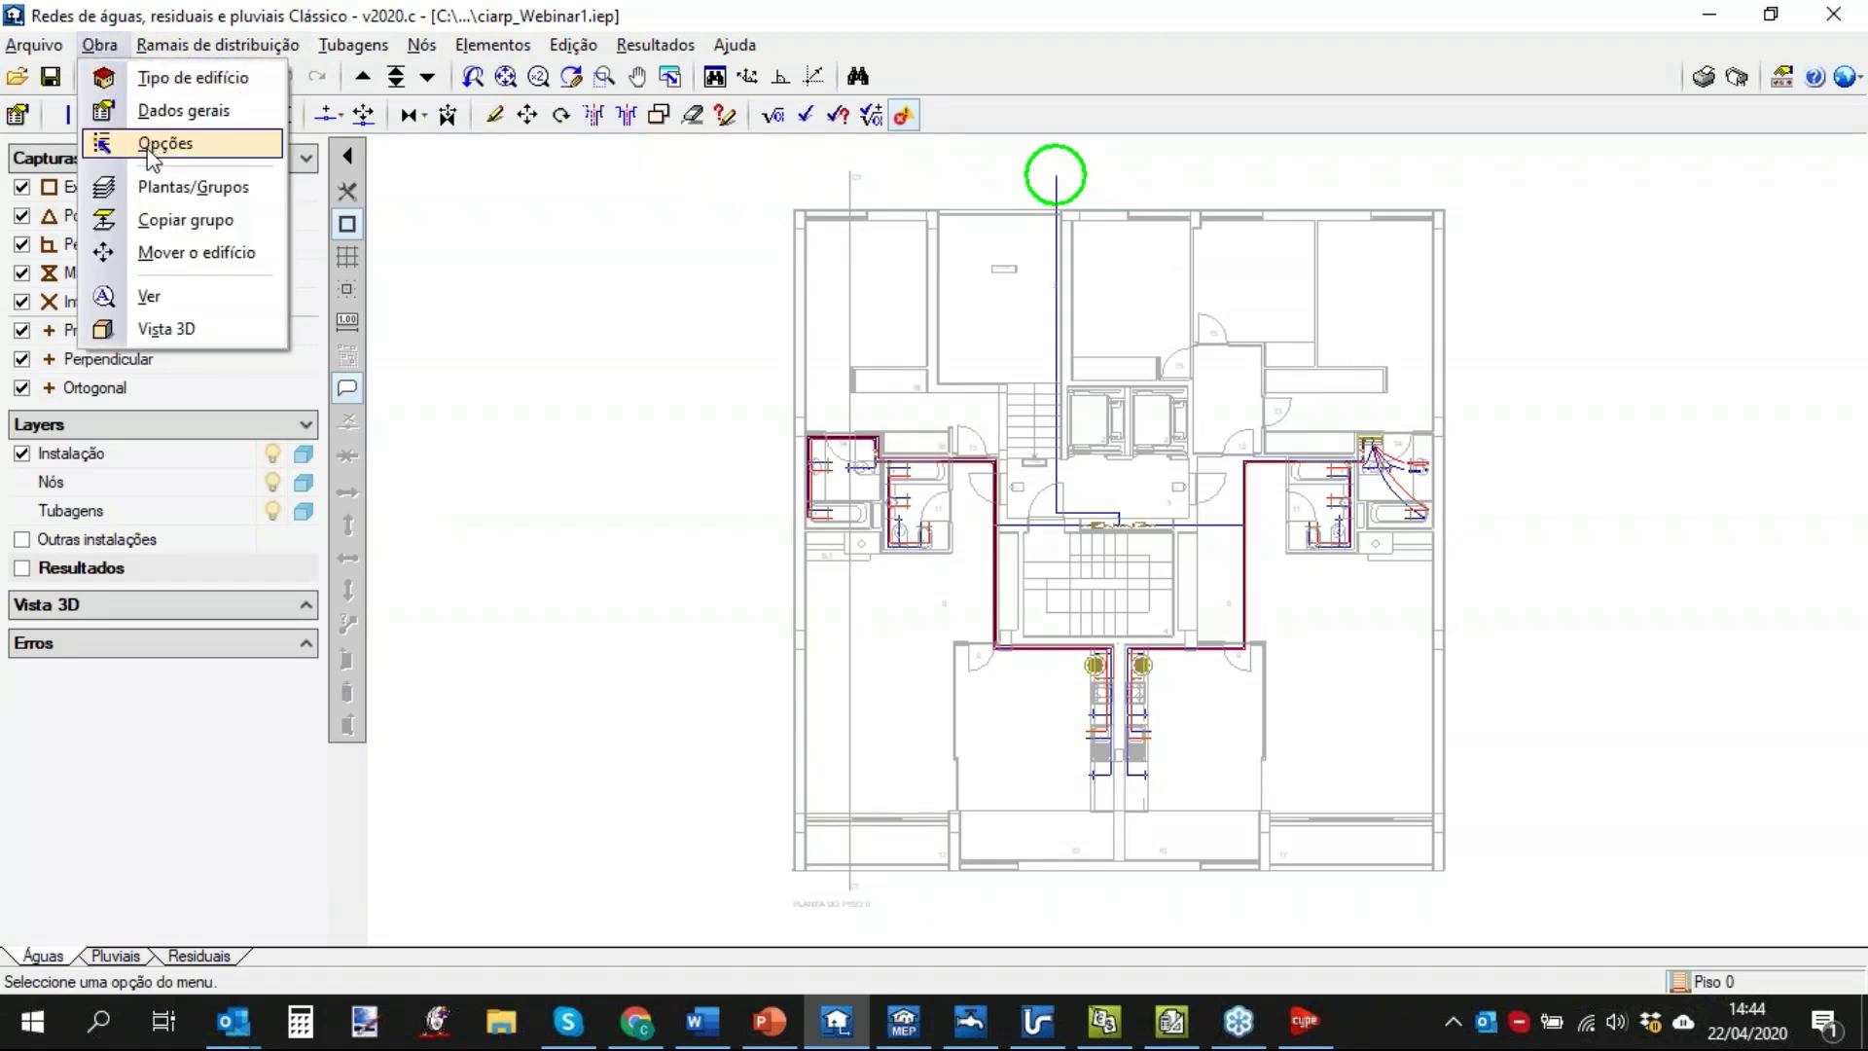
pyautogui.click(153, 156)
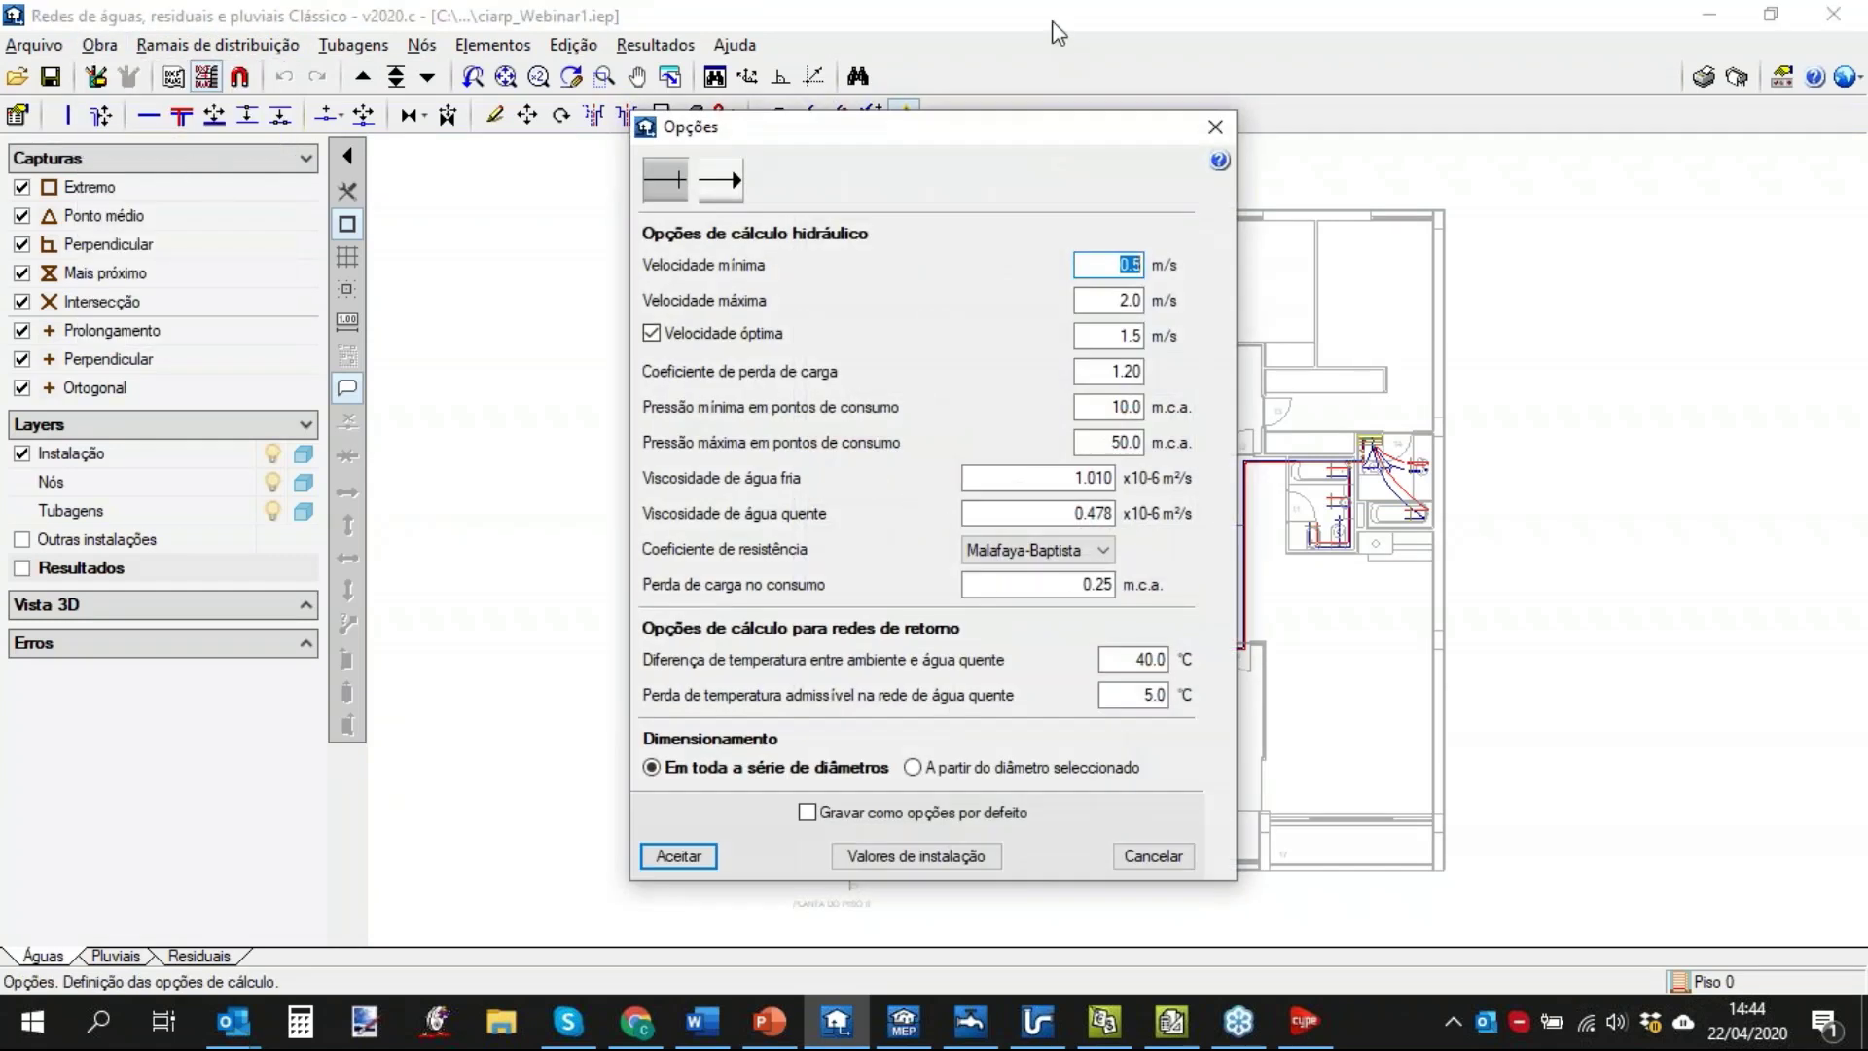
pyautogui.click(1215, 128)
# Enable the supply pressure (Pressão de abastecimento) at 25.0 m.c.a. in the general data of the water installation.
pyautogui.click(99, 45)
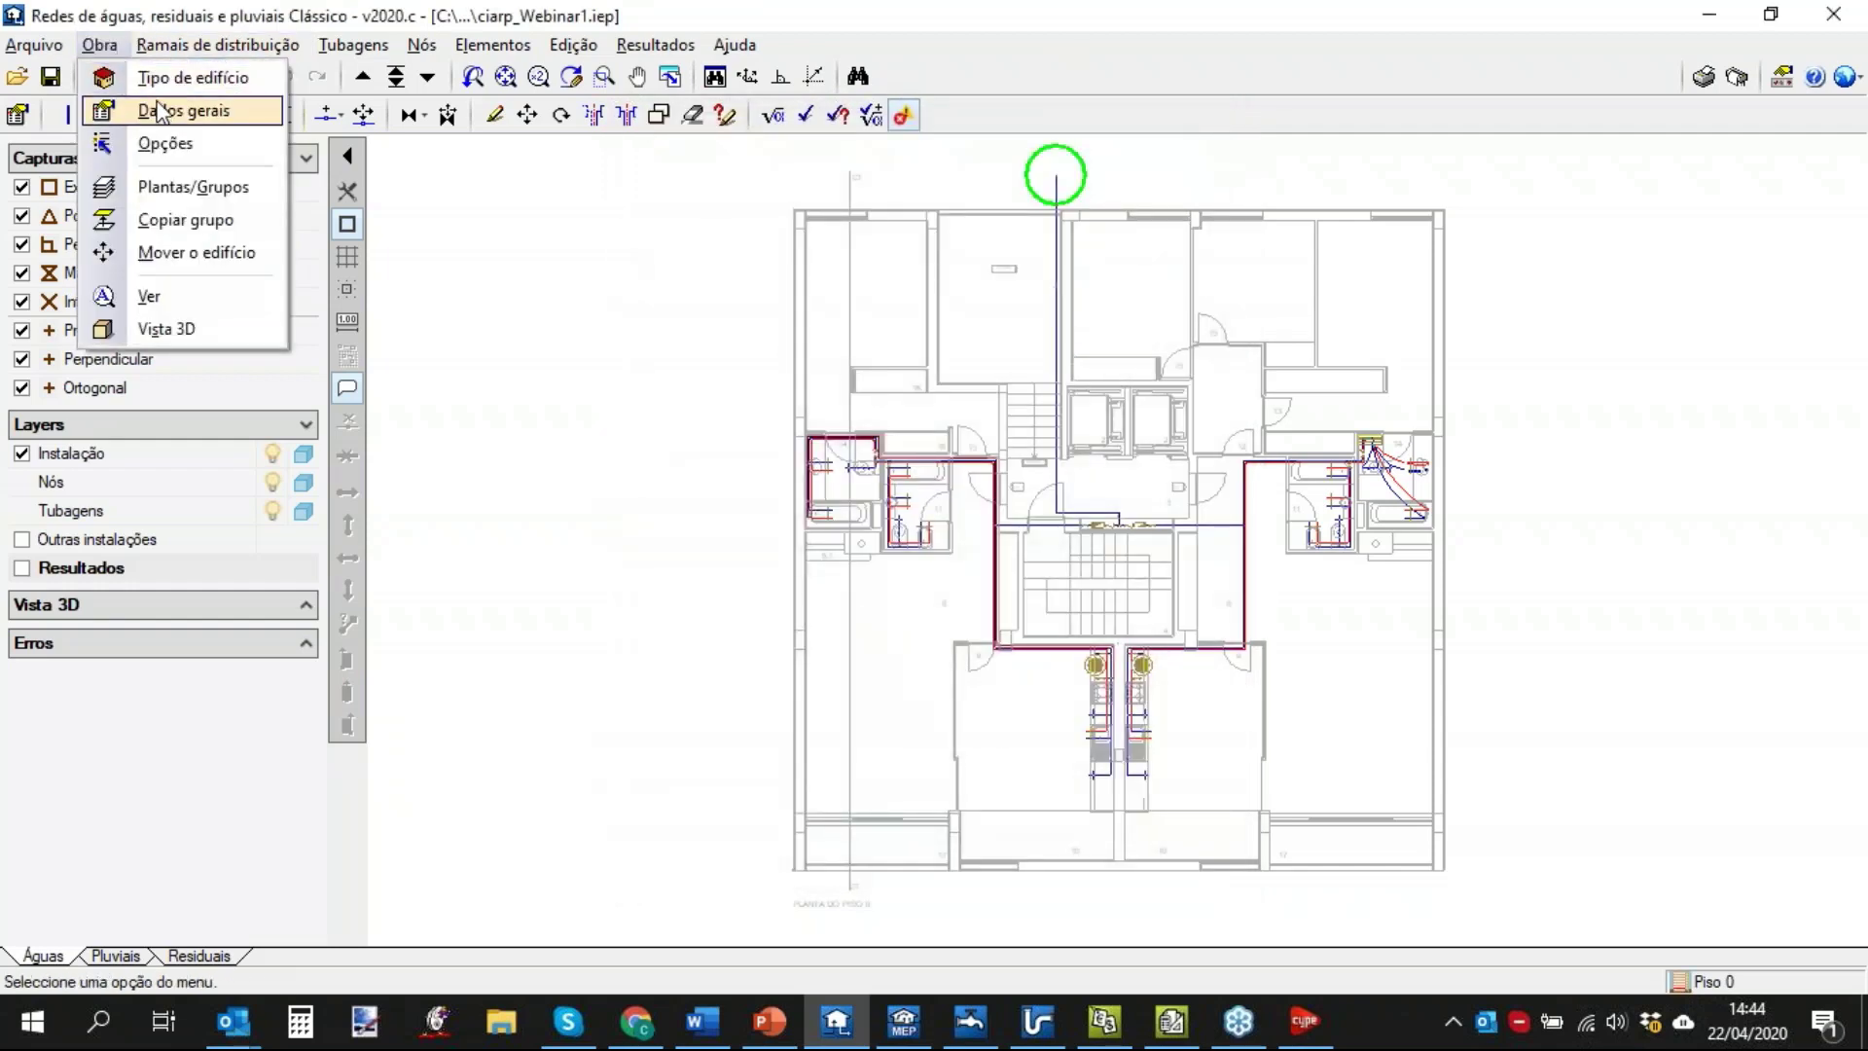
pyautogui.click(185, 113)
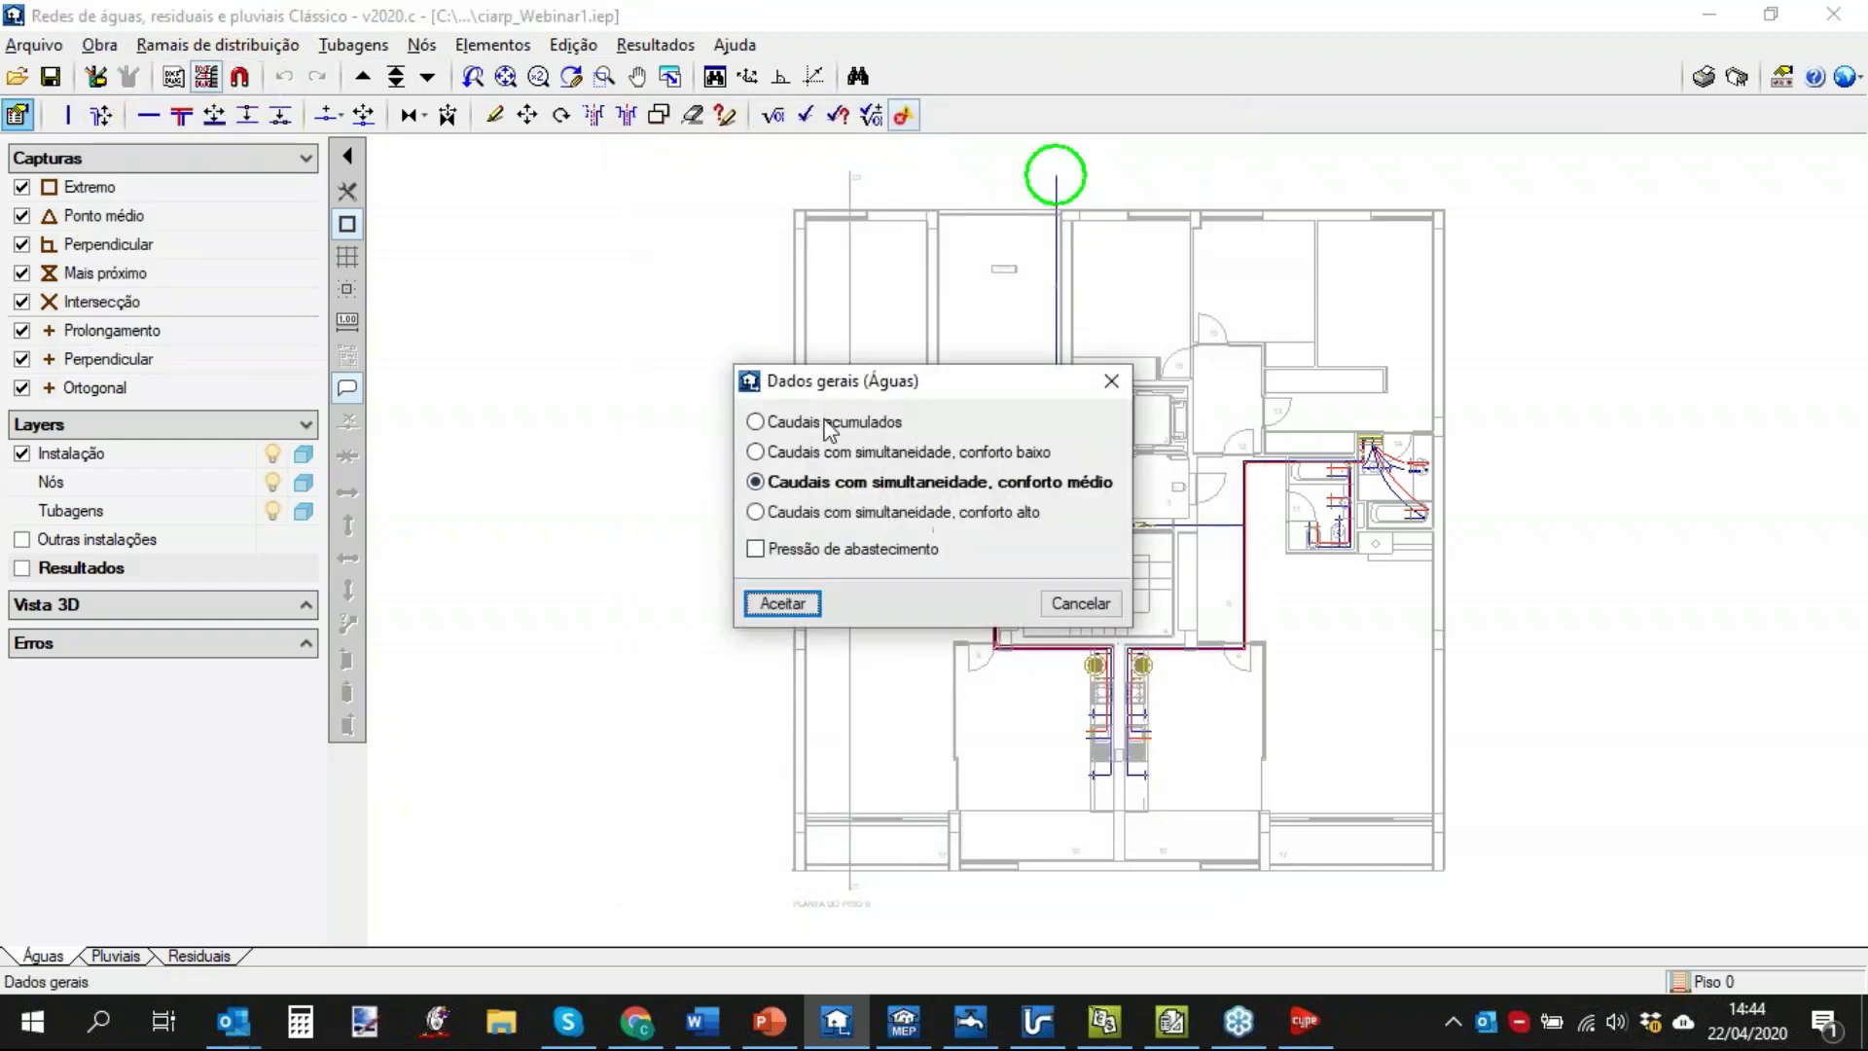
pyautogui.click(788, 550)
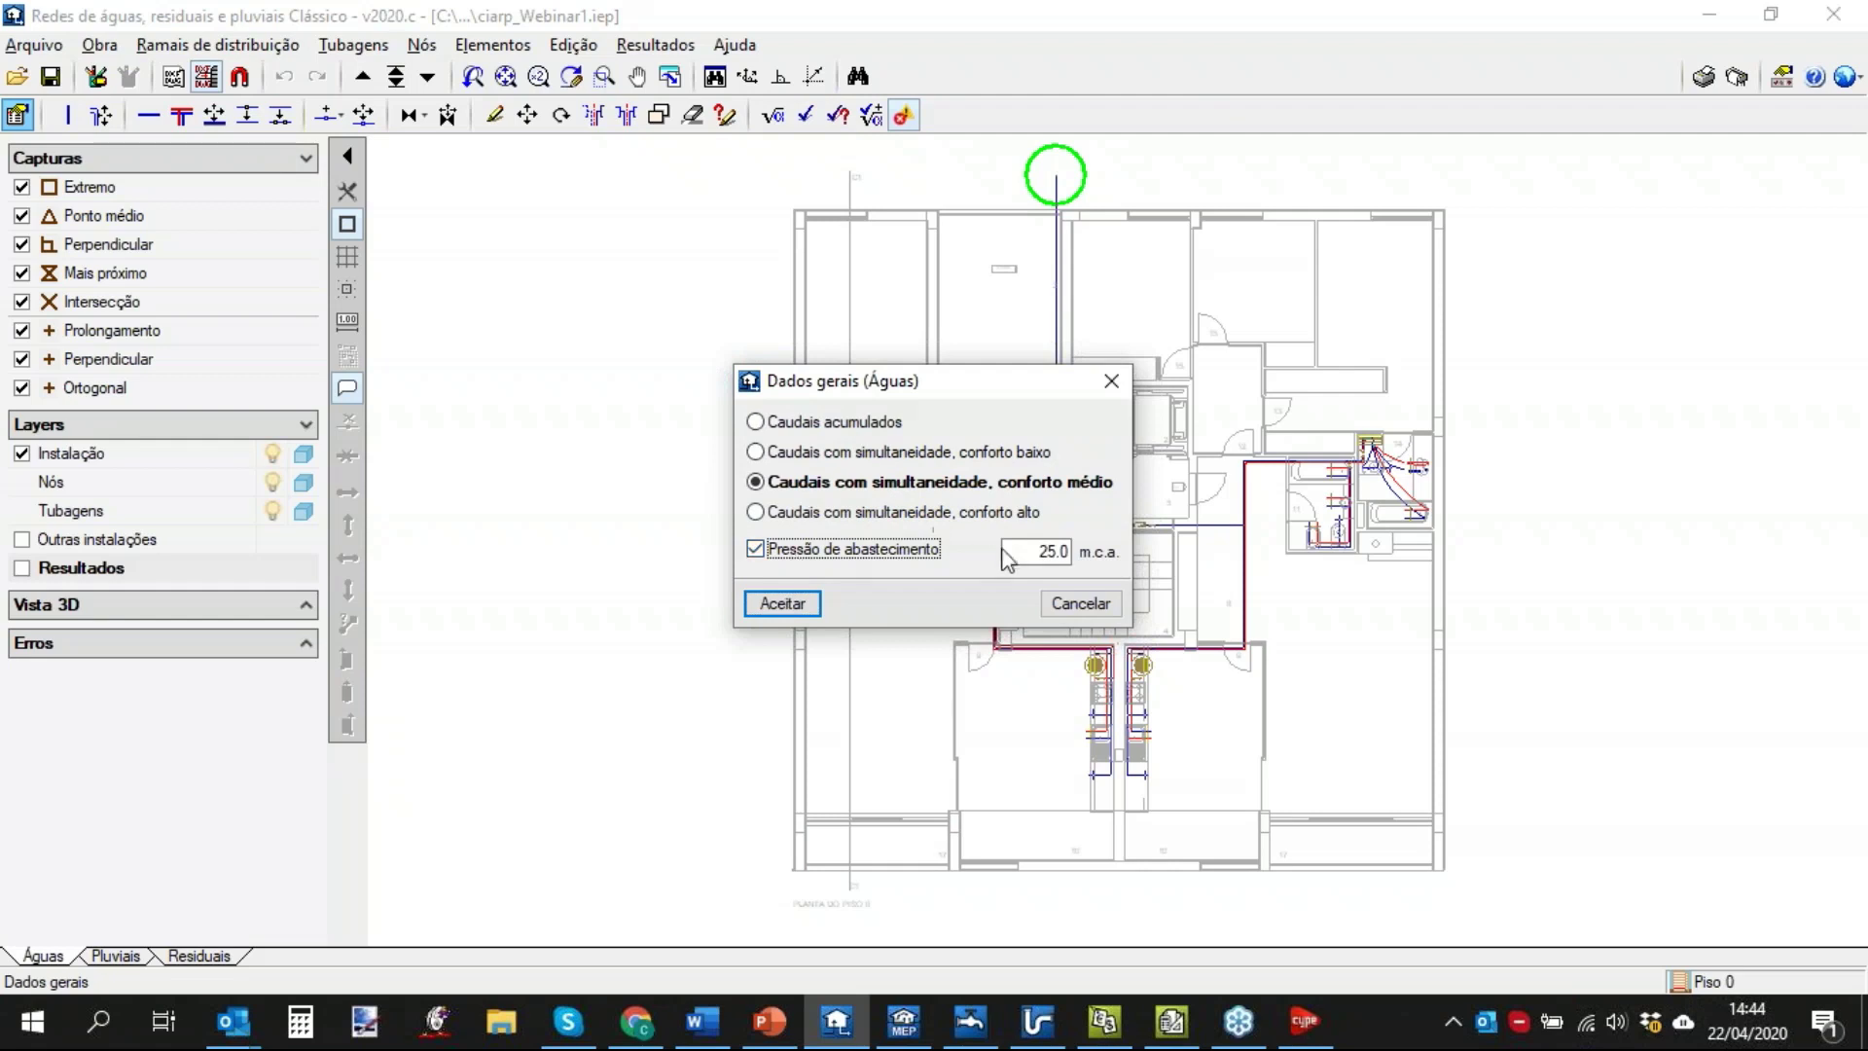
pyautogui.press('Tab')
pyautogui.click(798, 603)
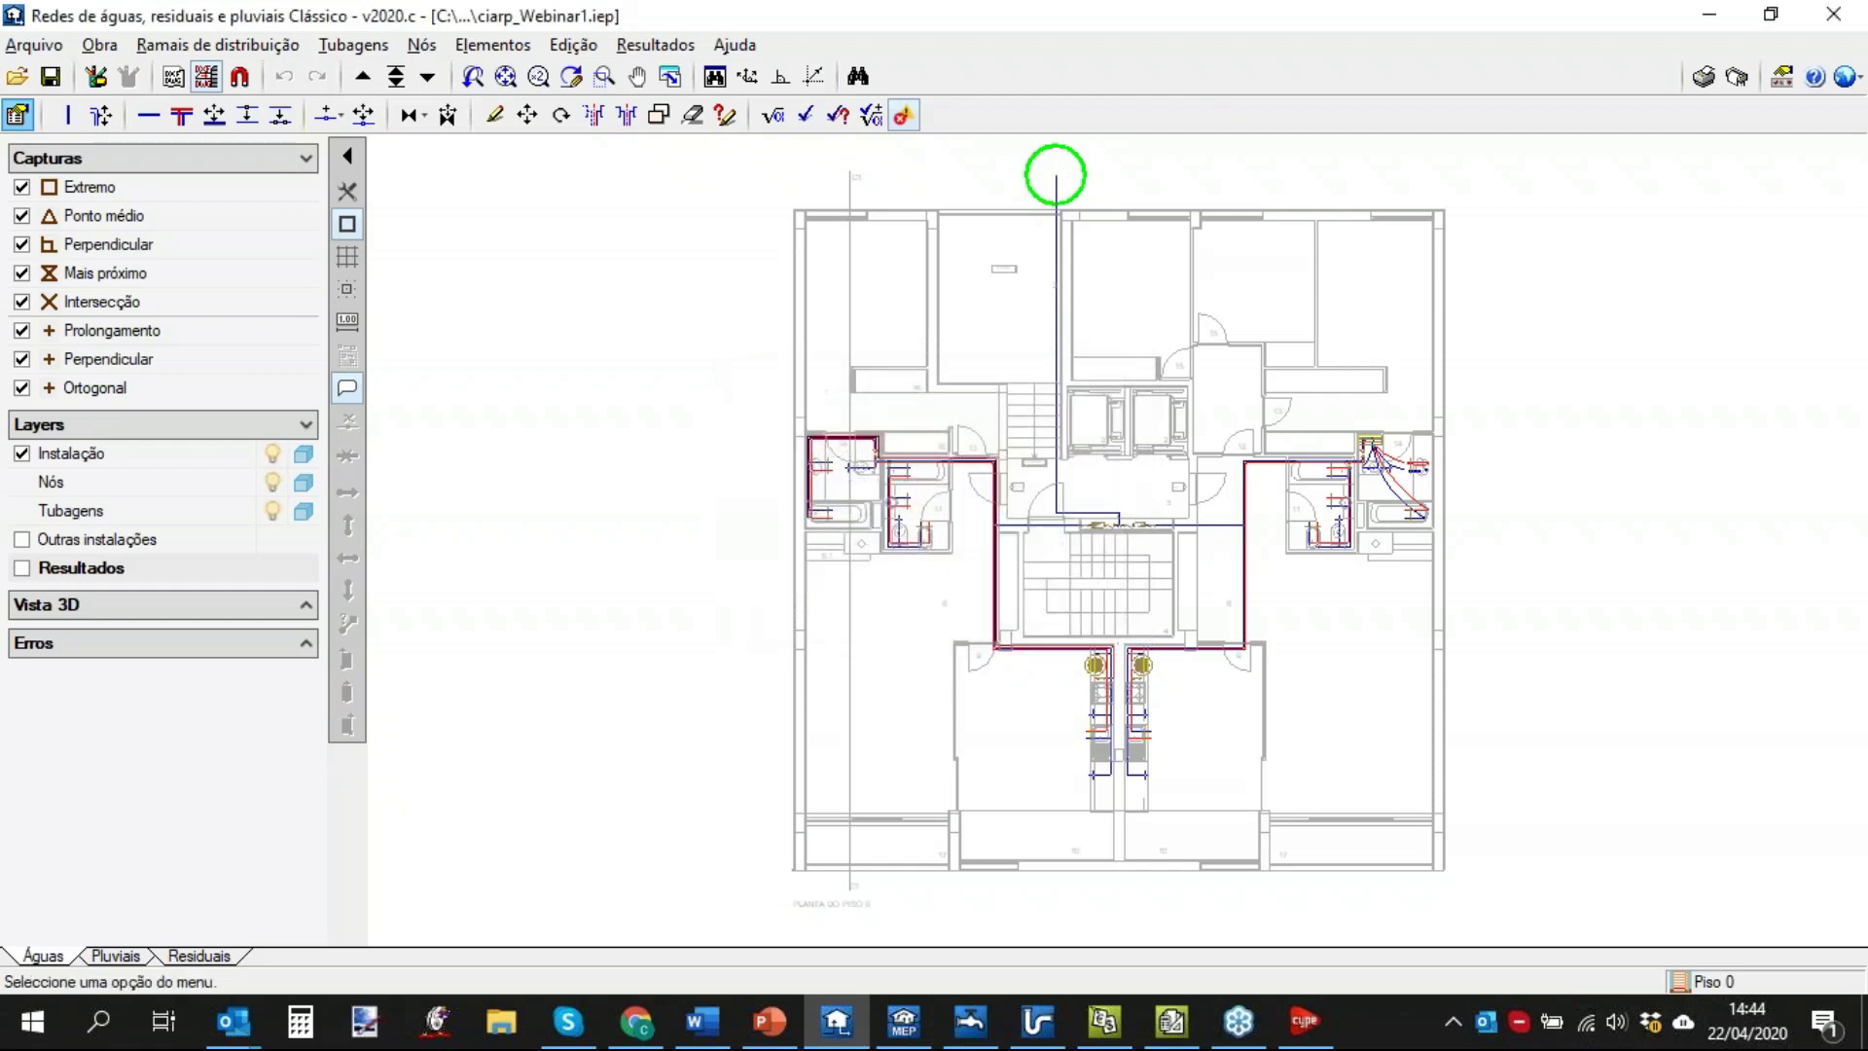
# Dimension the water installation again with the supply pressure defined and view the checked network on the Piso 0 plan.
pyautogui.click(692, 49)
pyautogui.click(724, 76)
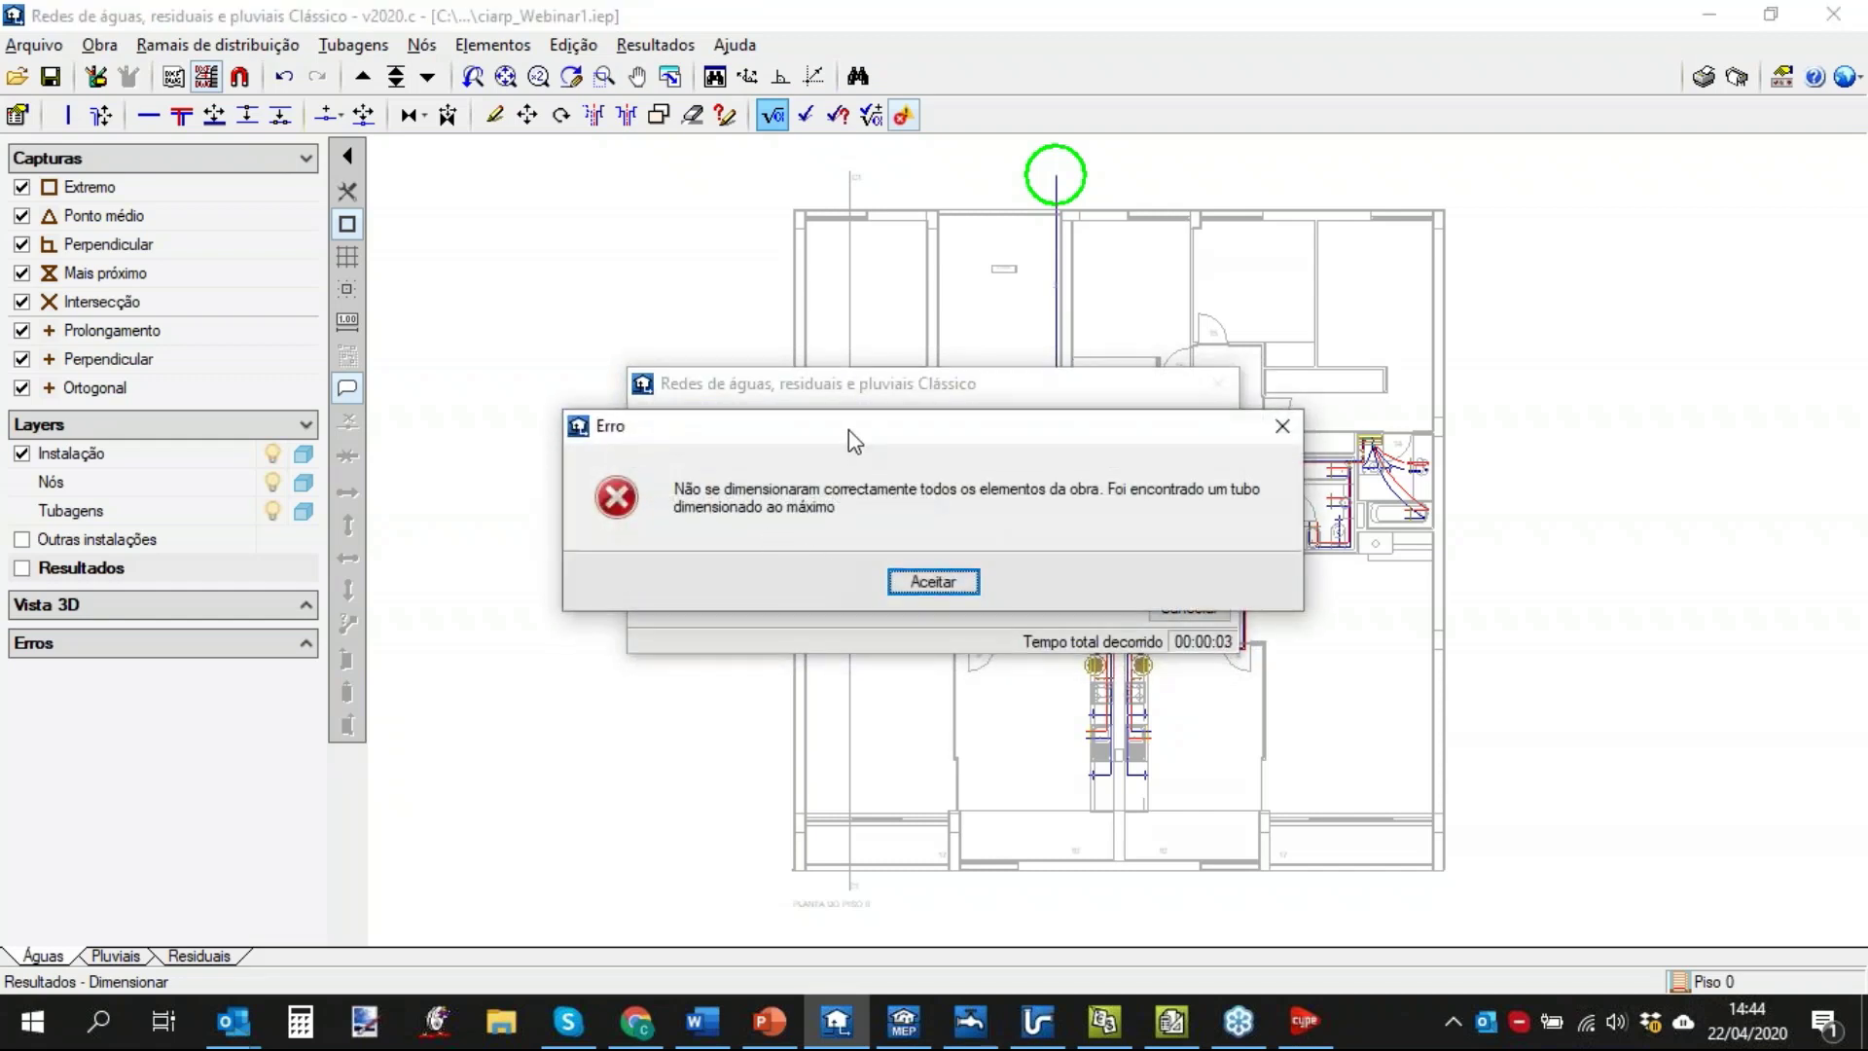
pyautogui.moveTo(841, 439); pyautogui.dragTo(875, 490)
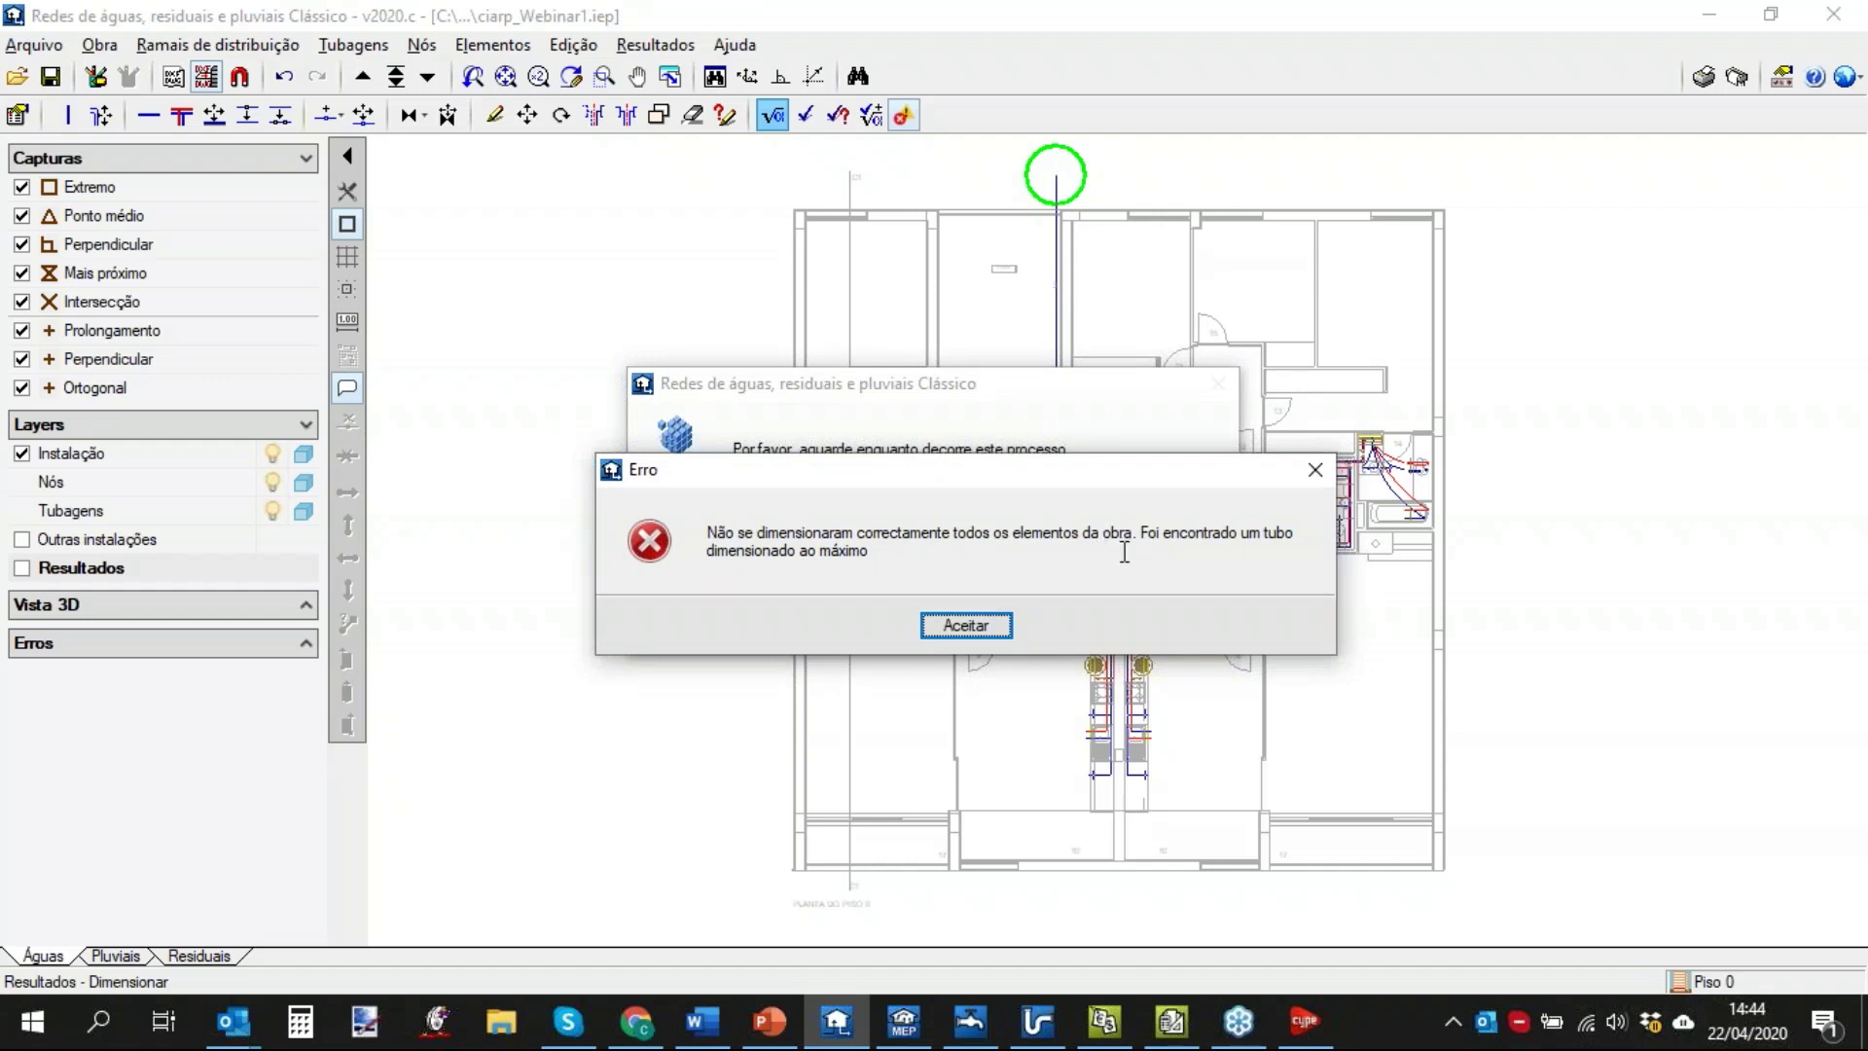
pyautogui.click(966, 626)
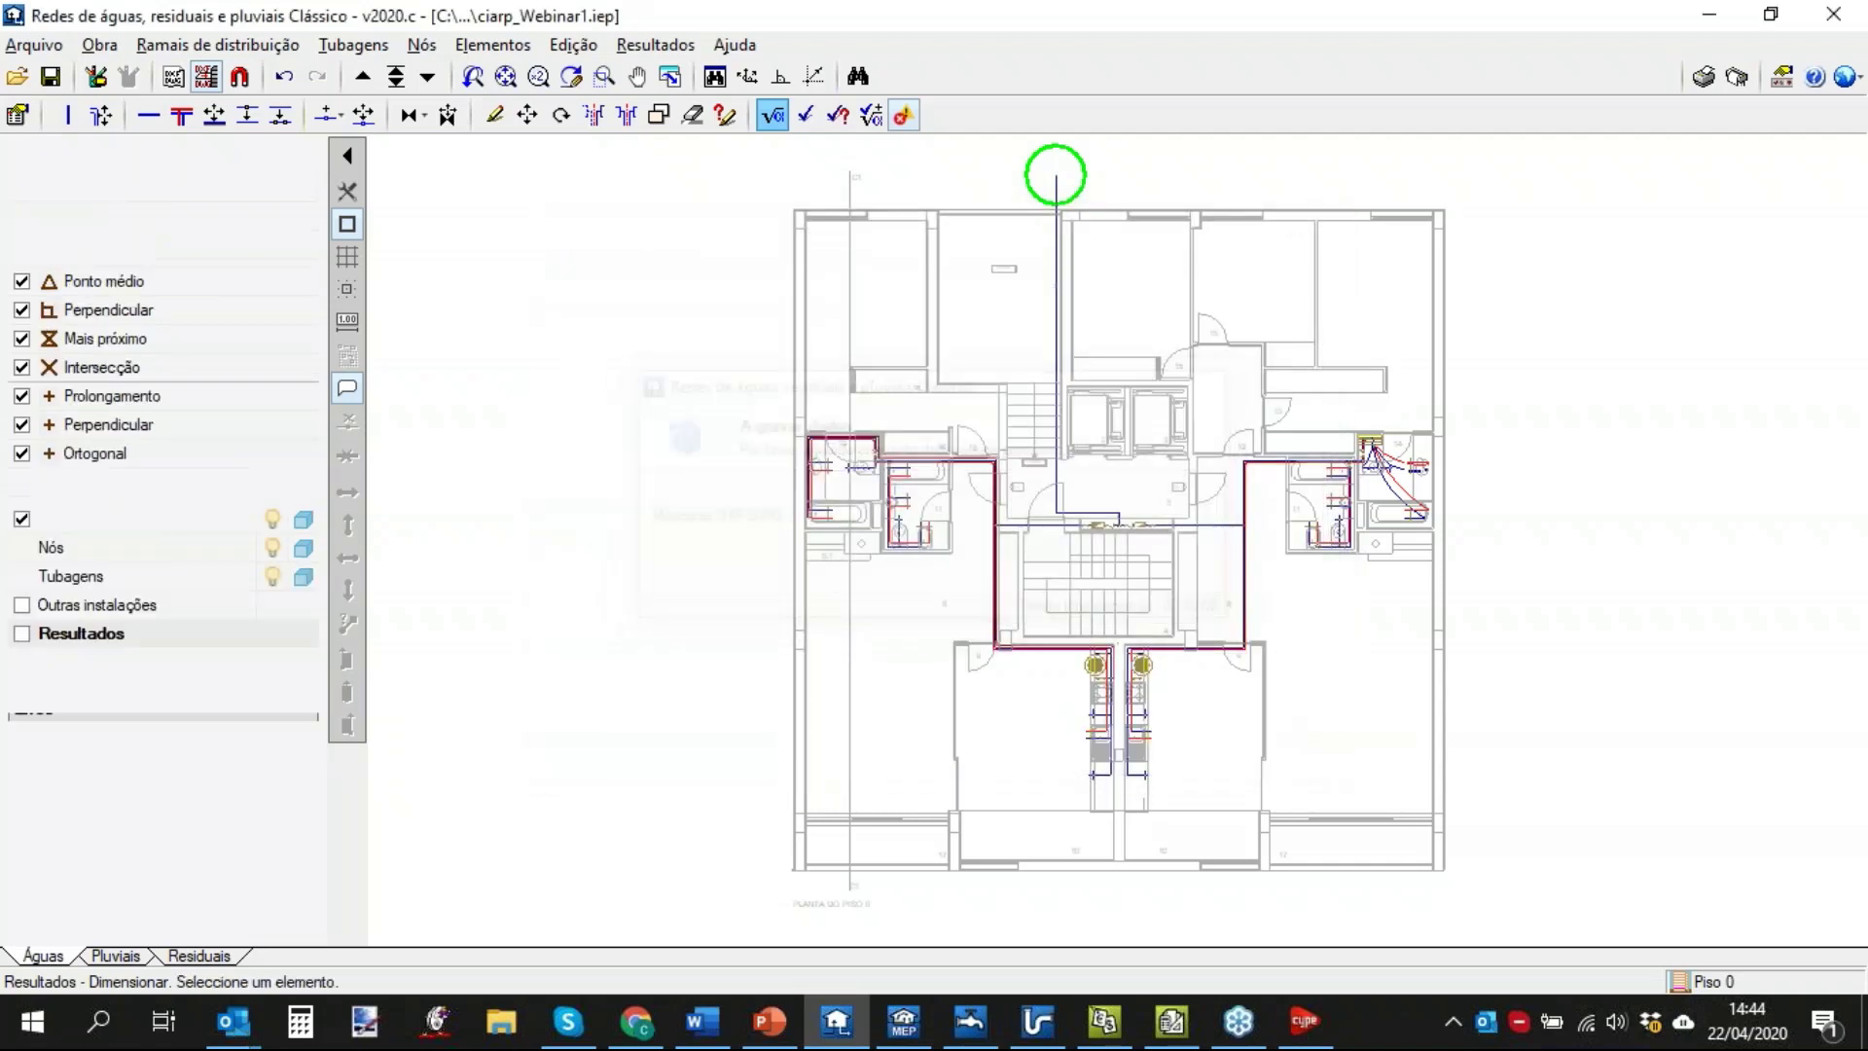
pyautogui.scroll(2, 1131, 394)
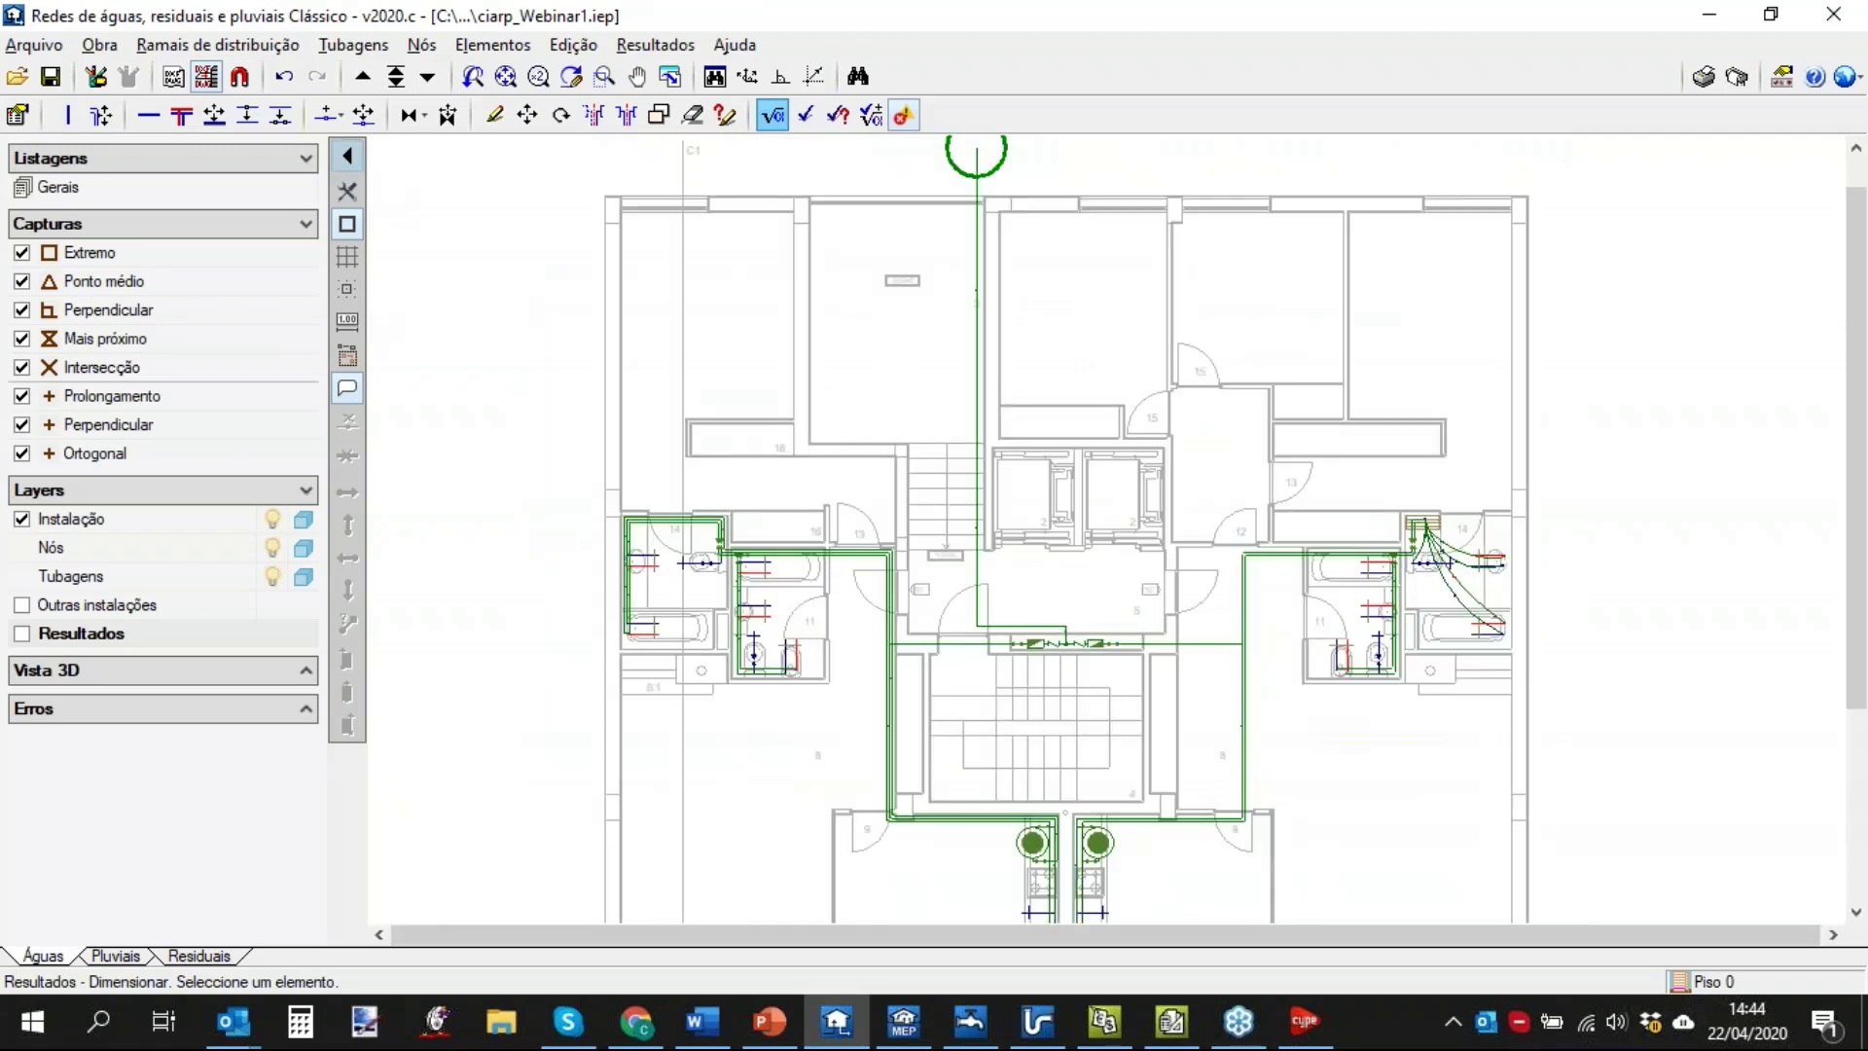
pyautogui.moveTo(1059, 484); pyautogui.dragTo(1039, 614, button='middle')
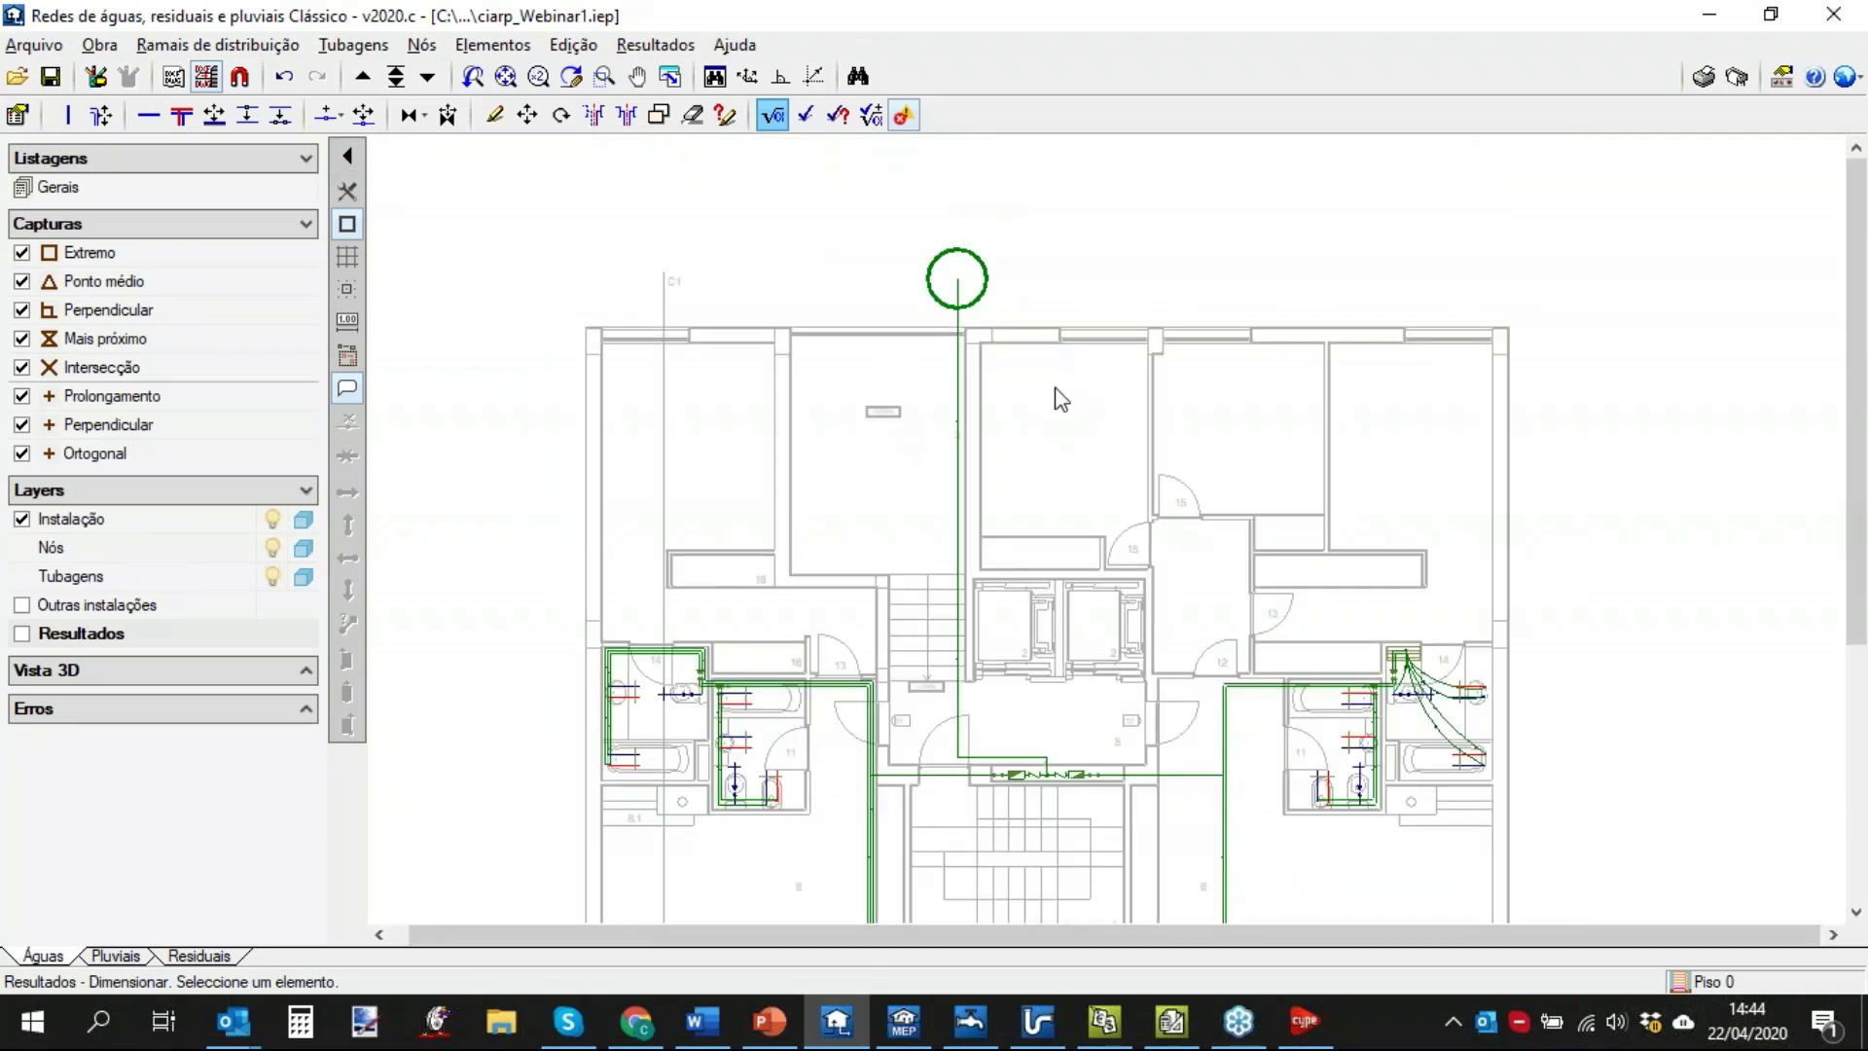
# Insert a pump (Bomba) with 15.0 m.c.a. pressure on the supply pipe just inside the building, below the entry node.
pyautogui.click(492, 45)
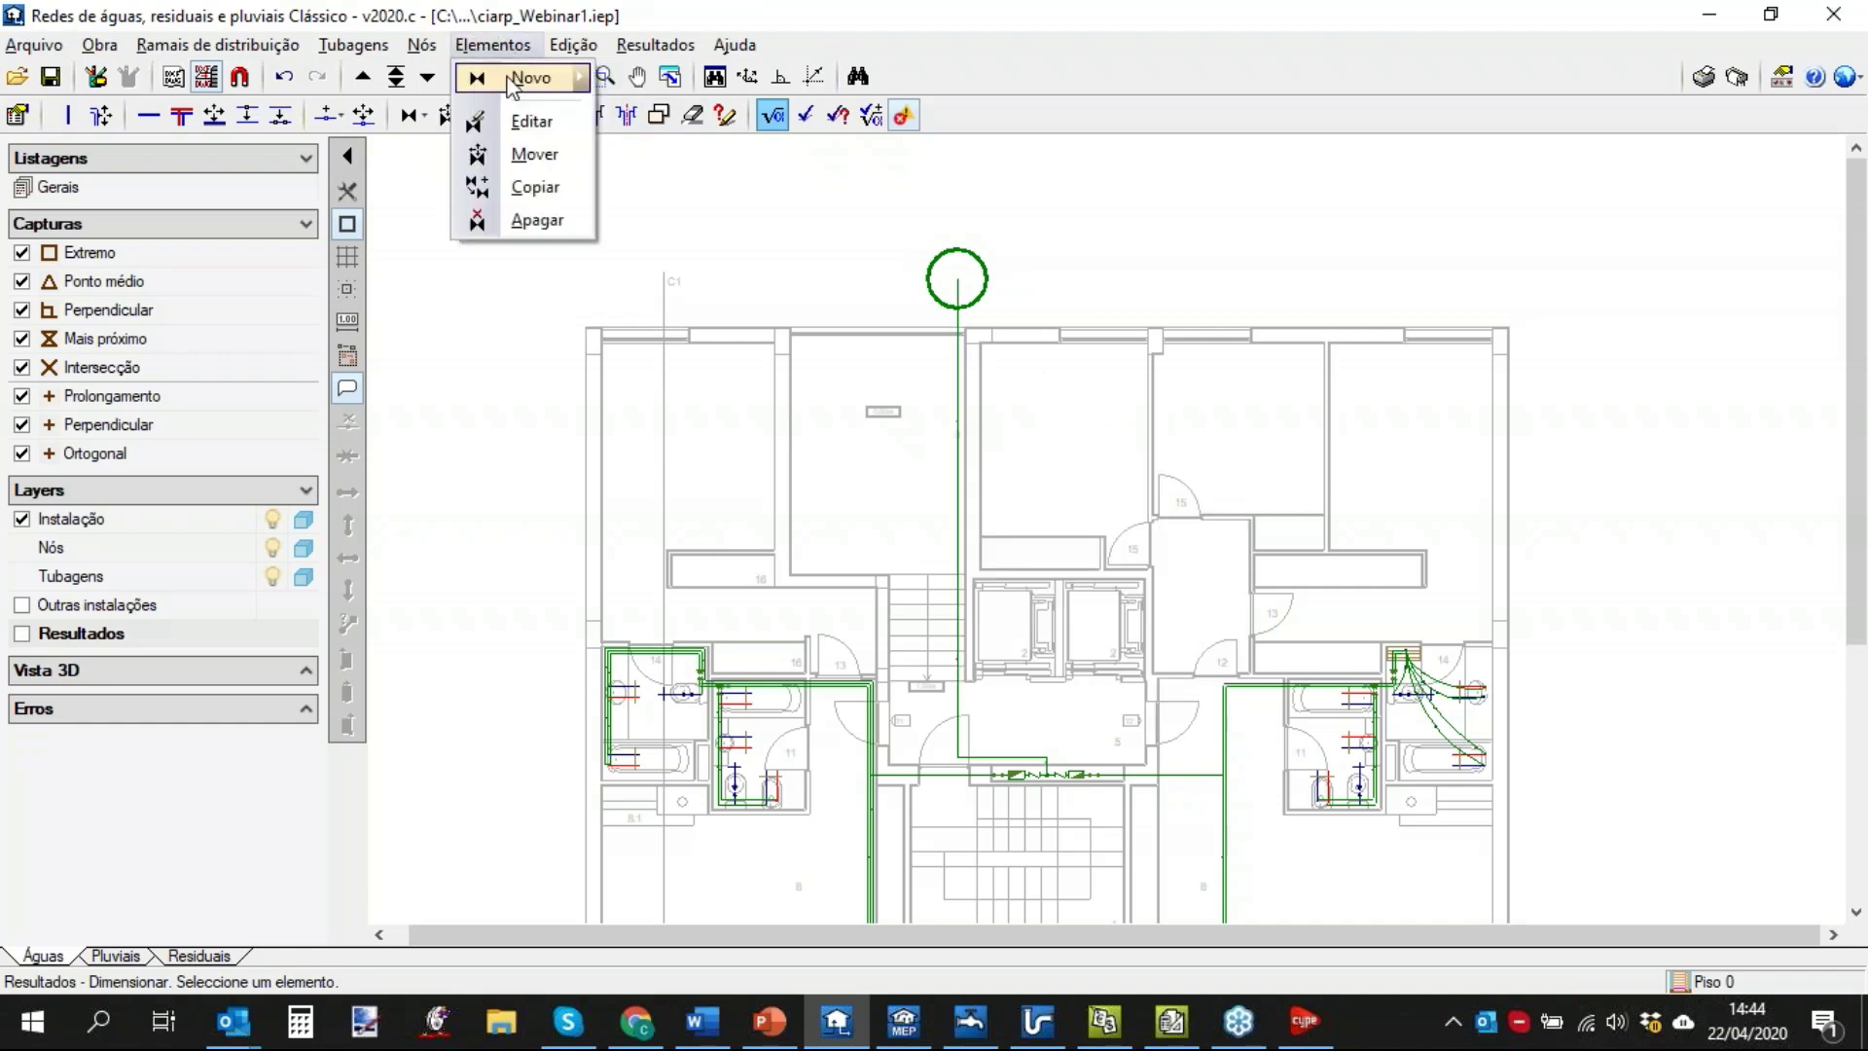
pyautogui.moveTo(512, 84)
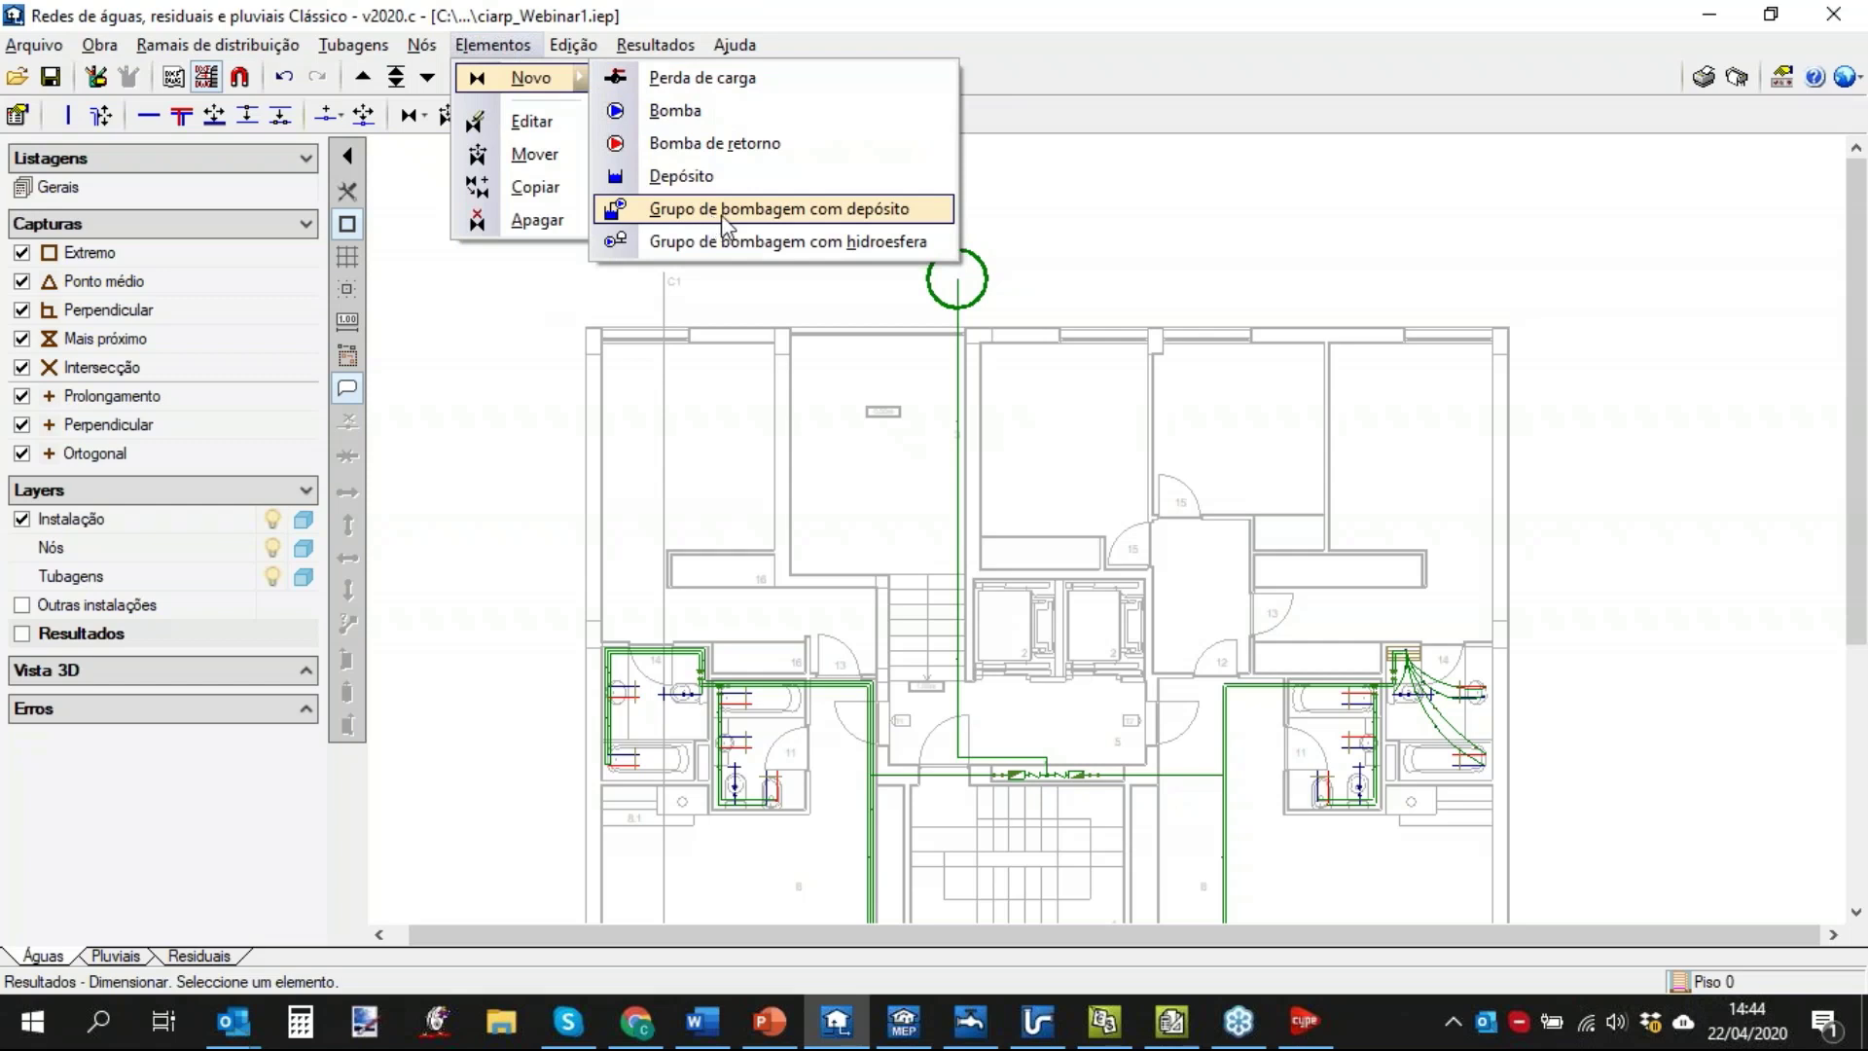
pyautogui.click(678, 111)
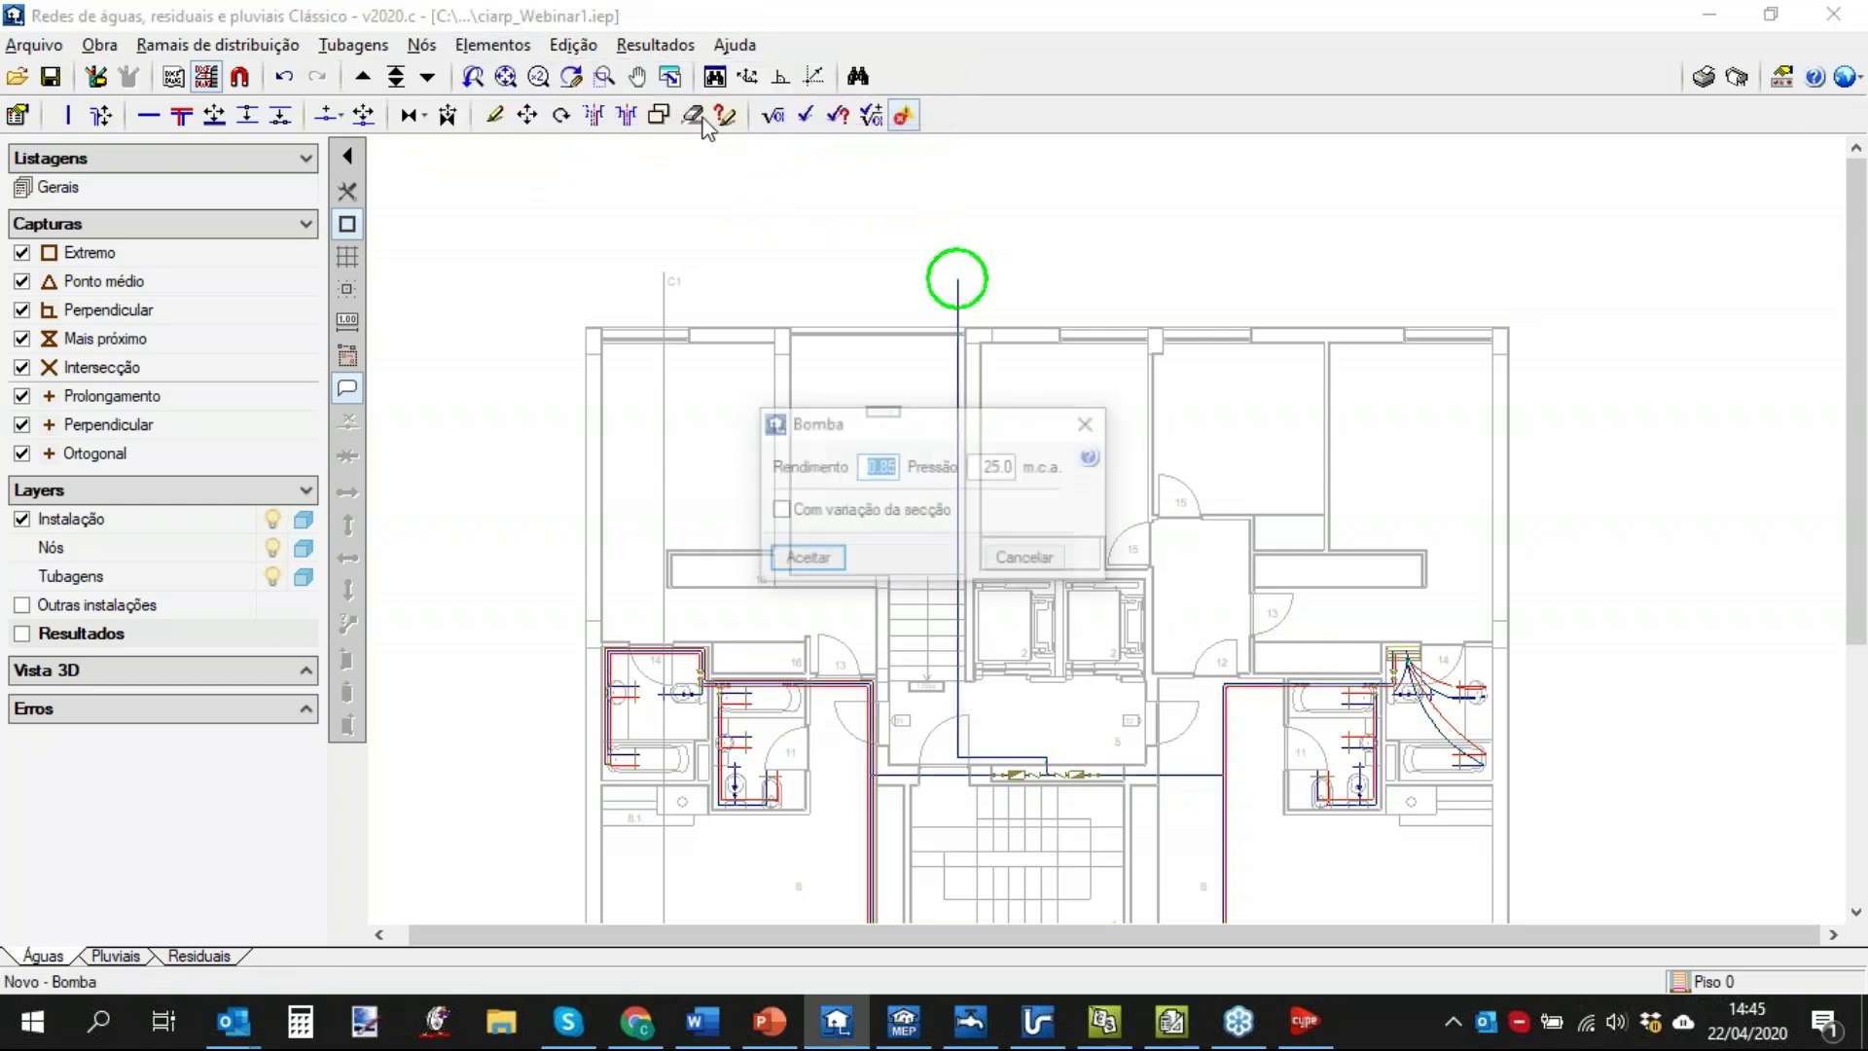
pyautogui.click(988, 474)
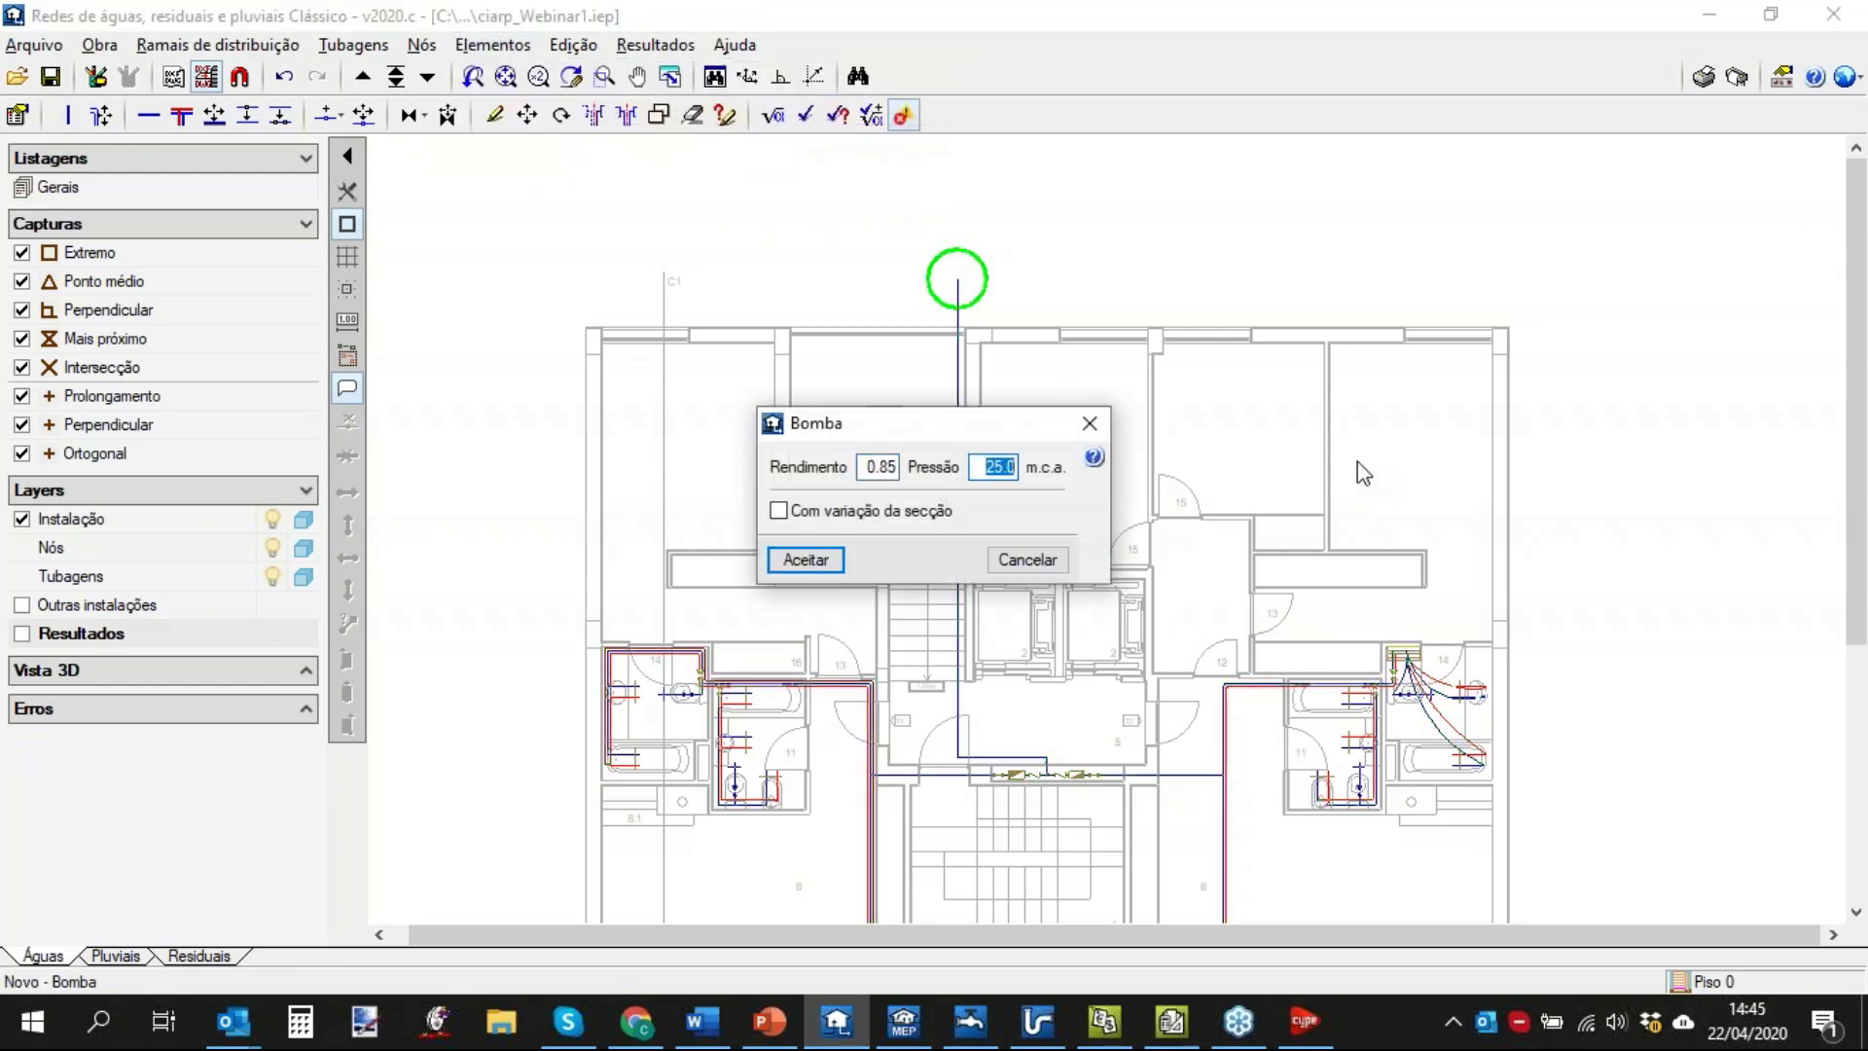
pyautogui.write('15')
pyautogui.click(817, 559)
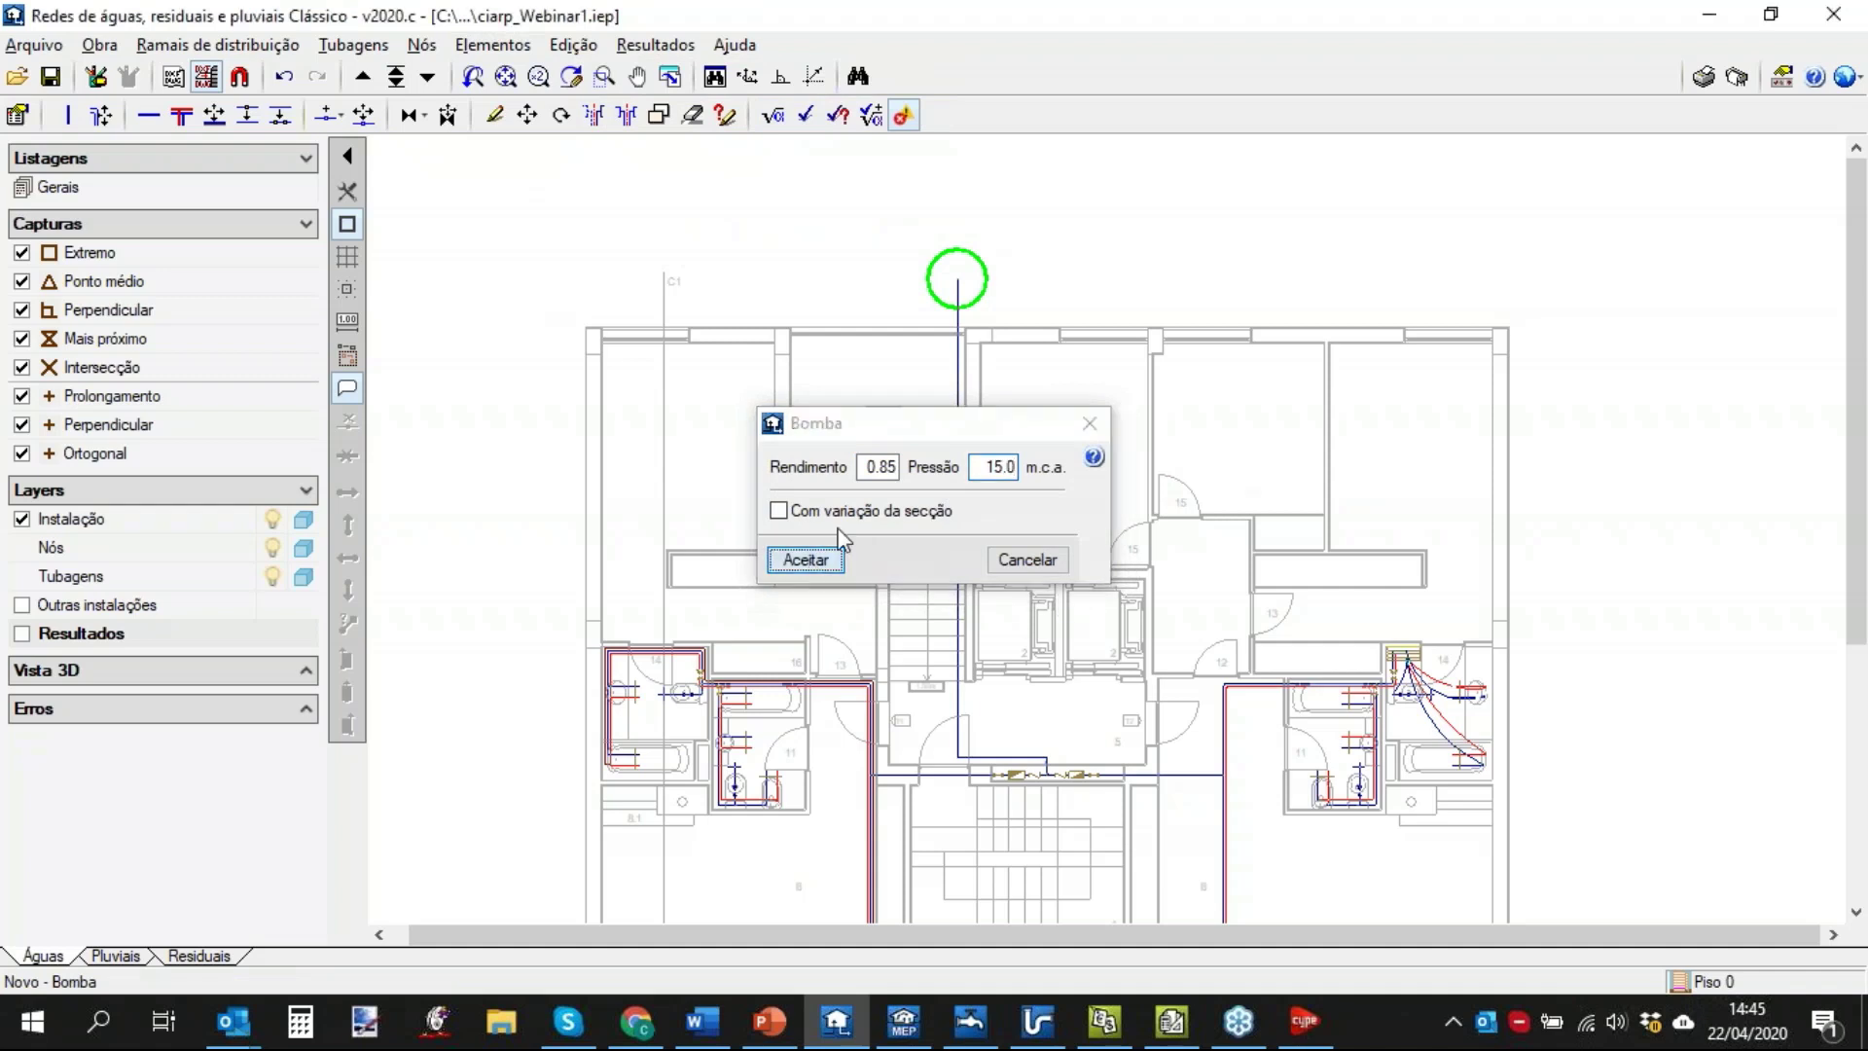
pyautogui.scroll(2, 951, 364)
pyautogui.click(958, 377)
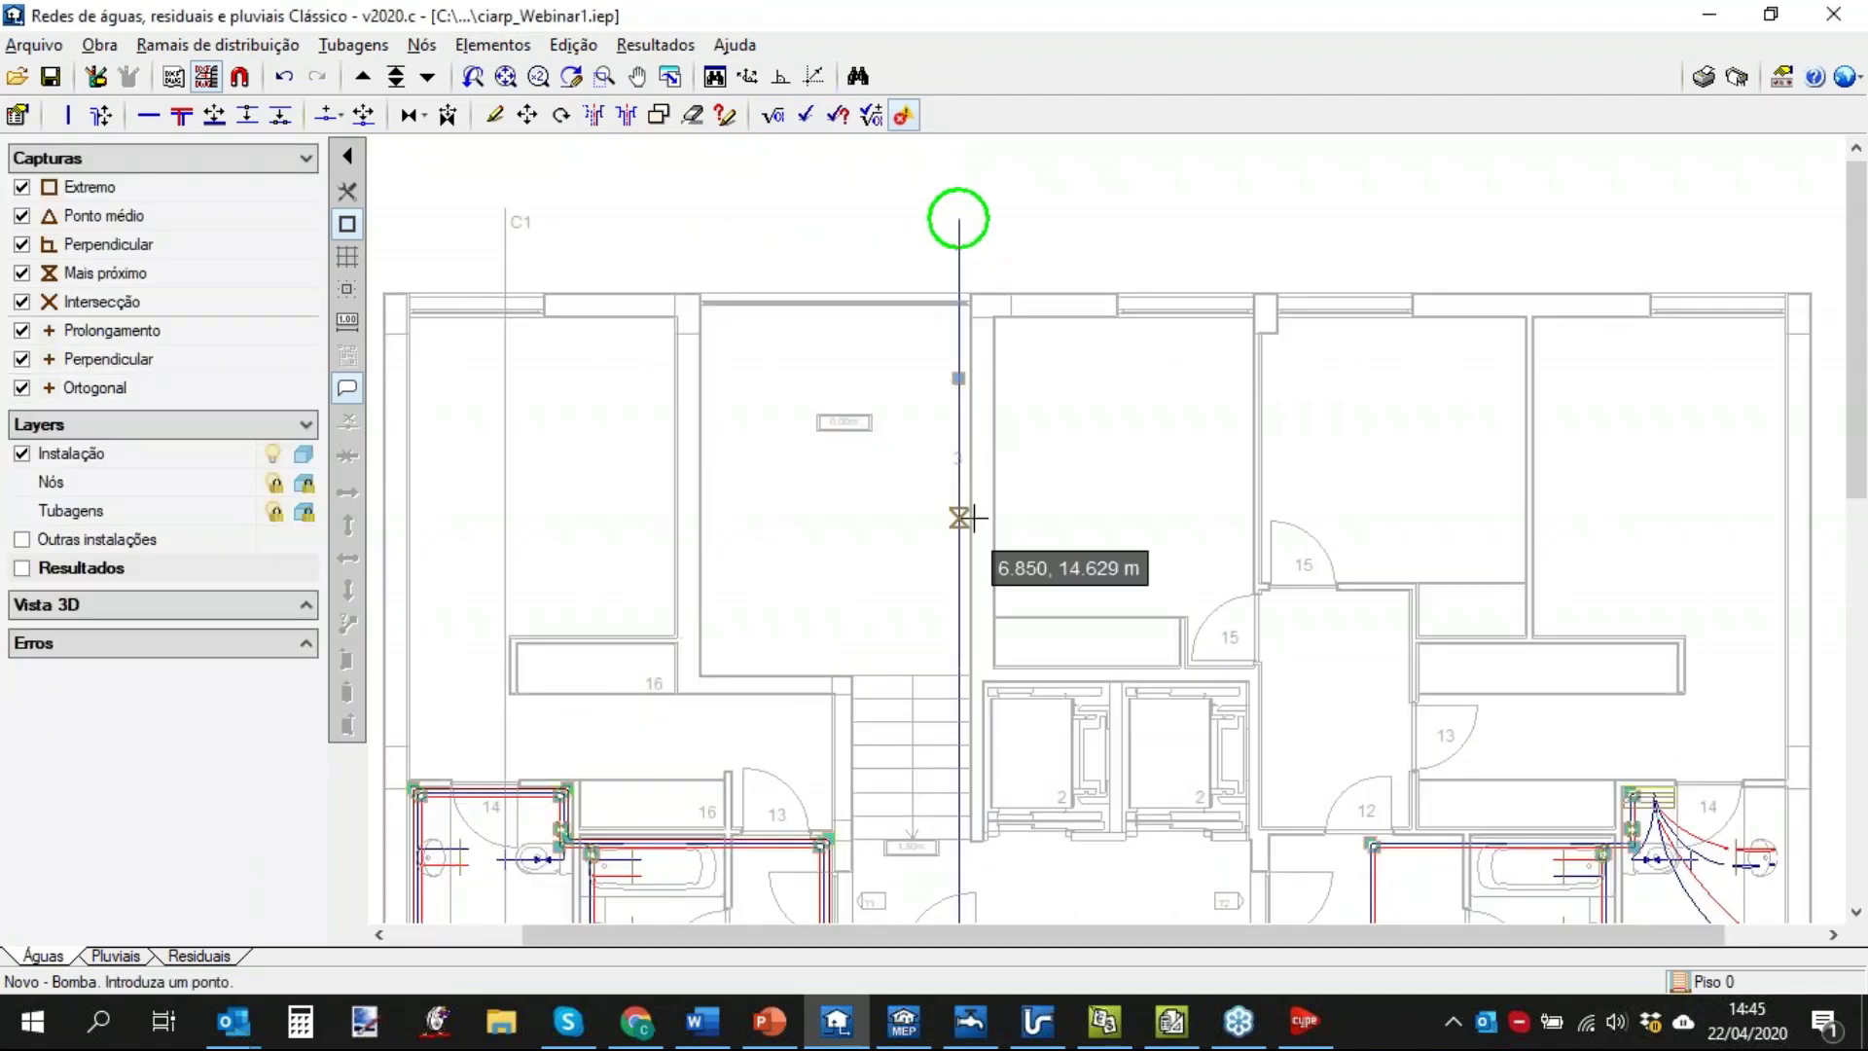
# Dimension the water installation with the pump included and view the pump's results on the Piso 0 plan.
pyautogui.click(680, 49)
pyautogui.click(715, 84)
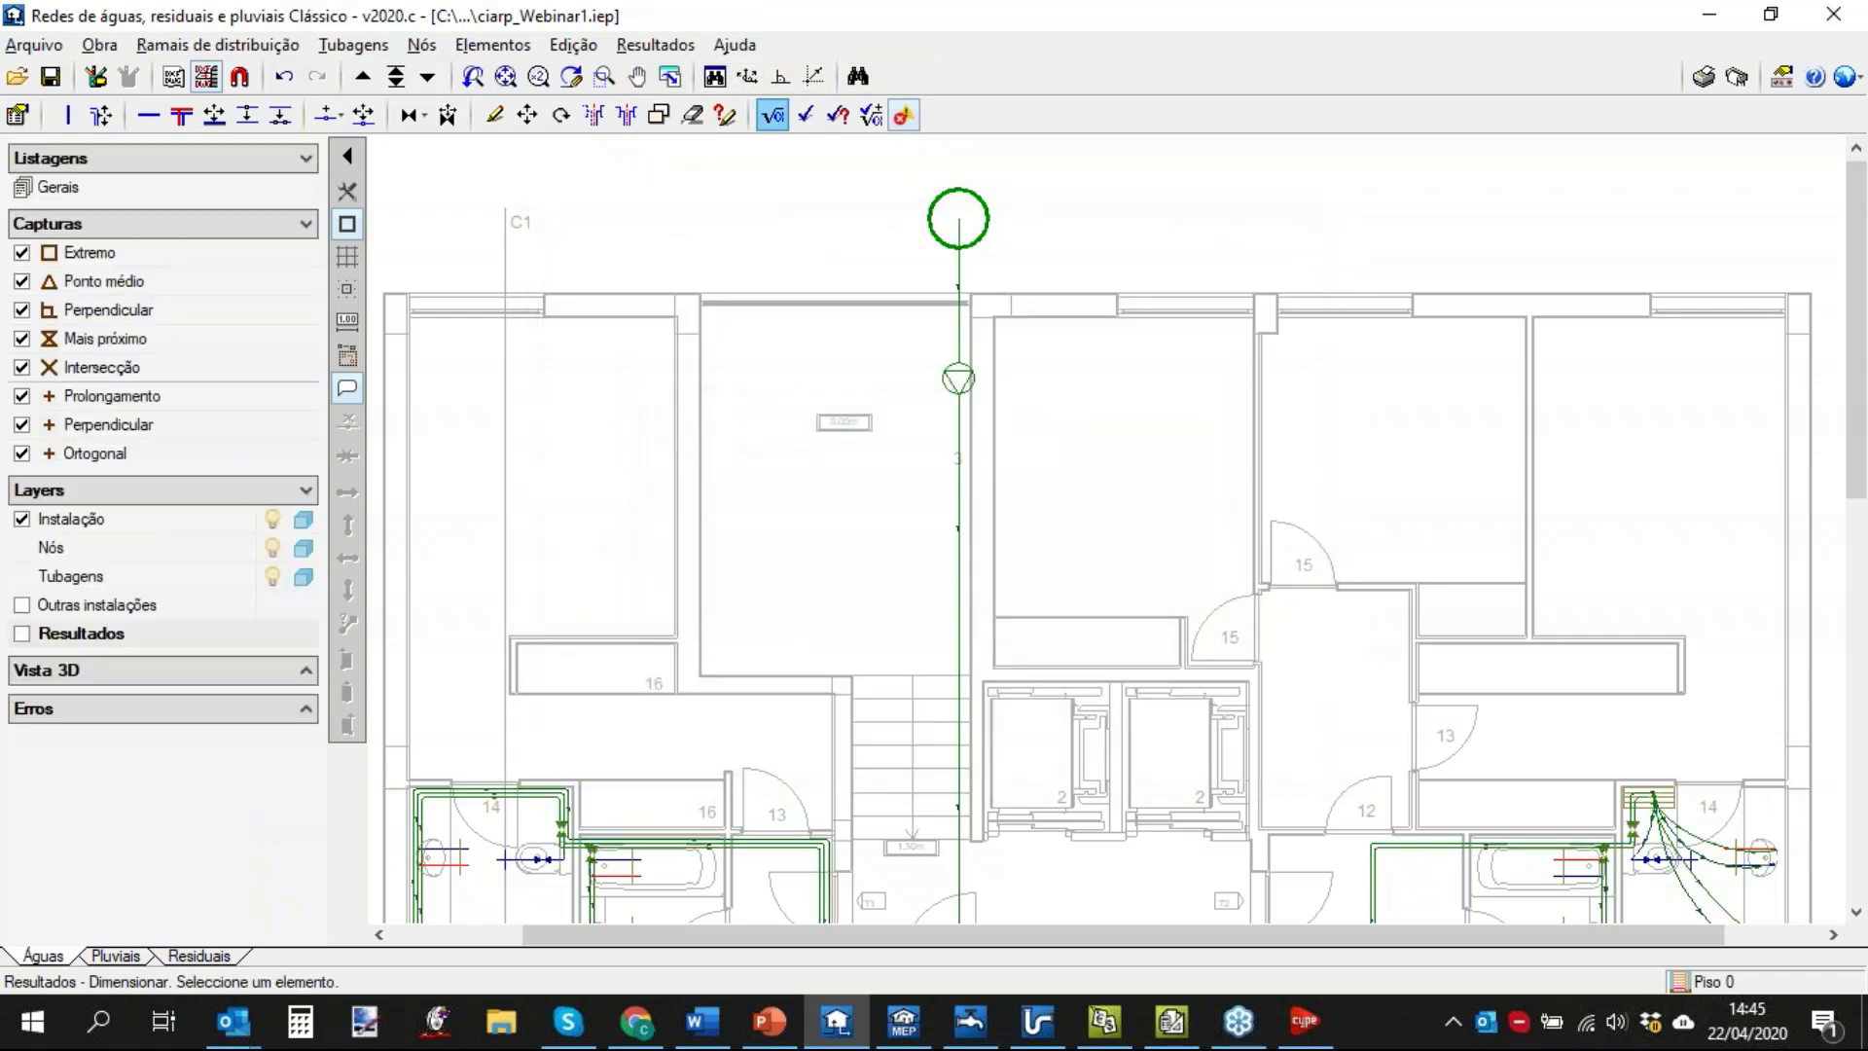
pyautogui.scroll(2, 1024, 414)
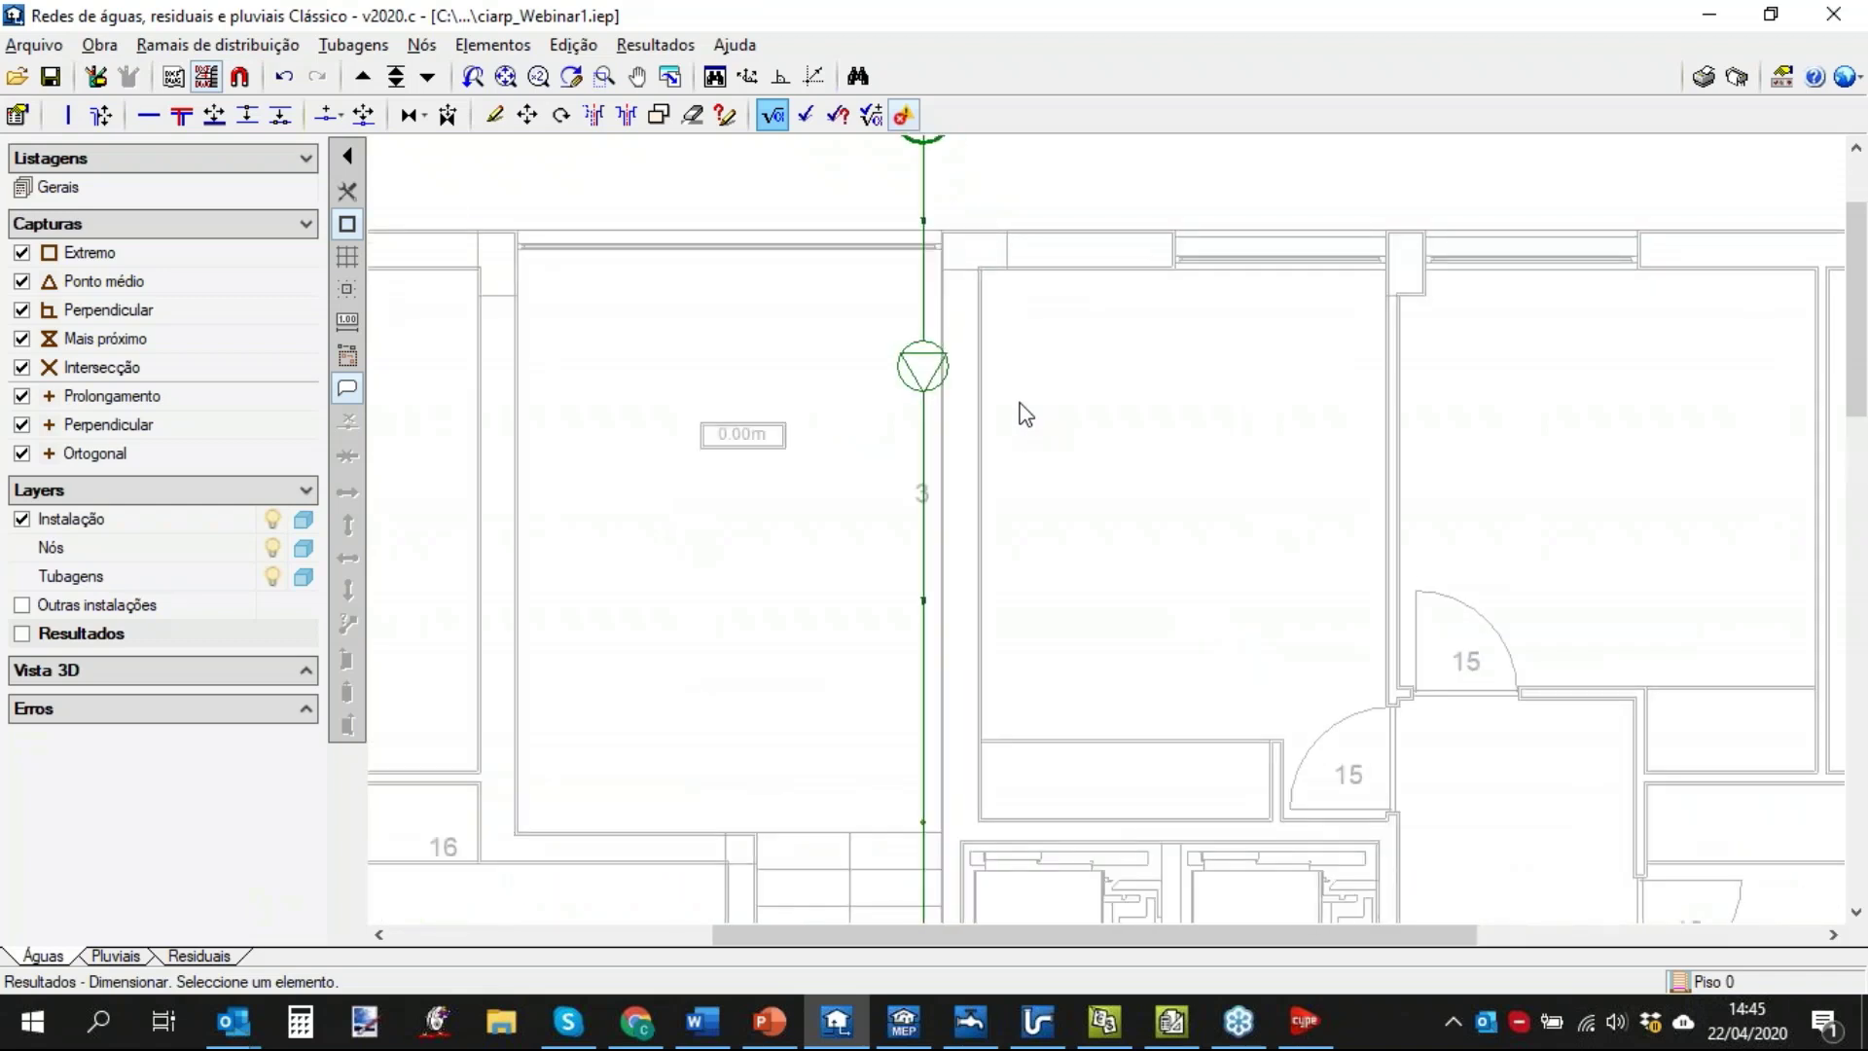
pyautogui.moveTo(929, 370)
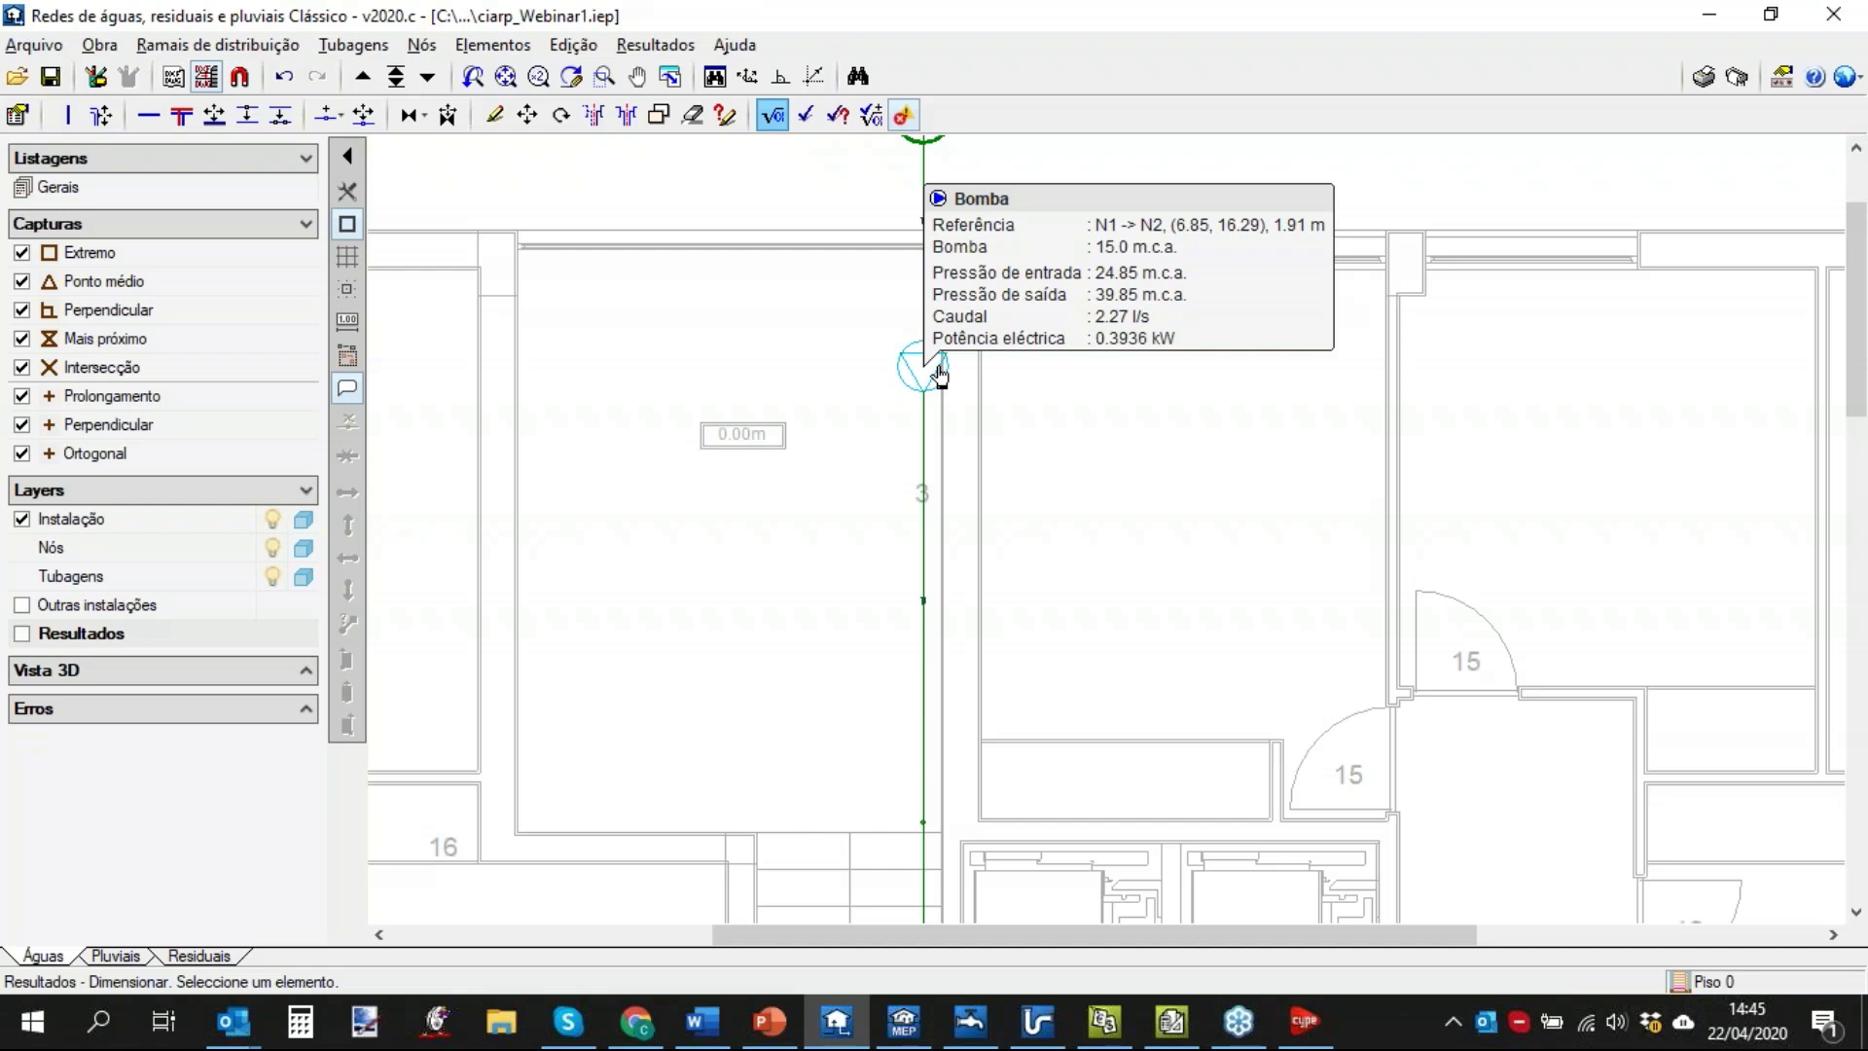
# Draw a short INOX Ø15 cold water (Água fria) pipe joining the hot and cold pipe ends at the bidet in bathroom 11.
pyautogui.scroll(-4, 1110, 534)
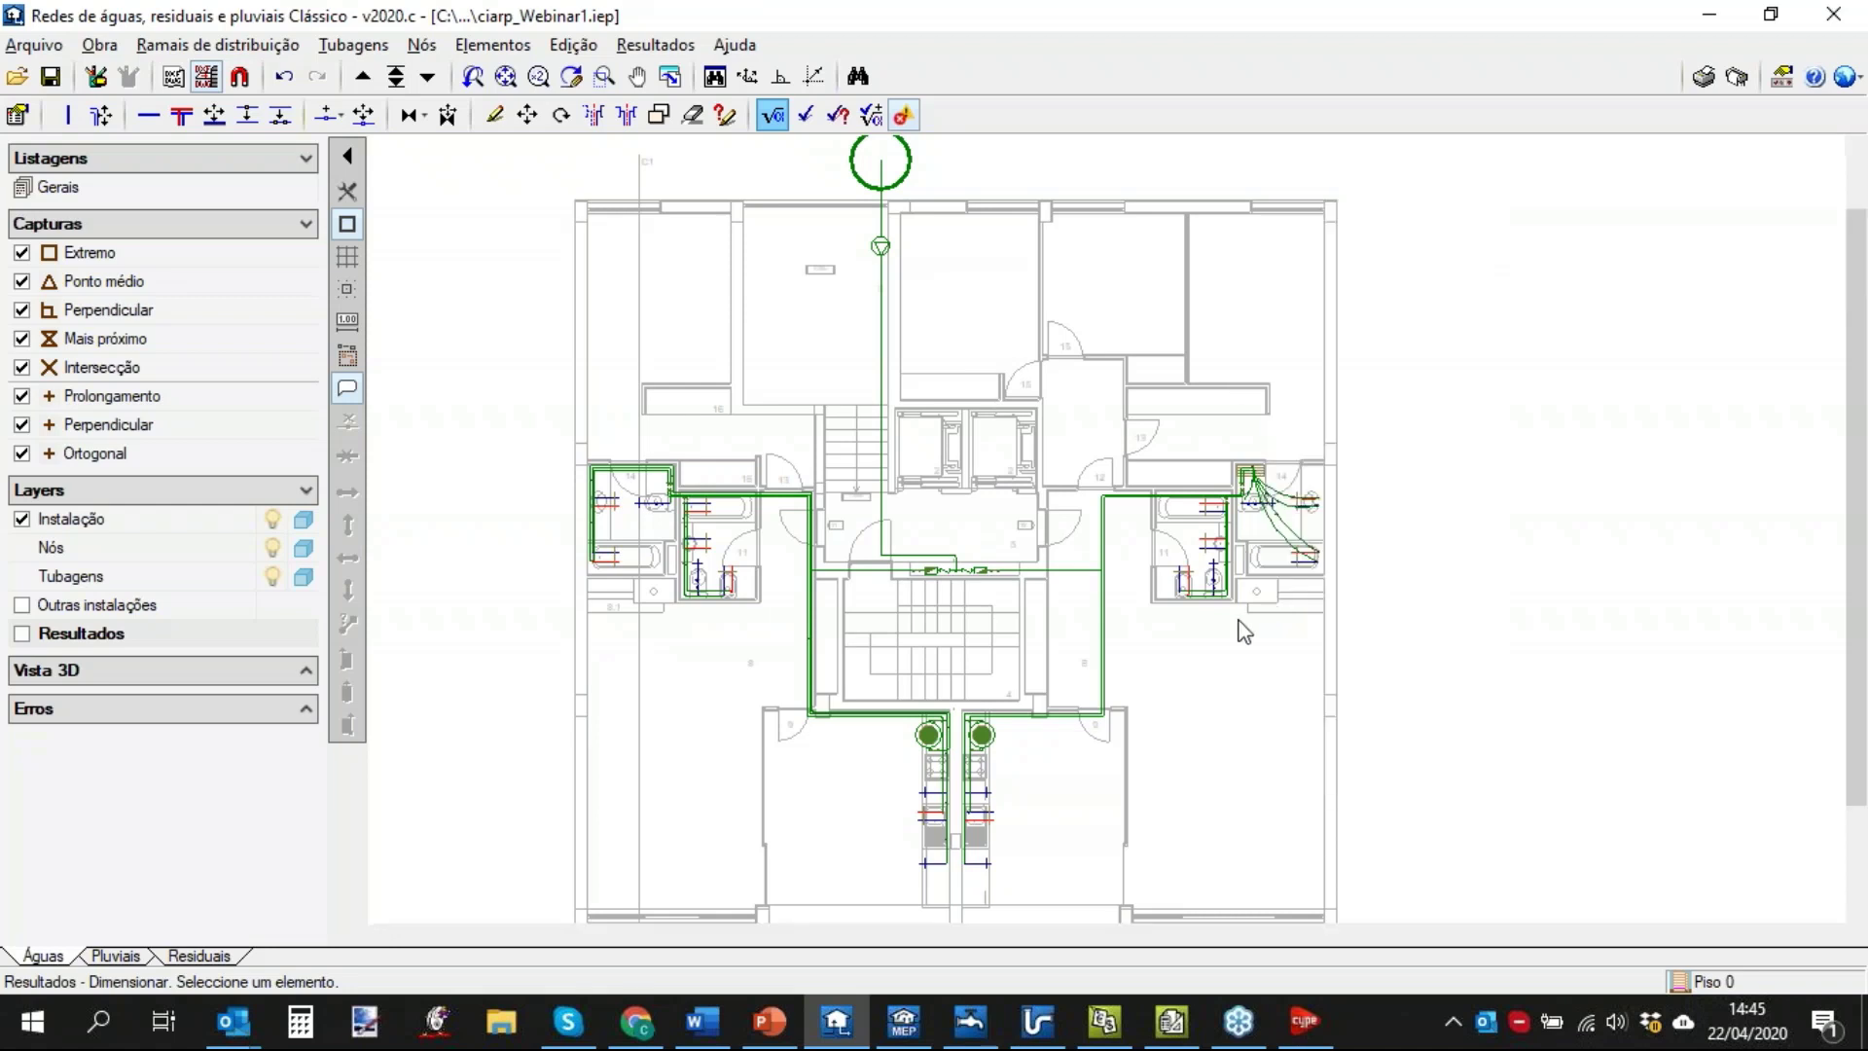
pyautogui.scroll(2, 1222, 637)
pyautogui.scroll(1, 1265, 660)
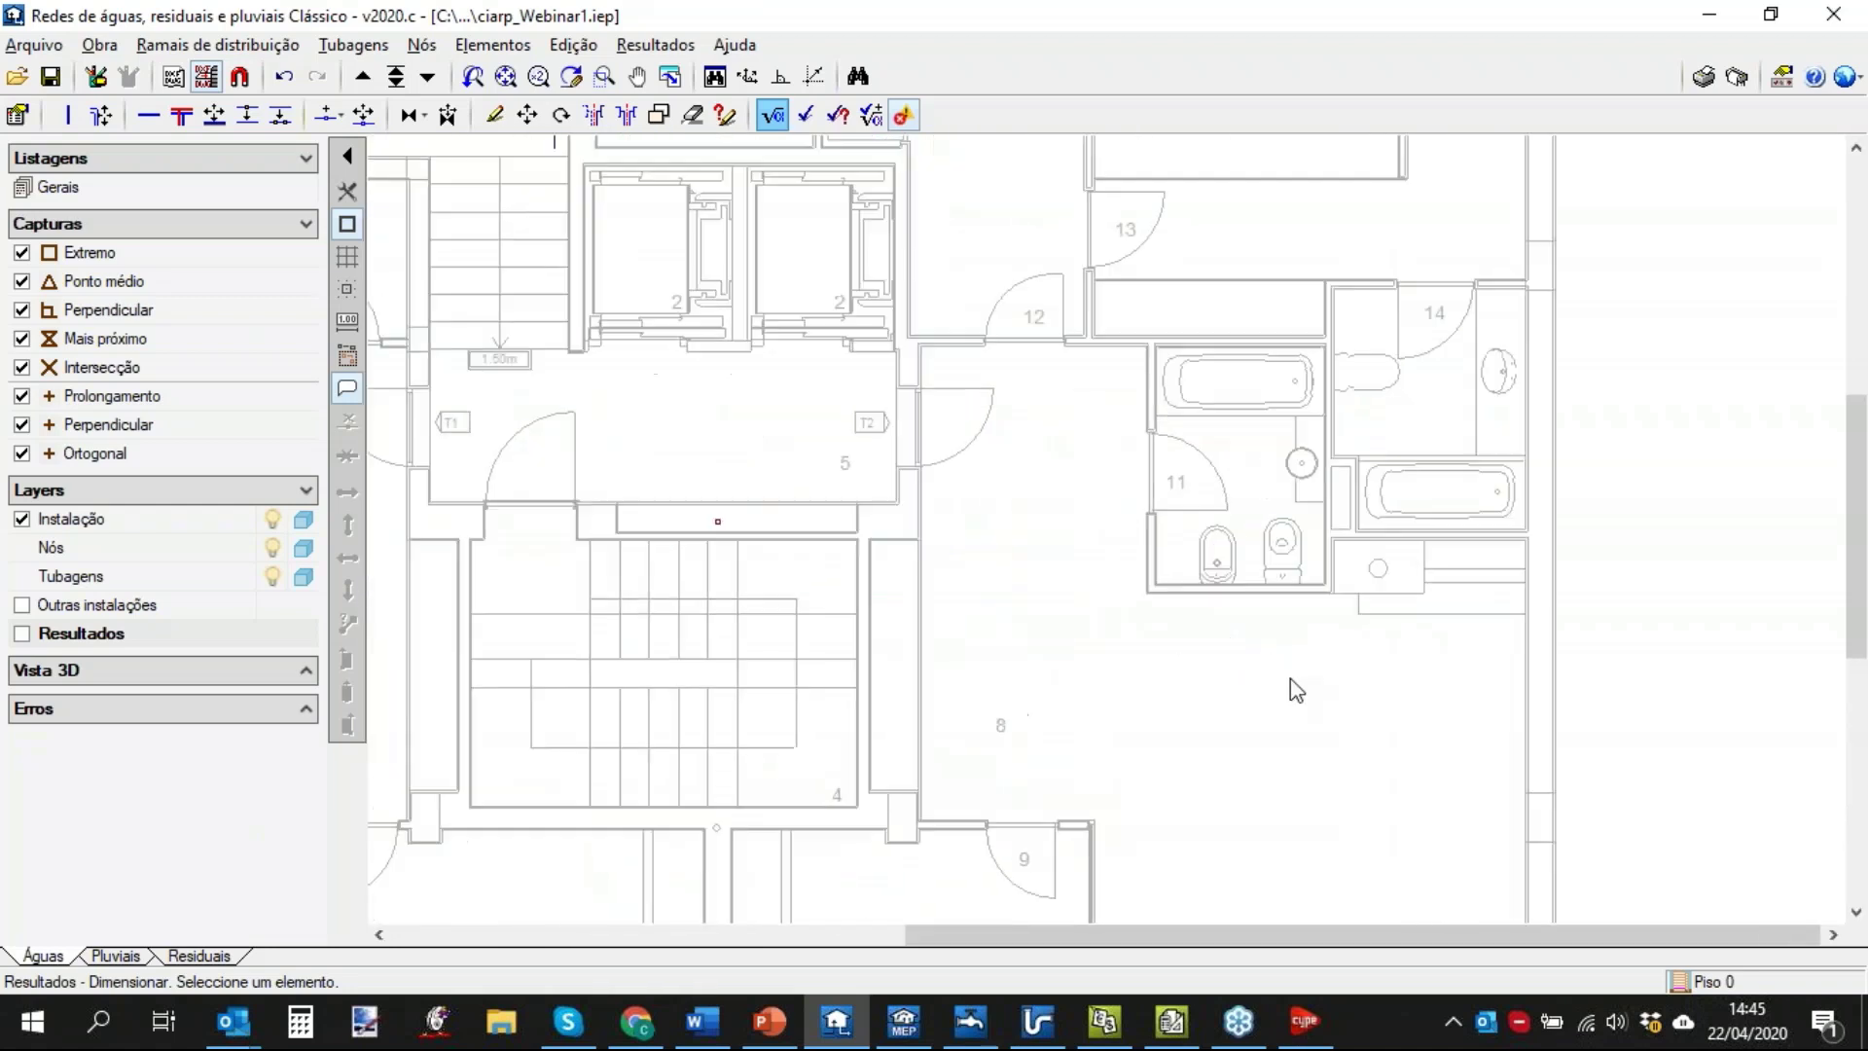
pyautogui.moveTo(1289, 677); pyautogui.dragTo(1266, 716, button='middle')
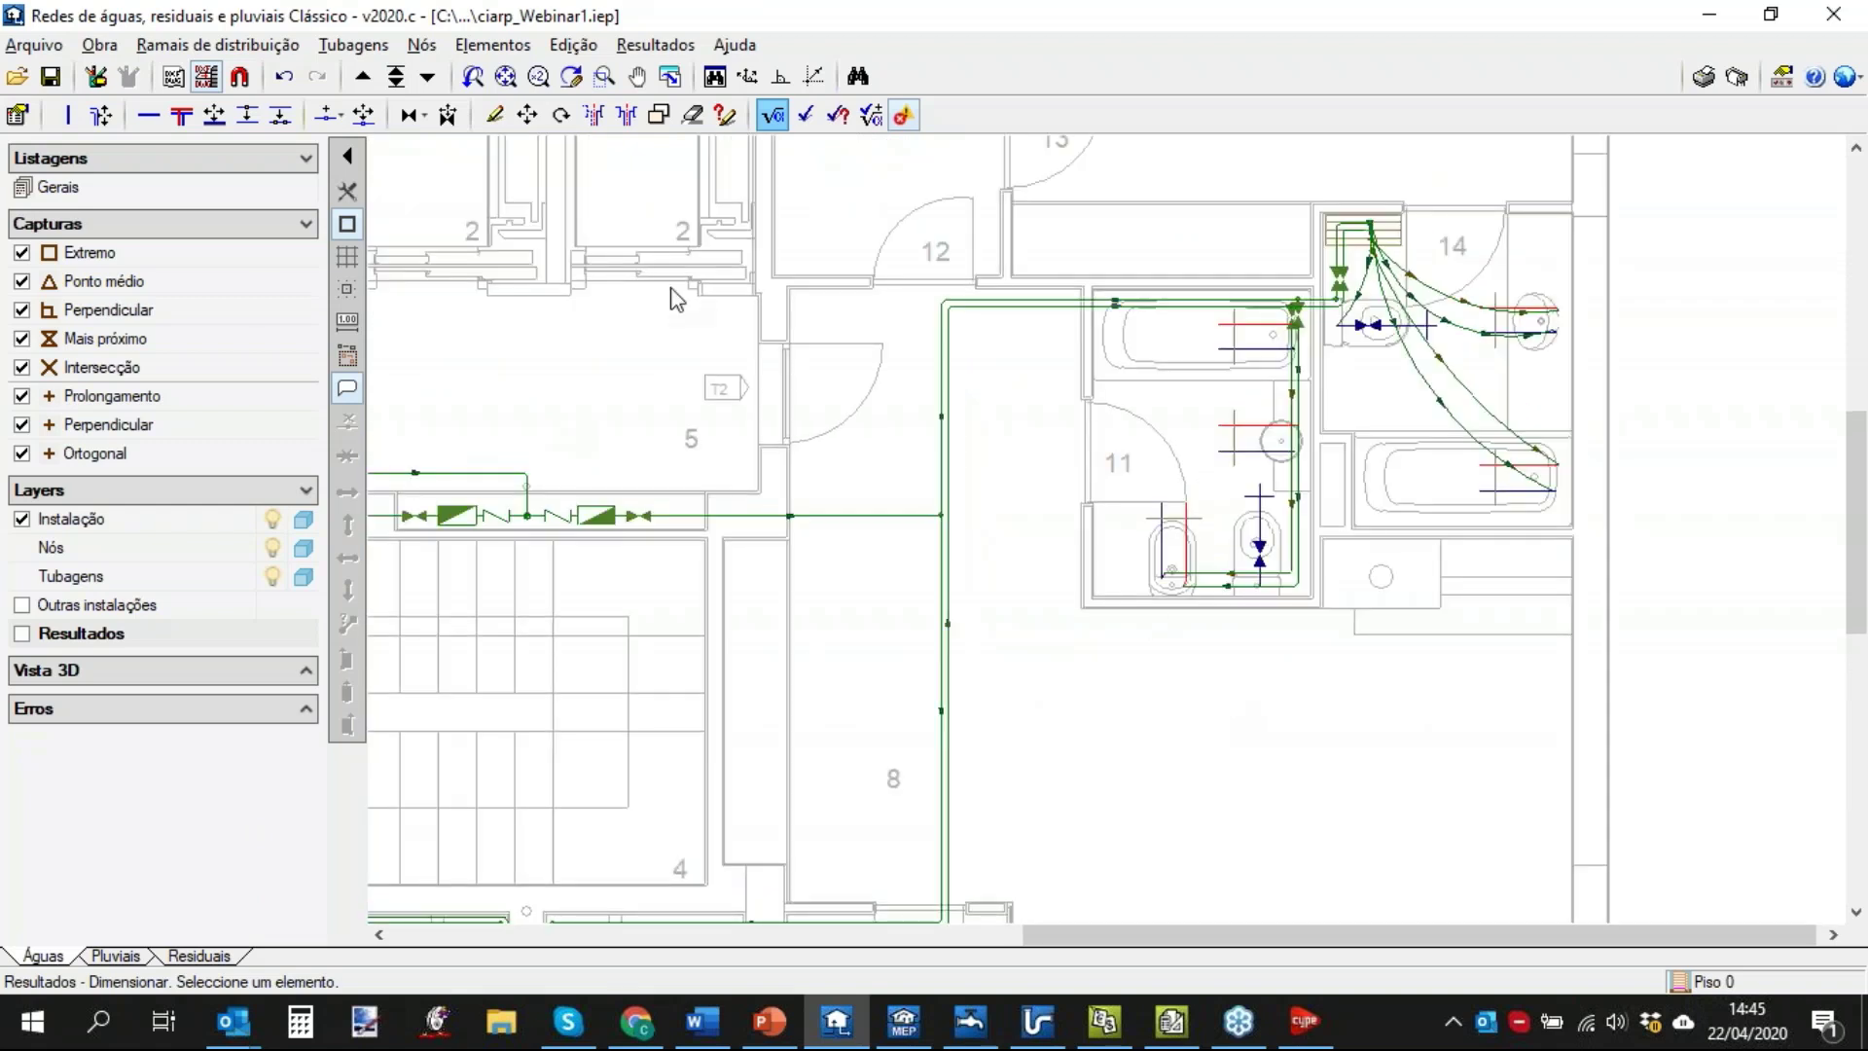
pyautogui.click(353, 45)
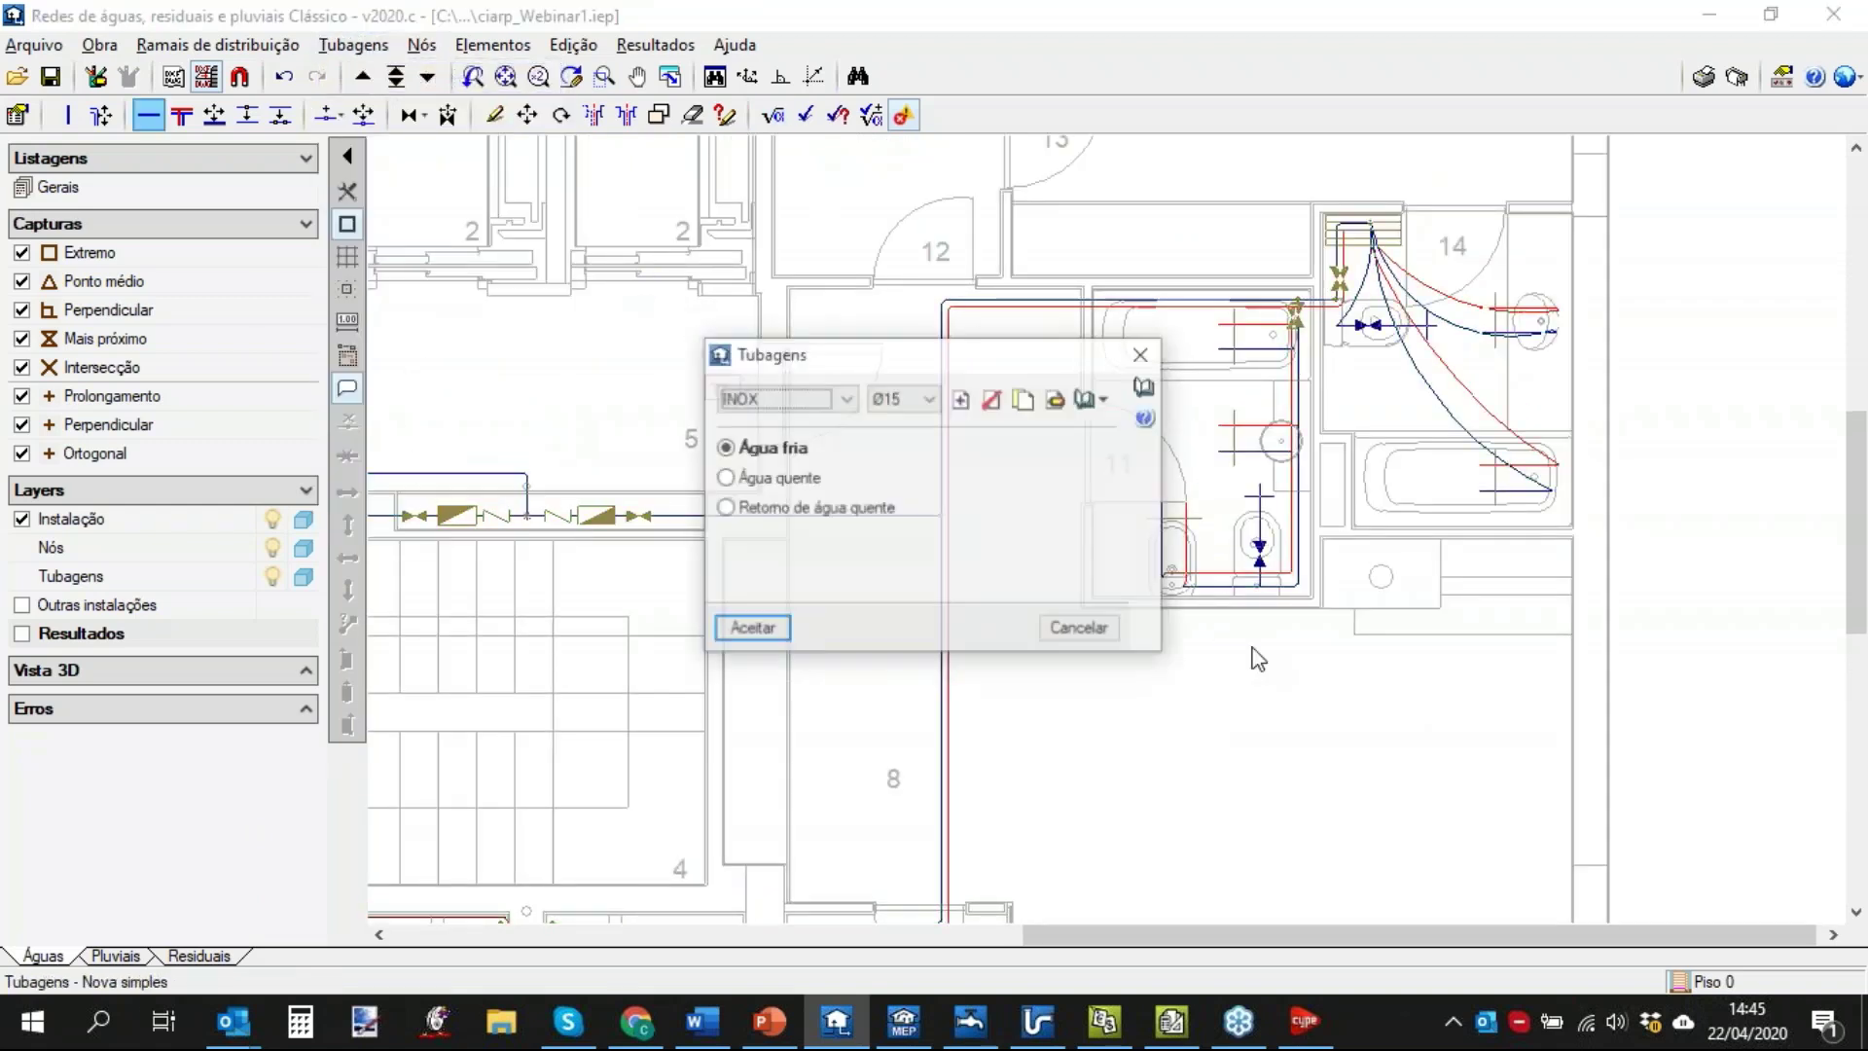
pyautogui.click(751, 629)
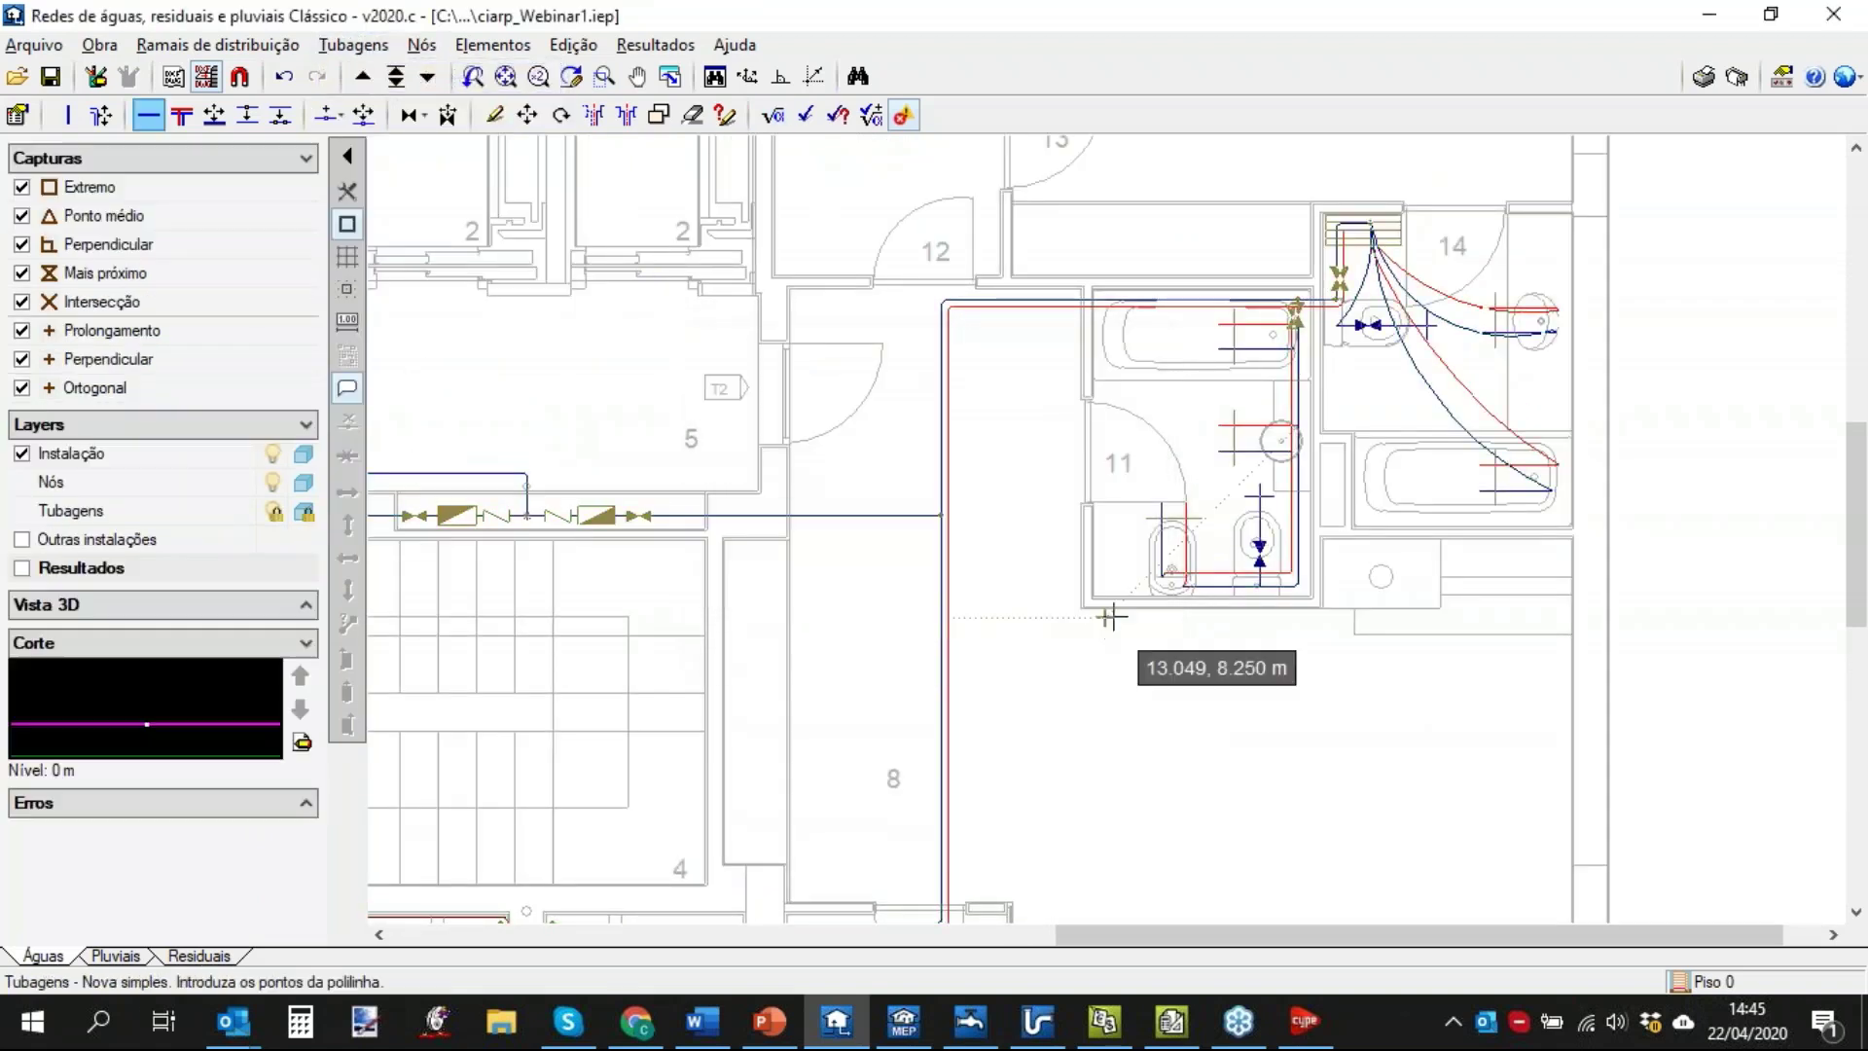
pyautogui.scroll(4, 1109, 613)
pyautogui.click(1208, 525)
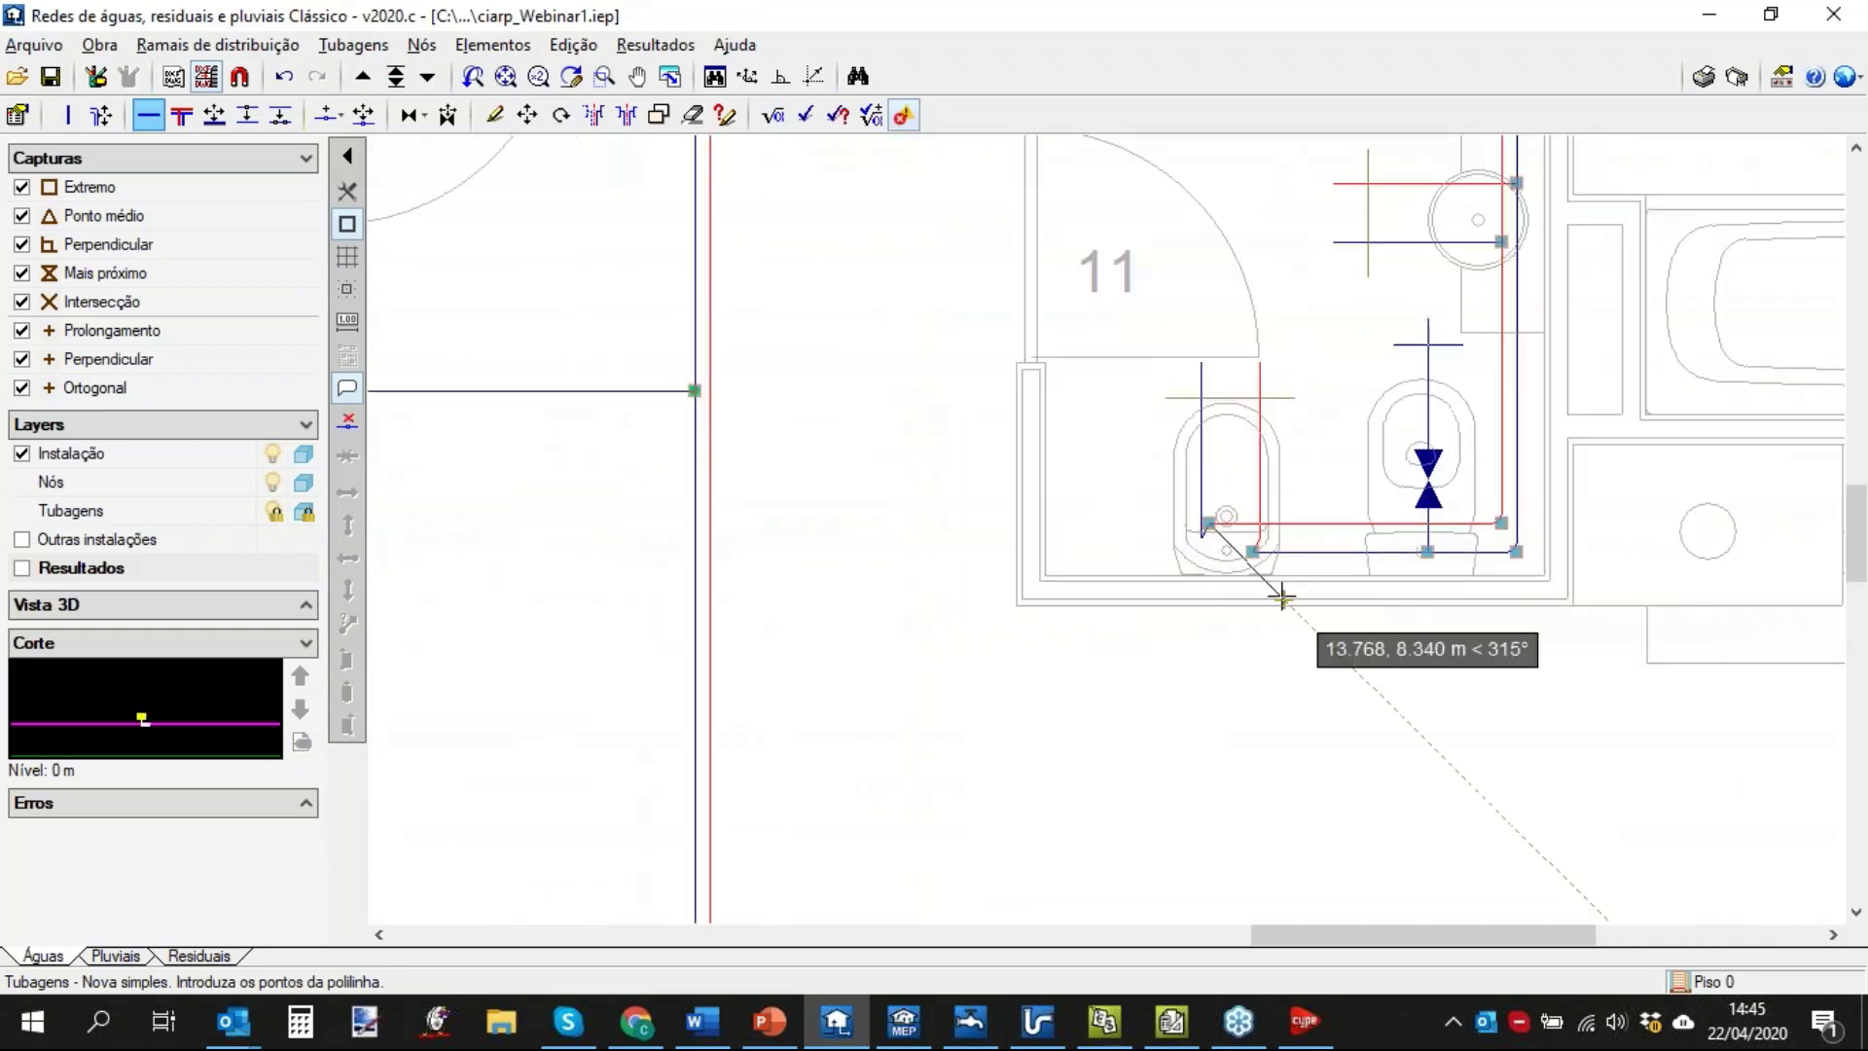
pyautogui.click(1254, 552)
pyautogui.rightClick(1231, 710)
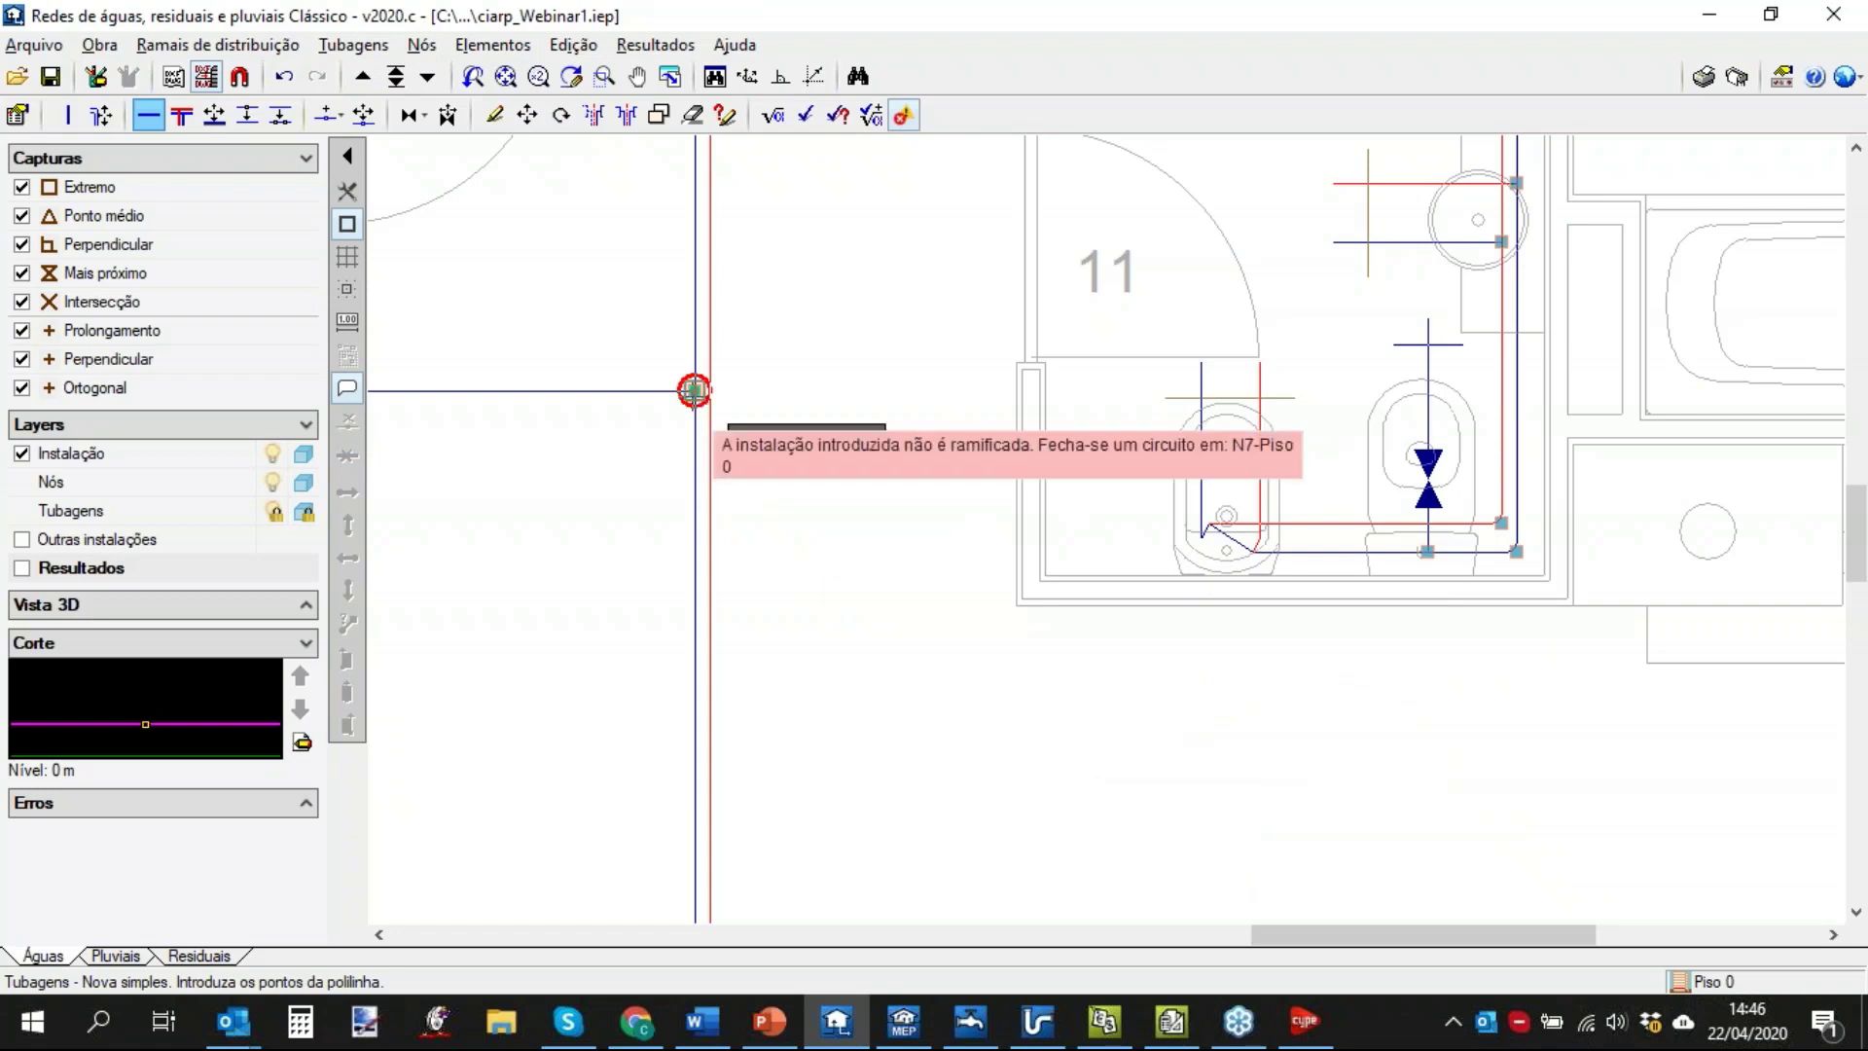
pyautogui.scroll(-4, 910, 615)
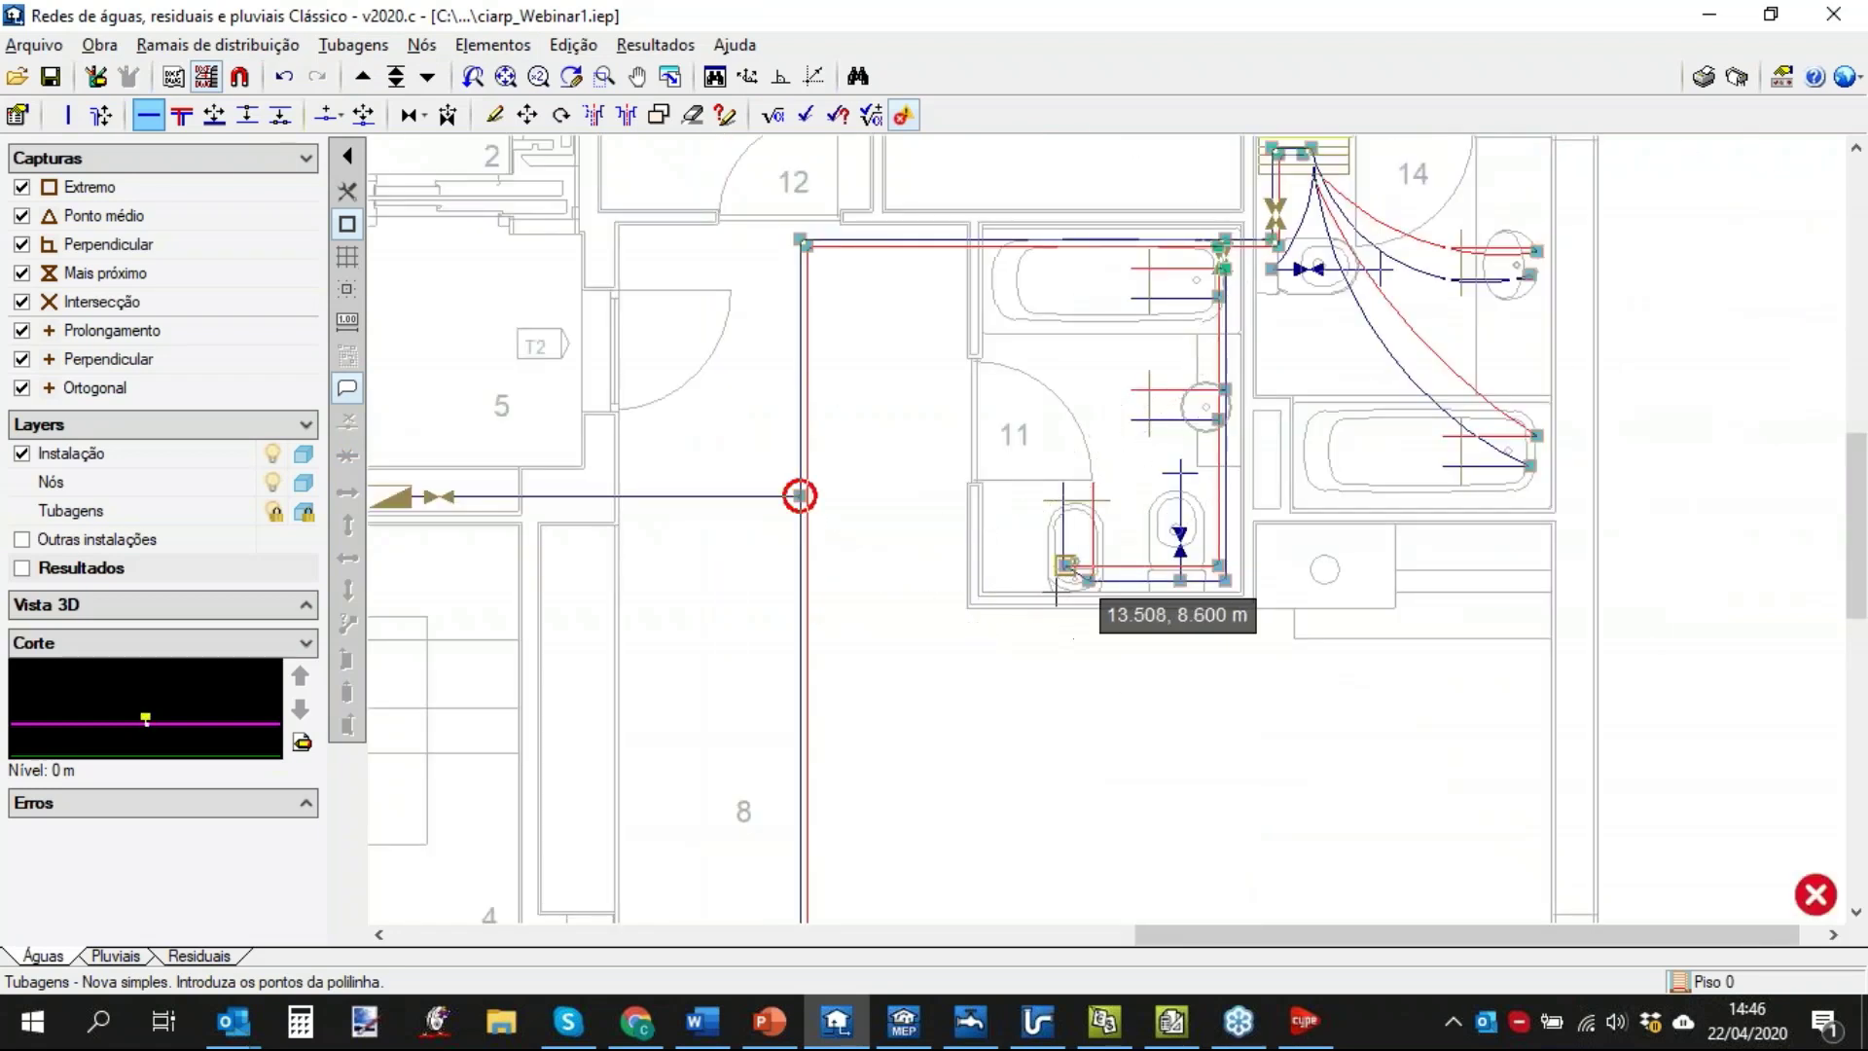
pyautogui.scroll(1, 1098, 584)
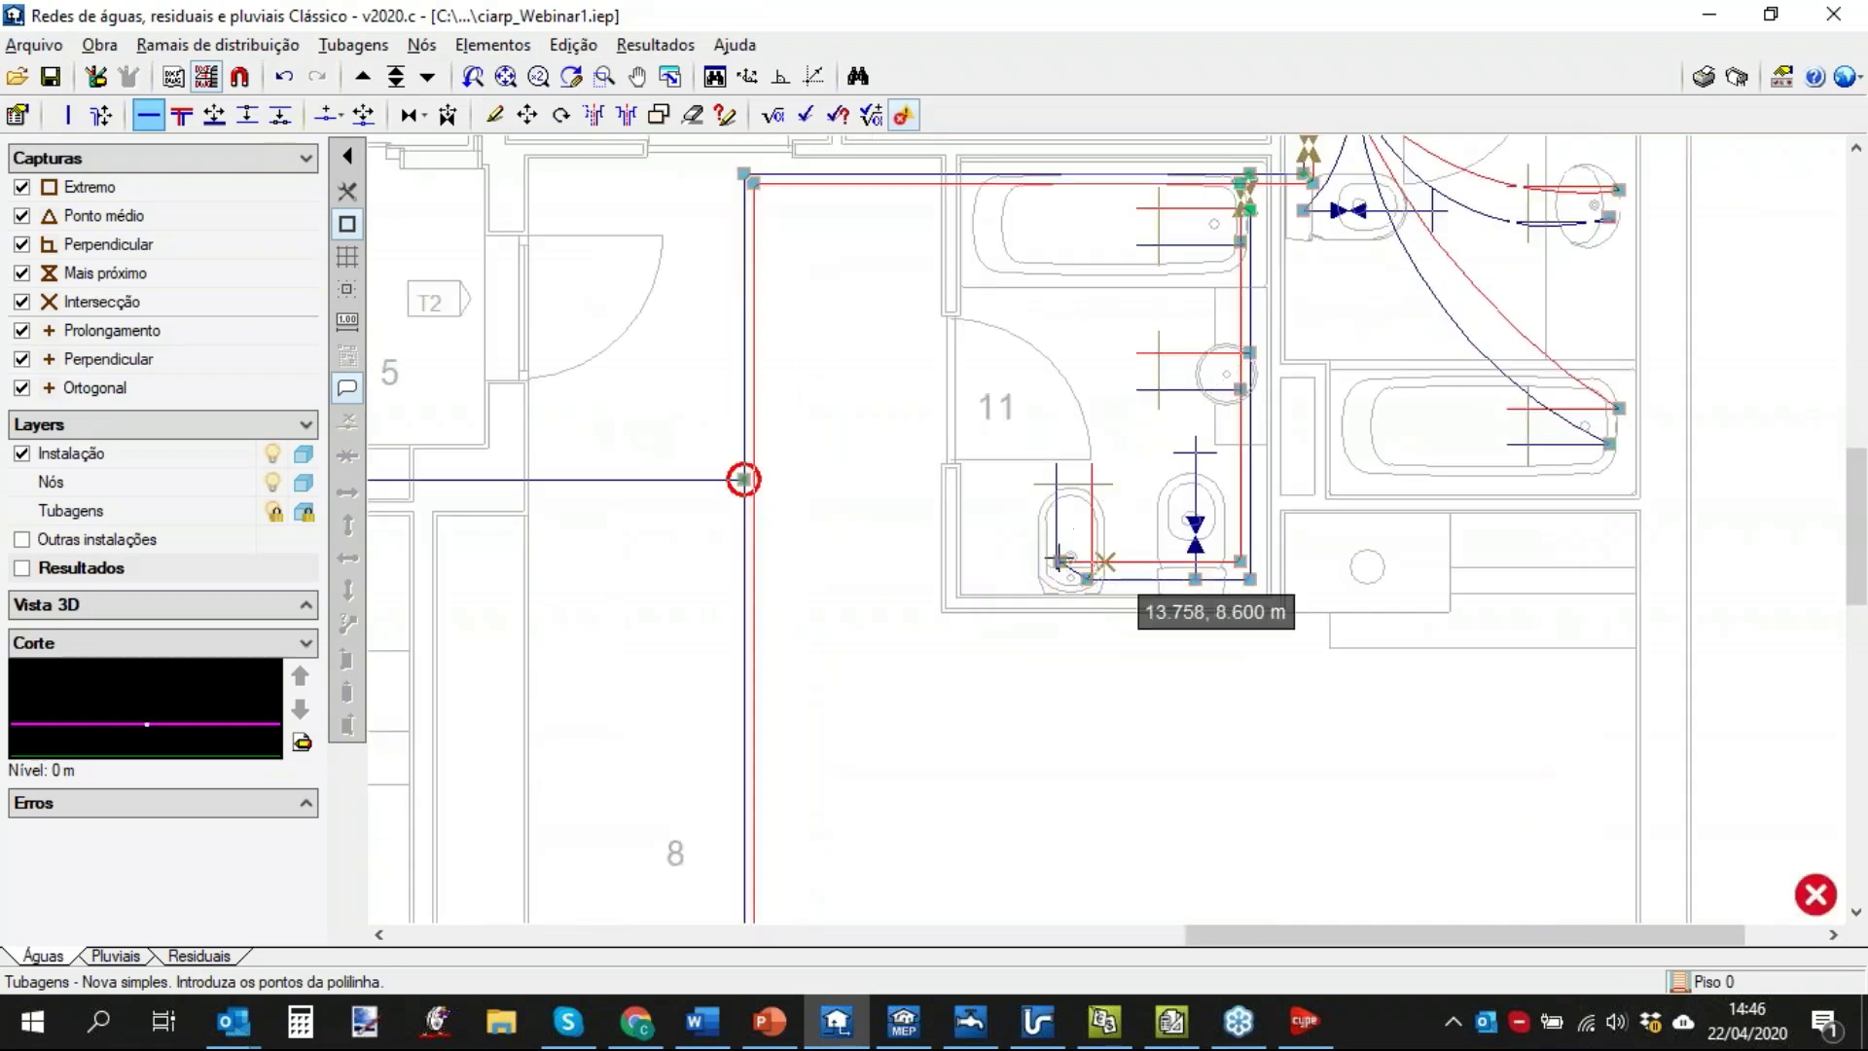
pyautogui.rightClick(1033, 687)
pyautogui.click(1080, 627)
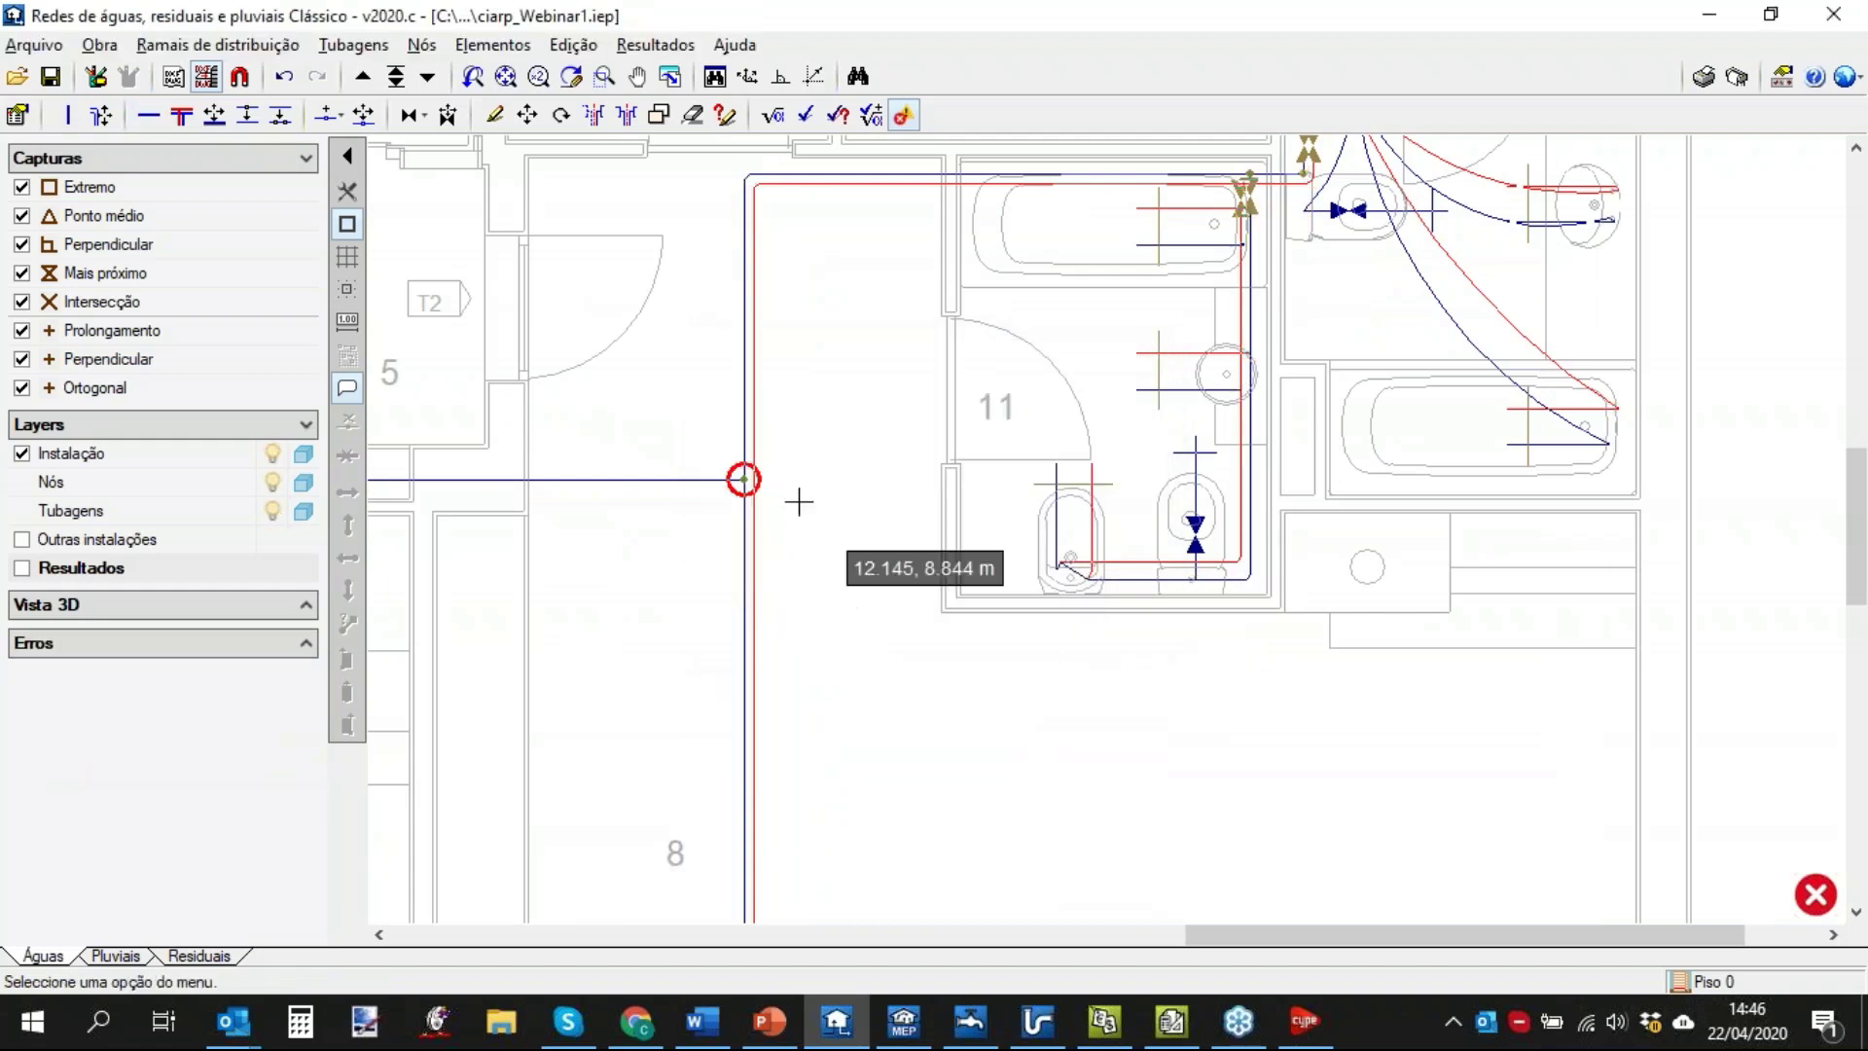
# Examine the circuit error marker beside hall 8, view the Piso 1 and Piso 2 plans, and return to Piso 0.
pyautogui.scroll(-1, 912, 648)
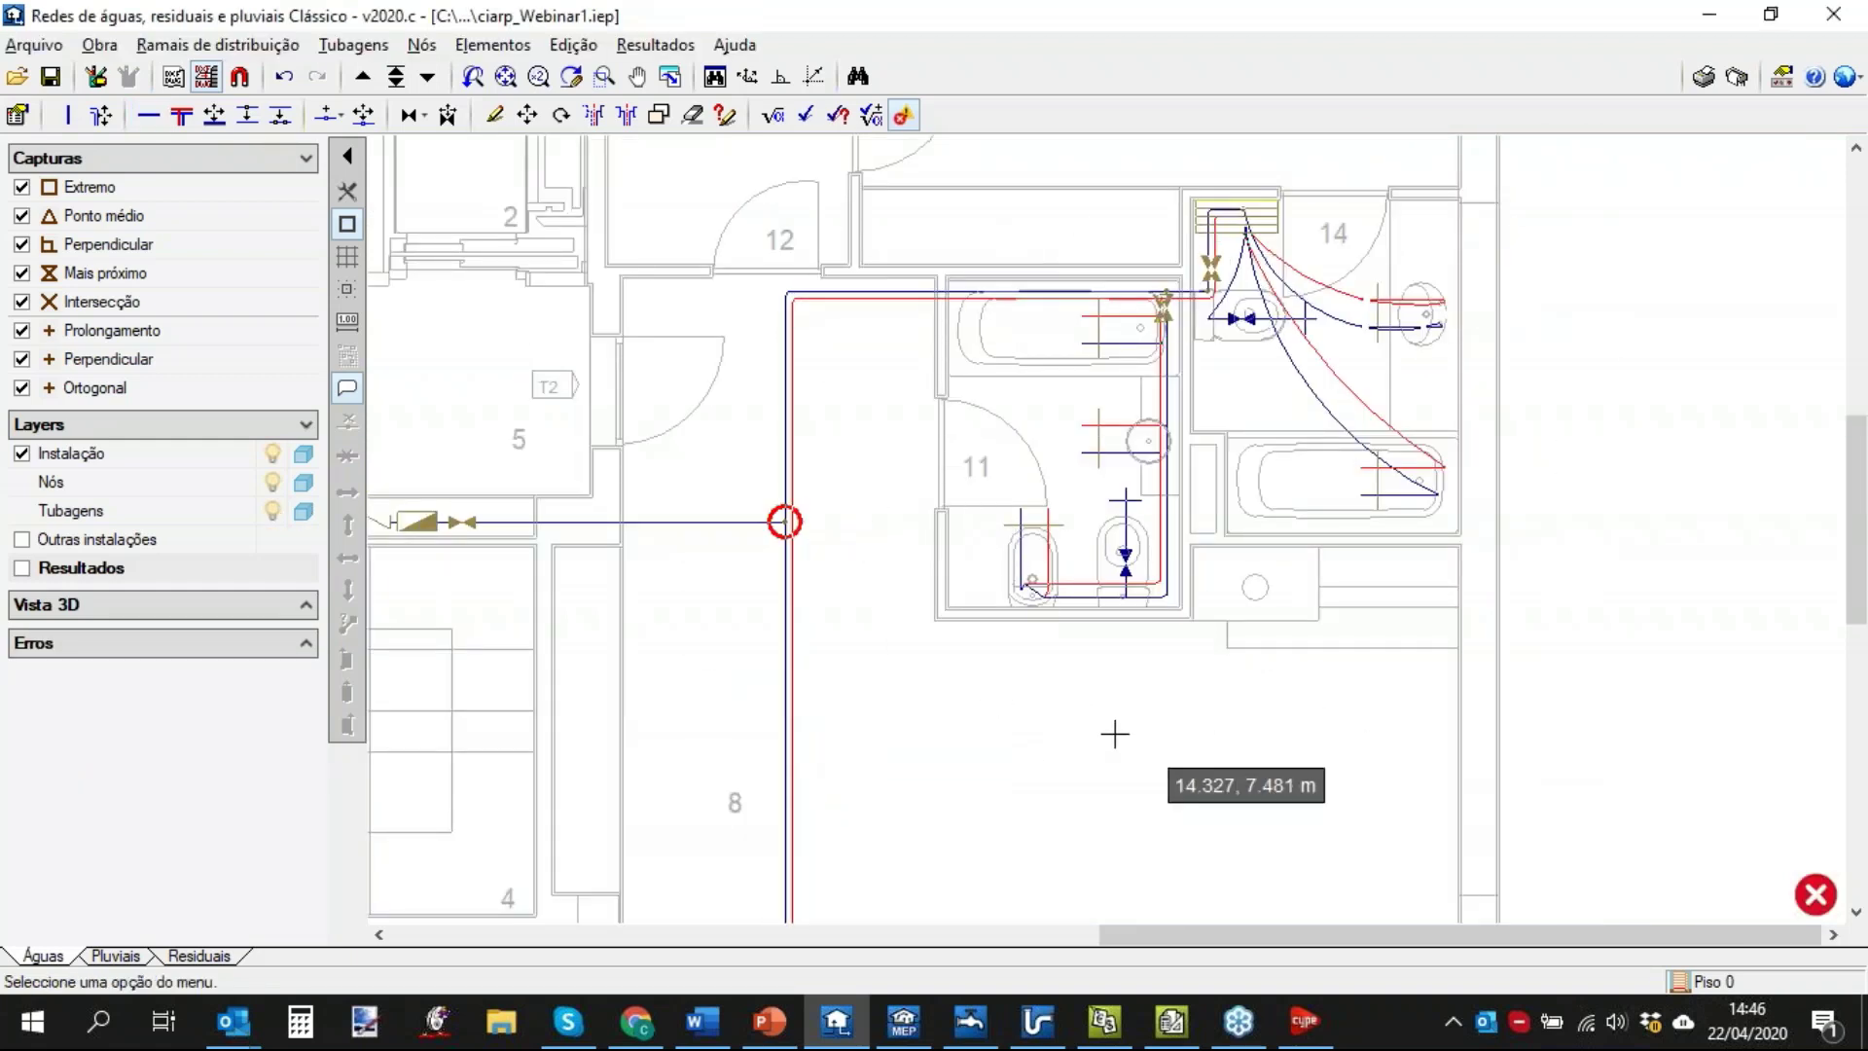
pyautogui.moveTo(785, 521)
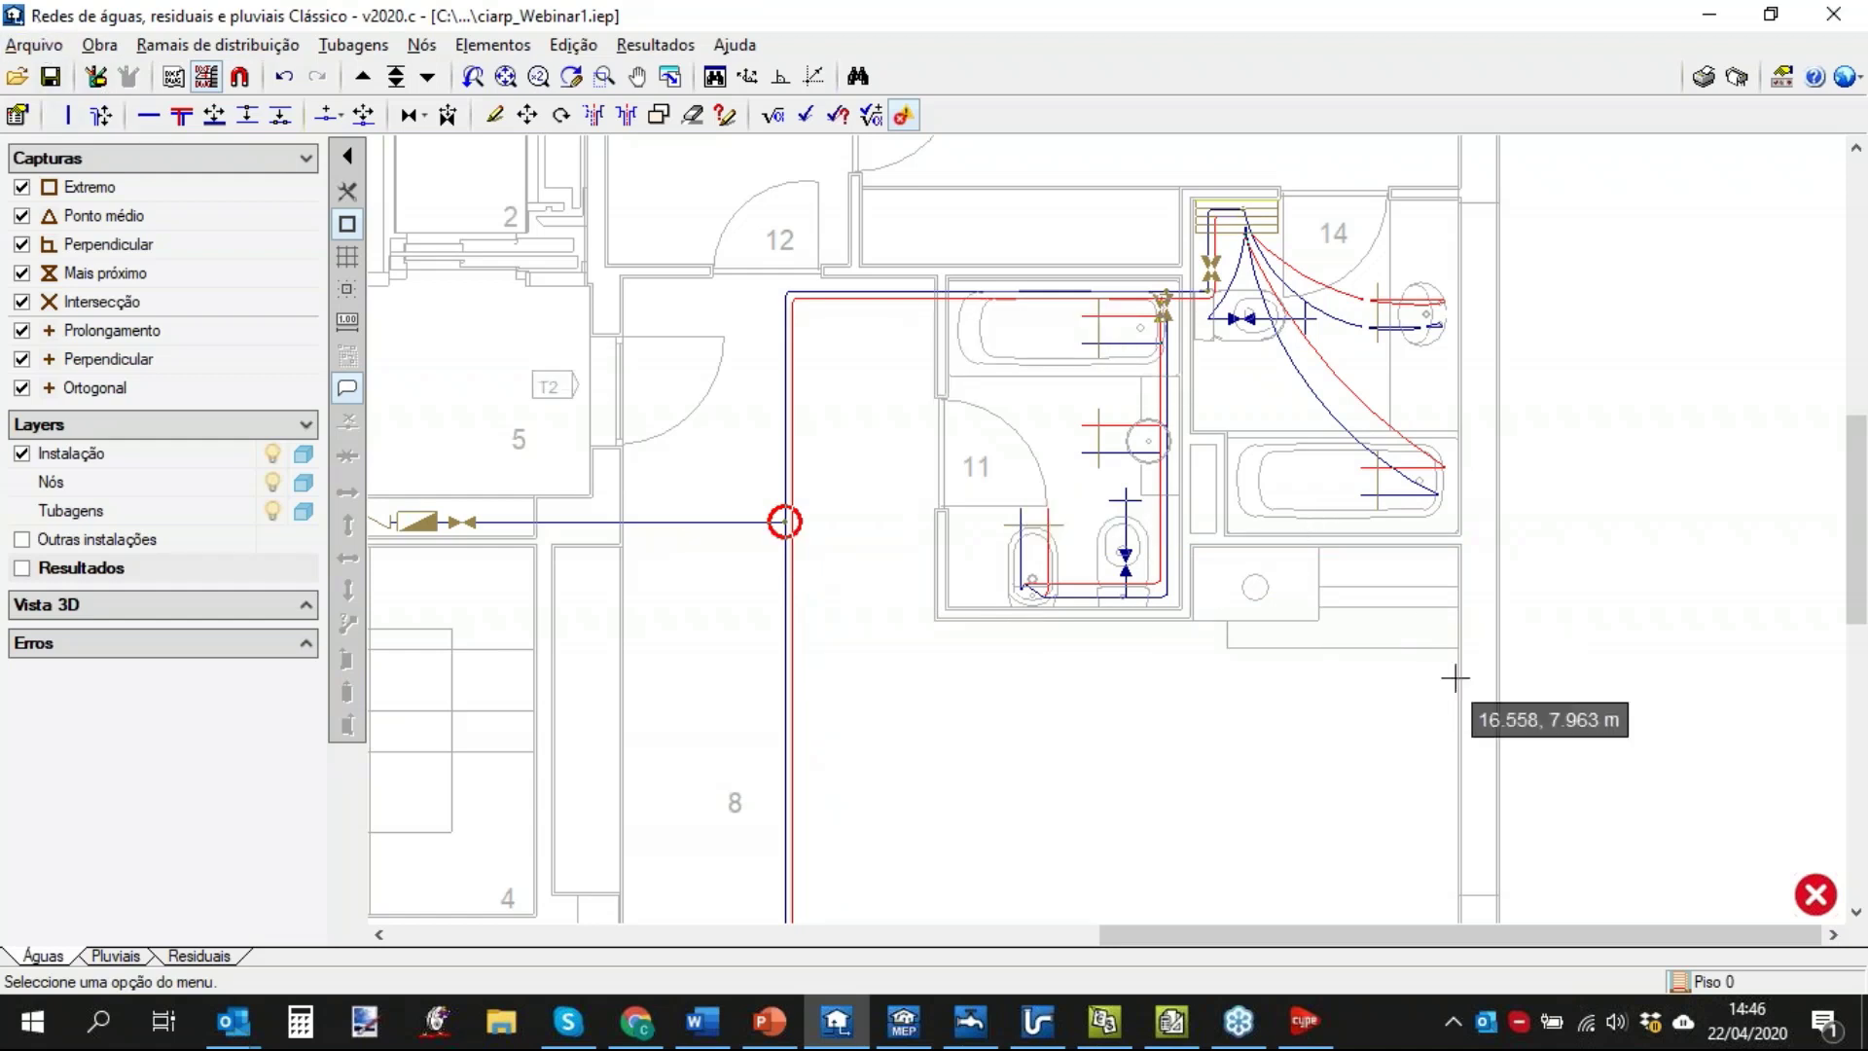
pyautogui.scroll(-1, 1077, 619)
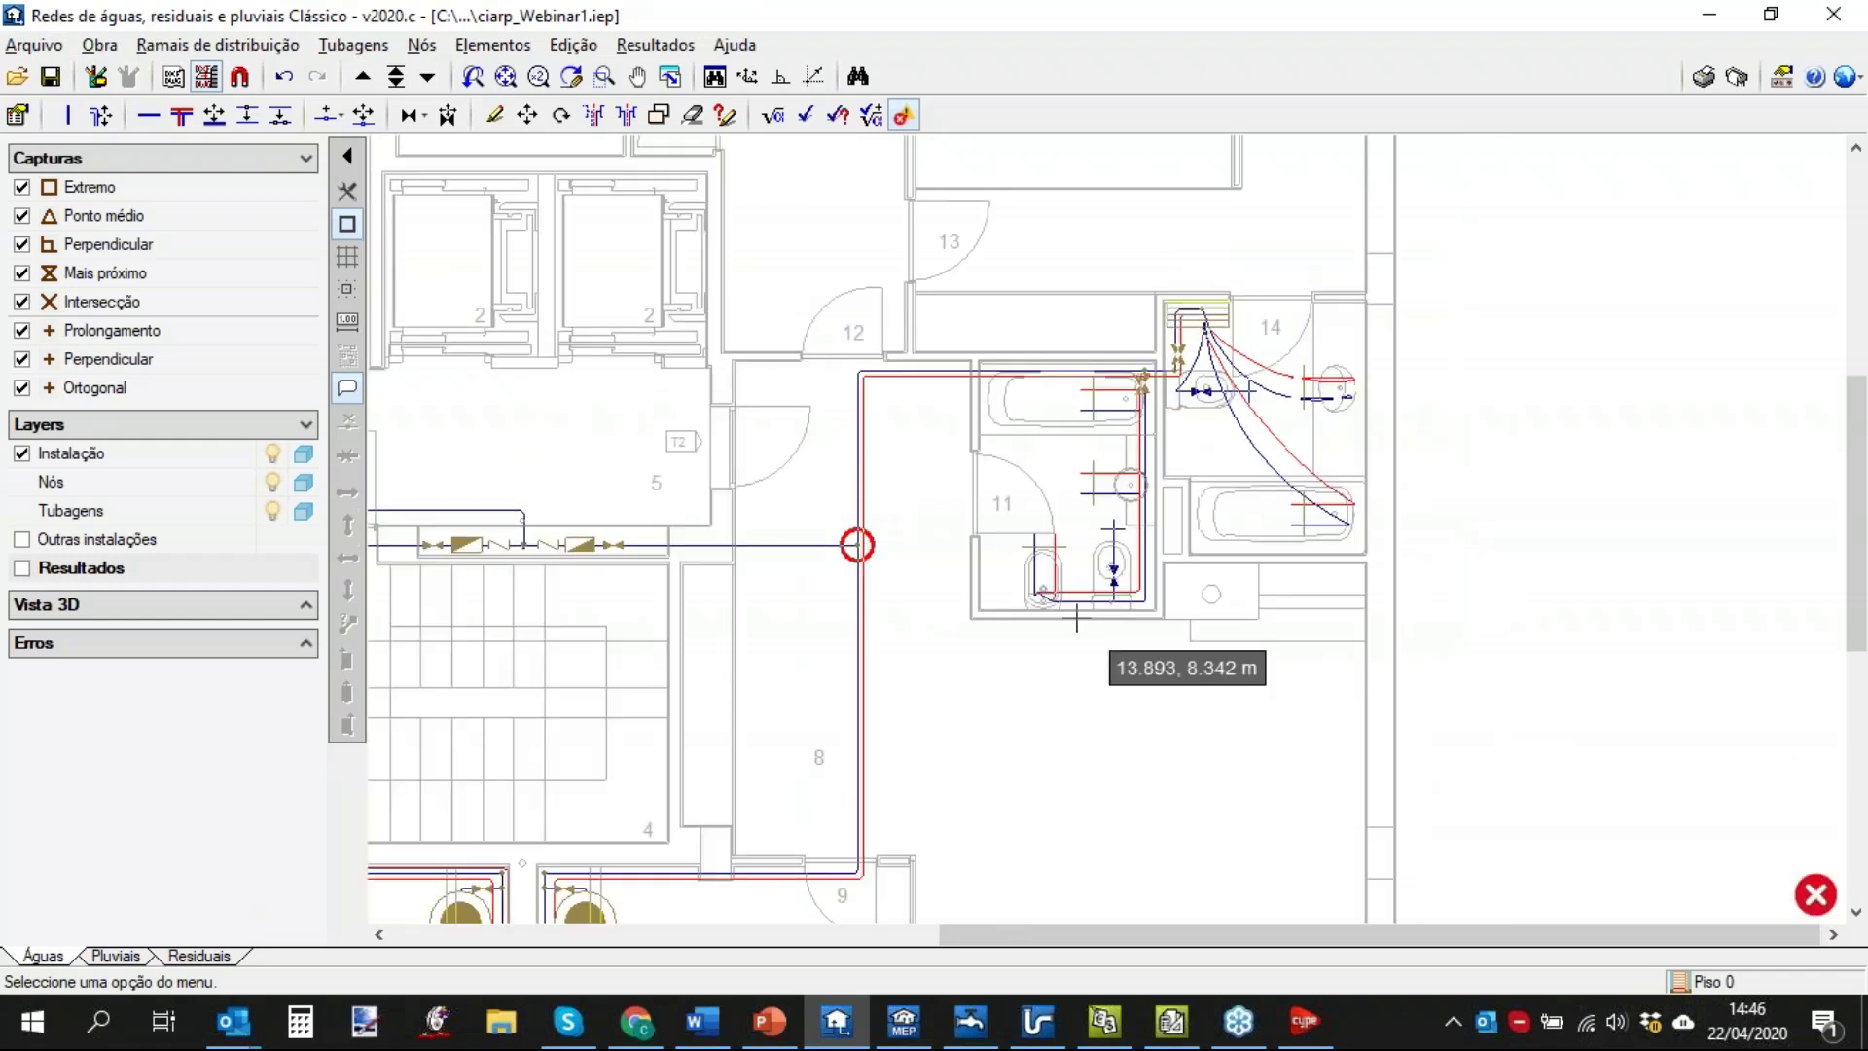
pyautogui.scroll(-2, 1077, 619)
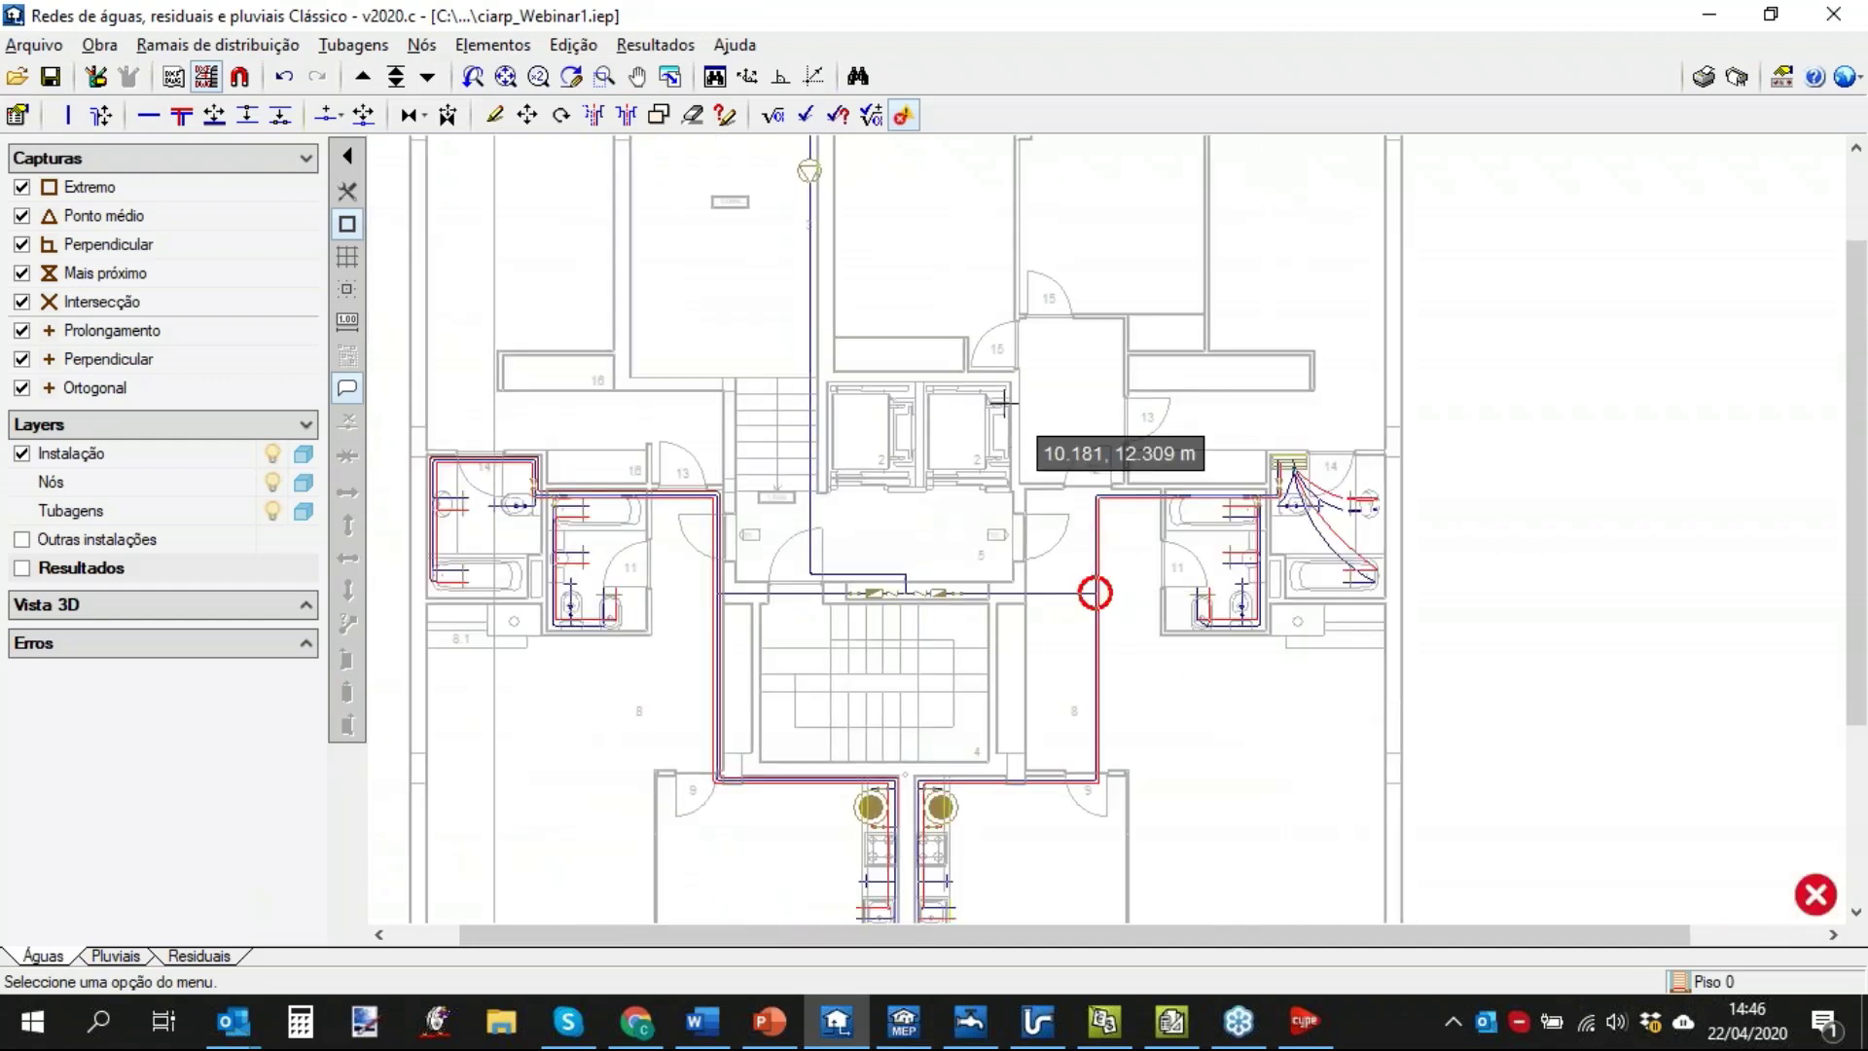
pyautogui.moveTo(1016, 427); pyautogui.dragTo(988, 388, button='middle')
pyautogui.click(362, 78)
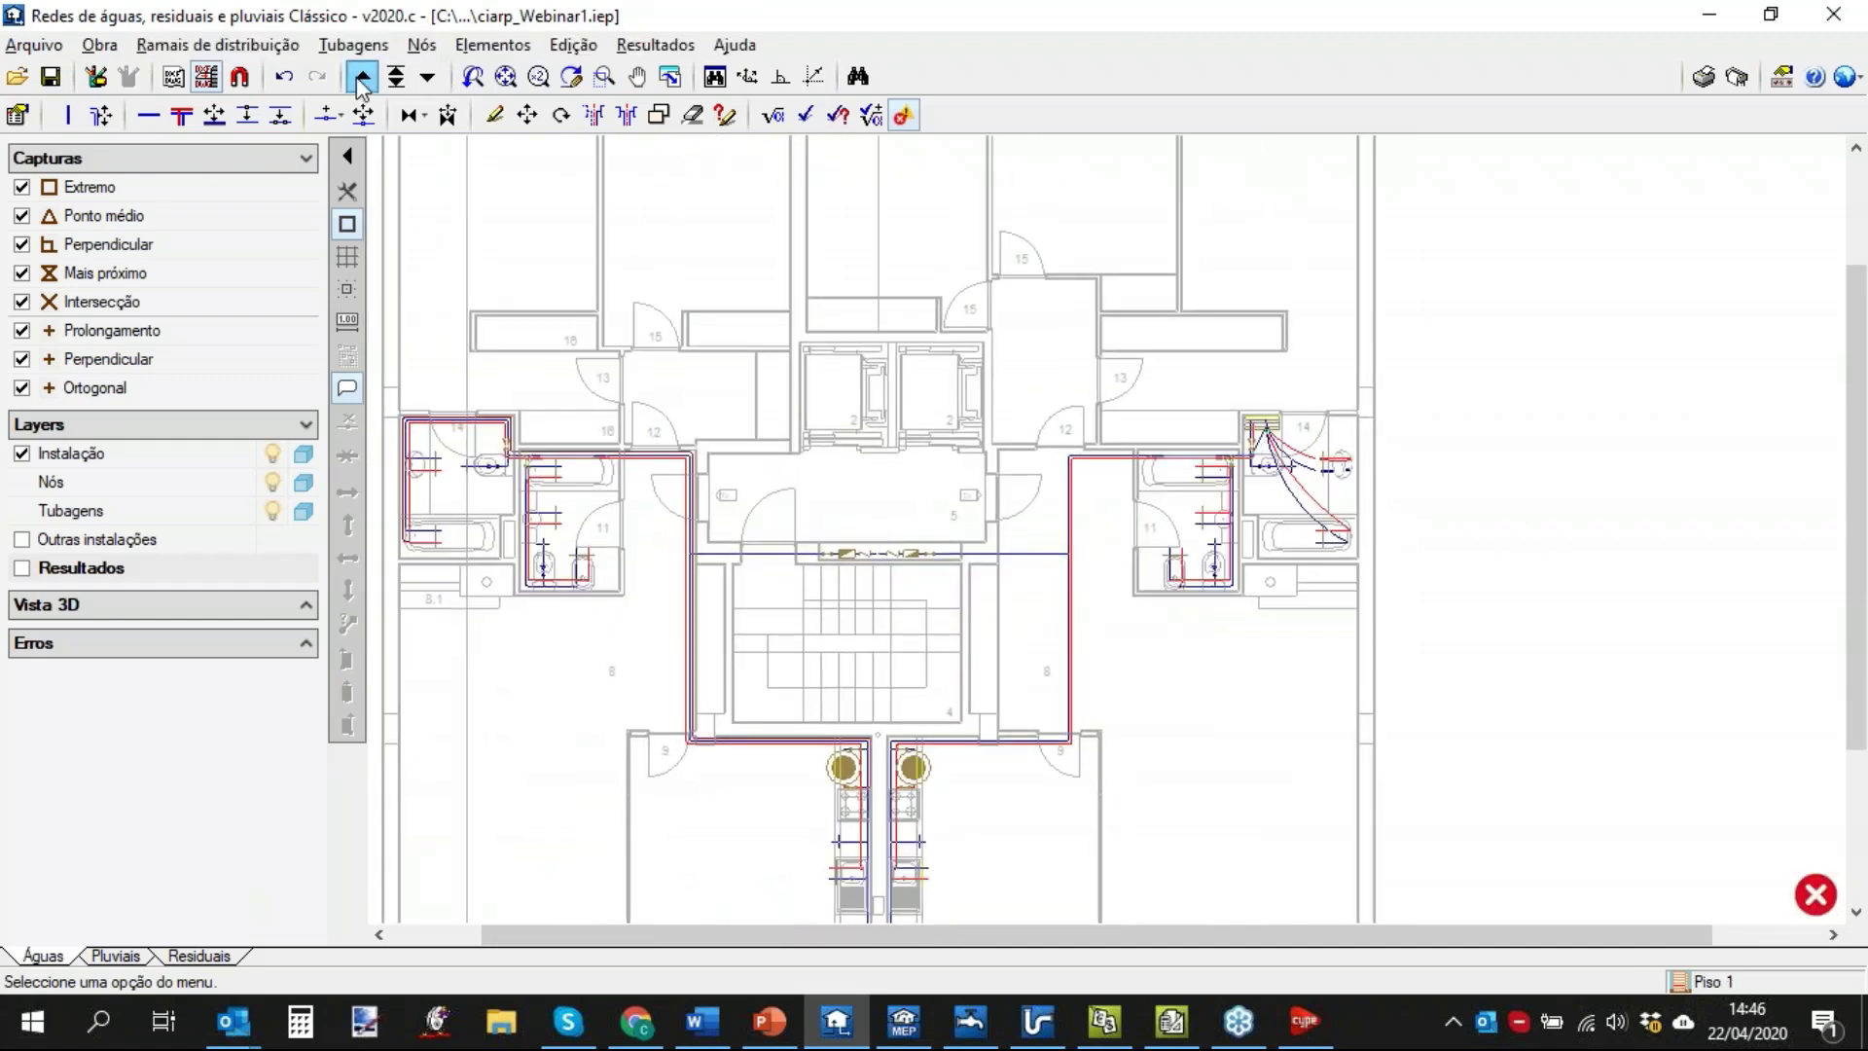
pyautogui.click(427, 77)
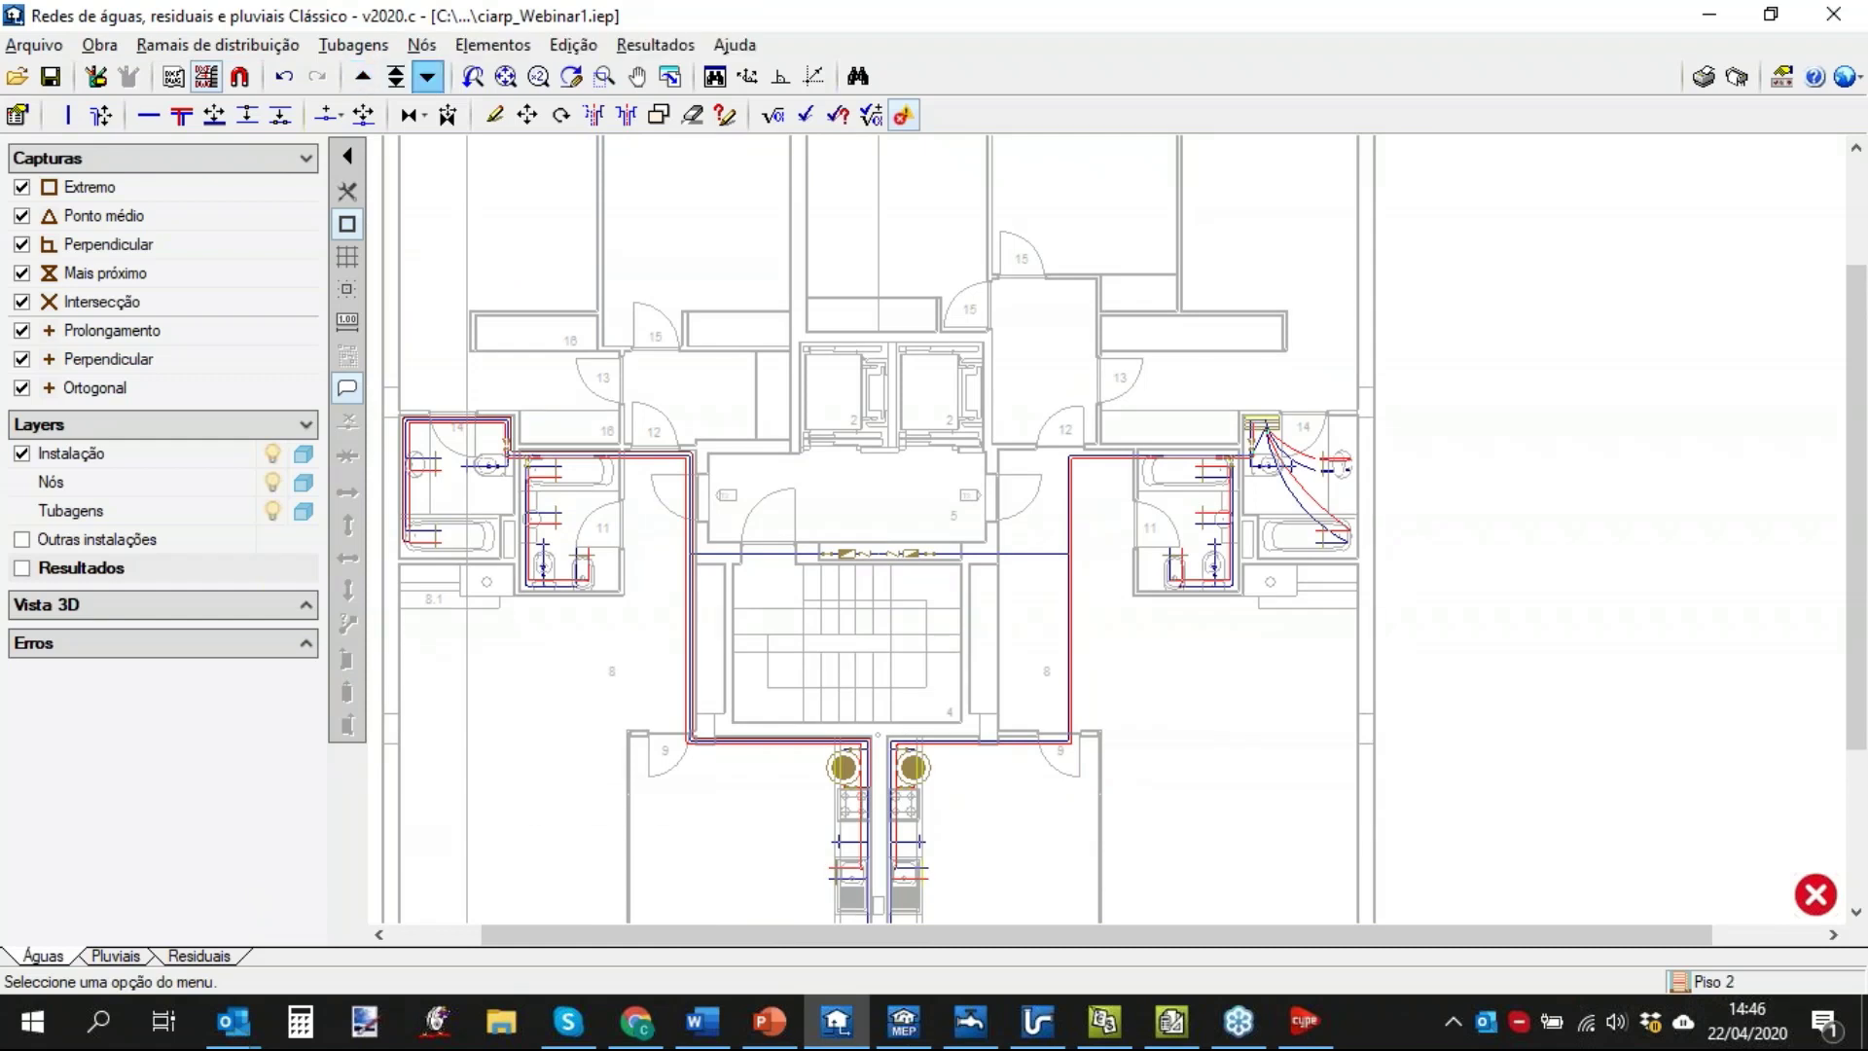
pyautogui.click(427, 77)
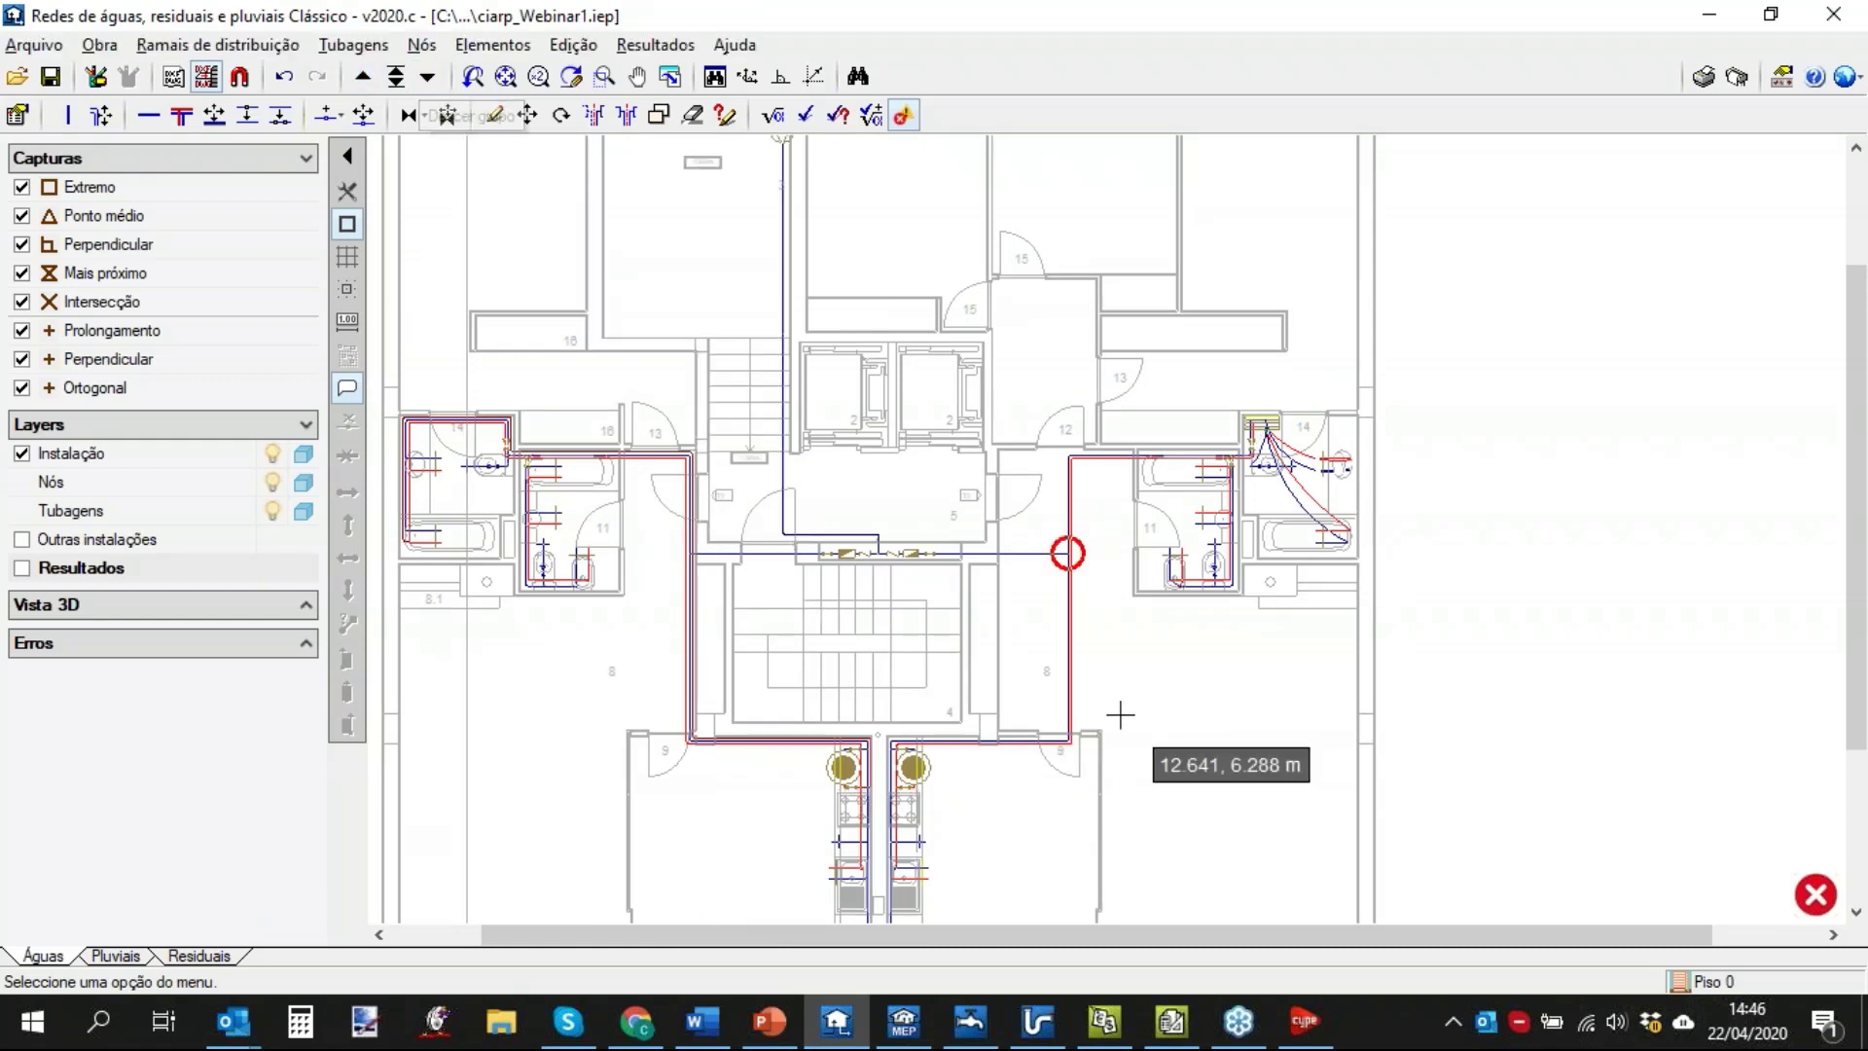
# Open the data of riser CM1 between the two water meters, view its final group (Grupo final) options, and close it unchanged.
pyautogui.moveTo(1229, 754); pyautogui.dragTo(1197, 731, button='middle')
pyautogui.scroll(10, 876, 552)
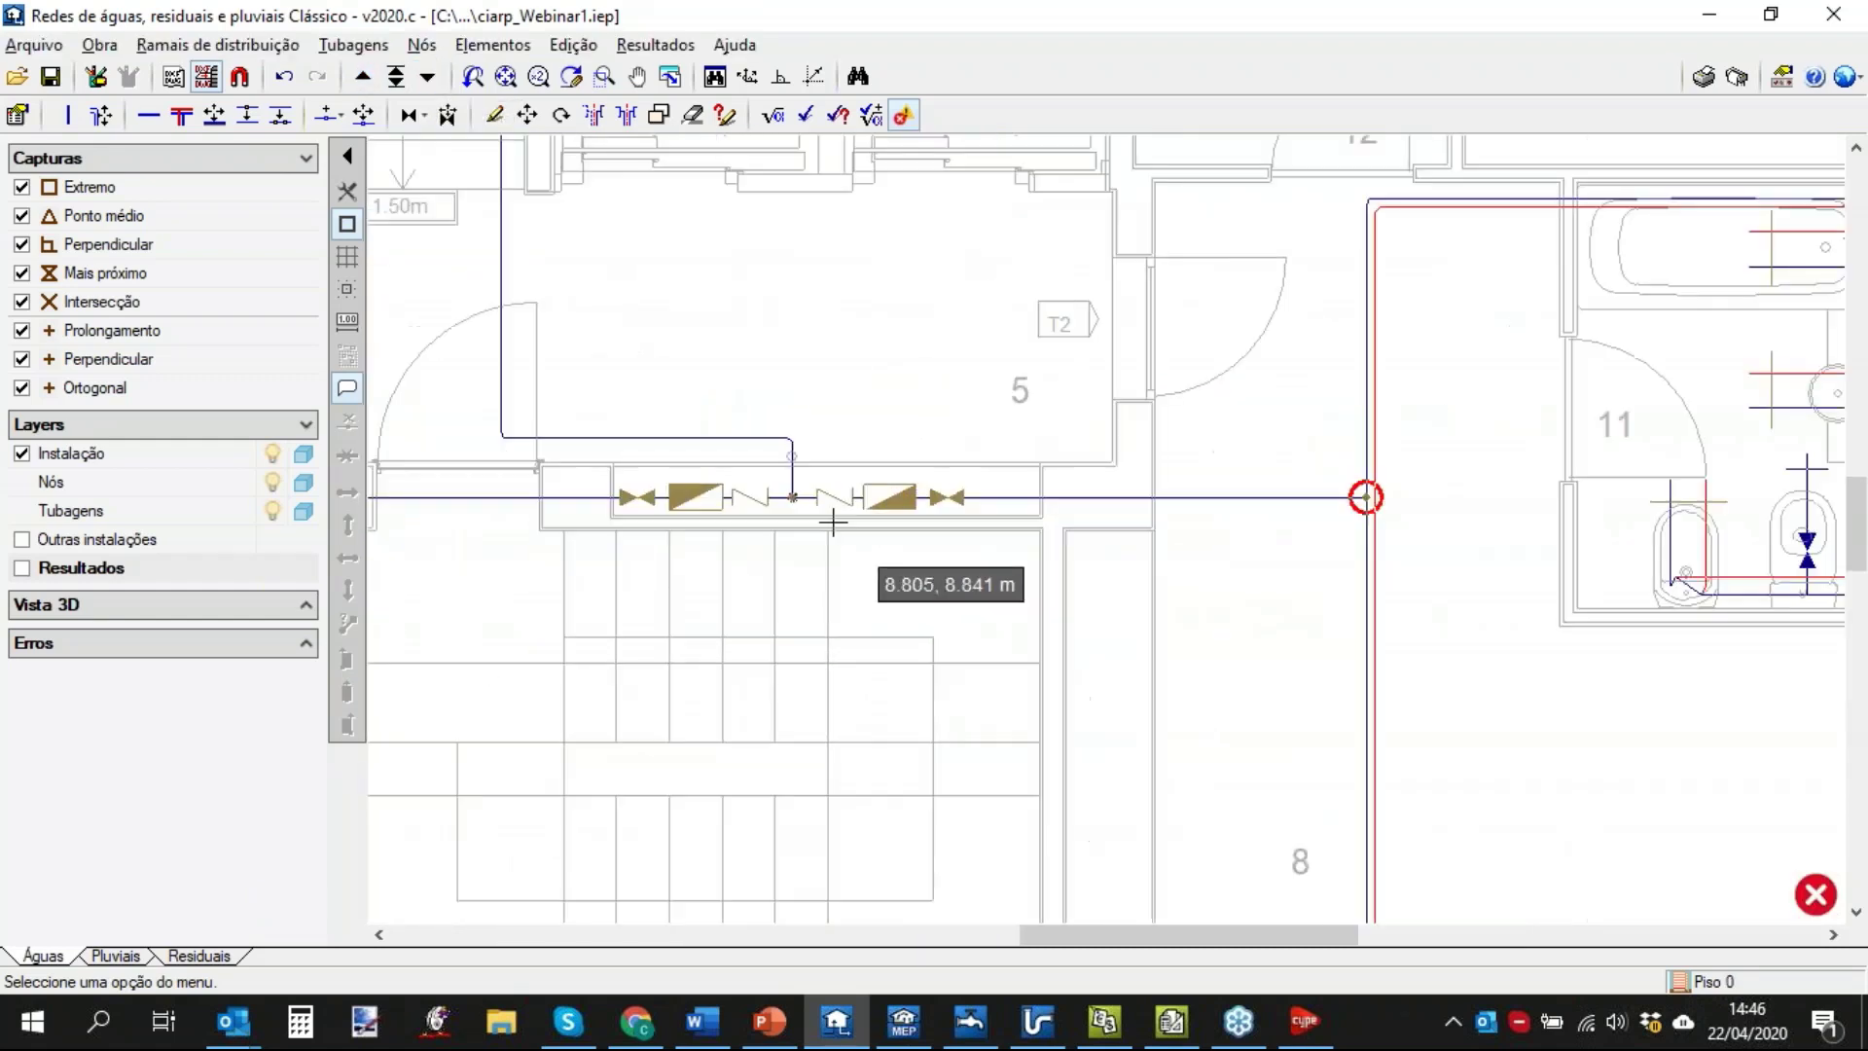
pyautogui.moveTo(701, 434); pyautogui.dragTo(790, 541, button='middle')
pyautogui.click(573, 44)
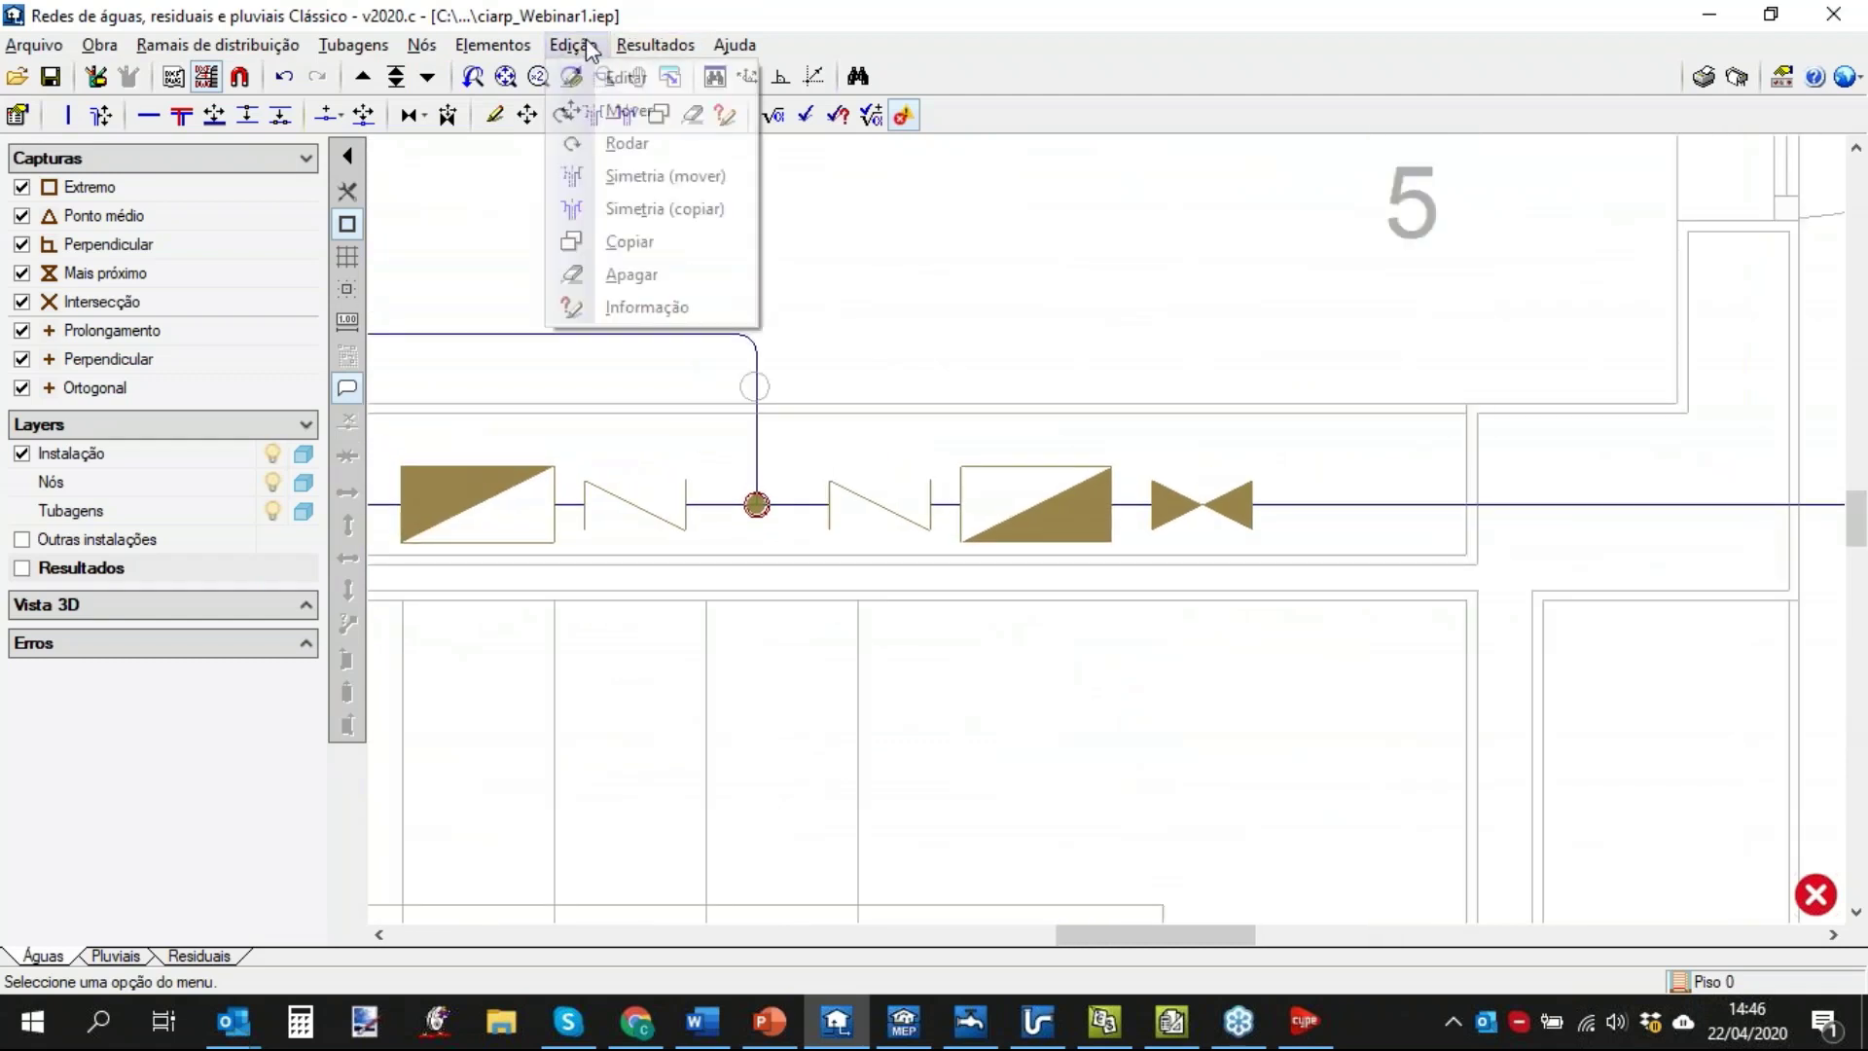
pyautogui.click(608, 139)
pyautogui.click(765, 528)
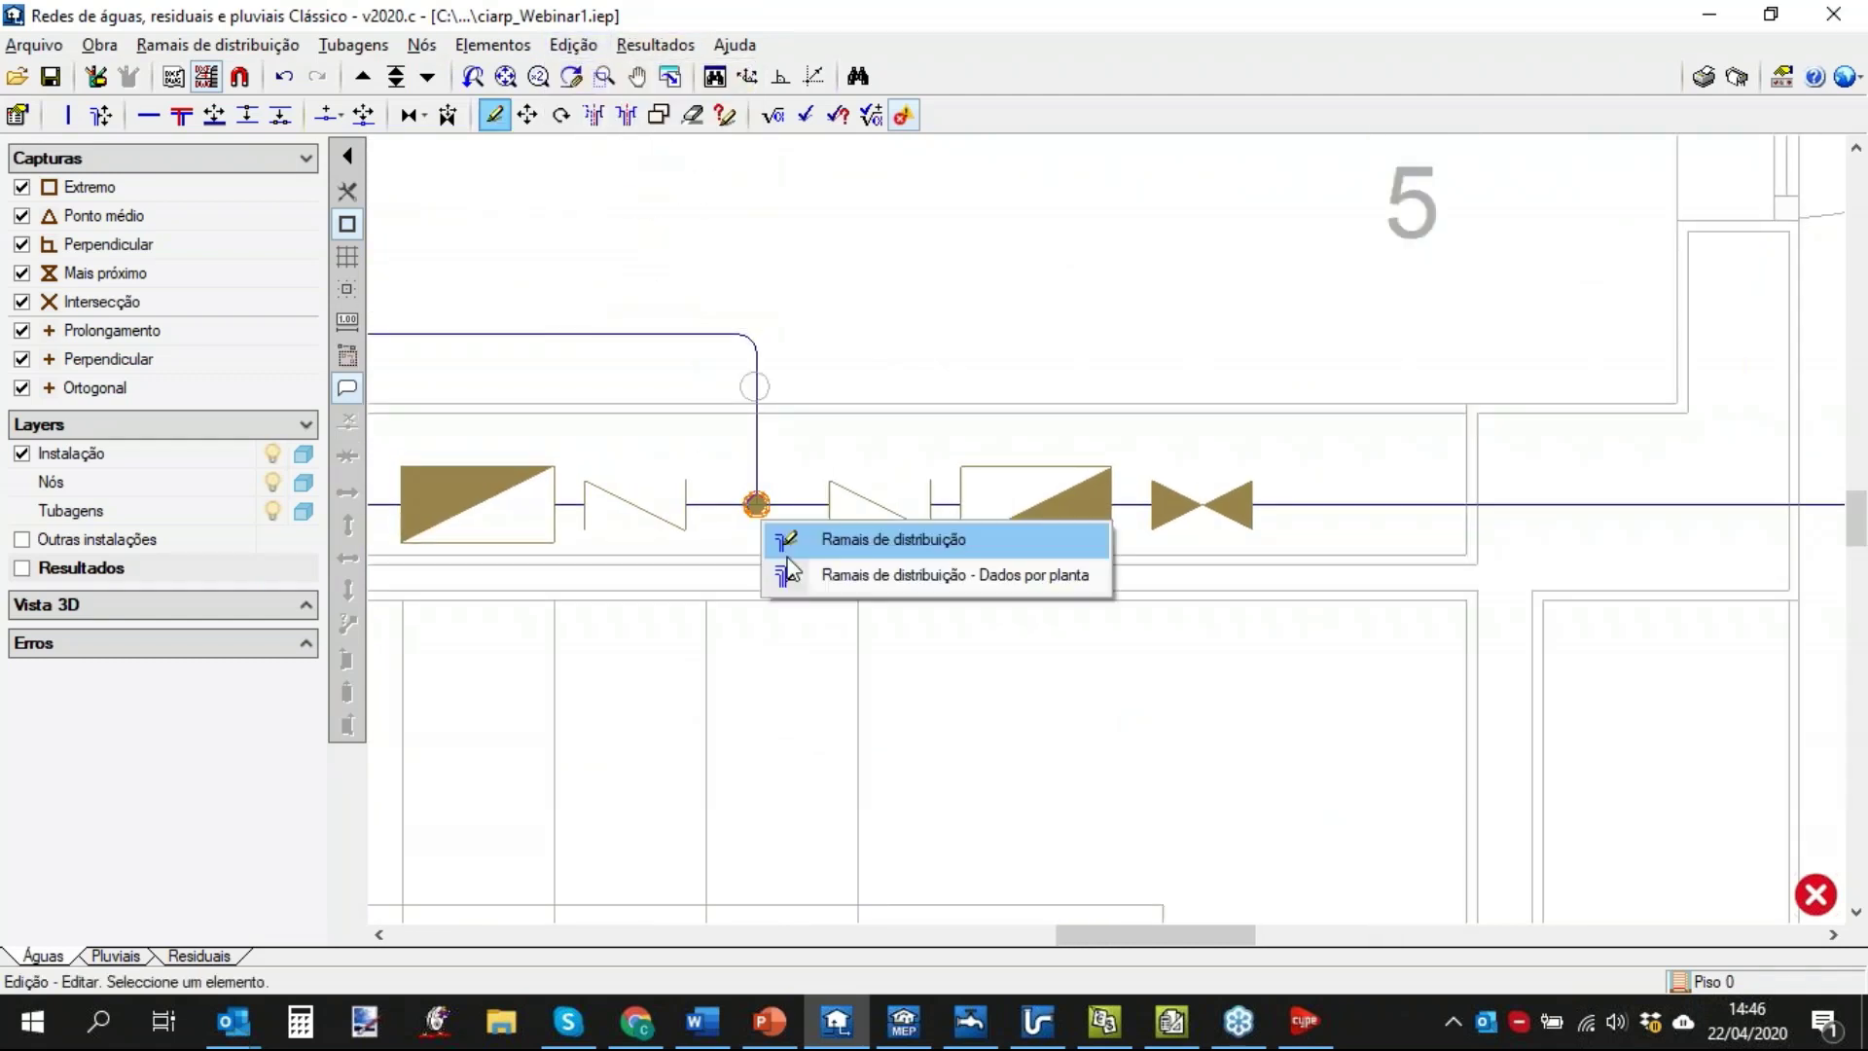
pyautogui.click(856, 543)
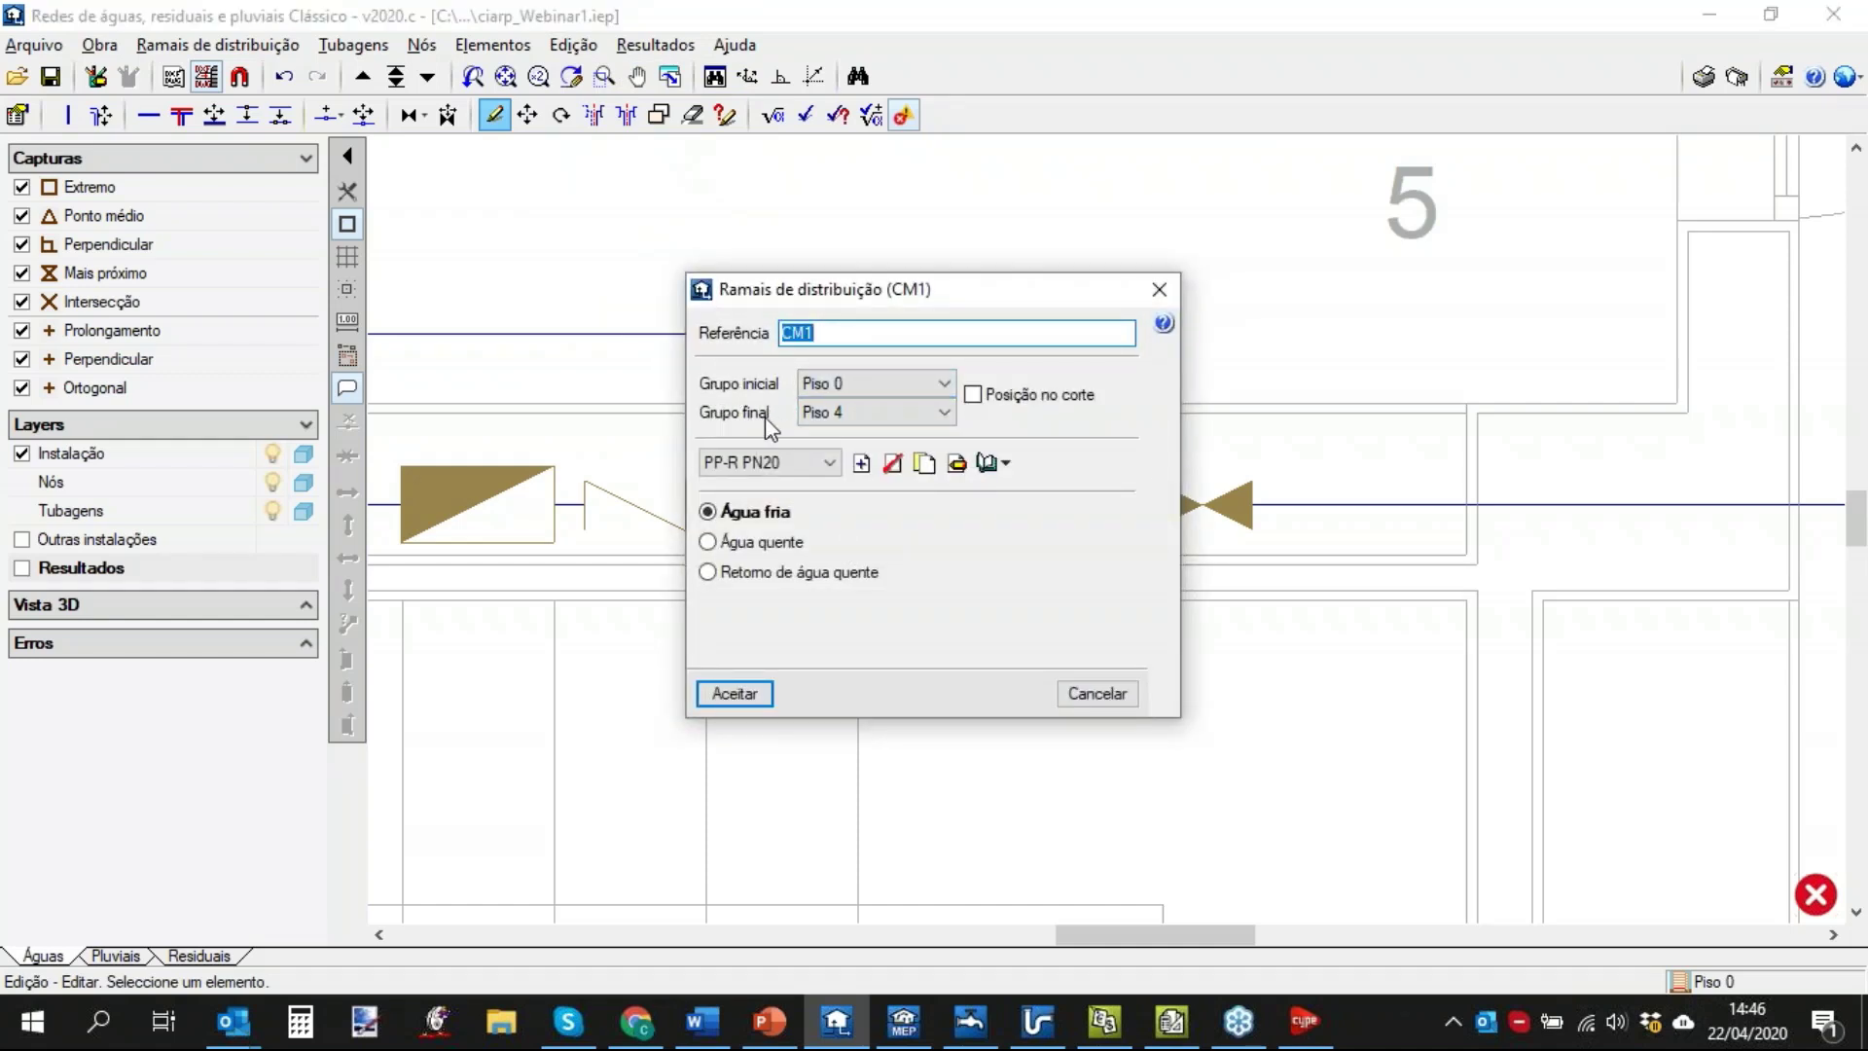
pyautogui.click(940, 412)
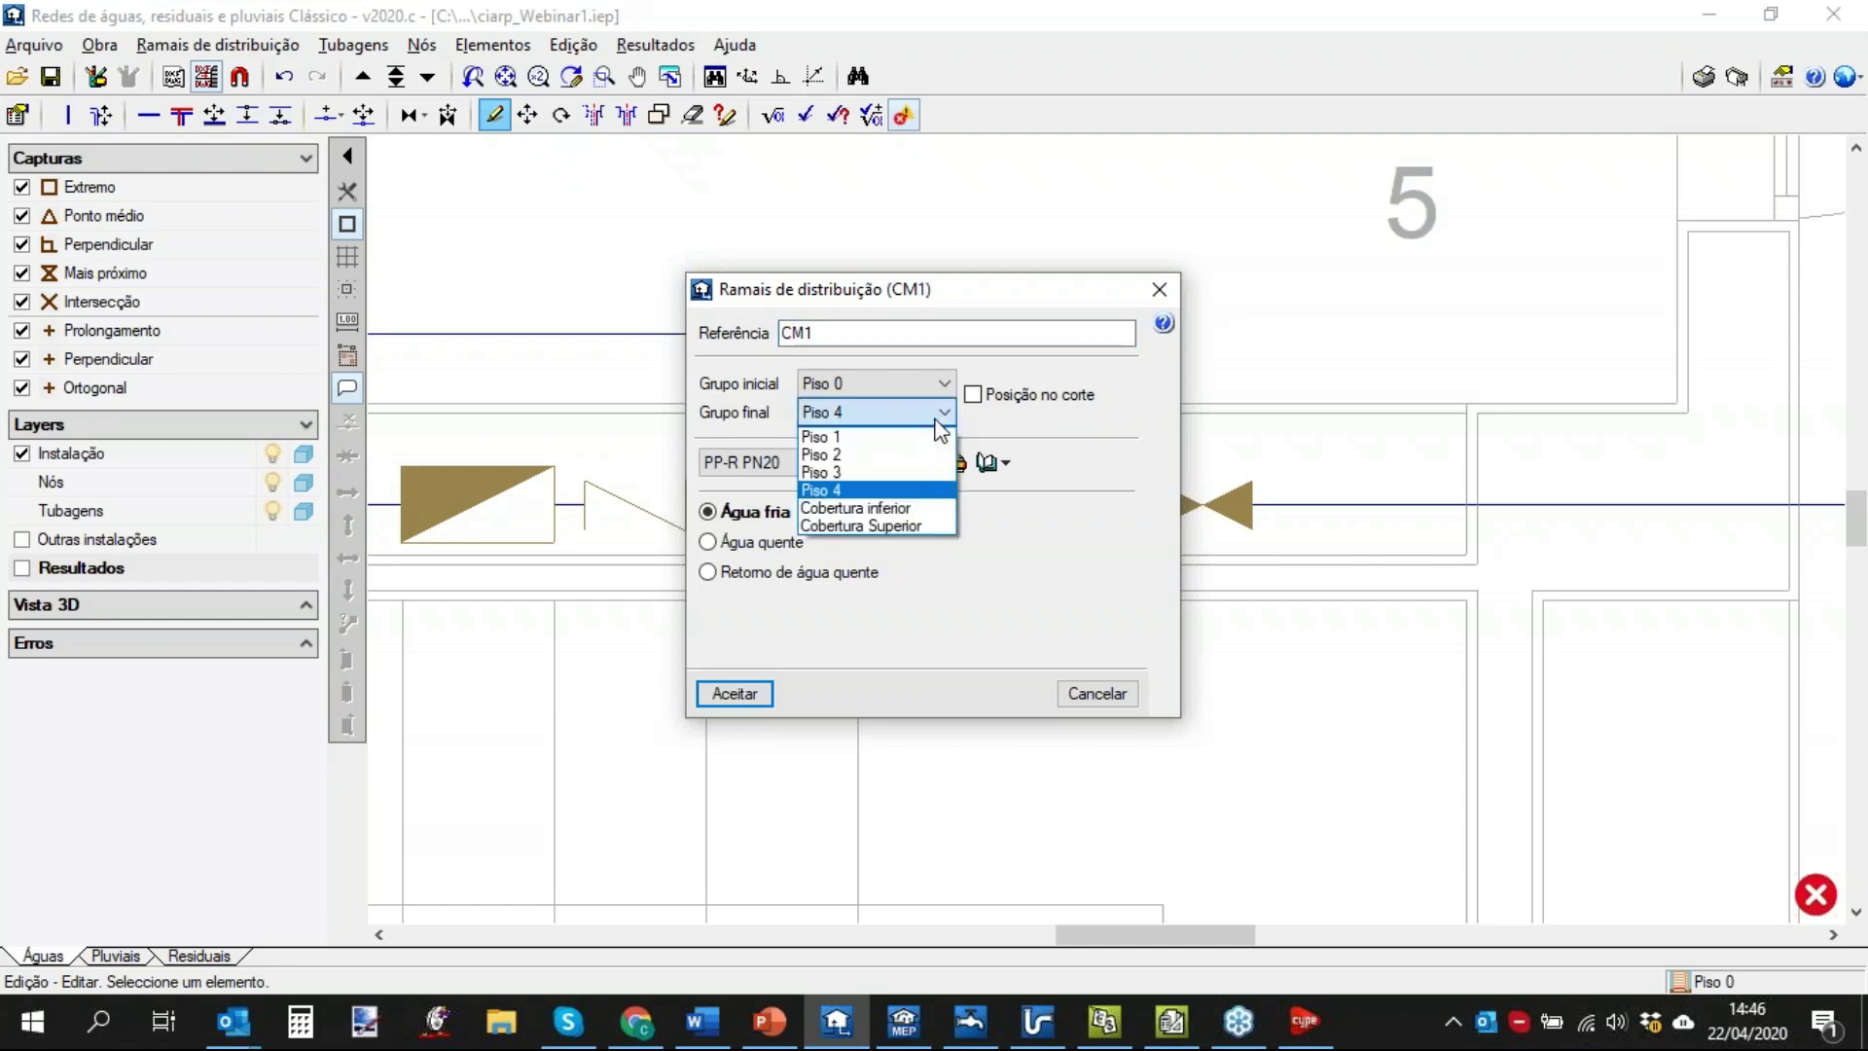
pyautogui.click(1158, 302)
pyautogui.click(1159, 290)
pyautogui.scroll(-8, 1059, 331)
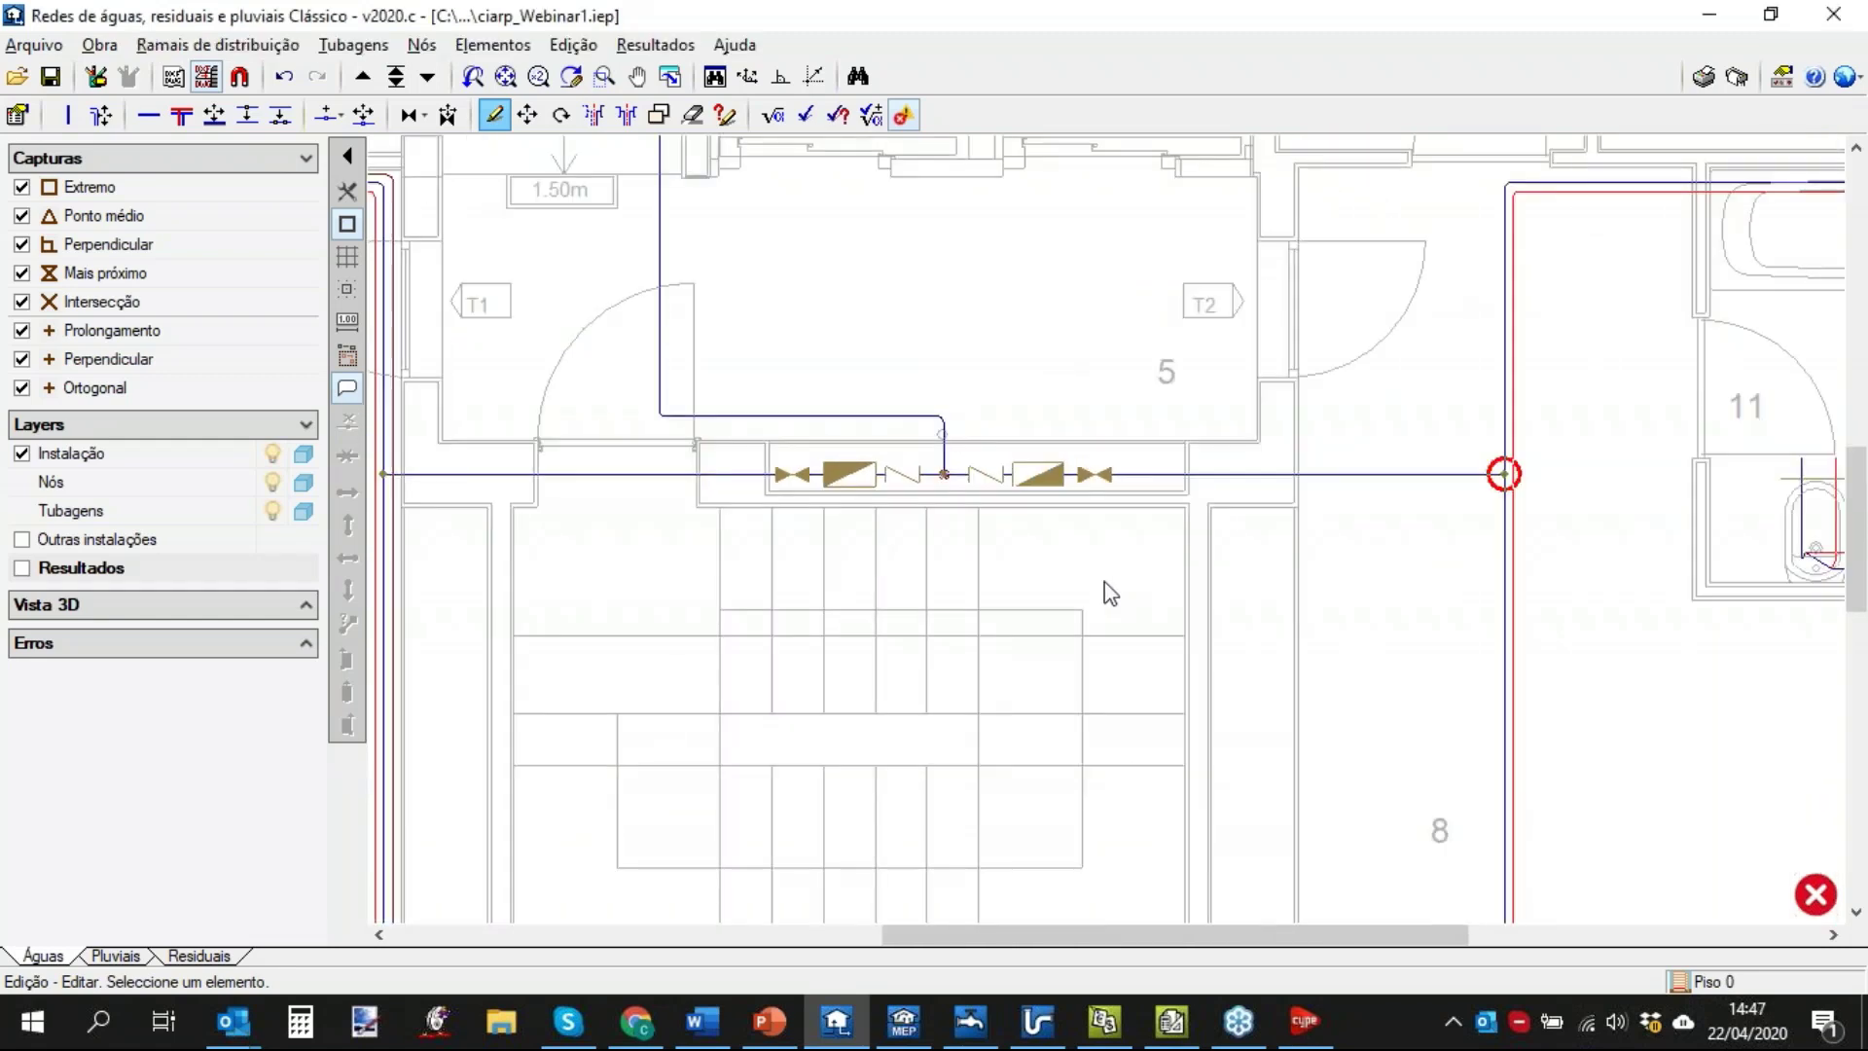
pyautogui.moveTo(1123, 590); pyautogui.dragTo(992, 576, button='middle')
pyautogui.scroll(-4, 960, 604)
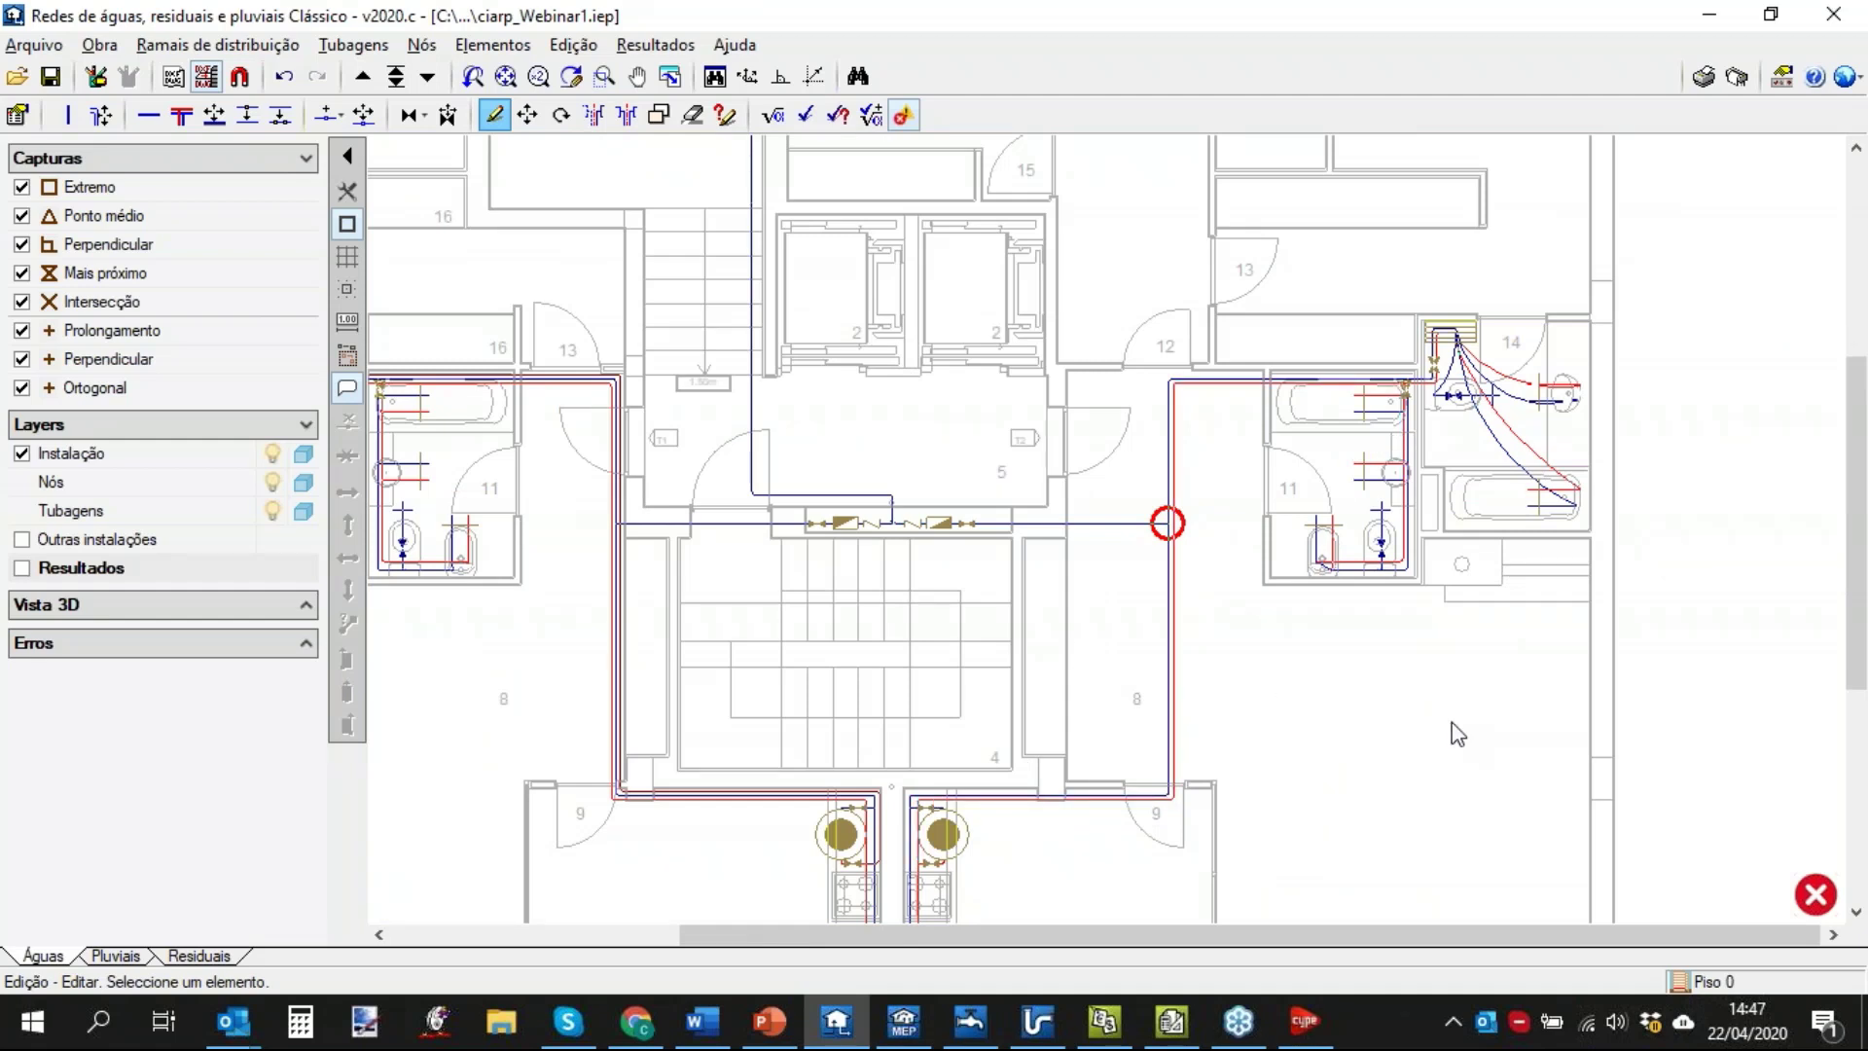
pyautogui.click(118, 45)
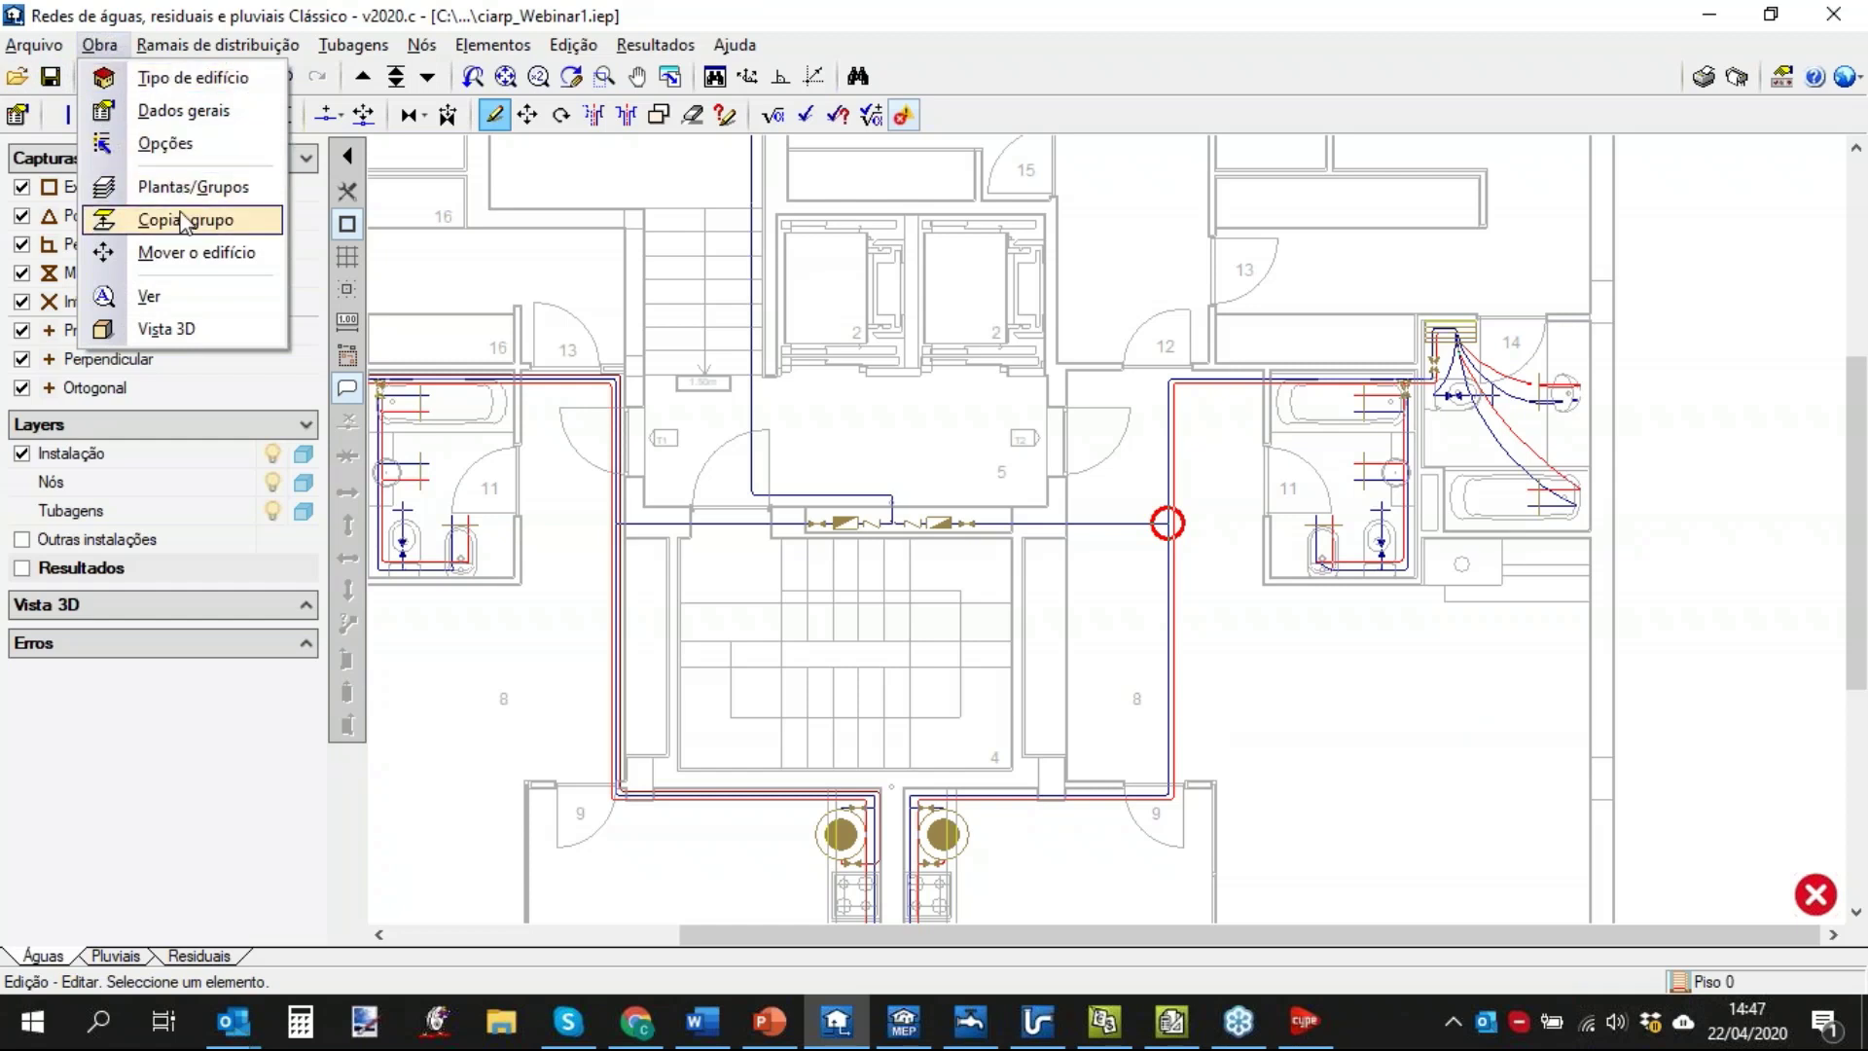
pyautogui.click(1363, 663)
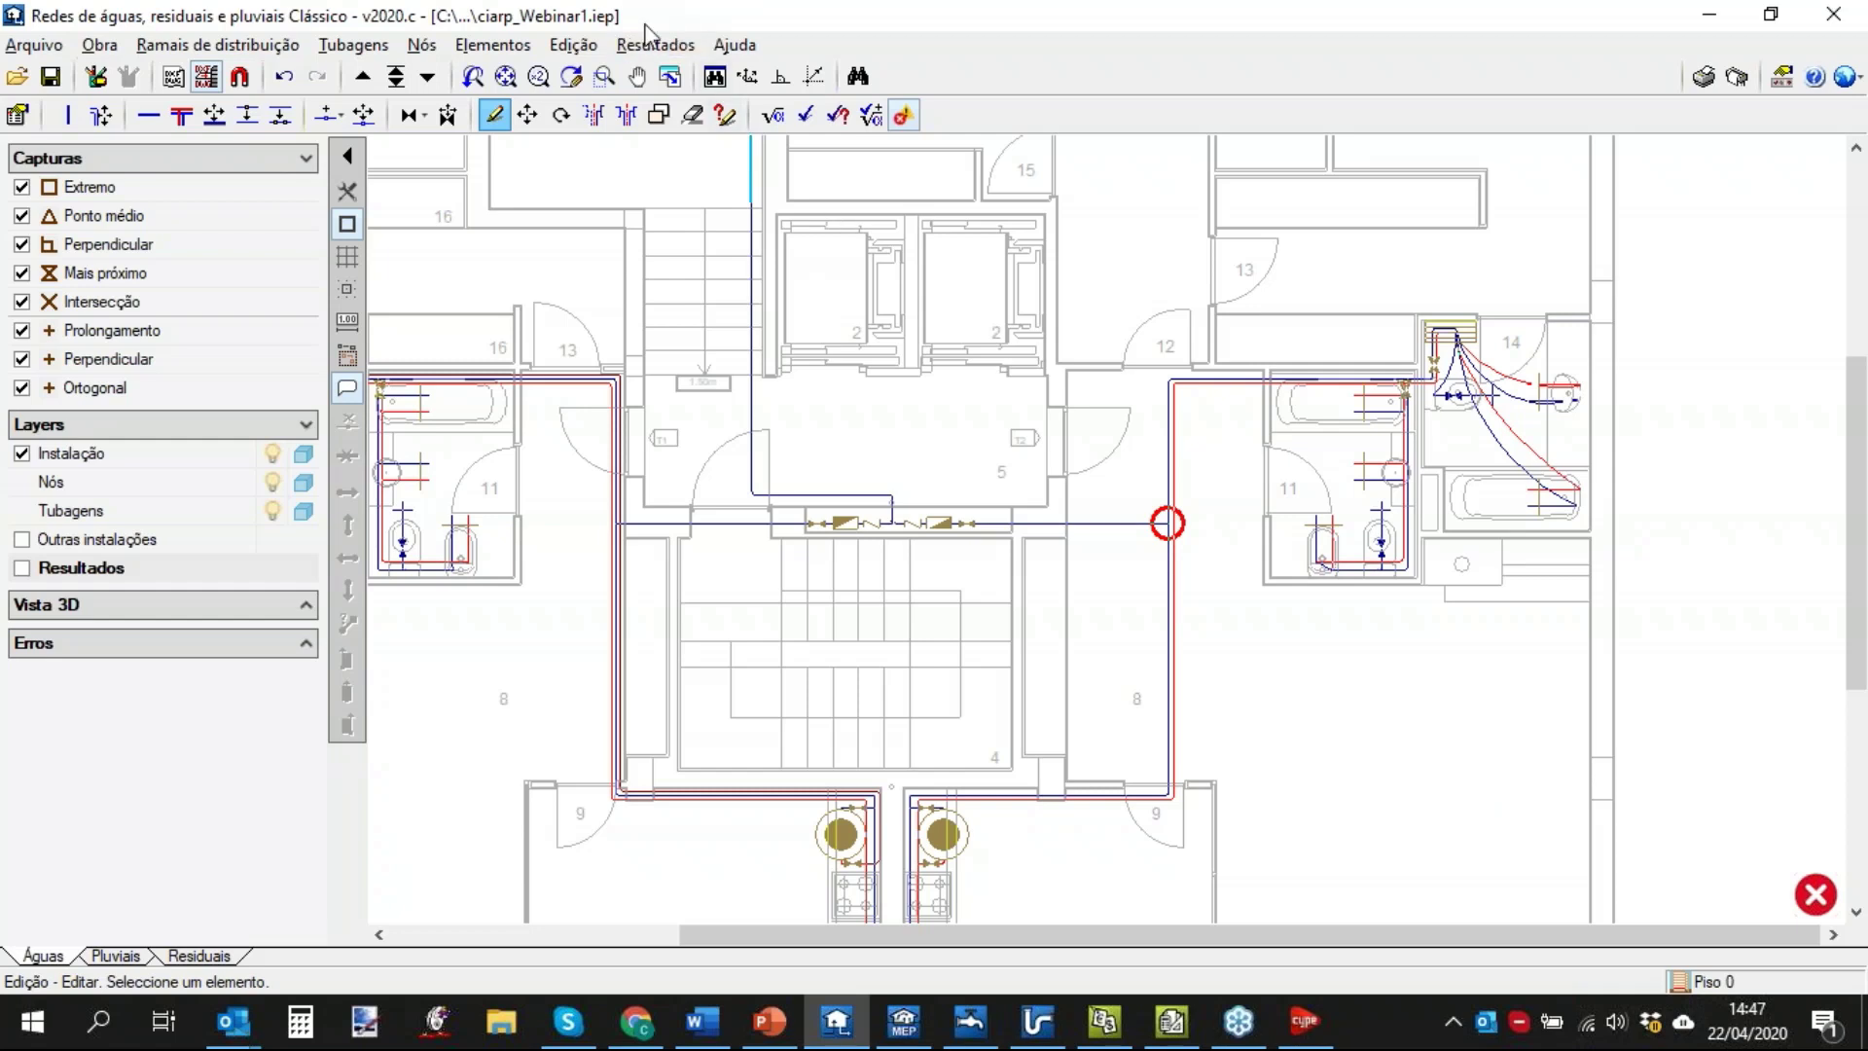
# Delete the short diagonal pipe joining the hot and cold water pipes at the bidet in bathroom 11.
pyautogui.click(556, 44)
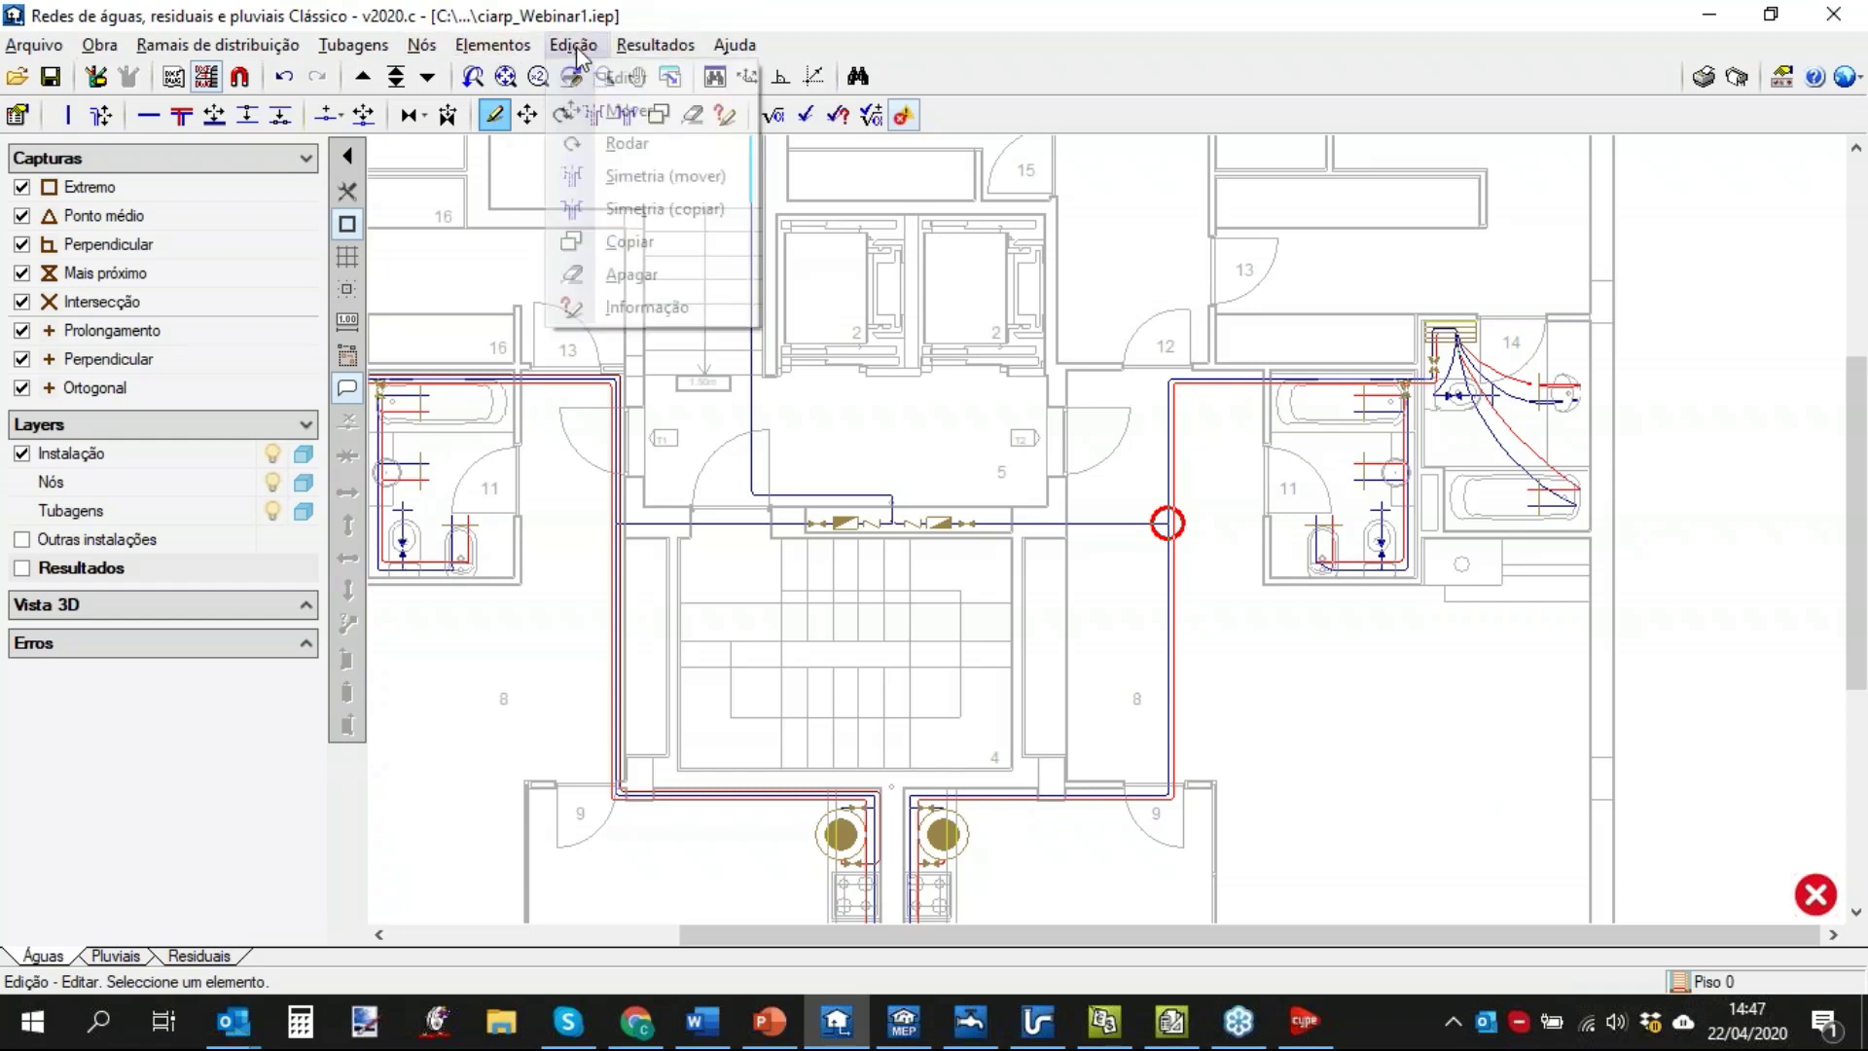
pyautogui.moveTo(353, 45)
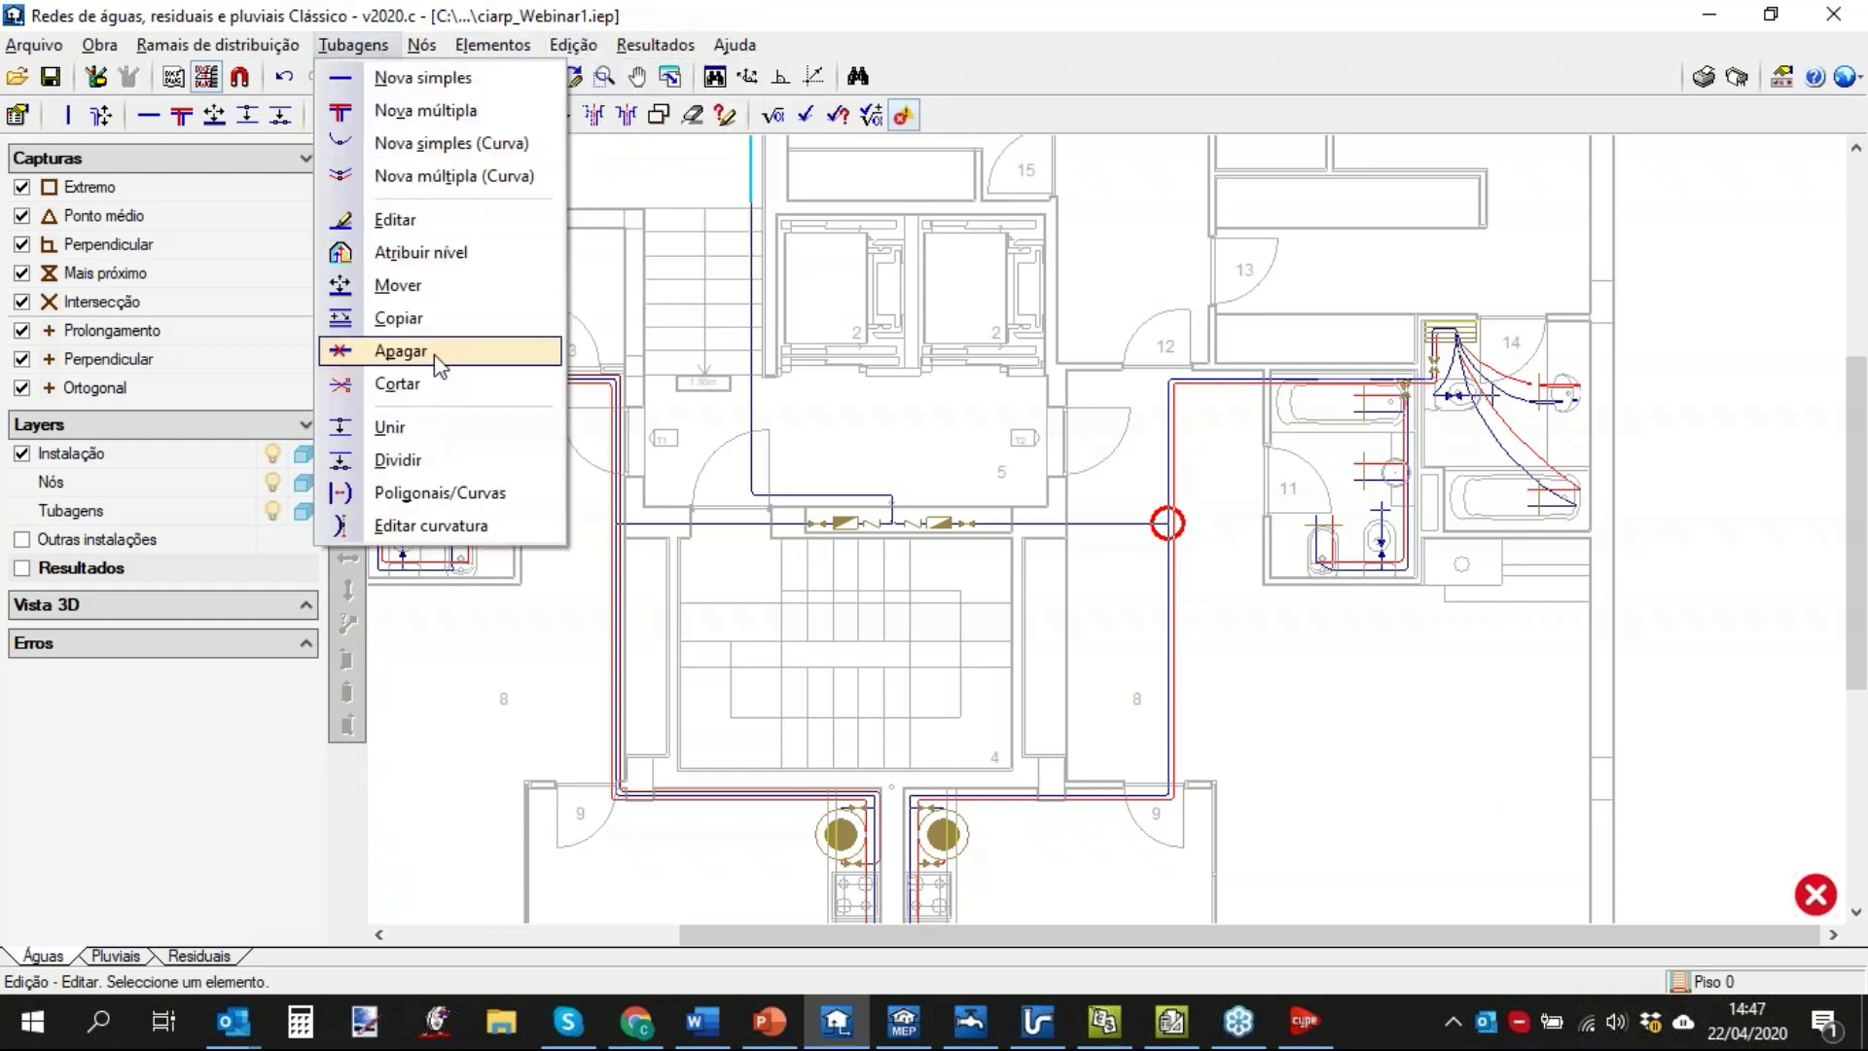
pyautogui.click(404, 350)
pyautogui.scroll(4, 1291, 570)
pyautogui.scroll(3, 1291, 570)
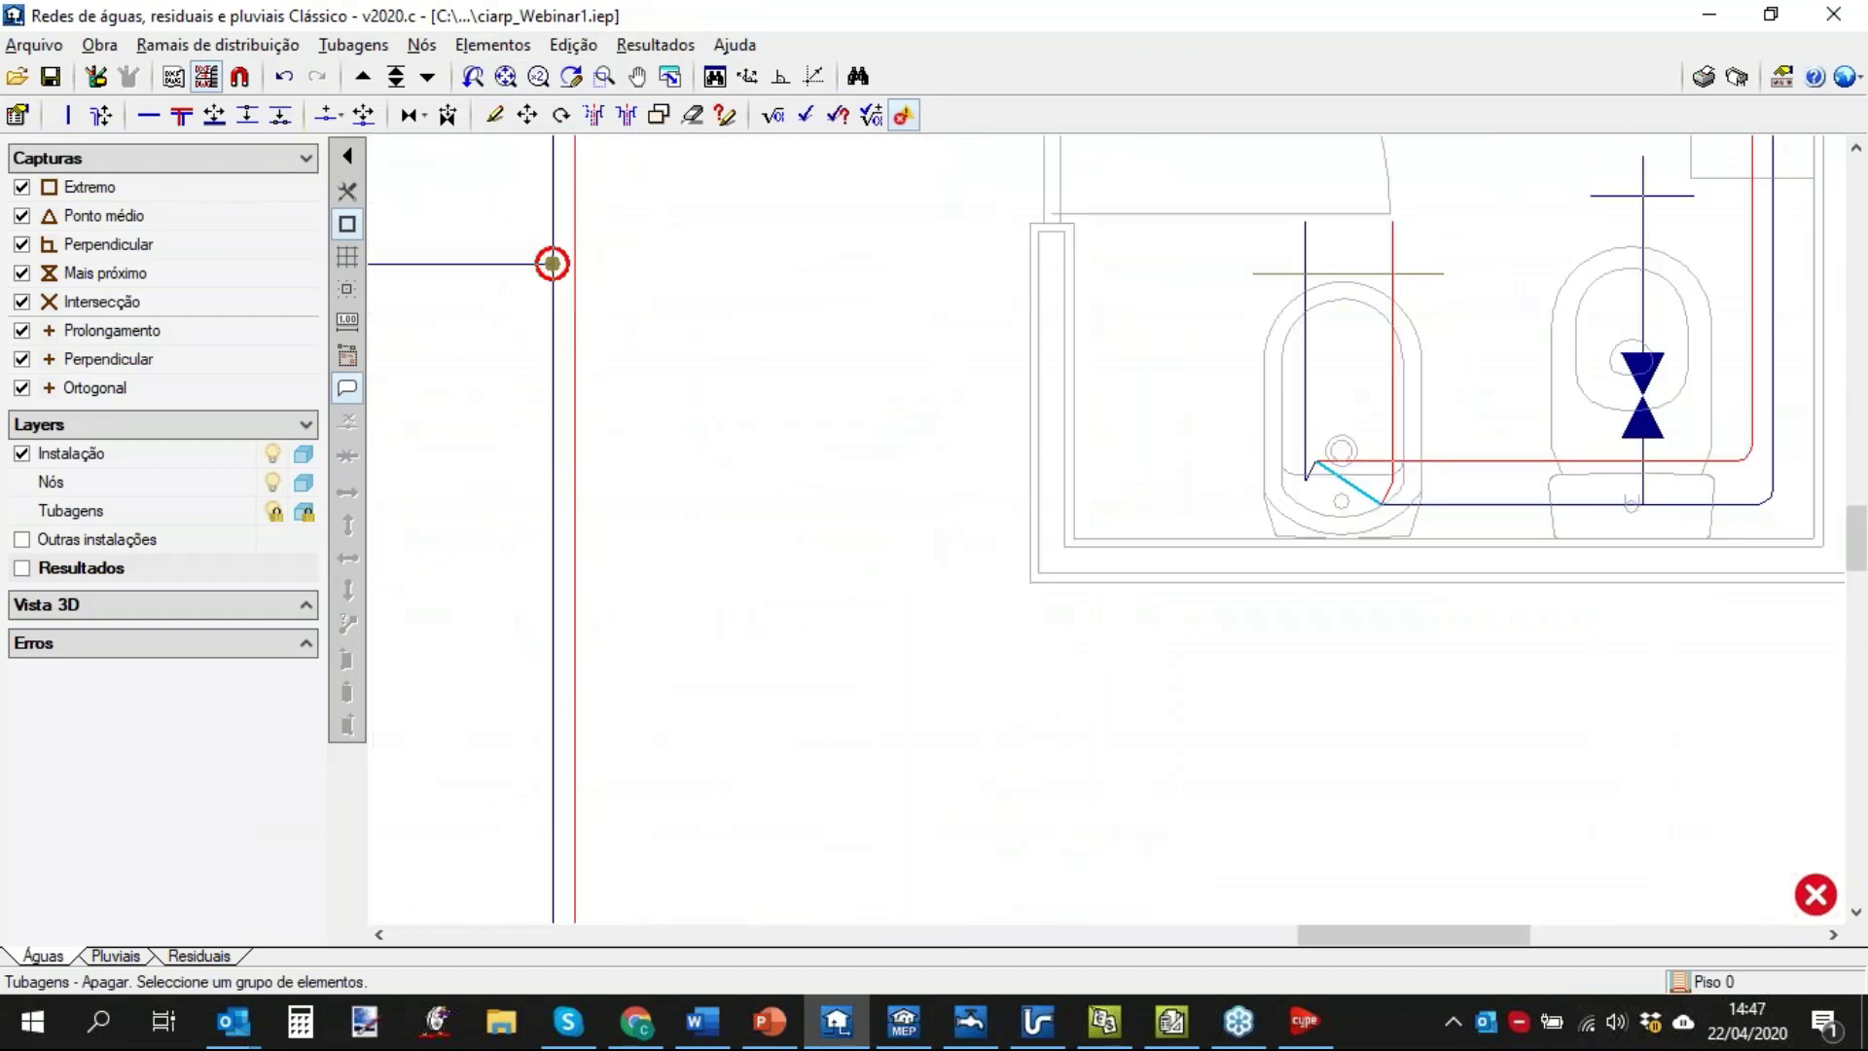
pyautogui.scroll(-4, 1358, 647)
pyautogui.scroll(-2, 1357, 656)
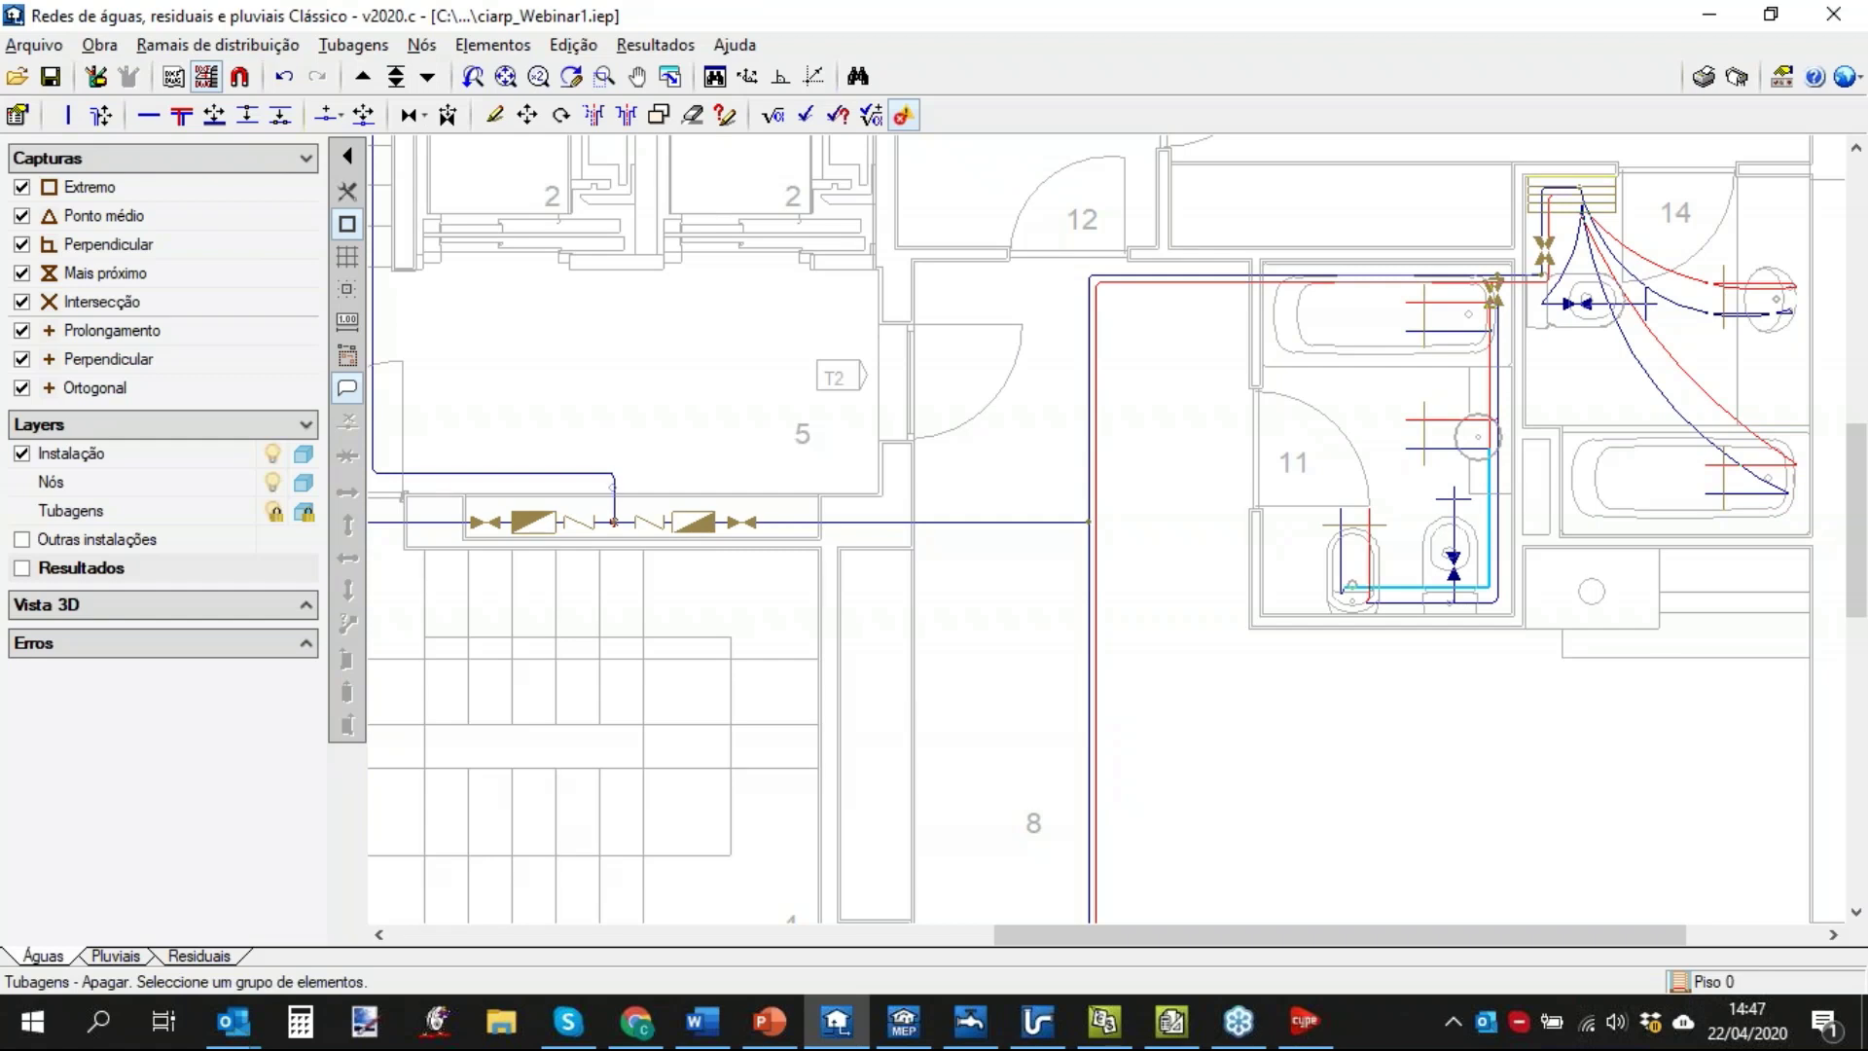
pyautogui.scroll(-3, 1318, 717)
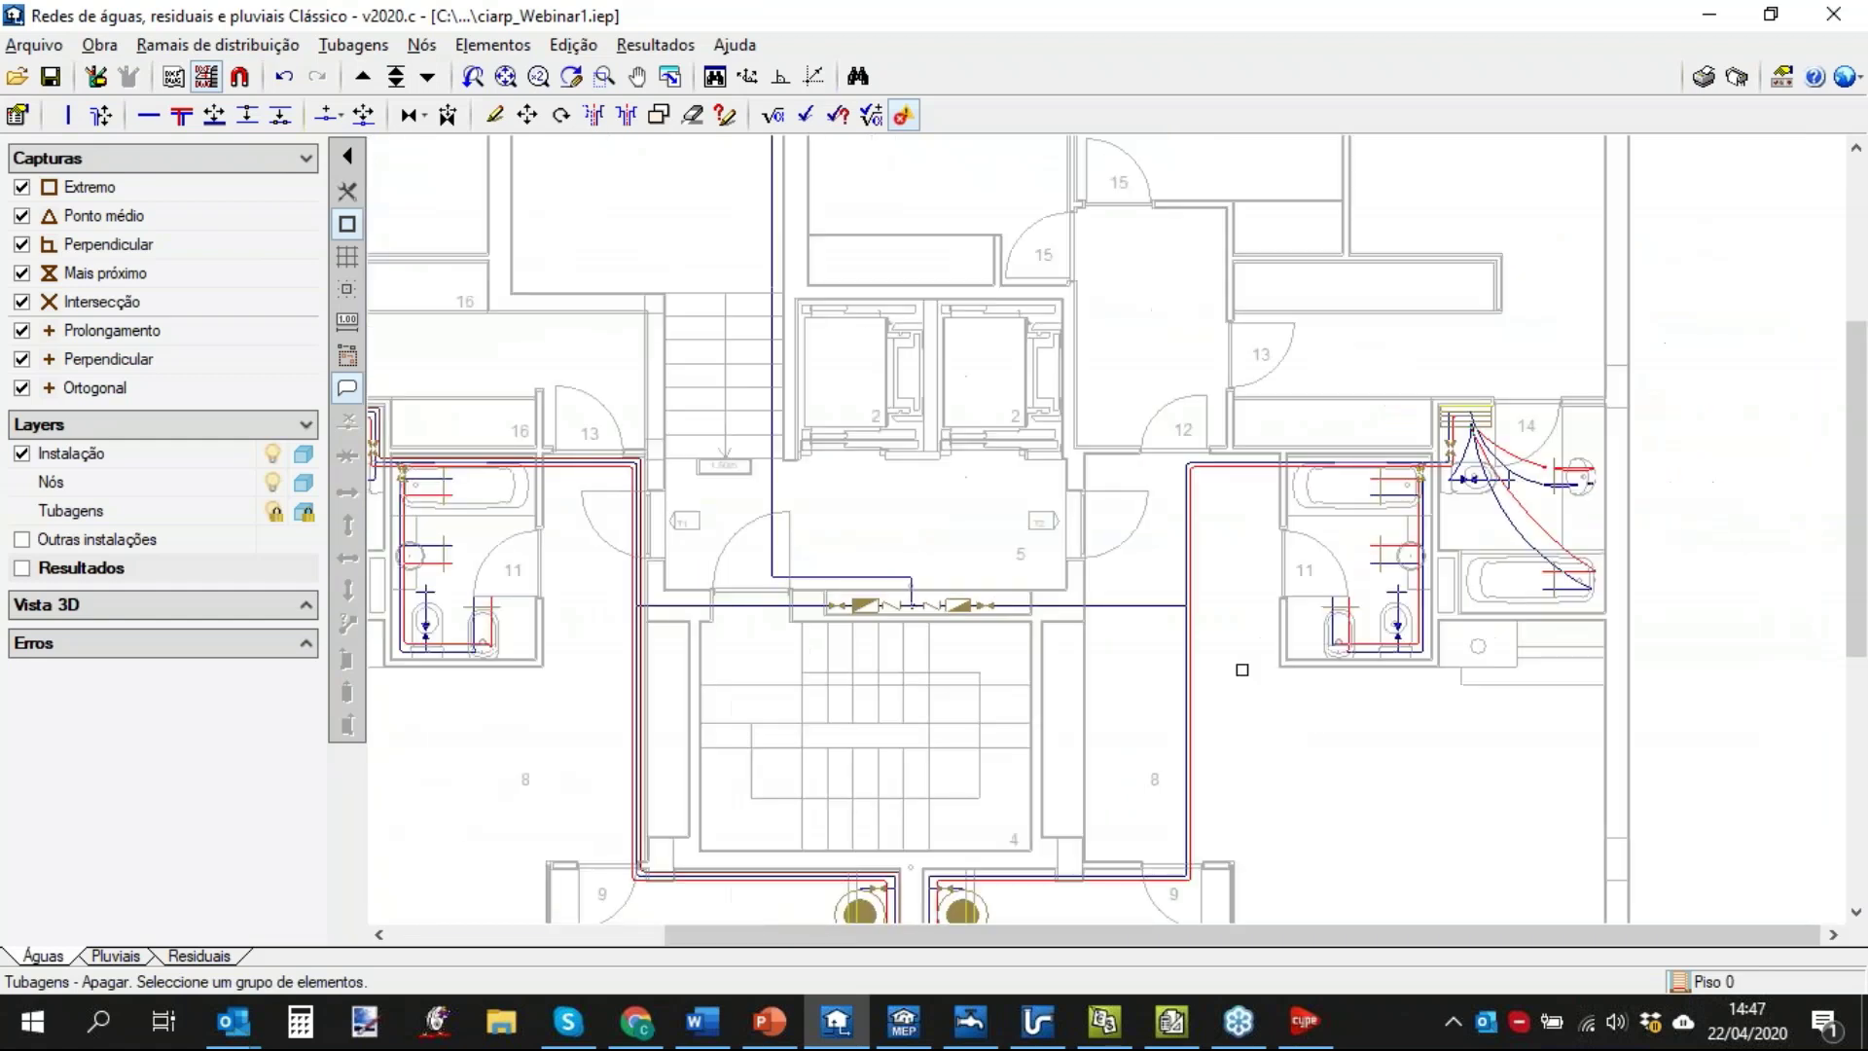
# Create a new project named novo with building type Multifamiliar and project type Águas.
pyautogui.click(60, 47)
pyautogui.click(89, 142)
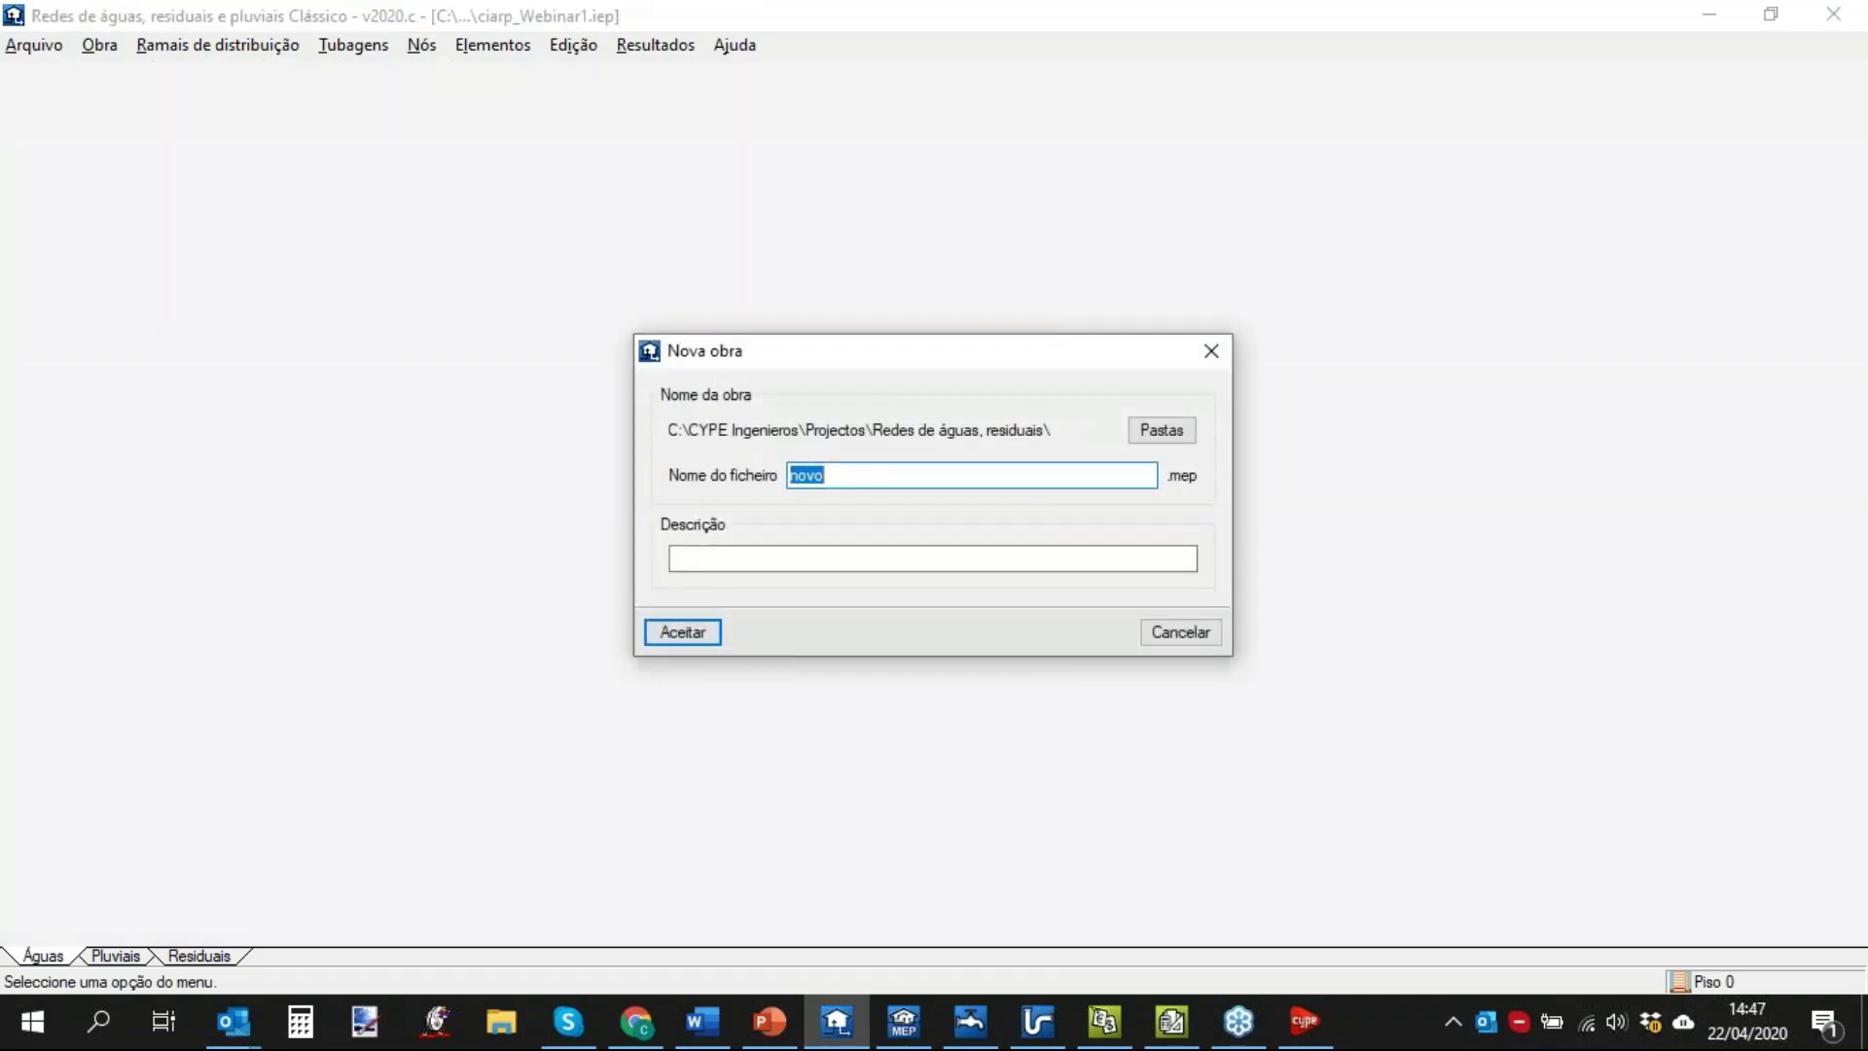
pyautogui.click(704, 628)
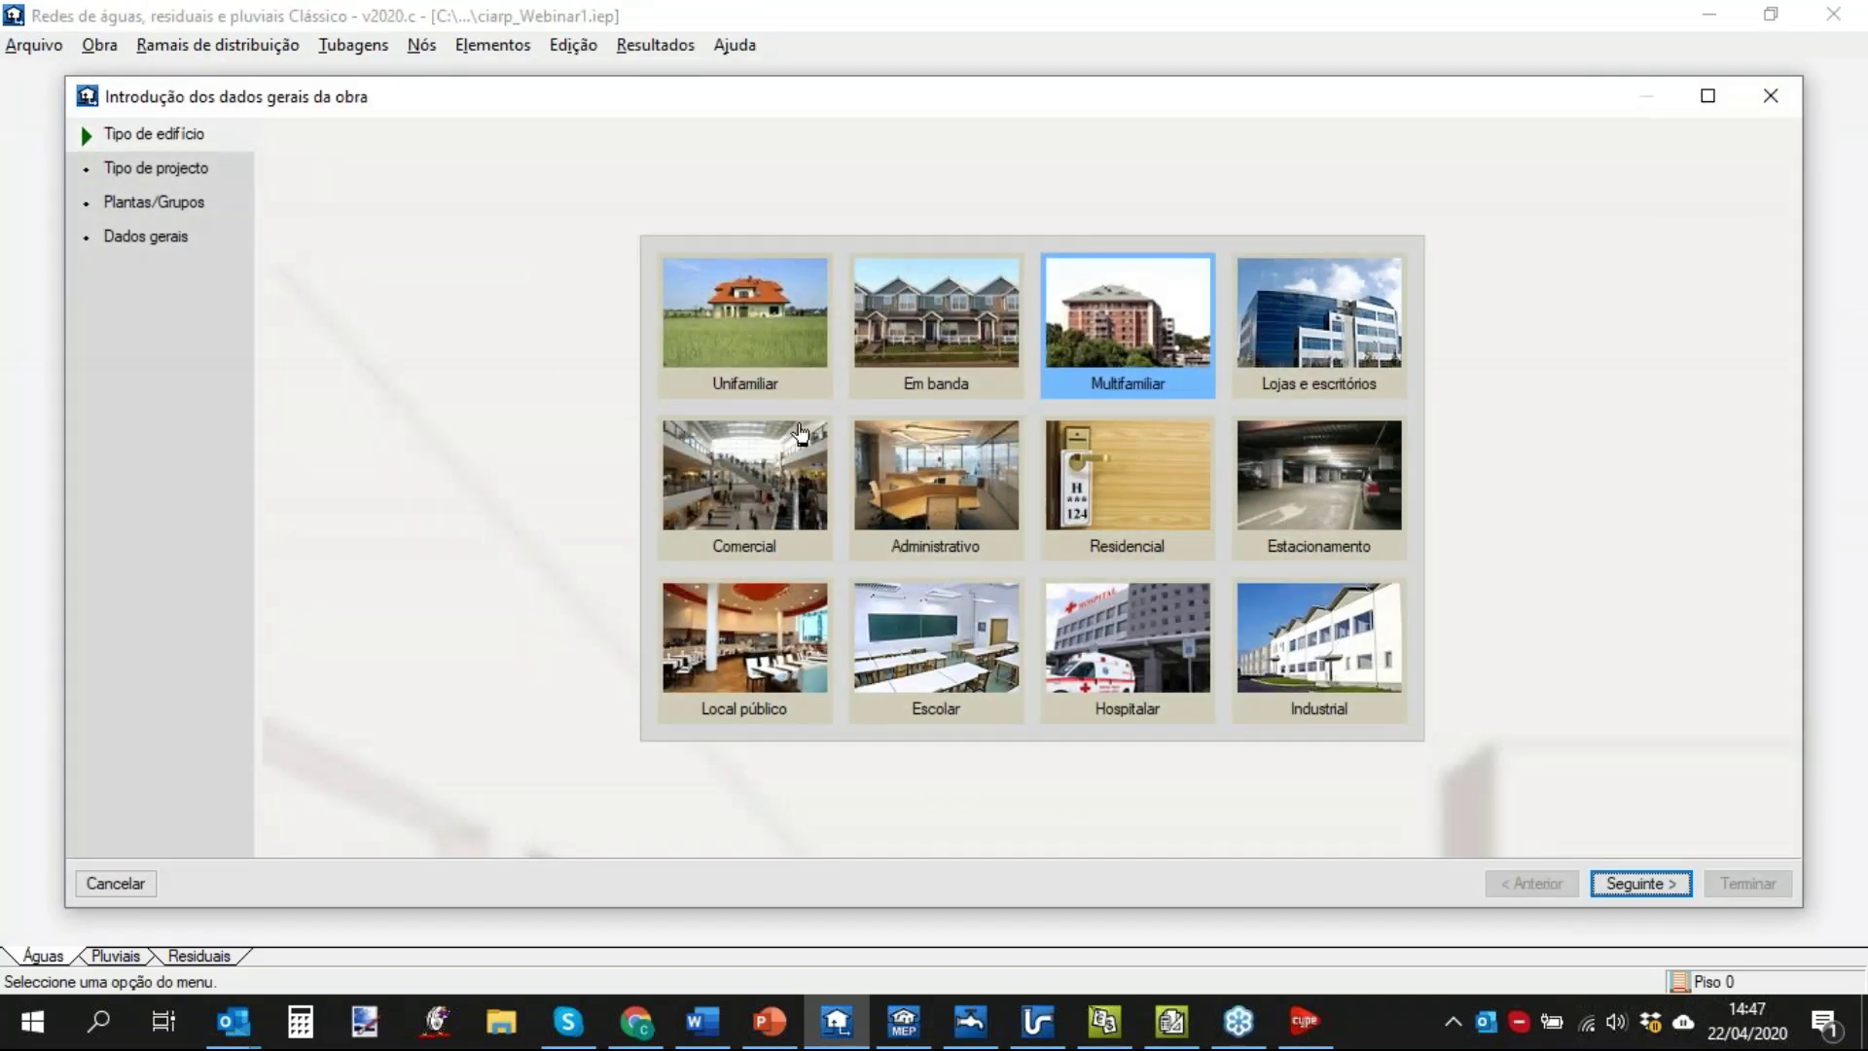
pyautogui.click(1641, 883)
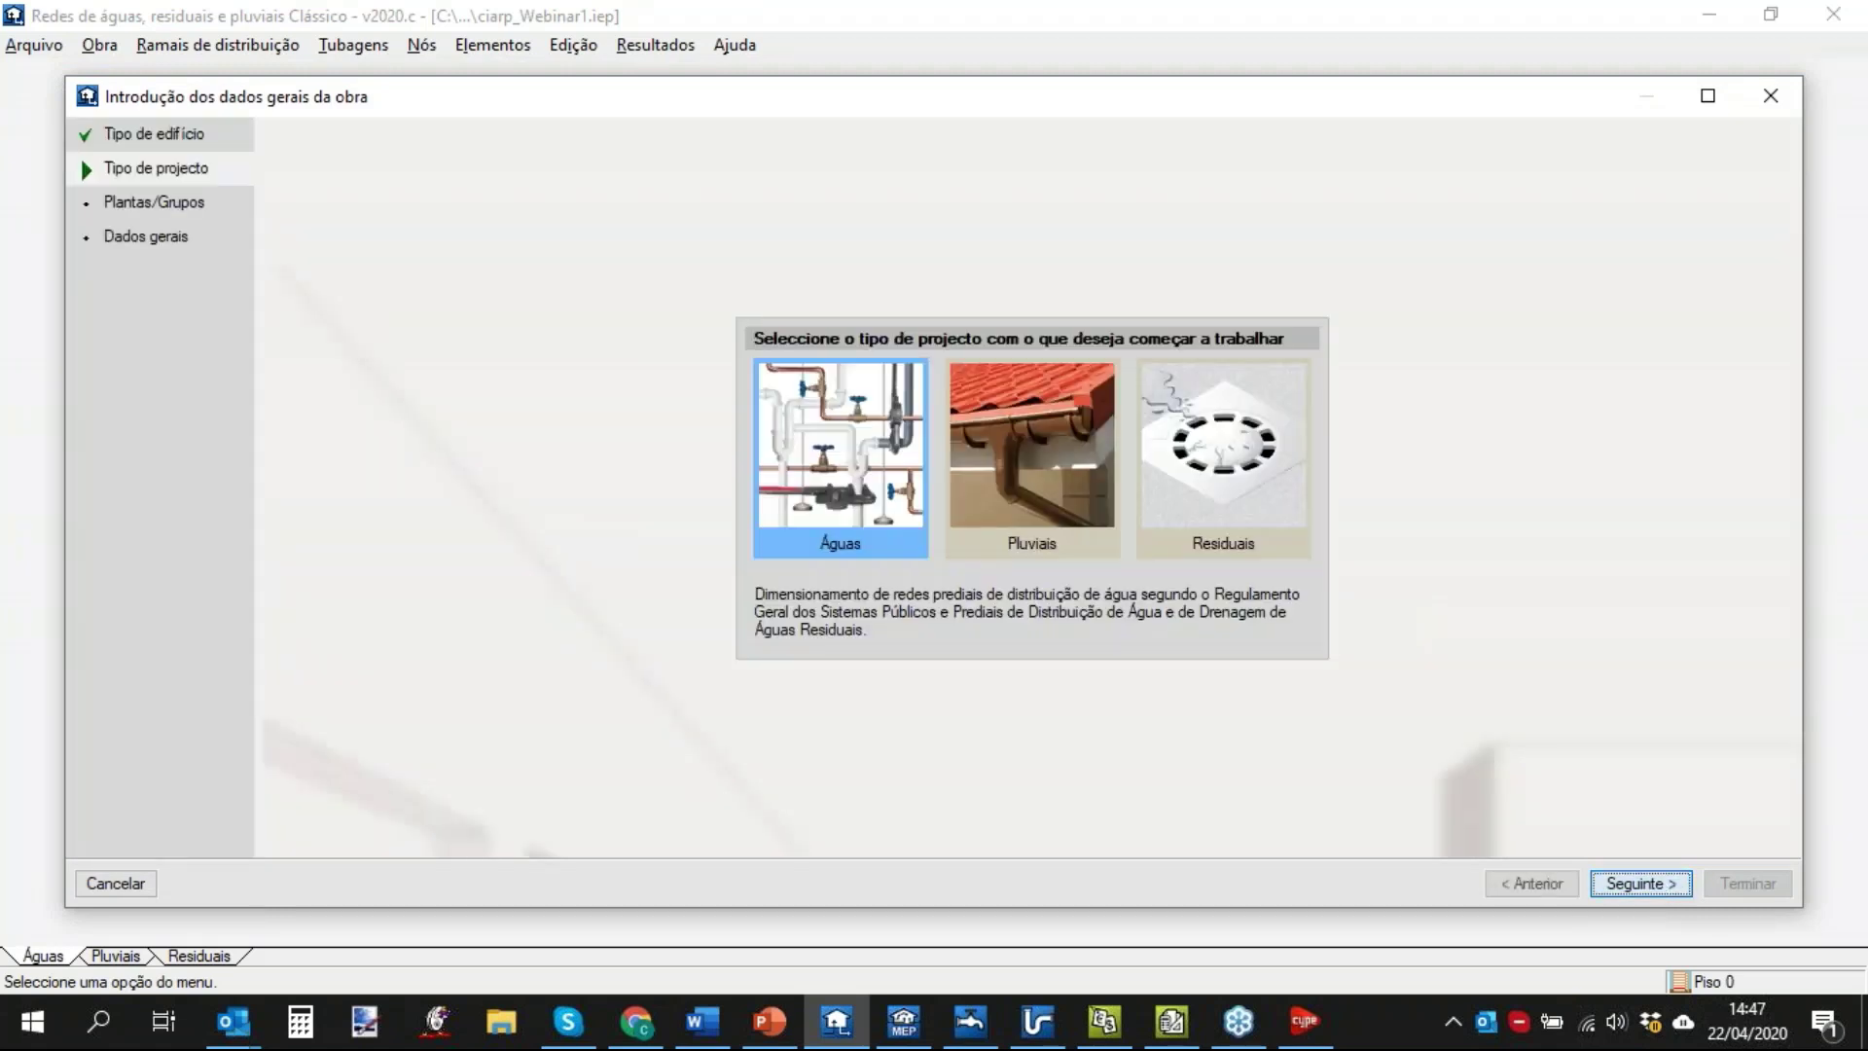
pyautogui.click(1660, 885)
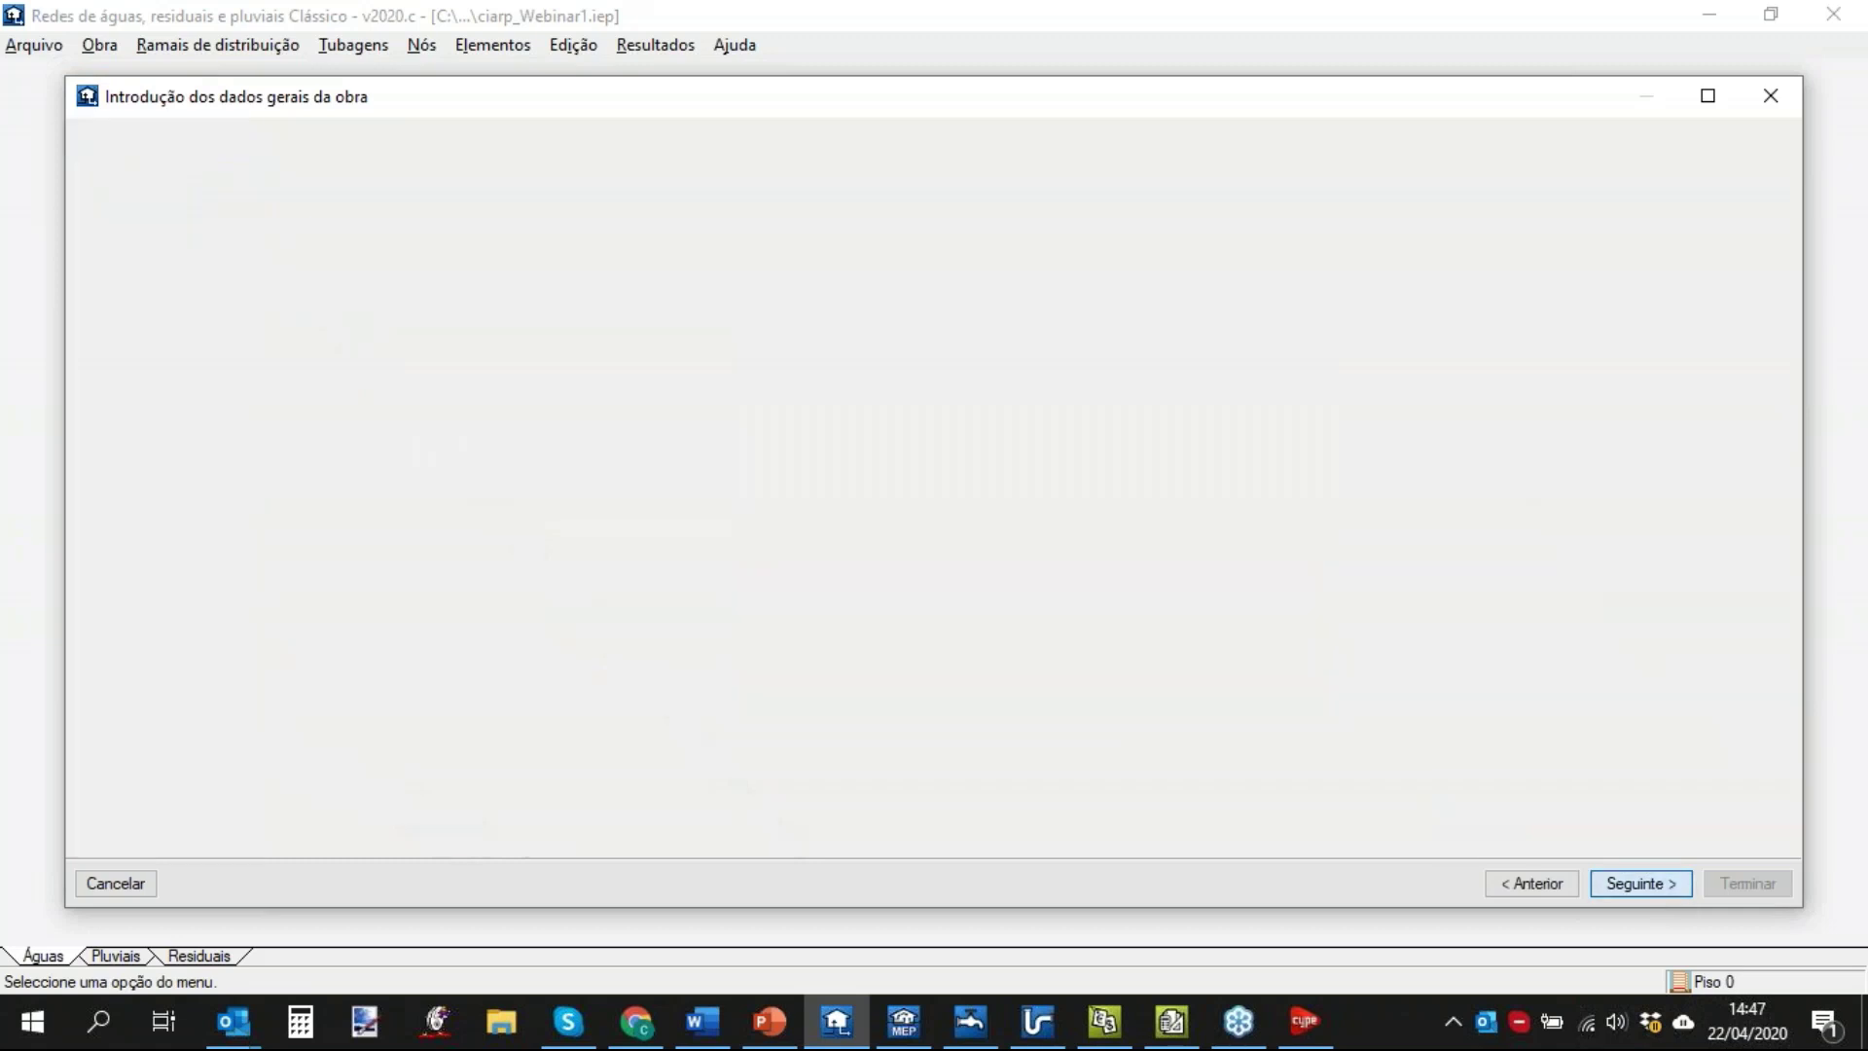
# Switch off the supply pressure (Pressão de abastecimento) in the general data, finish the project setup and decline adding drawing masks.
pyautogui.click(1641, 884)
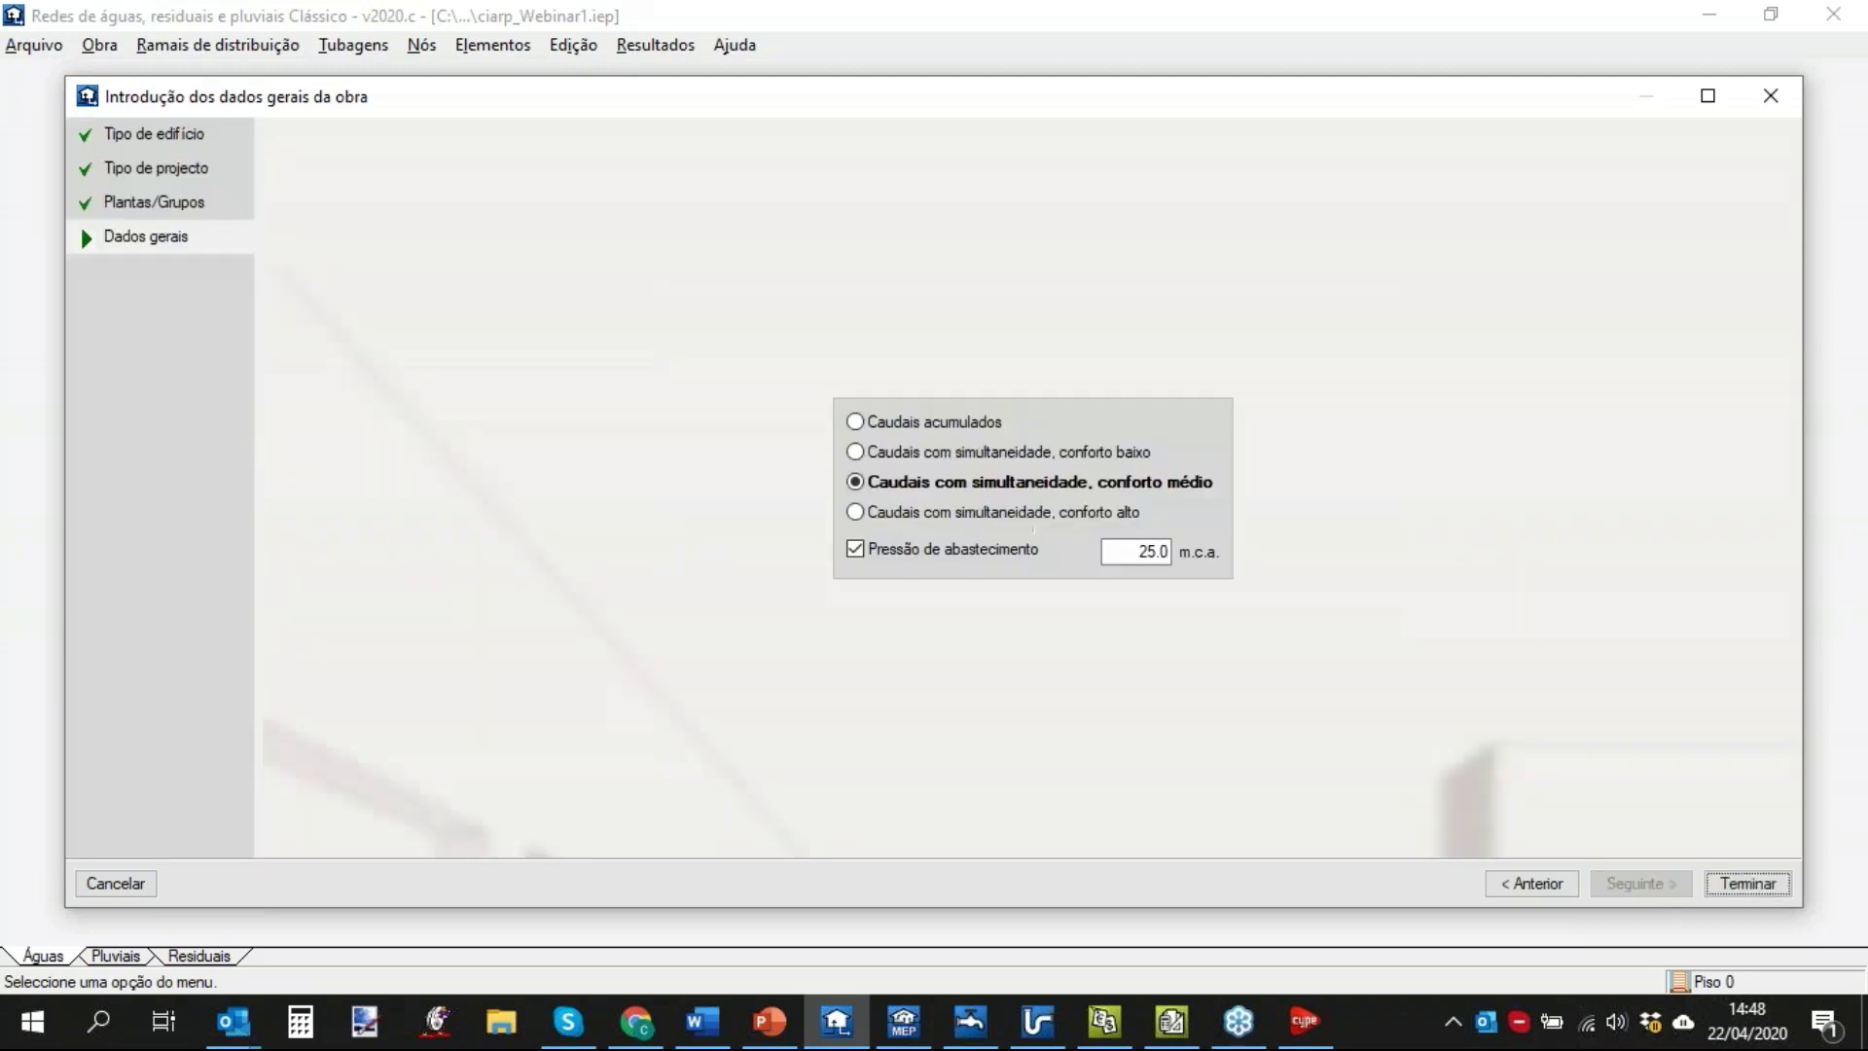
pyautogui.click(952, 550)
pyautogui.click(1743, 885)
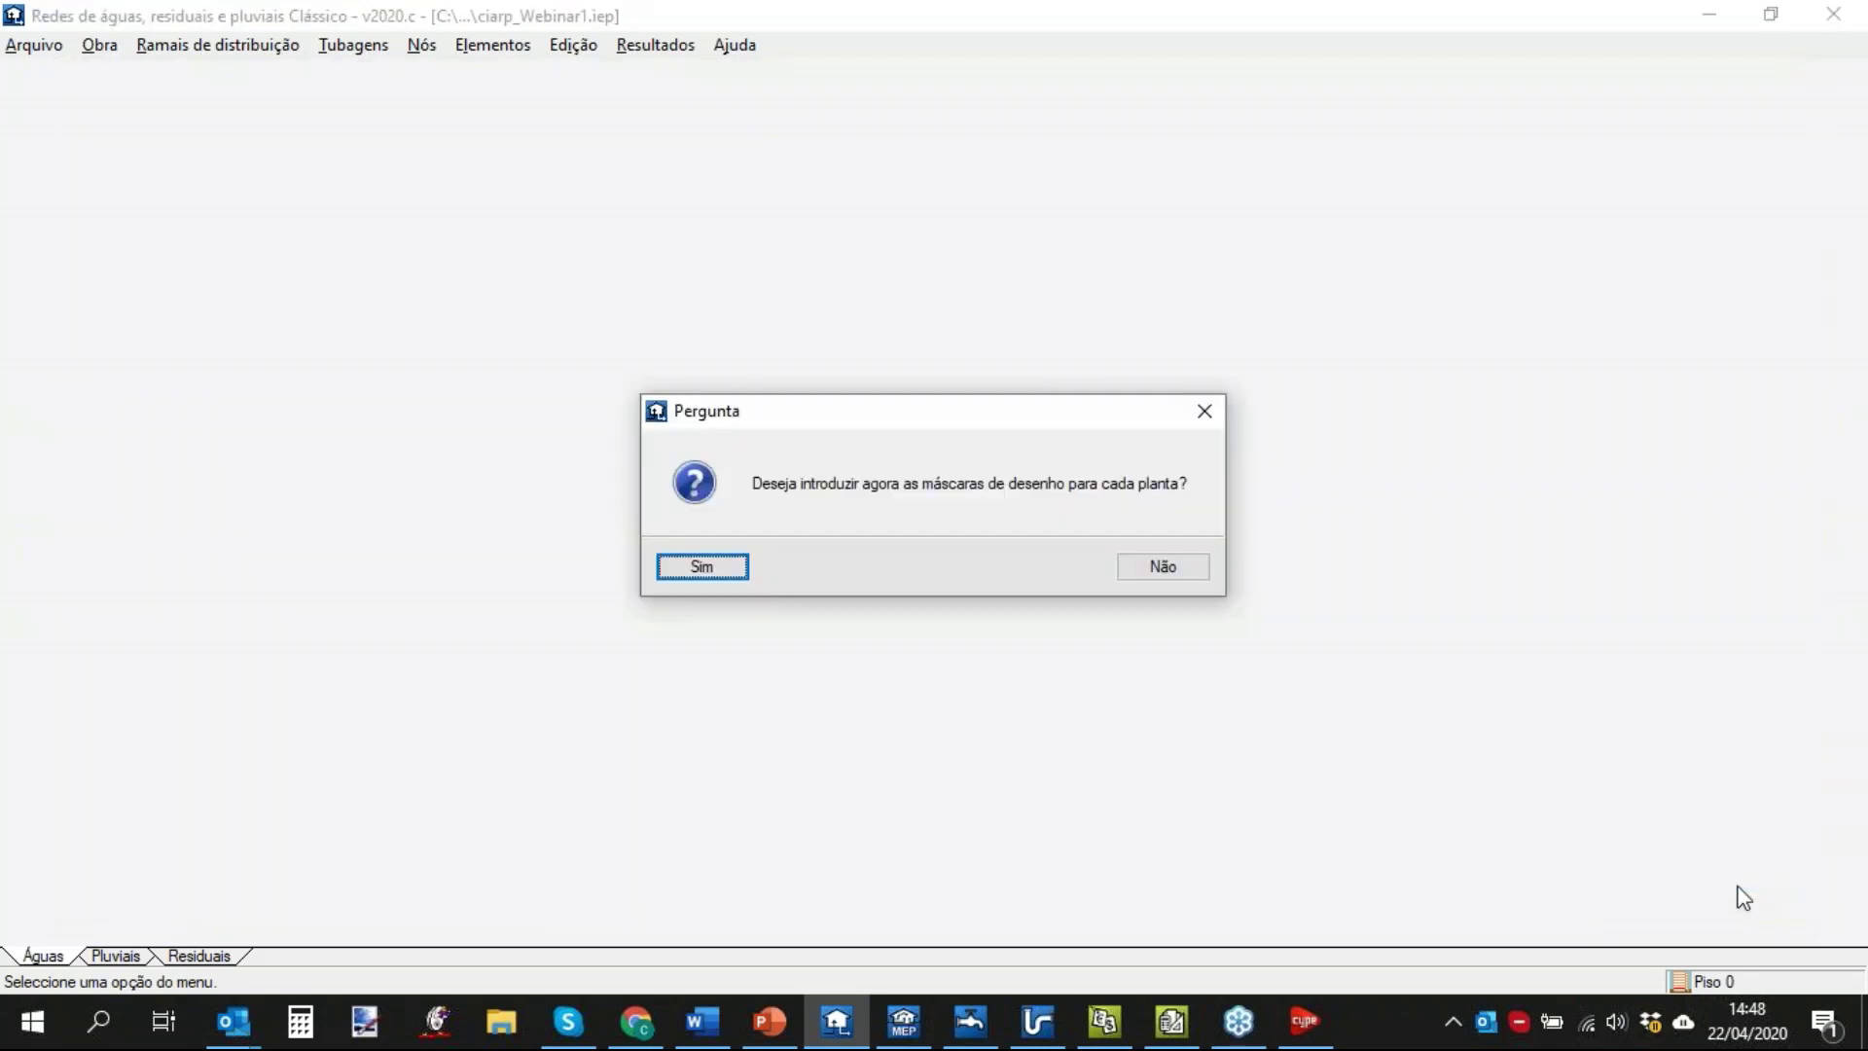
pyautogui.click(1179, 564)
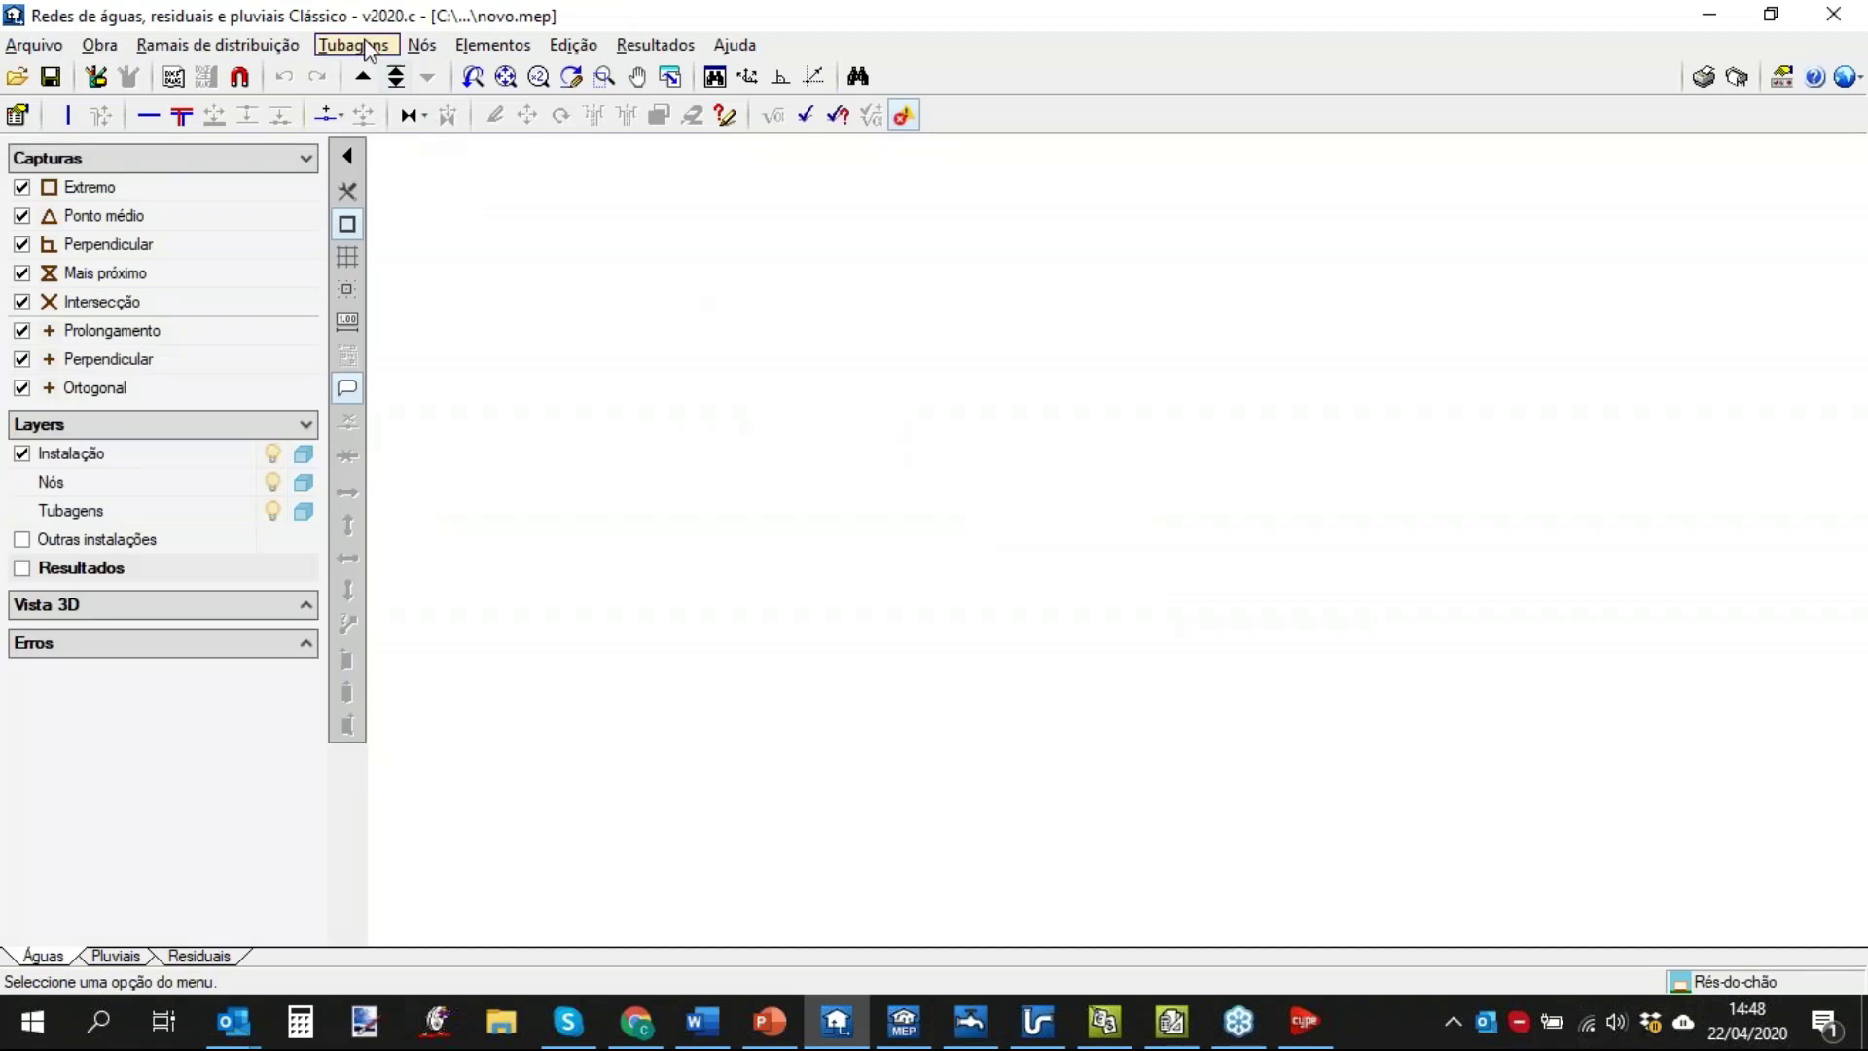
# Draw a single horizontal cold water (Água fria) pipe of PEAD PN10 Ø15 across the middle of the empty plan.
pyautogui.click(369, 46)
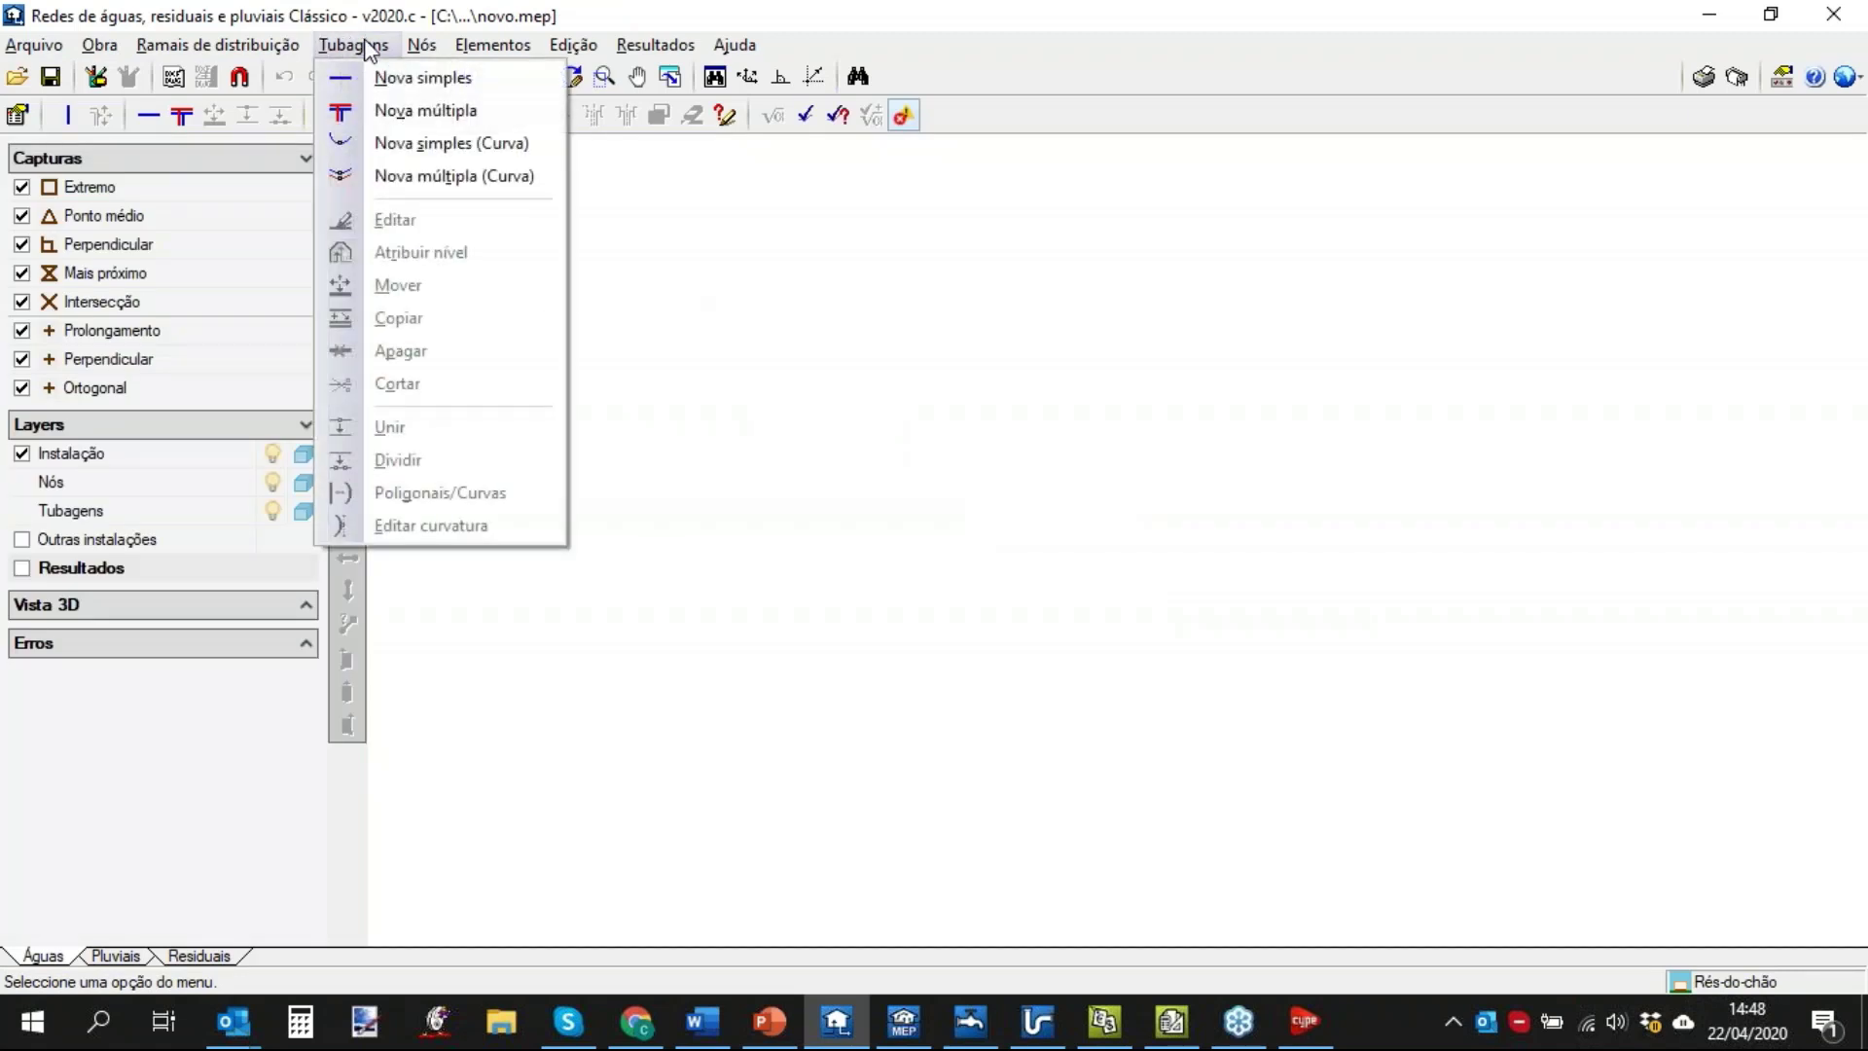
pyautogui.click(423, 78)
pyautogui.click(815, 391)
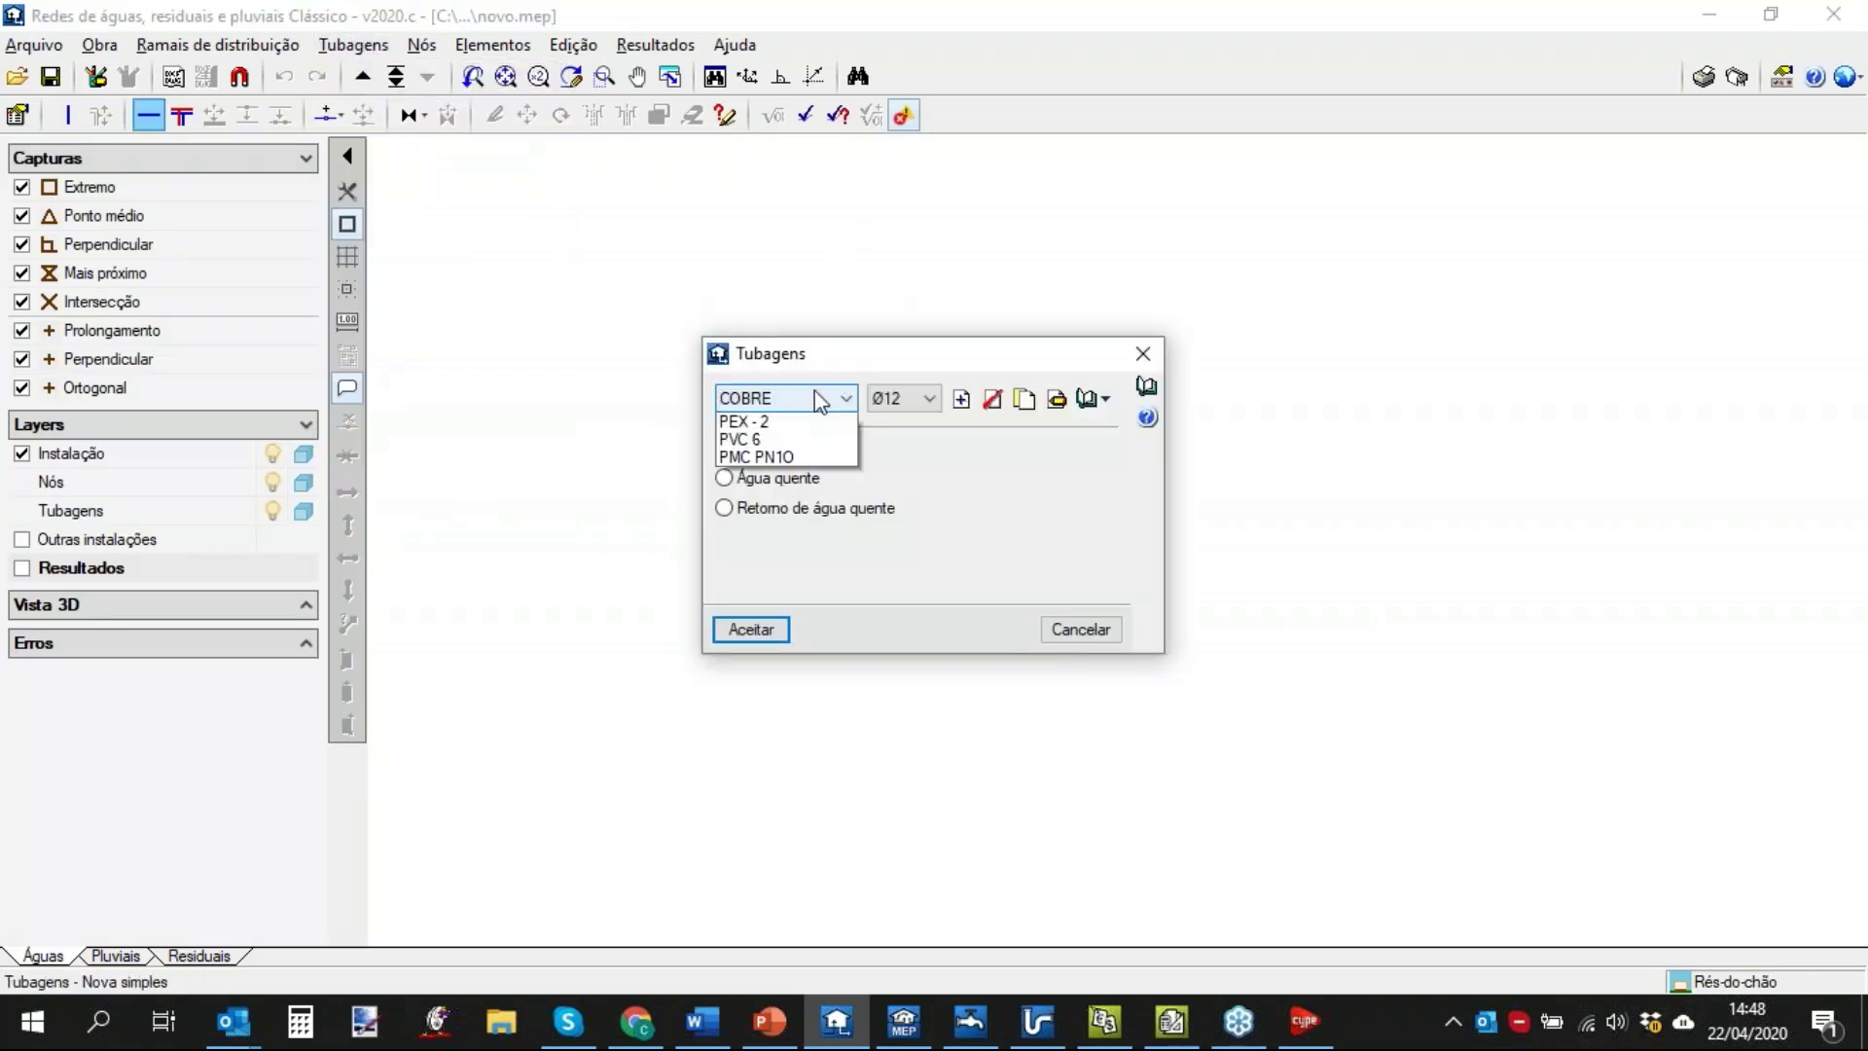
pyautogui.click(769, 479)
pyautogui.click(755, 628)
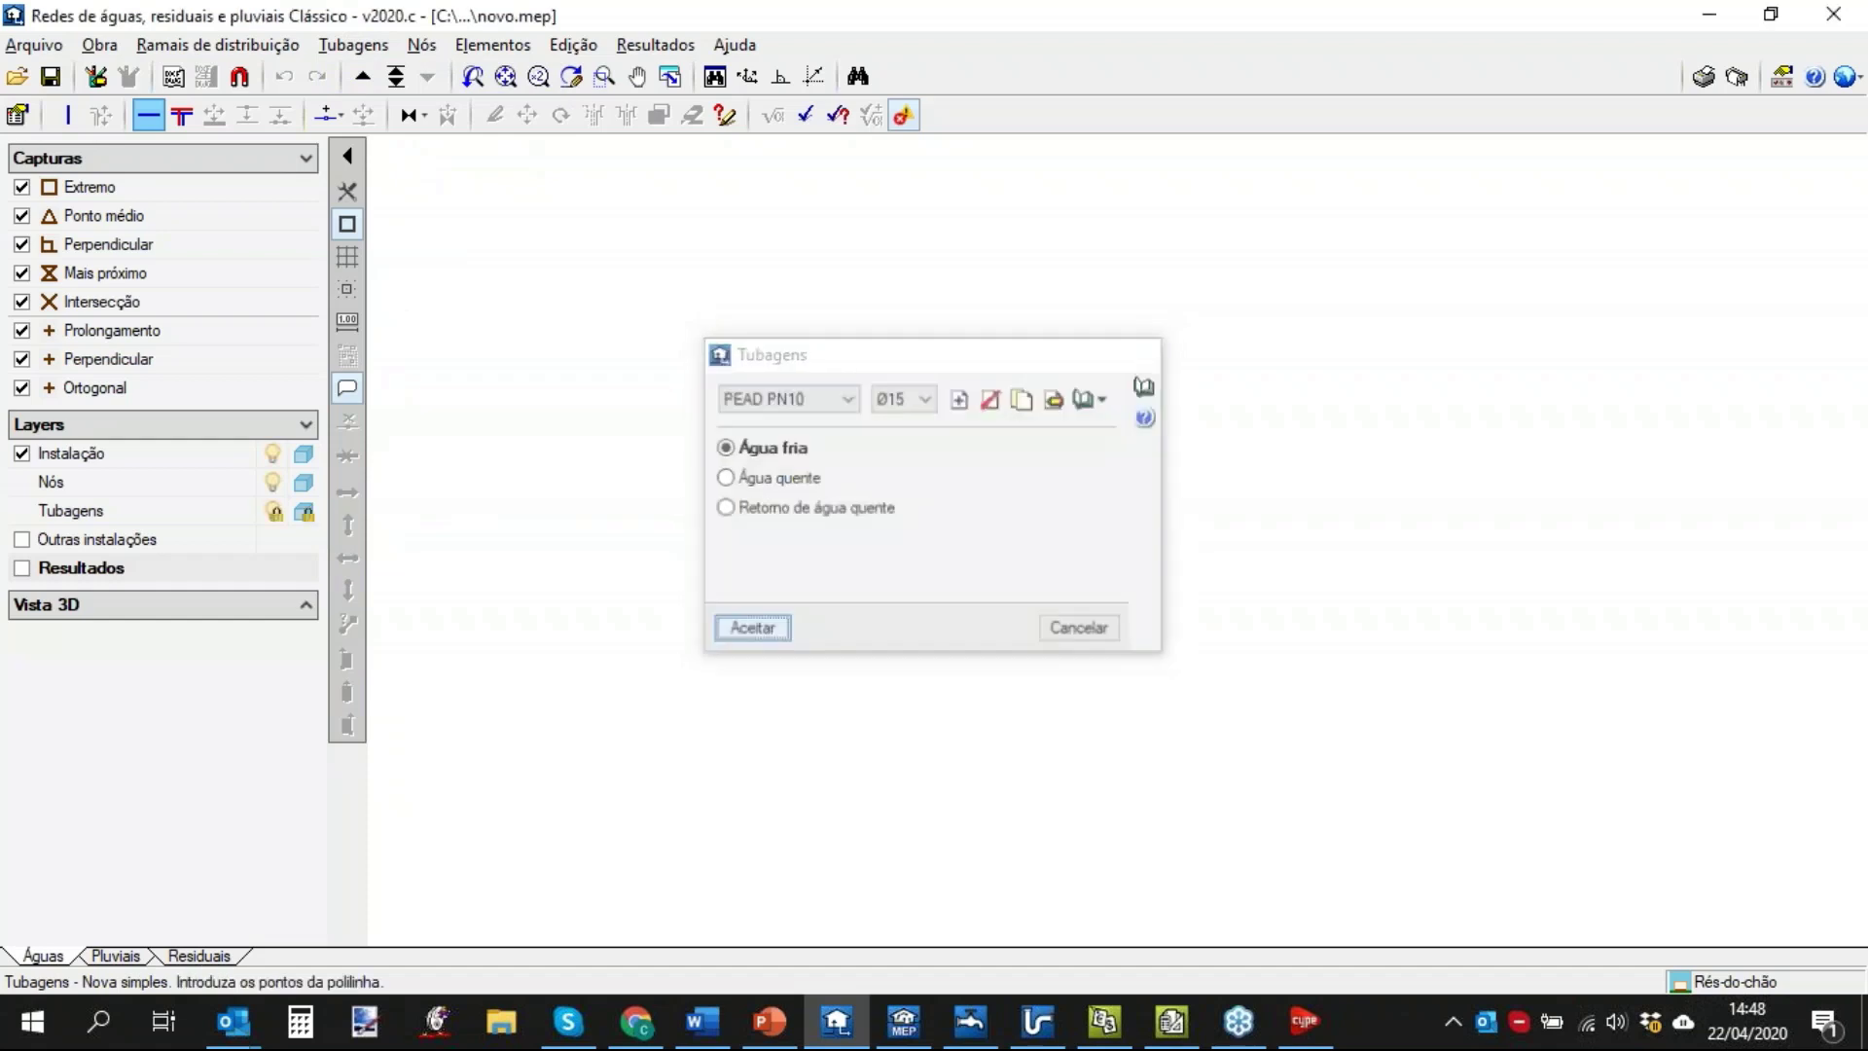
pyautogui.click(701, 483)
pyautogui.click(1129, 484)
pyautogui.rightClick(1130, 483)
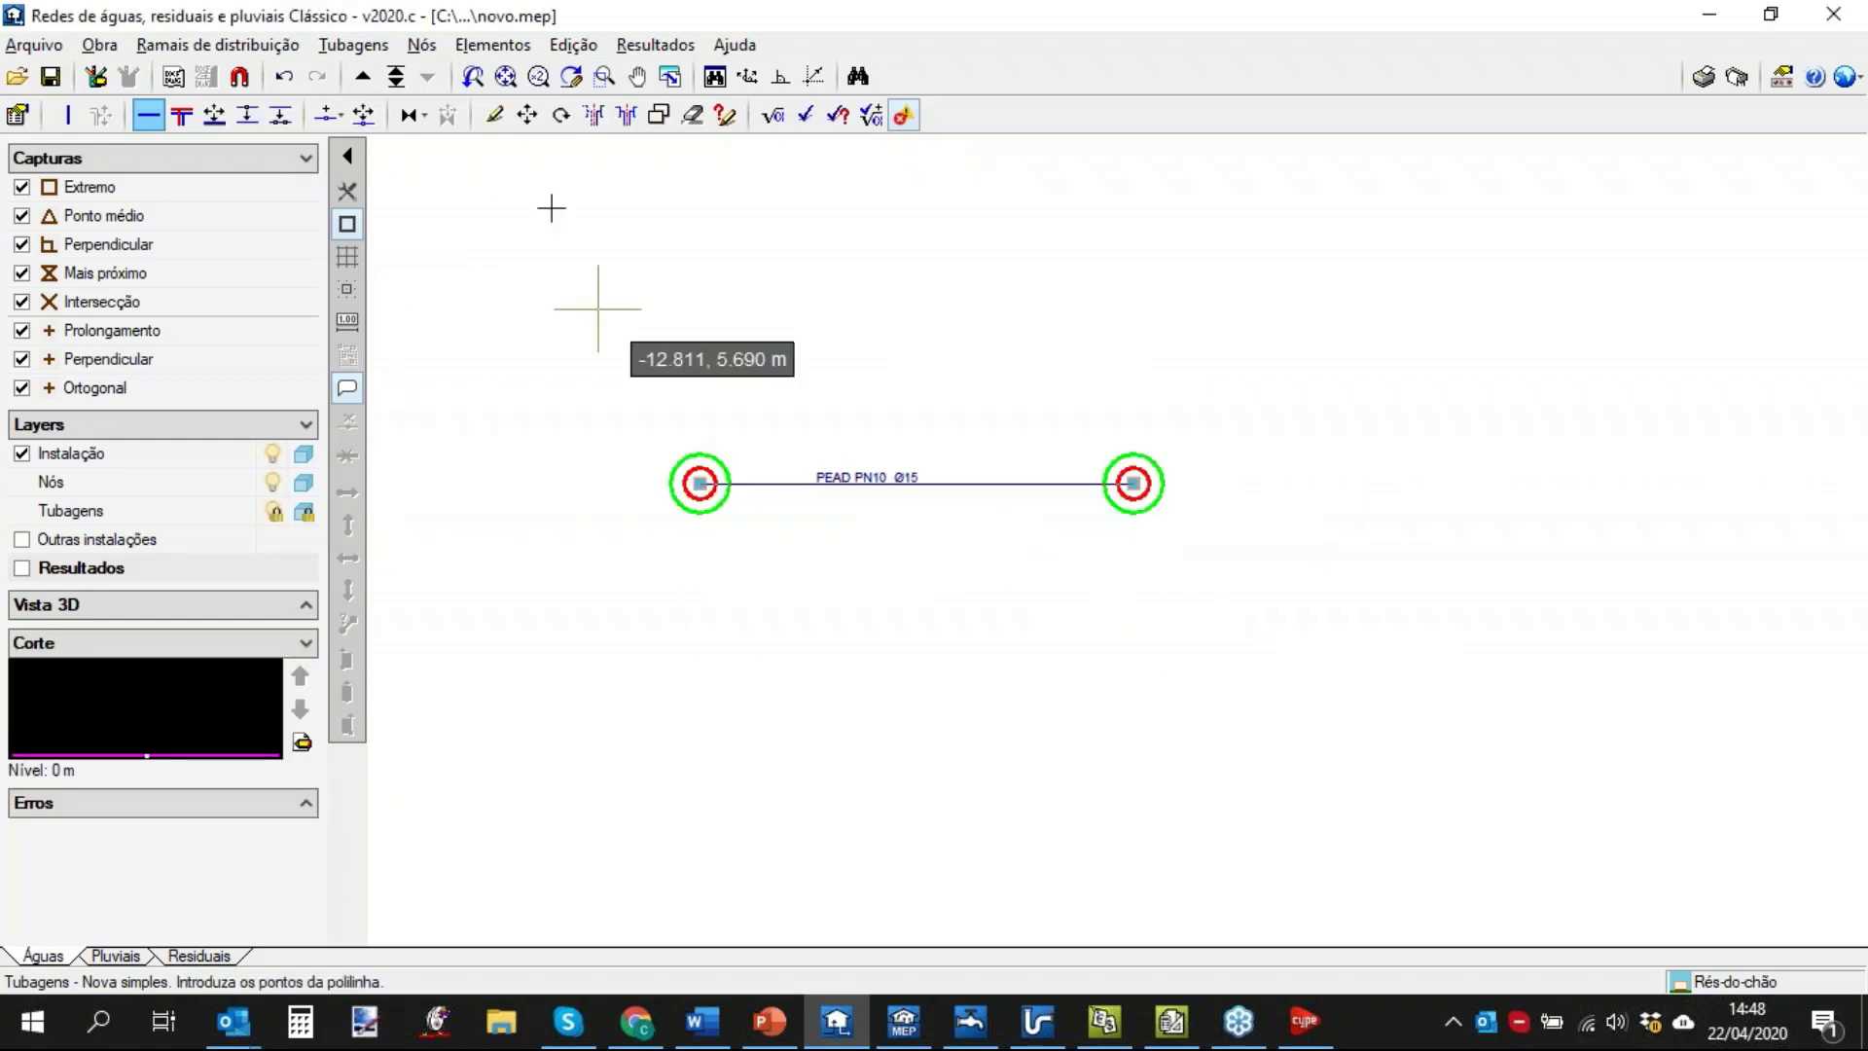
# Place a Lavatório individual library consumption without a shut-off valve at the pipe's right end, and dimension the installation.
pyautogui.click(422, 45)
pyautogui.moveTo(487, 76)
pyautogui.click(706, 78)
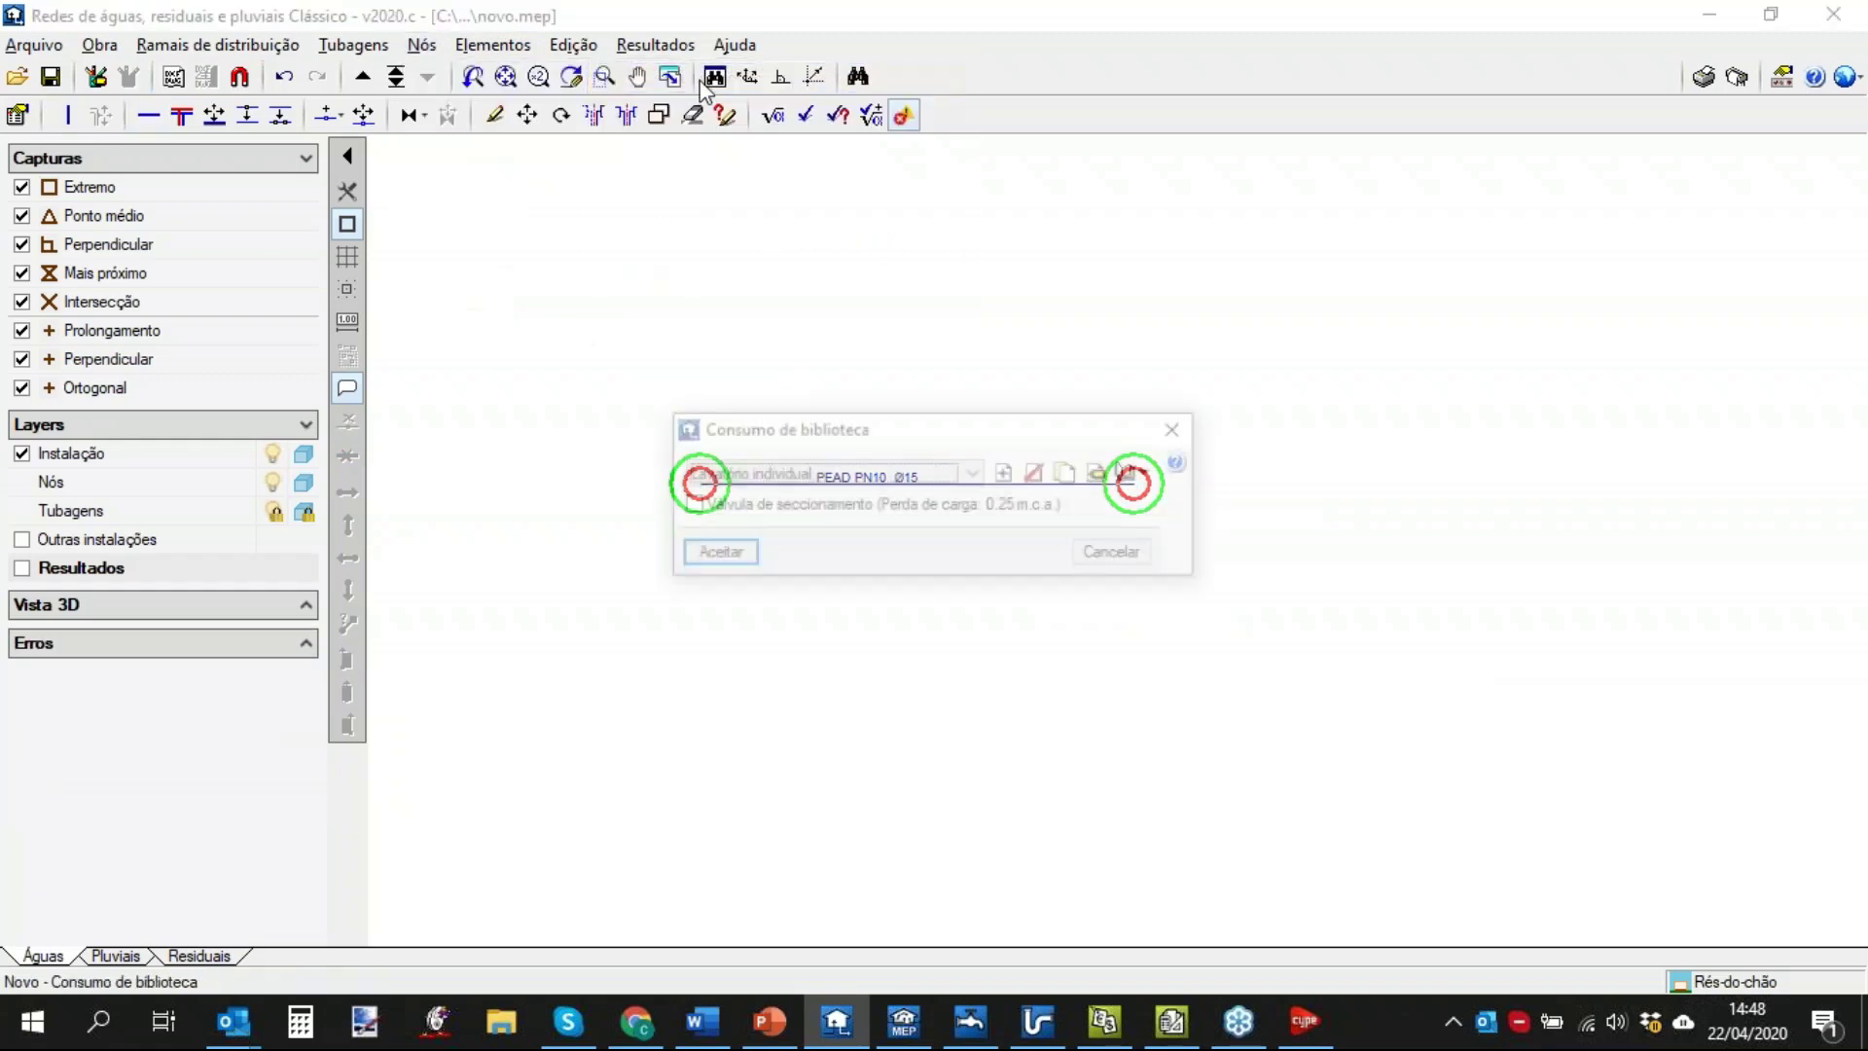
pyautogui.moveTo(960, 425); pyautogui.dragTo(1112, 235)
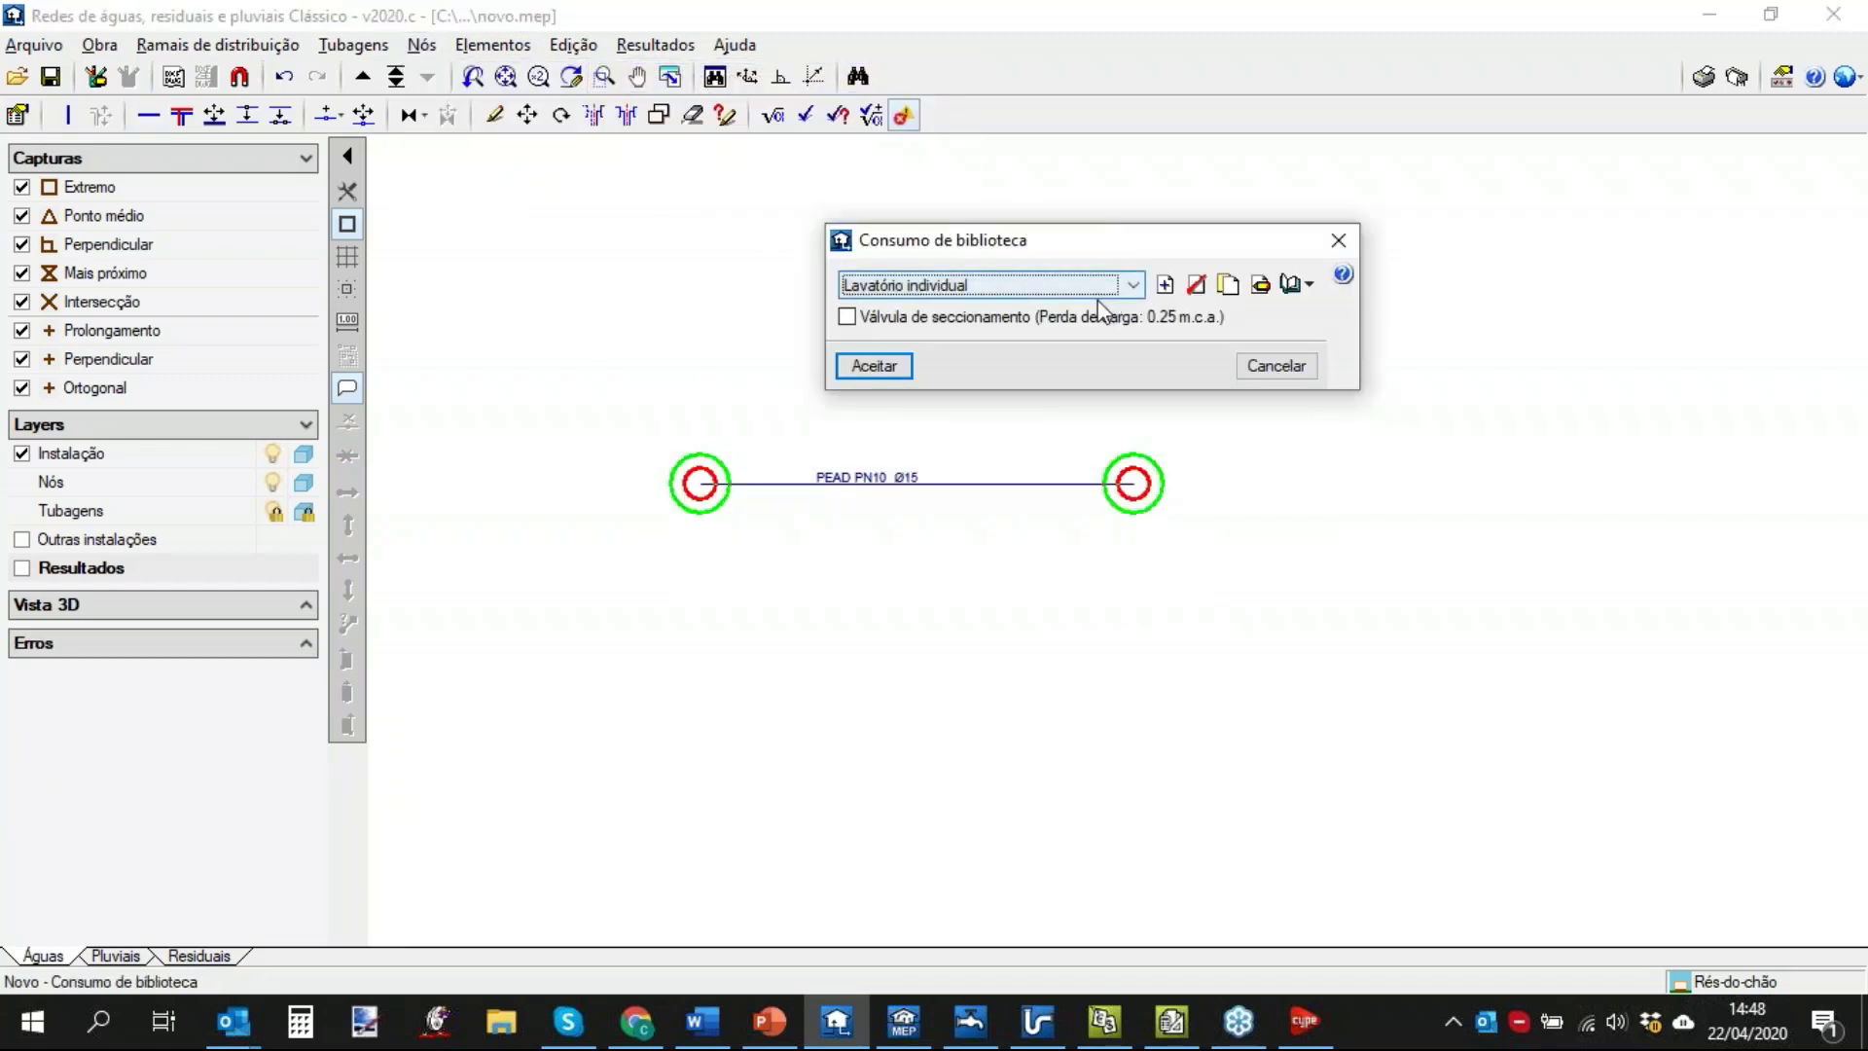
pyautogui.click(881, 368)
pyautogui.click(1136, 481)
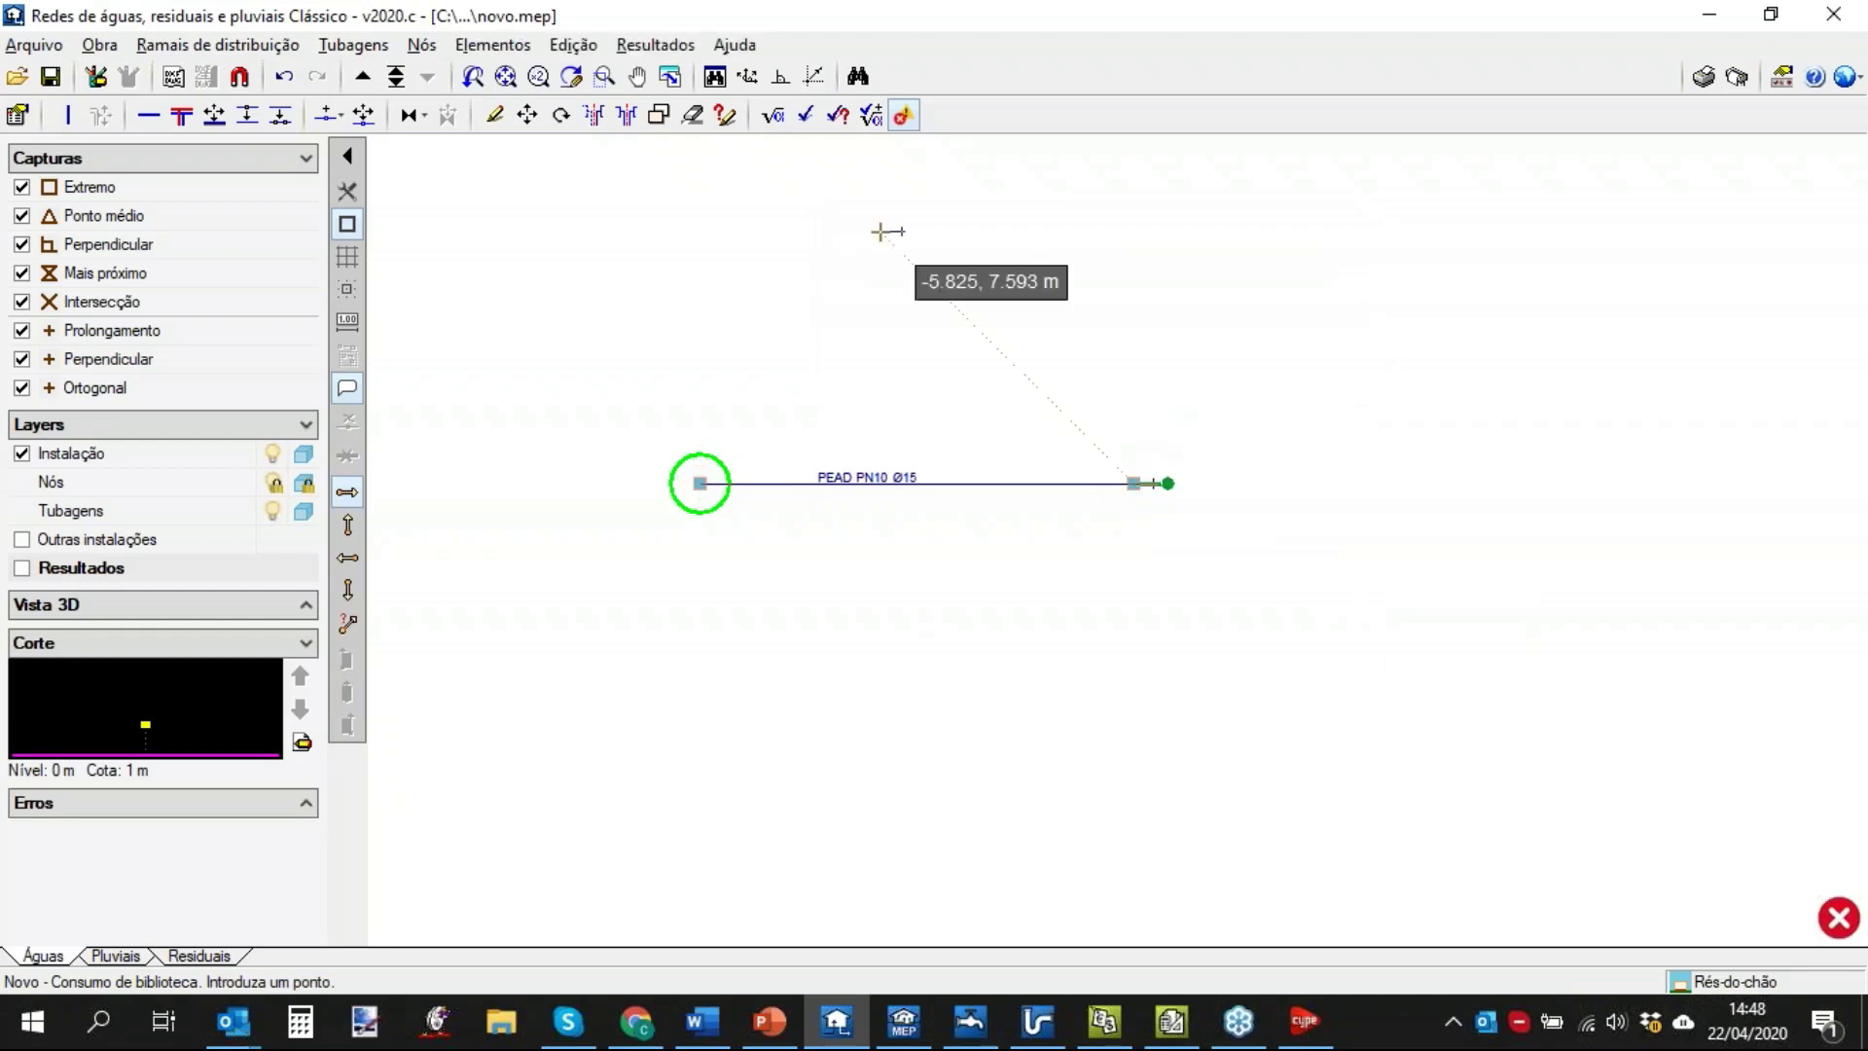
pyautogui.click(655, 44)
pyautogui.click(771, 115)
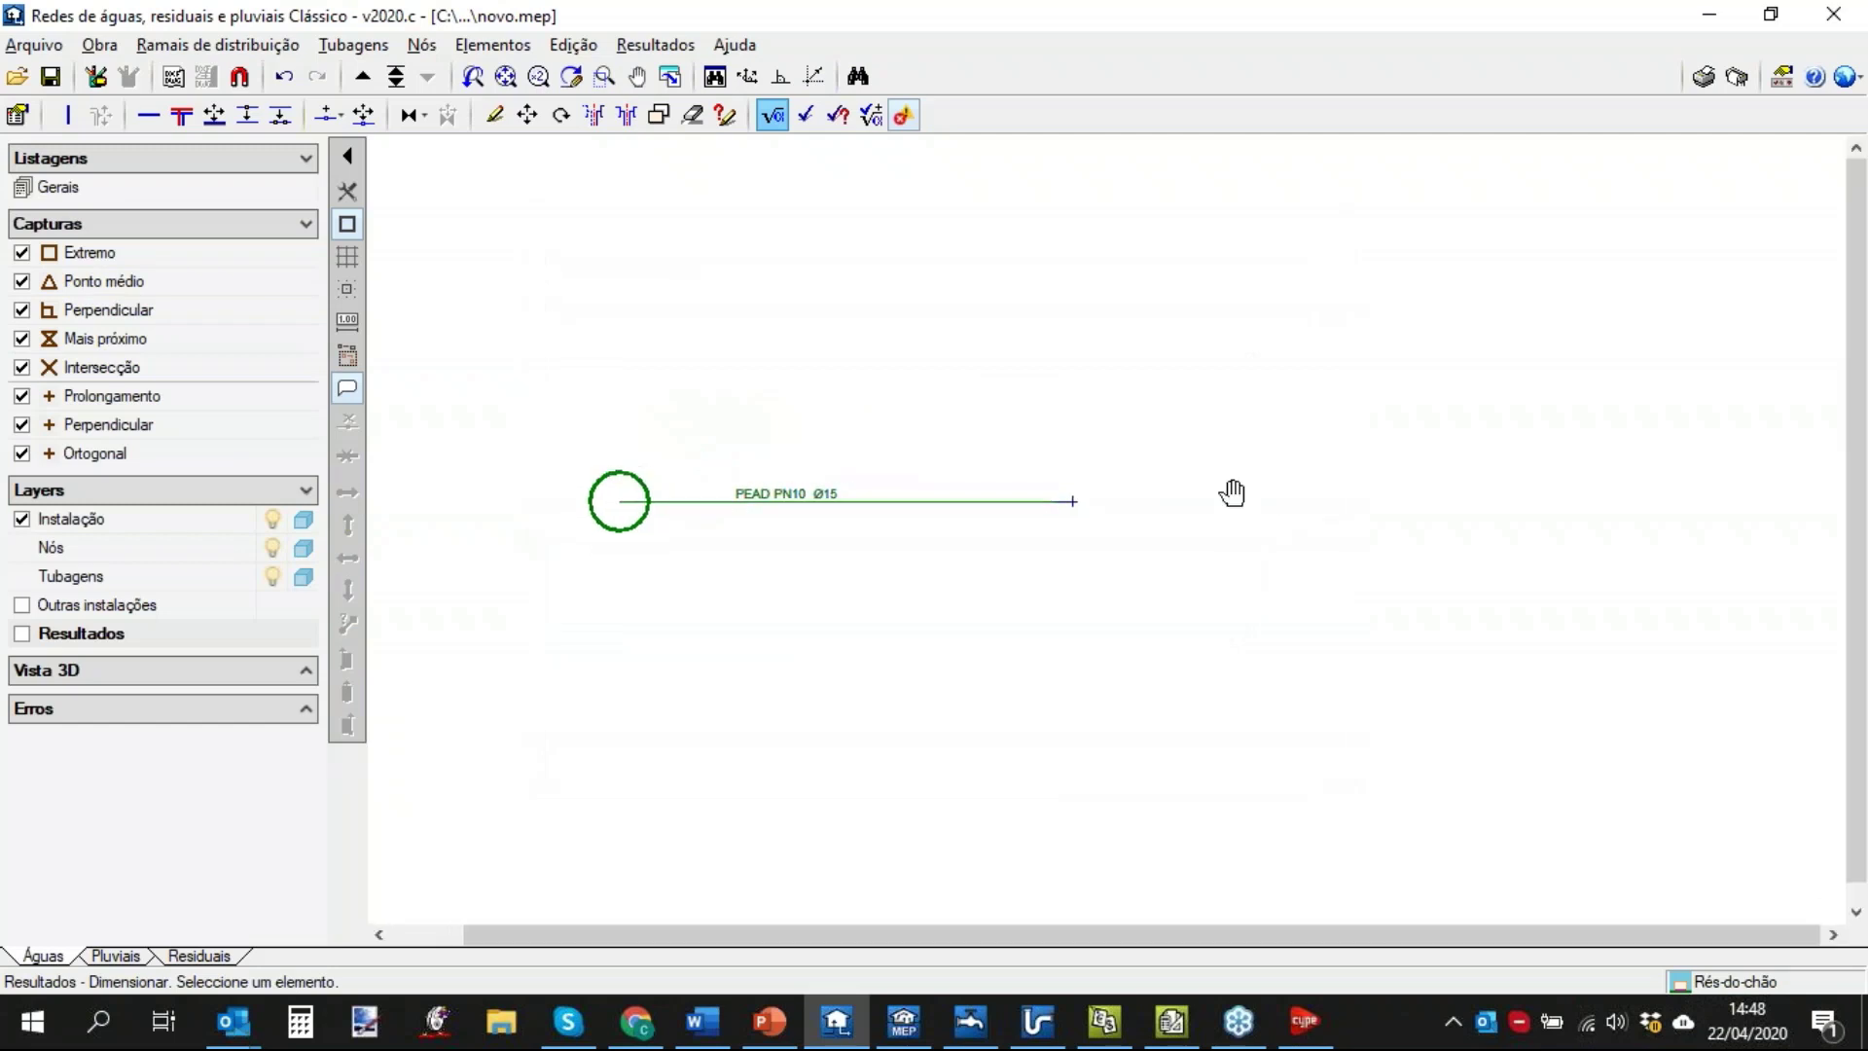
# Open the Águas listing, read the COBRE and PEAD PN10 tables in its supply pipe library section, and close it.
pyautogui.click(1703, 78)
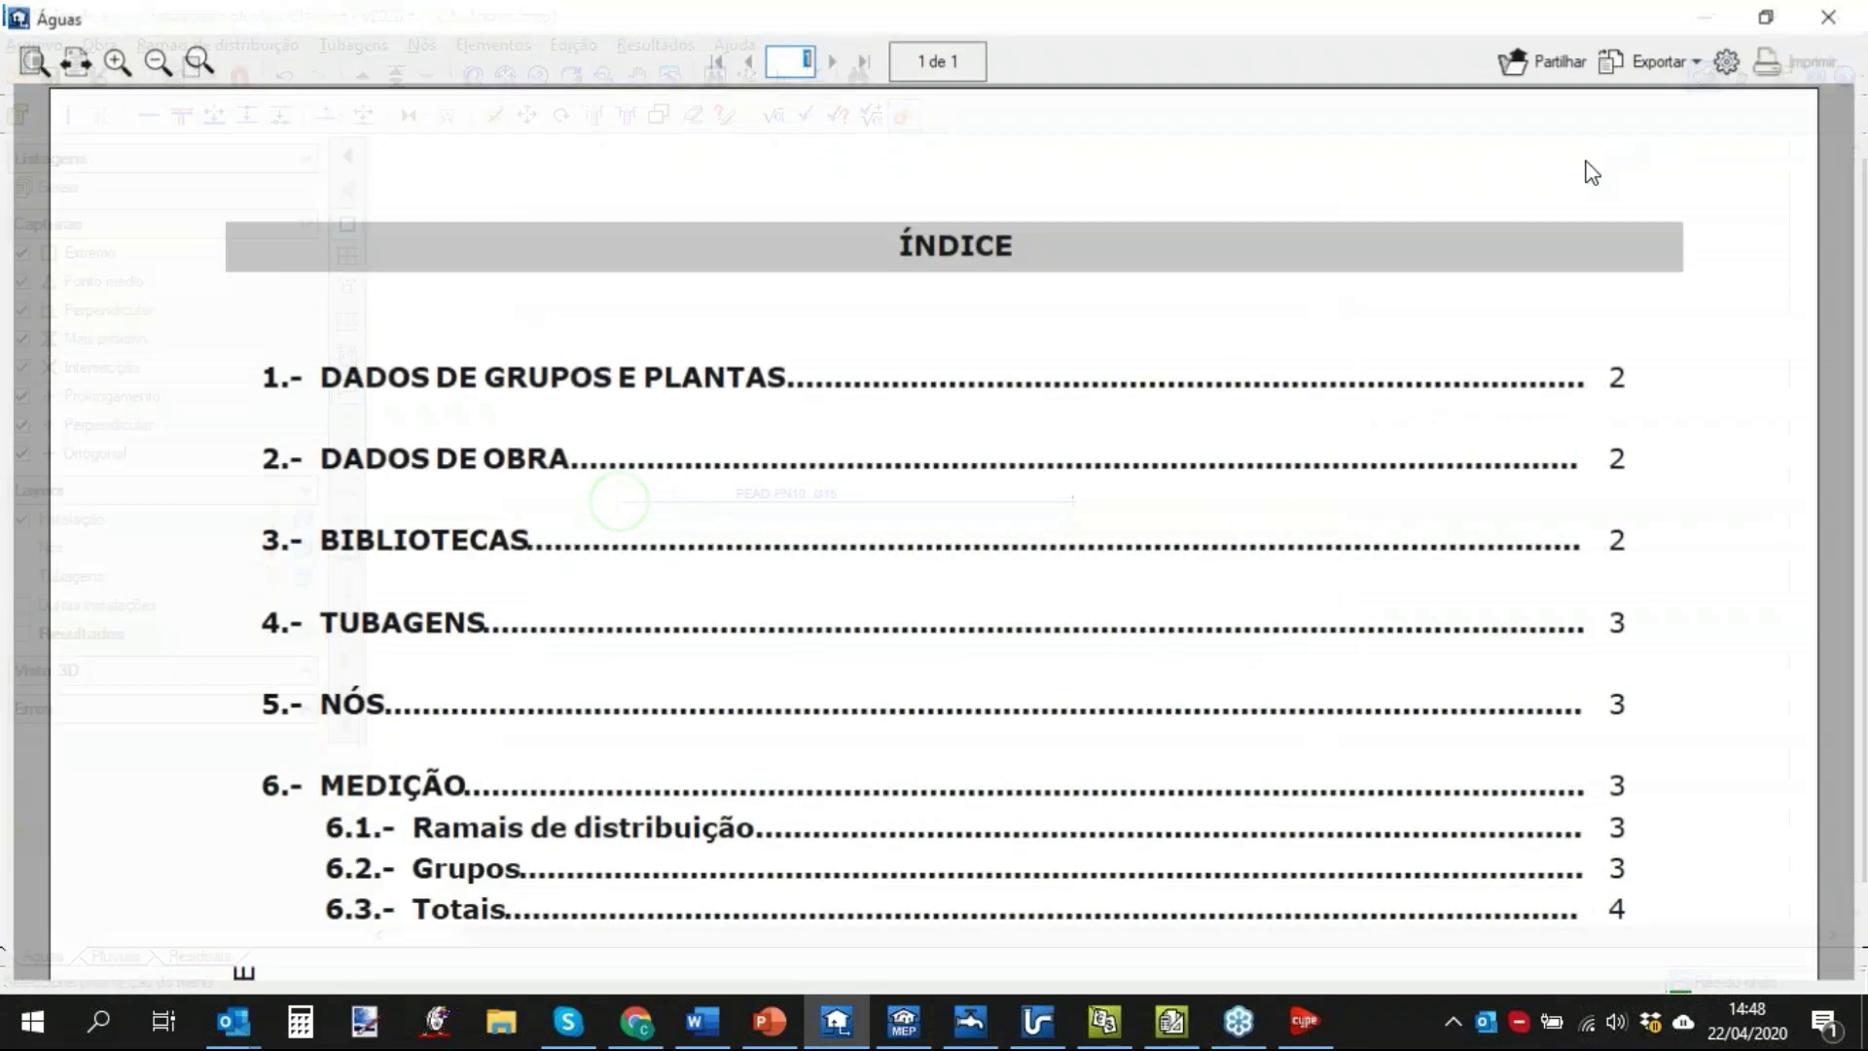
pyautogui.scroll(-12, 1166, 428)
pyautogui.scroll(-10, 1171, 440)
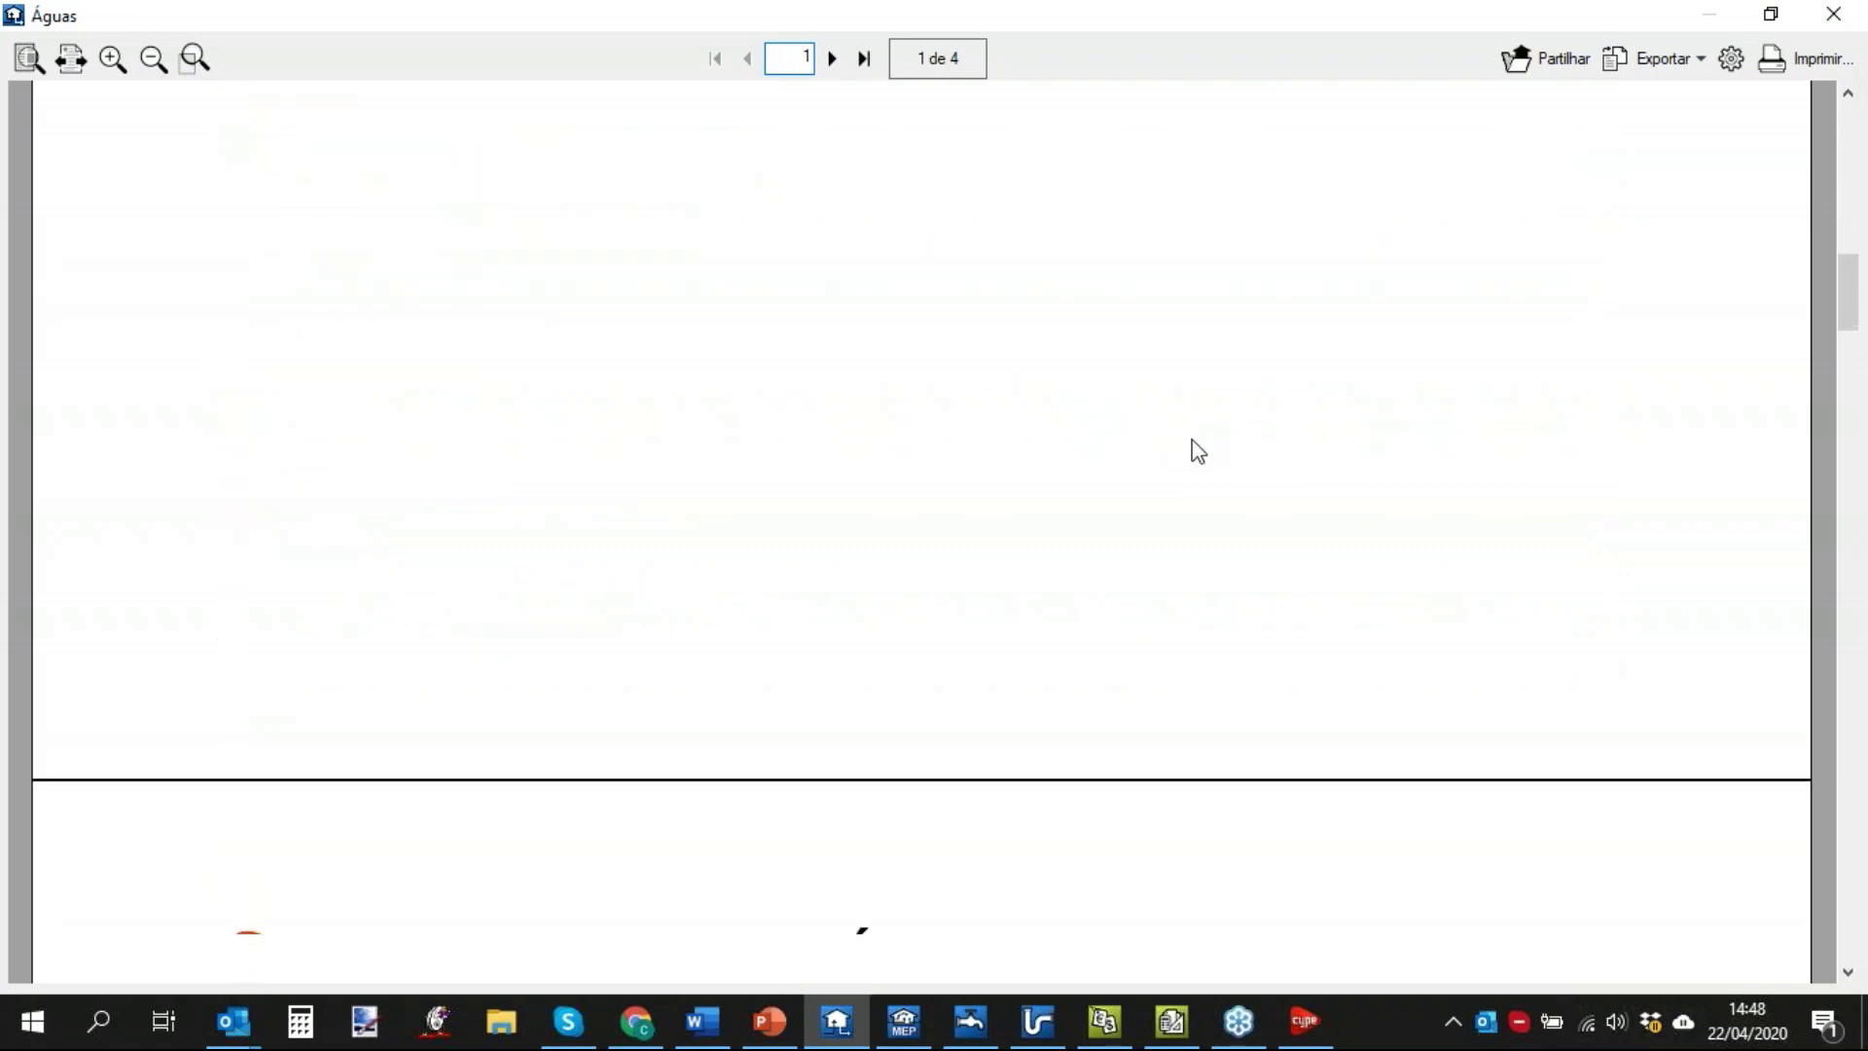
pyautogui.scroll(-5, 1205, 442)
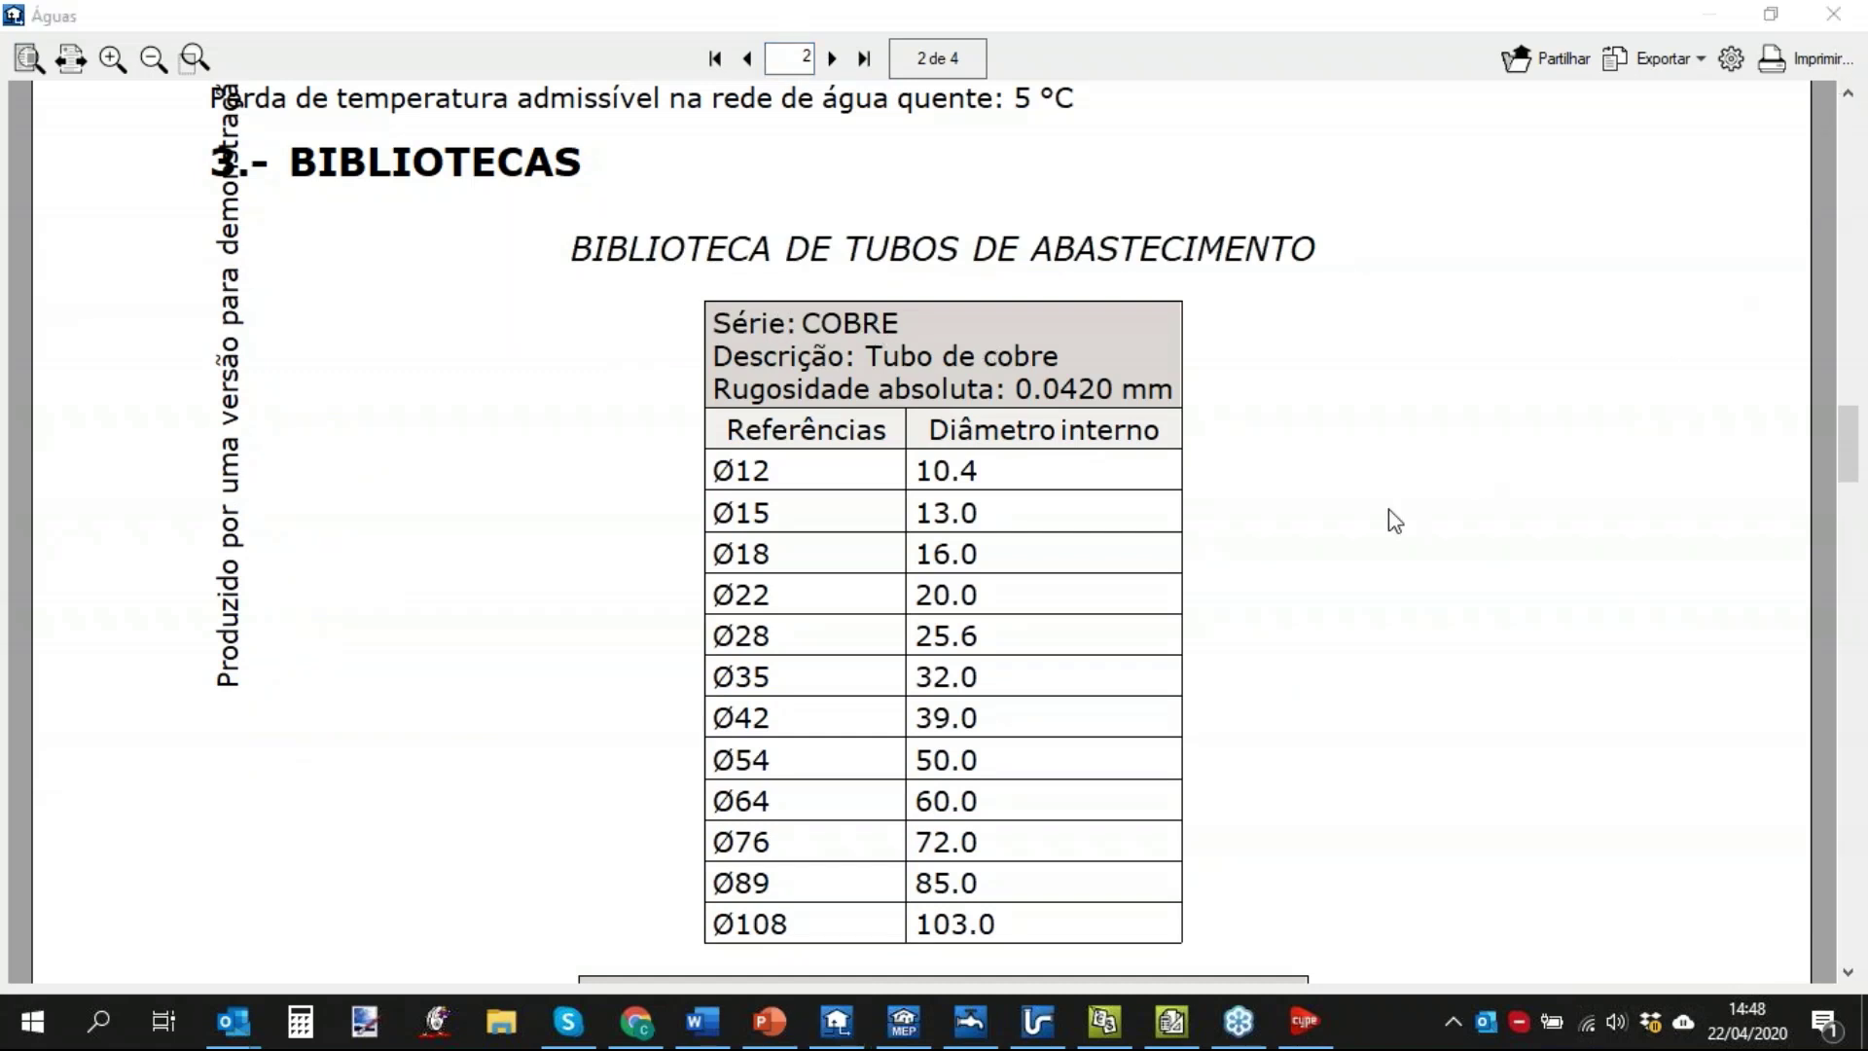
pyautogui.scroll(-5, 1388, 510)
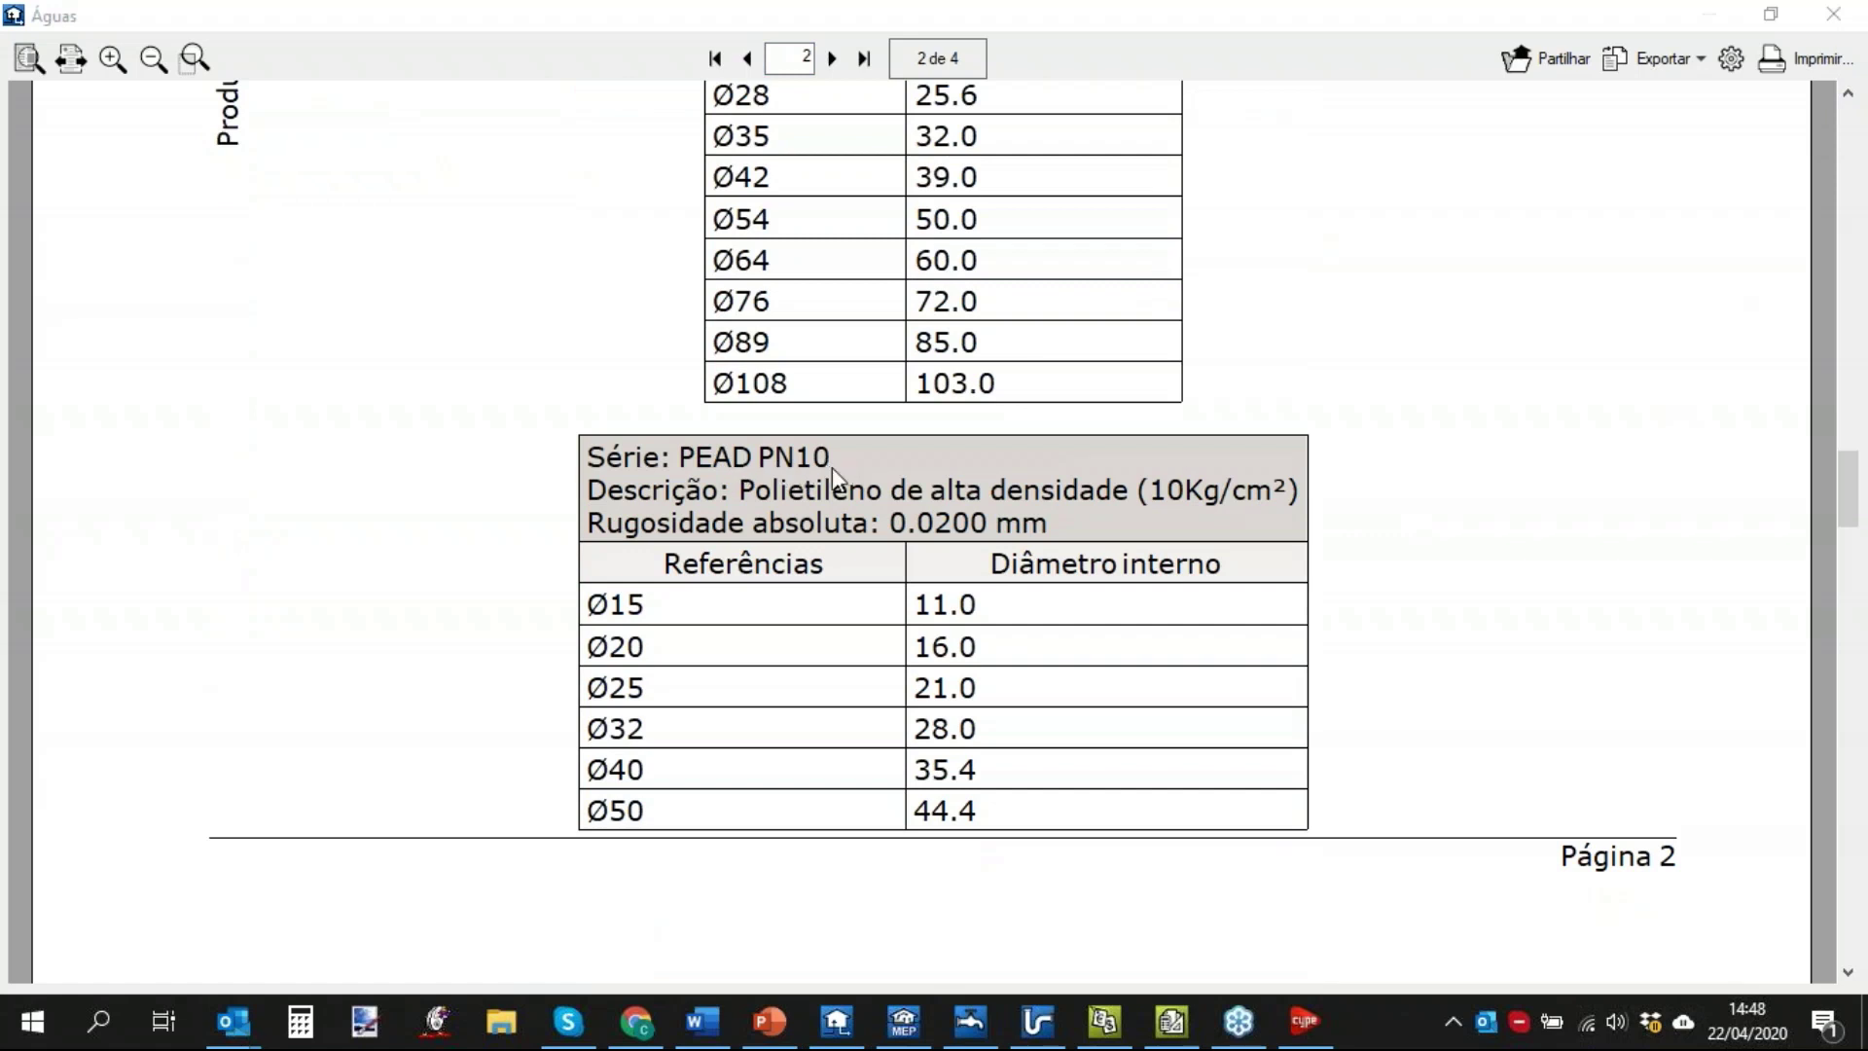
pyautogui.scroll(5, 782, 482)
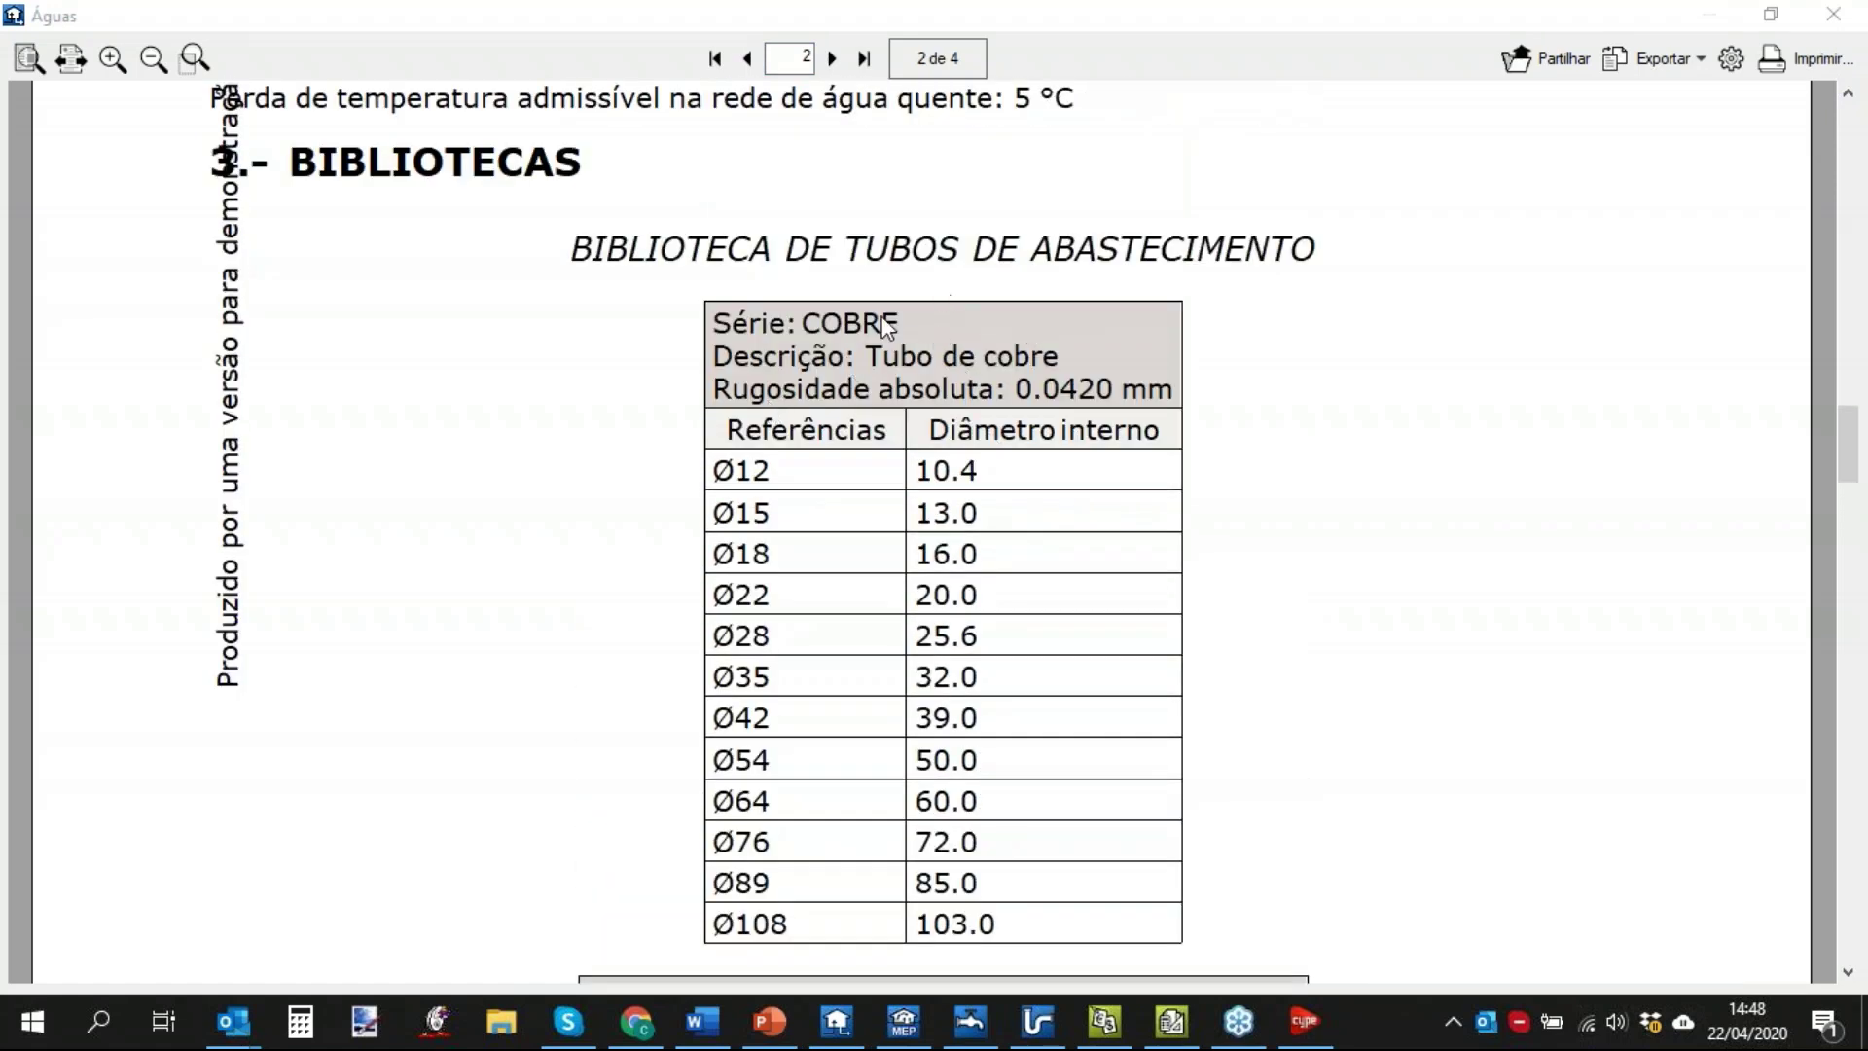
pyautogui.click(1855, 18)
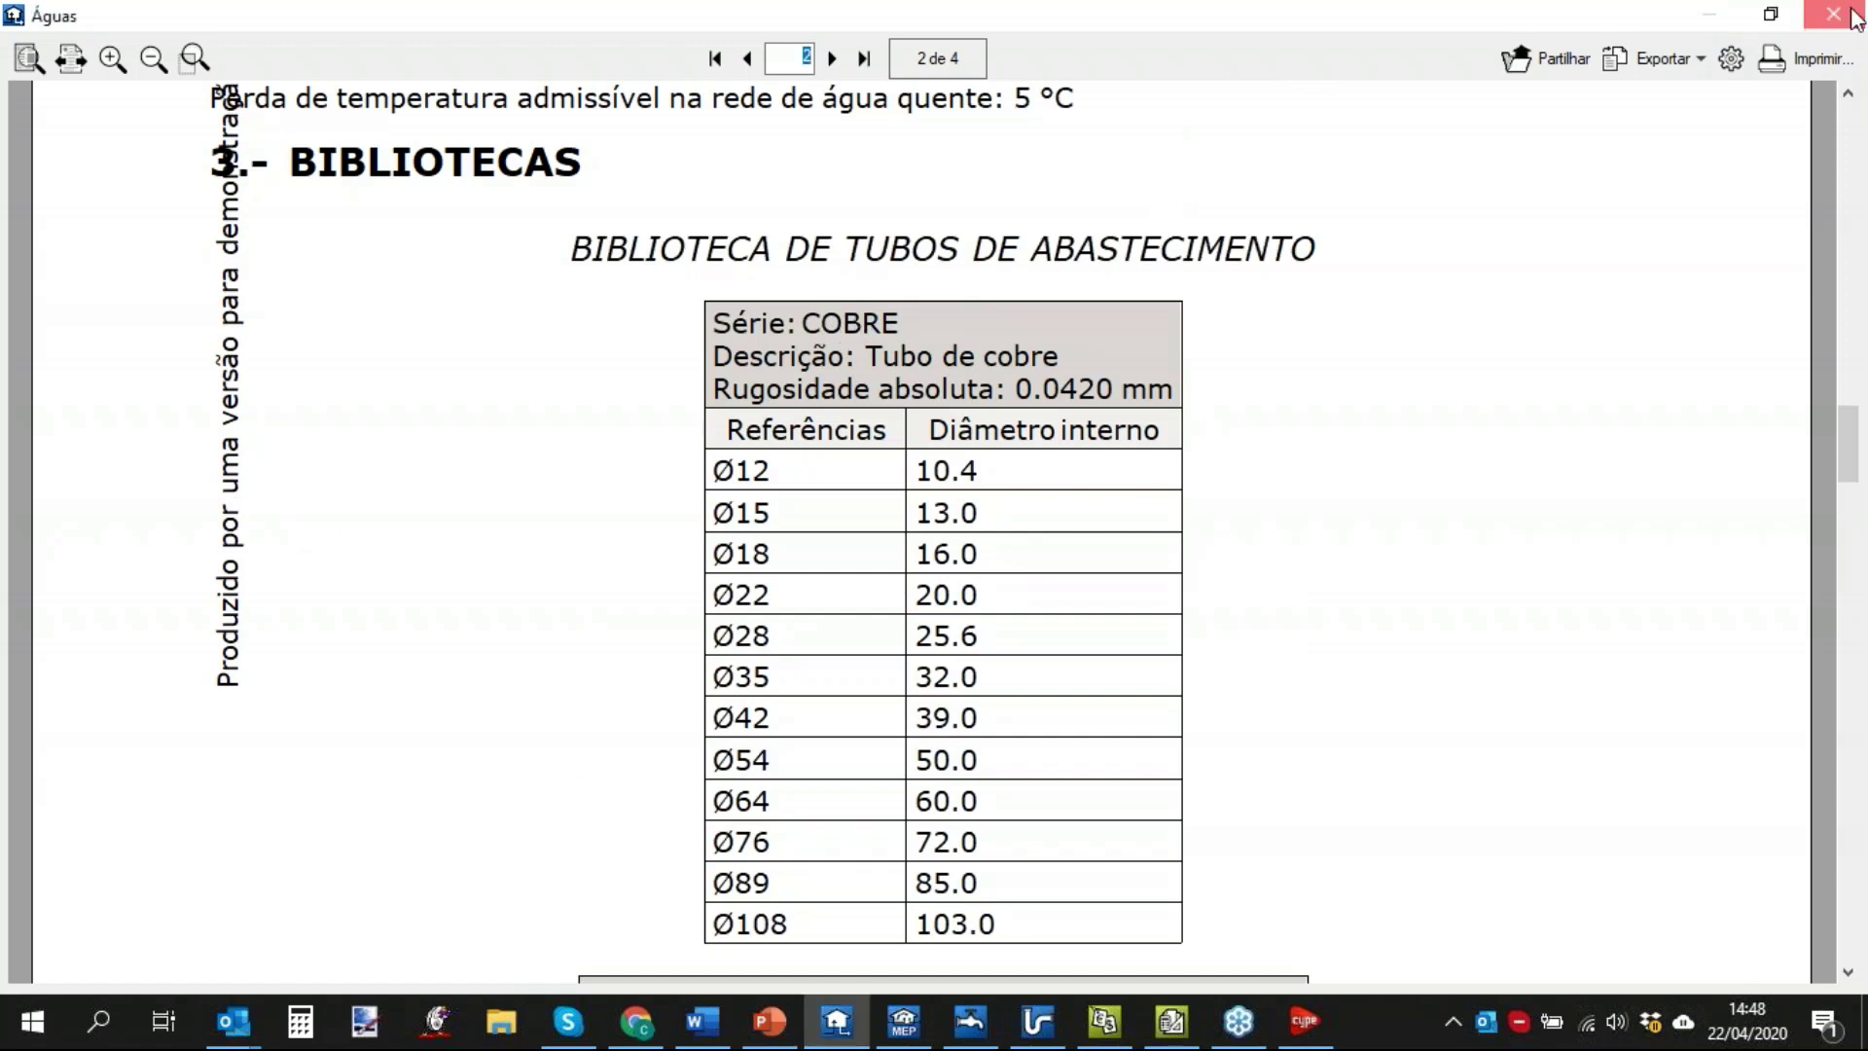
pyautogui.click(1855, 17)
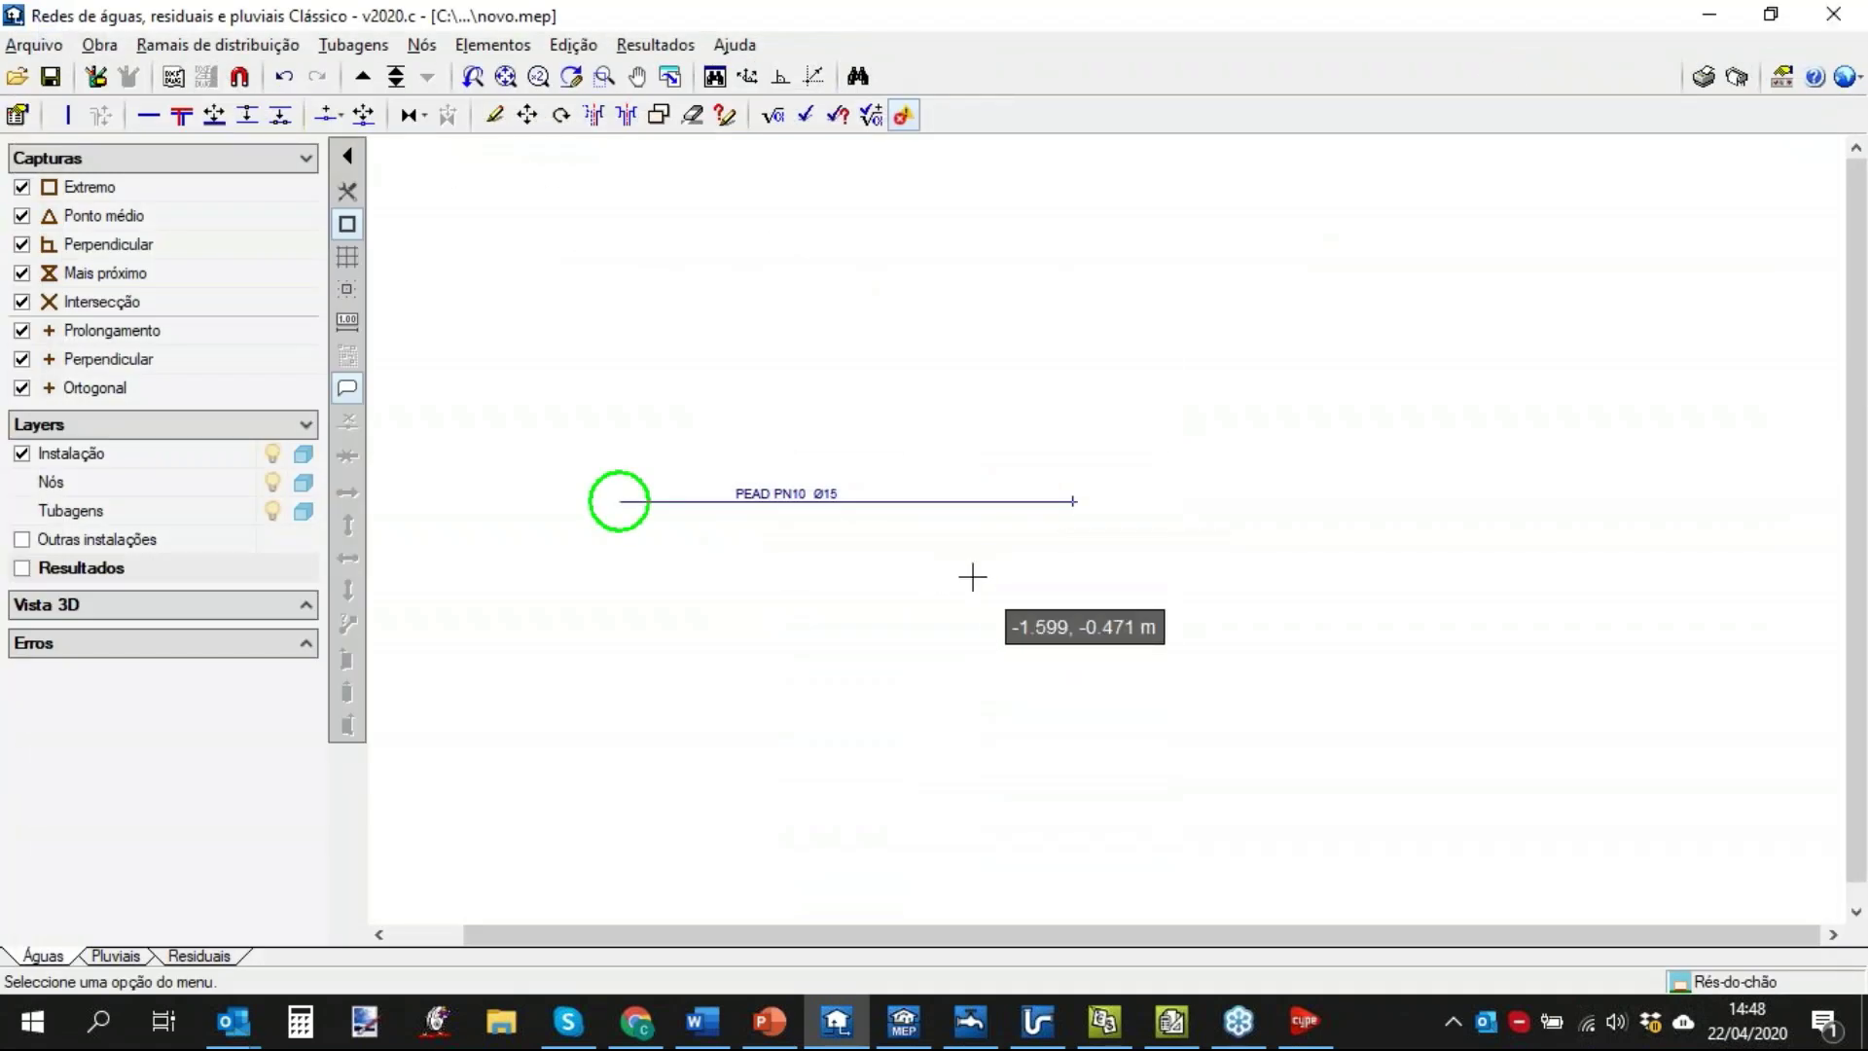
# Open the data of the washbasin consumption at the pipe's end, view the available materials for its vertical pipe, and cancel.
pyautogui.click(567, 49)
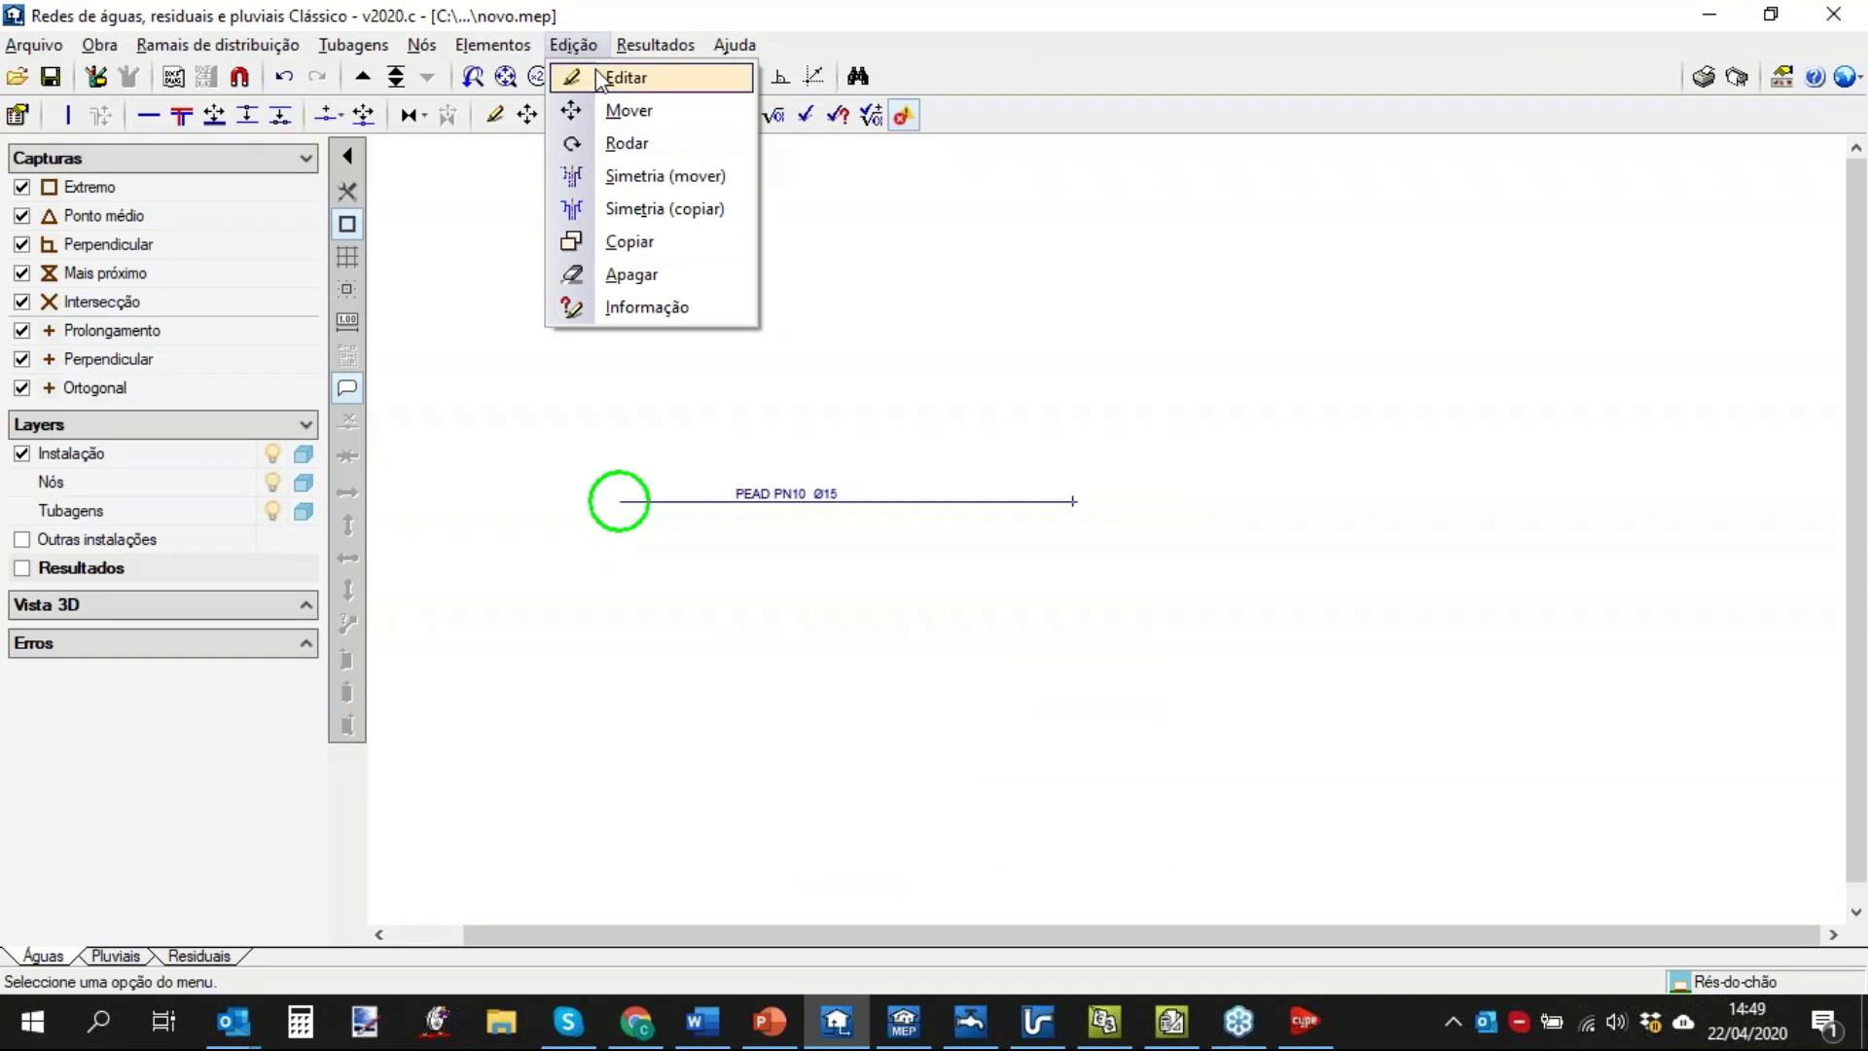
pyautogui.click(625, 78)
pyautogui.click(1074, 503)
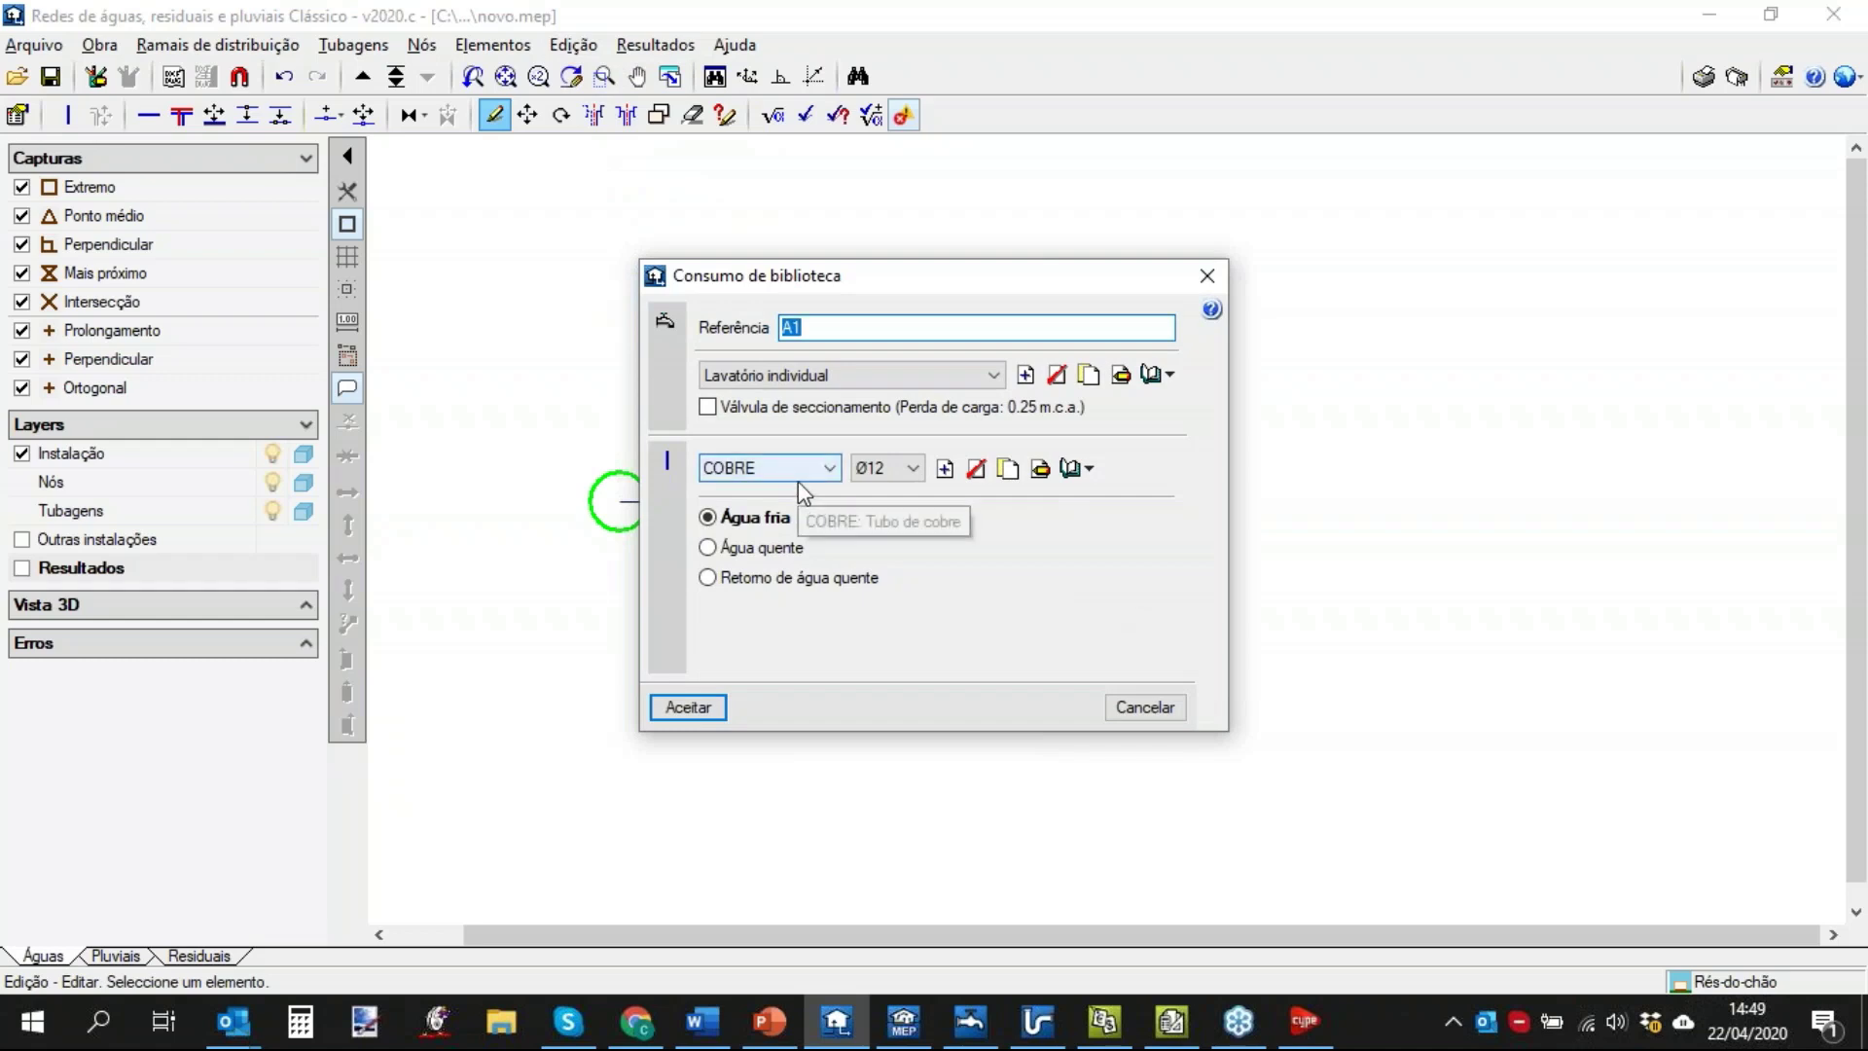
pyautogui.click(806, 472)
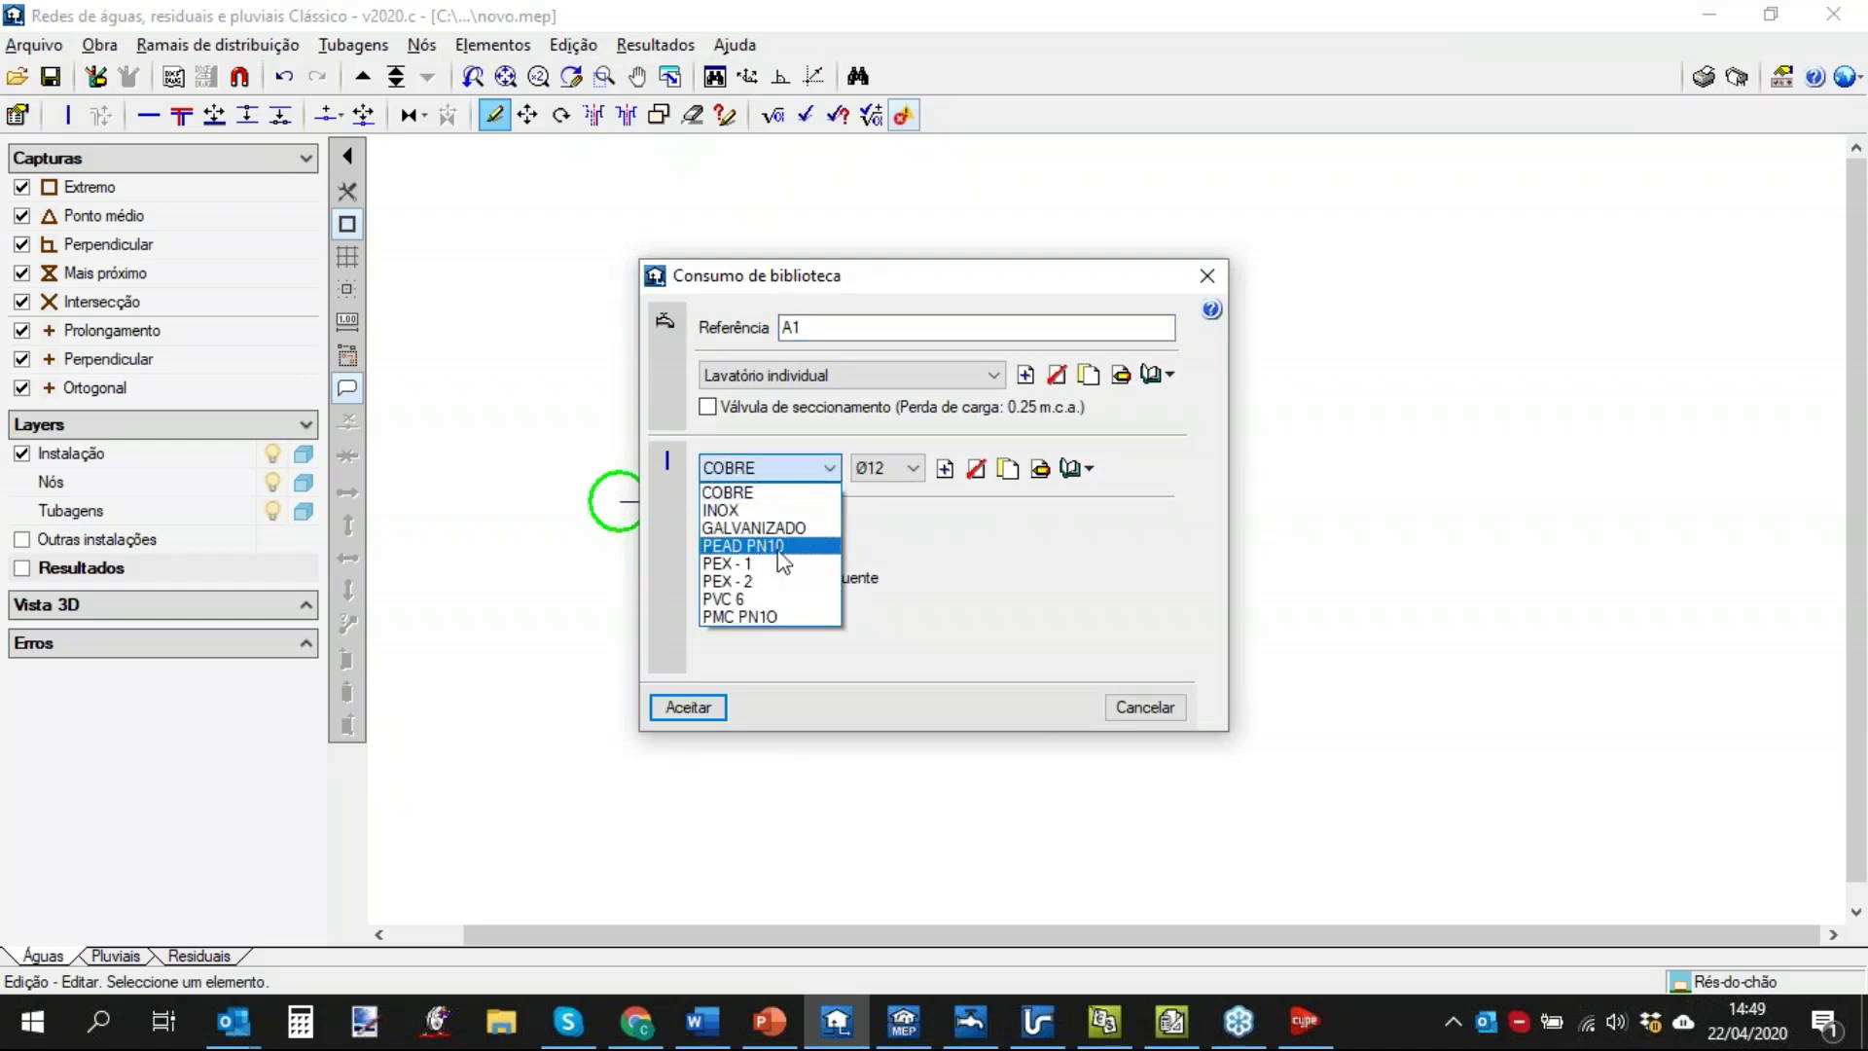
pyautogui.click(1172, 713)
pyautogui.click(1174, 707)
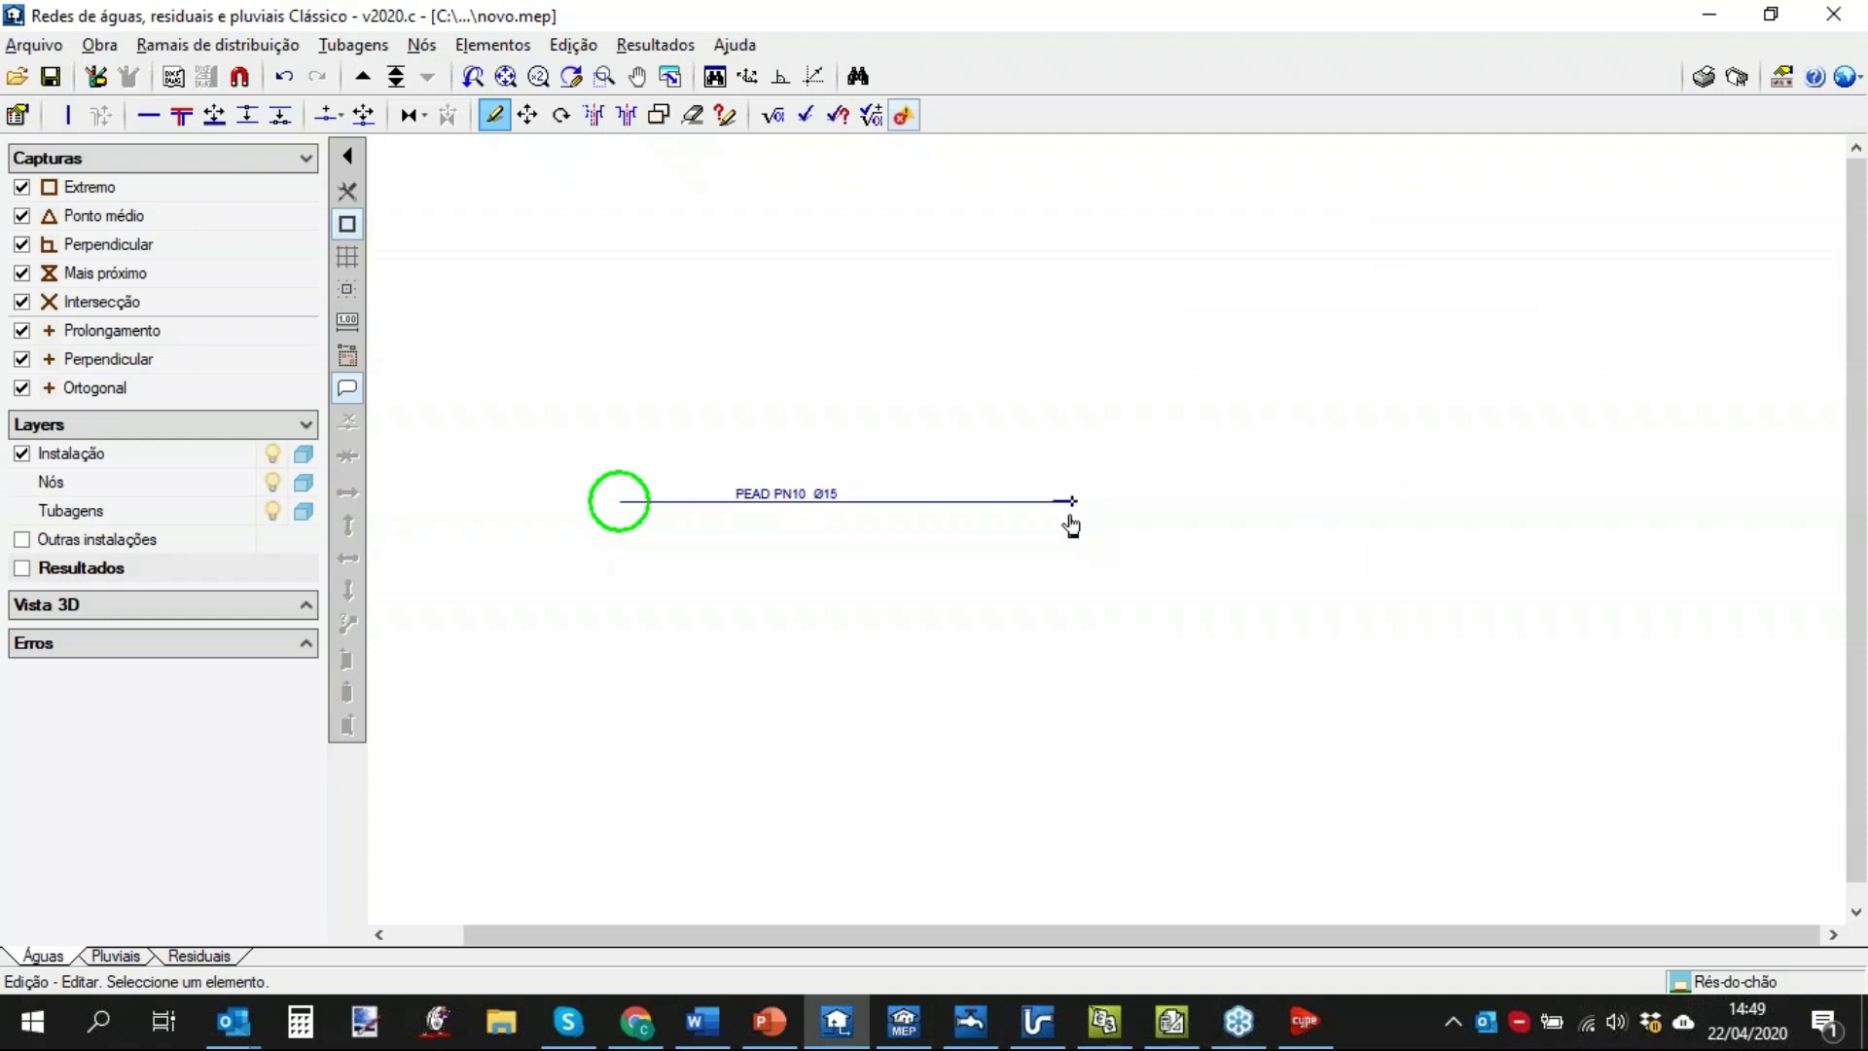
# Turn on the display of the vertical section symbol (Símbolo do tramo vertical) for nodes, and inspect the washbasin node.
pyautogui.click(99, 46)
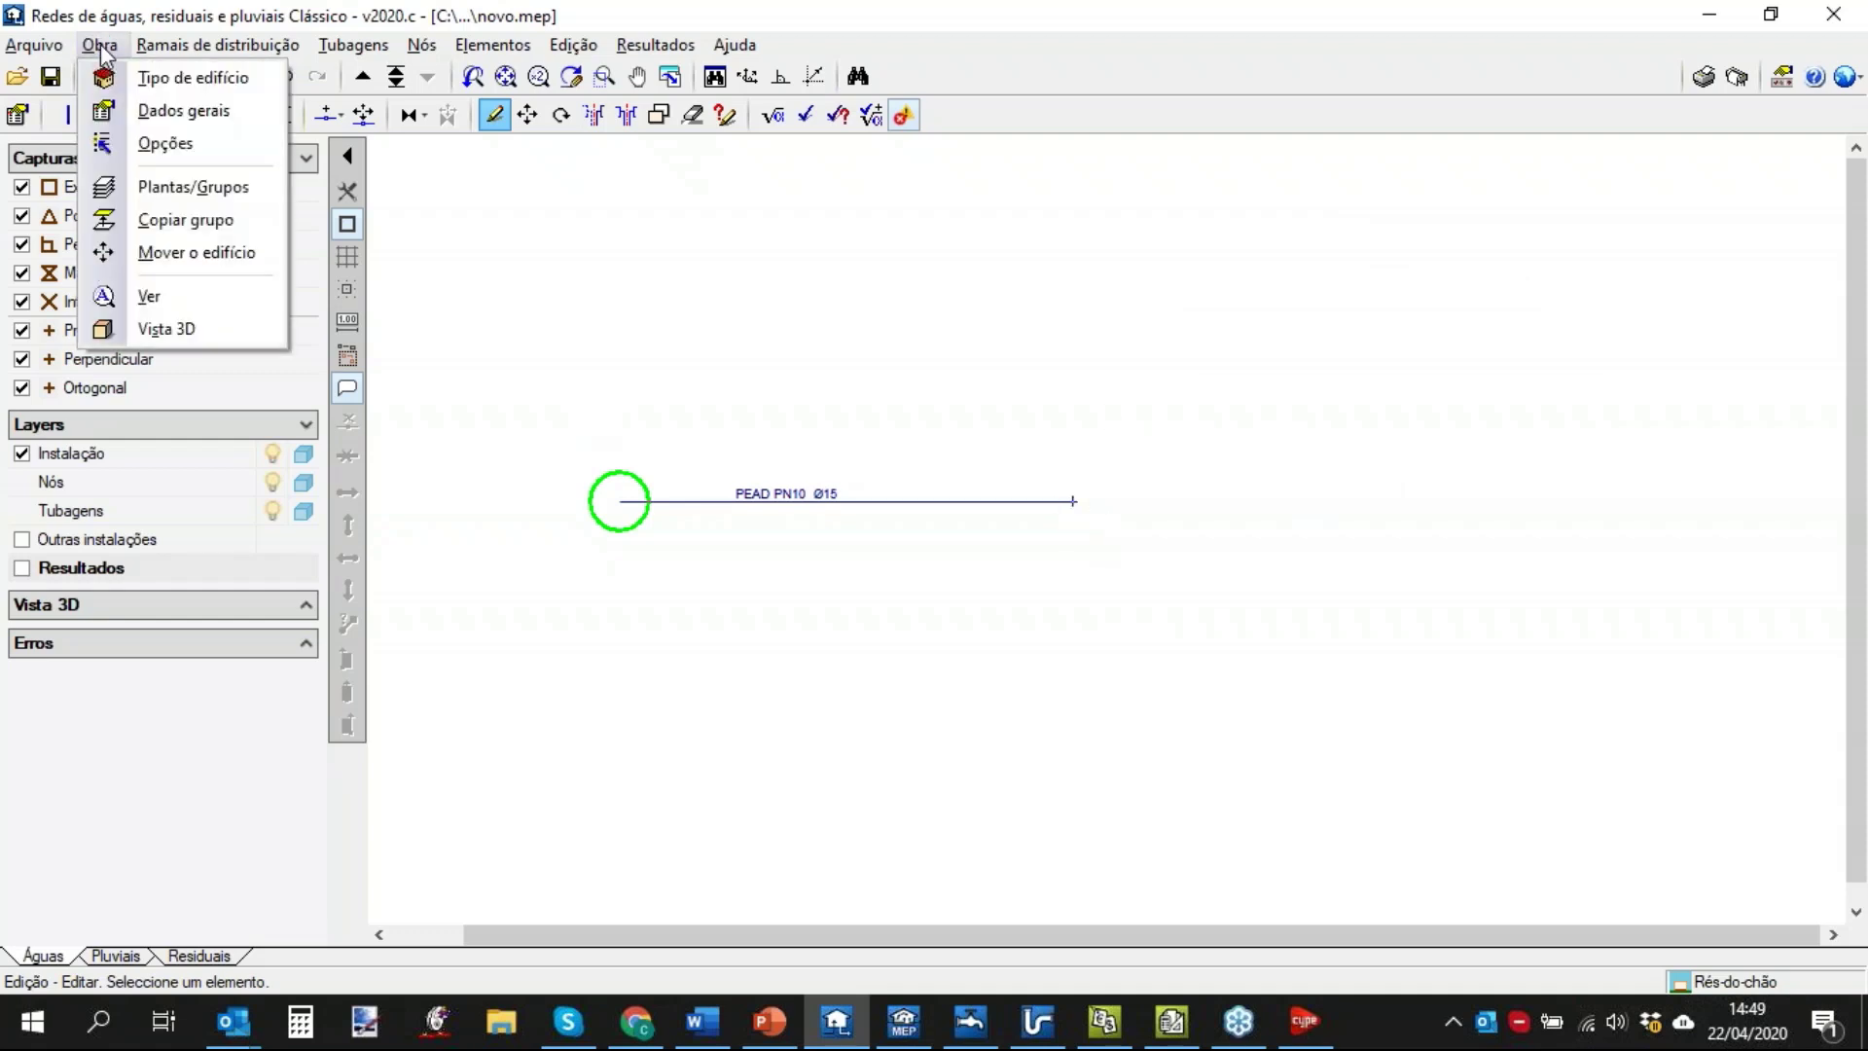
pyautogui.click(149, 296)
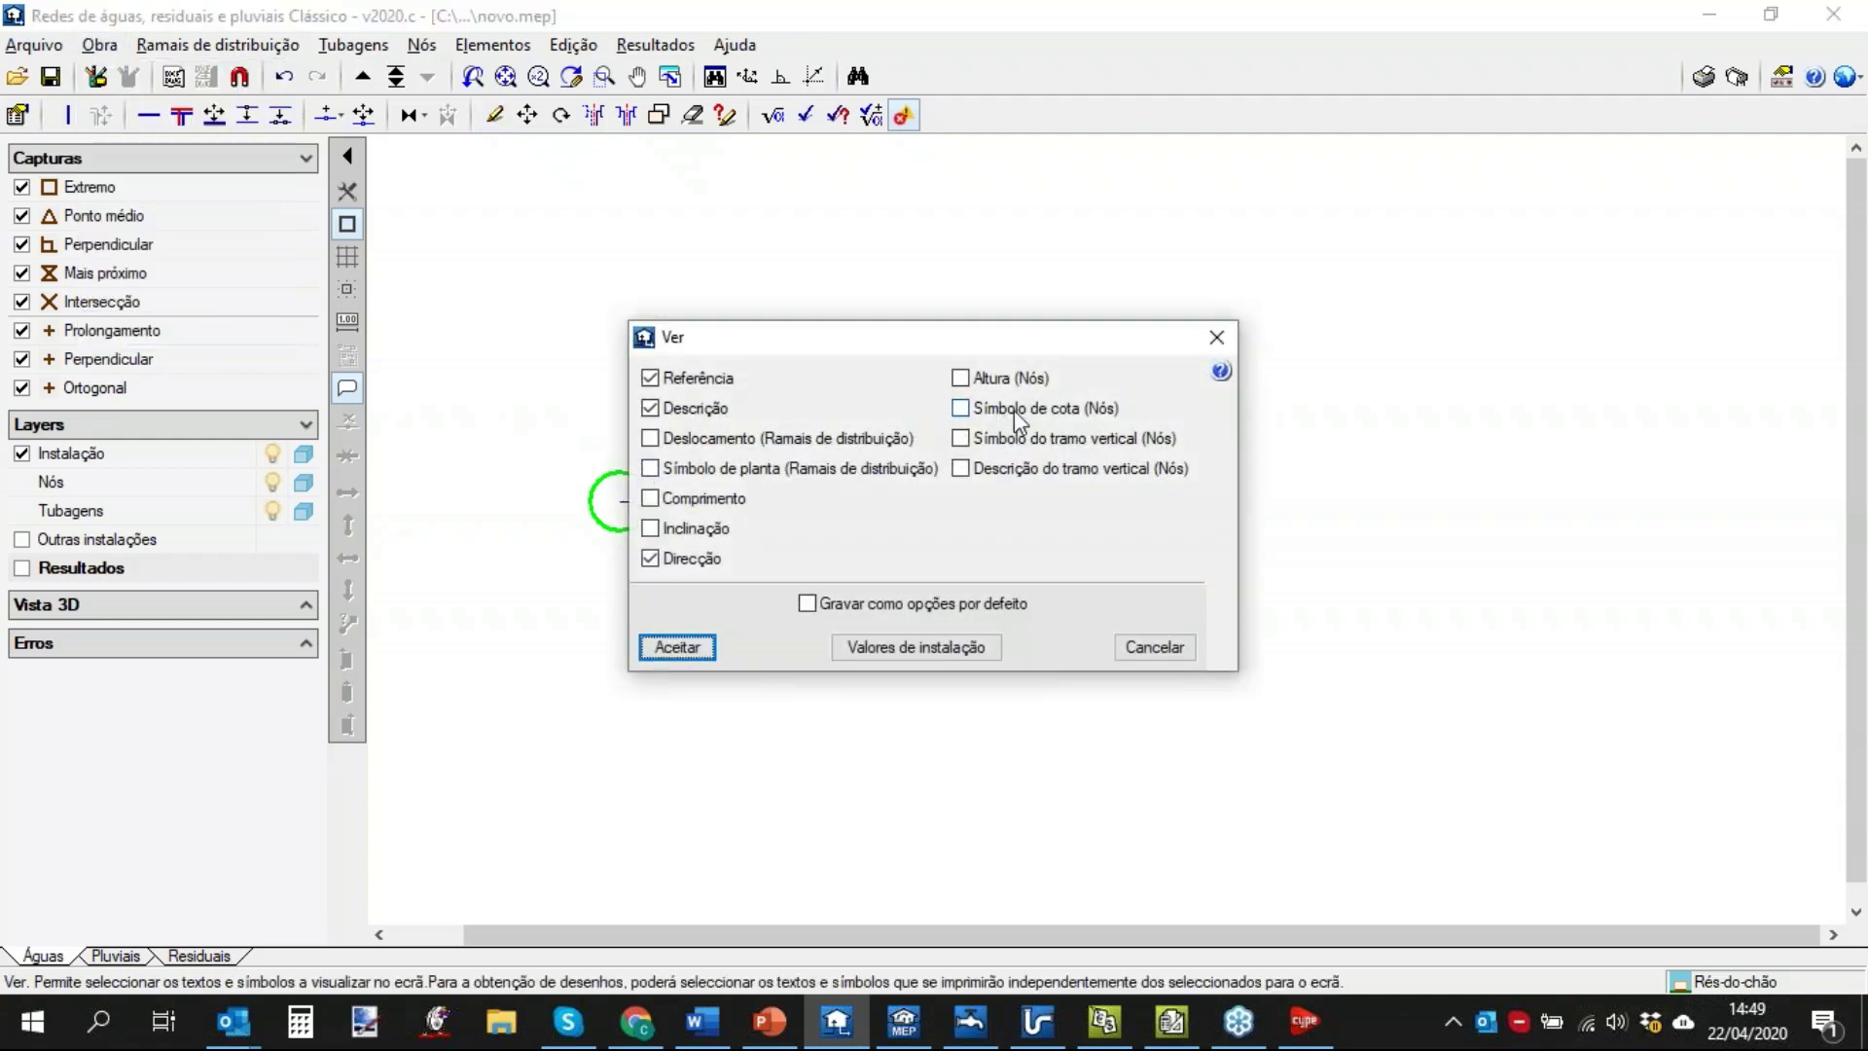
pyautogui.click(961, 438)
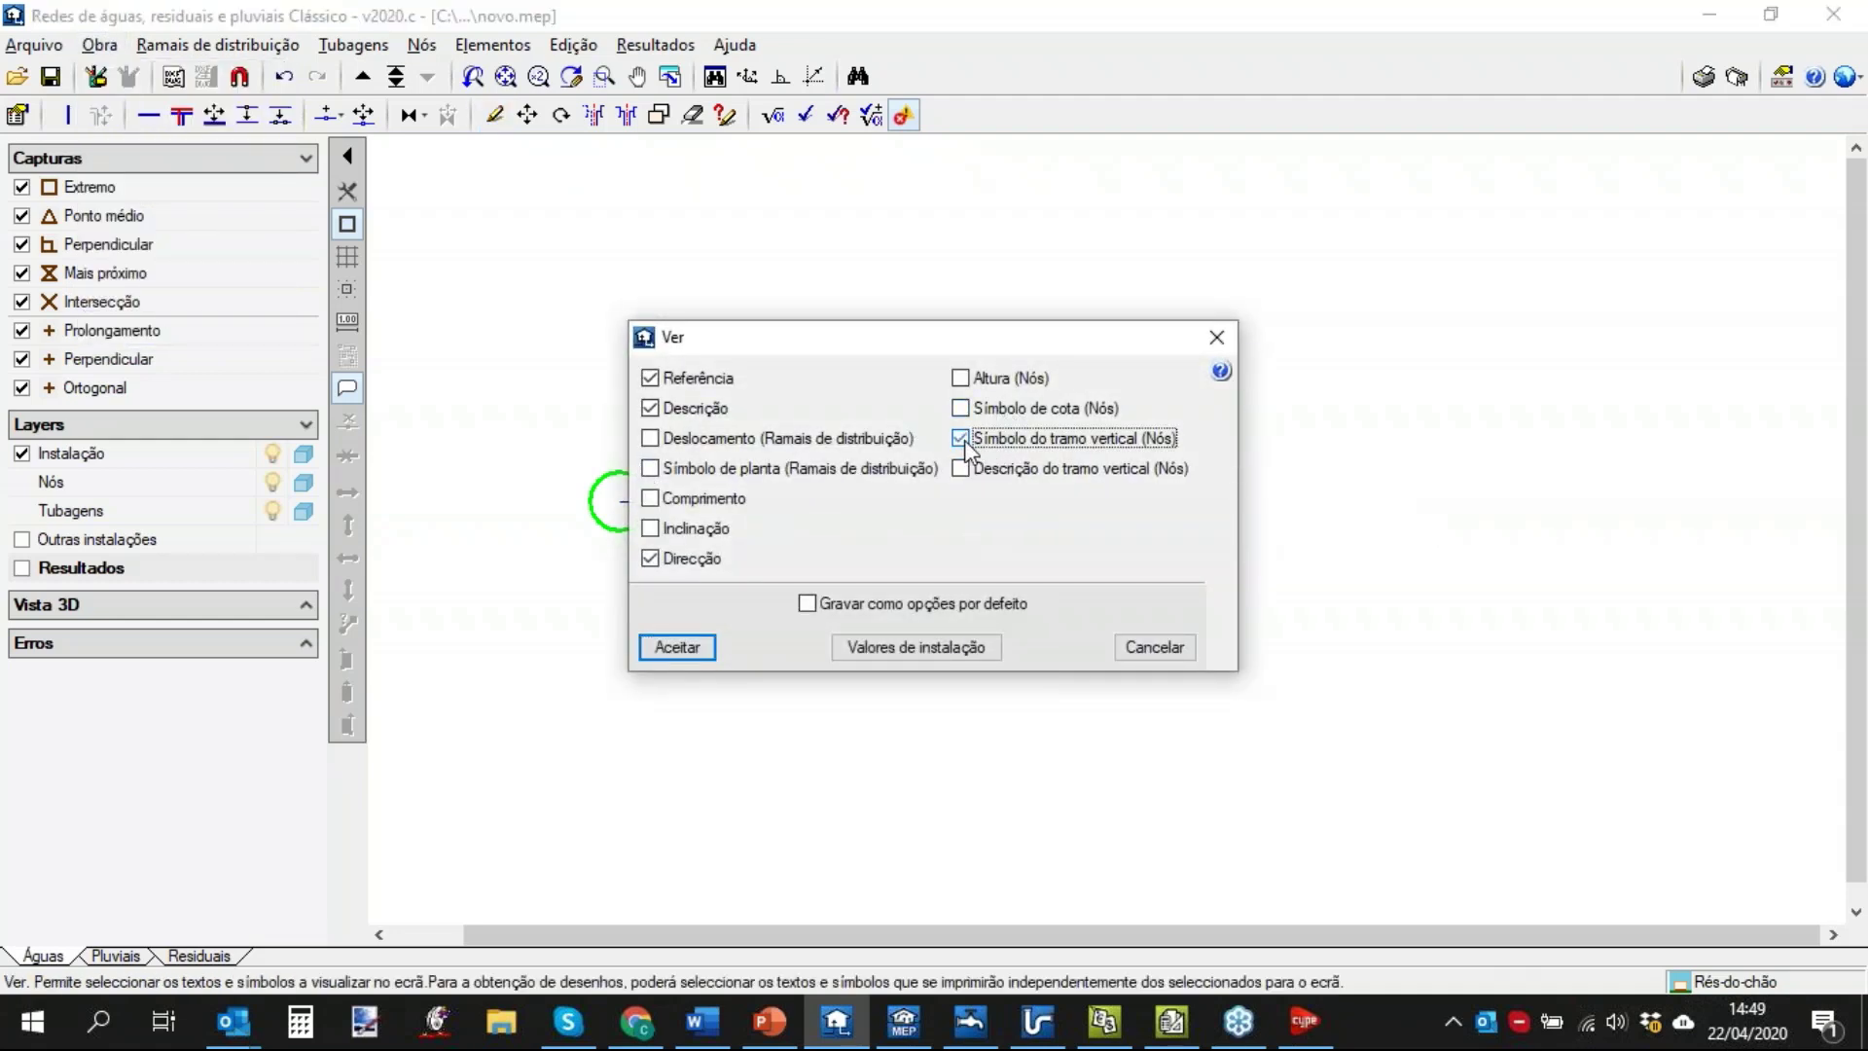
pyautogui.click(696, 650)
pyautogui.scroll(5, 1071, 515)
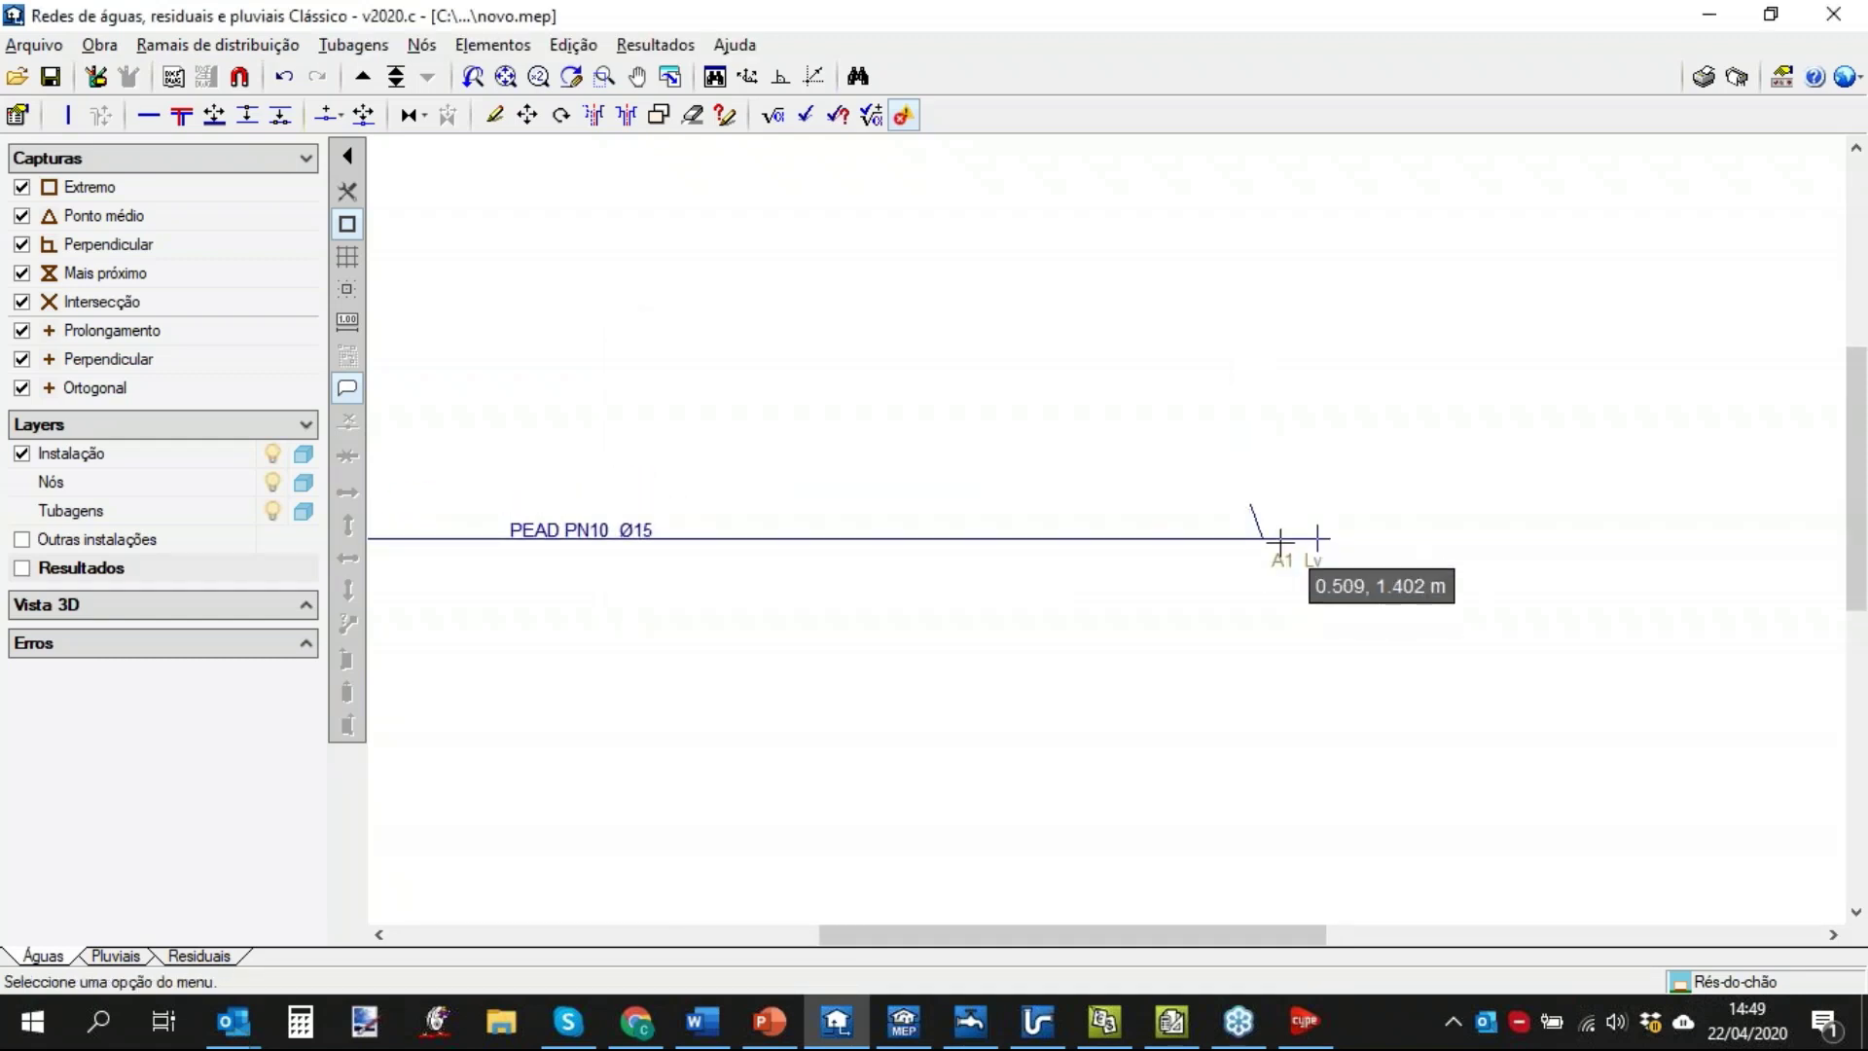
pyautogui.scroll(-1, 1250, 511)
pyautogui.scroll(-1, 1260, 521)
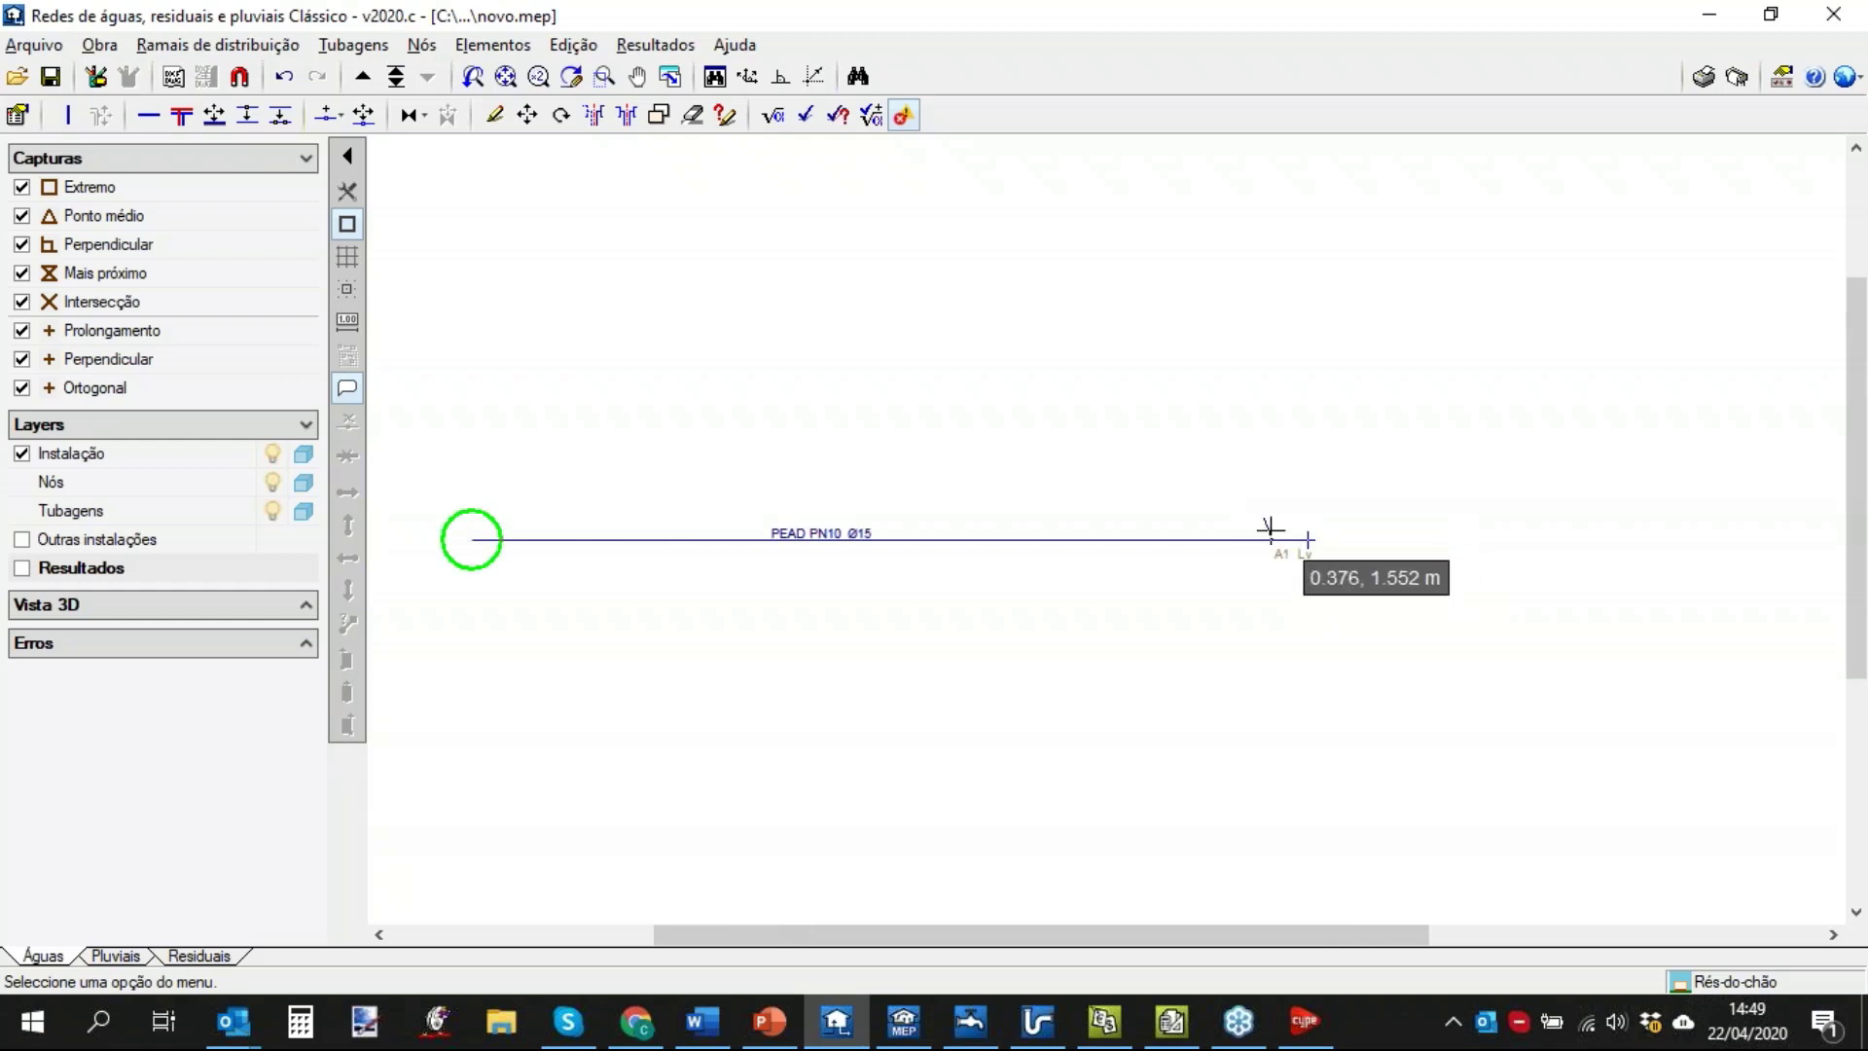
pyautogui.moveTo(1268, 601); pyautogui.dragTo(1352, 617, button='middle')
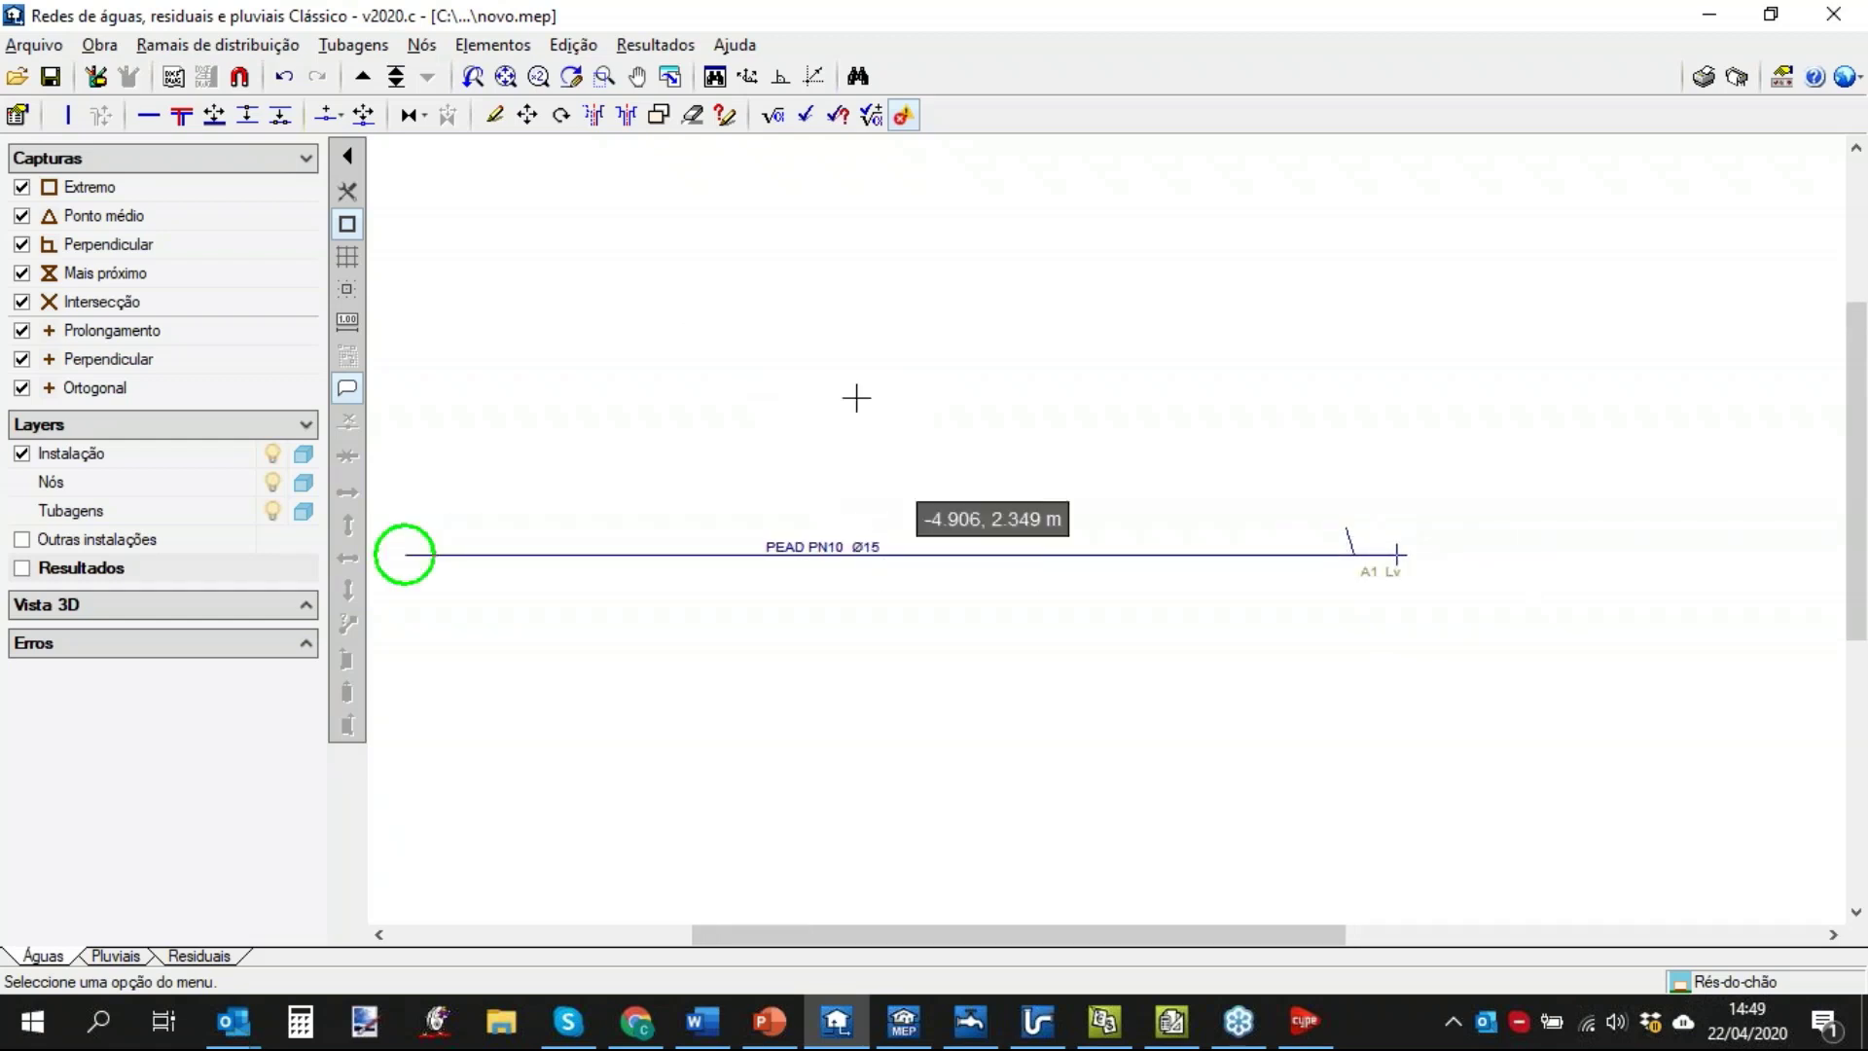
# Copy the horizontal PEAD PN10 pipe's data, excluding levels (Níveis), to the vertical section at the washbasin.
pyautogui.click(354, 45)
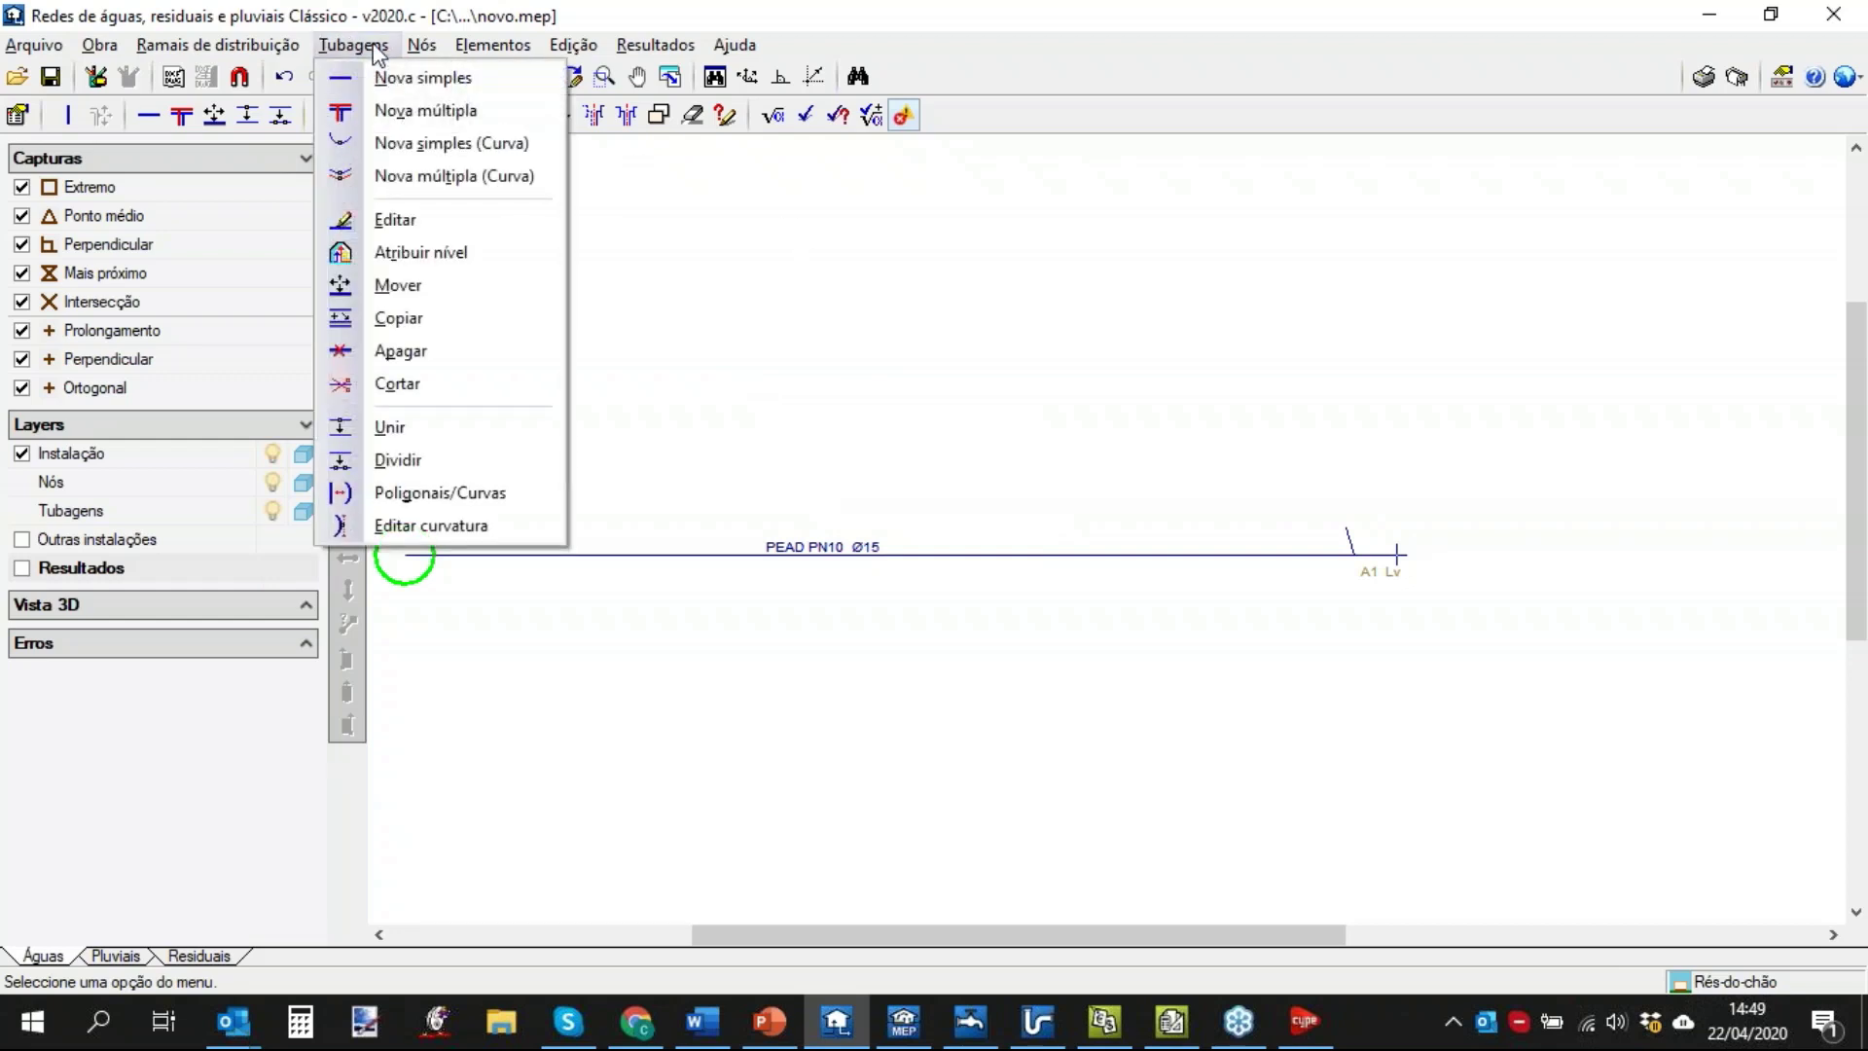
pyautogui.click(411, 320)
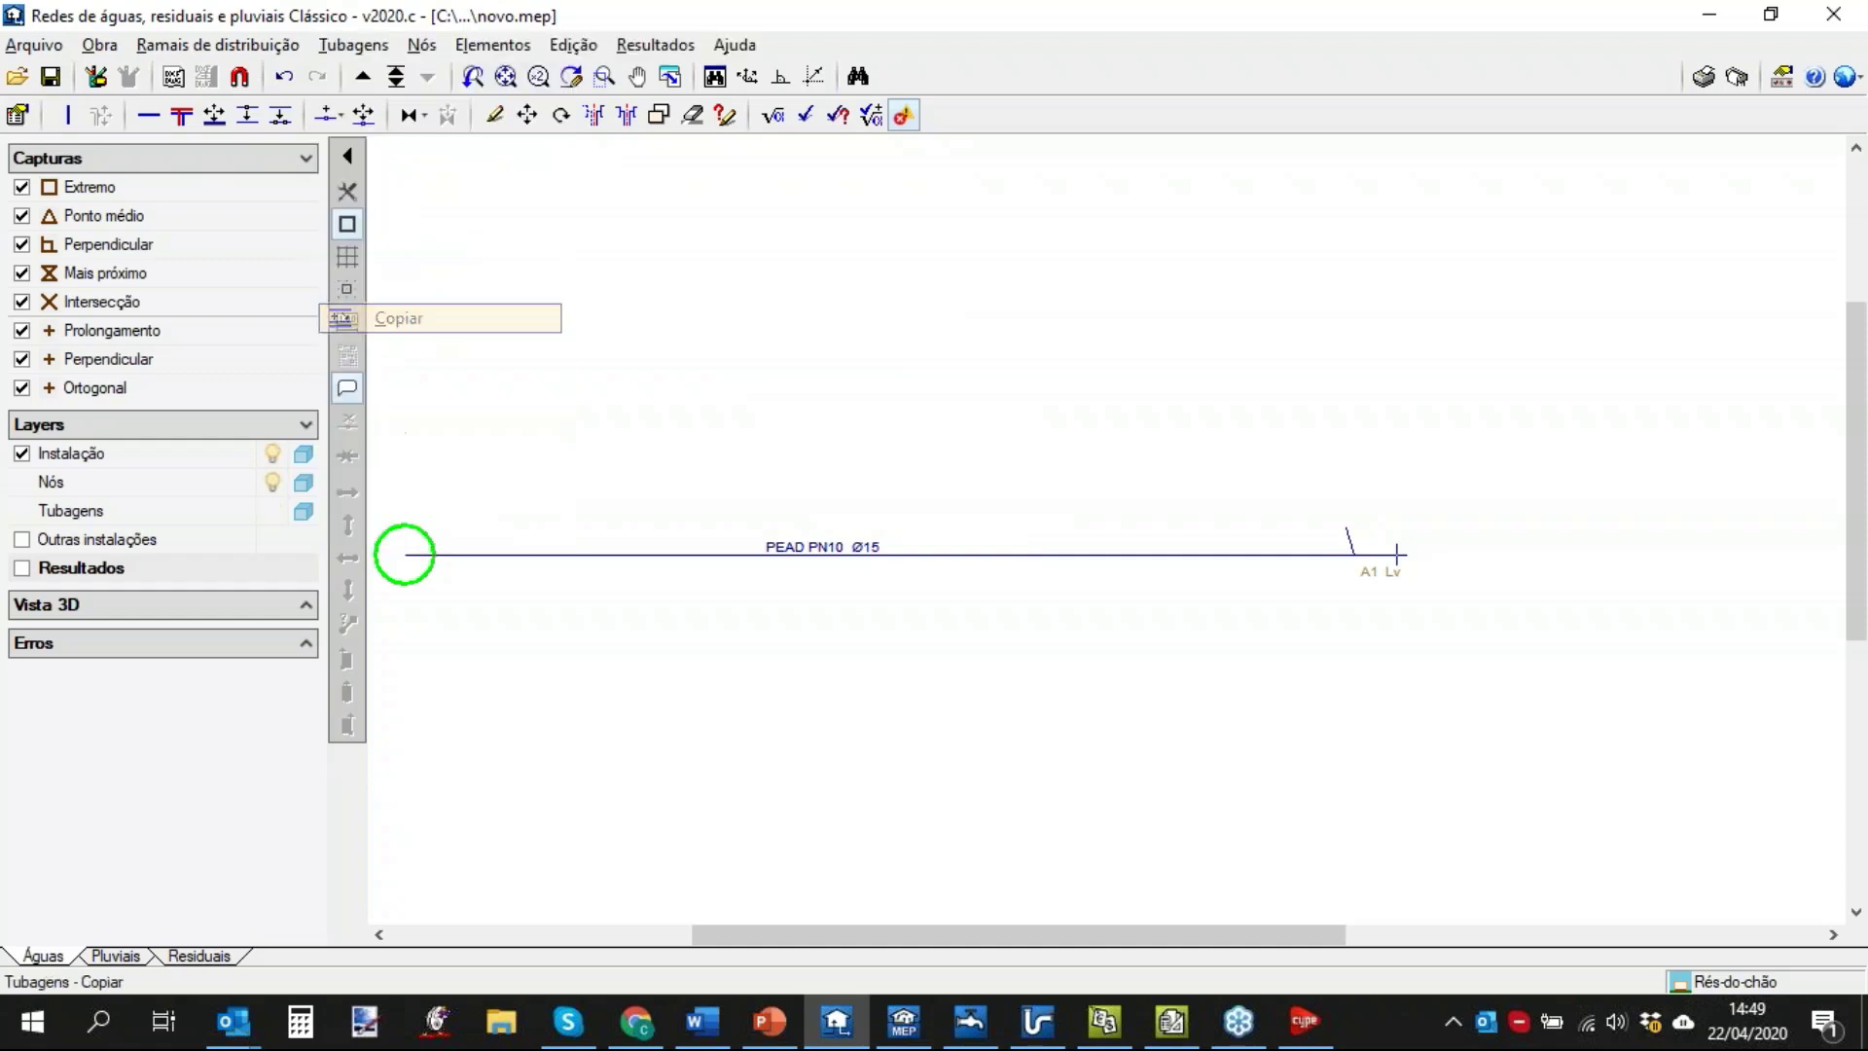
pyautogui.click(964, 560)
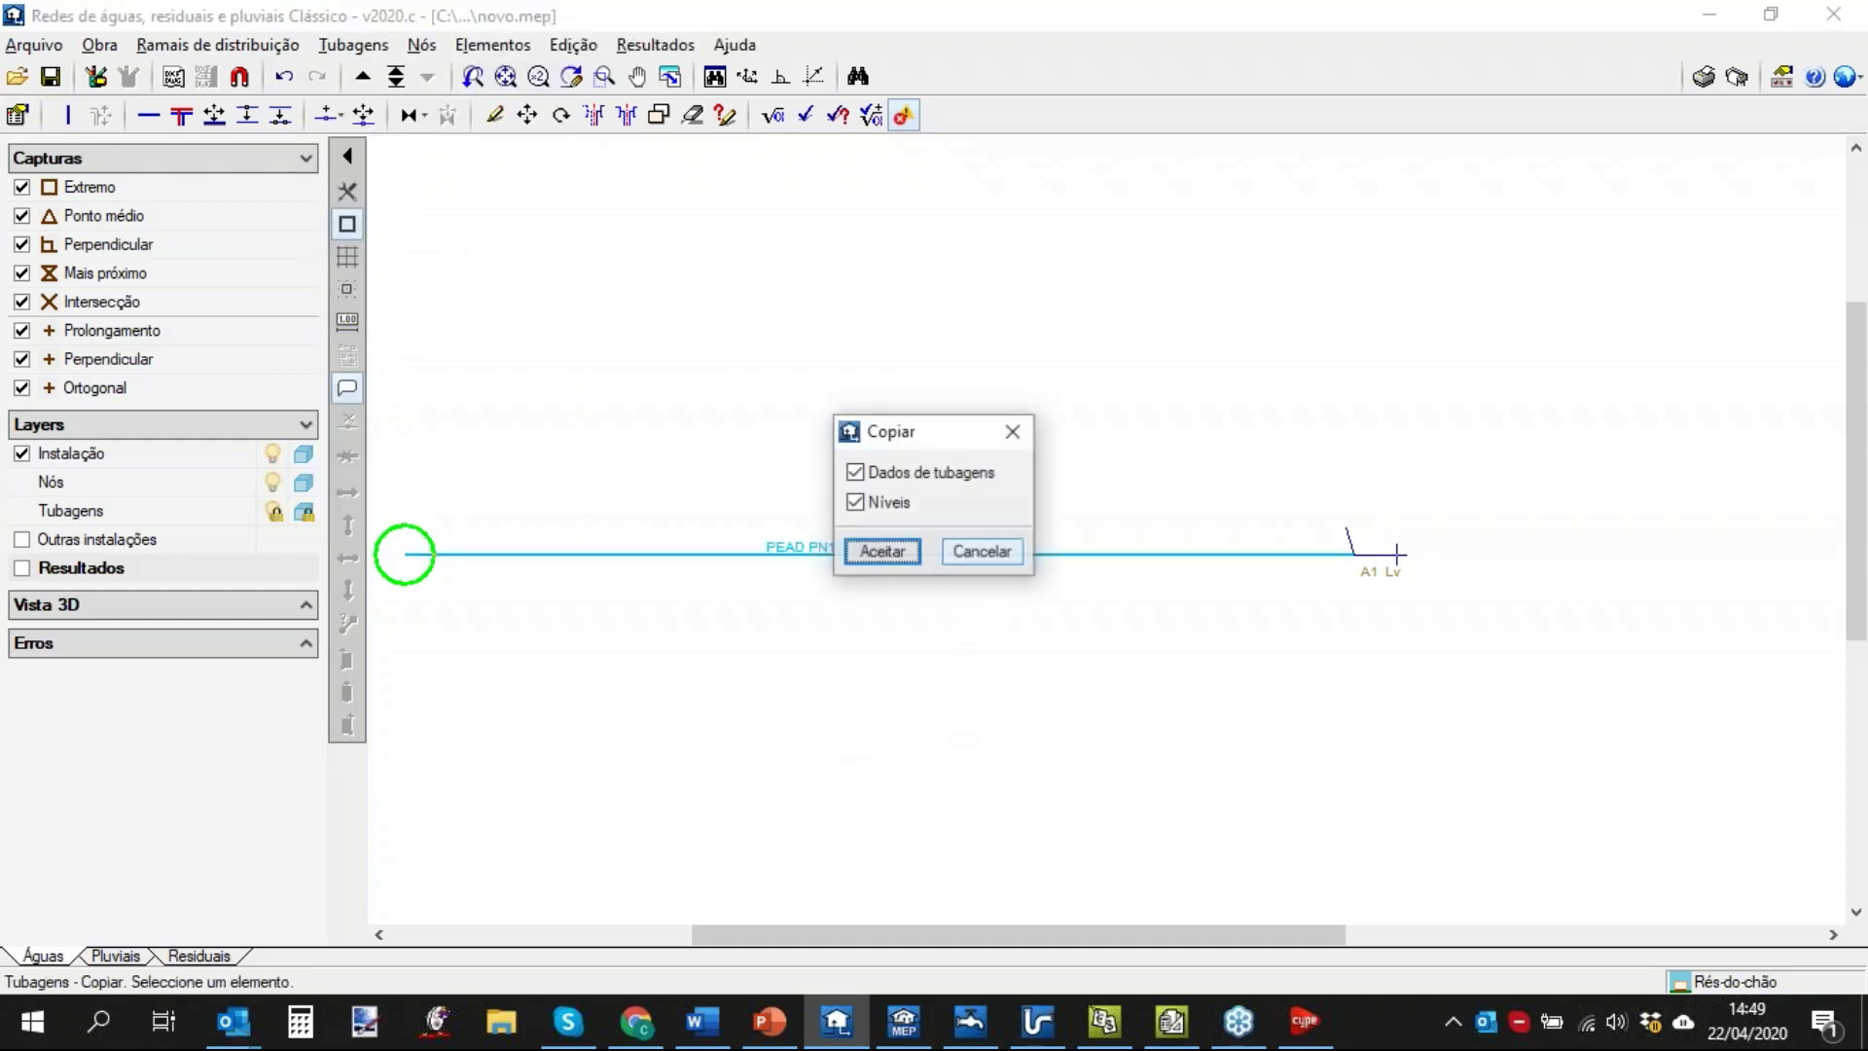
pyautogui.moveTo(939, 420); pyautogui.dragTo(965, 242)
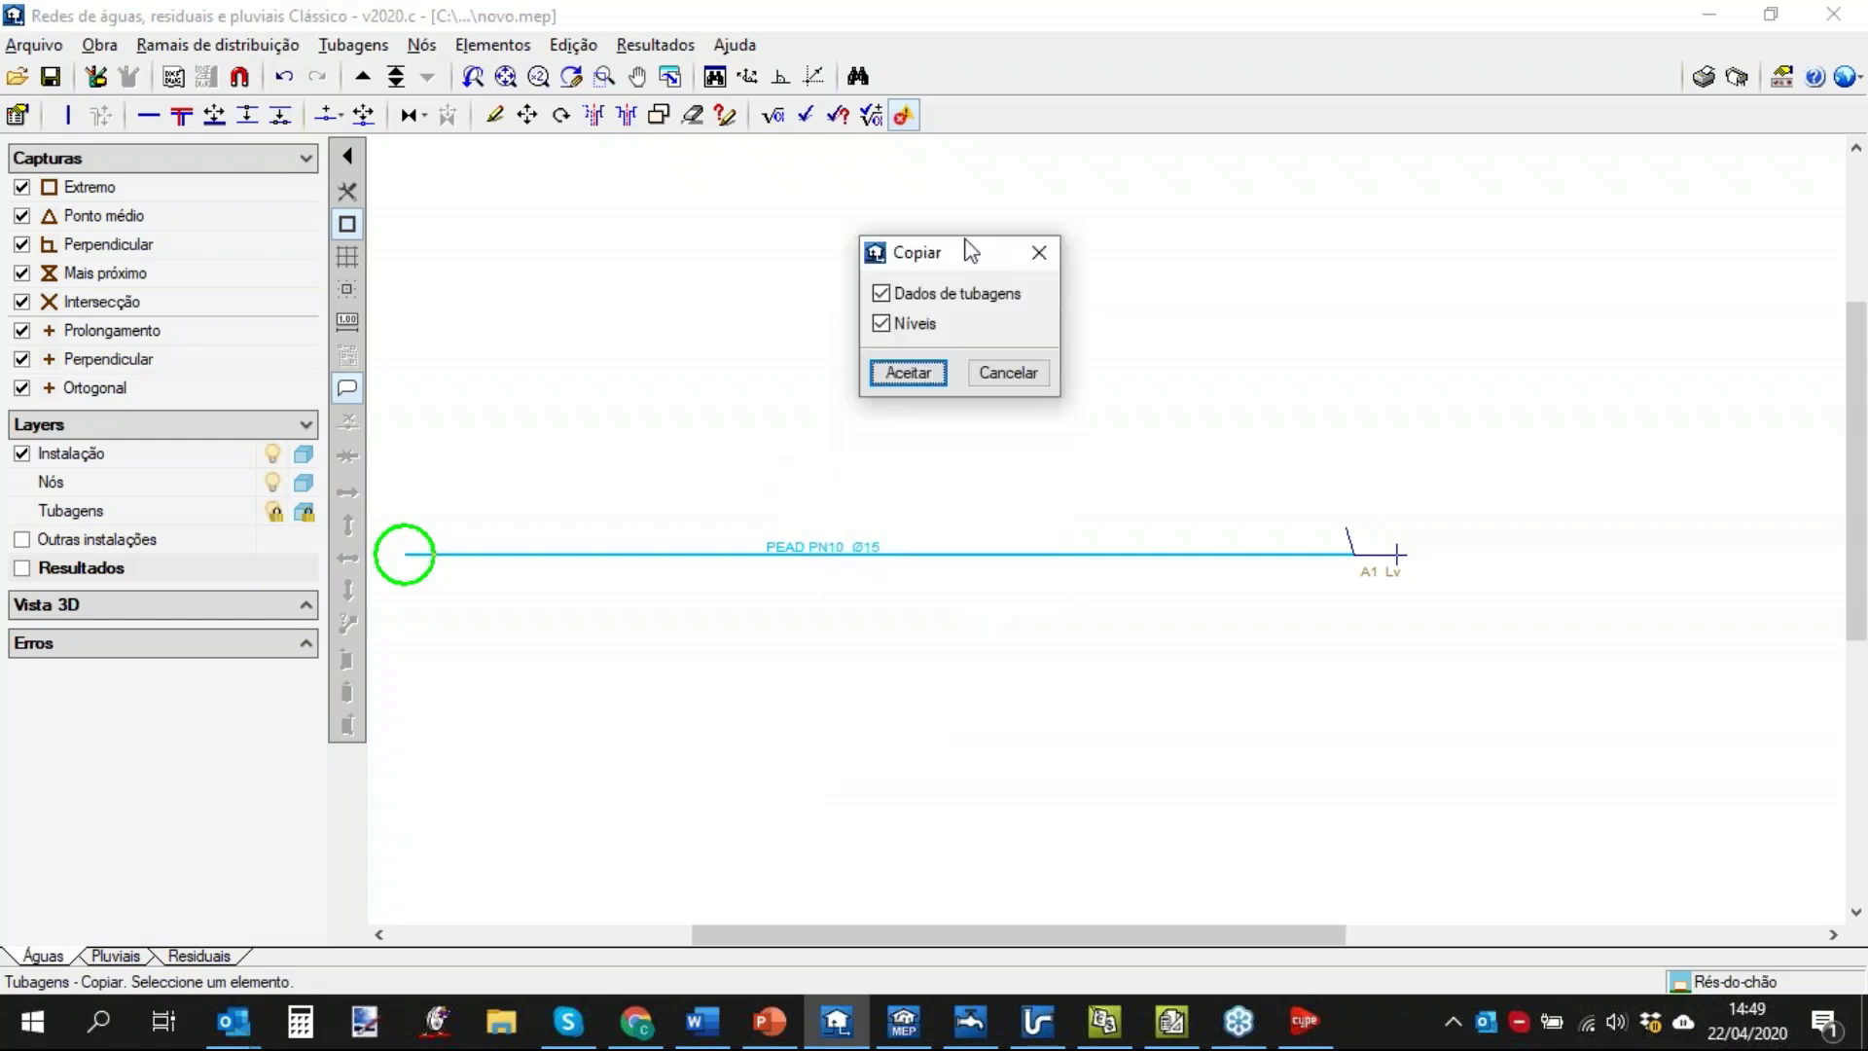
pyautogui.click(883, 324)
pyautogui.click(908, 373)
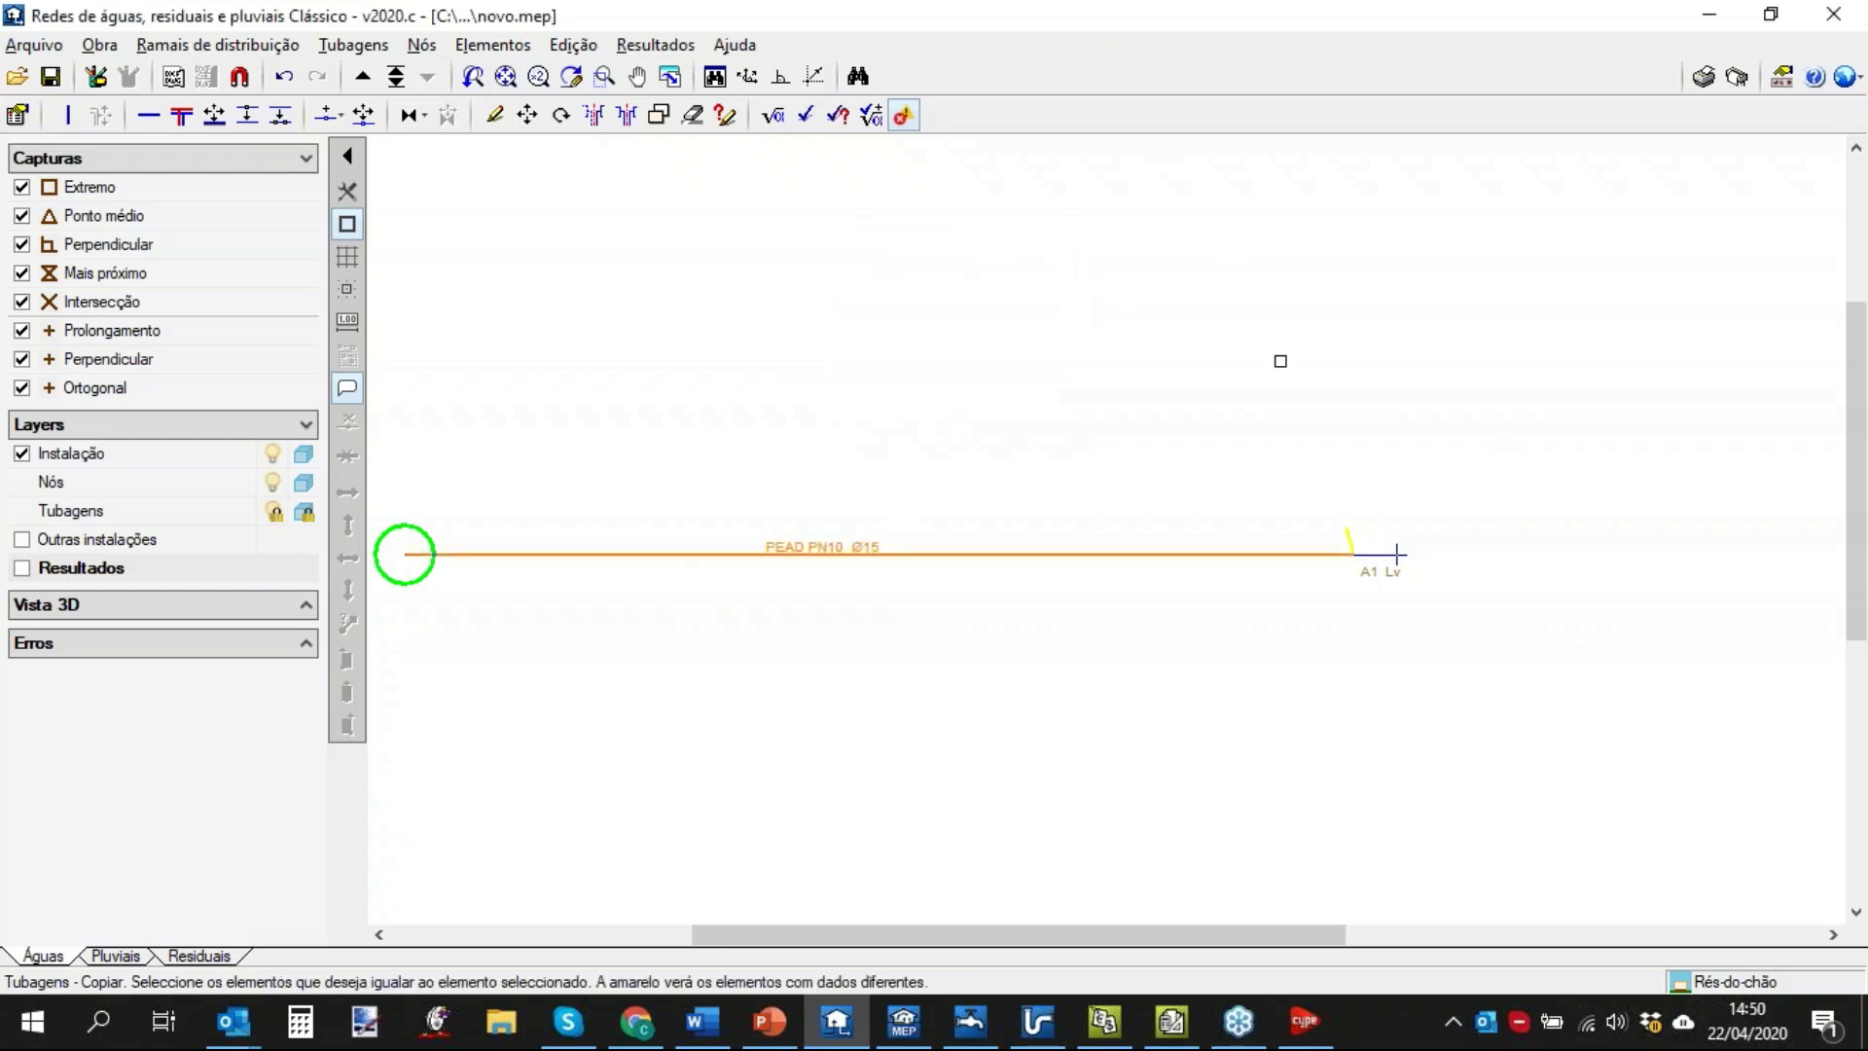
pyautogui.scroll(3, 1406, 530)
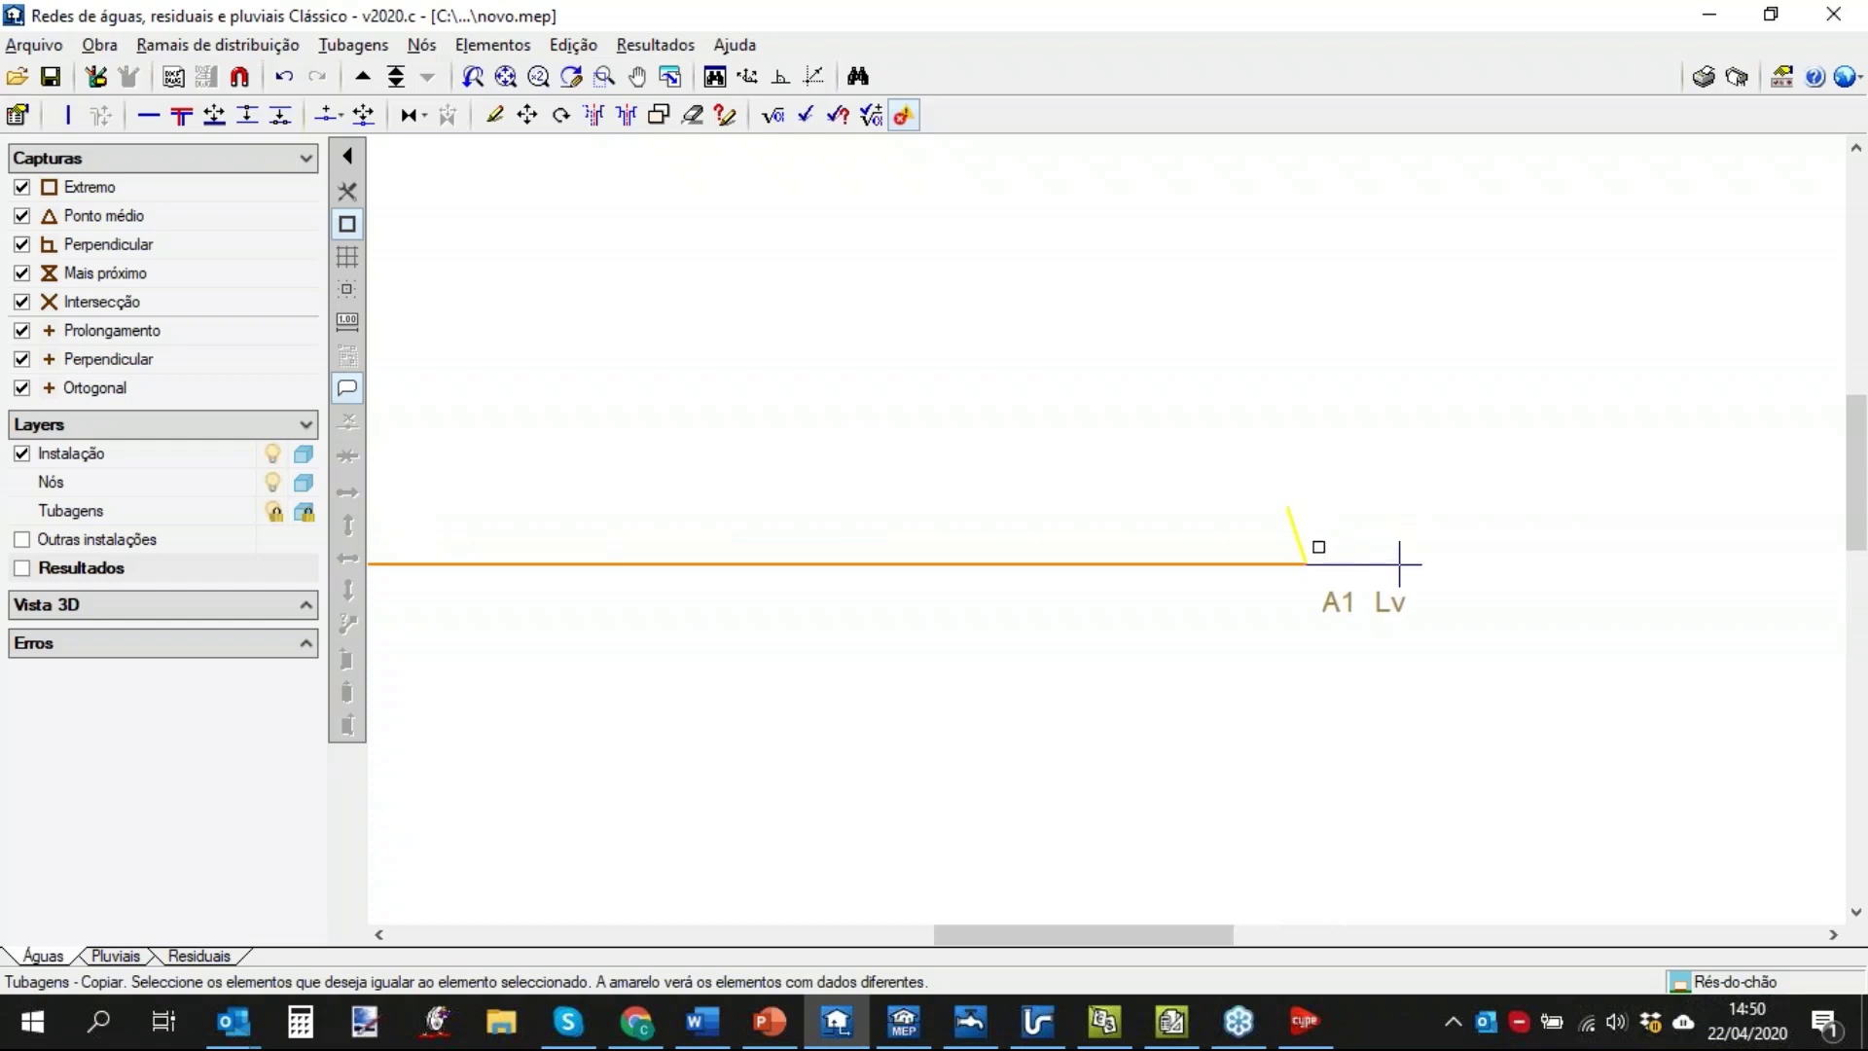
pyautogui.click(1299, 549)
pyautogui.rightClick(1291, 661)
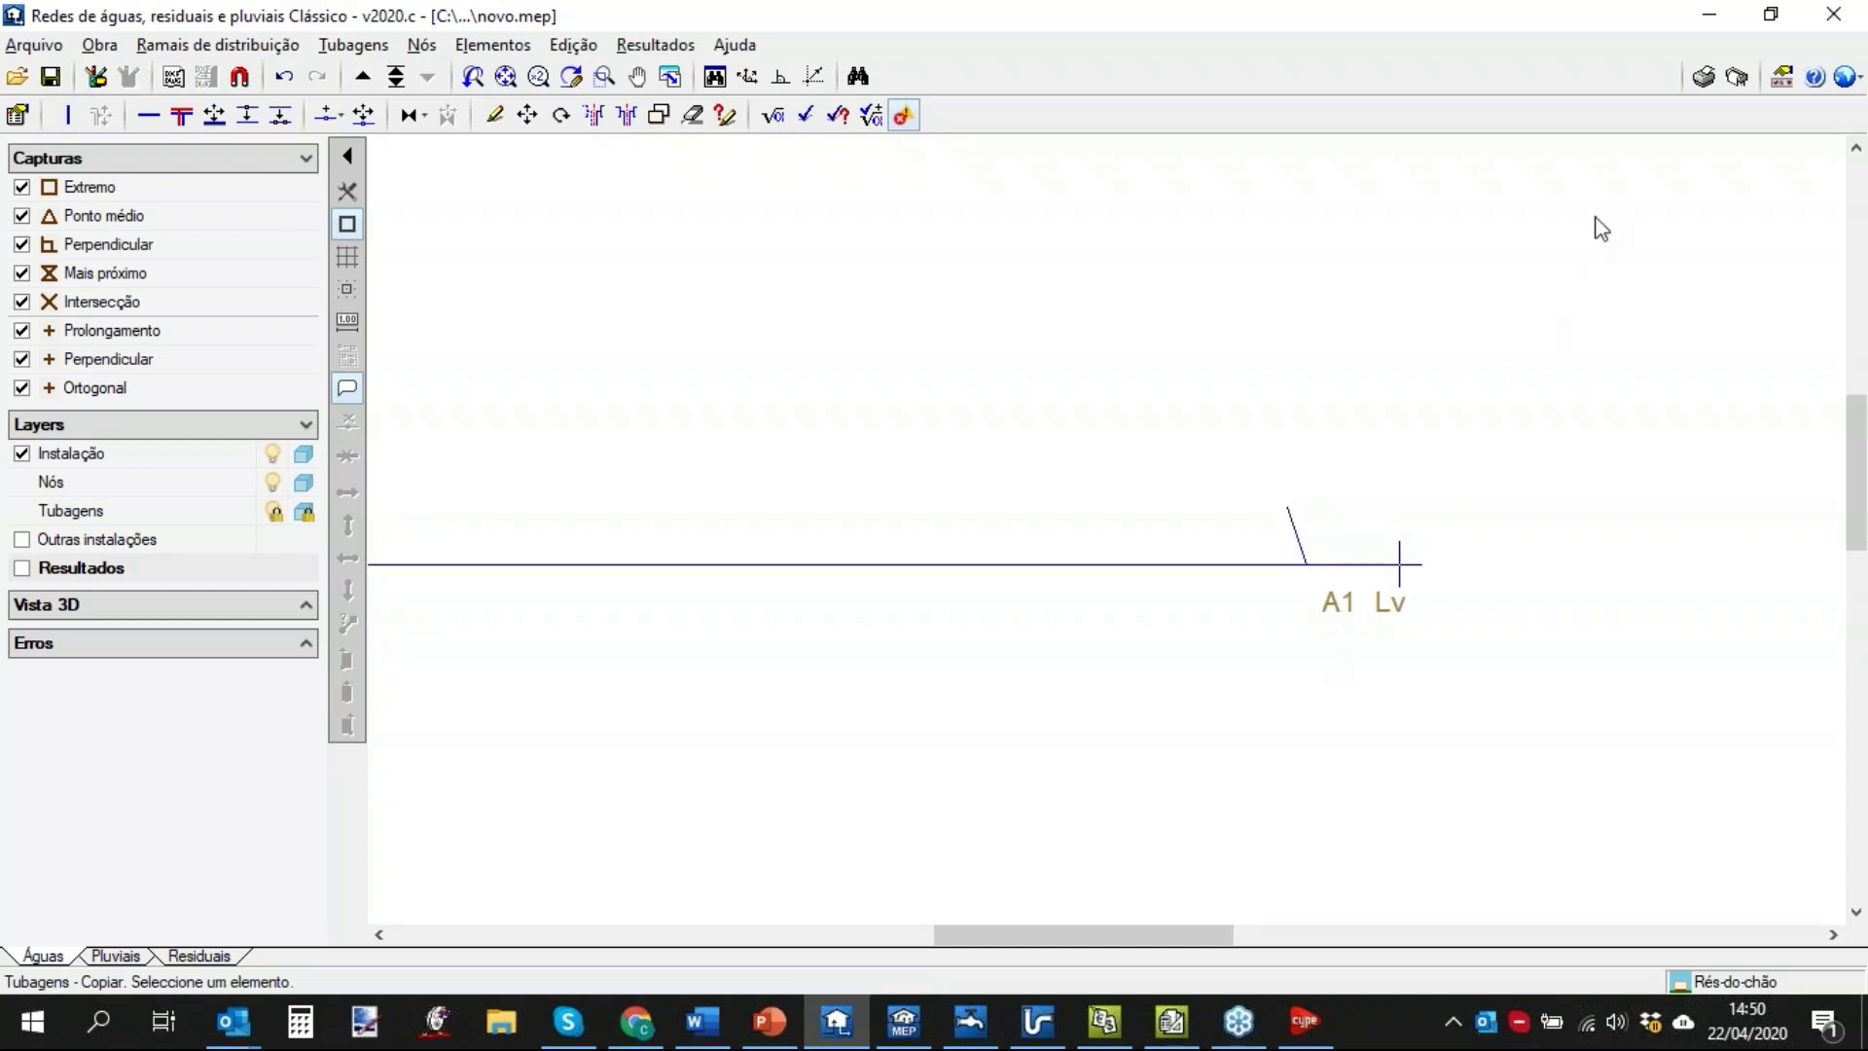
# Open the Águas listing, check the series in its supply pipe library section, and close the listing.
pyautogui.click(1705, 75)
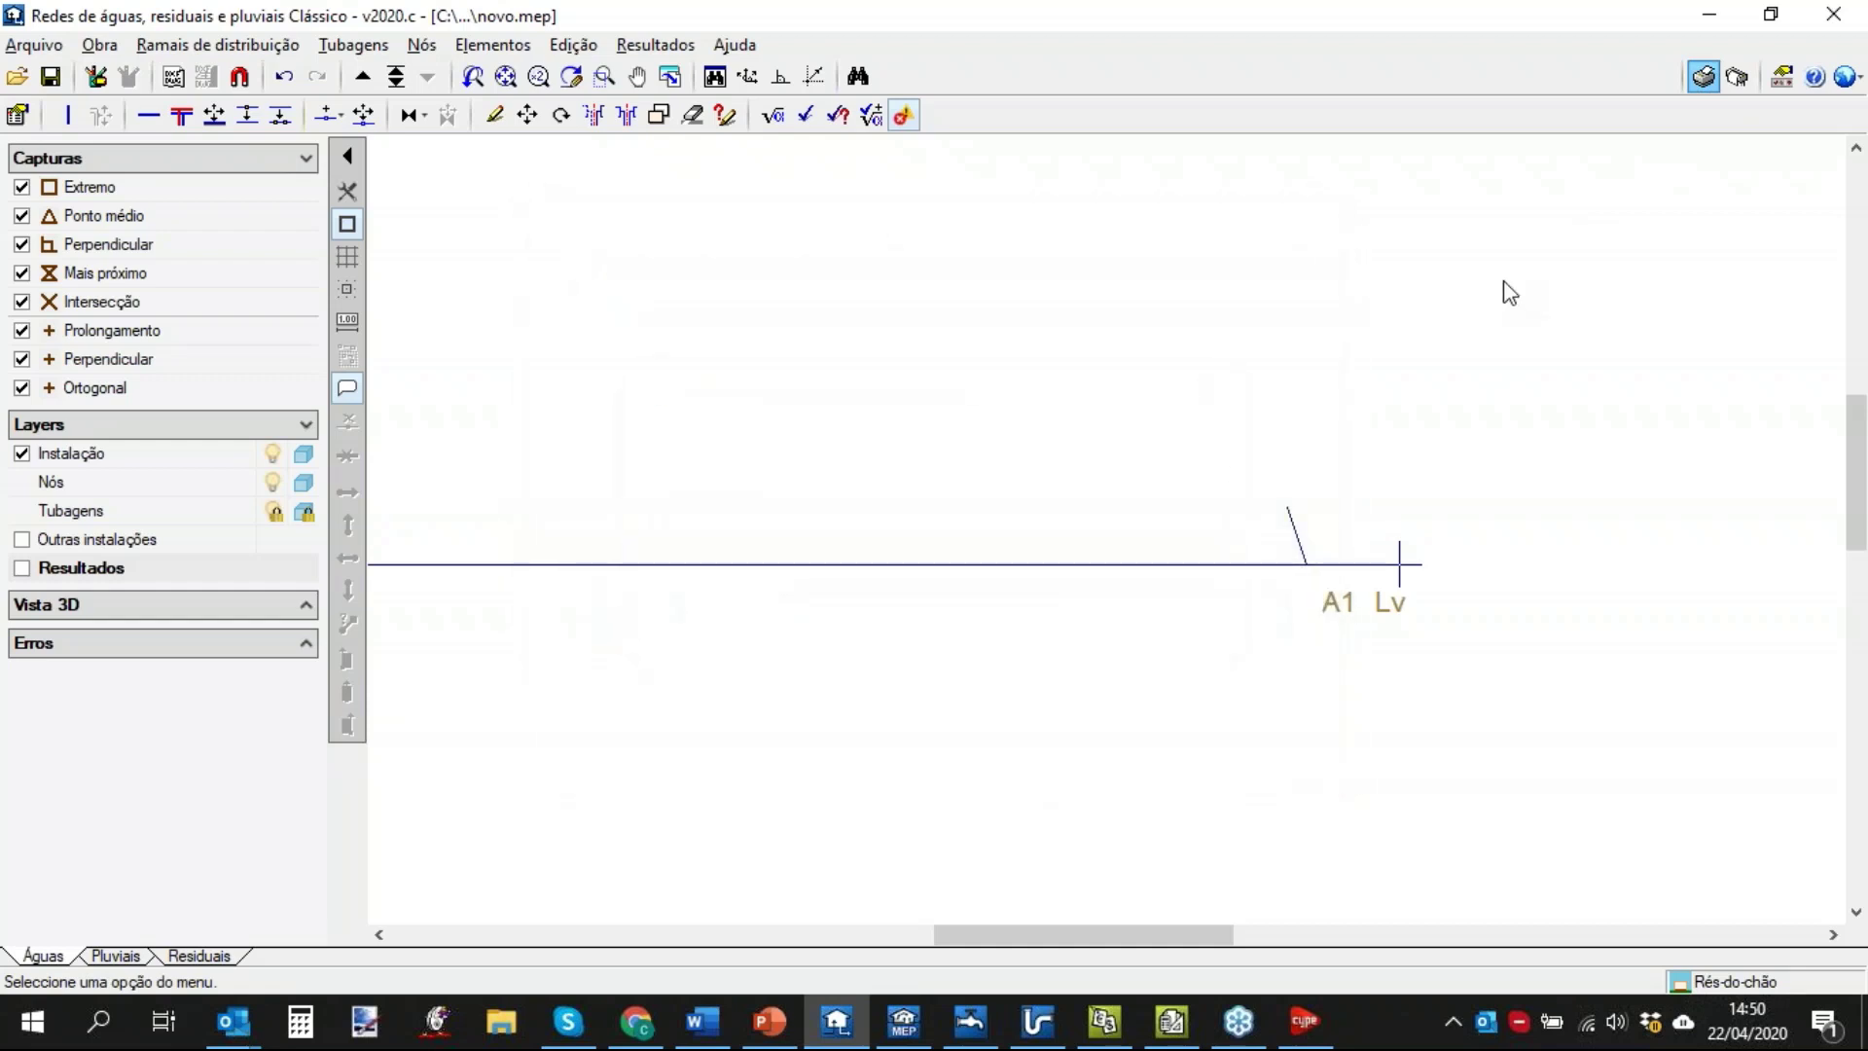
pyautogui.scroll(-5, 1610, 584)
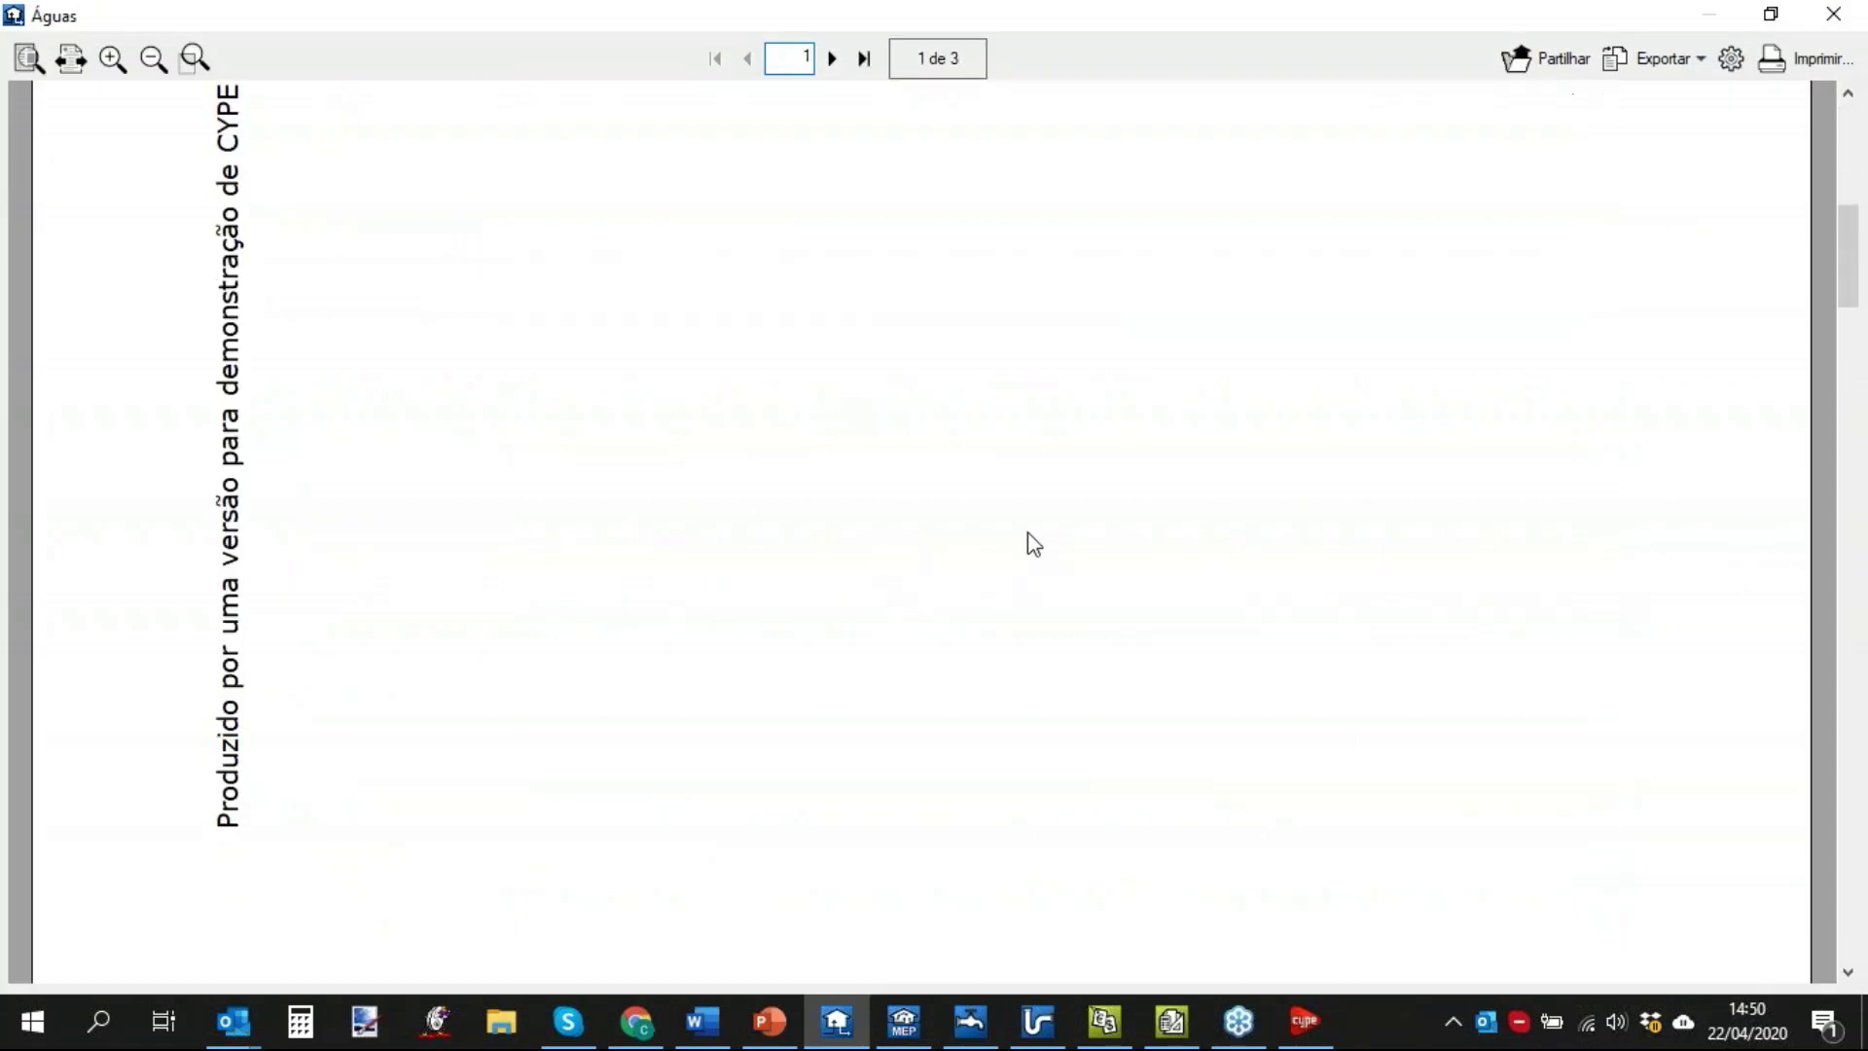
pyautogui.scroll(-15, 1138, 584)
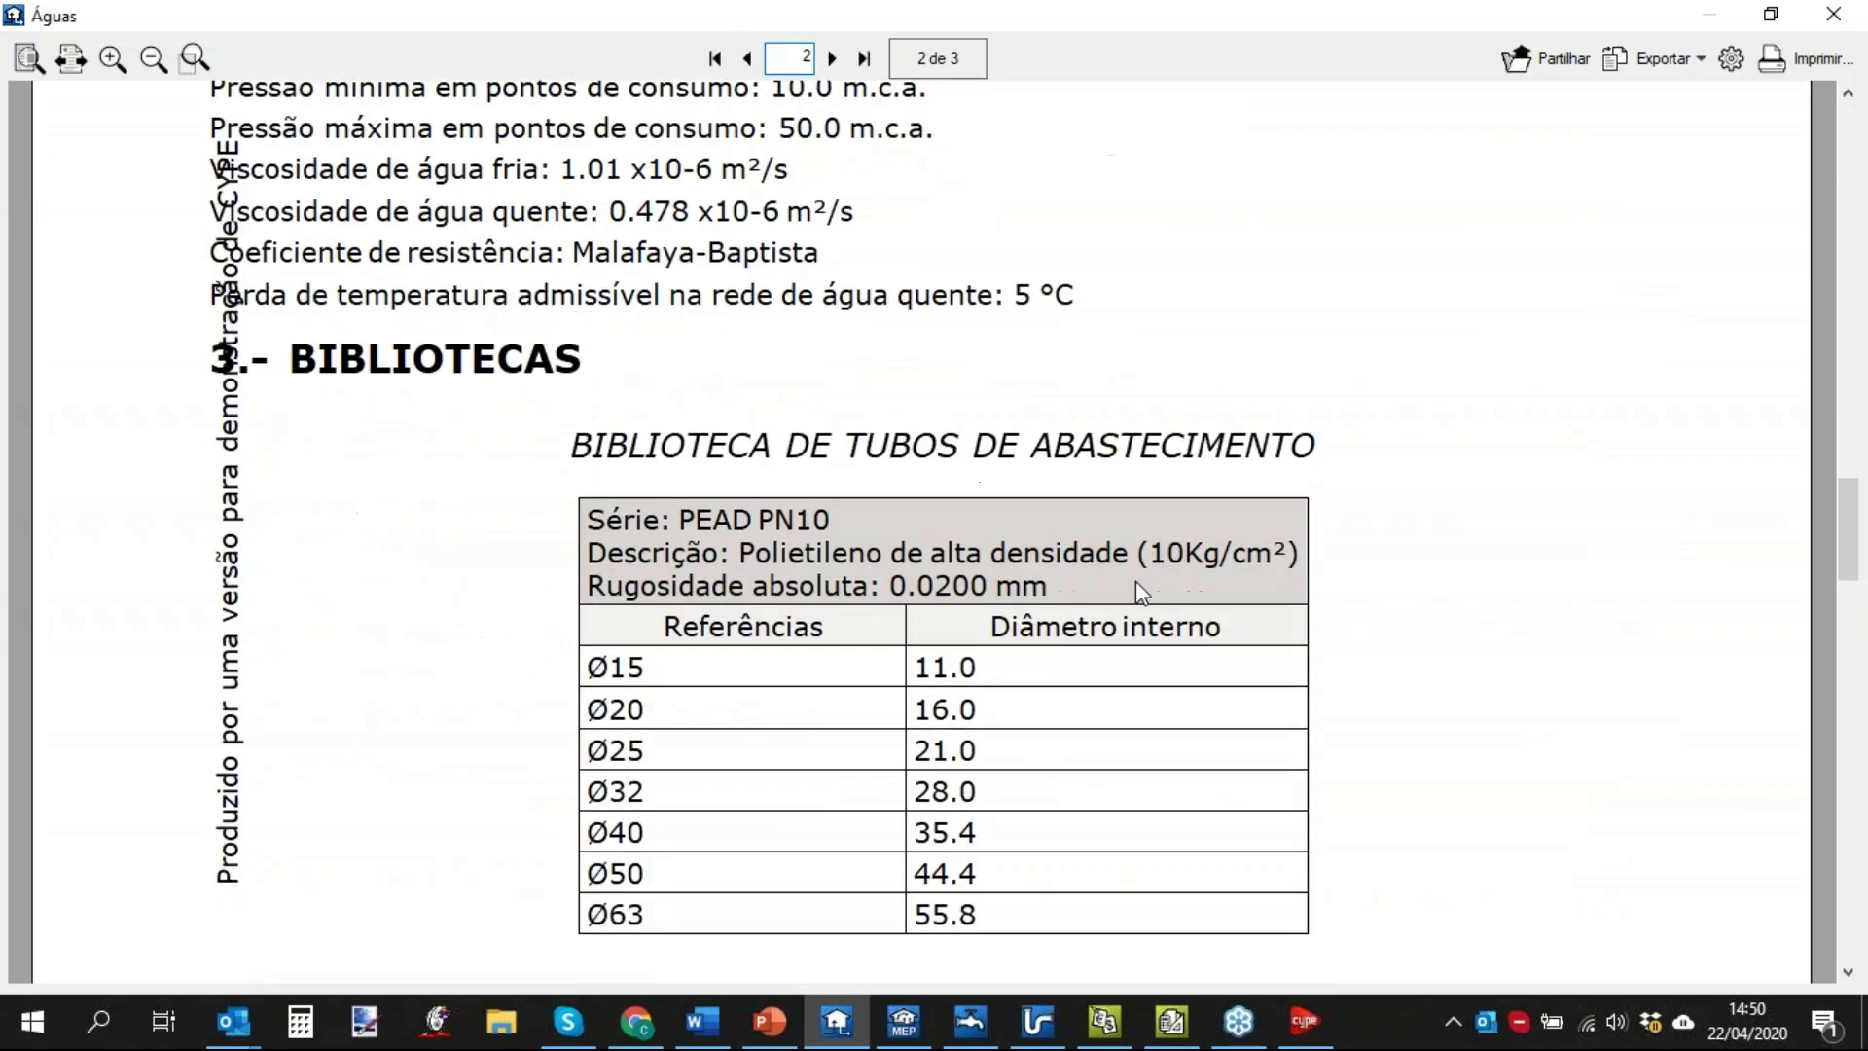
pyautogui.scroll(-3, 1135, 584)
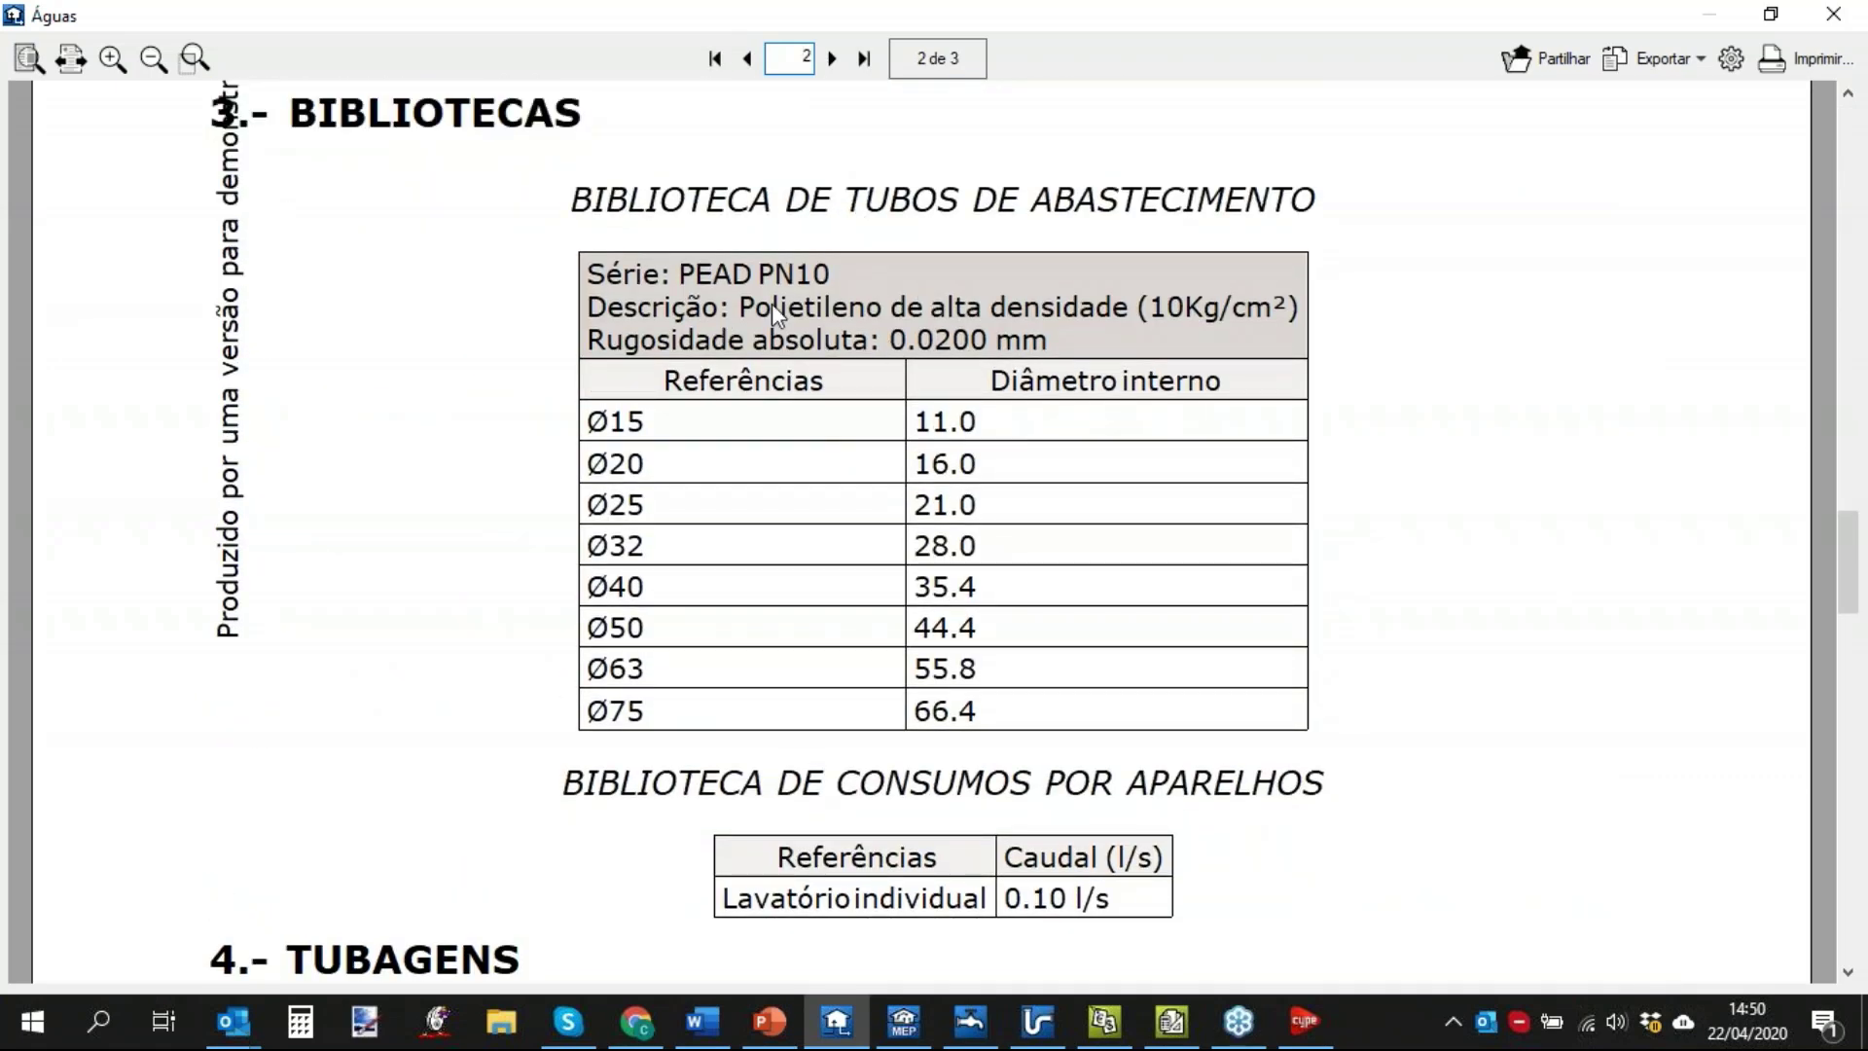
pyautogui.press('Escape')
pyautogui.scroll(-4, 880, 375)
pyautogui.moveTo(857, 354); pyautogui.dragTo(1100, 433, button='middle')
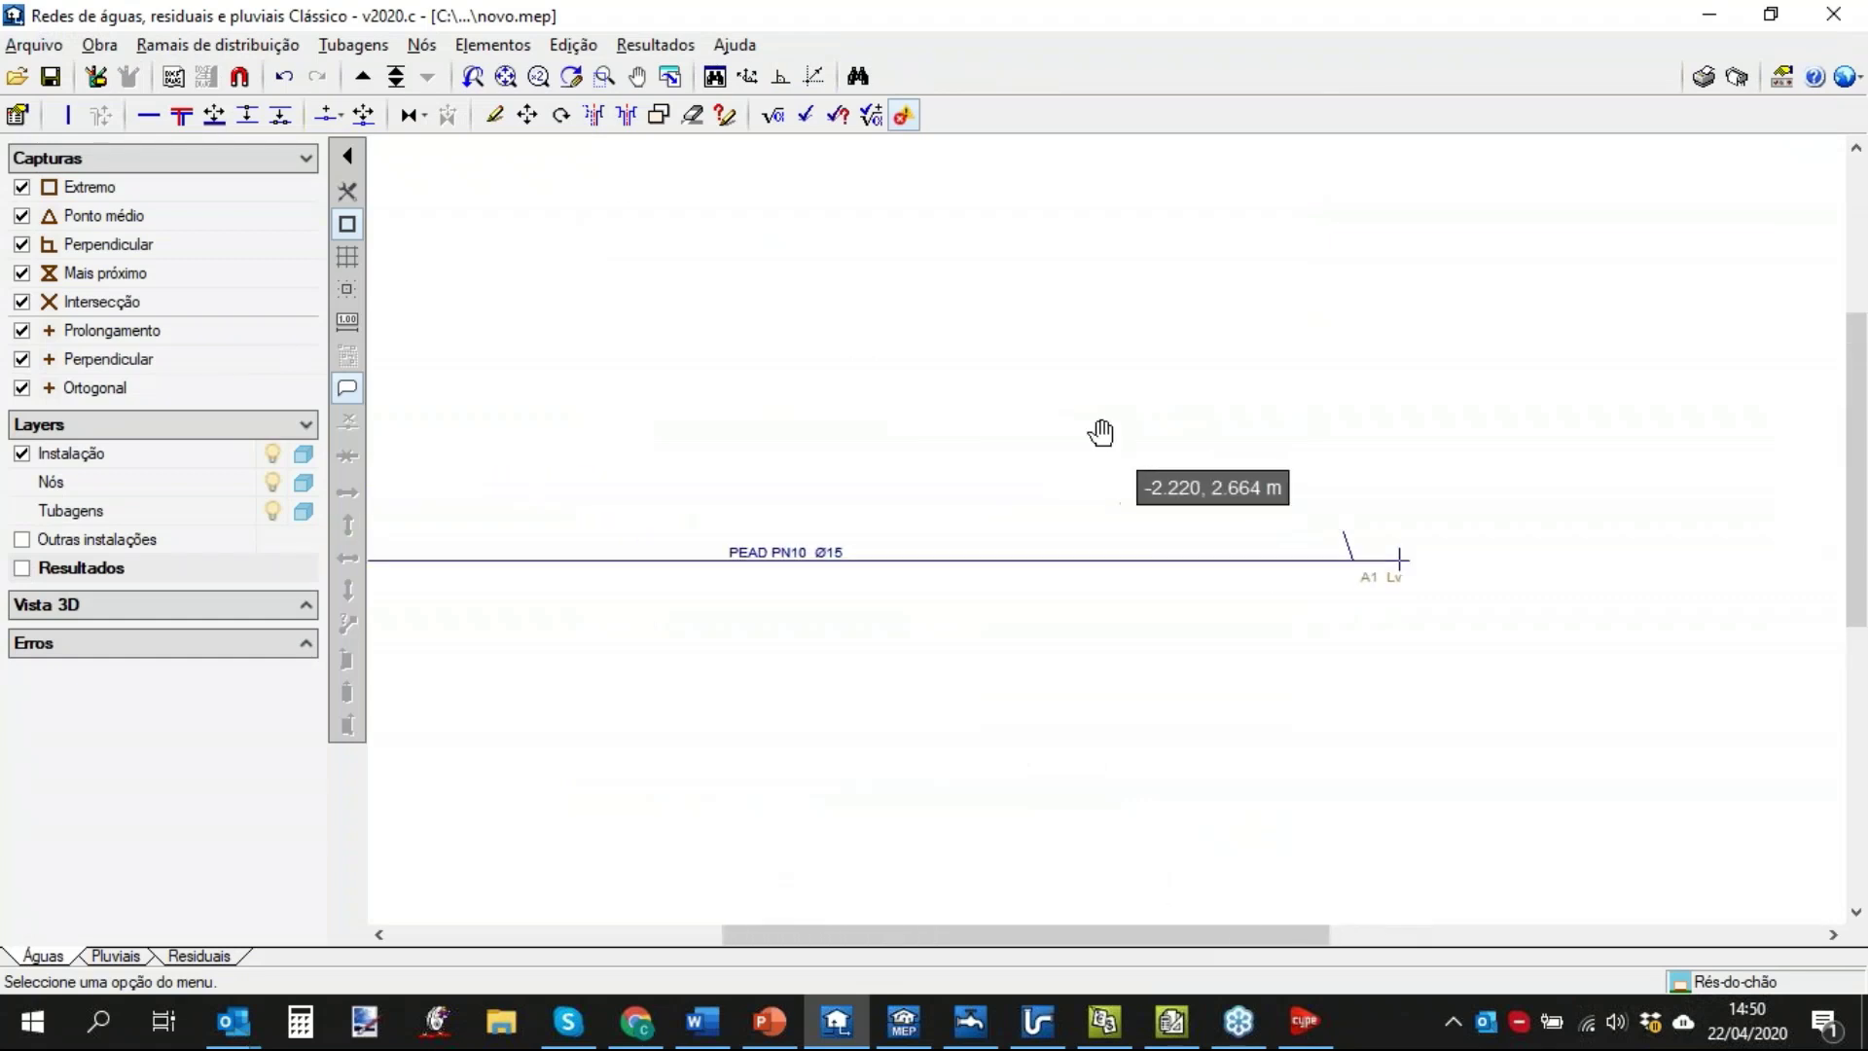
pyautogui.scroll(-1, 1101, 428)
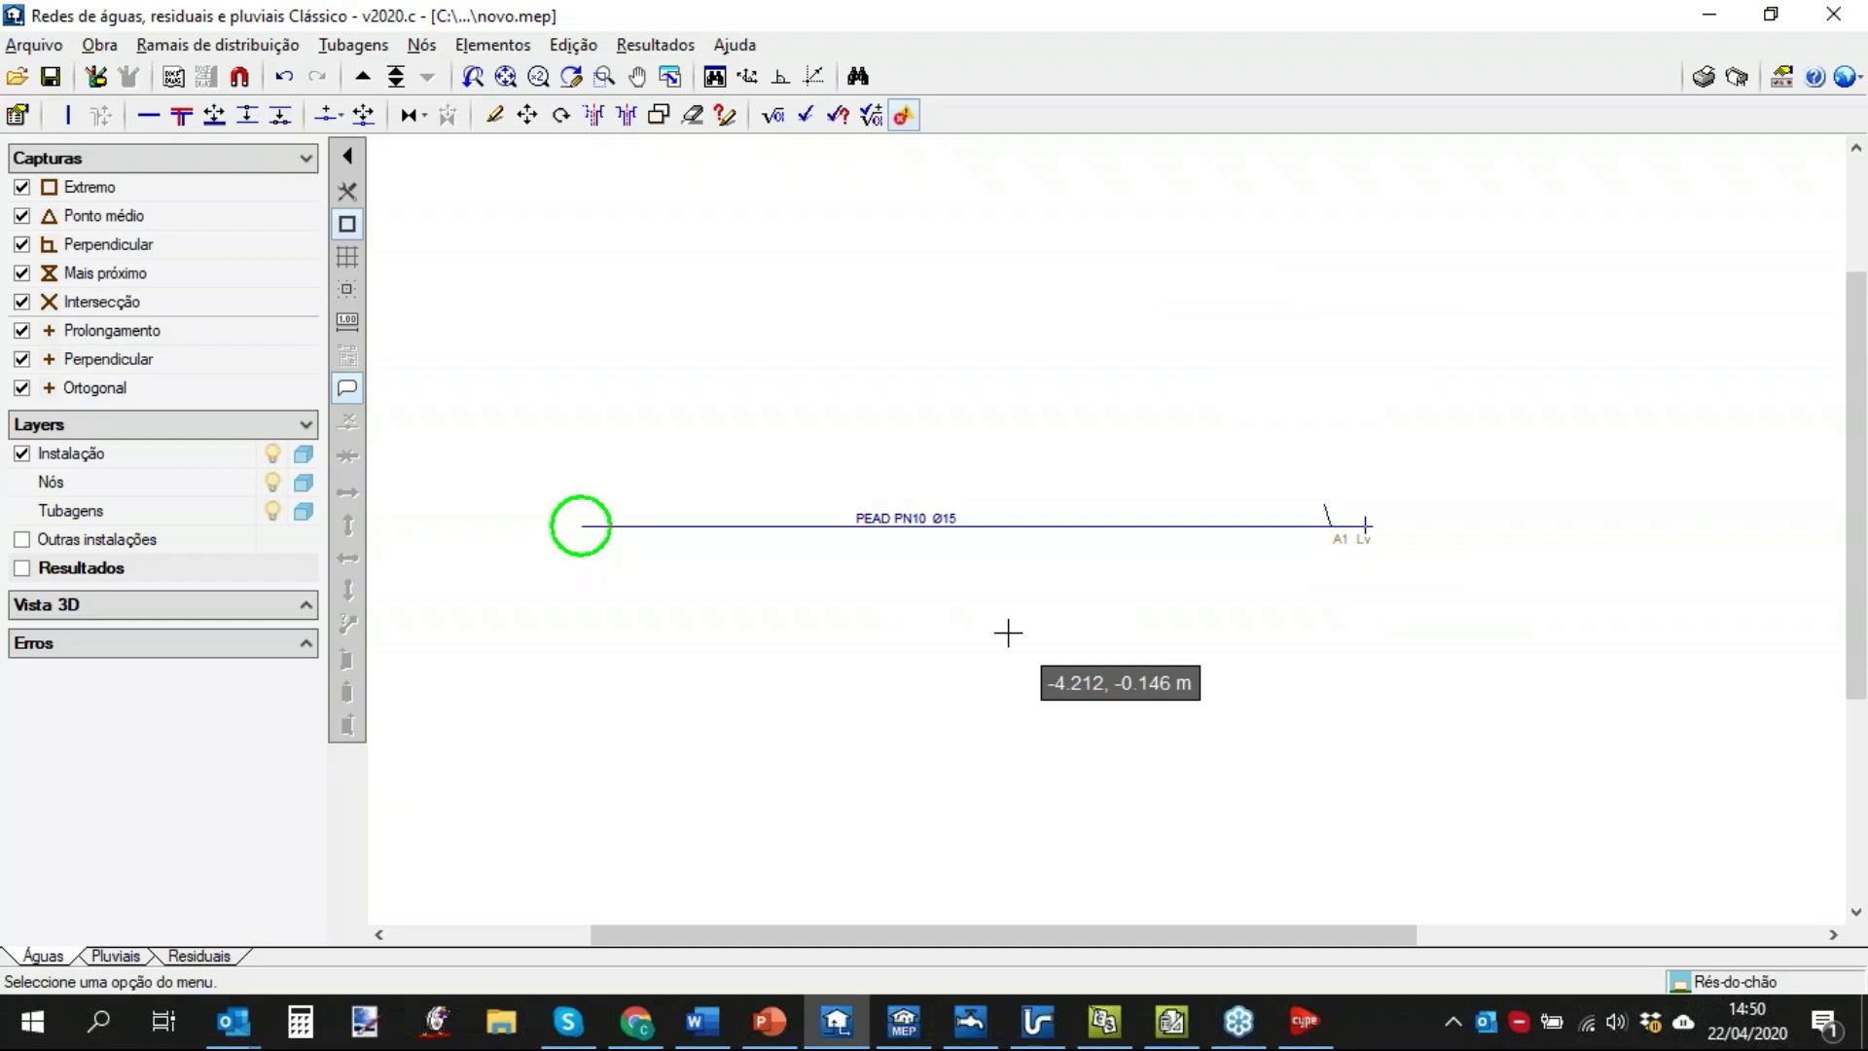
# Start a new single pipe, view its available materials, and accept the initial import (Importação inicial) with all predefined series selected.
pyautogui.click(372, 49)
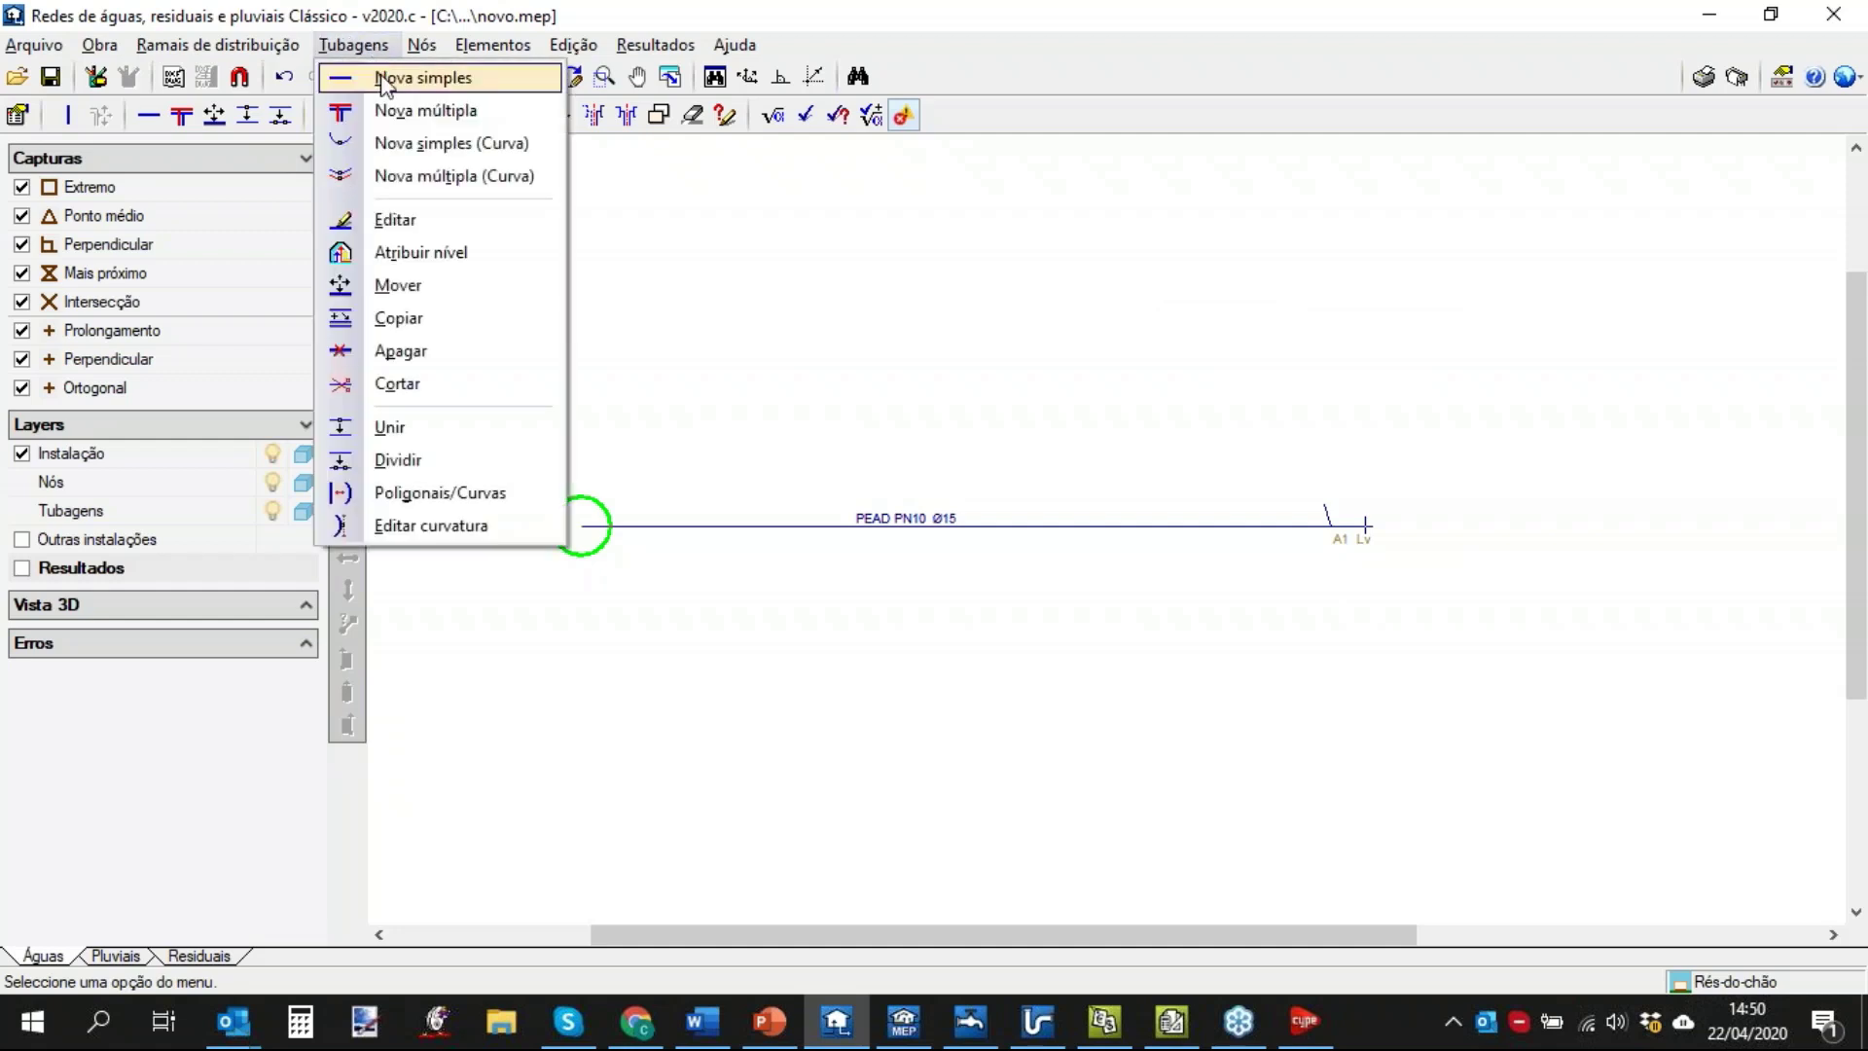
pyautogui.click(385, 80)
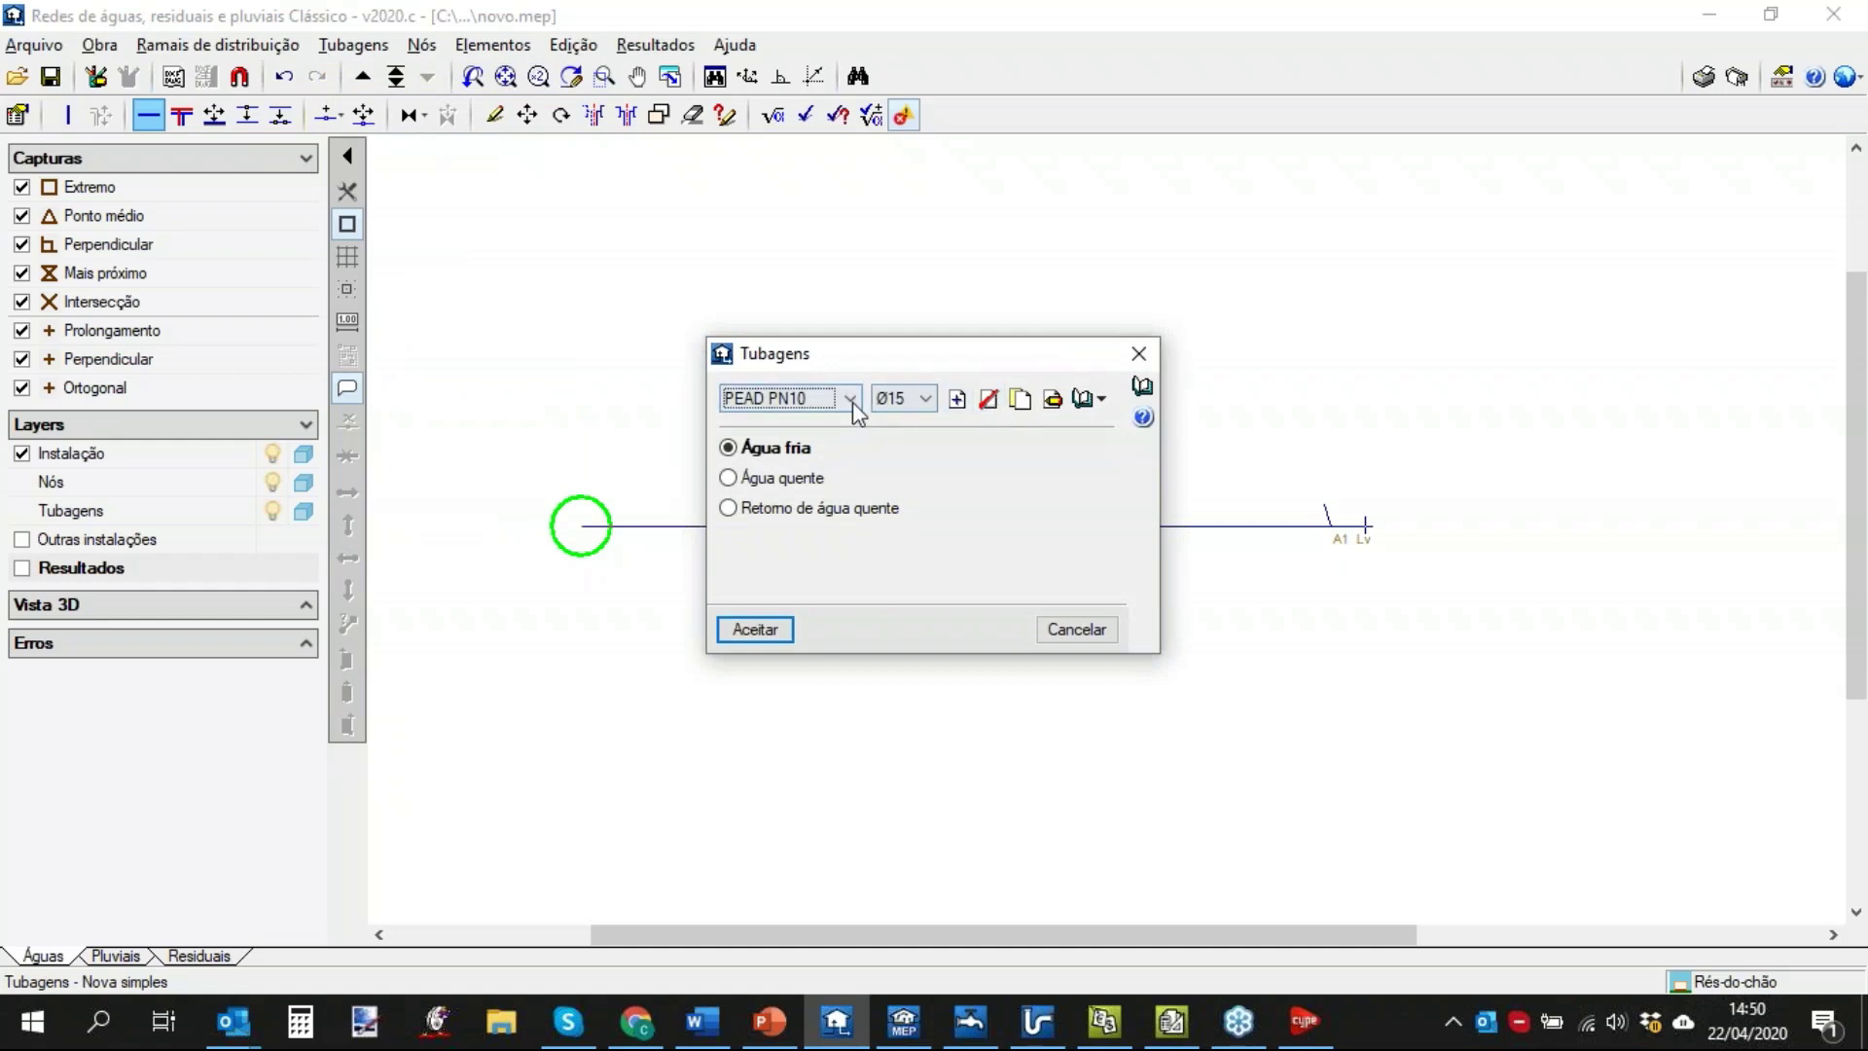
pyautogui.click(852, 401)
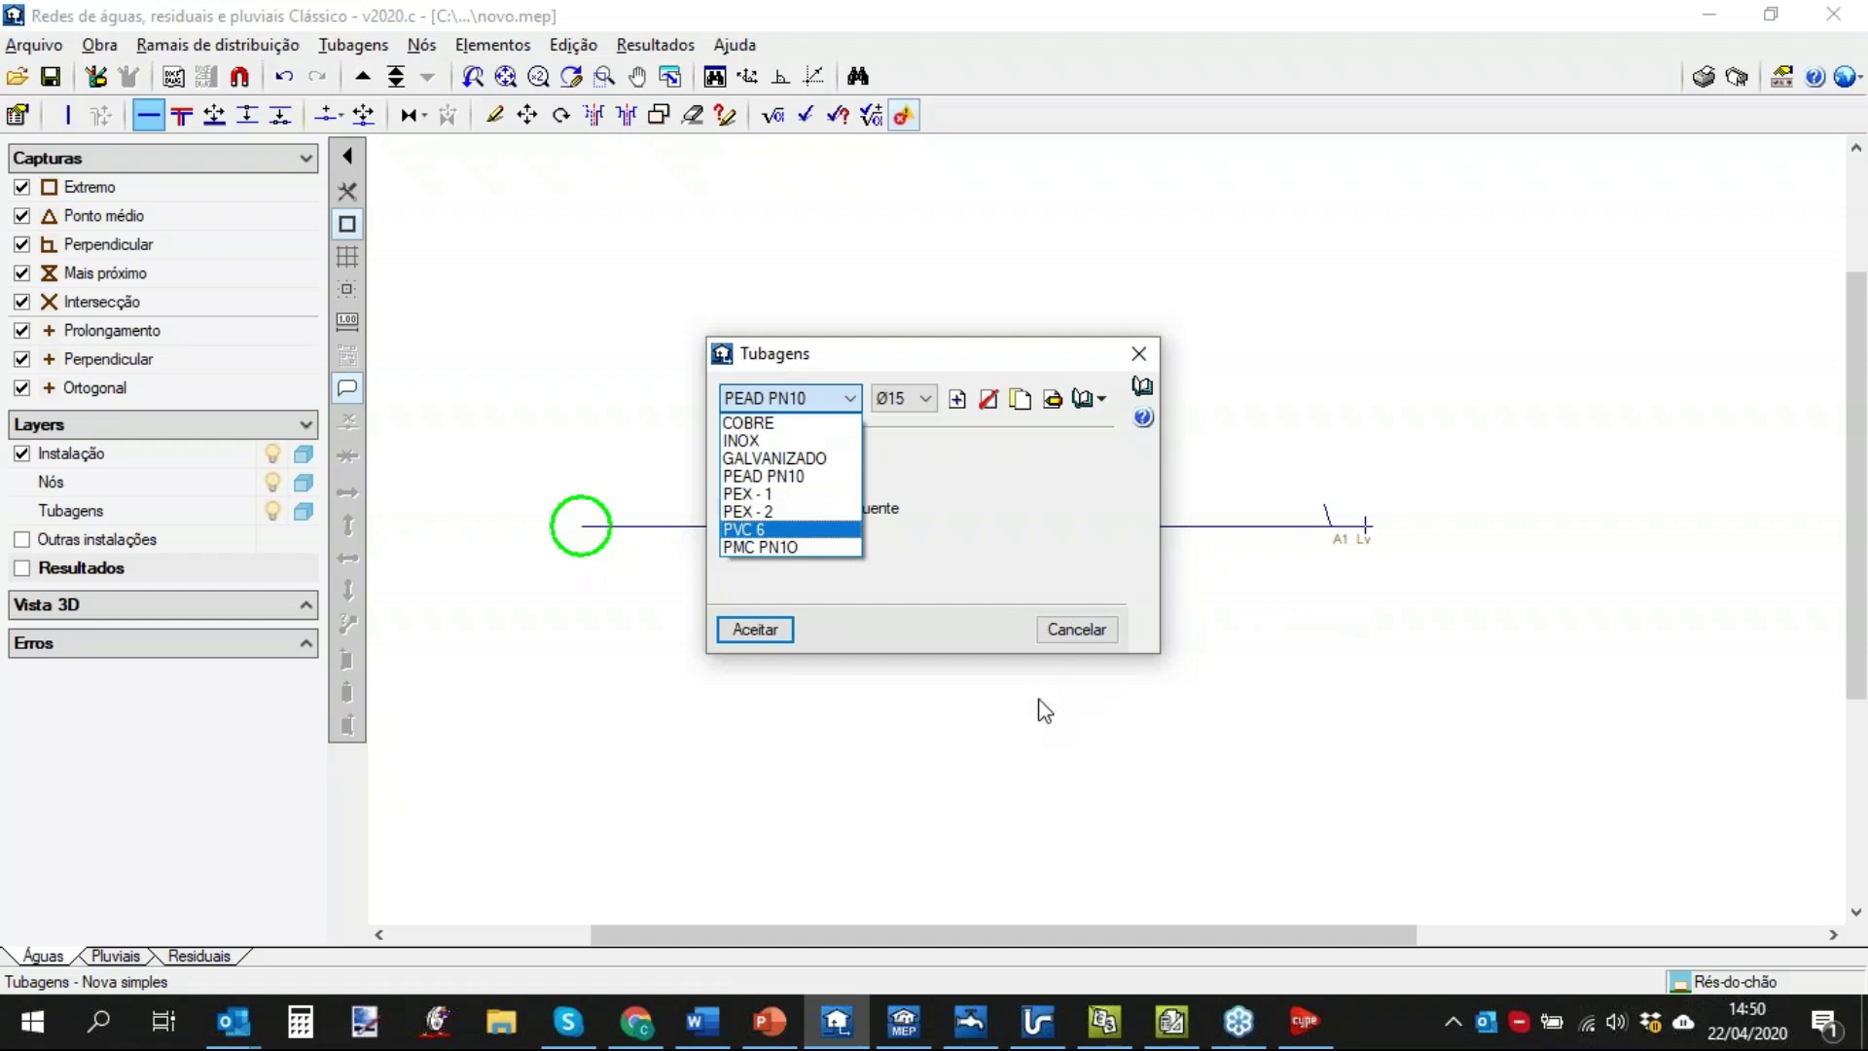
pyautogui.click(971, 491)
pyautogui.click(1090, 398)
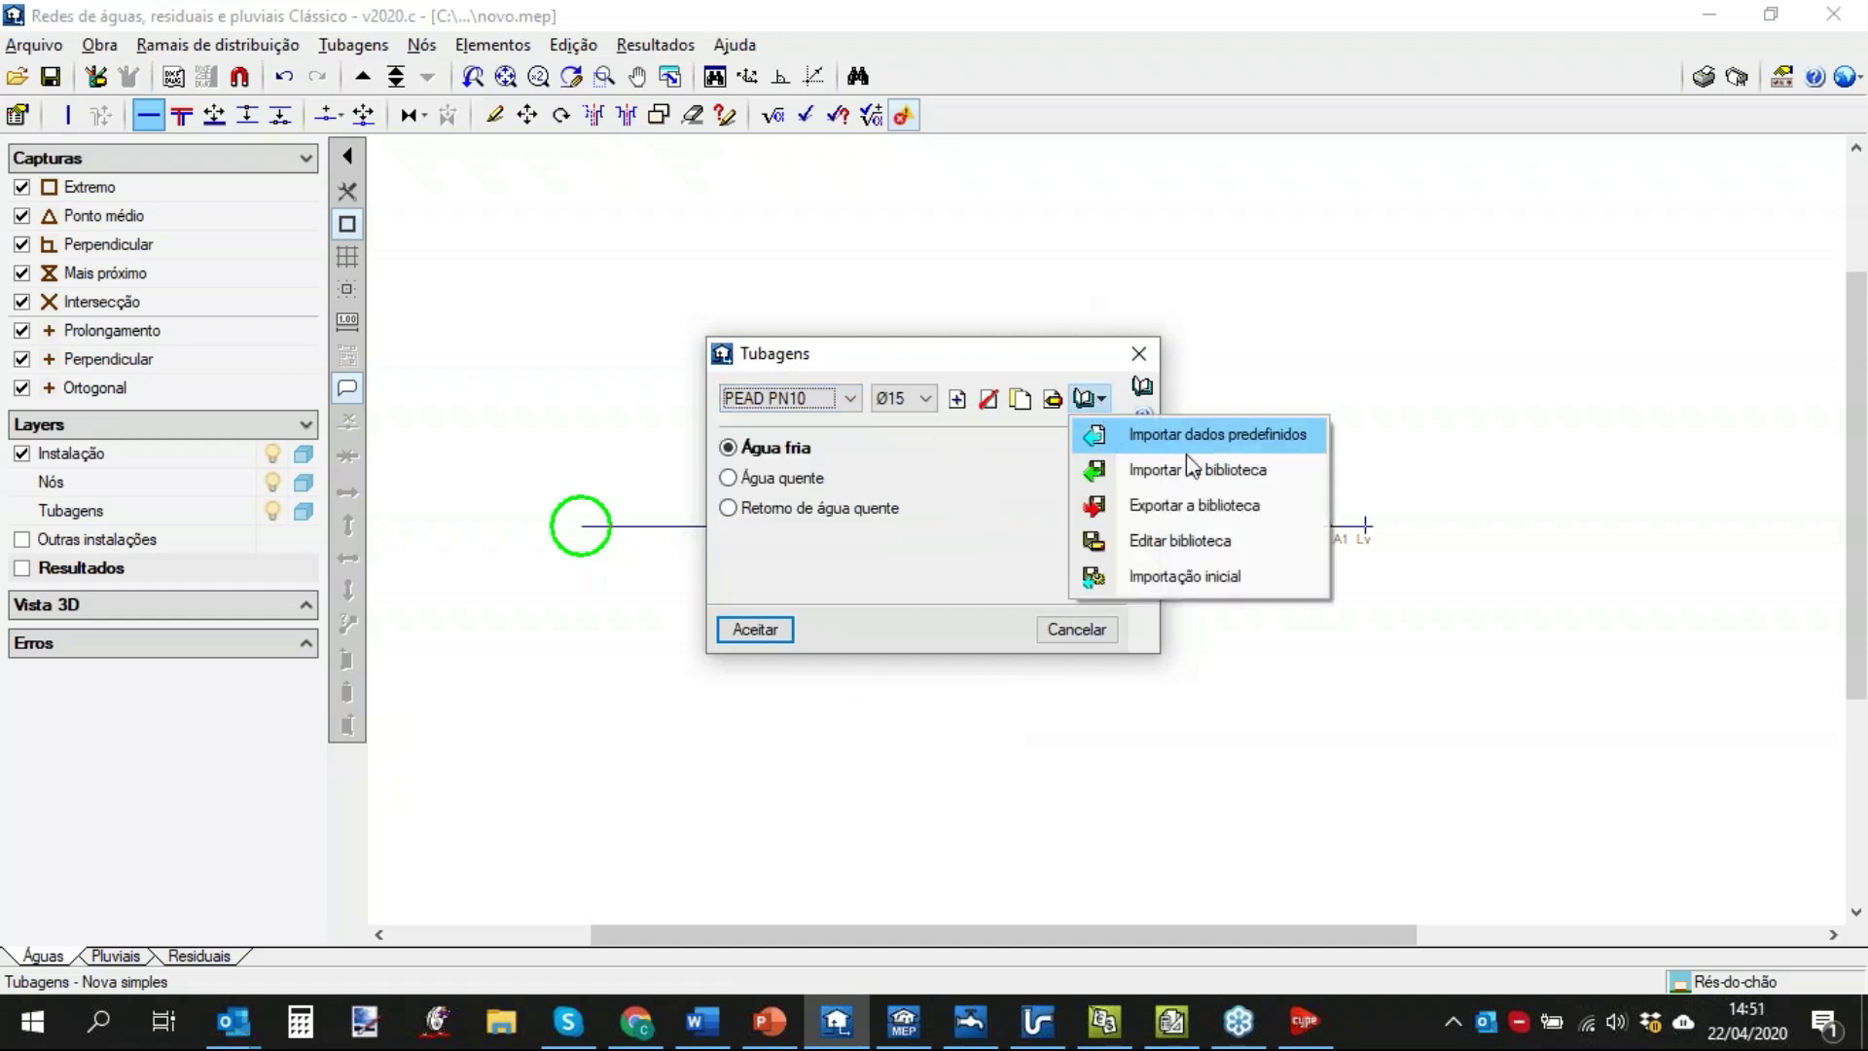
pyautogui.click(1222, 584)
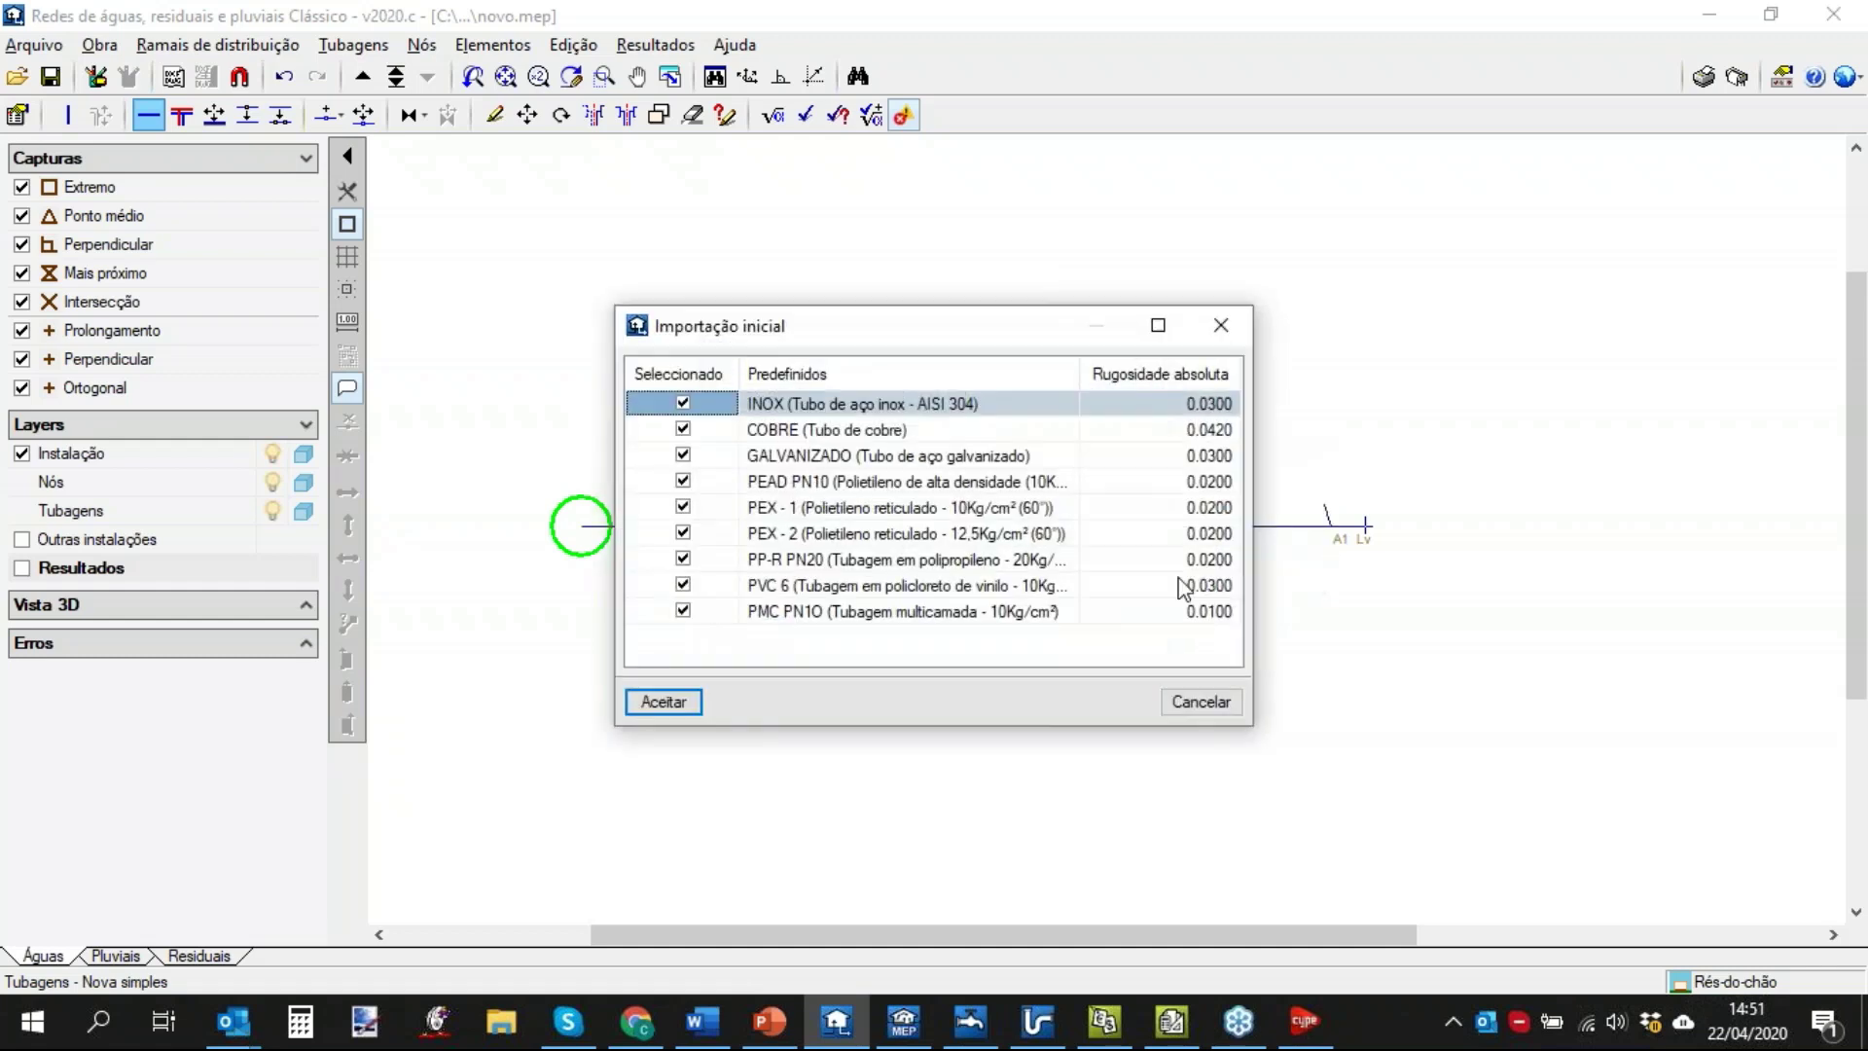
pyautogui.click(683, 714)
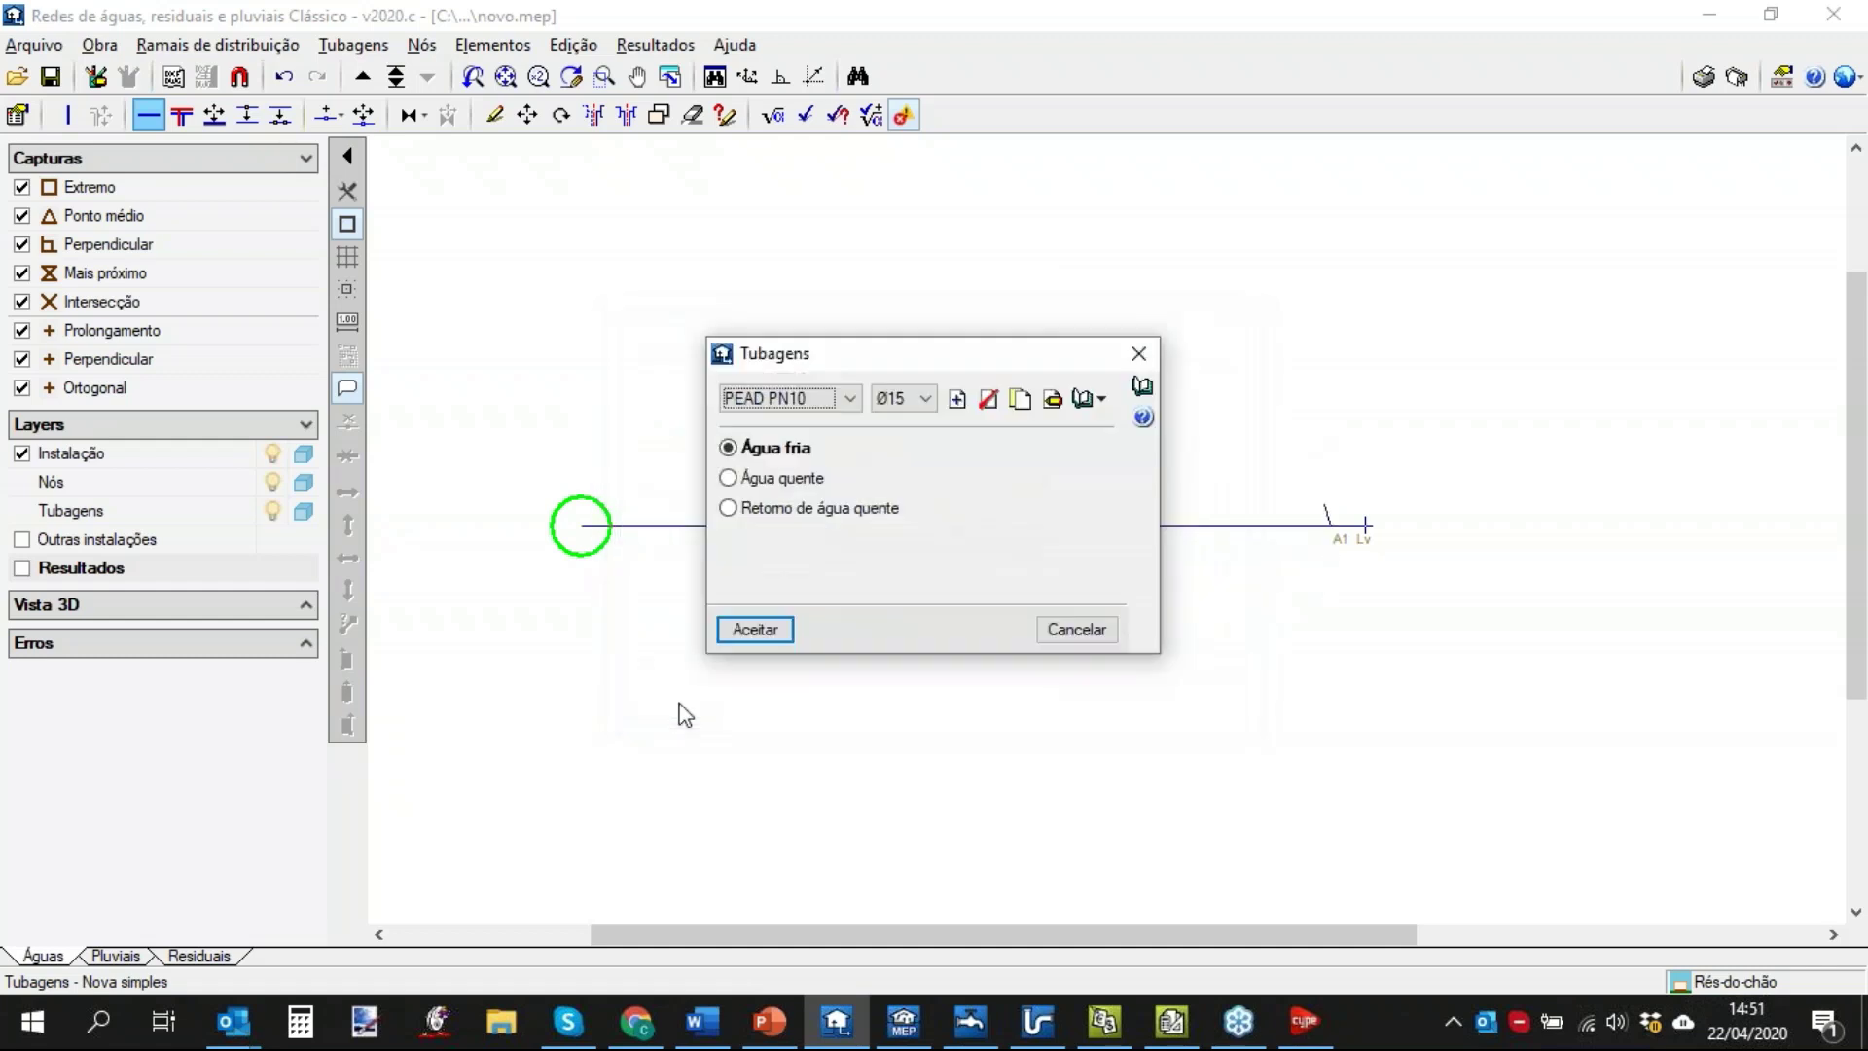
# Import all predefined water supply pipe series into the project, choosing Substituir for the references that already exist.
pyautogui.click(1090, 398)
pyautogui.click(1168, 434)
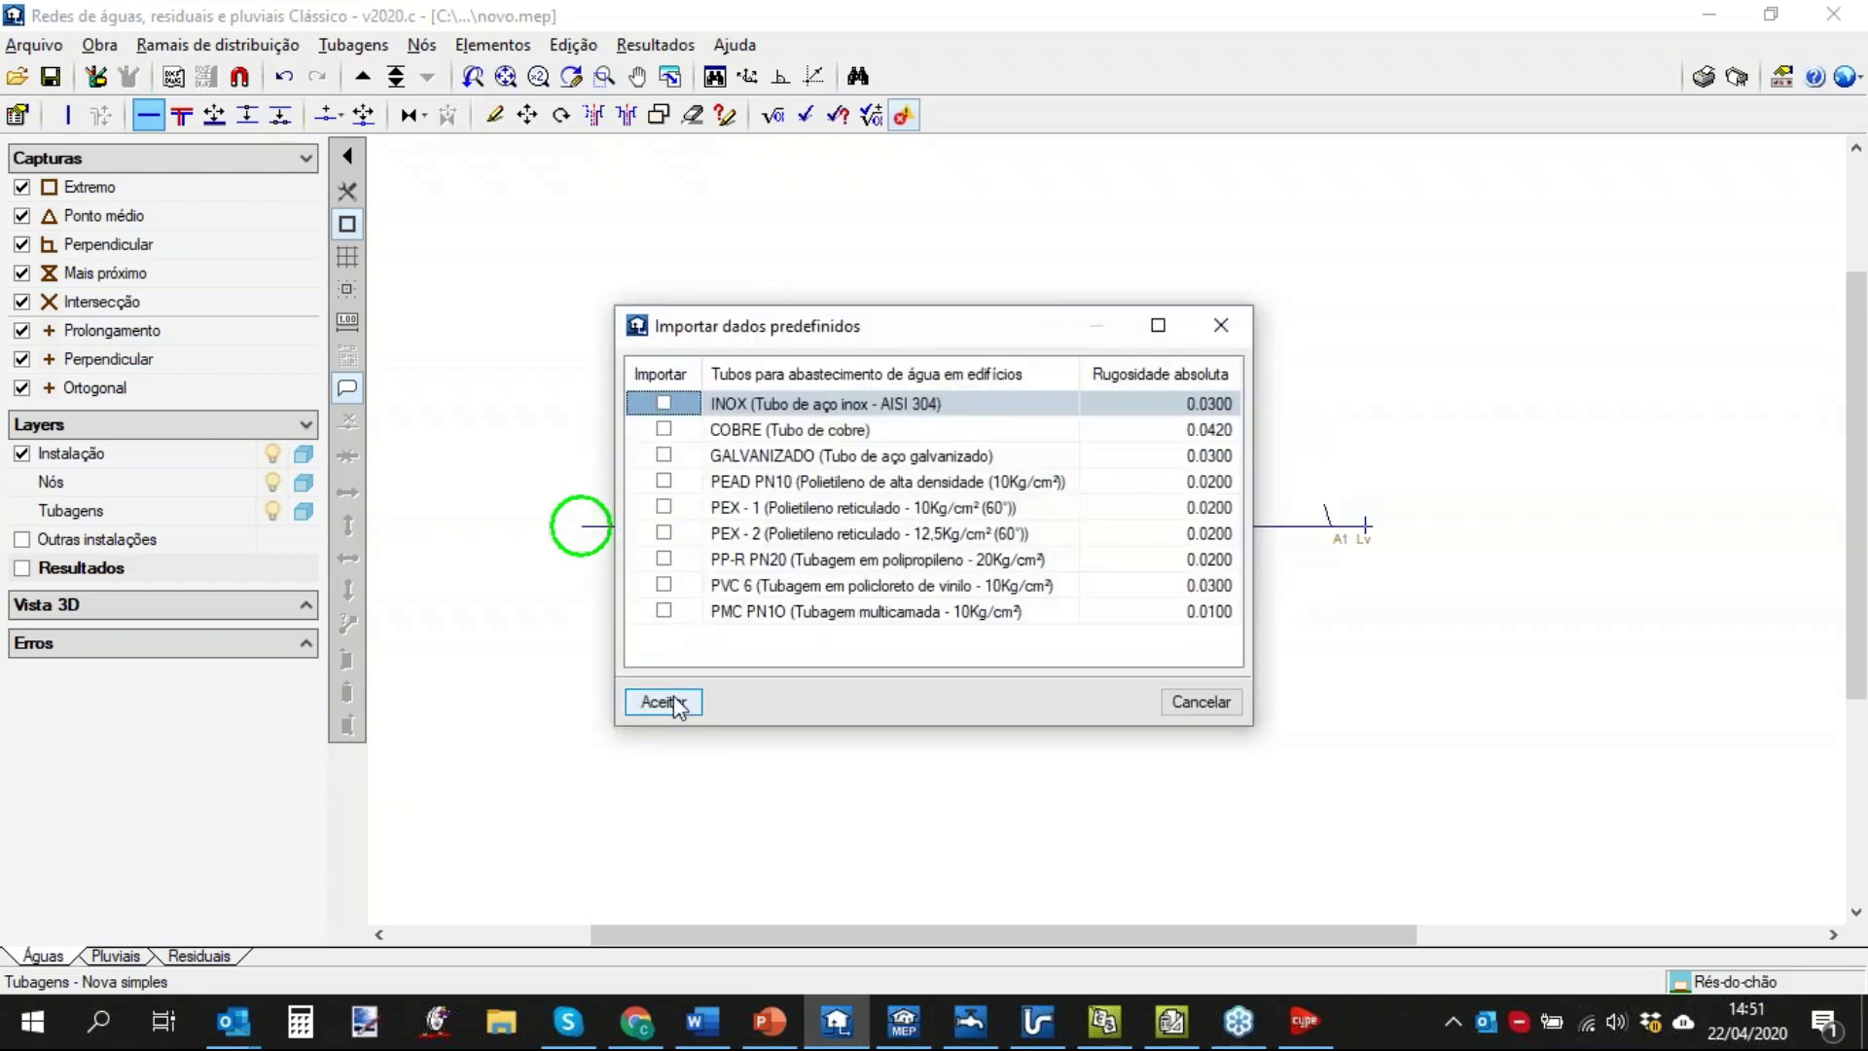
pyautogui.click(680, 389)
pyautogui.click(686, 405)
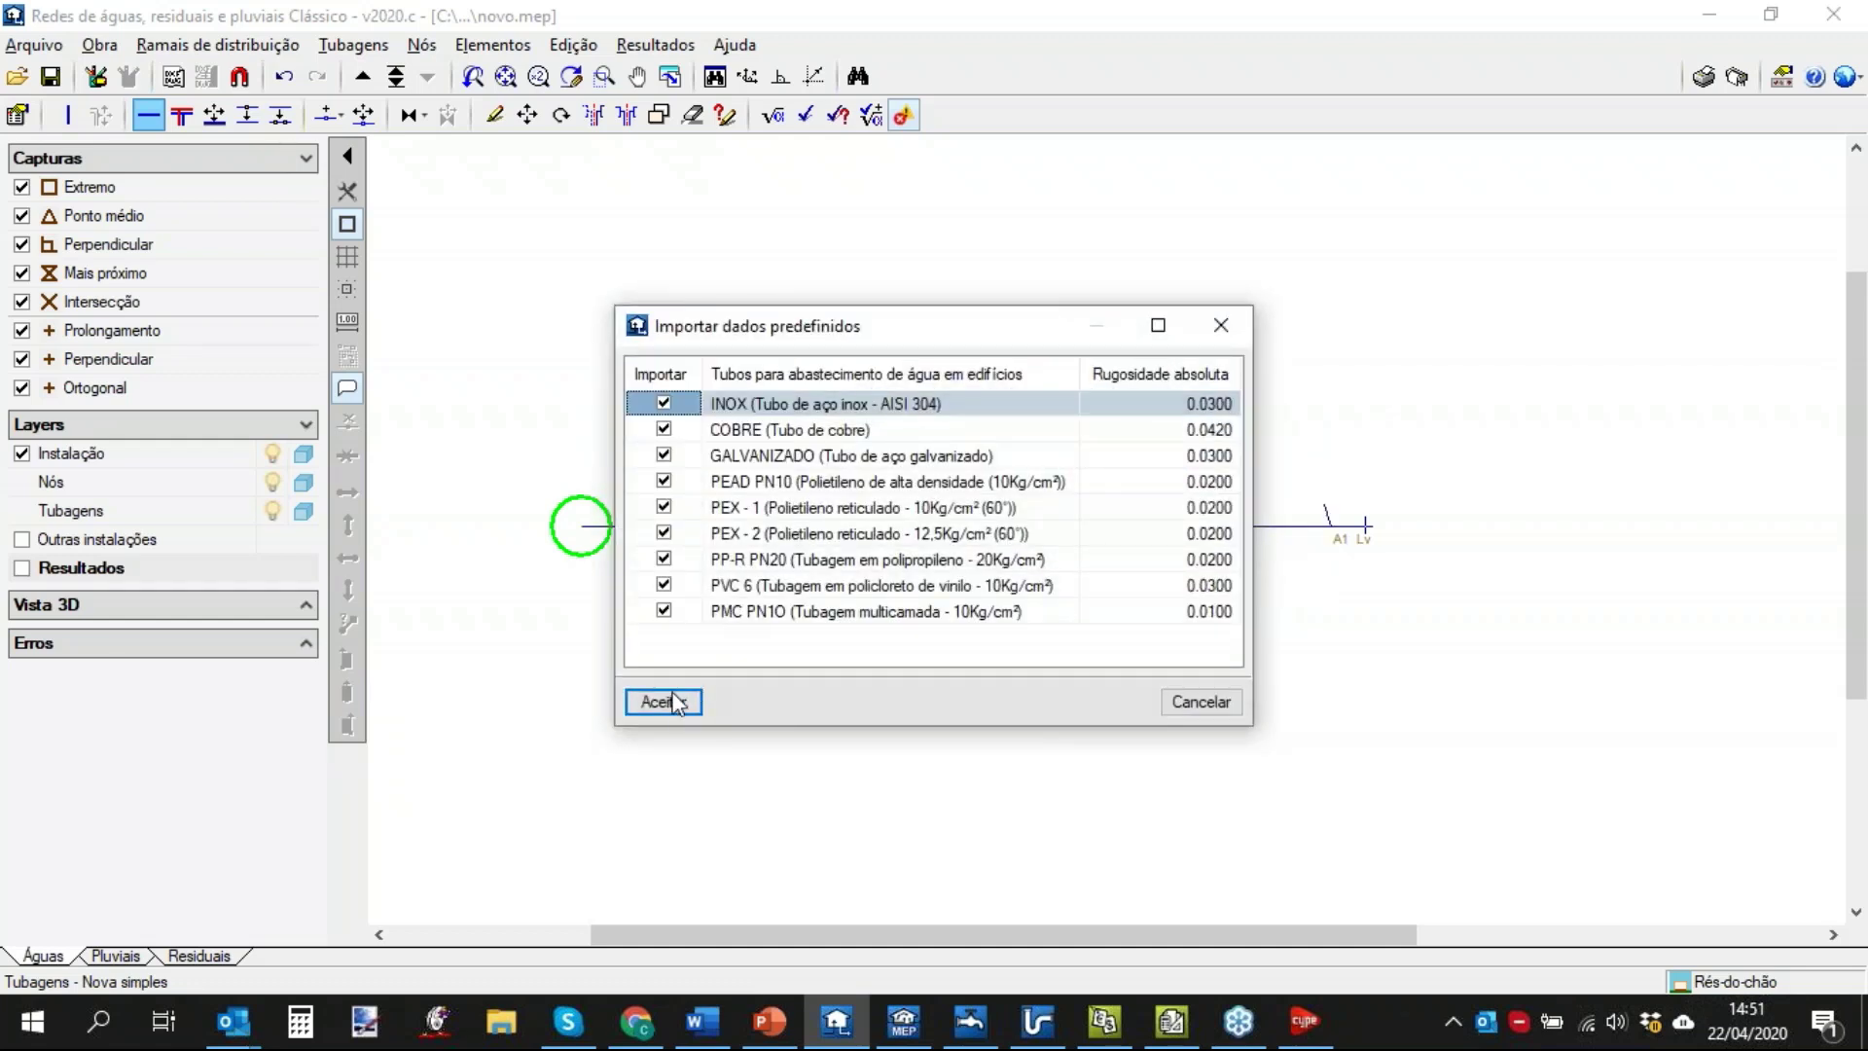
pyautogui.click(676, 703)
pyautogui.click(692, 592)
pyautogui.click(695, 592)
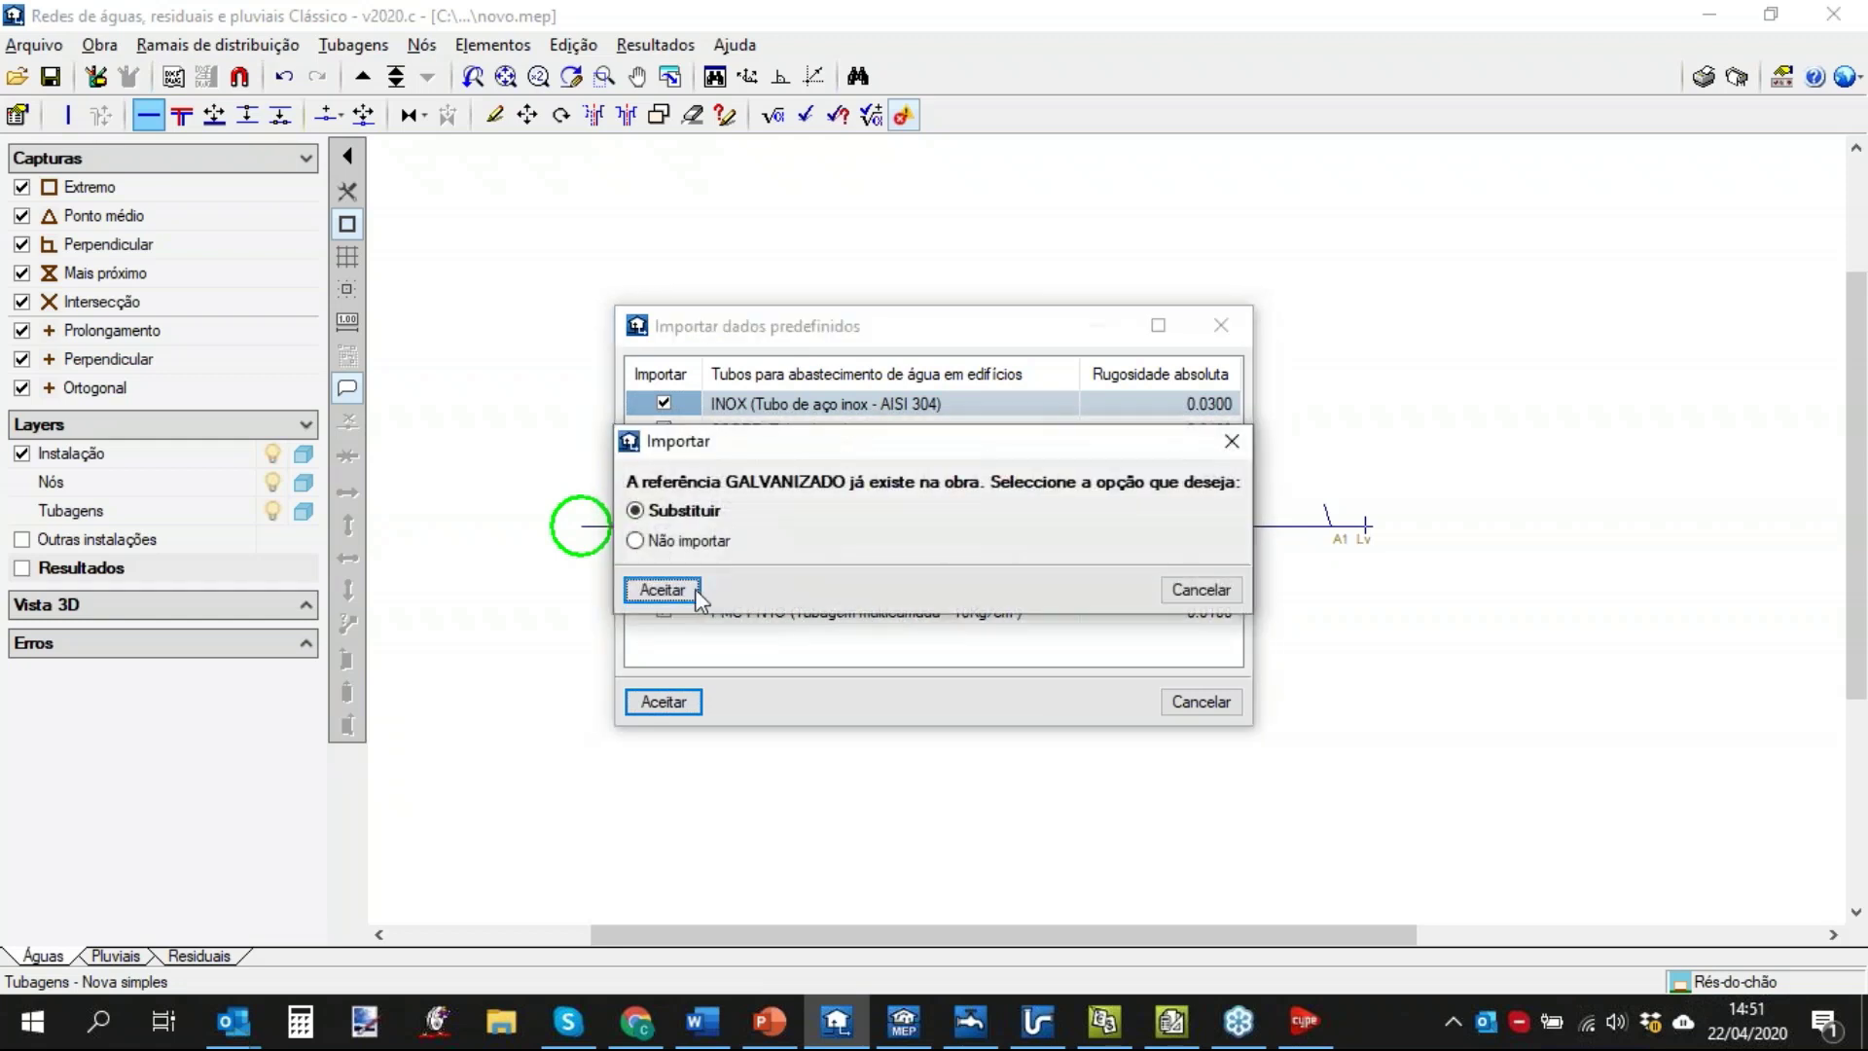
pyautogui.click(697, 592)
pyautogui.click(696, 593)
pyautogui.click(697, 593)
pyautogui.click(697, 593)
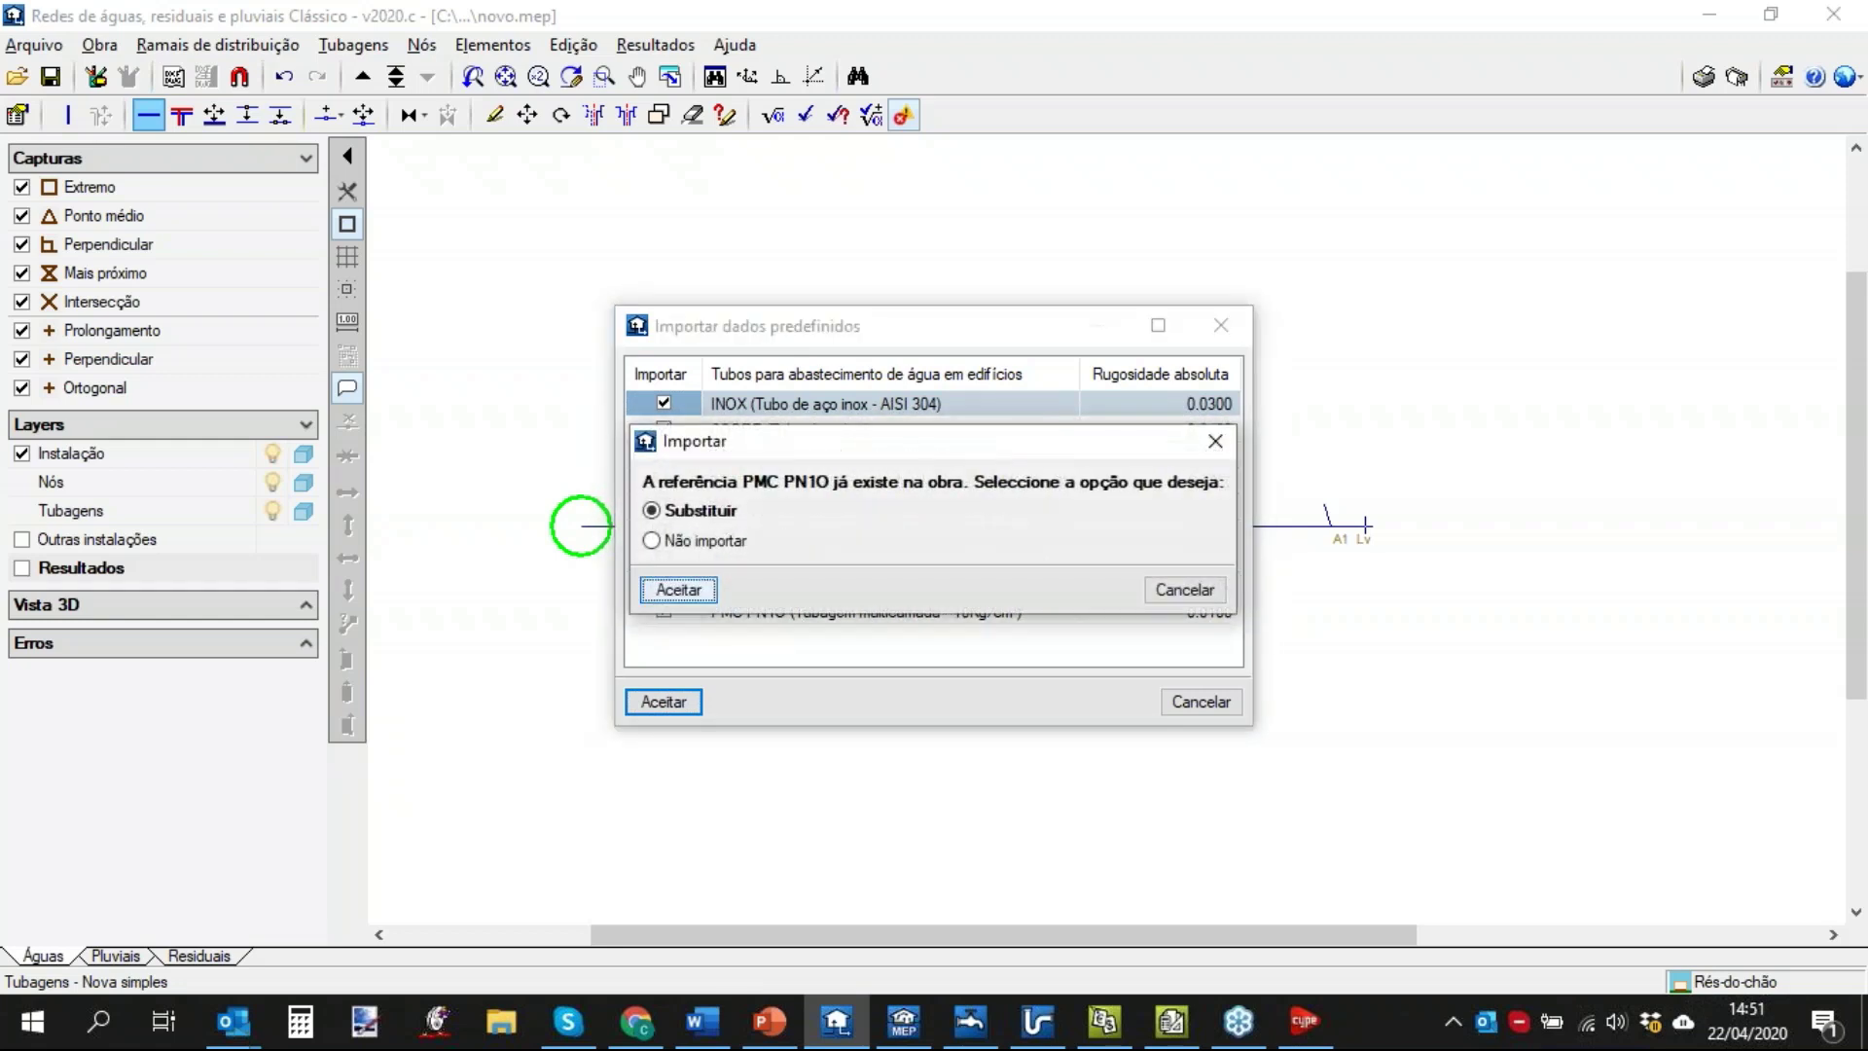
pyautogui.click(697, 593)
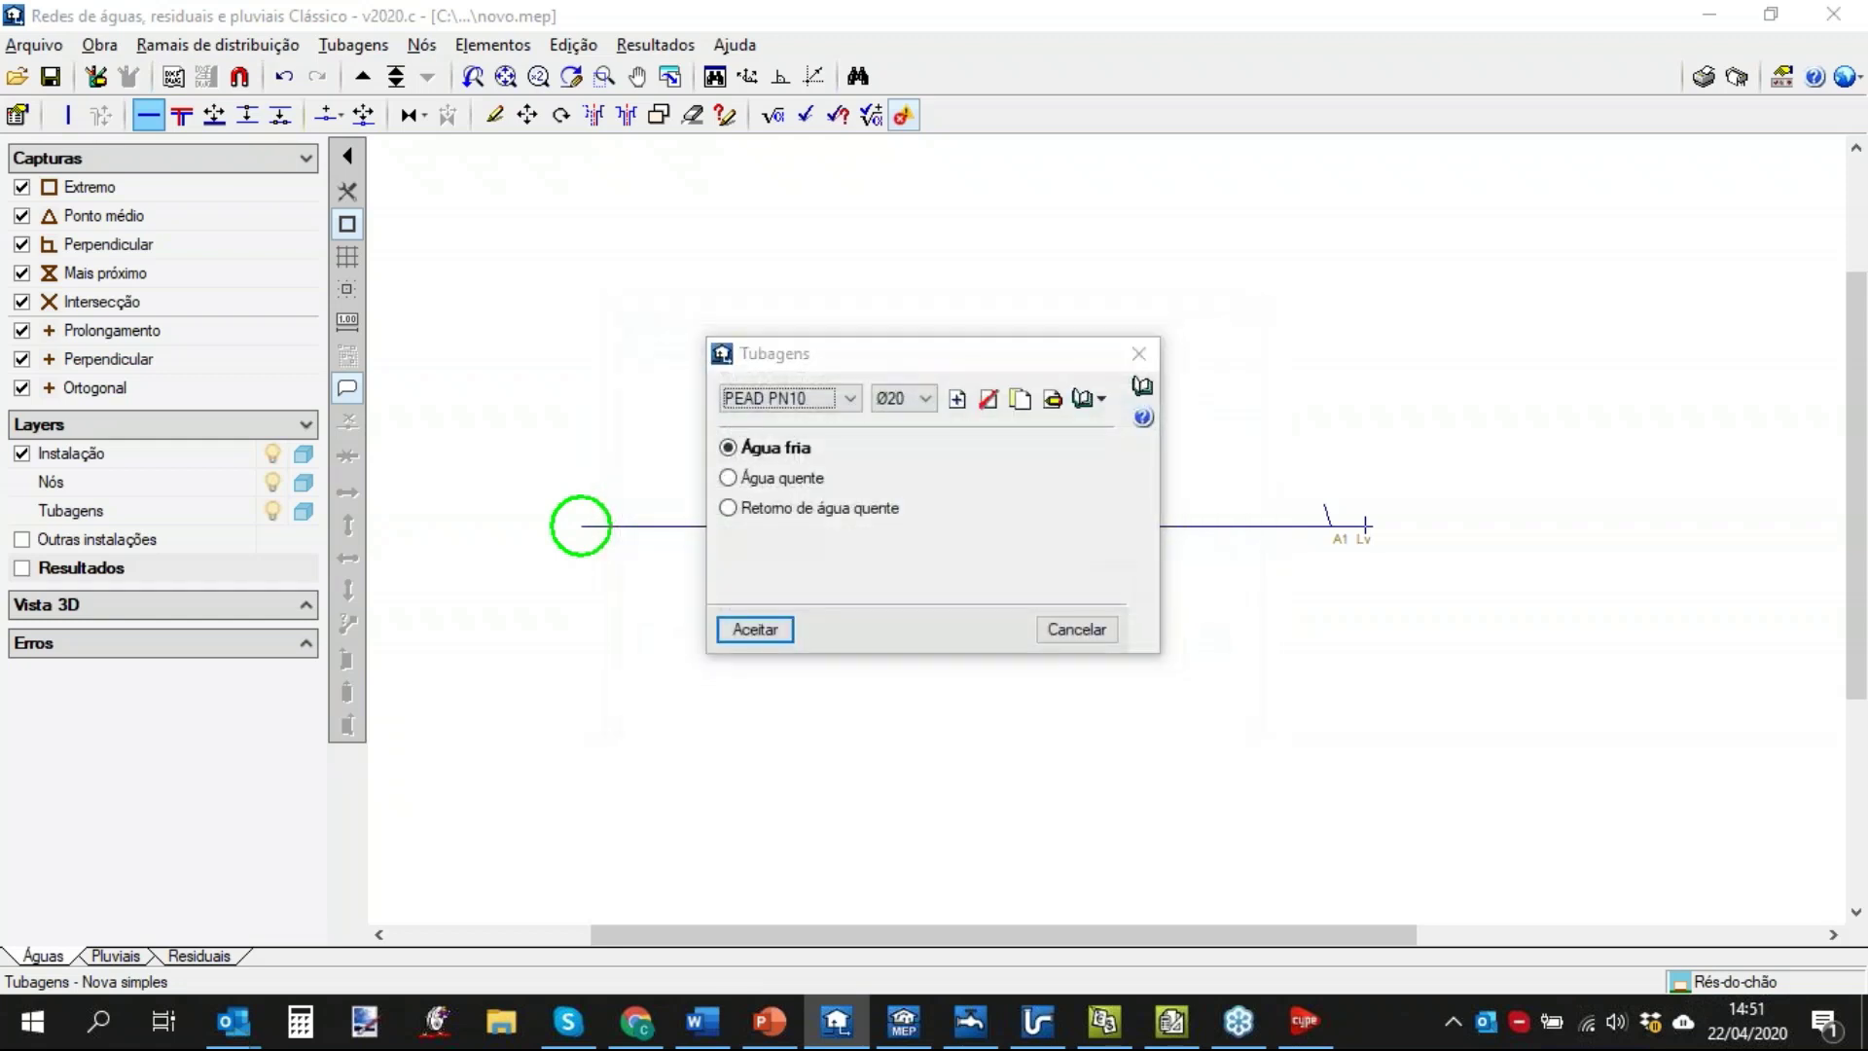
# Review the pipe material series available for the new pipe and the library management options.
pyautogui.click(846, 399)
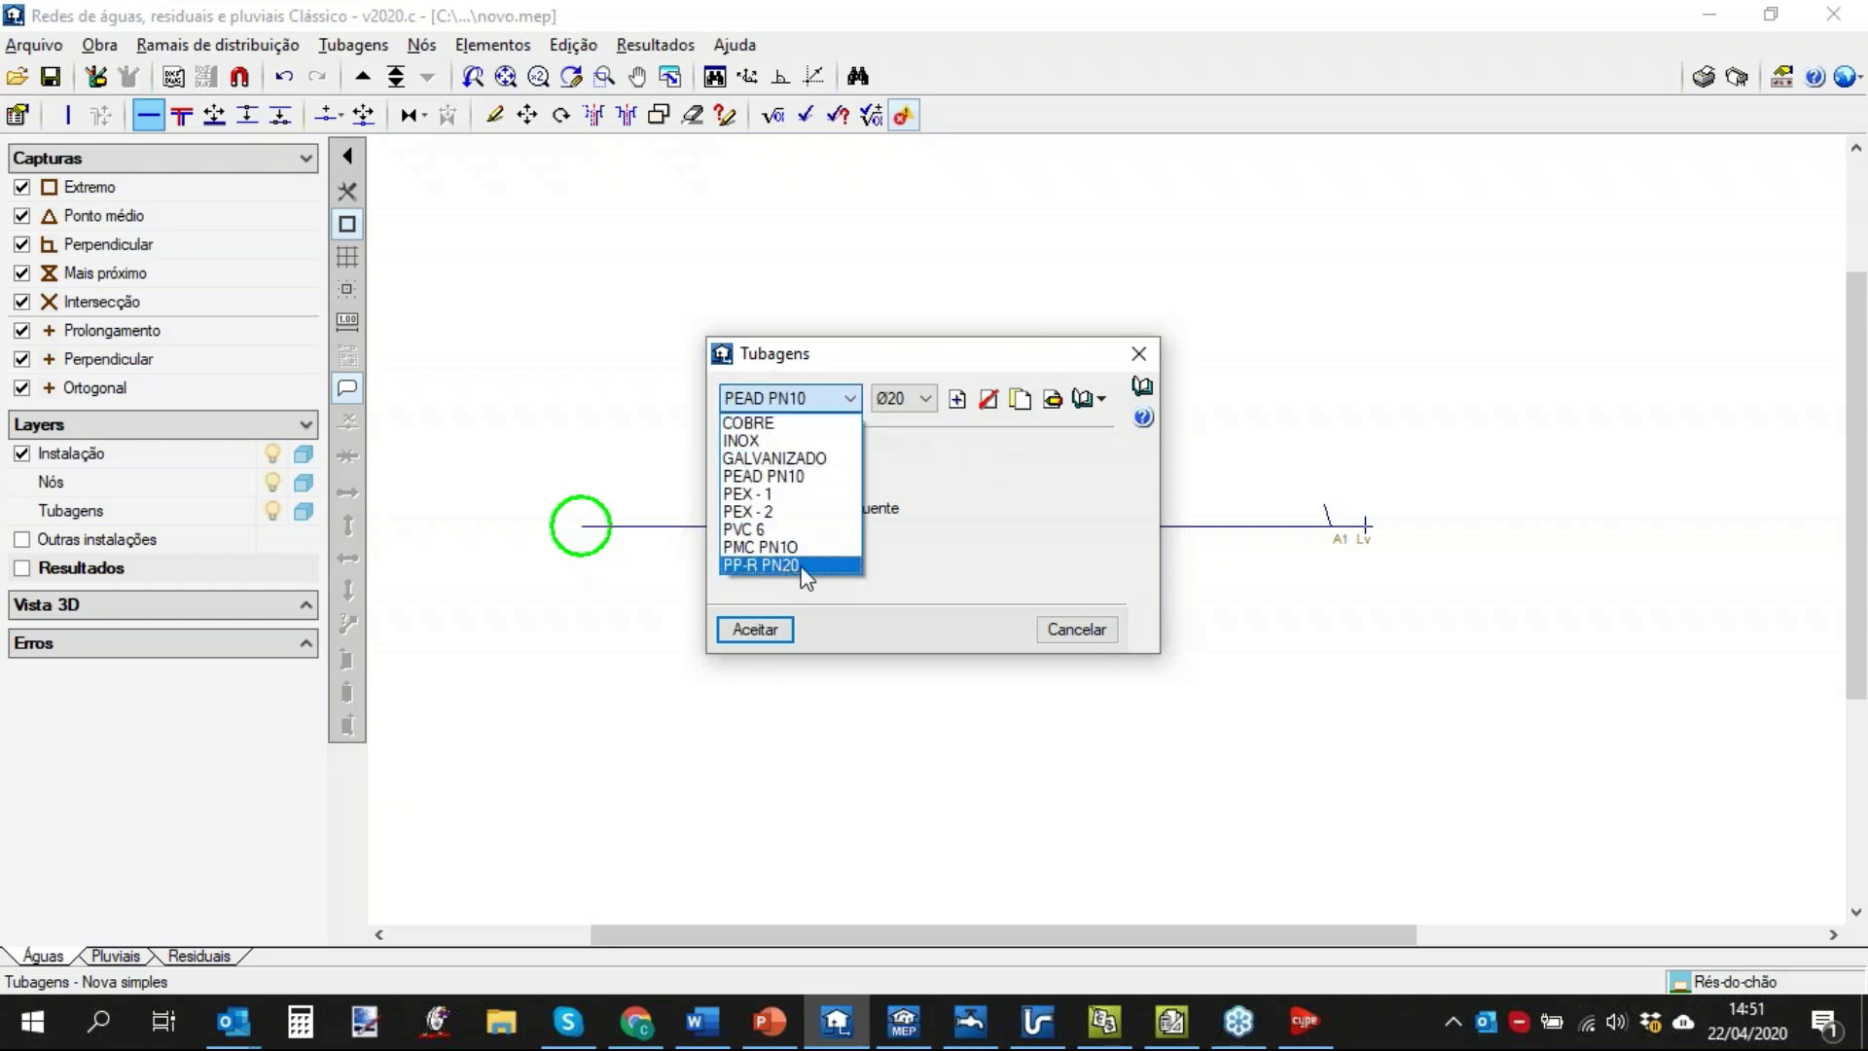
pyautogui.click(1012, 510)
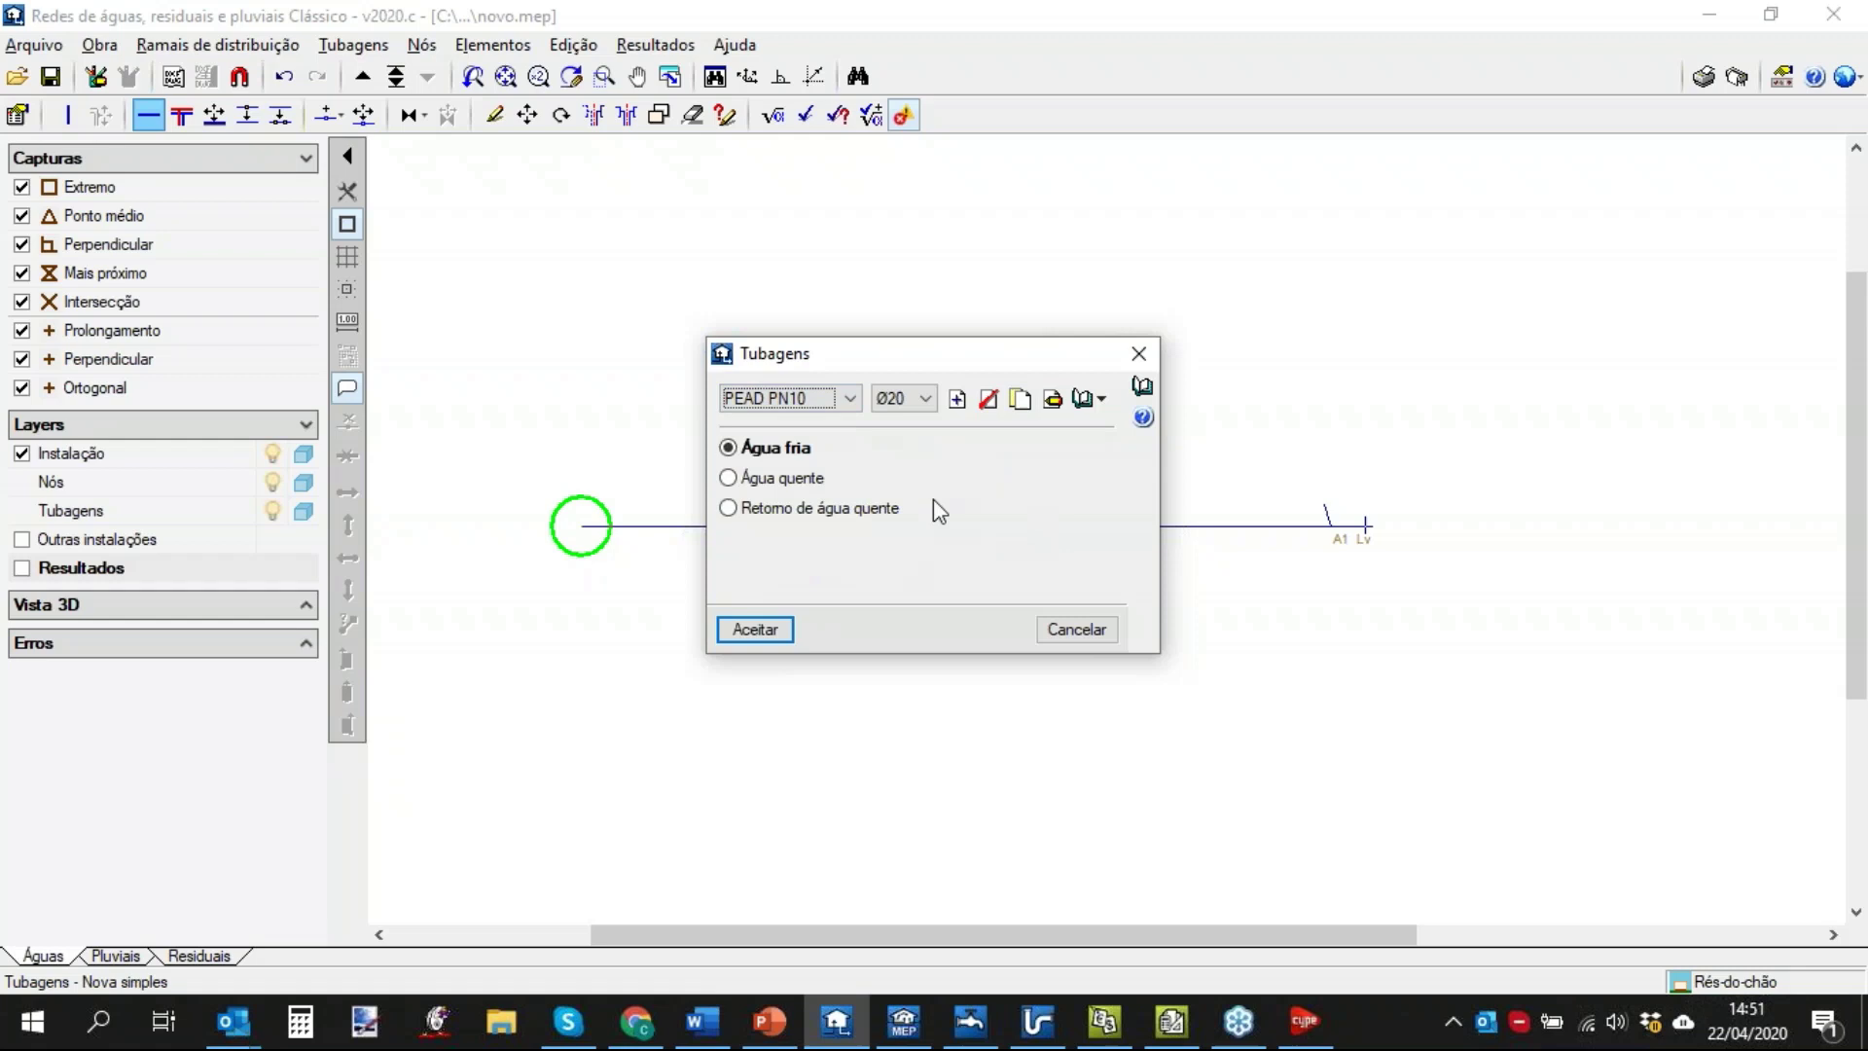
pyautogui.click(838, 400)
pyautogui.click(1119, 476)
pyautogui.click(1090, 398)
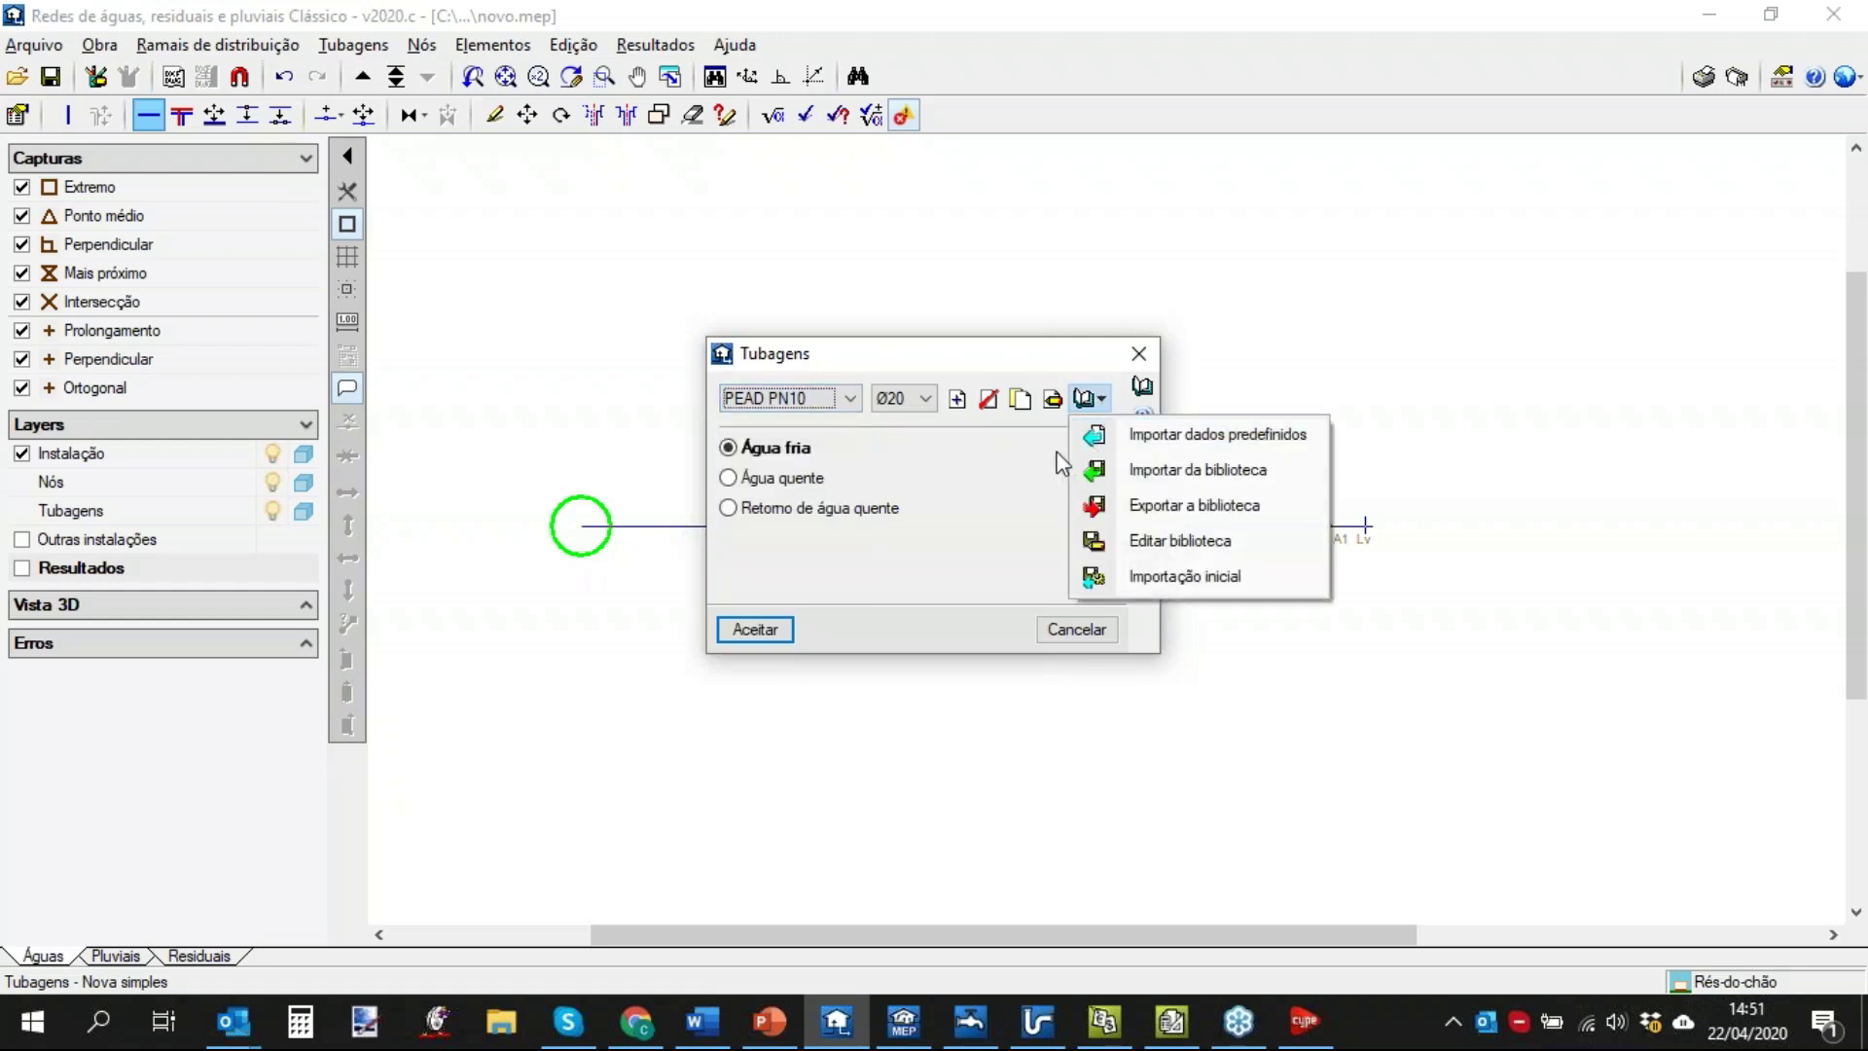
pyautogui.click(1056, 477)
# Delete the PMC PN1O pipe series, check the remaining materials, and cancel the new pipe.
pyautogui.click(795, 404)
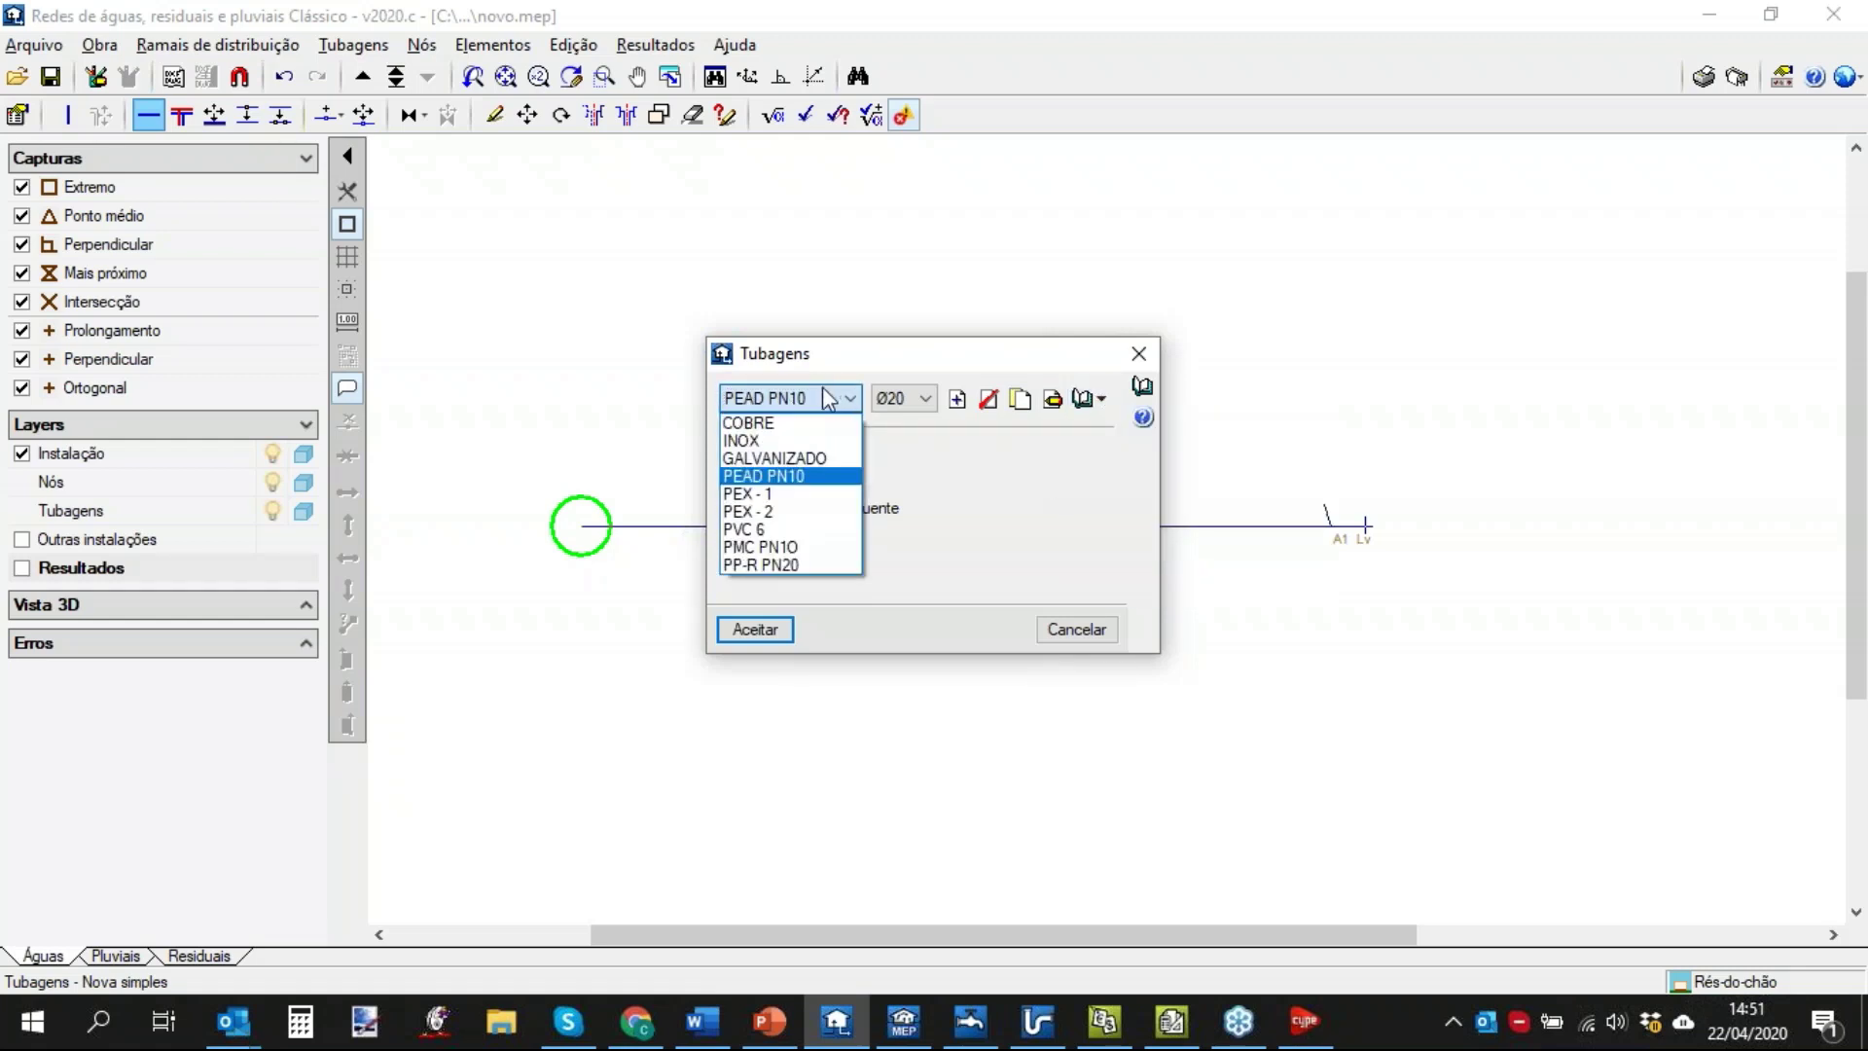
pyautogui.click(817, 547)
pyautogui.click(989, 399)
pyautogui.click(815, 564)
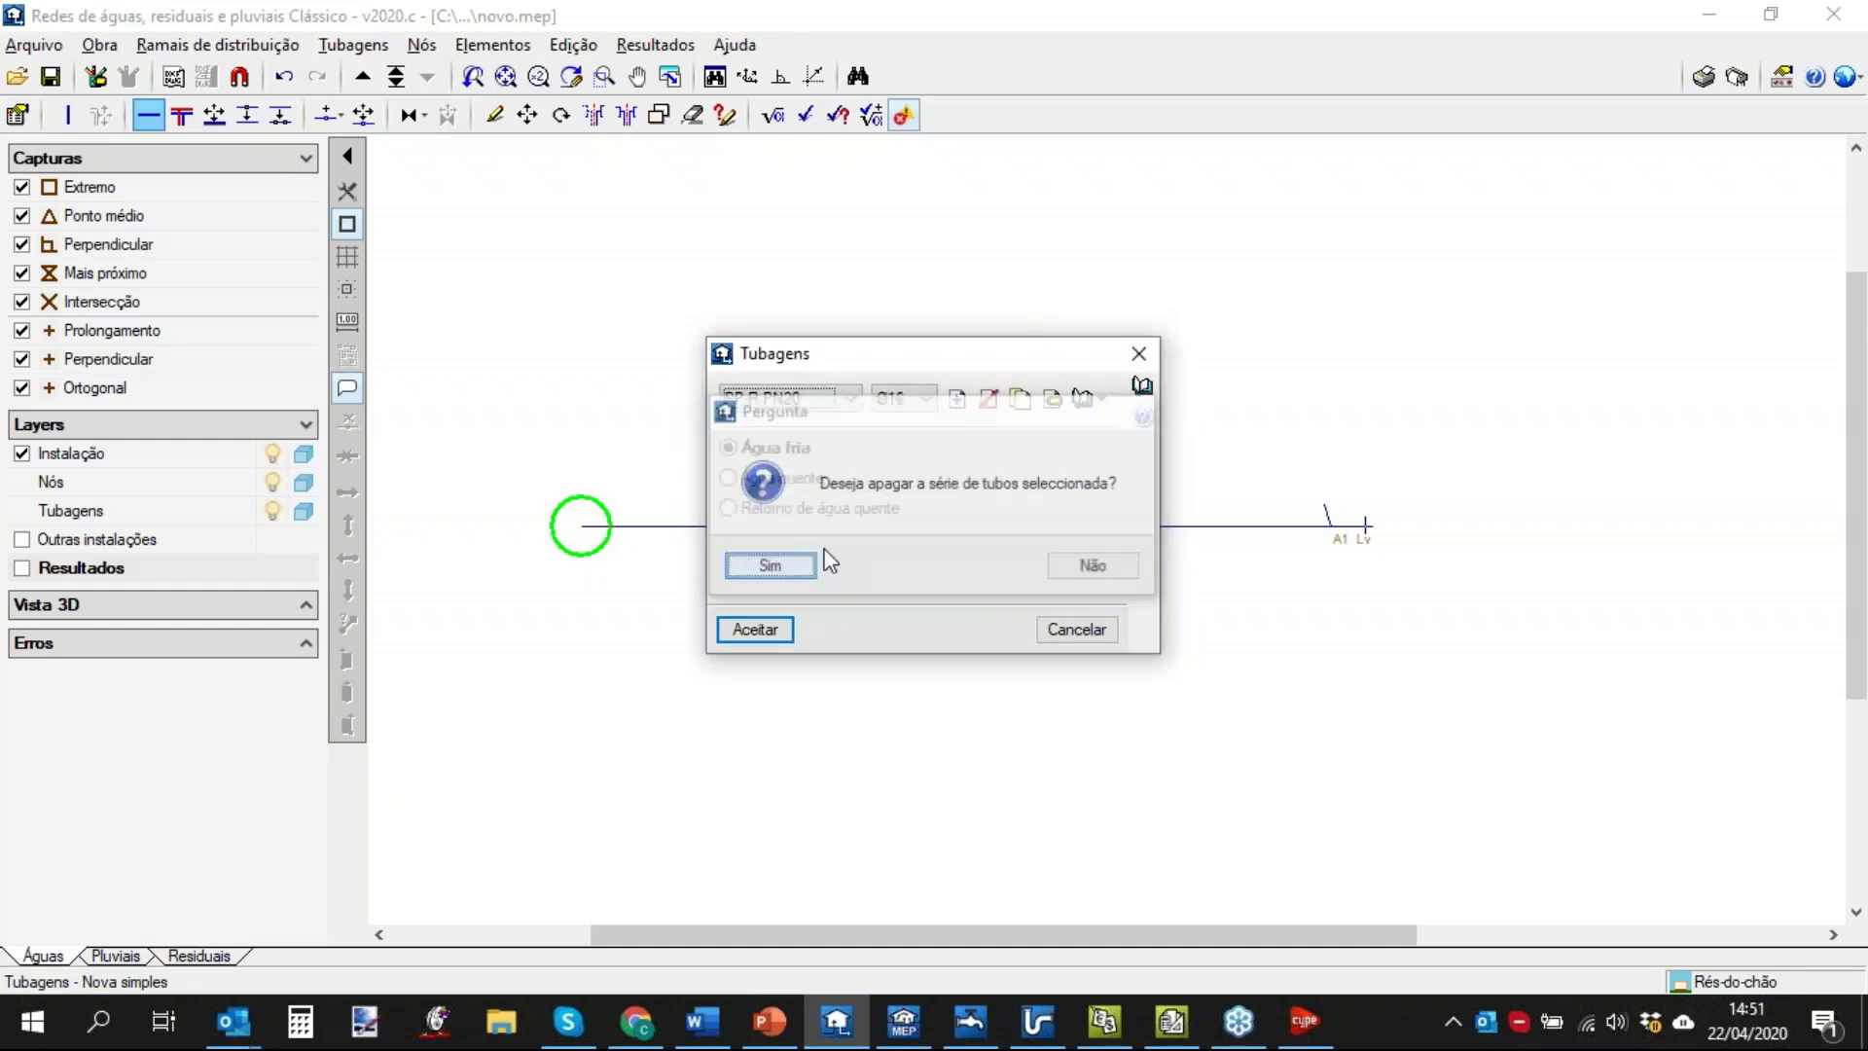
pyautogui.click(838, 401)
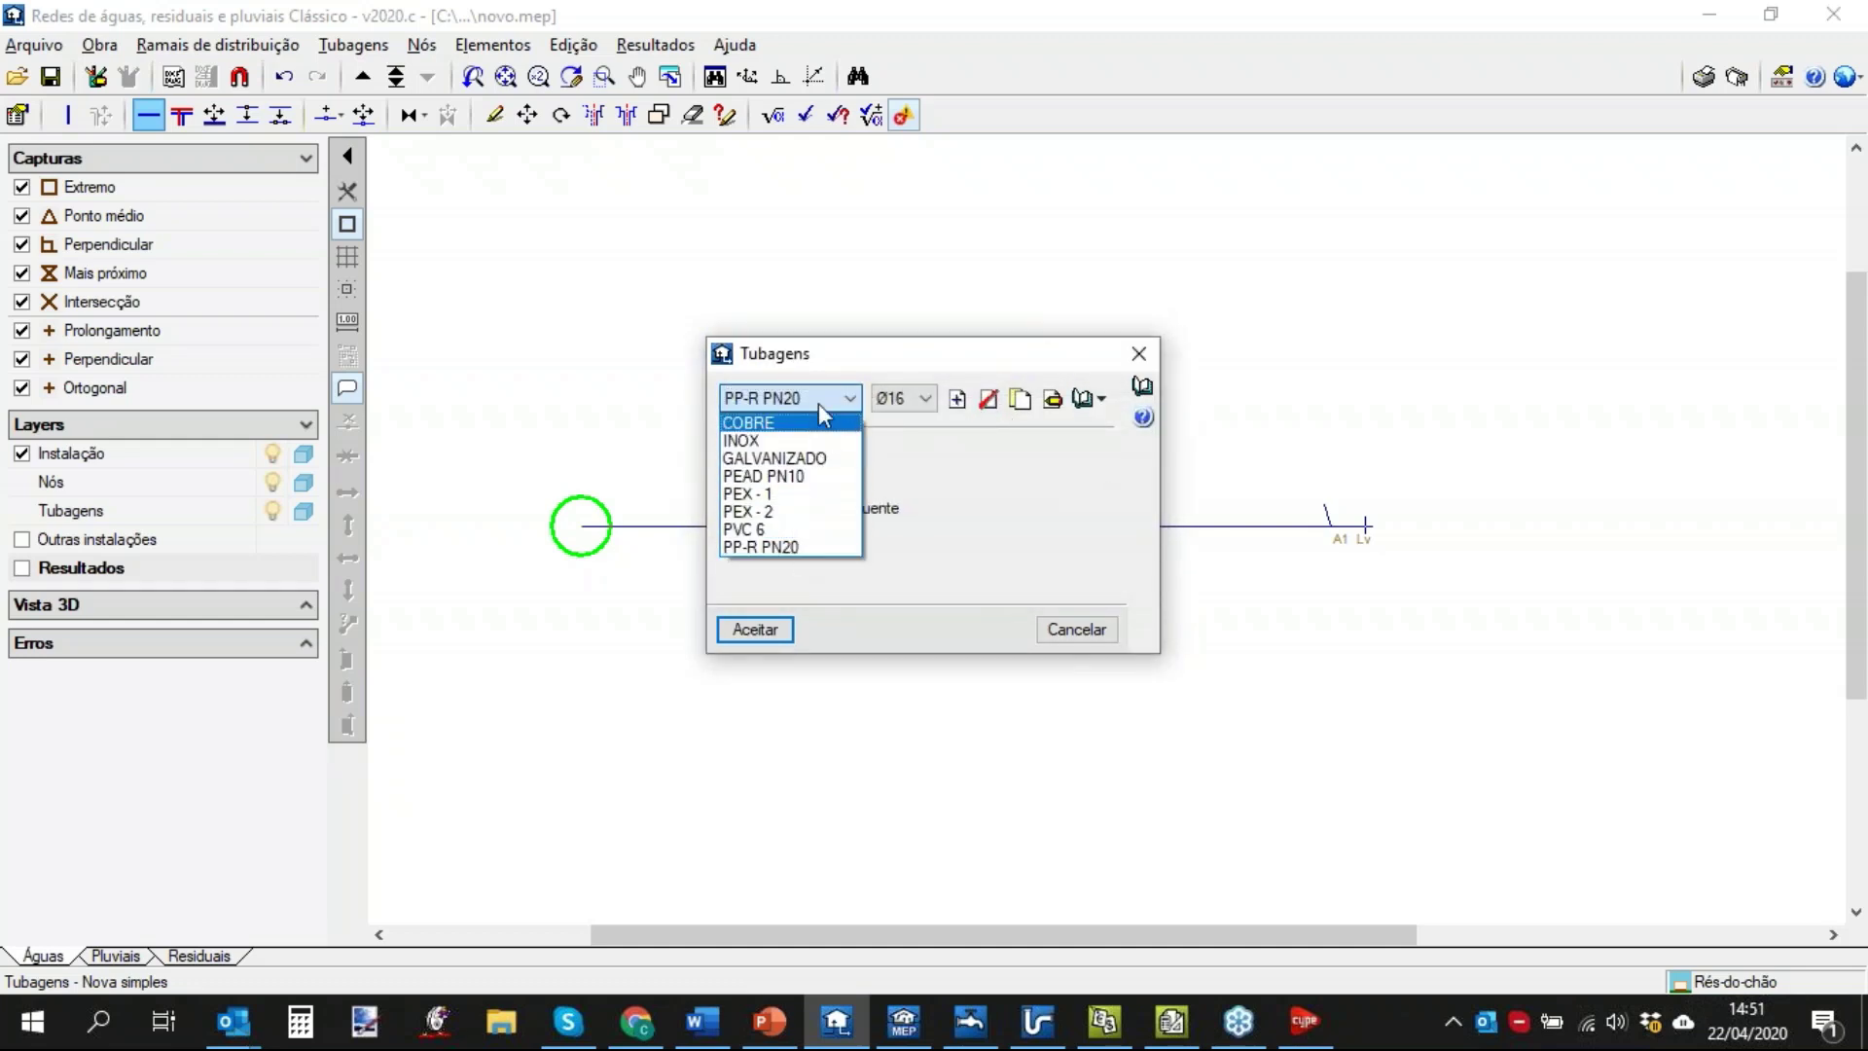
pyautogui.click(853, 398)
pyautogui.click(1080, 631)
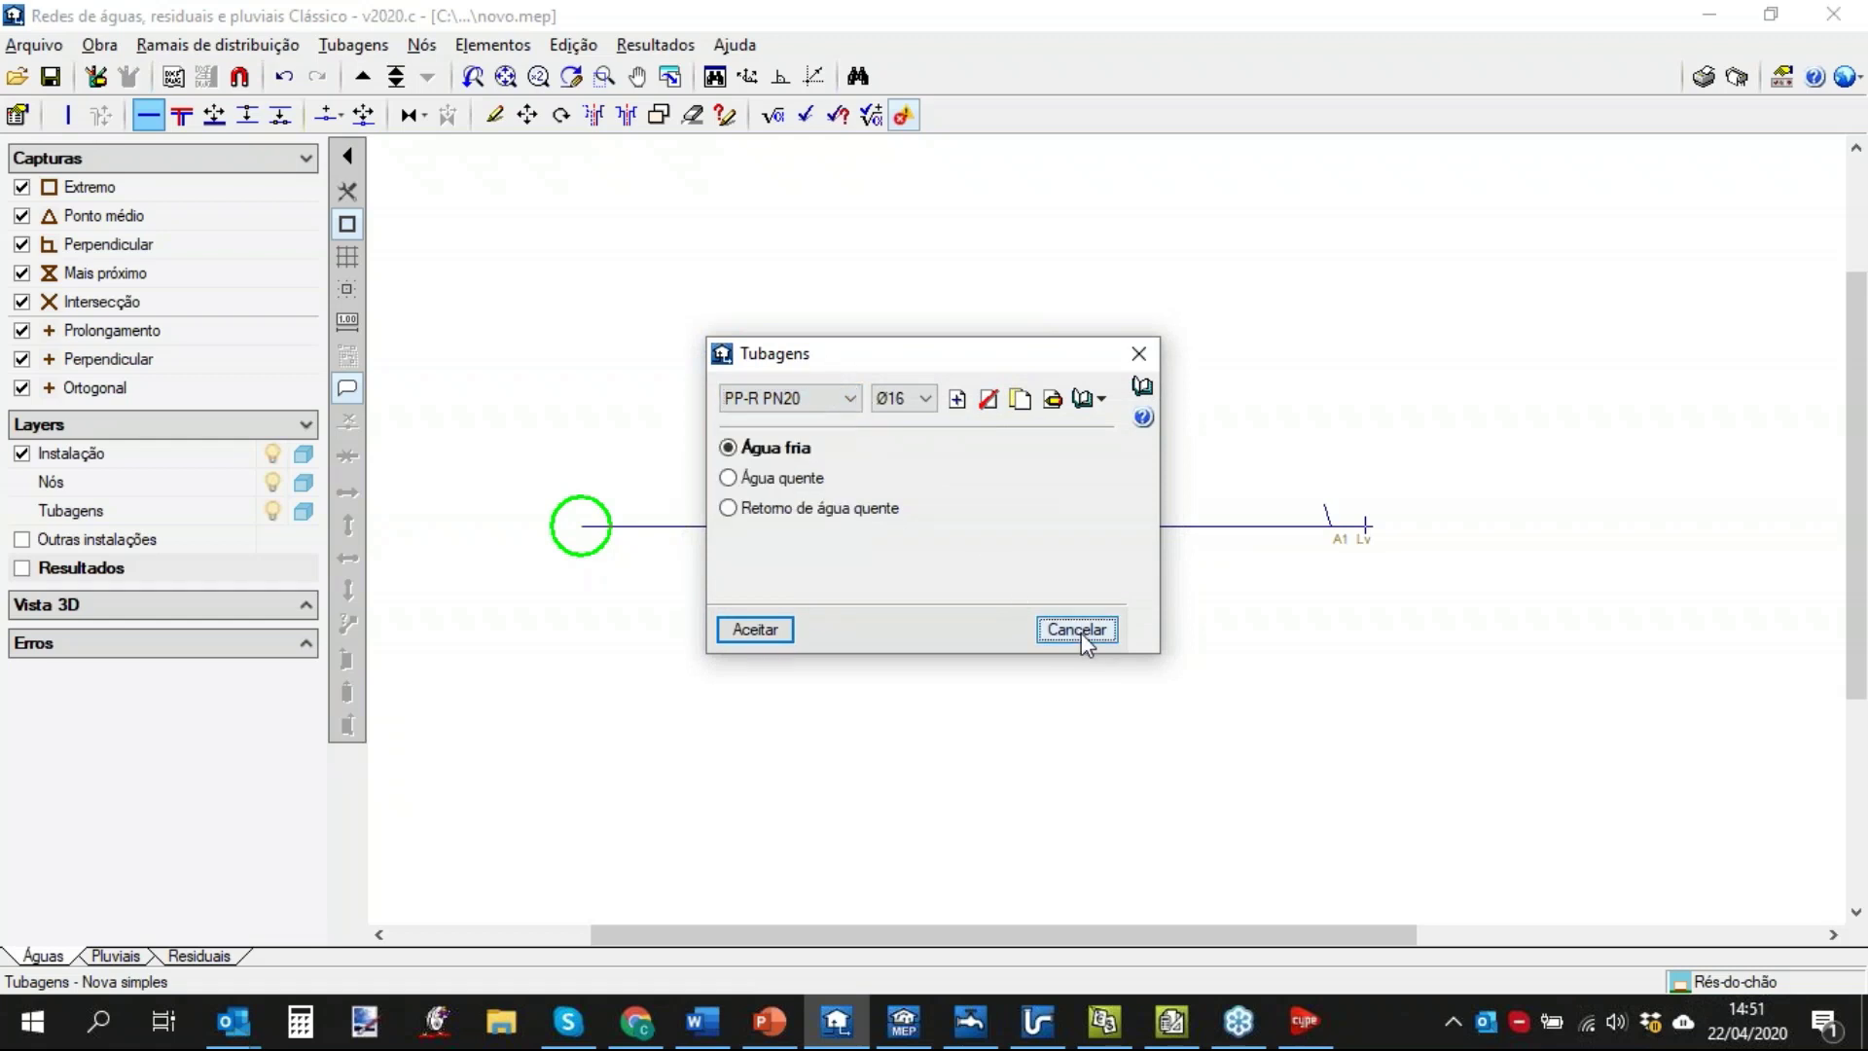
# Open the recent project ciarp_Webinar1.iep and switch to its Residuais installation.
pyautogui.scroll(-2, 1088, 506)
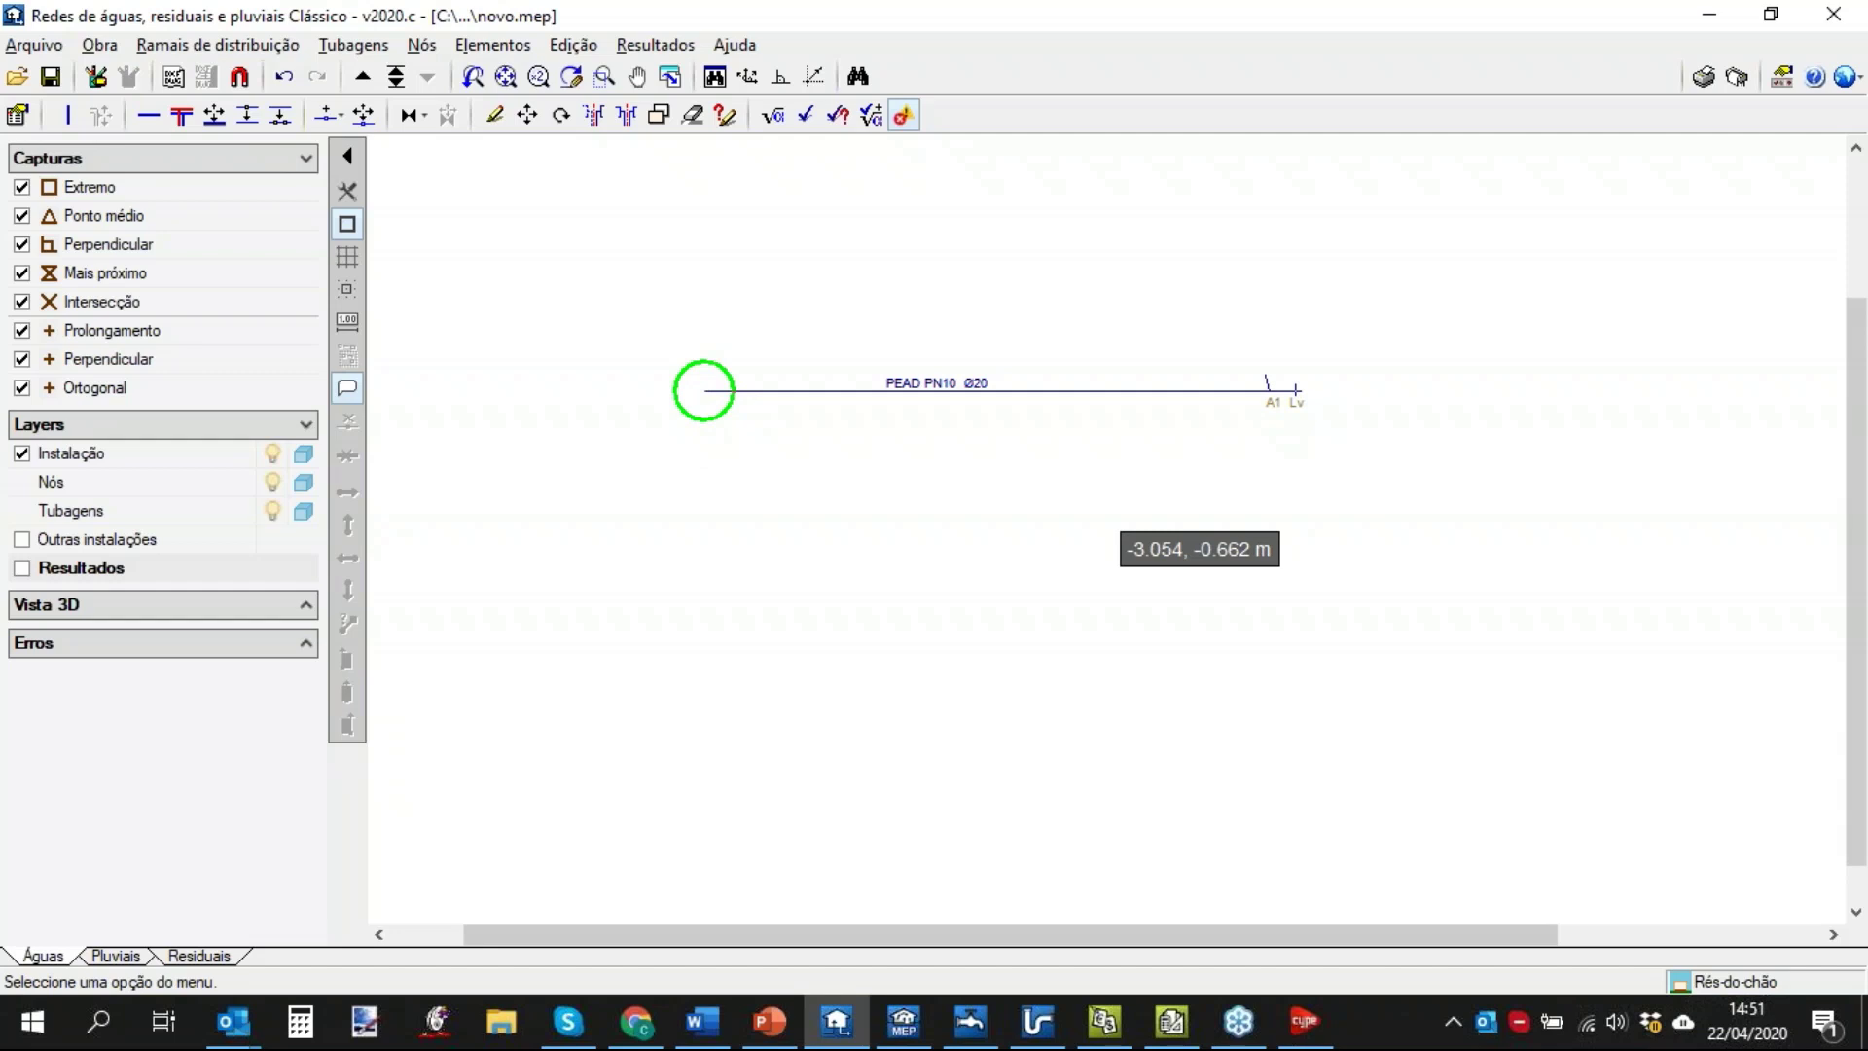
pyautogui.click(199, 956)
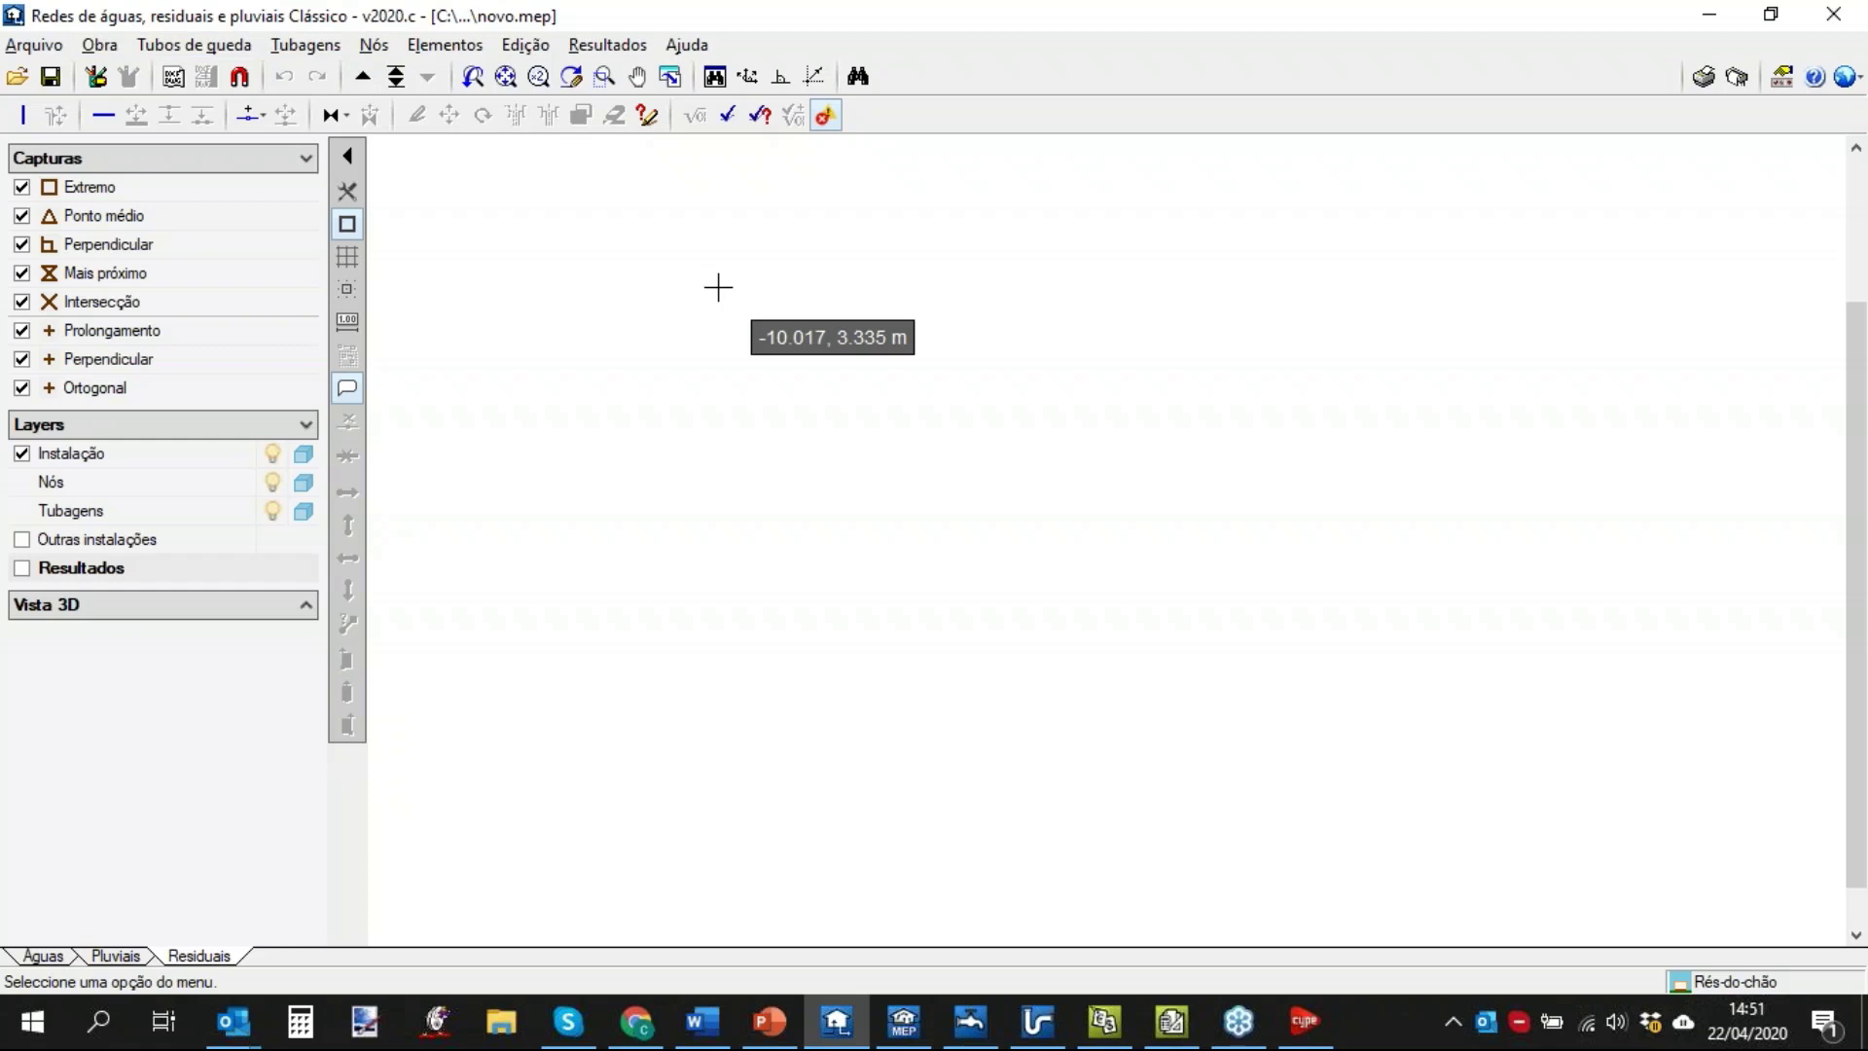
pyautogui.click(43, 45)
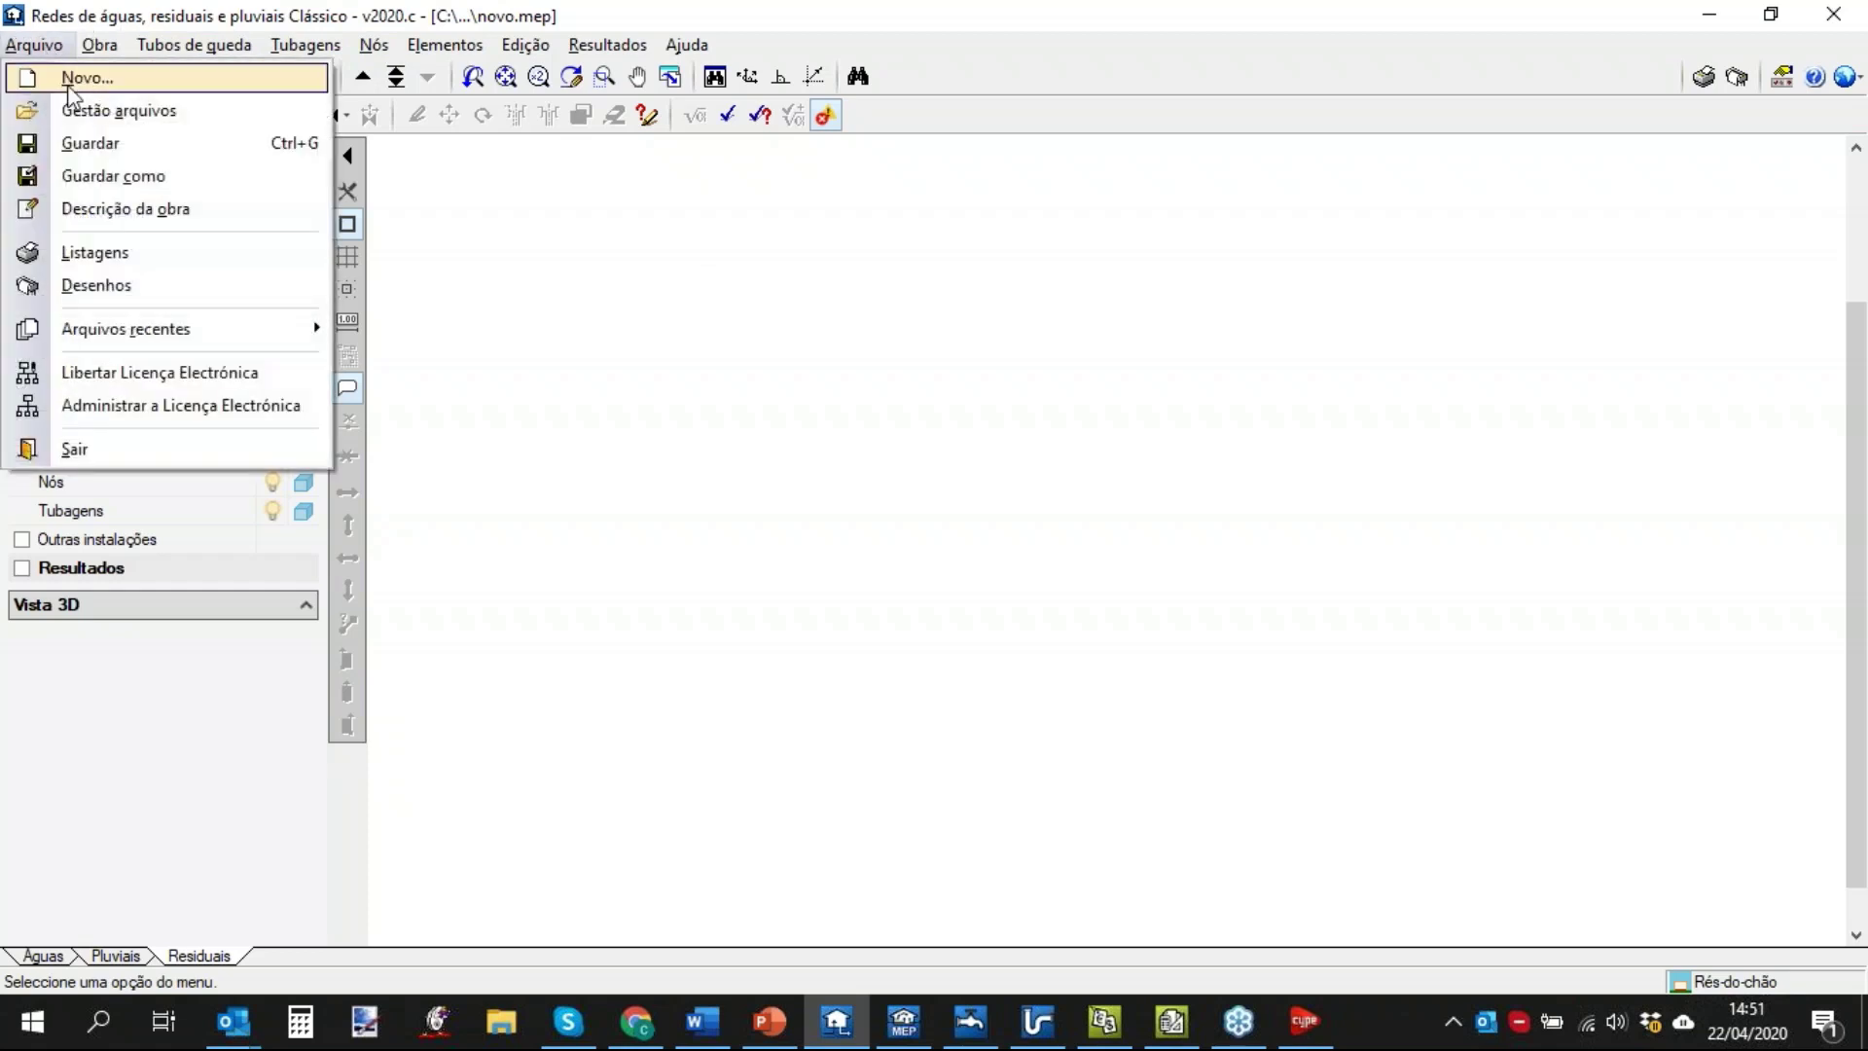
pyautogui.moveTo(126, 327)
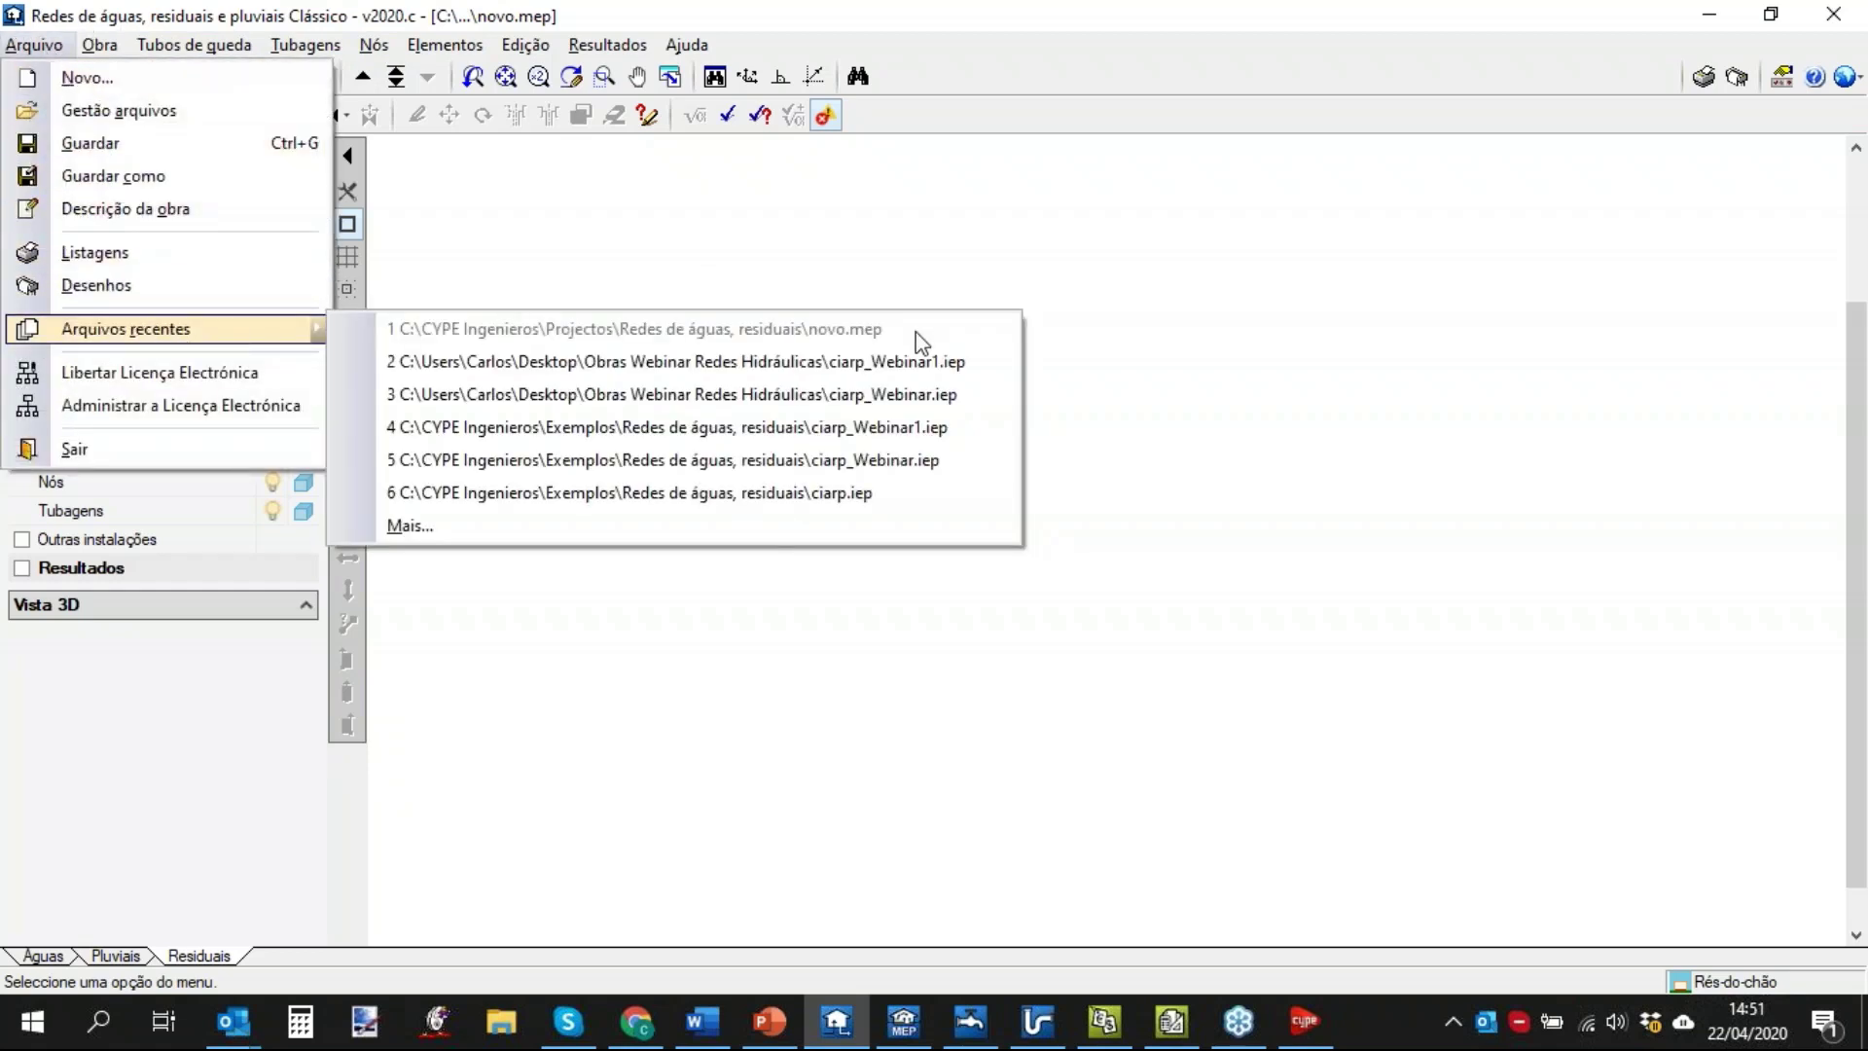
pyautogui.click(919, 361)
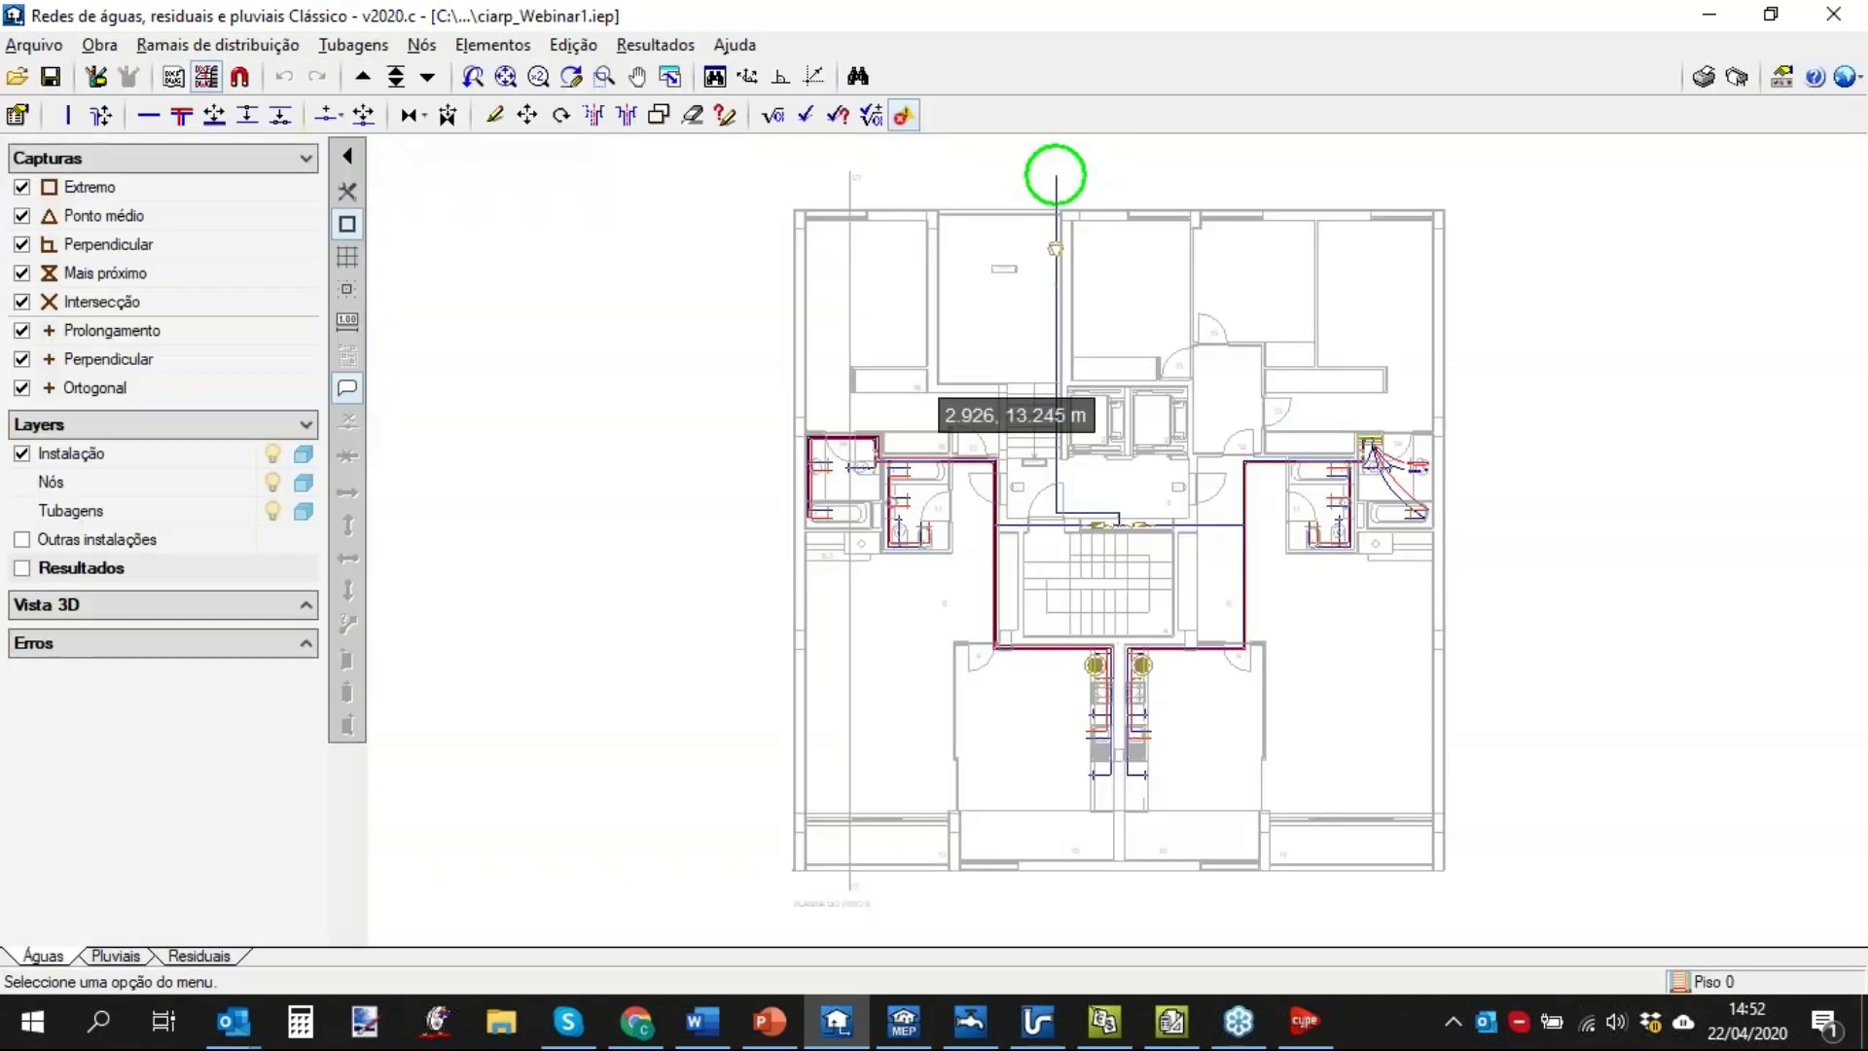
pyautogui.click(207, 956)
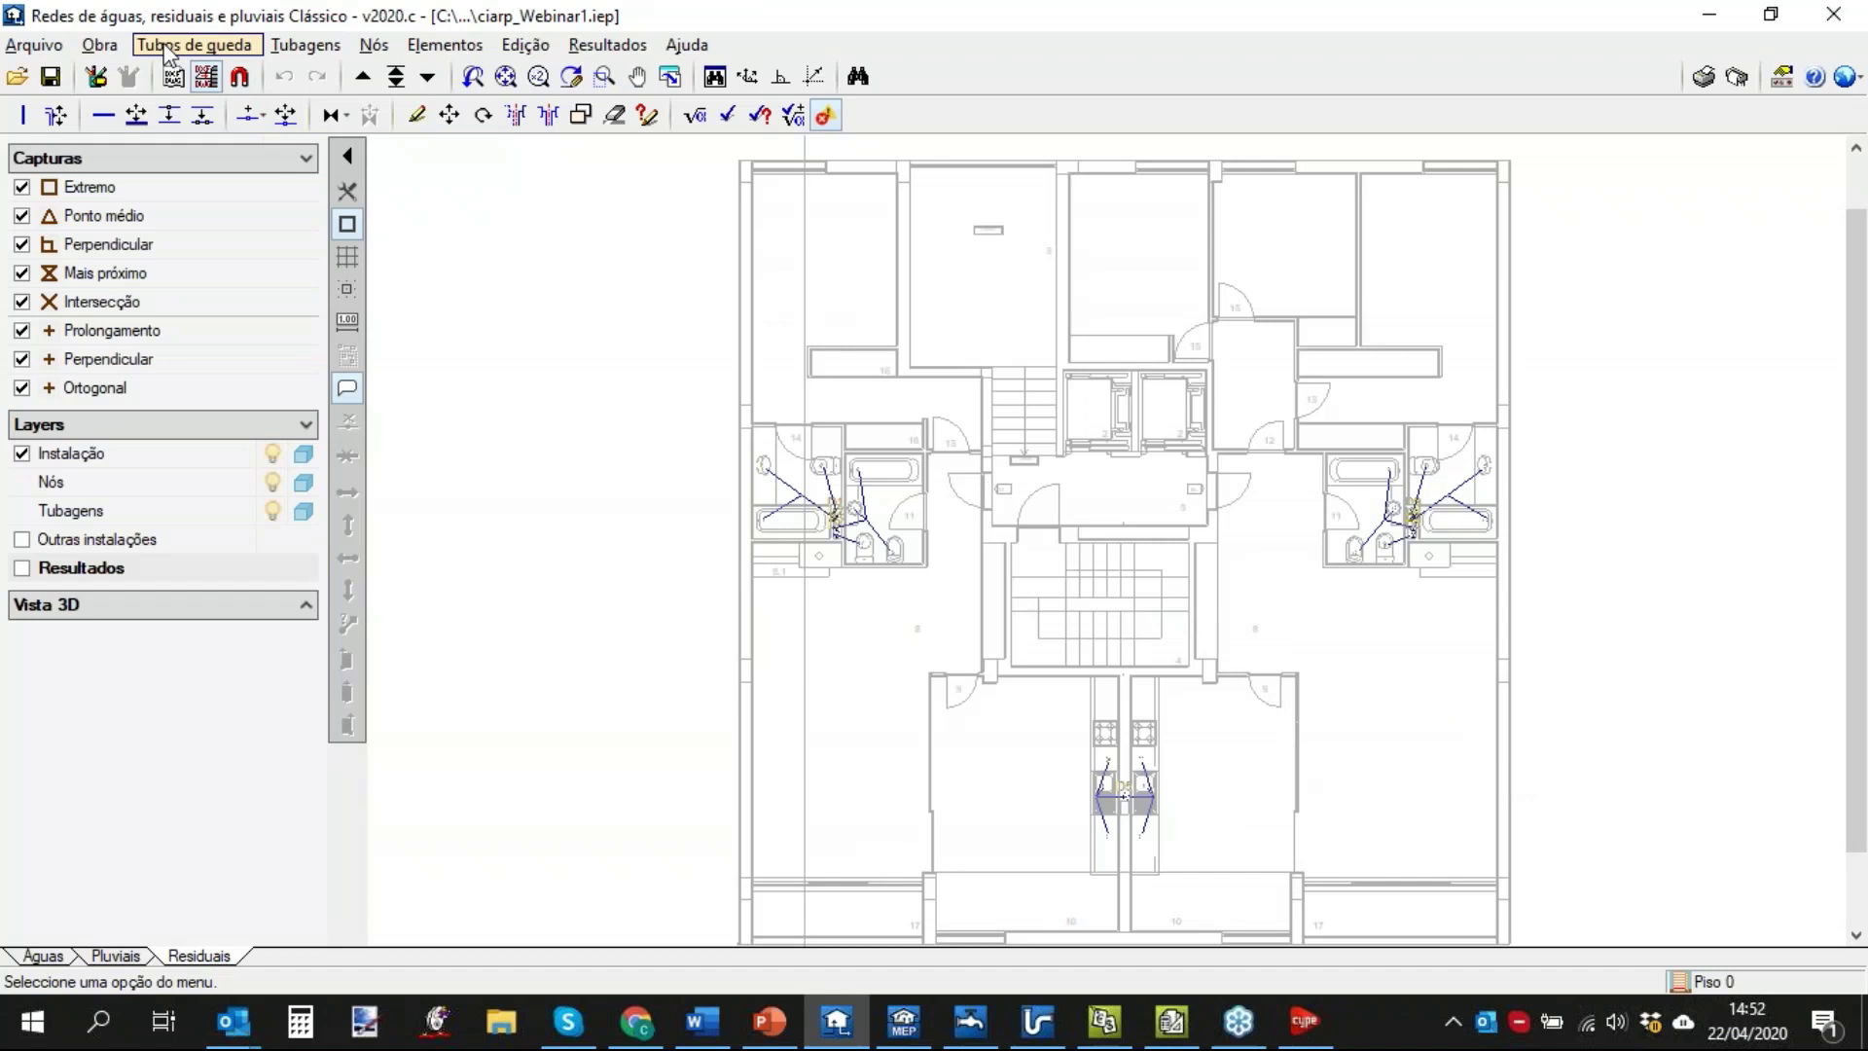
# Open the 3D view of all floors showing only Residuais and orbit to inspect the whole wastewater network.
pyautogui.click(99, 45)
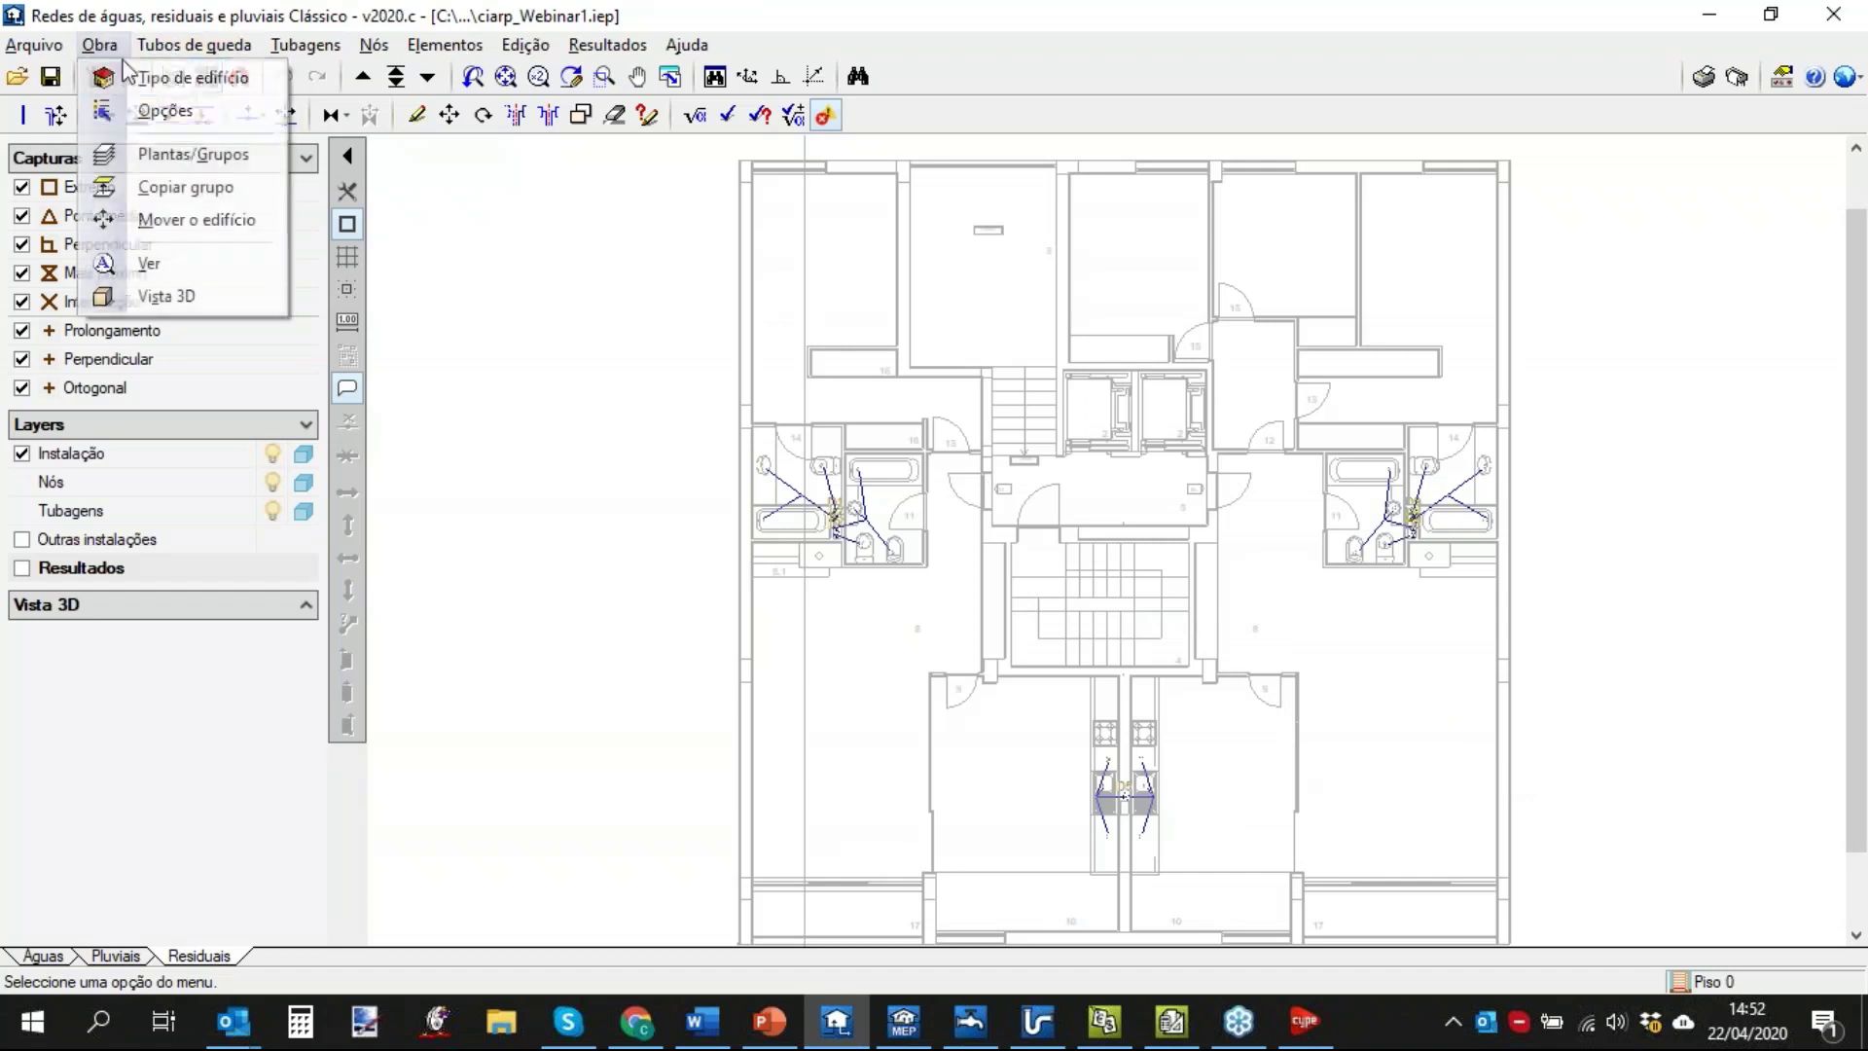
pyautogui.click(160, 297)
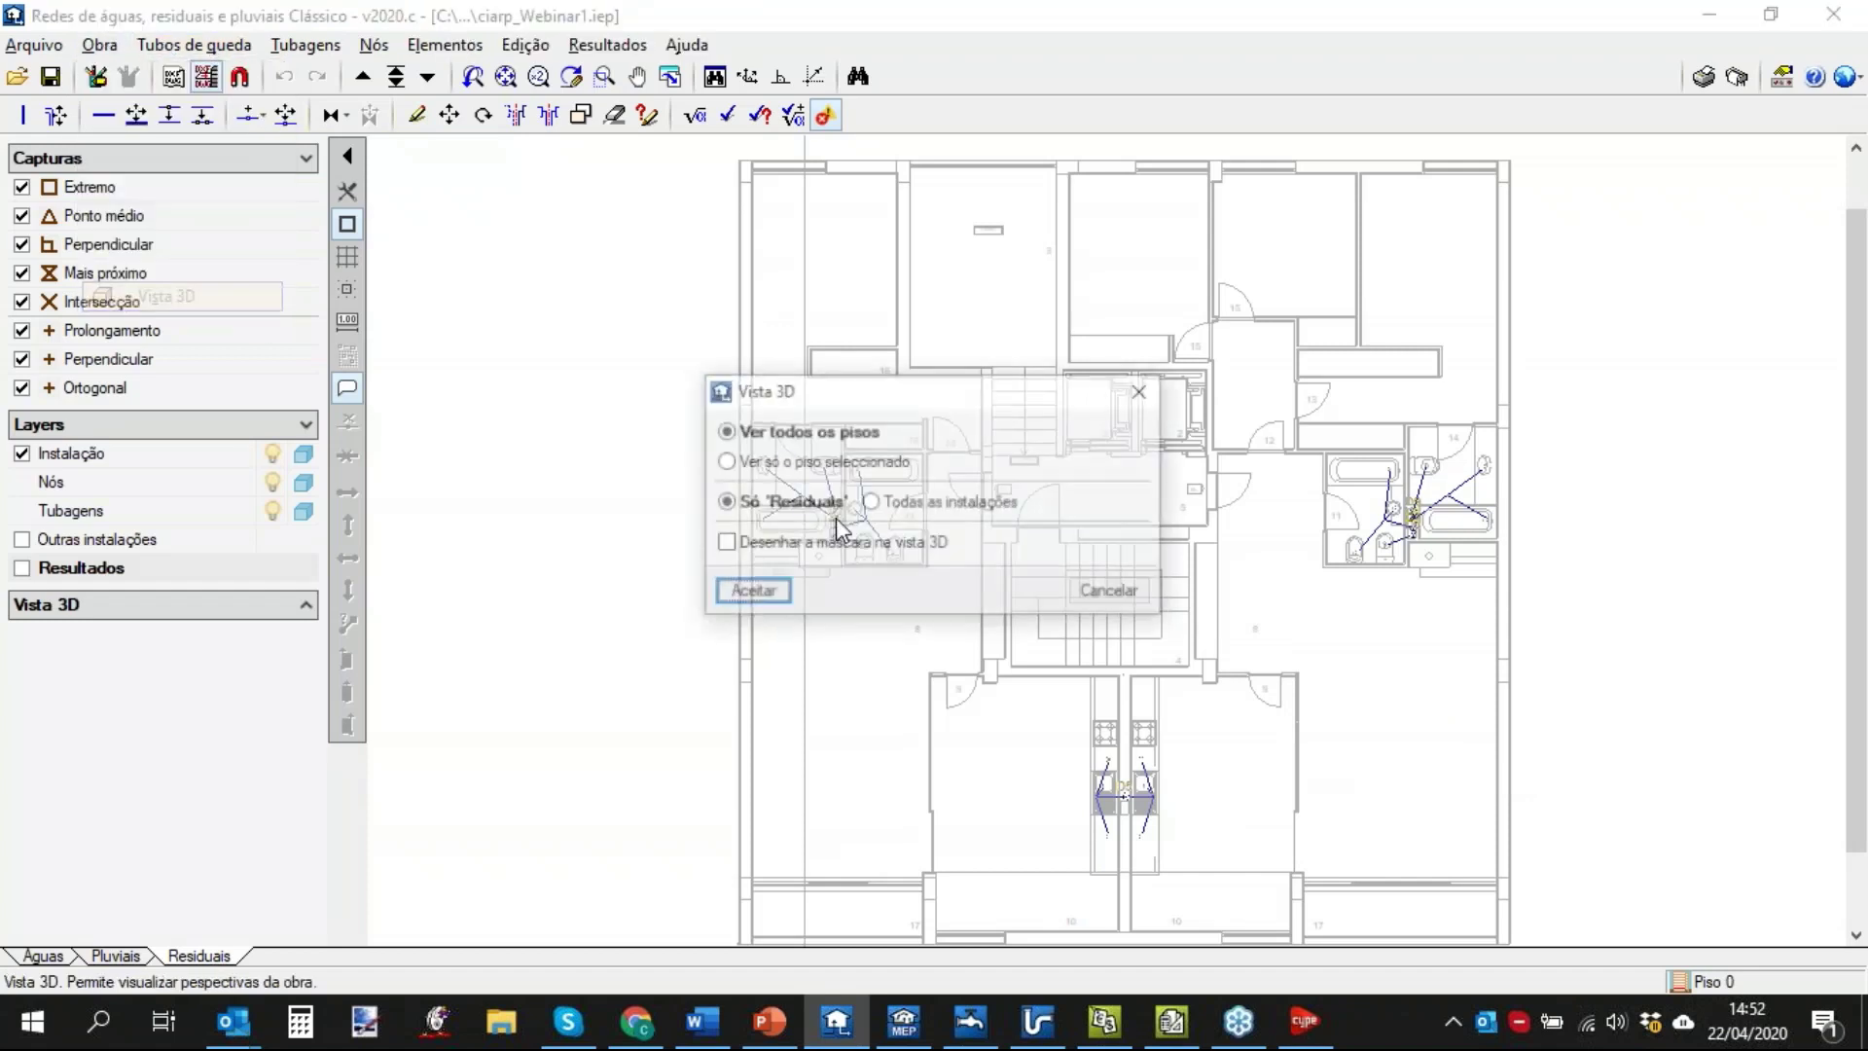
pyautogui.click(784, 596)
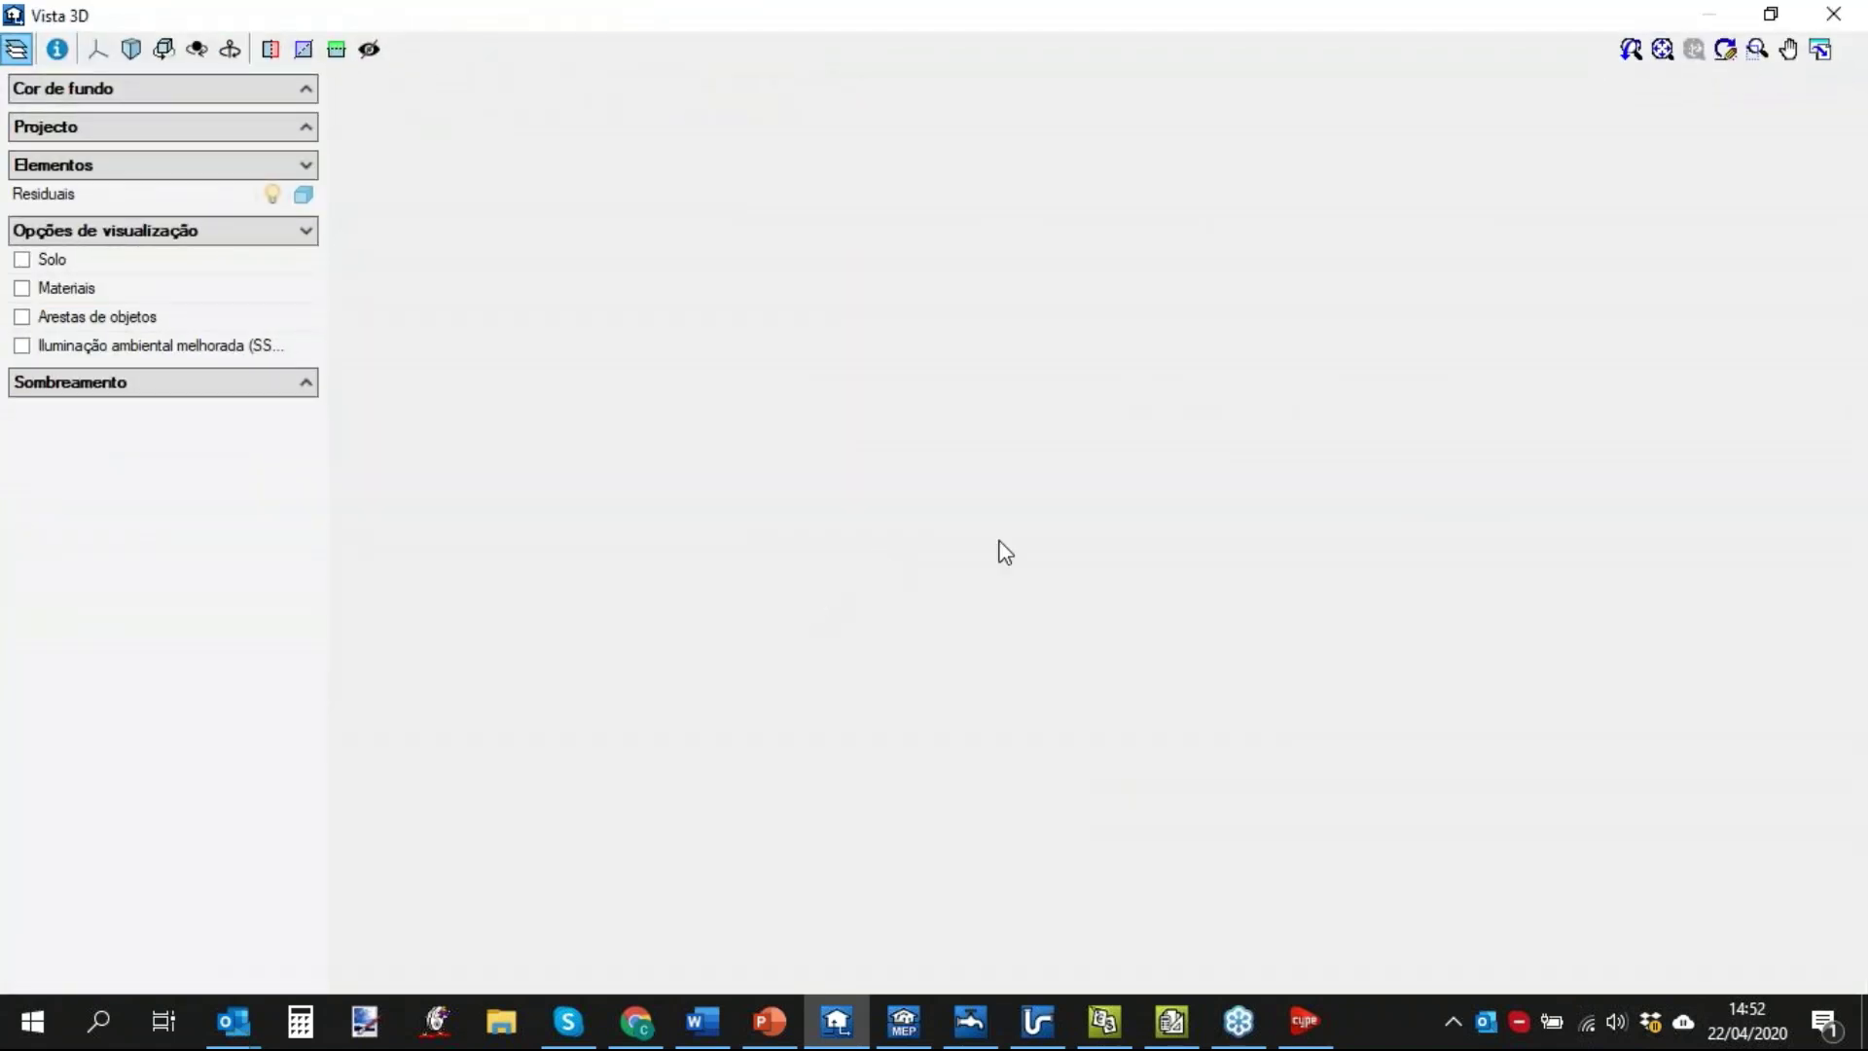
pyautogui.scroll(4, 1061, 418)
pyautogui.scroll(5, 1031, 395)
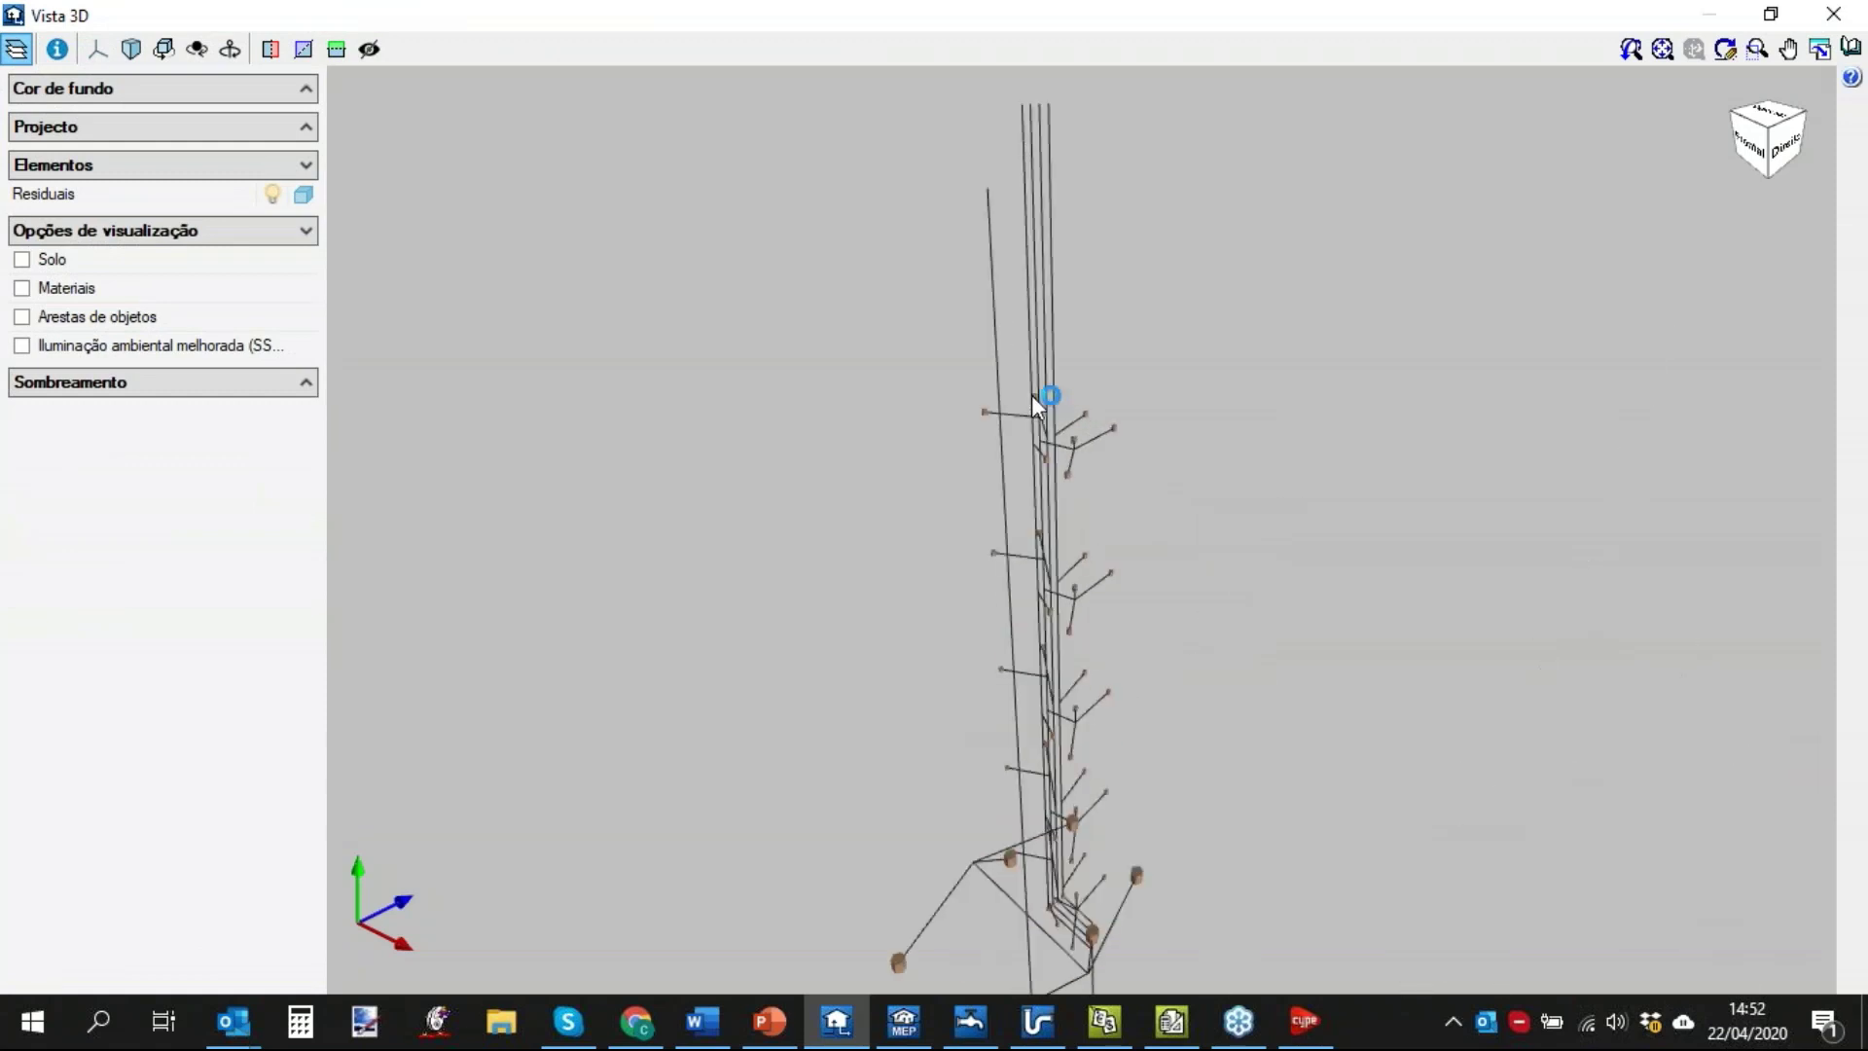
pyautogui.scroll(-6, 1165, 535)
pyautogui.moveTo(1223, 652); pyautogui.dragTo(1063, 588)
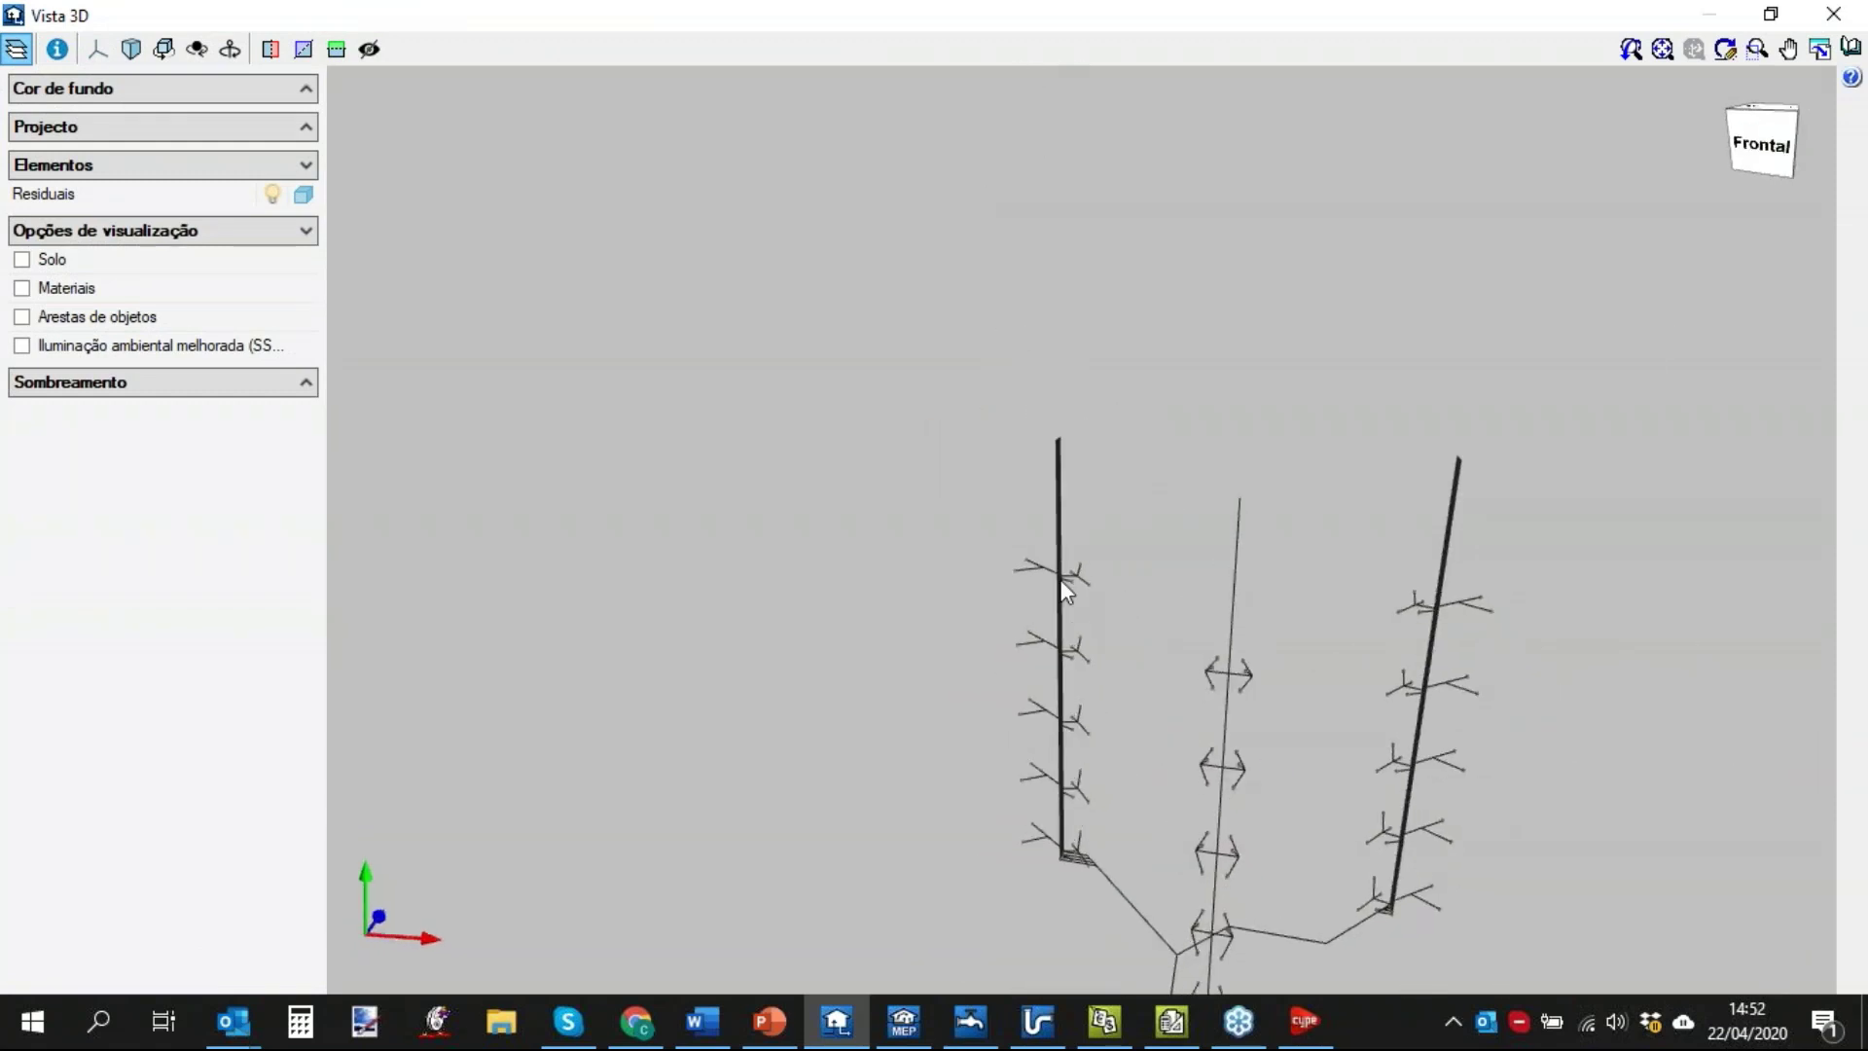
# Examine the upper ends of the grouped downpipes above the top-floor branches, and return to the floor plan.
pyautogui.scroll(4, 1034, 541)
pyautogui.scroll(5, 1051, 584)
pyautogui.scroll(-5, 1106, 610)
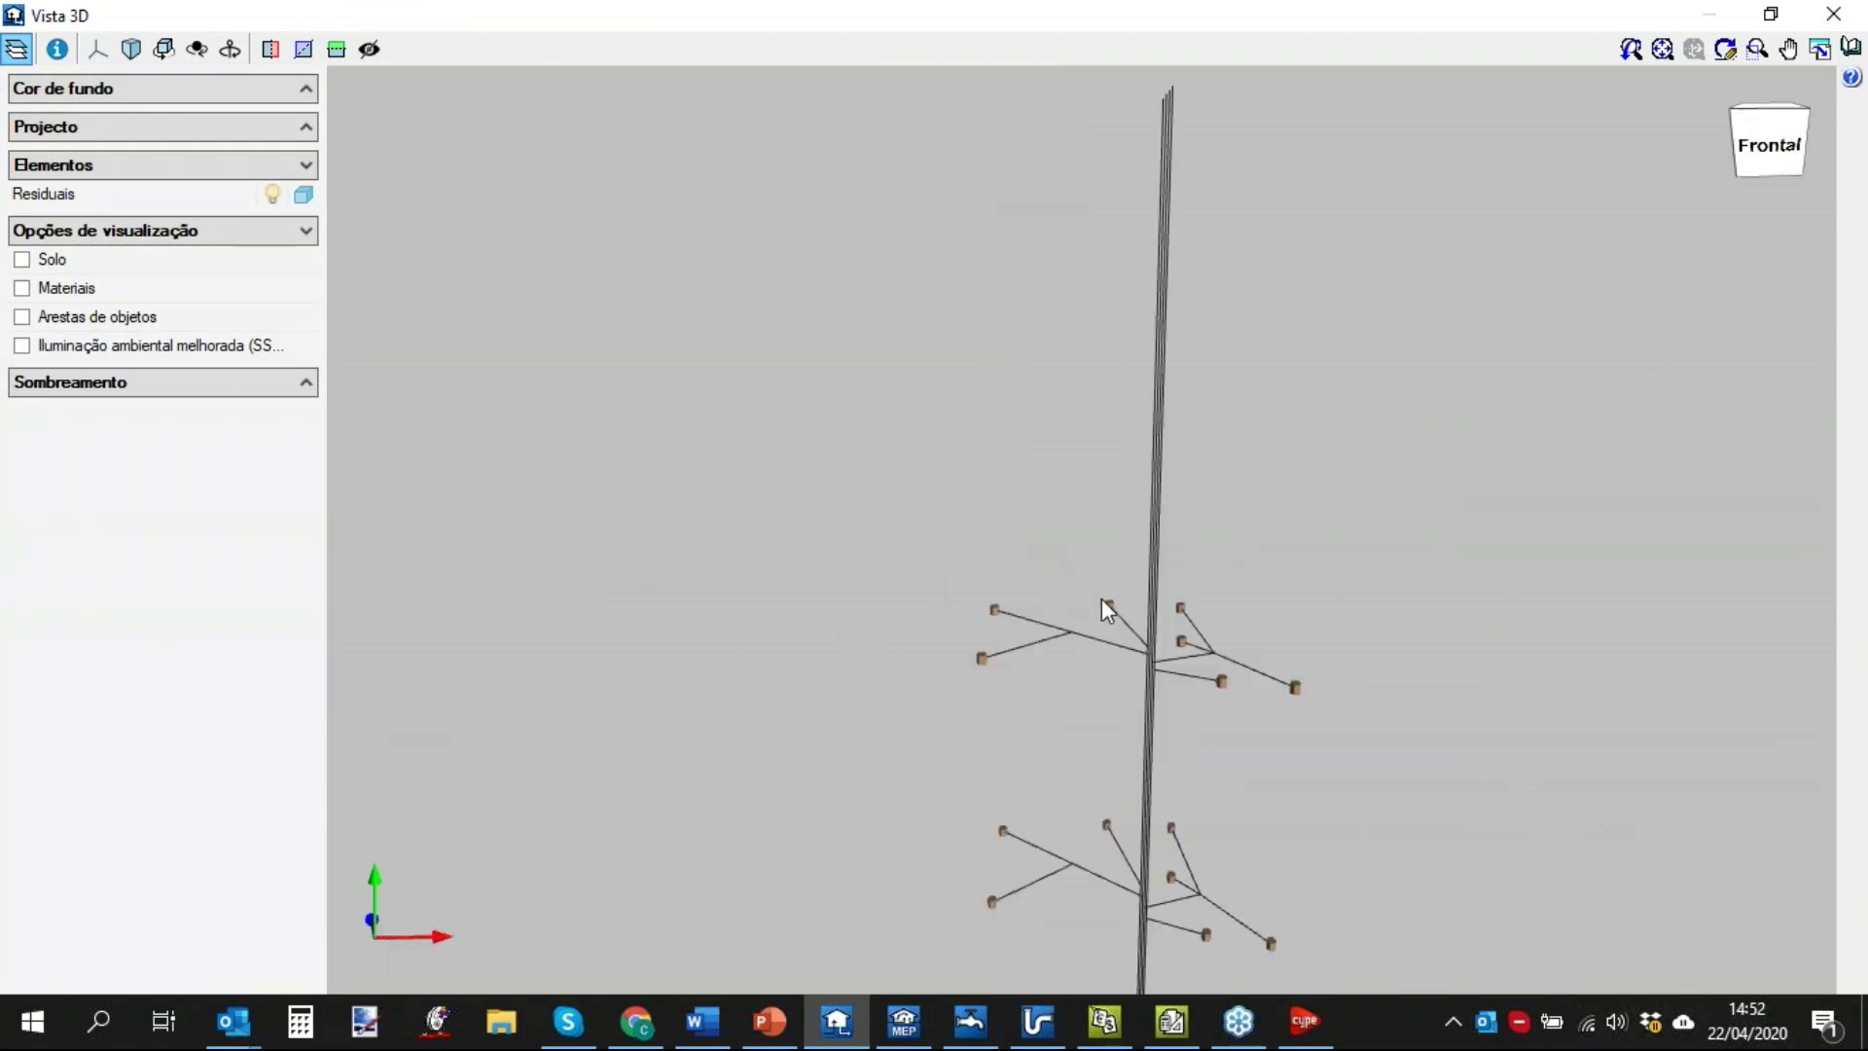
pyautogui.moveTo(1146, 728); pyautogui.dragTo(1012, 669)
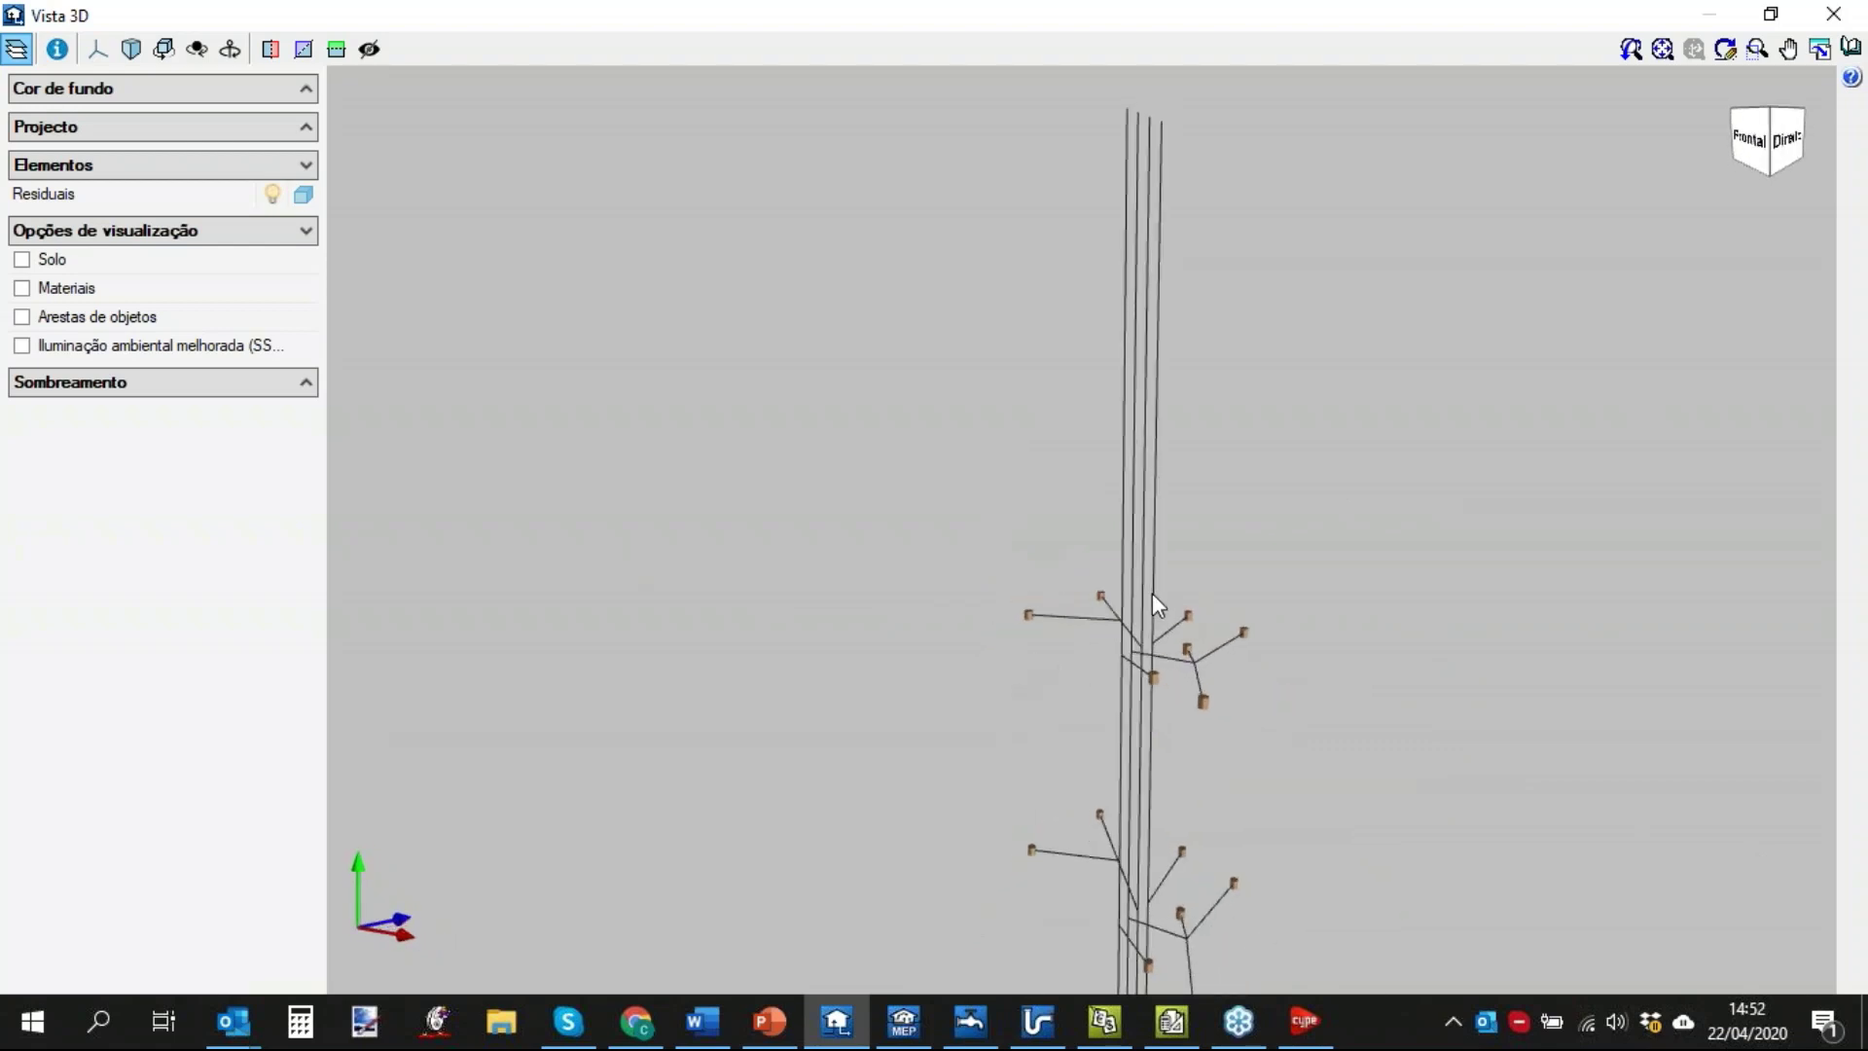
pyautogui.moveTo(1152, 596); pyautogui.dragTo(819, 741, button='middle')
pyautogui.scroll(2, 731, 783)
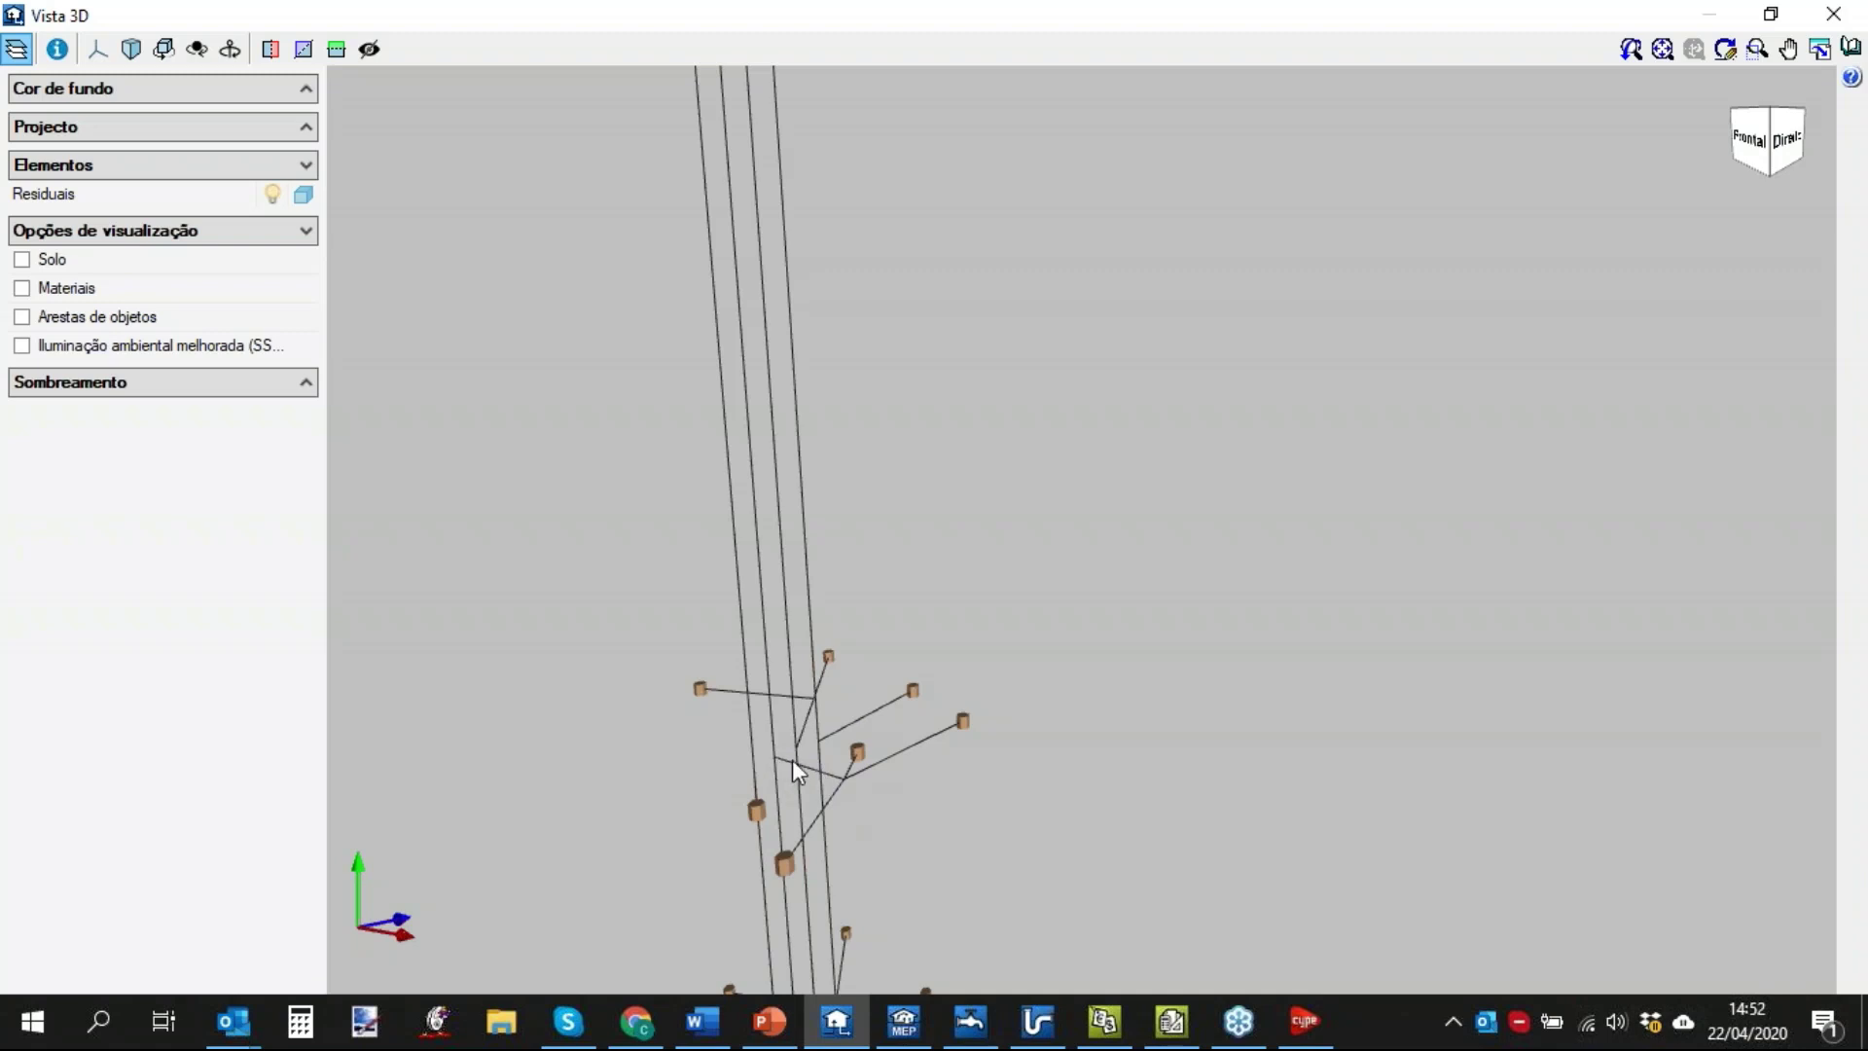
pyautogui.moveTo(873, 548); pyautogui.dragTo(889, 765, button='middle')
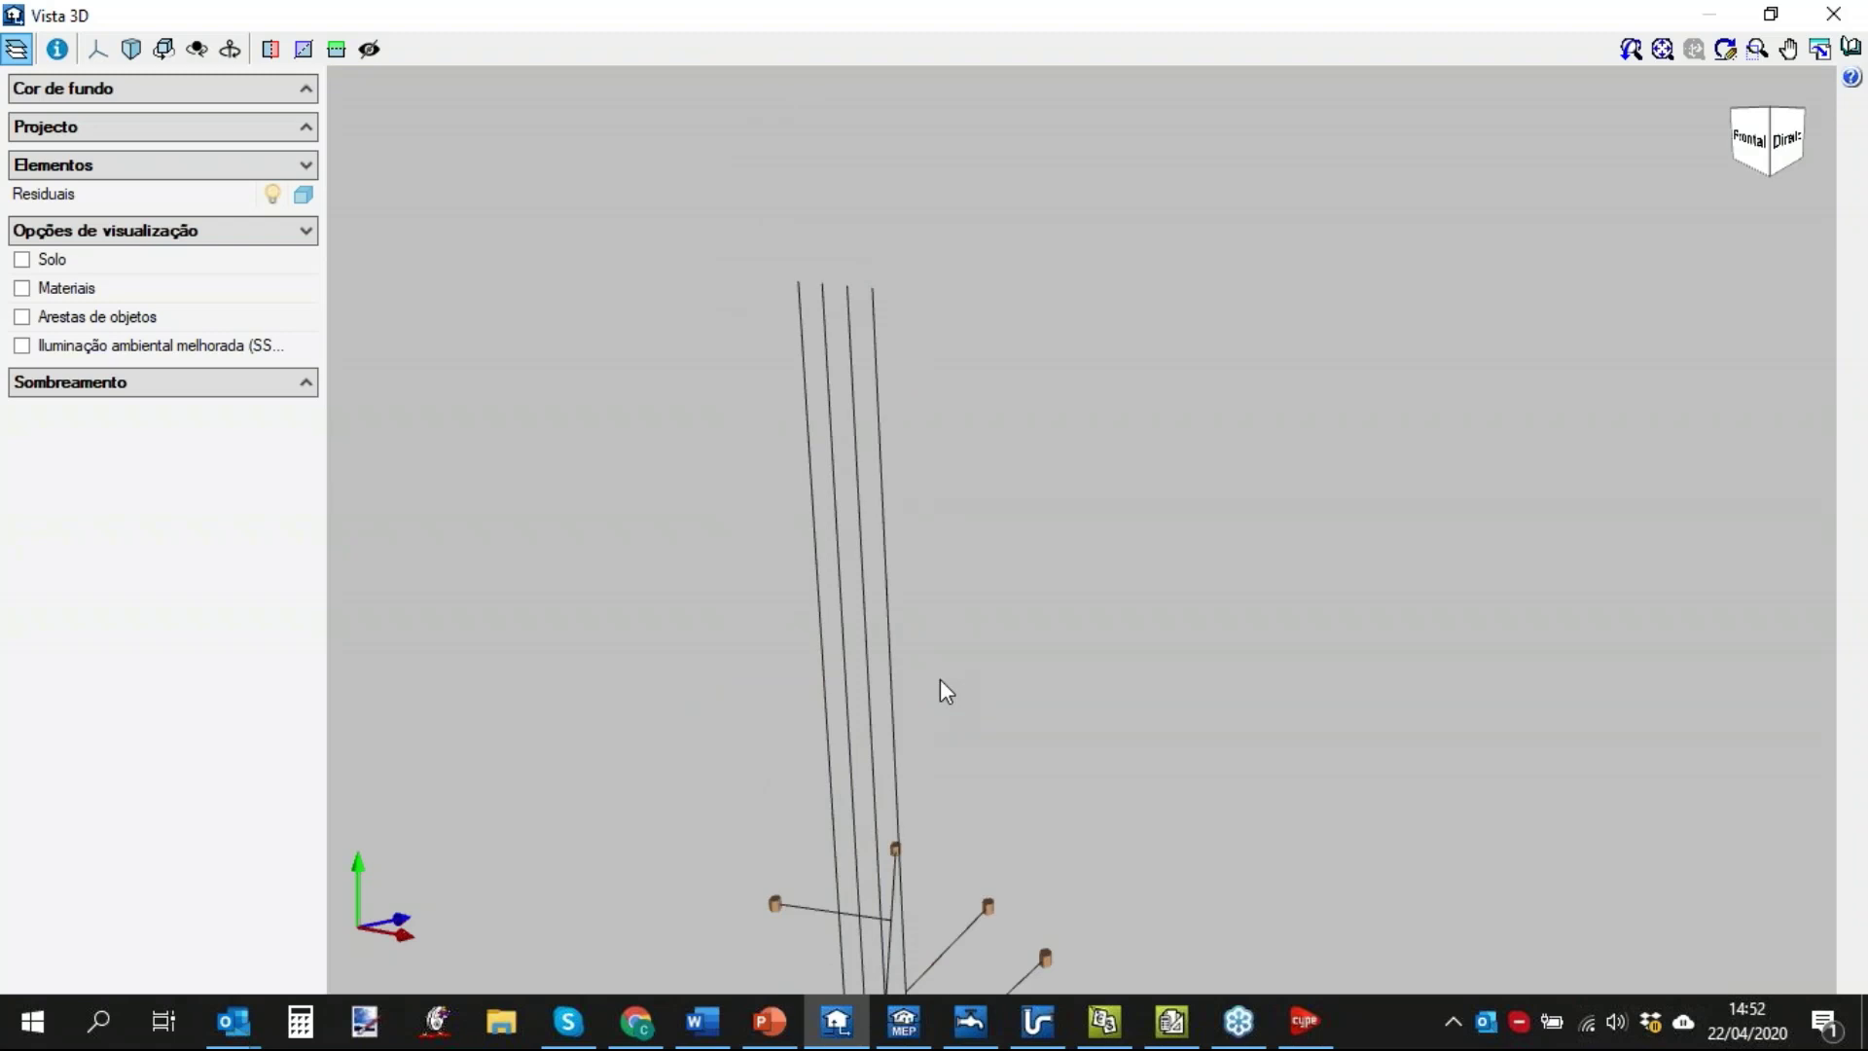
pyautogui.hotkey('alt', 'Tab')
# Edit downpipe D1 beside the bathrooms and set its primary ventilation length to 2 m.
pyautogui.scroll(5, 940, 679)
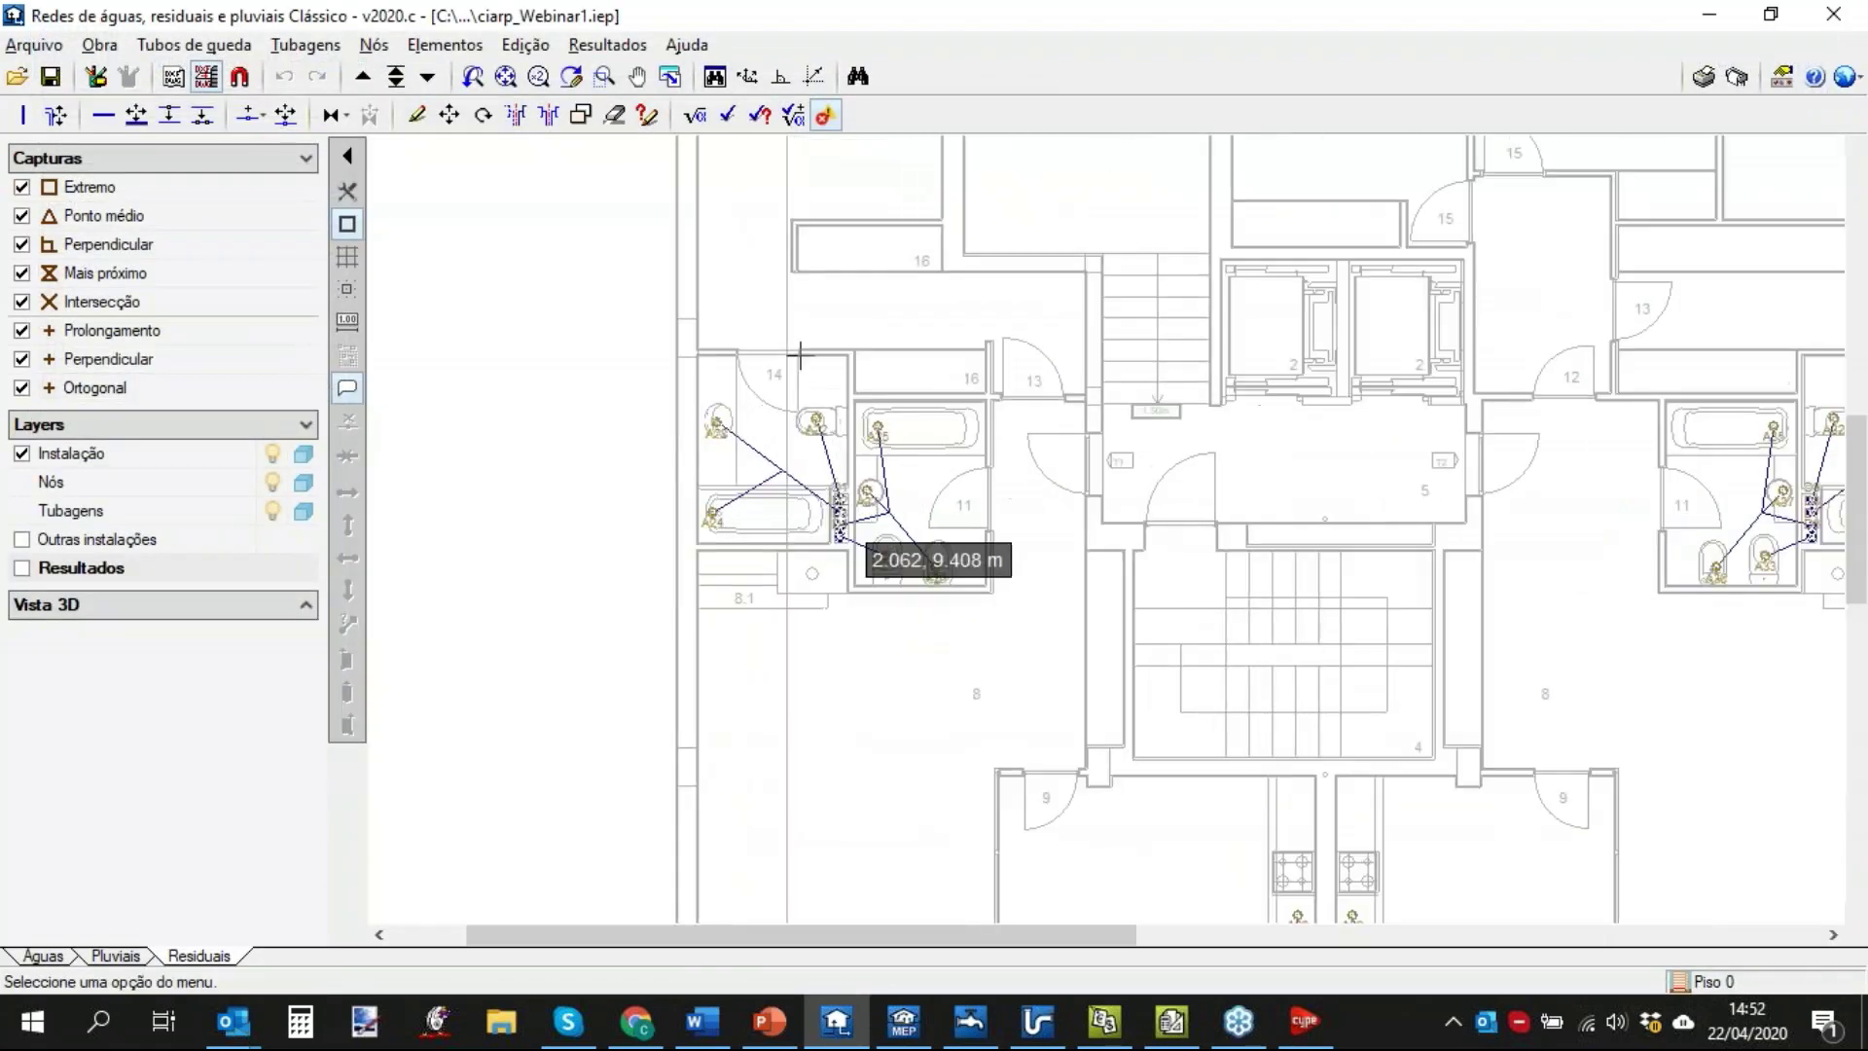
pyautogui.scroll(3, 800, 355)
pyautogui.click(193, 45)
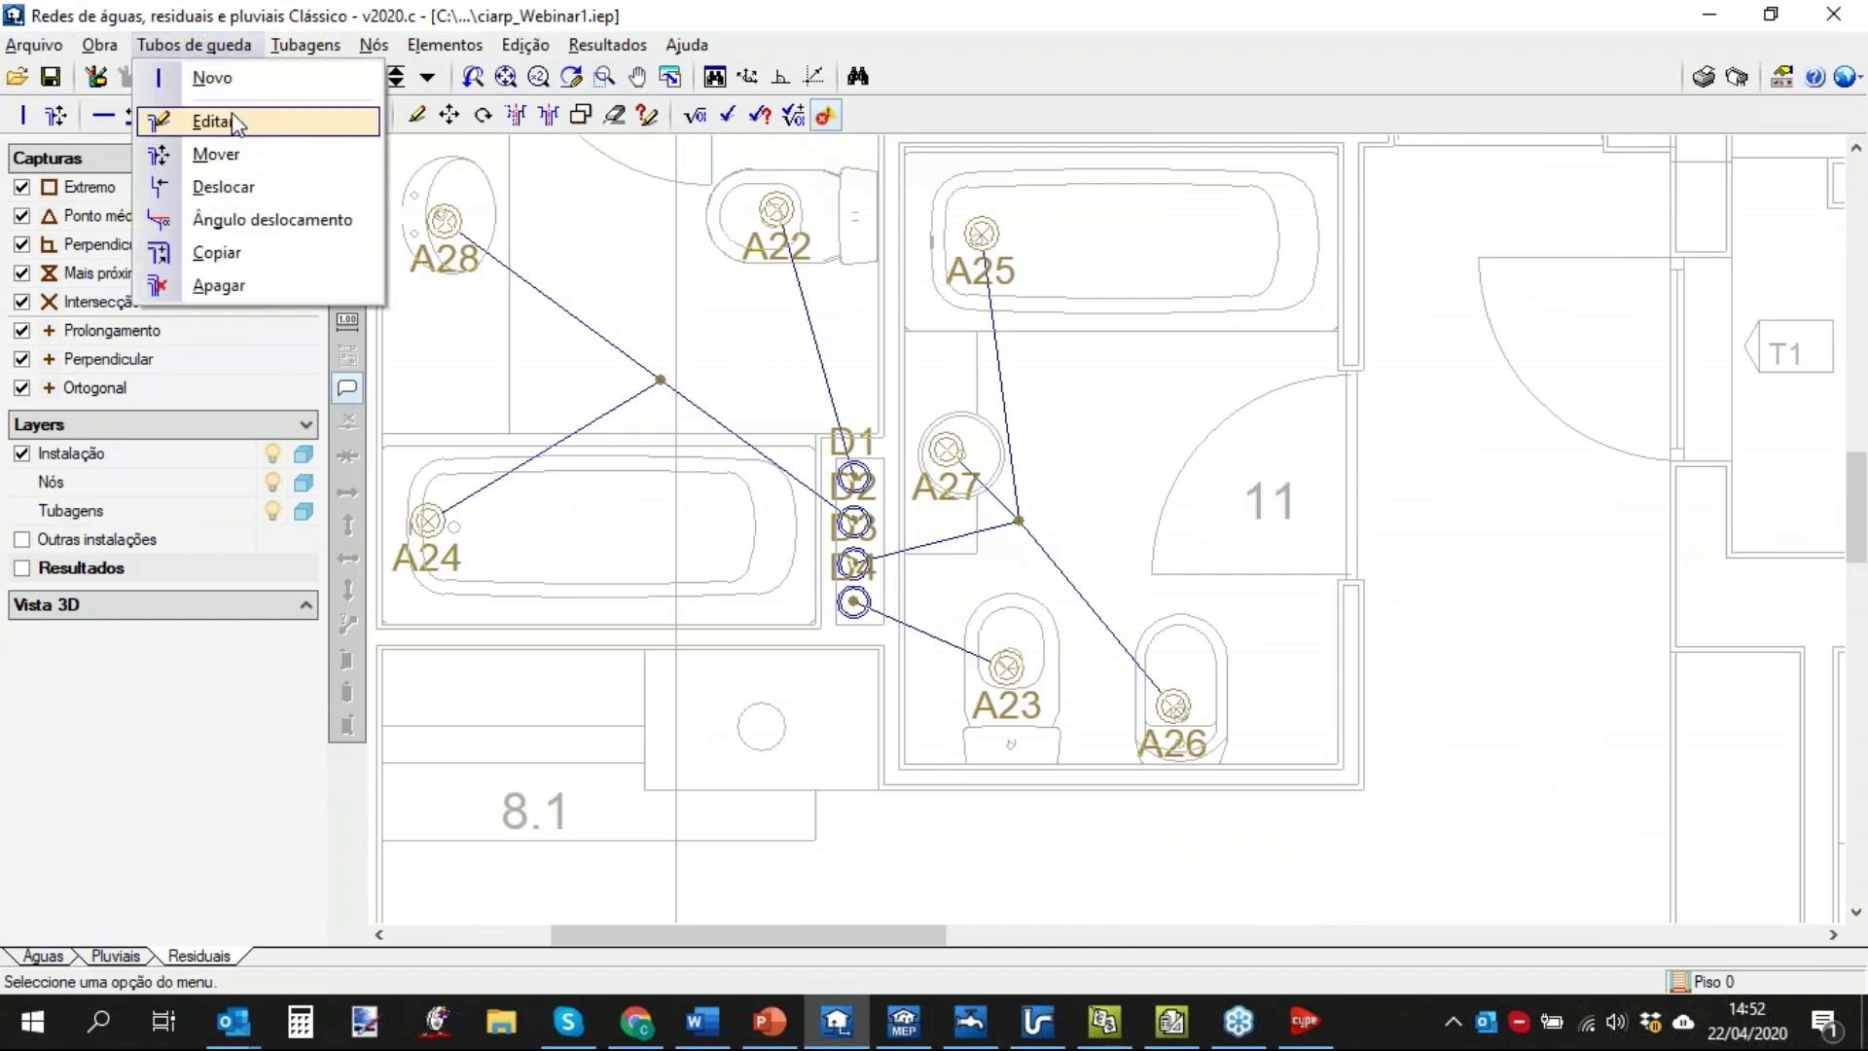
pyautogui.click(234, 123)
pyautogui.click(857, 480)
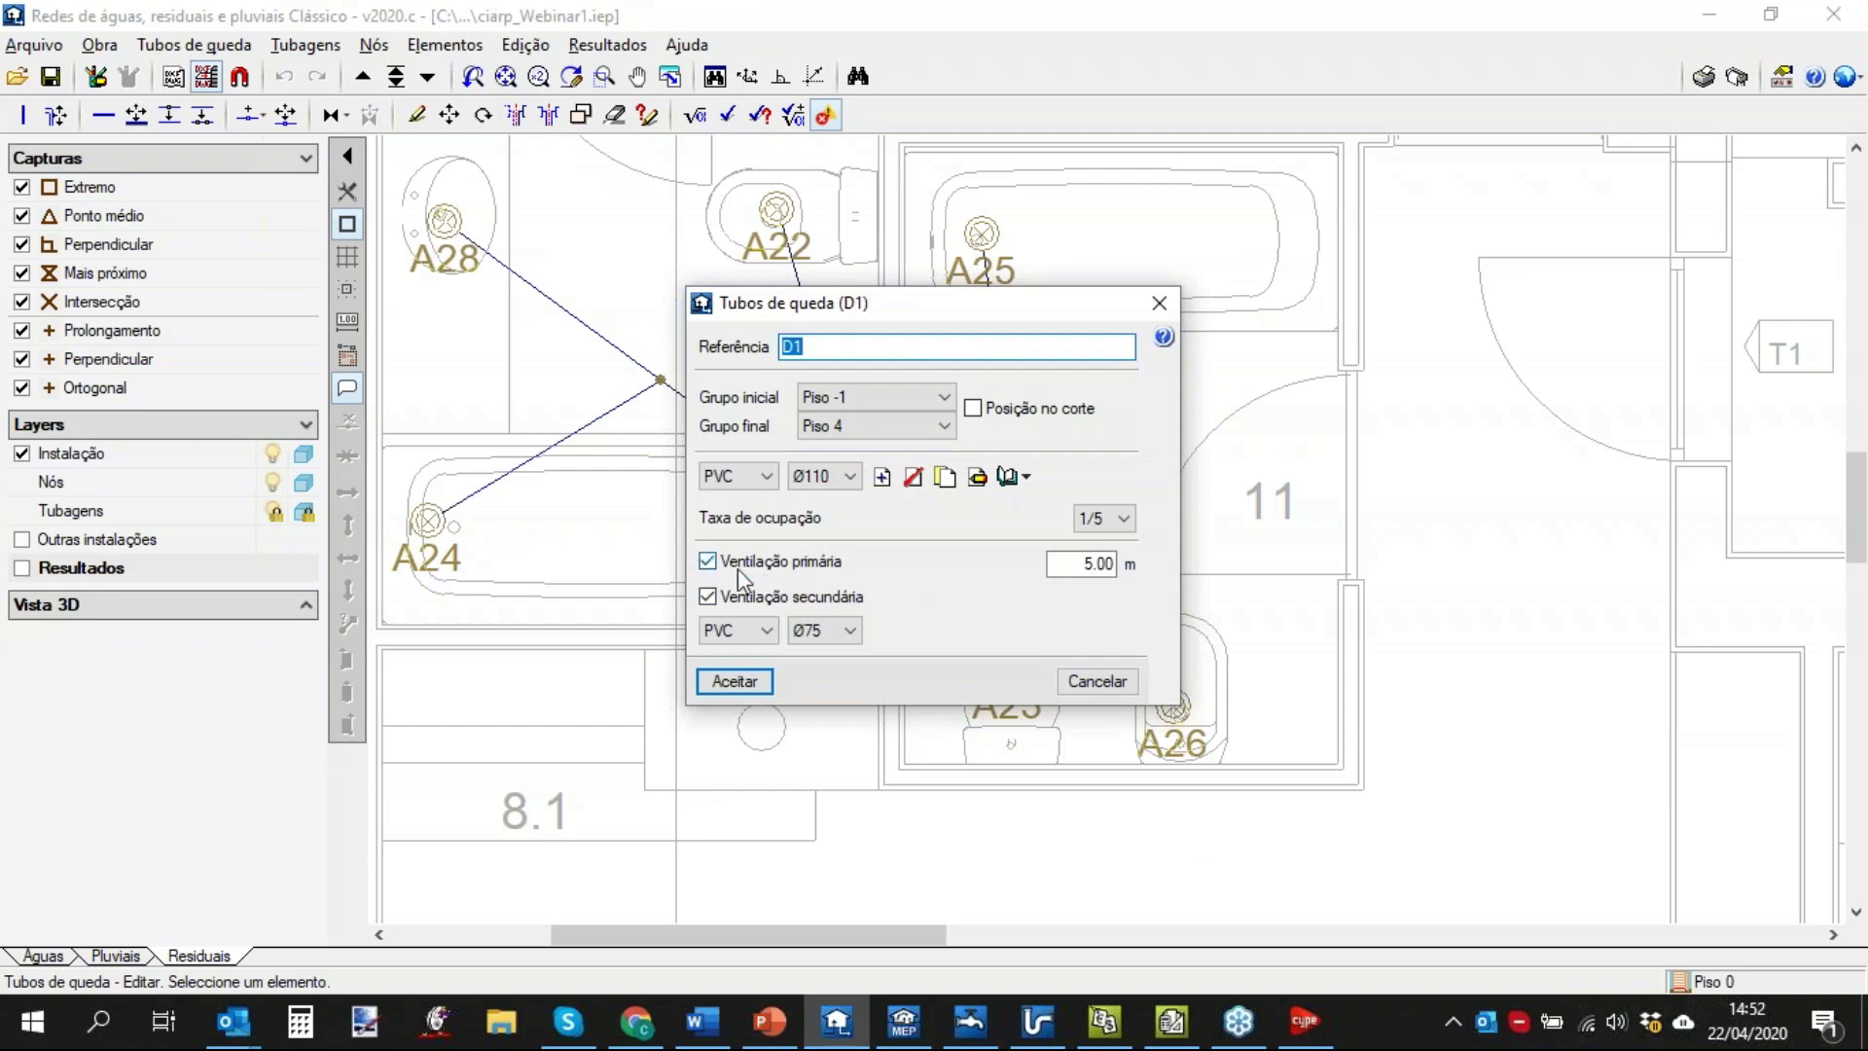
pyautogui.click(1088, 564)
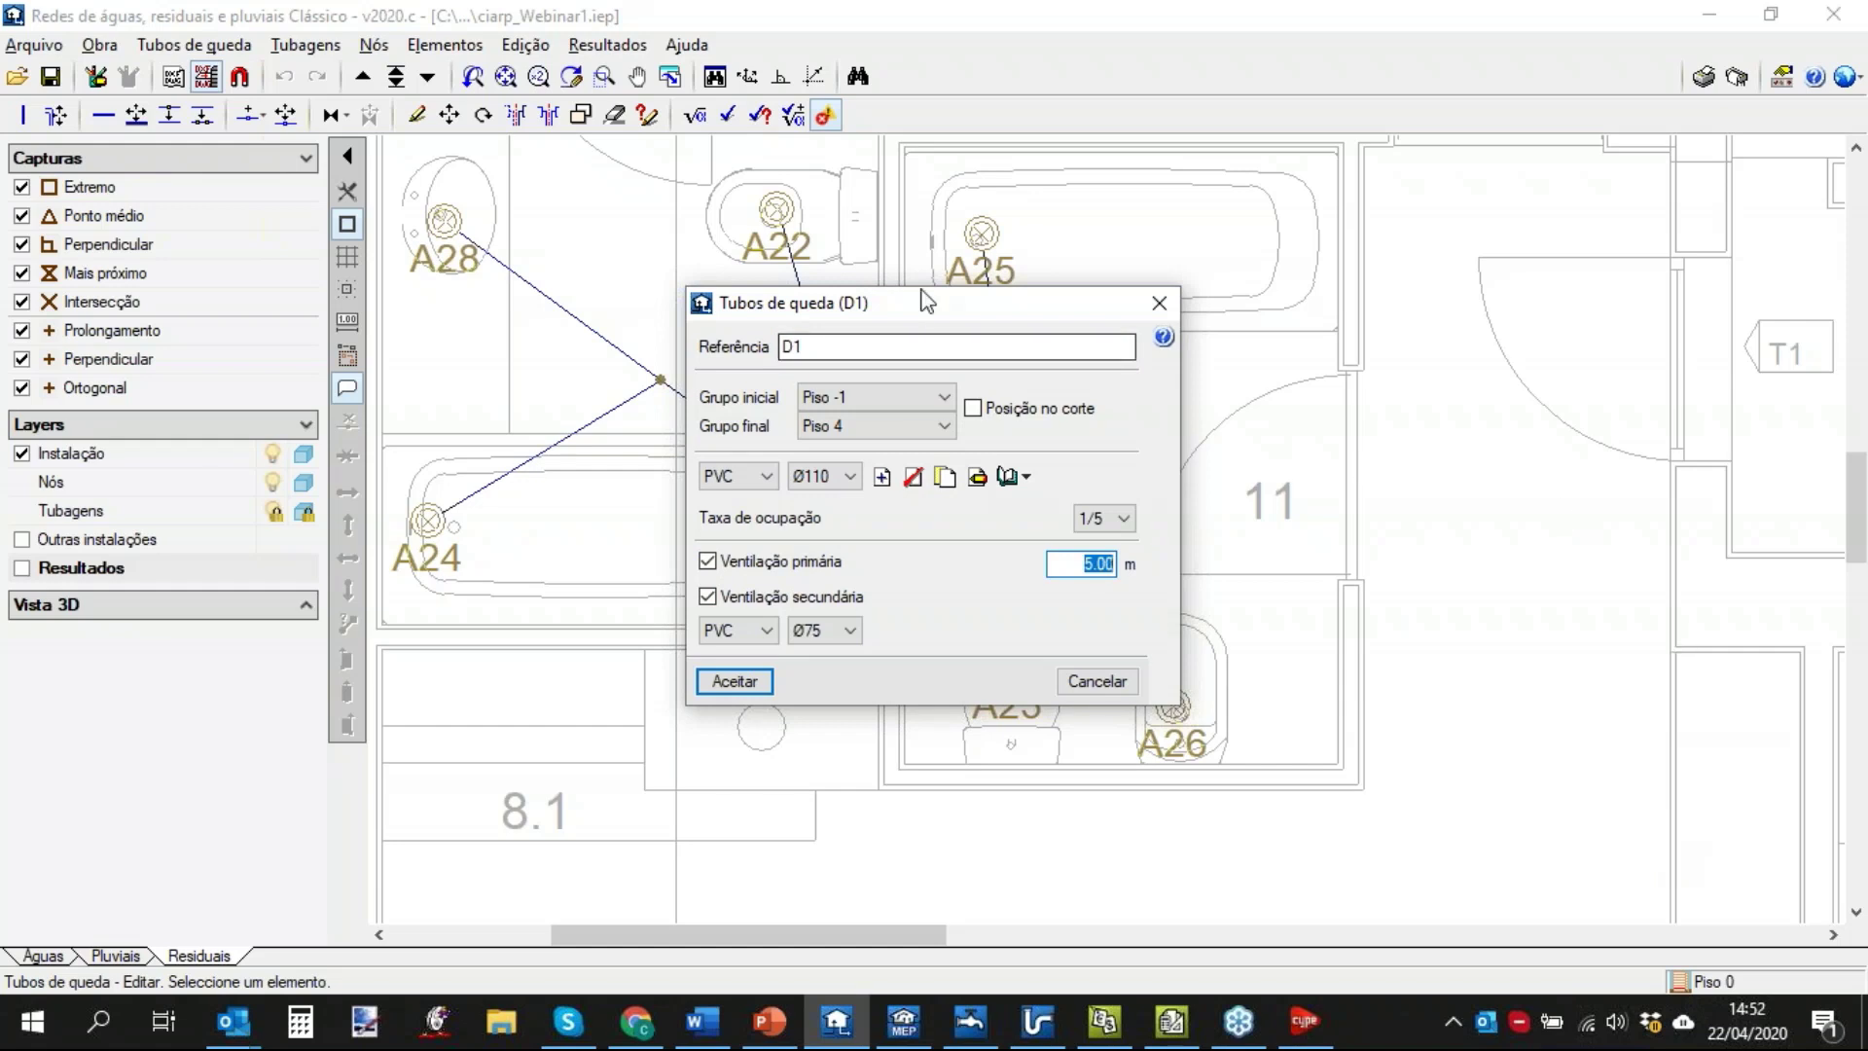
pyautogui.moveTo(925, 301); pyautogui.dragTo(1425, 397)
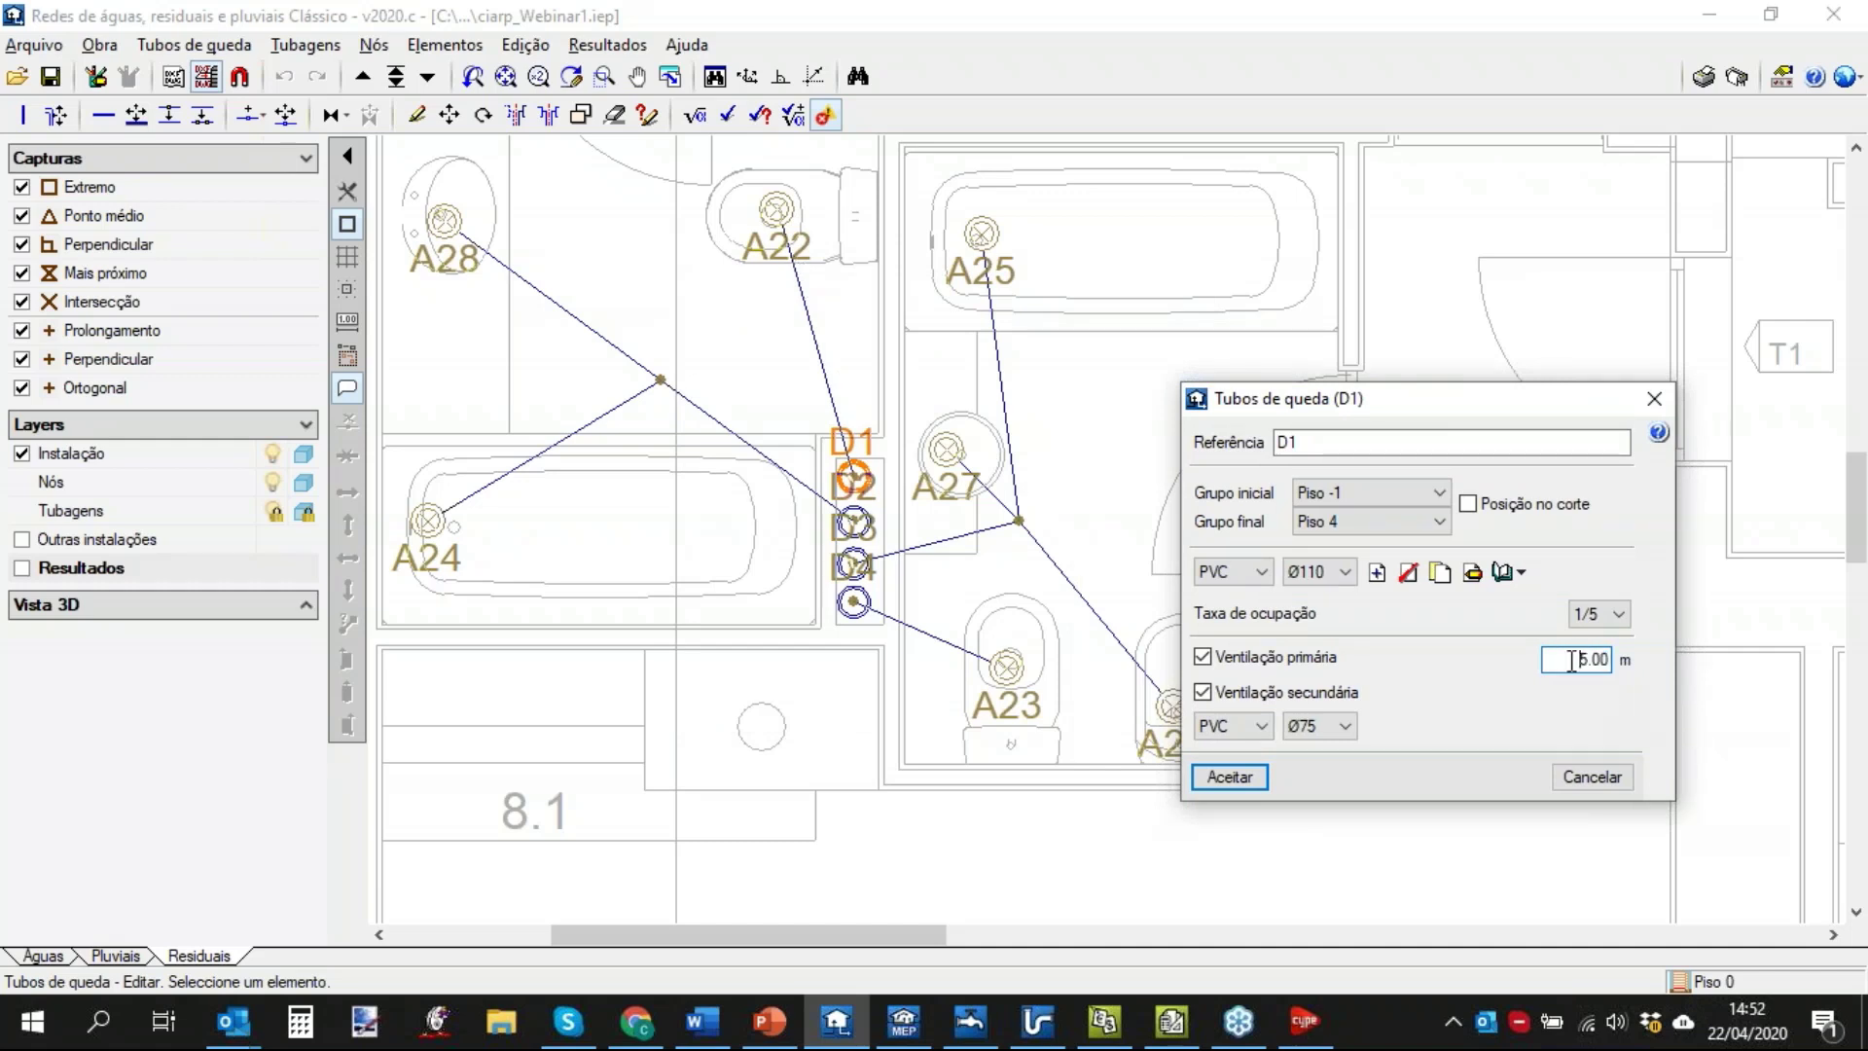
pyautogui.write('2')
pyautogui.click(1235, 779)
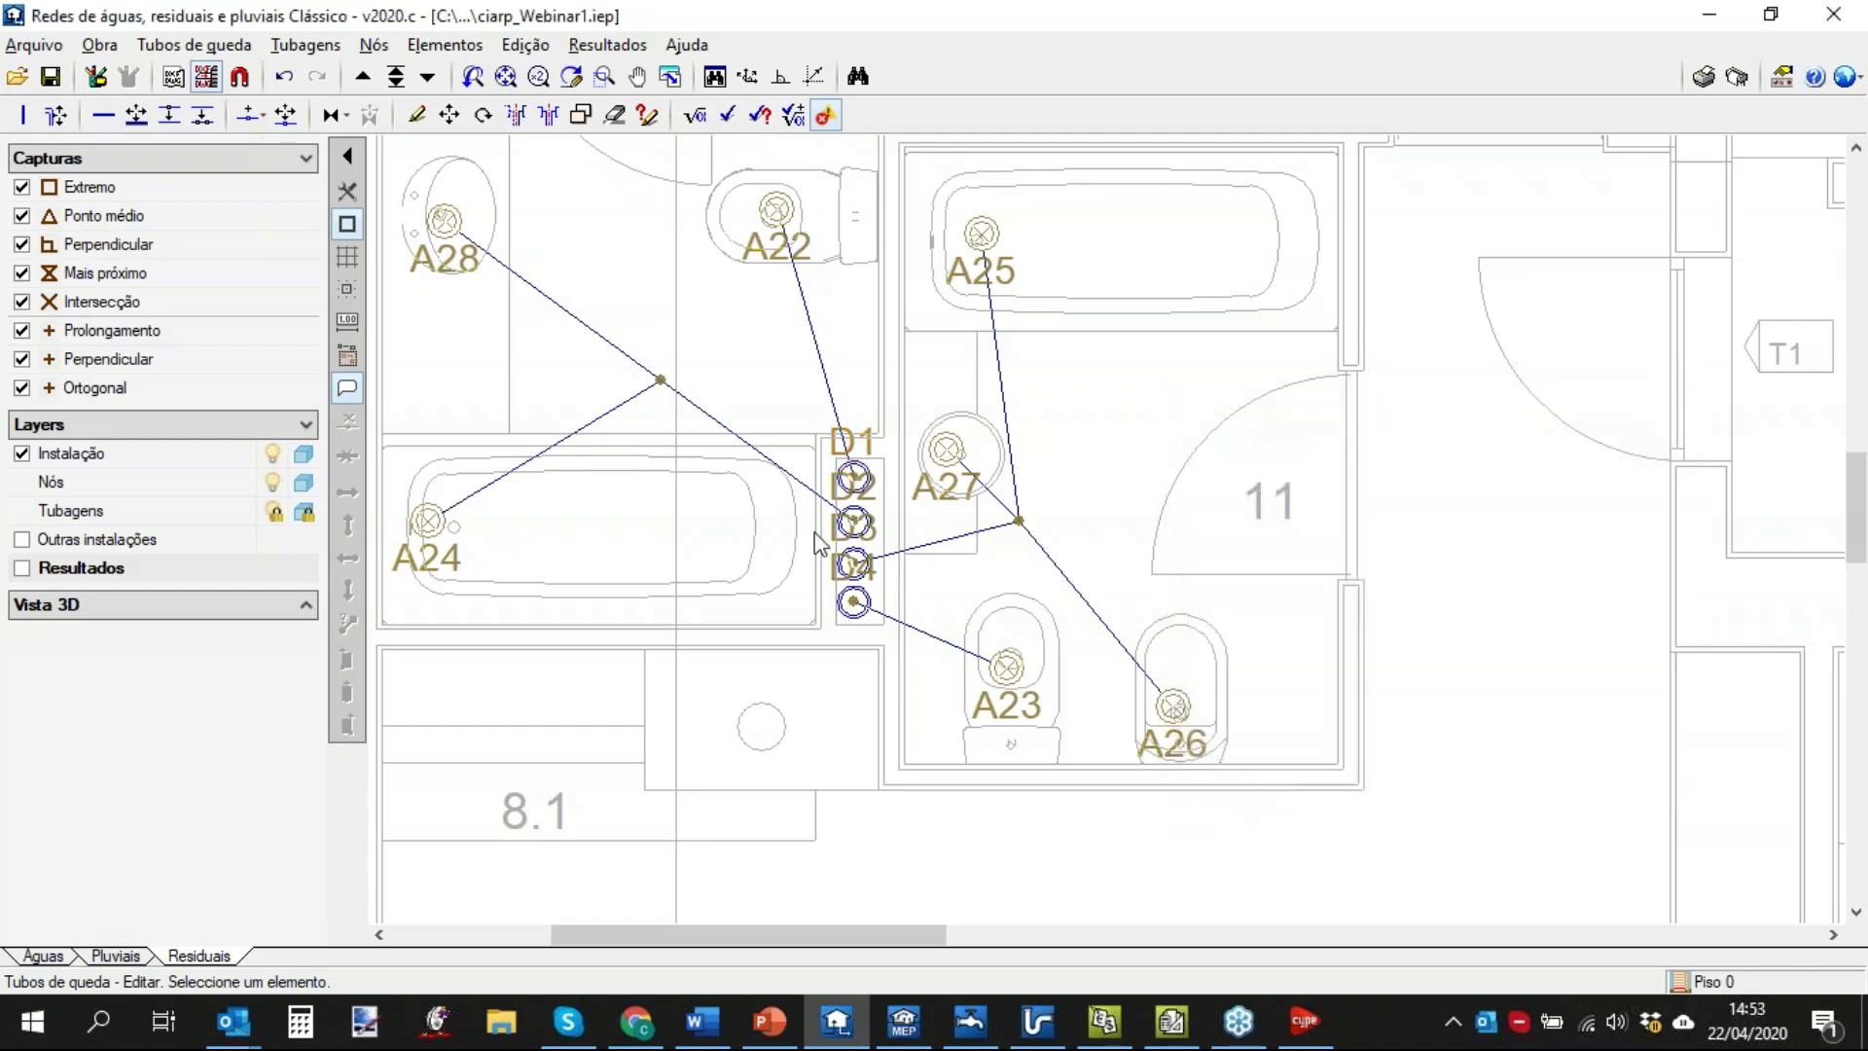
# Check downpipe D1's primary ventilation height against the neighbouring downpipes in the 3D view of all floors, and close the view.
pyautogui.click(99, 45)
pyautogui.click(158, 294)
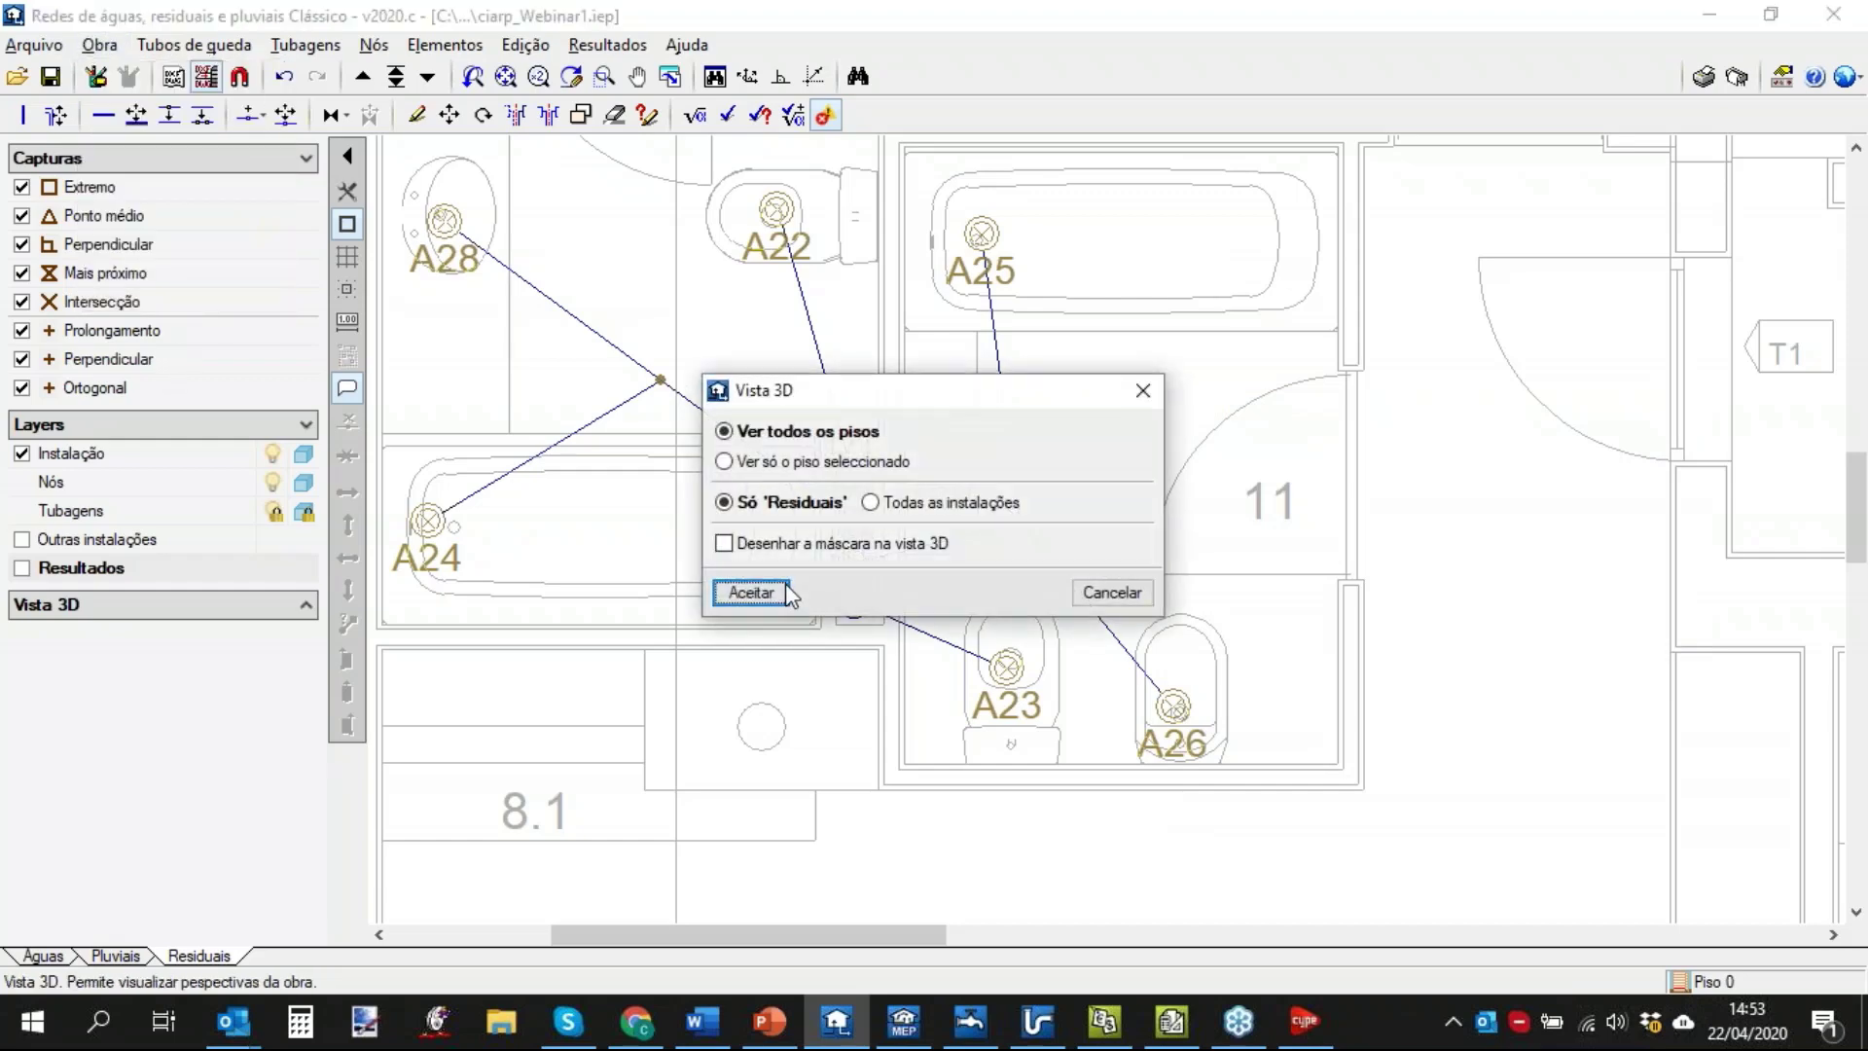
pyautogui.click(788, 587)
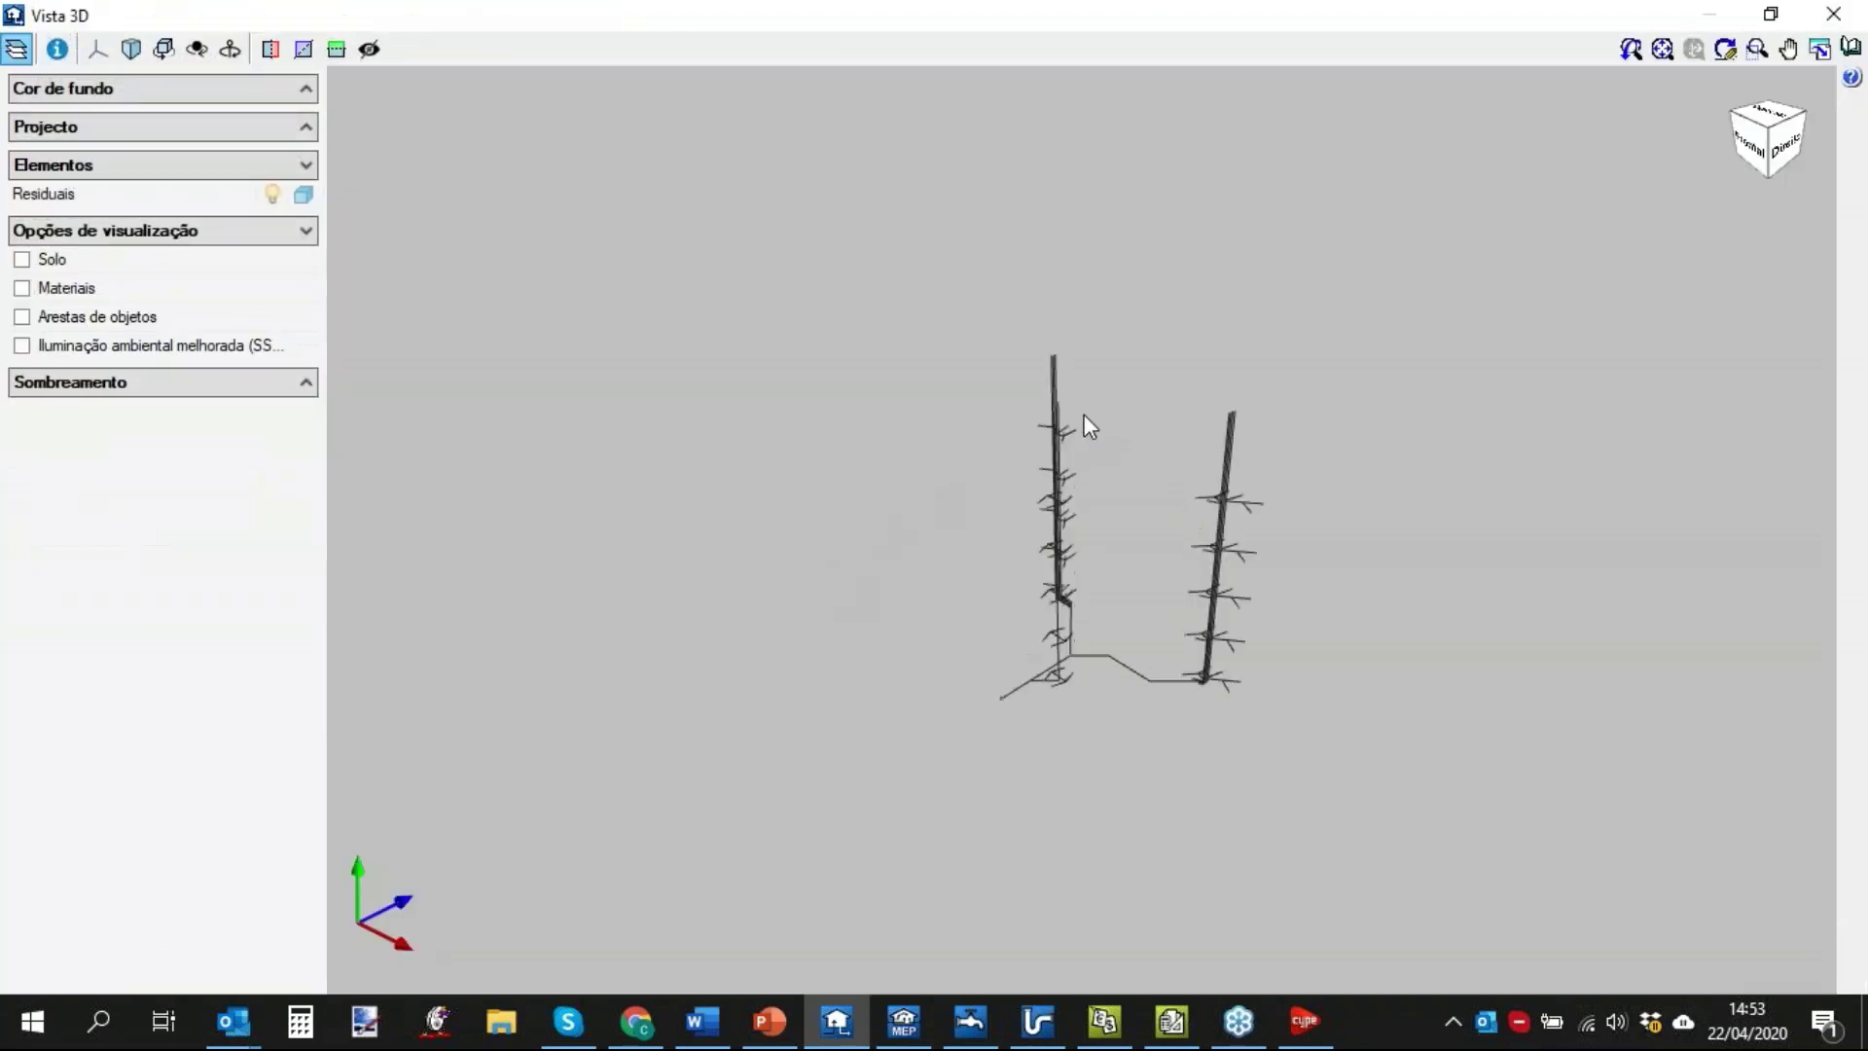
pyautogui.scroll(8, 1059, 429)
pyautogui.moveTo(1054, 371); pyautogui.dragTo(1029, 496, button='middle')
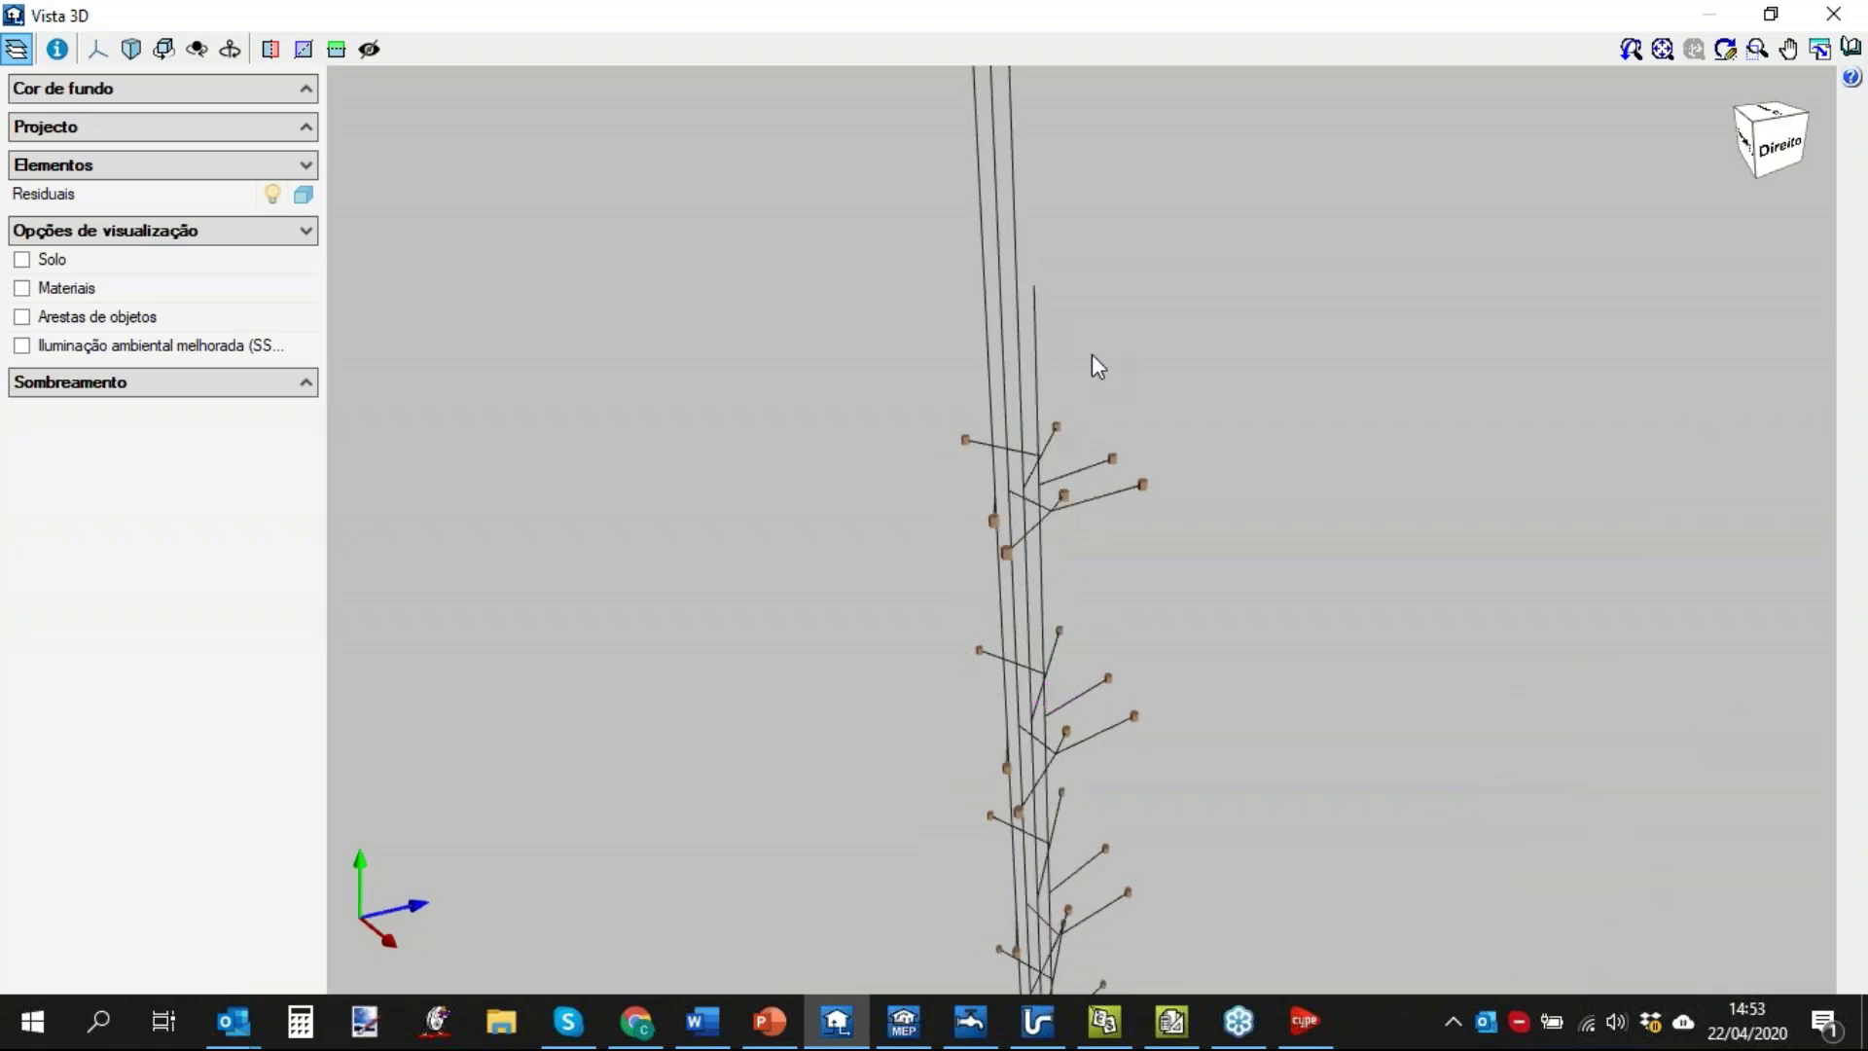
pyautogui.press('Escape')
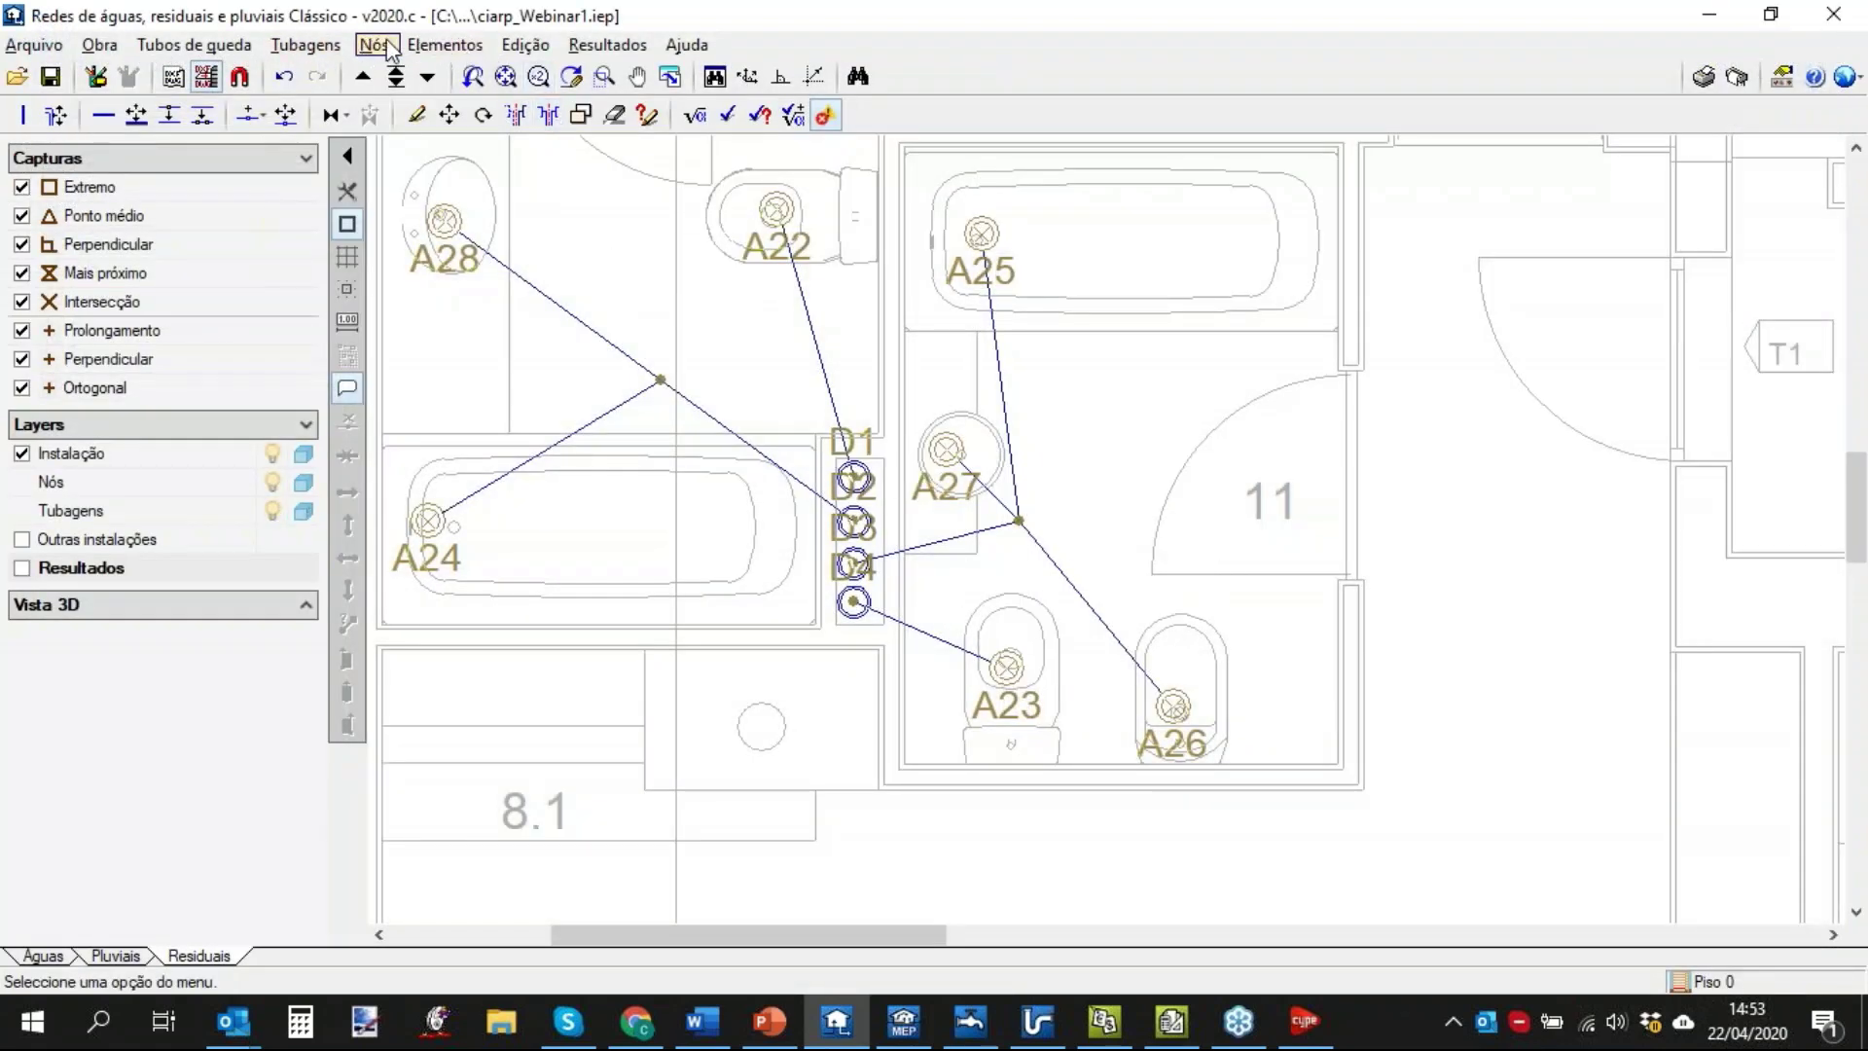
# Review the available final groups and the primary ventilation length of downpipe D1, and cancel without changes.
pyautogui.click(525, 45)
pyautogui.click(545, 69)
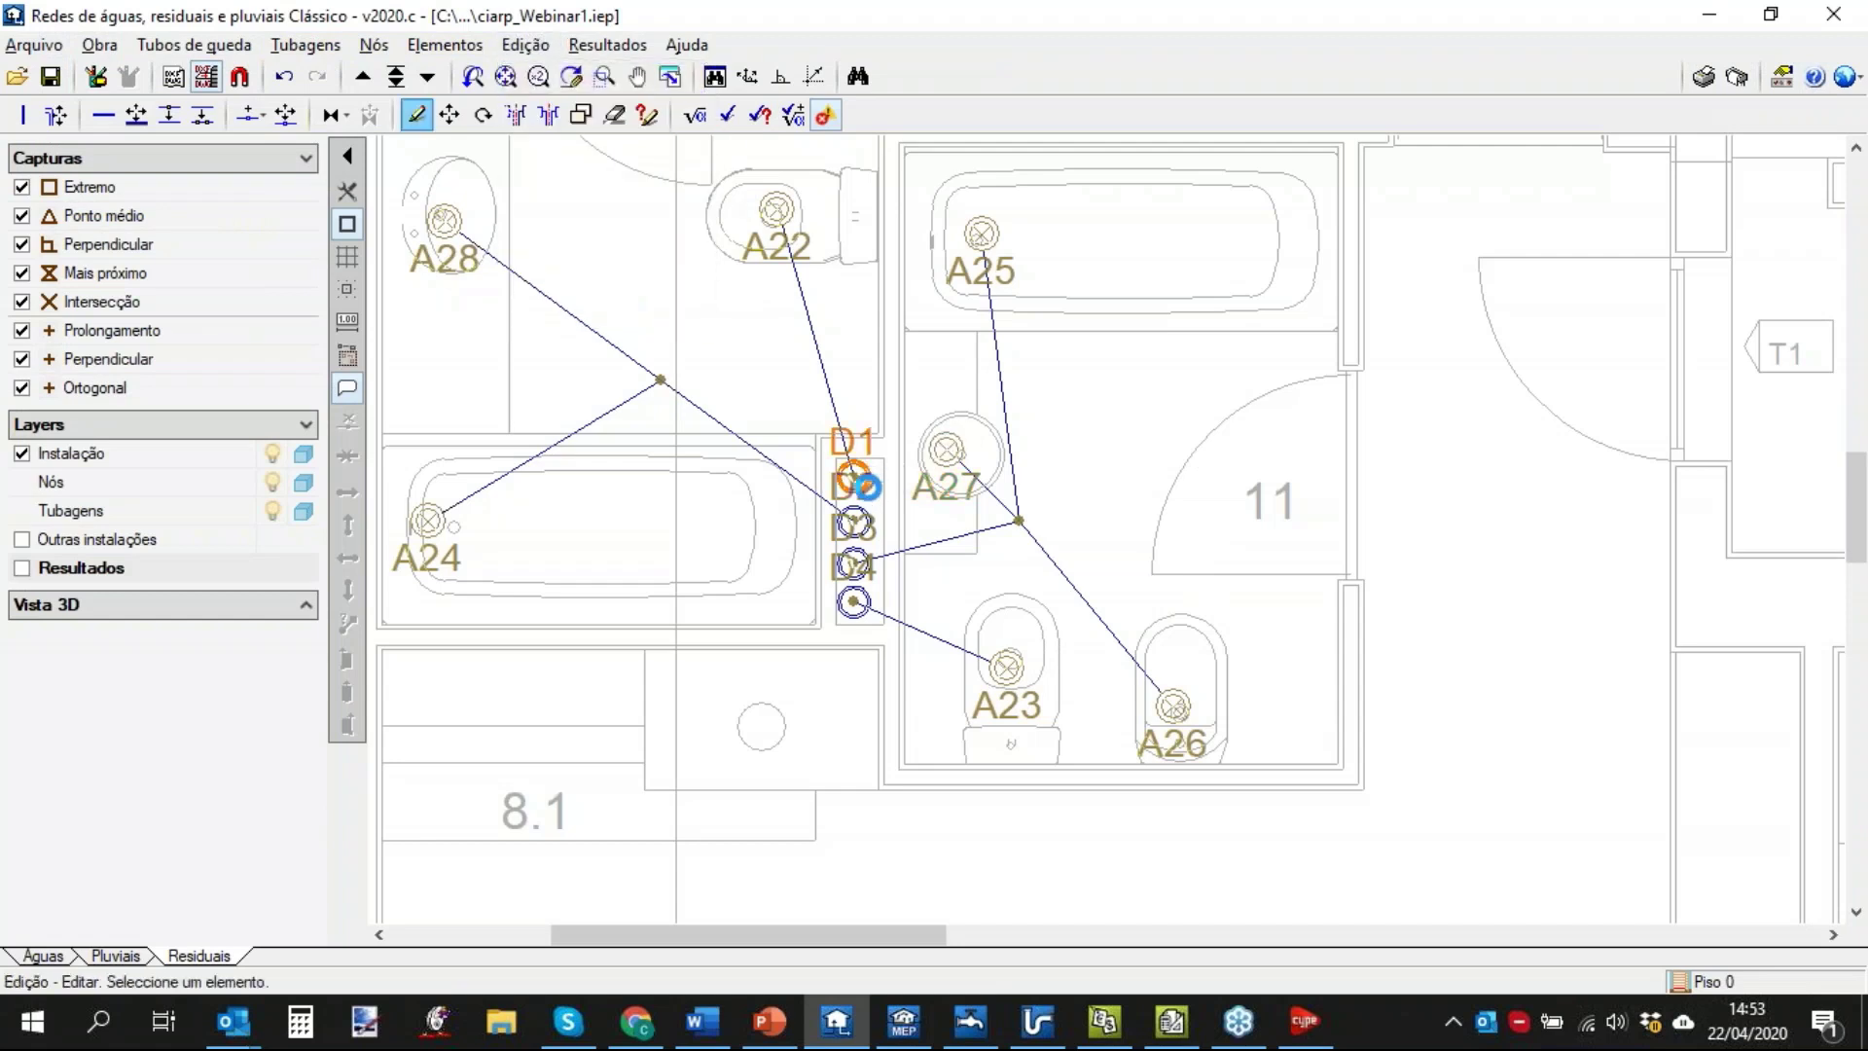
pyautogui.click(862, 479)
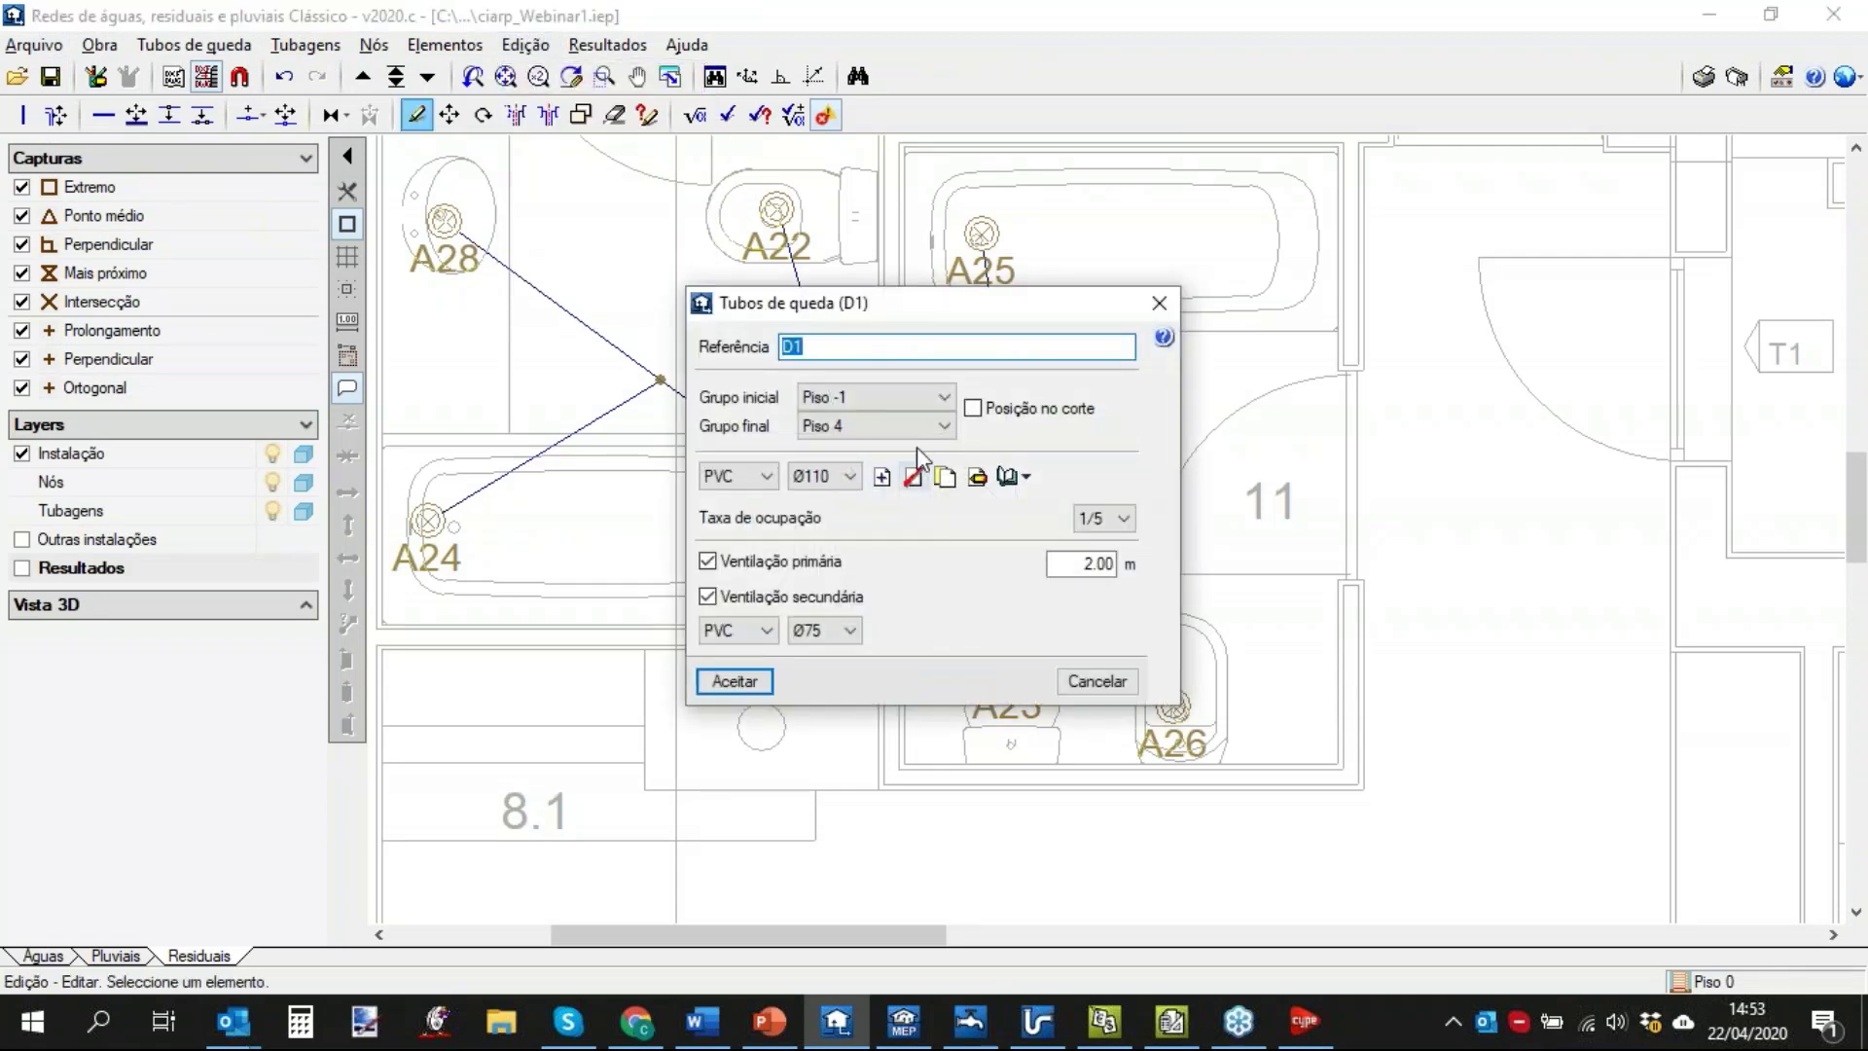
pyautogui.click(945, 428)
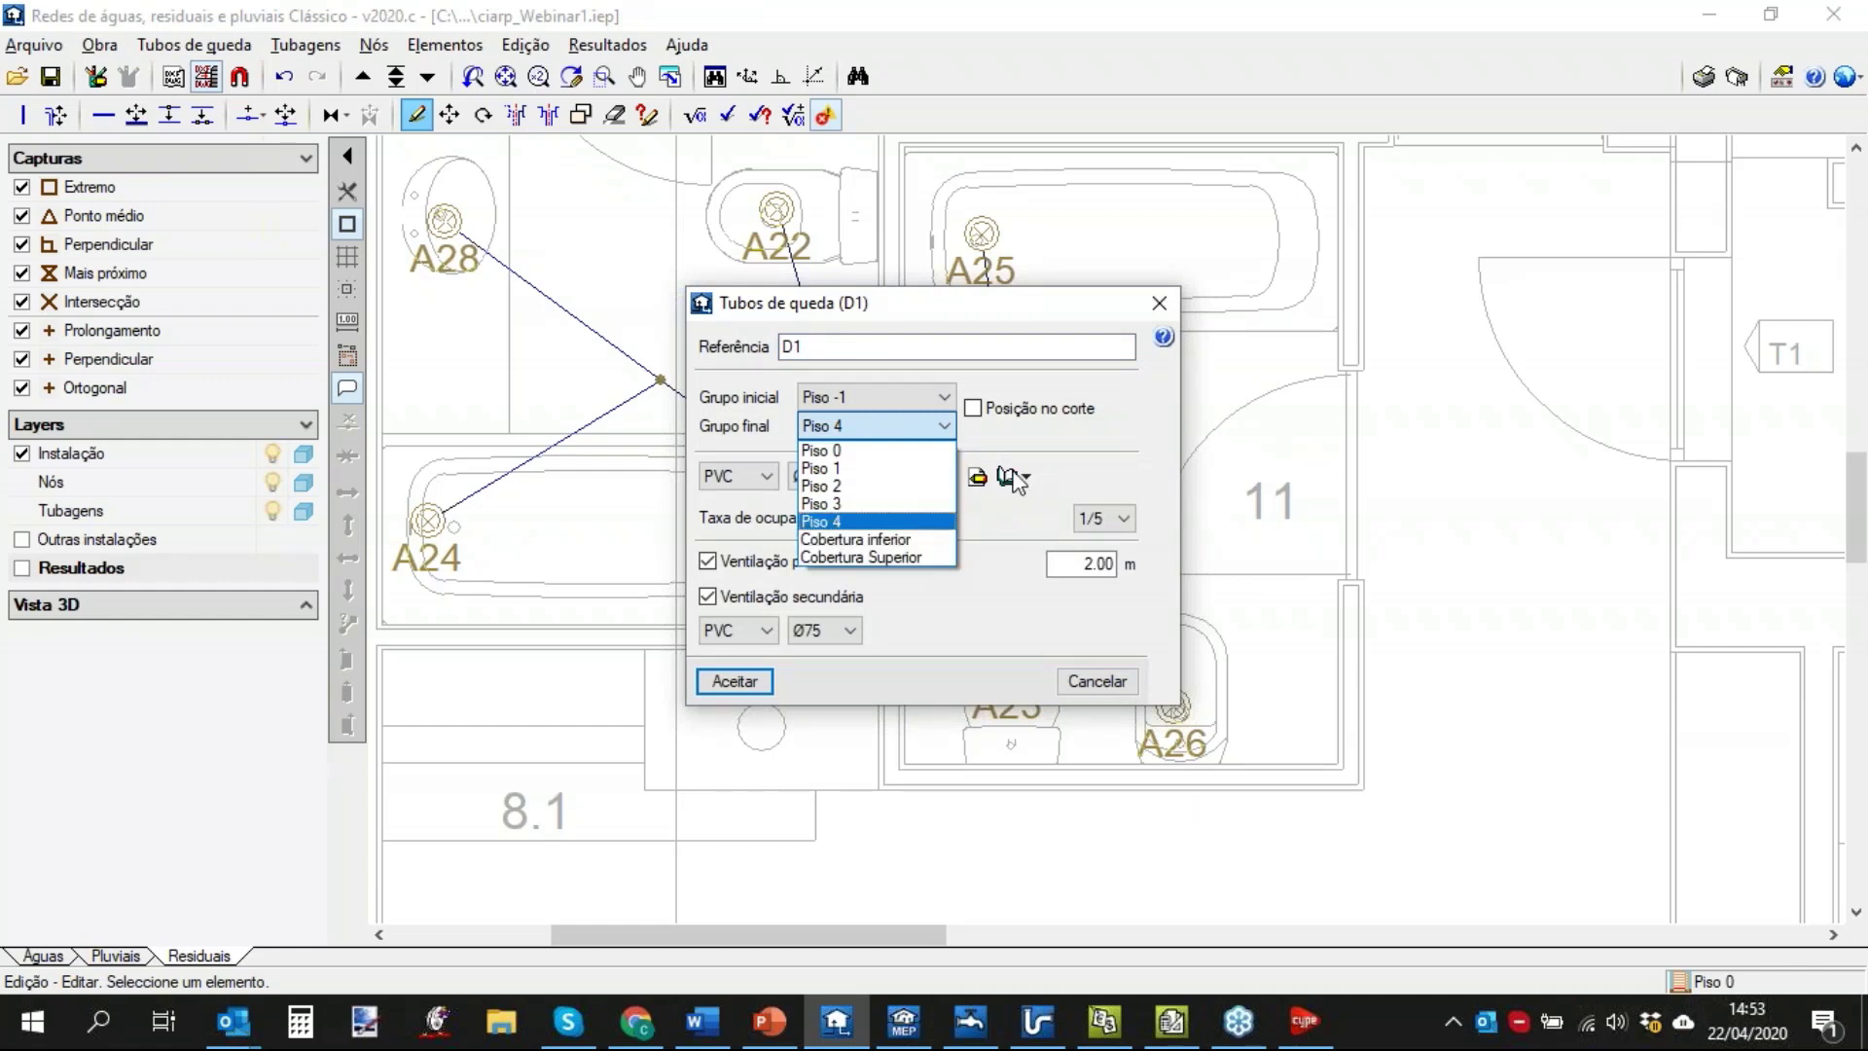
pyautogui.click(949, 428)
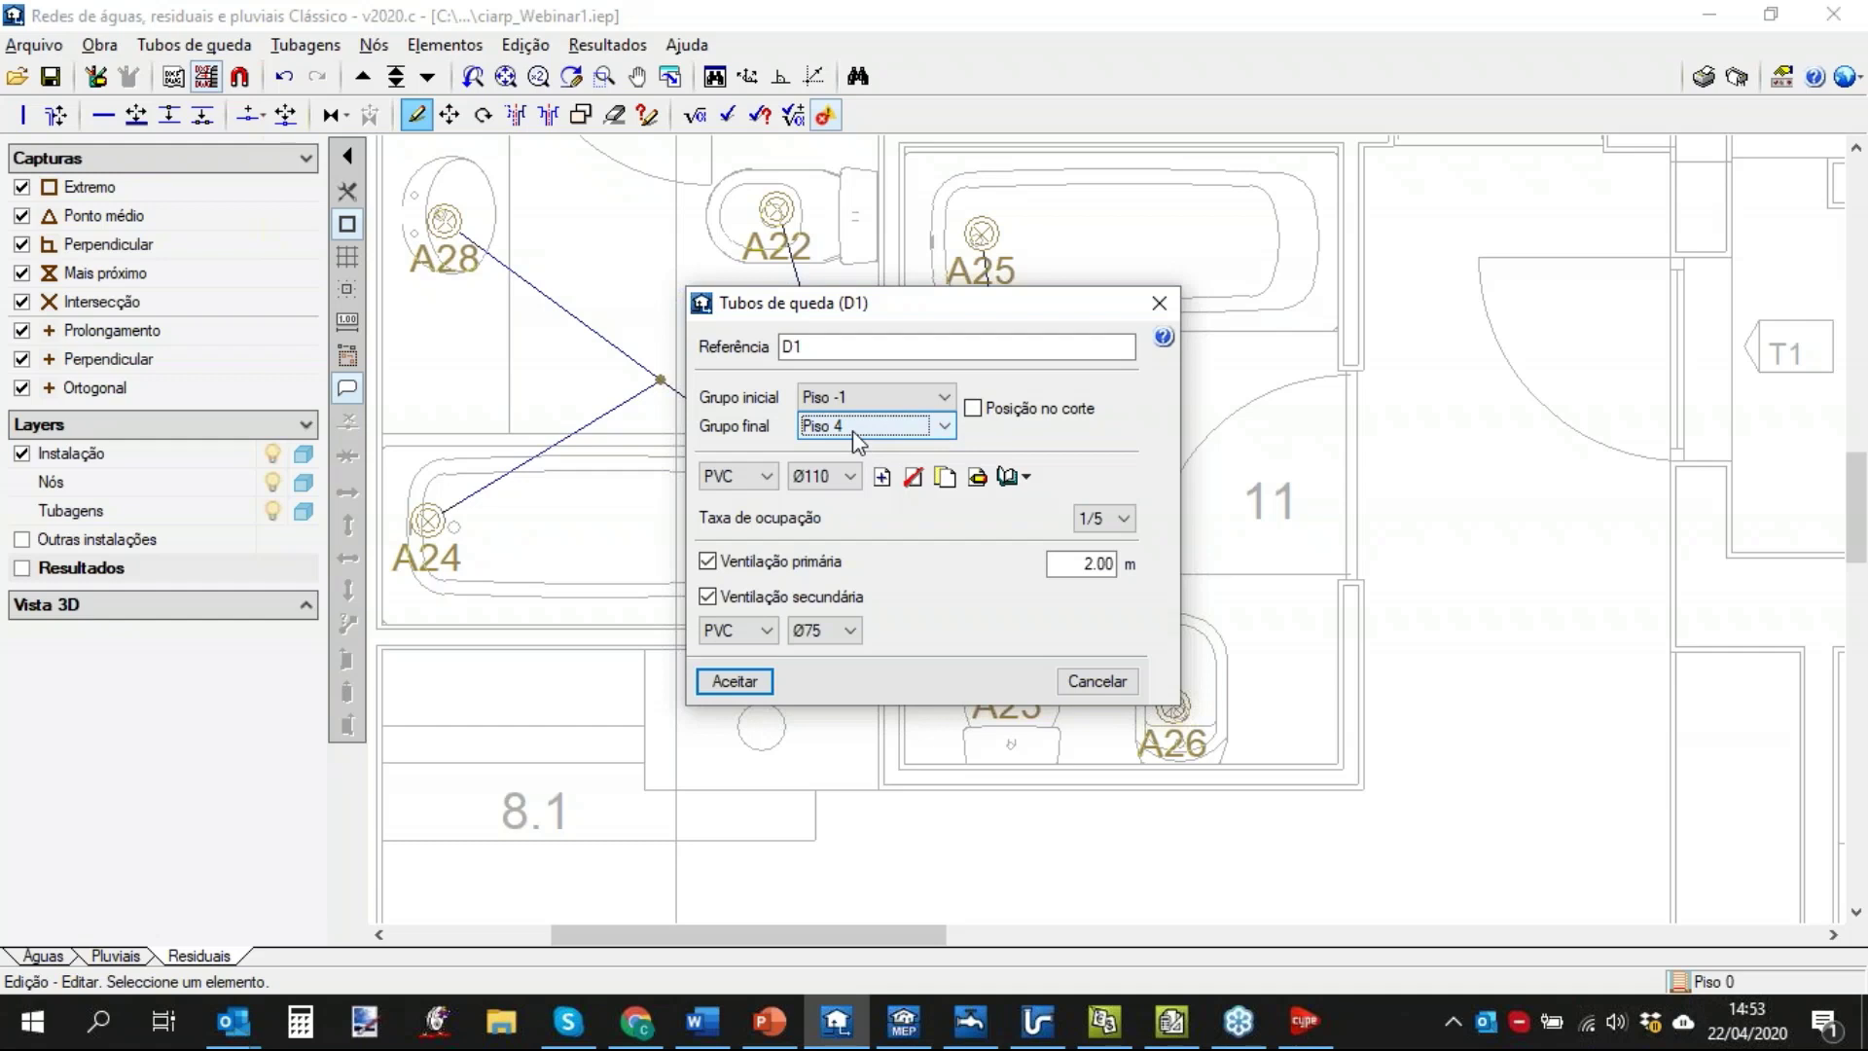
pyautogui.click(1077, 562)
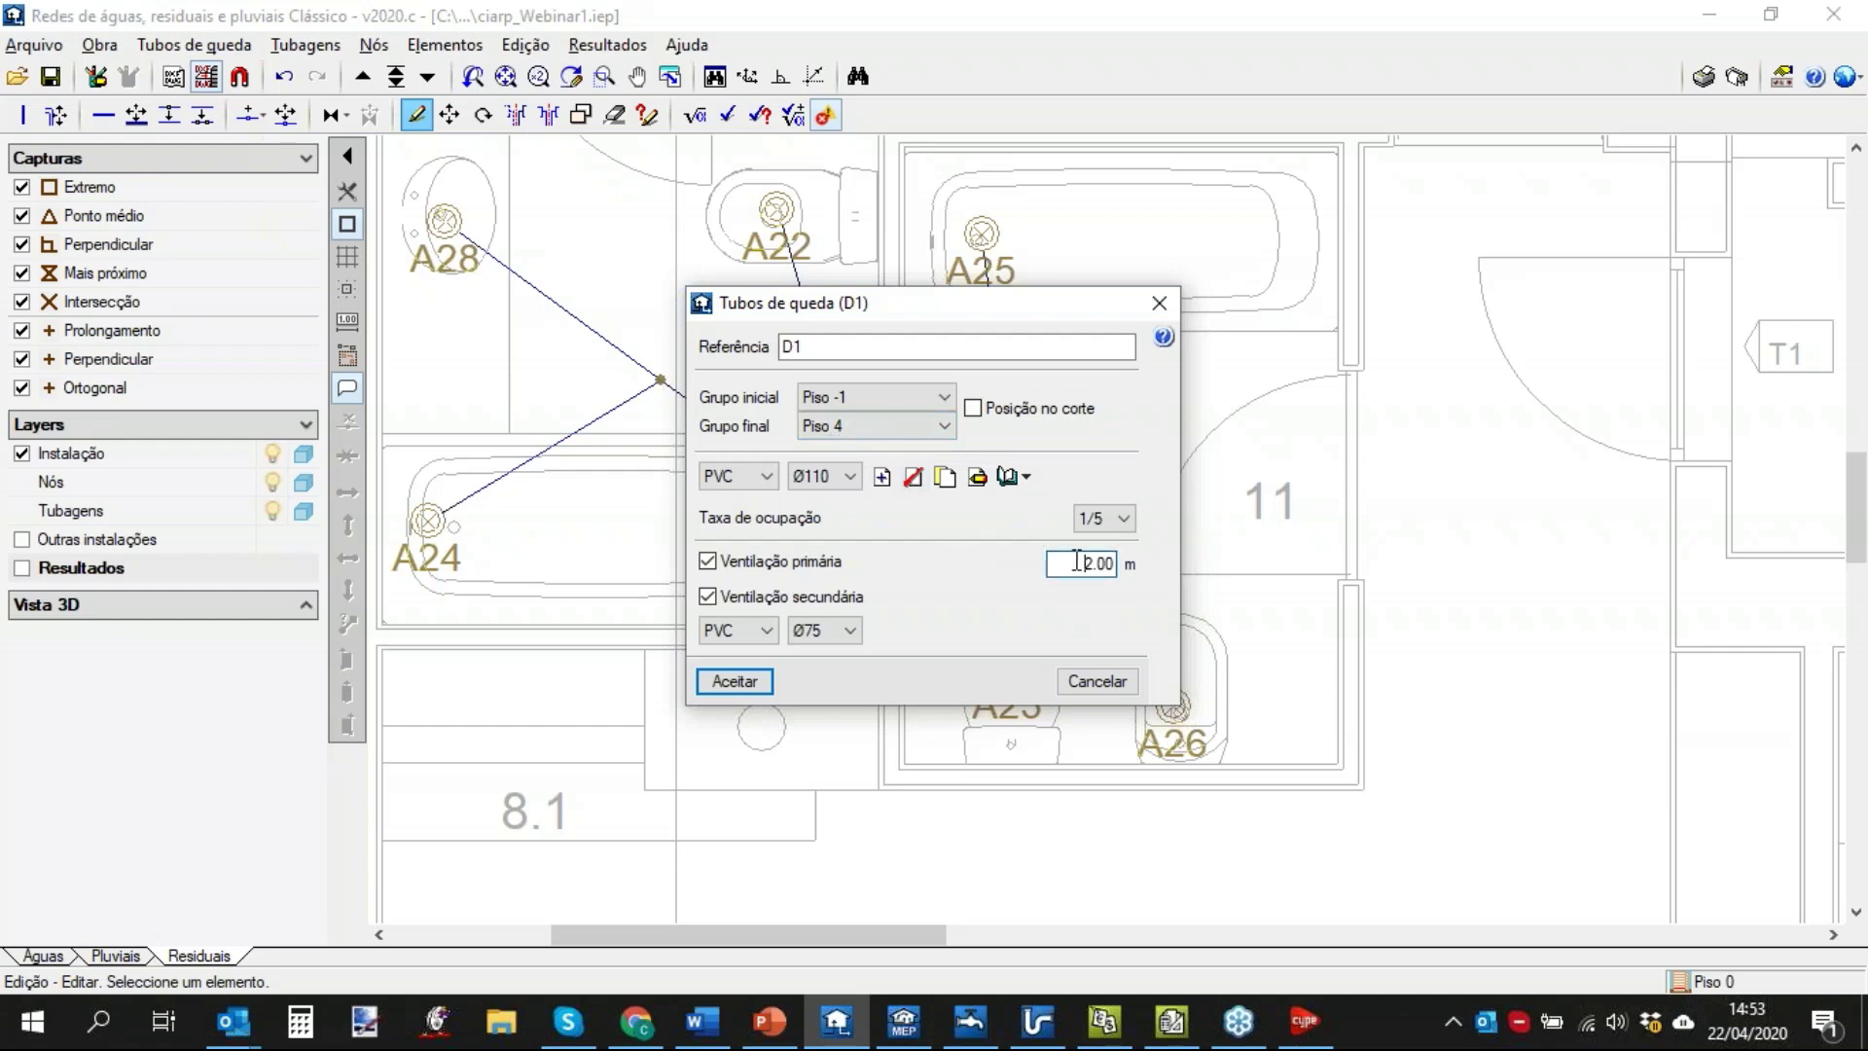
pyautogui.moveTo(1077, 563); pyautogui.dragTo(1158, 560)
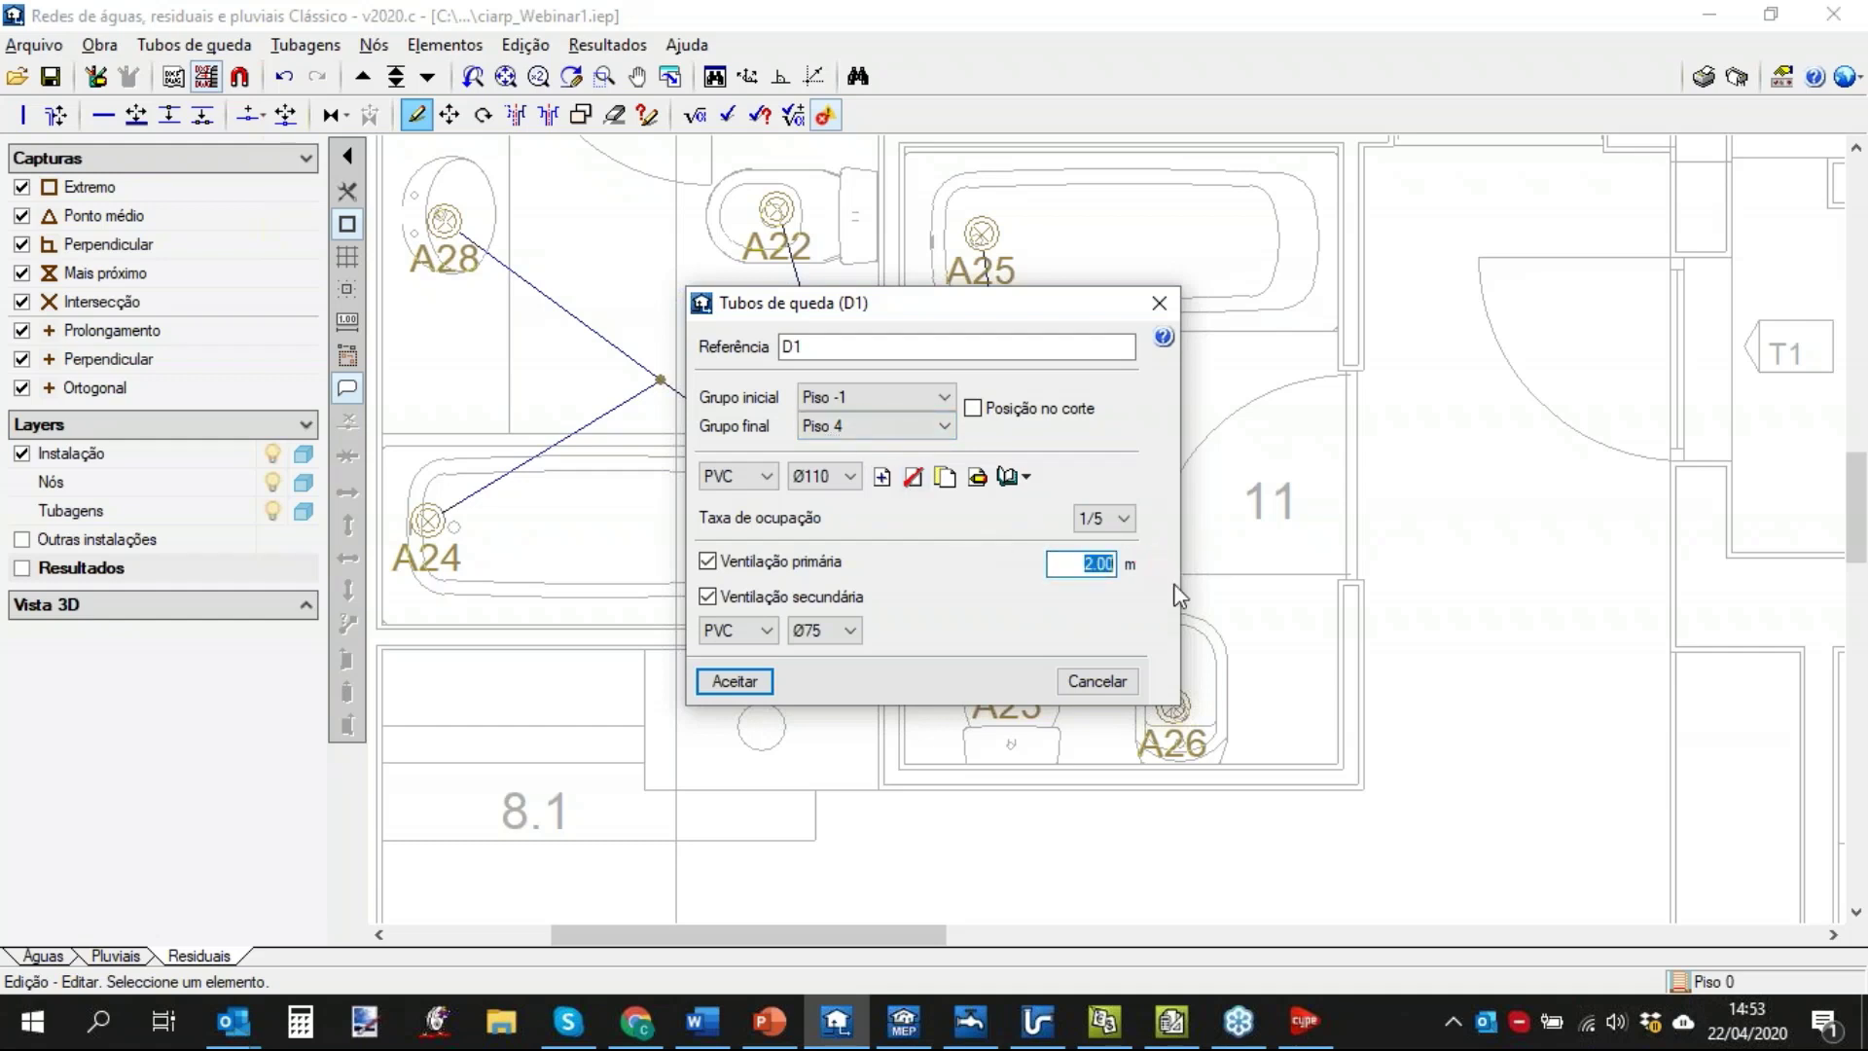
pyautogui.click(1108, 681)
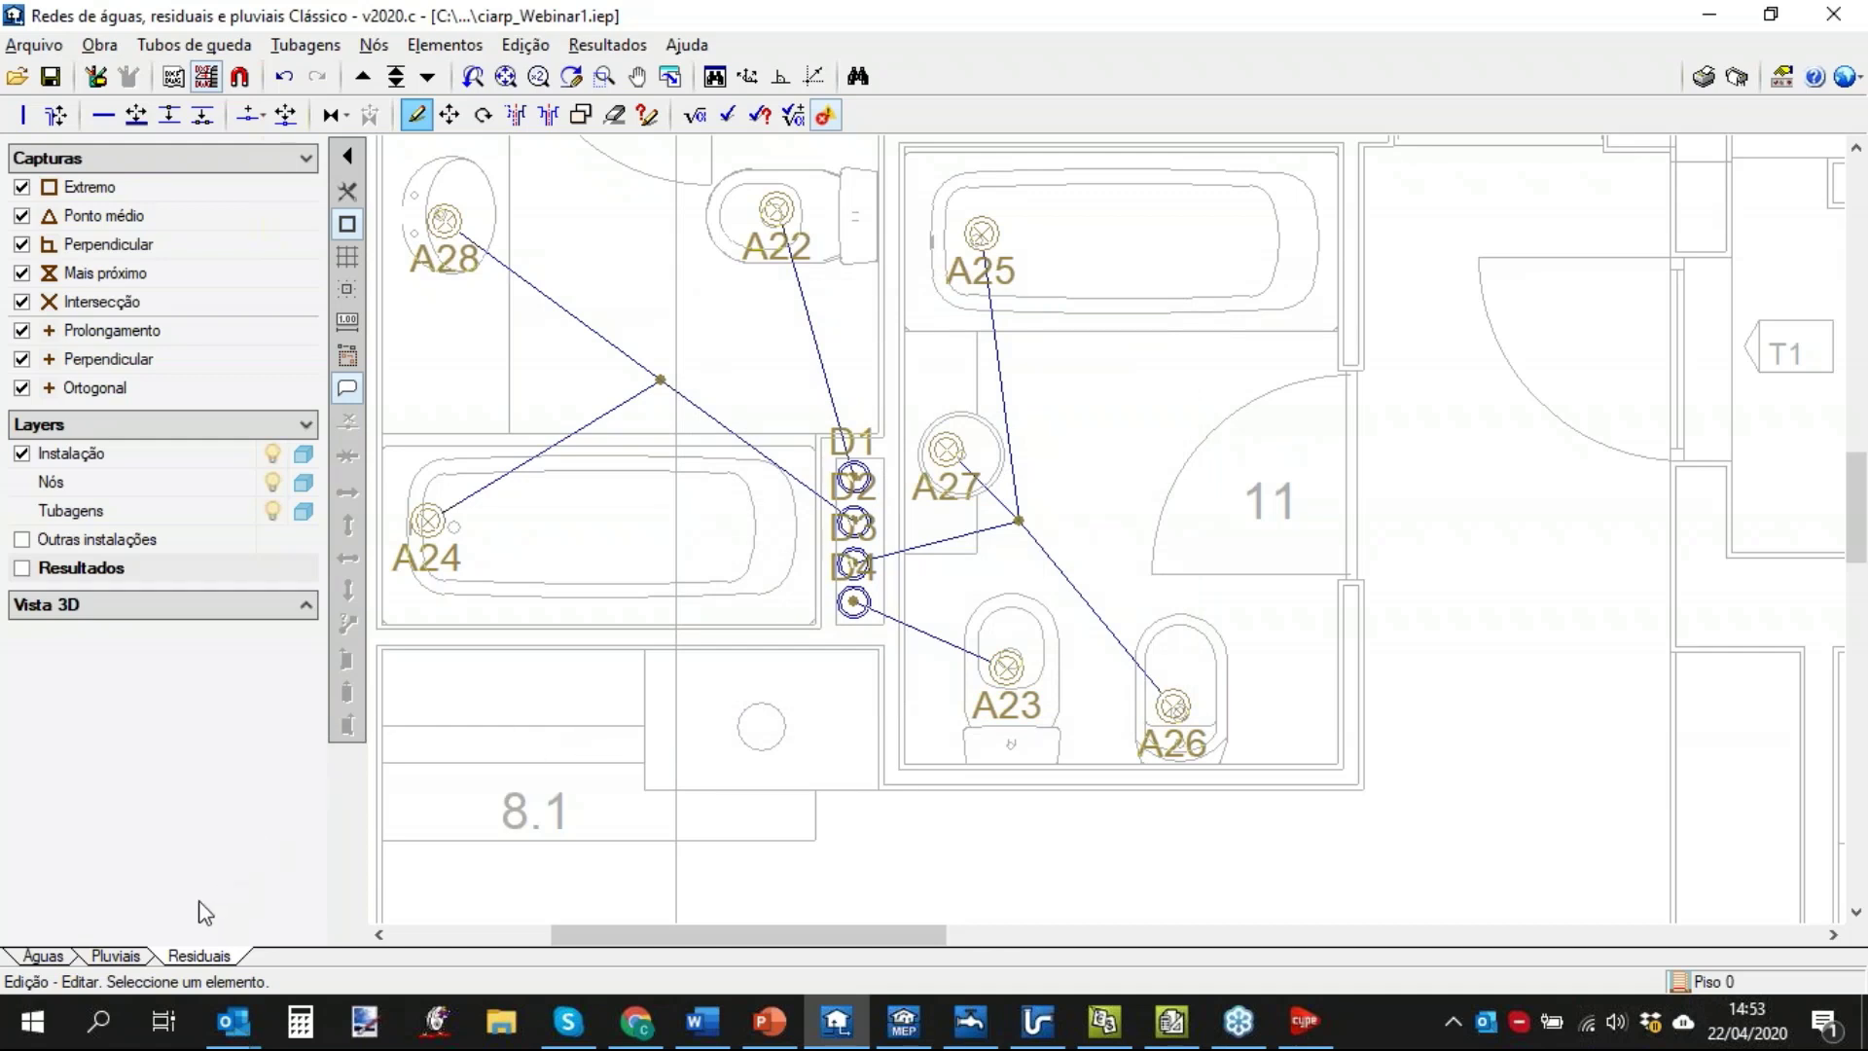
# Switch to the Pluviais installation and view the rainwater network around downpipe P2 on the Piso 0 plan.
pyautogui.click(116, 956)
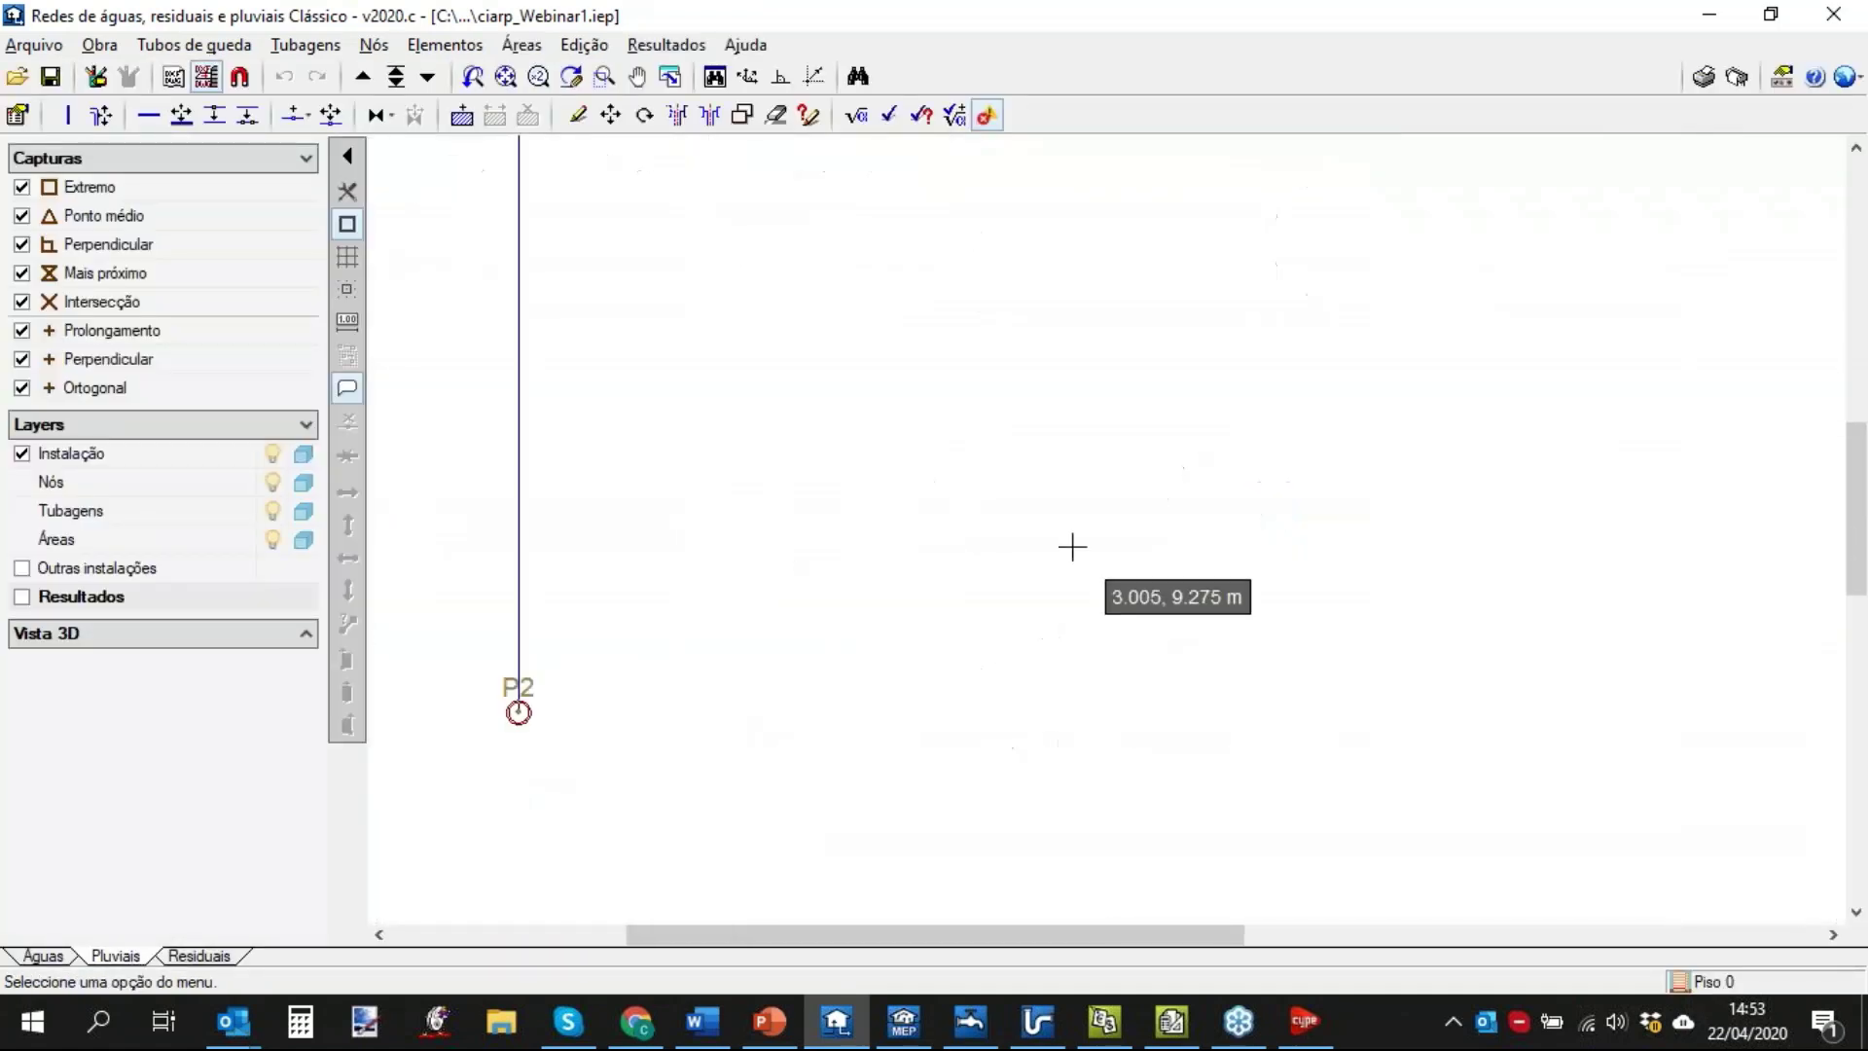
pyautogui.scroll(-4, 1072, 547)
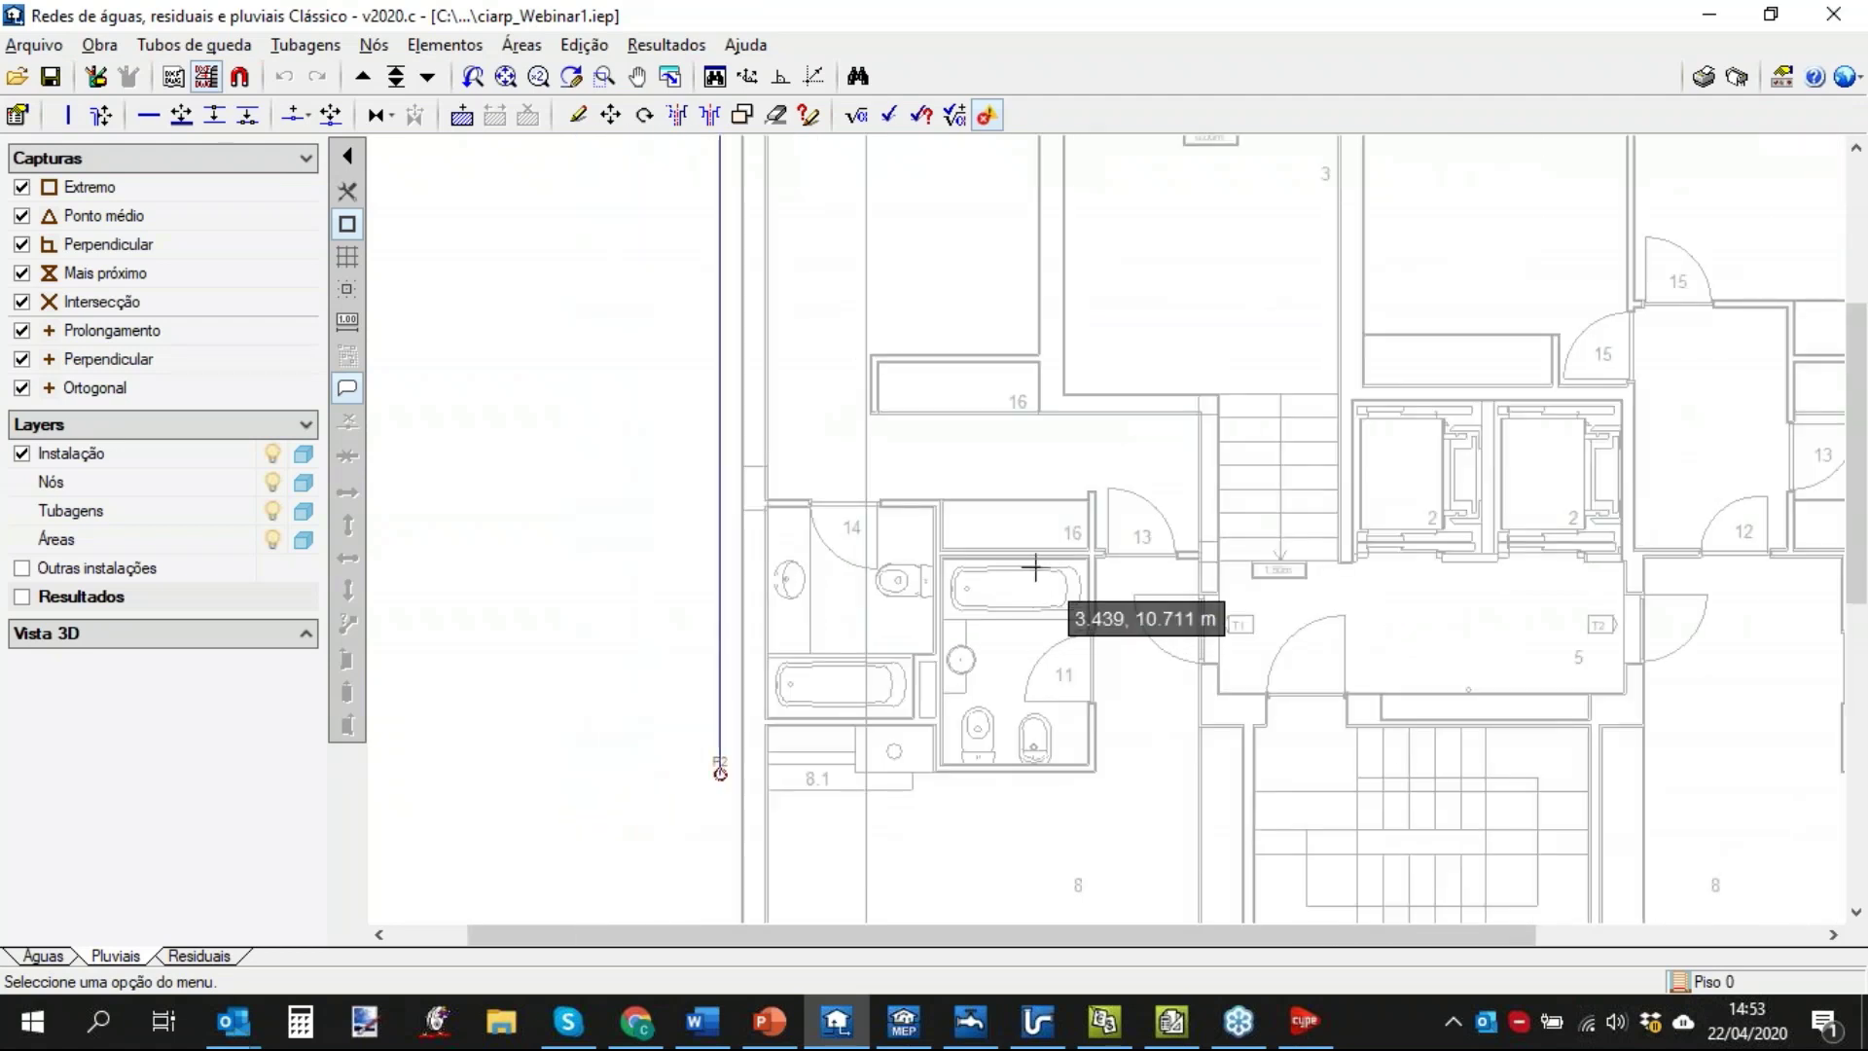
pyautogui.scroll(-2, 1035, 564)
pyautogui.moveTo(1069, 483); pyautogui.dragTo(1006, 524, button='middle')
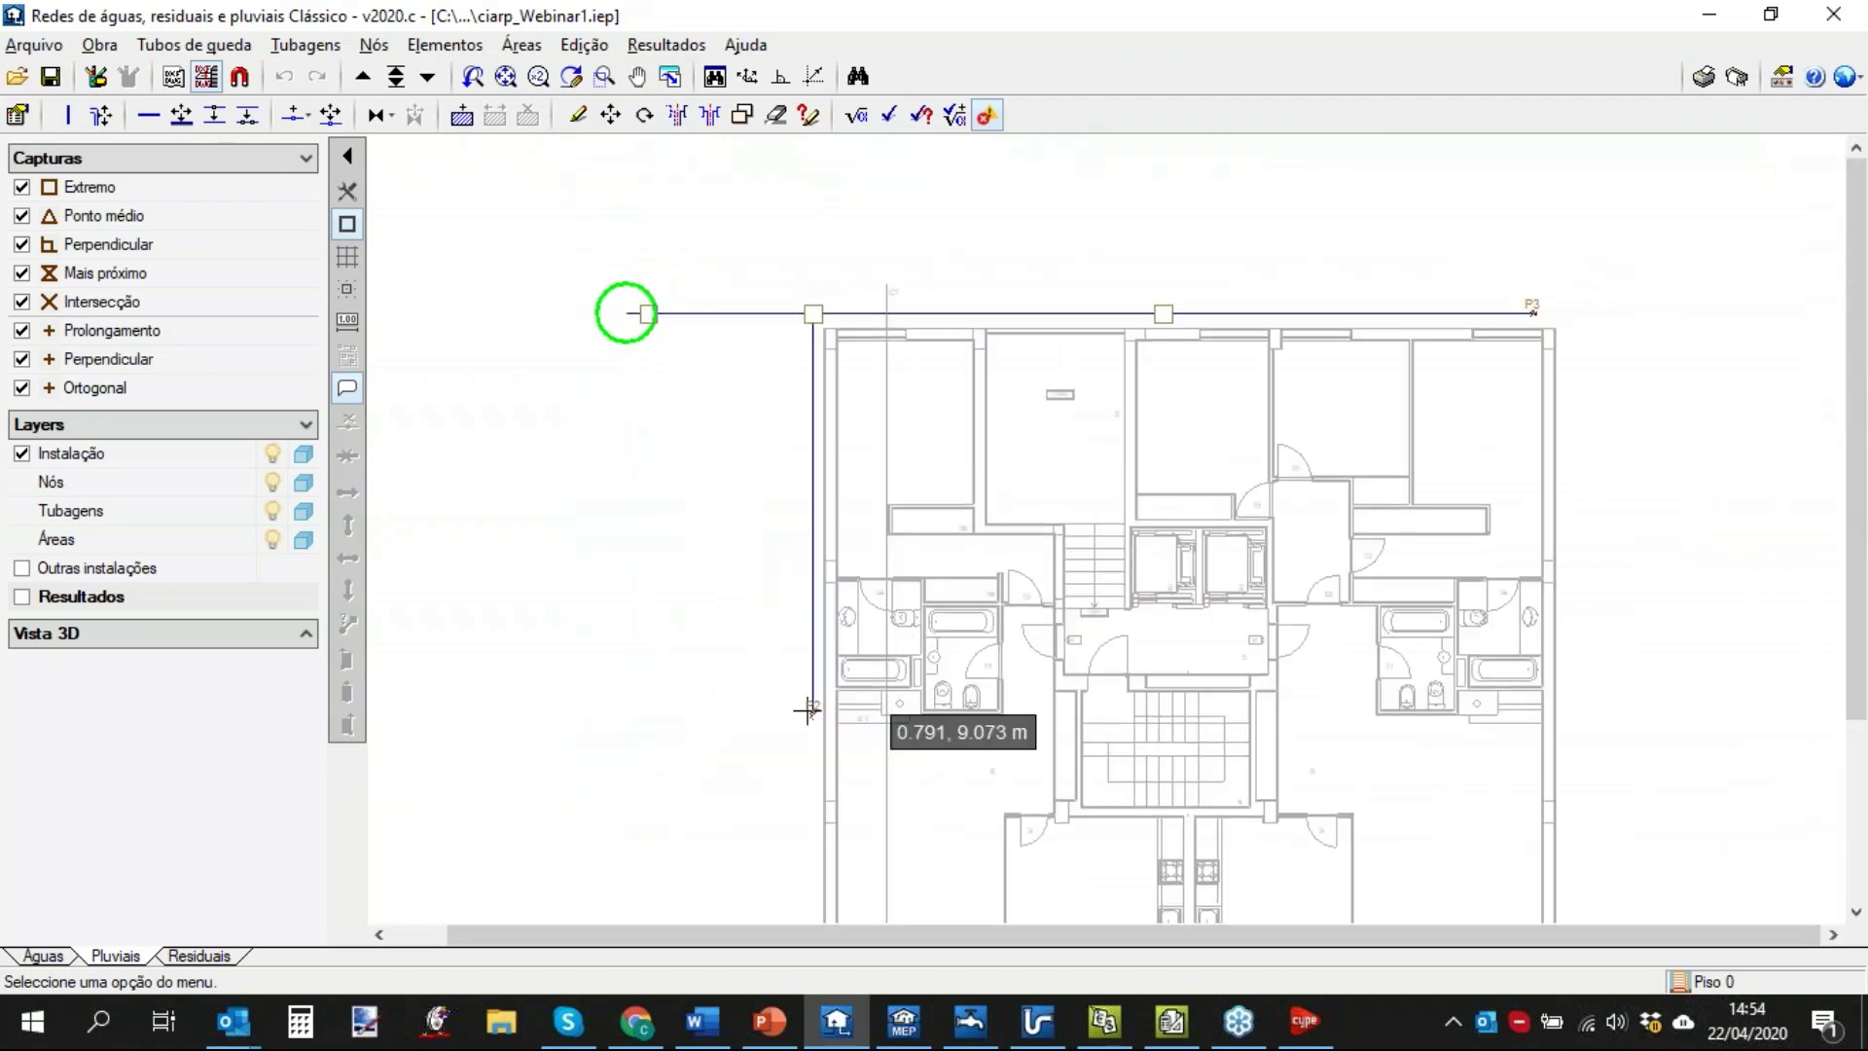
# Switch the plan view to the Cobertura inferior group.
pyautogui.scroll(2, 769, 680)
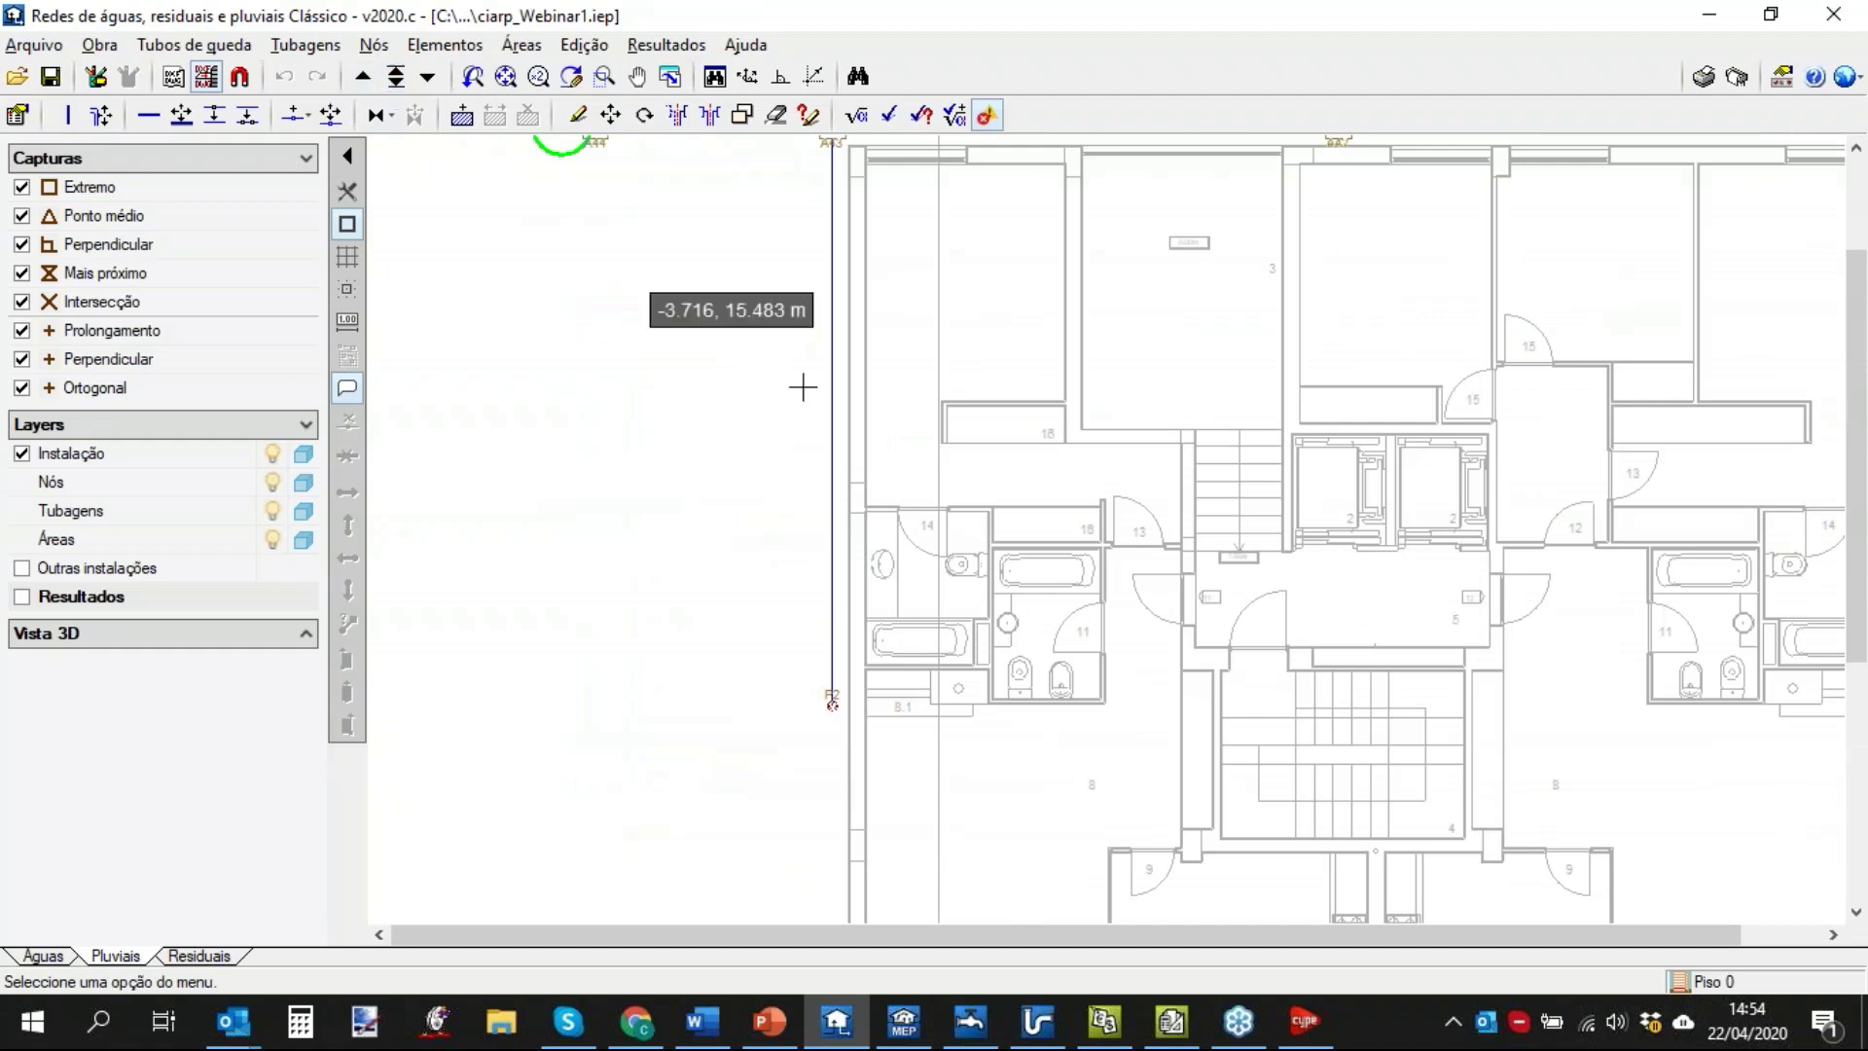
pyautogui.click(395, 76)
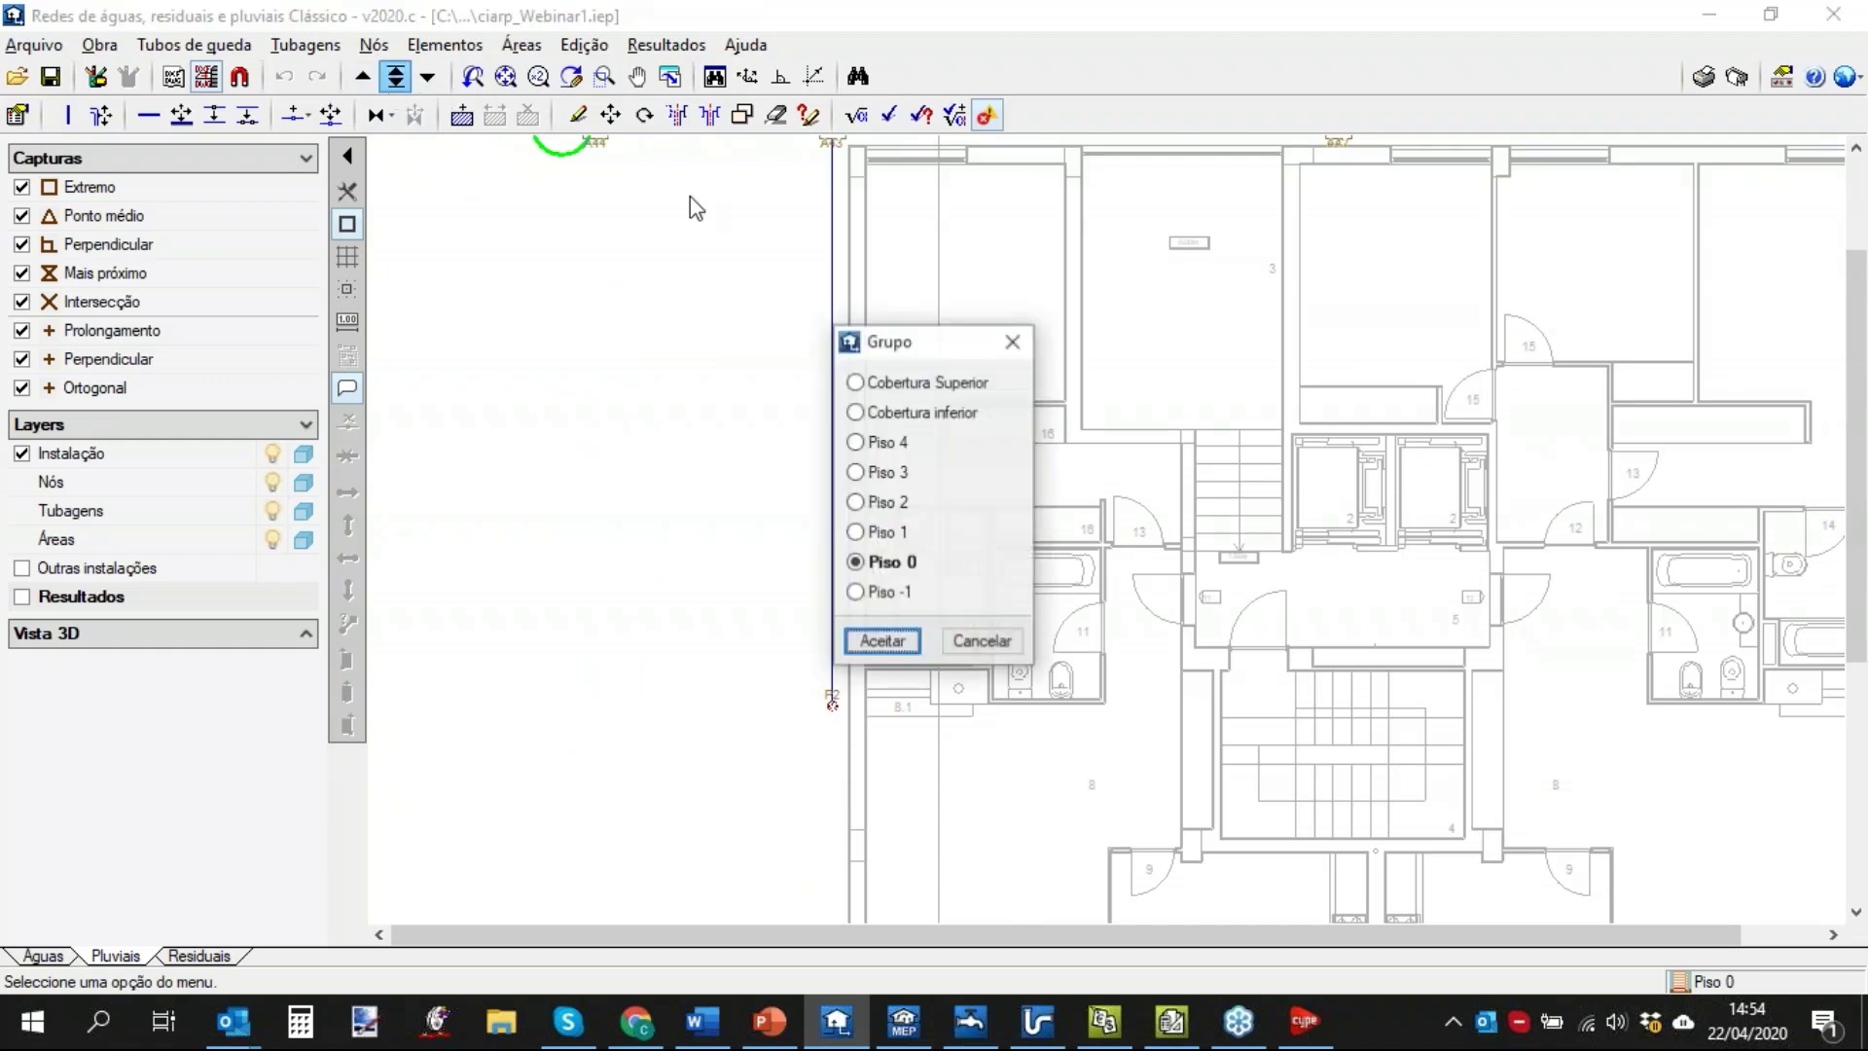
pyautogui.click(905, 414)
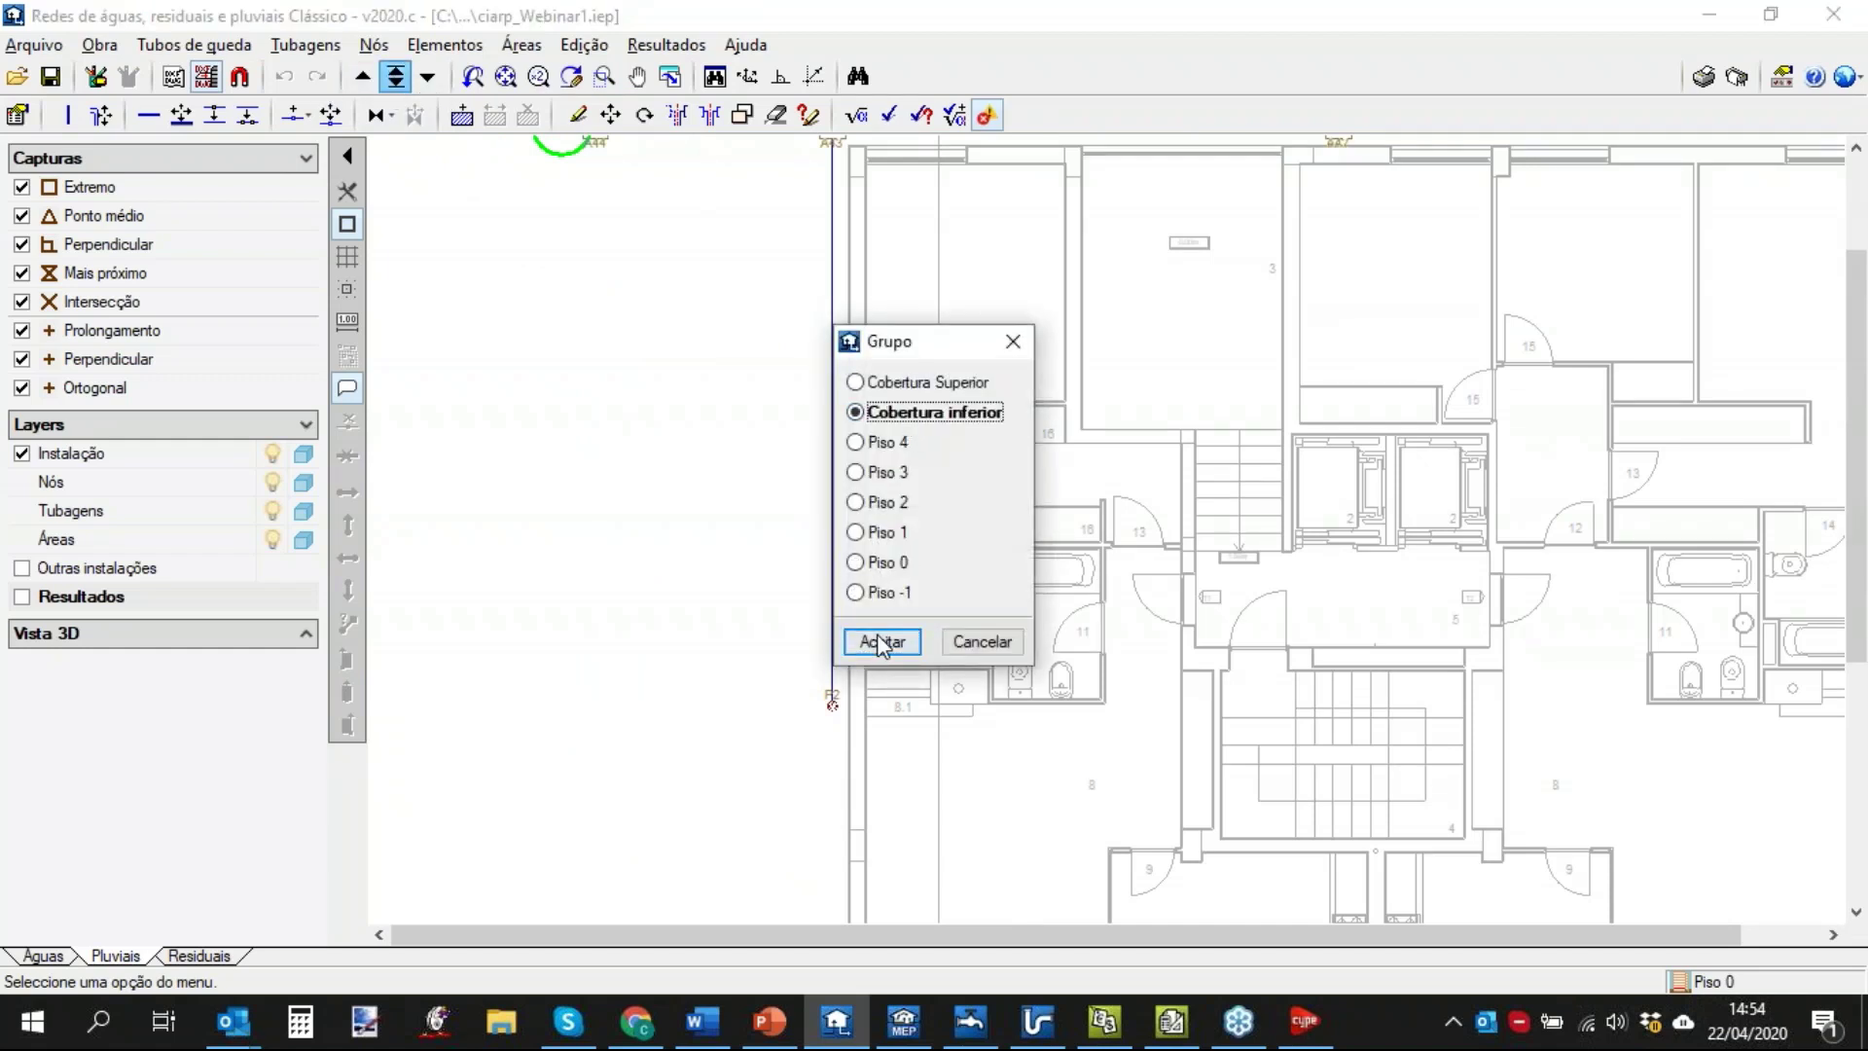
pyautogui.click(880, 641)
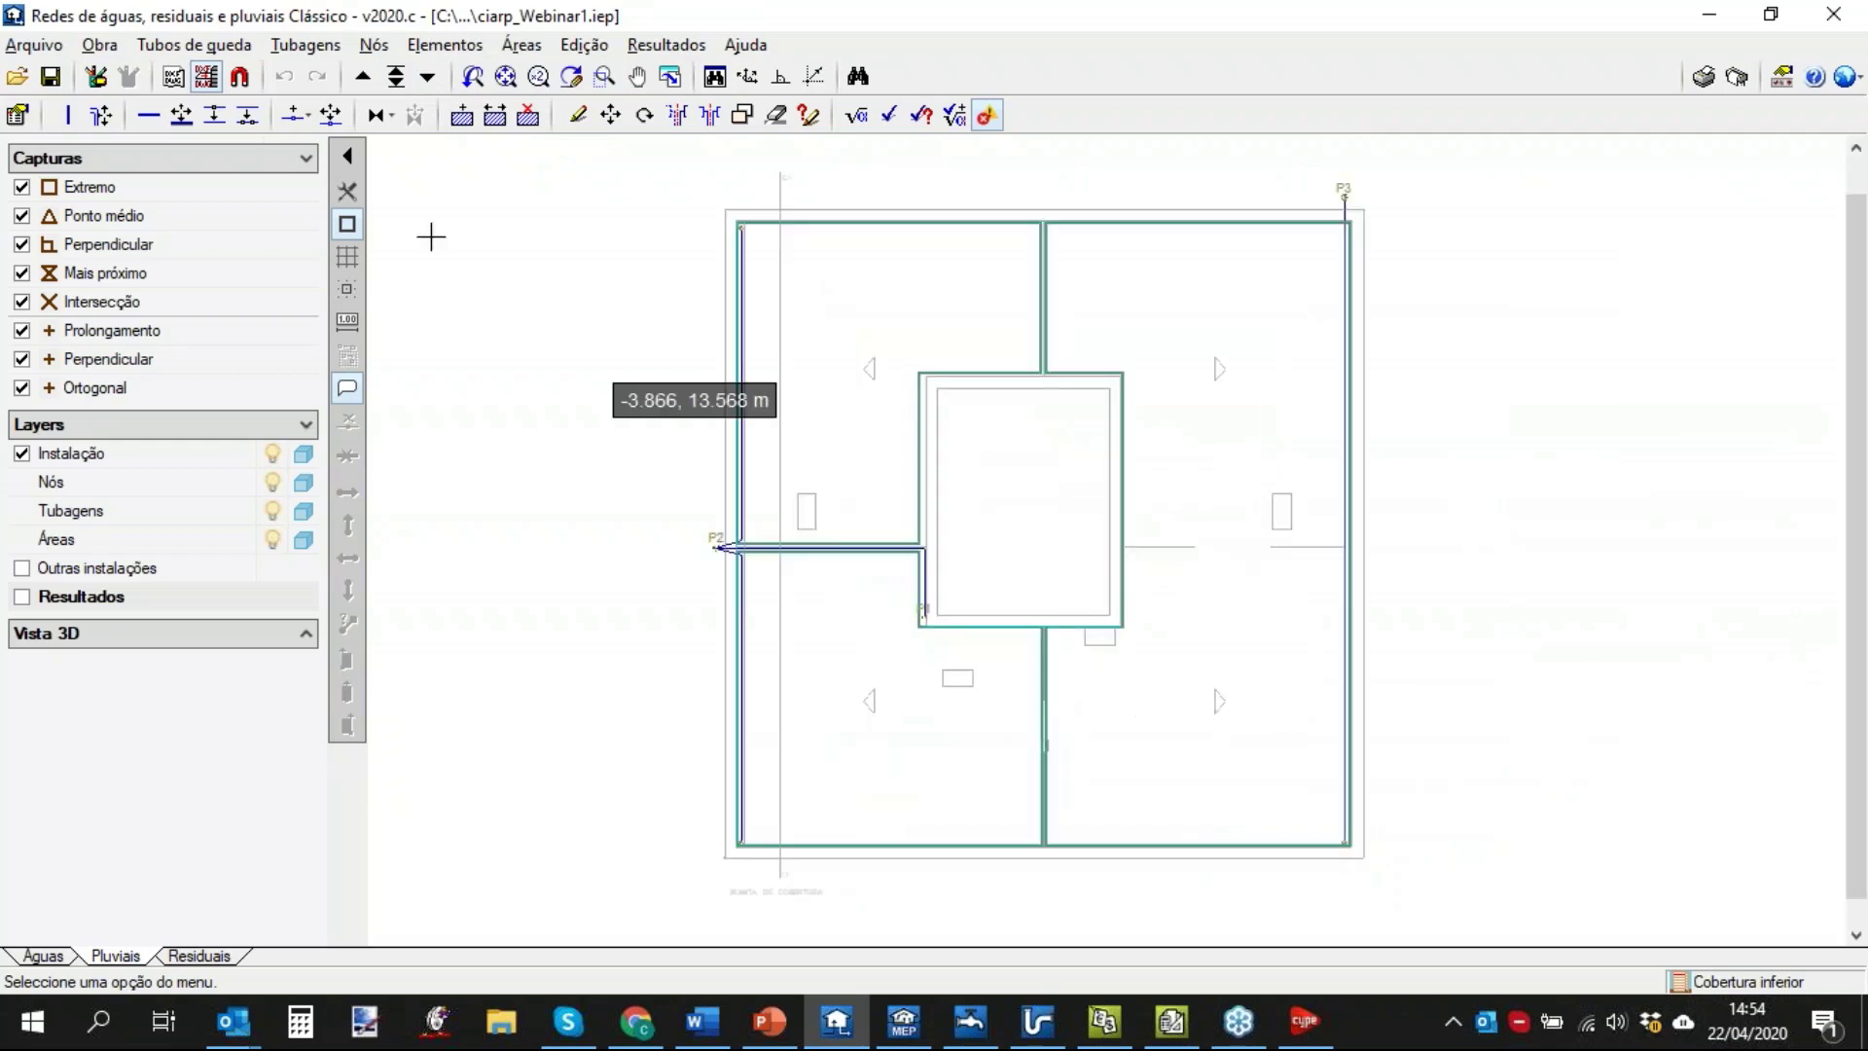
# Examine the roof areas, gutters and downpipes in a 3D view of all floors for Pluviais only, and close the view.
pyautogui.click(100, 45)
pyautogui.click(167, 372)
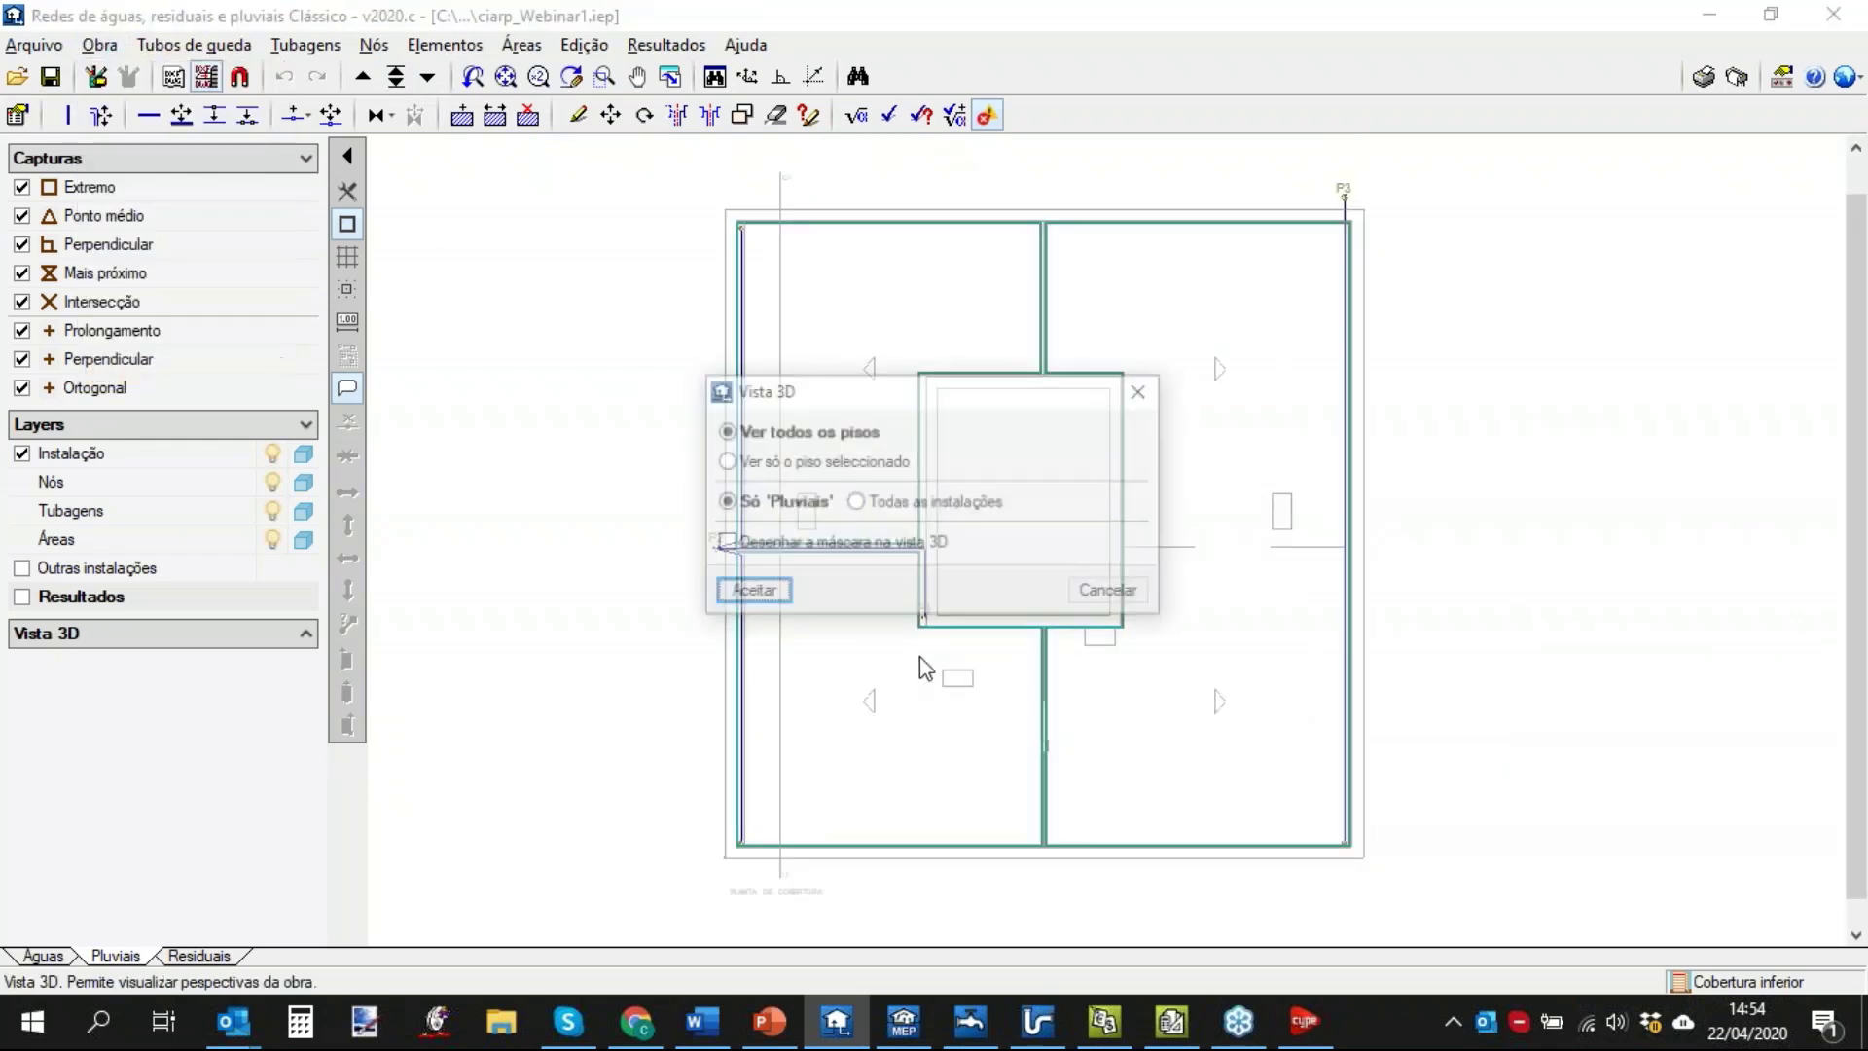
pyautogui.click(750, 589)
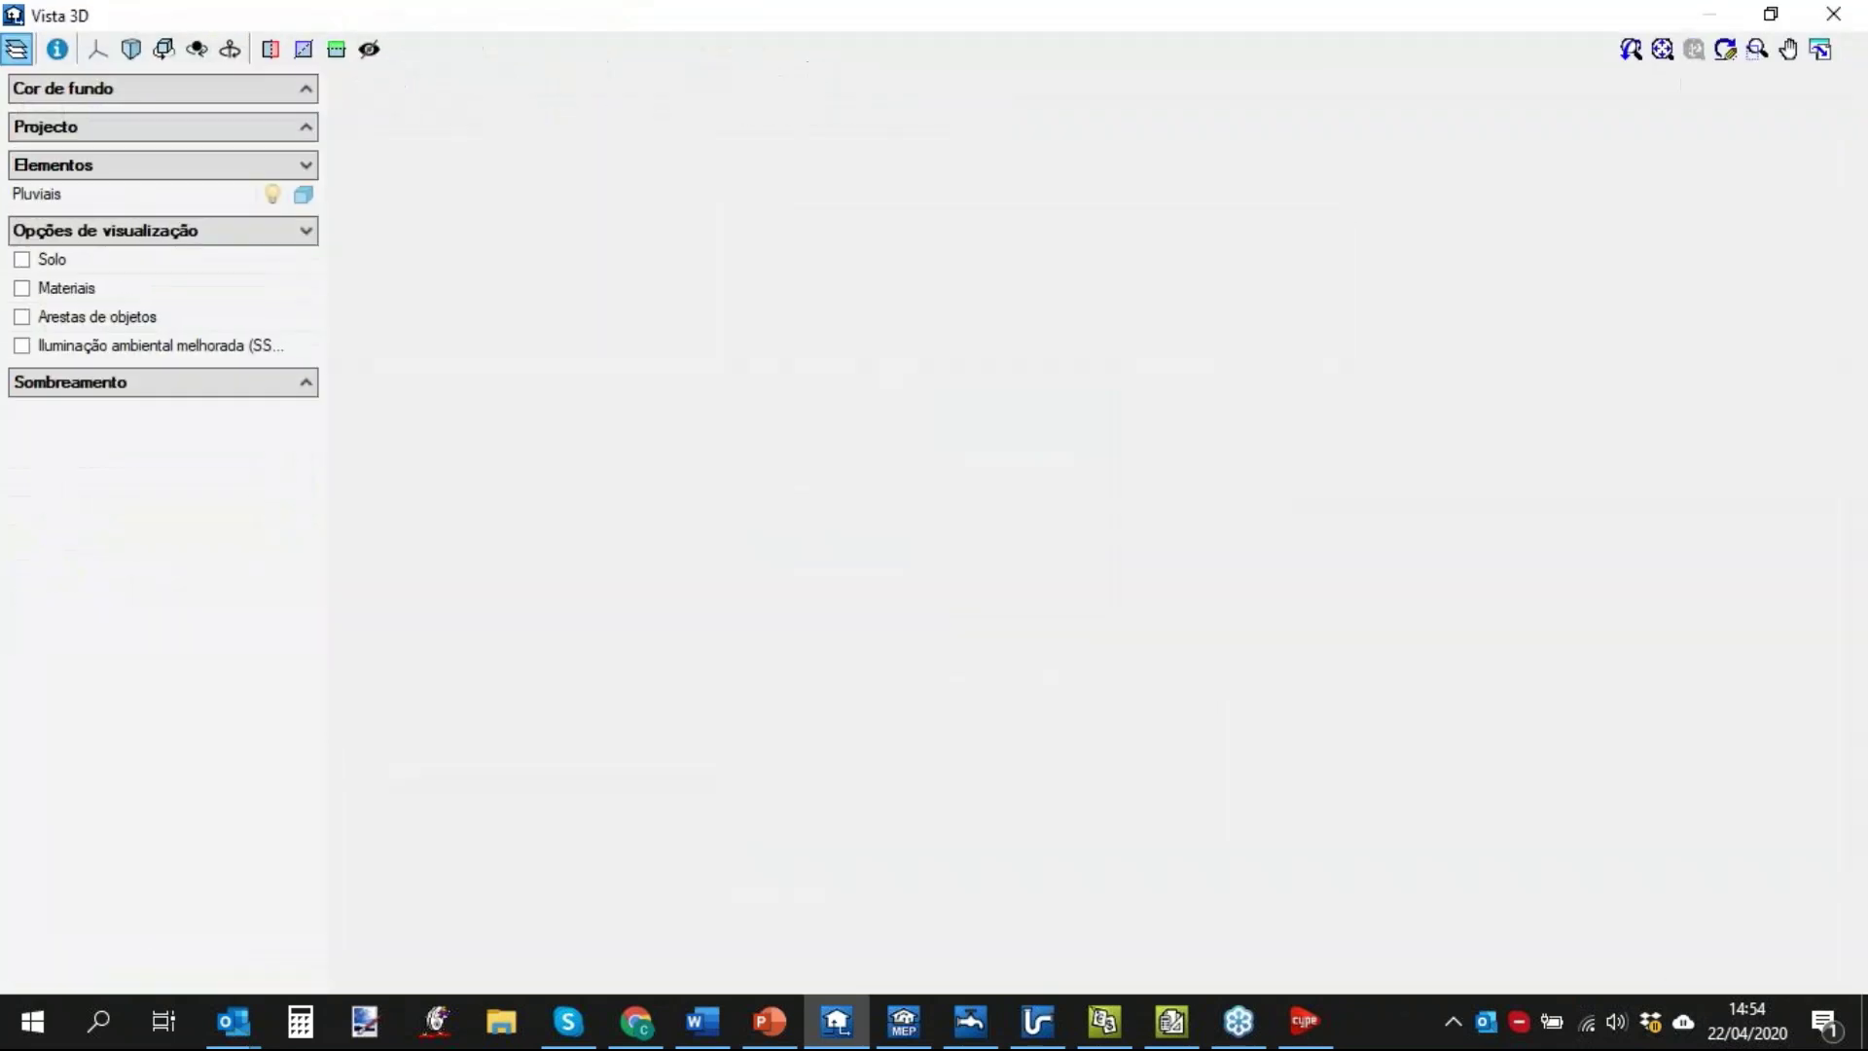
pyautogui.scroll(3, 1080, 505)
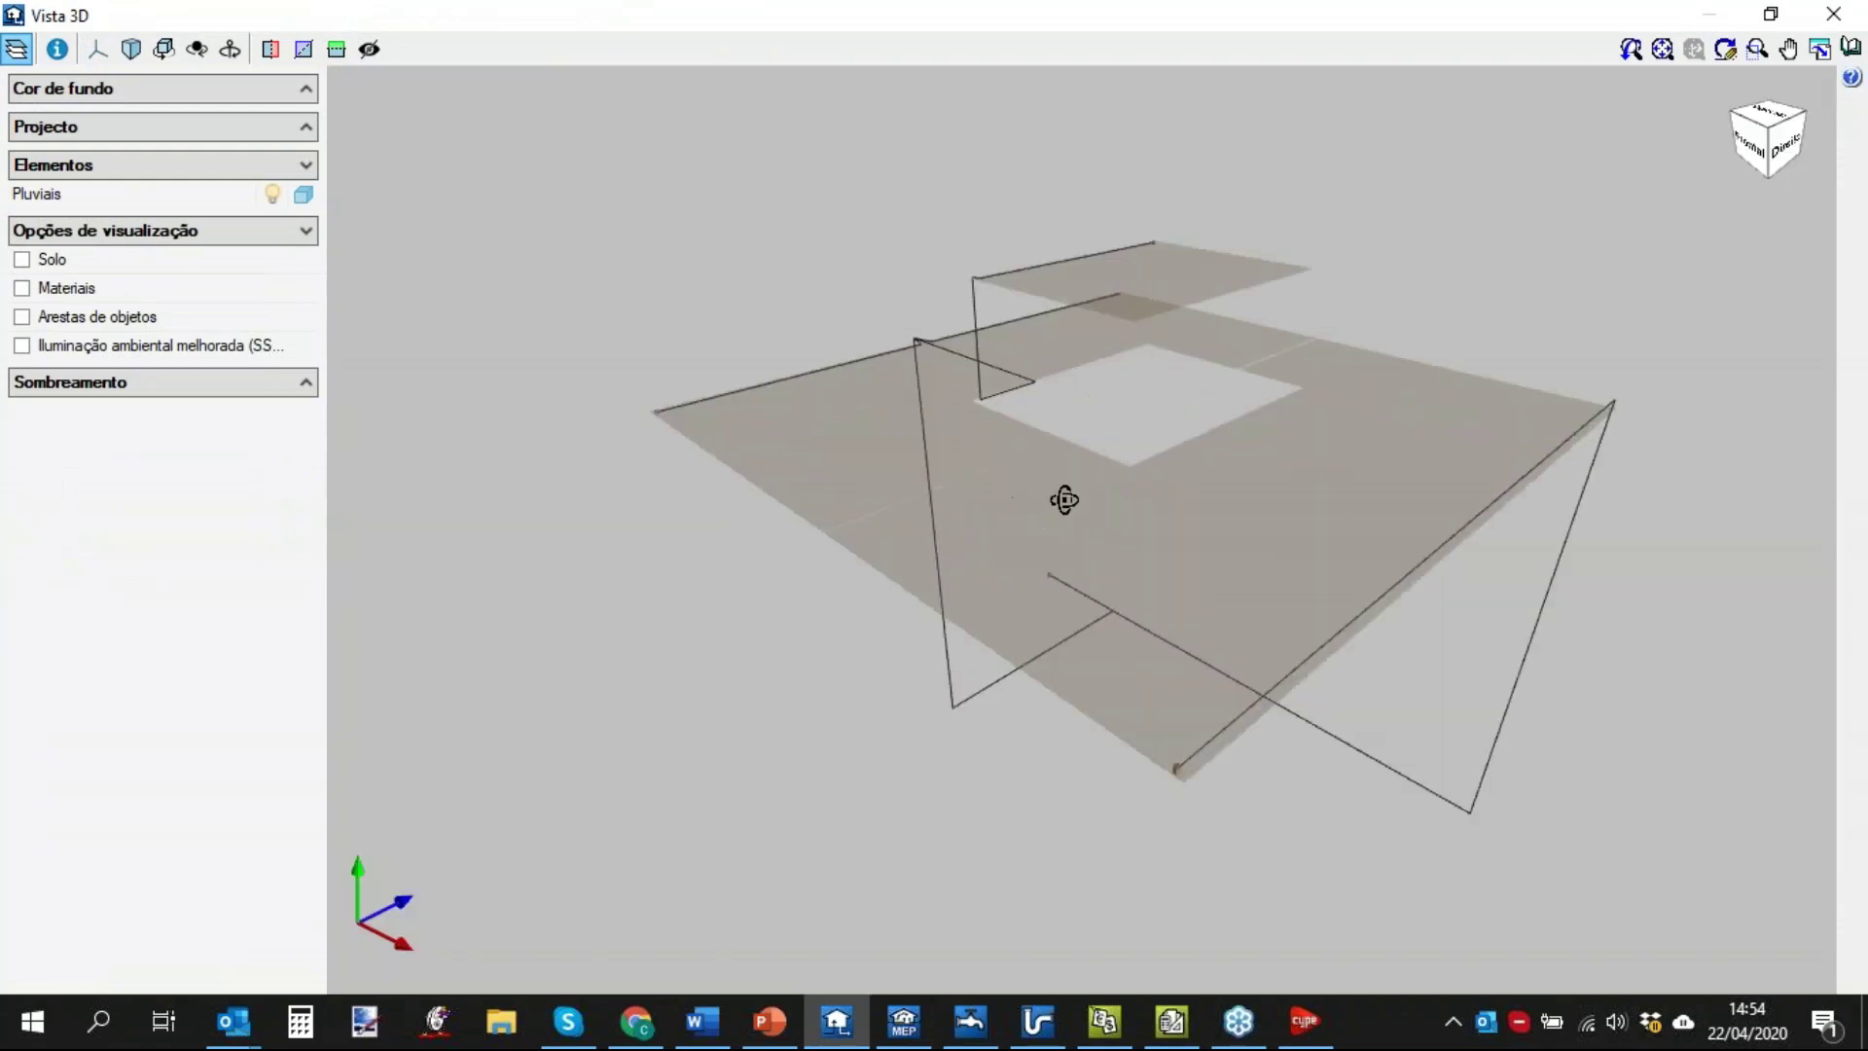
pyautogui.moveTo(1065, 497); pyautogui.dragTo(1013, 346, button='middle')
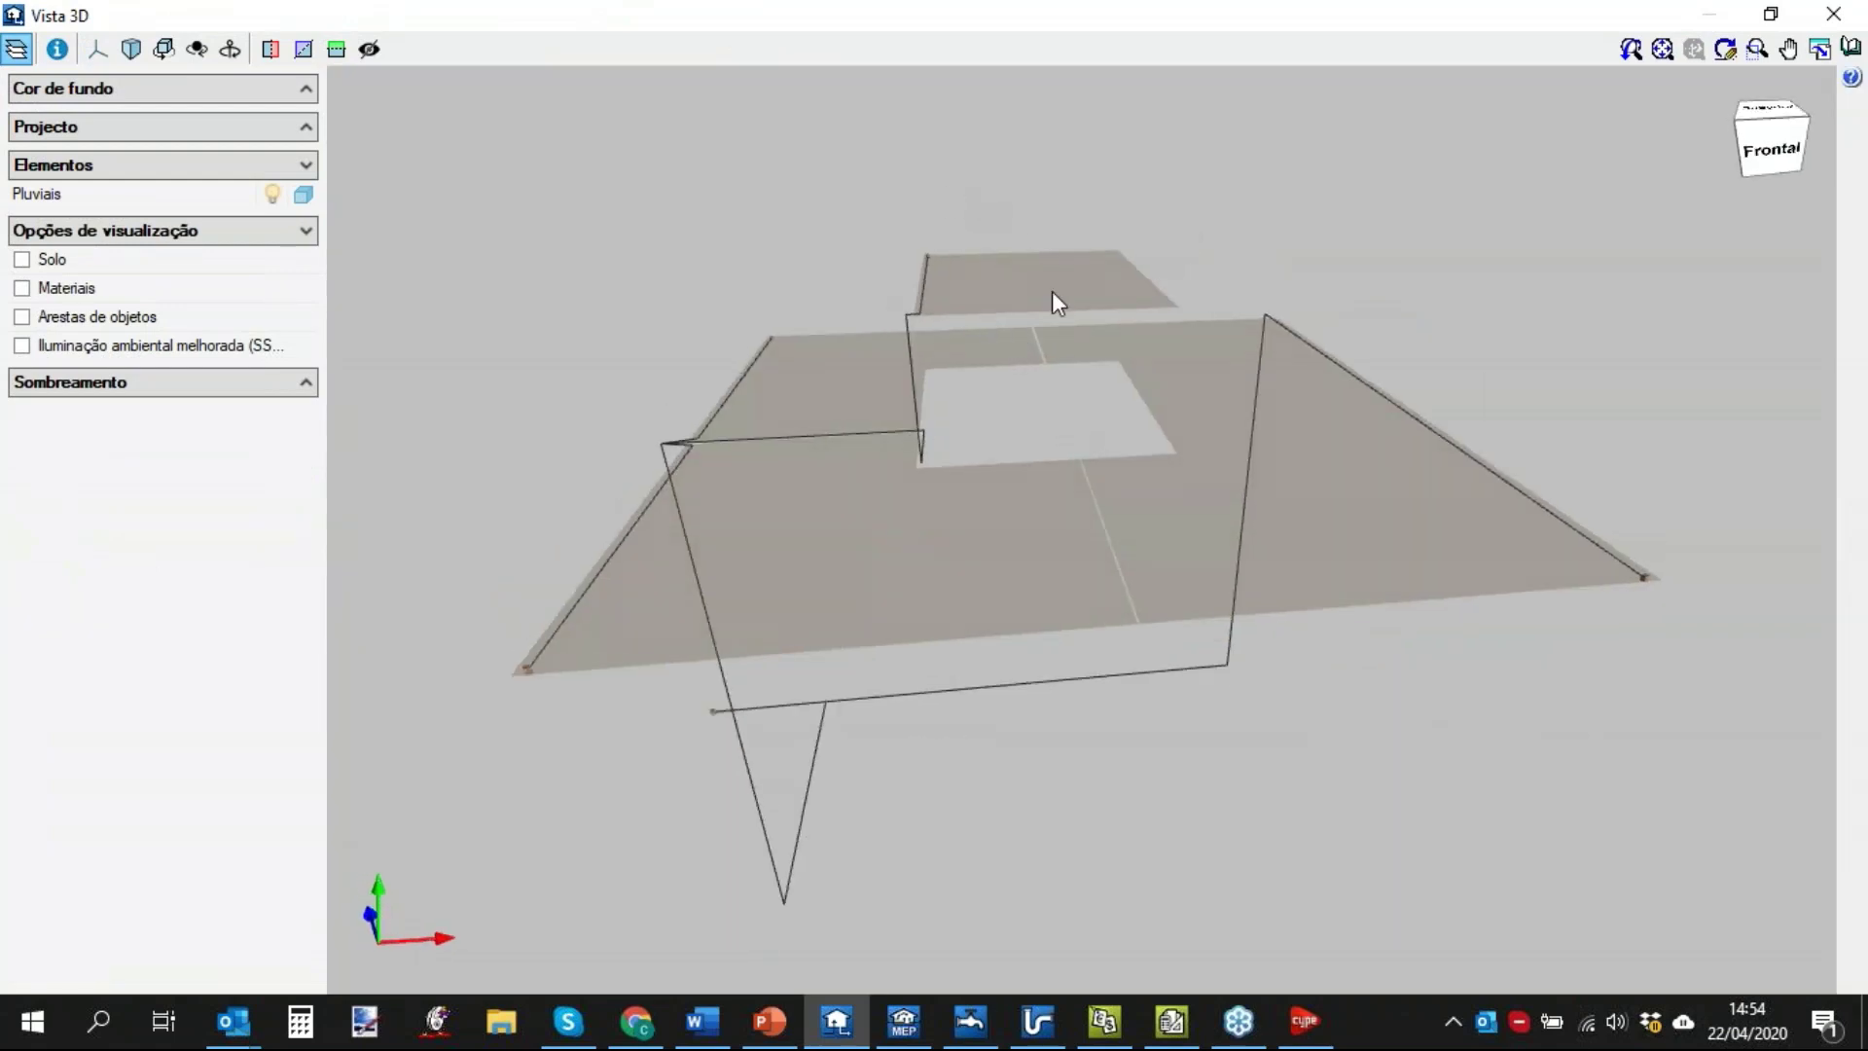
pyautogui.moveTo(746, 555); pyautogui.dragTo(880, 445, button='middle')
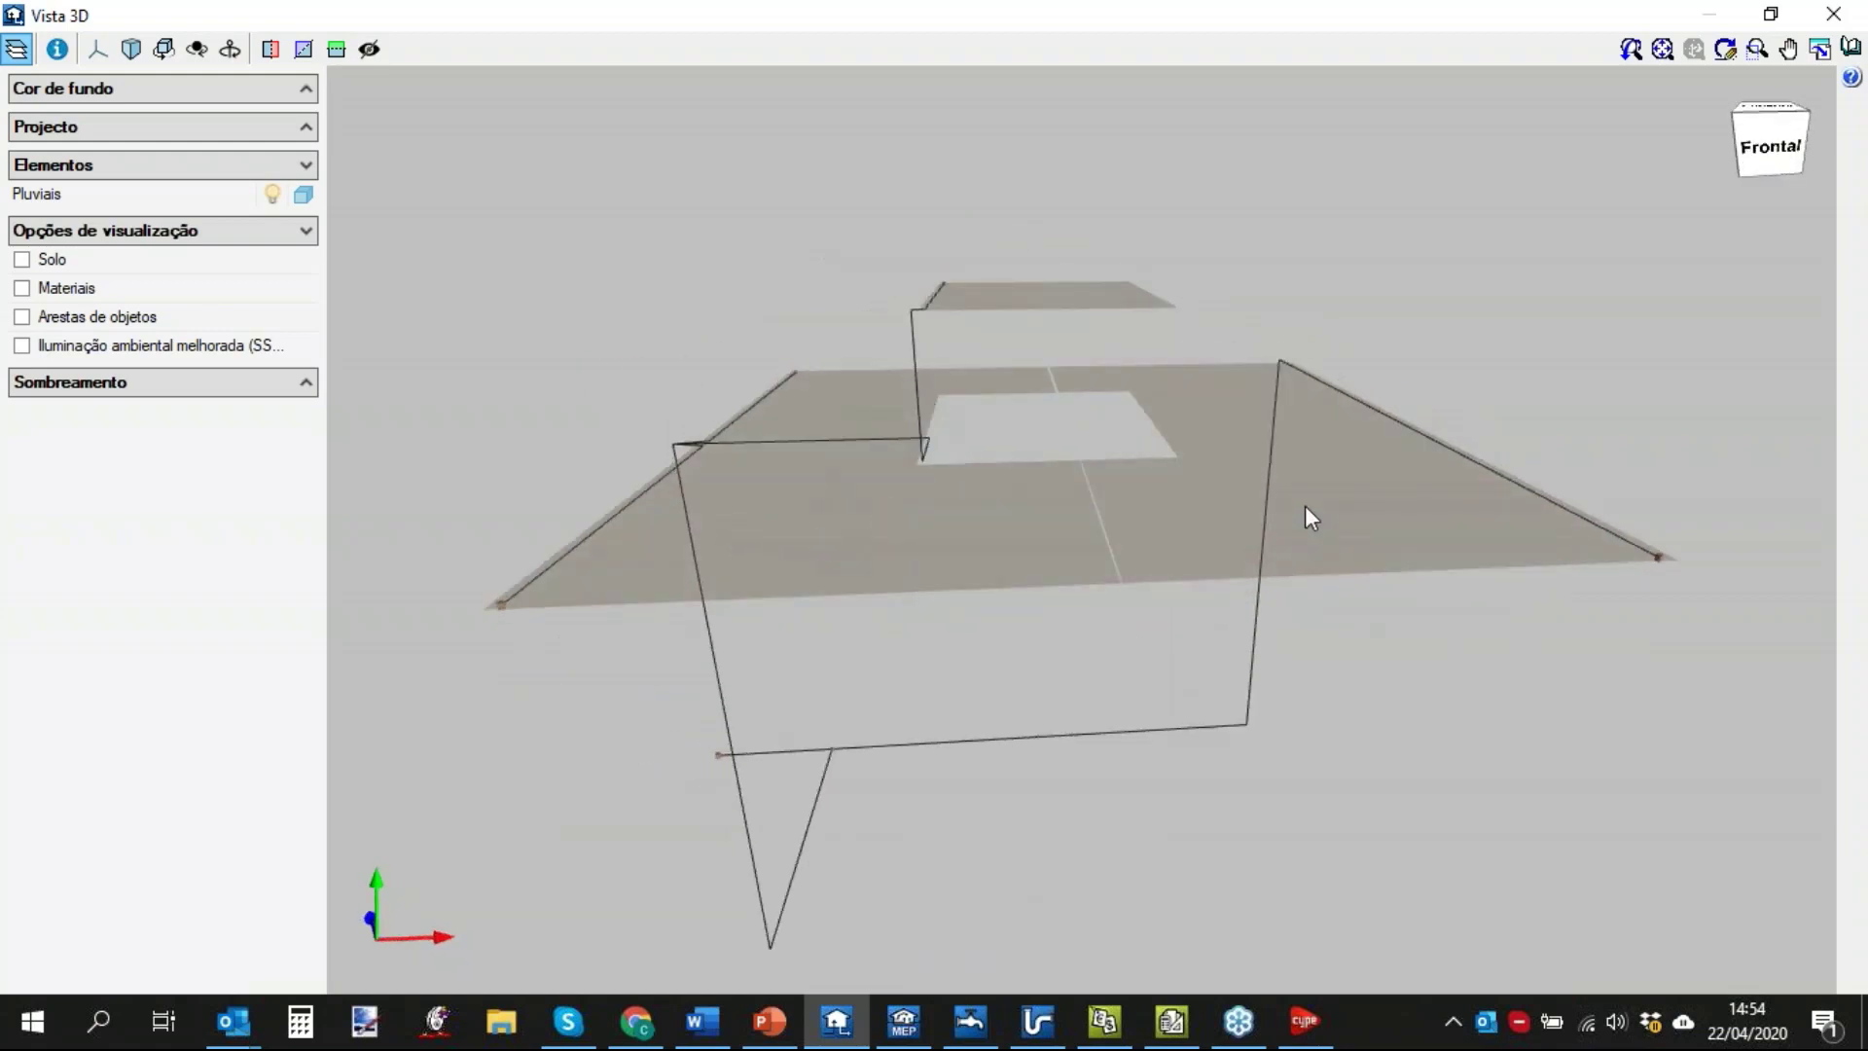
pyautogui.moveTo(1002, 524); pyautogui.dragTo(1030, 521, button='middle')
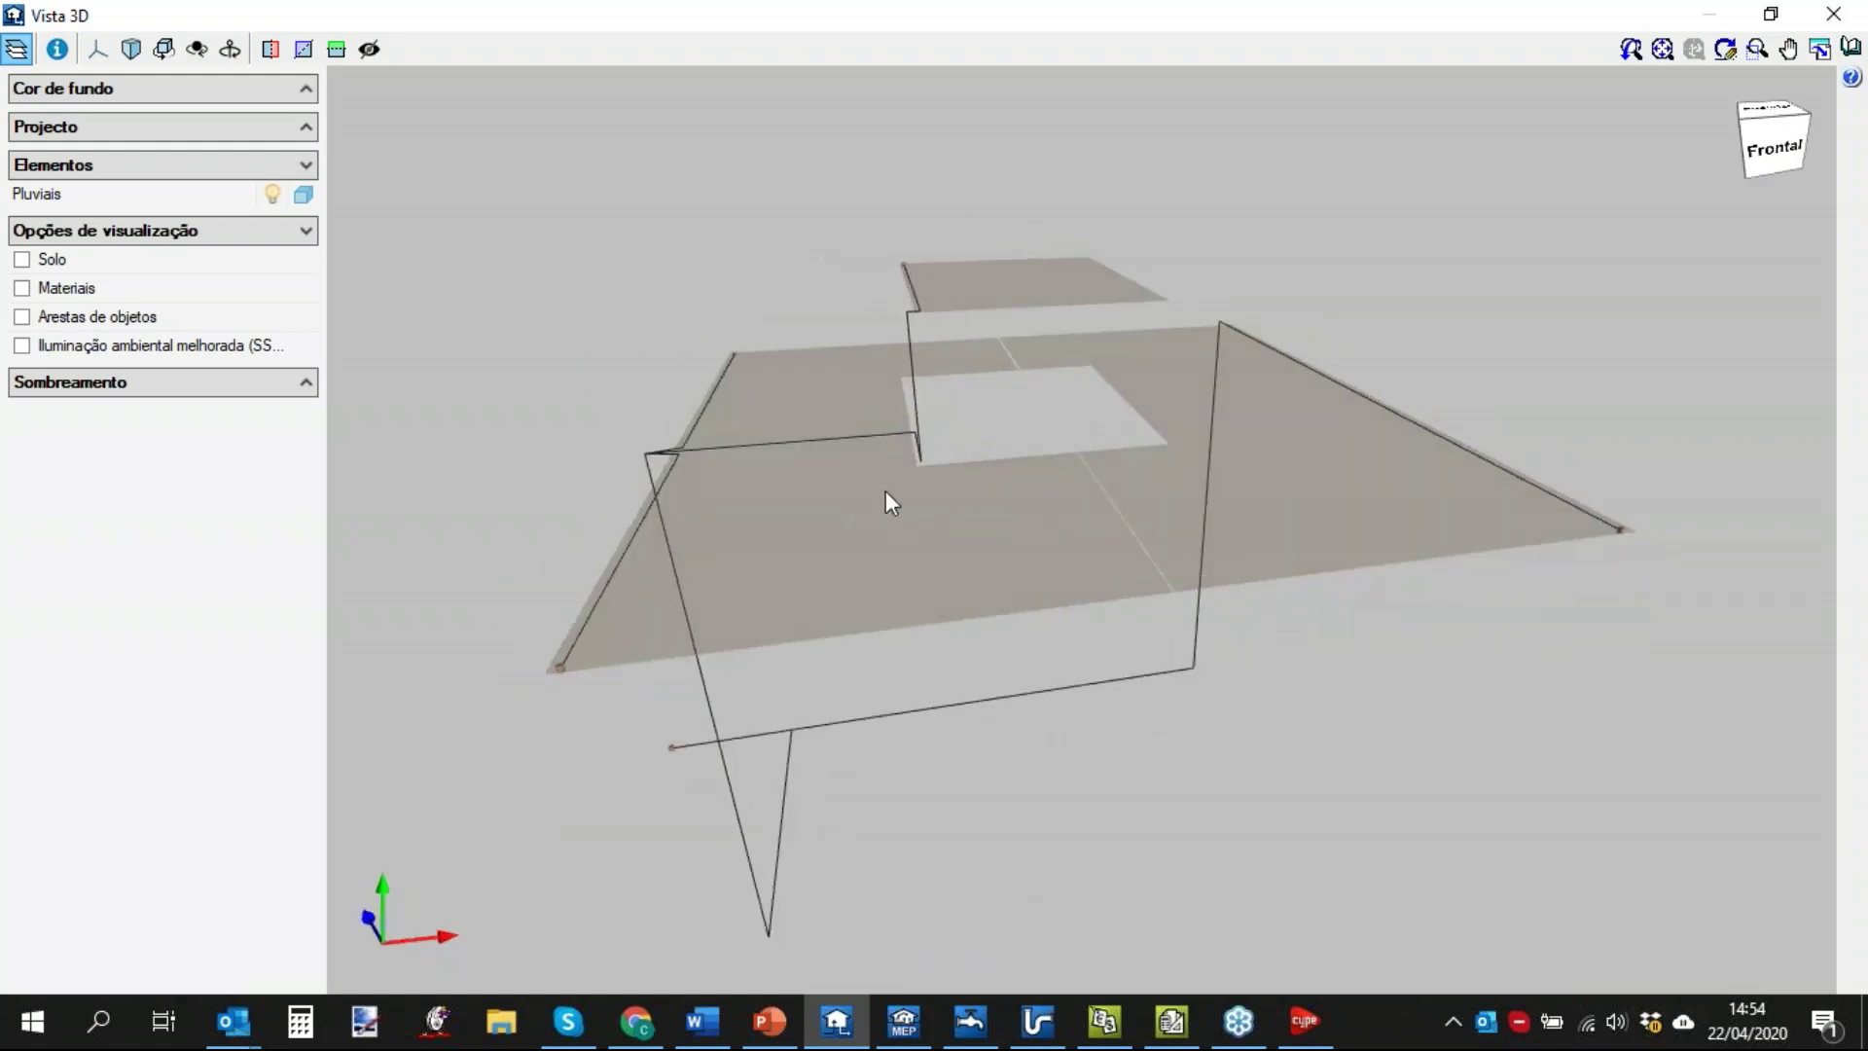
pyautogui.moveTo(889, 500); pyautogui.dragTo(616, 644, button='middle')
pyautogui.moveTo(681, 788); pyautogui.dragTo(603, 586, button='middle')
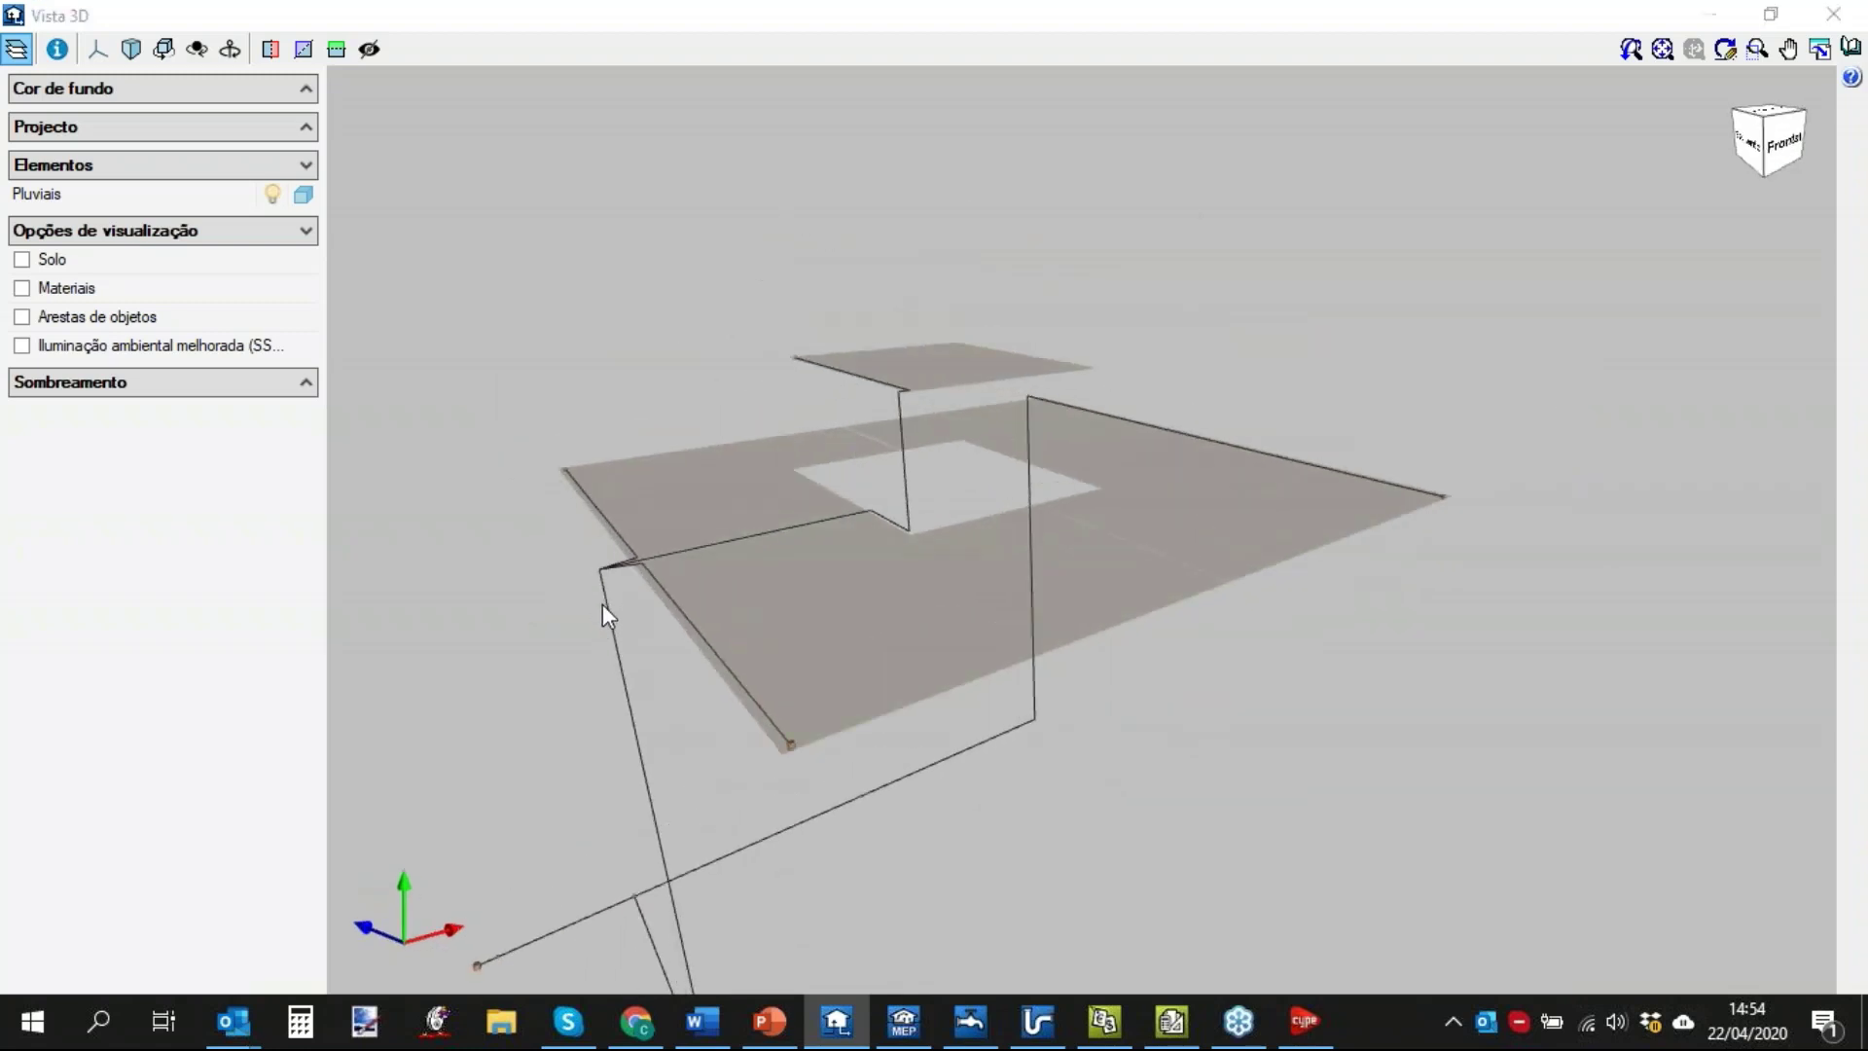
pyautogui.hotkey('alt', 'F4')
# Size the rainwater network with Dimensionar and check the pipe diameters in downpipe P2's results report, then close the report.
pyautogui.scroll(4, 606, 606)
pyautogui.scroll(2, 728, 541)
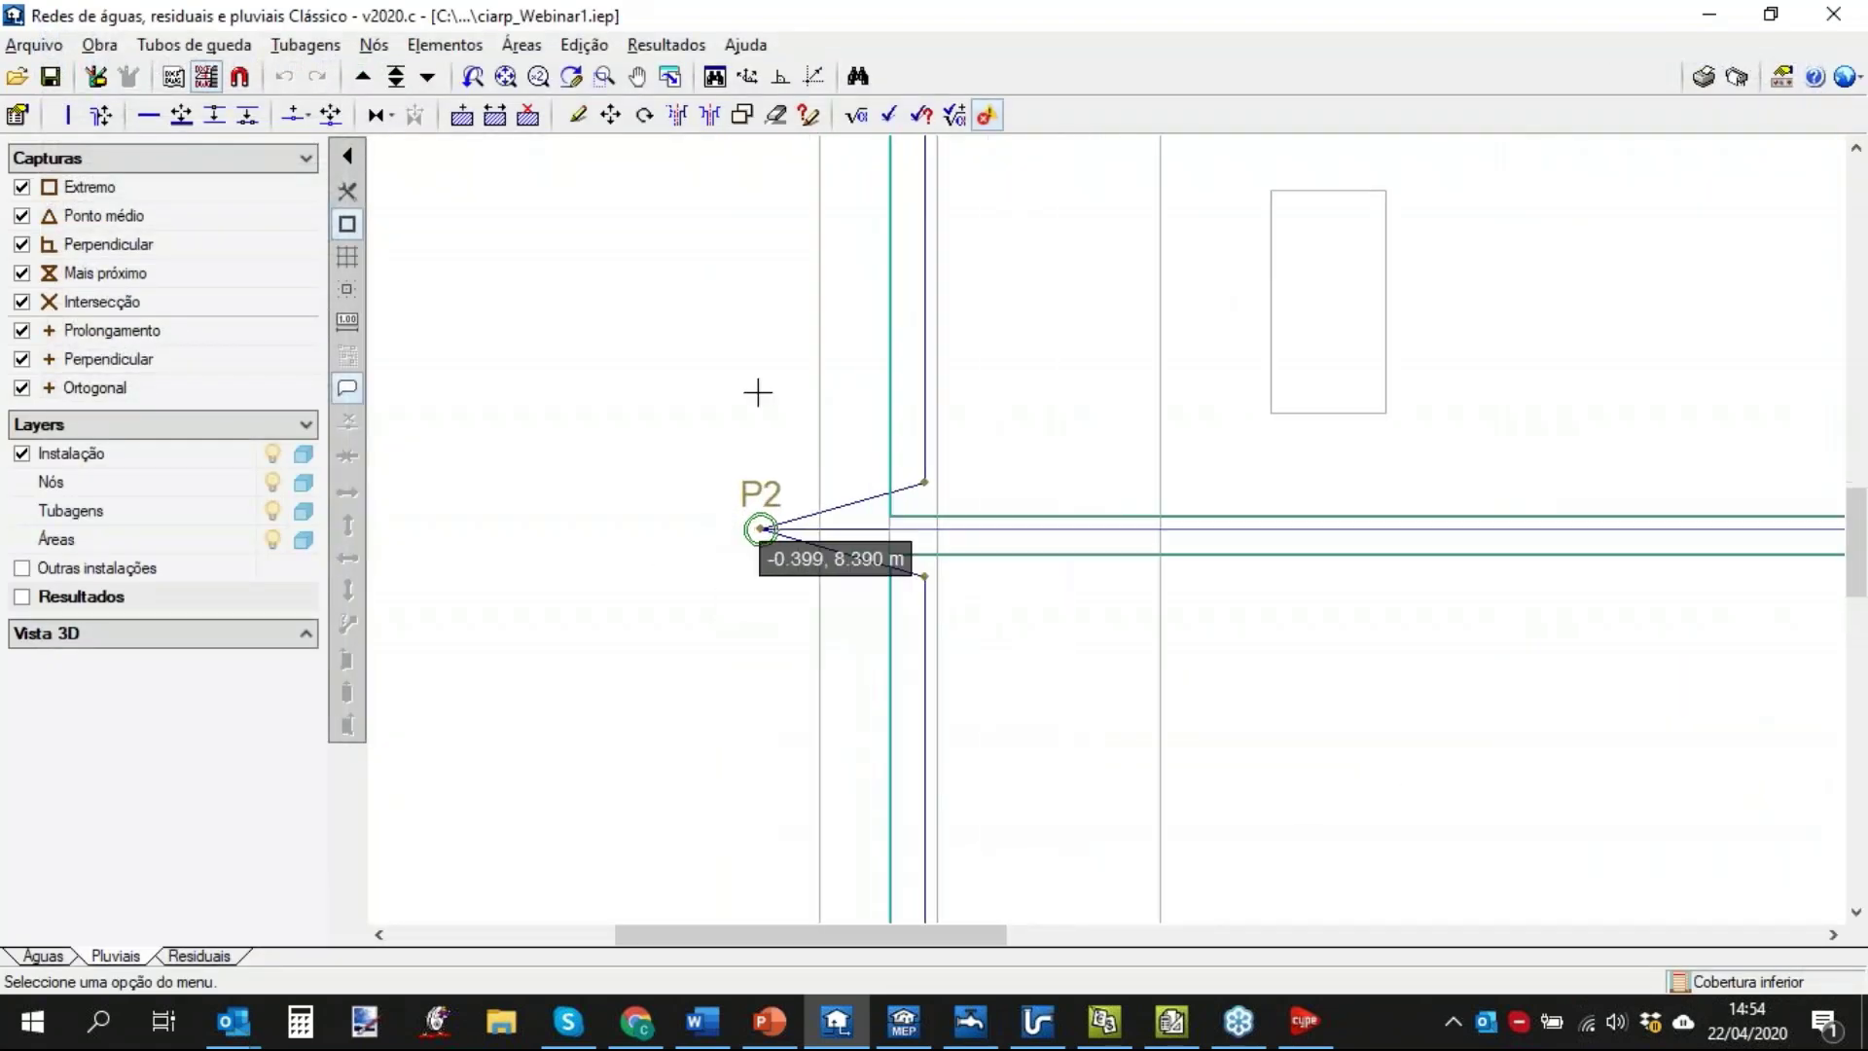
pyautogui.click(667, 44)
pyautogui.click(662, 72)
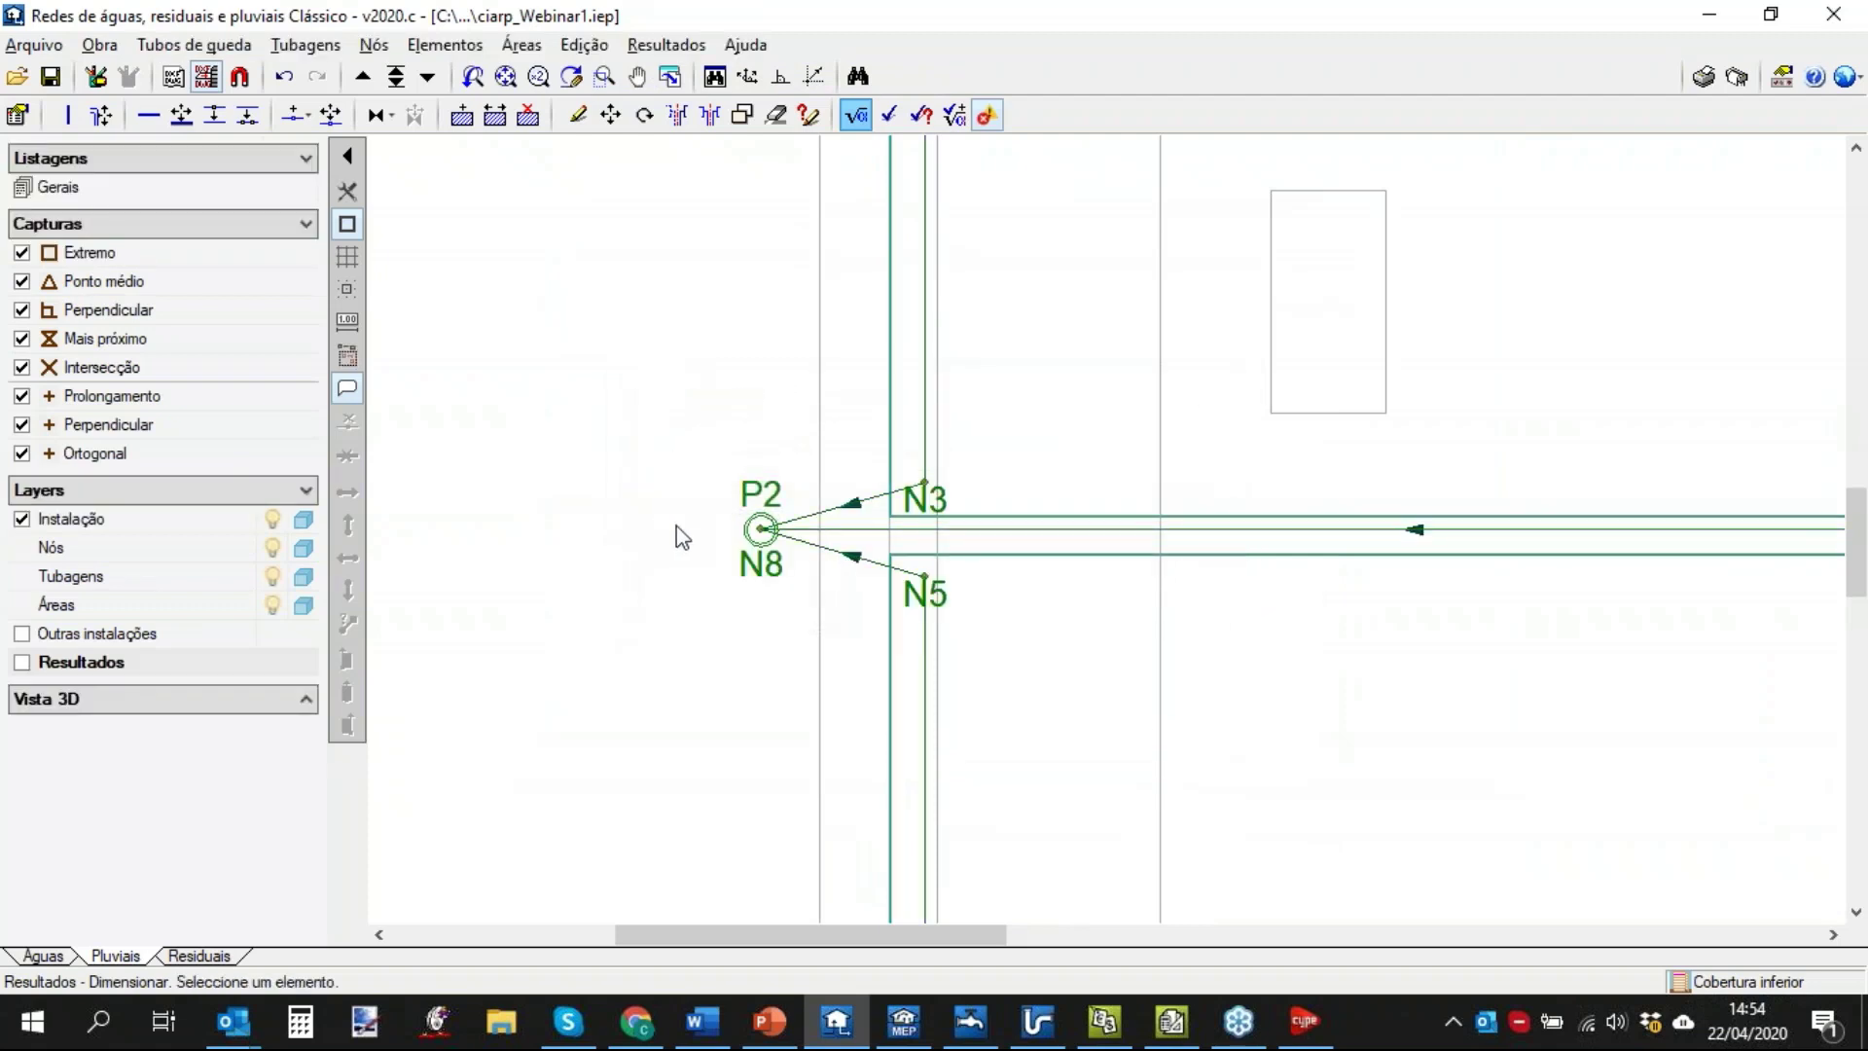
pyautogui.click(761, 529)
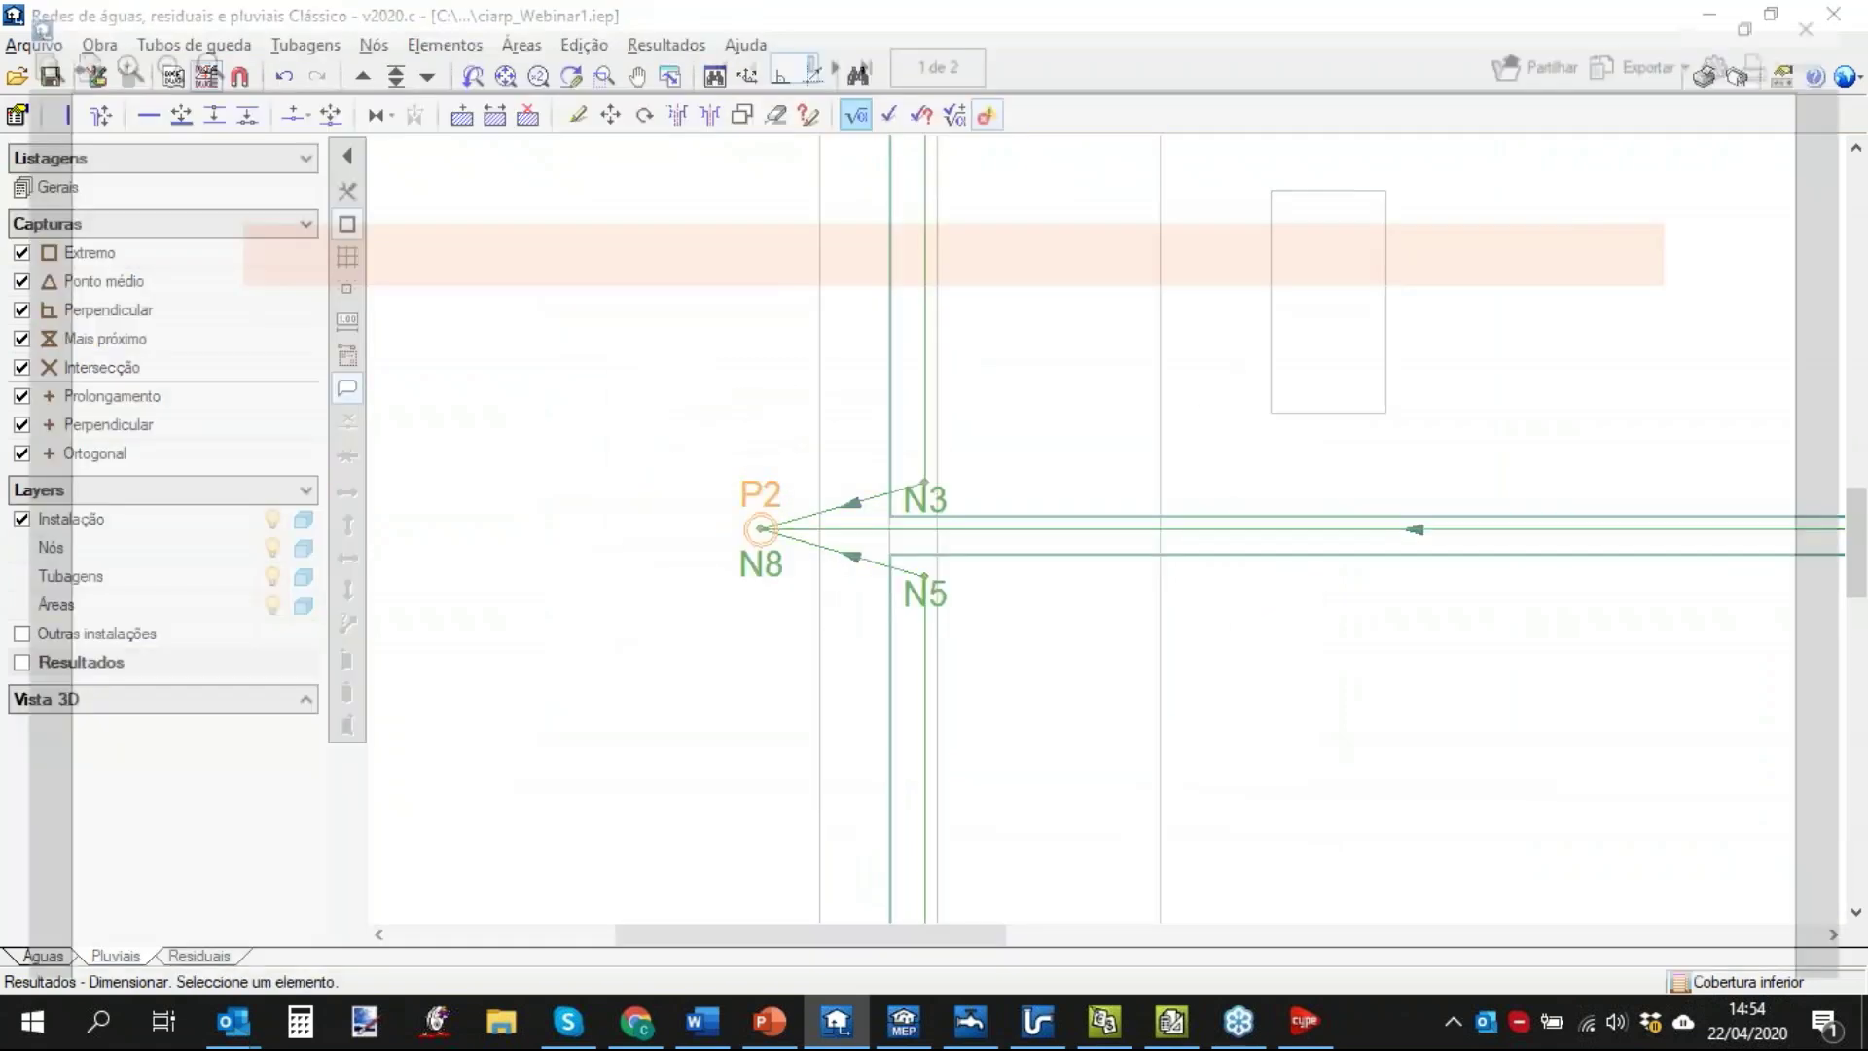
pyautogui.scroll(-2, 926, 497)
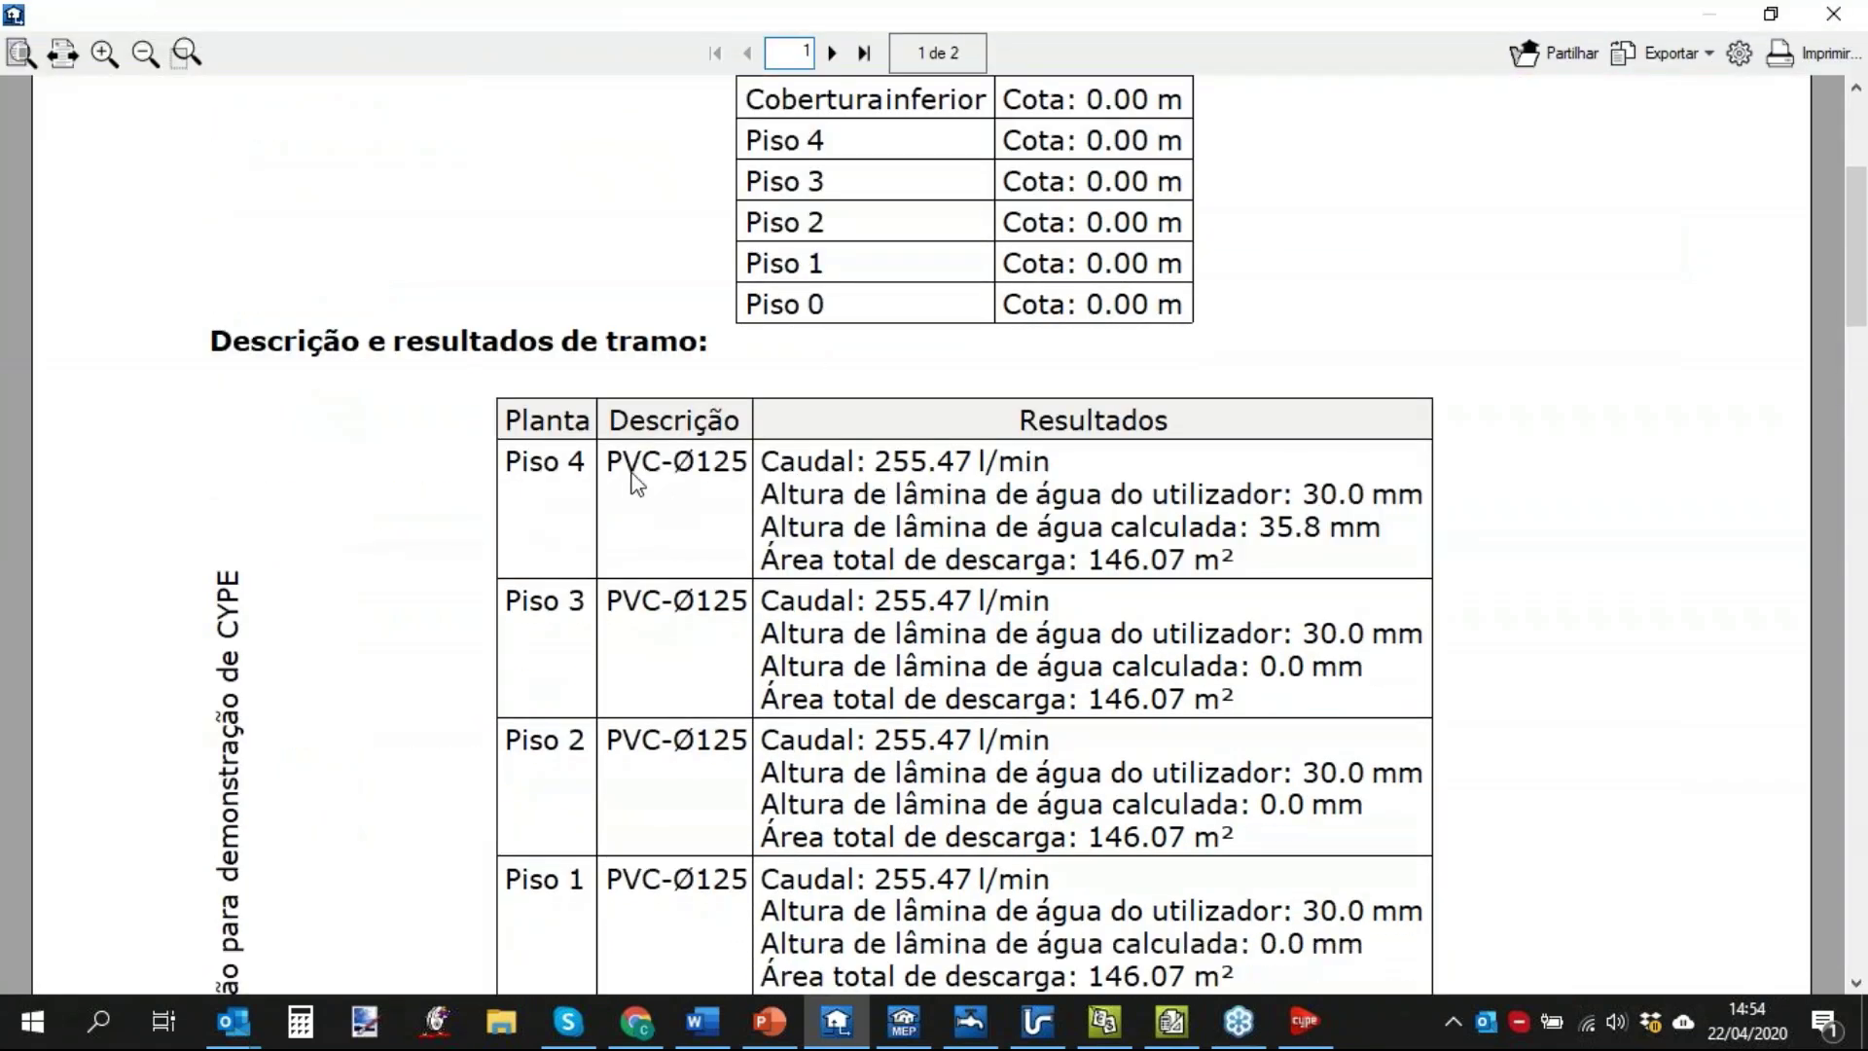
pyautogui.moveTo(638, 459); pyautogui.dragTo(747, 470)
pyautogui.click(1833, 17)
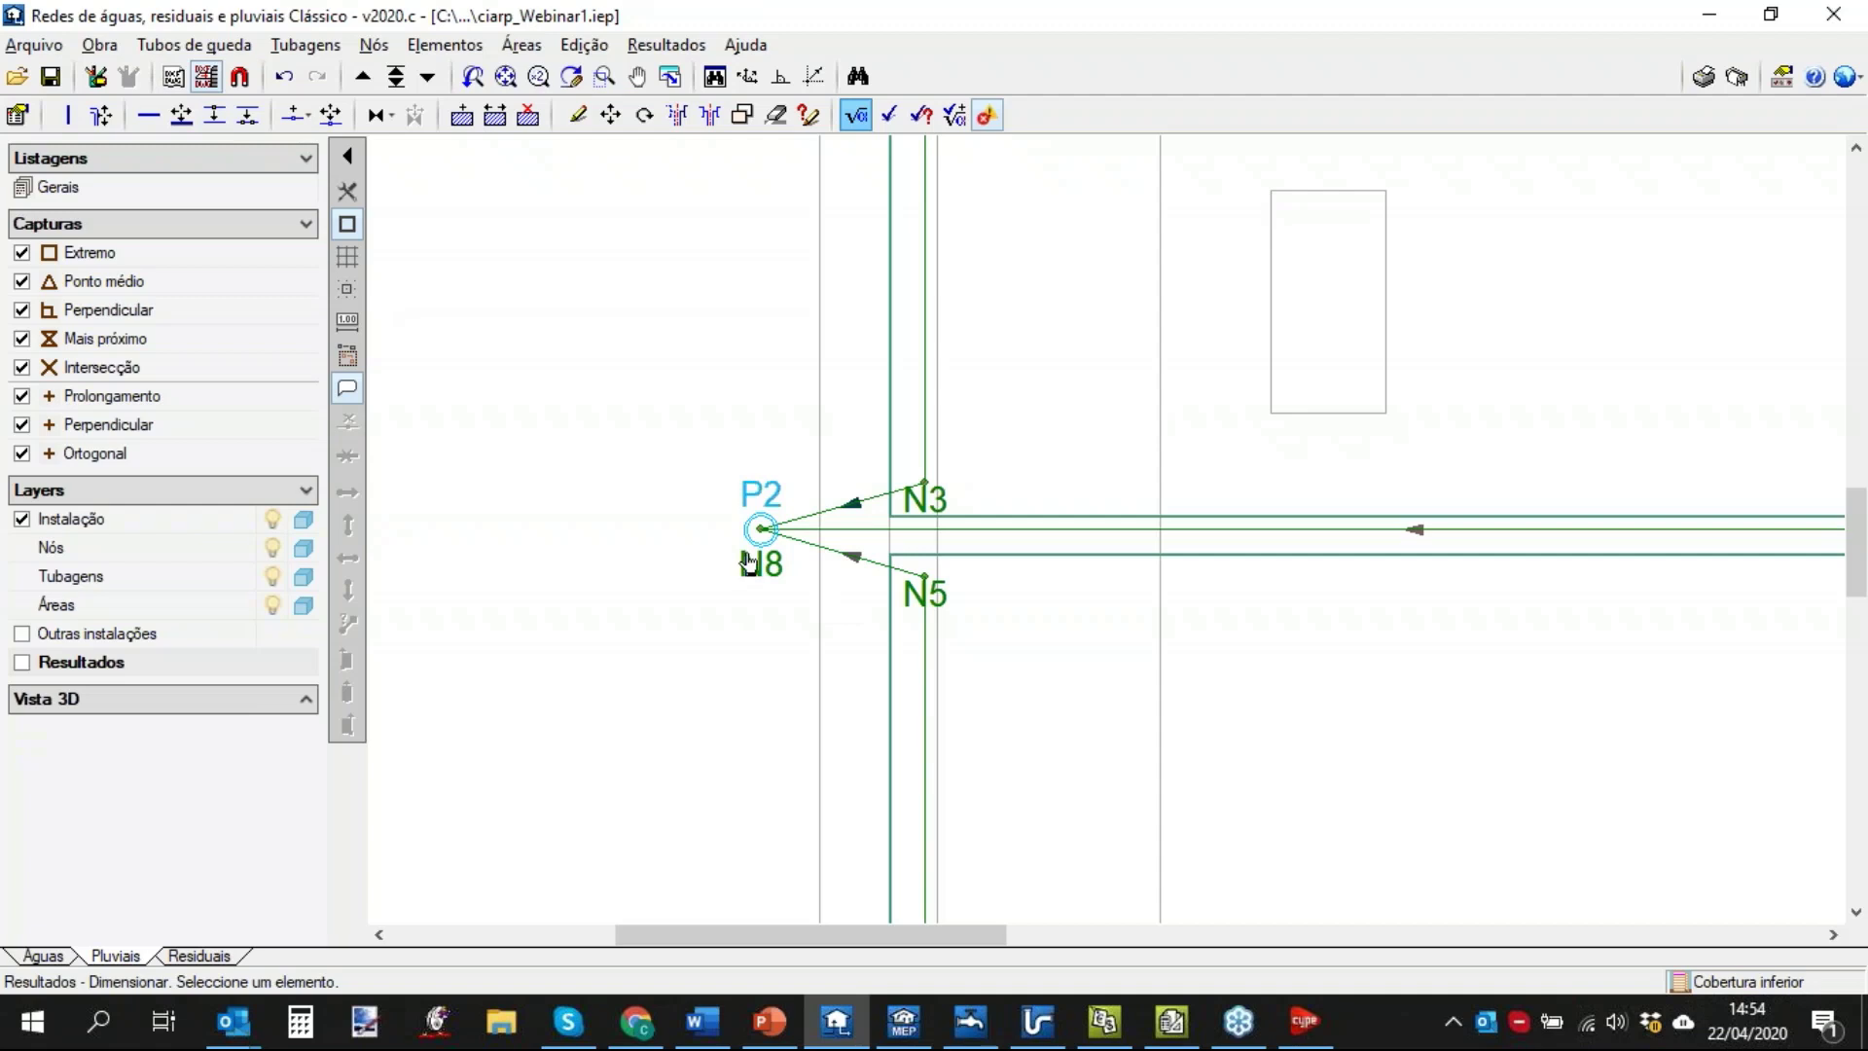
# Set the fixed water film height for the downpipe calculation to 40 mm in the project options.
pyautogui.click(107, 45)
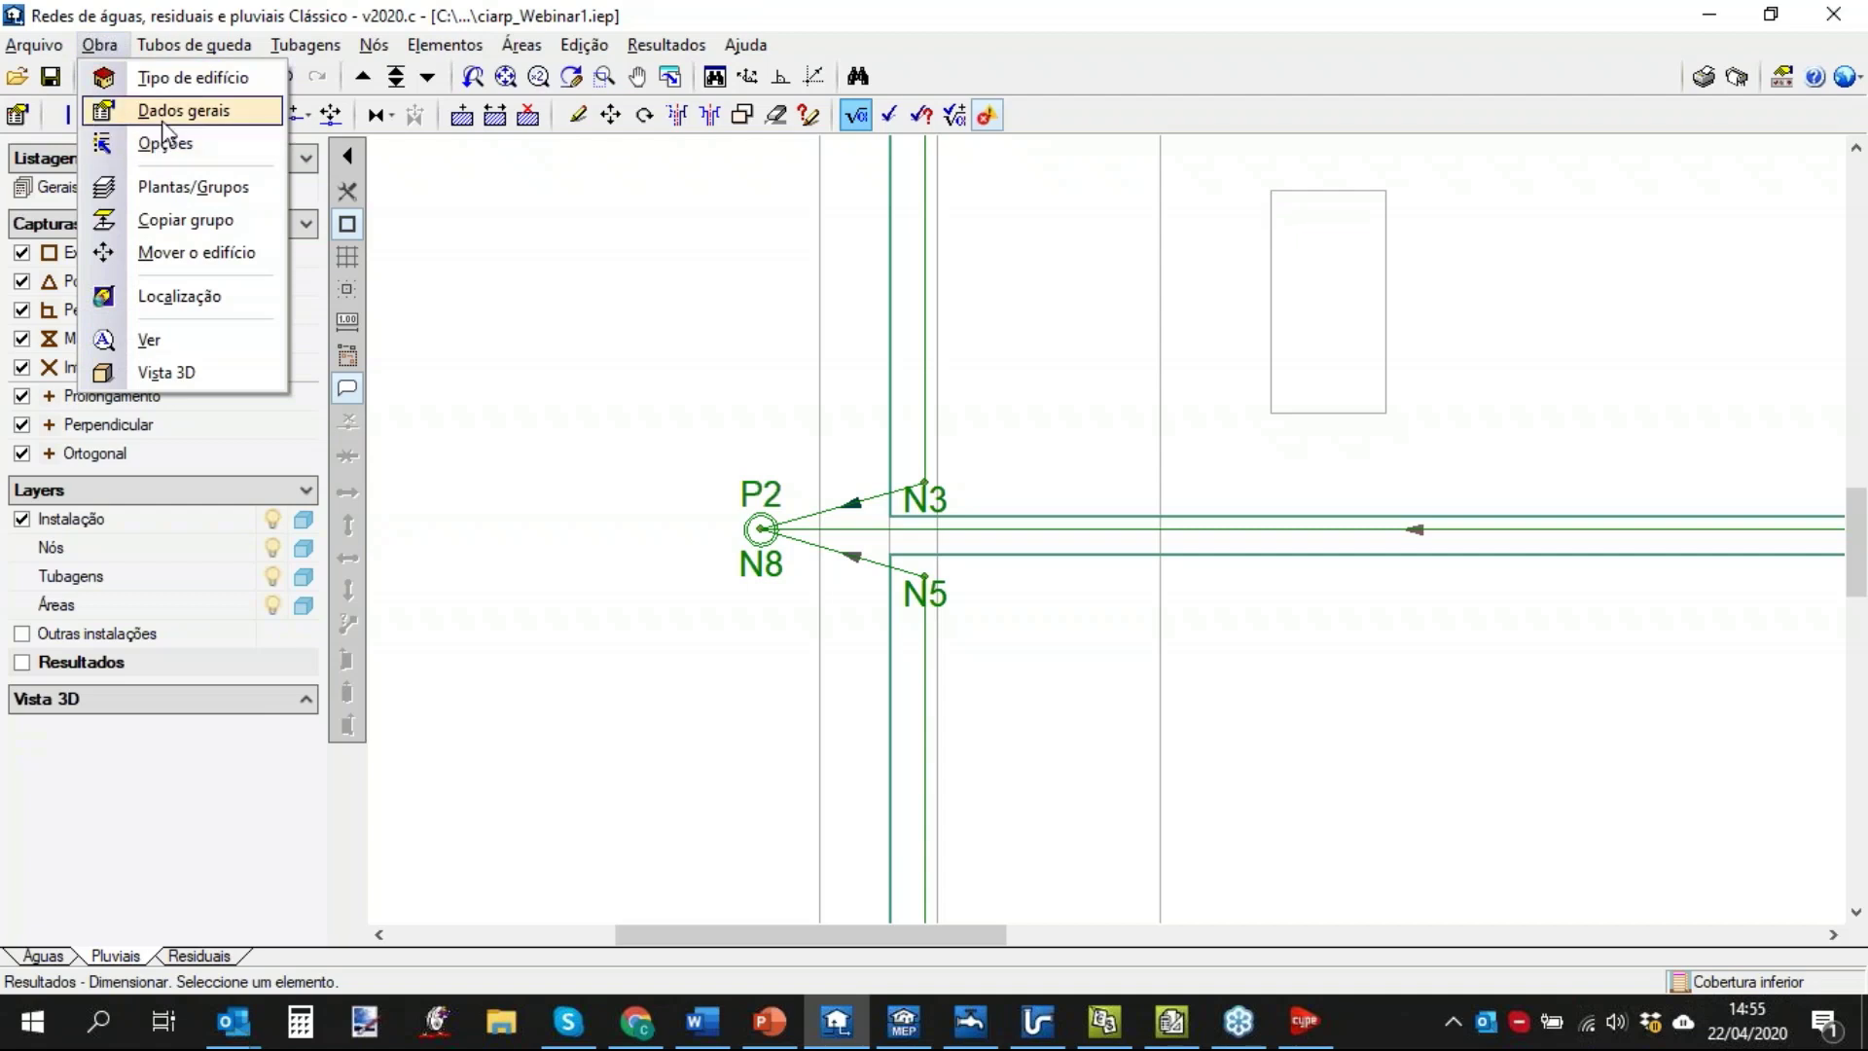
pyautogui.click(161, 146)
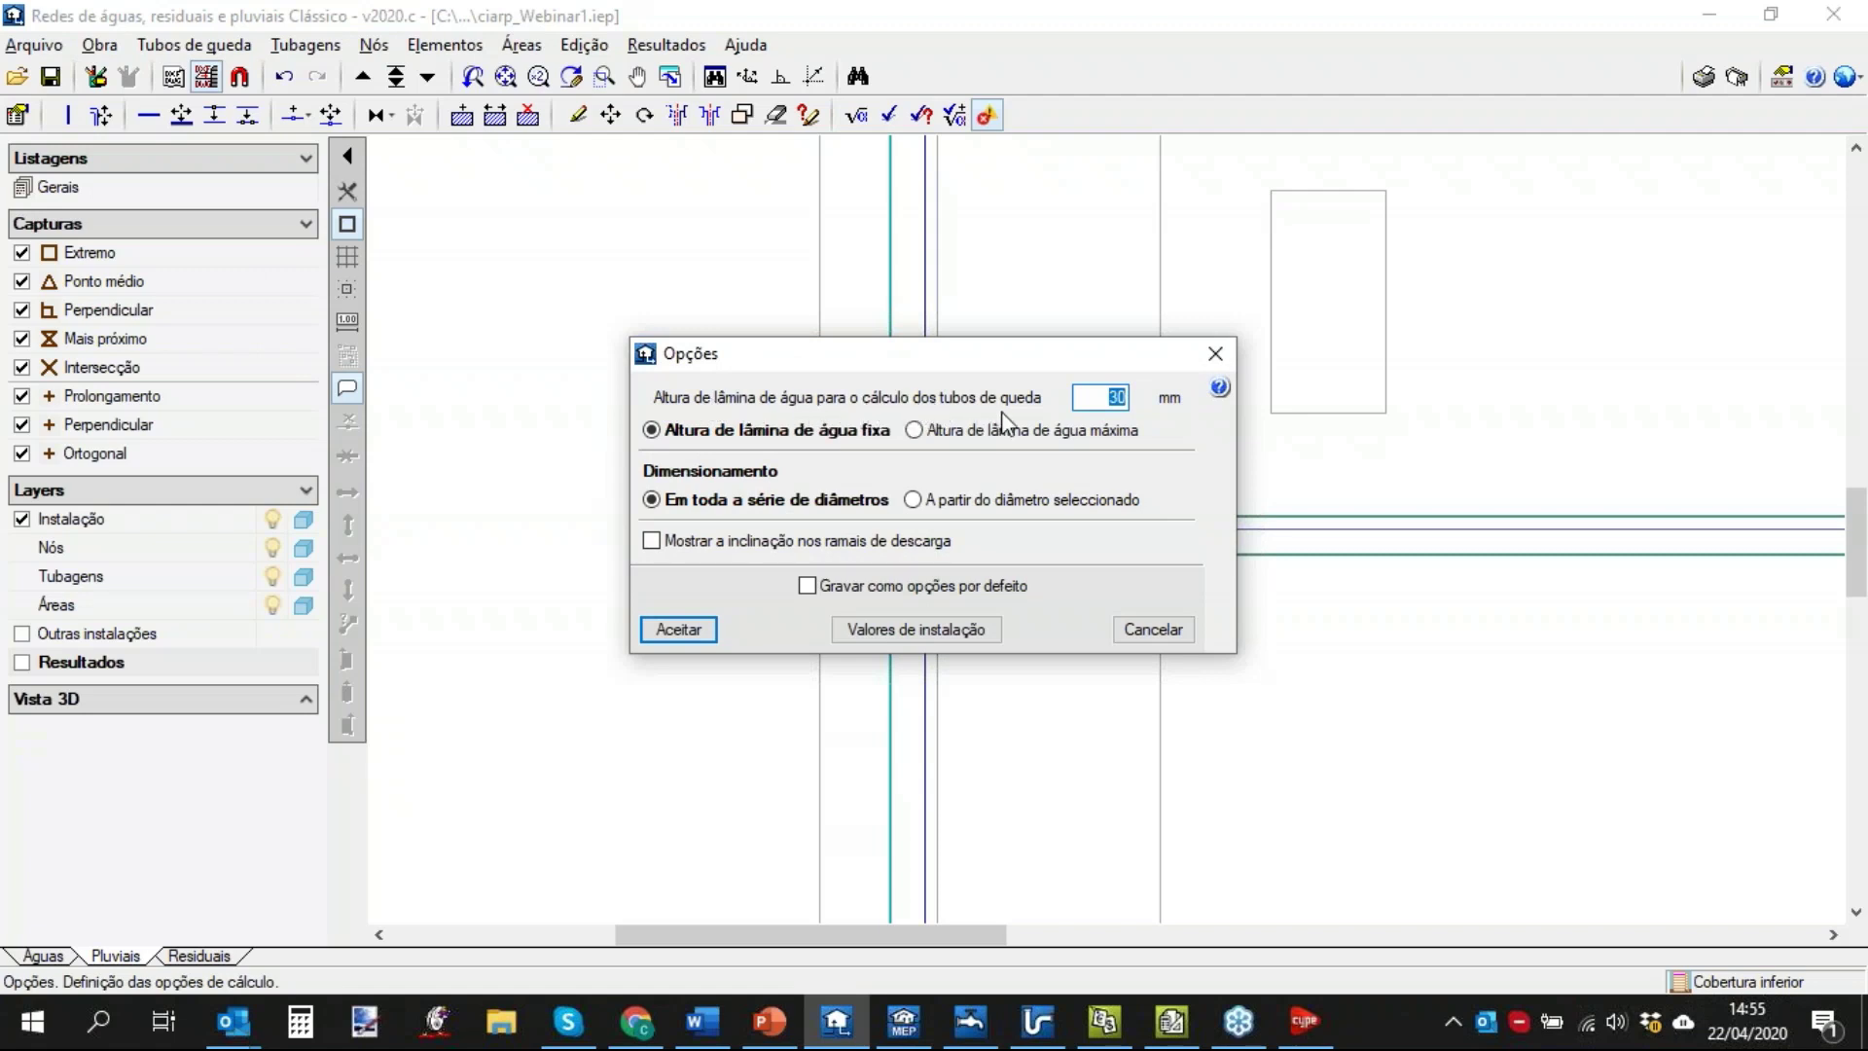
pyautogui.click(1102, 405)
pyautogui.click(701, 635)
# Rerun Dimensionar, check the diameter and water film heights in downpipe P2's report, and close it.
pyautogui.click(666, 45)
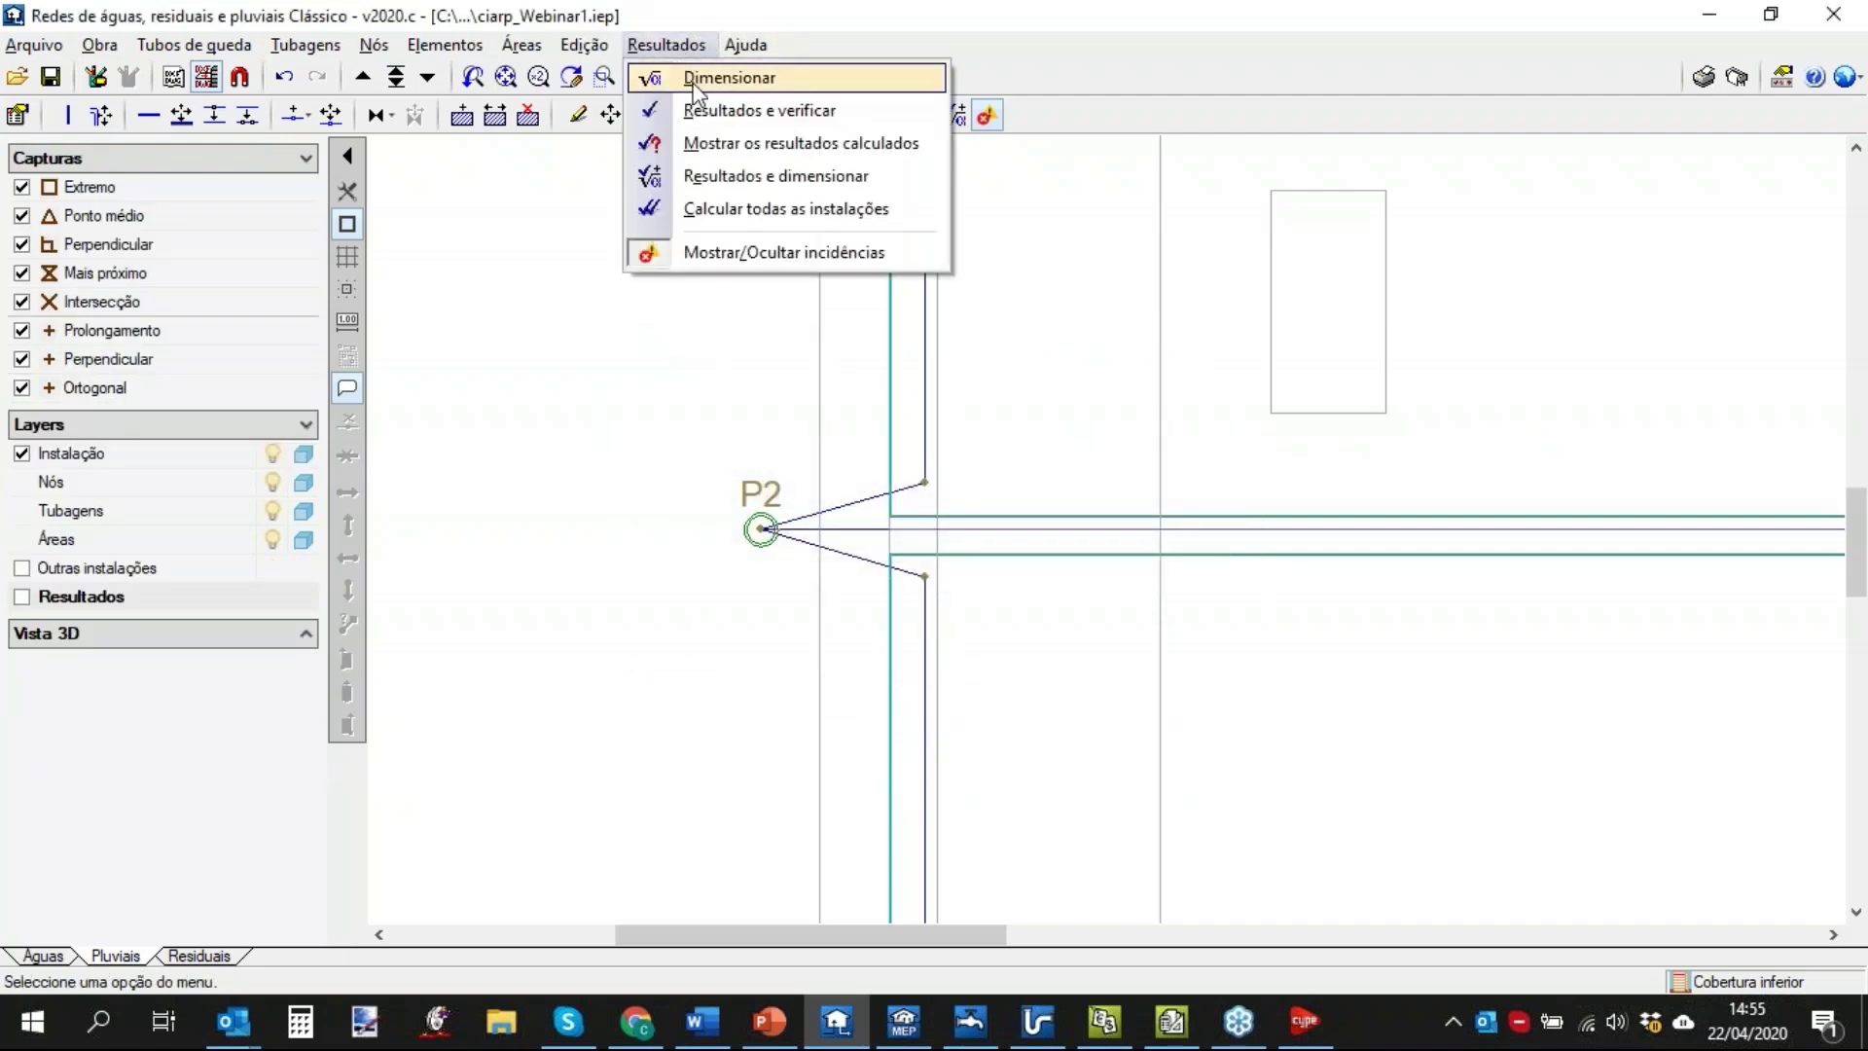
pyautogui.click(698, 78)
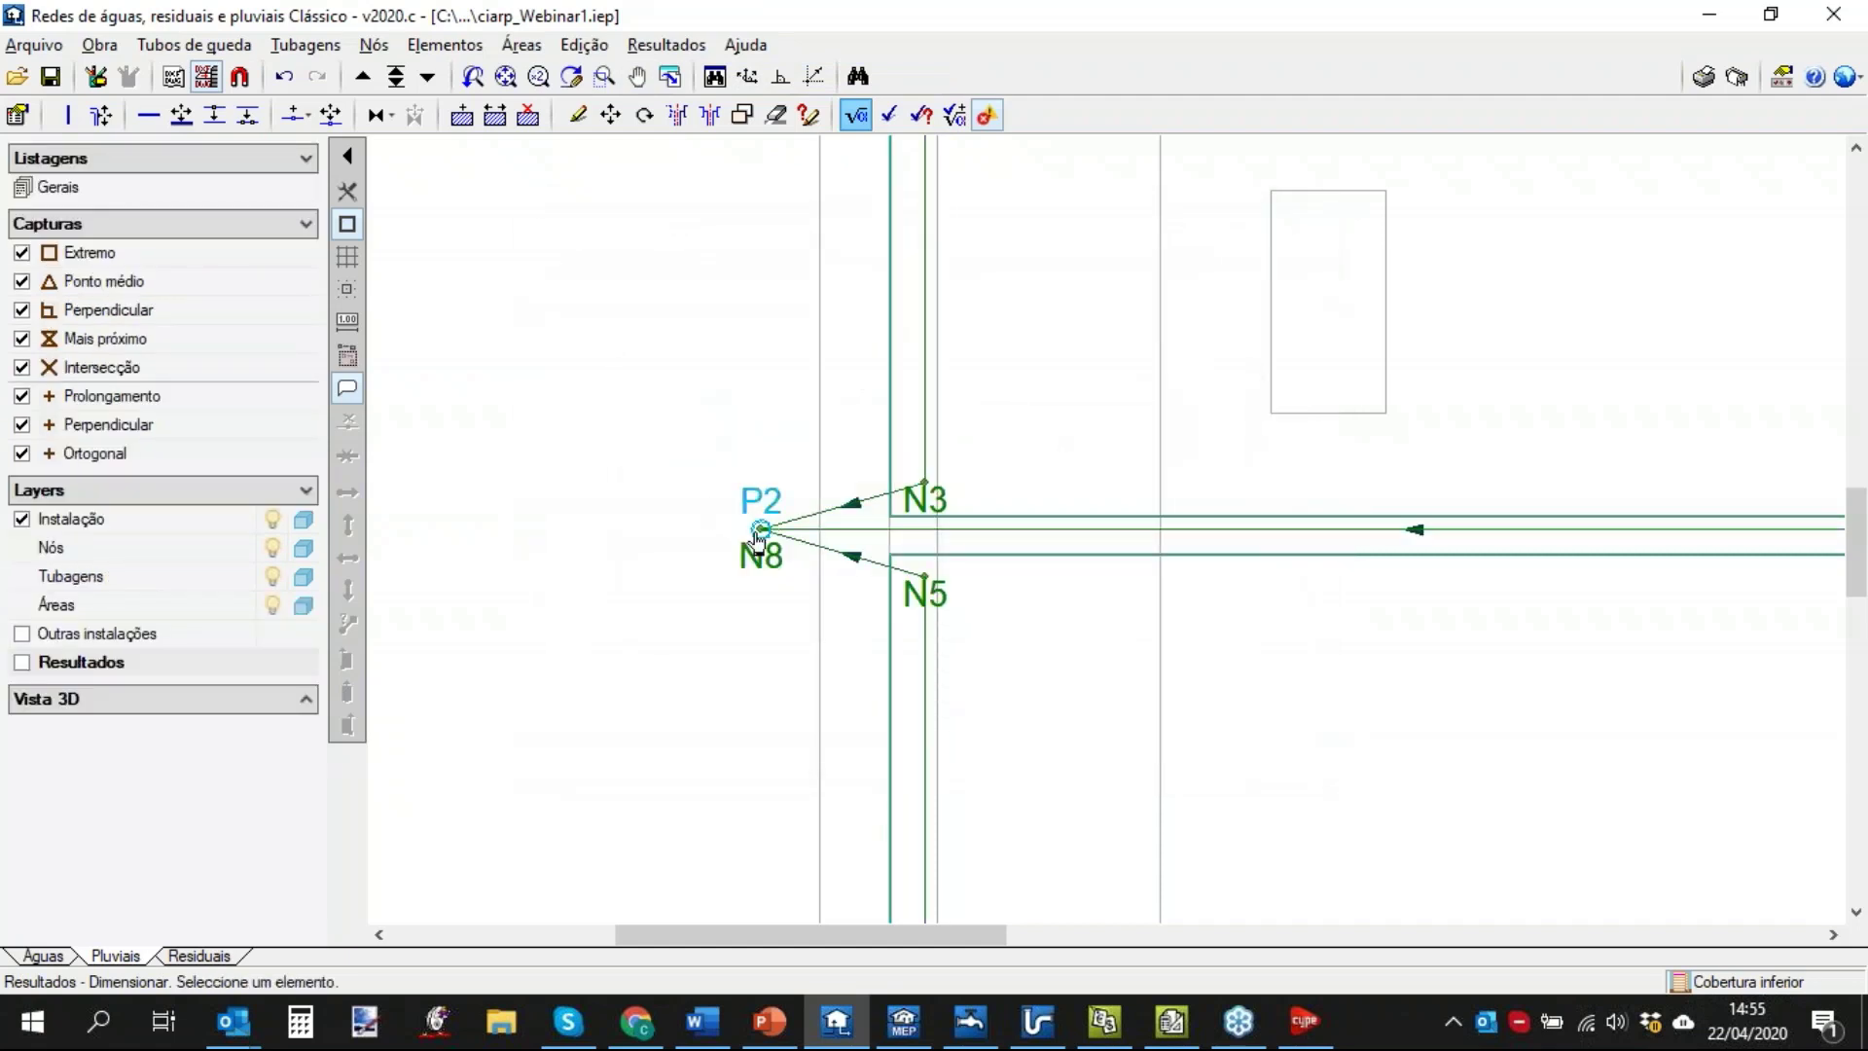
pyautogui.click(717, 556)
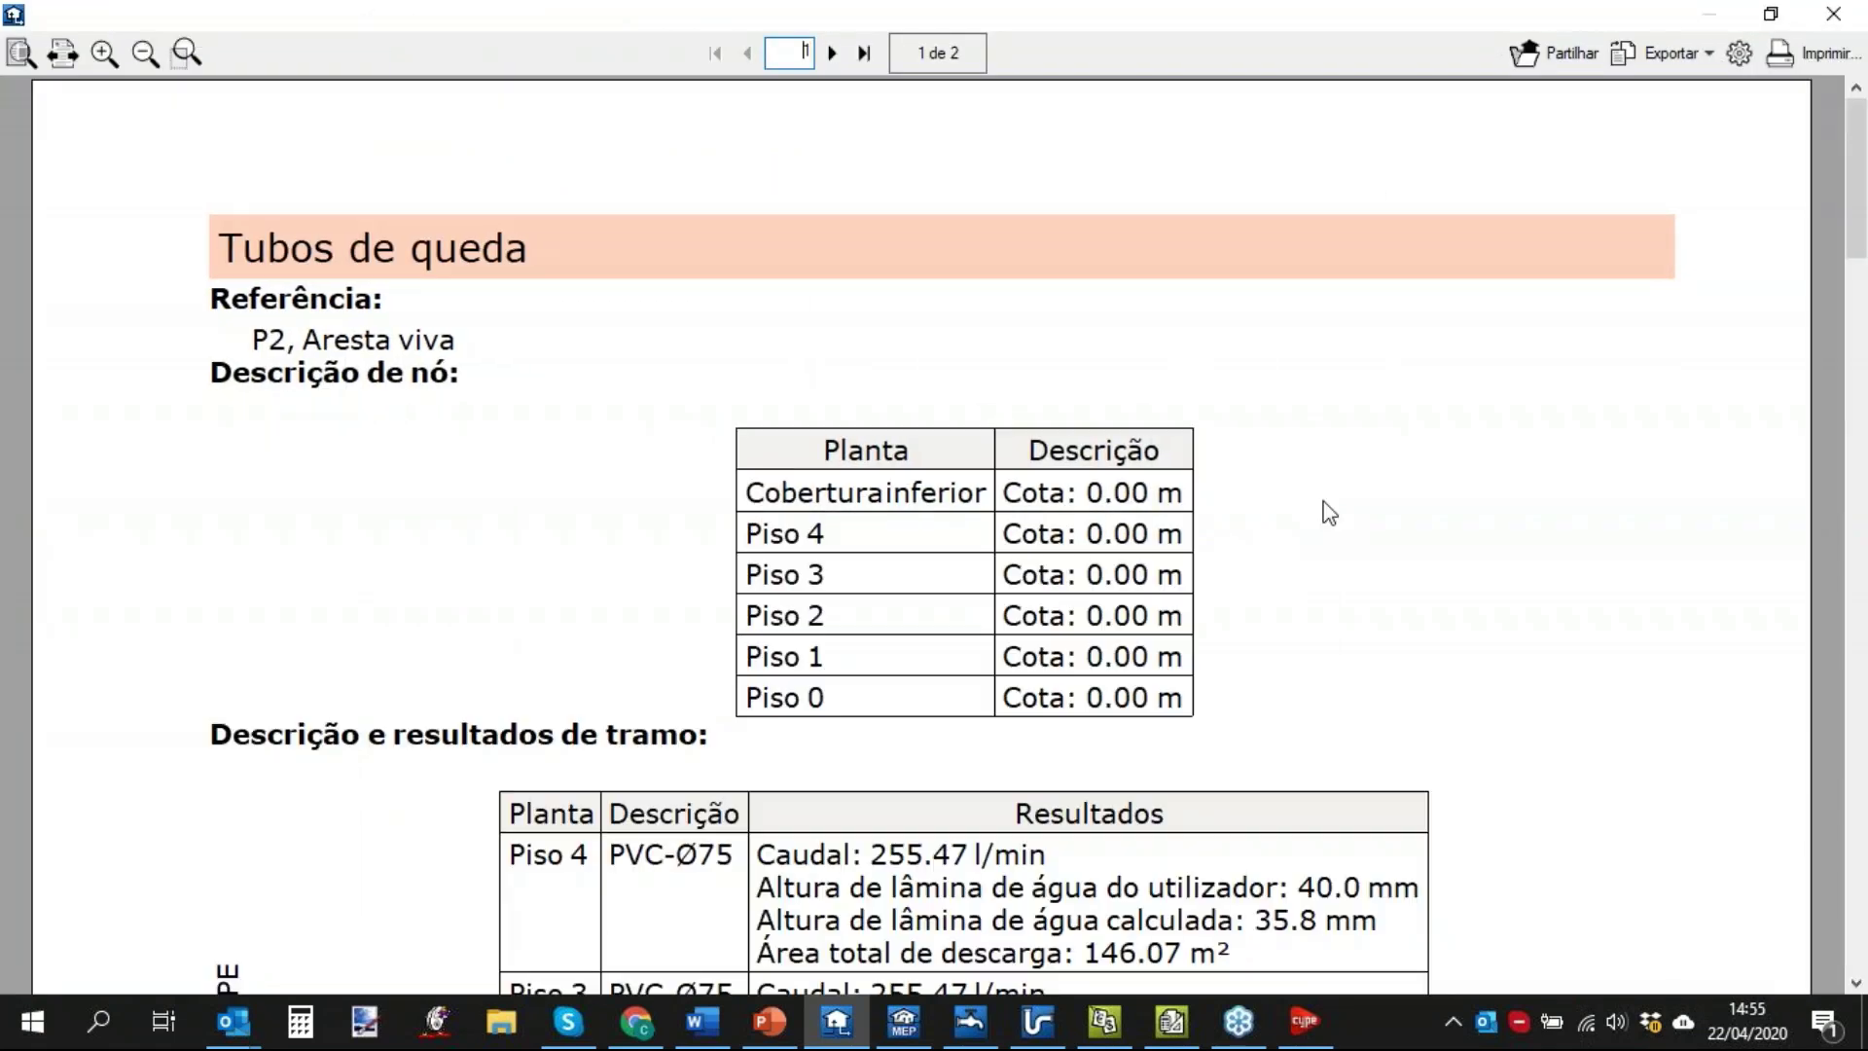
pyautogui.scroll(-5, 1323, 508)
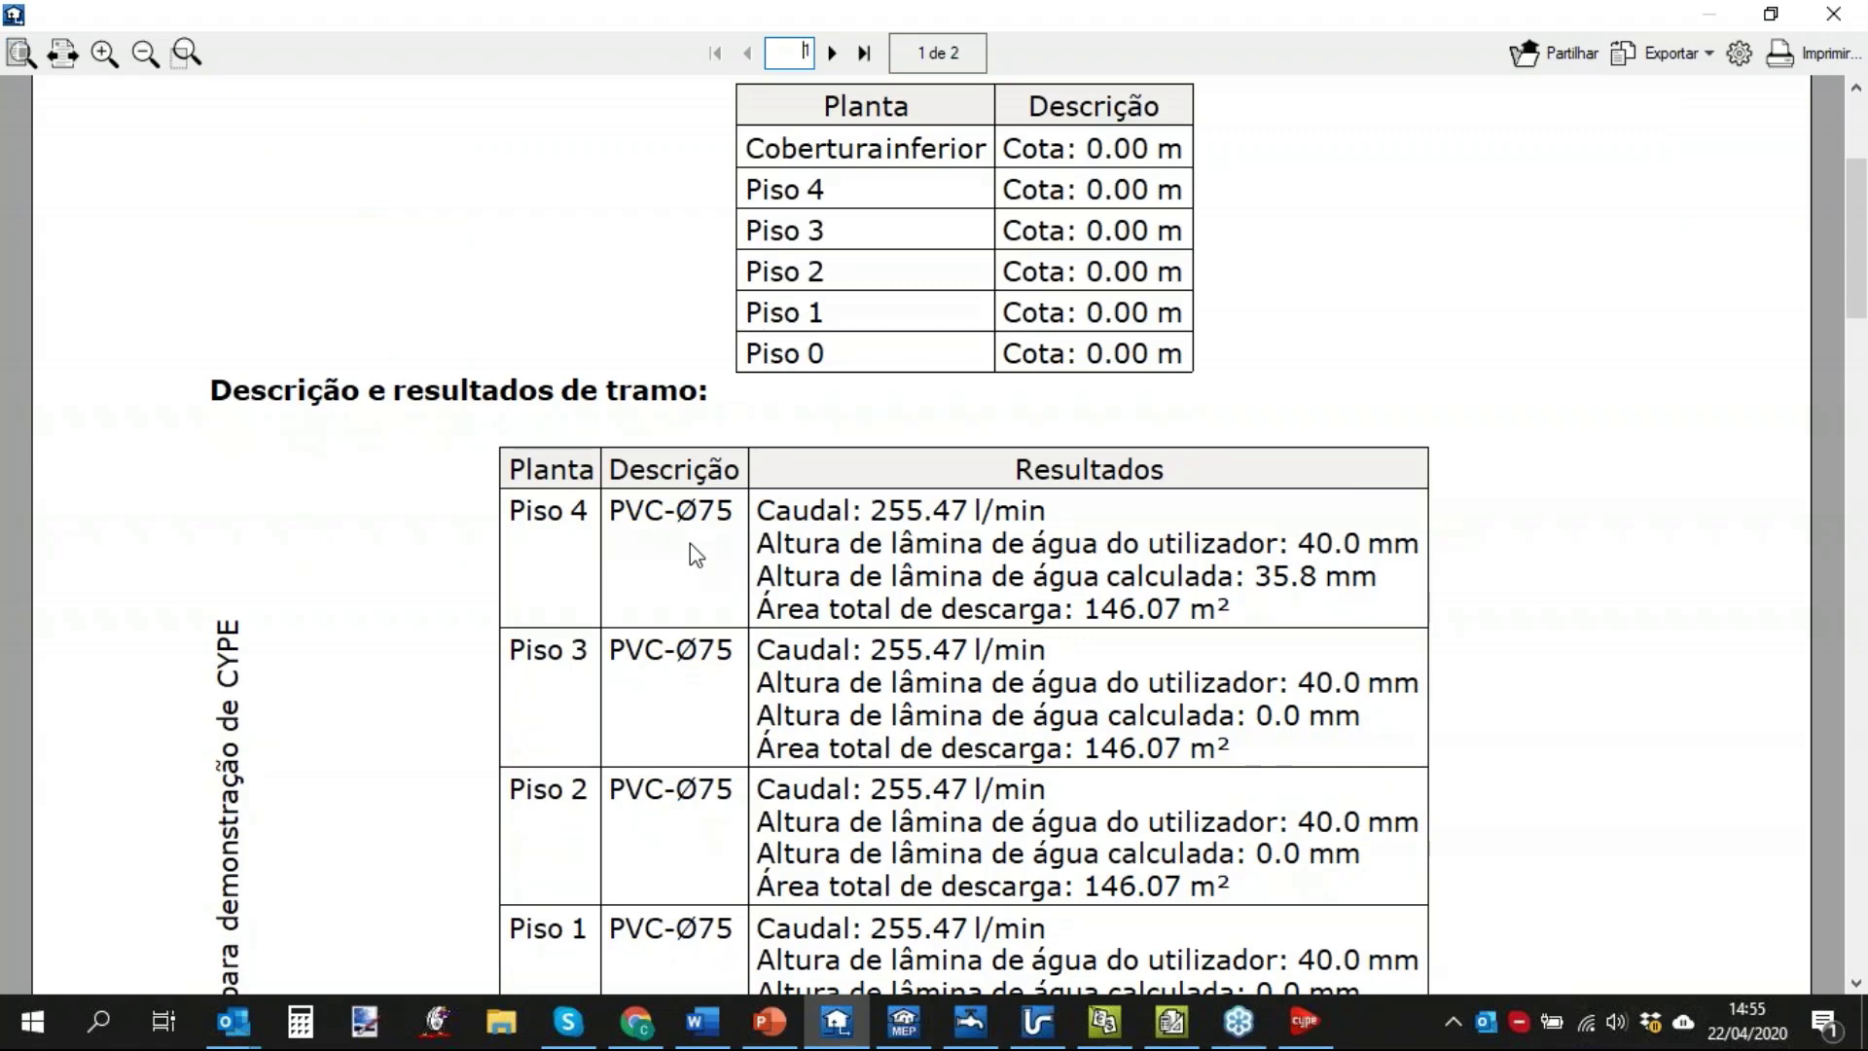
pyautogui.press('Escape')
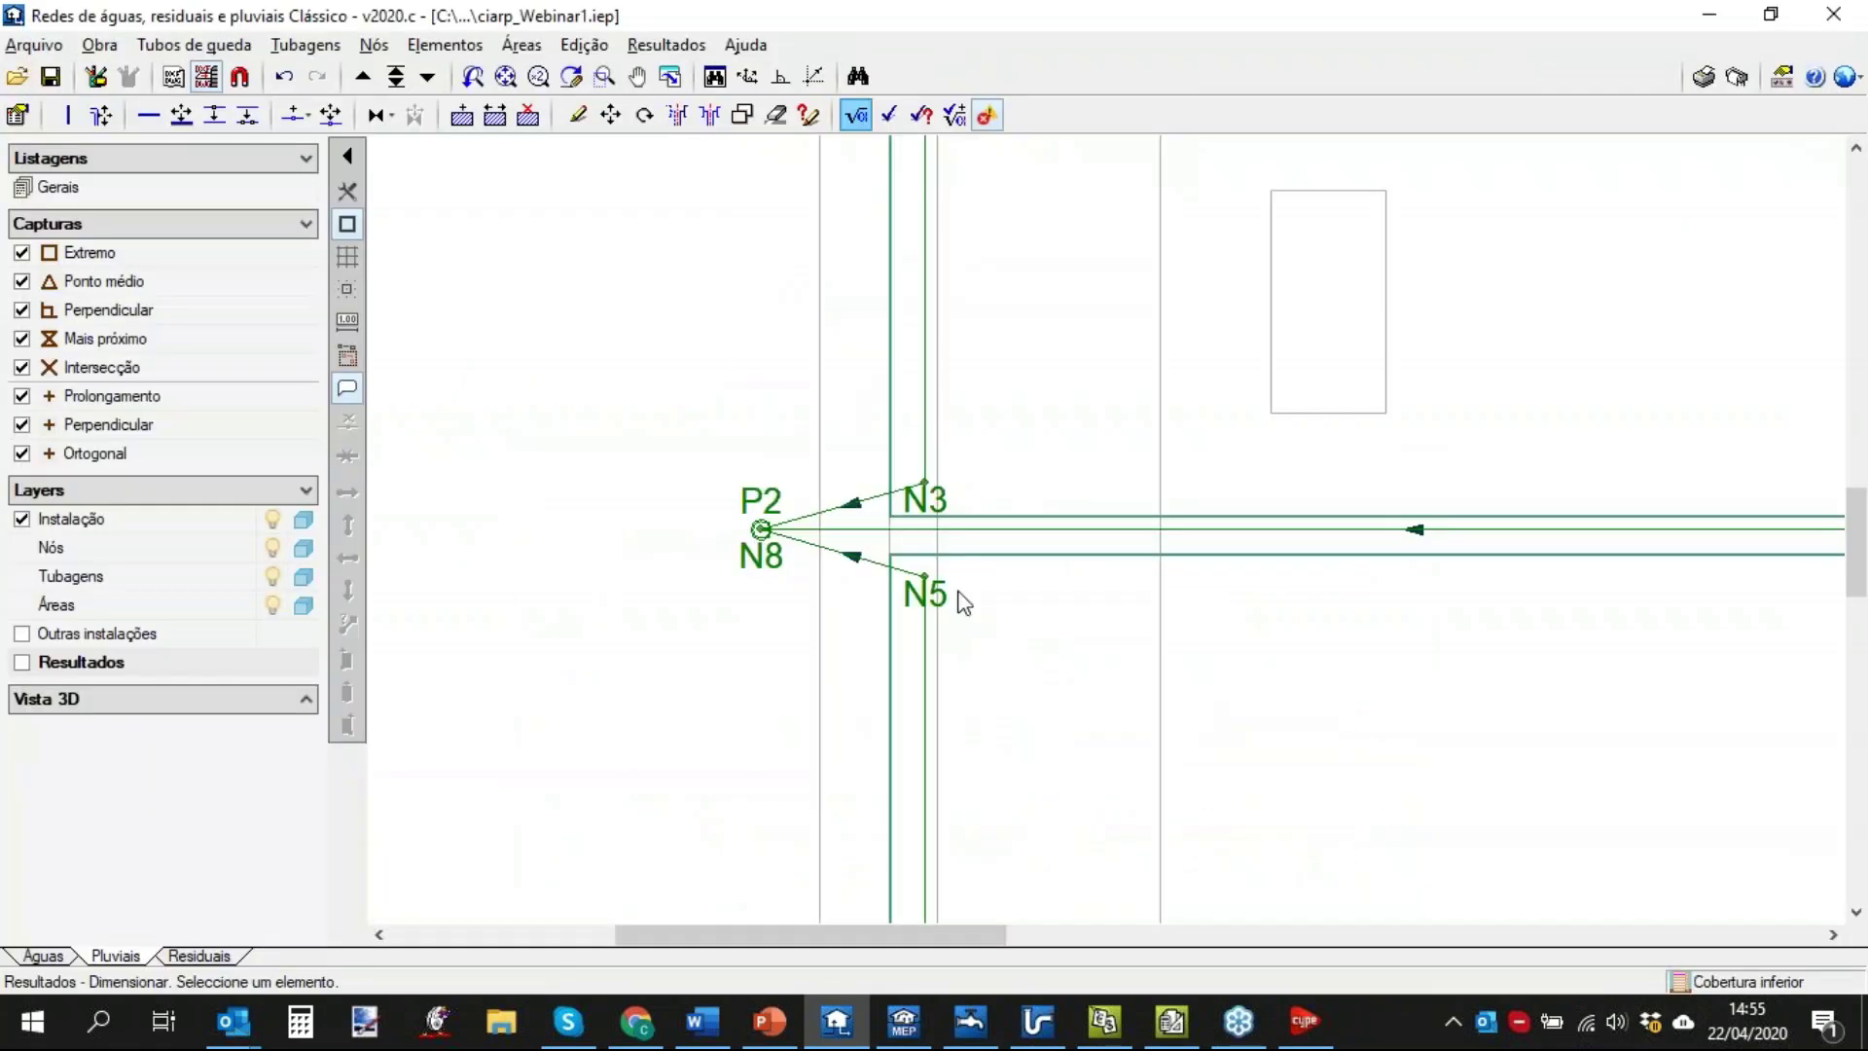
# Switch to Chrome and open the technical questions (FAQ) page of the Top Informática website.
pyautogui.click(638, 1022)
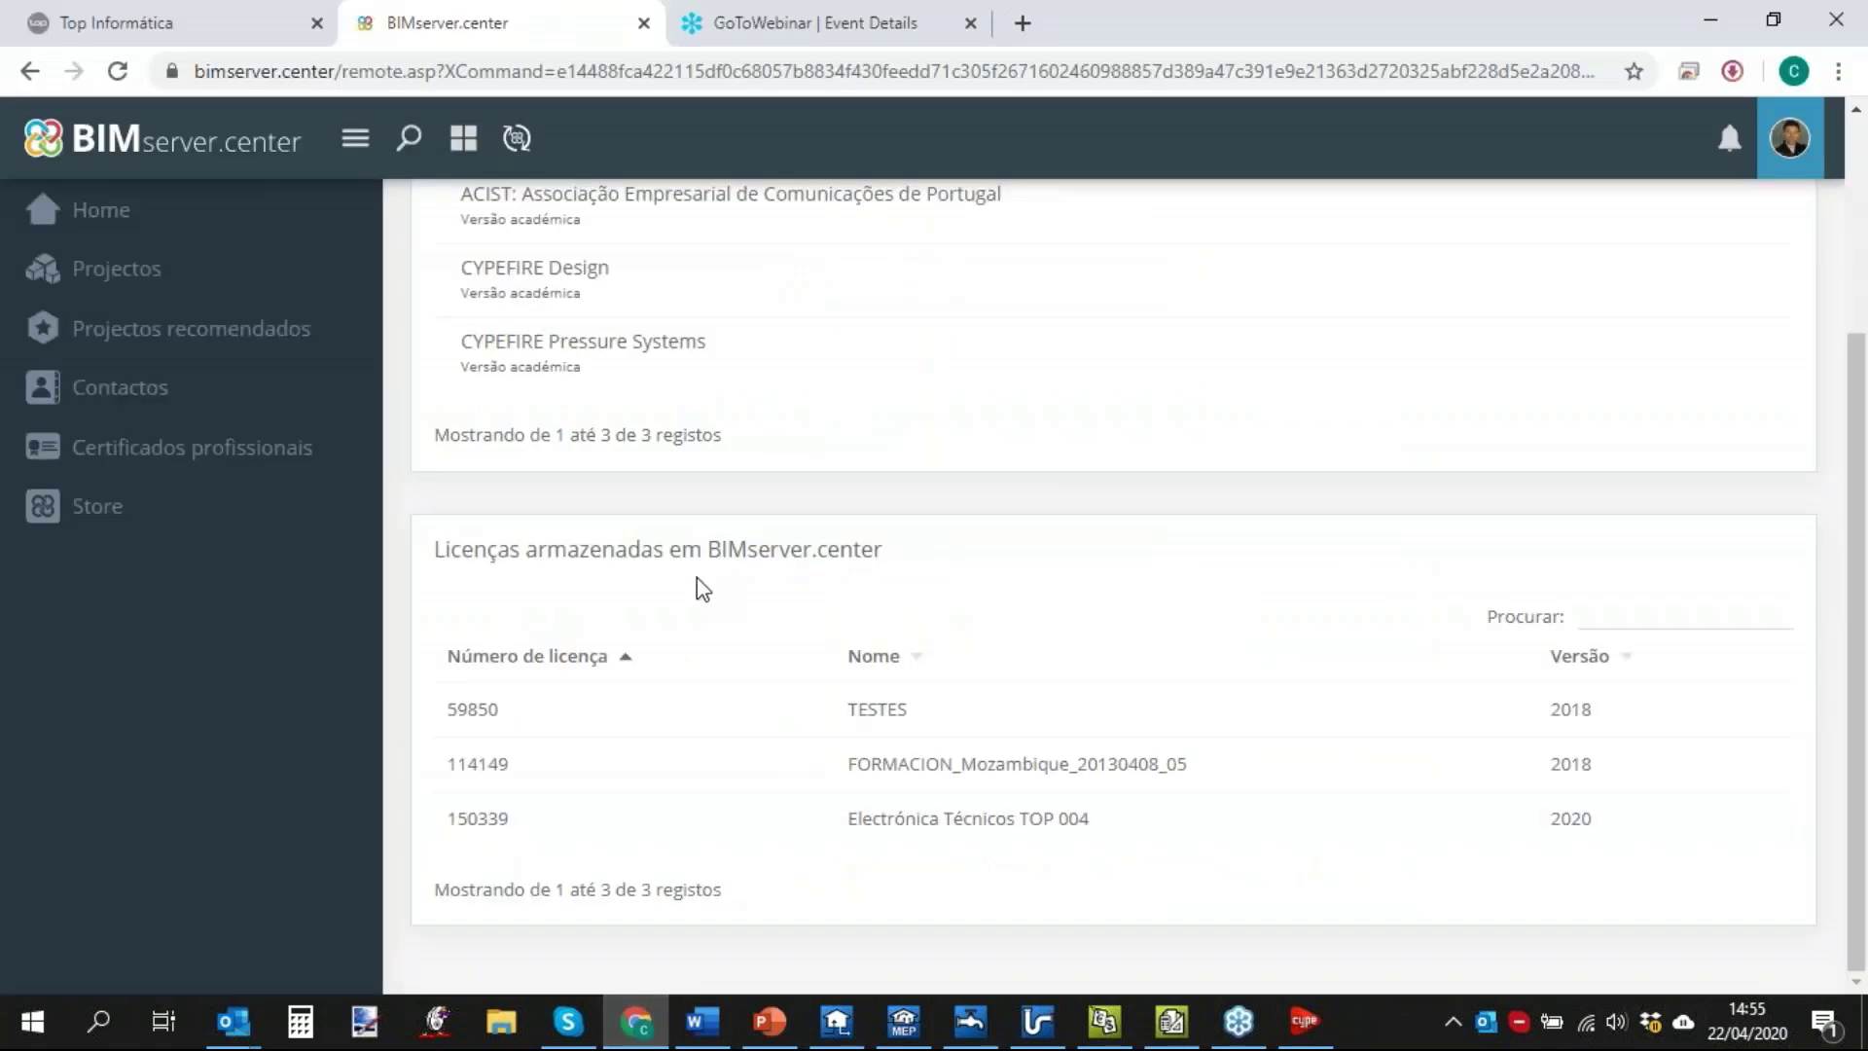
pyautogui.click(178, 19)
pyautogui.scroll(10, 618, 413)
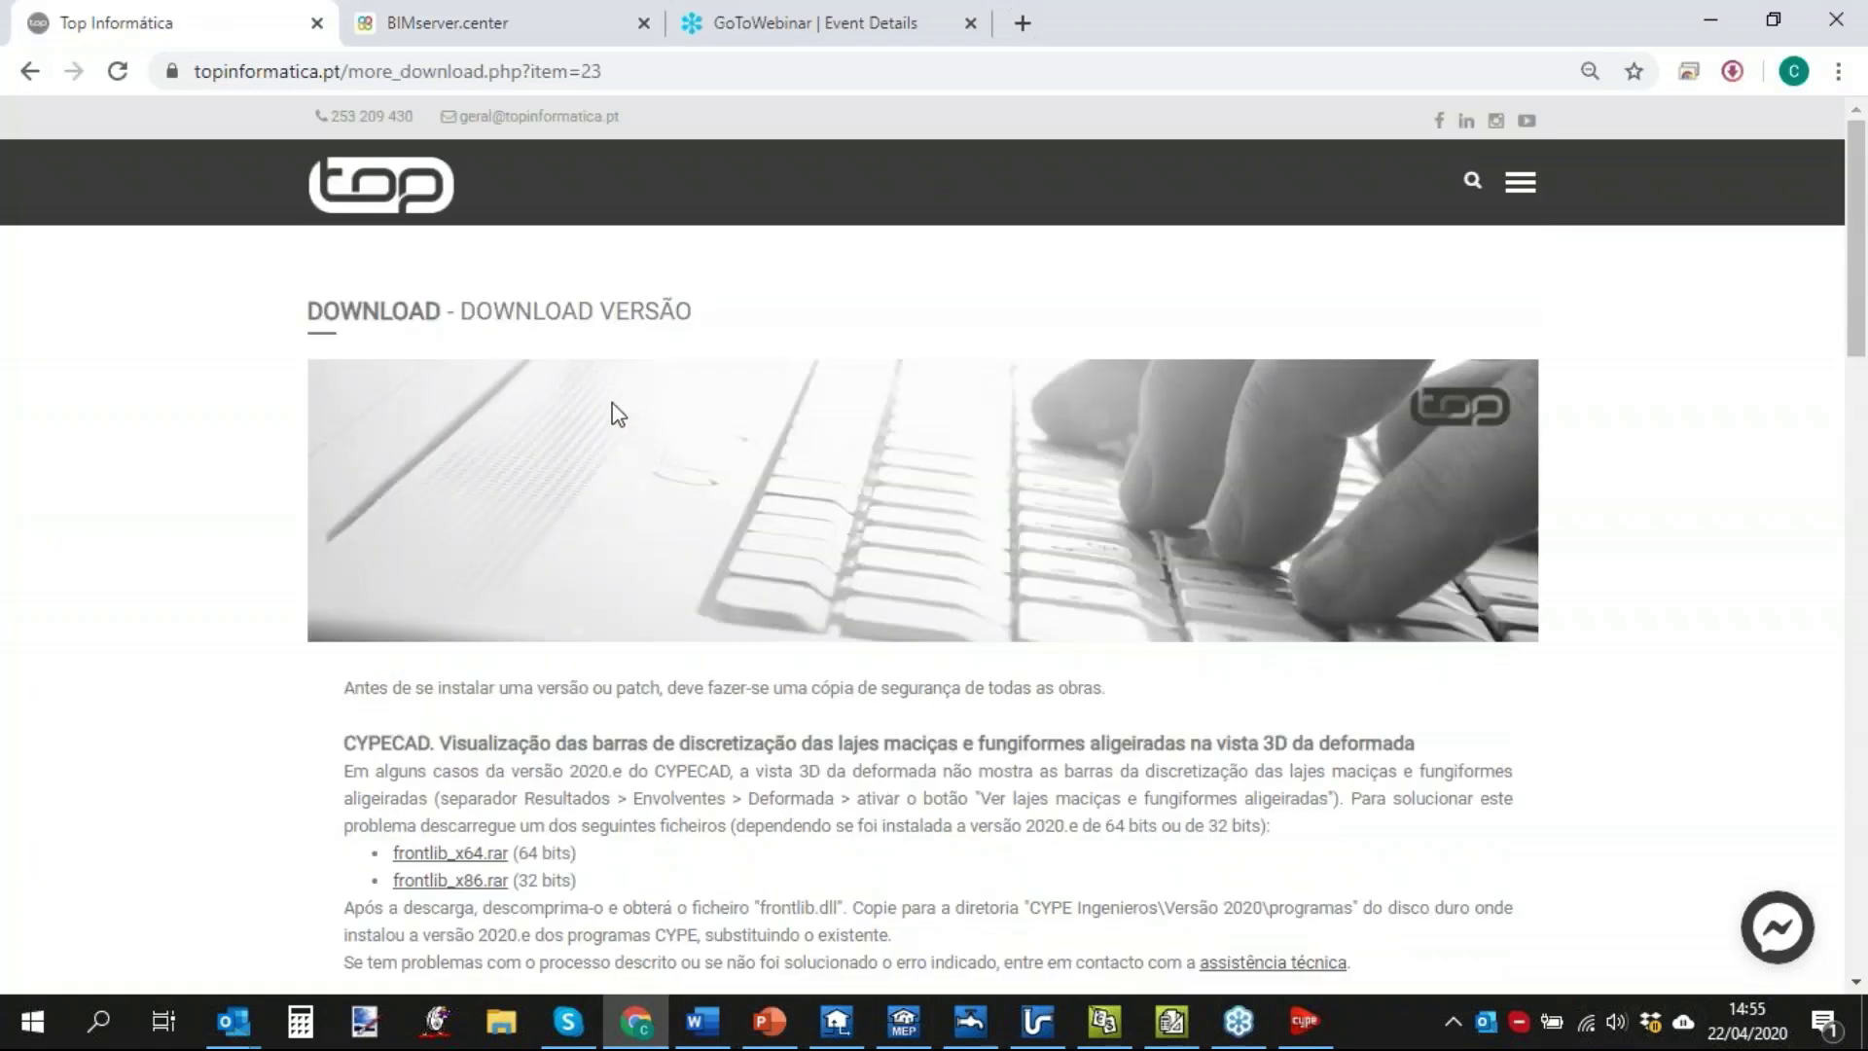
pyautogui.click(384, 192)
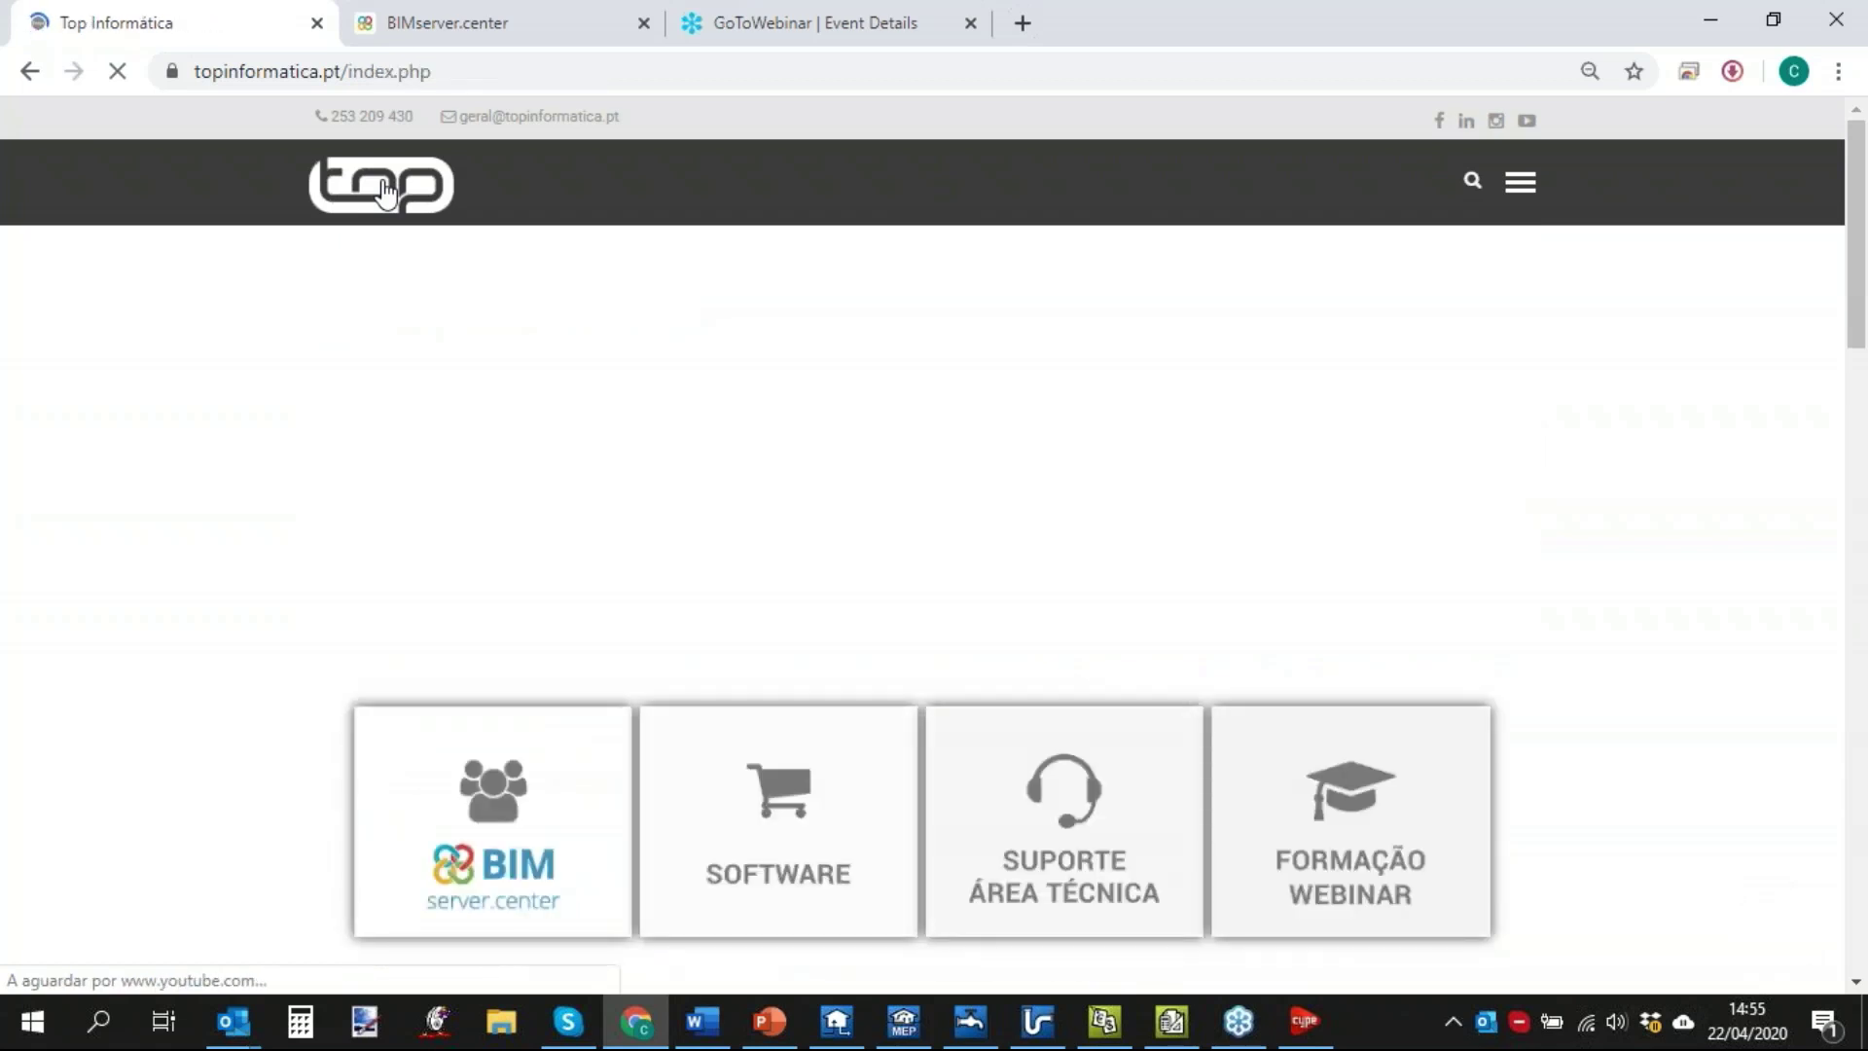
pyautogui.scroll(-1, 1272, 471)
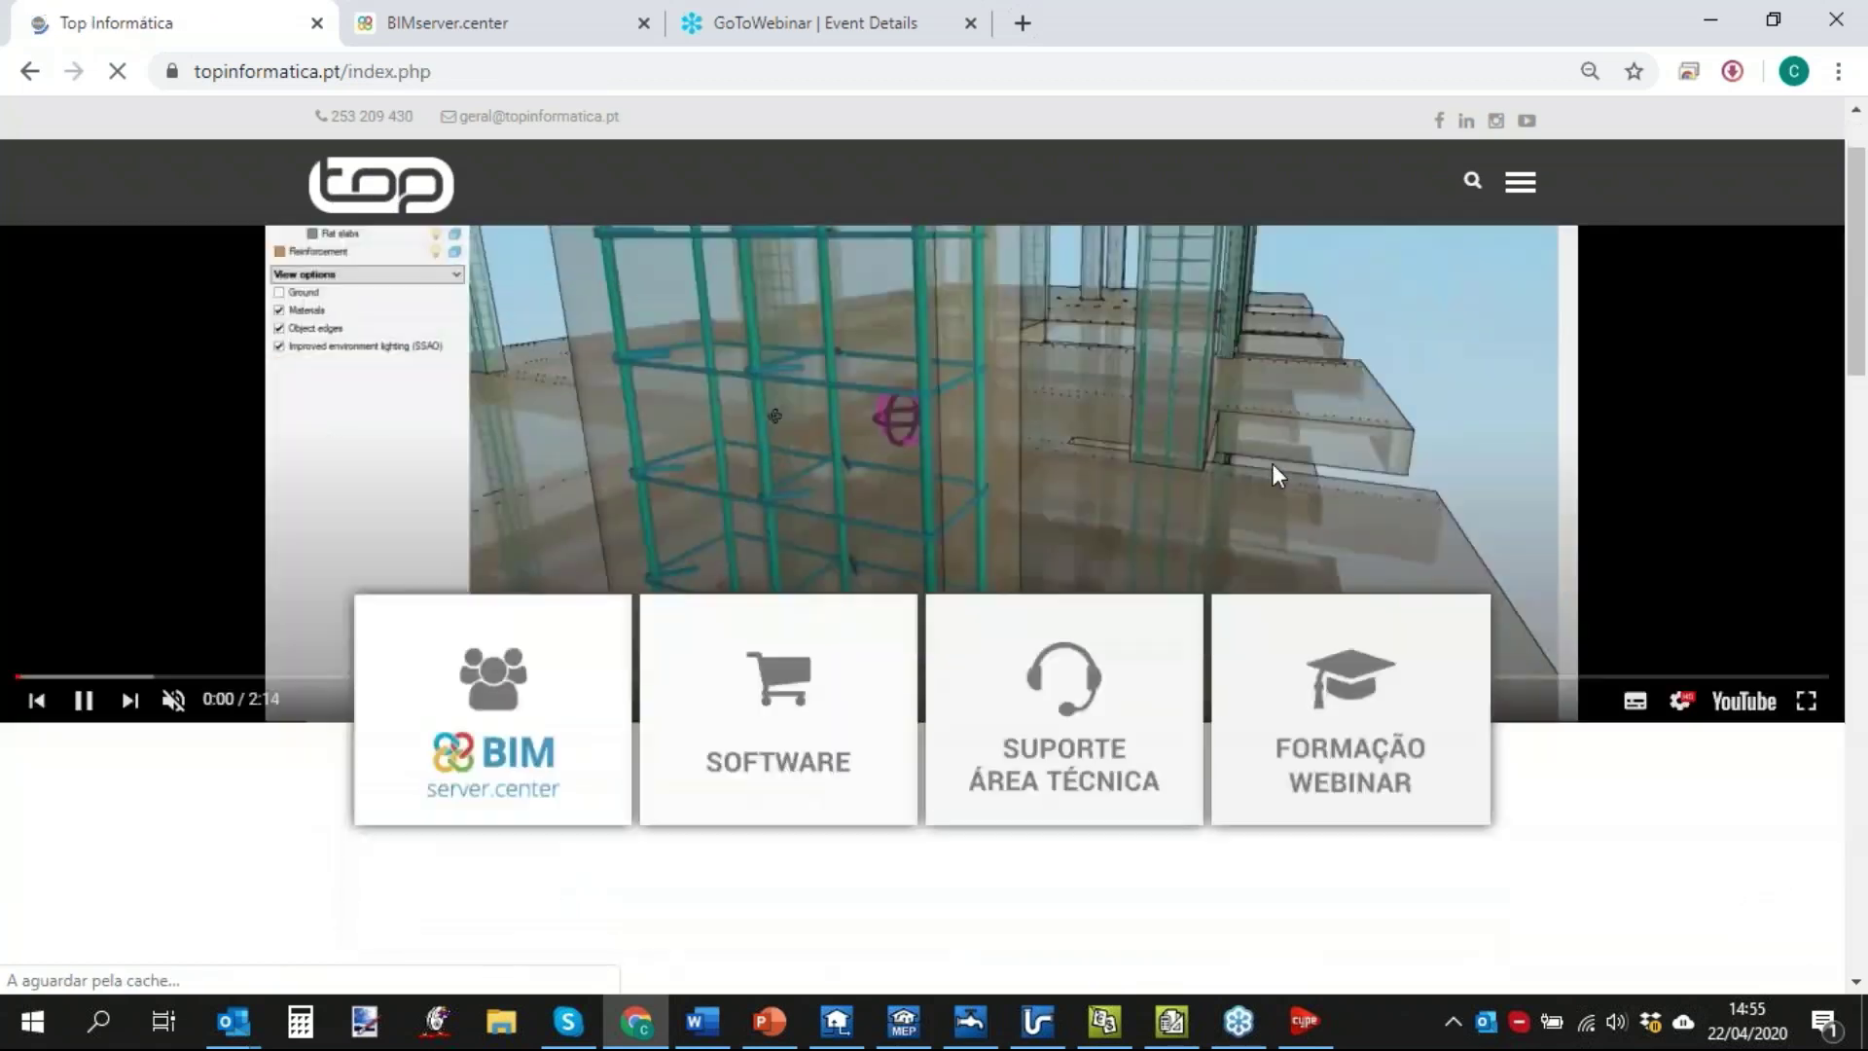
pyautogui.moveTo(1118, 701)
pyautogui.scroll(-1, 1085, 708)
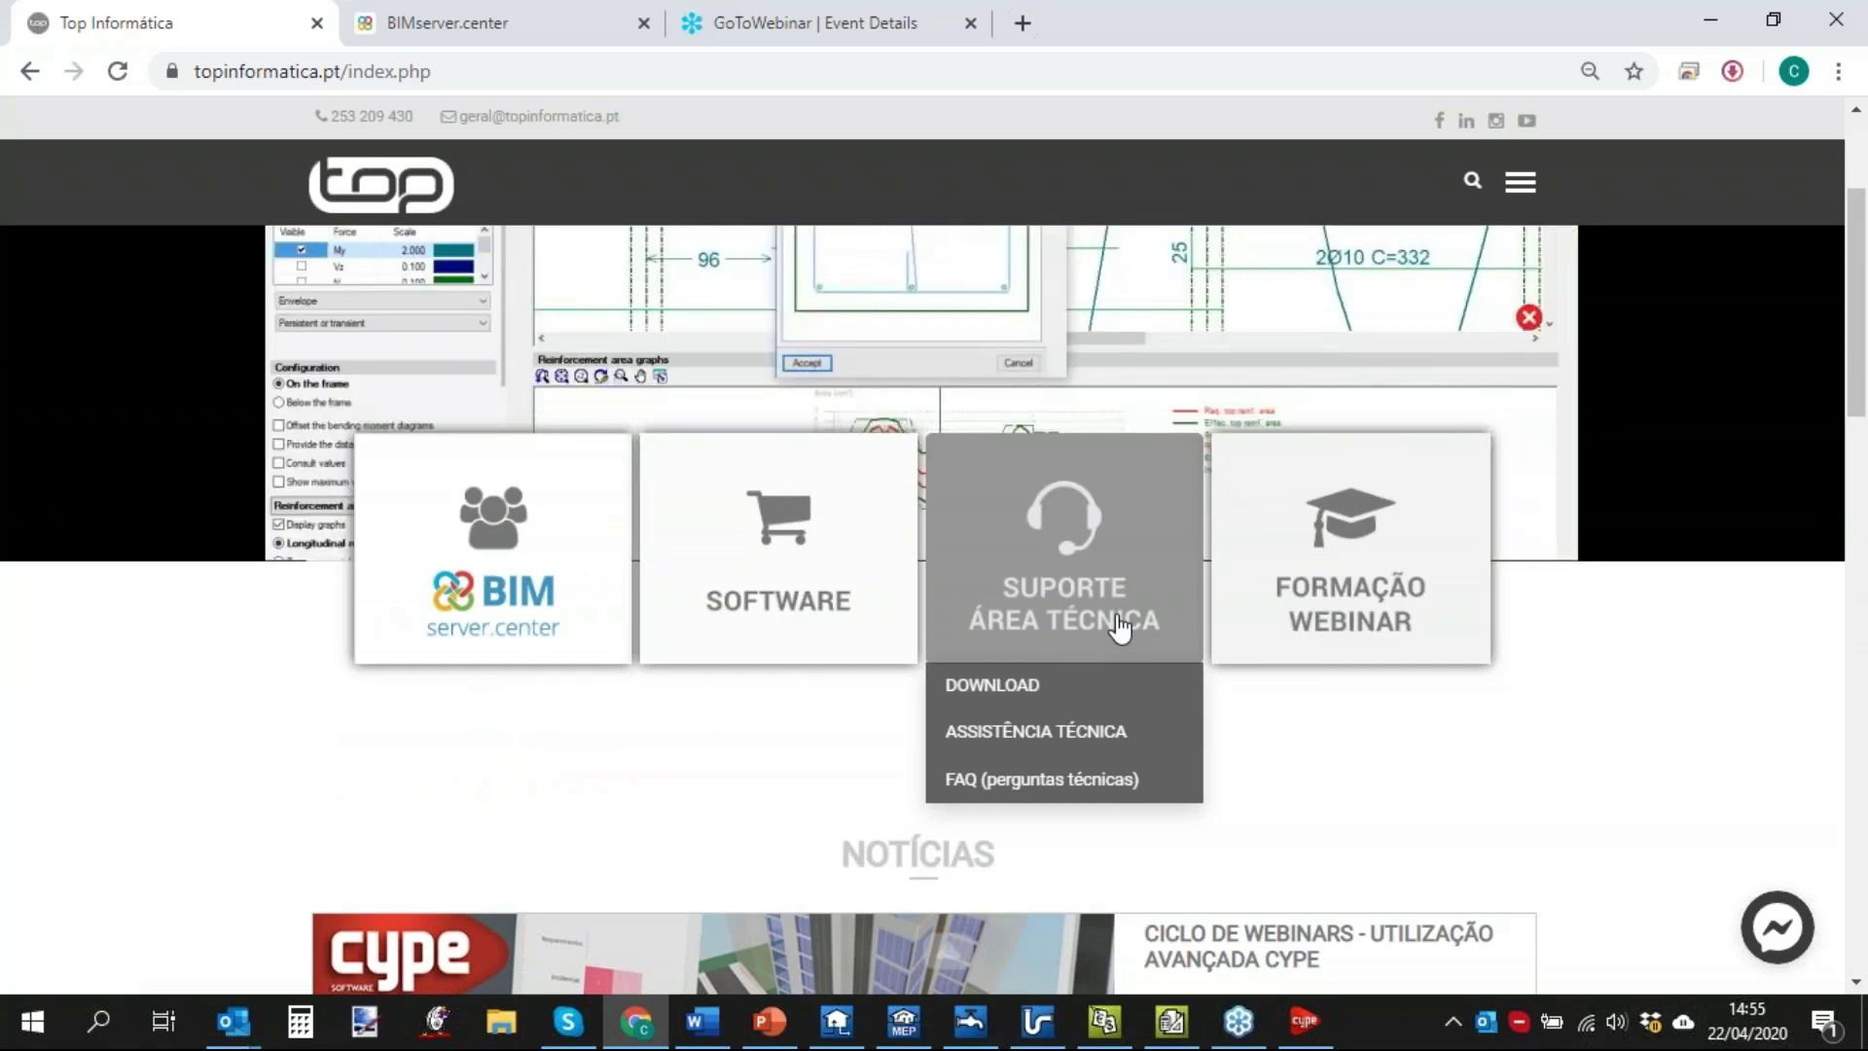
pyautogui.click(1062, 796)
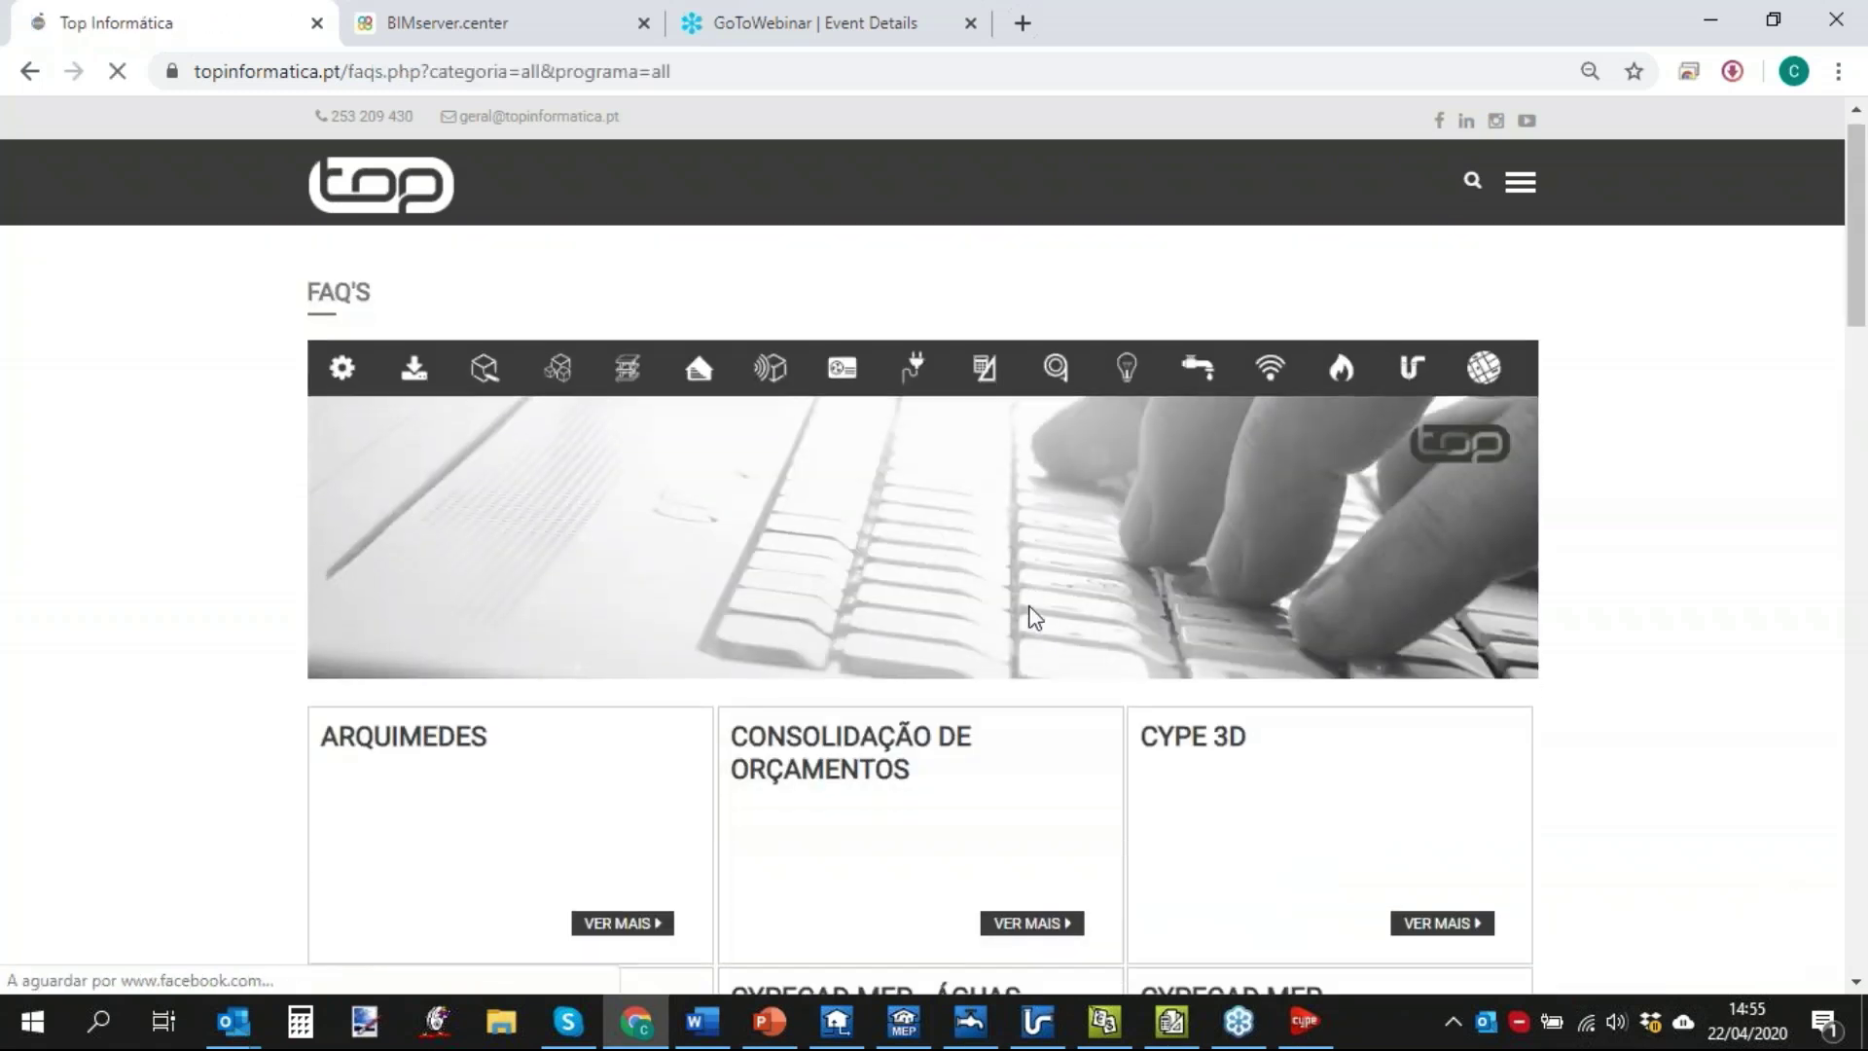
# Find the program Redes de águas, residuais e pluviais Clássico on the FAQ page and open its question list.
pyautogui.scroll(-5, 1028, 617)
pyautogui.scroll(-10, 1012, 604)
pyautogui.scroll(-10, 1005, 596)
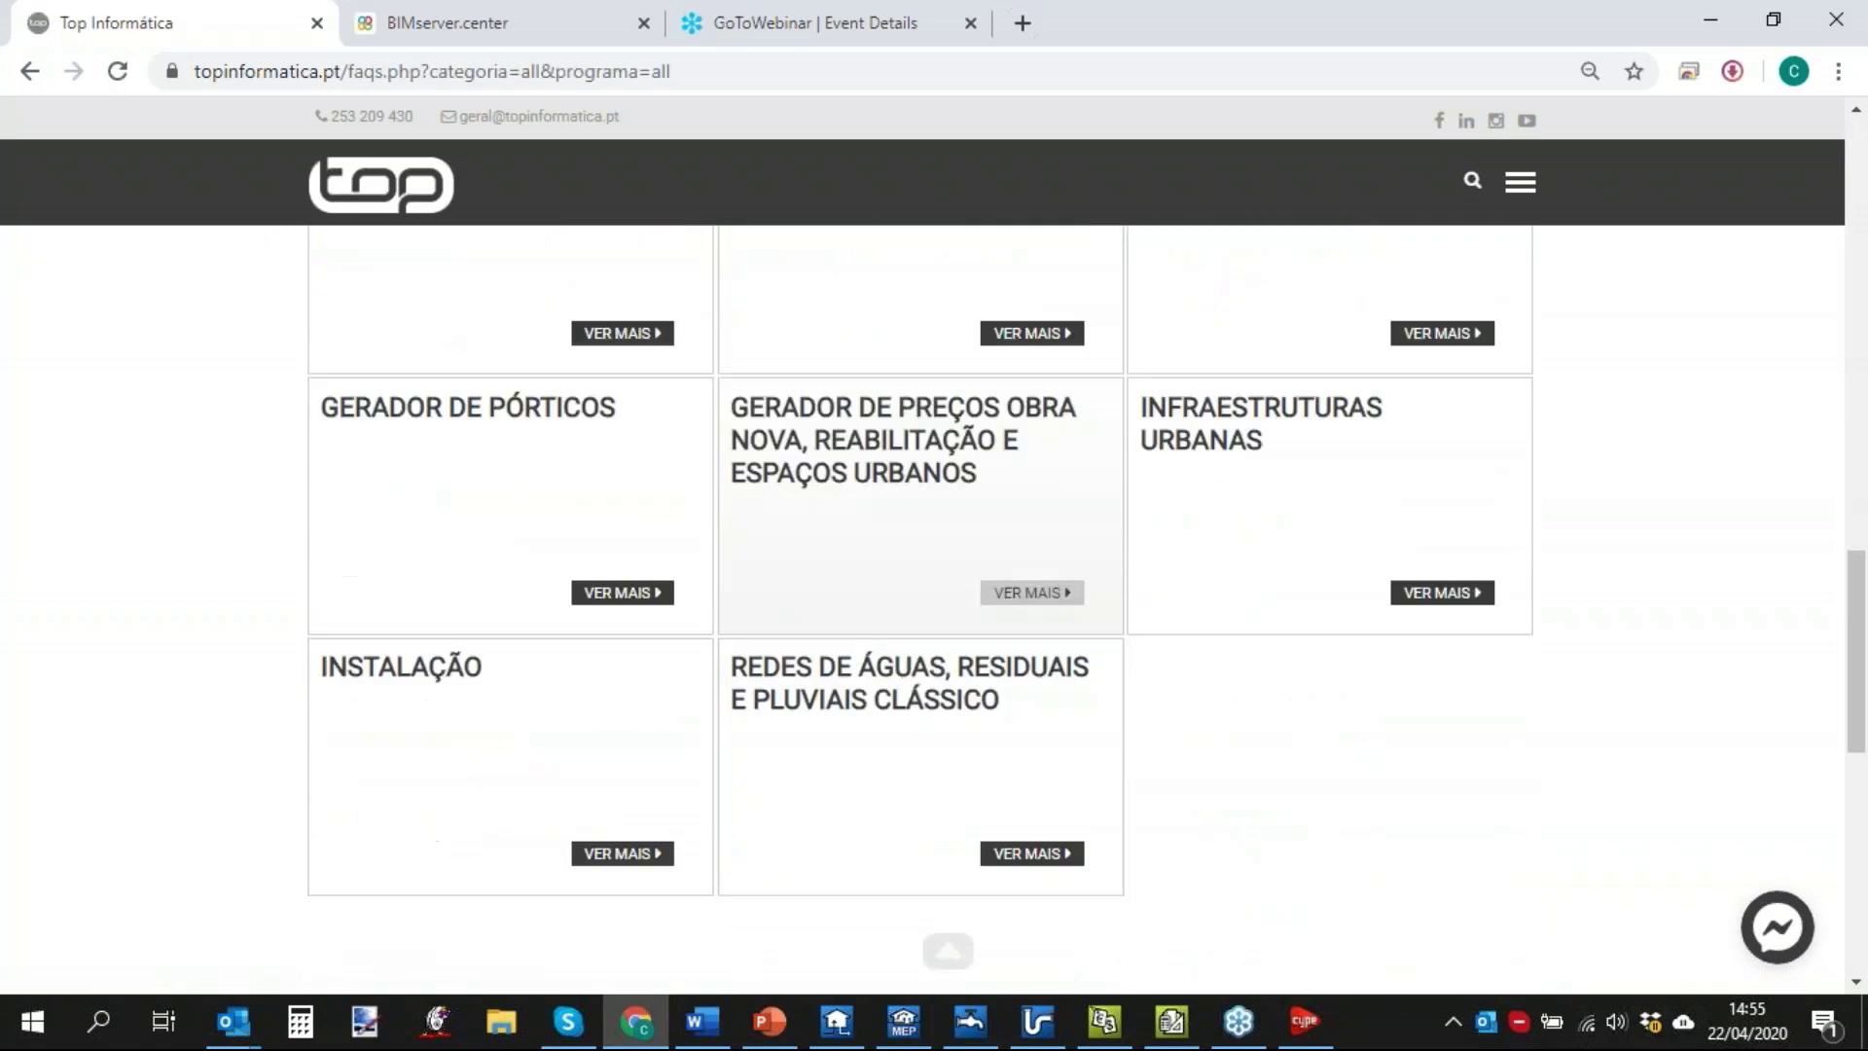
pyautogui.scroll(3, 988, 634)
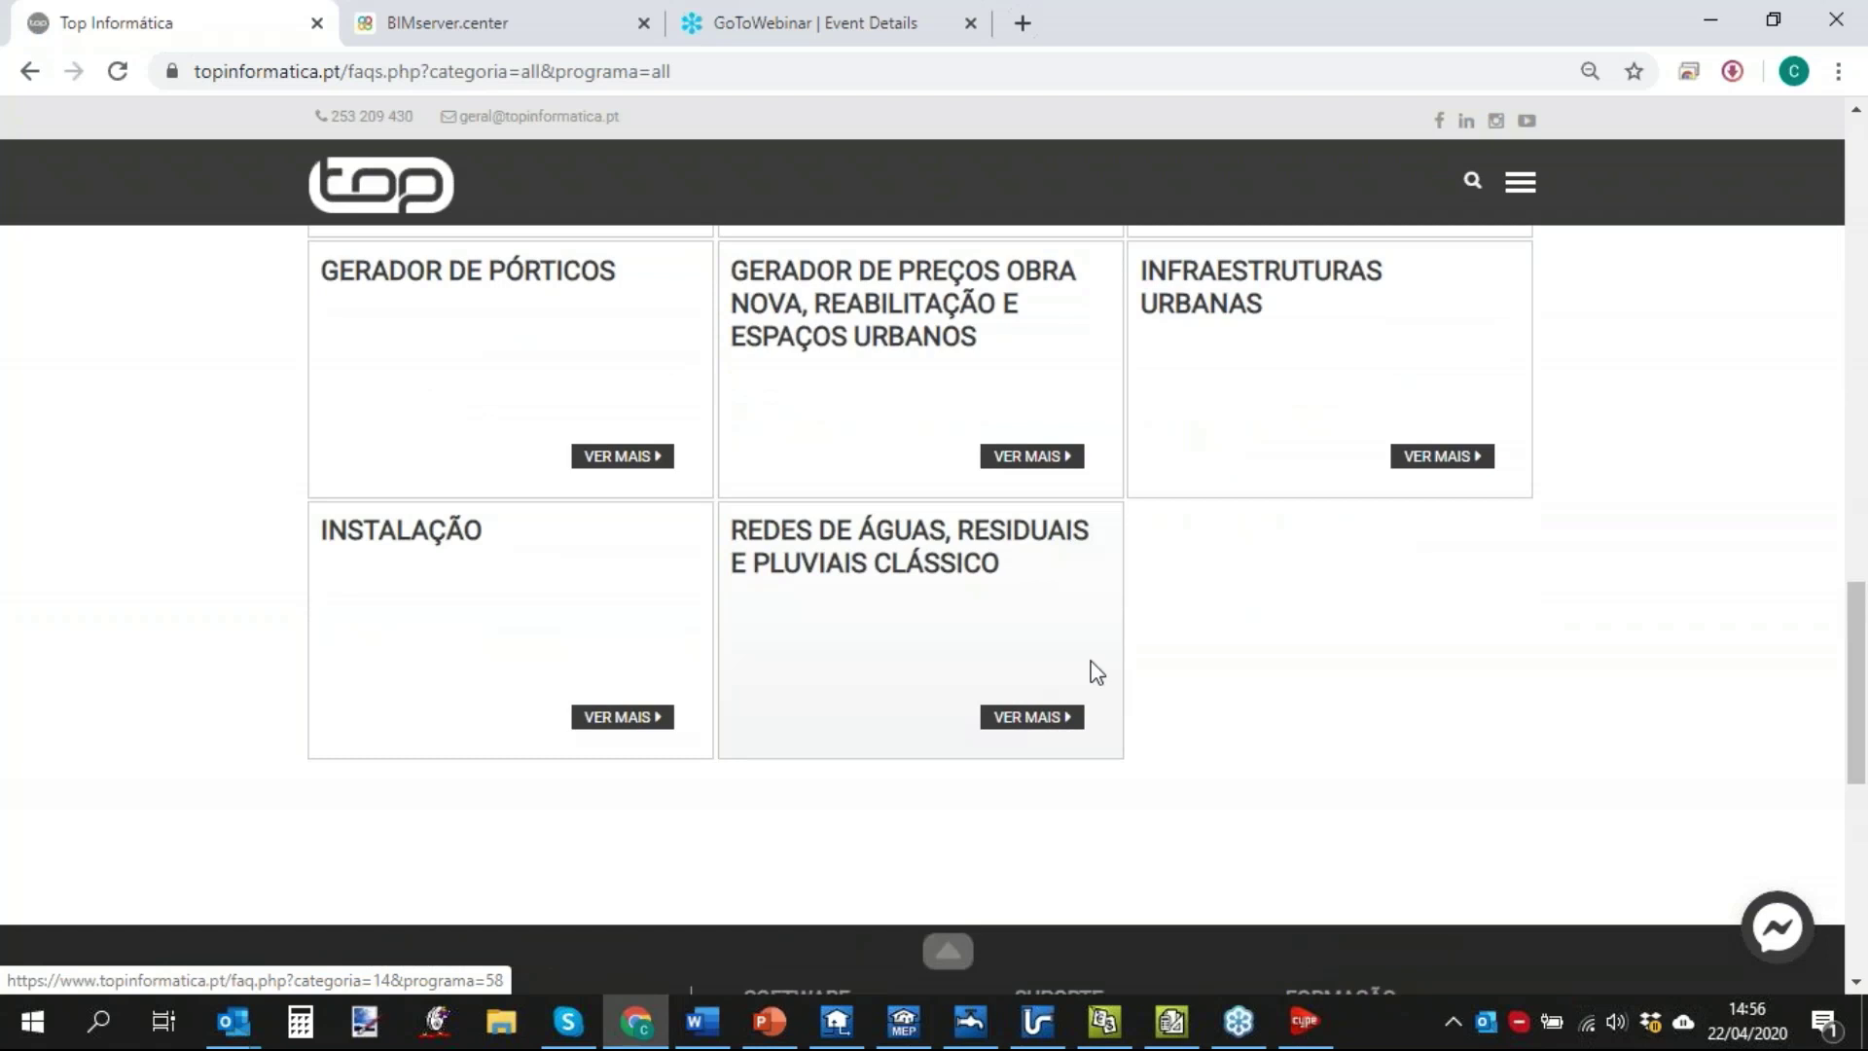
pyautogui.click(1049, 725)
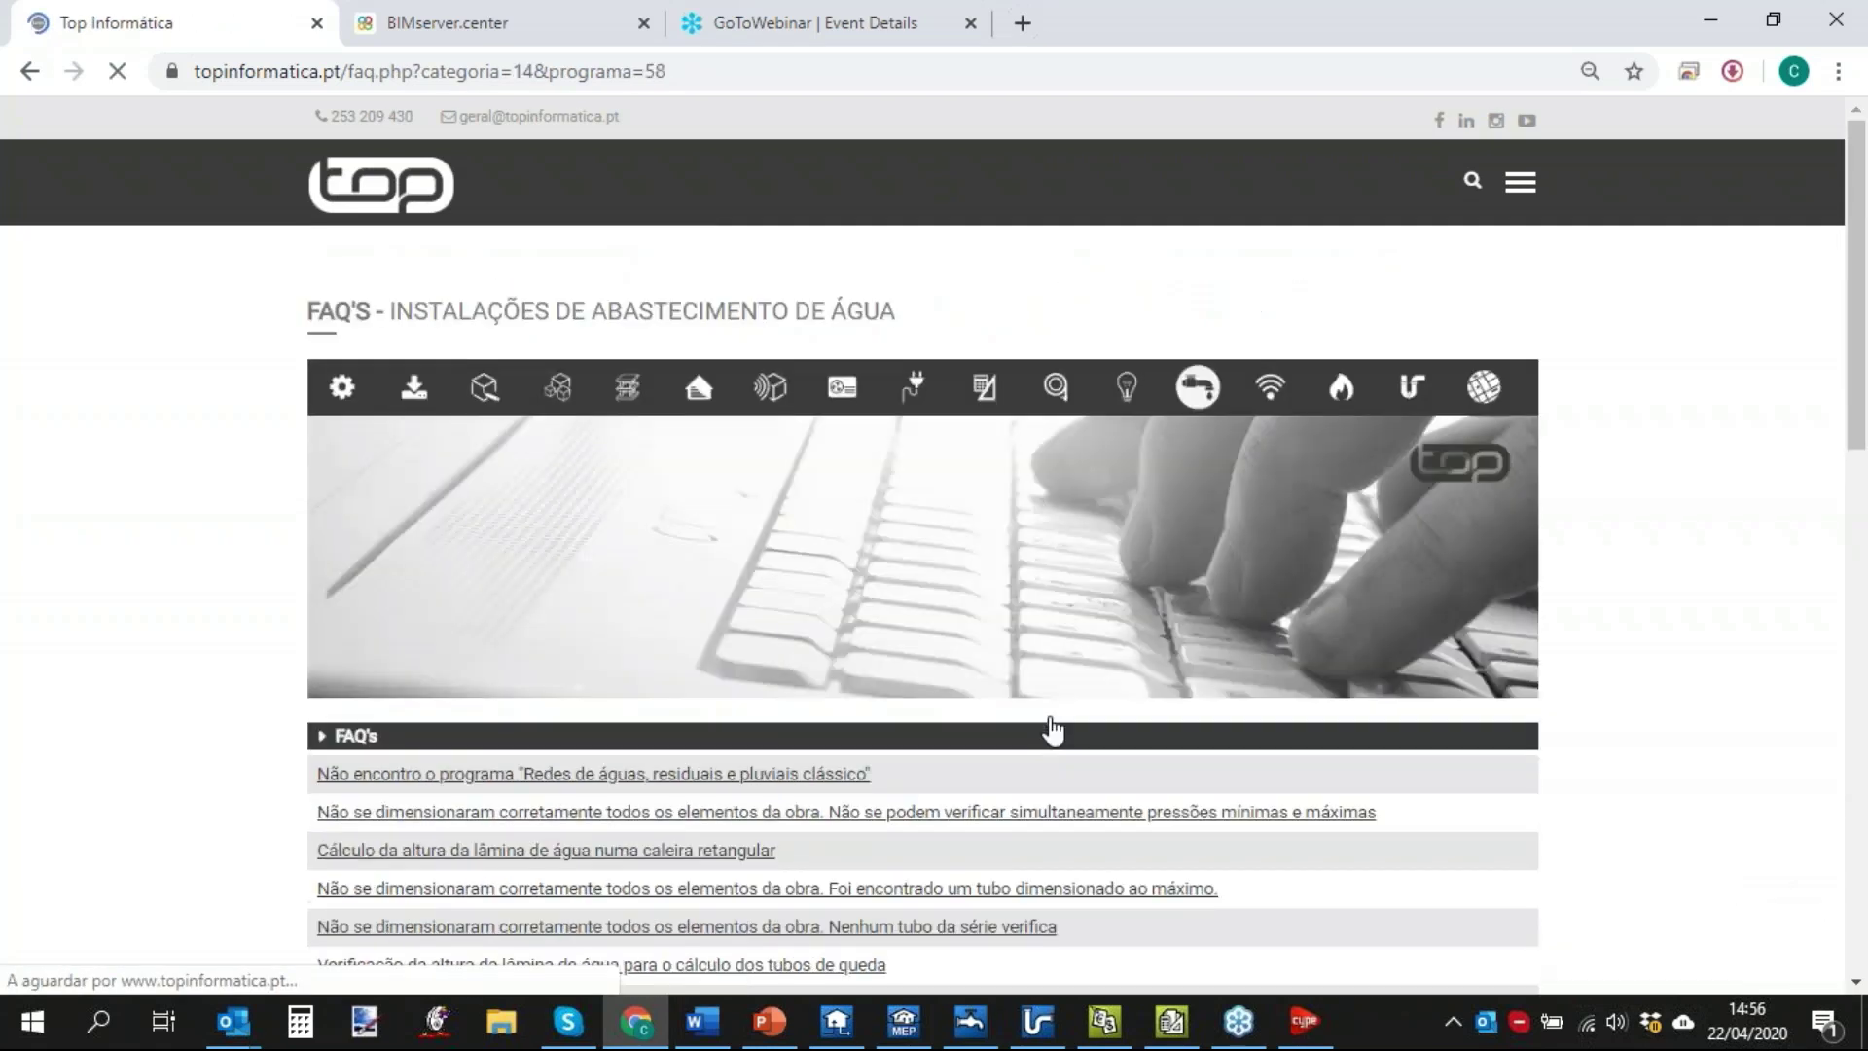
# Open the FAQ "Verificação da altura da lâmina de água para o cálculo dos tubos de queda" and read its introduction.
pyautogui.scroll(-5, 1043, 673)
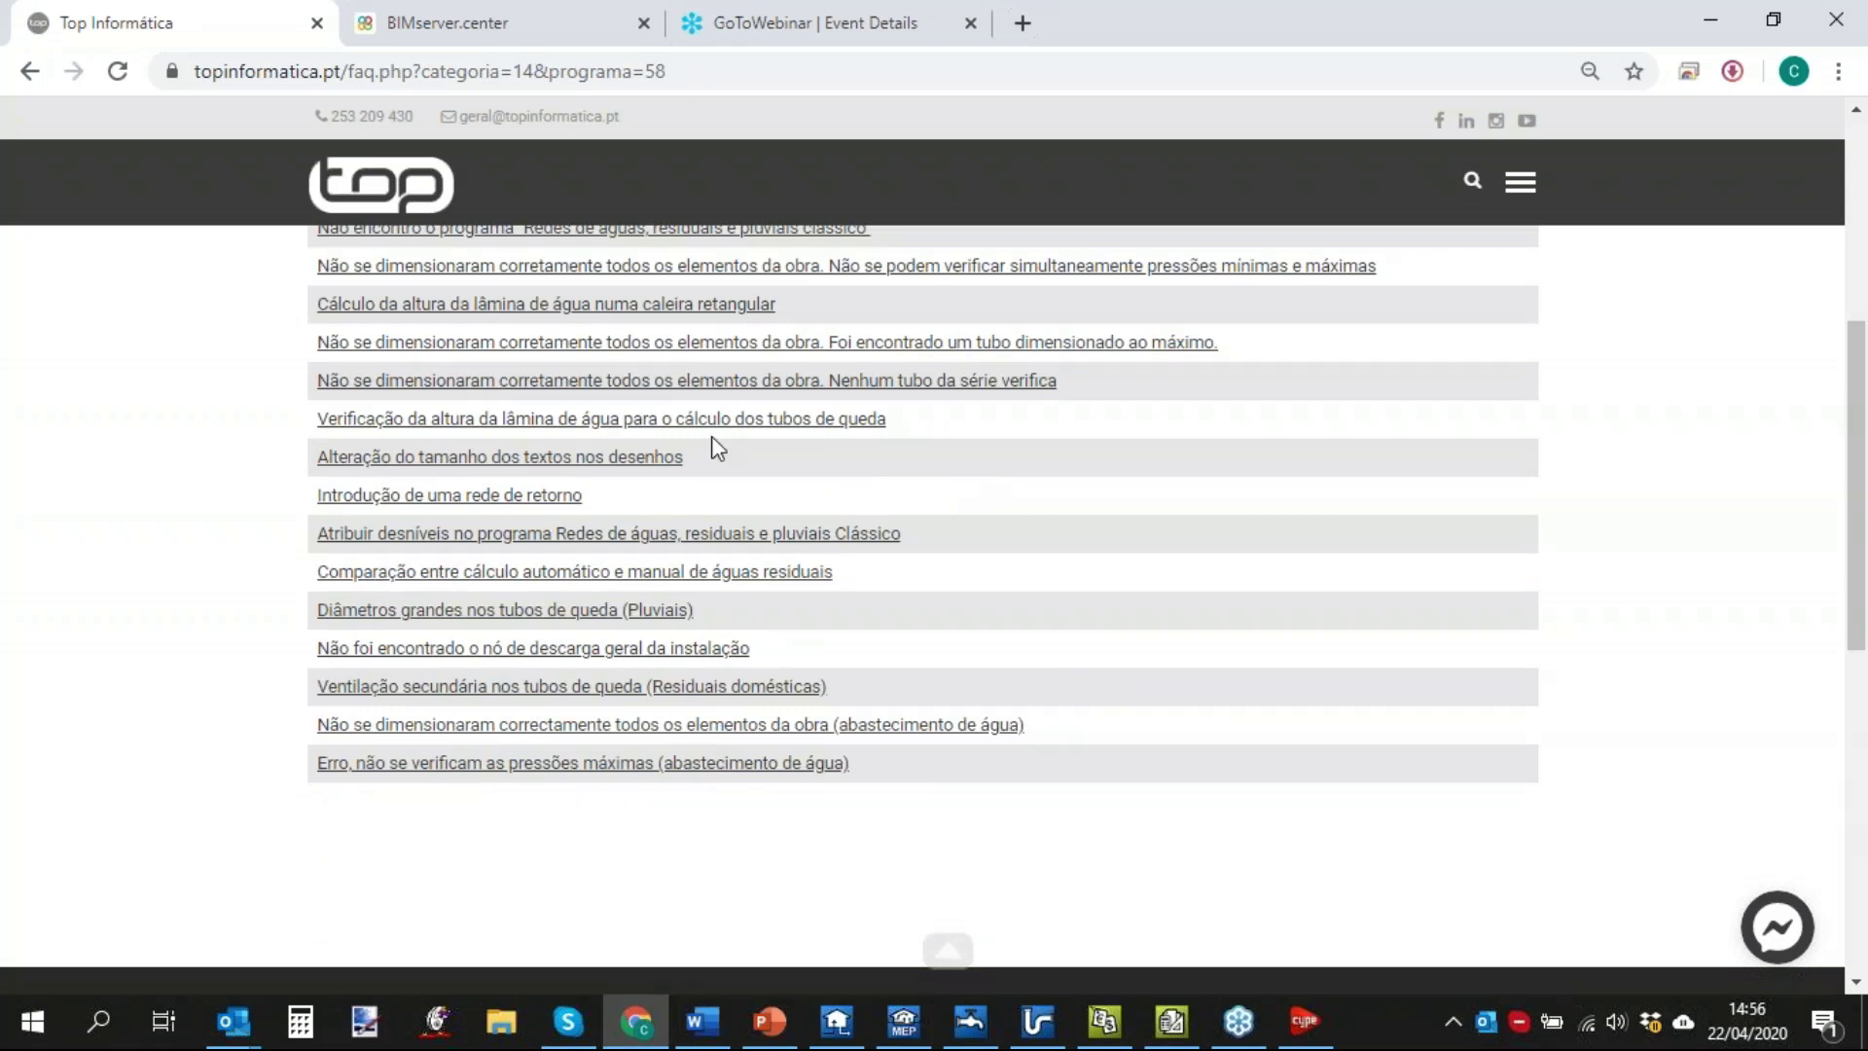
pyautogui.click(786, 423)
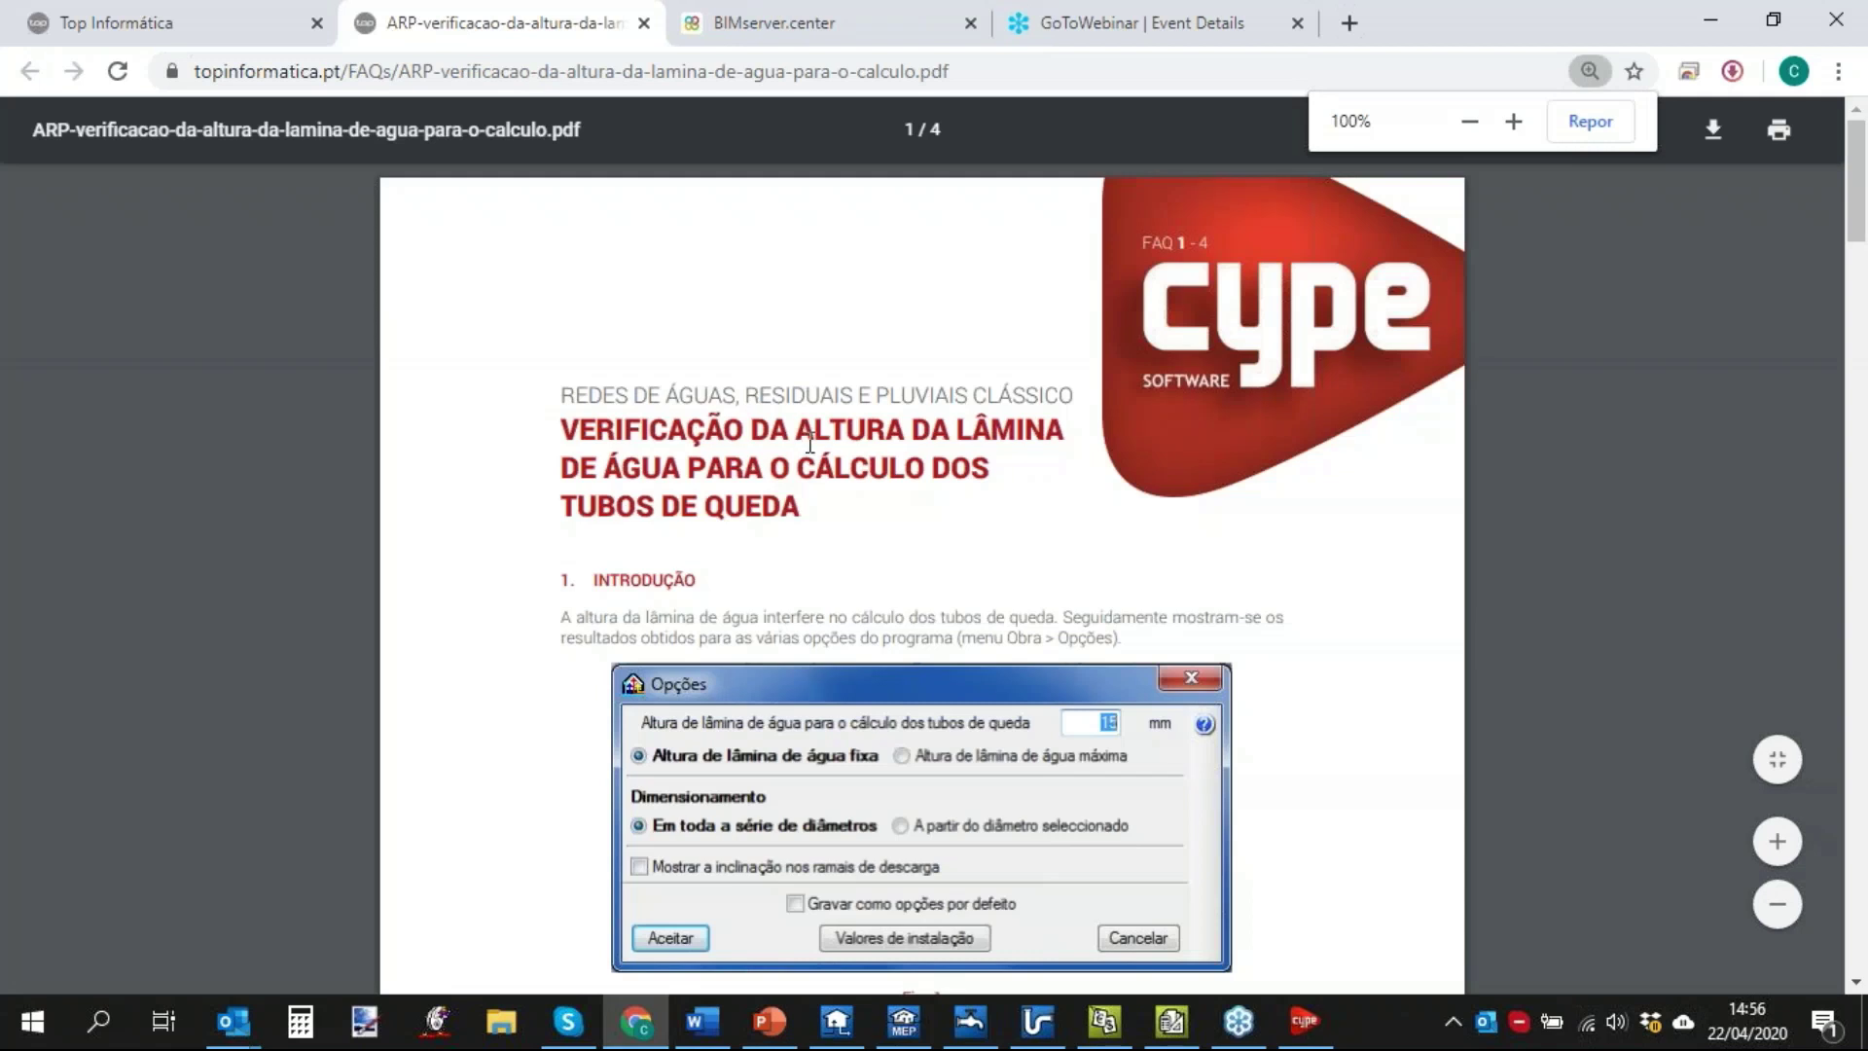
pyautogui.scroll(-3, 1132, 647)
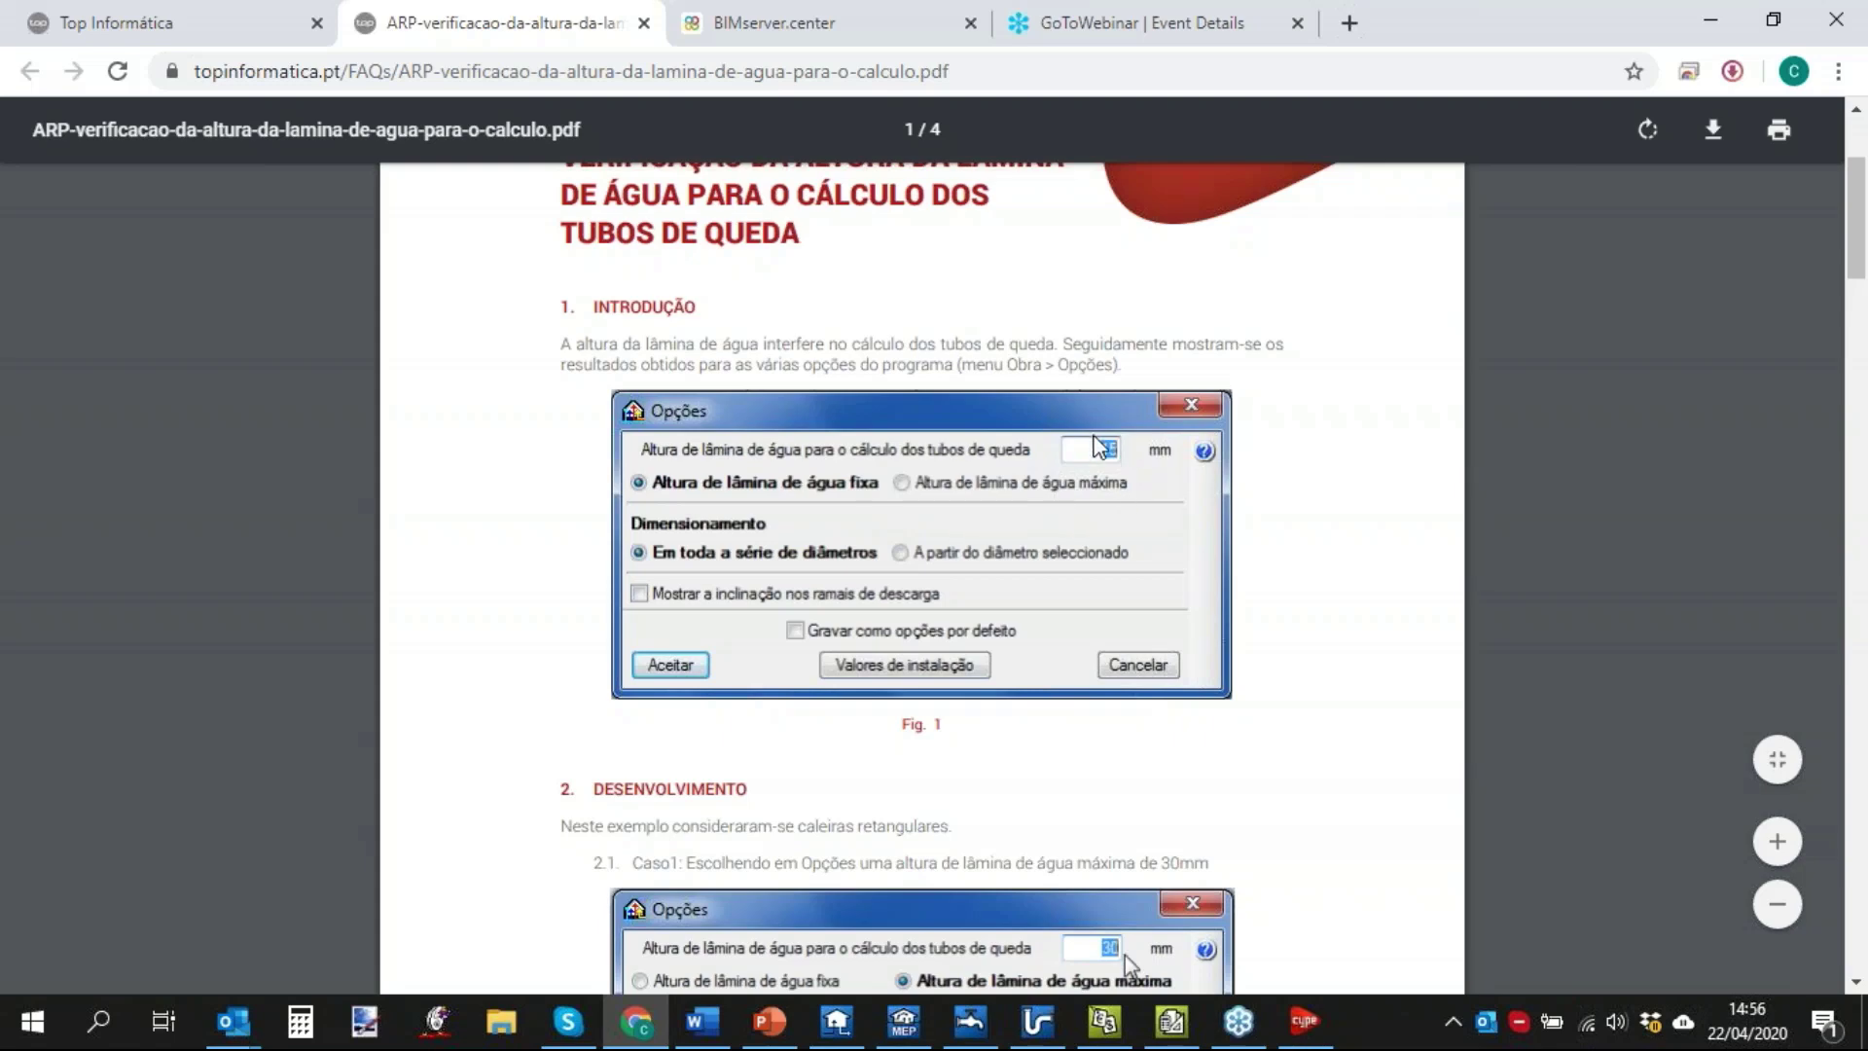
# Read the rest of the downpipe water film FAQ through to its conclusion and close the document.
pyautogui.scroll(-10, 1108, 506)
pyautogui.scroll(-6, 1104, 464)
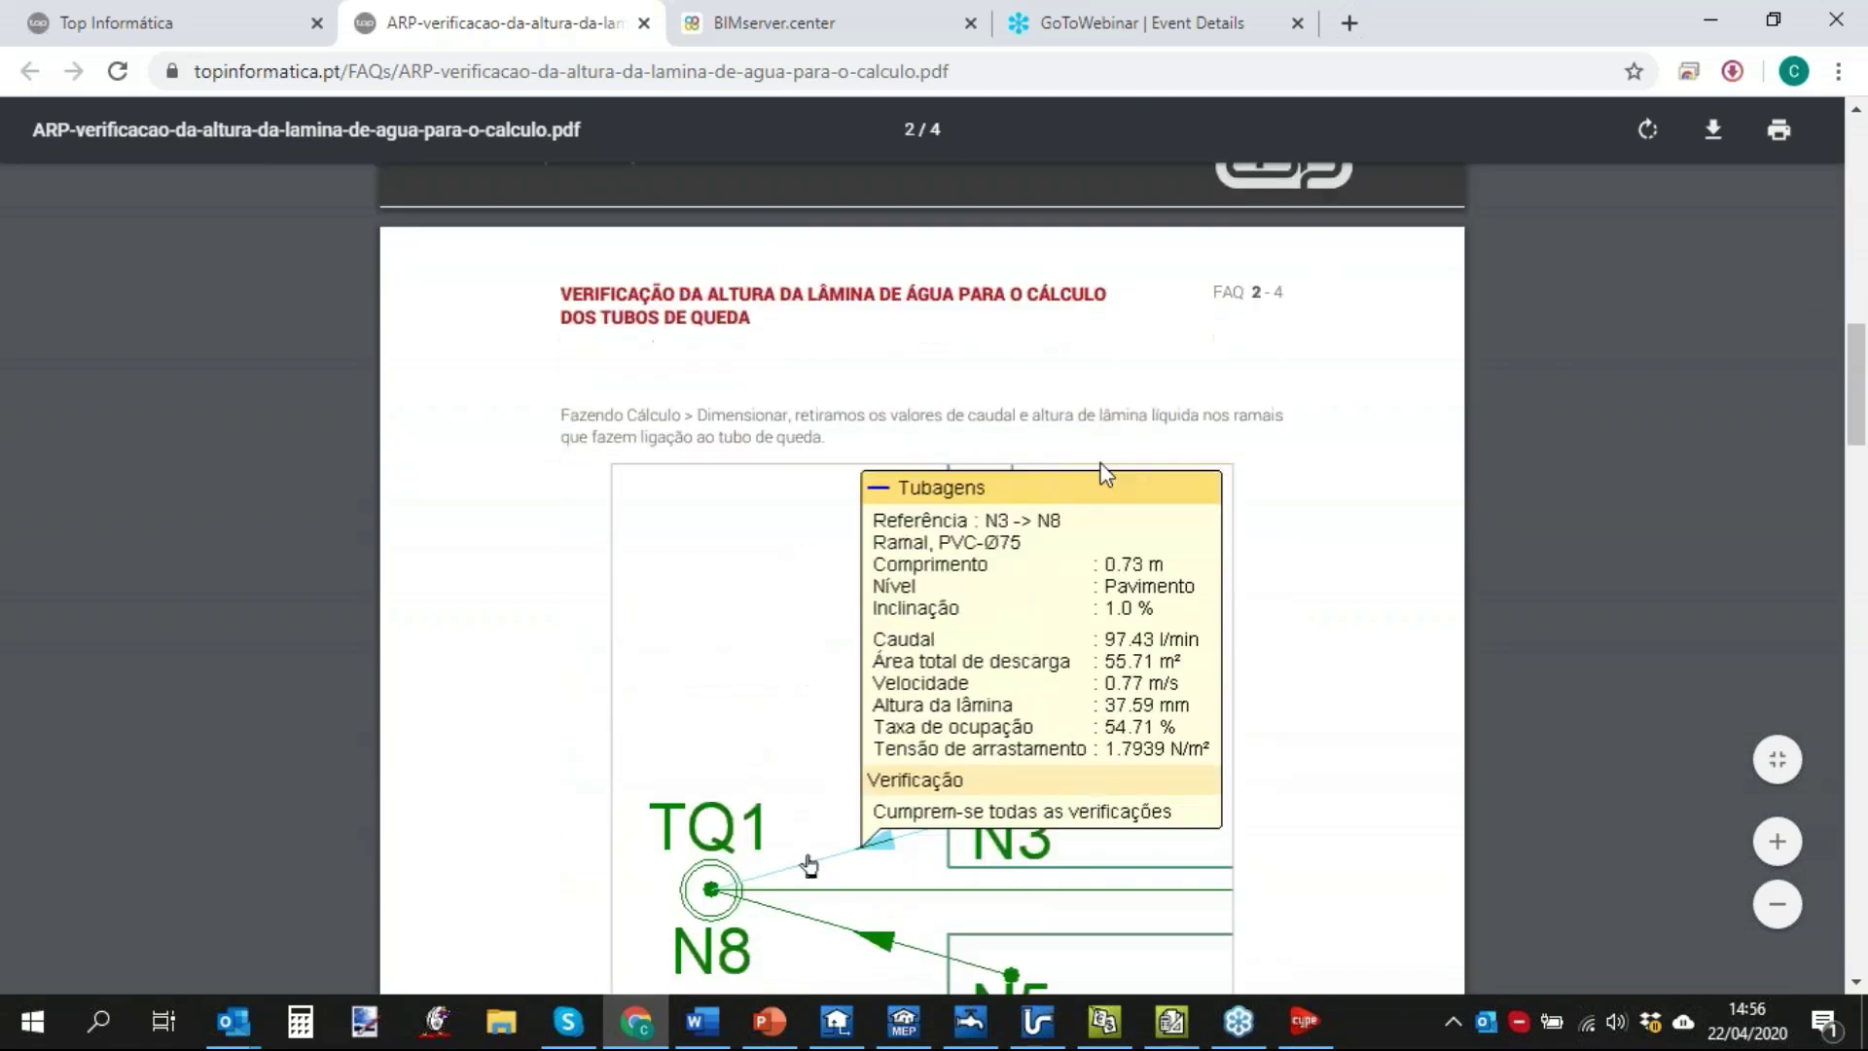
pyautogui.scroll(-6, 844, 526)
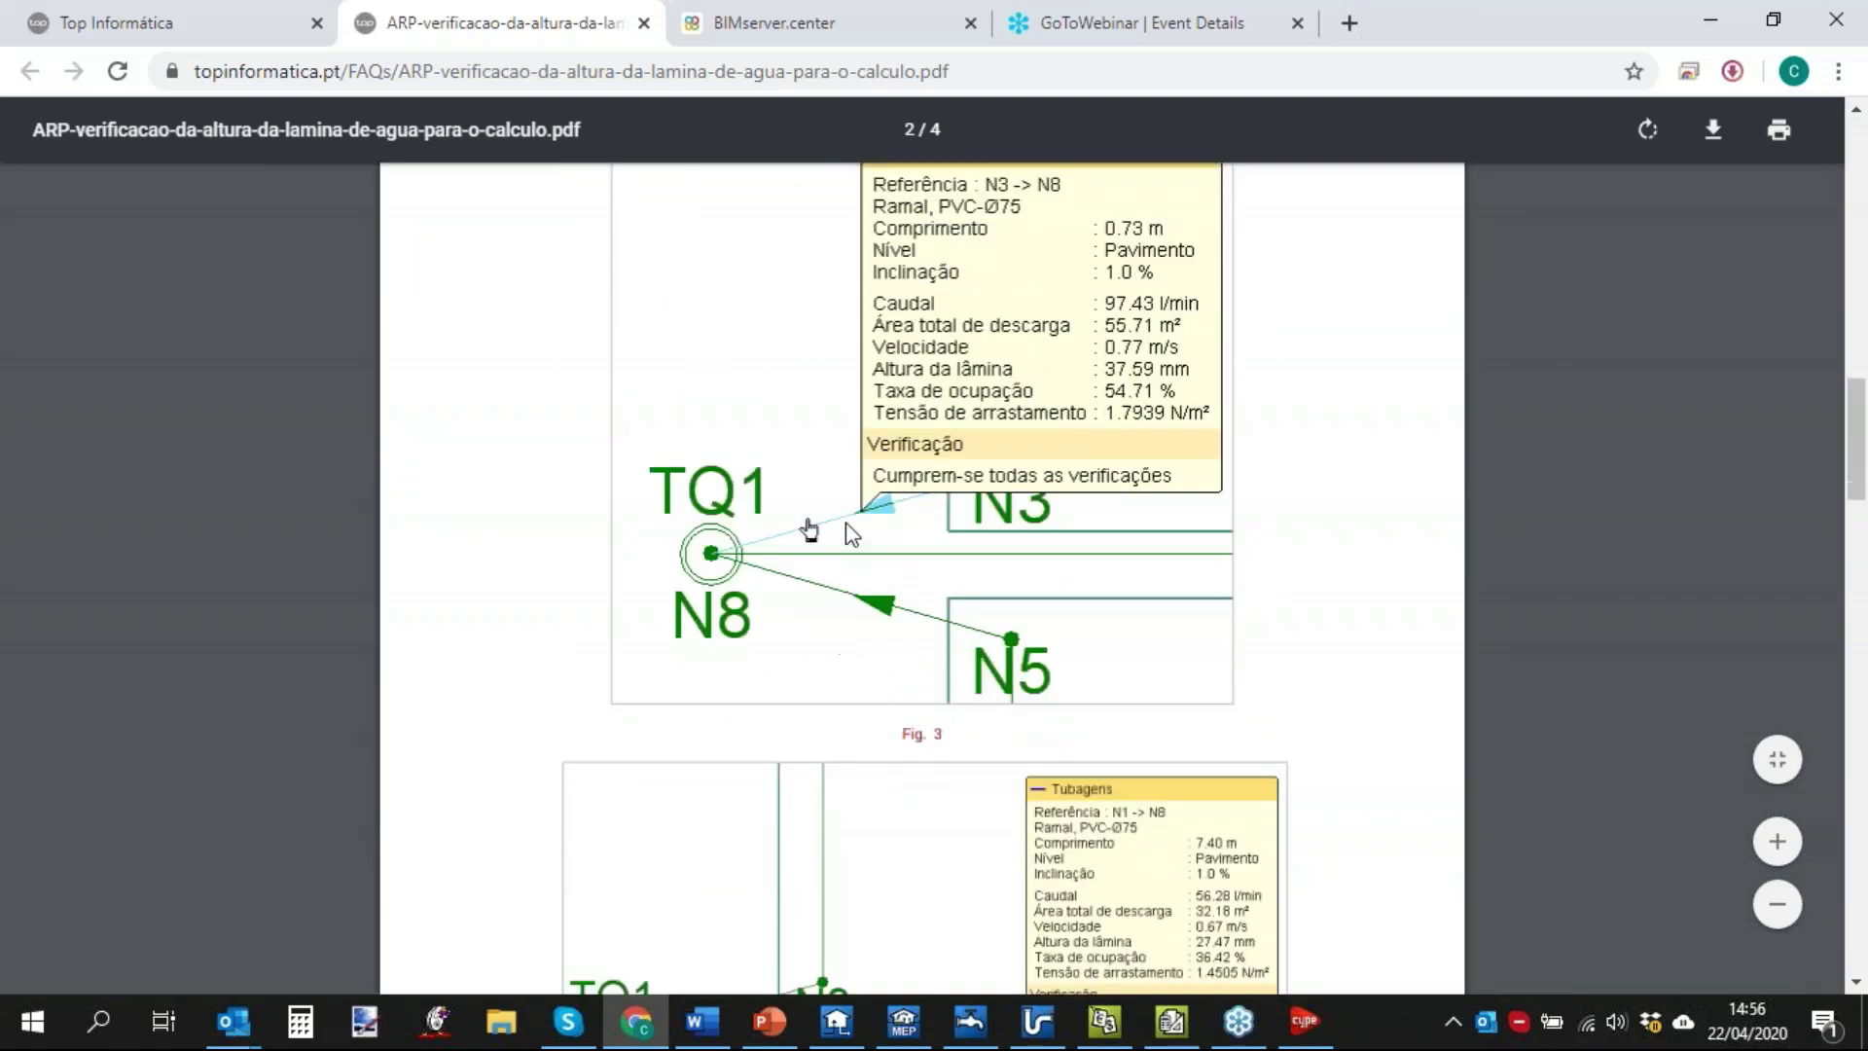
pyautogui.moveTo(1855, 534); pyautogui.dragTo(1861, 941)
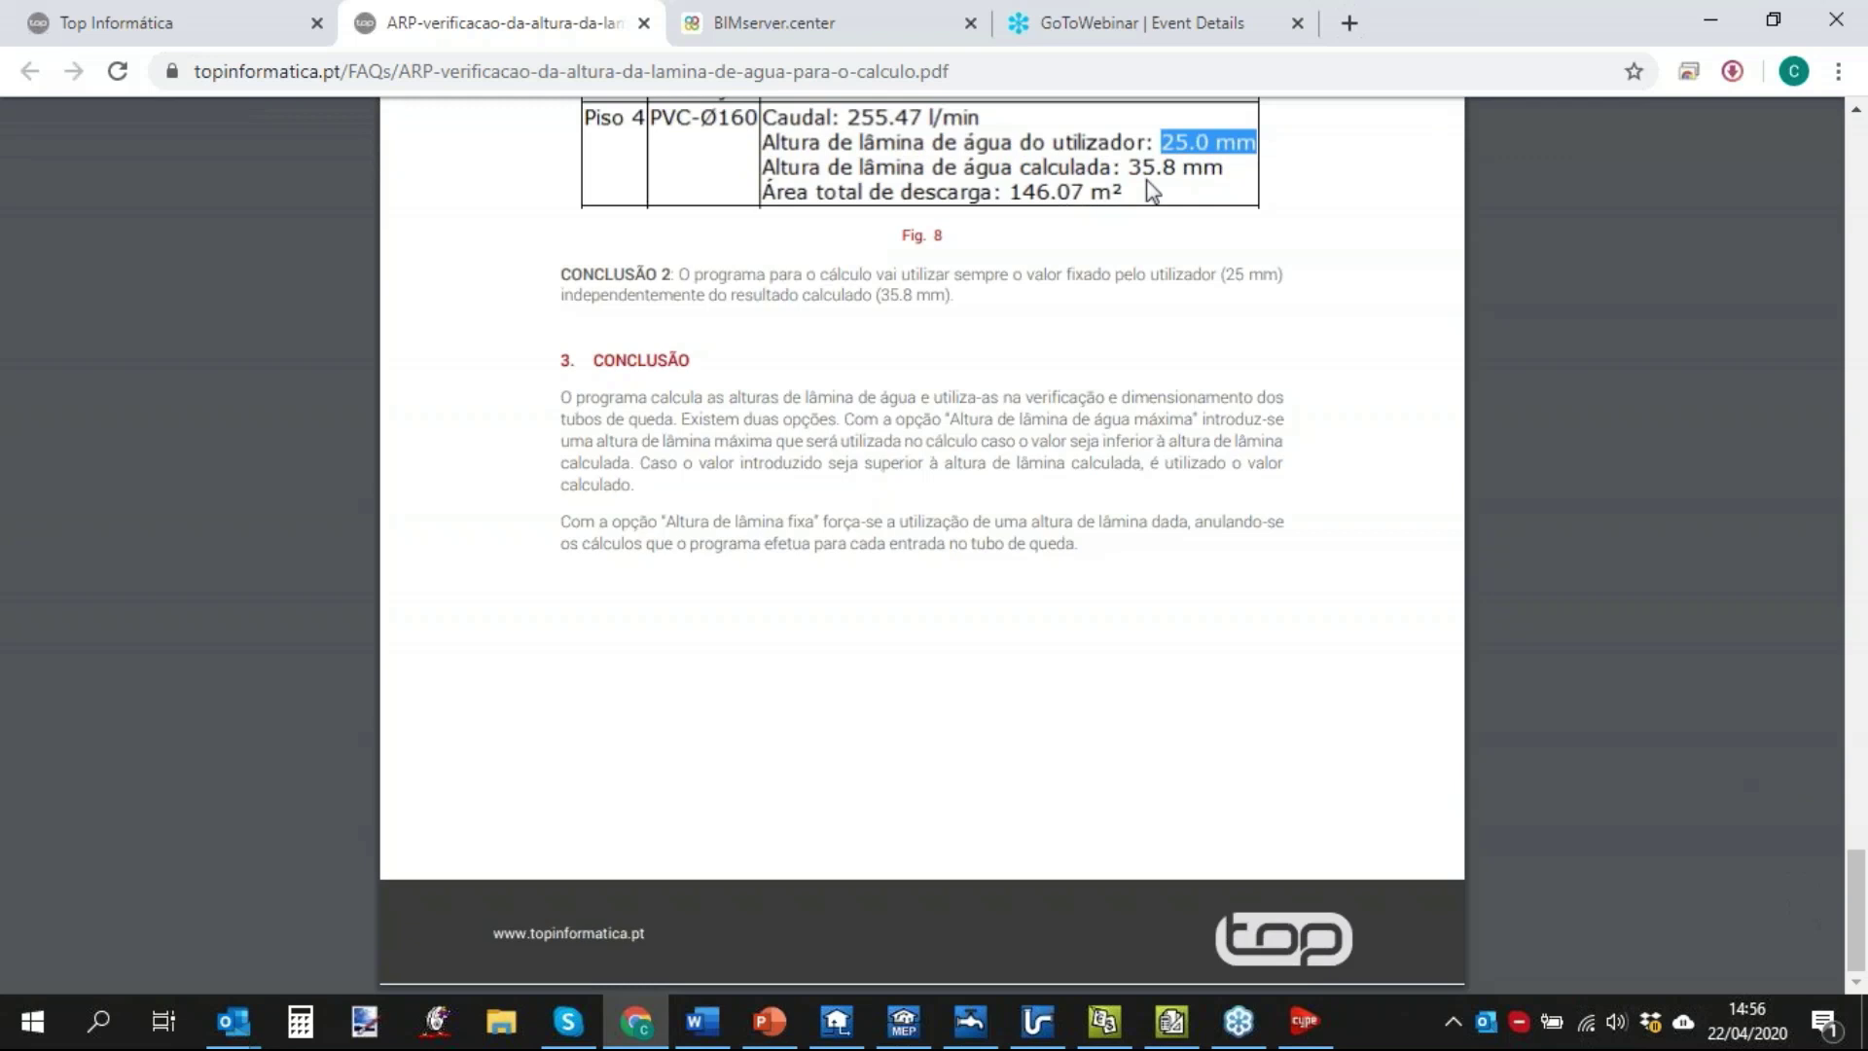
pyautogui.click(643, 22)
# Open the FAQ "Cálculo da altura da lâmina de água numa caleira retangular" and look through its rectangular gutter example.
pyautogui.scroll(3, 783, 452)
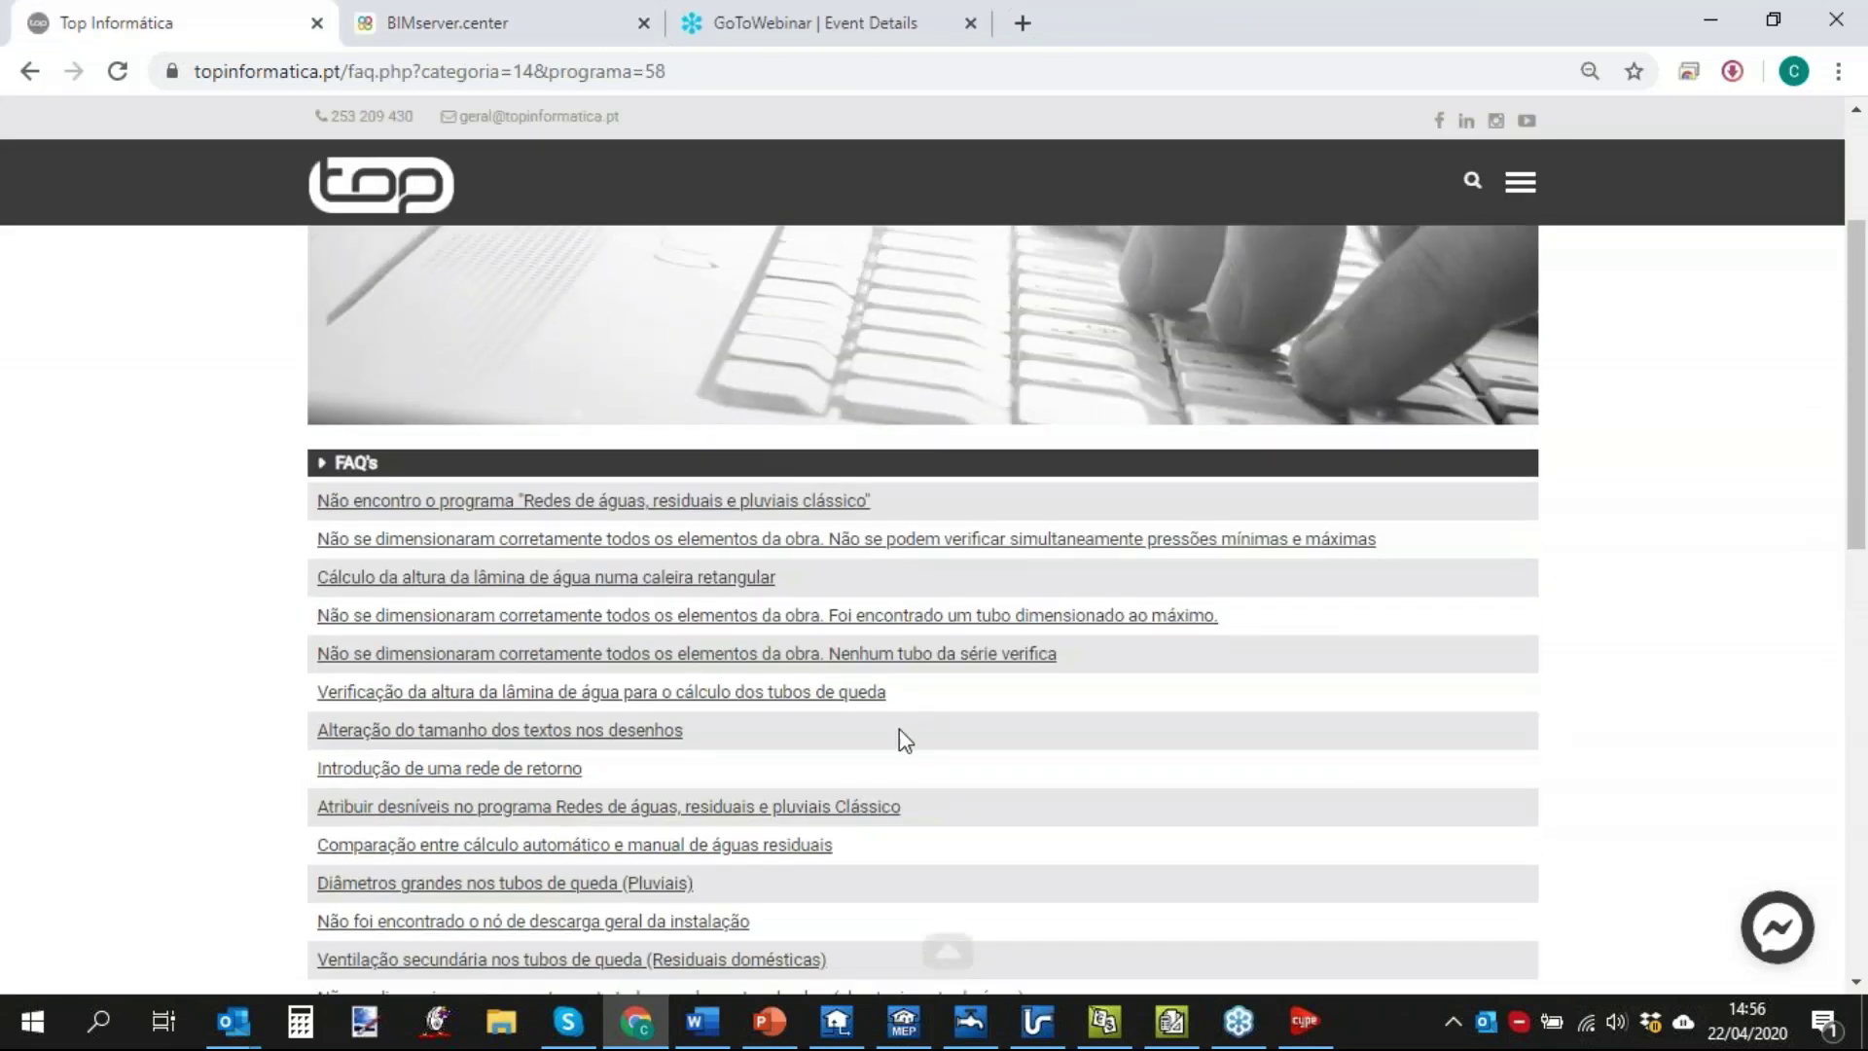
pyautogui.click(615, 578)
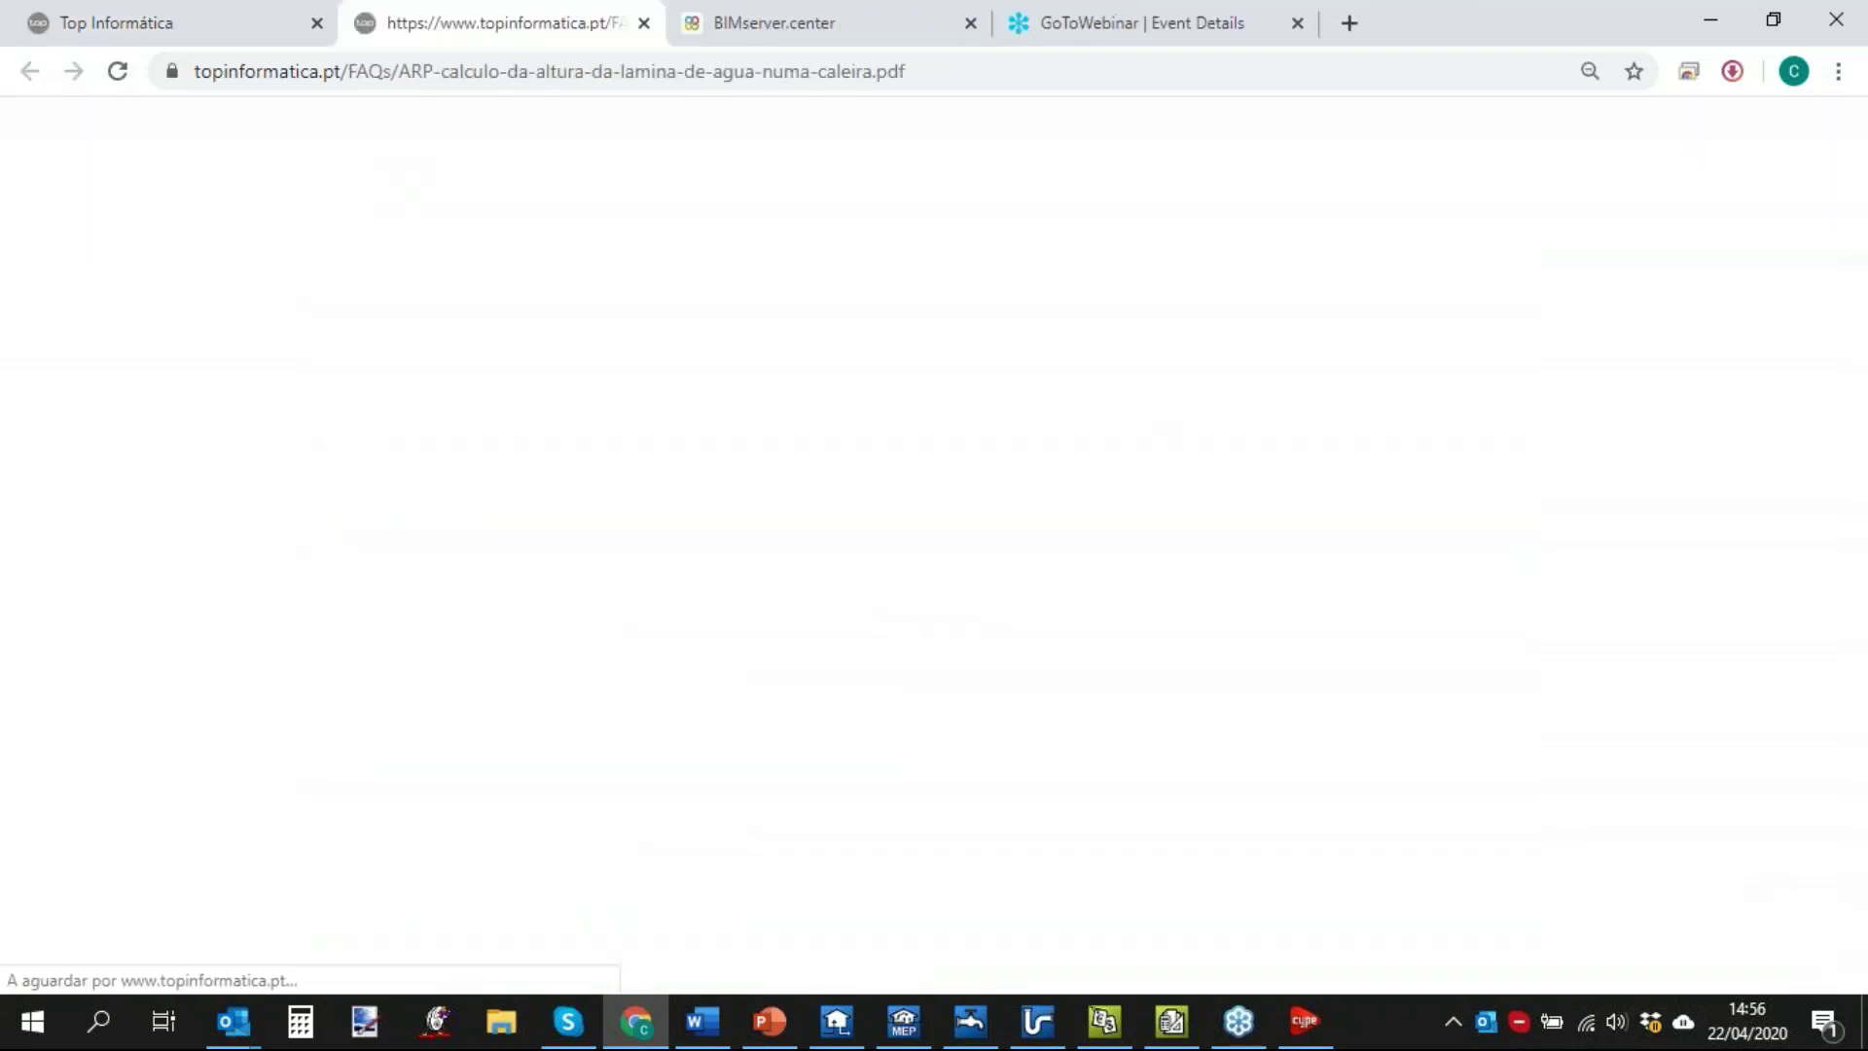
pyautogui.scroll(-3, 924, 554)
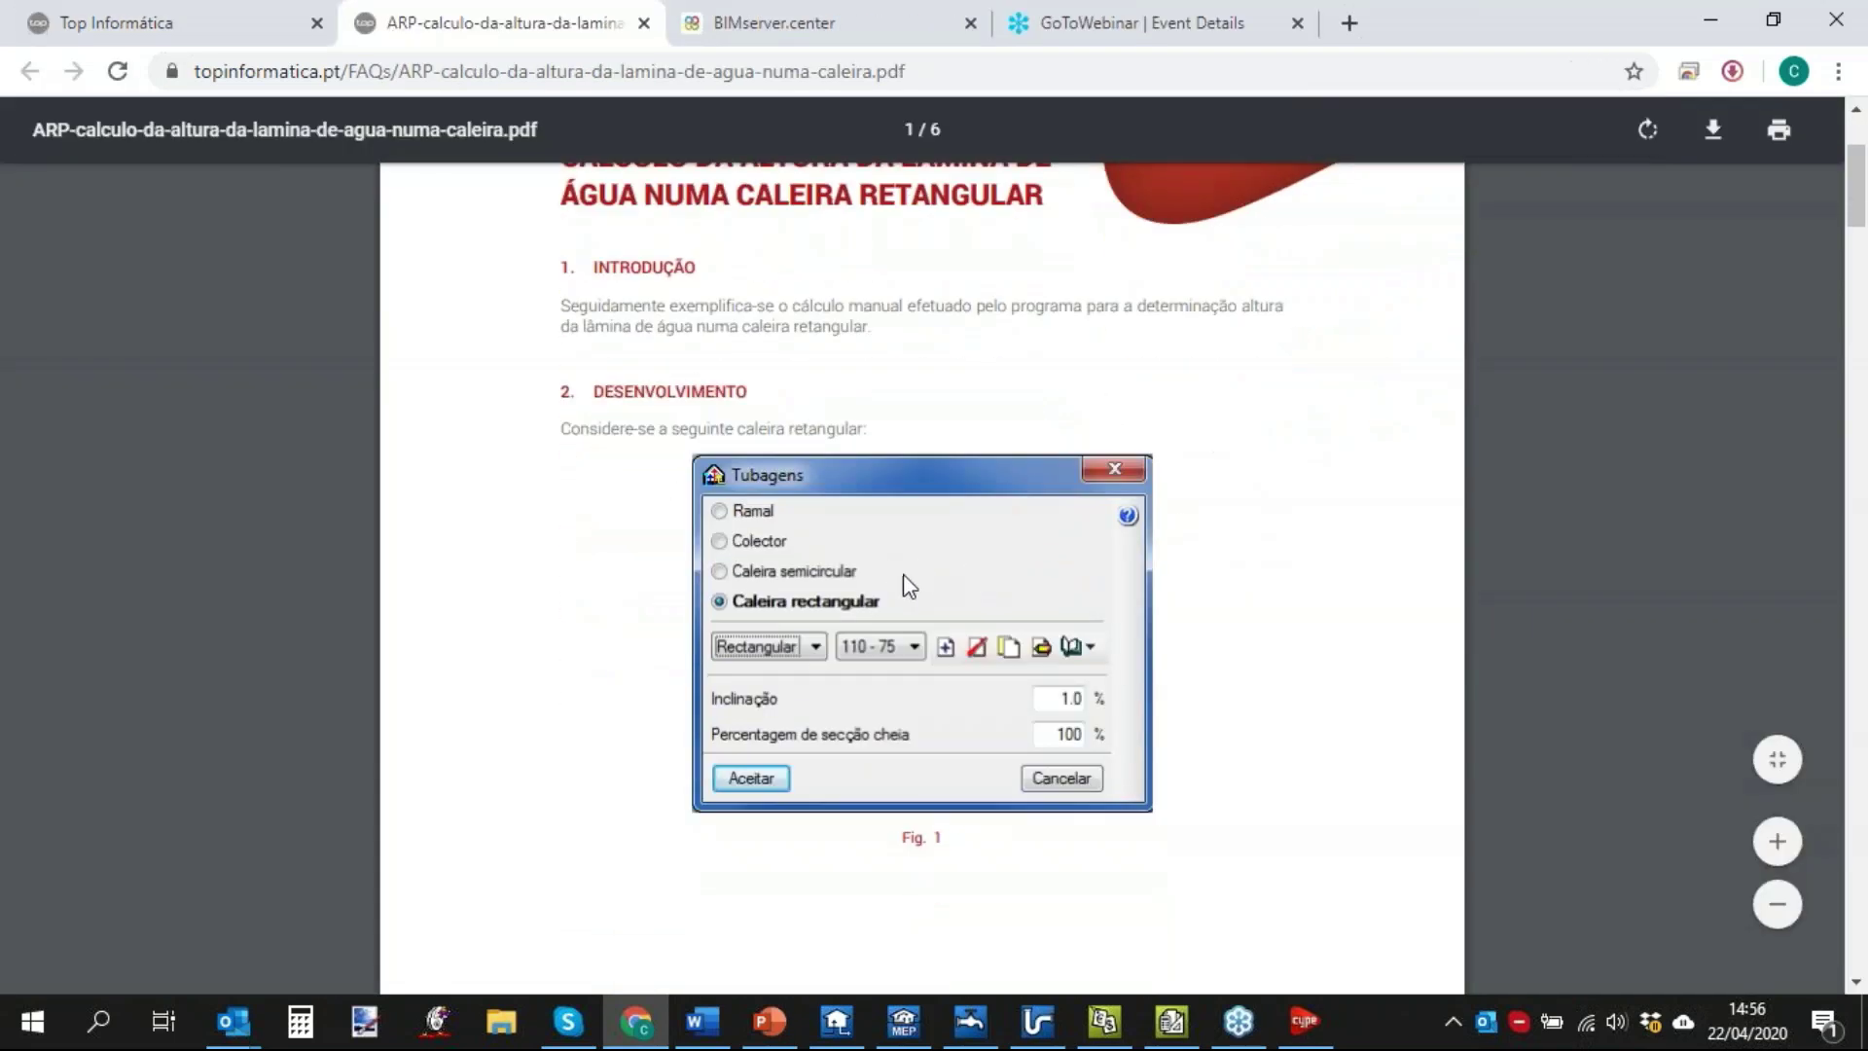
pyautogui.scroll(-15, 1795, 528)
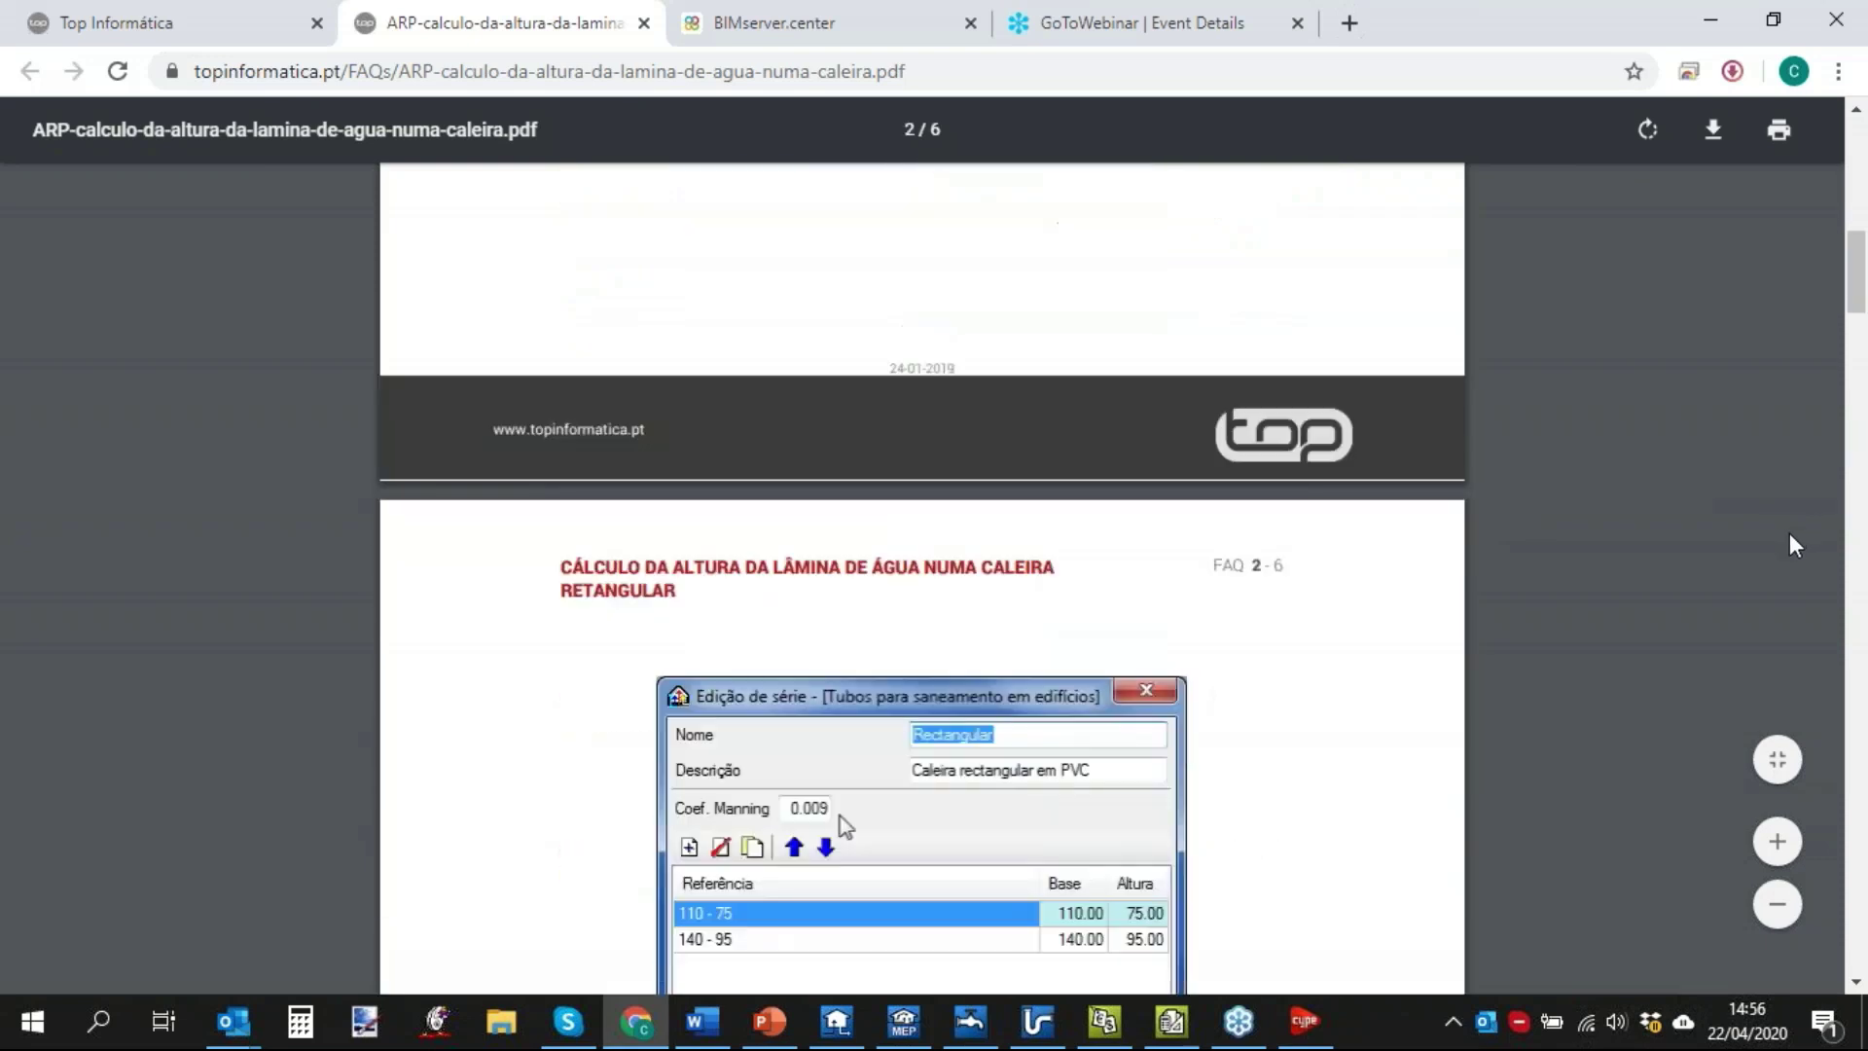
pyautogui.scroll(-13, 1790, 540)
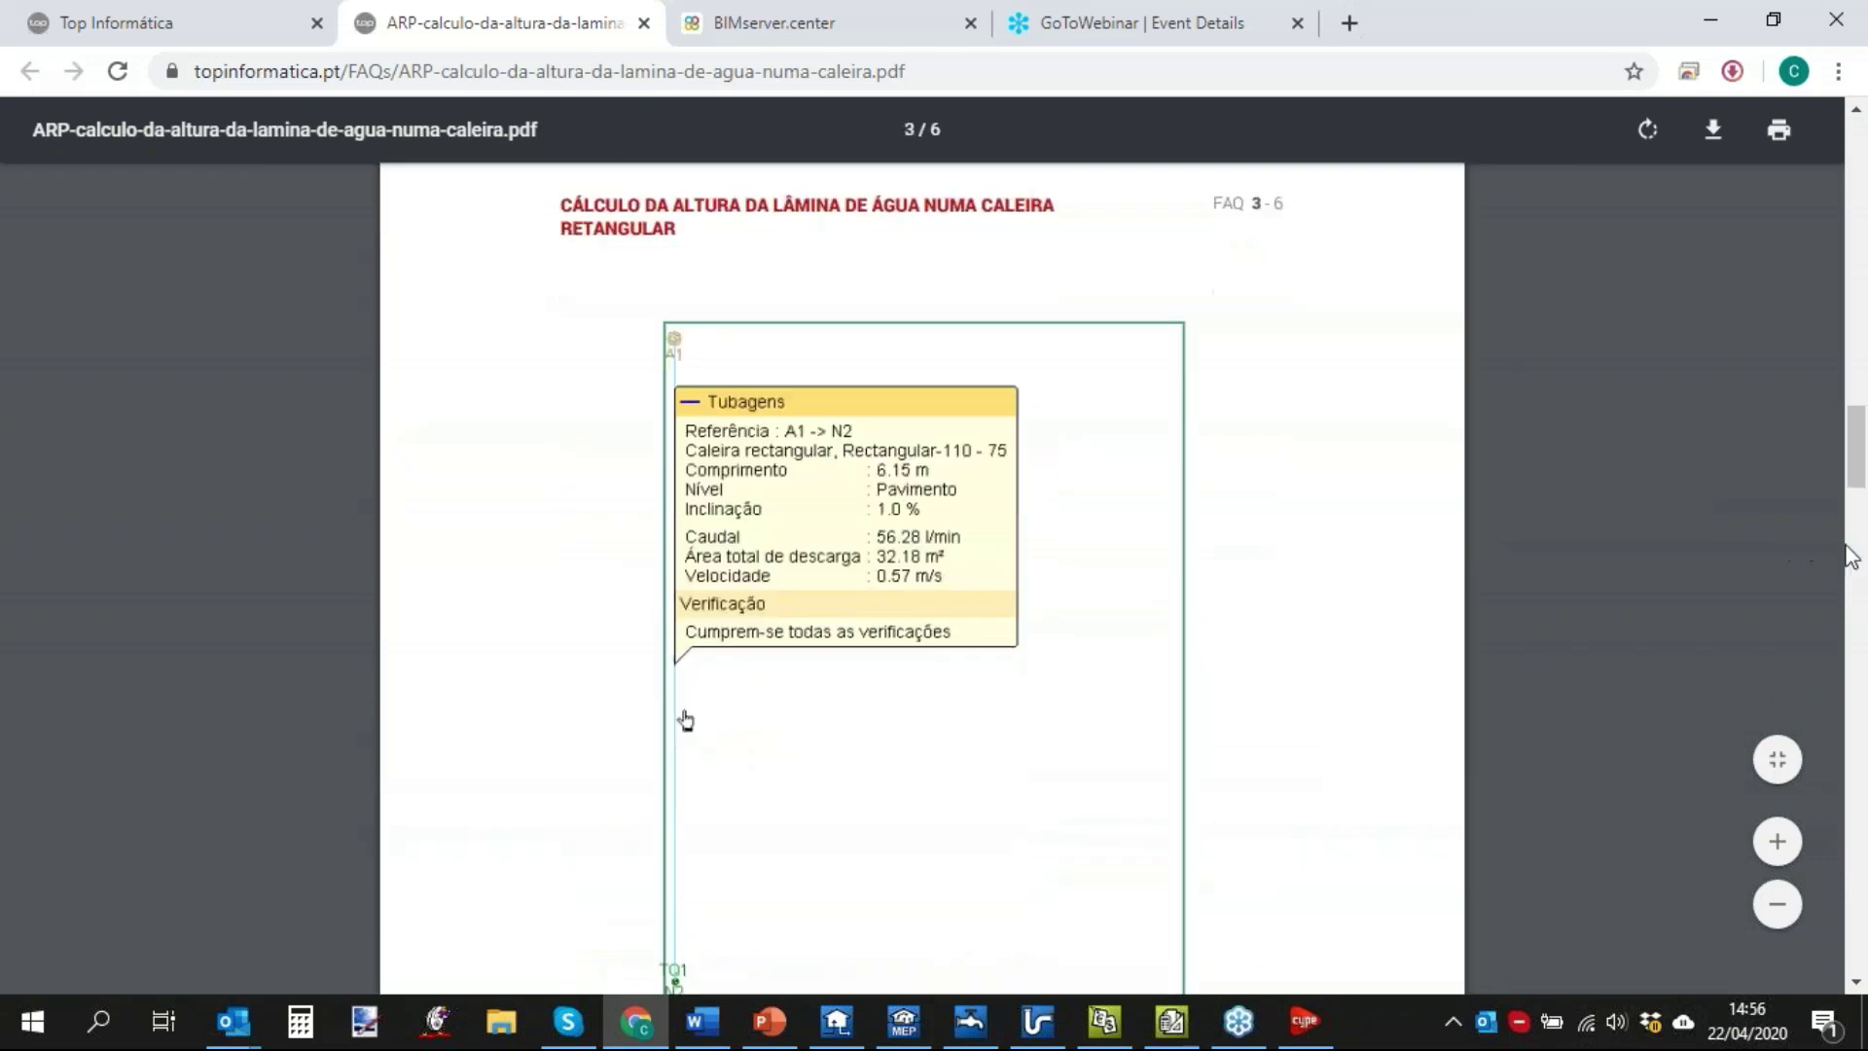
# Go to the gutter FAQ's conclusion, highlight the text about the verification of Artigo 227.º, and close the document.
pyautogui.moveTo(1860, 500); pyautogui.dragTo(1802, 862)
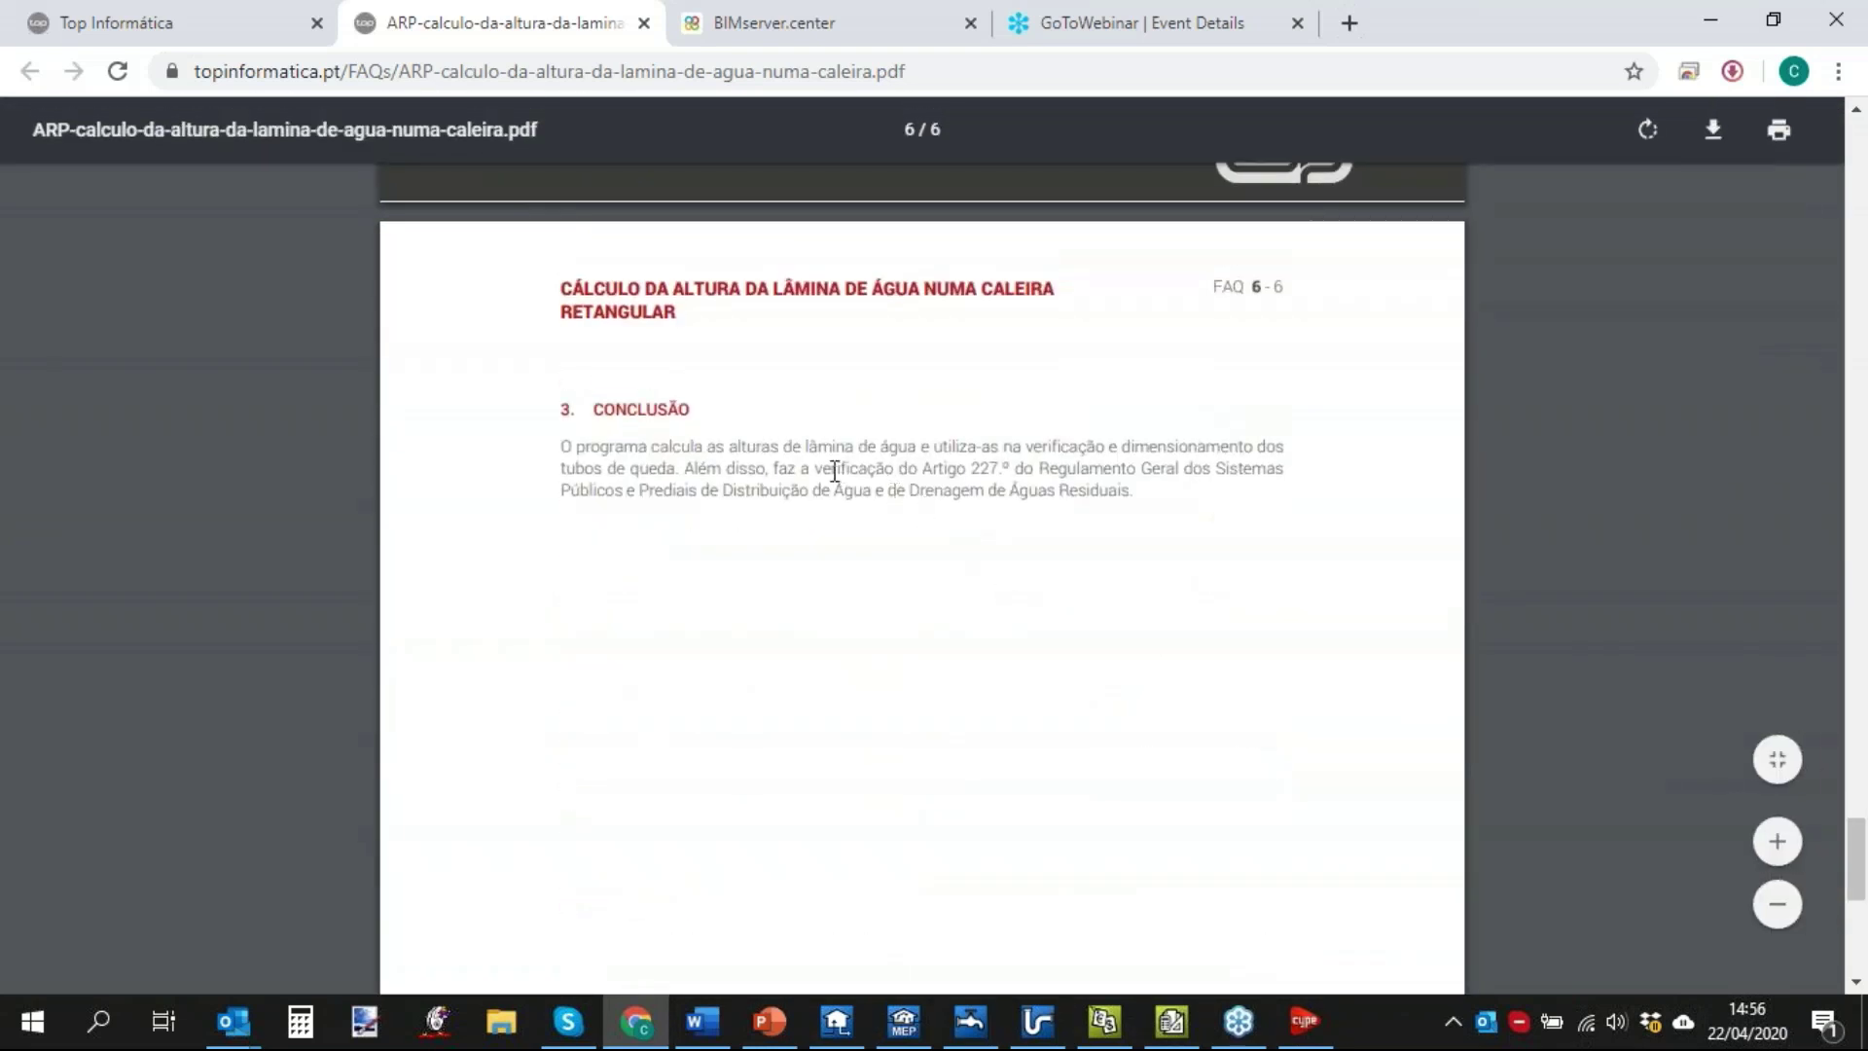
pyautogui.moveTo(810, 467); pyautogui.dragTo(1274, 468)
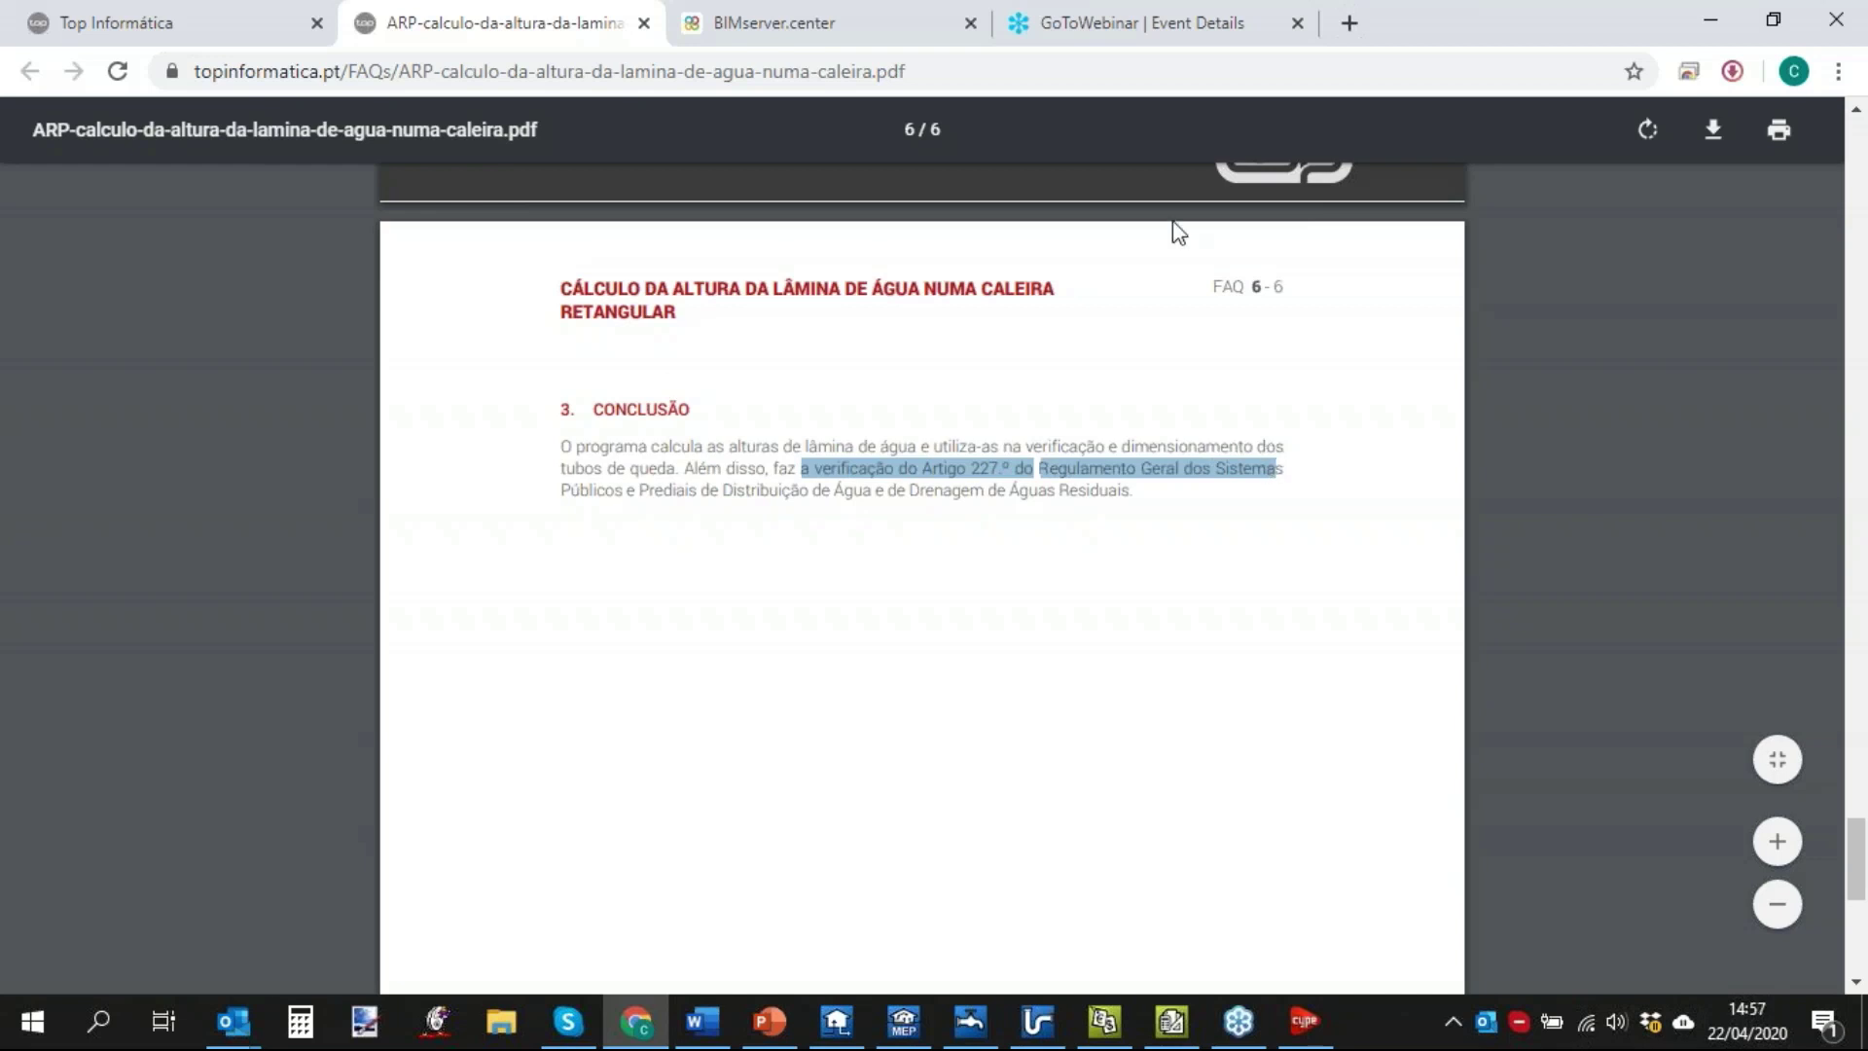
pyautogui.click(643, 22)
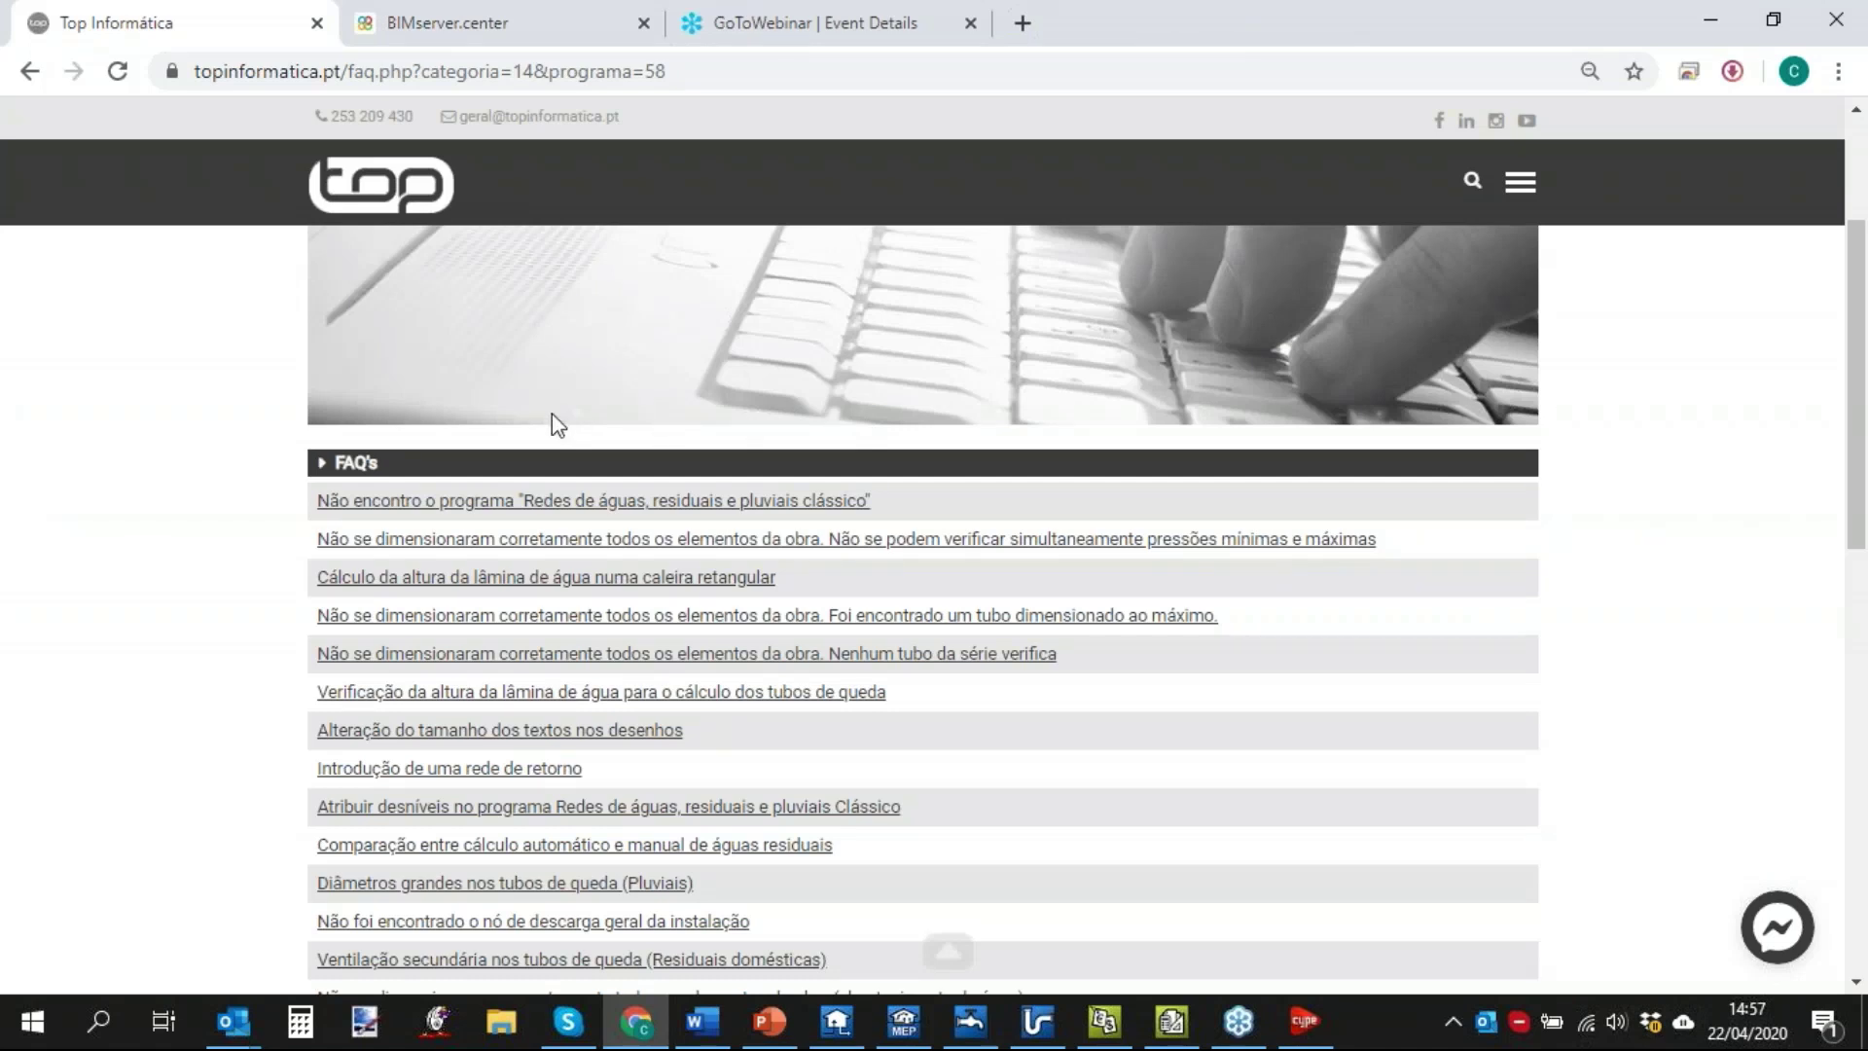
# Switch to CYPECAD MEP and open the 3D view of the water, wastewater and rainwater installation.
pyautogui.scroll(-3, 397, 374)
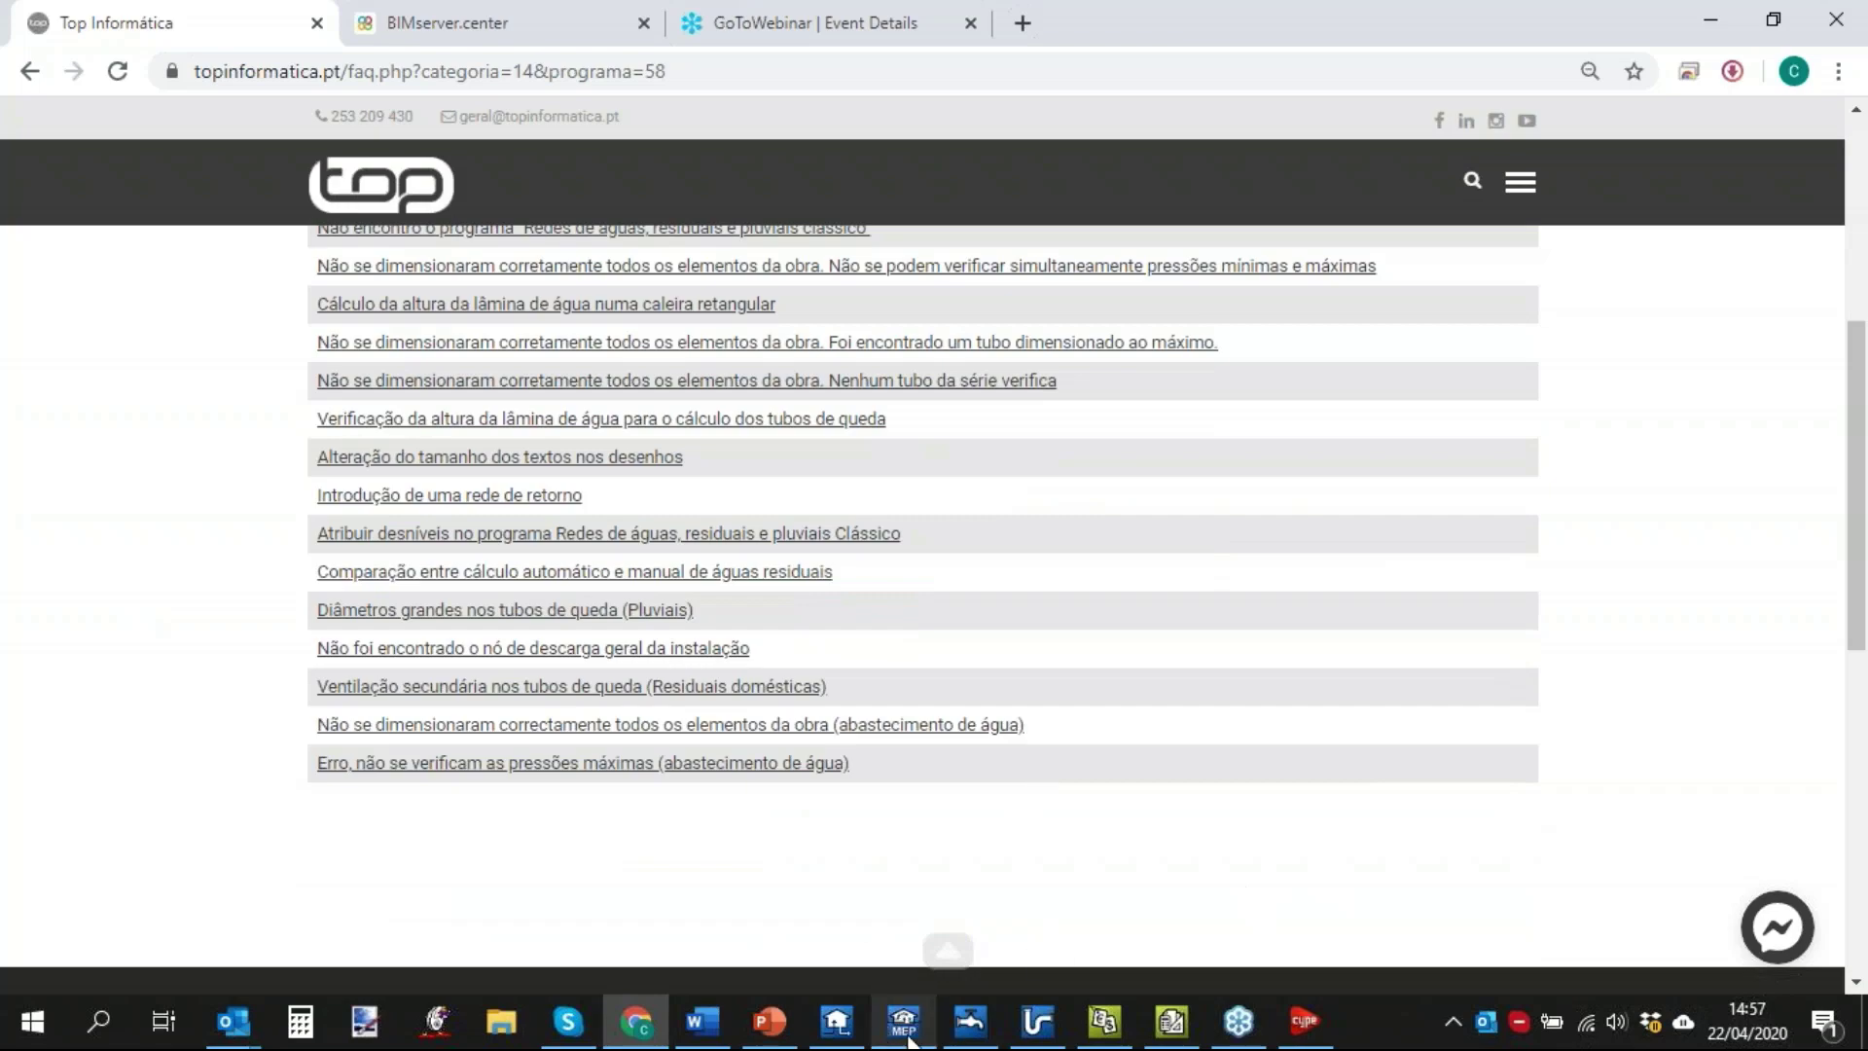
pyautogui.click(908, 1039)
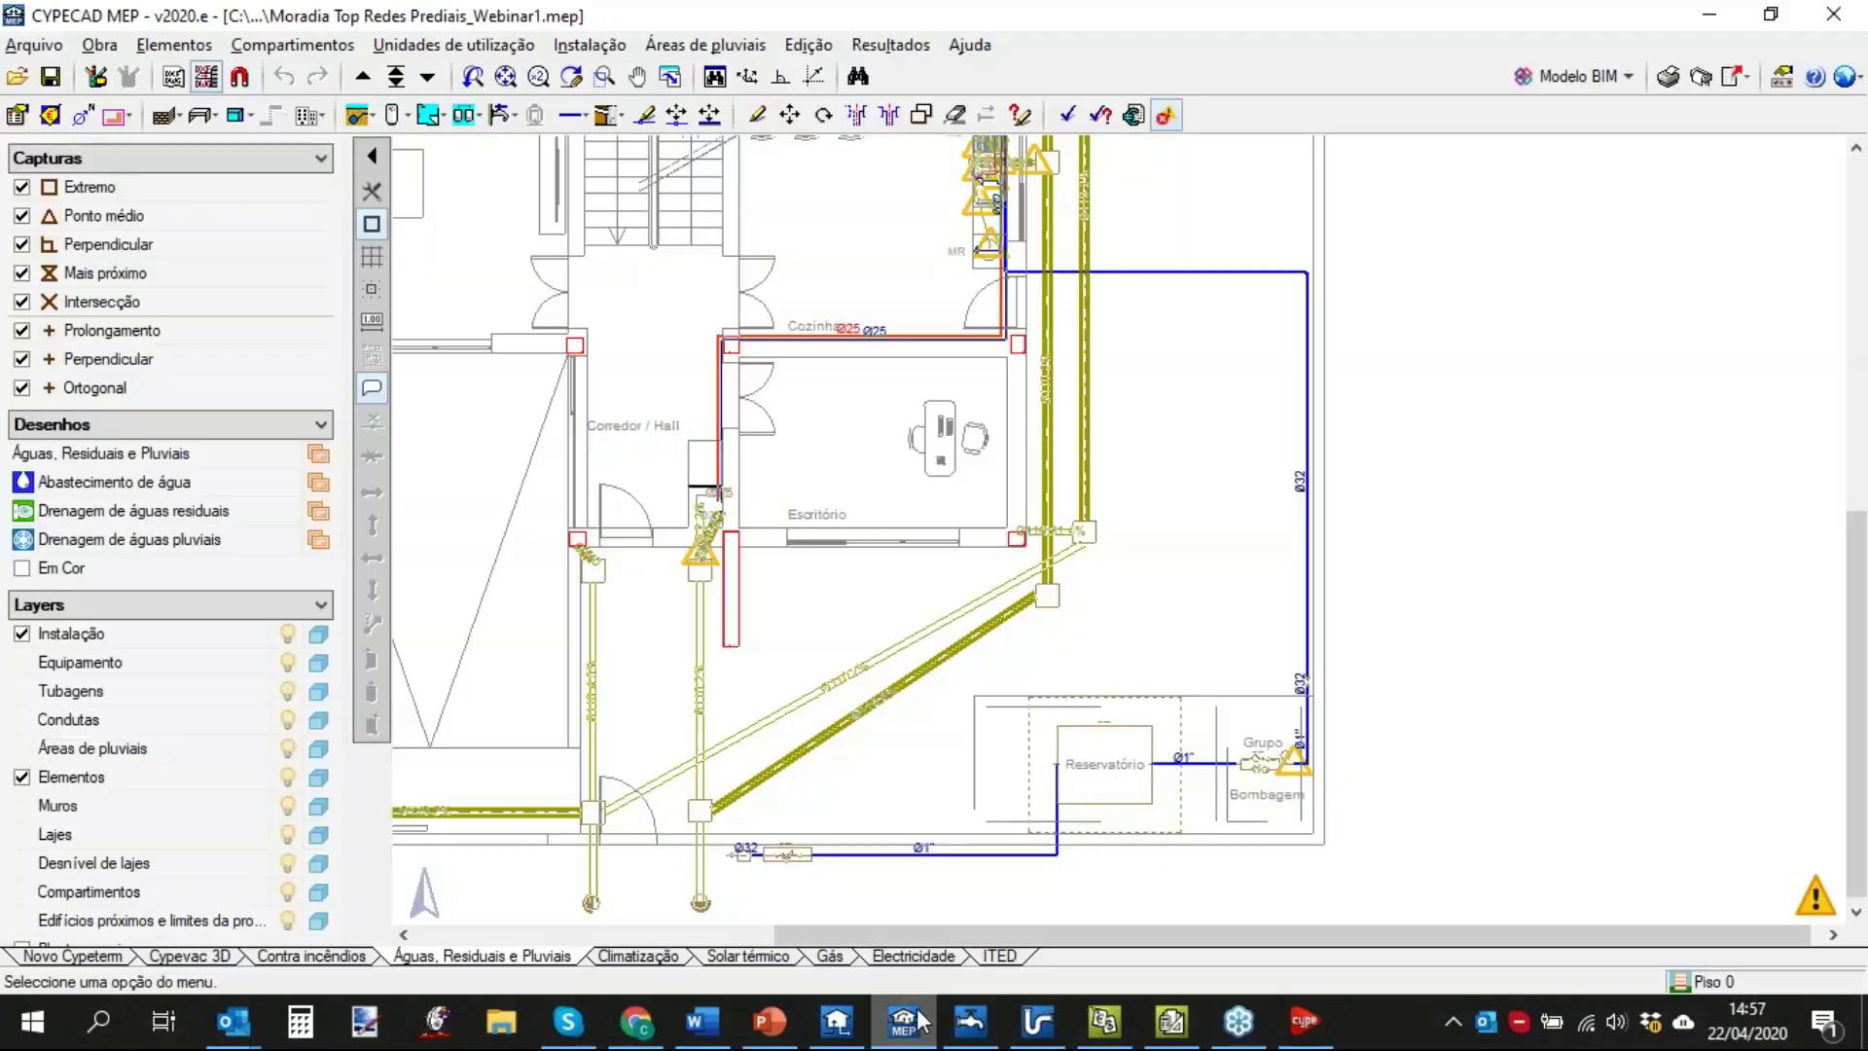
pyautogui.click(99, 45)
pyautogui.click(248, 503)
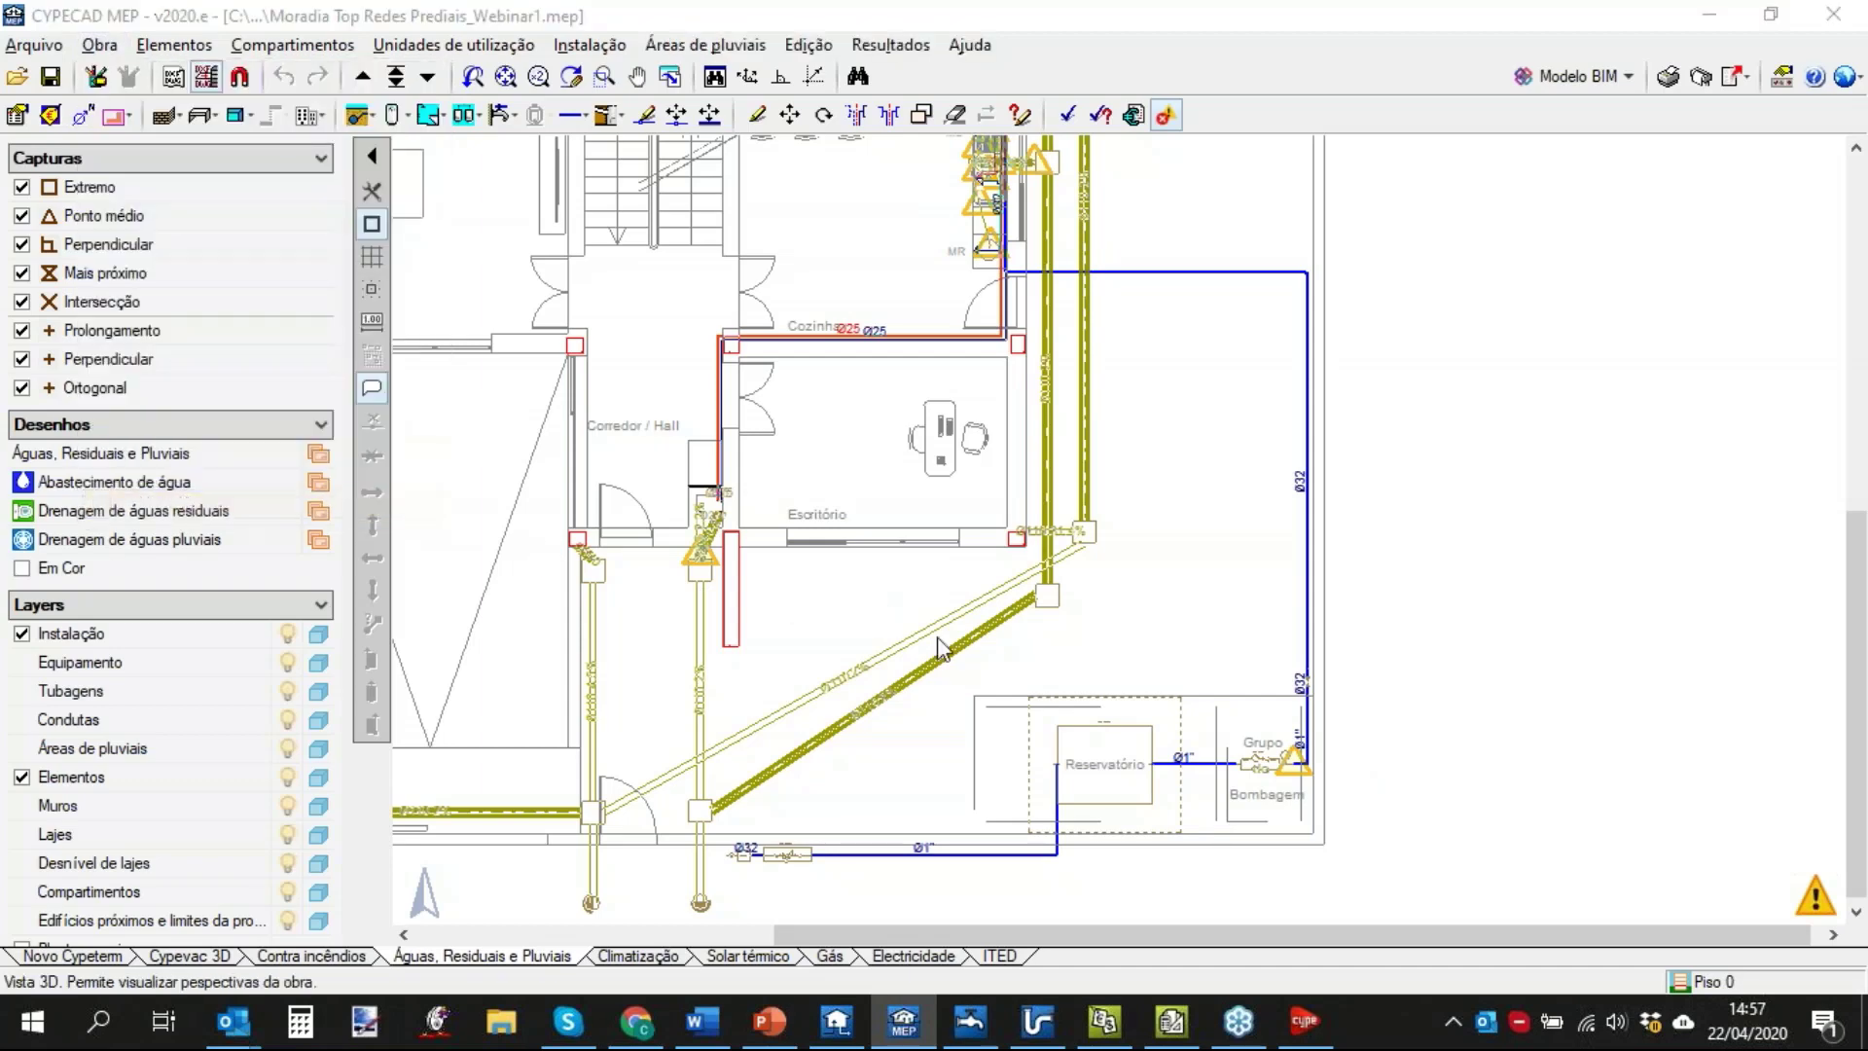
pyautogui.click(731, 593)
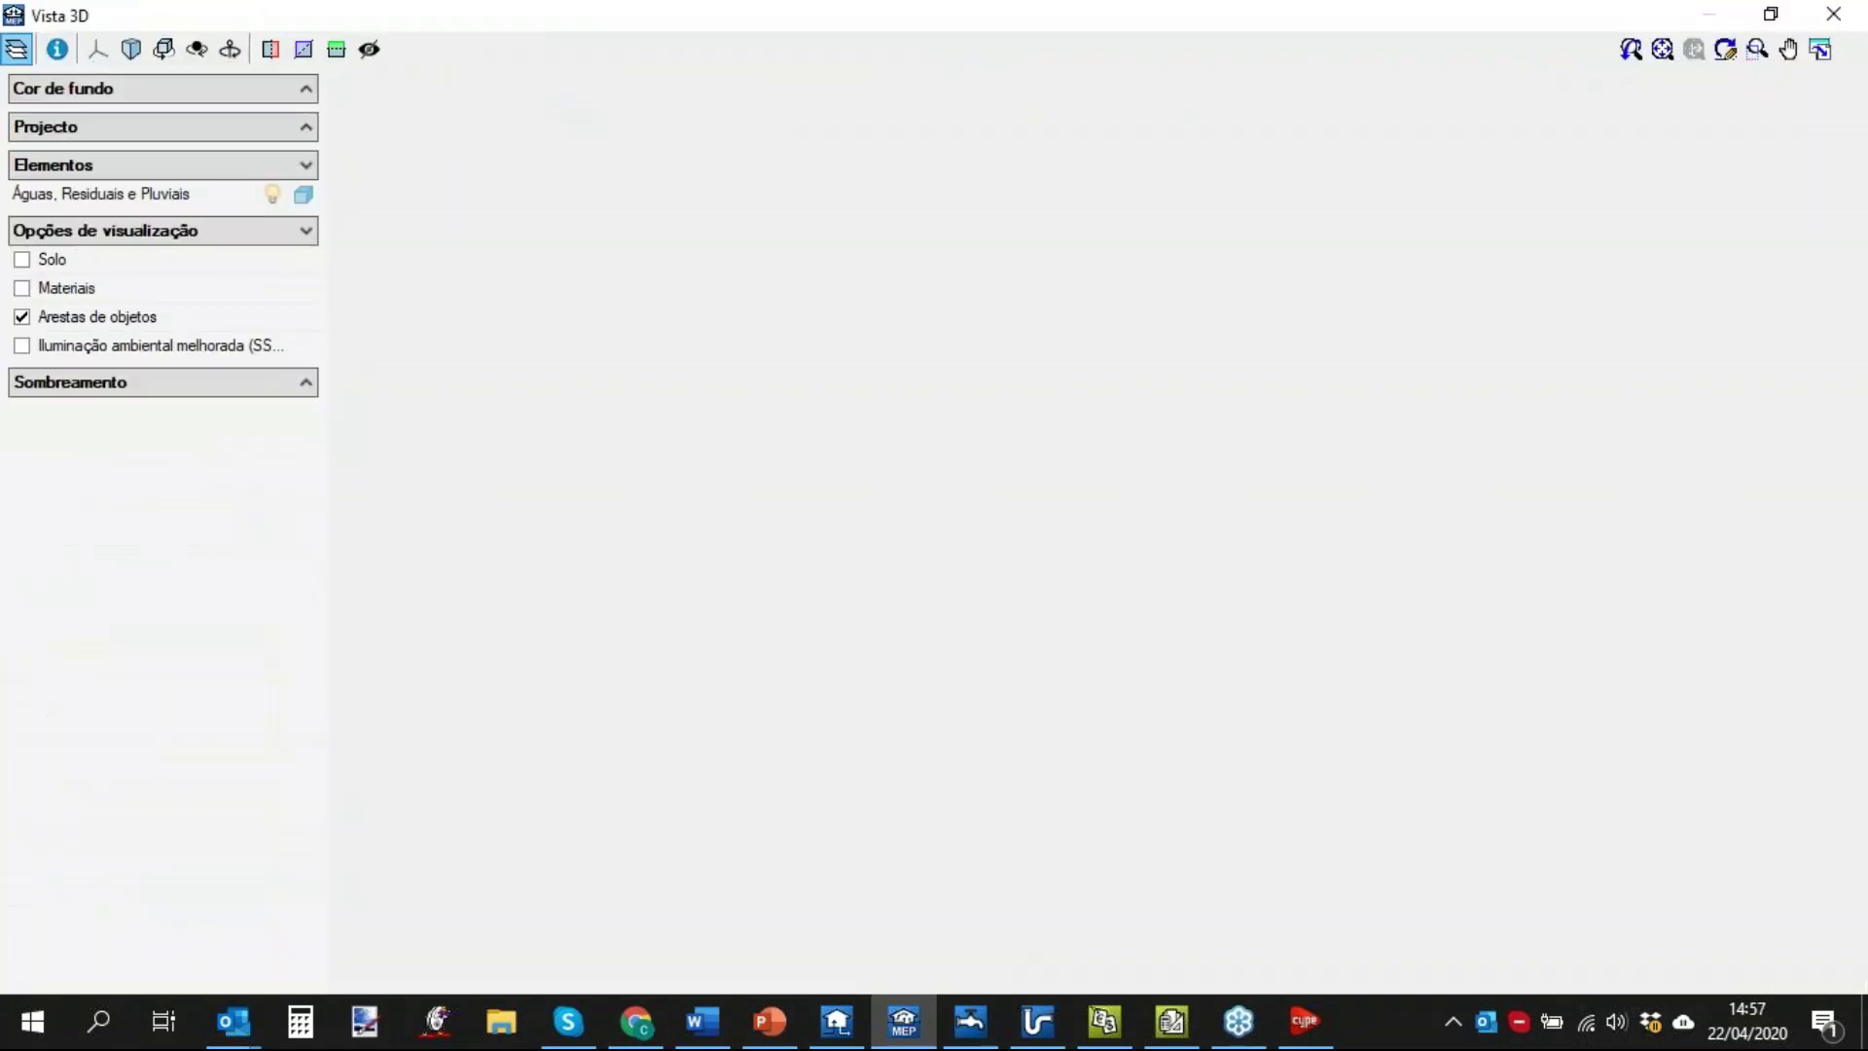
# Examine the pipe networks and inspection chambers at the front of the building in the 3D view.
pyautogui.scroll(3, 1046, 618)
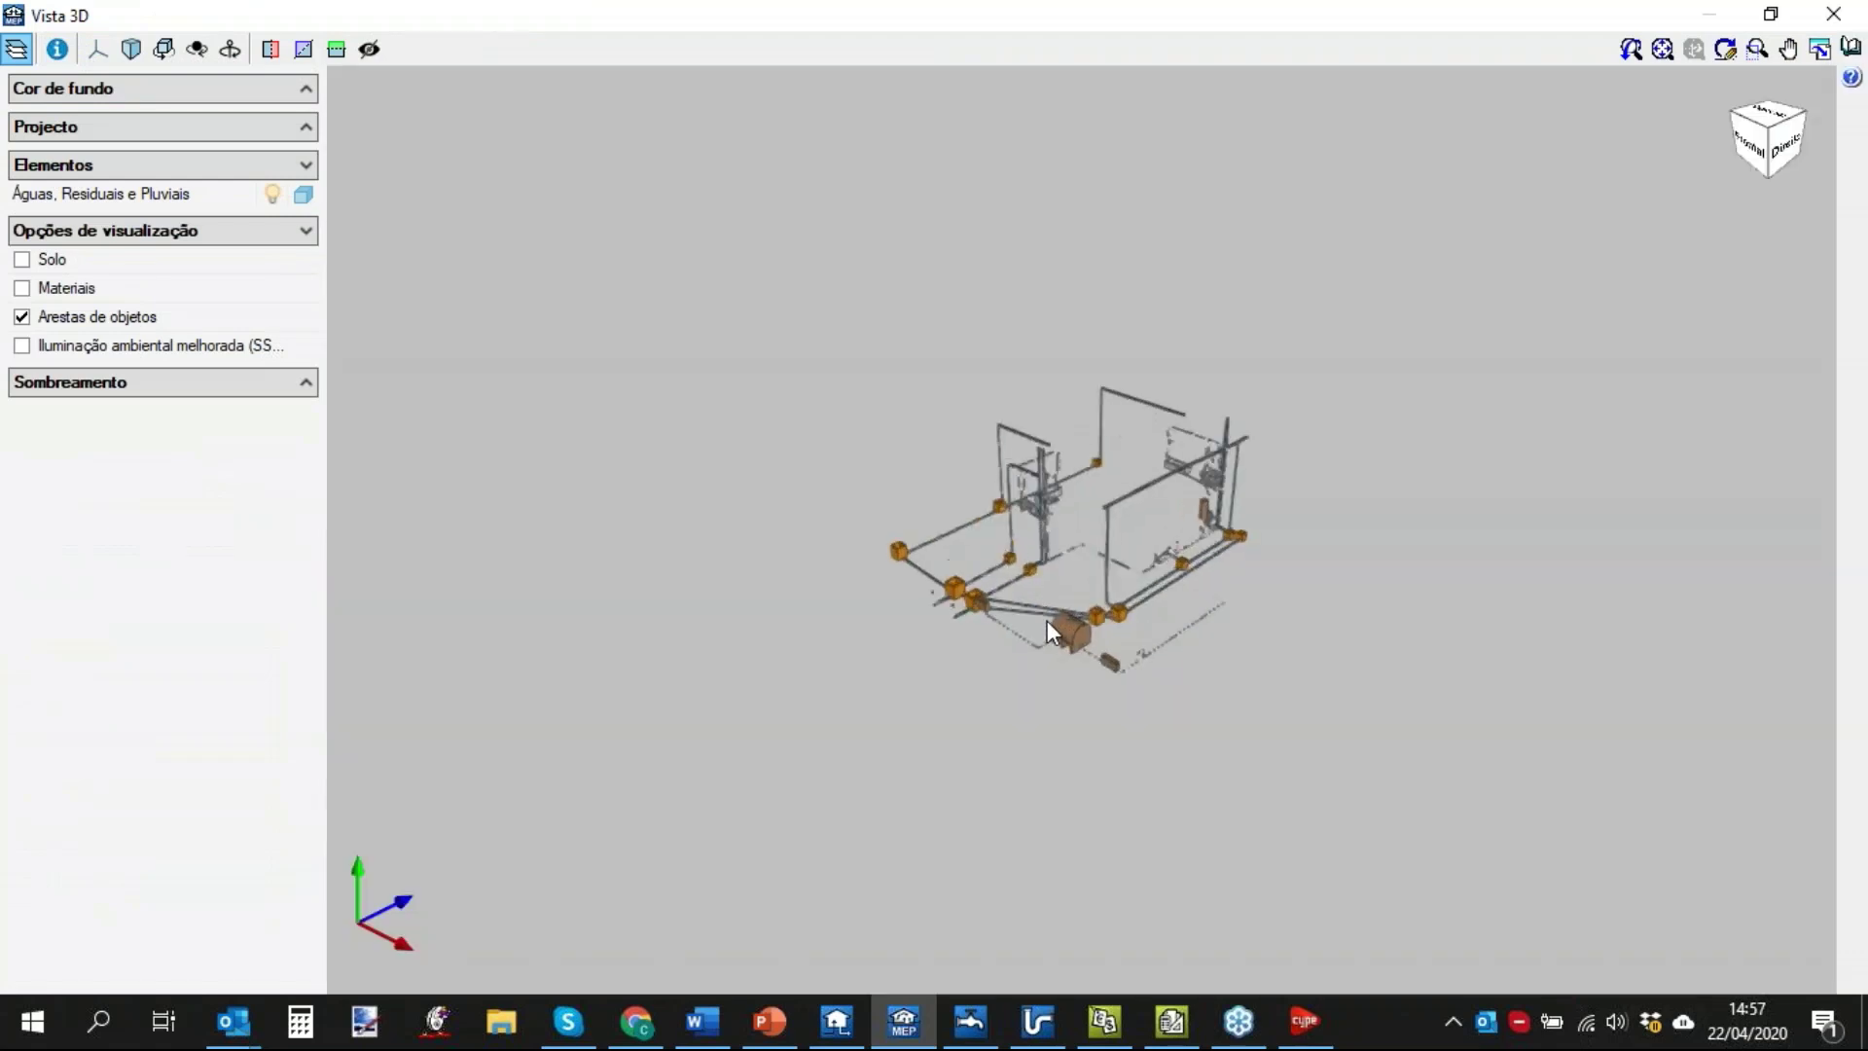
pyautogui.moveTo(1045, 648); pyautogui.dragTo(1142, 637)
pyautogui.scroll(3, 1143, 638)
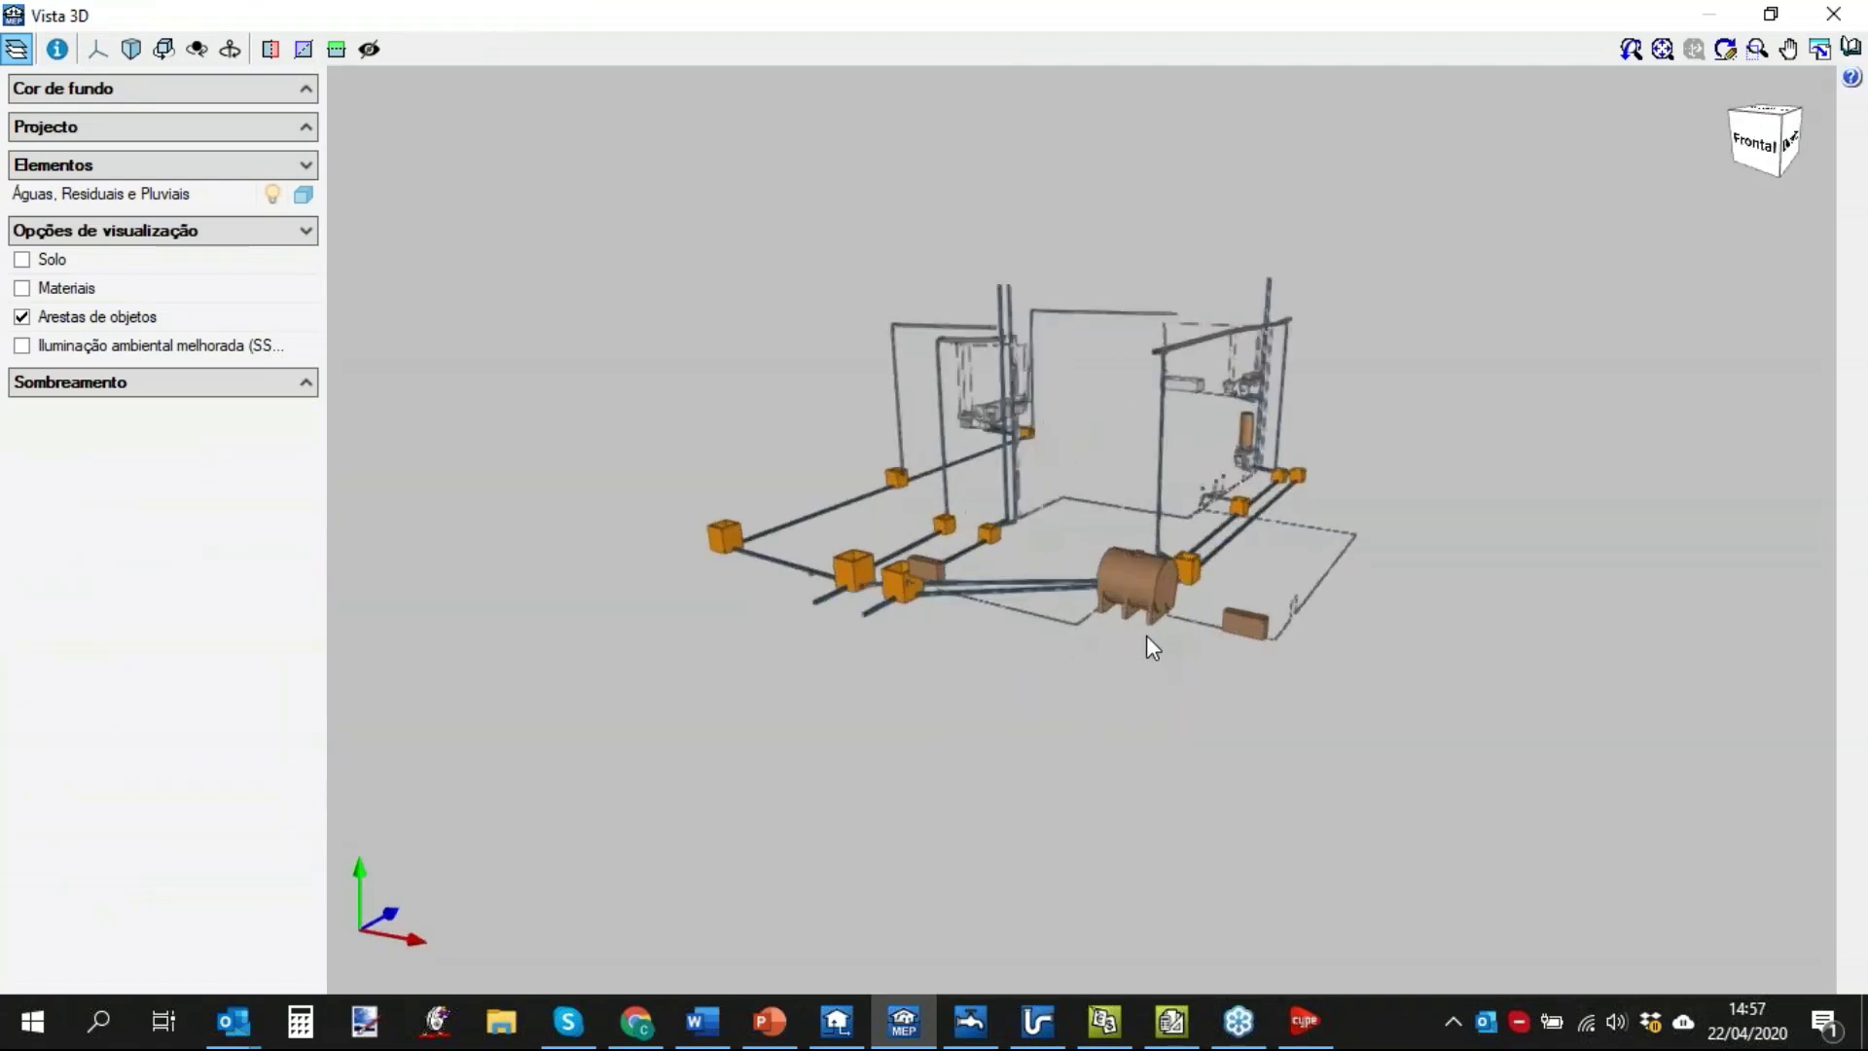
pyautogui.scroll(2, 996, 659)
pyautogui.moveTo(997, 659); pyautogui.dragTo(865, 587)
pyautogui.scroll(3, 865, 587)
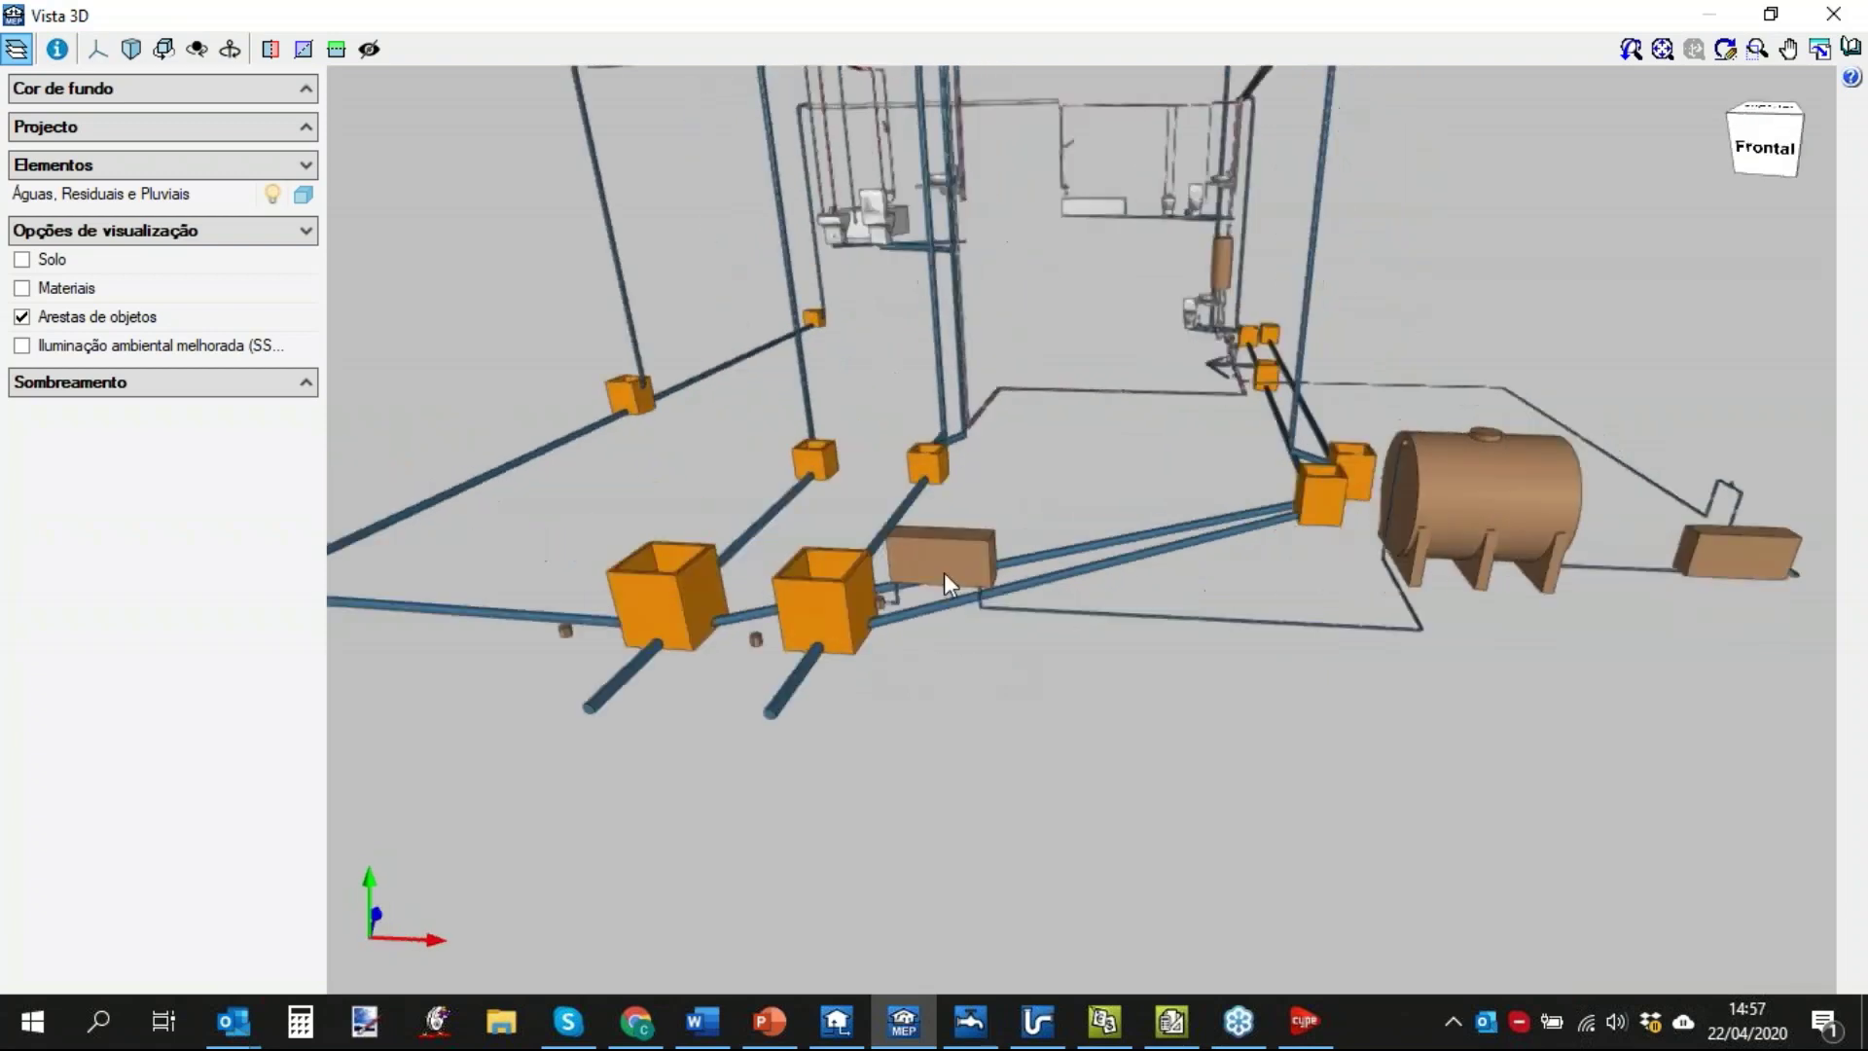
pyautogui.moveTo(999, 715); pyautogui.dragTo(988, 697)
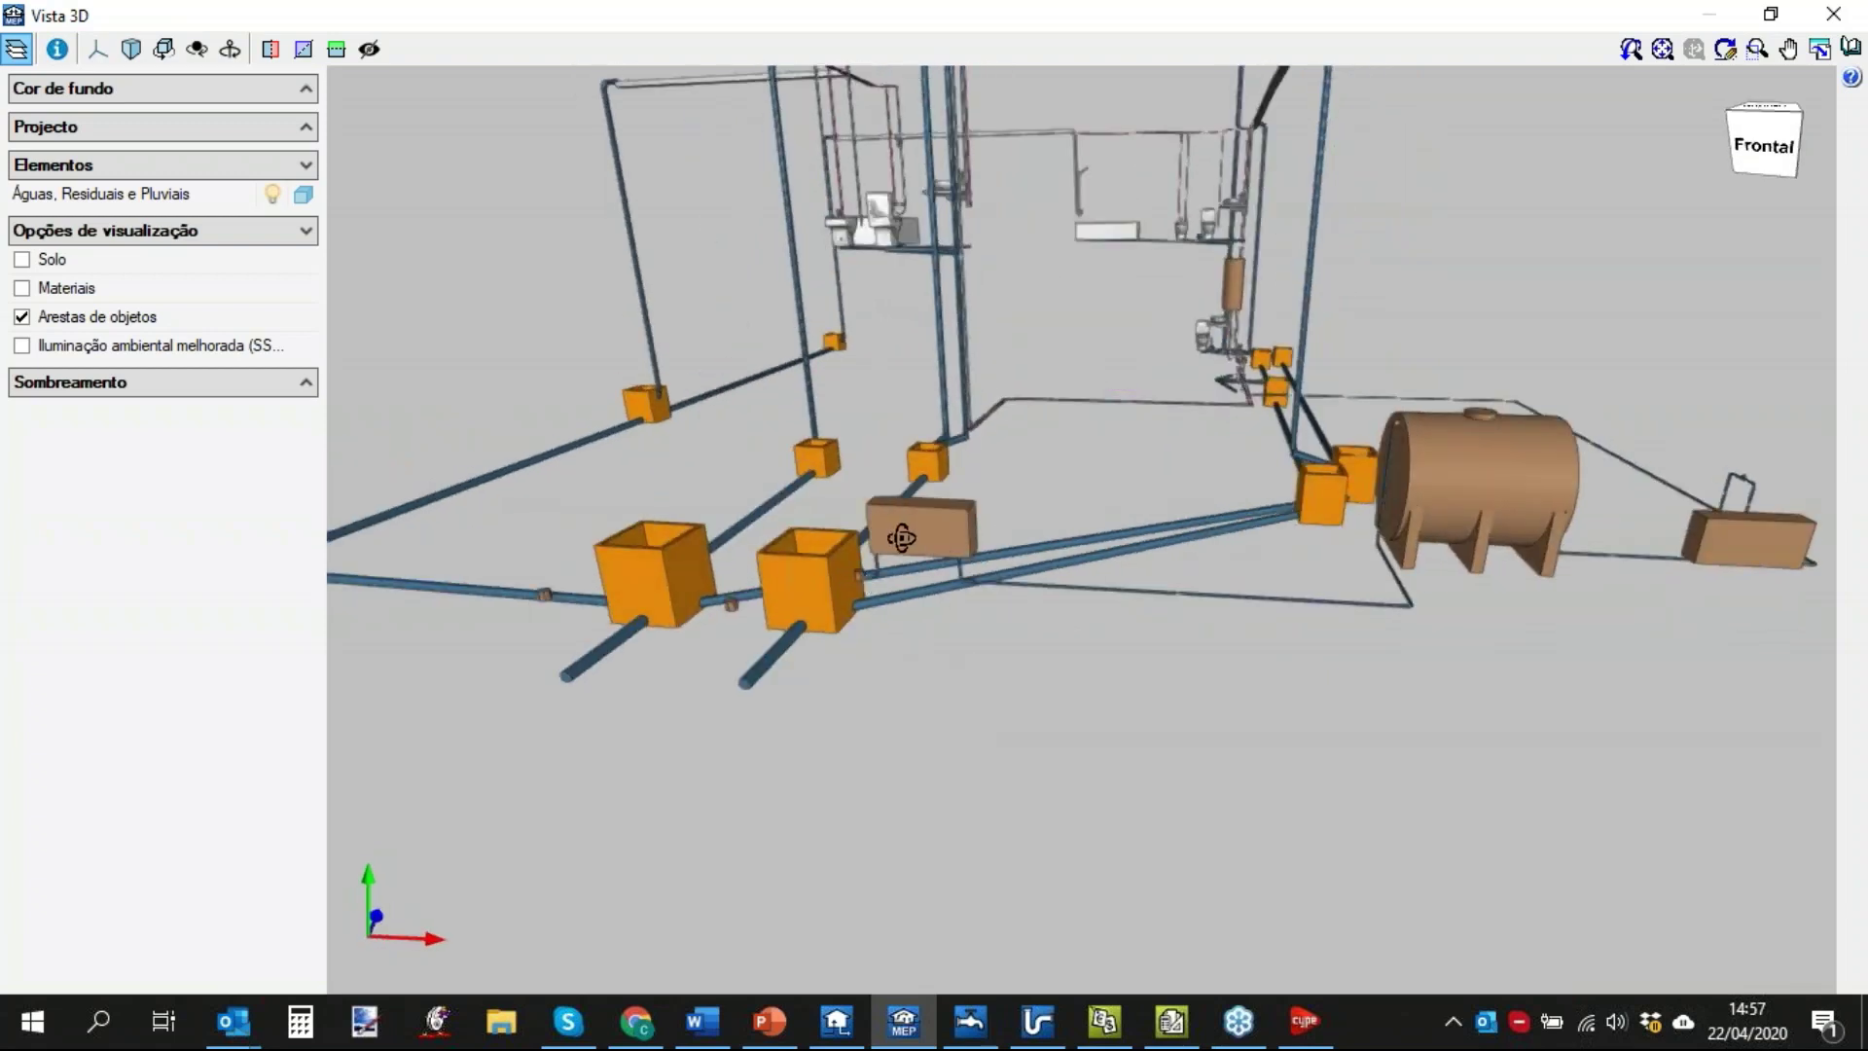
# Inspect the reservoir, pumping group and raised valve section of the supply pipe in 3D, and close the 3D view.
pyautogui.moveTo(900, 530); pyautogui.dragTo(1099, 625)
pyautogui.moveTo(1376, 509); pyautogui.dragTo(1304, 533)
pyautogui.moveTo(1235, 613); pyautogui.dragTo(1210, 696)
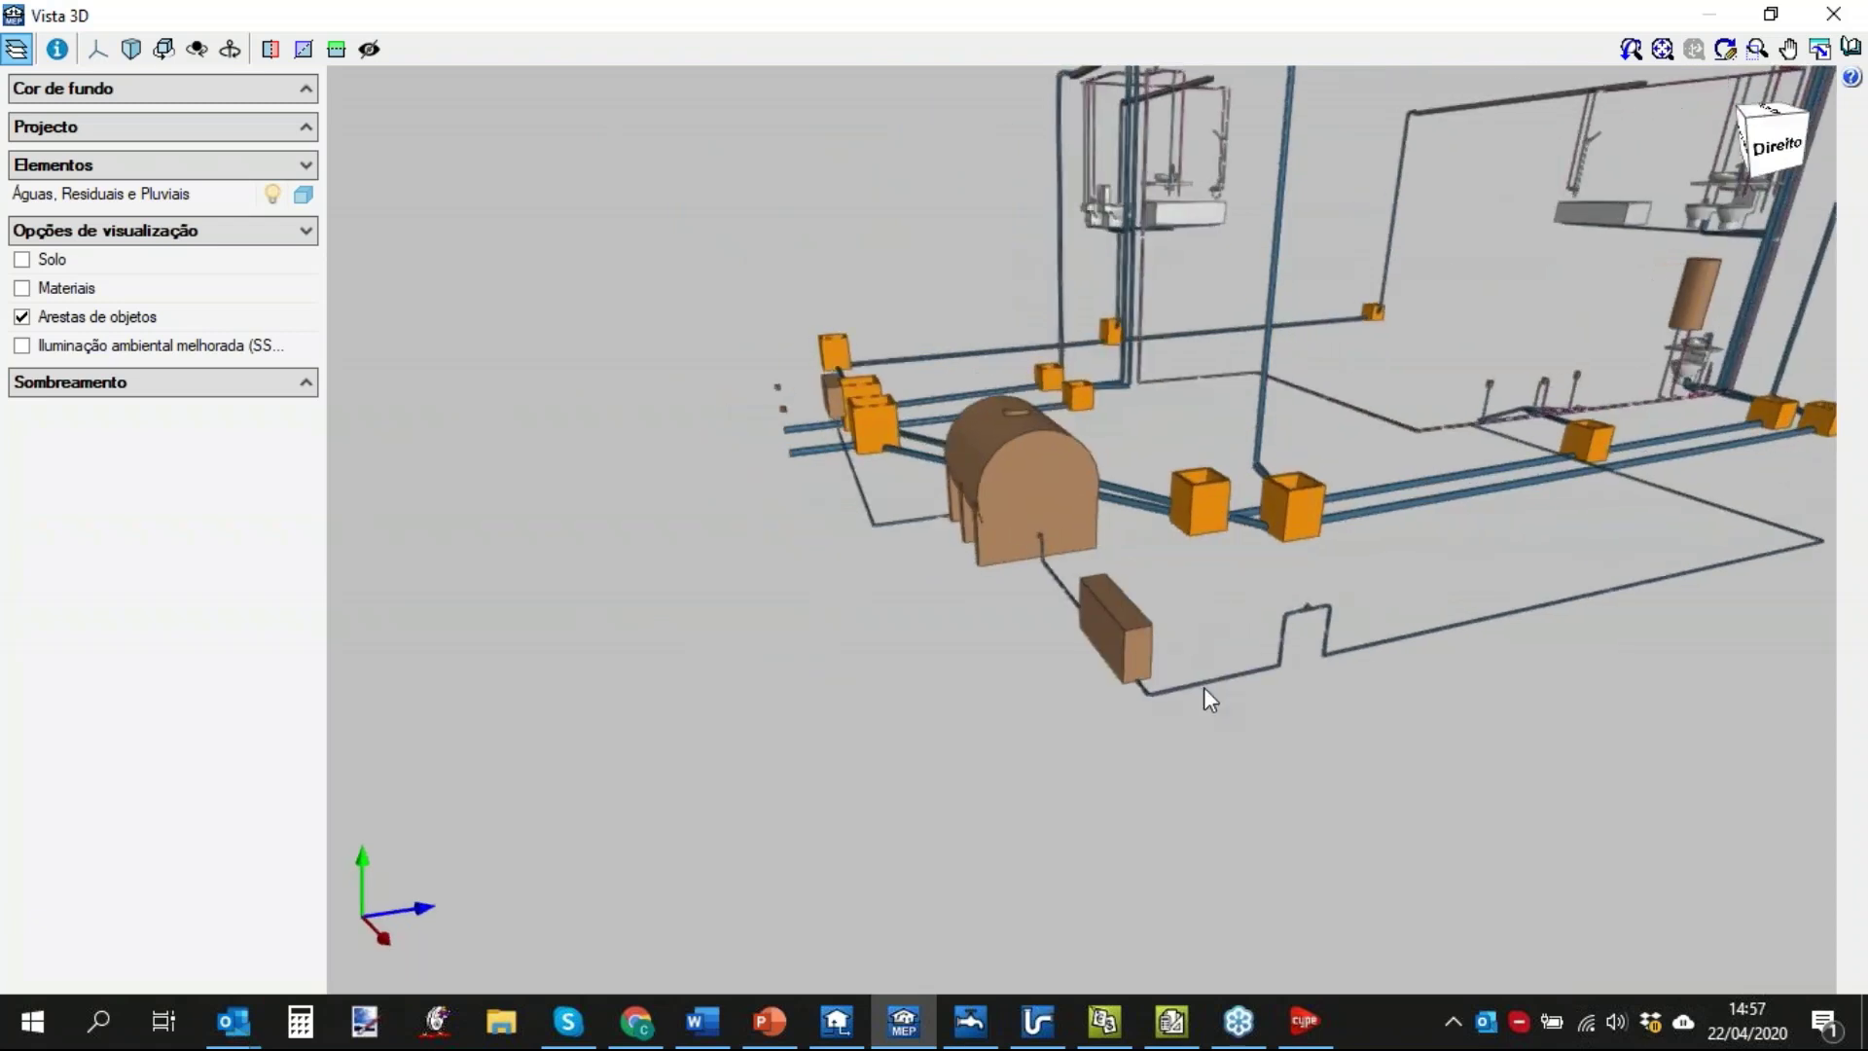
pyautogui.scroll(3, 1128, 604)
pyautogui.scroll(-5, 1118, 576)
pyautogui.scroll(4, 1131, 576)
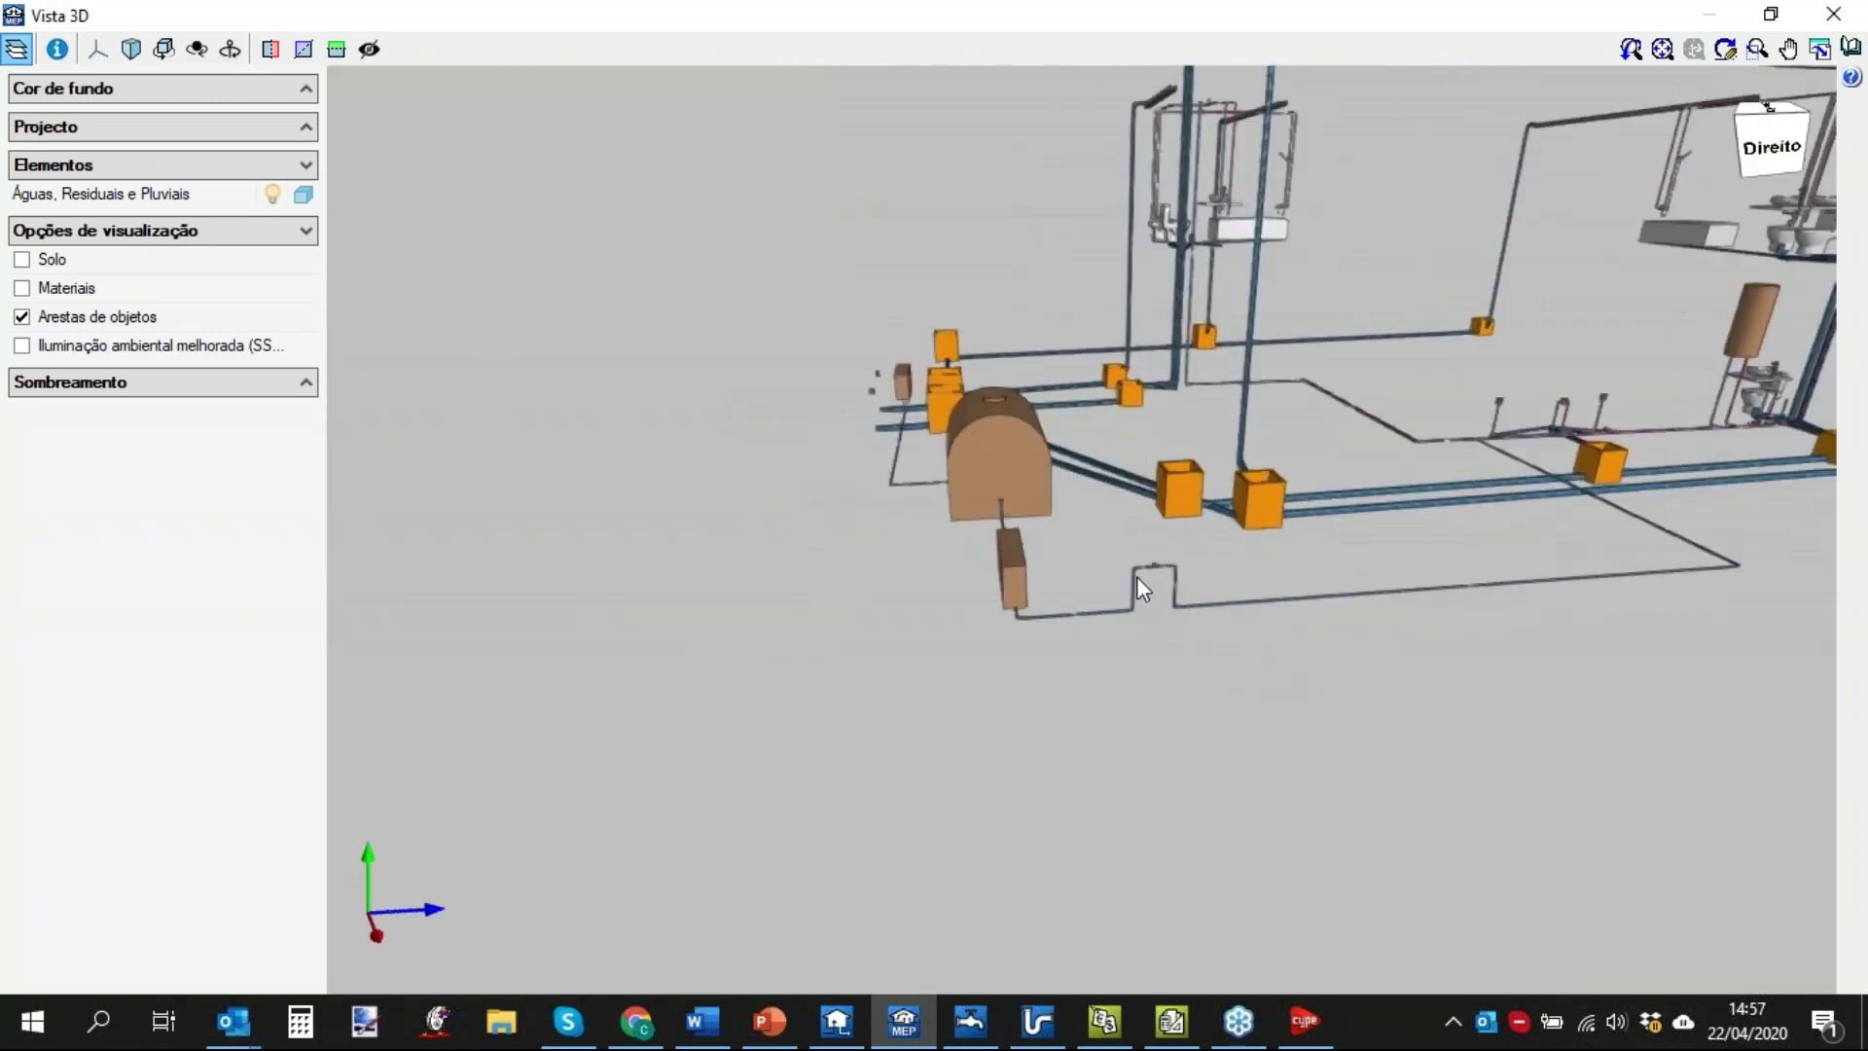
pyautogui.scroll(1, 1179, 550)
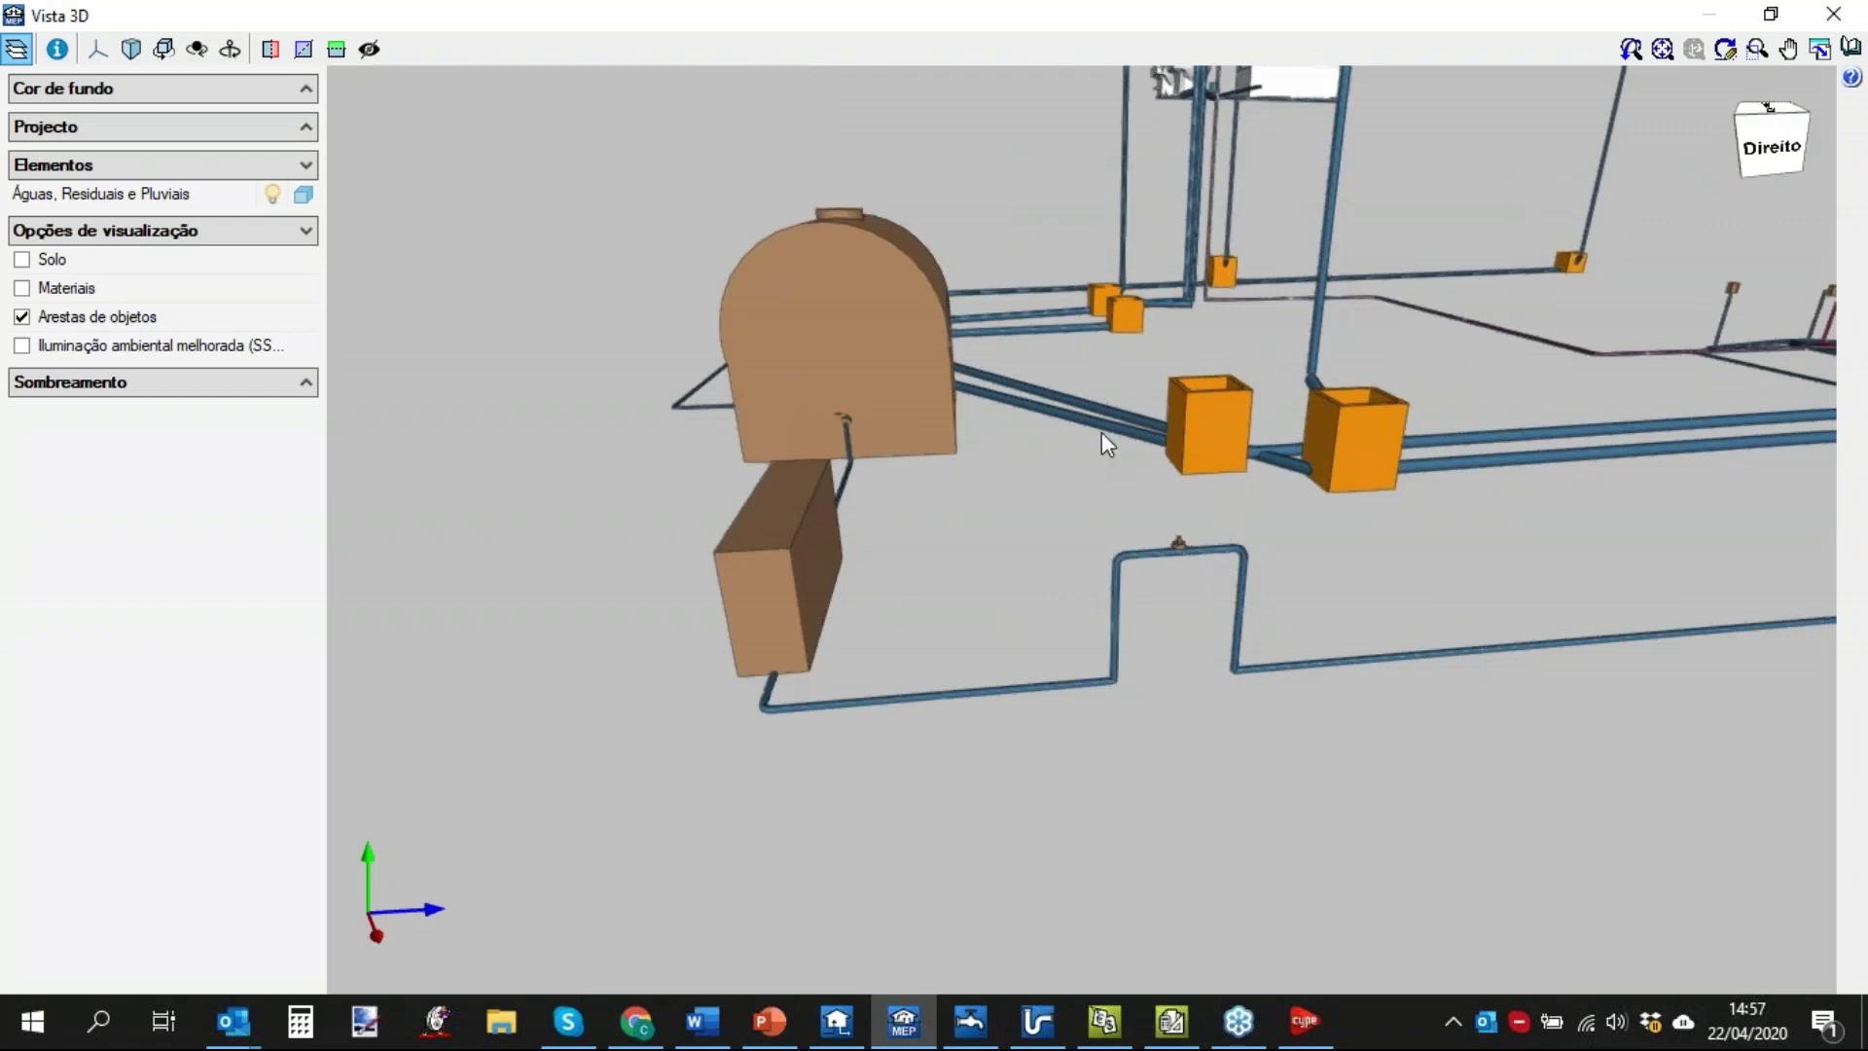
pyautogui.press('Escape')
# Delete the valve on the Ø32 supply pipe just after the pumping group.
pyautogui.scroll(6, 1326, 667)
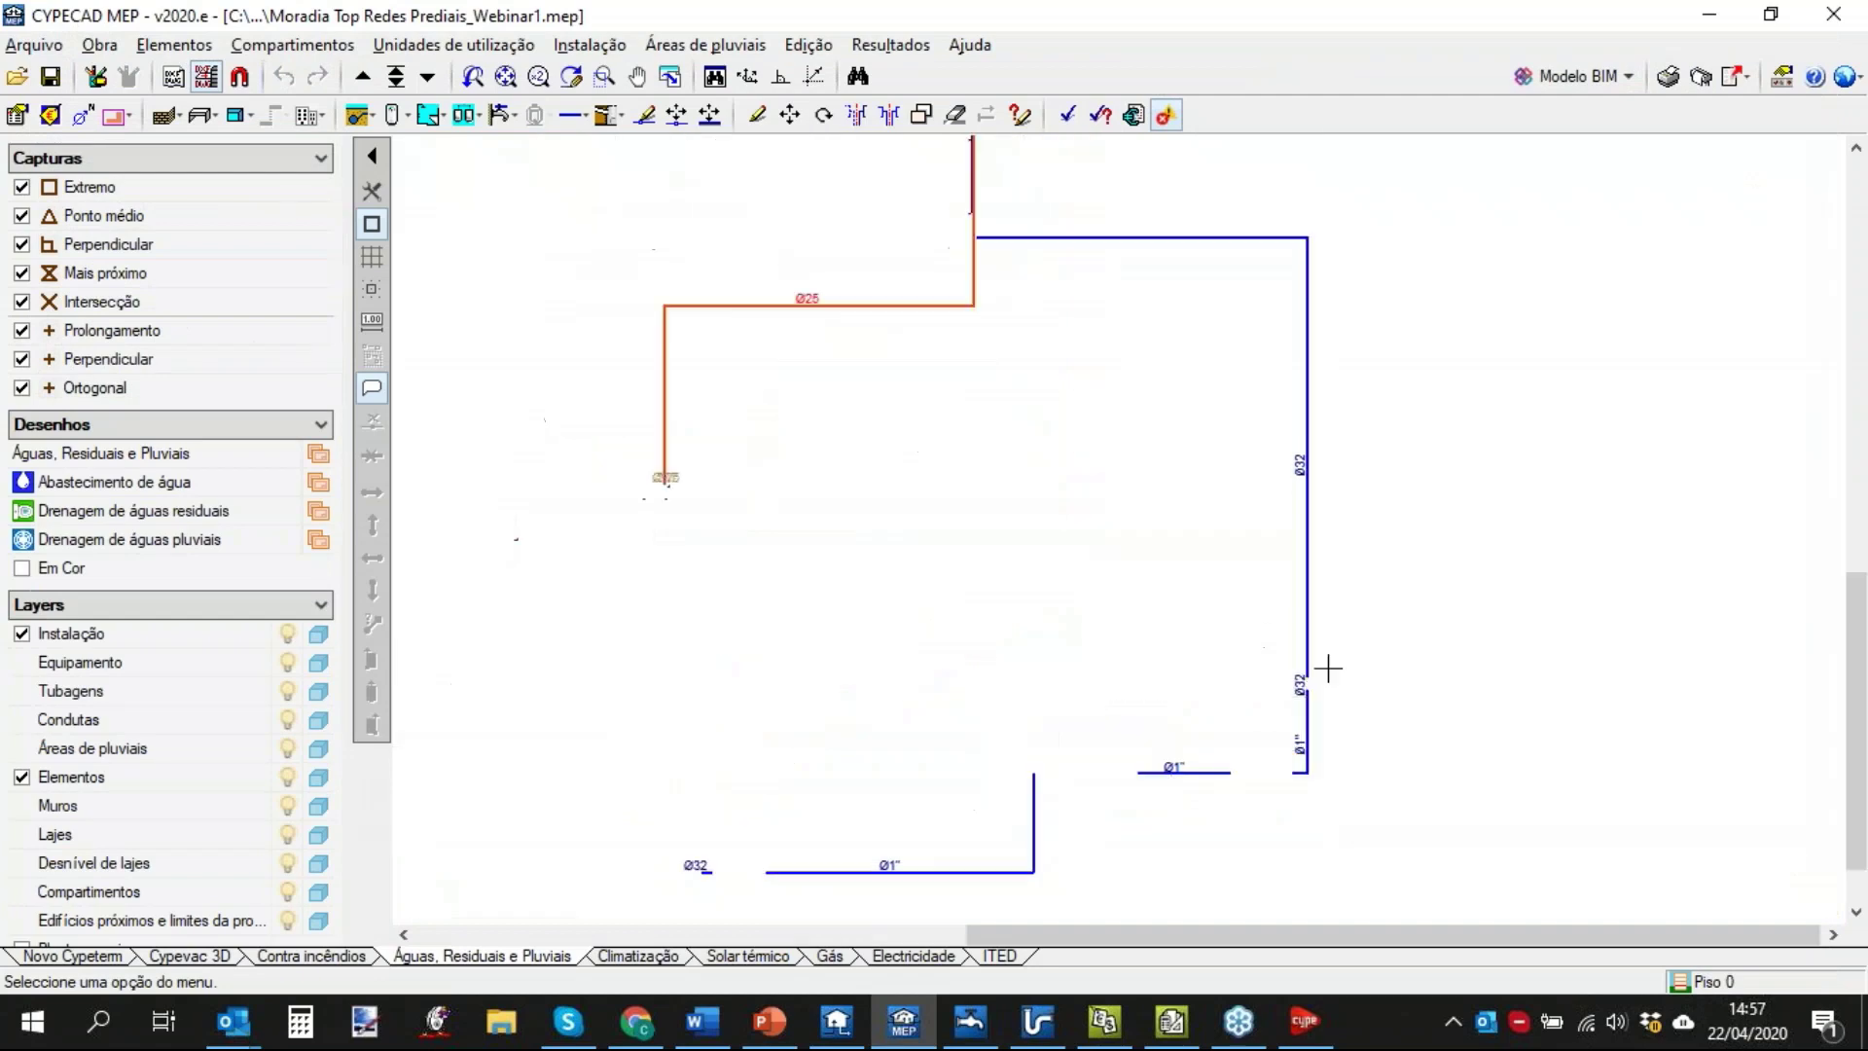
pyautogui.moveTo(1276, 634); pyautogui.dragTo(1250, 614, button='middle')
pyautogui.scroll(-3, 1188, 542)
pyautogui.scroll(2, 1188, 542)
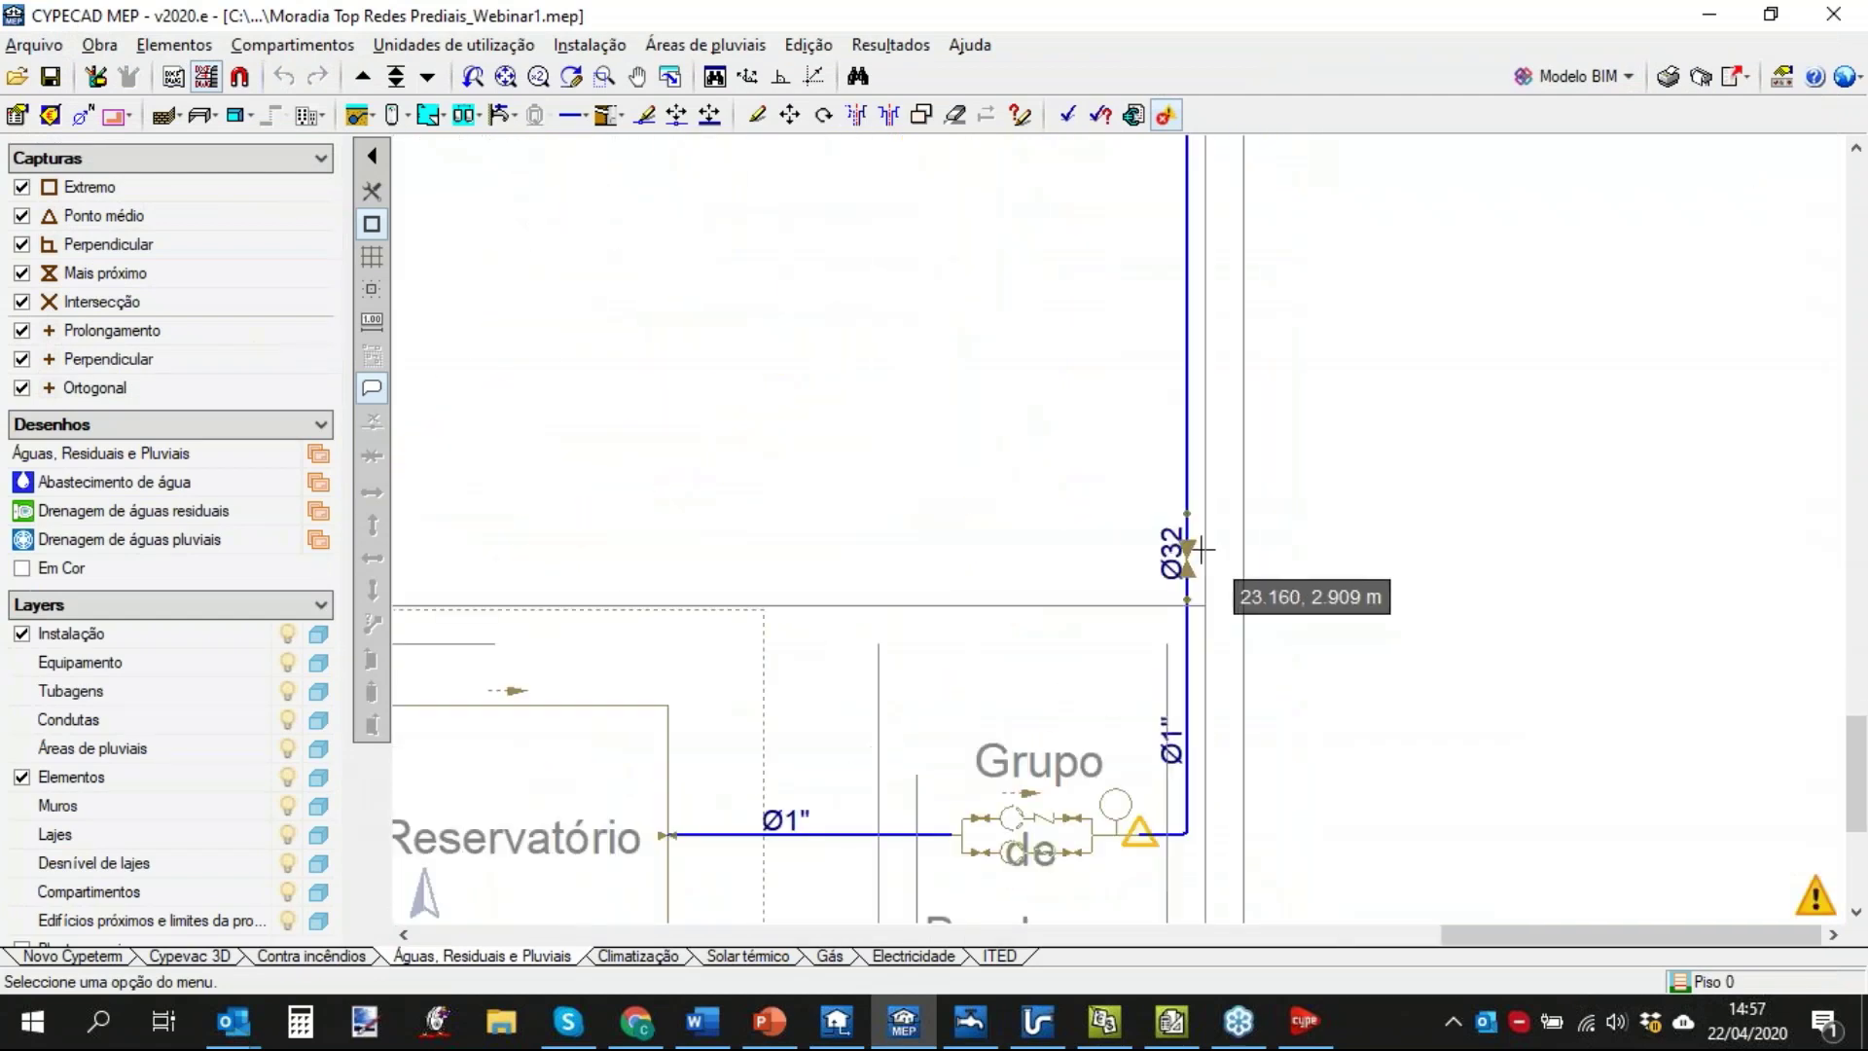
pyautogui.click(830, 49)
pyautogui.click(900, 277)
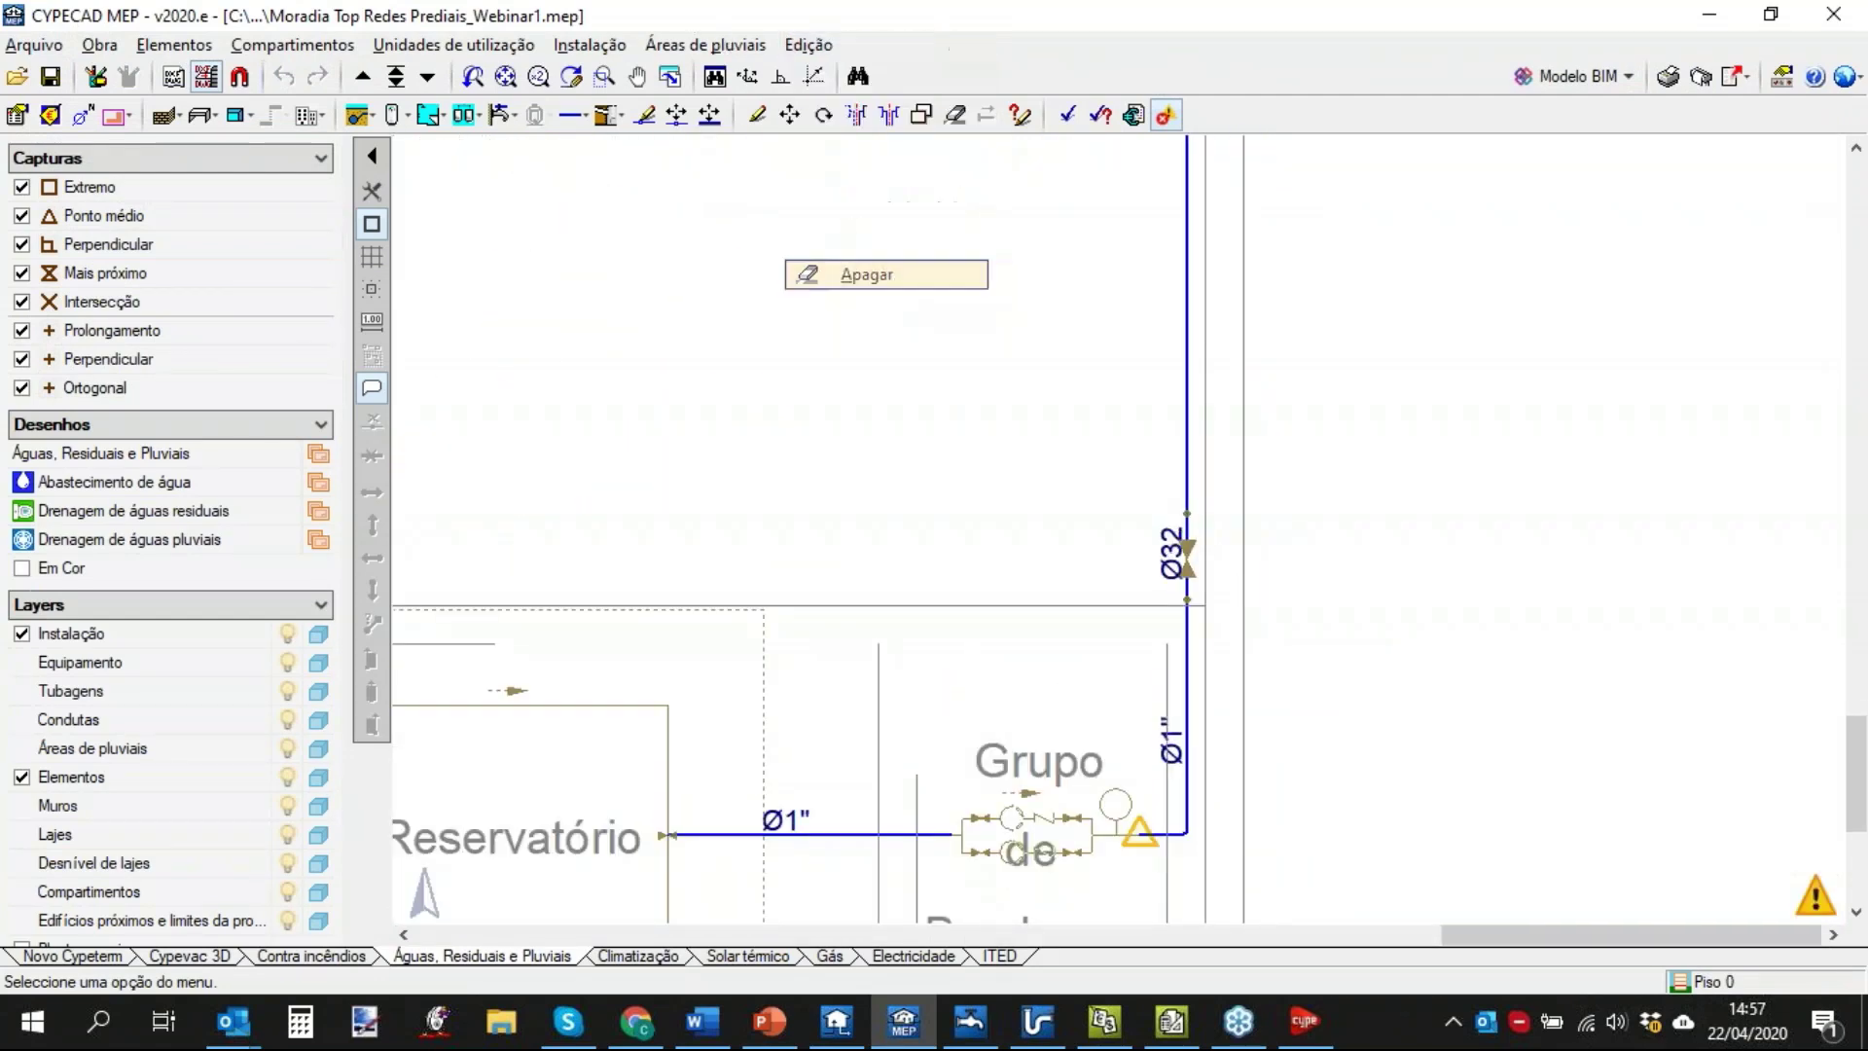
pyautogui.click(800, 801)
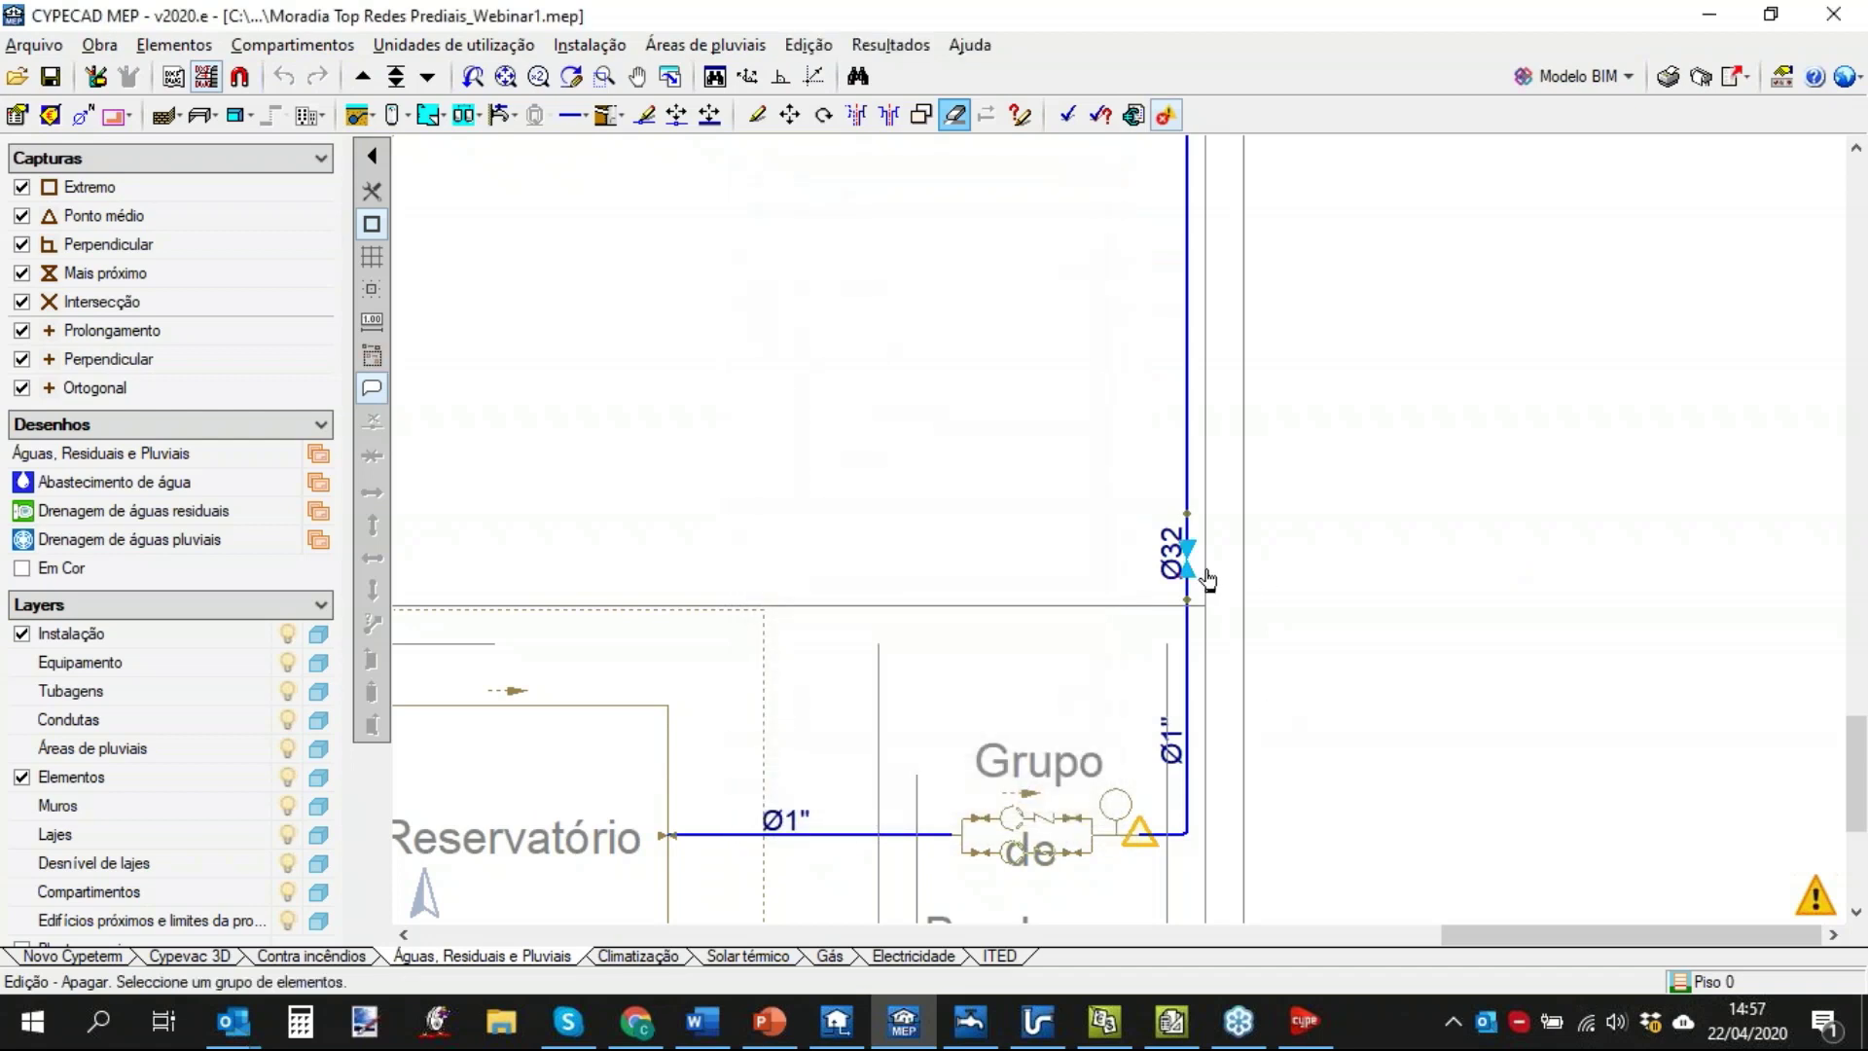
pyautogui.scroll(3, 1191, 605)
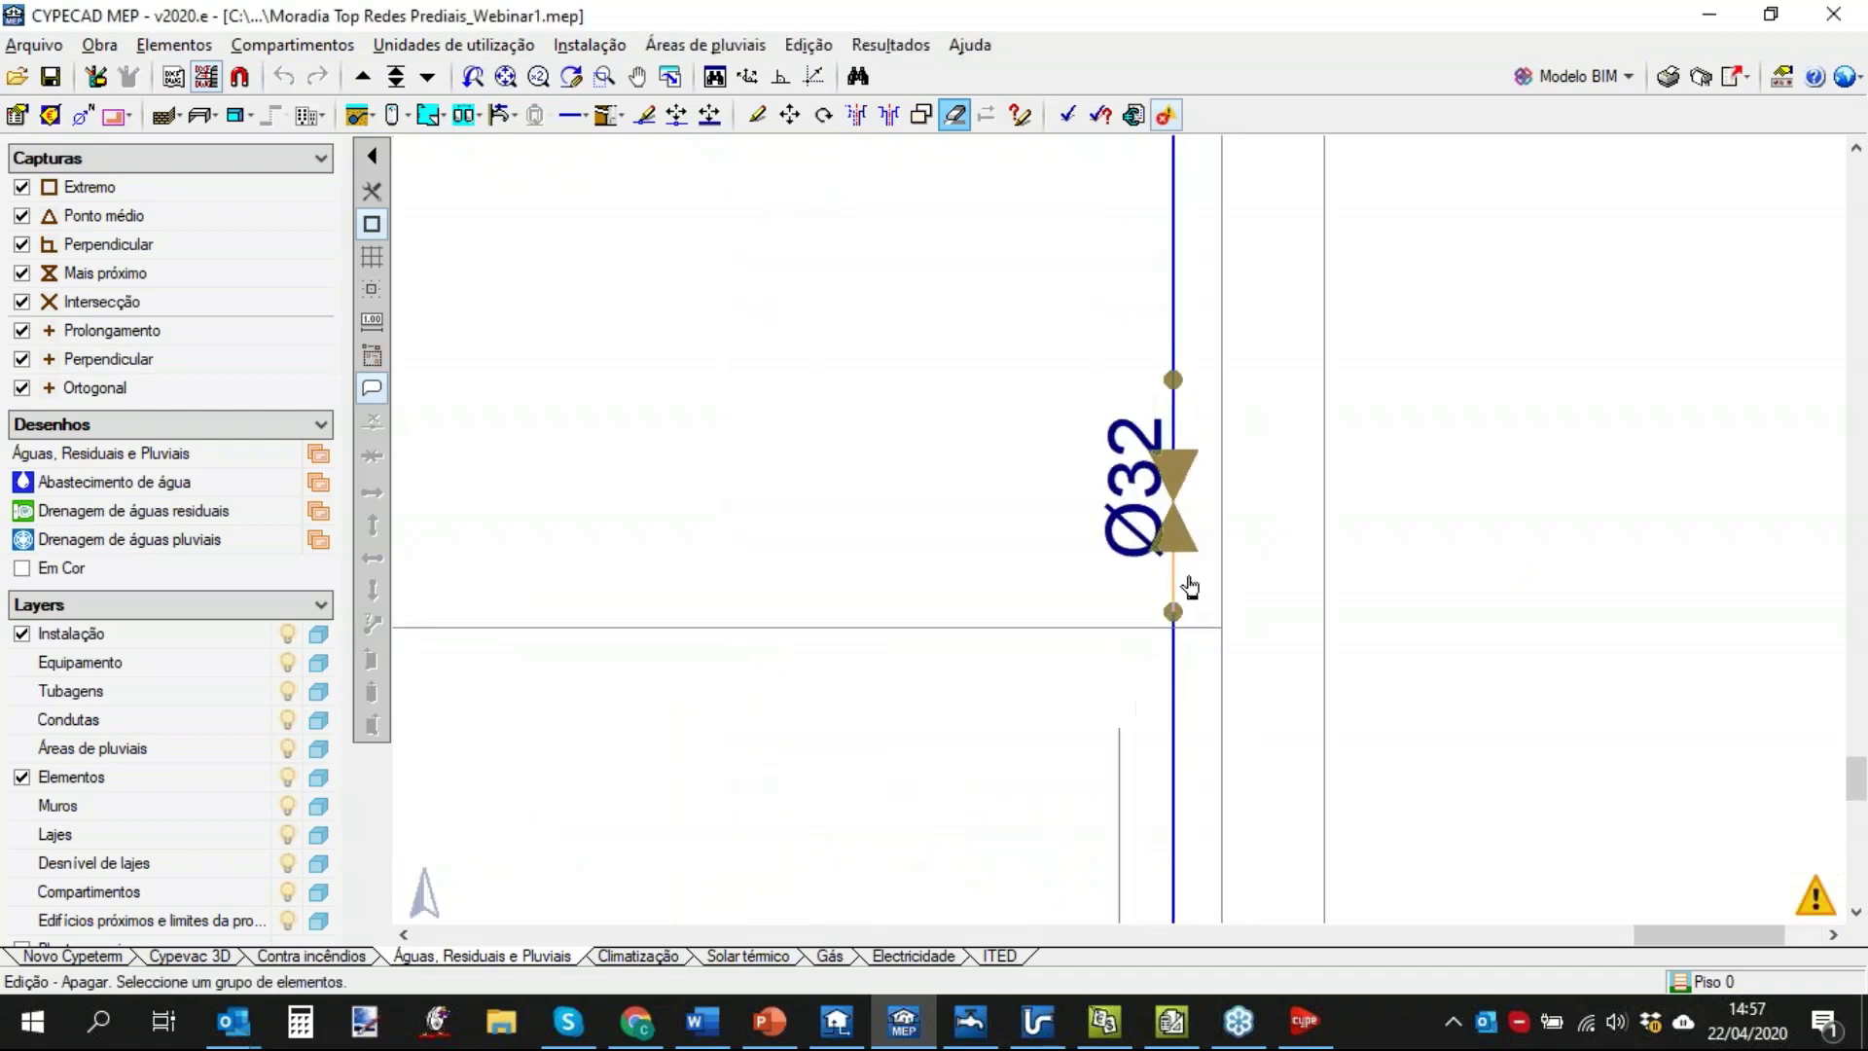
pyautogui.click(1203, 538)
pyautogui.rightClick(1551, 570)
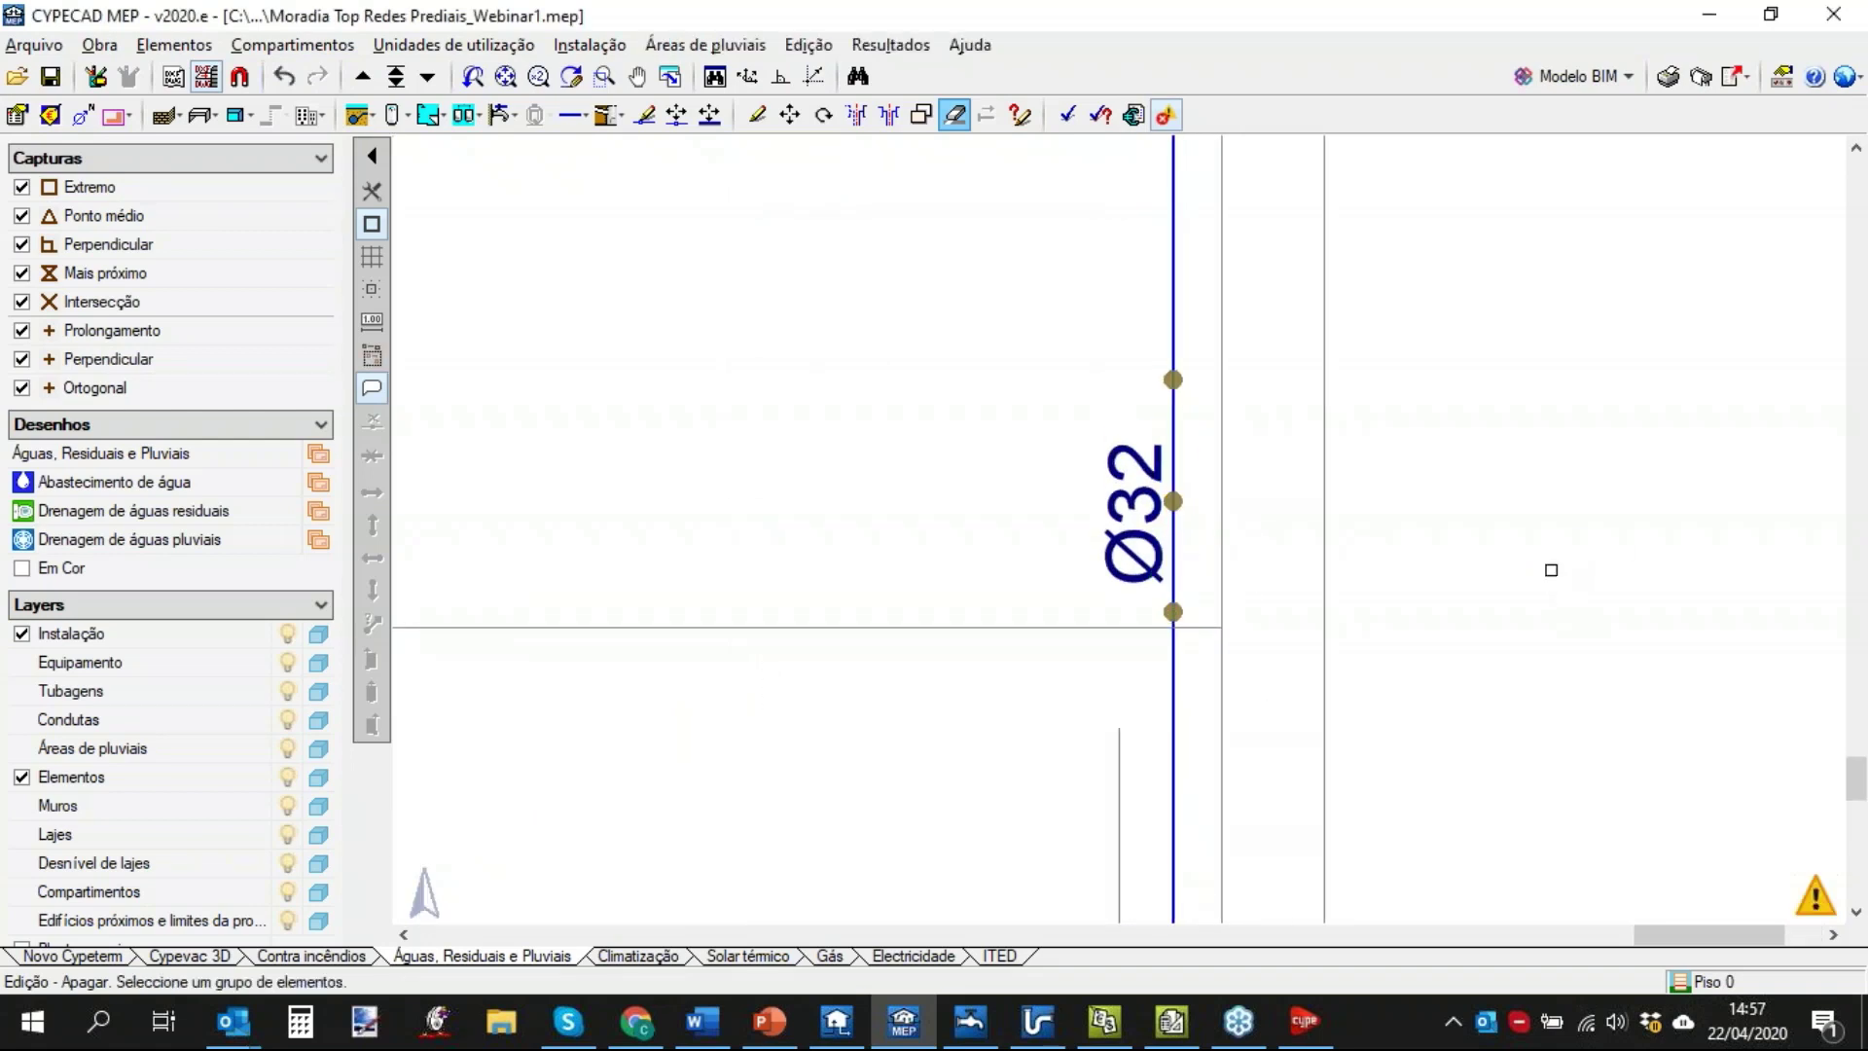
# Calculate the installation without the valve, accept the error dialog, and check the incidence indicator.
pyautogui.click(891, 44)
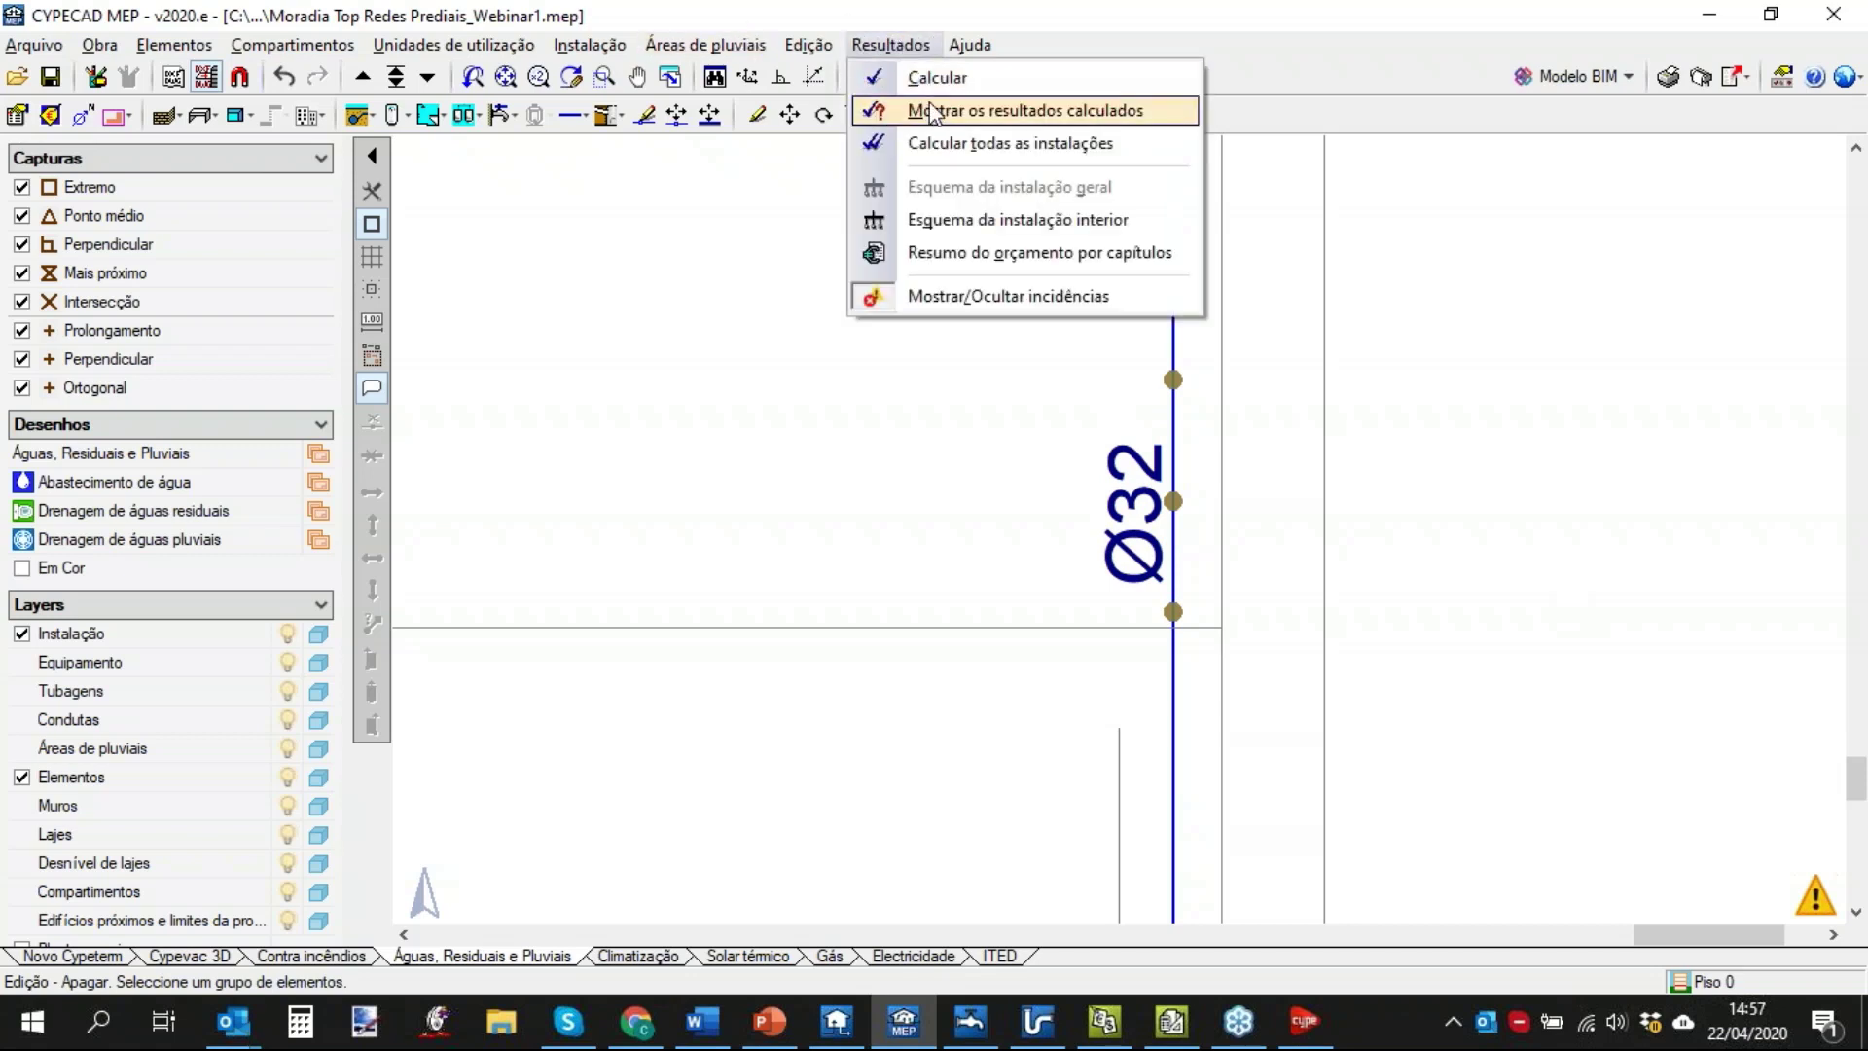
pyautogui.click(929, 76)
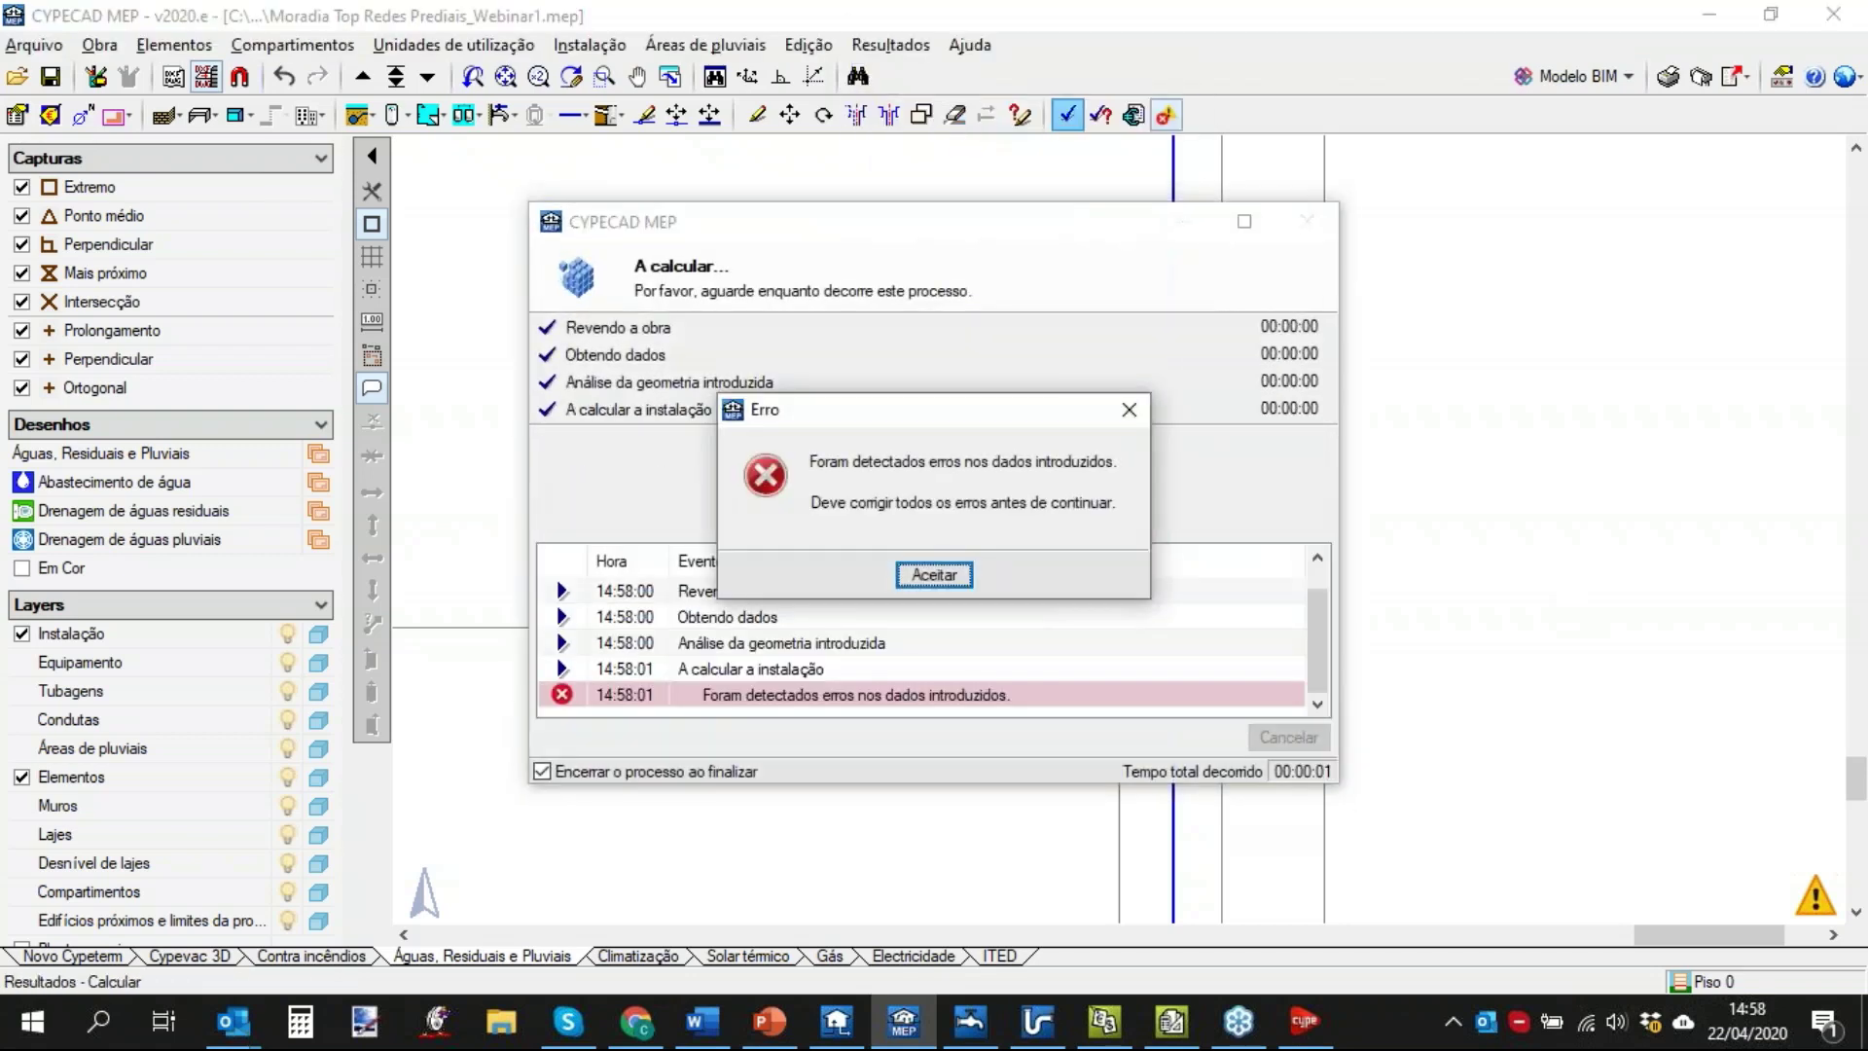
pyautogui.click(919, 566)
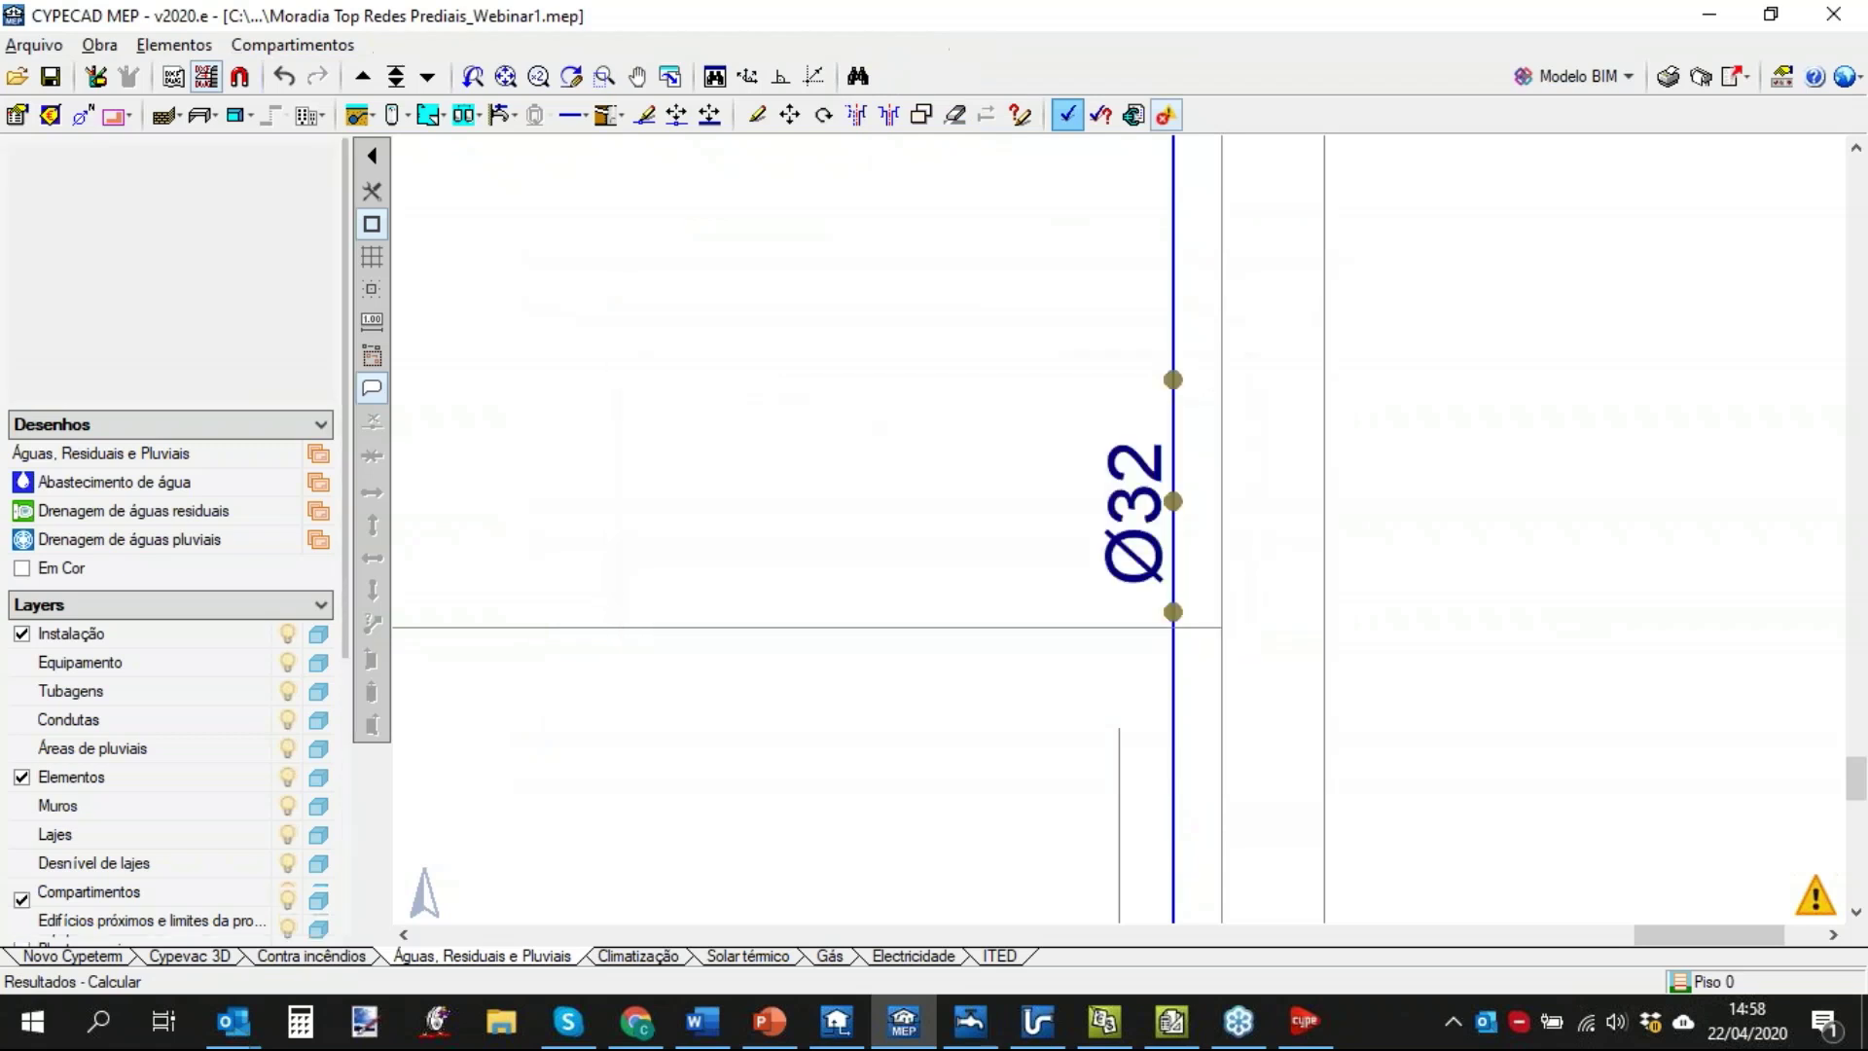
pyautogui.moveTo(1818, 897)
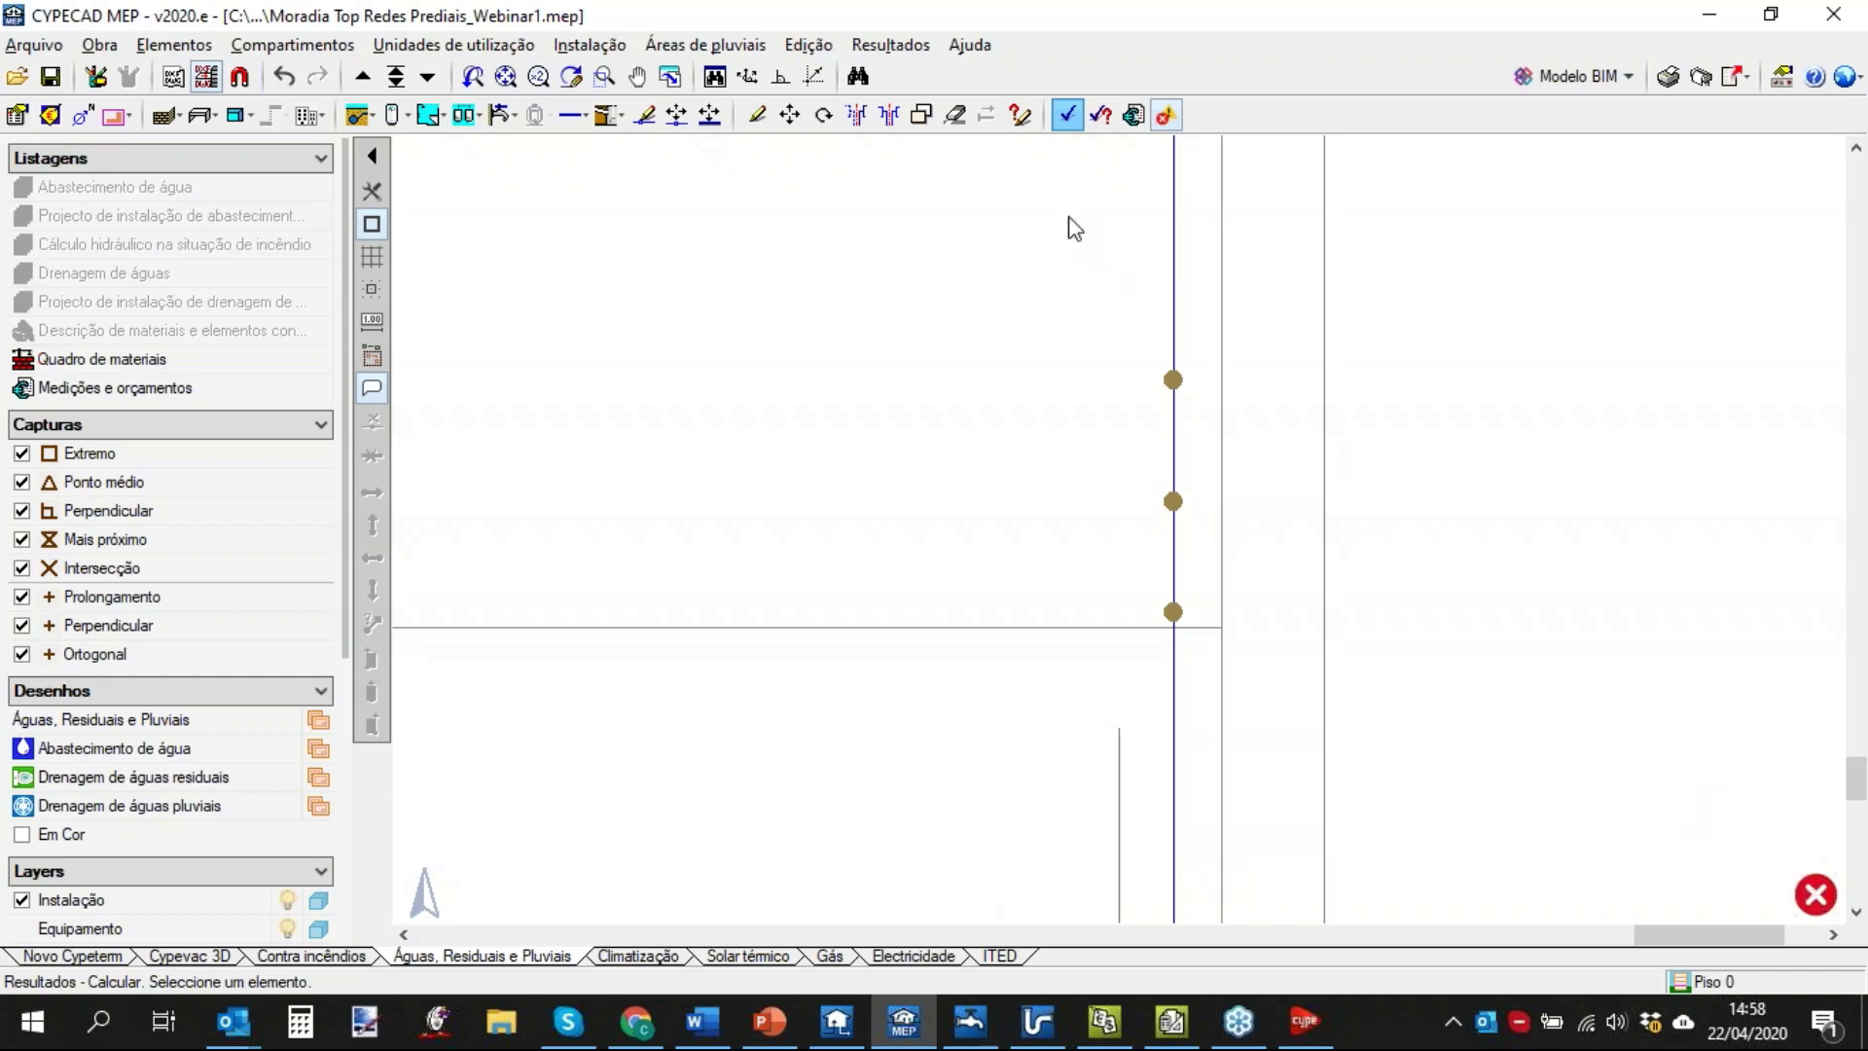
# Insert a Válvula de seccionamento individual at the middle node of the supply pipe, where the valve was deleted.
pyautogui.click(601, 46)
pyautogui.moveTo(644, 76)
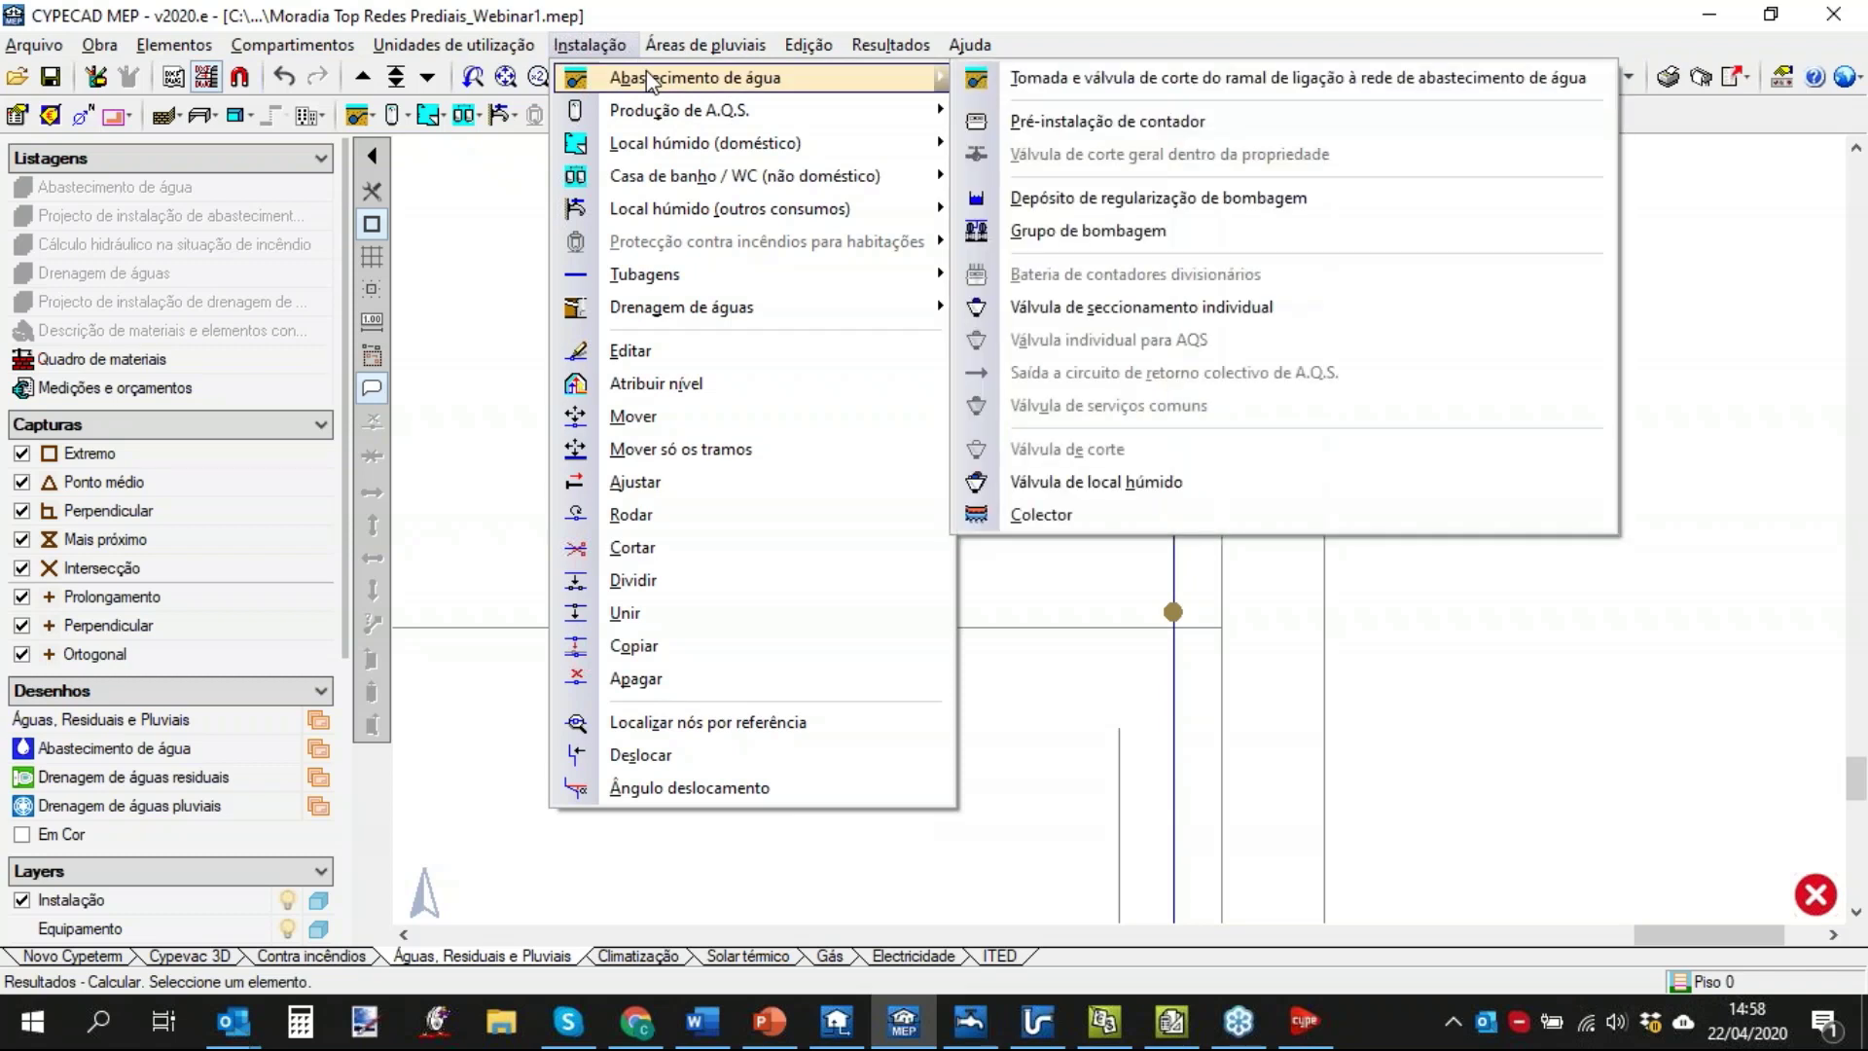
pyautogui.click(1119, 309)
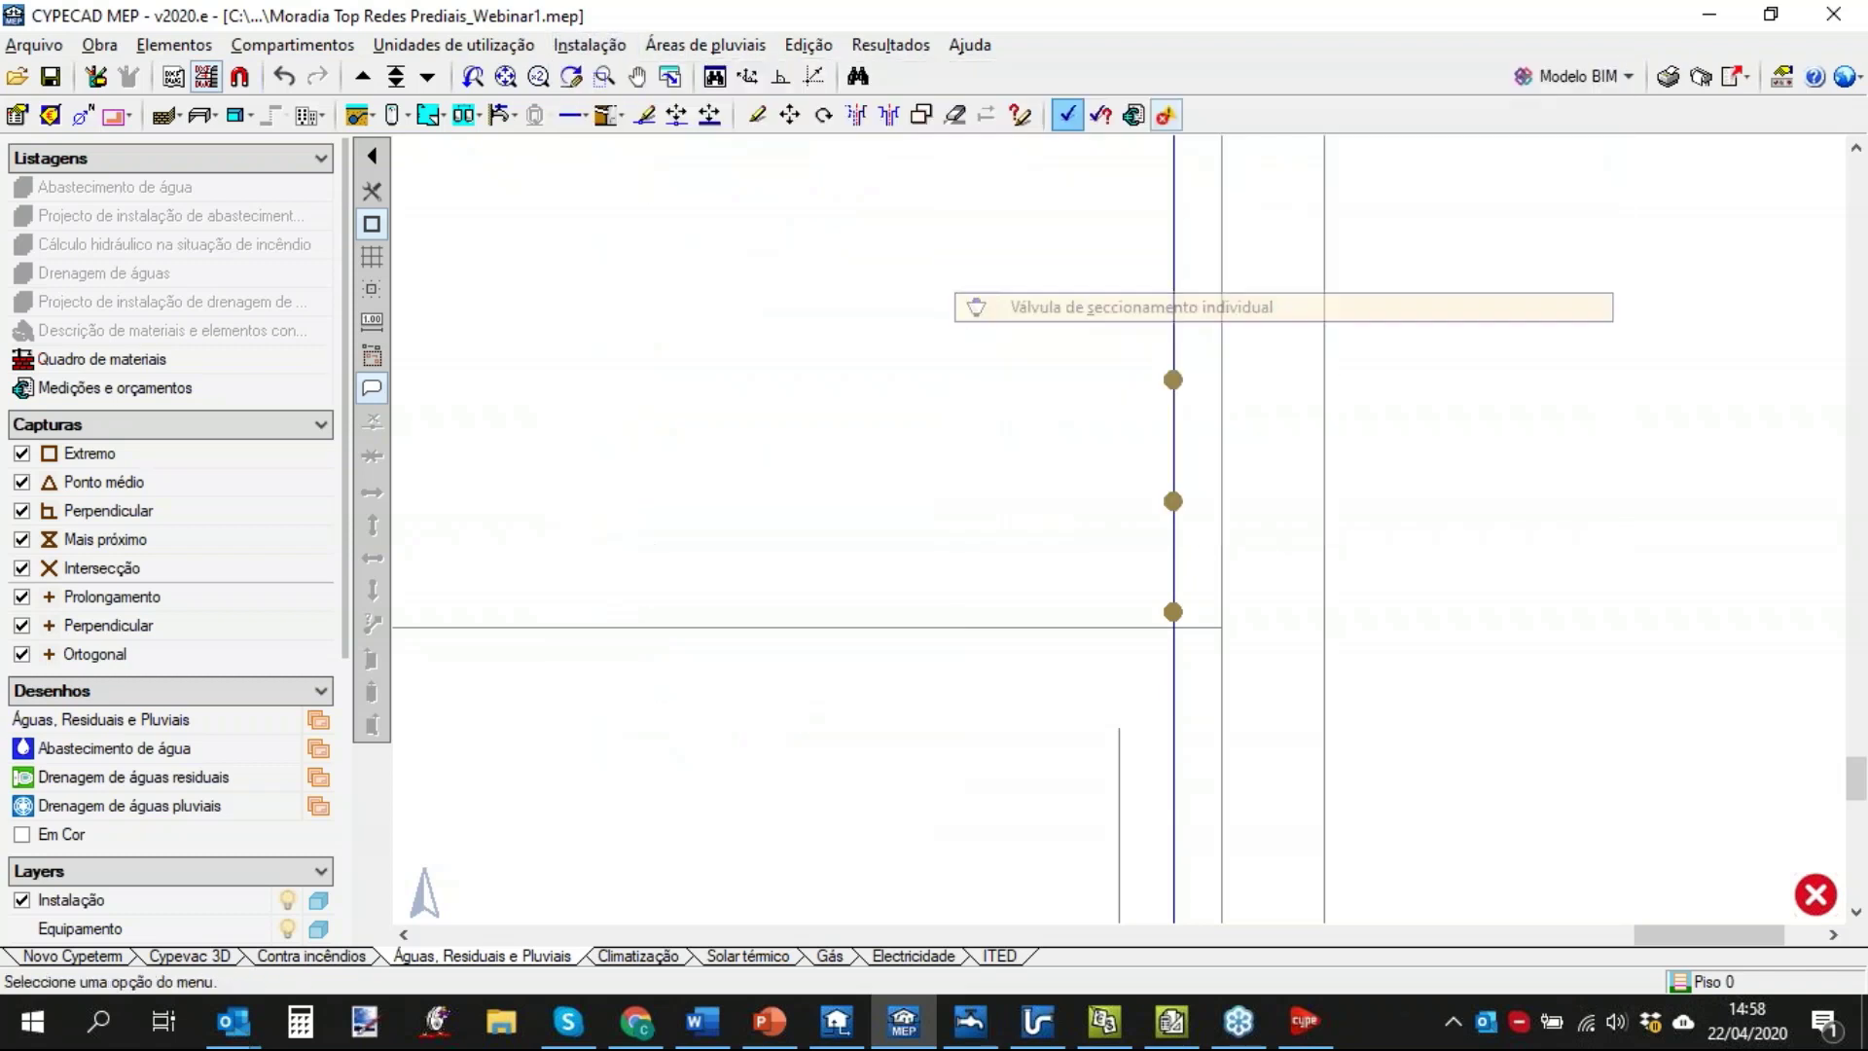
pyautogui.click(1174, 501)
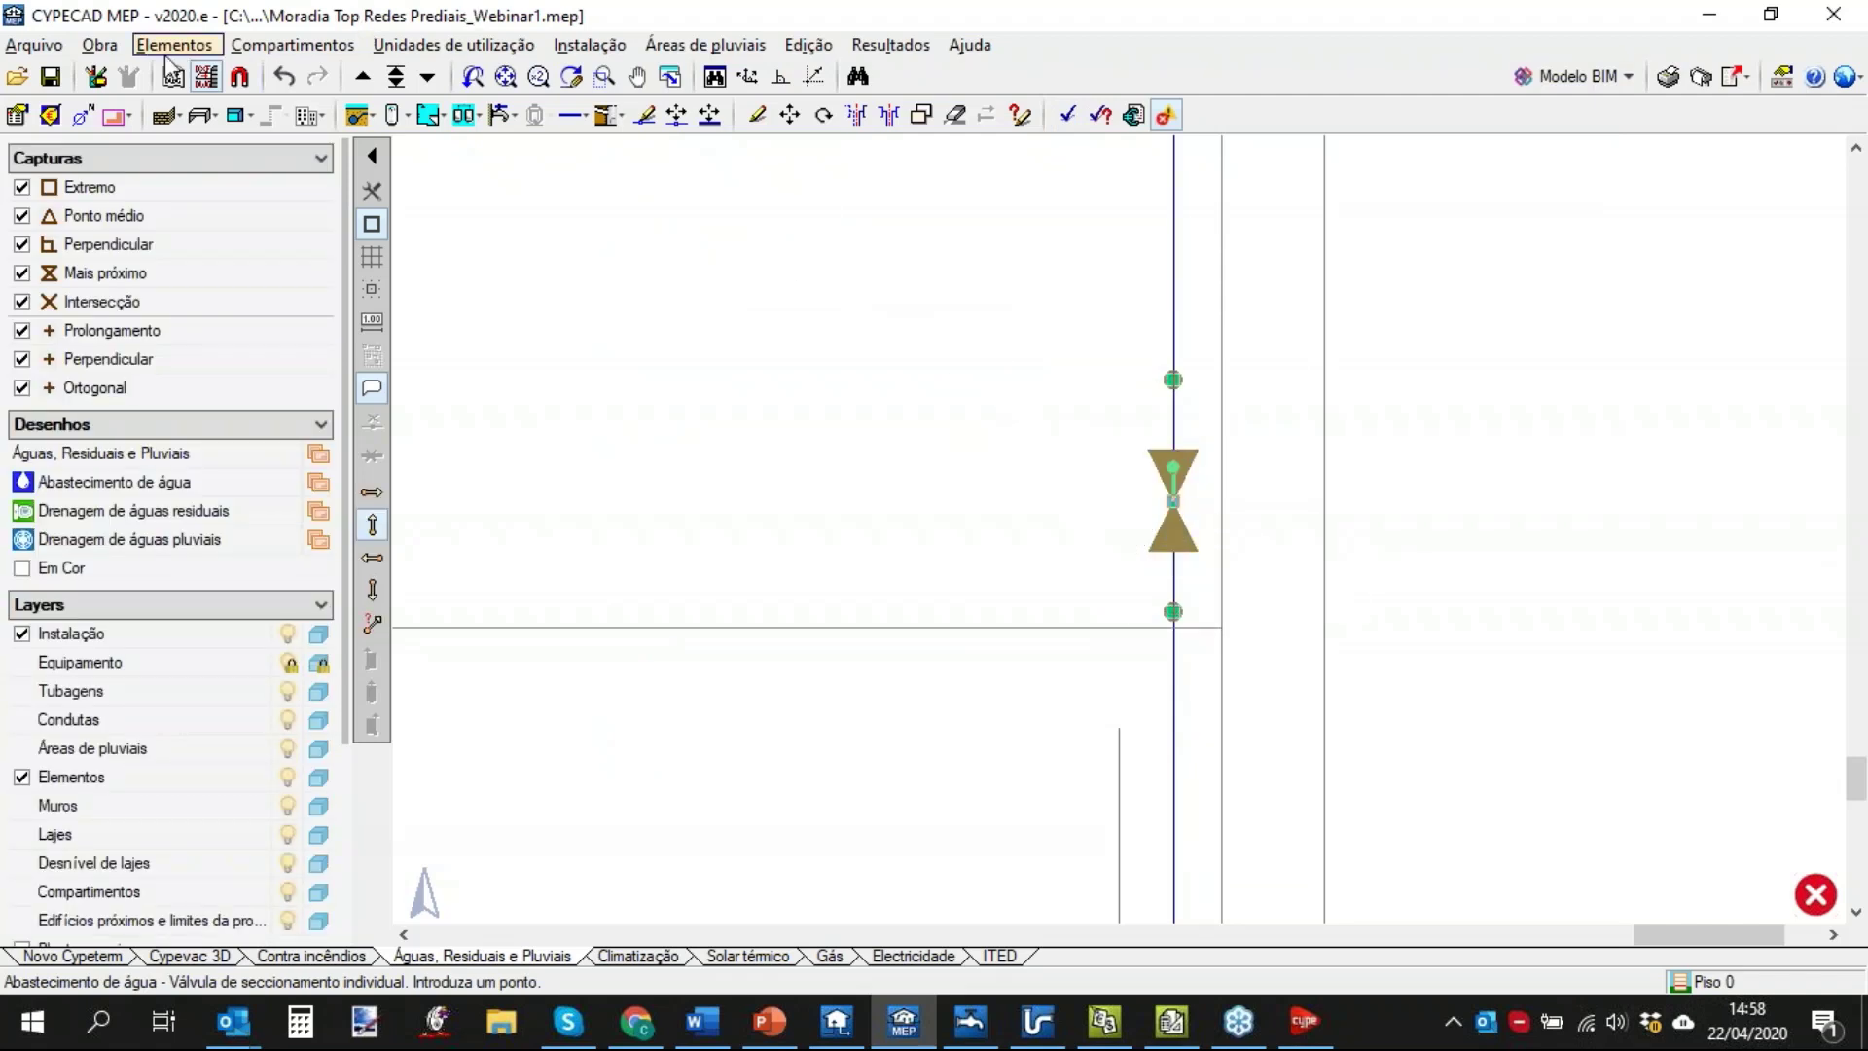
# Save the project and end the insertion of individual shut-off valves.
pyautogui.click(49, 76)
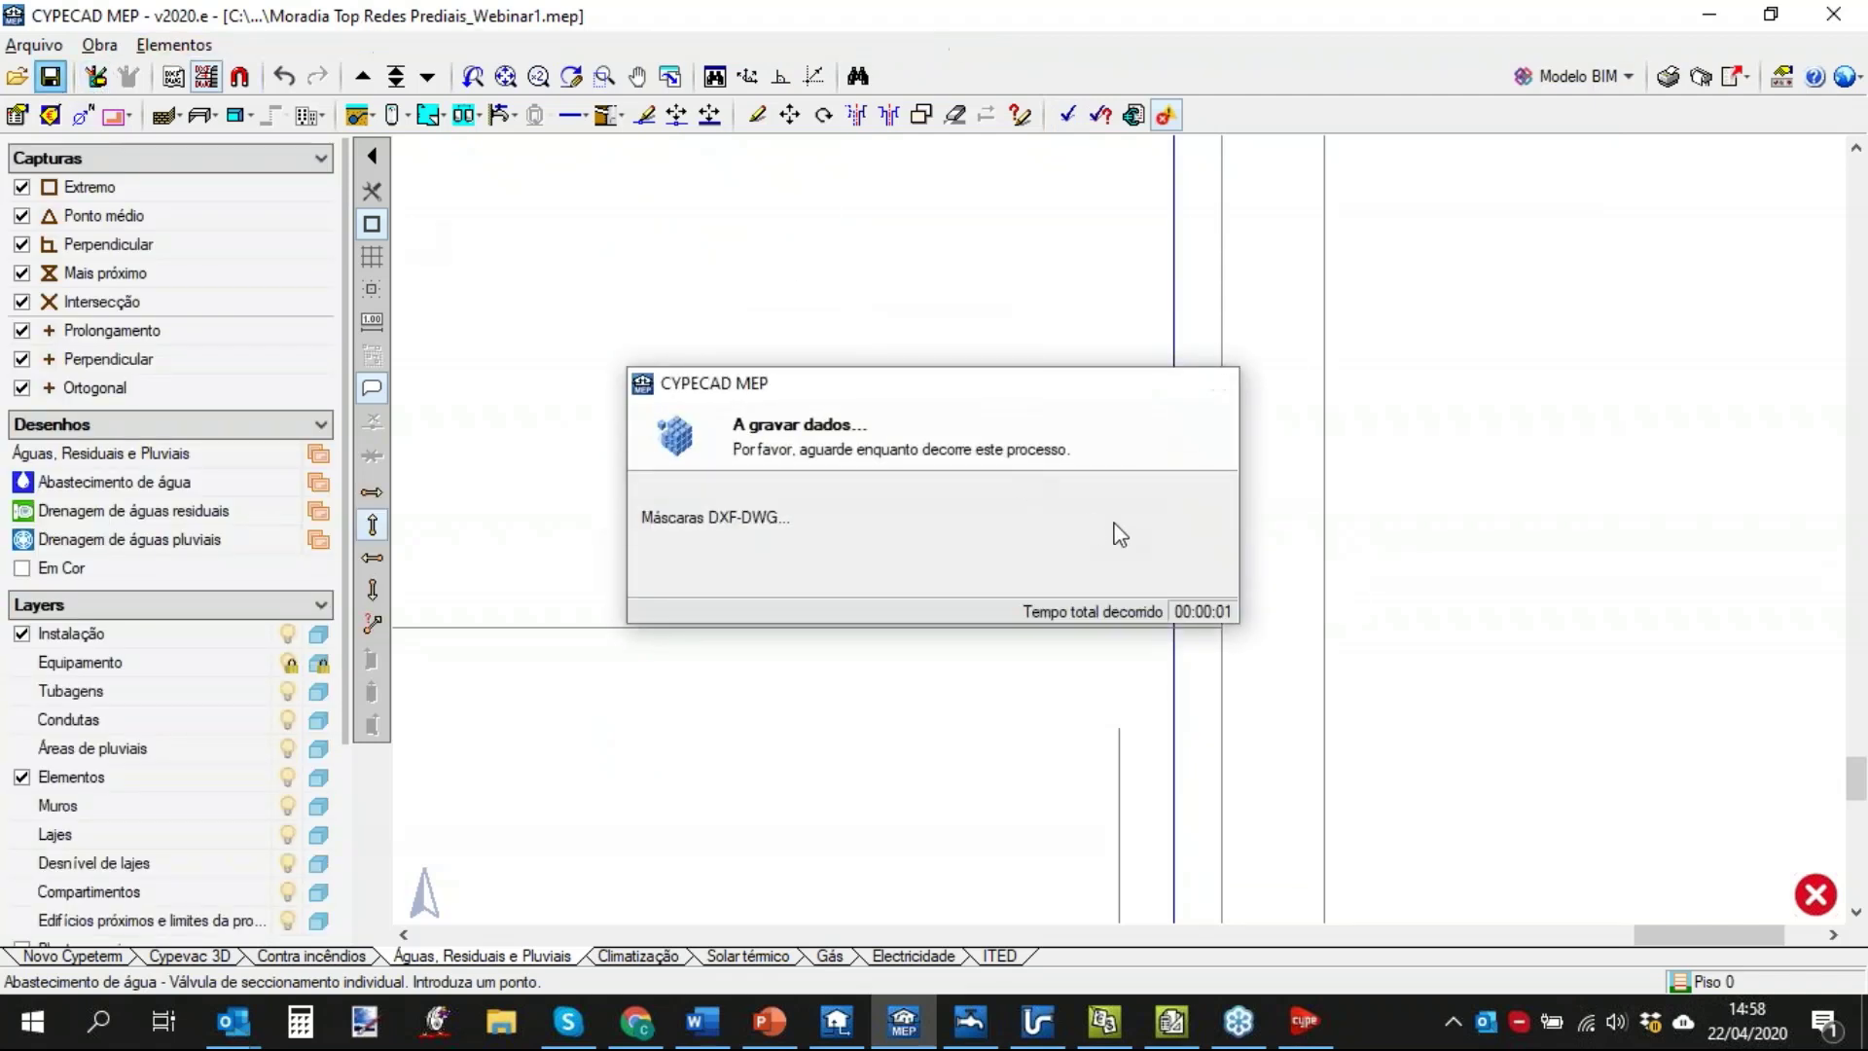
pyautogui.scroll(-3, 1070, 491)
pyautogui.rightClick(958, 313)
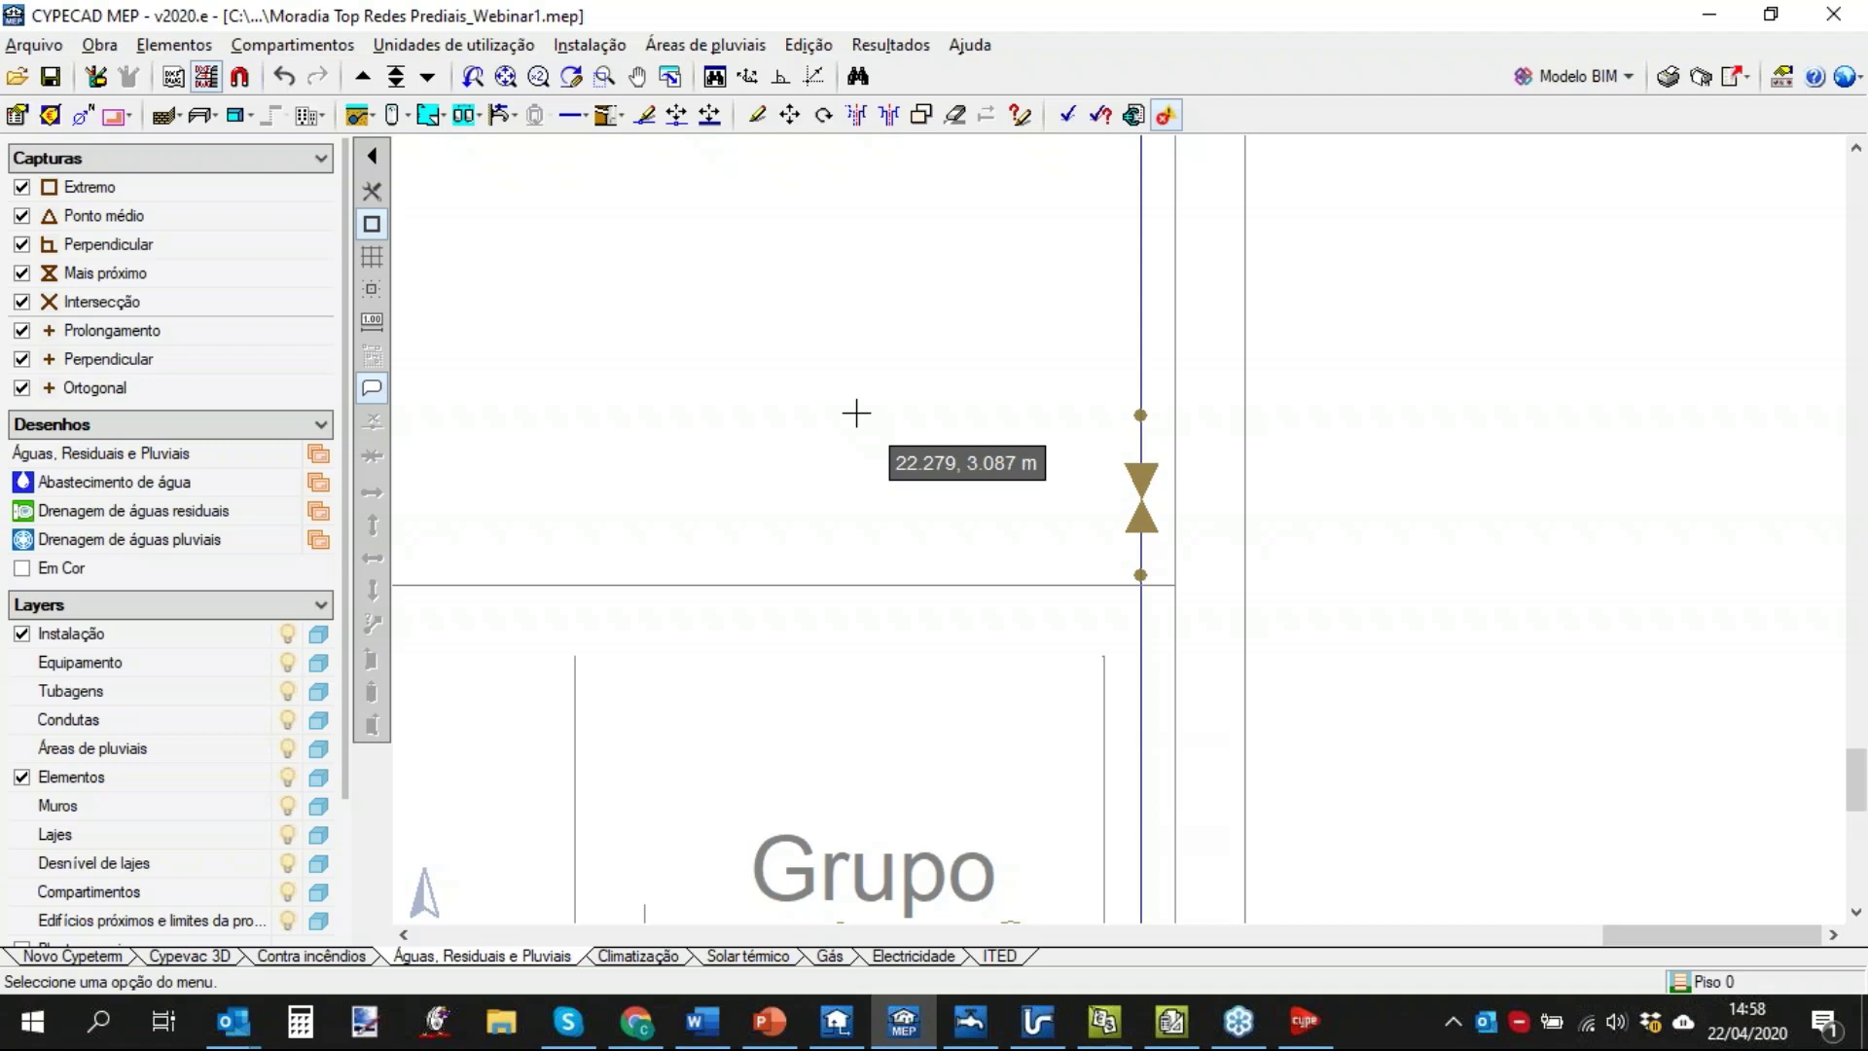
# Recalculate the installation with the valve in place and examine the results on the Ø110 drainage pipes near the property limit.
pyautogui.scroll(-6, 1302, 594)
pyautogui.moveTo(1129, 487); pyautogui.dragTo(1347, 428, button='middle')
pyautogui.moveTo(1037, 520); pyautogui.dragTo(1401, 484, button='middle')
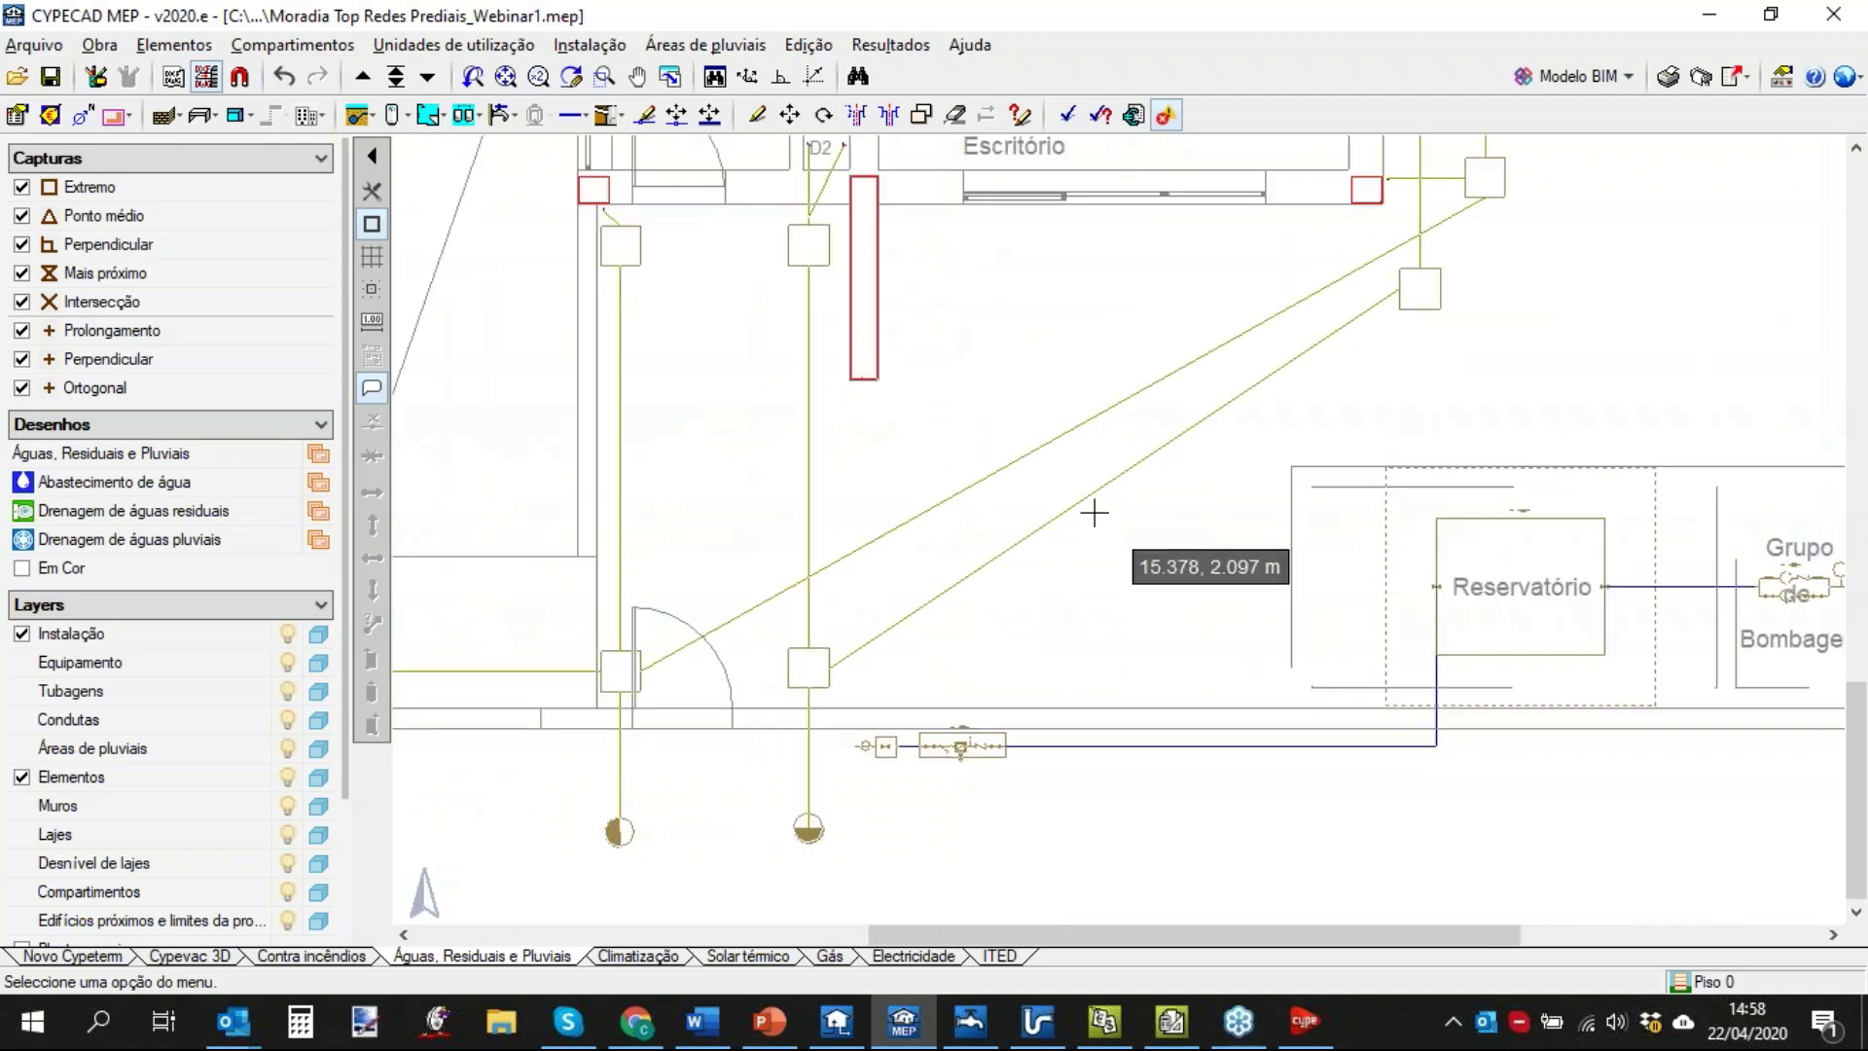
pyautogui.scroll(-2, 1081, 509)
pyautogui.moveTo(1060, 509); pyautogui.dragTo(1301, 496, button='middle')
pyautogui.scroll(1, 967, 496)
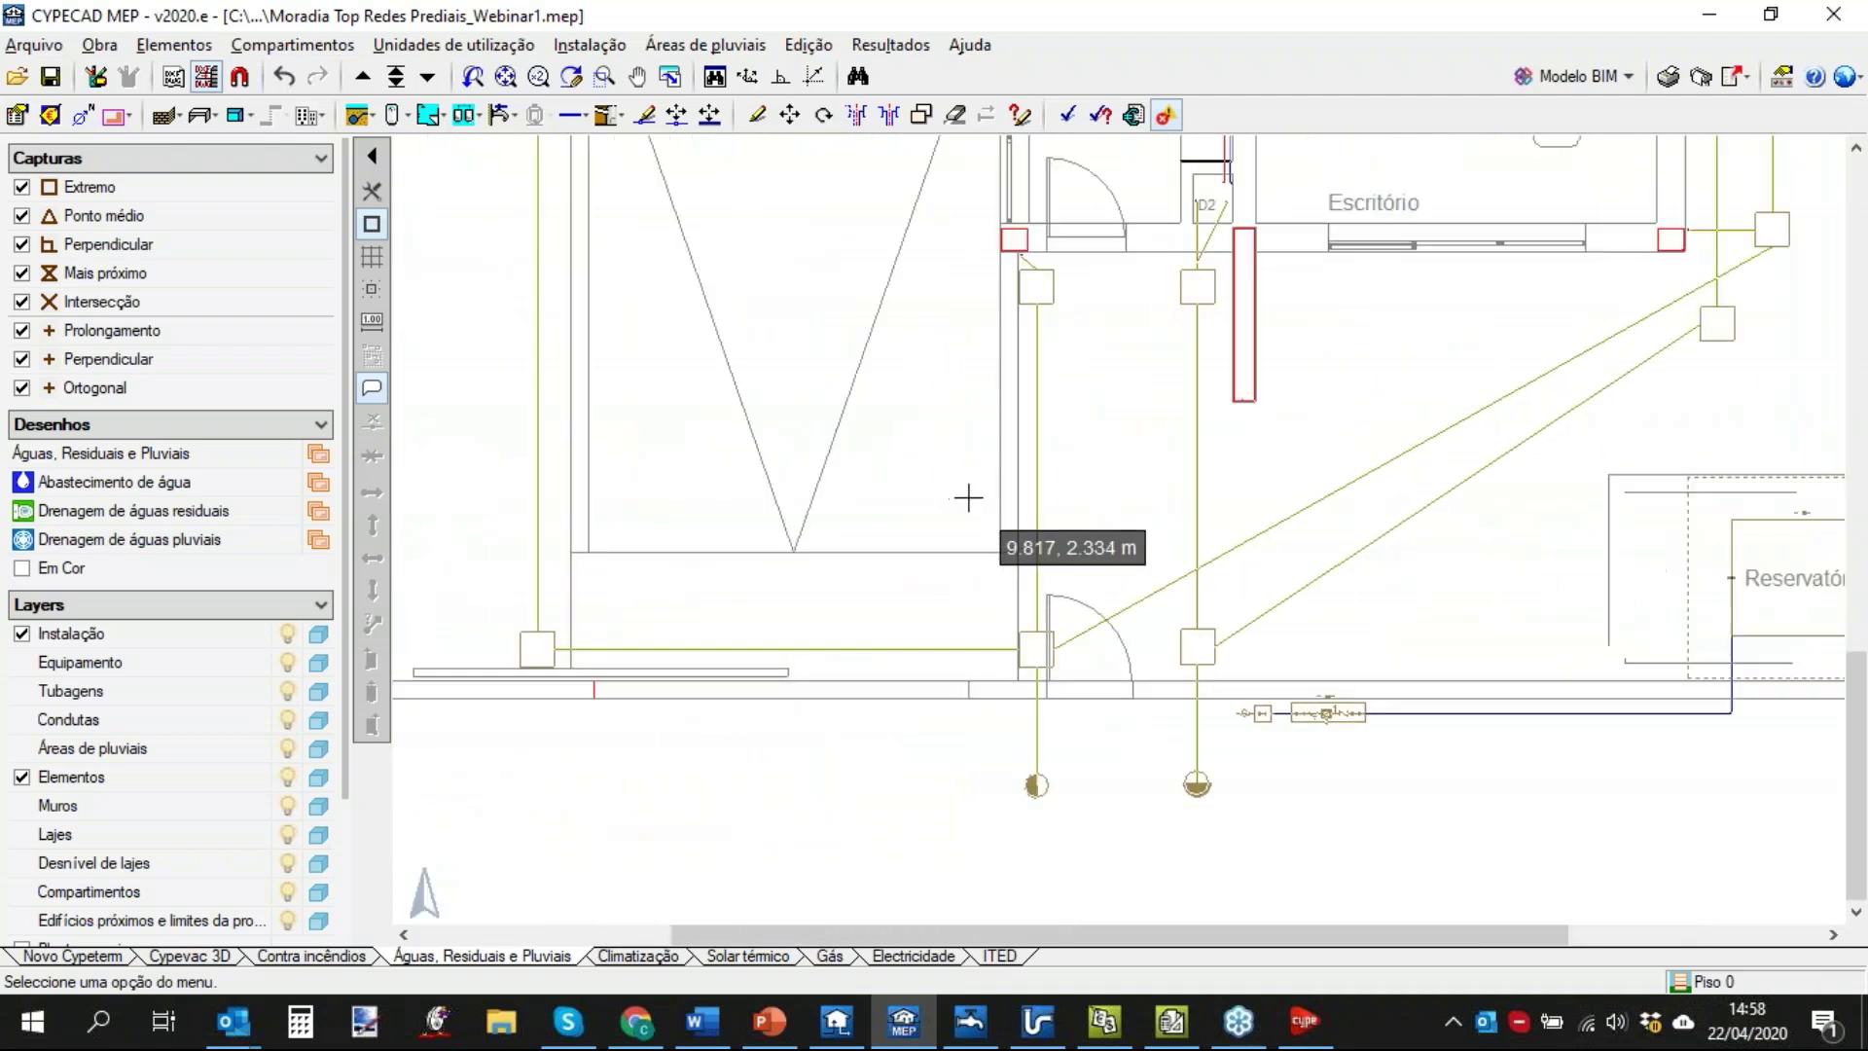
pyautogui.click(890, 45)
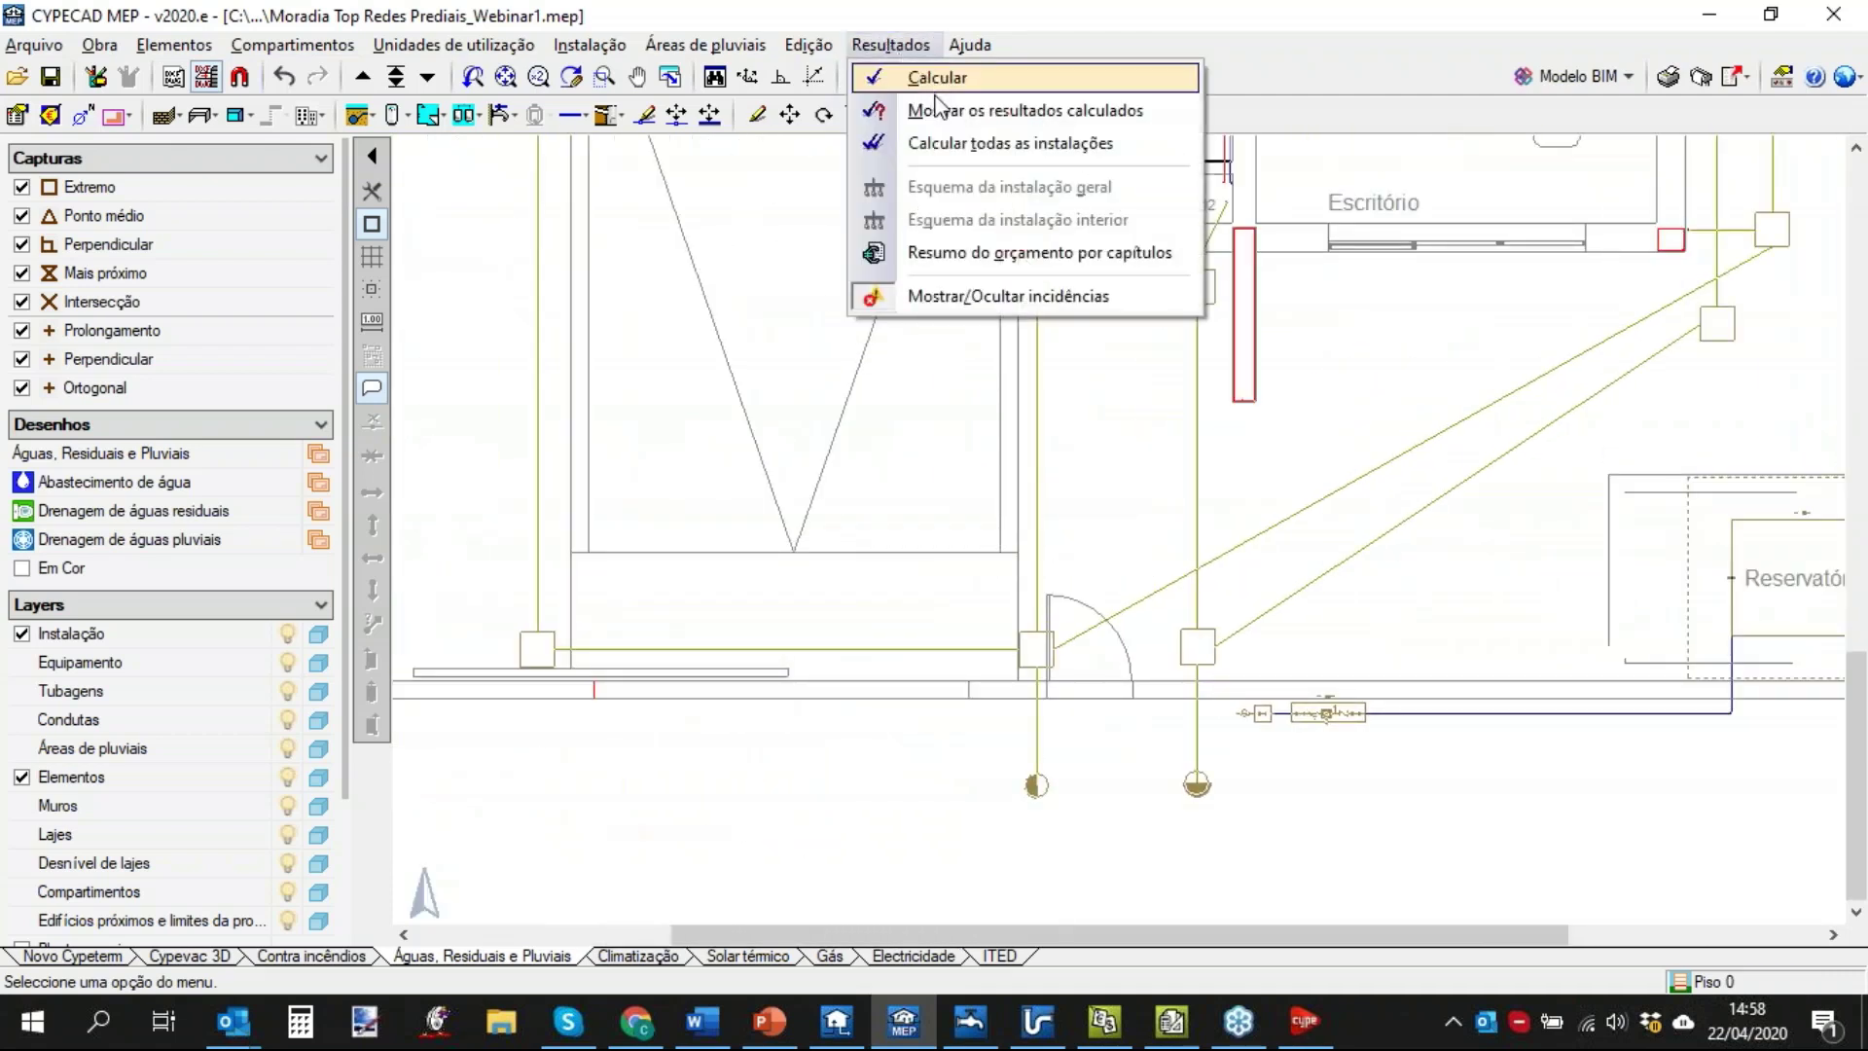
pyautogui.click(934, 78)
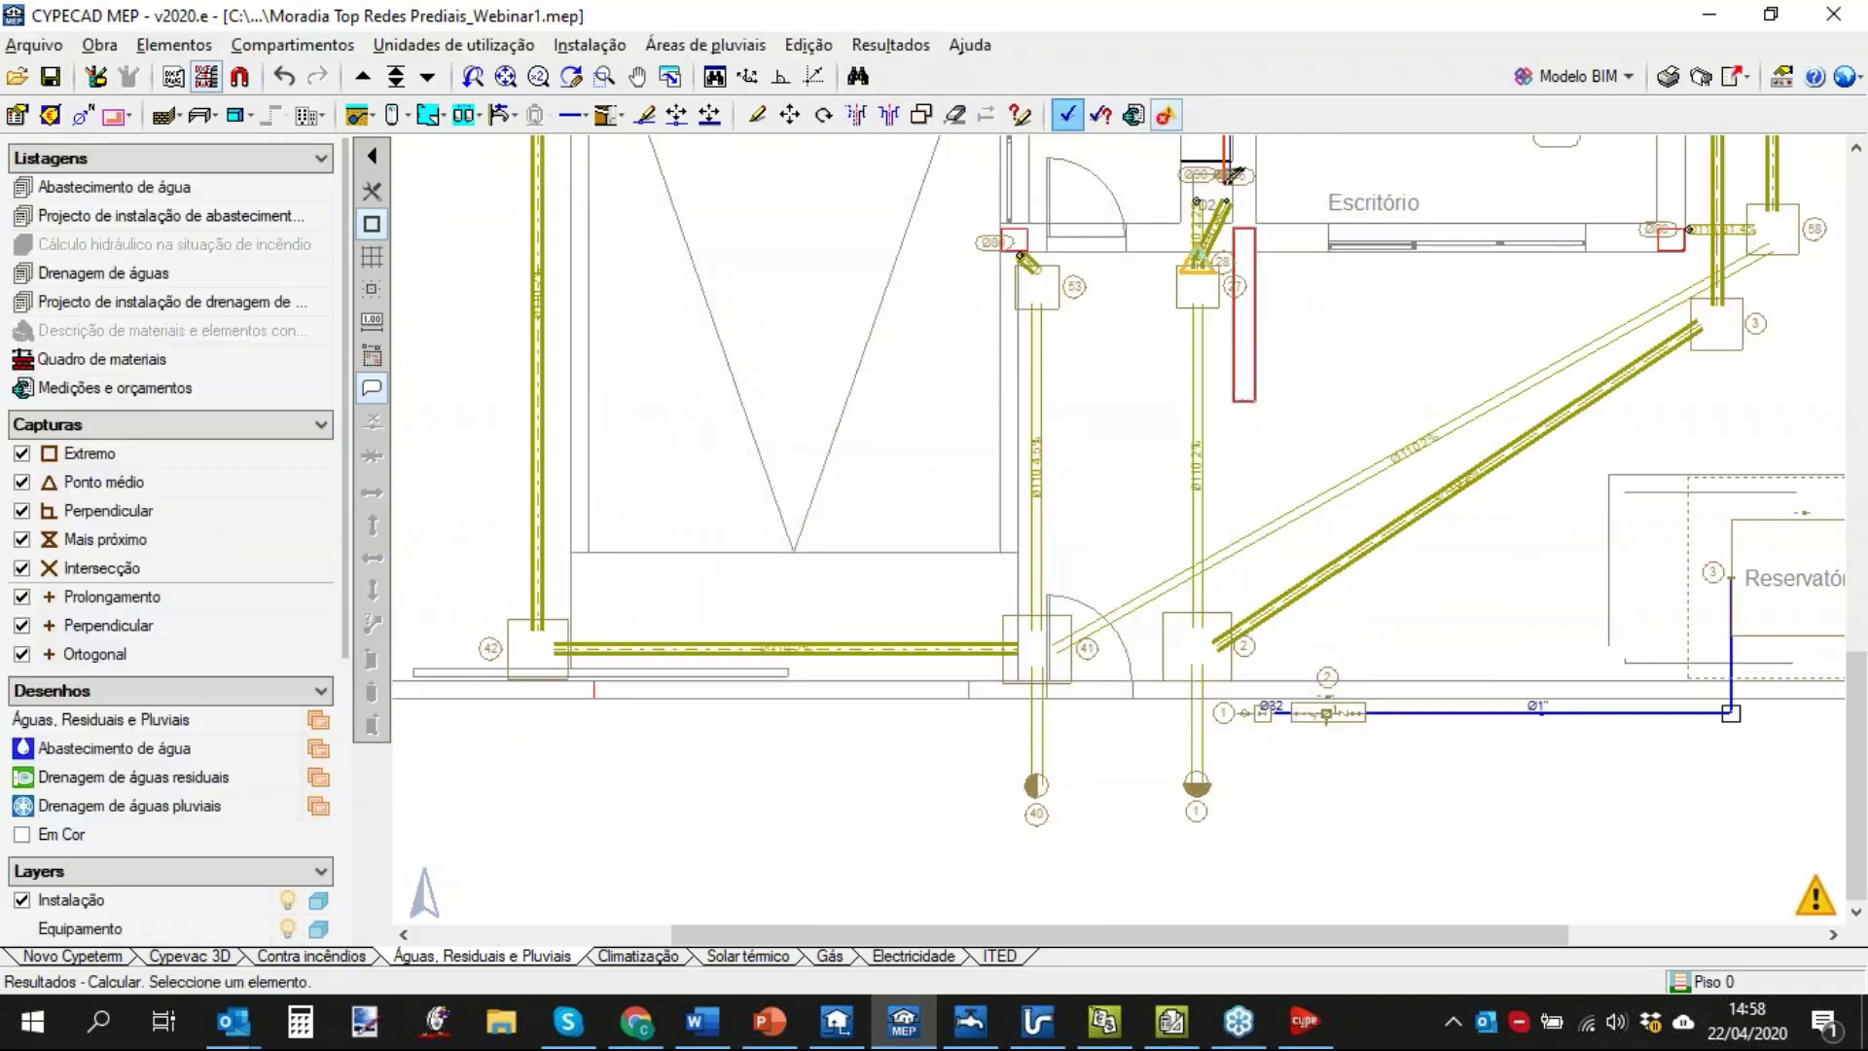
pyautogui.scroll(4, 891, 696)
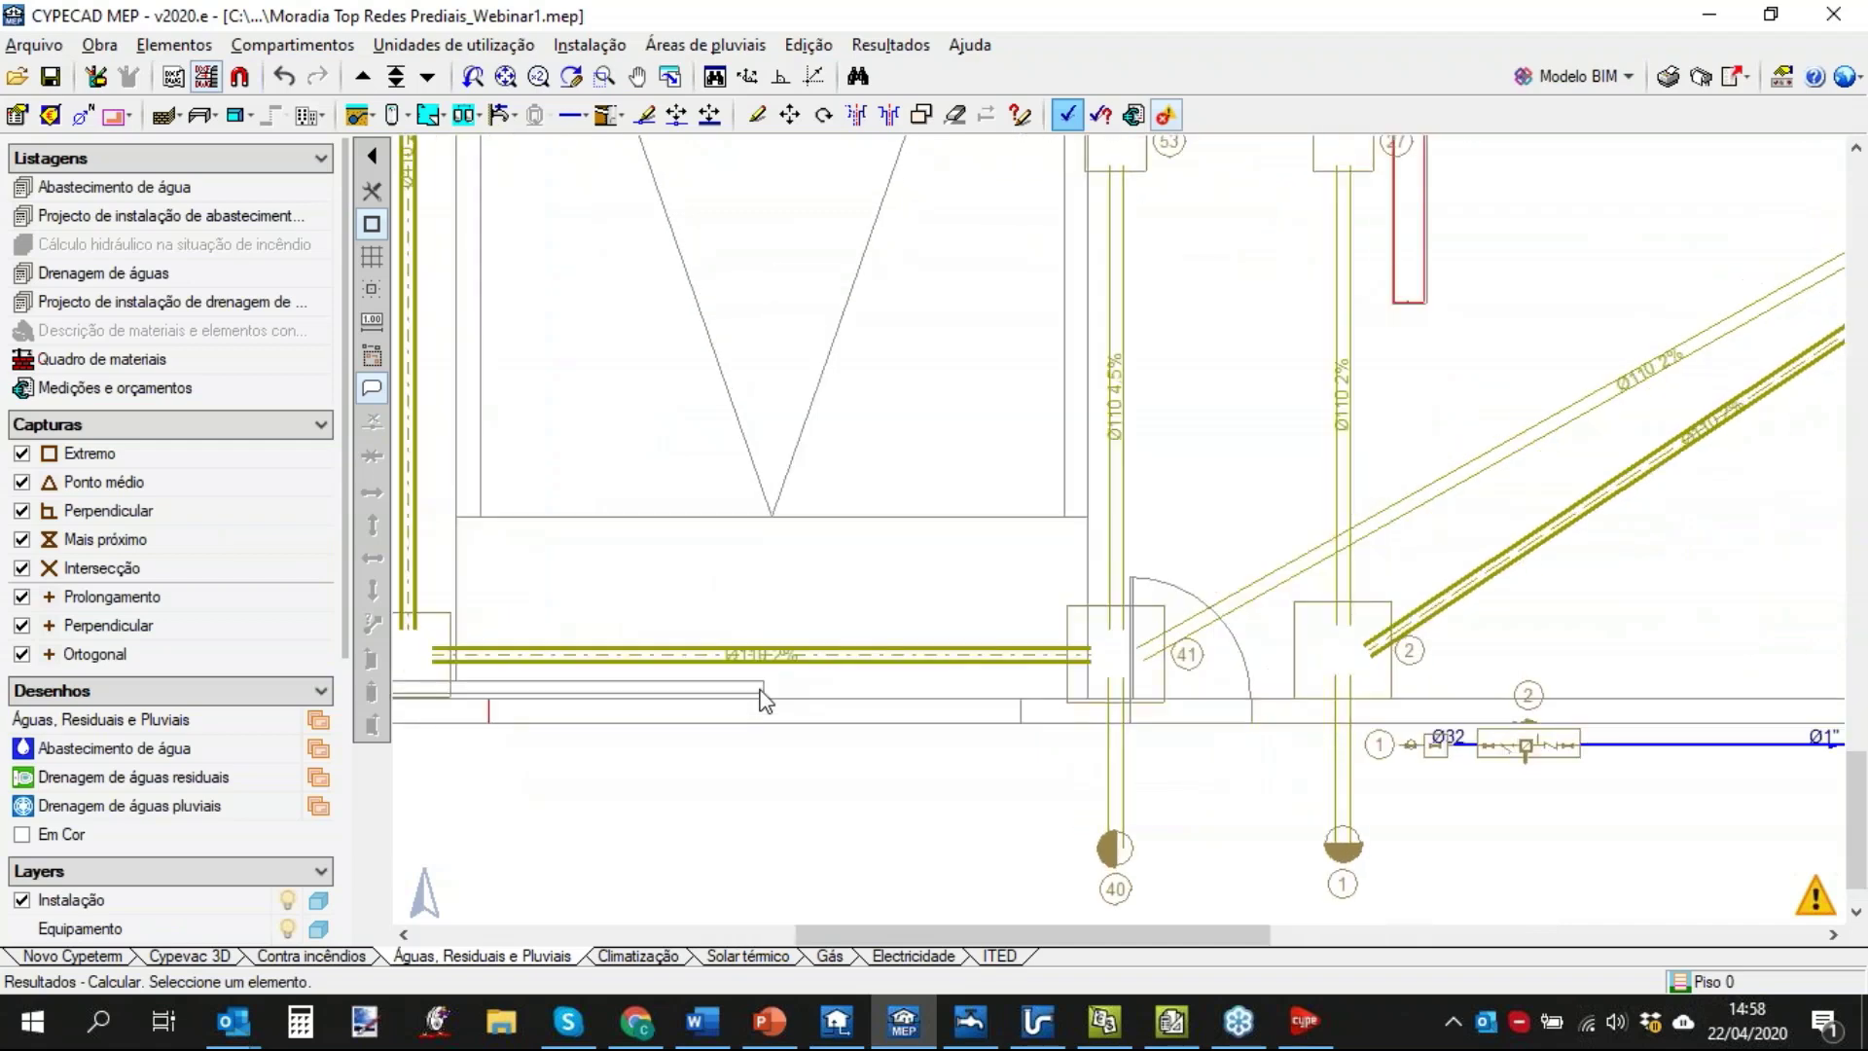
pyautogui.scroll(-3, 892, 697)
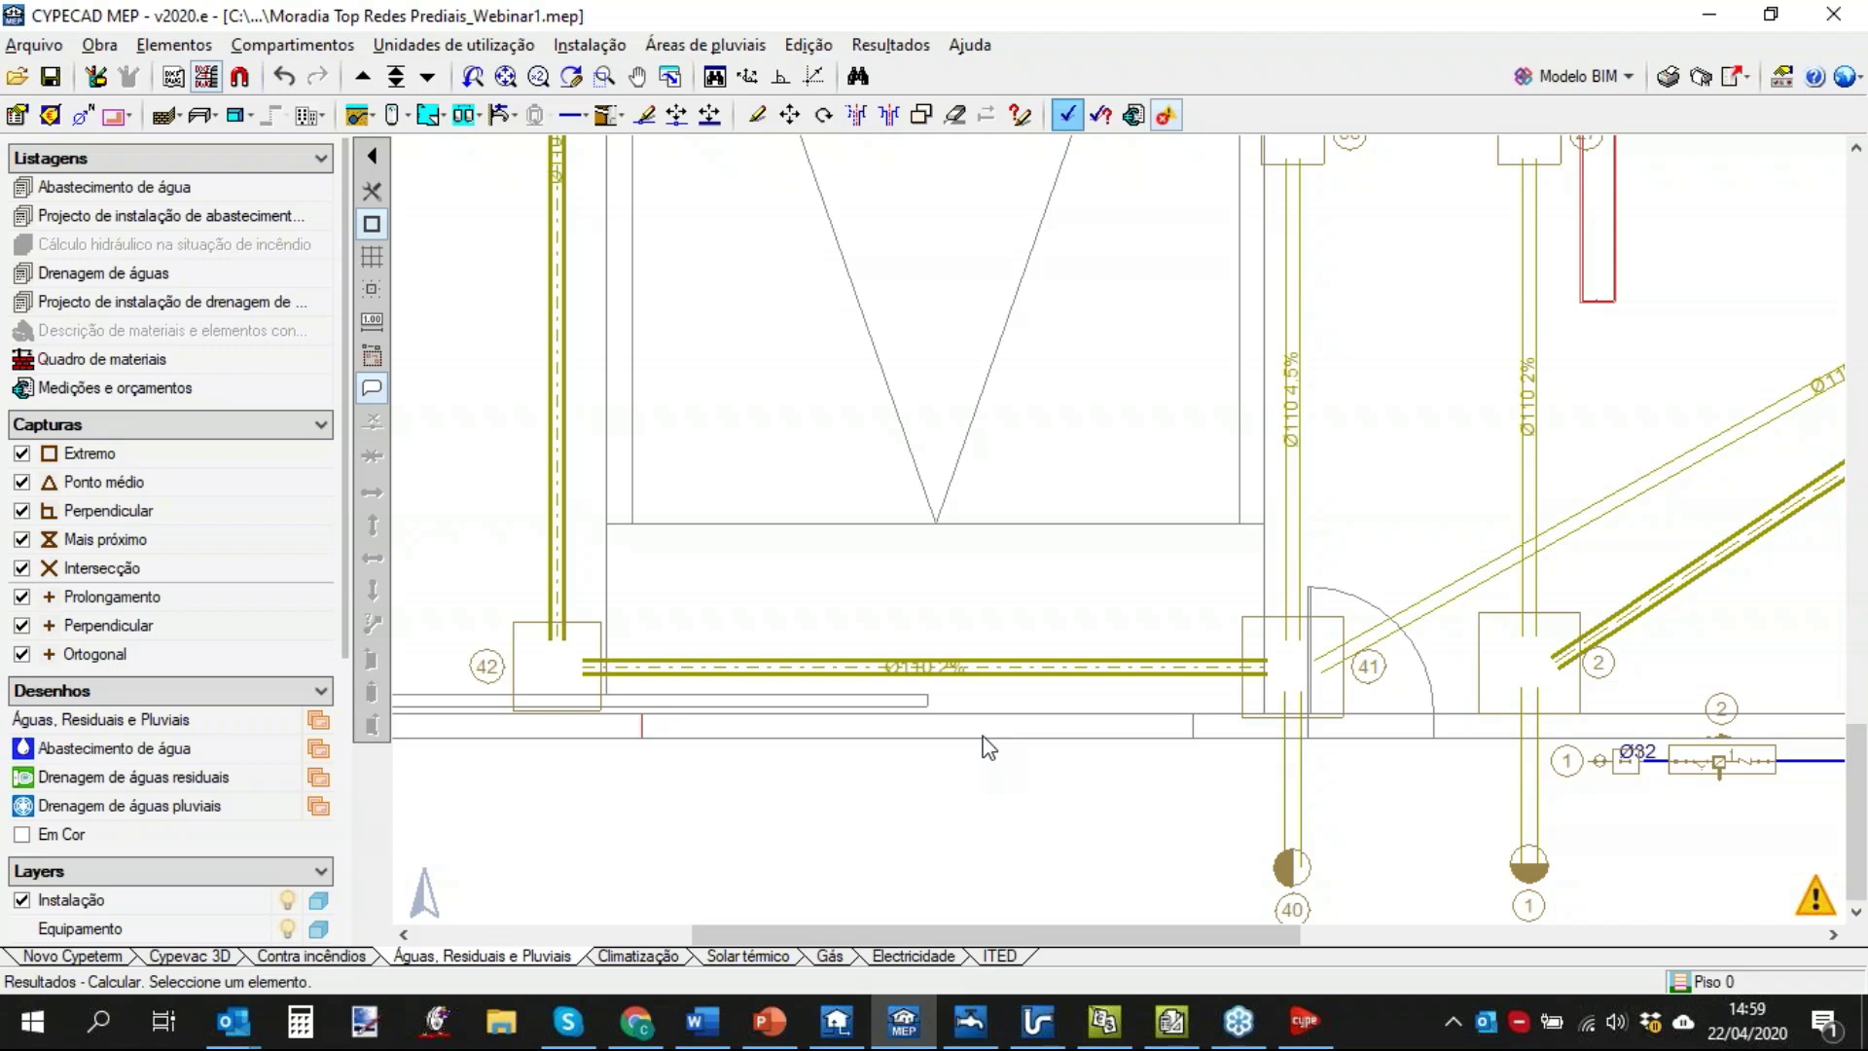
# Review the general data for Águas, Residuais e Pluviais, including comfort level, pressure and velocity limits, and close it without changes.
pyautogui.click(100, 45)
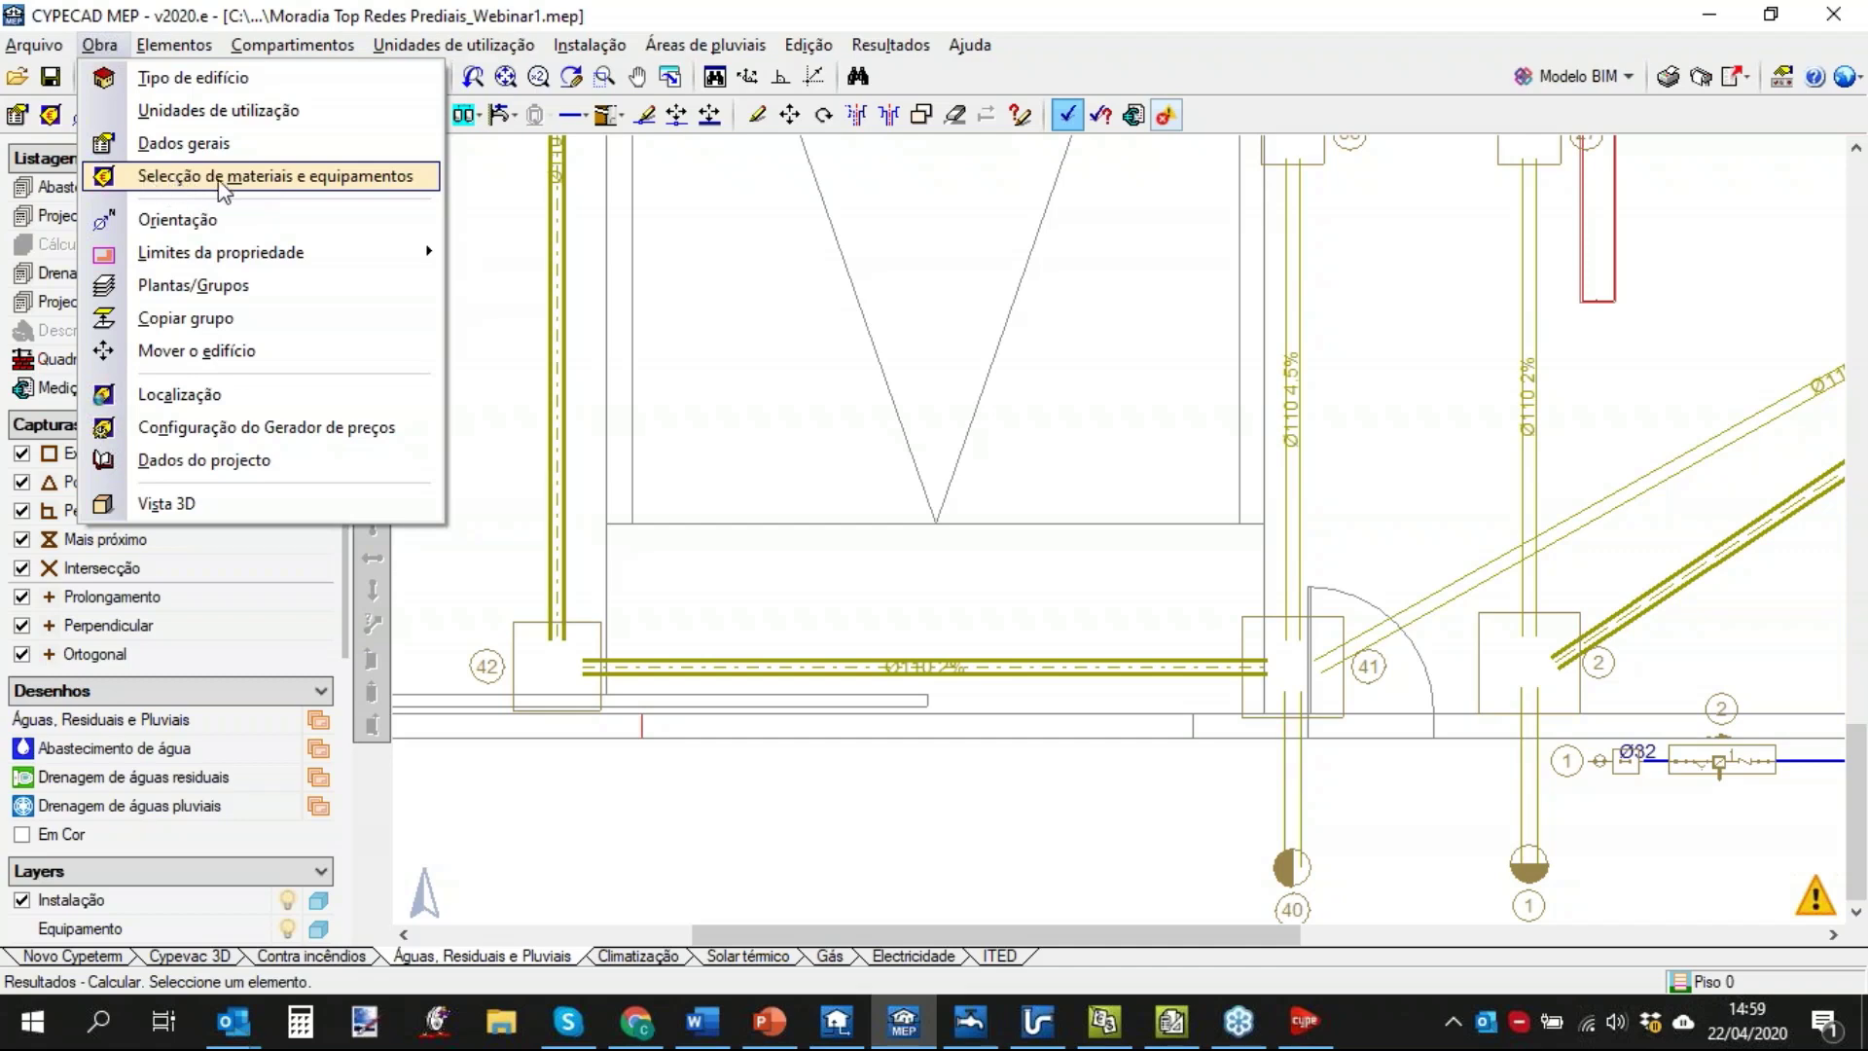
pyautogui.click(195, 143)
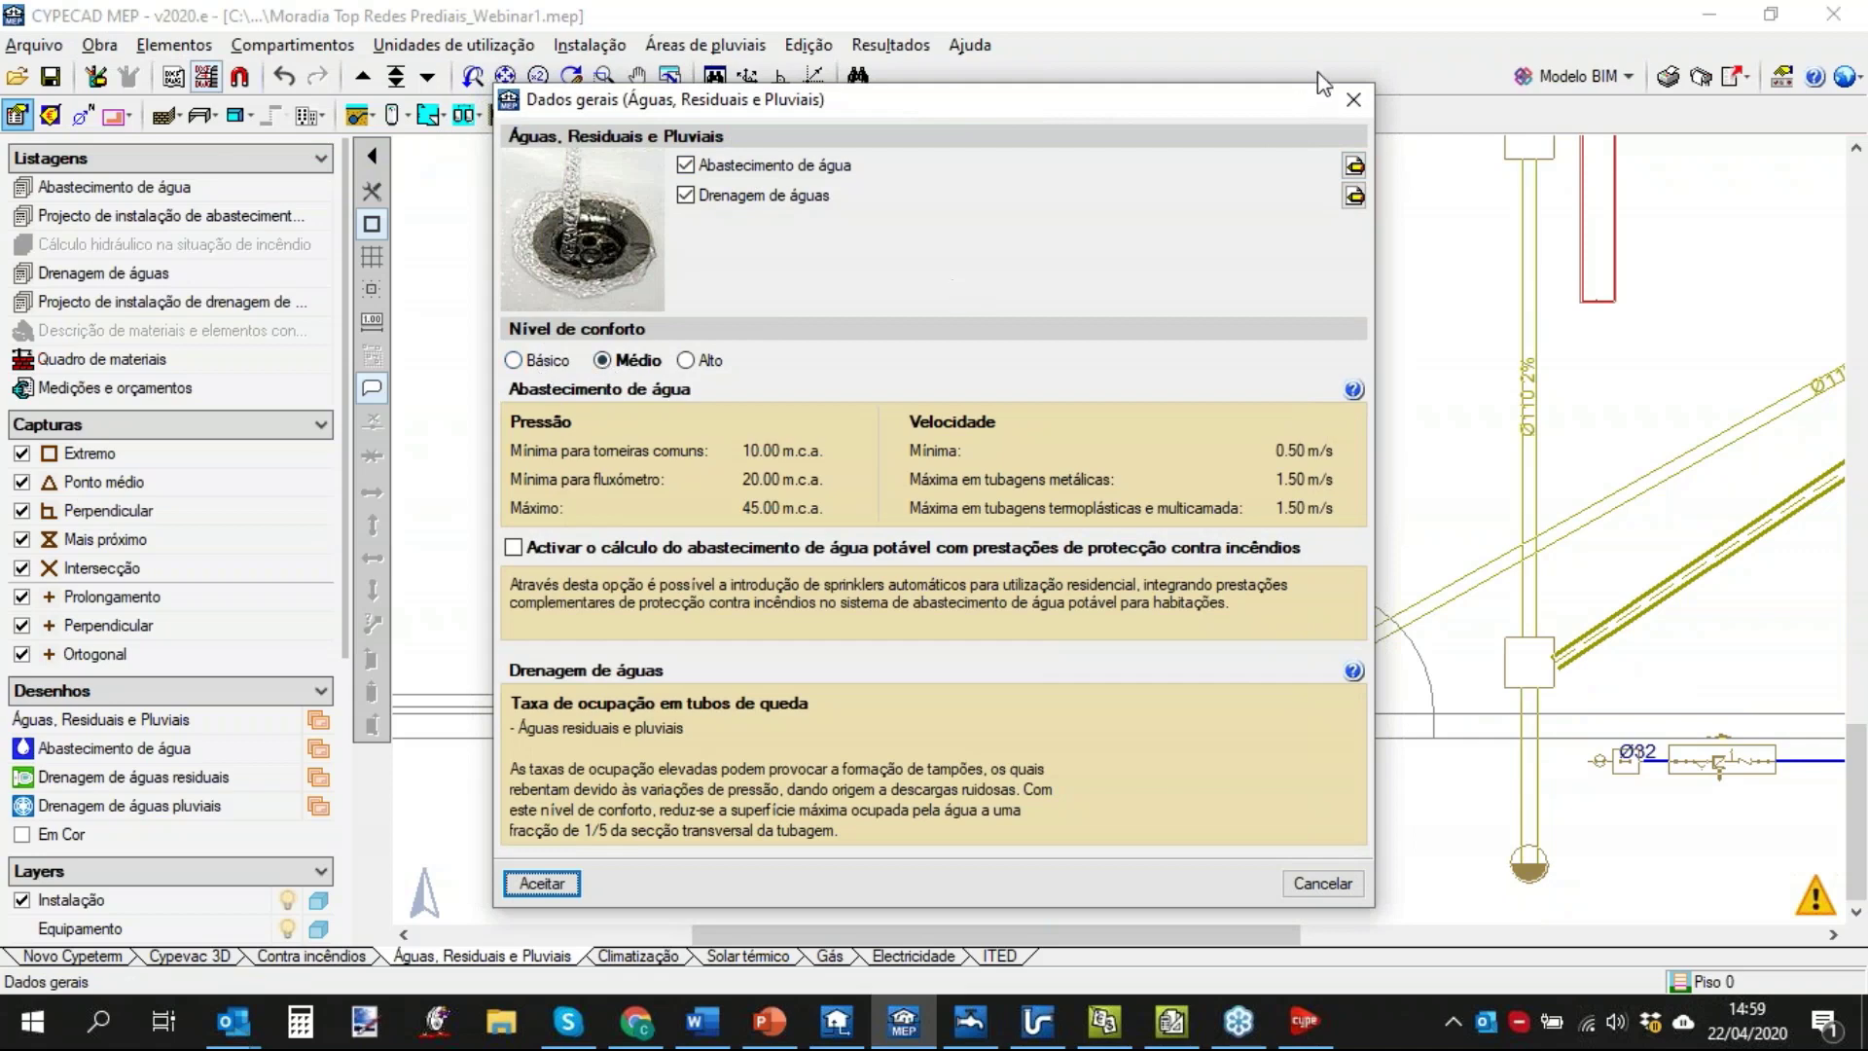
pyautogui.click(1353, 100)
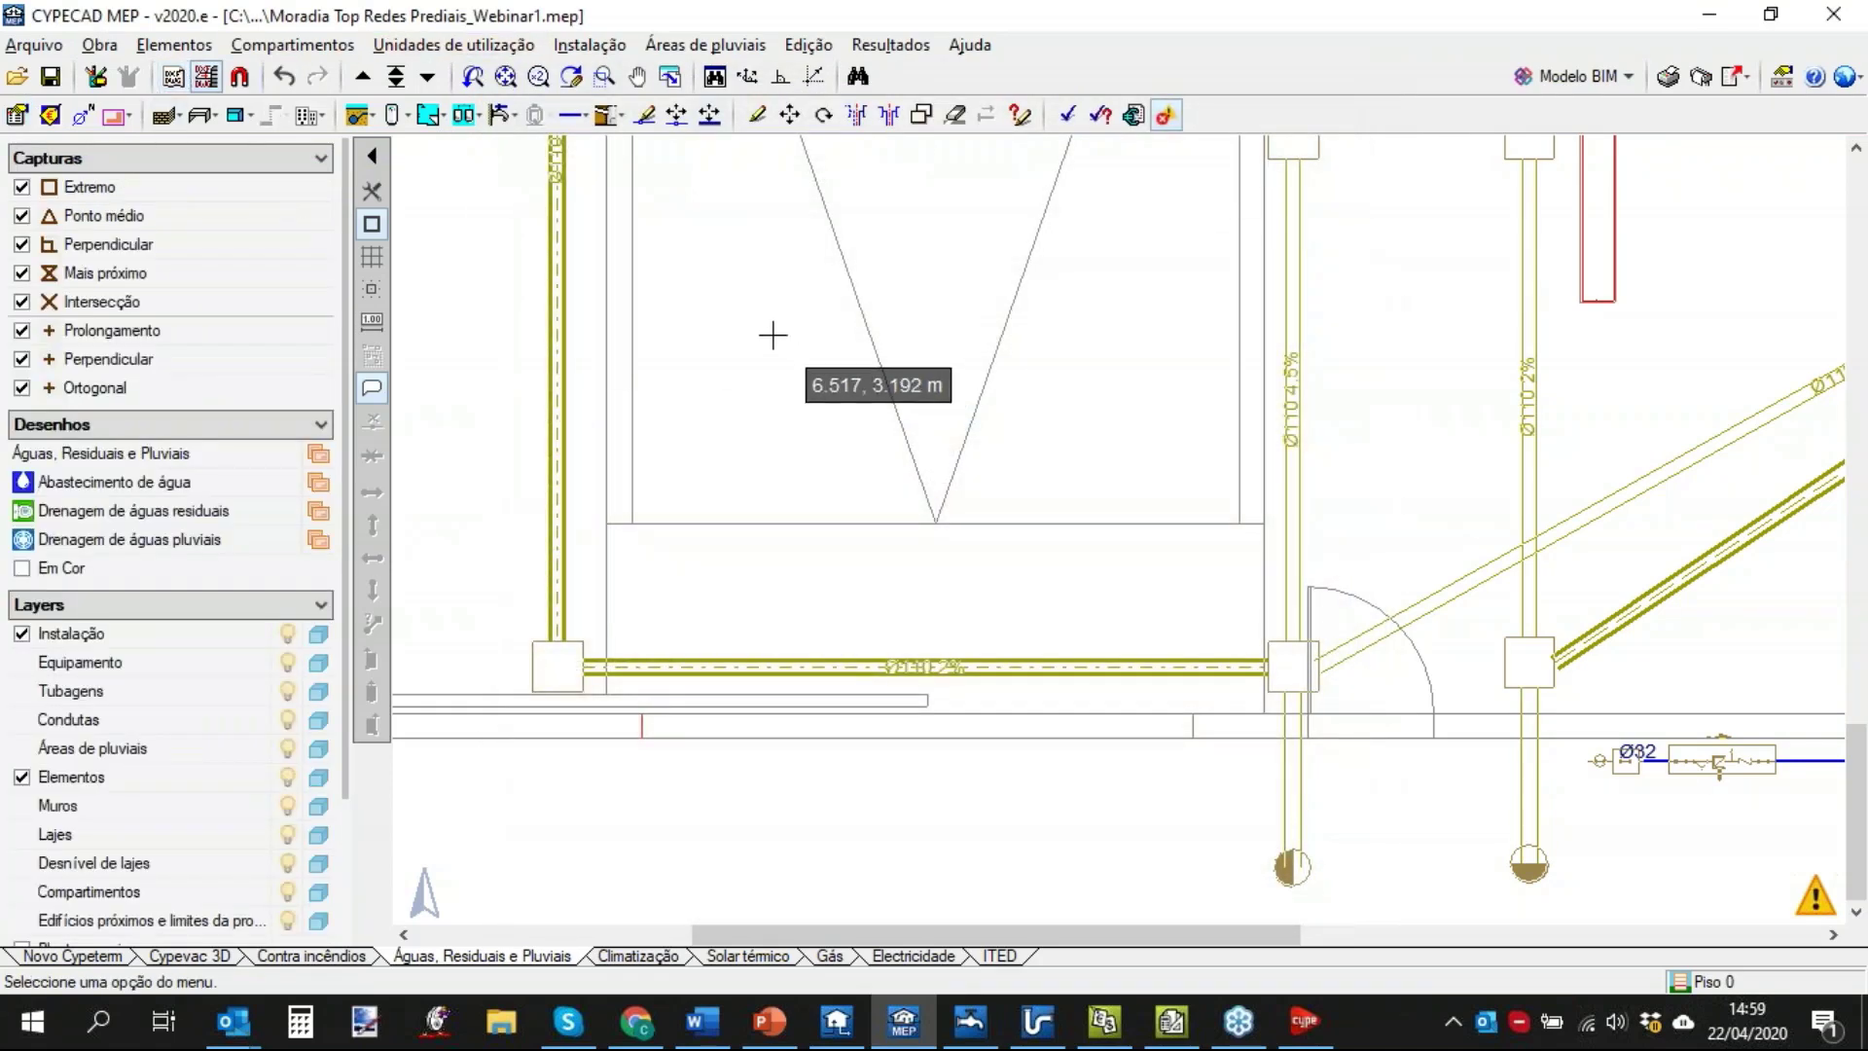
# Open the project's Selecção de materiais e equipamentos.
pyautogui.click(107, 47)
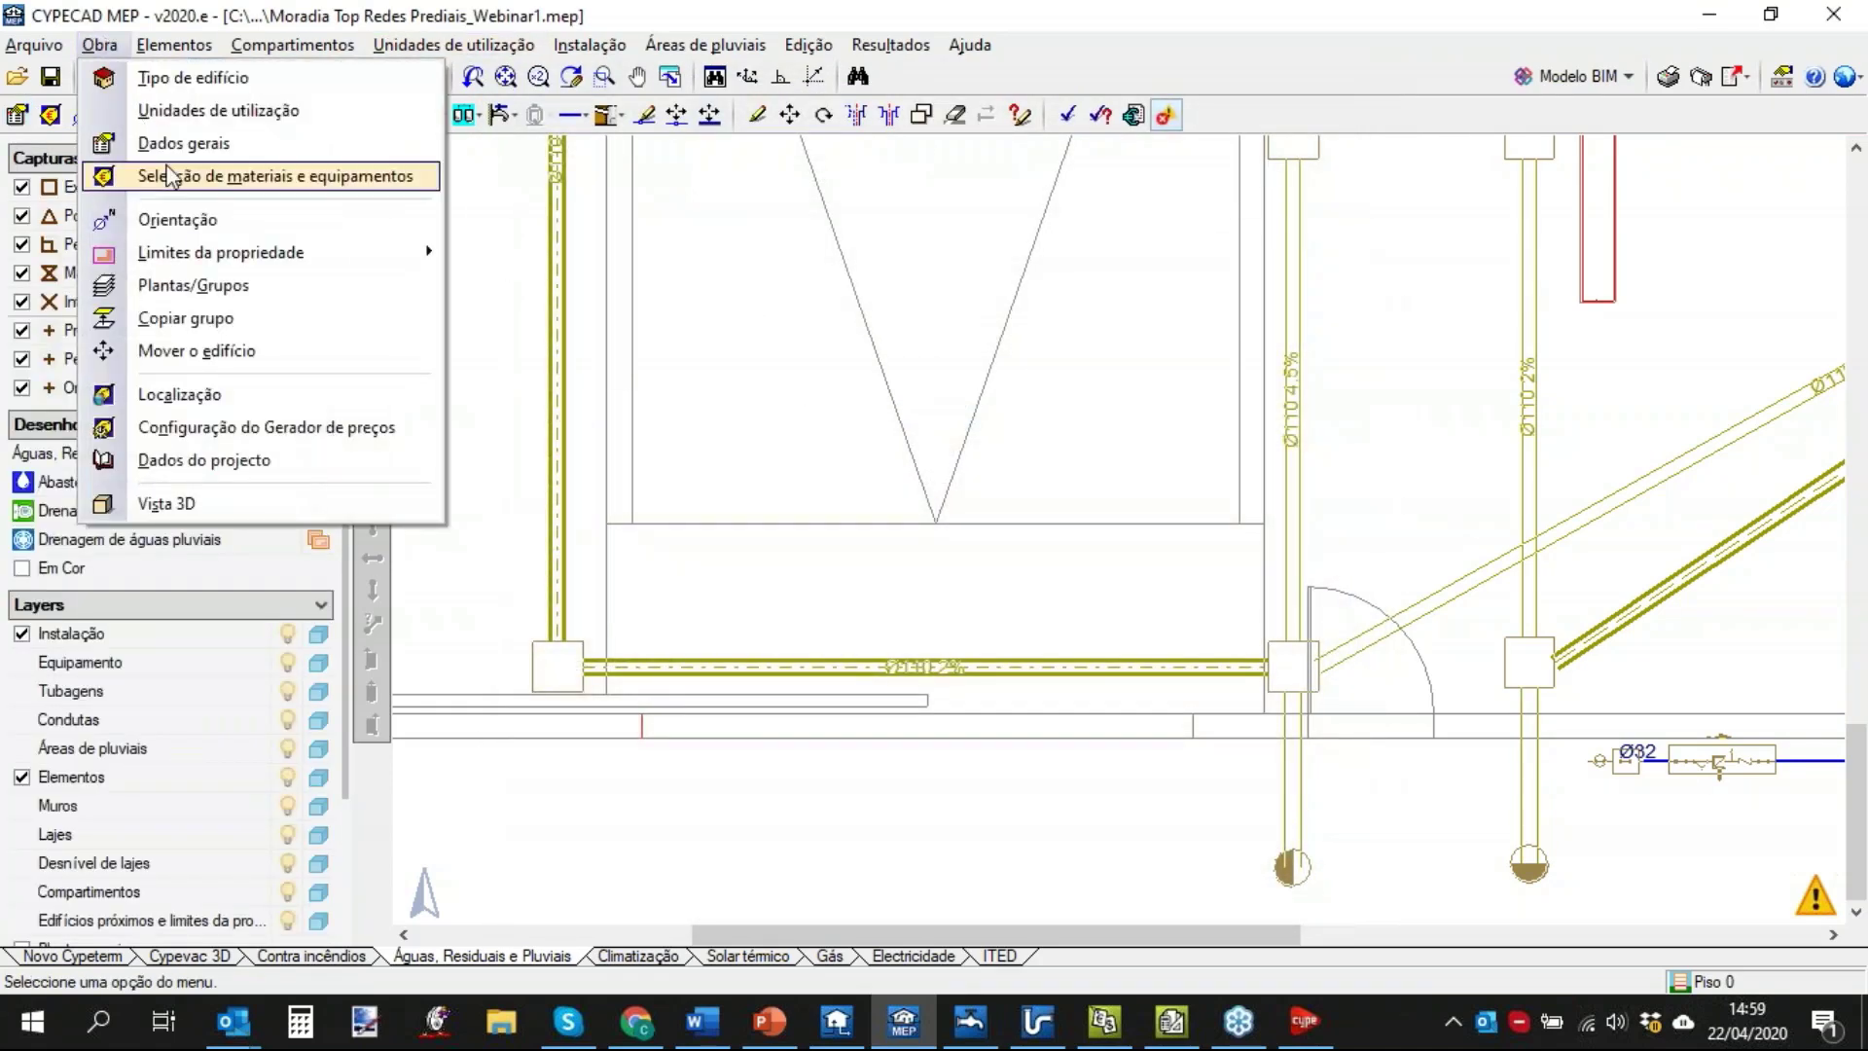
# In the project's material selection, set the buried collector (Colector enterrado) to Série SN-2, nominal ring stiffness 2 kN/m².
pyautogui.click(100, 46)
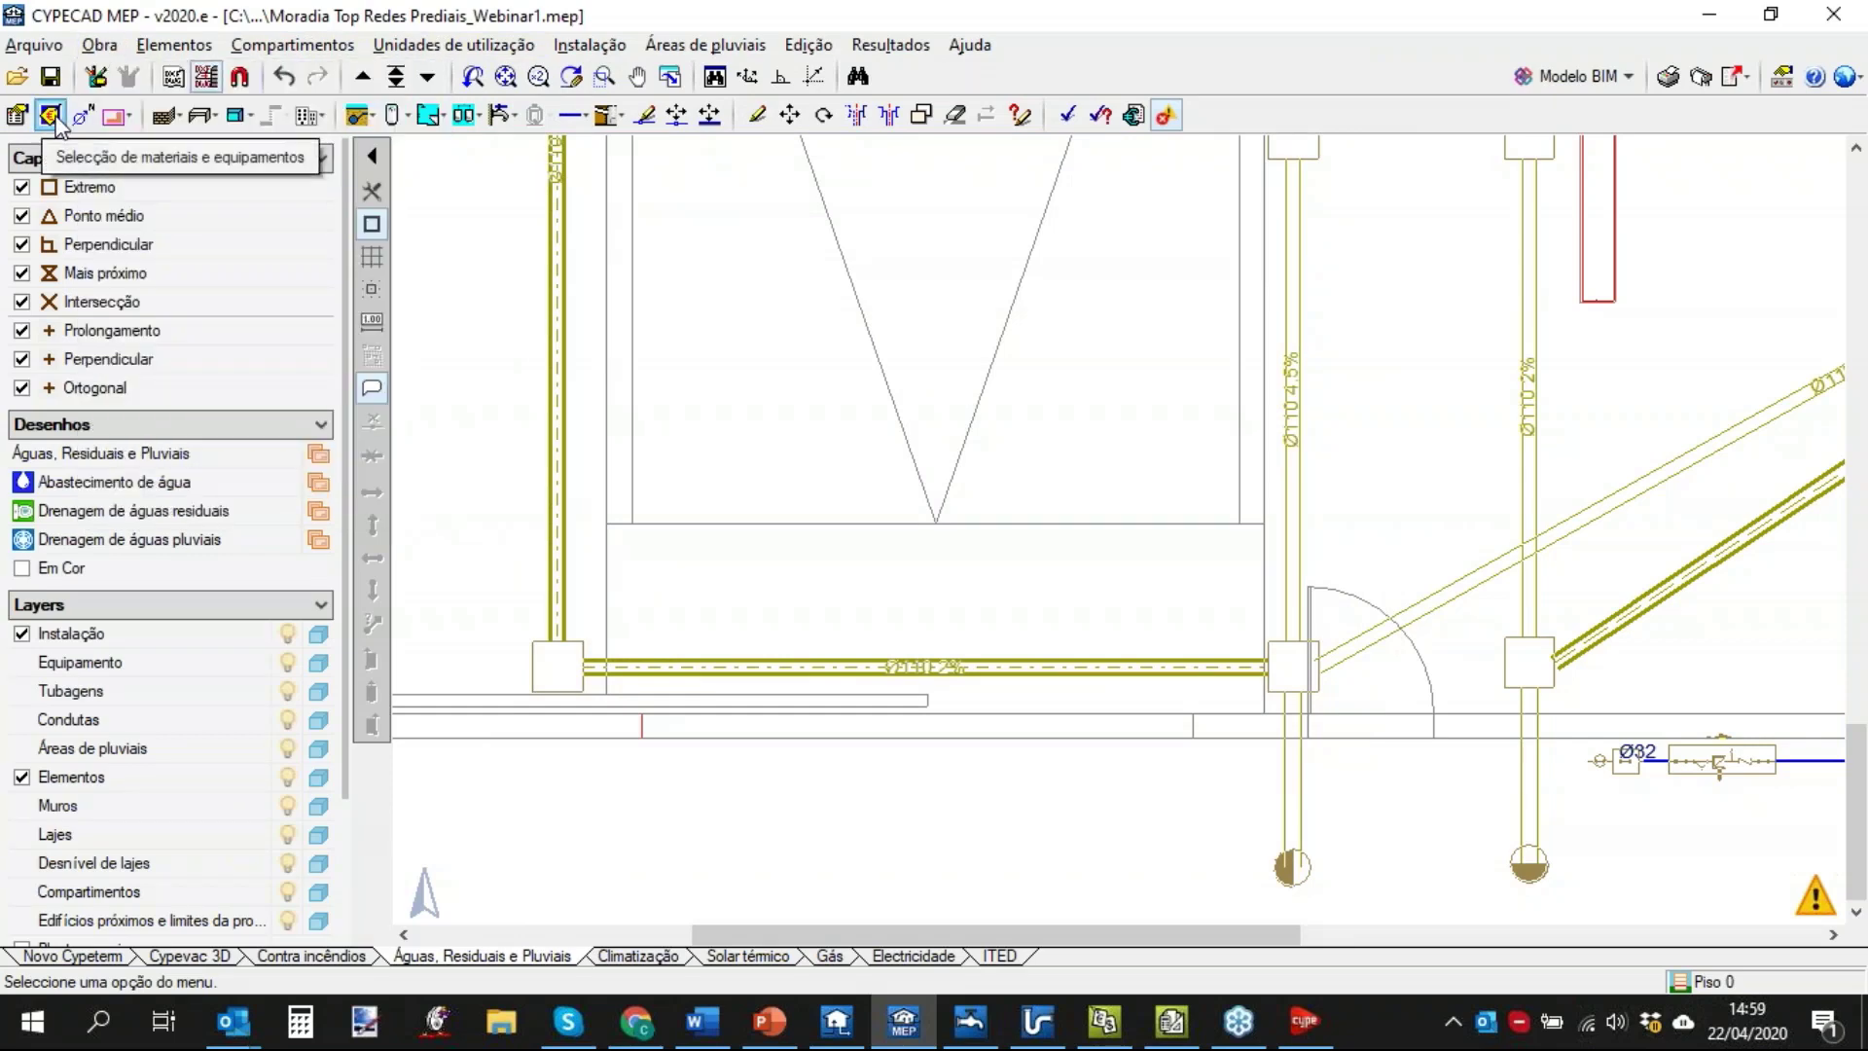
pyautogui.click(51, 115)
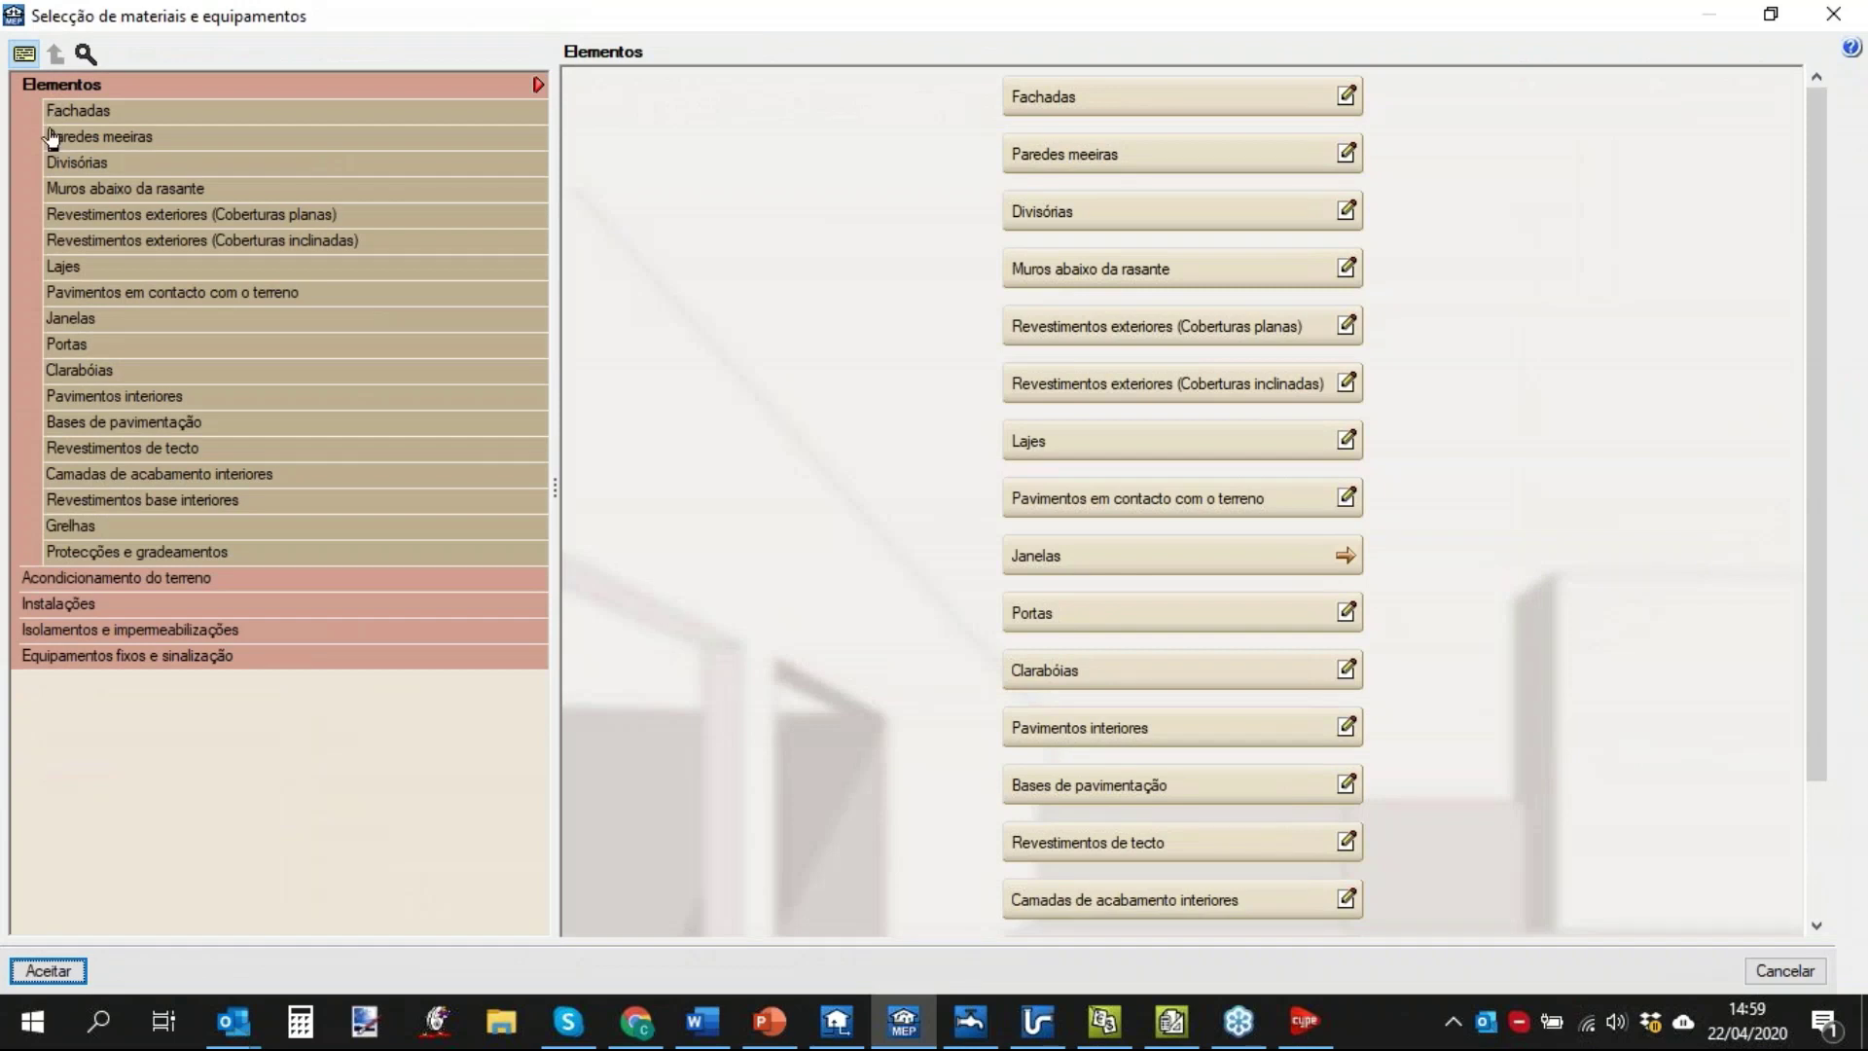
pyautogui.click(107, 578)
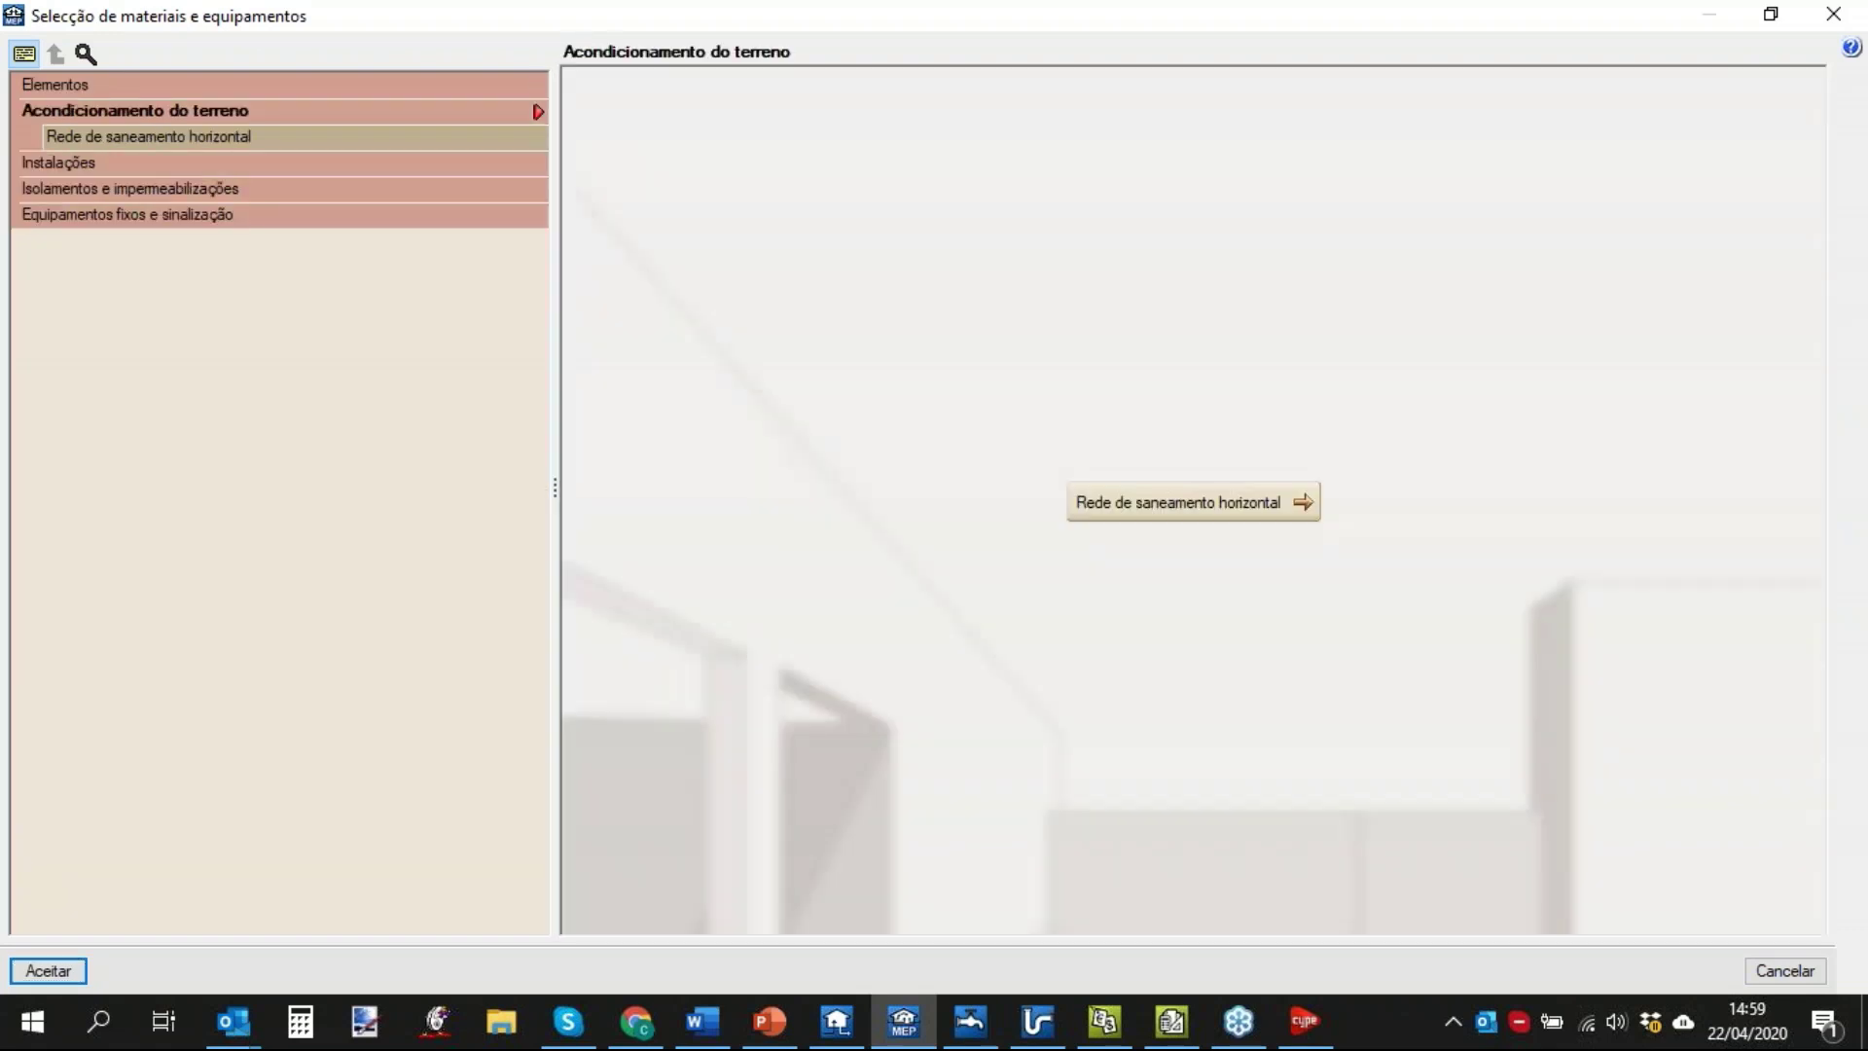
pyautogui.click(172, 145)
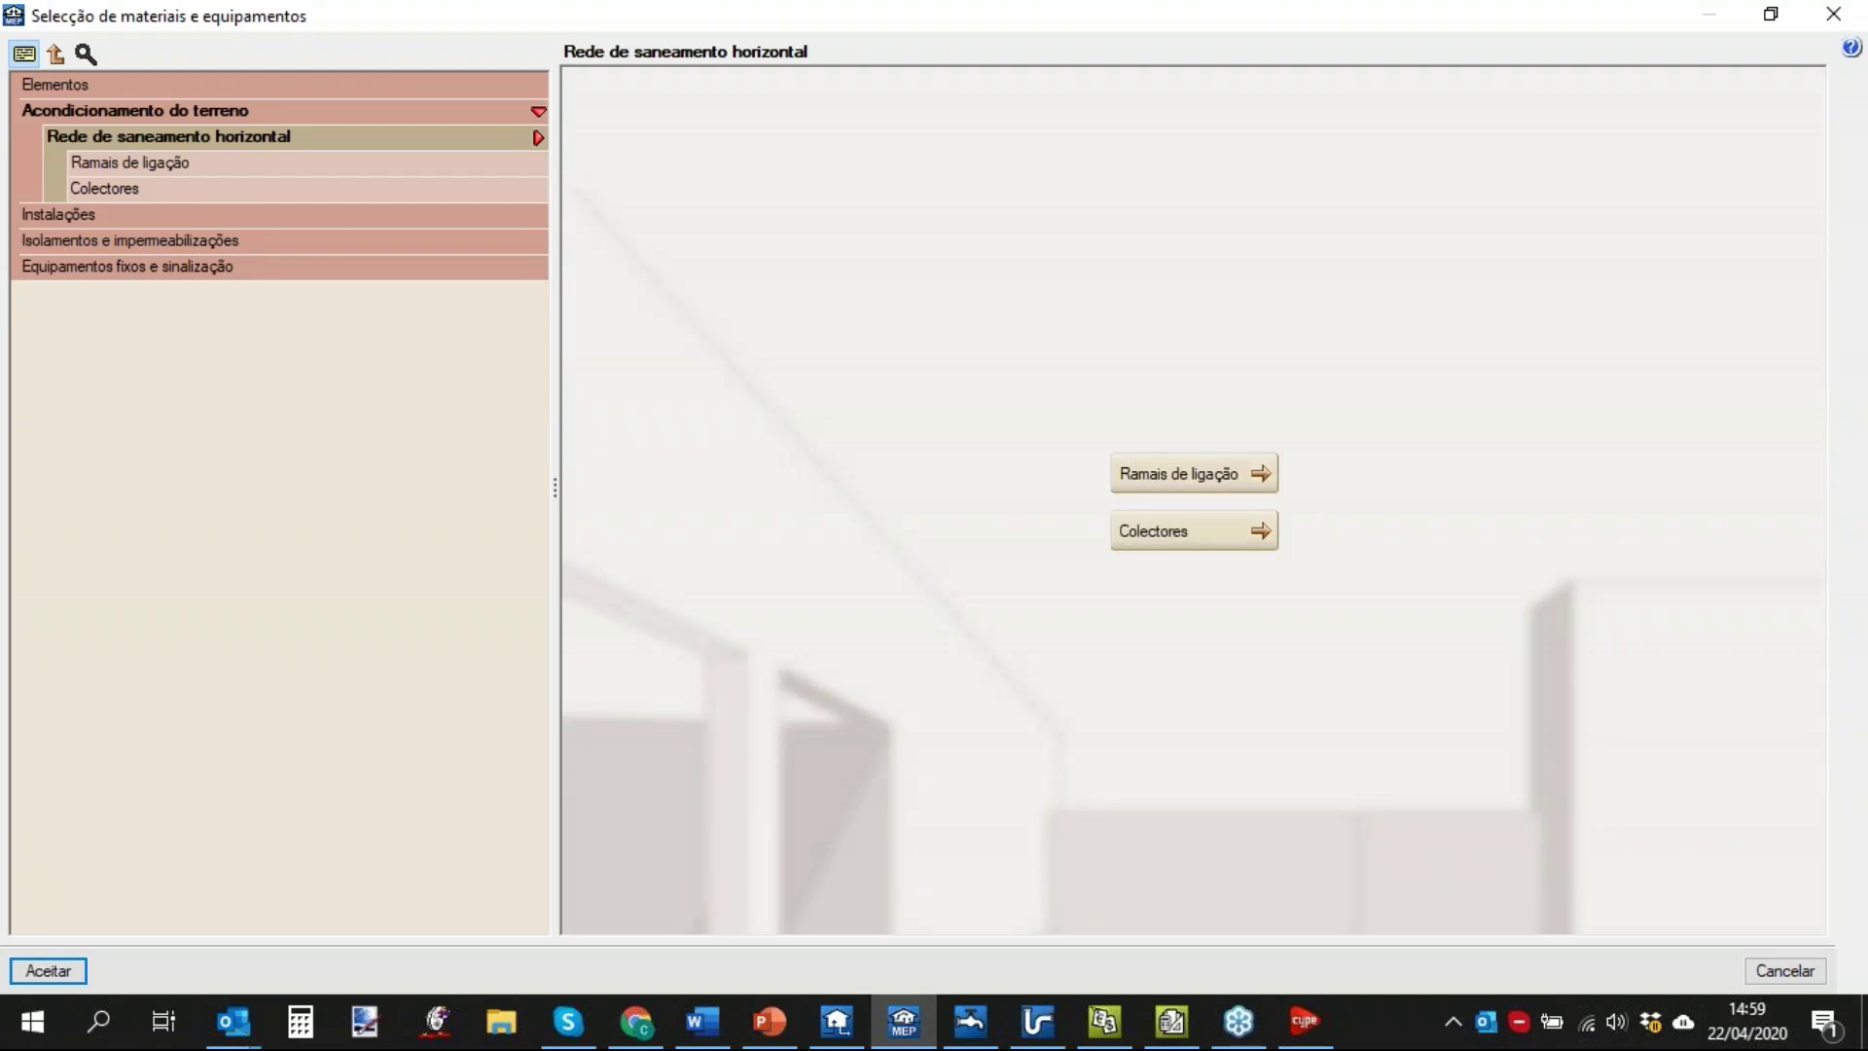
pyautogui.click(125, 188)
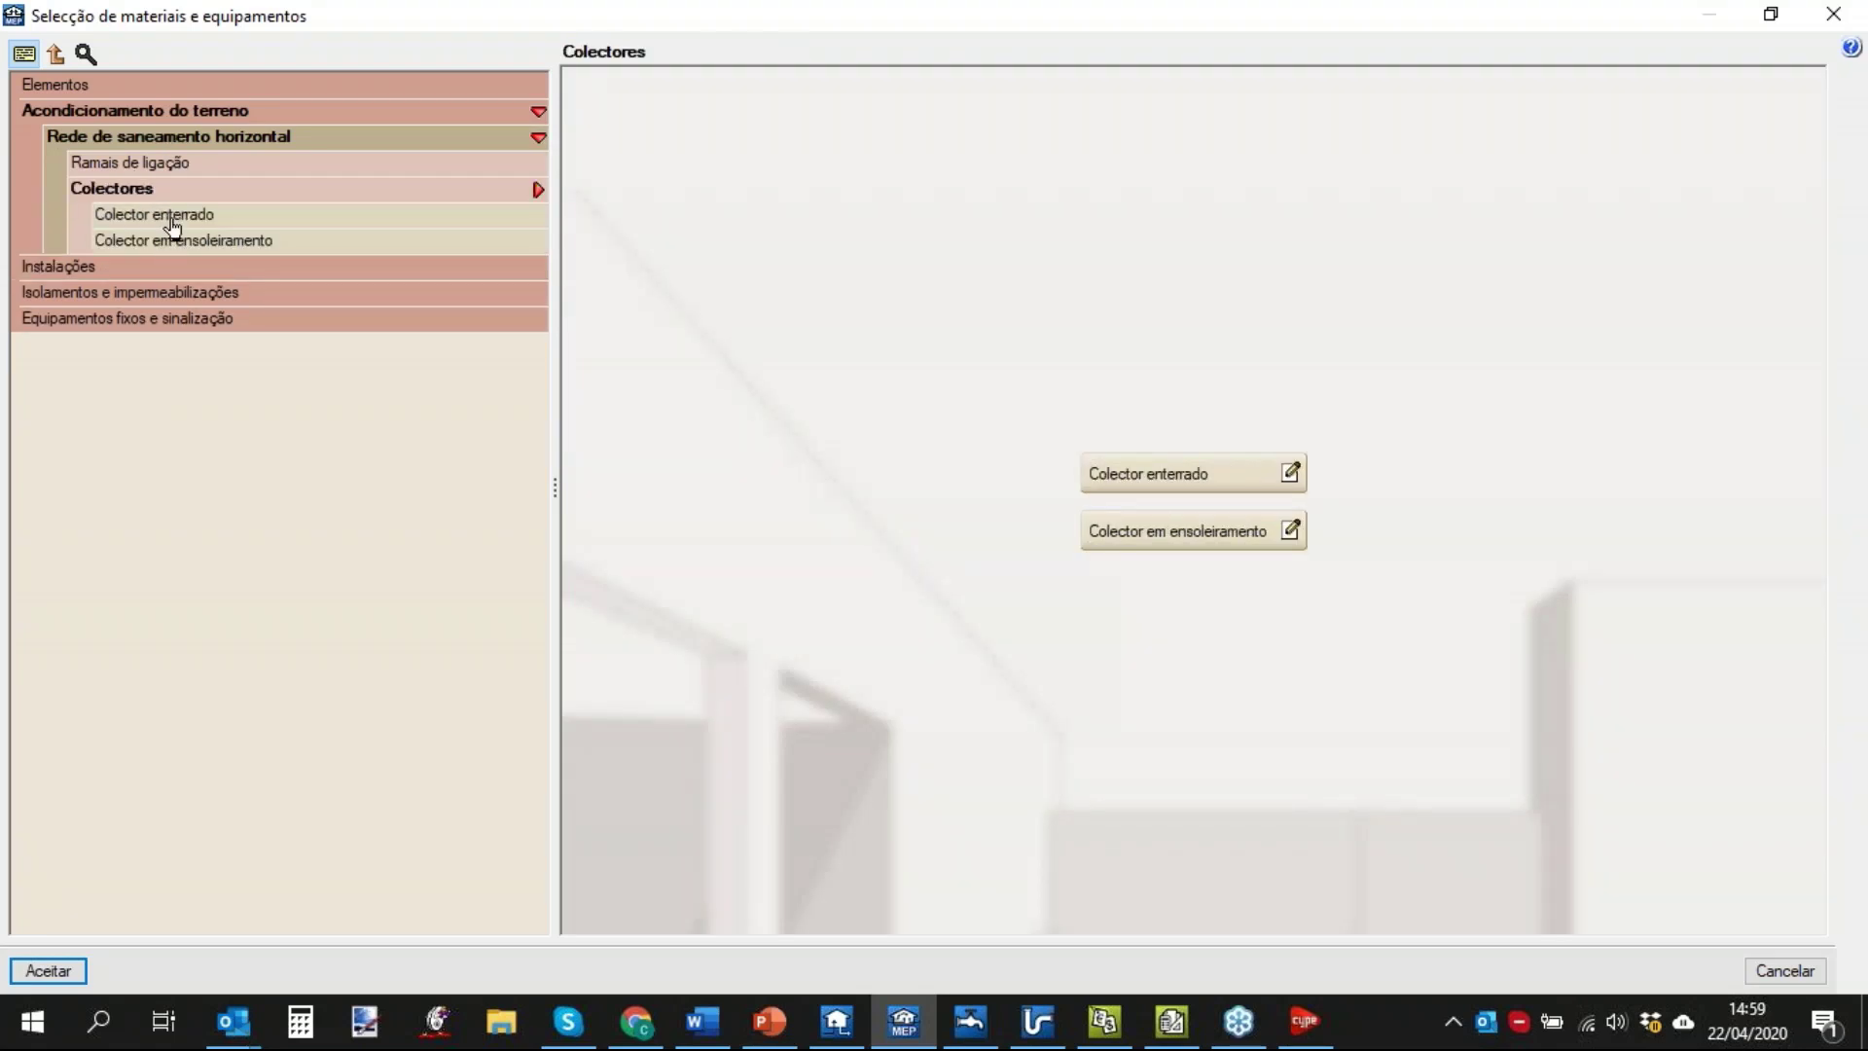
pyautogui.click(173, 218)
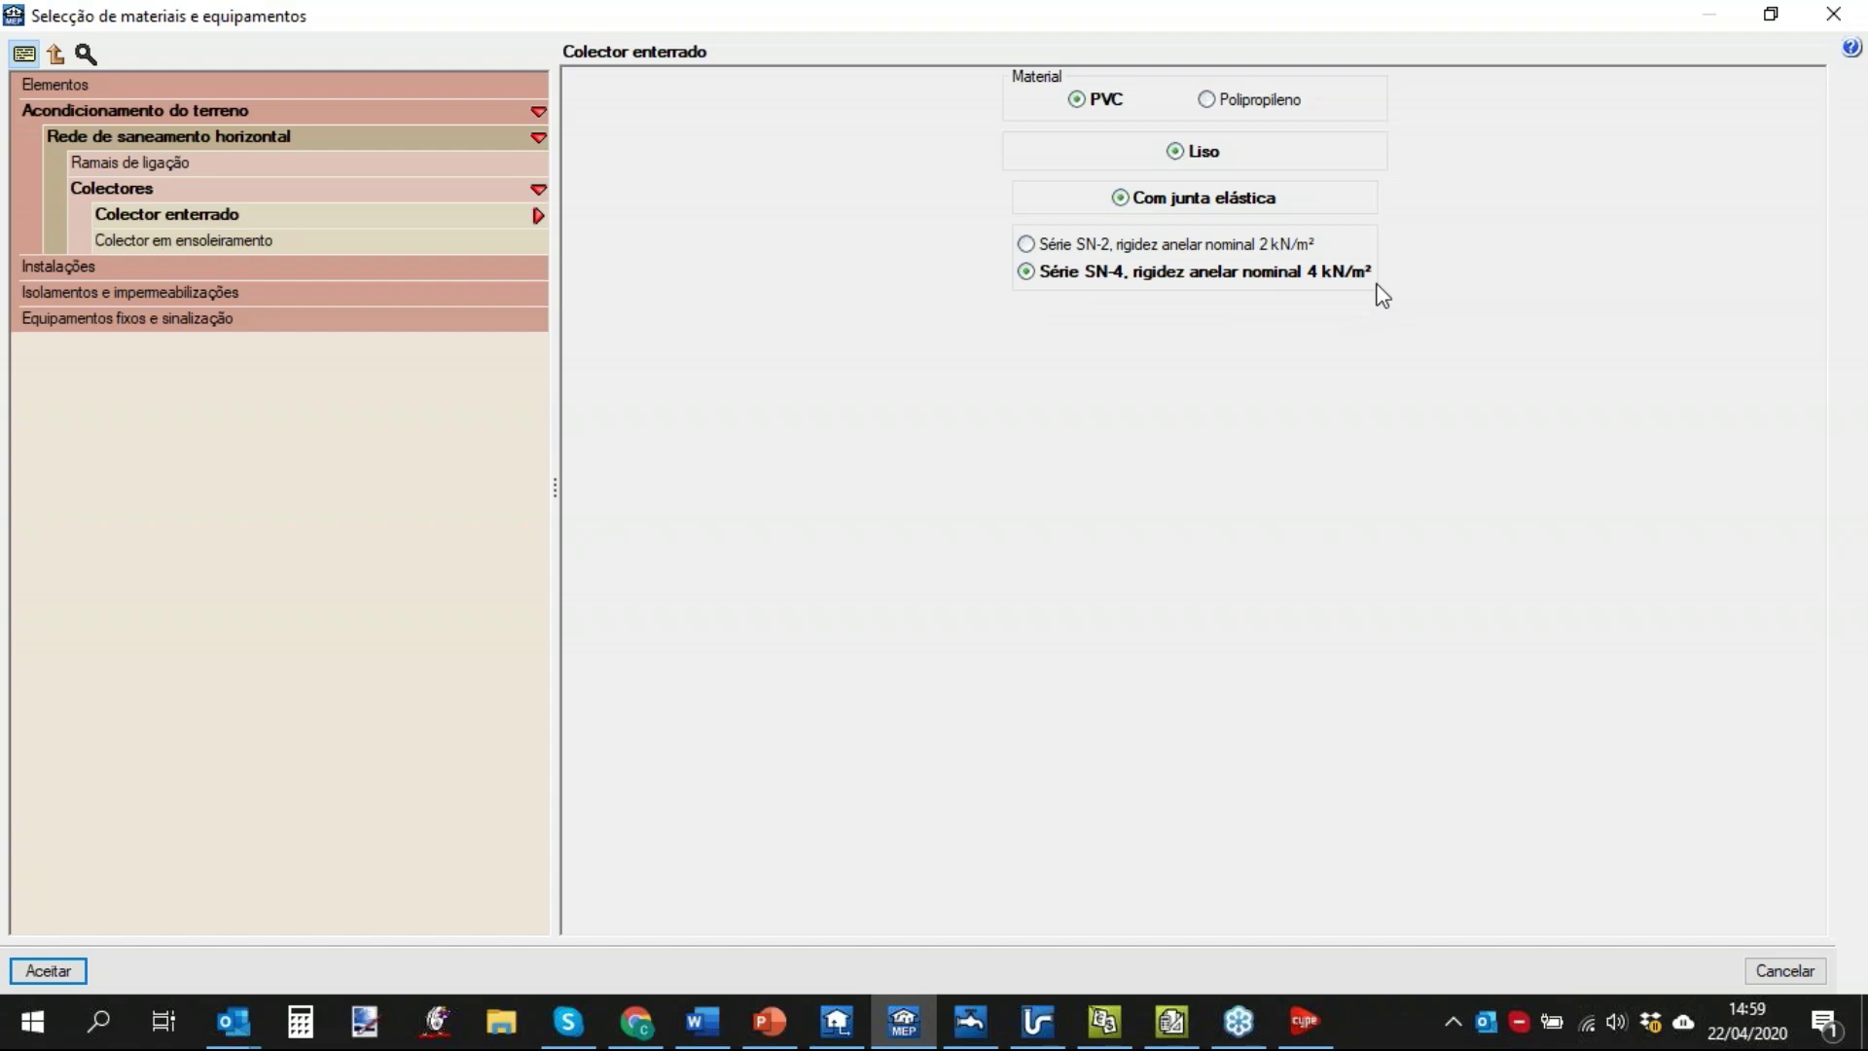
pyautogui.click(1026, 245)
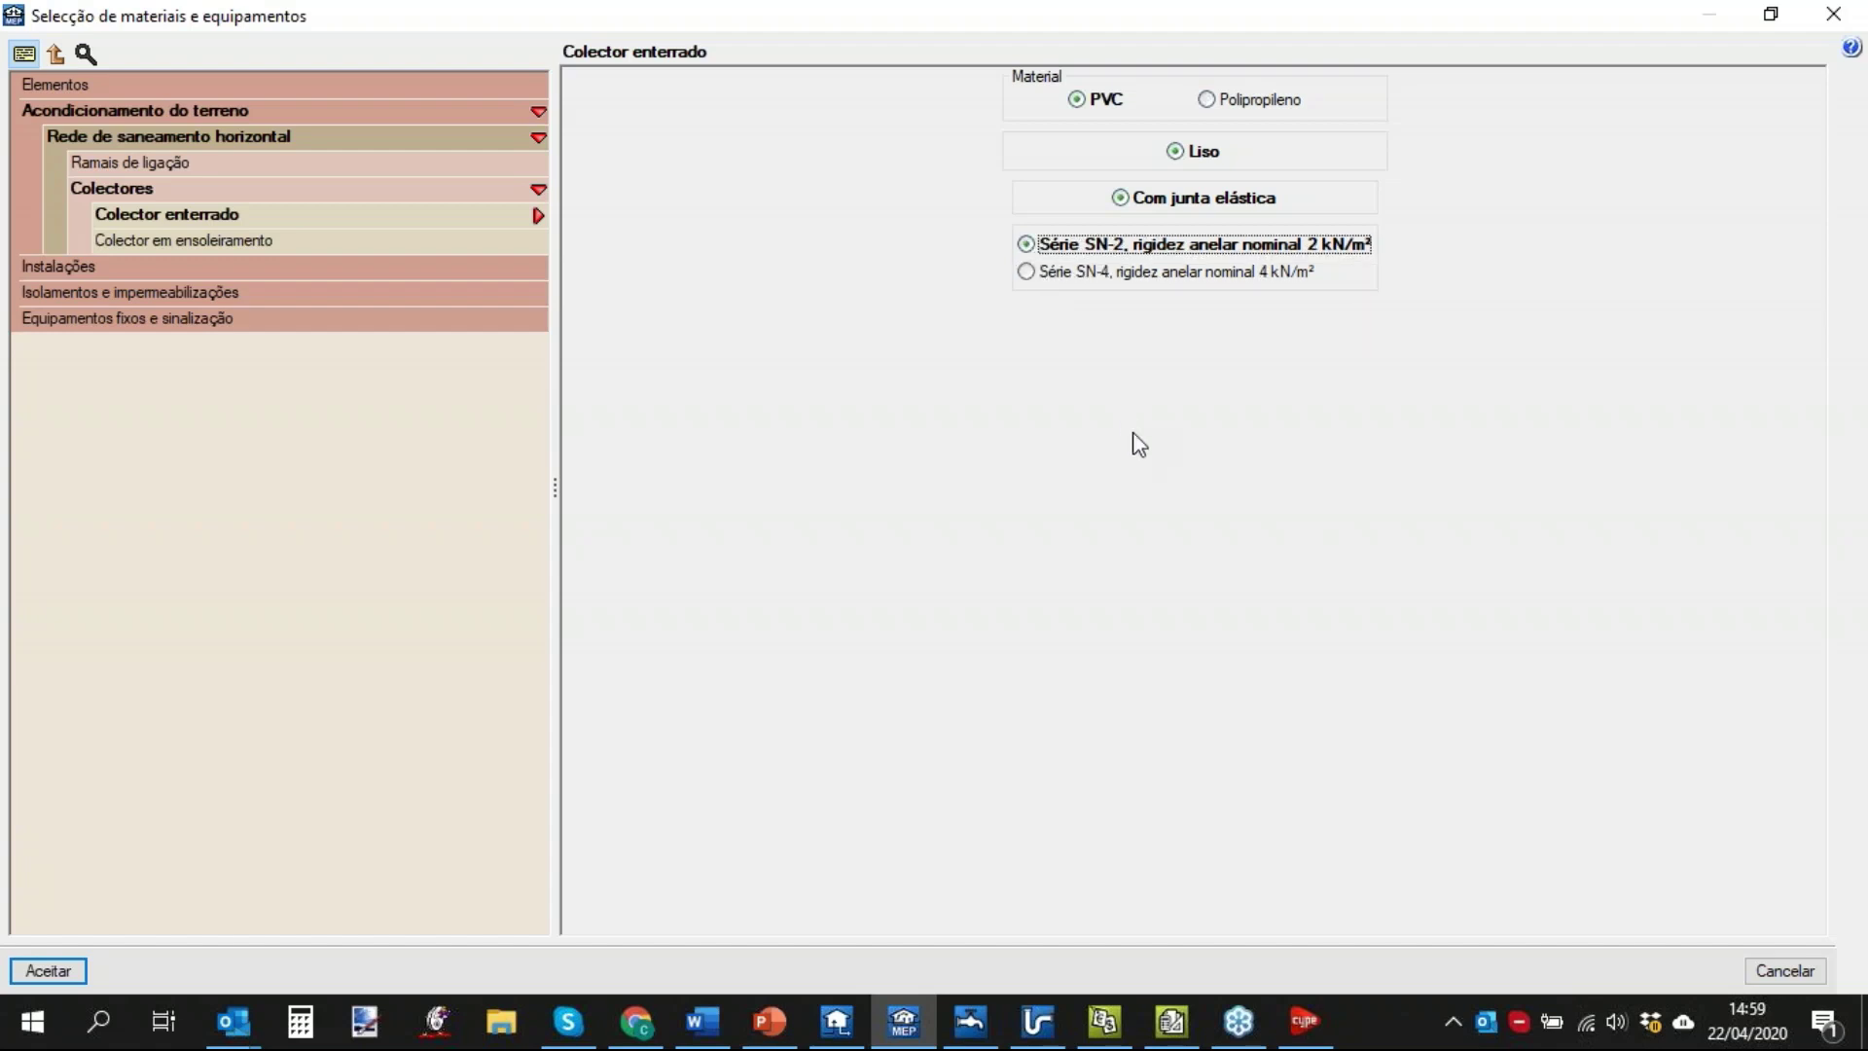
pyautogui.click(39, 972)
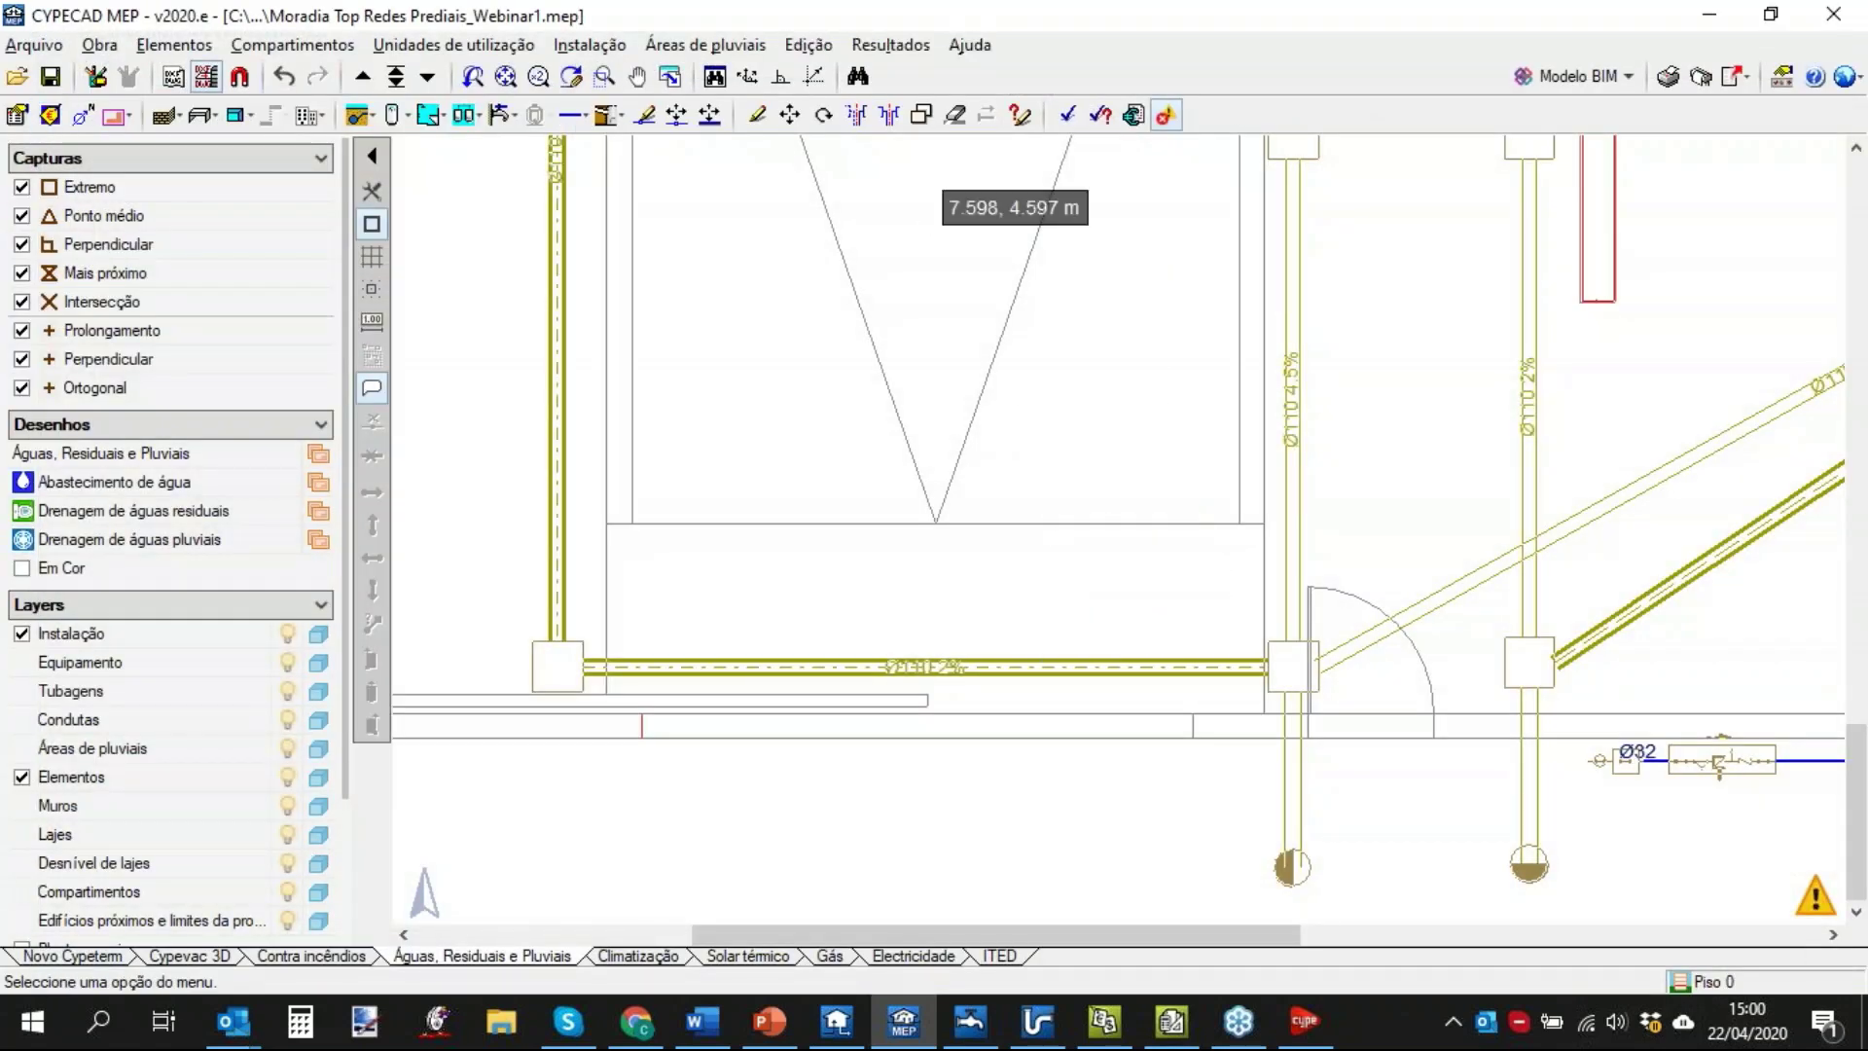
# Calculate the water and drainage installation and check the results of the horizontal collector between manholes 42 and 41.
pyautogui.click(890, 44)
pyautogui.click(919, 78)
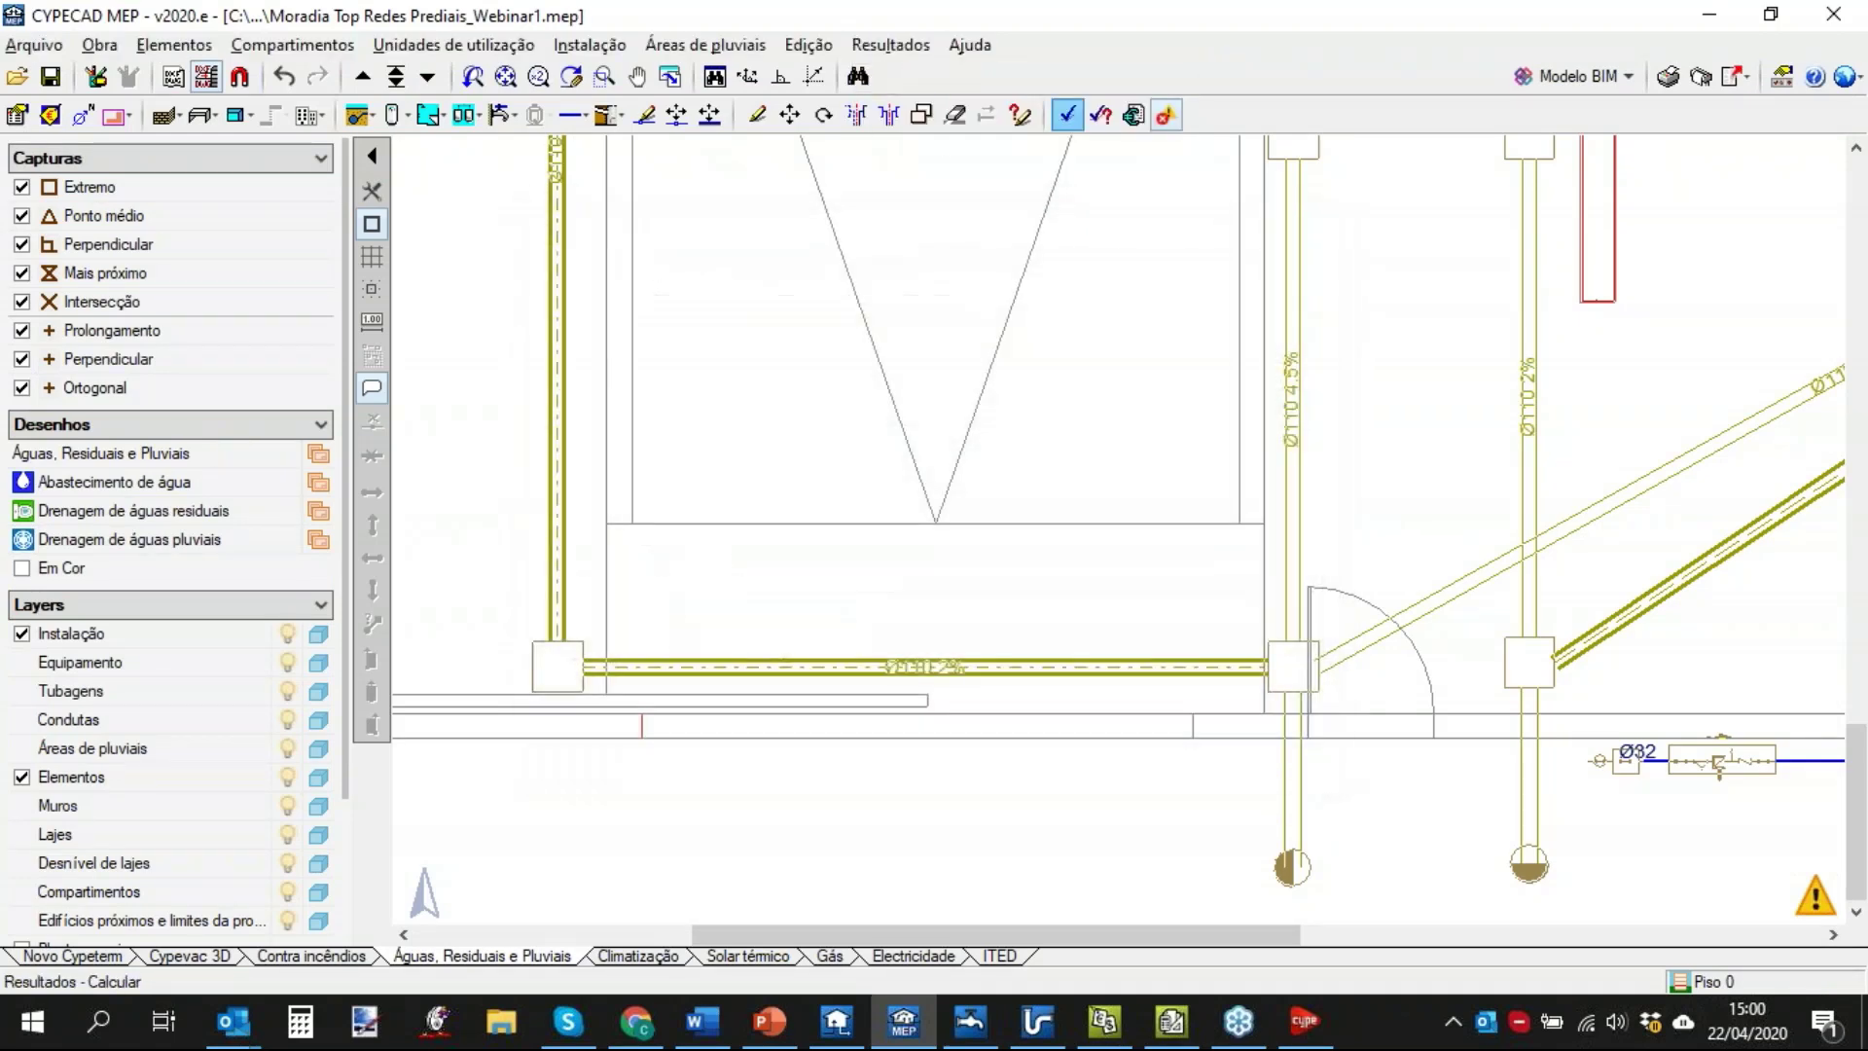
pyautogui.moveTo(978, 681)
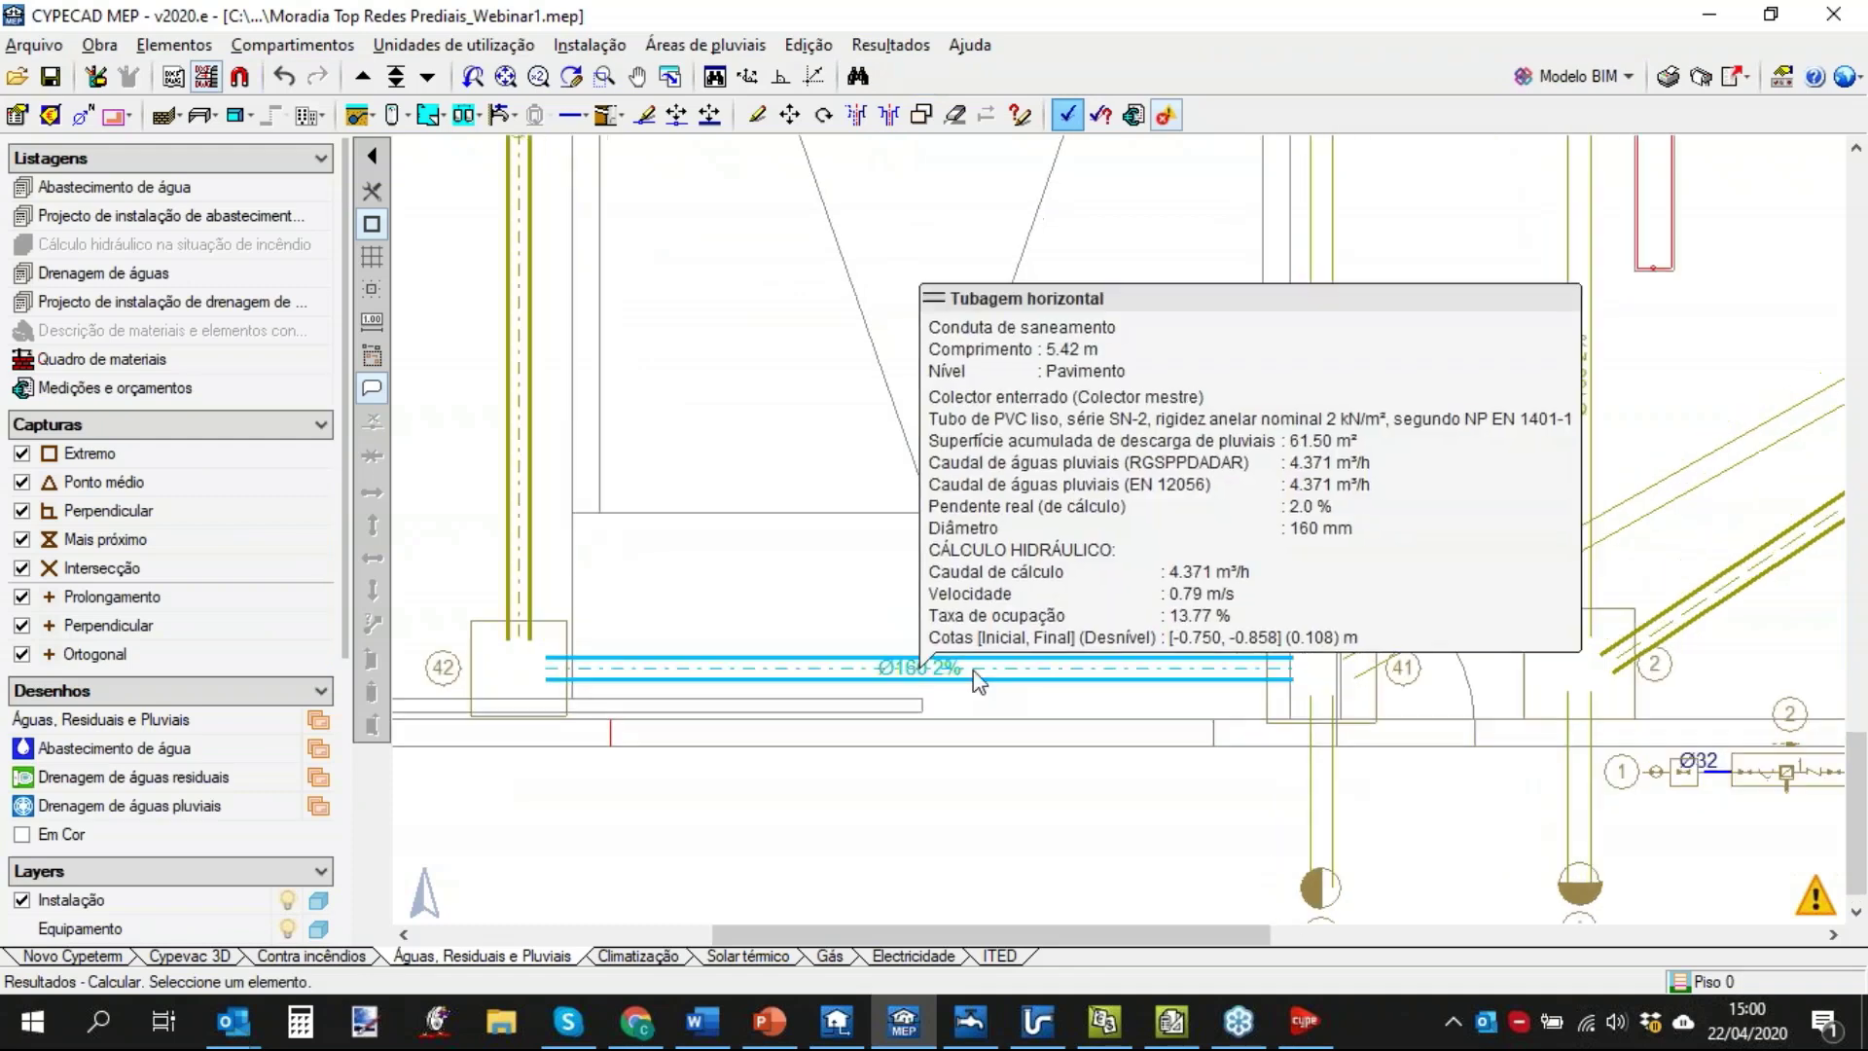
pyautogui.scroll(2, 890, 691)
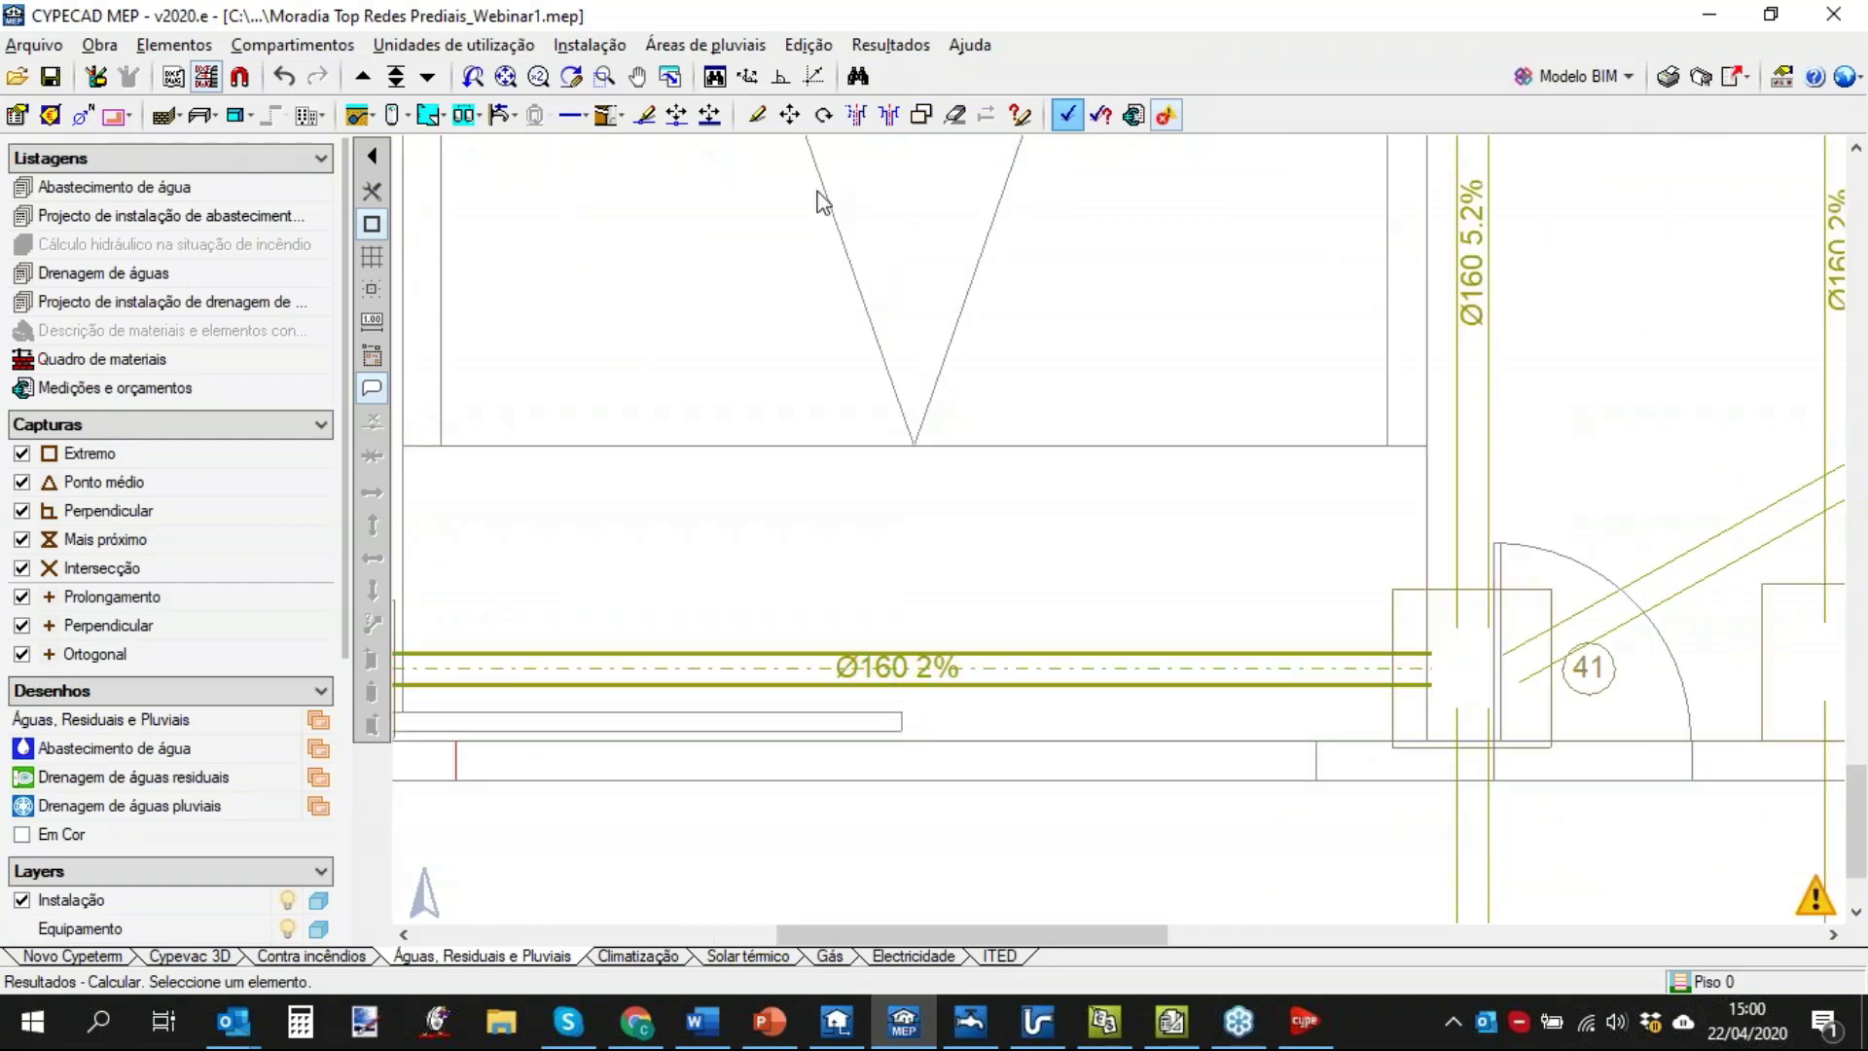
# Open the horizontal collector between the two lower manholes for editing.
pyautogui.click(809, 45)
pyautogui.click(854, 79)
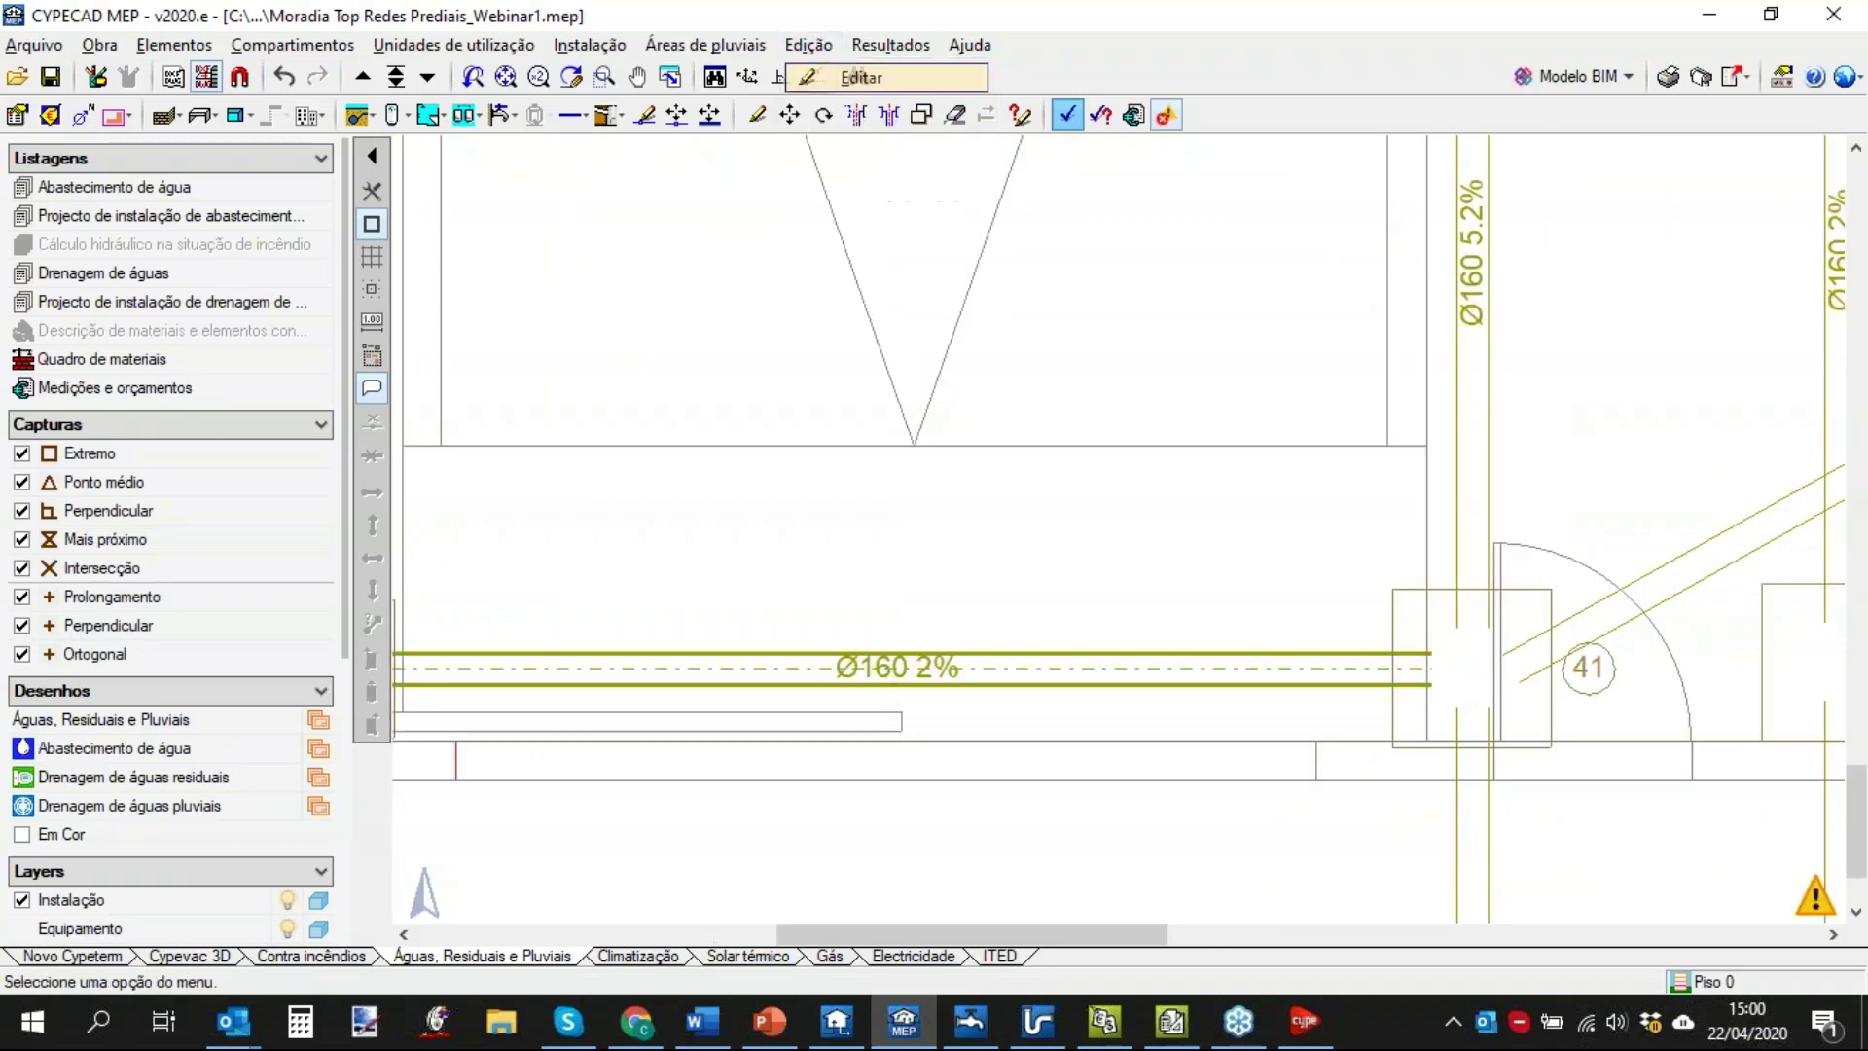
pyautogui.click(948, 667)
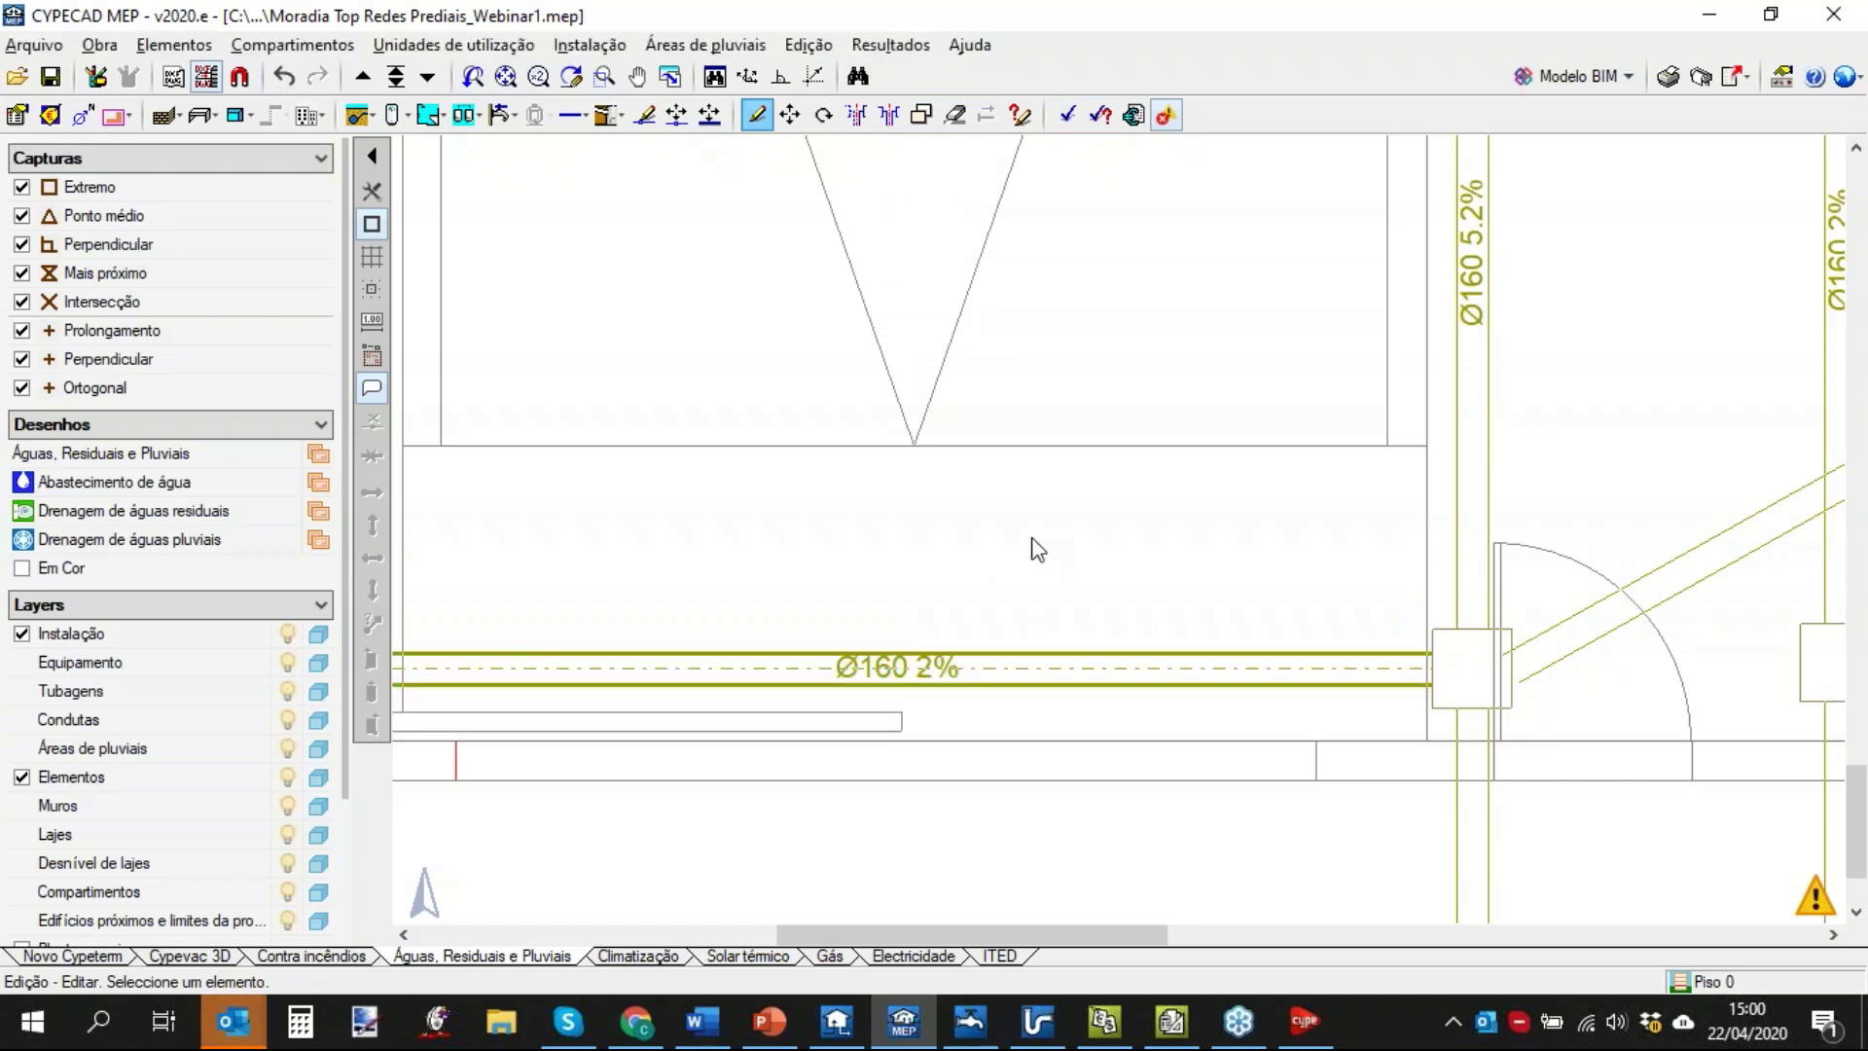
pyautogui.scroll(-1, 1029, 542)
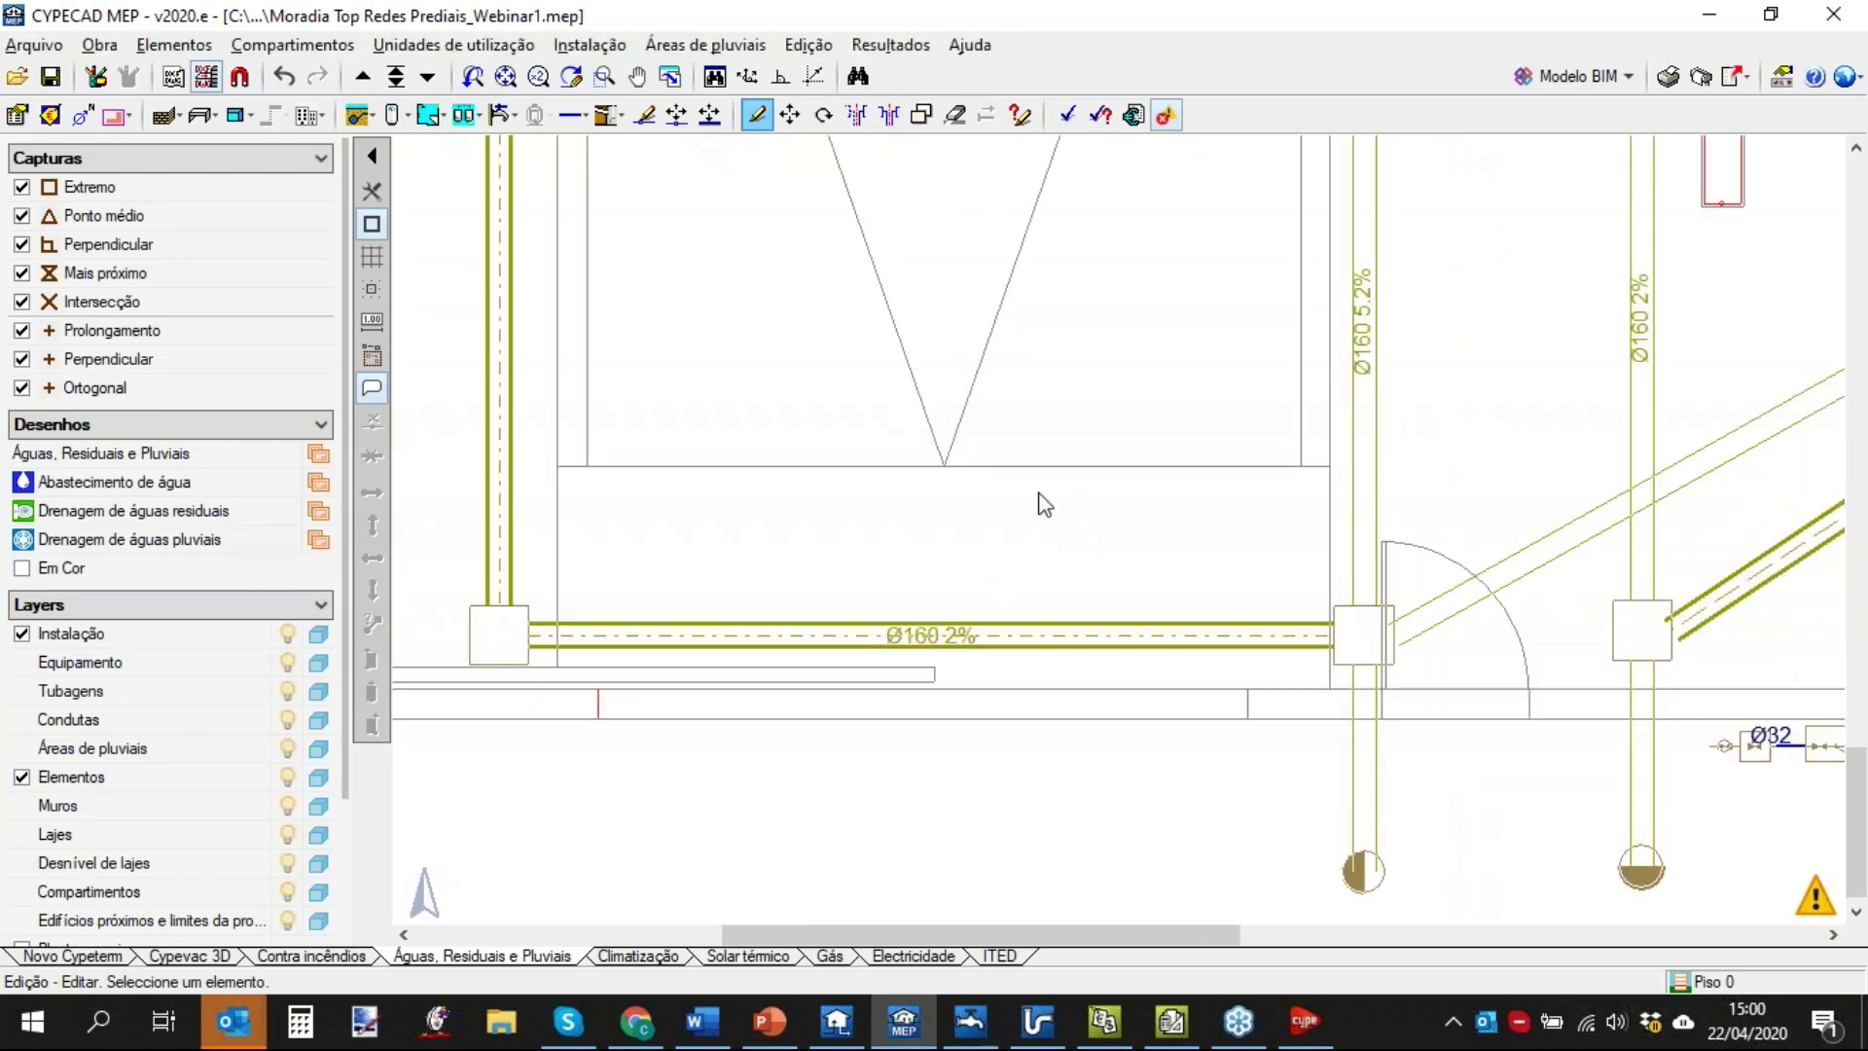
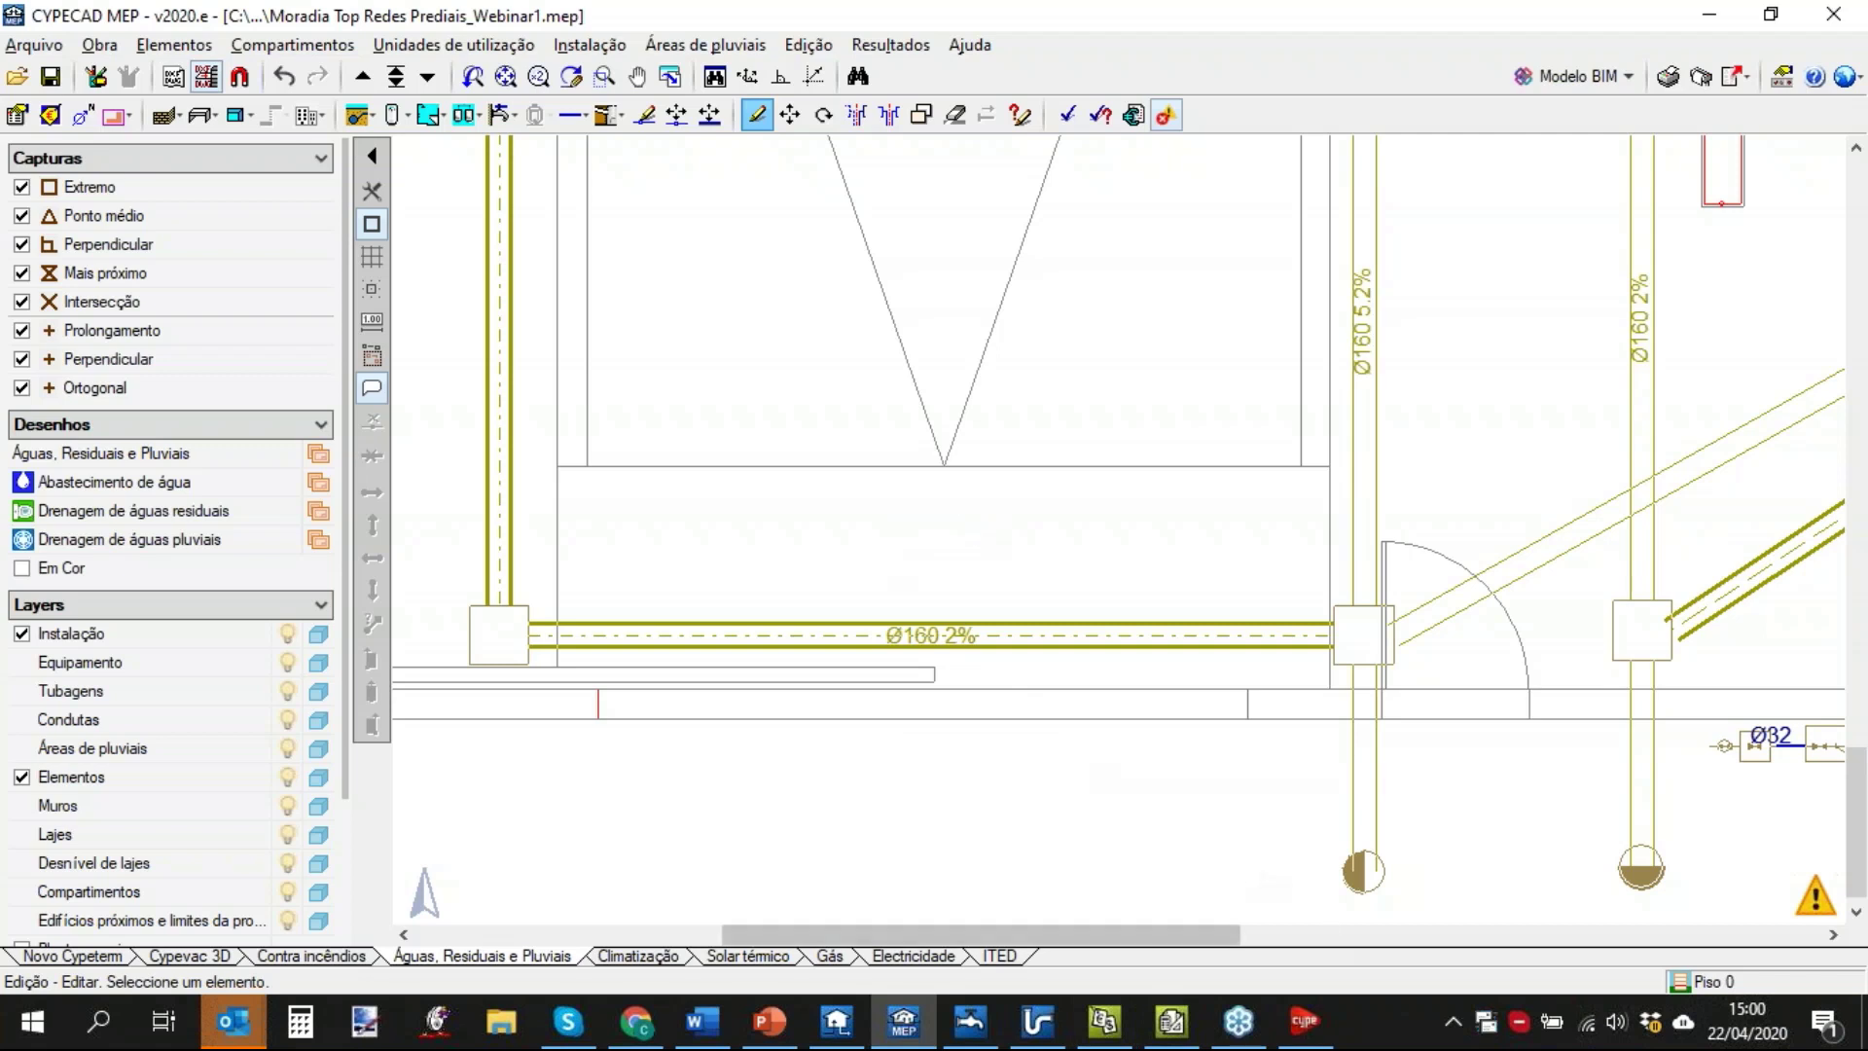
# Switch to the CYPE 2020 launcher and open Gerador de preços from the Gestão programs.
pyautogui.click(1453, 1022)
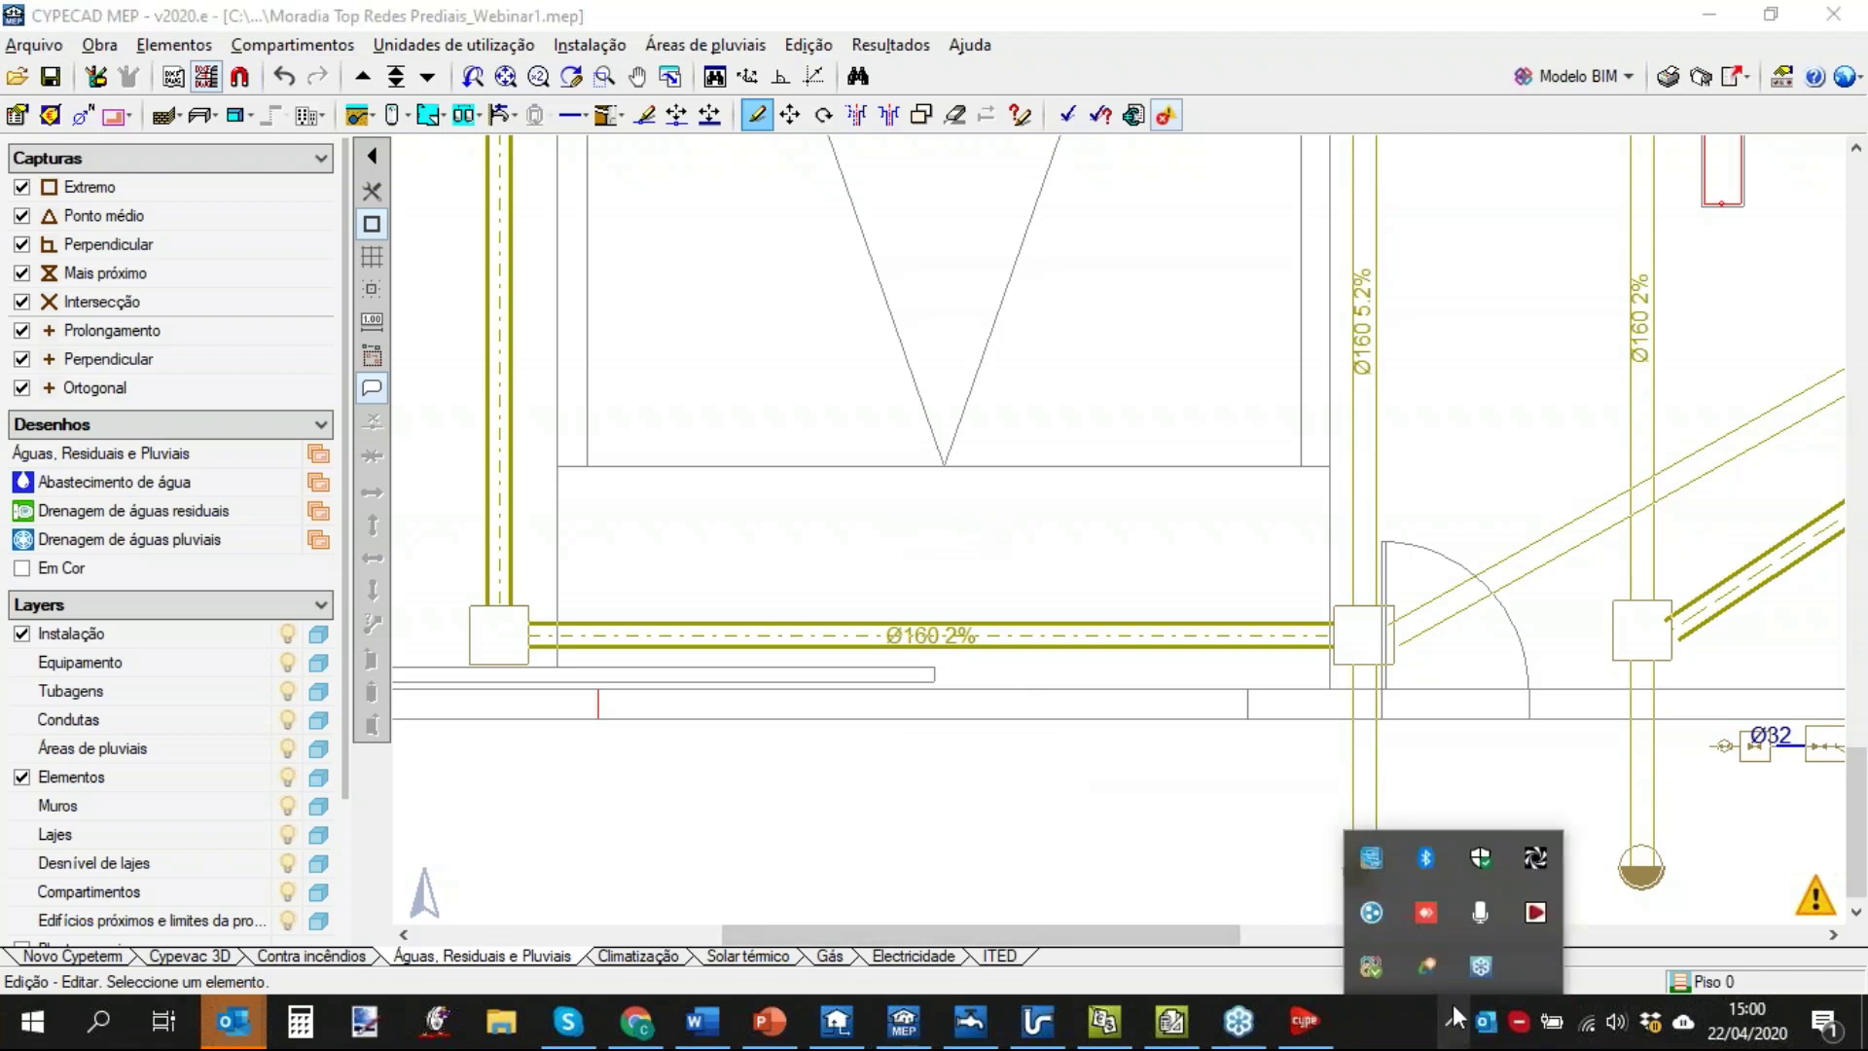
pyautogui.click(1541, 919)
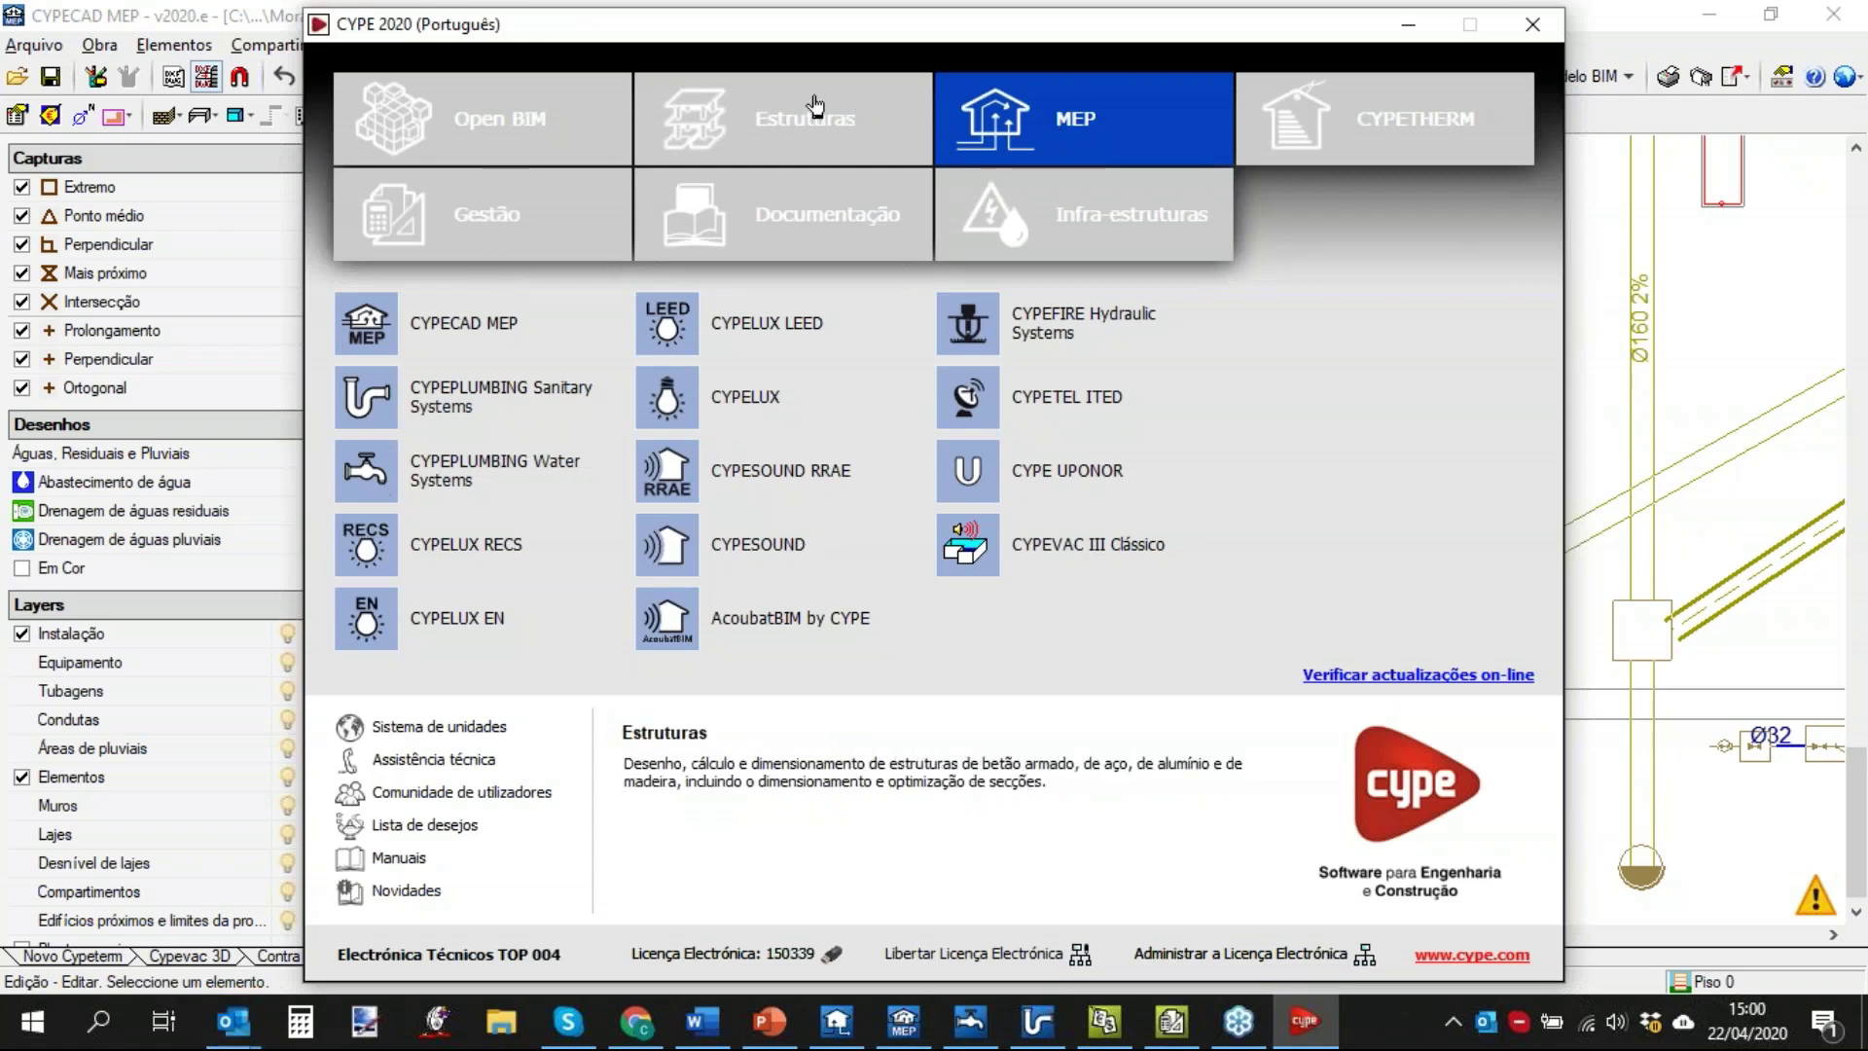
pyautogui.click(525, 131)
pyautogui.click(542, 217)
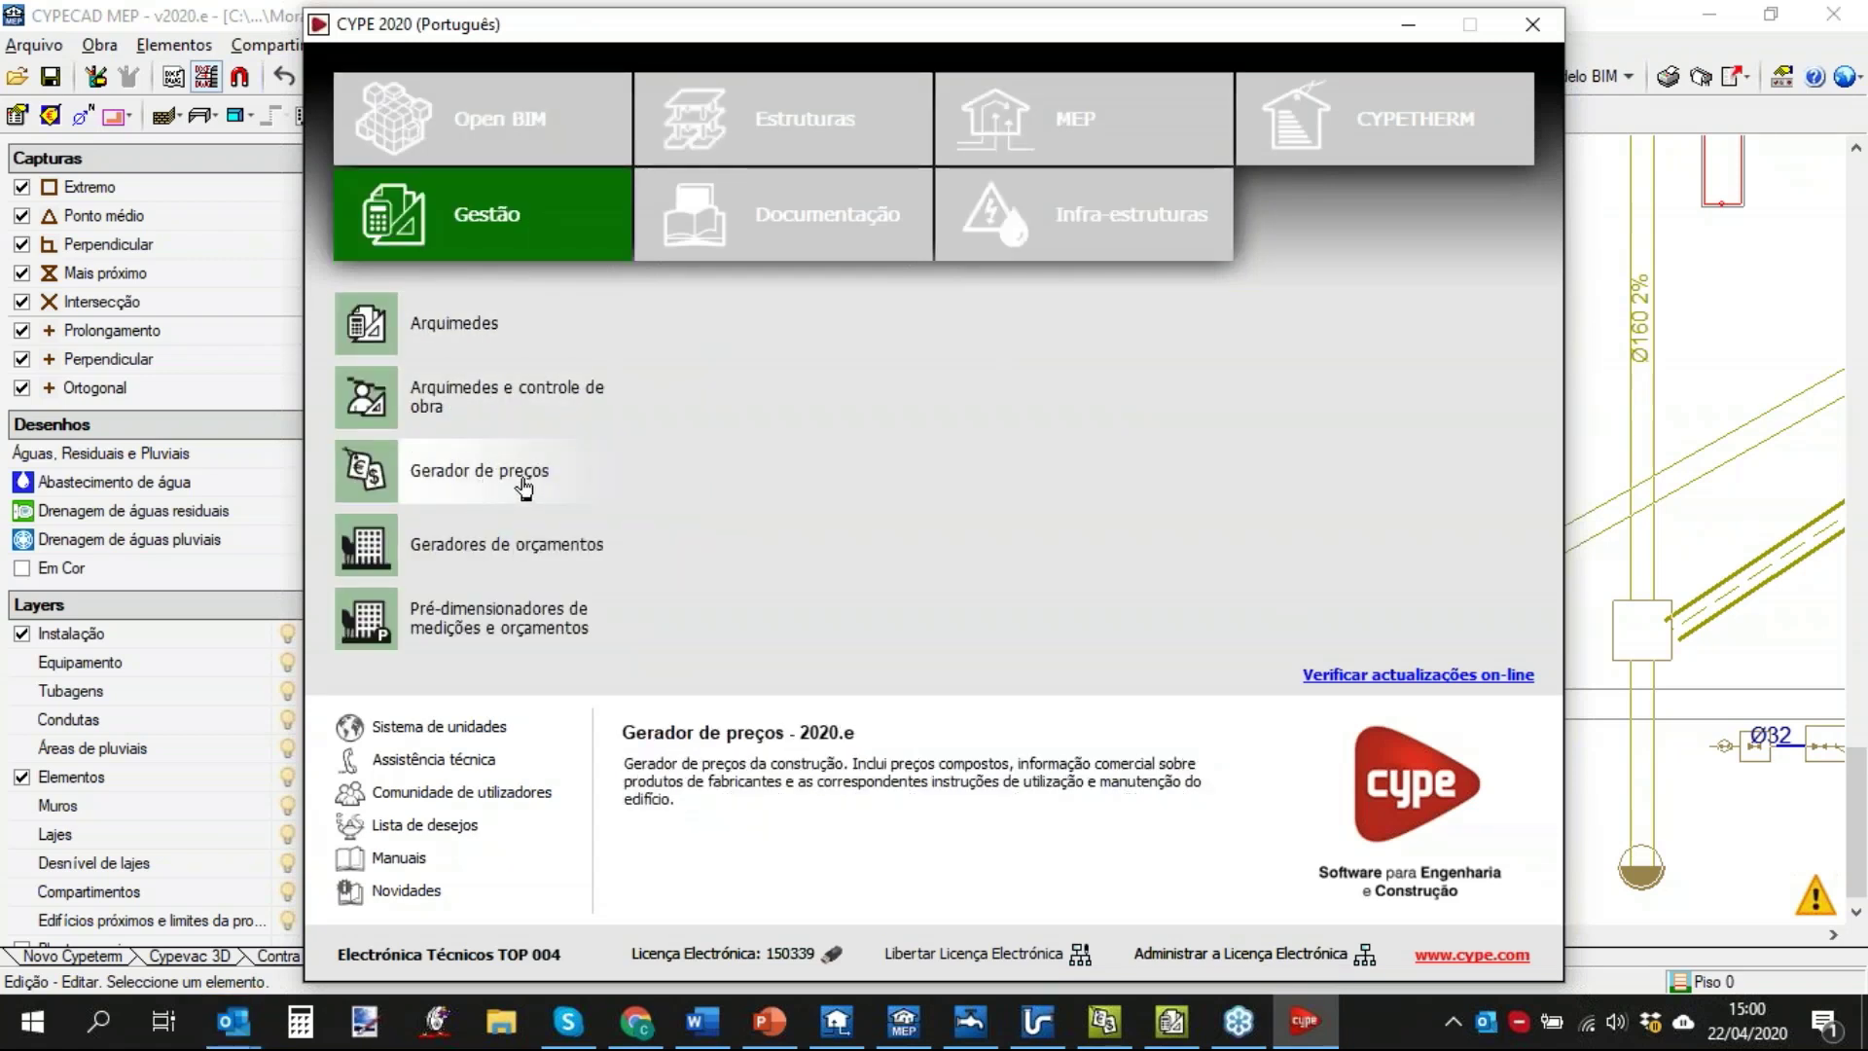
pyautogui.click(523, 486)
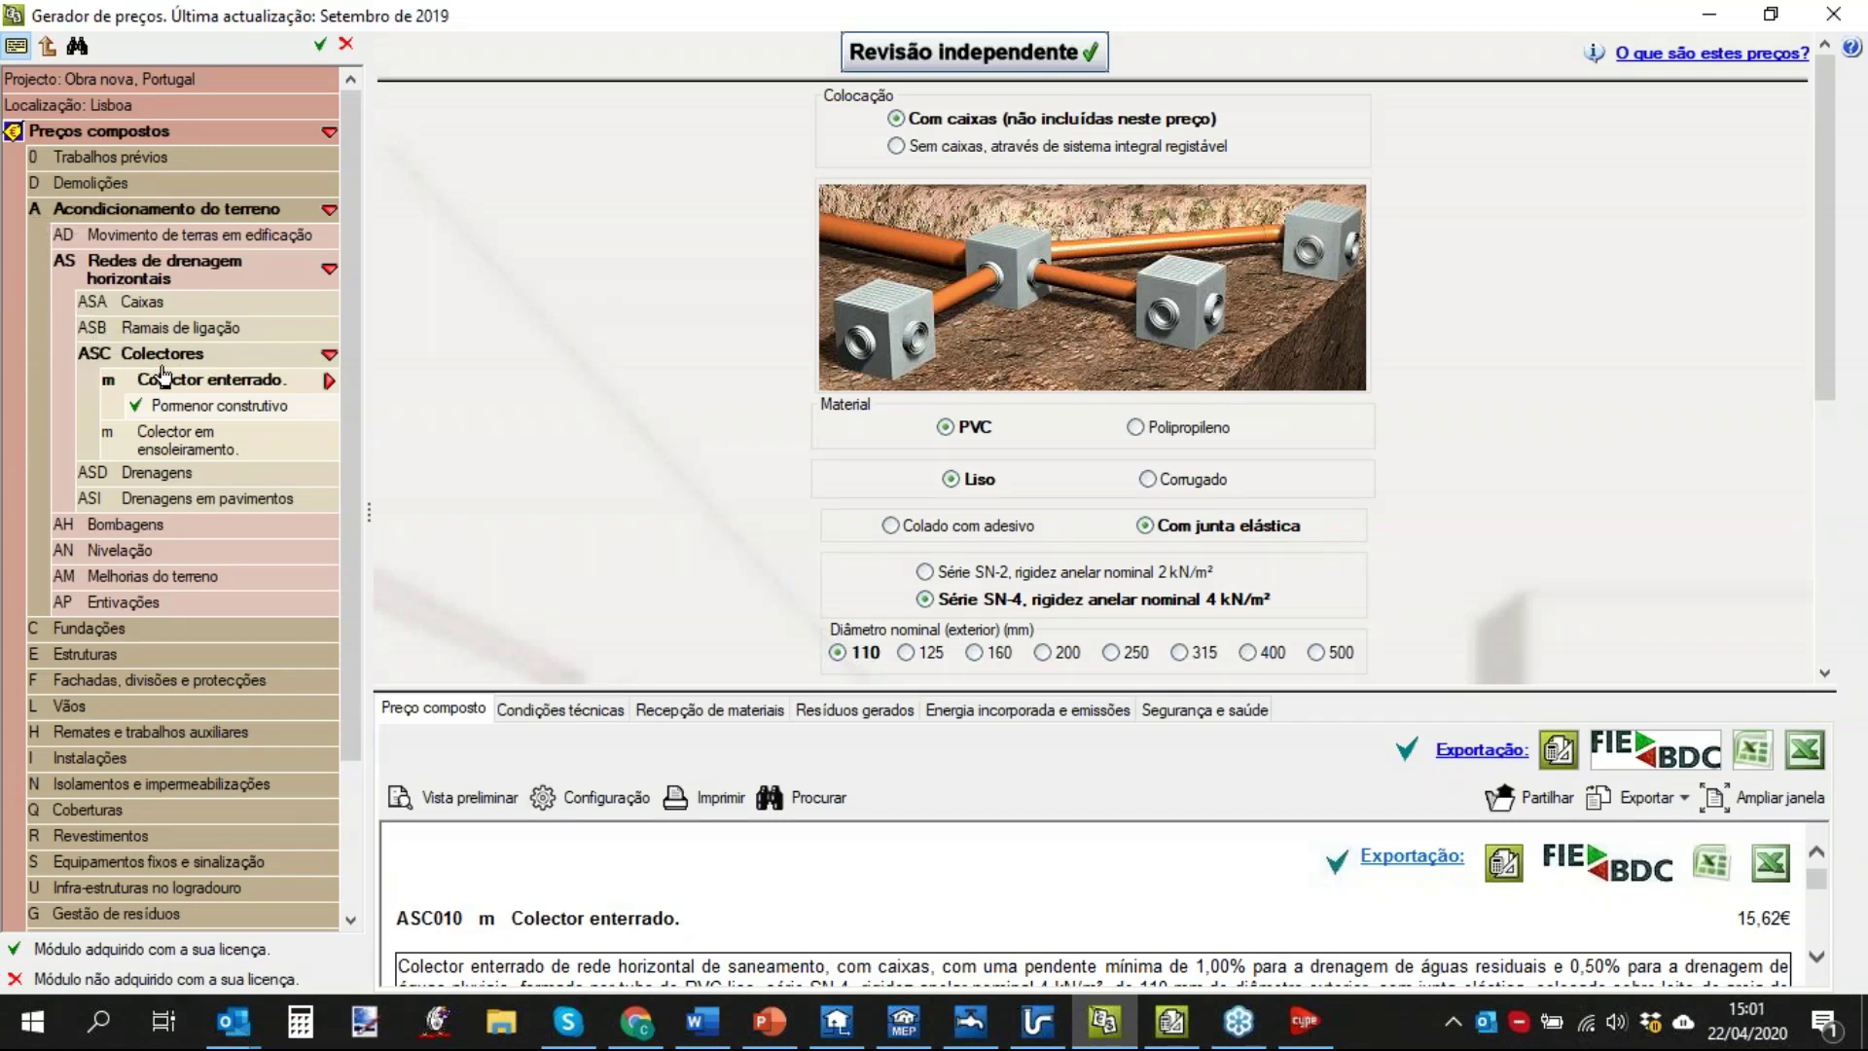
# Compare the nominal diameters and price description of the buried smooth PVC collector for Série SN-2 and Série SN-4.
pyautogui.scroll(-1, 1298, 480)
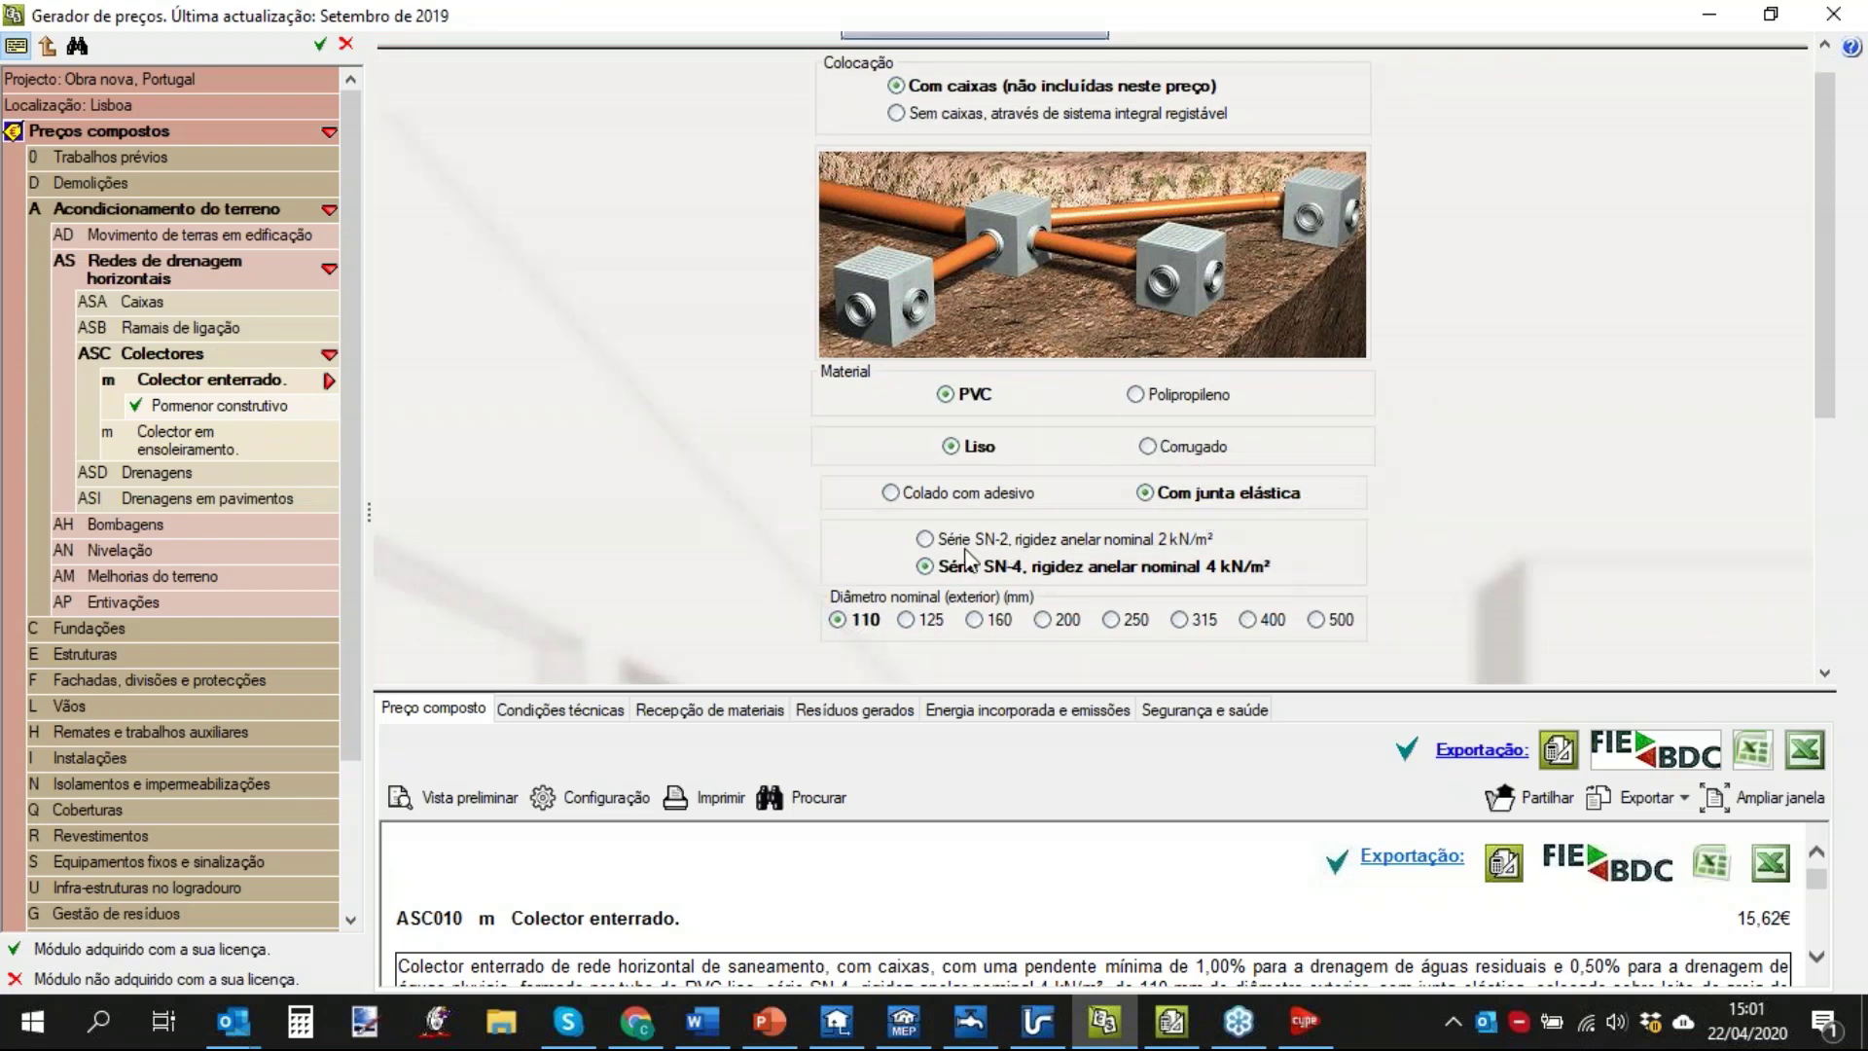
pyautogui.click(927, 562)
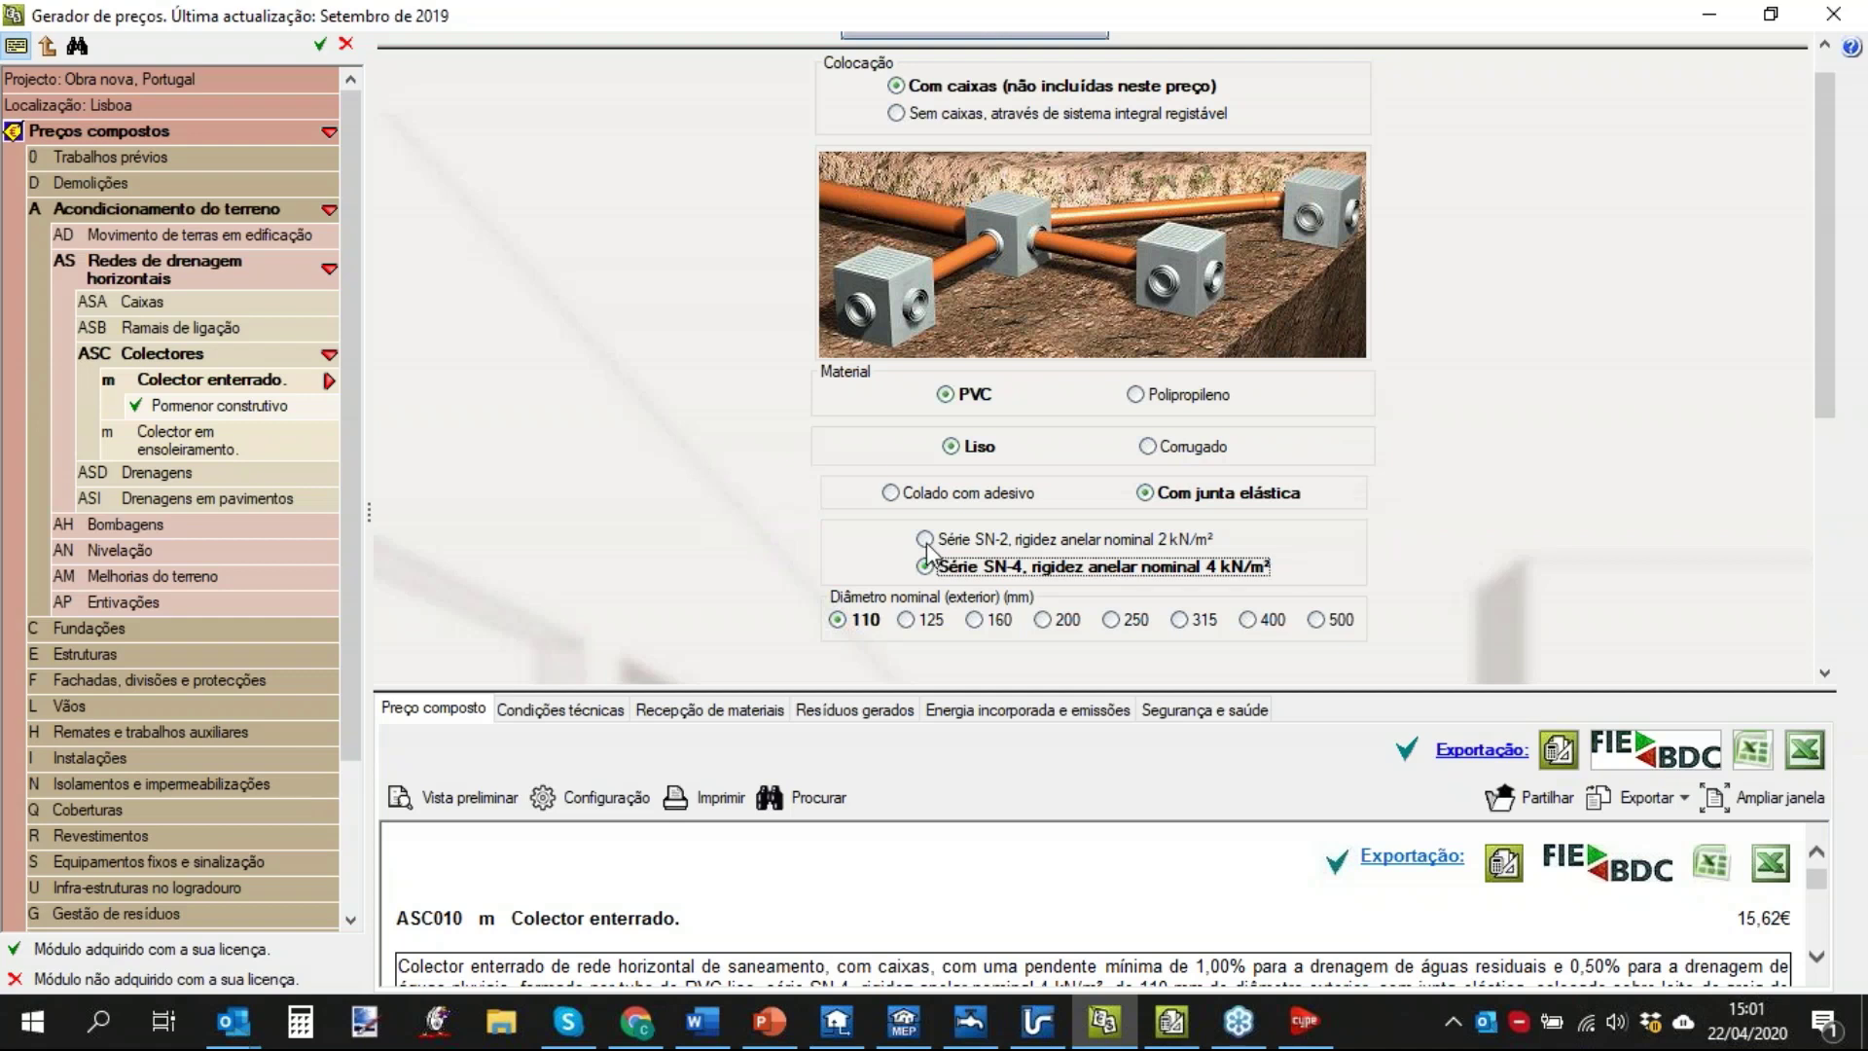
pyautogui.click(925, 541)
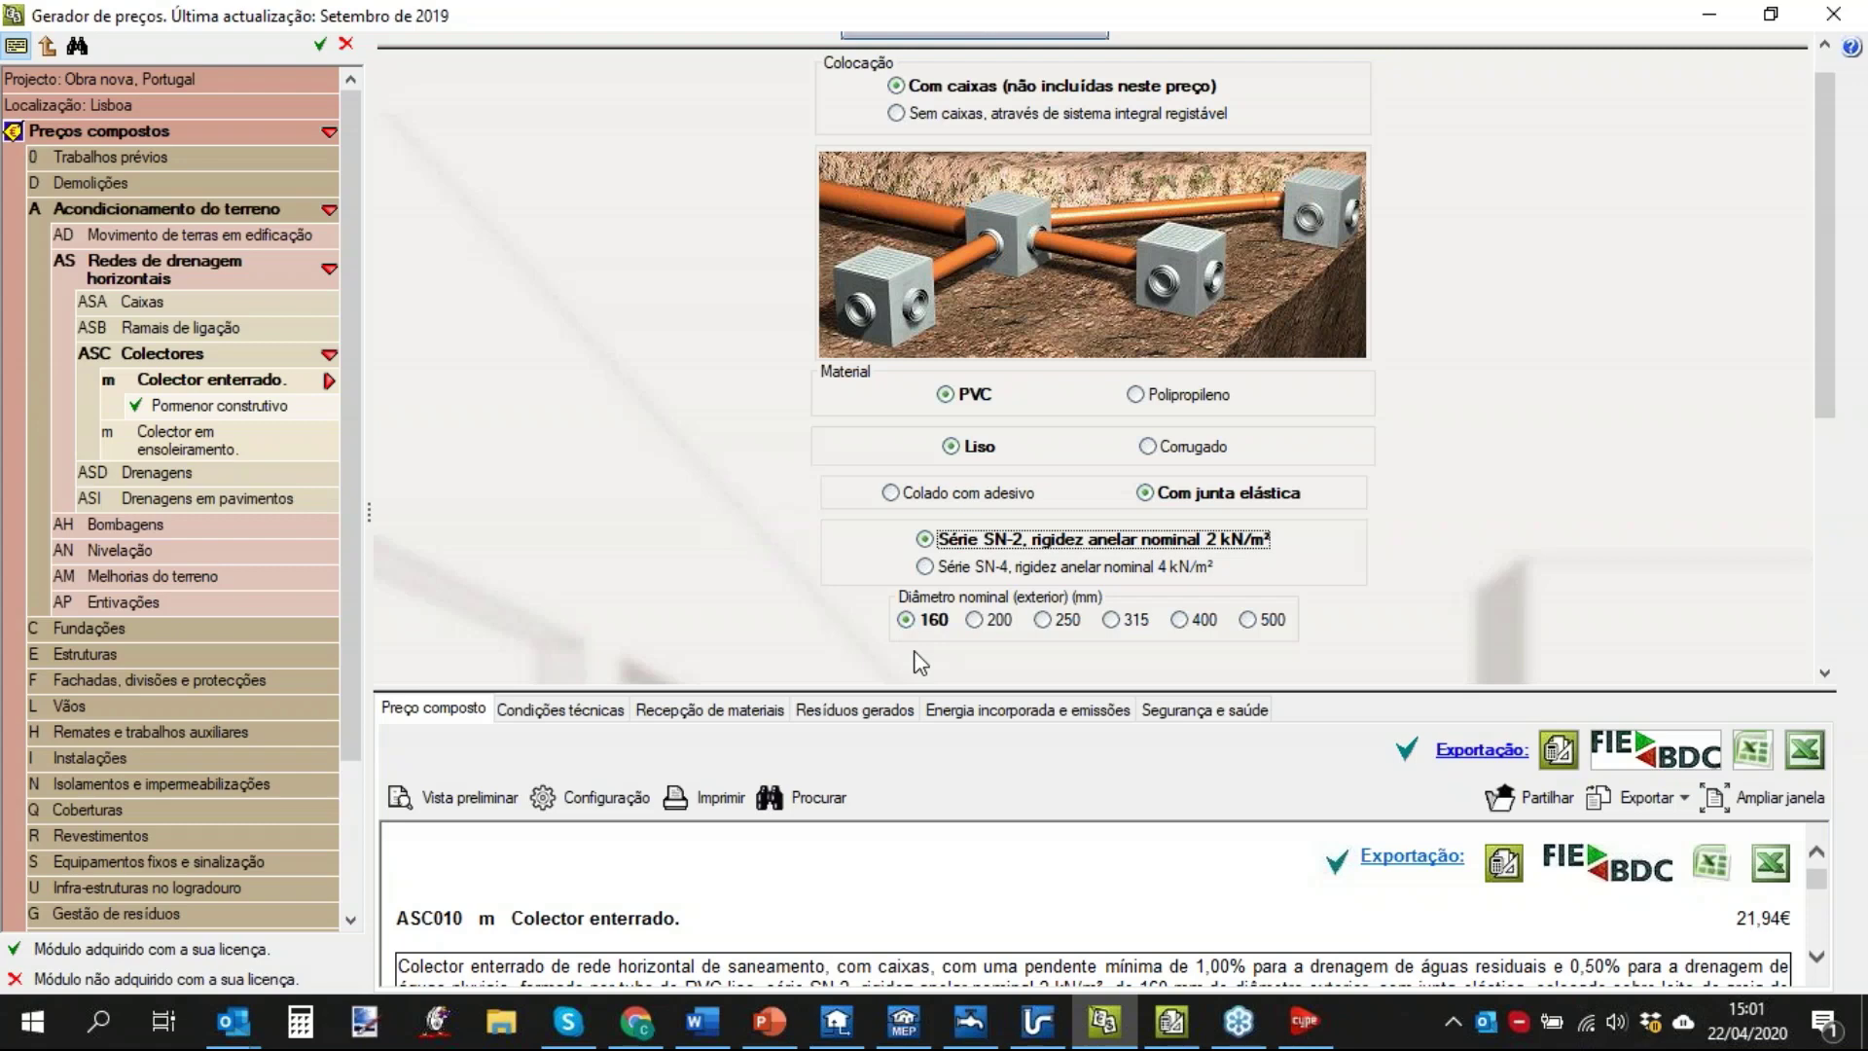
pyautogui.moveTo(1432, 694); pyautogui.dragTo(1433, 650)
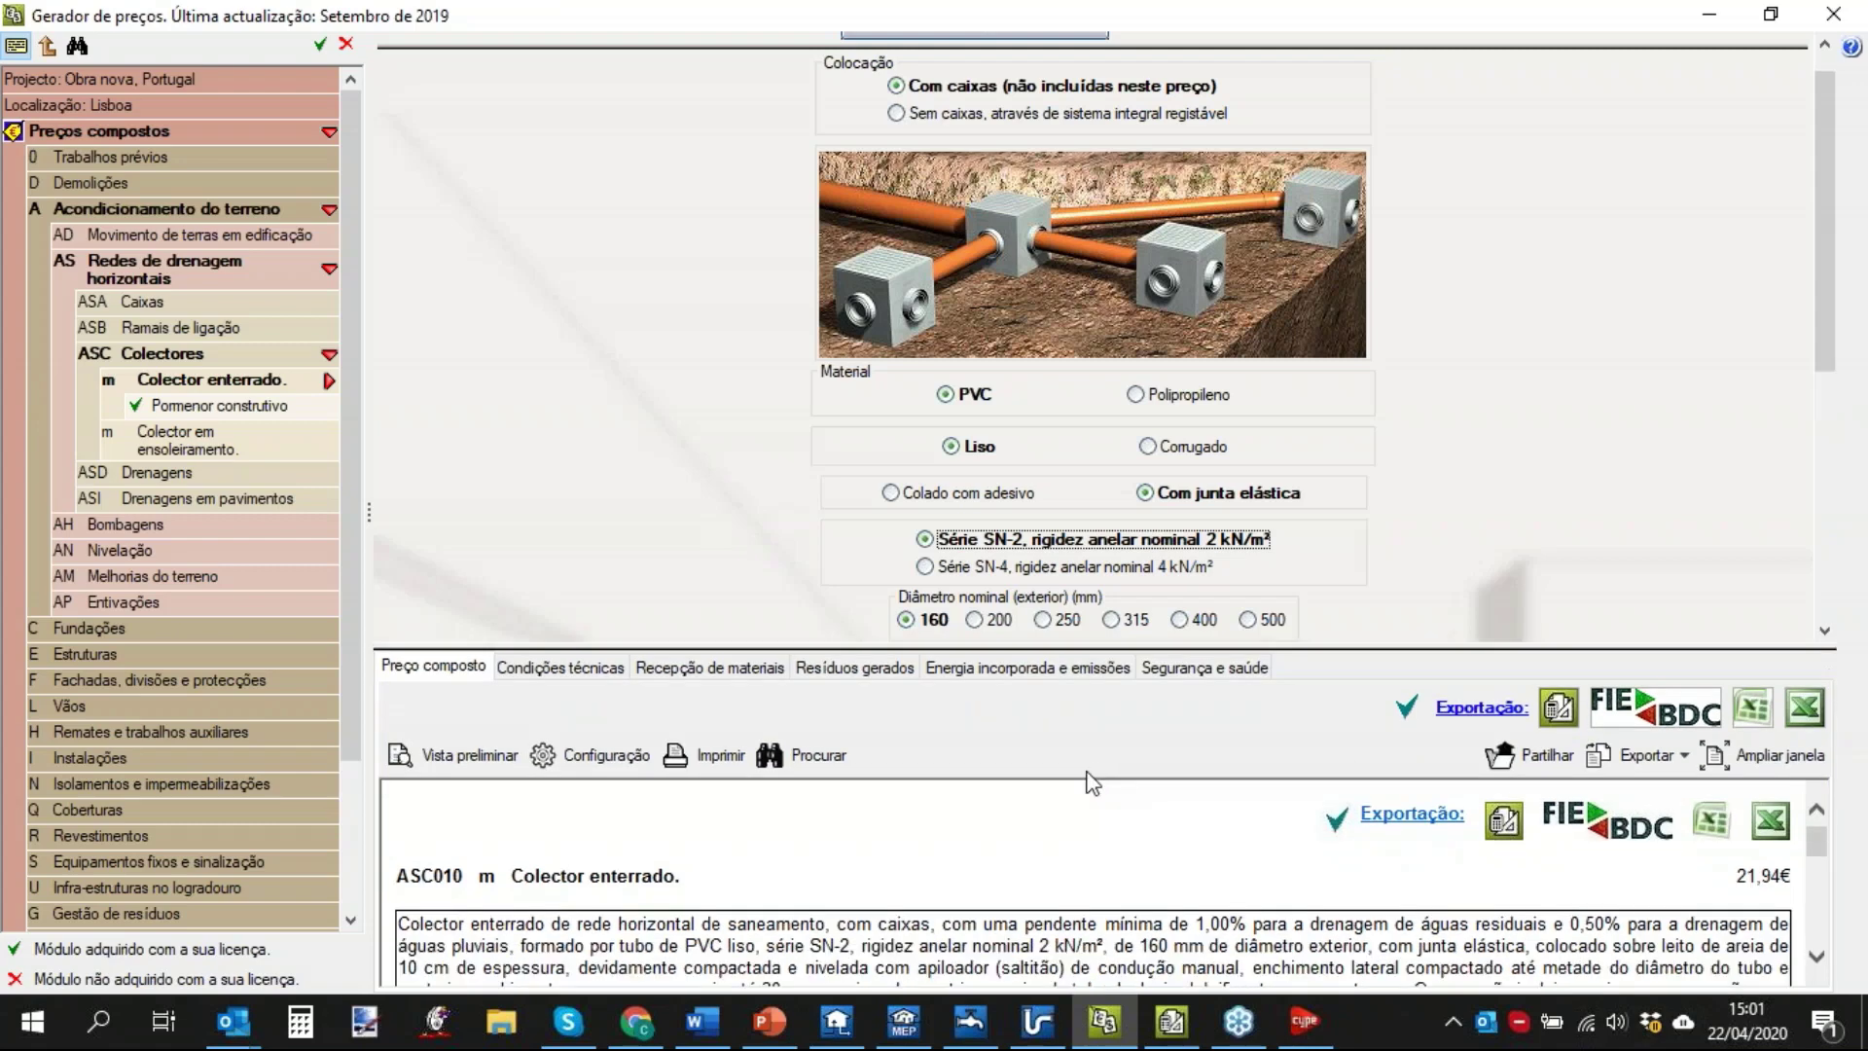
pyautogui.scroll(-2, 1243, 859)
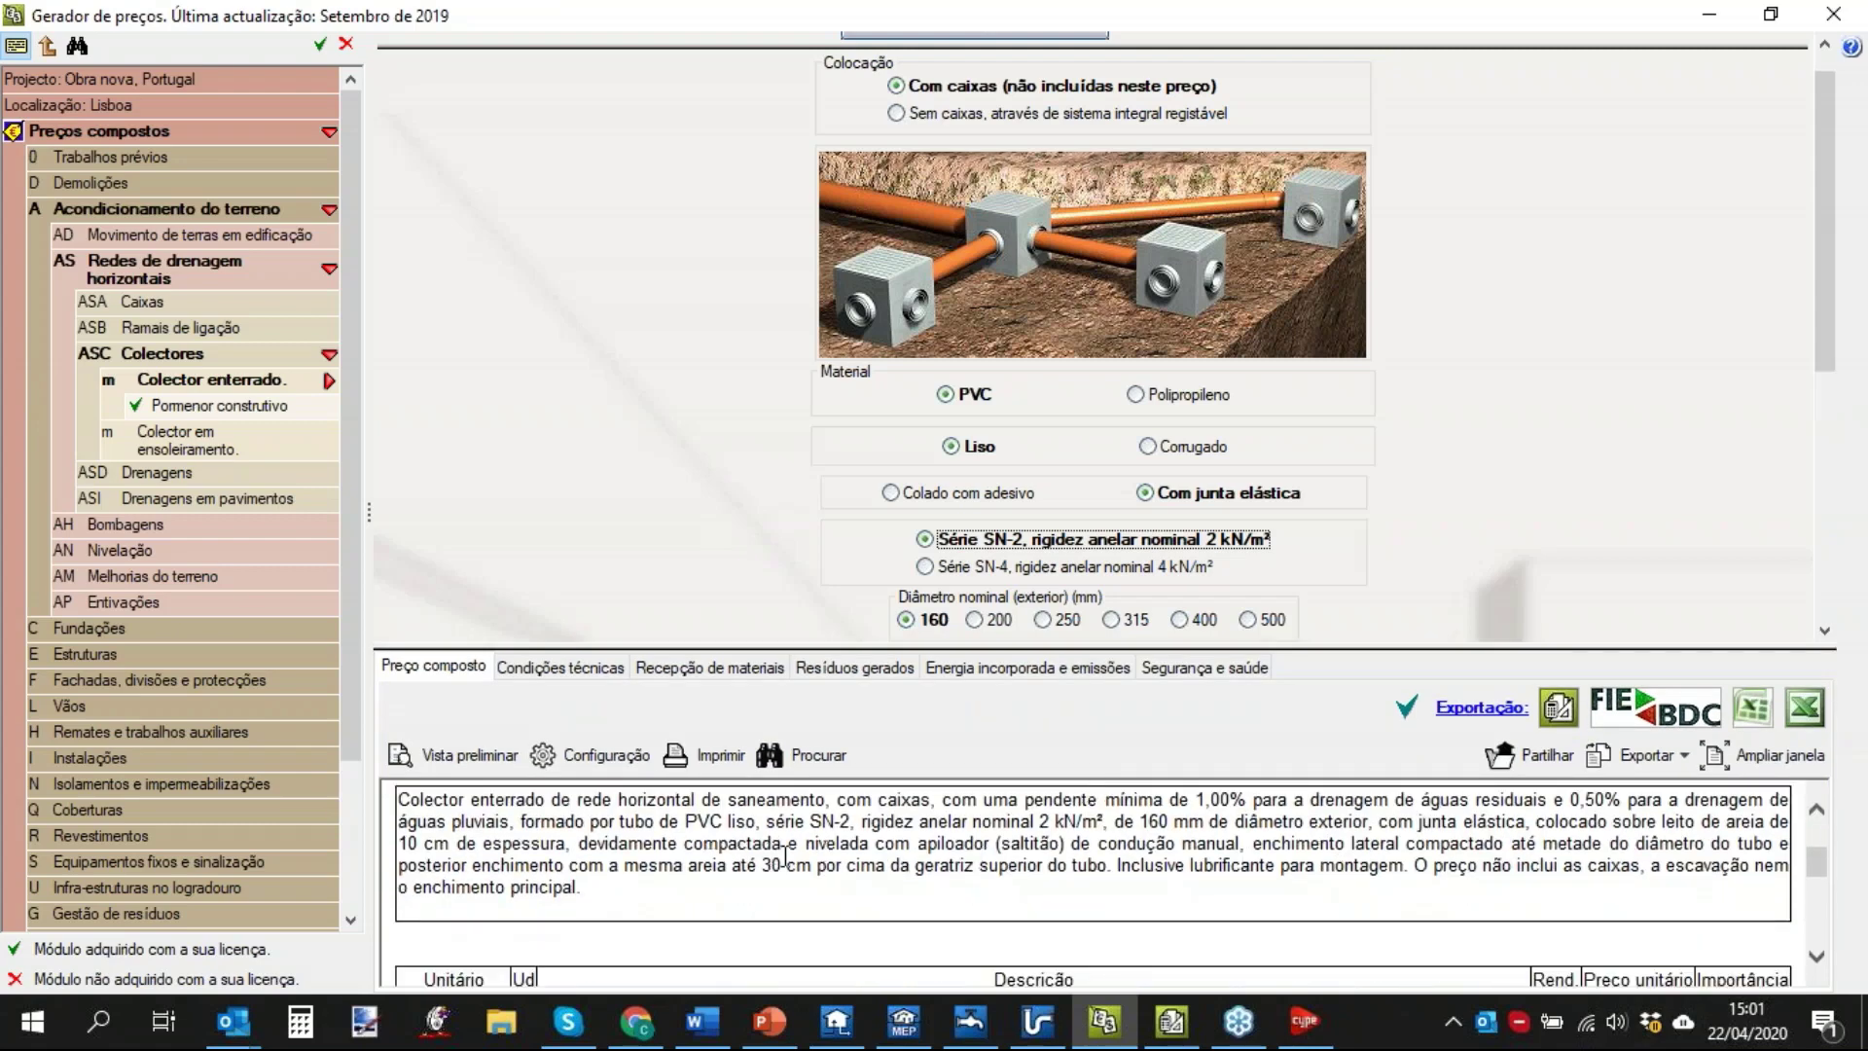
pyautogui.scroll(2, 1028, 874)
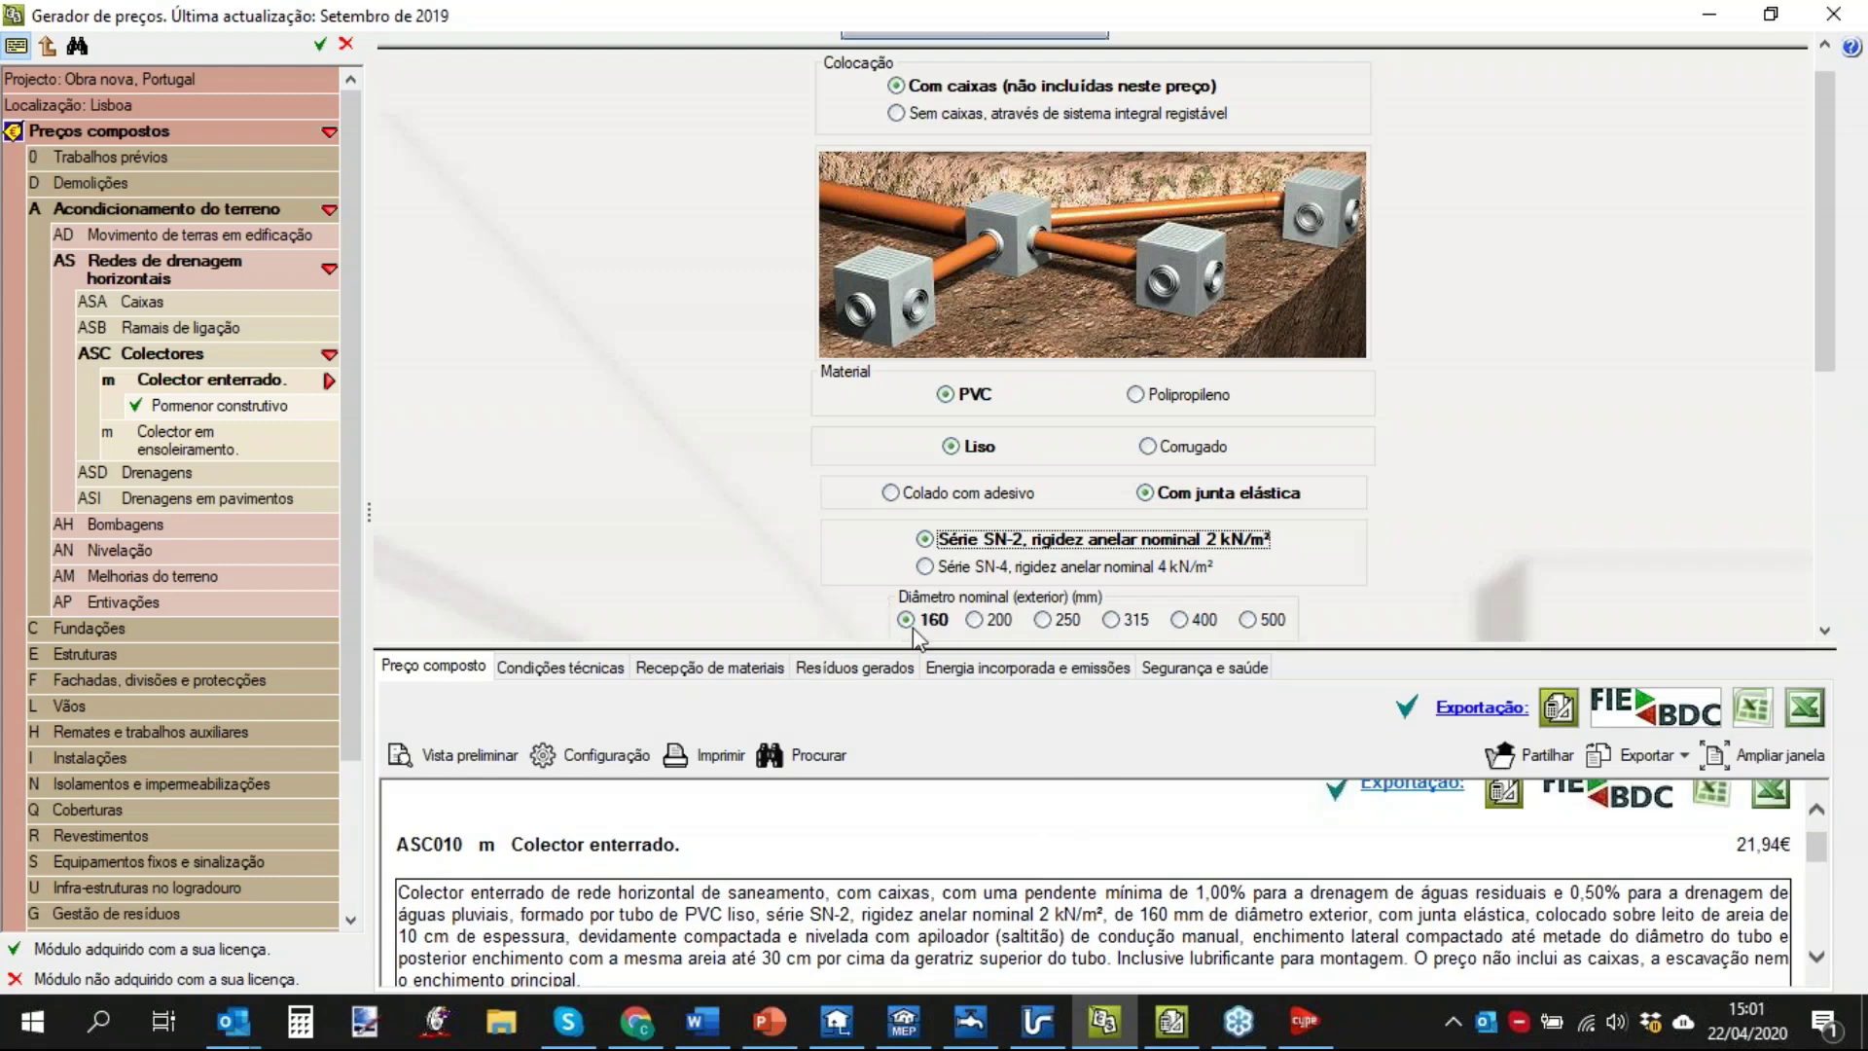
pyautogui.click(925, 567)
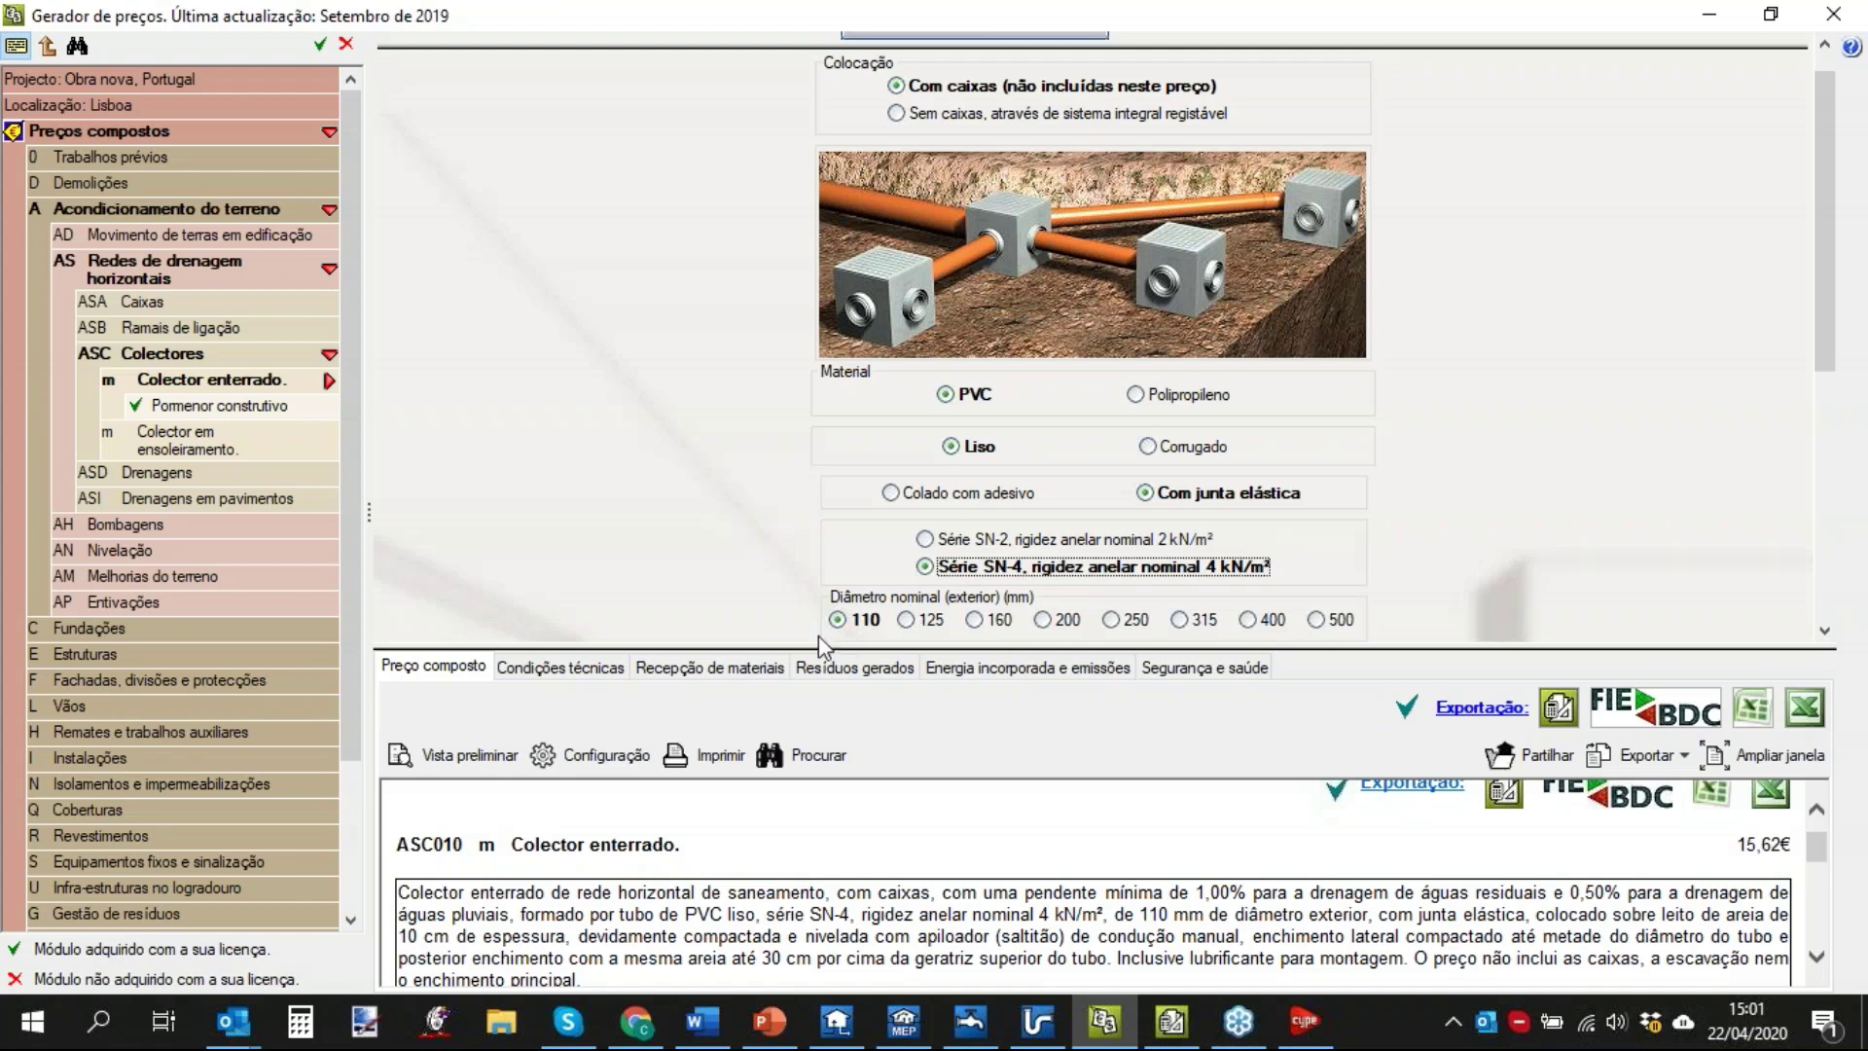
# Switch to CYPECAD MEP and examine the short steep Ø160 pipe connecting to the manhole near the Escritório corner on Piso 0.
pyautogui.click(904, 1022)
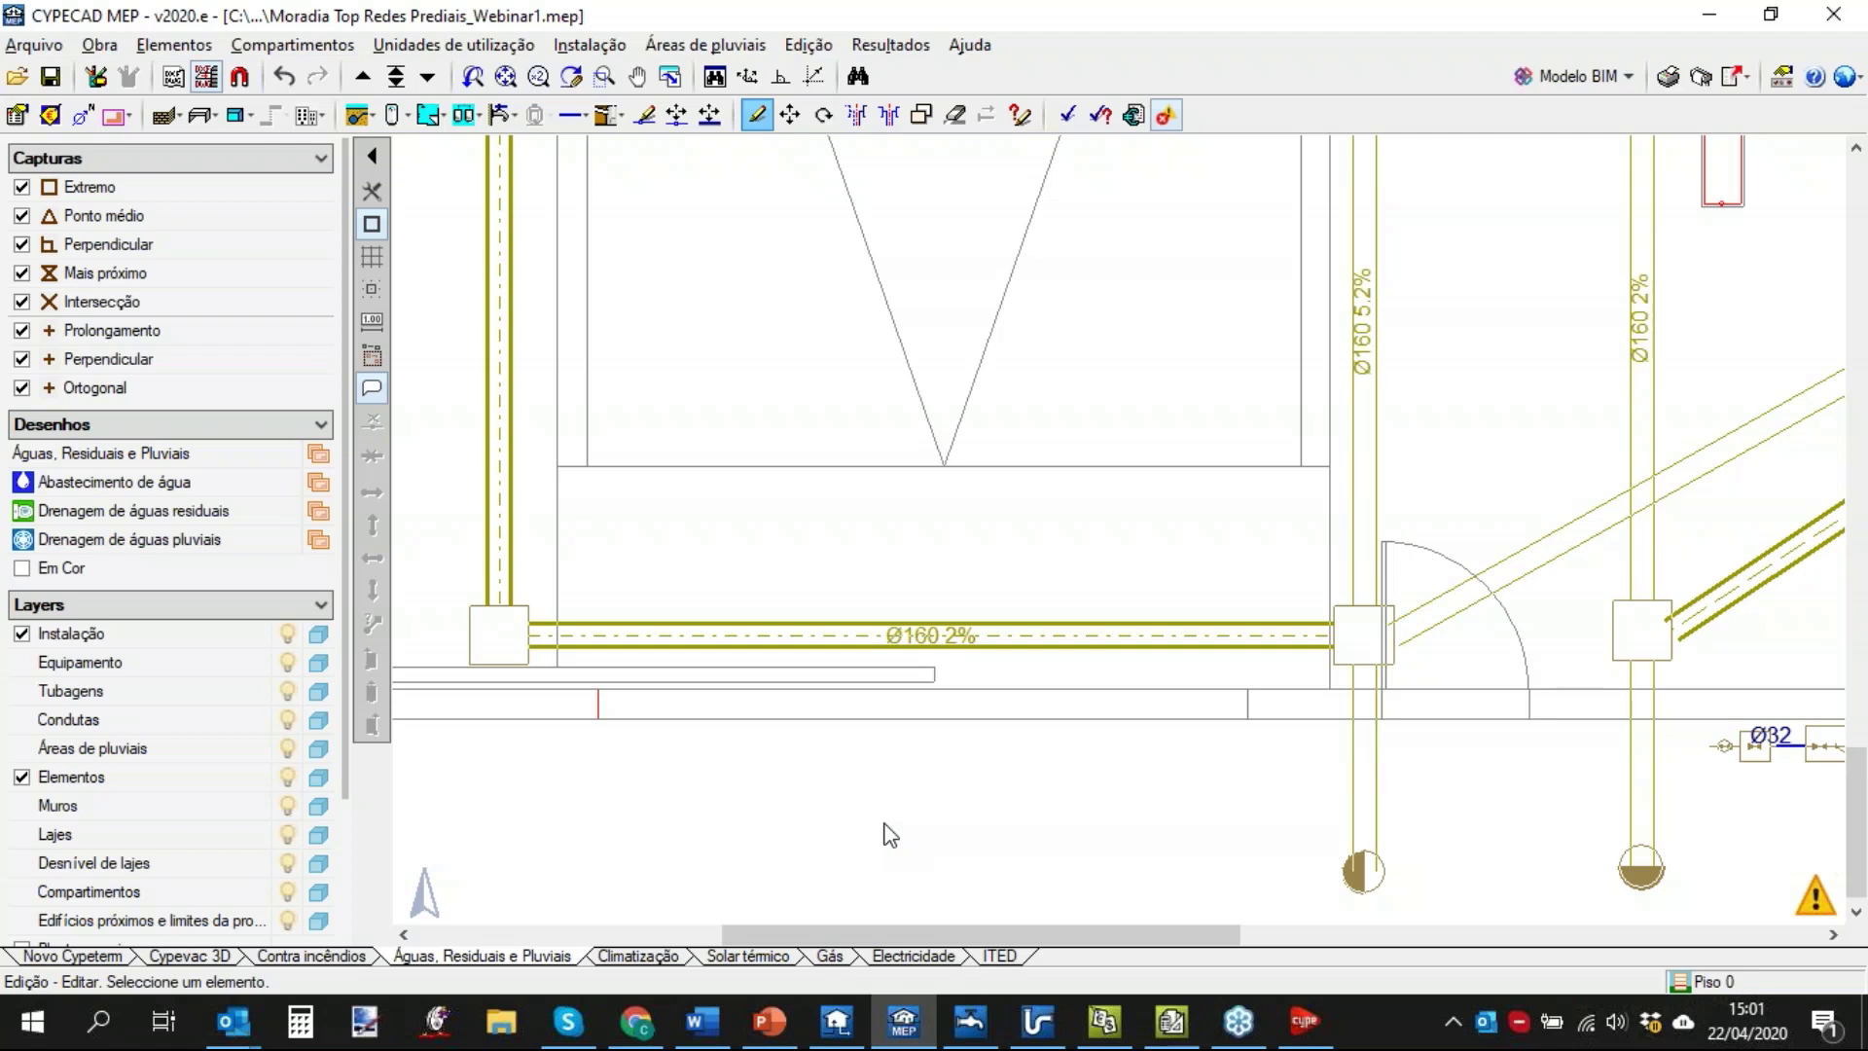
pyautogui.moveTo(1366, 510); pyautogui.dragTo(815, 492, button='middle')
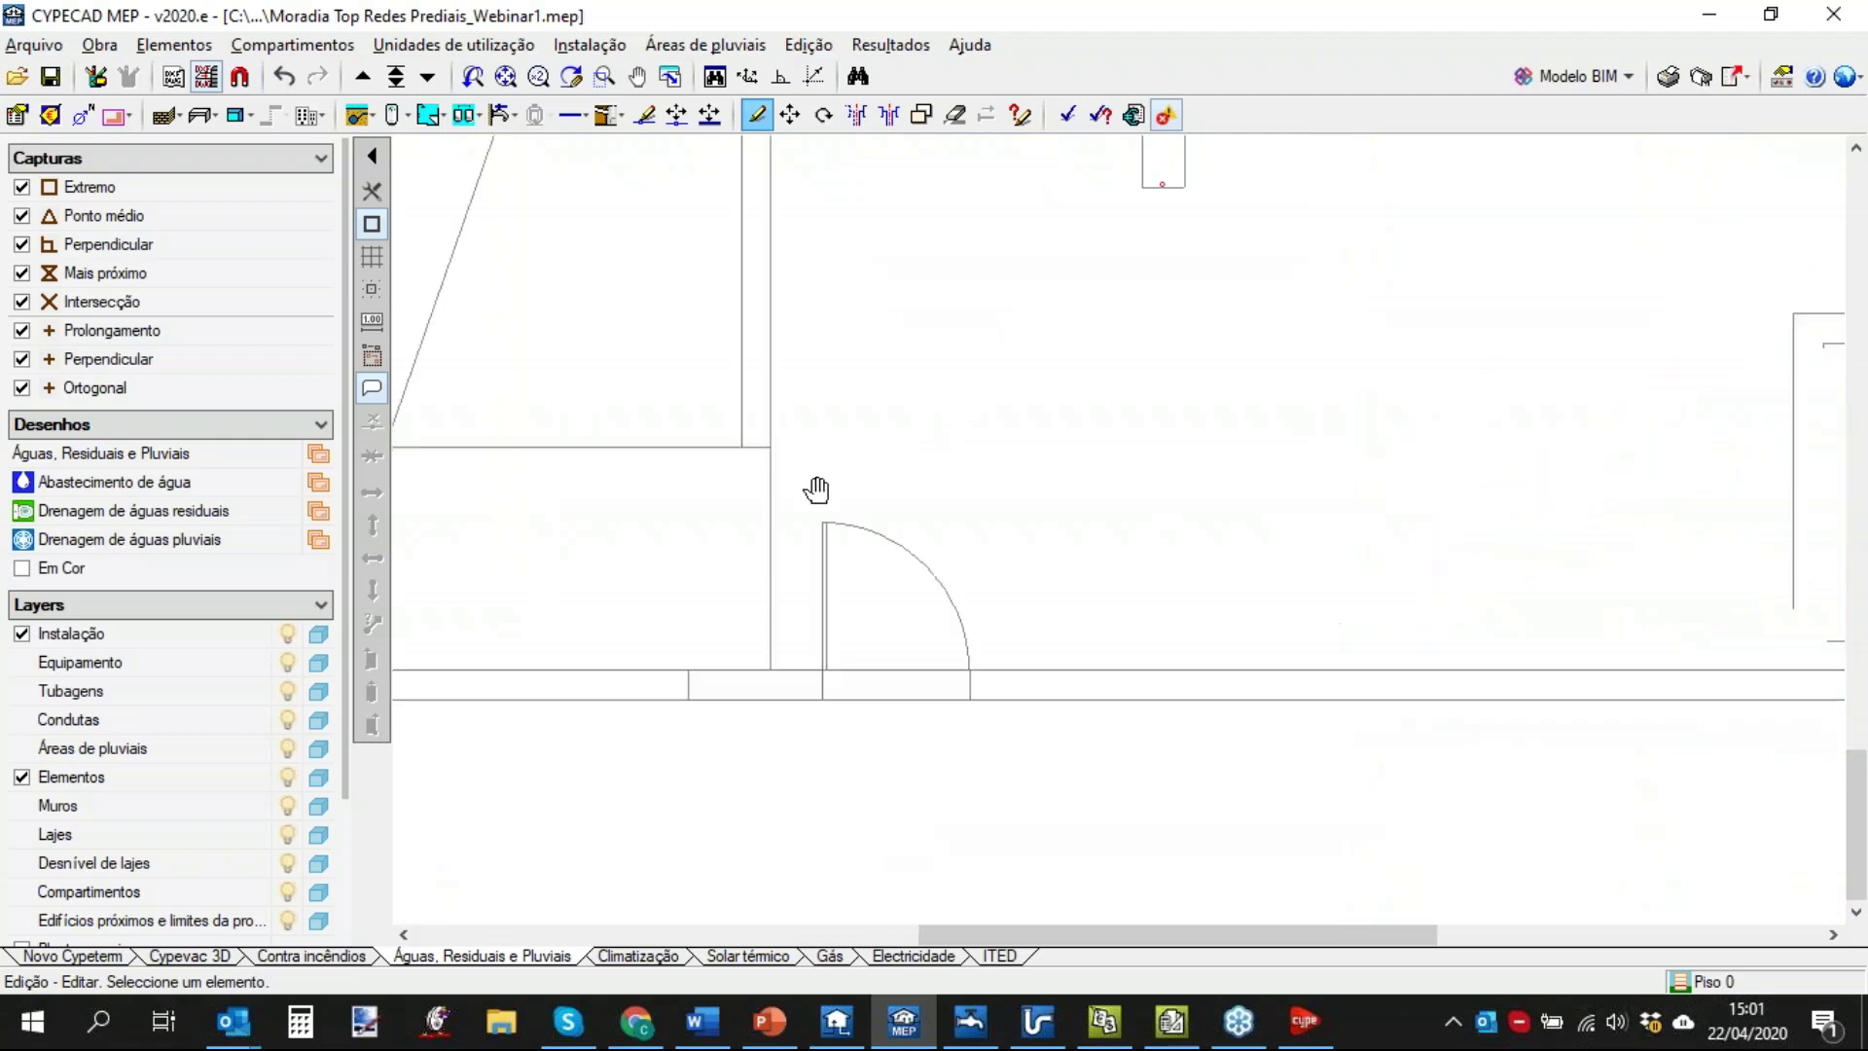
pyautogui.moveTo(1656, 471); pyautogui.dragTo(1363, 645, button='middle')
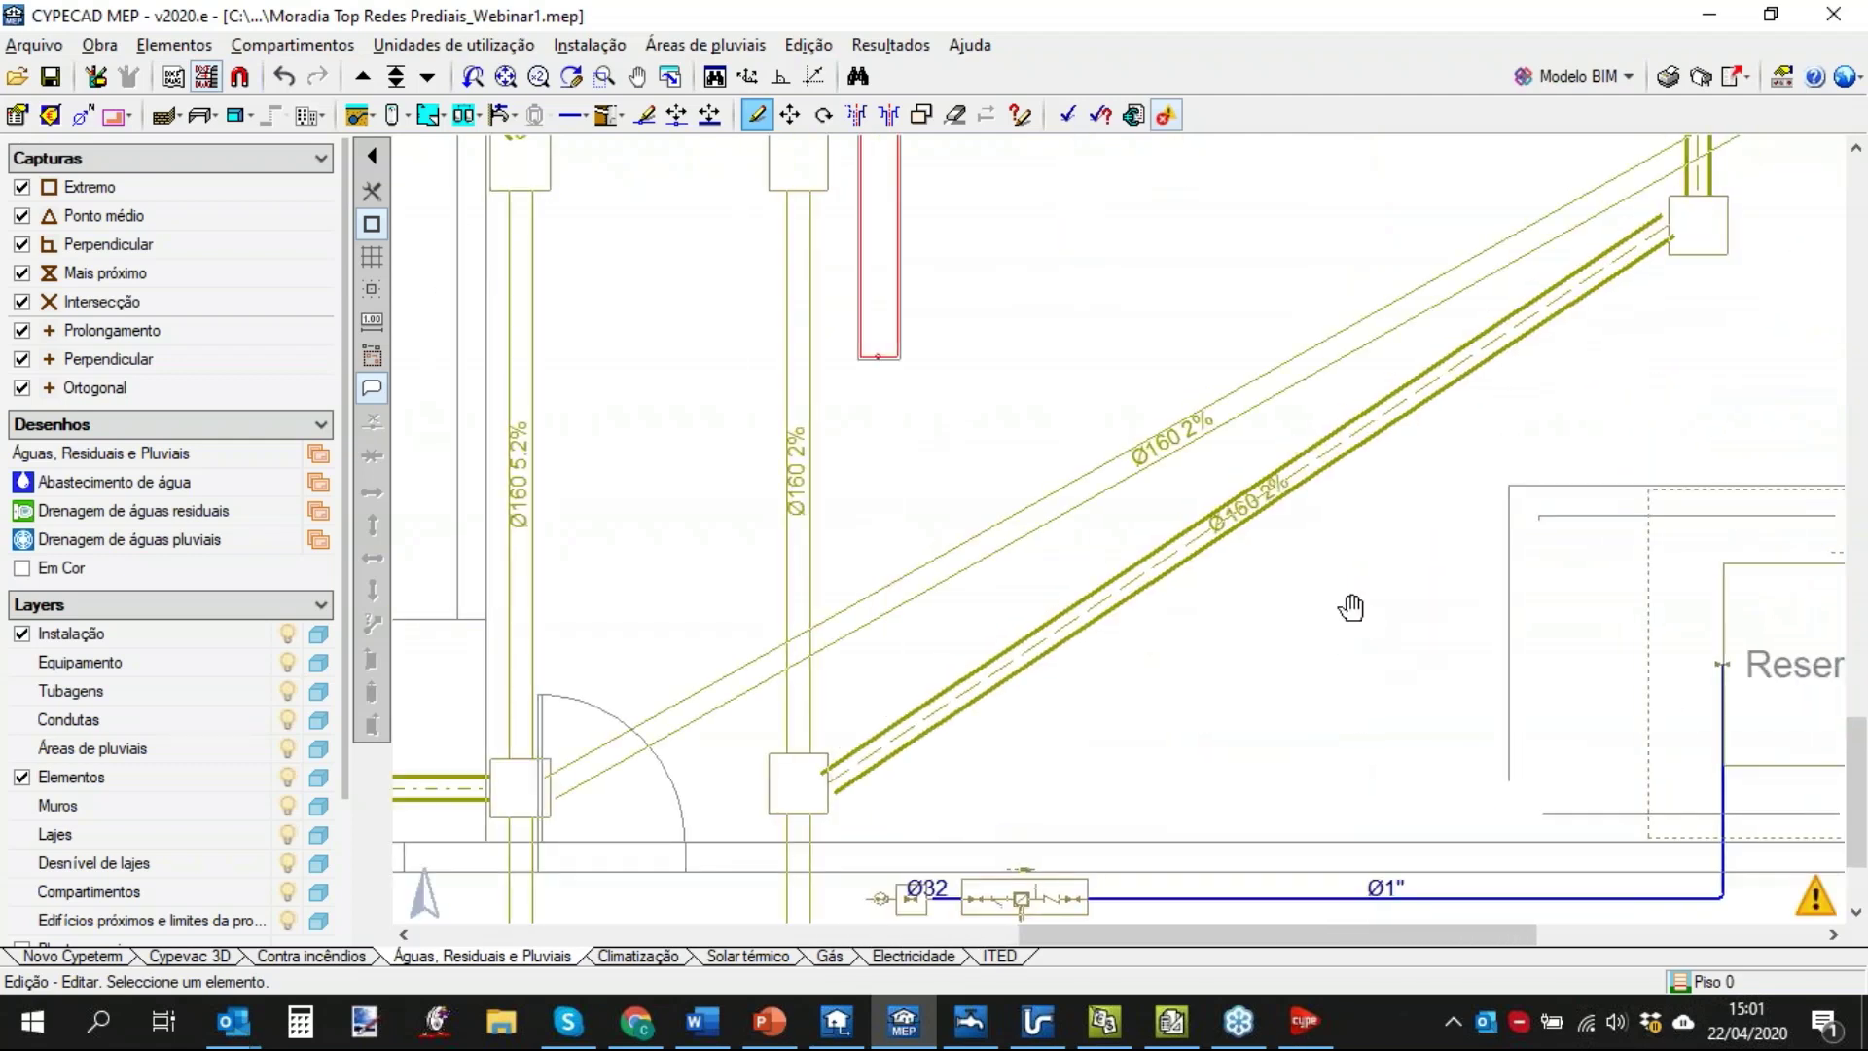
pyautogui.scroll(-3, 1351, 607)
pyautogui.scroll(2, 1456, 494)
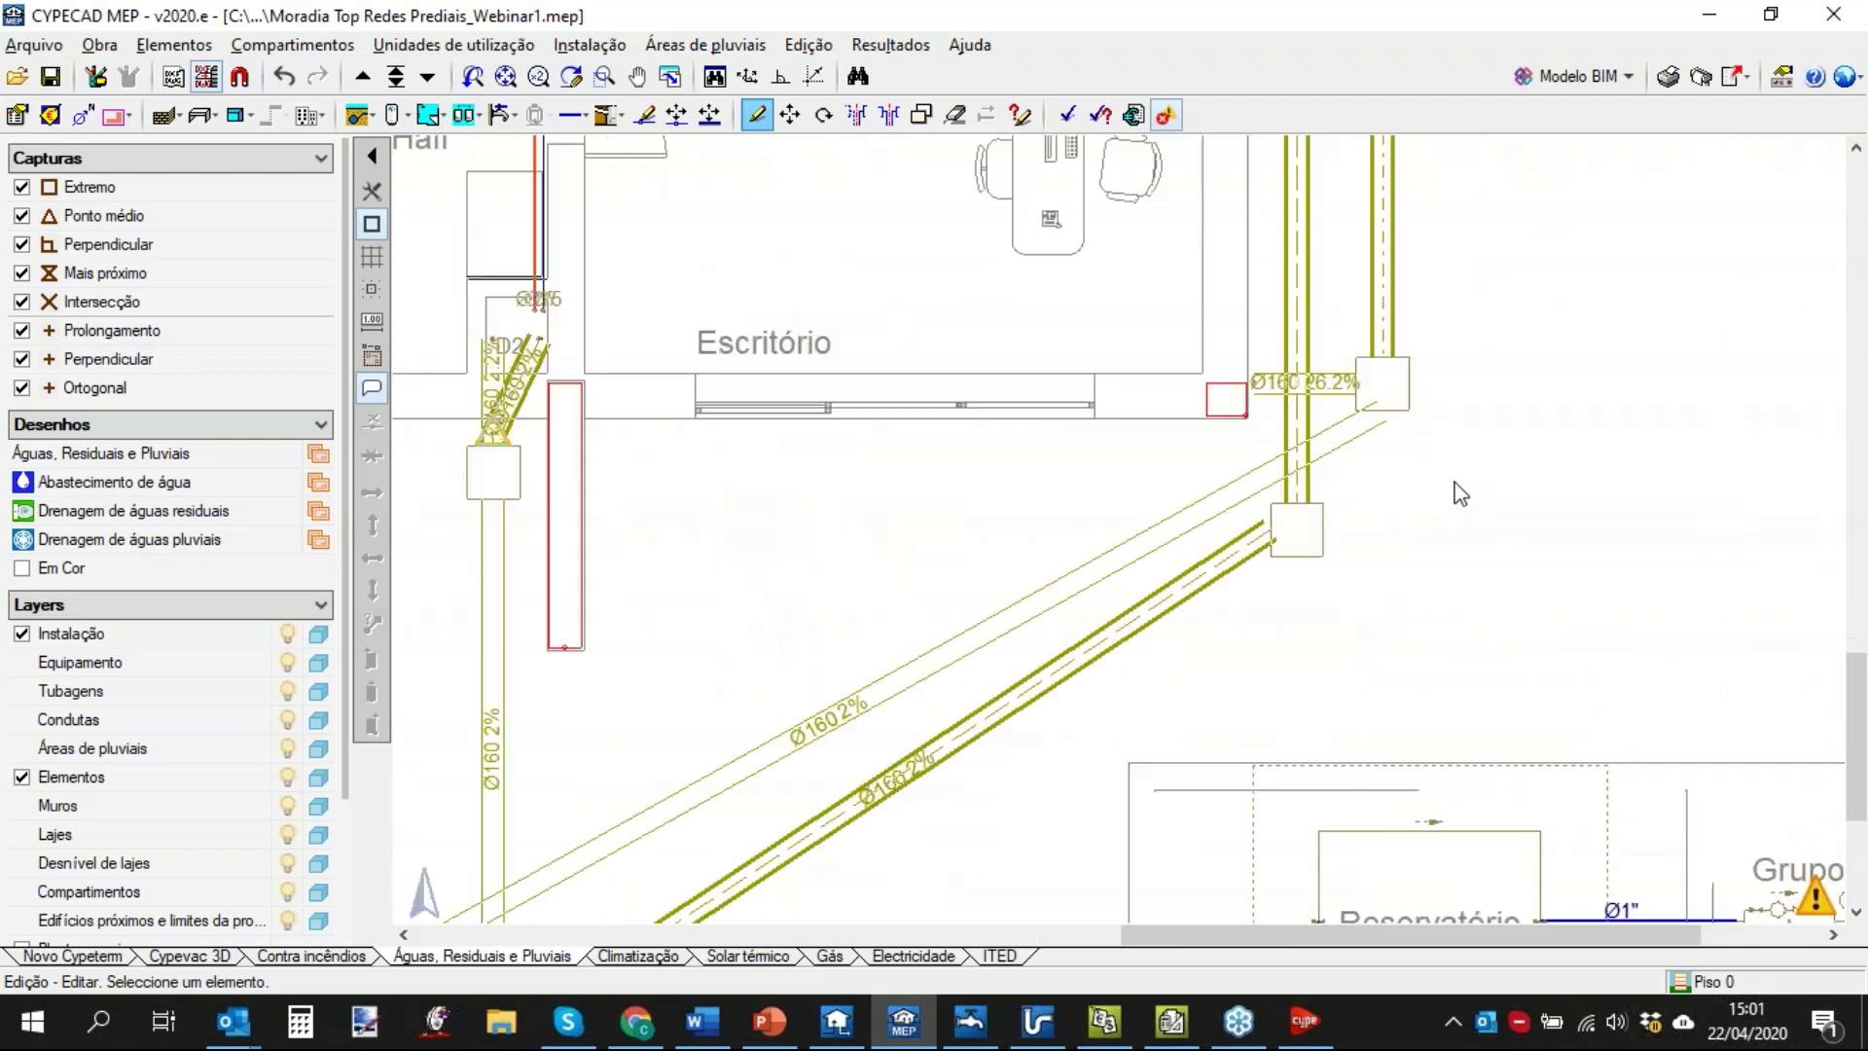
pyautogui.scroll(2, 1451, 493)
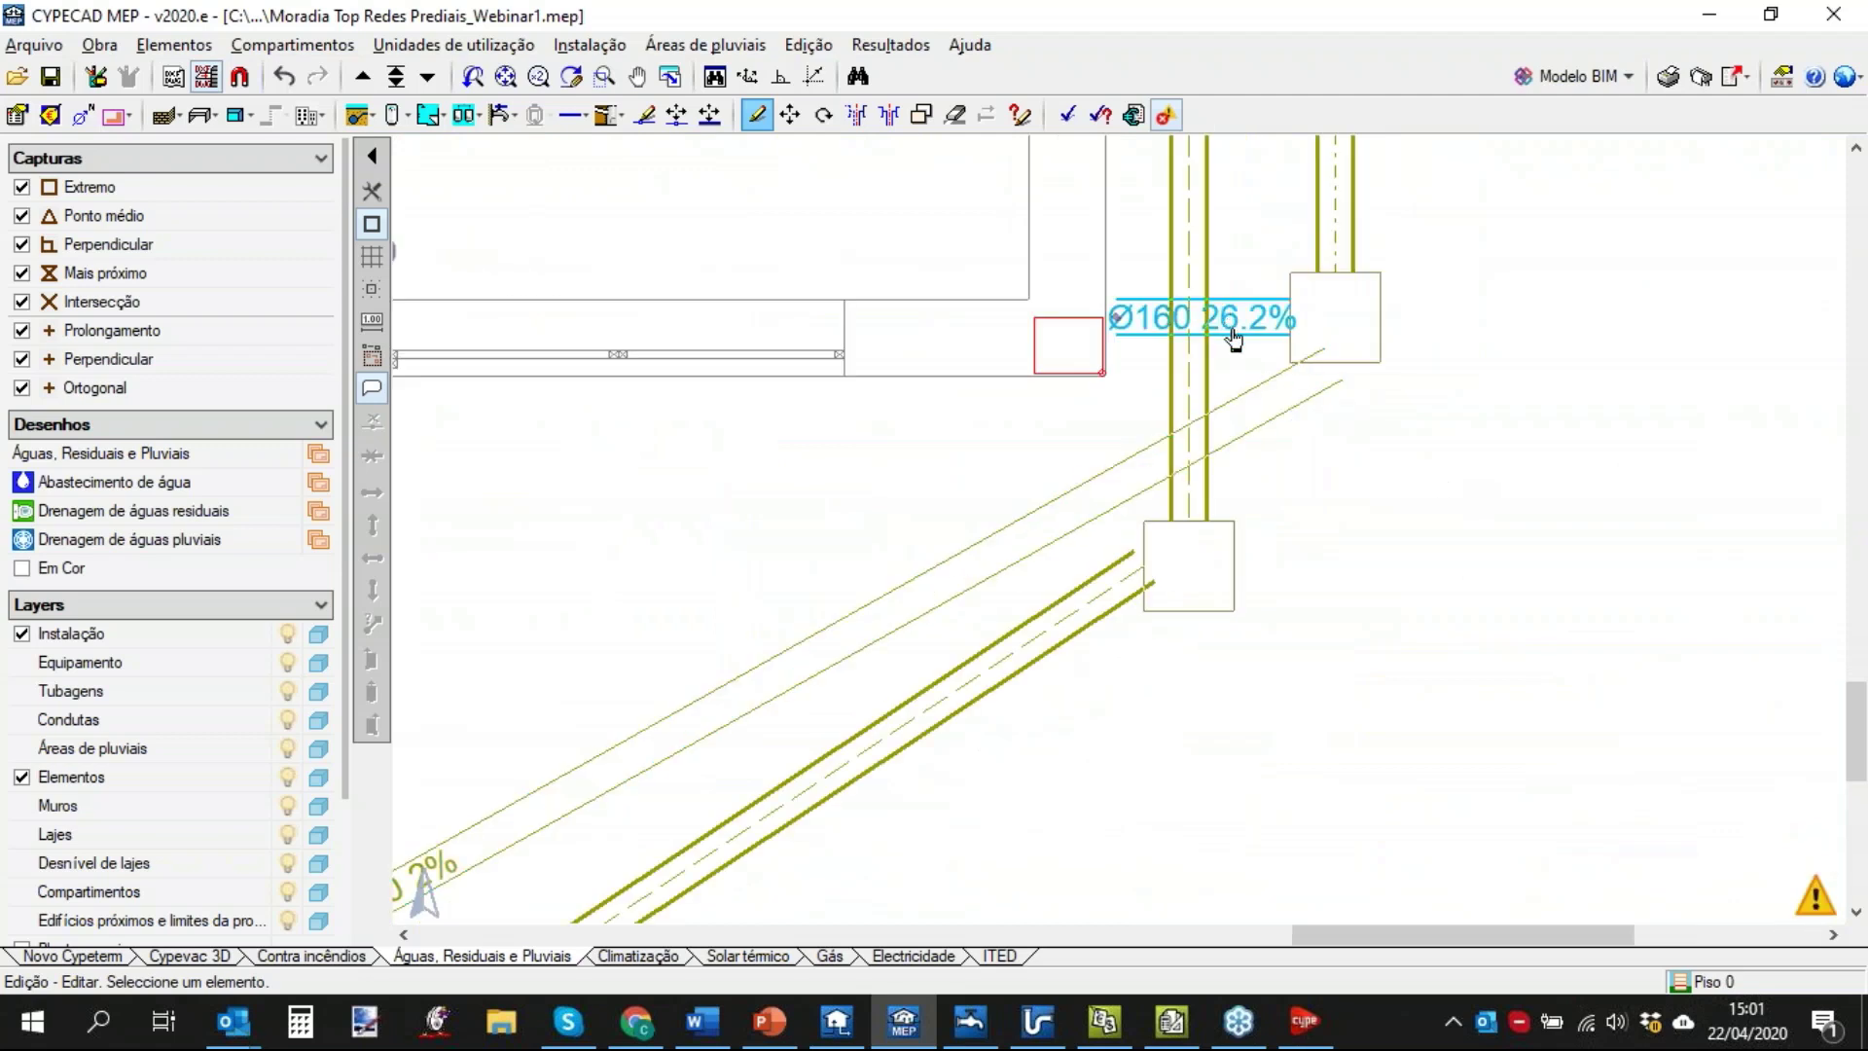
pyautogui.scroll(1, 1236, 338)
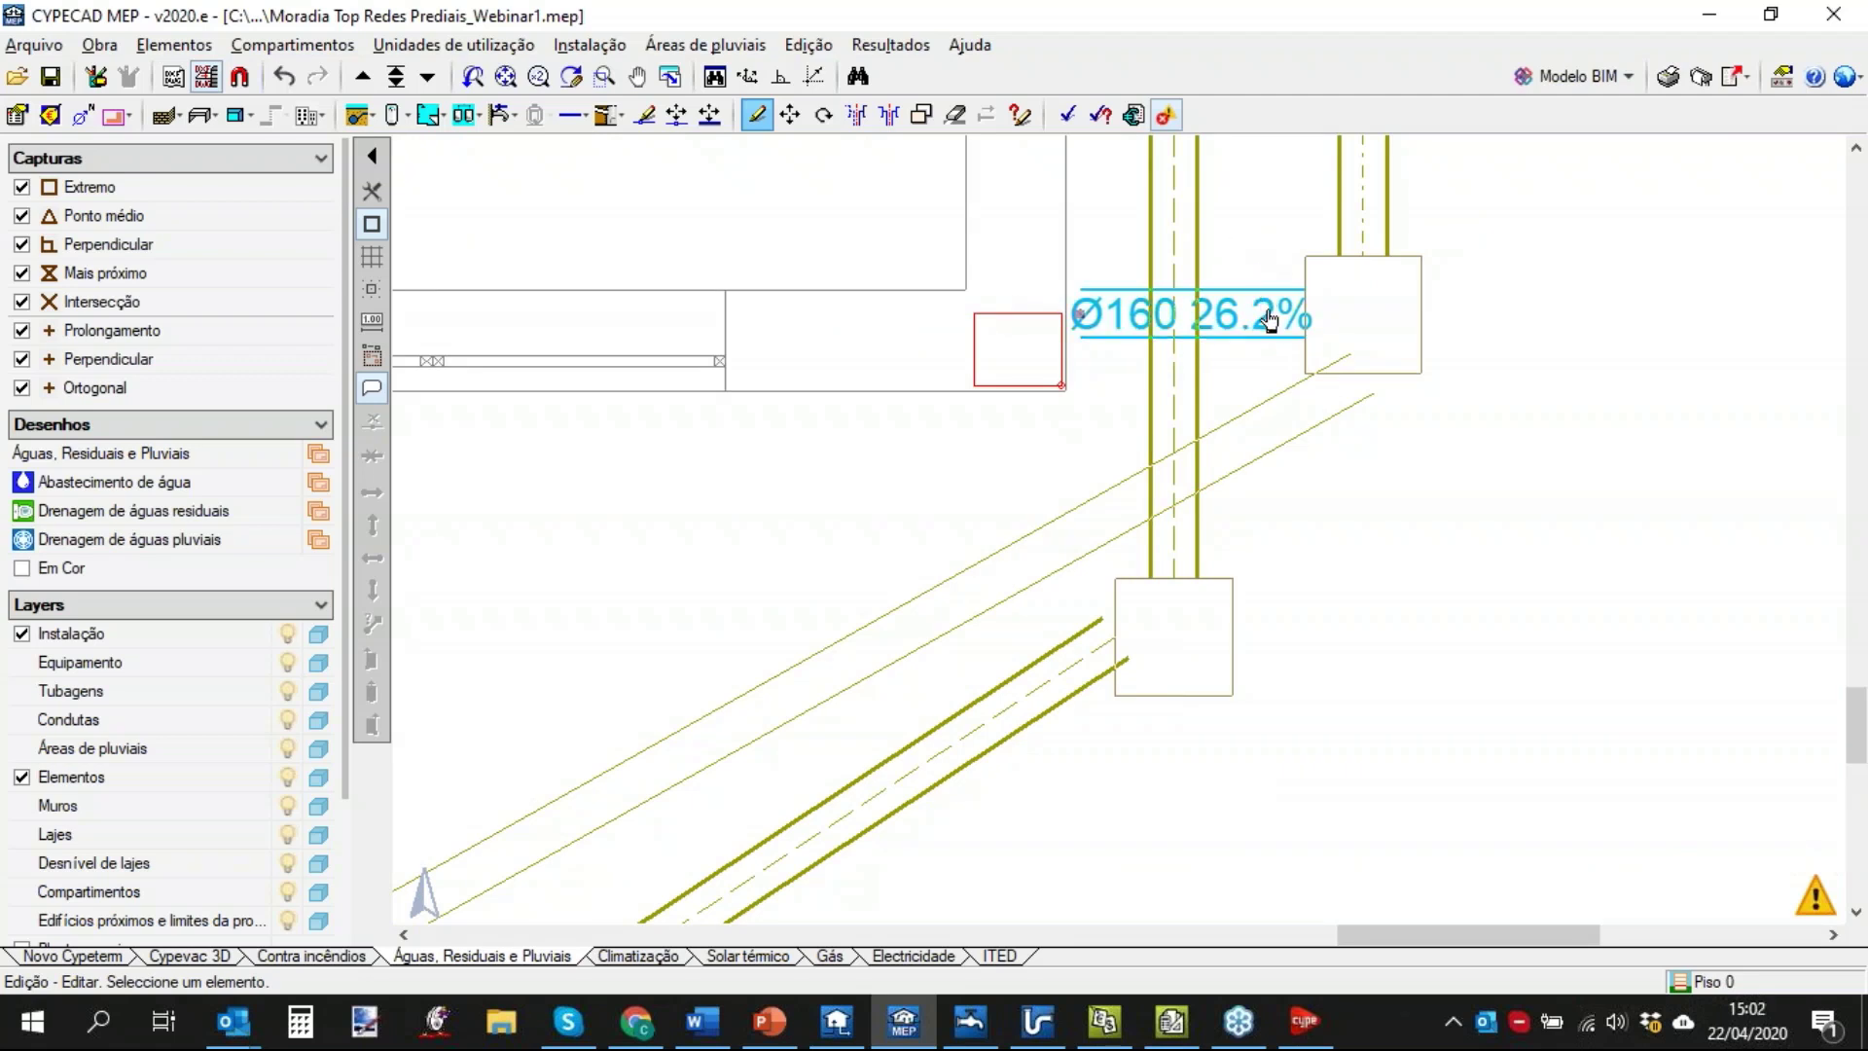
# Cut the short Ø160 pipe near the Escritório corner at a referenced distance of 0.1 m from the manhole edge.
pyautogui.click(589, 45)
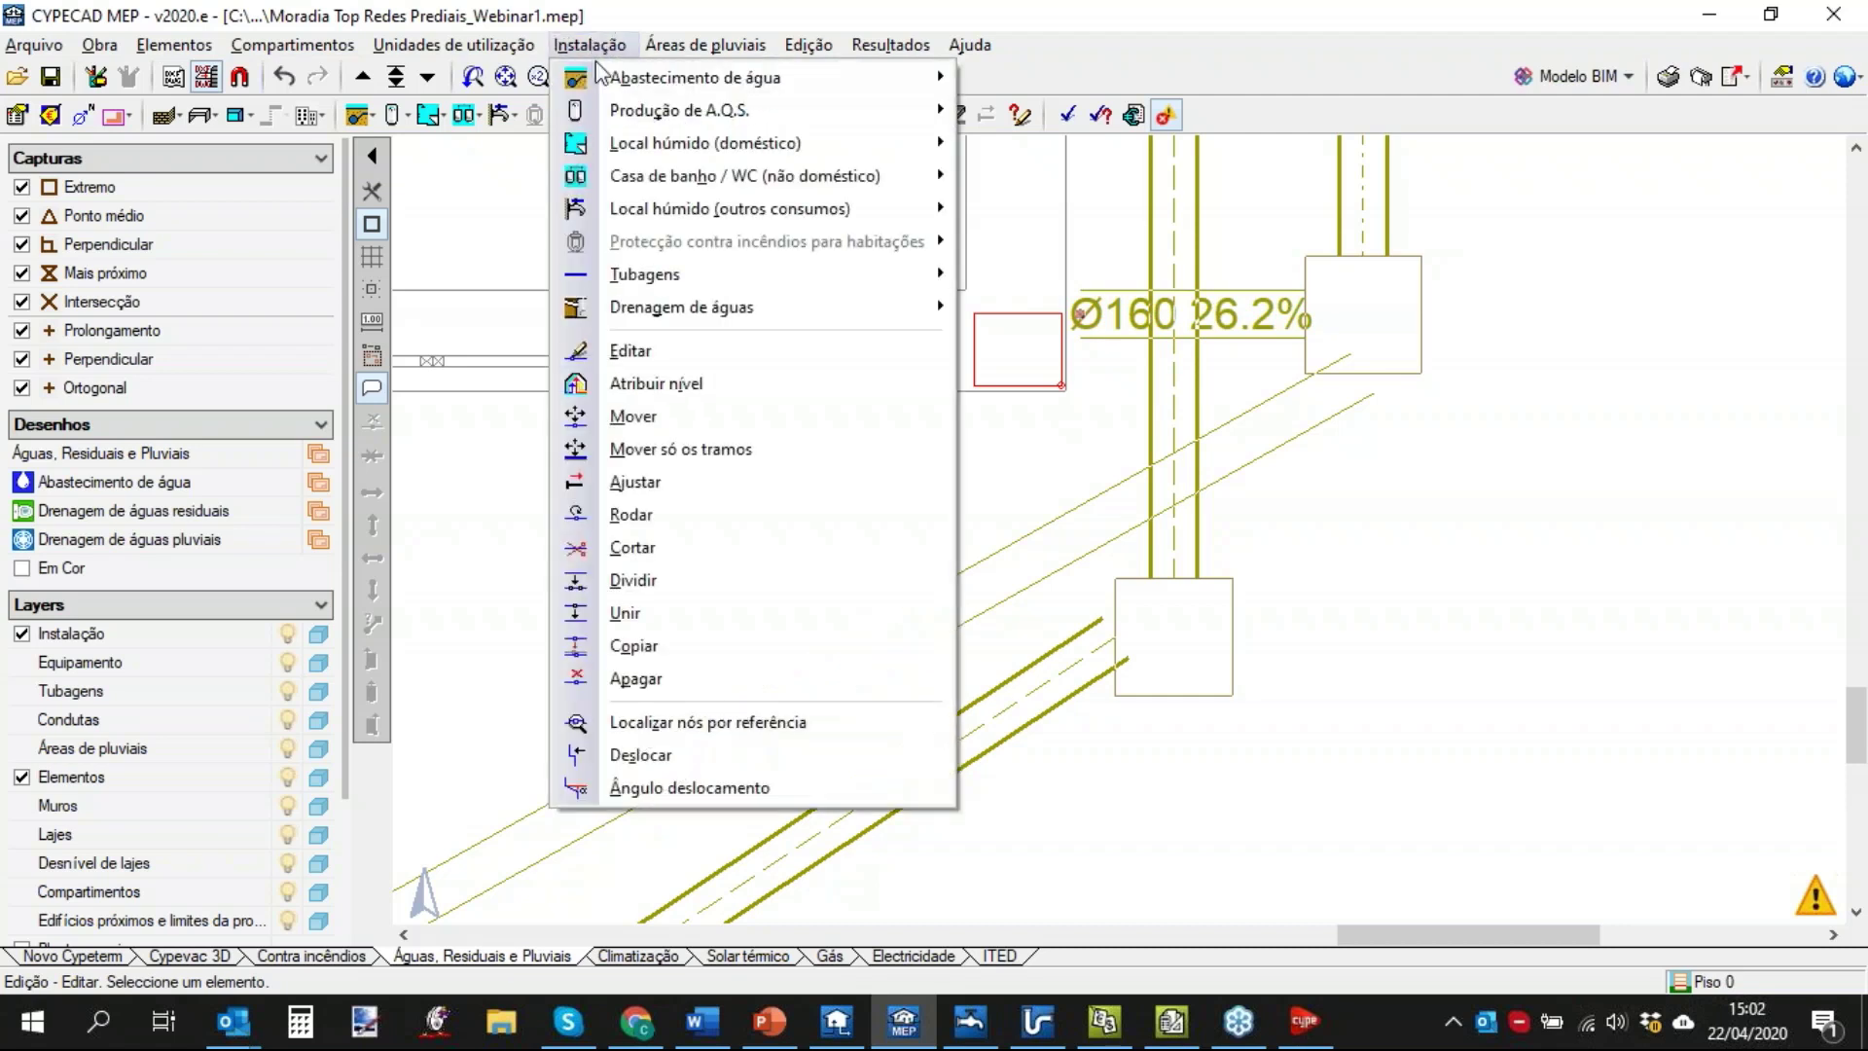
pyautogui.click(664, 547)
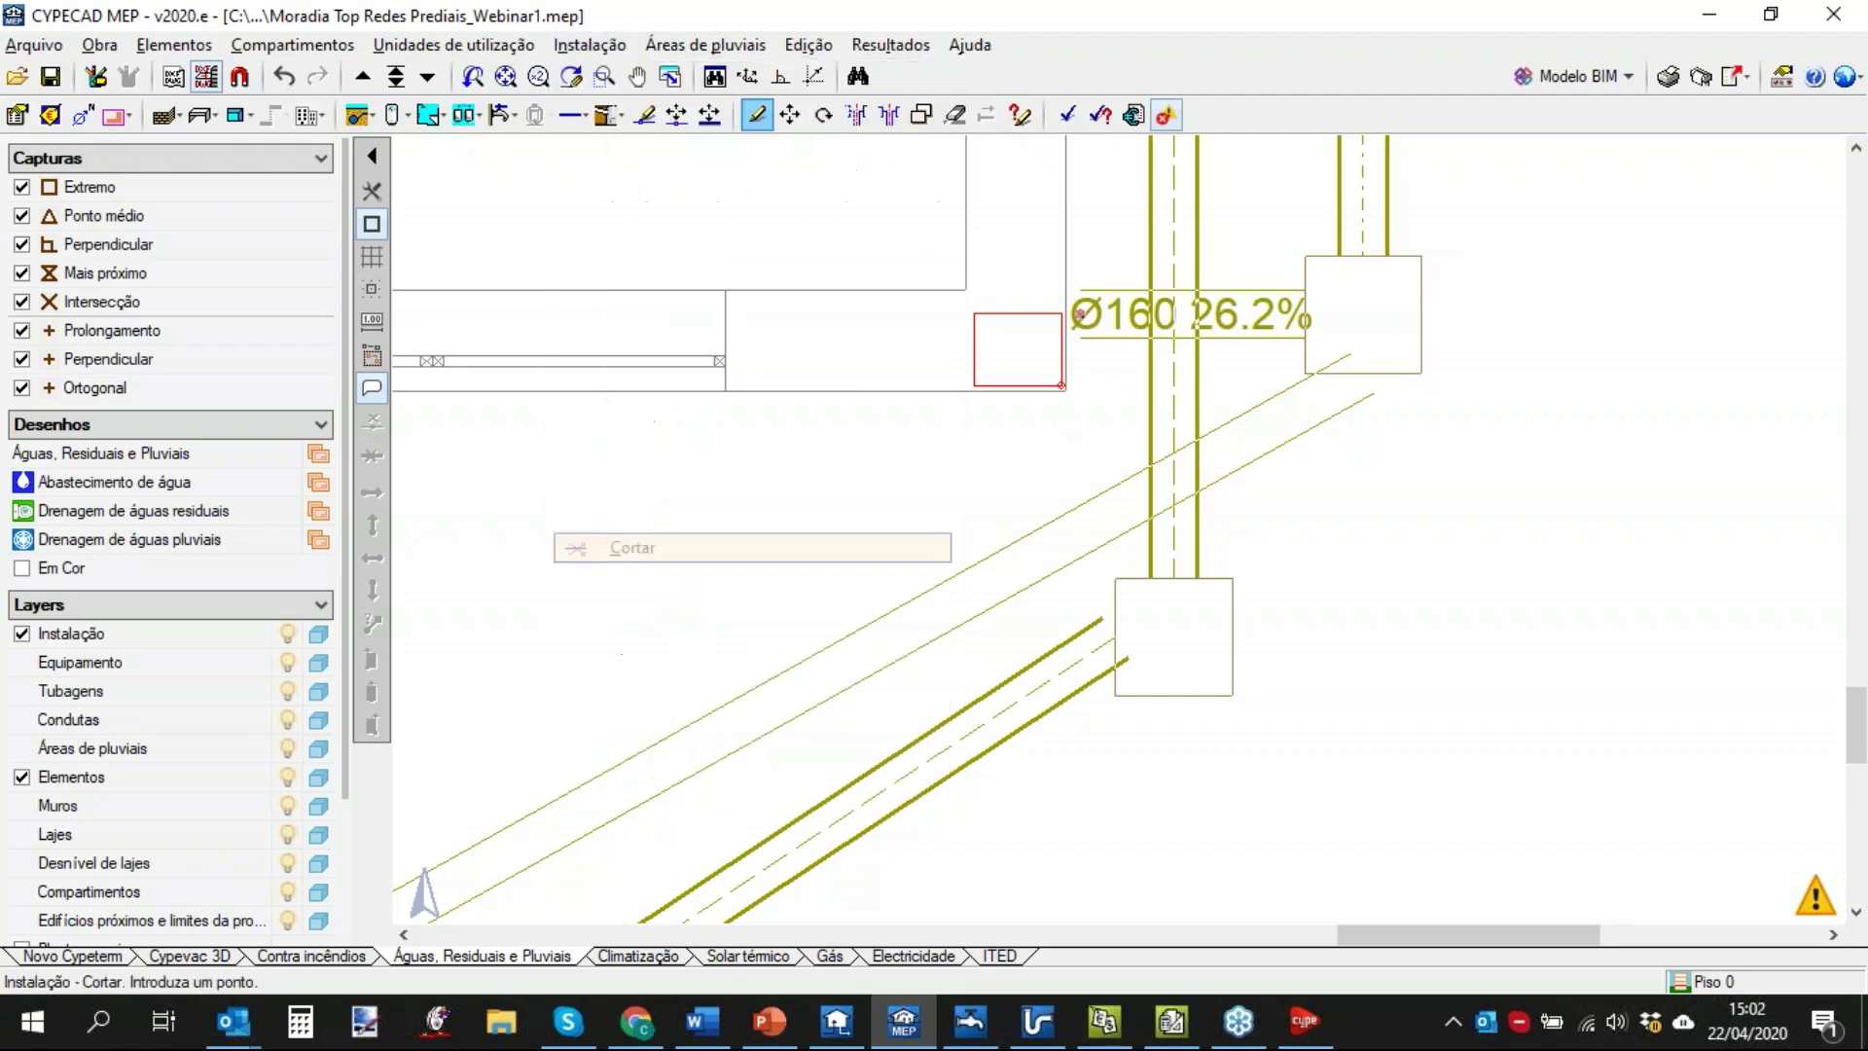
pyautogui.scroll(2, 1255, 336)
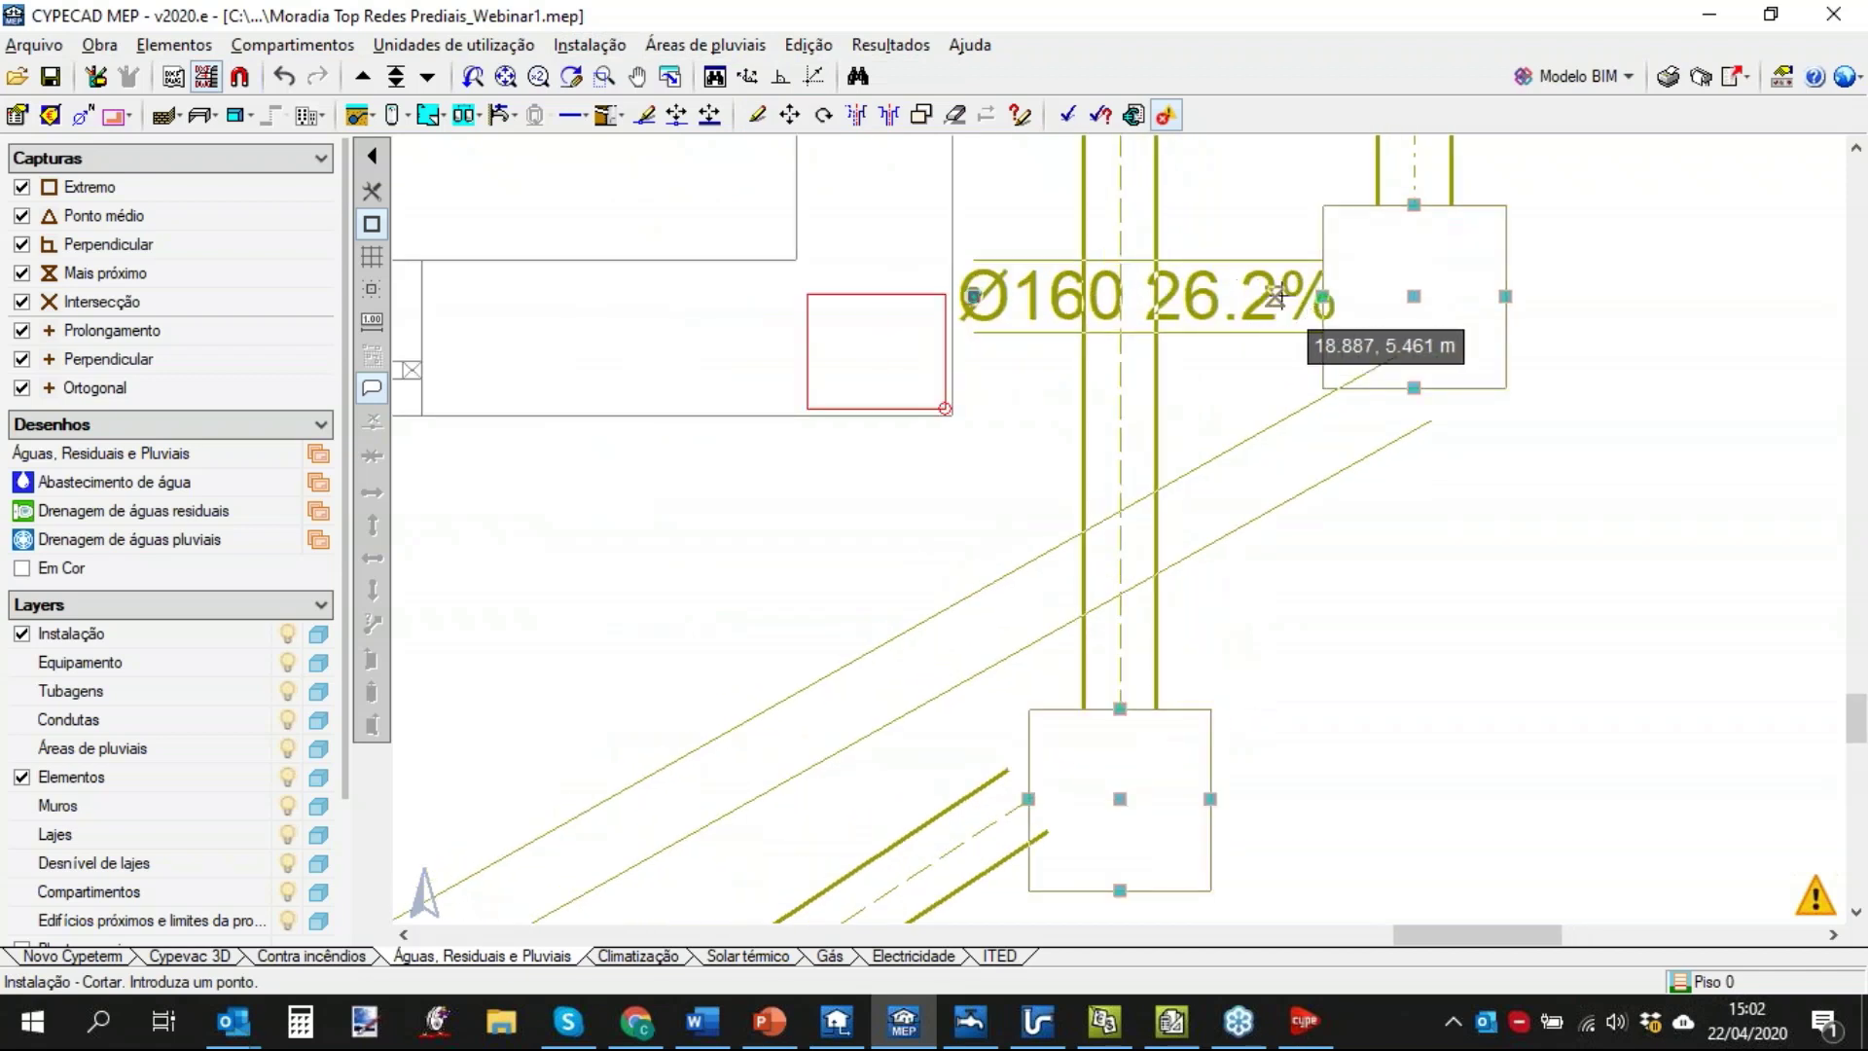
pyautogui.click(372, 321)
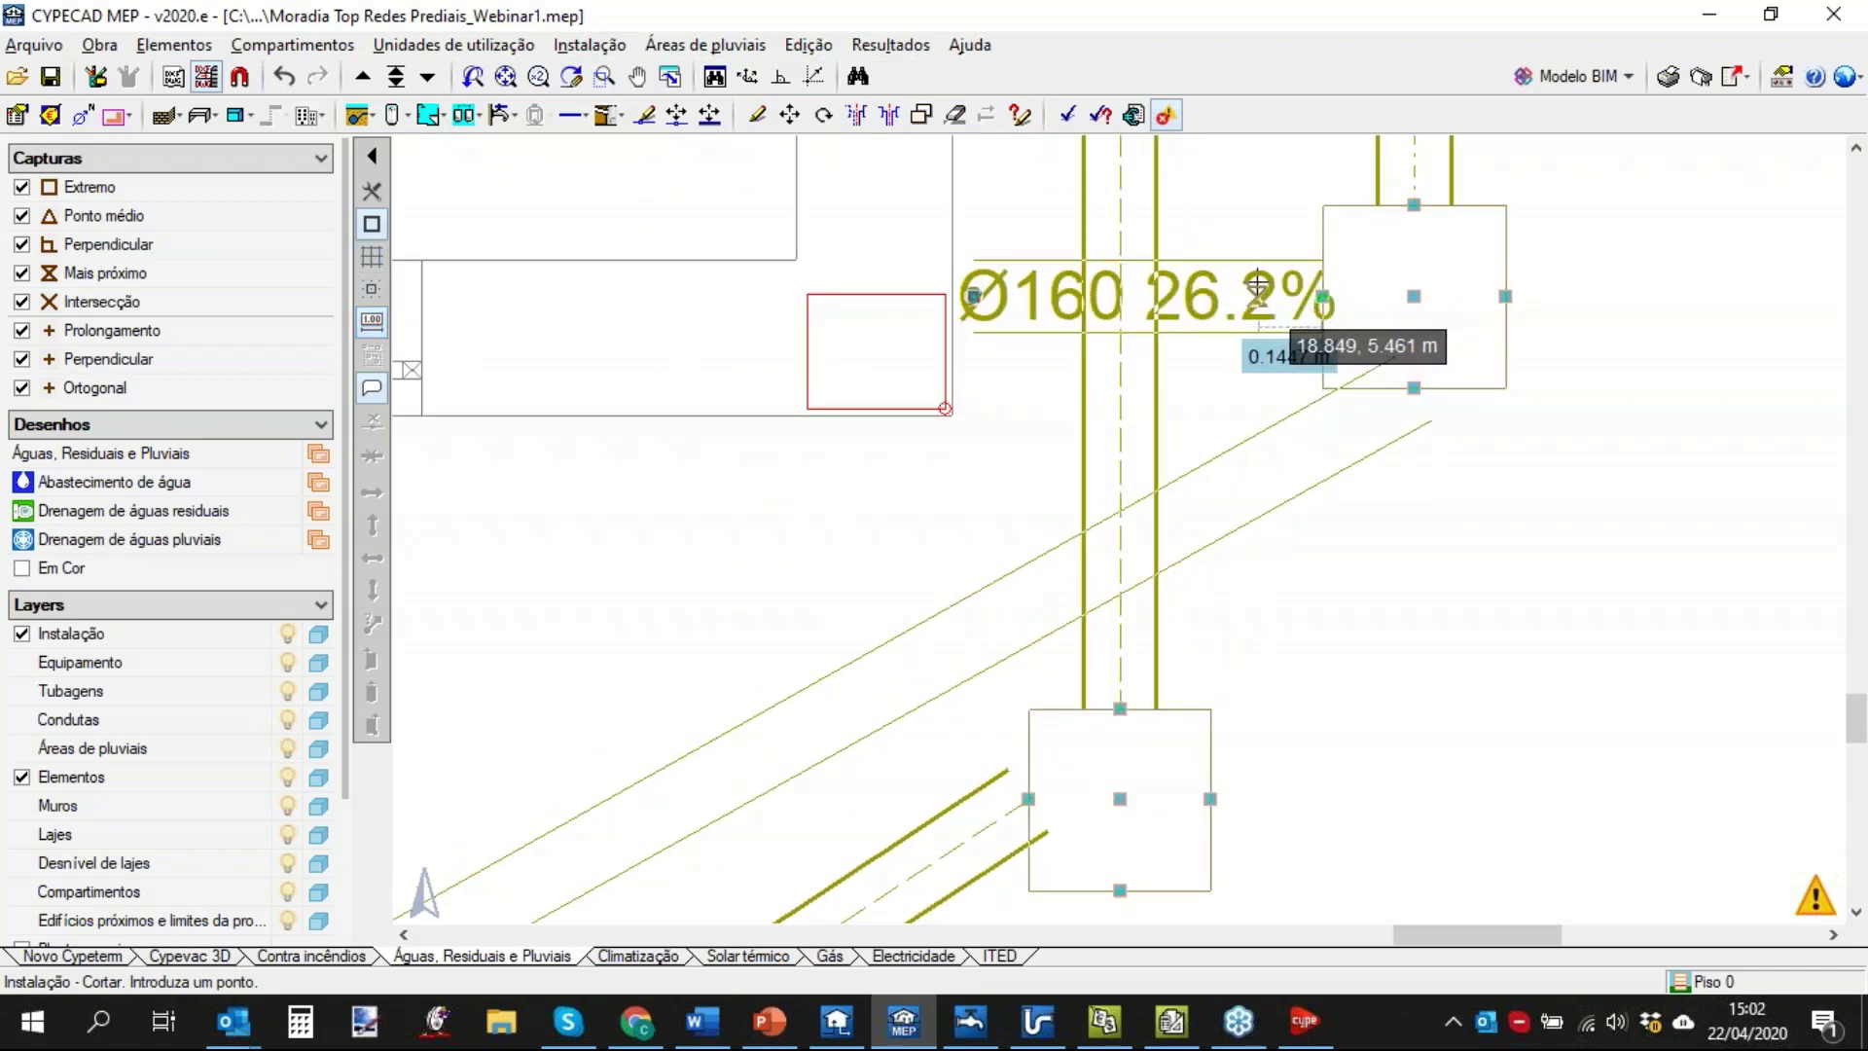
pyautogui.click(1276, 327)
pyautogui.write('0.1')
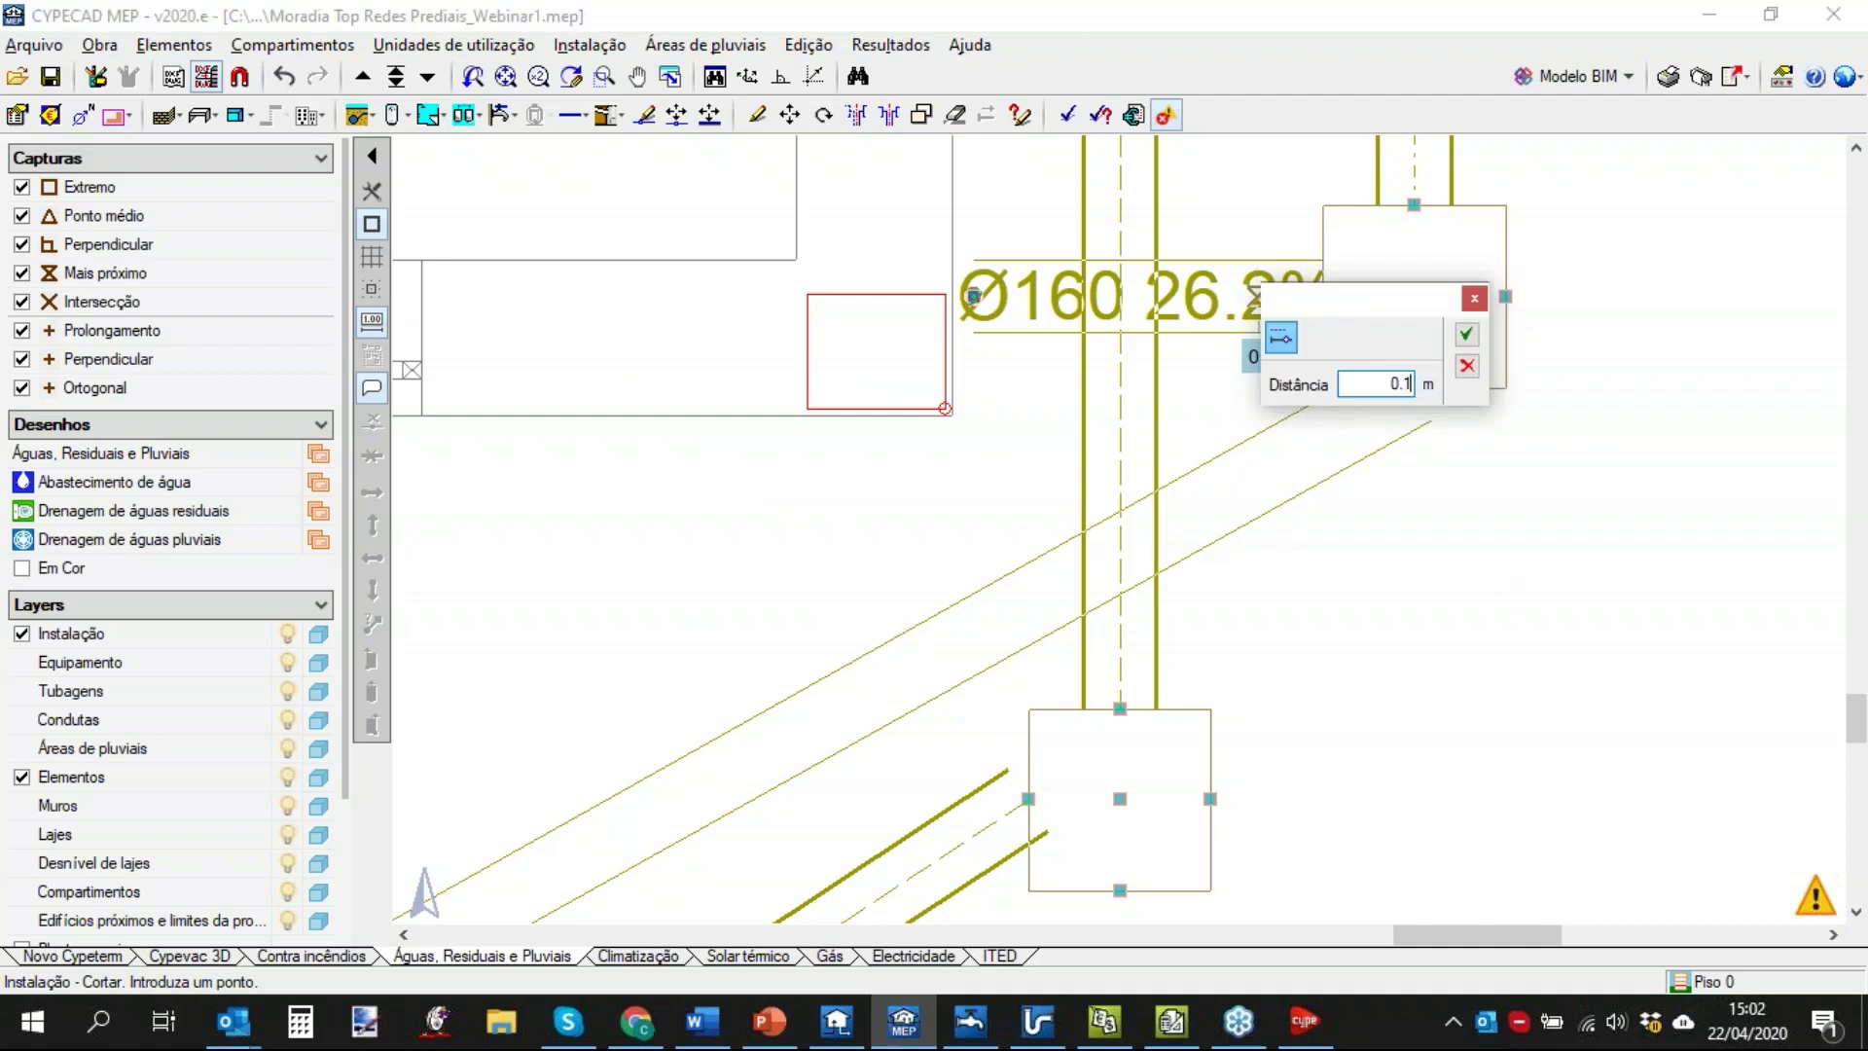
pyautogui.press('Return')
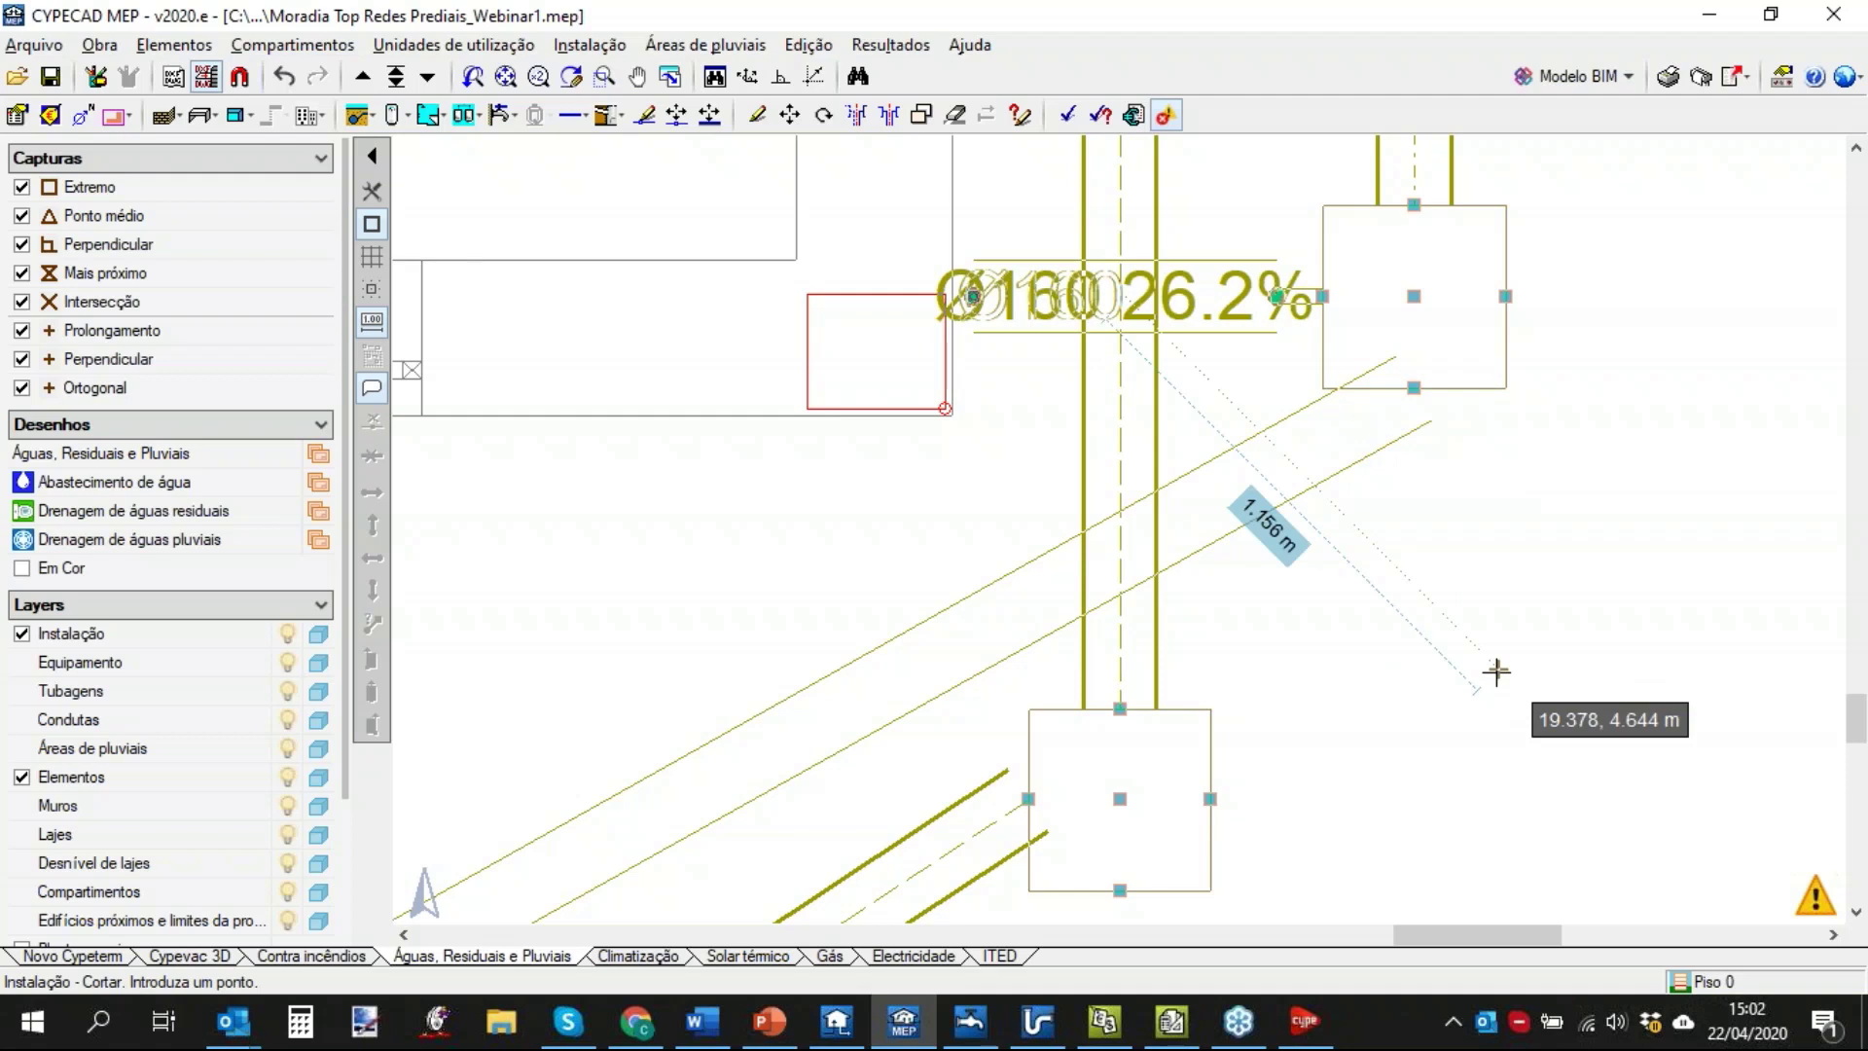
# Calculate the installation and check the result of the shortened Ø160 pipe between the Ø80 downpipe and its manhole.
pyautogui.click(900, 47)
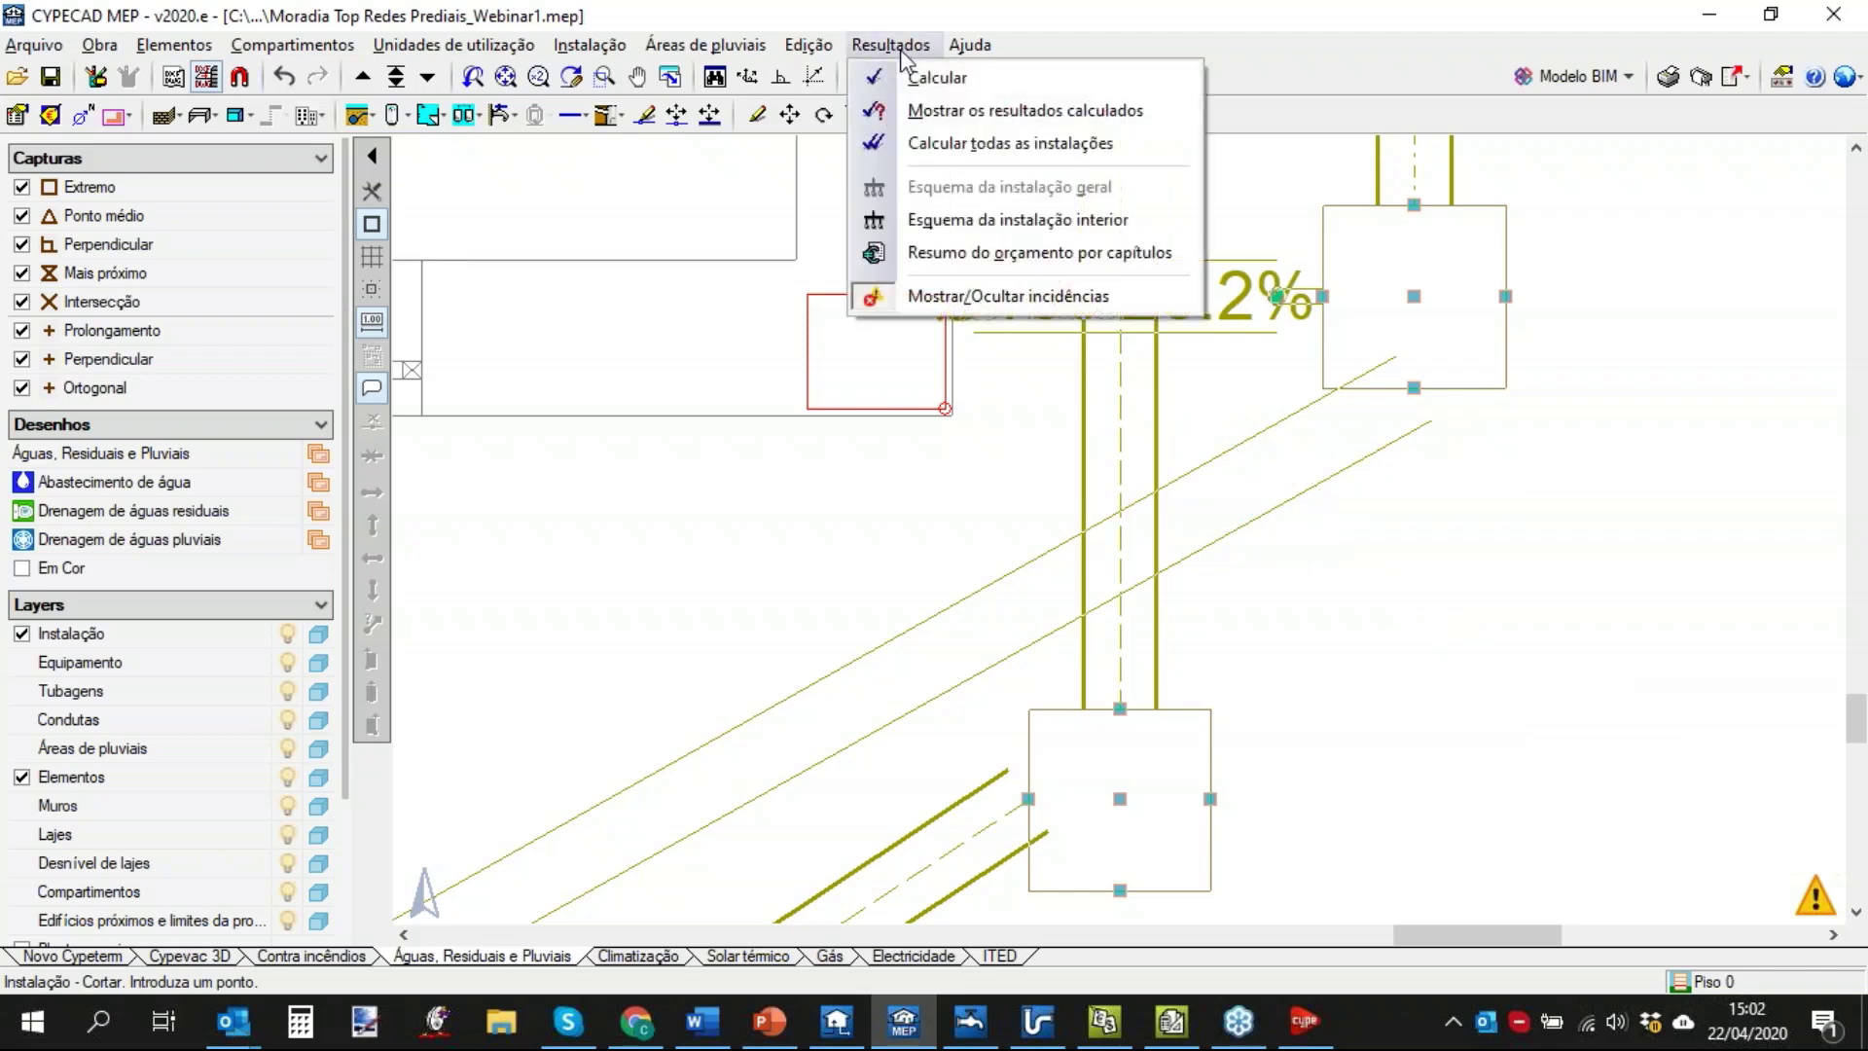
pyautogui.click(920, 78)
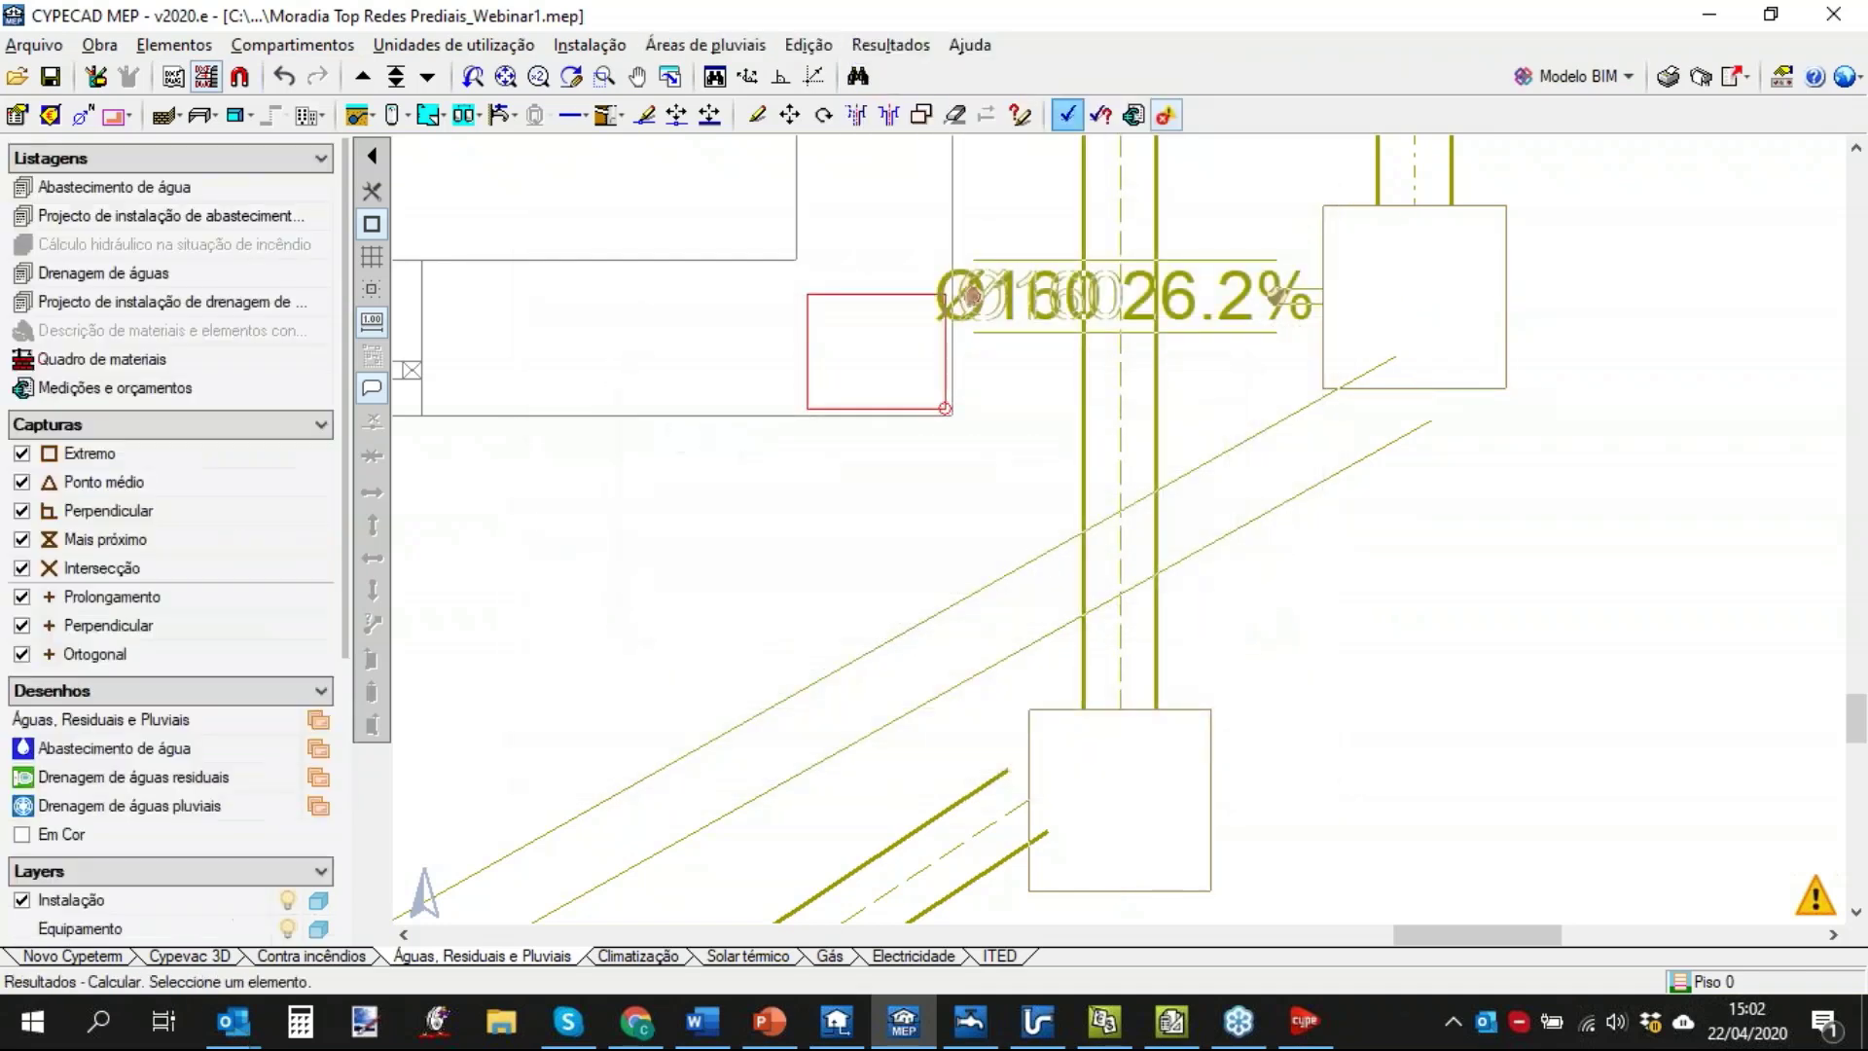
pyautogui.moveTo(1037, 306)
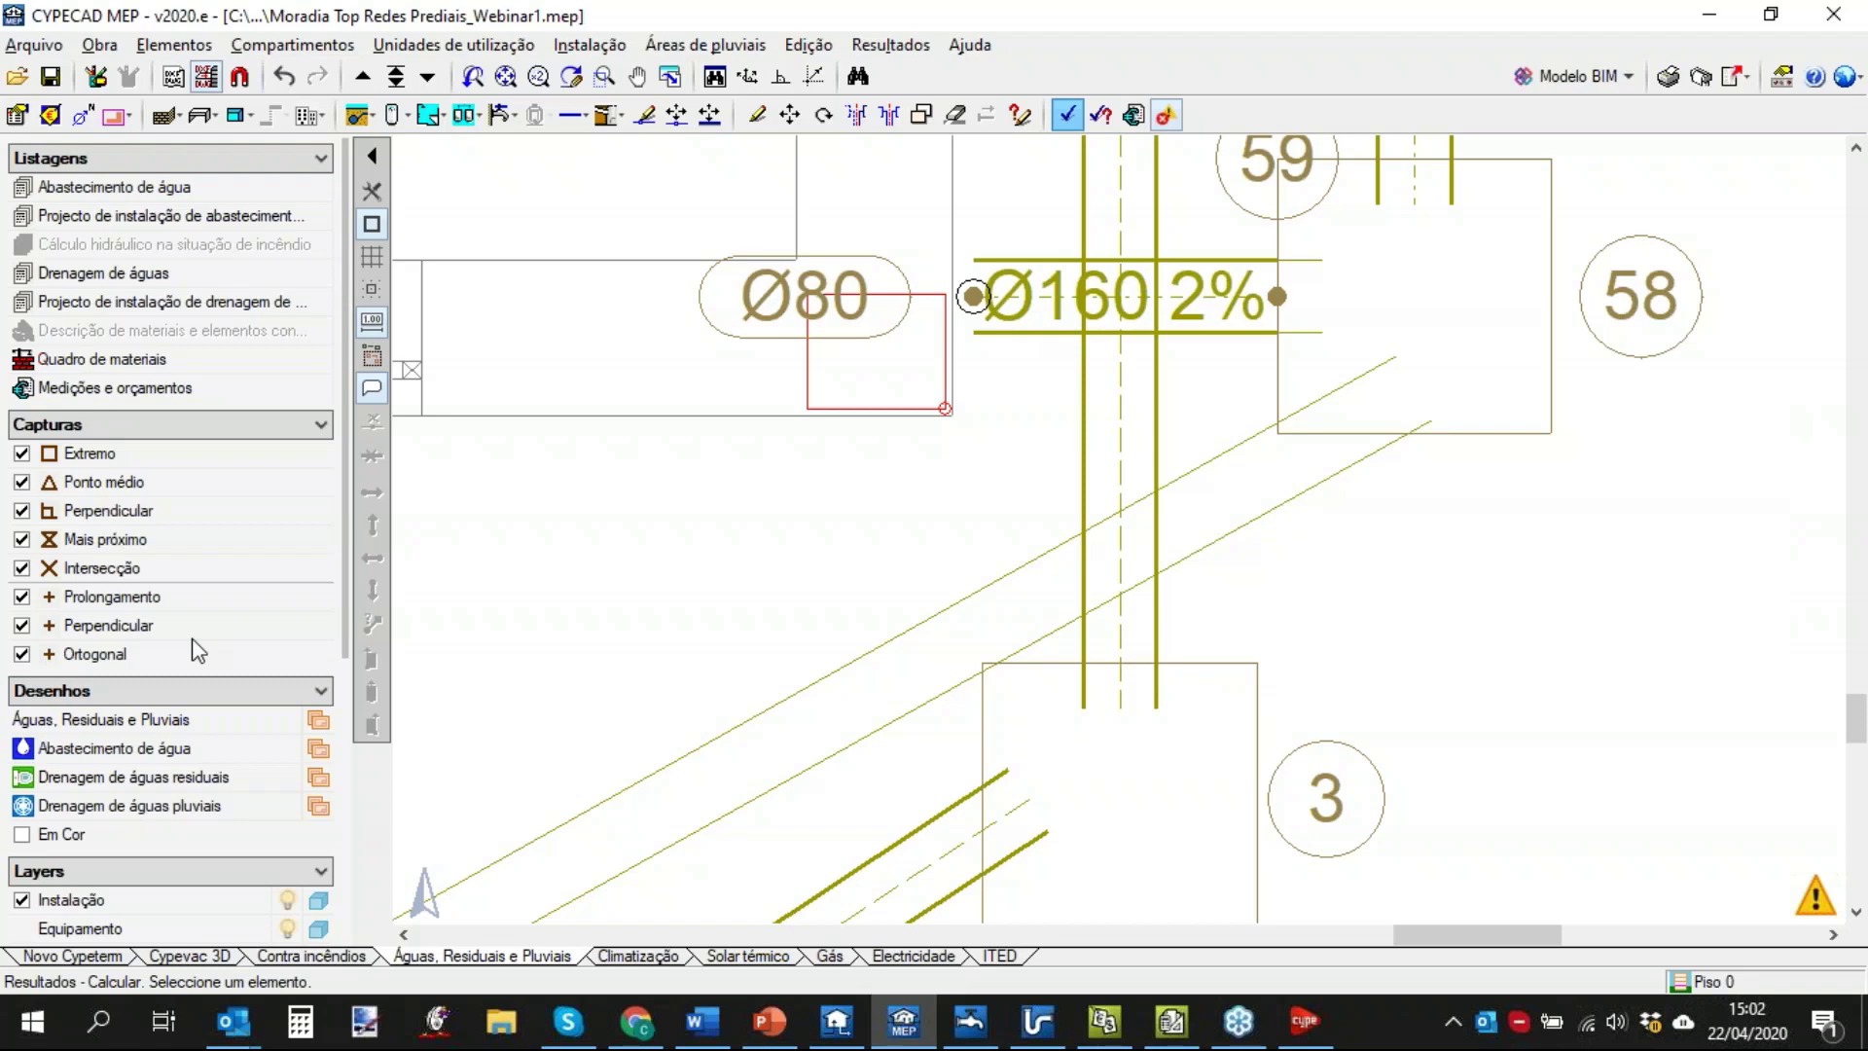
# Display the Terraço group and bring the long gutter with its Ø80 downpipes into view.
pyautogui.scroll(-5, 942, 664)
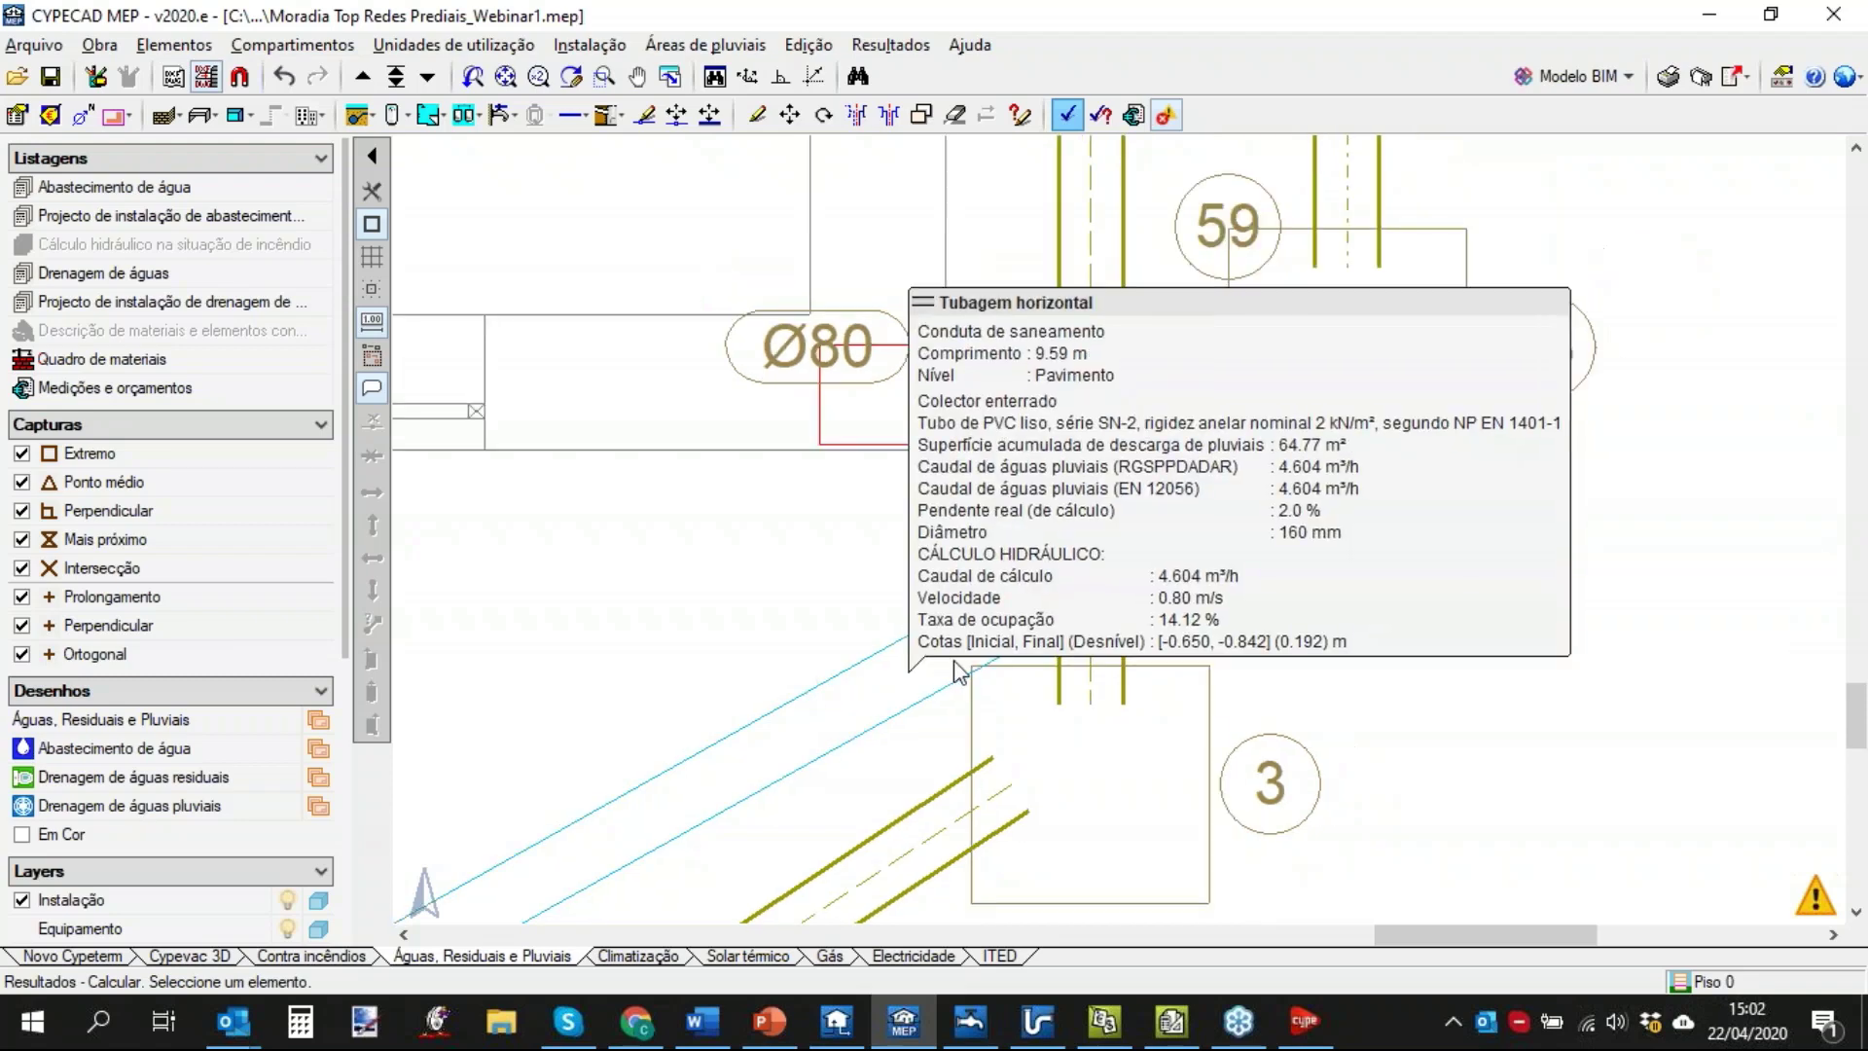
pyautogui.click(396, 76)
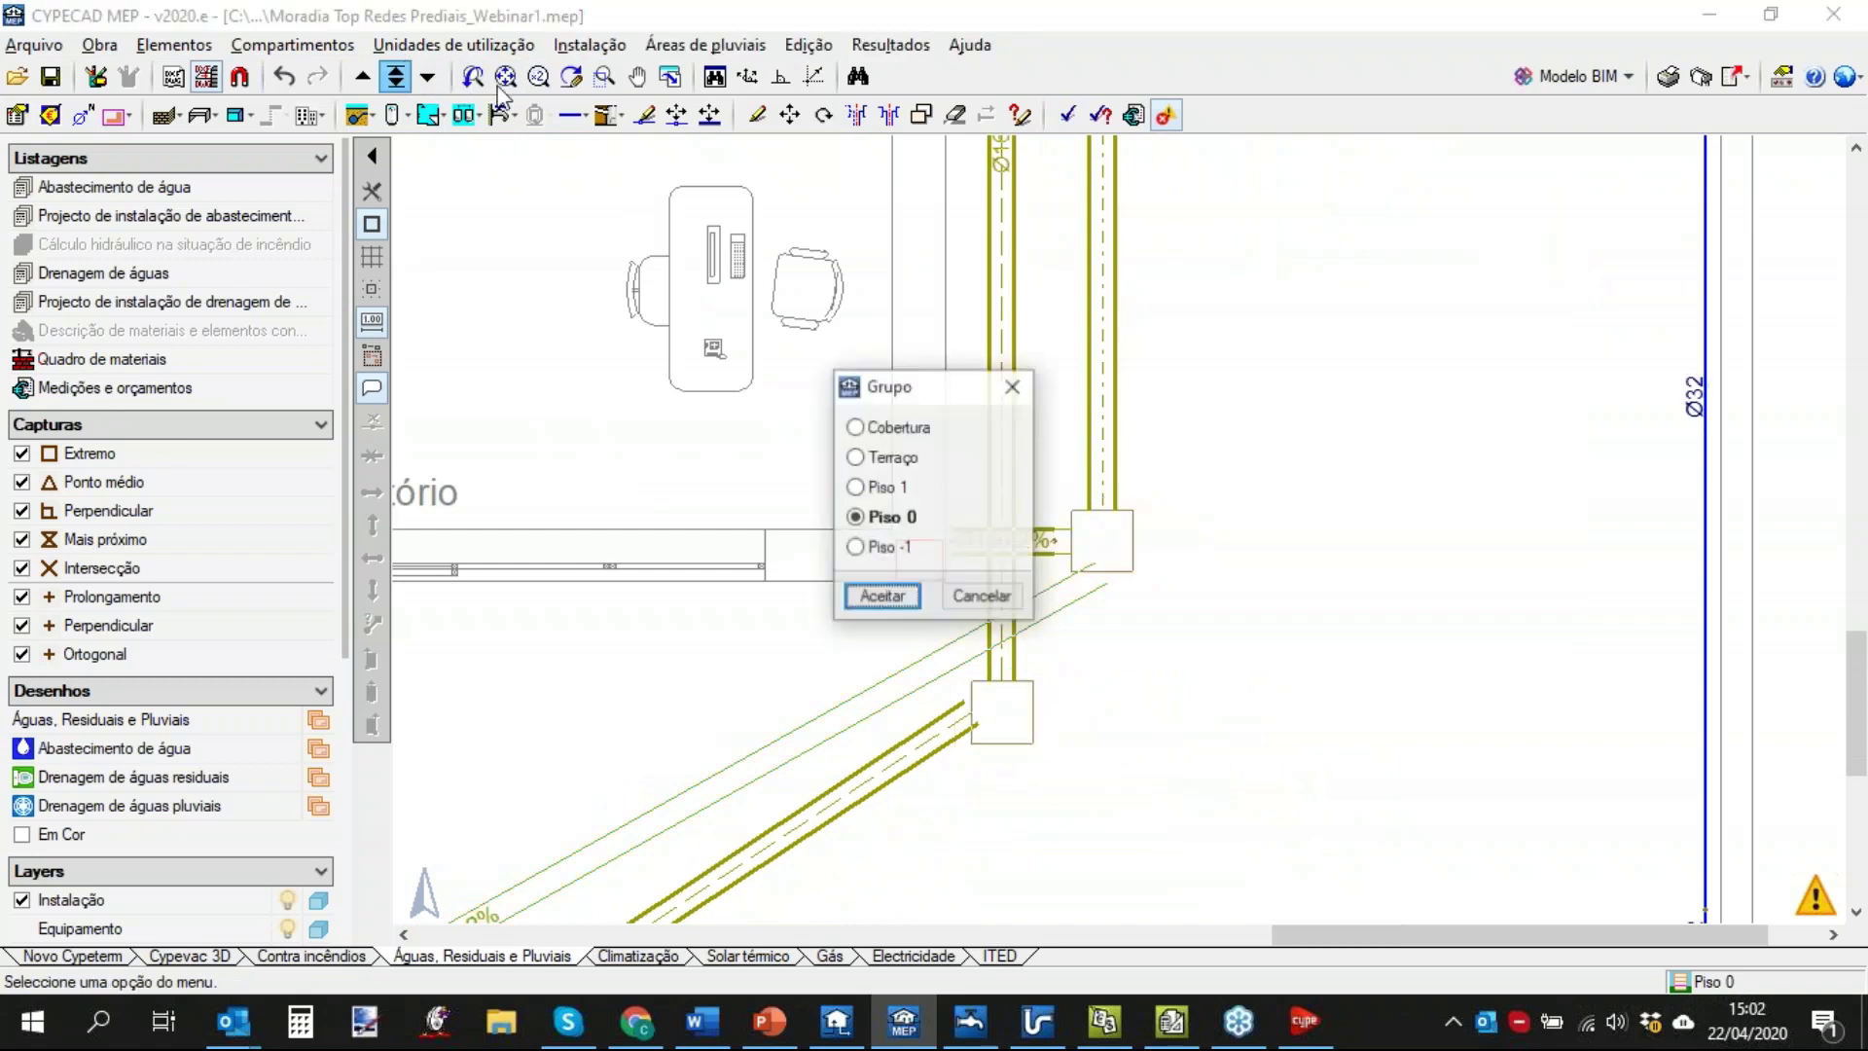
pyautogui.click(913, 458)
pyautogui.click(882, 597)
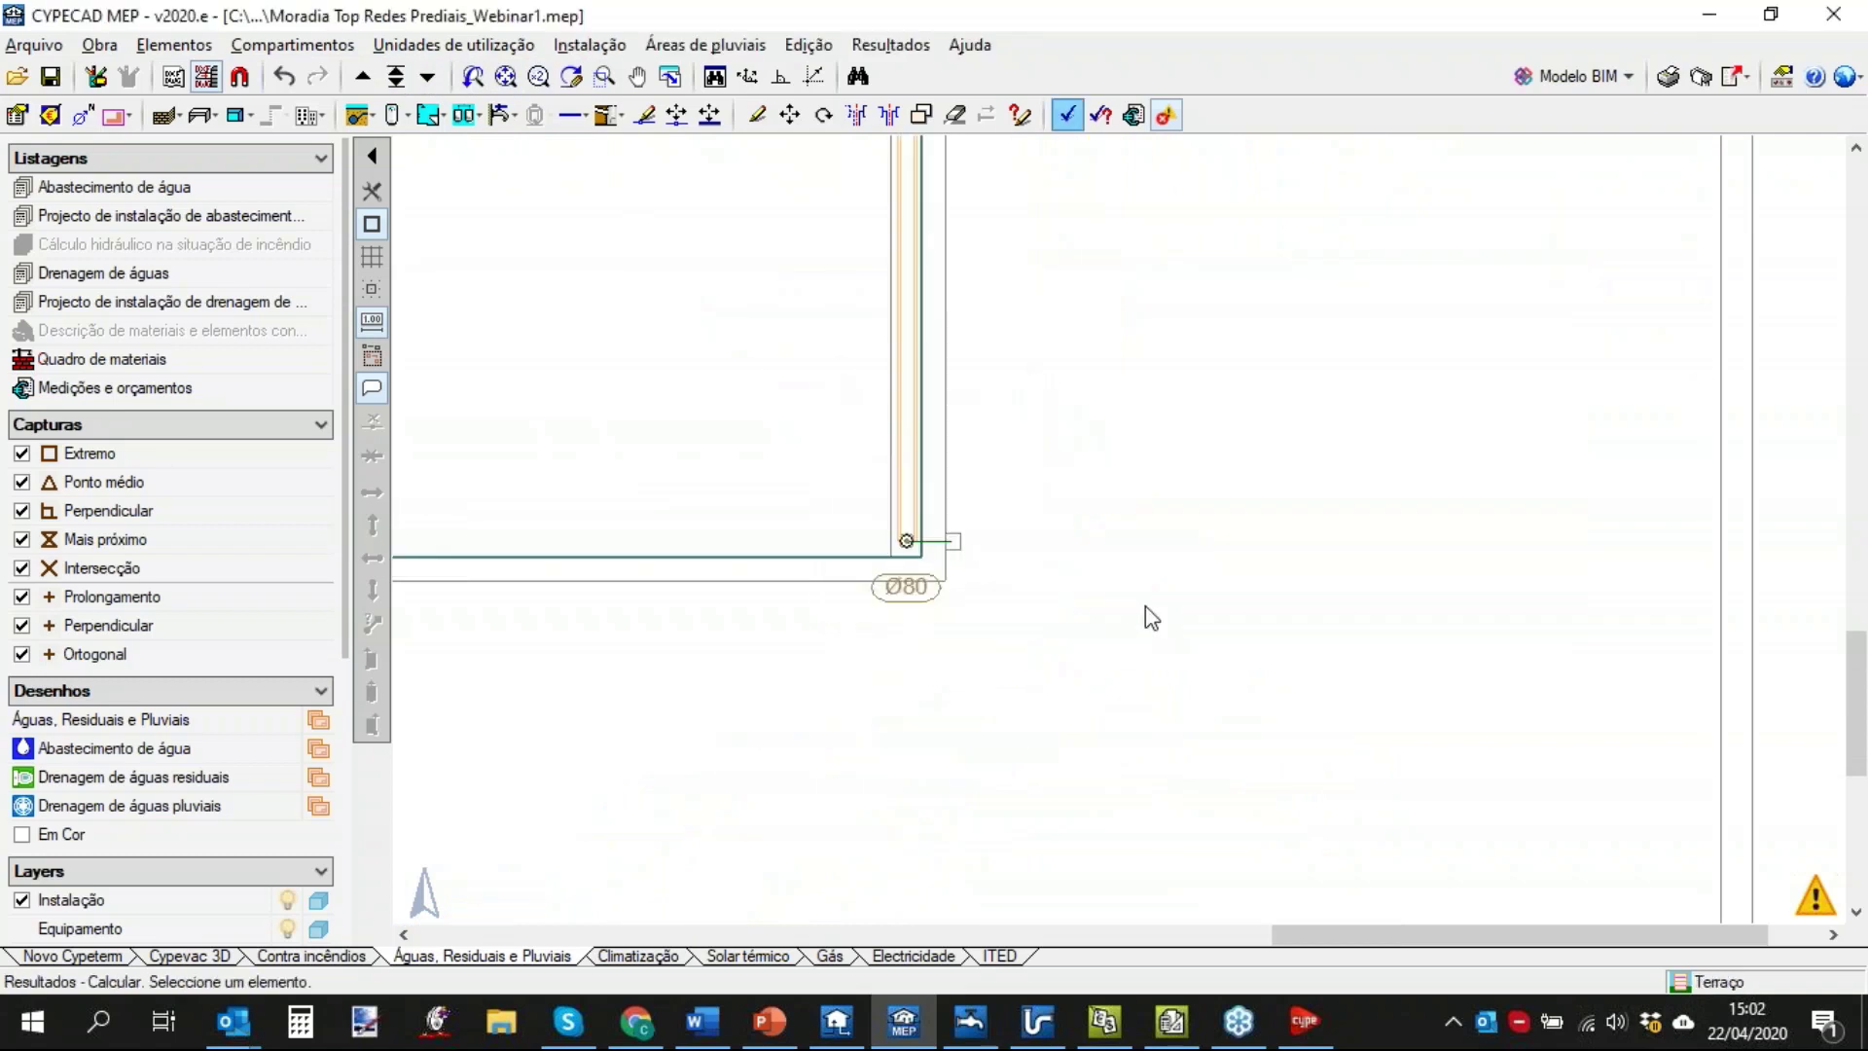
pyautogui.moveTo(1178, 573); pyautogui.dragTo(1163, 833, button='middle')
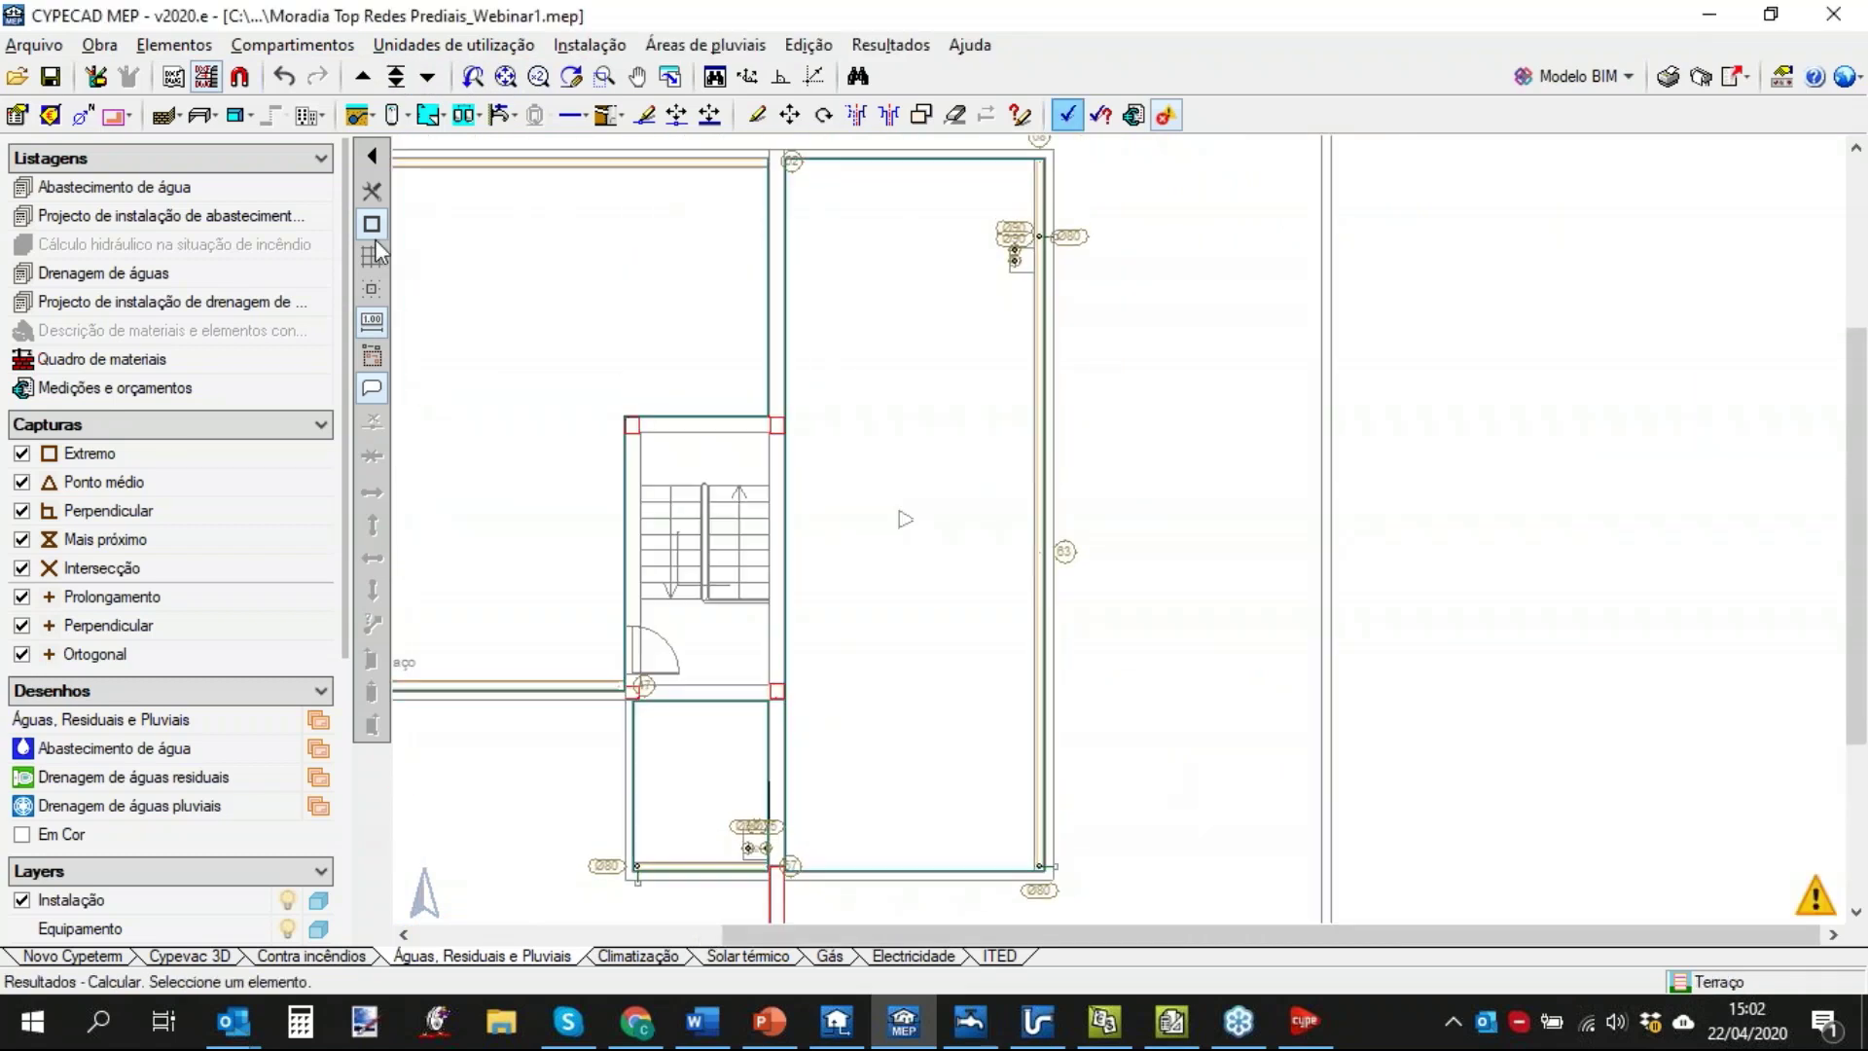
# Open the 3D view of the installation, examine the long gutter and its downpipes from several angles, and close the view.
pyautogui.click(99, 45)
pyautogui.click(205, 498)
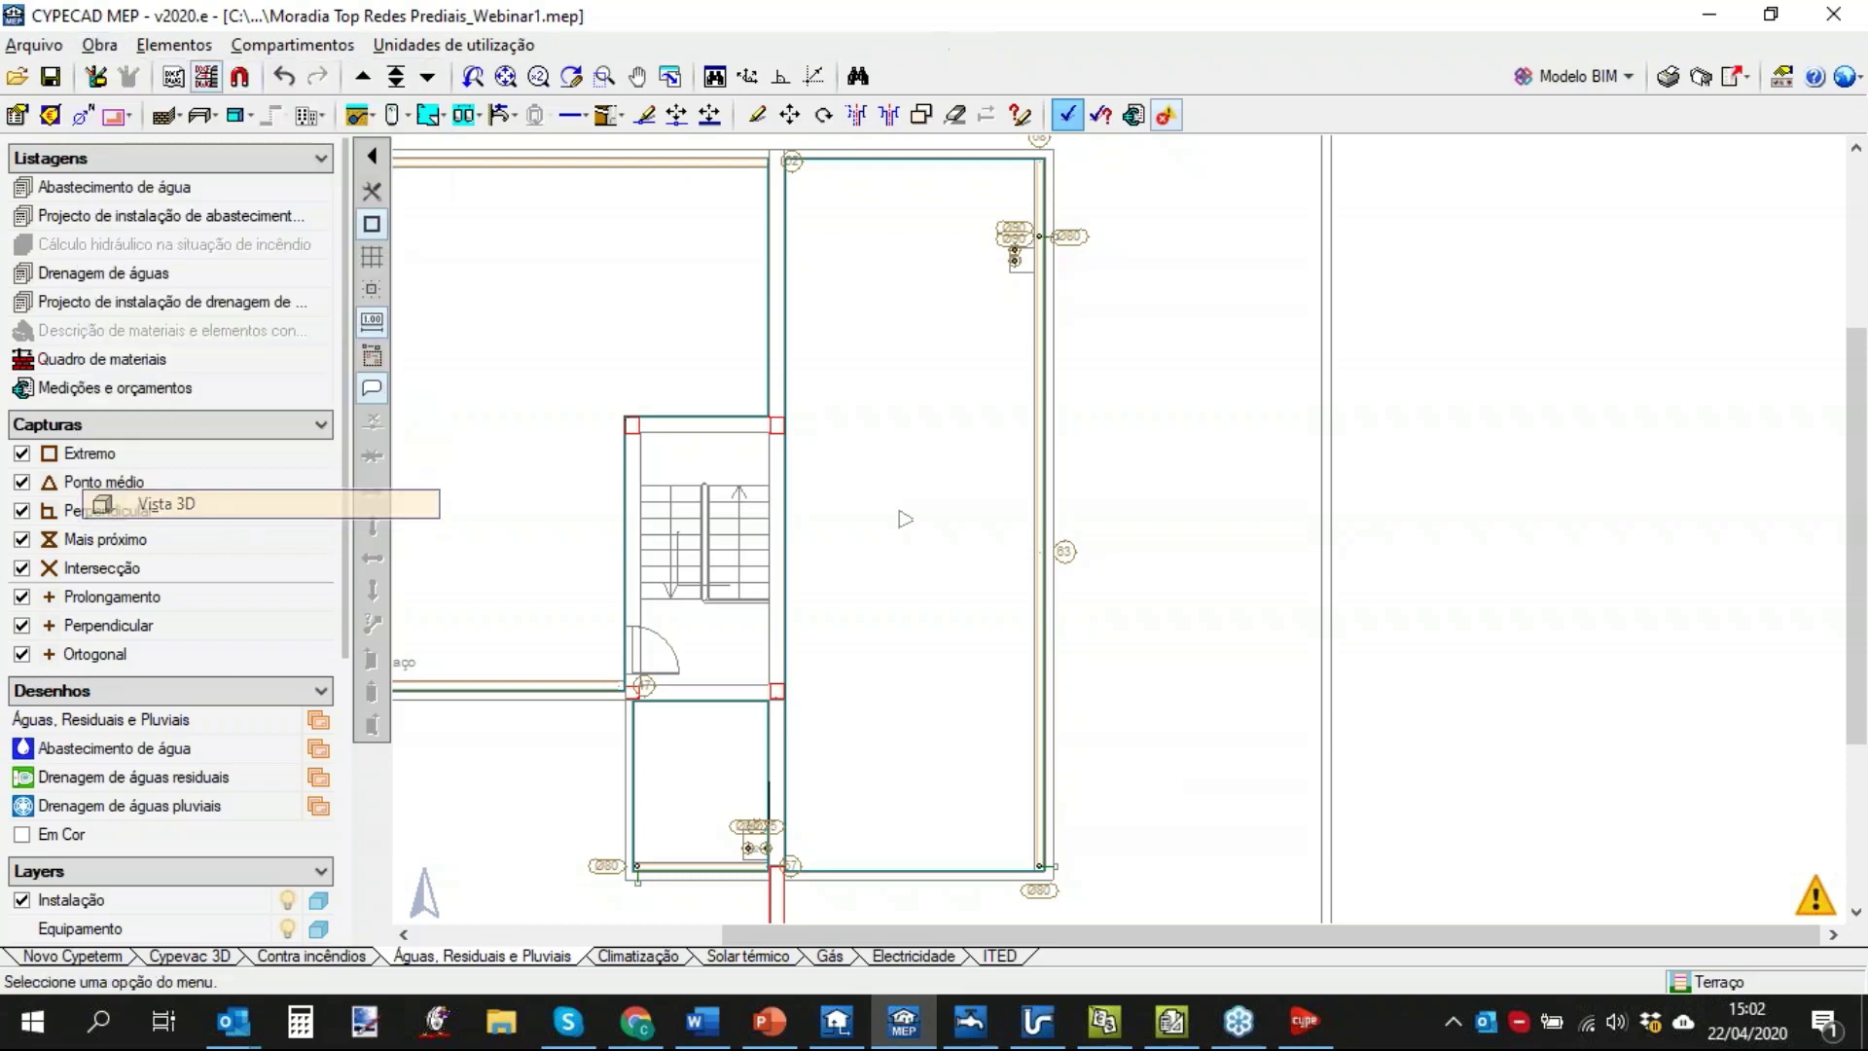
pyautogui.click(730, 593)
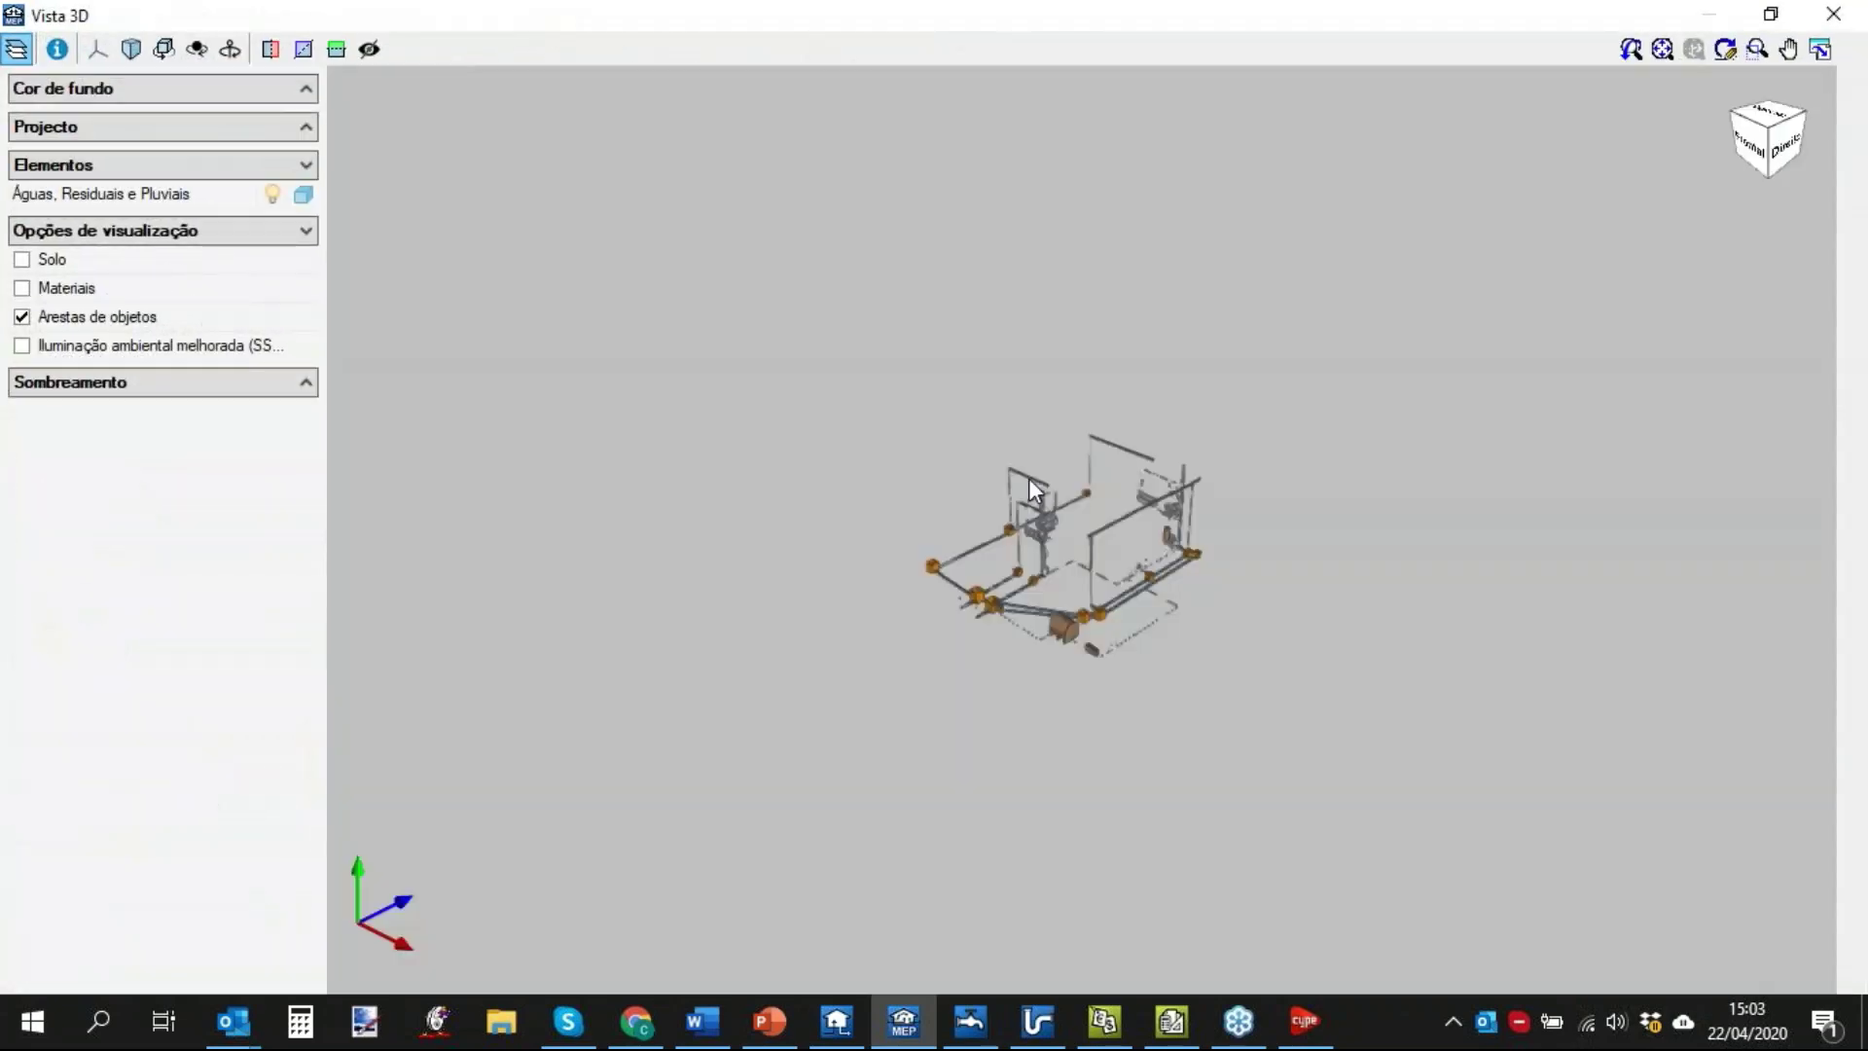
pyautogui.scroll(5, 1164, 541)
pyautogui.scroll(1, 1171, 533)
pyautogui.moveTo(1168, 535); pyautogui.dragTo(1033, 506, button='middle')
pyautogui.scroll(3, 1008, 436)
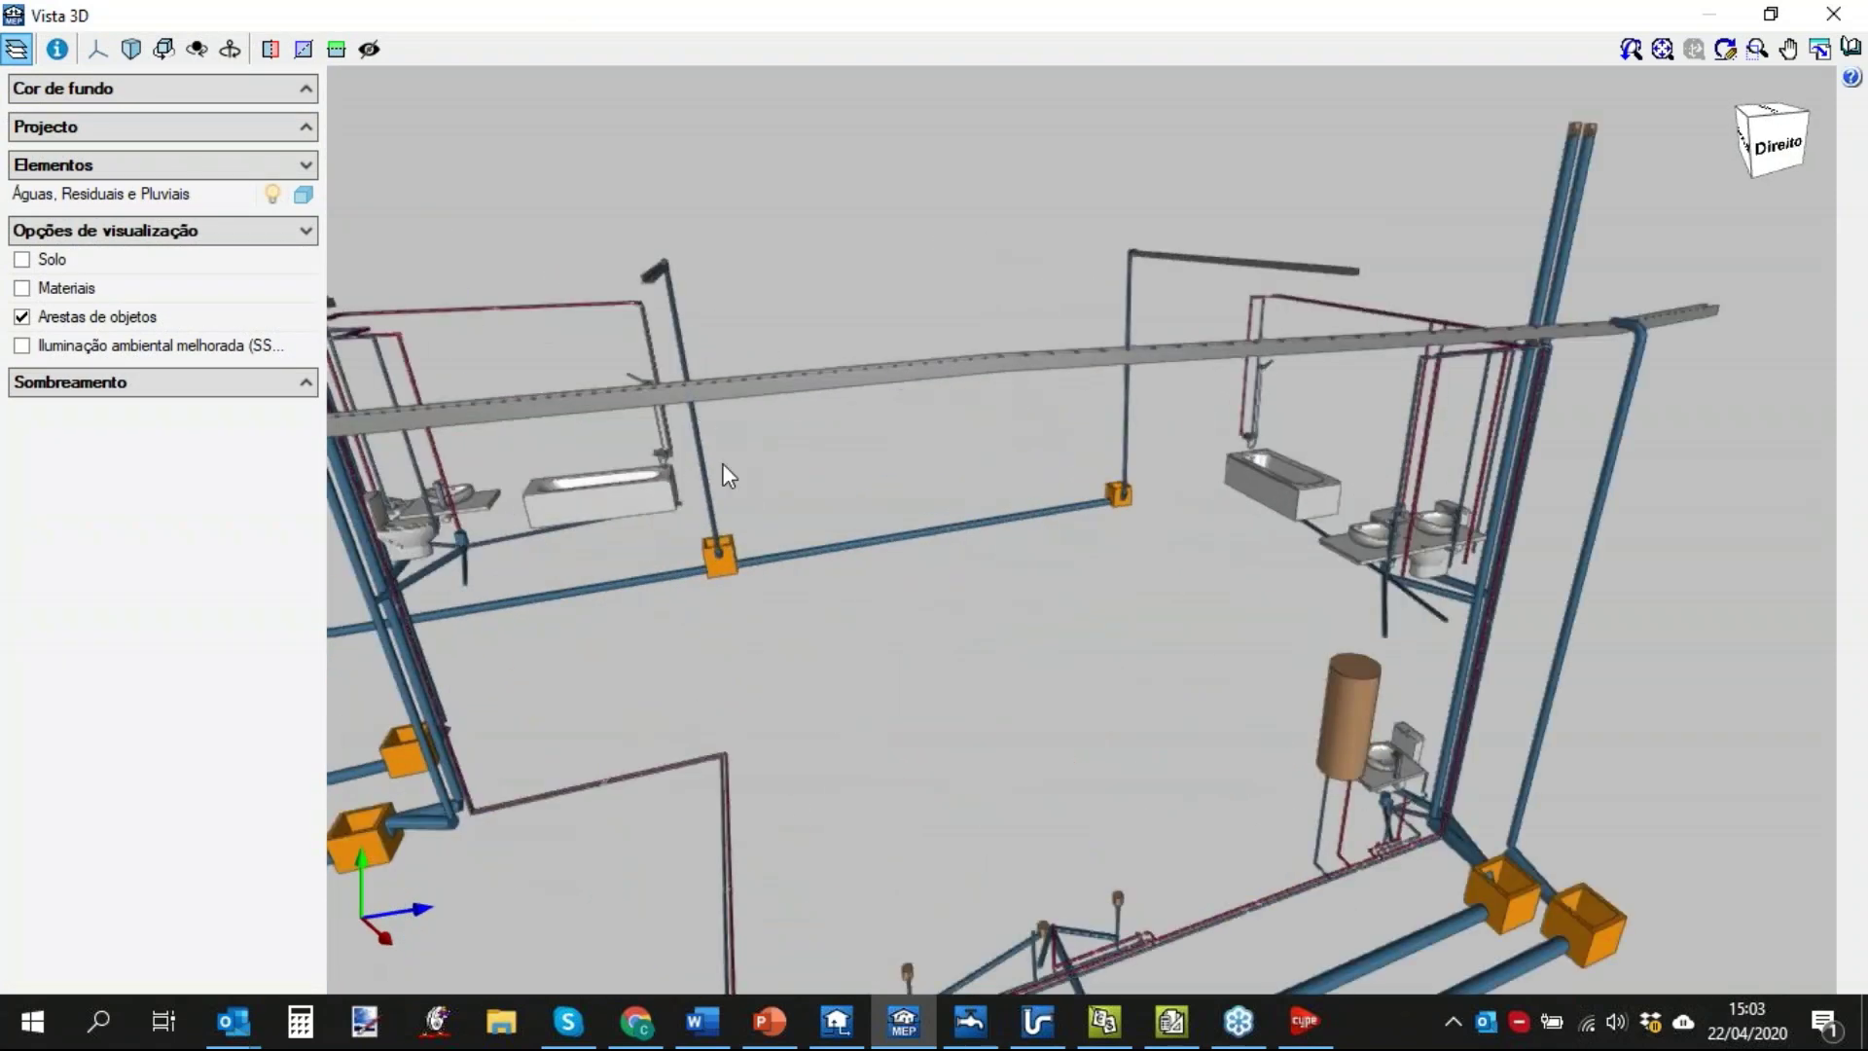
pyautogui.moveTo(732, 467); pyautogui.dragTo(1090, 340, button='middle')
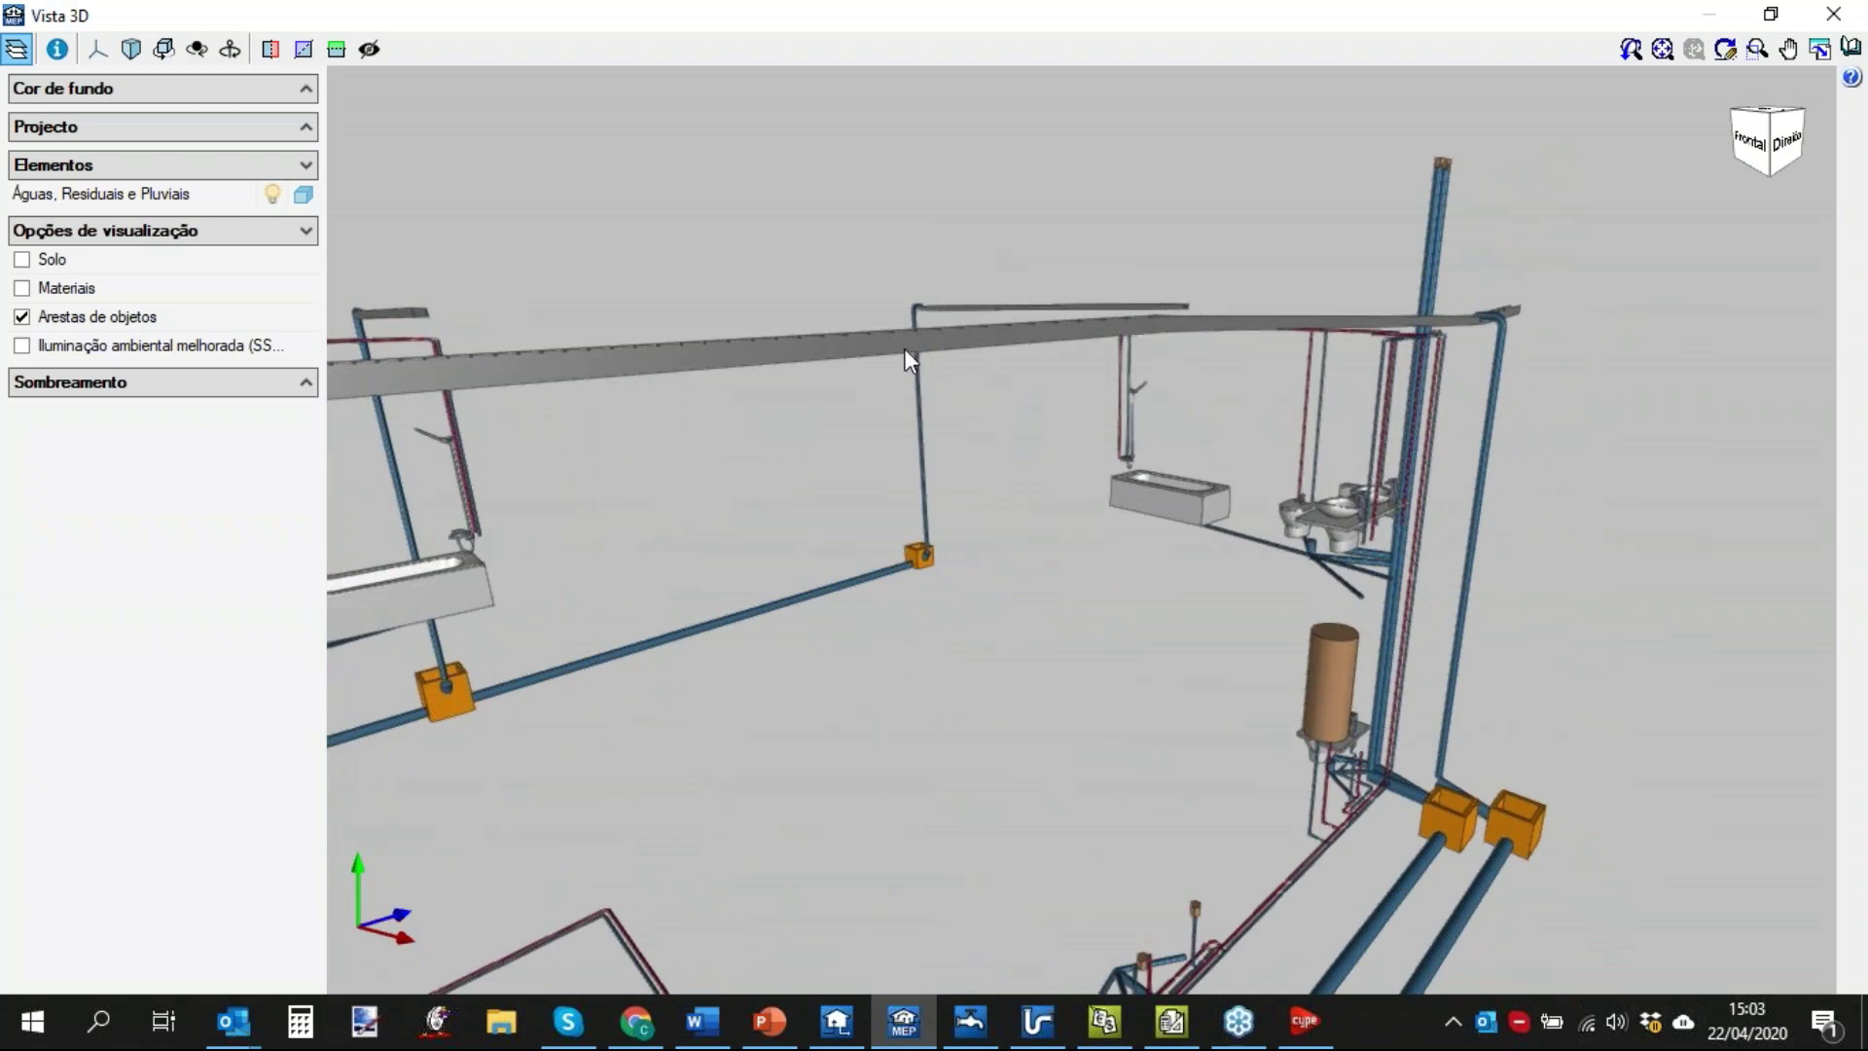
pyautogui.moveTo(1328, 360); pyautogui.dragTo(1100, 360, button='middle')
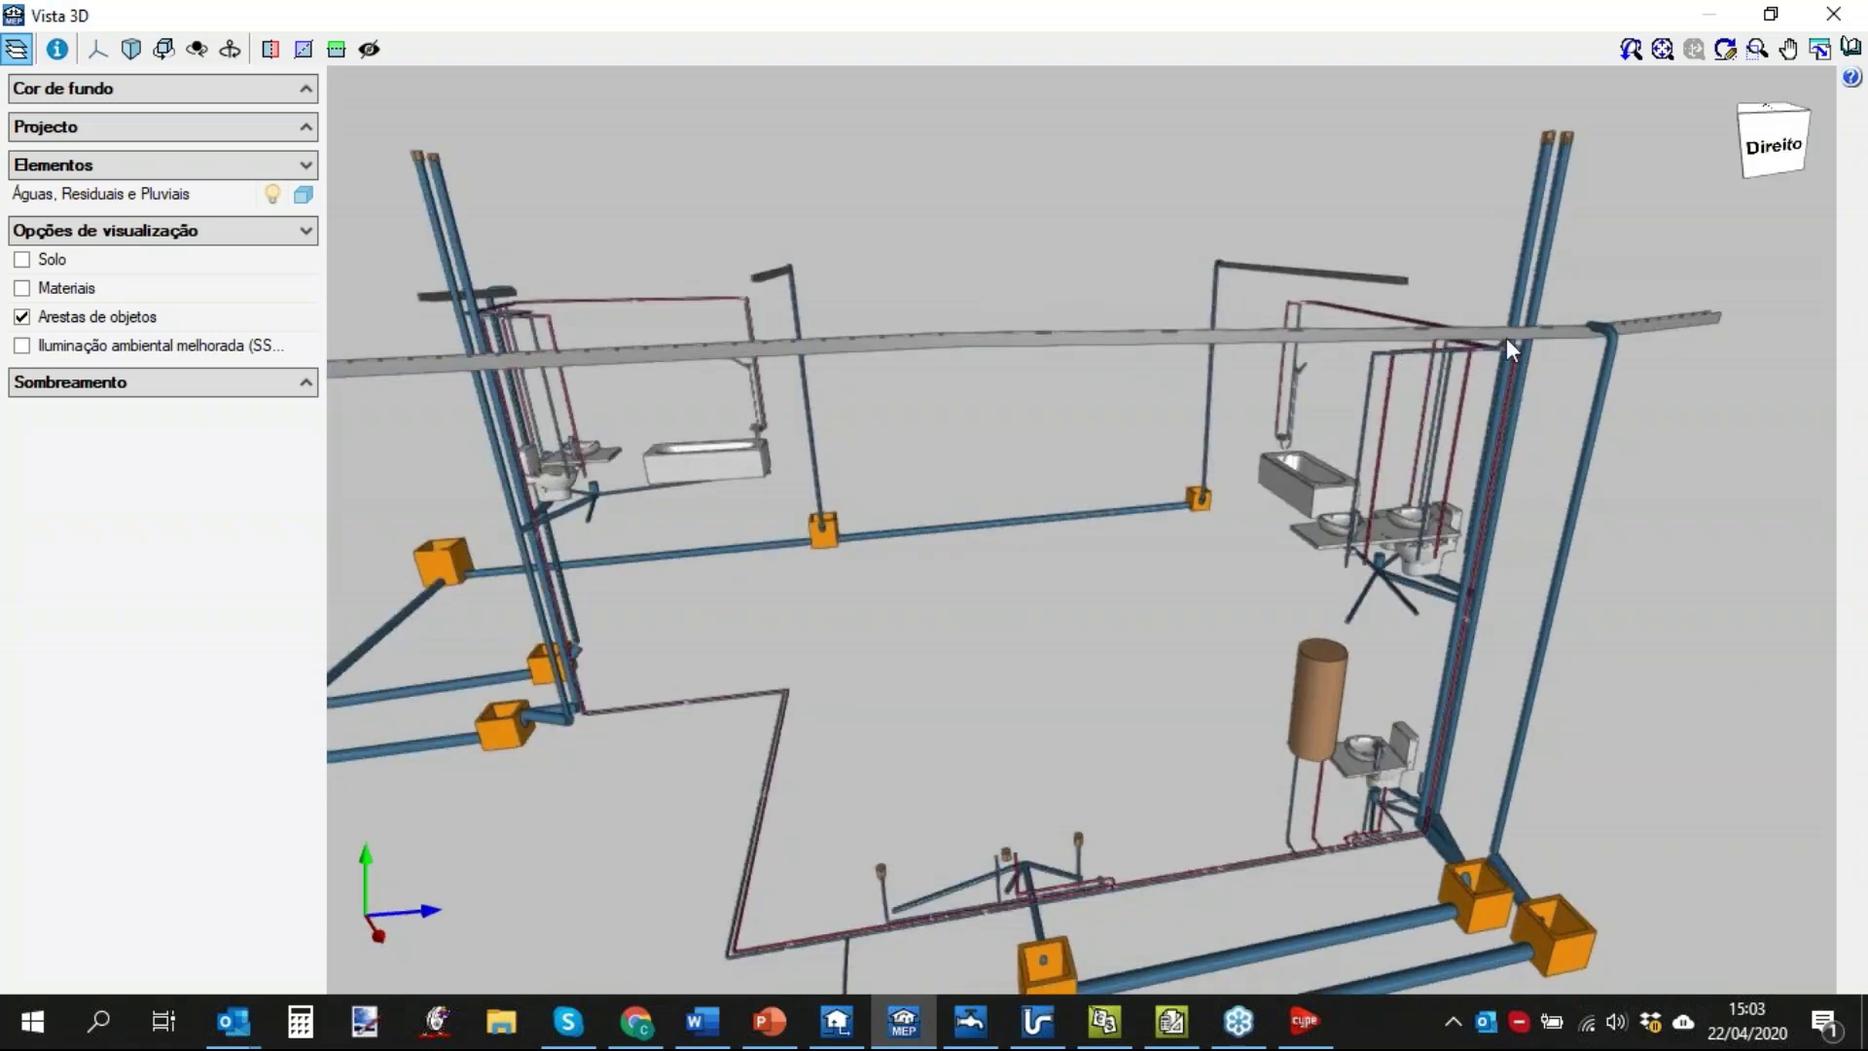
pyautogui.scroll(-5, 1300, 424)
pyautogui.scroll(5, 1156, 444)
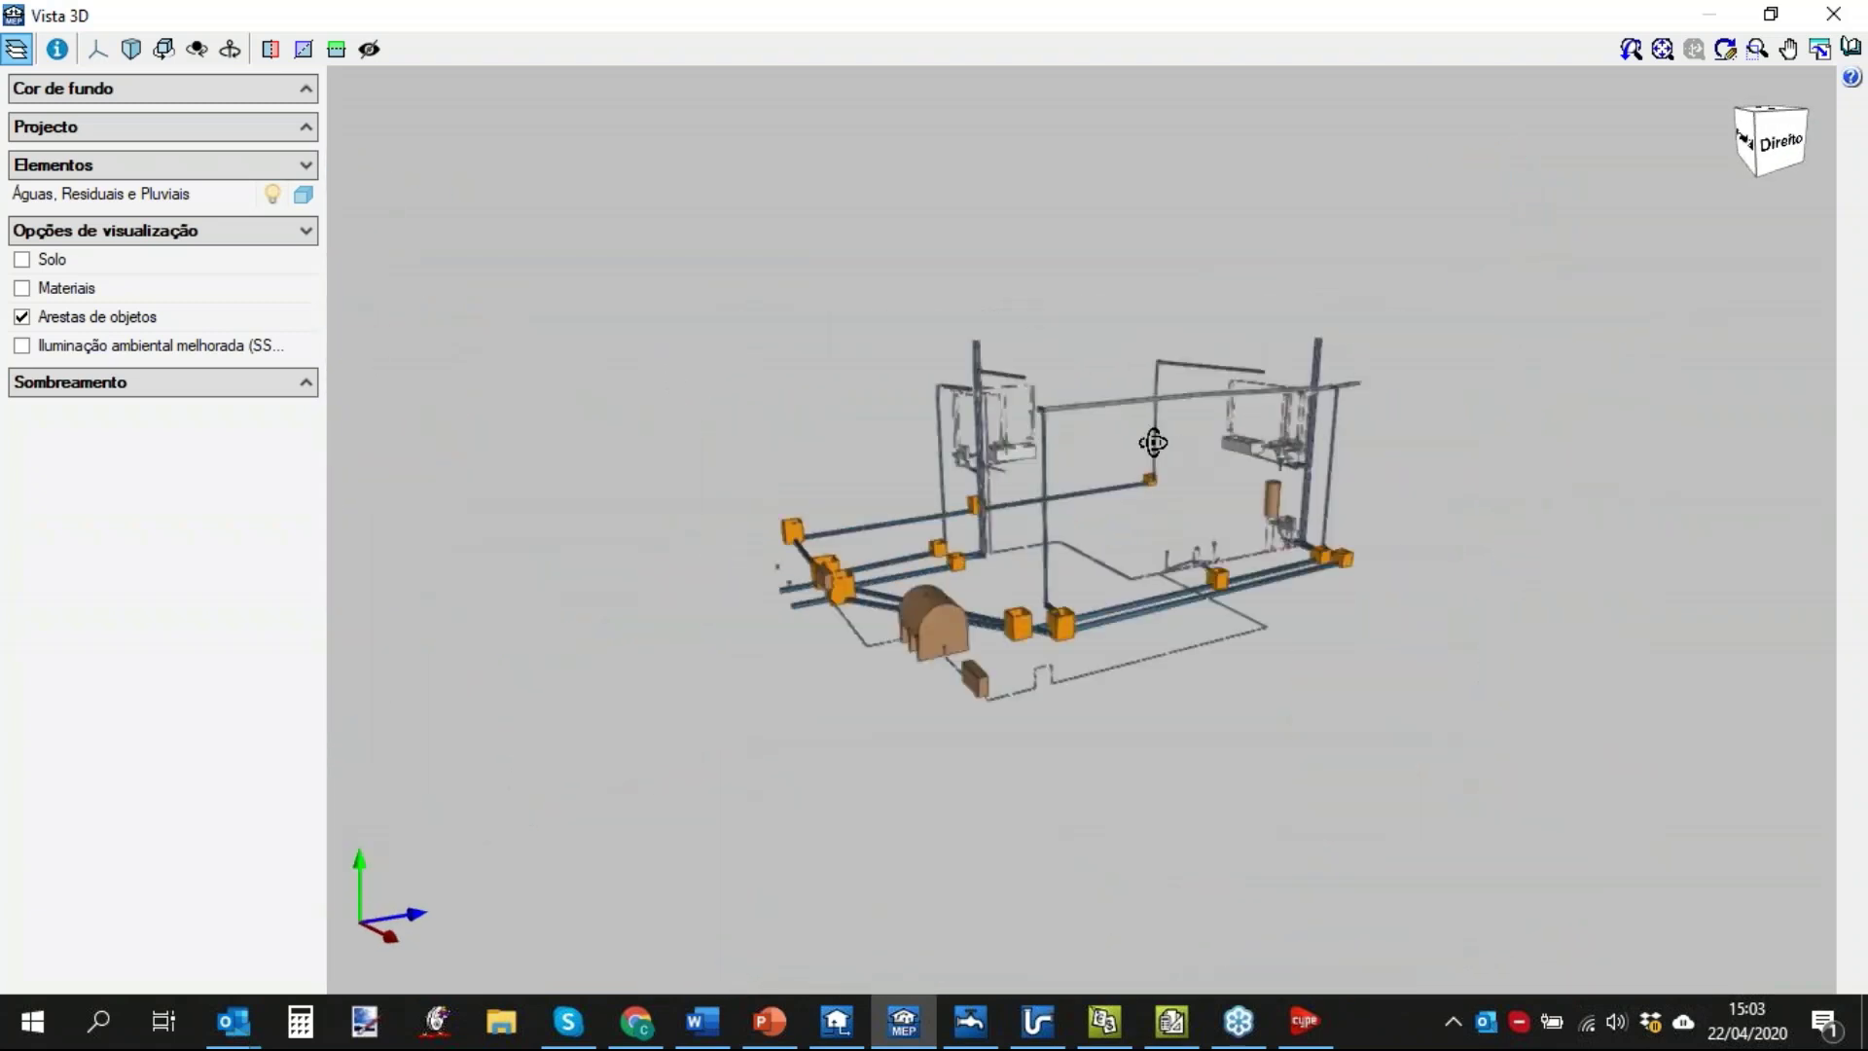
pyautogui.moveTo(1076, 409); pyautogui.dragTo(1100, 408, button='middle')
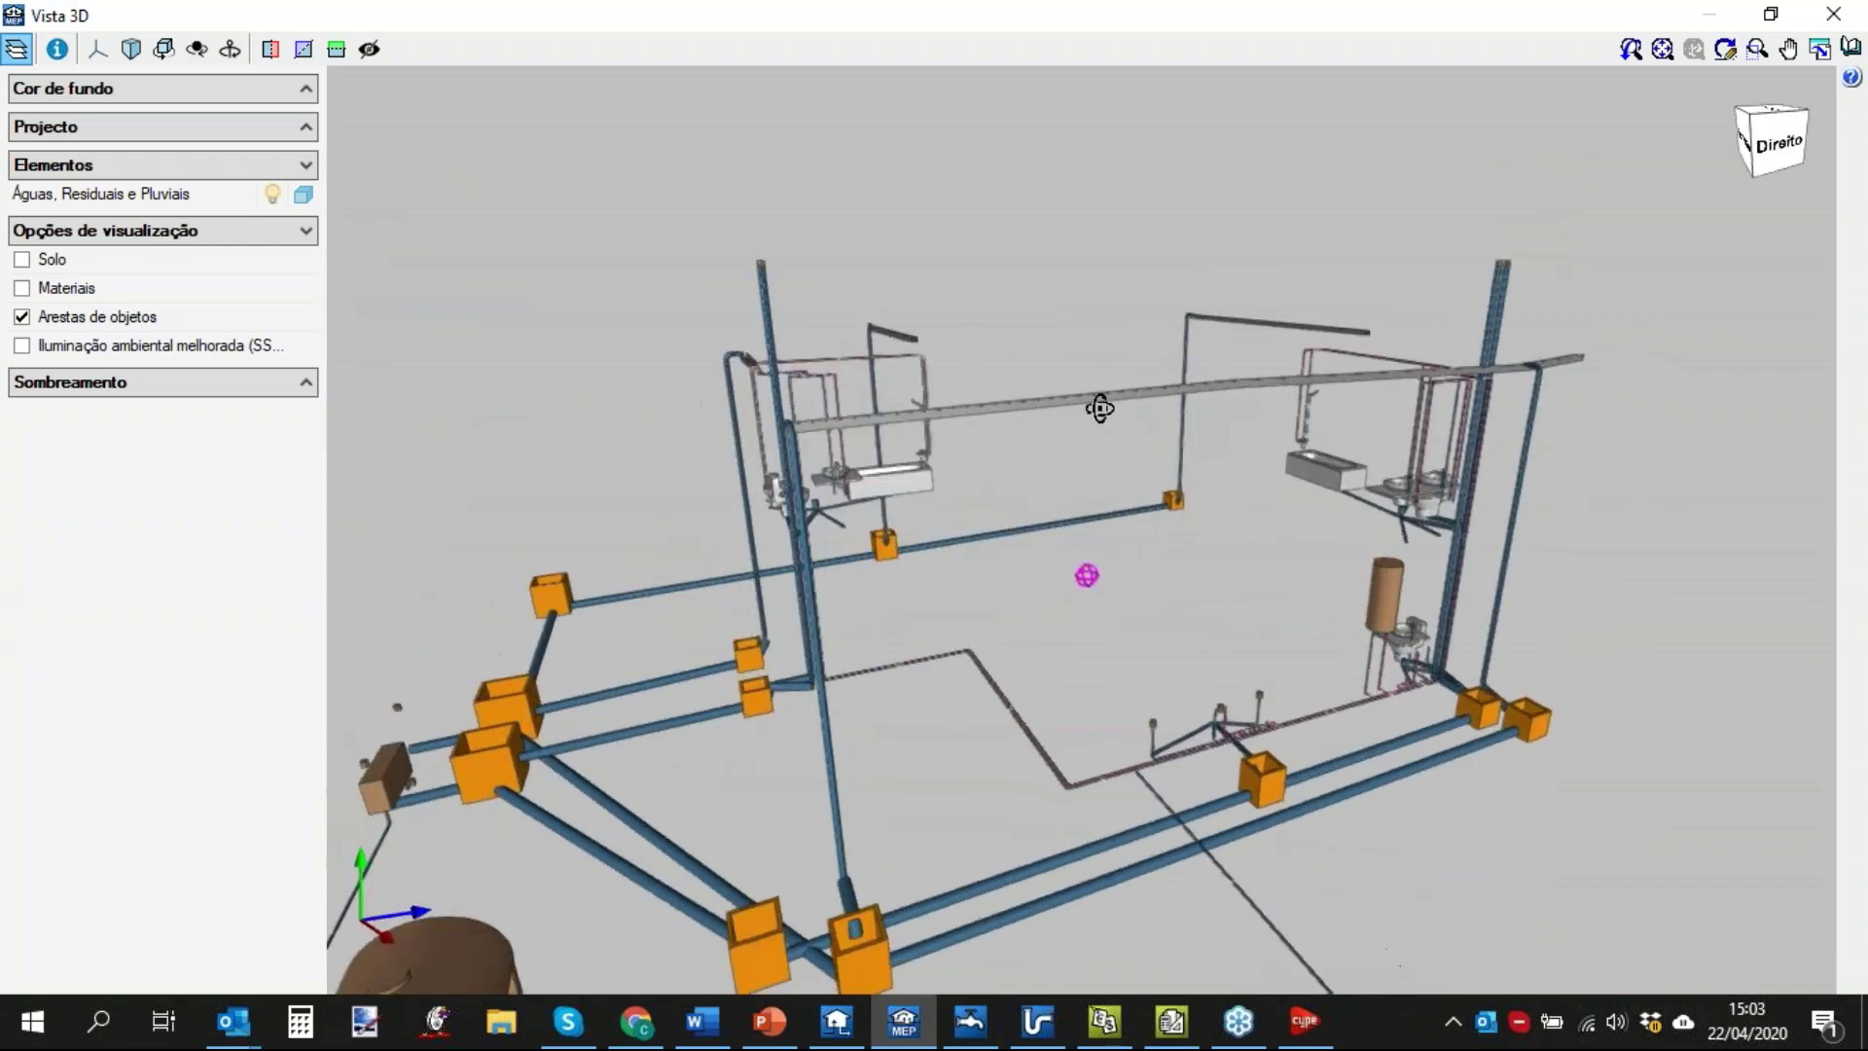
pyautogui.click(1837, 13)
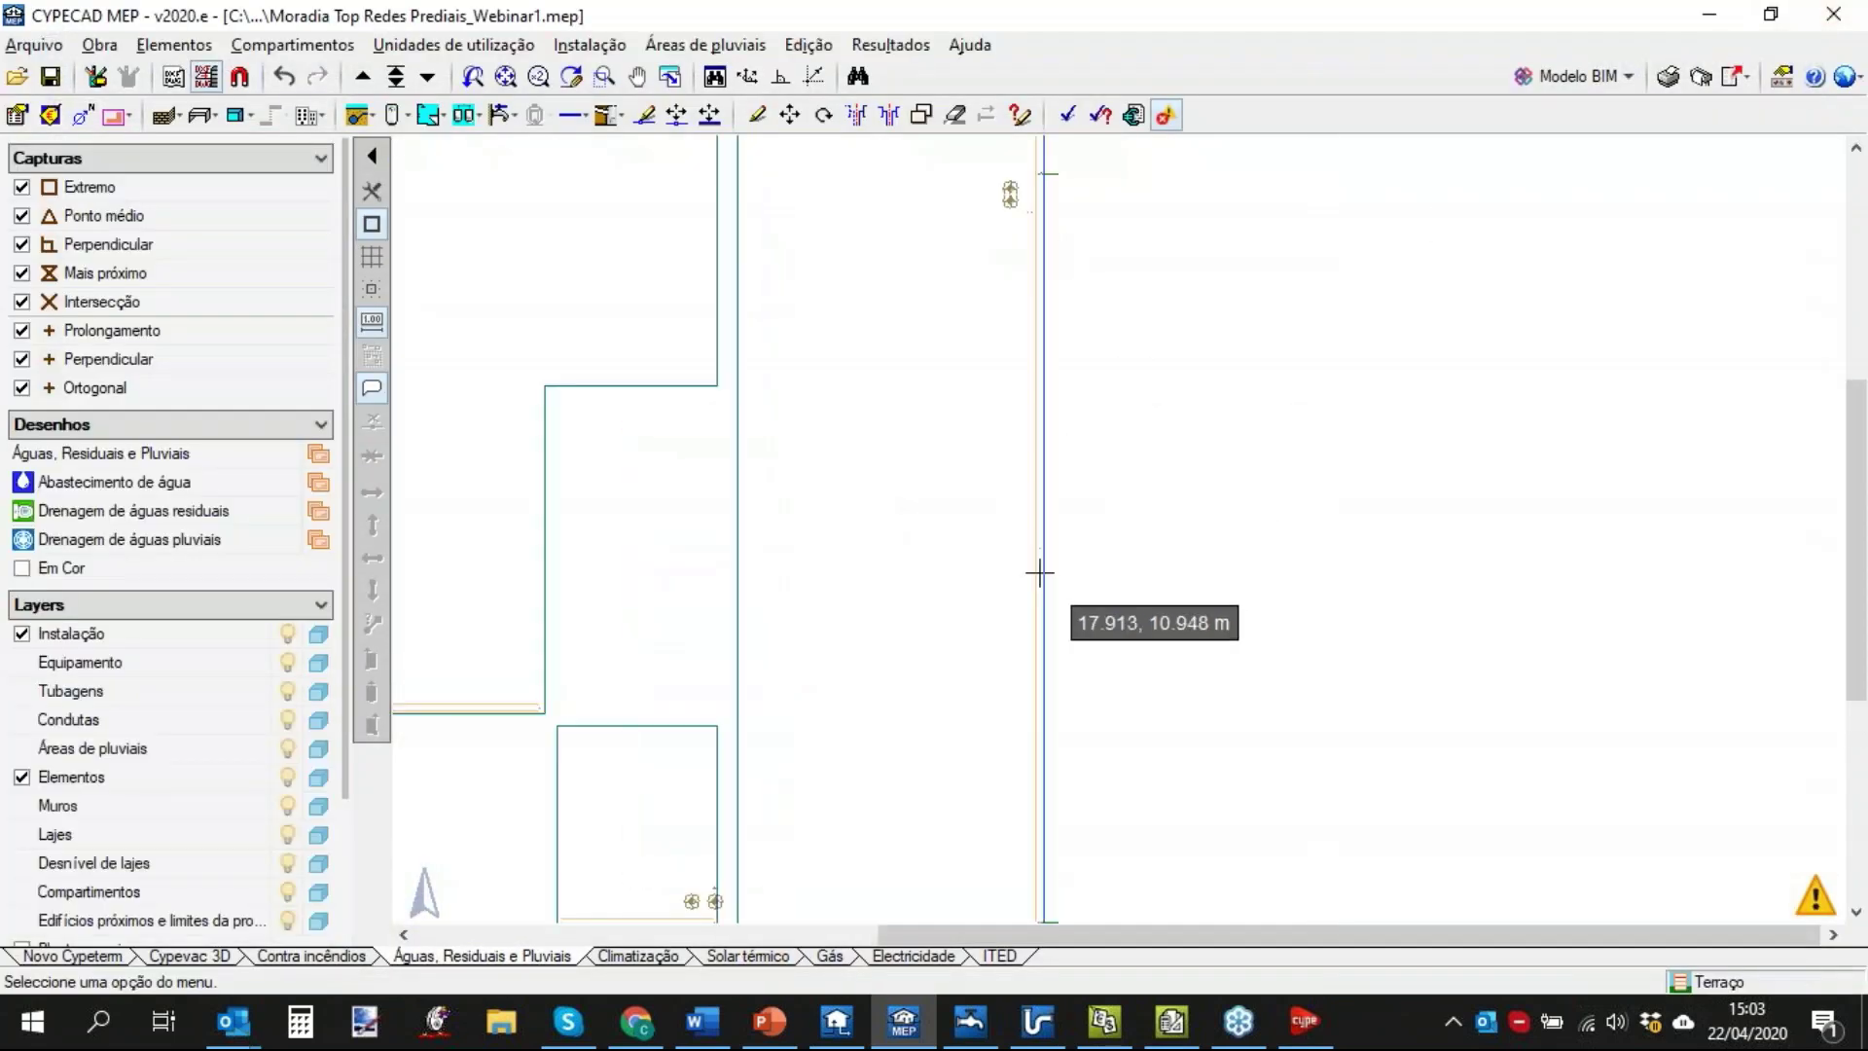
# Join the two segments of the long gutter on the Terraço plan into a single one with Unir.
pyautogui.moveTo(1142, 605); pyautogui.dragTo(1114, 526, button='middle')
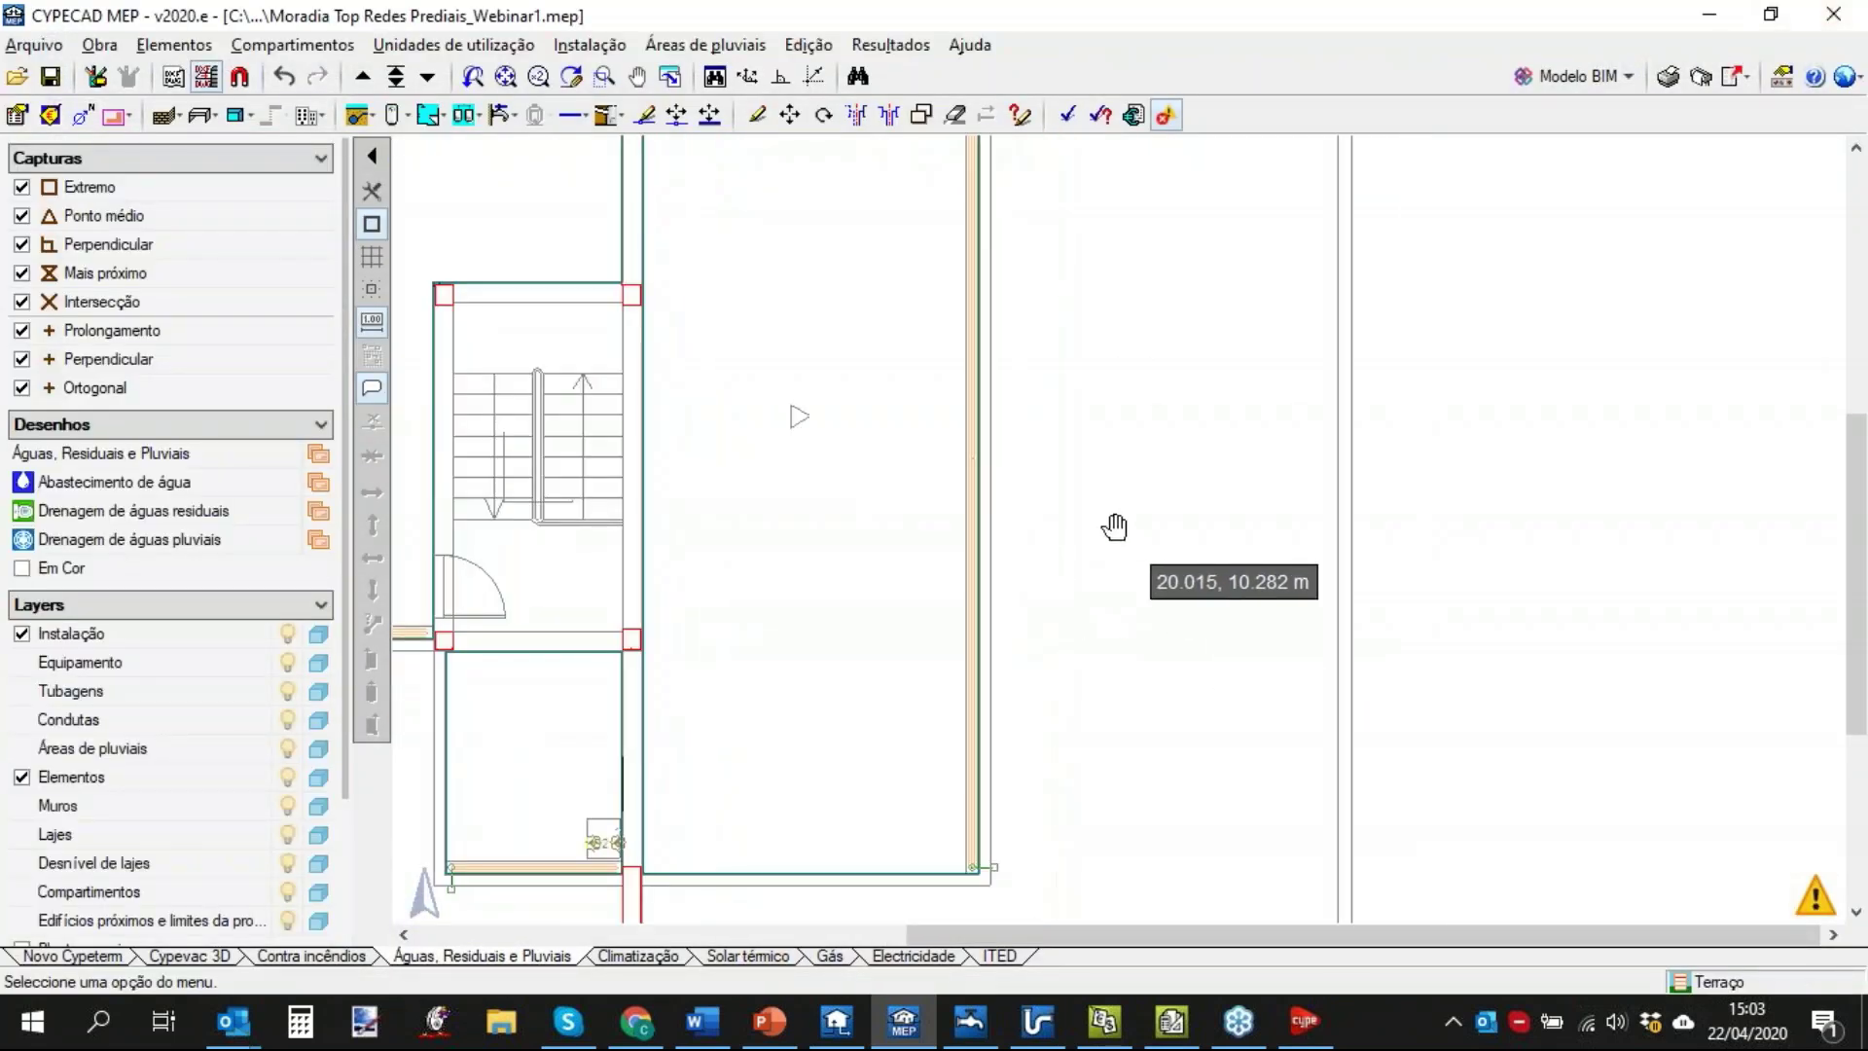
pyautogui.click(589, 45)
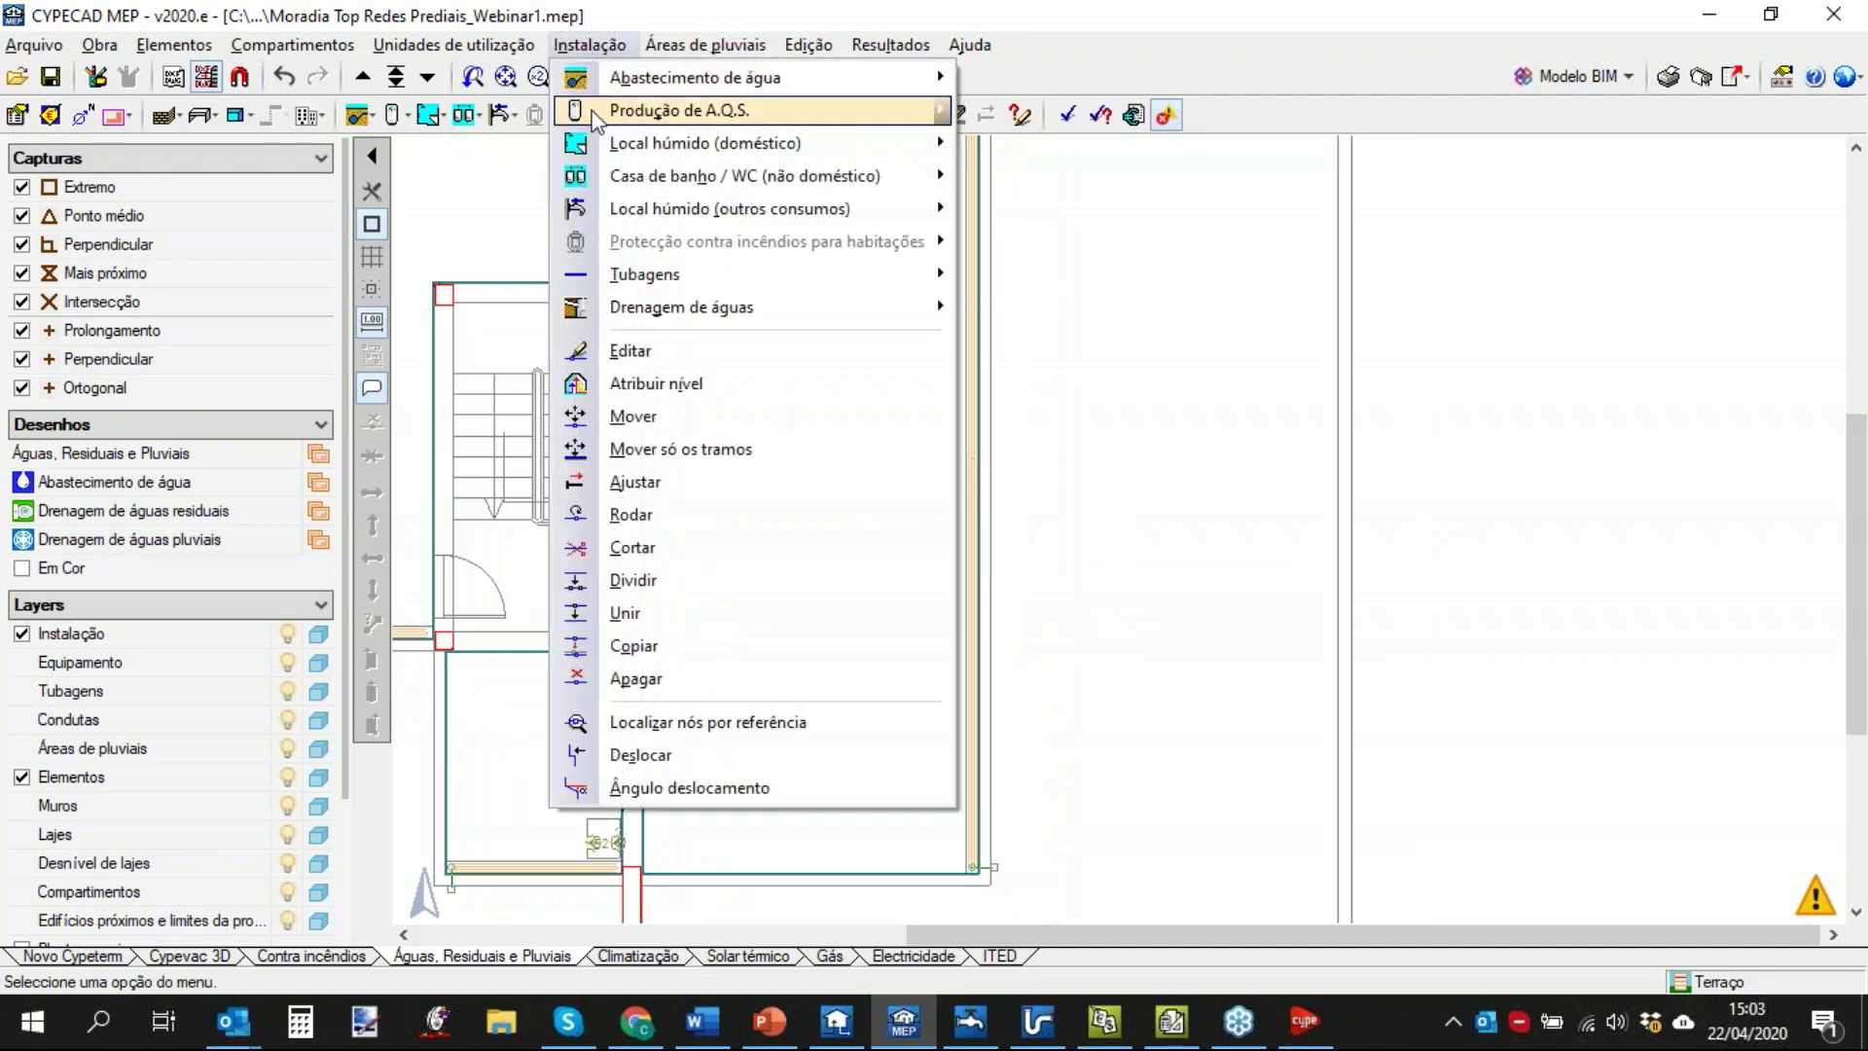
pyautogui.click(628, 613)
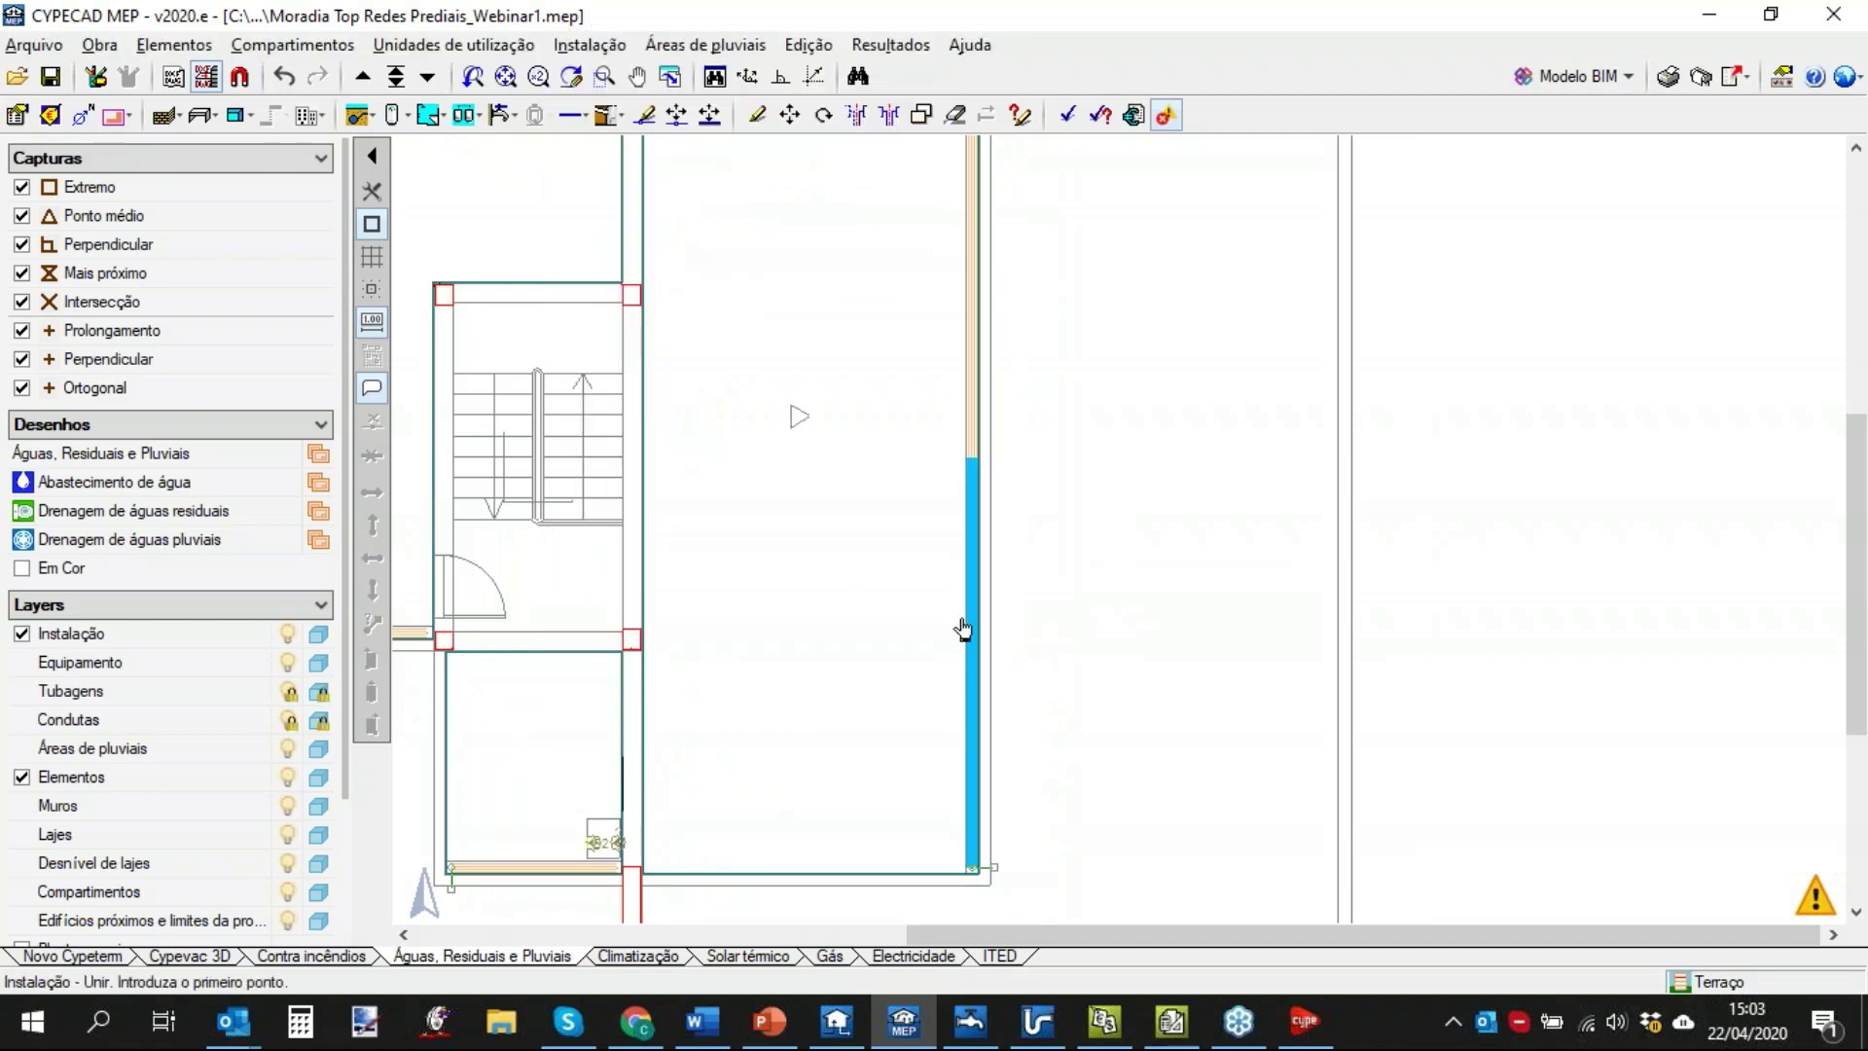
# Recalculate the installation and read the incidence reported on the joined gutter.
pyautogui.click(890, 45)
pyautogui.click(915, 75)
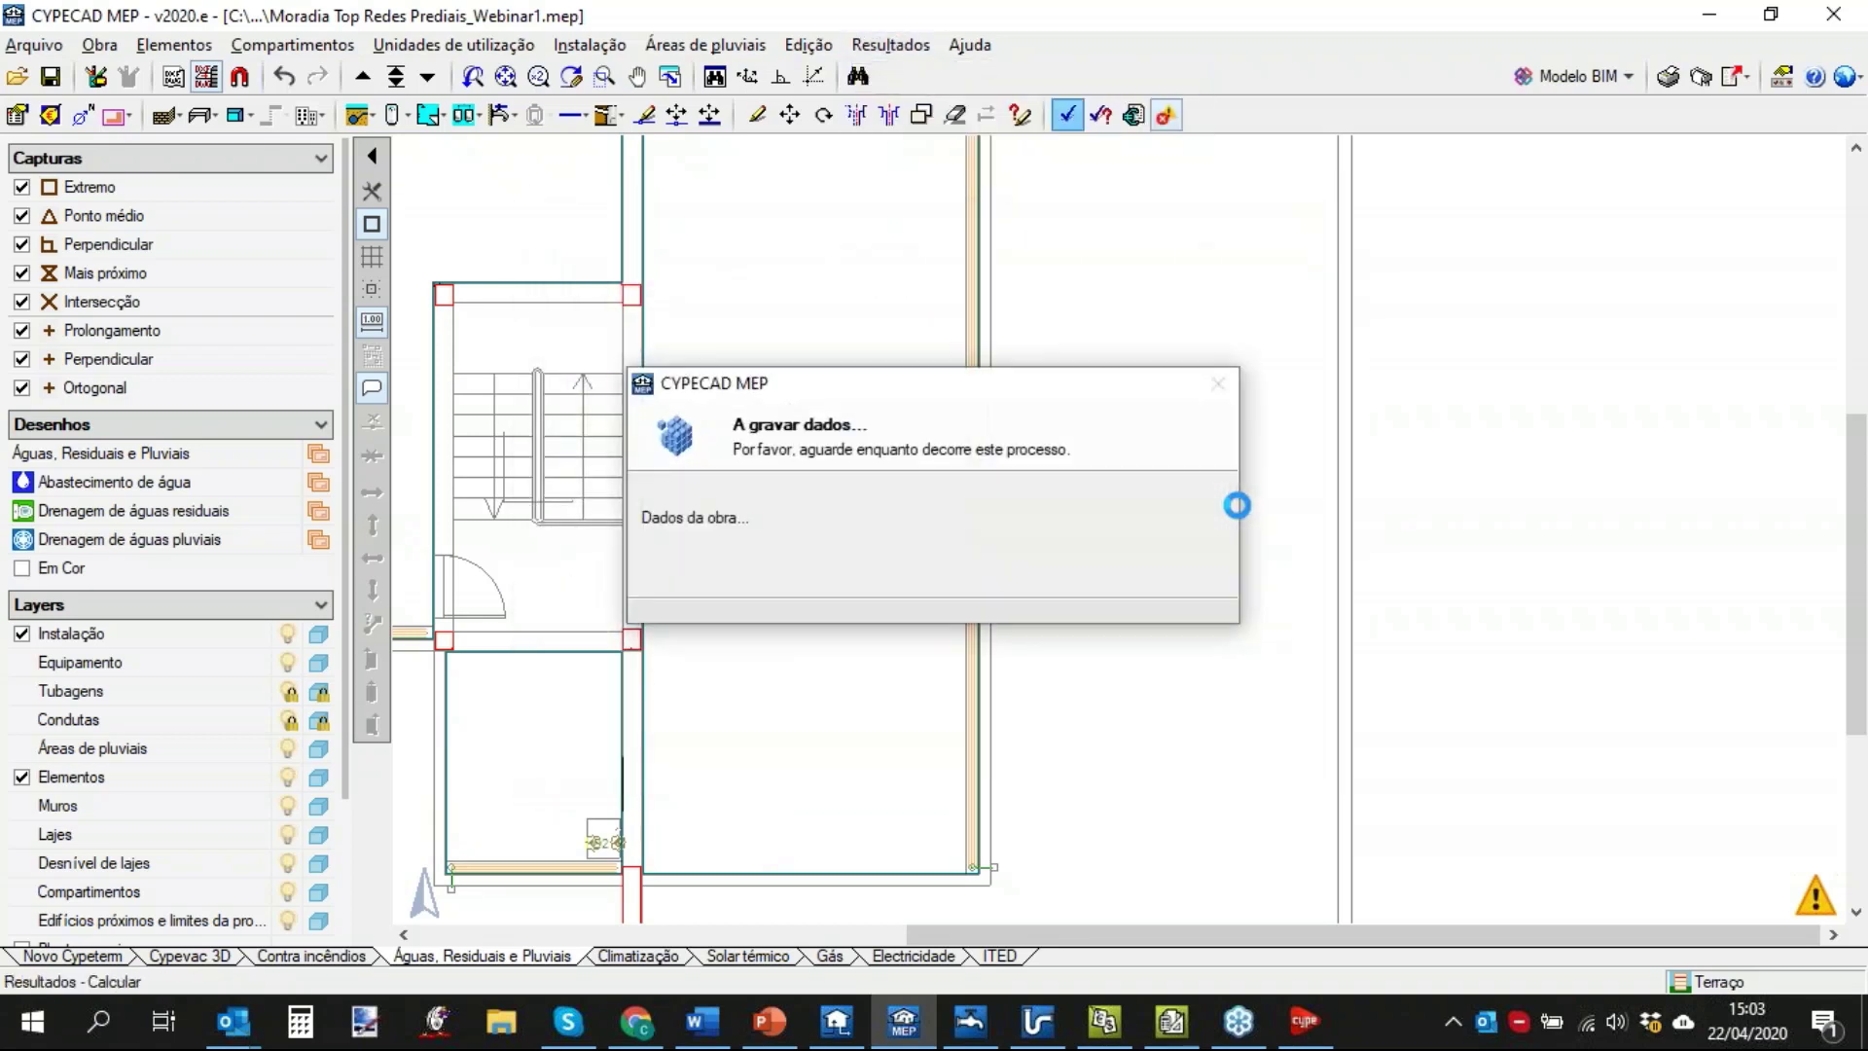
pyautogui.moveTo(983, 473)
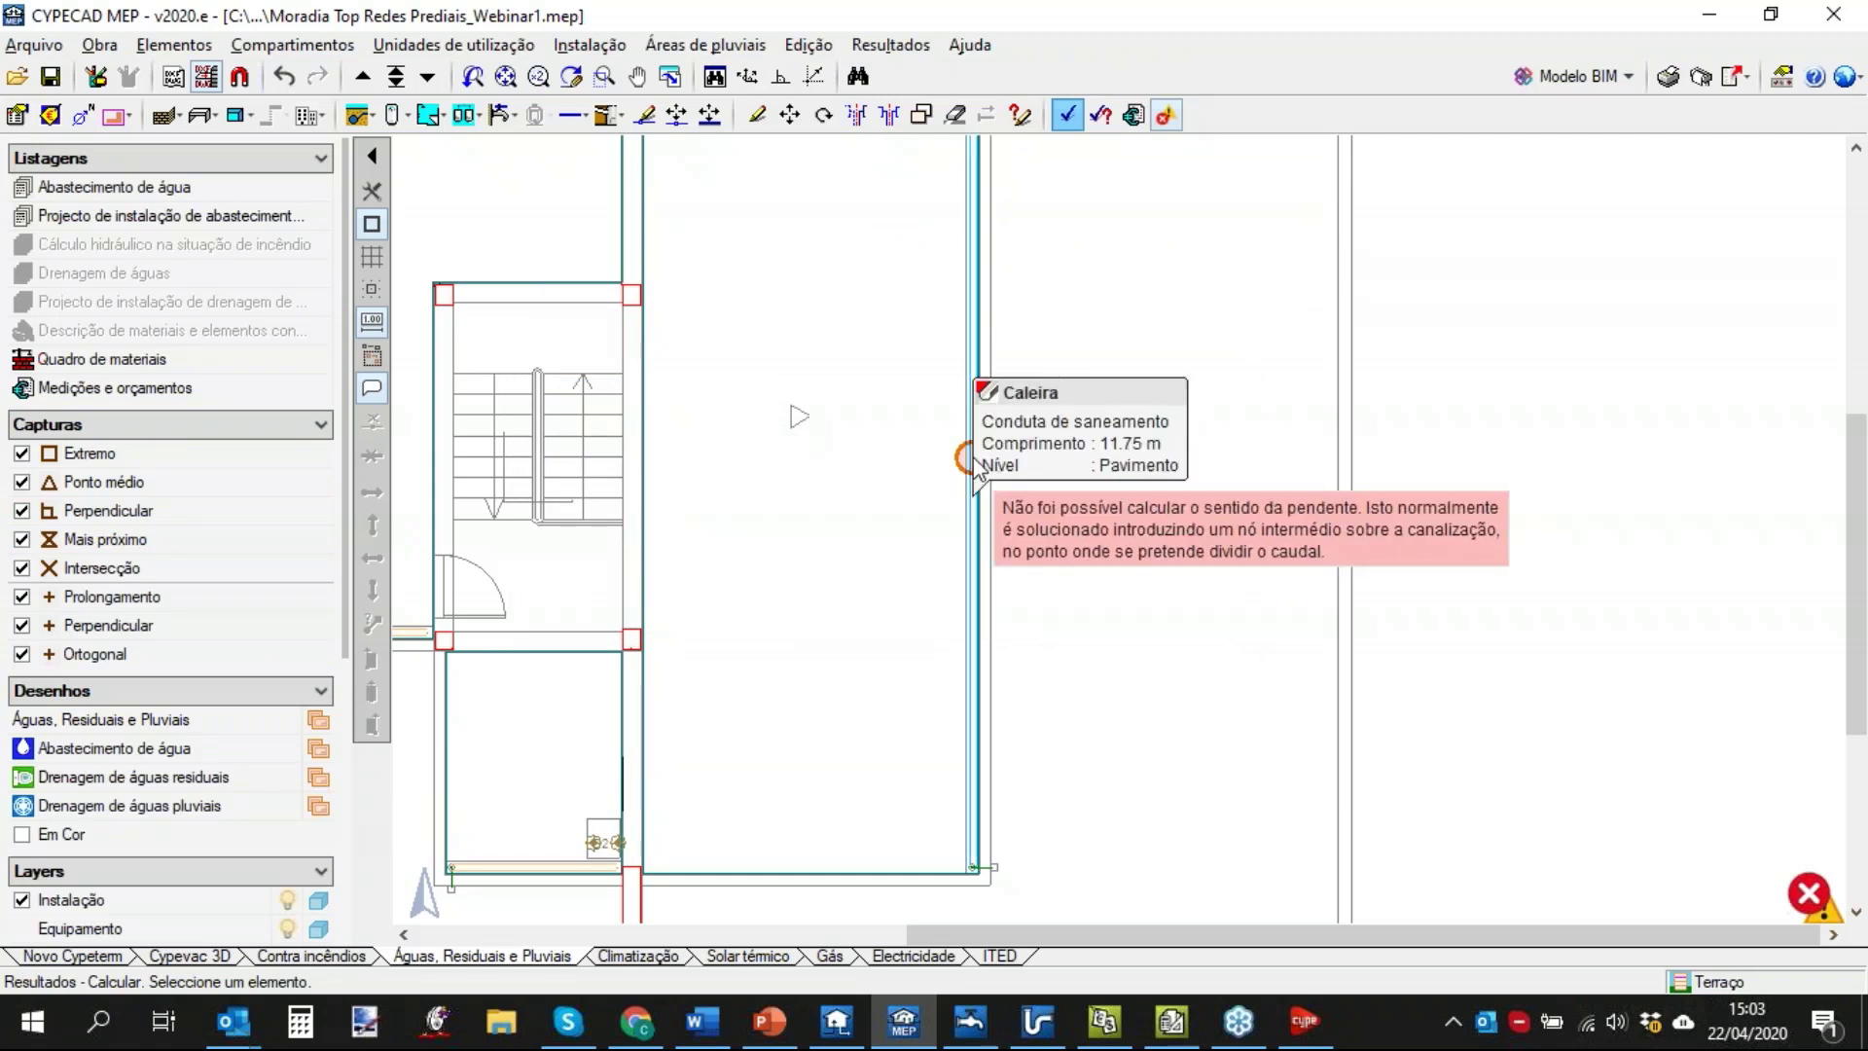
# Divide the long Terraço gutter into two segments at its midpoint with Cortar, keeping the object snaps active.
pyautogui.scroll(-1, 1128, 492)
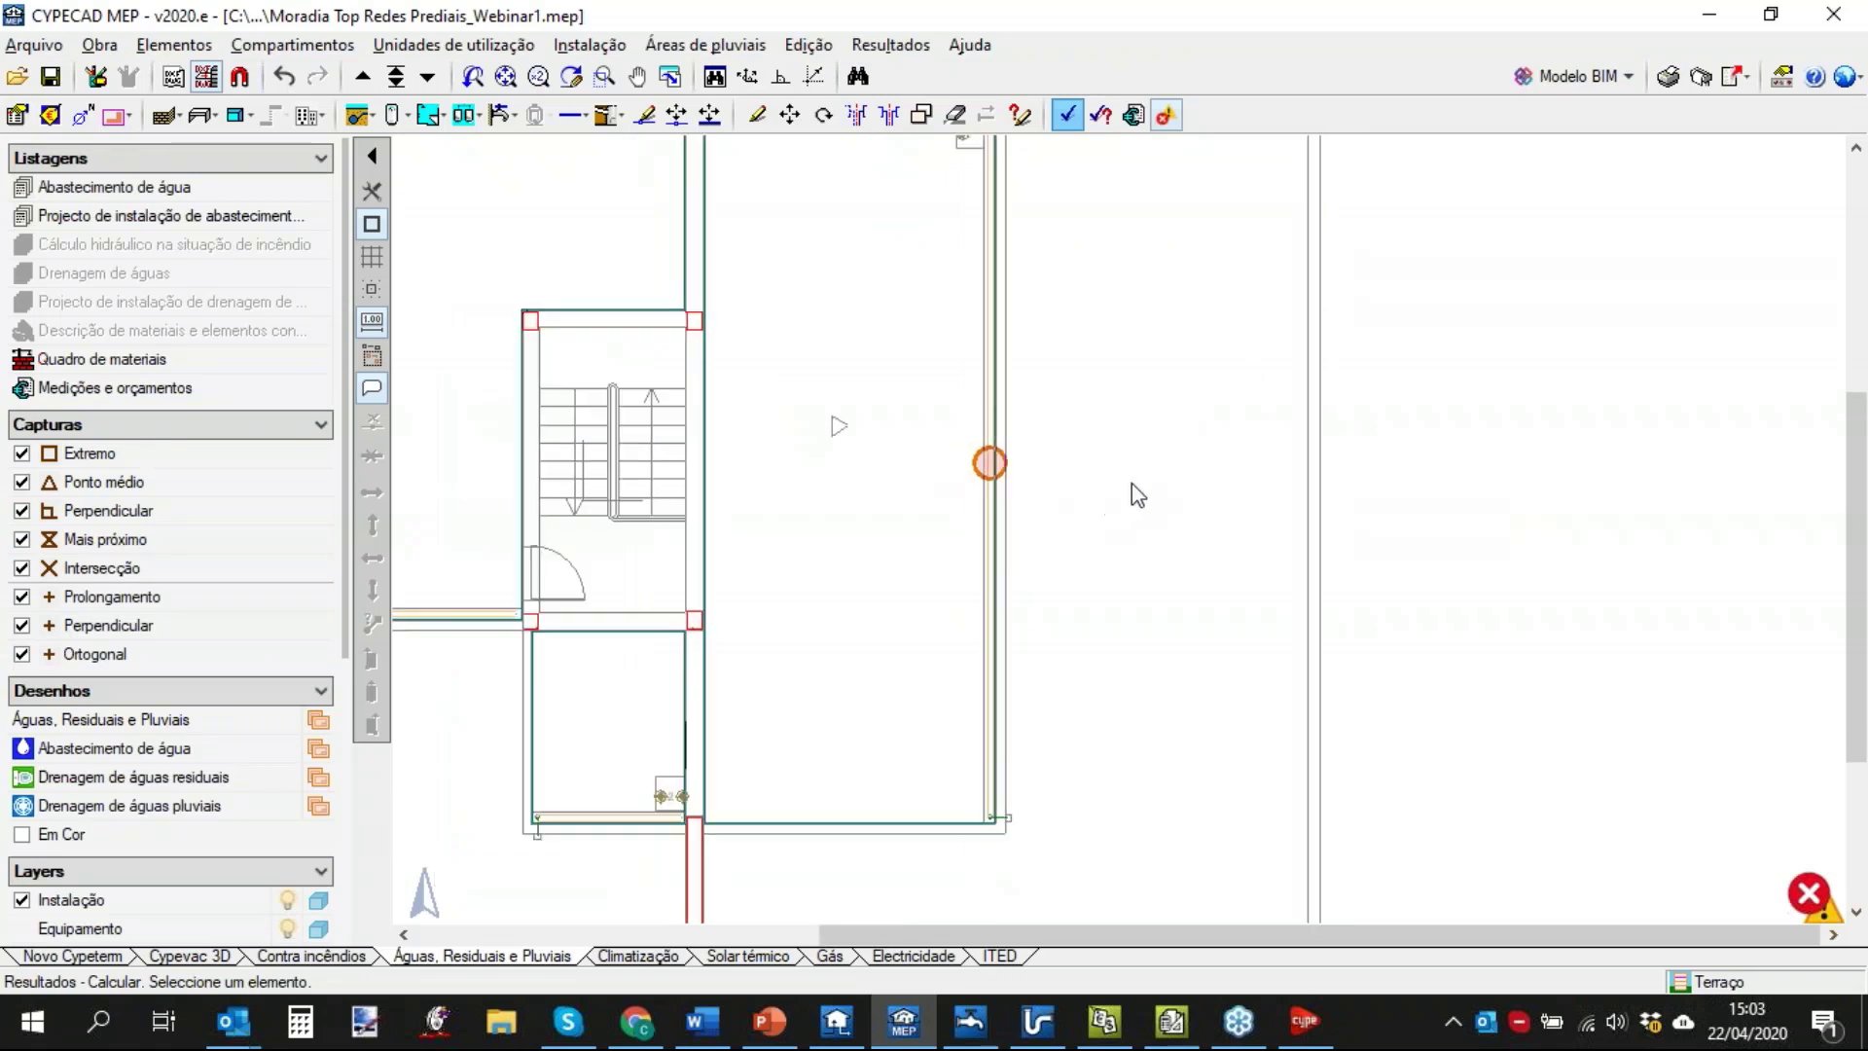
pyautogui.click(613, 45)
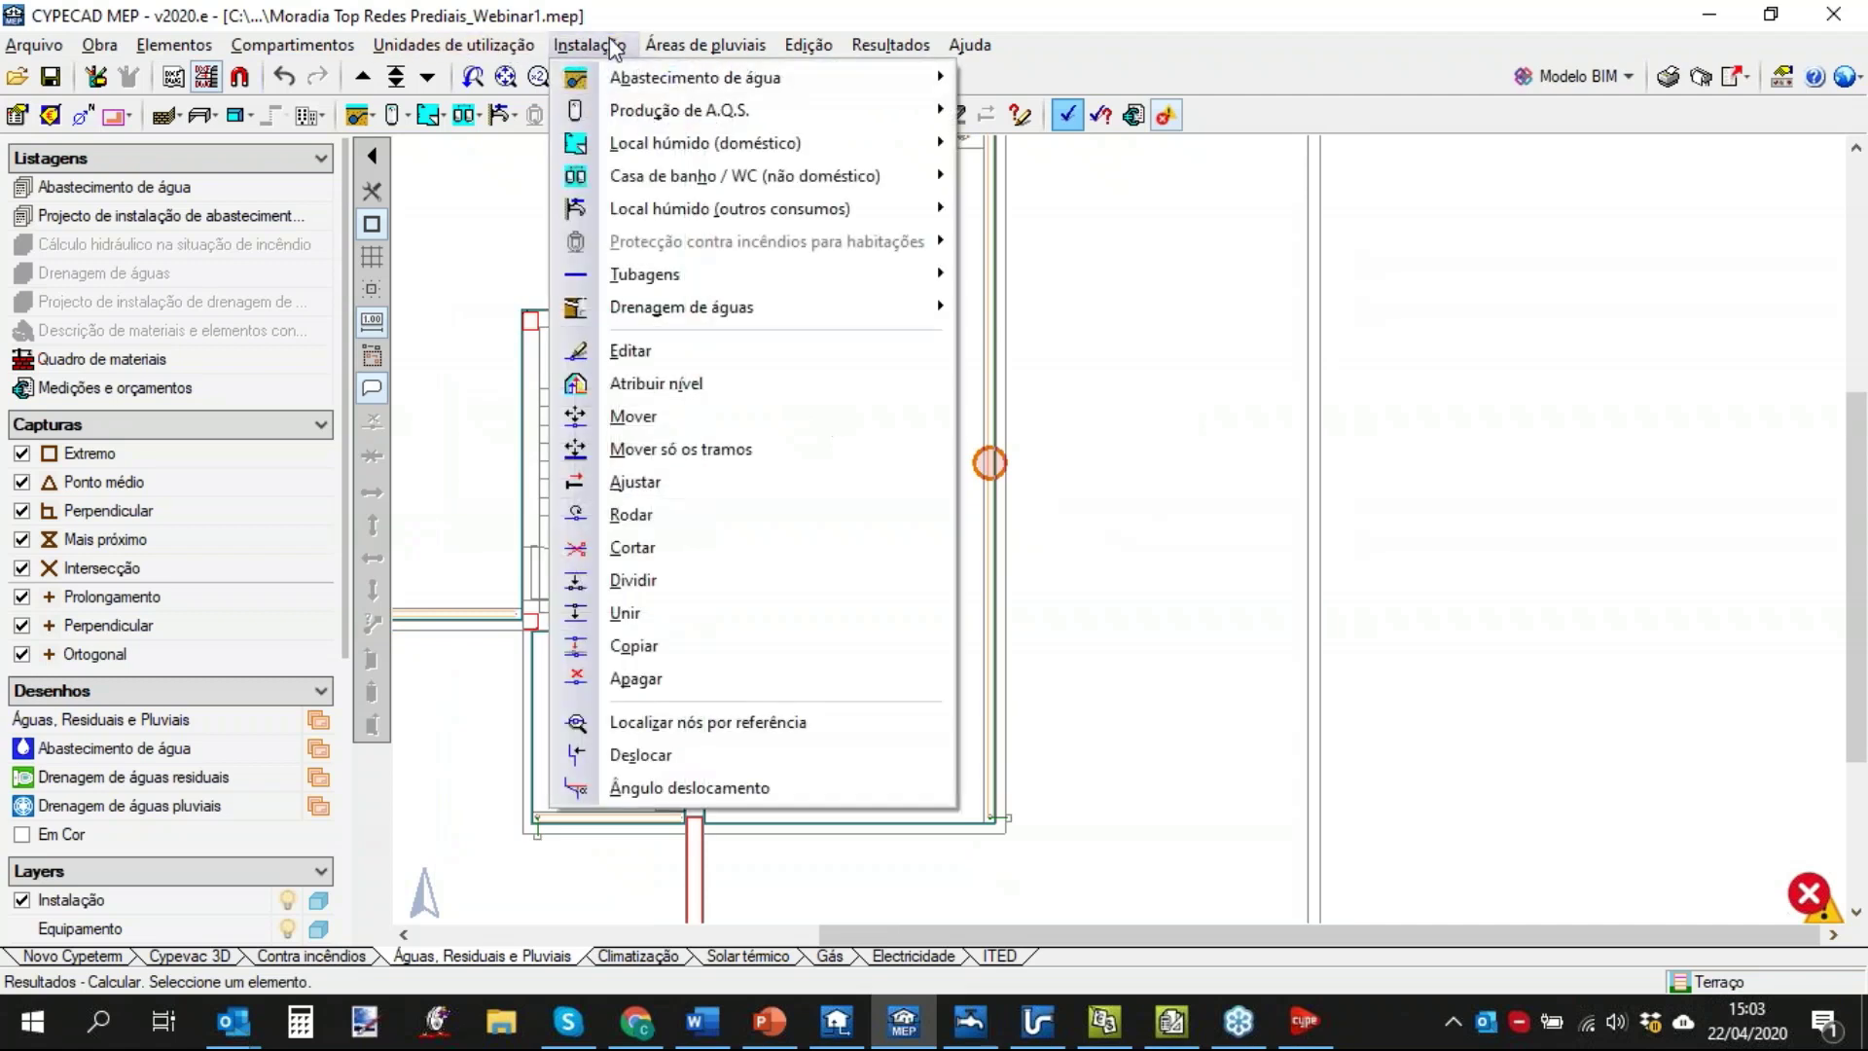
pyautogui.click(623, 547)
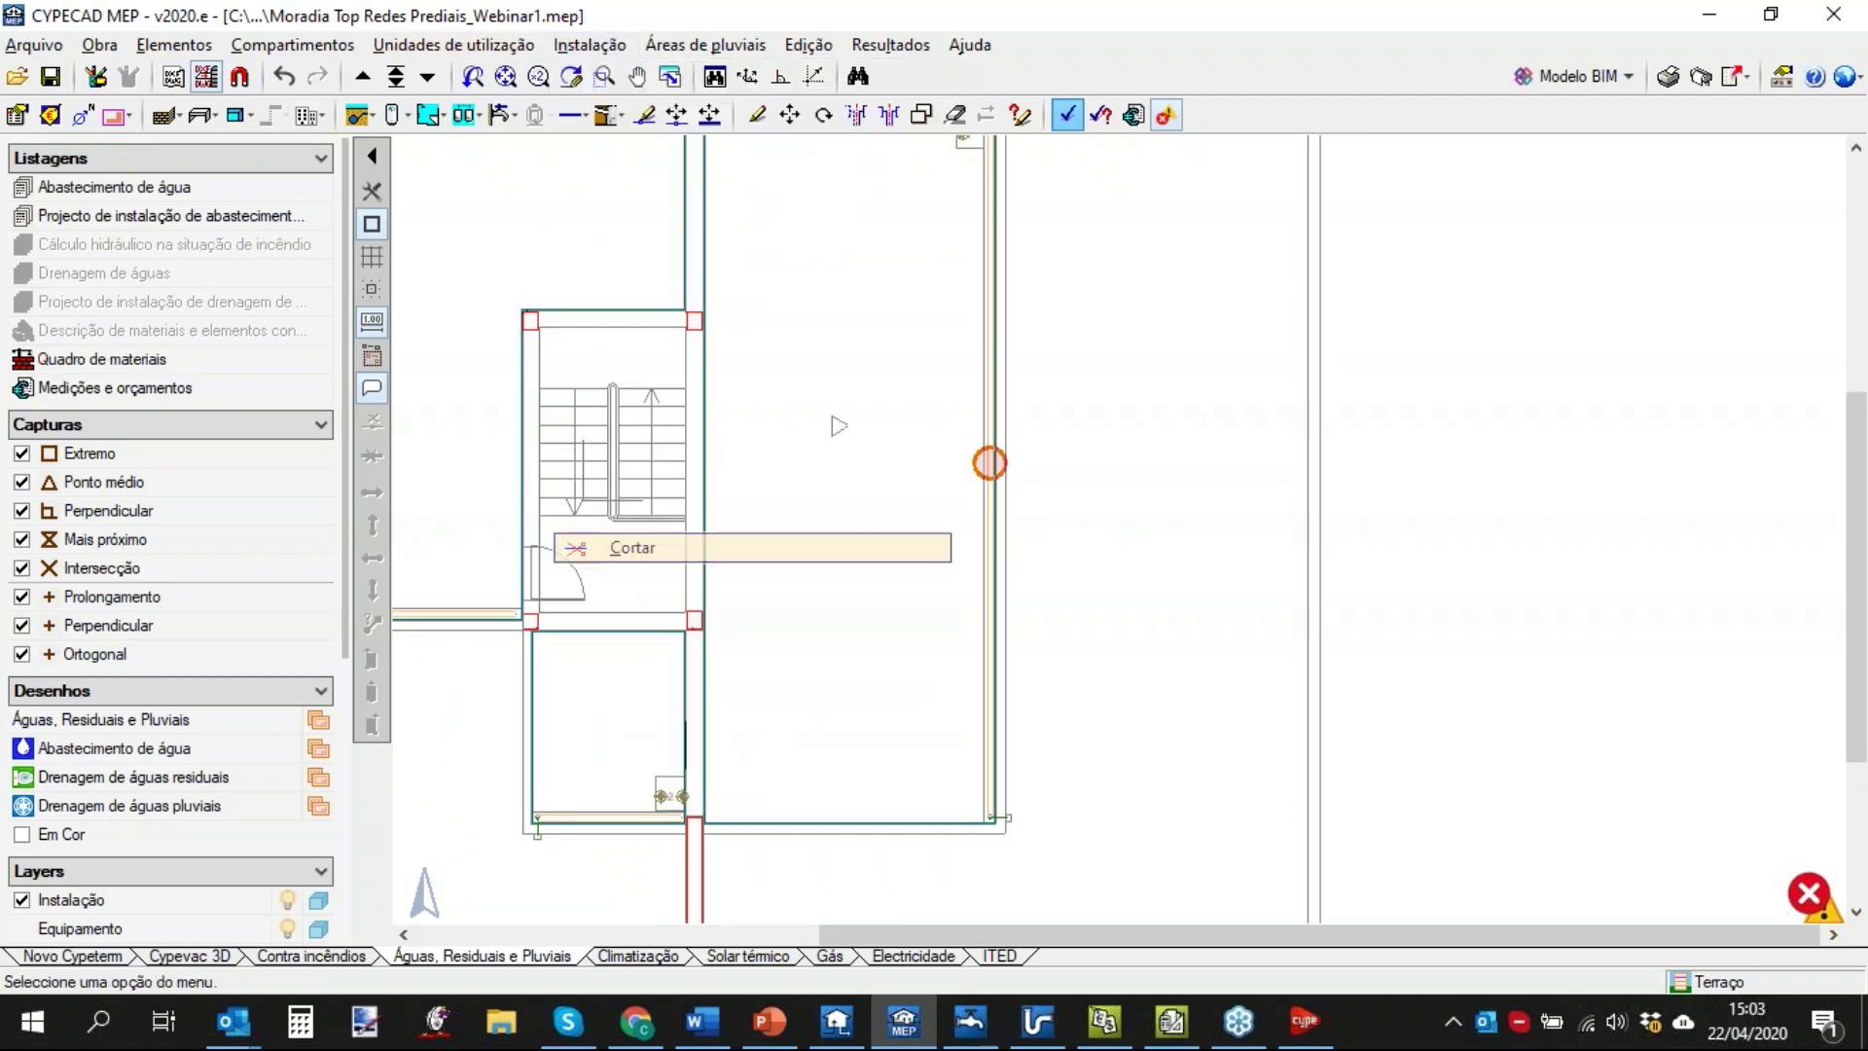
pyautogui.click(990, 463)
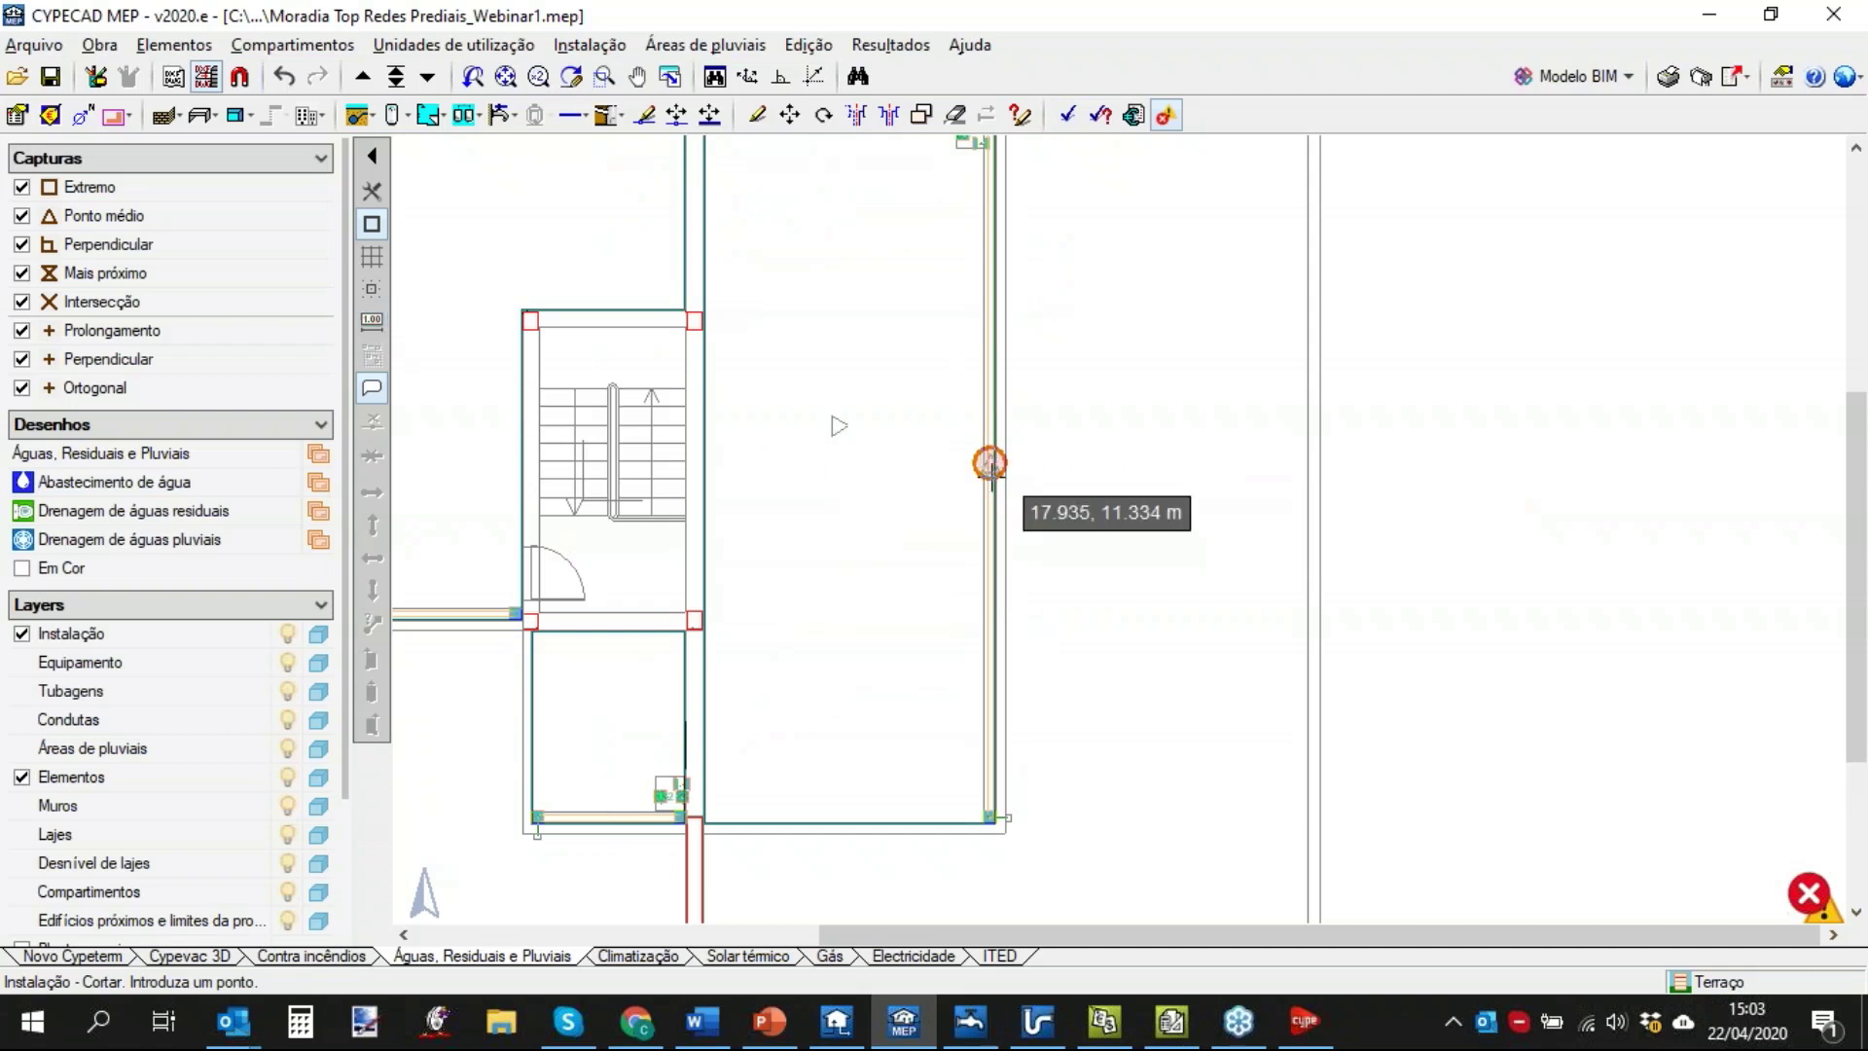
pyautogui.click(371, 224)
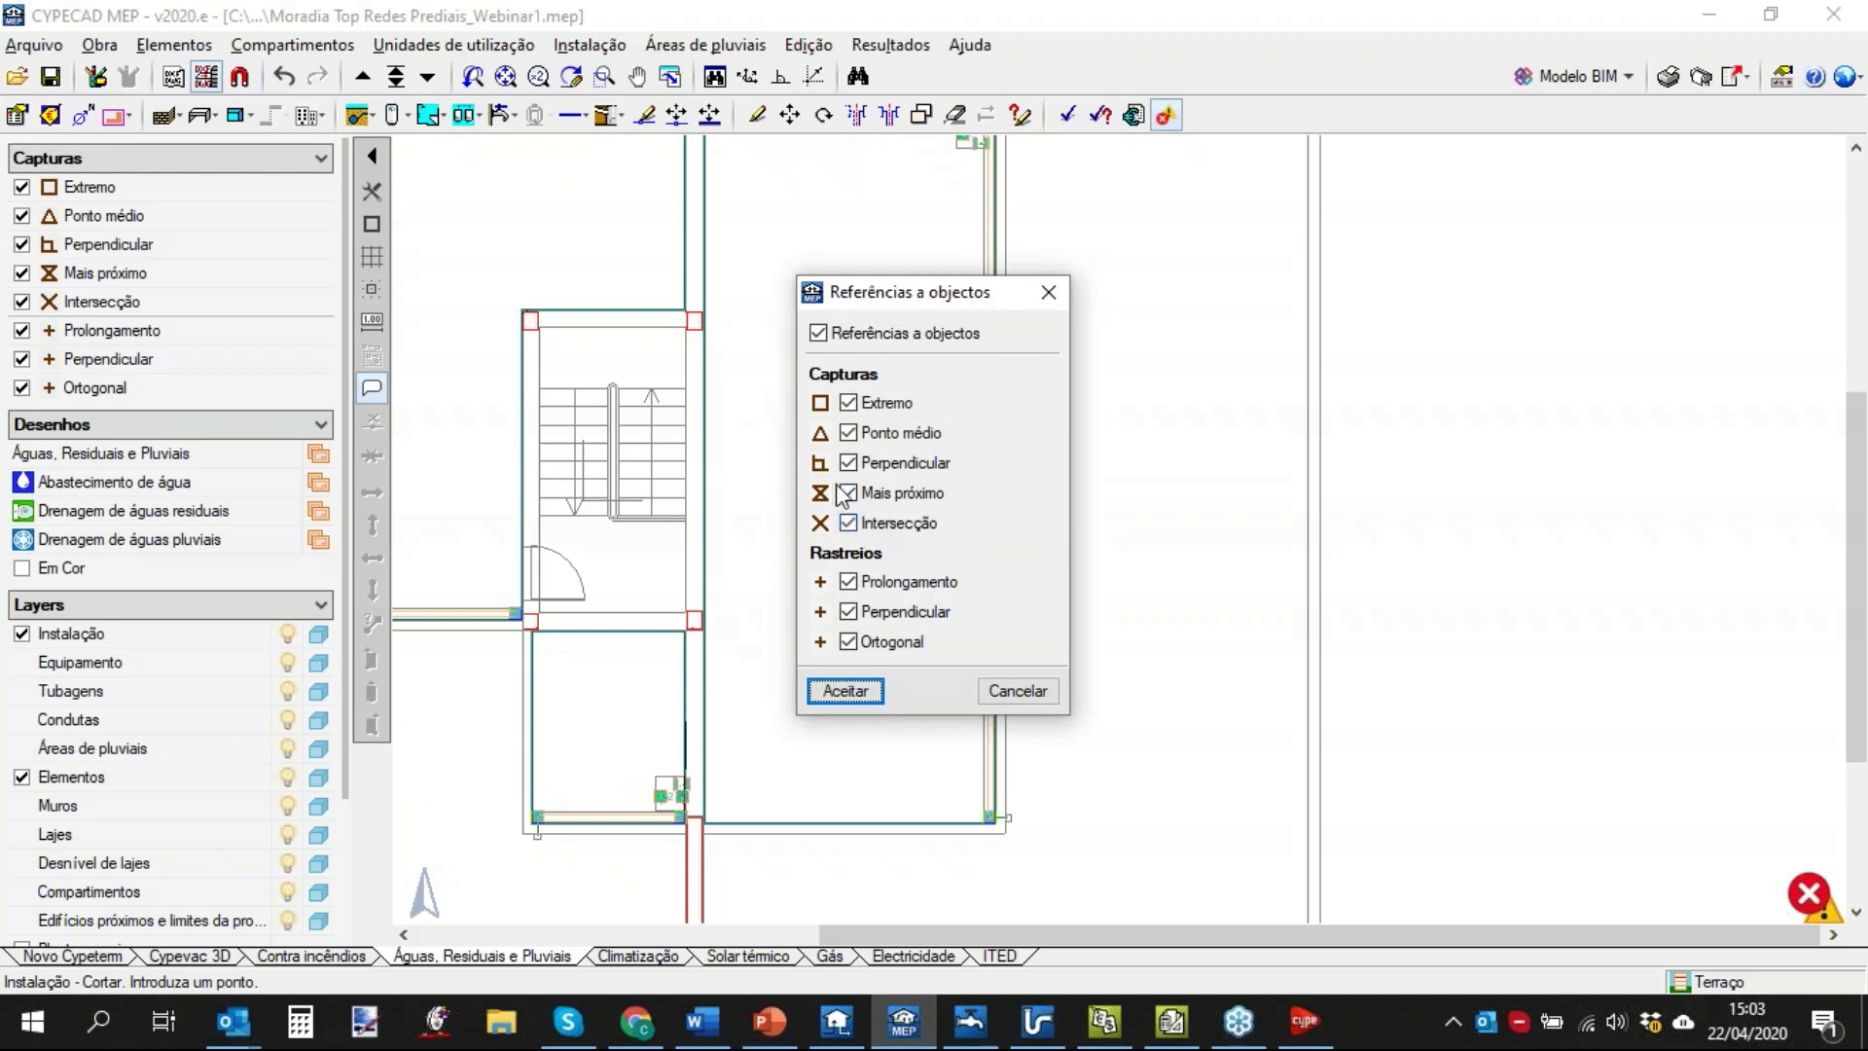
pyautogui.click(846, 691)
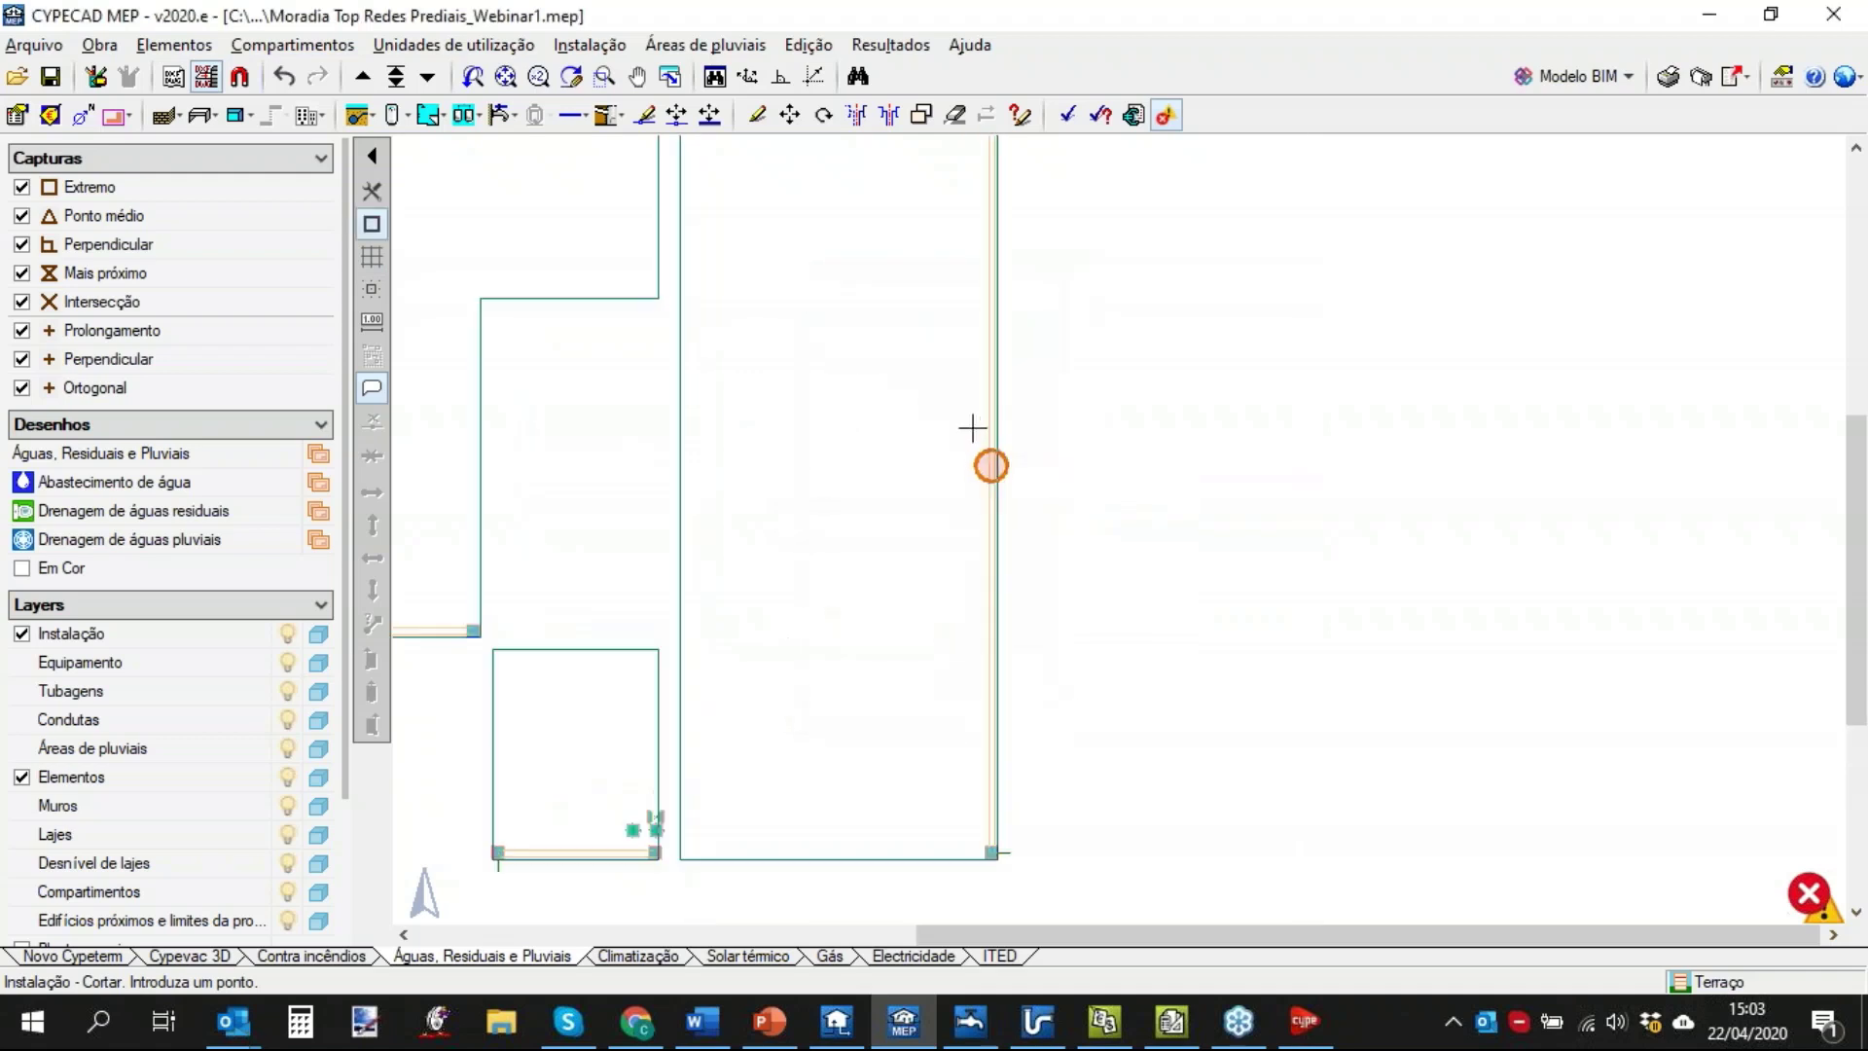
pyautogui.scroll(2, 971, 425)
pyautogui.scroll(3, 995, 474)
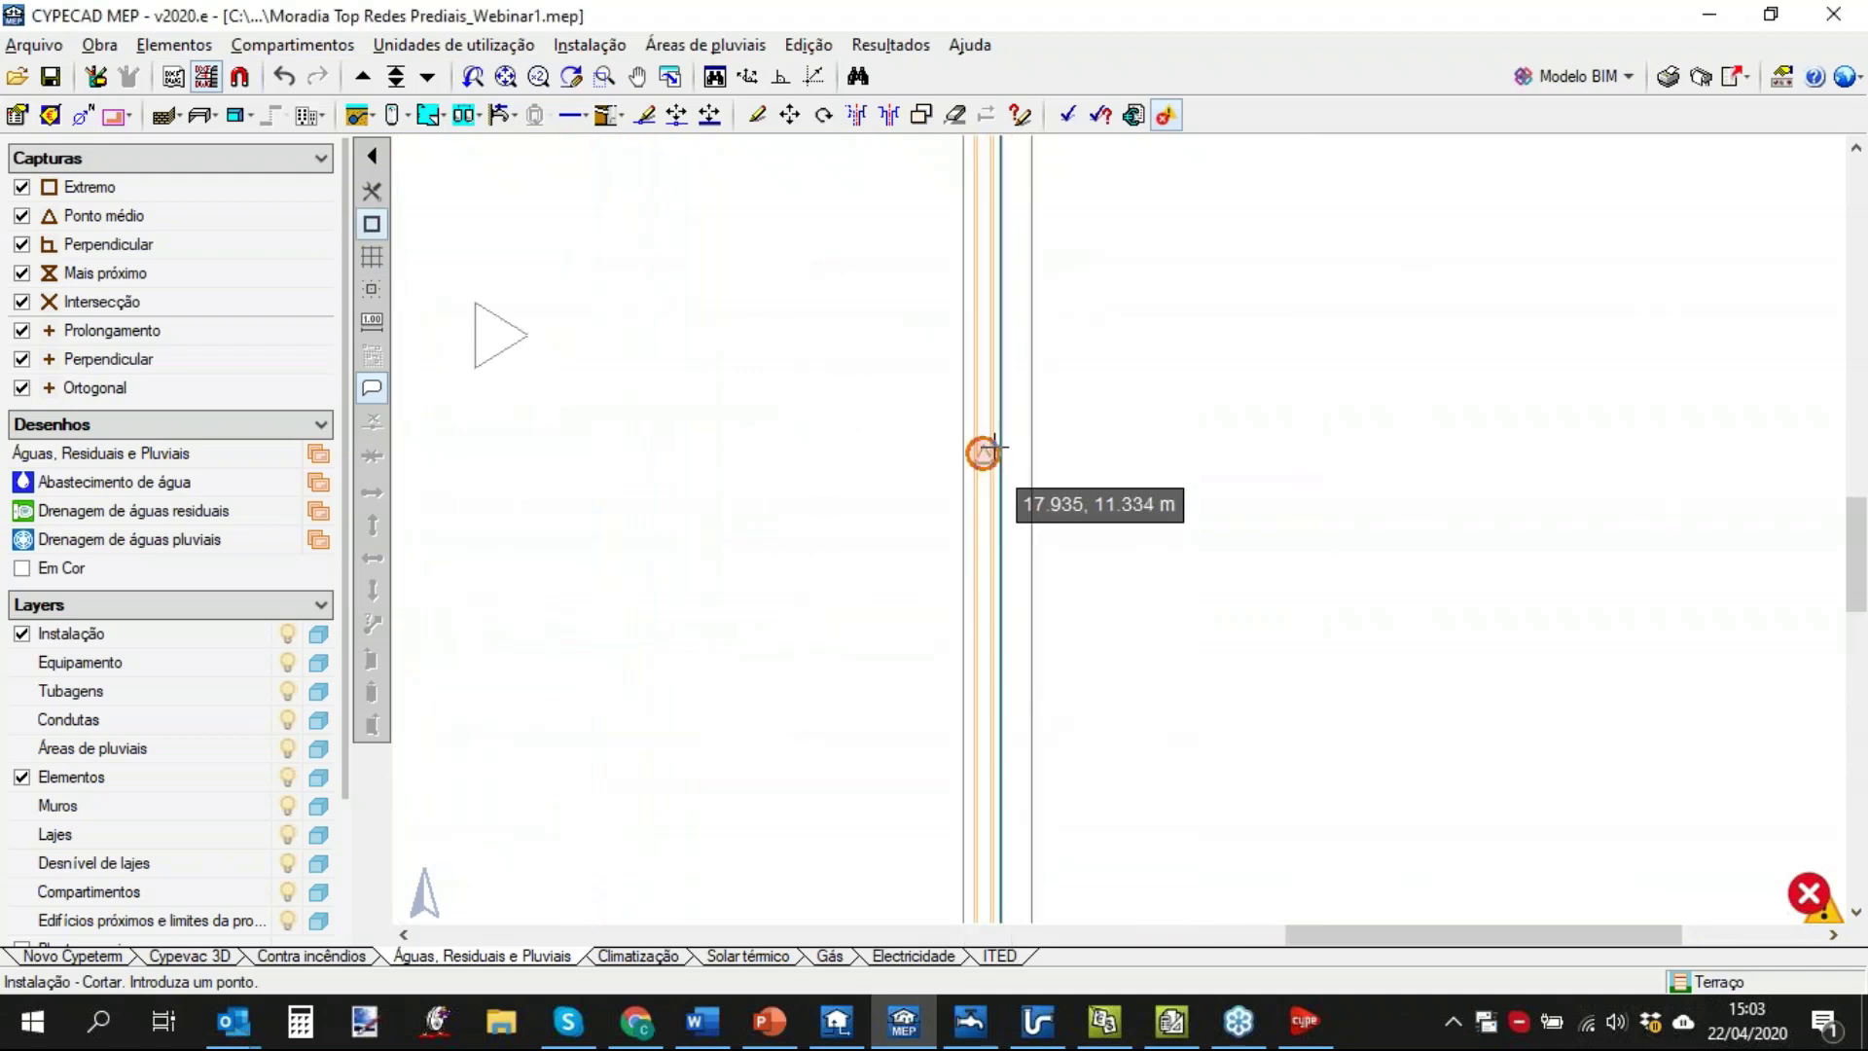
pyautogui.click(984, 447)
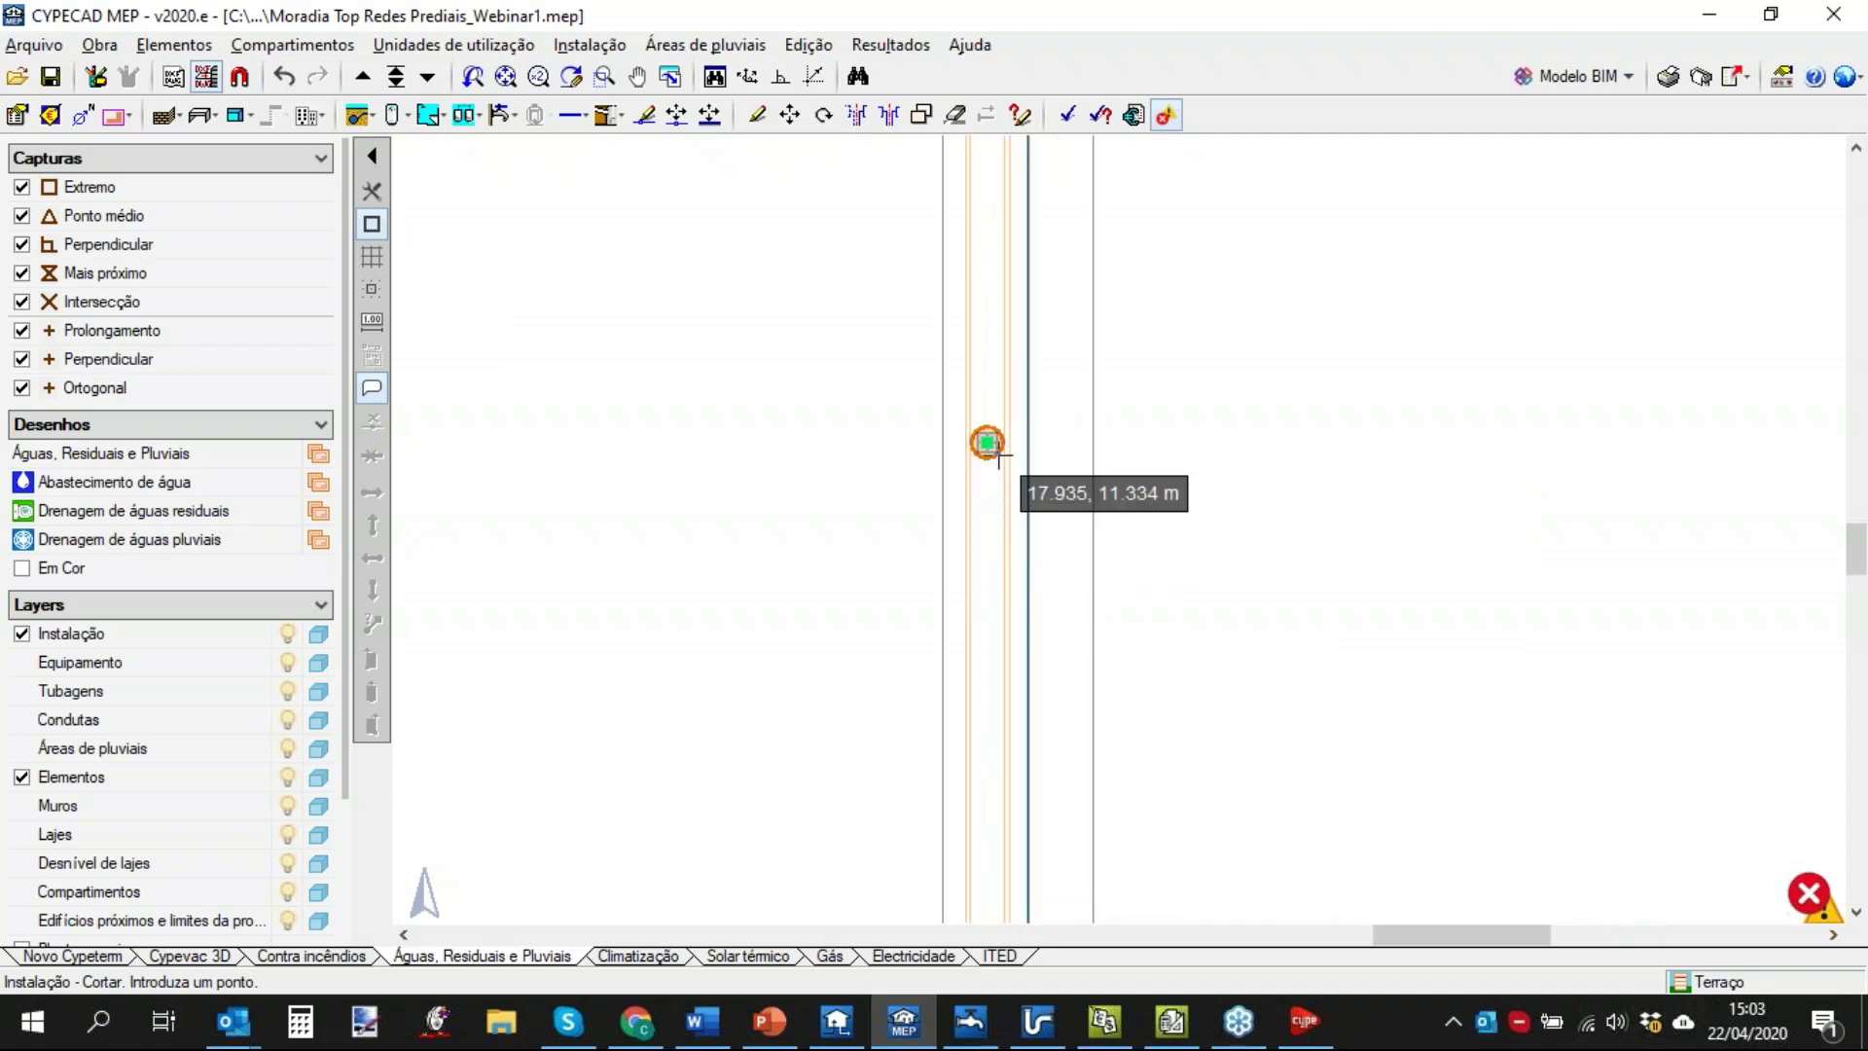
pyautogui.rightClick(1266, 500)
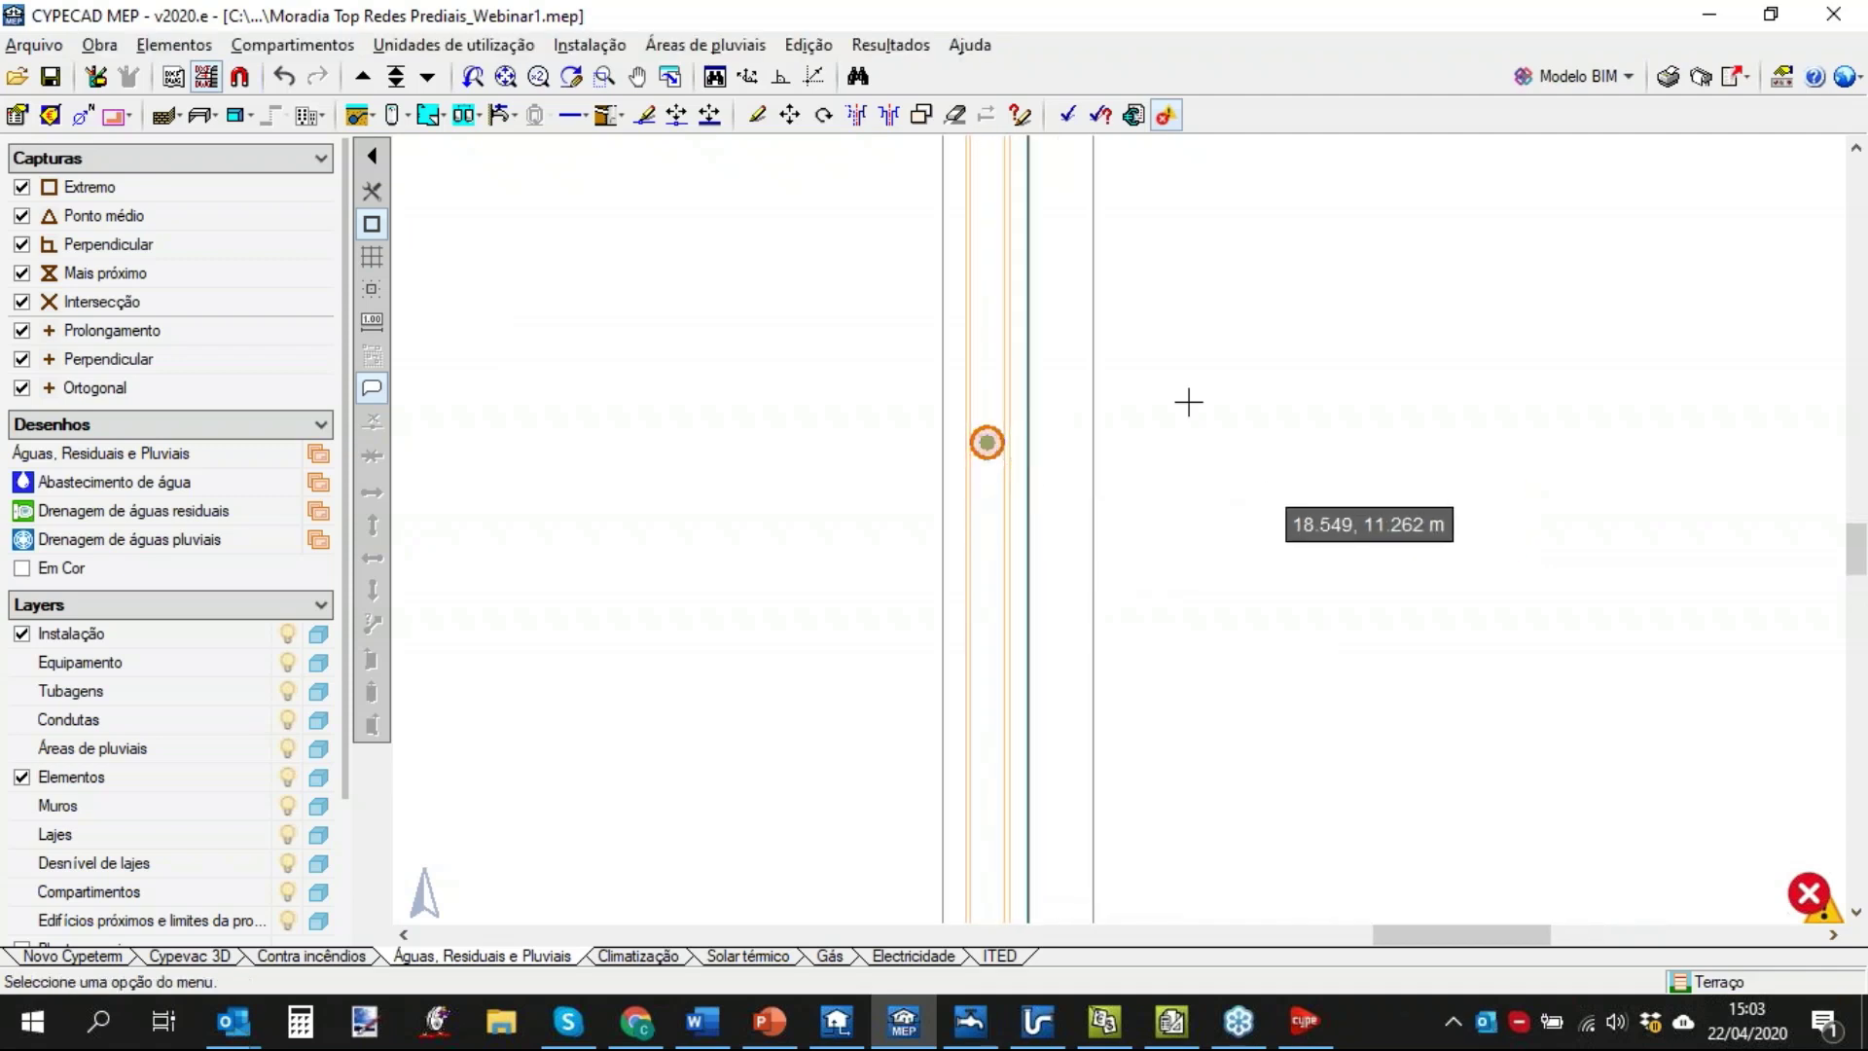
# Recalculate the installation and examine the divided gutter and its Ø80 downpipes on the Terraço plan.
pyautogui.click(889, 44)
pyautogui.click(905, 76)
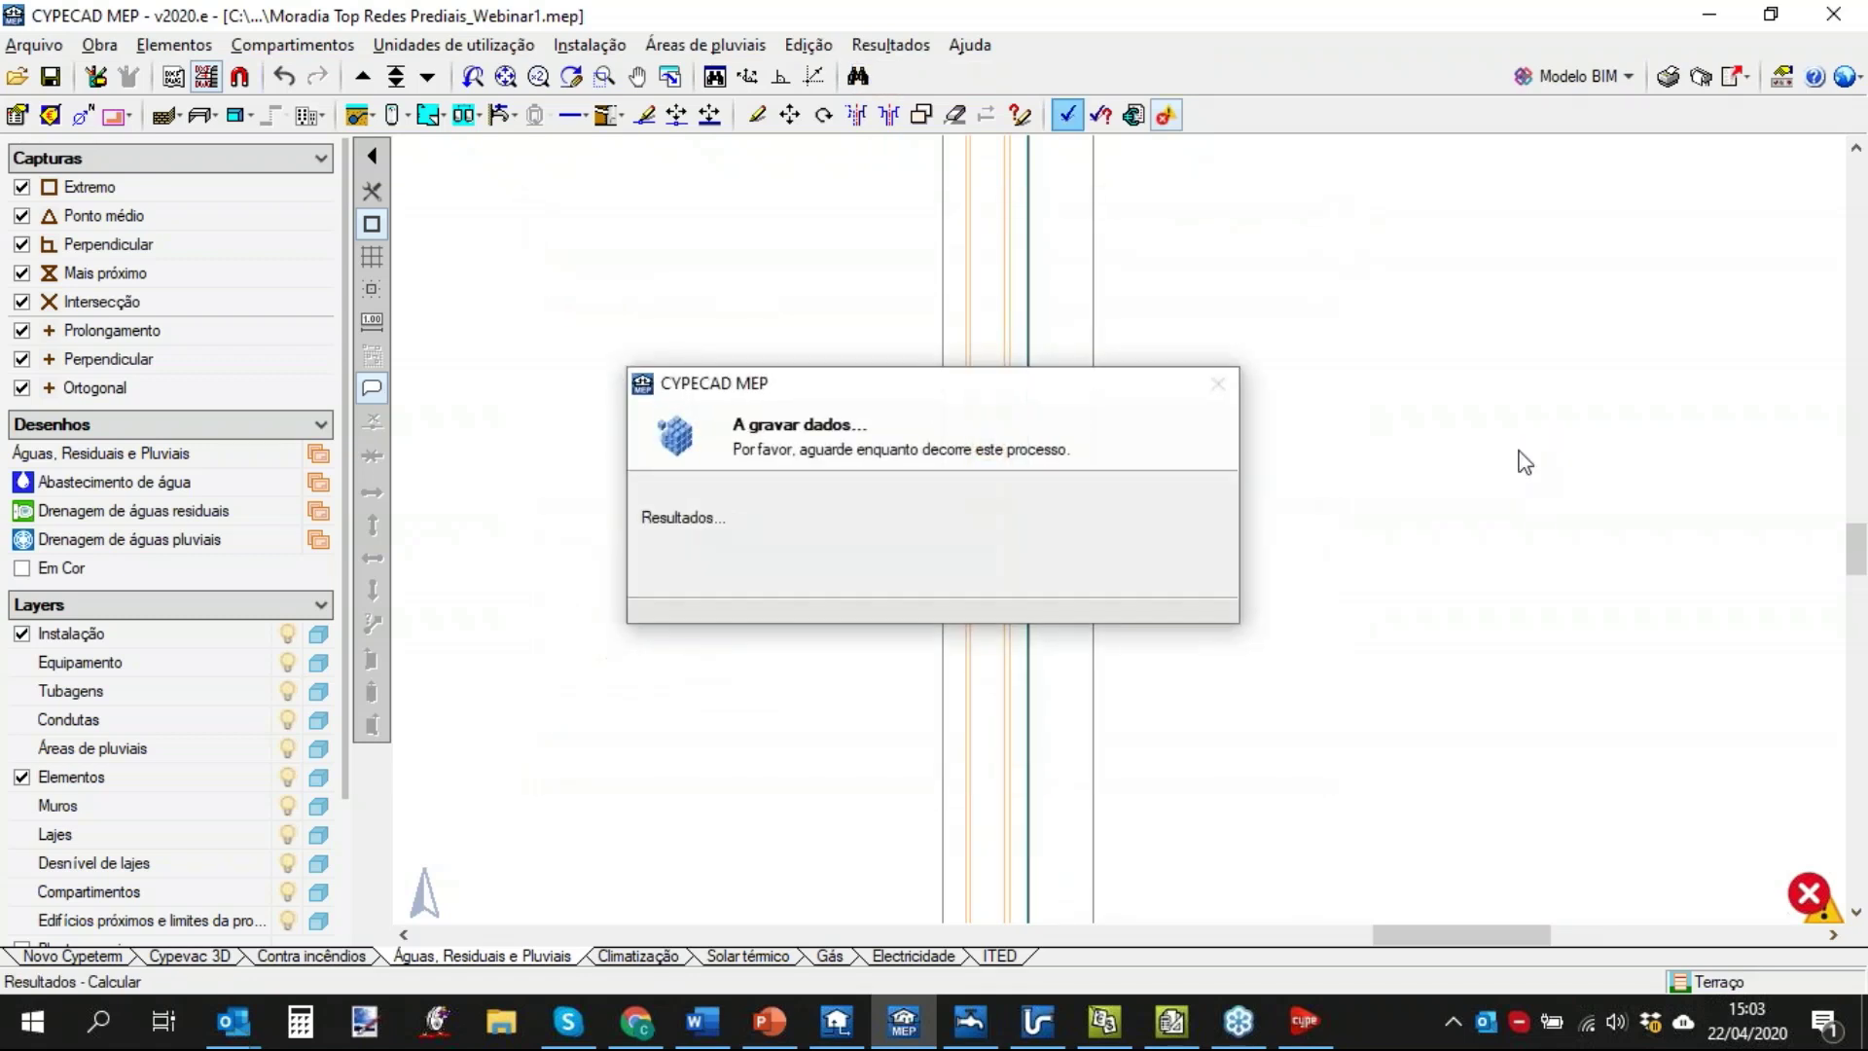
pyautogui.scroll(-3, 1418, 465)
pyautogui.moveTo(1428, 577)
pyautogui.mouseDown(button='middle')
pyautogui.moveTo(1237, 521)
pyautogui.moveTo(1202, 489)
pyautogui.mouseUp(button='middle')
pyautogui.scroll(-5, 1201, 489)
pyautogui.scroll(2, 1166, 790)
pyautogui.moveTo(1404, 451); pyautogui.dragTo(1226, 940, button='middle')
pyautogui.moveTo(1158, 406); pyautogui.dragTo(1151, 864, button='middle')
pyautogui.moveTo(952, 645)
pyautogui.scroll(2, 1012, 759)
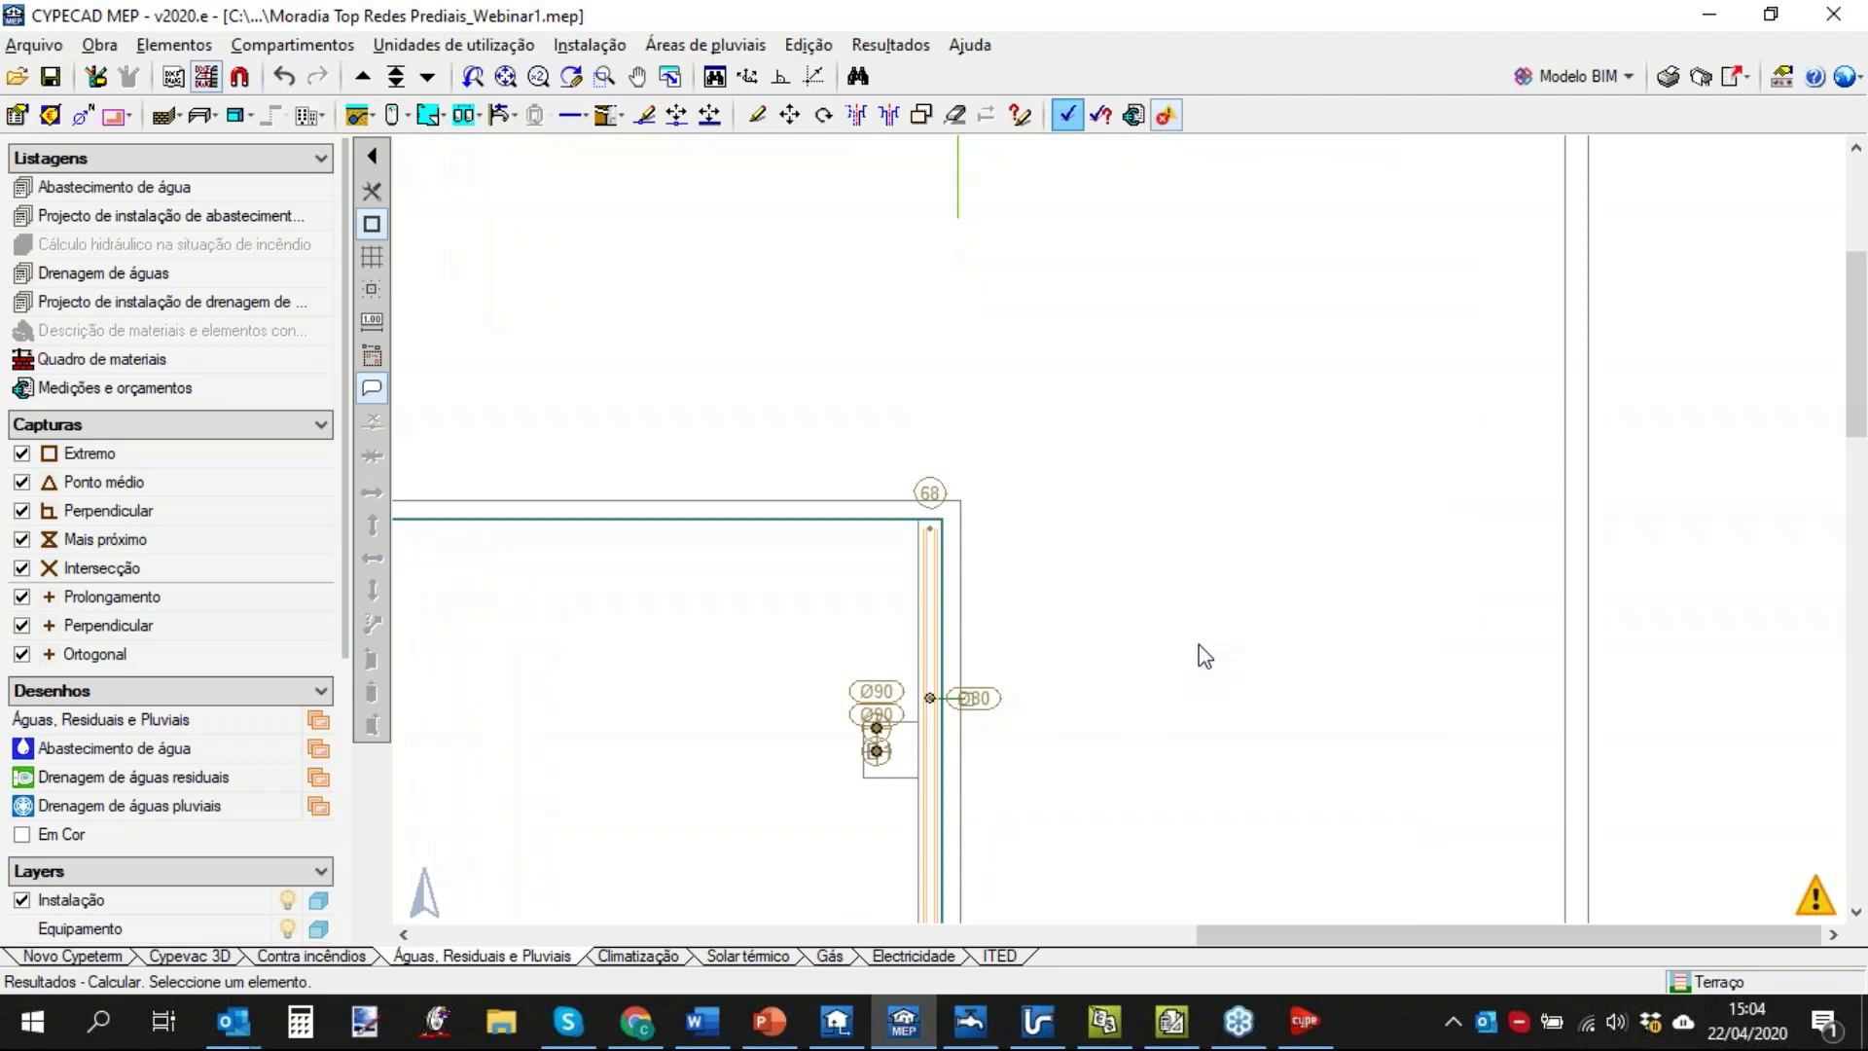
pyautogui.scroll(-2, 1198, 644)
pyautogui.moveTo(1236, 714); pyautogui.dragTo(1396, 399, button='middle')
pyautogui.scroll(-1, 1372, 472)
pyautogui.scroll(-1, 1379, 484)
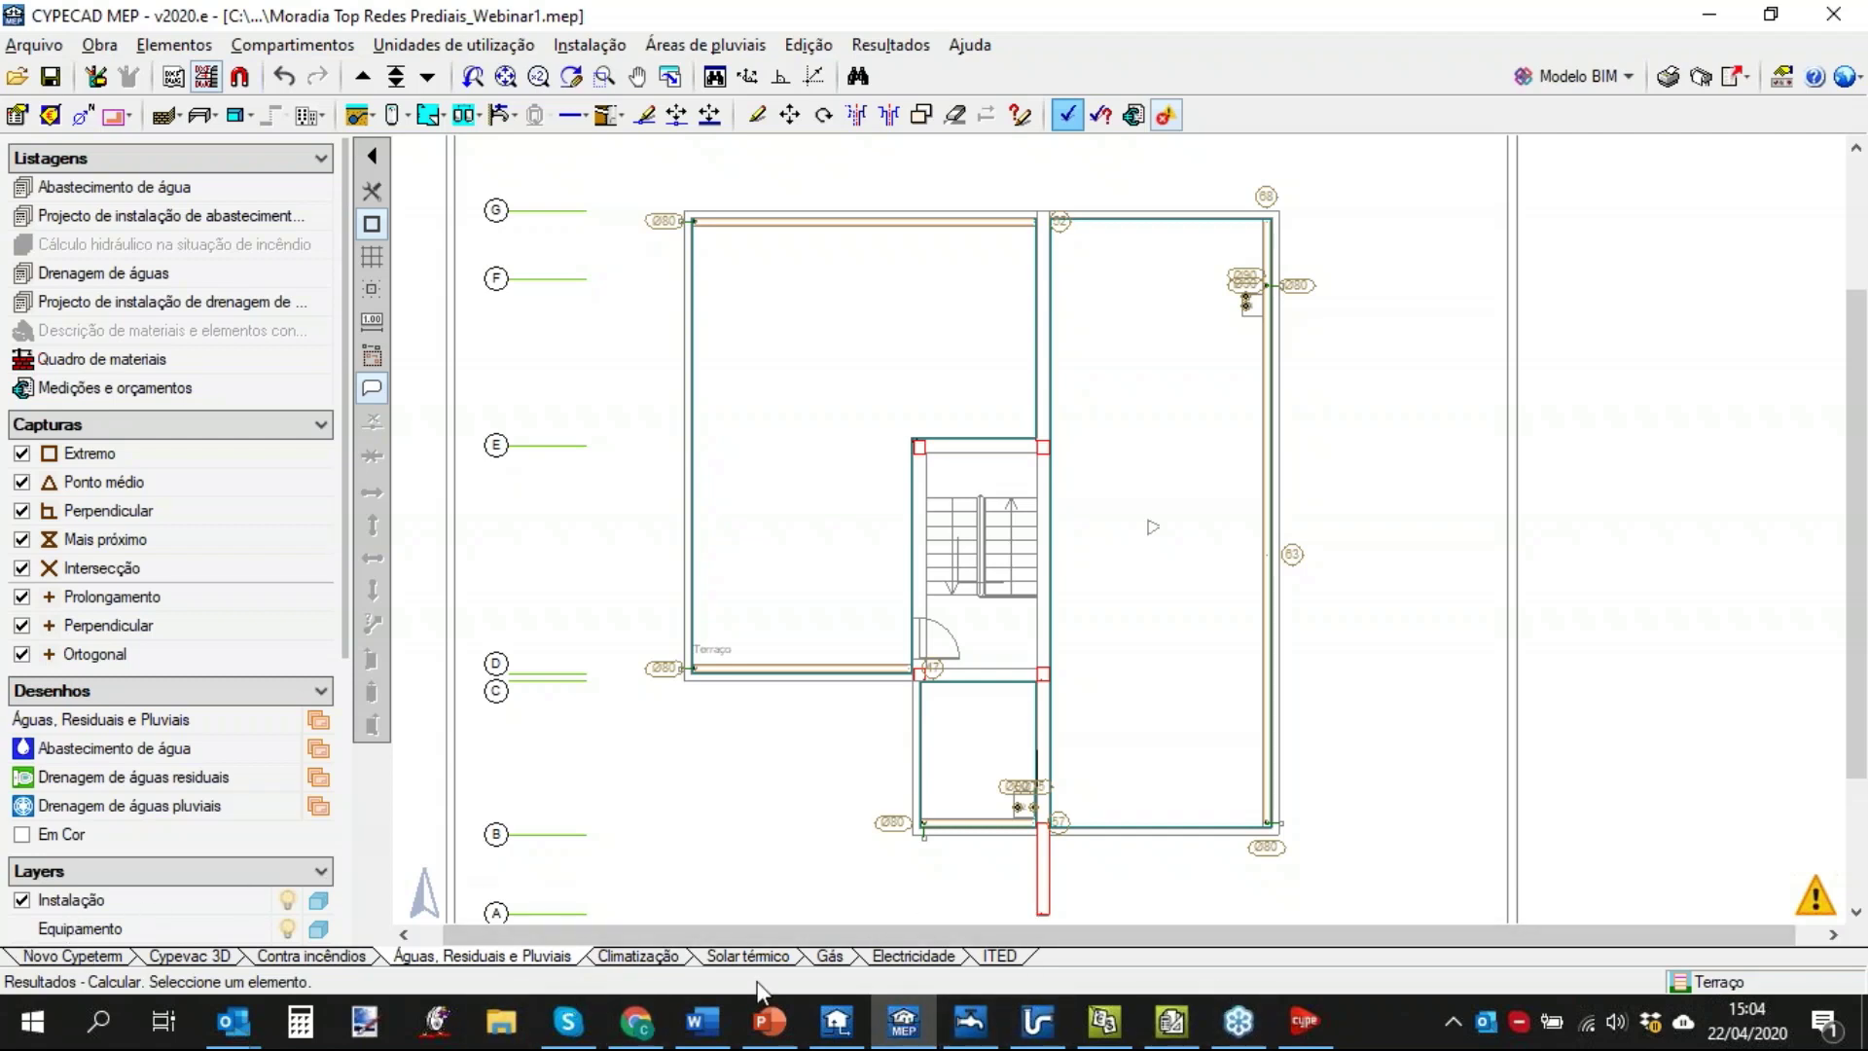
# Set up an IFC export linked to a BIM project, leaving Elementos out of the 3D model.
pyautogui.click(1630, 77)
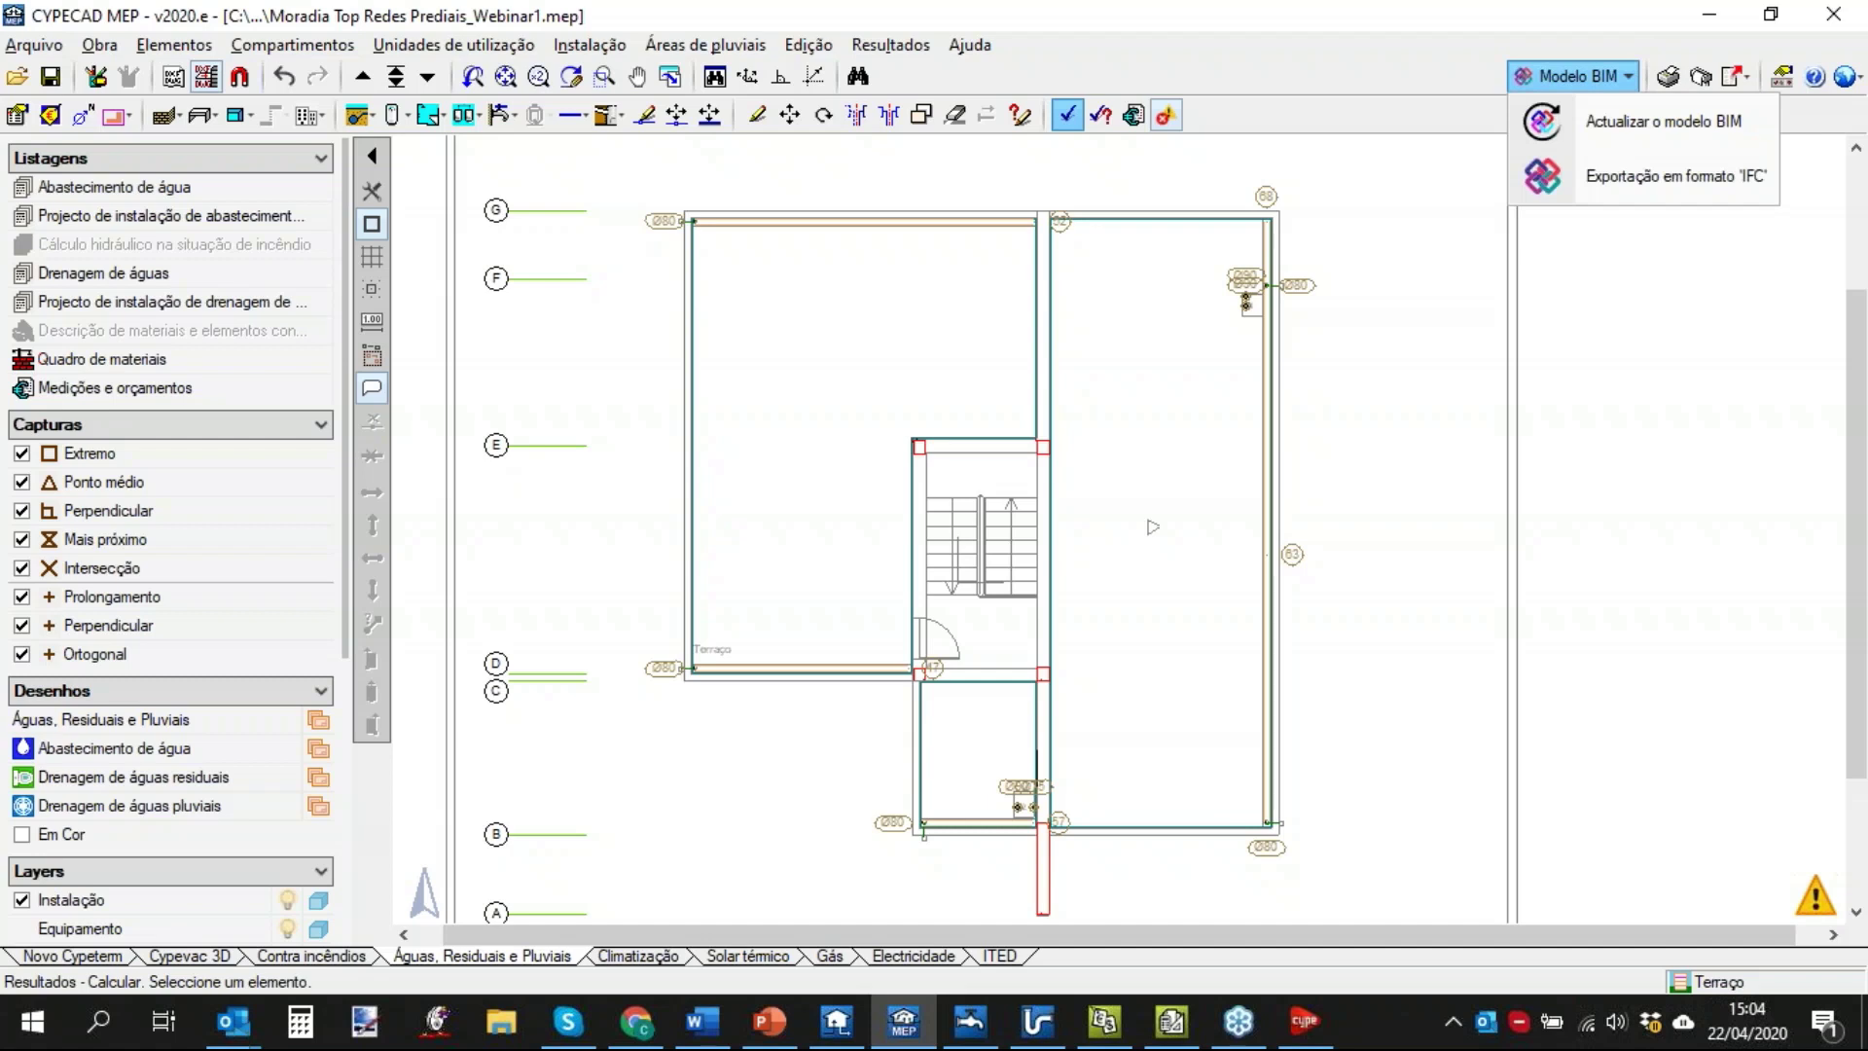
pyautogui.click(1625, 178)
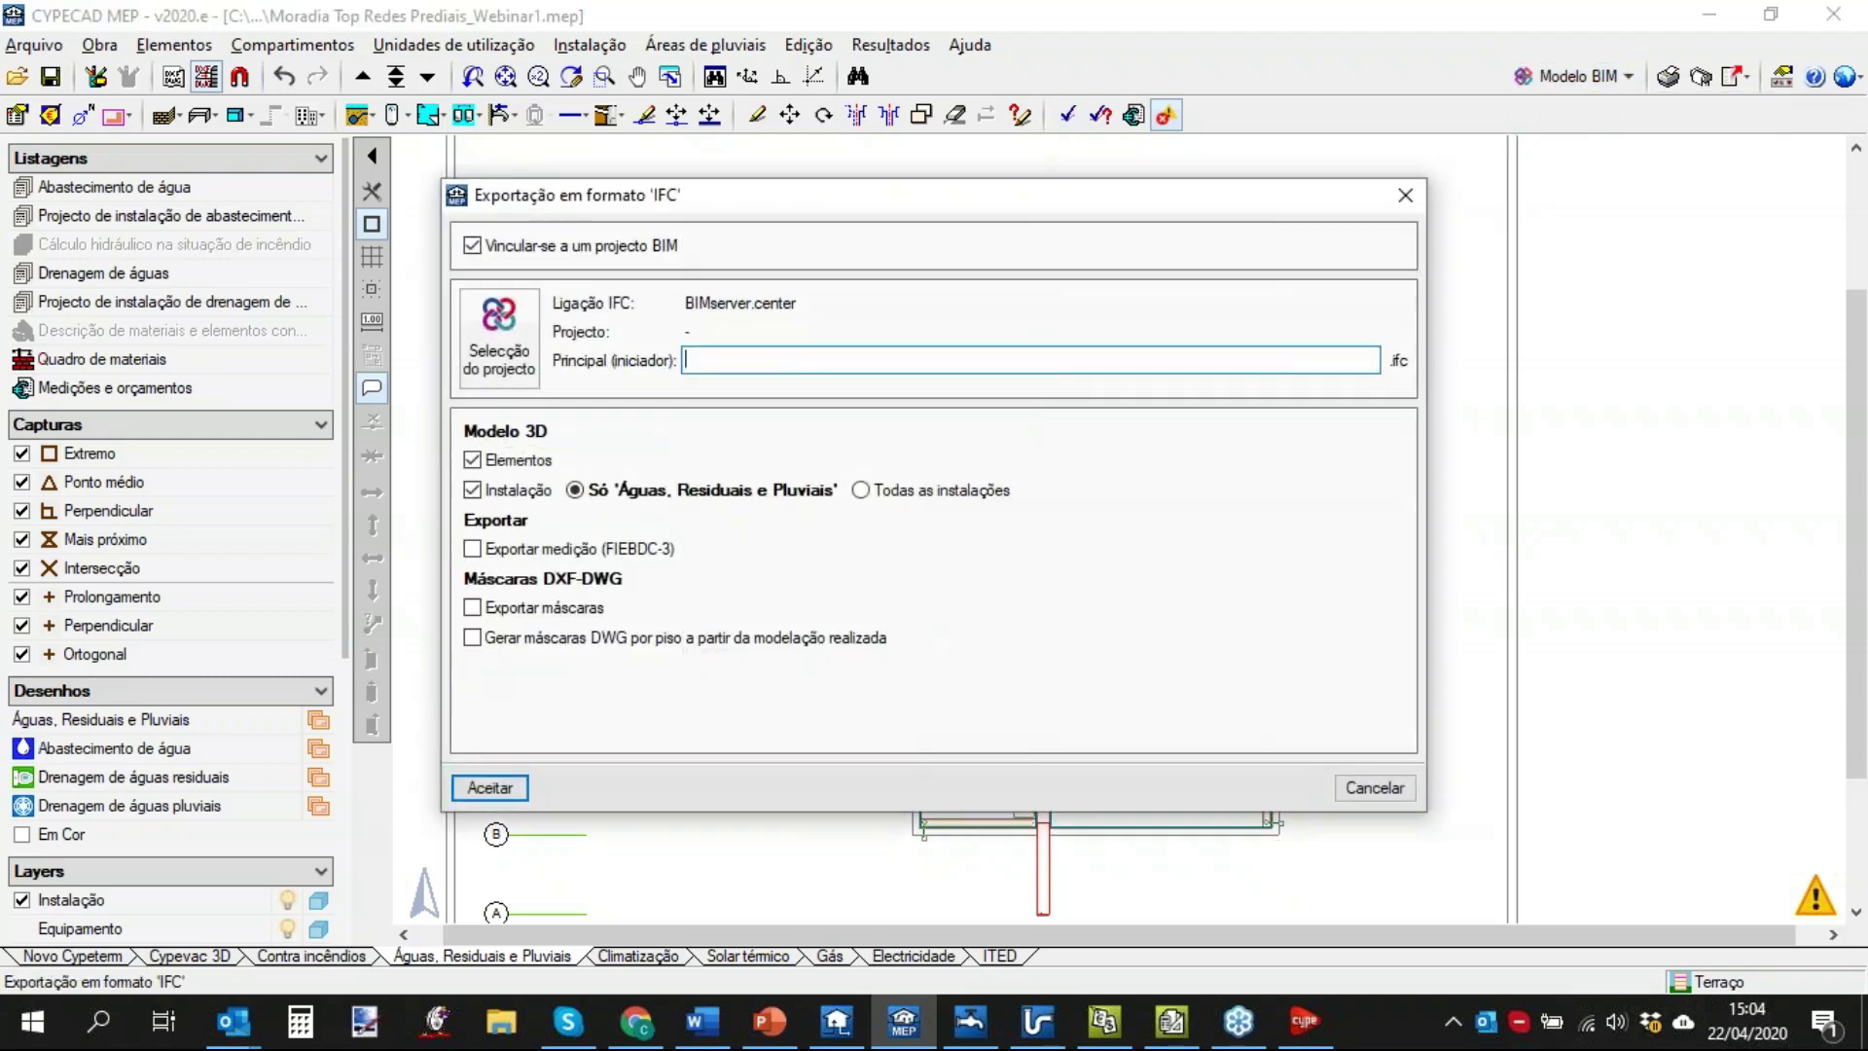
pyautogui.click(473, 246)
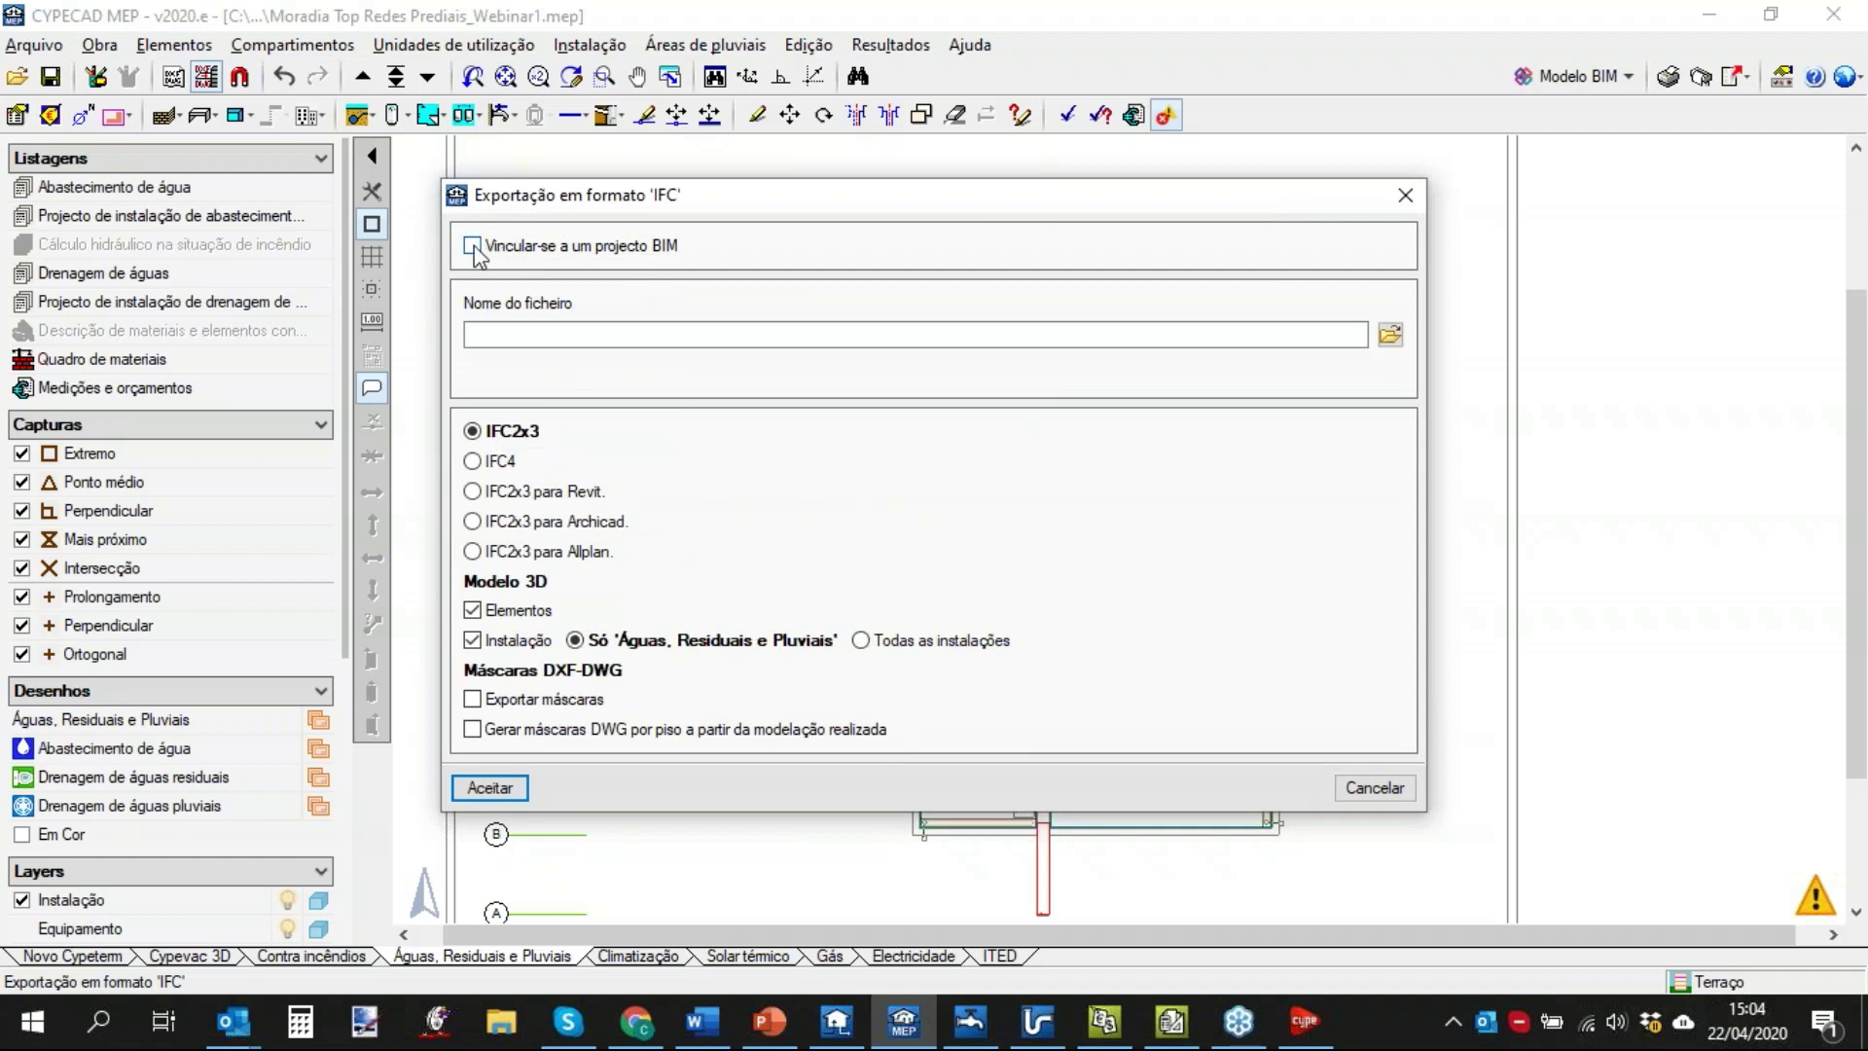
pyautogui.click(473, 247)
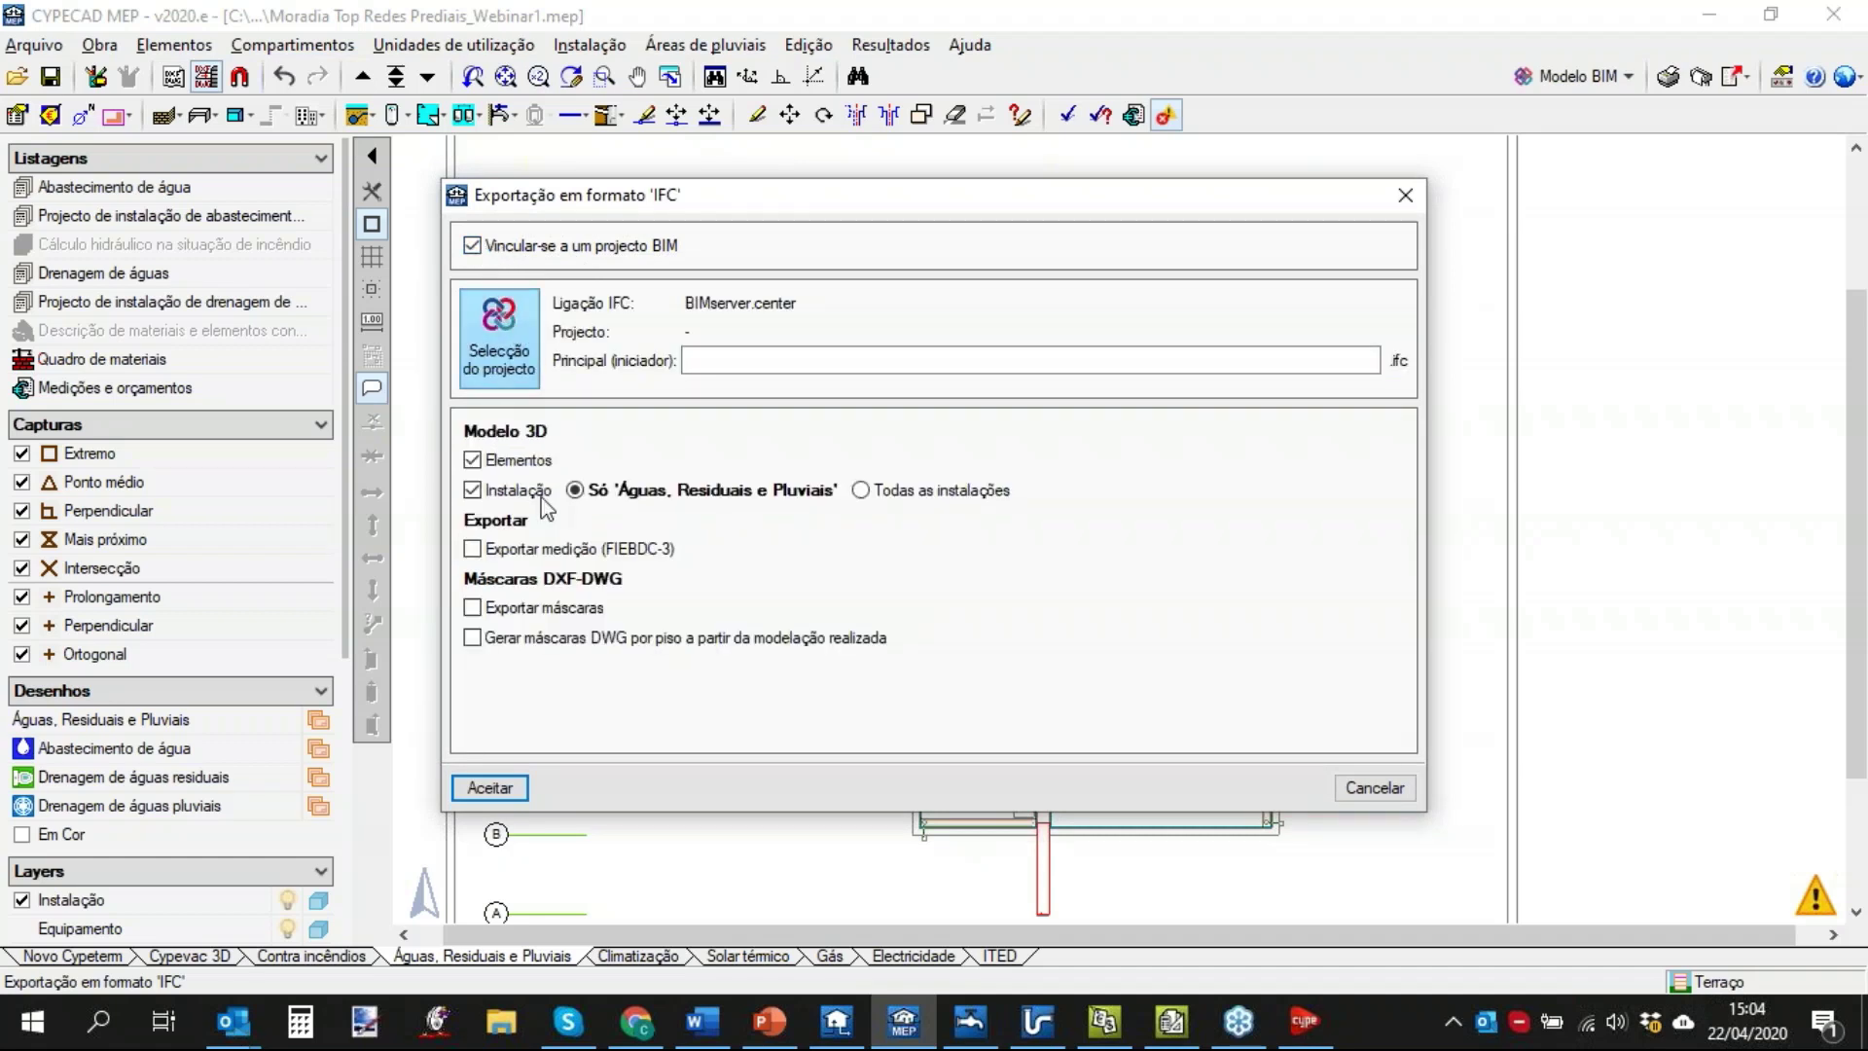
pyautogui.click(473, 462)
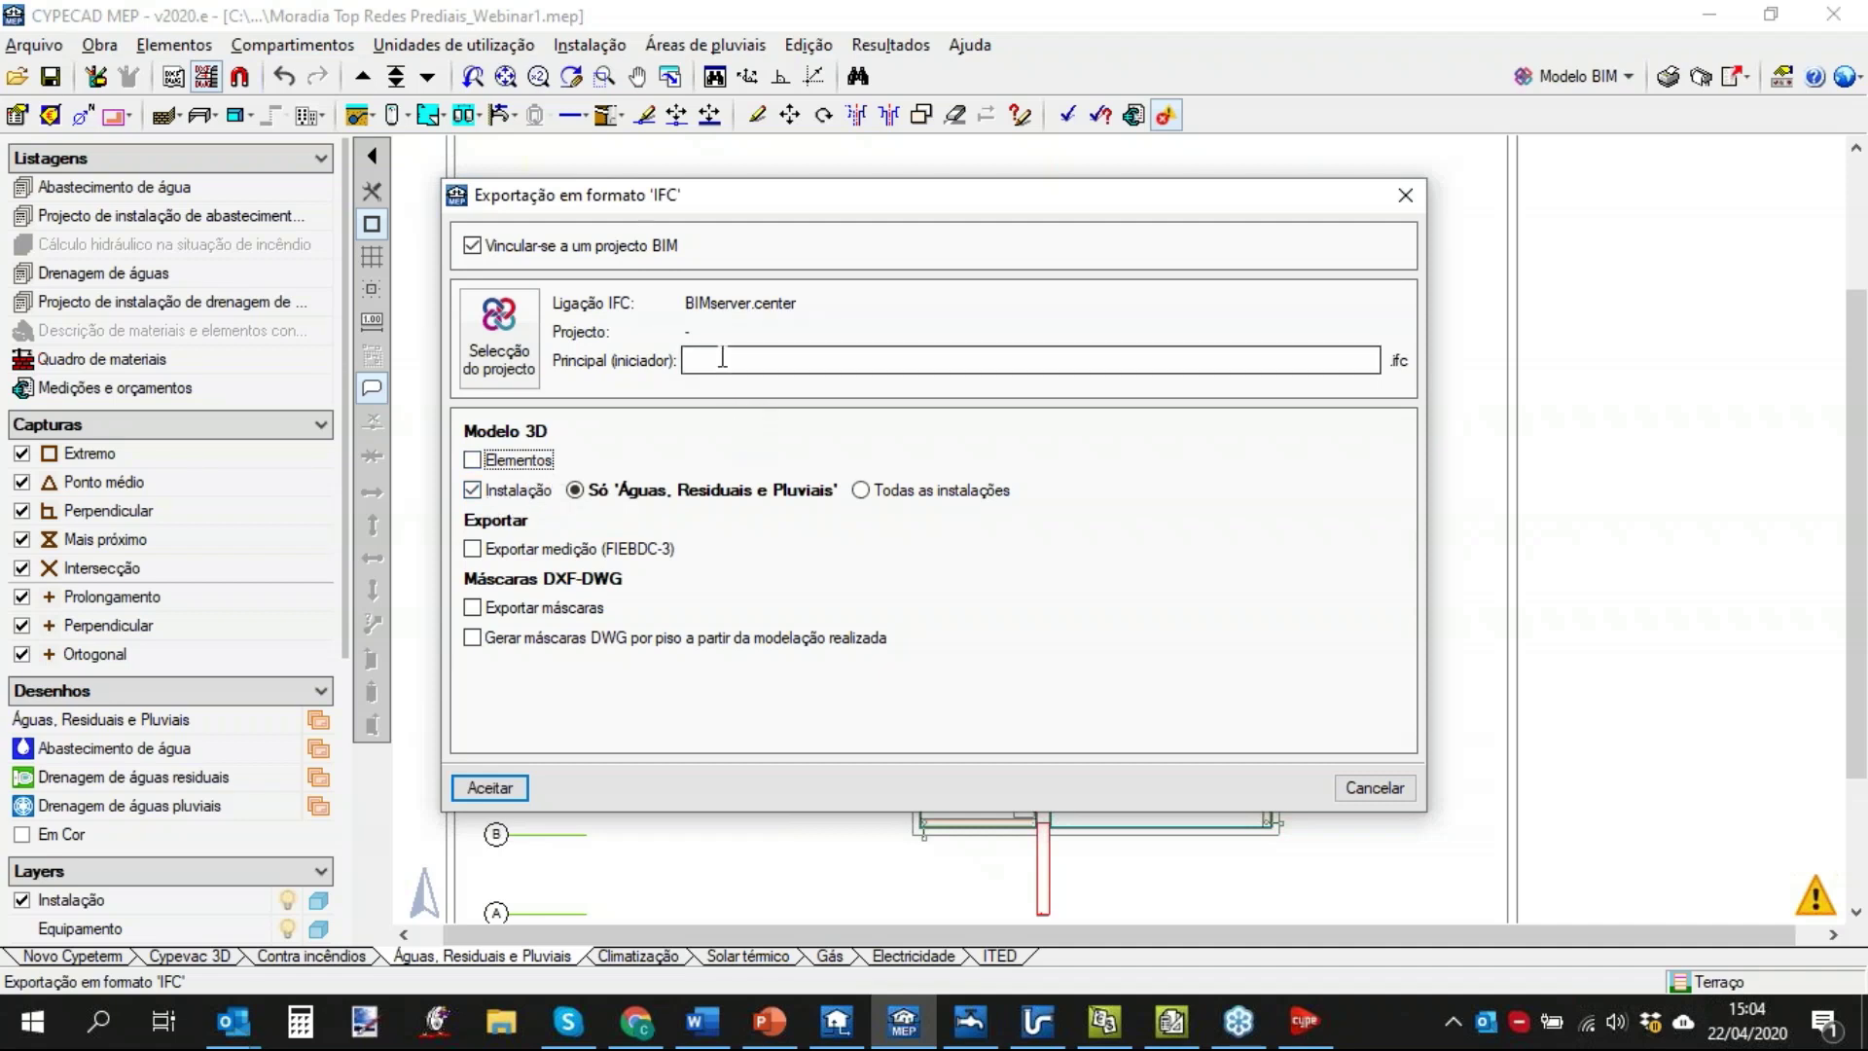
# Create the BIMserver.center project "Webinar 22" of type Outros, with visibility Não visível and collaboration requests Fechado, and link the export to it.
pyautogui.click(533, 368)
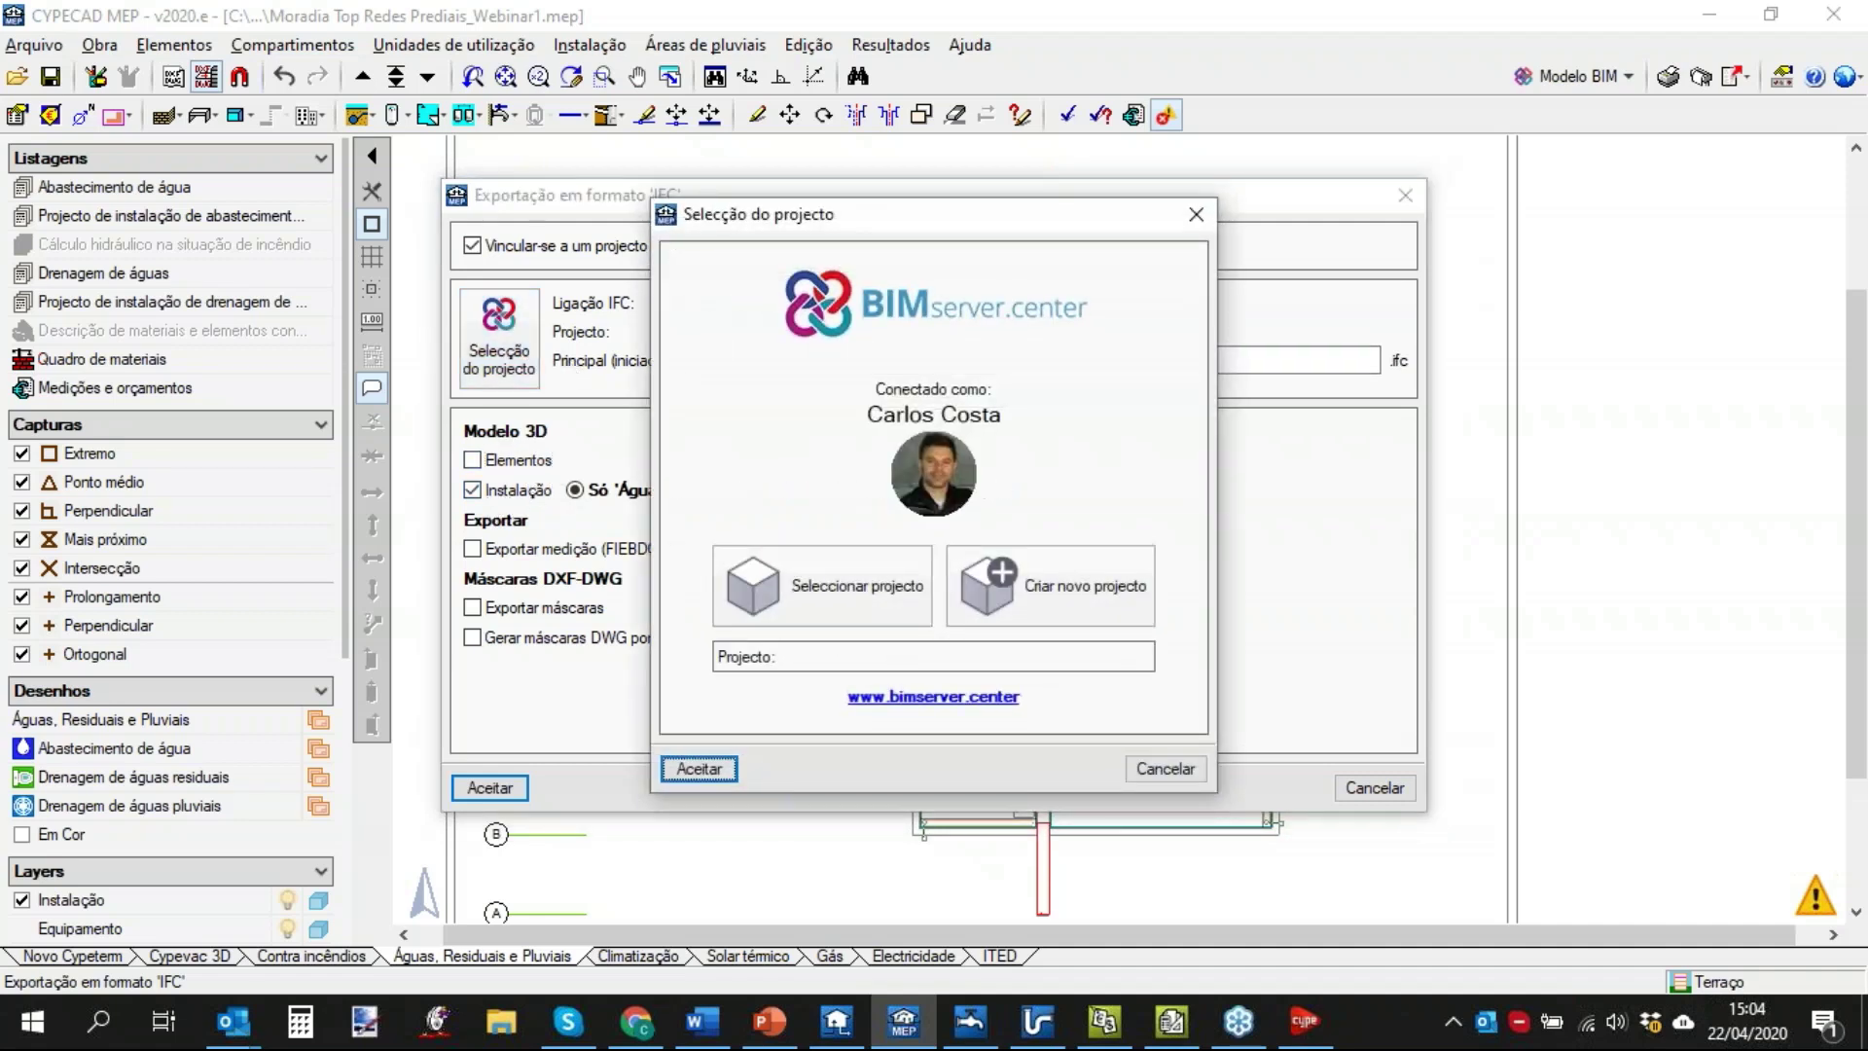
pyautogui.click(1077, 591)
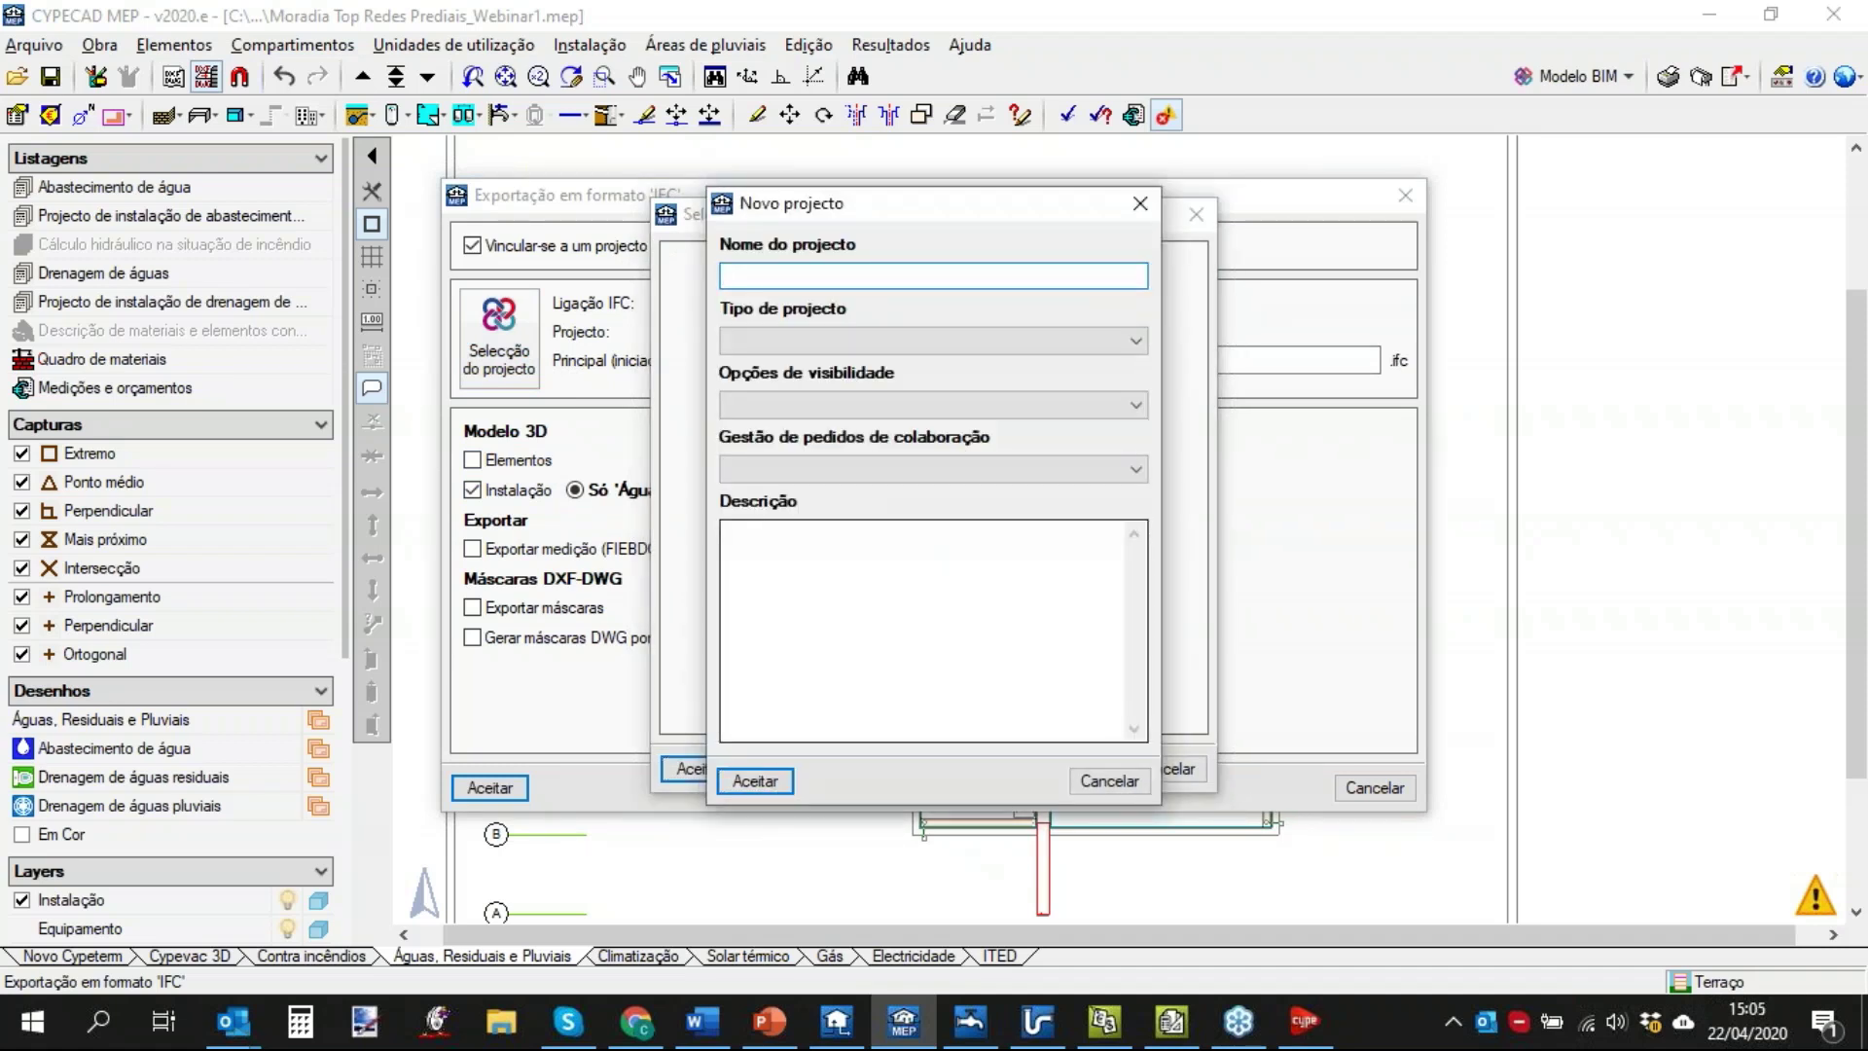
pyautogui.write('Webinar 22')
pyautogui.click(1049, 338)
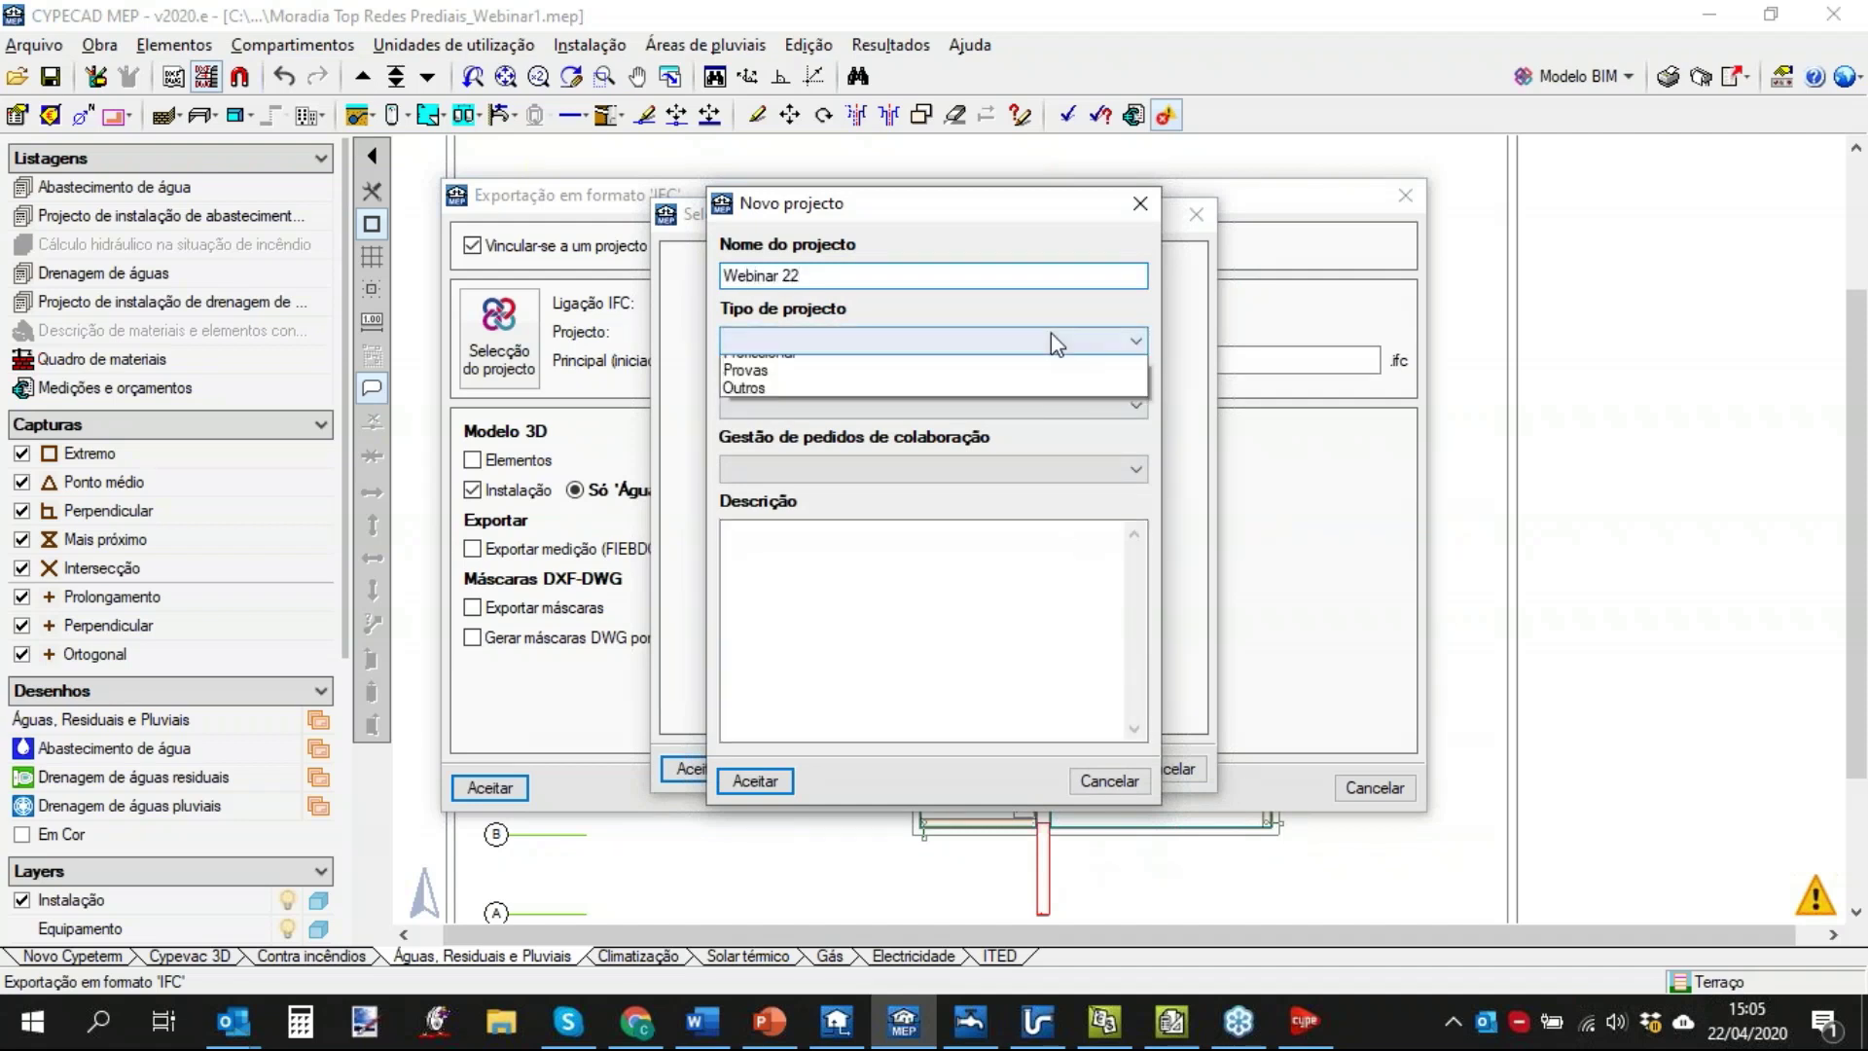
pyautogui.click(1012, 400)
pyautogui.click(1029, 405)
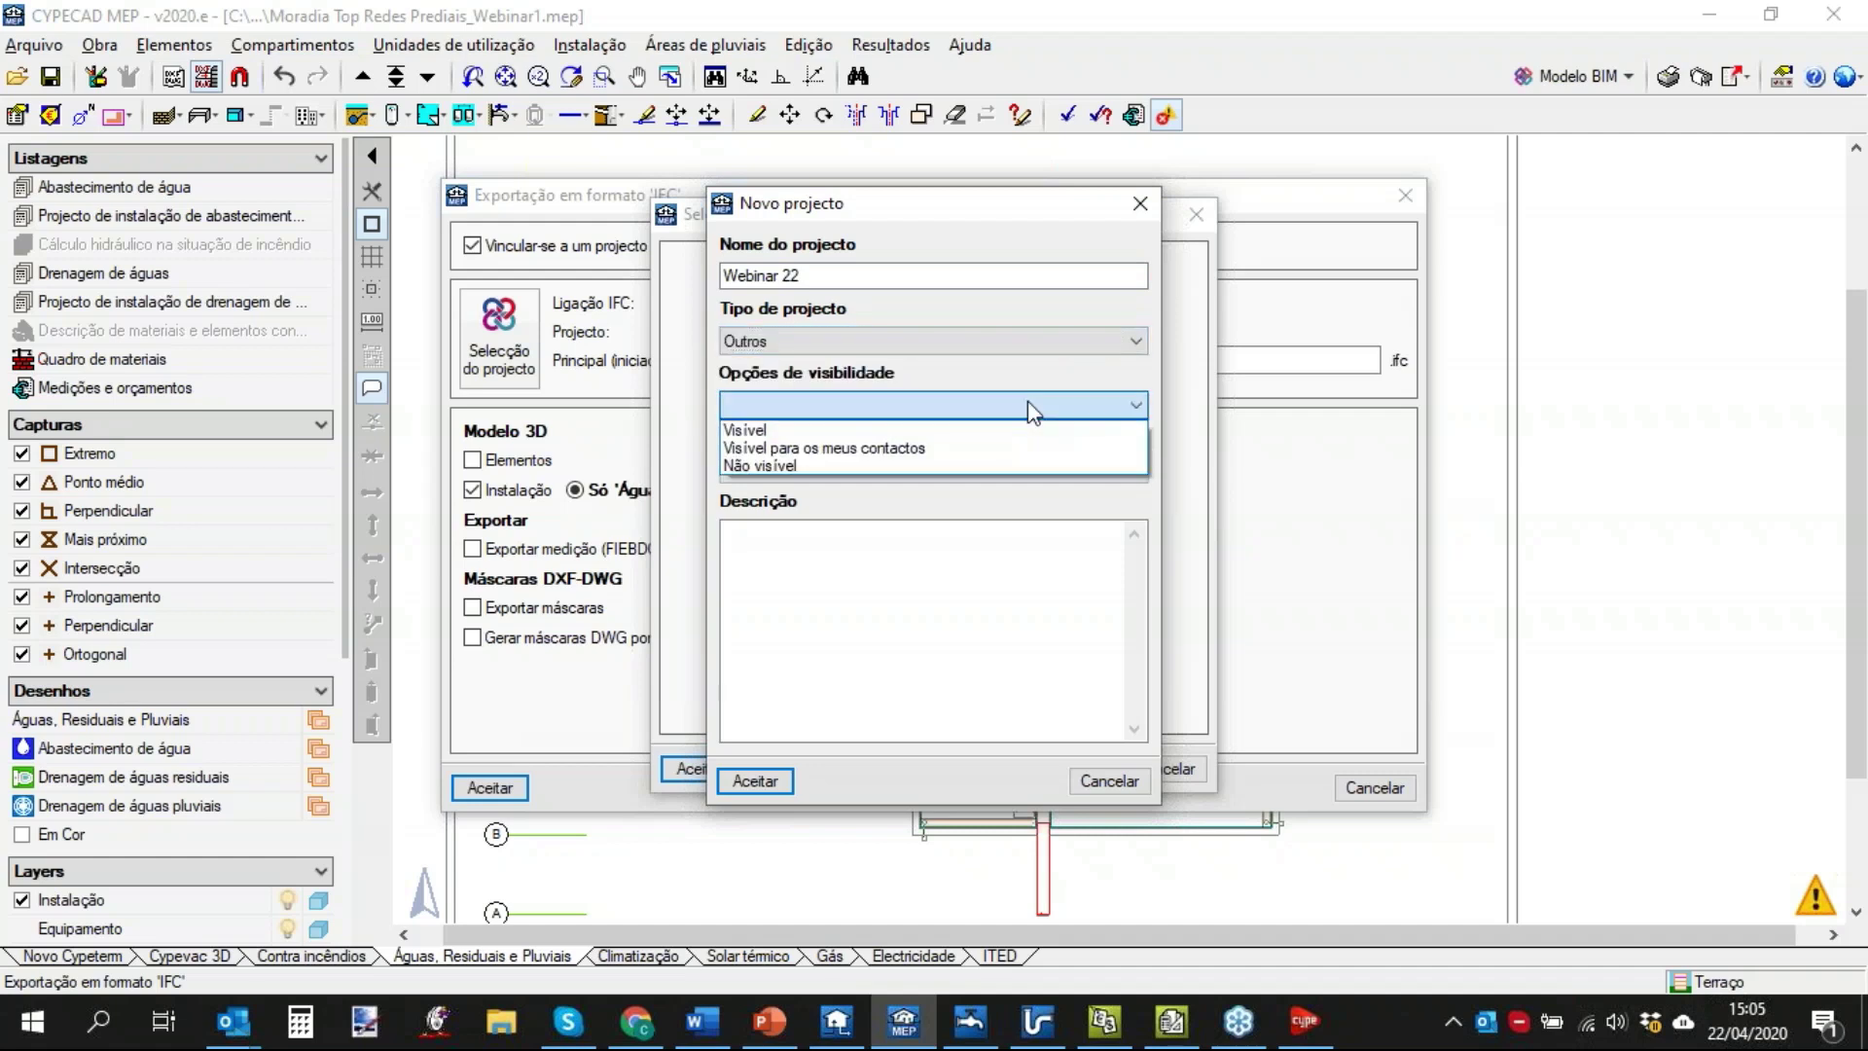
pyautogui.click(979, 463)
pyautogui.click(998, 471)
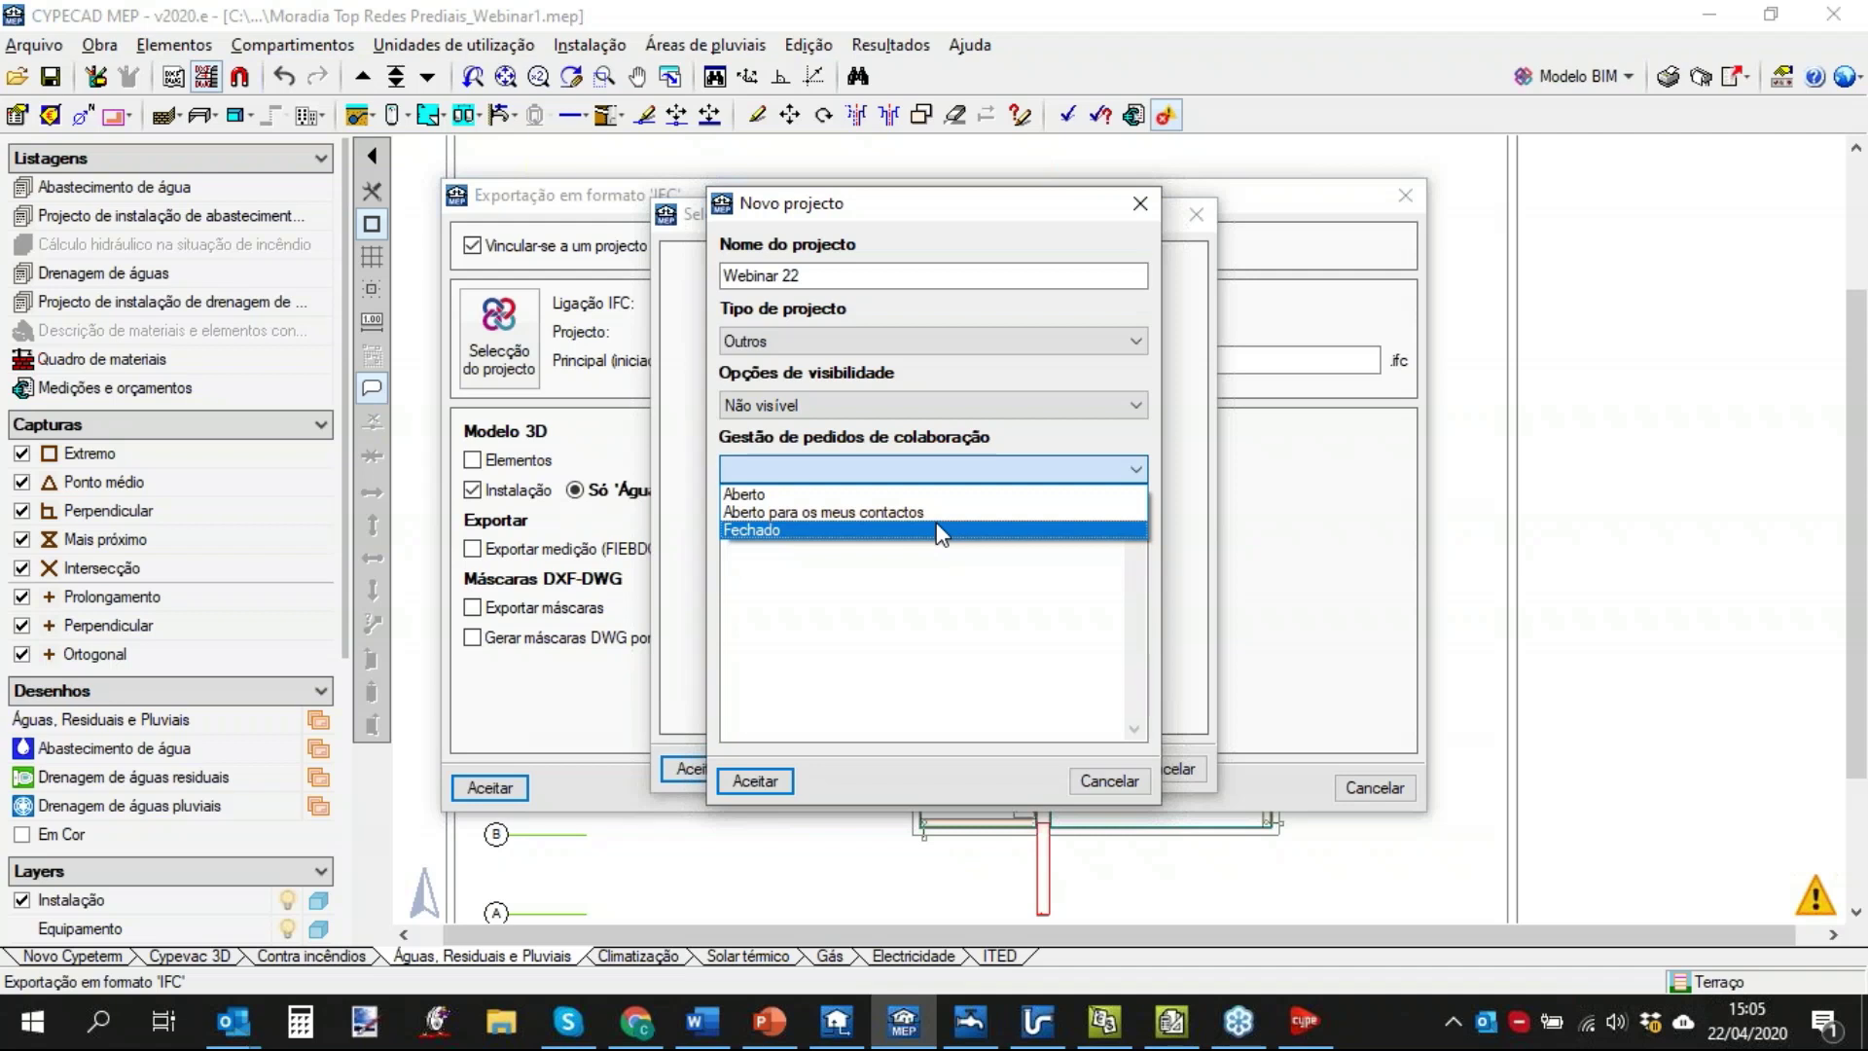
pyautogui.click(939, 531)
pyautogui.click(759, 782)
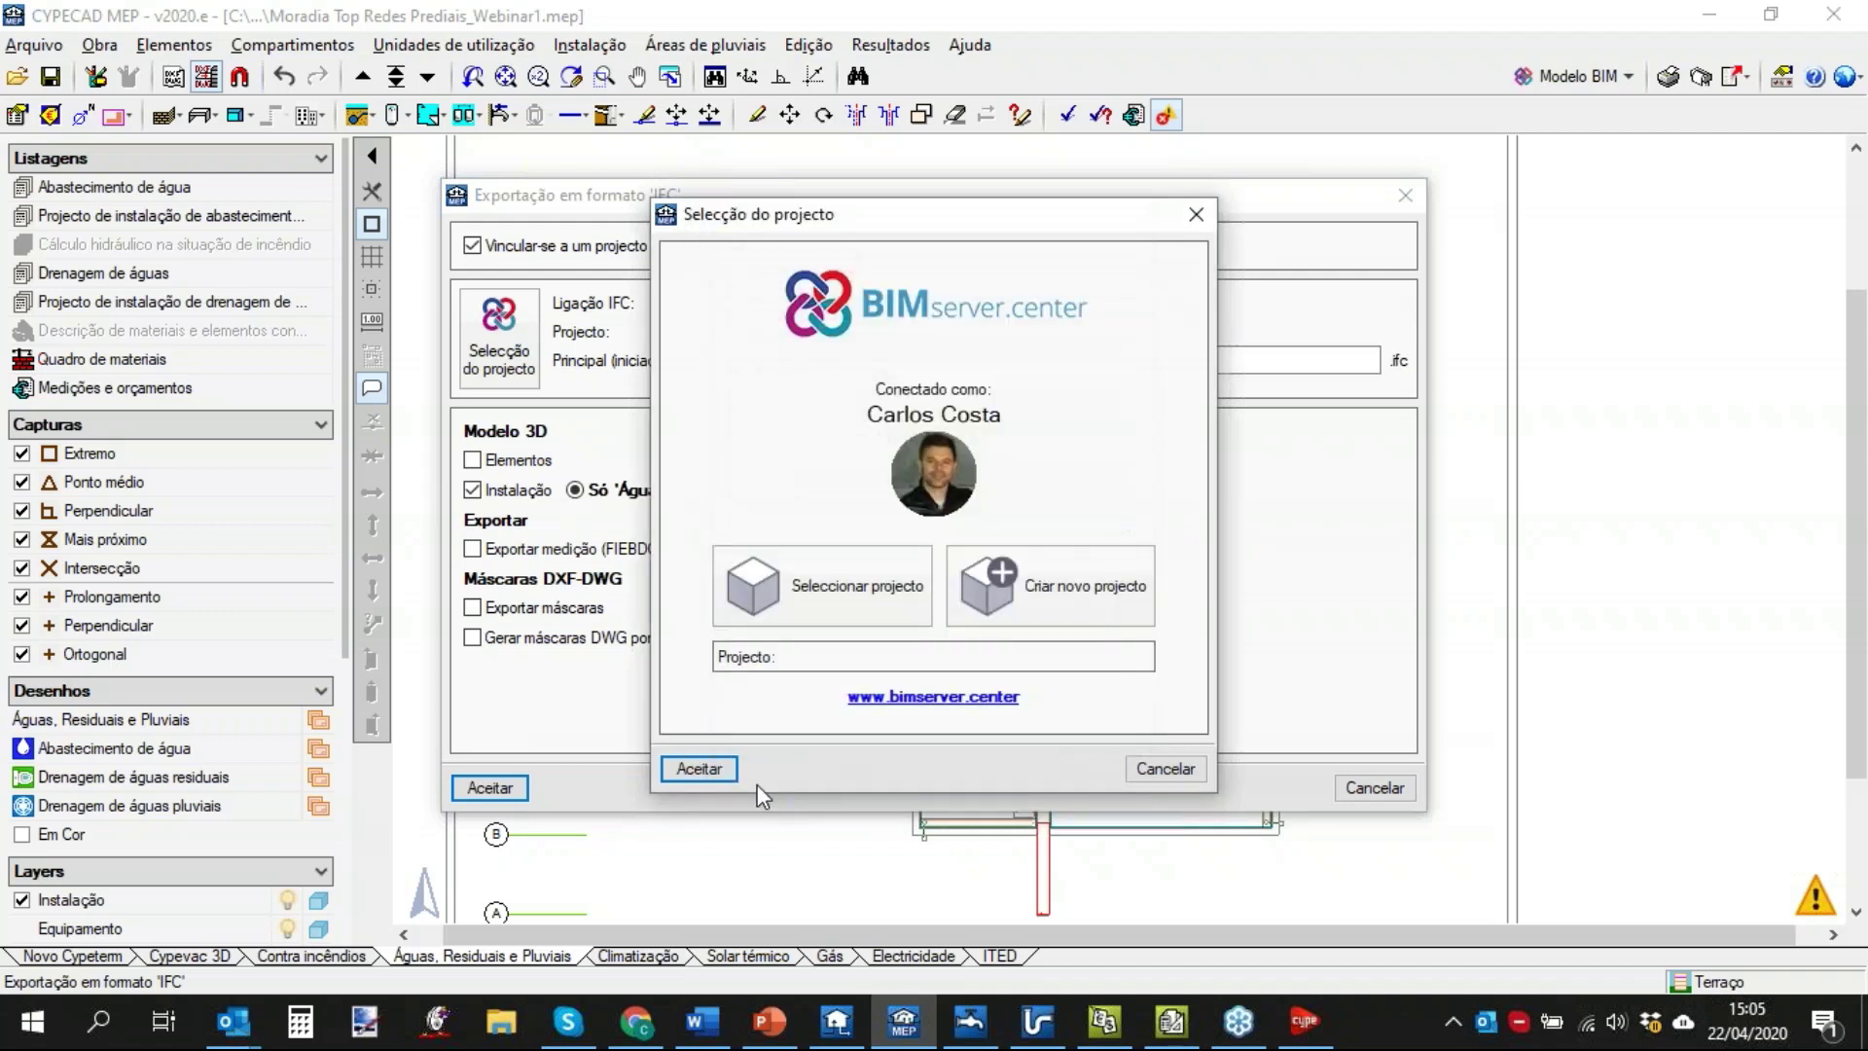
pyautogui.click(698, 769)
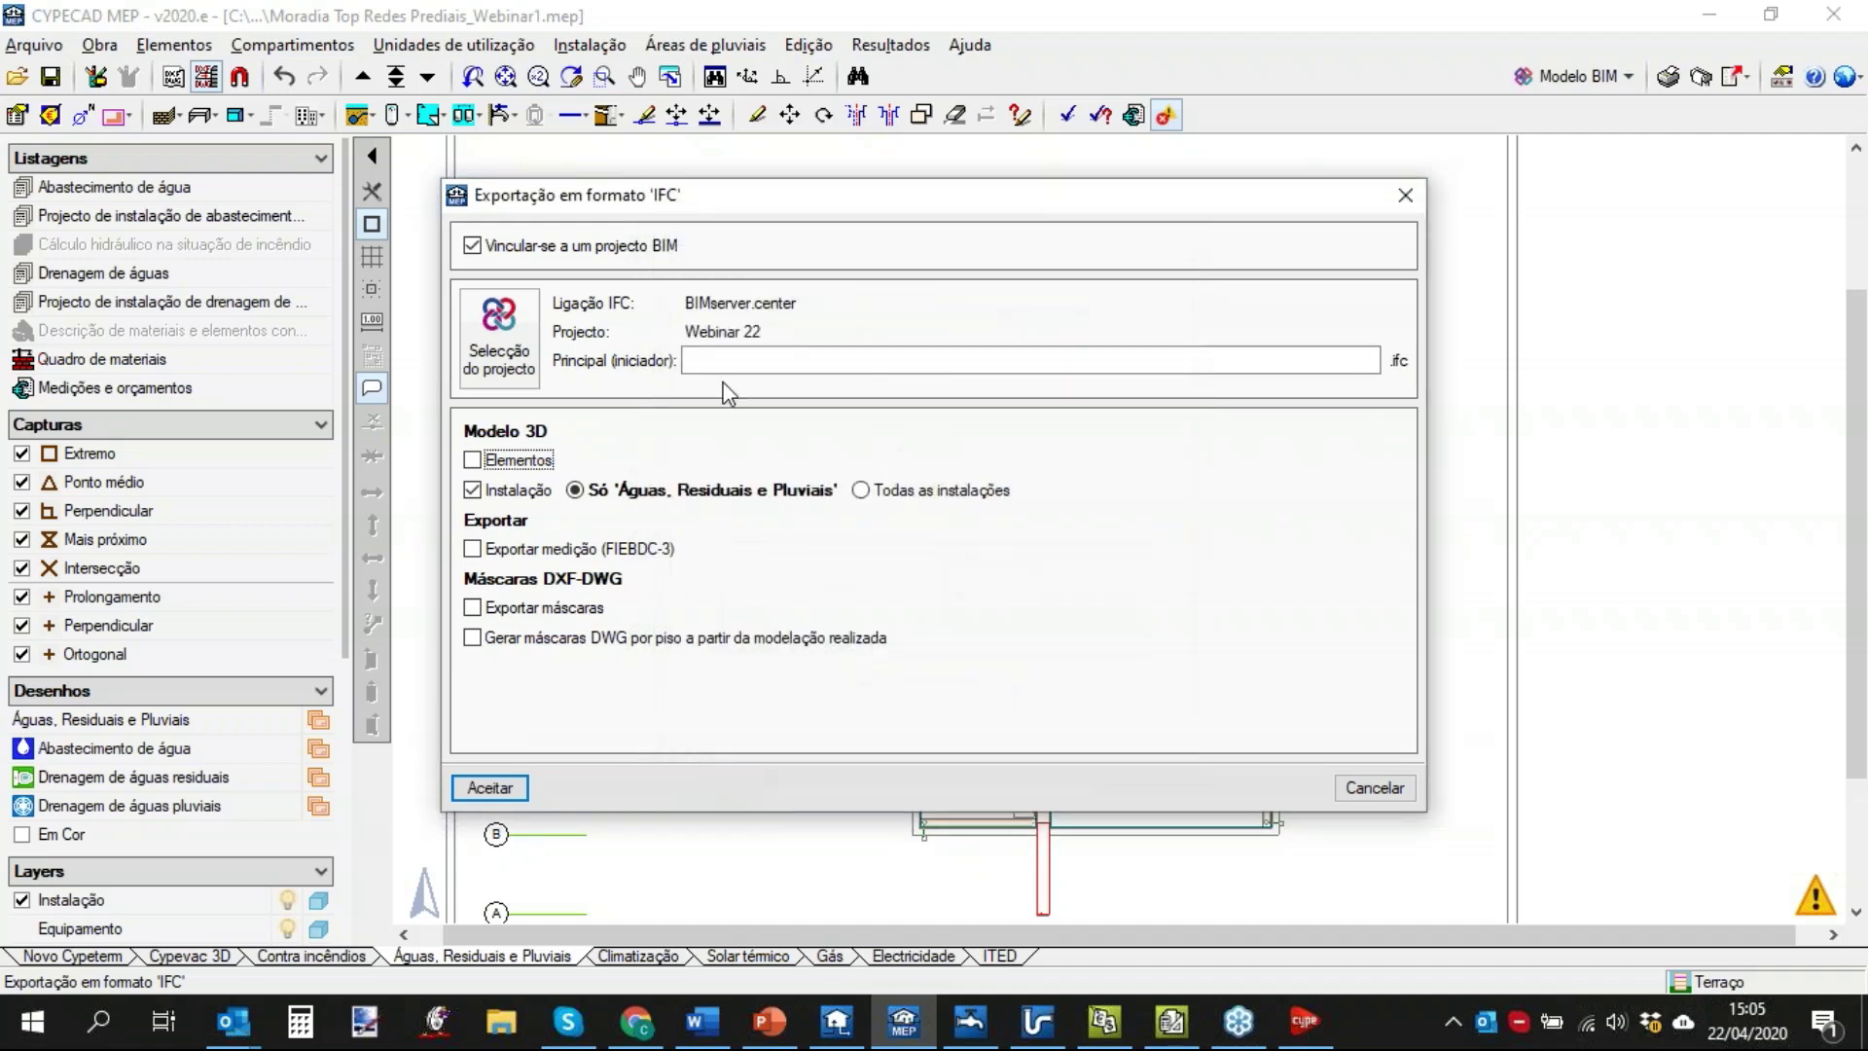
# Name the main IFC file "IFC redes" and export the installation to the linked project.
pyautogui.click(725, 358)
pyautogui.write('IFC redes')
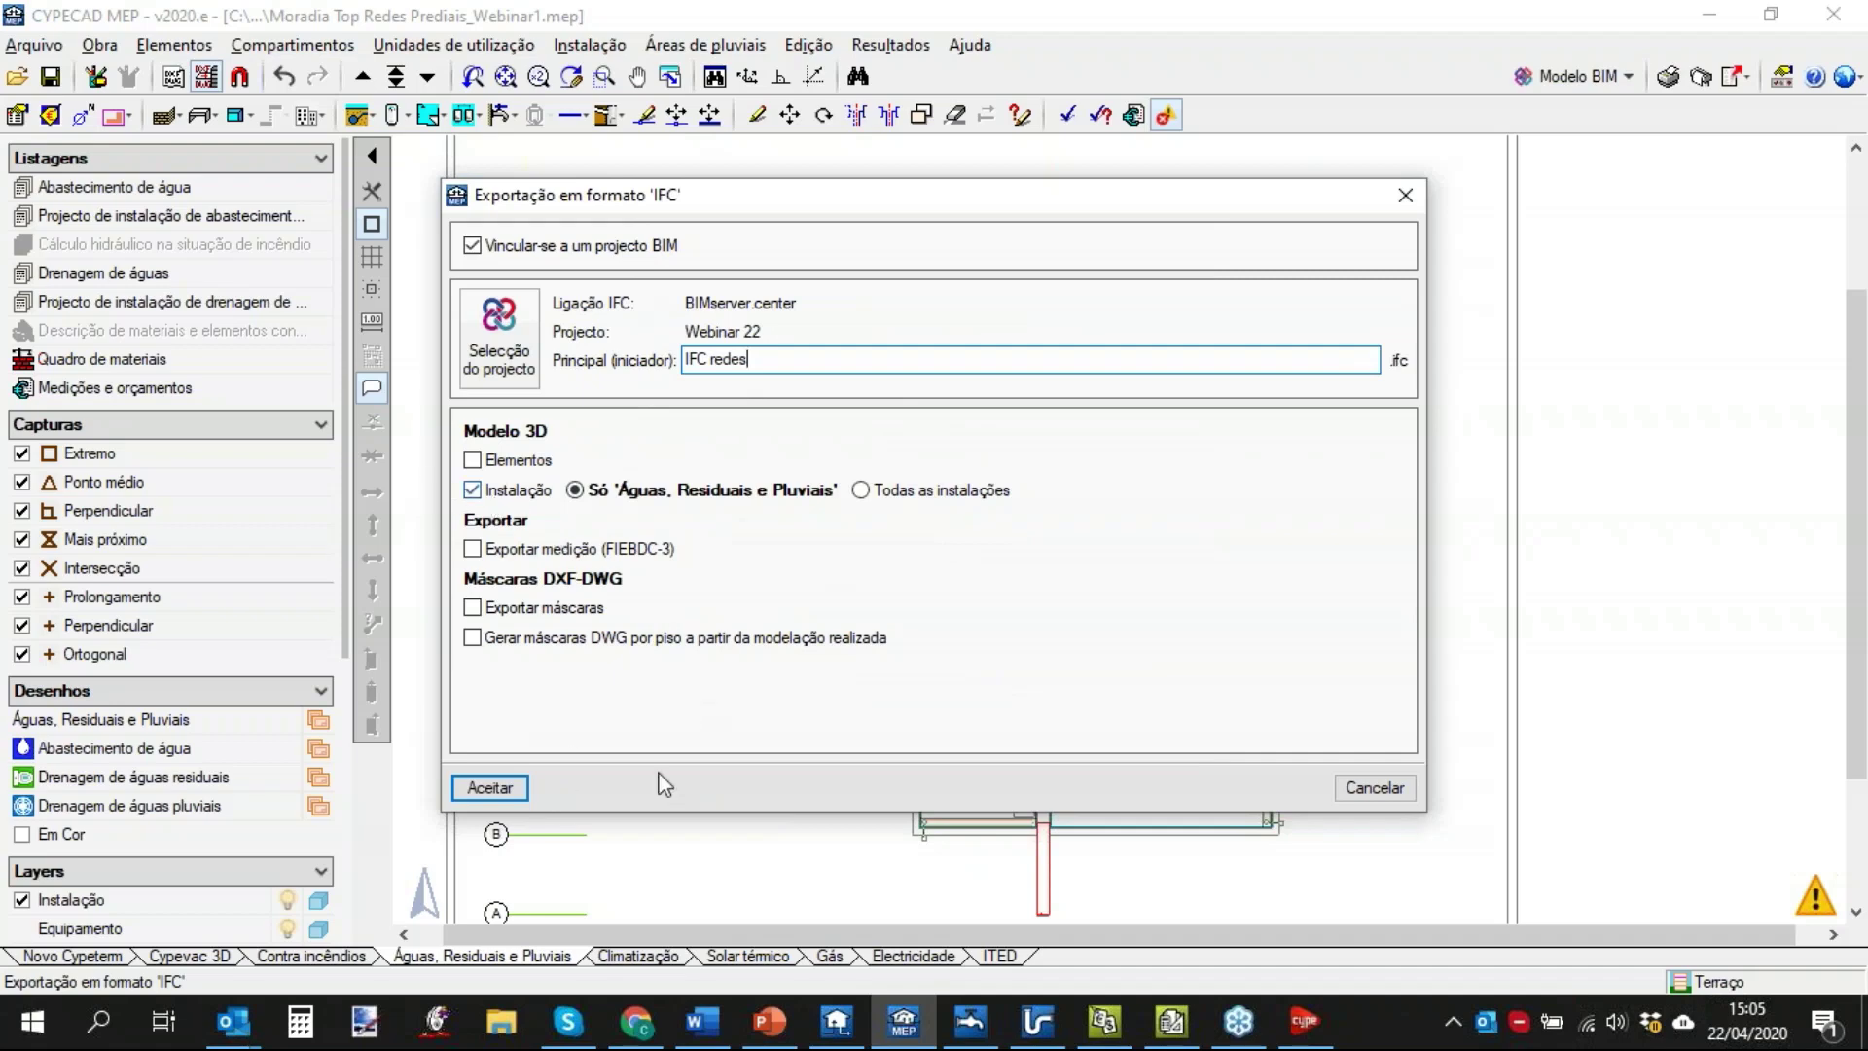
pyautogui.click(489, 788)
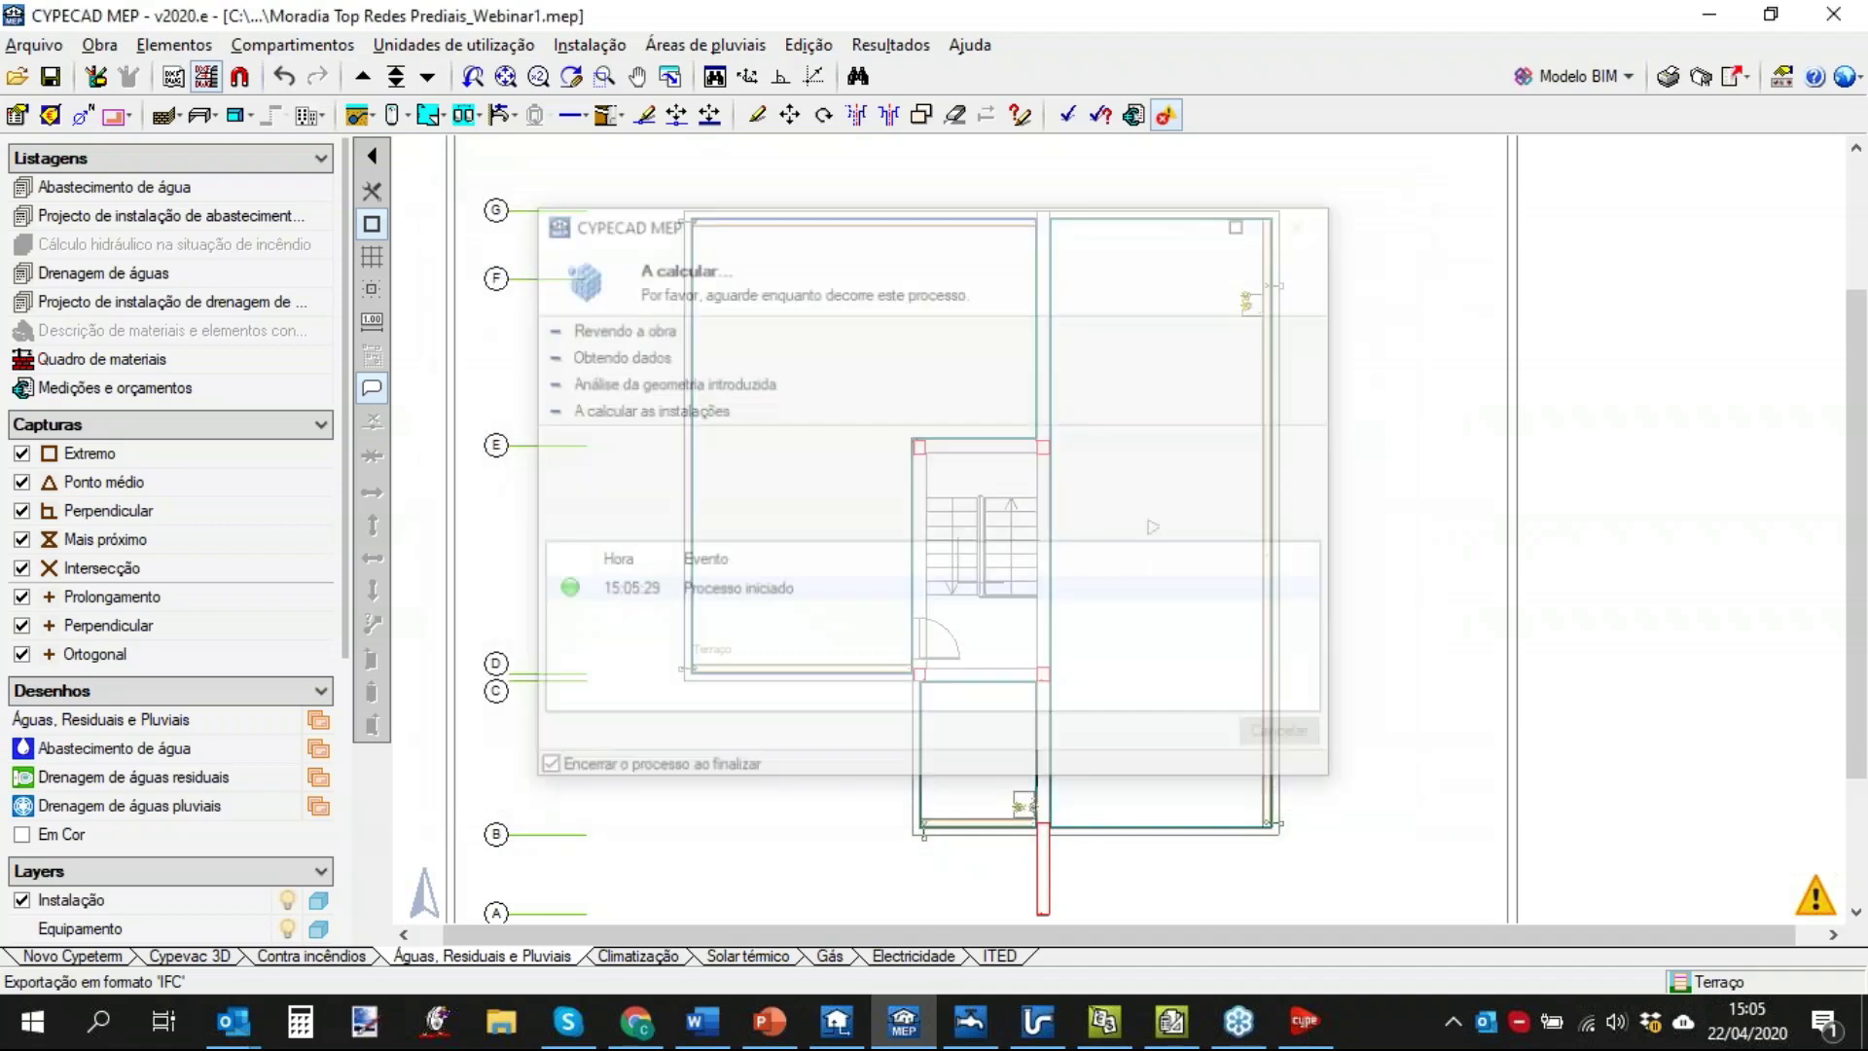
pyautogui.click(1453, 1020)
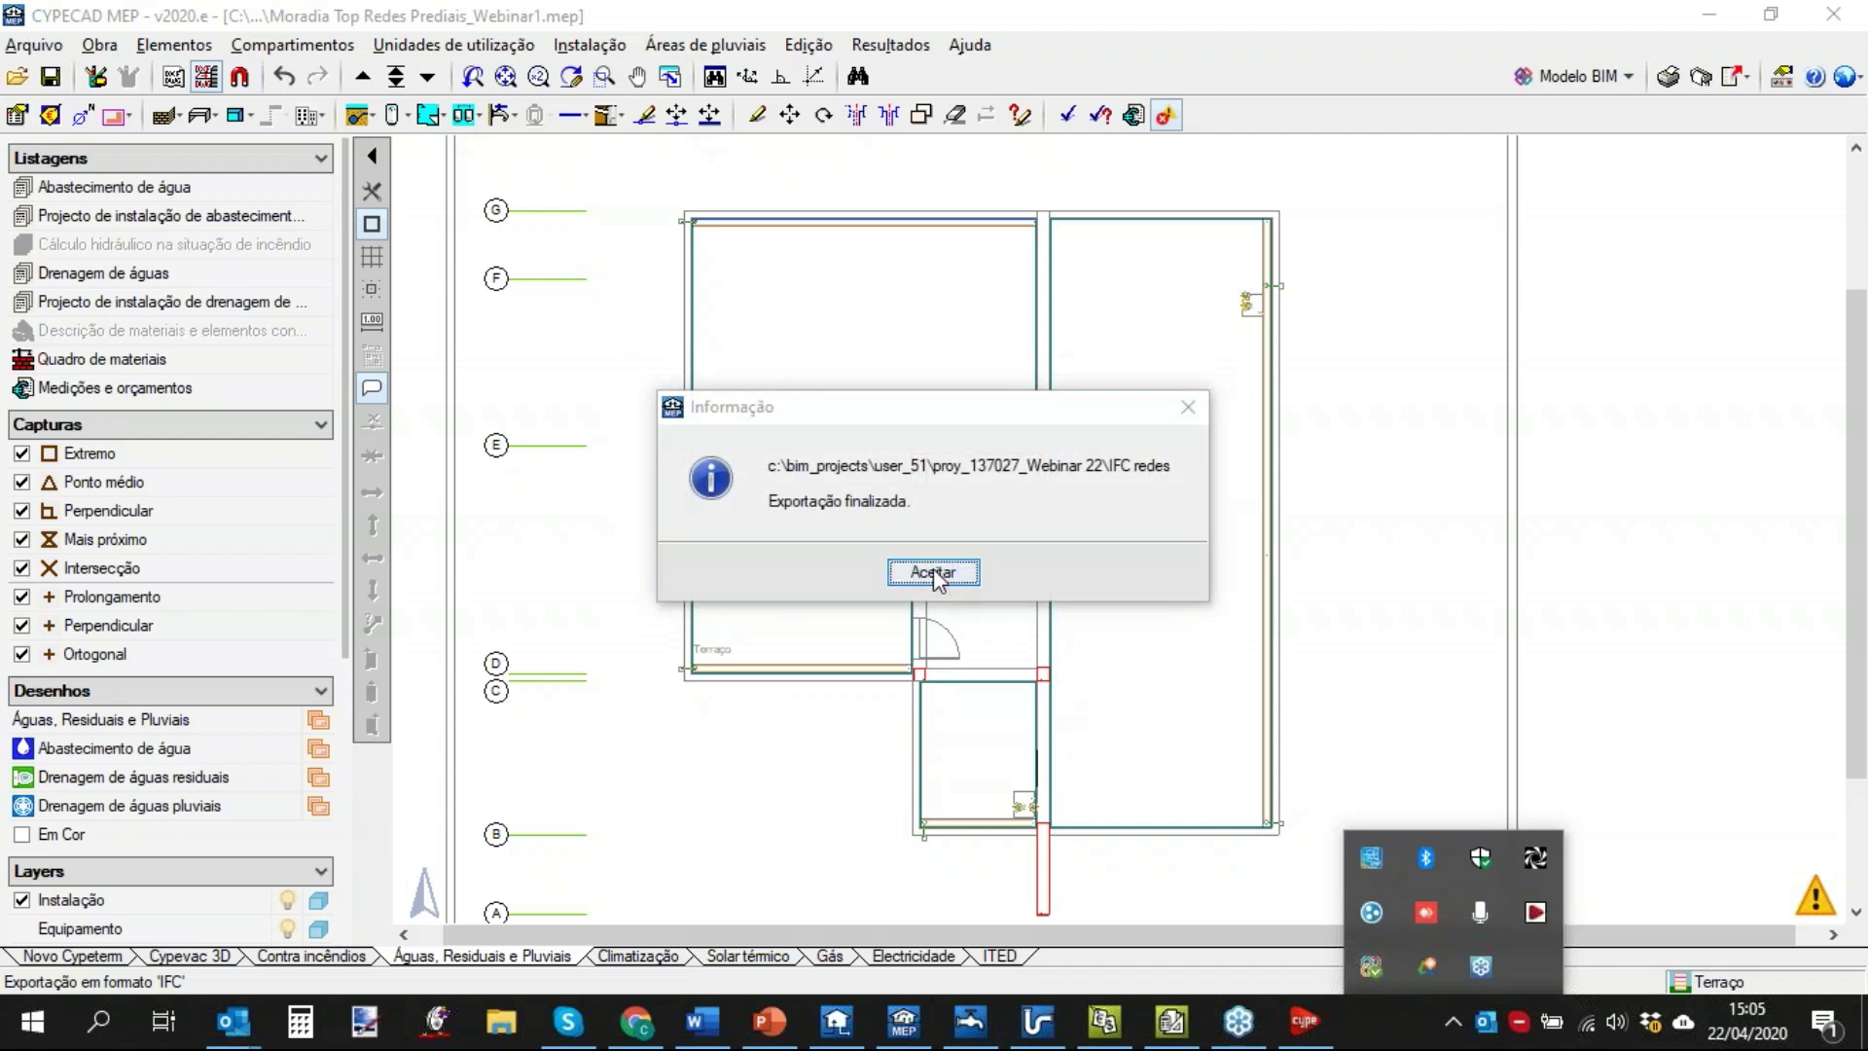
pyautogui.click(934, 574)
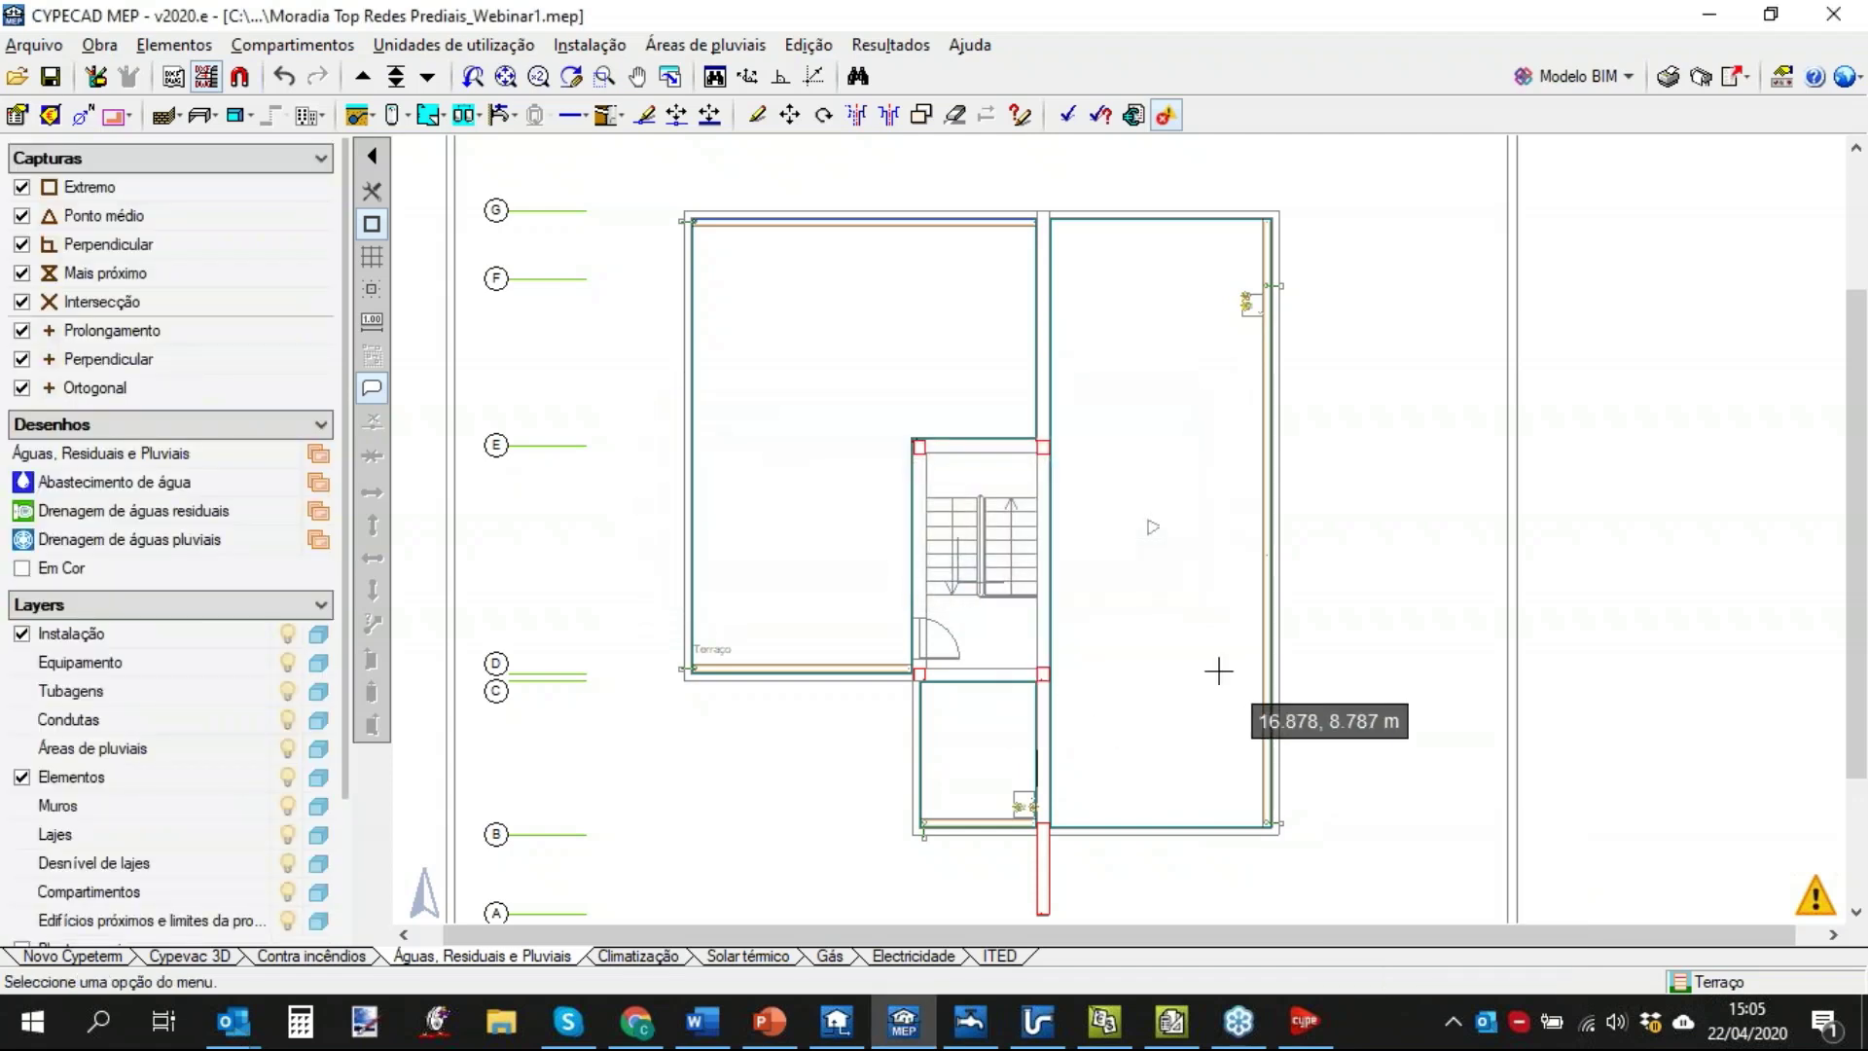
# Switch to BIMserver.center in the browser and locate the Webinar 22 project among the active projects.
pyautogui.click(1451, 1023)
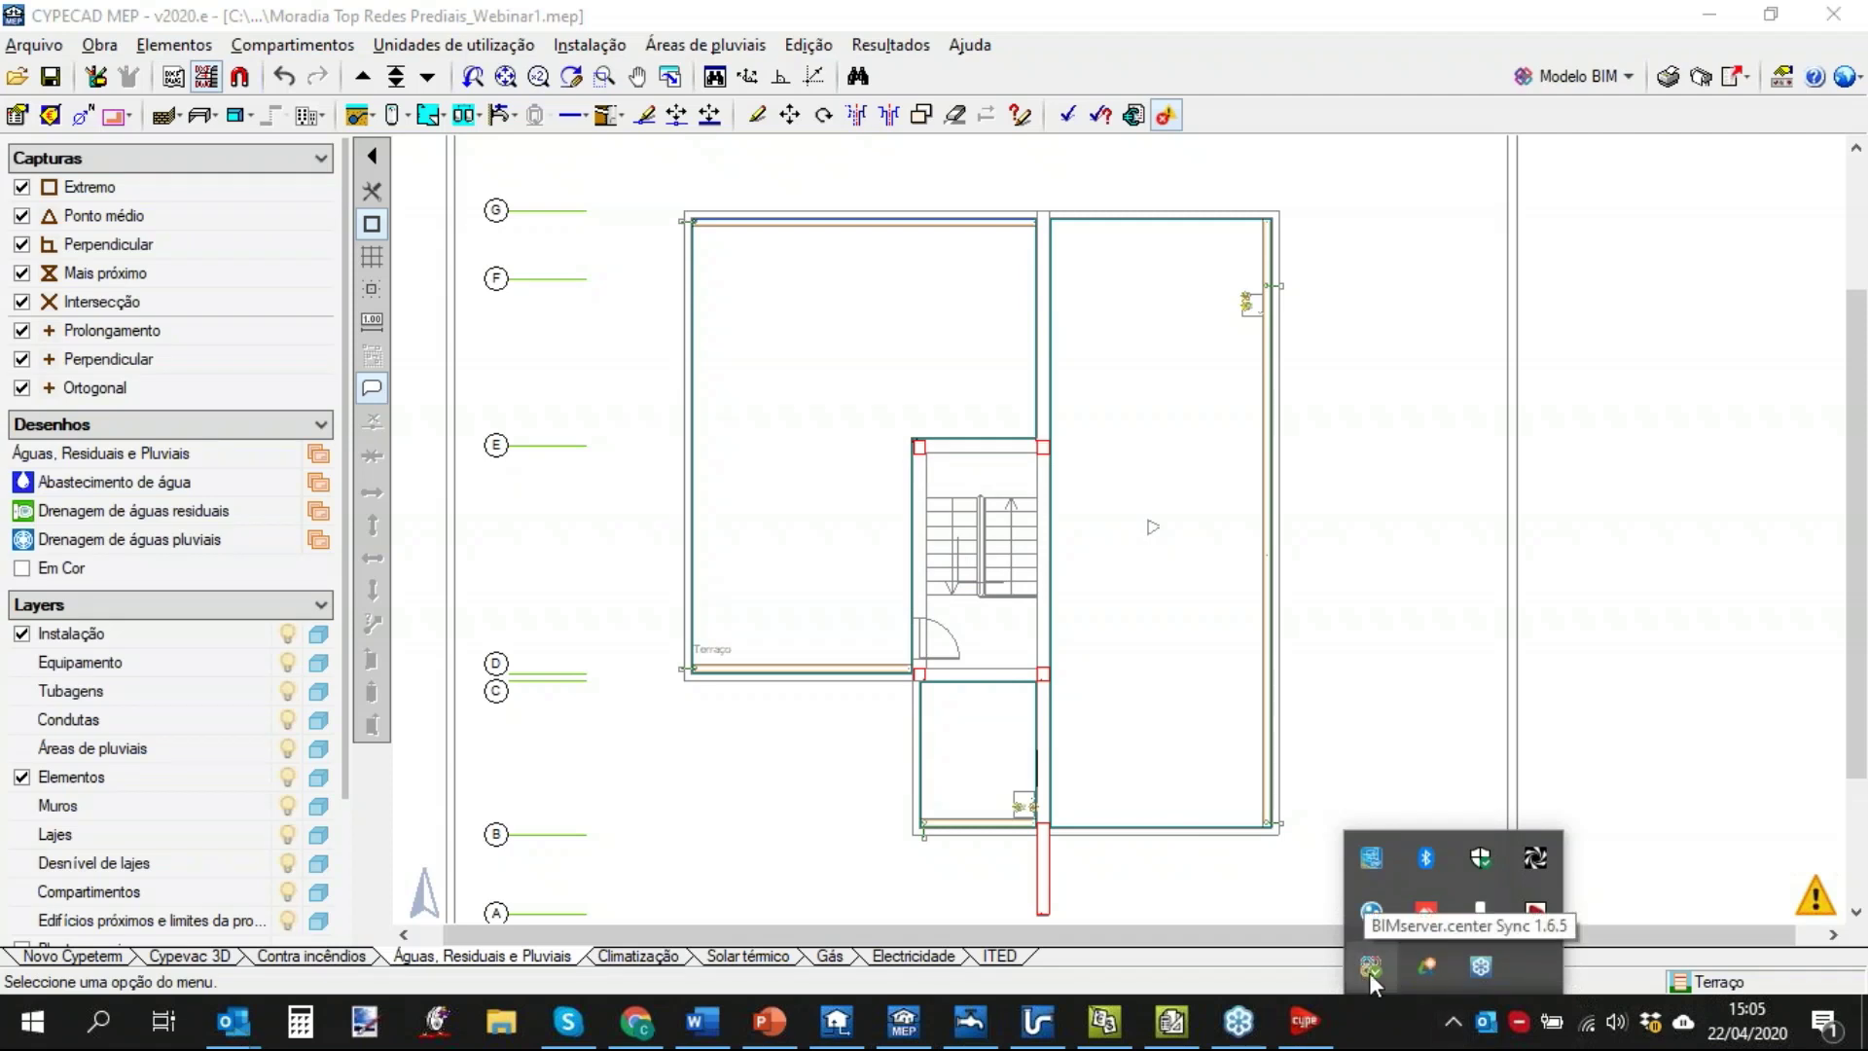
pyautogui.click(636, 1021)
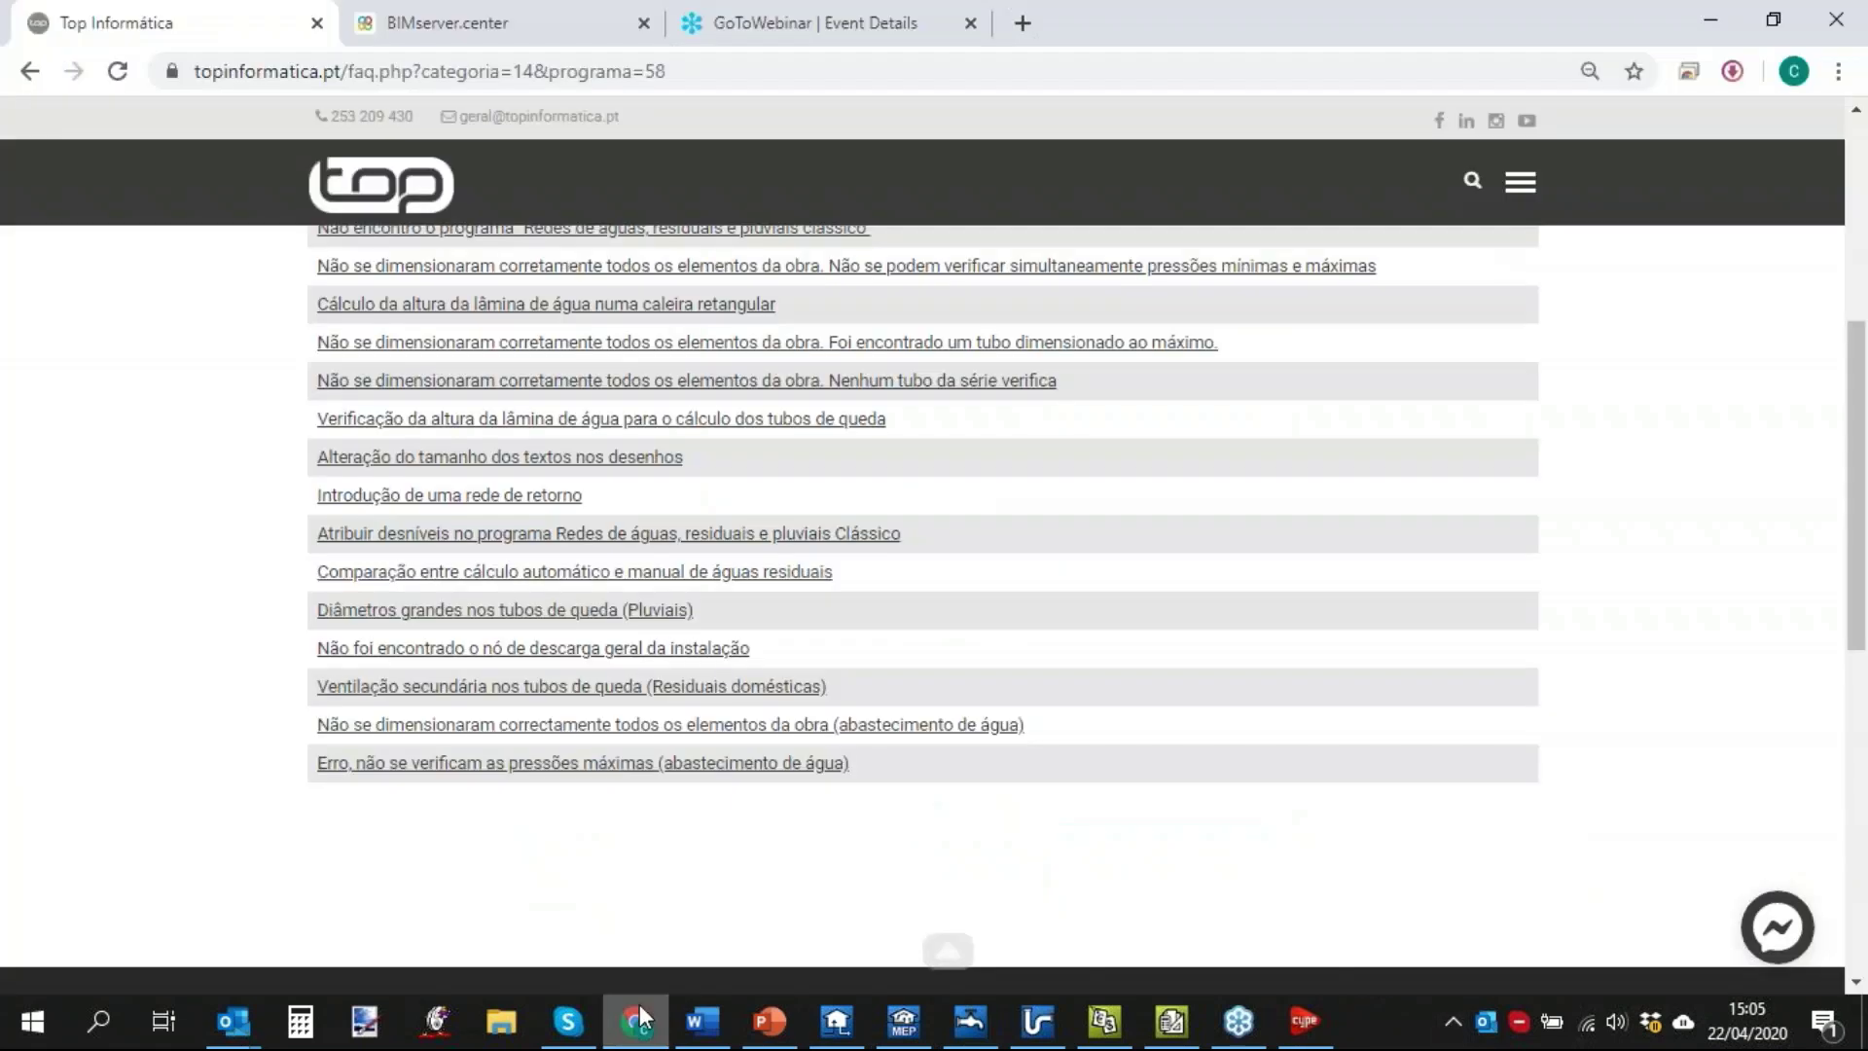
pyautogui.click(498, 26)
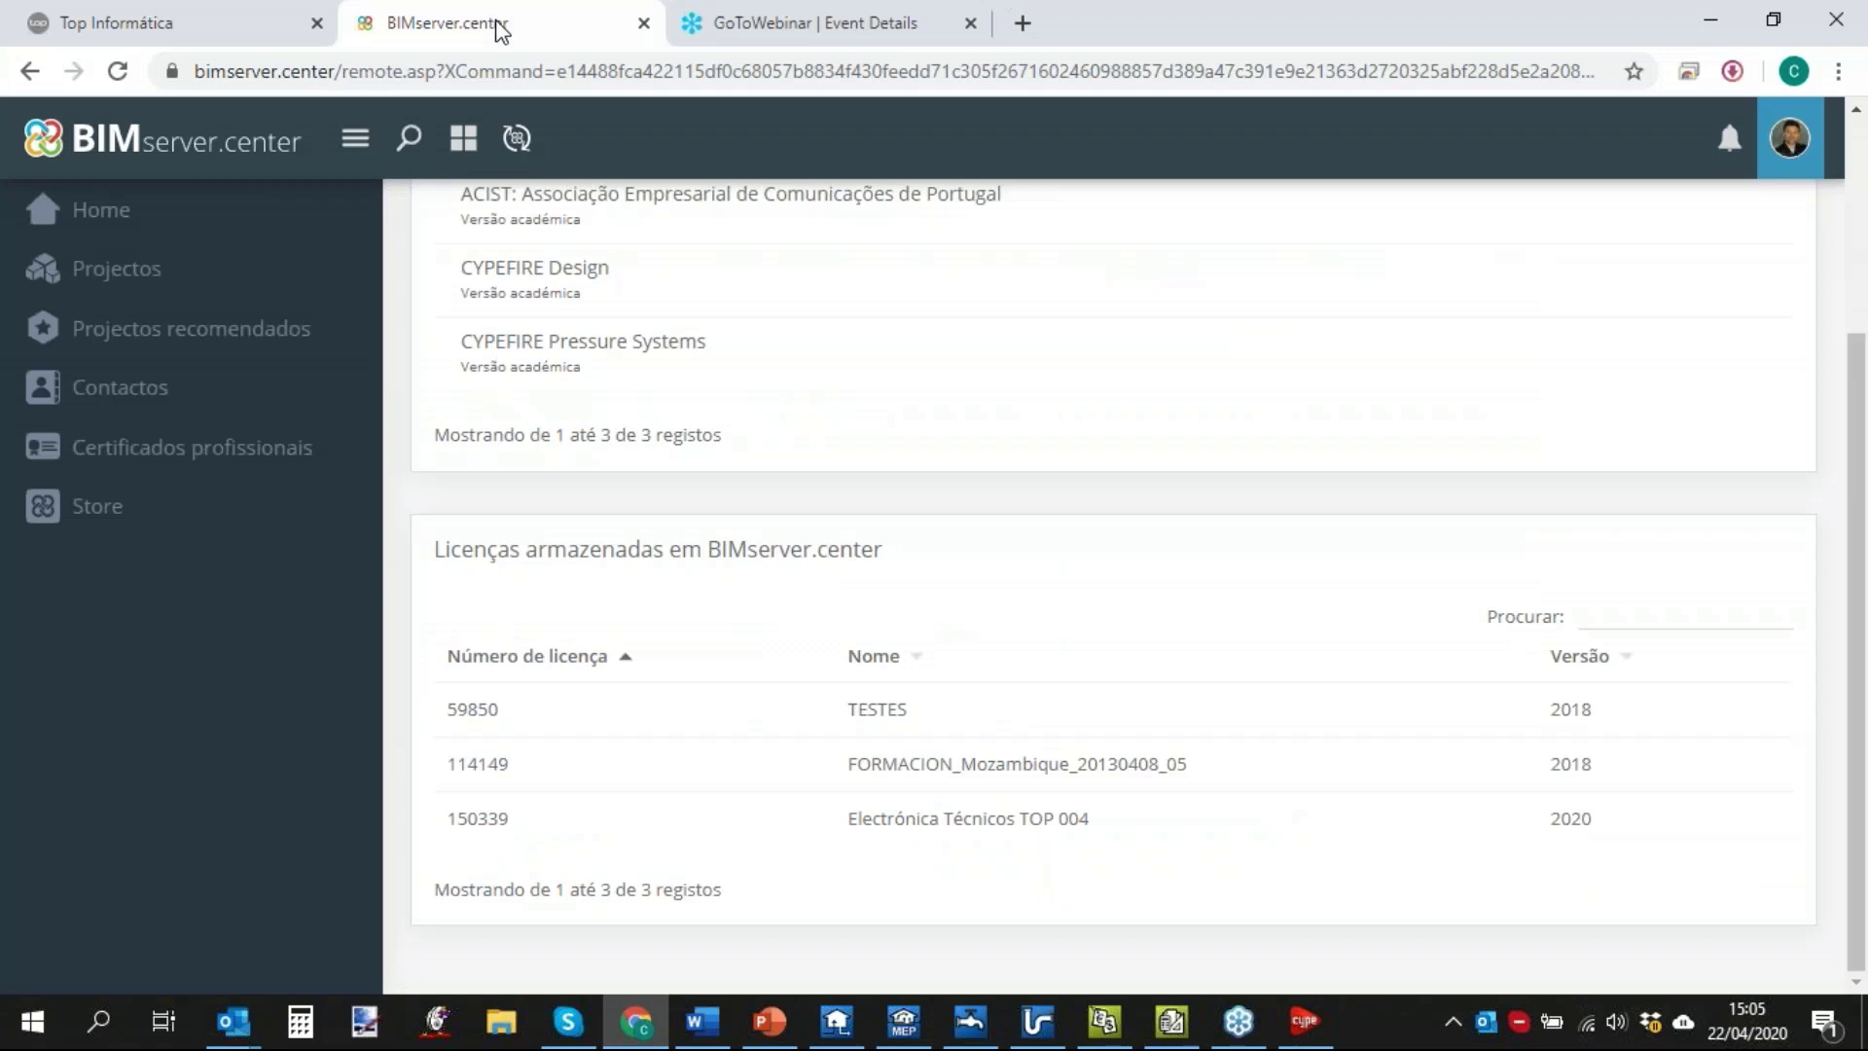
pyautogui.scroll(3, 960, 467)
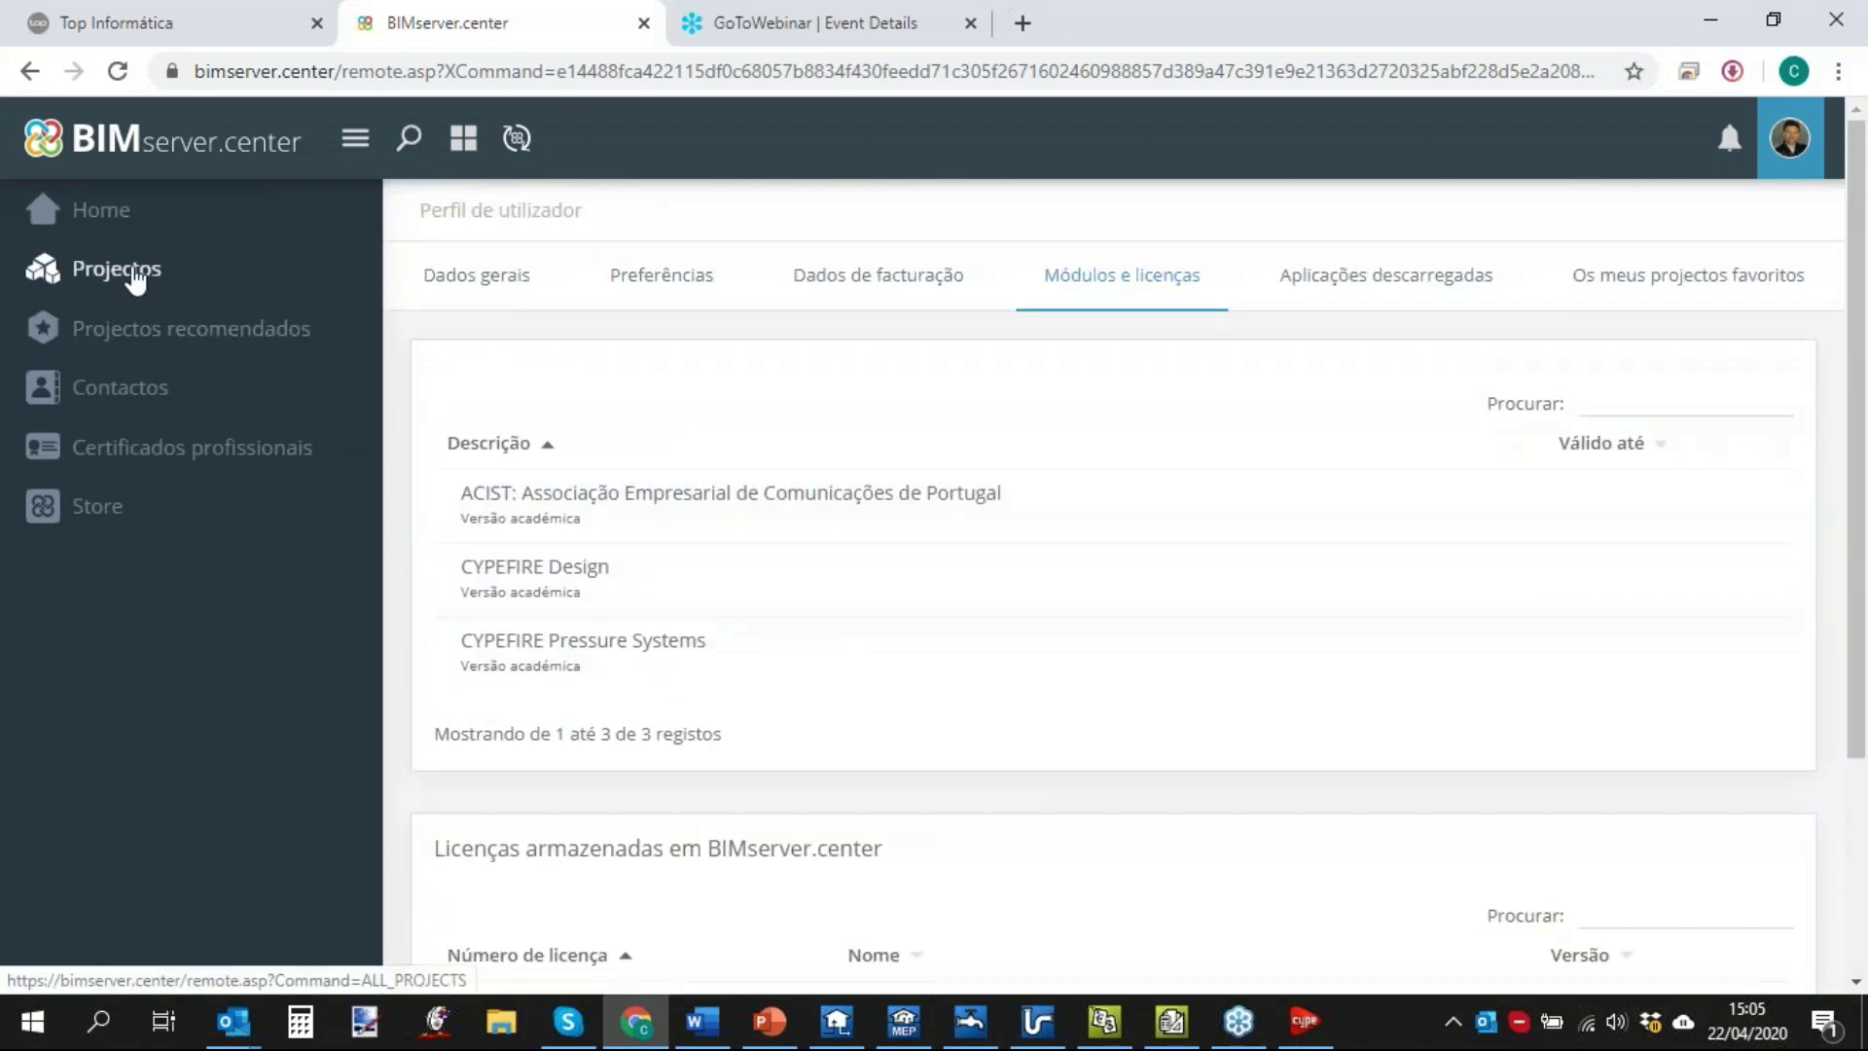
pyautogui.click(135, 280)
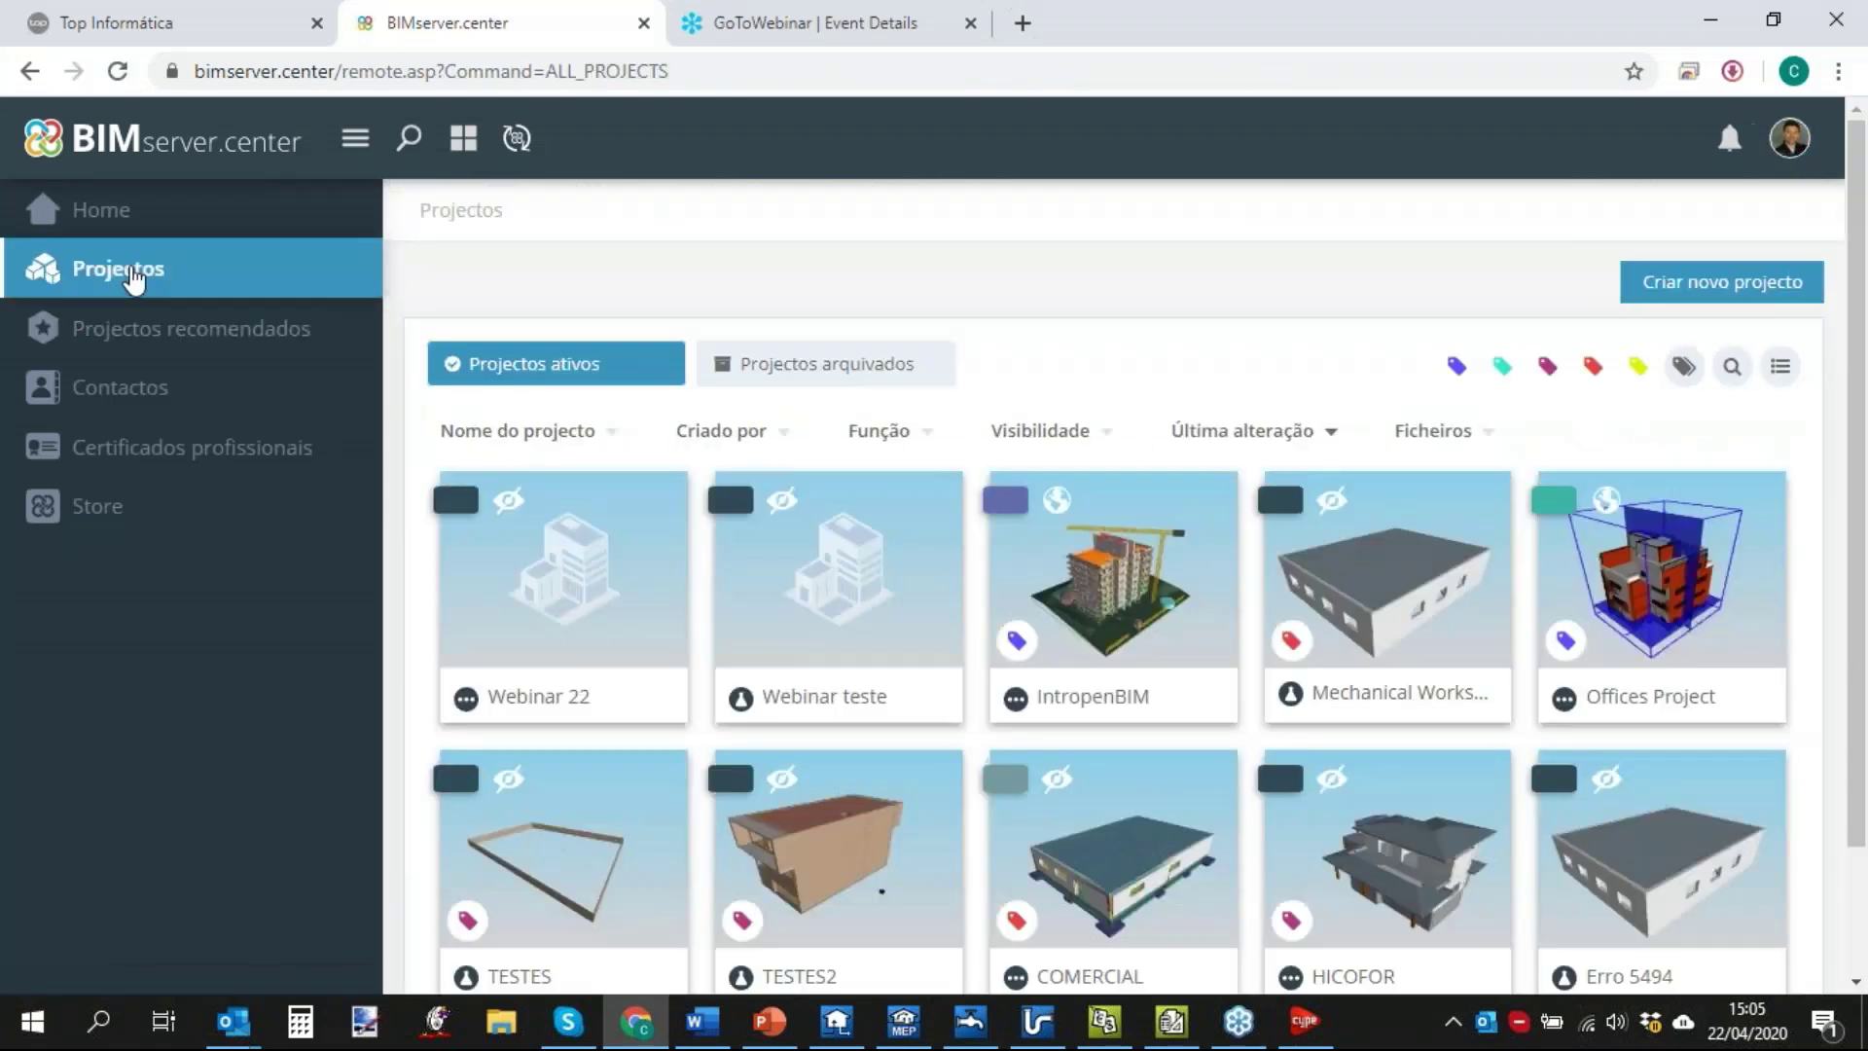
pyautogui.moveTo(655, 615)
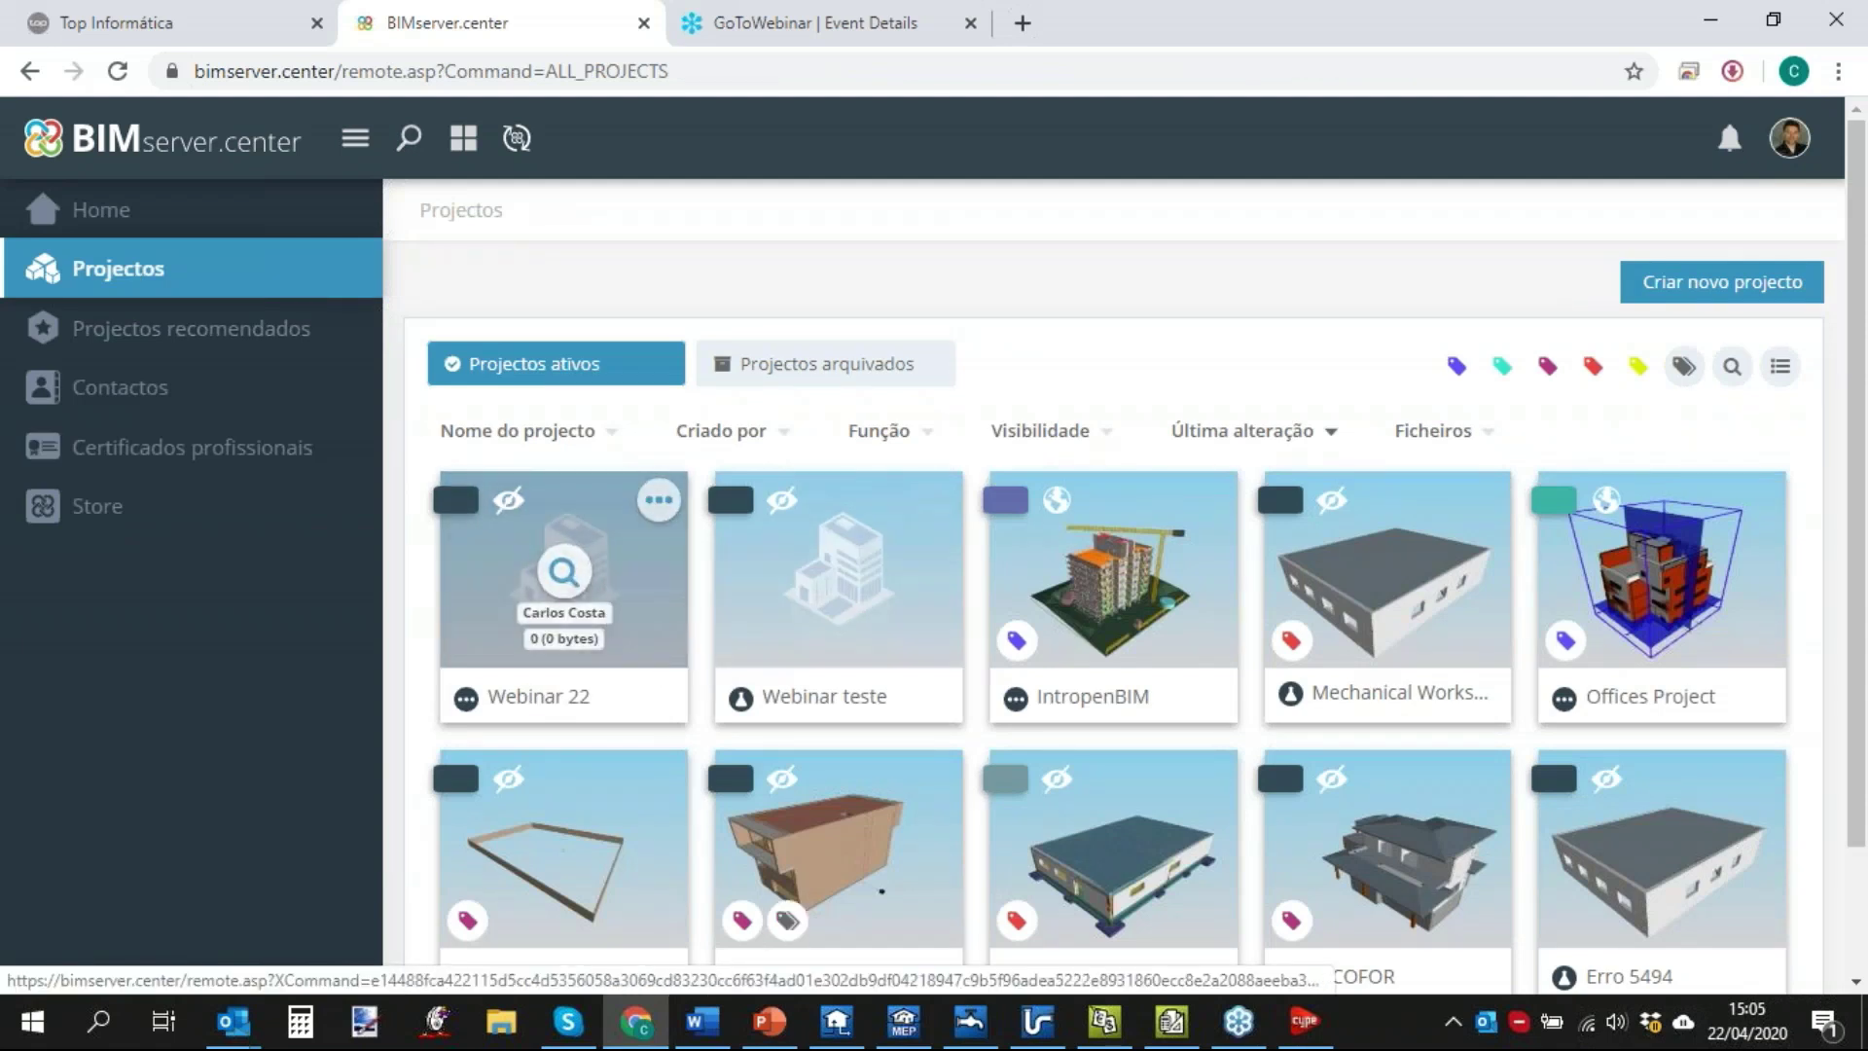
# Check the project synchronisation status in BIMserver.center Sync, leaving the sync window minimised.
pyautogui.click(1453, 1023)
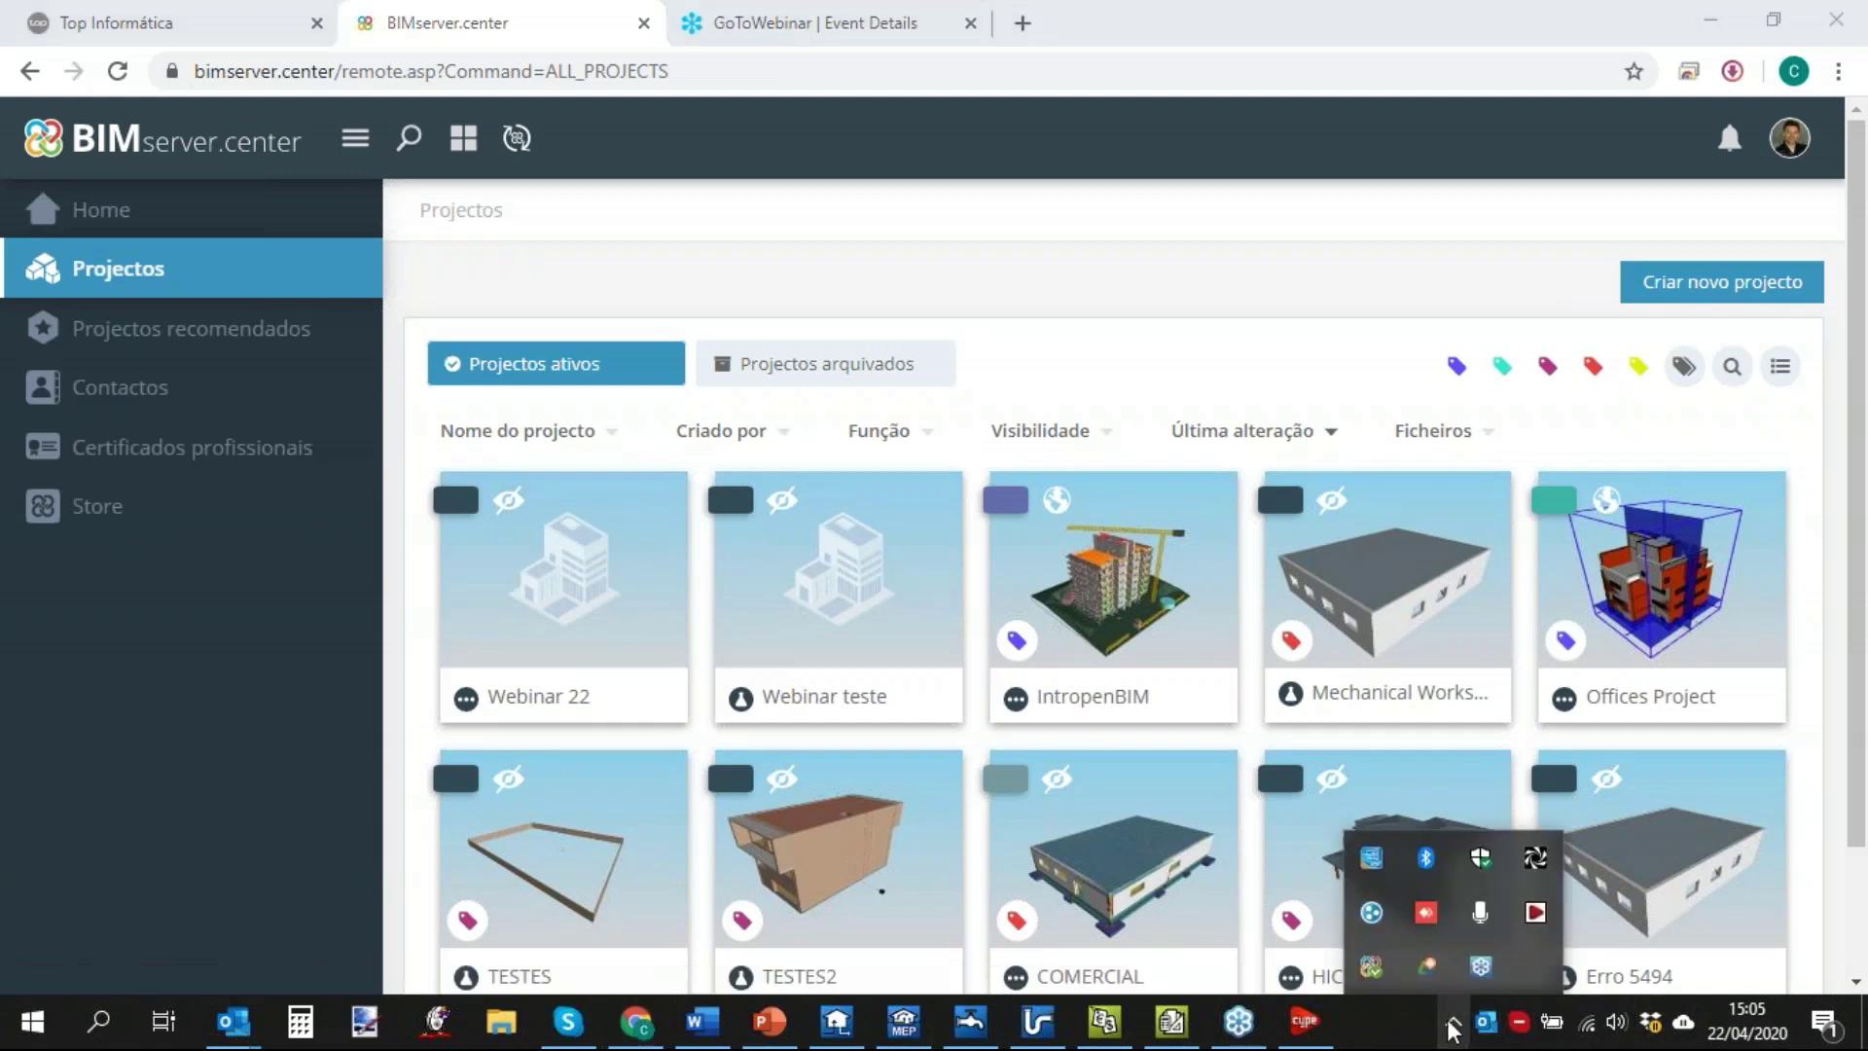
pyautogui.click(1371, 966)
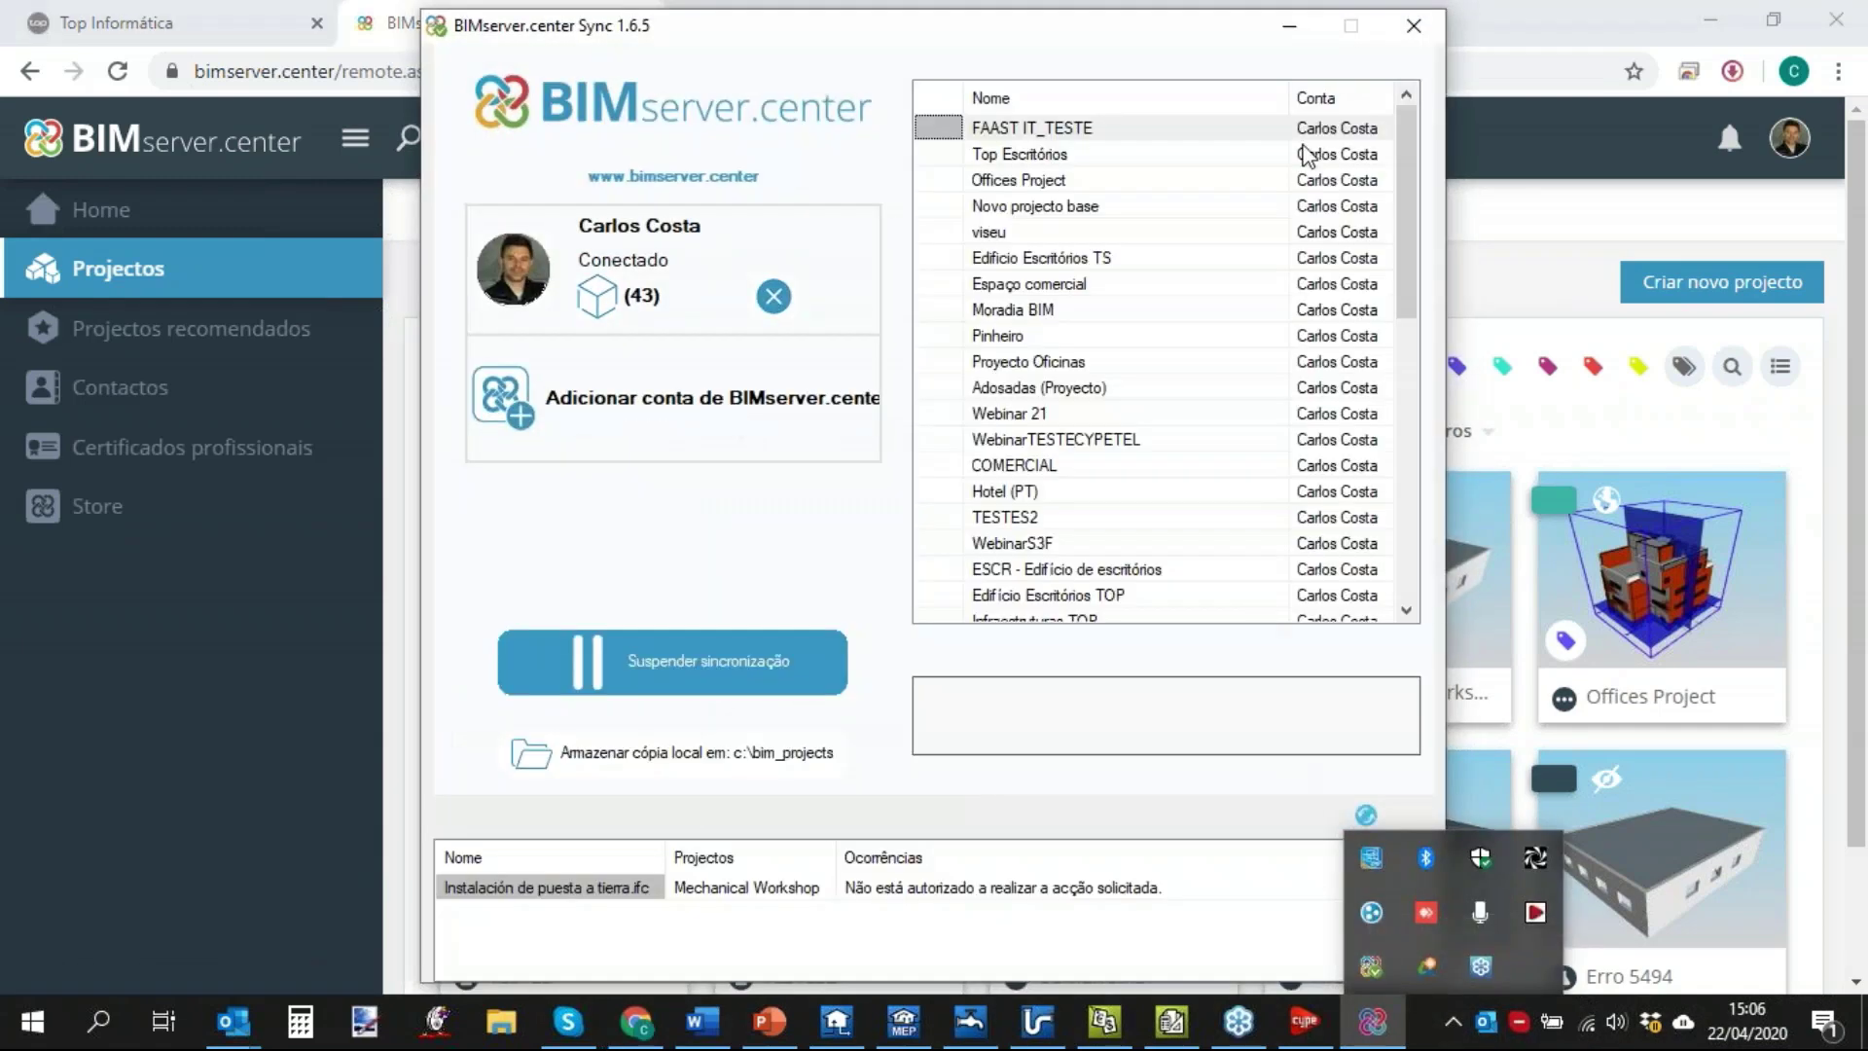
pyautogui.click(1292, 29)
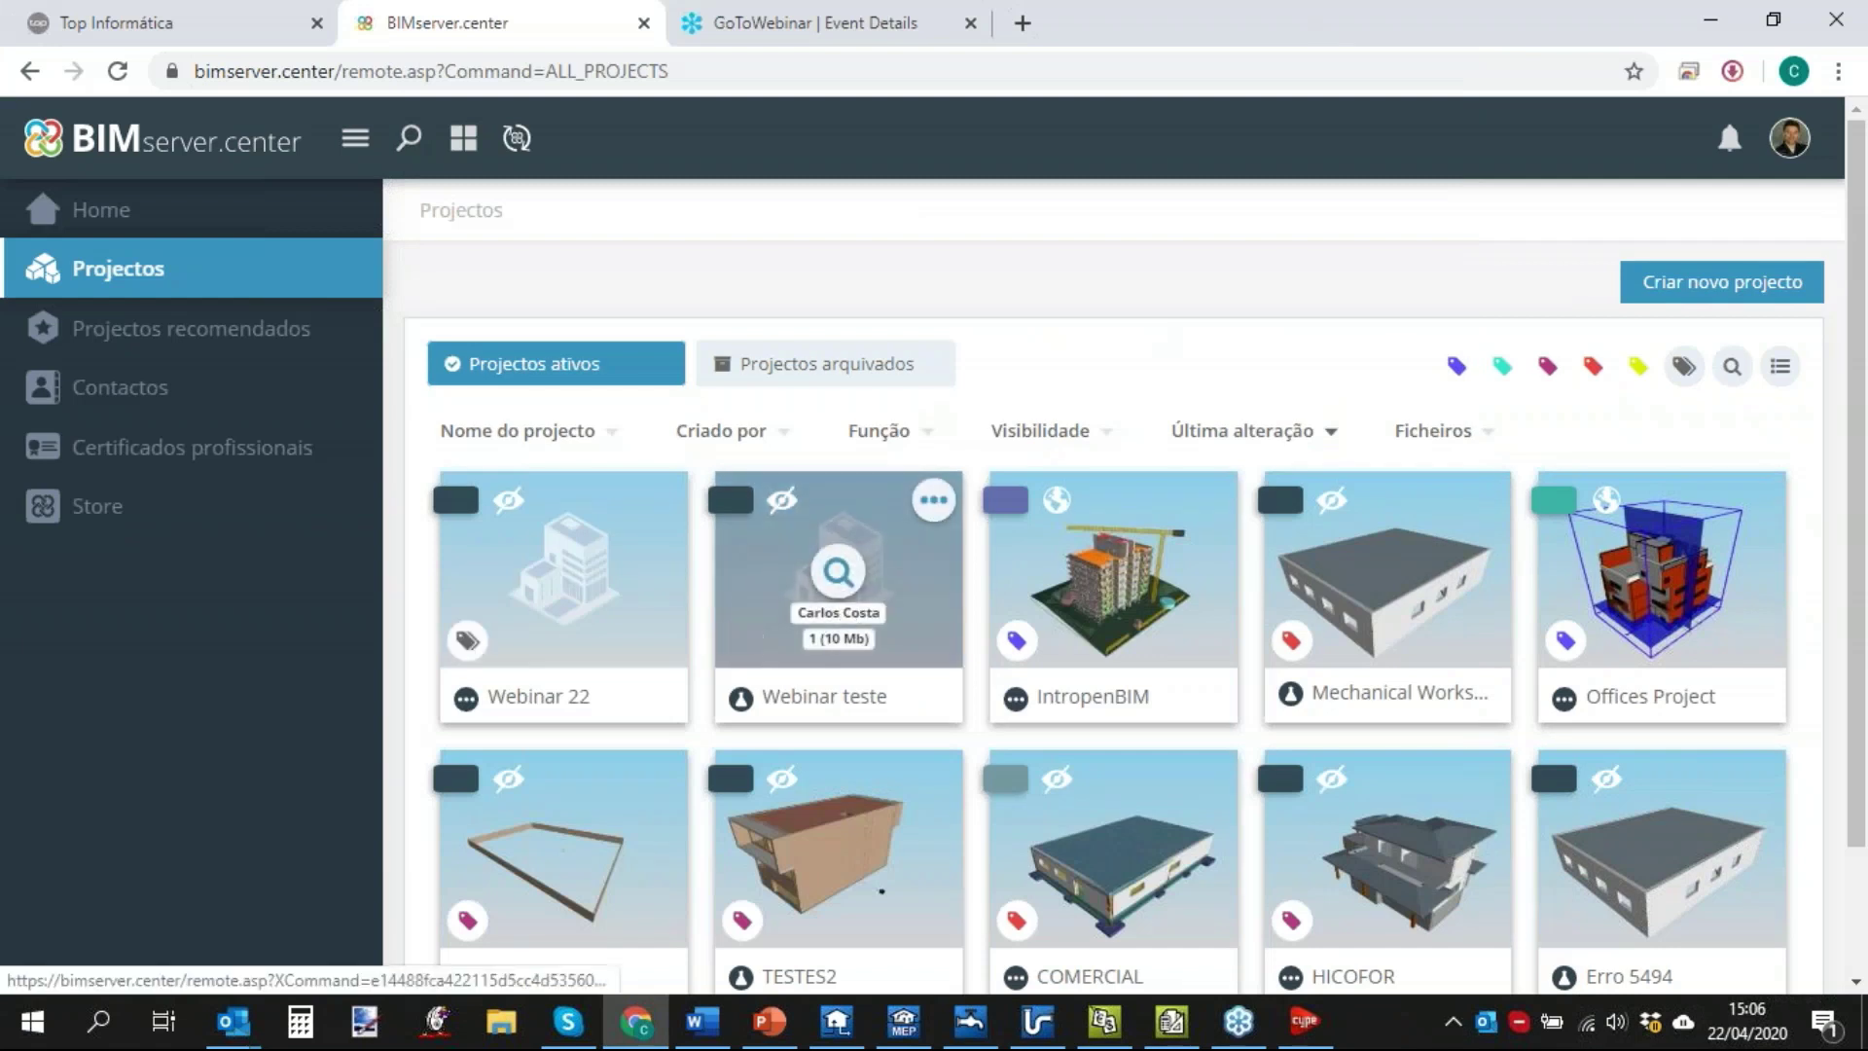
# Open the Webinar 22 project, check its file list for IFC redes and examine the exported installation in the dashboard's 3D viewer.
pyautogui.click(570, 574)
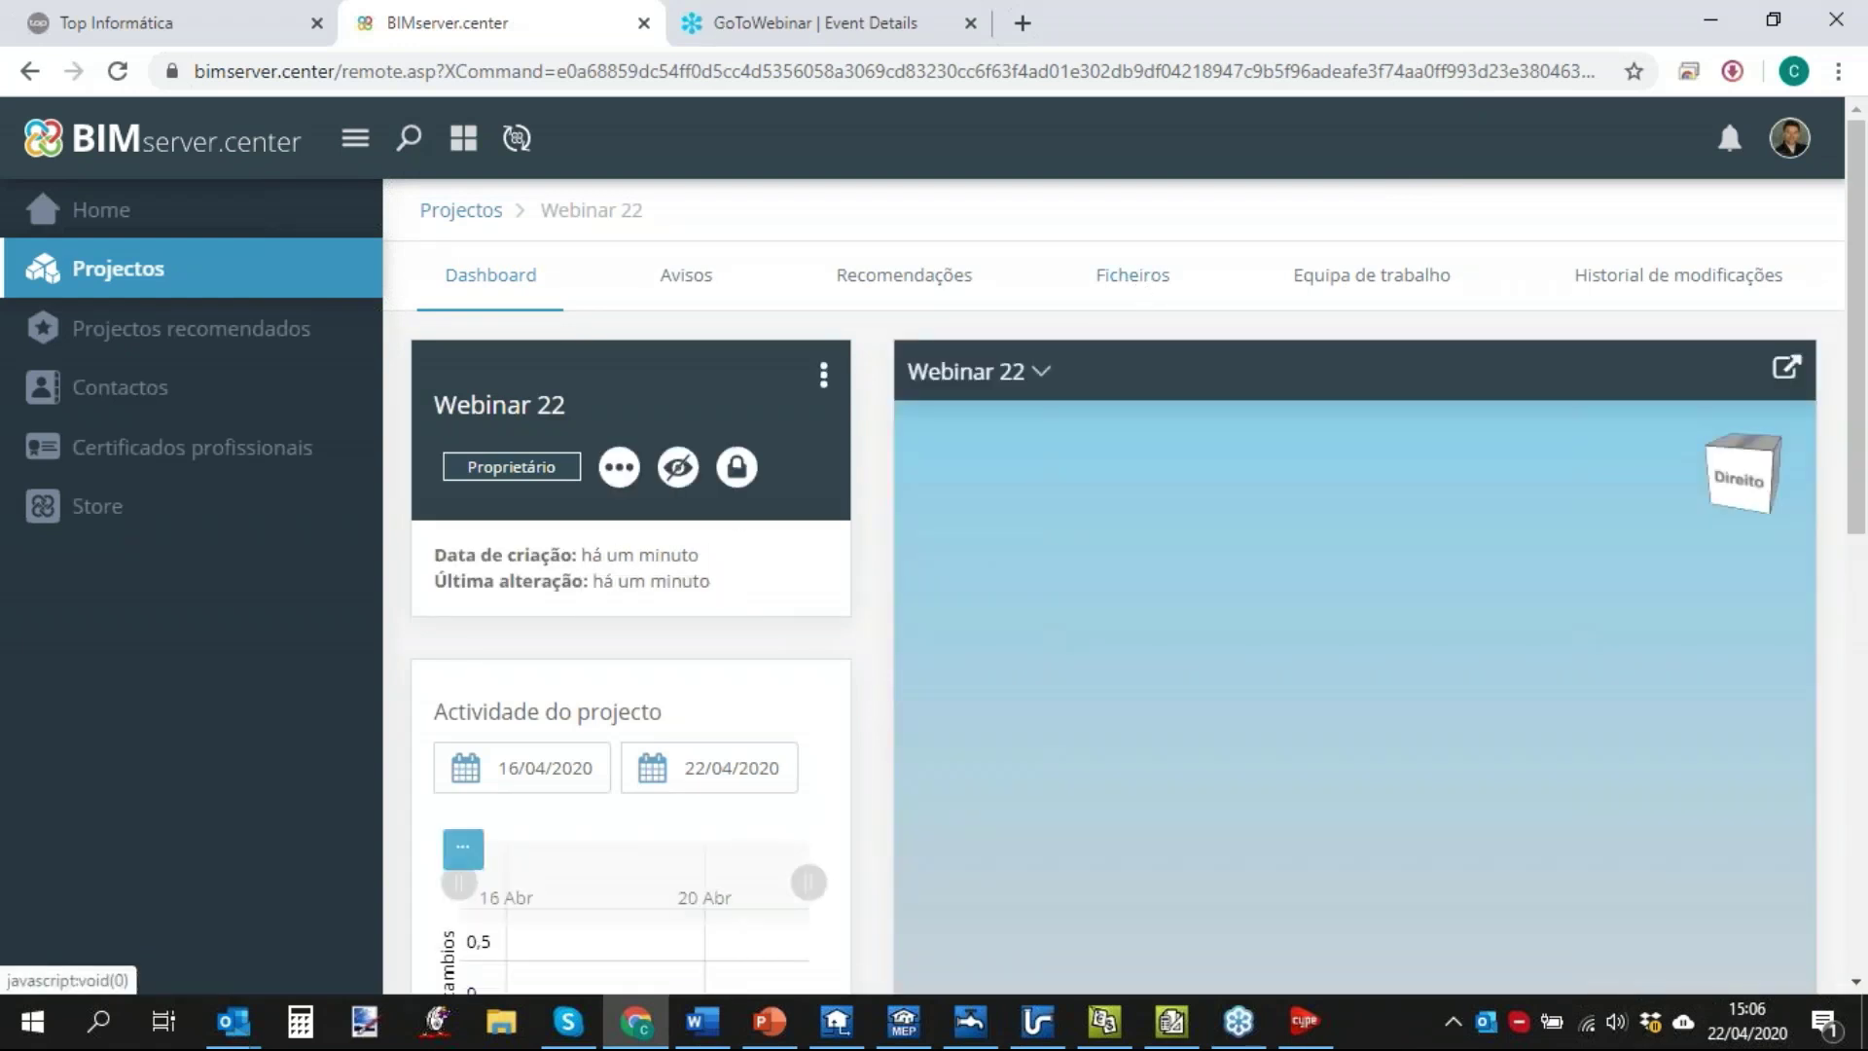
pyautogui.click(1135, 285)
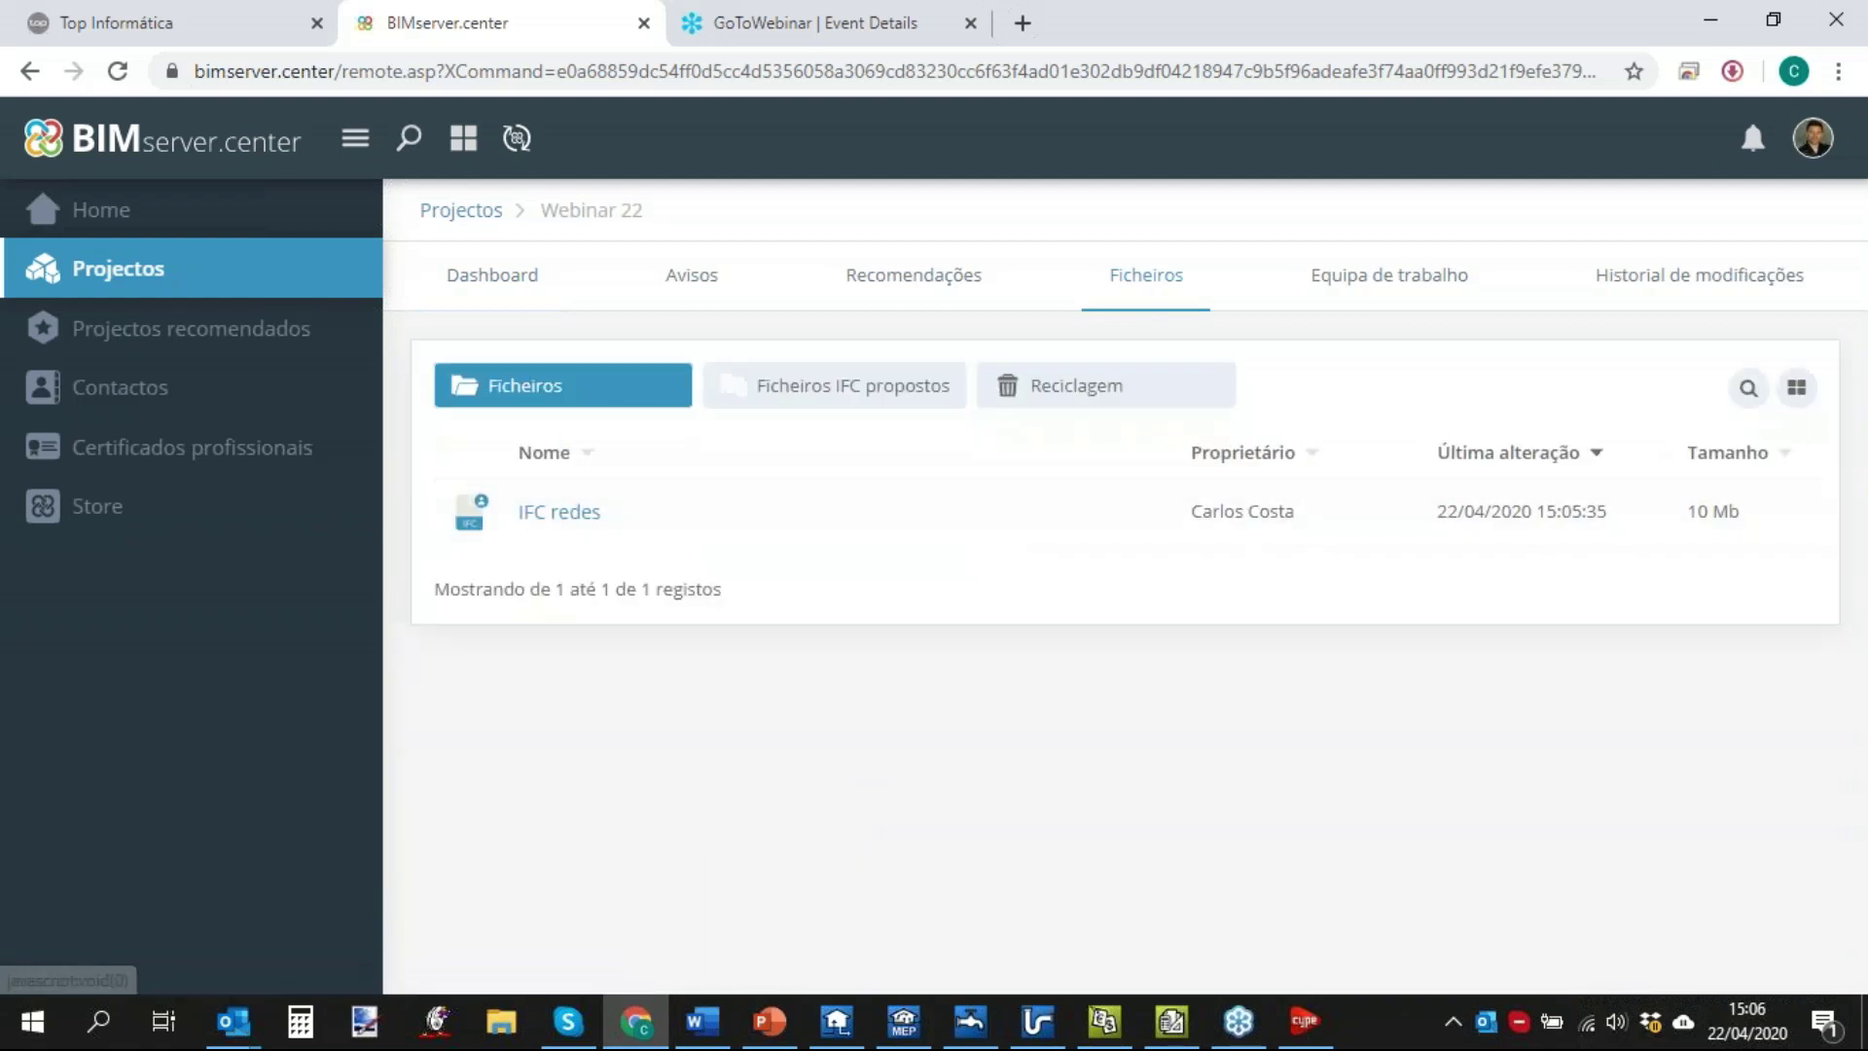
pyautogui.click(515, 284)
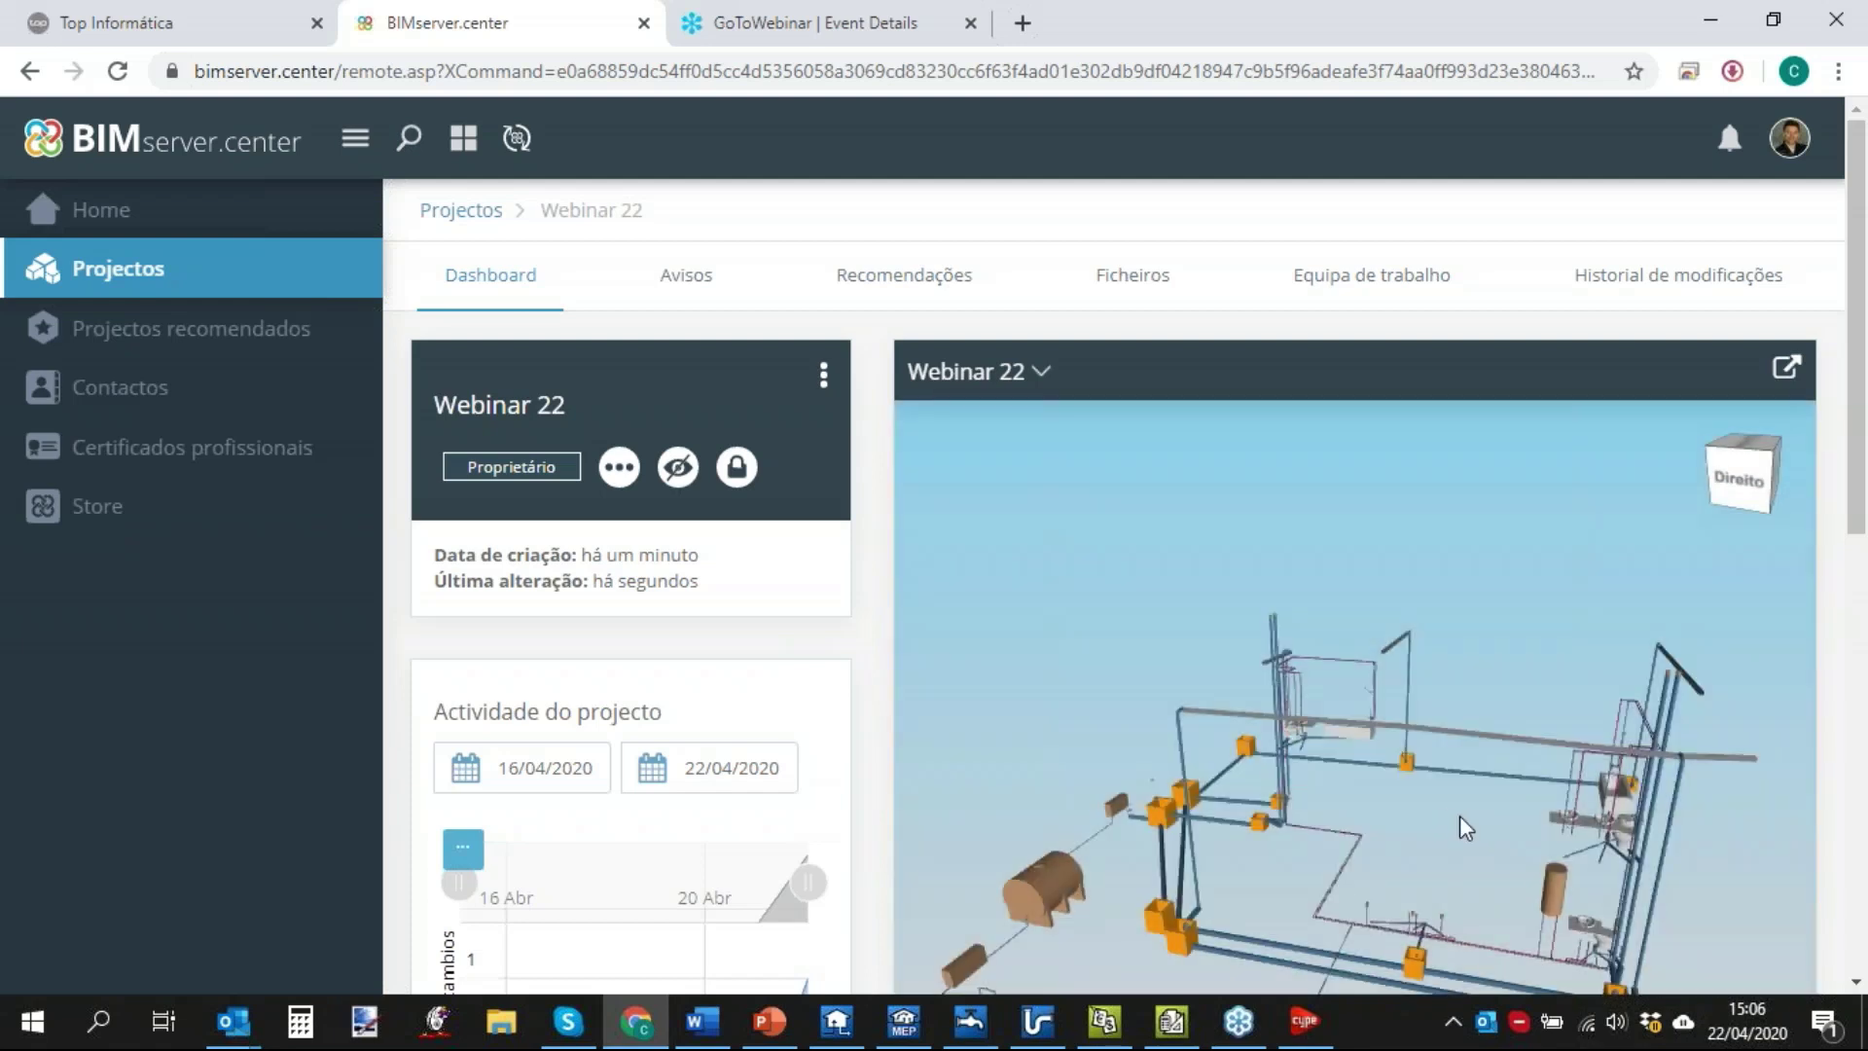
pyautogui.moveTo(1503, 809); pyautogui.dragTo(1464, 759)
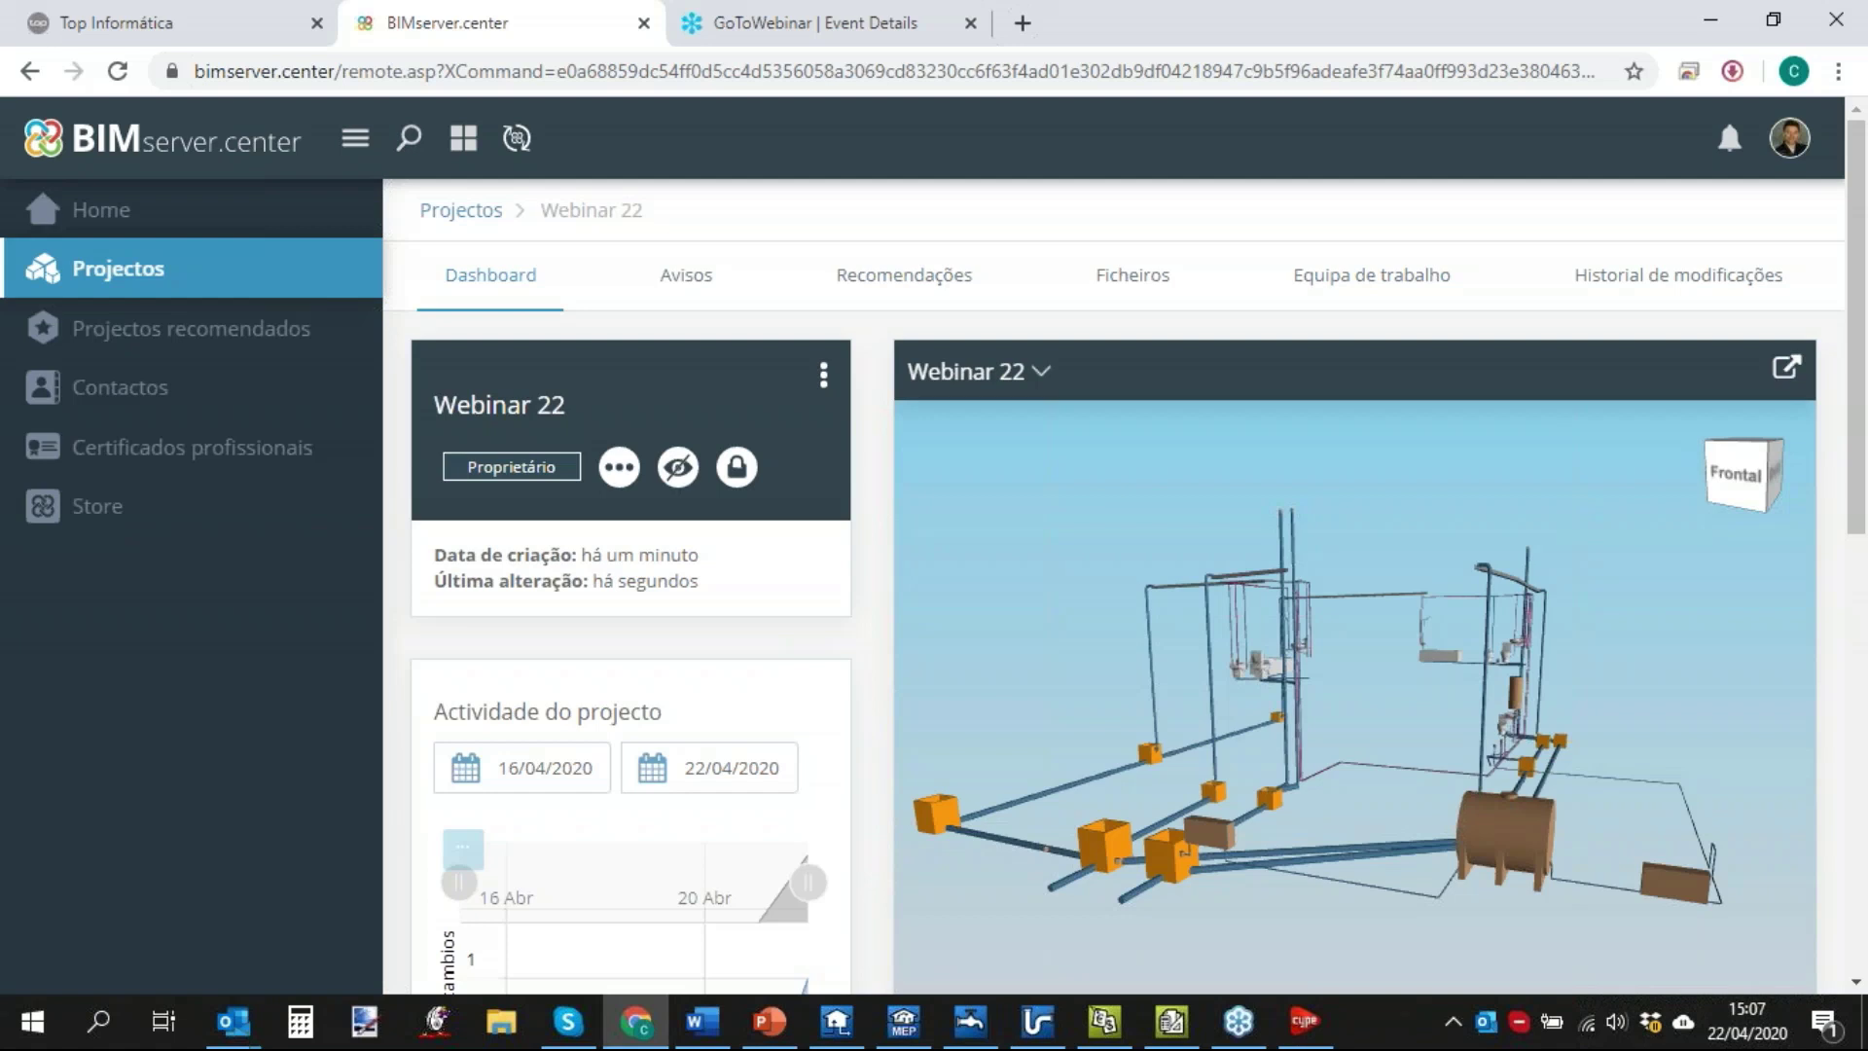
# Switch to CYPEPLUMBING Water Systems and examine the office building's water supply in the 3D preview.
pyautogui.moveTo(1037, 1031)
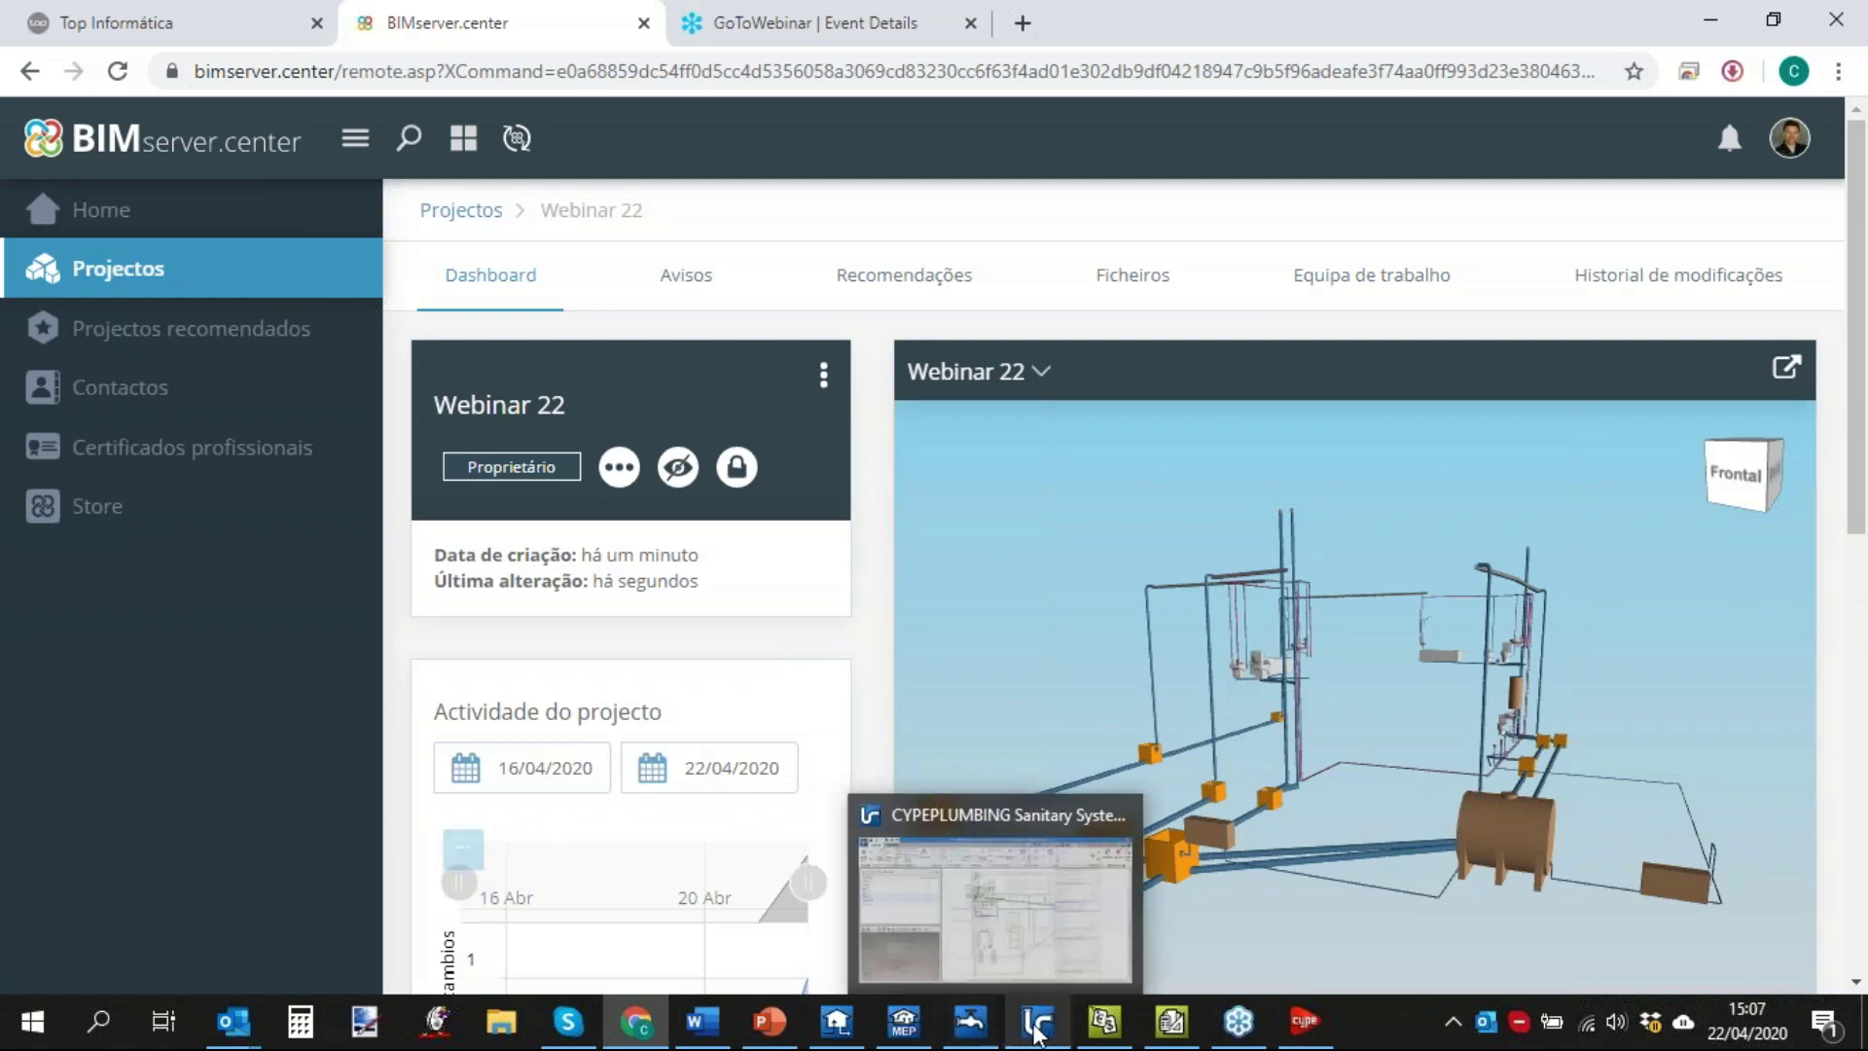
pyautogui.click(976, 1025)
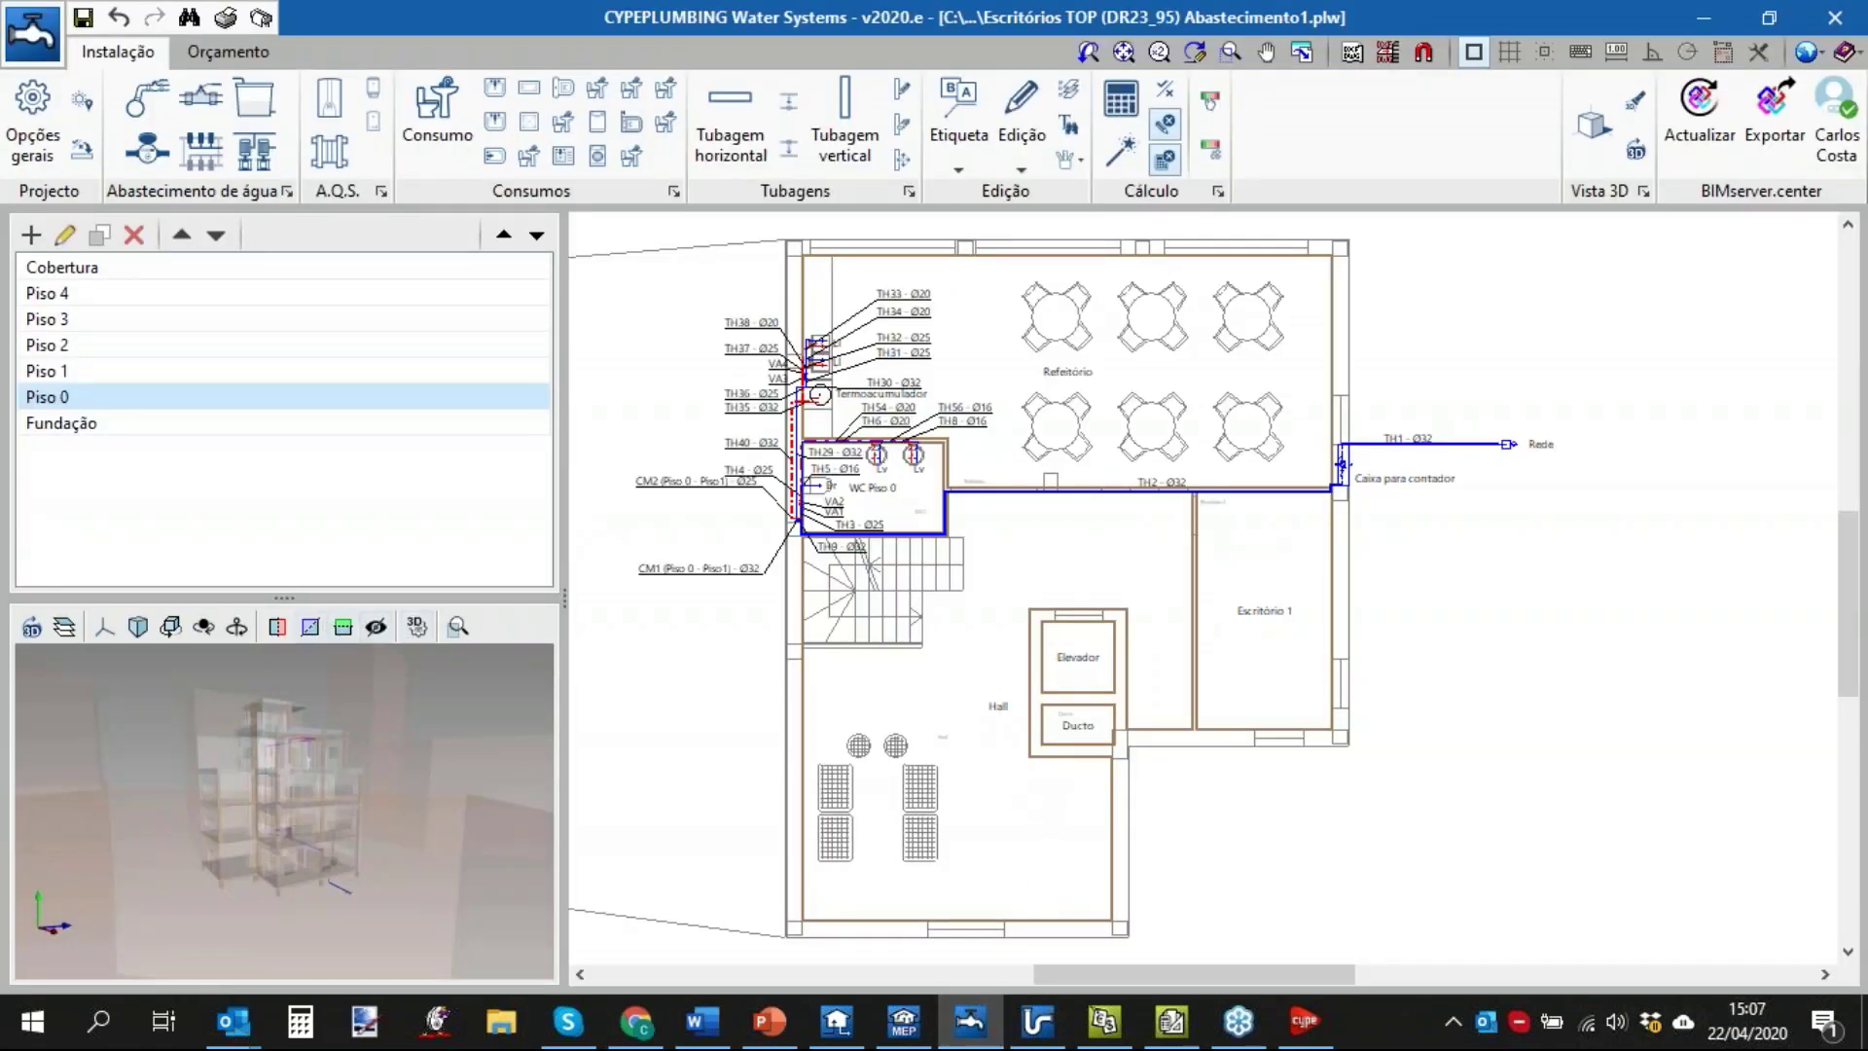
pyautogui.moveTo(284, 595); pyautogui.dragTo(297, 499)
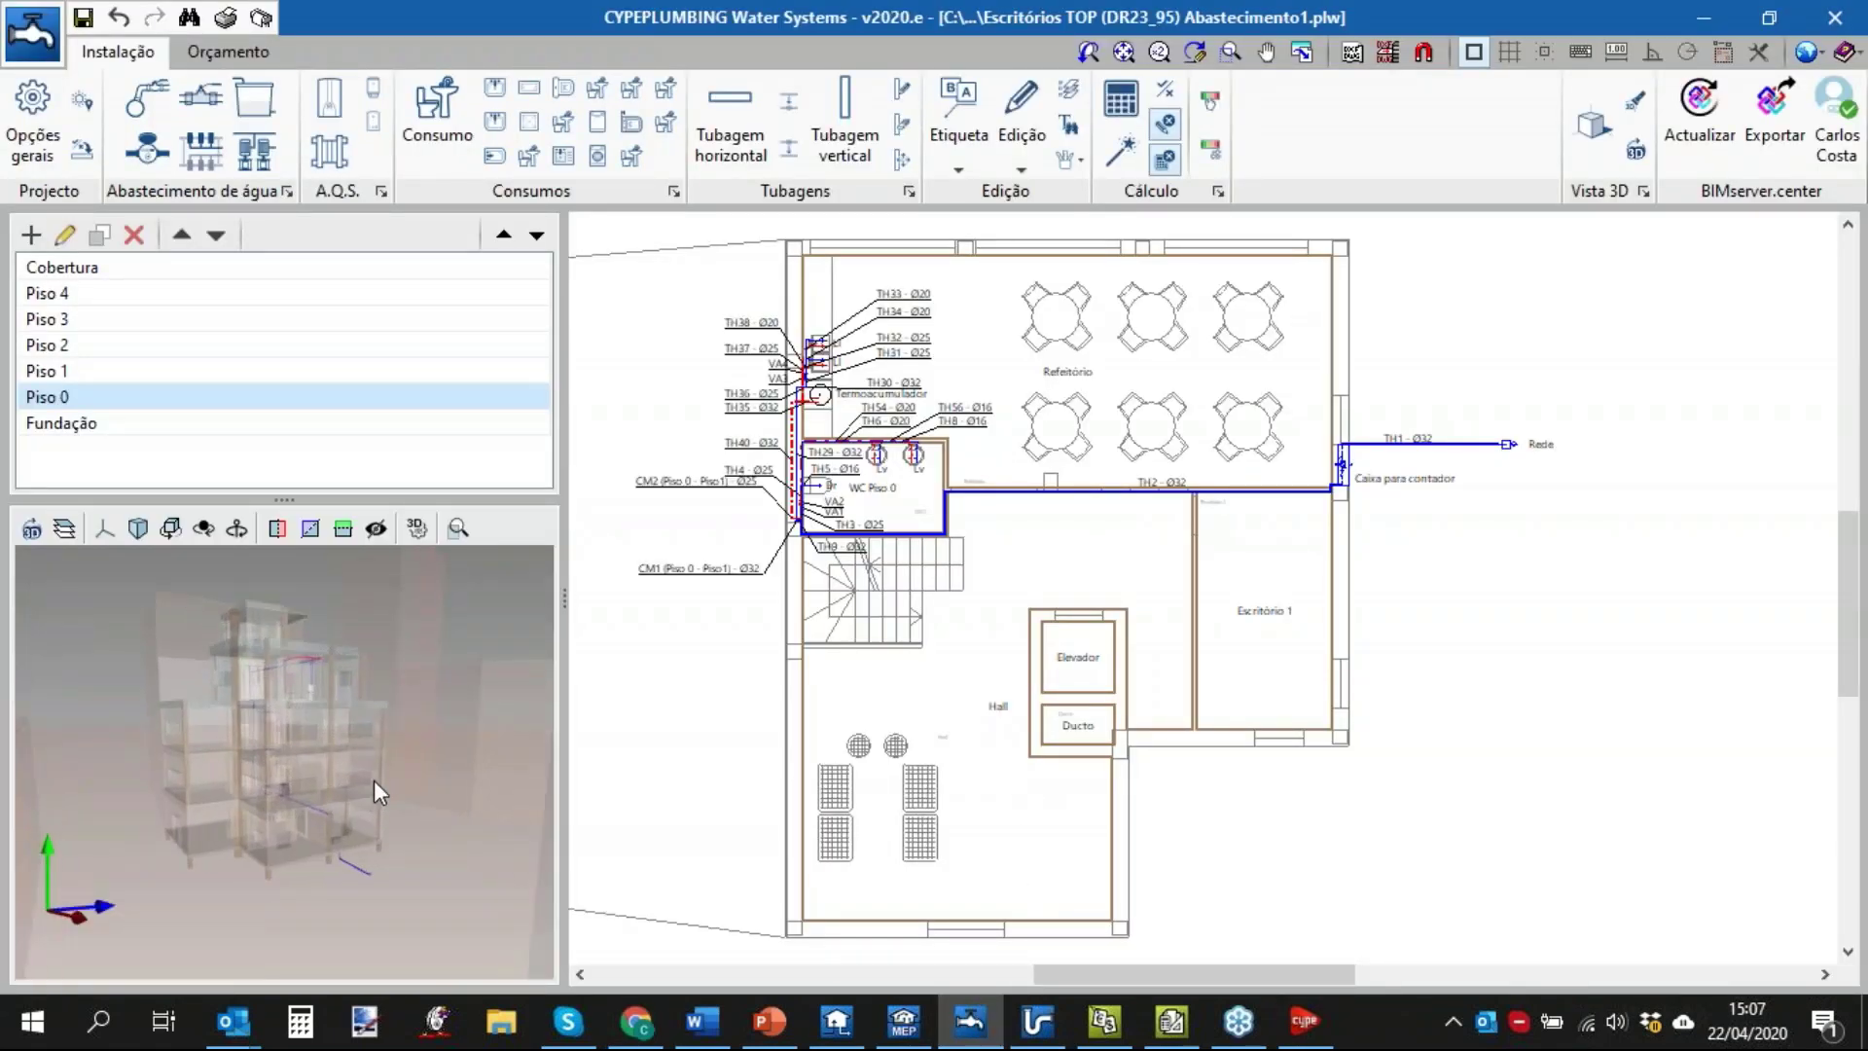
pyautogui.moveTo(407, 706); pyautogui.dragTo(458, 734)
pyautogui.scroll(3, 318, 755)
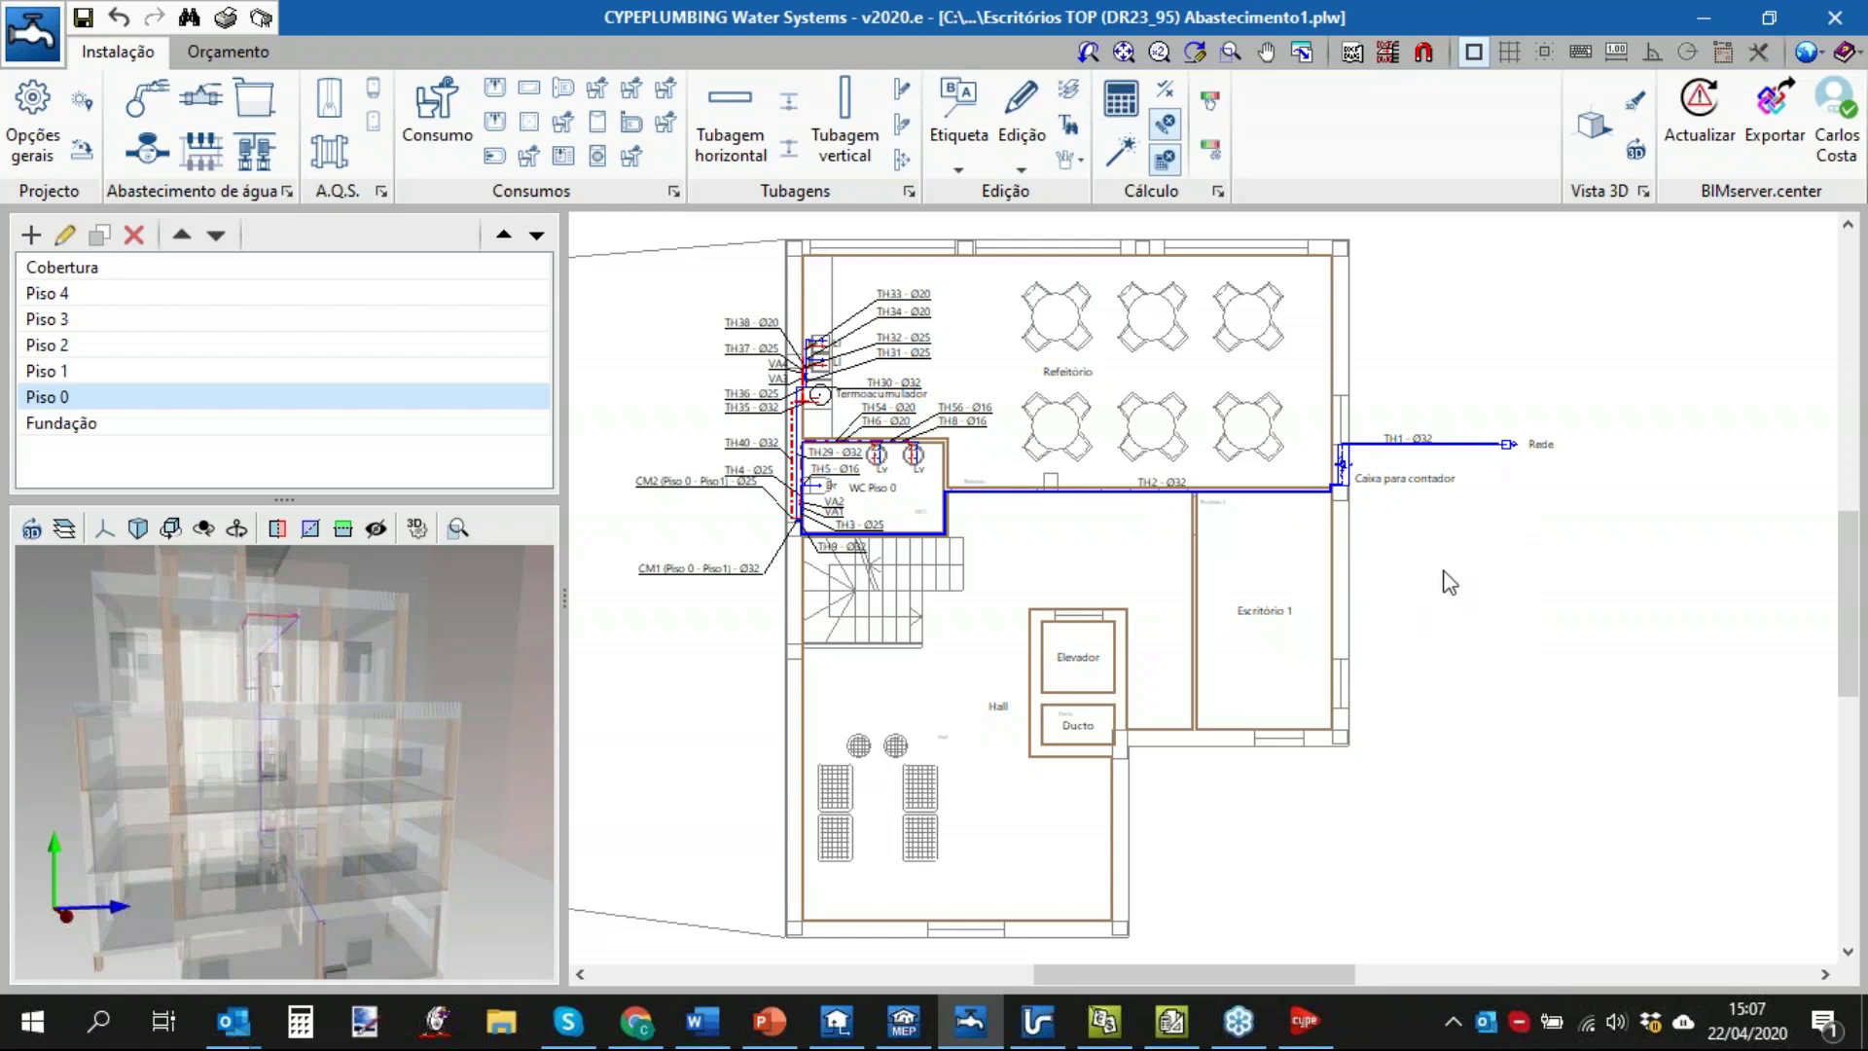
# Open the full 3D view of the installation and toggle the visibility of the Modelo BIM elements off and on.
pyautogui.click(1592, 131)
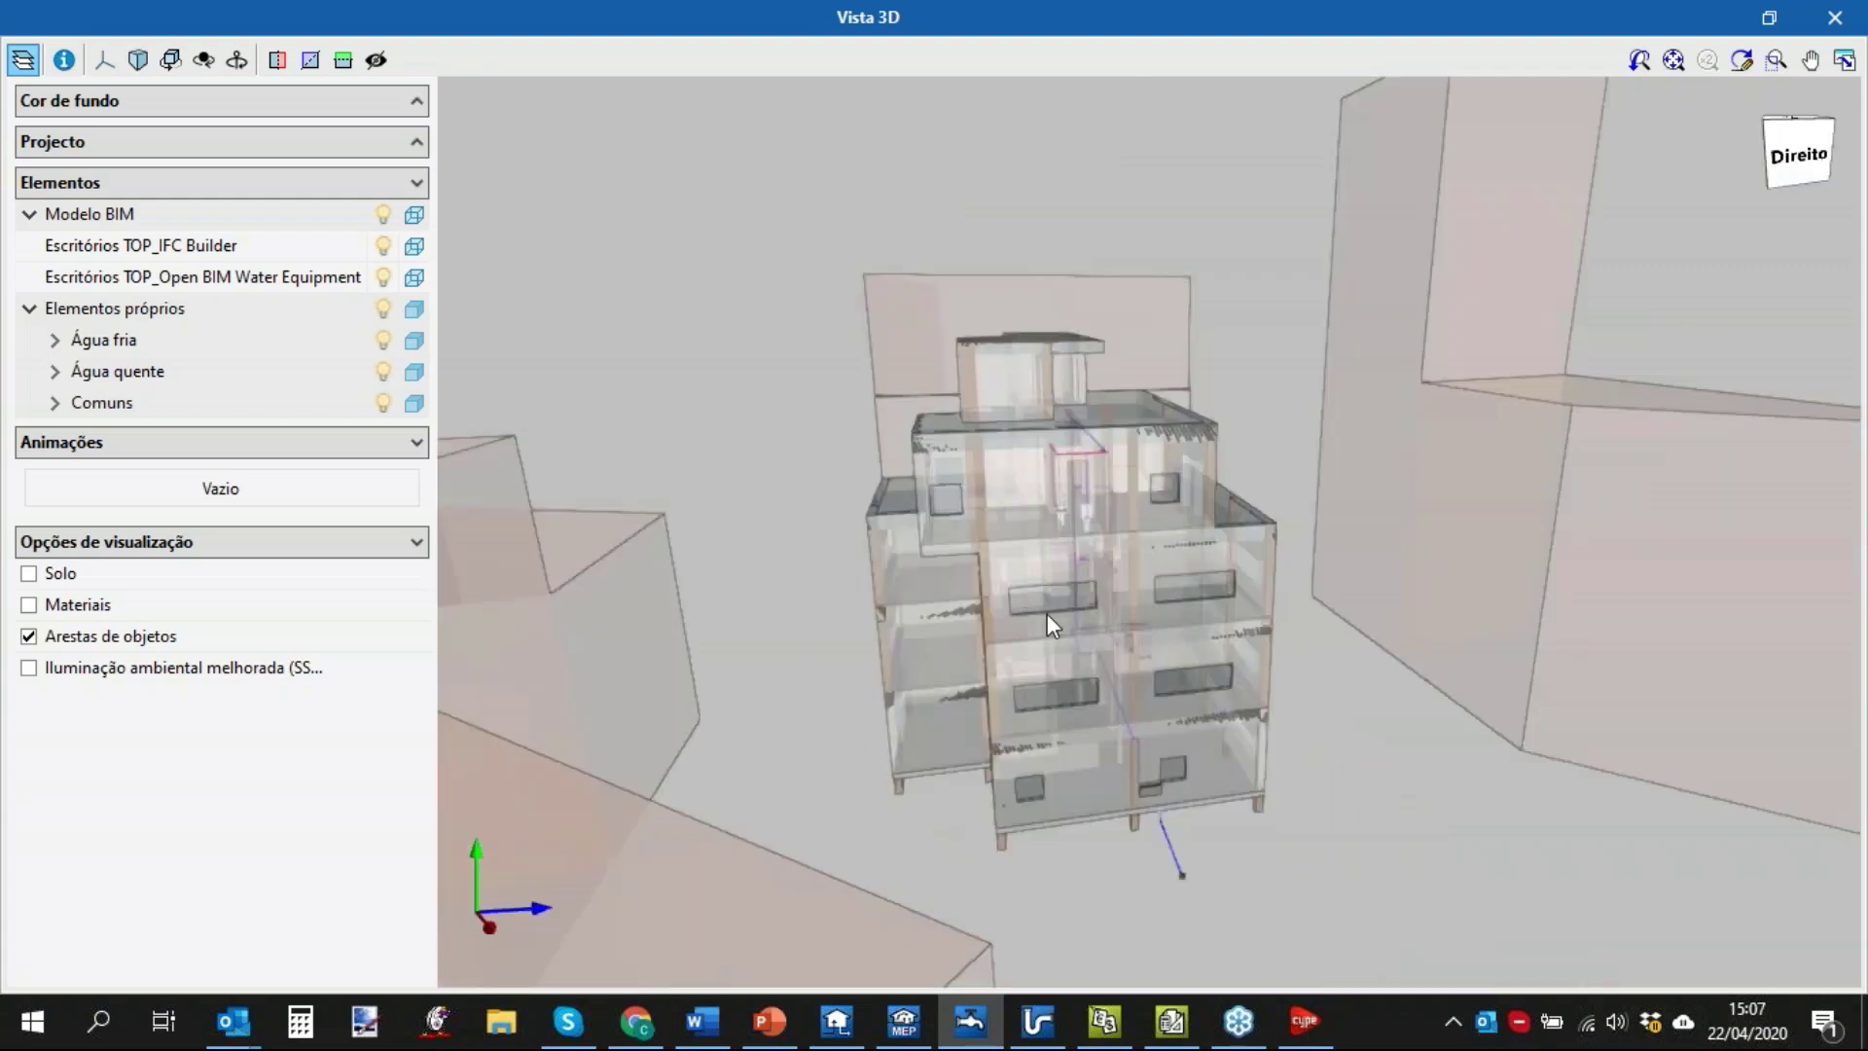
pyautogui.scroll(3, 1047, 613)
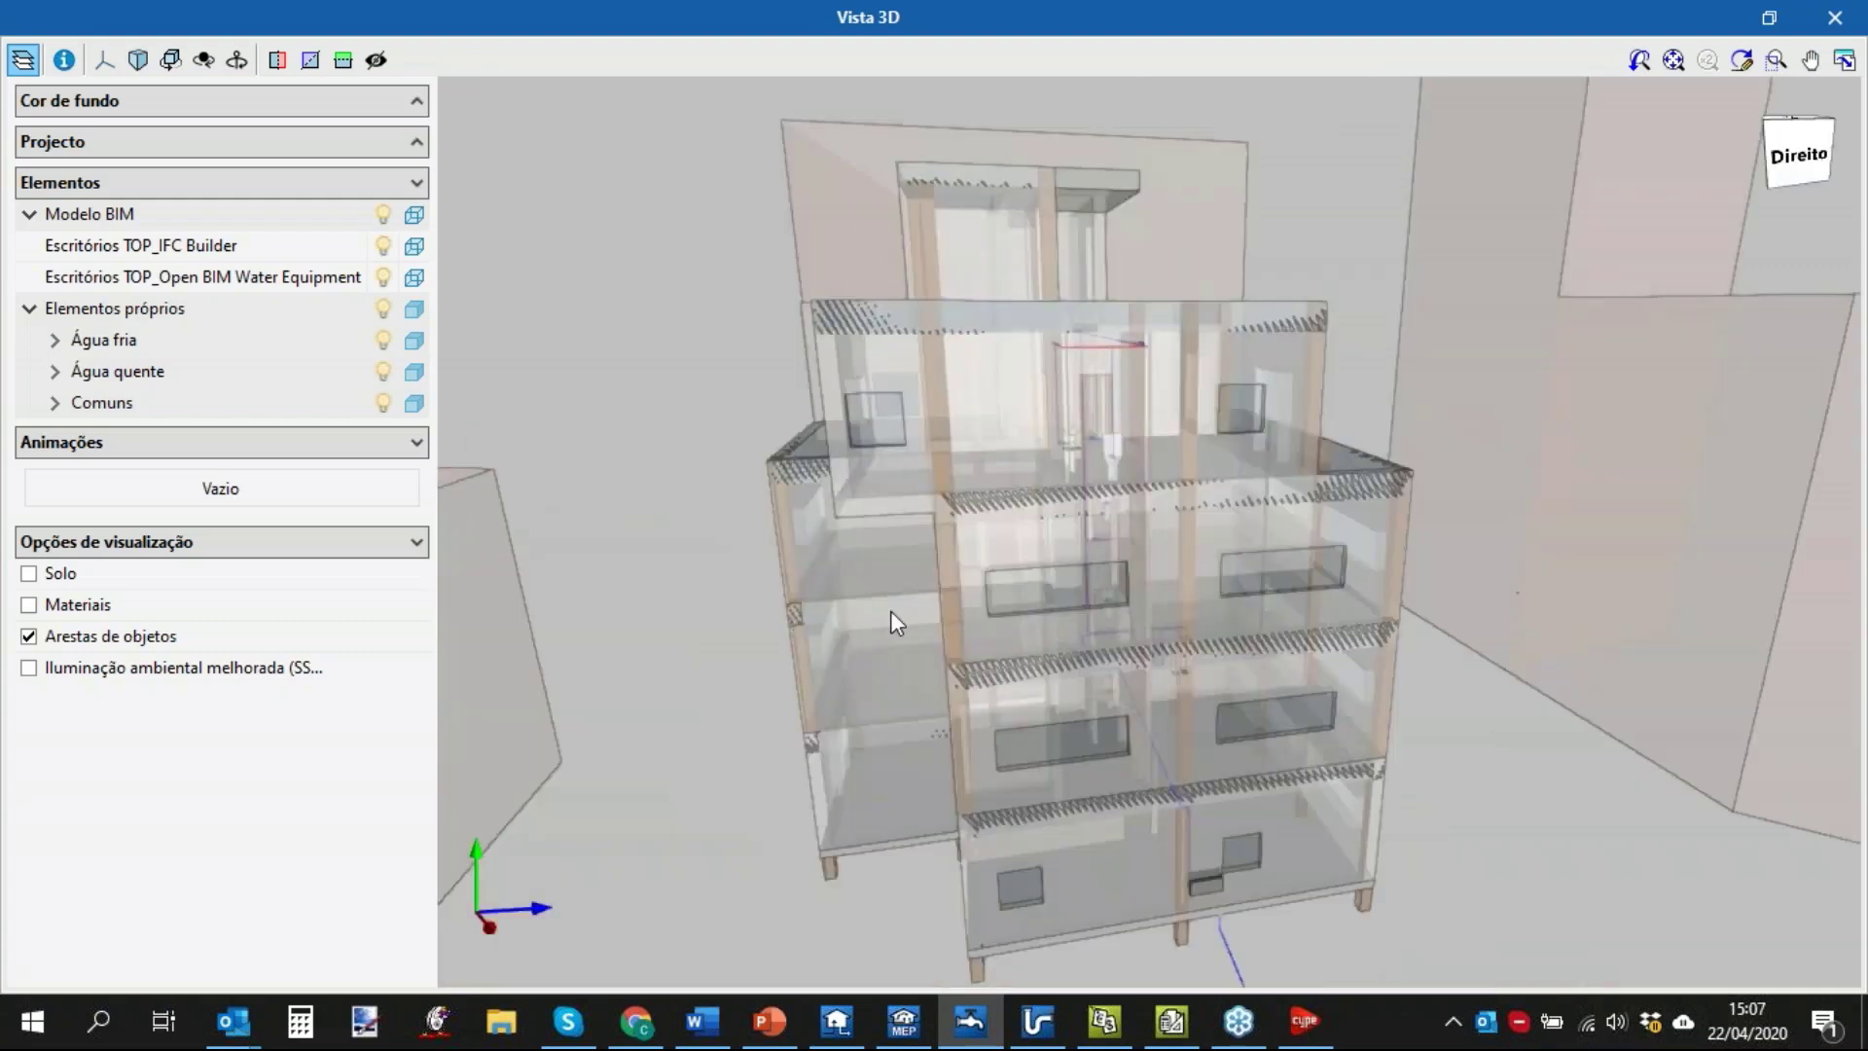
pyautogui.click(384, 215)
pyautogui.click(384, 215)
pyautogui.click(385, 215)
pyautogui.click(384, 215)
# Examine the sanitary fixtures and their water pipes on the upper floor, then close the 3D view.
pyautogui.scroll(5, 1038, 450)
pyautogui.keyDown('shift'); pyautogui.moveTo(1093, 458); pyautogui.dragTo(1148, 426, button='middle'); pyautogui.keyUp('shift')
pyautogui.scroll(3, 1148, 426)
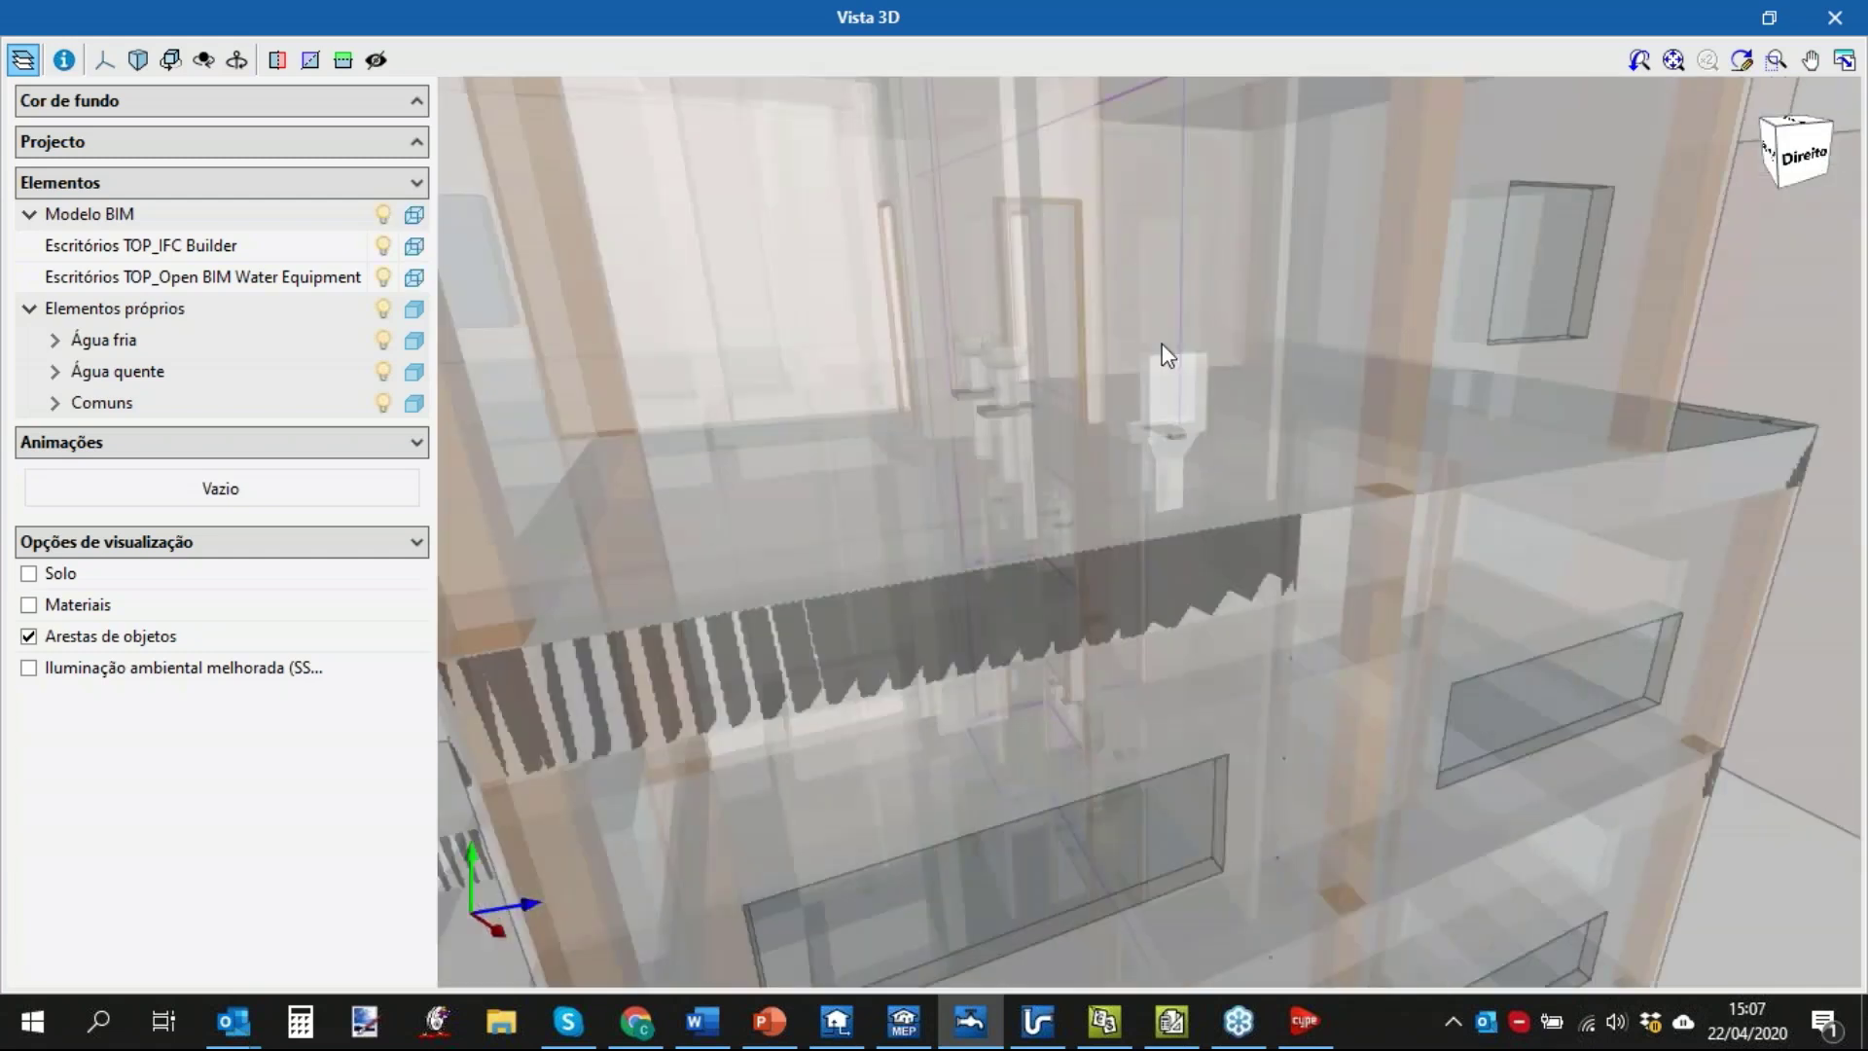
pyautogui.scroll(3, 1184, 387)
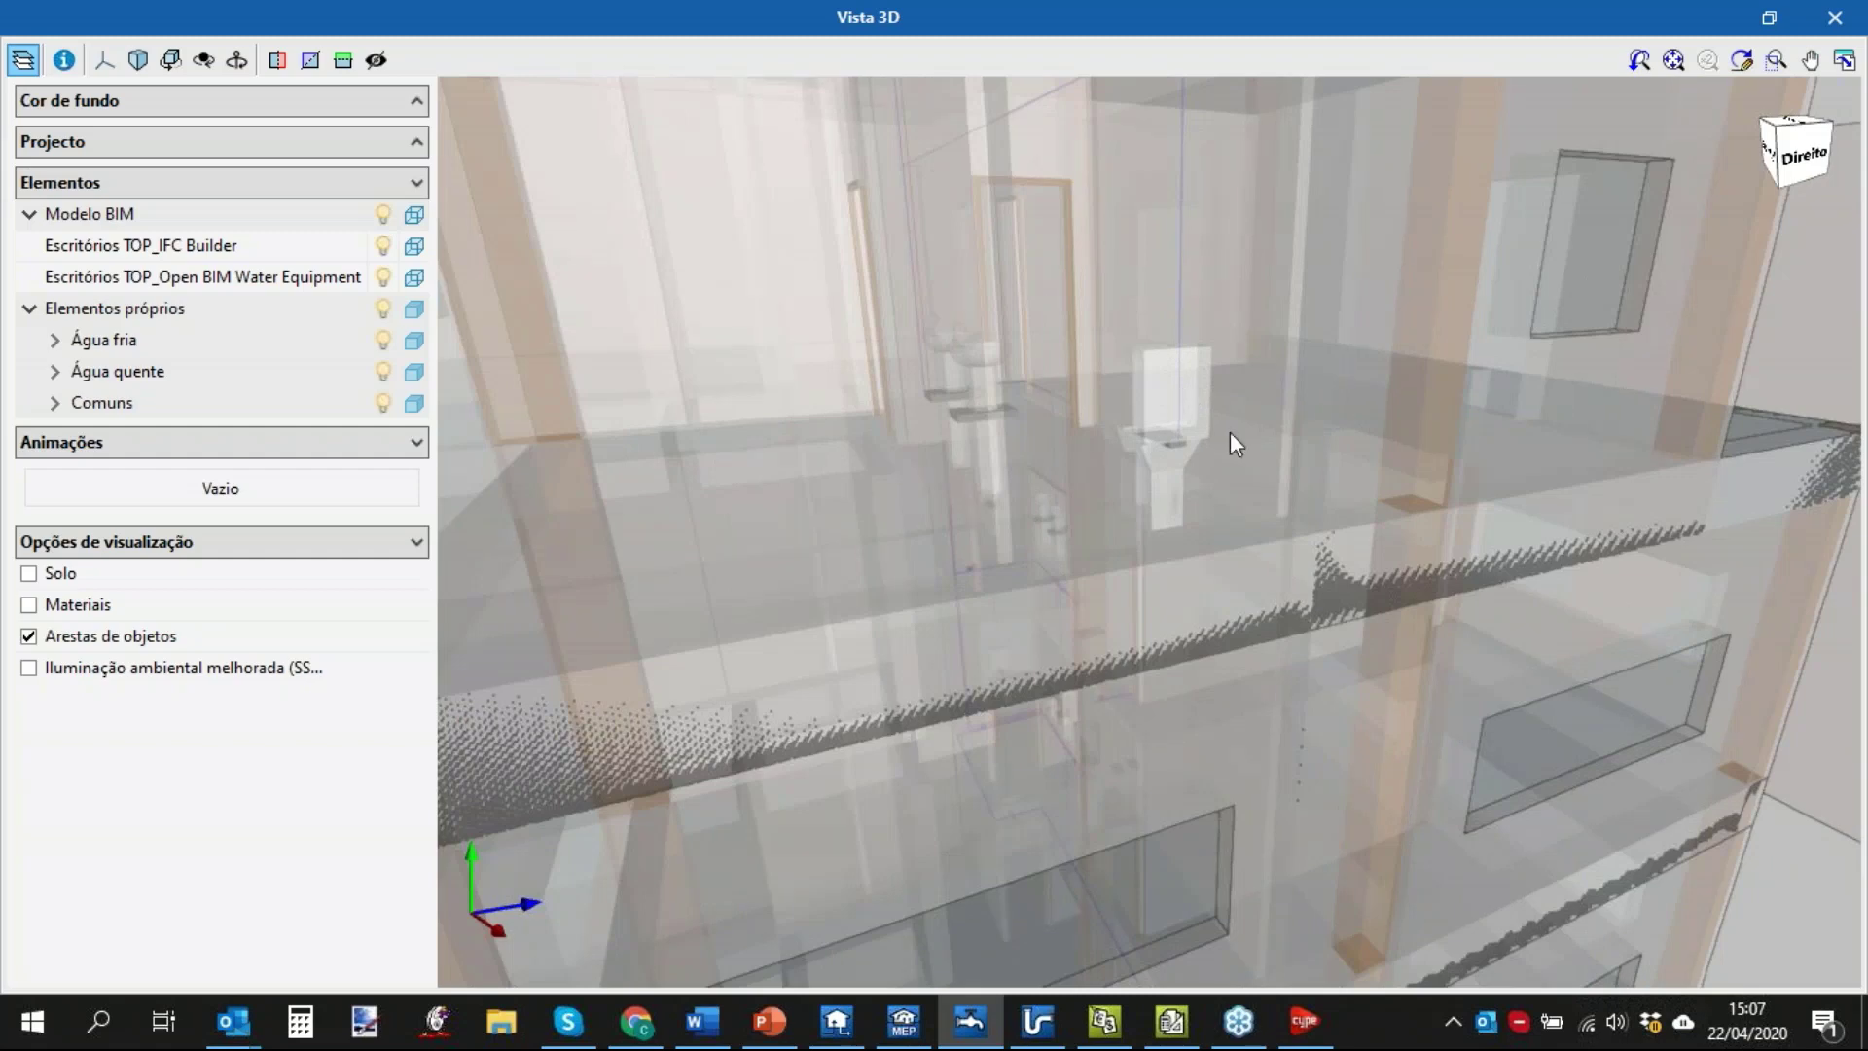
pyautogui.keyDown('shift'); pyautogui.moveTo(1176, 430); pyautogui.dragTo(1001, 428, button='middle'); pyautogui.keyUp('shift')
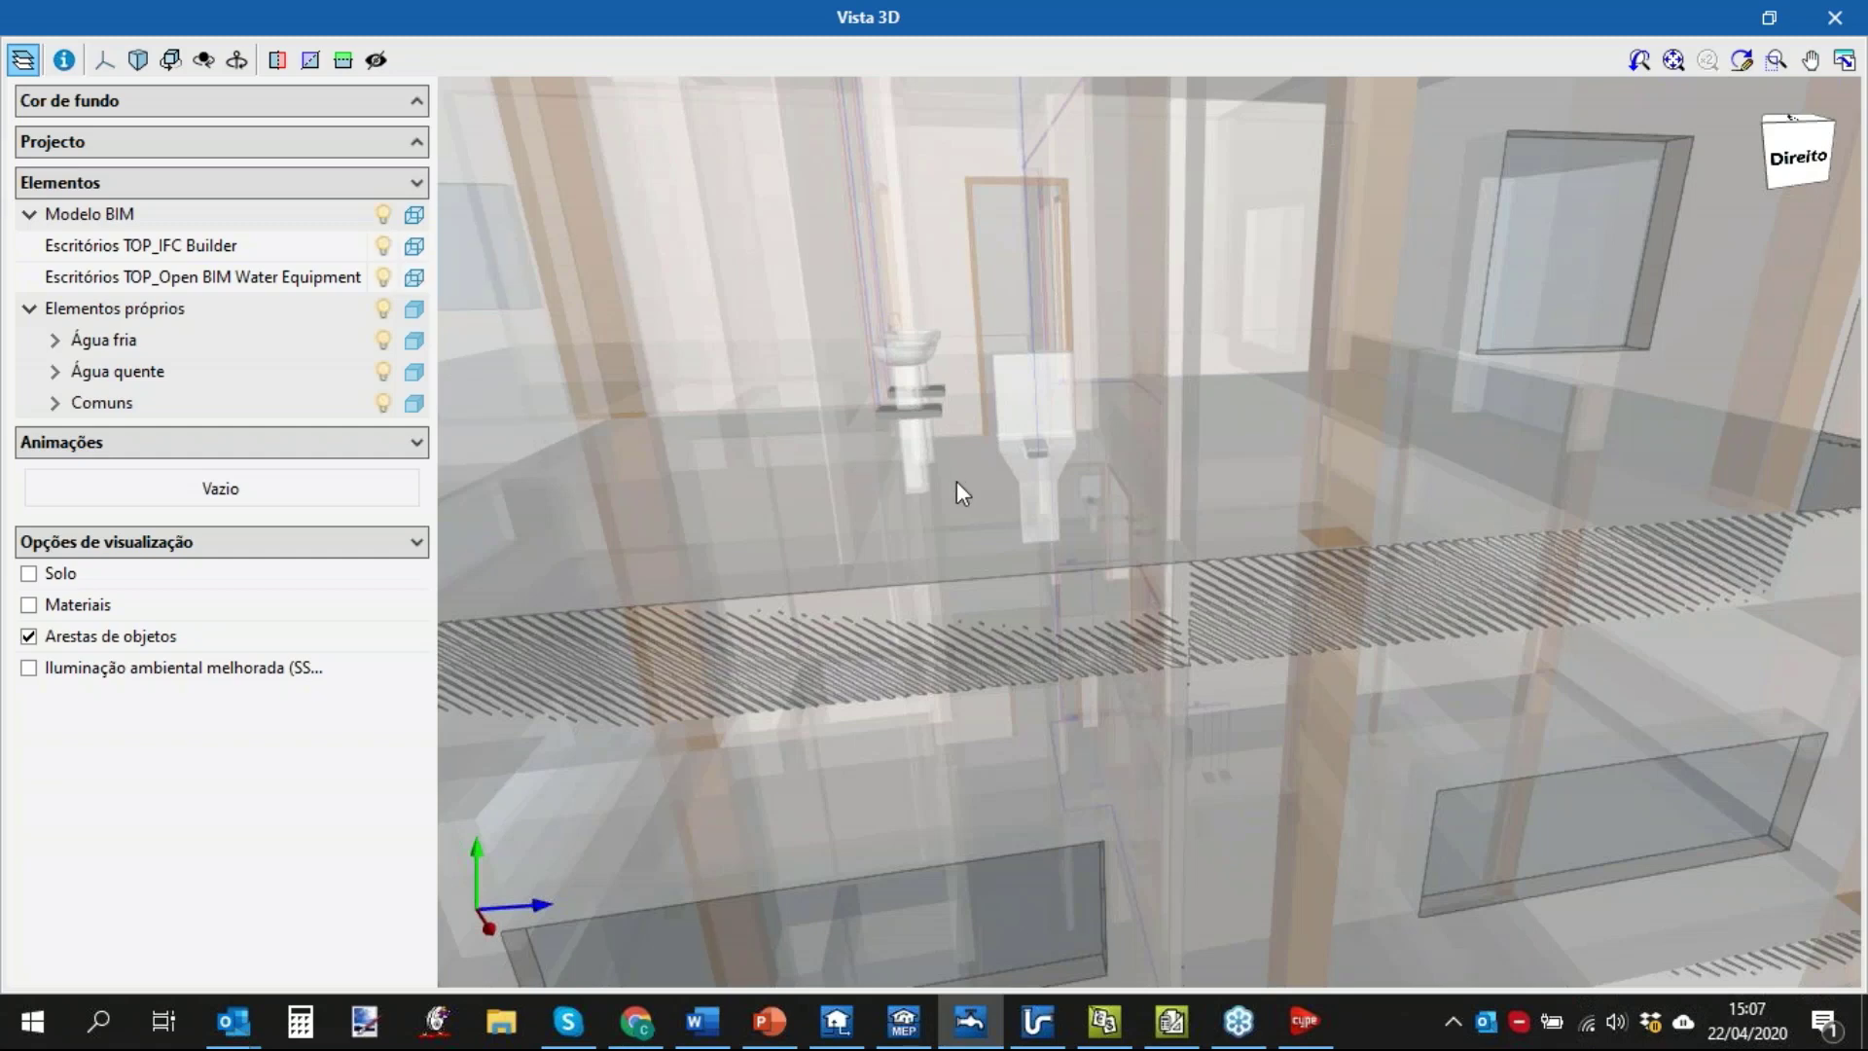
pyautogui.scroll(-5, 968, 498)
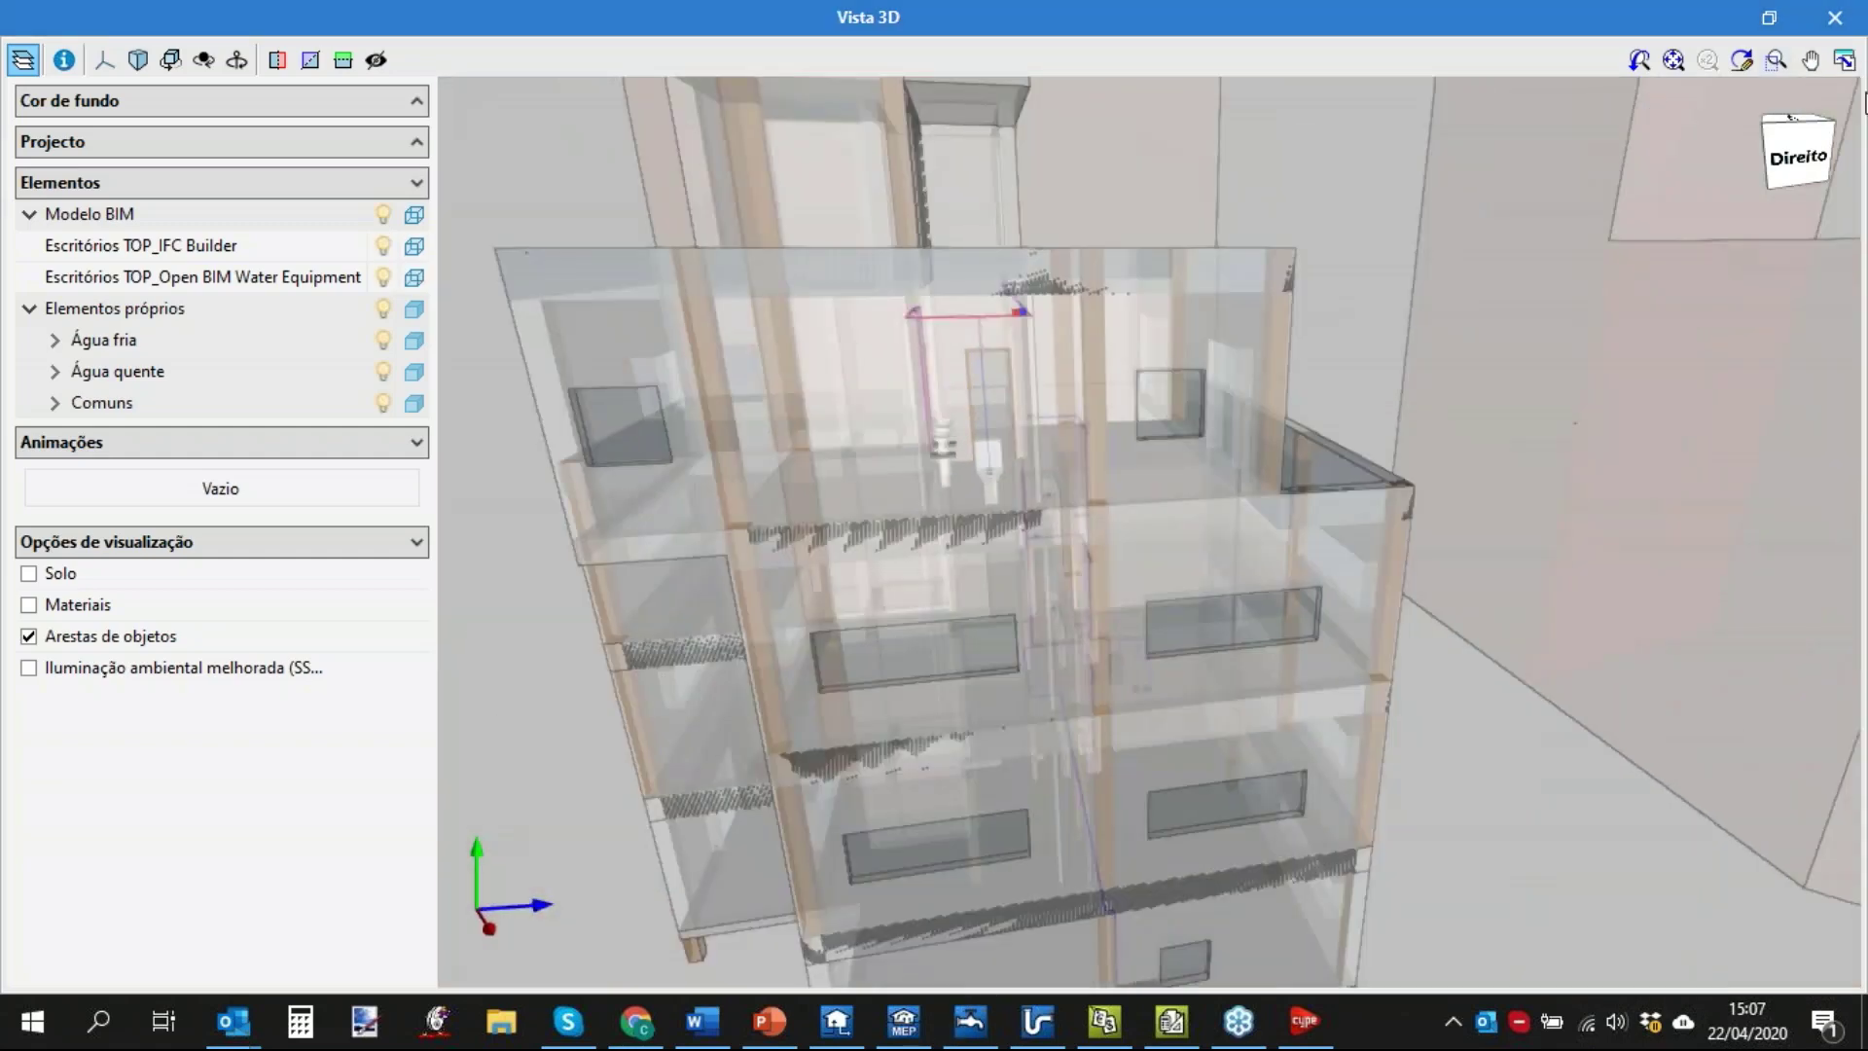
pyautogui.click(1837, 17)
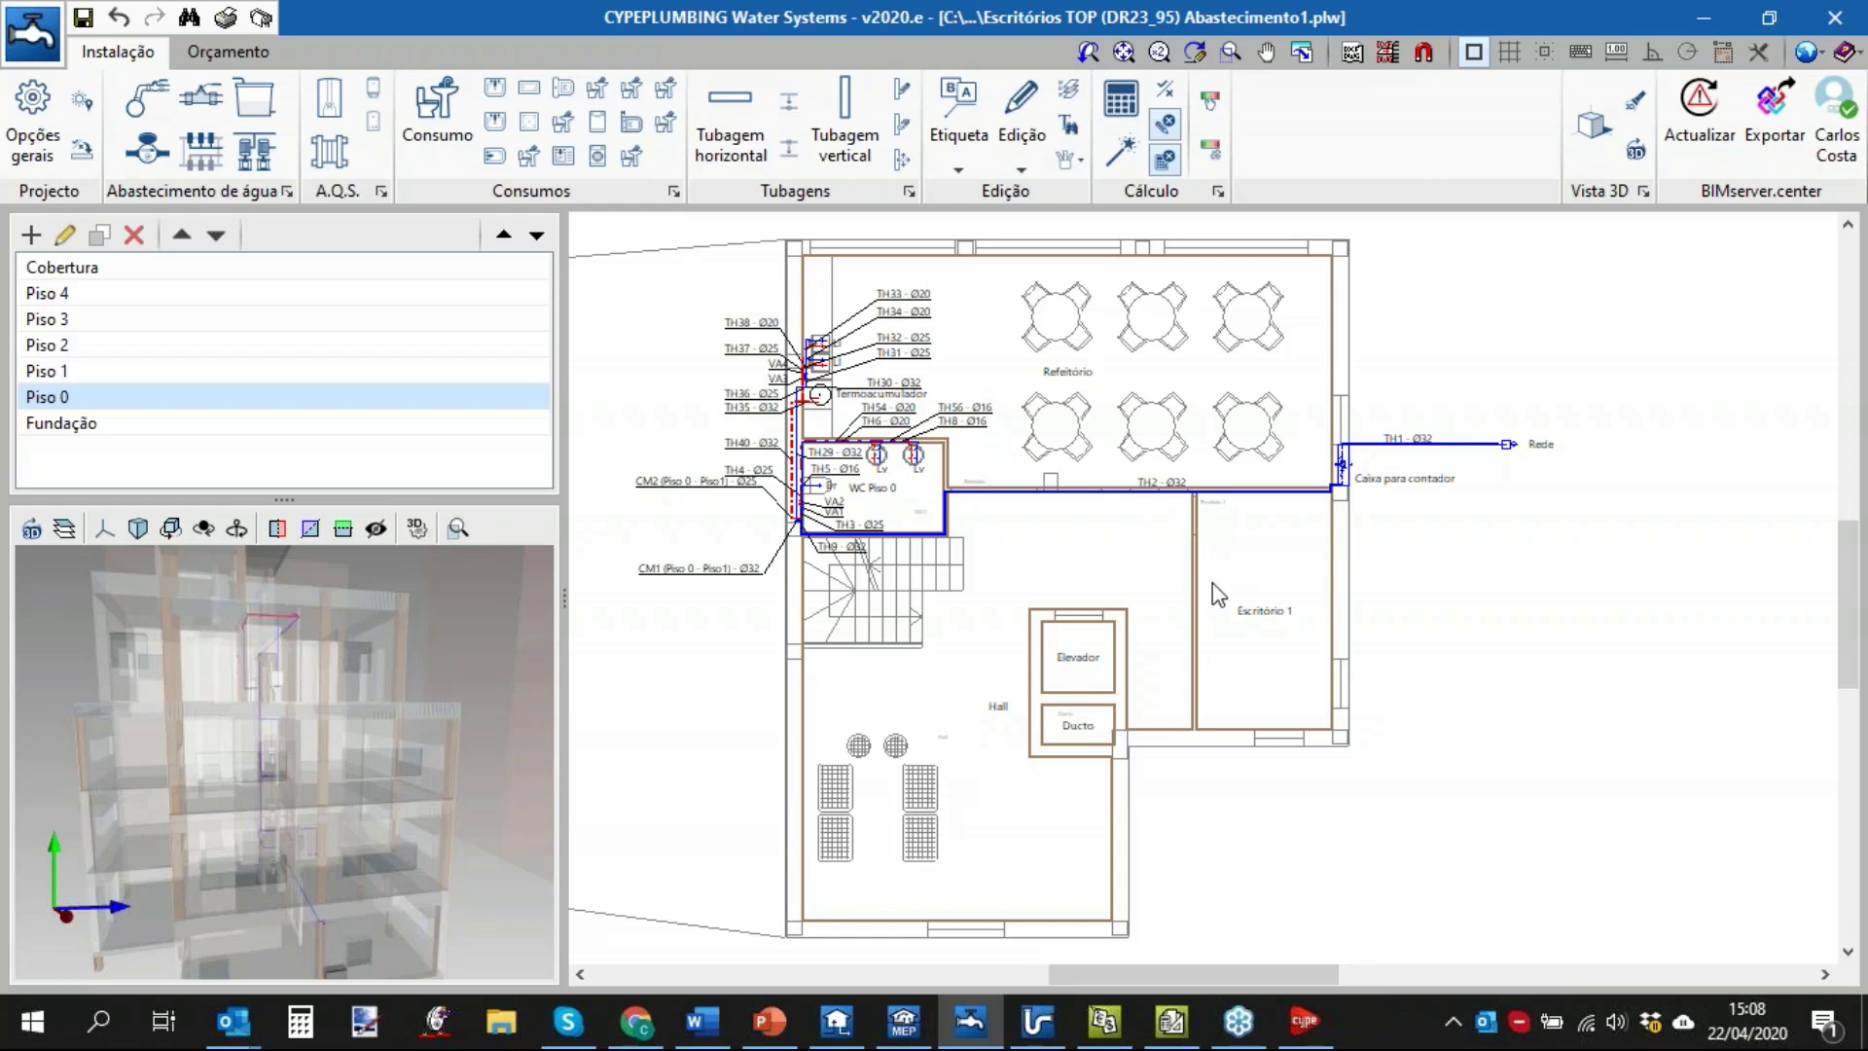
# Save the current job and create a new one named Novo, replacing the existing file and declining the BIM model import.
pyautogui.scroll(1, 1212, 595)
pyautogui.scroll(1, 1216, 603)
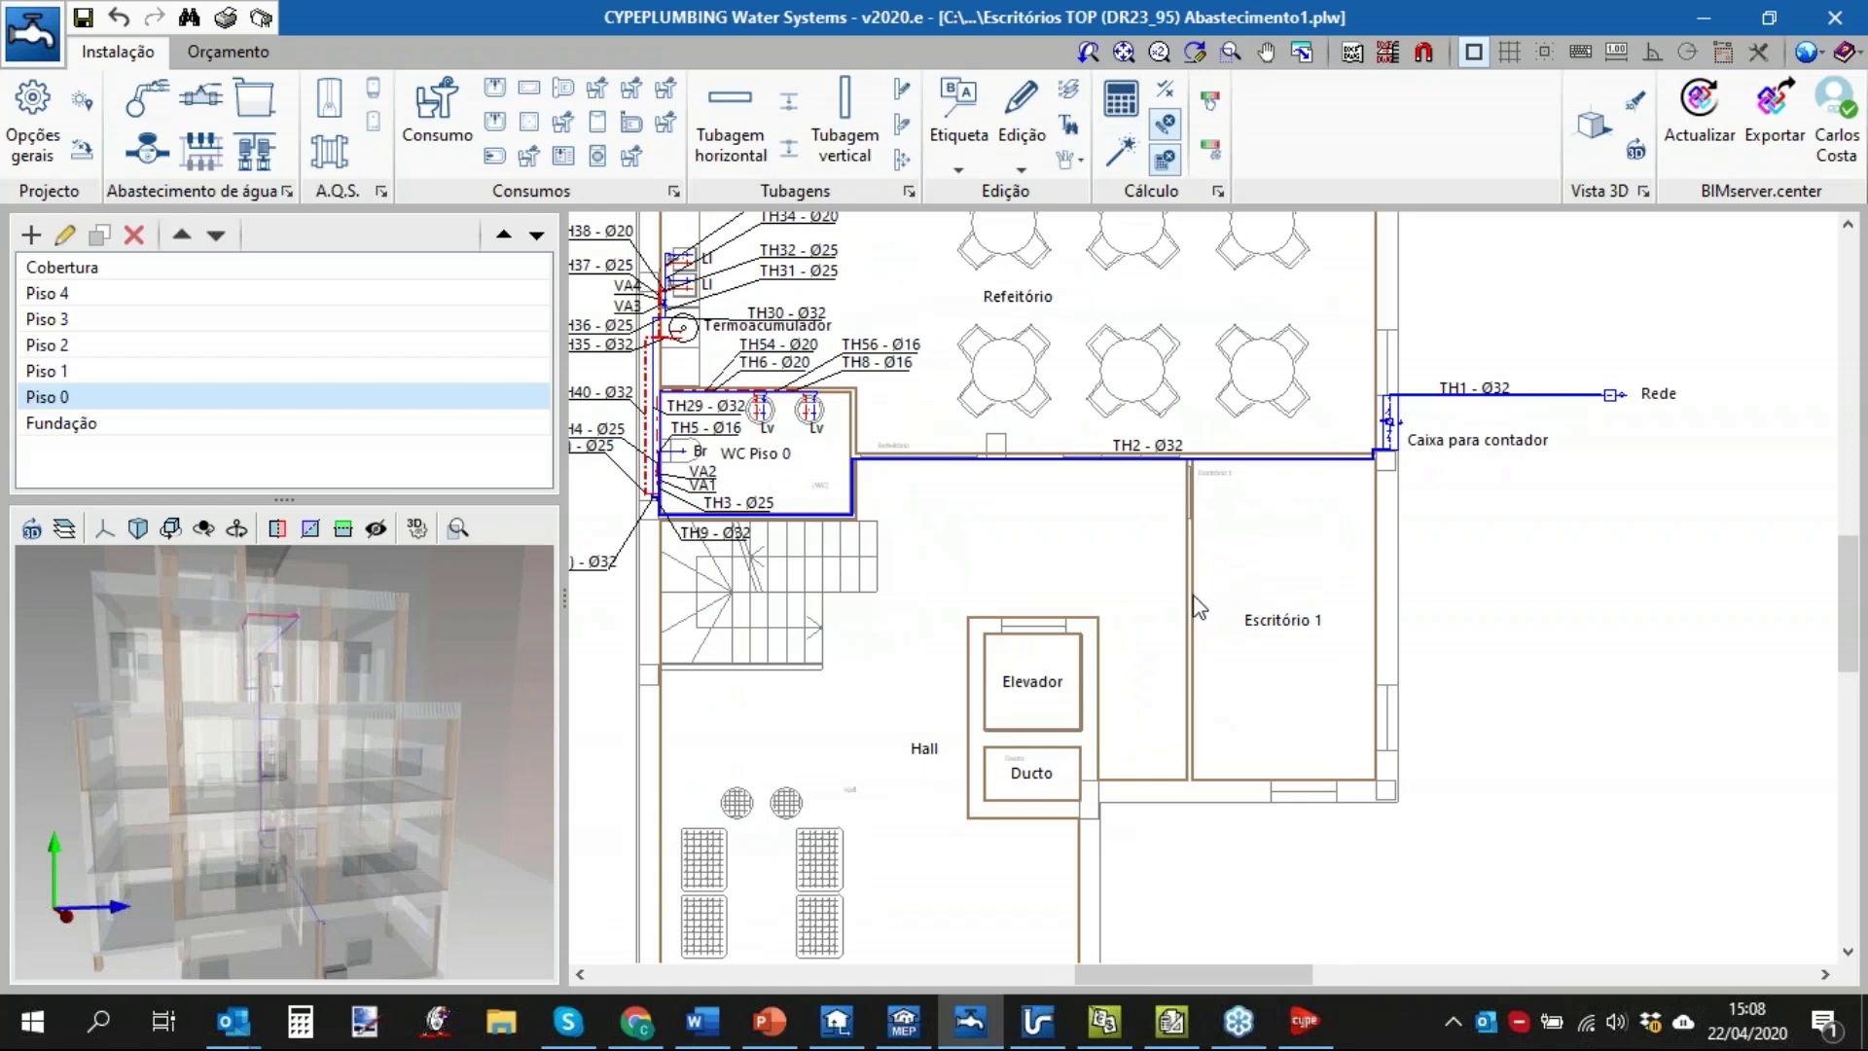
pyautogui.click(29, 29)
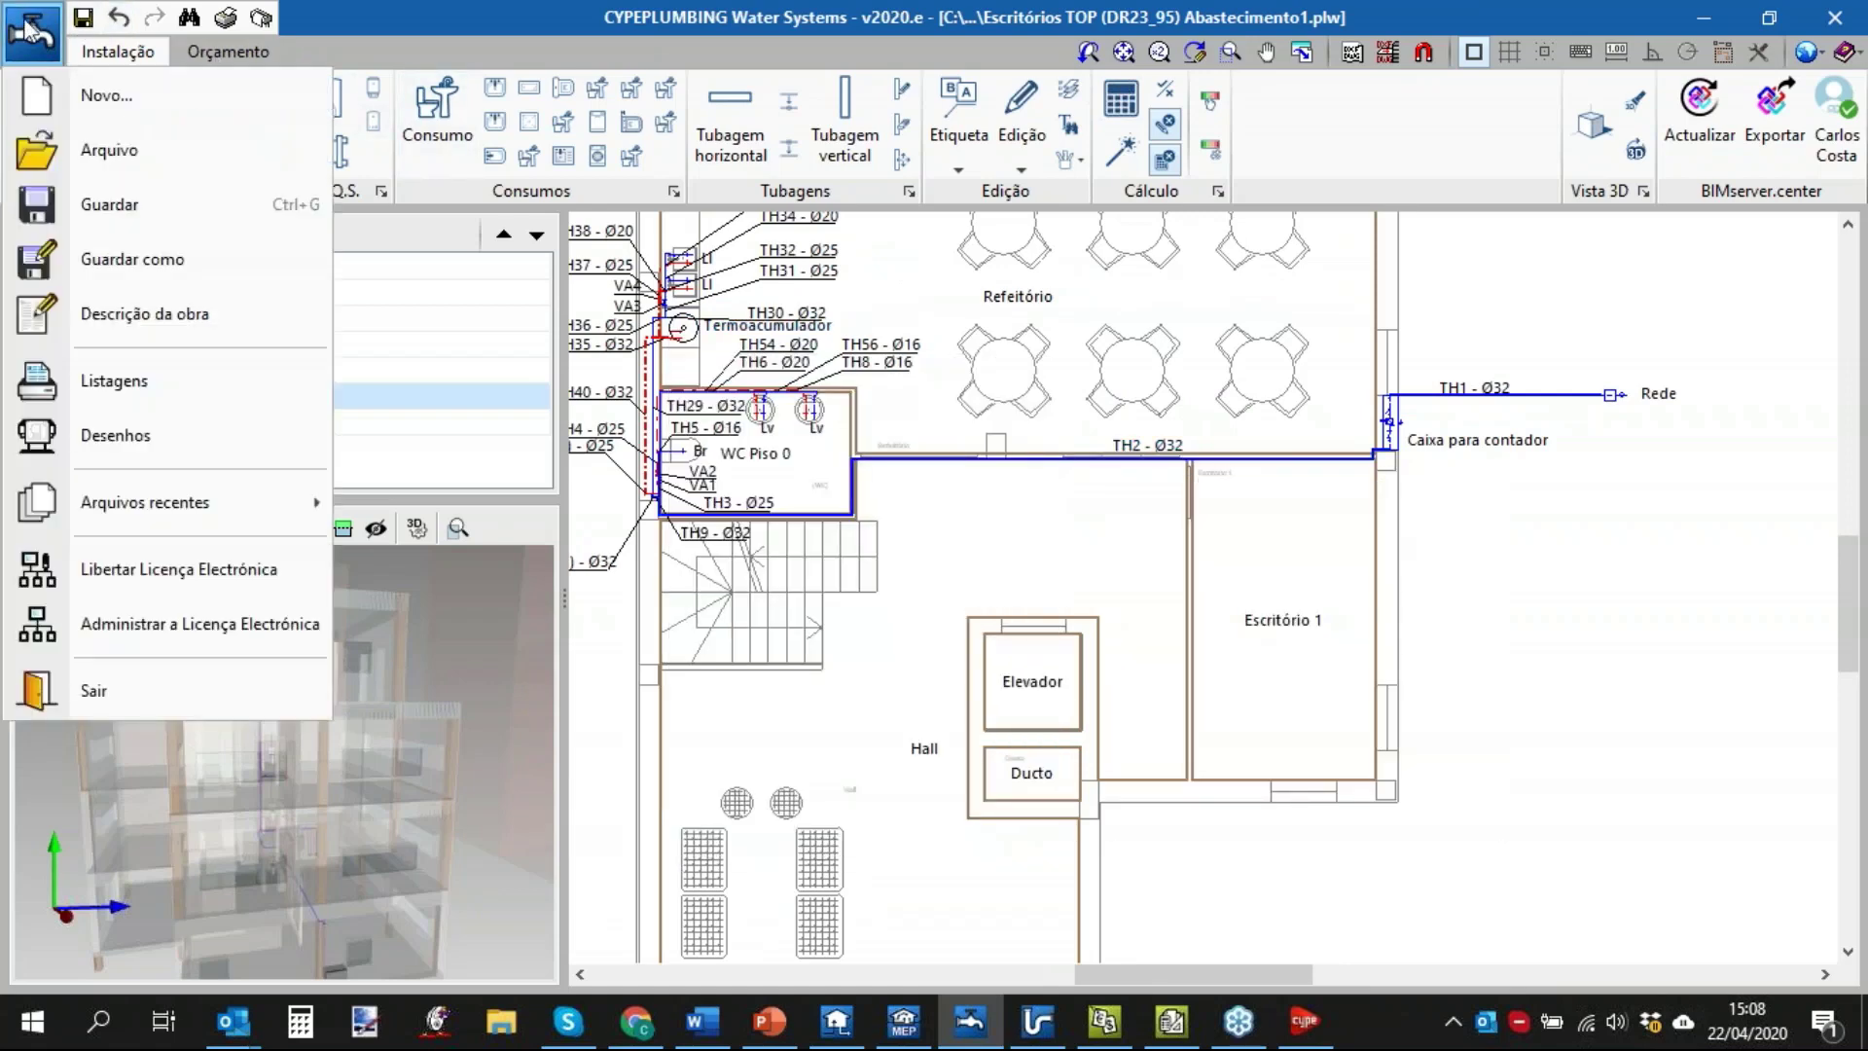
pyautogui.click(107, 94)
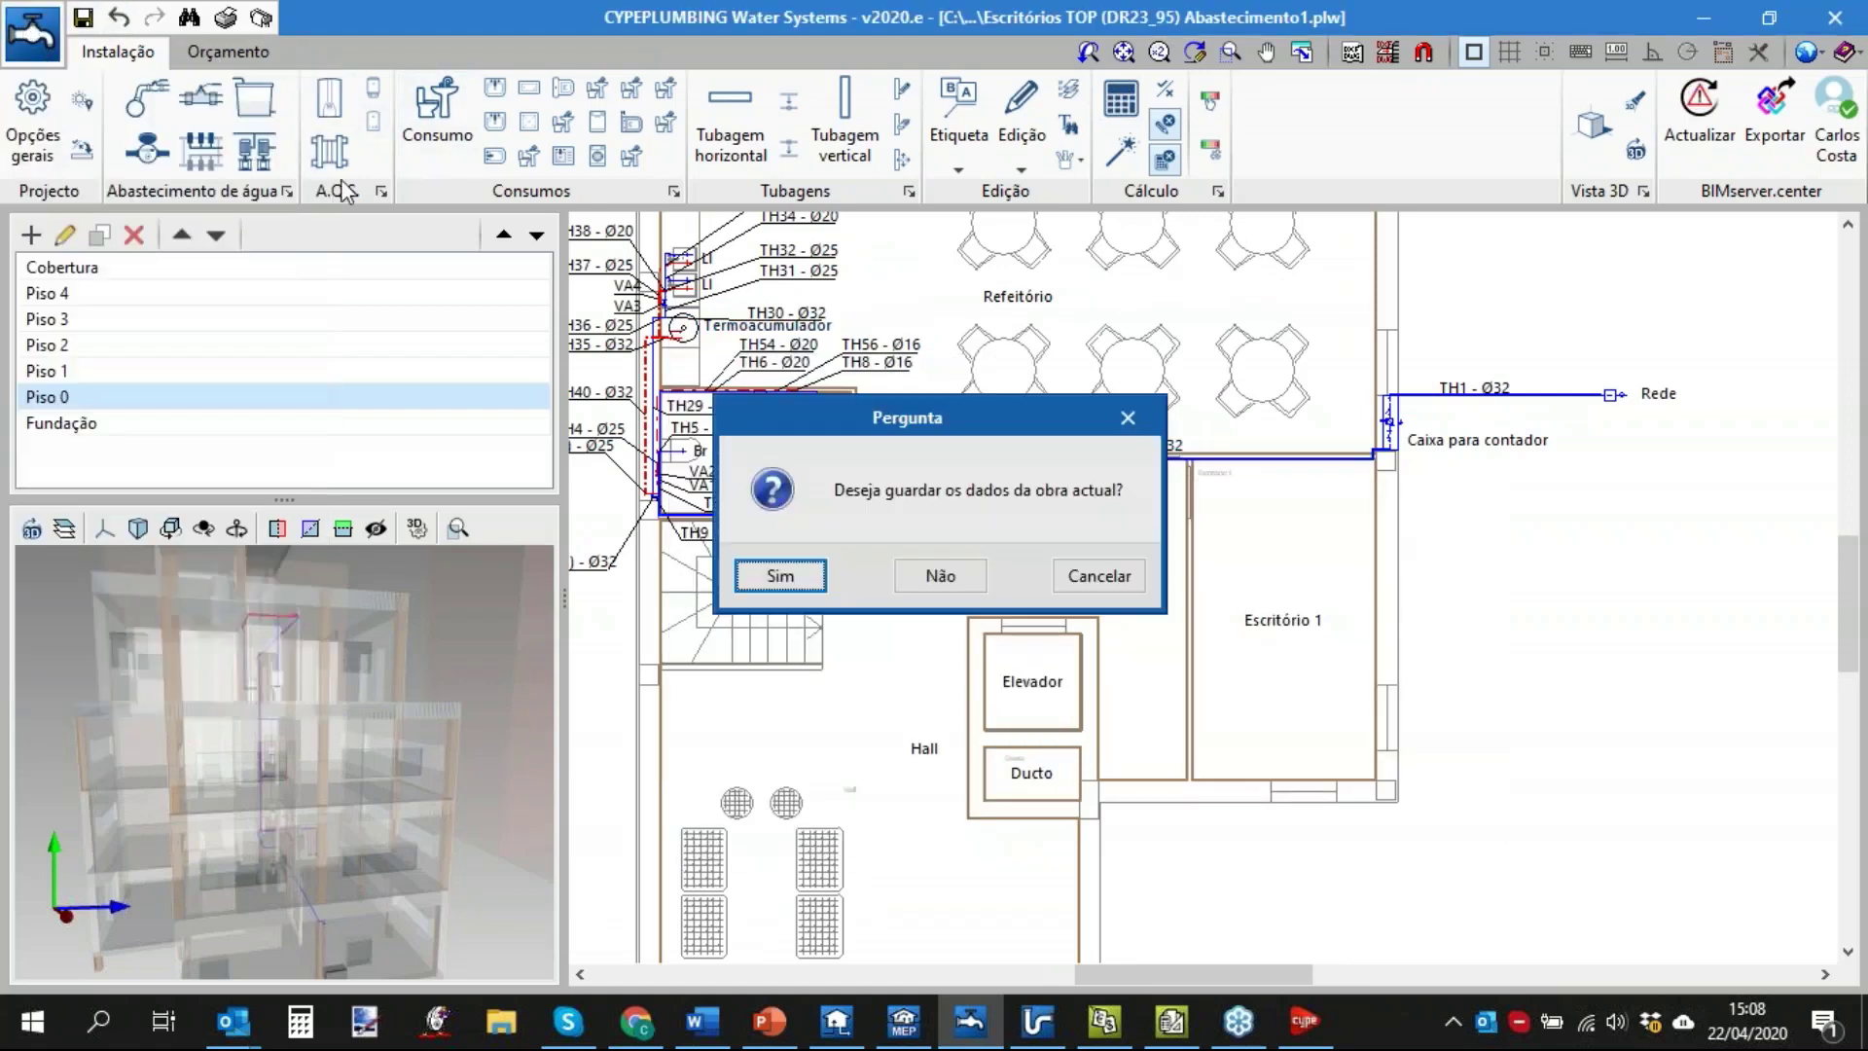
pyautogui.click(780, 575)
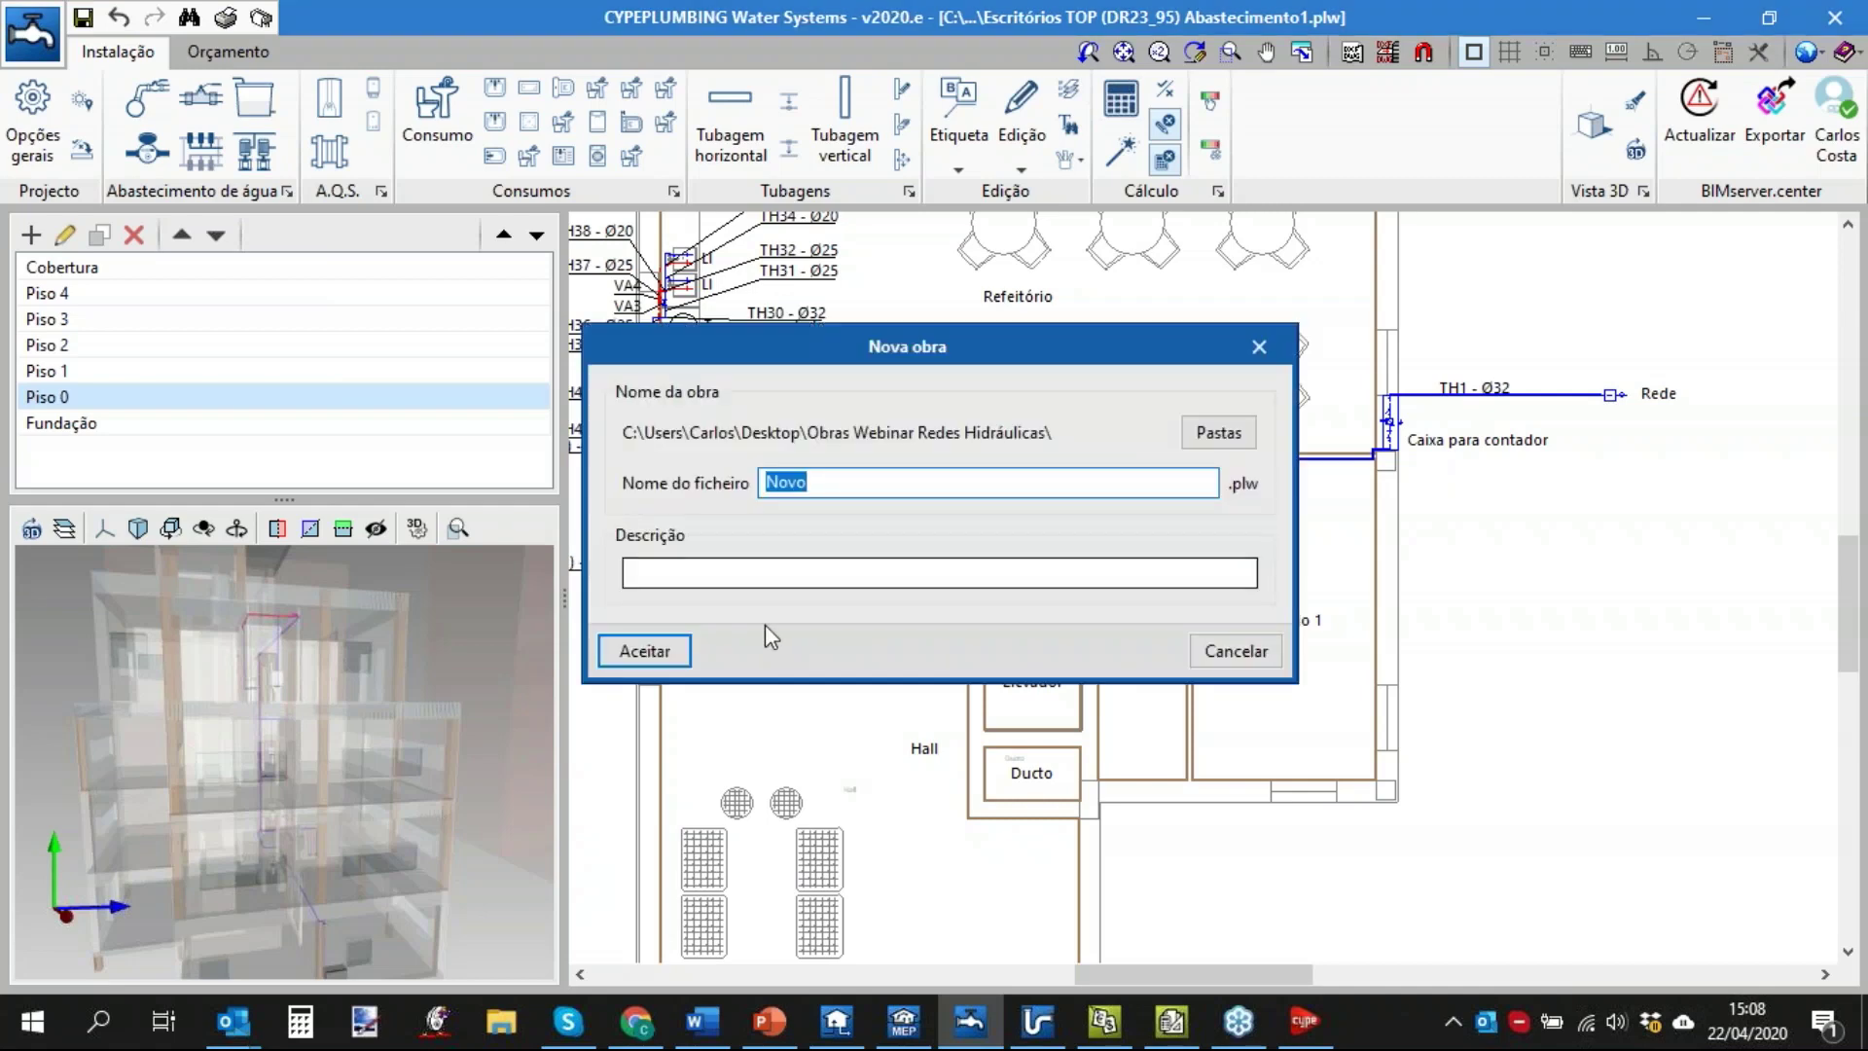
pyautogui.click(672, 652)
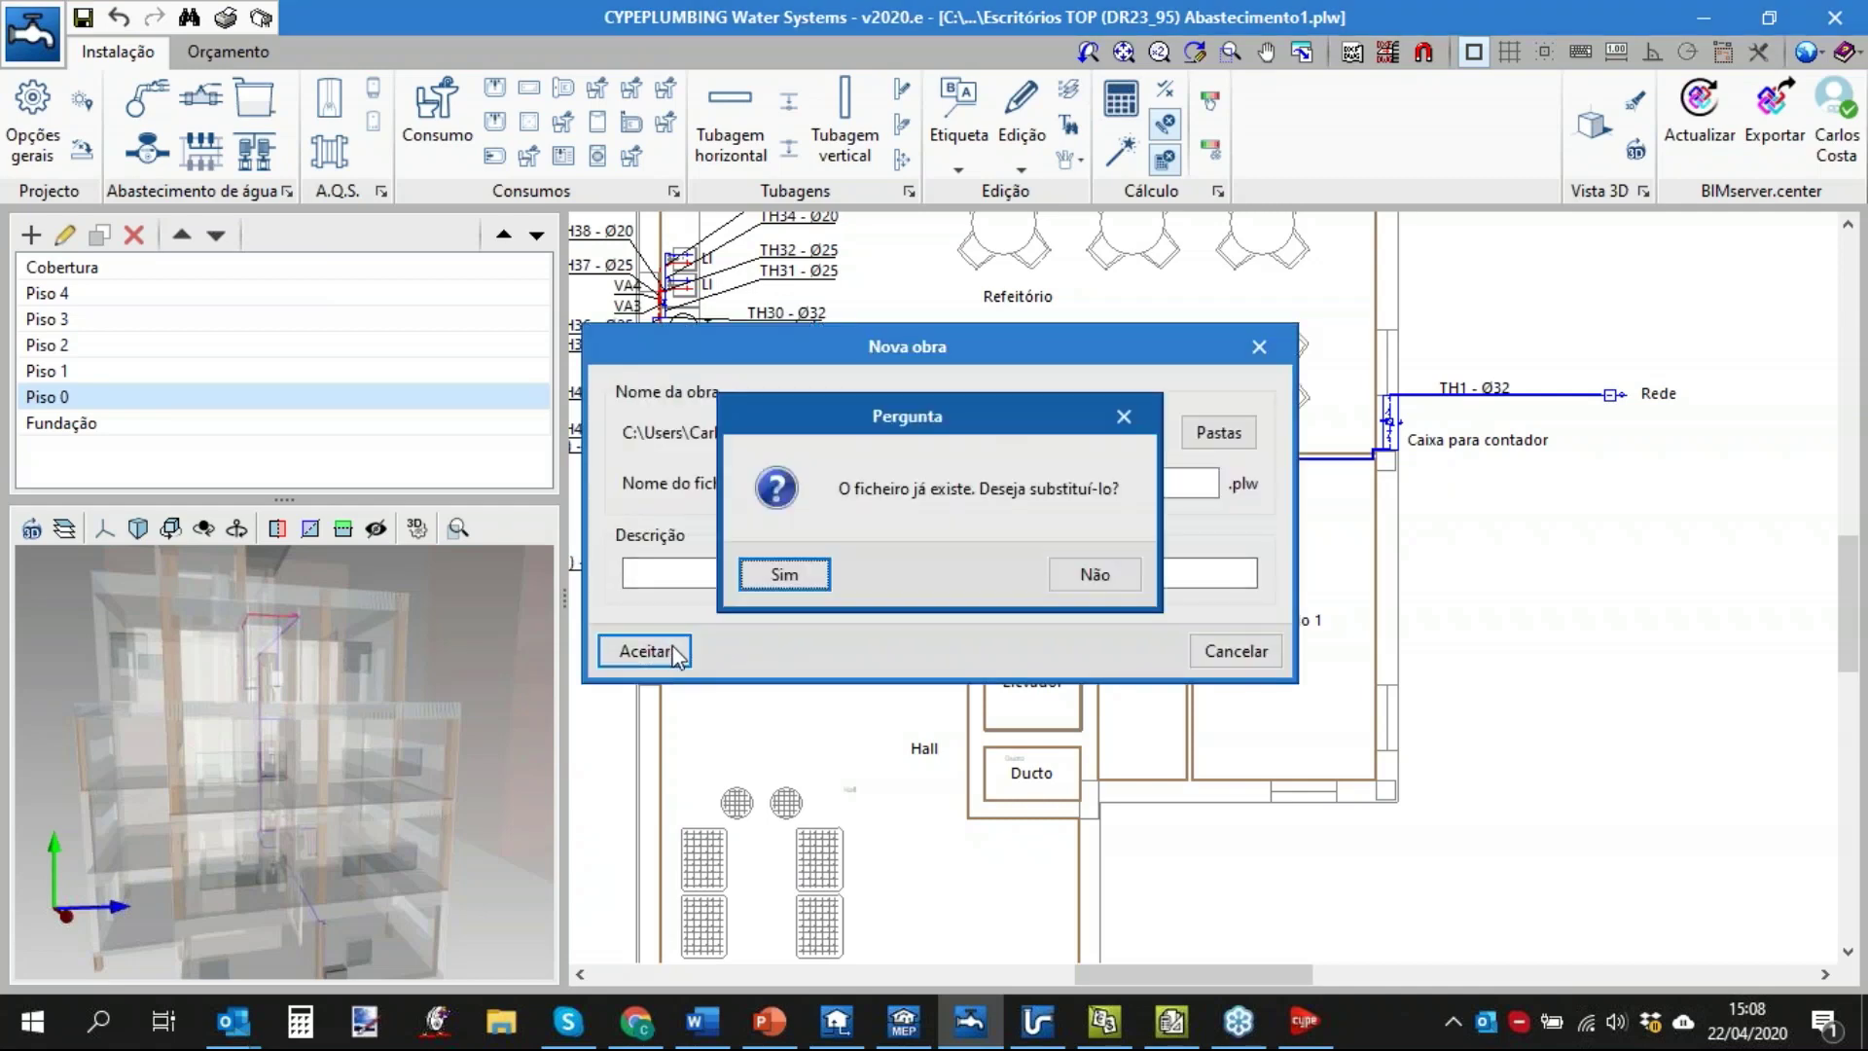
pyautogui.click(817, 576)
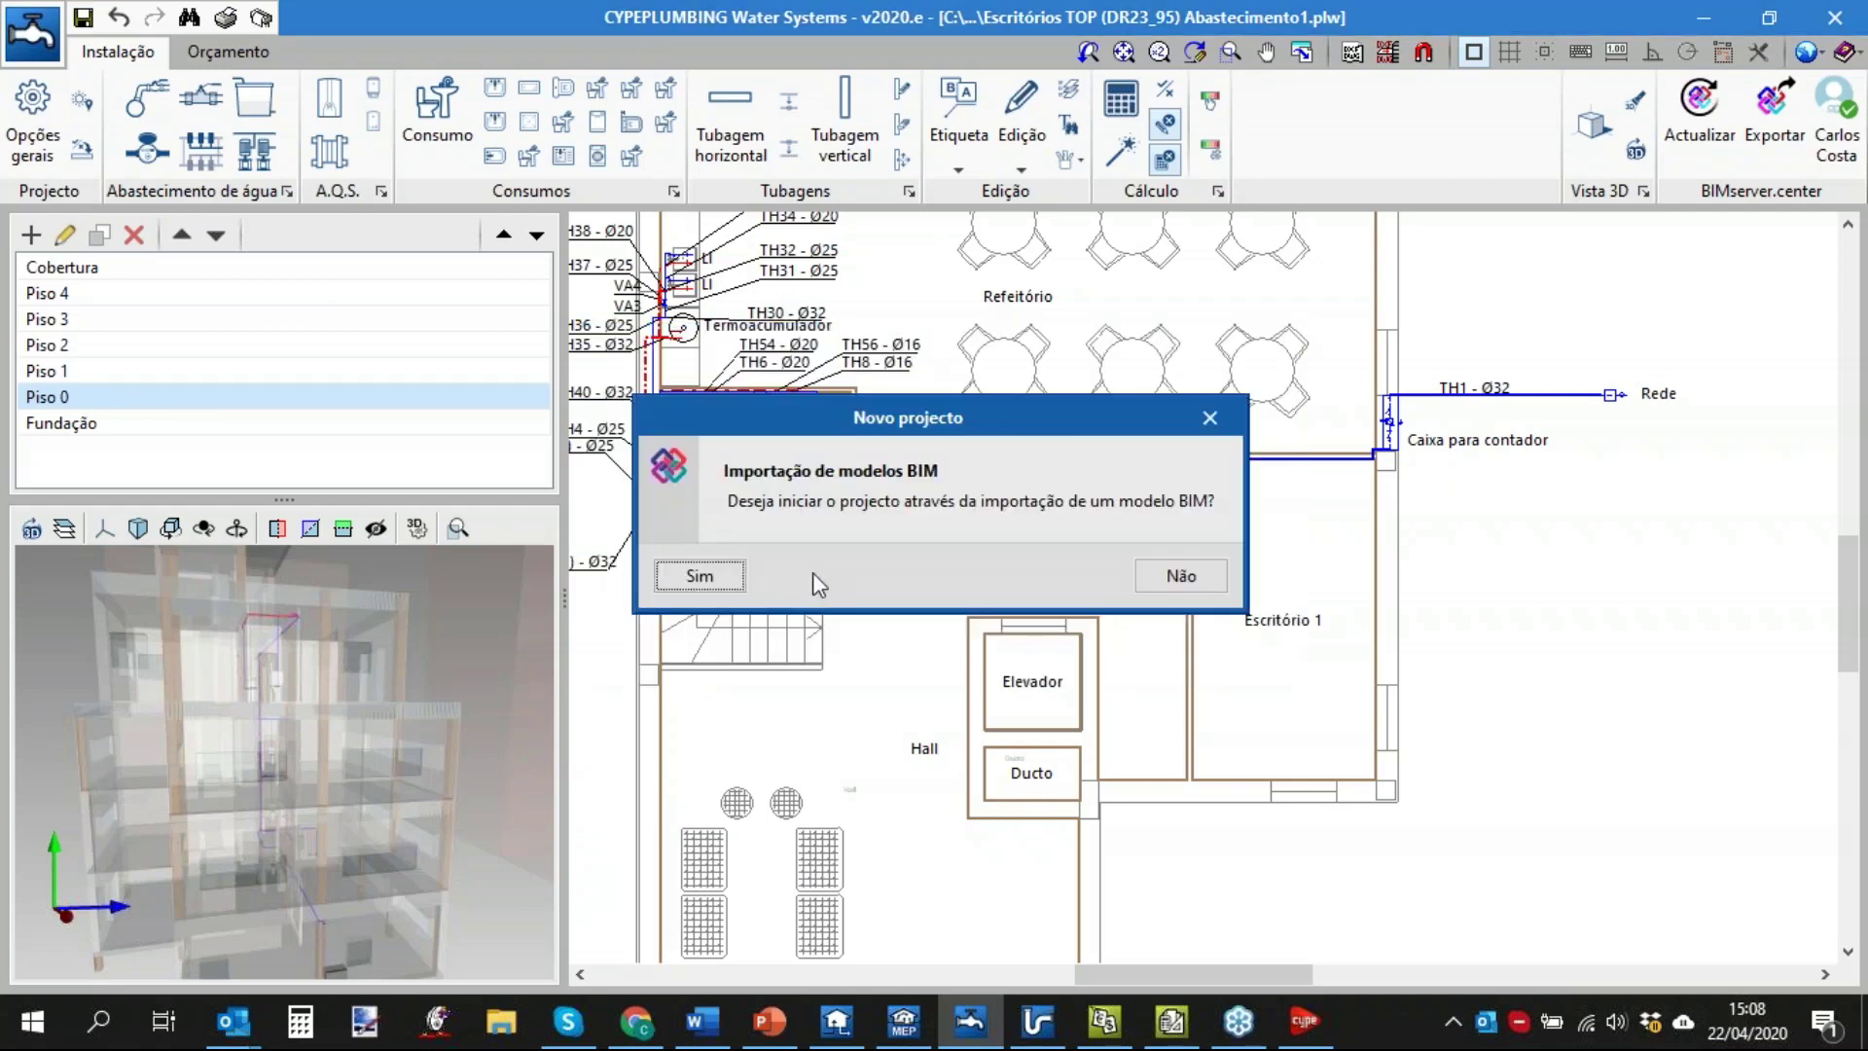
pyautogui.click(1172, 572)
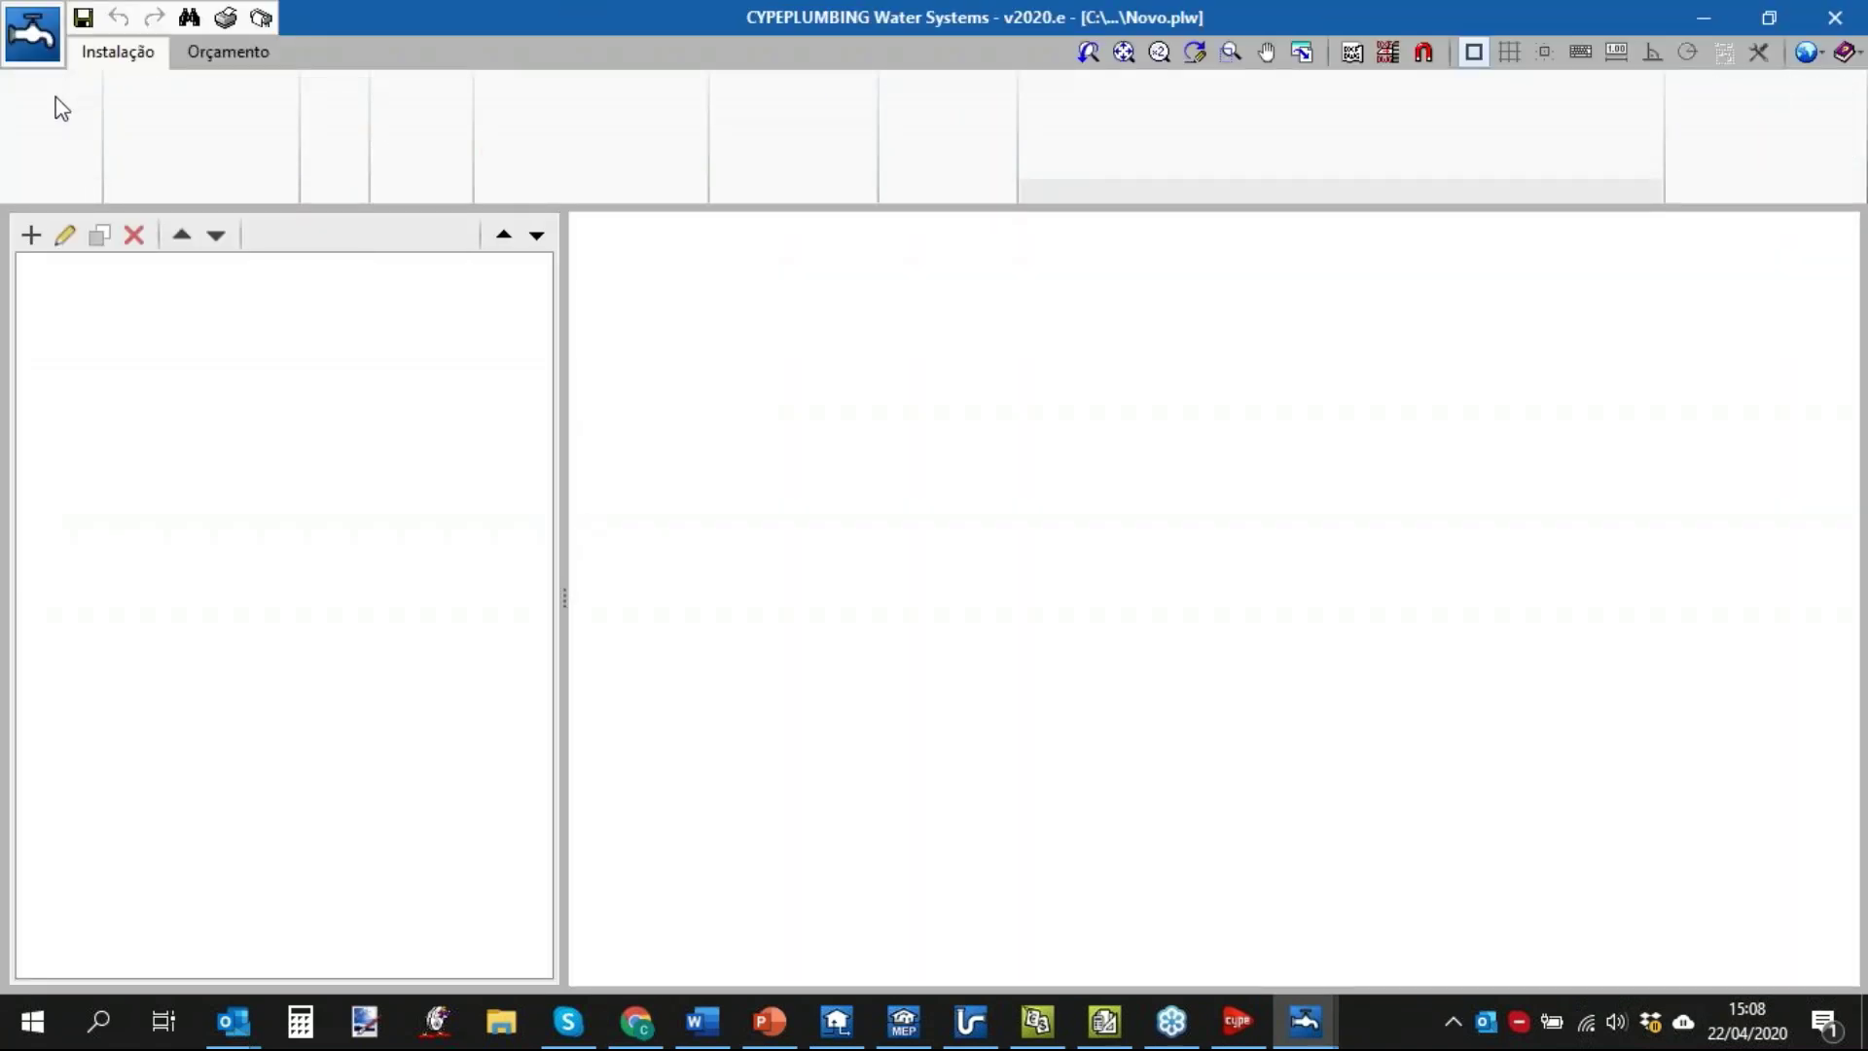
# Import the Portuguese Decreto Regulamentar n.º 23/95 configuration into the new job's general options.
pyautogui.click(38, 107)
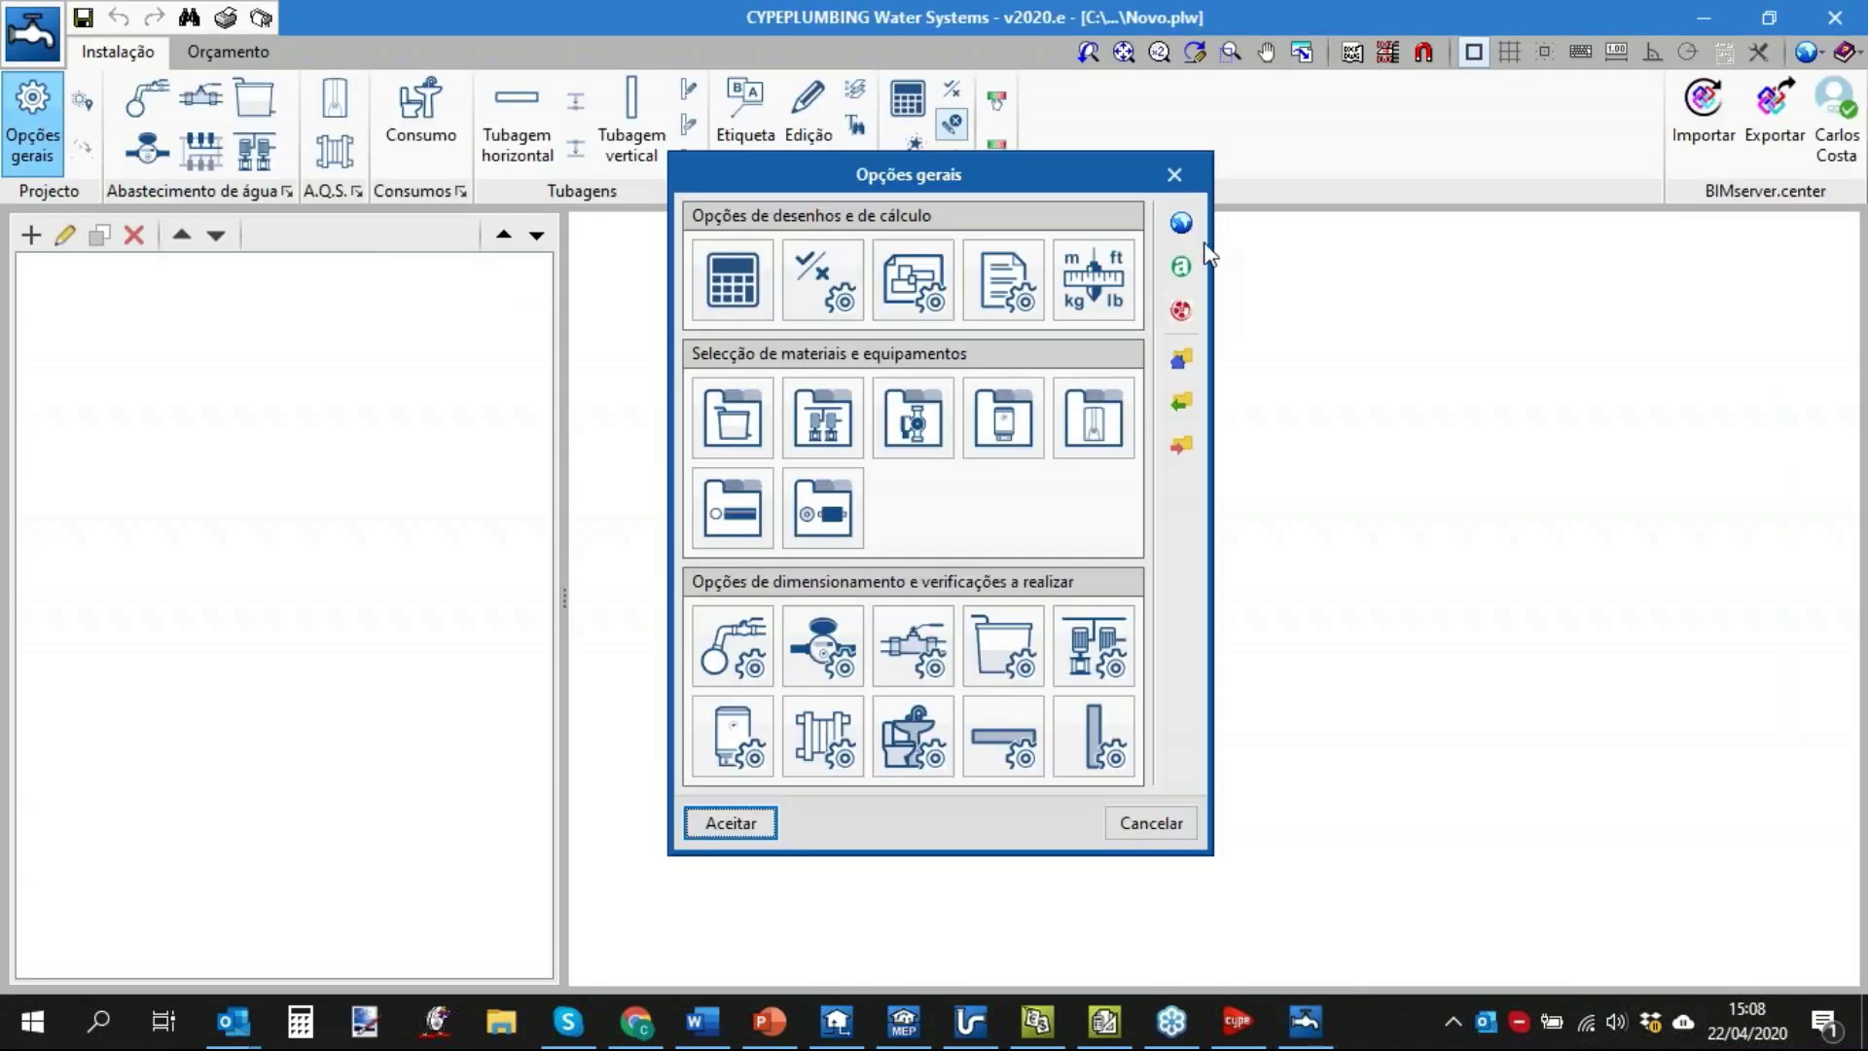
pyautogui.click(1181, 223)
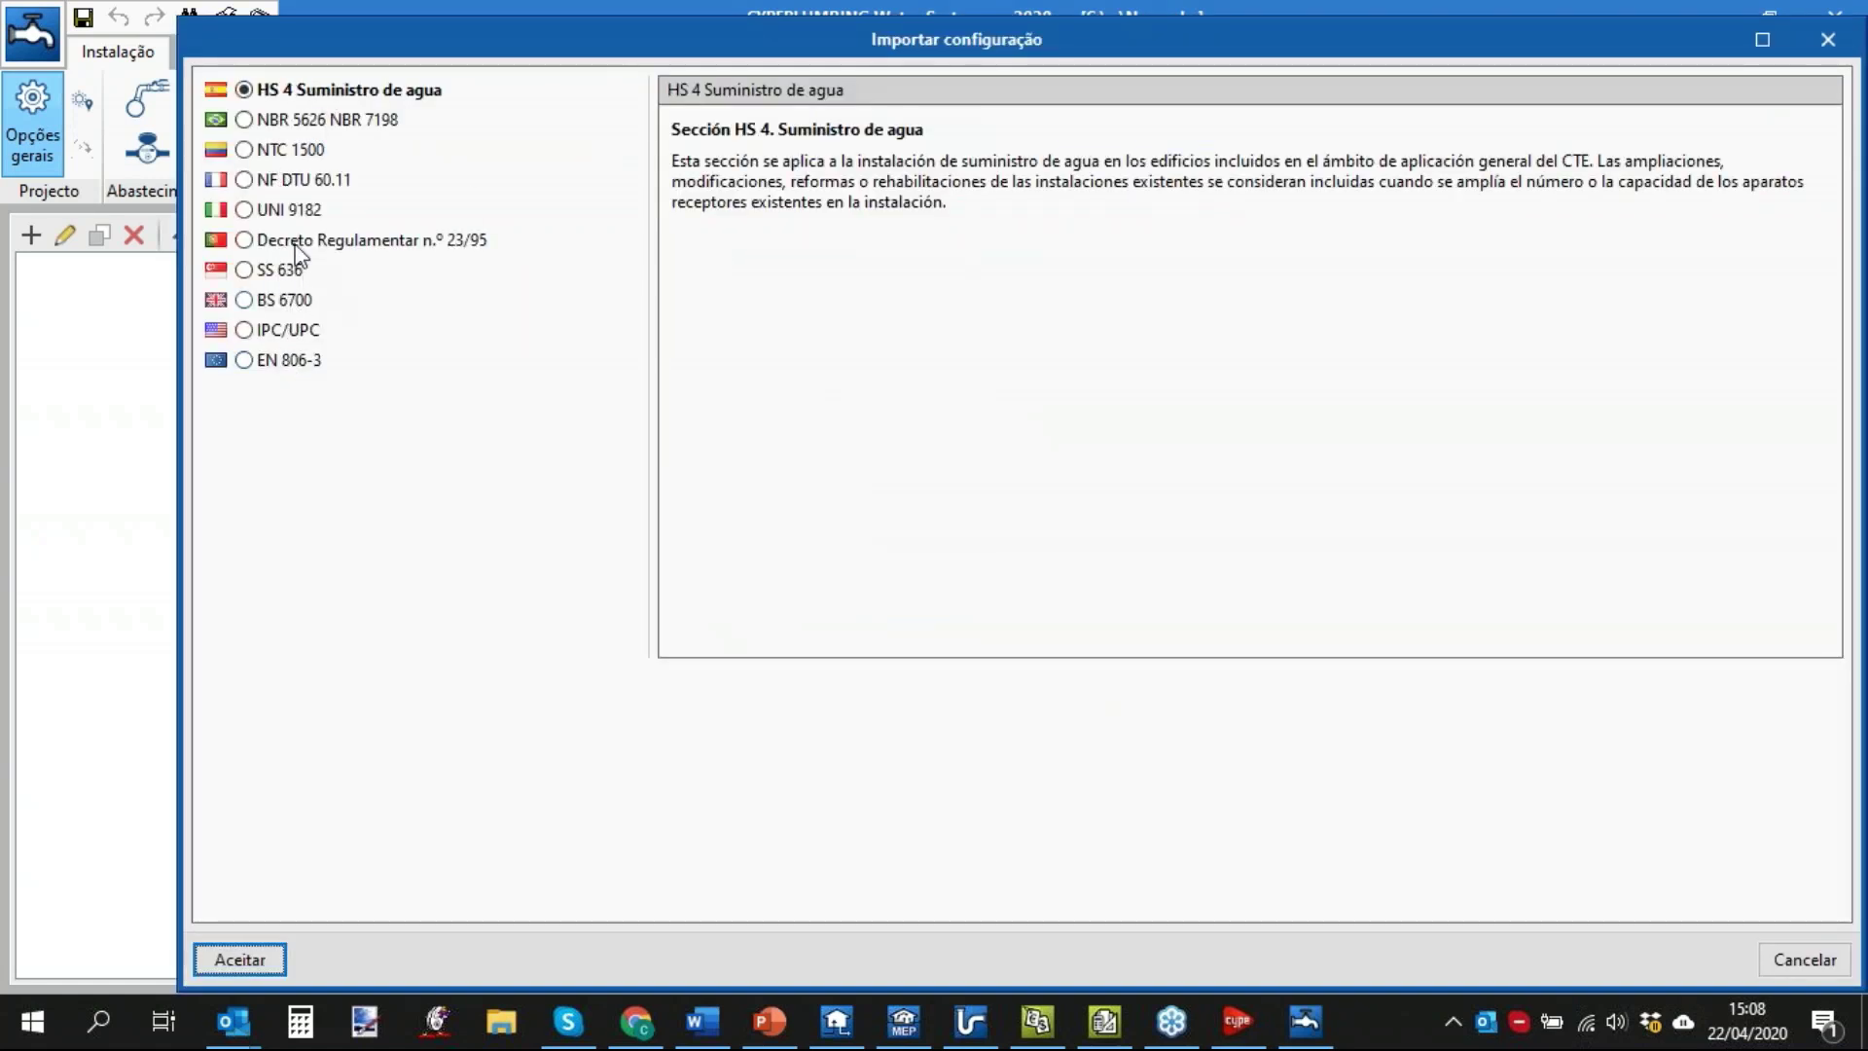
pyautogui.click(266, 243)
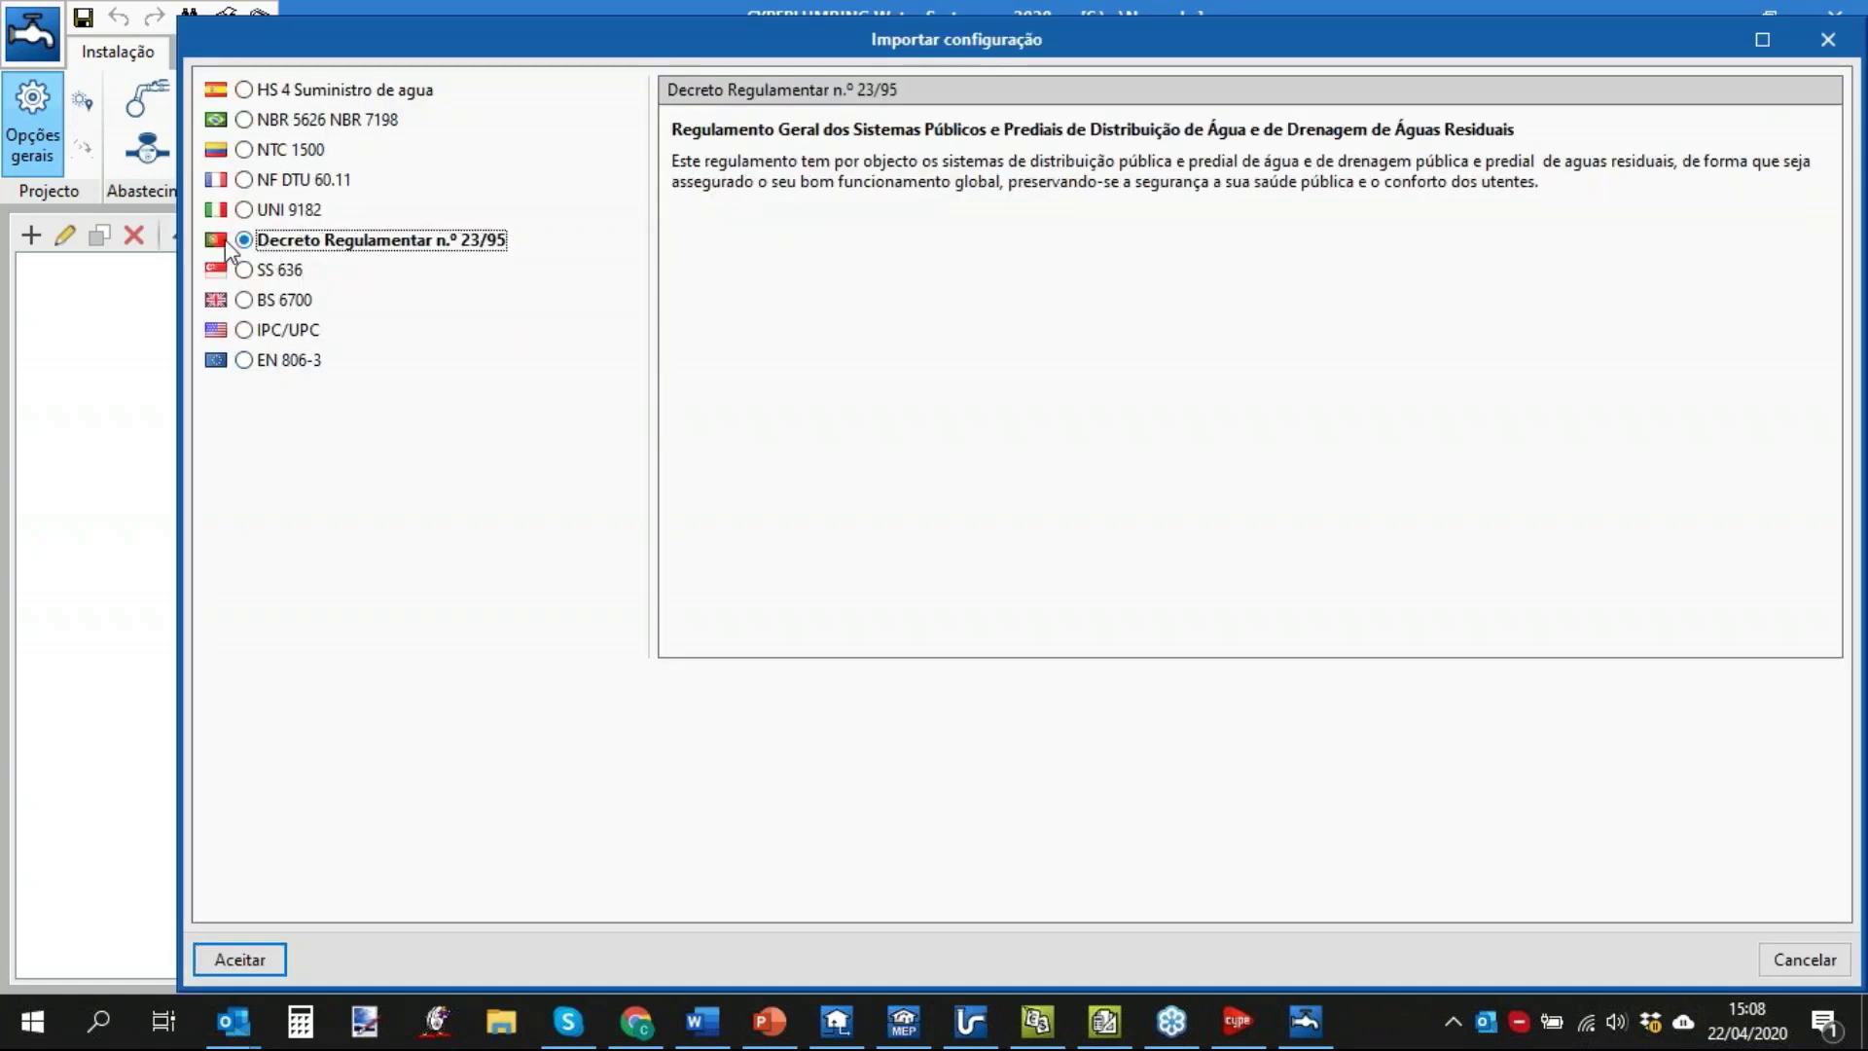
pyautogui.click(245, 967)
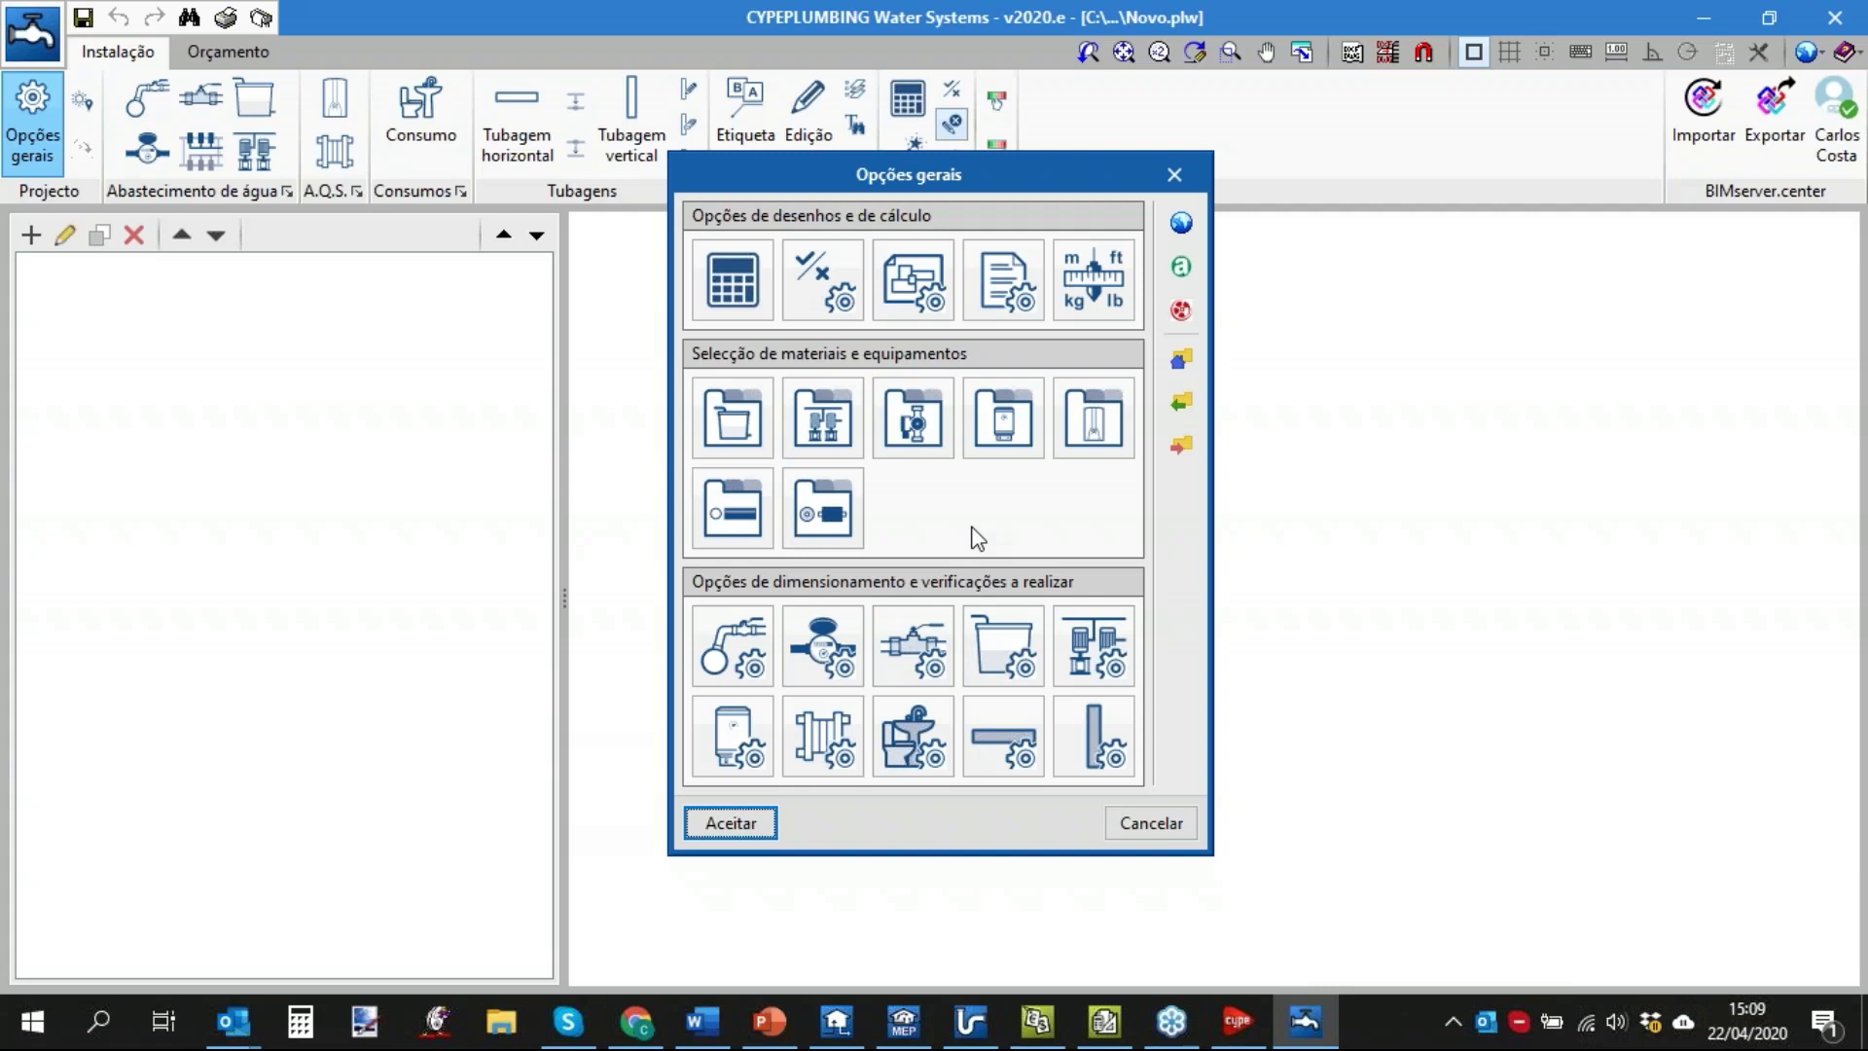
# Examine the simultaneity formulas defined for Nível de conforto mínimo in the calculation options, then close the options.
pyautogui.click(733, 280)
pyautogui.scroll(-5, 917, 564)
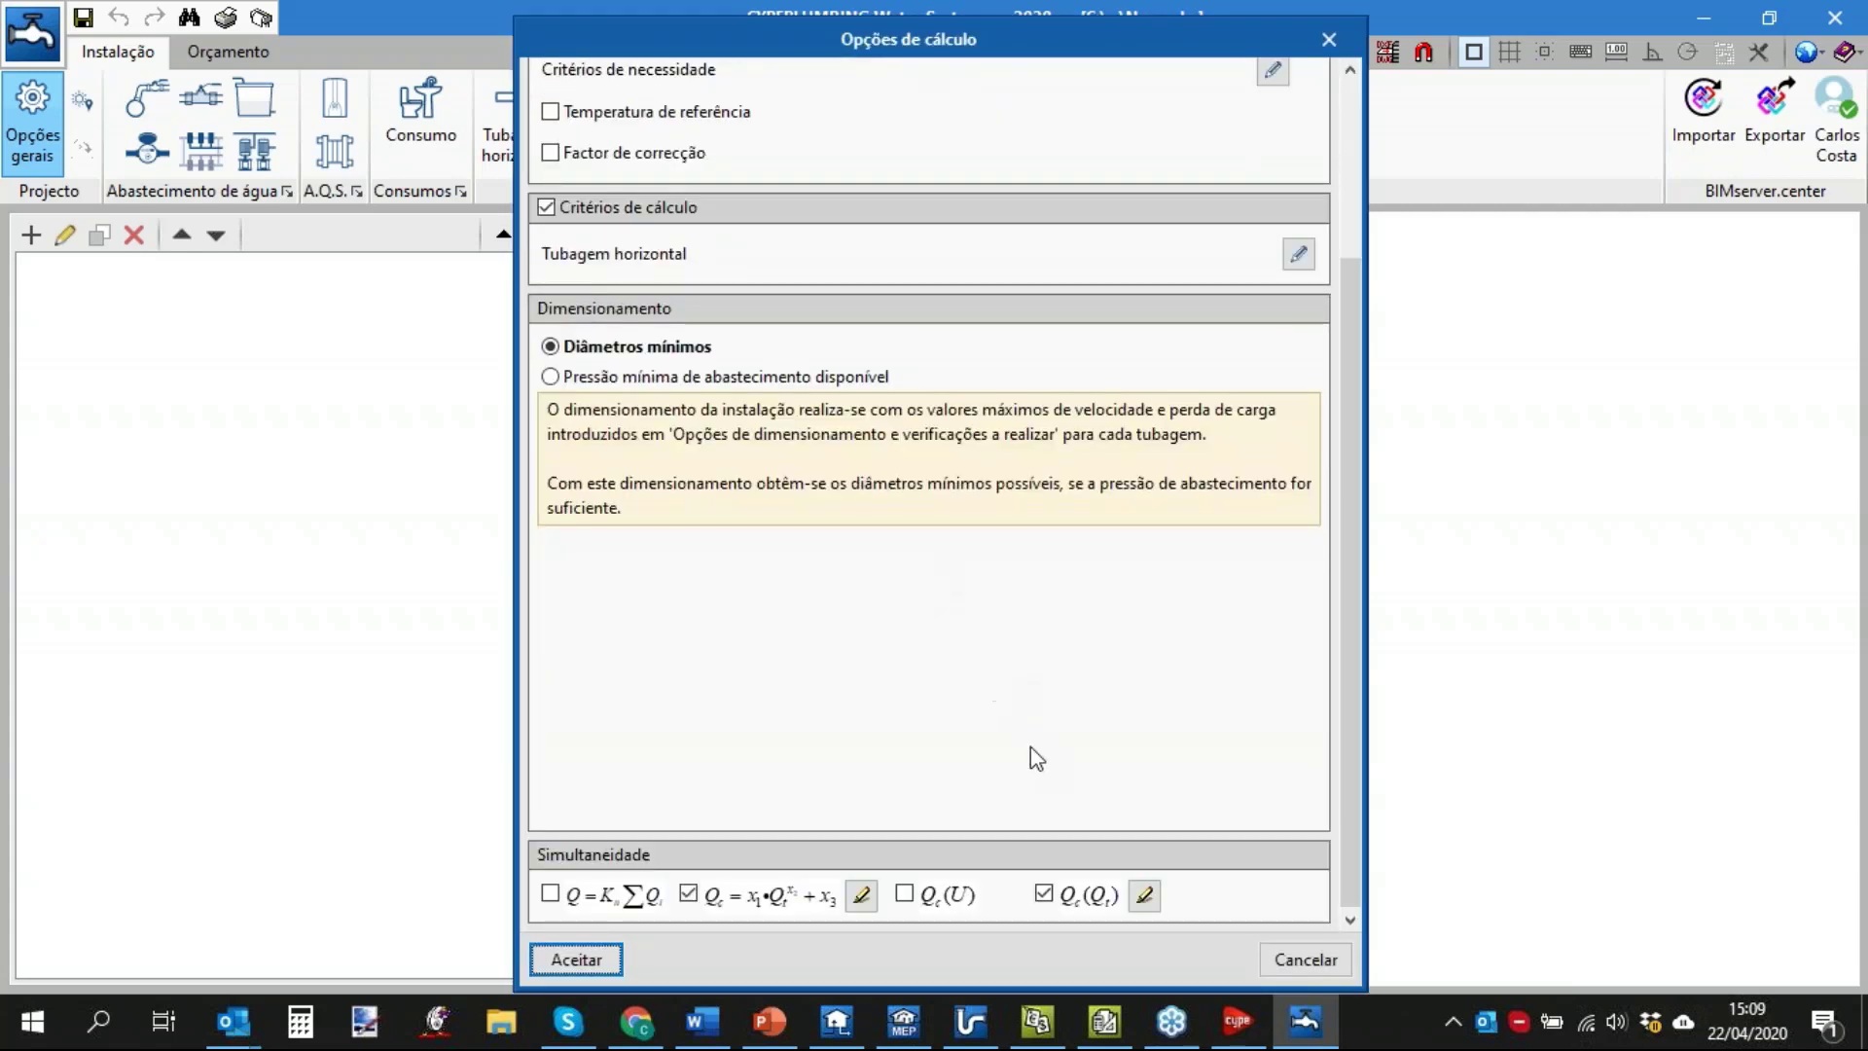
pyautogui.click(862, 895)
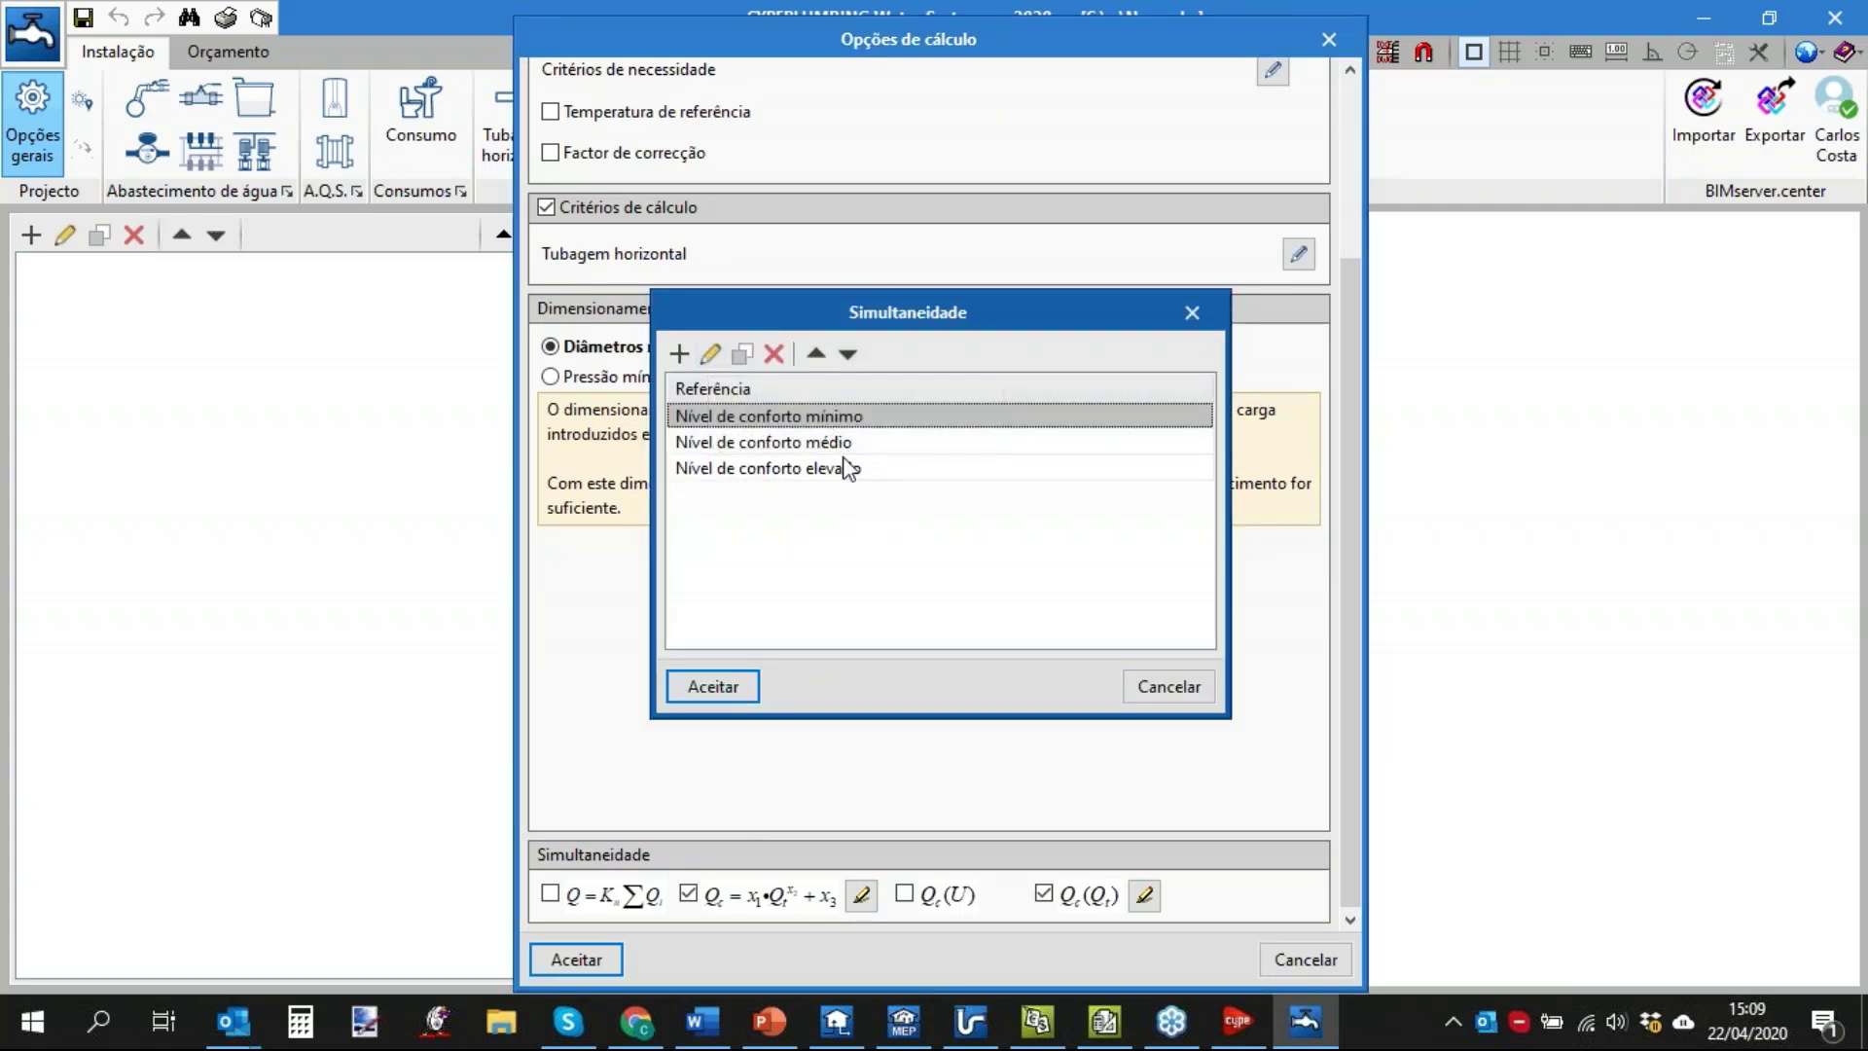
pyautogui.click(711, 356)
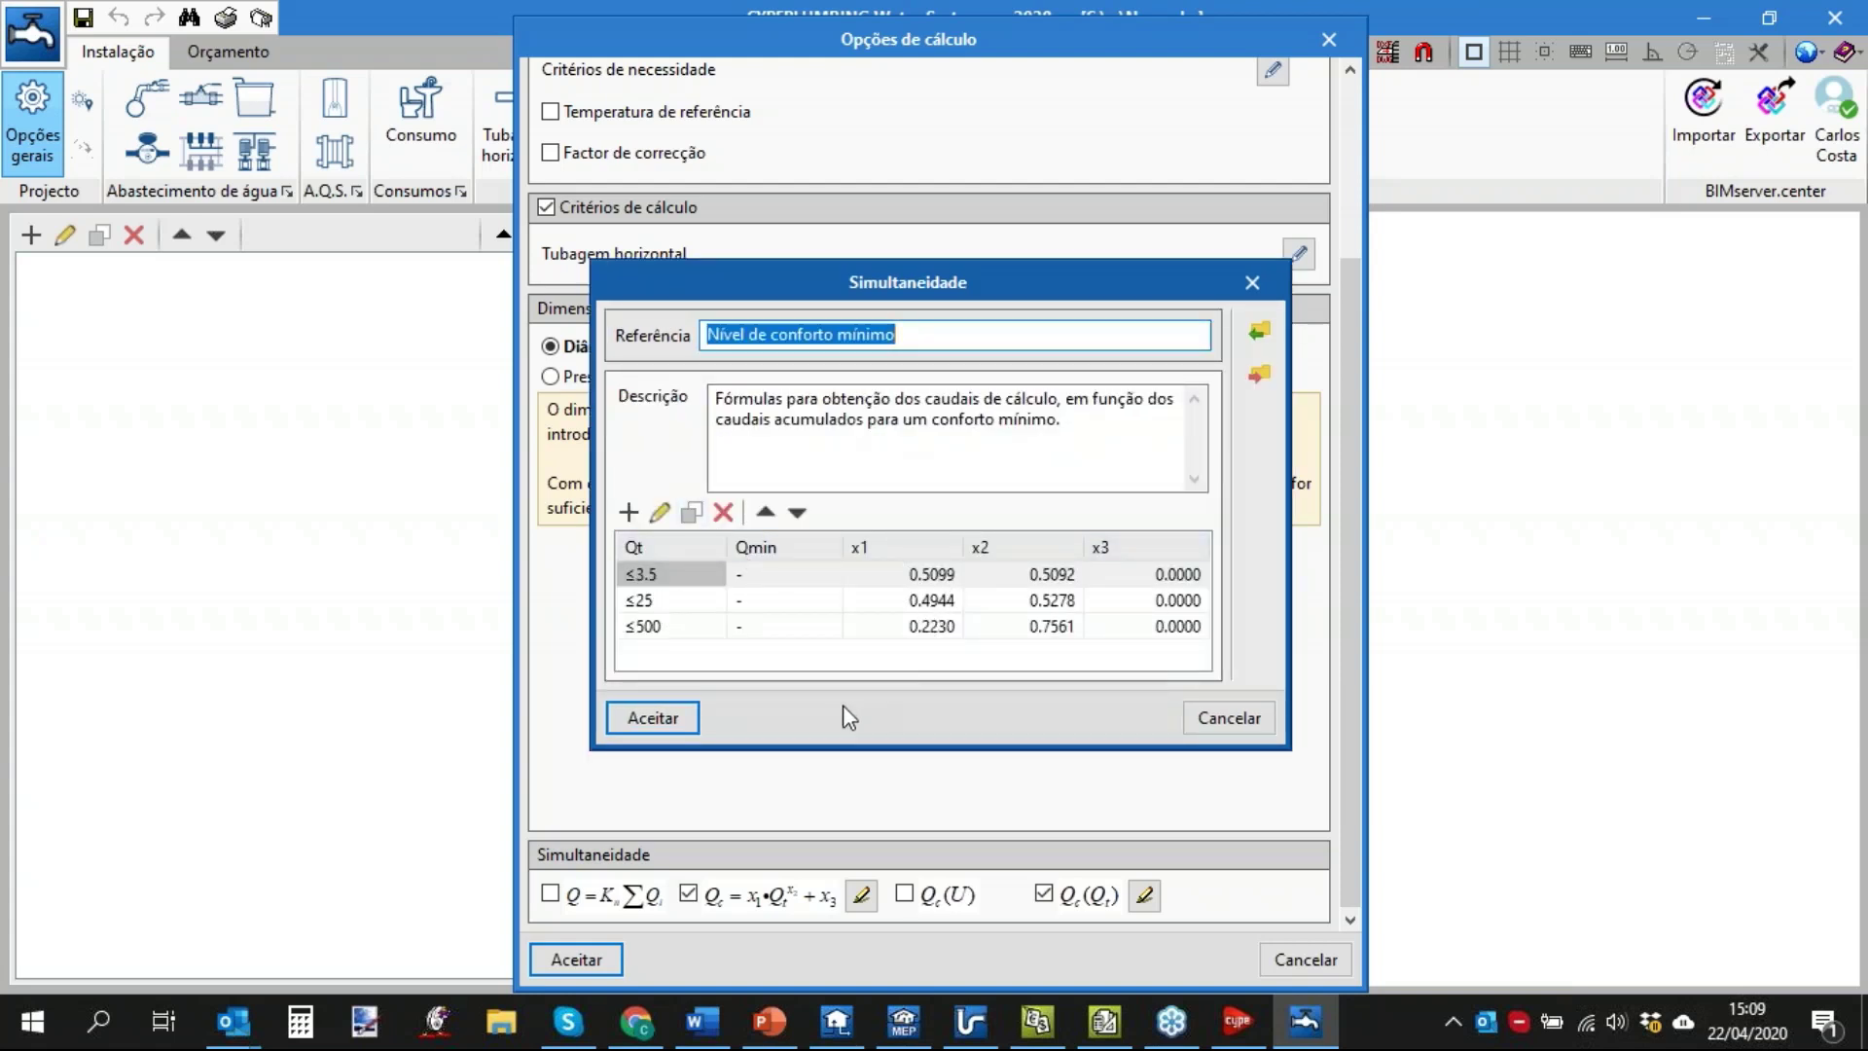
pyautogui.click(681, 728)
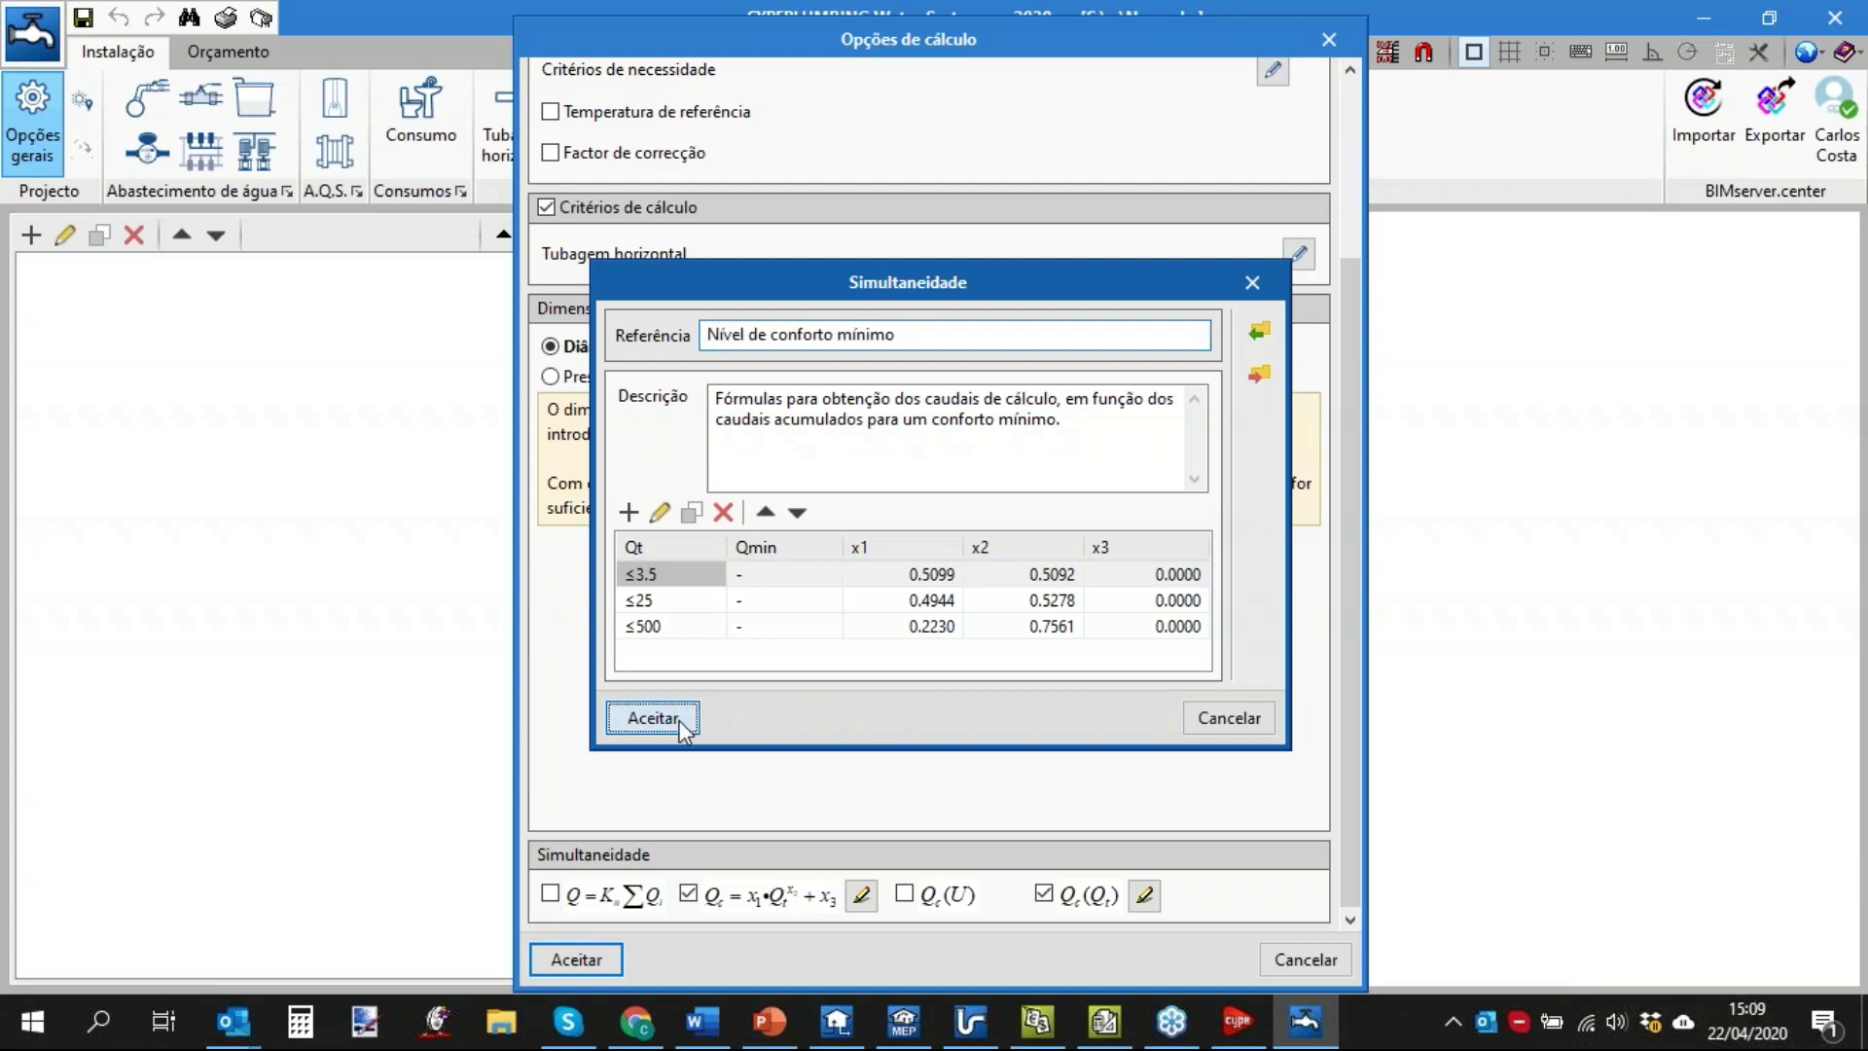
pyautogui.click(713, 689)
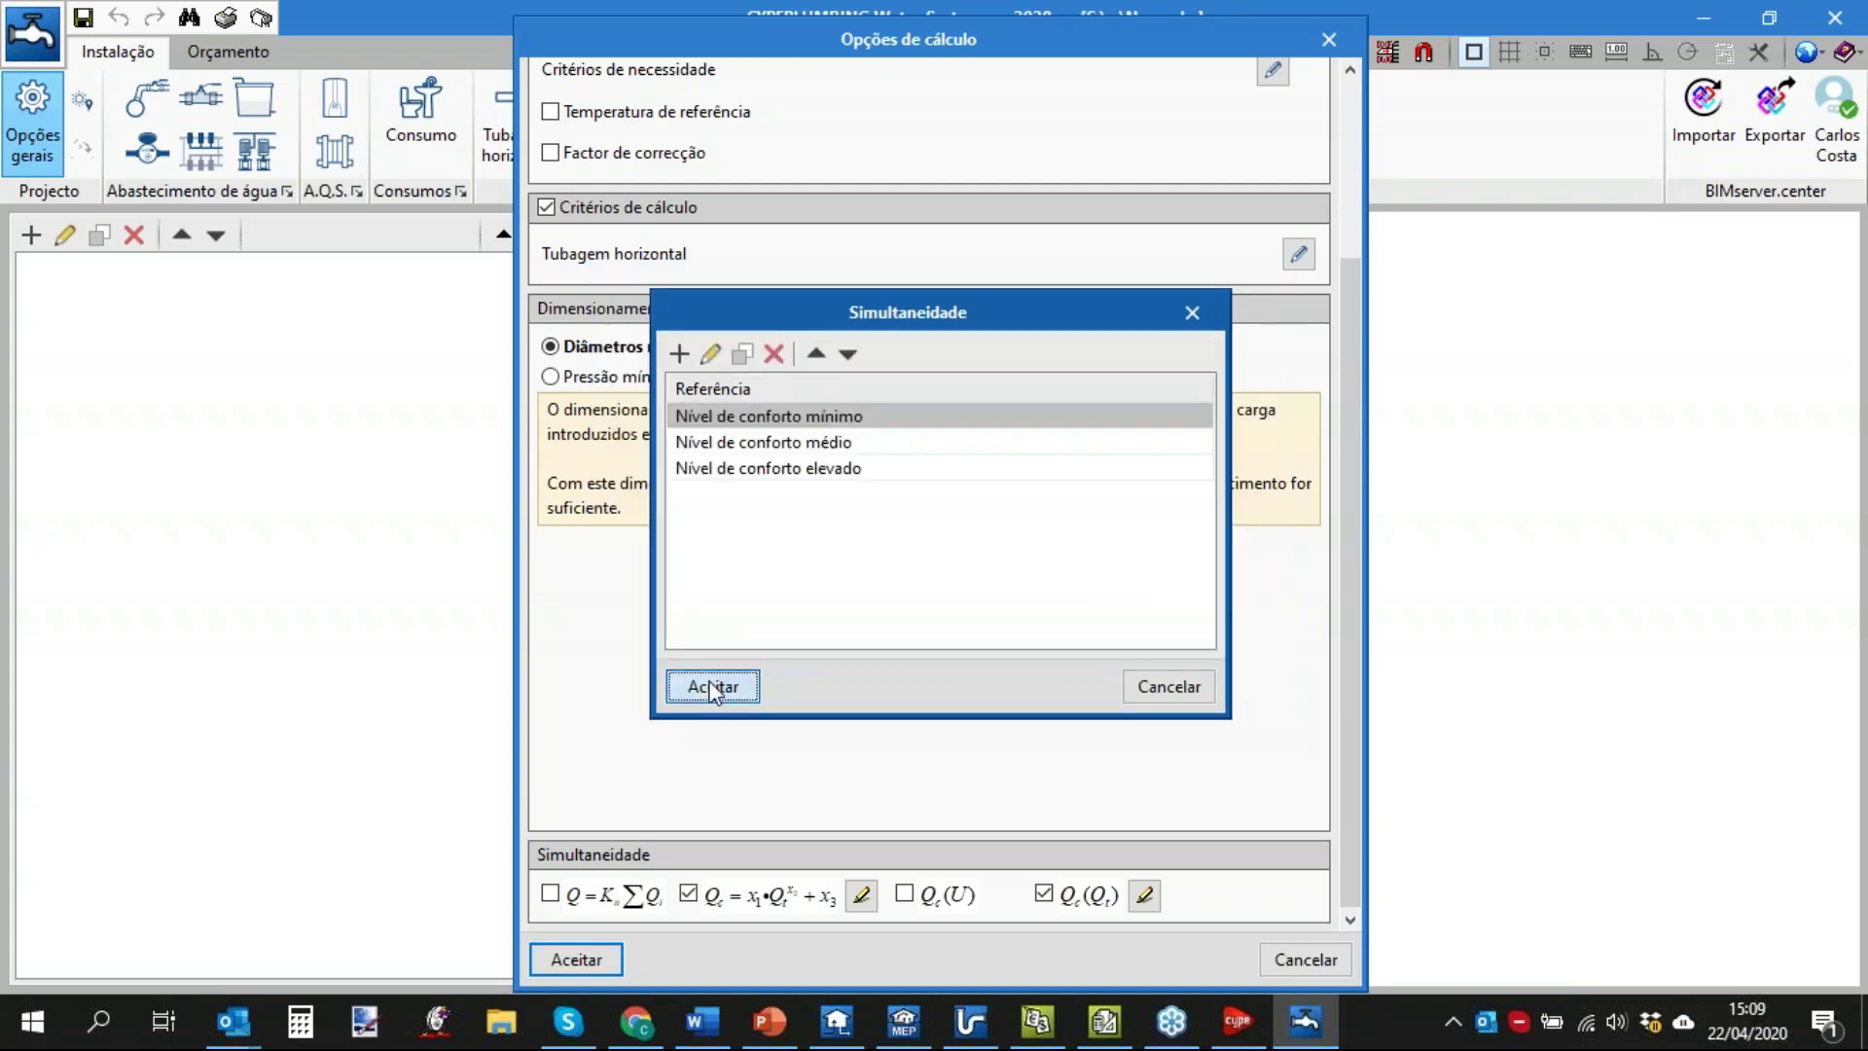
pyautogui.click(597, 959)
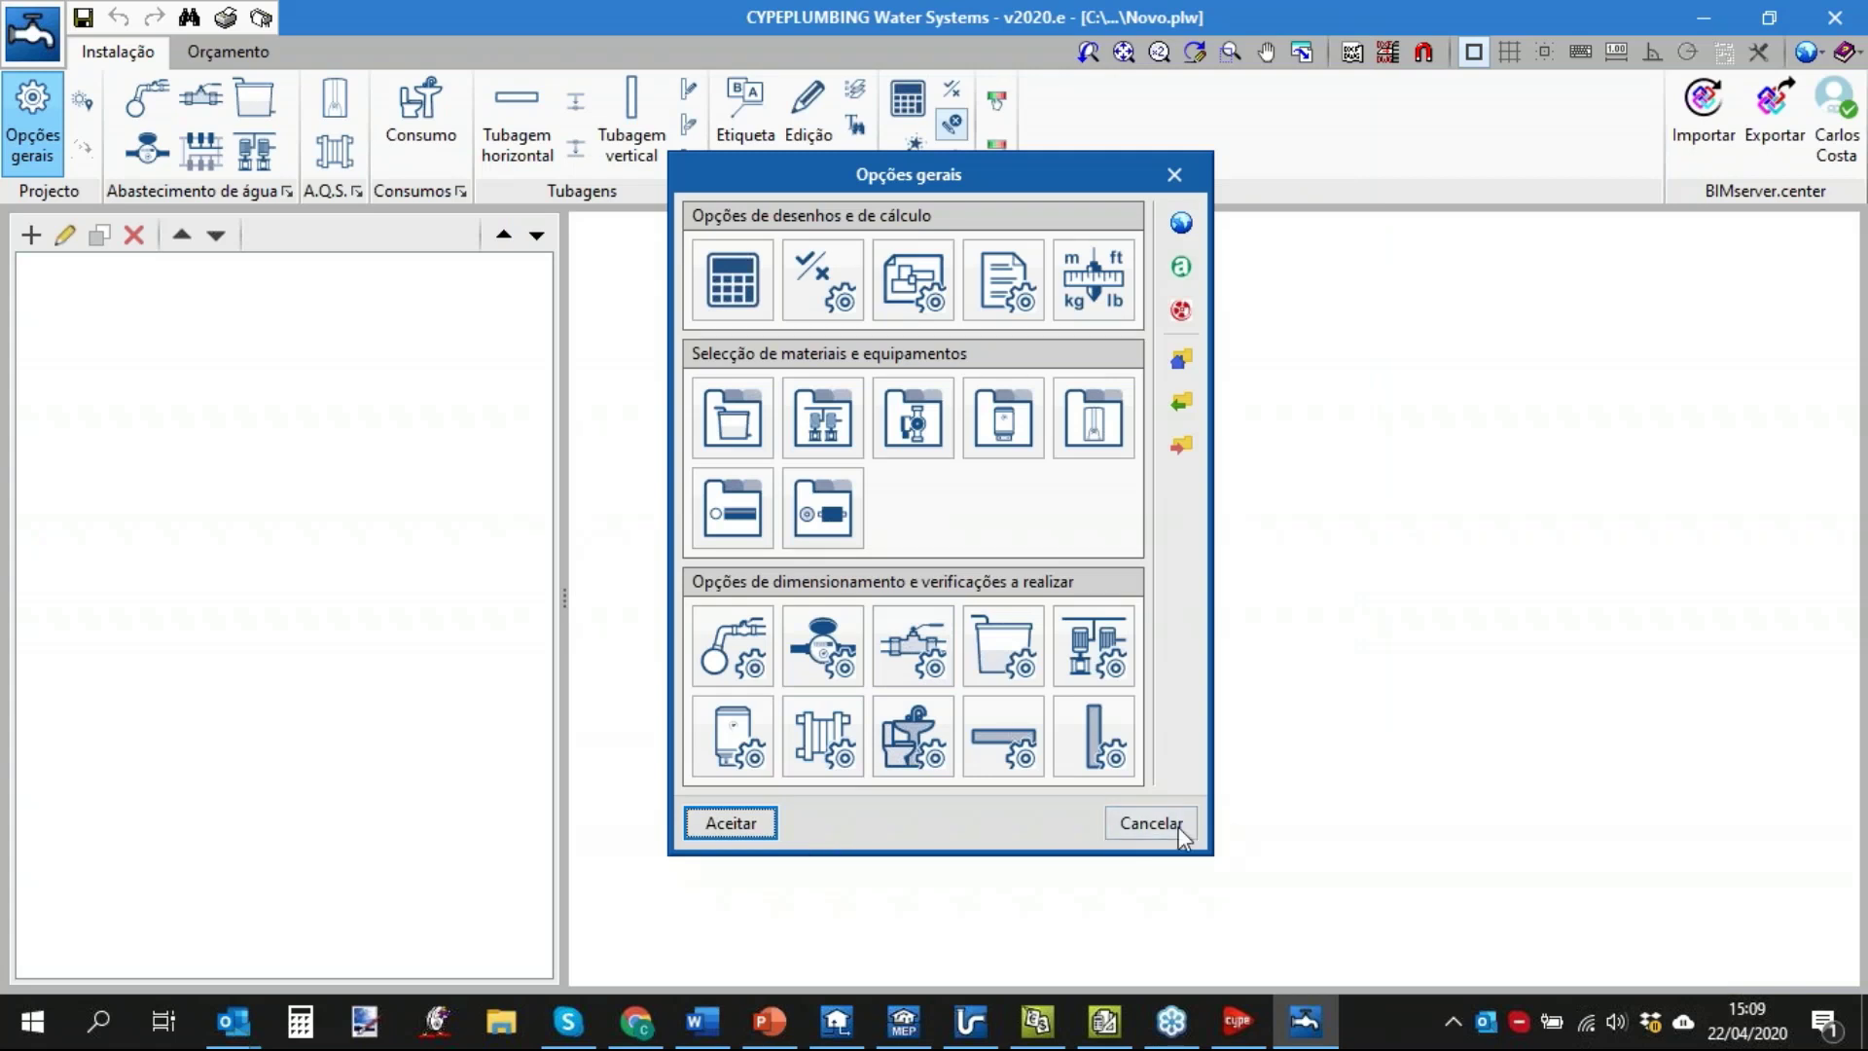
# Review the comfort-level and Simultaneidade sizing alternatives in the general verifications, leaving them without changes.
pyautogui.click(827, 259)
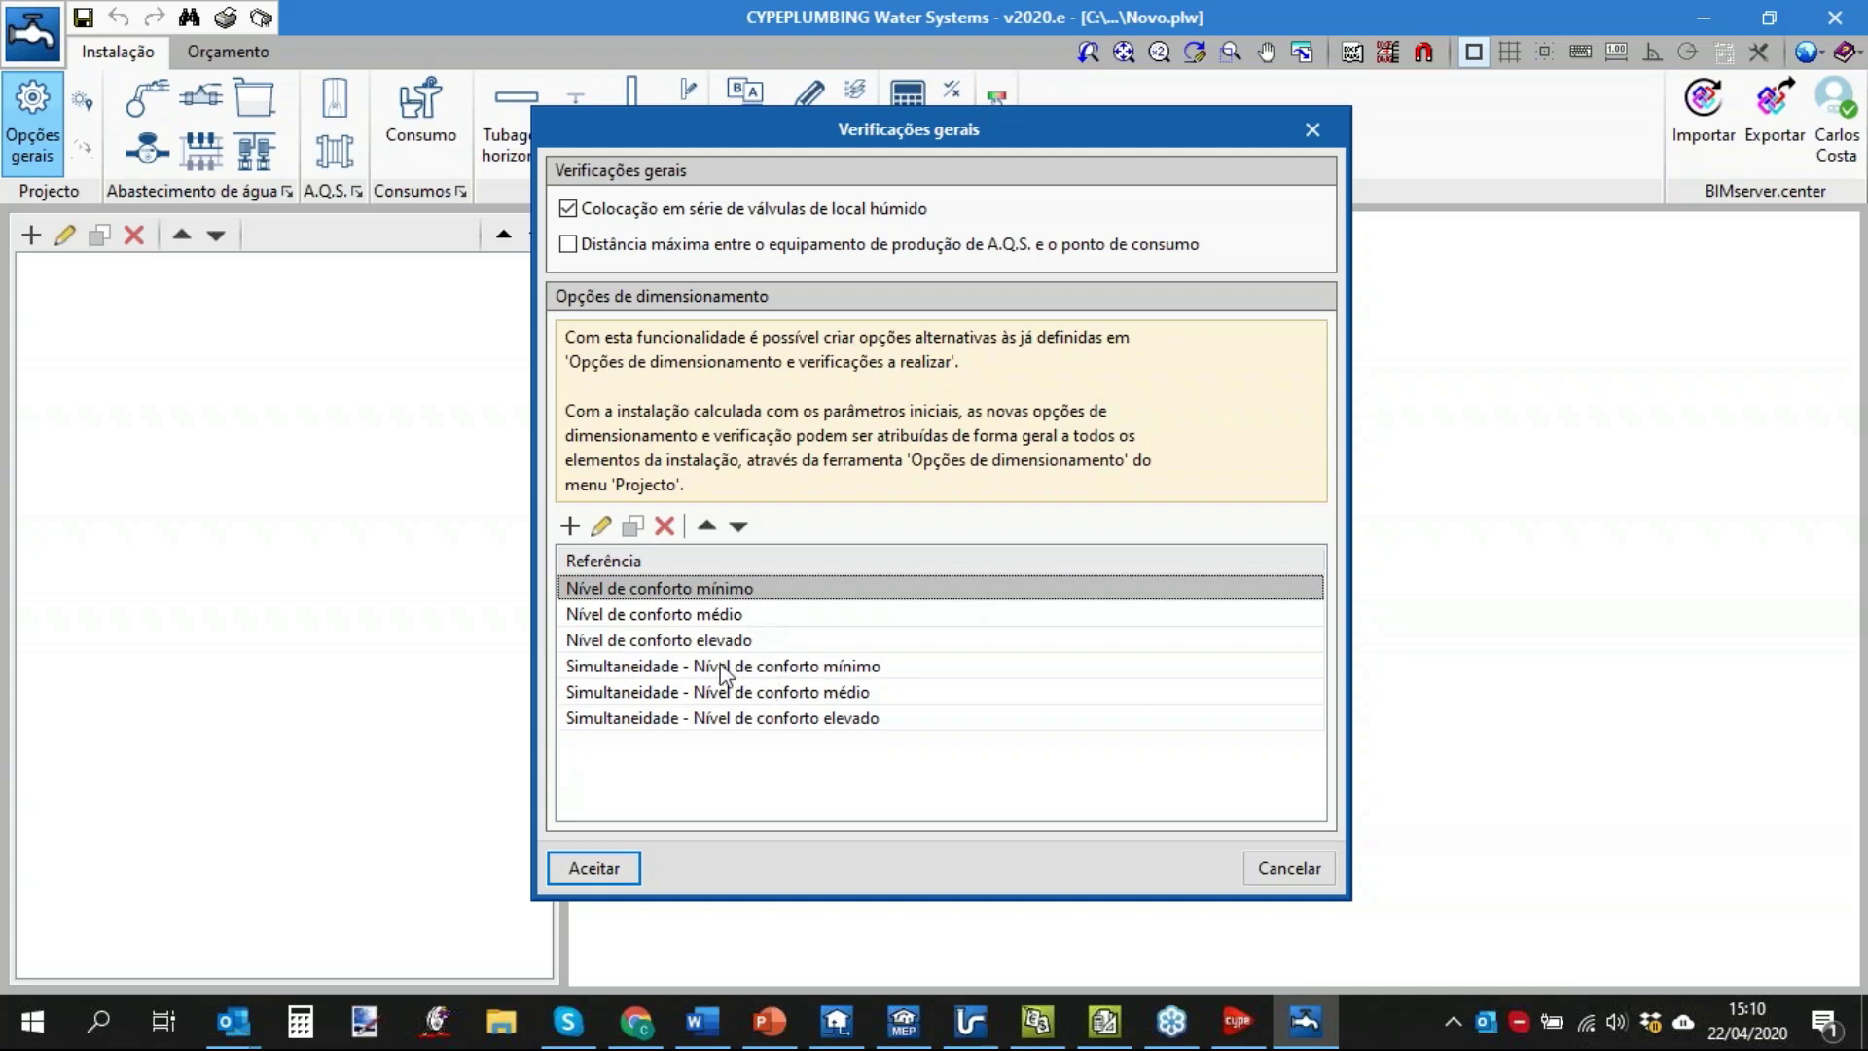
pyautogui.click(674, 670)
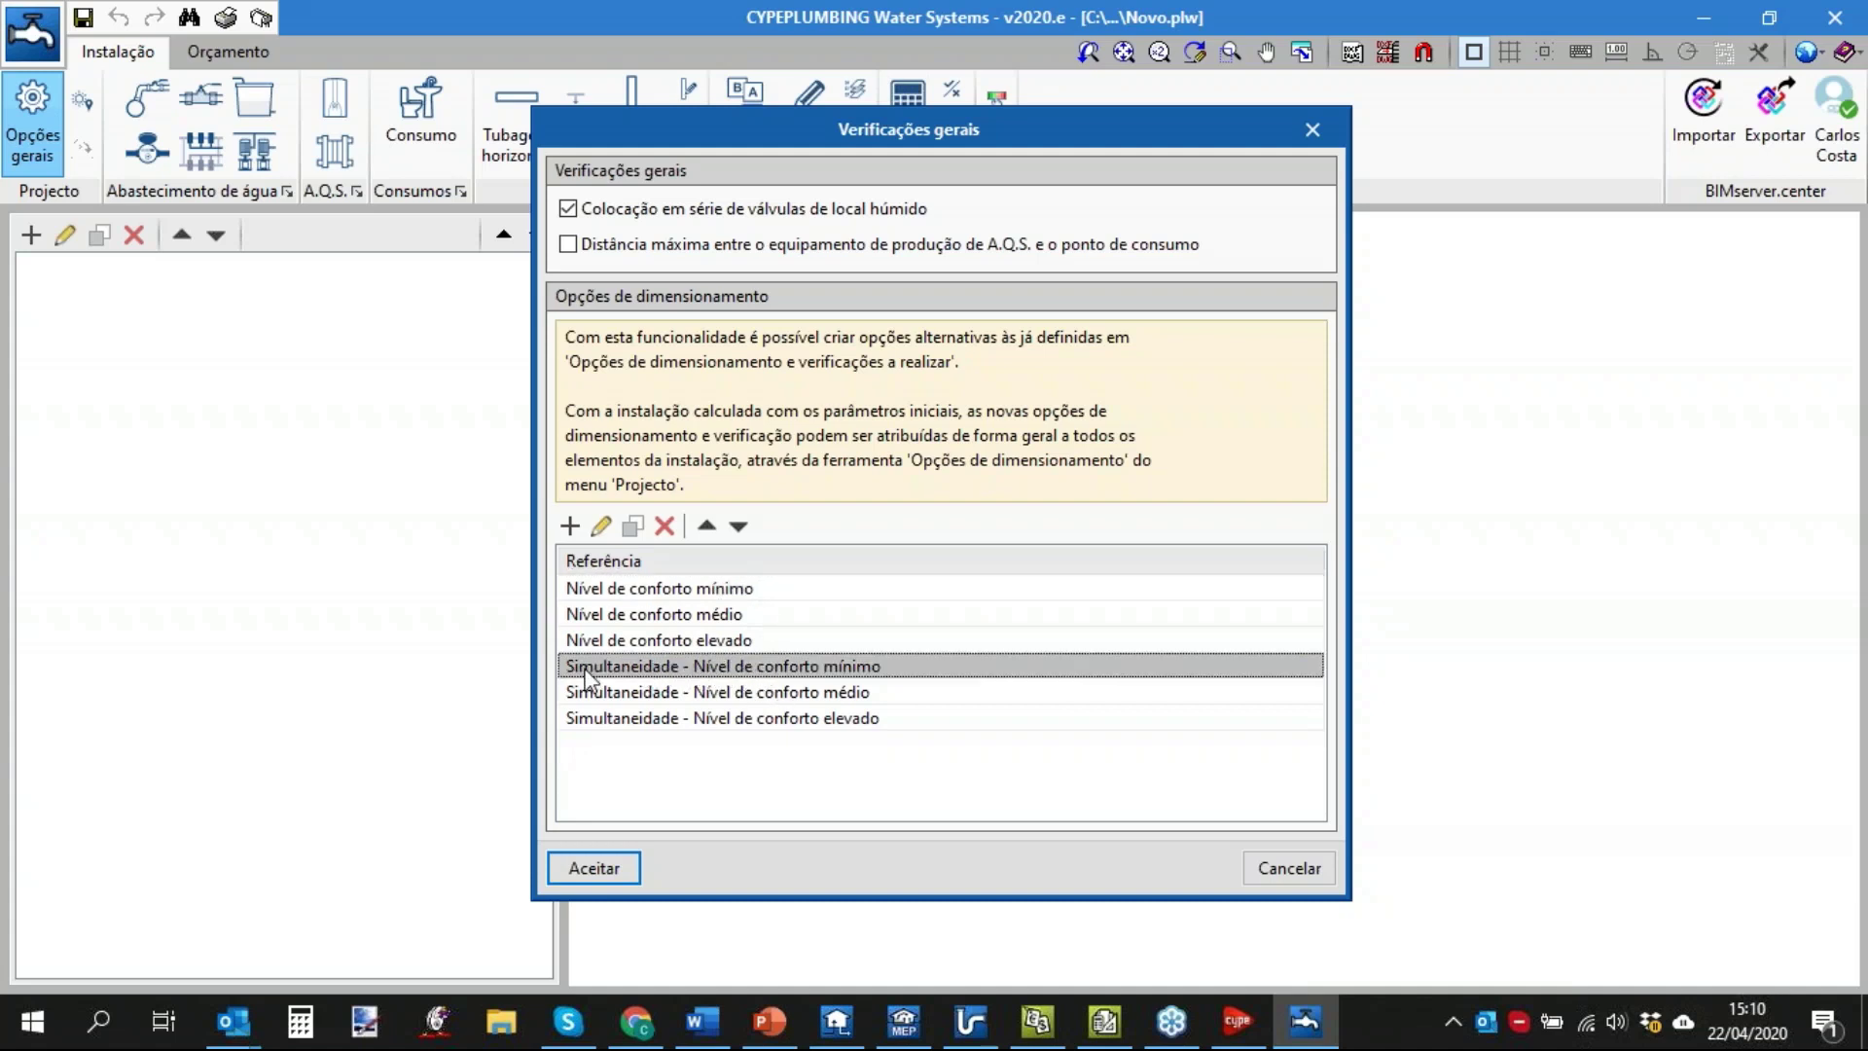
pyautogui.click(654, 691)
pyautogui.click(650, 722)
pyautogui.click(658, 688)
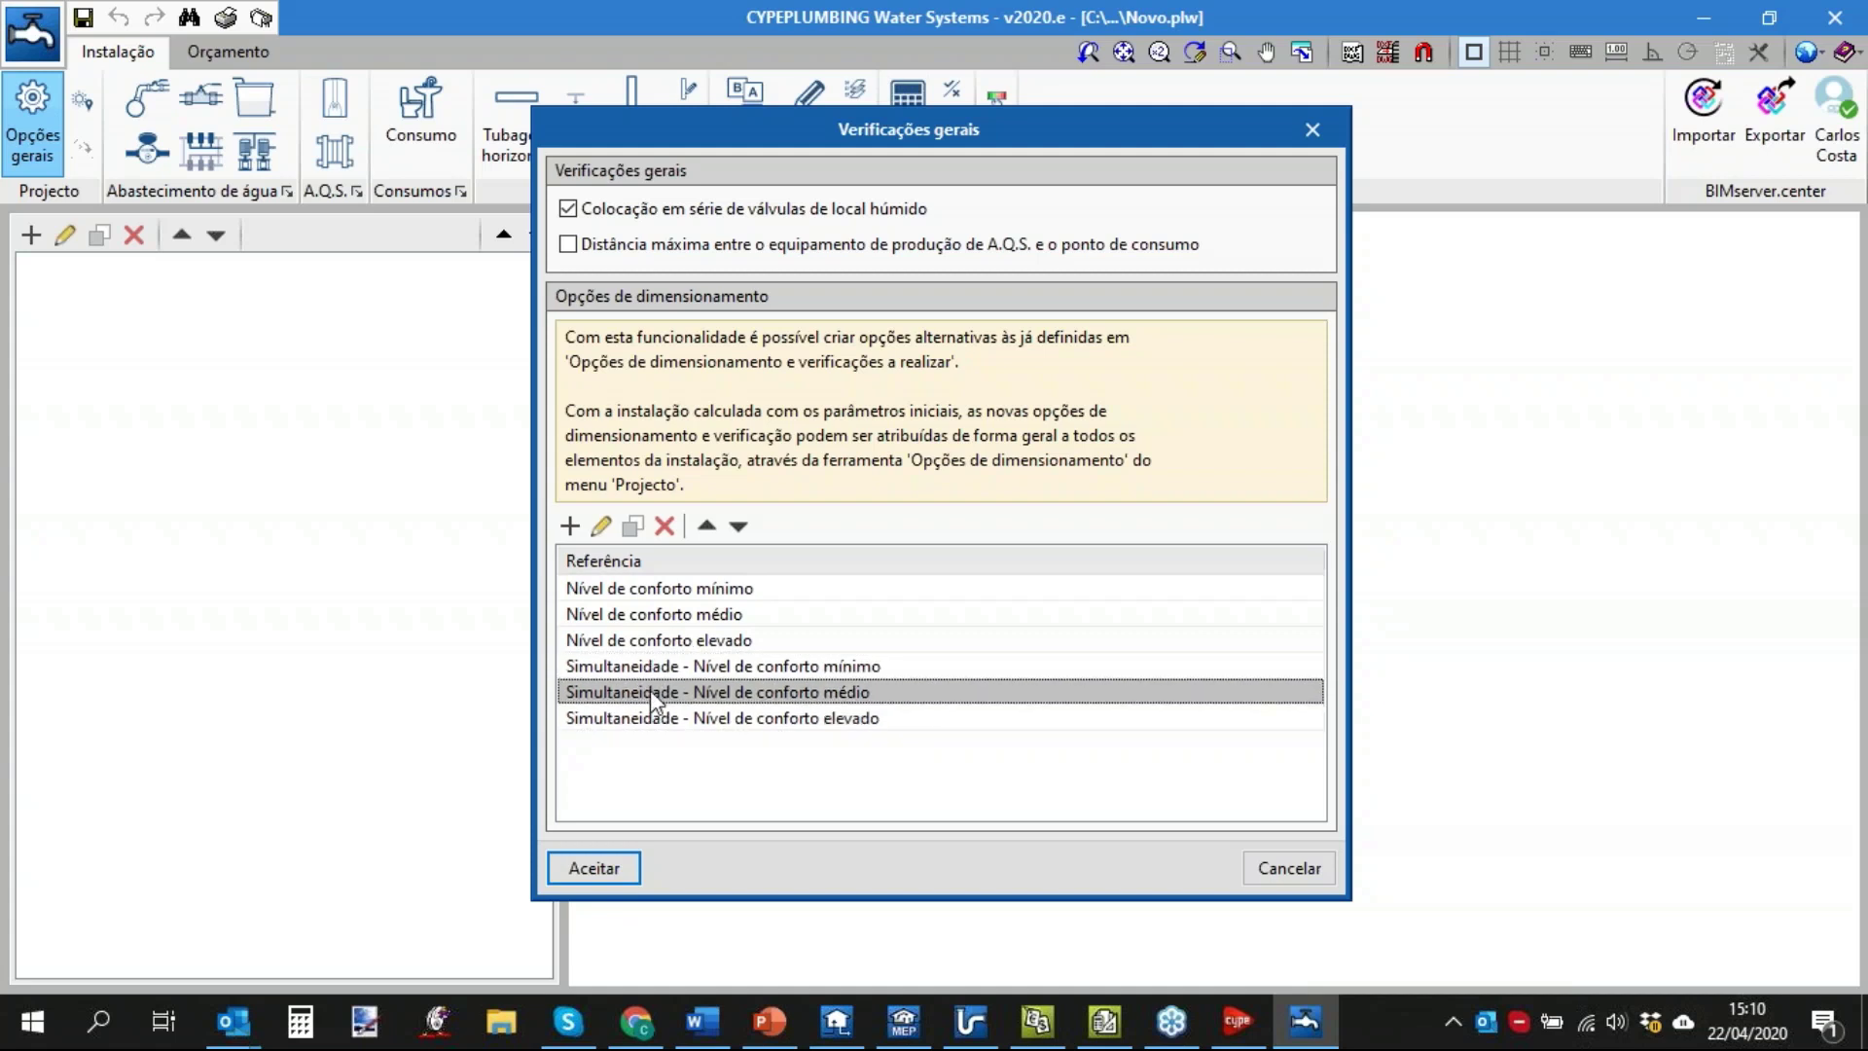
pyautogui.click(656, 722)
pyautogui.click(672, 593)
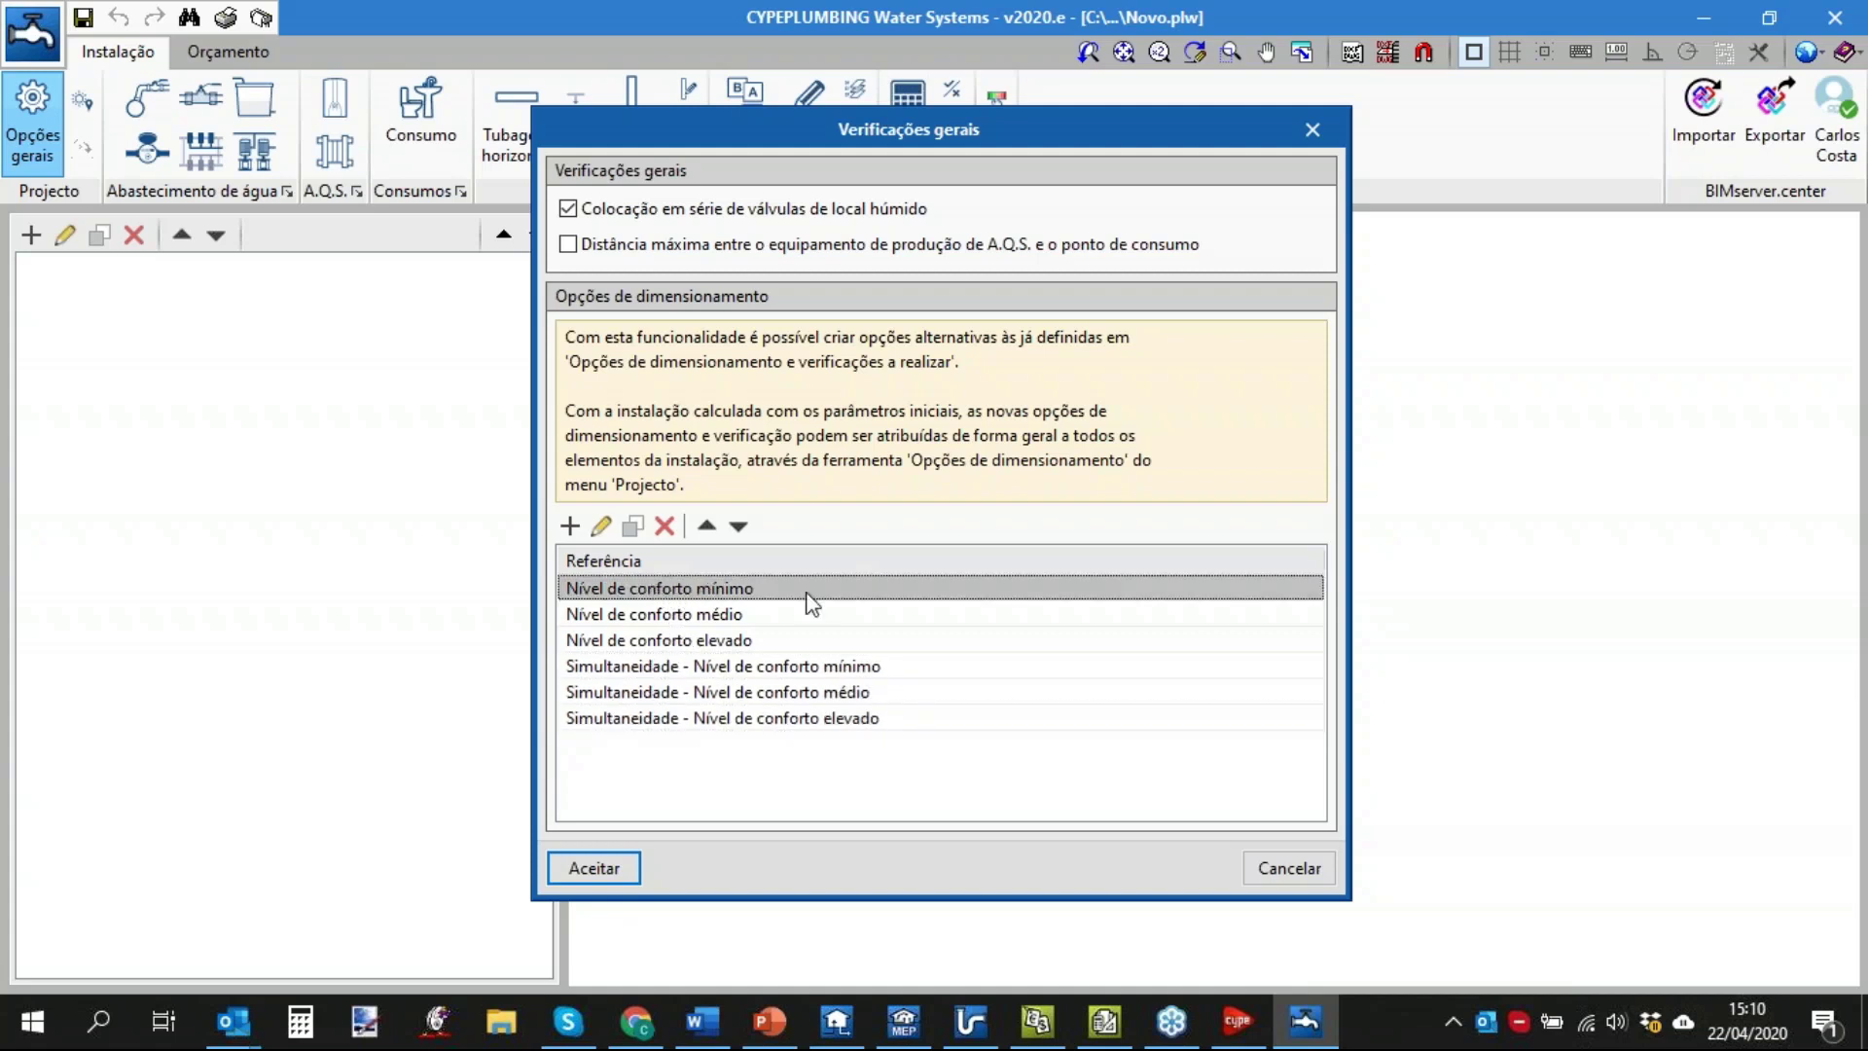
pyautogui.click(679, 643)
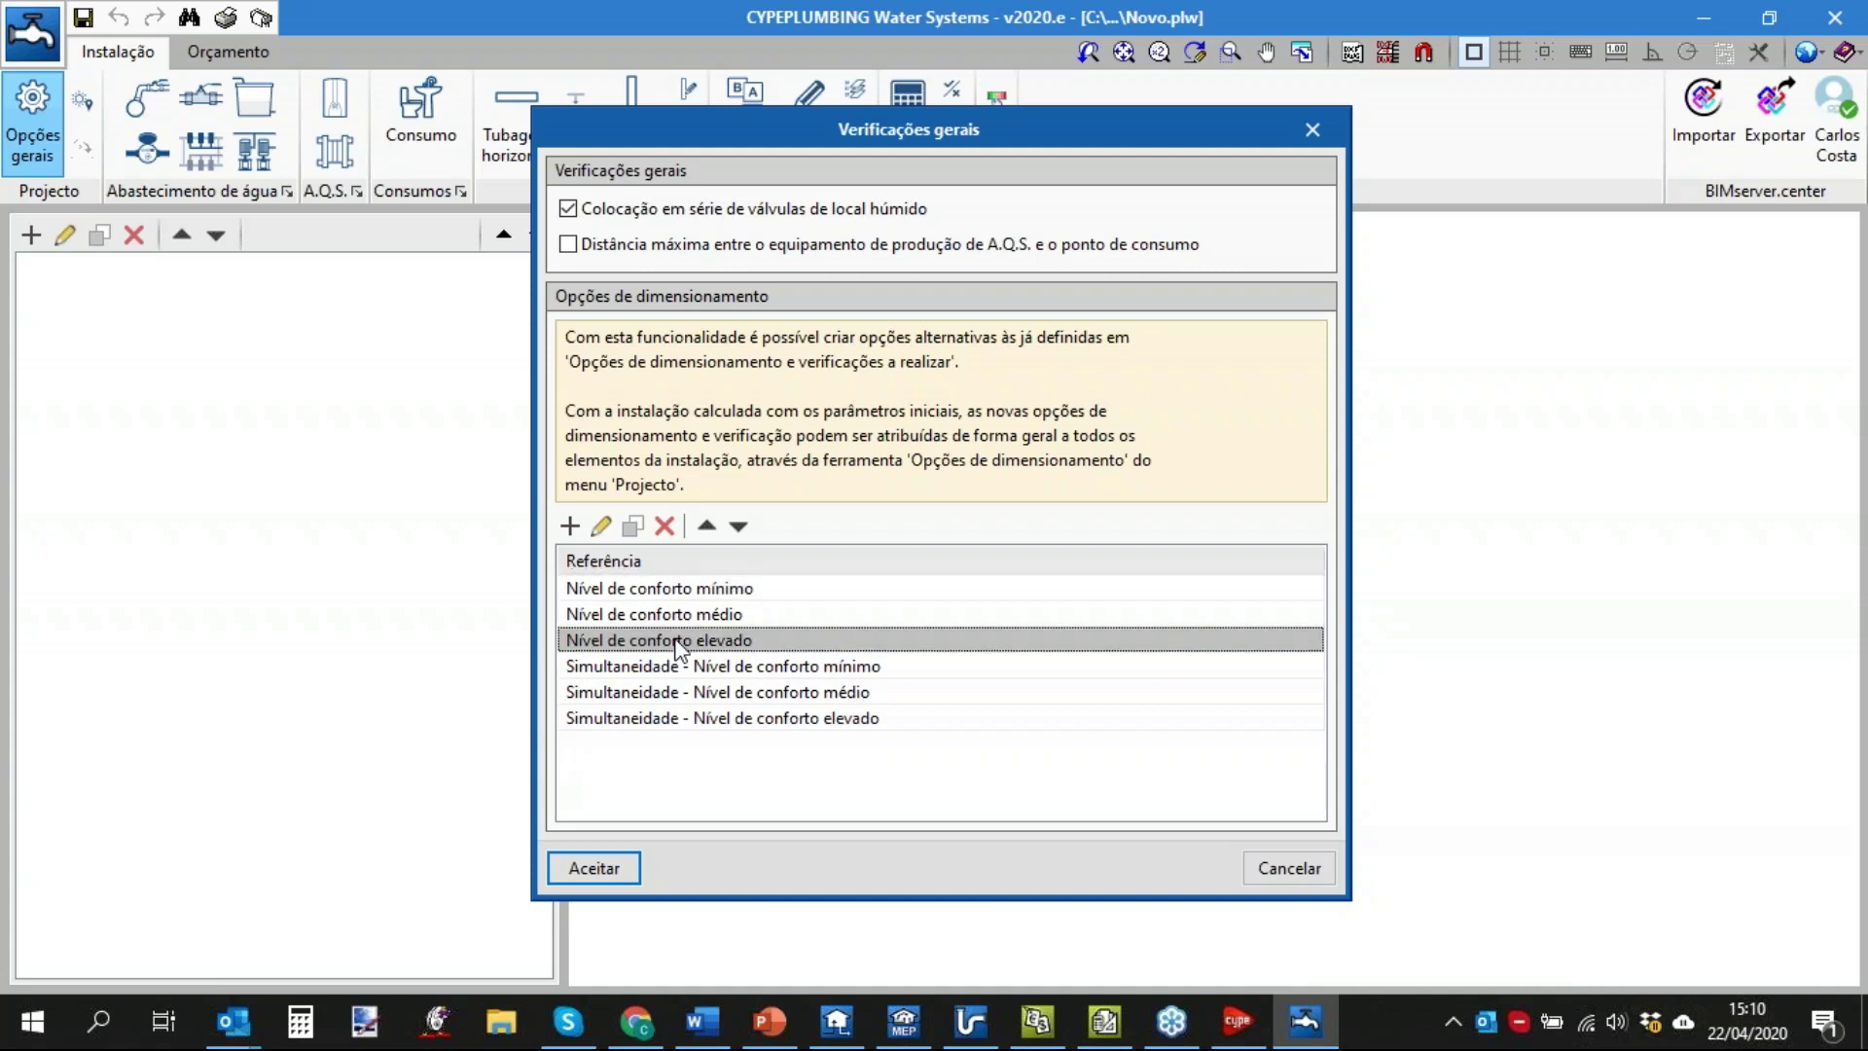
pyautogui.click(1298, 867)
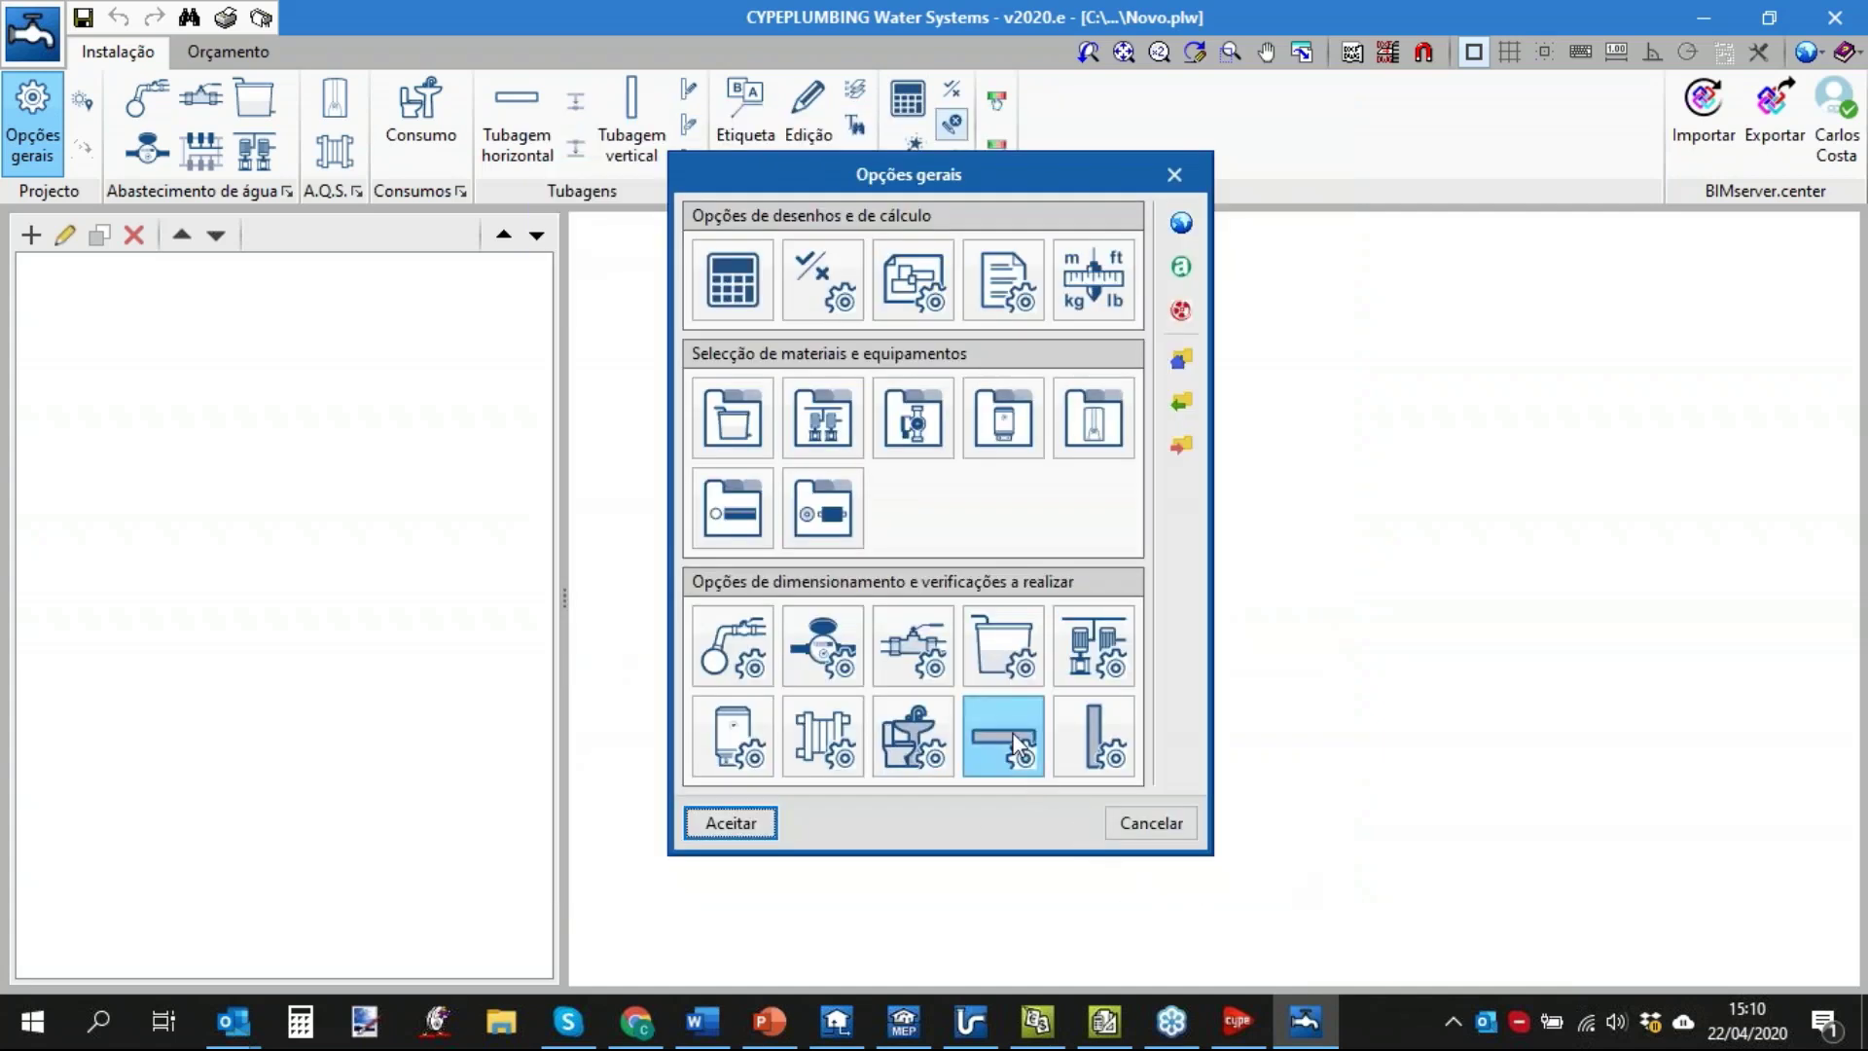
# Examine the minimum and maximum velocity limits of the cold-water Ramal de alimentação among the horizontal pipes.
pyautogui.click(1014, 737)
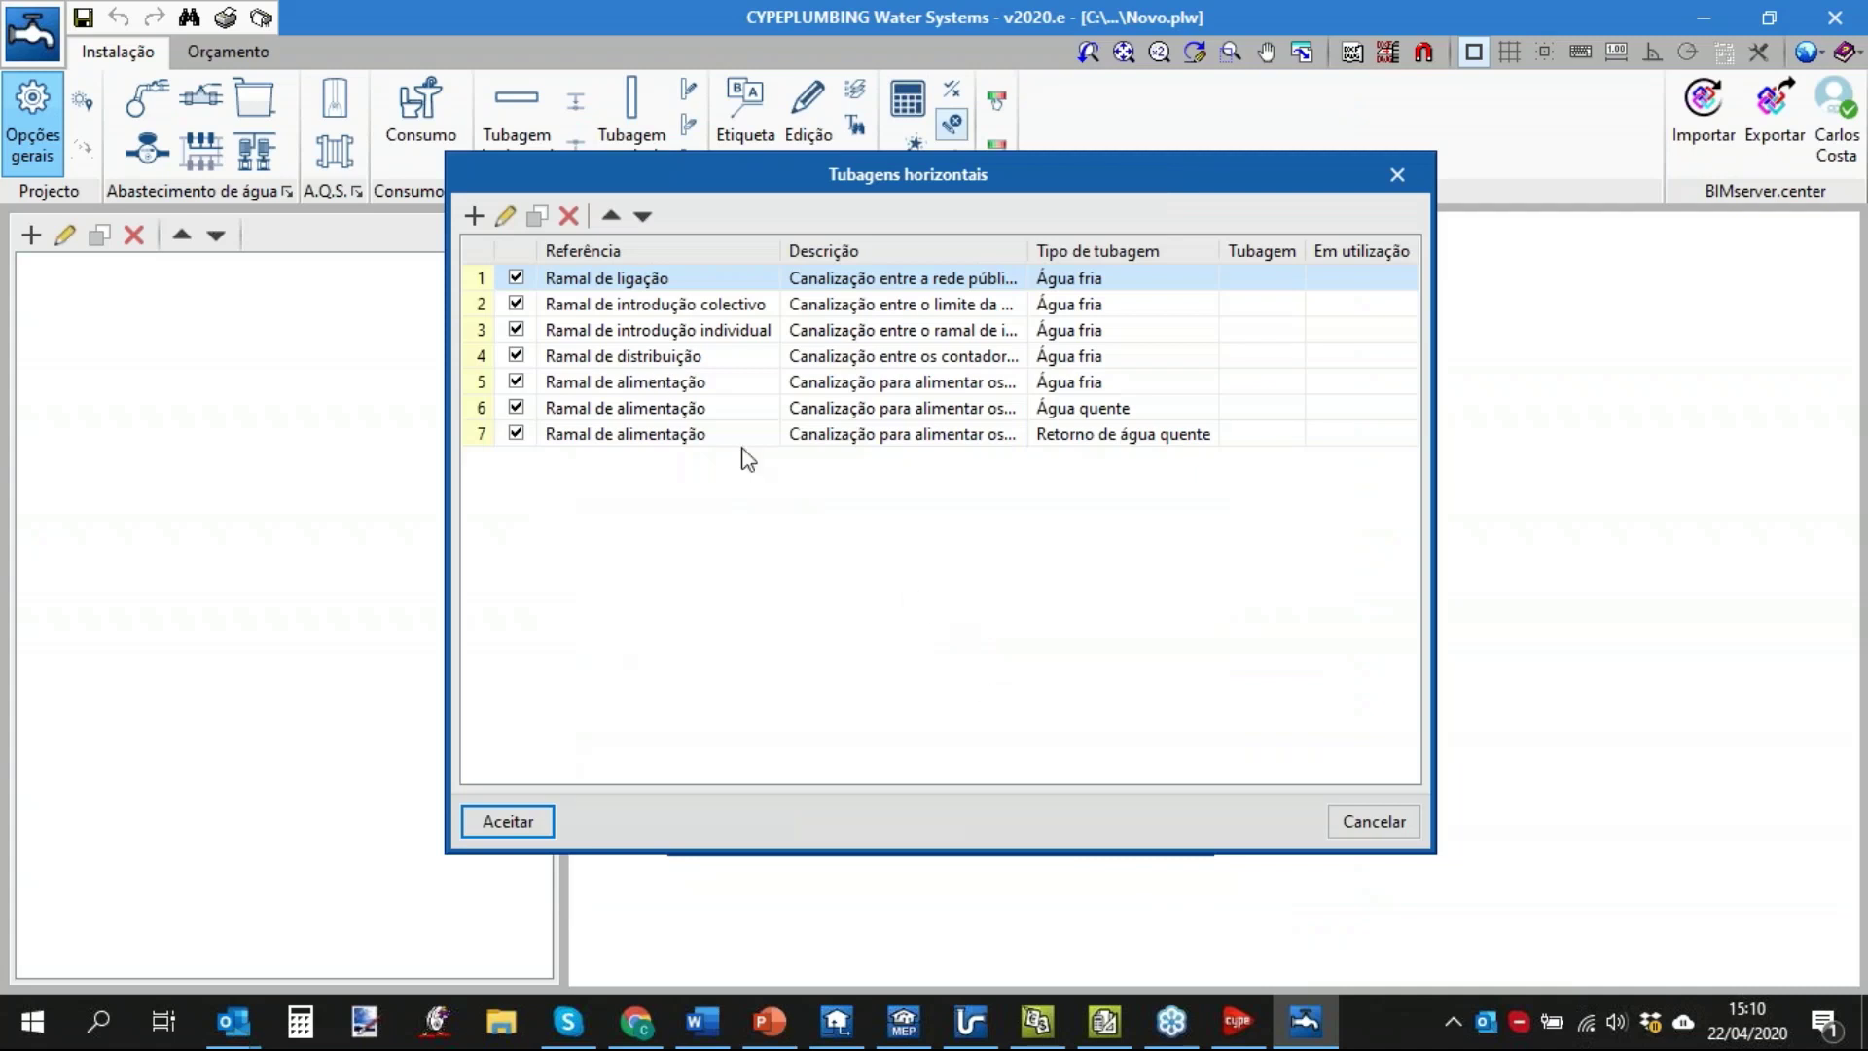
pyautogui.click(669, 387)
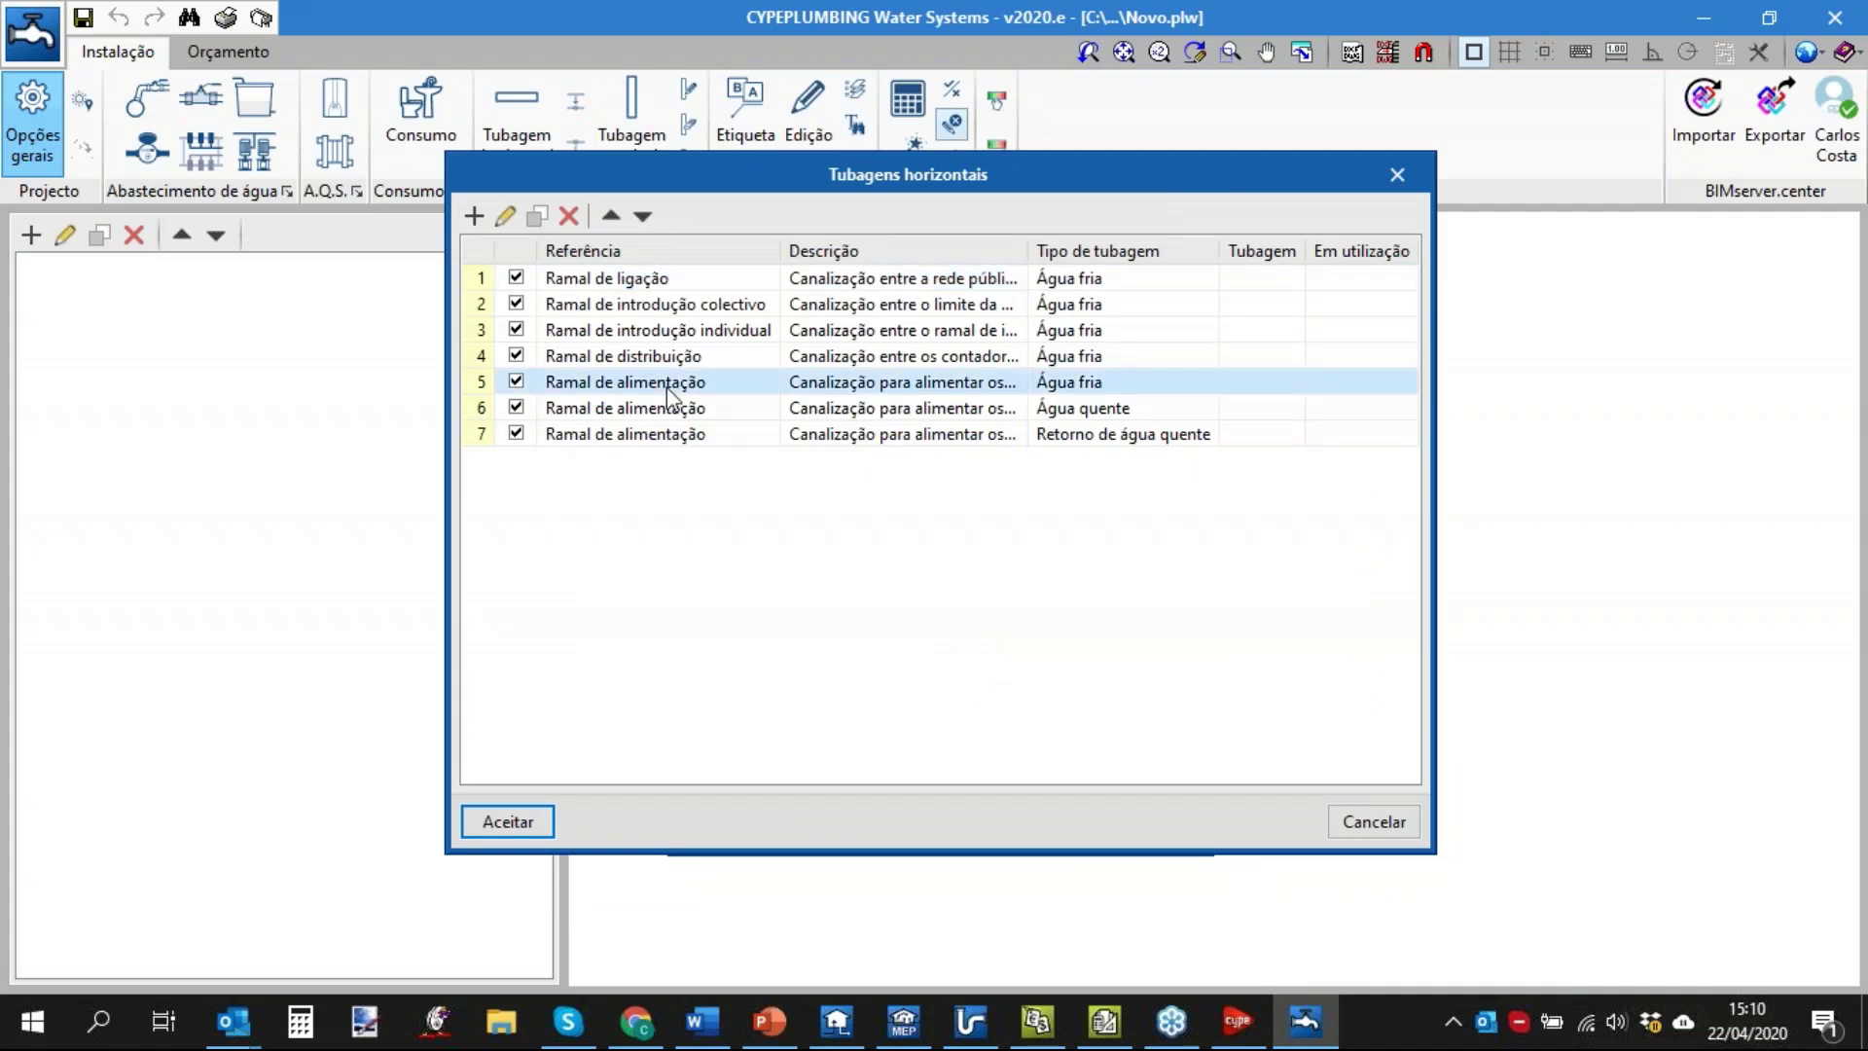
pyautogui.click(507, 216)
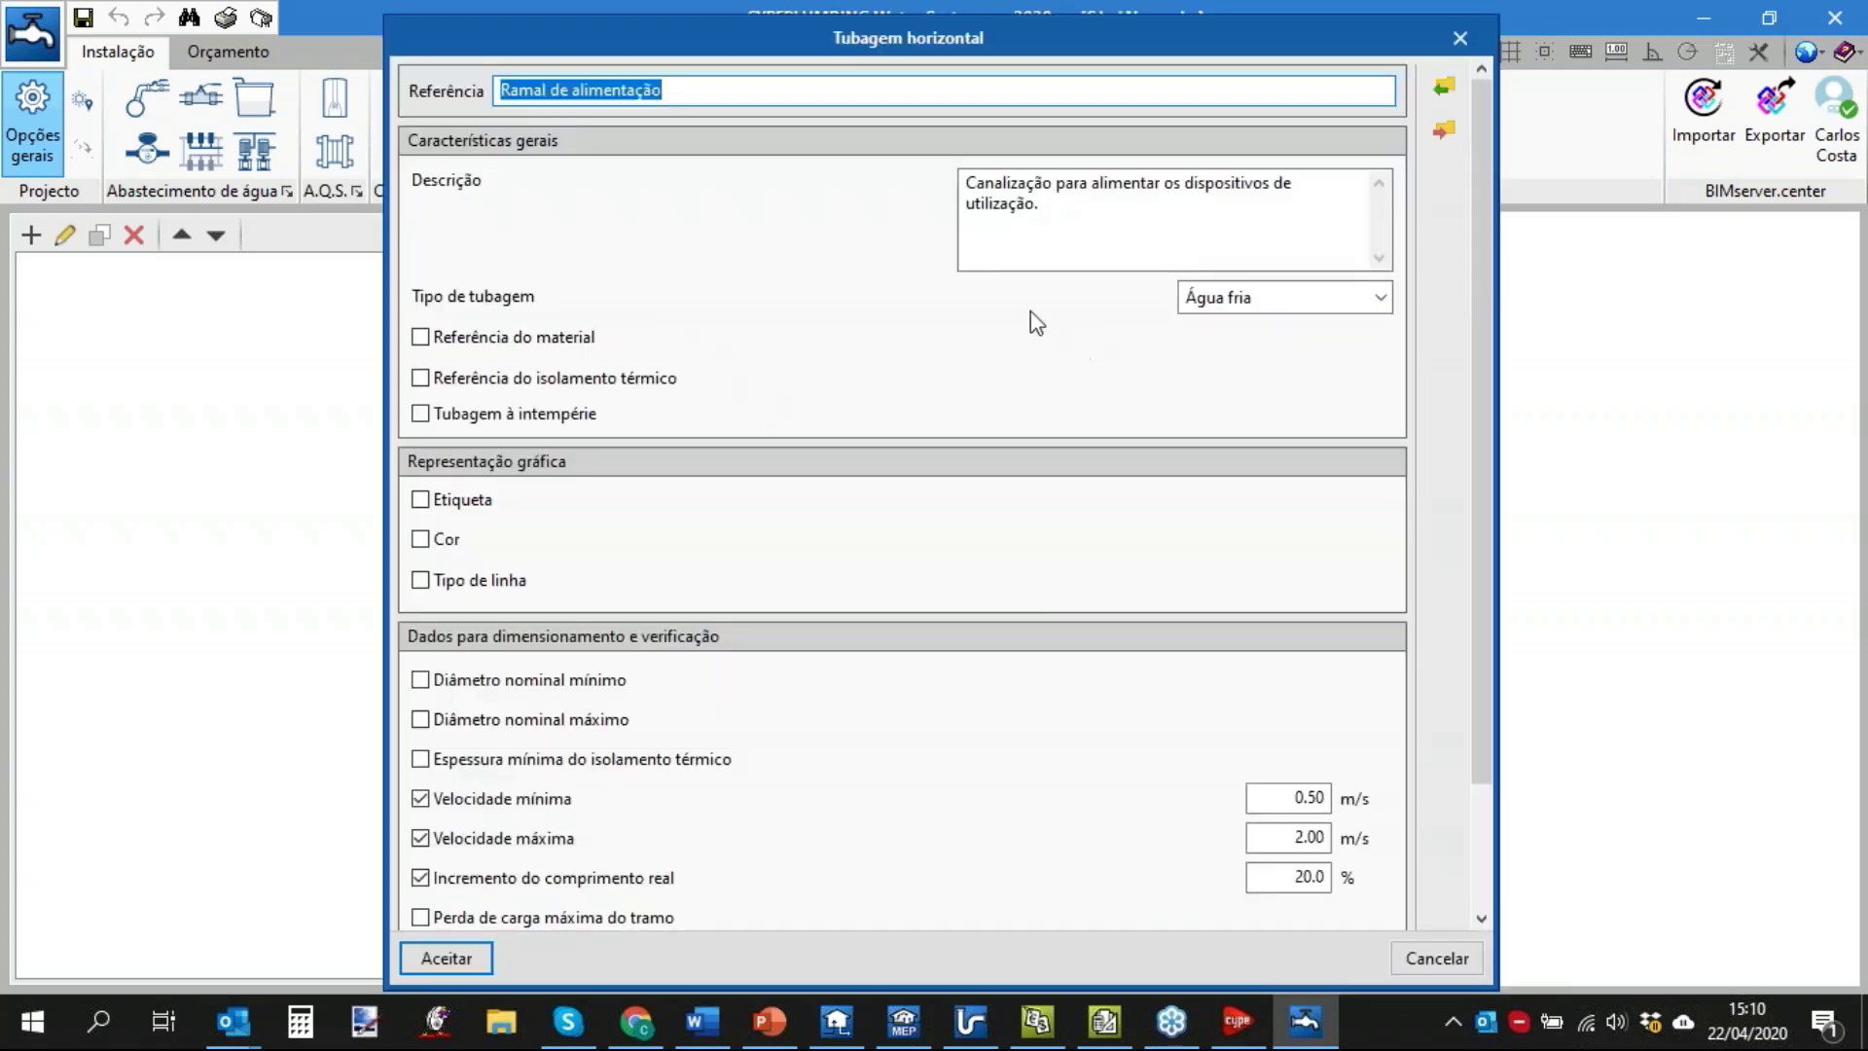
pyautogui.scroll(-3, 1021, 330)
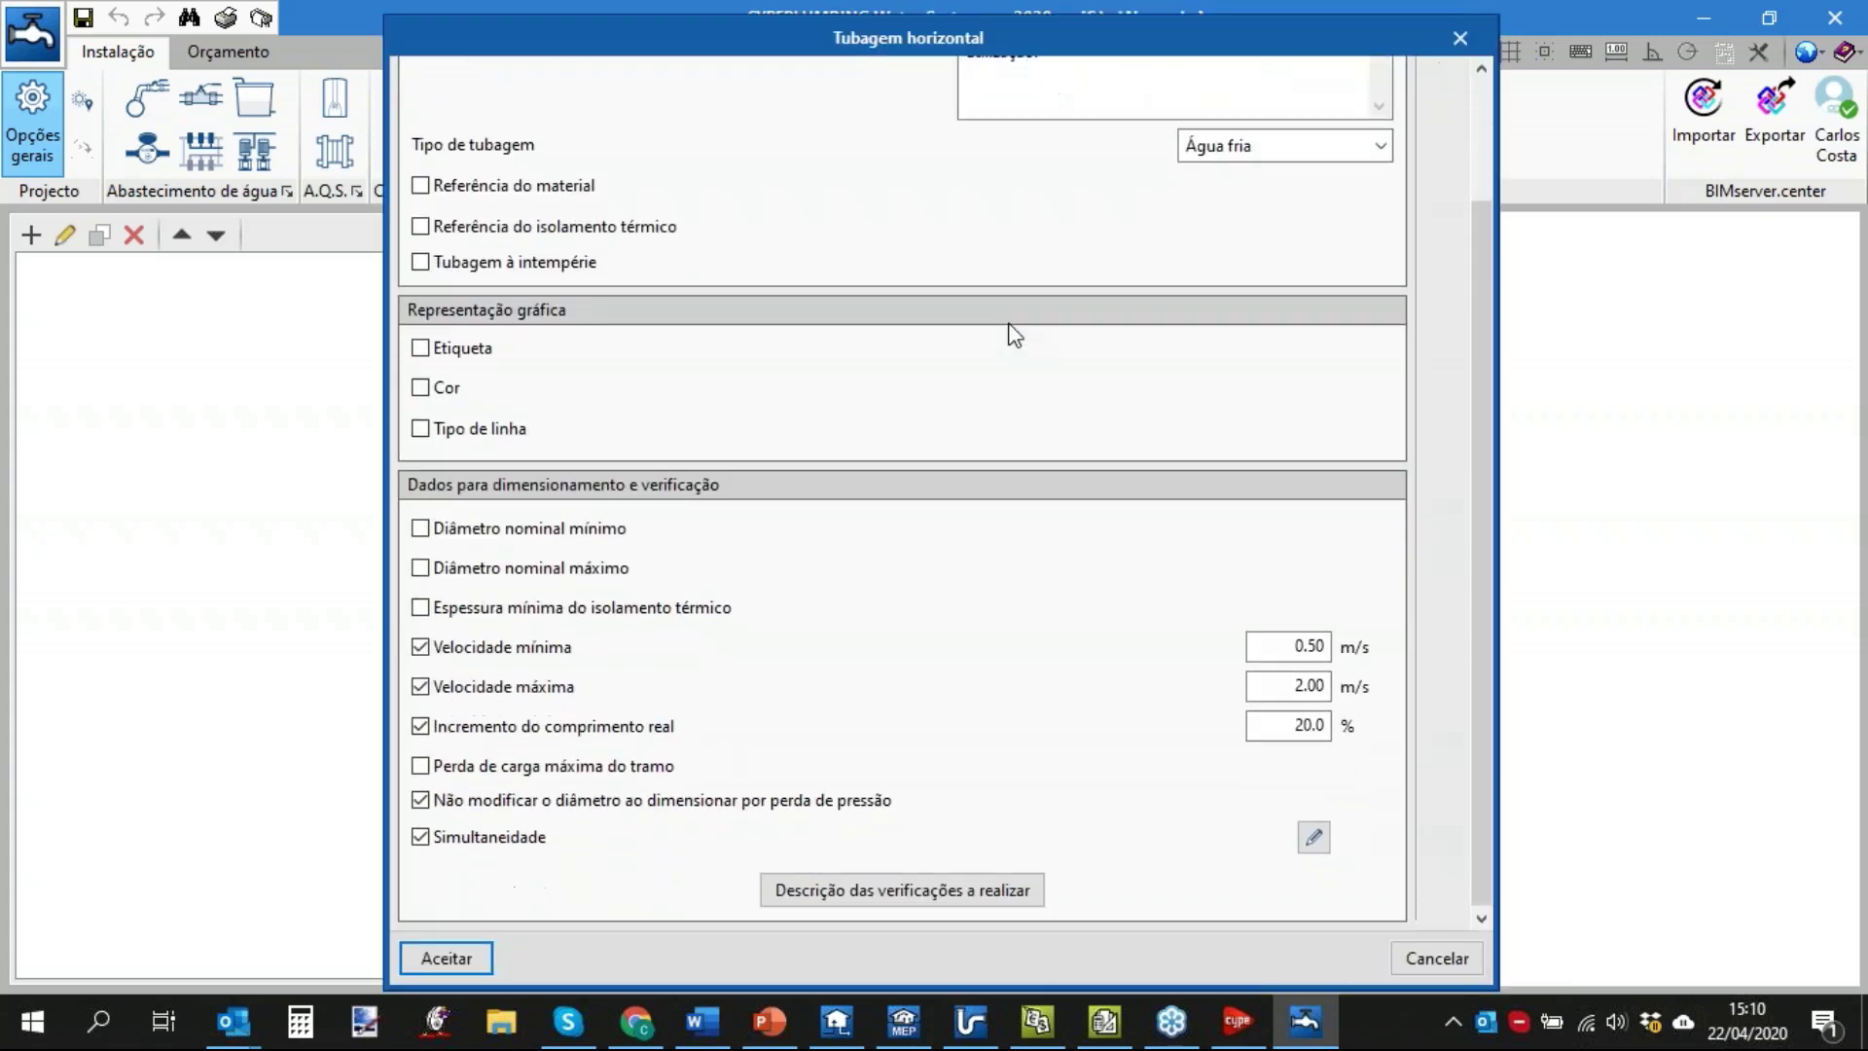
pyautogui.click(1263, 646)
pyautogui.press('Tab')
# Check the simultaneity comfort level assigned to the cold-water Ramal de alimentação, then cancel out of the general options.
pyautogui.click(1313, 837)
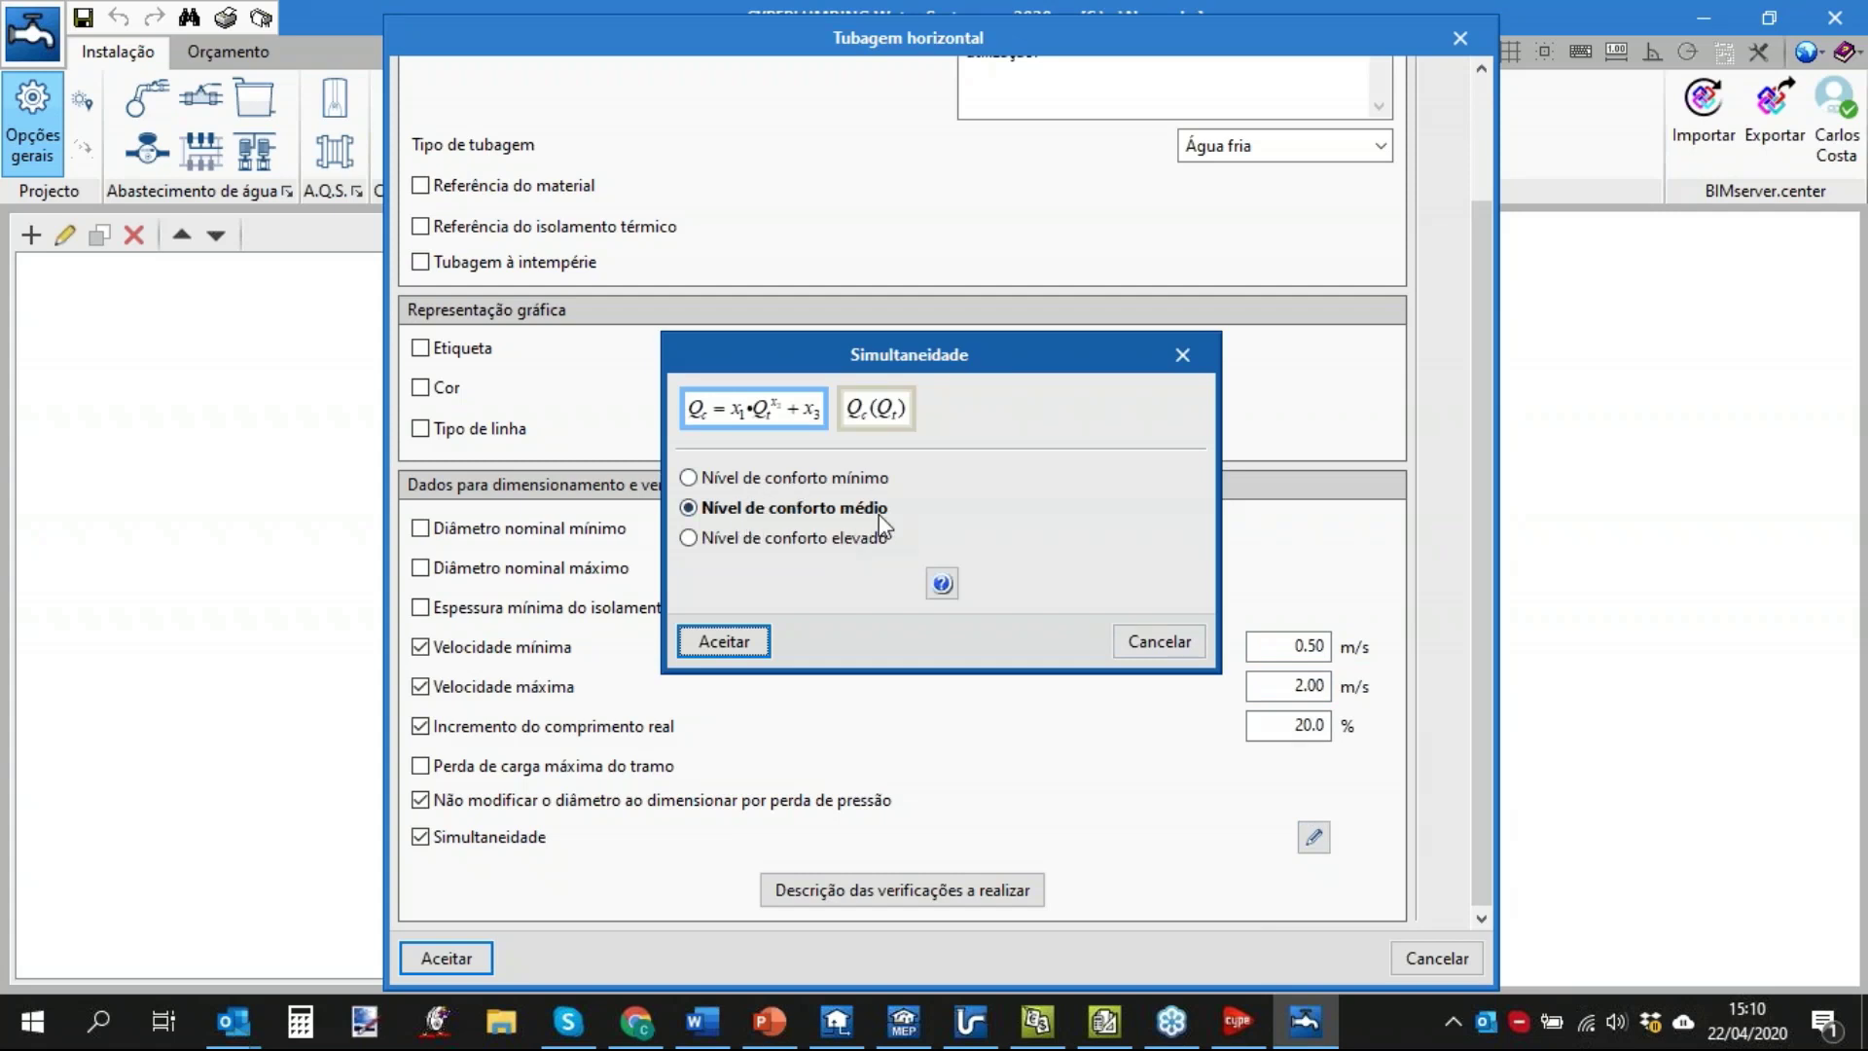
pyautogui.click(1158, 642)
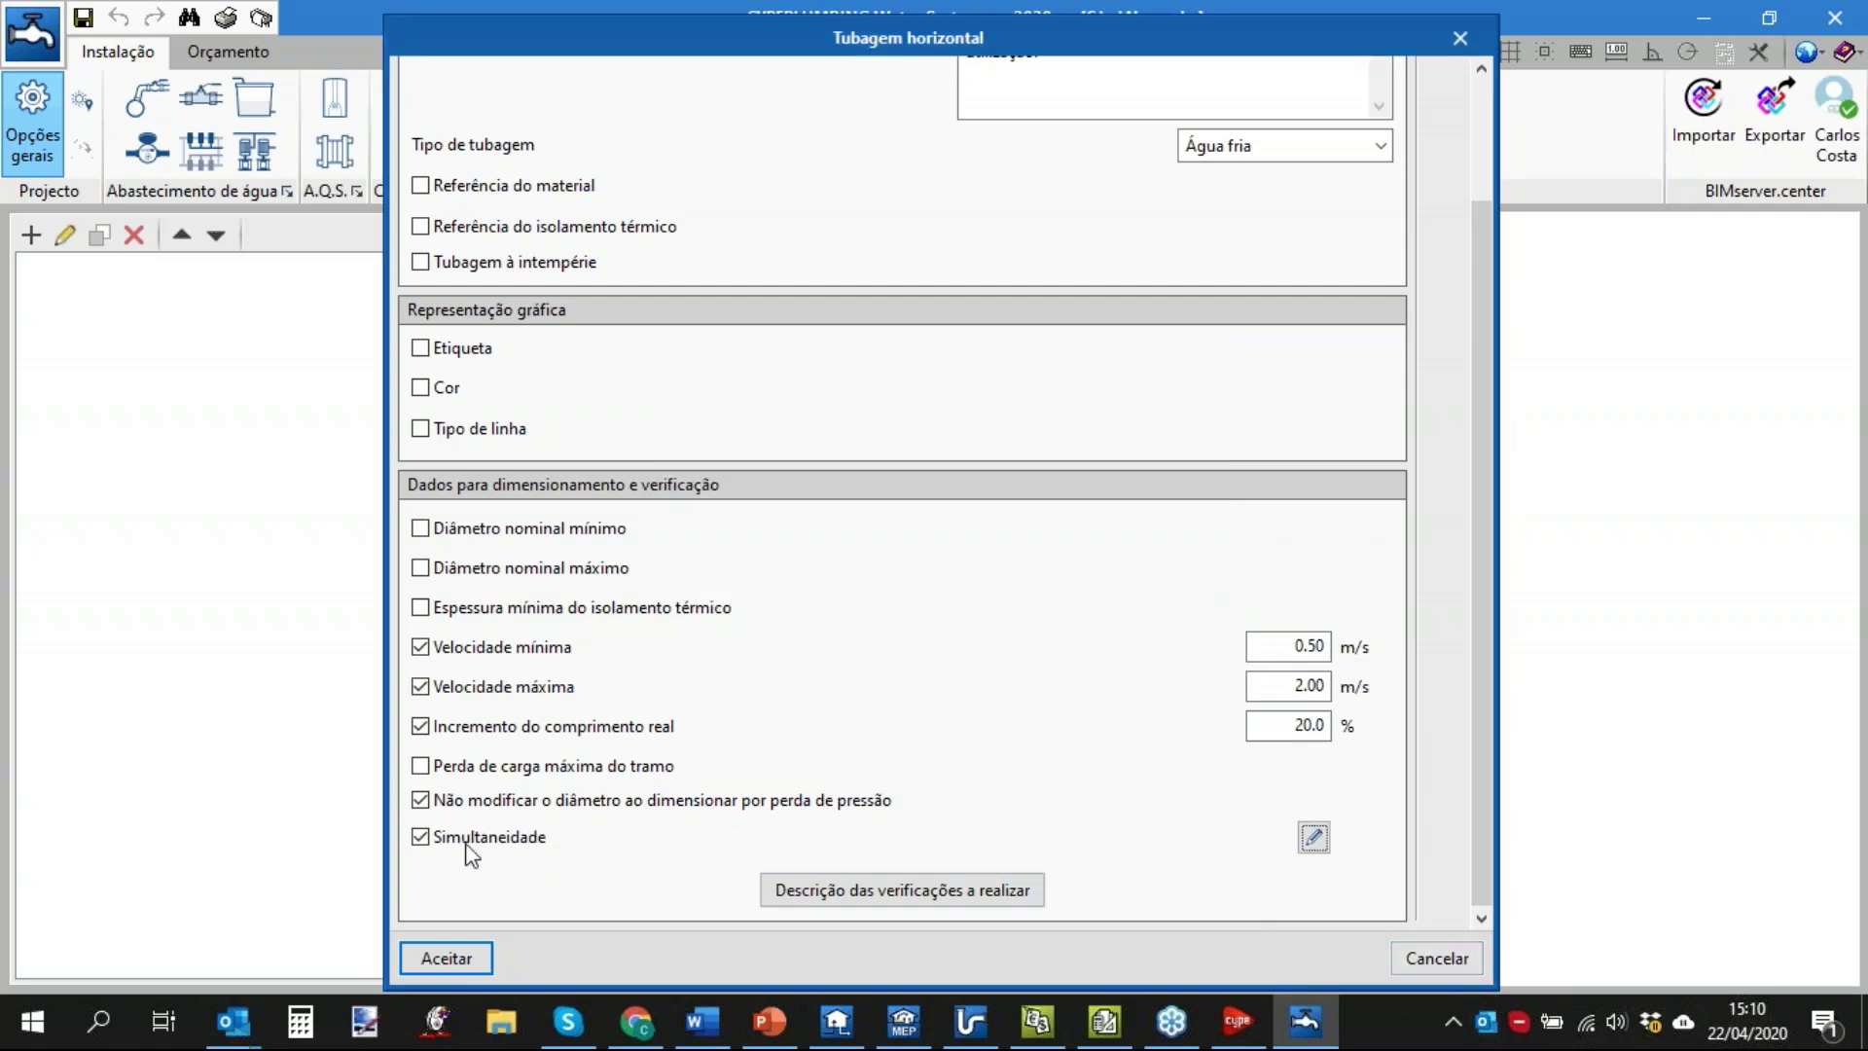
pyautogui.click(1314, 838)
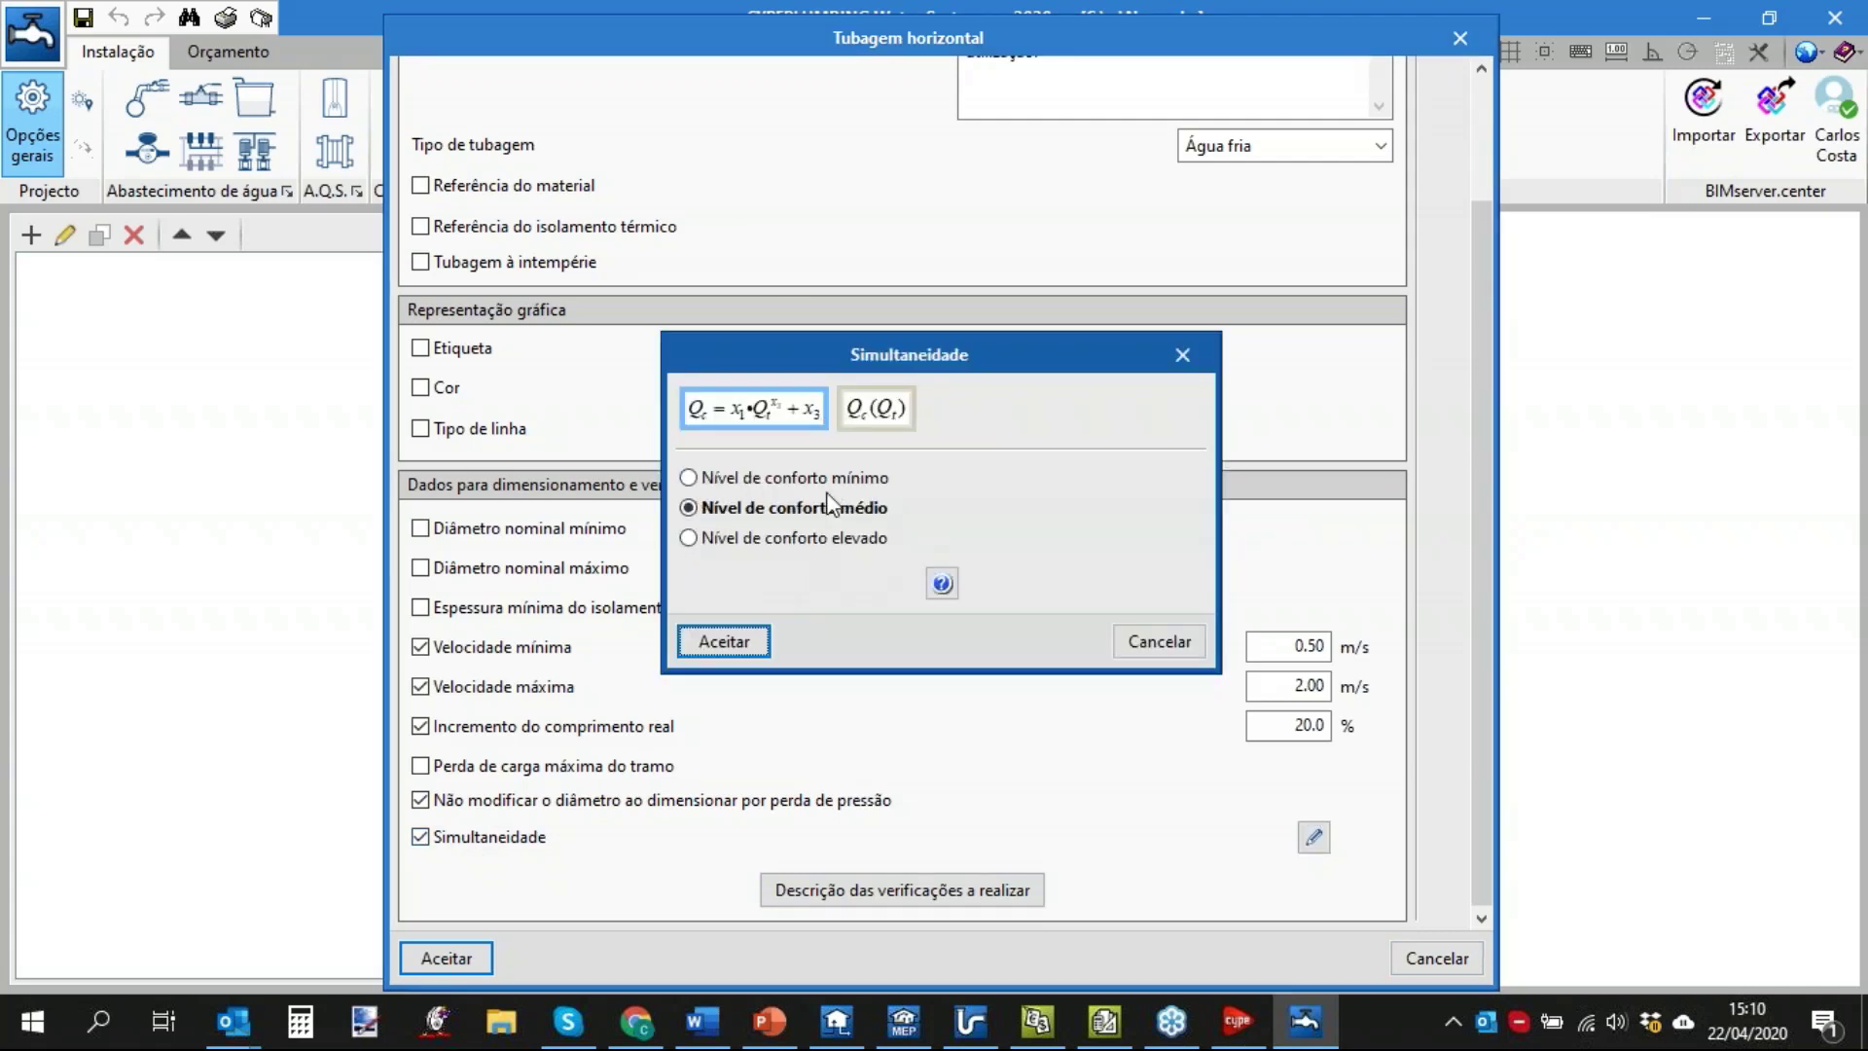
pyautogui.click(1152, 642)
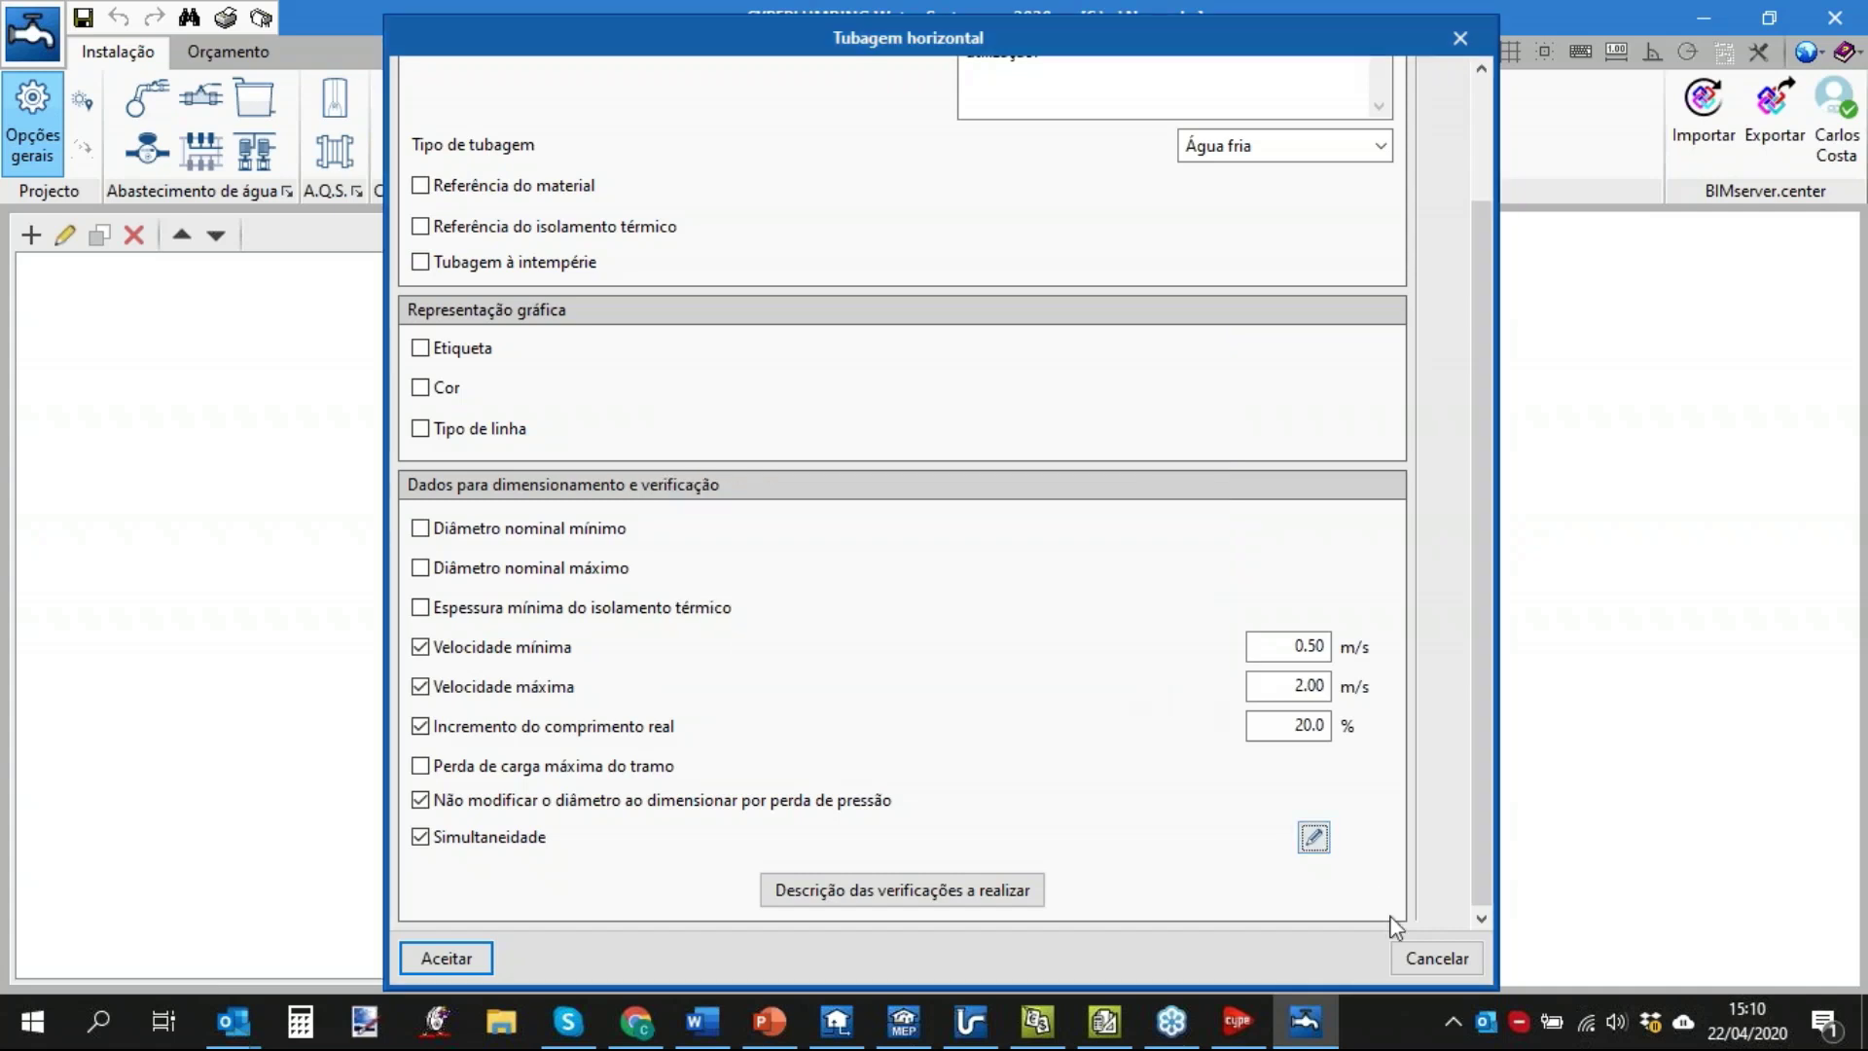
pyautogui.click(1437, 966)
pyautogui.click(1392, 822)
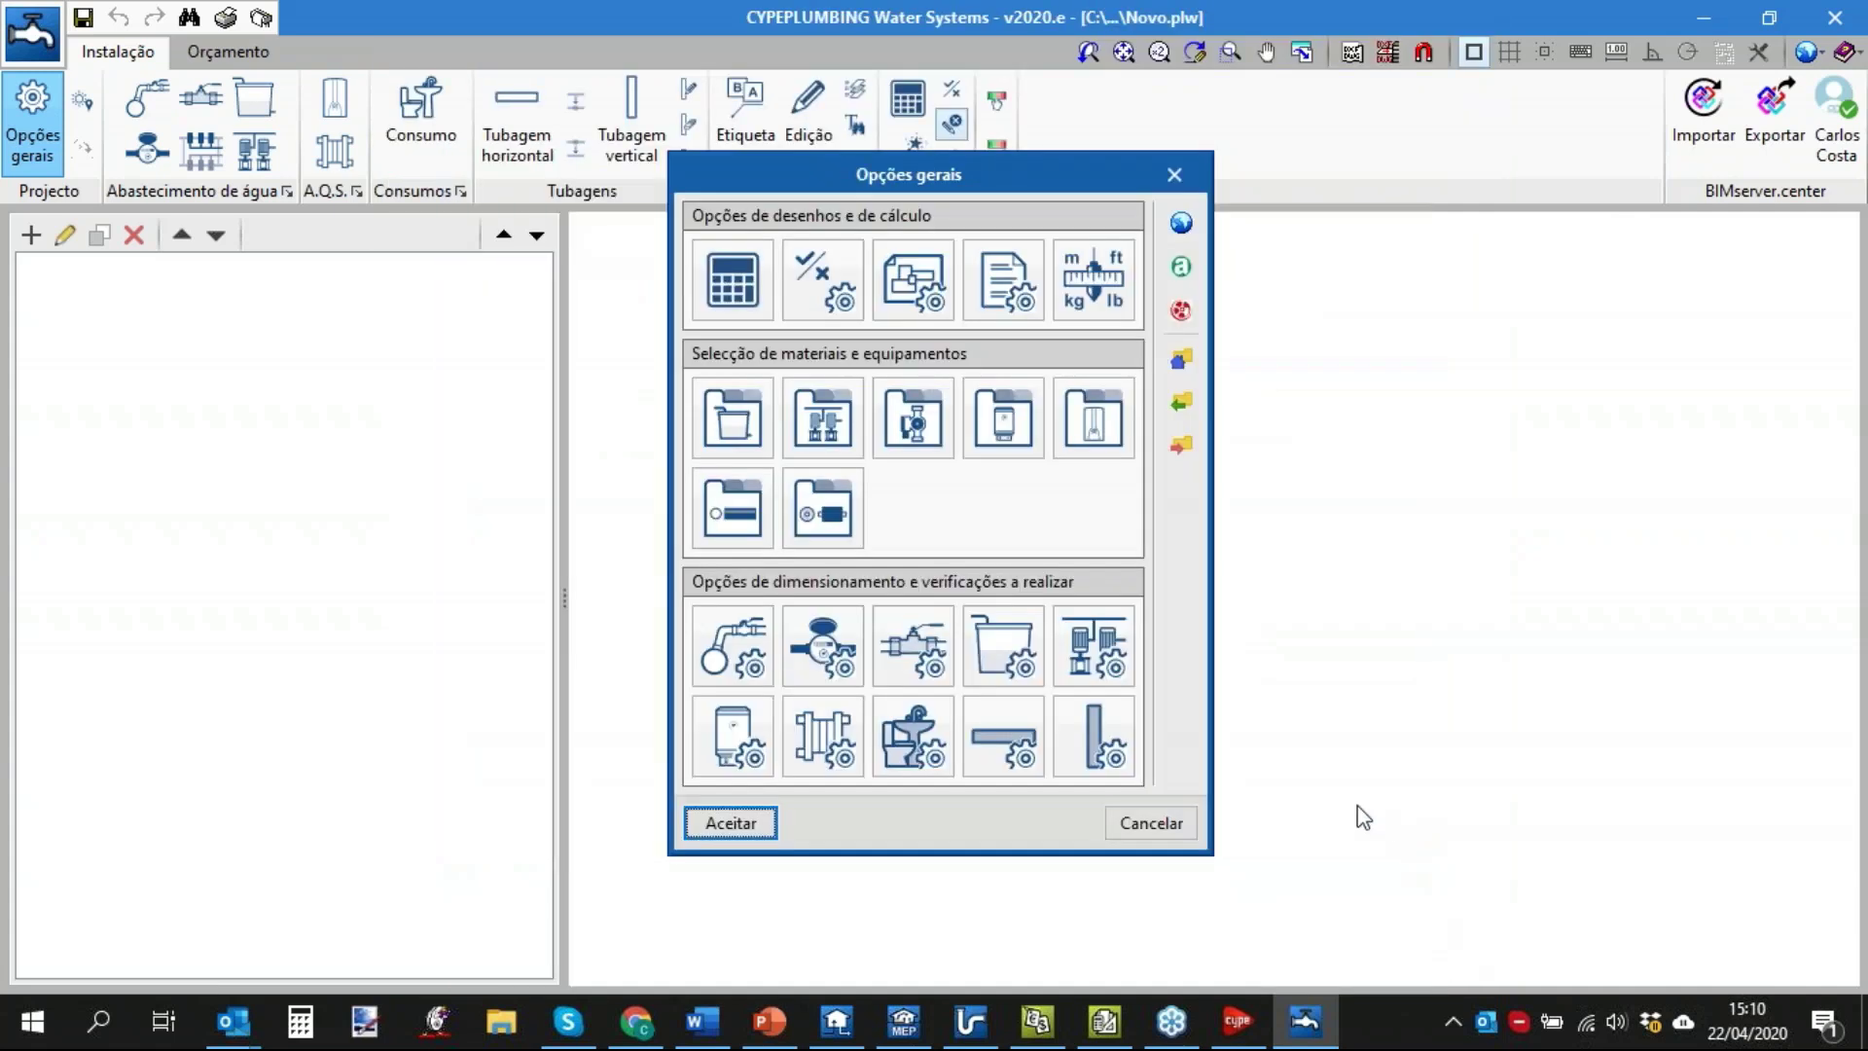
pyautogui.click(1170, 826)
pyautogui.click(1152, 823)
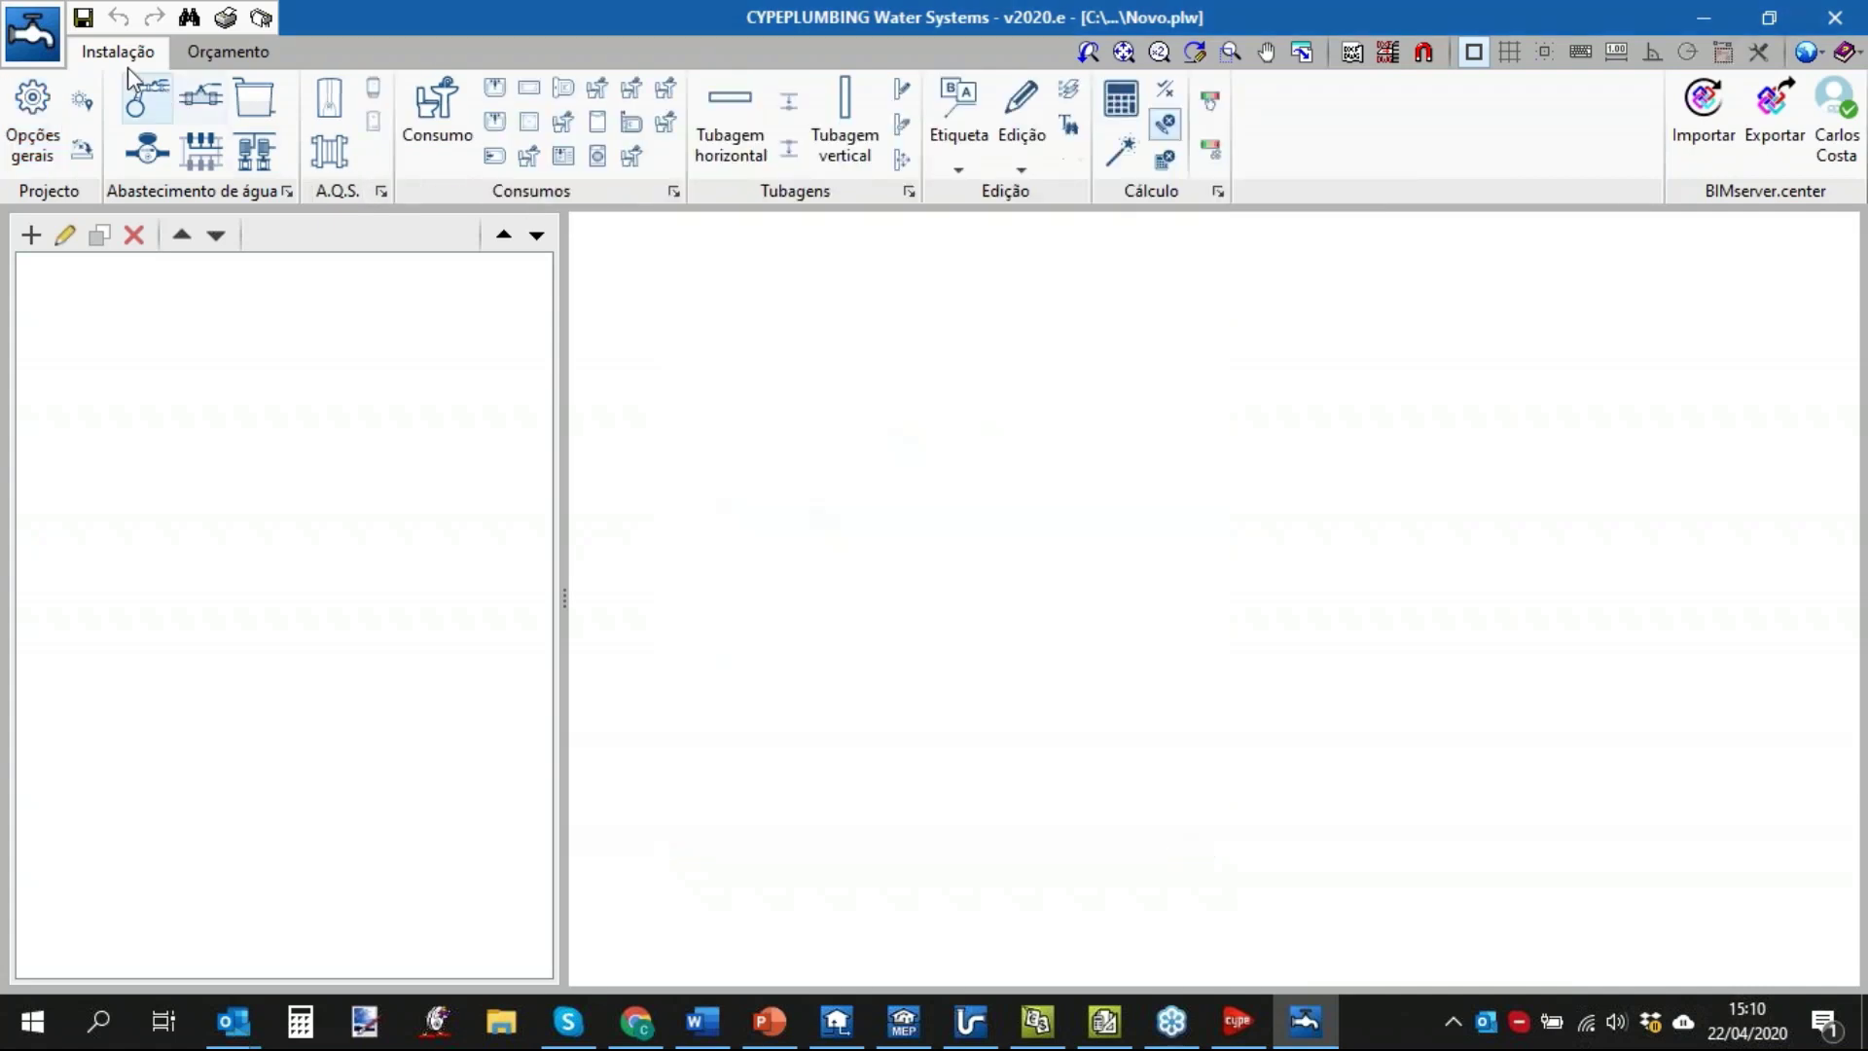
# Open the recent job Escritórios TOP (DR23_95) Abastecimento1.plw.
pyautogui.click(32, 31)
pyautogui.moveTo(194, 502)
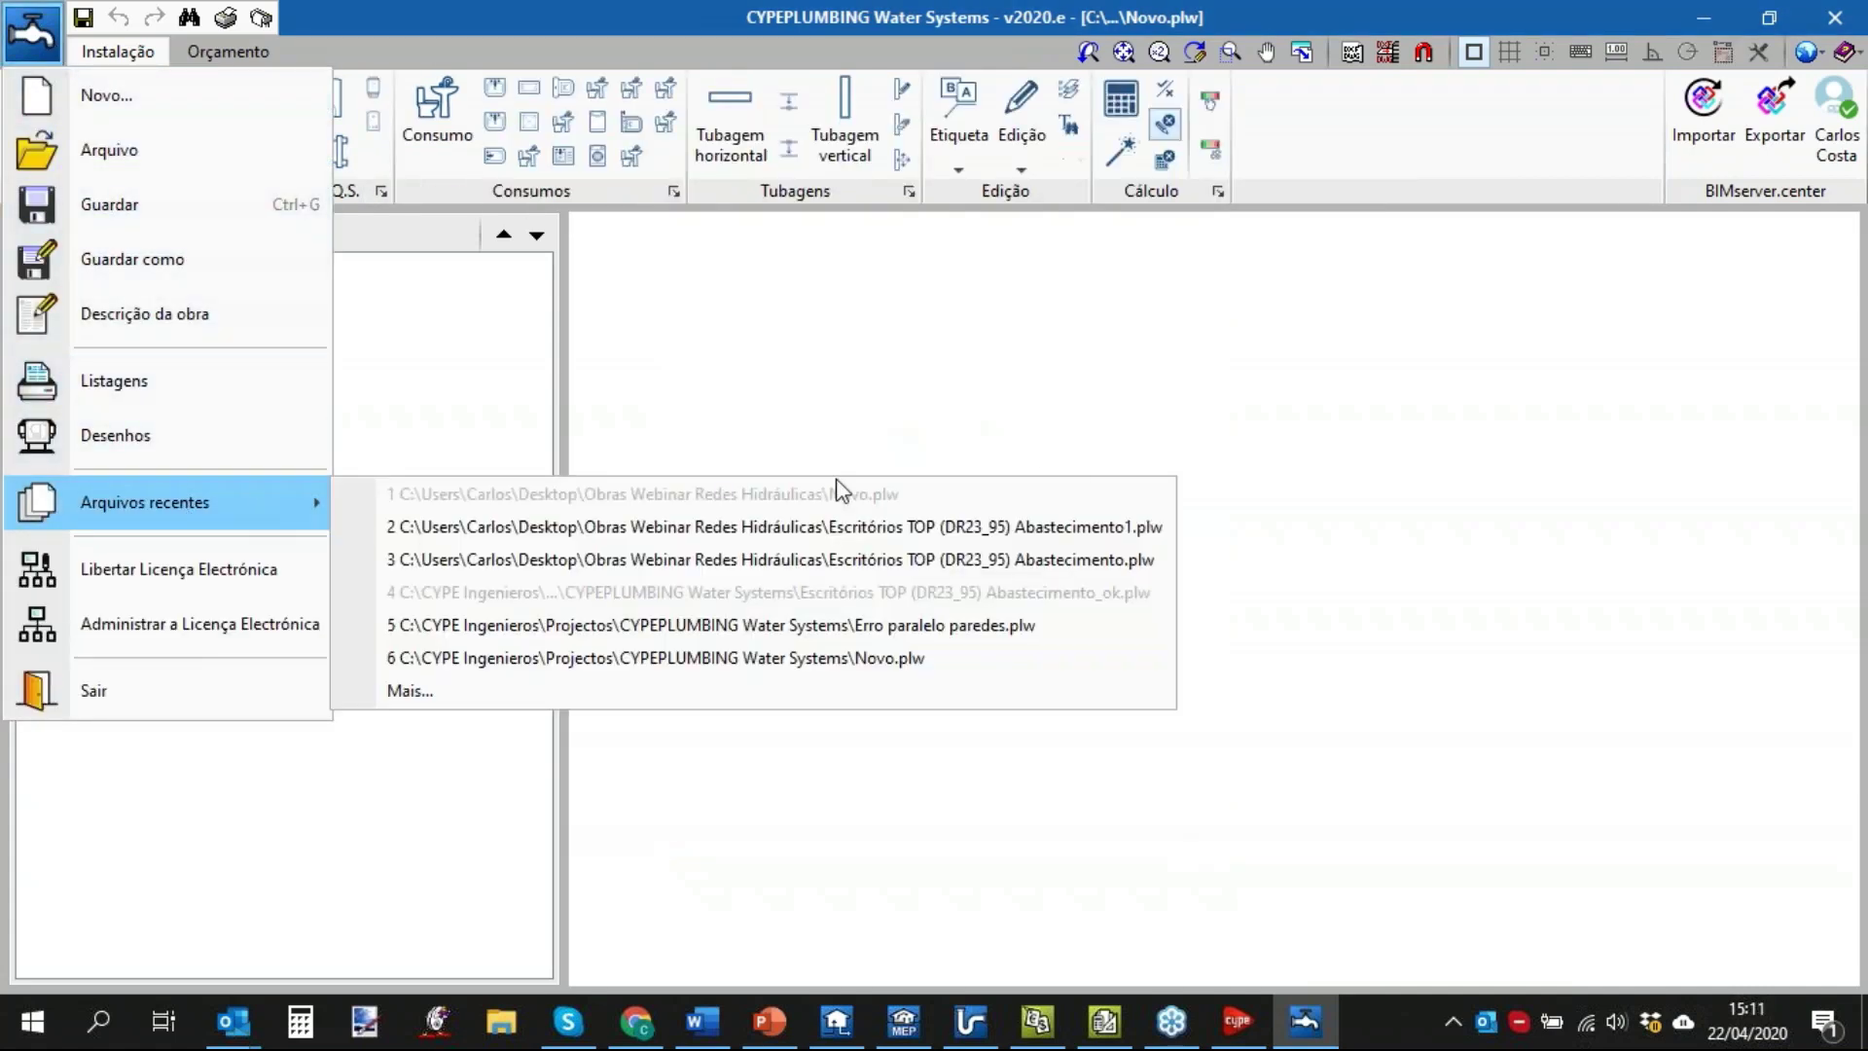
pyautogui.click(1030, 531)
pyautogui.click(785, 596)
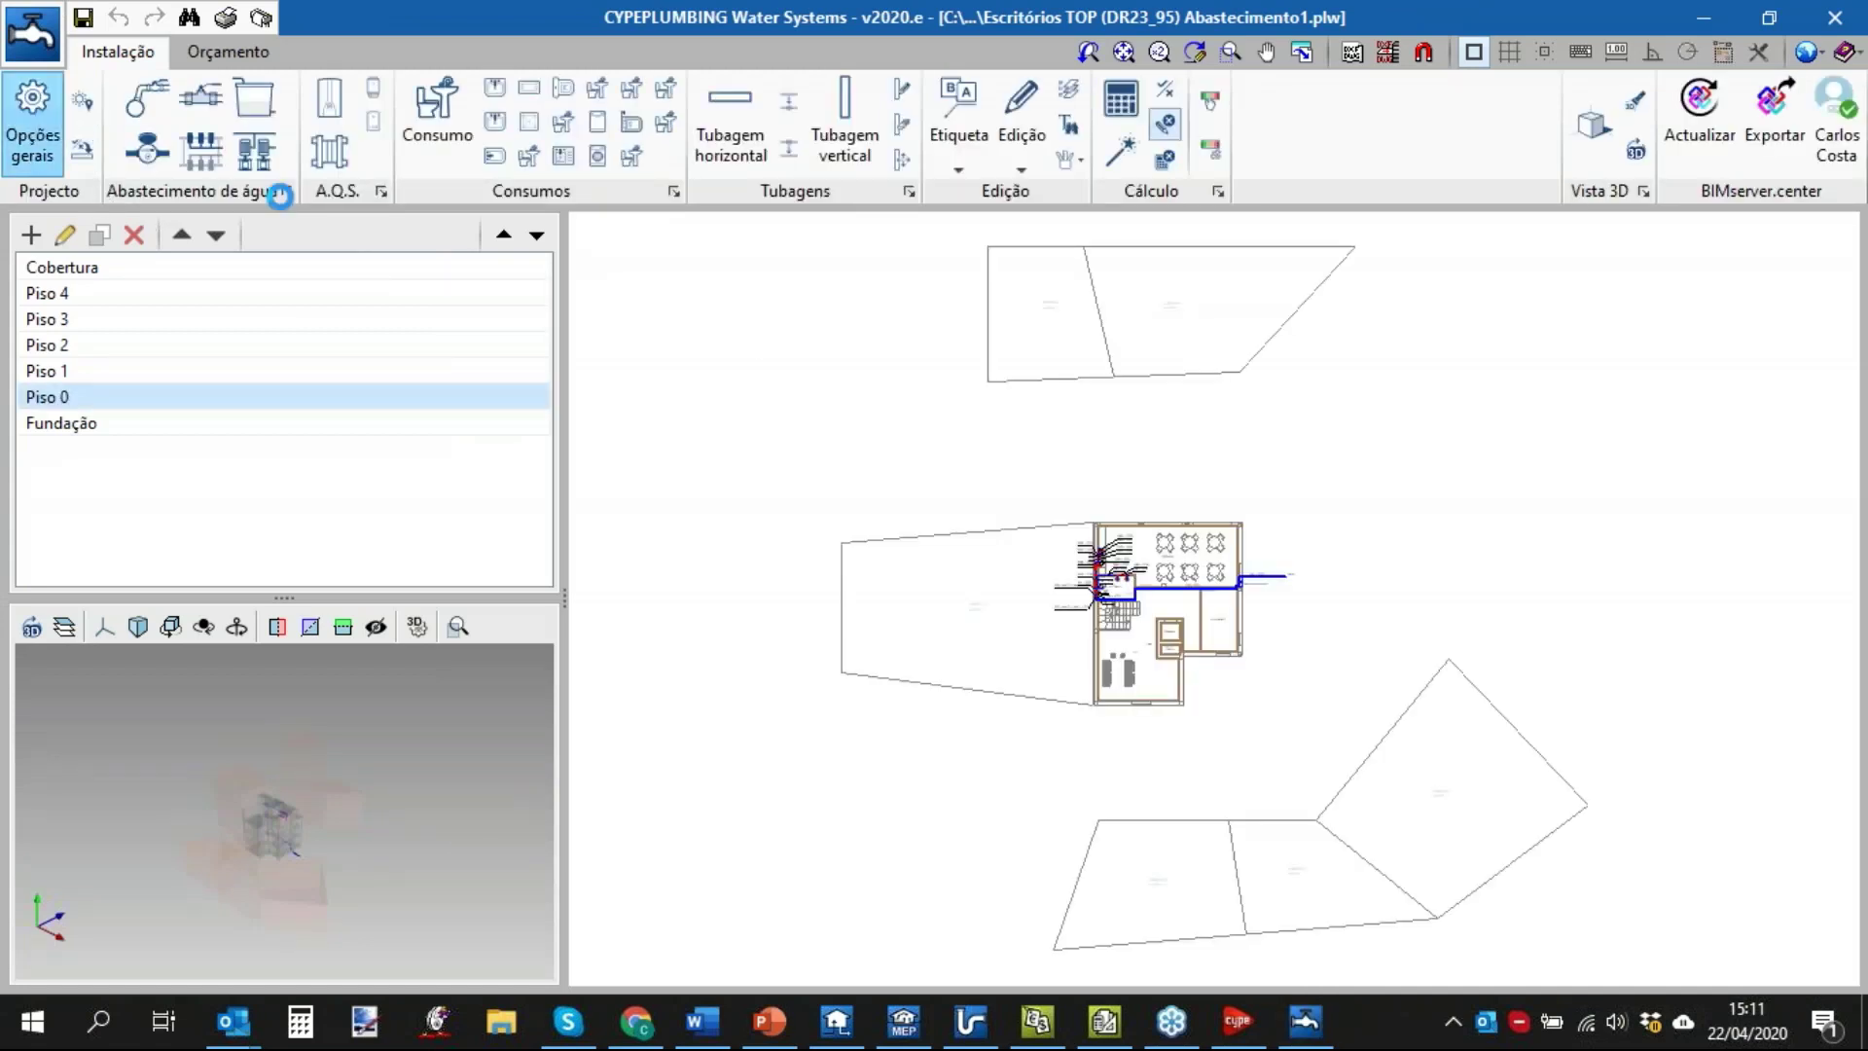
# Examine the consumption pressure limits in the Nível de conforto elevado sizing options of the job's general verifications.
pyautogui.click(32, 117)
pyautogui.click(839, 267)
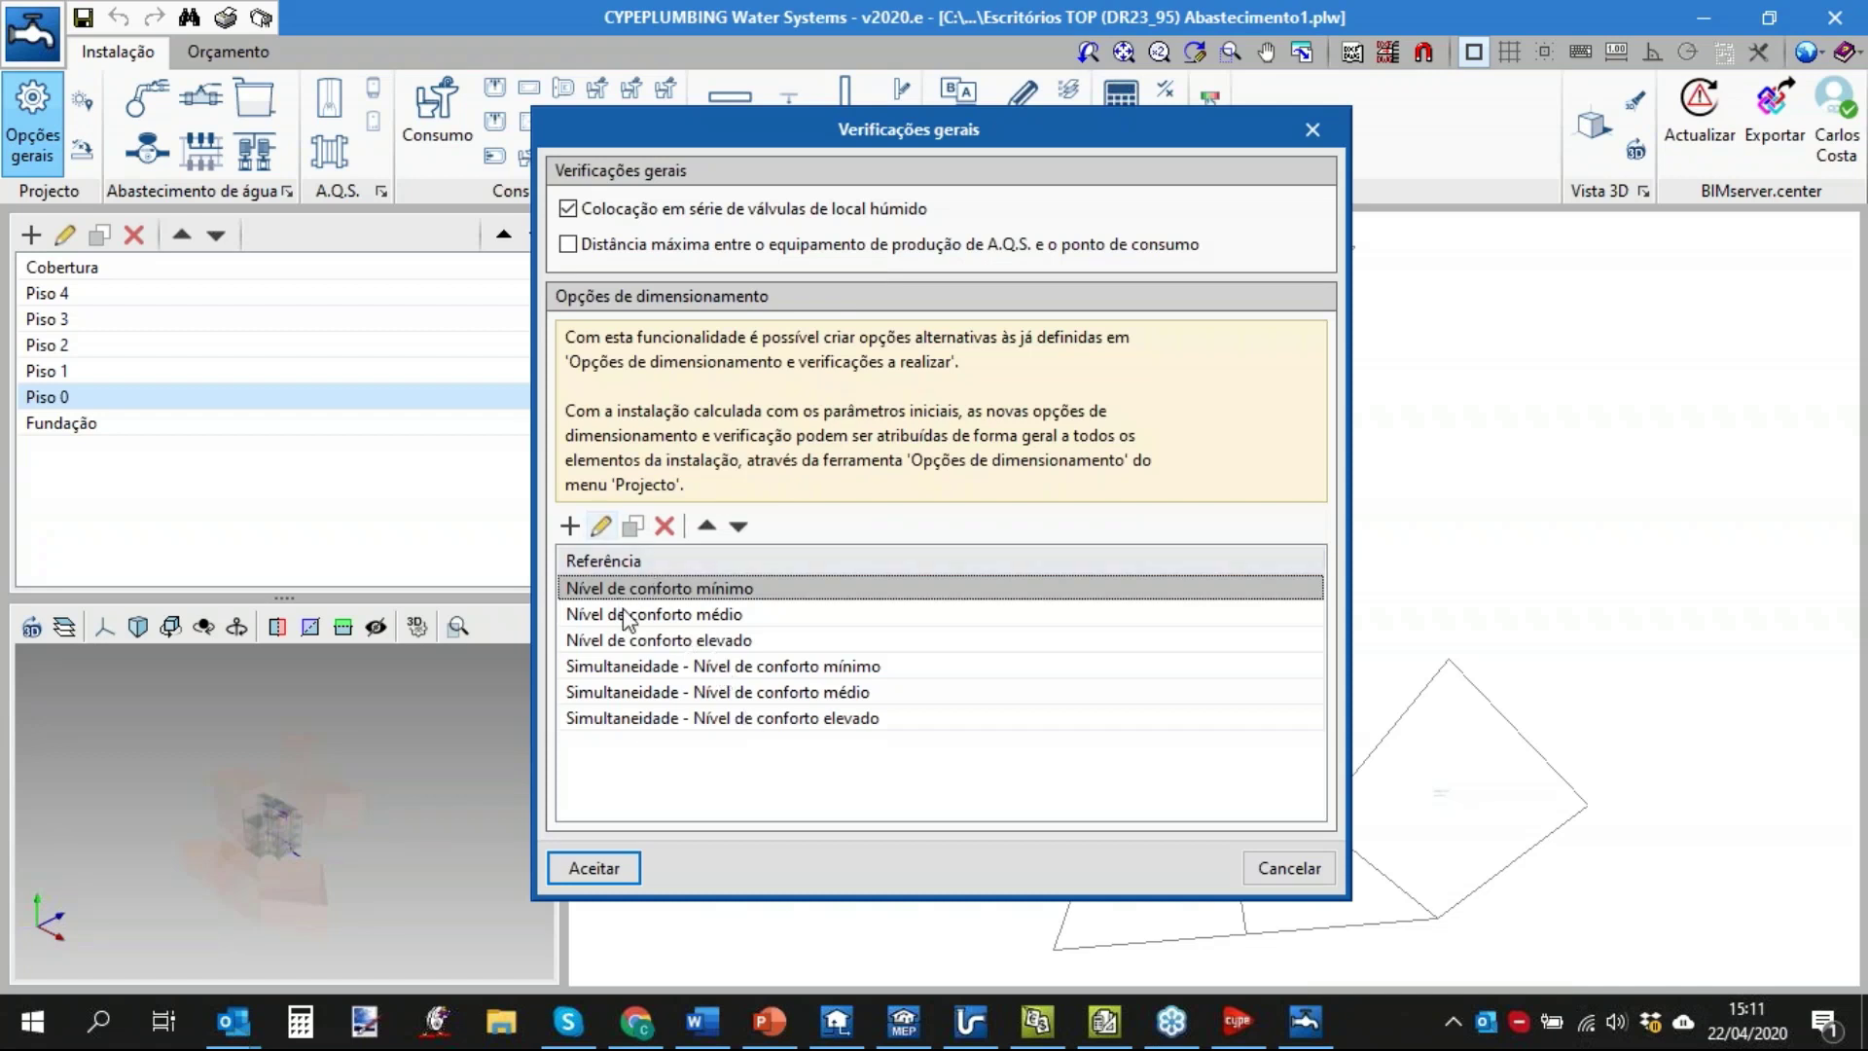
pyautogui.click(644, 640)
pyautogui.click(600, 525)
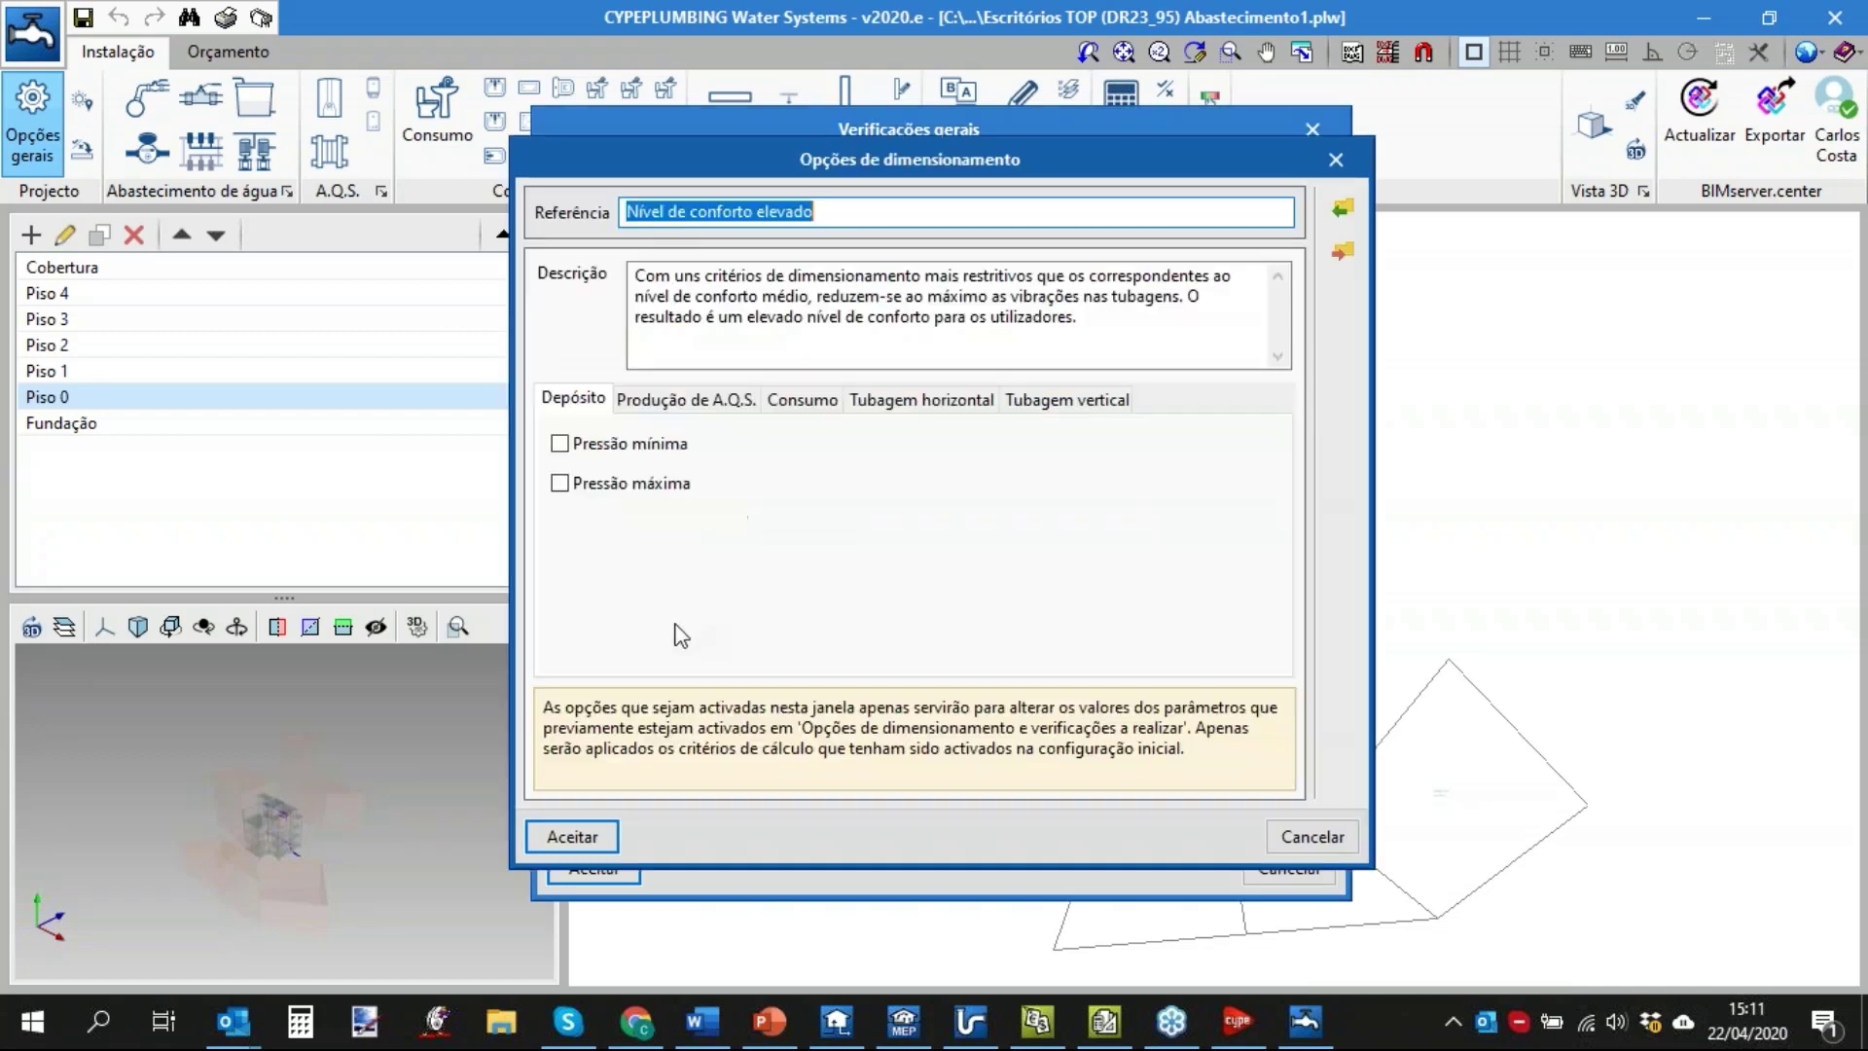
pyautogui.click(816, 409)
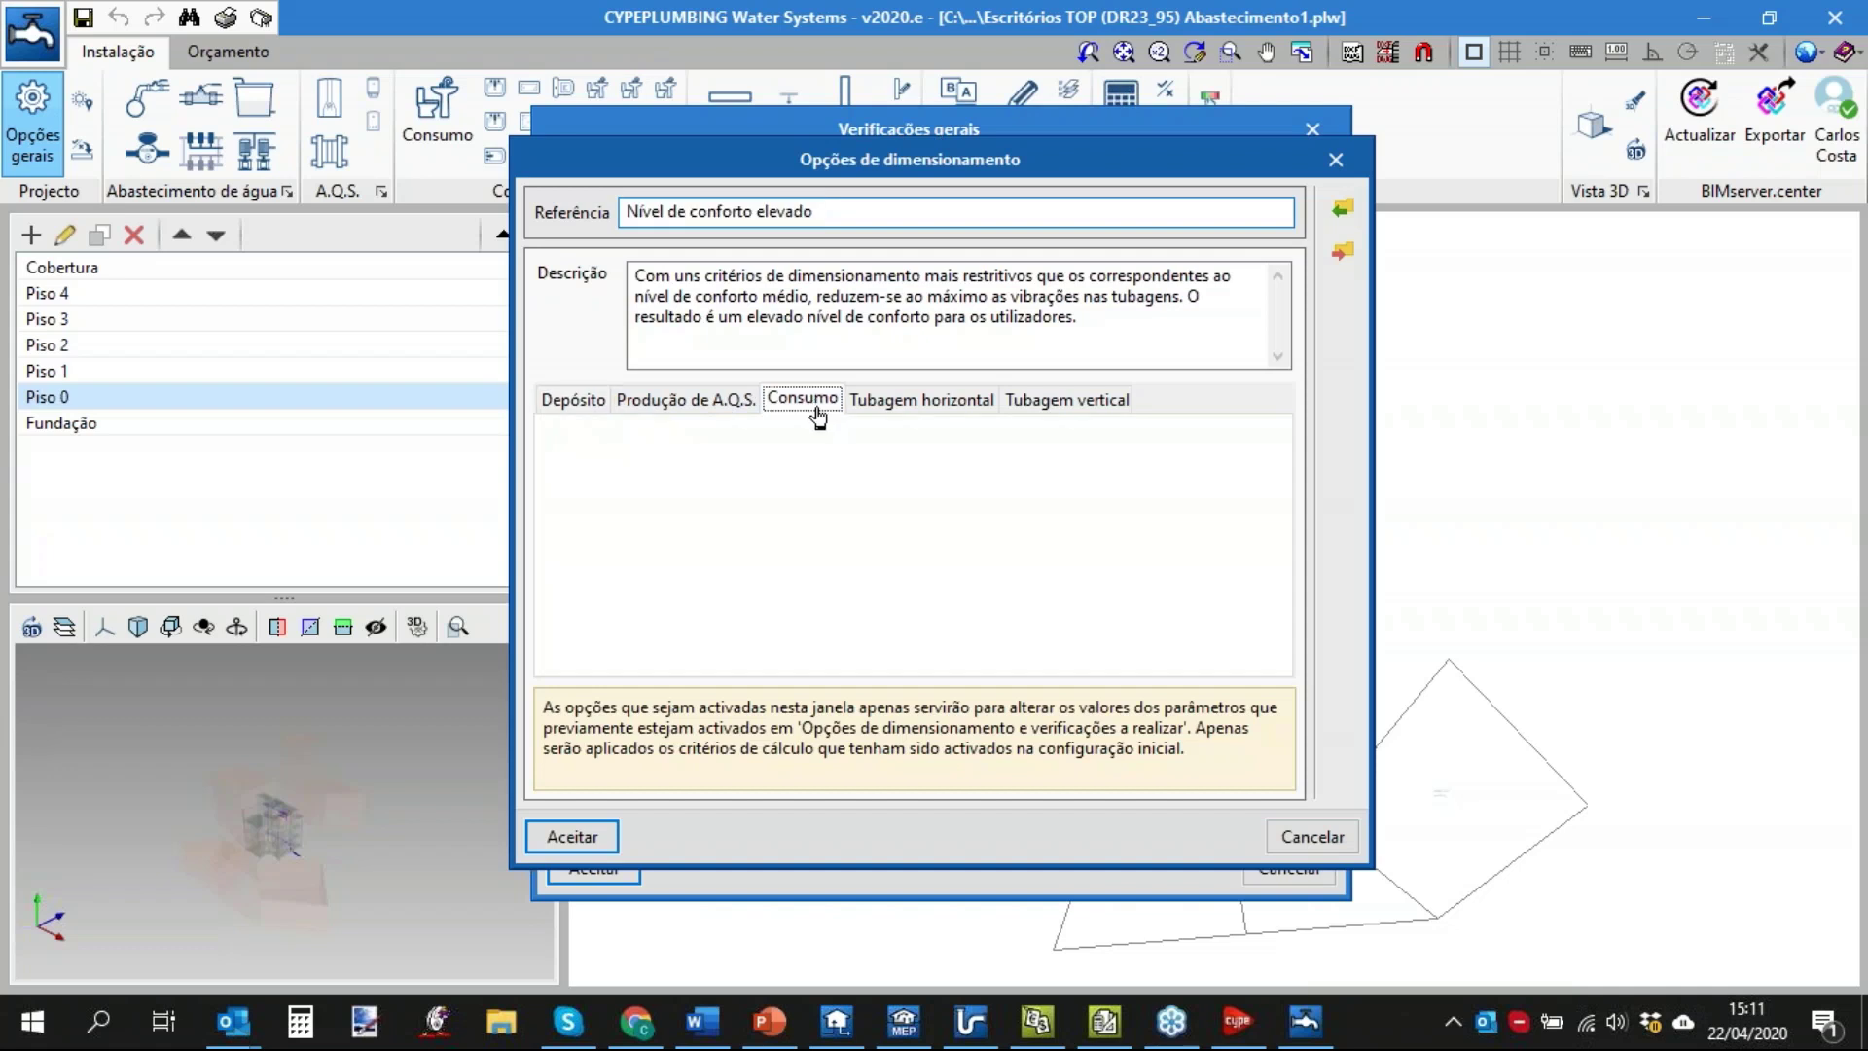
pyautogui.click(1197, 443)
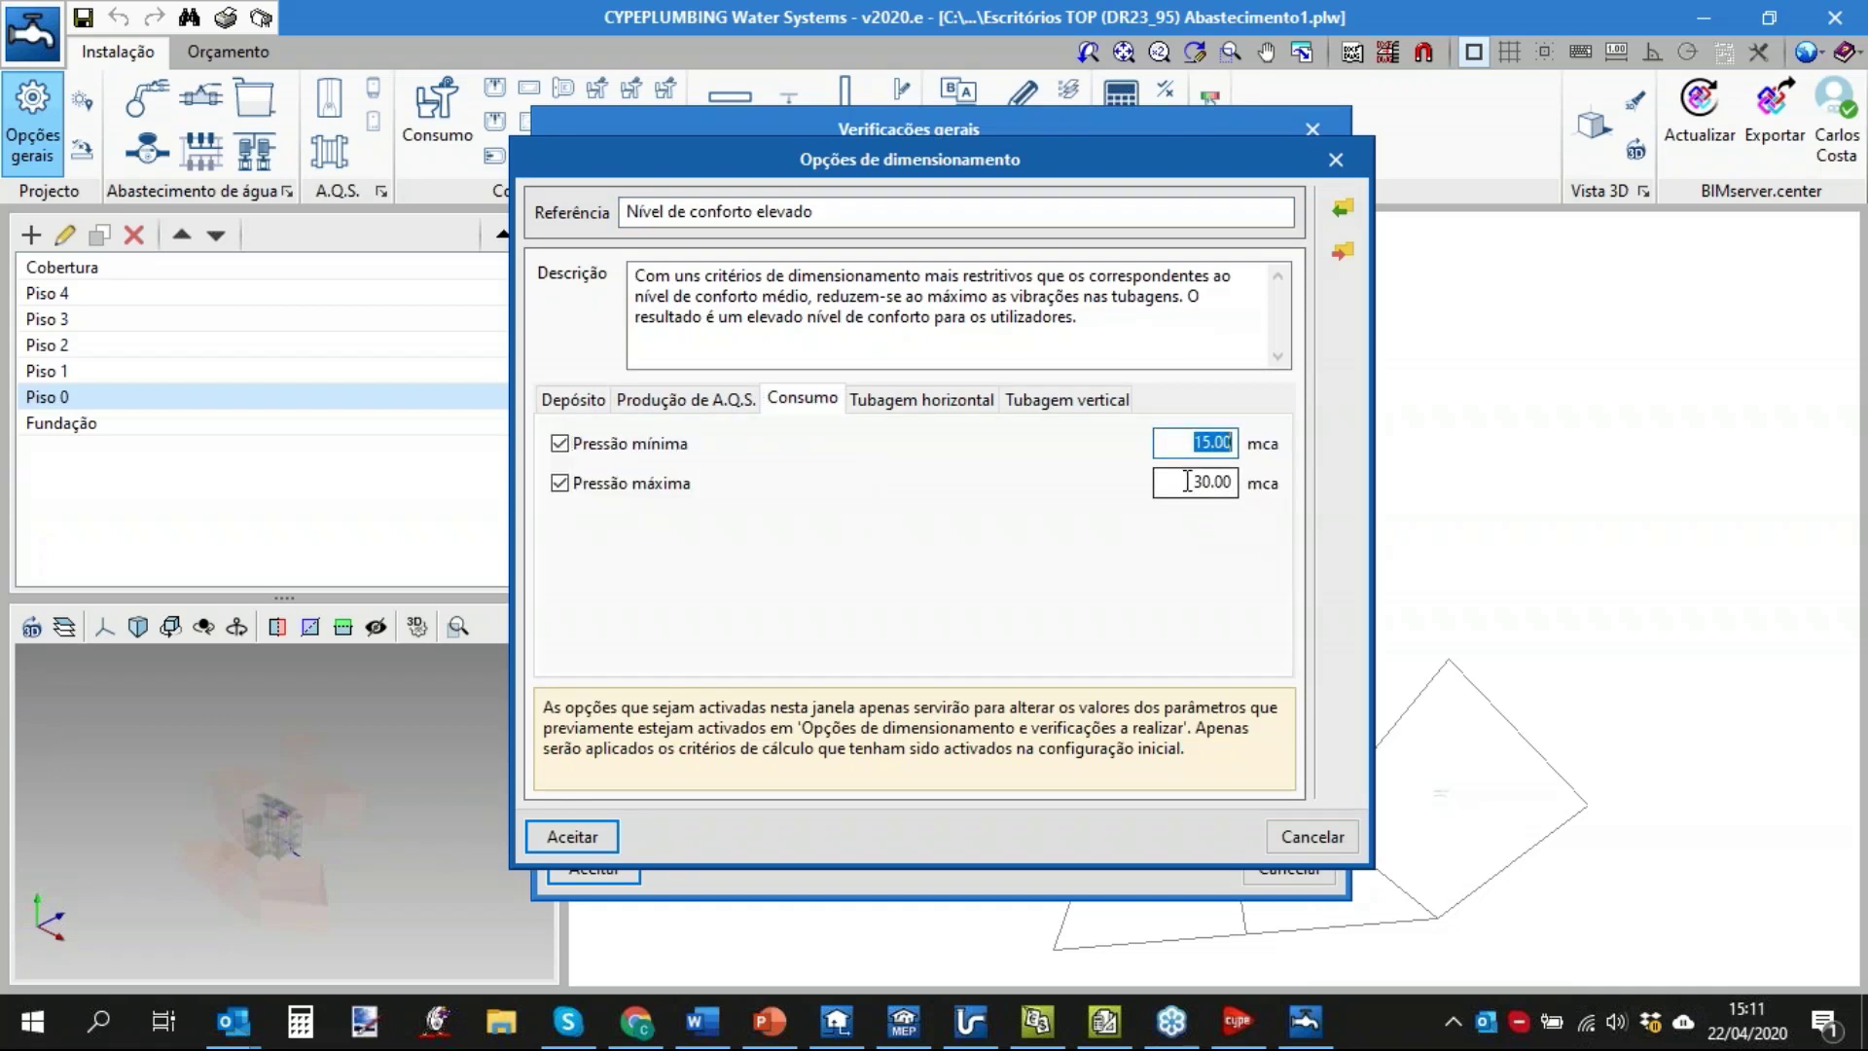
pyautogui.click(1216, 483)
# Check the horizontal pipe velocities and simultaneity setting for Nível de conforto elevado, then cancel out of the general options.
pyautogui.click(940, 398)
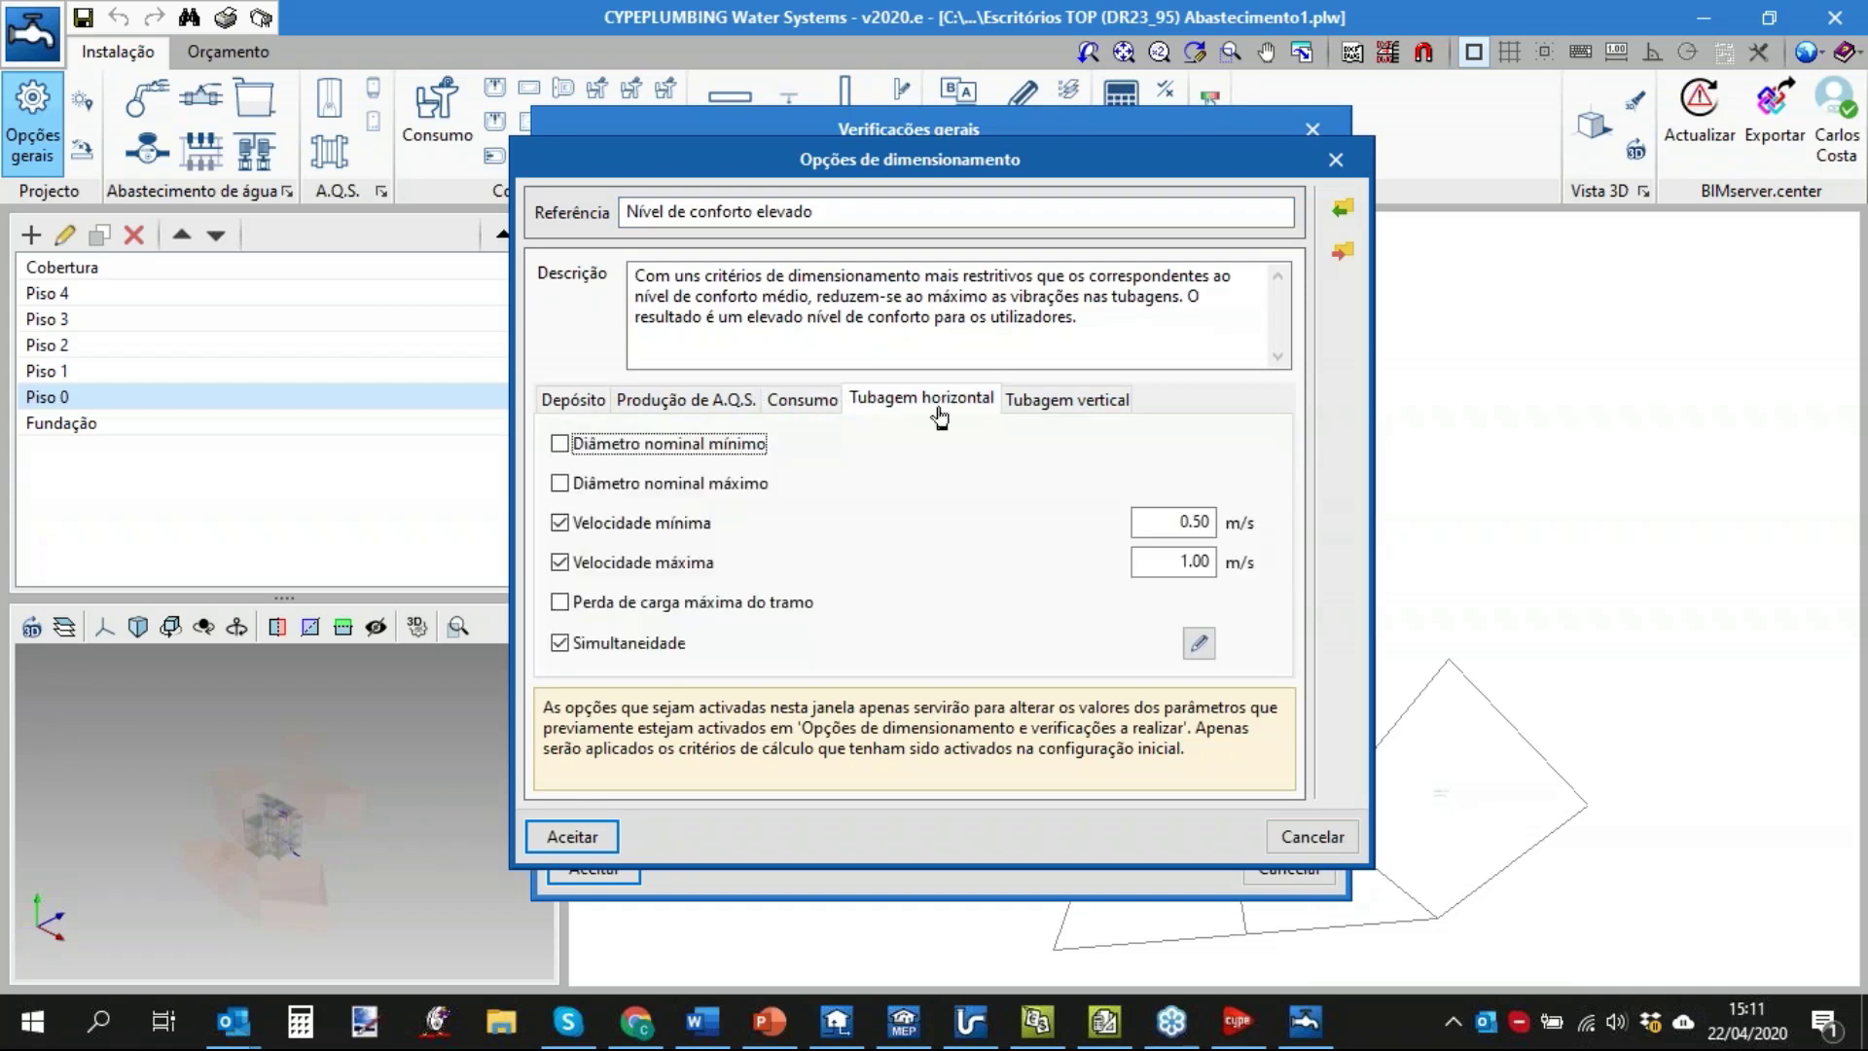
pyautogui.click(1197, 522)
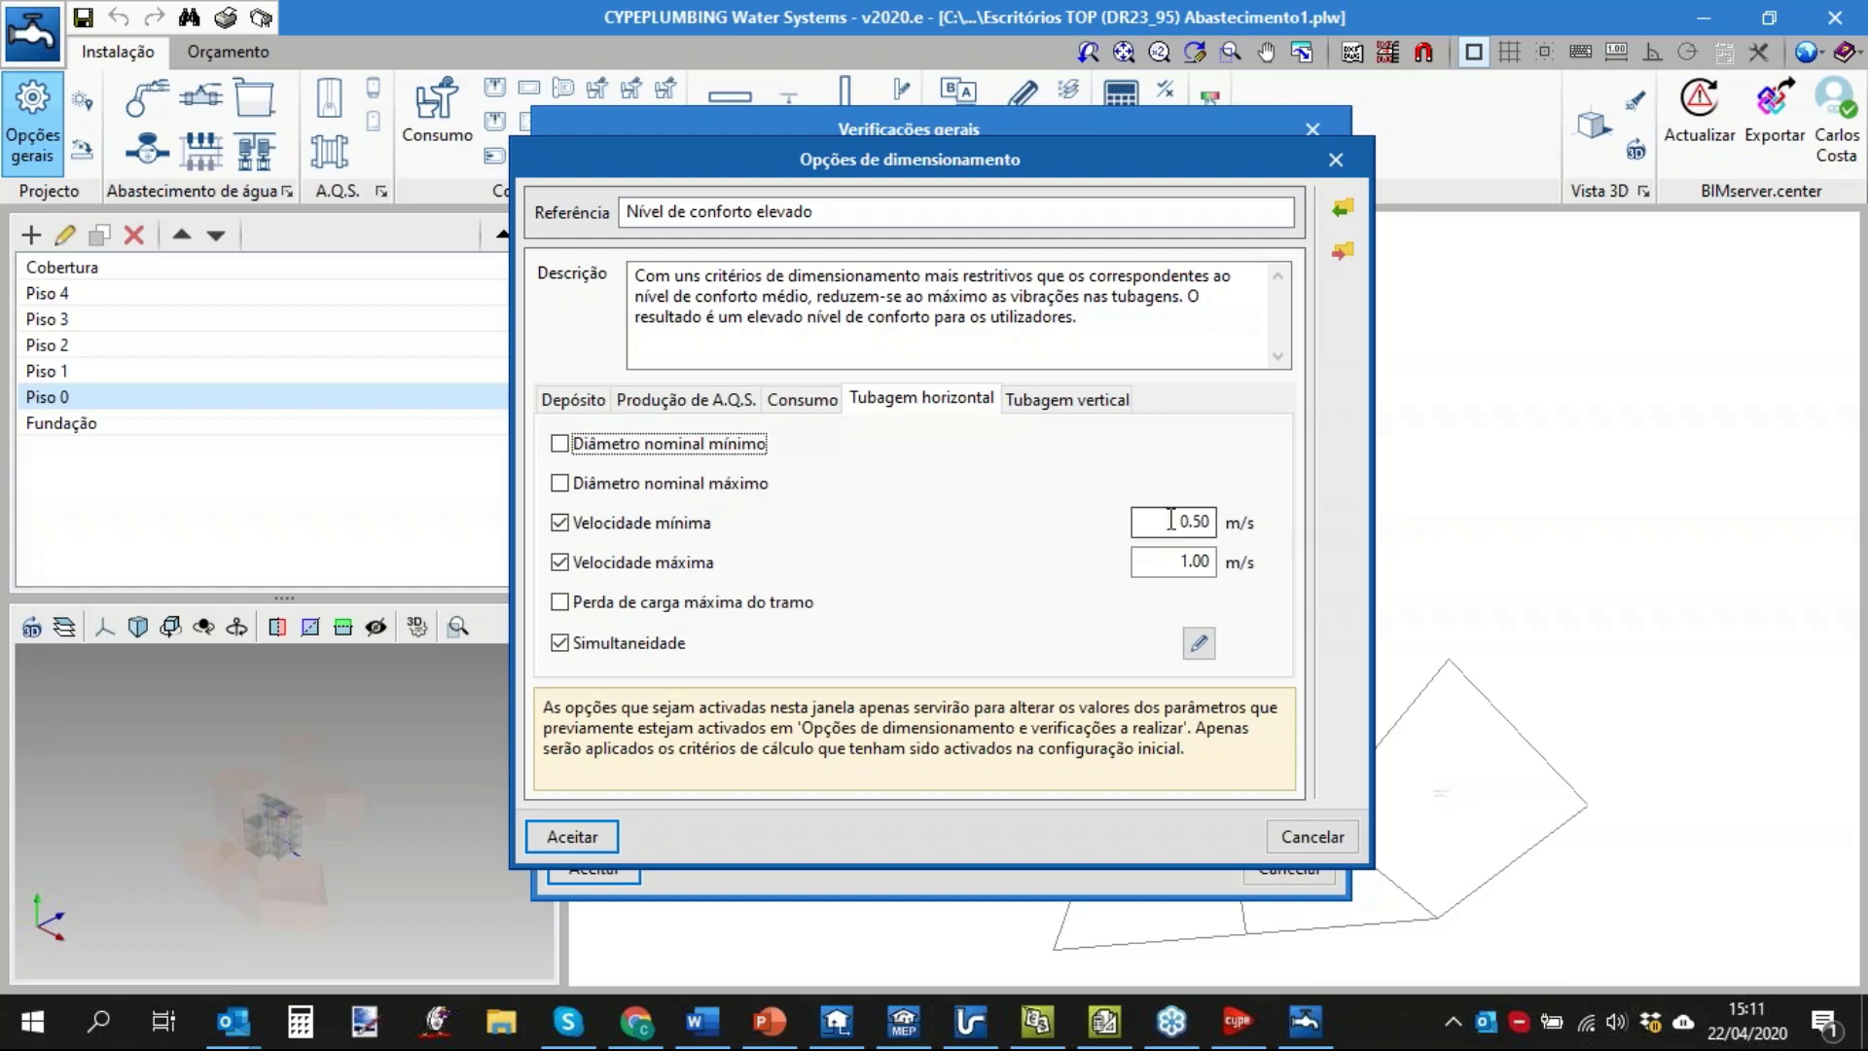
pyautogui.click(1208, 562)
pyautogui.click(1198, 642)
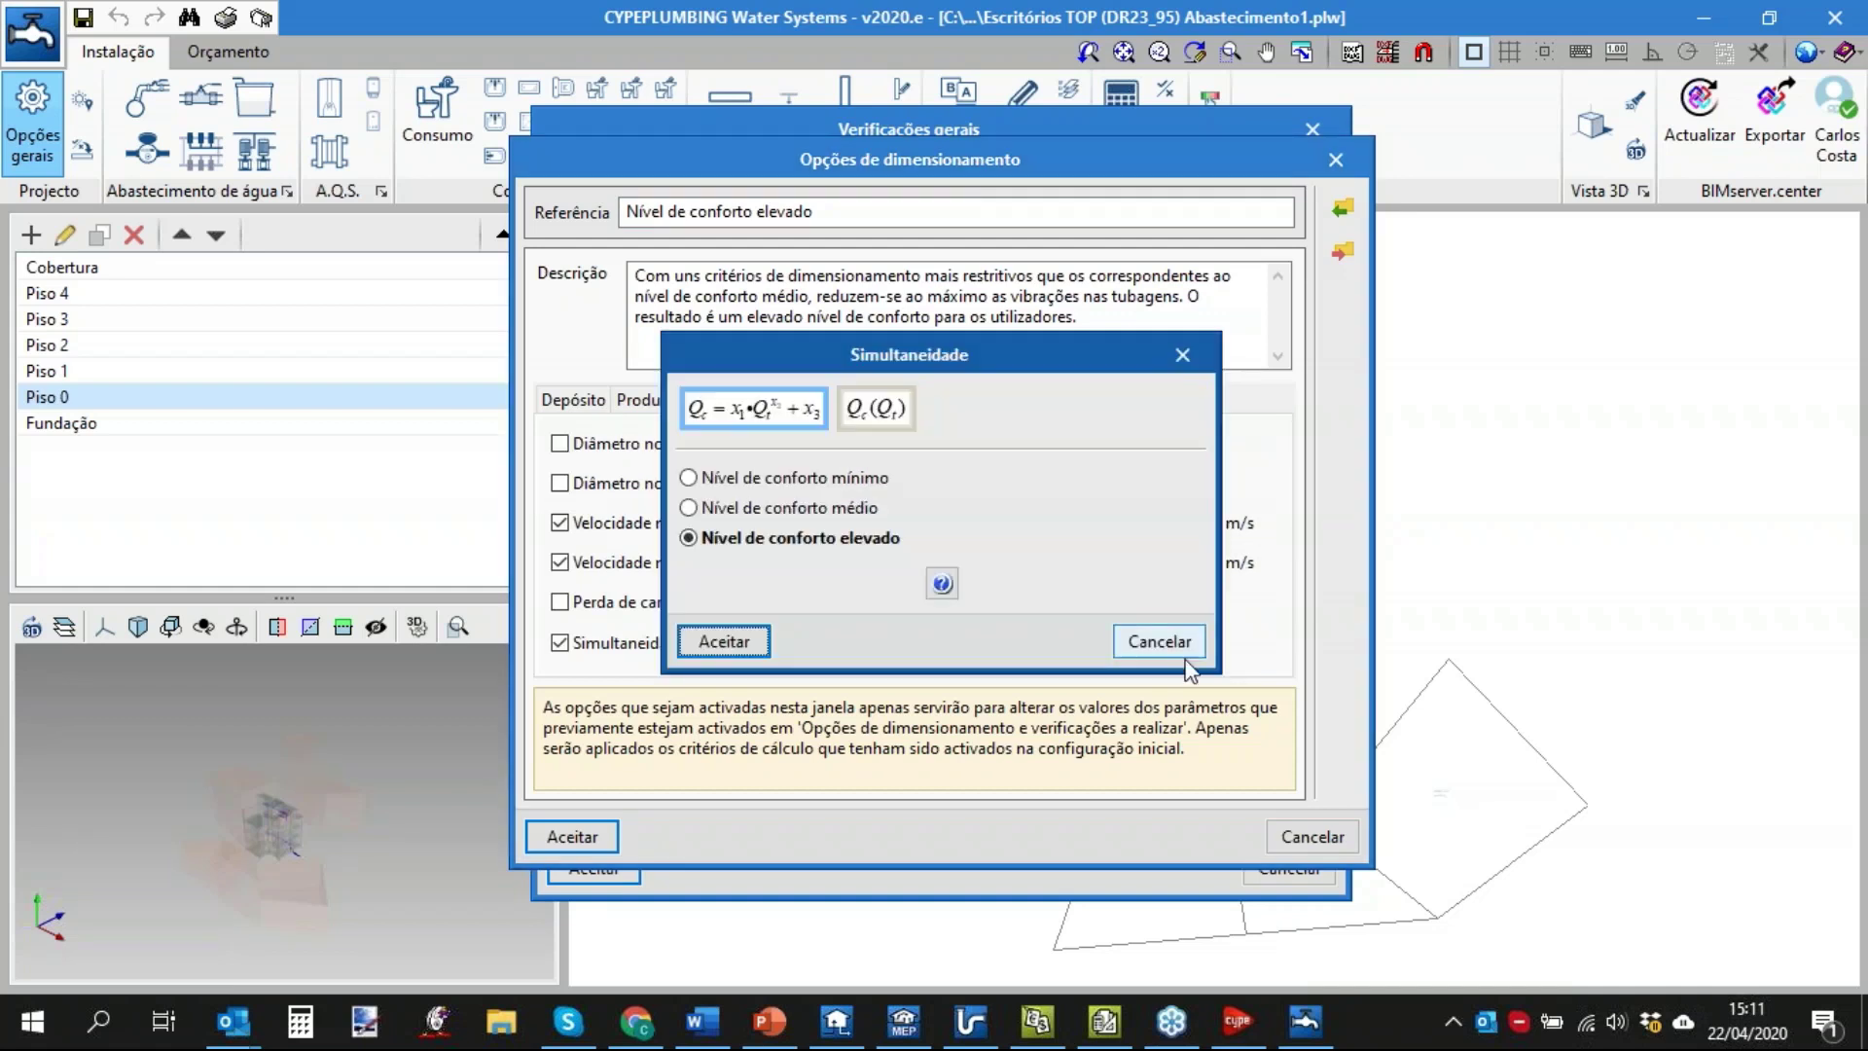
pyautogui.click(1179, 642)
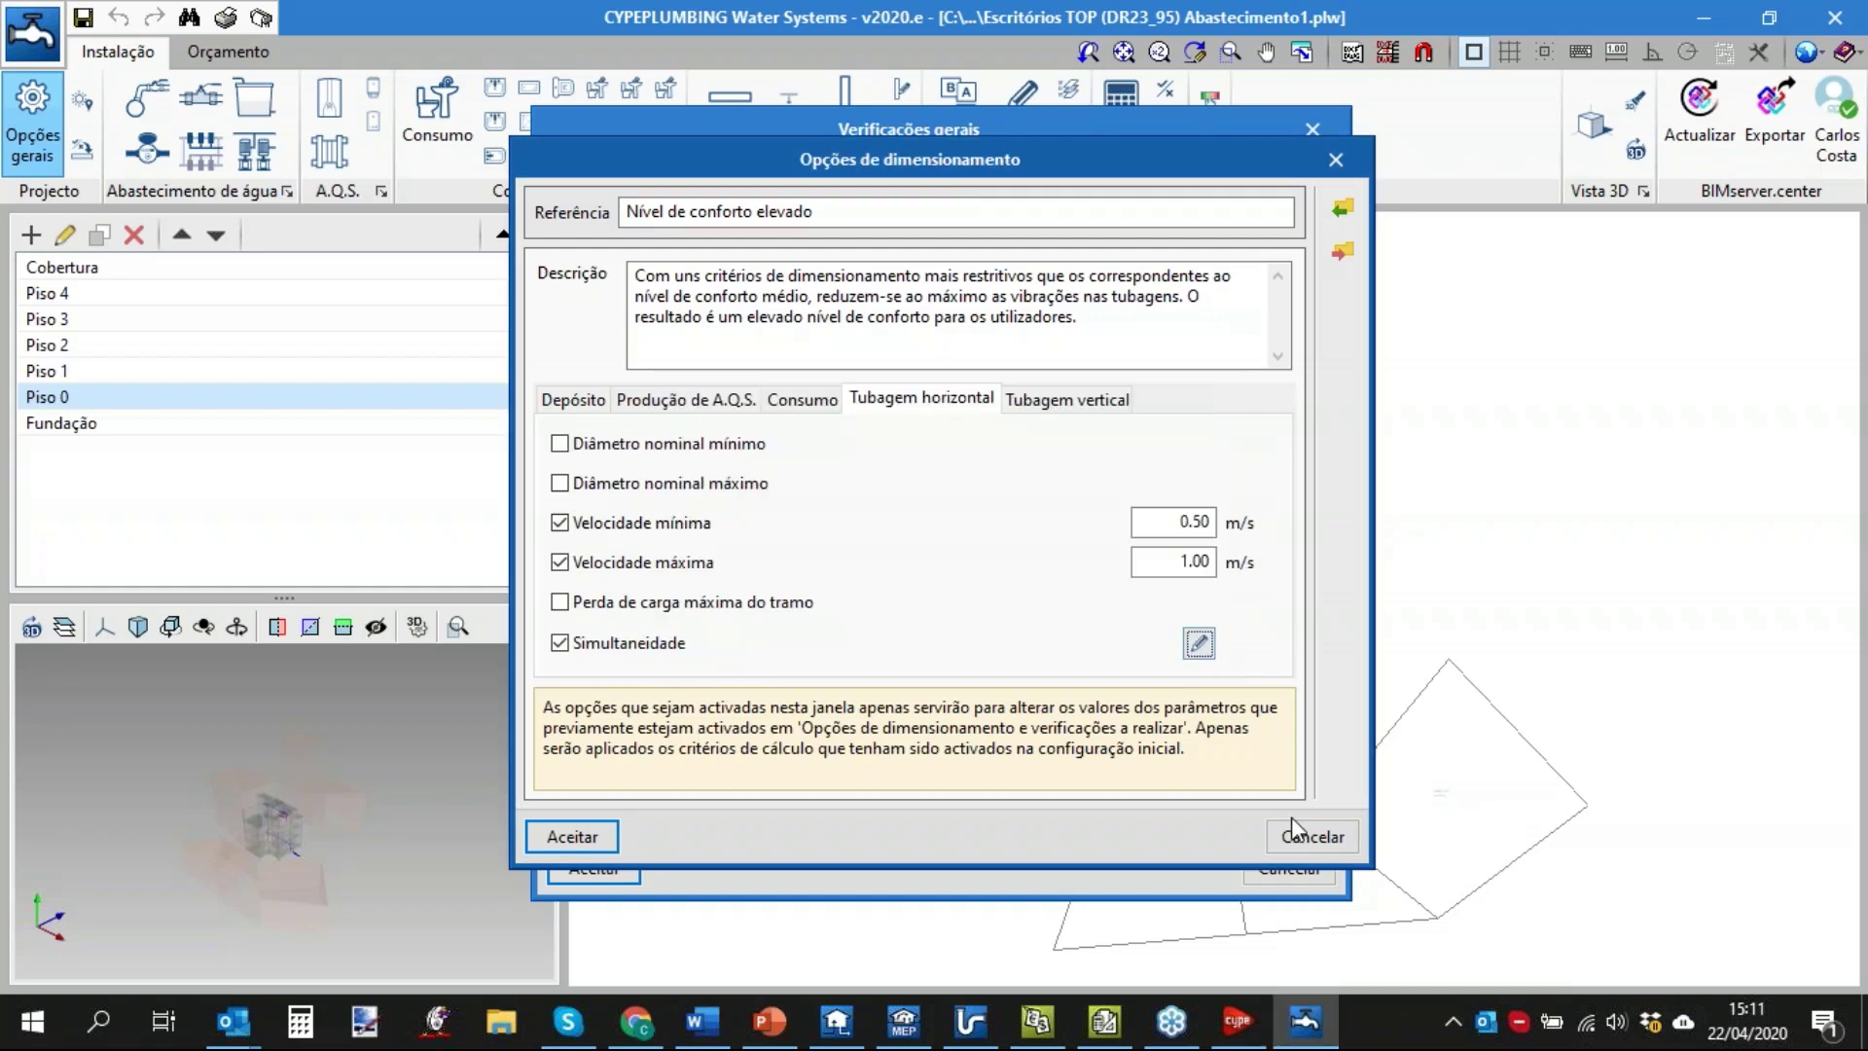
pyautogui.click(1311, 836)
pyautogui.click(1270, 865)
pyautogui.click(1158, 822)
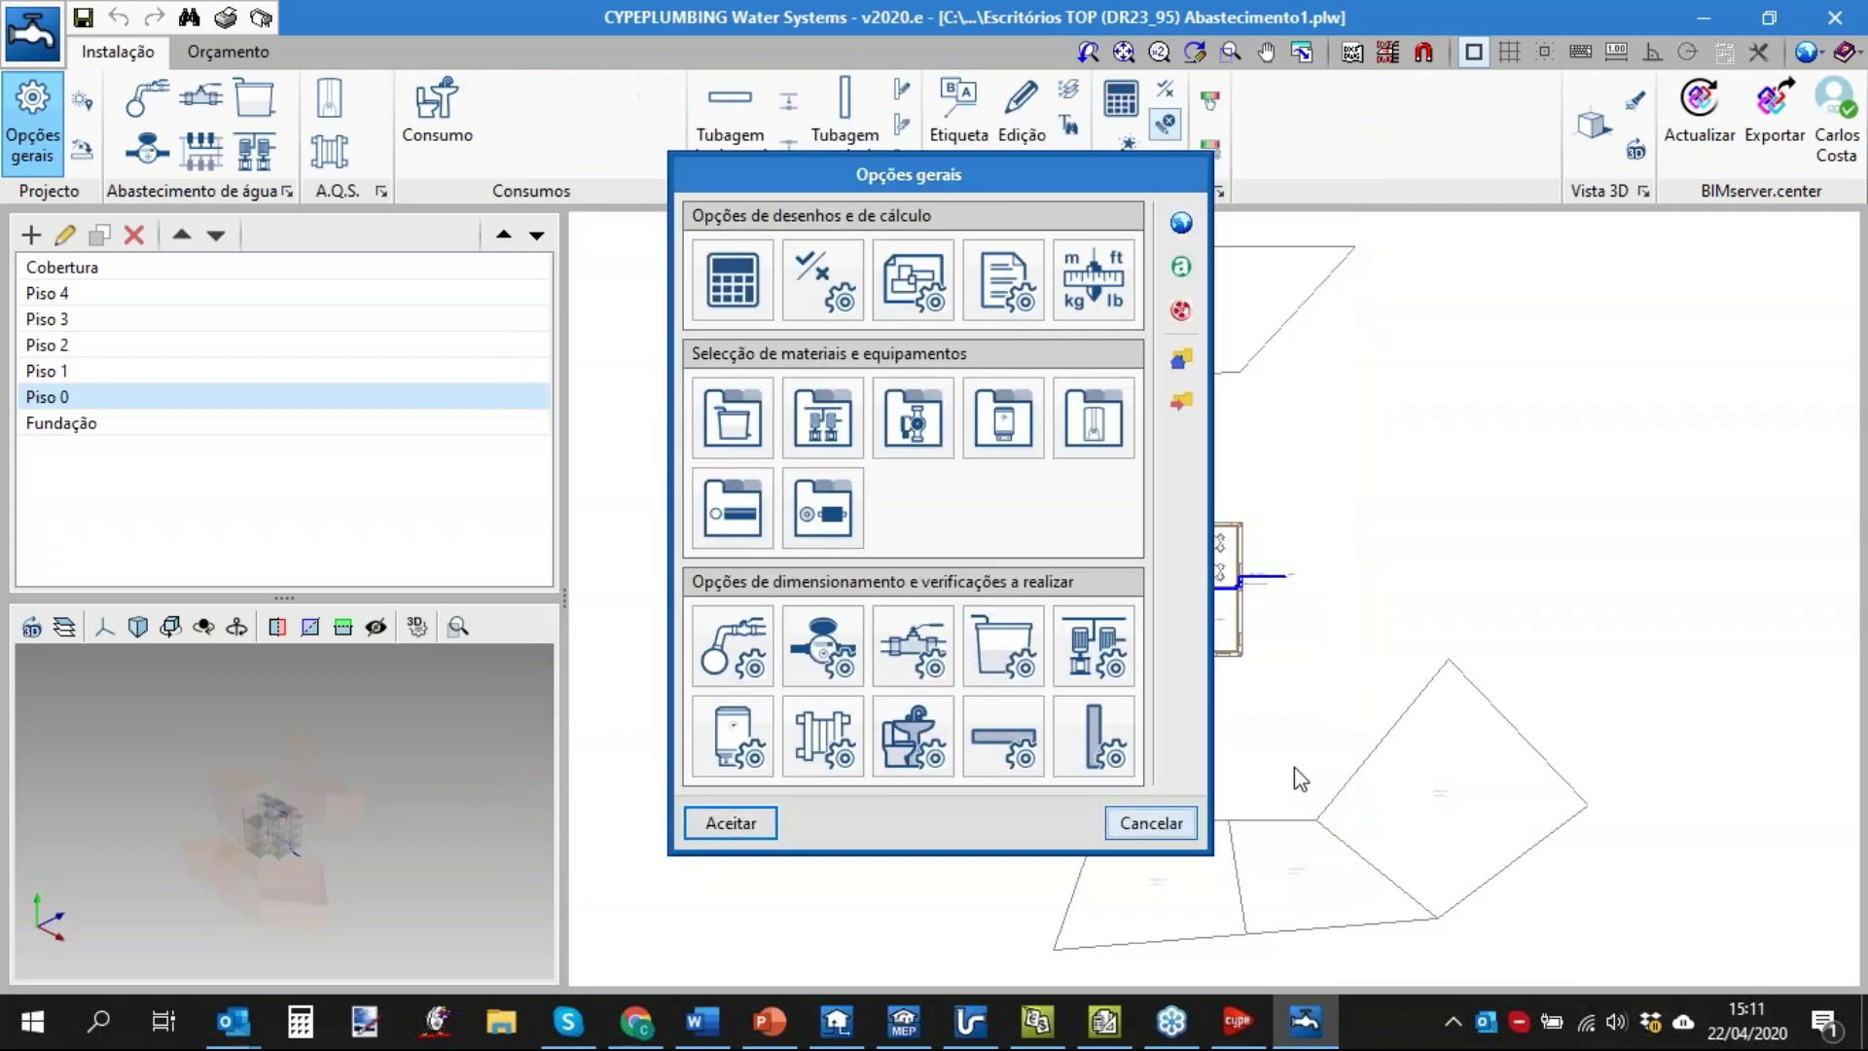
# Select Nível de conforto elevado in the sizing options and check its consumption, horizontal pipe and vertical pipe criteria.
pyautogui.scroll(5, 1322, 639)
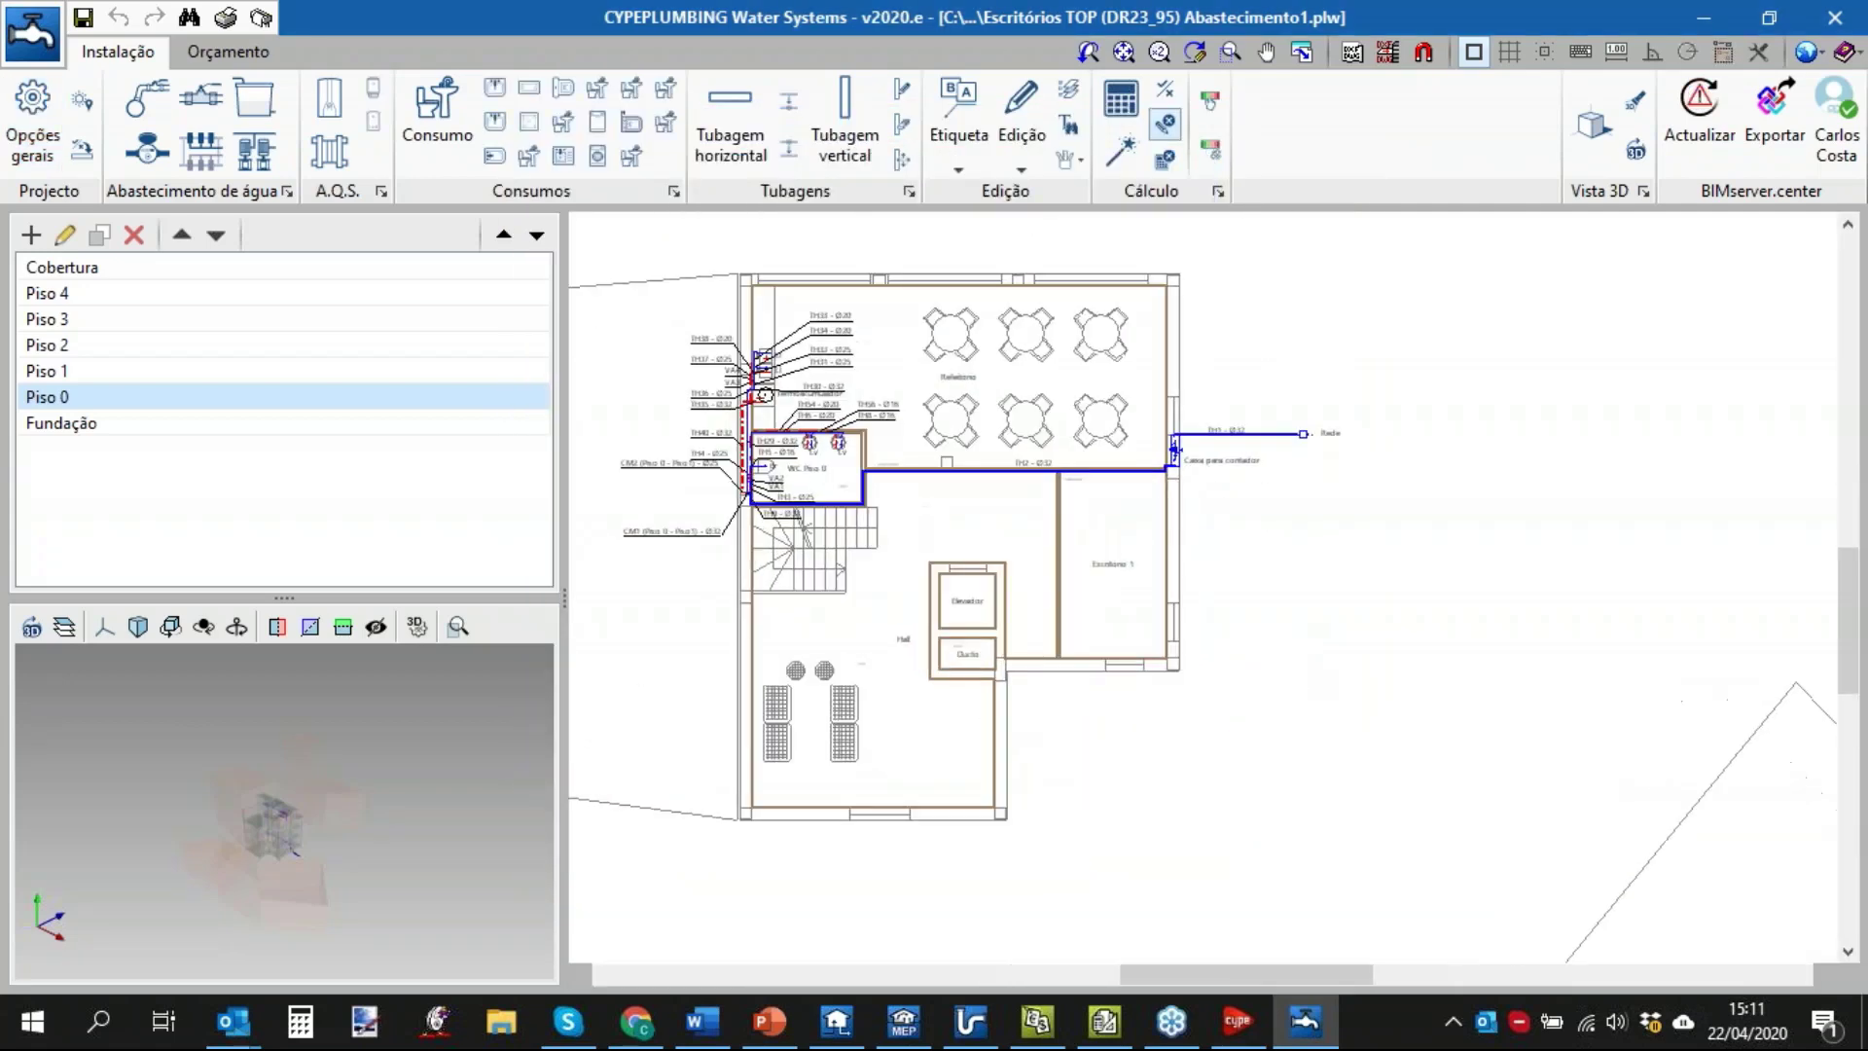
pyautogui.moveTo(1301, 700); pyautogui.dragTo(1401, 777, button='middle')
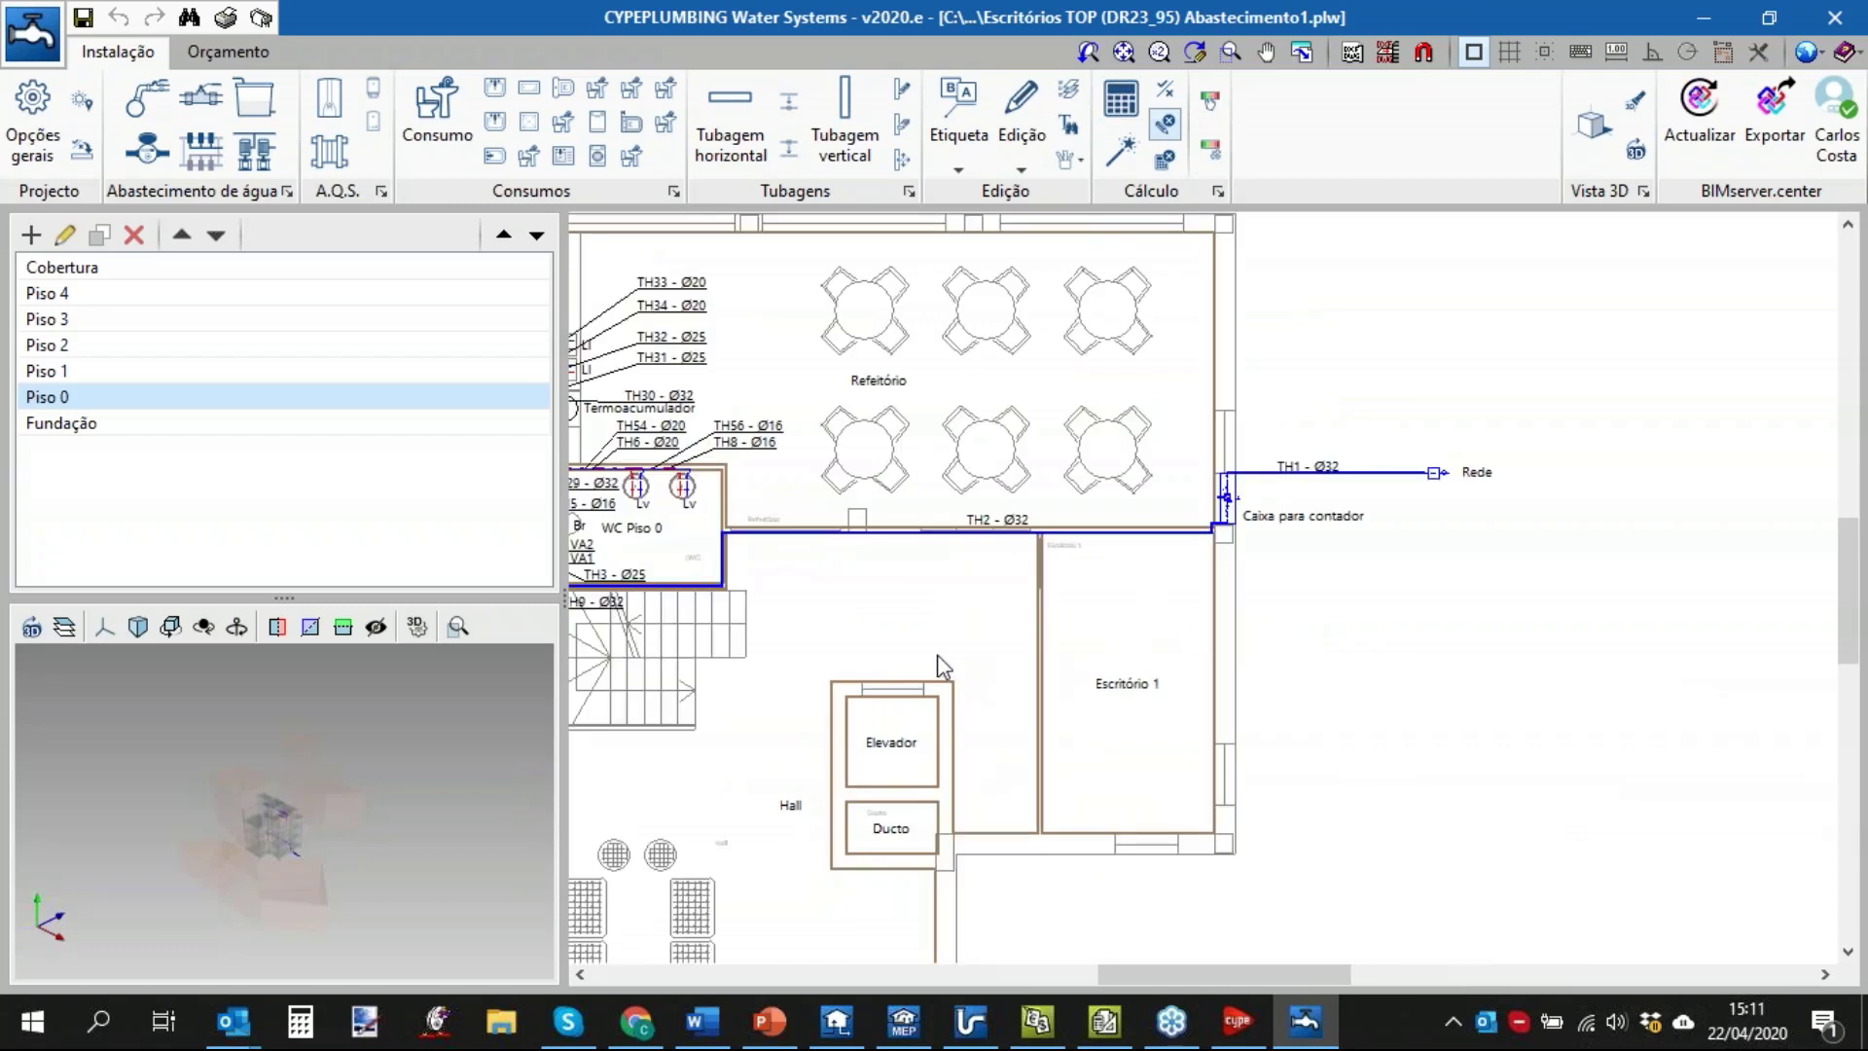
pyautogui.moveTo(919, 637); pyautogui.dragTo(1117, 630, button='middle')
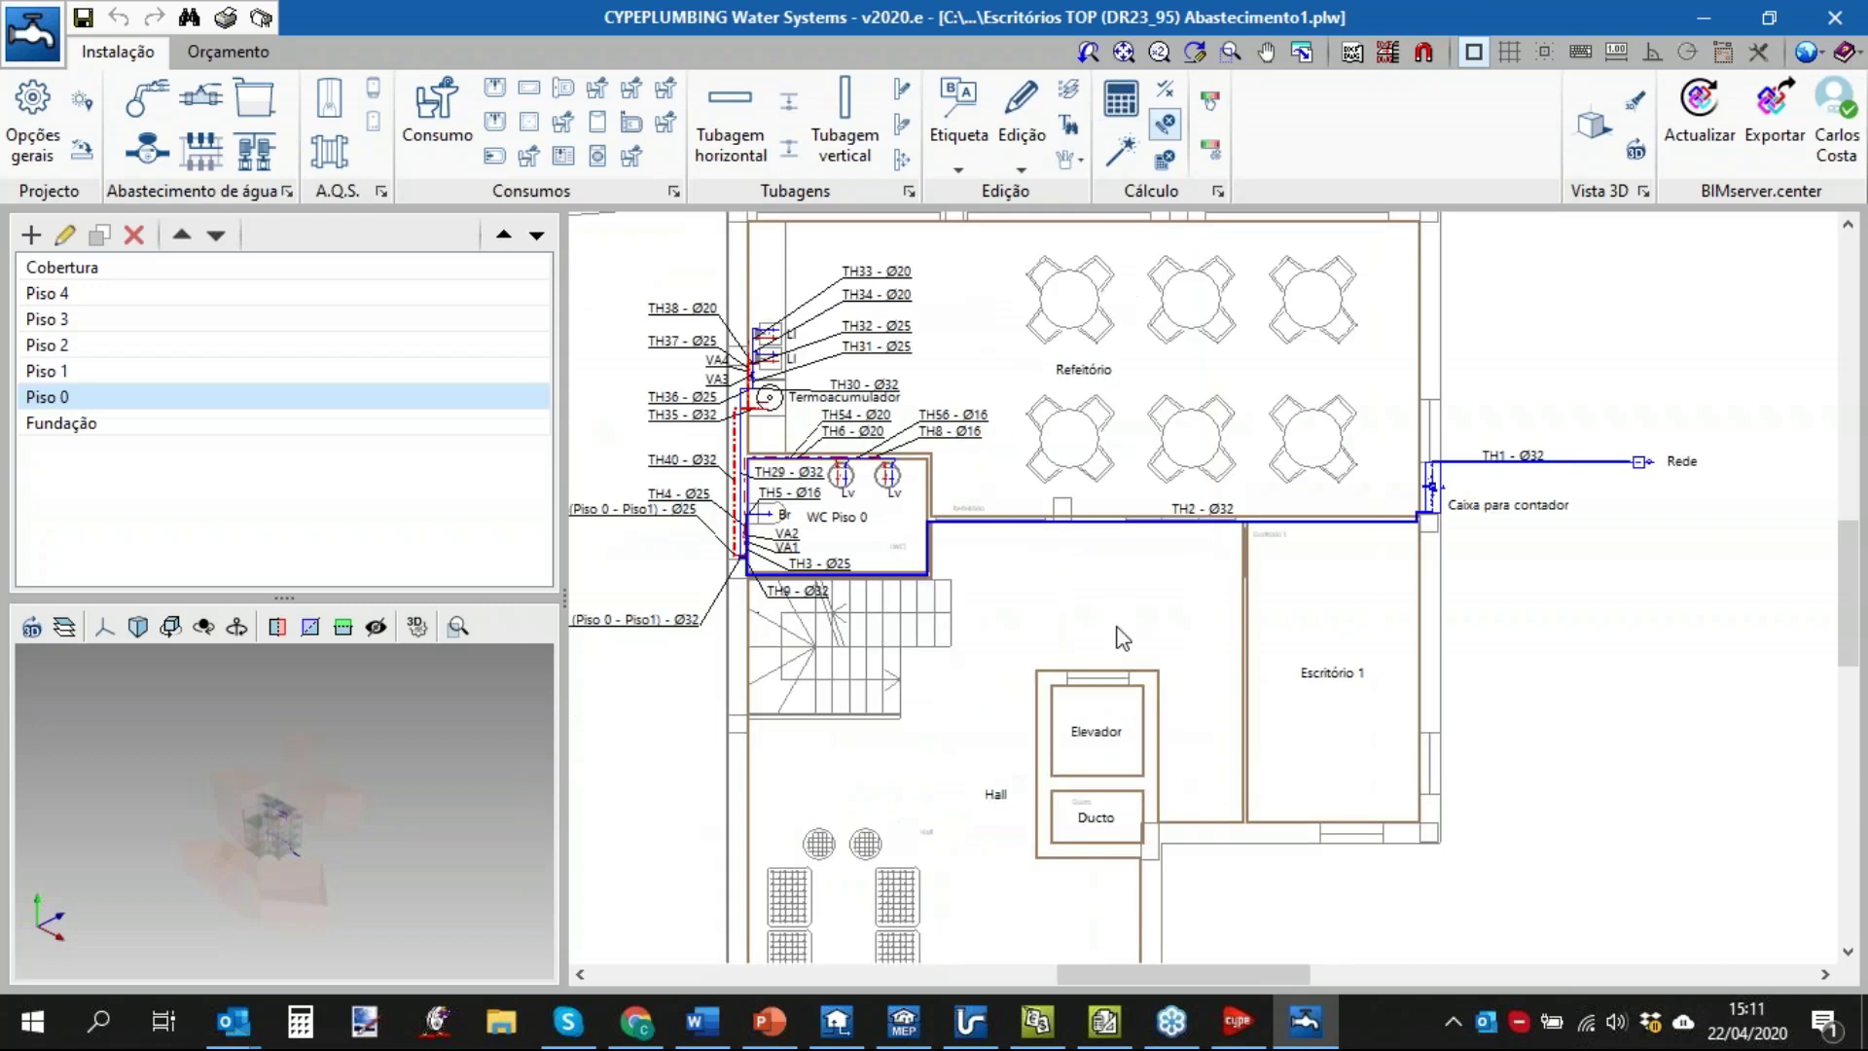
pyautogui.click(83, 153)
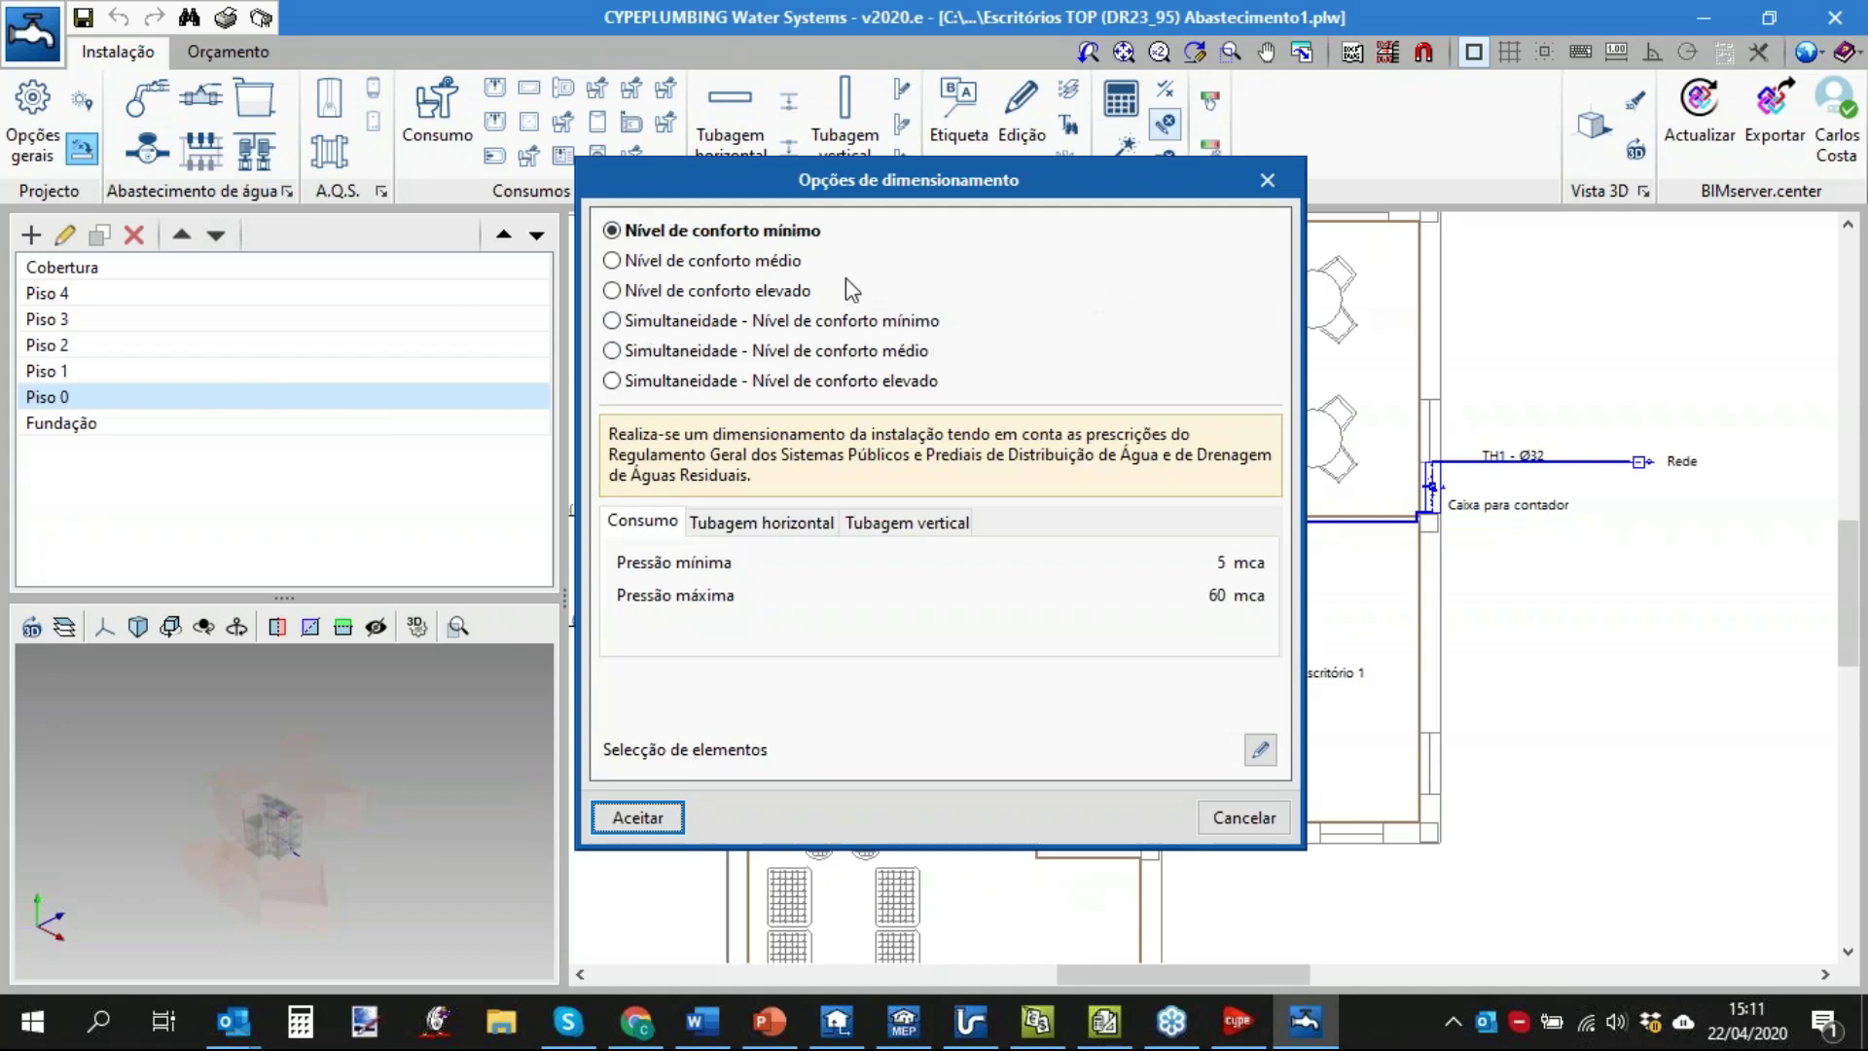
pyautogui.click(741, 291)
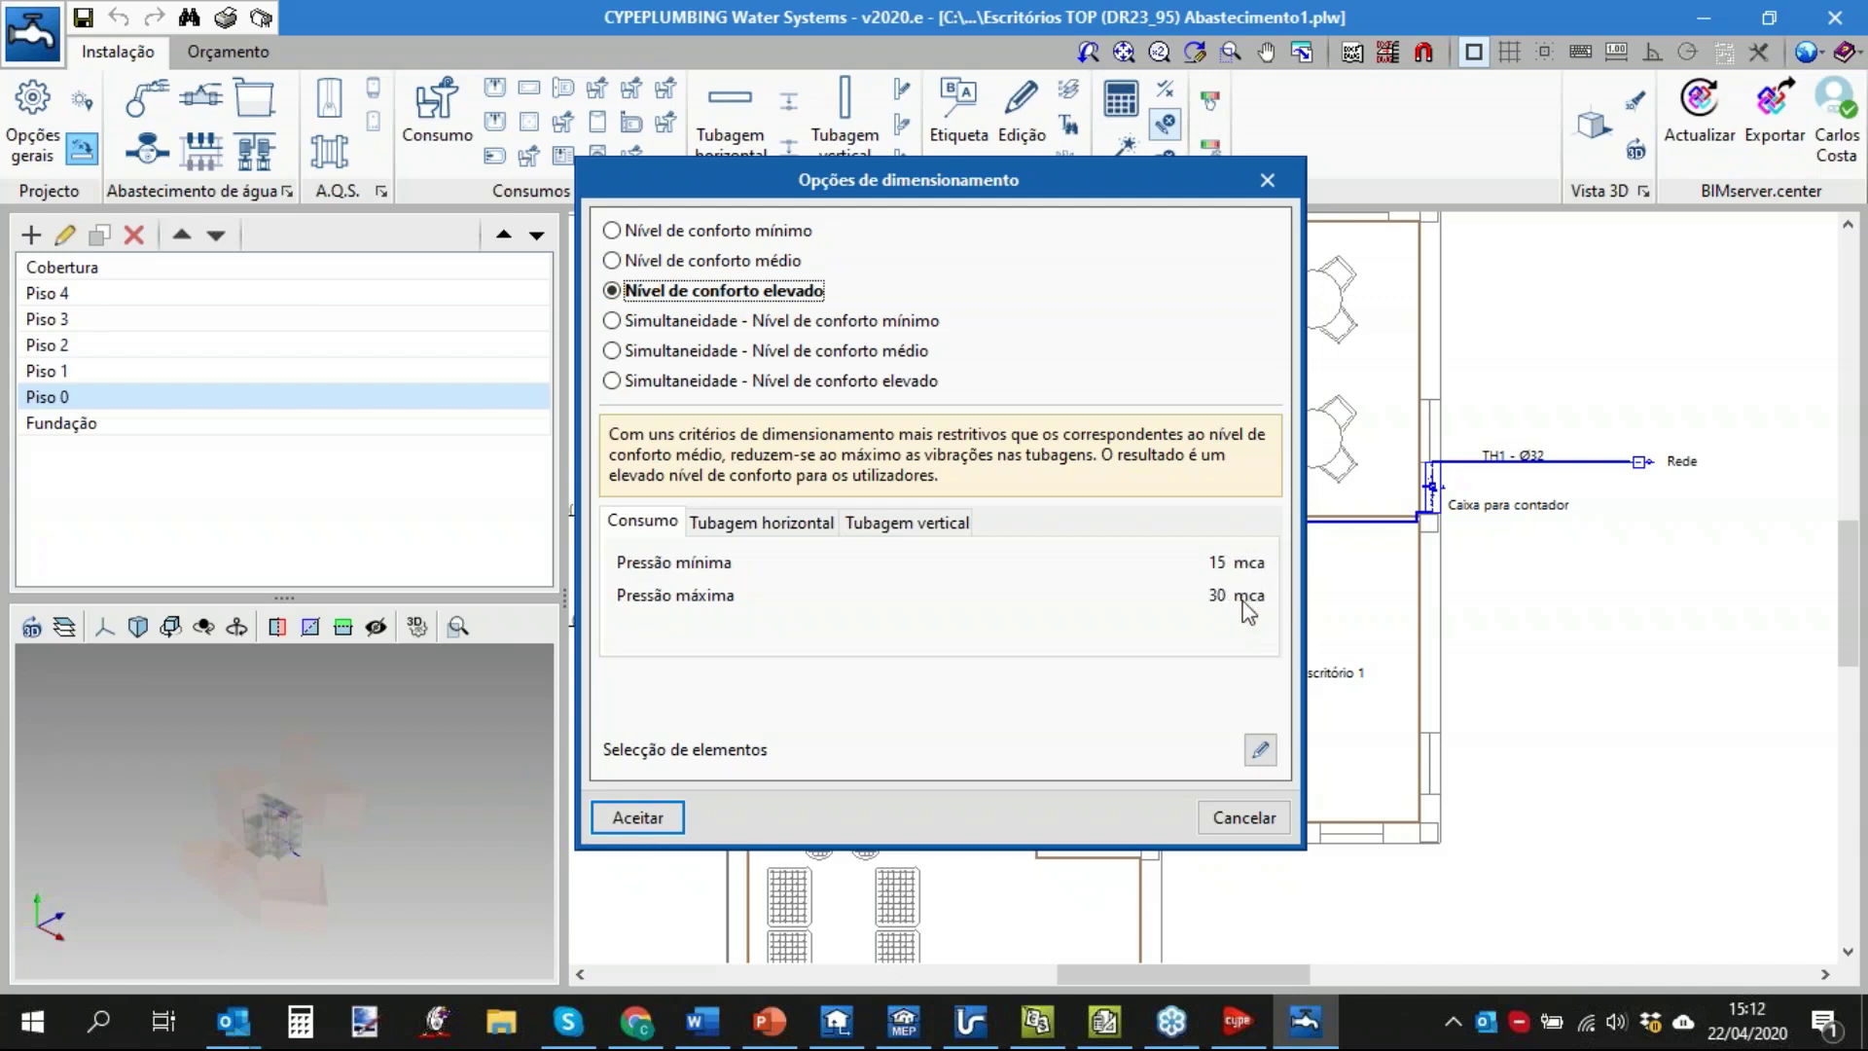
pyautogui.click(793, 525)
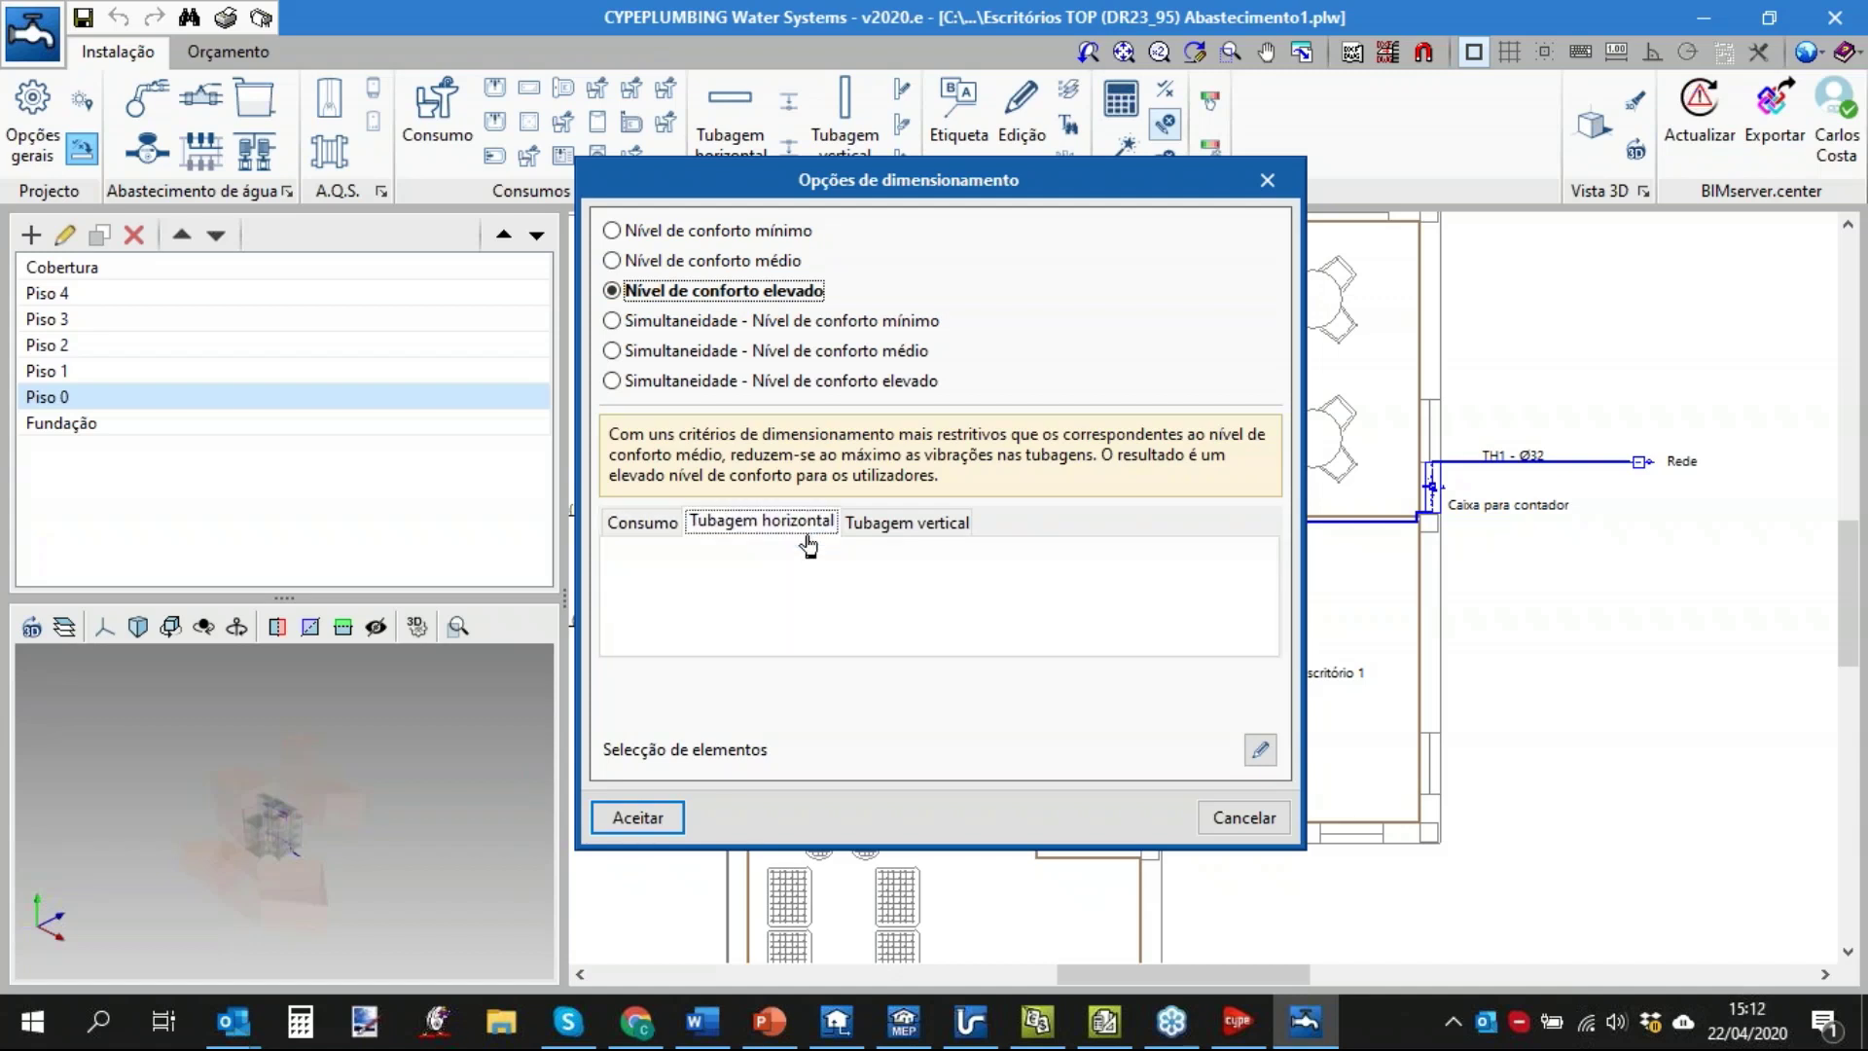
pyautogui.click(934, 534)
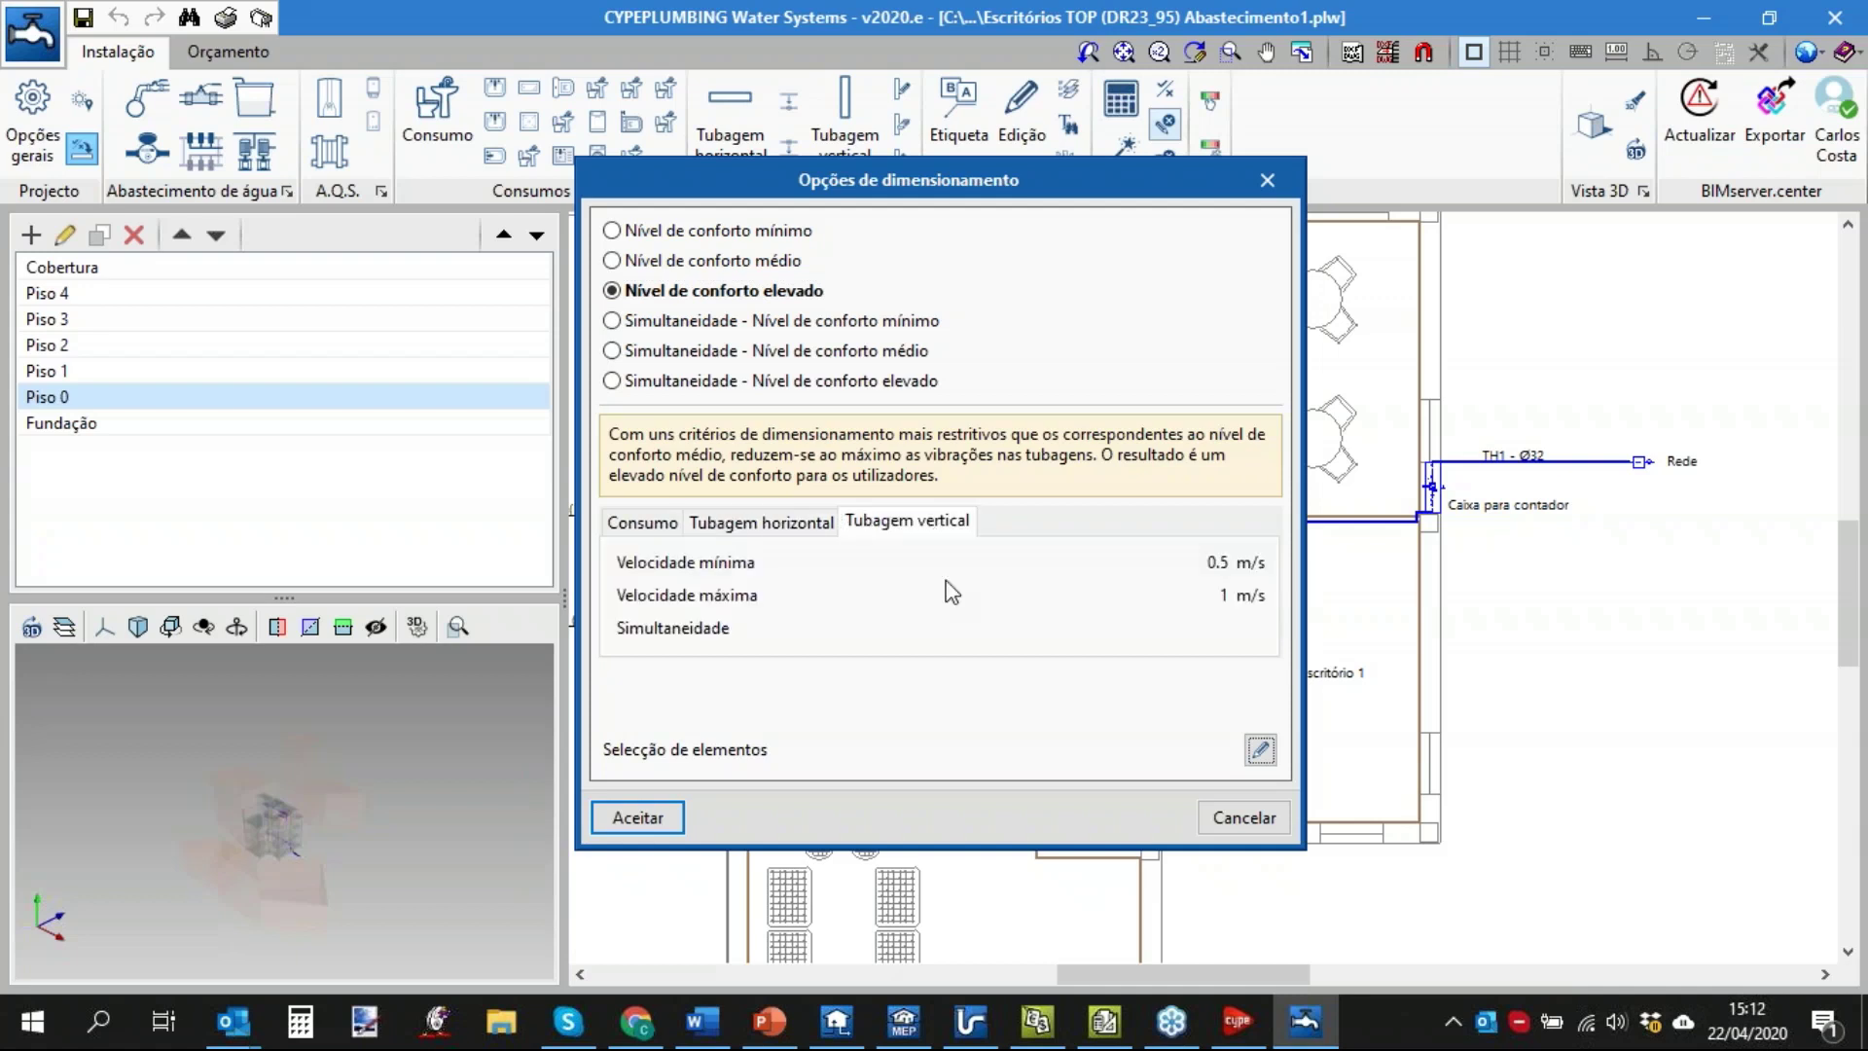
# Review the A.Q.S. production, consumption and horizontal pipe elements included, then apply the elevated comfort level to the job's sizing and verification options.
pyautogui.click(1260, 752)
pyautogui.click(580, 275)
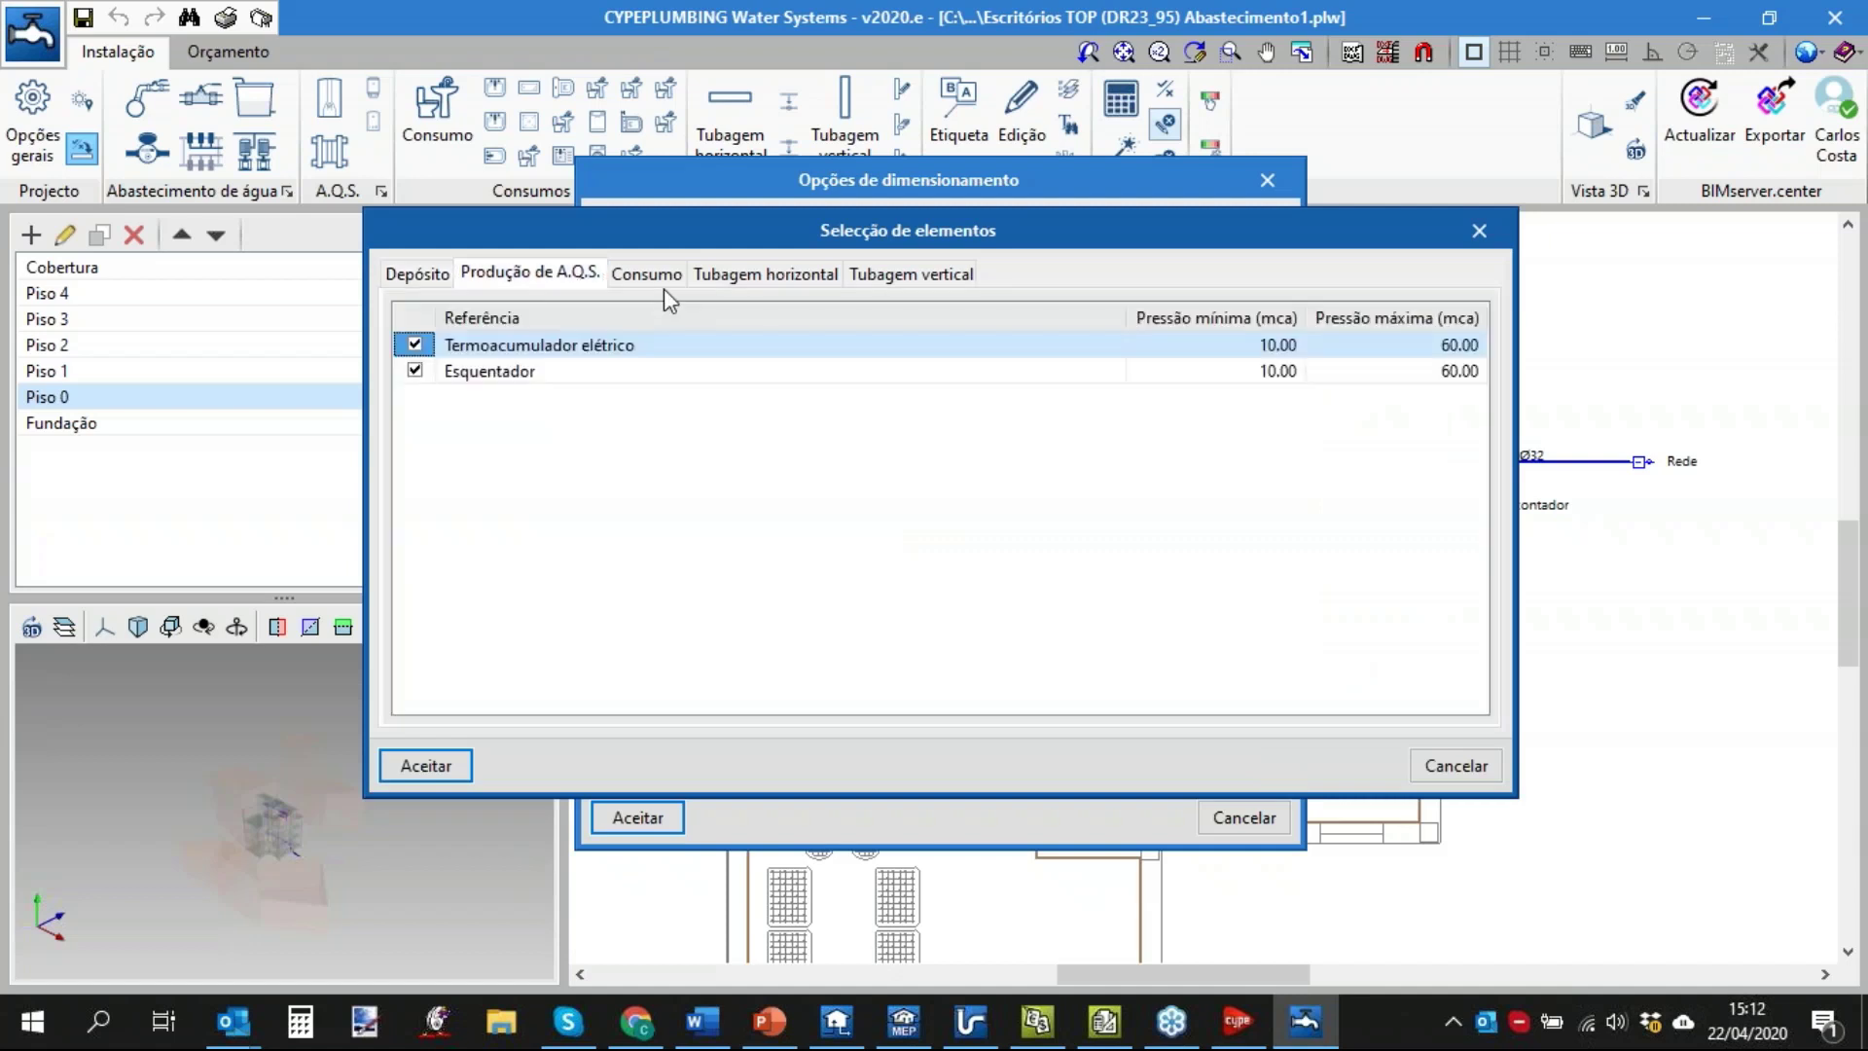
pyautogui.click(662, 275)
pyautogui.click(766, 273)
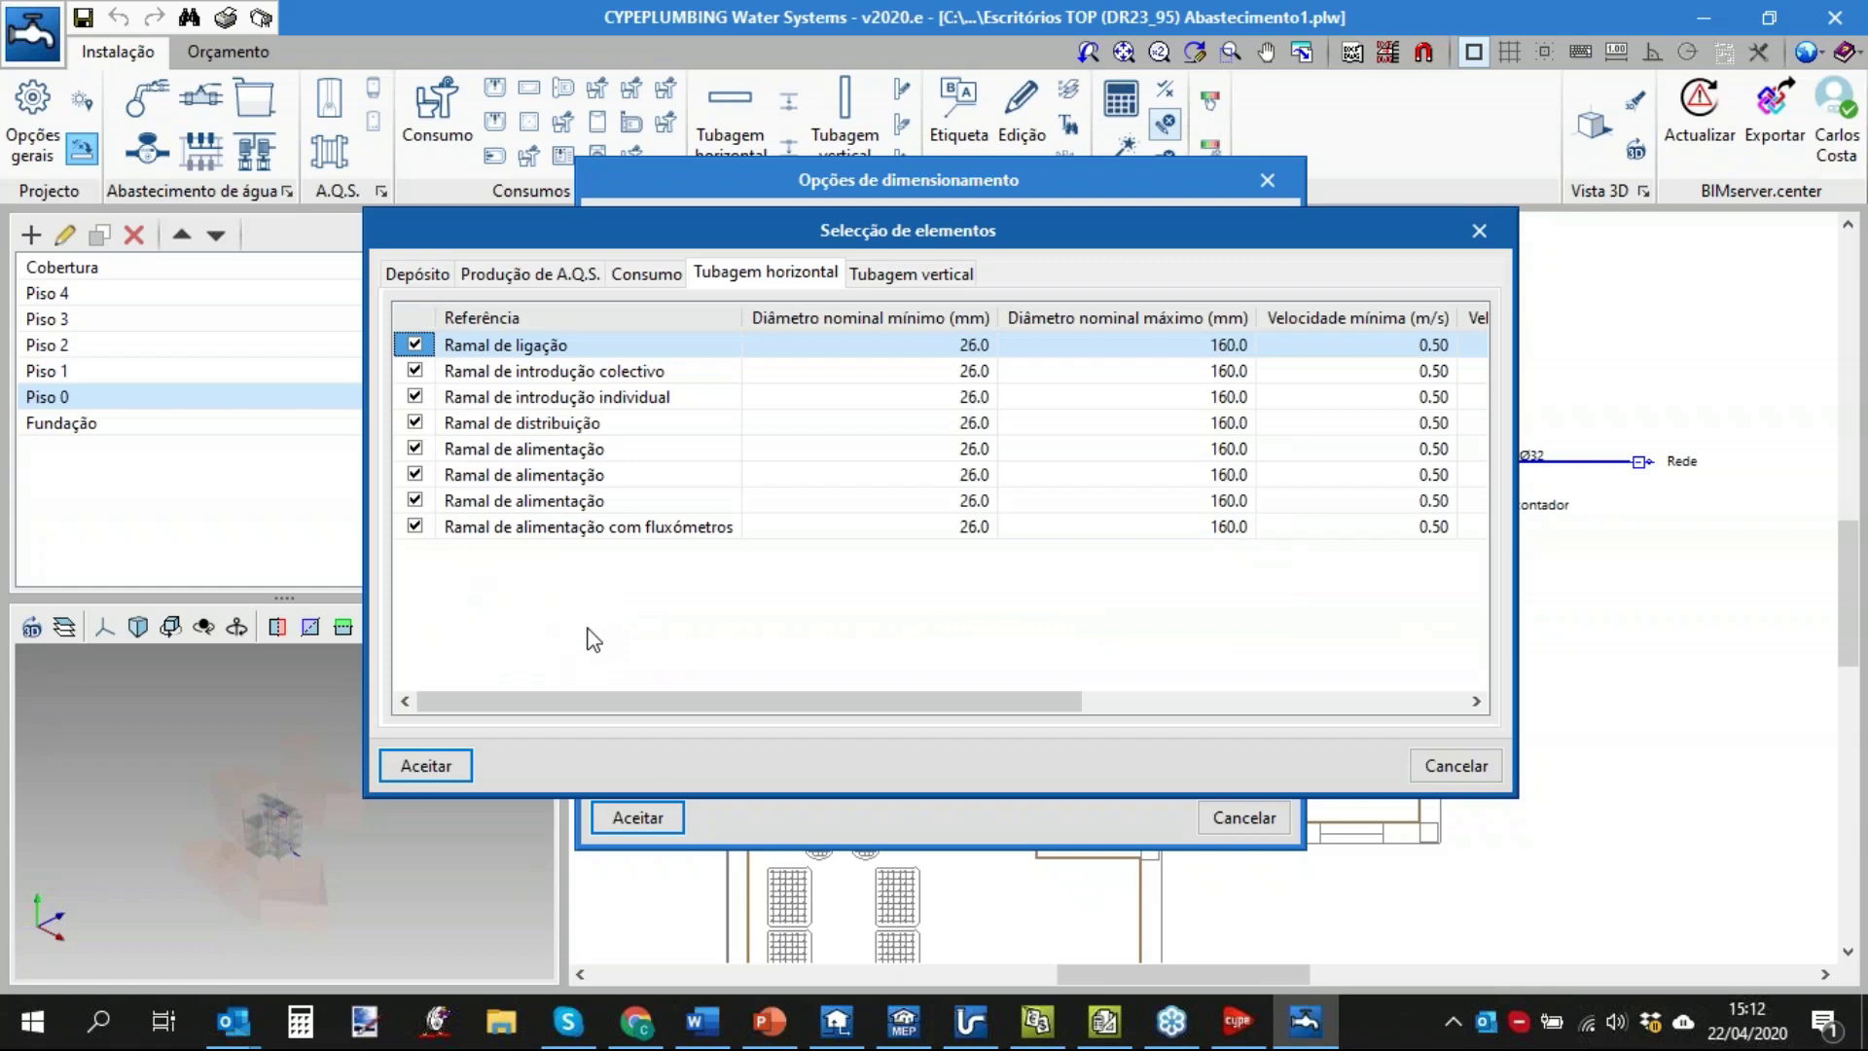
pyautogui.click(1463, 768)
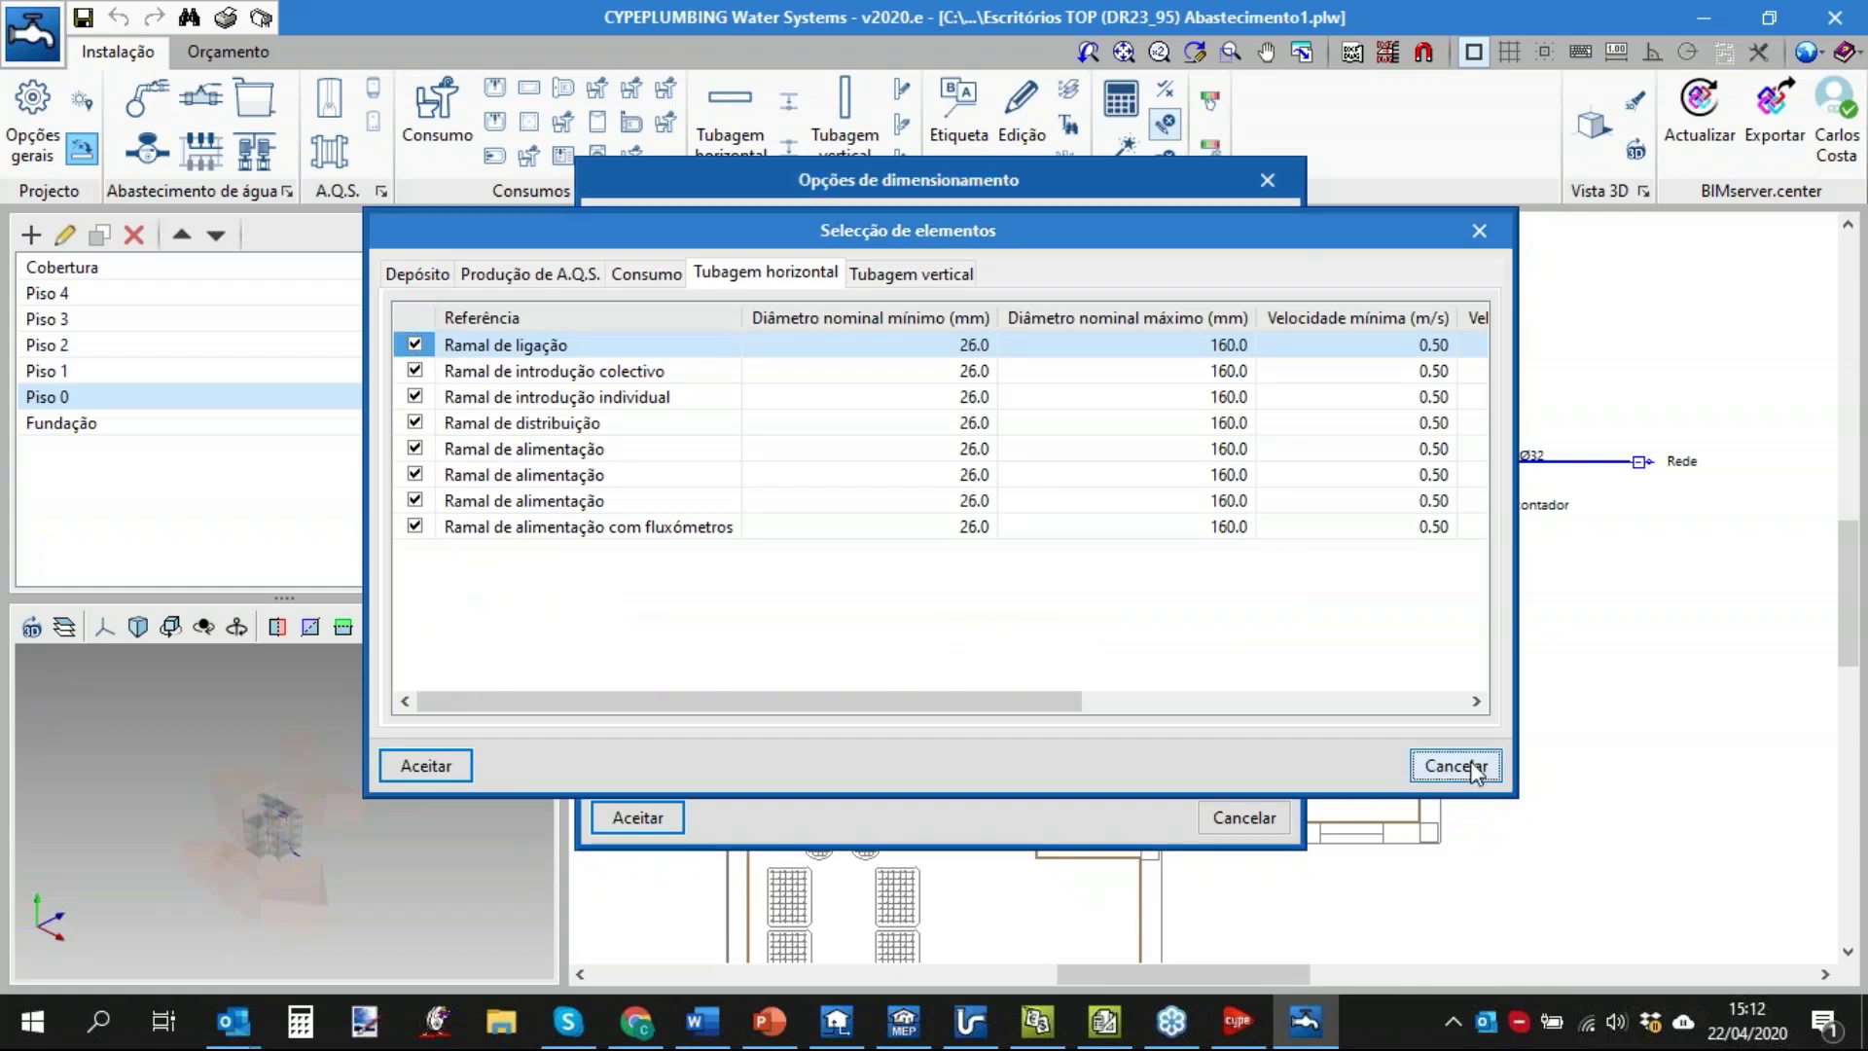
pyautogui.click(637, 817)
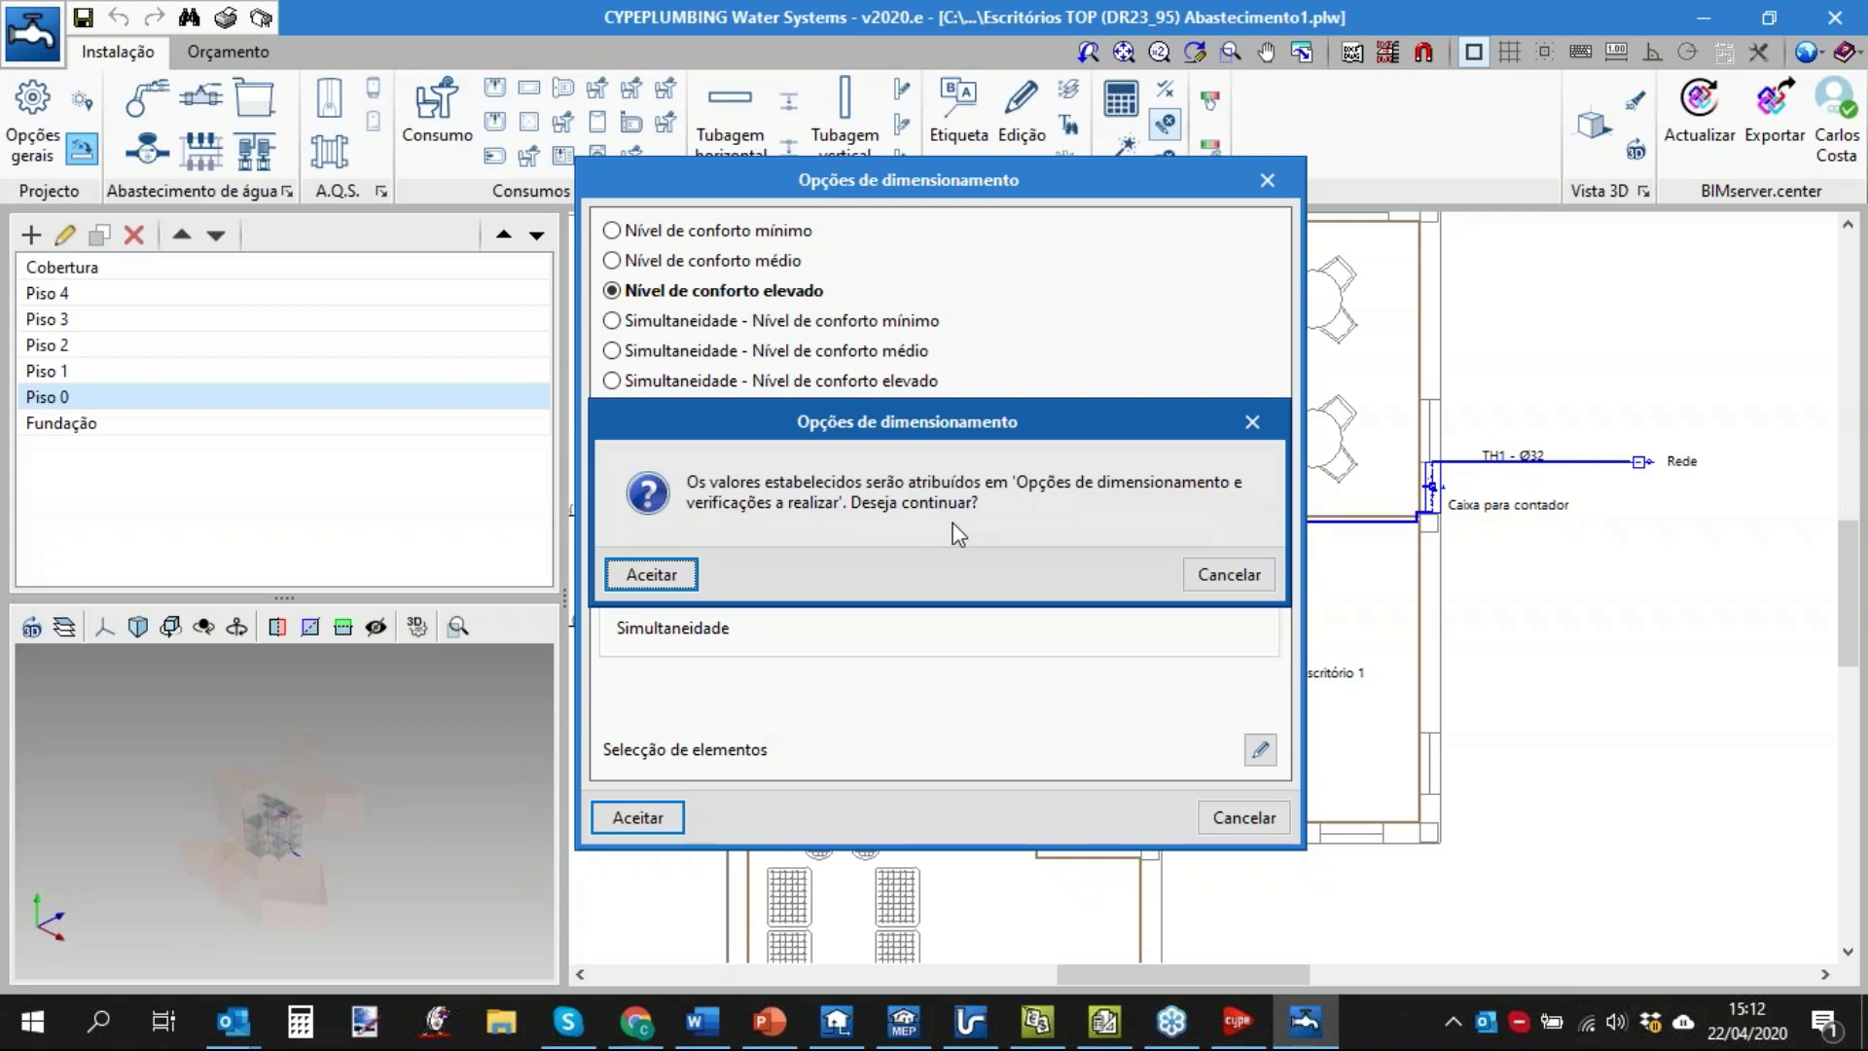
pyautogui.click(662, 574)
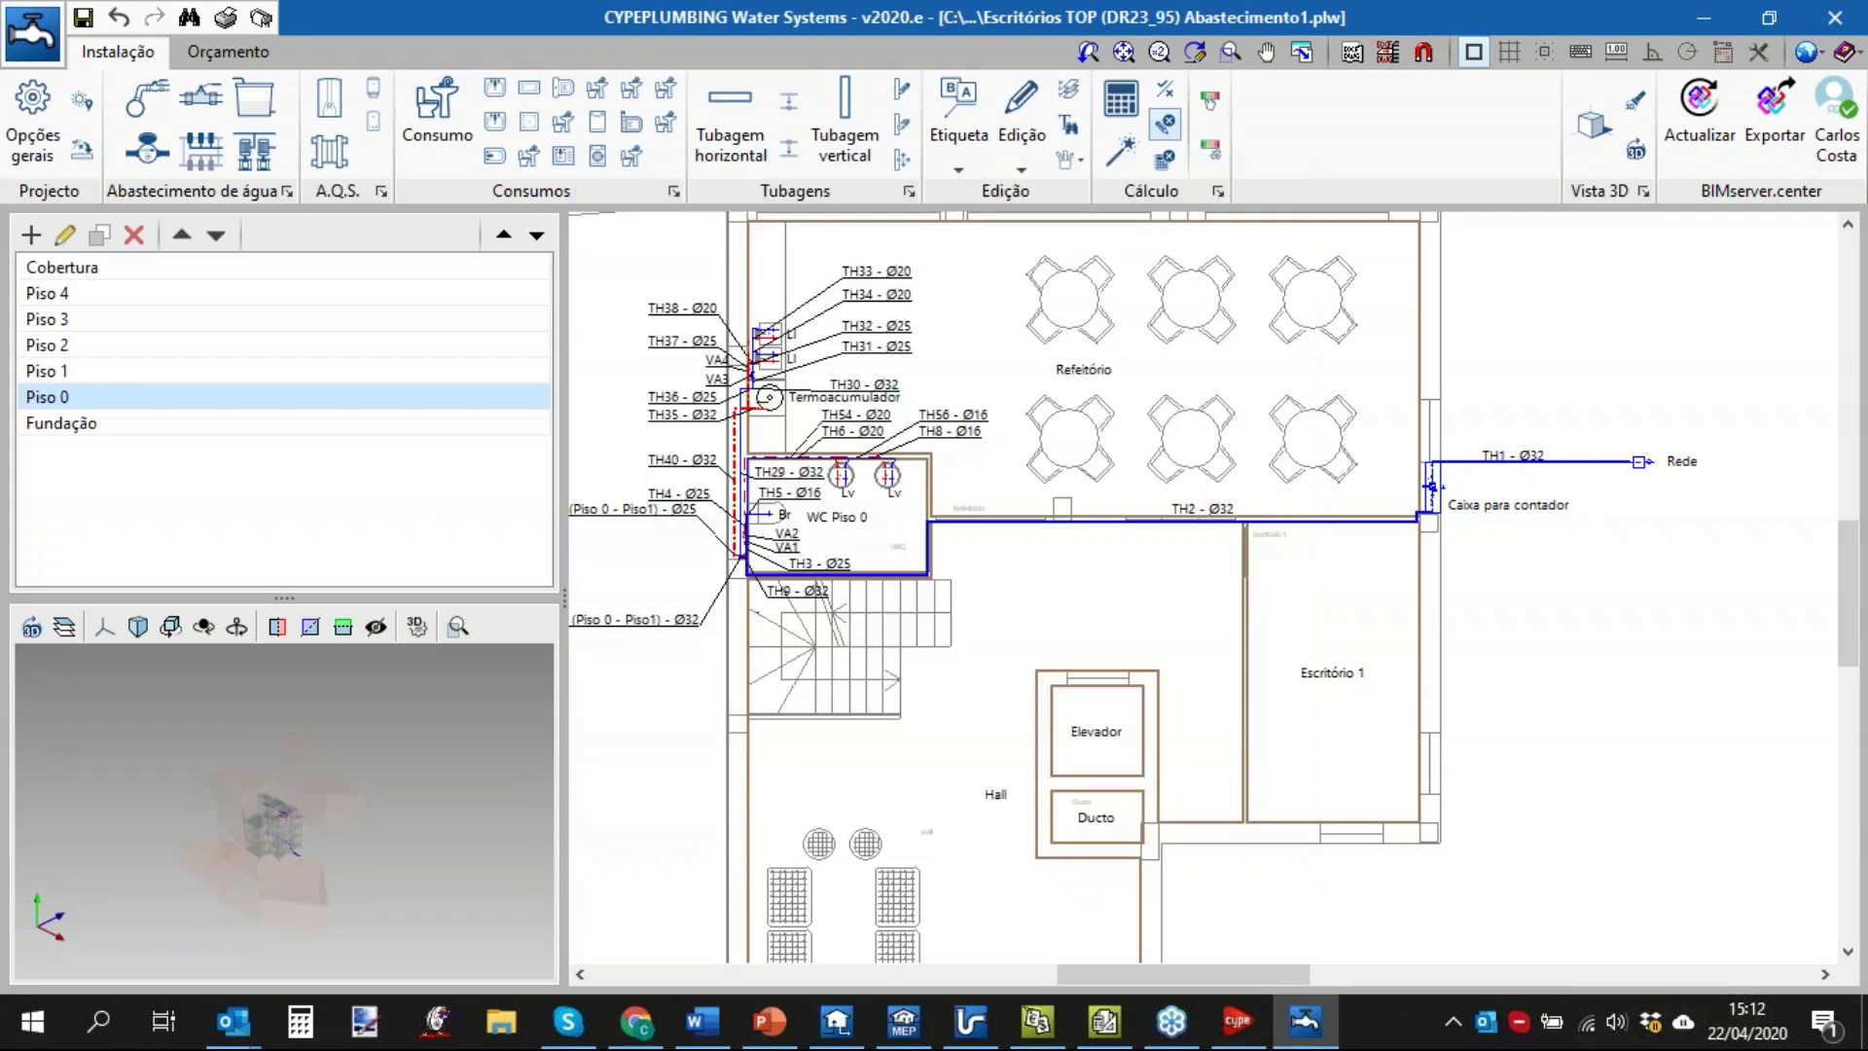
# Check the minimum and maximum velocities of the cold-water Ramal de alimentação in the horizontal pipe options.
pyautogui.click(26, 133)
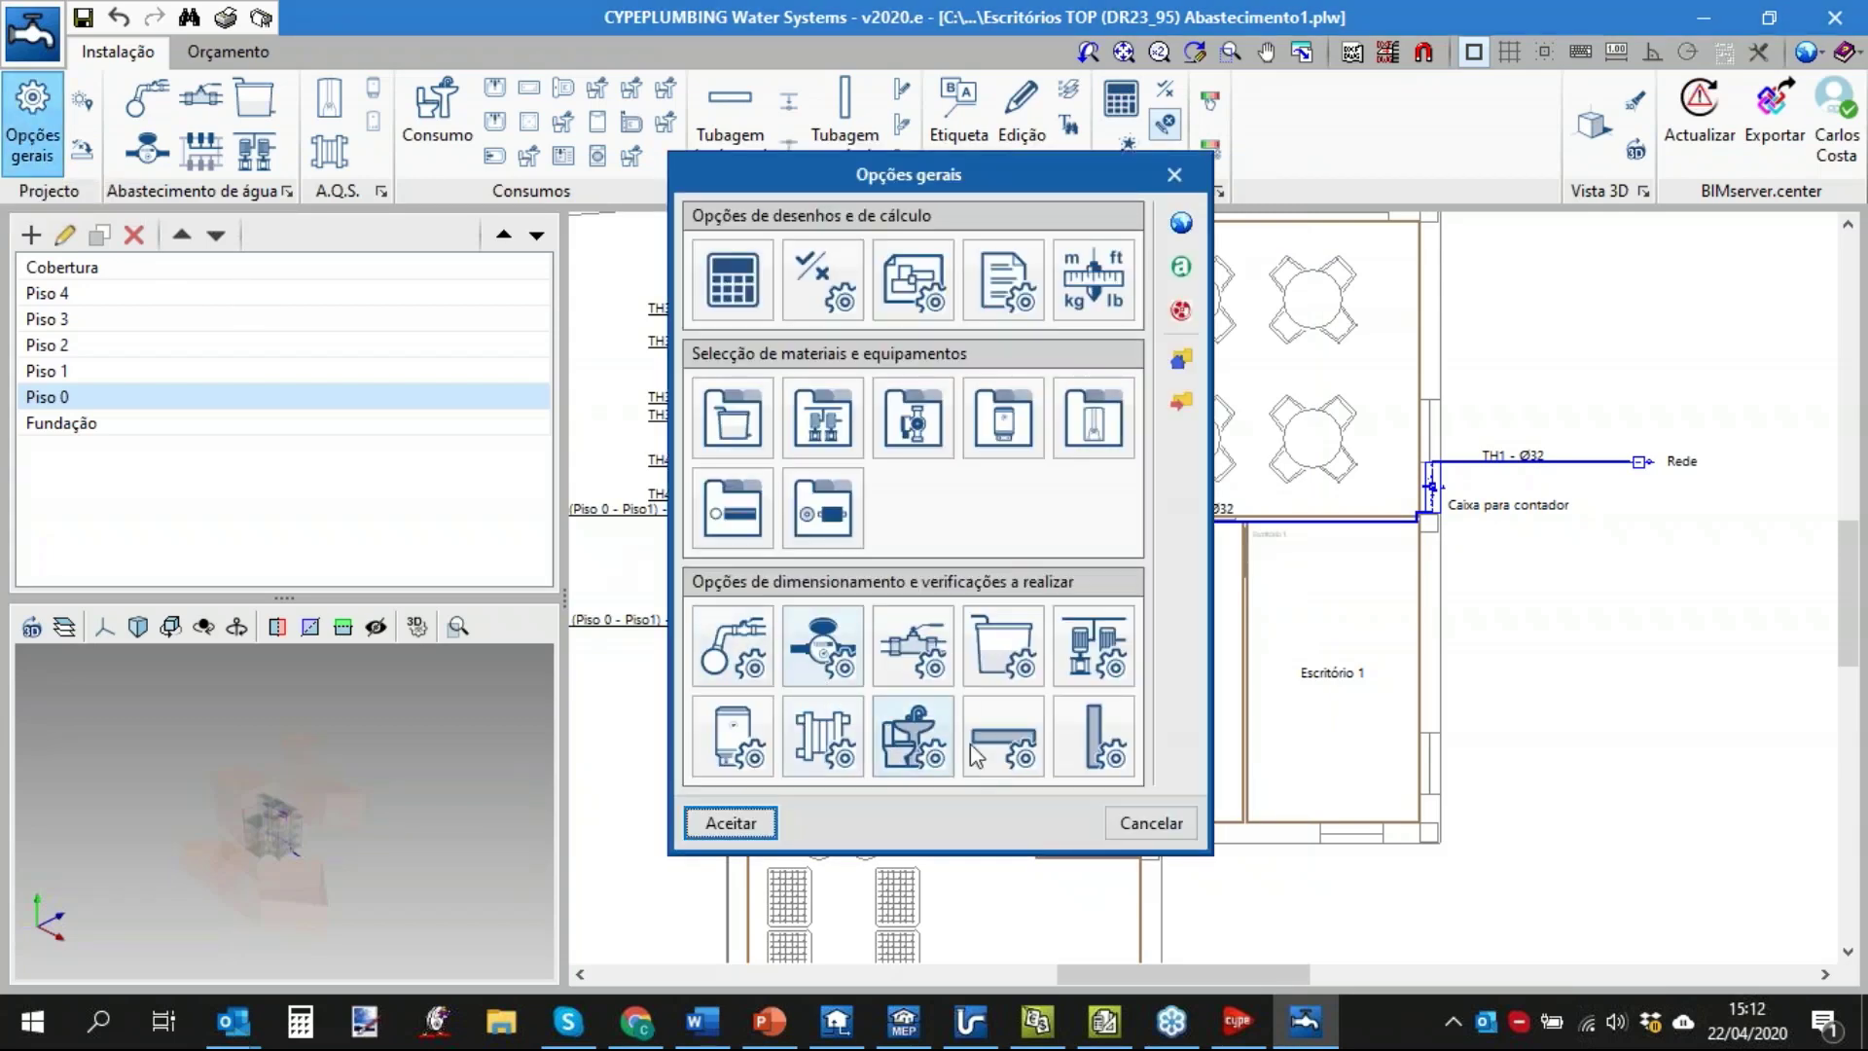
pyautogui.click(1004, 737)
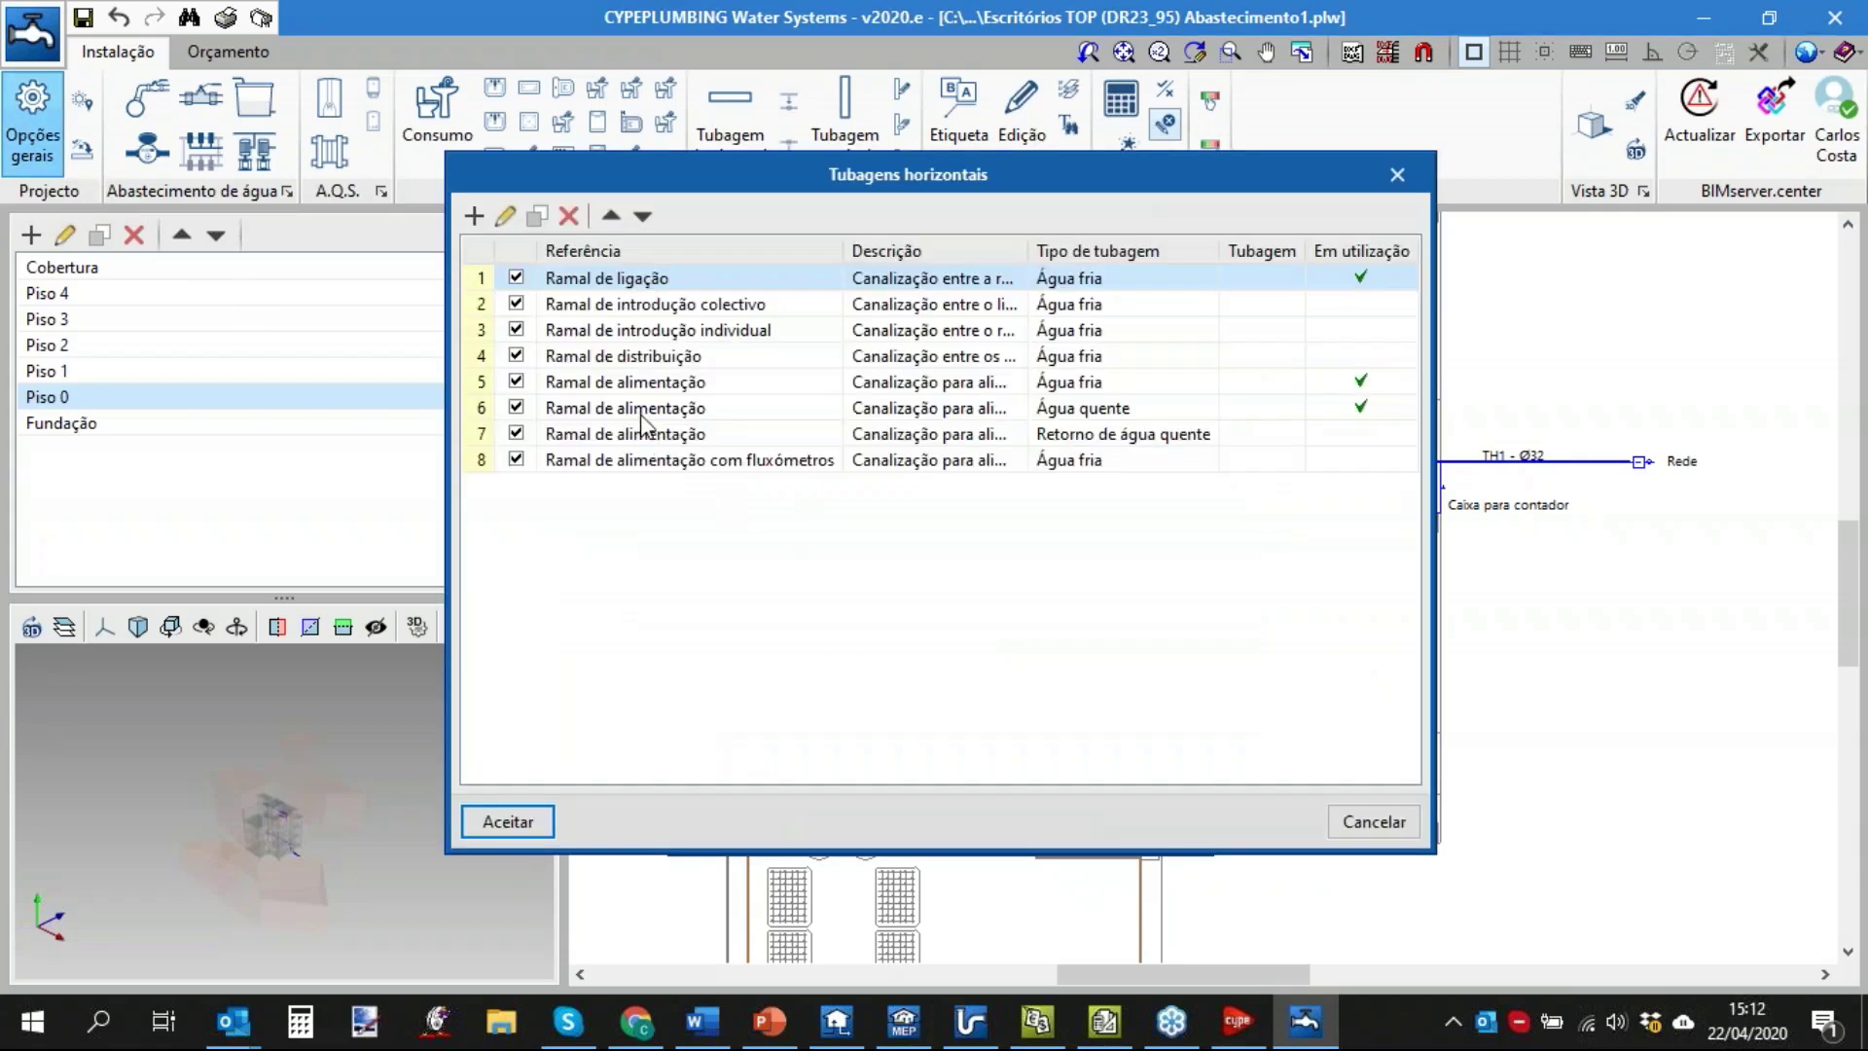
pyautogui.click(644, 385)
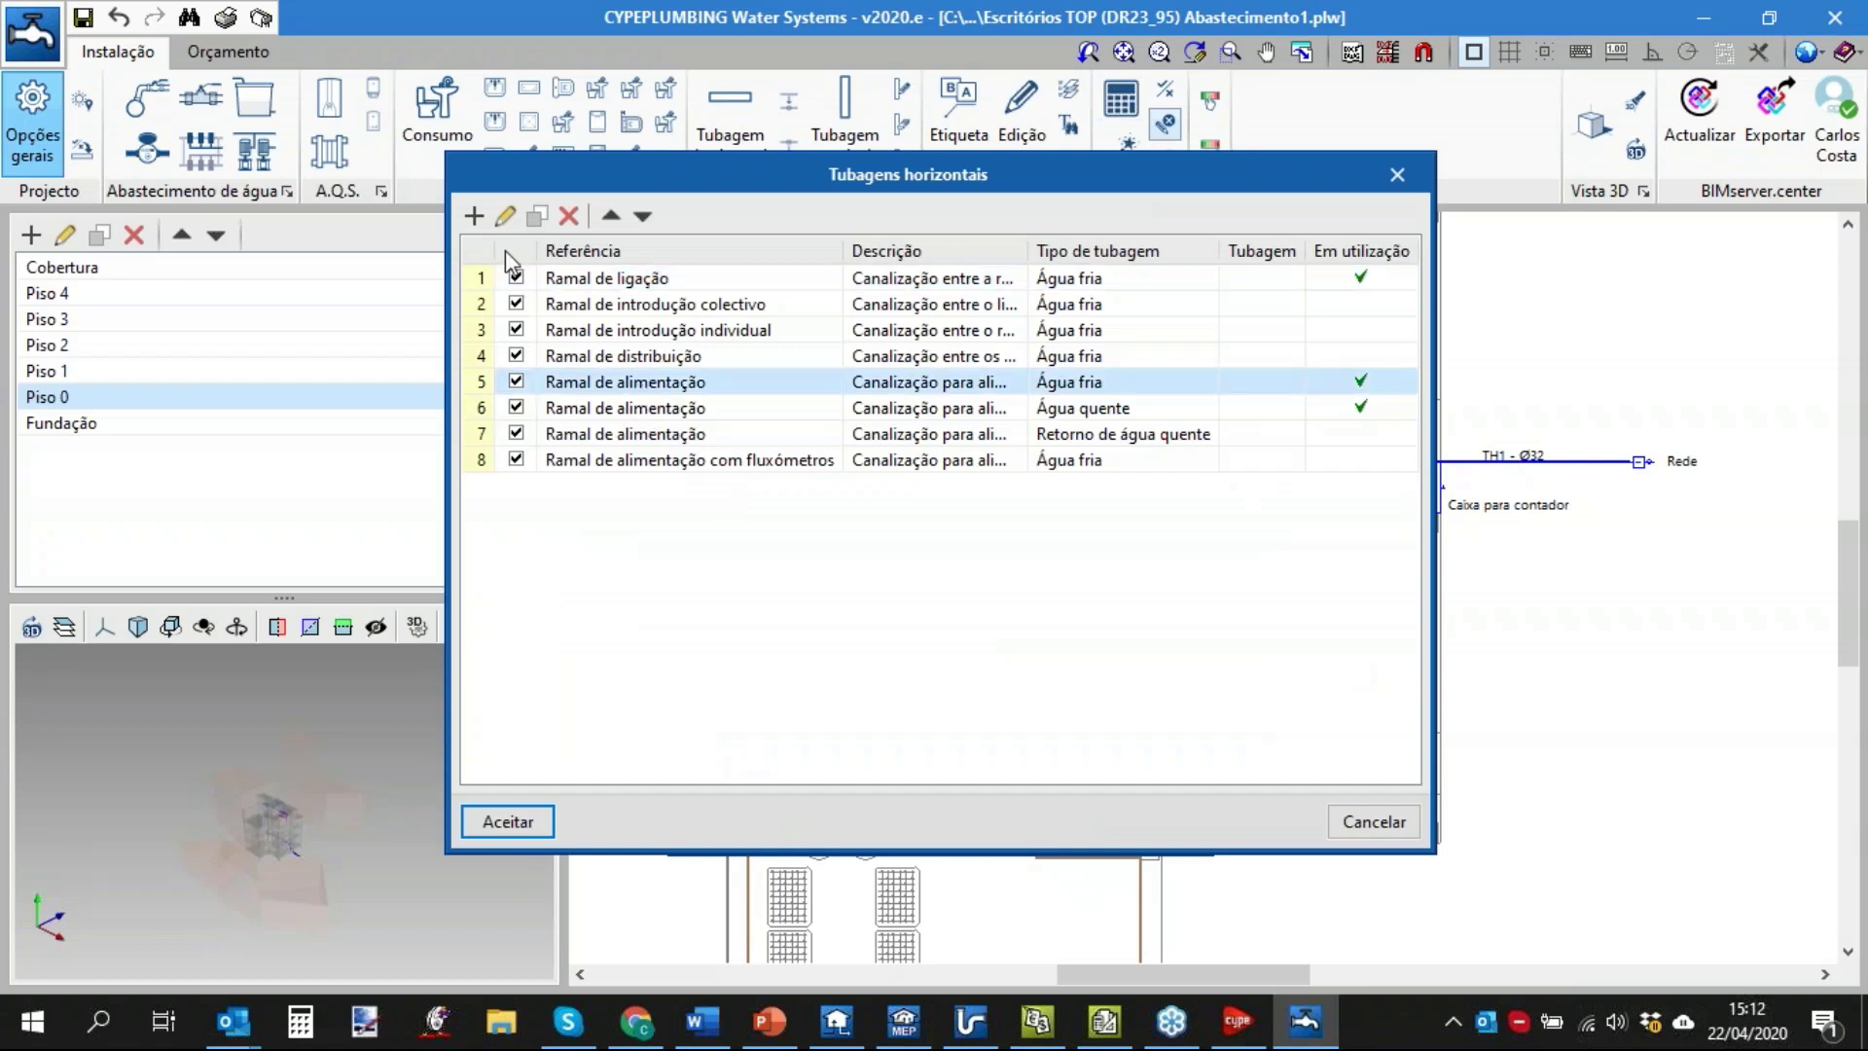
pyautogui.click(505, 216)
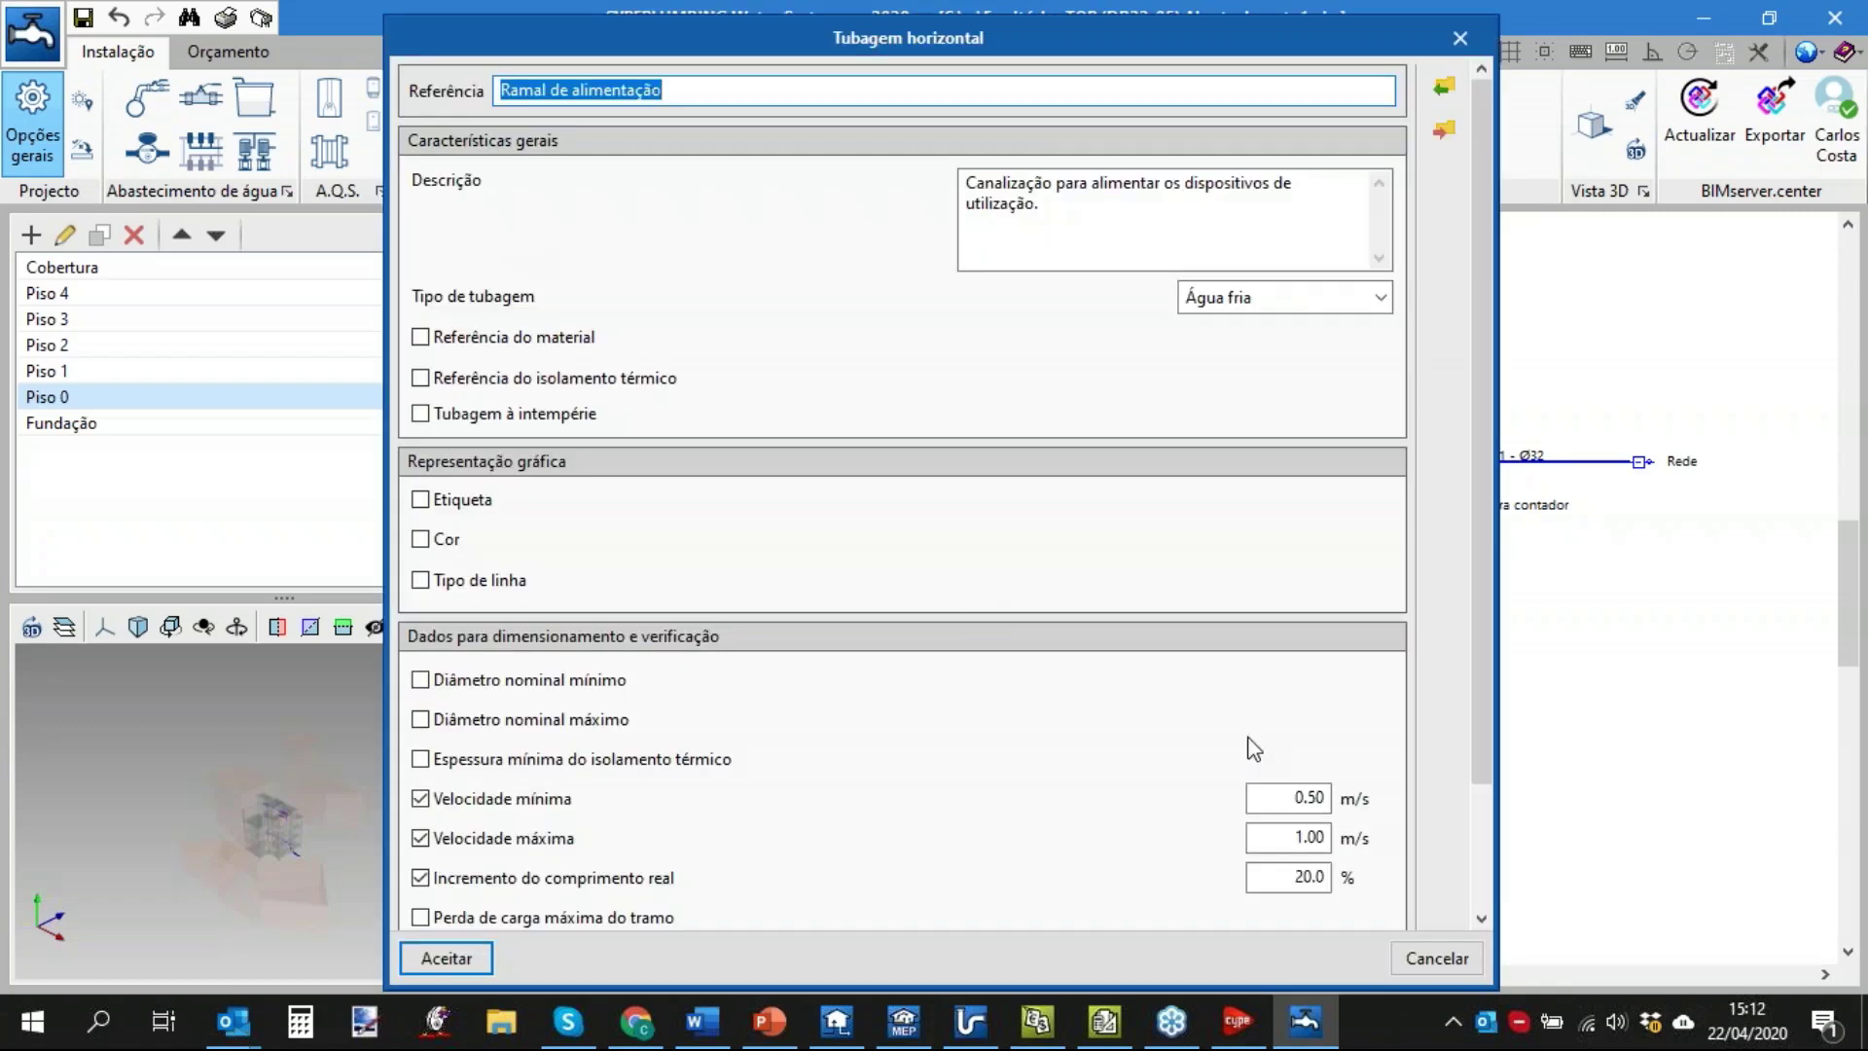
pyautogui.scroll(-3, 1254, 750)
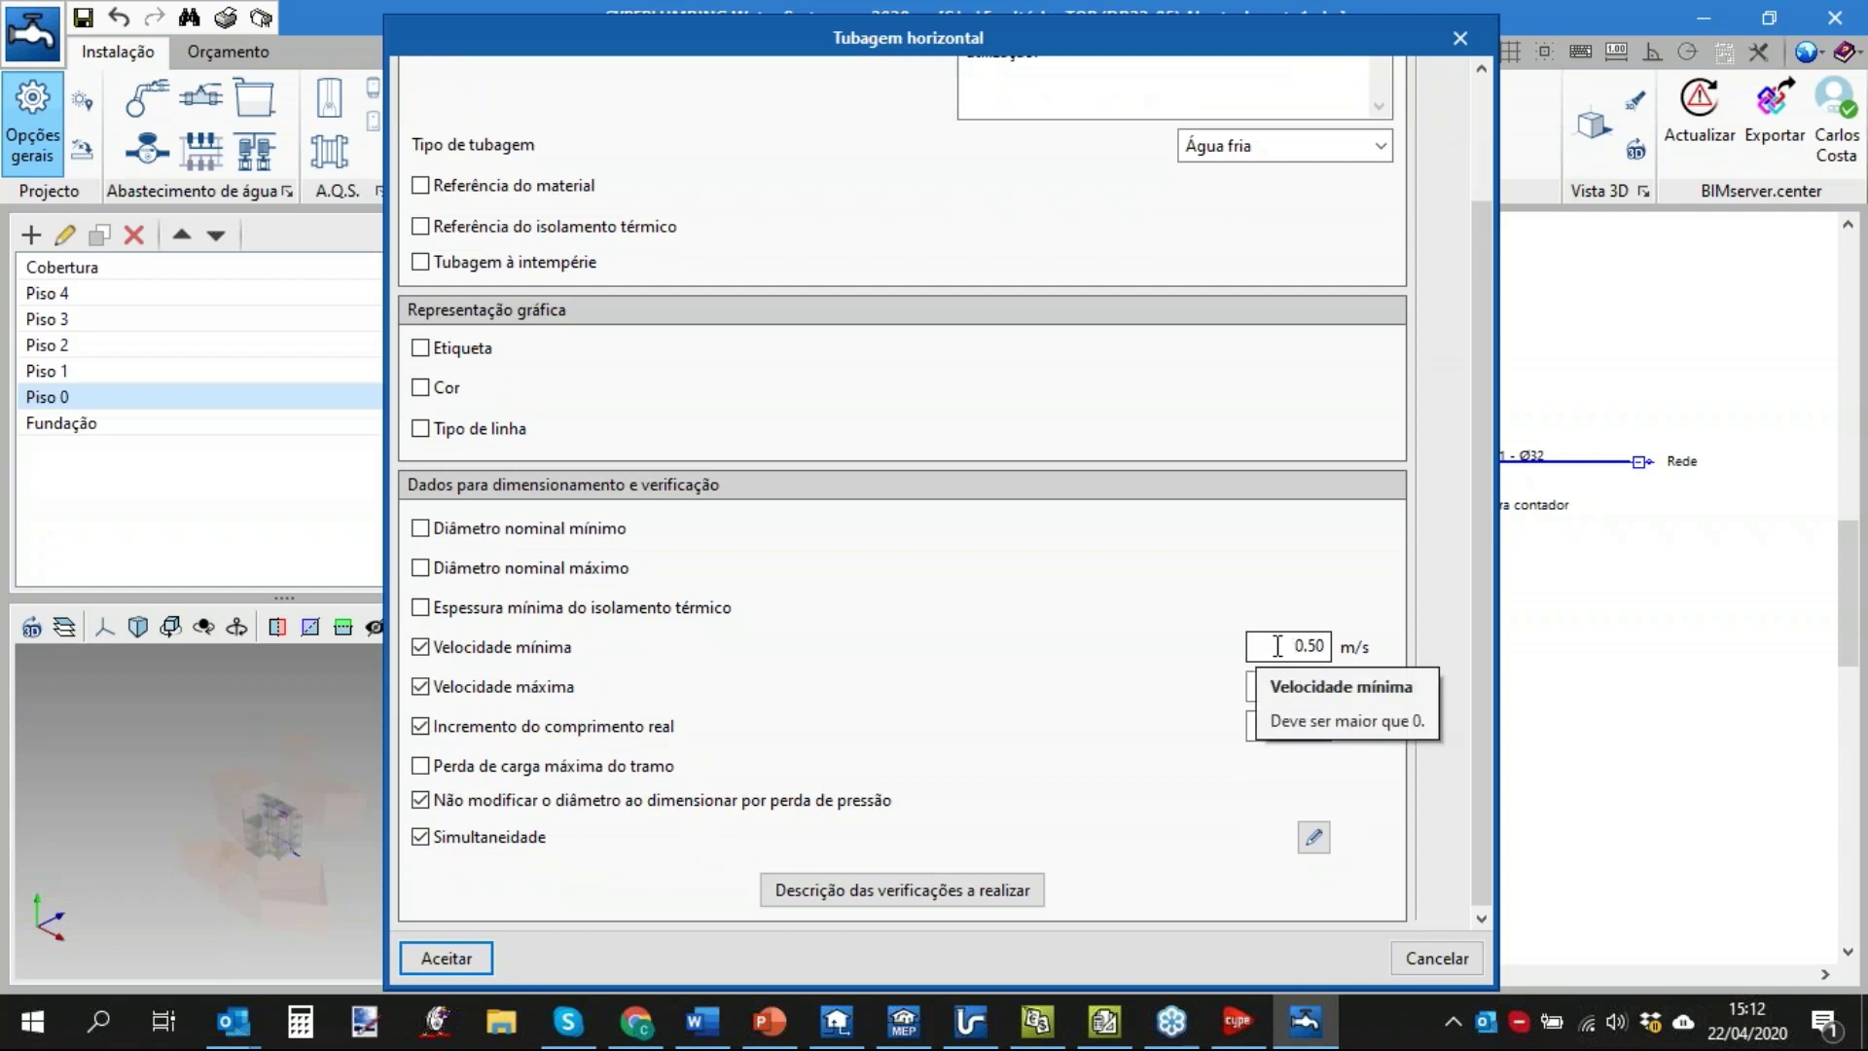
pyautogui.click(1277, 646)
pyautogui.press('Tab')
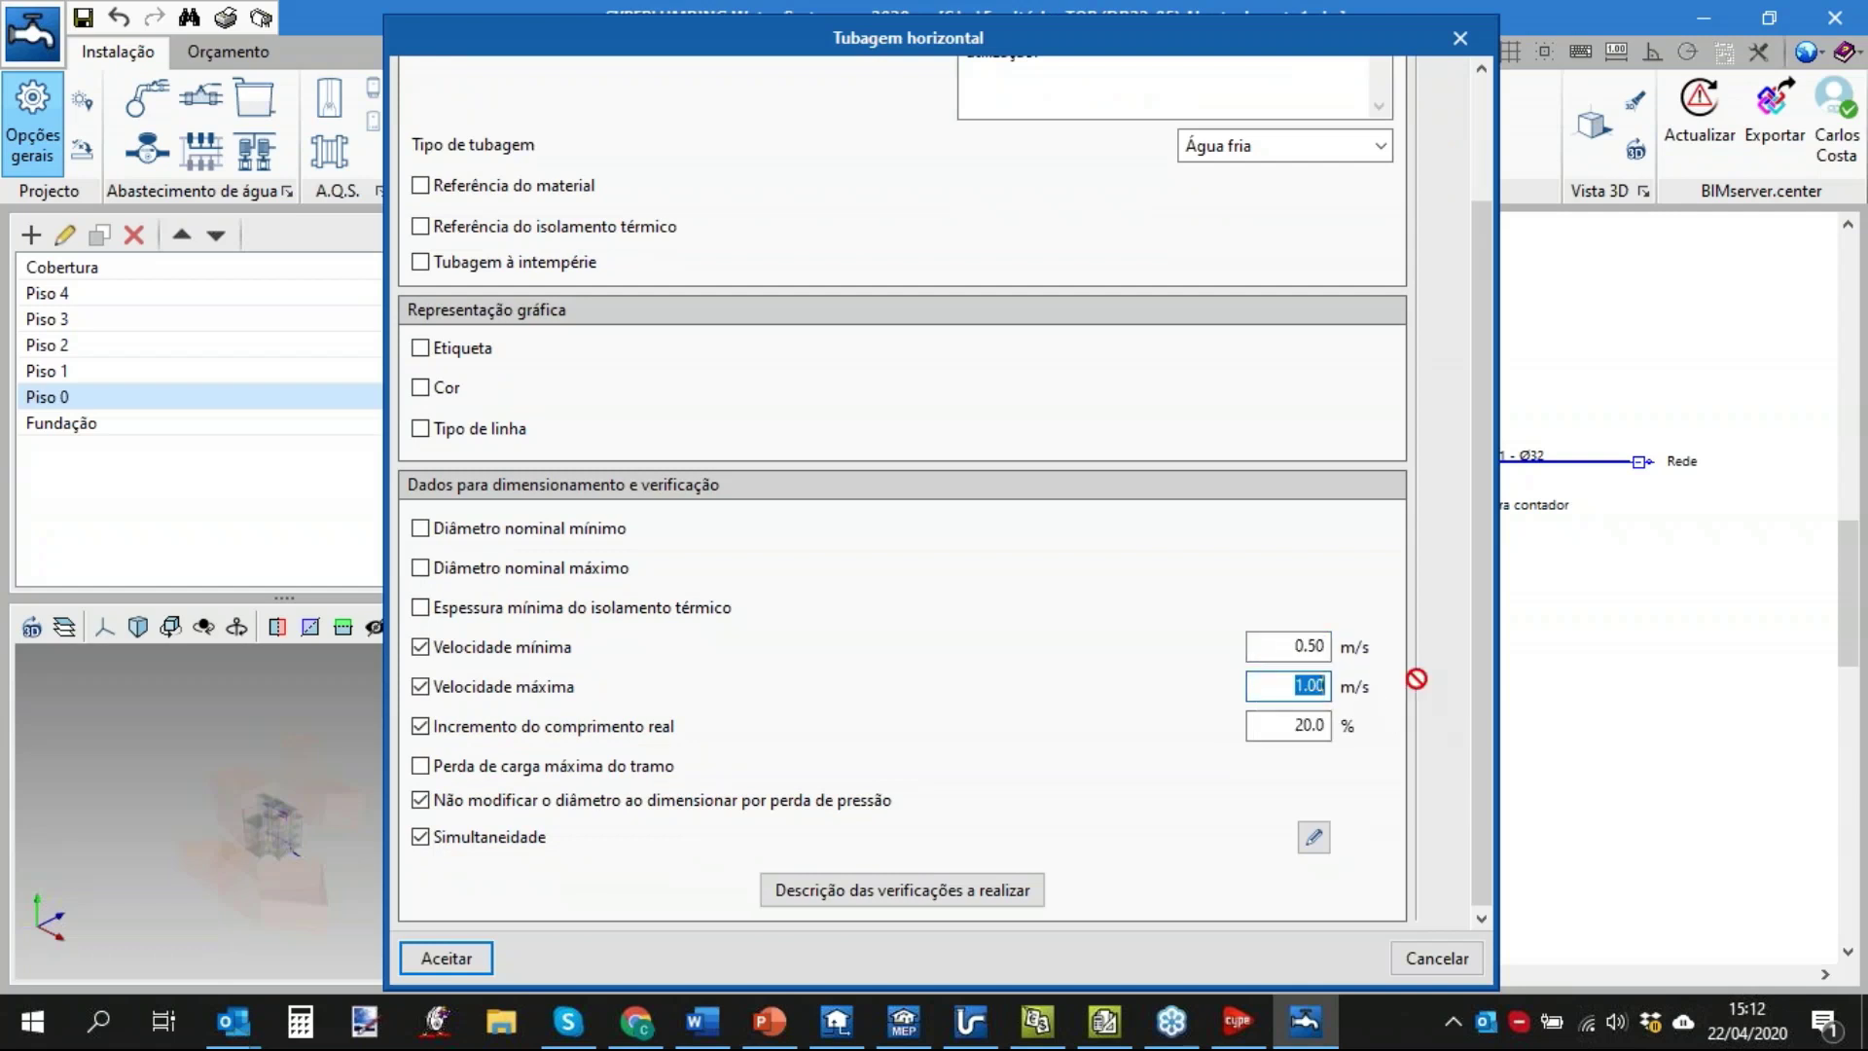
pyautogui.click(1283, 685)
# Check the simultaneity comfort level of the cold-water Ramal de alimentação, then leave the general options without changes.
pyautogui.click(1313, 836)
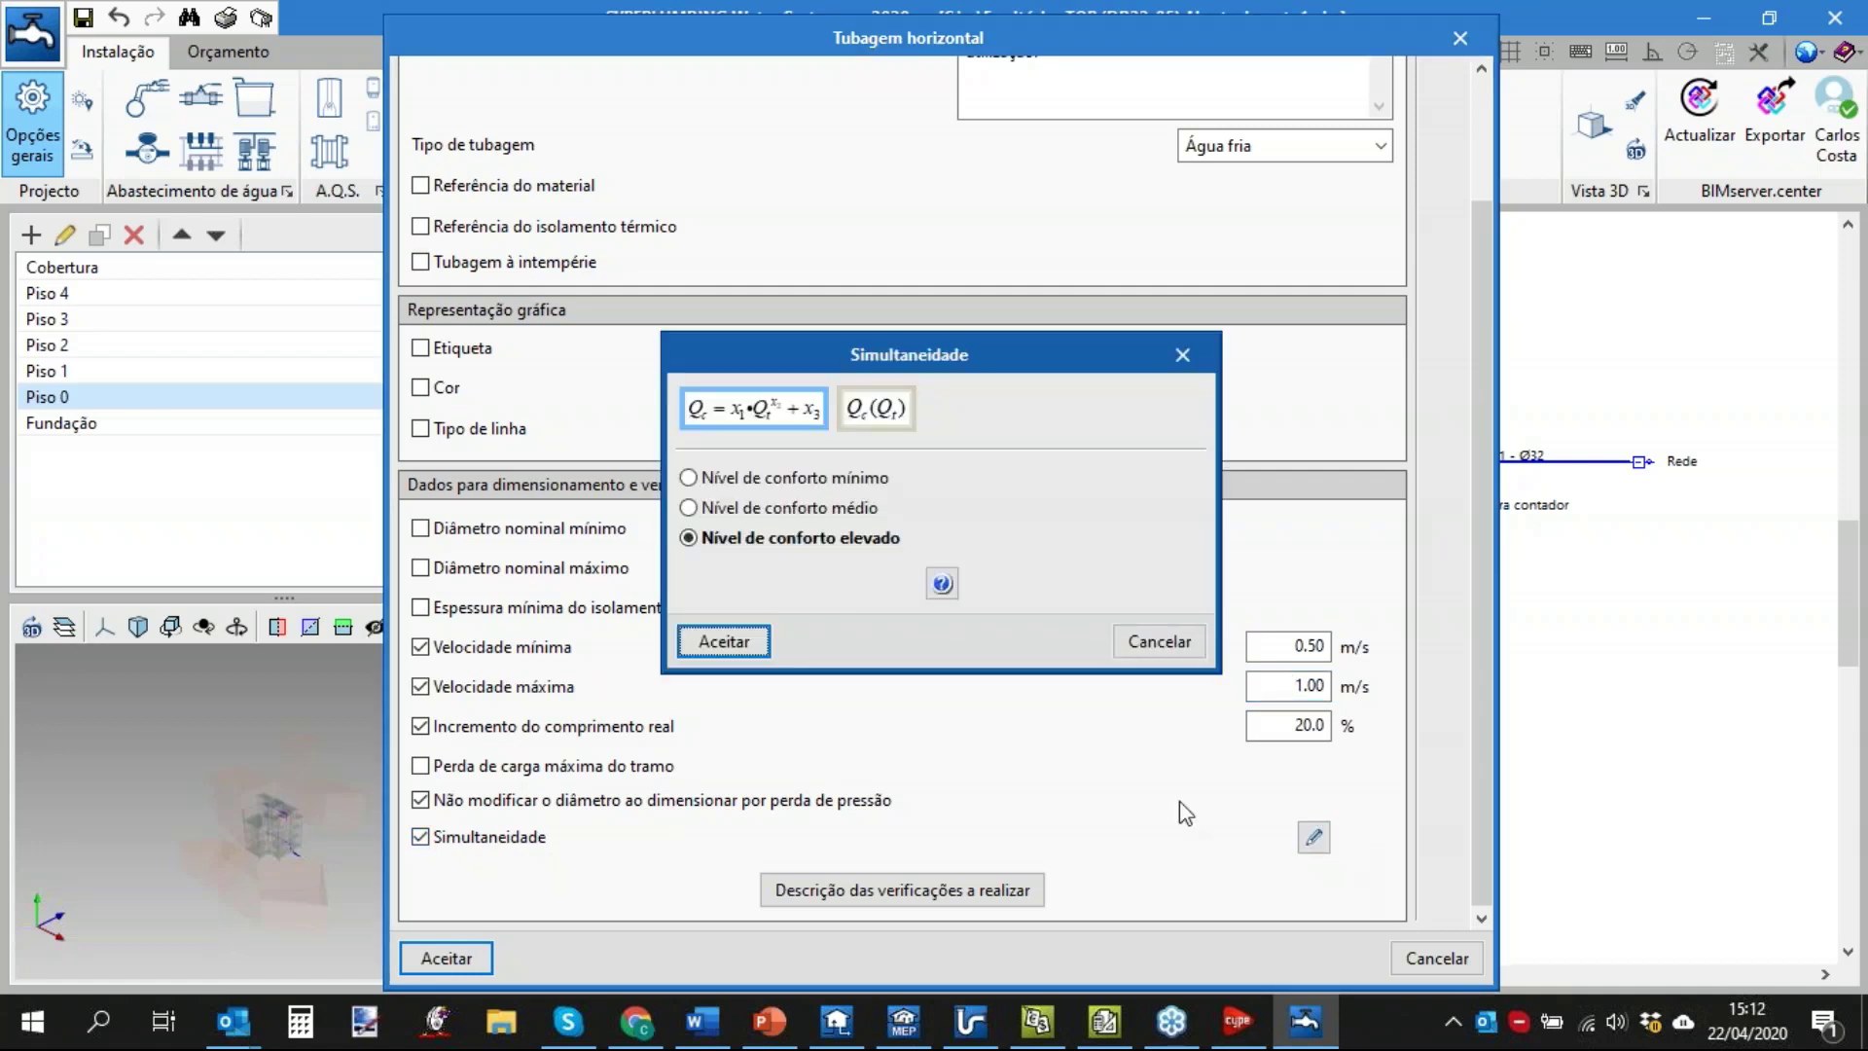
pyautogui.click(1150, 639)
pyautogui.click(1459, 38)
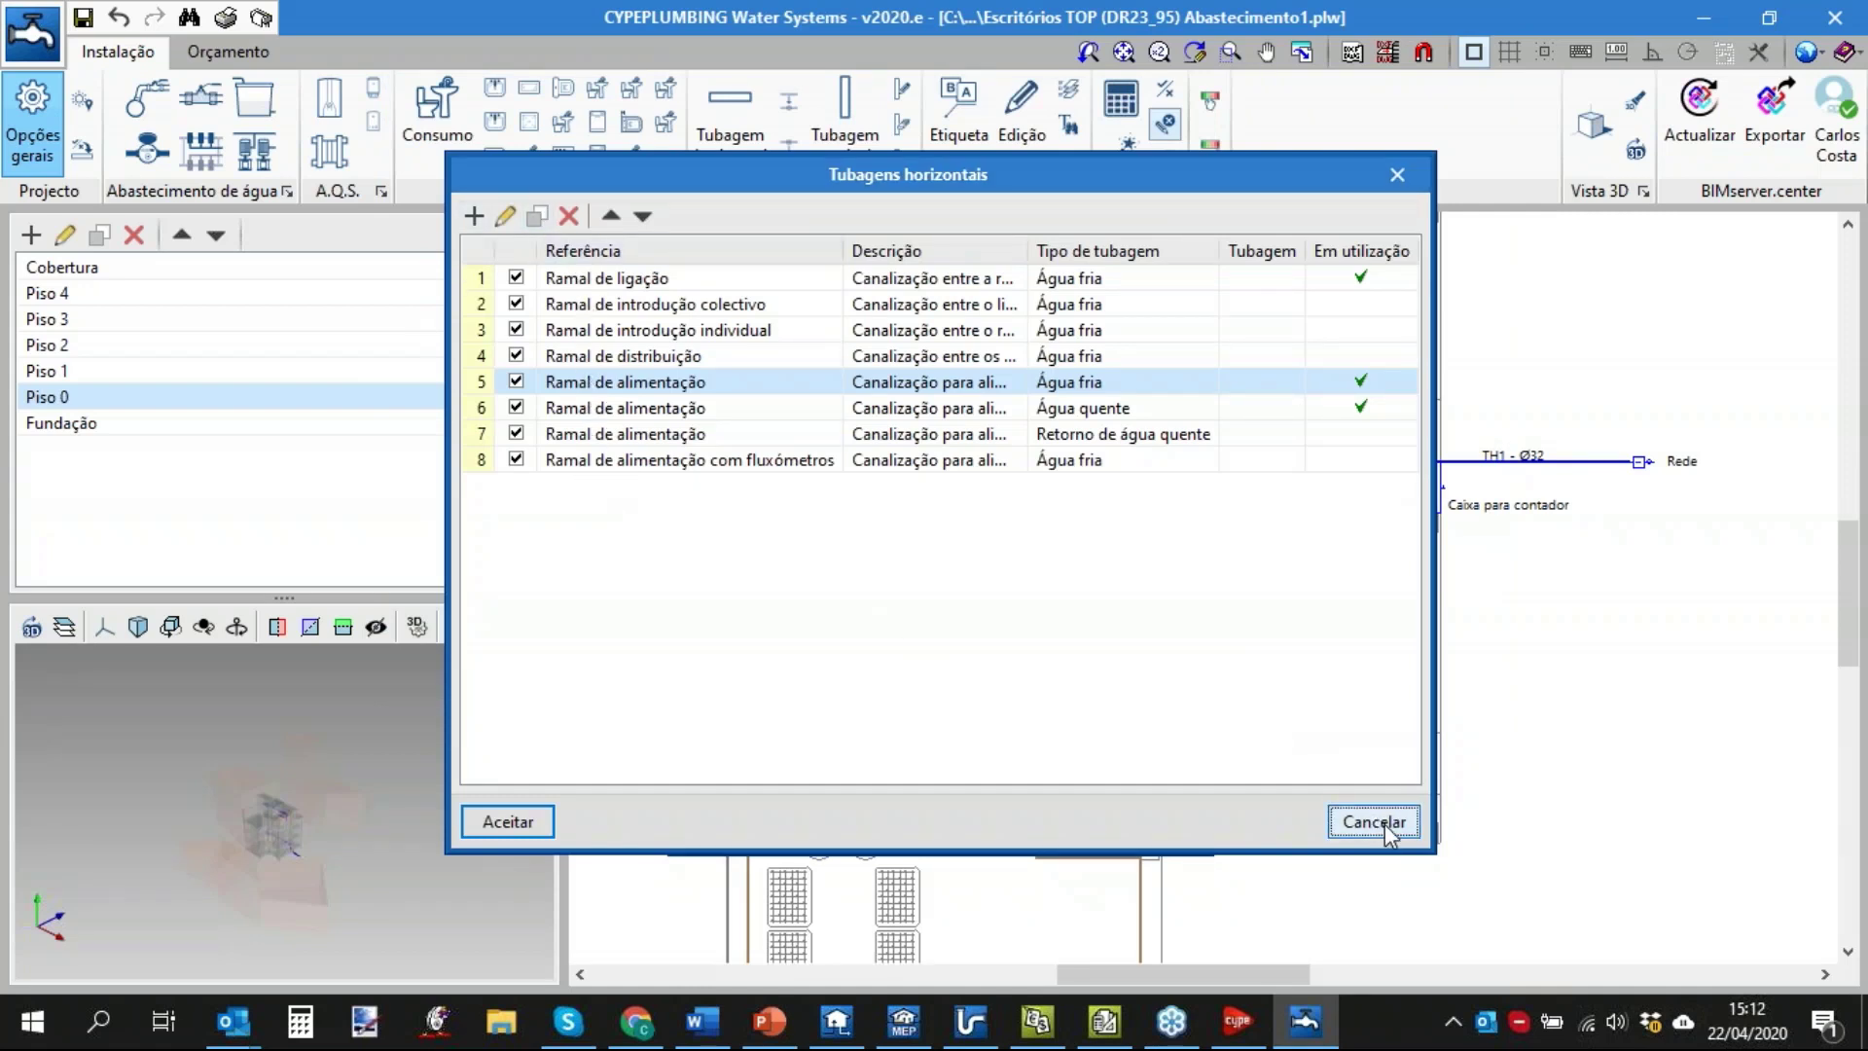
pyautogui.click(1379, 823)
pyautogui.click(1152, 821)
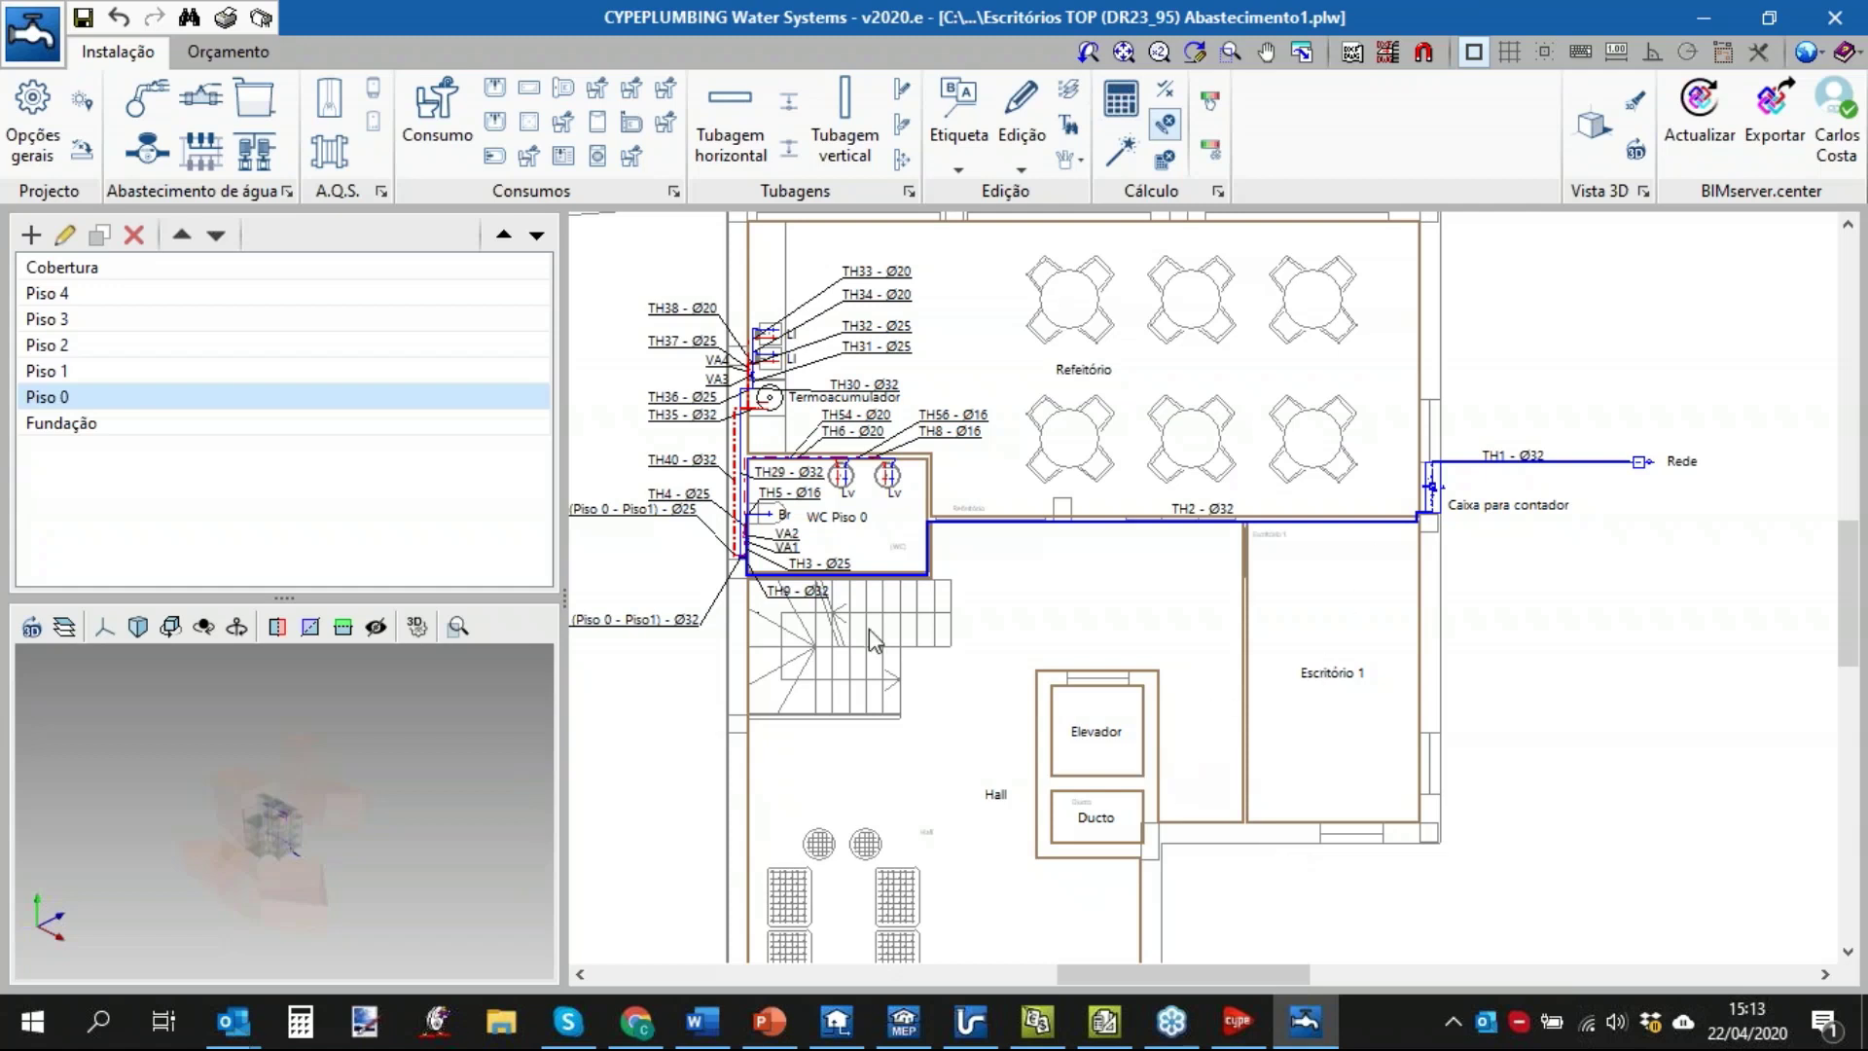
# Export the general options to a file named Webinar in Configurações Minhas, without marking them as initial values for new jobs.
pyautogui.click(32, 122)
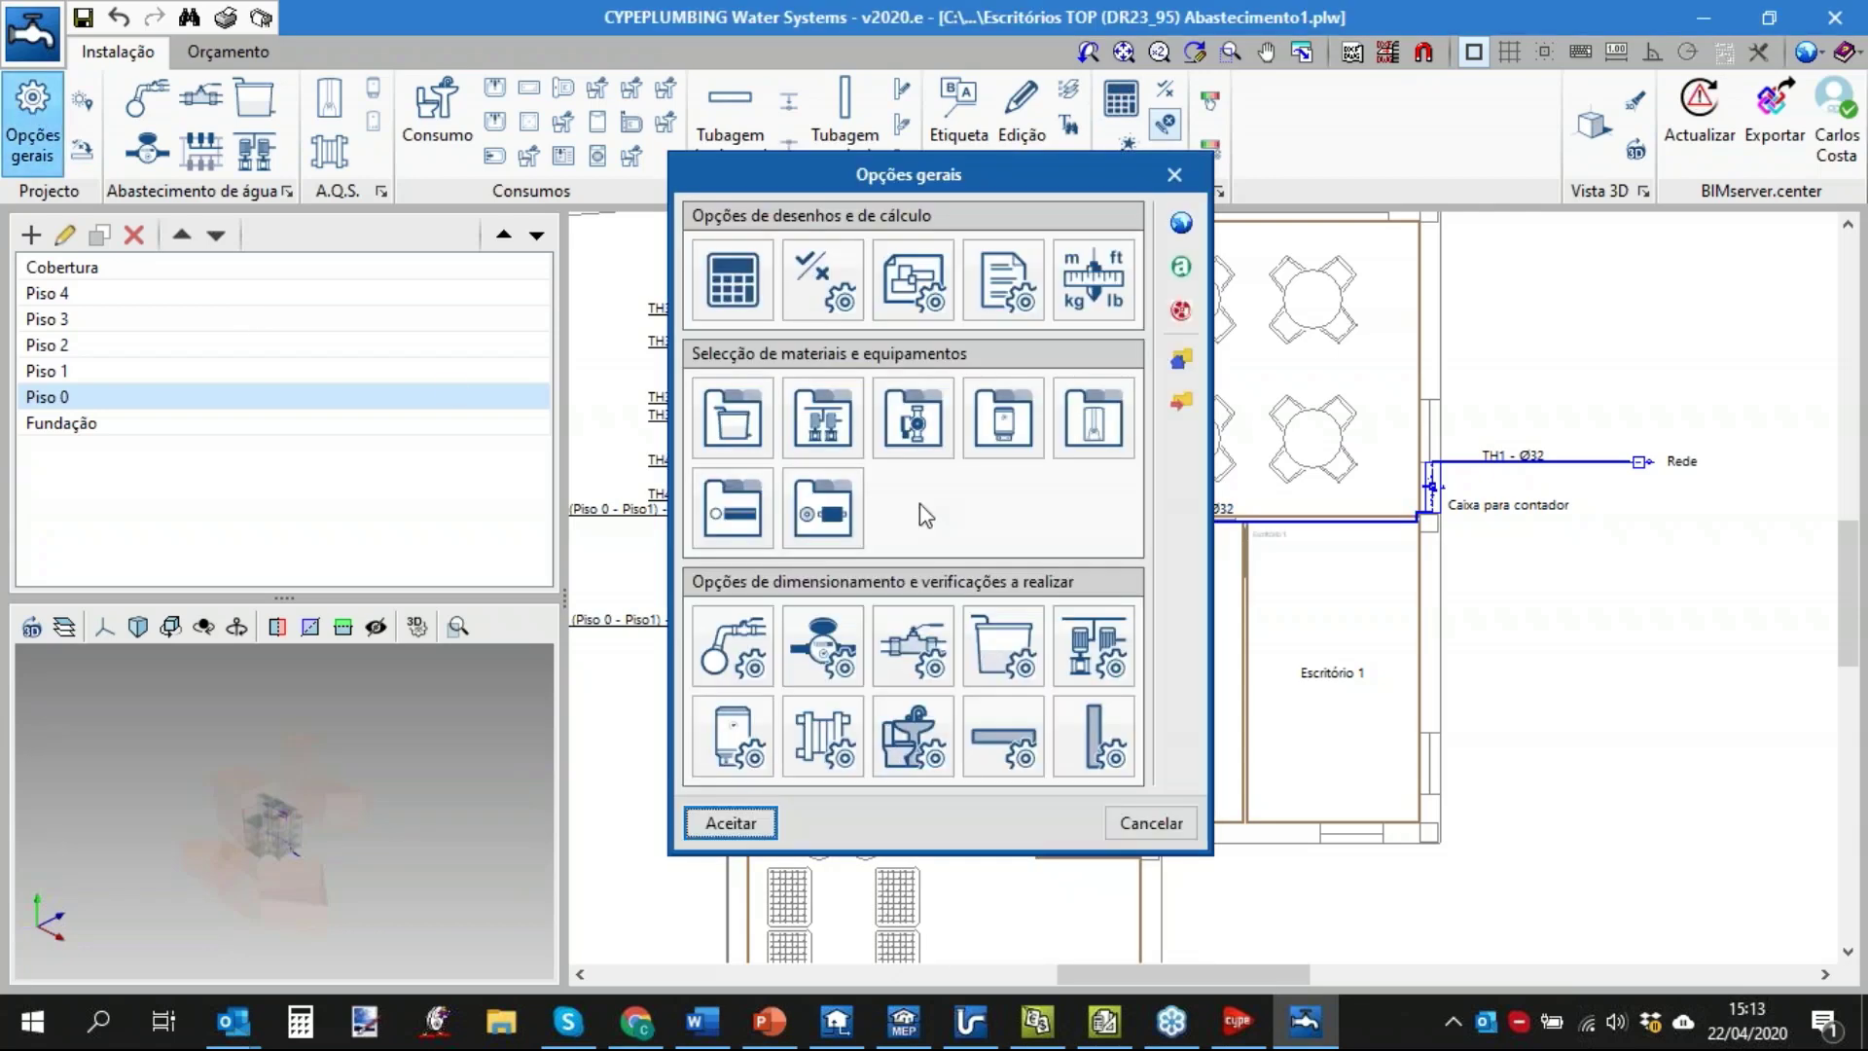
pyautogui.click(1181, 402)
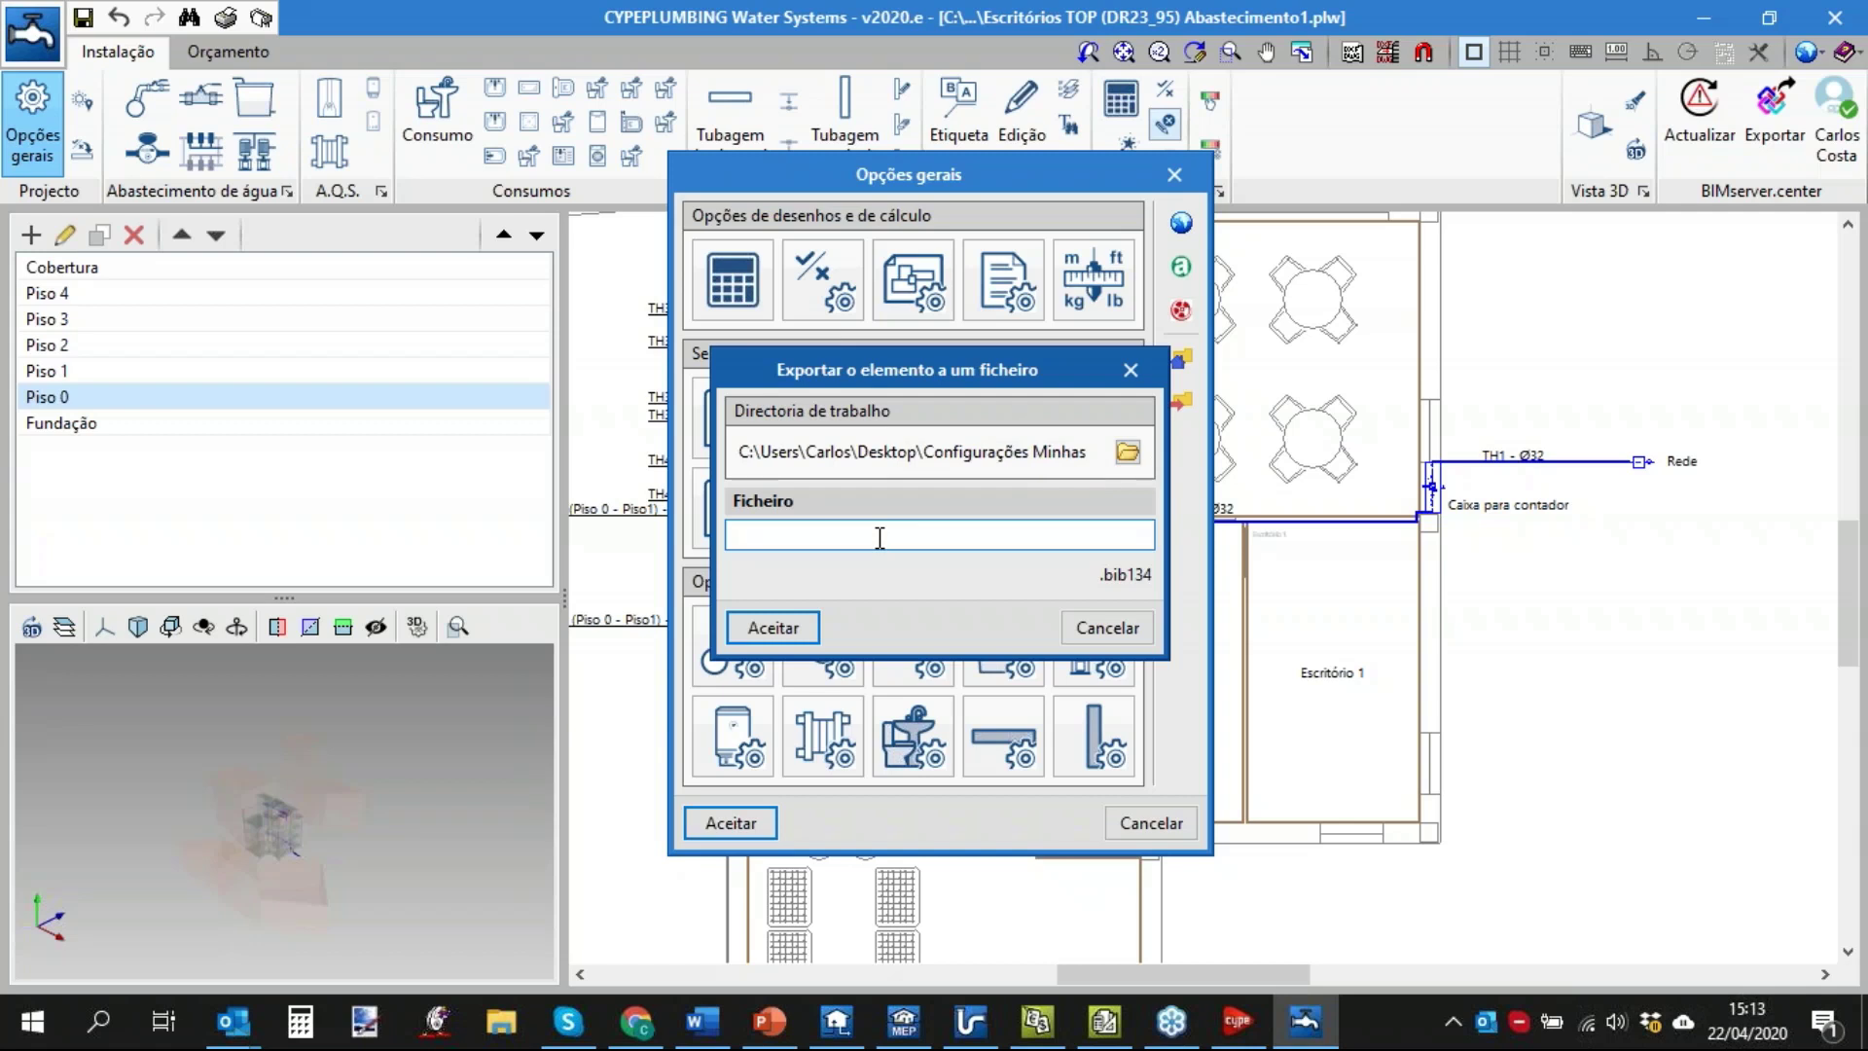
pyautogui.write('Webn')
pyautogui.press('BackSpace')
pyautogui.write('ianar')
pyautogui.press('BackSpace')
pyautogui.press('BackSpace')
pyautogui.press('BackSpace')
pyautogui.press('BackSpace')
pyautogui.press('BackSpace')
pyautogui.write('inar')
pyautogui.click(793, 629)
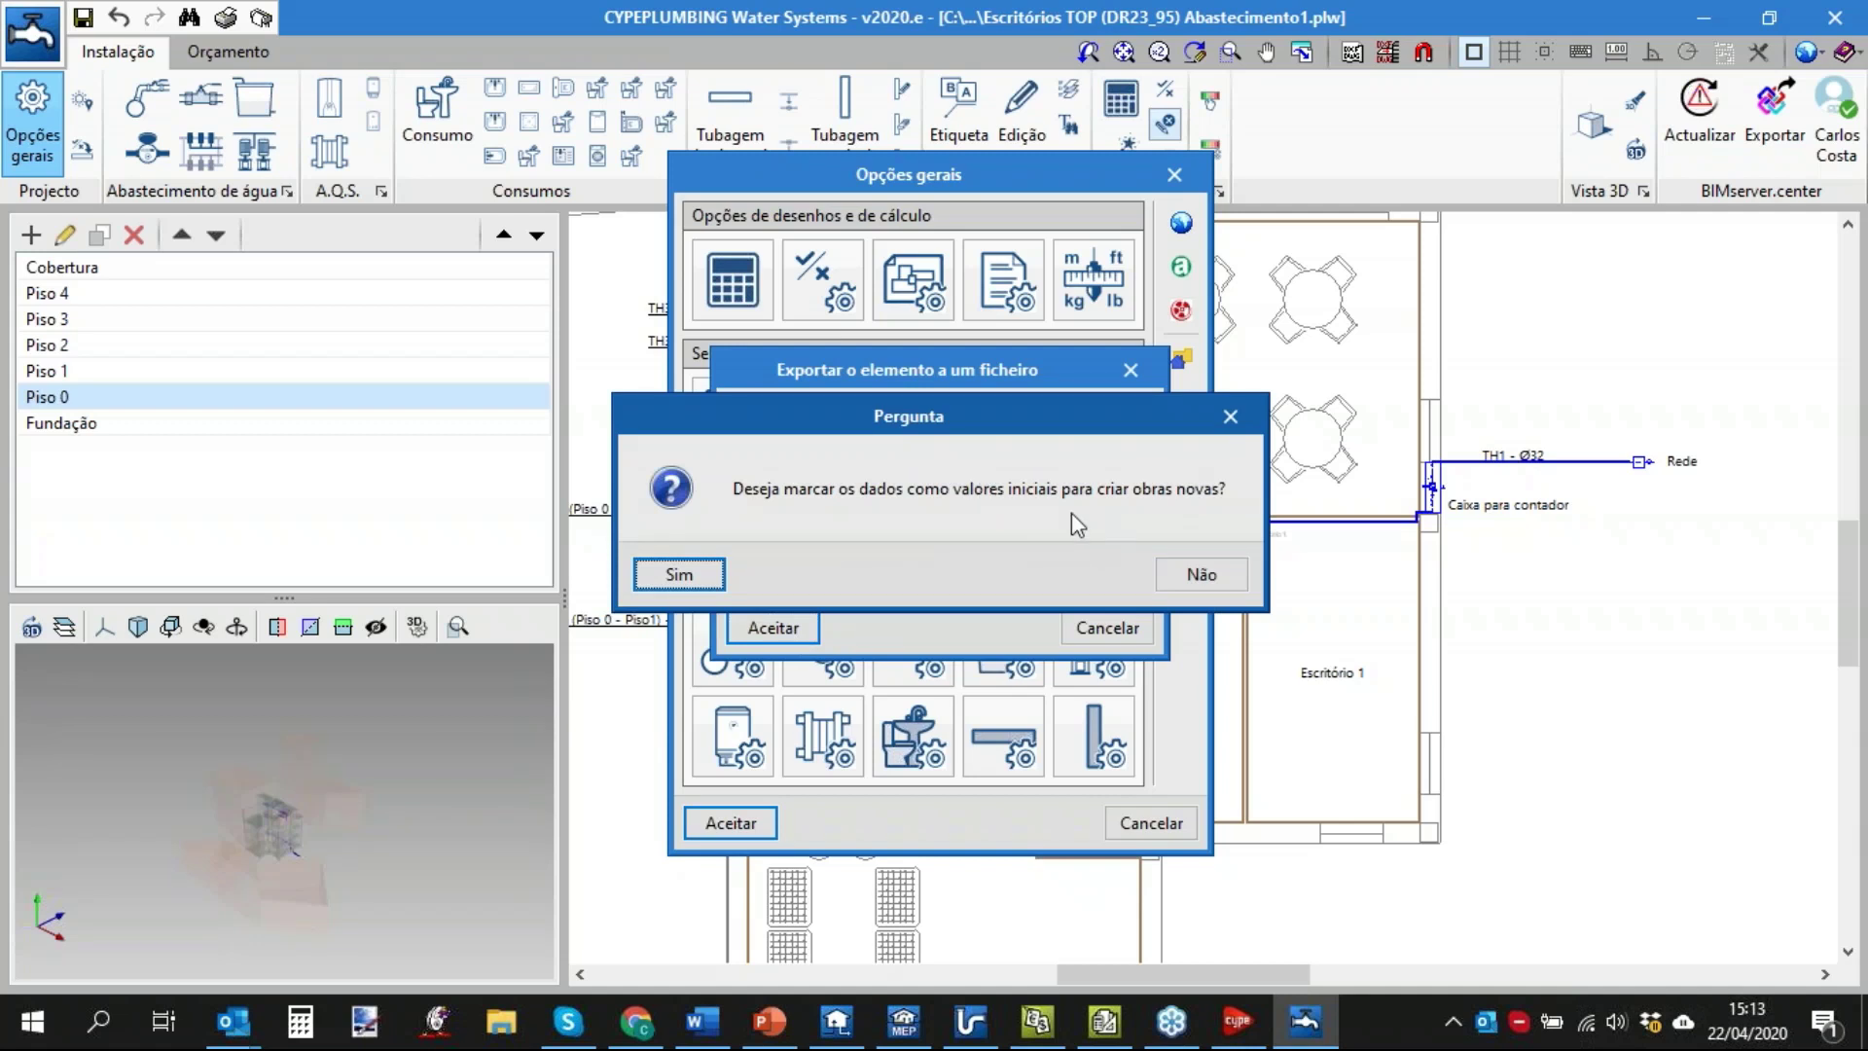
pyautogui.click(1210, 575)
pyautogui.click(968, 575)
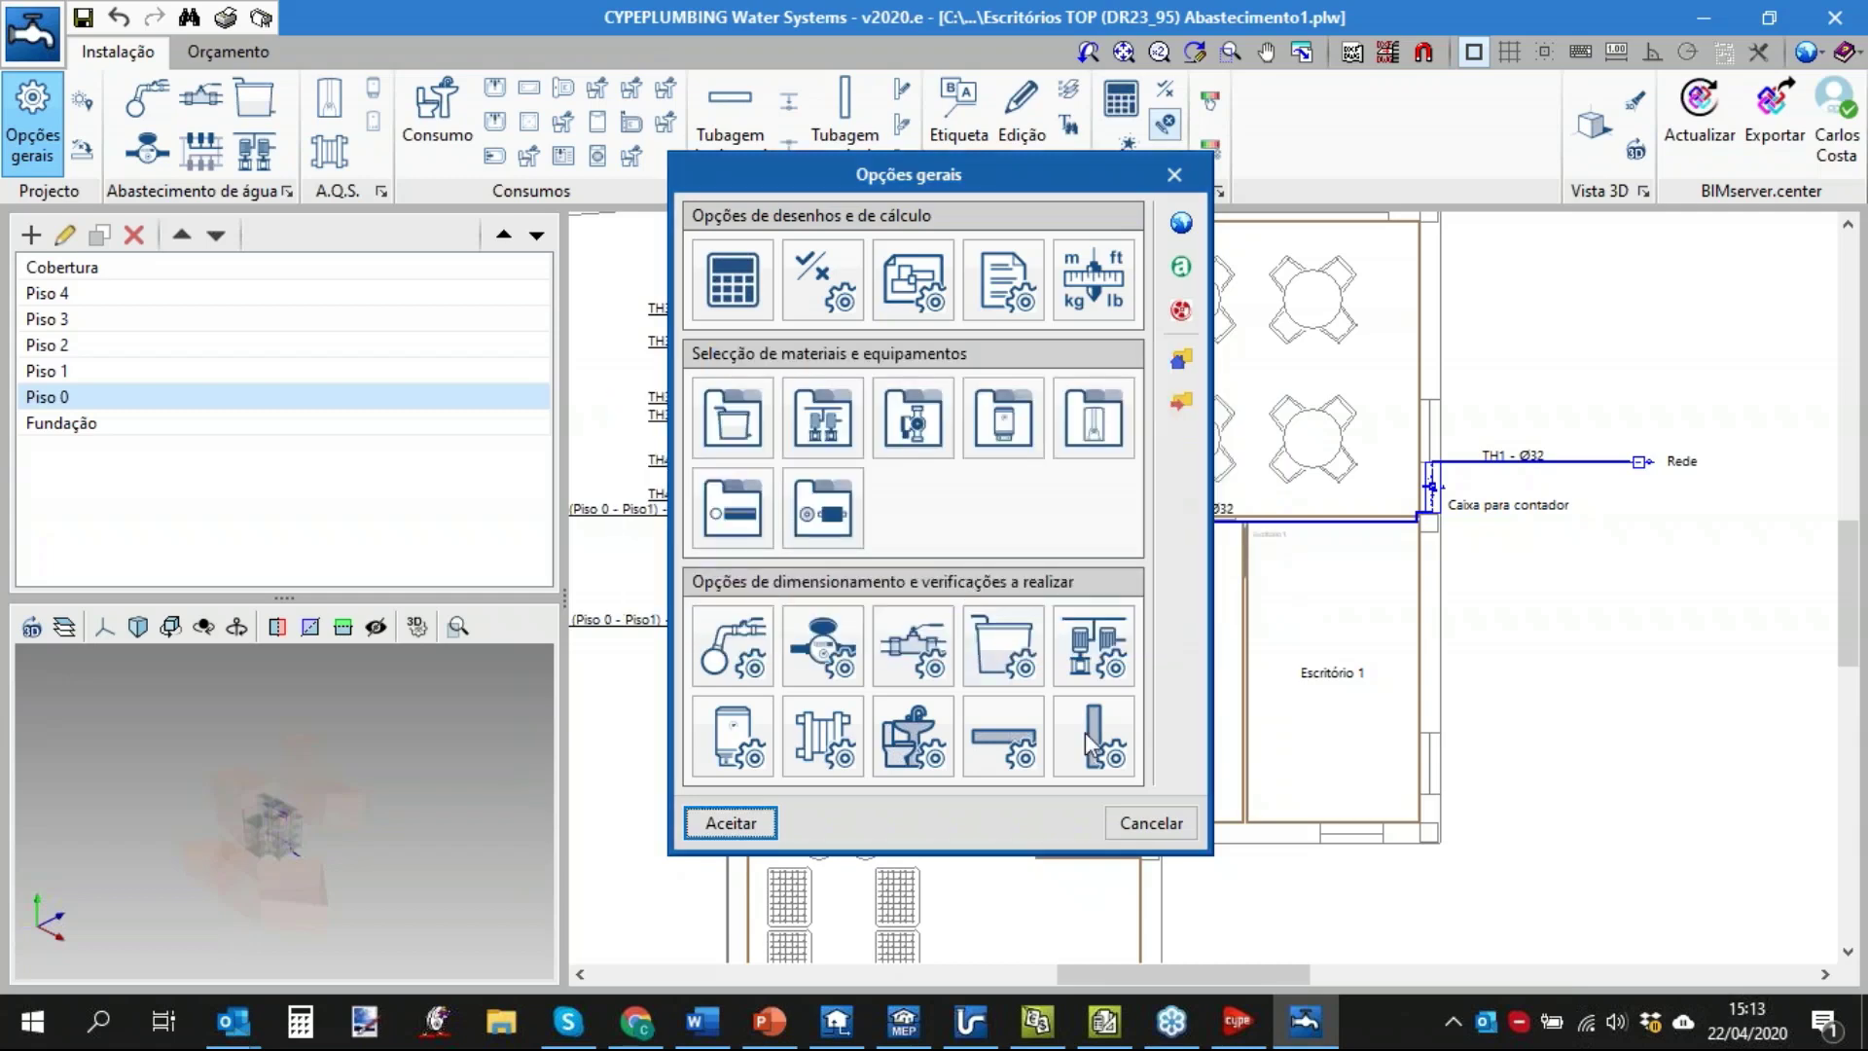
pyautogui.click(1125, 825)
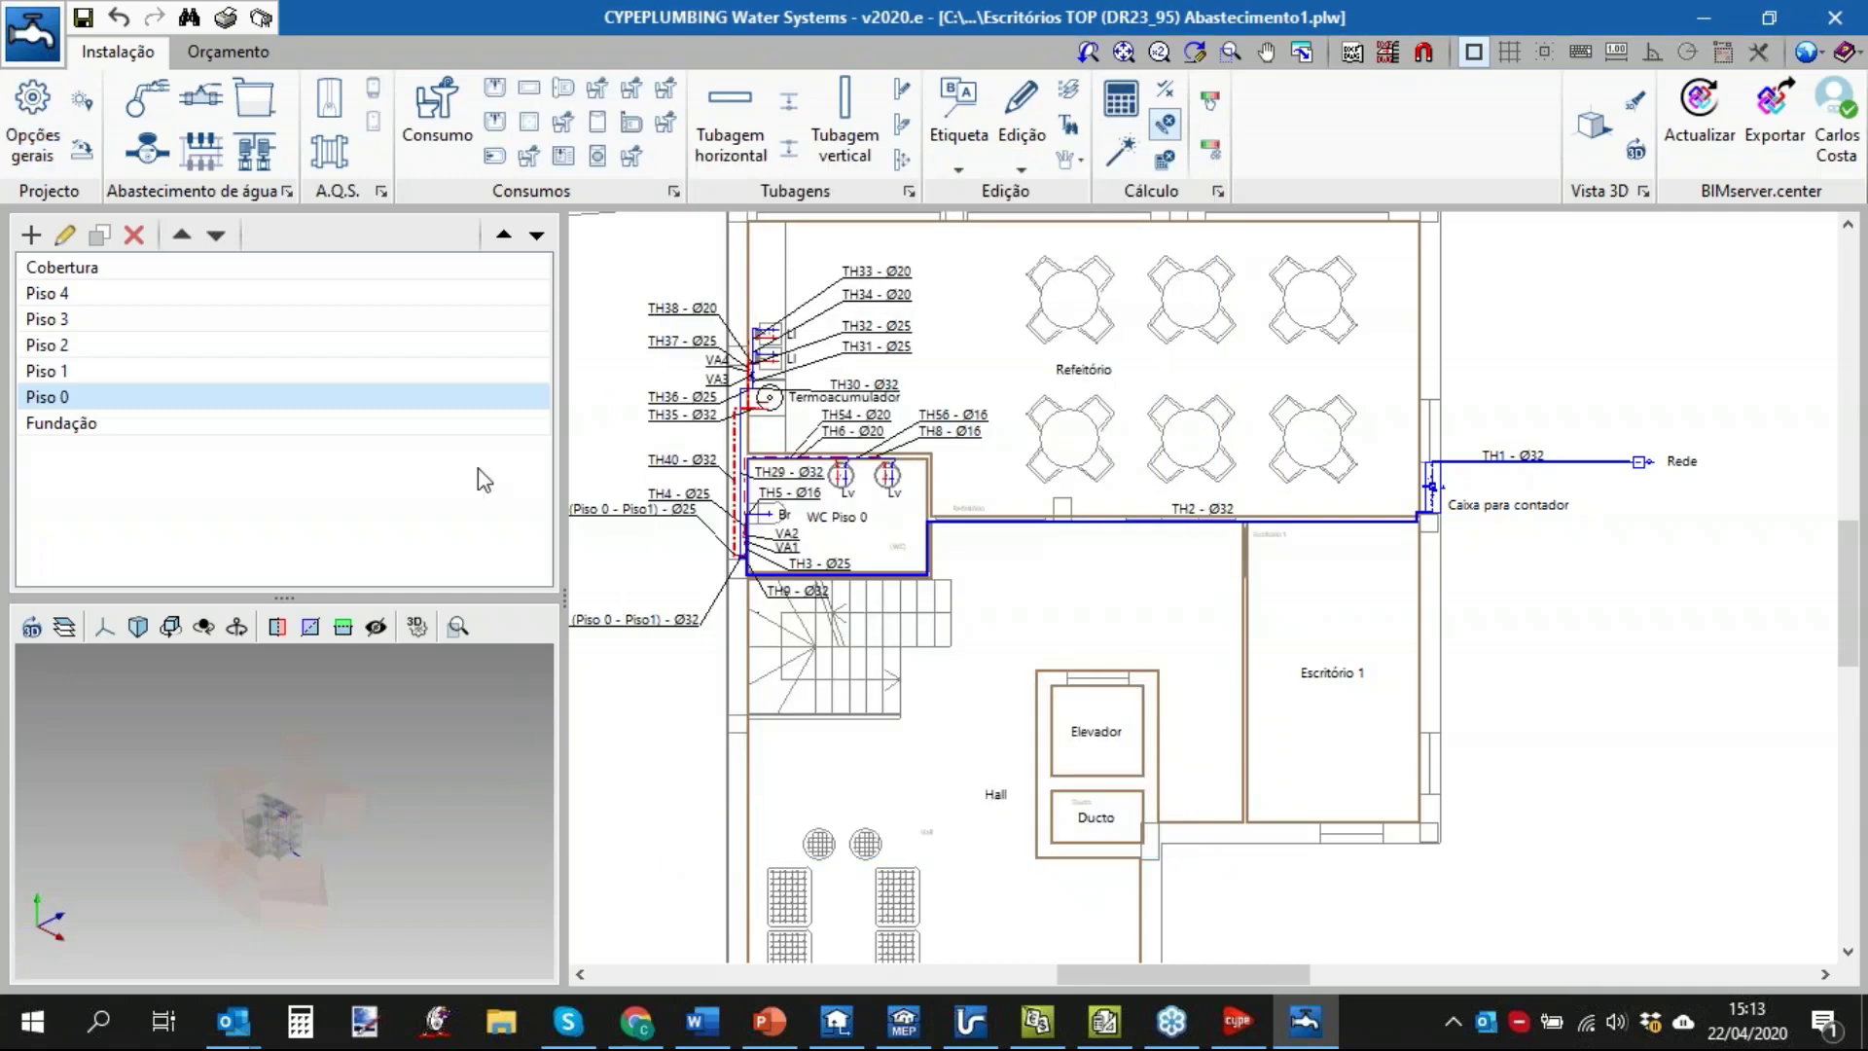
# Create a new job named Novo, replacing the existing file.
pyautogui.click(32, 32)
pyautogui.click(32, 32)
pyautogui.click(772, 580)
pyautogui.click(684, 651)
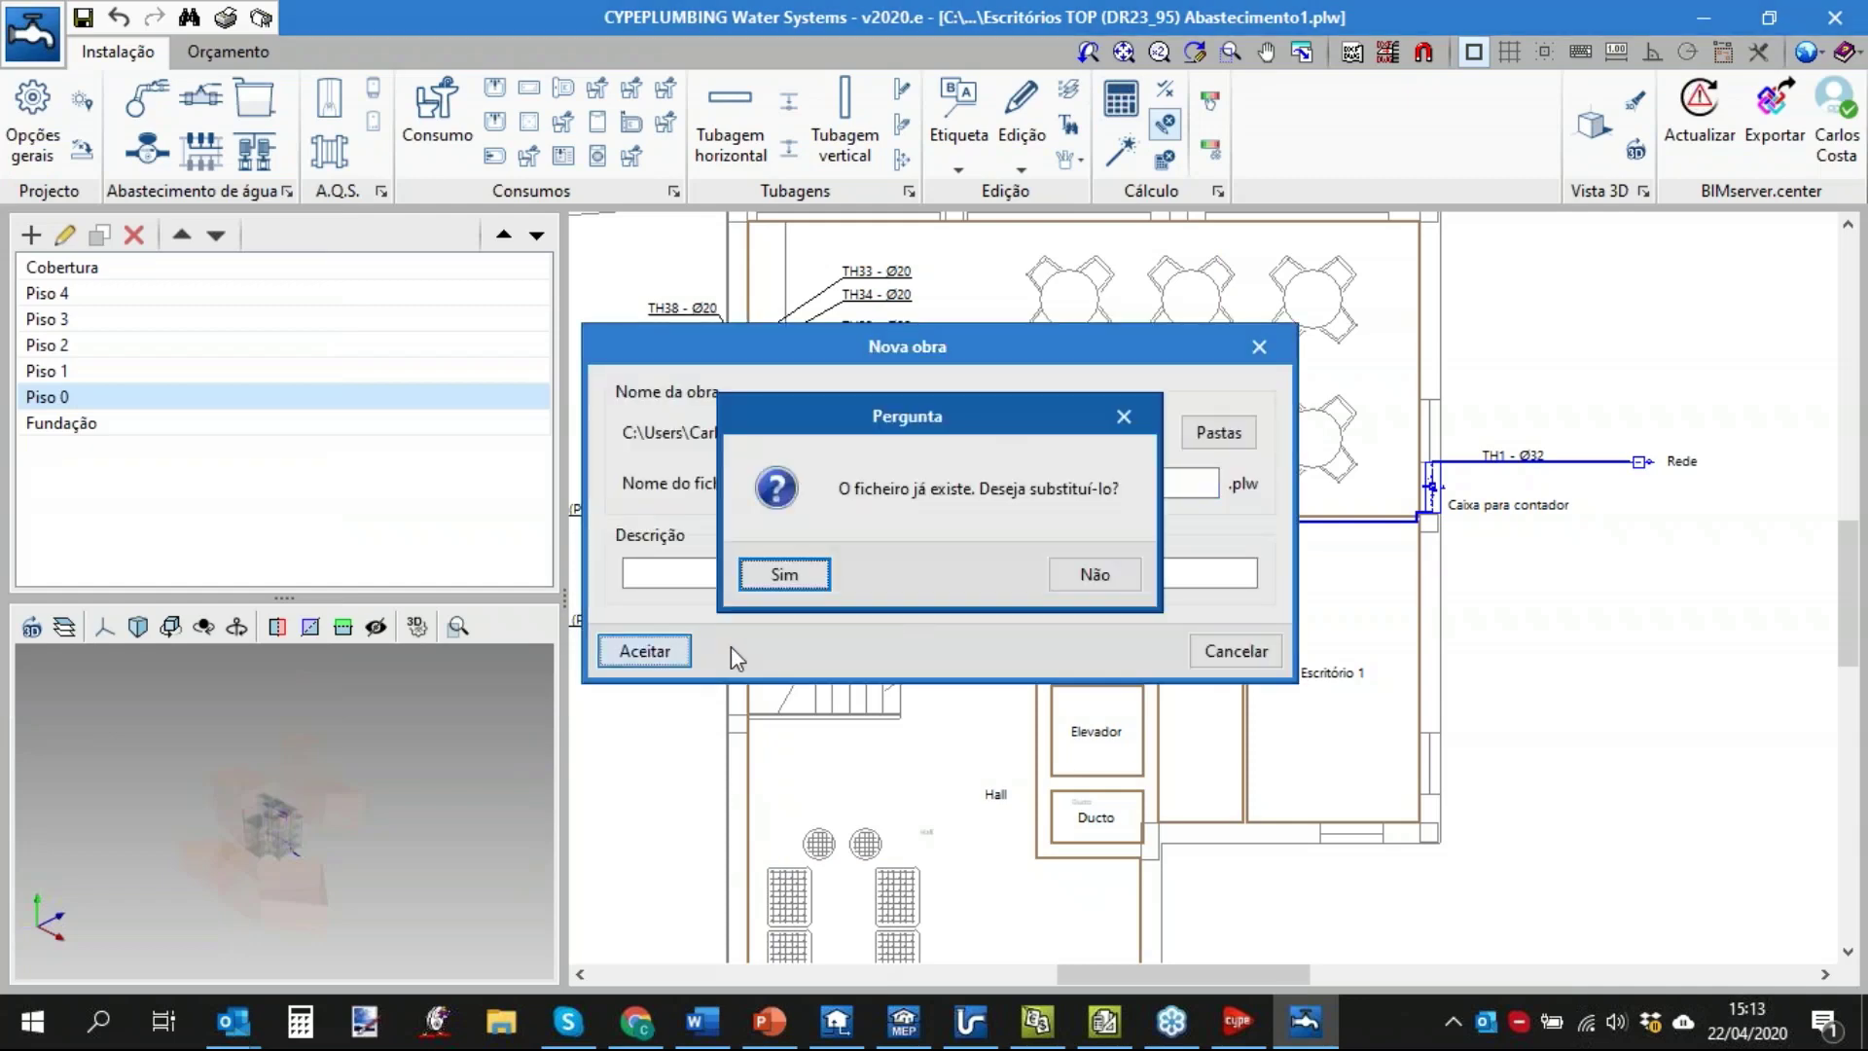
pyautogui.click(786, 580)
pyautogui.click(1153, 576)
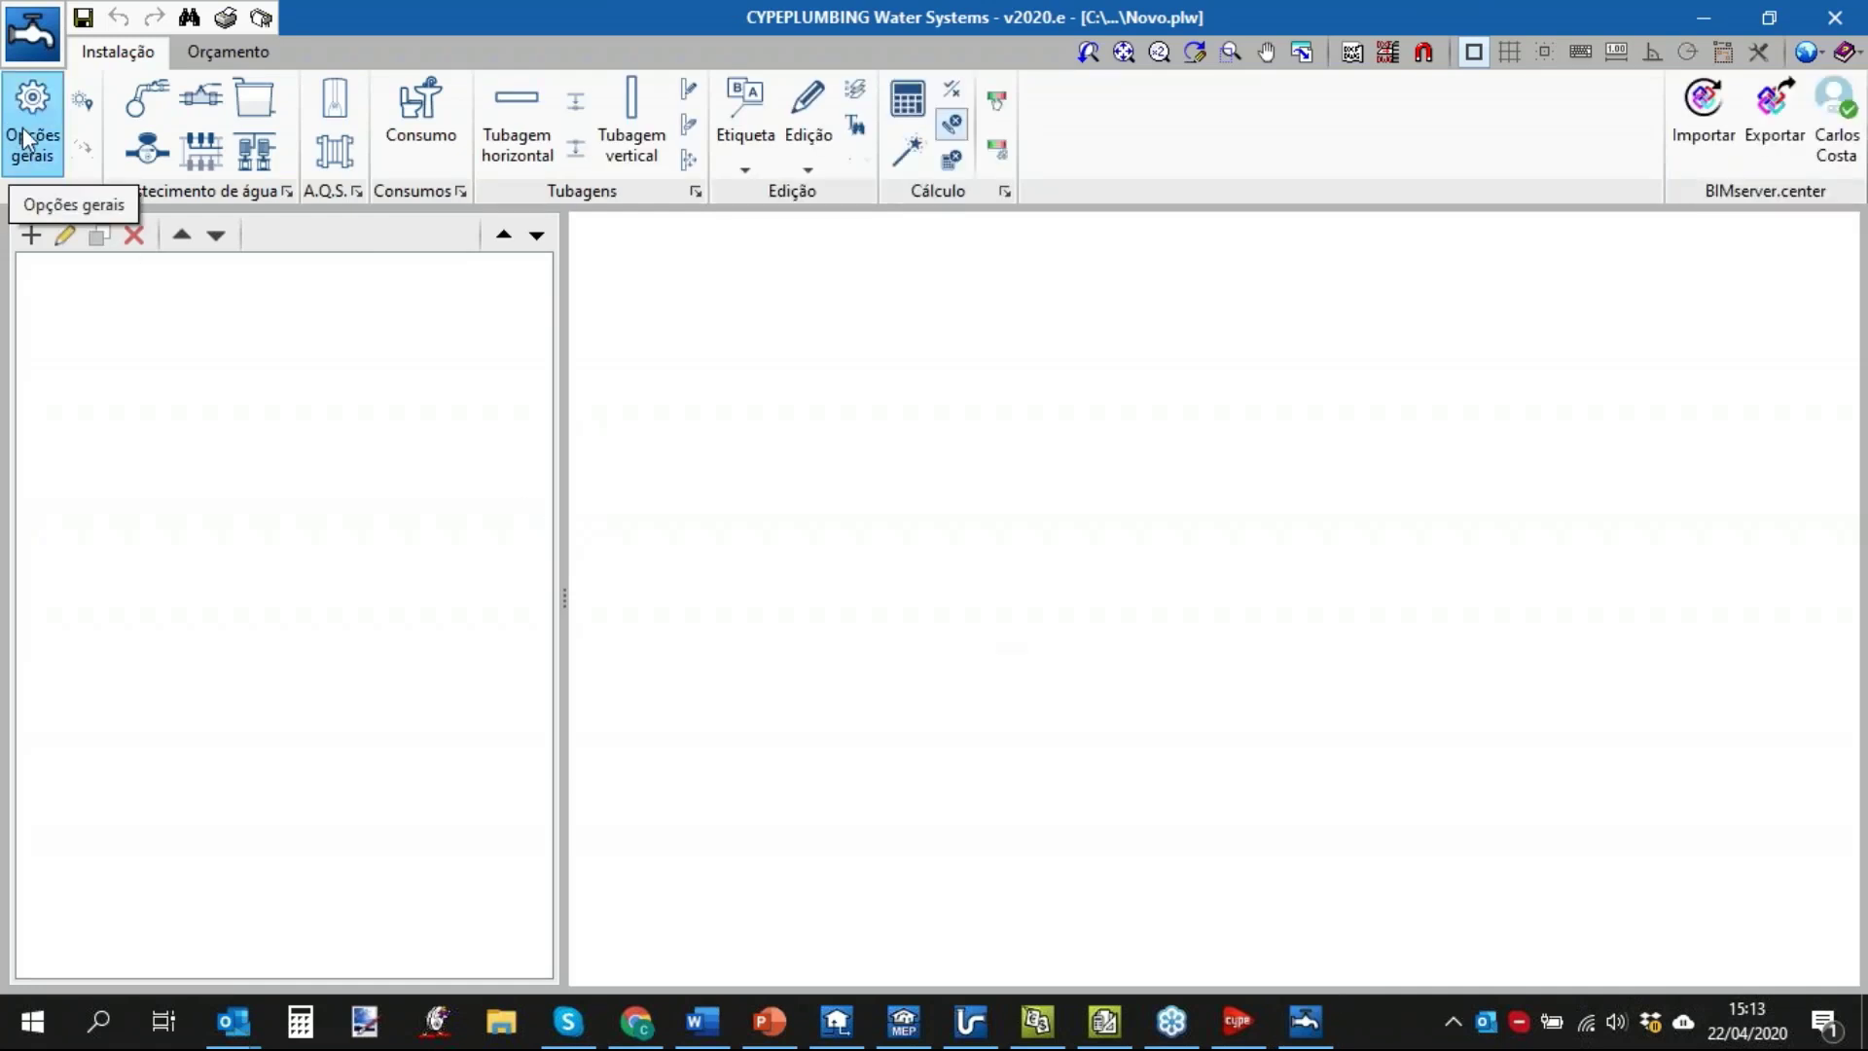
# Look through the drawing options and horizontal pipes in the new job's general options.
pyautogui.click(21, 126)
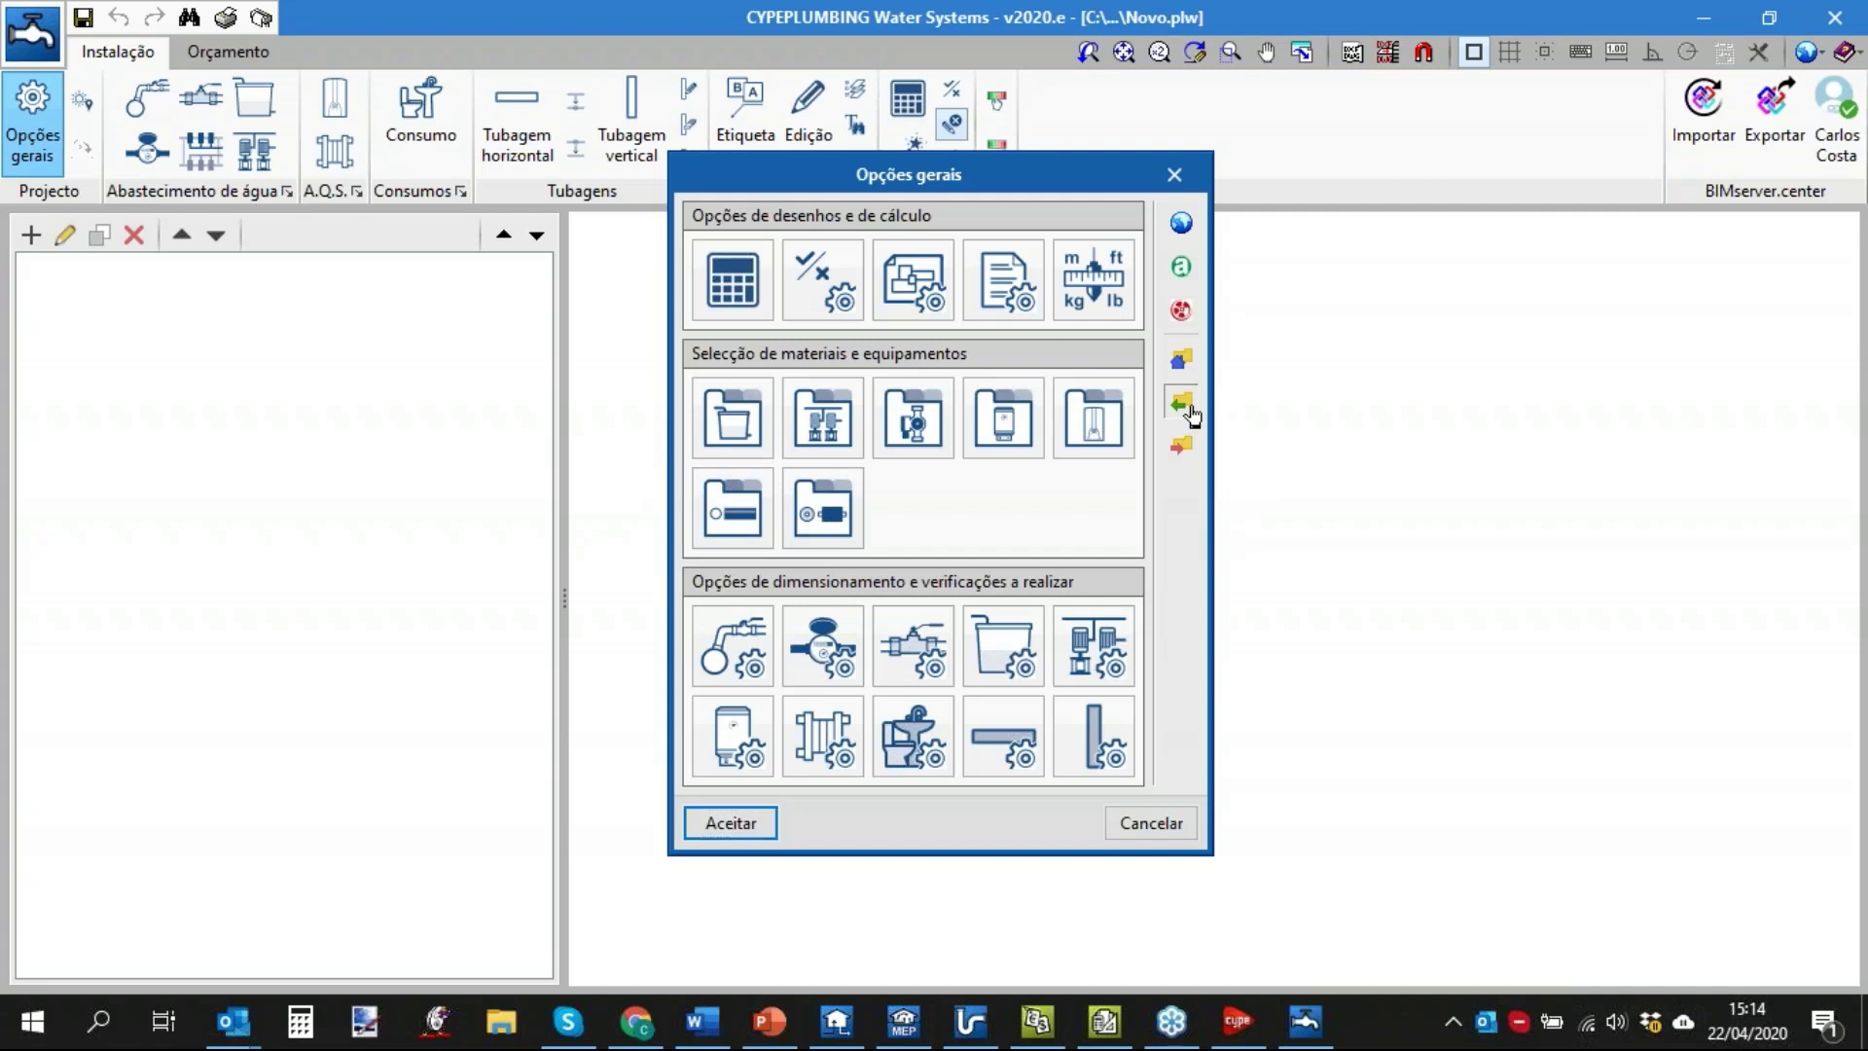
pyautogui.click(1193, 416)
pyautogui.click(1144, 357)
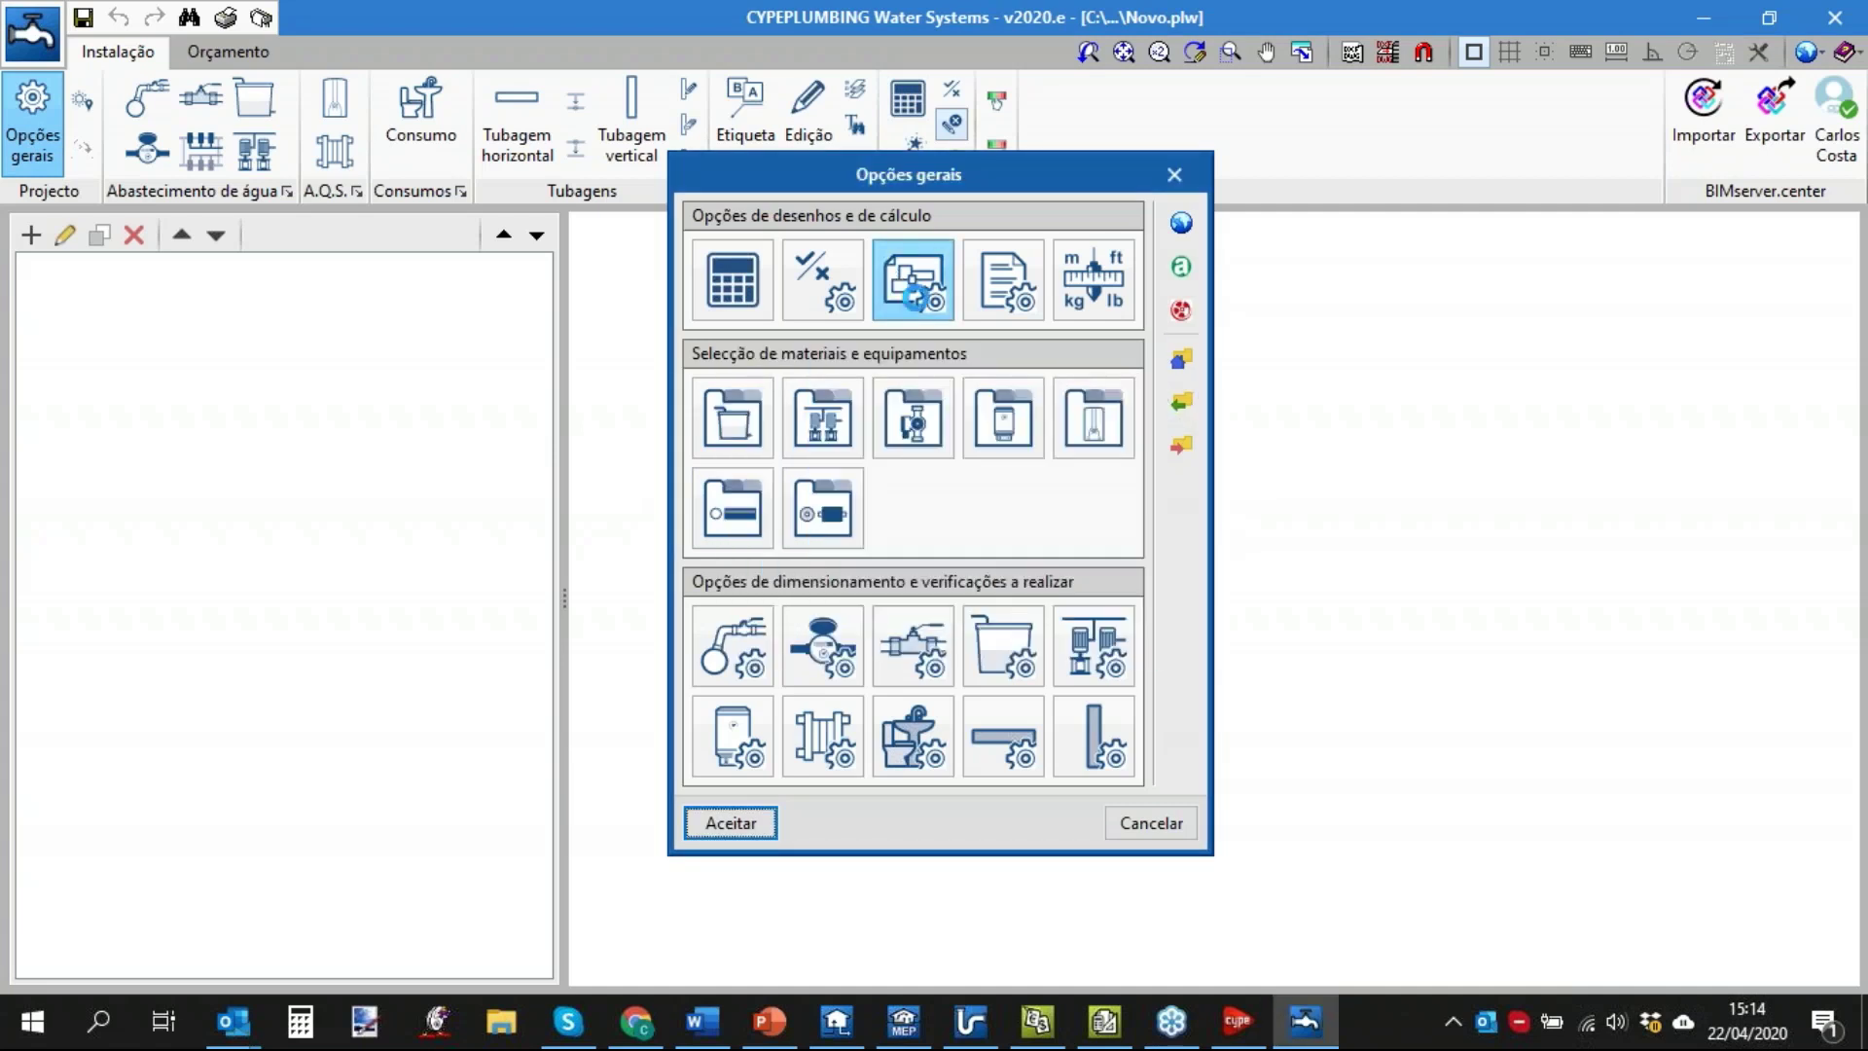
pyautogui.click(915, 298)
pyautogui.click(1355, 58)
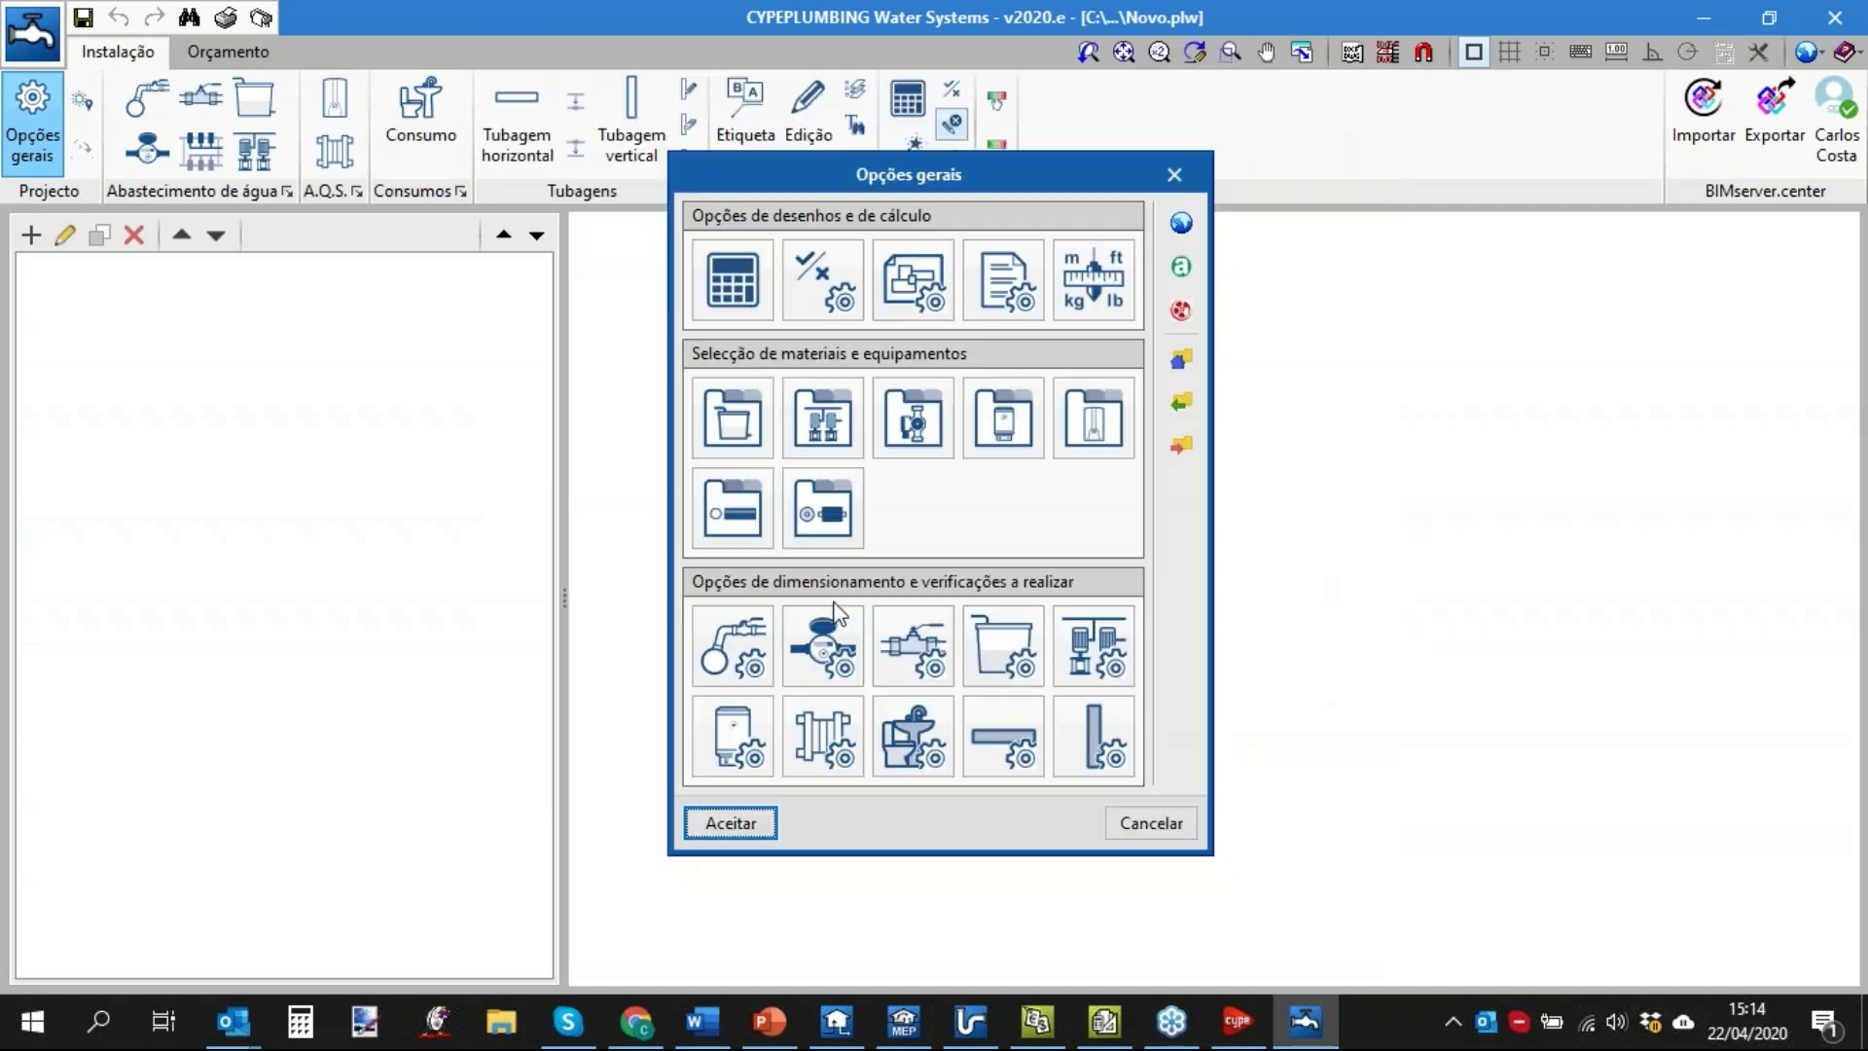
pyautogui.click(990, 749)
pyautogui.click(1398, 175)
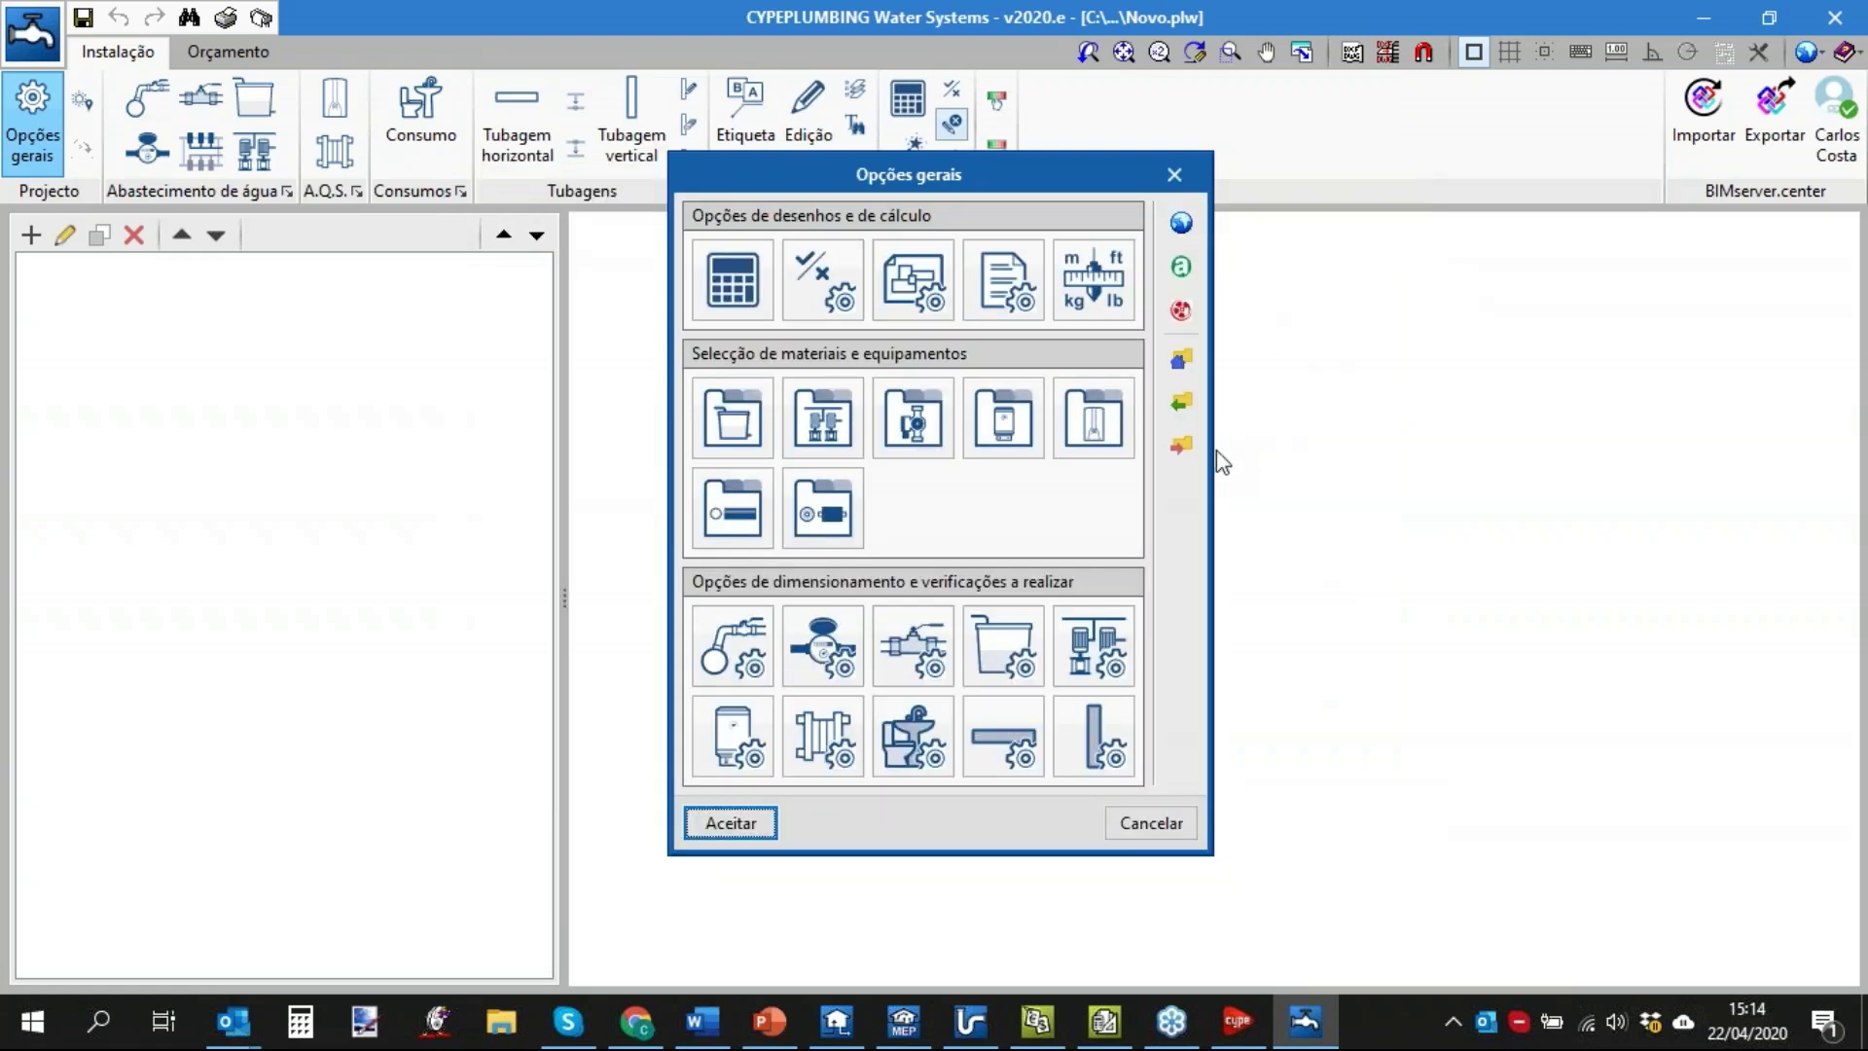
# Import the Webinar configuration file into the general options, without marking the data as initial values for new jobs.
pyautogui.click(1182, 402)
pyautogui.click(1129, 537)
pyautogui.click(1130, 537)
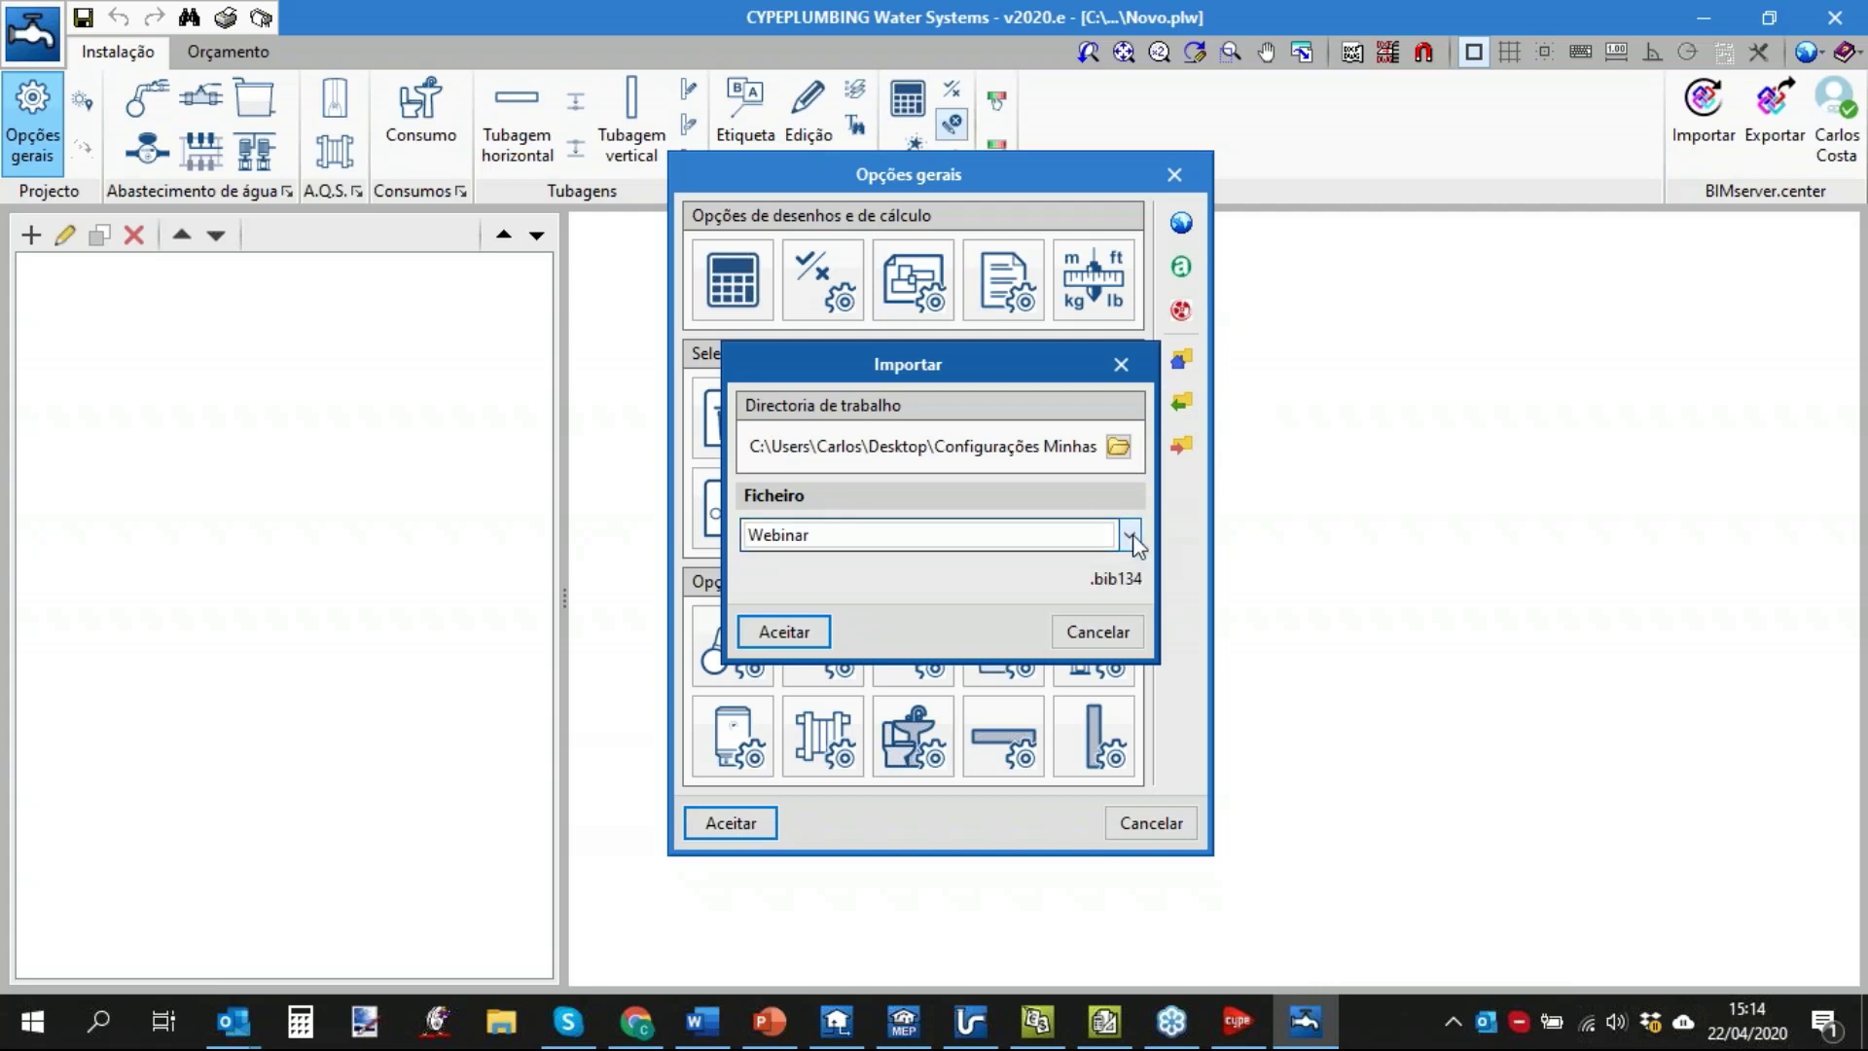
pyautogui.click(1130, 537)
pyautogui.click(827, 566)
pyautogui.click(785, 631)
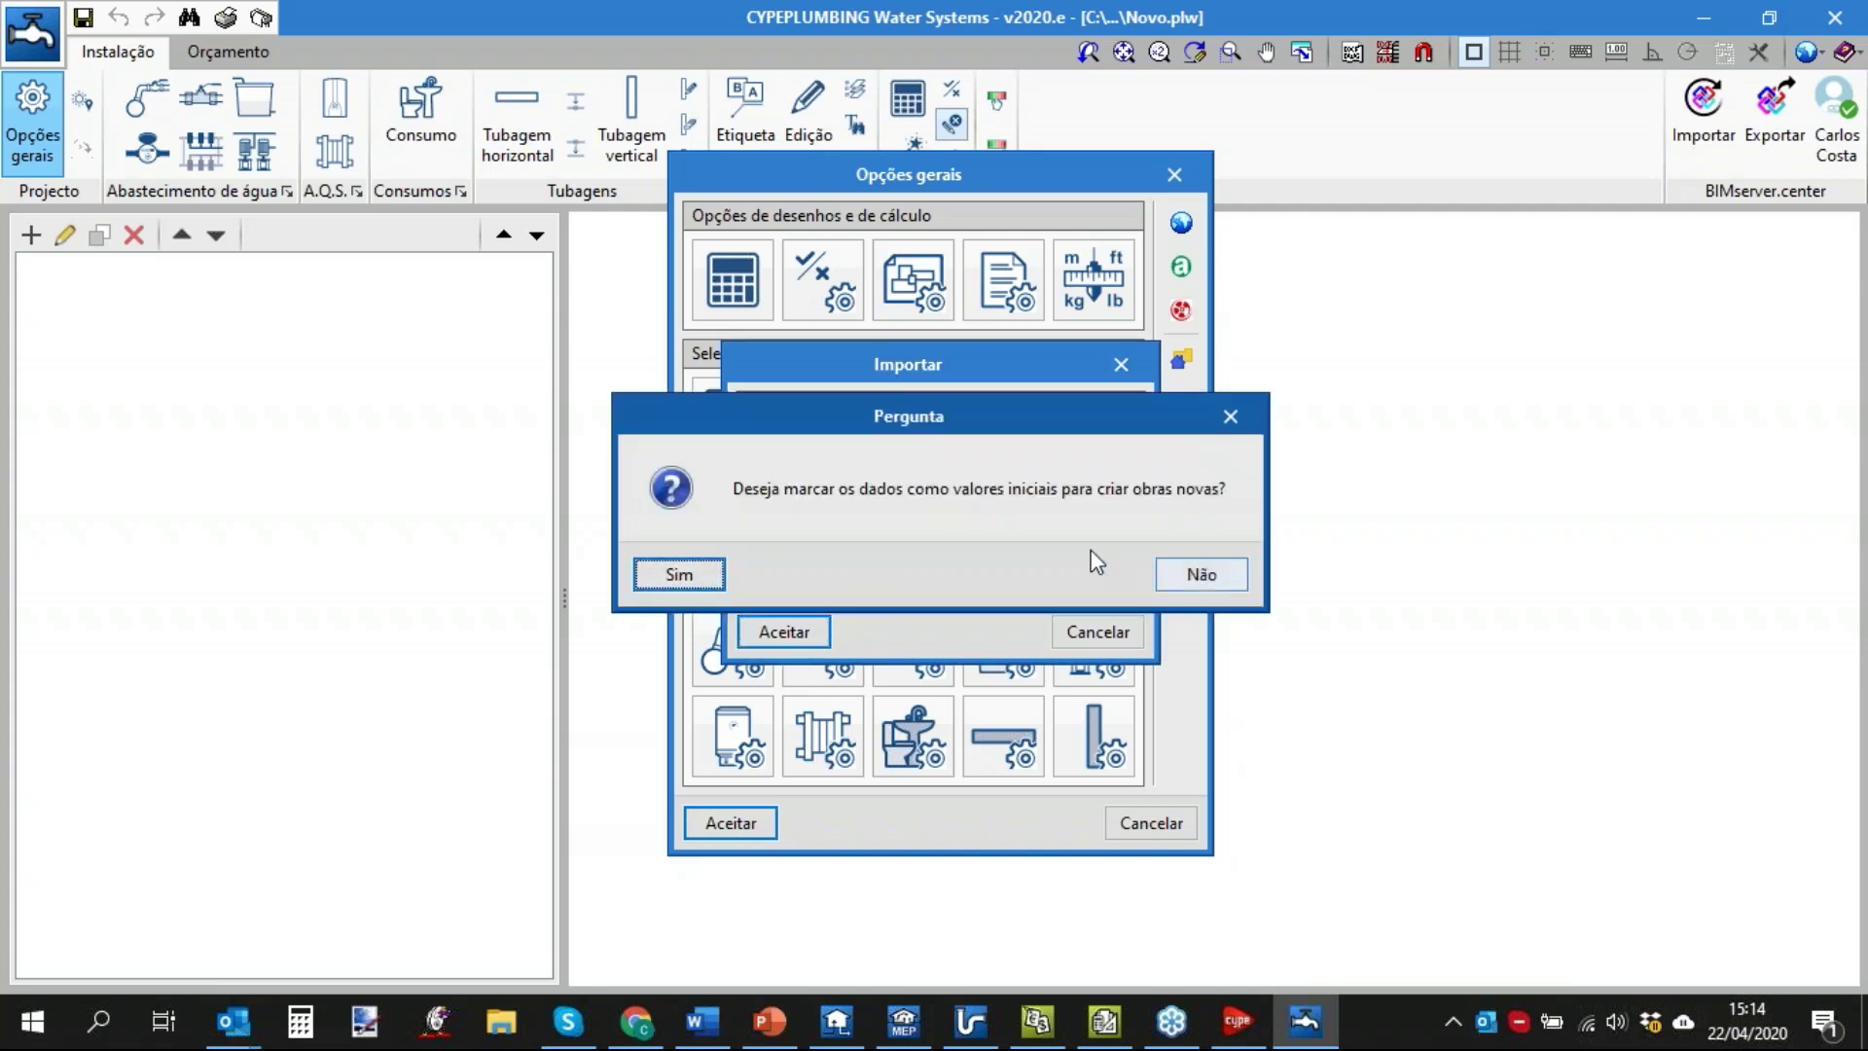
pyautogui.click(1203, 574)
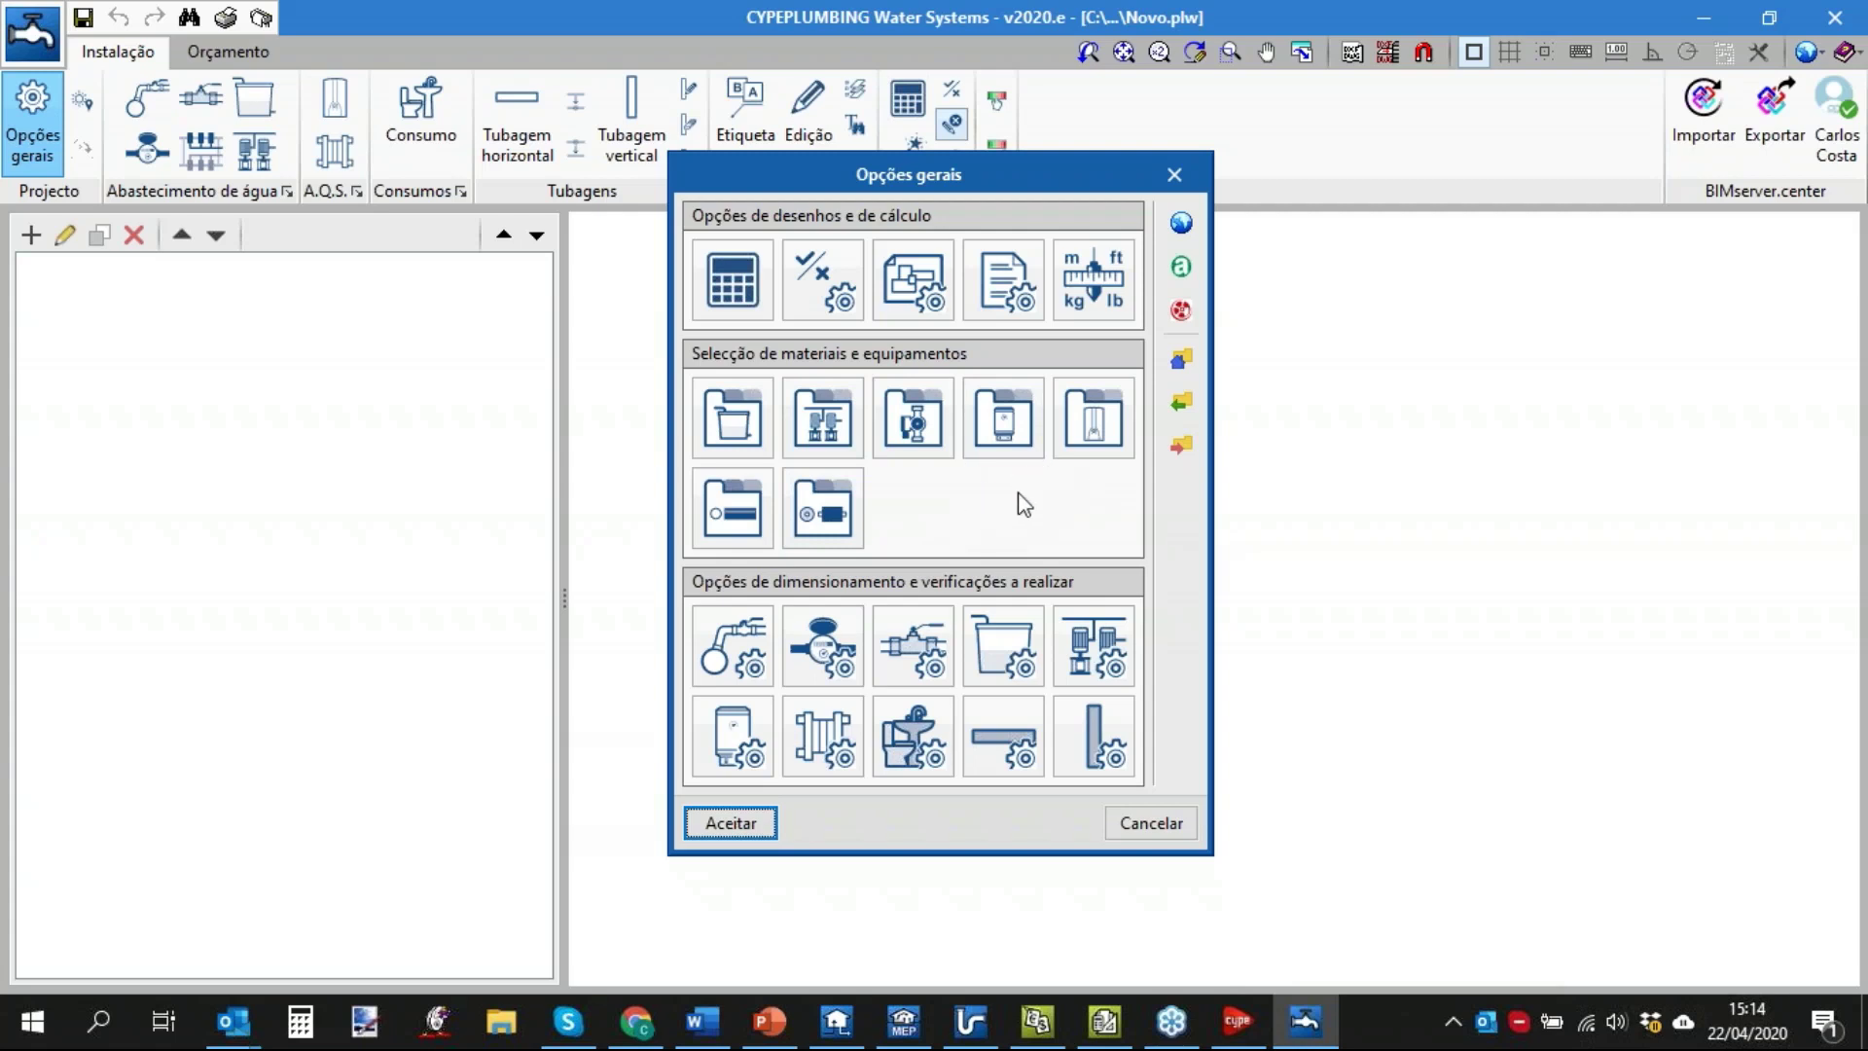
# Check the horizontal pipe types in the general options and close the options without saving.
pyautogui.click(1010, 737)
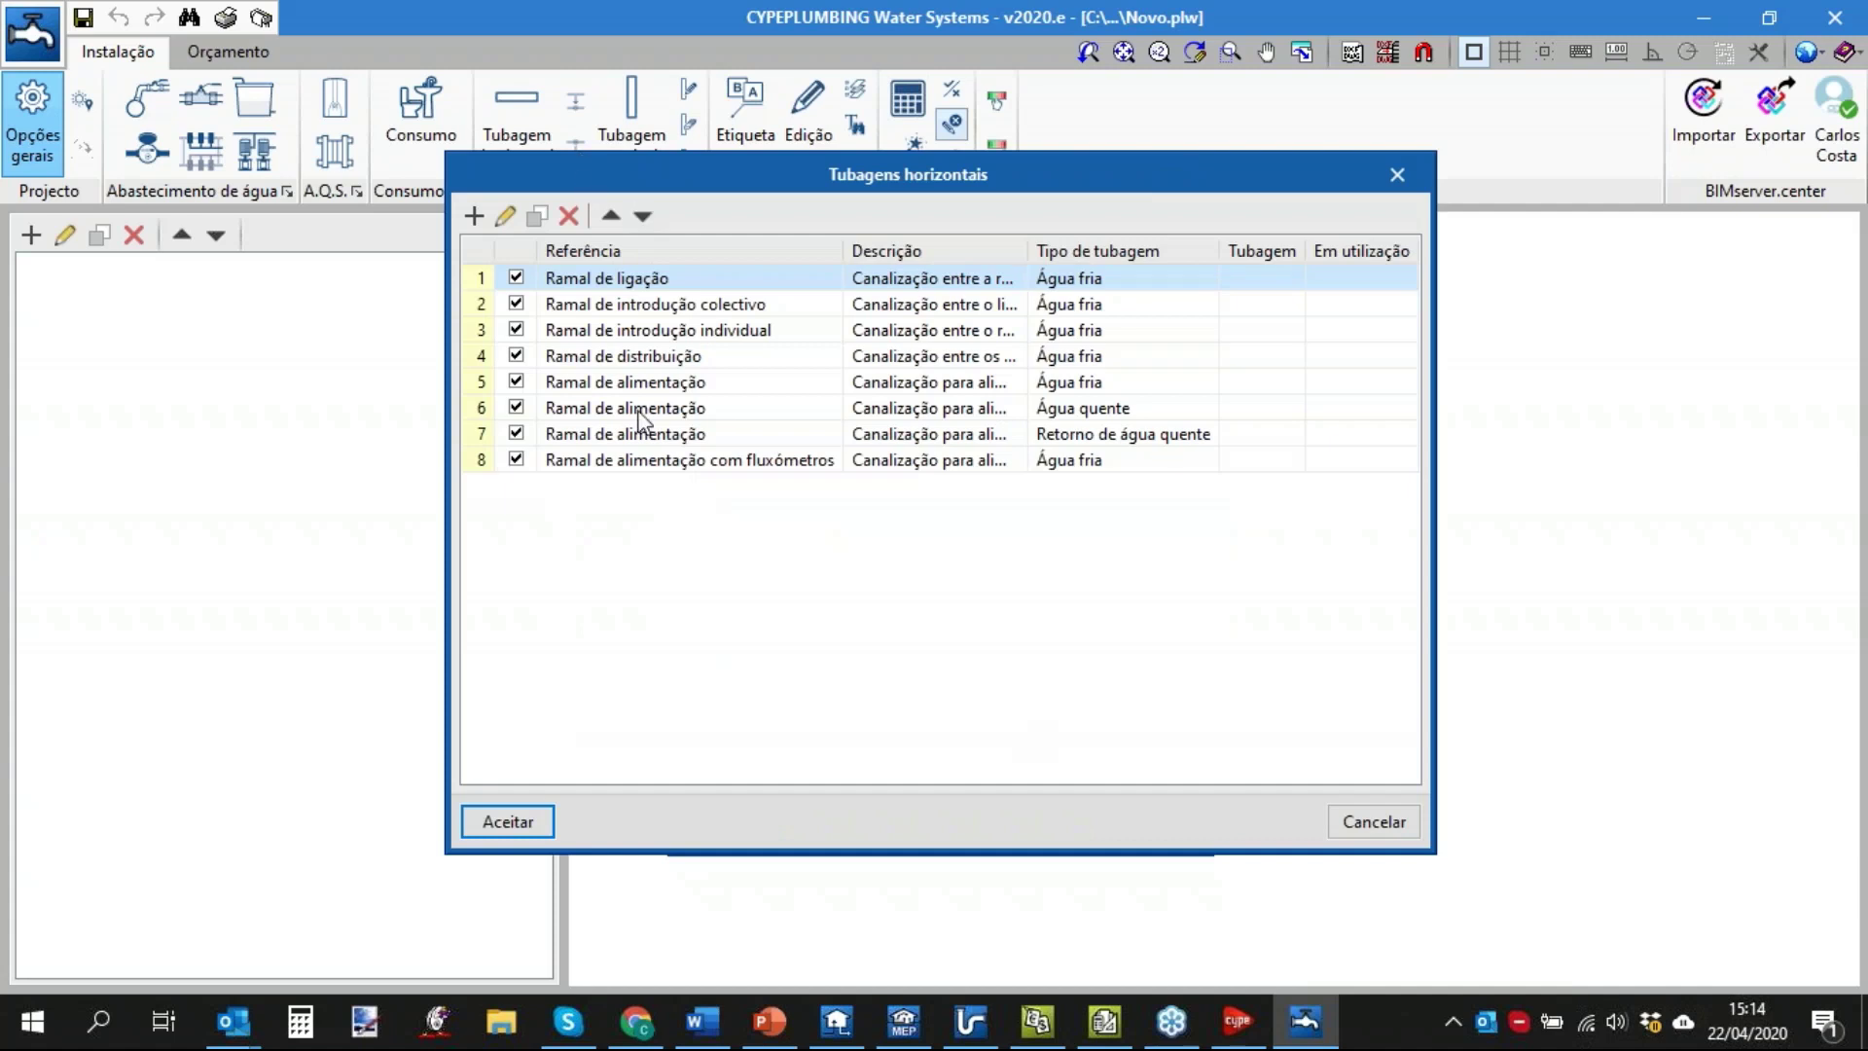
pyautogui.click(1374, 823)
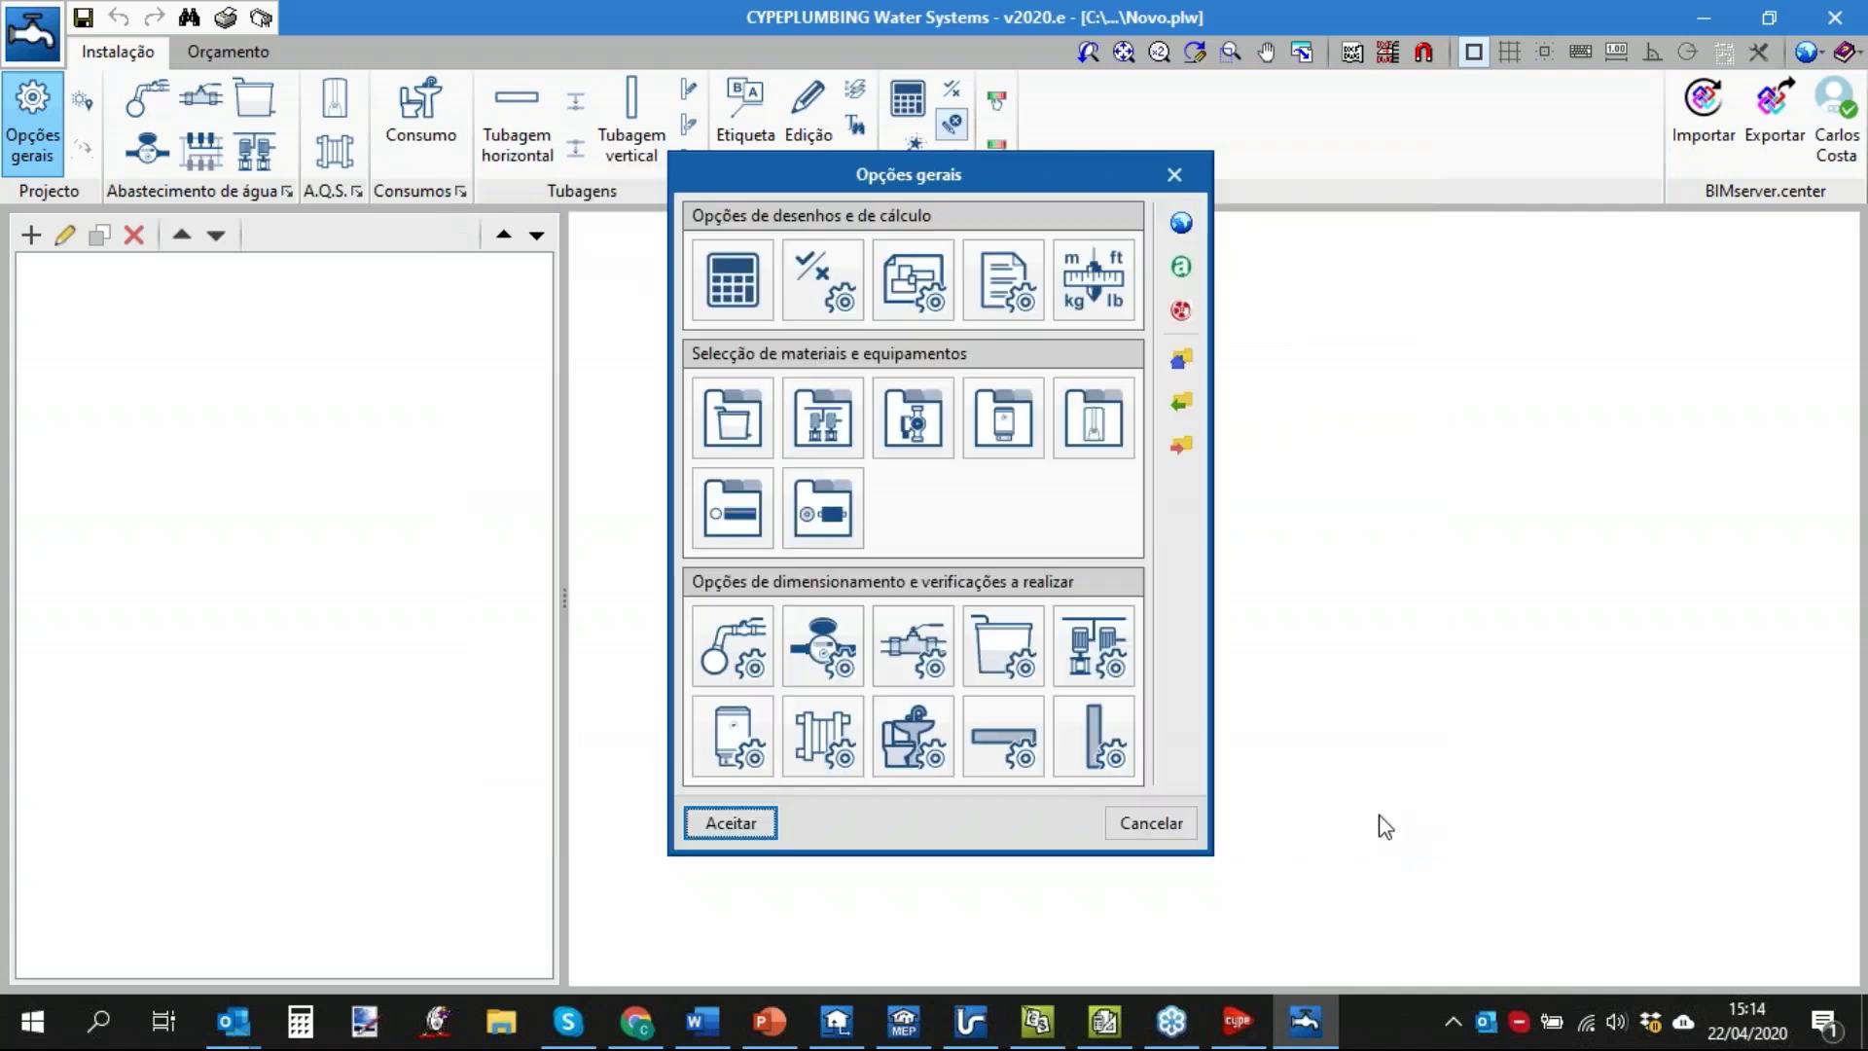
pyautogui.click(1151, 829)
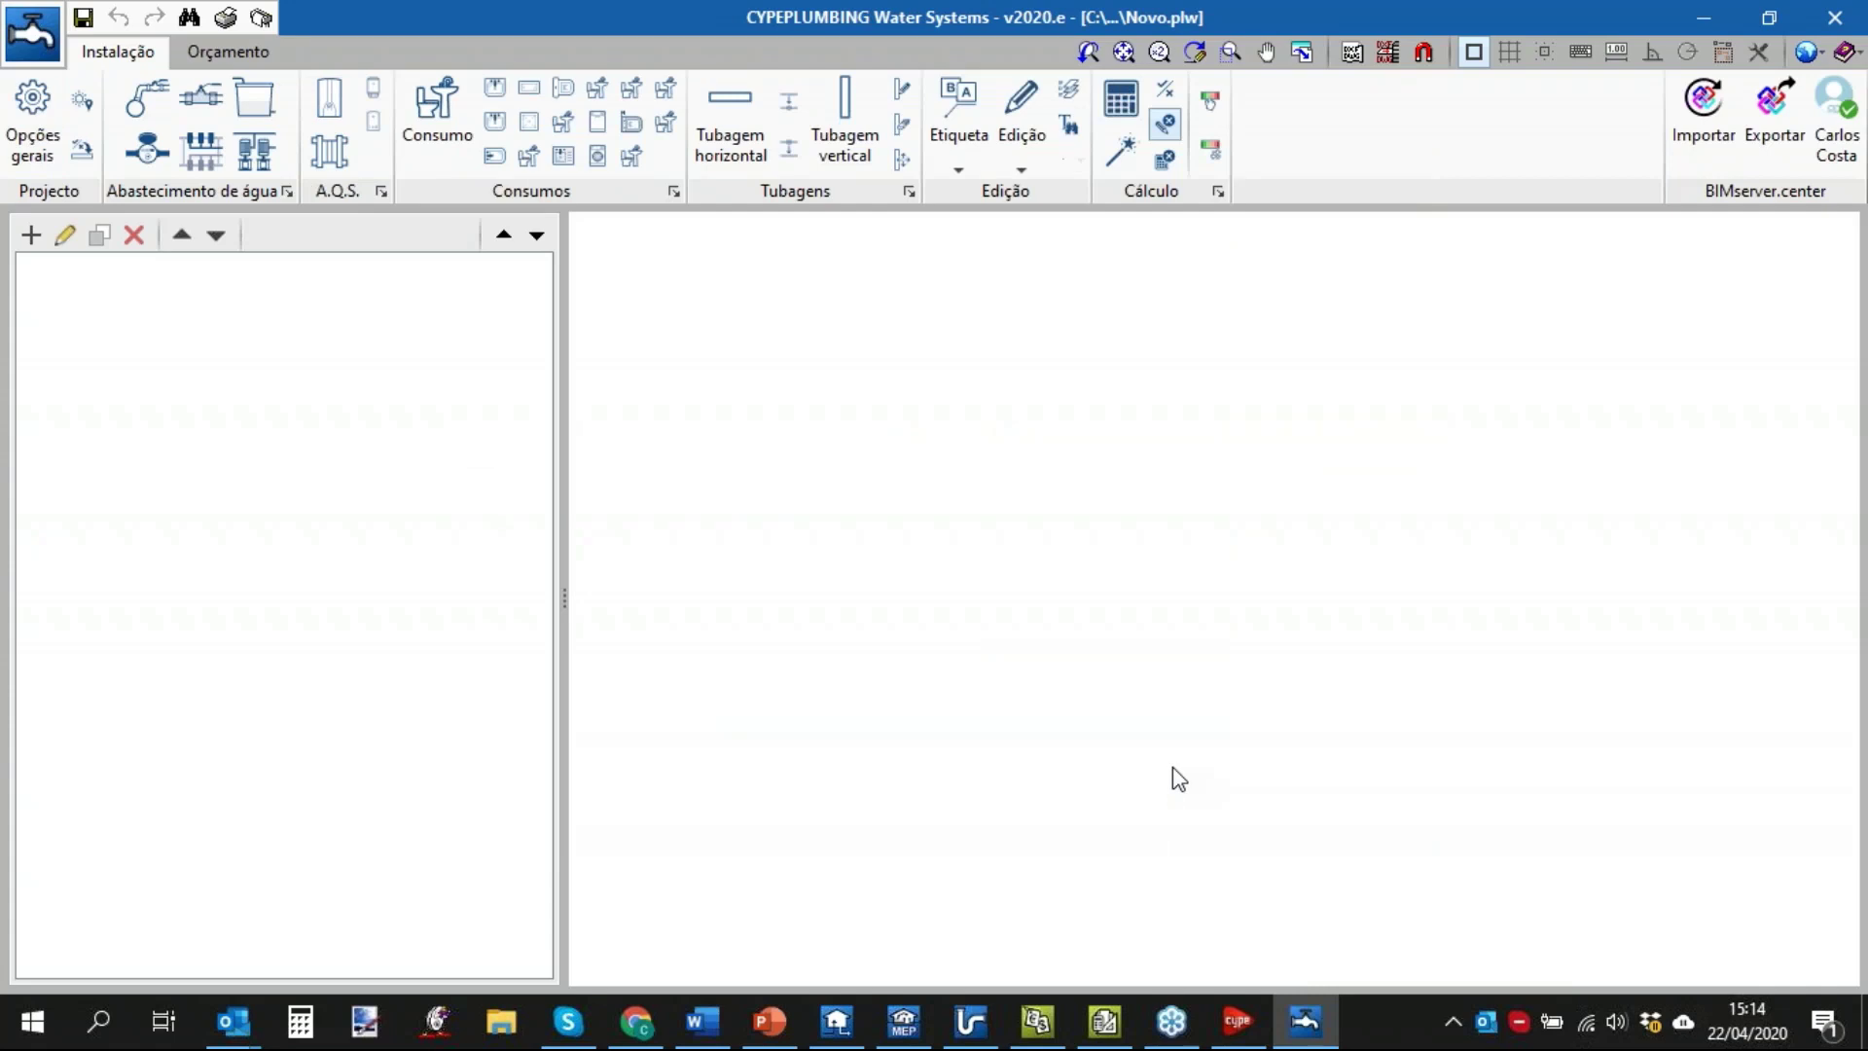
# Reopen the recent job Escritórios TOP (DR23_95) Abastecimento1.plw.
pyautogui.click(32, 32)
pyautogui.moveTo(234, 511)
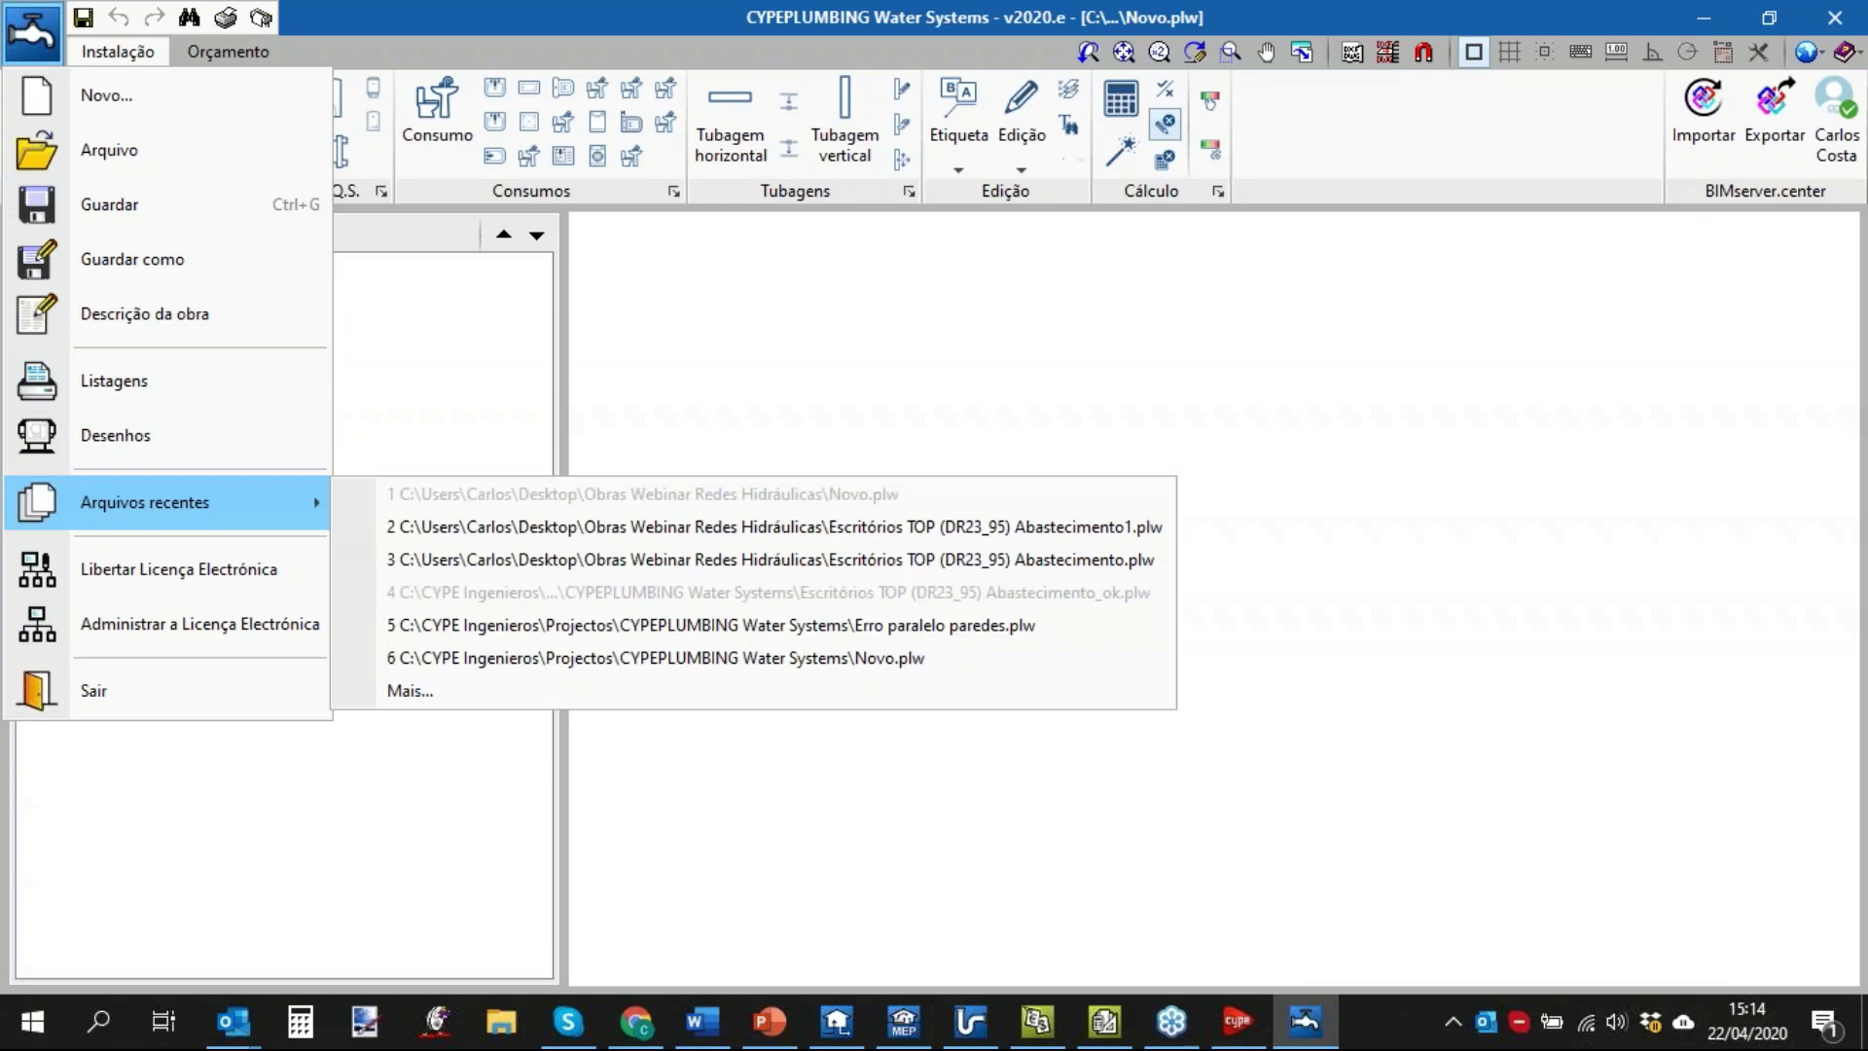
pyautogui.click(869, 526)
pyautogui.click(757, 586)
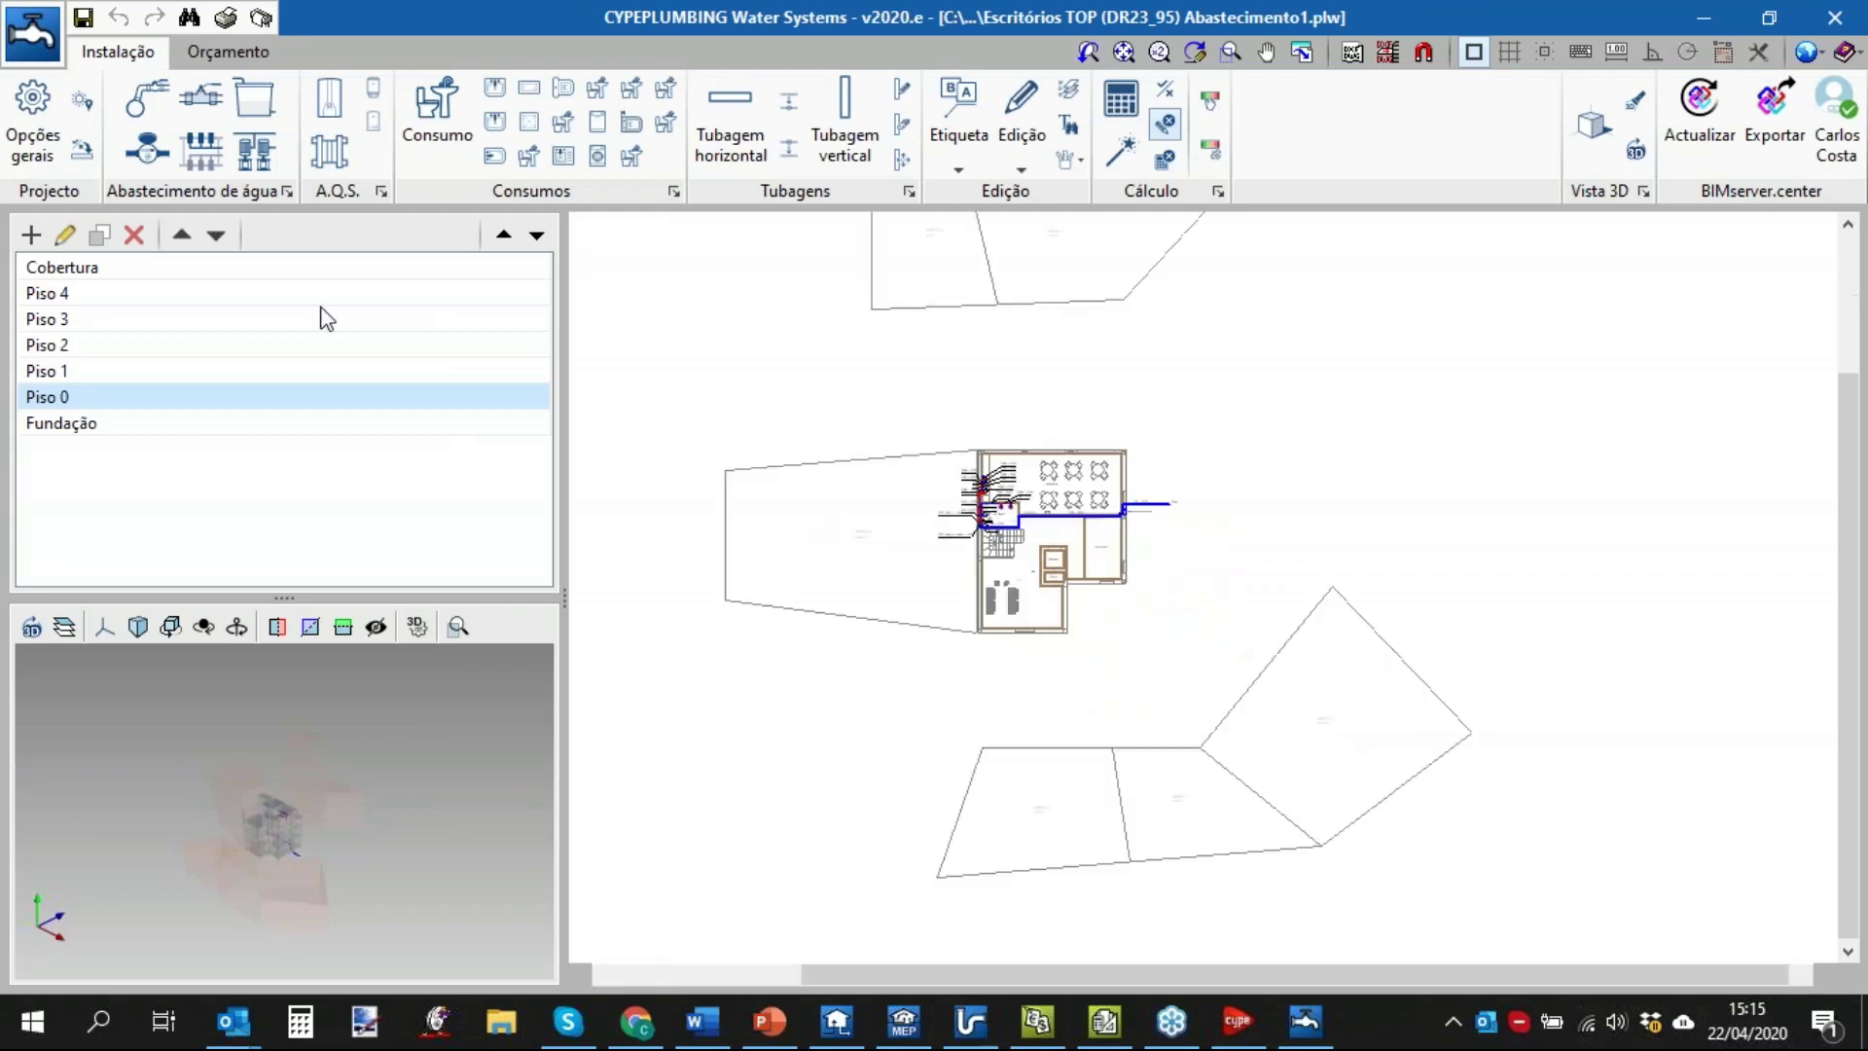
# Duplicate the cold-water (Água fria) Ramal de alimentação in the horizontal pipes of the general options.
pyautogui.click(38, 126)
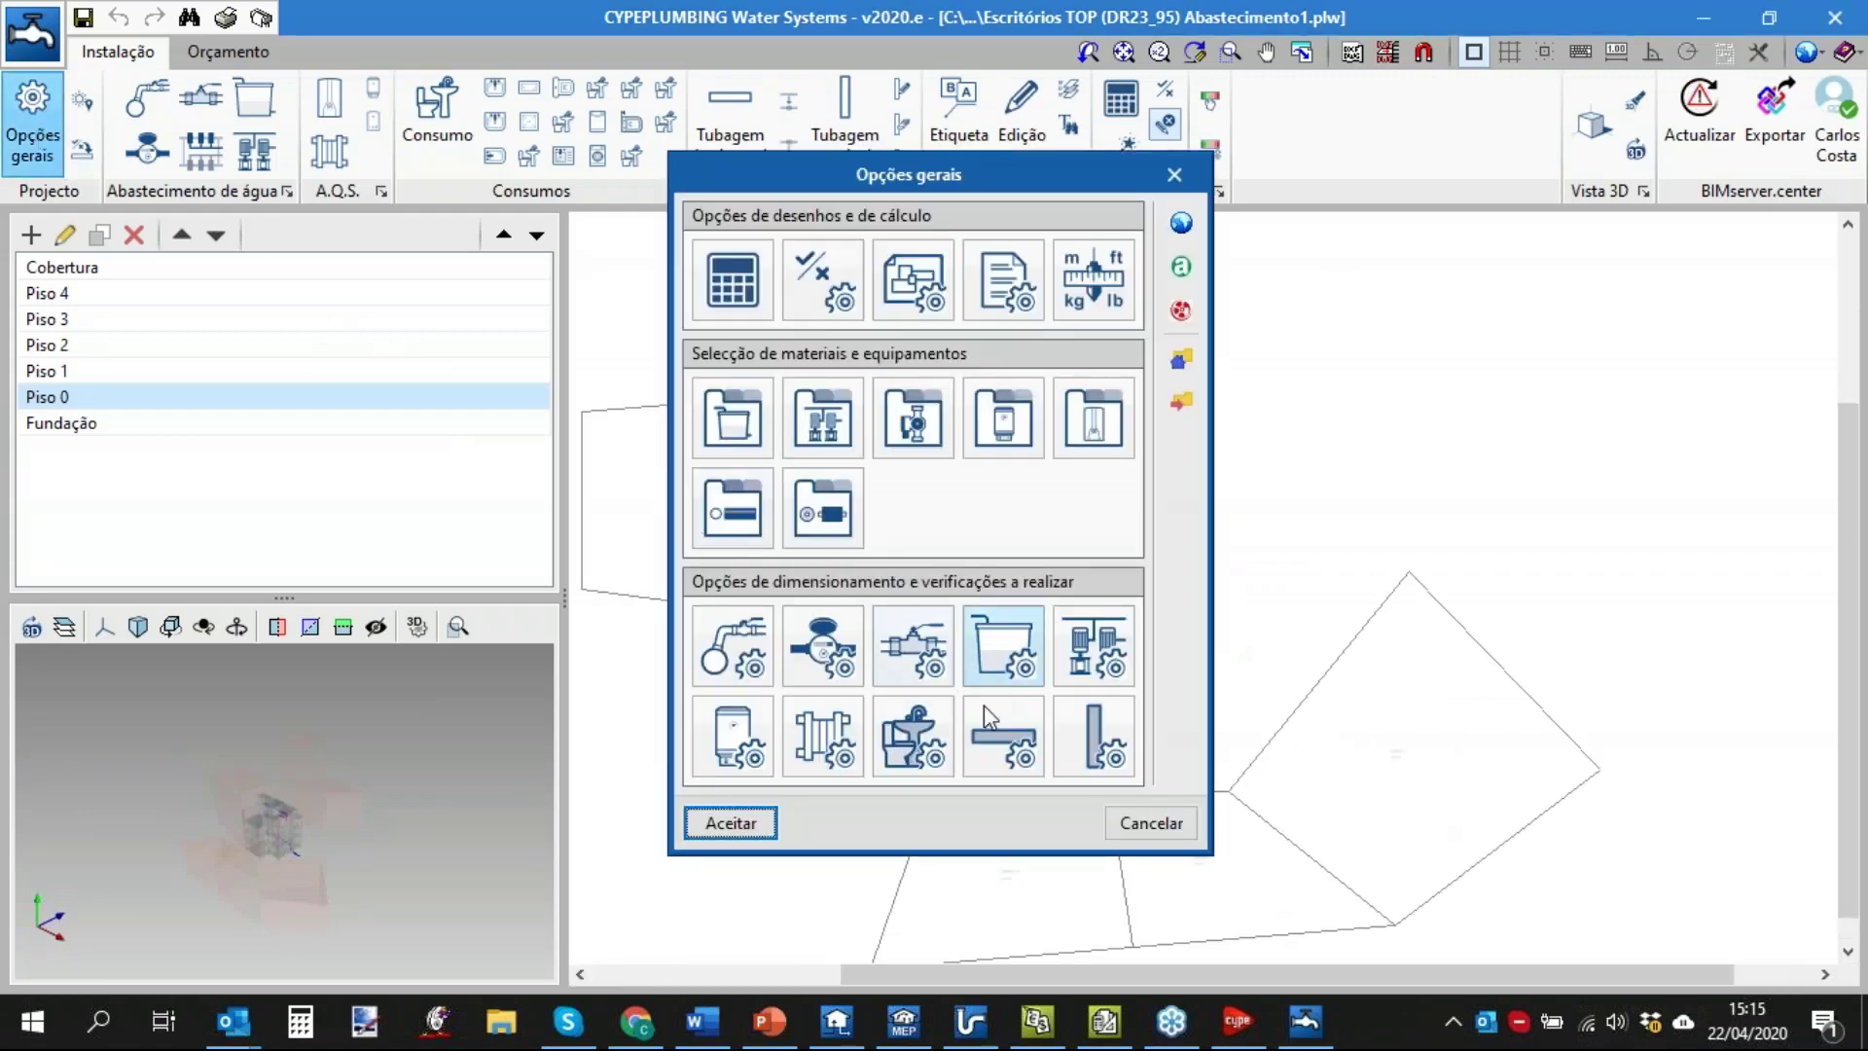
pyautogui.click(986, 715)
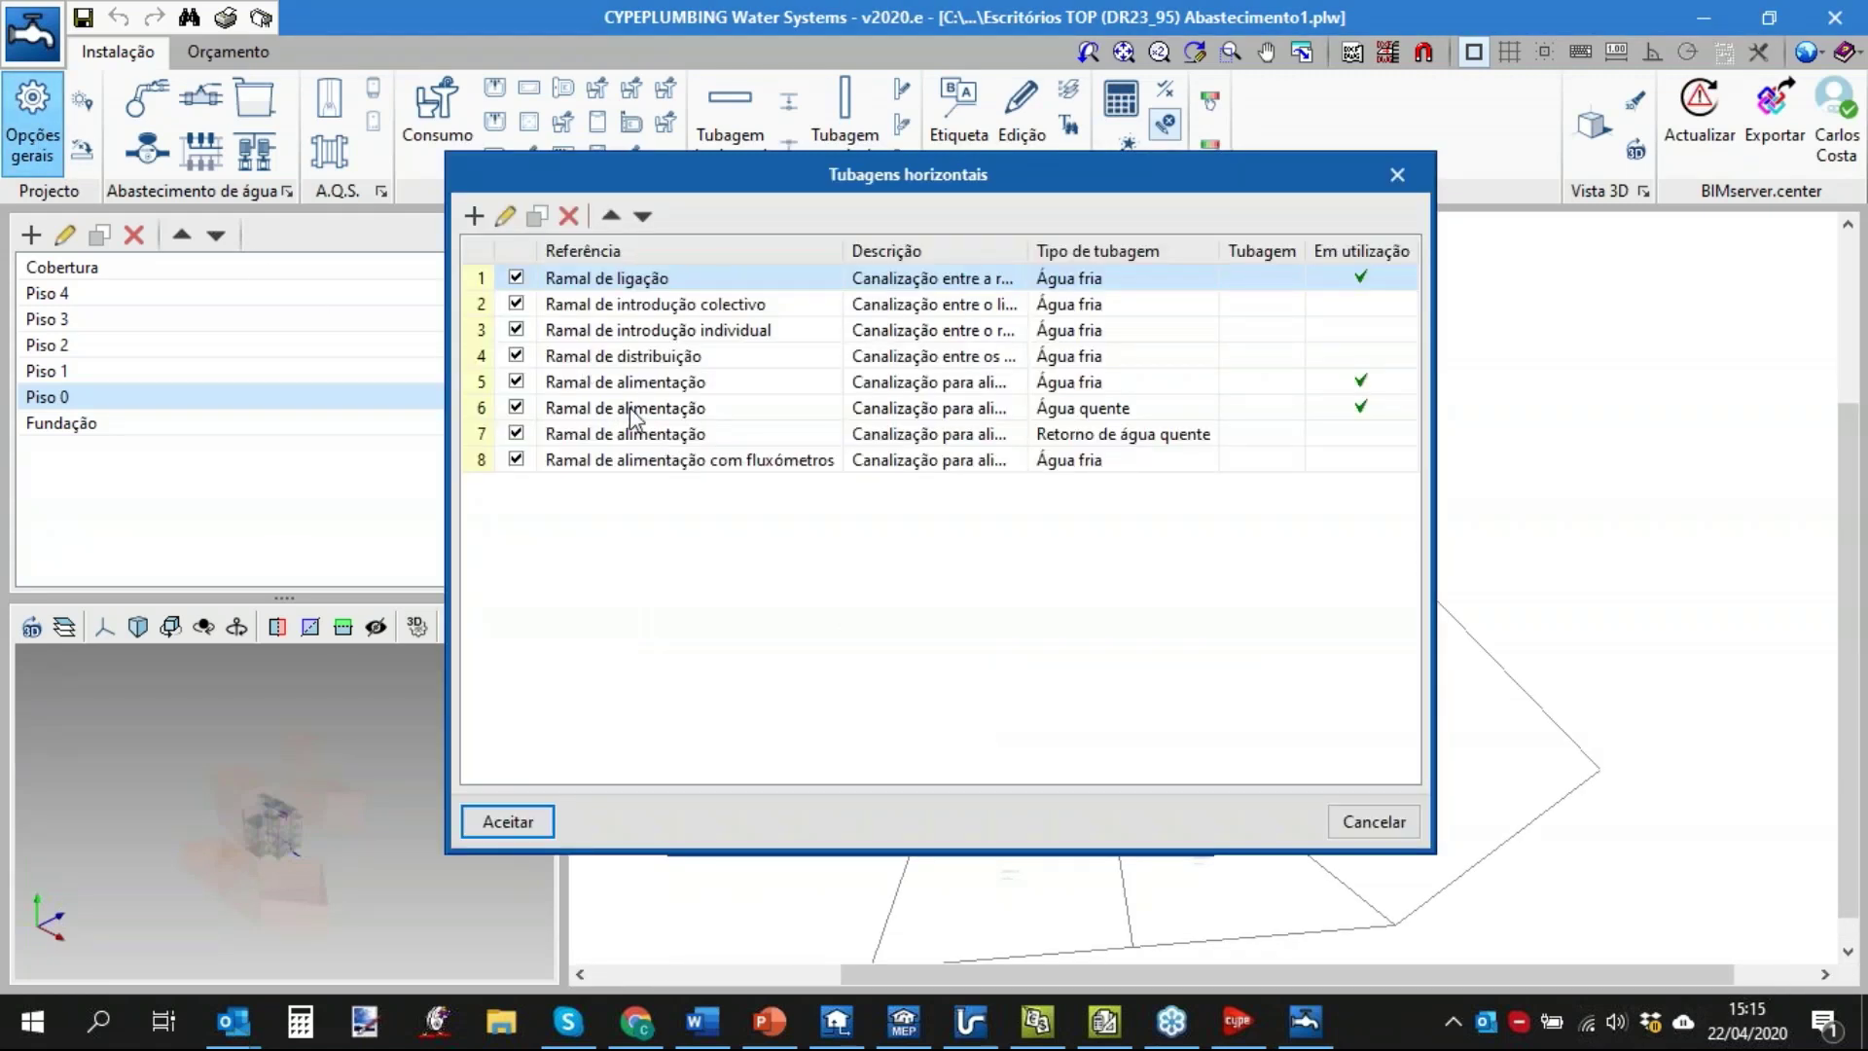
pyautogui.click(628, 407)
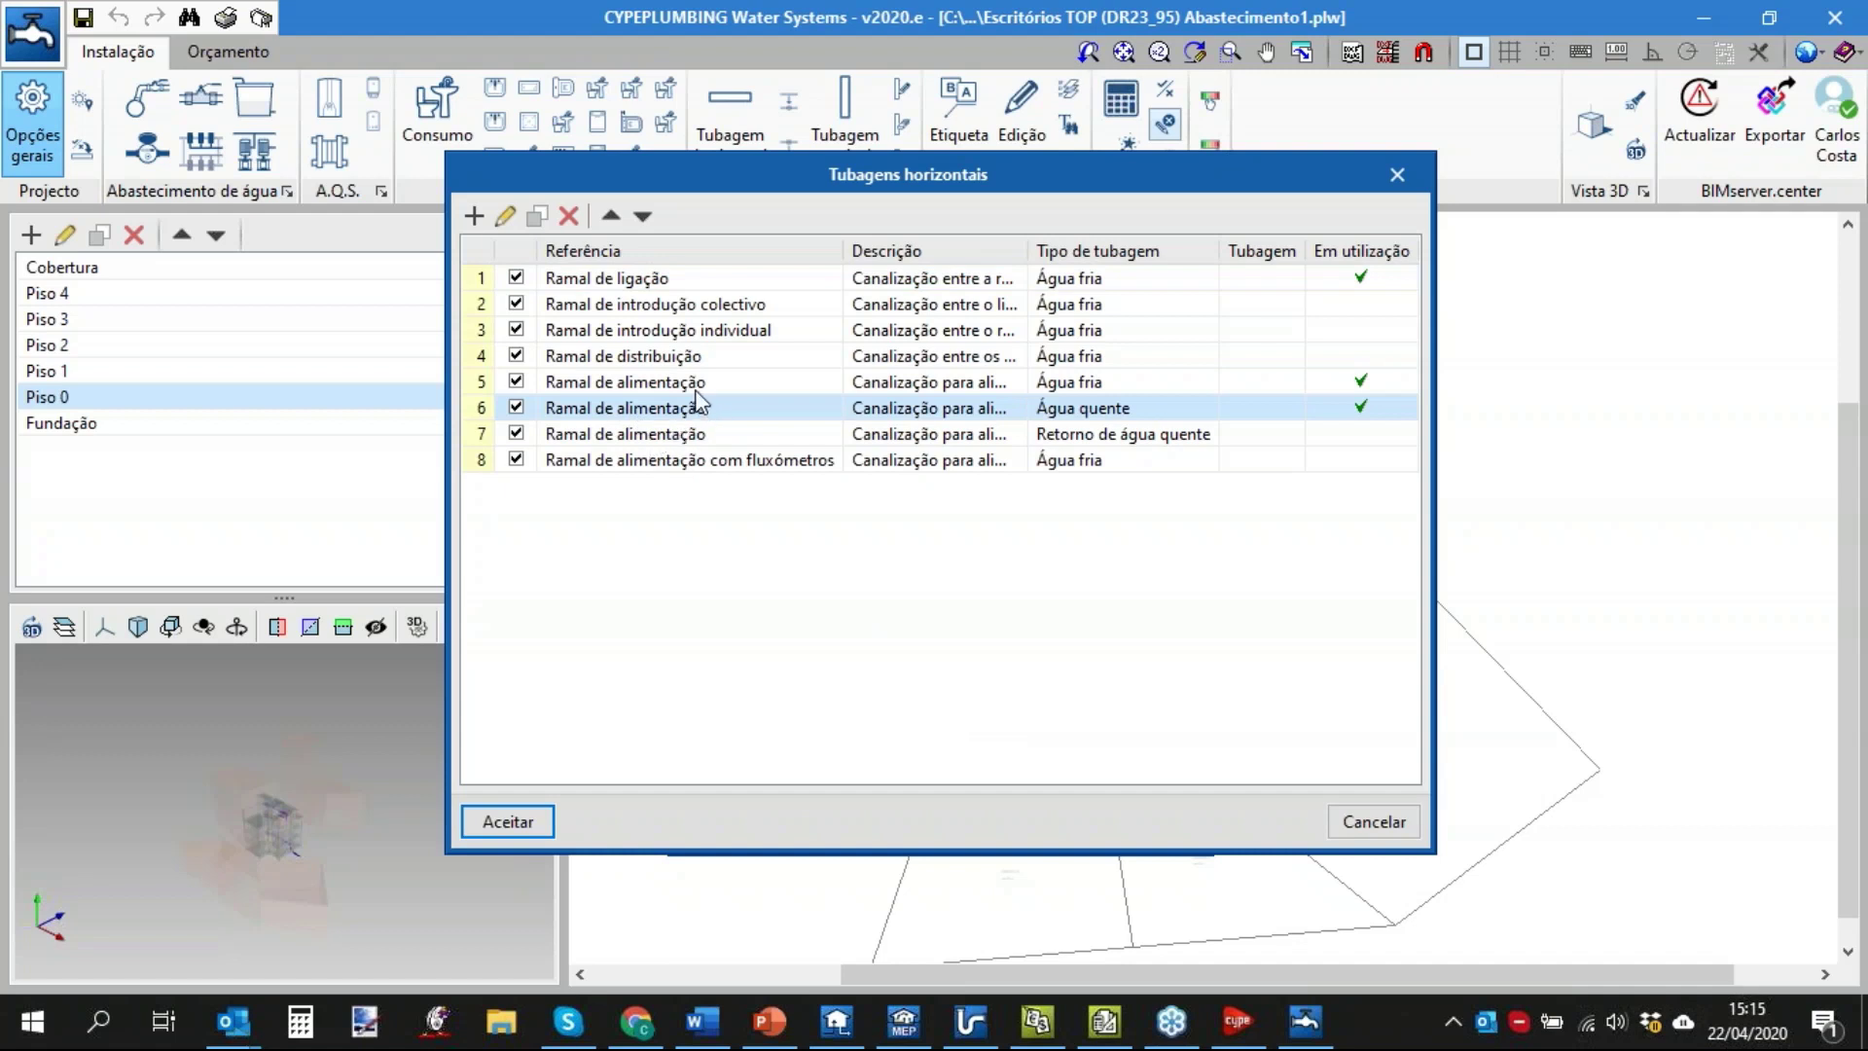
pyautogui.click(688, 385)
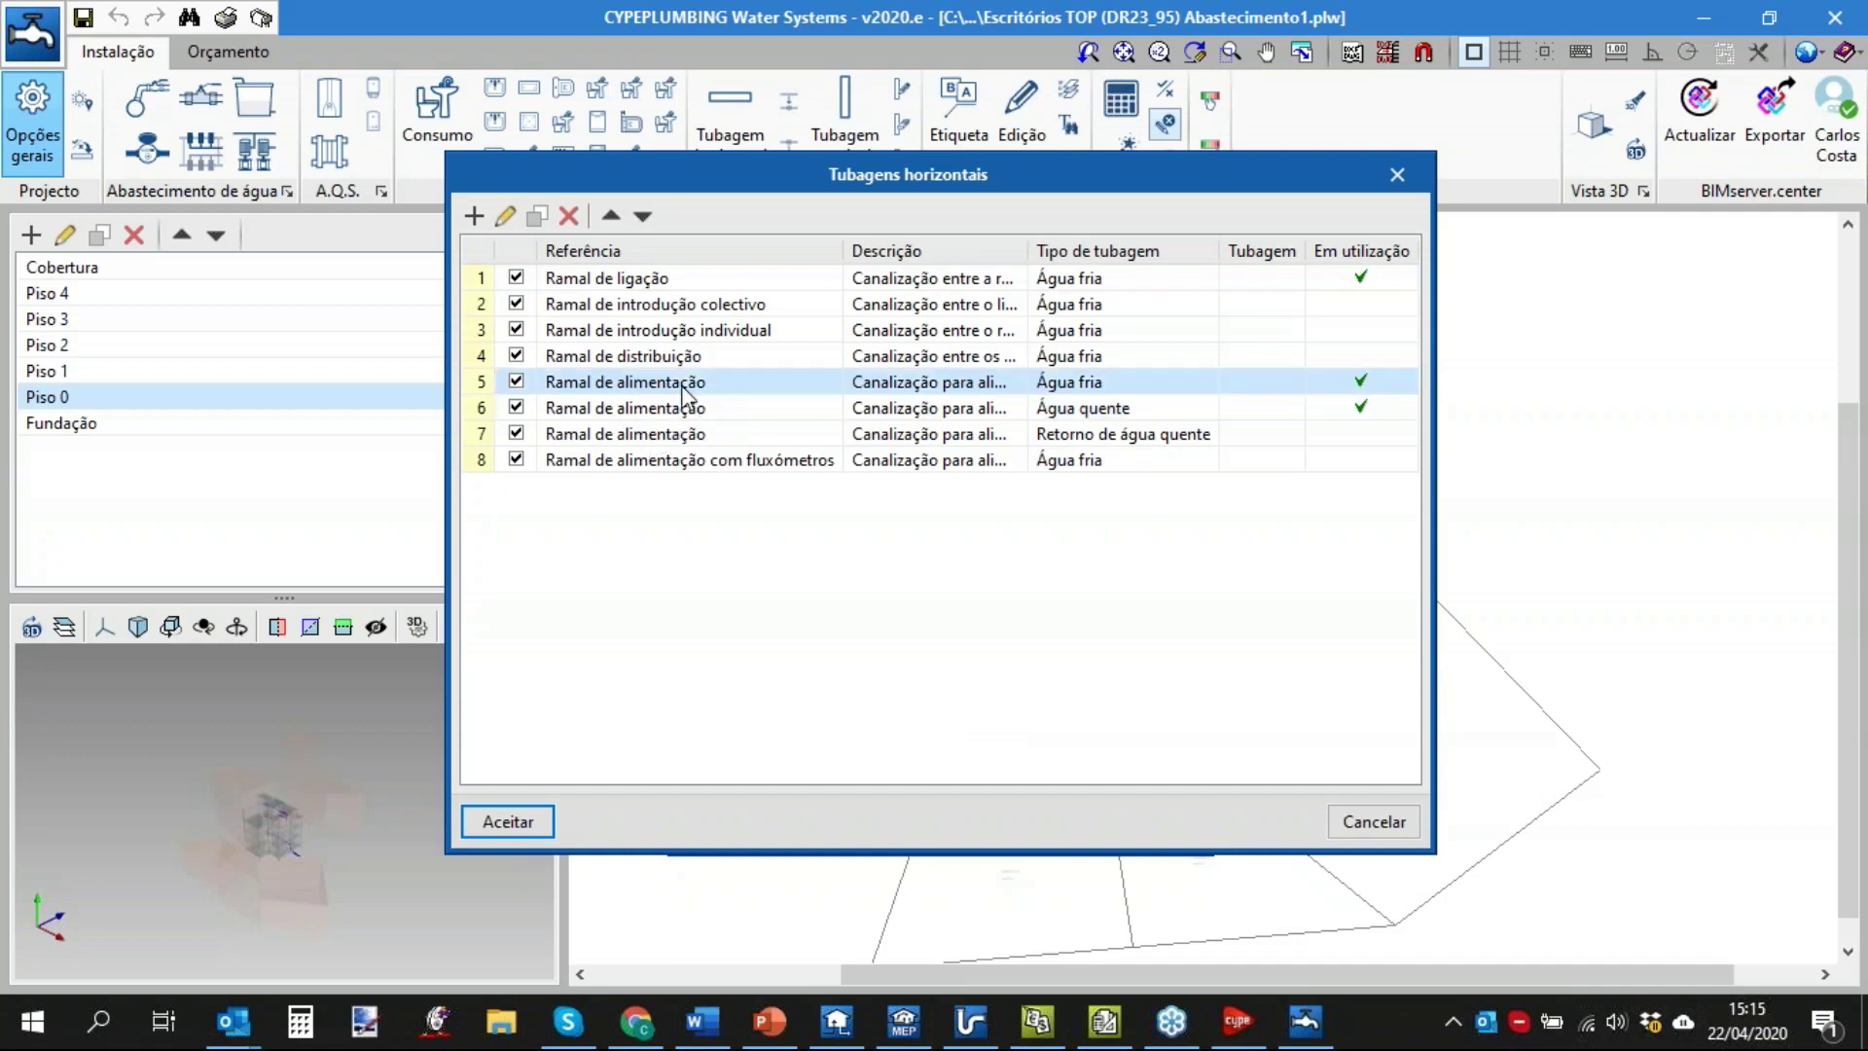
pyautogui.click(538, 218)
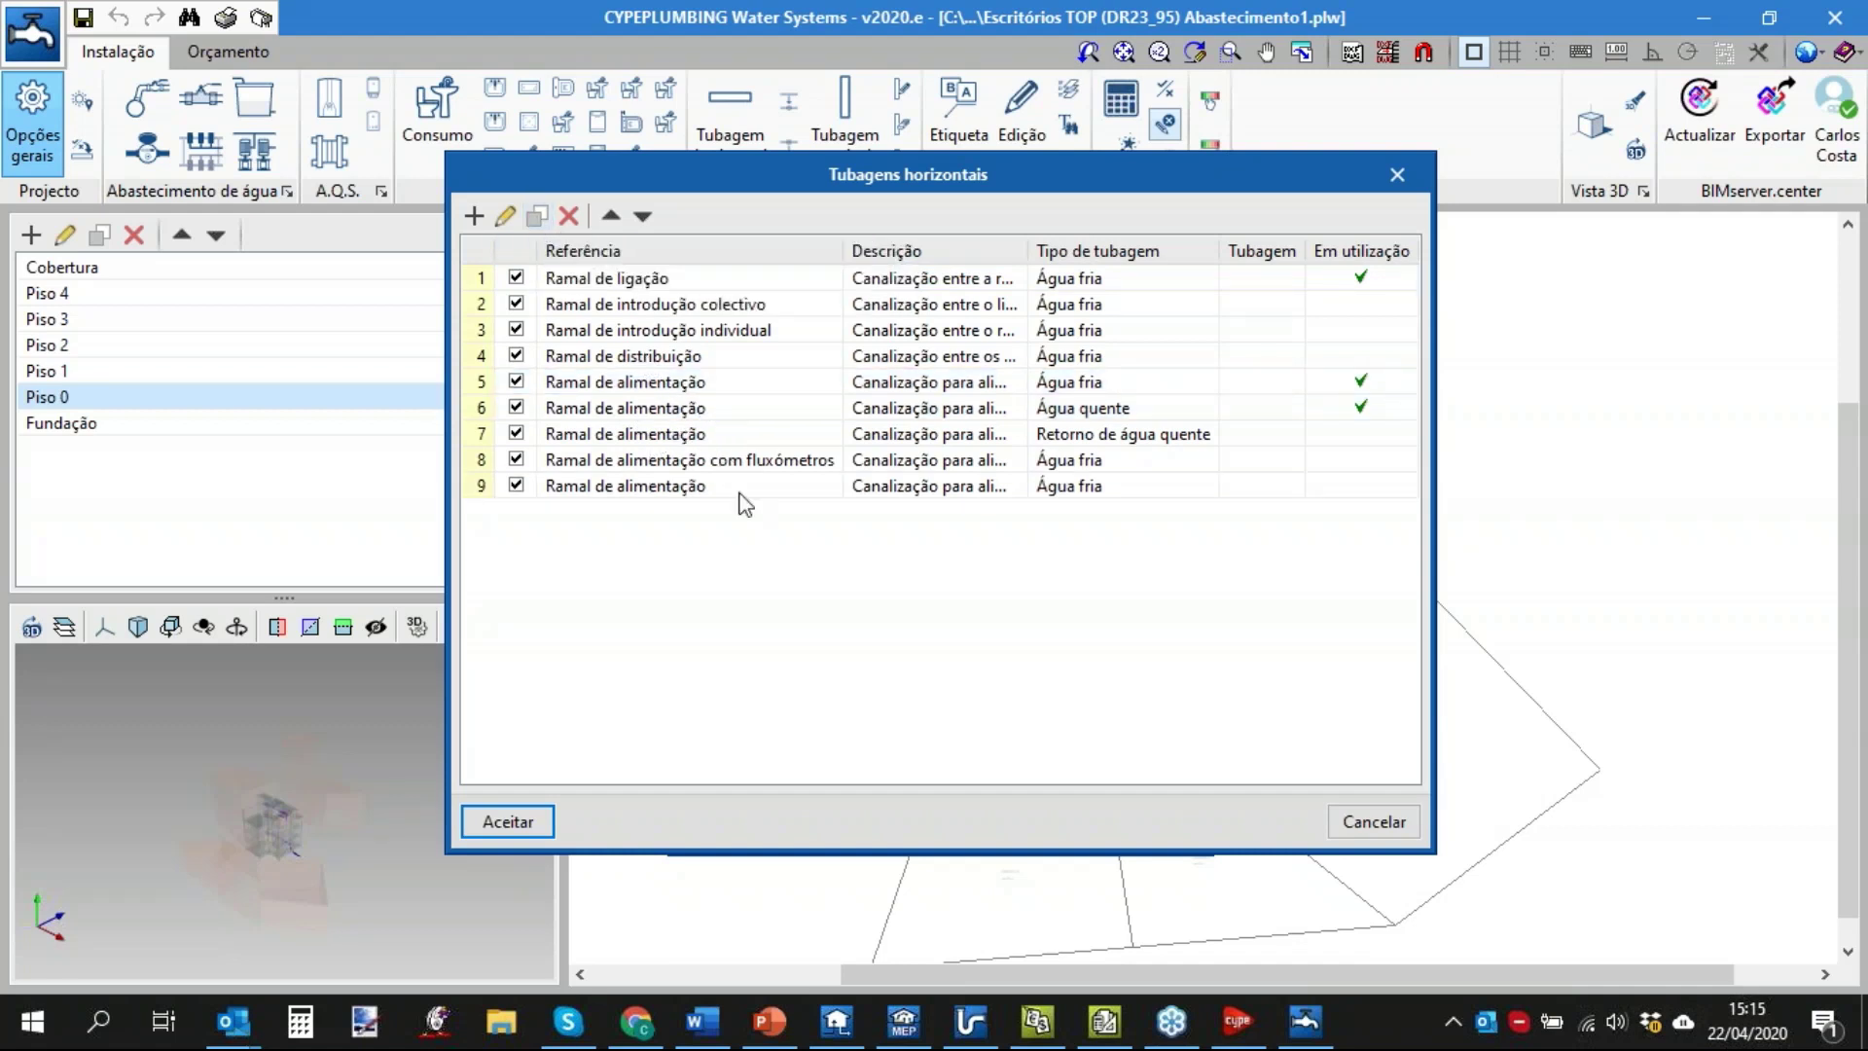
# Rename the duplicated cold-water pipe as Ramal de alimentação_bruto.
pyautogui.click(698, 486)
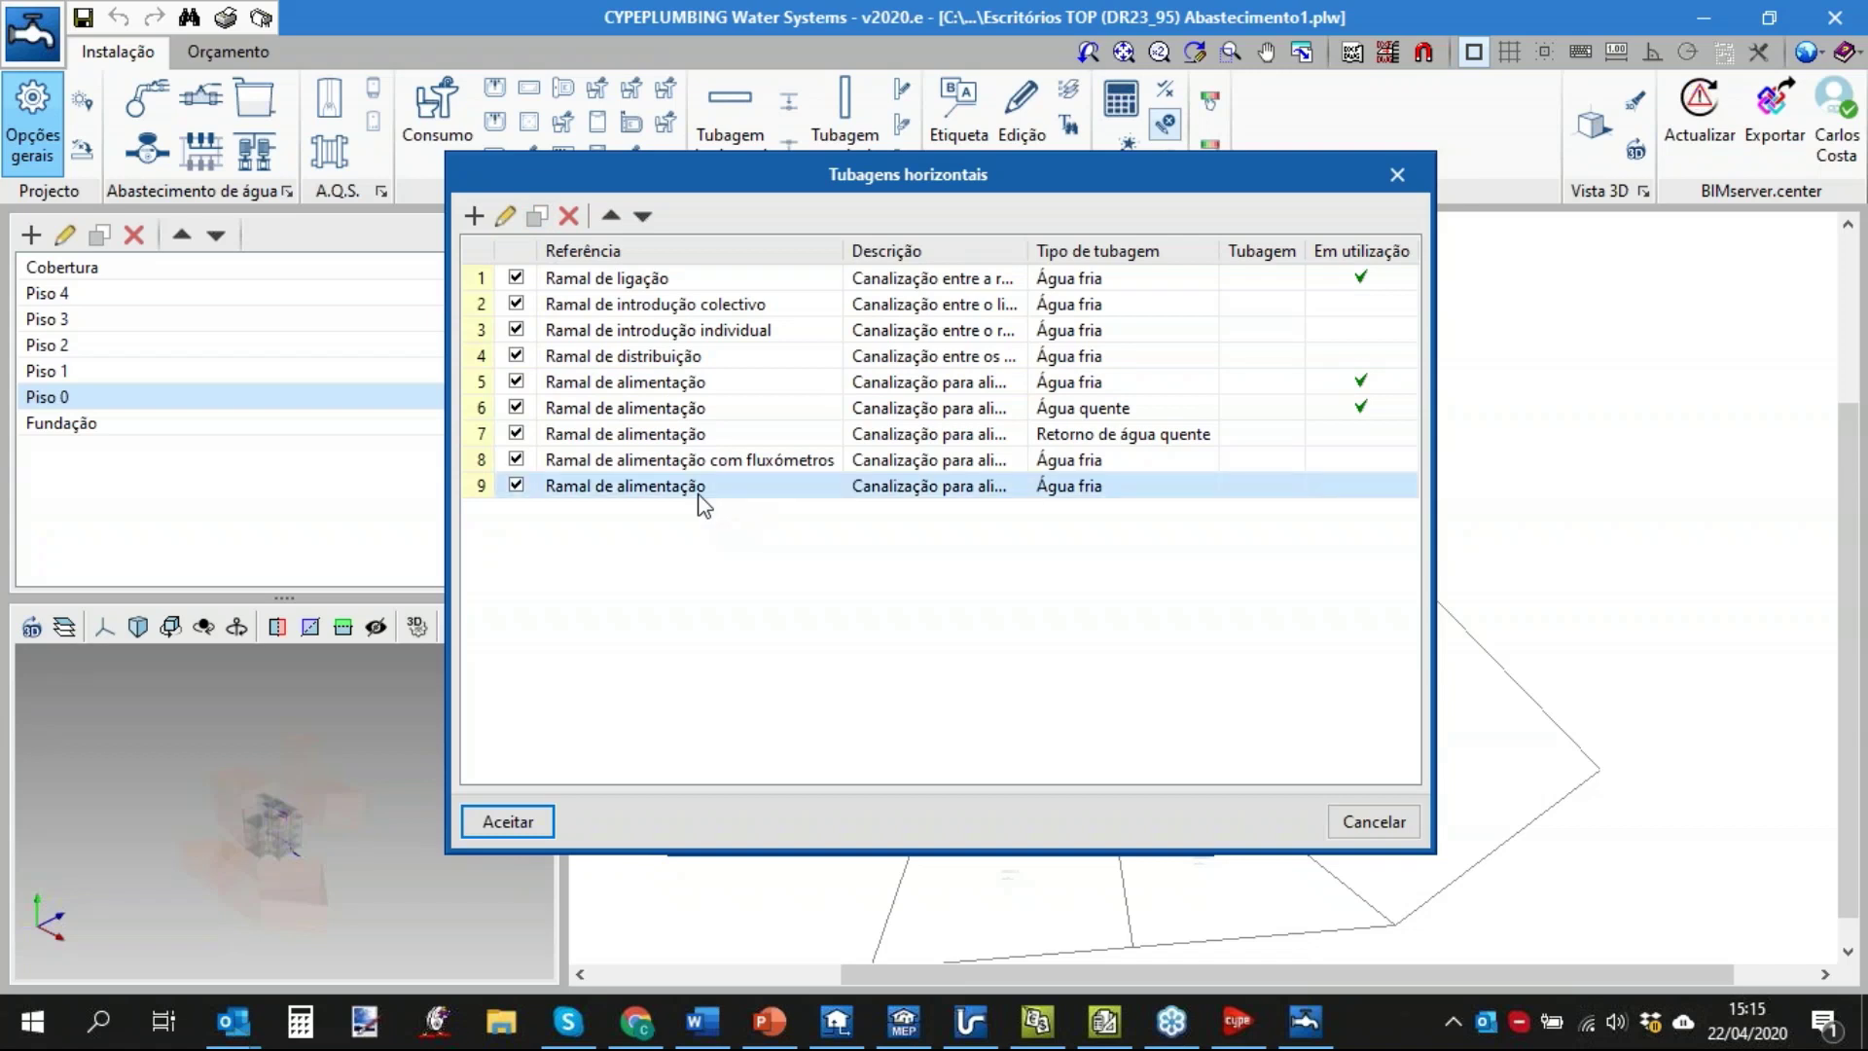
pyautogui.doubleClick(702, 487)
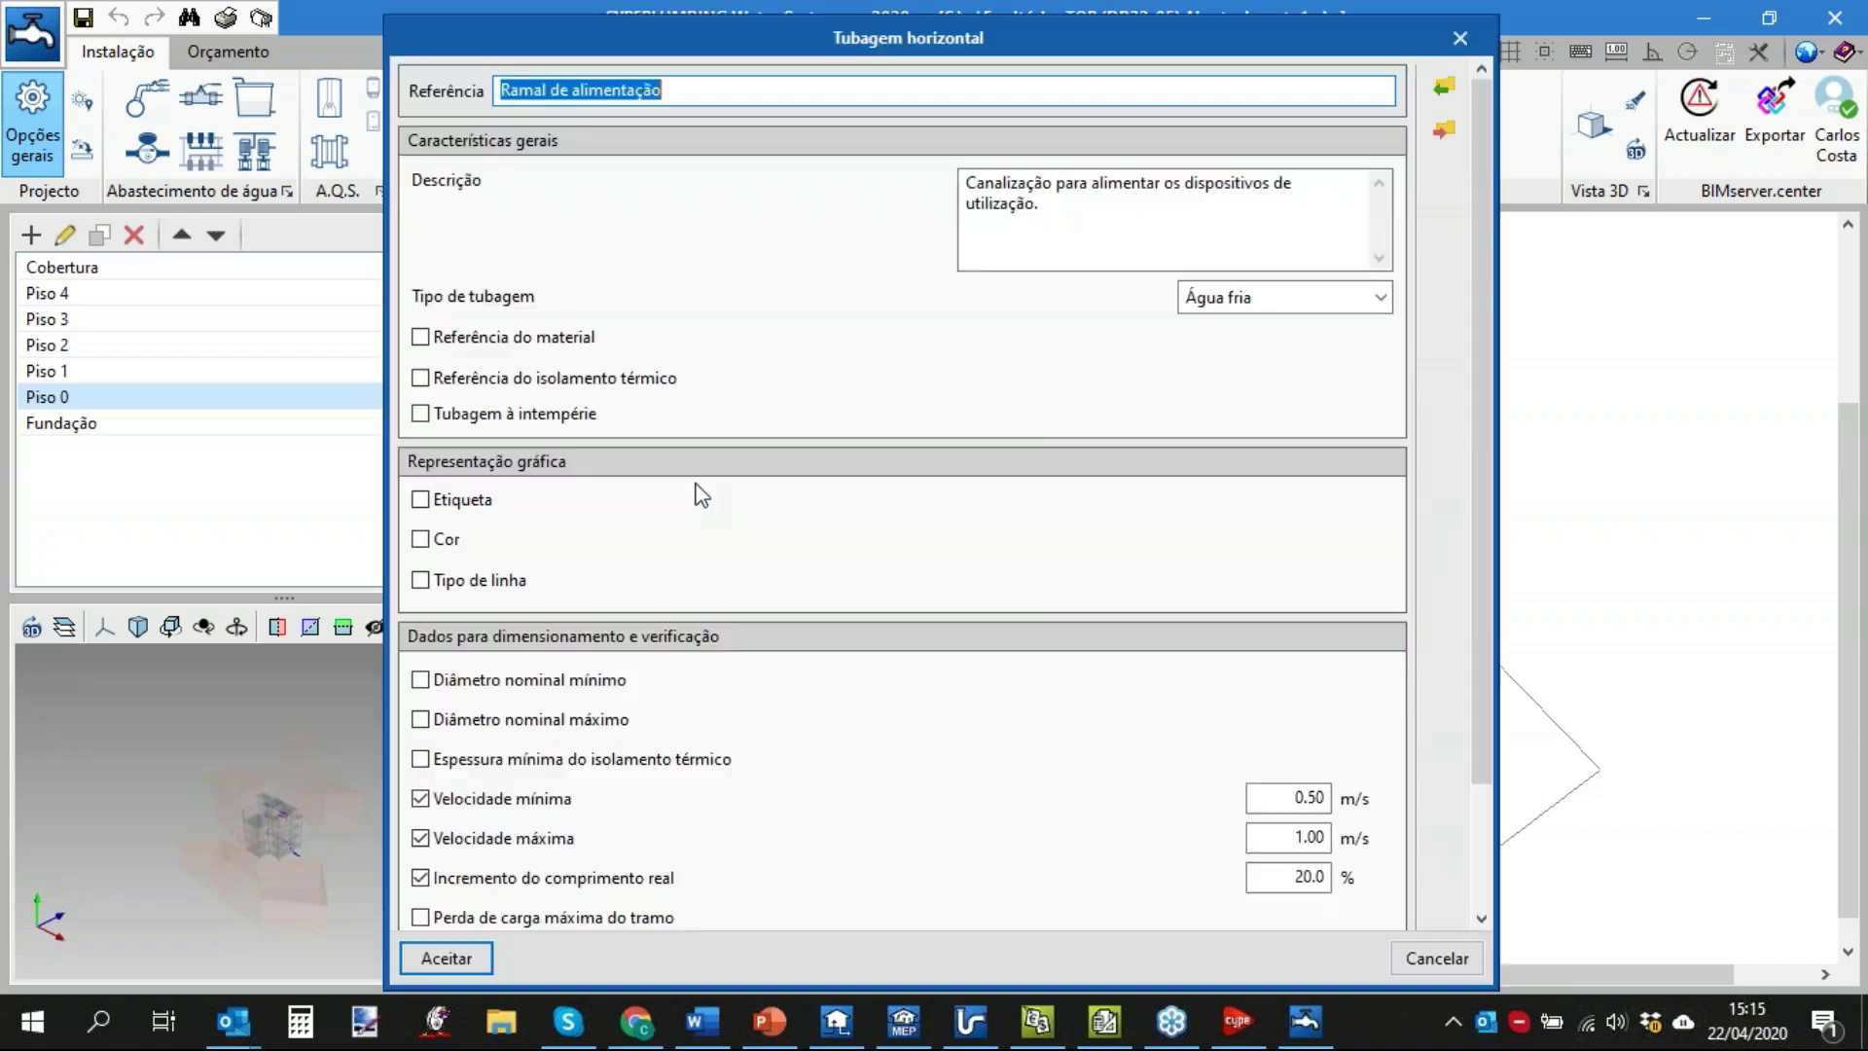
pyautogui.click(756, 91)
pyautogui.write('_')
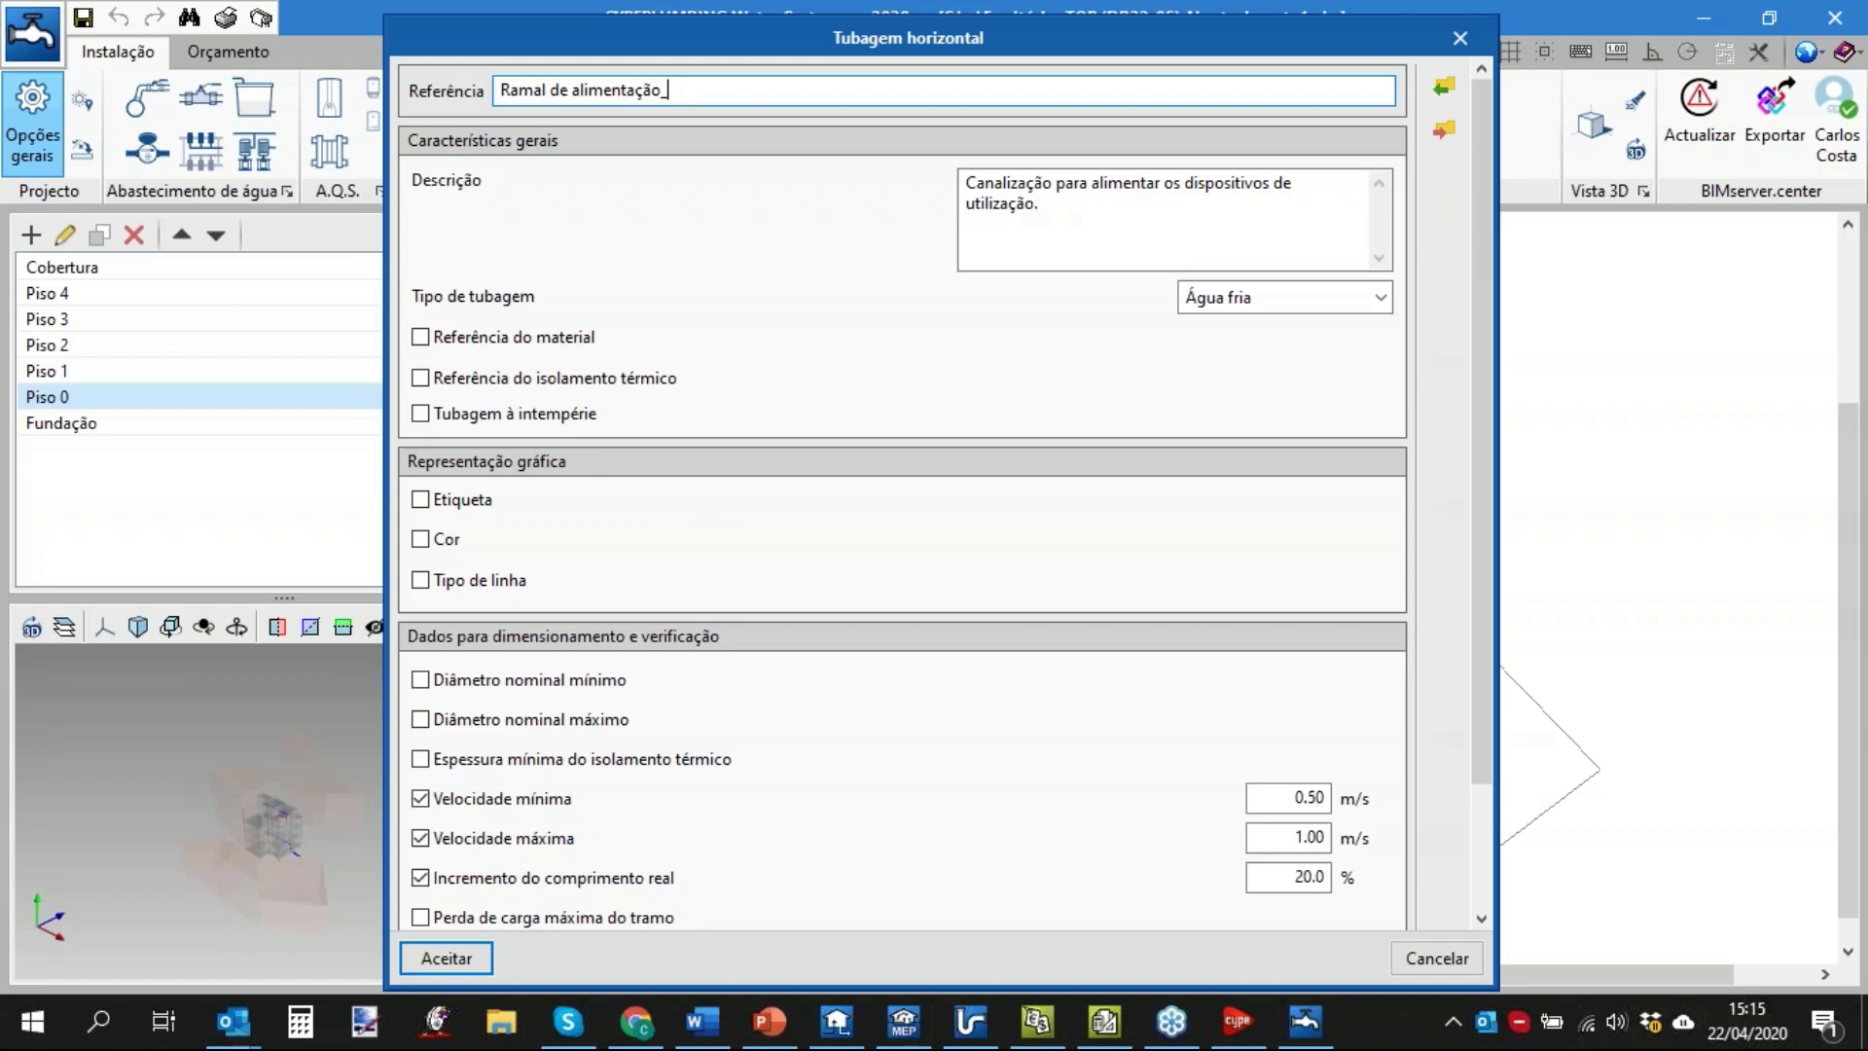
pyautogui.write('bruto')
# Check the Qc(Qt) simultaneity choices of the duplicated pipe without changing them, and save the horizontal pipes.
pyautogui.scroll(-3, 784, 356)
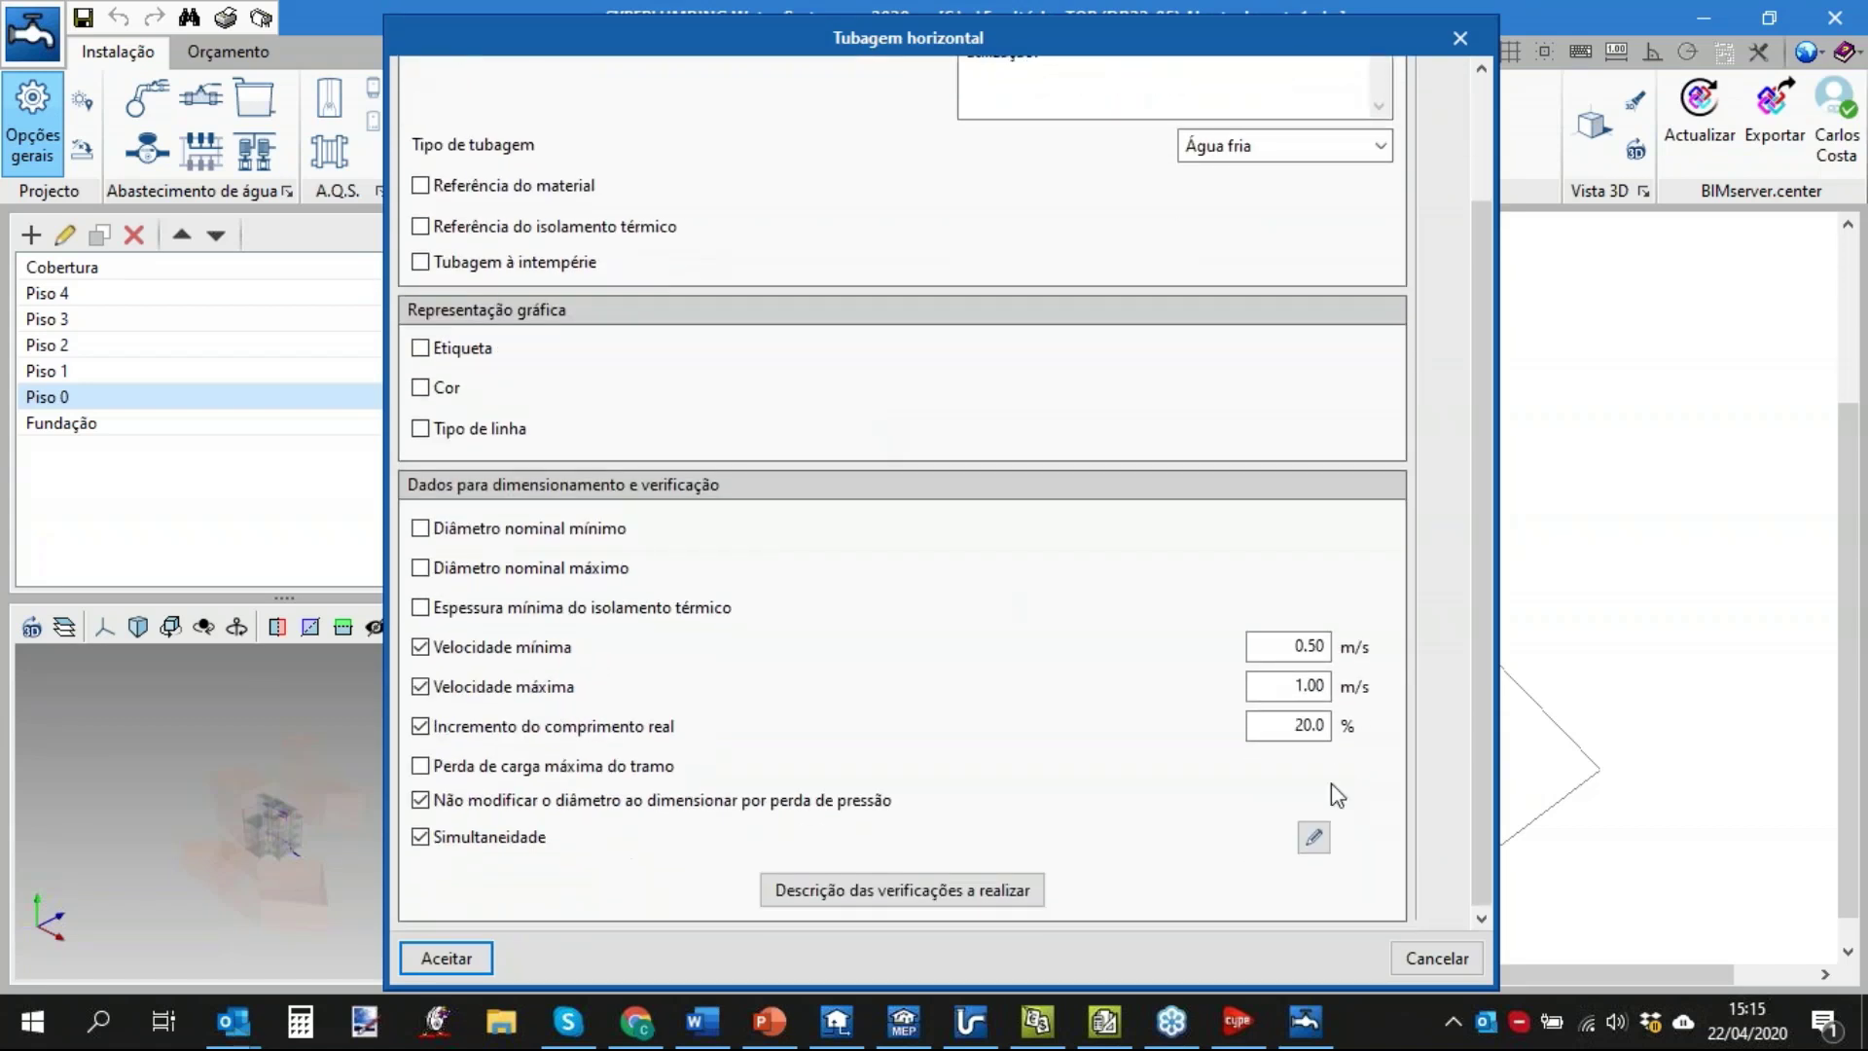
pyautogui.click(1315, 839)
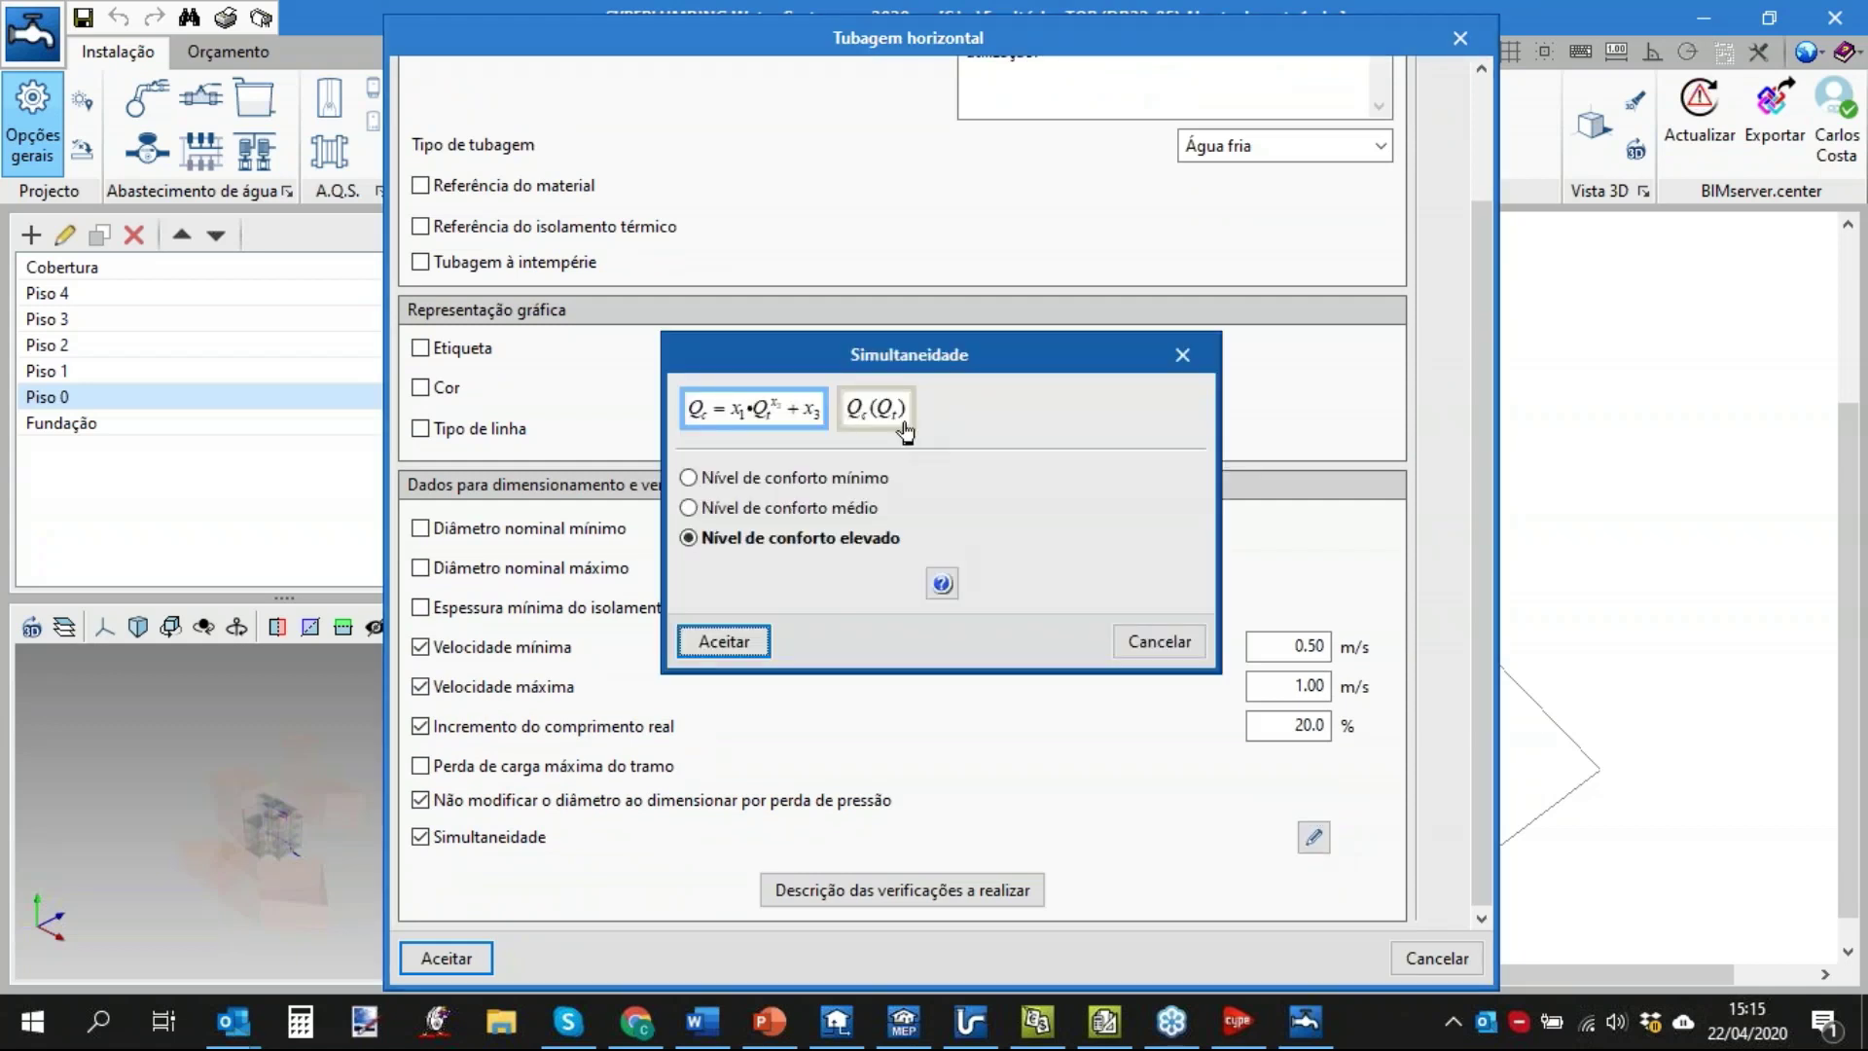
pyautogui.click(885, 418)
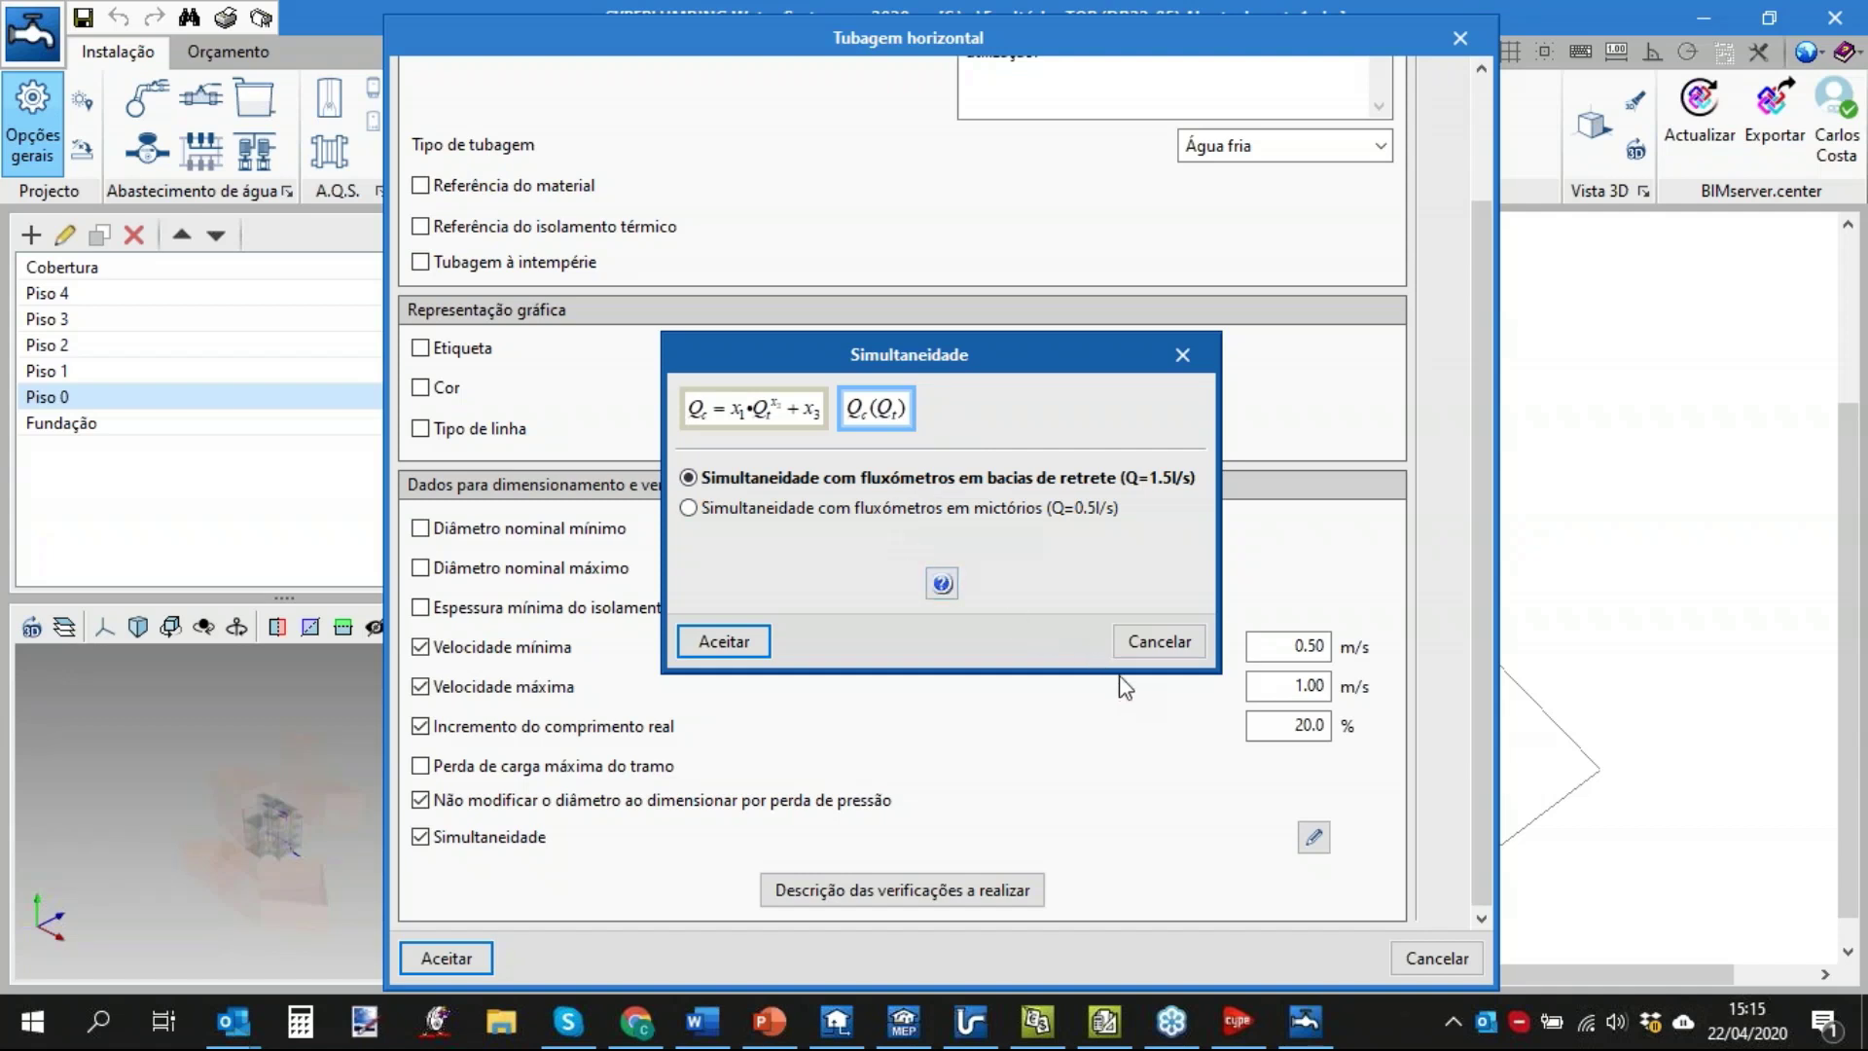
pyautogui.click(1160, 644)
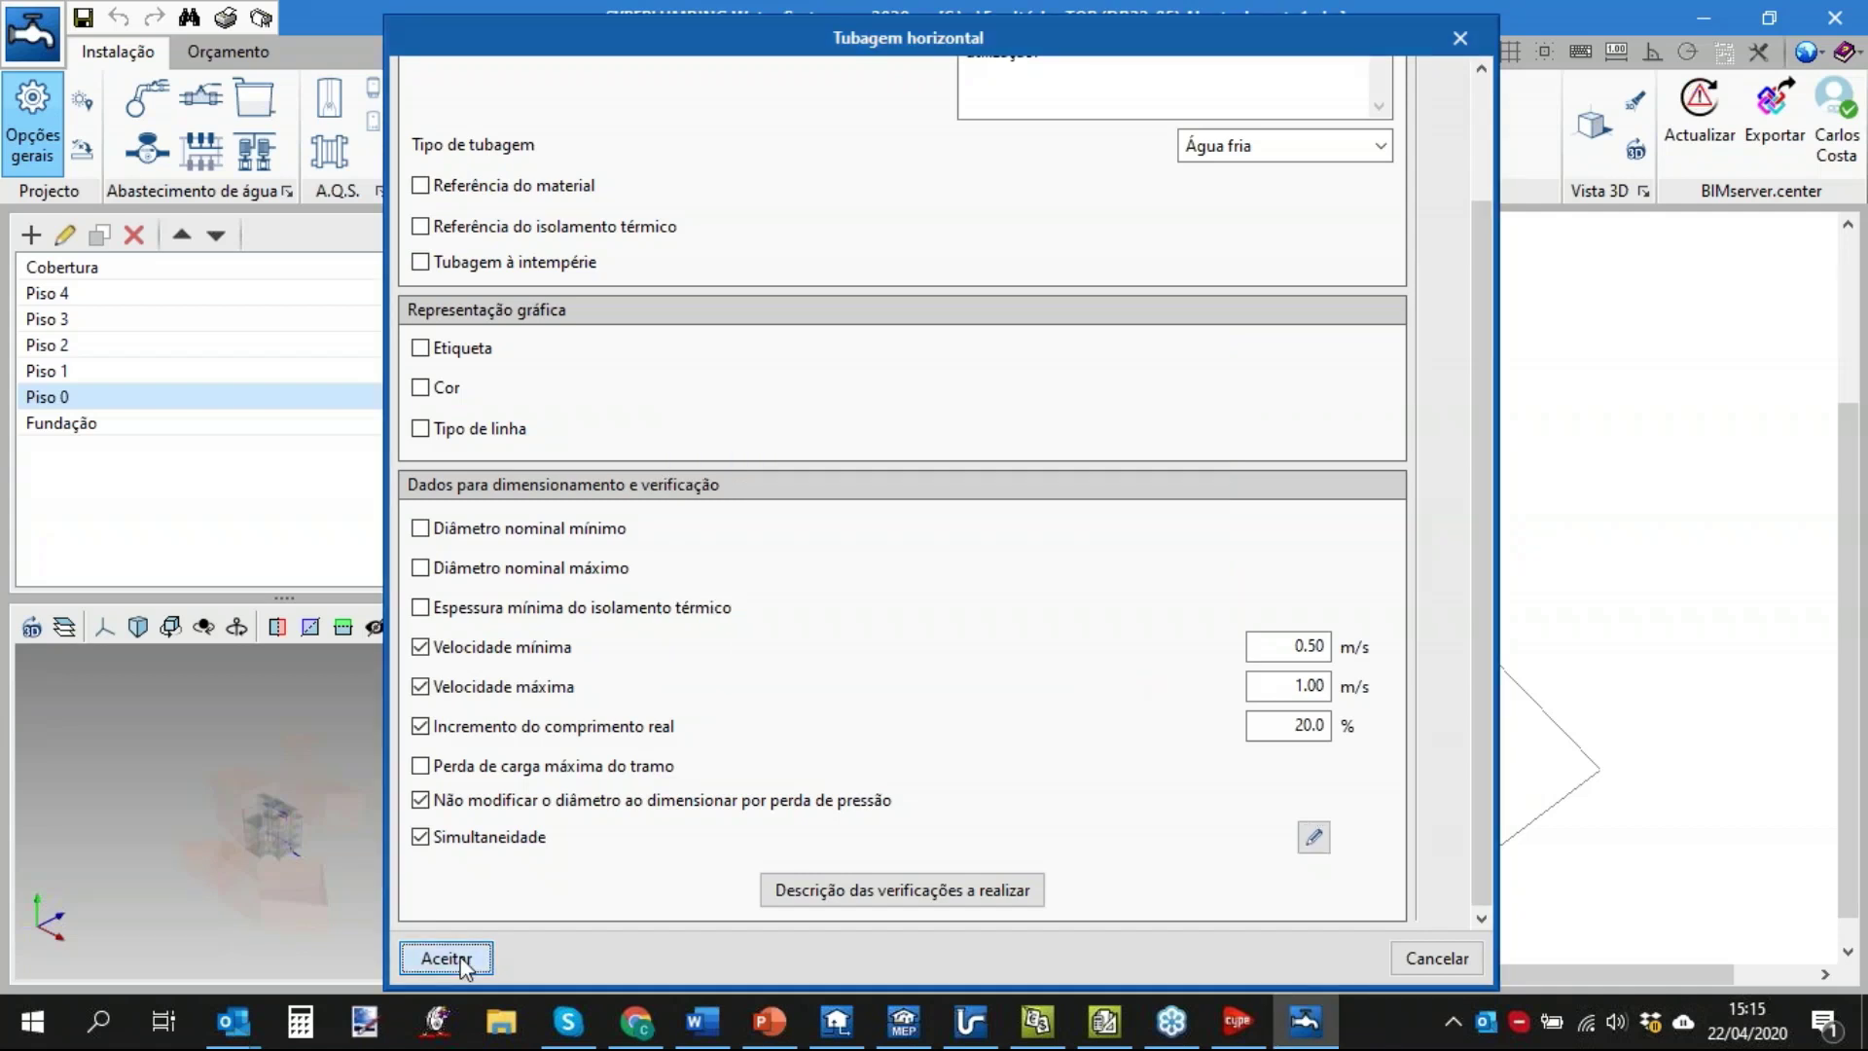
pyautogui.click(457, 958)
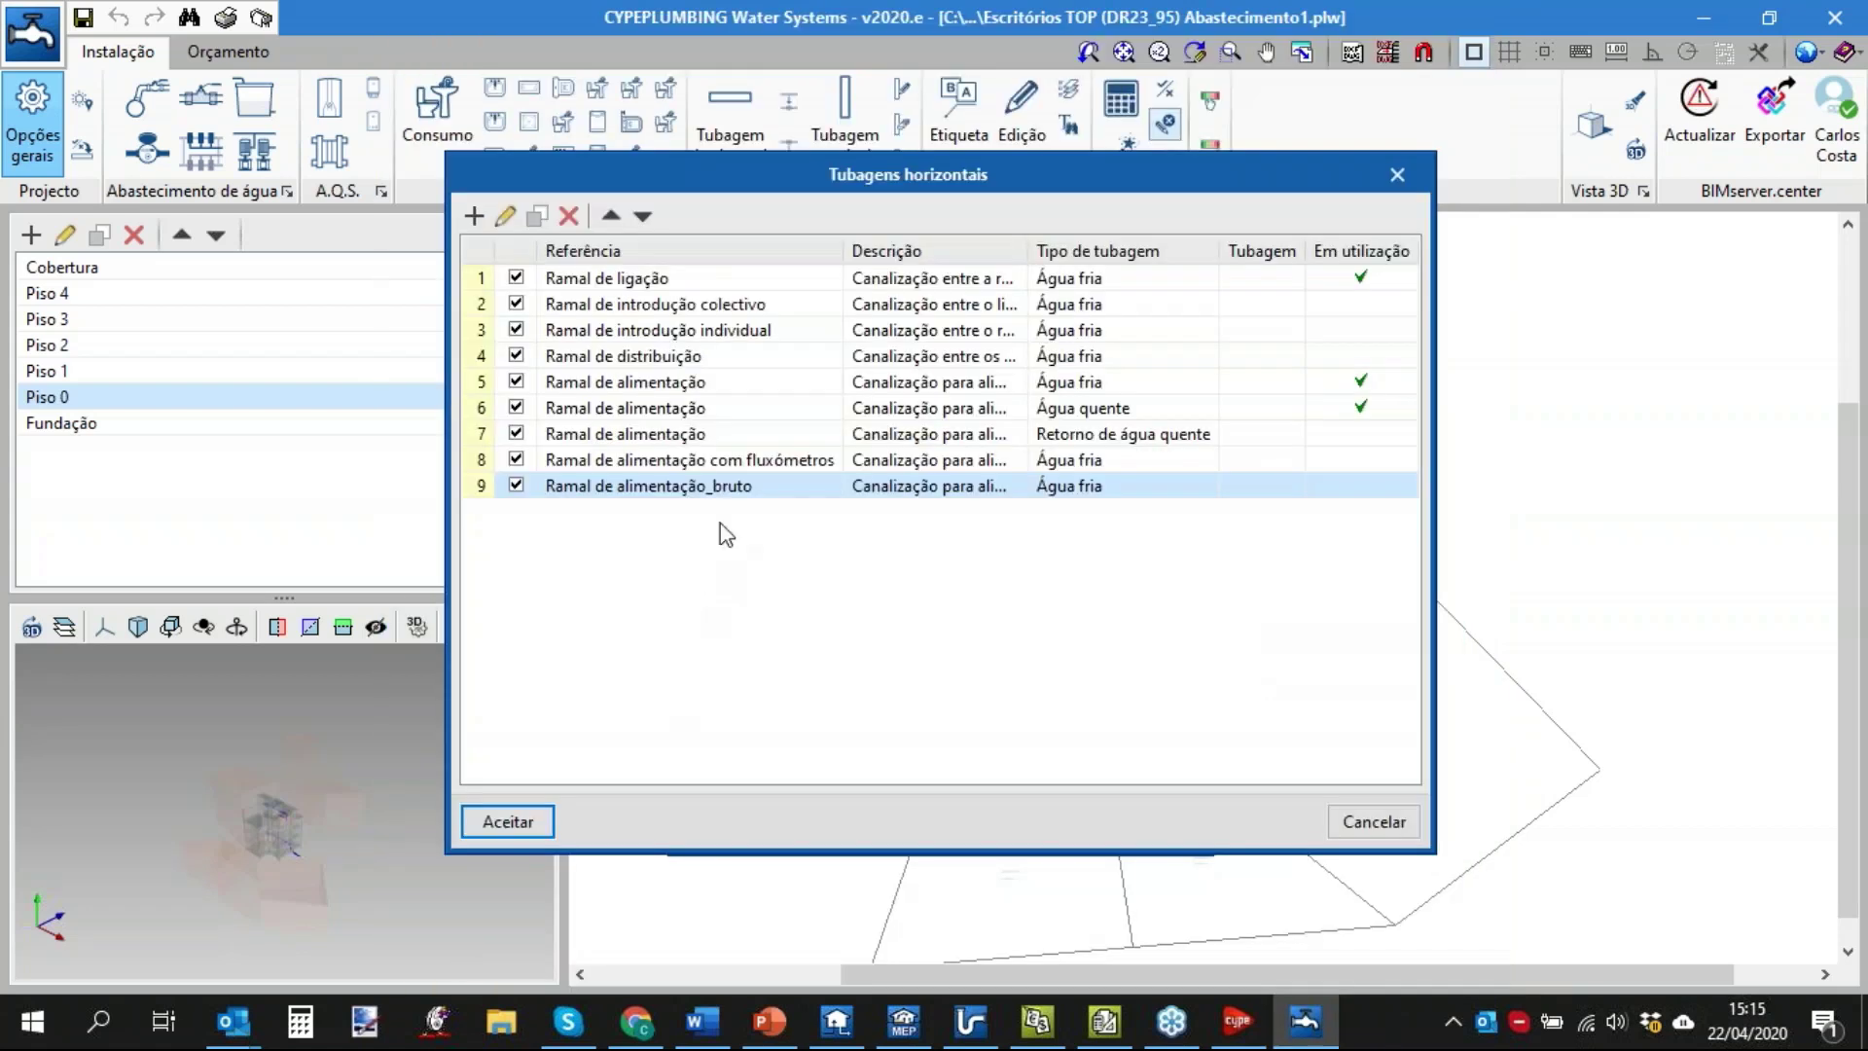
pyautogui.click(508, 822)
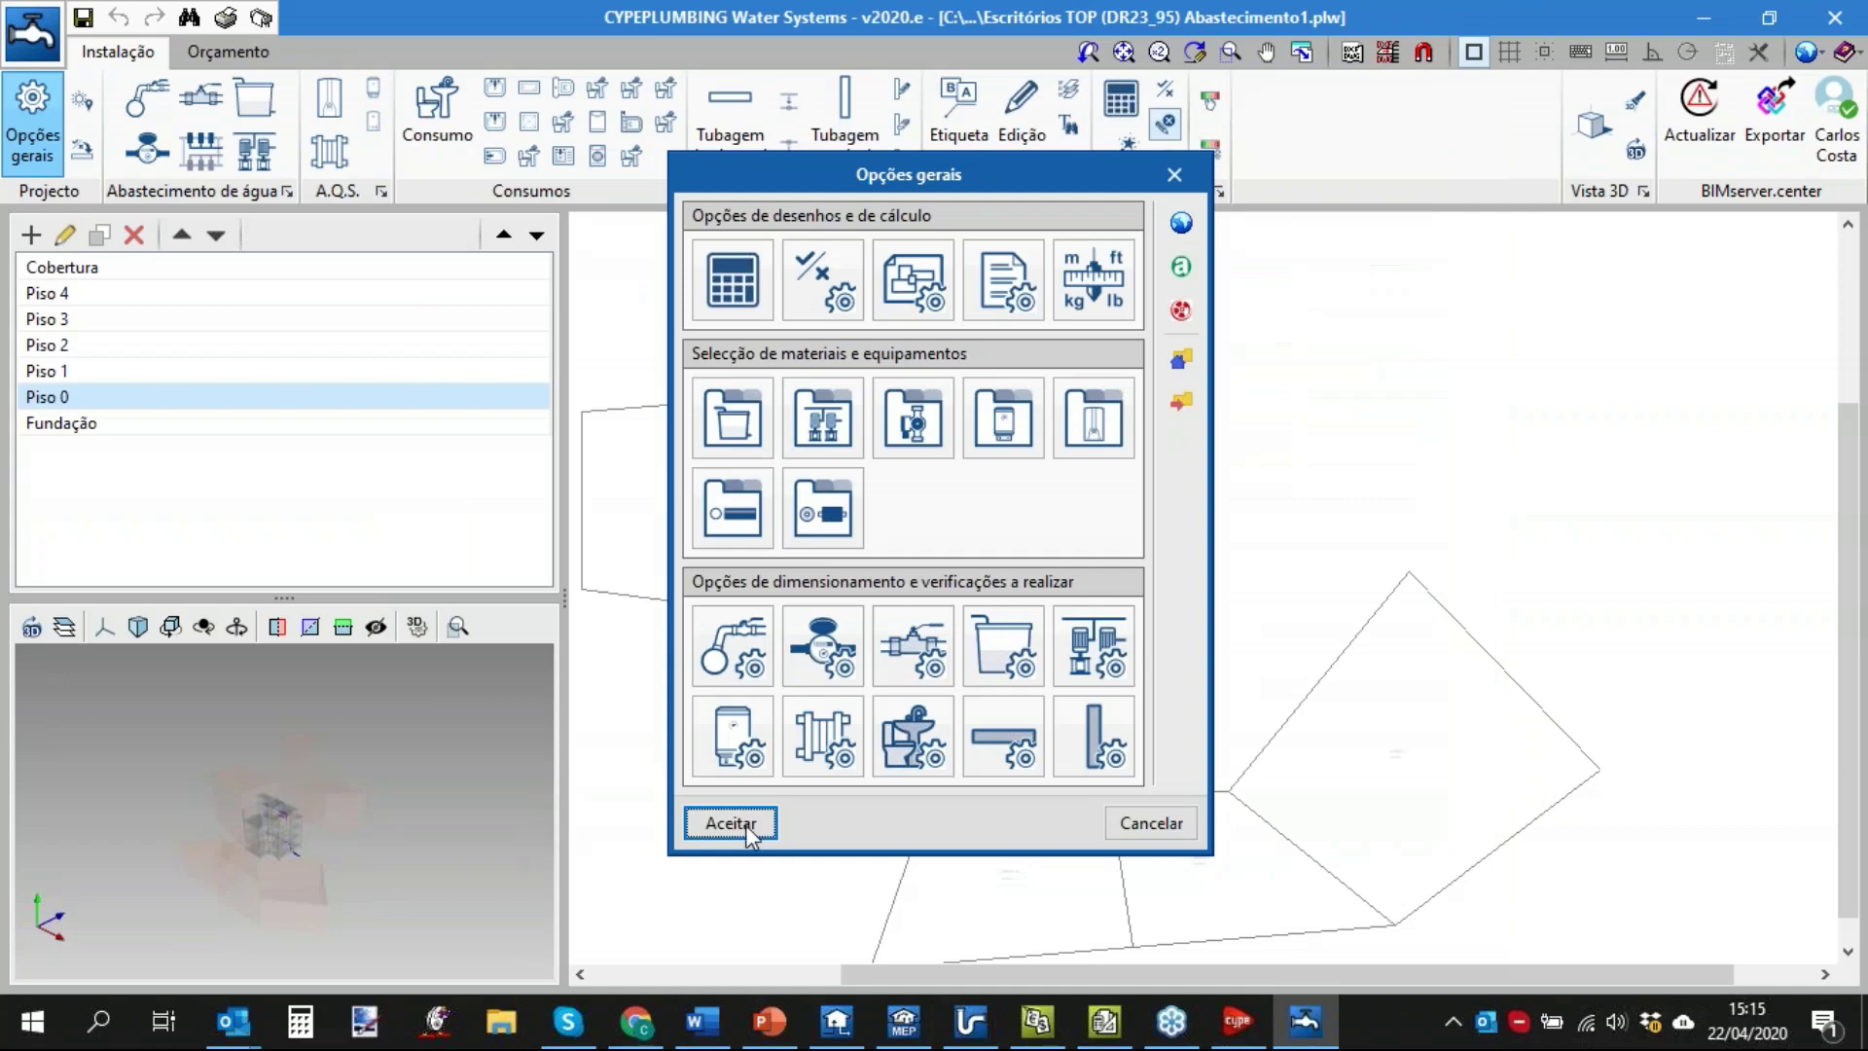
# Add a Qc(Qt) simultaneity entry with the reference bruto in the calculation options.
pyautogui.click(727, 269)
pyautogui.scroll(-2, 782, 388)
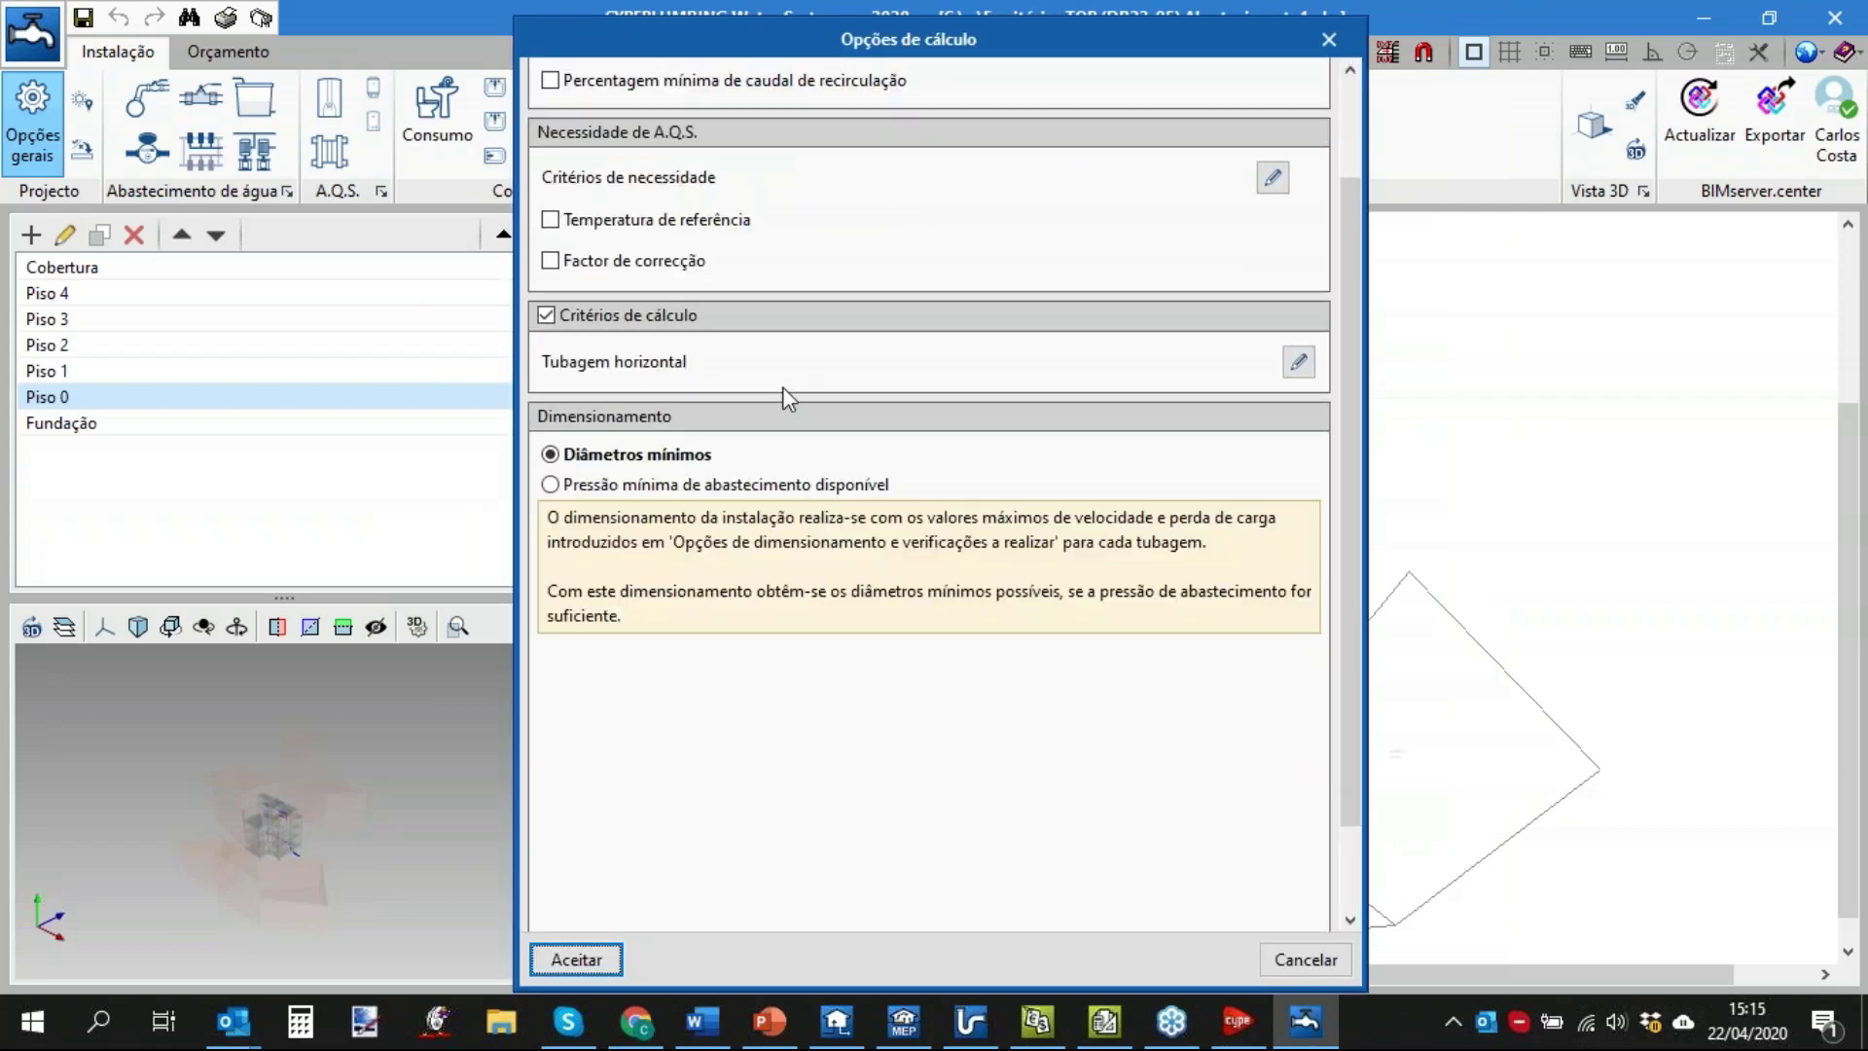
pyautogui.scroll(-1, 782, 387)
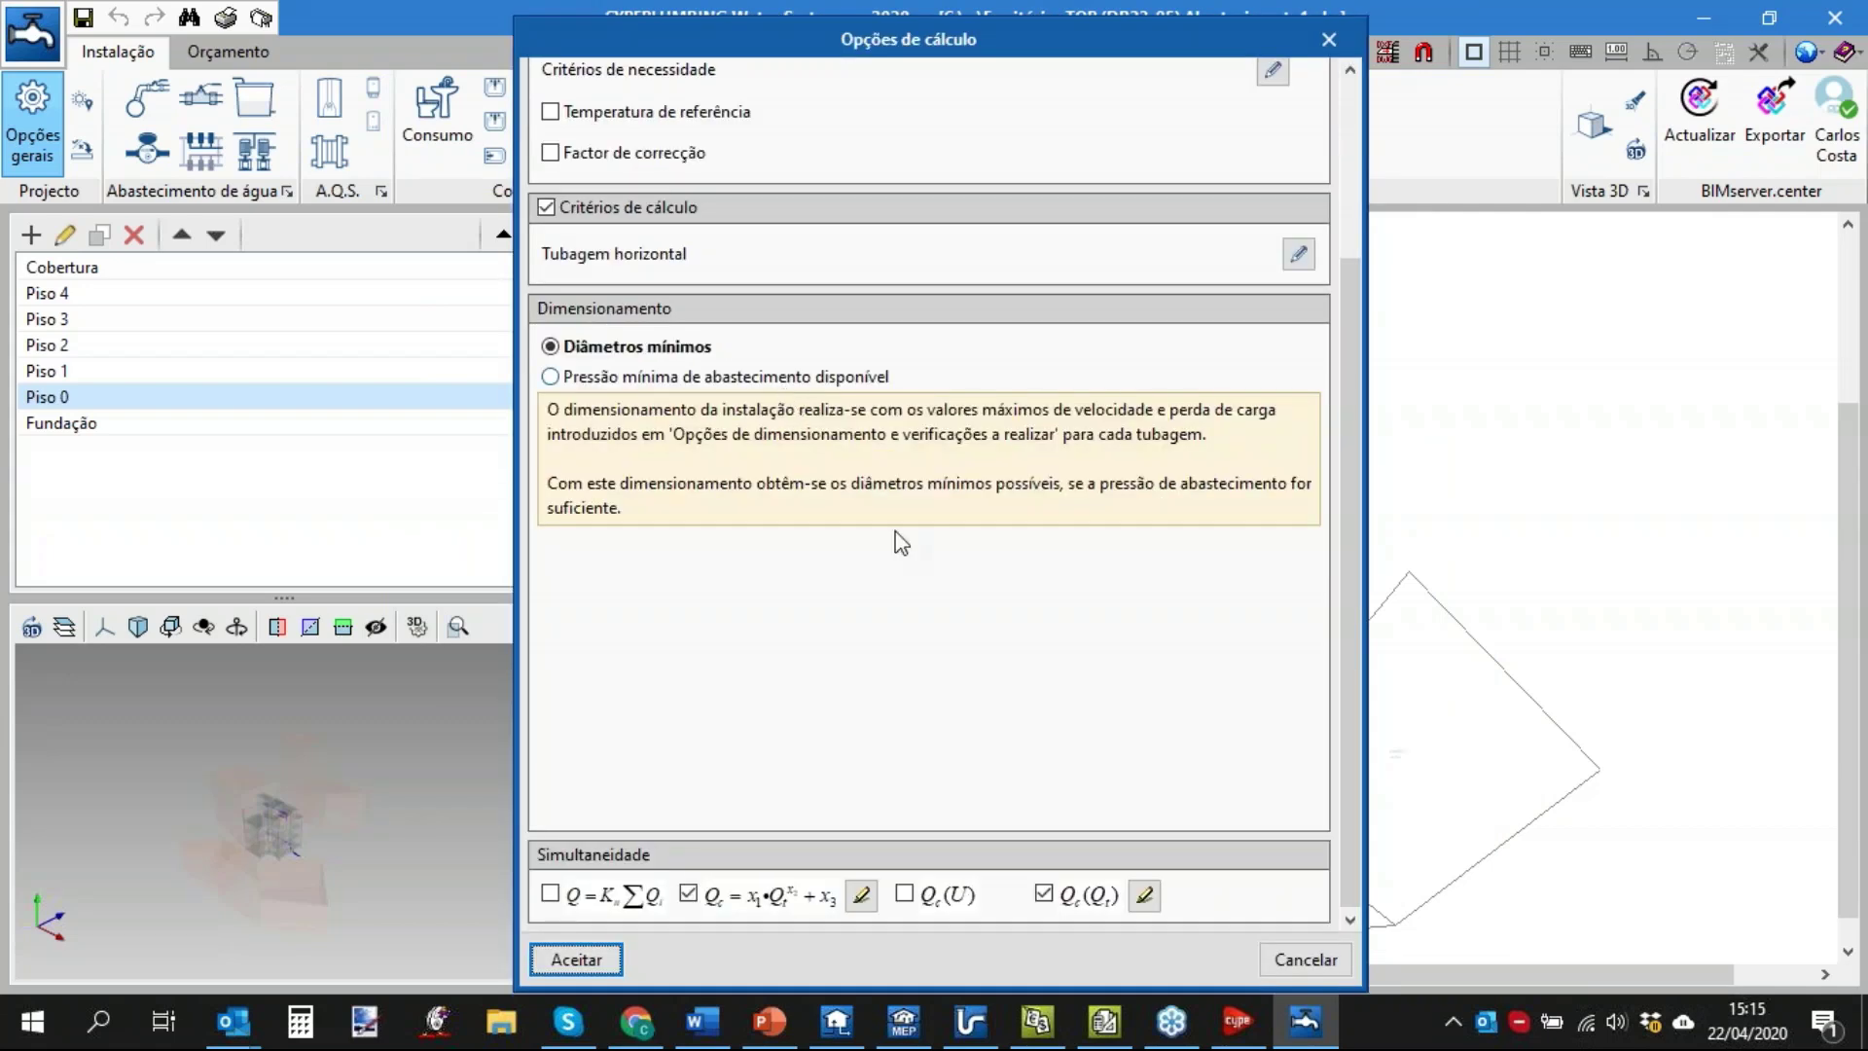
pyautogui.click(1144, 895)
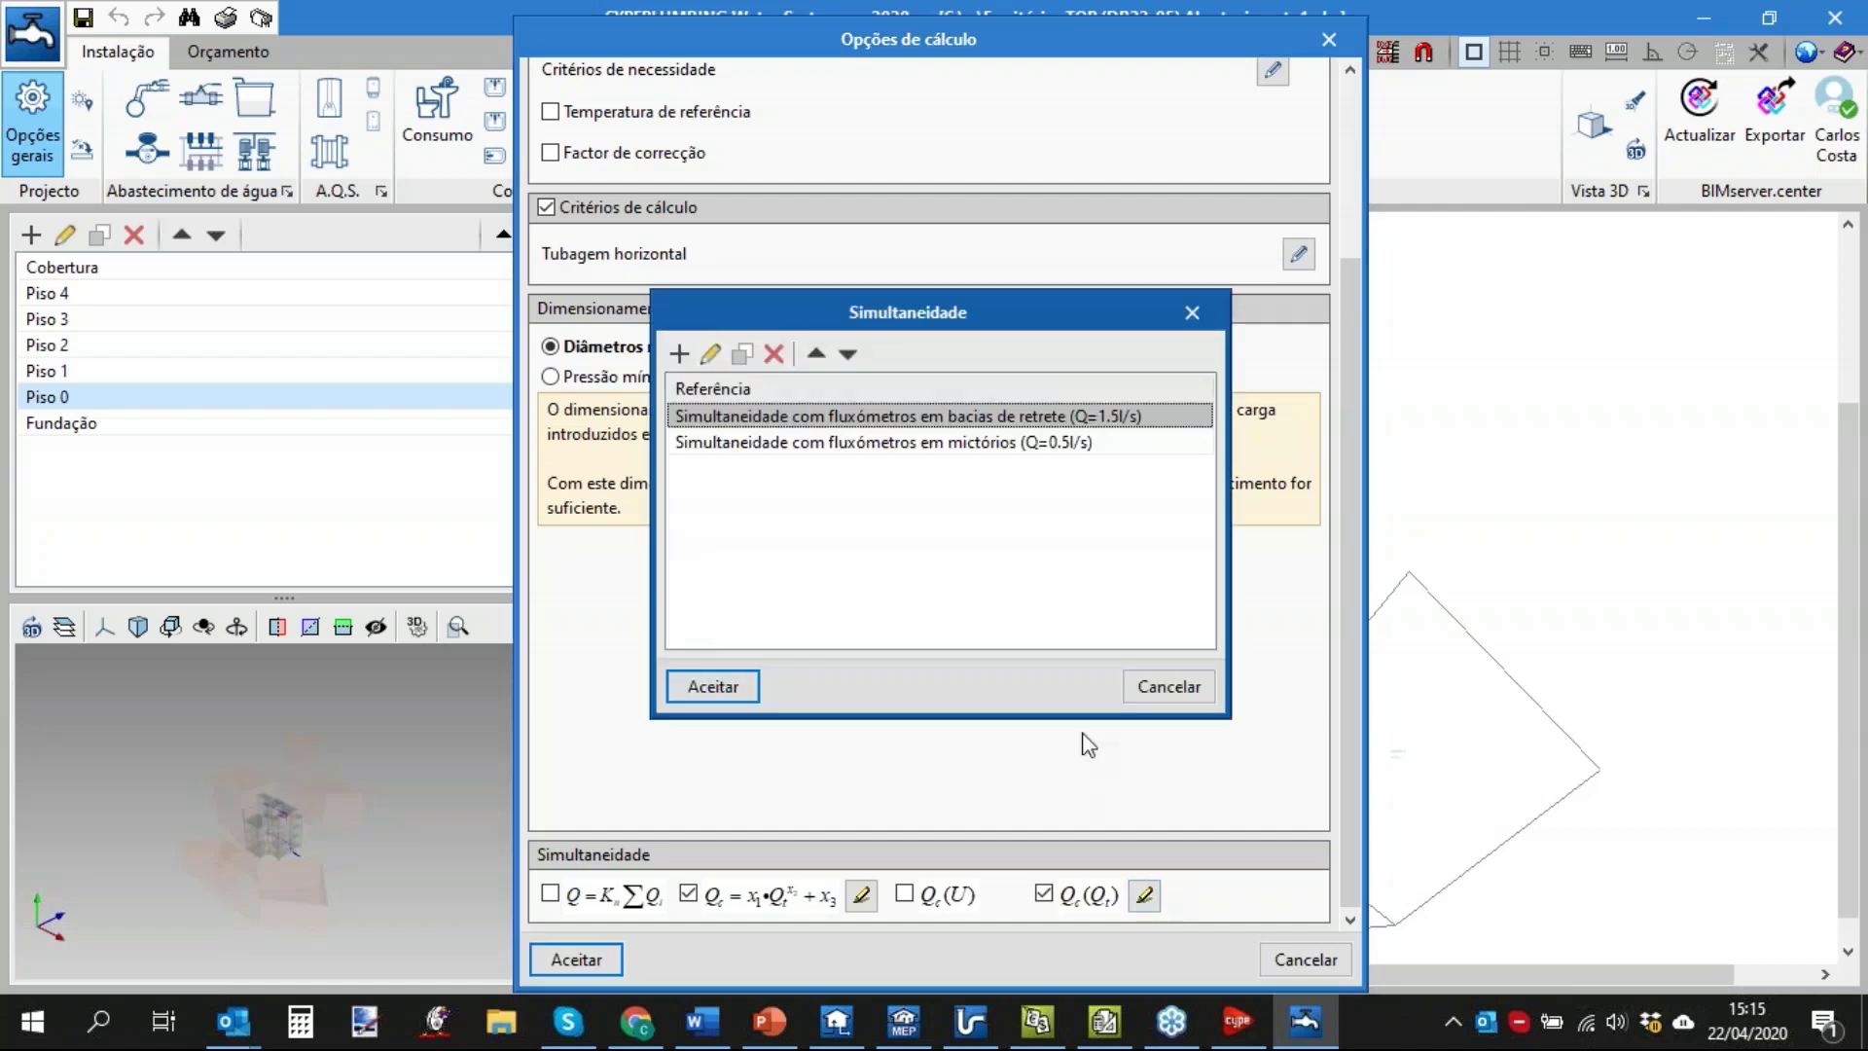
pyautogui.click(680, 354)
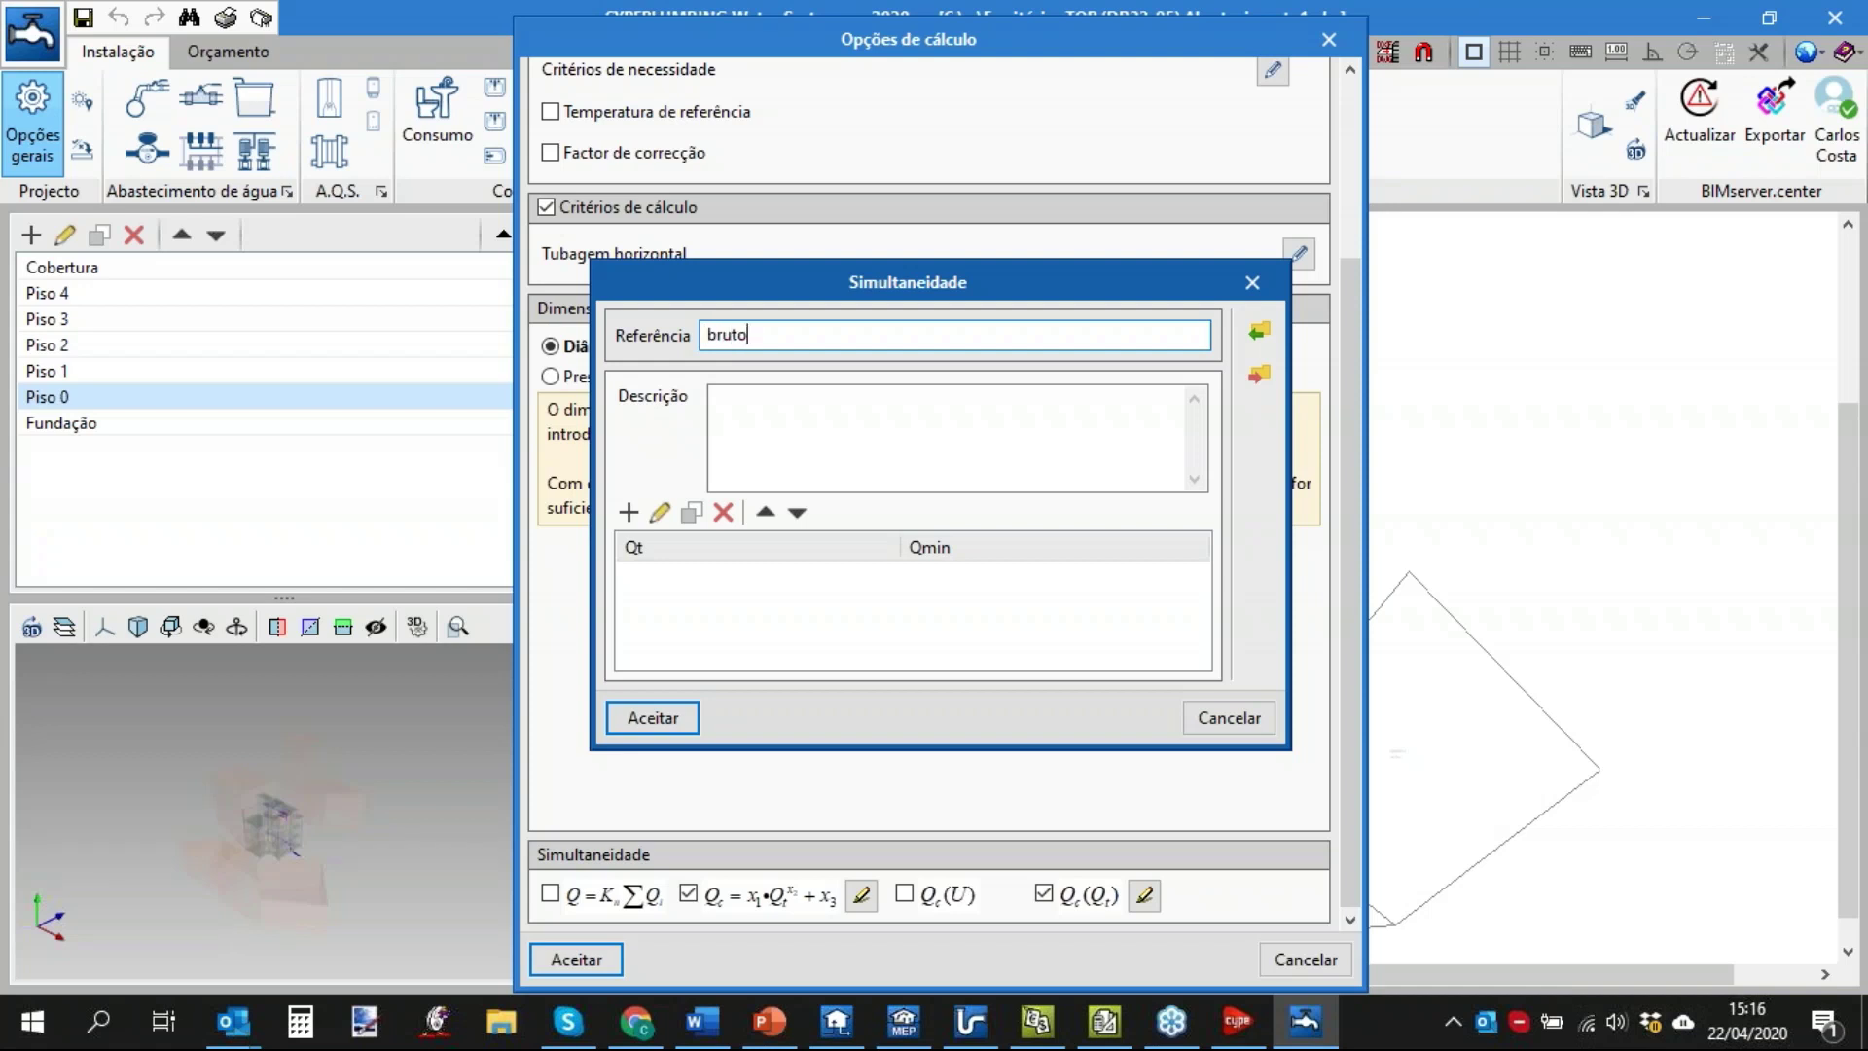
# Start a curve for the bruto simultaneity with a point of 0.01 l/s gross flow and 0.01 l/s flow.
pyautogui.click(628, 512)
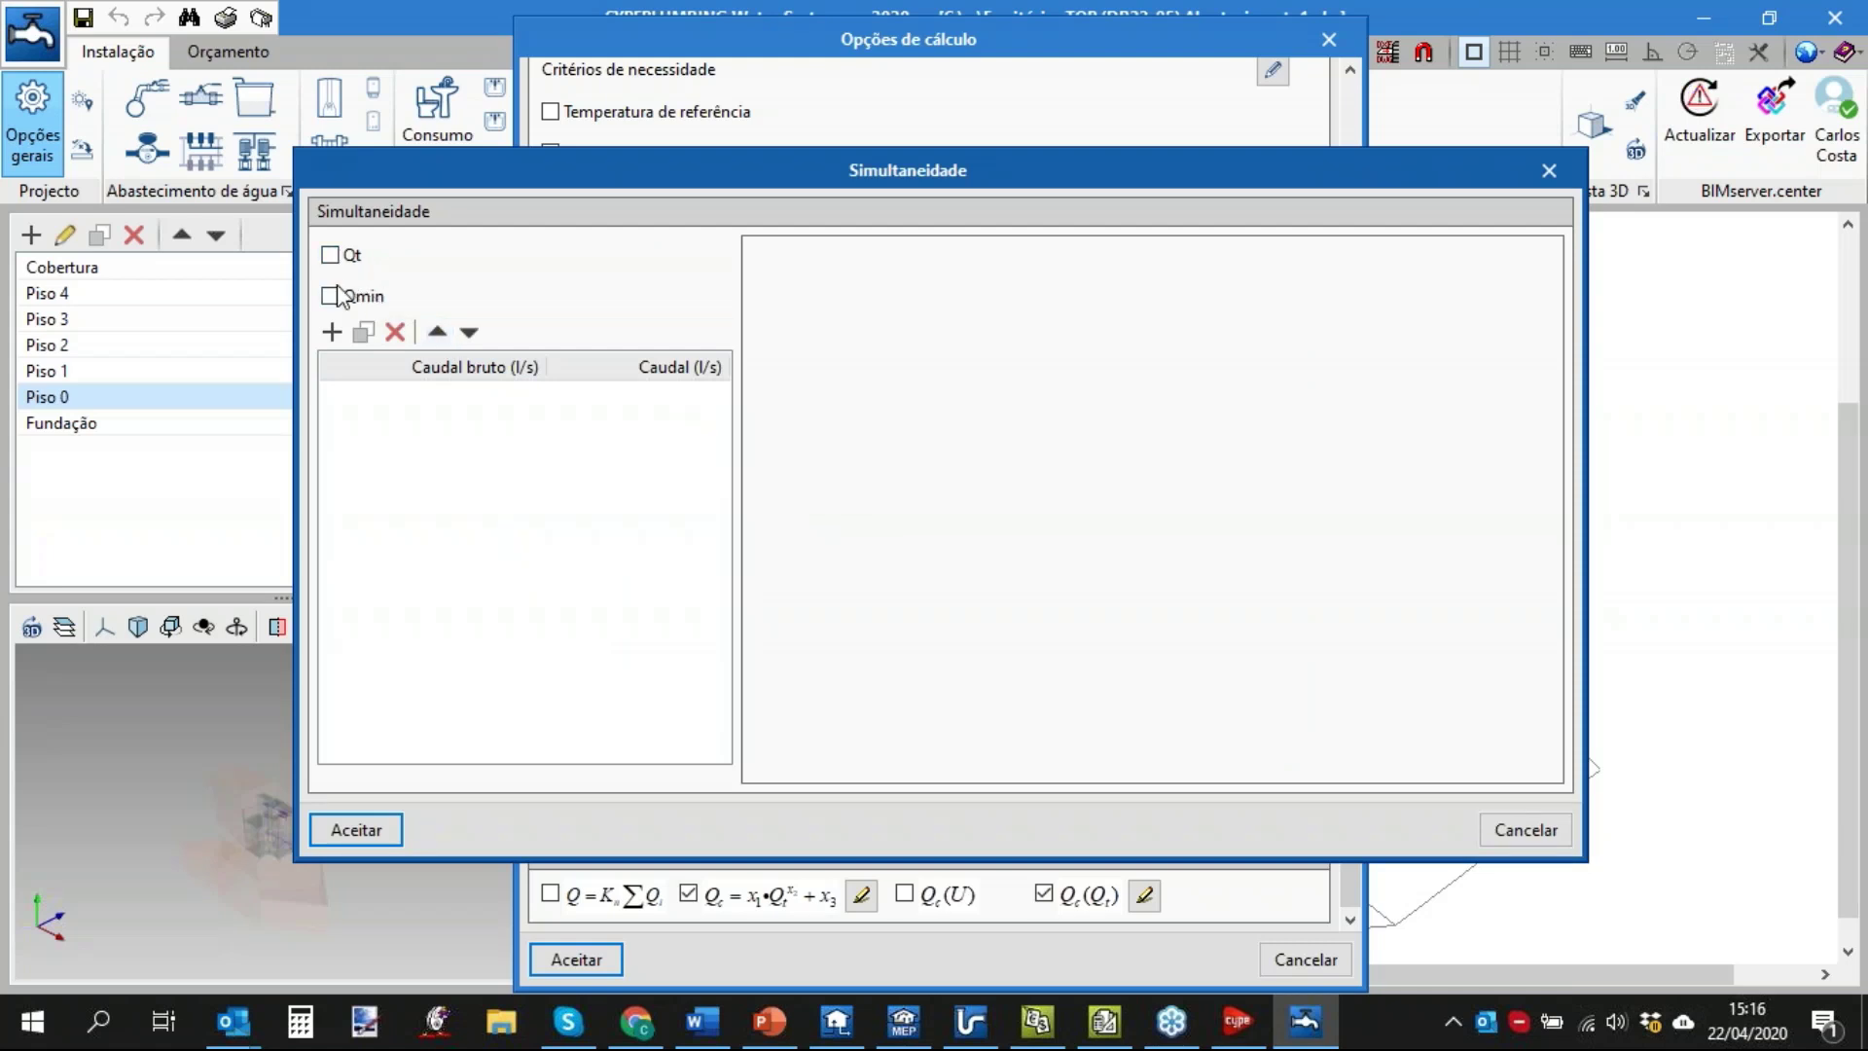
pyautogui.click(332, 333)
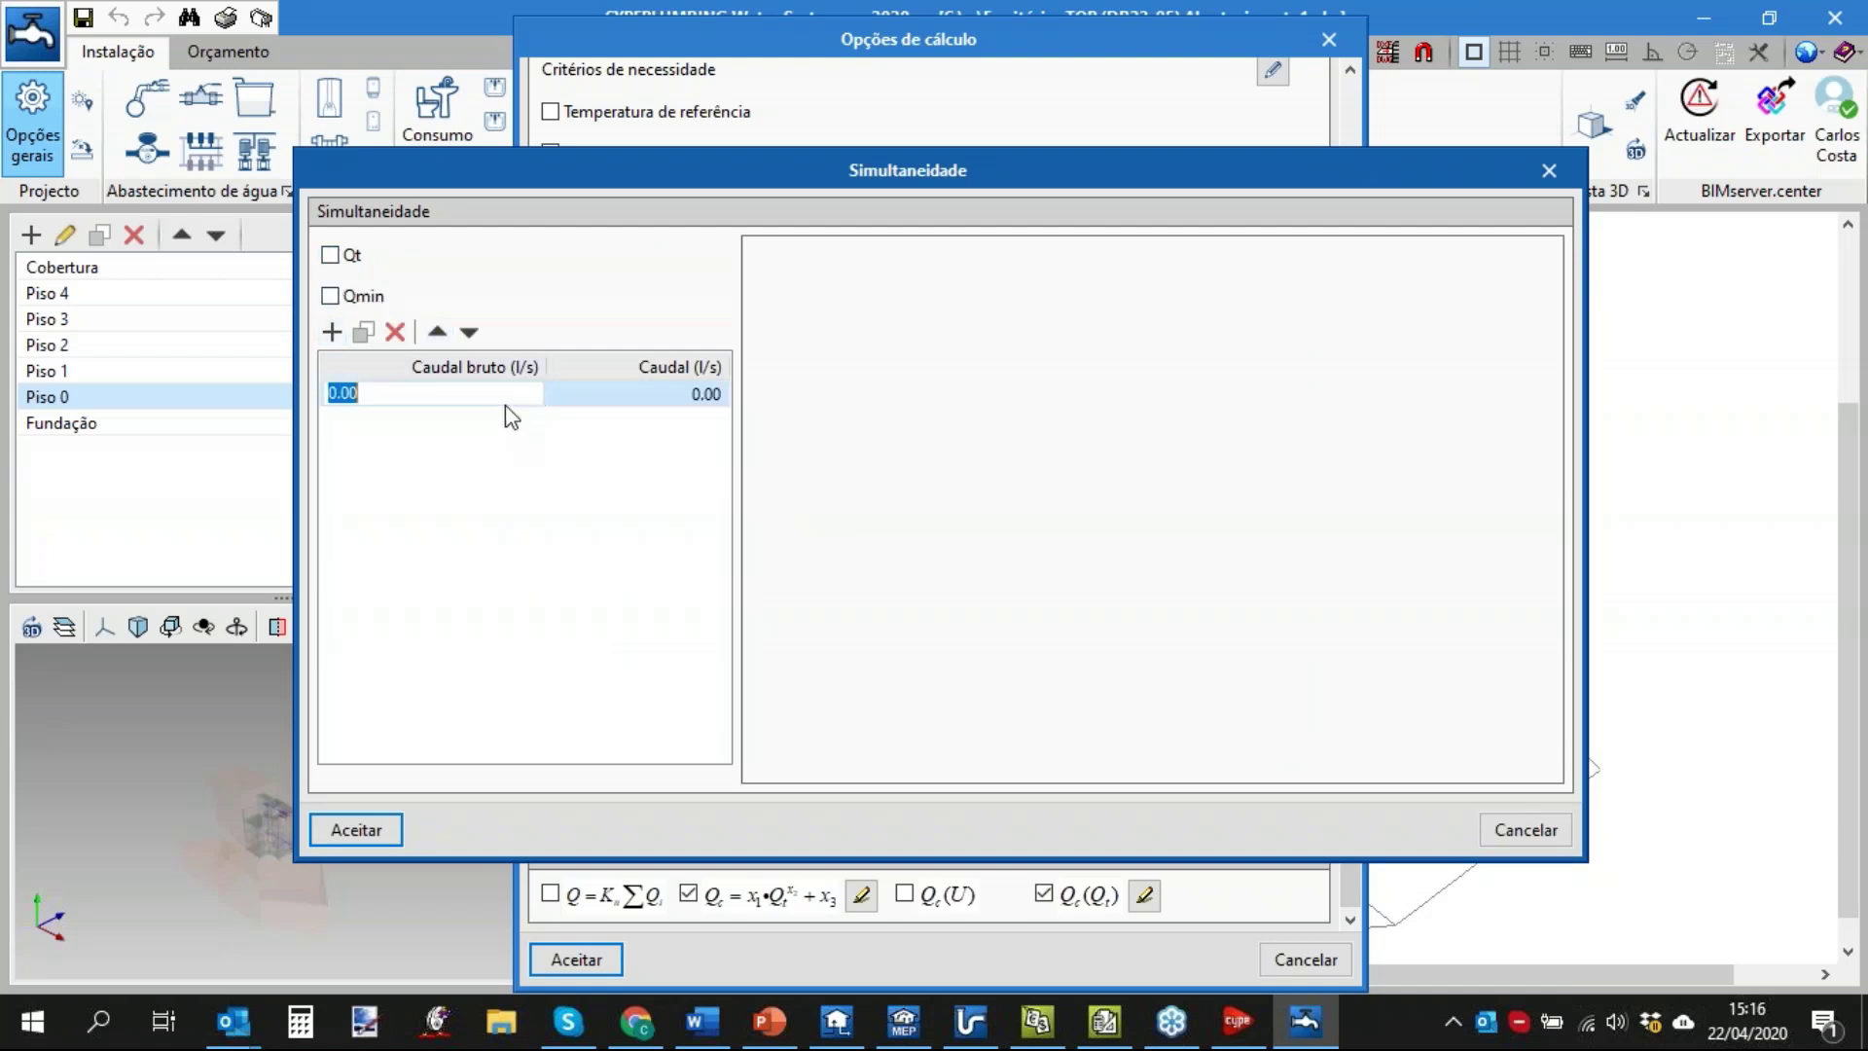
pyautogui.write('0.0')
pyautogui.press('Tab')
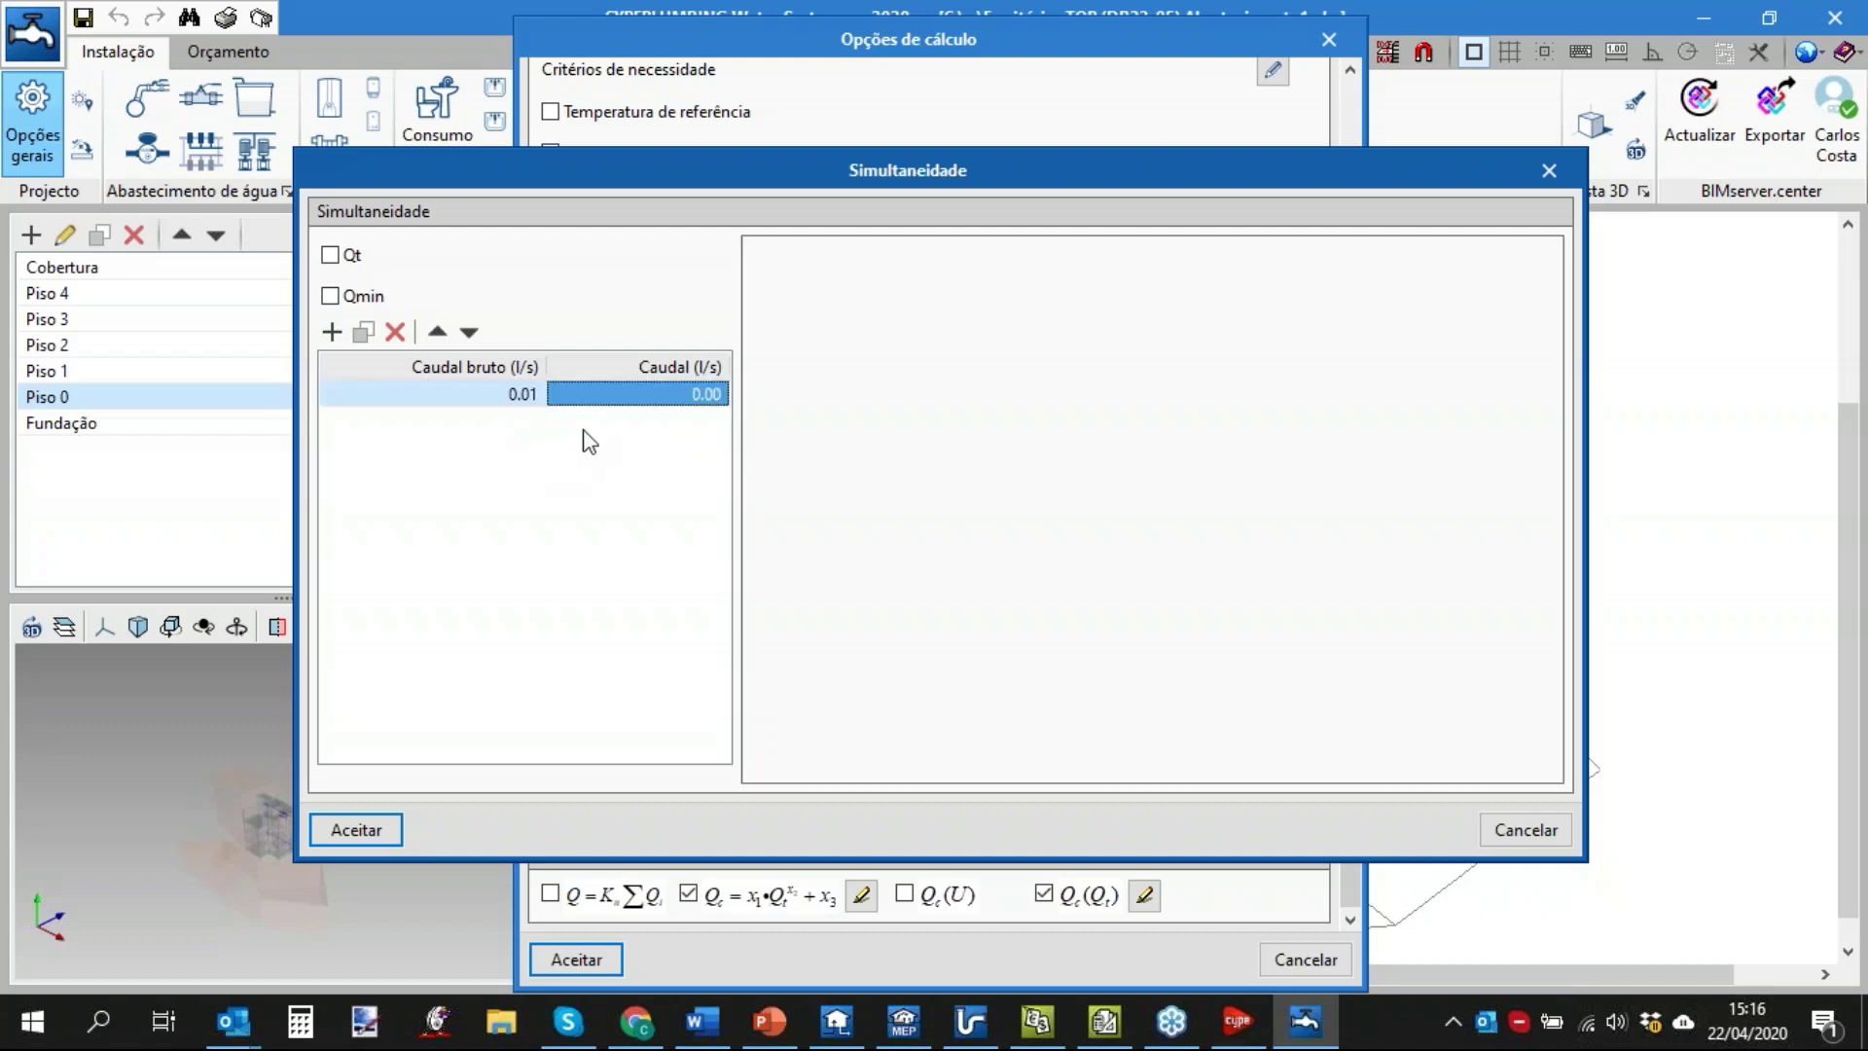
pyautogui.click(667, 394)
pyautogui.write('0.')
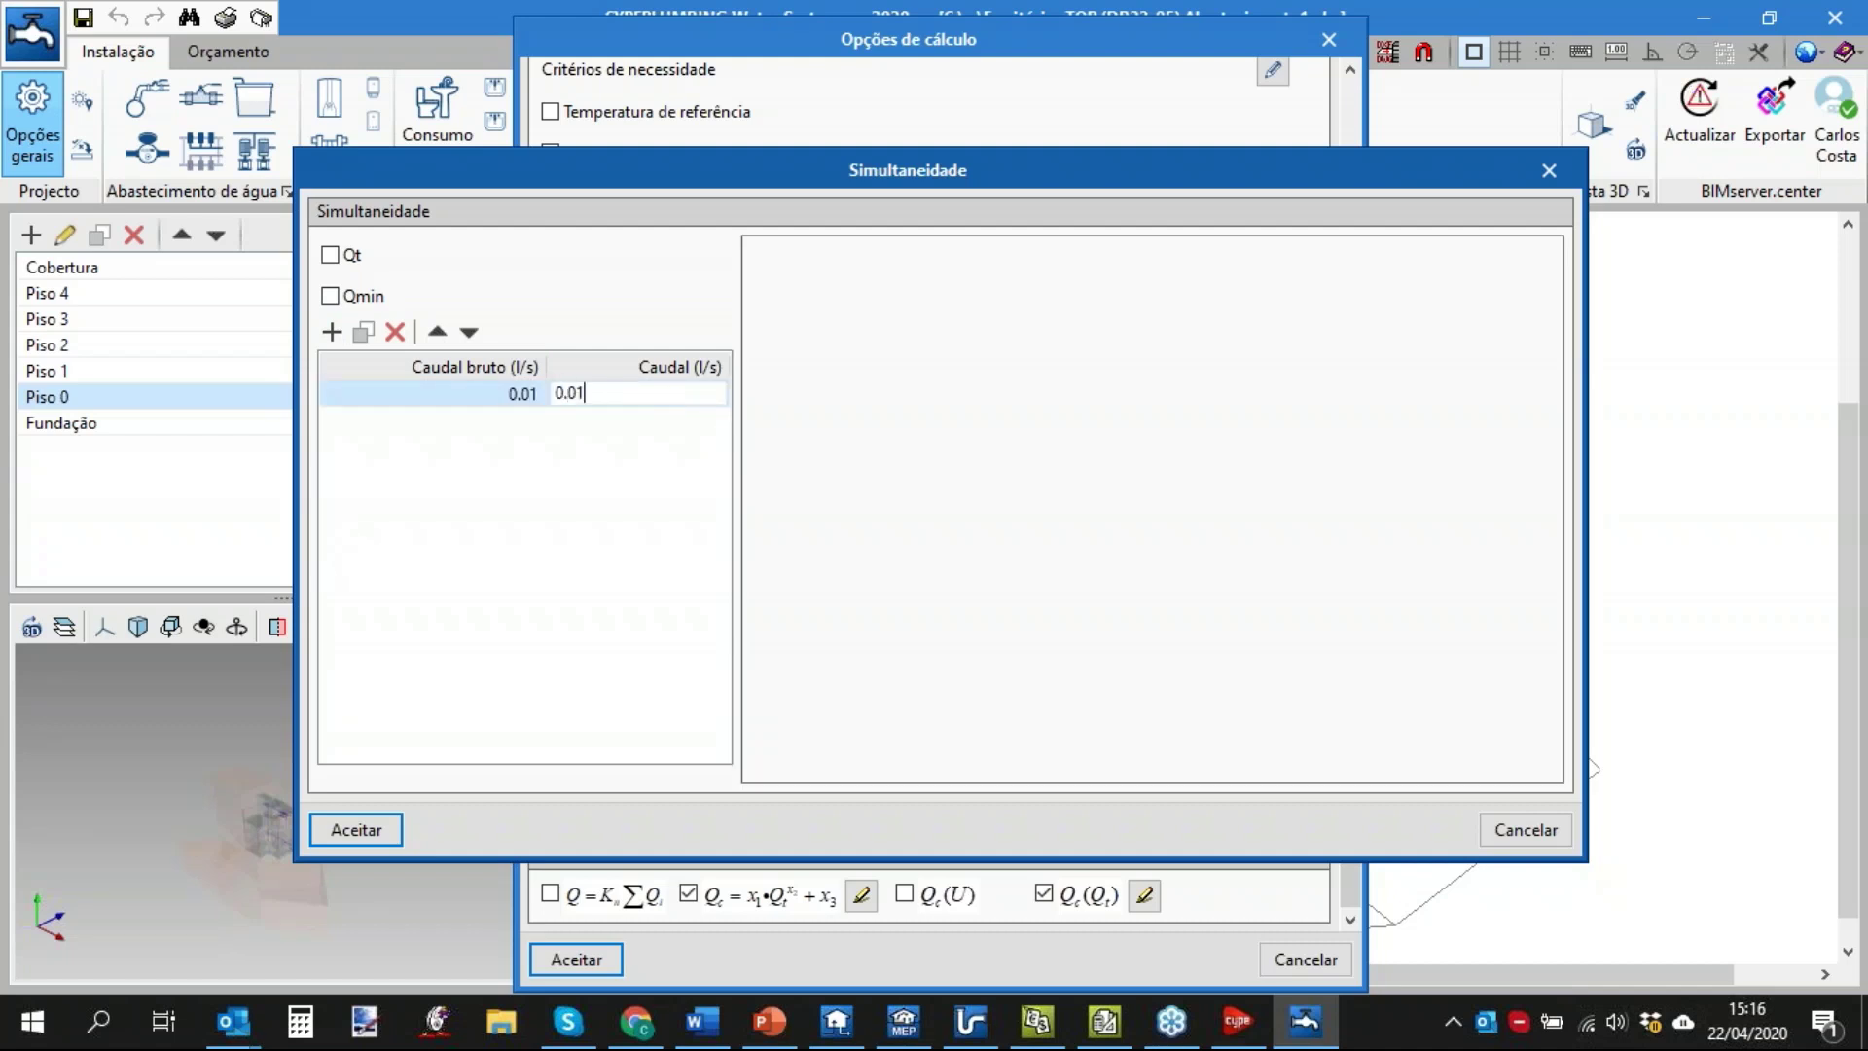
pyautogui.press('Return')
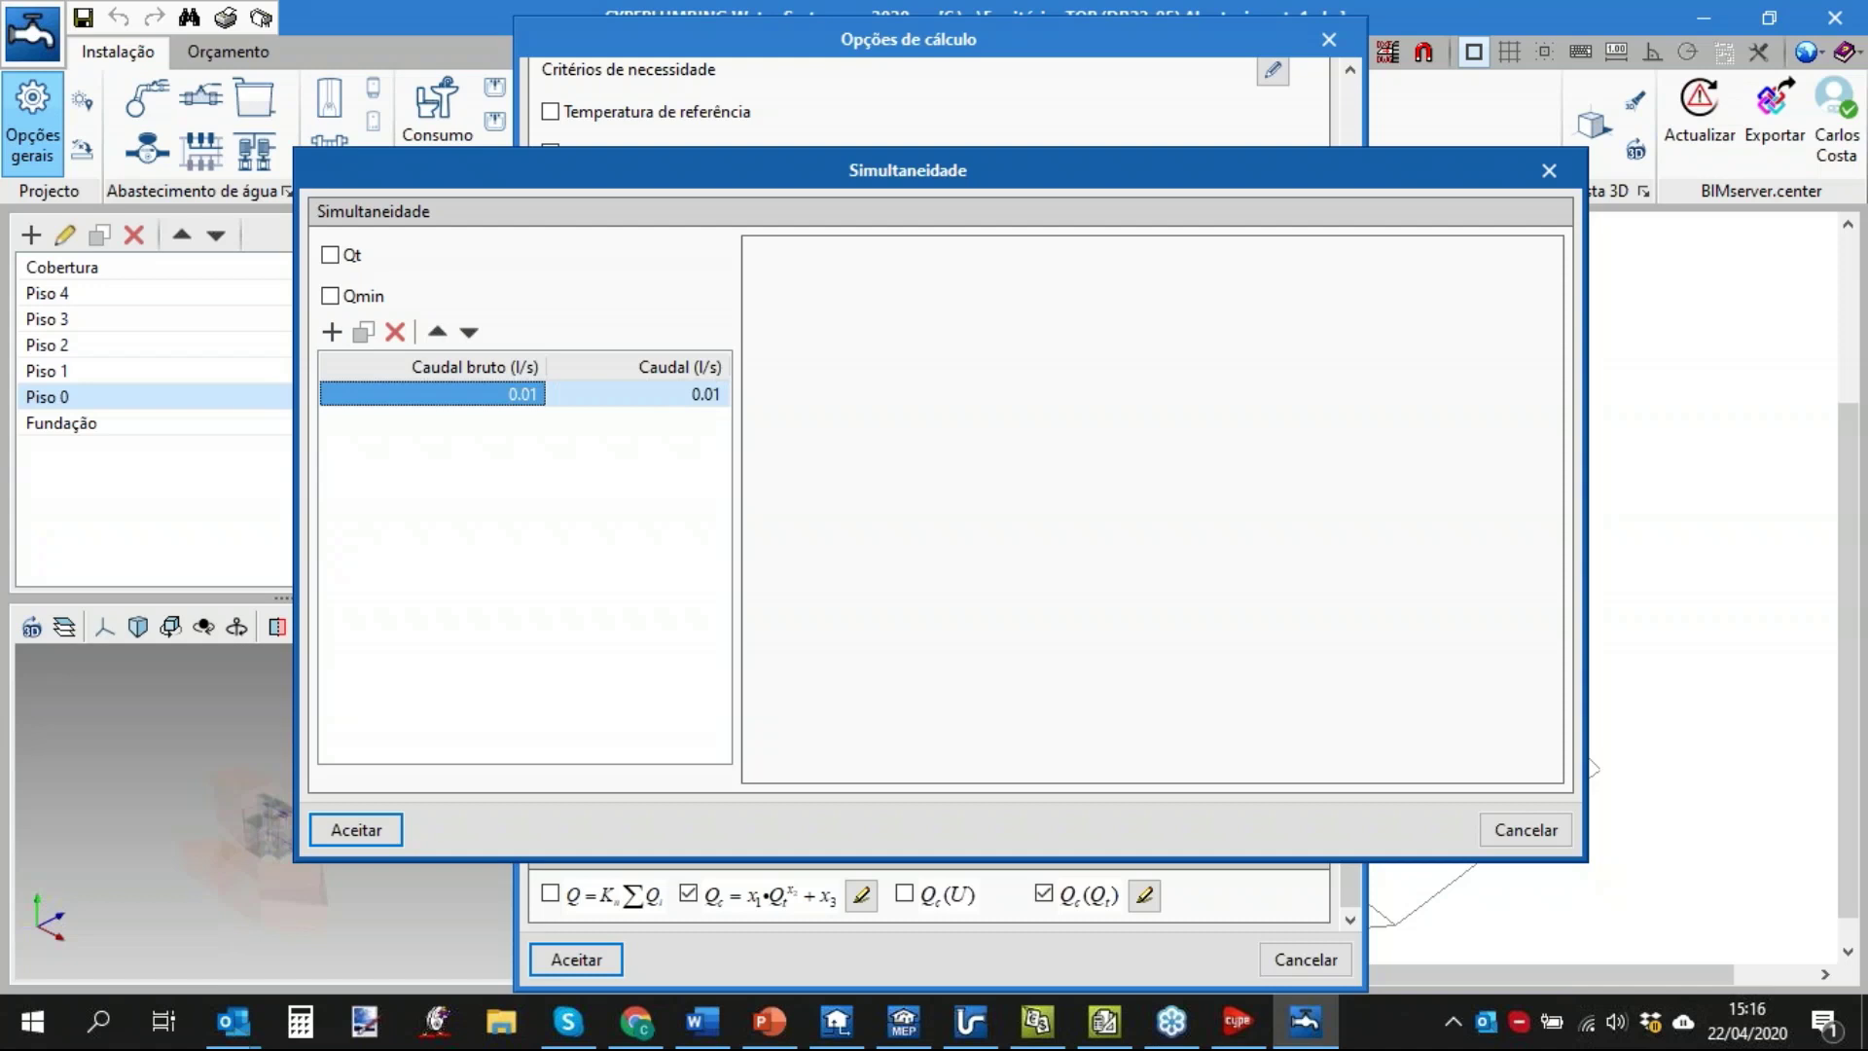
# Add a second curve point of 100 l/s gross flow and 100 l/s flow, and save the bruto simultaneity entry.
pyautogui.click(334, 330)
pyautogui.click(513, 426)
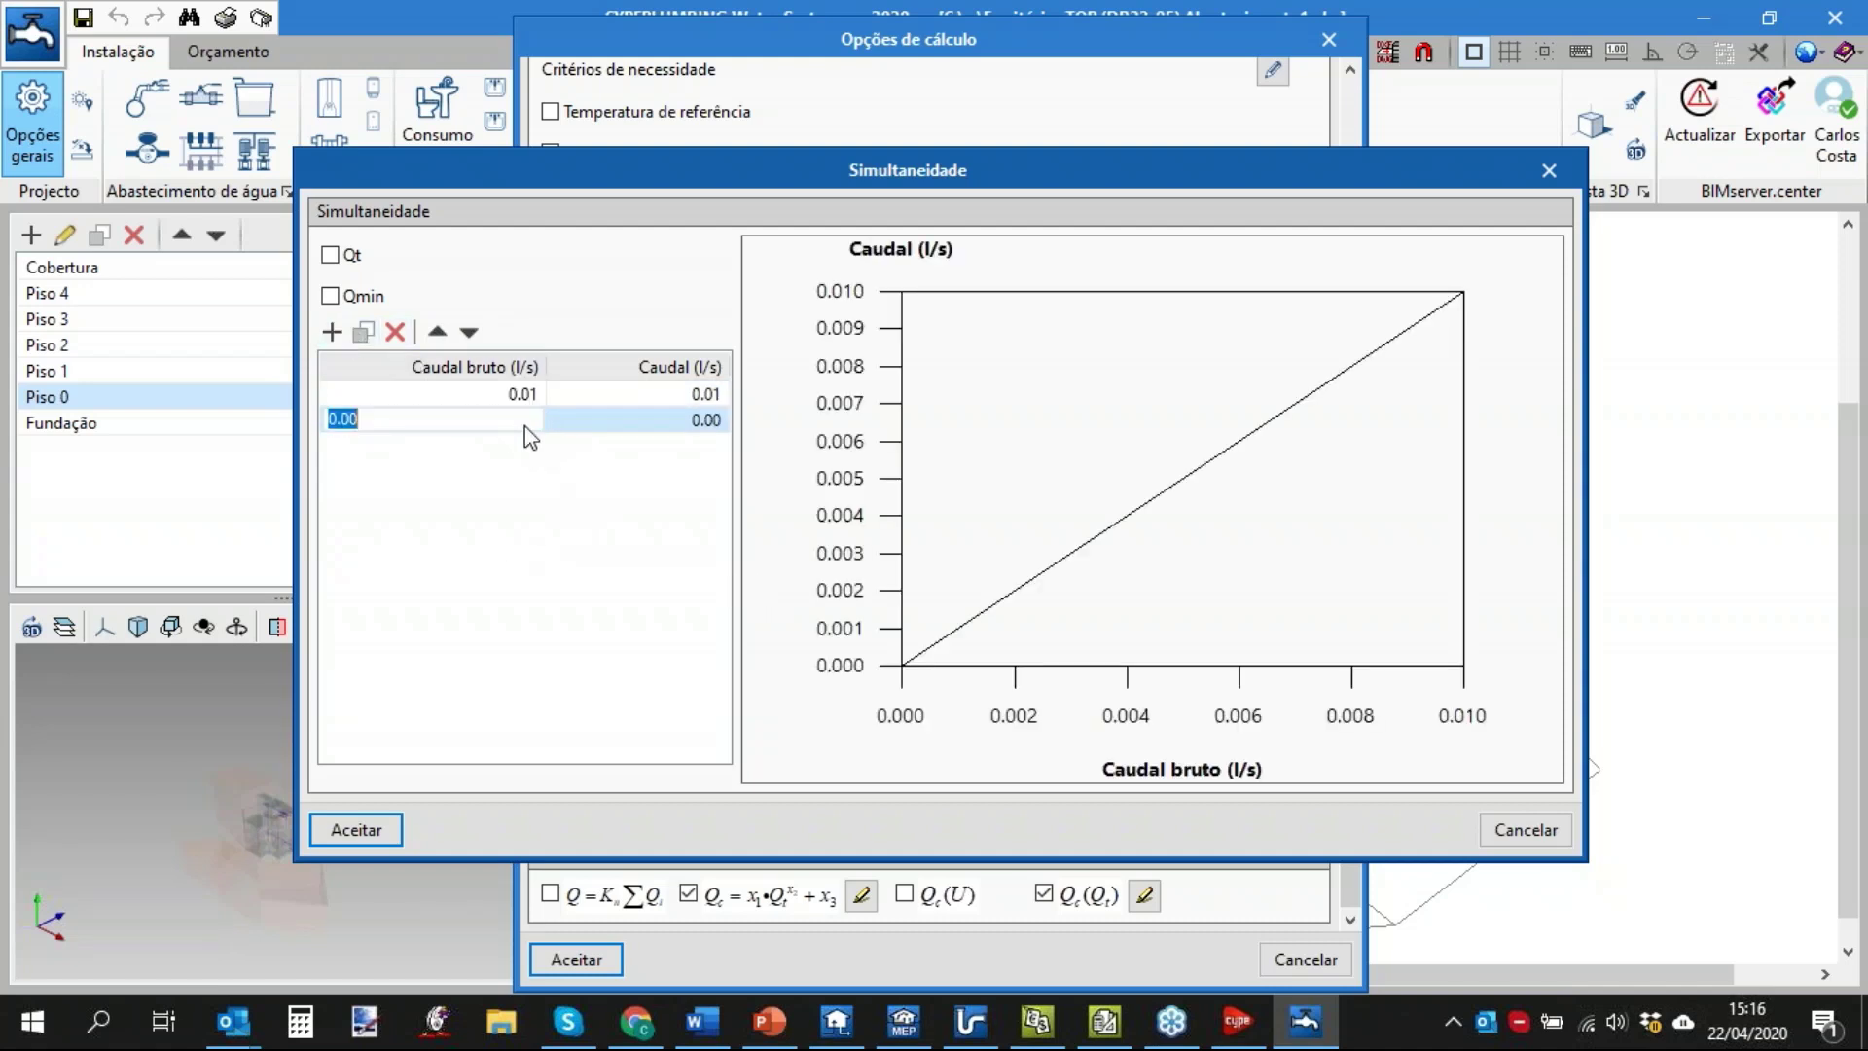
pyautogui.write('100')
pyautogui.press('Return')
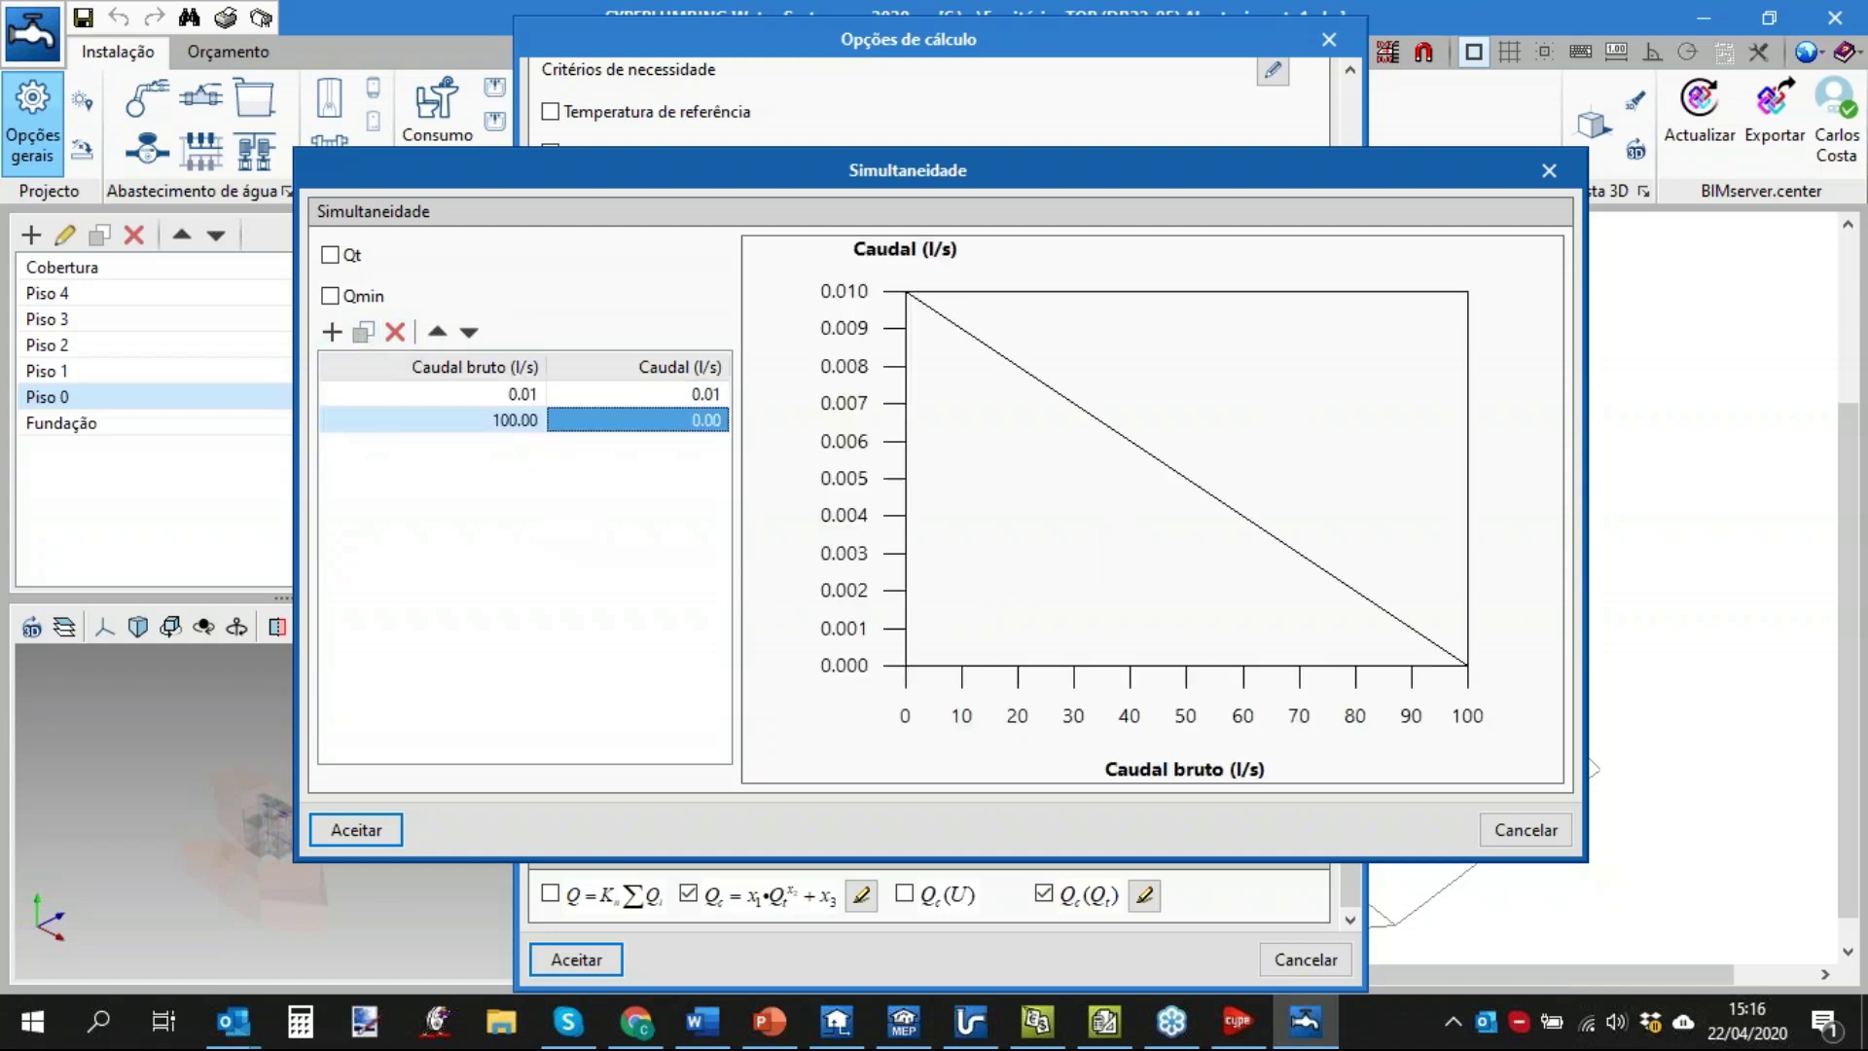
pyautogui.write('100')
pyautogui.press('Return')
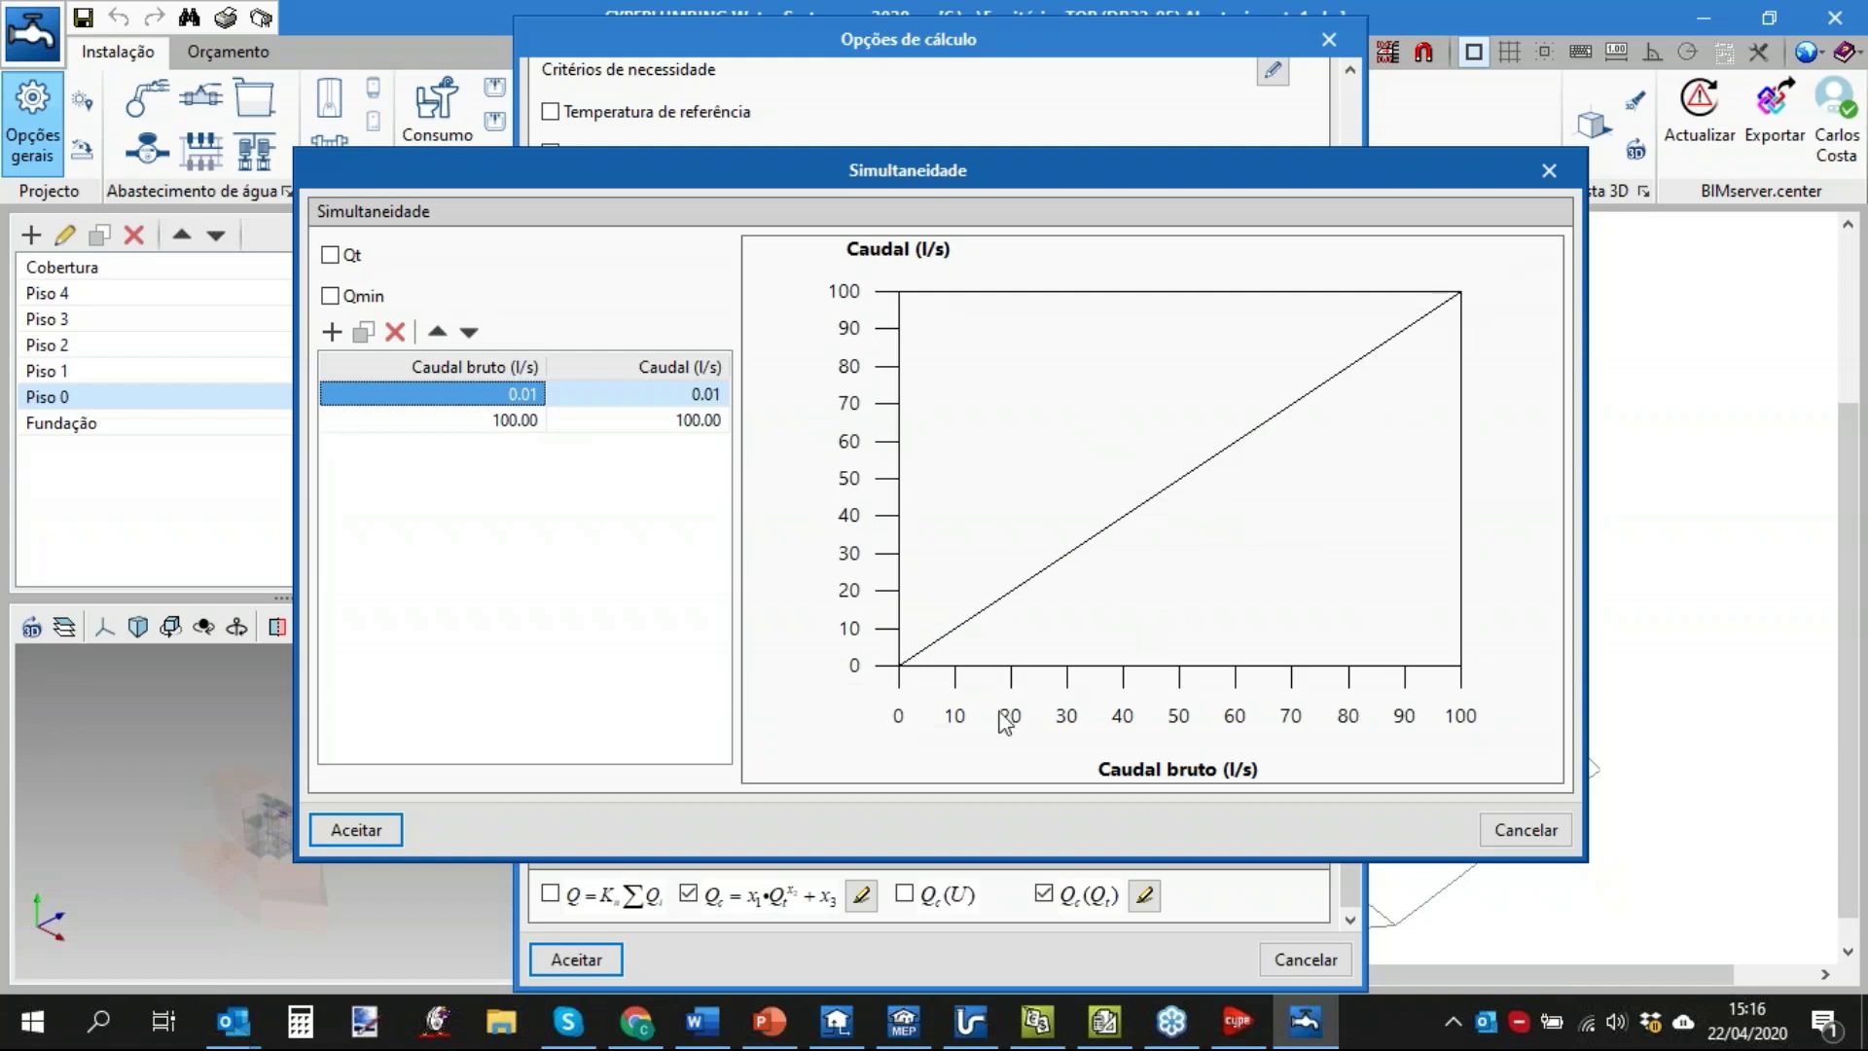
pyautogui.click(357, 832)
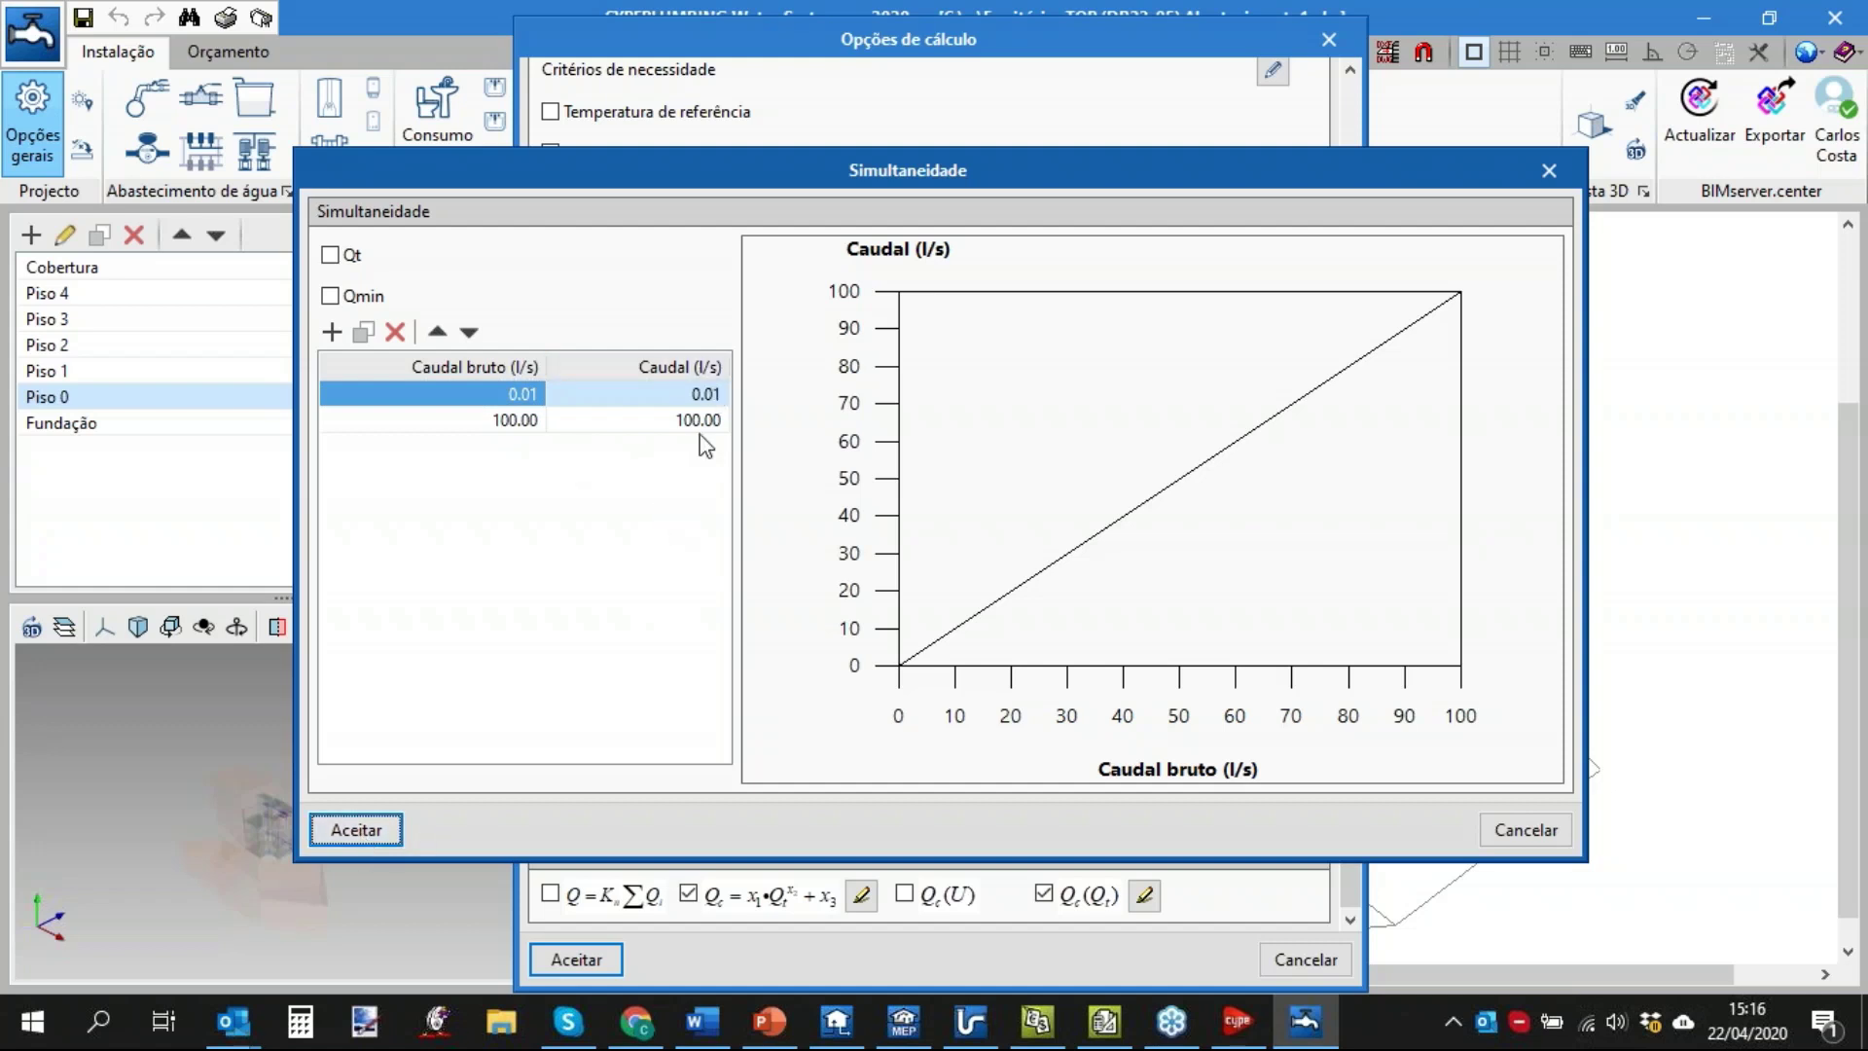
pyautogui.click(366, 829)
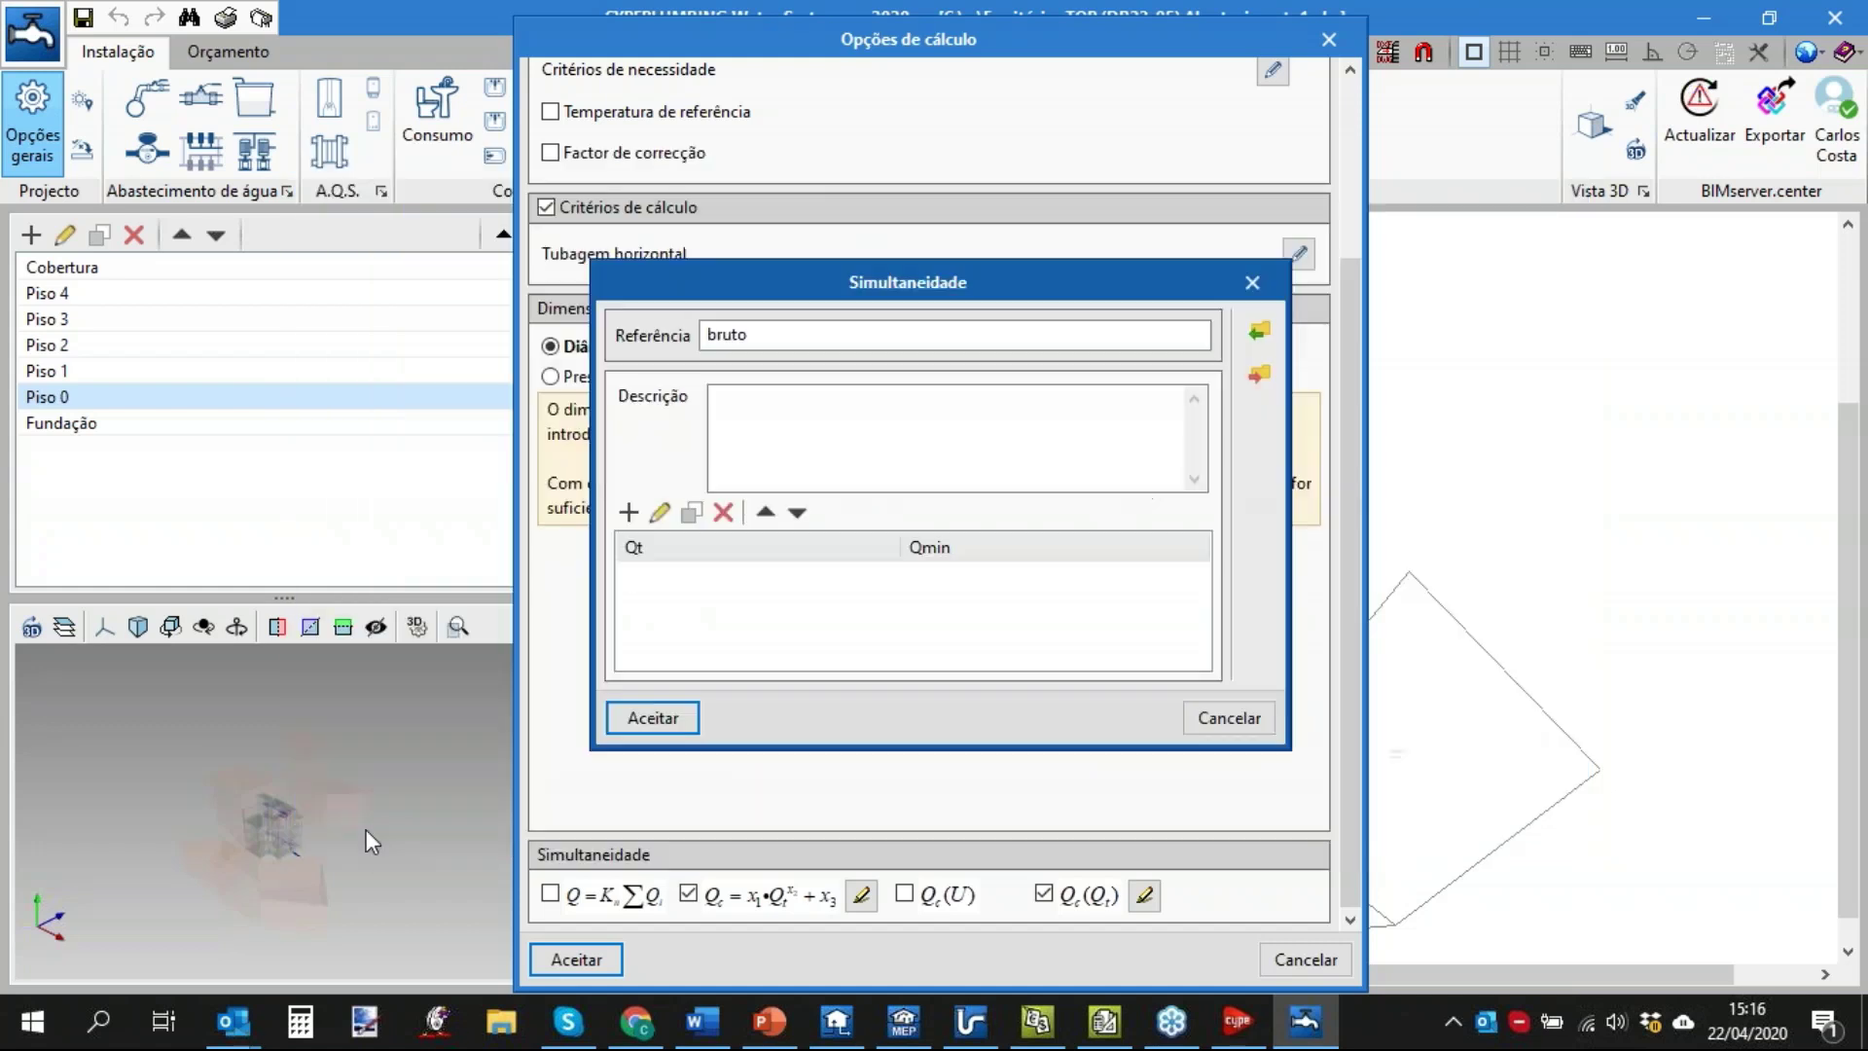
pyautogui.click(670, 725)
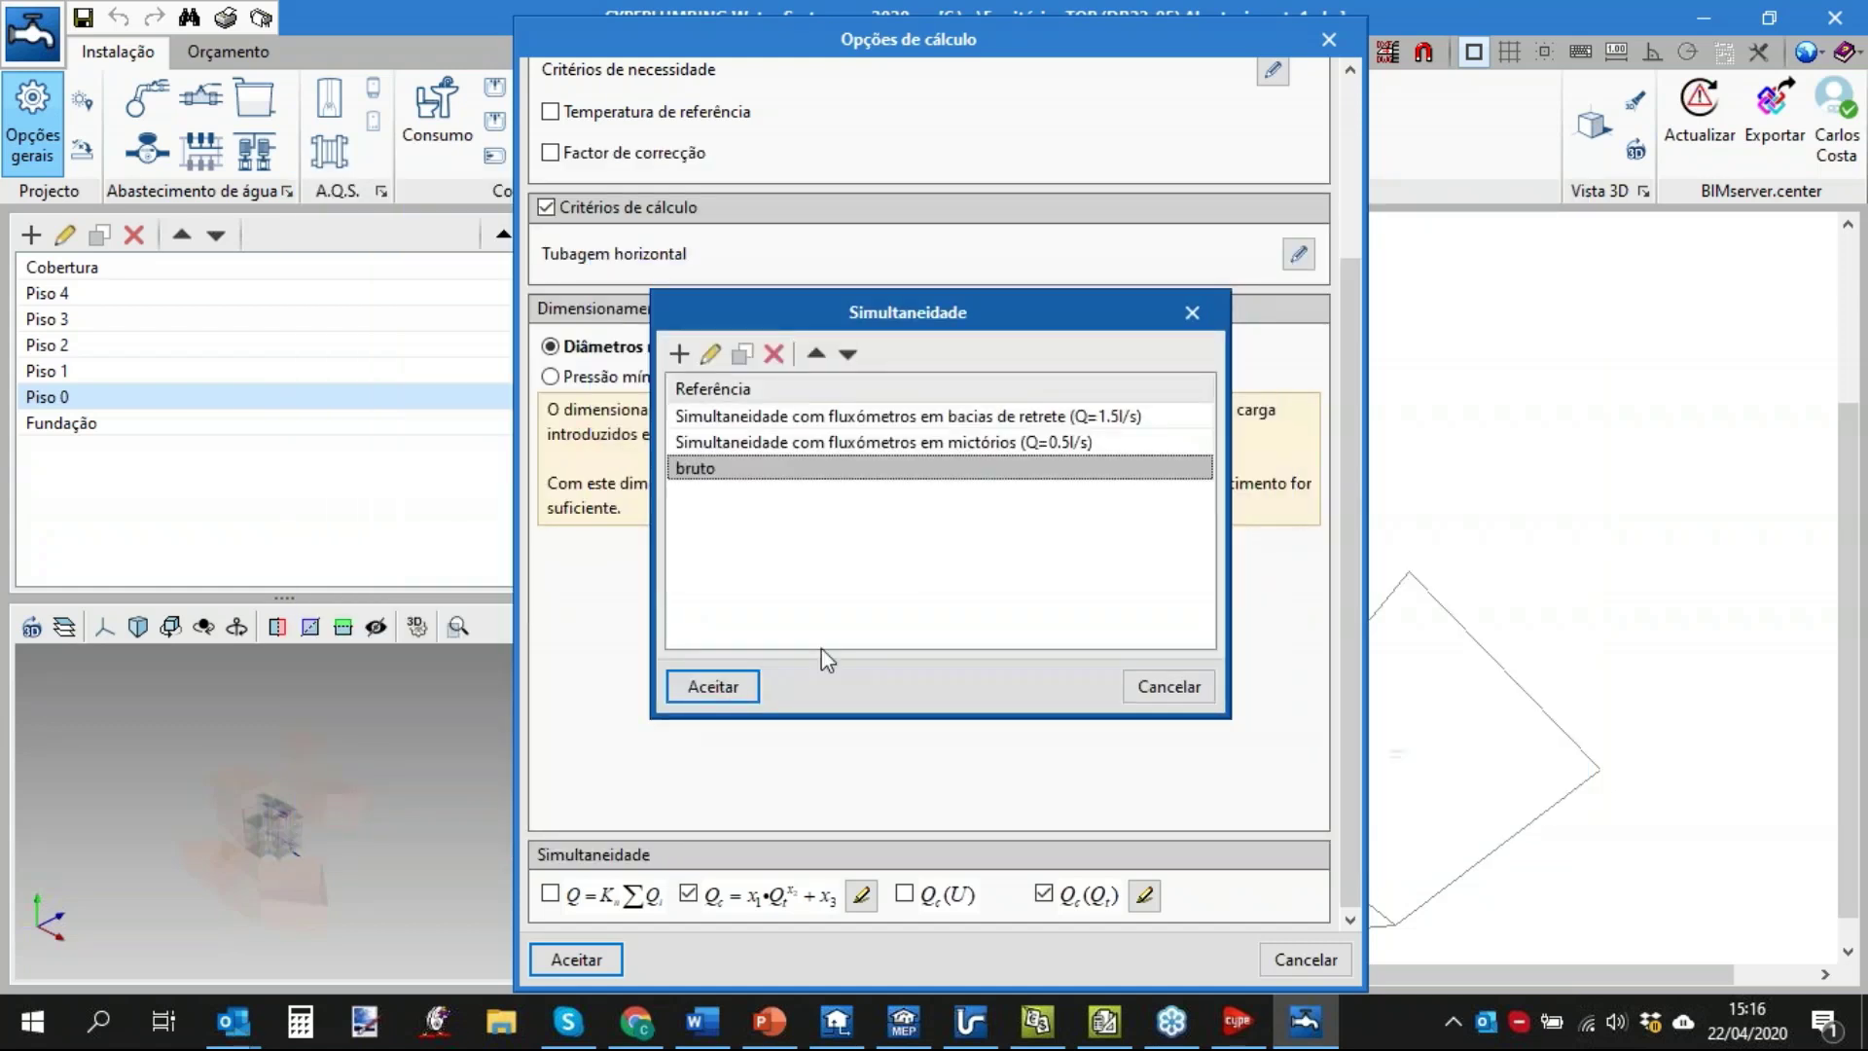
pyautogui.click(732, 695)
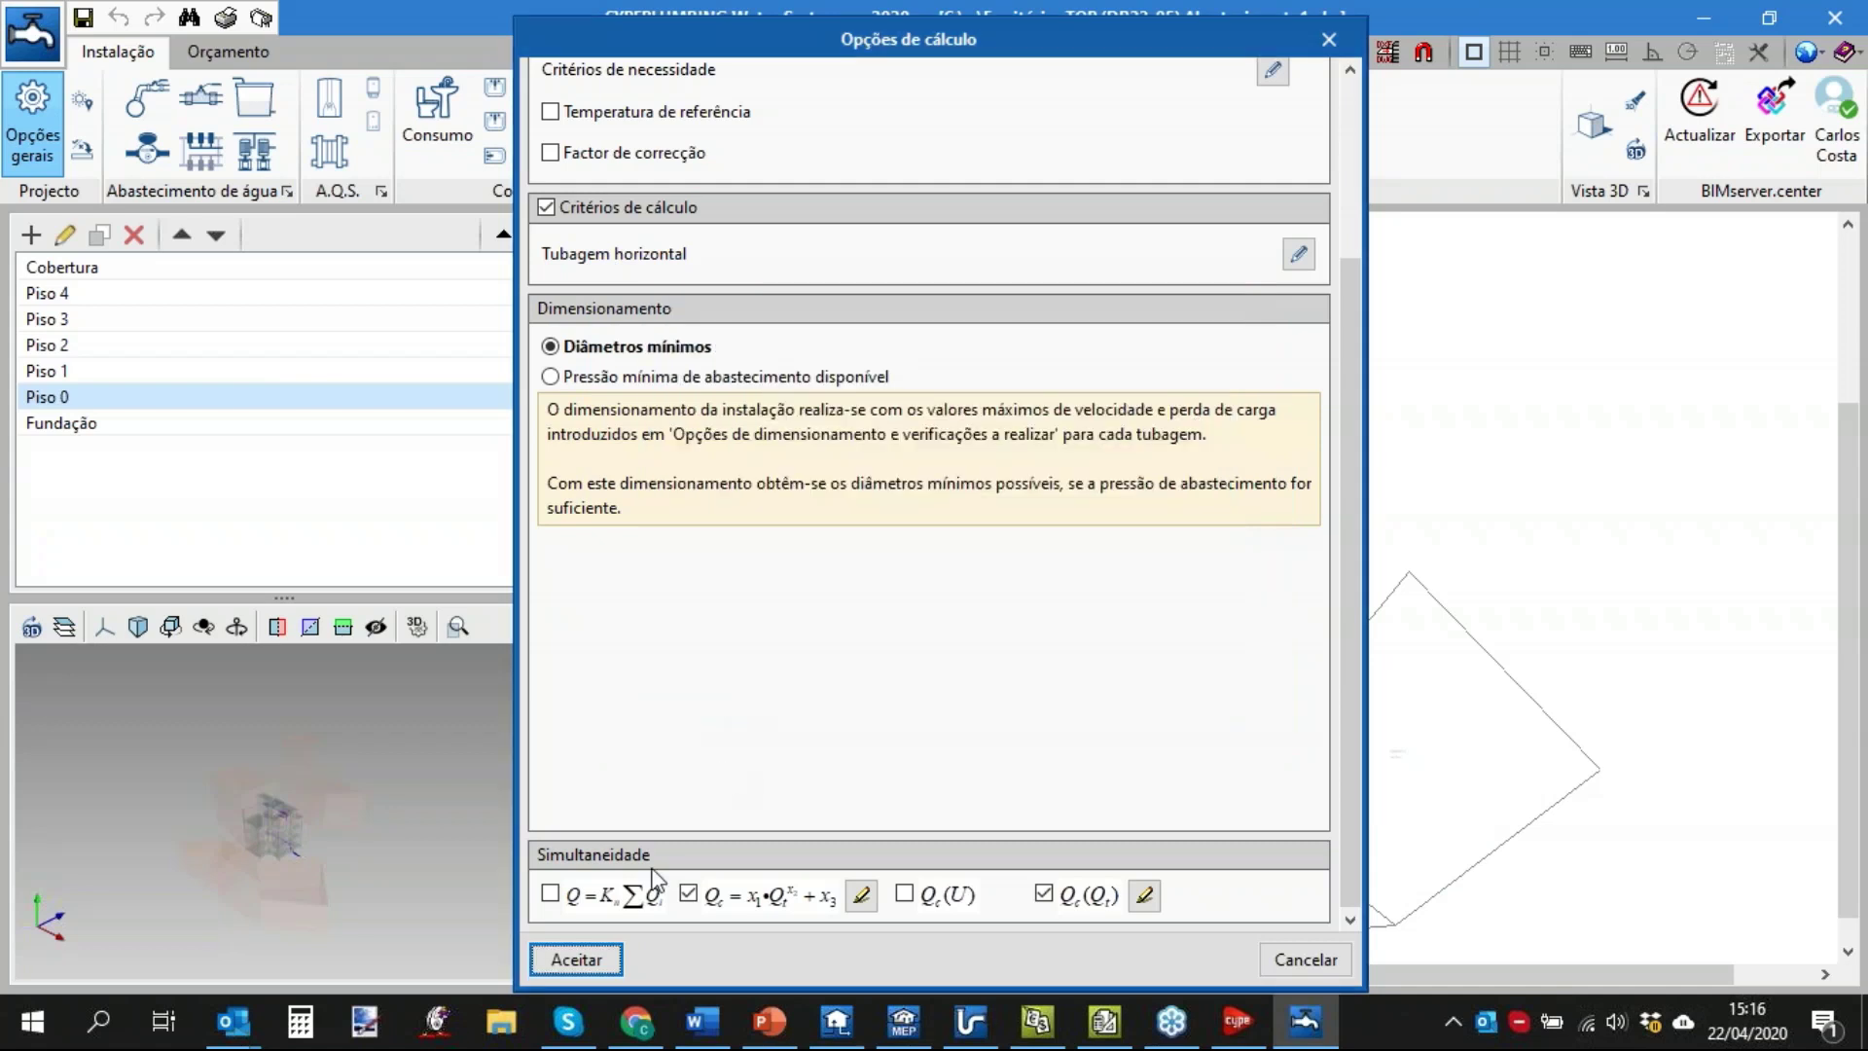
# Save the calculation options and assign the bruto Qc(Qt) simultaneity to the Ramal de alimentação_bruto horizontal pipe.
pyautogui.click(595, 959)
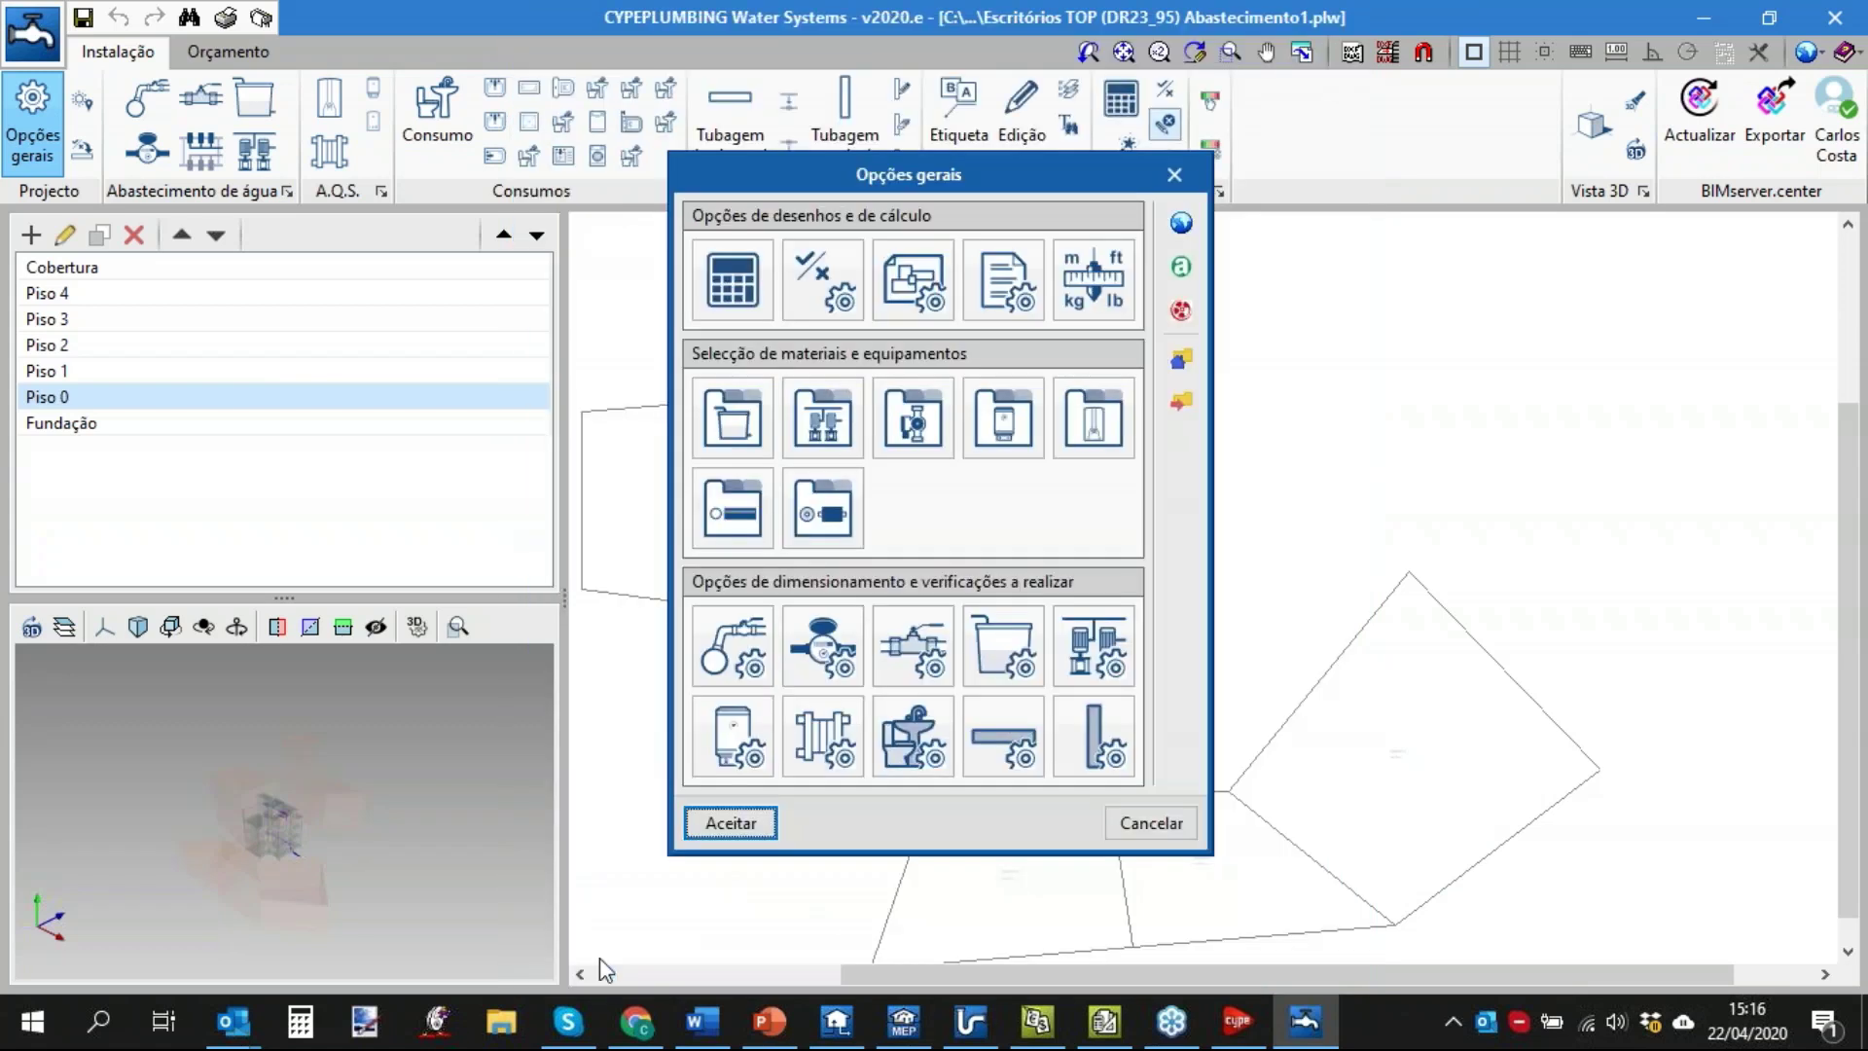
pyautogui.click(1008, 766)
pyautogui.click(705, 491)
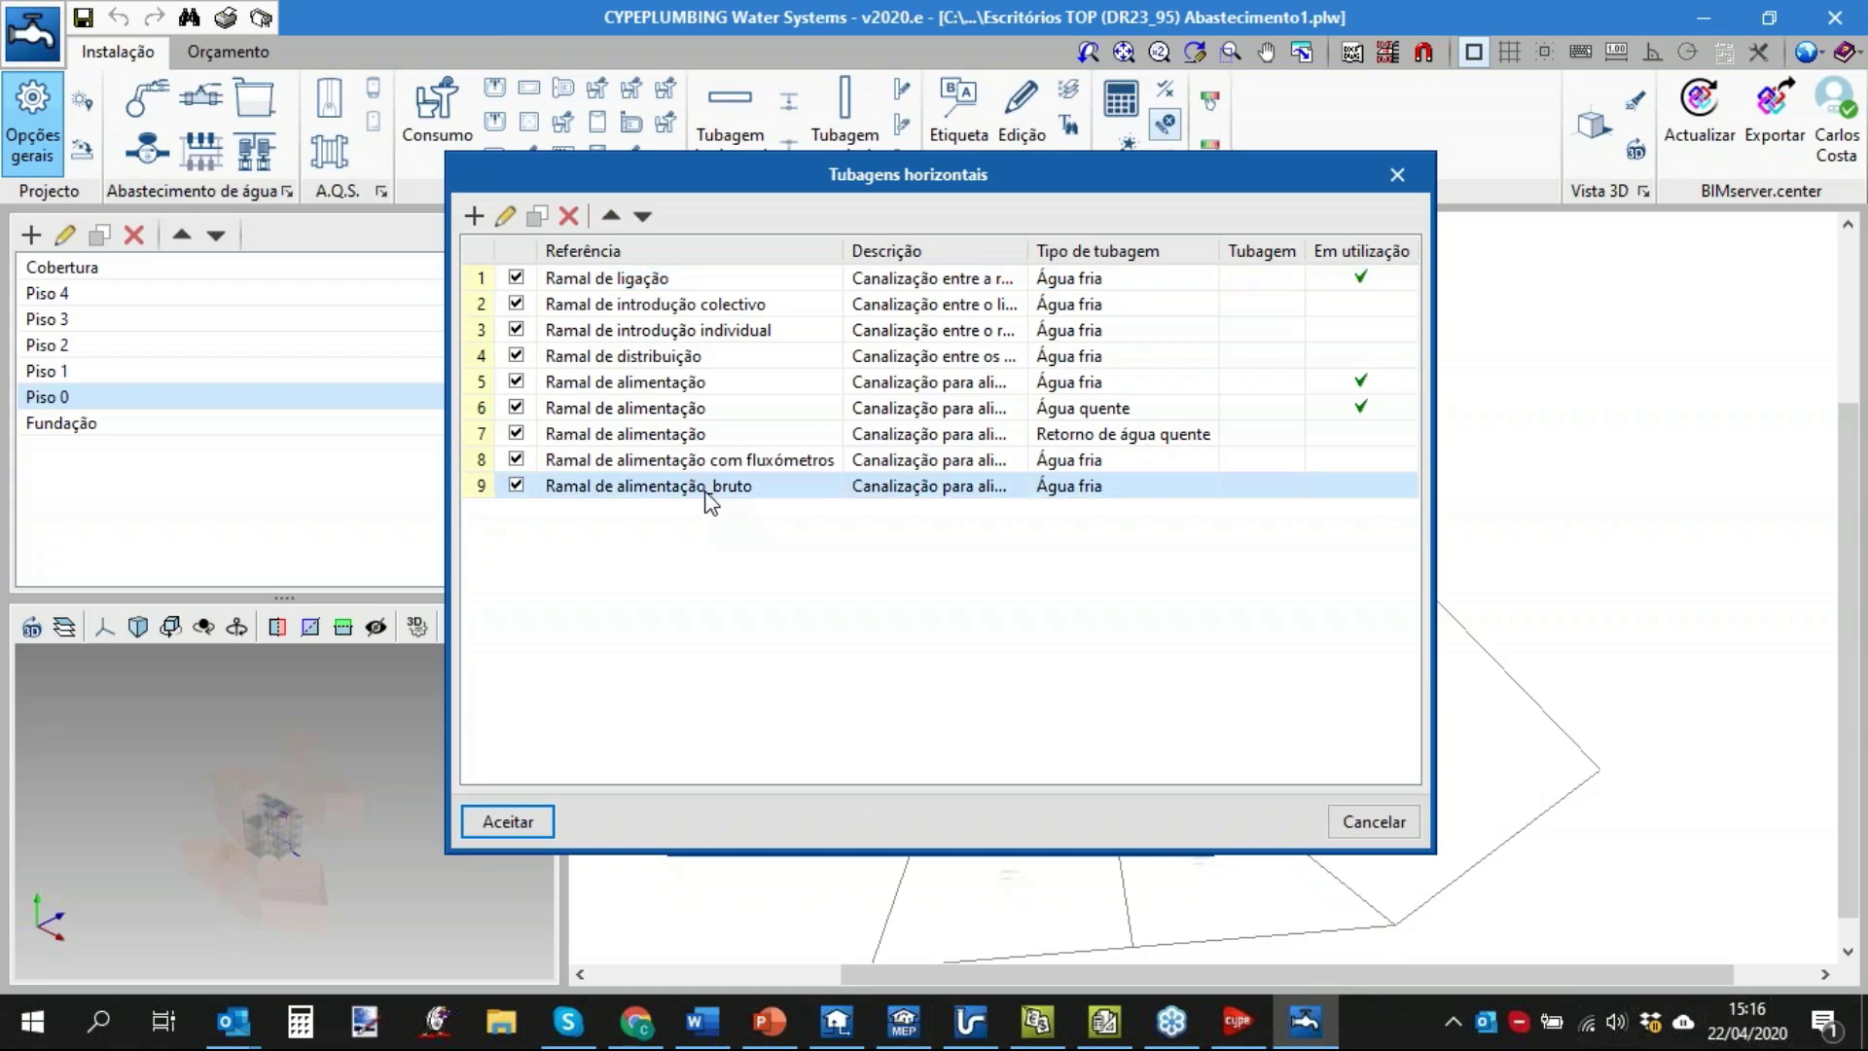
pyautogui.click(510, 212)
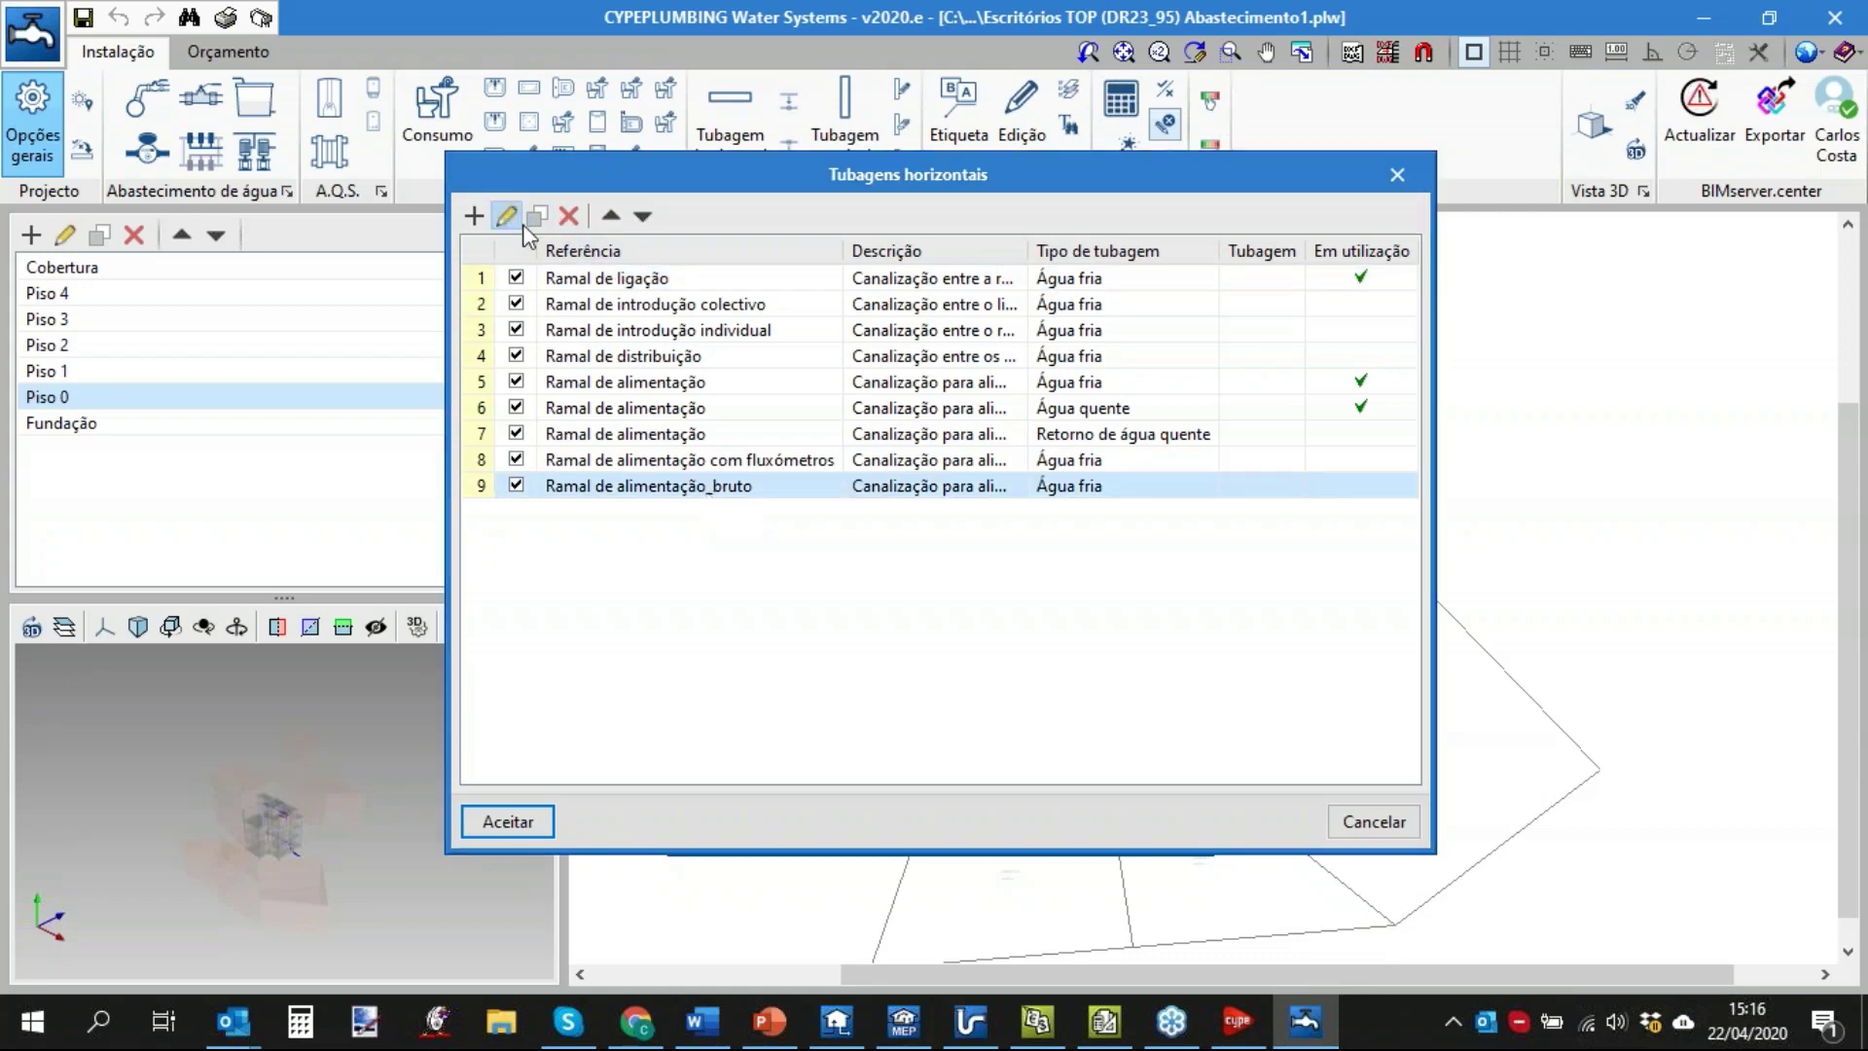
pyautogui.scroll(-3, 1298, 623)
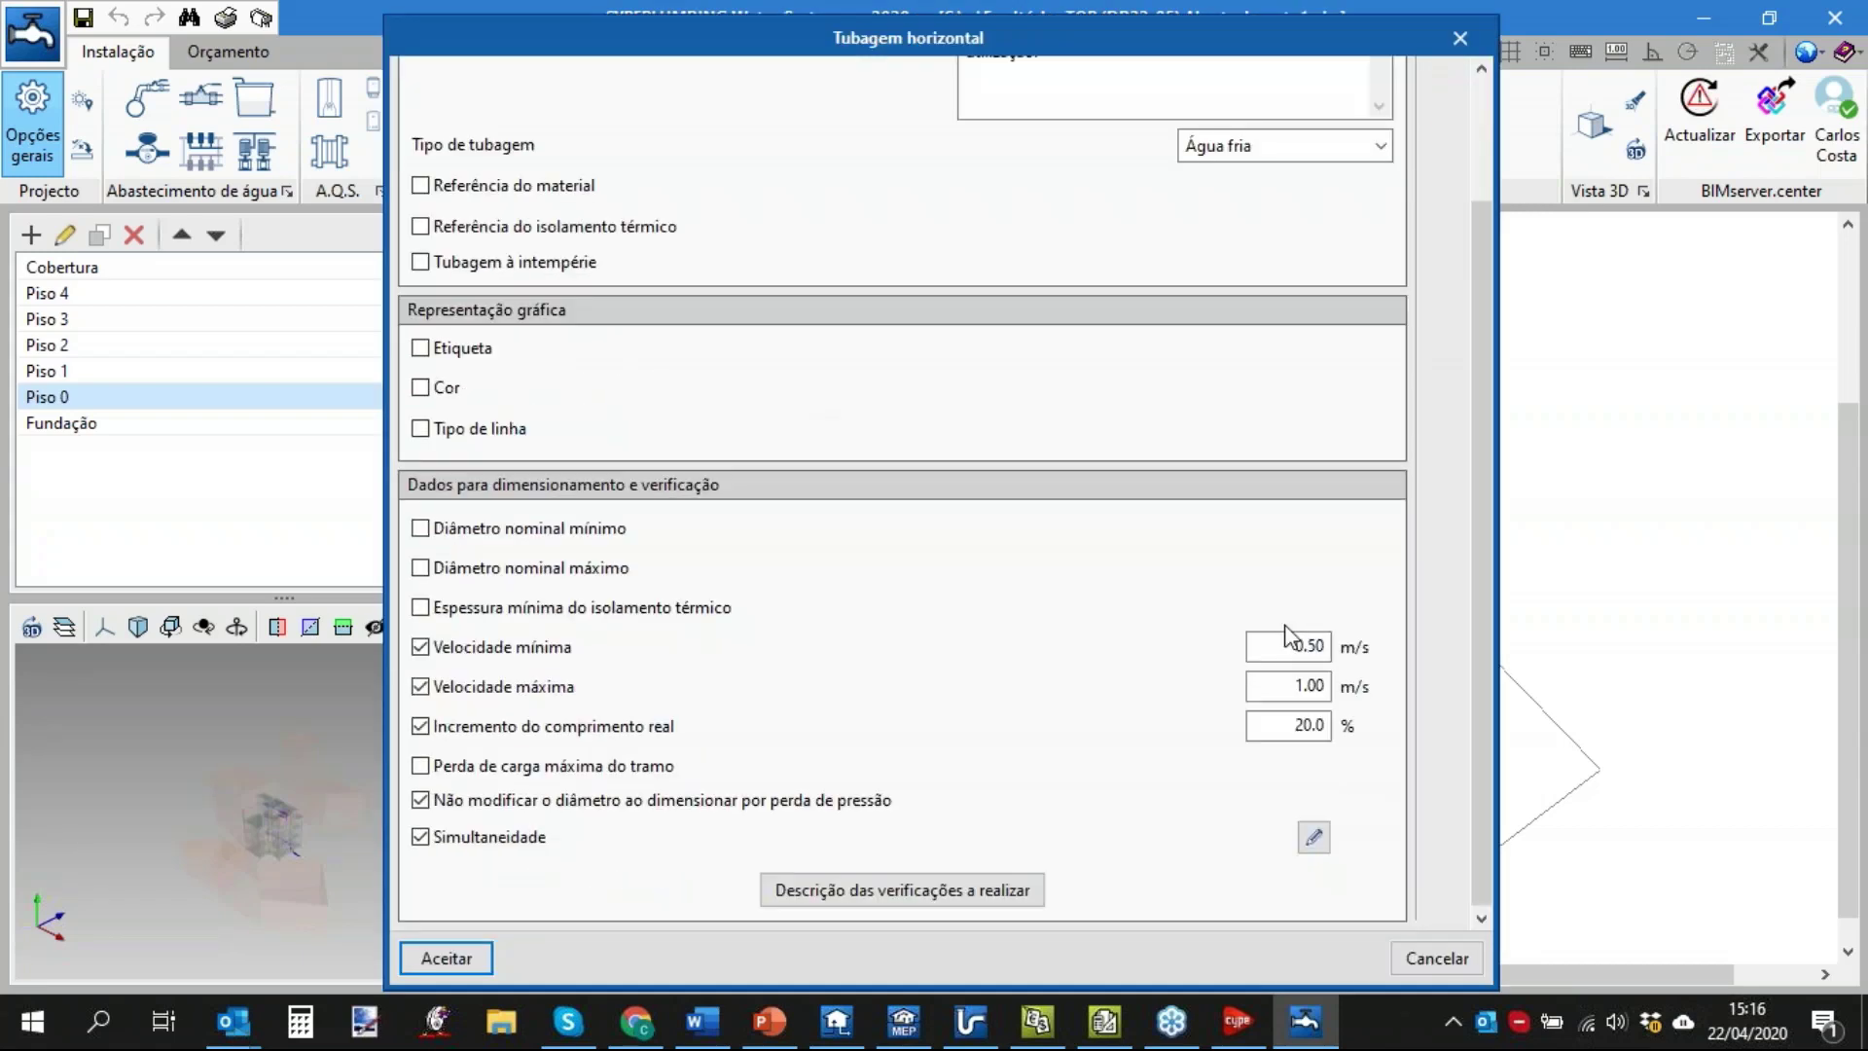
pyautogui.click(1313, 837)
pyautogui.click(881, 412)
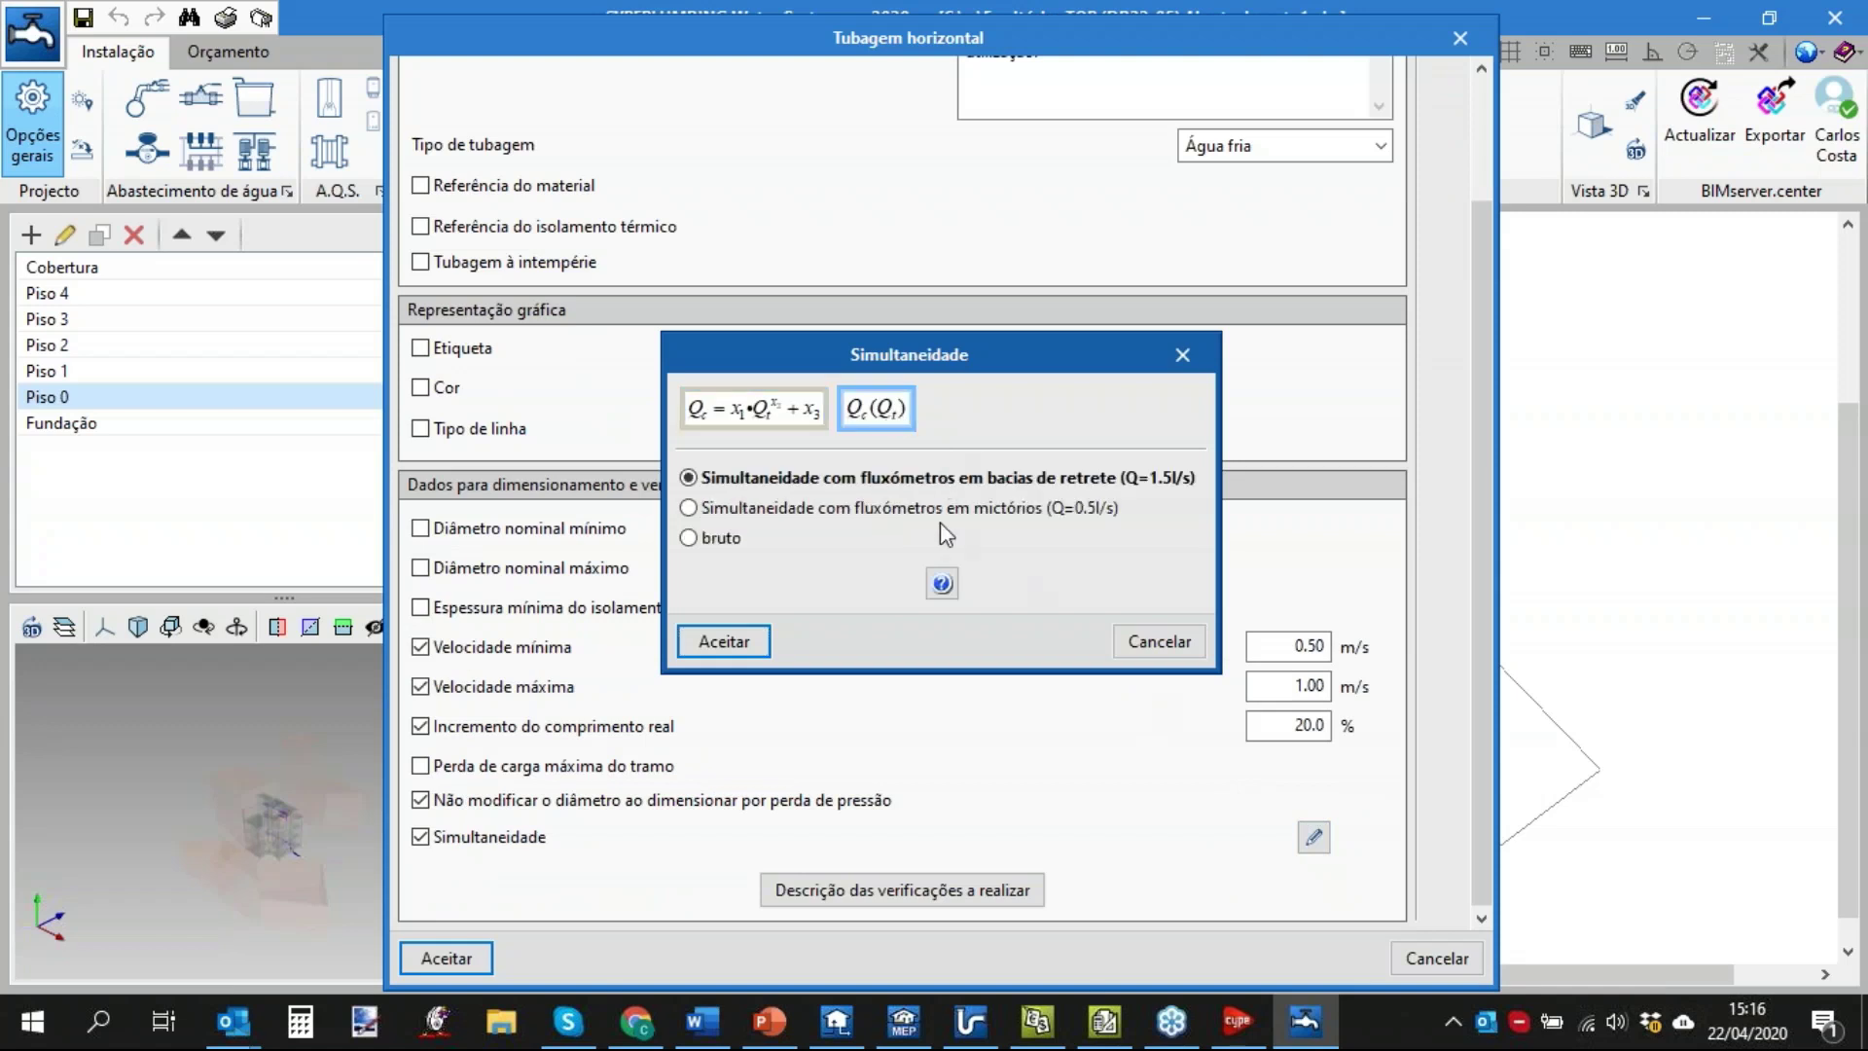
pyautogui.click(728, 542)
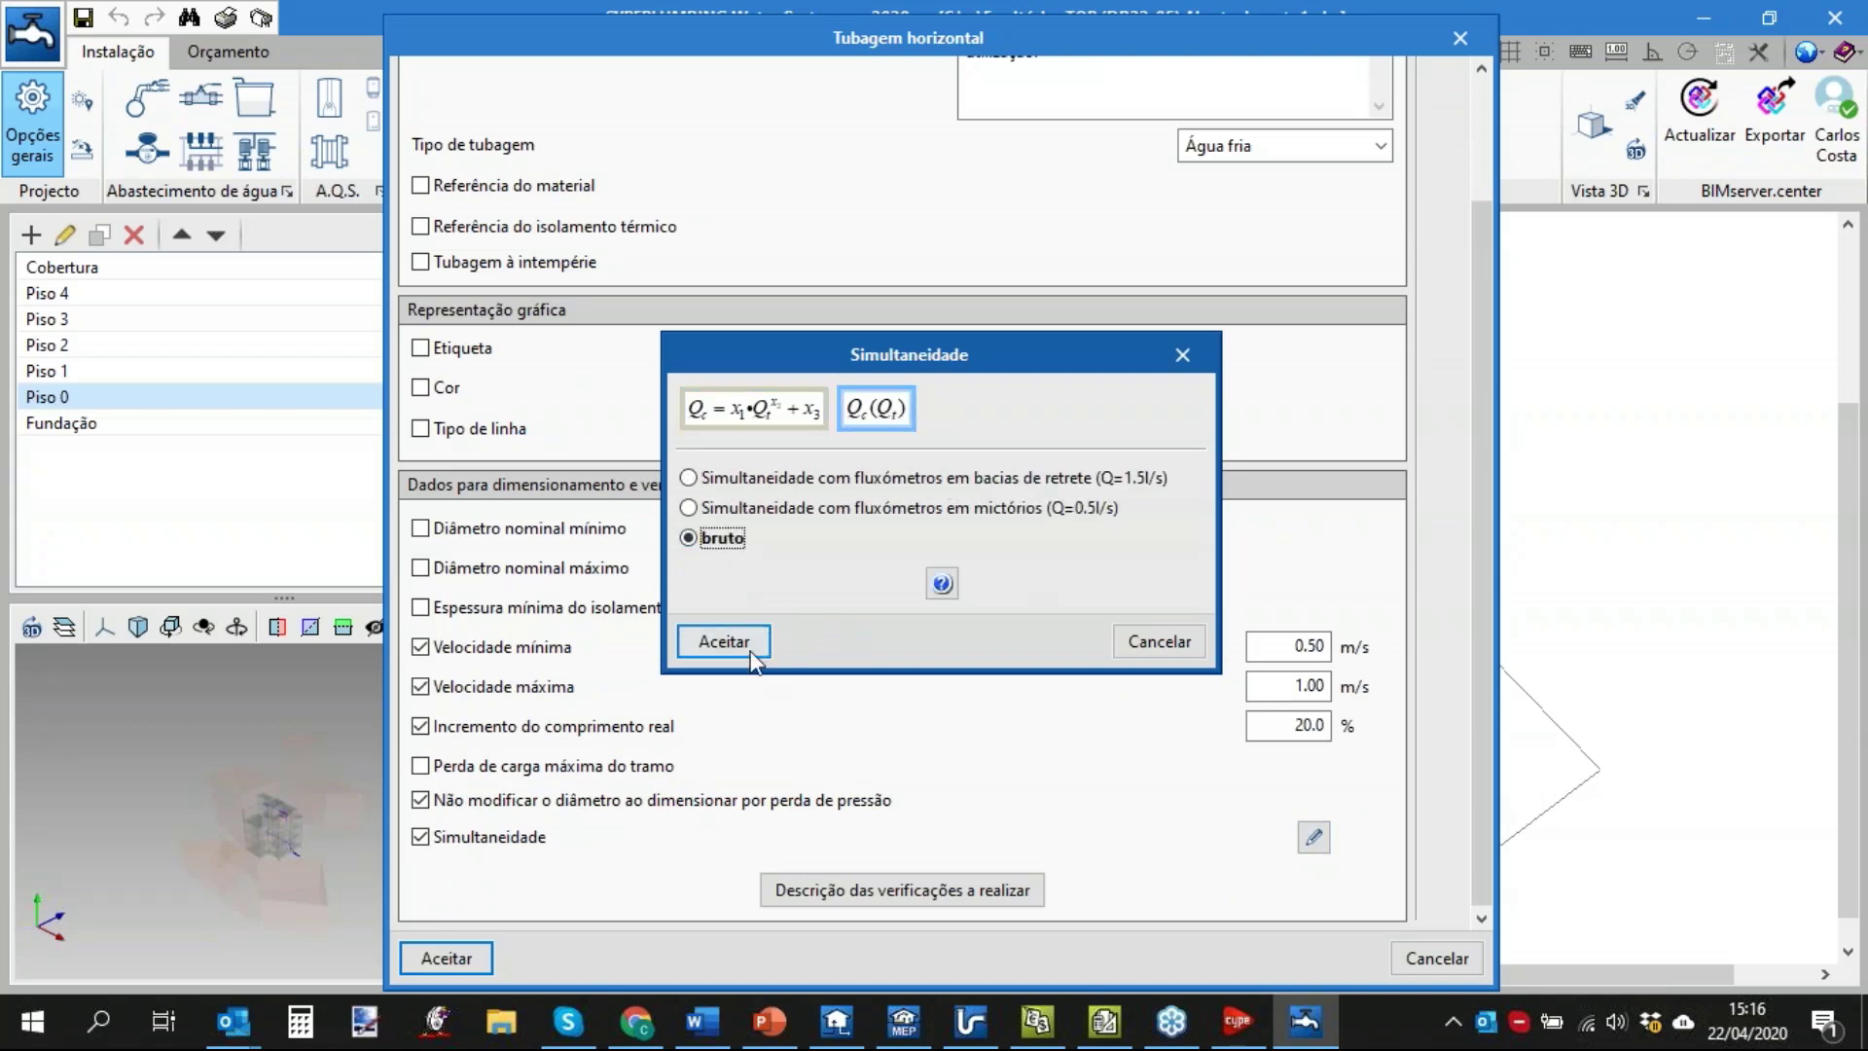
pyautogui.click(725, 642)
pyautogui.click(446, 958)
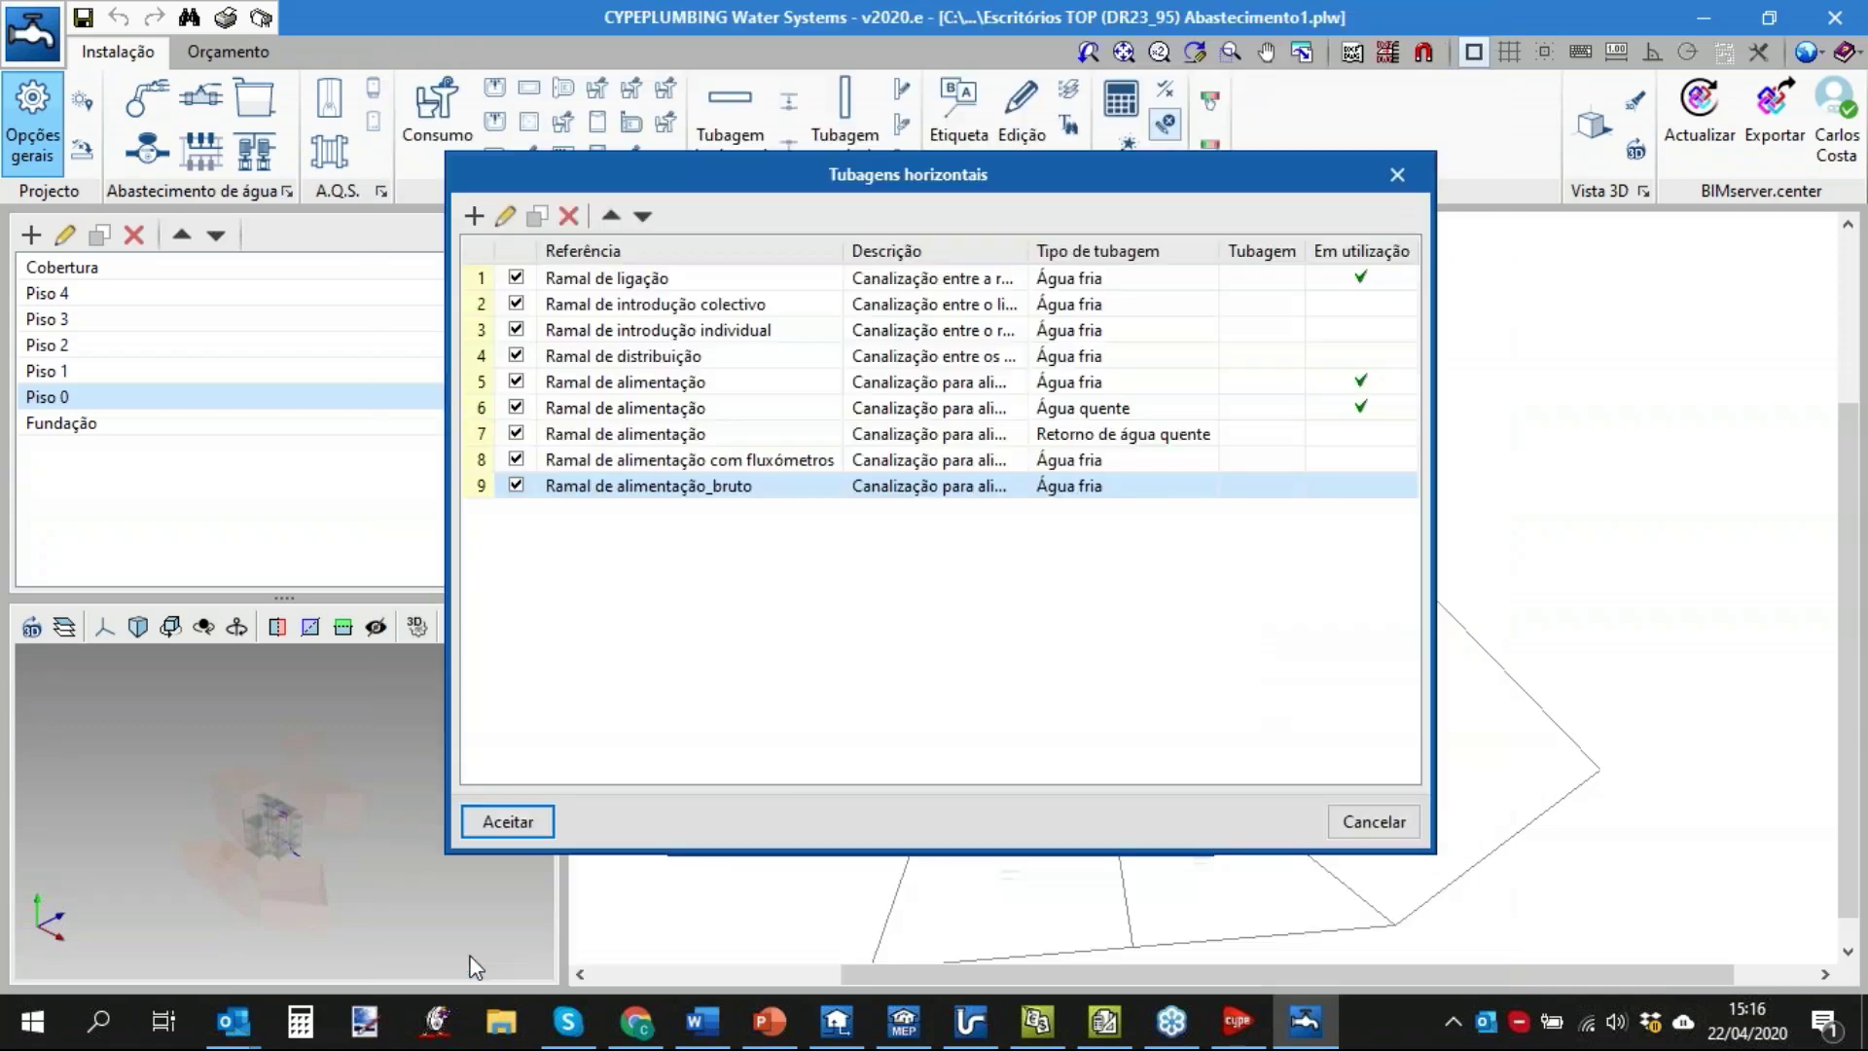
pyautogui.click(517, 824)
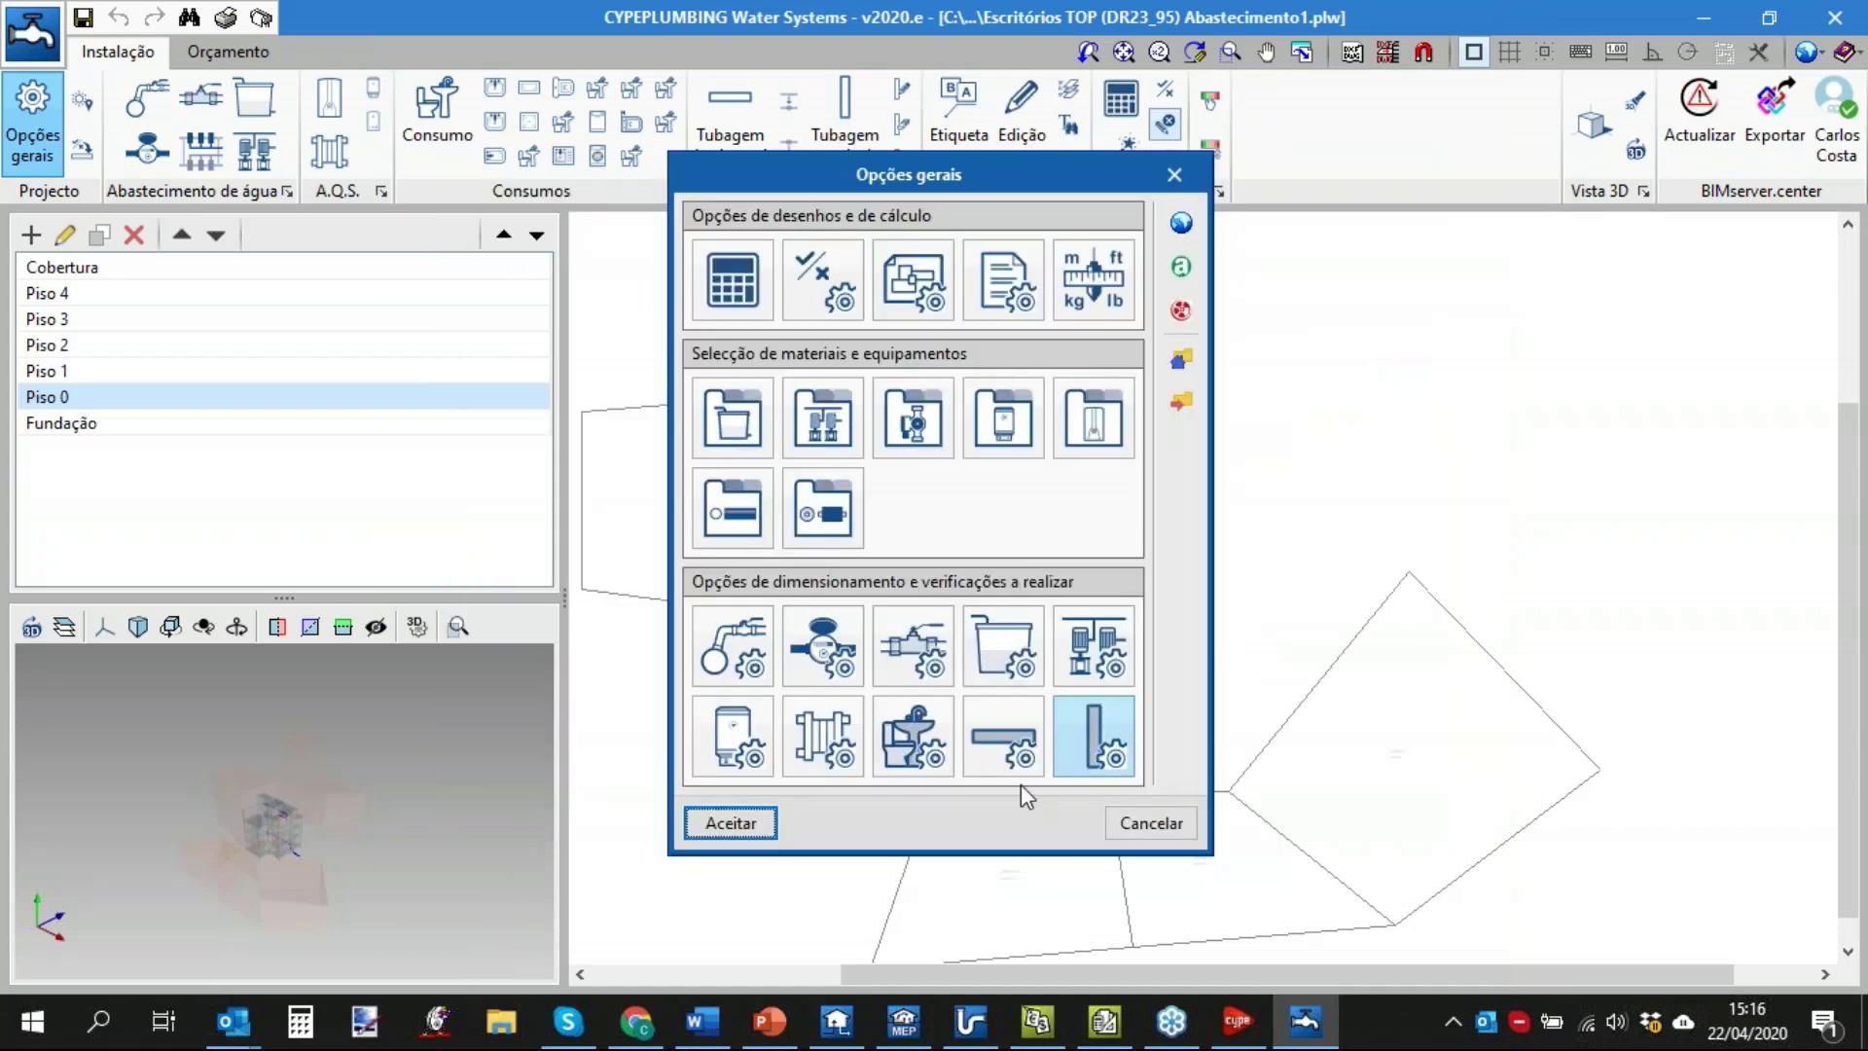
# Enable the material reference of the Ramal de alimentação_bruto pipe, set it to Polipropileno (PP-R) PN20, and save the horizontal pipes.
pyautogui.click(1023, 730)
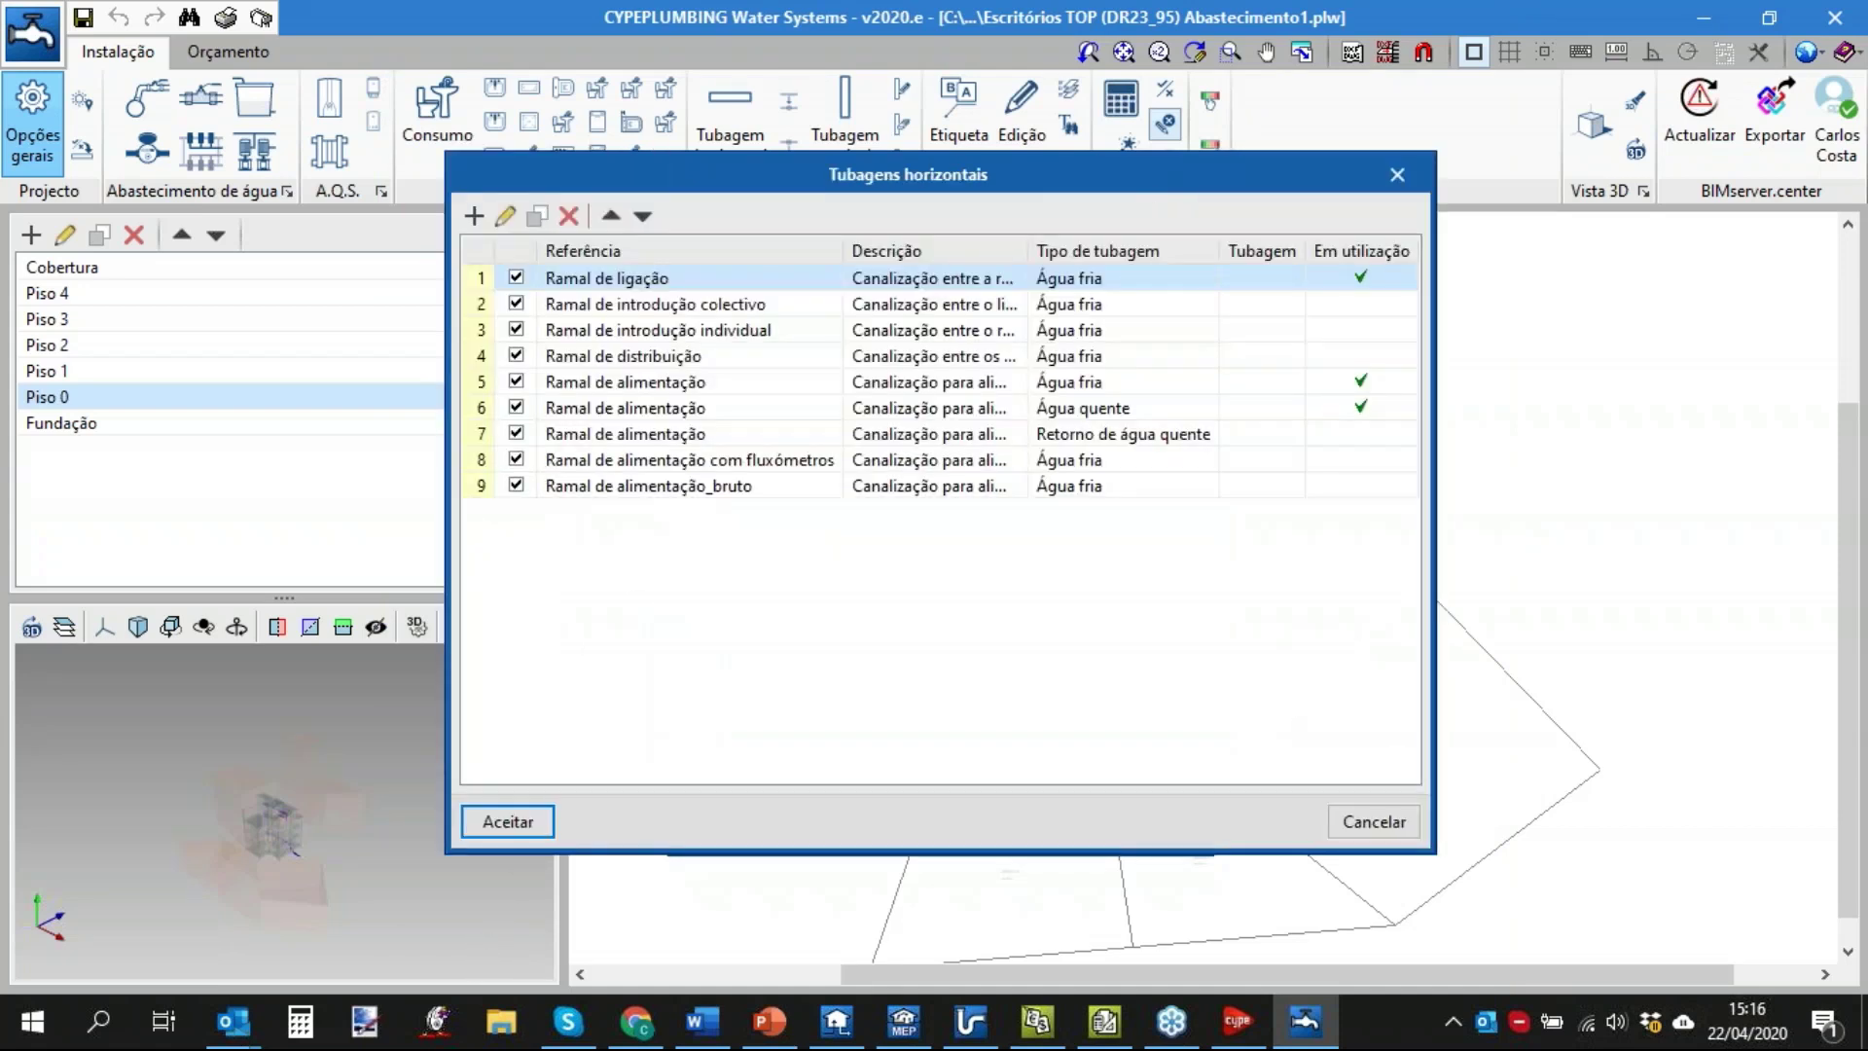
pyautogui.click(658, 492)
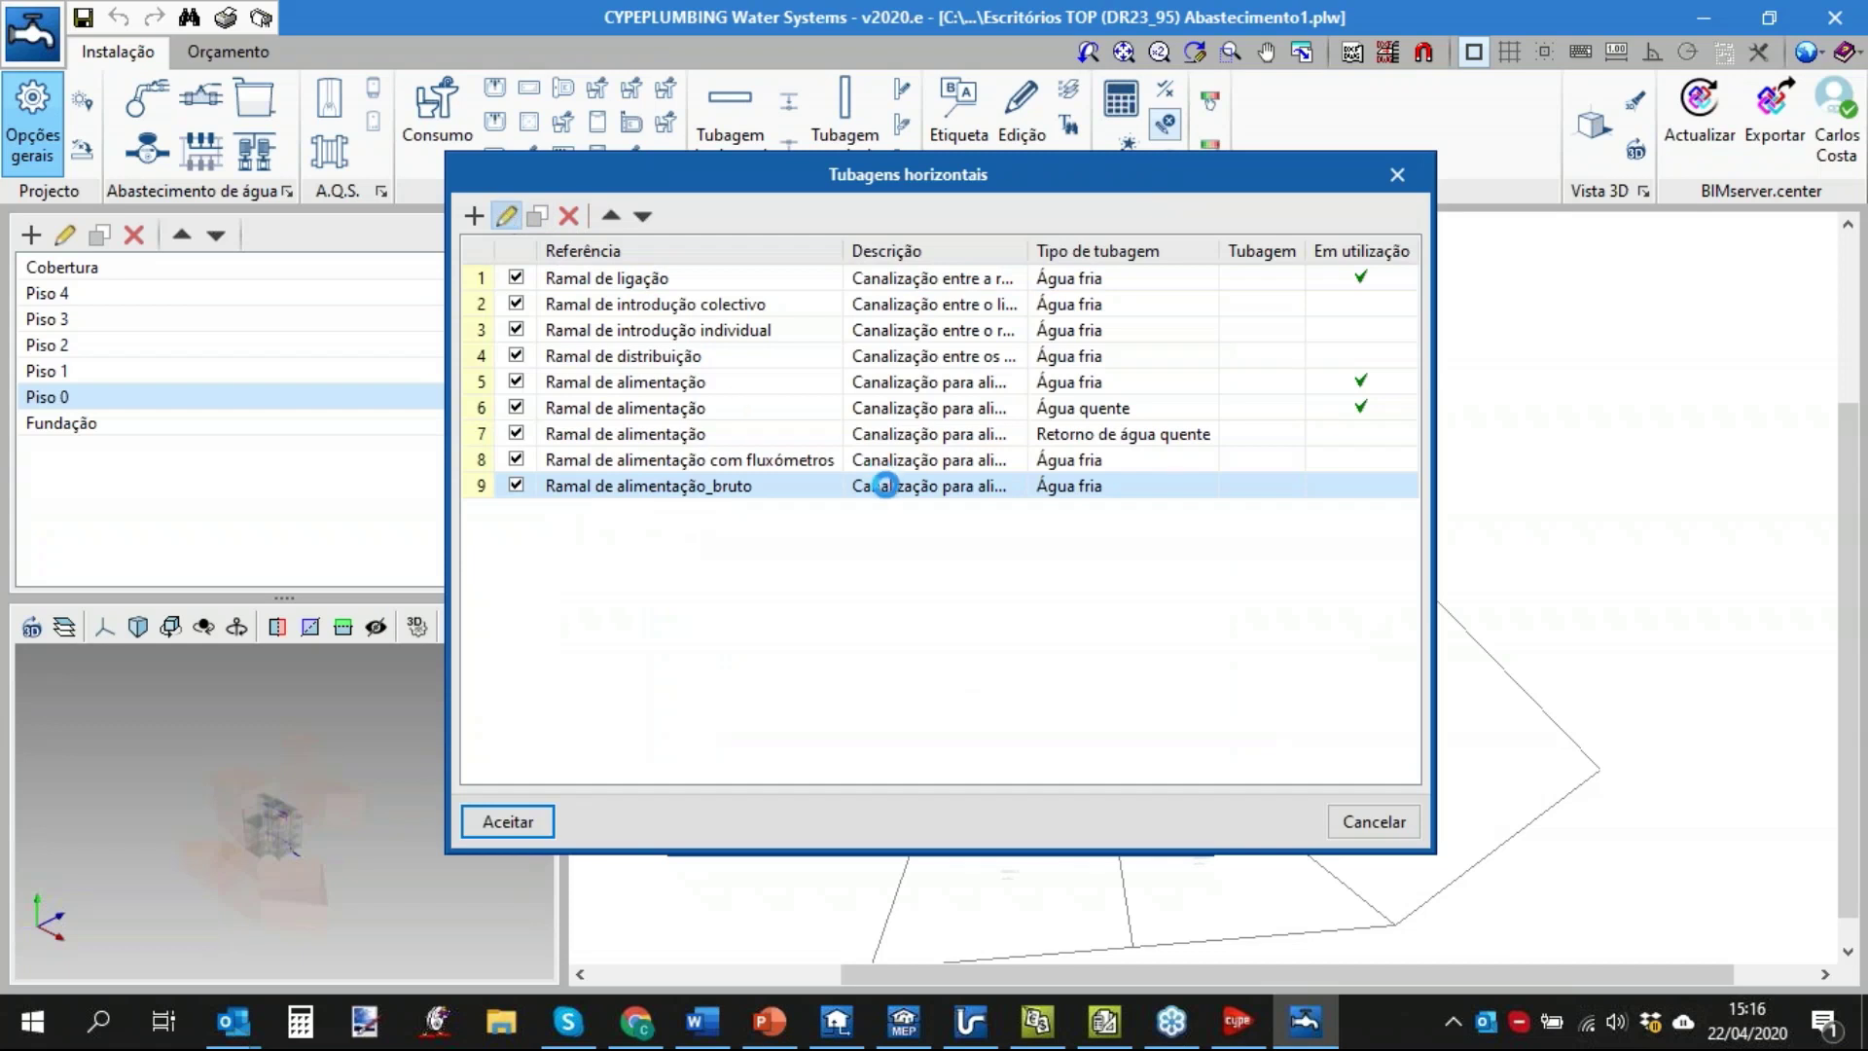
pyautogui.doubleClick(885, 485)
pyautogui.click(561, 338)
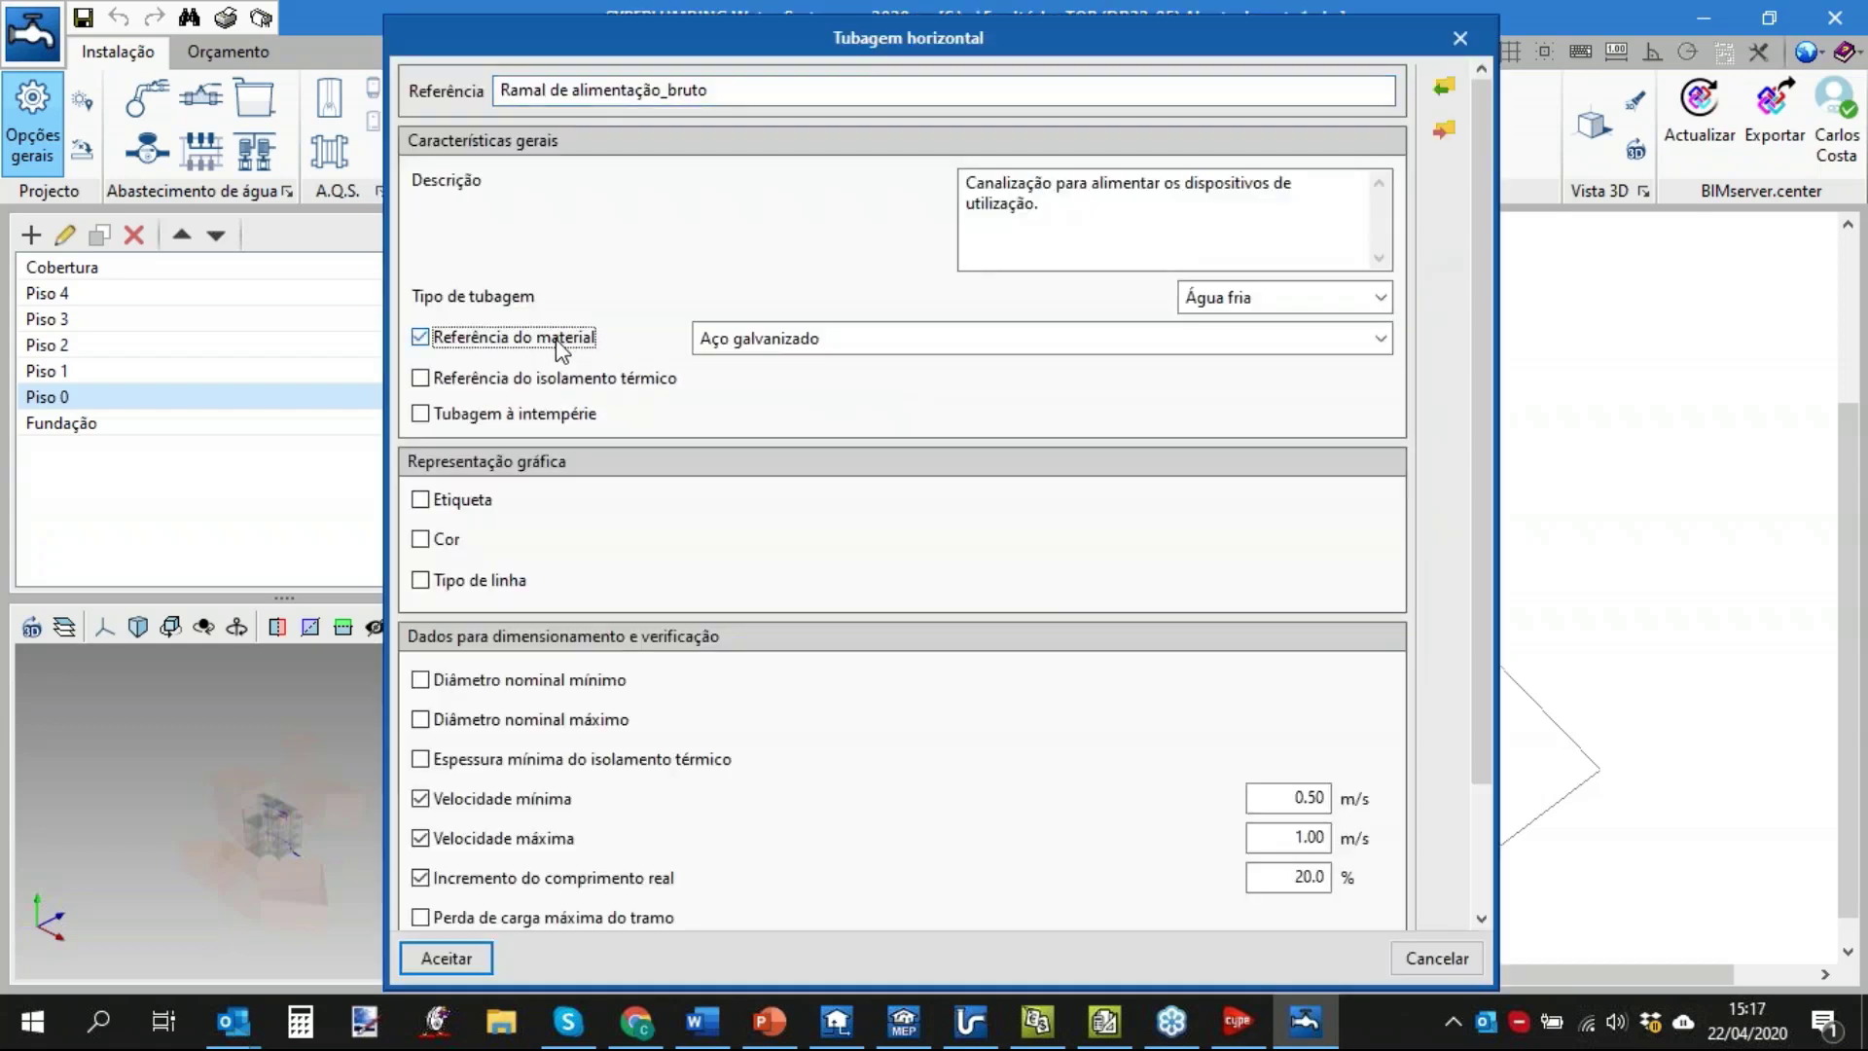
pyautogui.click(998, 341)
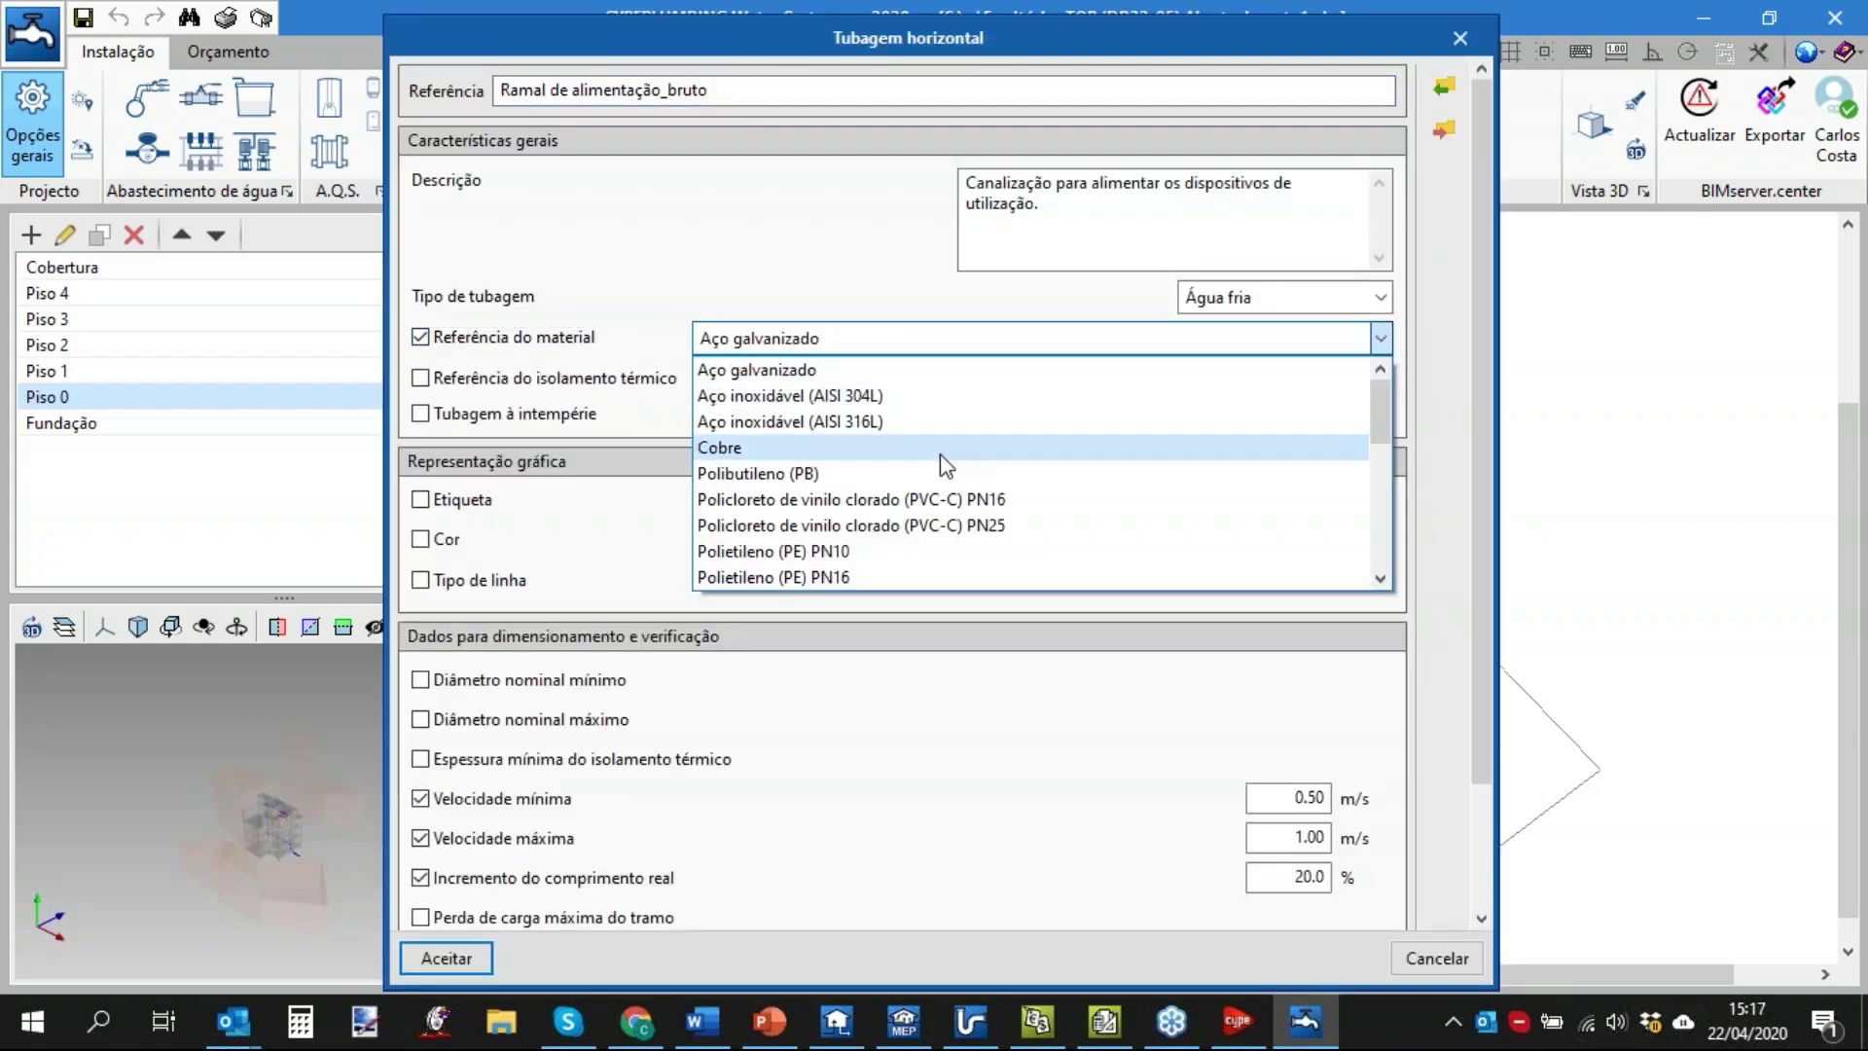
pyautogui.scroll(-4, 923, 475)
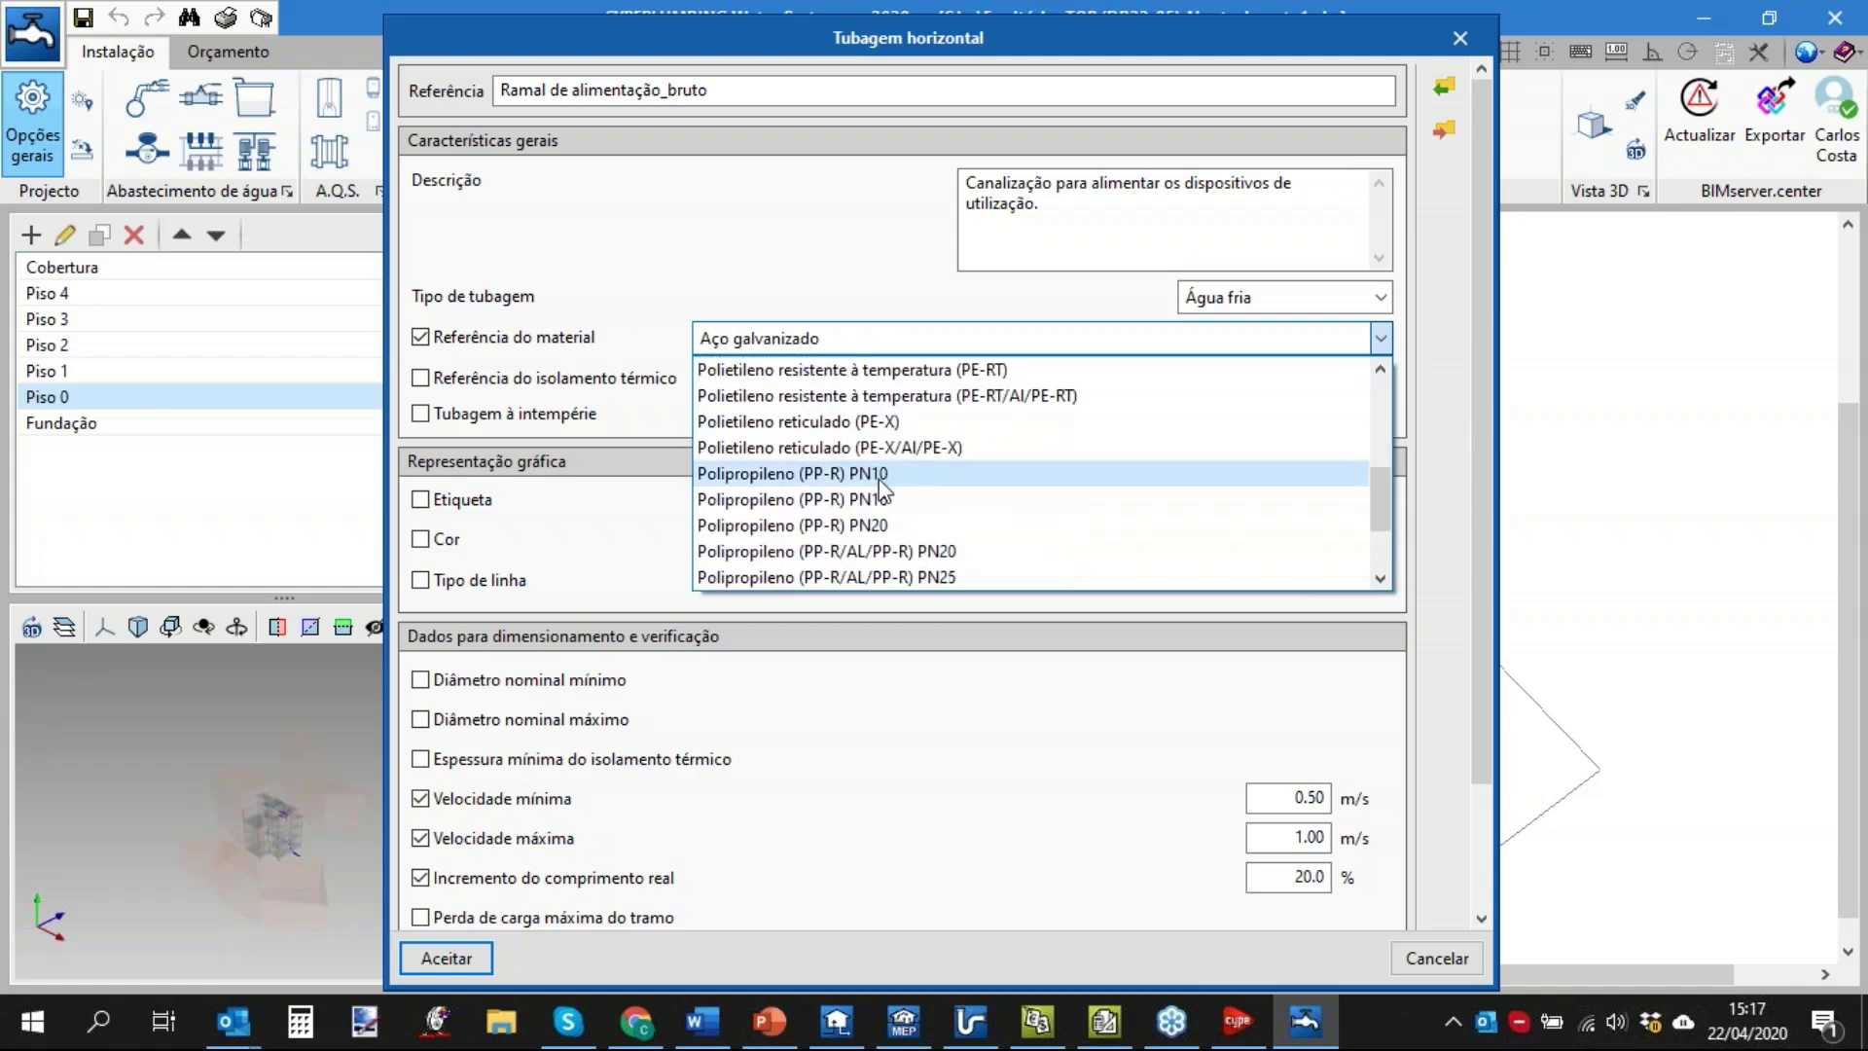
pyautogui.click(882, 526)
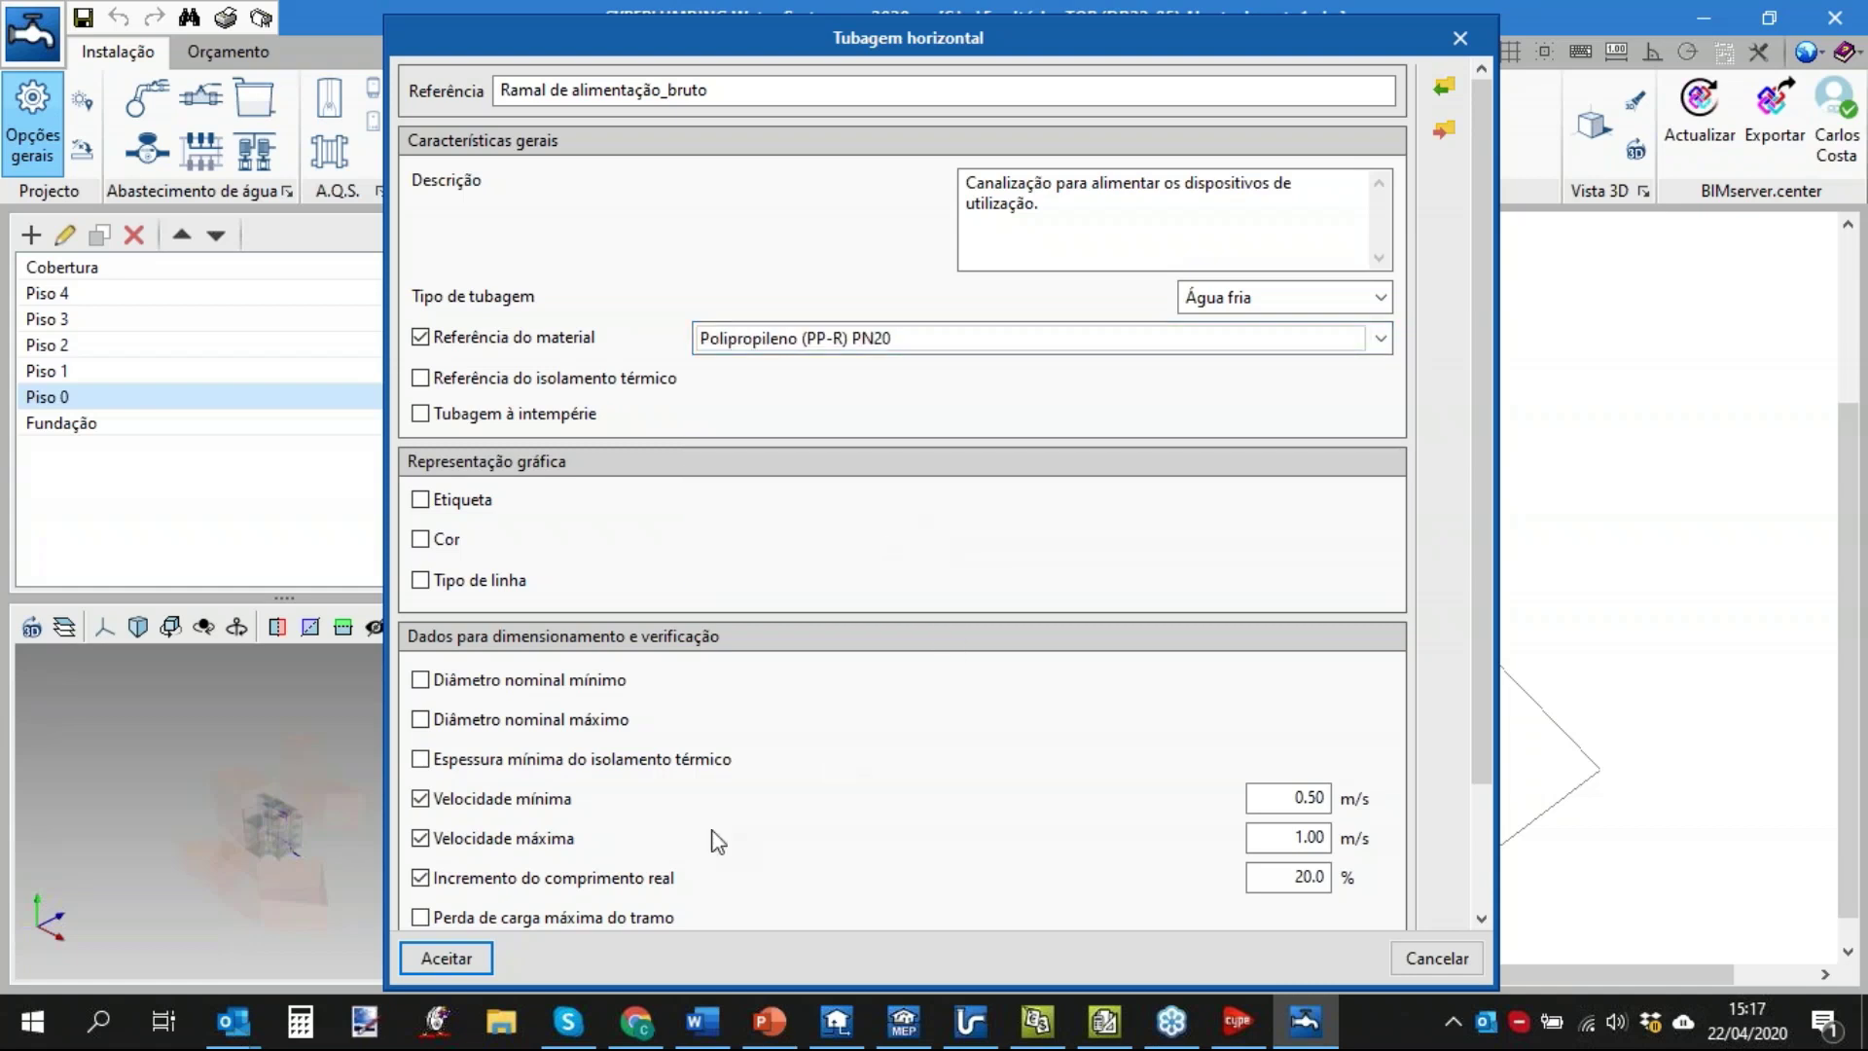
pyautogui.click(461, 959)
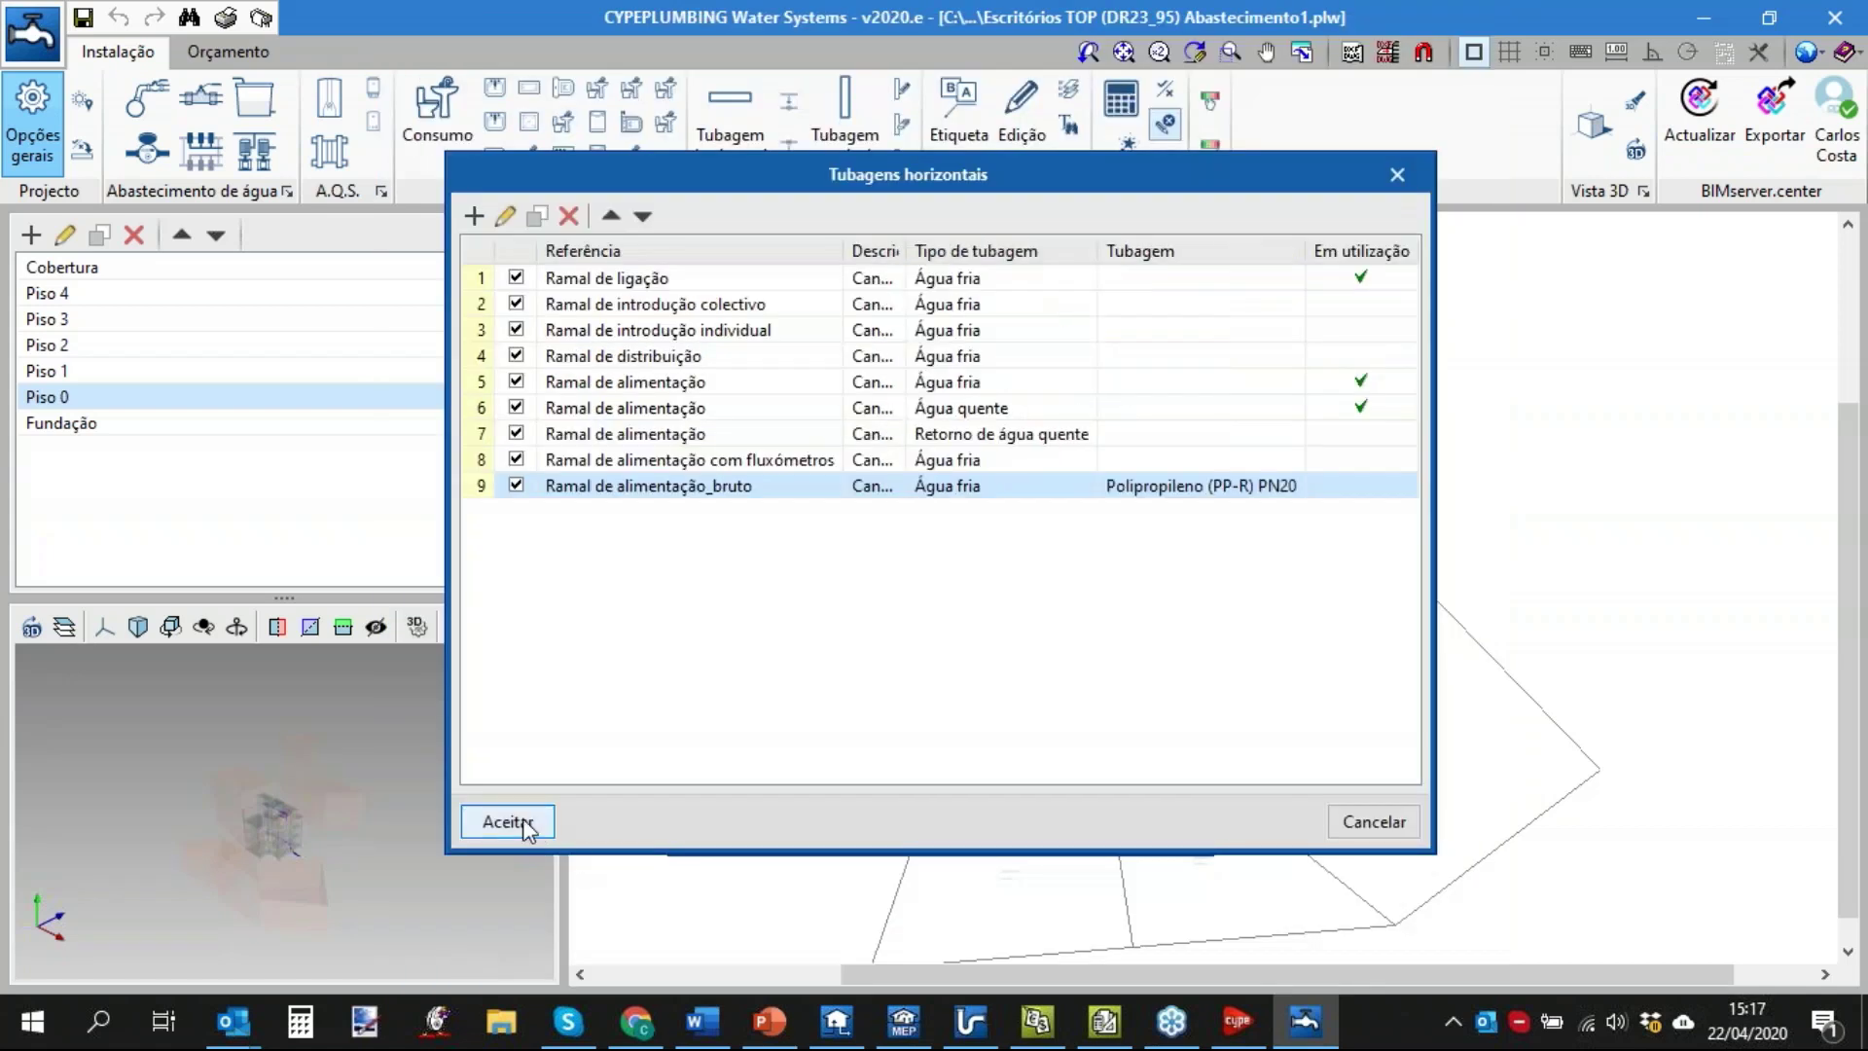
pyautogui.click(522, 820)
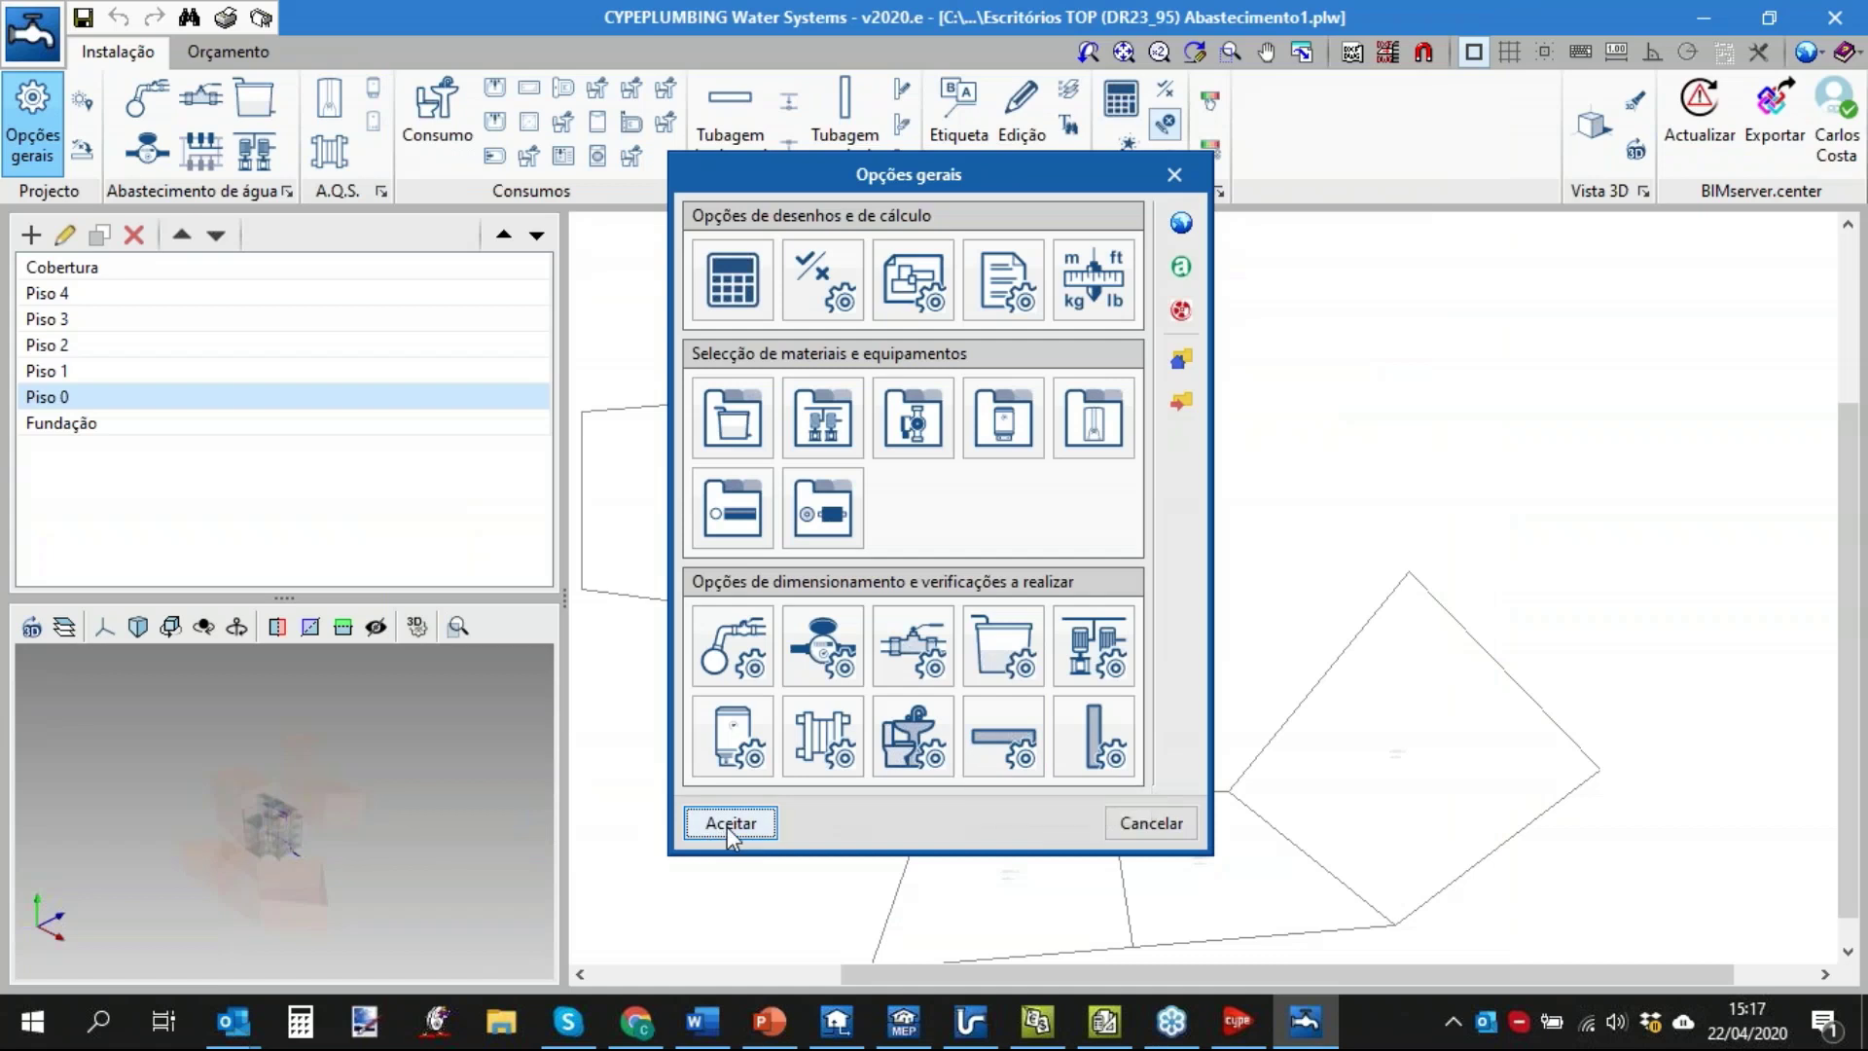
# Check the flow of the Boca de rega ou lavagem de 15 mm consumption without changing it, and save the general options.
pyautogui.click(912, 744)
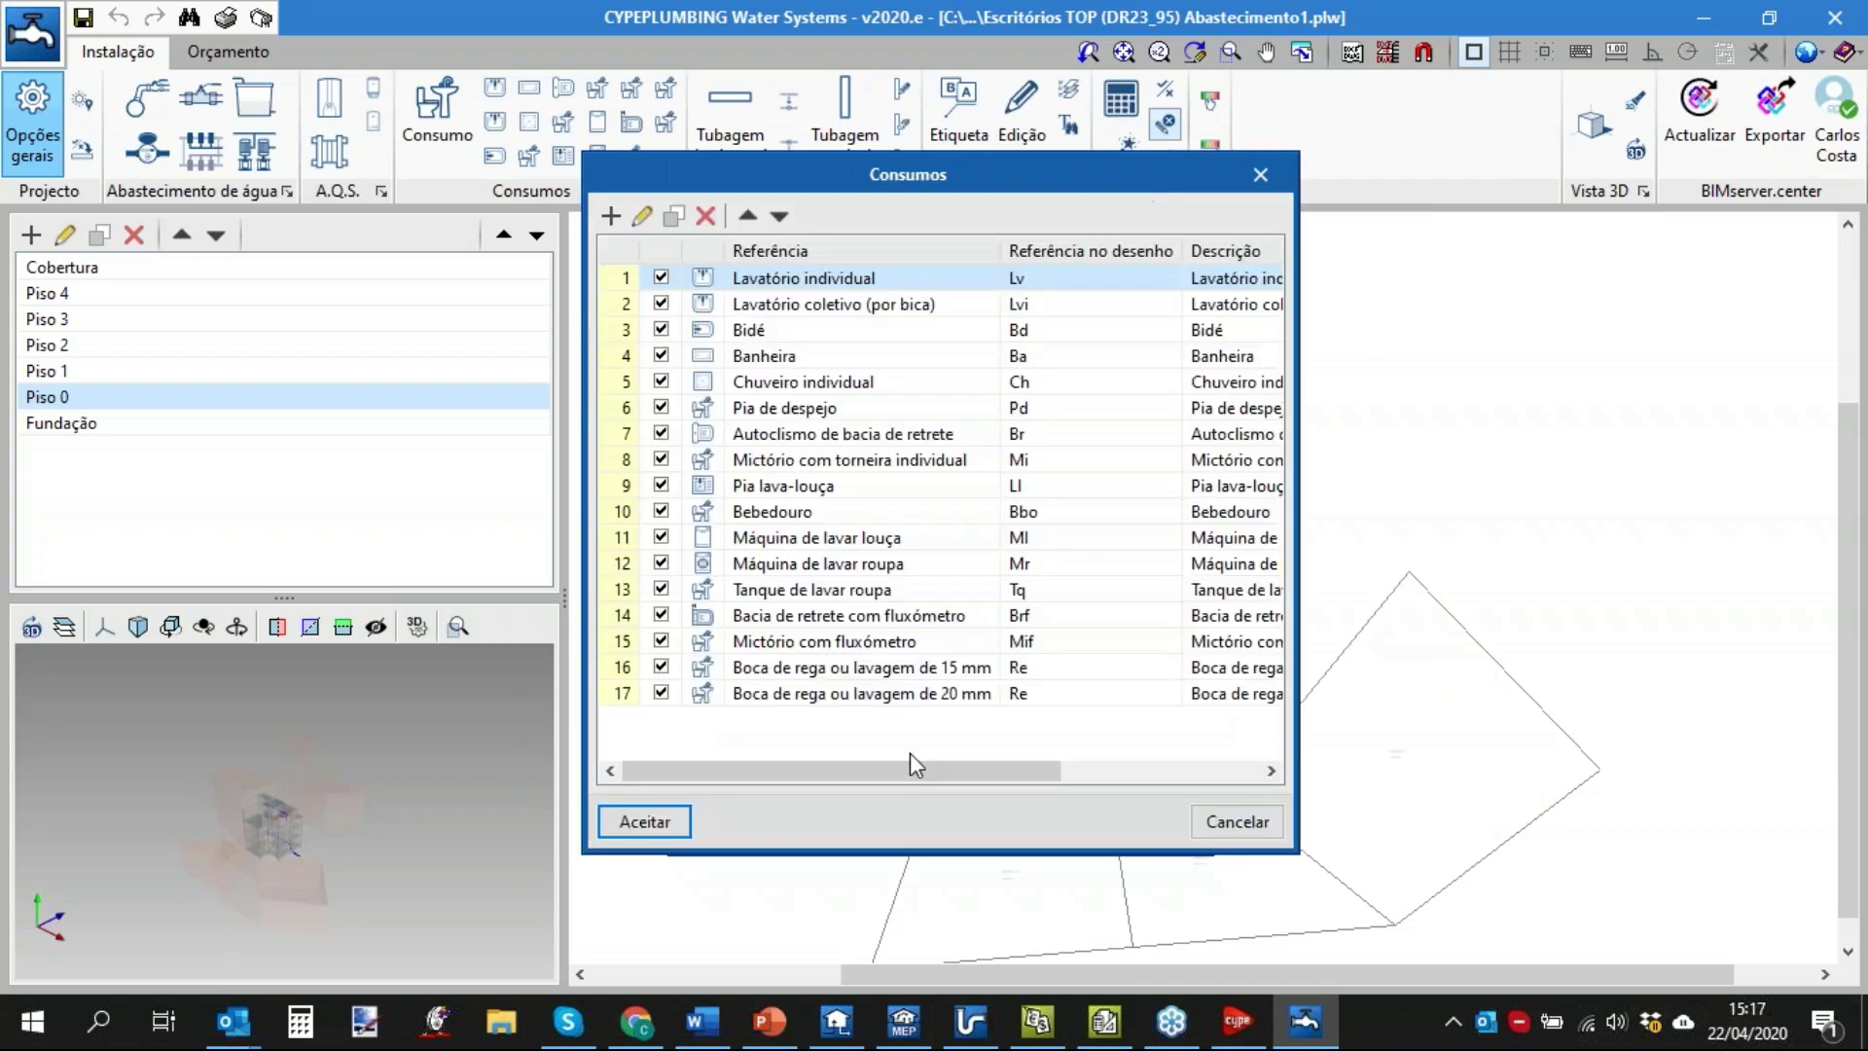
pyautogui.click(908, 673)
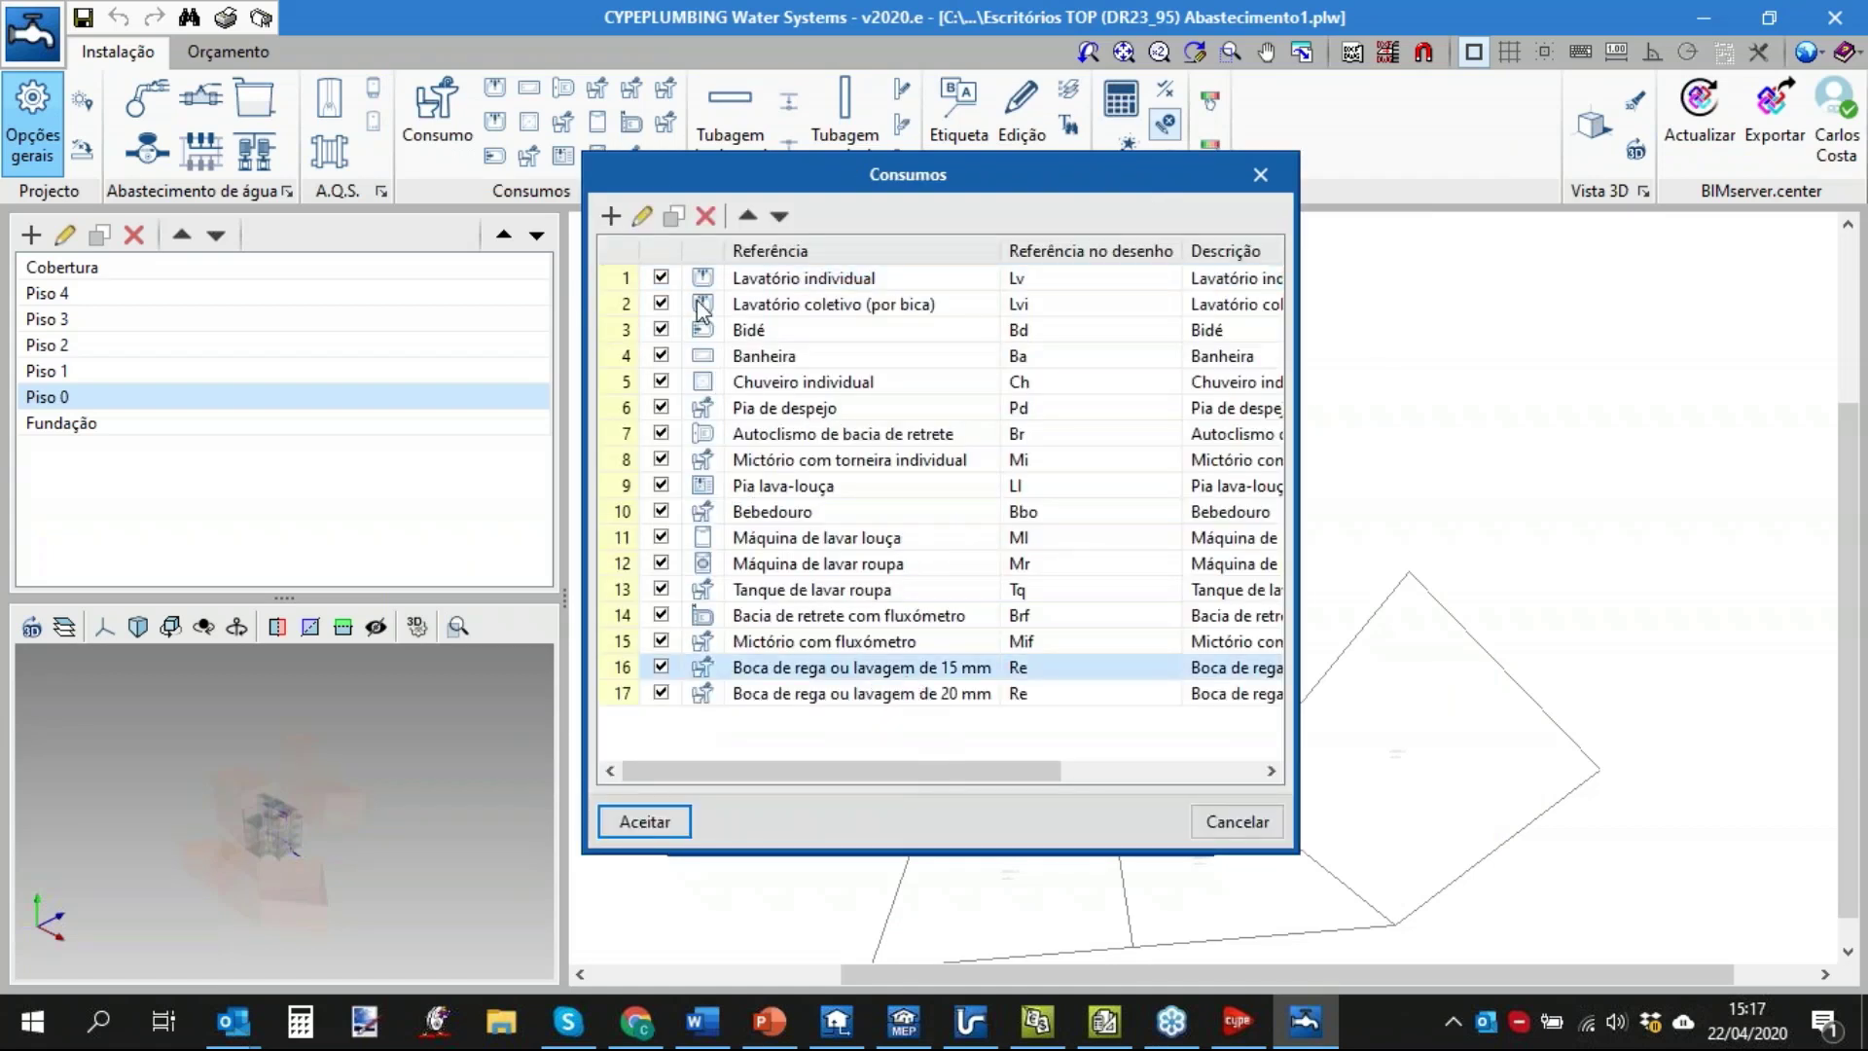
pyautogui.click(641, 216)
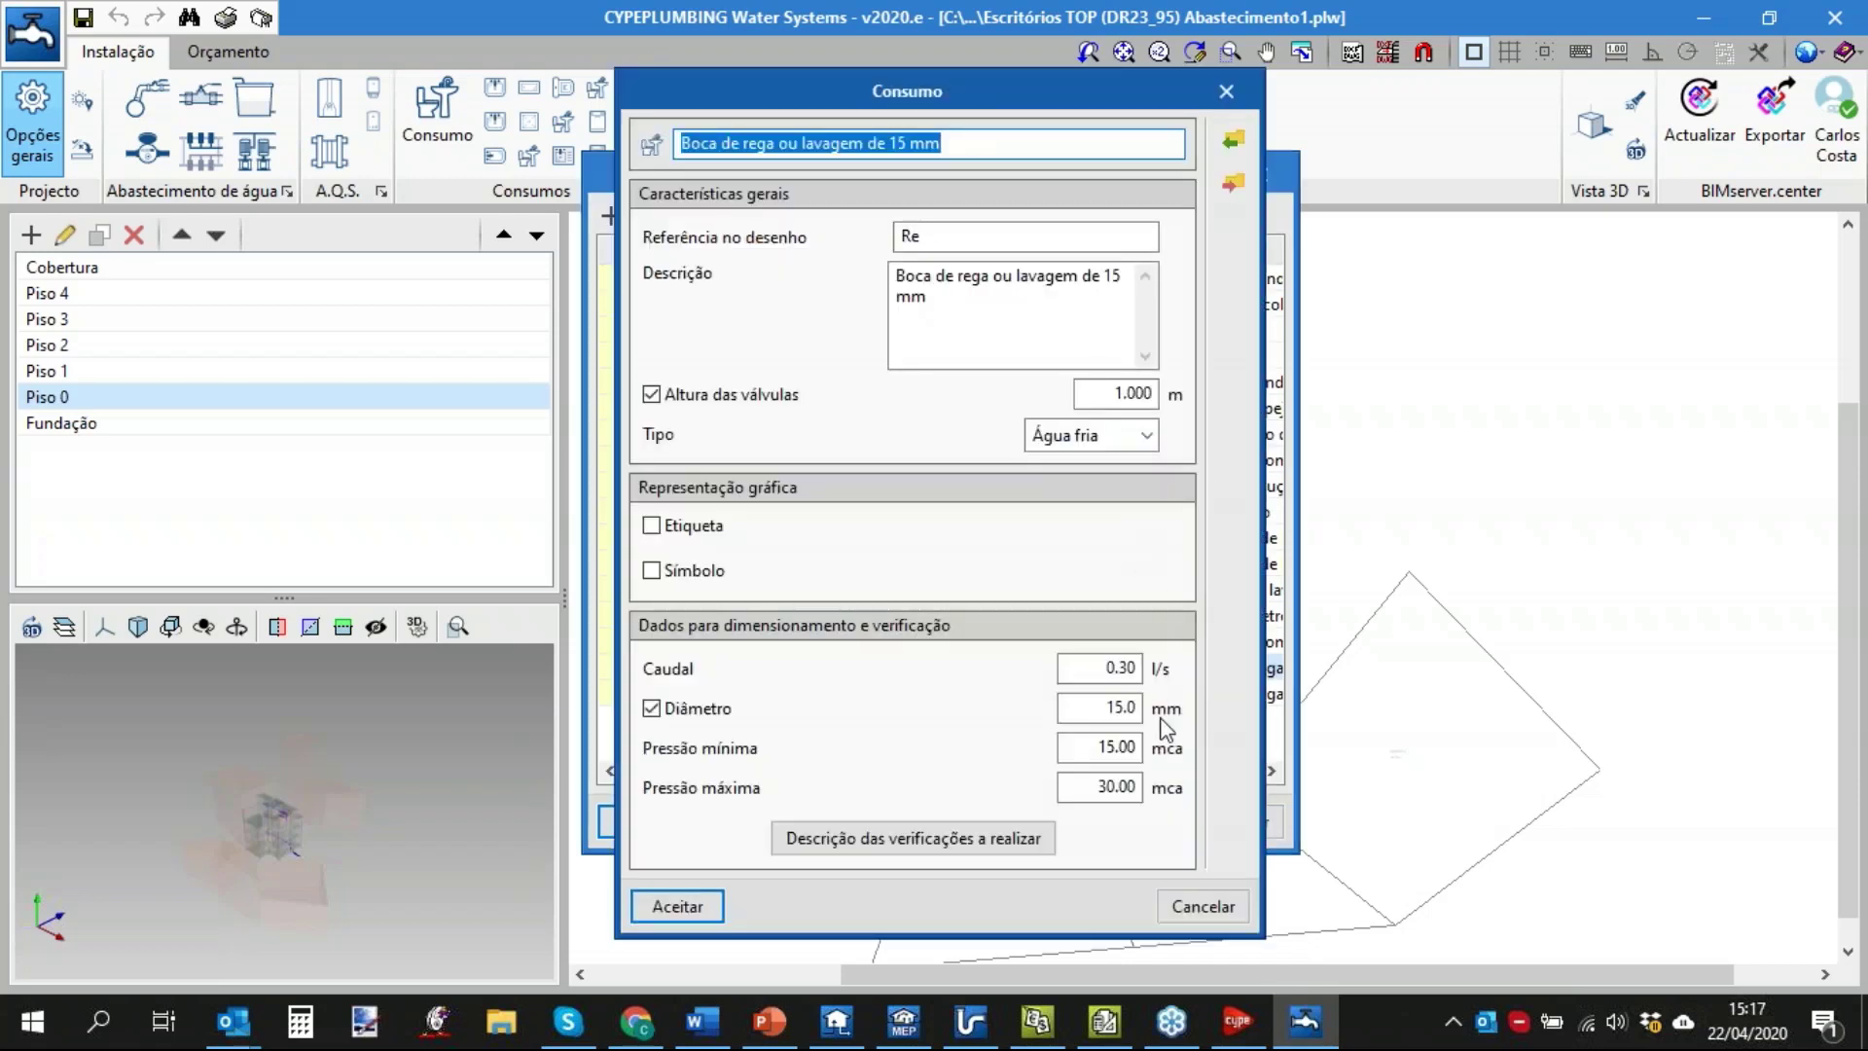
pyautogui.click(1119, 669)
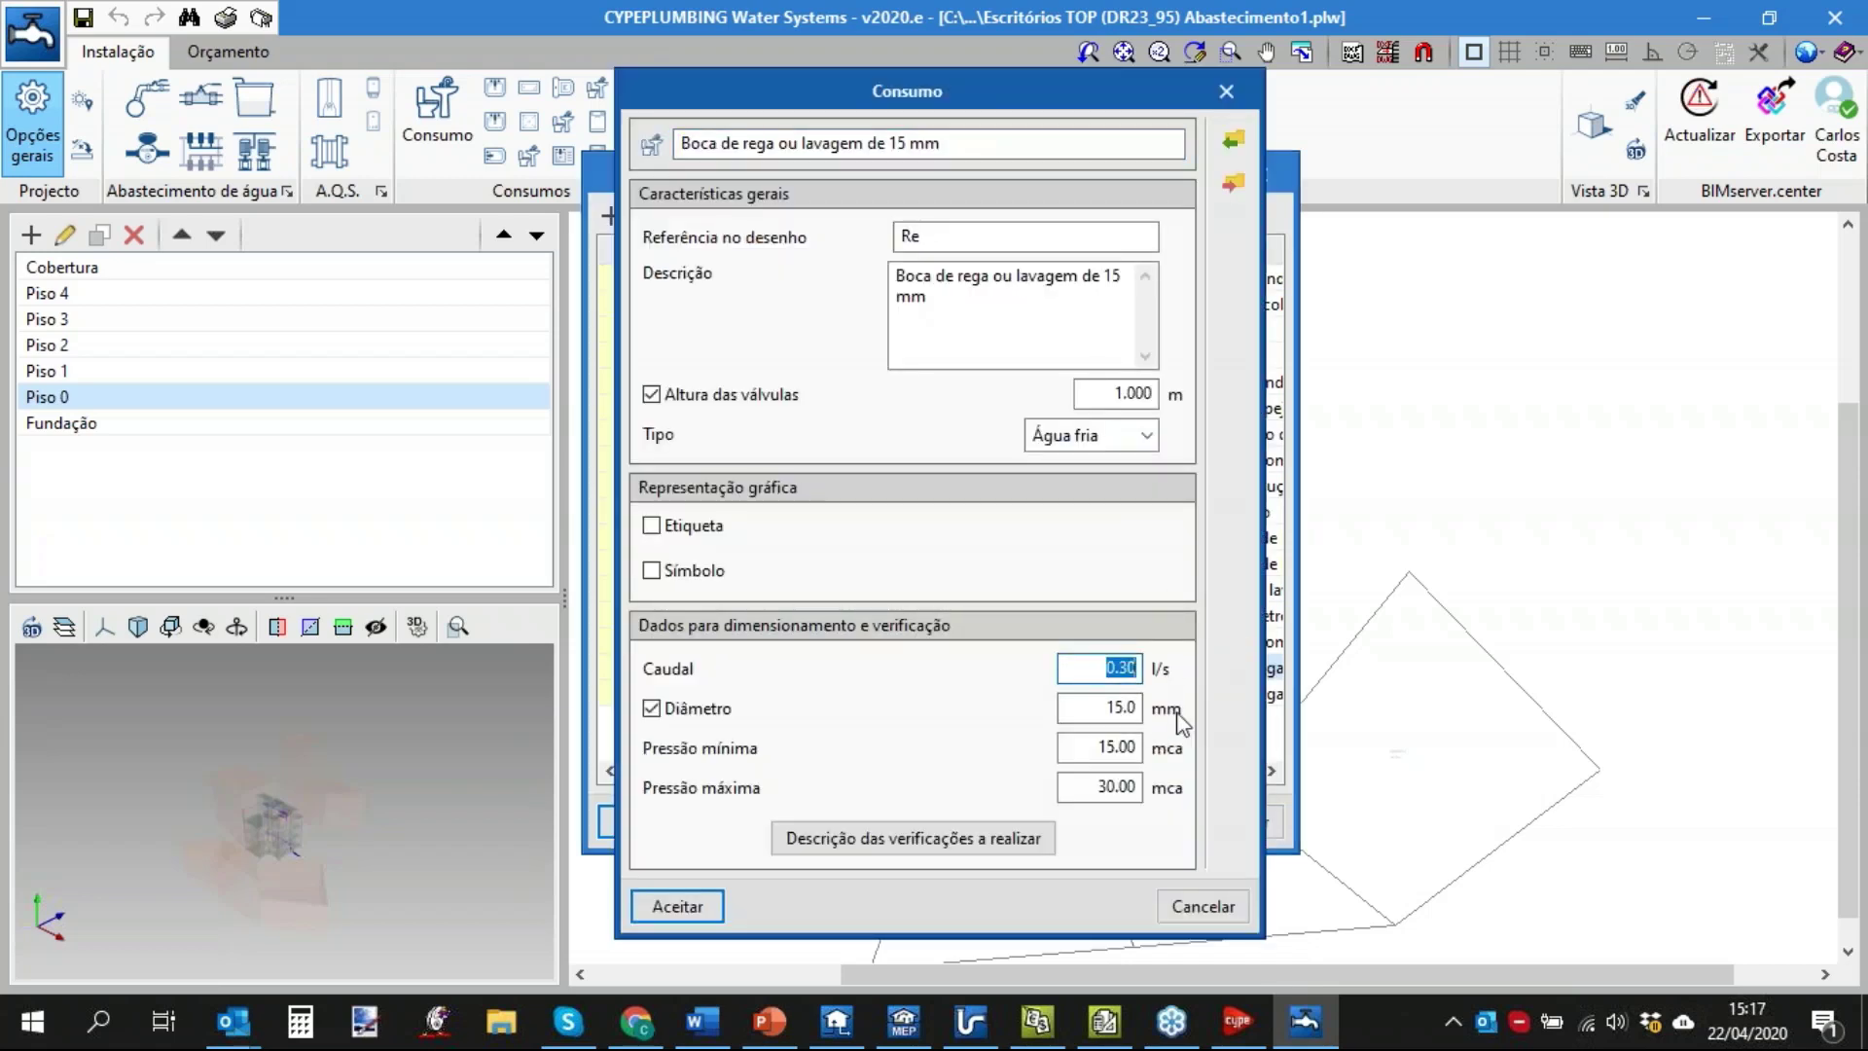
pyautogui.click(678, 906)
pyautogui.click(645, 822)
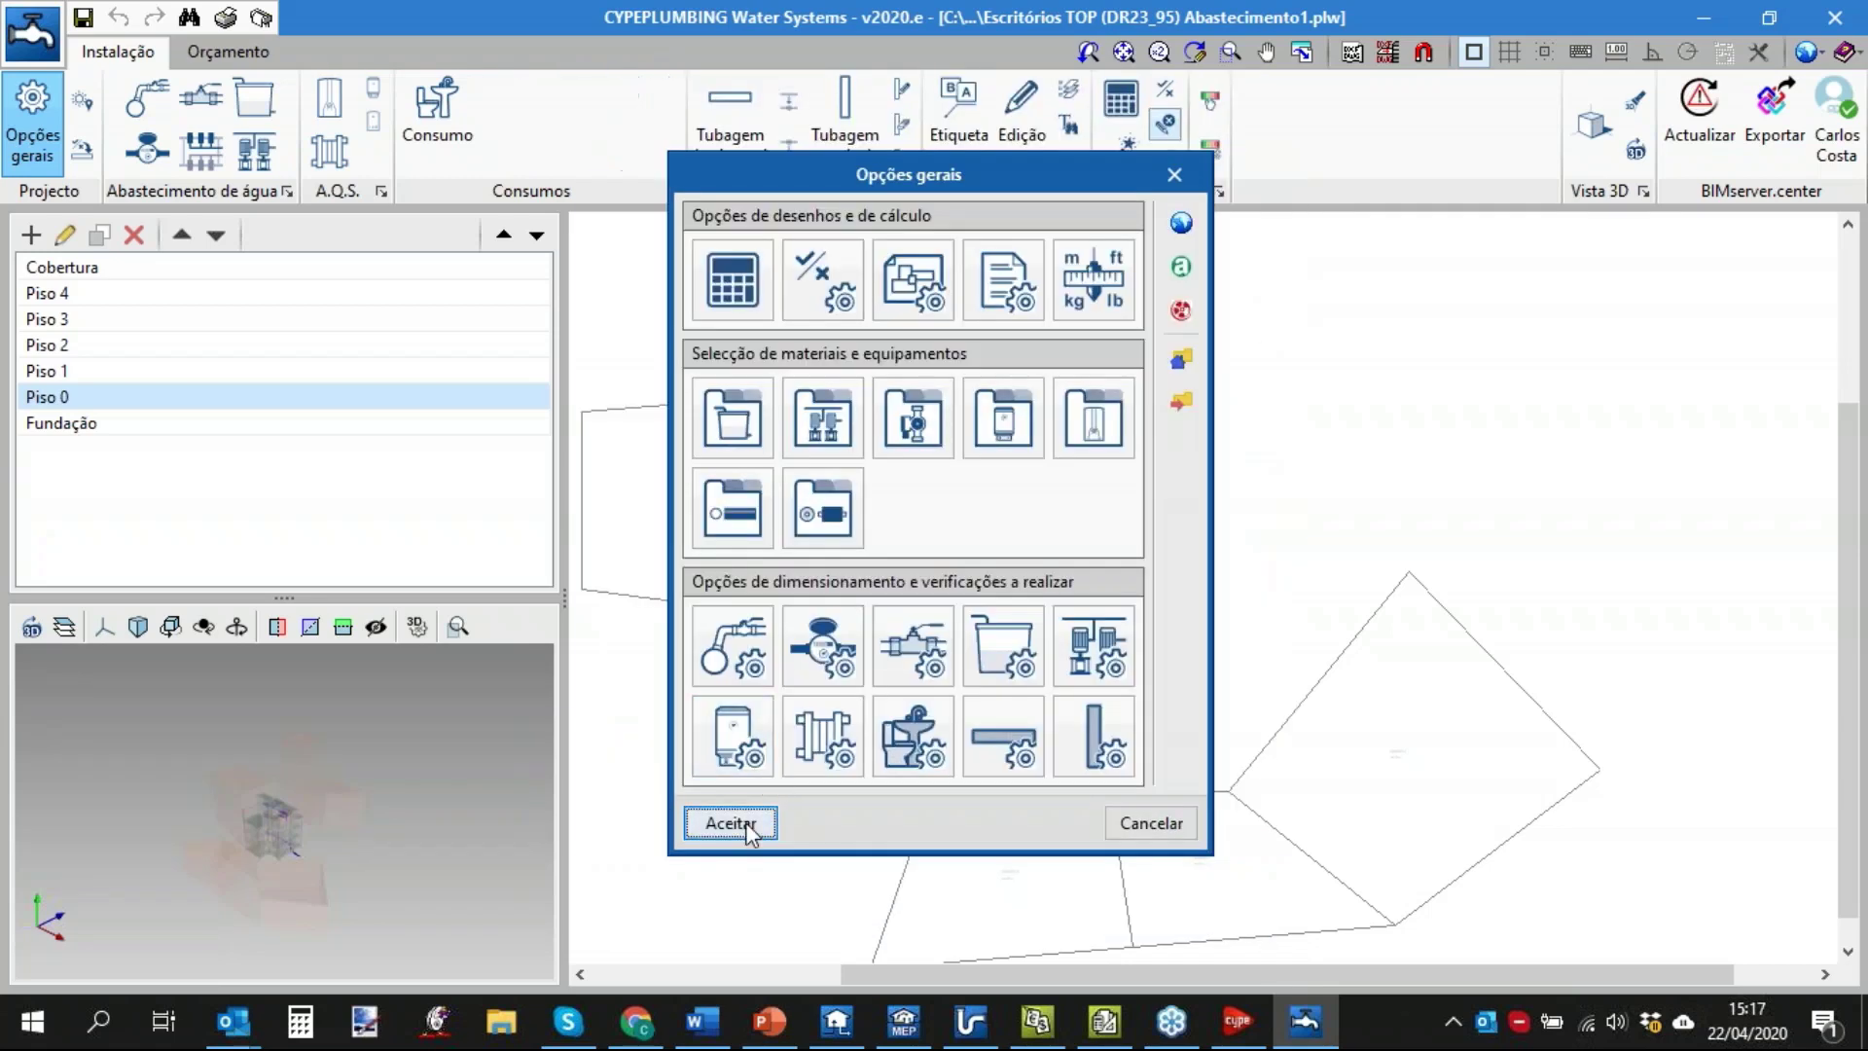
pyautogui.click(746, 821)
# Place three Boca de rega ou lavagem de 15 mm consumptions in Escritório 1 on Piso 0, in a column about 0.6 m apart.
pyautogui.scroll(3, 1200, 526)
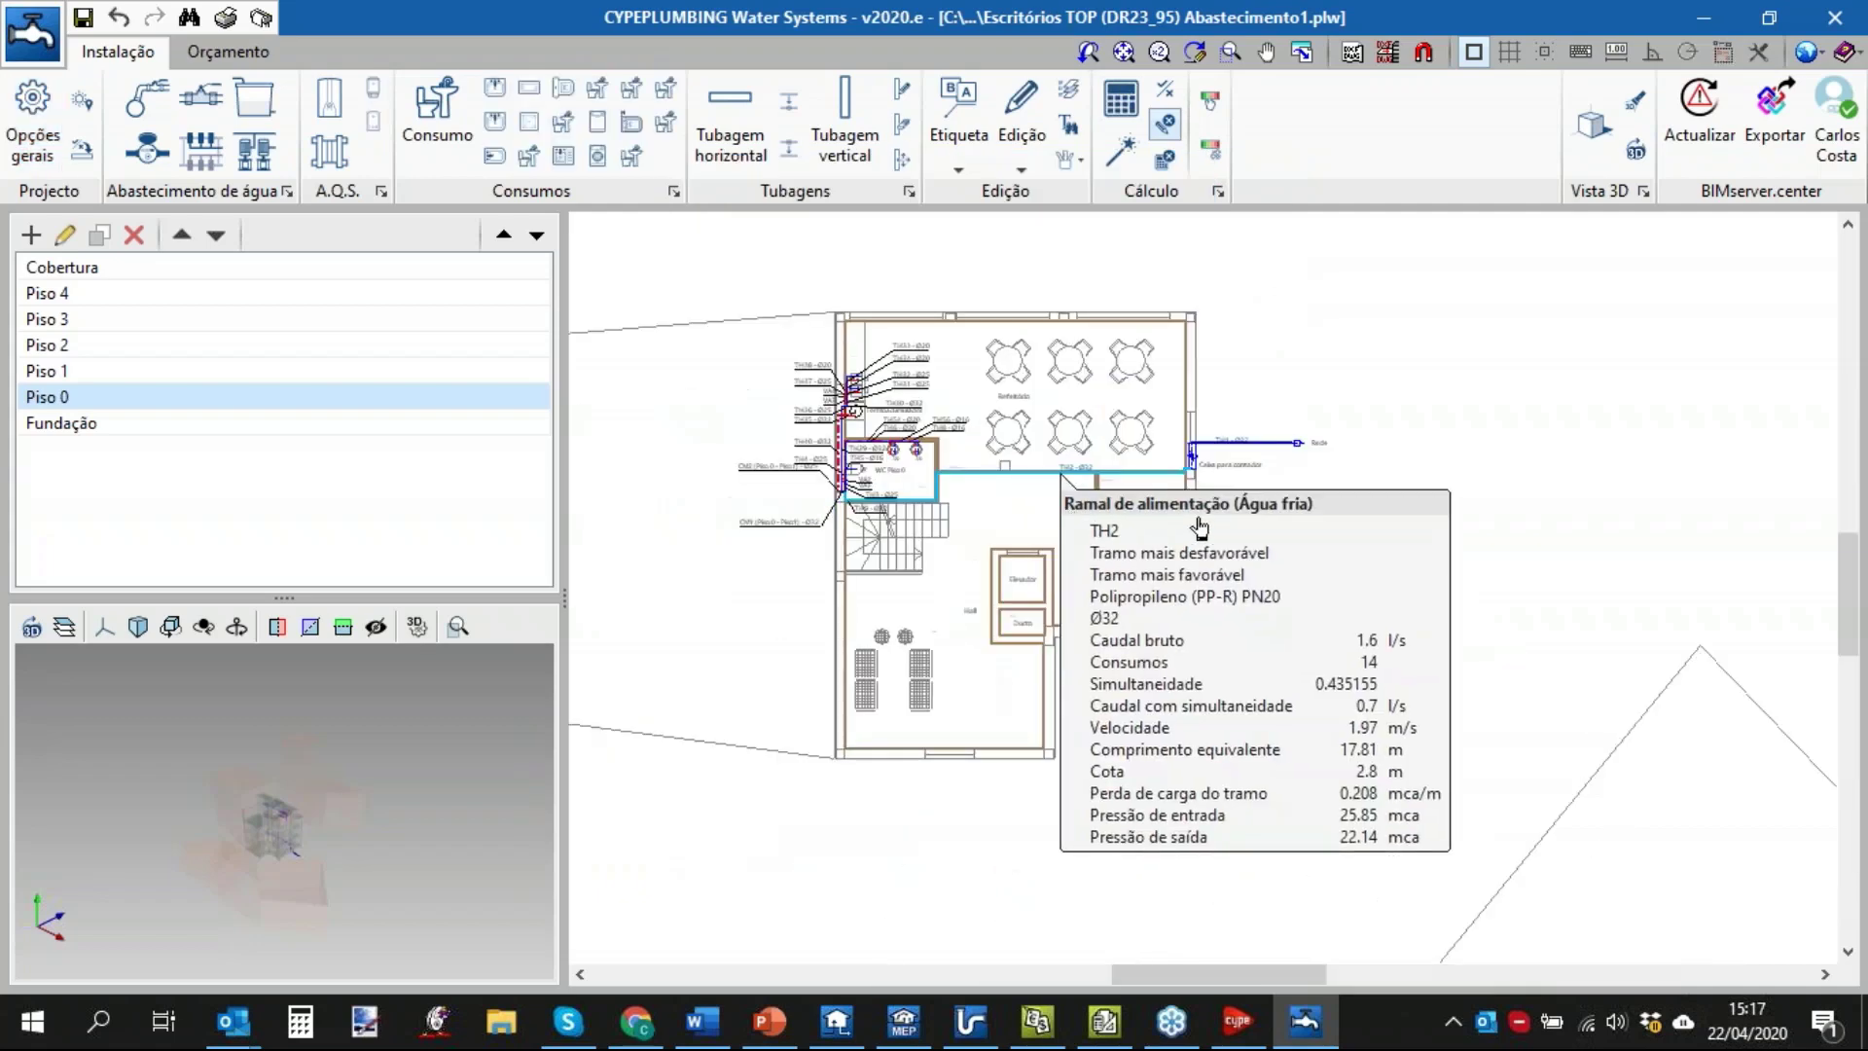
pyautogui.scroll(3, 1200, 526)
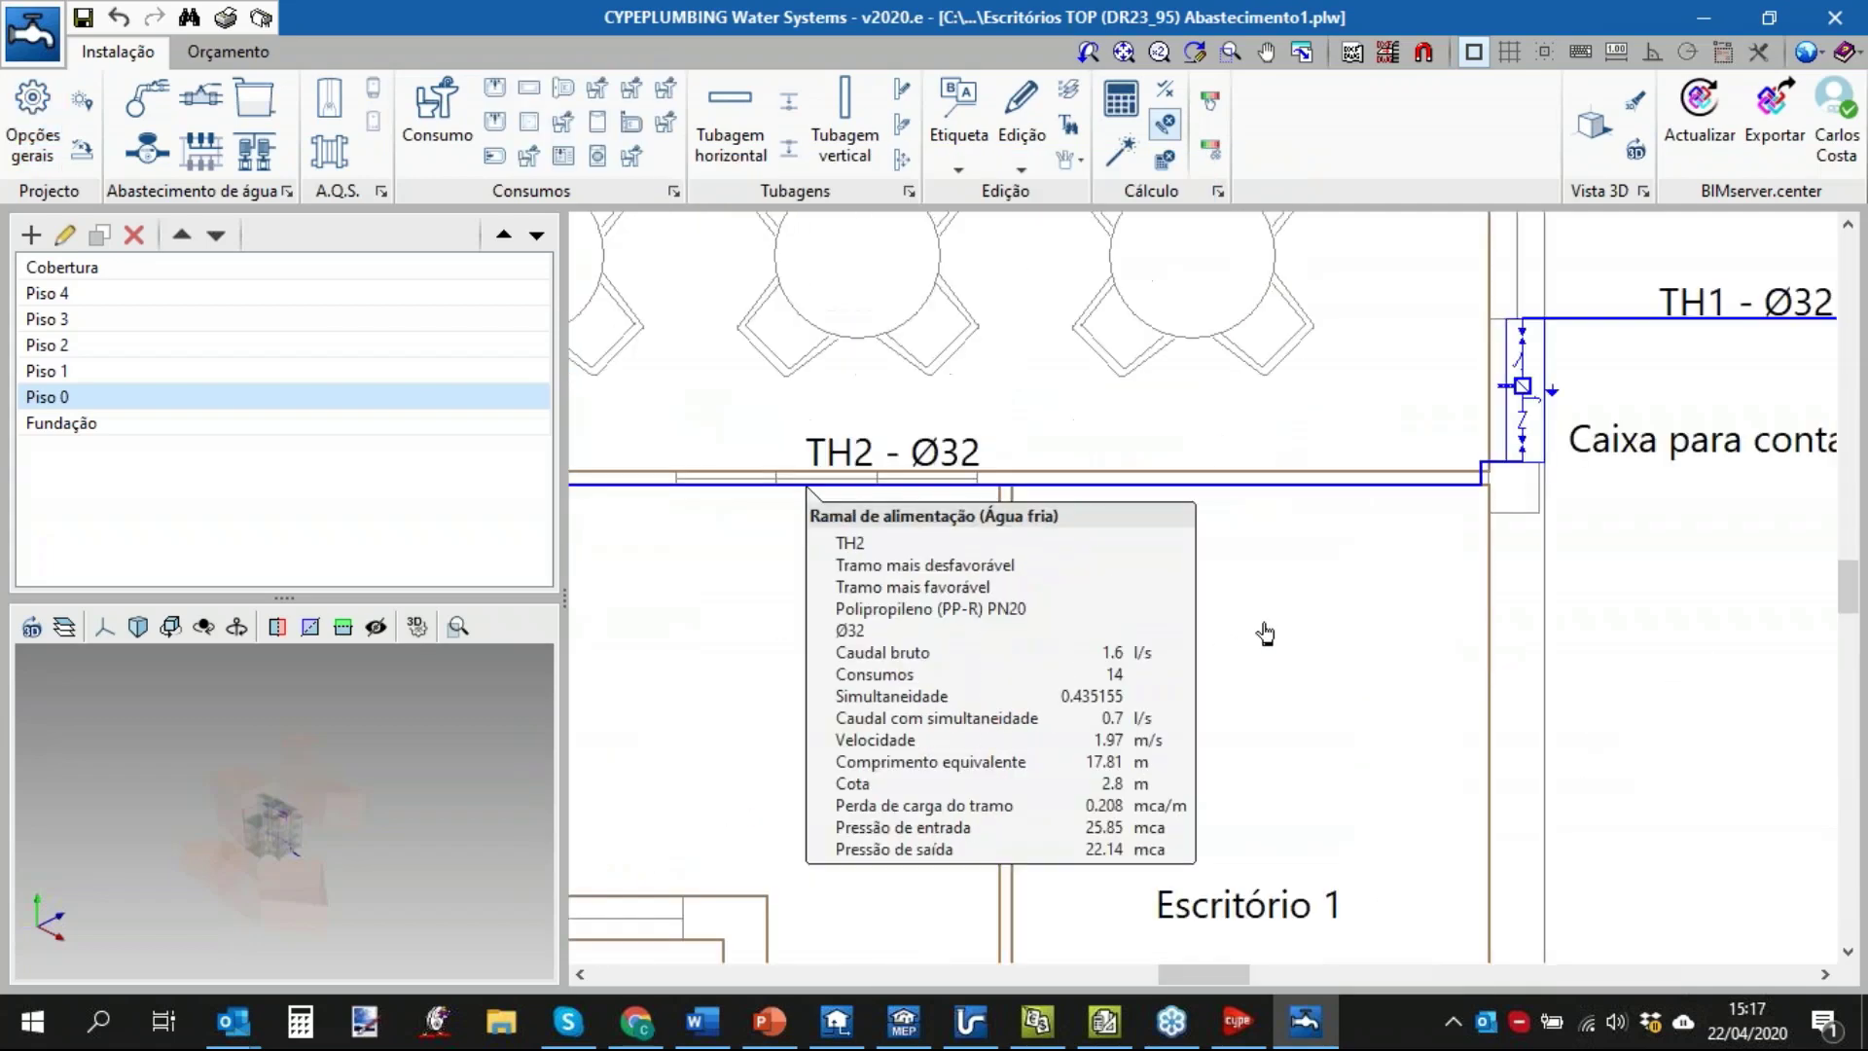
pyautogui.click(718, 121)
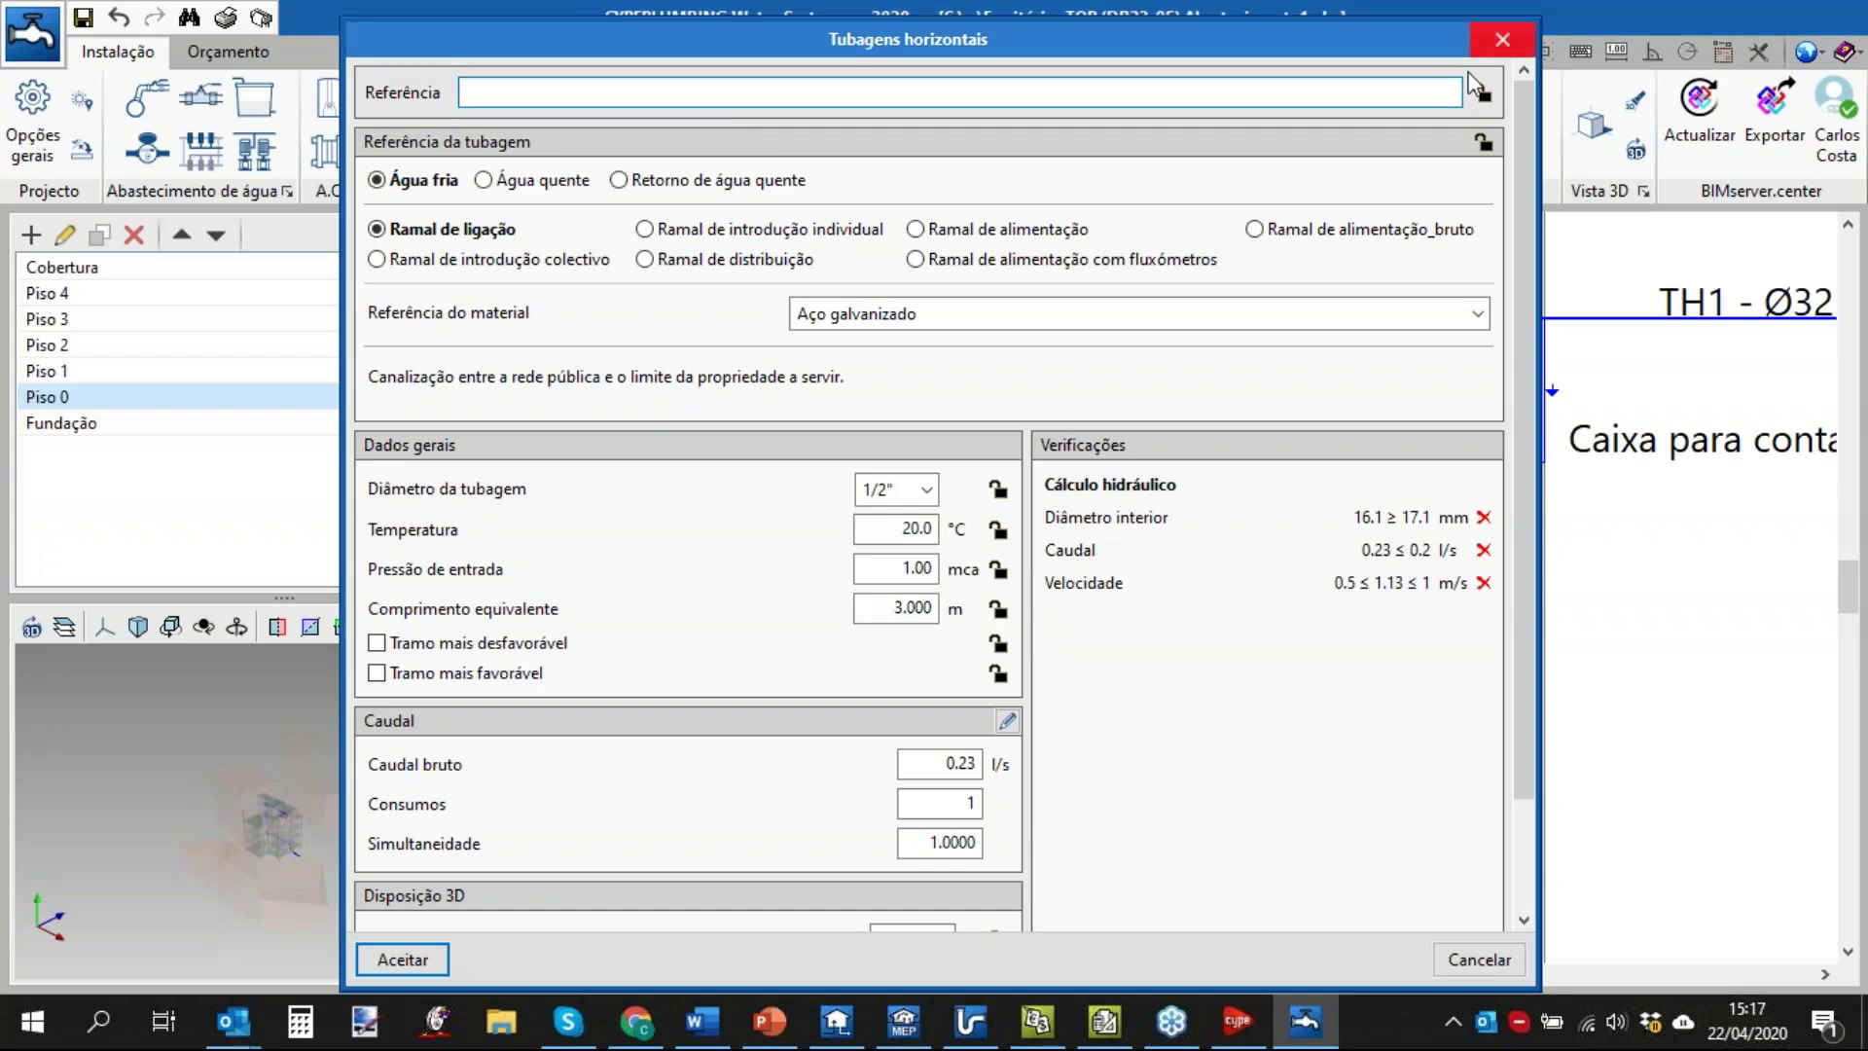
pyautogui.click(1503, 39)
pyautogui.click(435, 125)
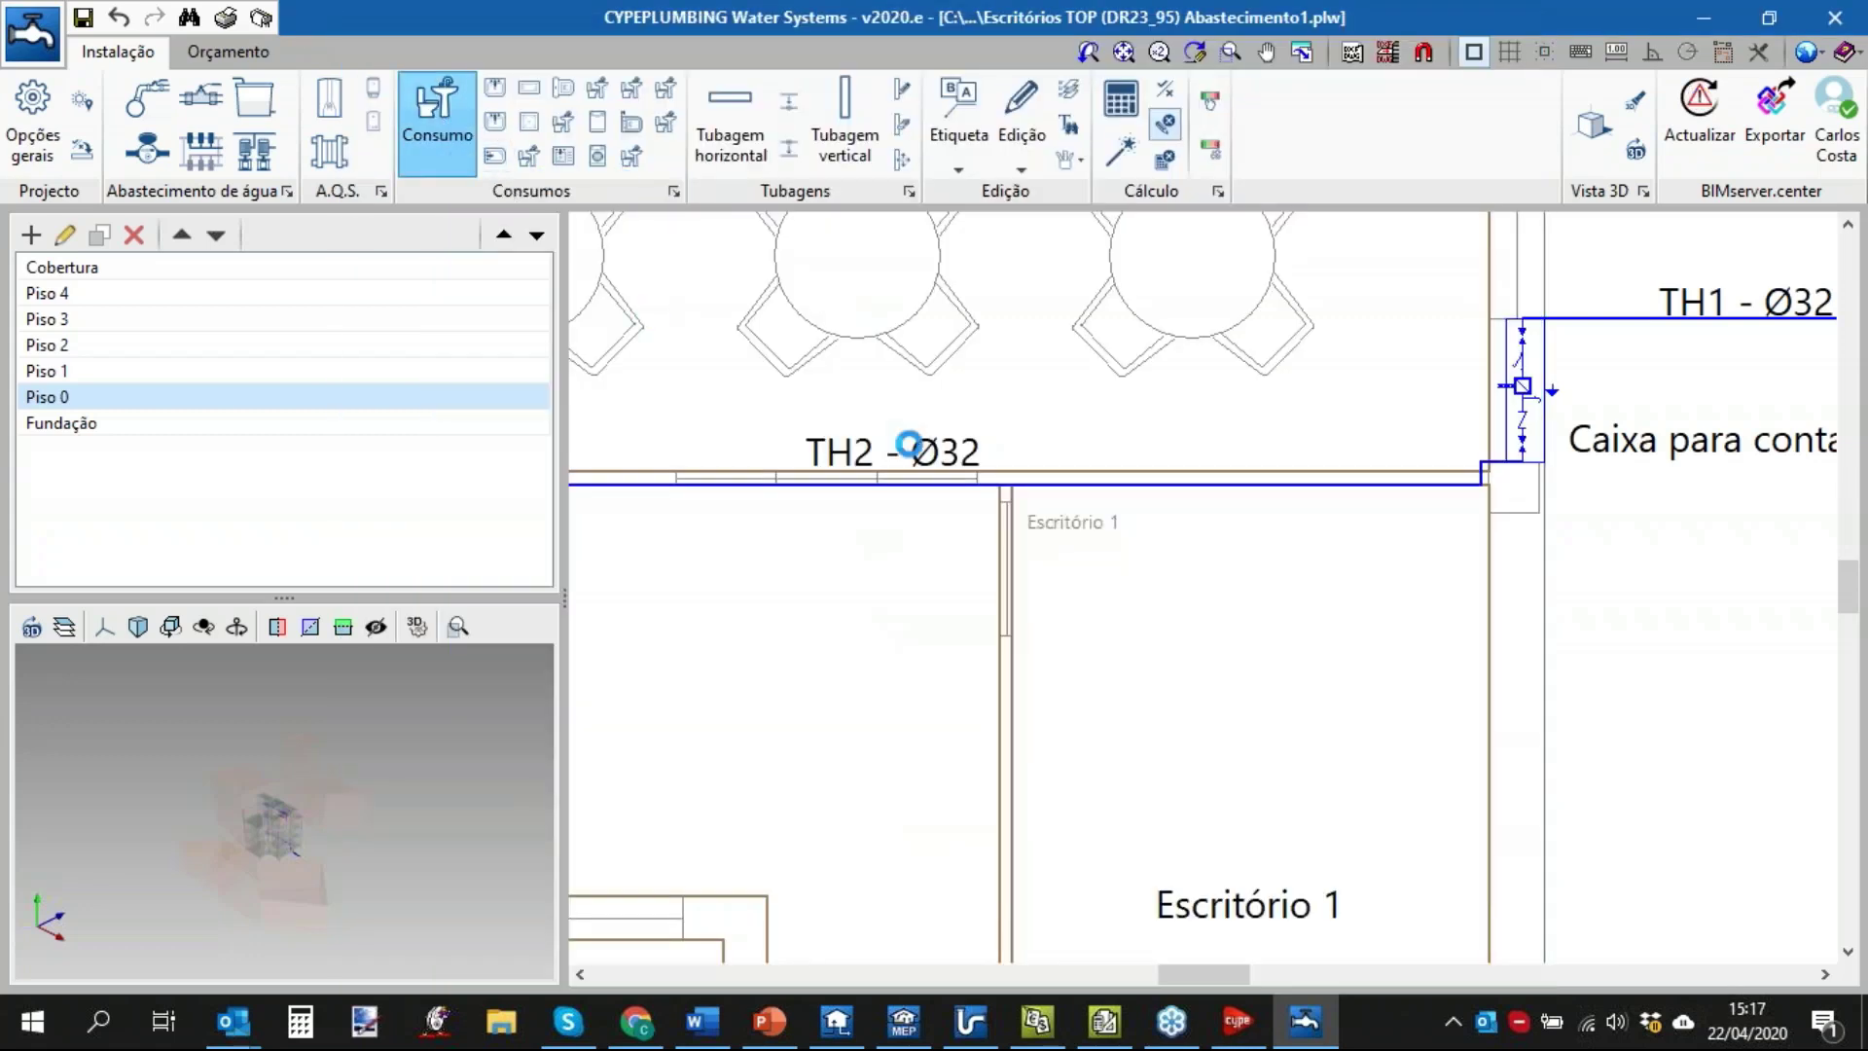
pyautogui.click(1013, 433)
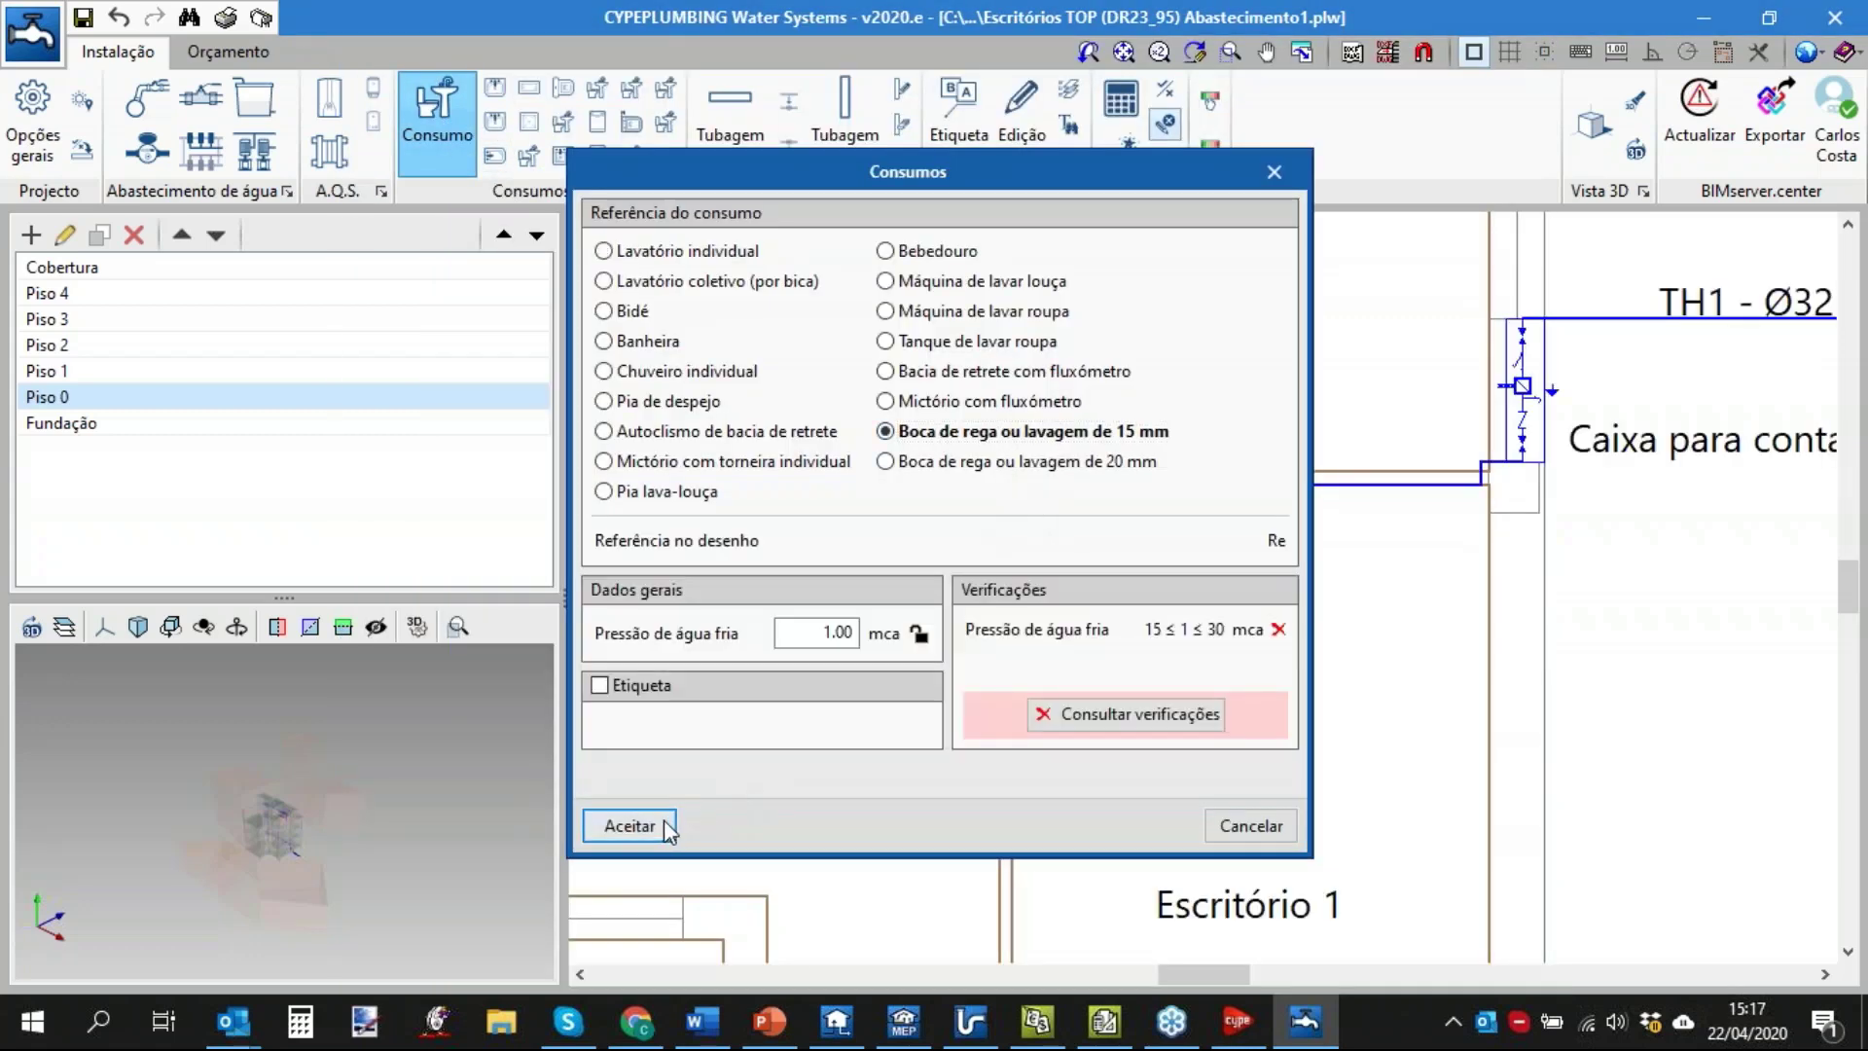
pyautogui.click(666, 825)
pyautogui.click(1188, 589)
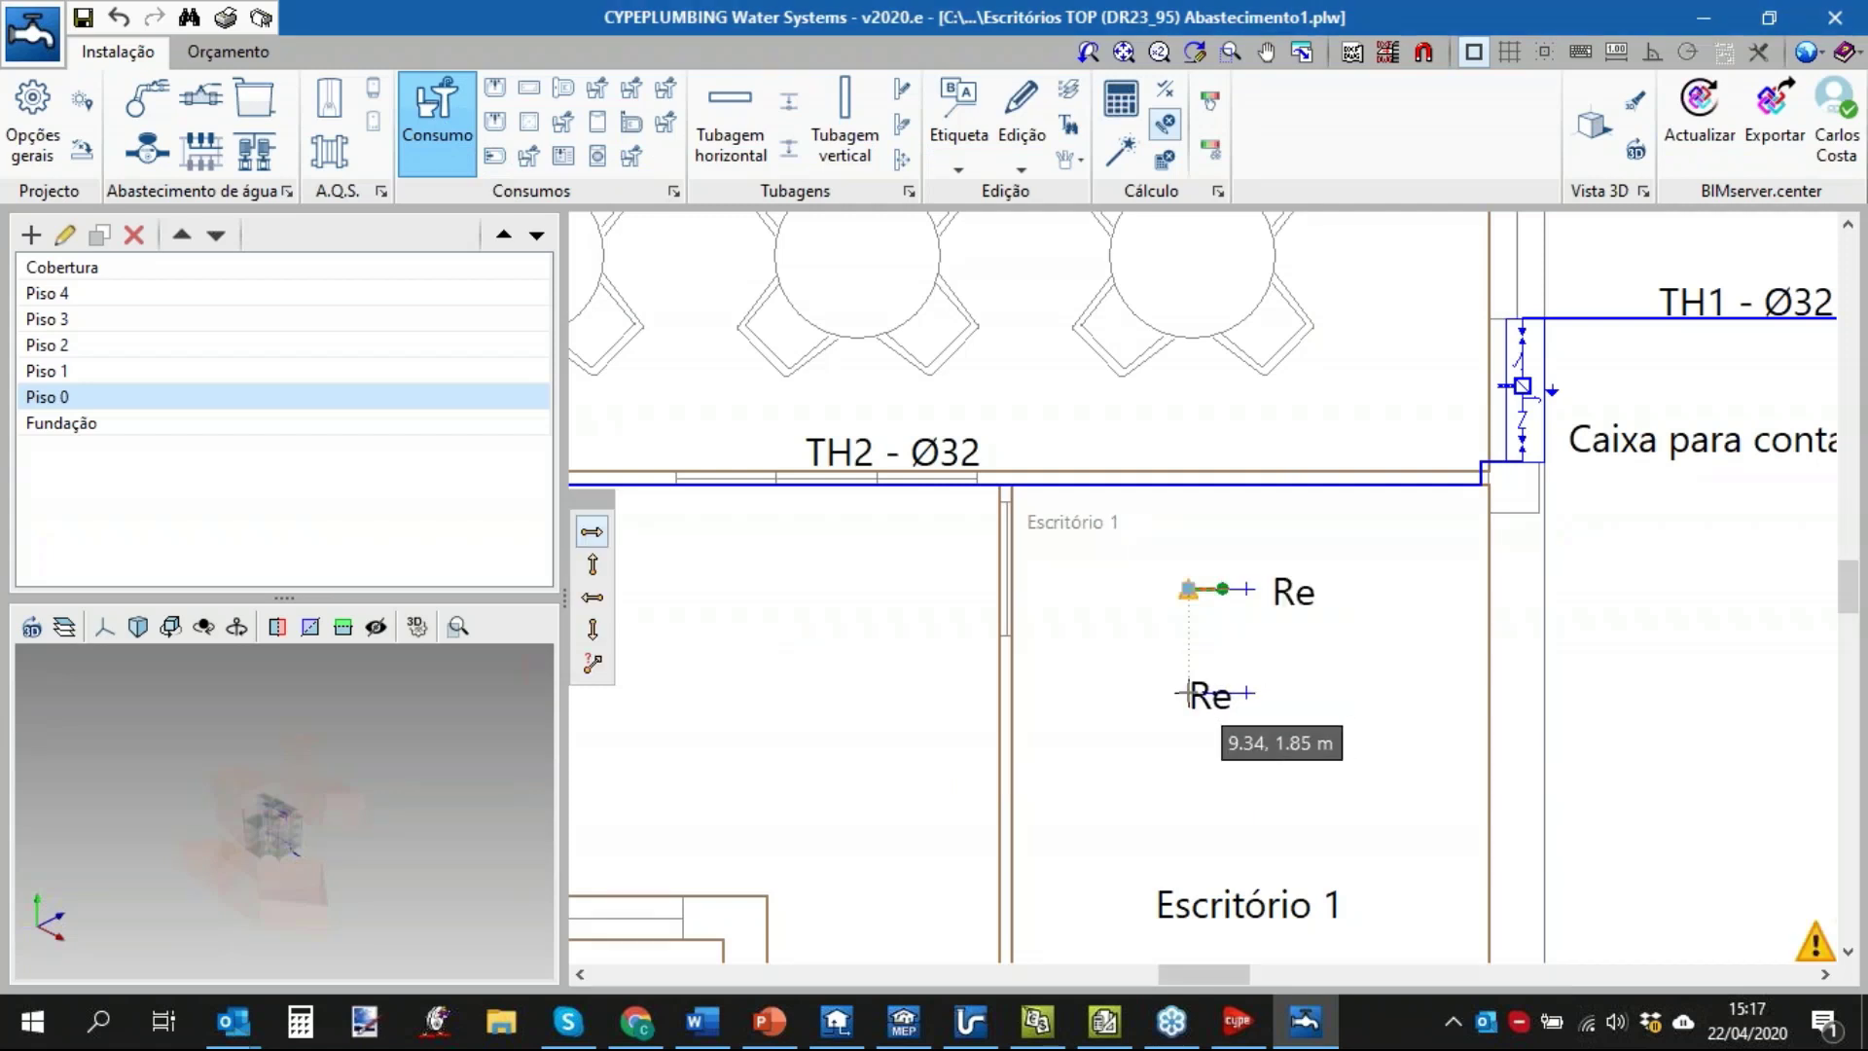
pyautogui.click(1188, 693)
pyautogui.click(1188, 799)
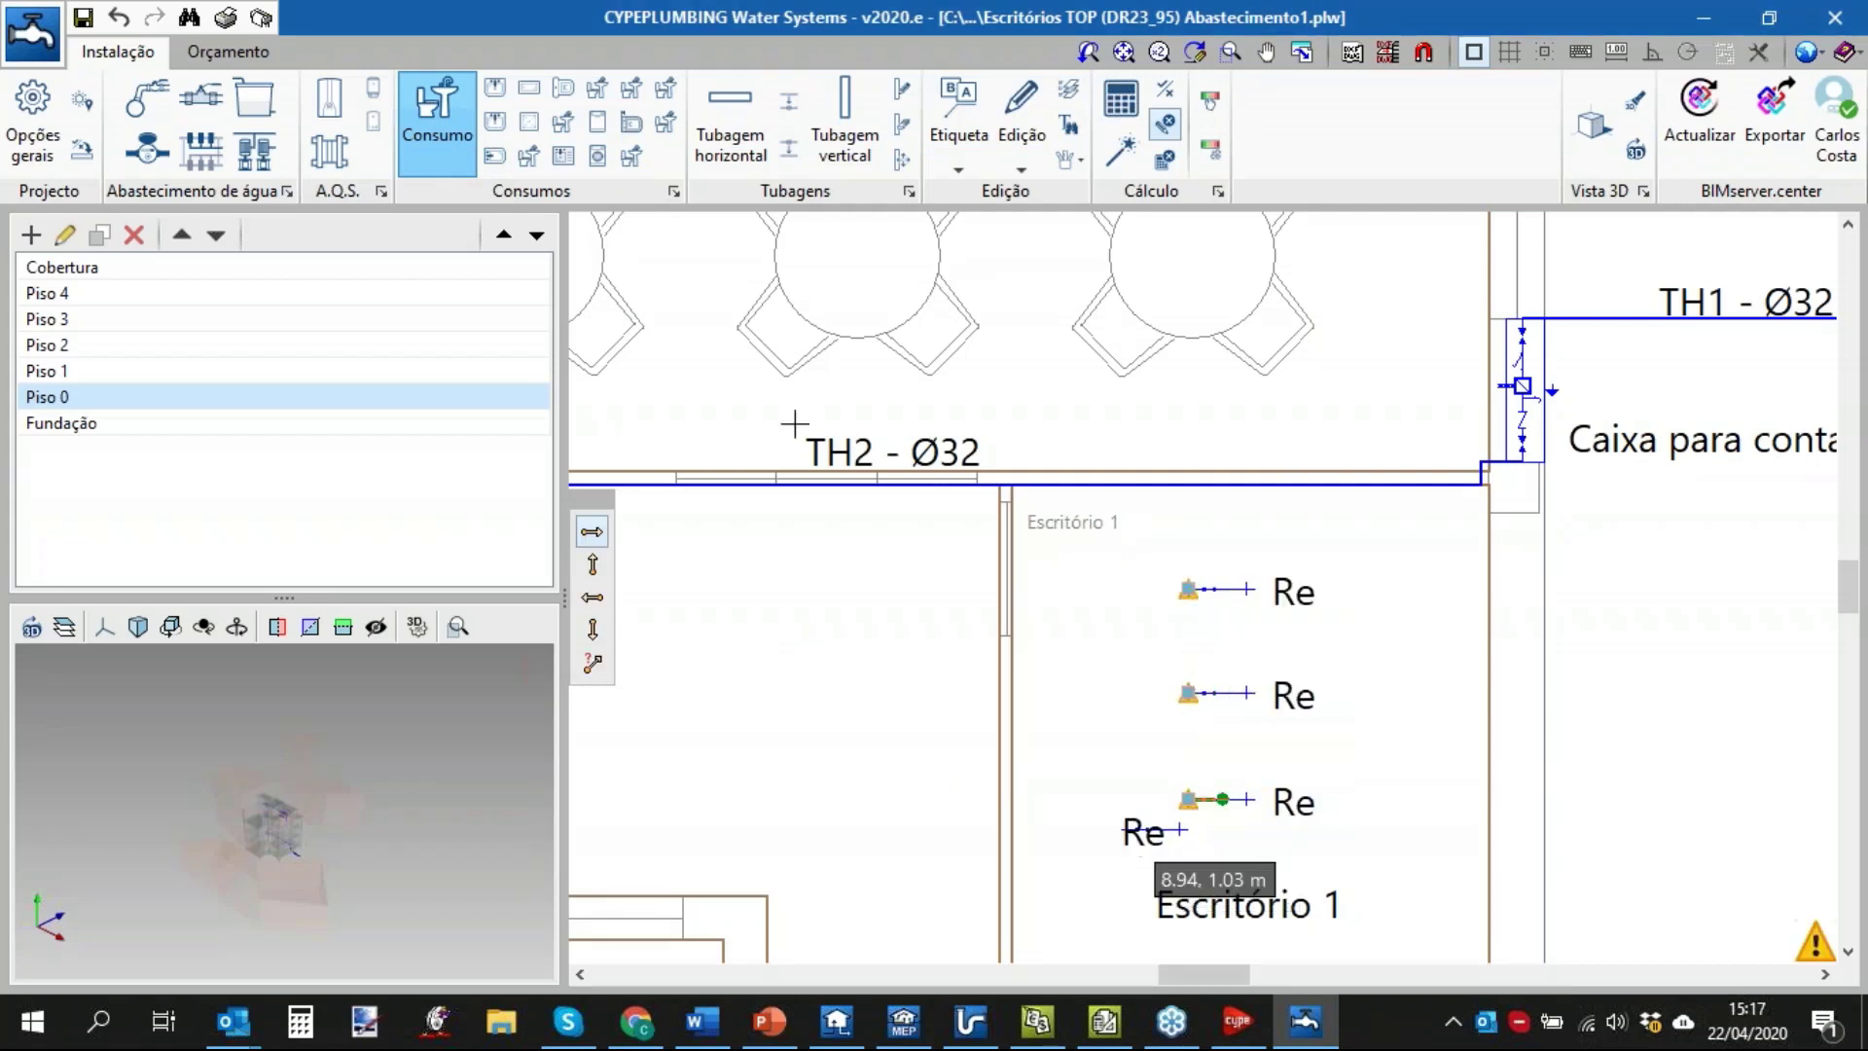
# Draw a cold-water Ramal de alimentação_bruto horizontal pipe from the TH2 pipe down to the uppermost irrigation outlet in Escritório 1.
pyautogui.click(730, 125)
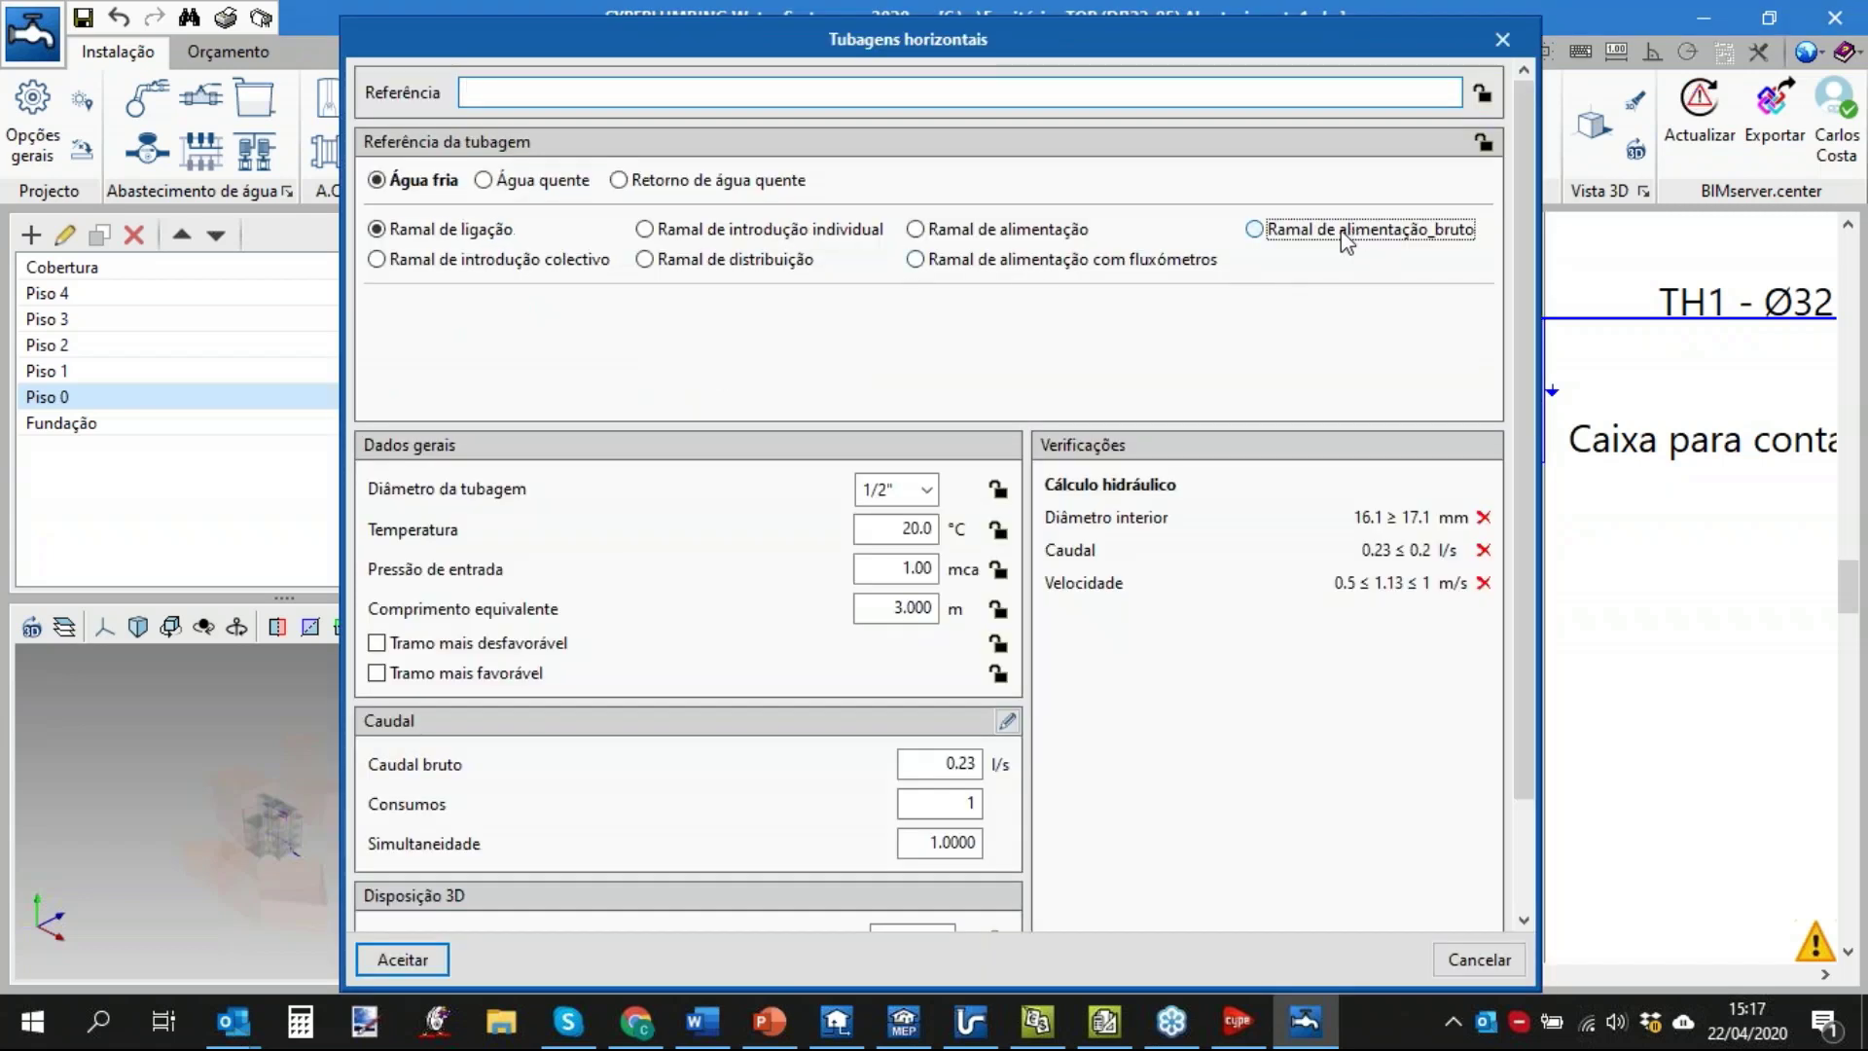
pyautogui.click(1353, 230)
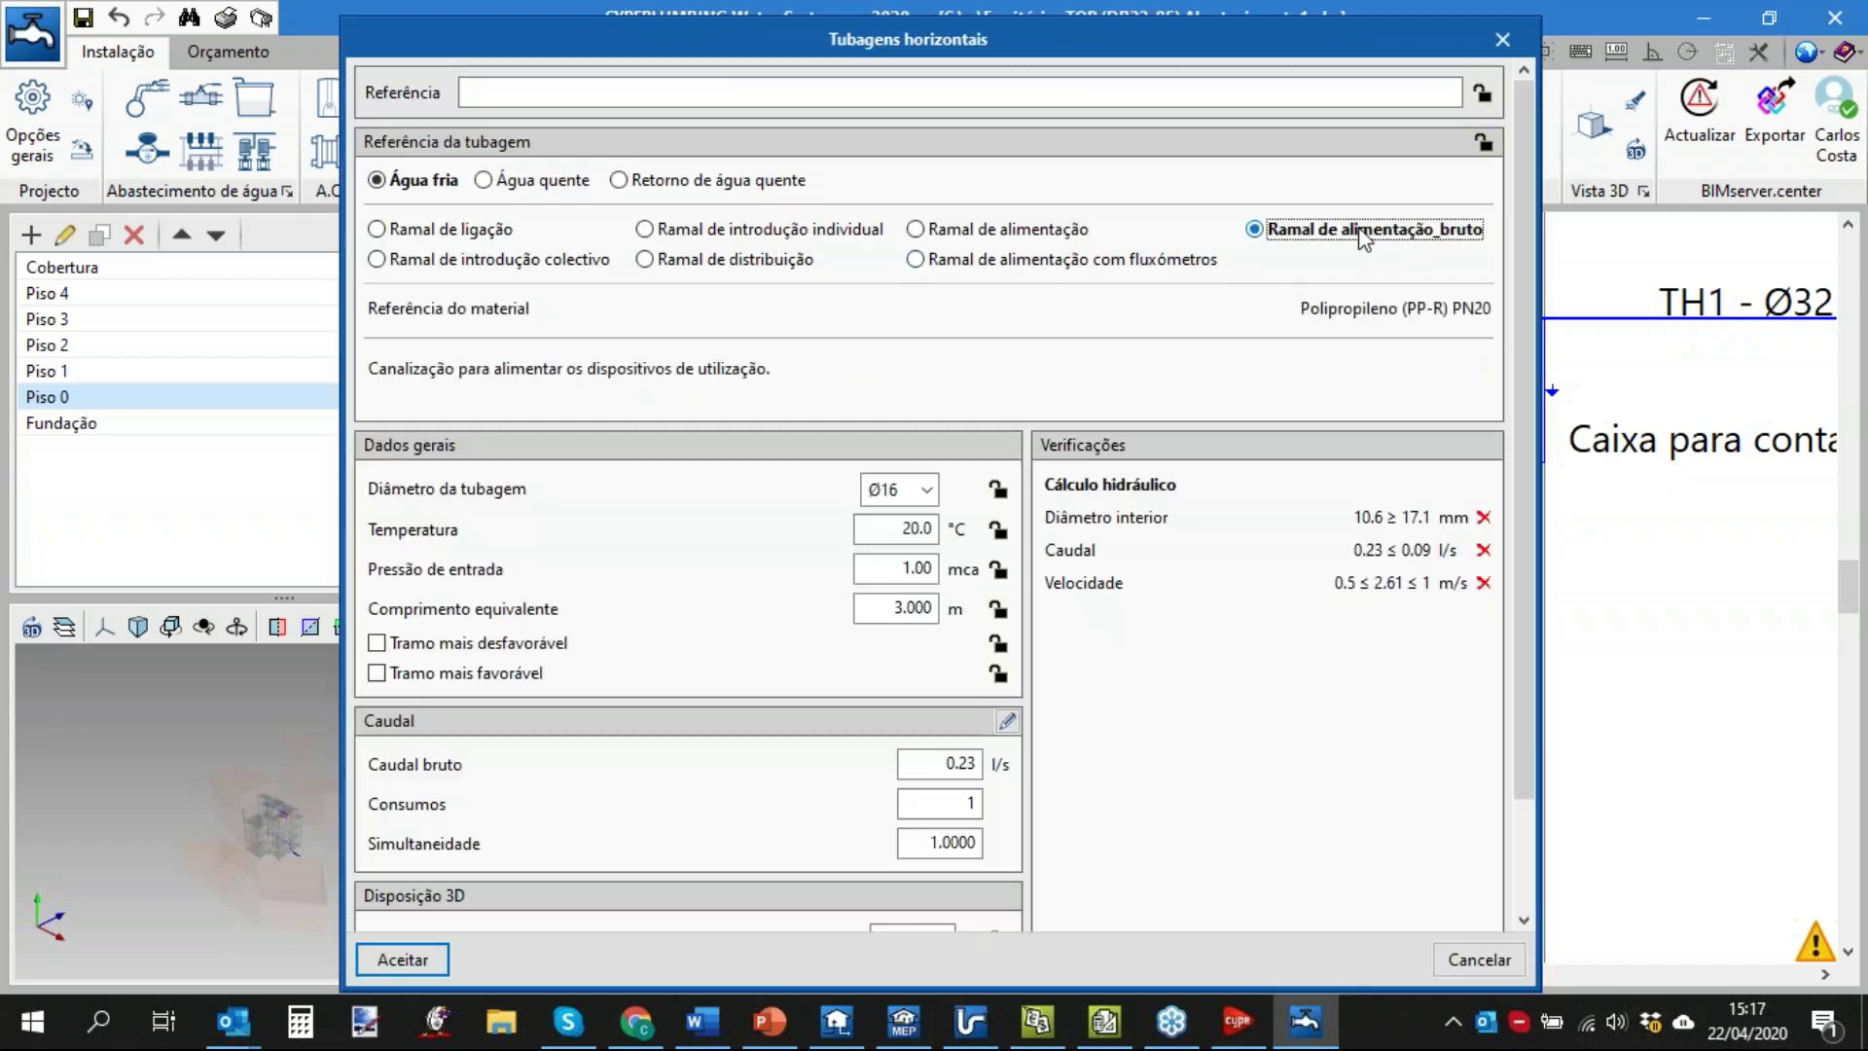
pyautogui.click(407, 958)
pyautogui.click(1140, 484)
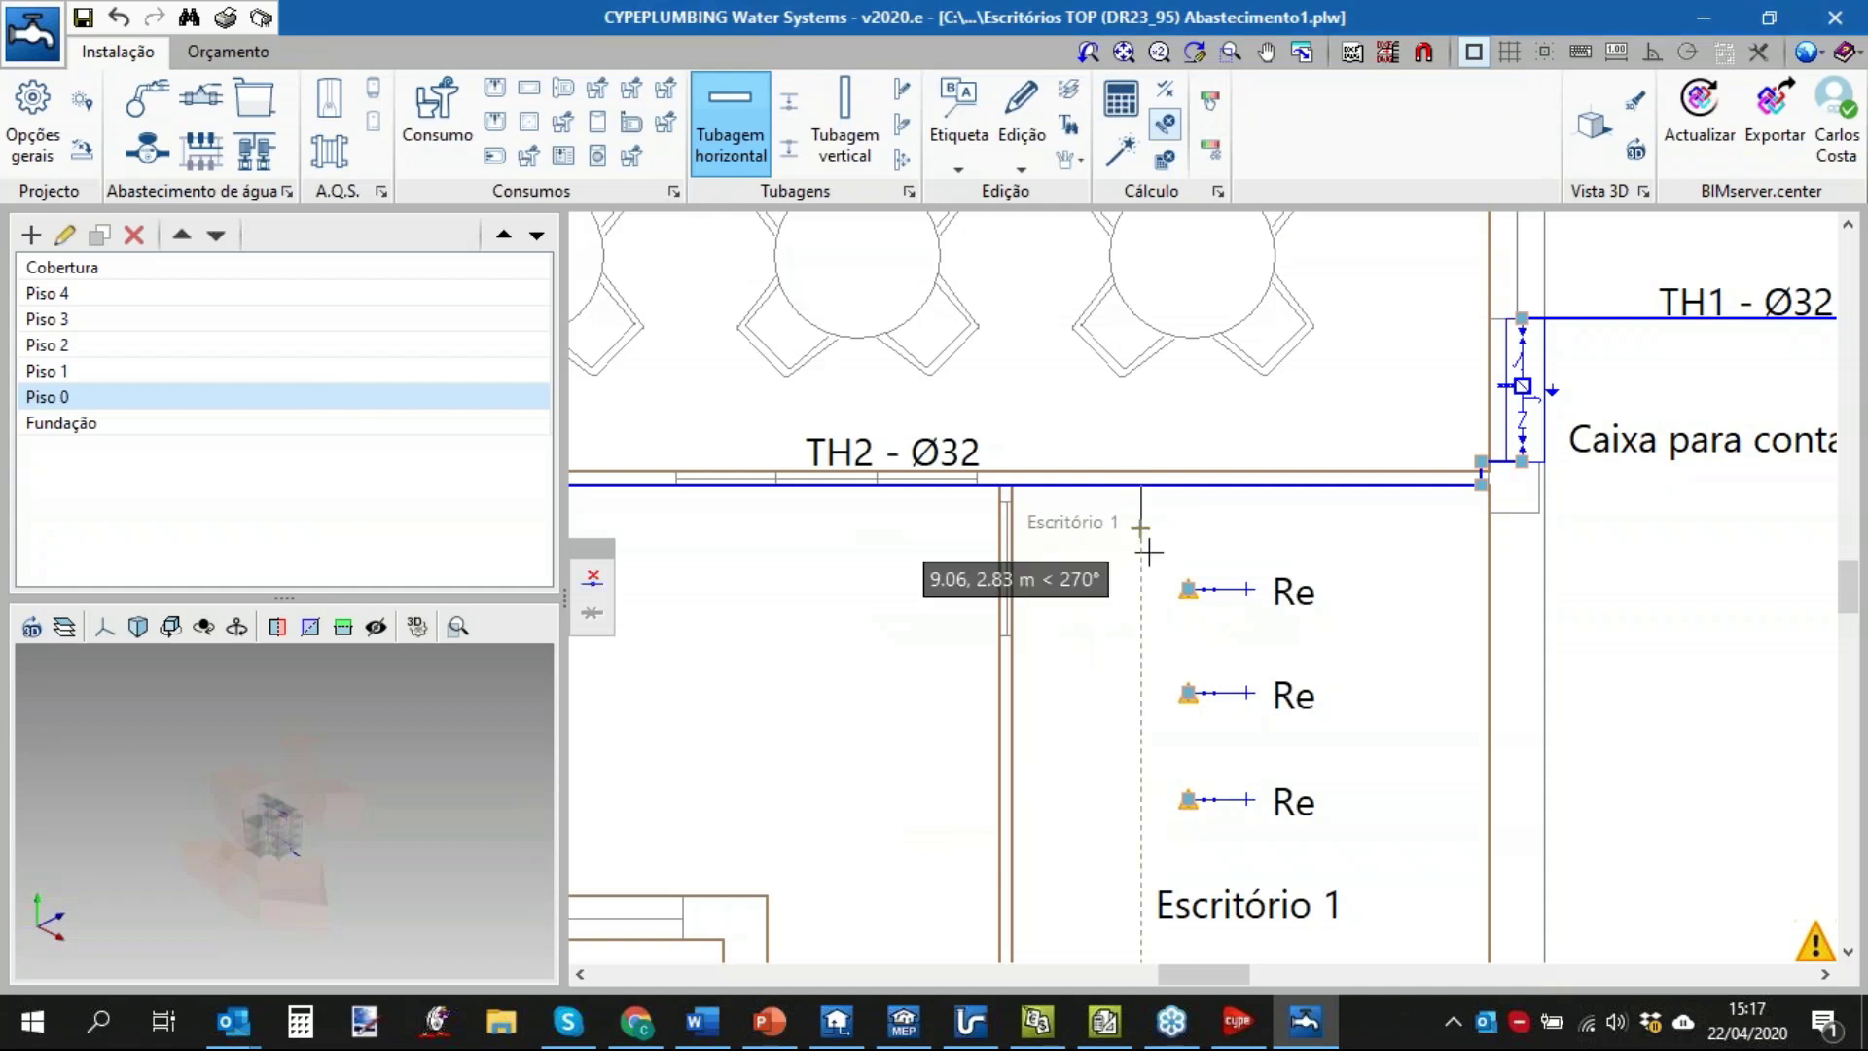
pyautogui.click(1140, 588)
pyautogui.click(1185, 588)
pyautogui.rightClick(1145, 639)
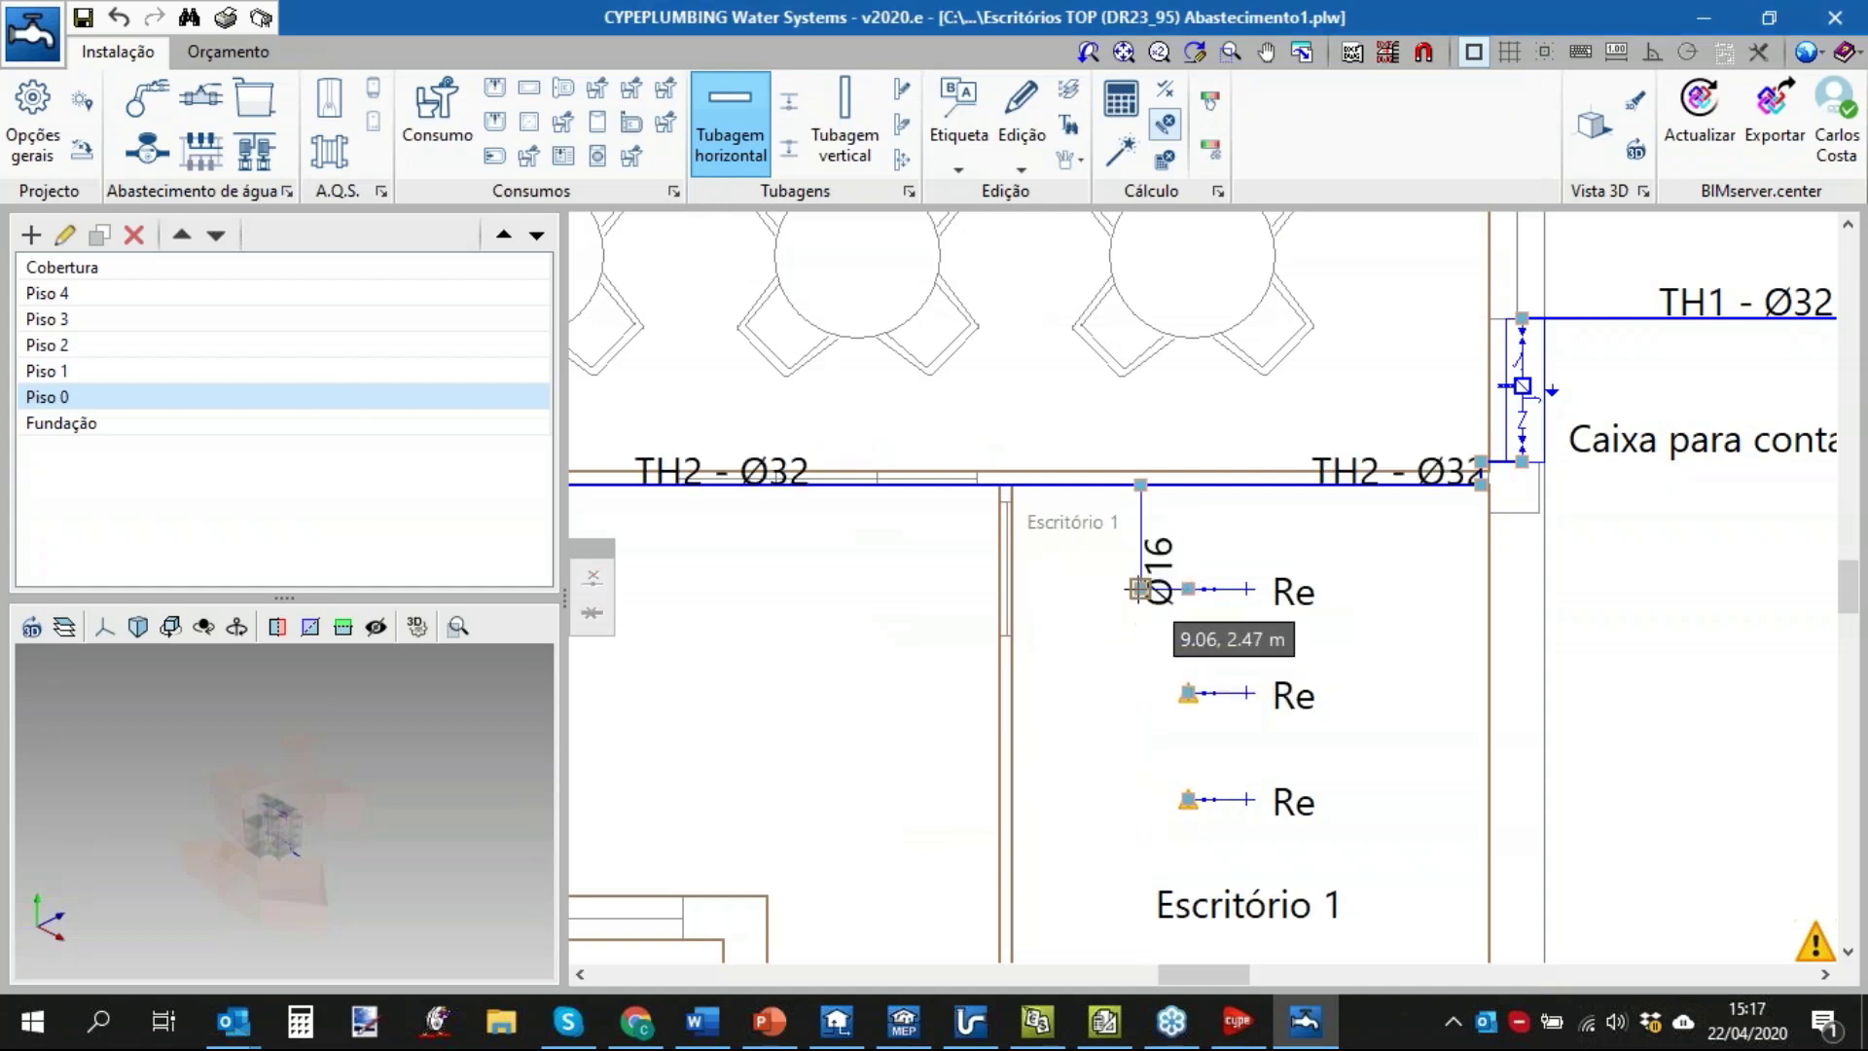
# Extend the Ramal de alimentação_bruto piping down from the first branch corner to connect the second and third irrigation outlets.
pyautogui.click(1140, 589)
pyautogui.click(1140, 691)
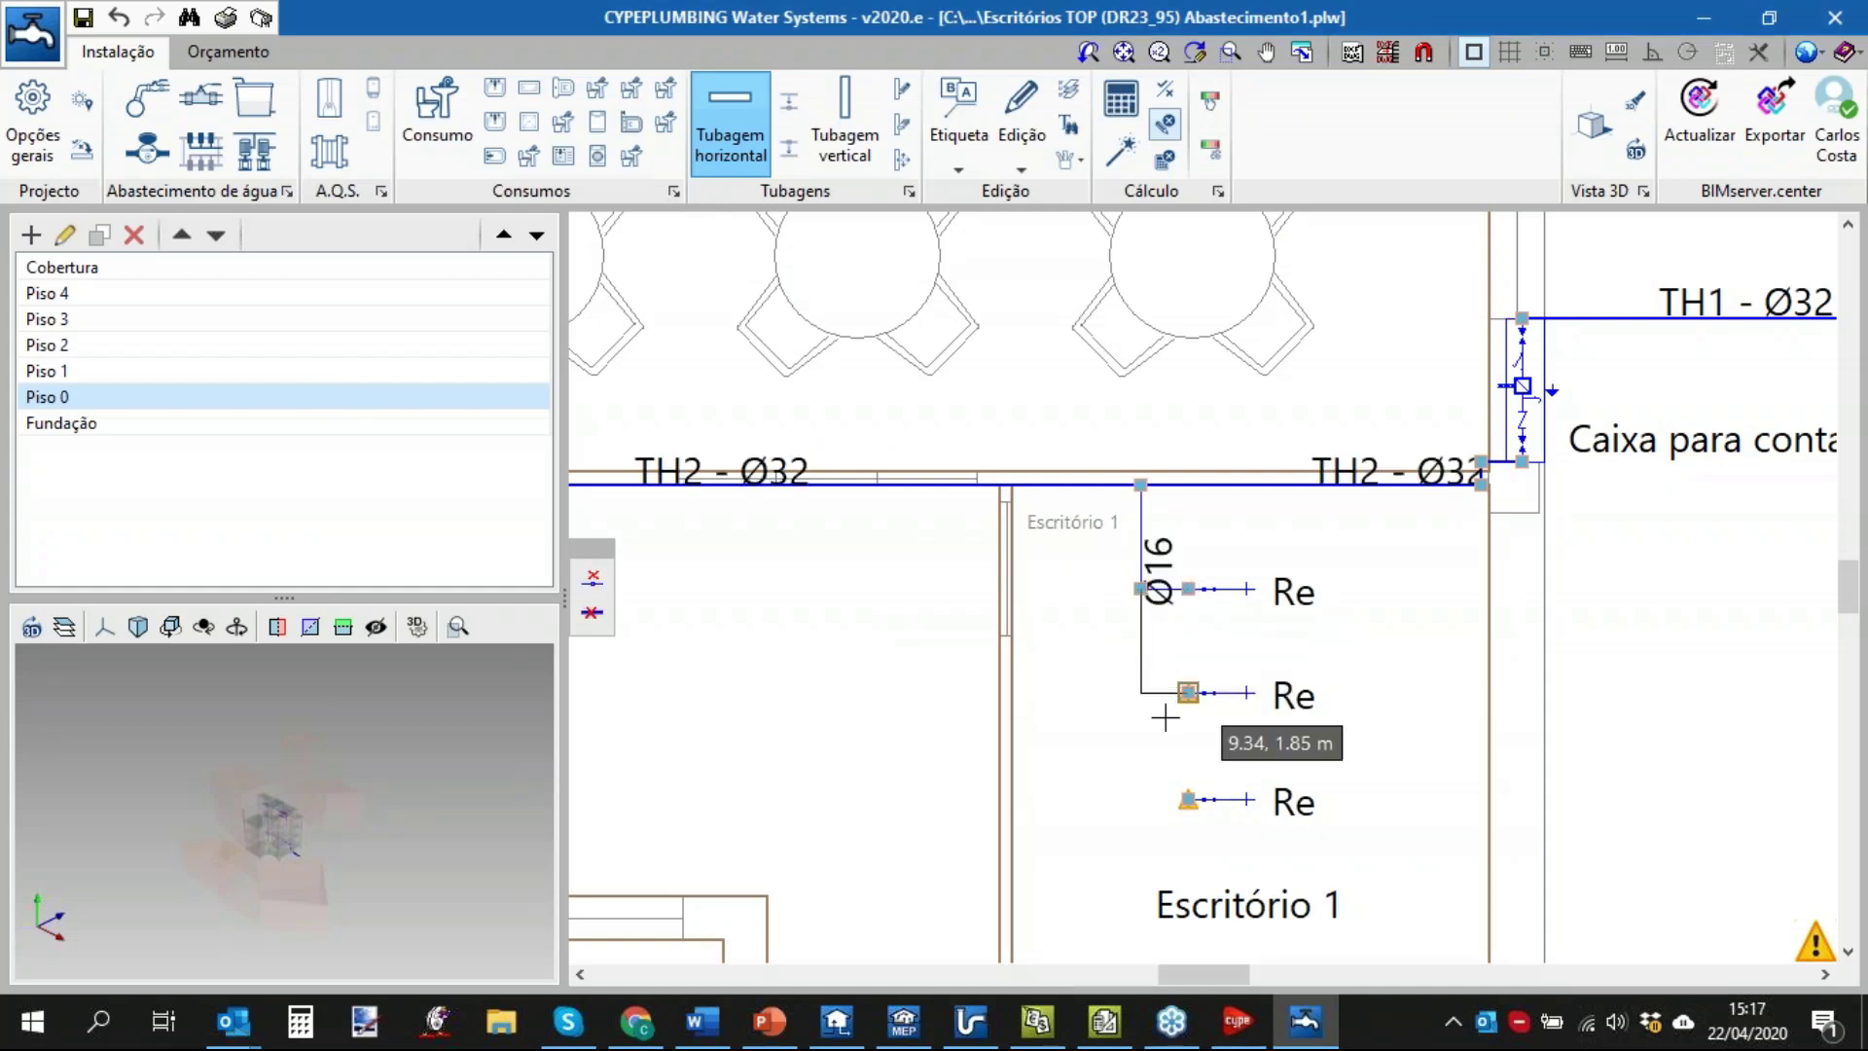
pyautogui.click(1188, 692)
pyautogui.rightClick(1193, 642)
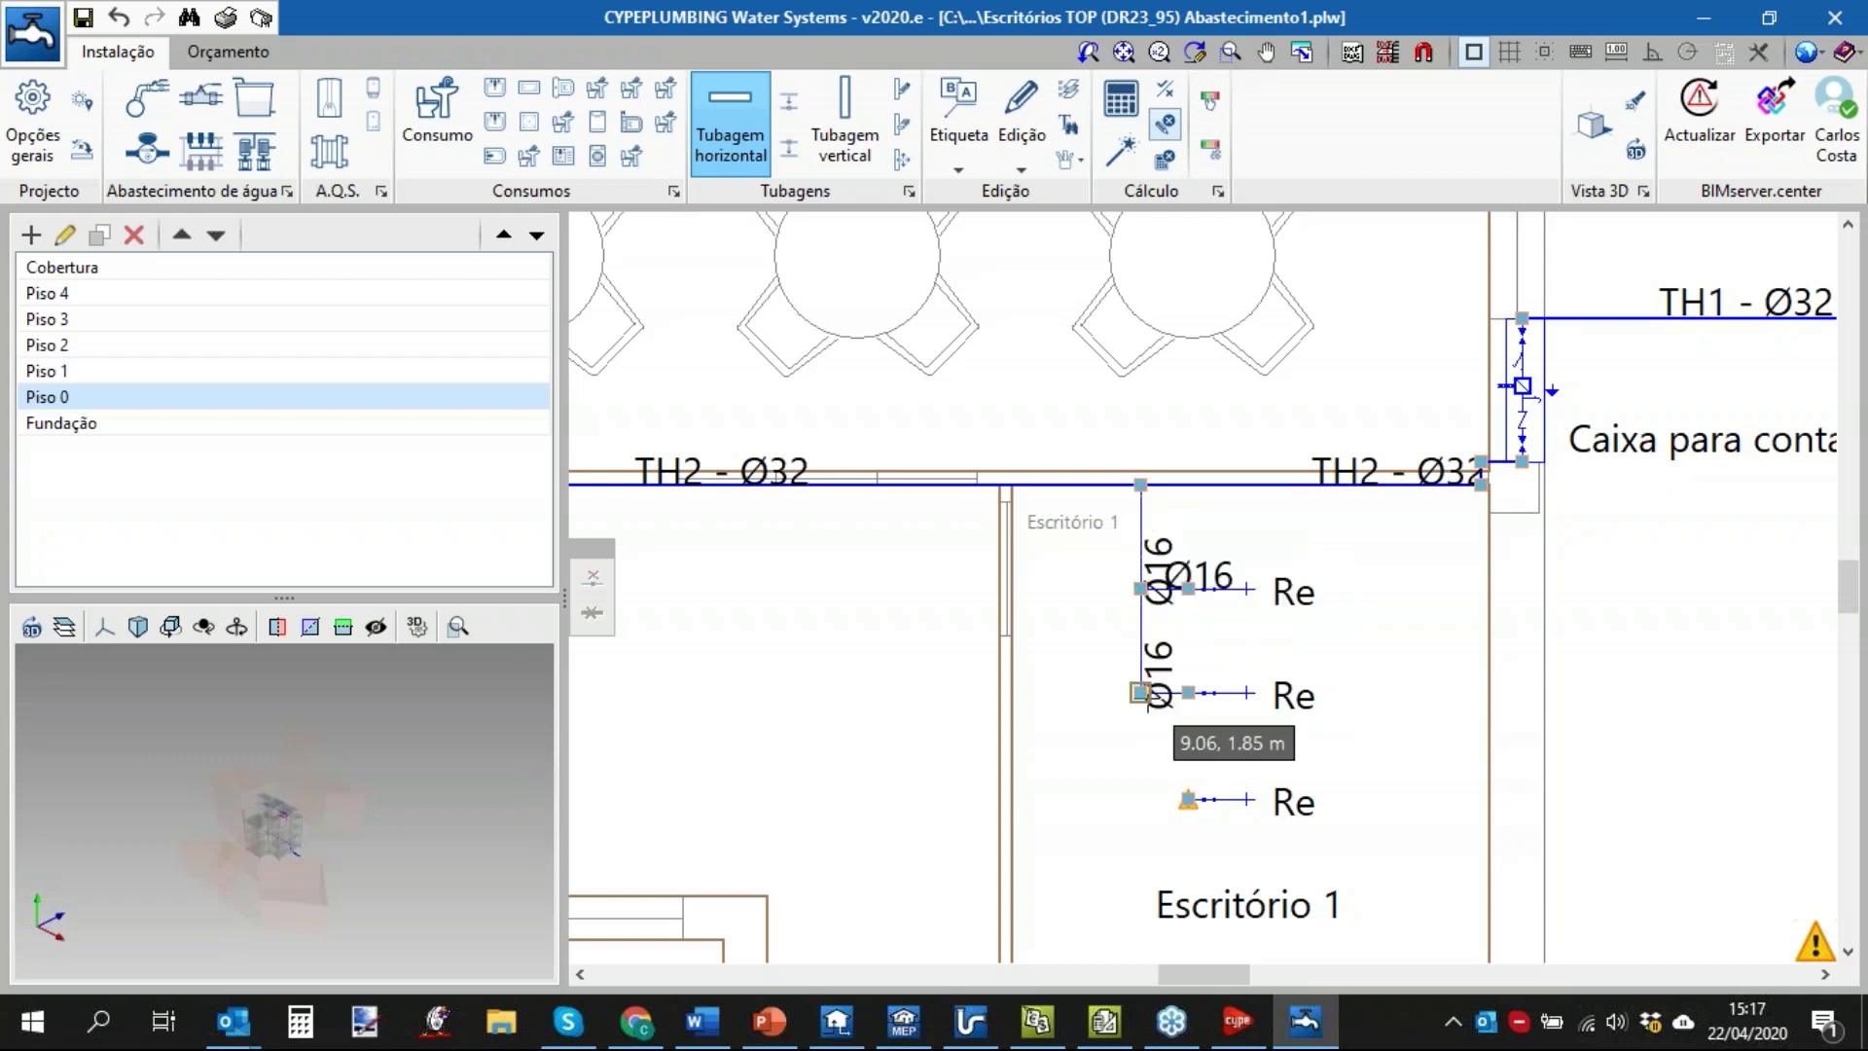
pyautogui.click(1140, 692)
pyautogui.click(1140, 799)
pyautogui.click(1188, 799)
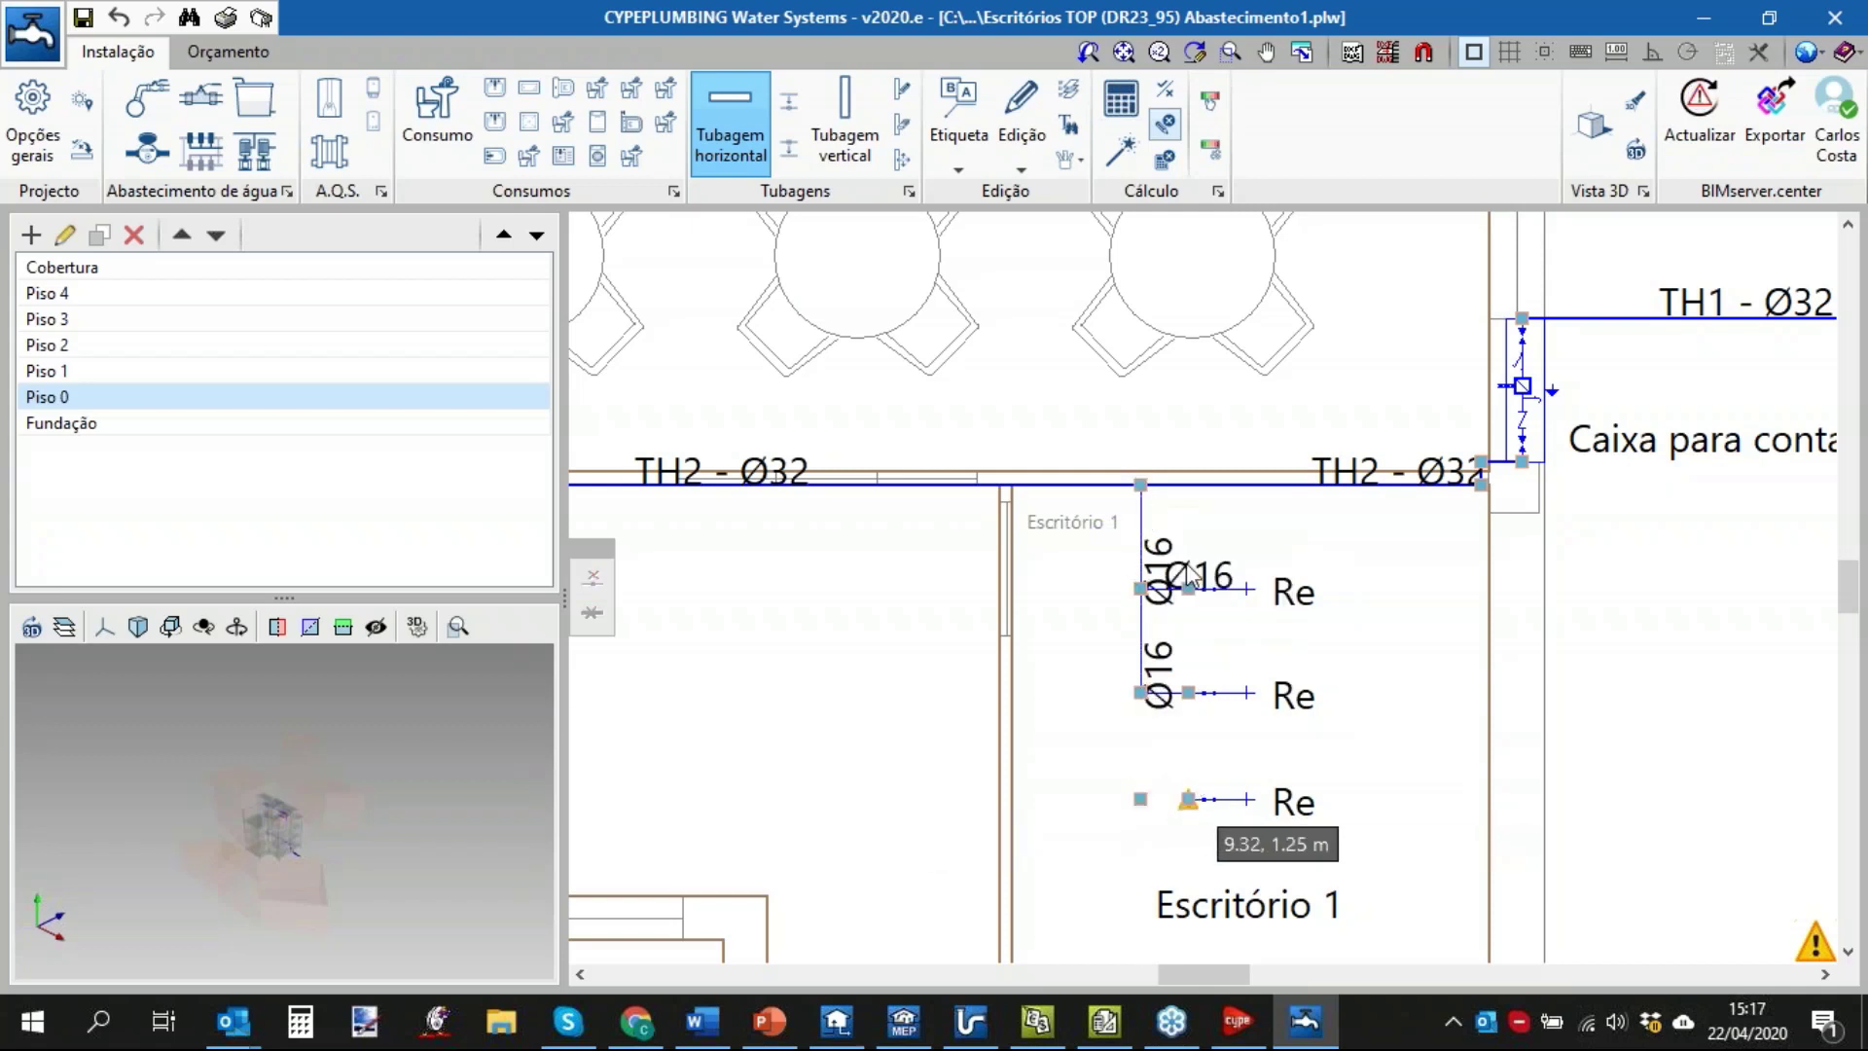
# Finish drawing the irrigation branches in Escritório 1 and dimension the water supply installation automatically.
pyautogui.rightClick(1167, 526)
pyautogui.scroll(3, 1189, 489)
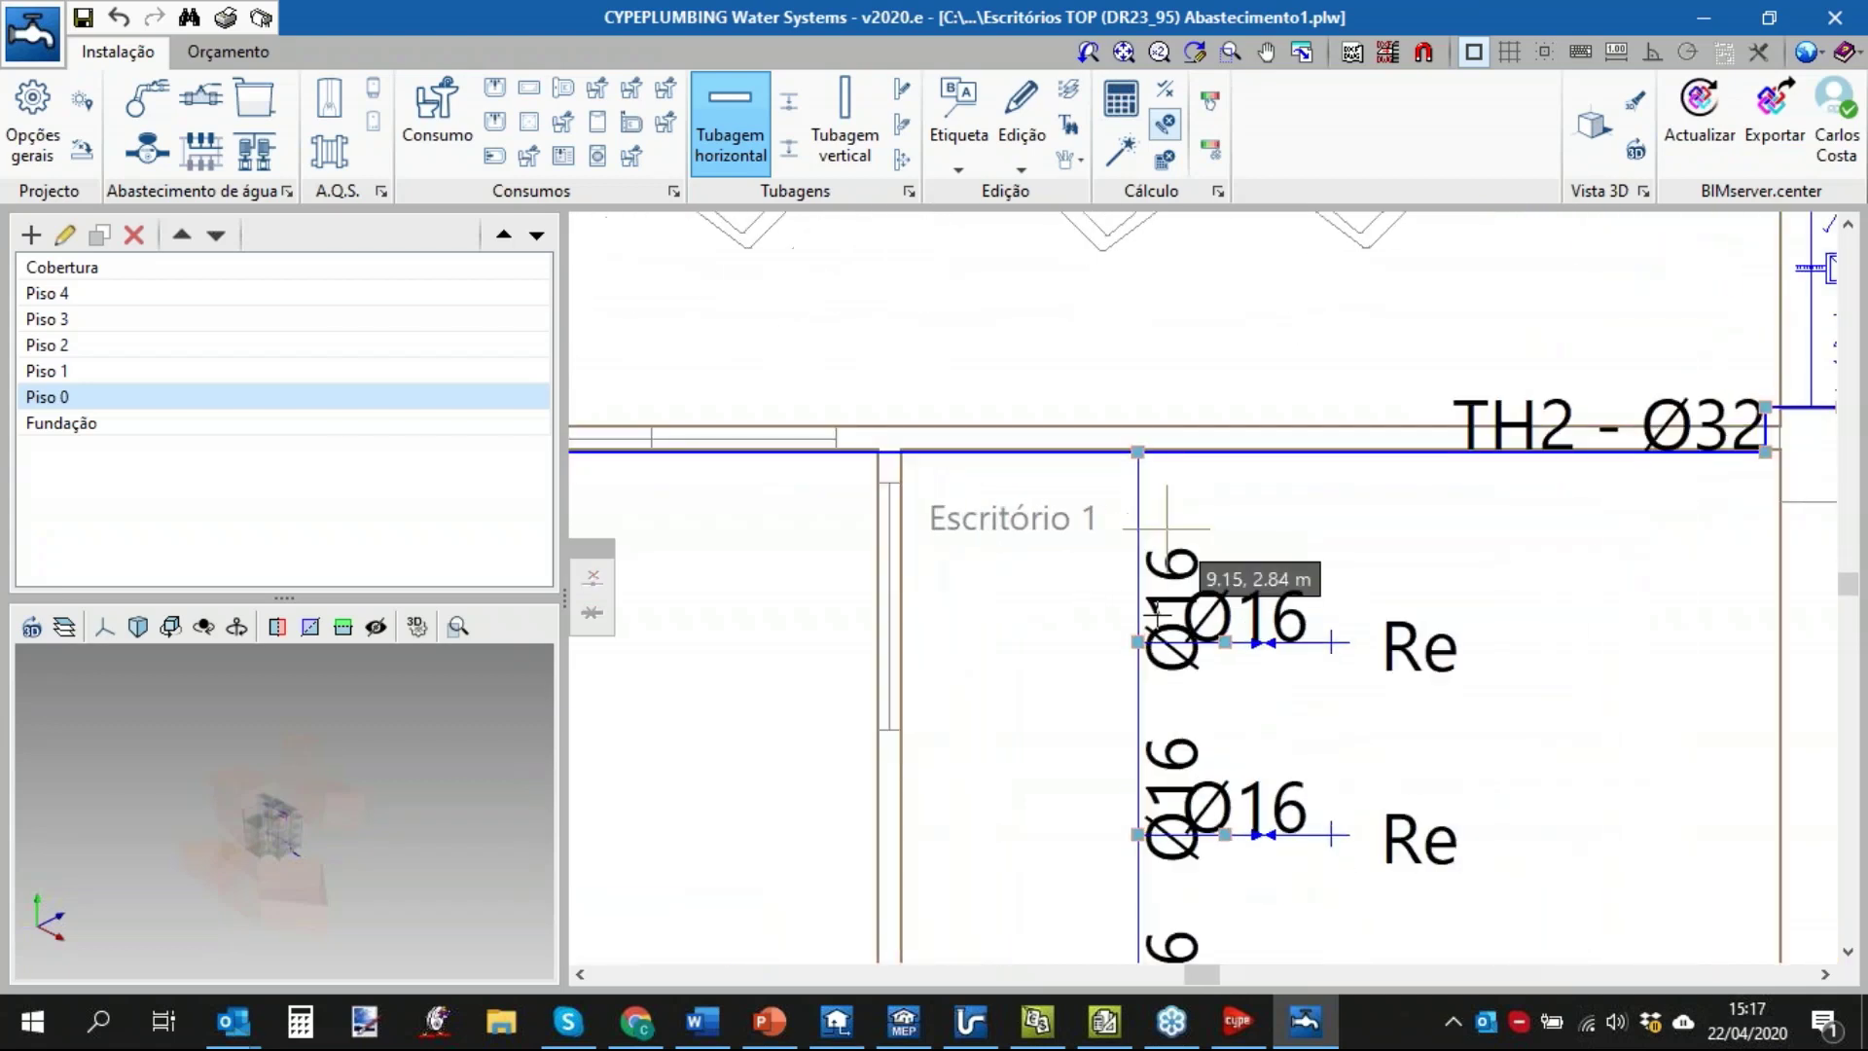
pyautogui.scroll(-1, 1139, 394)
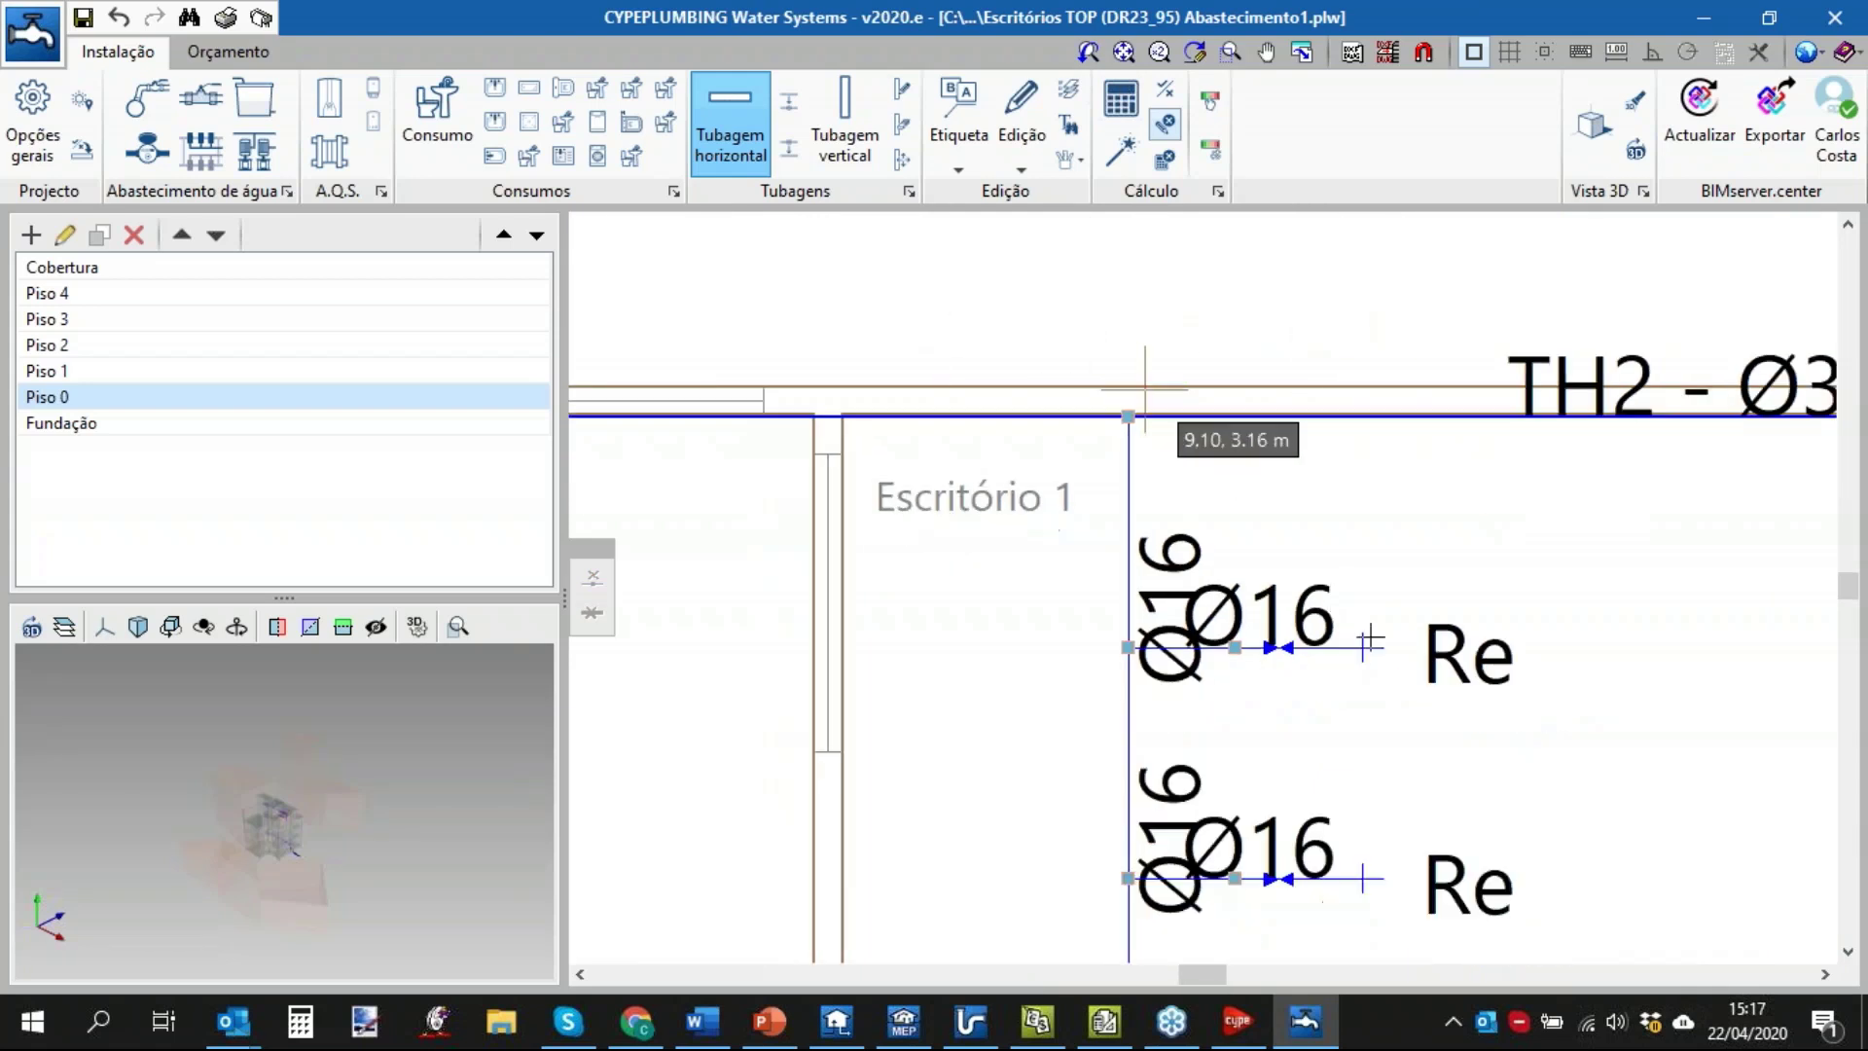
pyautogui.click(1138, 173)
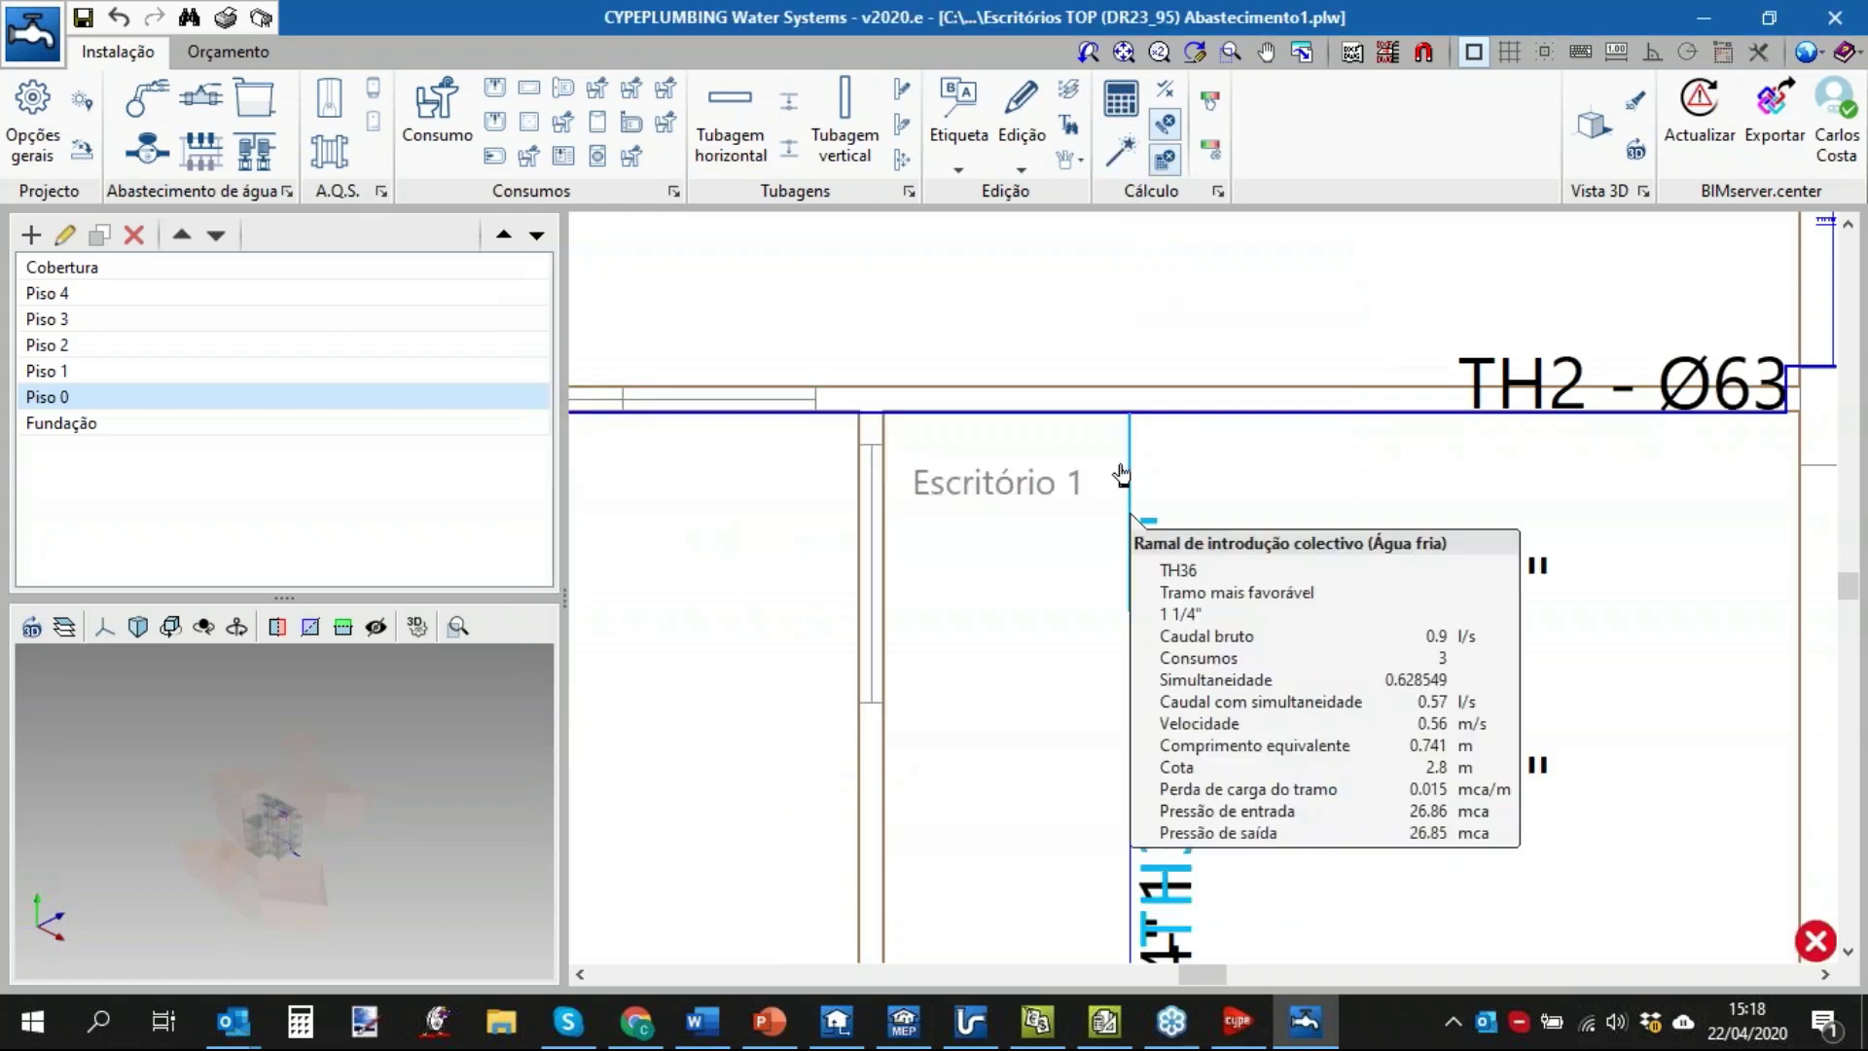
# Examine the gross flow, simultaneity and velocity results of the vertical branch sections TH36, TH38 and TH40 in Escritório 1.
pyautogui.scroll(-4, 1465, 601)
pyautogui.moveTo(1478, 595); pyautogui.dragTo(1177, 583, button='middle')
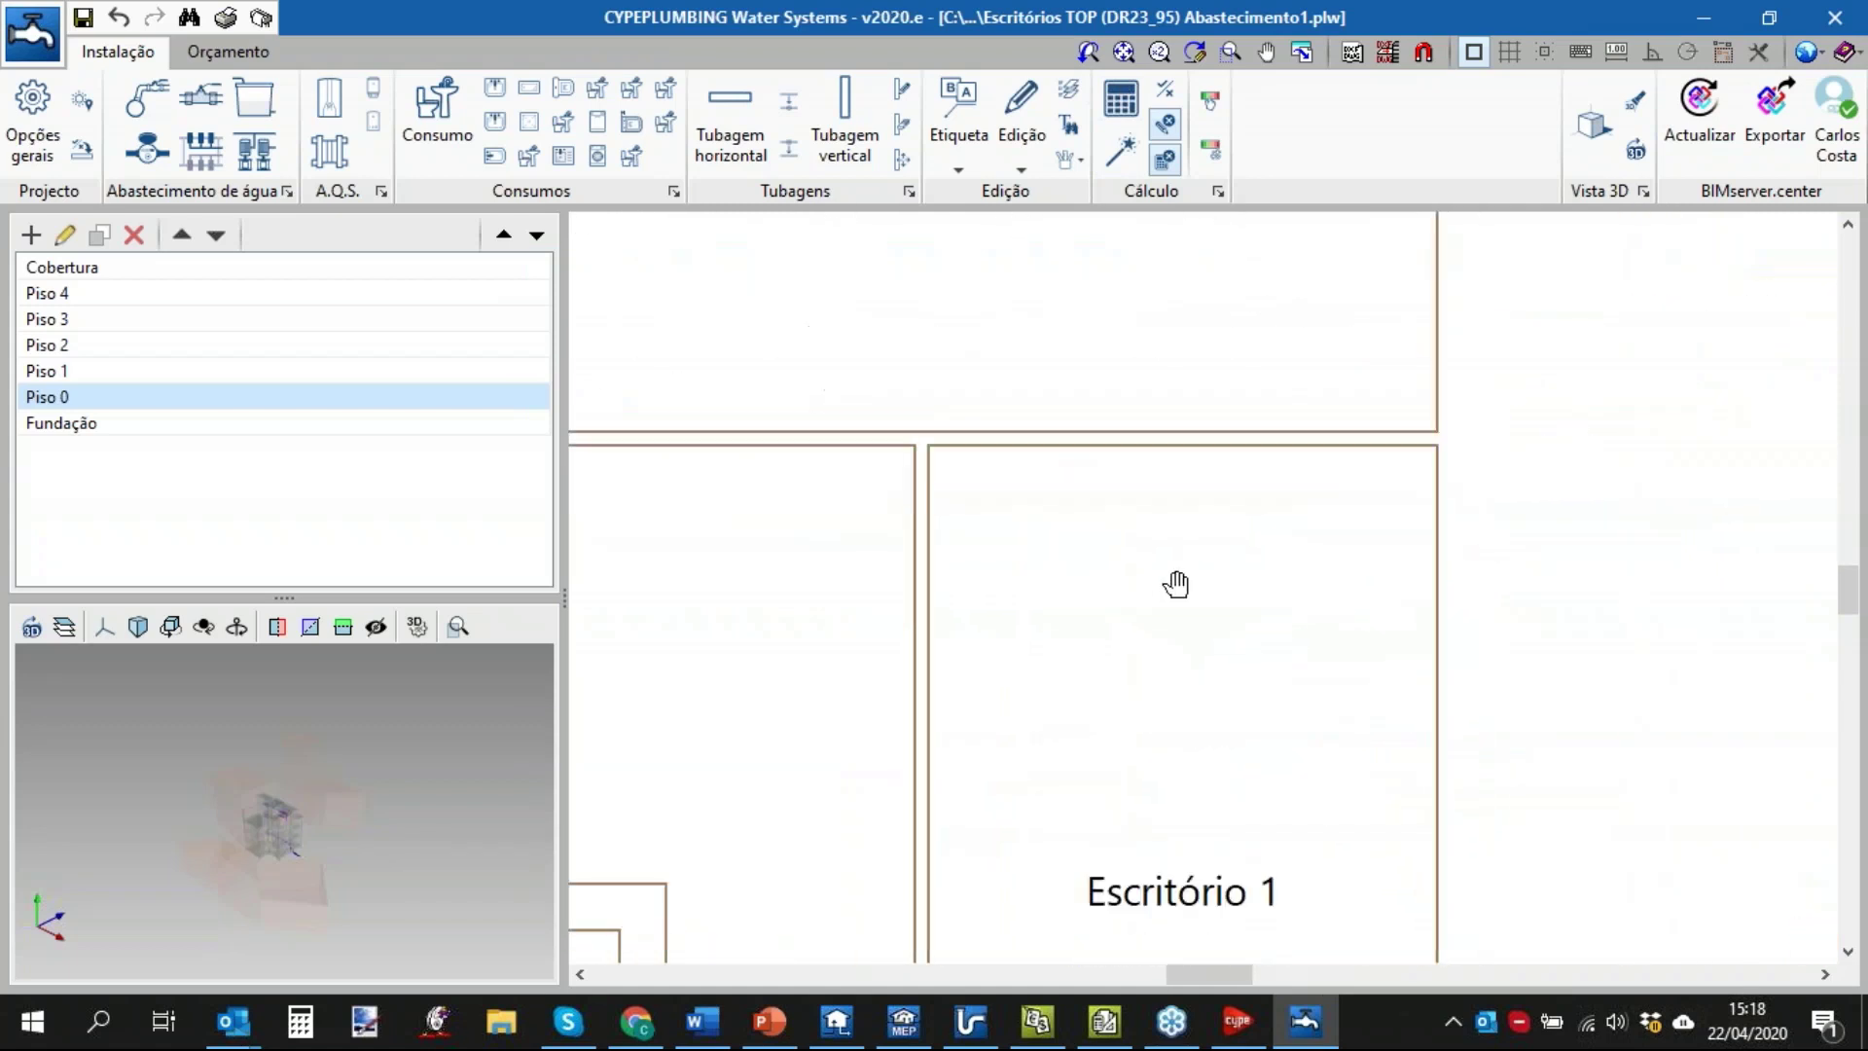
pyautogui.scroll(5, 1143, 588)
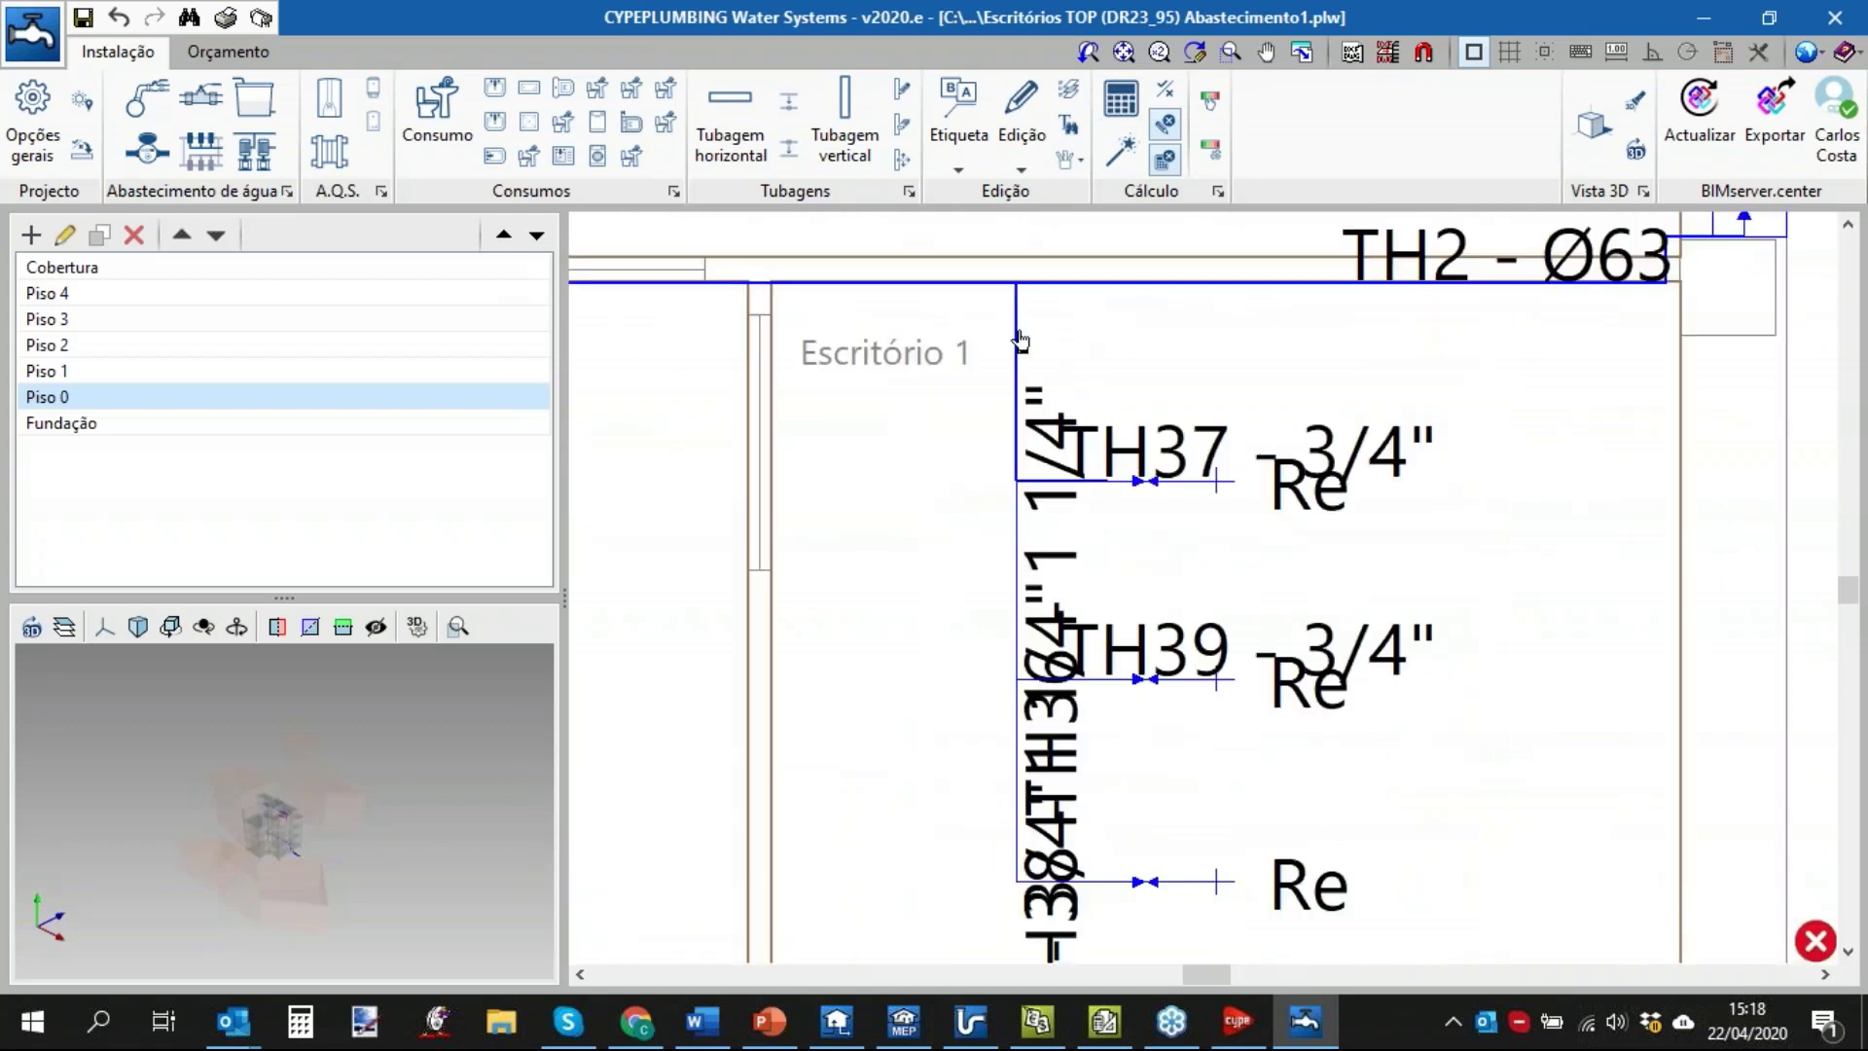
pyautogui.moveTo(1019, 340)
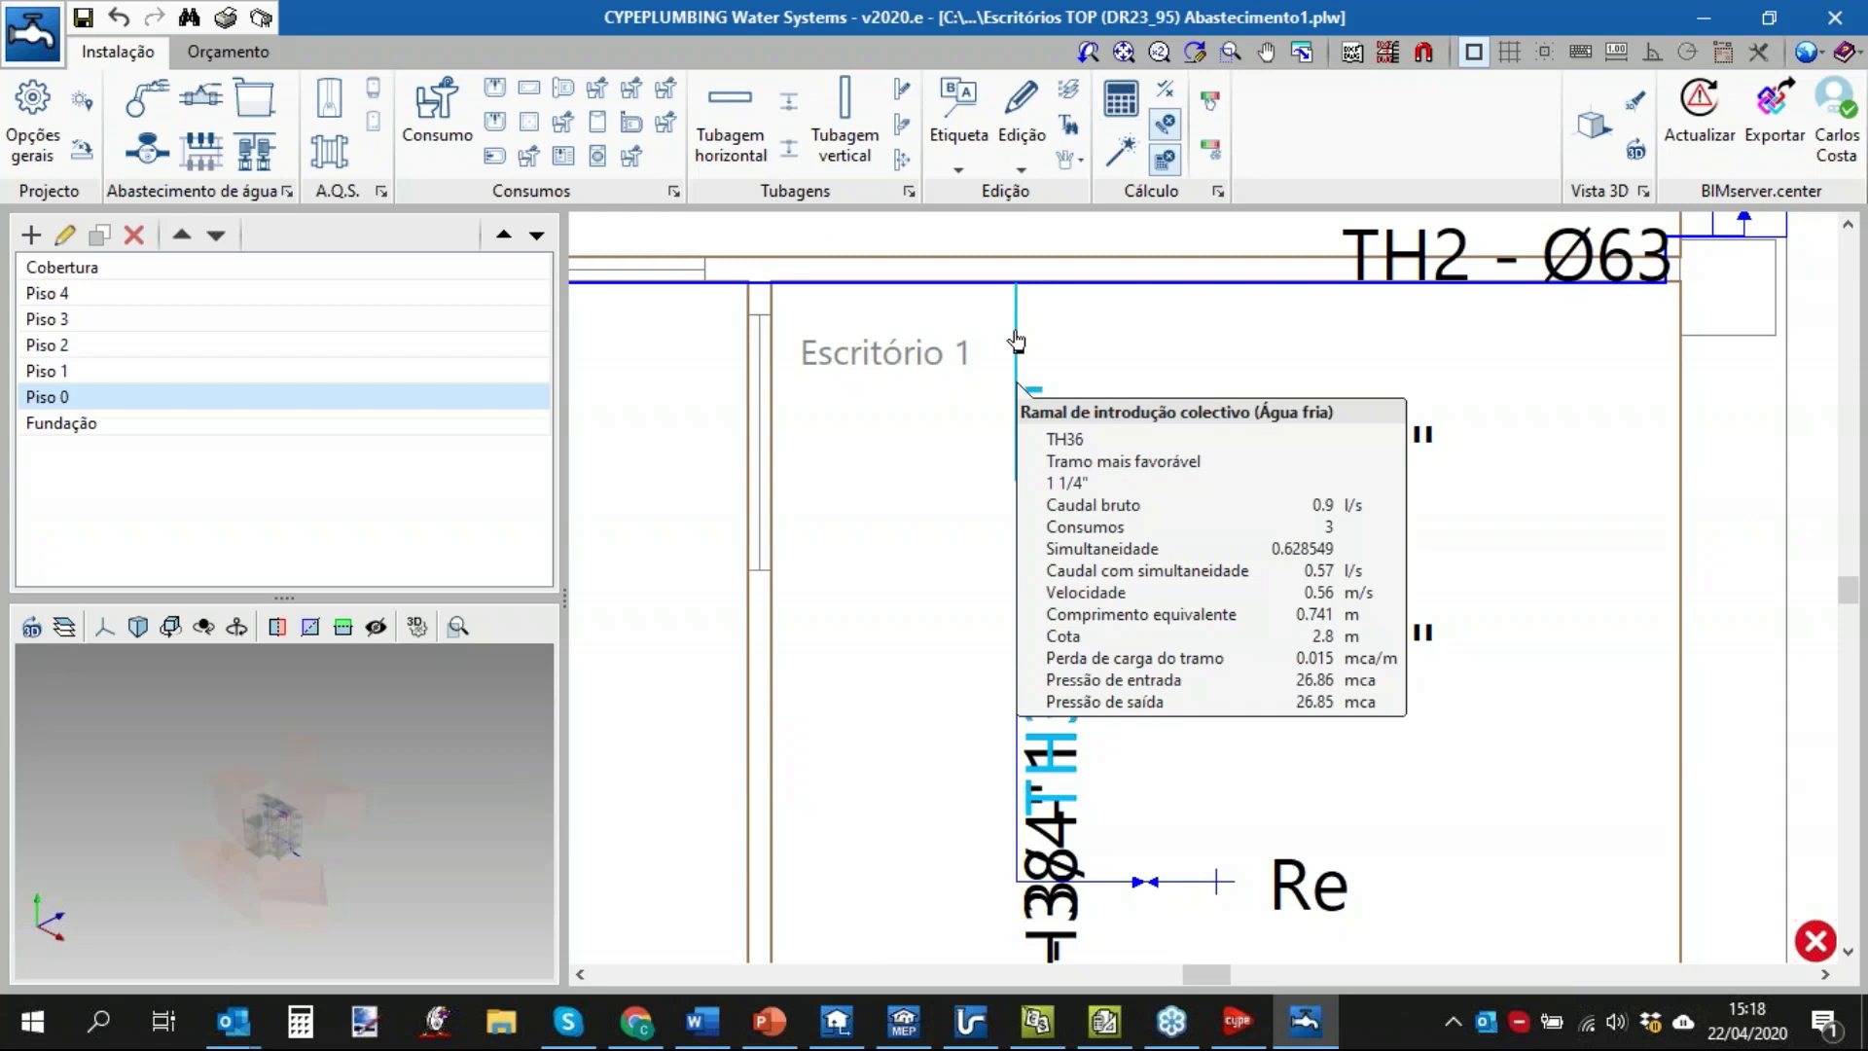
pyautogui.scroll(4, 1051, 744)
pyautogui.moveTo(998, 476)
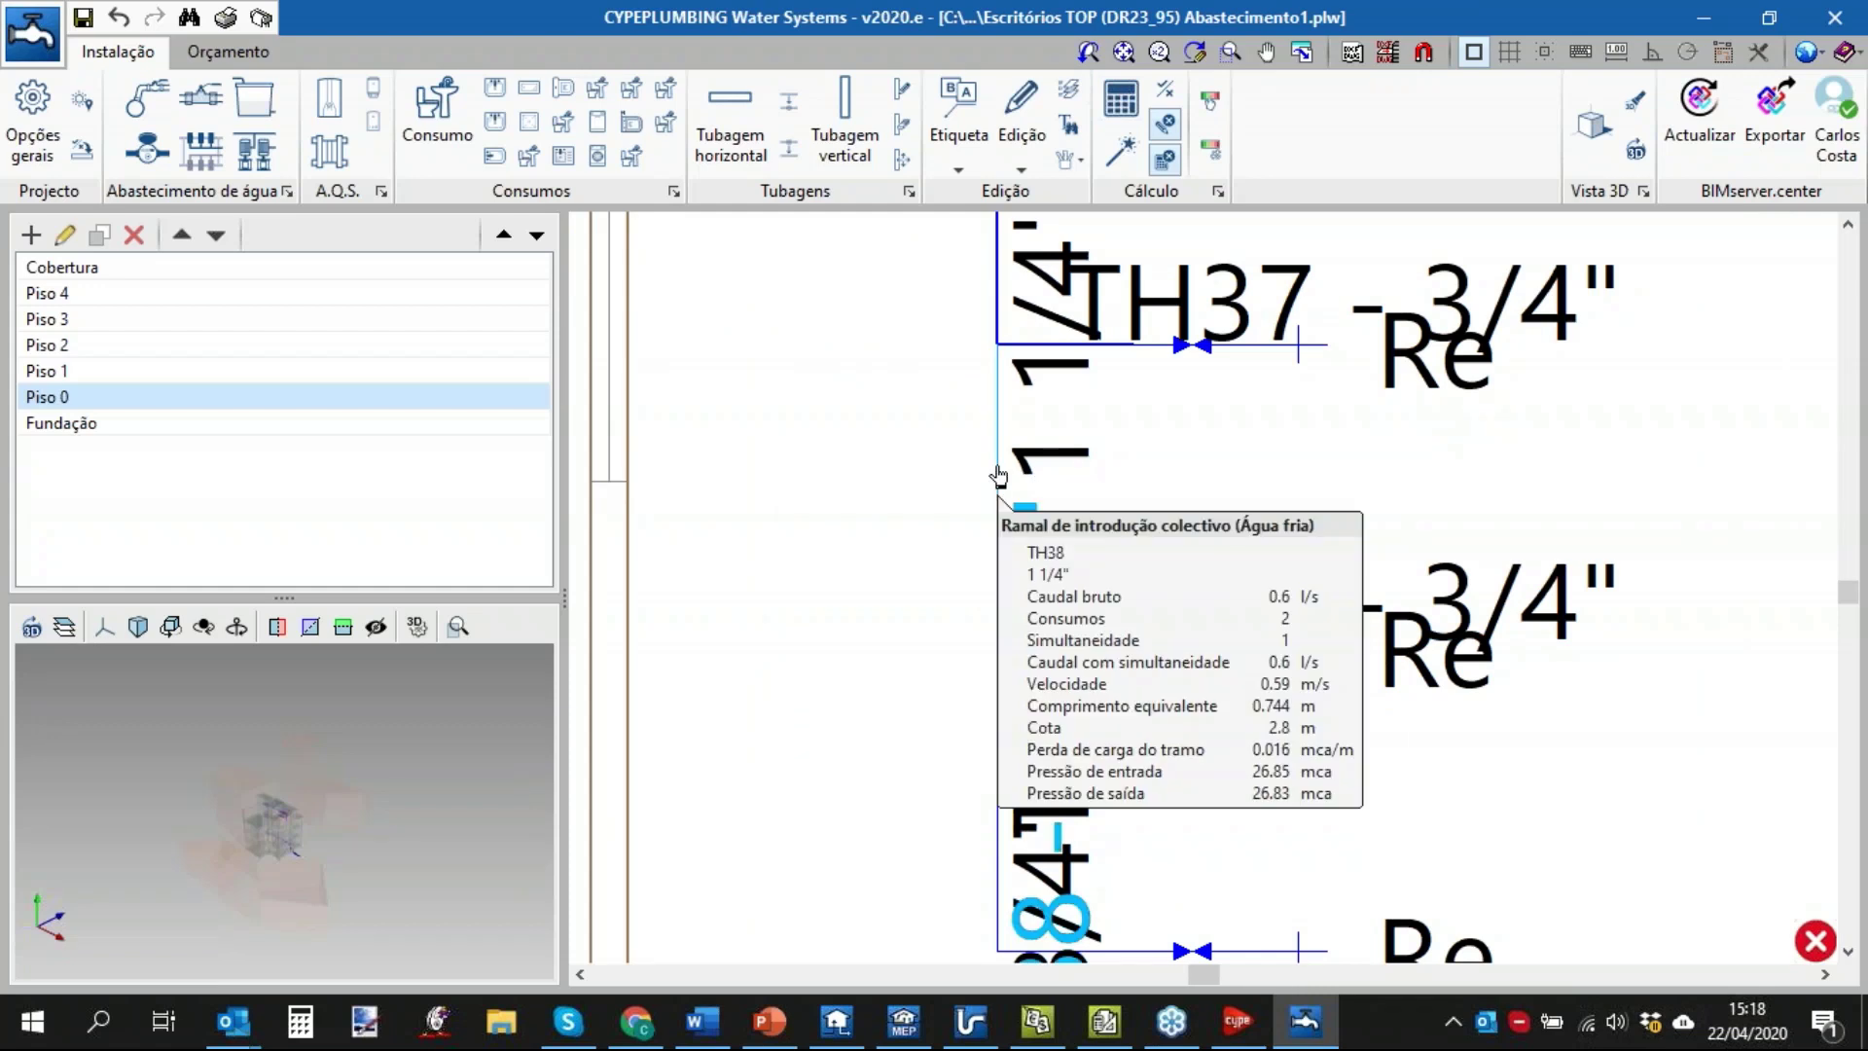
pyautogui.moveTo(1385, 894); pyautogui.dragTo(1427, 600, button='middle')
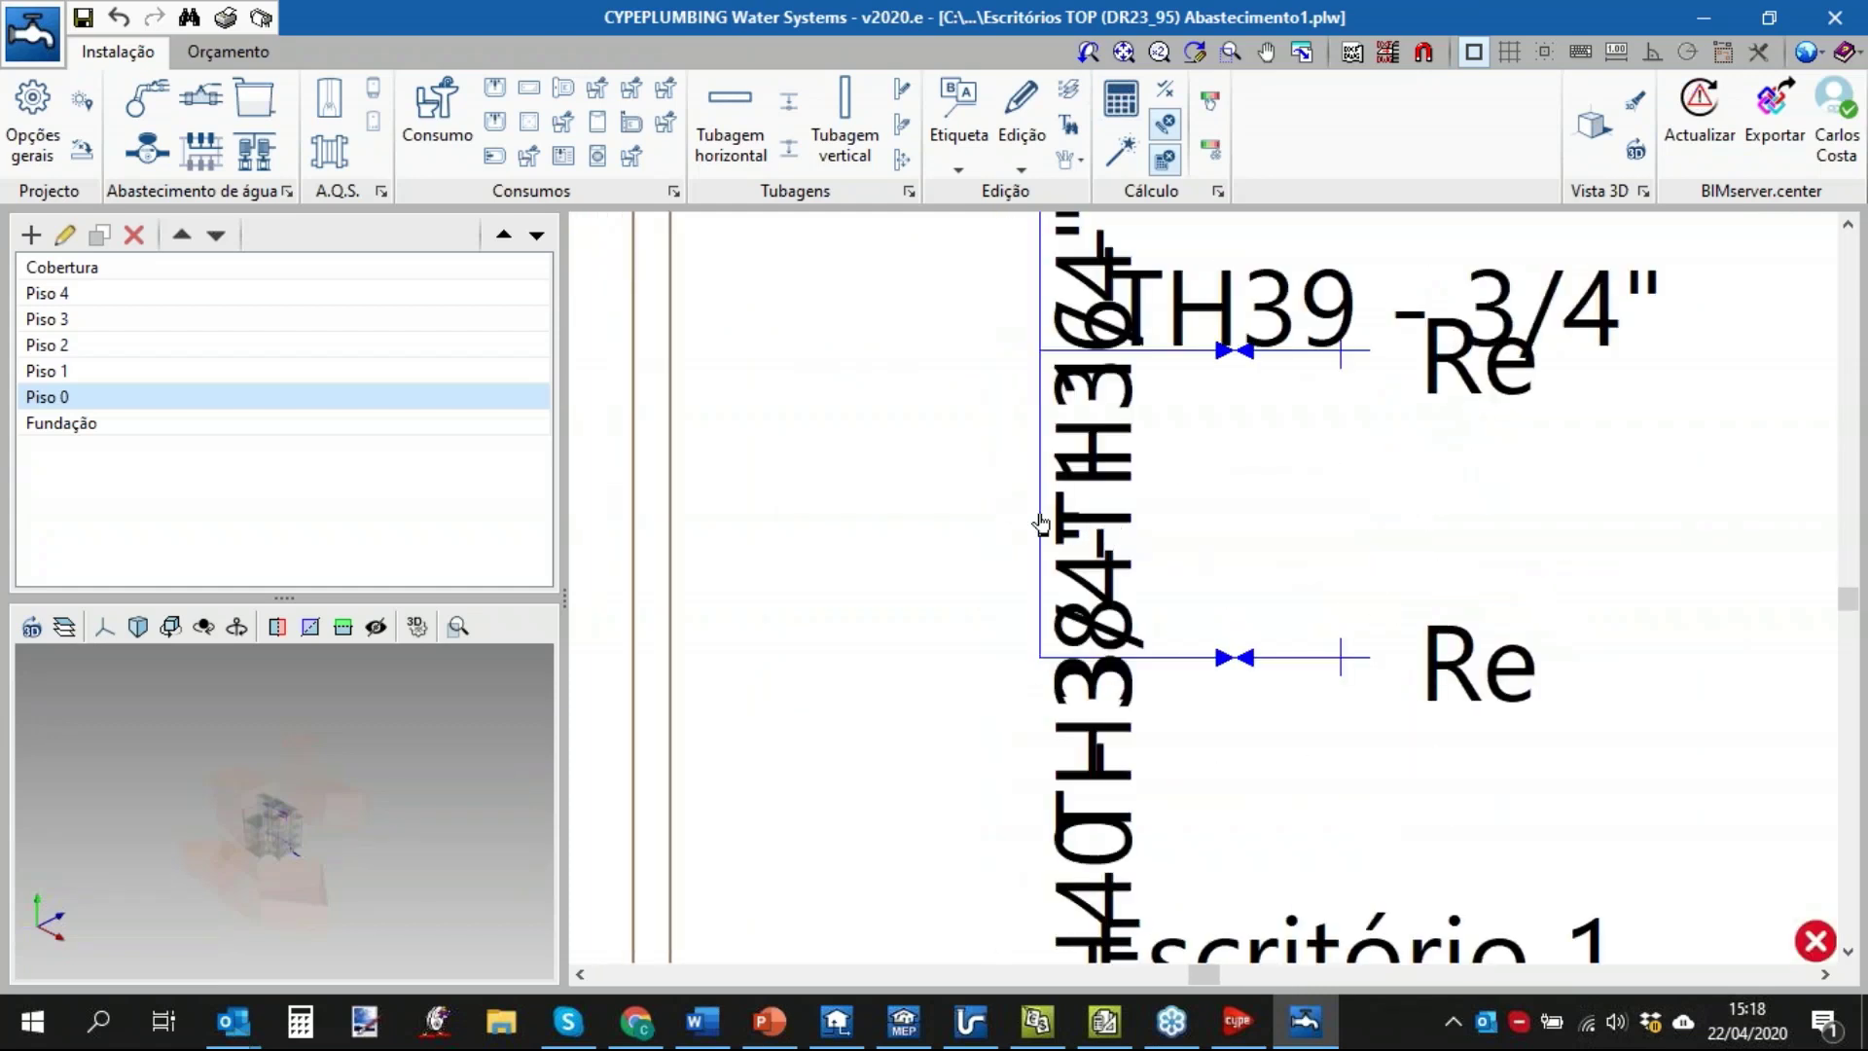
pyautogui.moveTo(1041, 521)
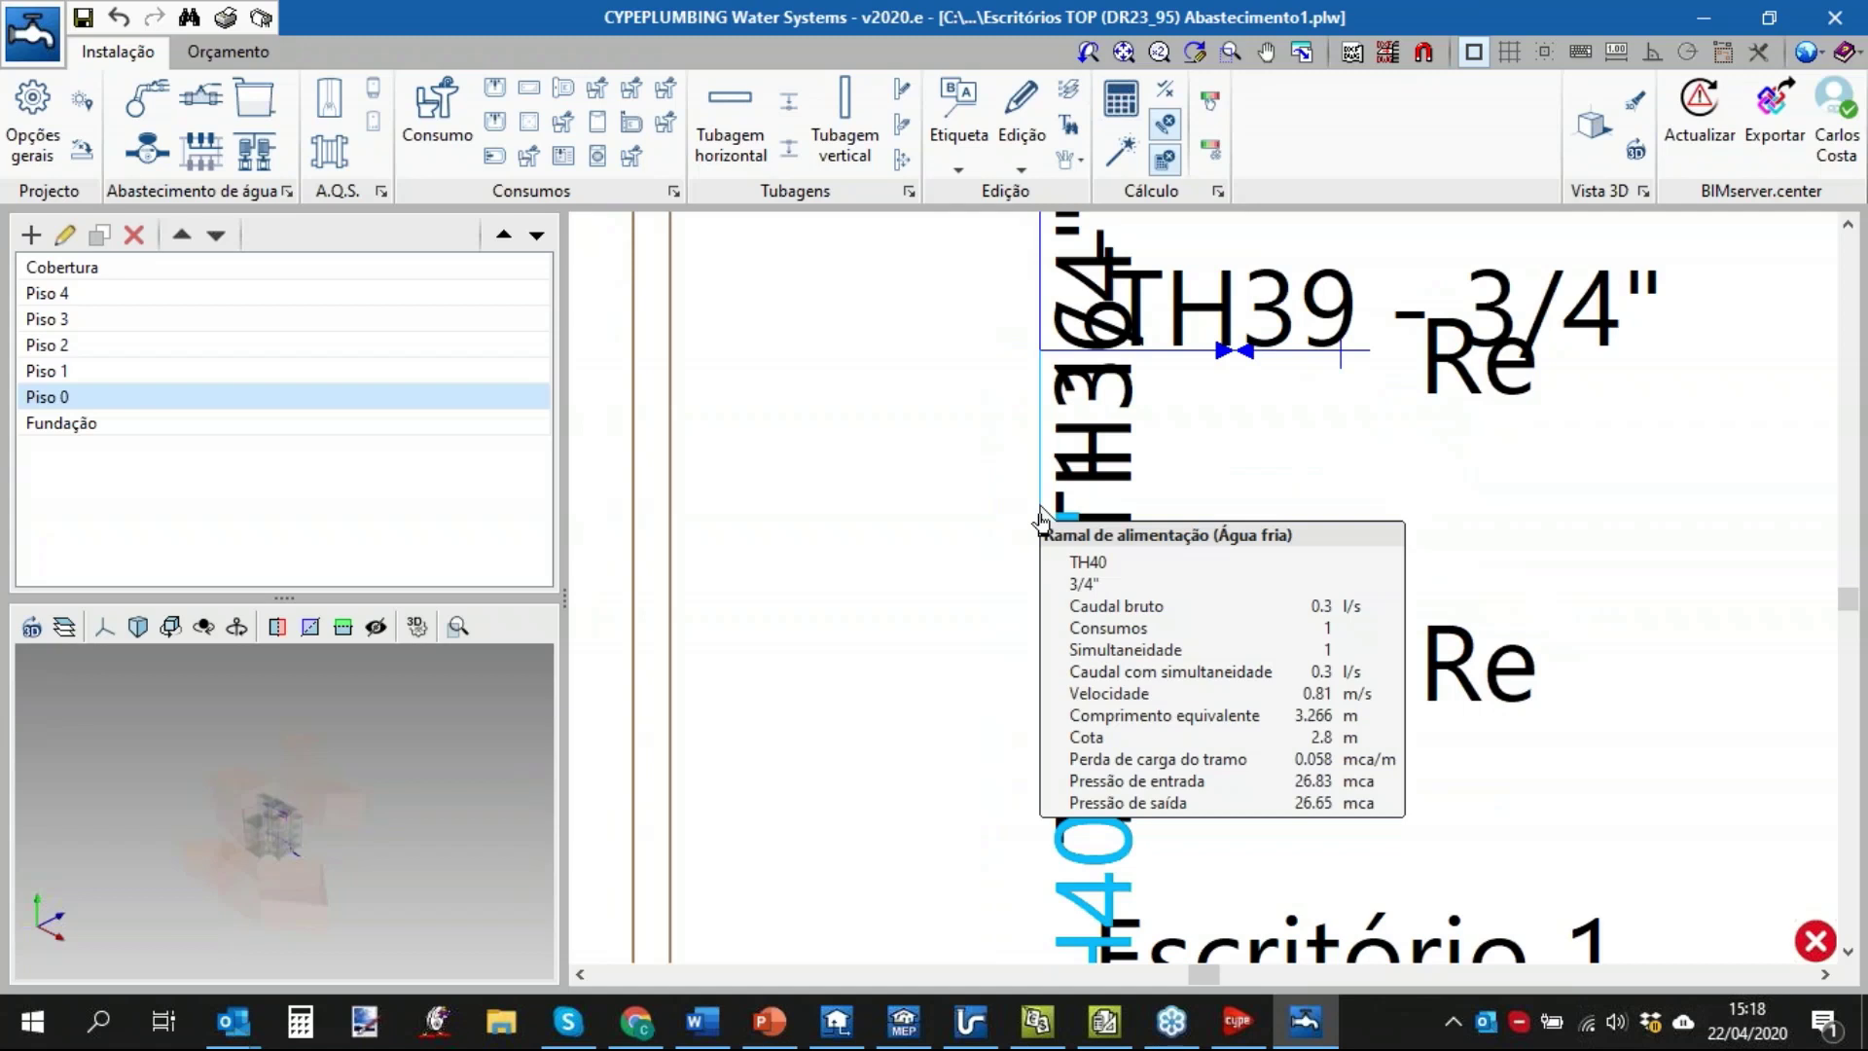
pyautogui.scroll(-5, 1222, 493)
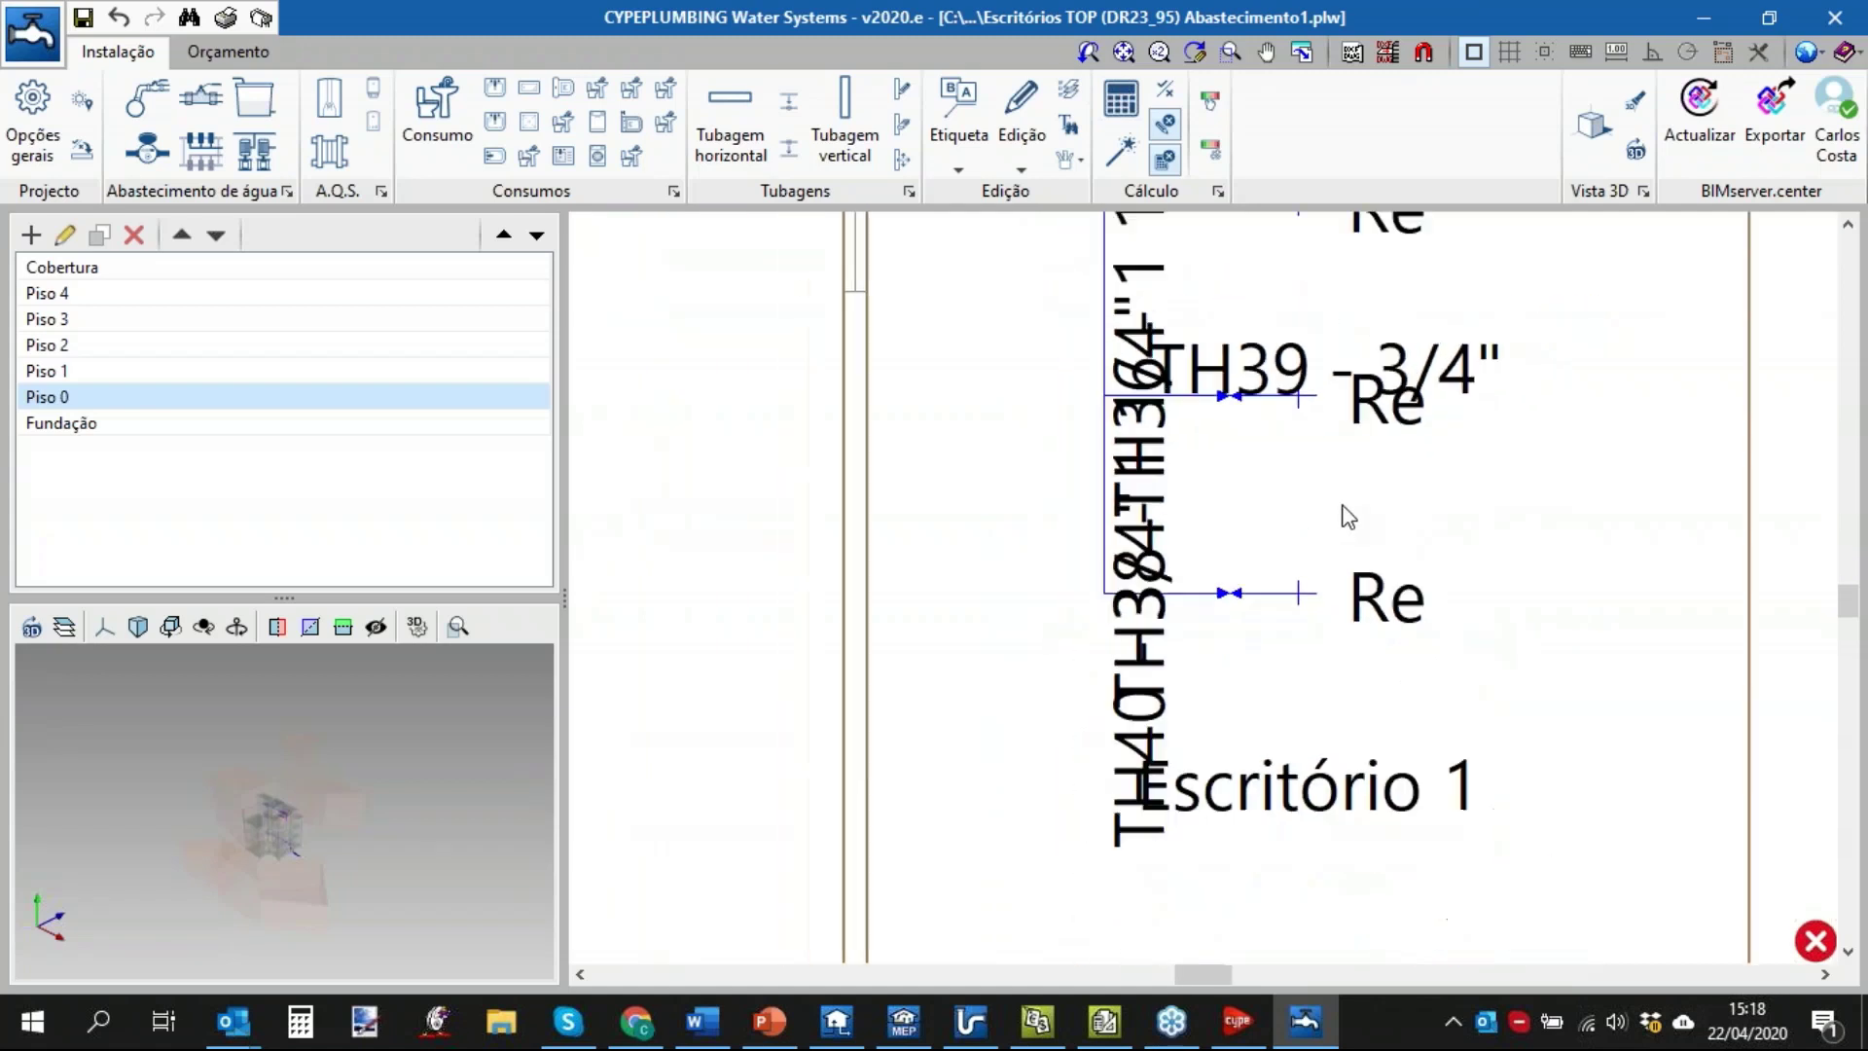
# Change the sizing options to Nível de conforto médio and dimension the installation again.
pyautogui.moveTo(1461, 368); pyautogui.dragTo(1267, 595, button='middle')
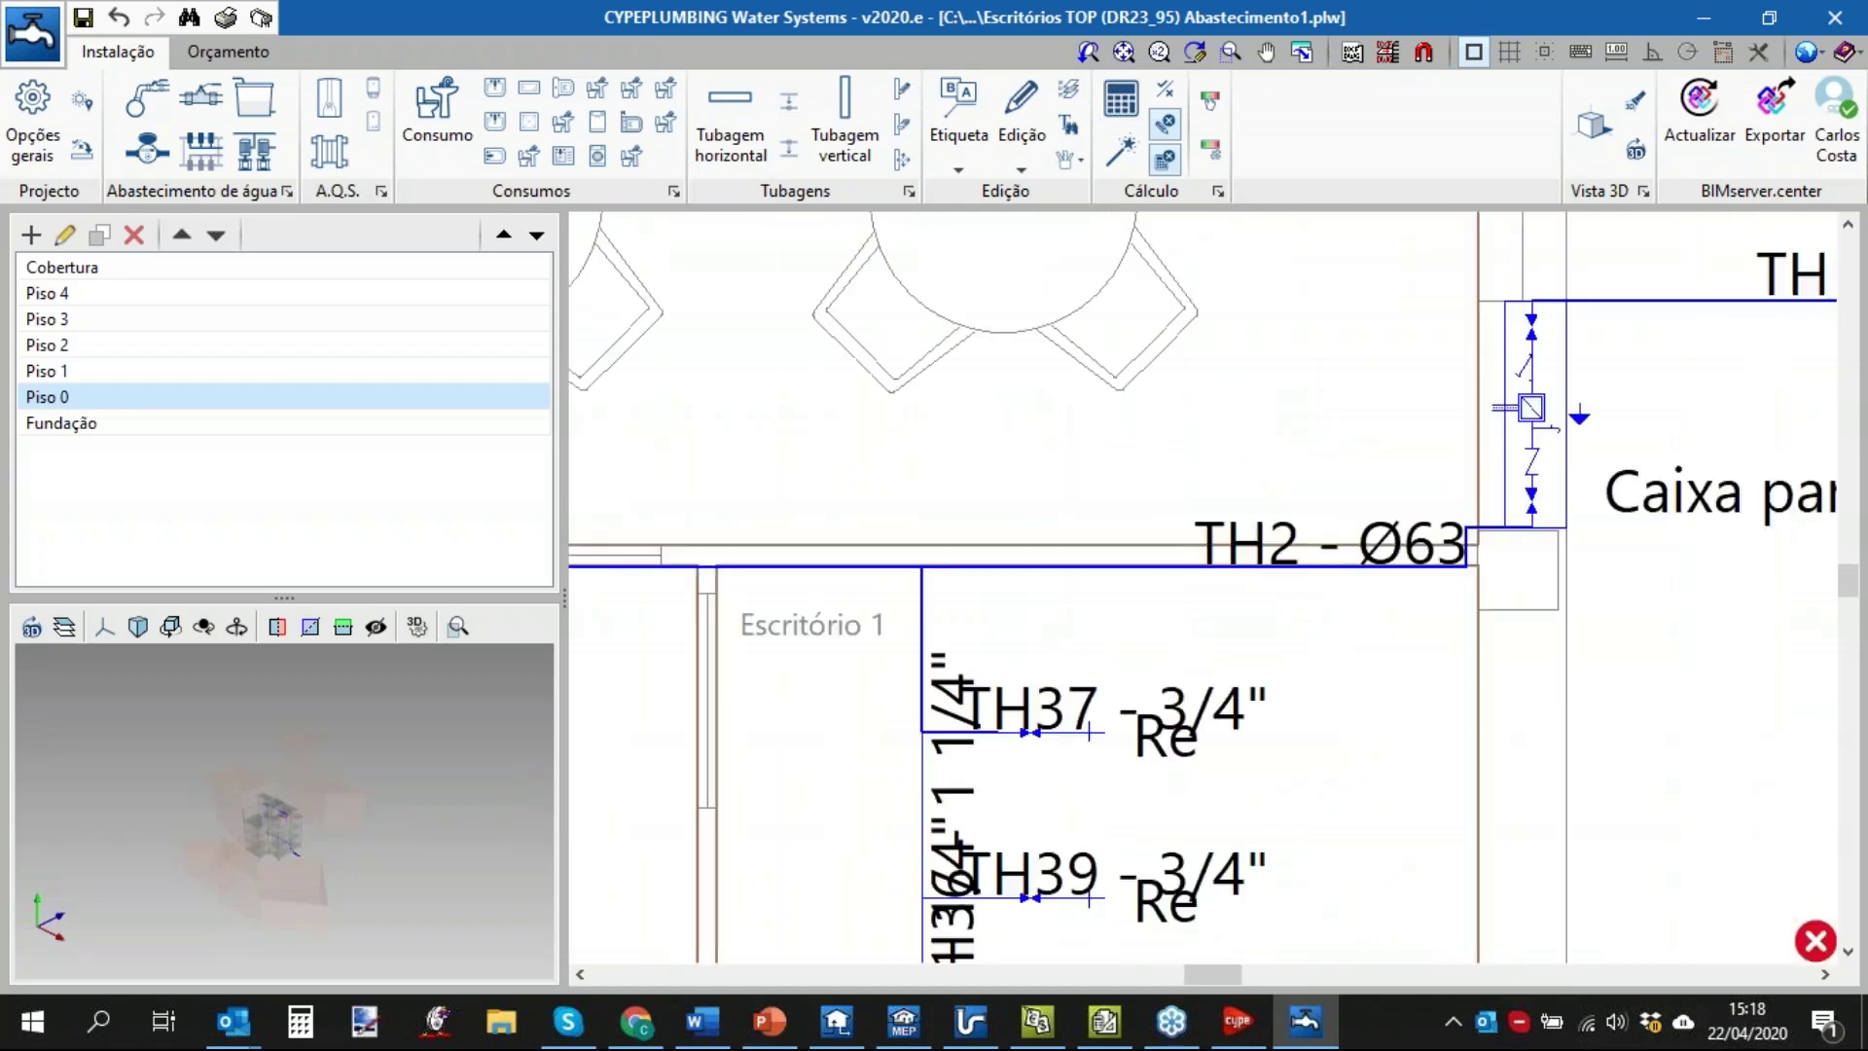
pyautogui.scroll(-5, 1269, 594)
pyautogui.moveTo(1595, 540); pyautogui.dragTo(1361, 549, button='middle')
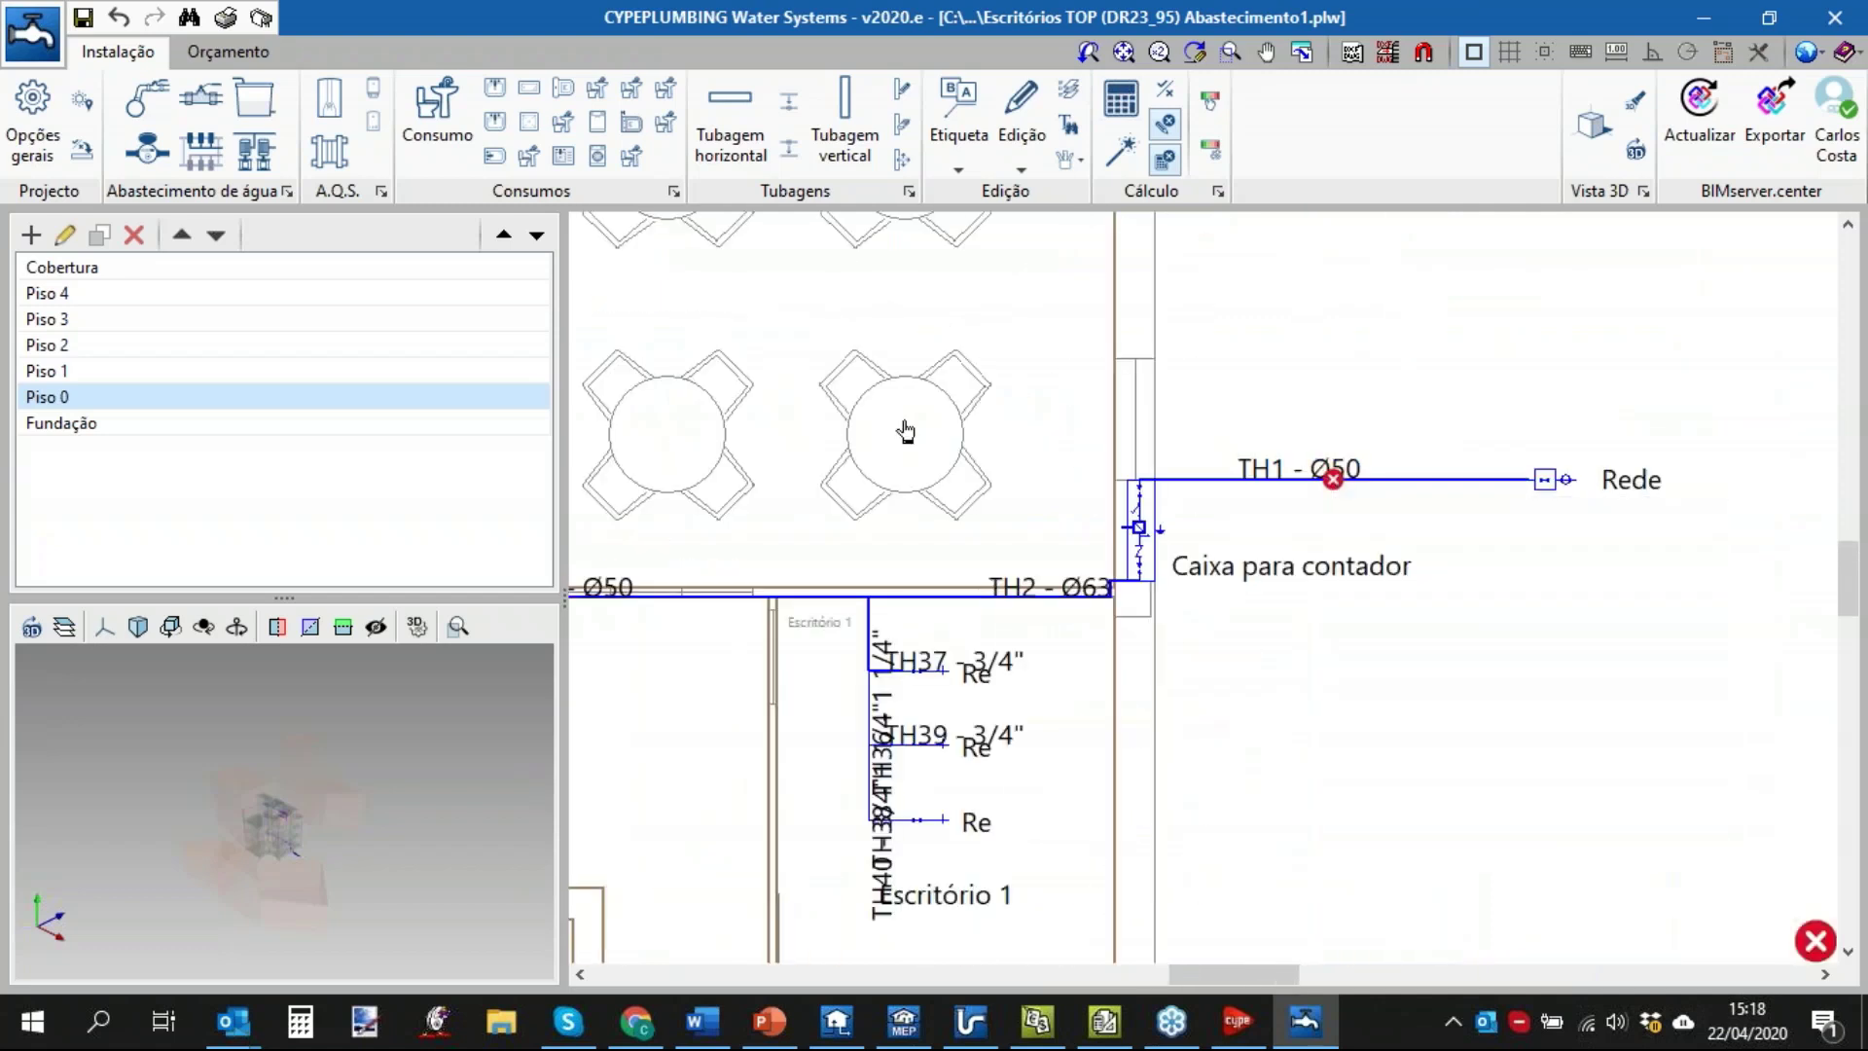
pyautogui.click(83, 150)
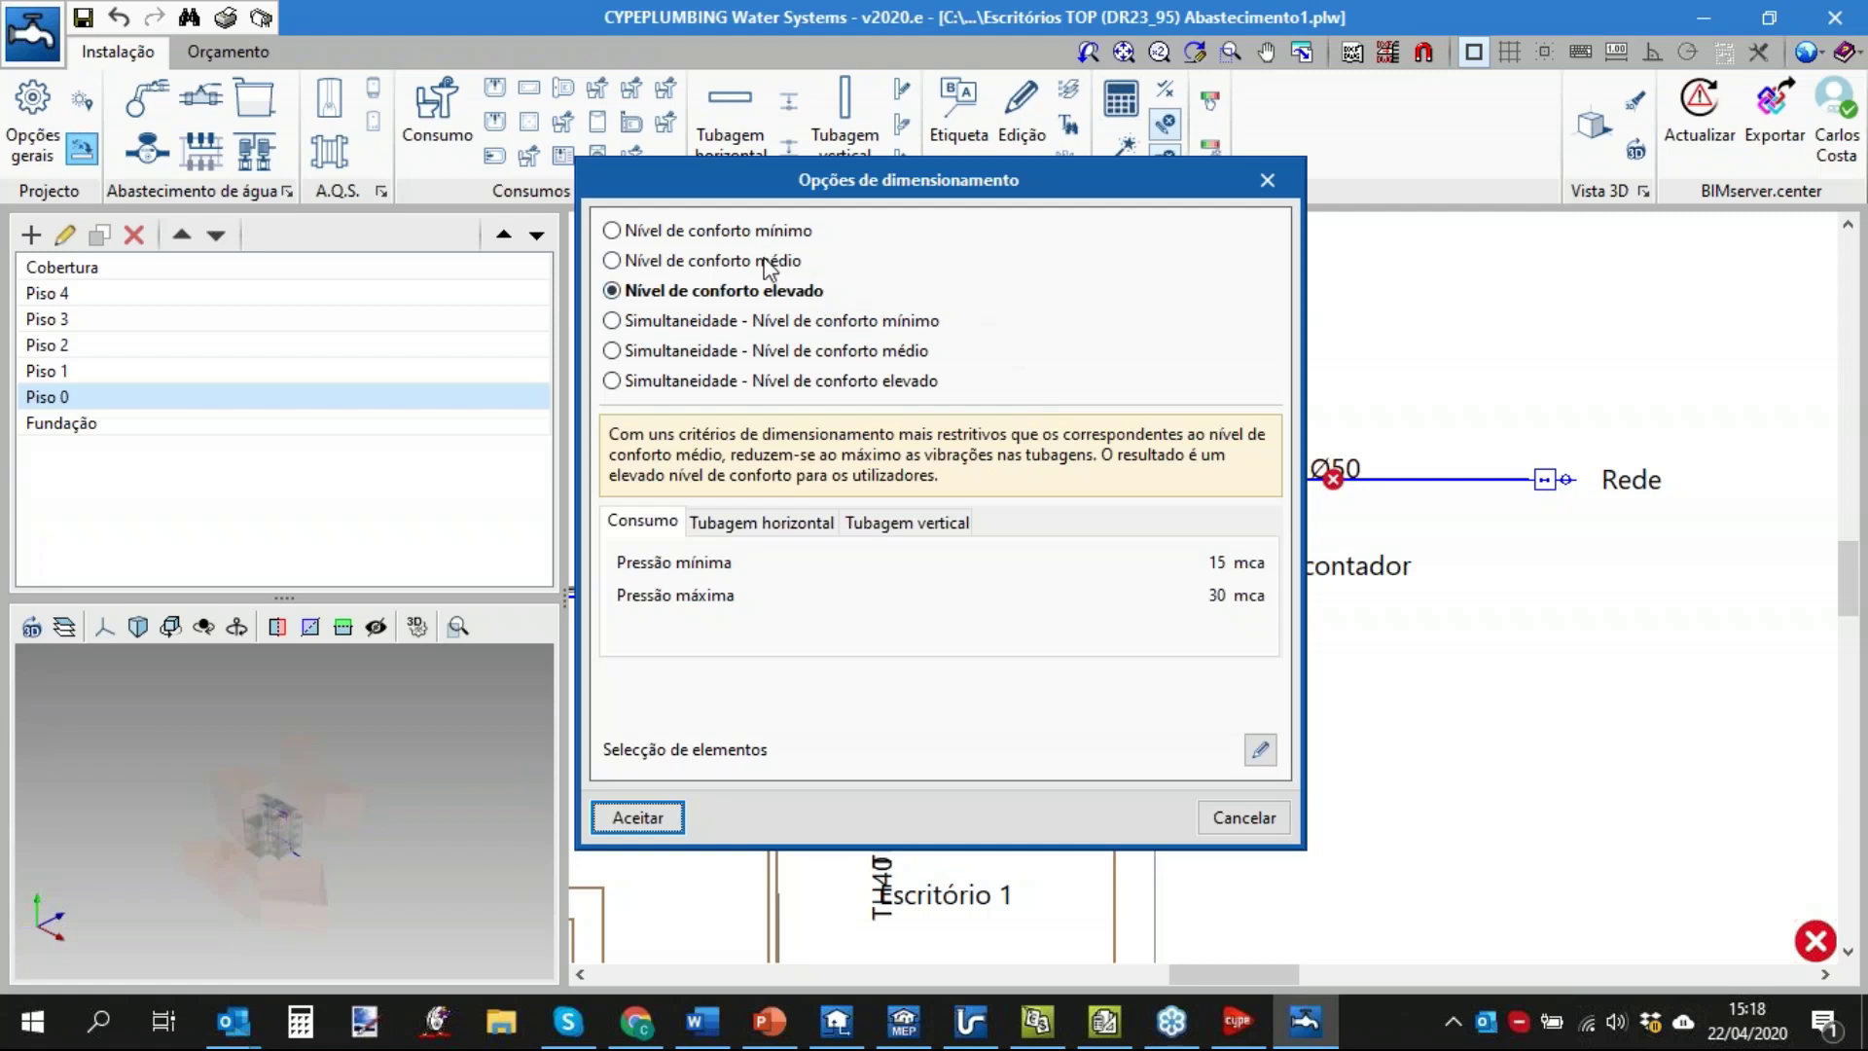
pyautogui.click(768, 263)
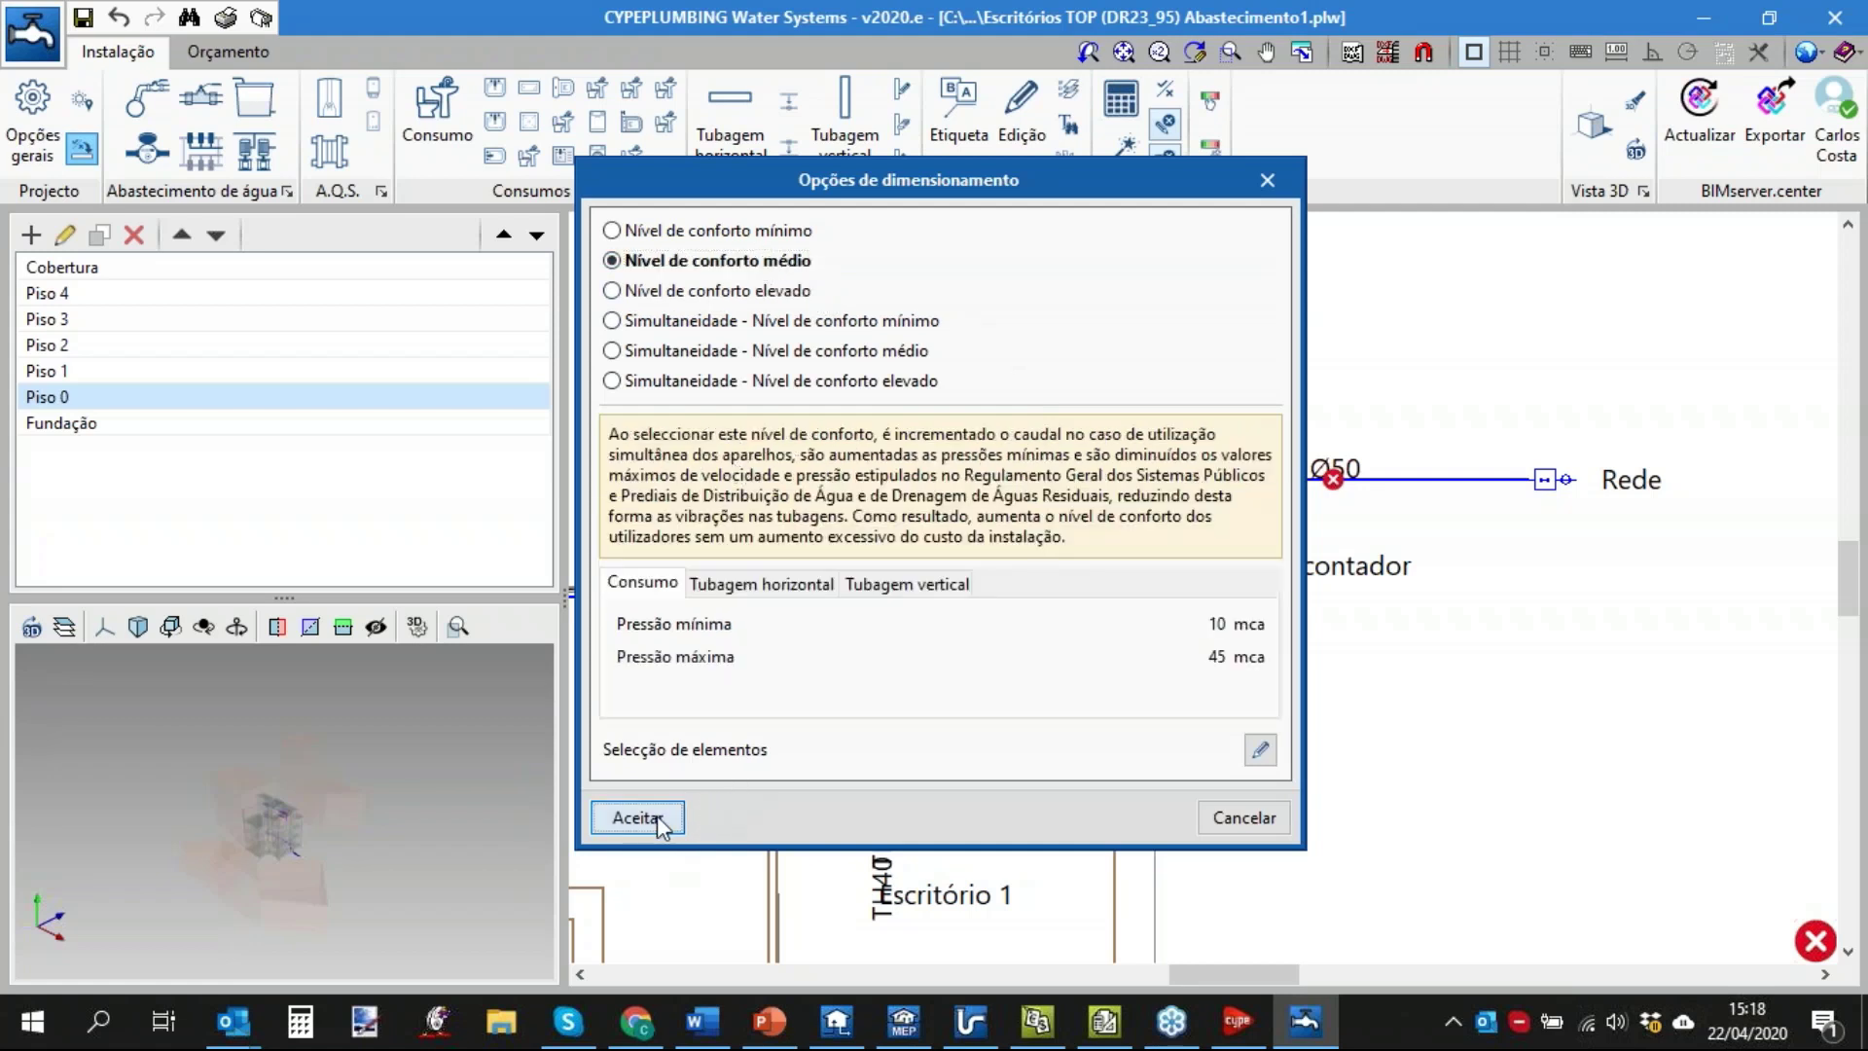
pyautogui.click(657, 815)
pyautogui.click(652, 575)
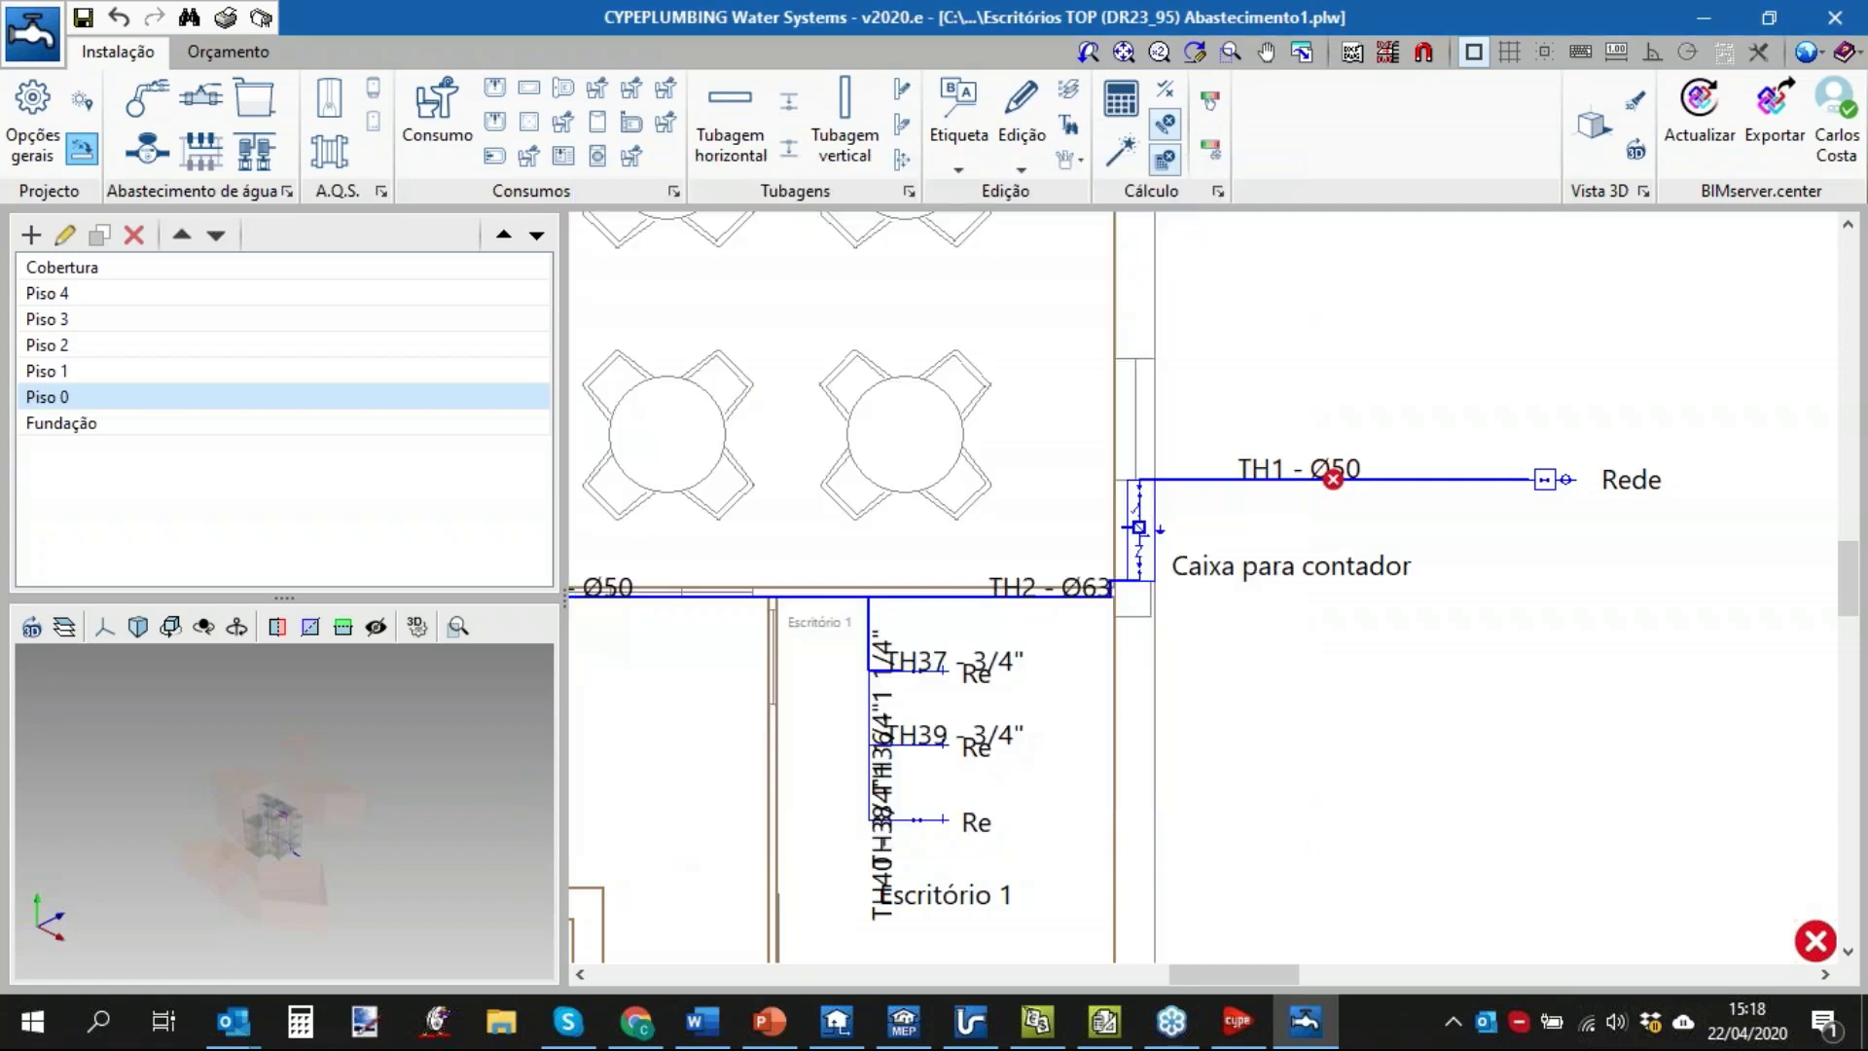
pyautogui.click(1129, 159)
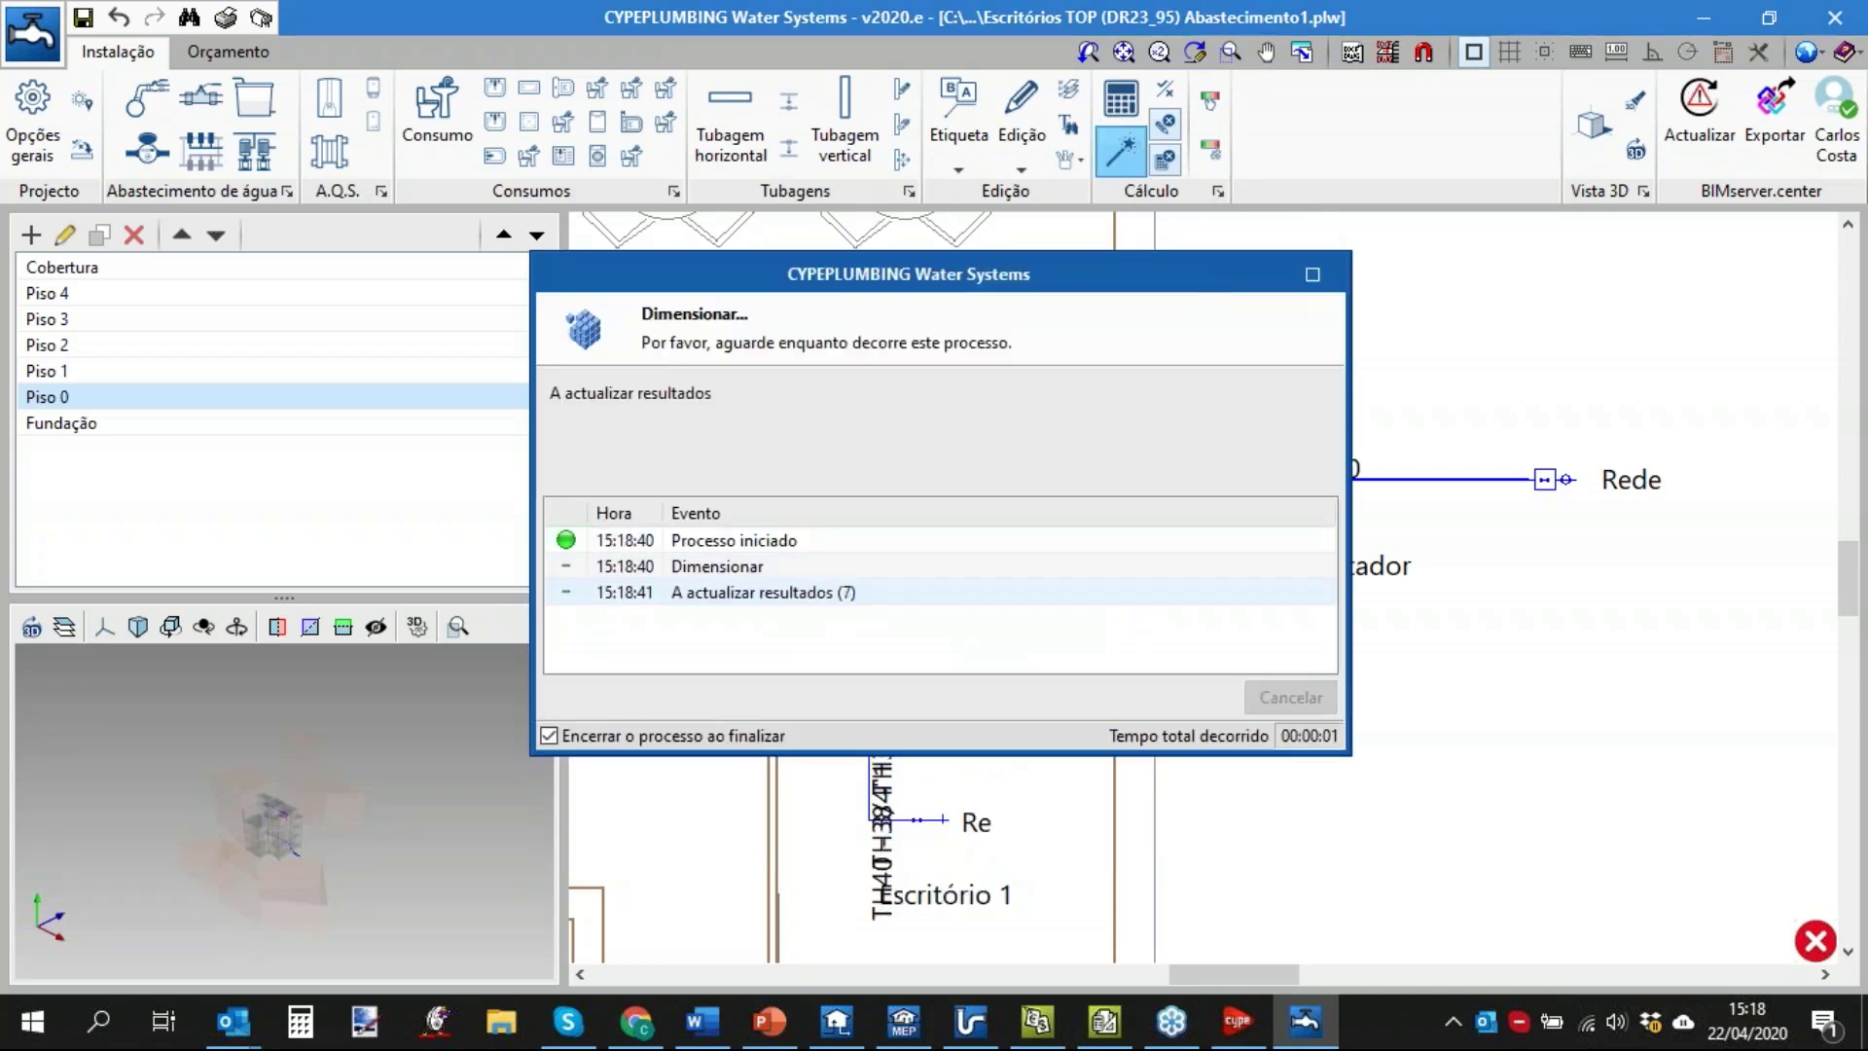
pyautogui.moveTo(1346, 742); pyautogui.dragTo(1465, 579, button='middle')
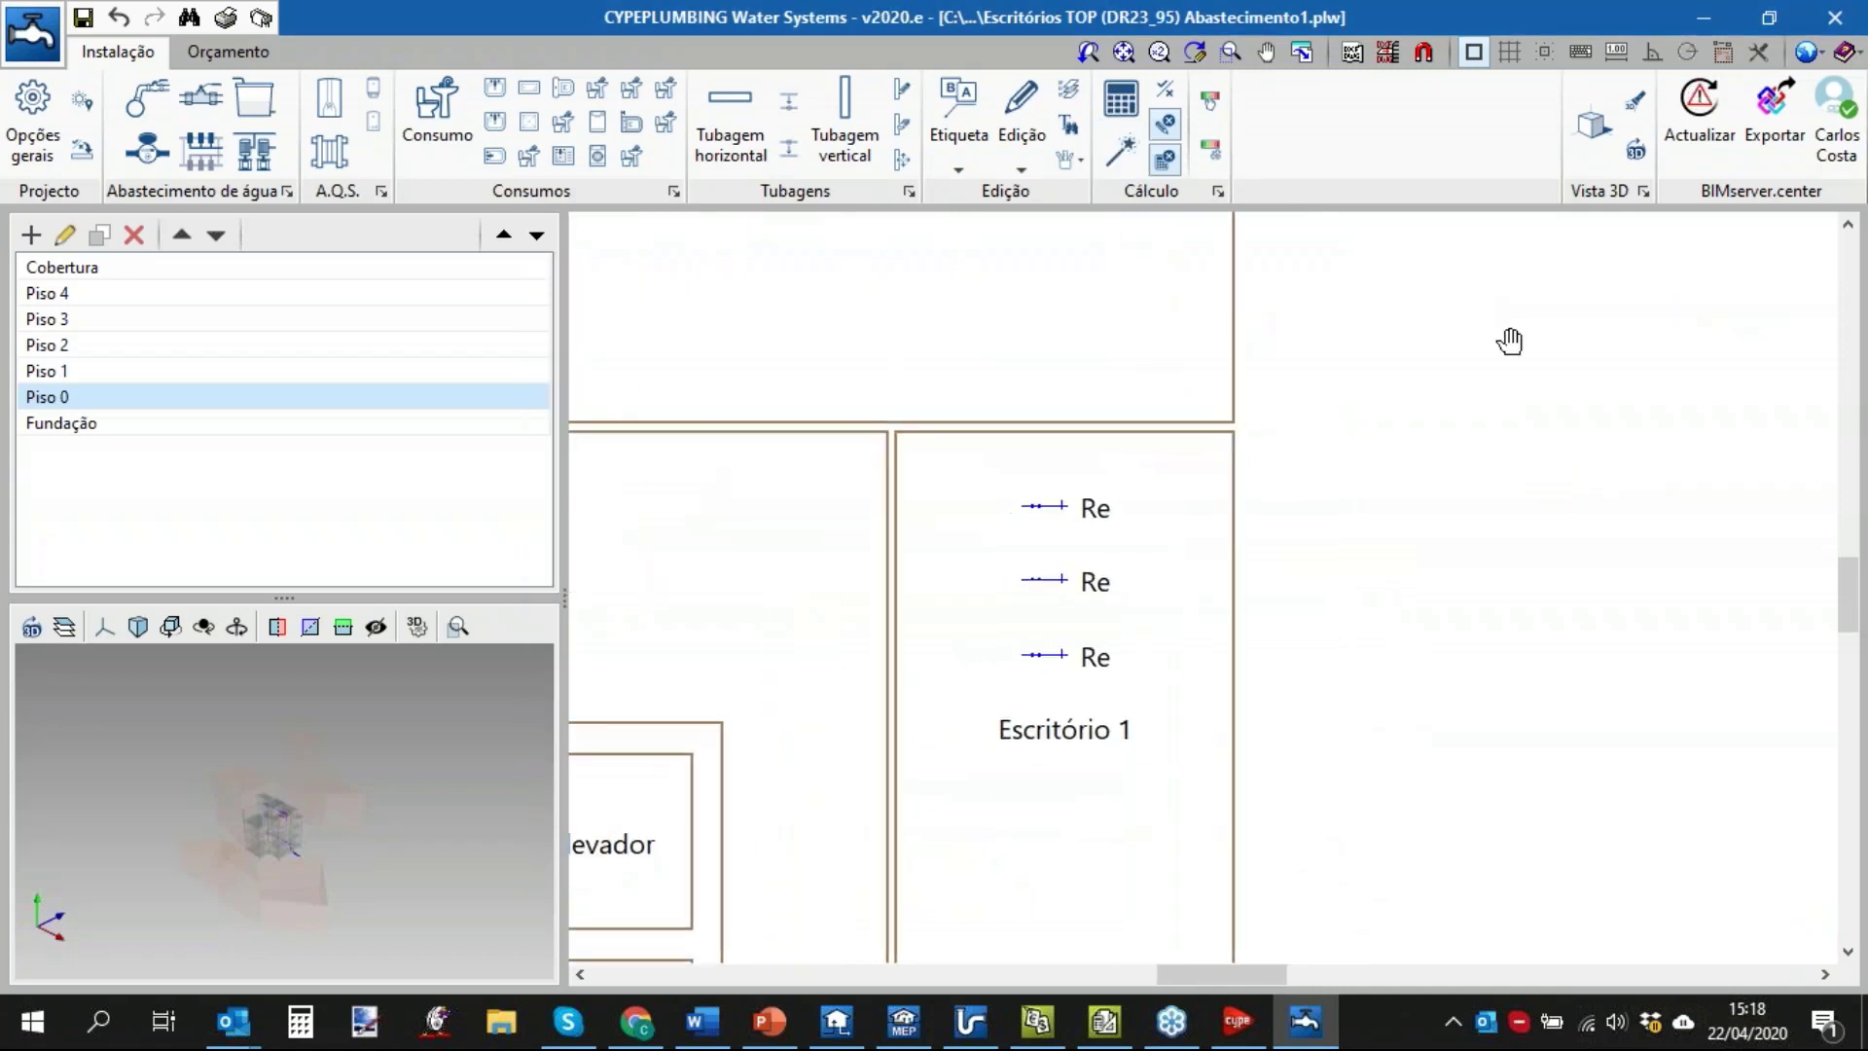
pyautogui.scroll(1, 957, 452)
pyautogui.scroll(1, 1055, 687)
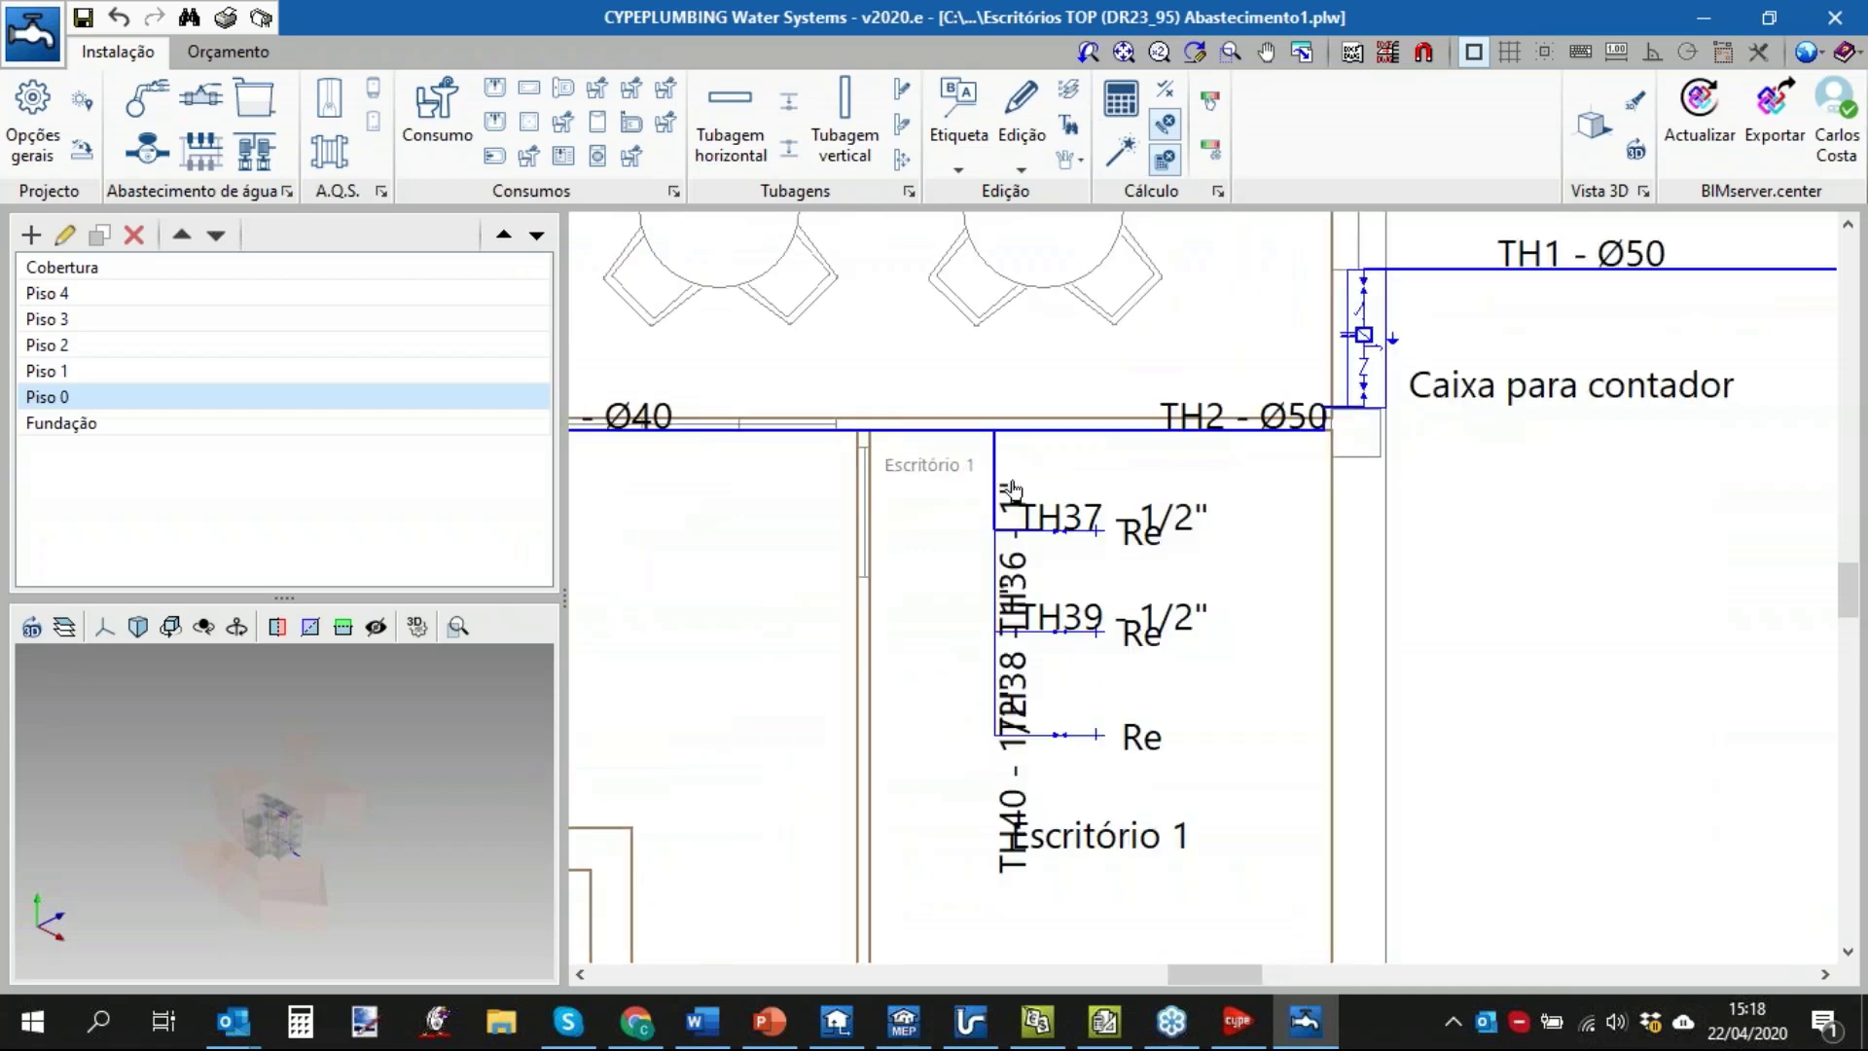
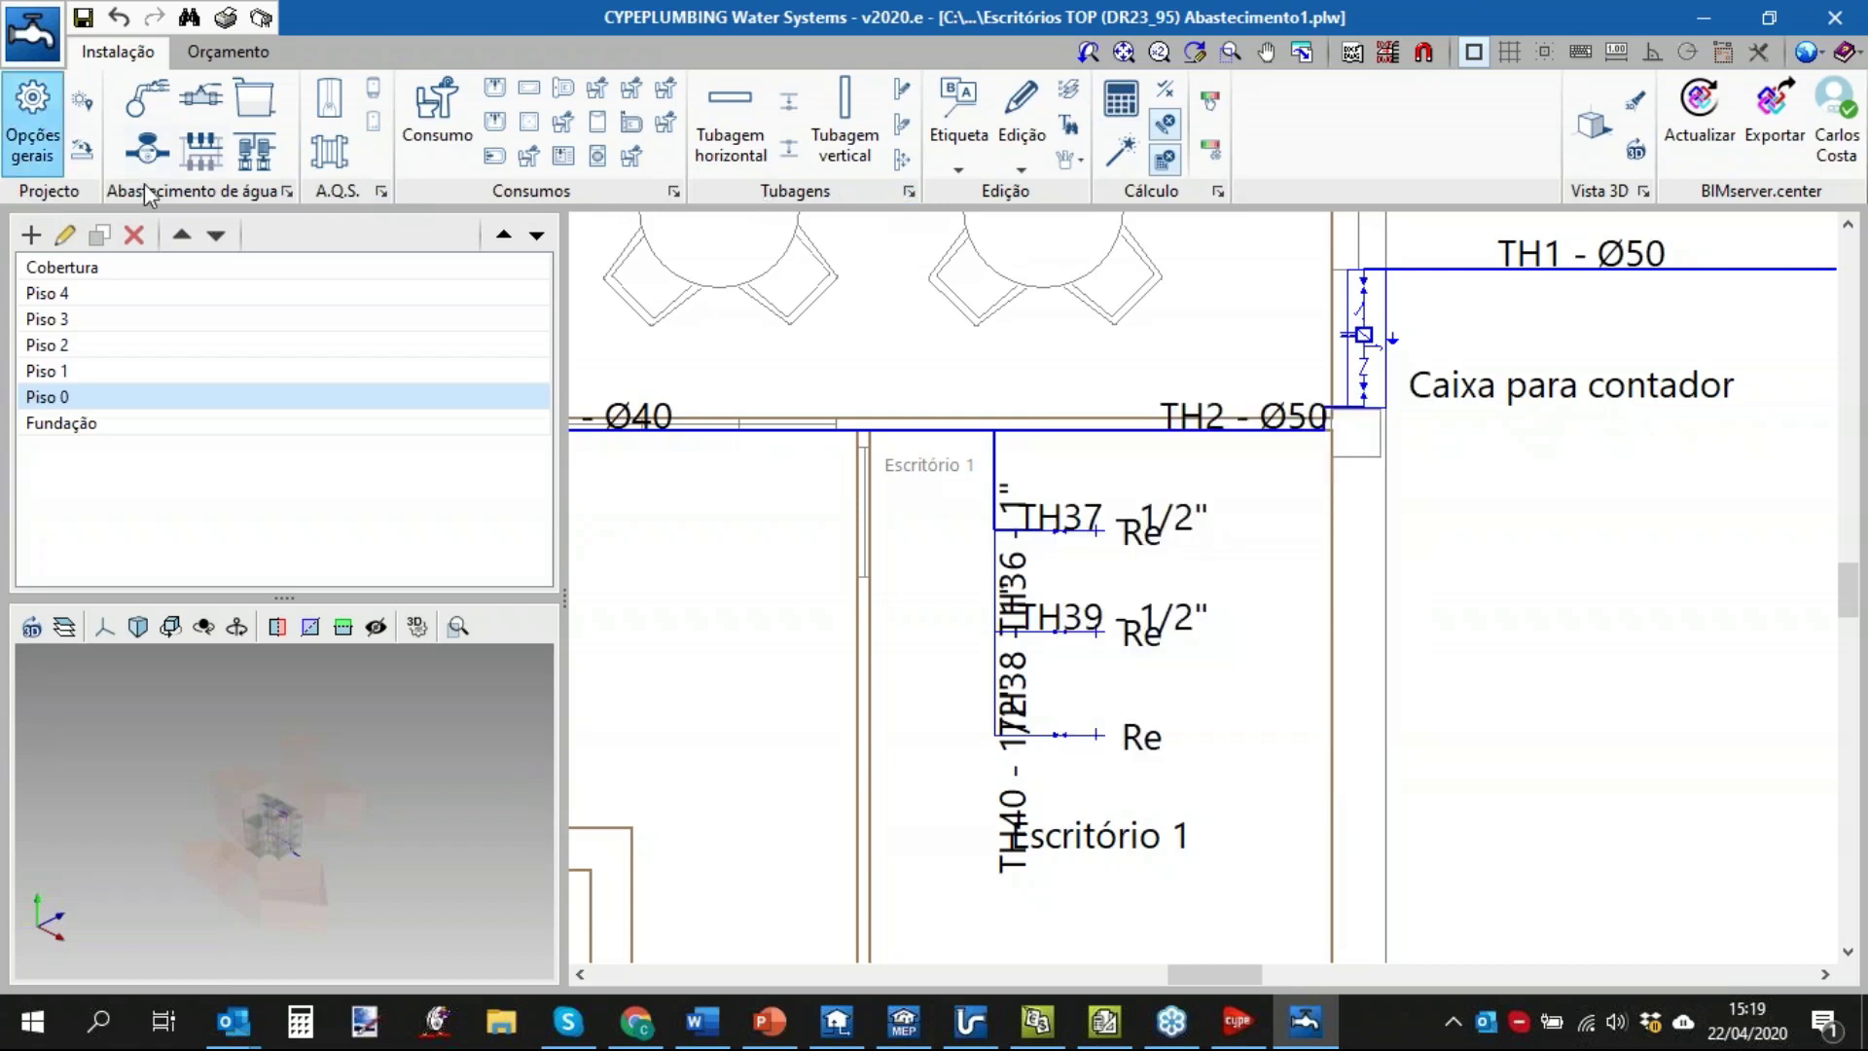
# Review the sizing and verification data of the cold-water Ramal de alimentação horizontal pipe type, leaving the pipe library without changes.
pyautogui.click(910, 195)
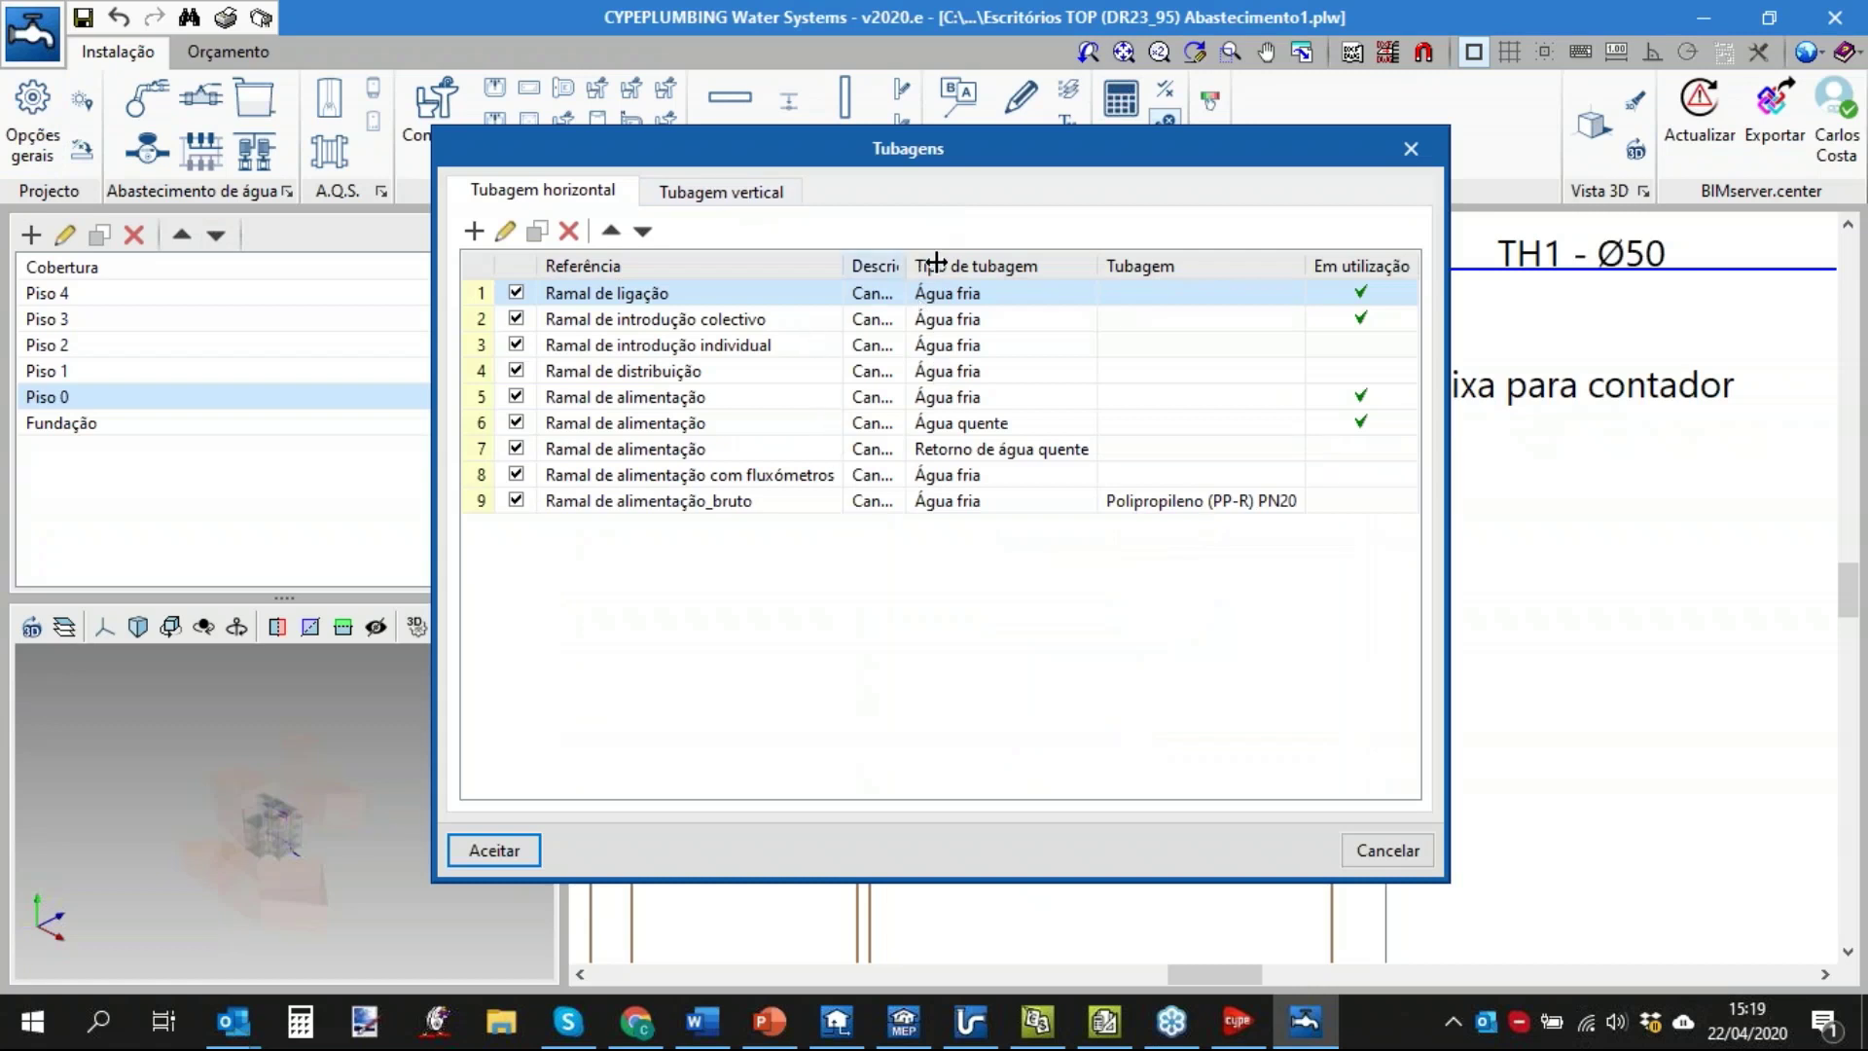
pyautogui.moveTo(936, 263); pyautogui.dragTo(993, 265)
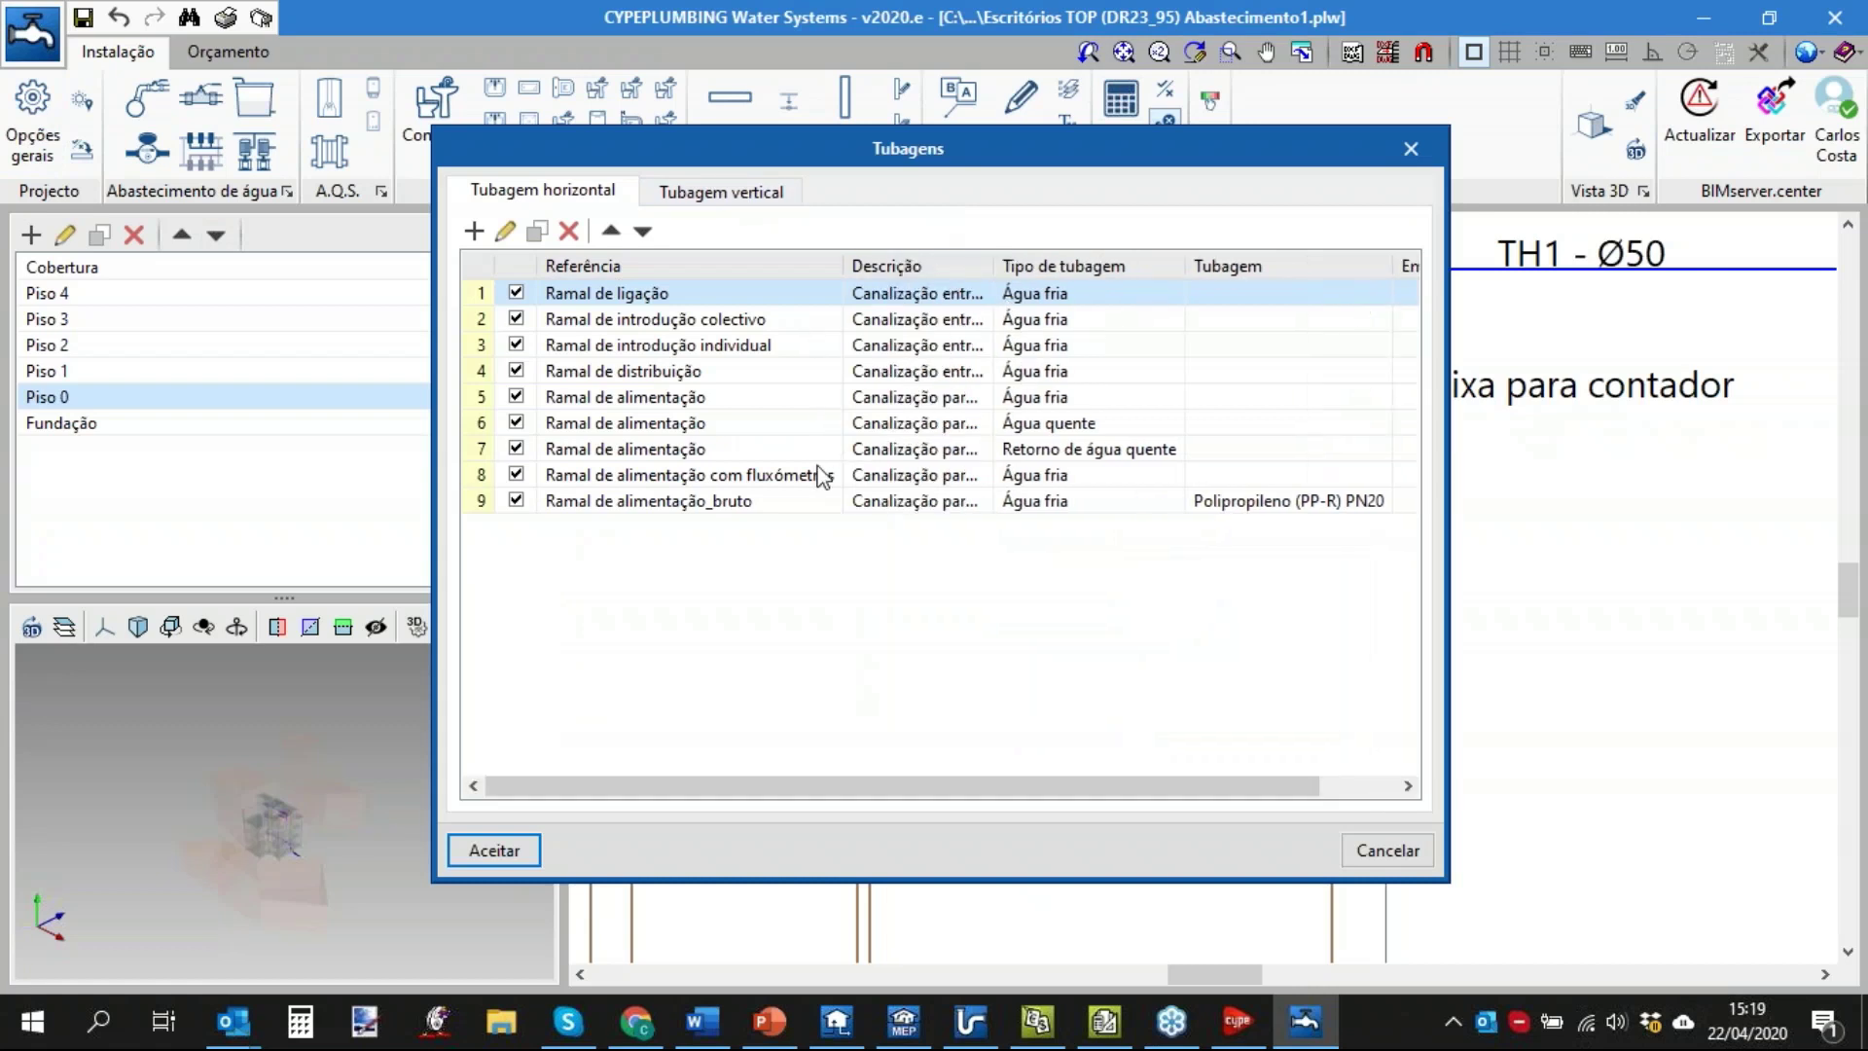
pyautogui.click(678, 452)
pyautogui.click(675, 425)
pyautogui.click(670, 399)
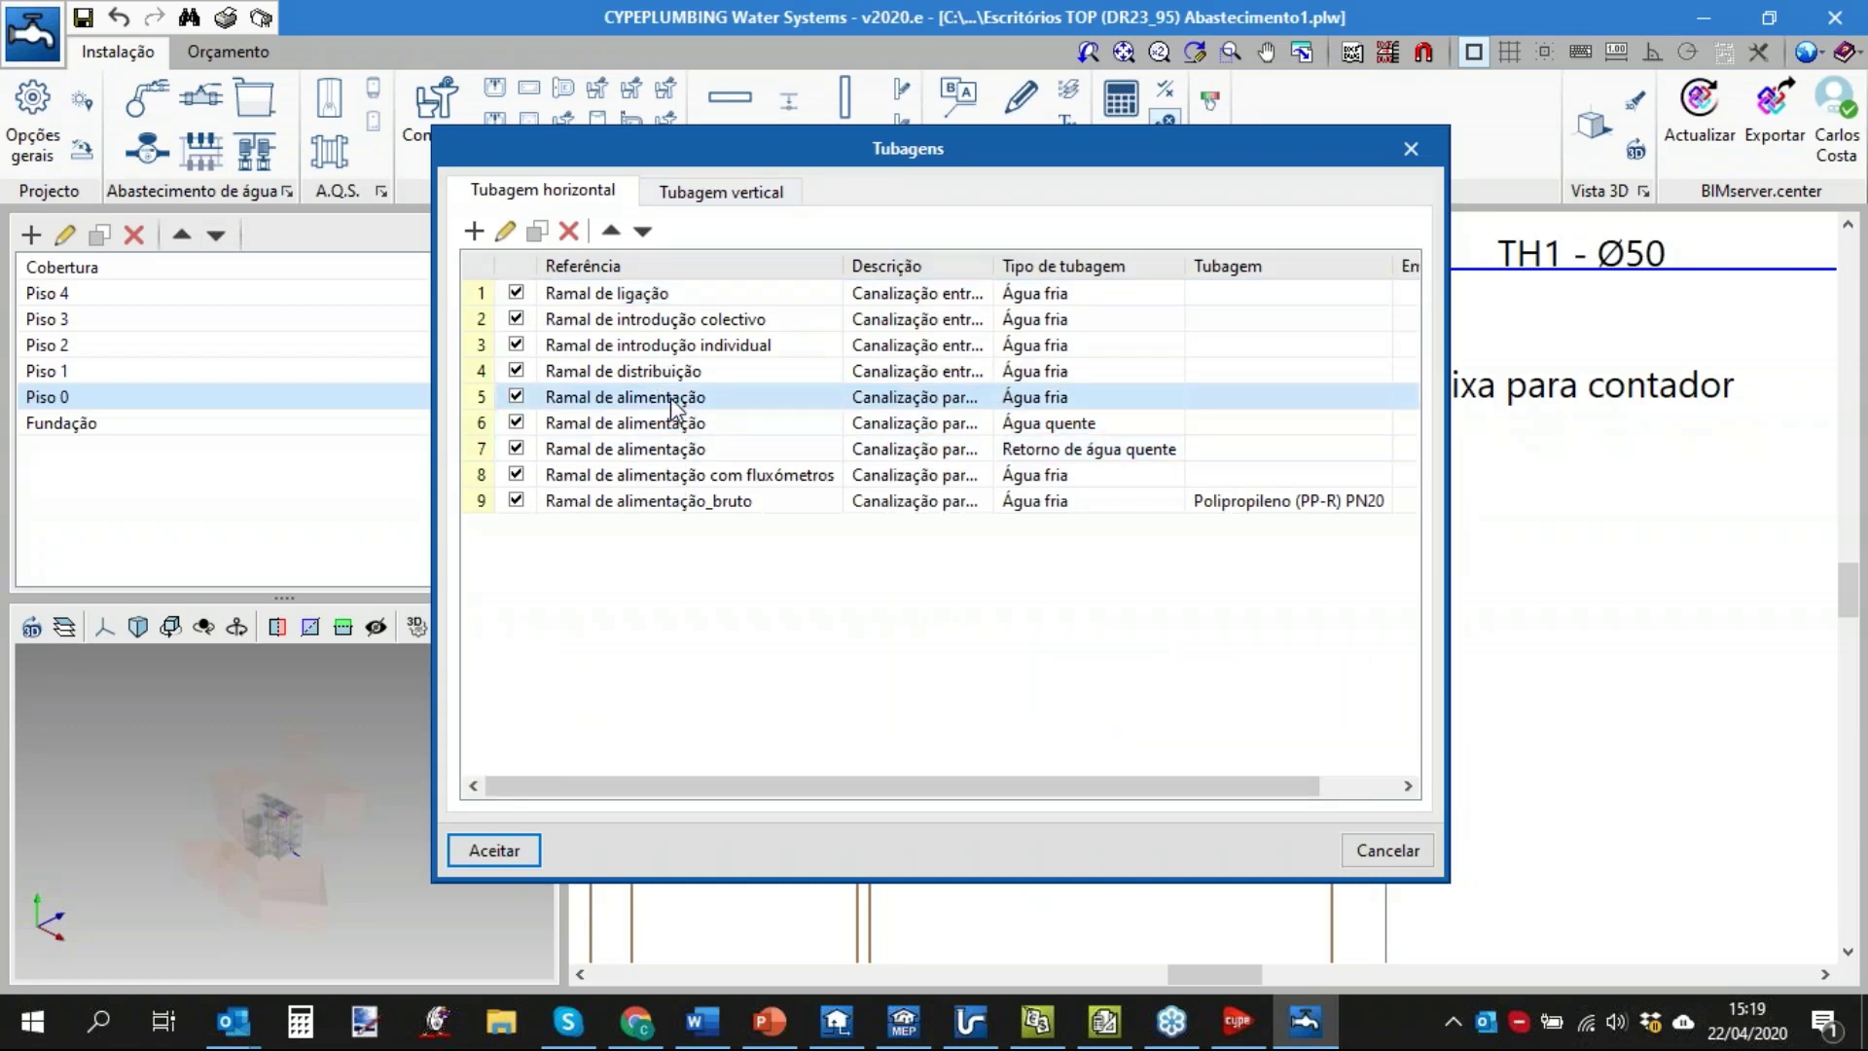
pyautogui.click(506, 232)
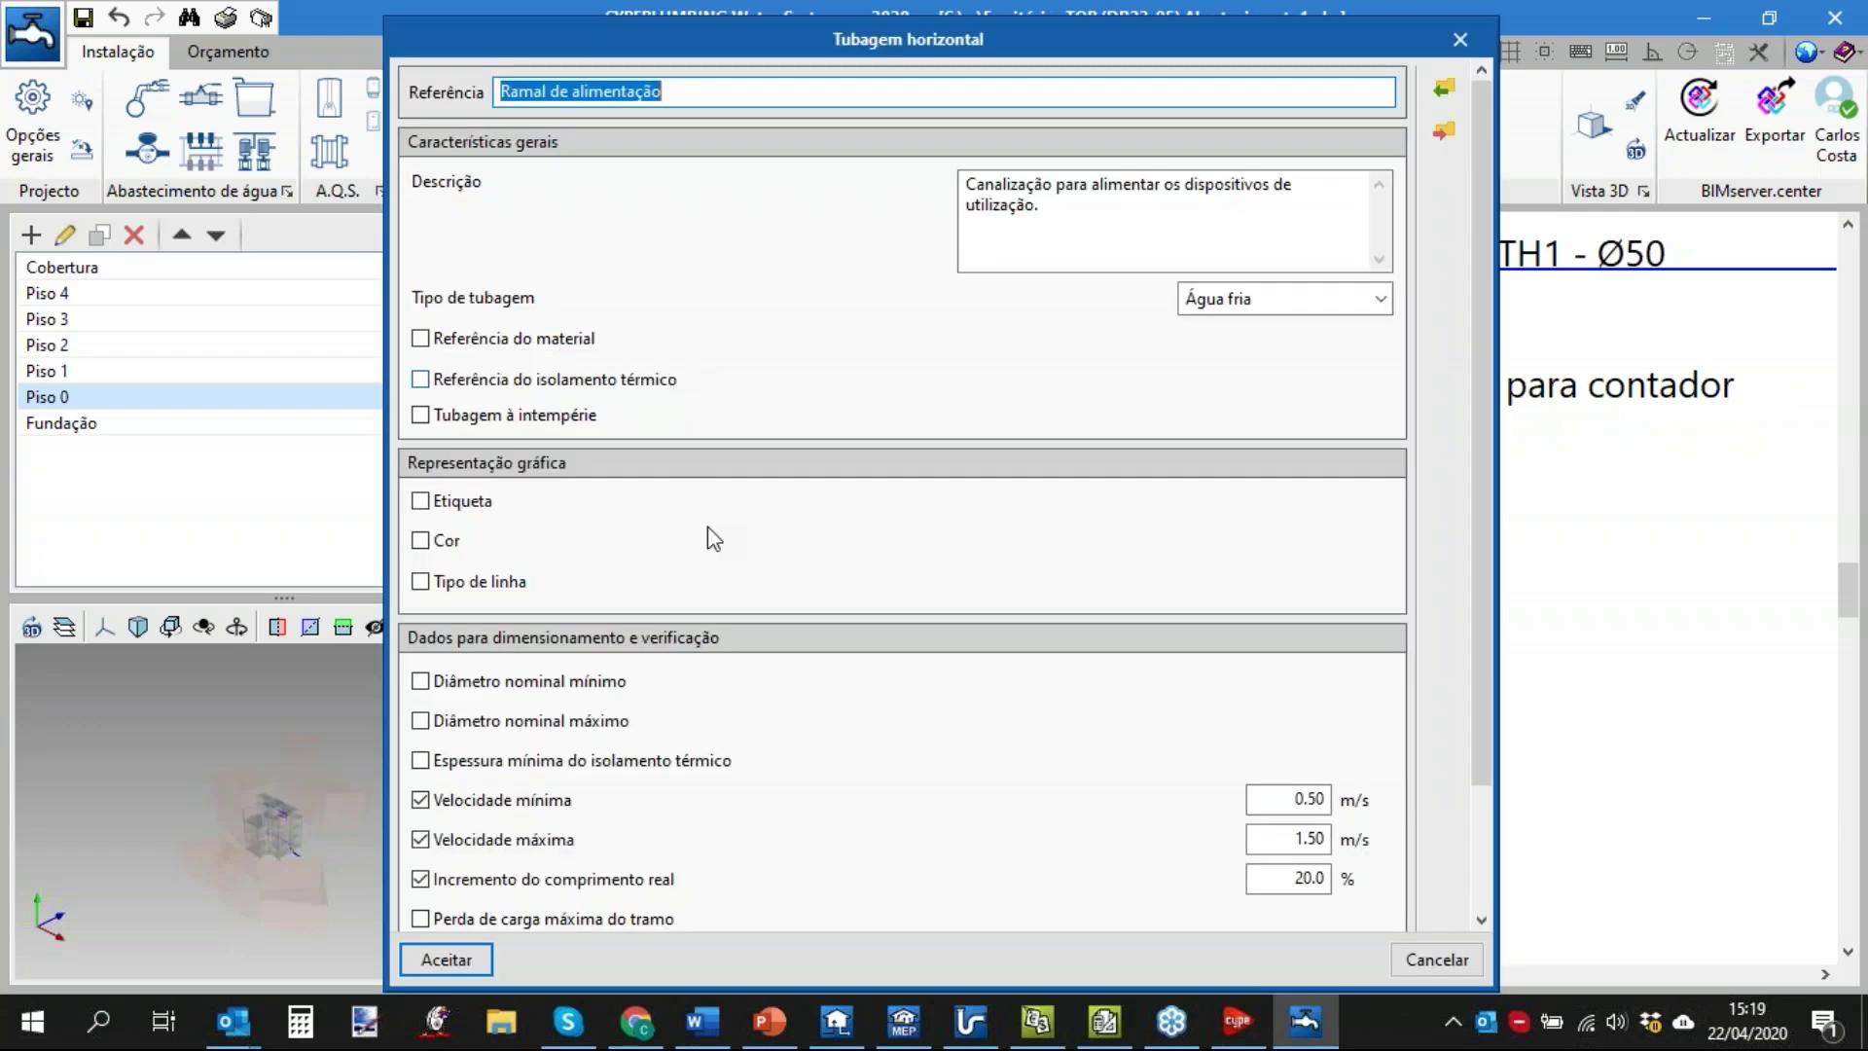
pyautogui.scroll(-1, 1224, 781)
pyautogui.scroll(-2, 1224, 781)
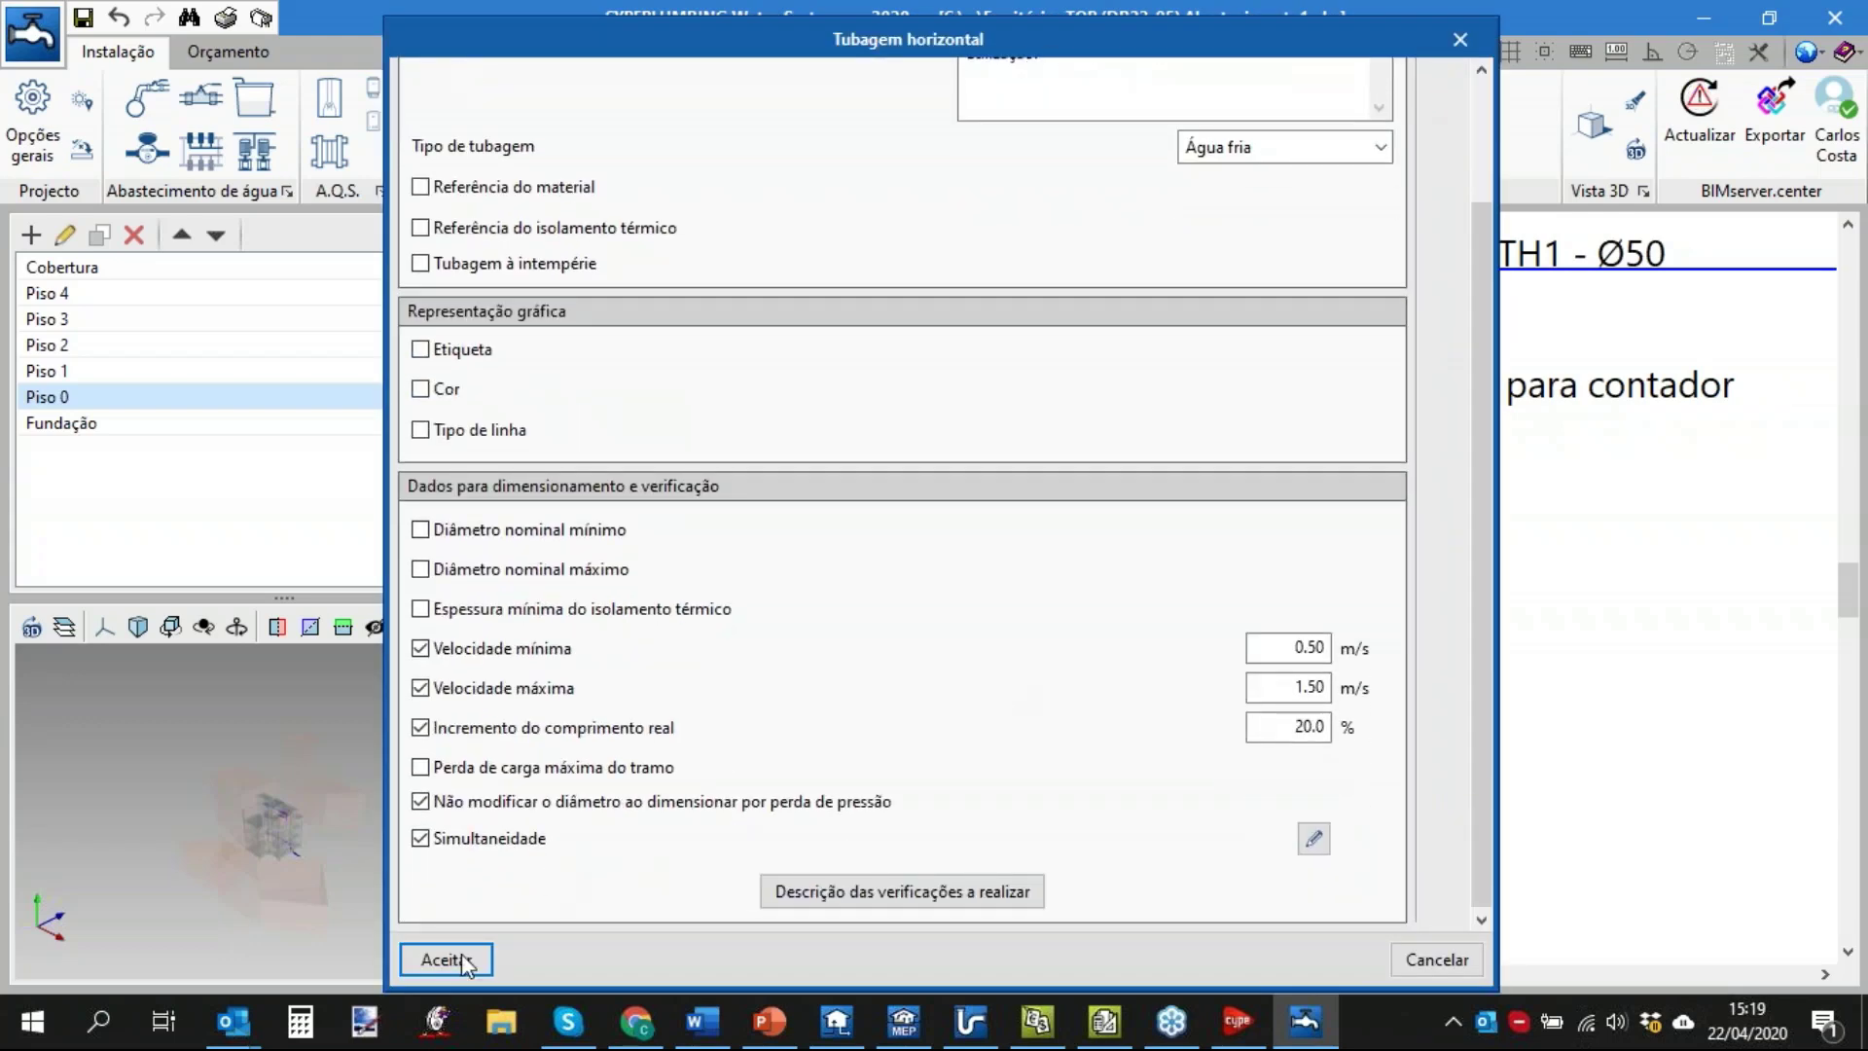
pyautogui.click(463, 958)
pyautogui.click(1403, 853)
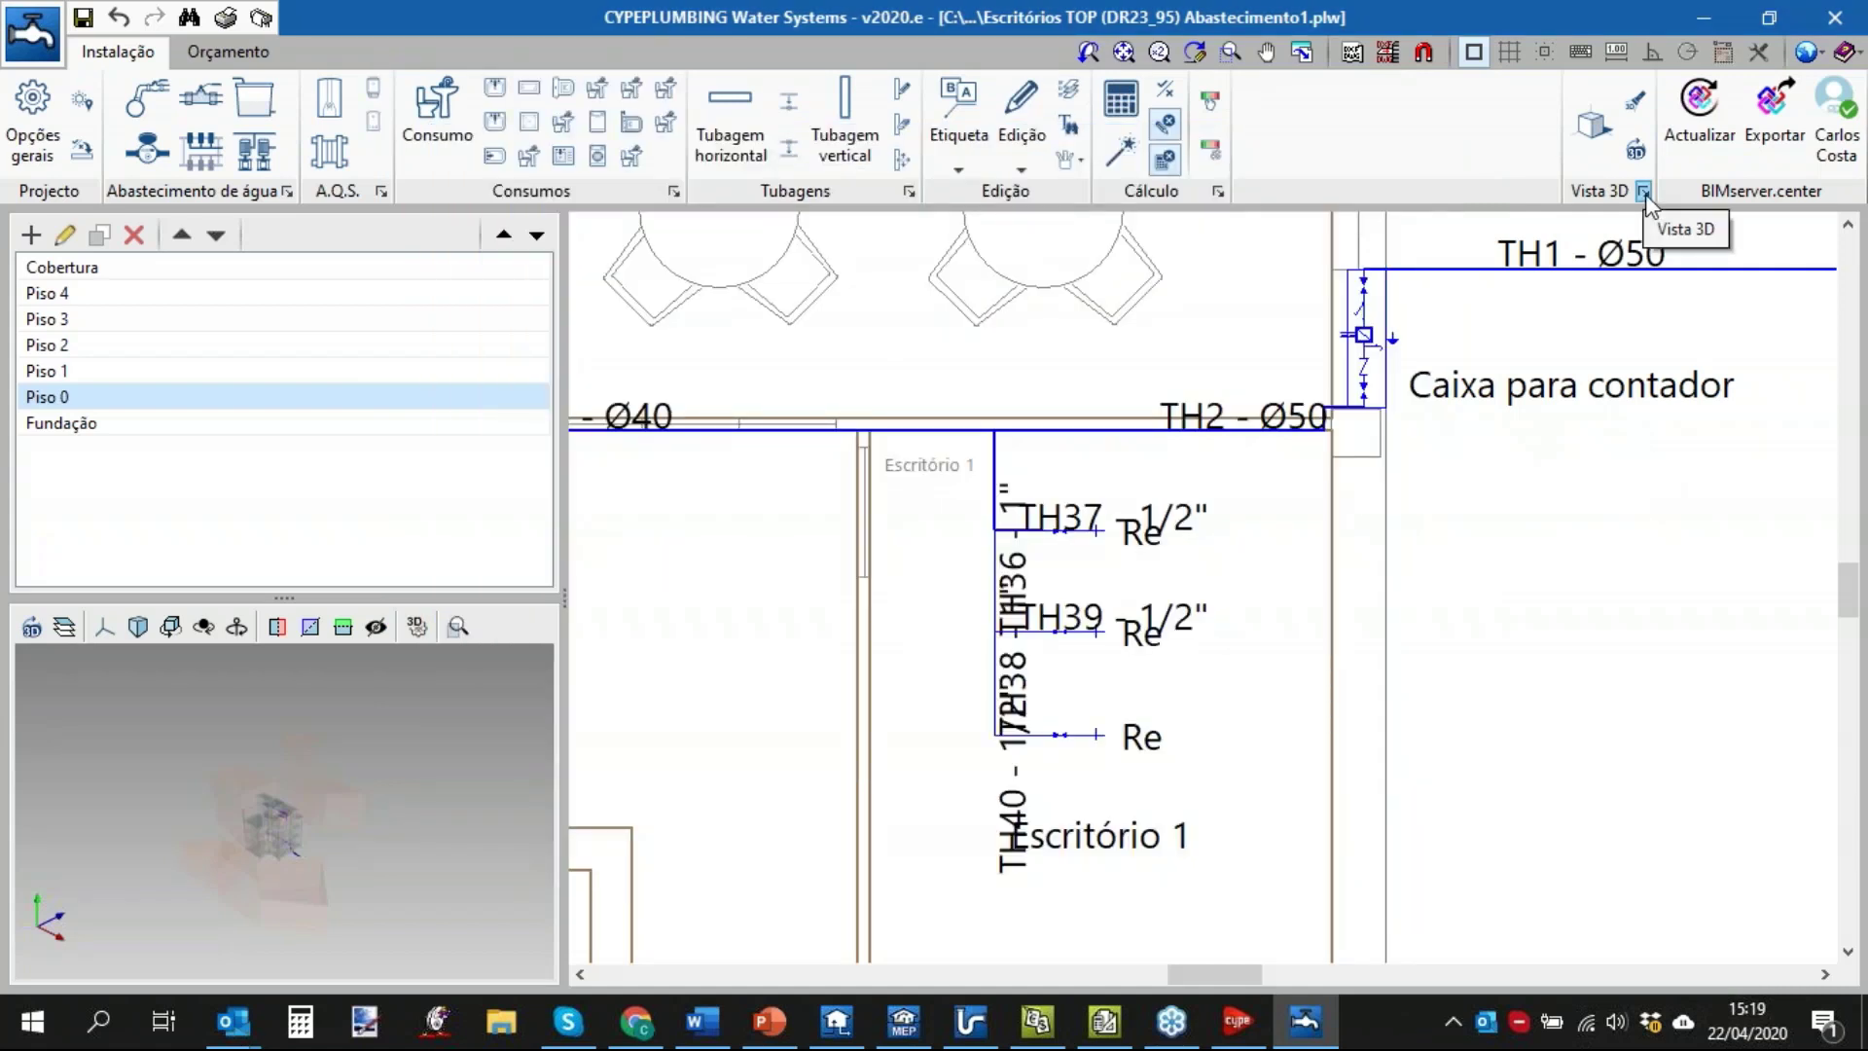
# Open the full 3D view and inspect the building model, then close the view.
pyautogui.click(1592, 124)
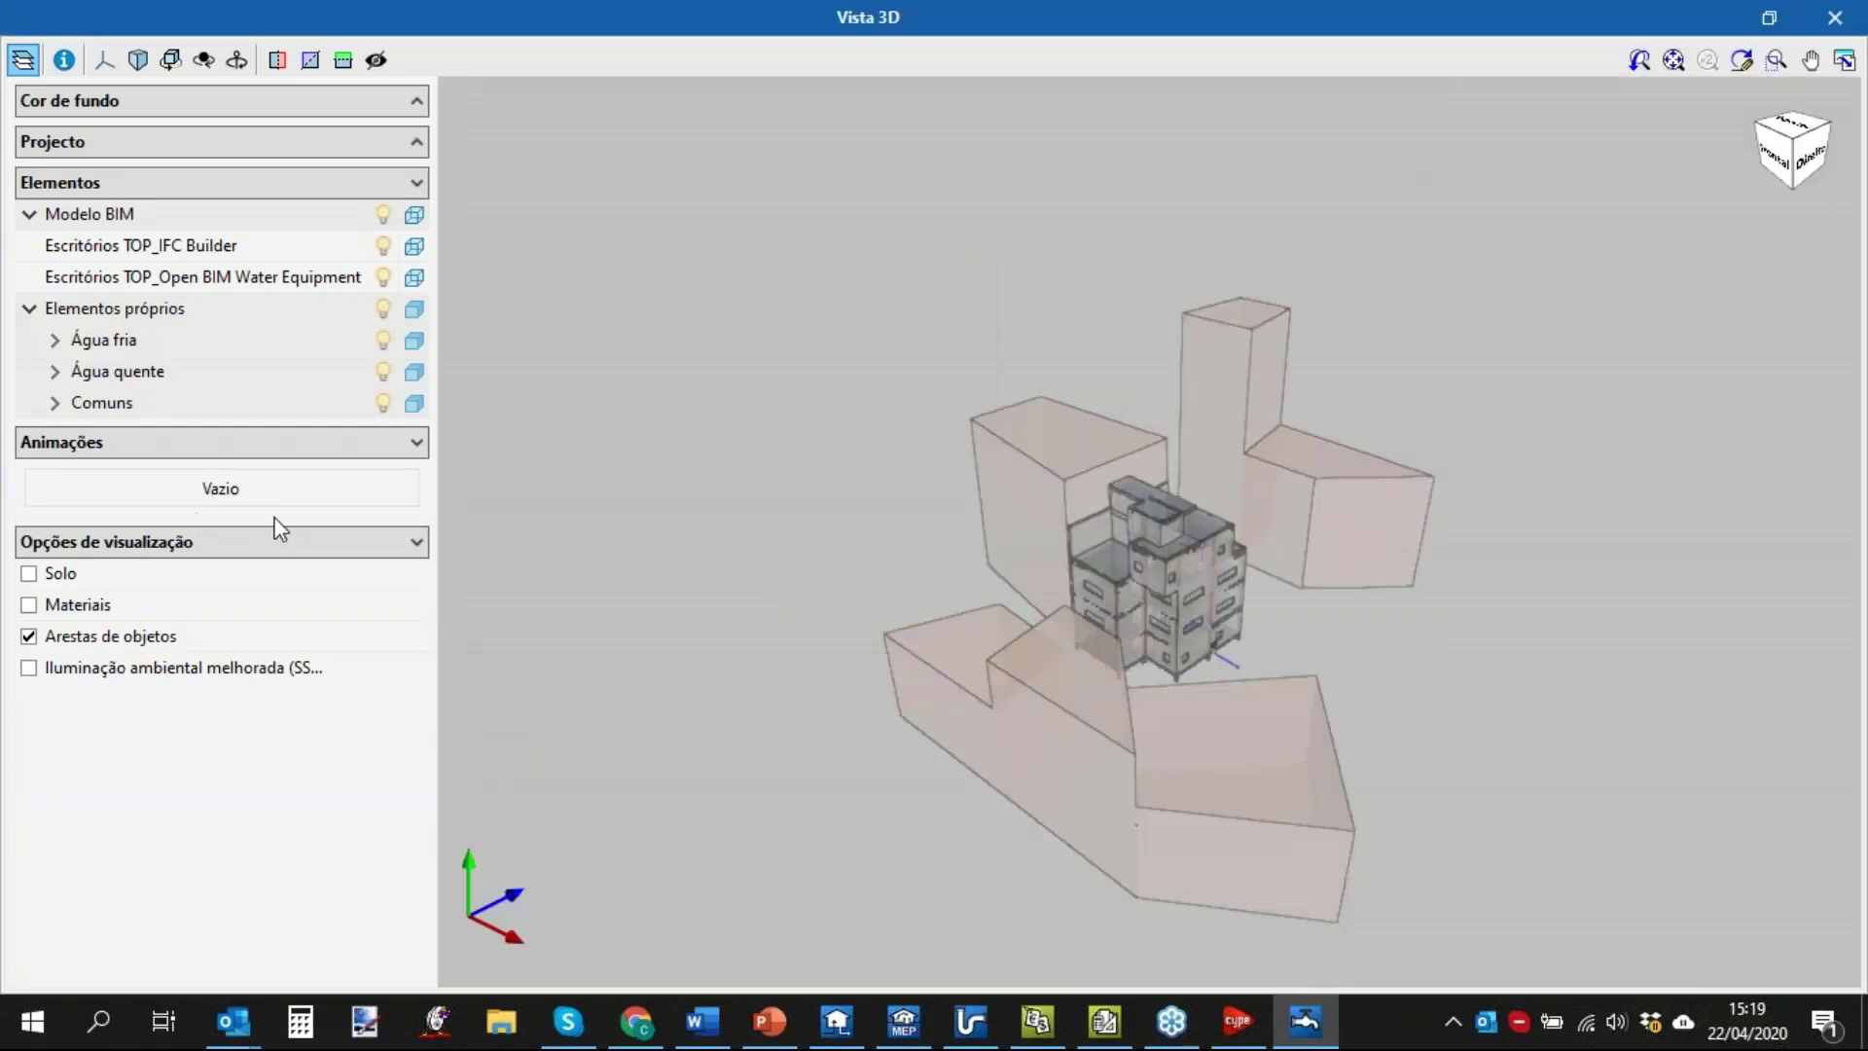
pyautogui.scroll(5, 1162, 562)
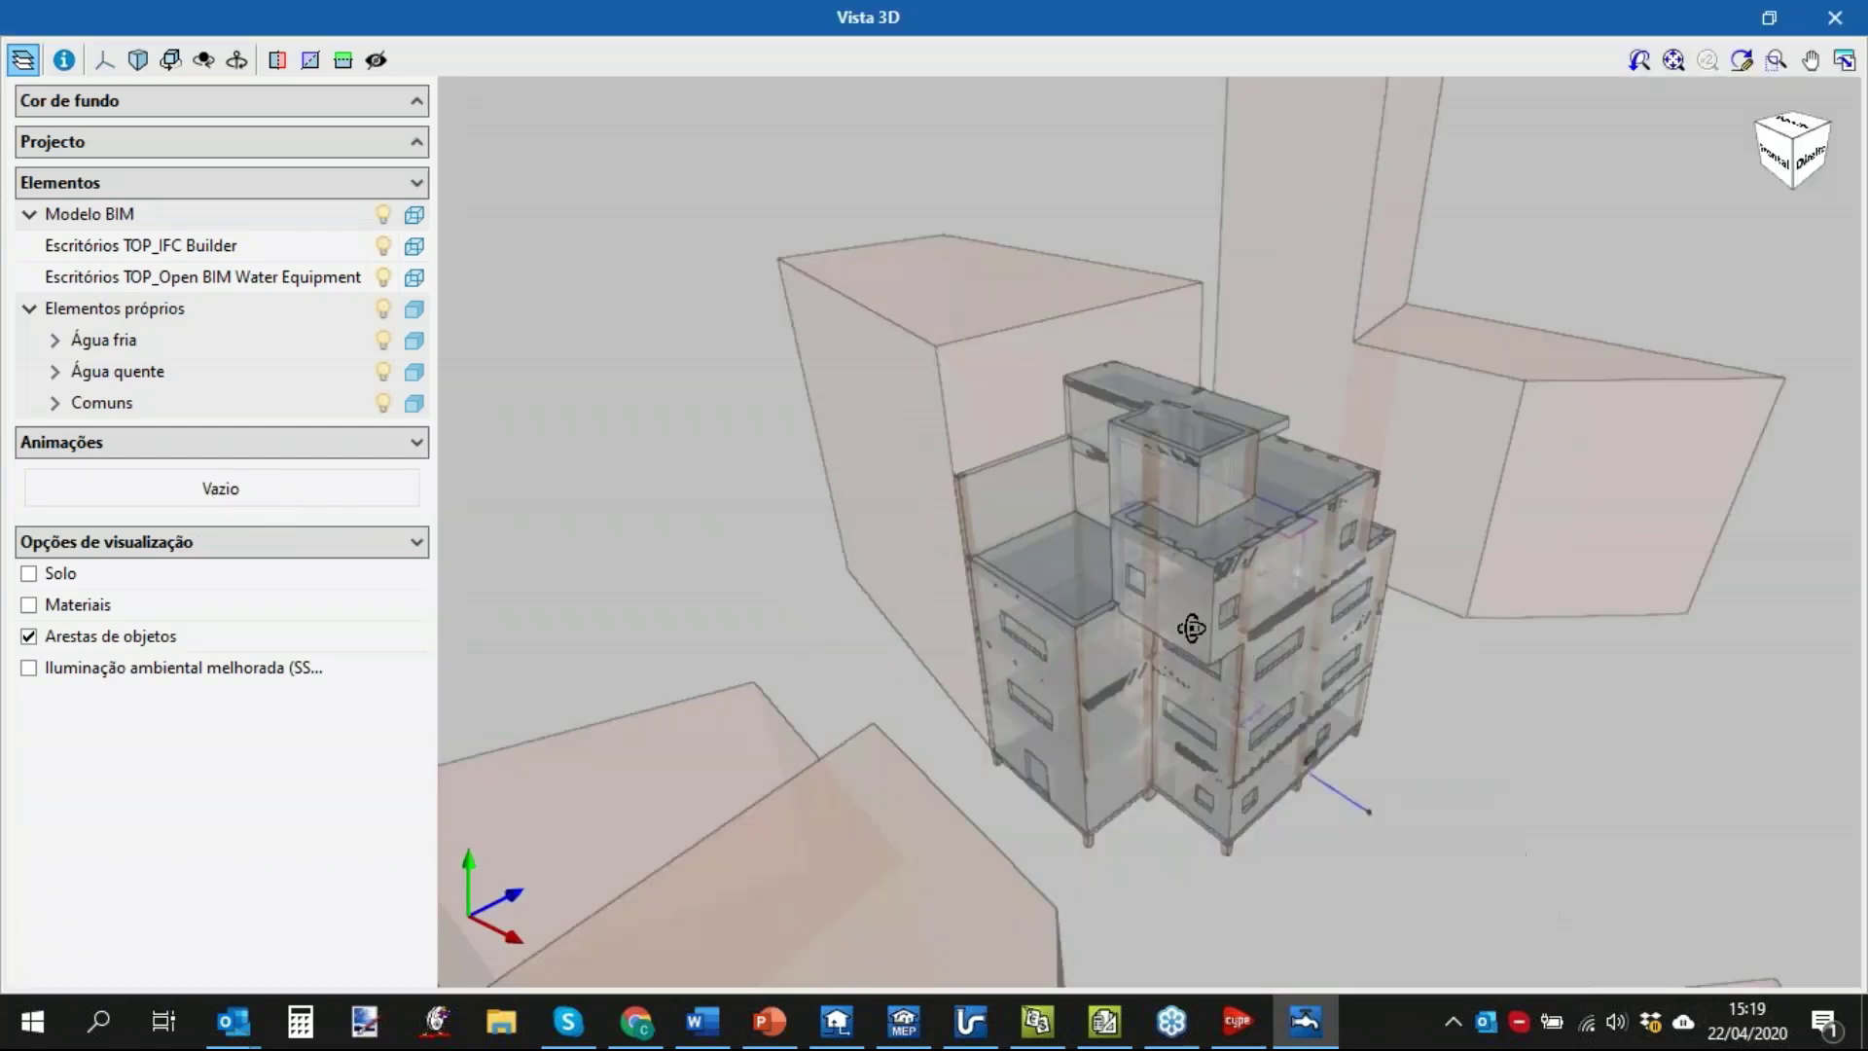
pyautogui.moveTo(1189, 633); pyautogui.dragTo(1116, 607)
pyautogui.scroll(2, 1235, 637)
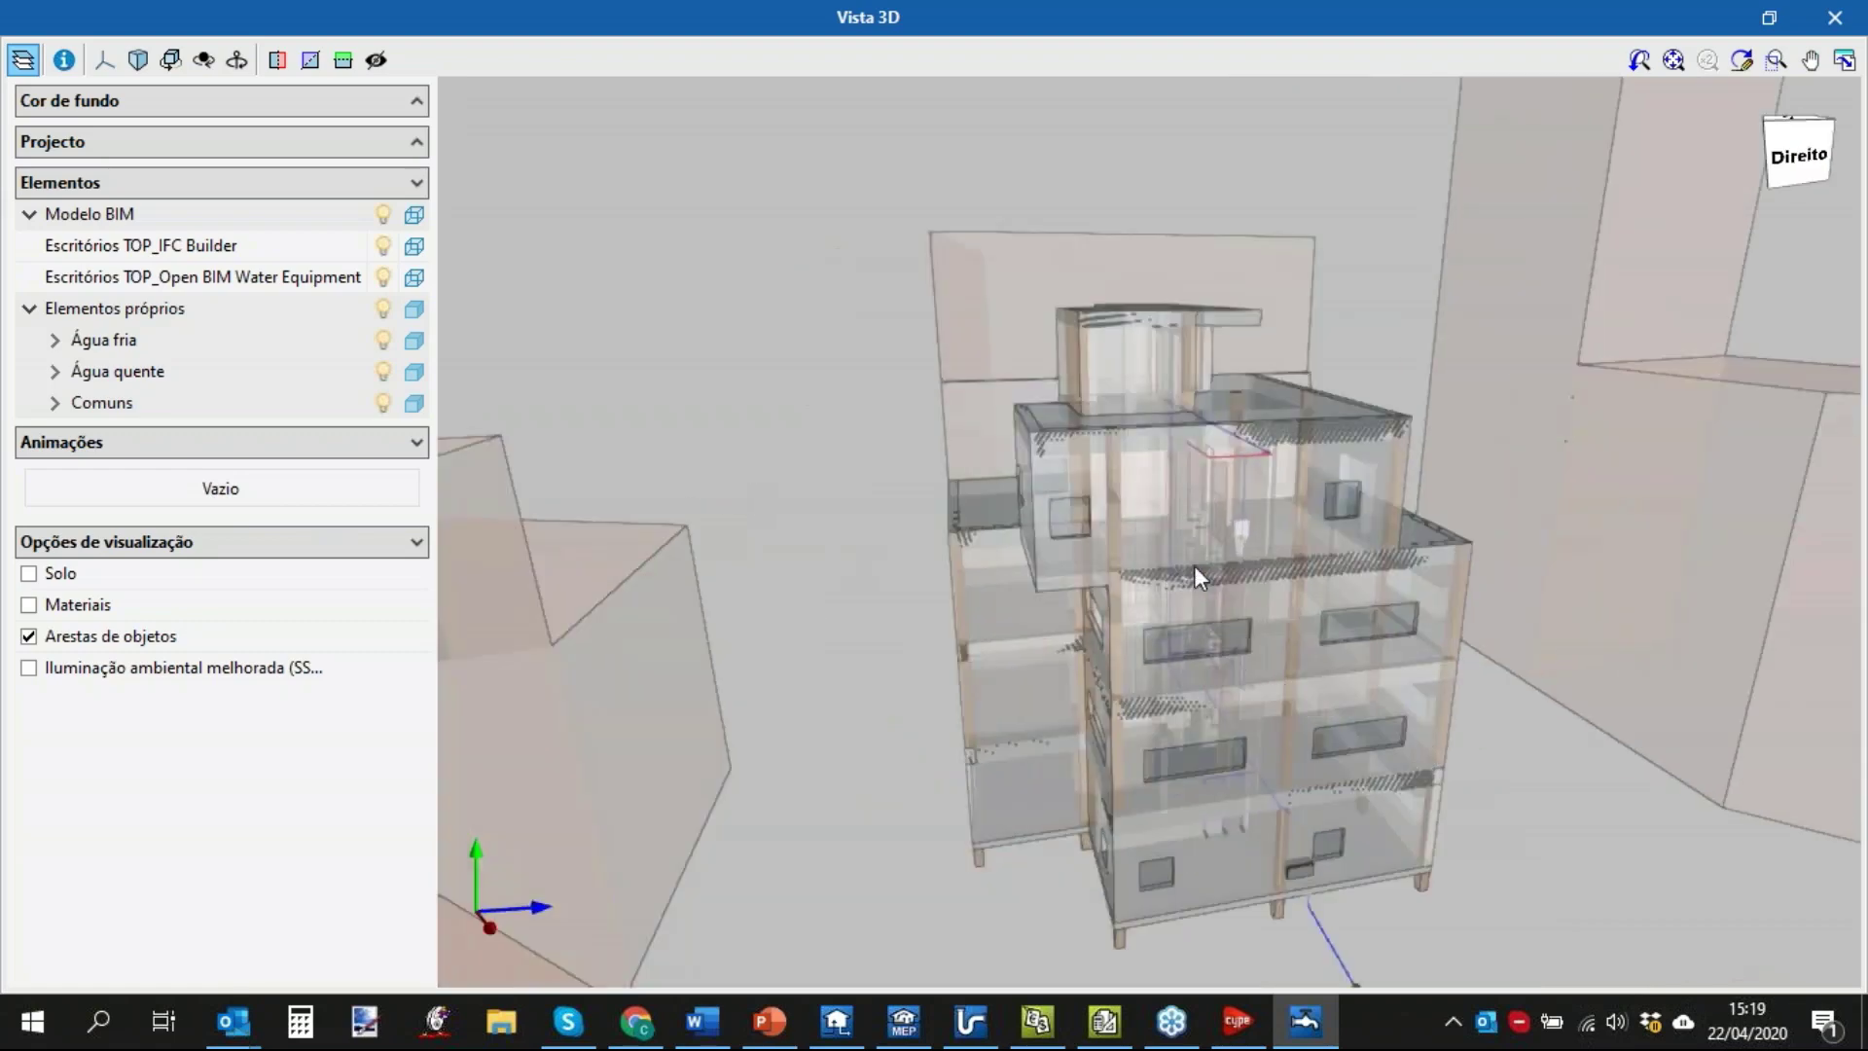
pyautogui.scroll(-3, 1242, 590)
pyautogui.click(1835, 17)
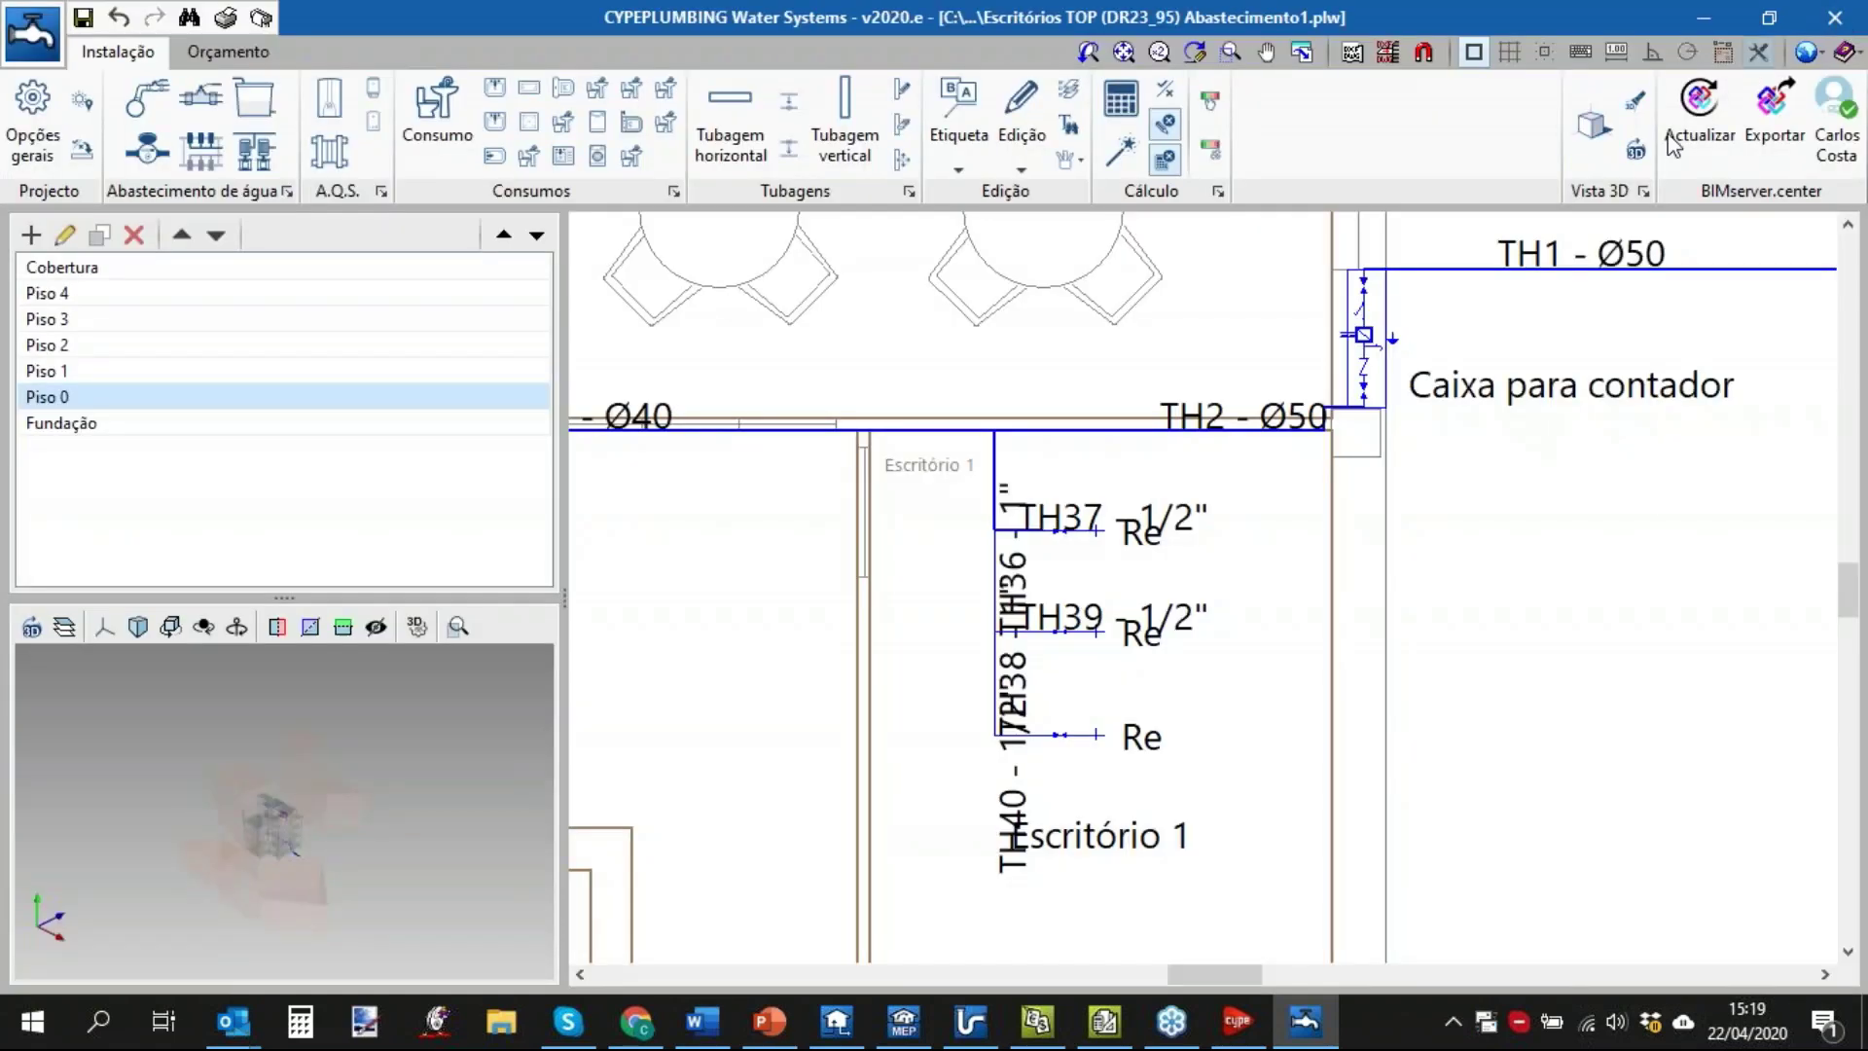
# Turn off the Unifilar representation for the 3D view only and accept the settings.
pyautogui.click(1642, 191)
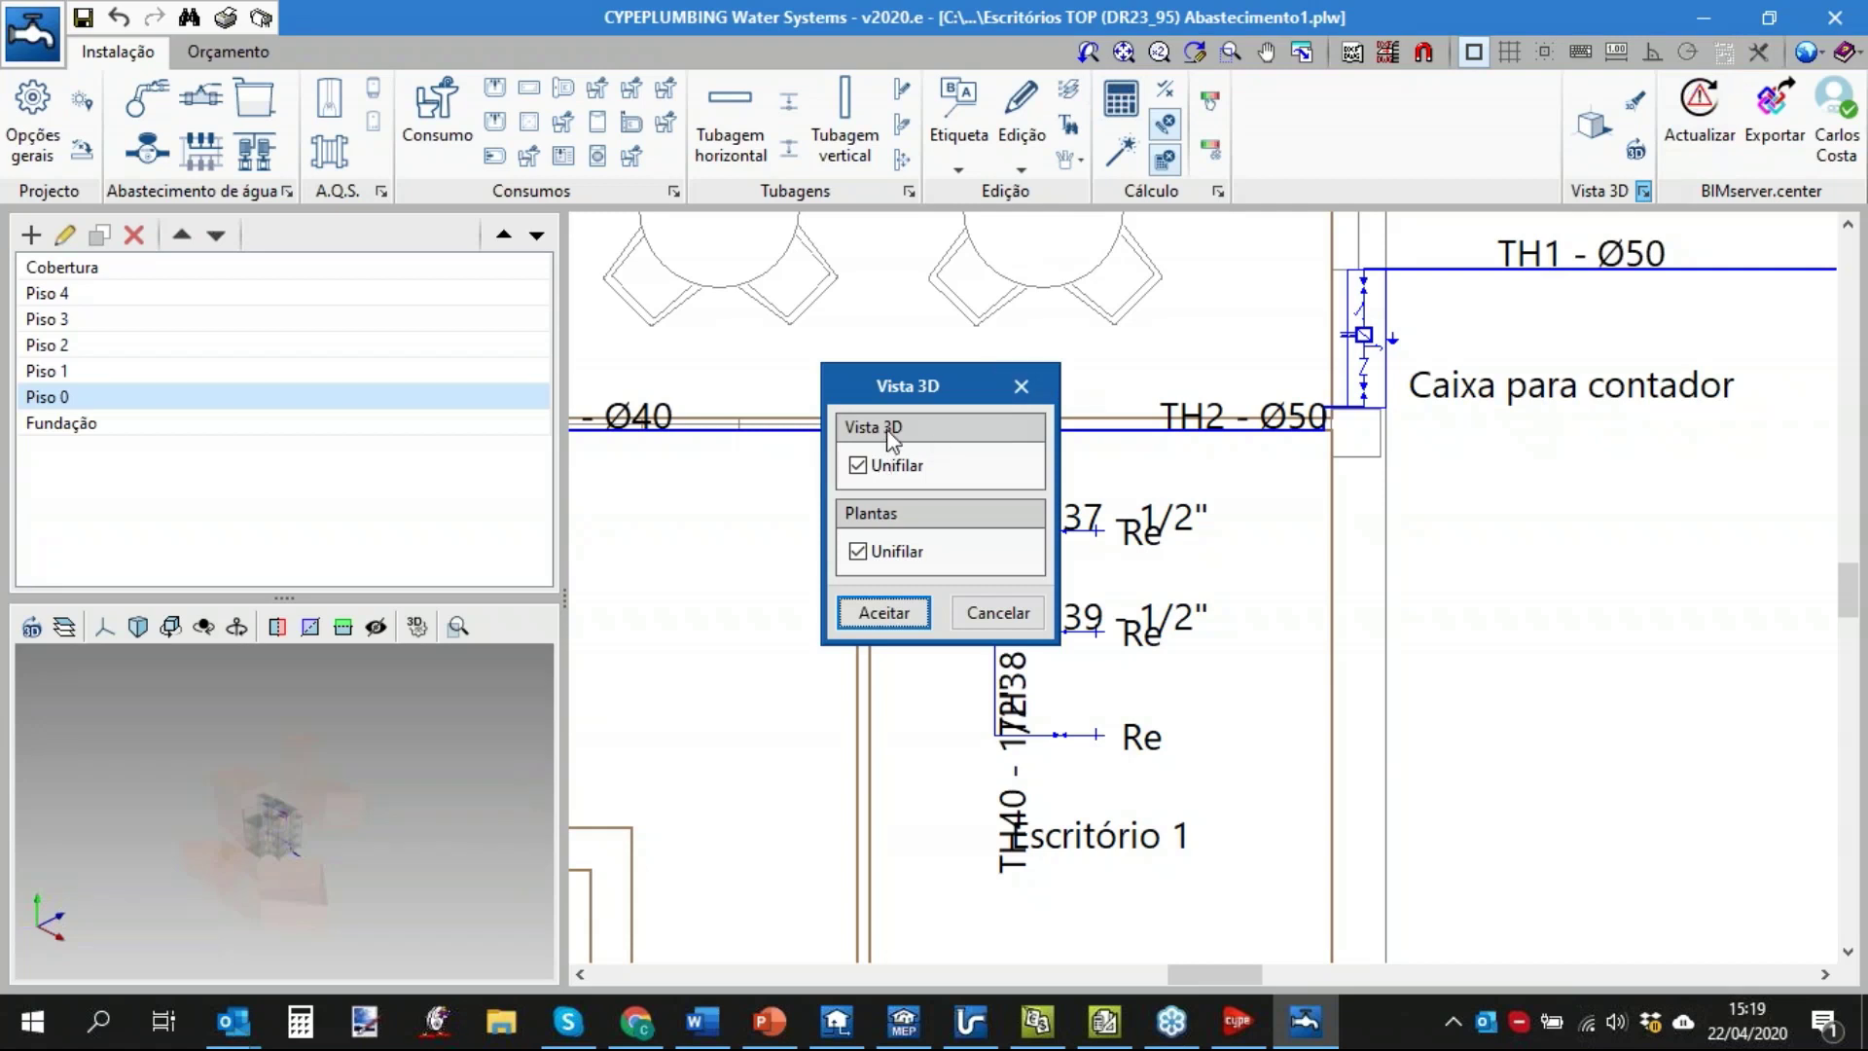
pyautogui.click(857, 469)
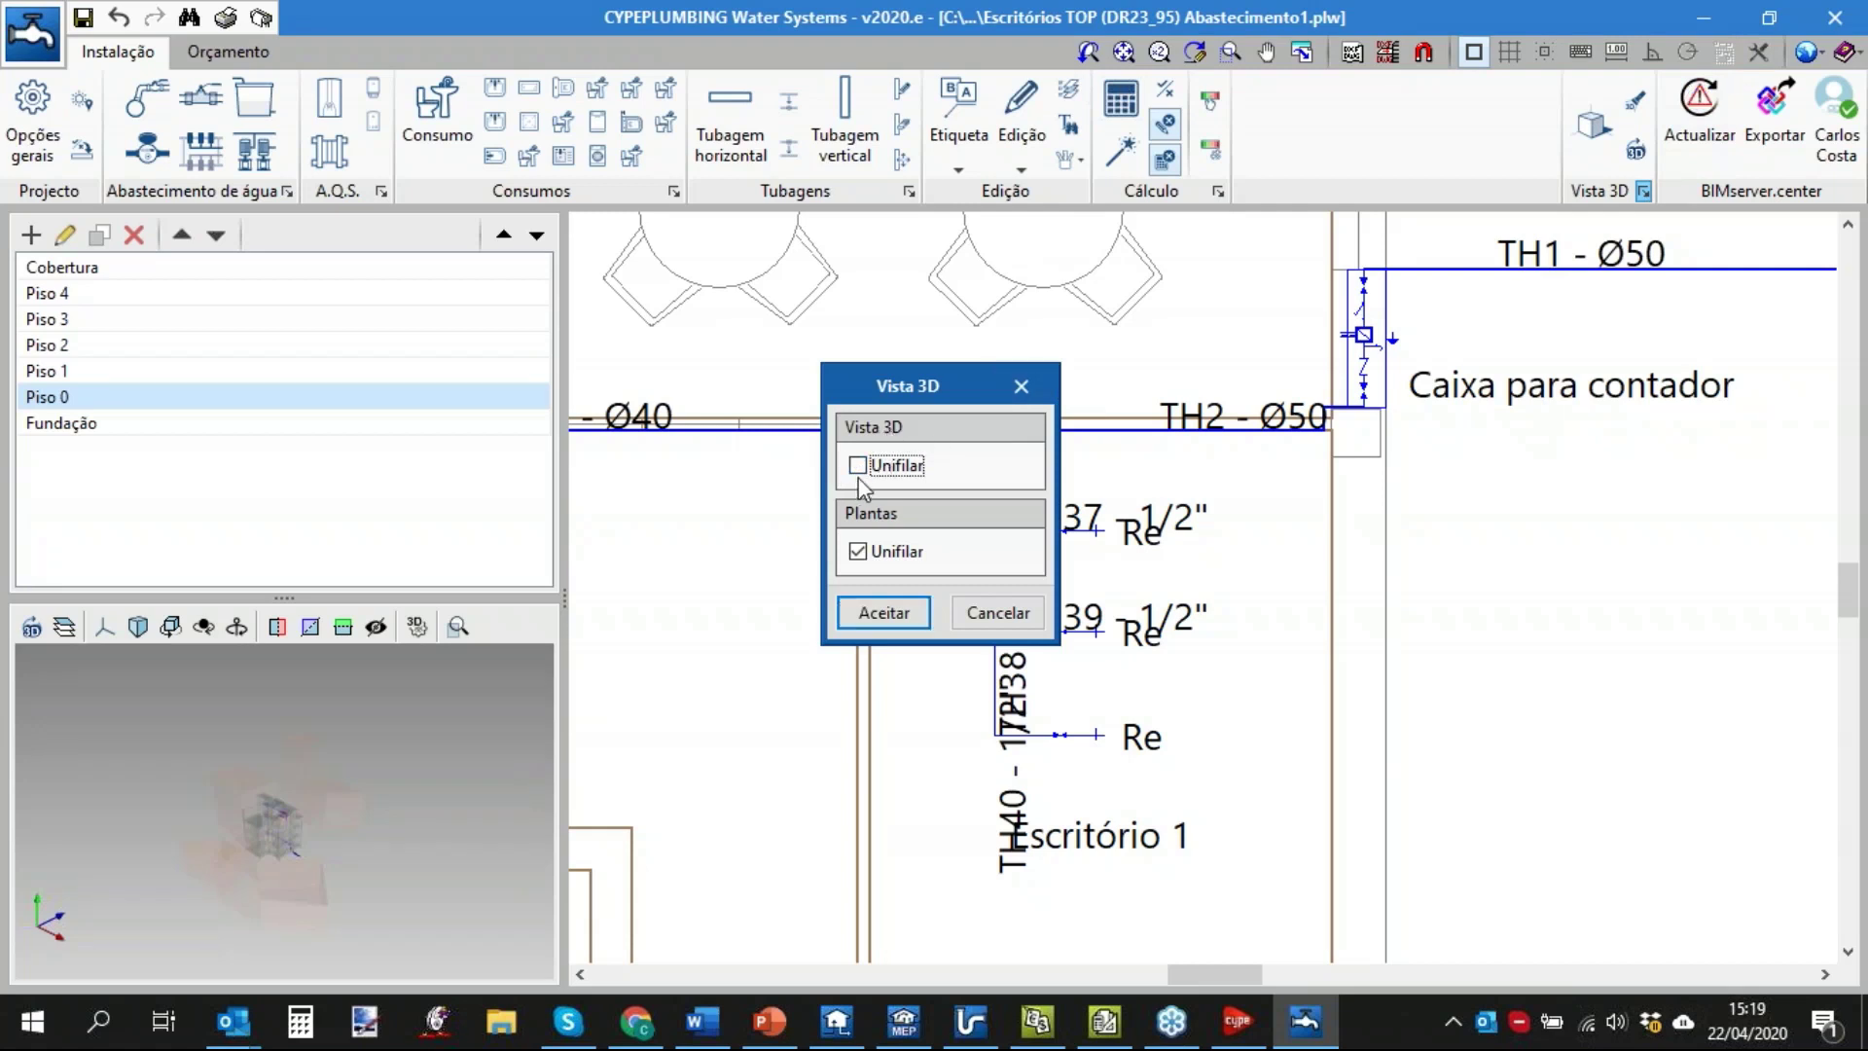
pyautogui.click(884, 613)
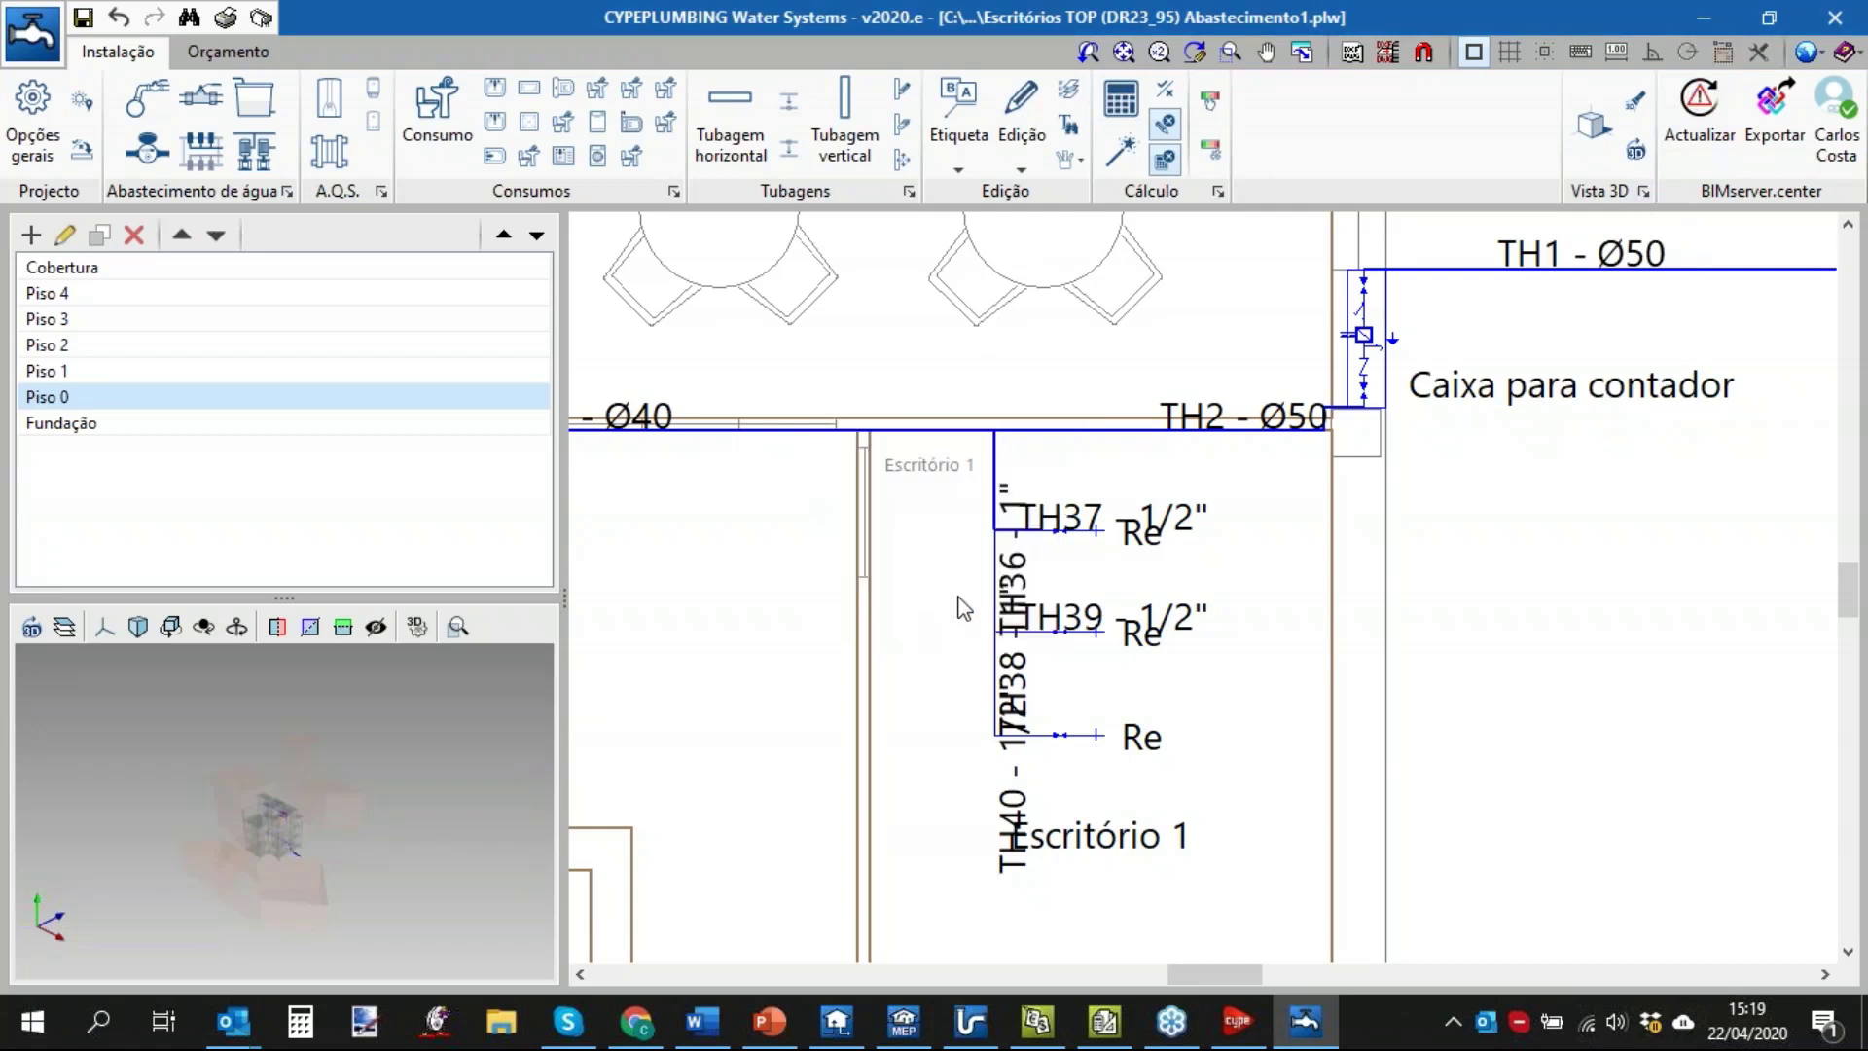
# Hide Modelo BIM in the full 3D view and start the Fluxo animation.
pyautogui.click(1596, 127)
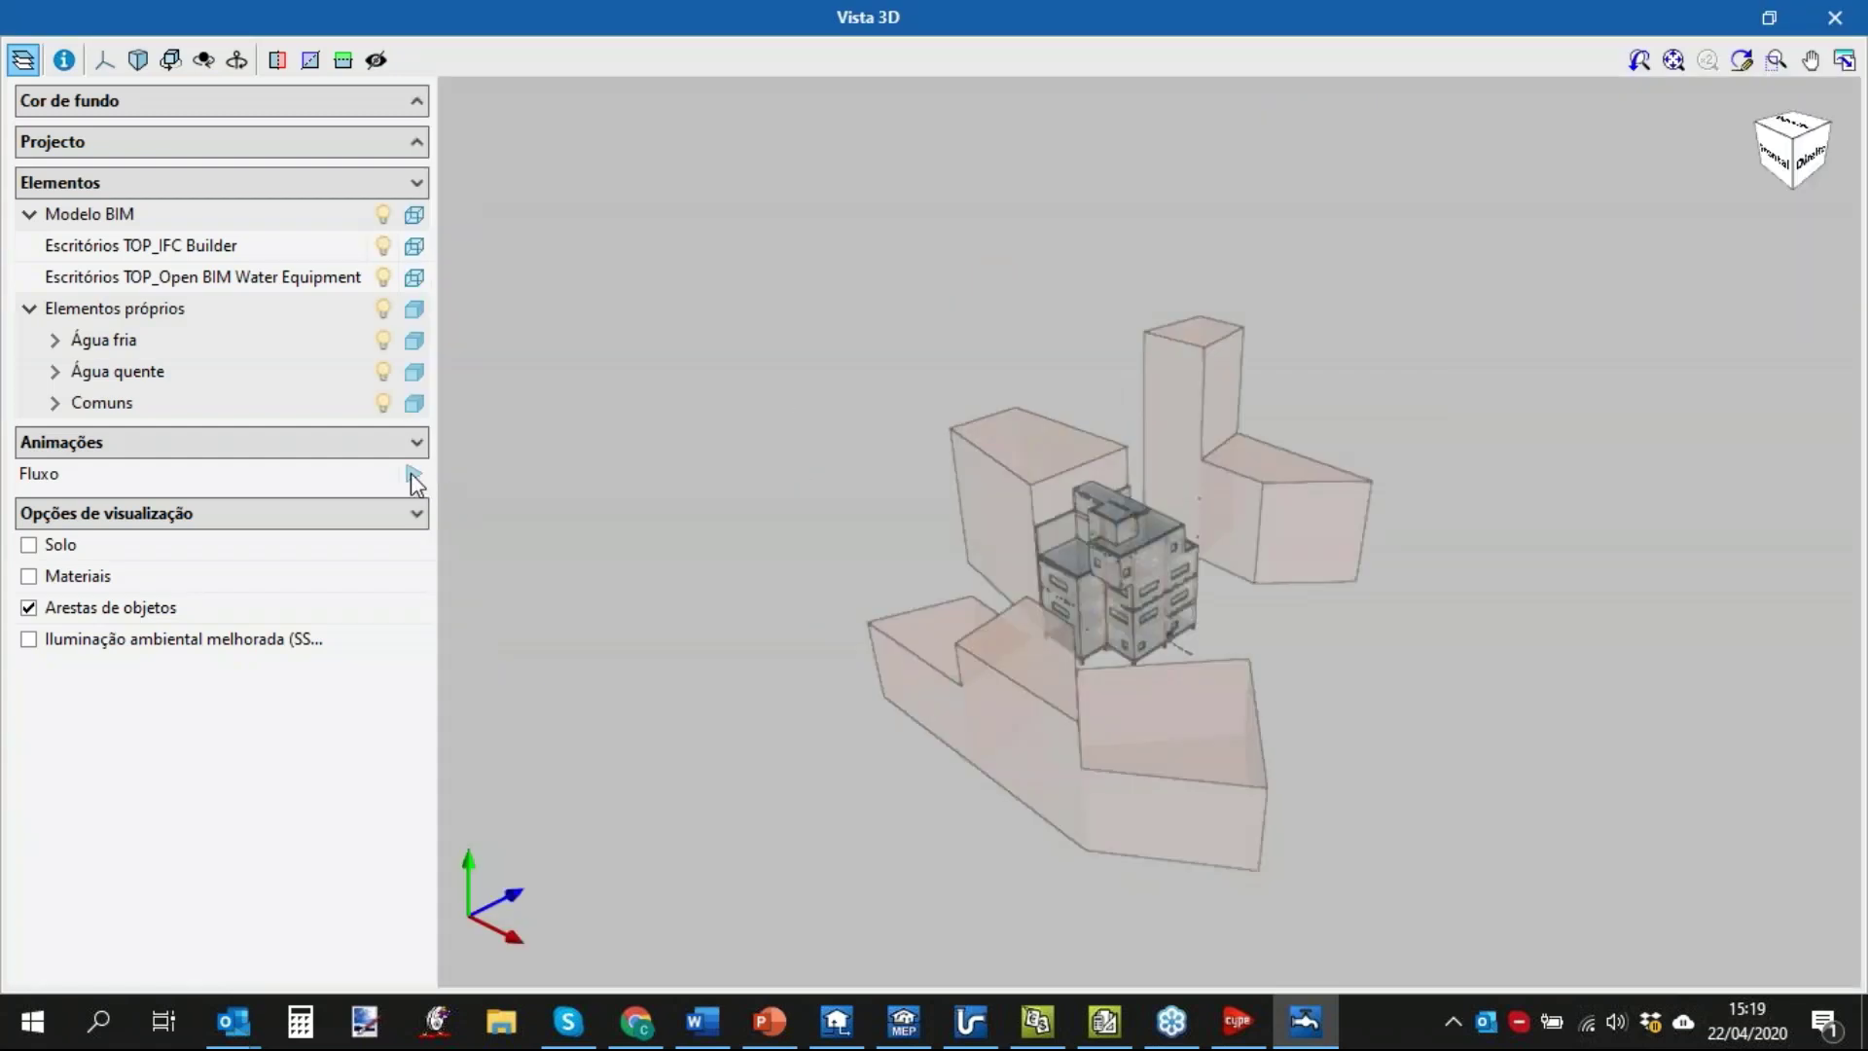
pyautogui.click(382, 214)
pyautogui.scroll(5, 1177, 555)
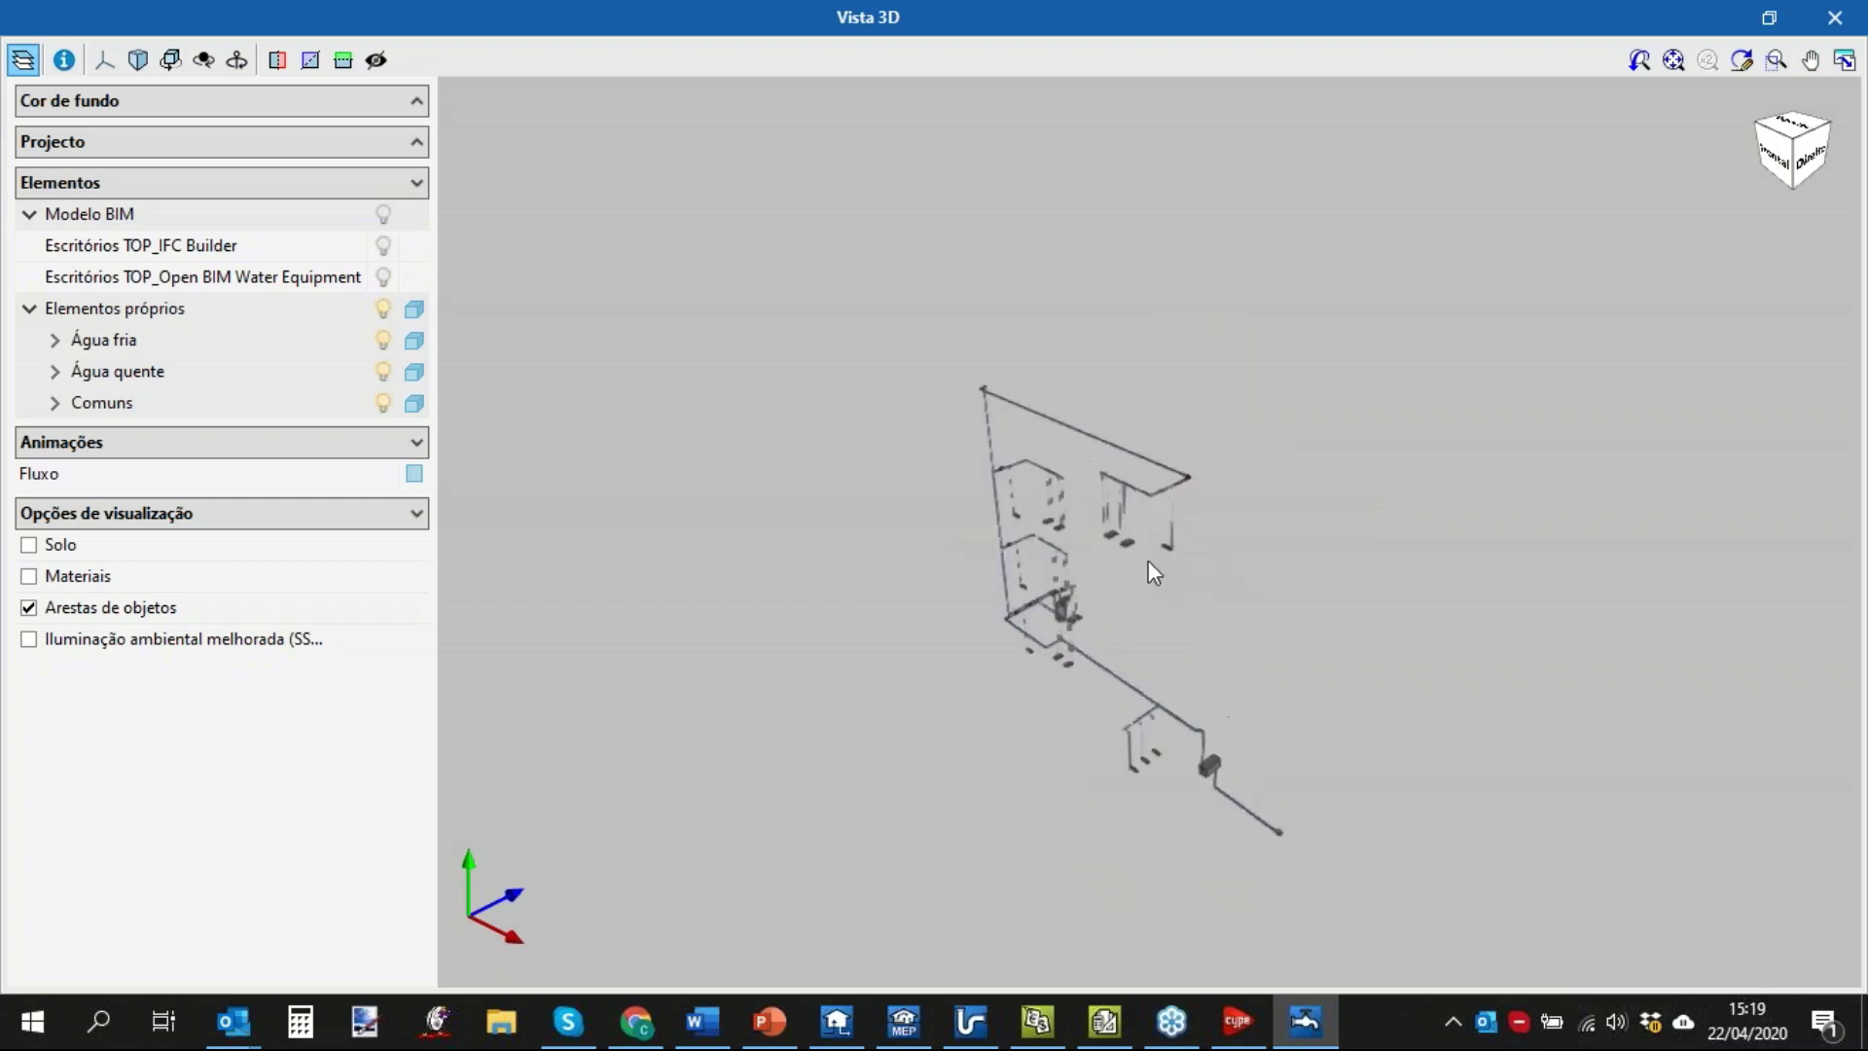
# Examine the animated flow through the pipe network, from the supply inlet and meter box up to the risers and fixtures.
pyautogui.scroll(8, 1153, 569)
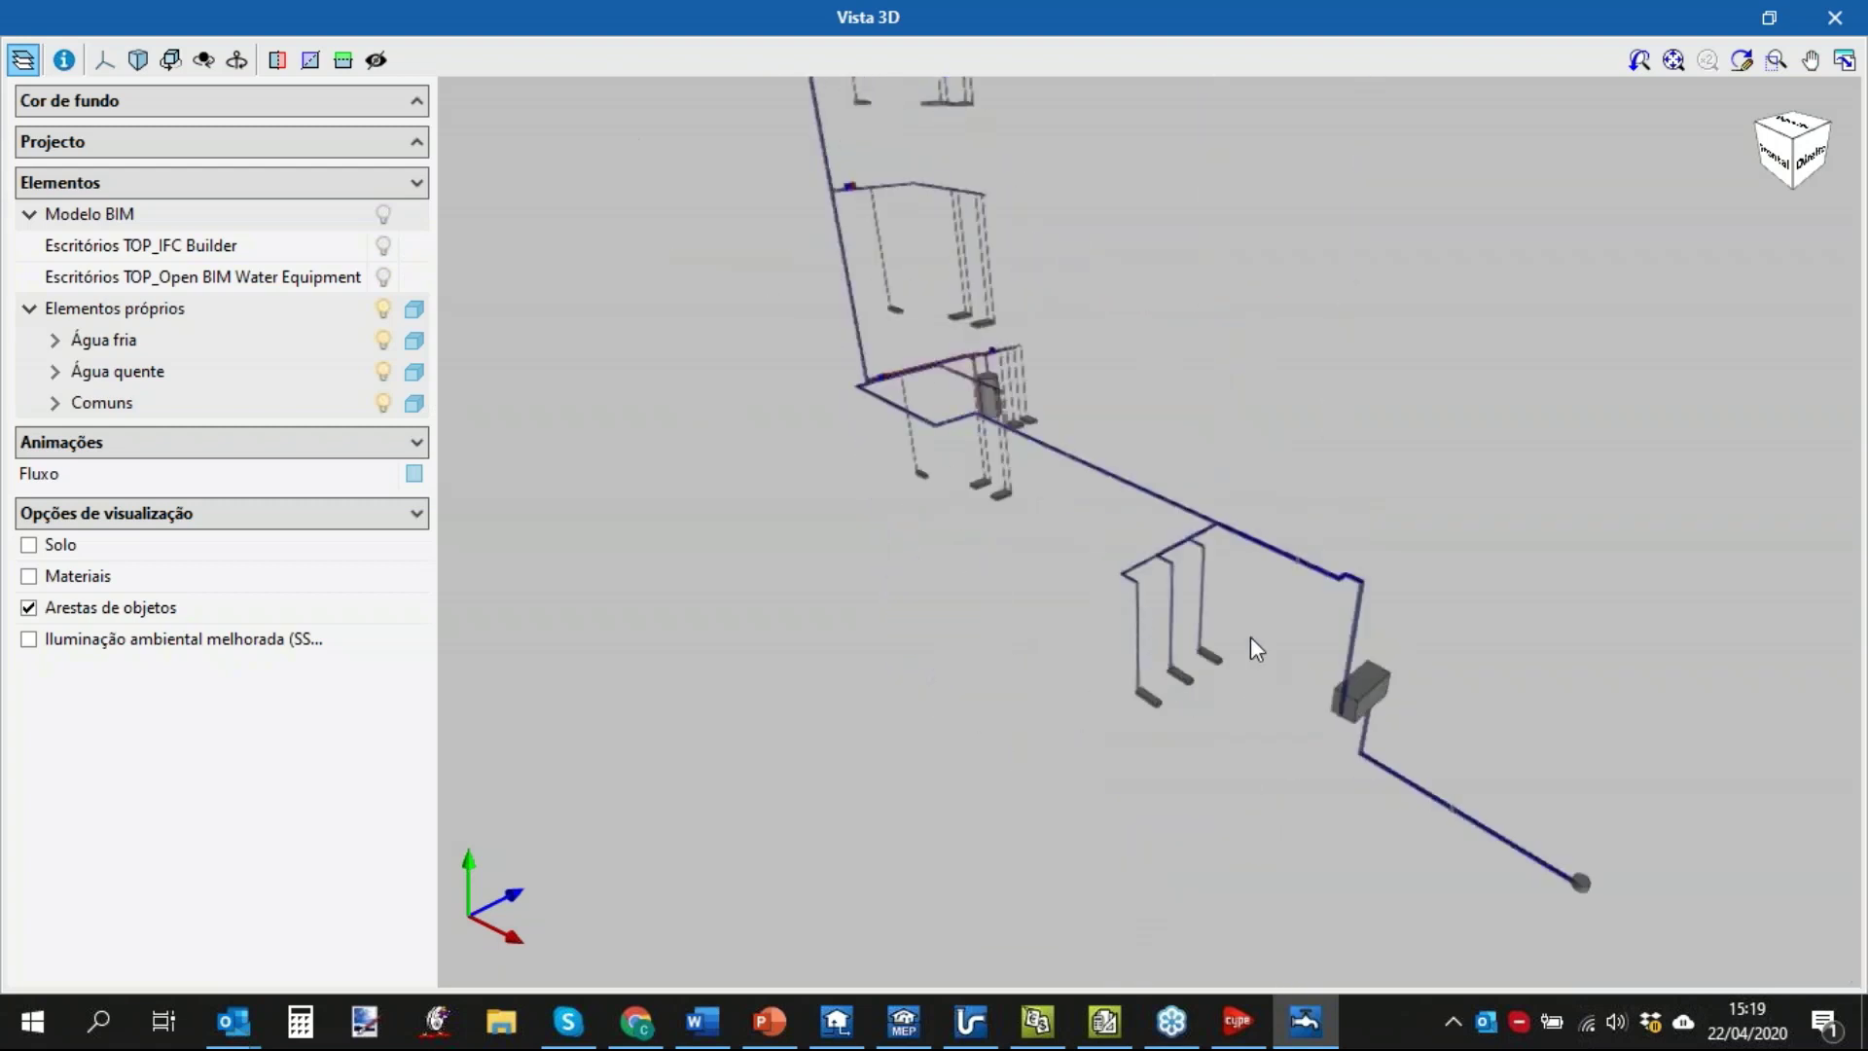
pyautogui.scroll(3, 1331, 635)
pyautogui.scroll(4, 1267, 525)
pyautogui.scroll(-4, 1255, 539)
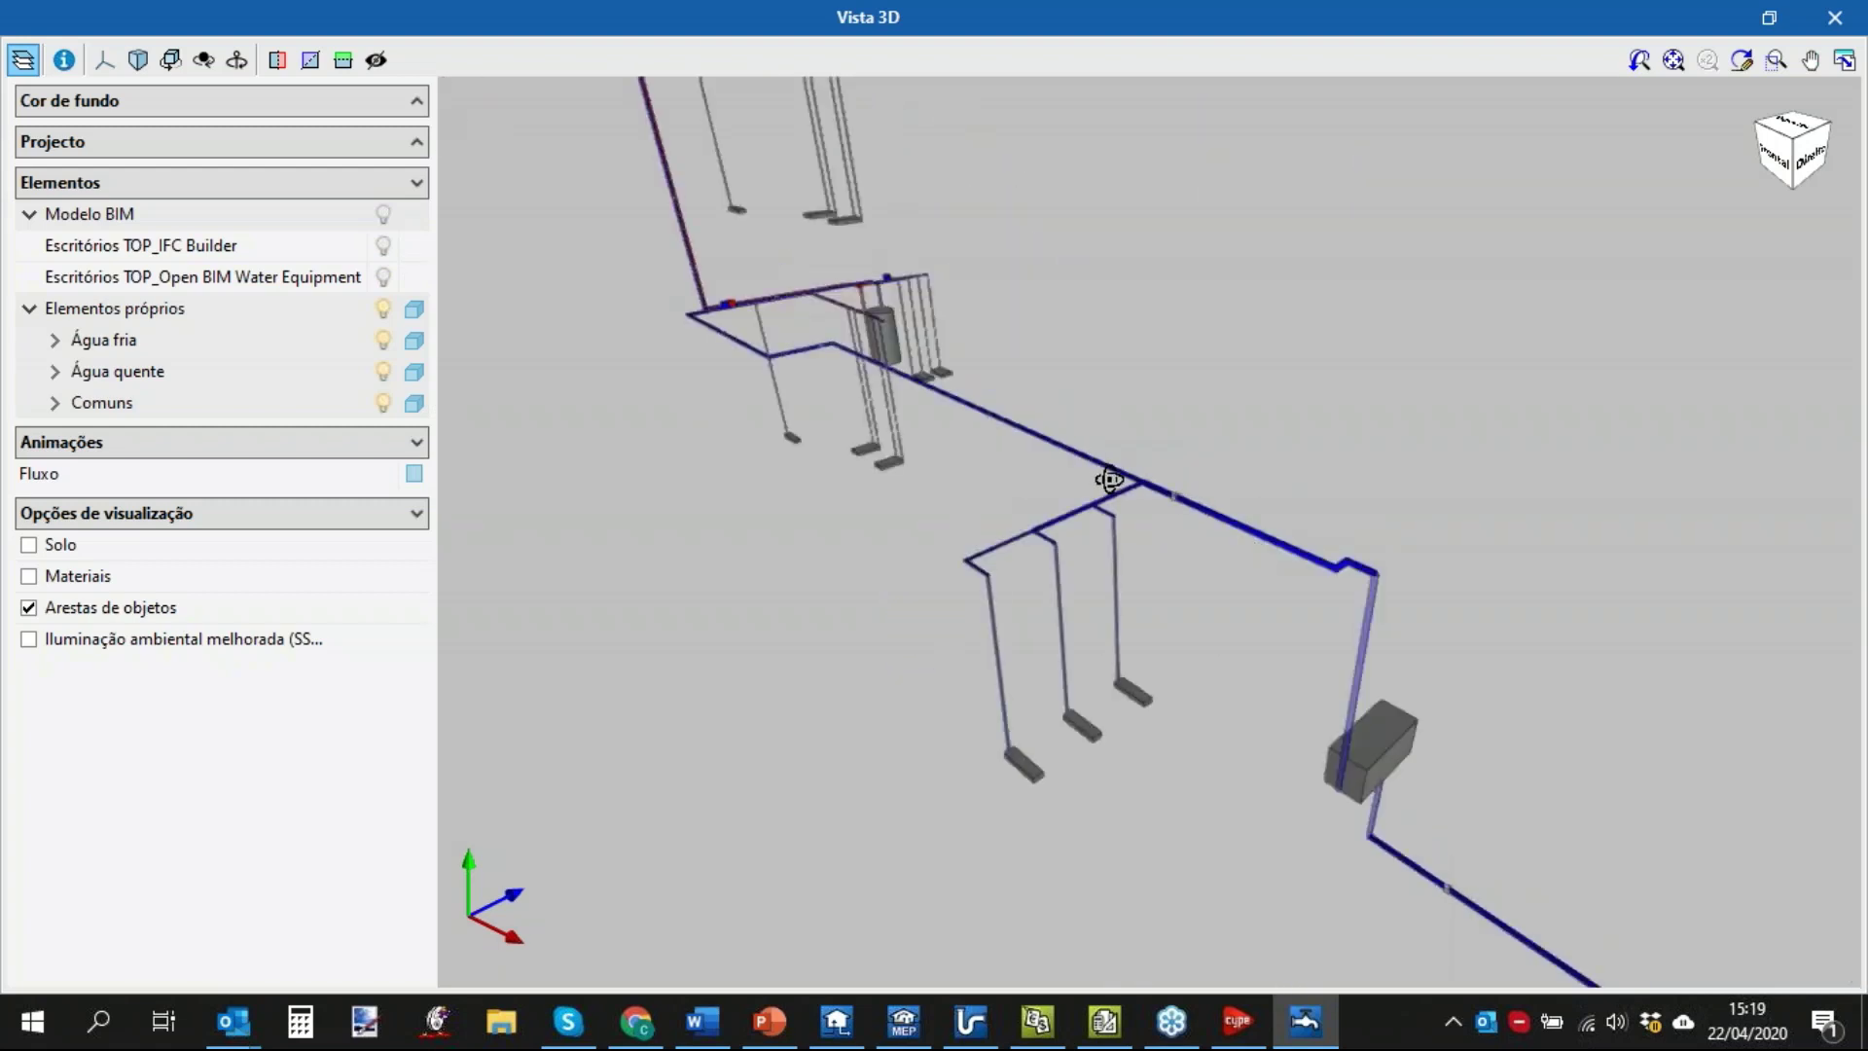
pyautogui.moveTo(1109, 479); pyautogui.dragTo(1134, 487, button='middle')
pyautogui.scroll(3, 1166, 483)
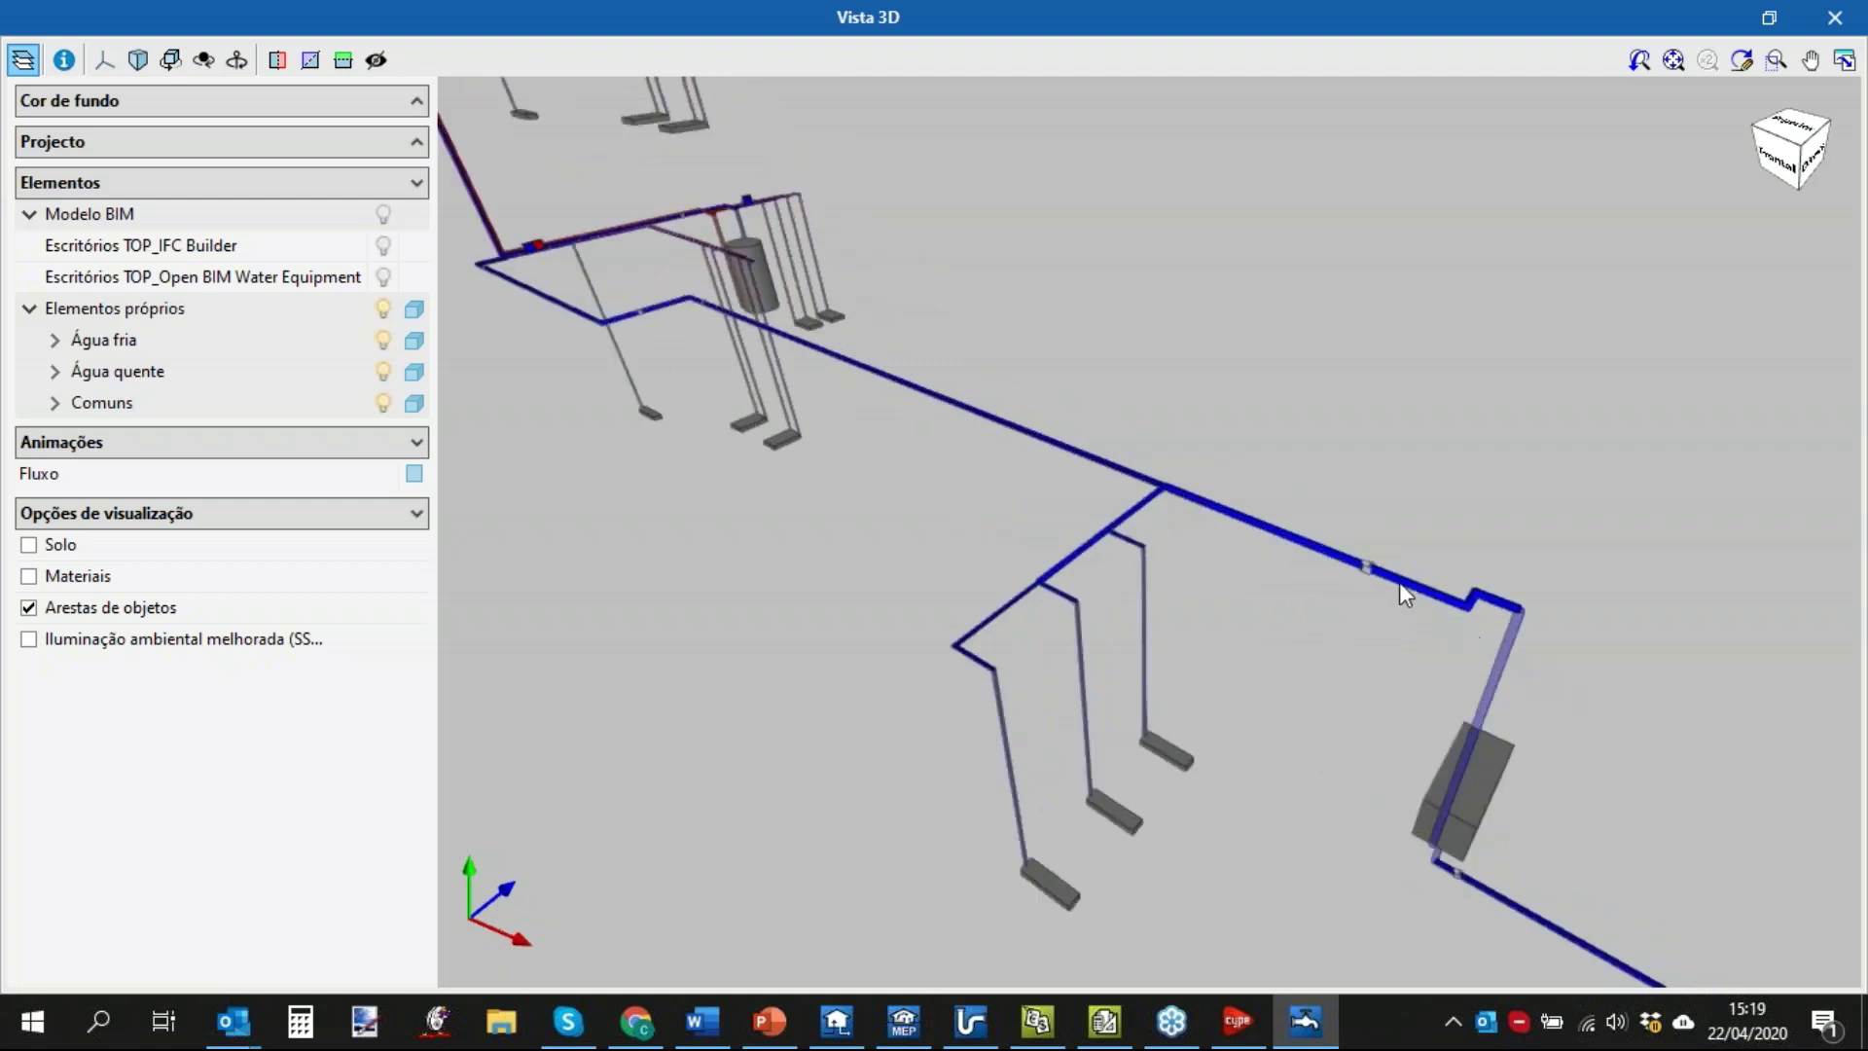
pyautogui.moveTo(860, 395); pyautogui.dragTo(996, 642, button='middle')
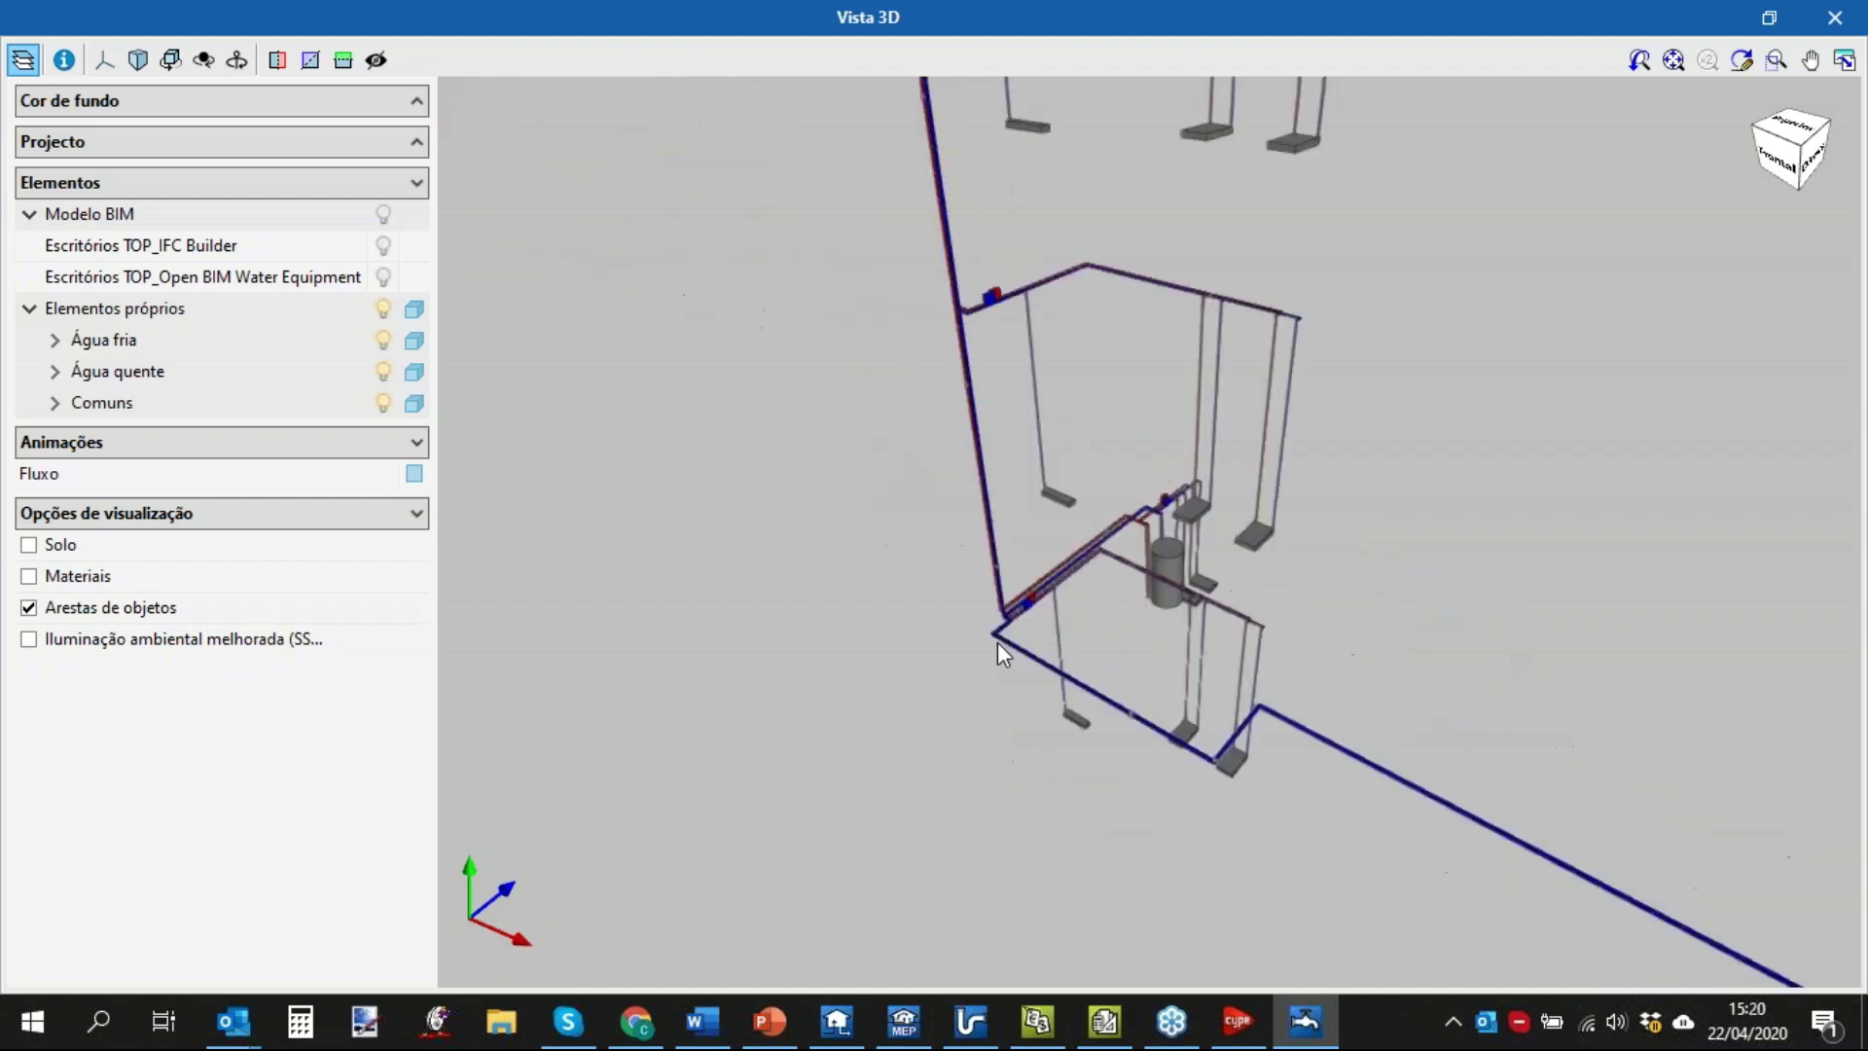
pyautogui.scroll(4, 1164, 739)
pyautogui.scroll(-4, 1129, 727)
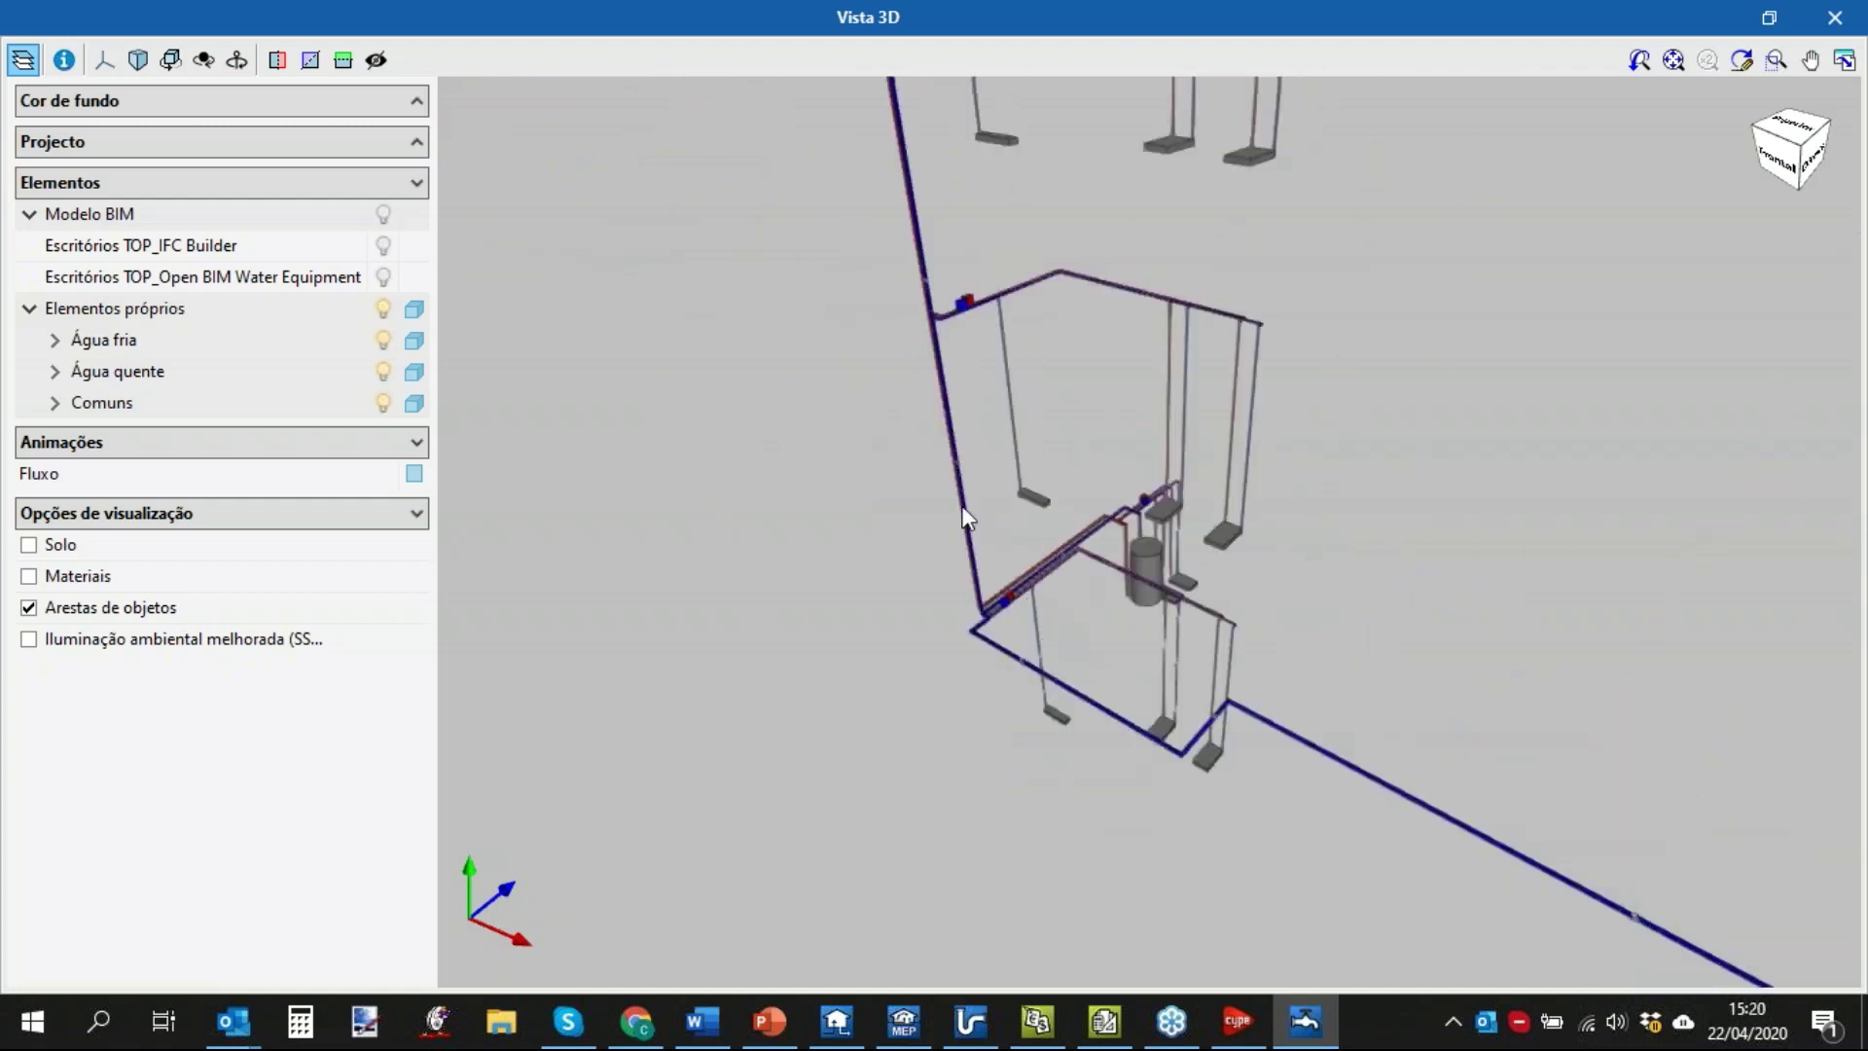
# Inspect the pipe network with a temporary horizontal section plane, then remove it and close the 3D view.
pyautogui.click(170, 59)
pyautogui.click(375, 59)
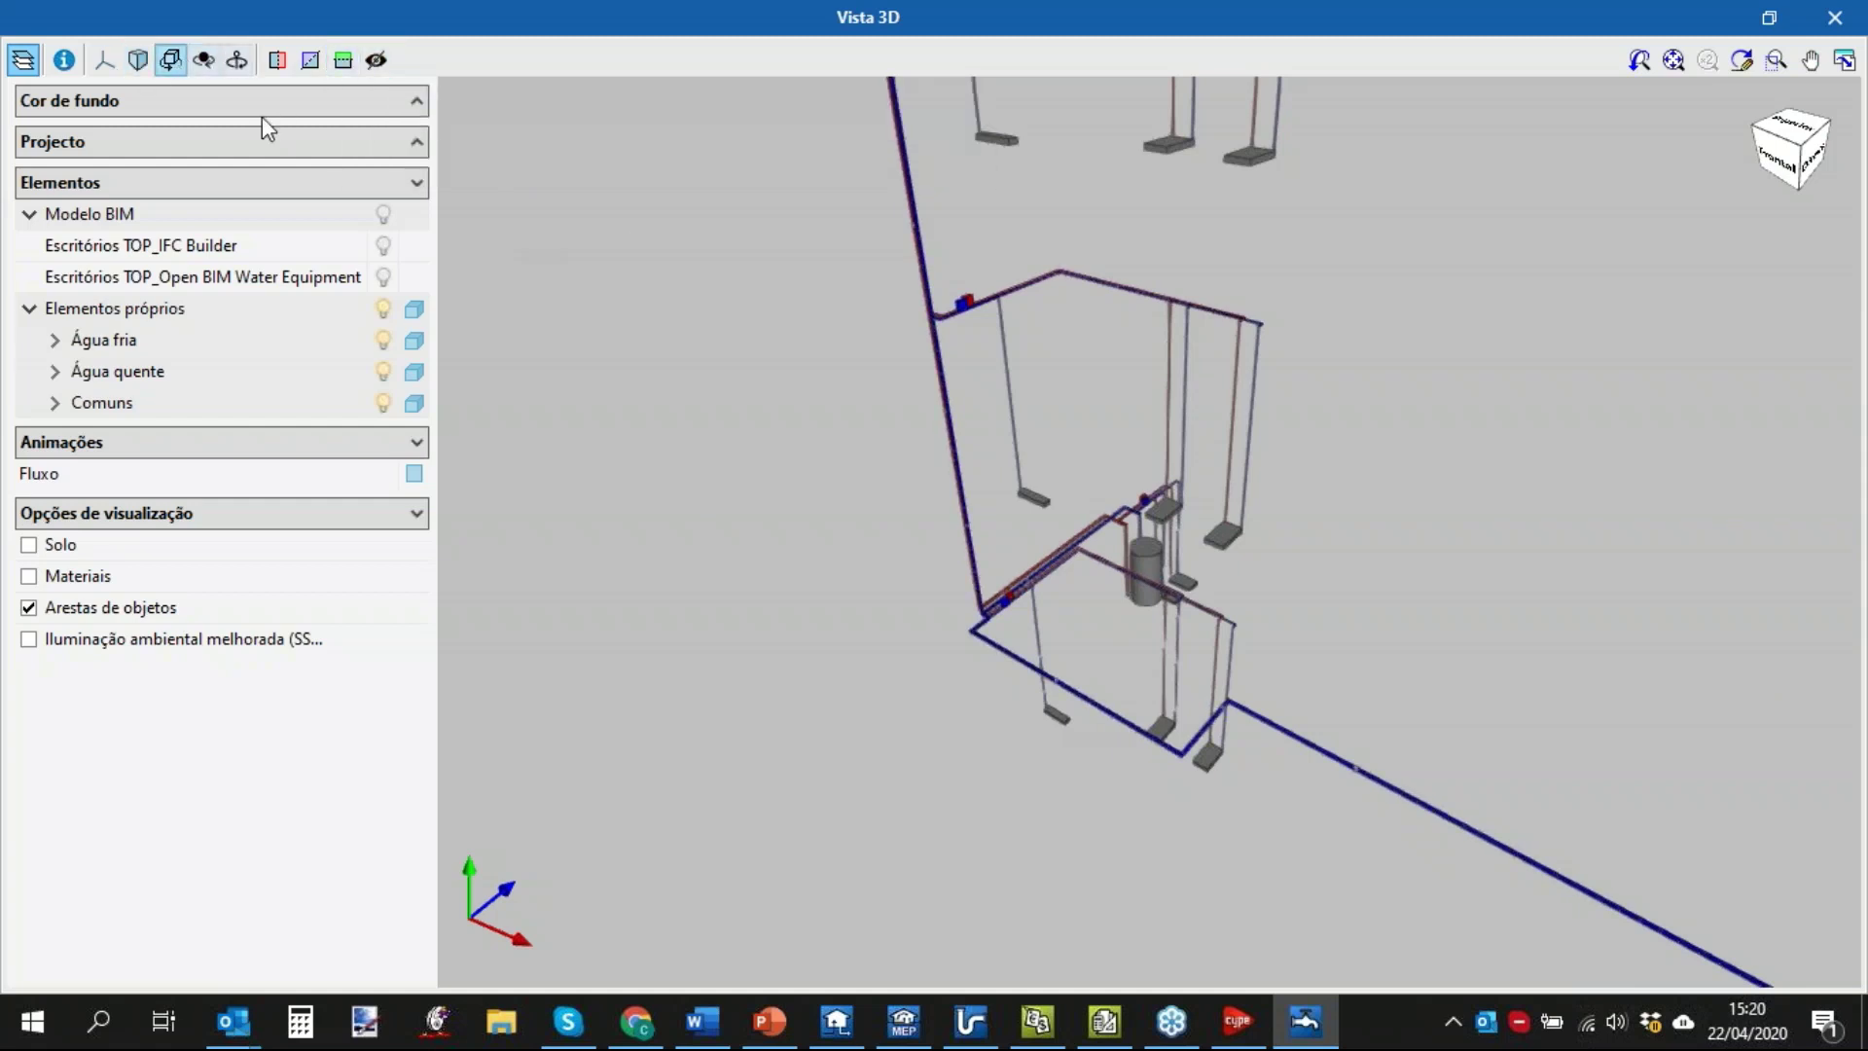
pyautogui.scroll(2, 1231, 493)
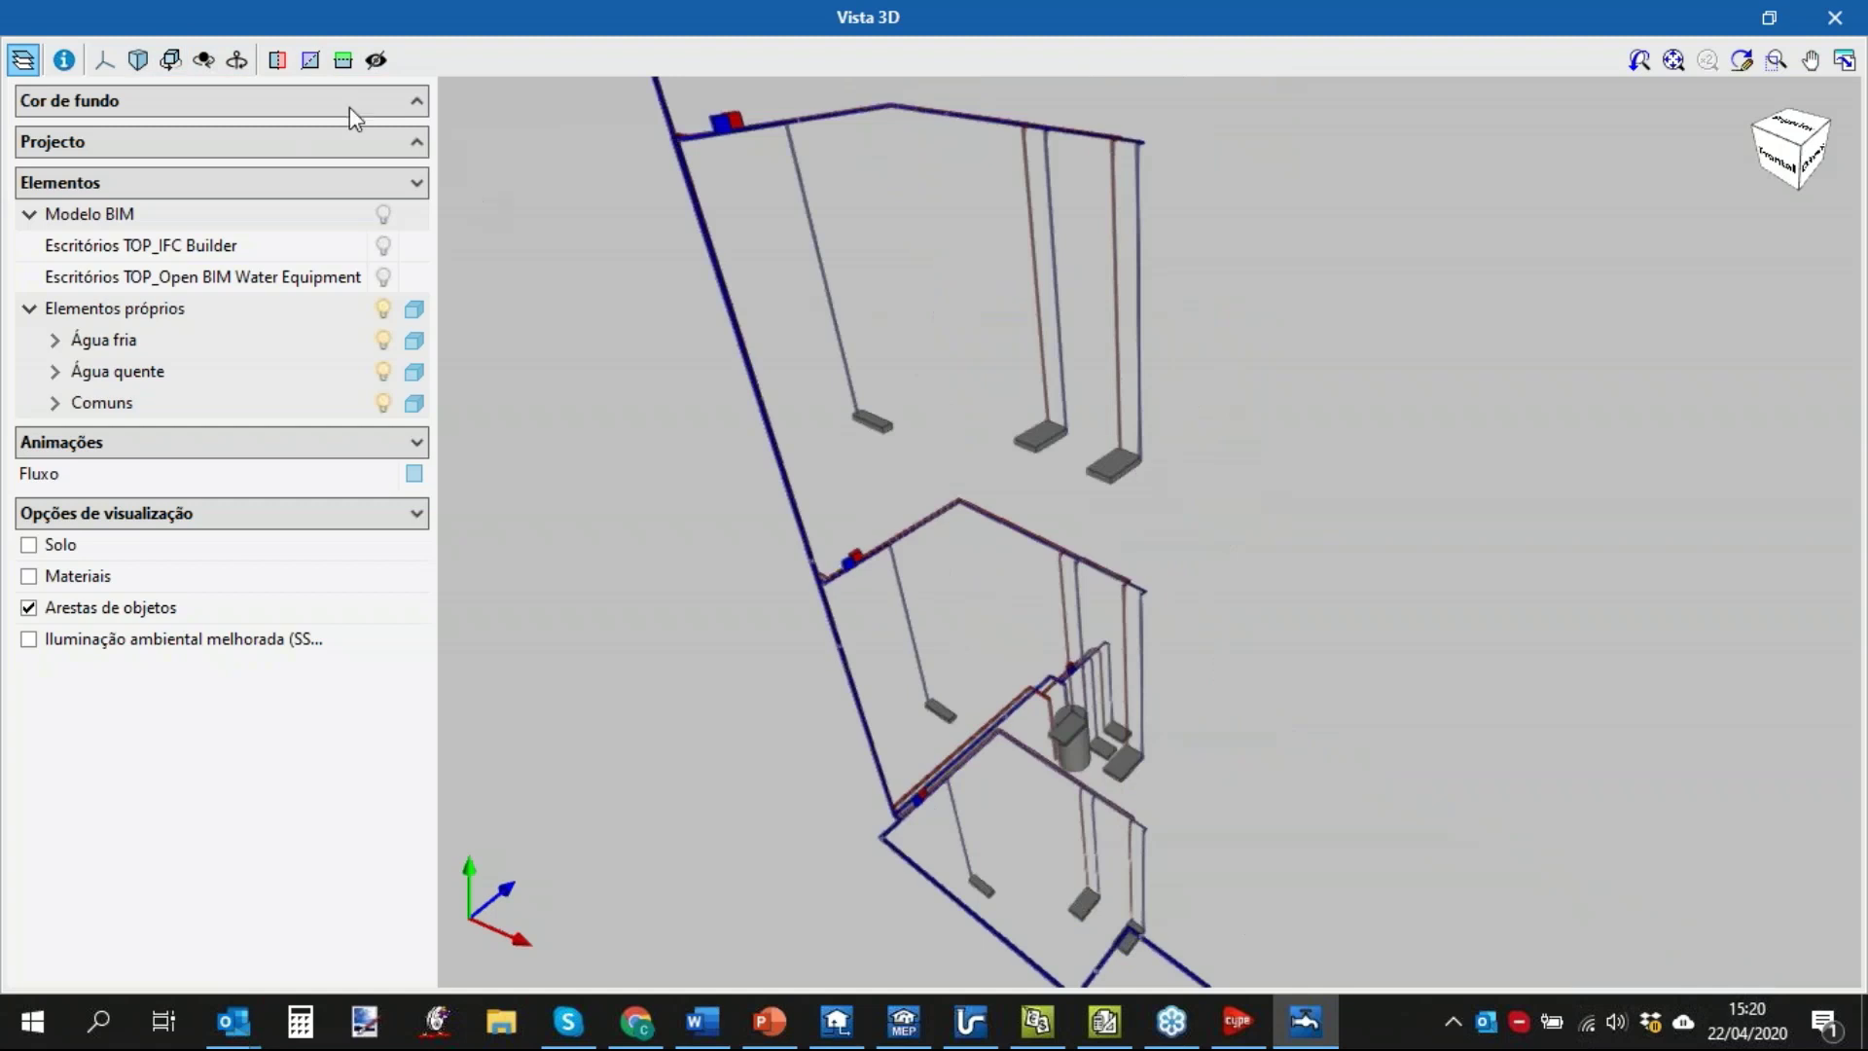
pyautogui.click(343, 59)
pyautogui.scroll(-5, 983, 388)
pyautogui.moveTo(1057, 373); pyautogui.dragTo(1050, 332, button='middle')
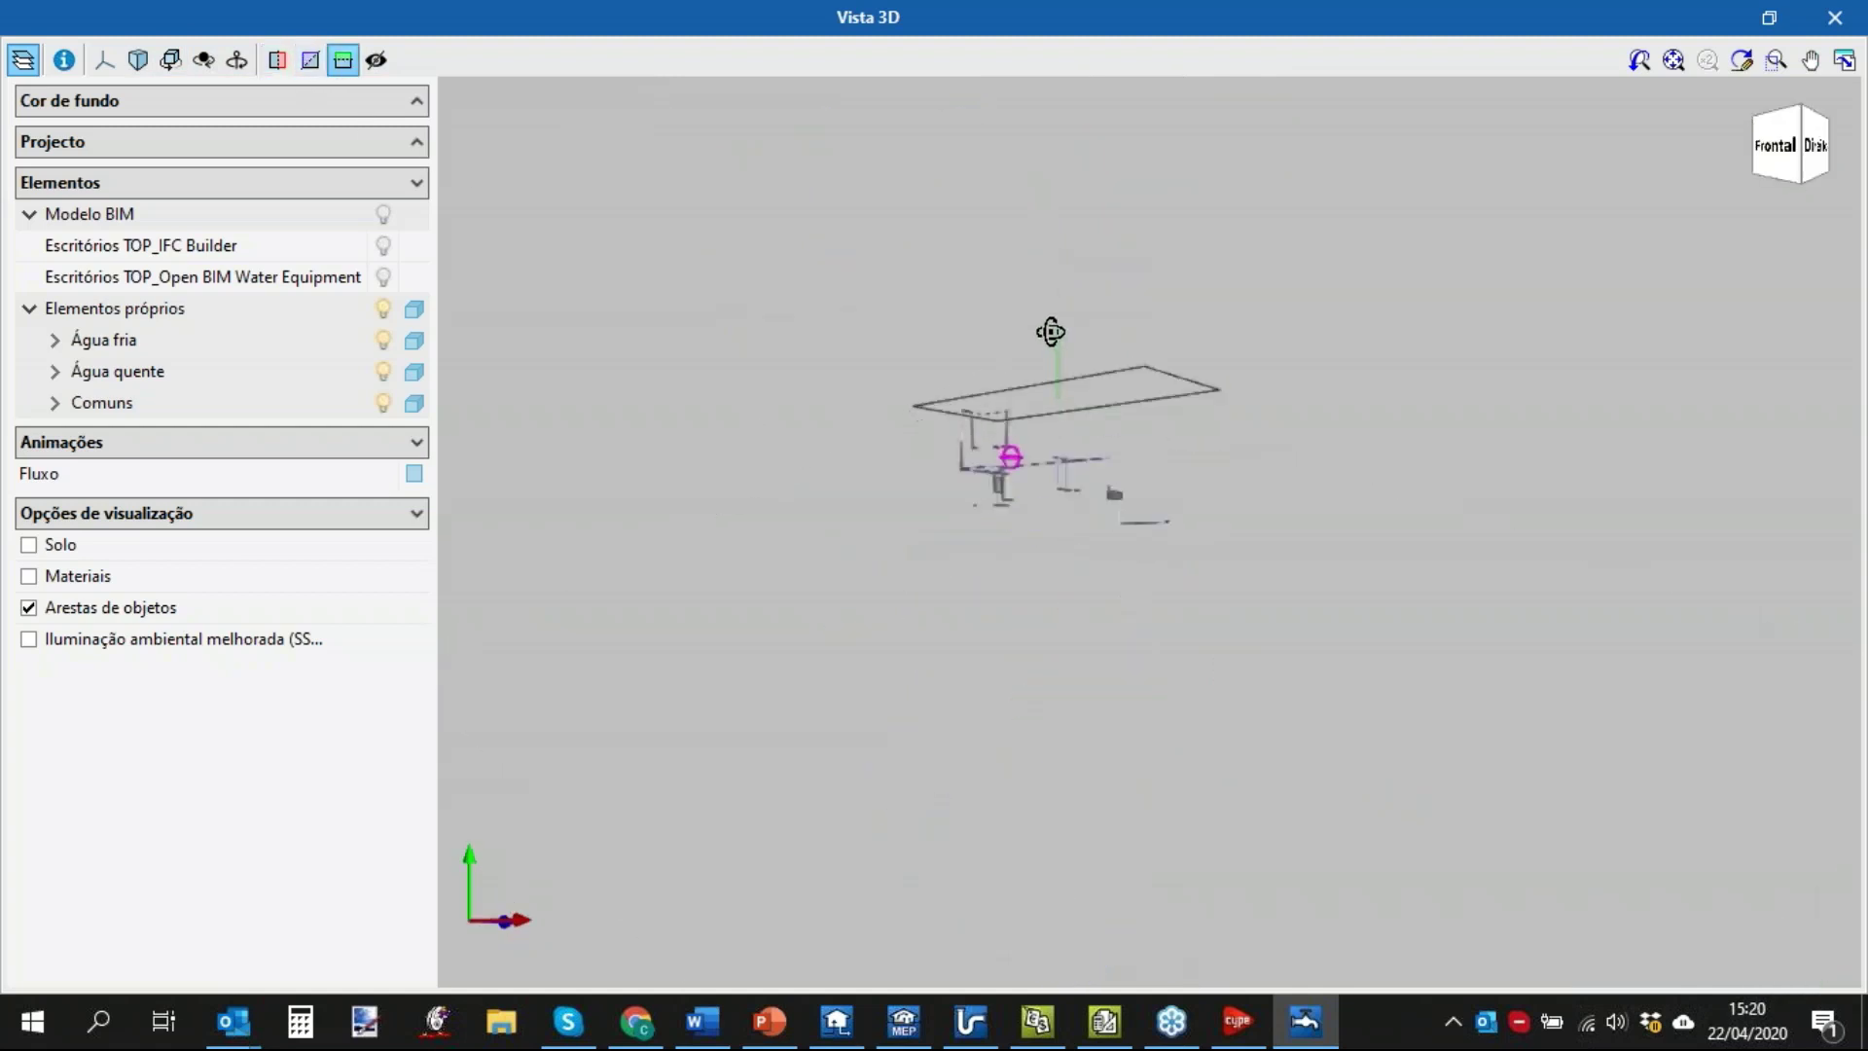
pyautogui.moveTo(1057, 336)
pyautogui.mouseDown()
pyautogui.moveTo(1048, 209)
pyautogui.moveTo(1053, 329)
pyautogui.mouseUp()
pyautogui.scroll(3, 996, 446)
pyautogui.scroll(5, 996, 446)
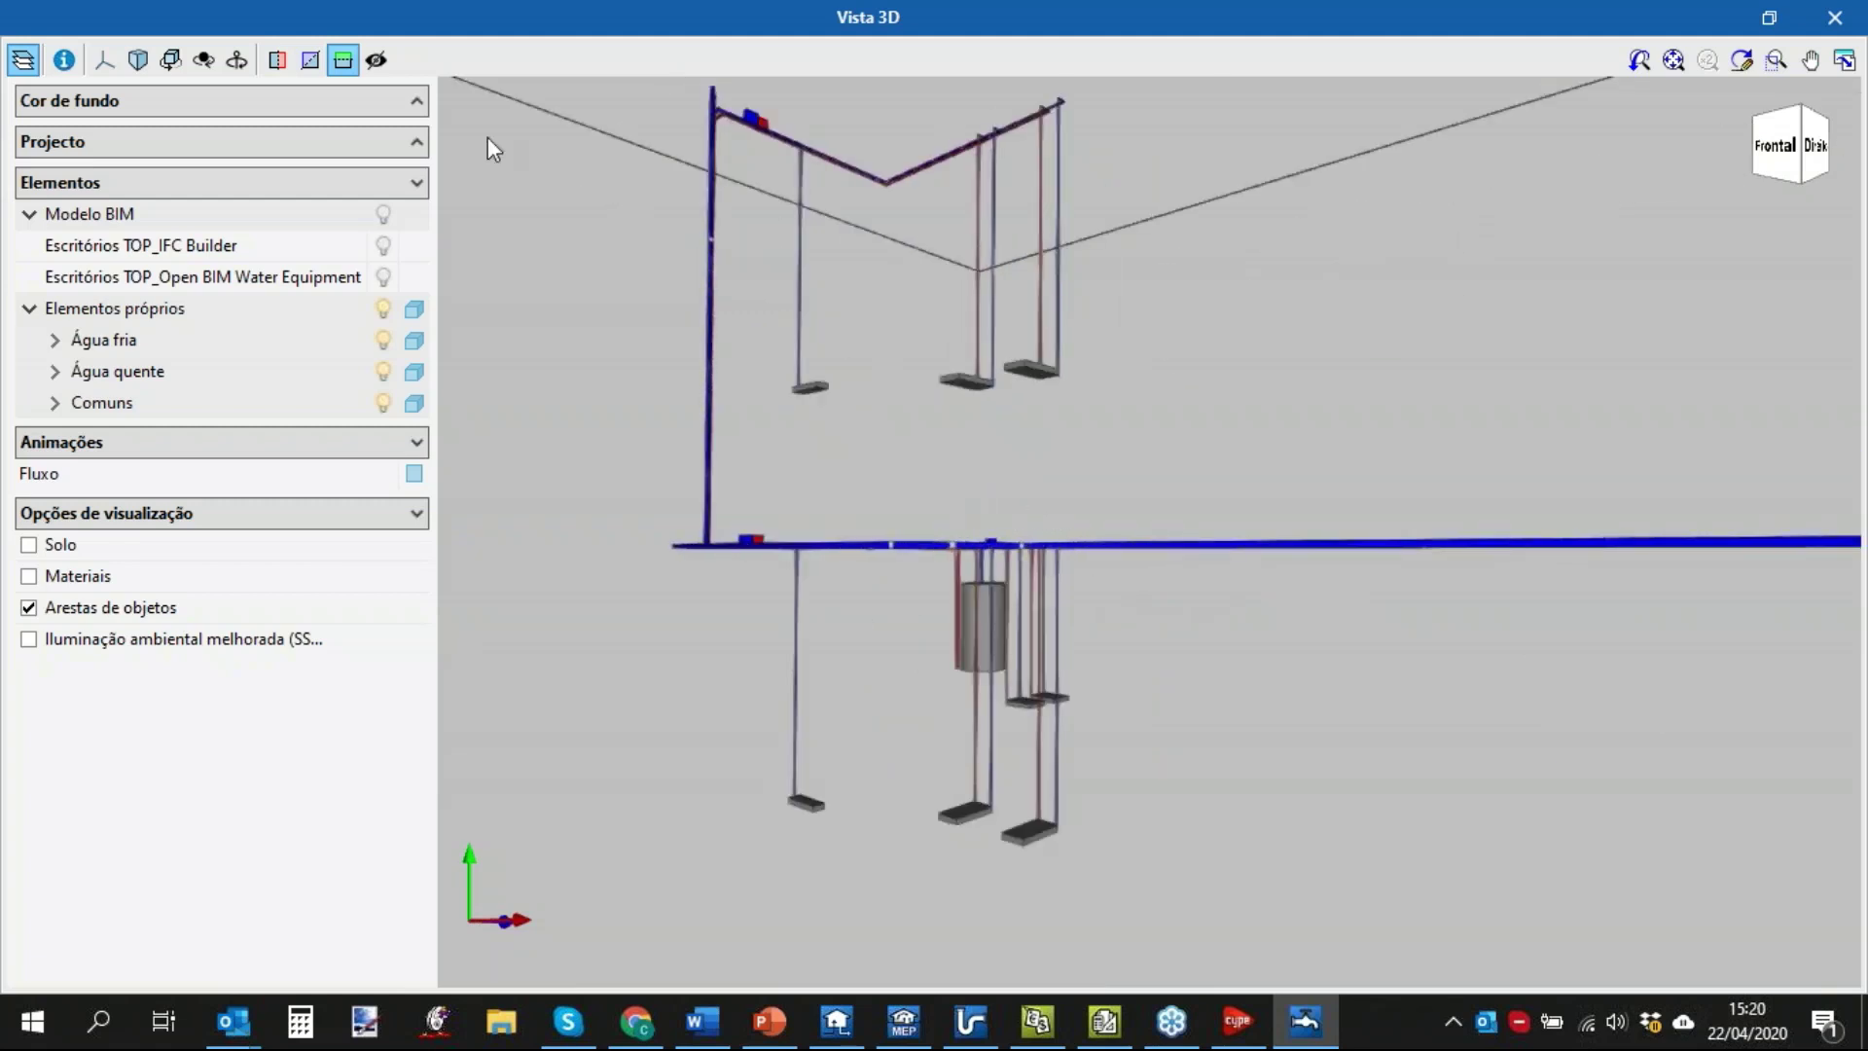
pyautogui.click(343, 61)
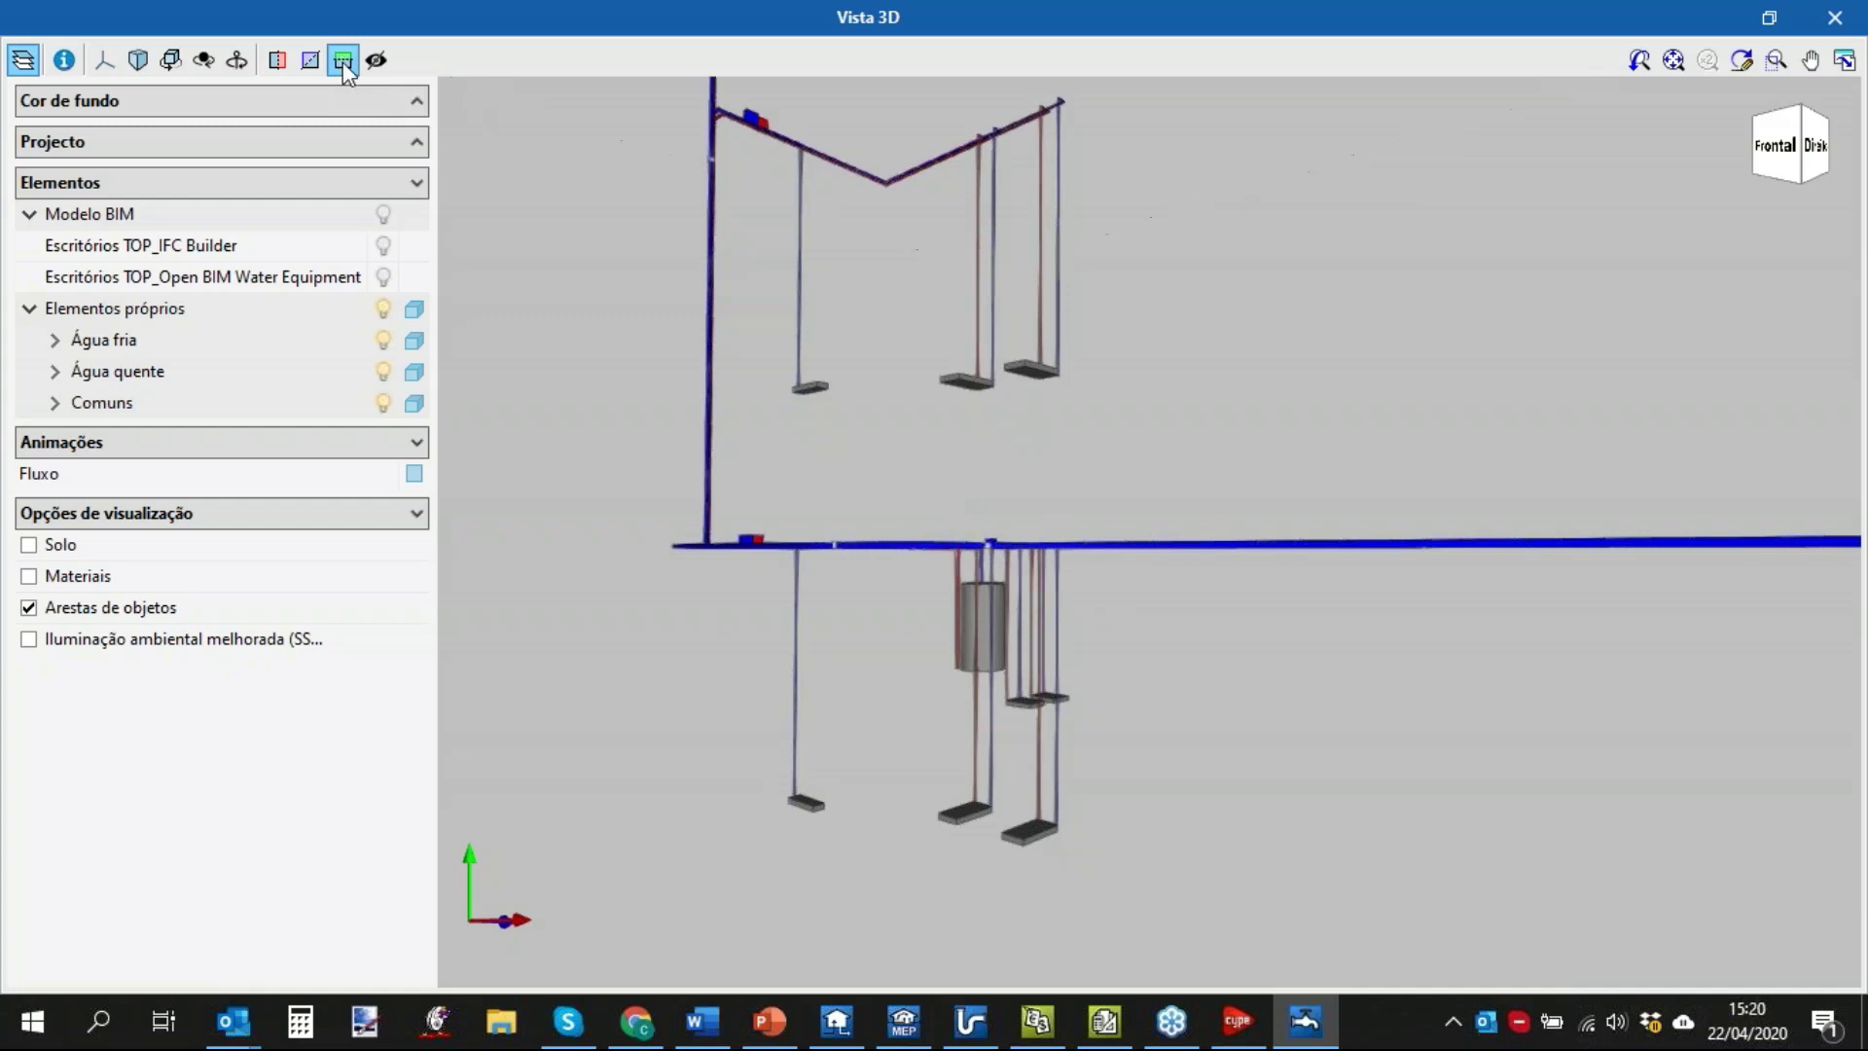
pyautogui.click(1835, 18)
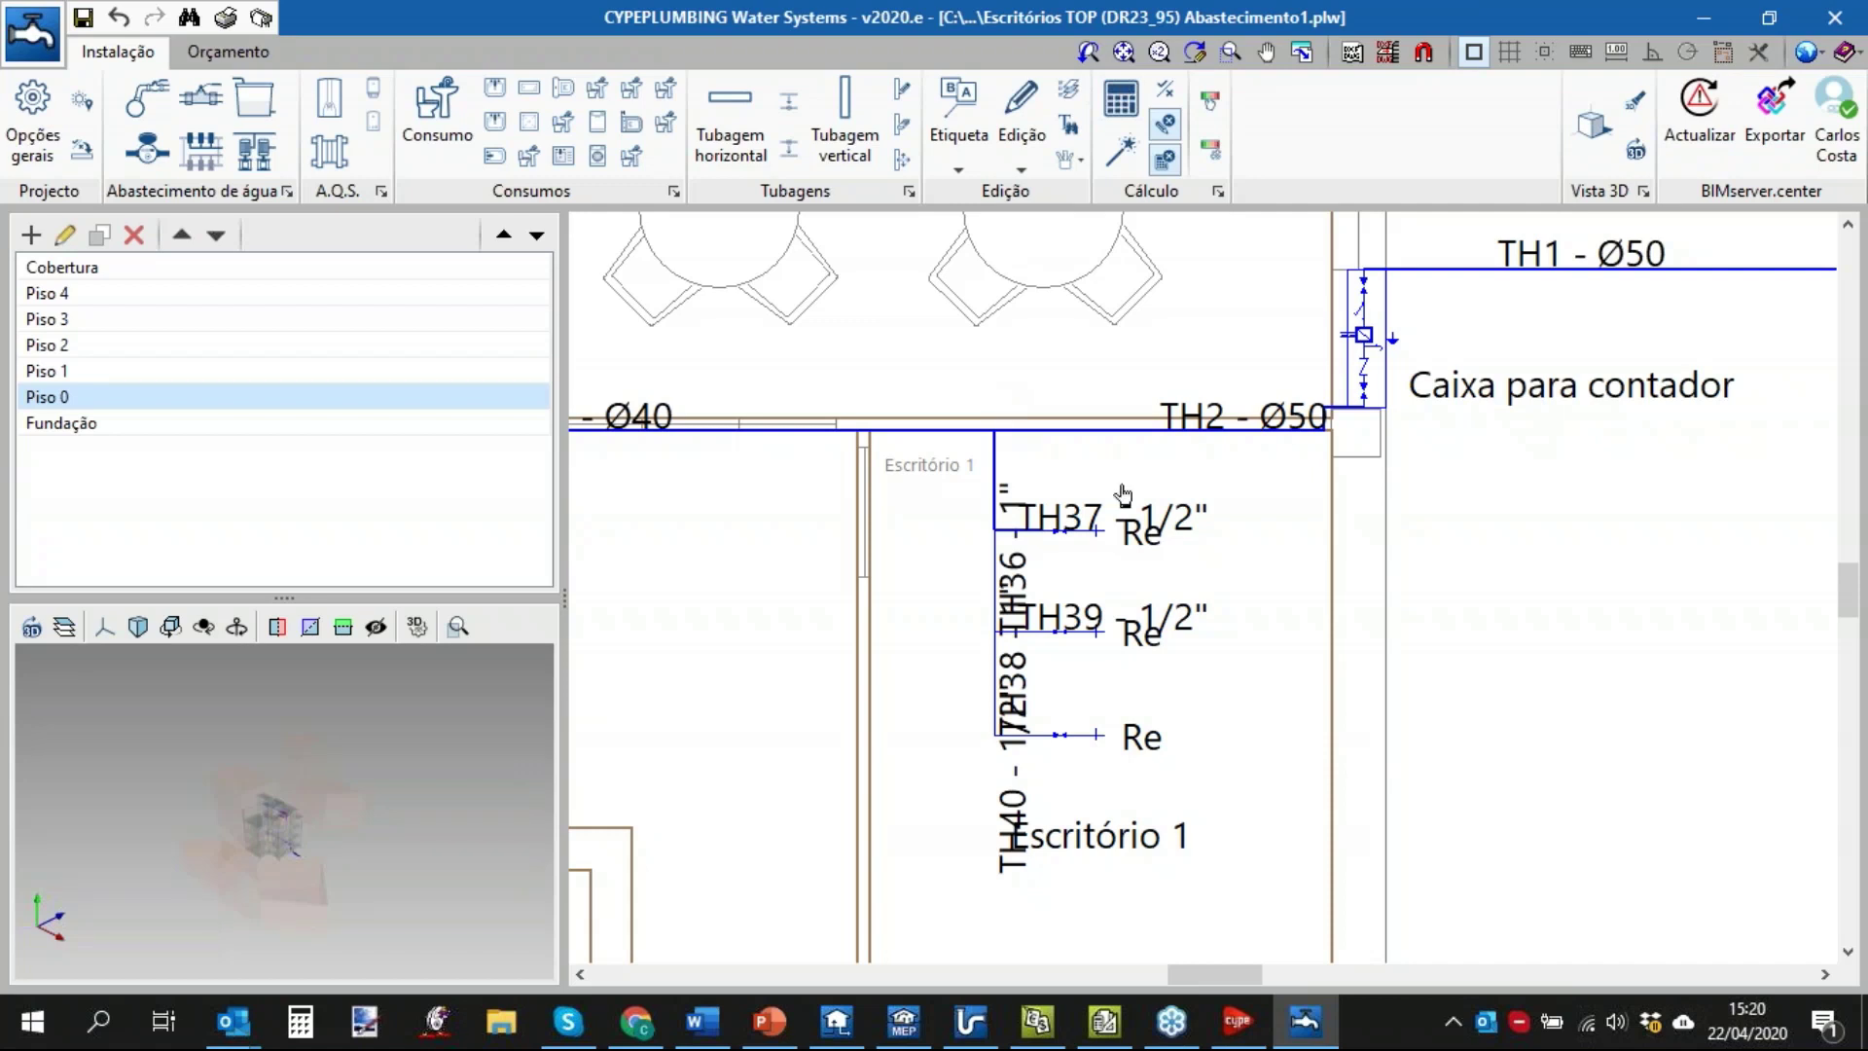
# Enable the graphical results analysis for Velocidade and examine the coloured pipes around WC Piso 0.
pyautogui.scroll(-2, 1215, 555)
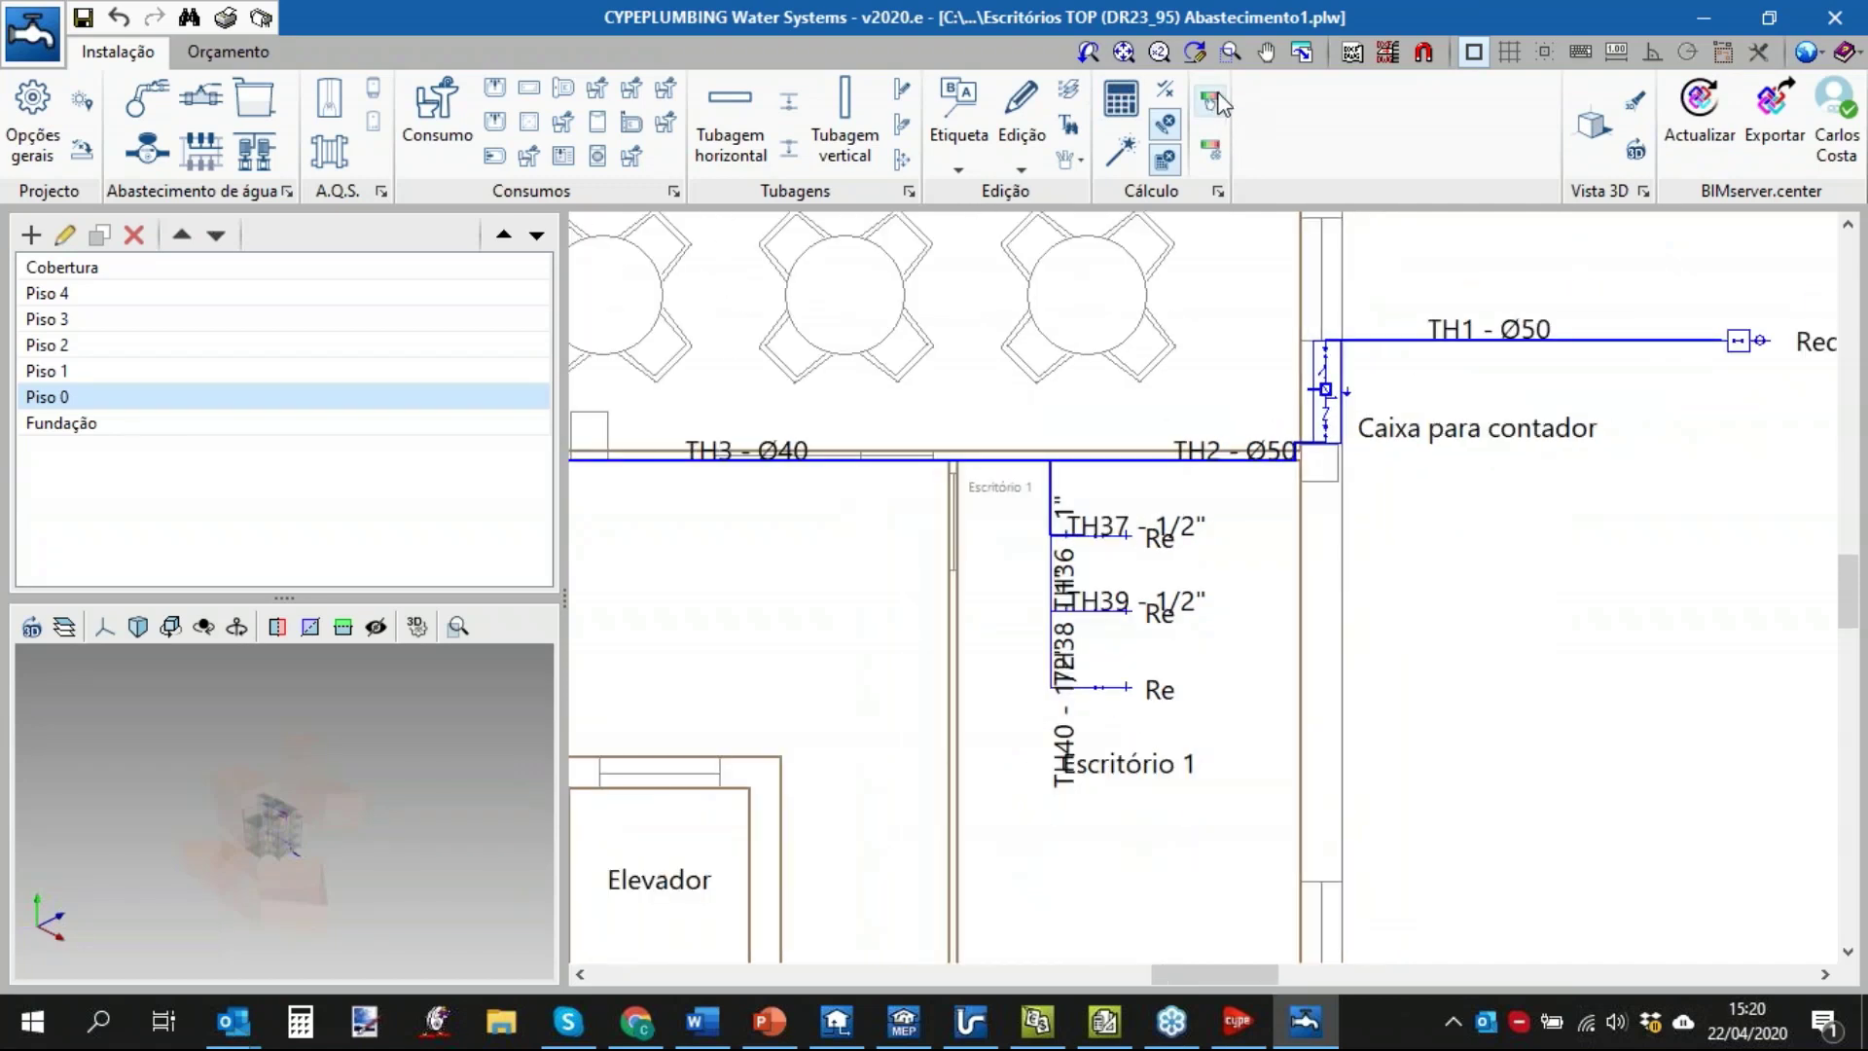
pyautogui.click(1211, 101)
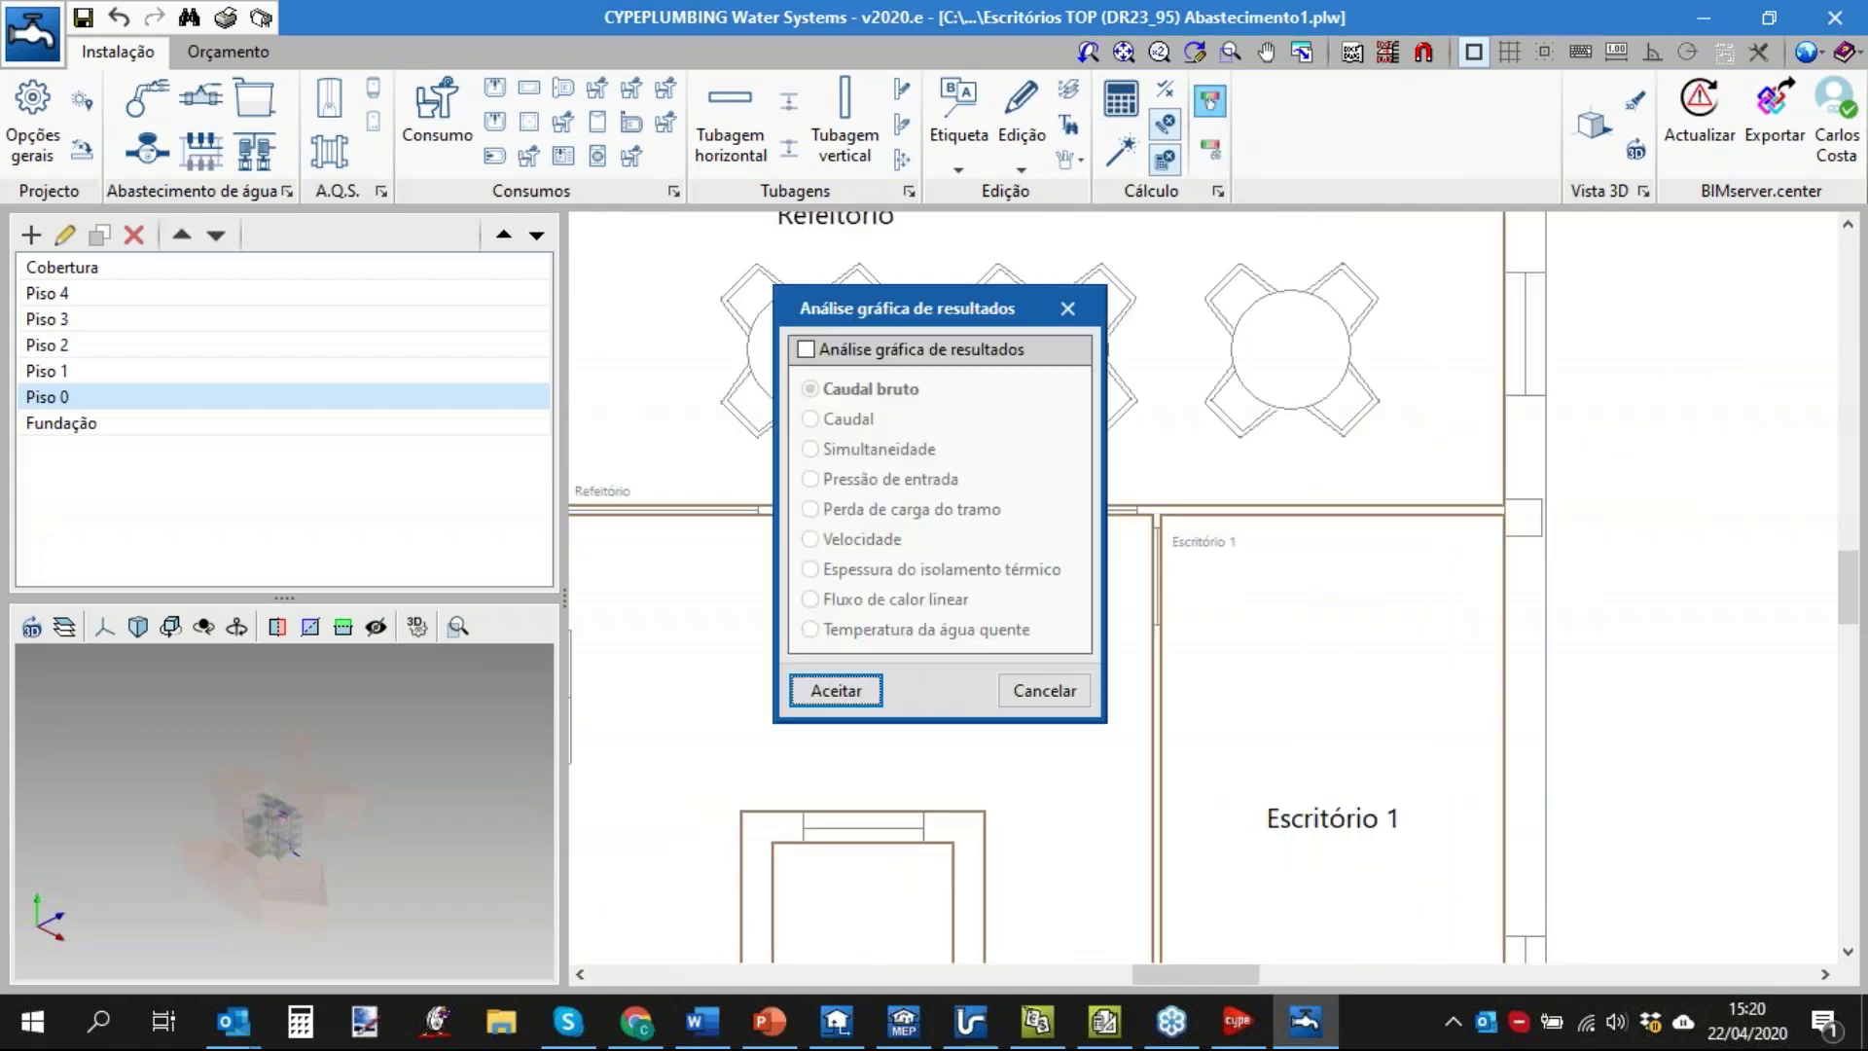
pyautogui.click(929, 352)
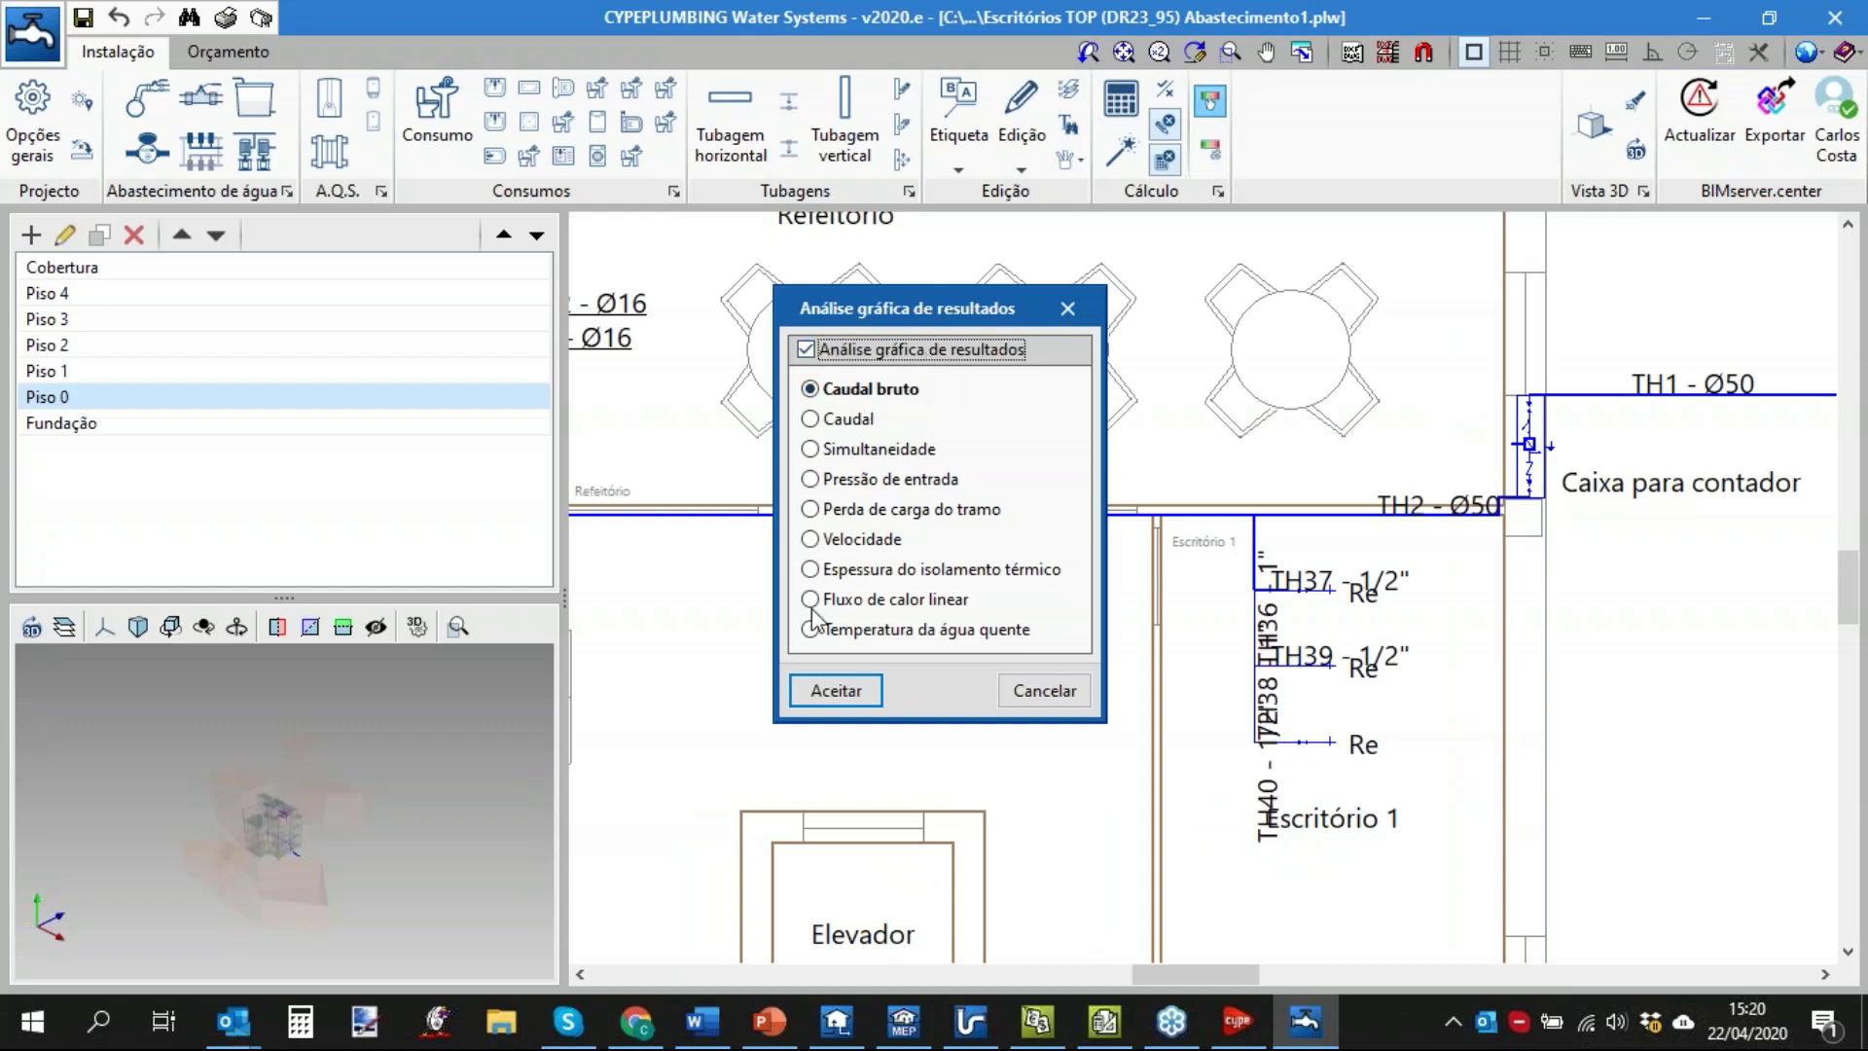
pyautogui.click(810, 541)
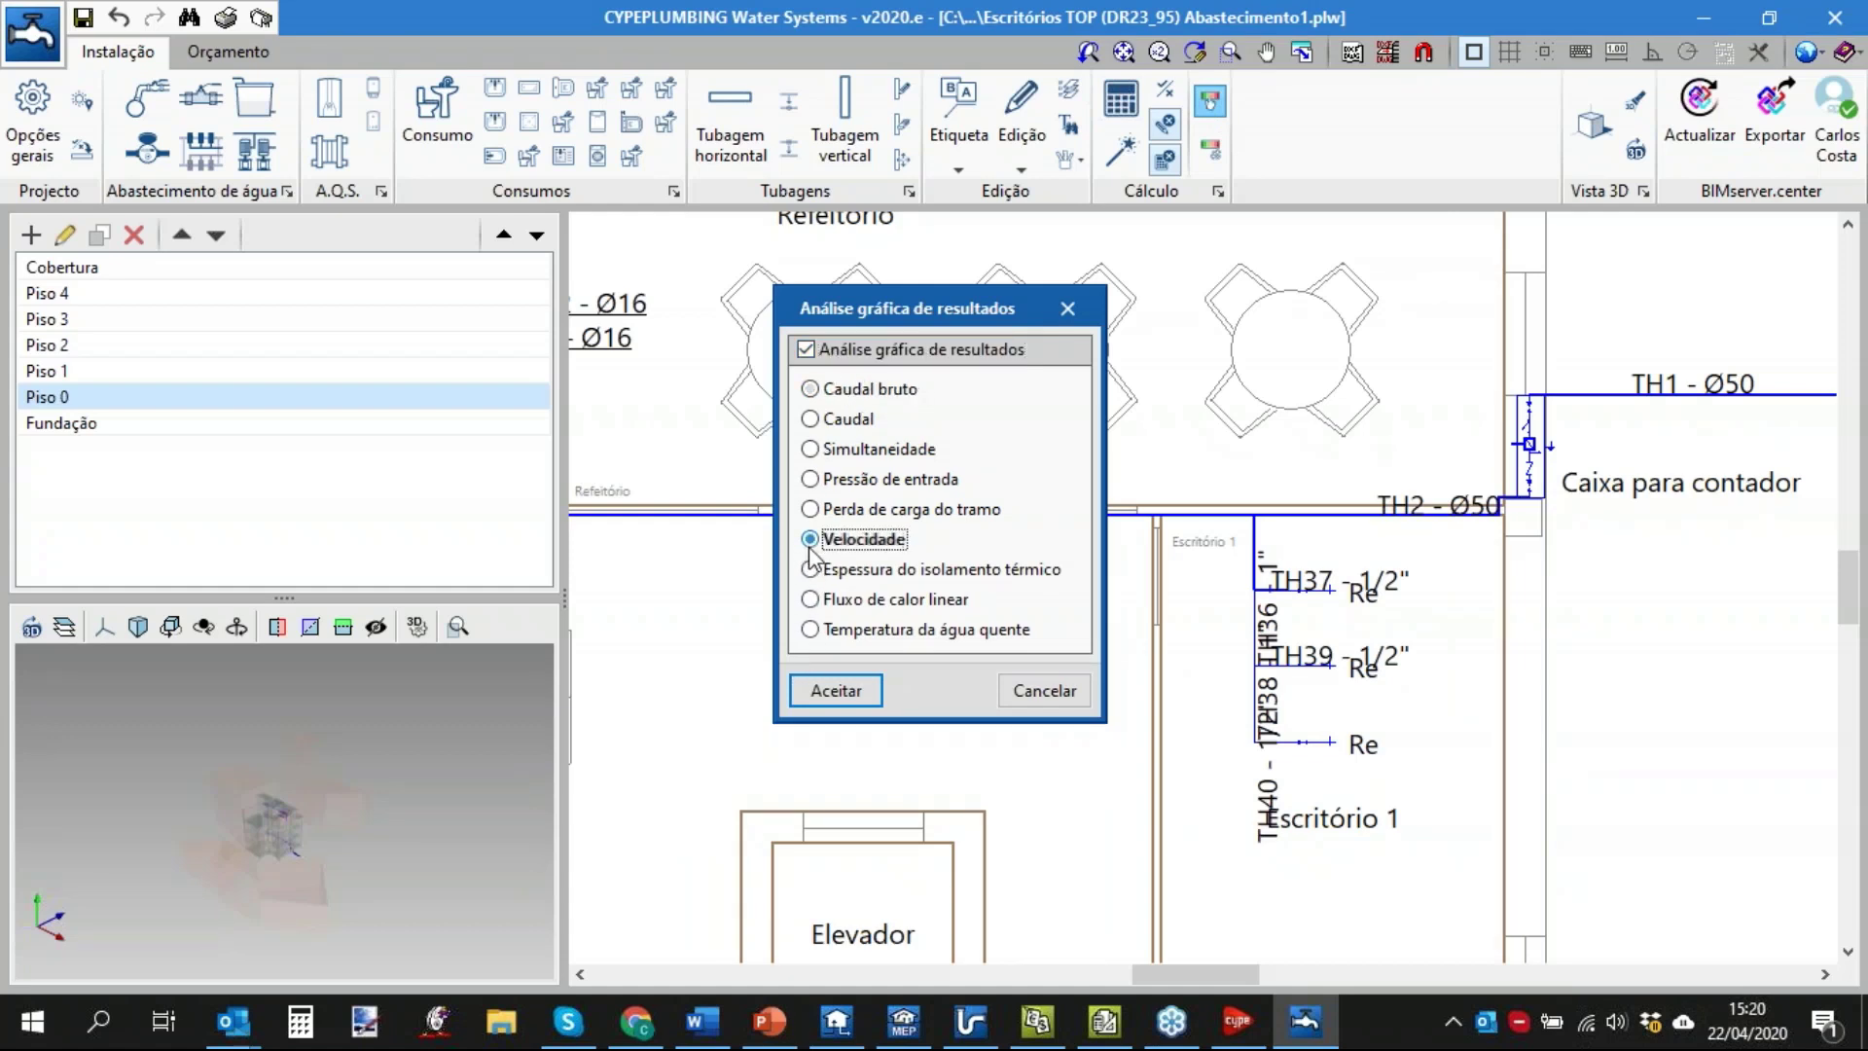
pyautogui.click(837, 691)
pyautogui.moveTo(863, 701); pyautogui.dragTo(1141, 683, button='middle')
pyautogui.scroll(-3, 1069, 676)
pyautogui.scroll(2, 934, 571)
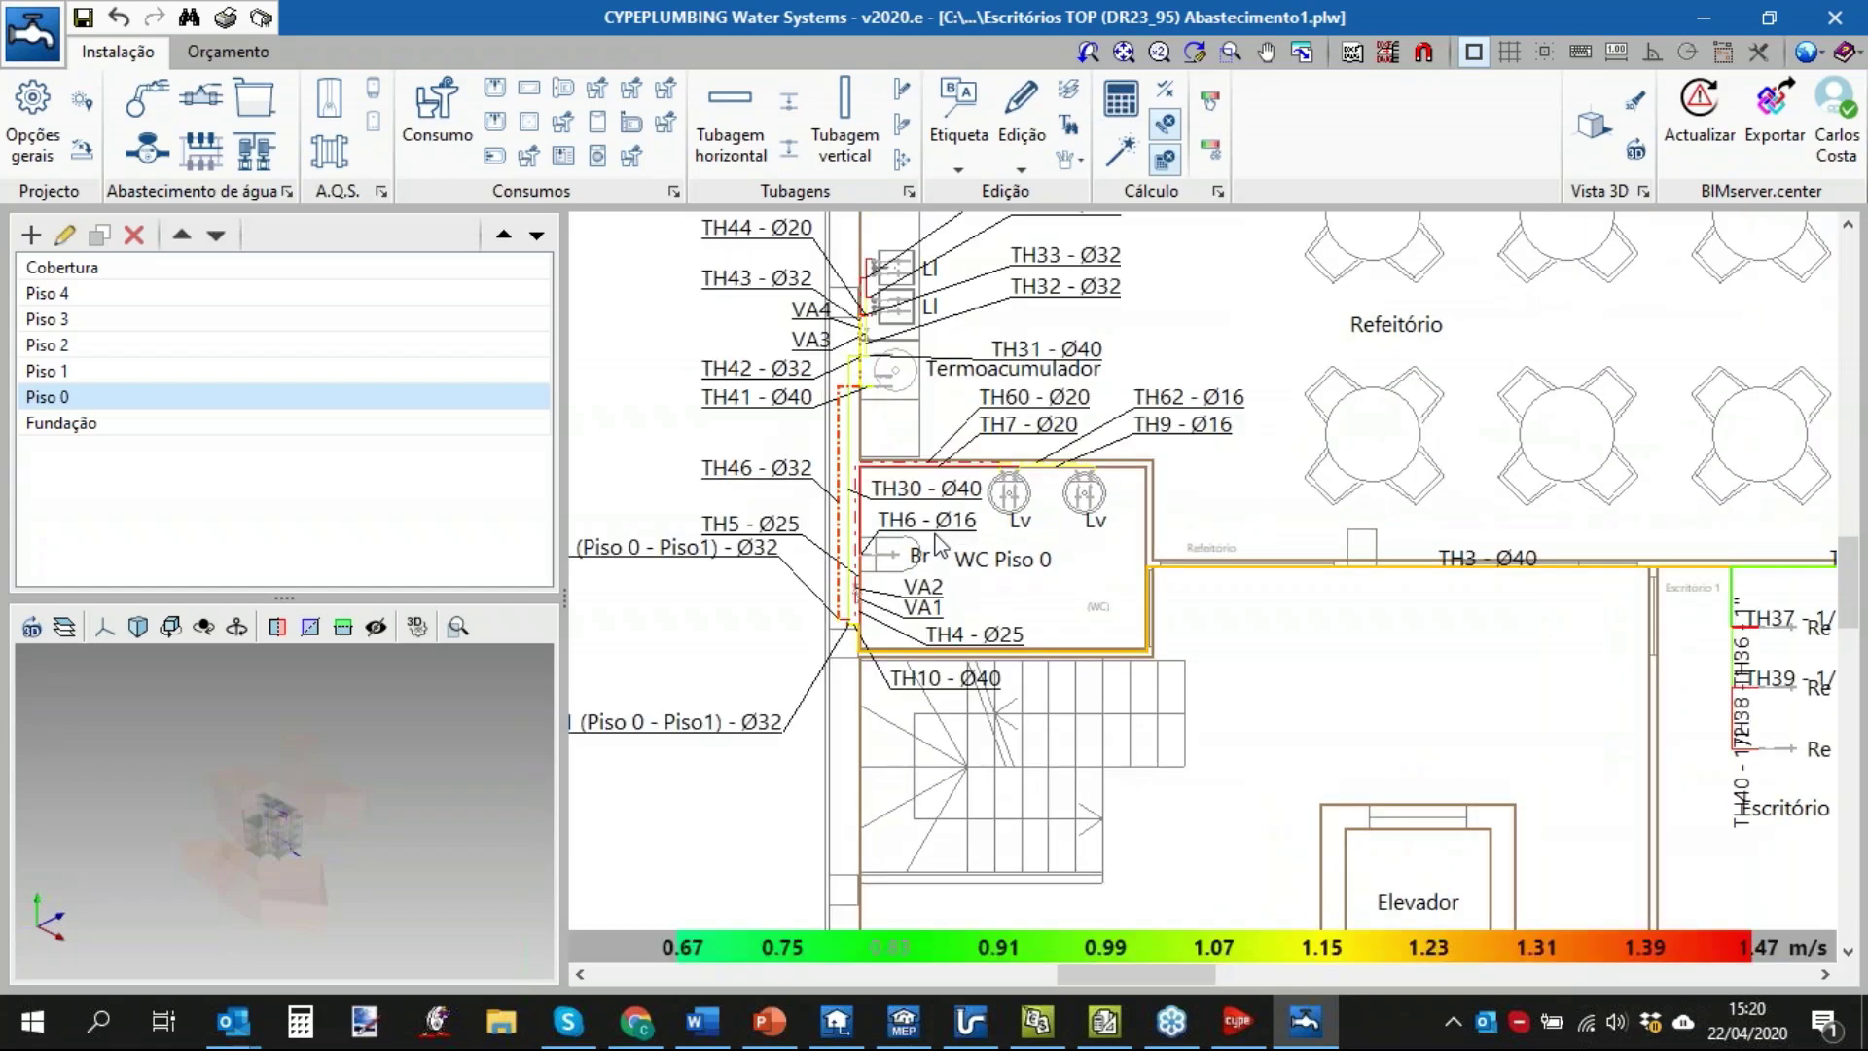
pyautogui.moveTo(826, 555)
pyautogui.scroll(1, 825, 554)
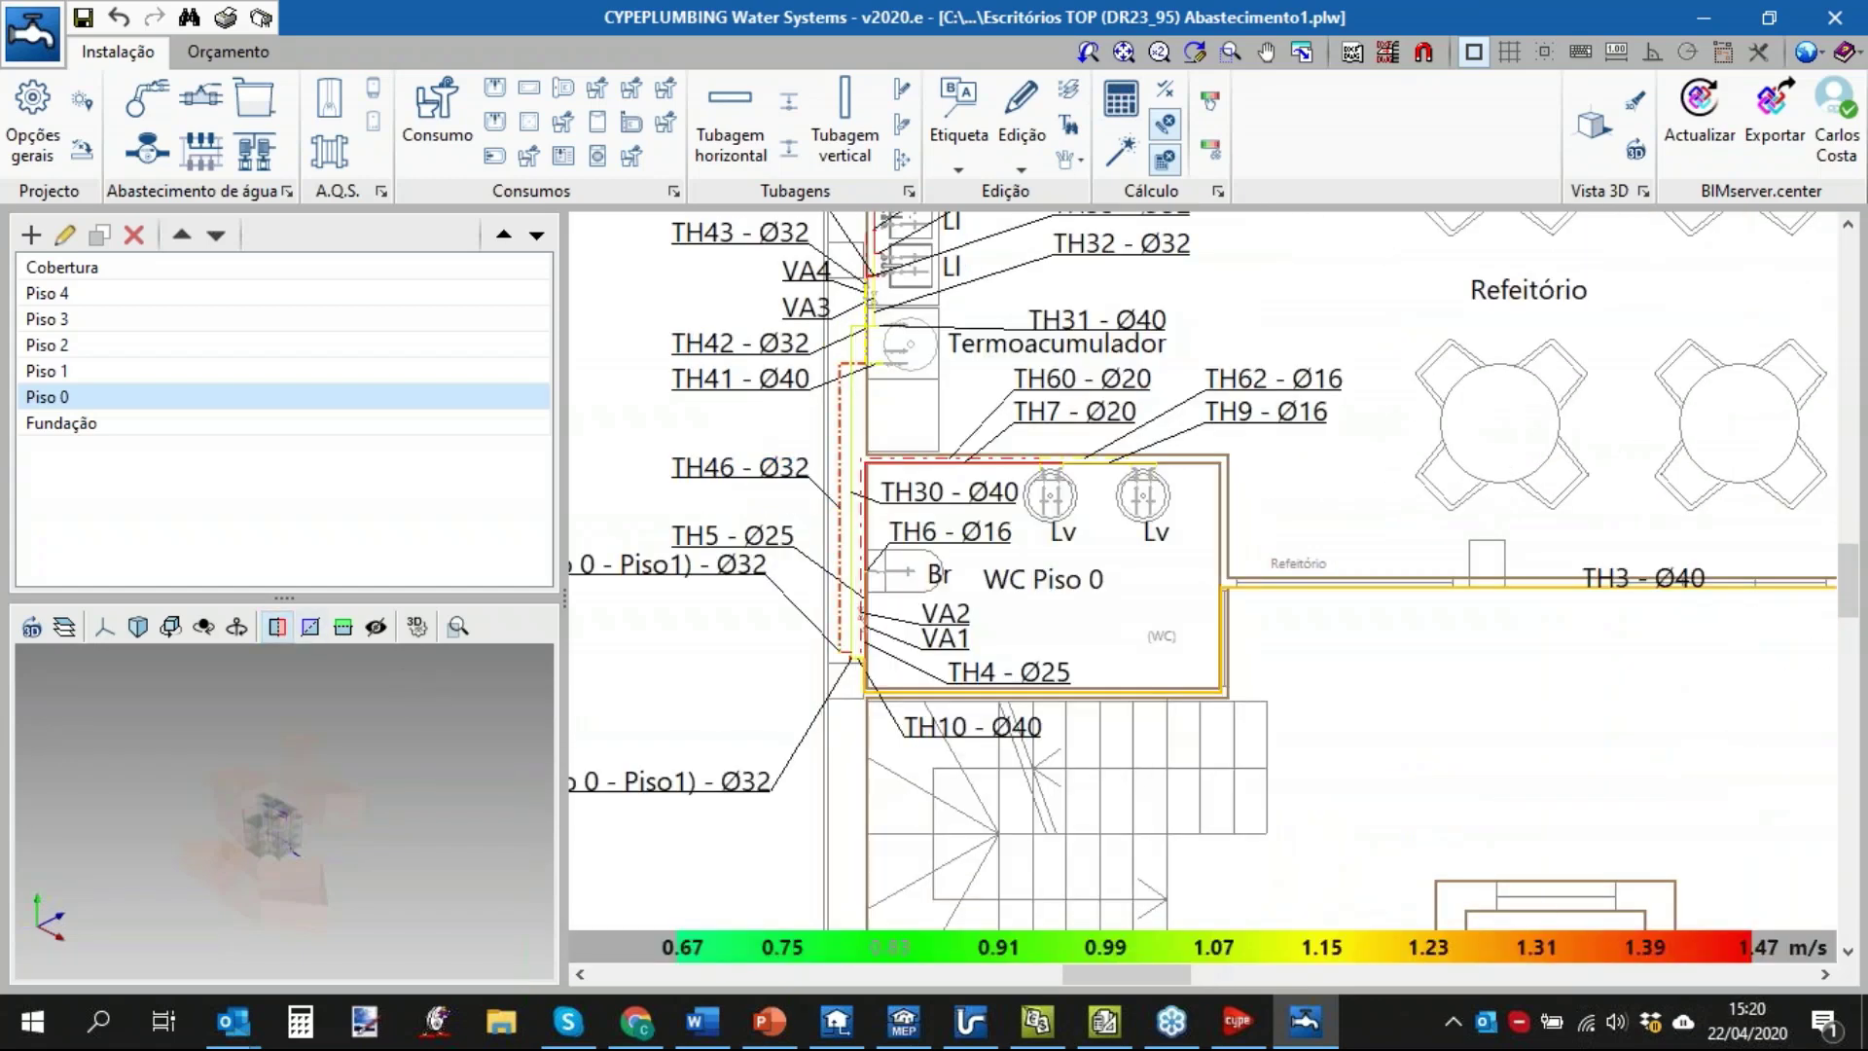
# Enlarge the 3D preview pane and refresh the model shown in it.
pyautogui.moveTo(284, 598); pyautogui.dragTo(284, 444)
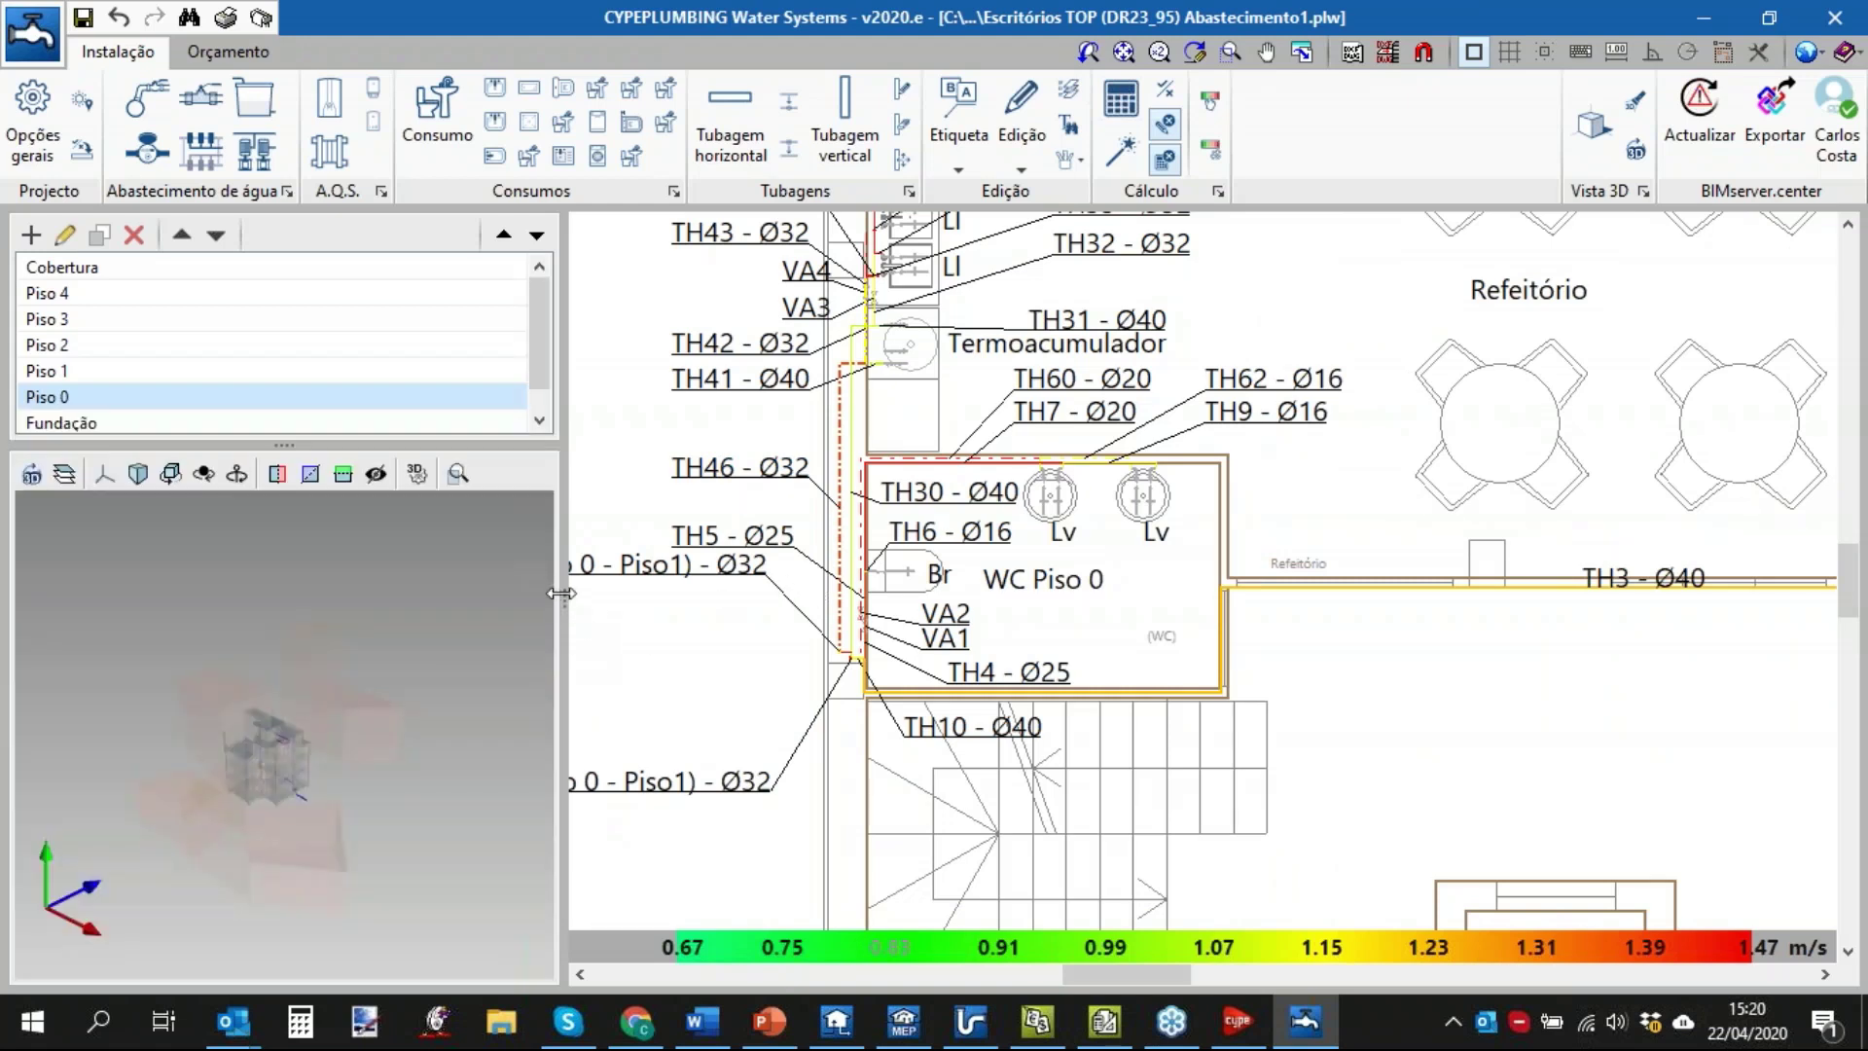
pyautogui.scroll(3, 281, 758)
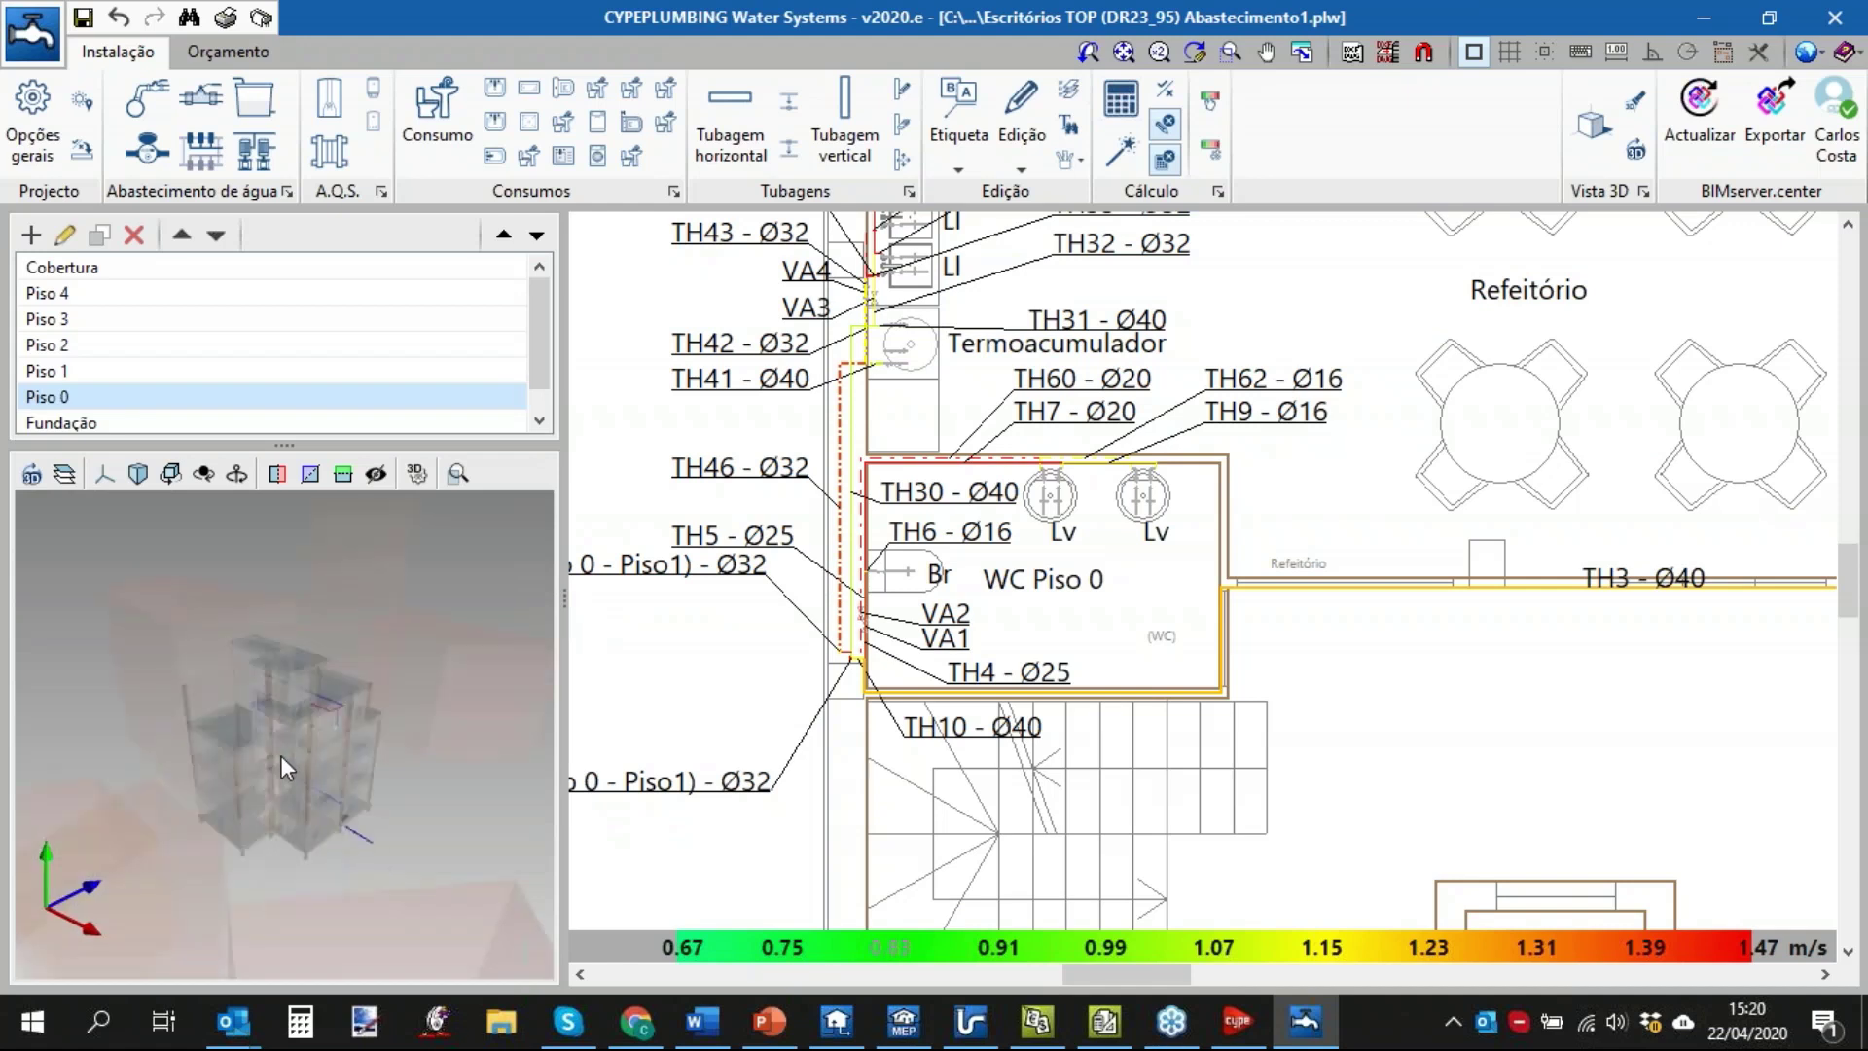
pyautogui.scroll(2, 280, 755)
pyautogui.click(31, 476)
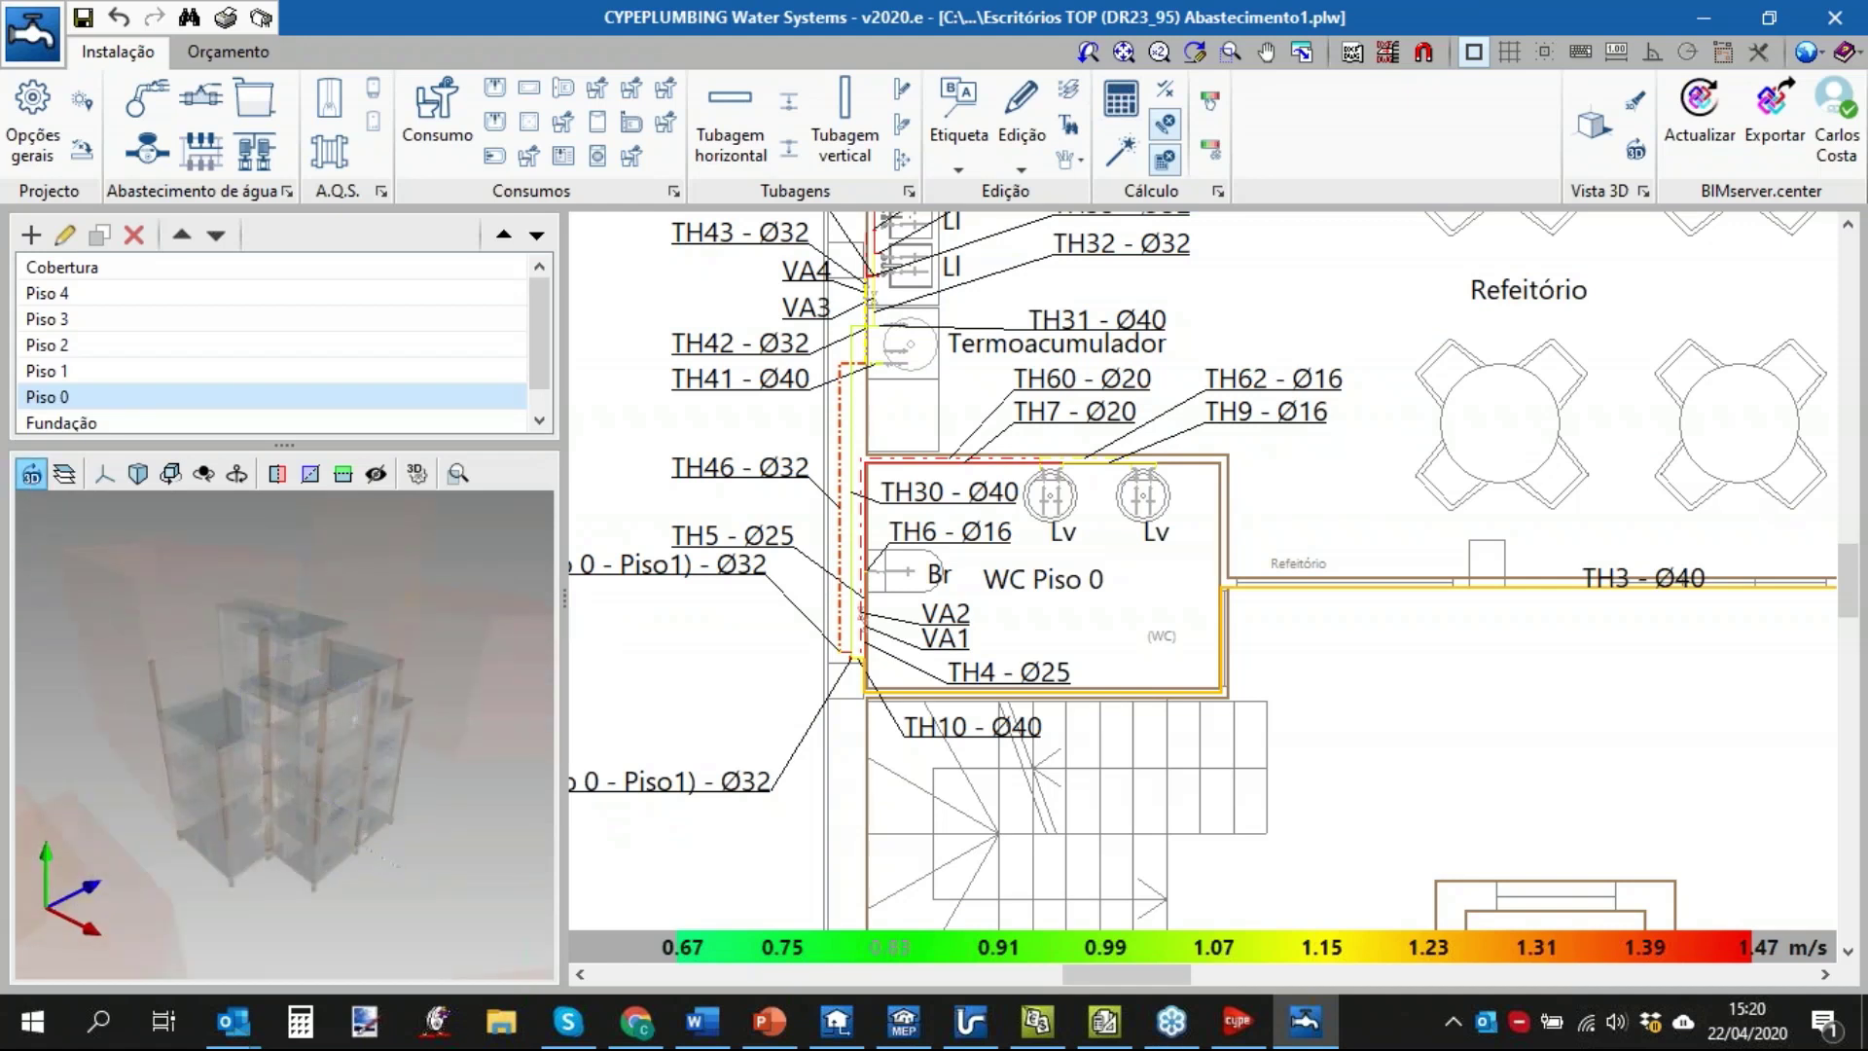
# Hide Modelo BIM in the 3D preview and examine the velocity colours of the pipe network.
pyautogui.click(76, 481)
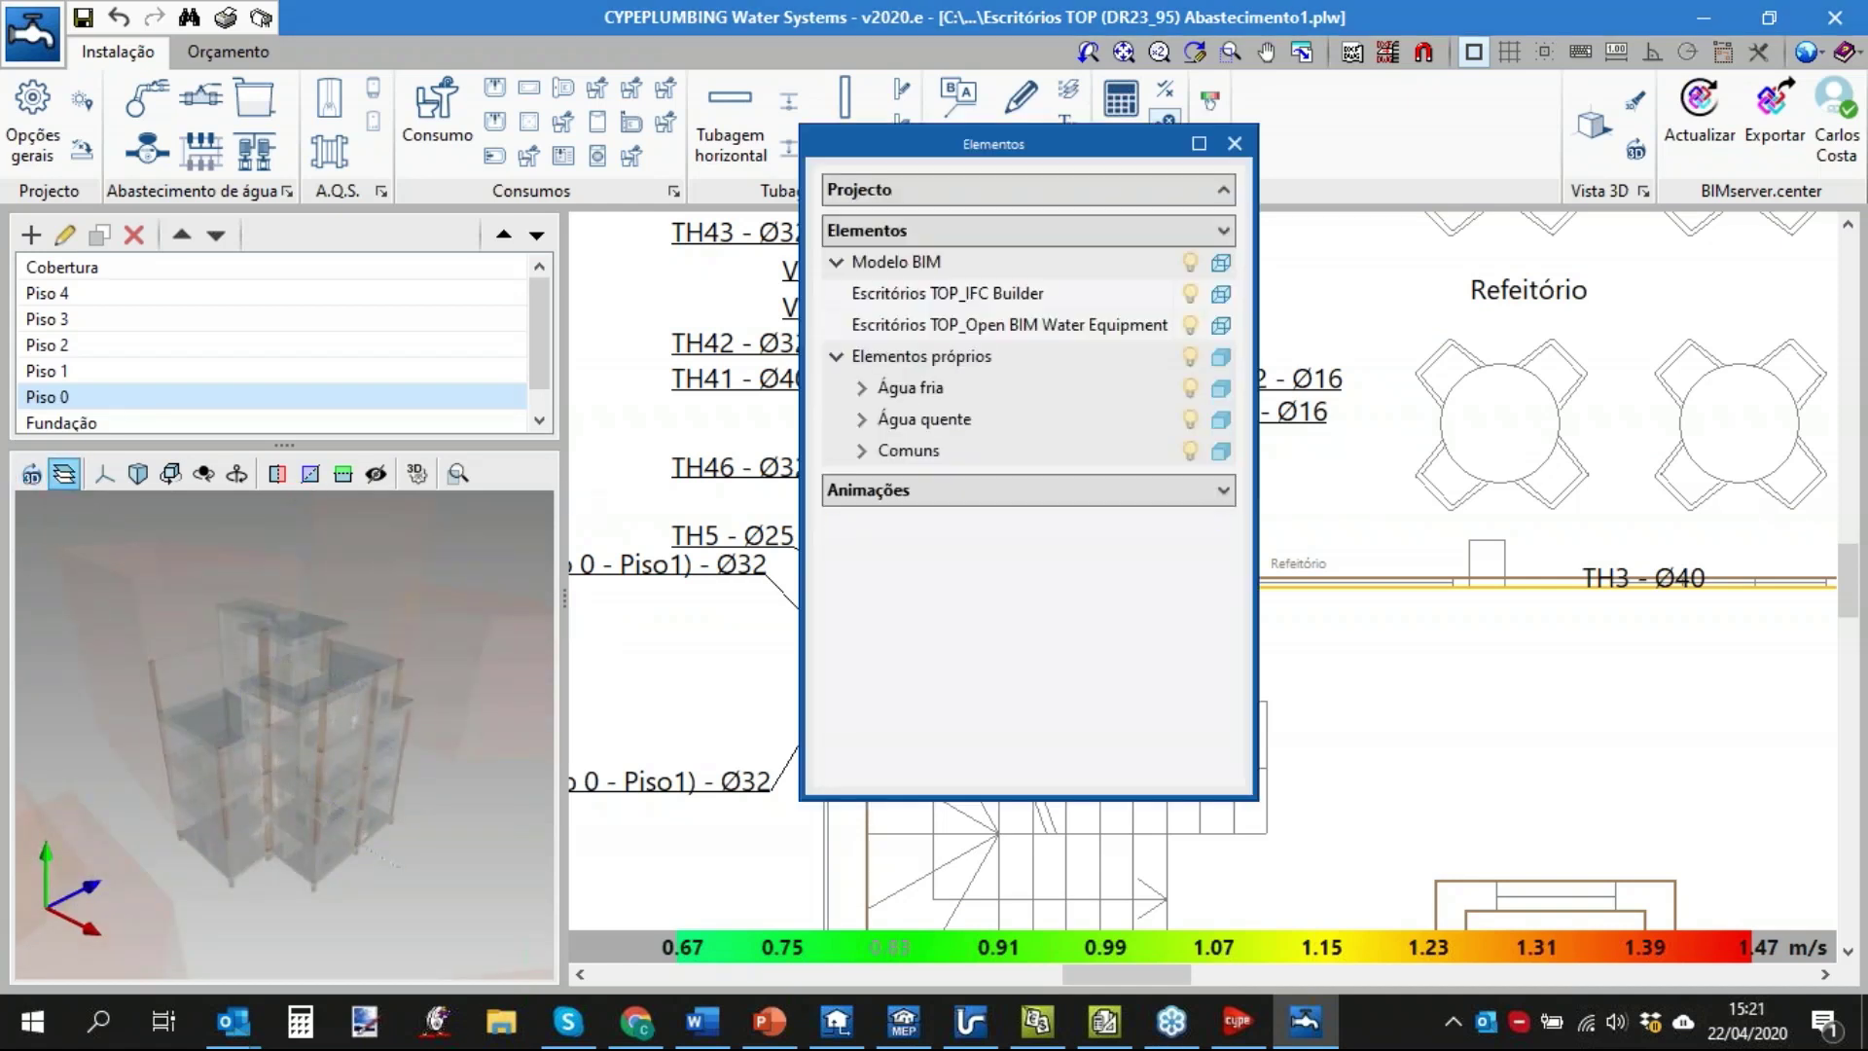
pyautogui.click(1190, 263)
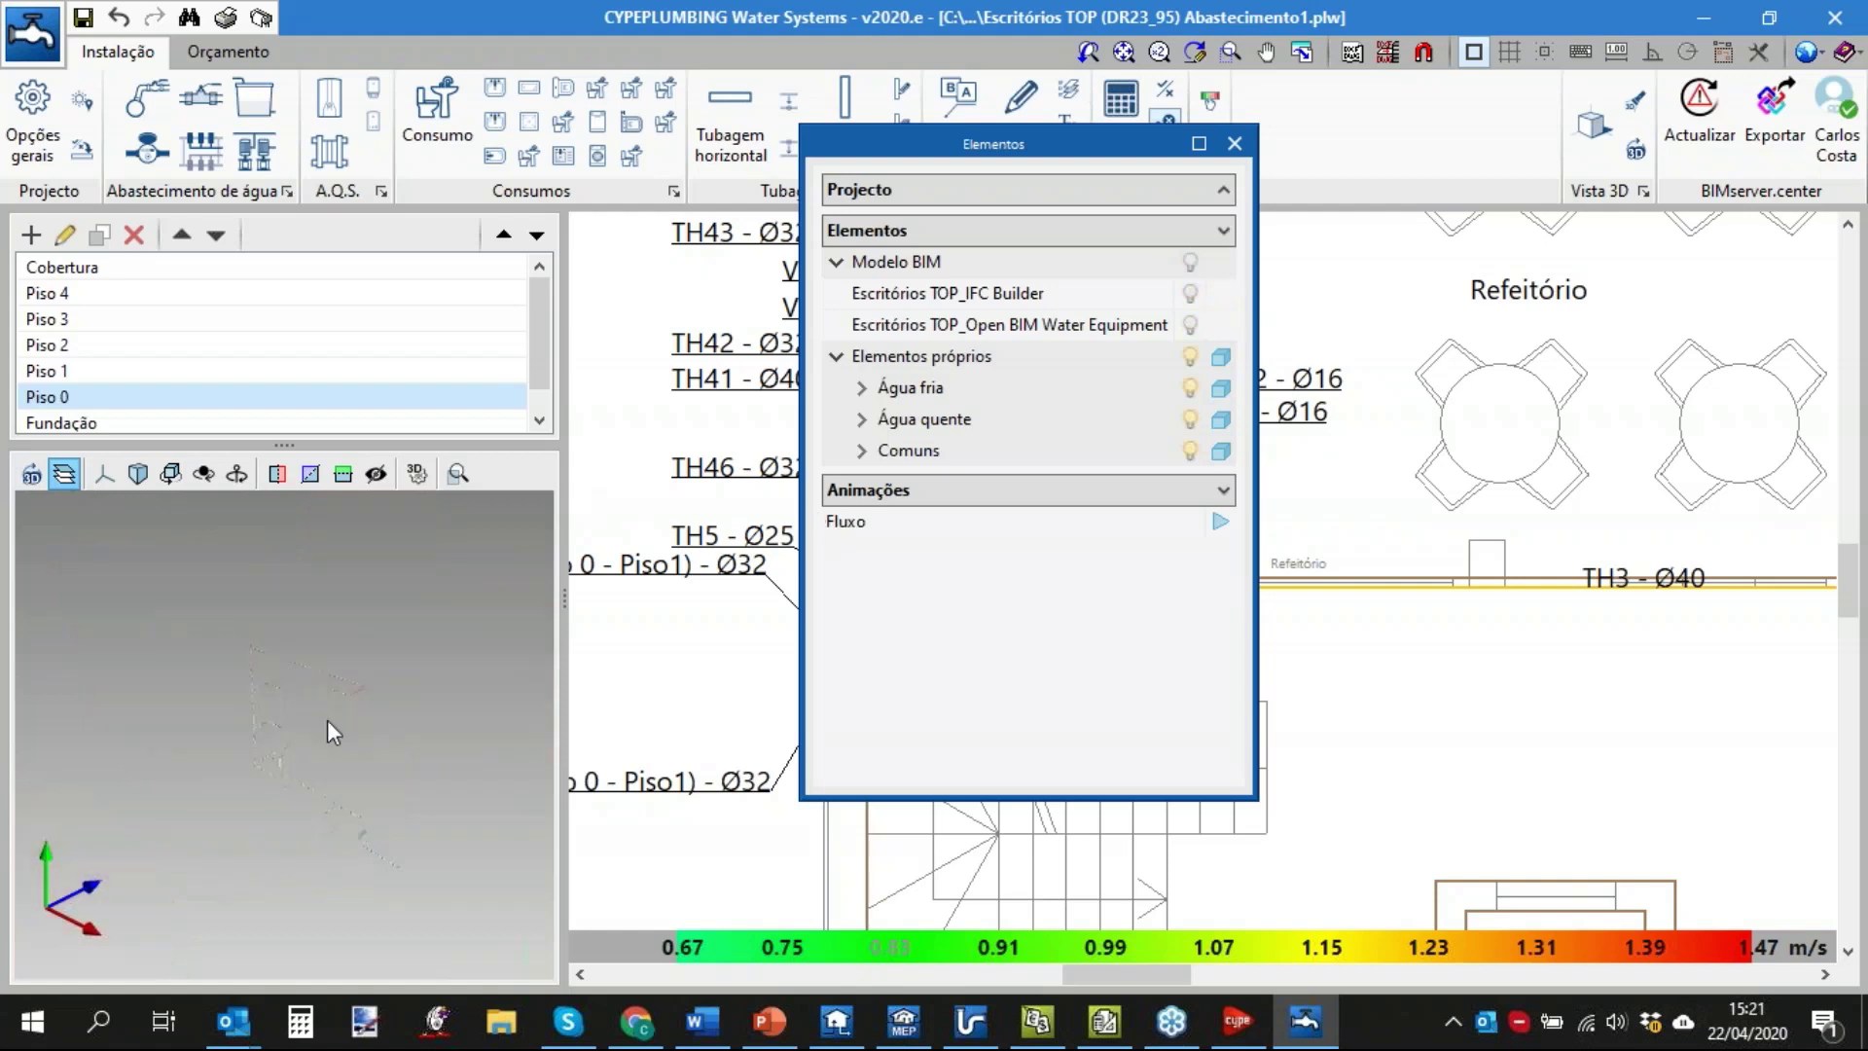
pyautogui.scroll(5, 282, 746)
pyautogui.moveTo(269, 749); pyautogui.dragTo(319, 727)
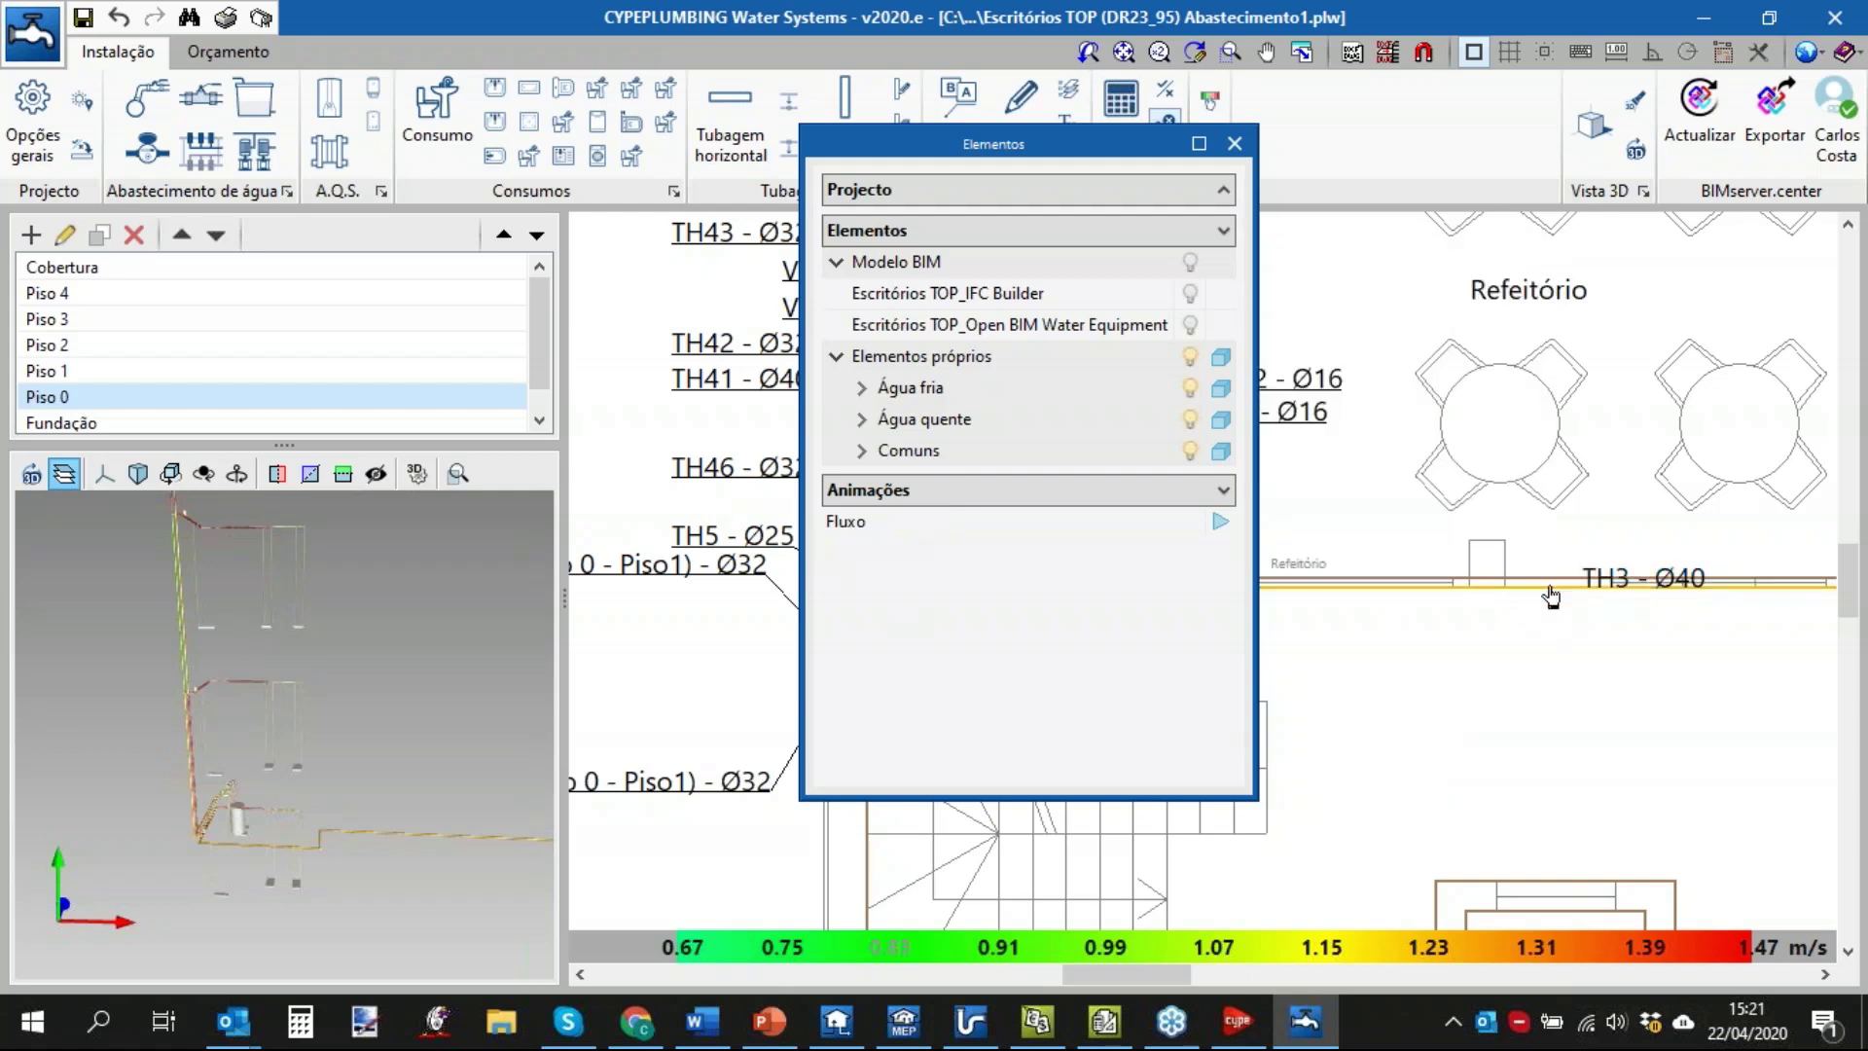
pyautogui.moveTo(1573, 598)
pyautogui.moveTo(171, 781); pyautogui.dragTo(287, 751)
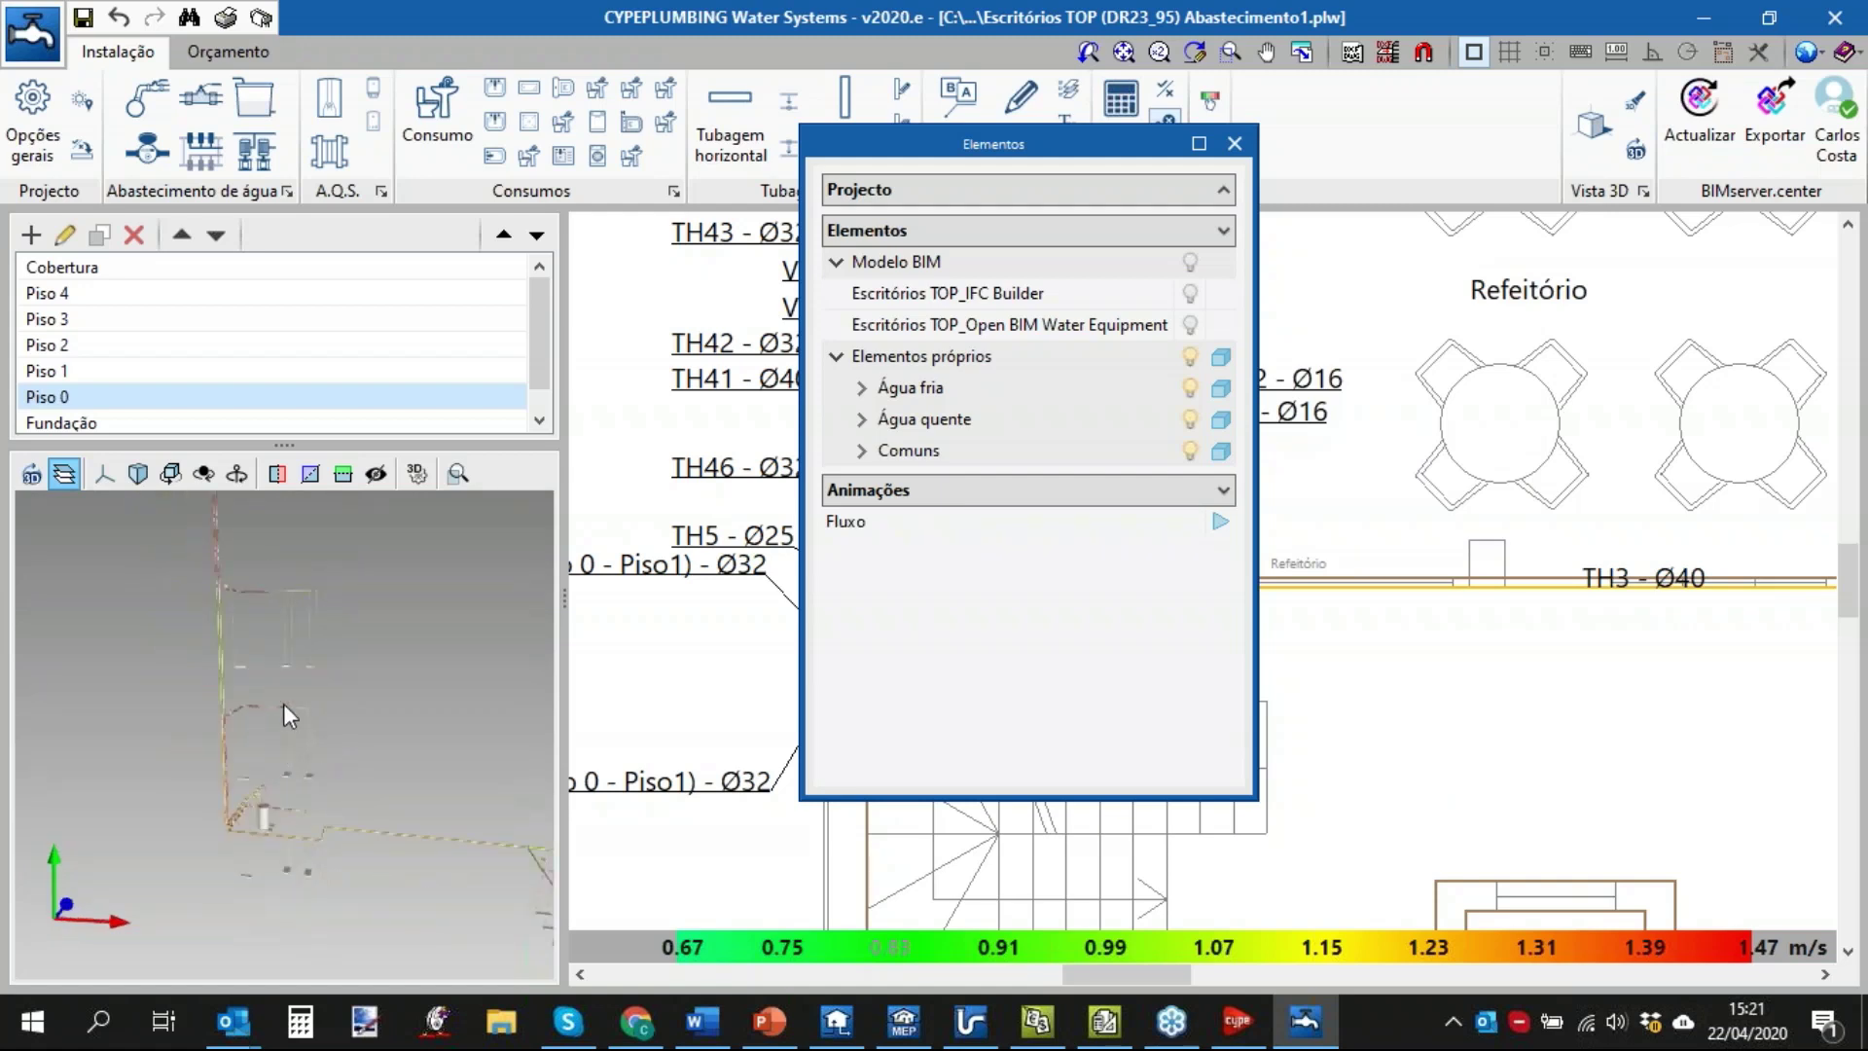
pyautogui.click(1235, 144)
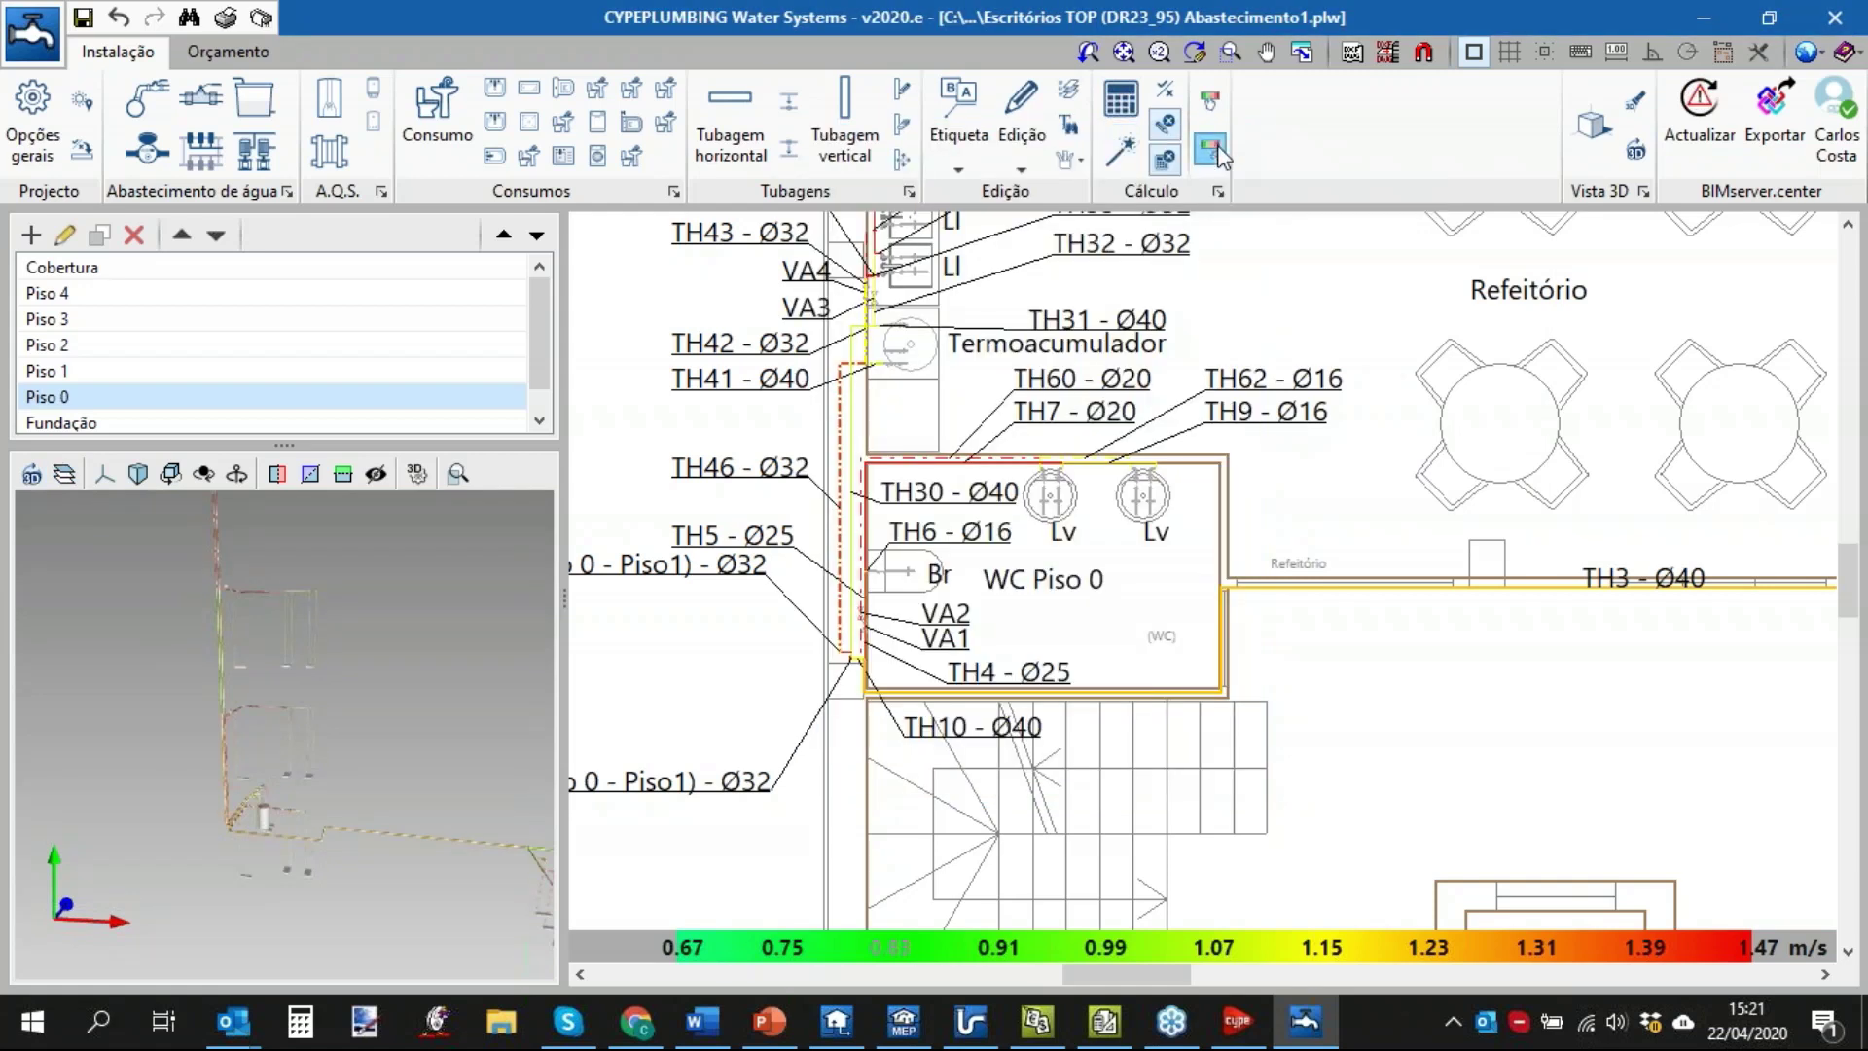
# Review the minimum and maximum limits for Velocidade in the graphical results analysis, and close the settings without applying them.
pyautogui.click(1212, 149)
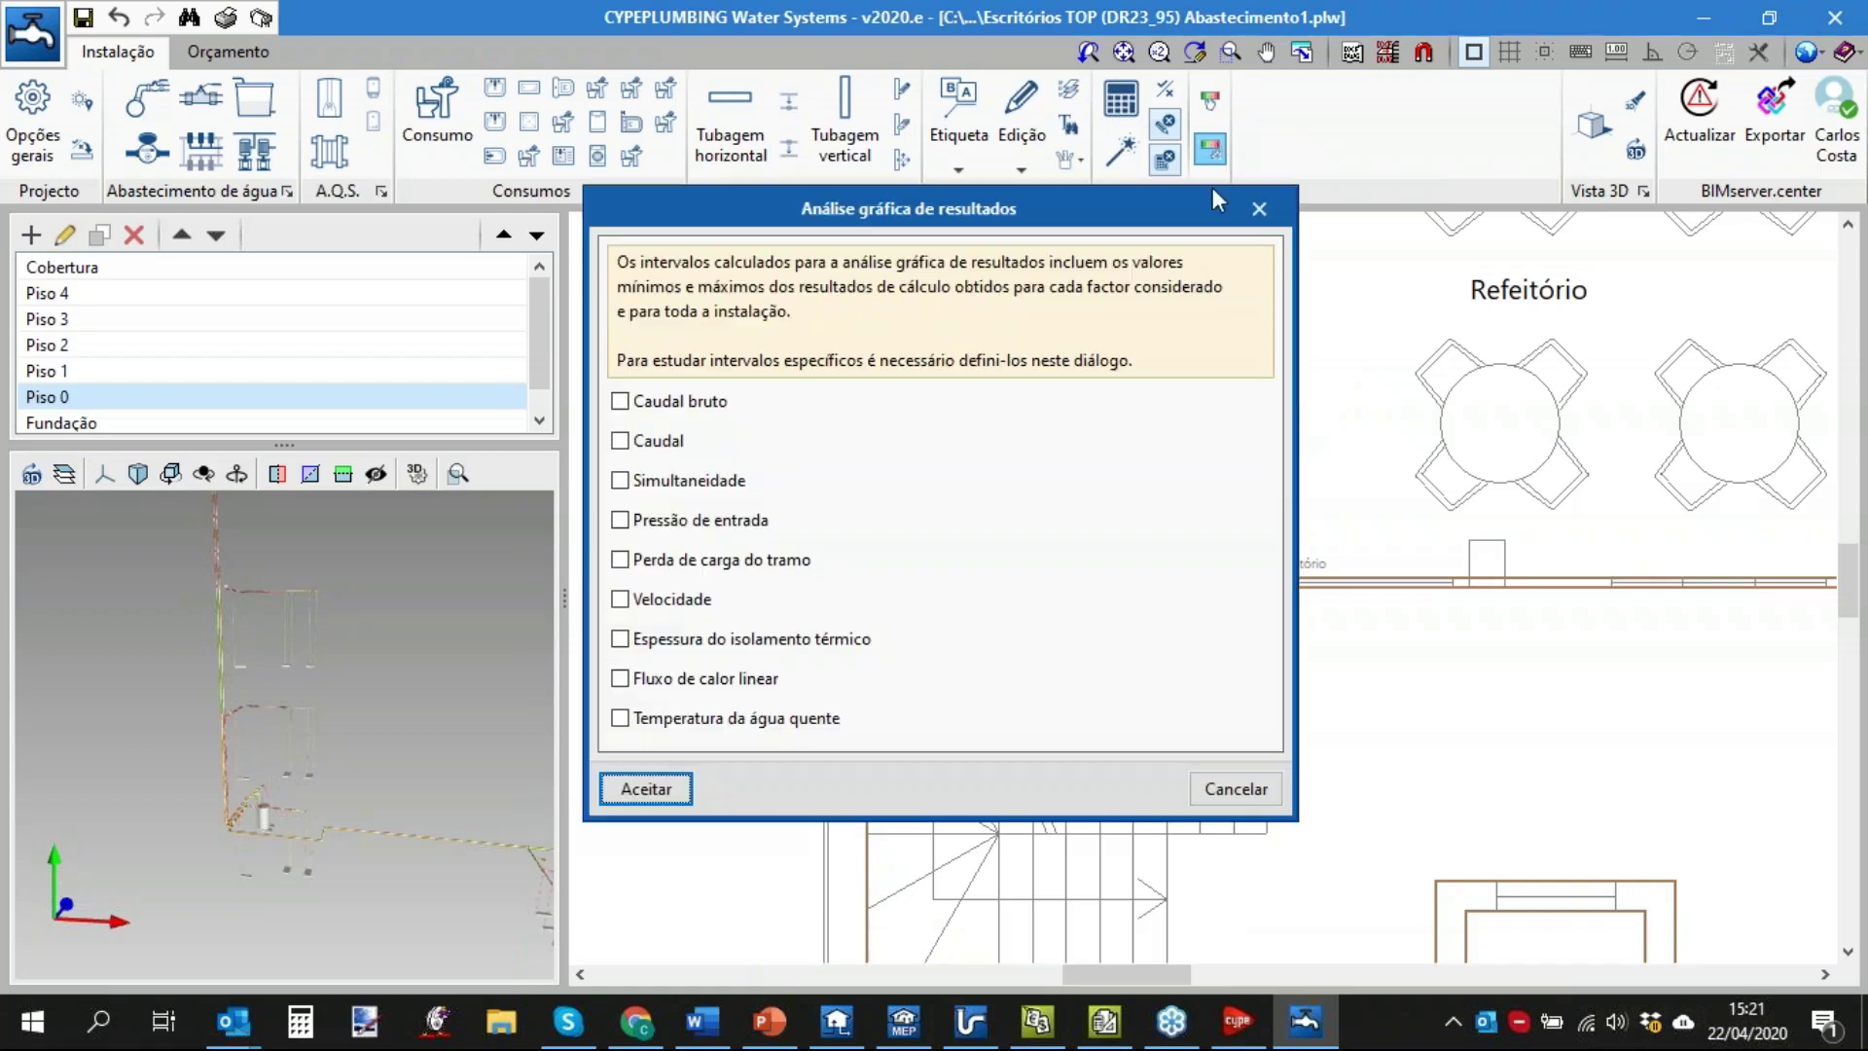
pyautogui.click(644, 601)
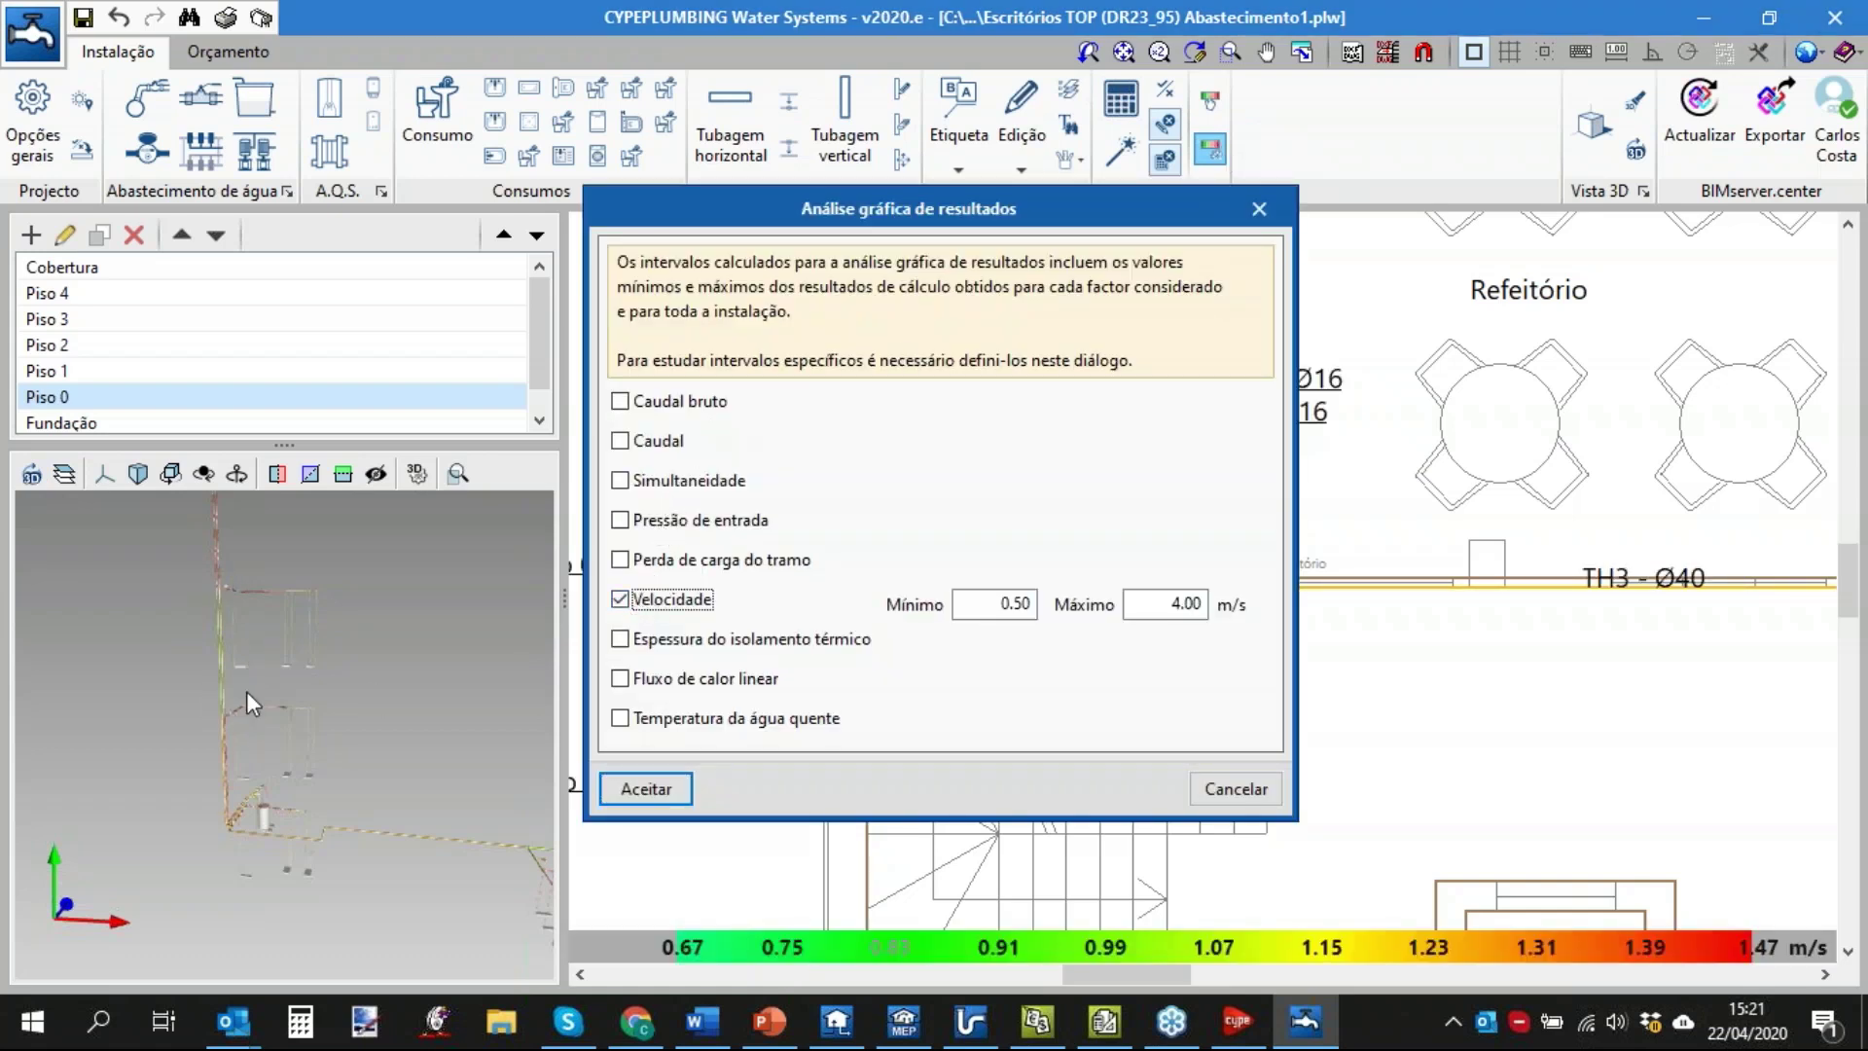
pyautogui.press('Tab')
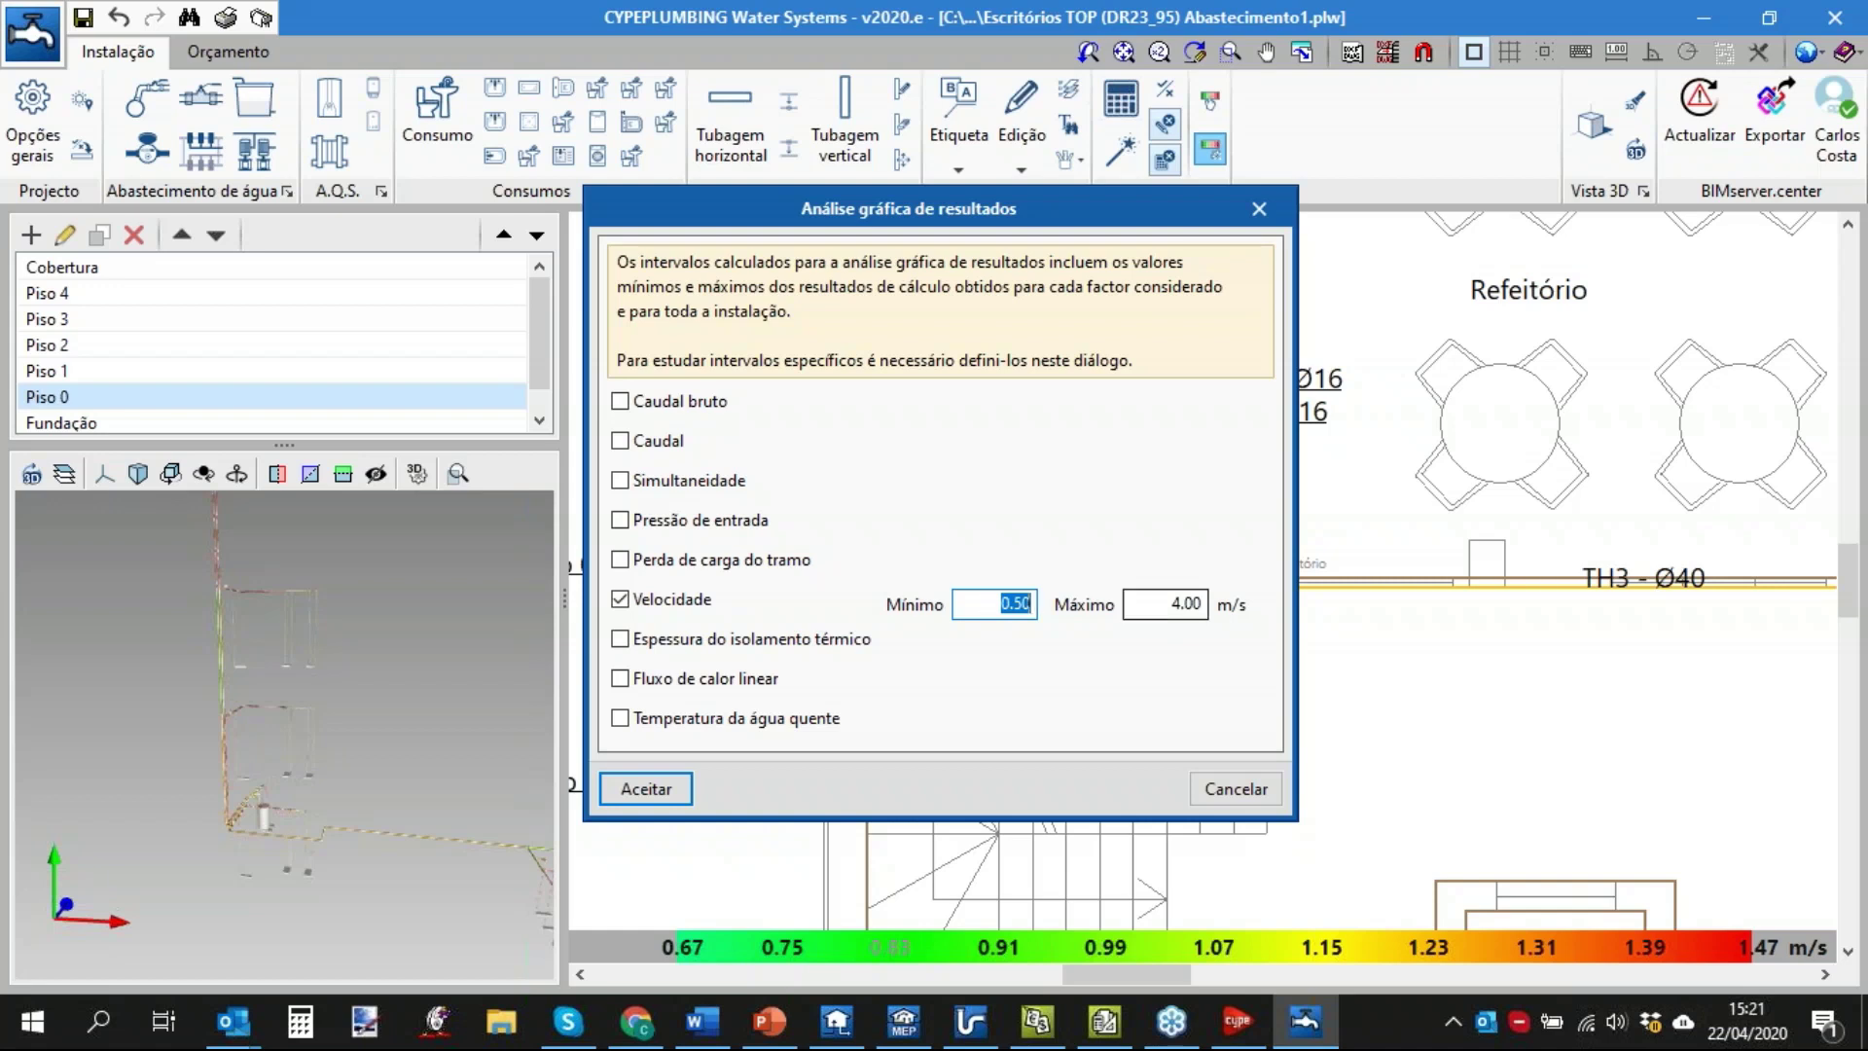
pyautogui.press('Tab')
pyautogui.hotkey('shift', 'Tab')
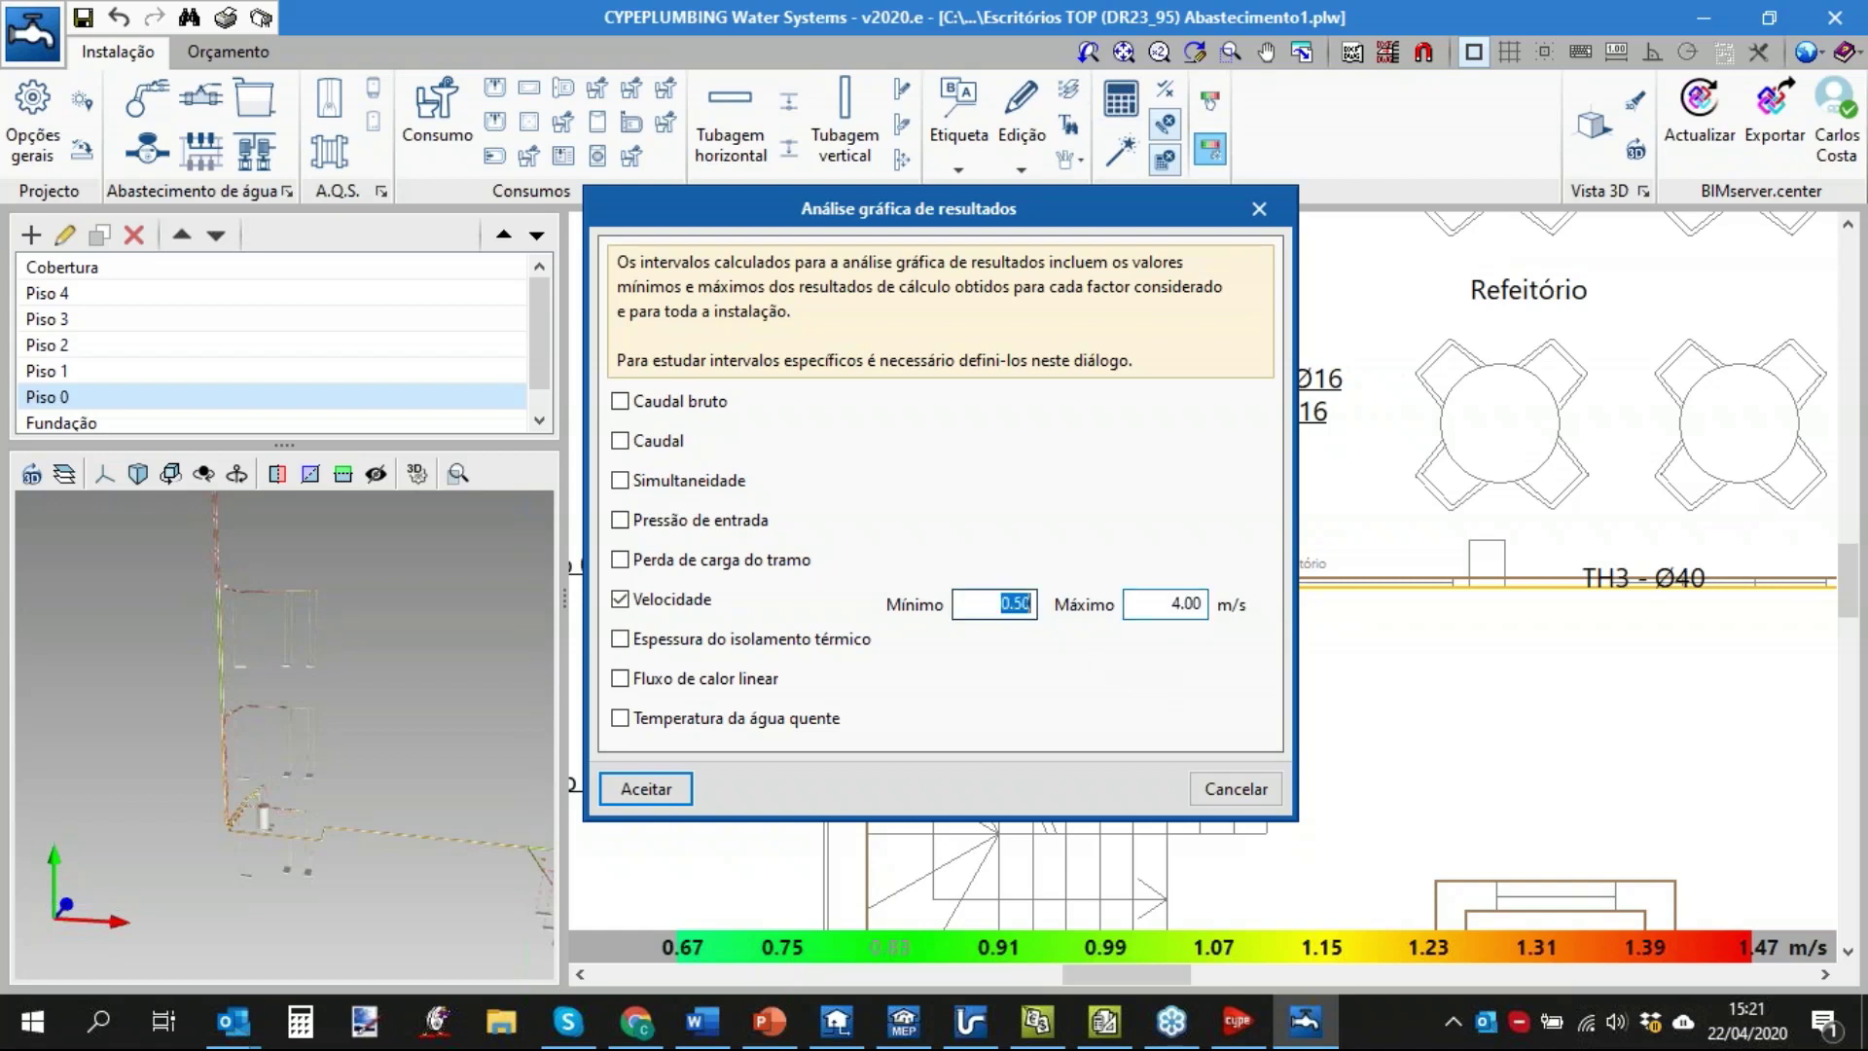
pyautogui.press('Tab')
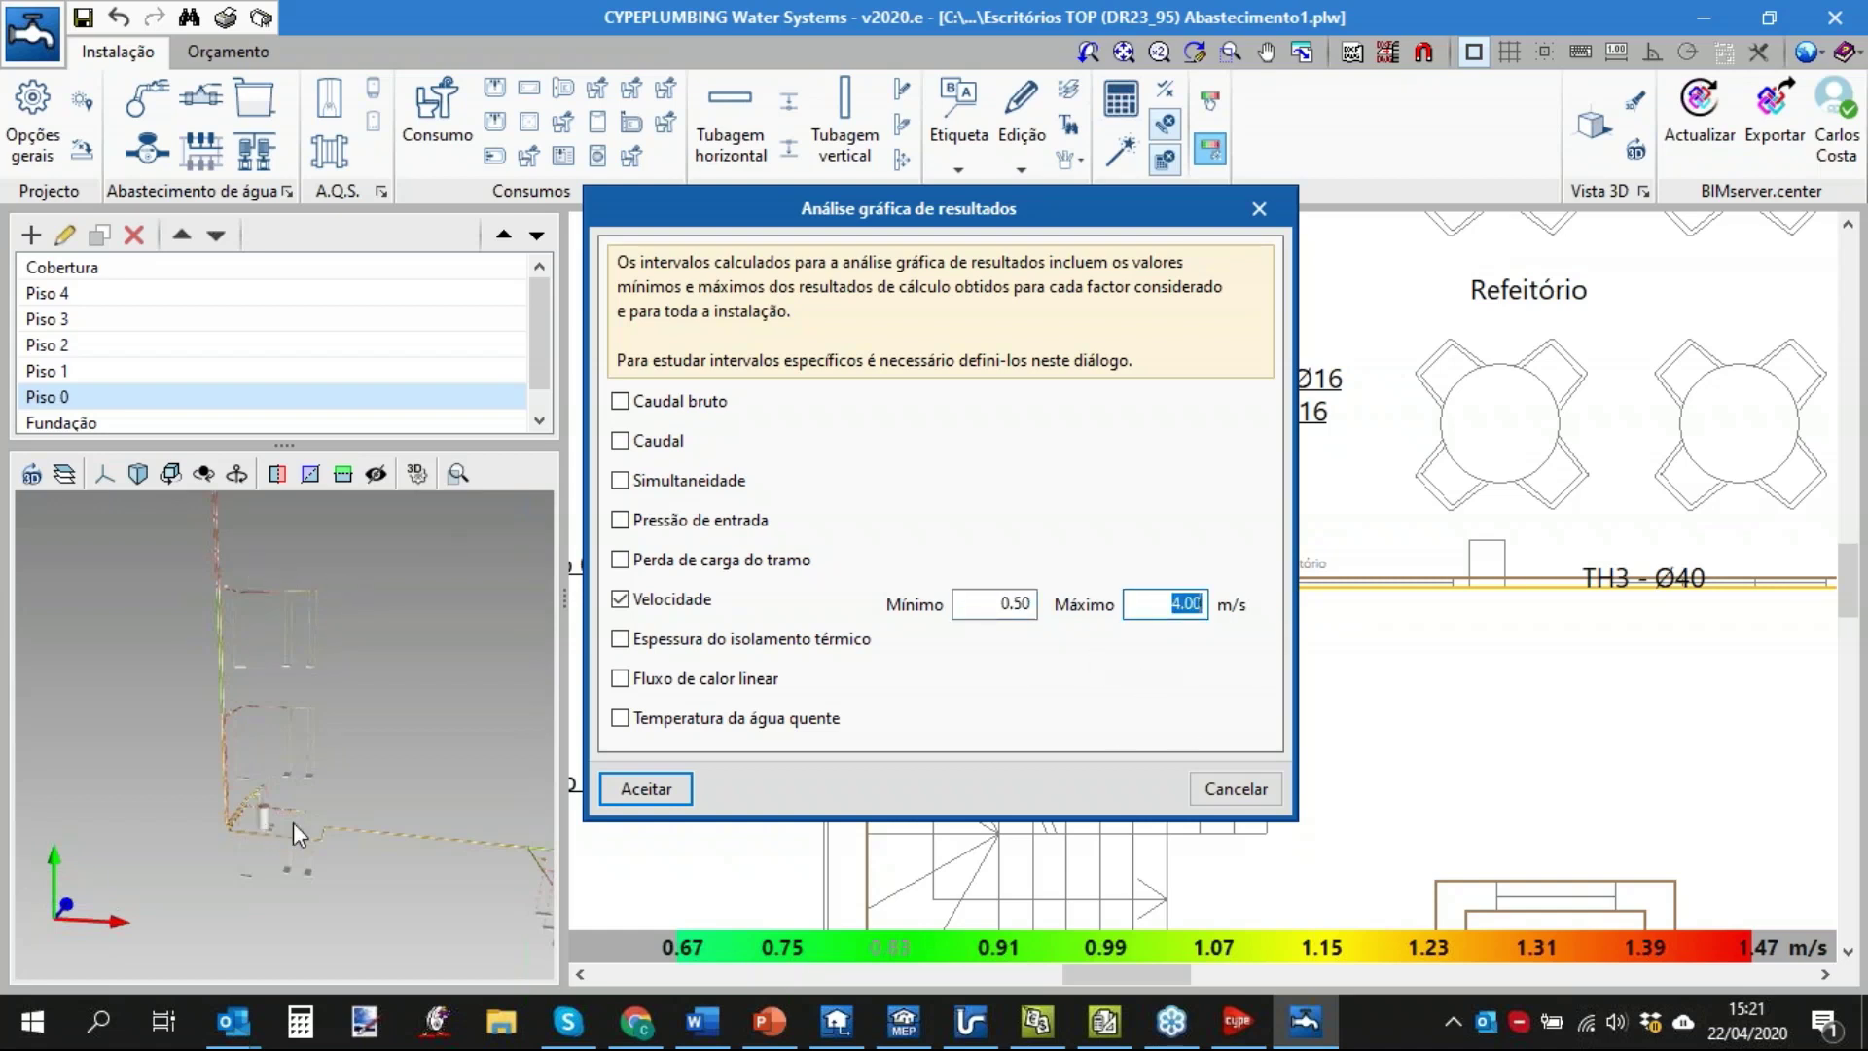
pyautogui.click(1241, 789)
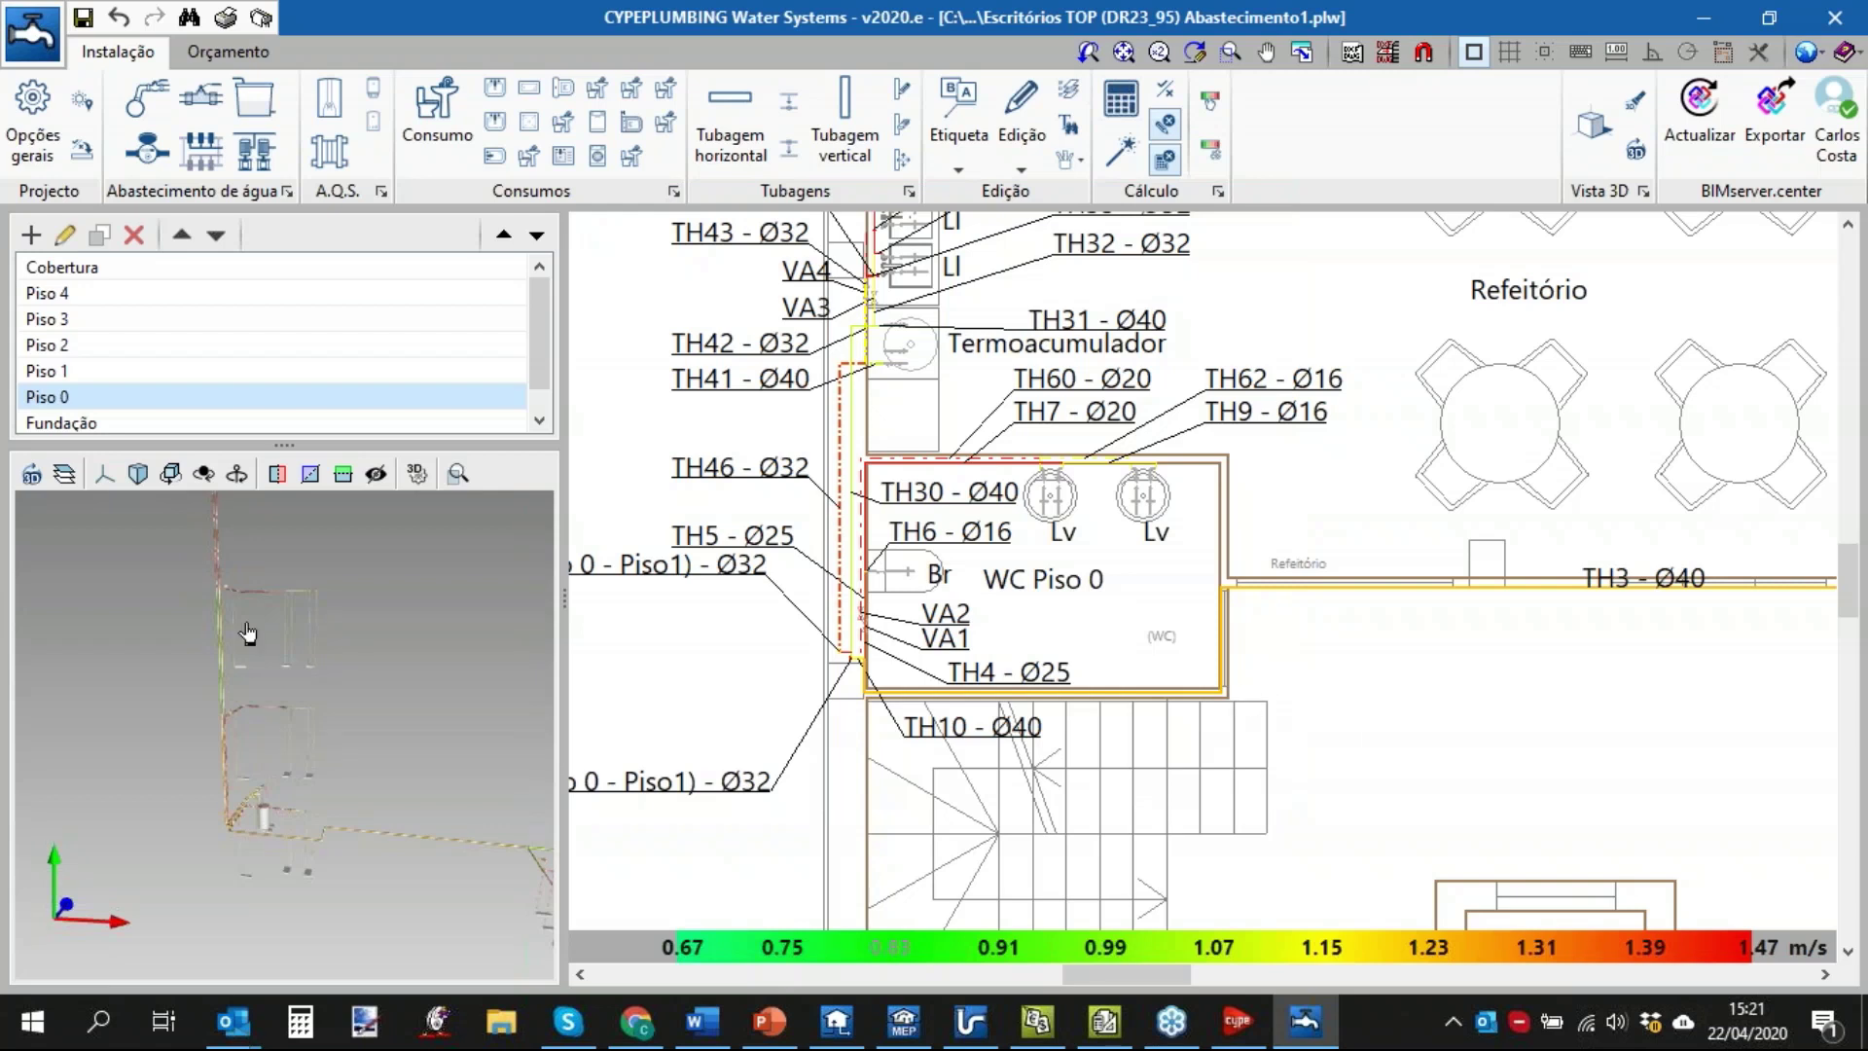
# Switch to CYPEPLUMBING Sanitary Systems and bring the public network connections on Piso 0 into view.
pyautogui.moveTo(1045, 692)
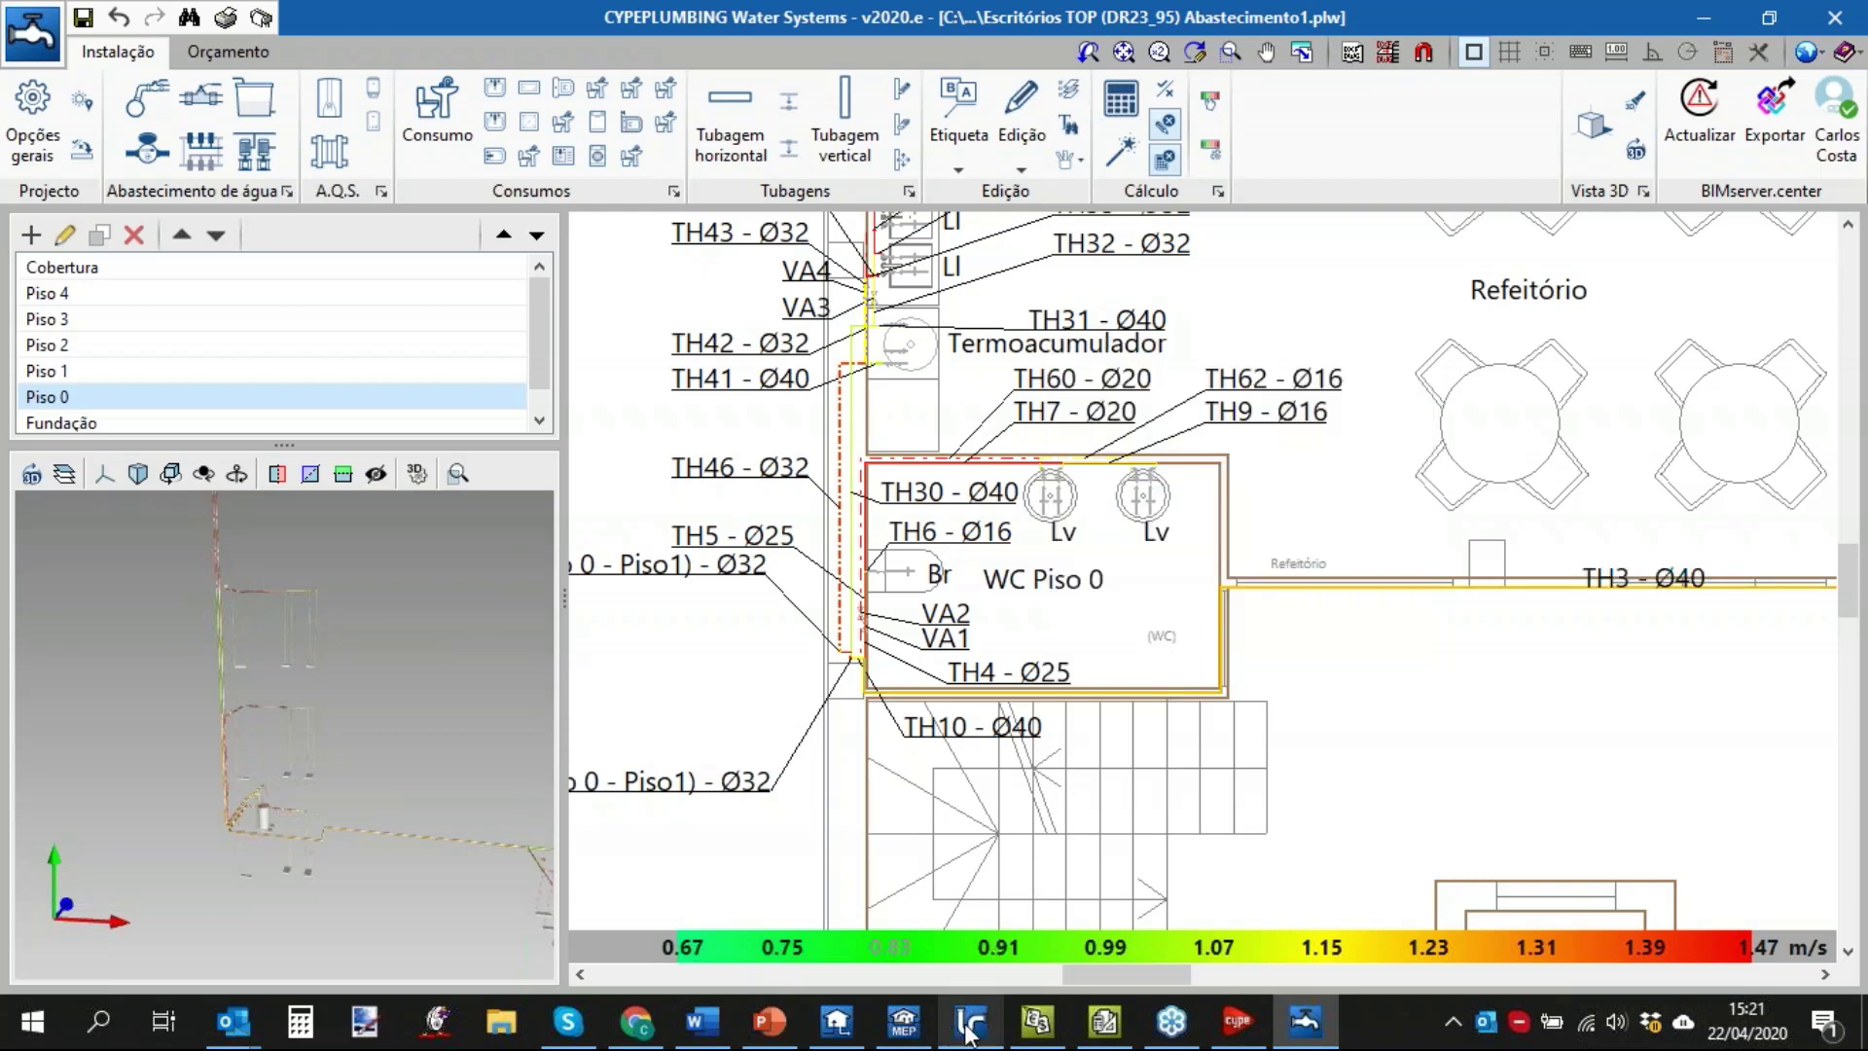
pyautogui.click(983, 910)
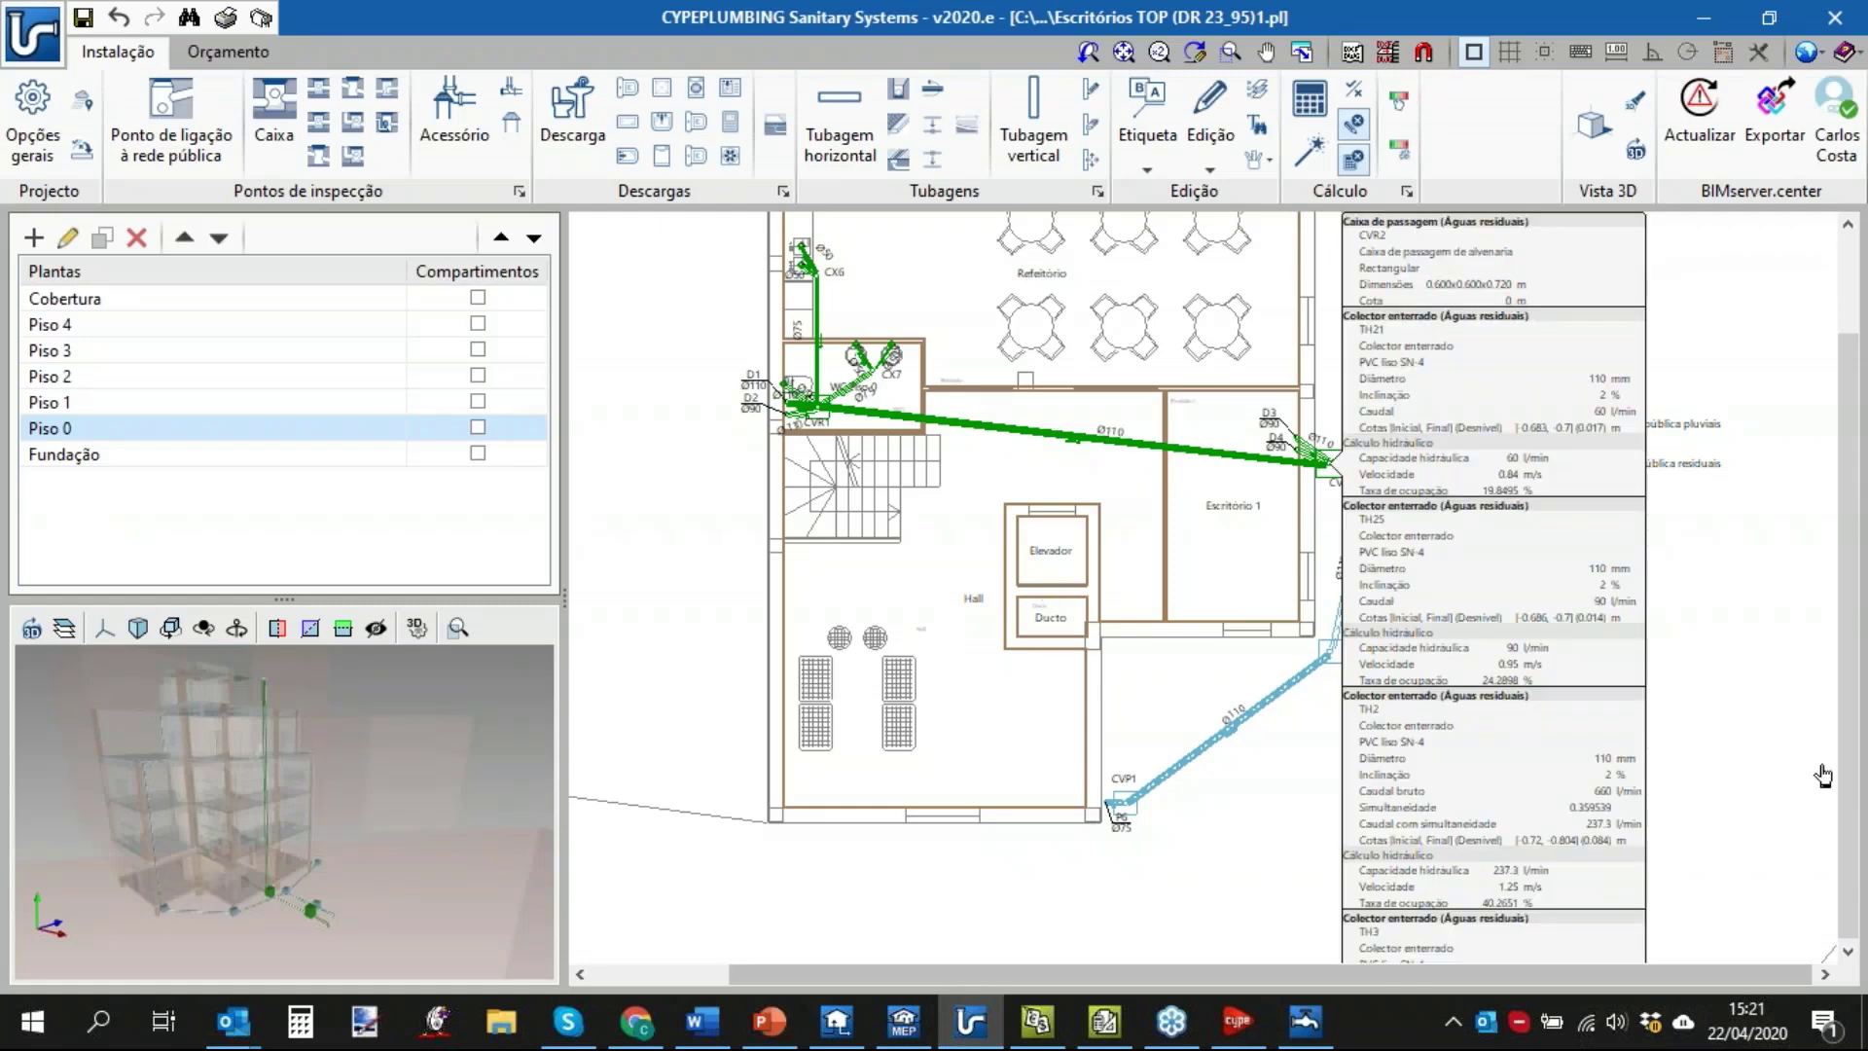
pyautogui.moveTo(1638, 751); pyautogui.dragTo(1593, 795, button='middle')
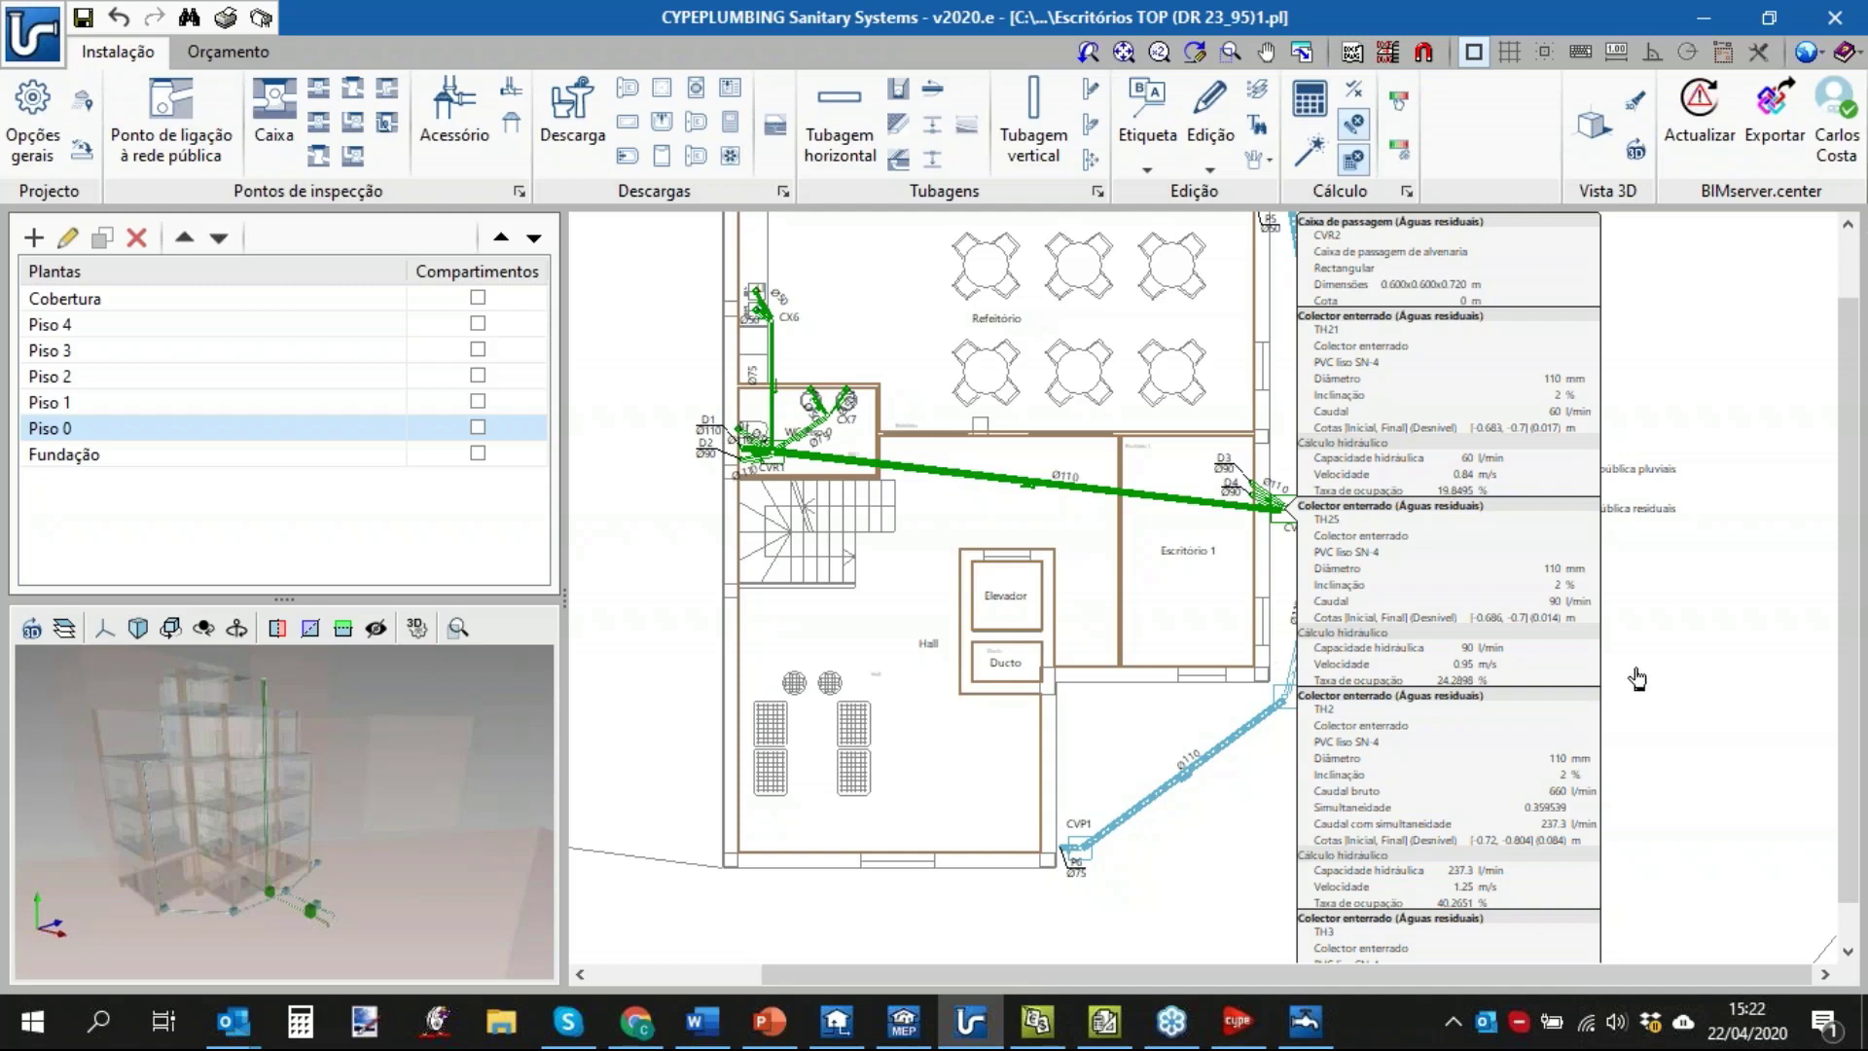
pyautogui.scroll(1, 1640, 680)
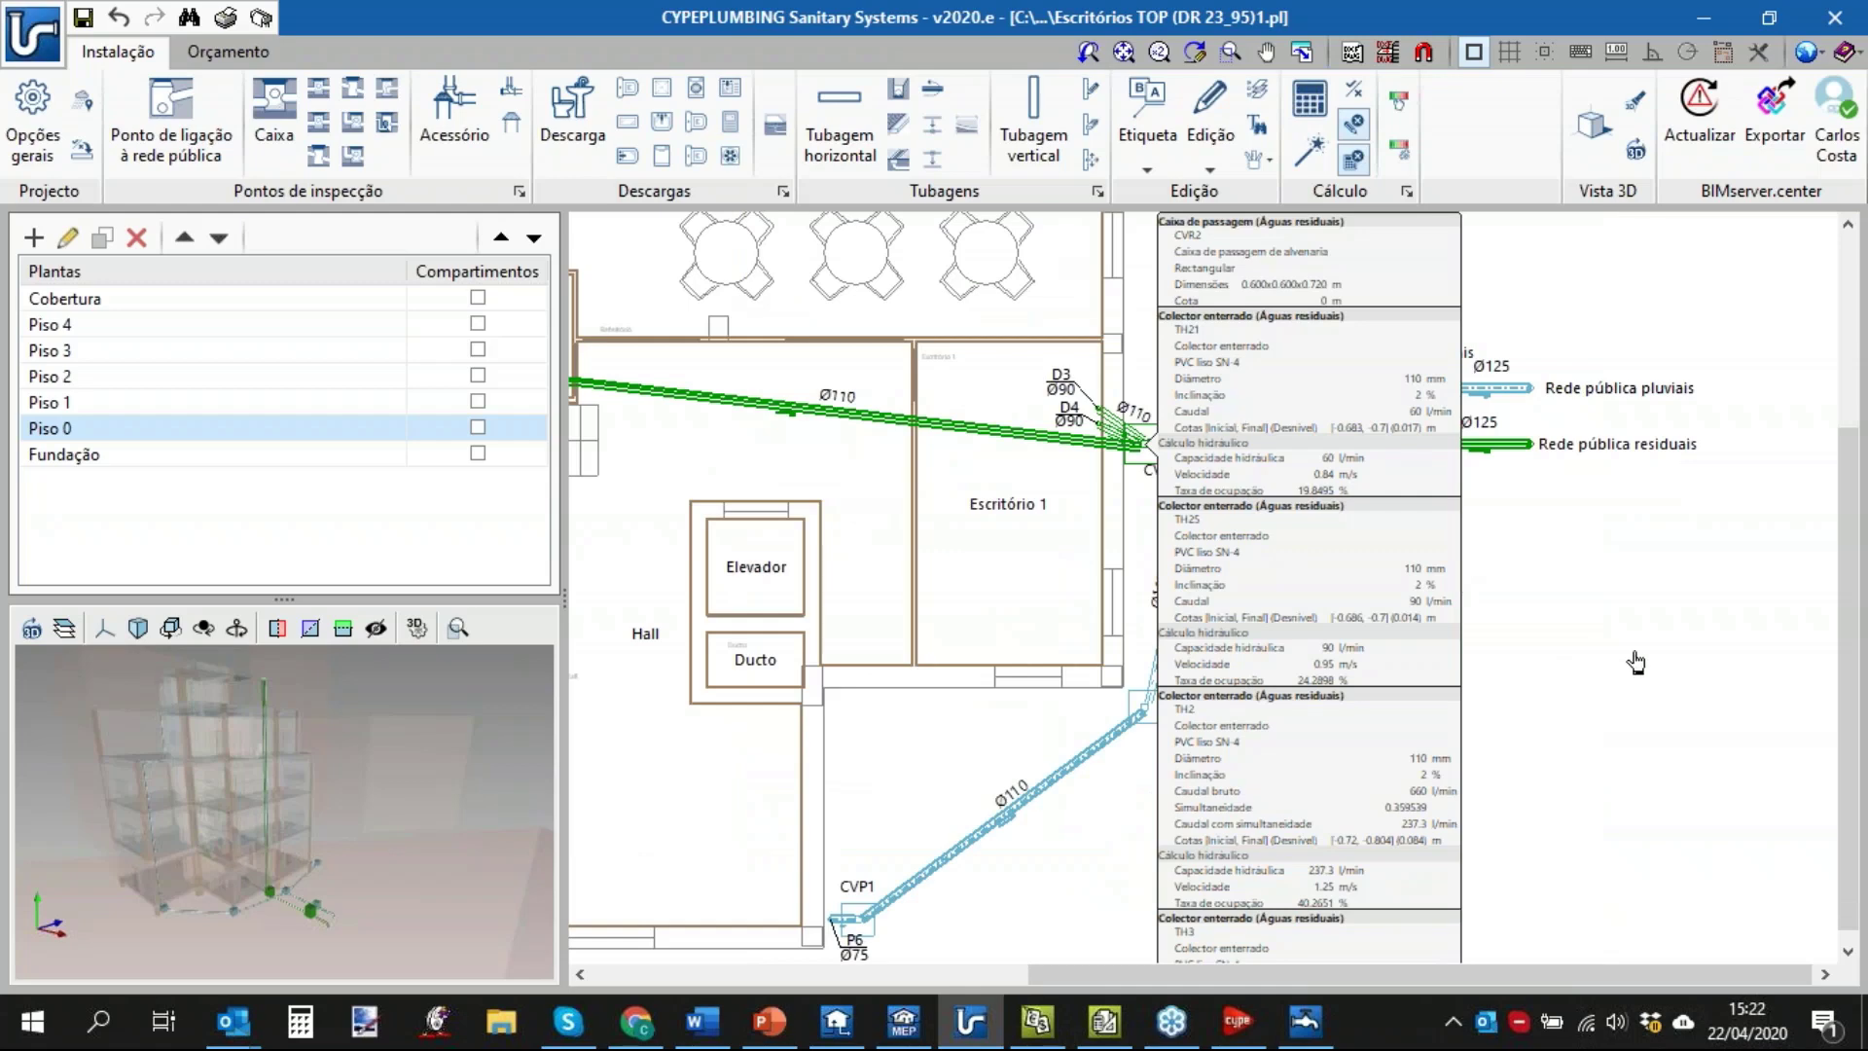
# Edit the CRL Residuais box, setting its length and width to 0.5 m.
pyautogui.click(1210, 136)
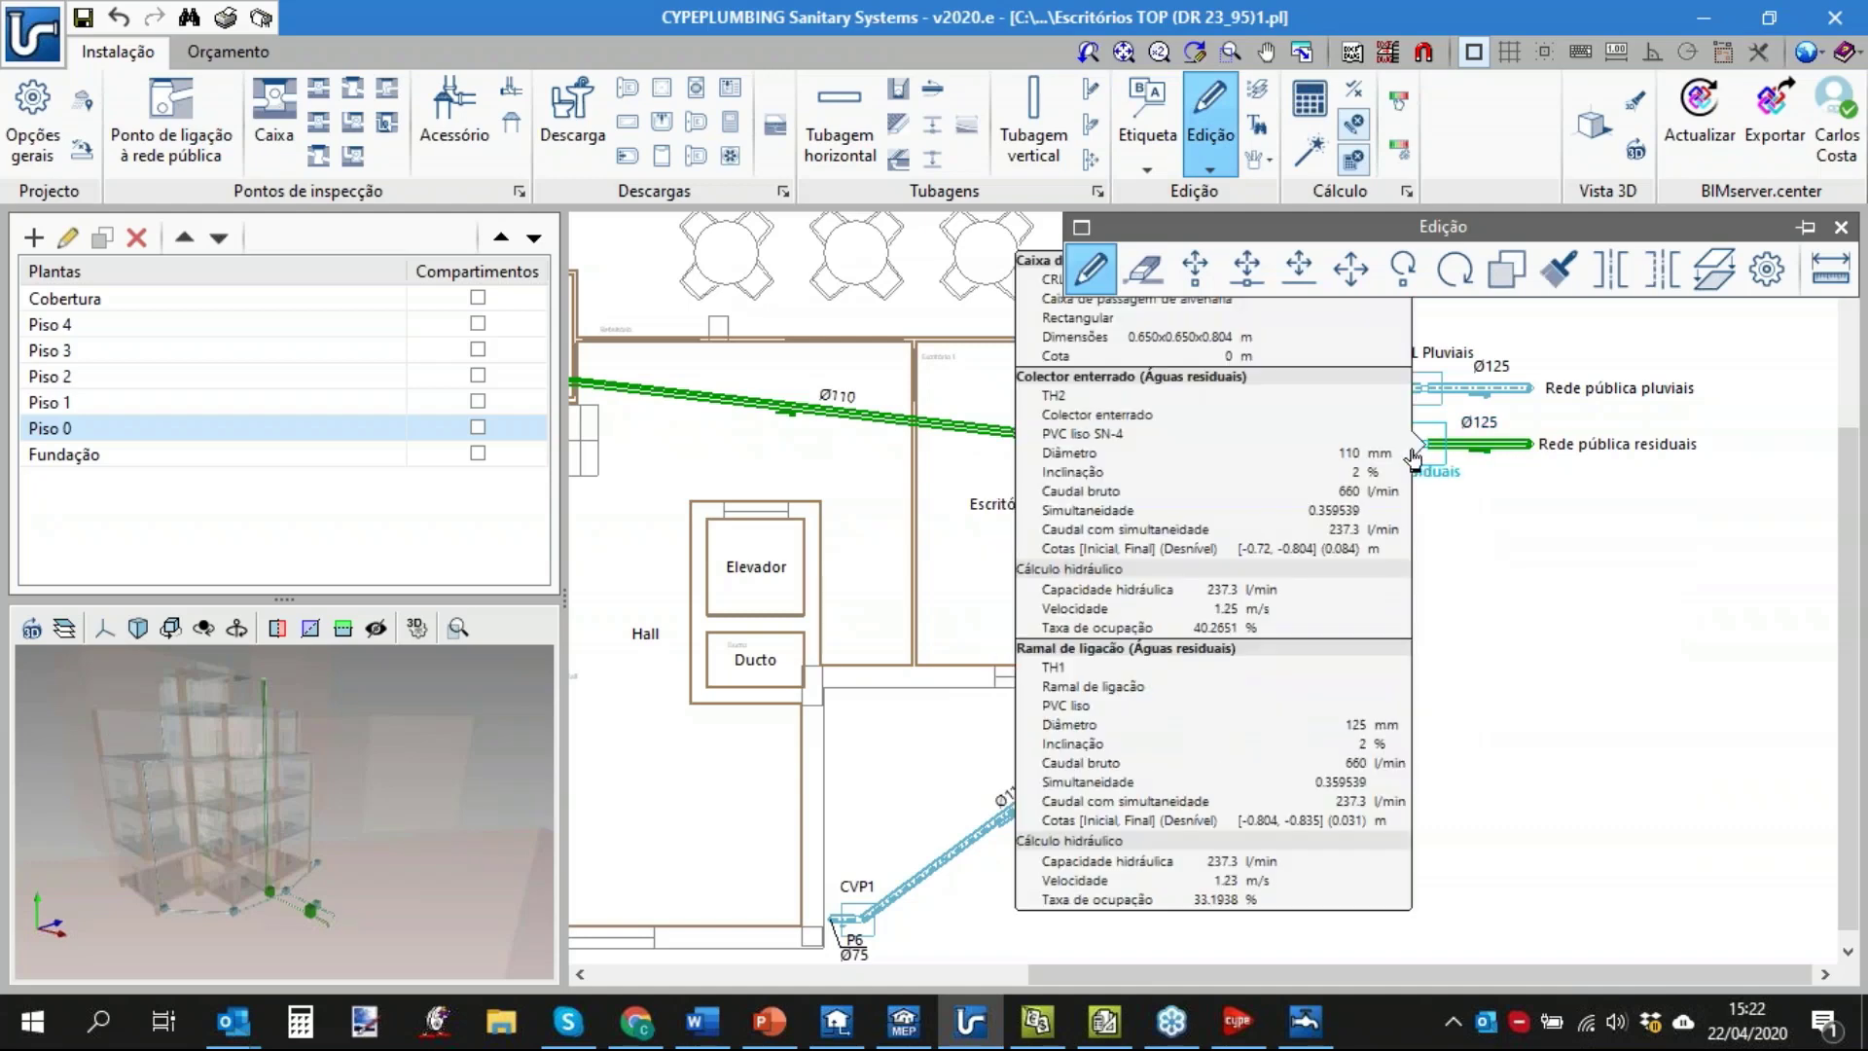
pyautogui.scroll(3, 1442, 459)
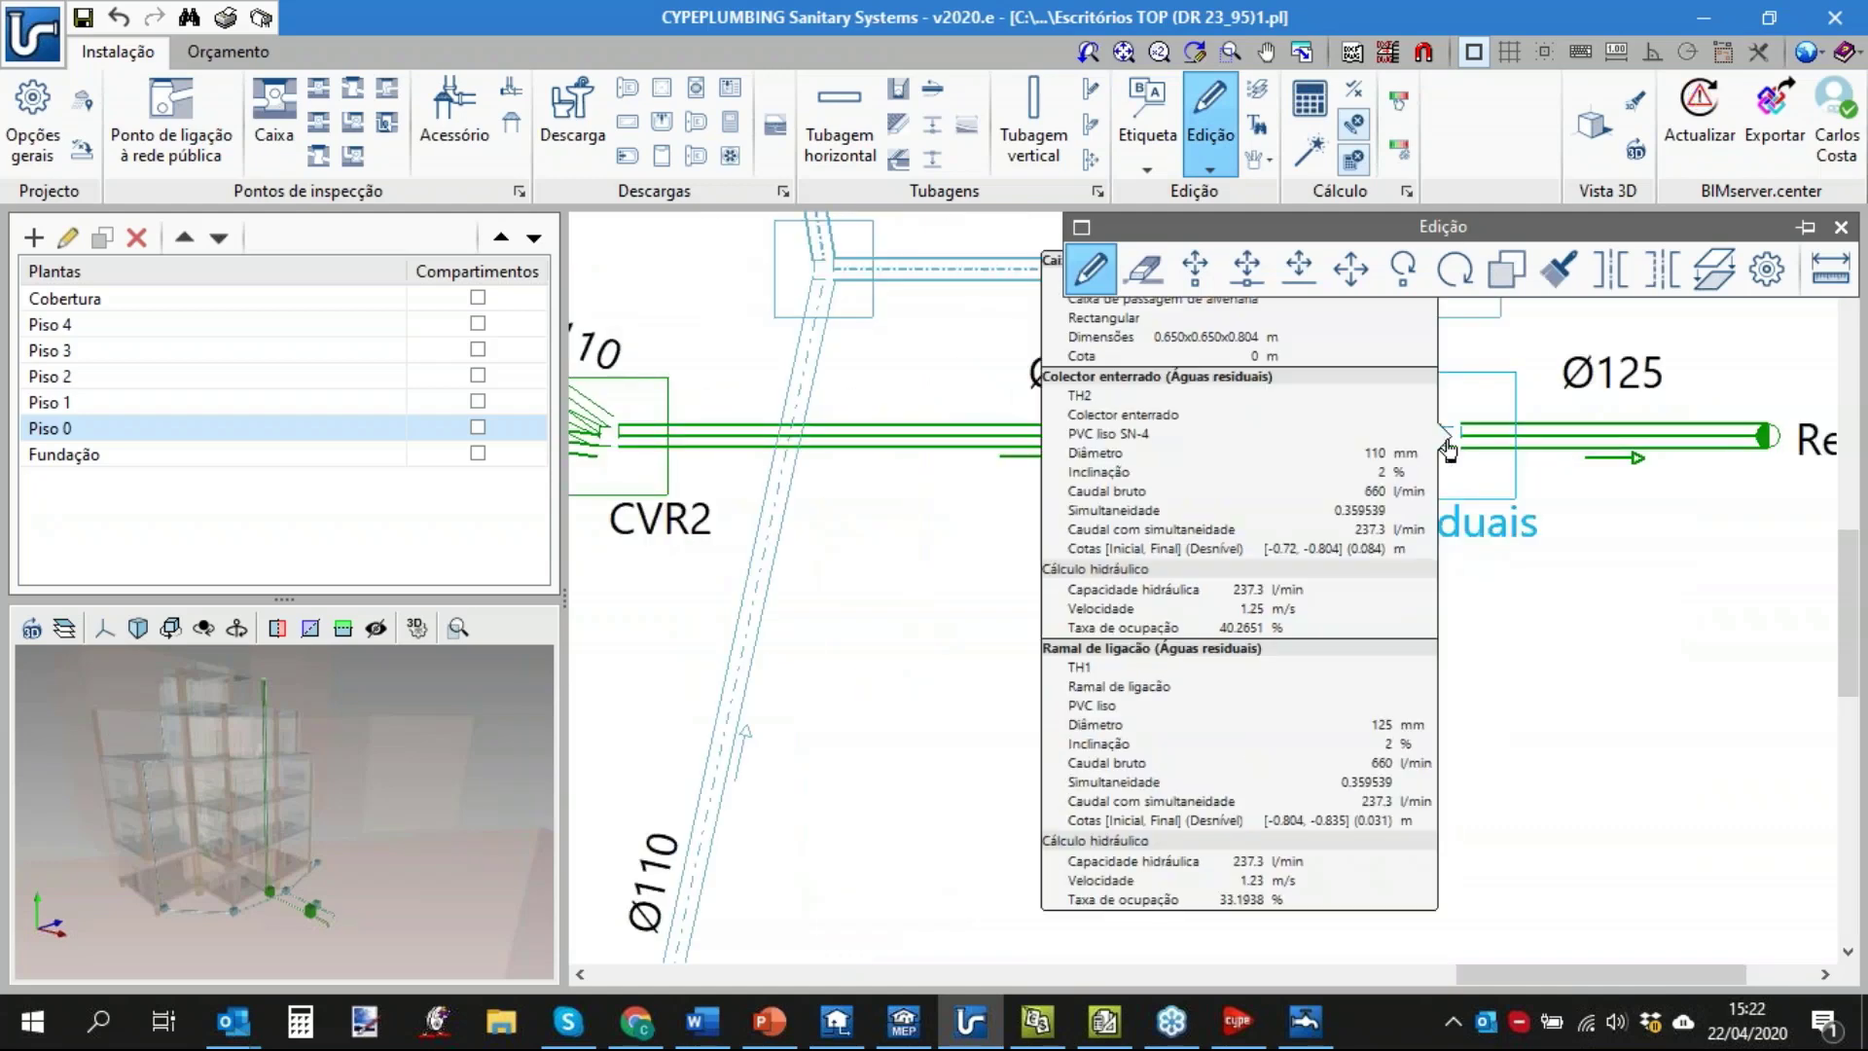
pyautogui.click(1449, 446)
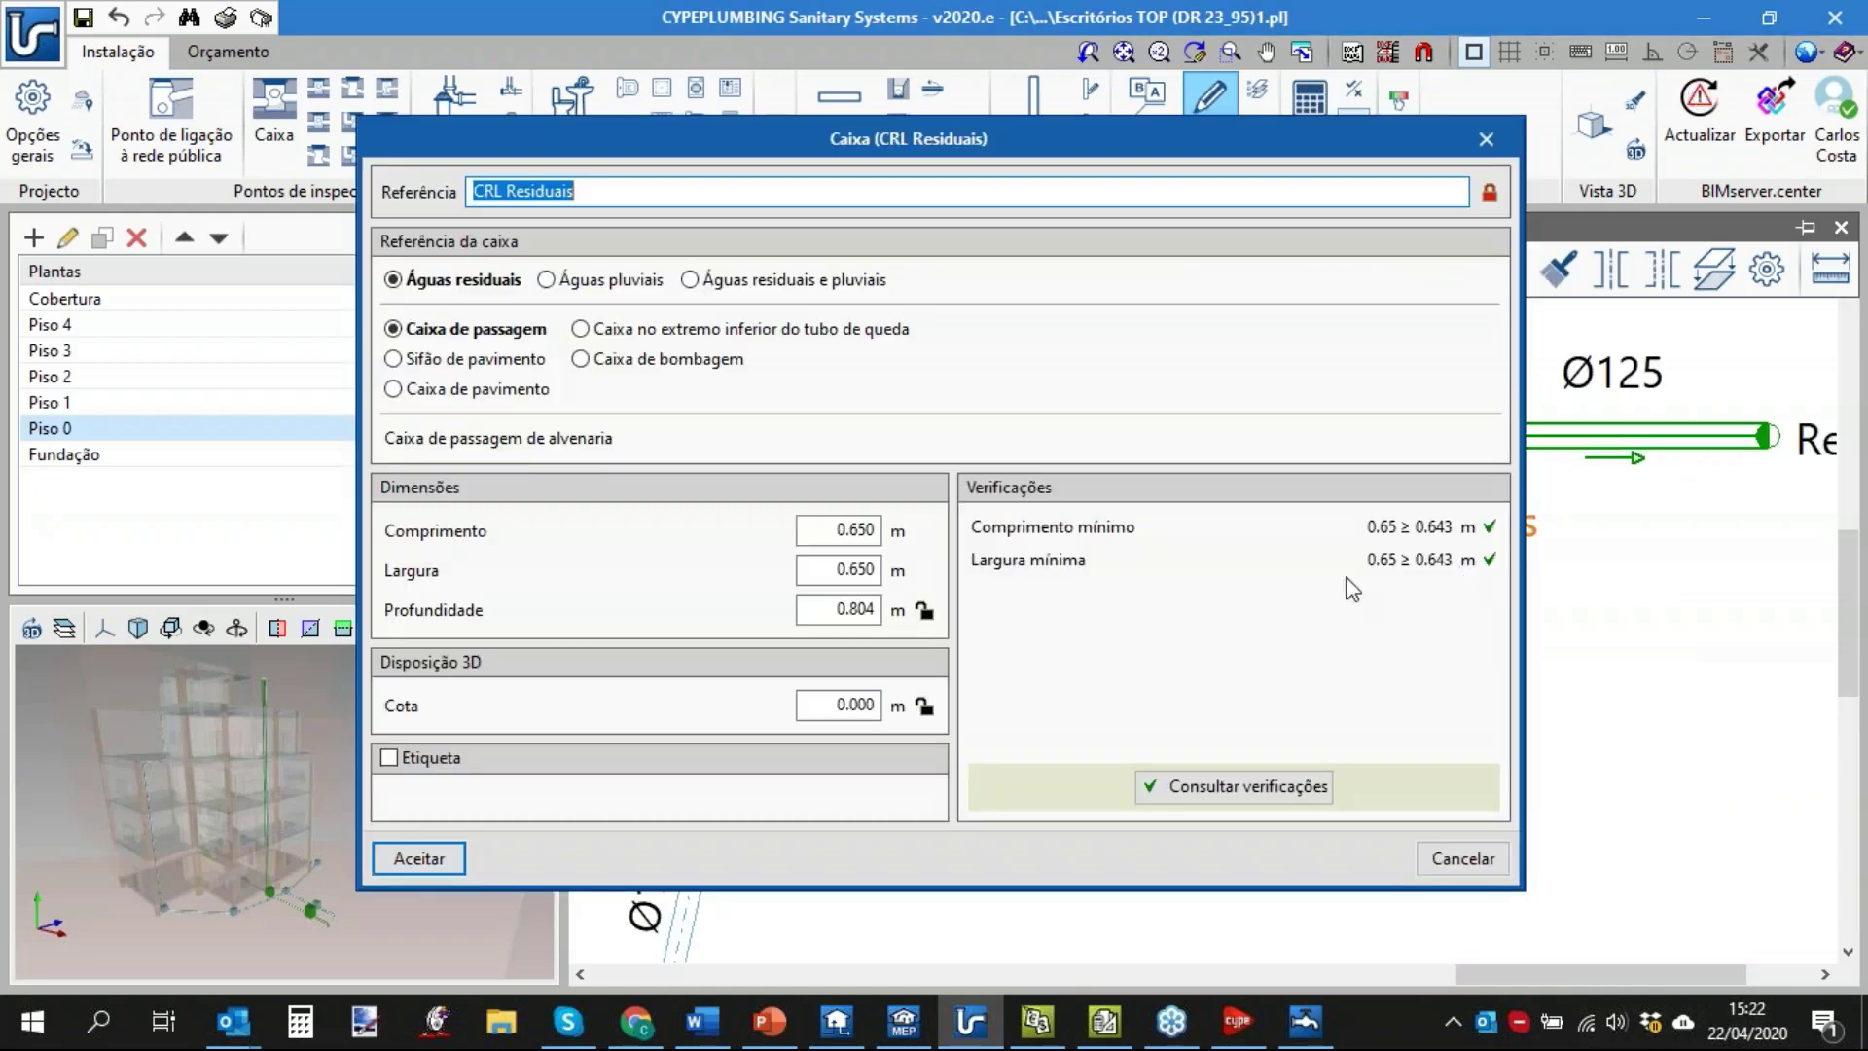
pyautogui.doubleClick(844, 530)
pyautogui.write('0.')
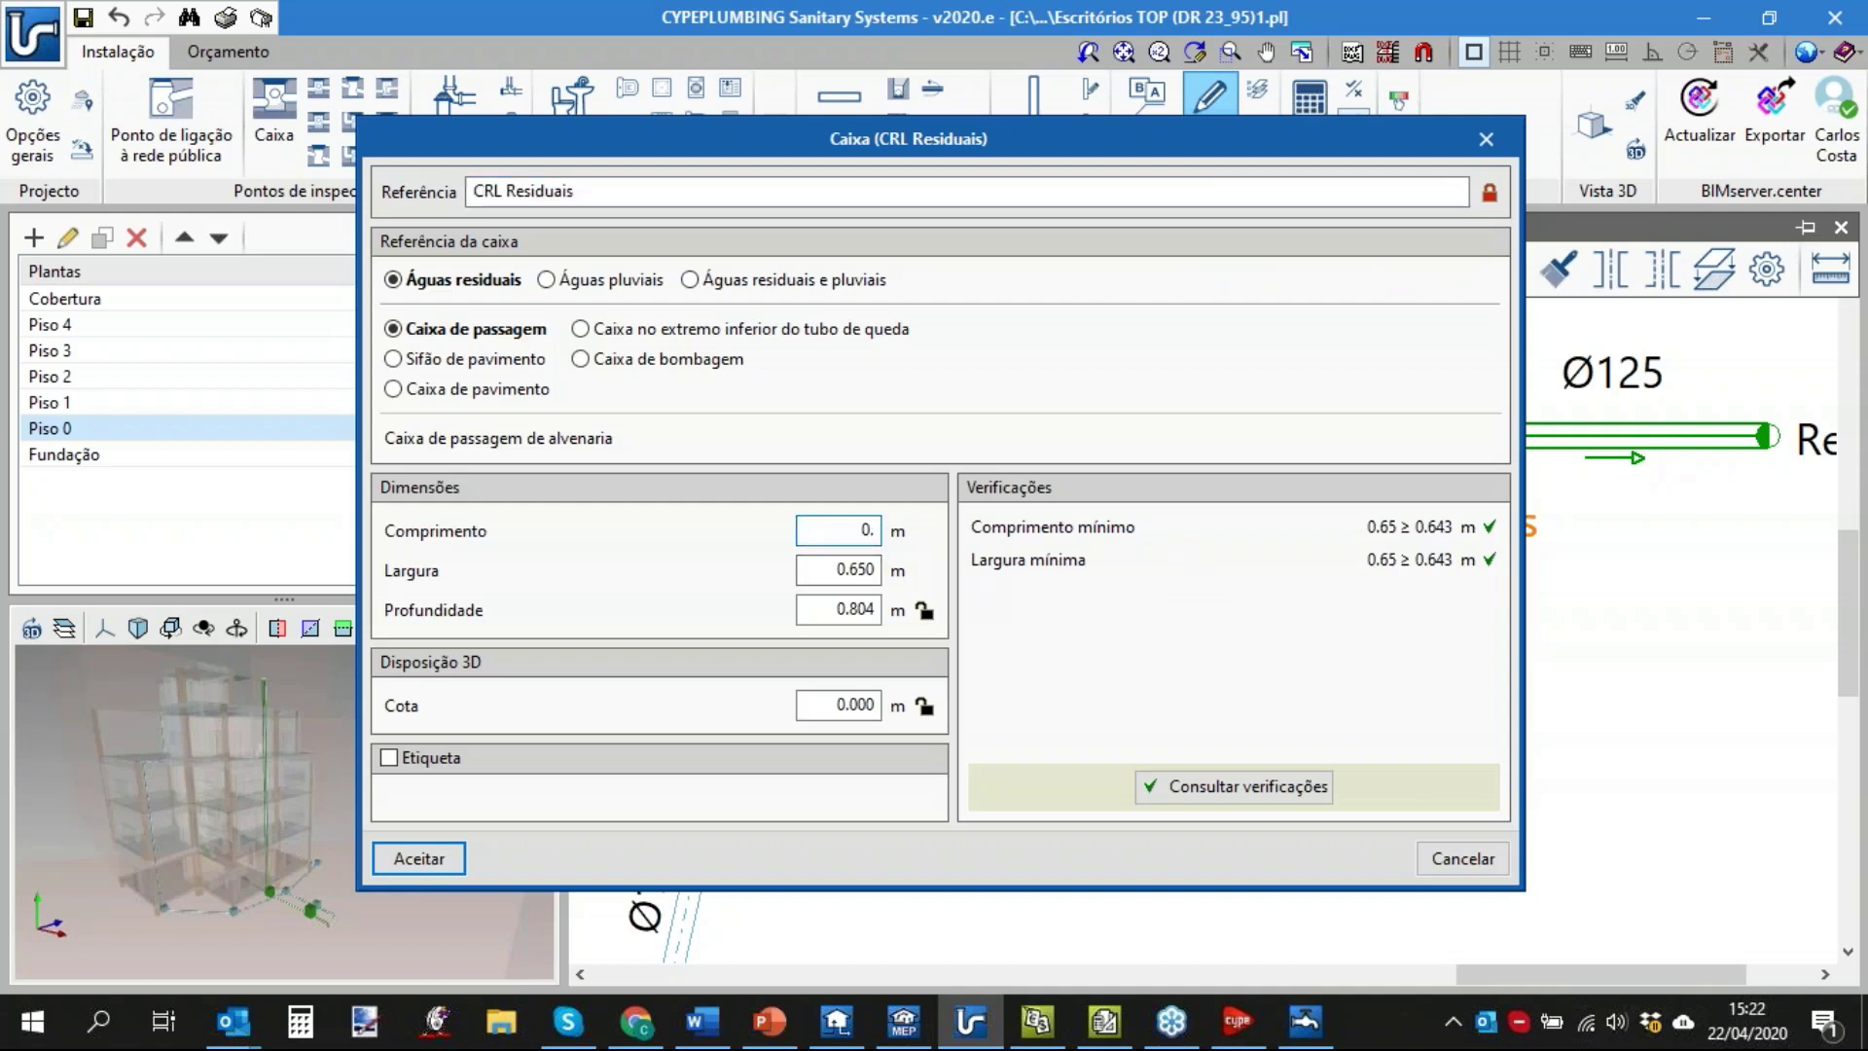
pyautogui.write('5')
pyautogui.press('Tab')
pyautogui.write('0.')
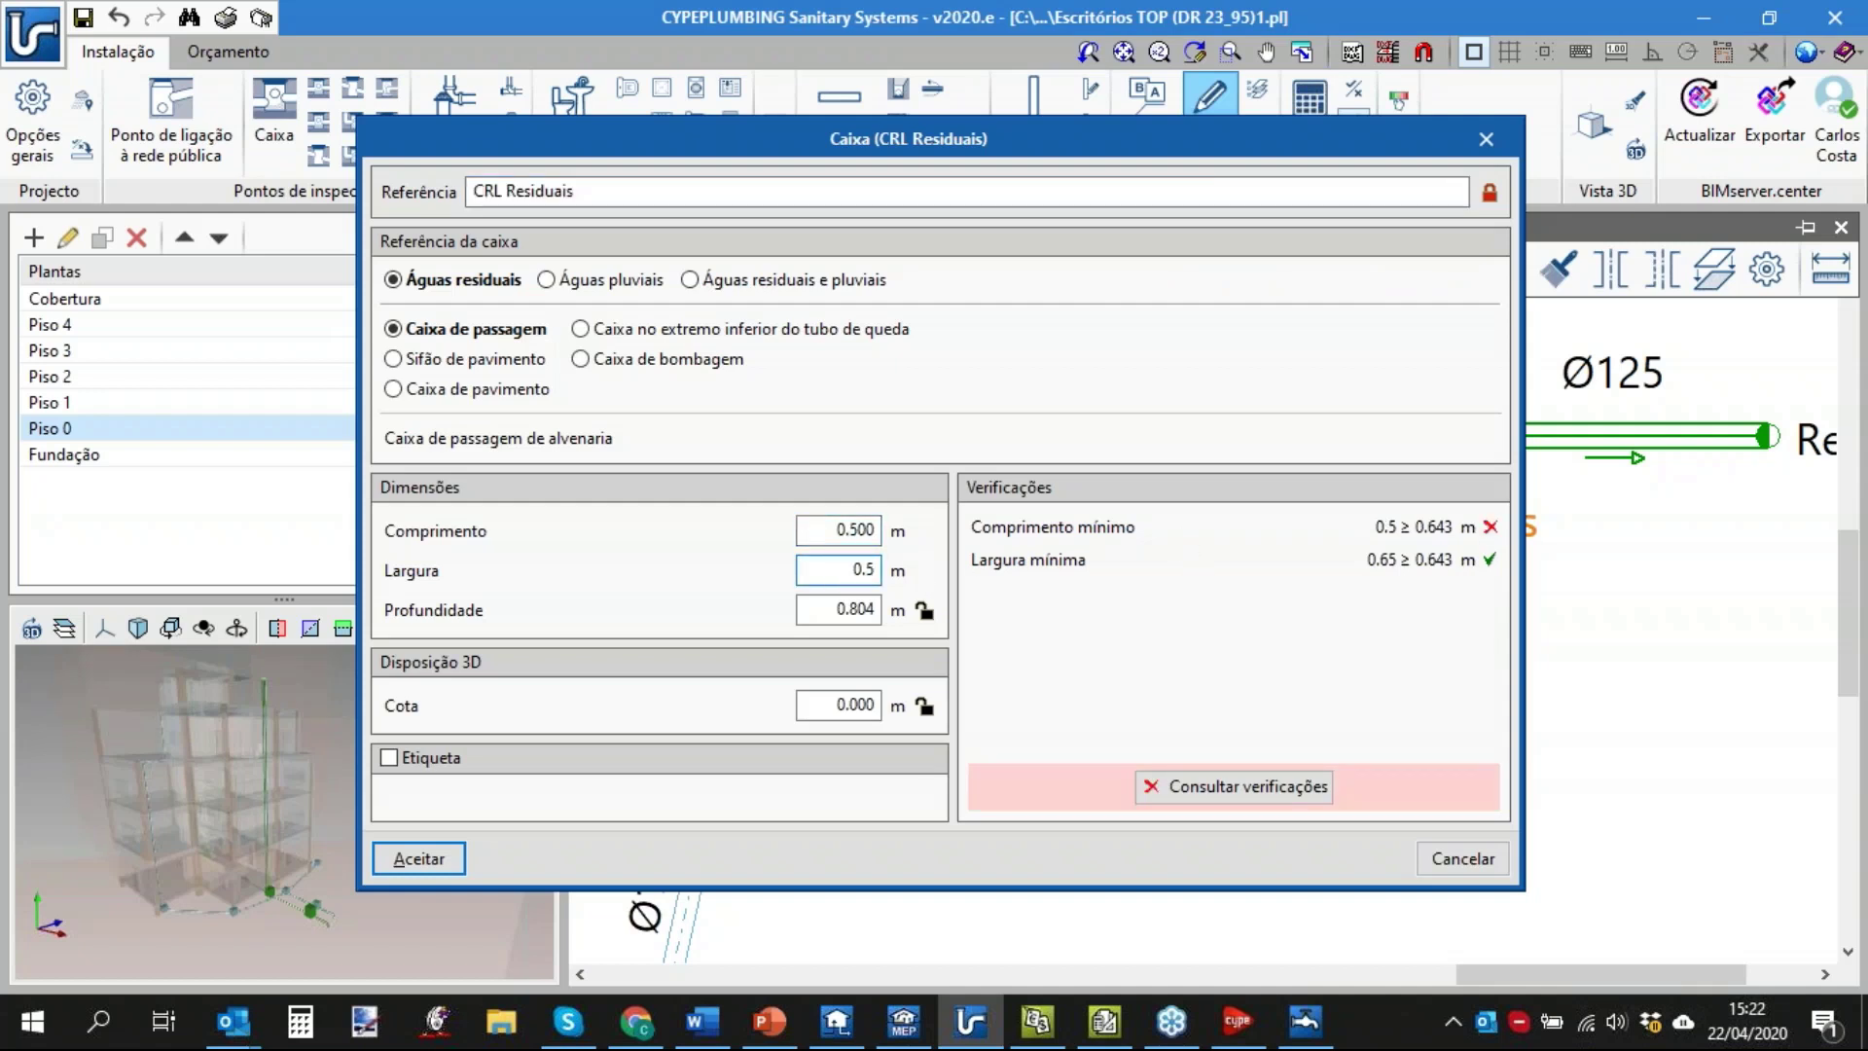
pyautogui.press('Tab')
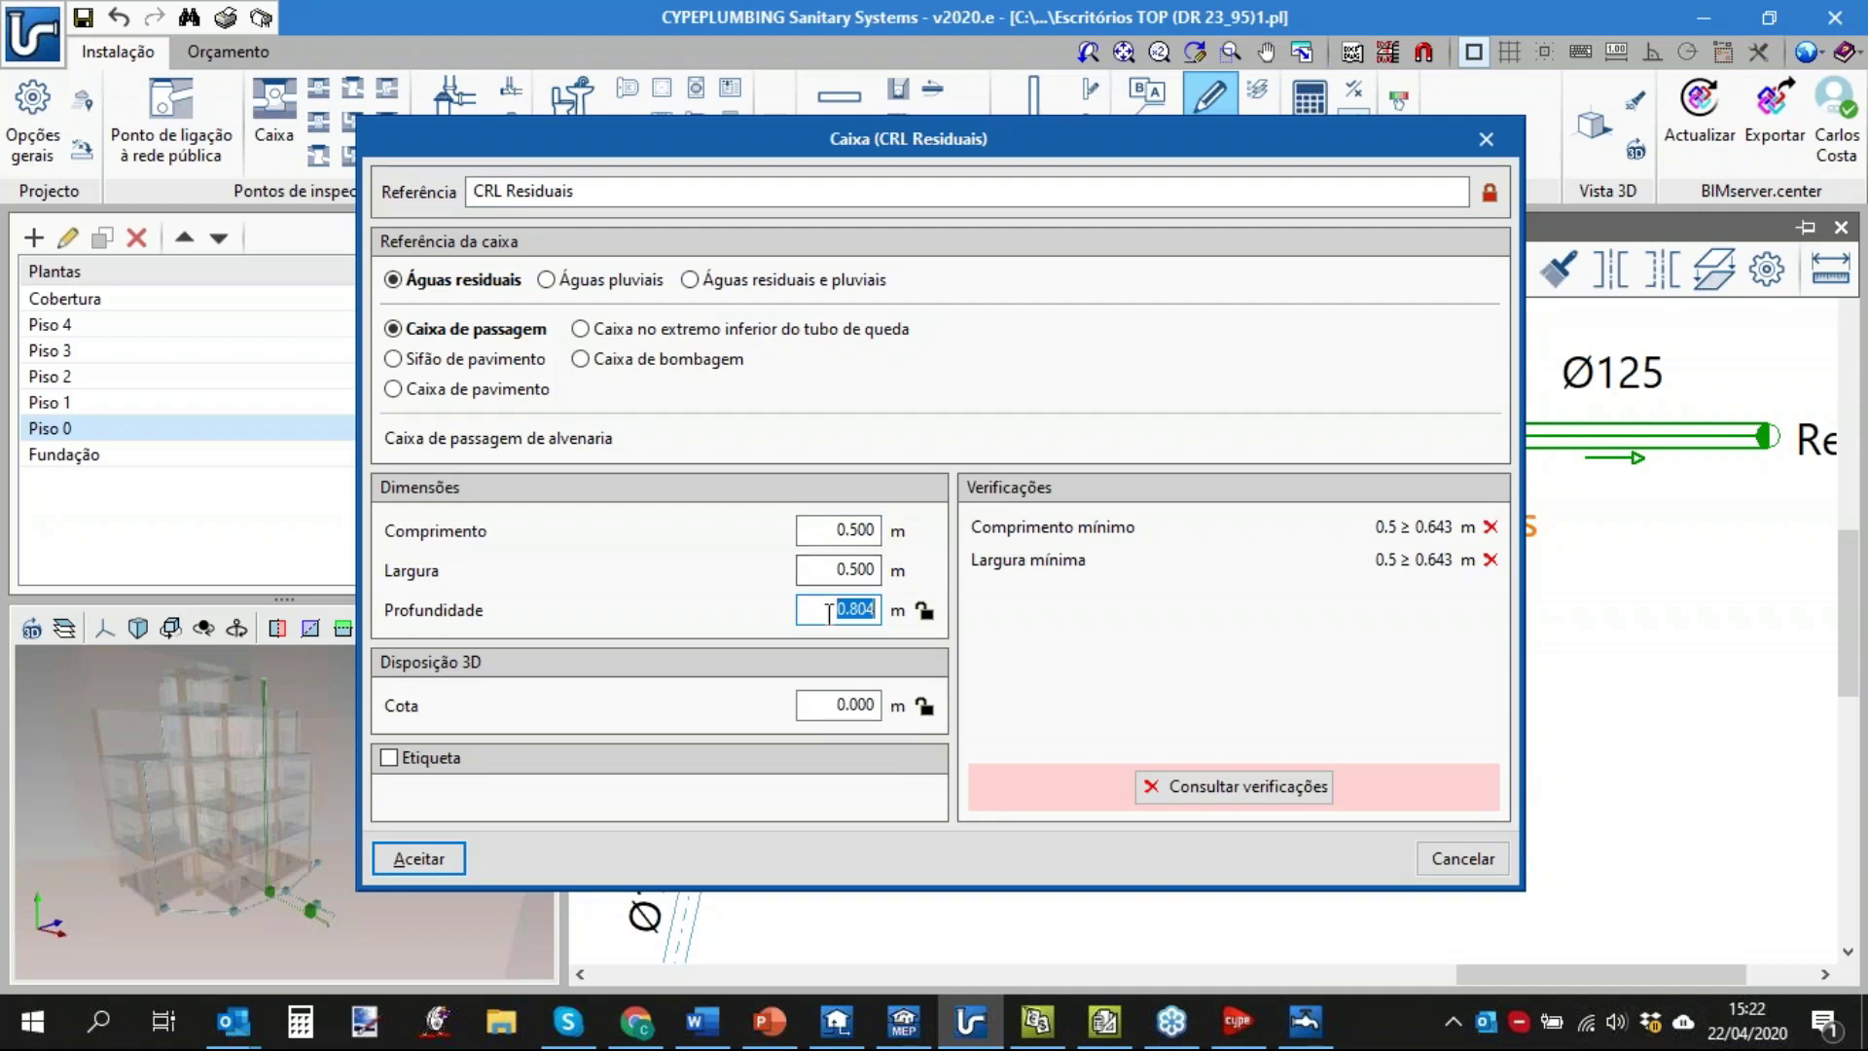
# Accept the reduced CRL Residuais dimensions and run the automatic sizing of the installation.
pyautogui.moveTo(829, 612); pyautogui.dragTo(914, 598)
pyautogui.doubleClick(821, 529)
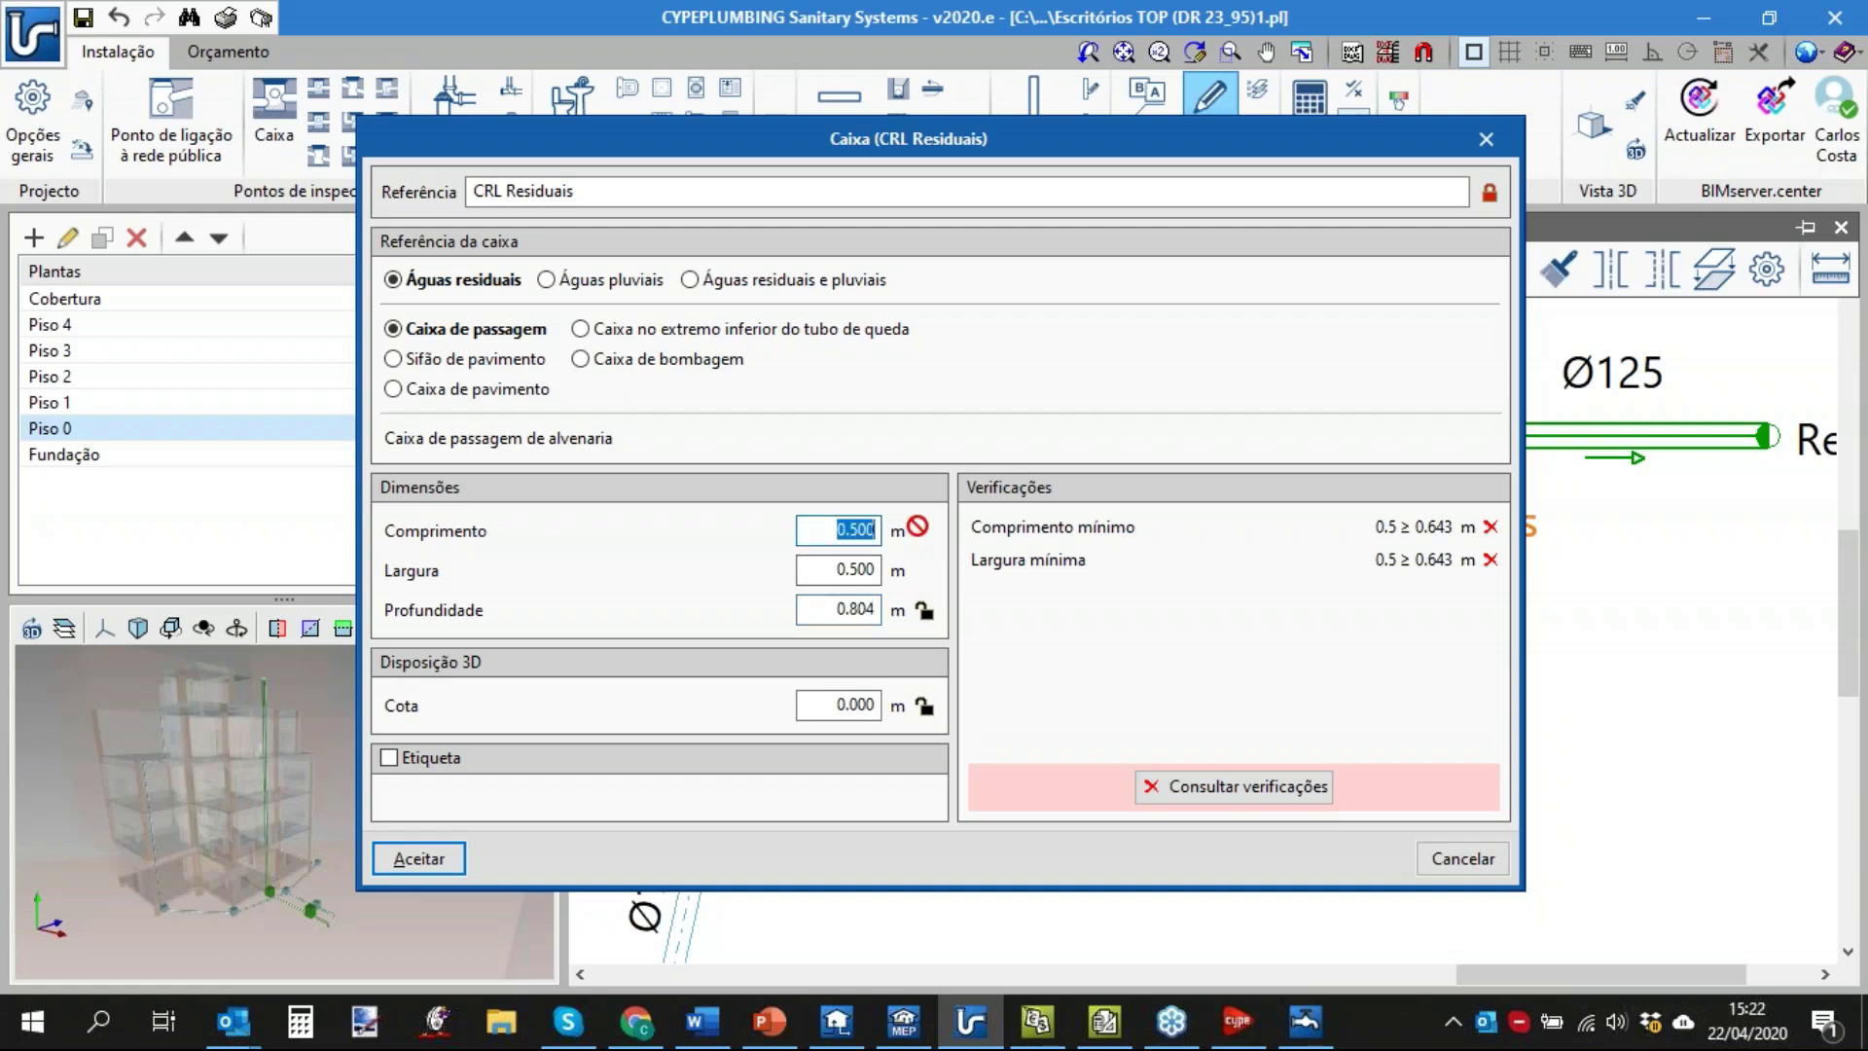
pyautogui.doubleClick(850, 569)
pyautogui.doubleClick(826, 528)
pyautogui.doubleClick(875, 569)
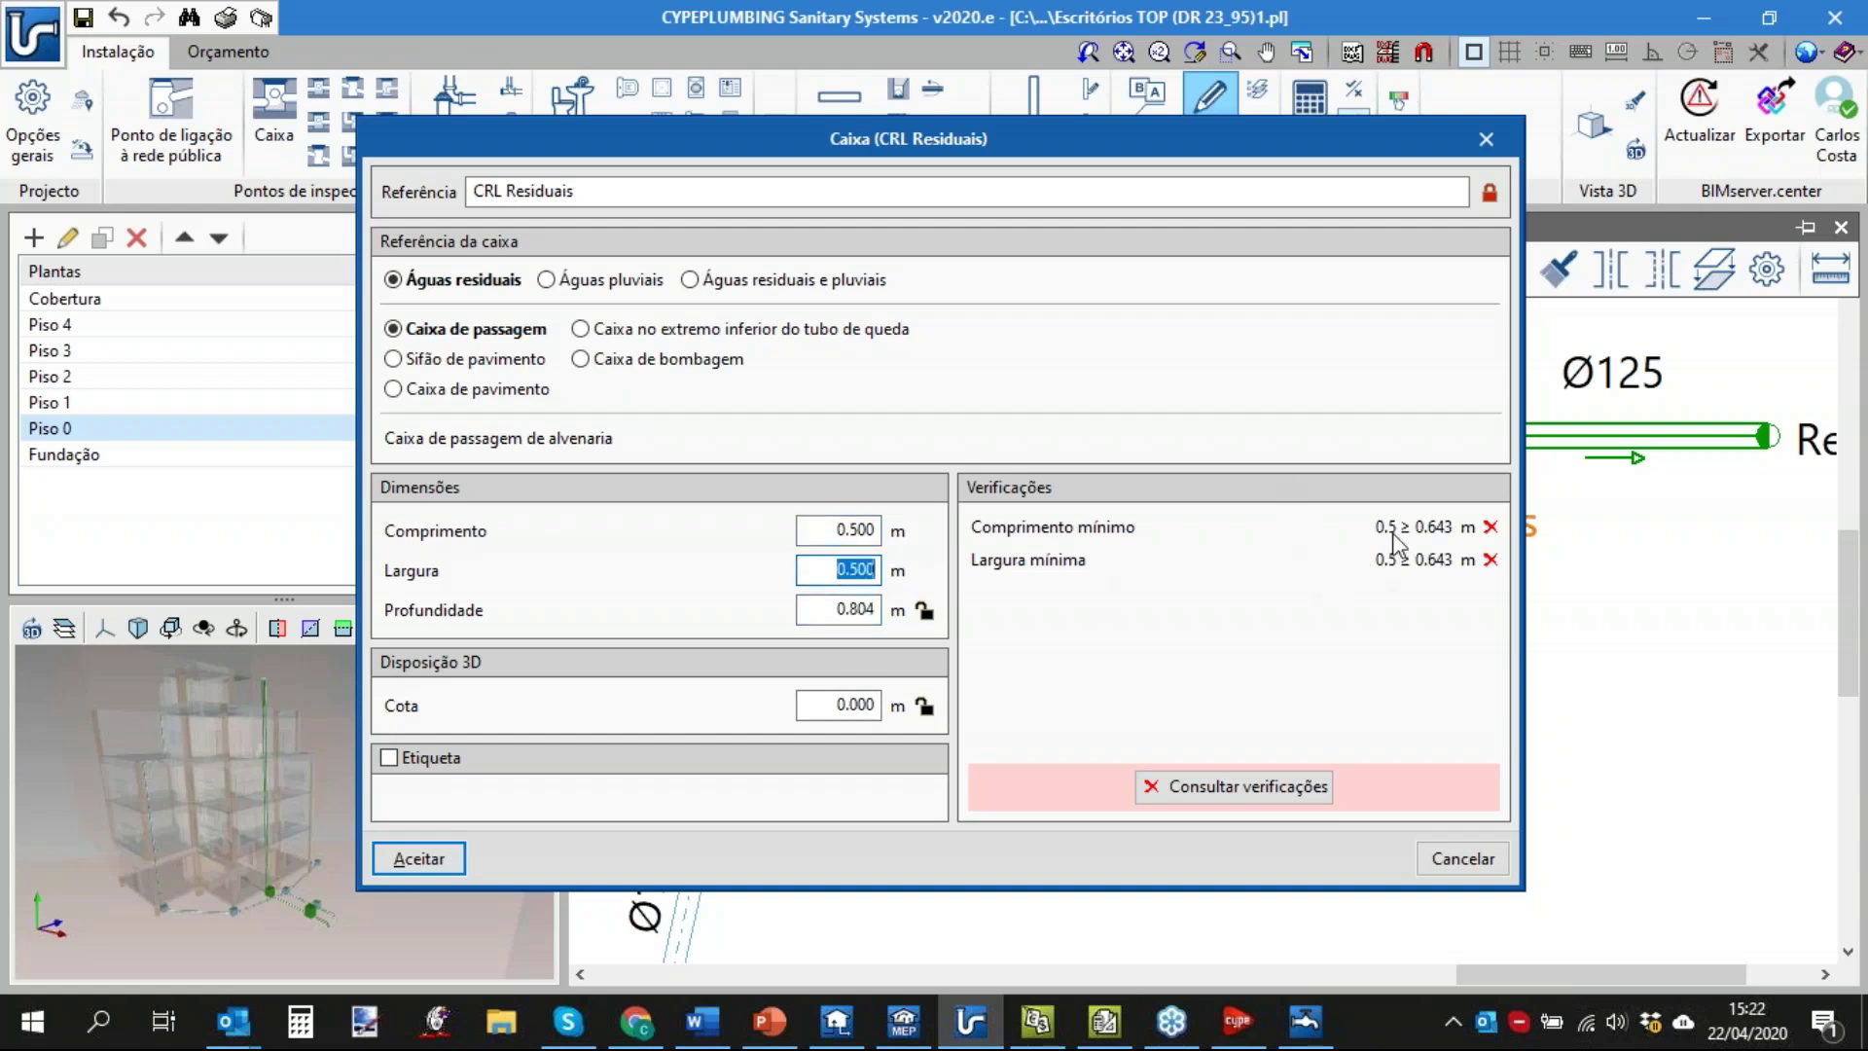
pyautogui.click(417, 860)
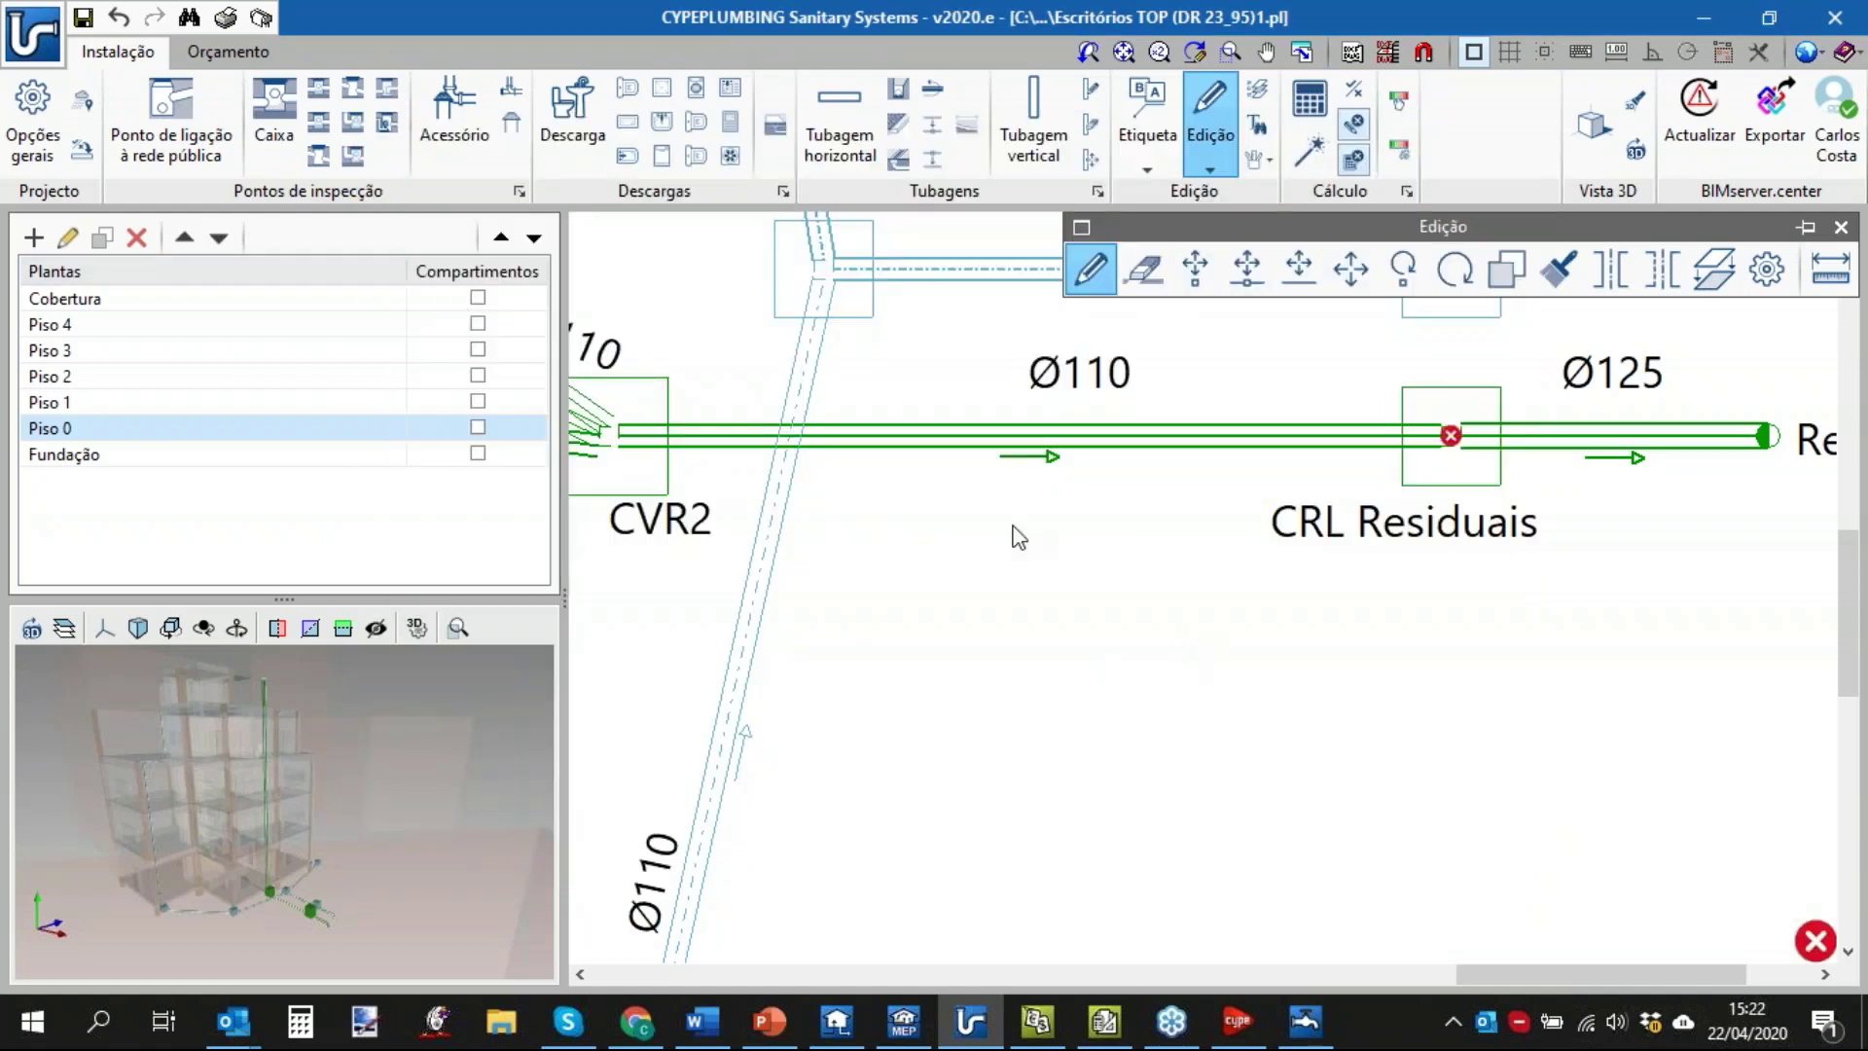
pyautogui.click(1310, 164)
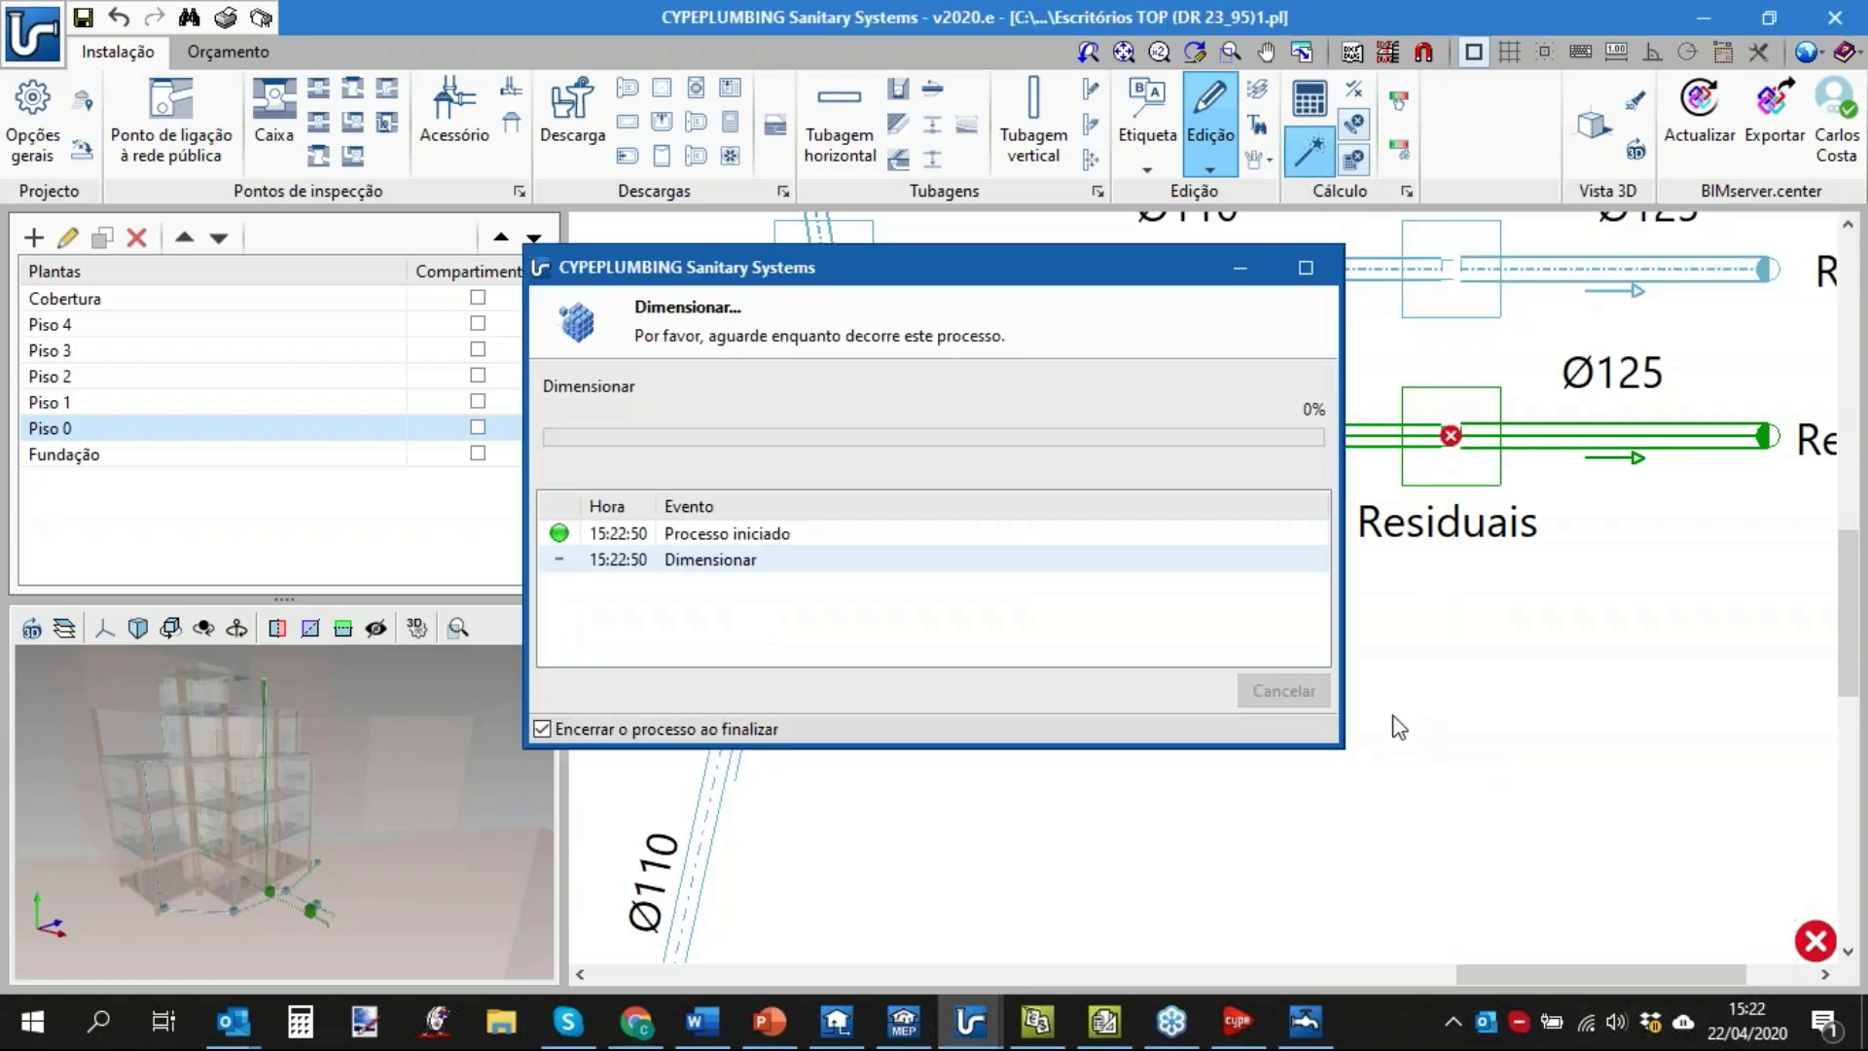
pyautogui.moveTo(1452, 441)
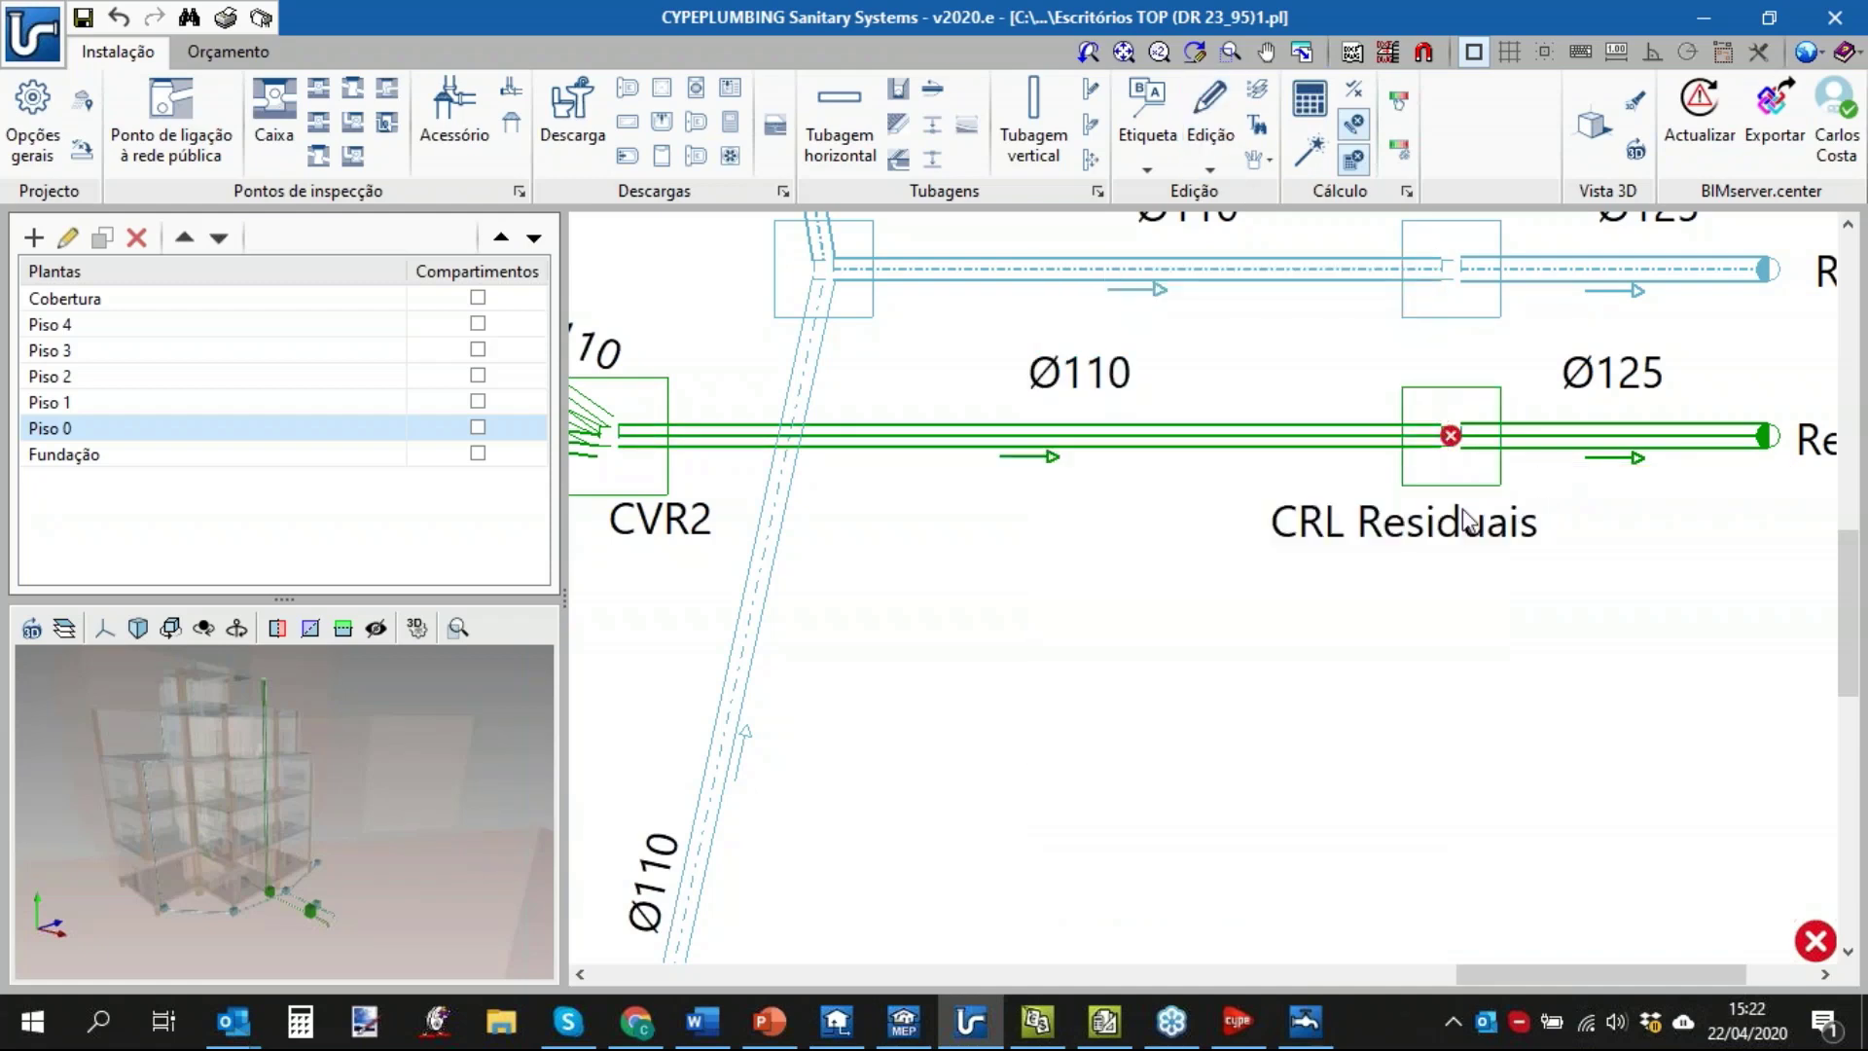
# Edit the CRL Residuais box again, setting its length and width to 0.65 m.
pyautogui.click(1211, 126)
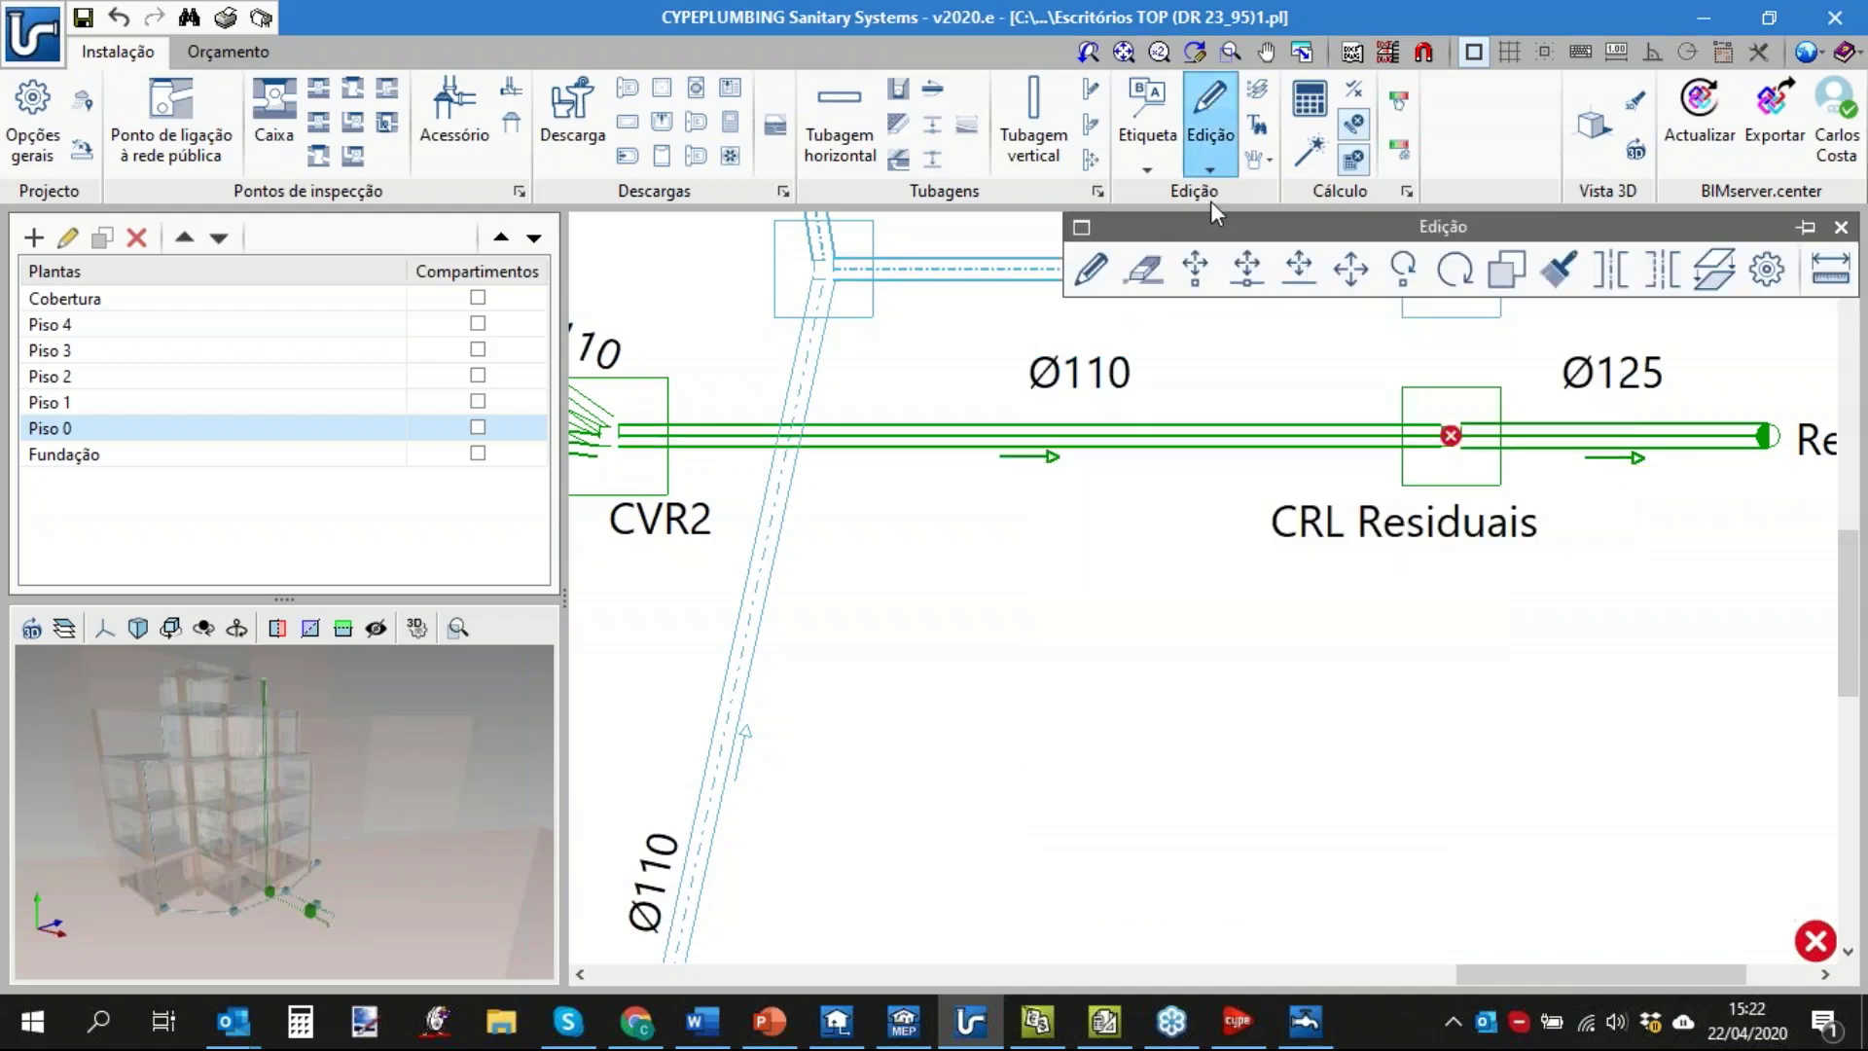
pyautogui.click(1090, 274)
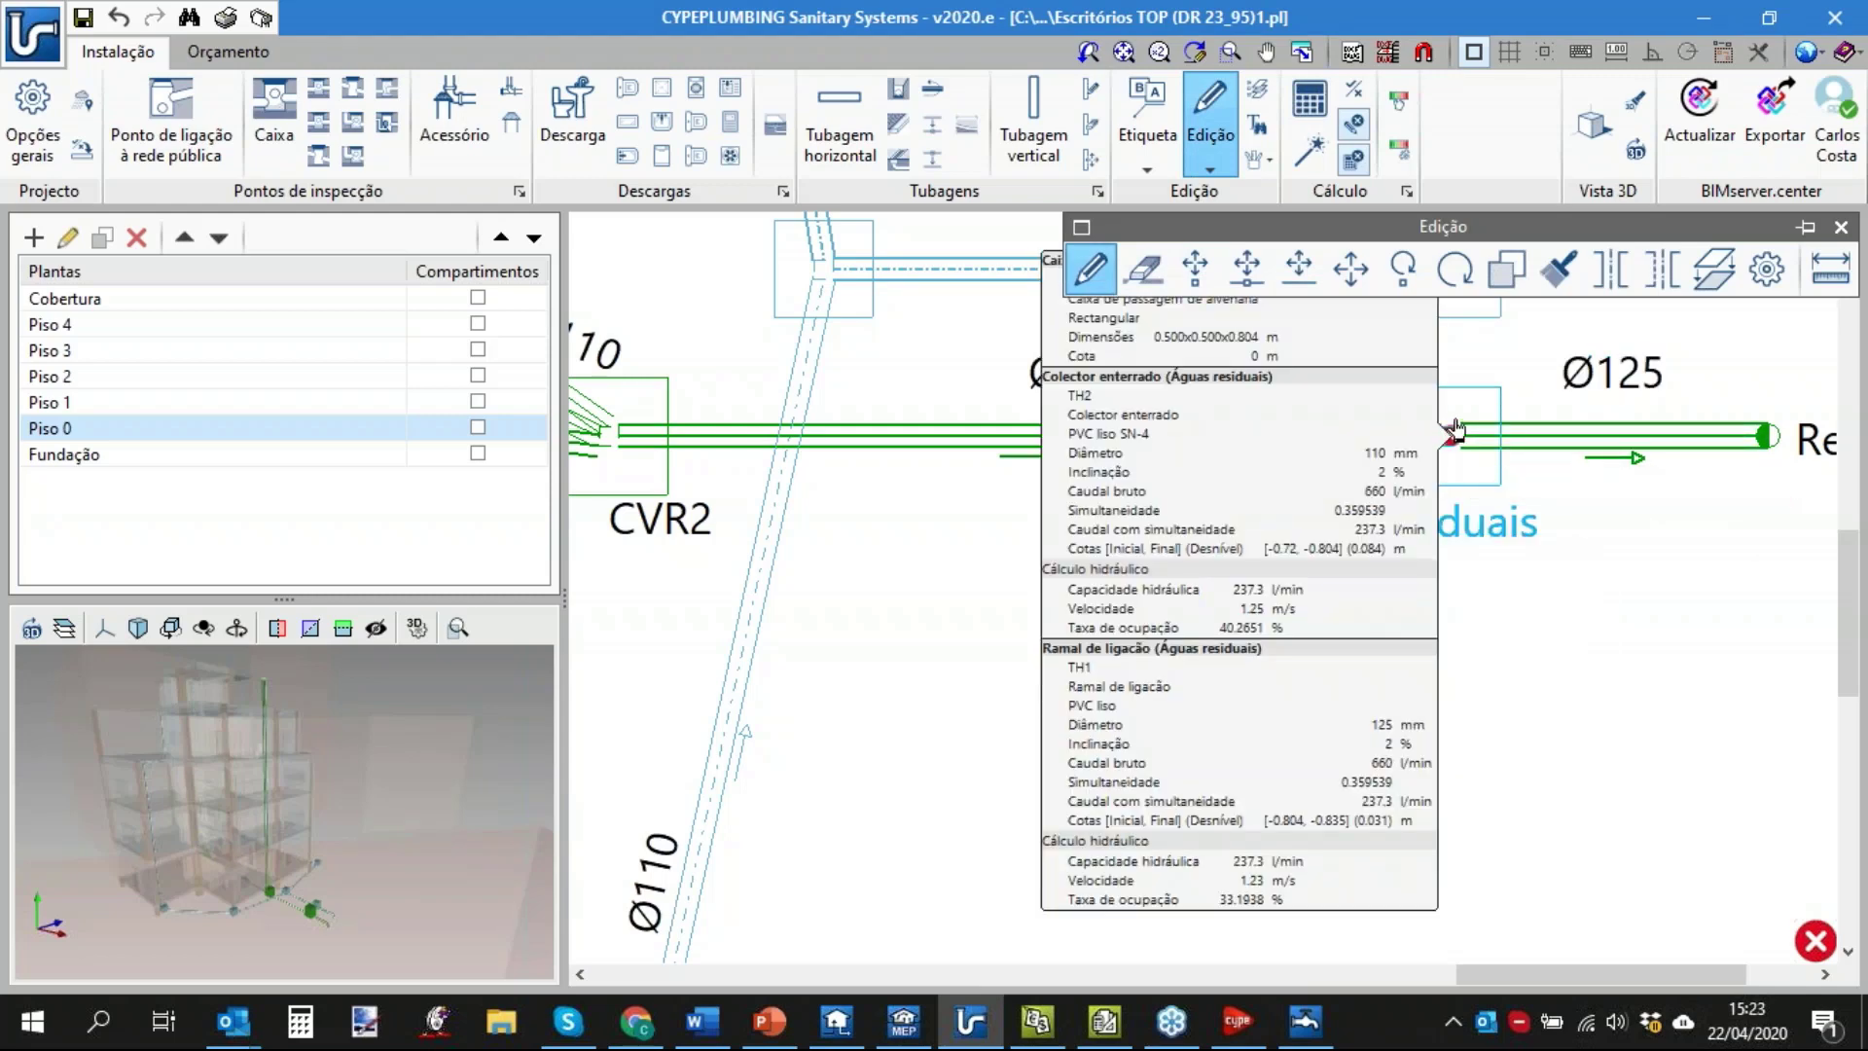
pyautogui.click(1455, 431)
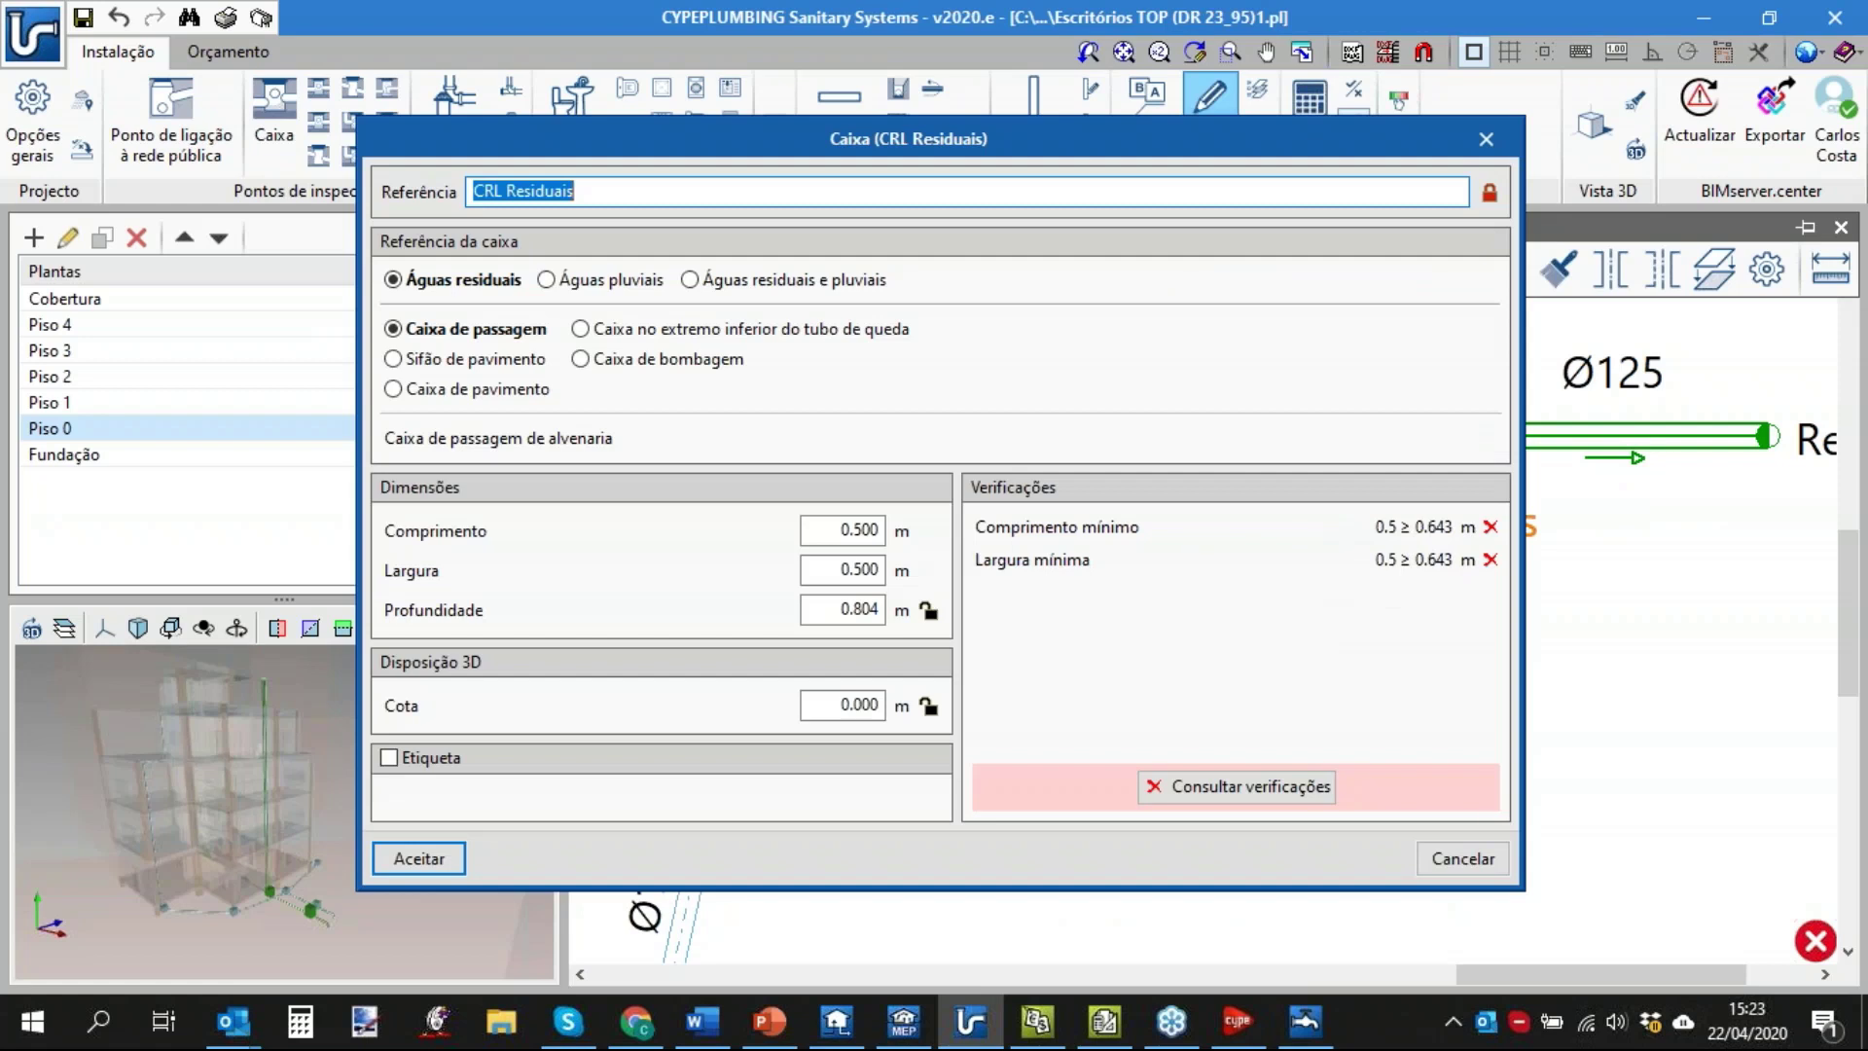
pyautogui.click(820, 612)
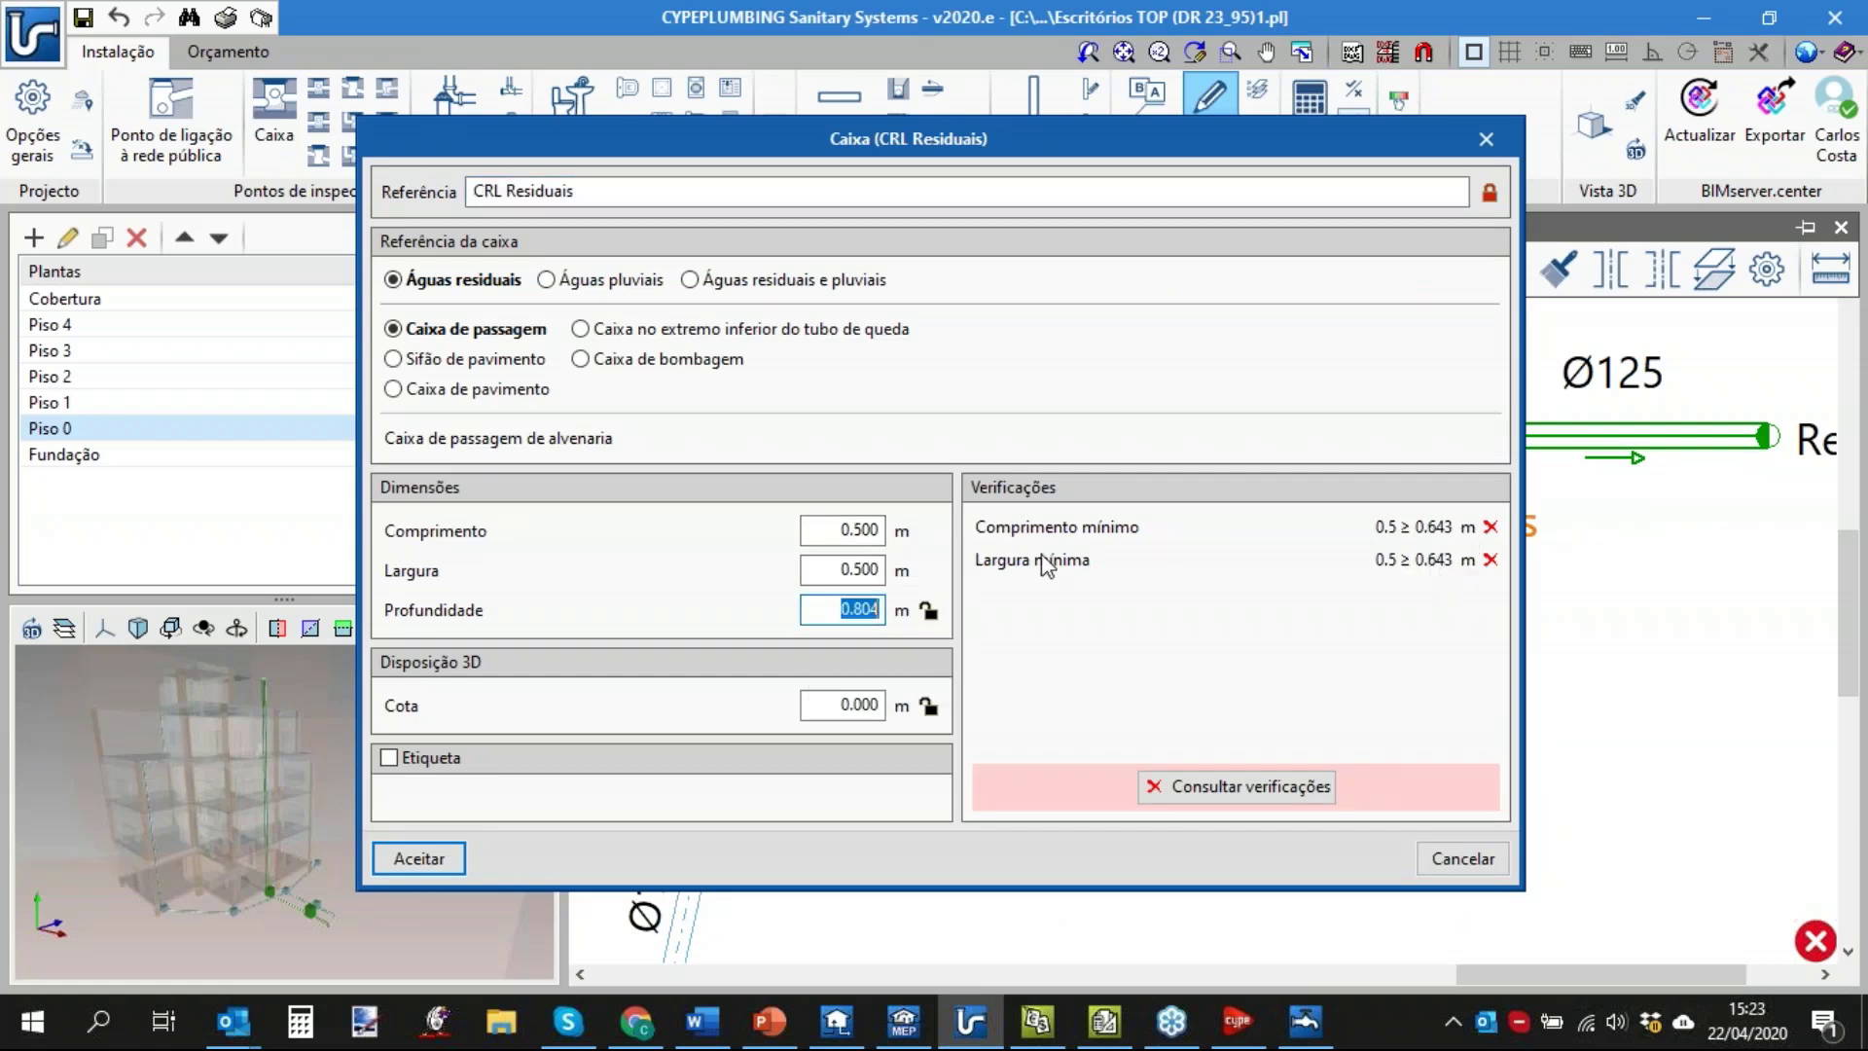
pyautogui.click(838, 531)
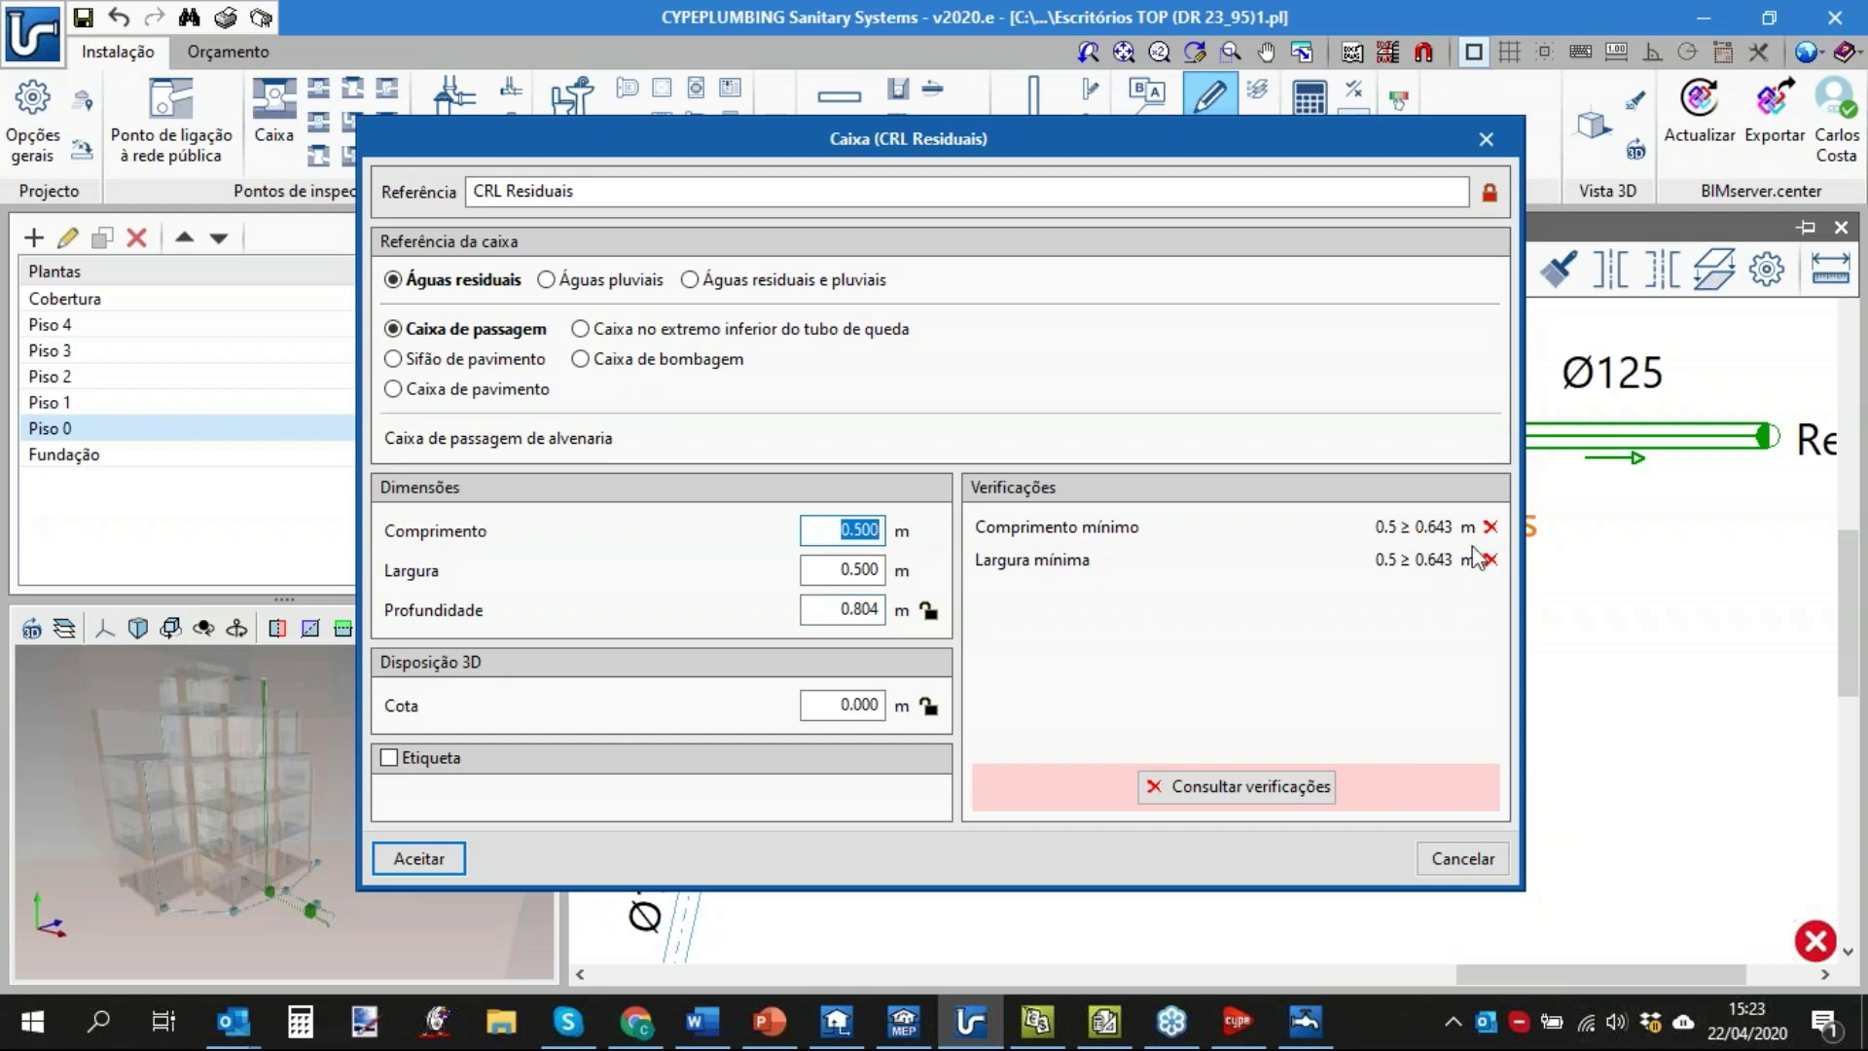
pyautogui.write('0')
pyautogui.click(876, 570)
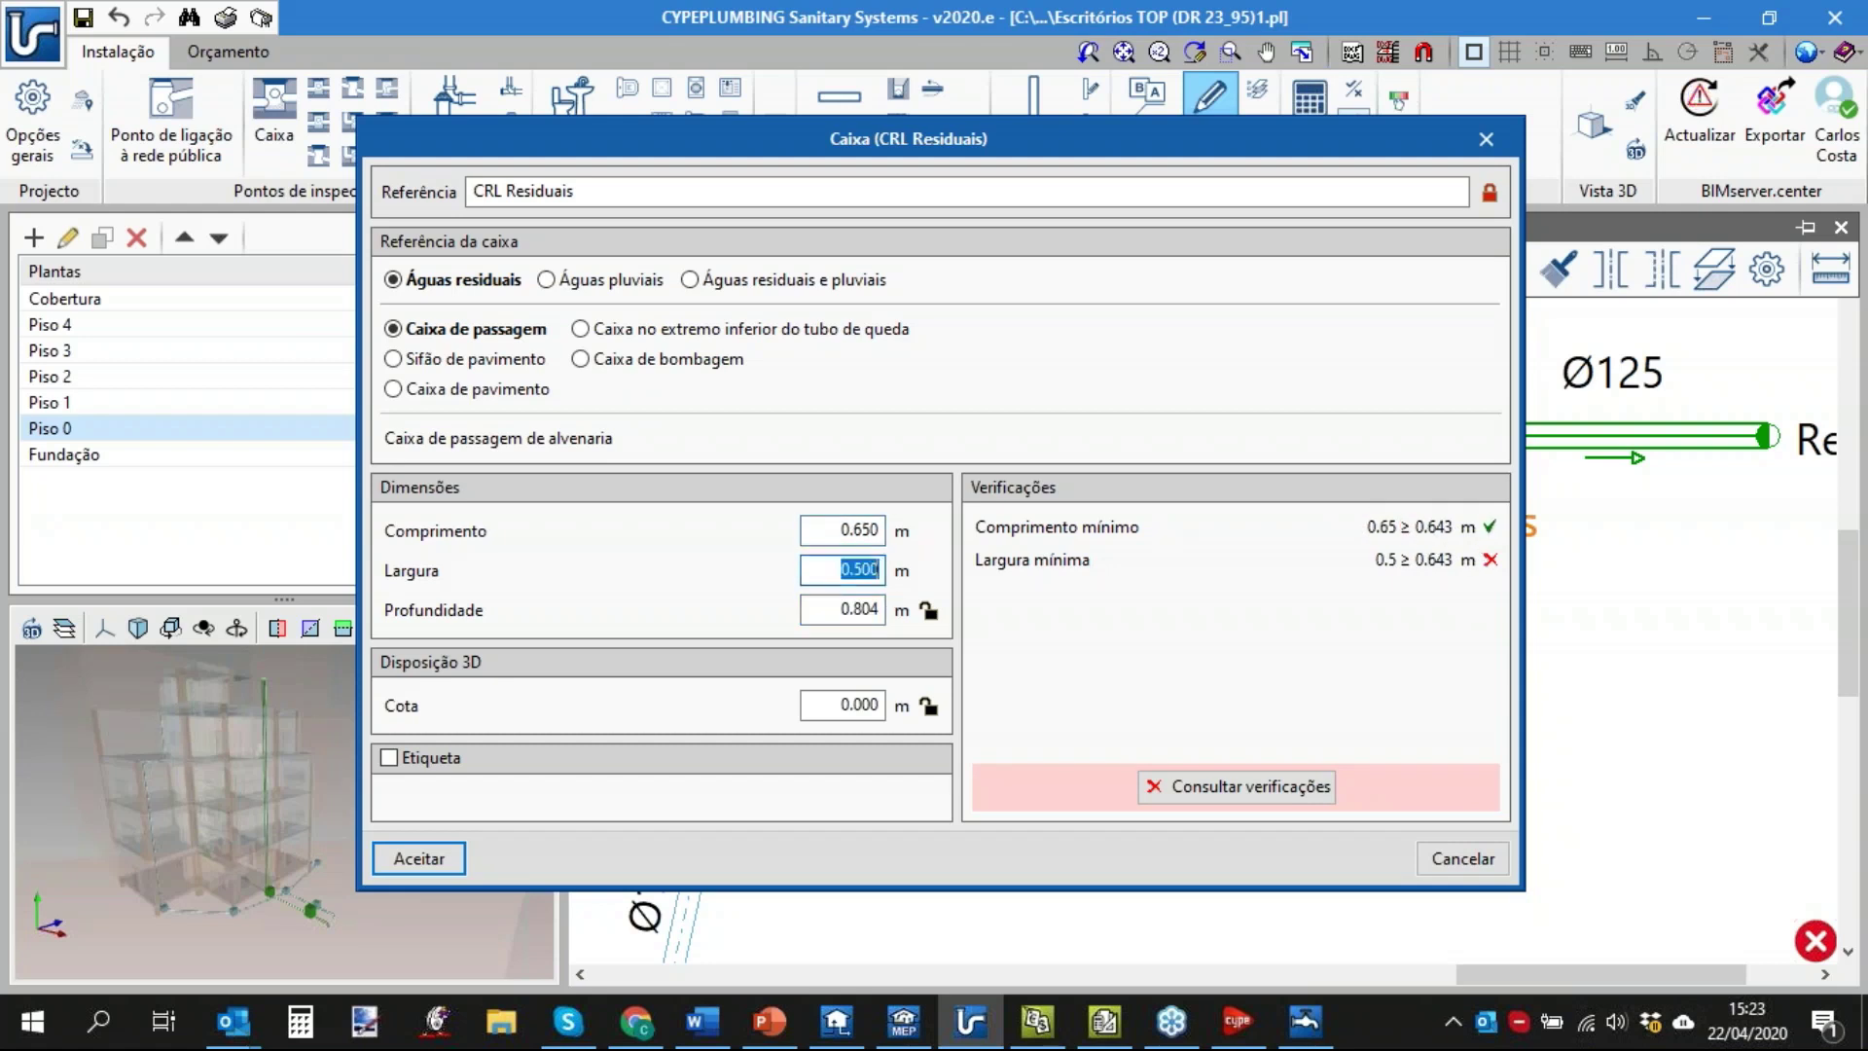
pyautogui.write('0.65')
pyautogui.press('Tab')
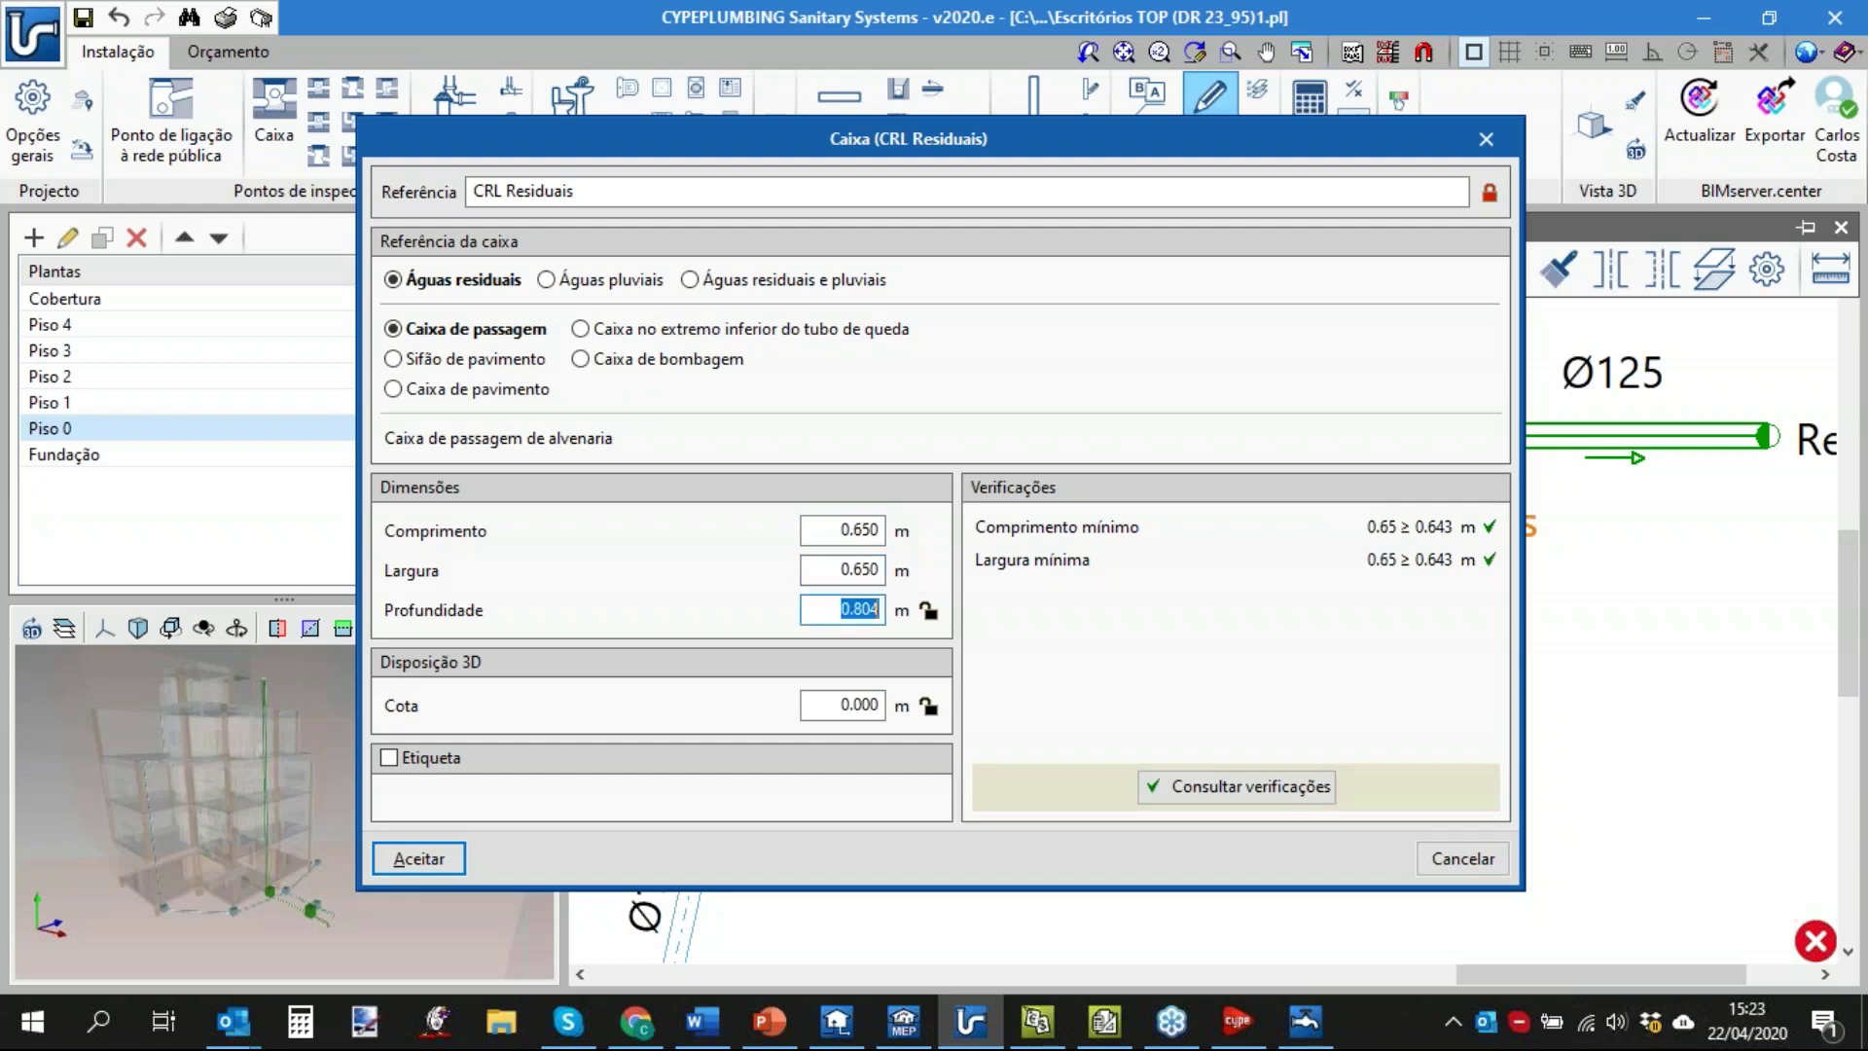
pyautogui.click(407, 861)
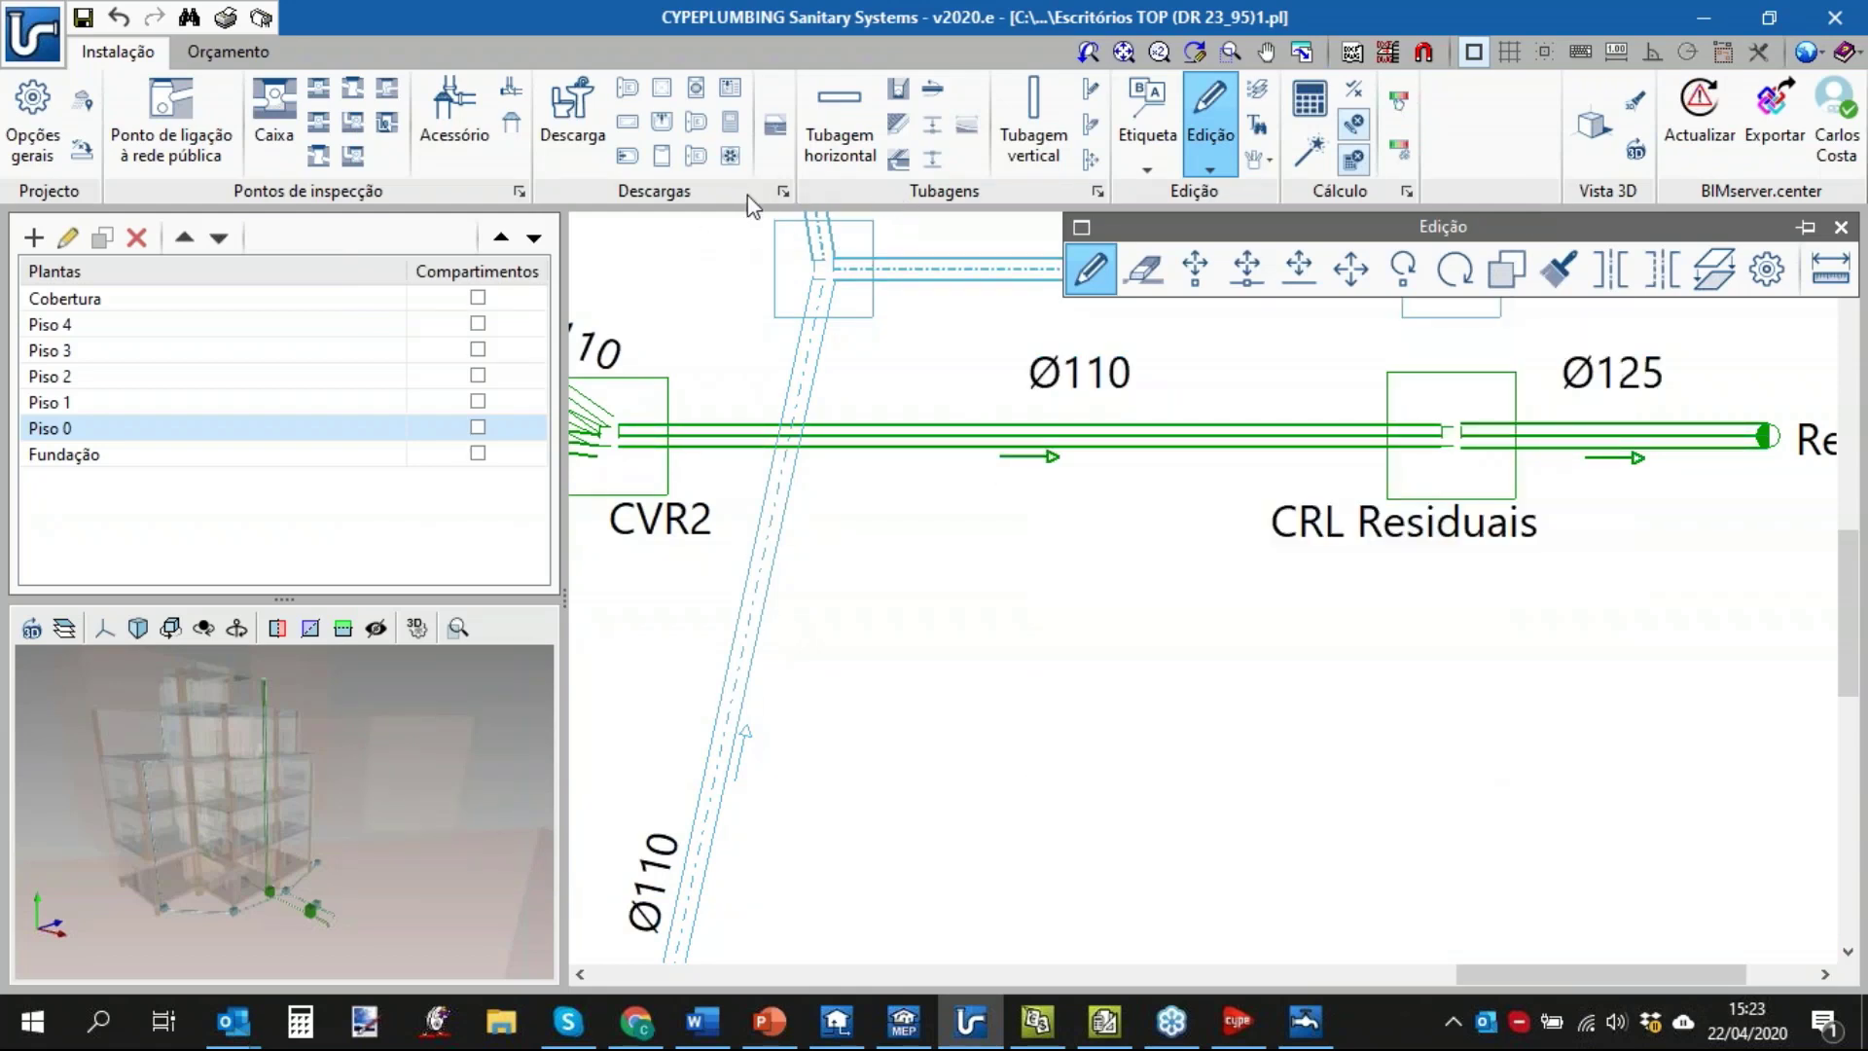
# Review the minimum length by depth table of the first Caixa de passagem type in the inspection point definitions, leaving it unmodified.
pyautogui.click(519, 192)
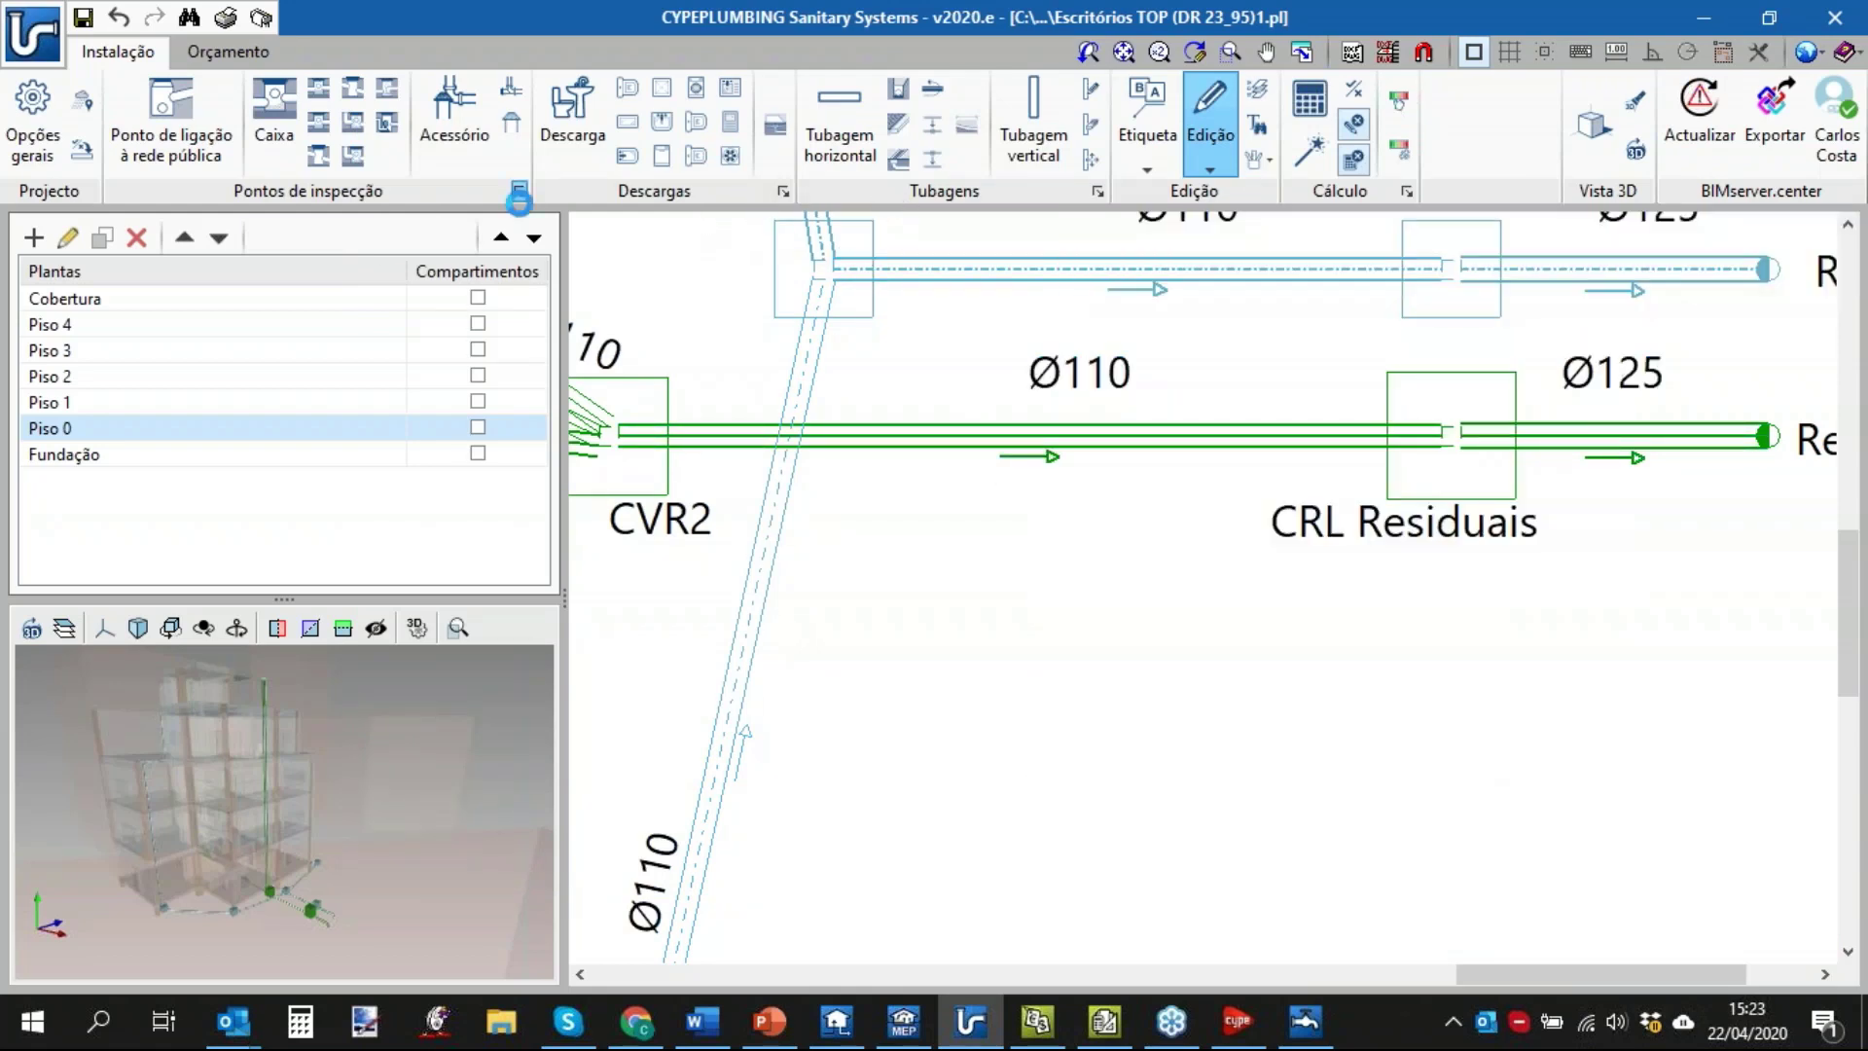
pyautogui.click(897, 191)
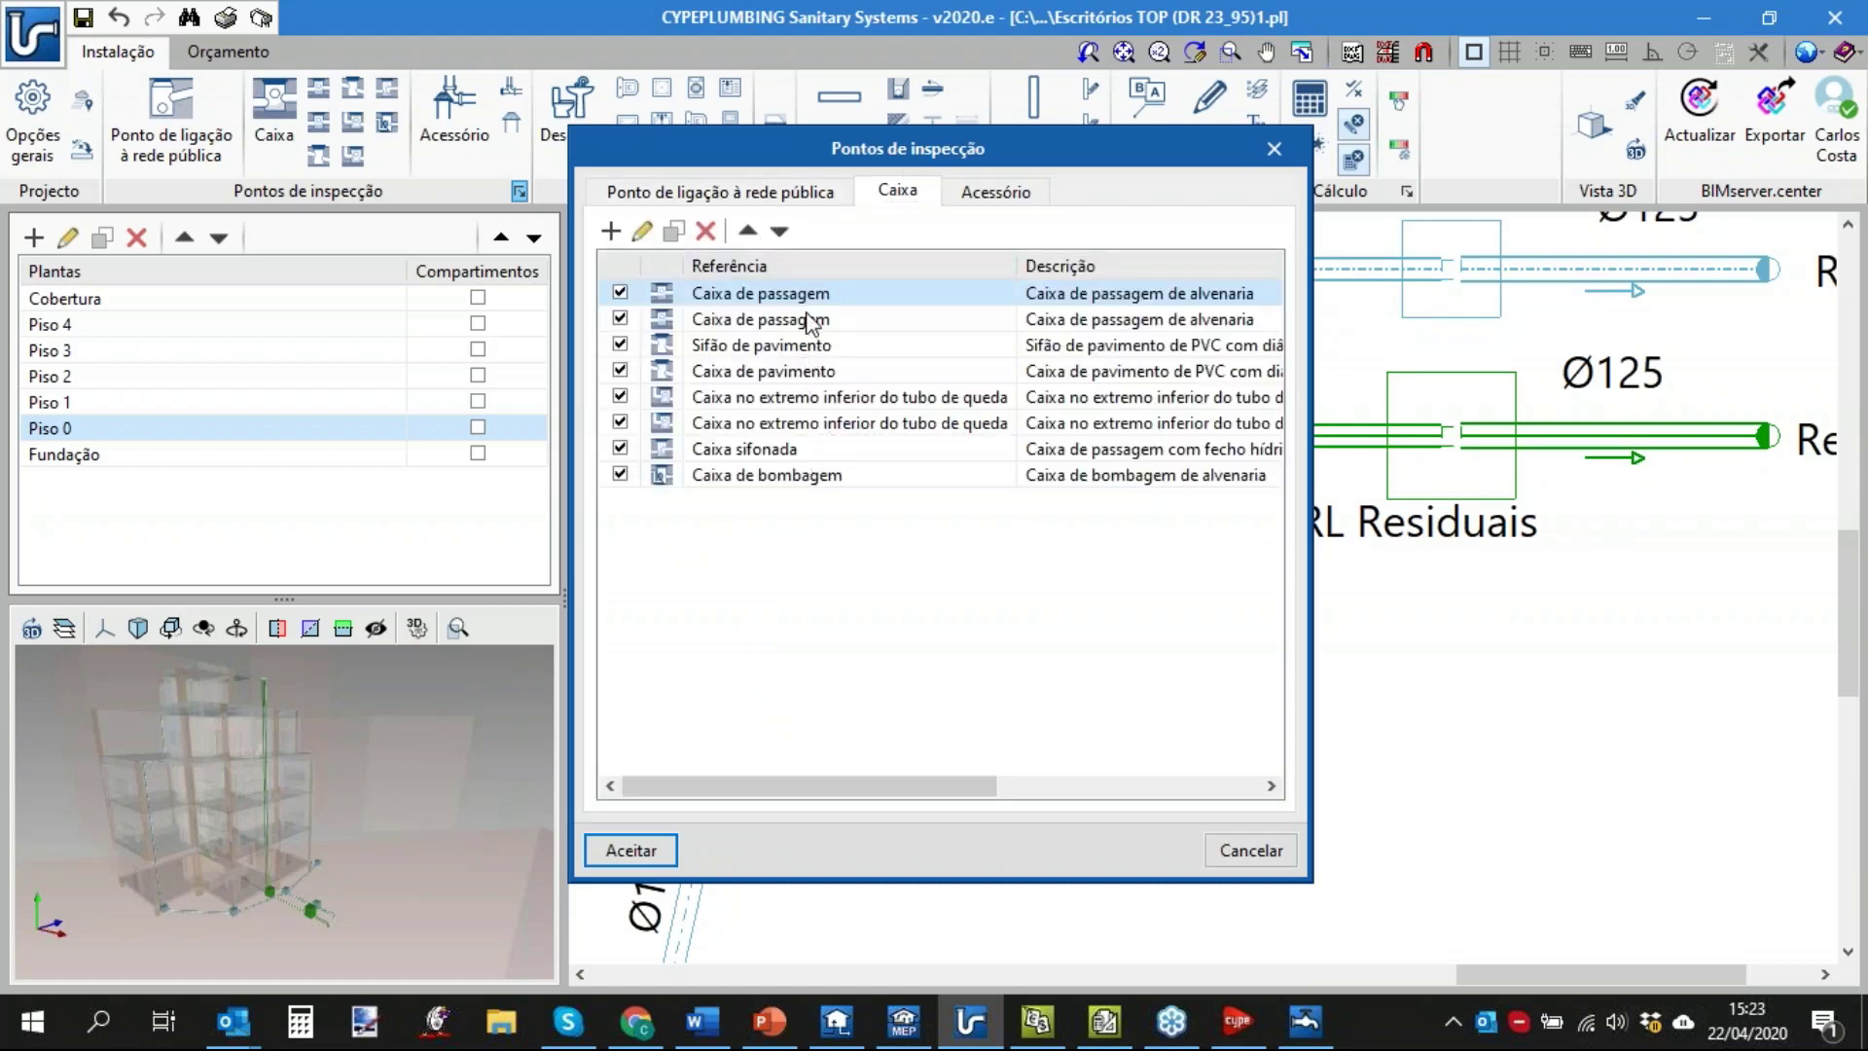
pyautogui.doubleClick(685, 292)
pyautogui.scroll(-3, 876, 660)
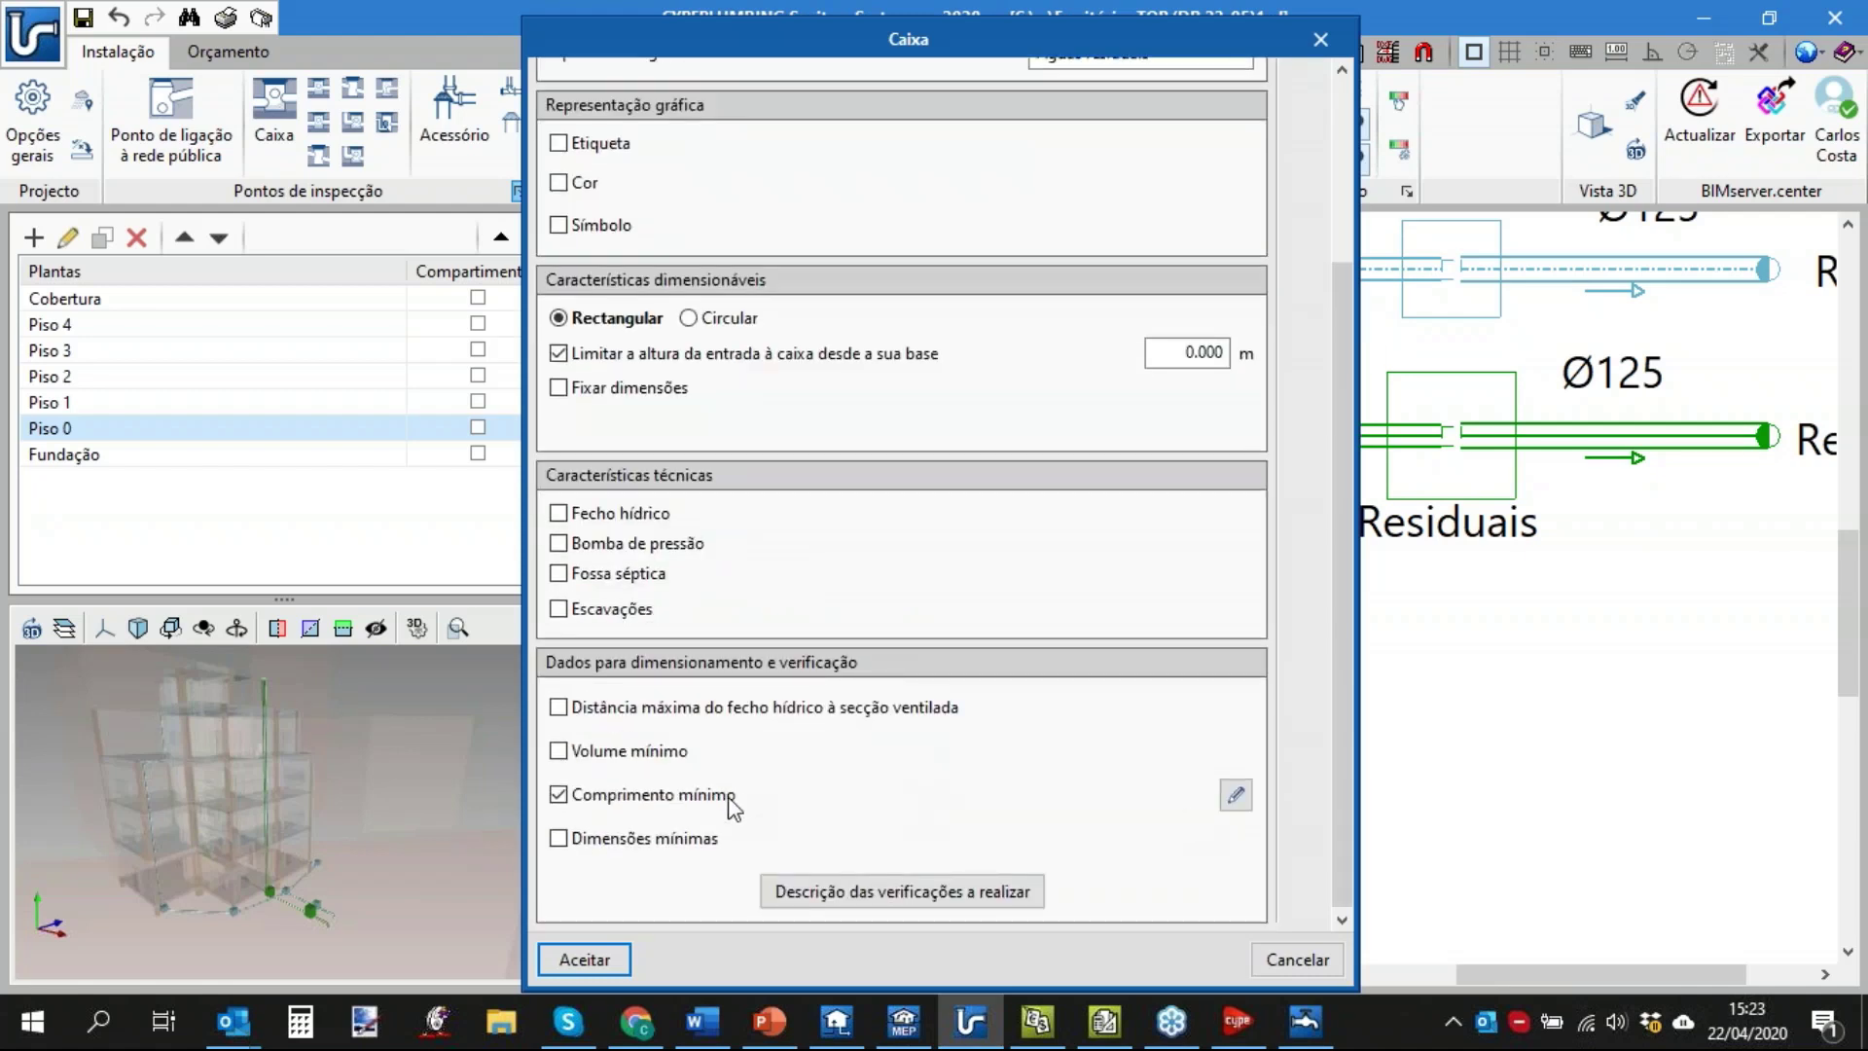
pyautogui.click(1236, 796)
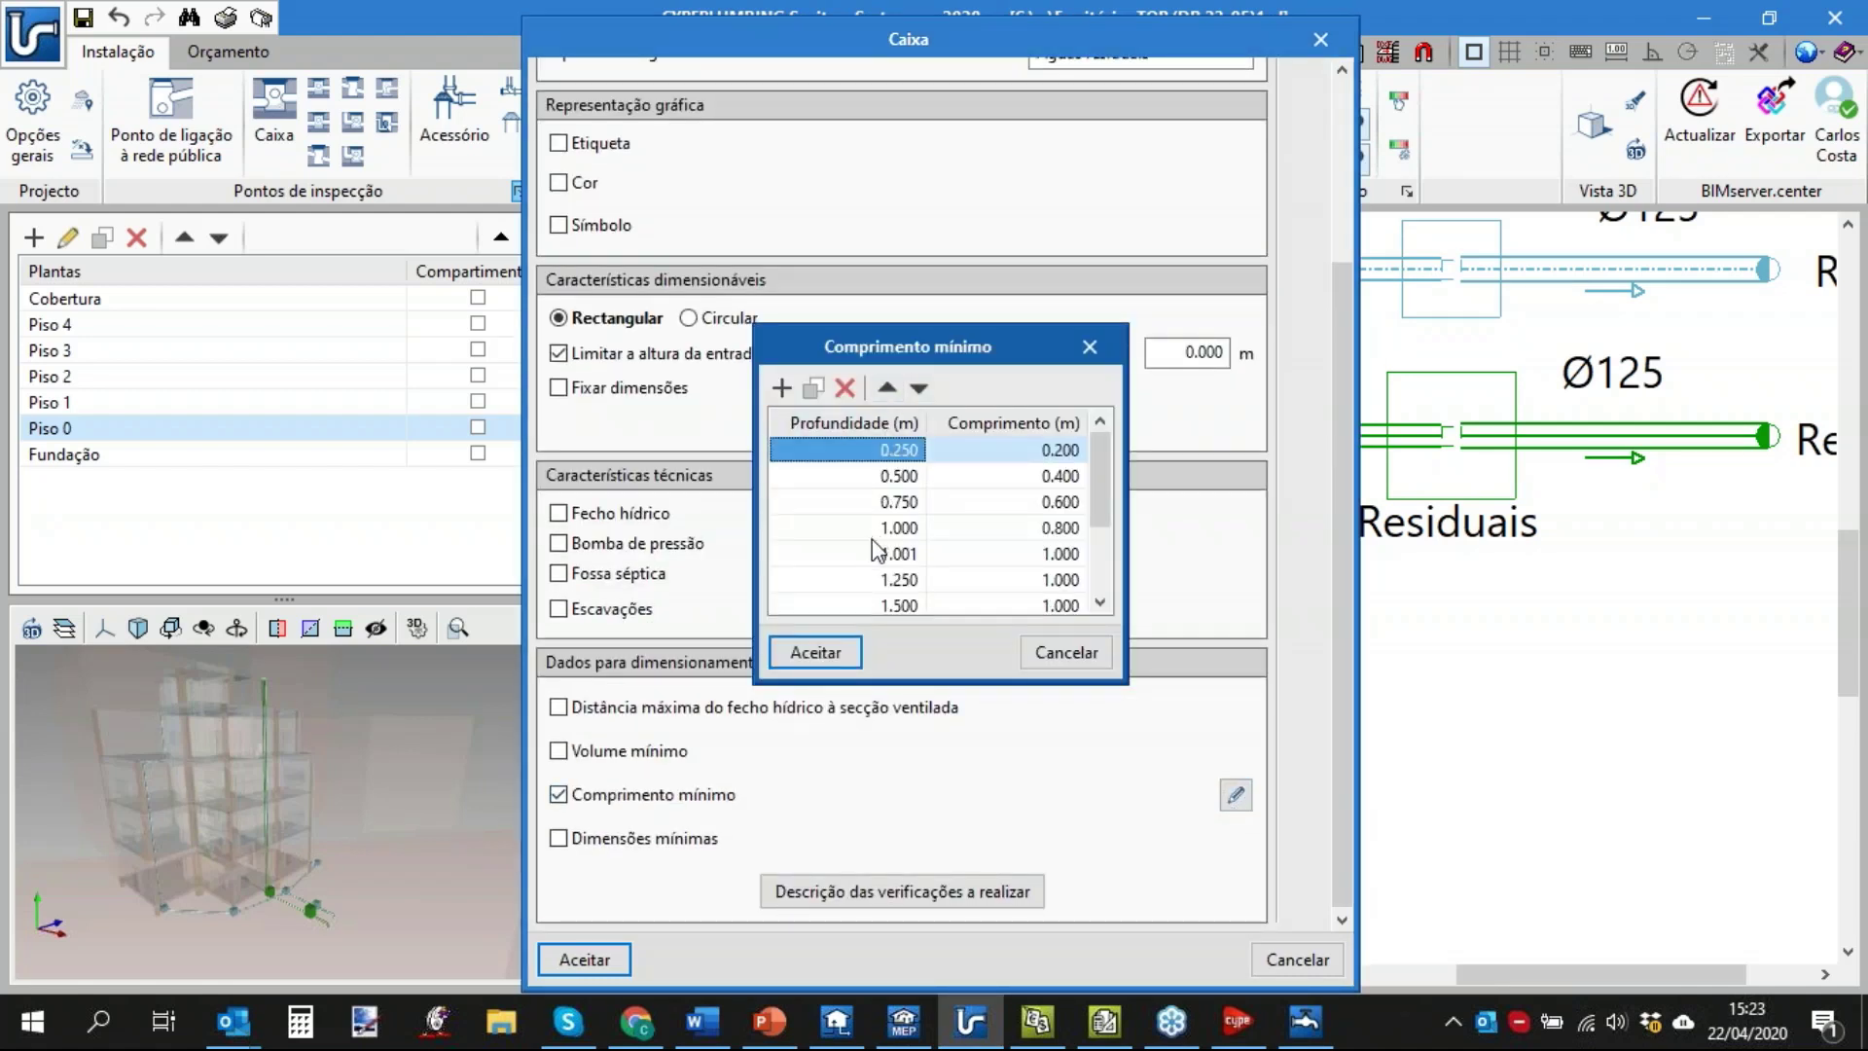
pyautogui.click(1066, 651)
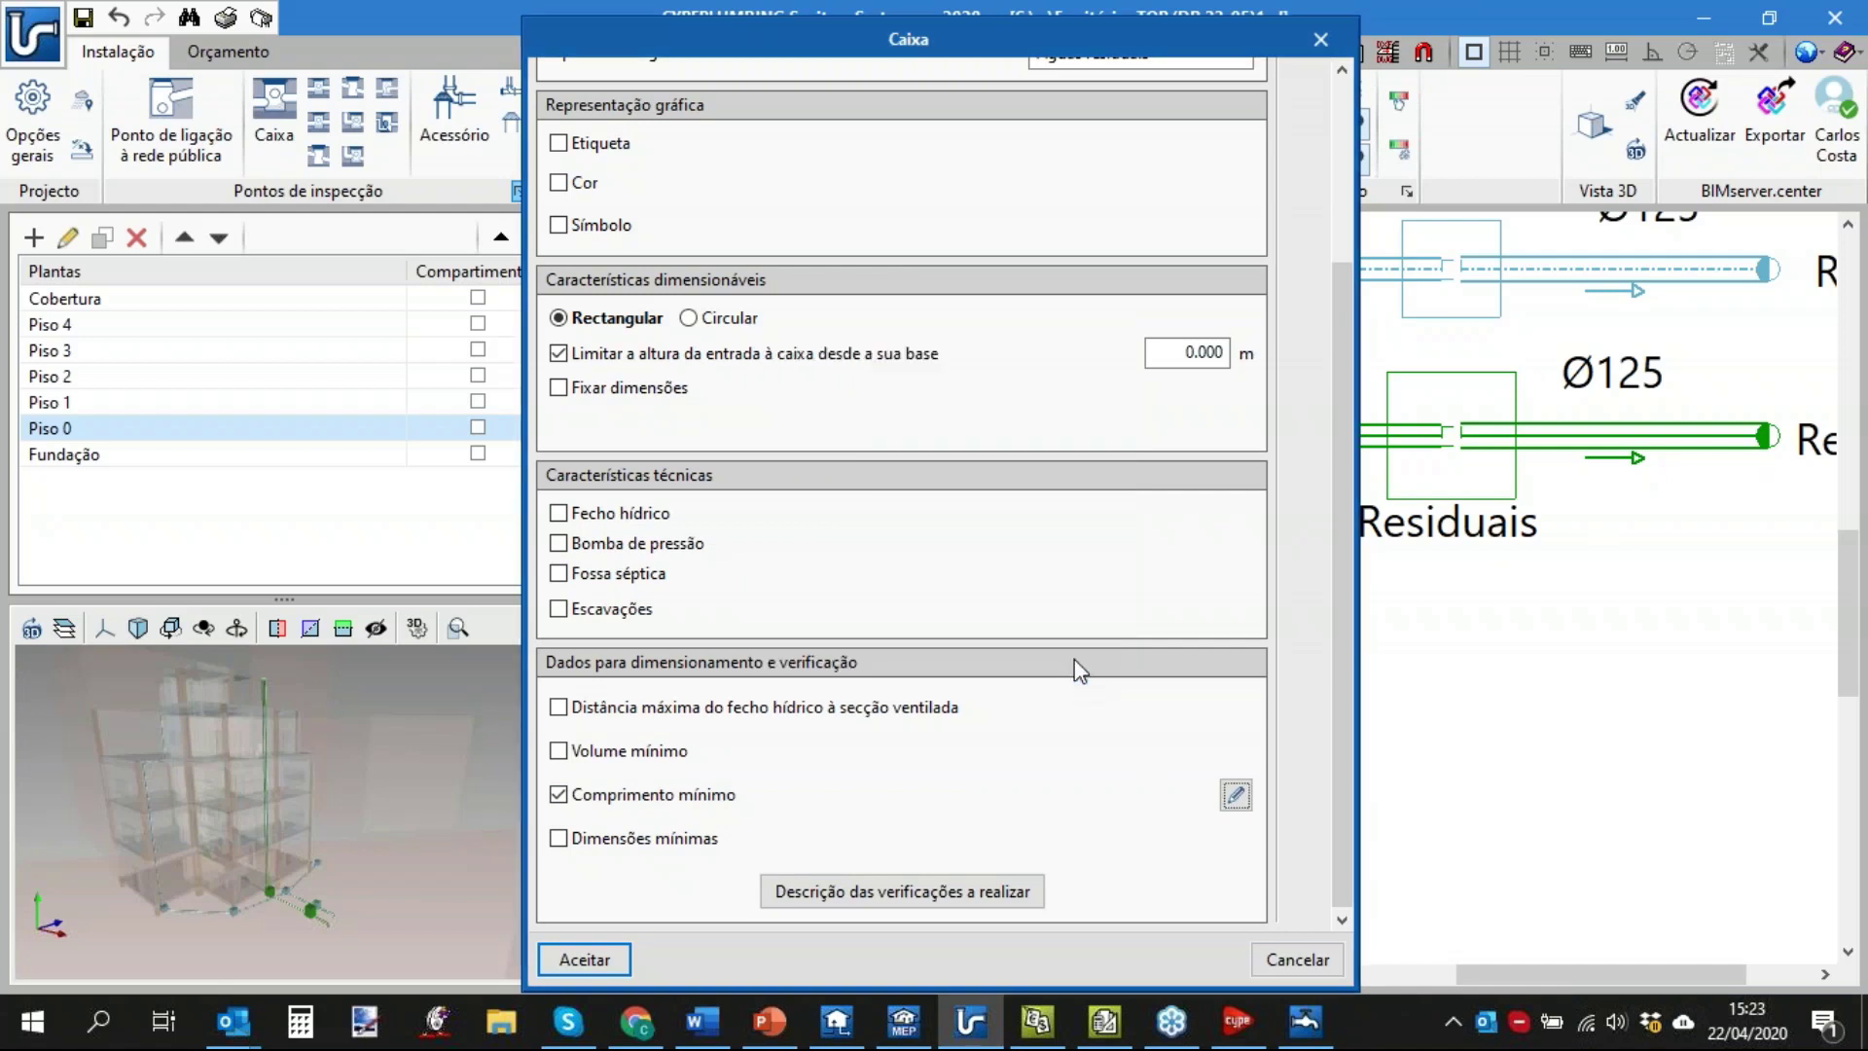
pyautogui.click(1298, 959)
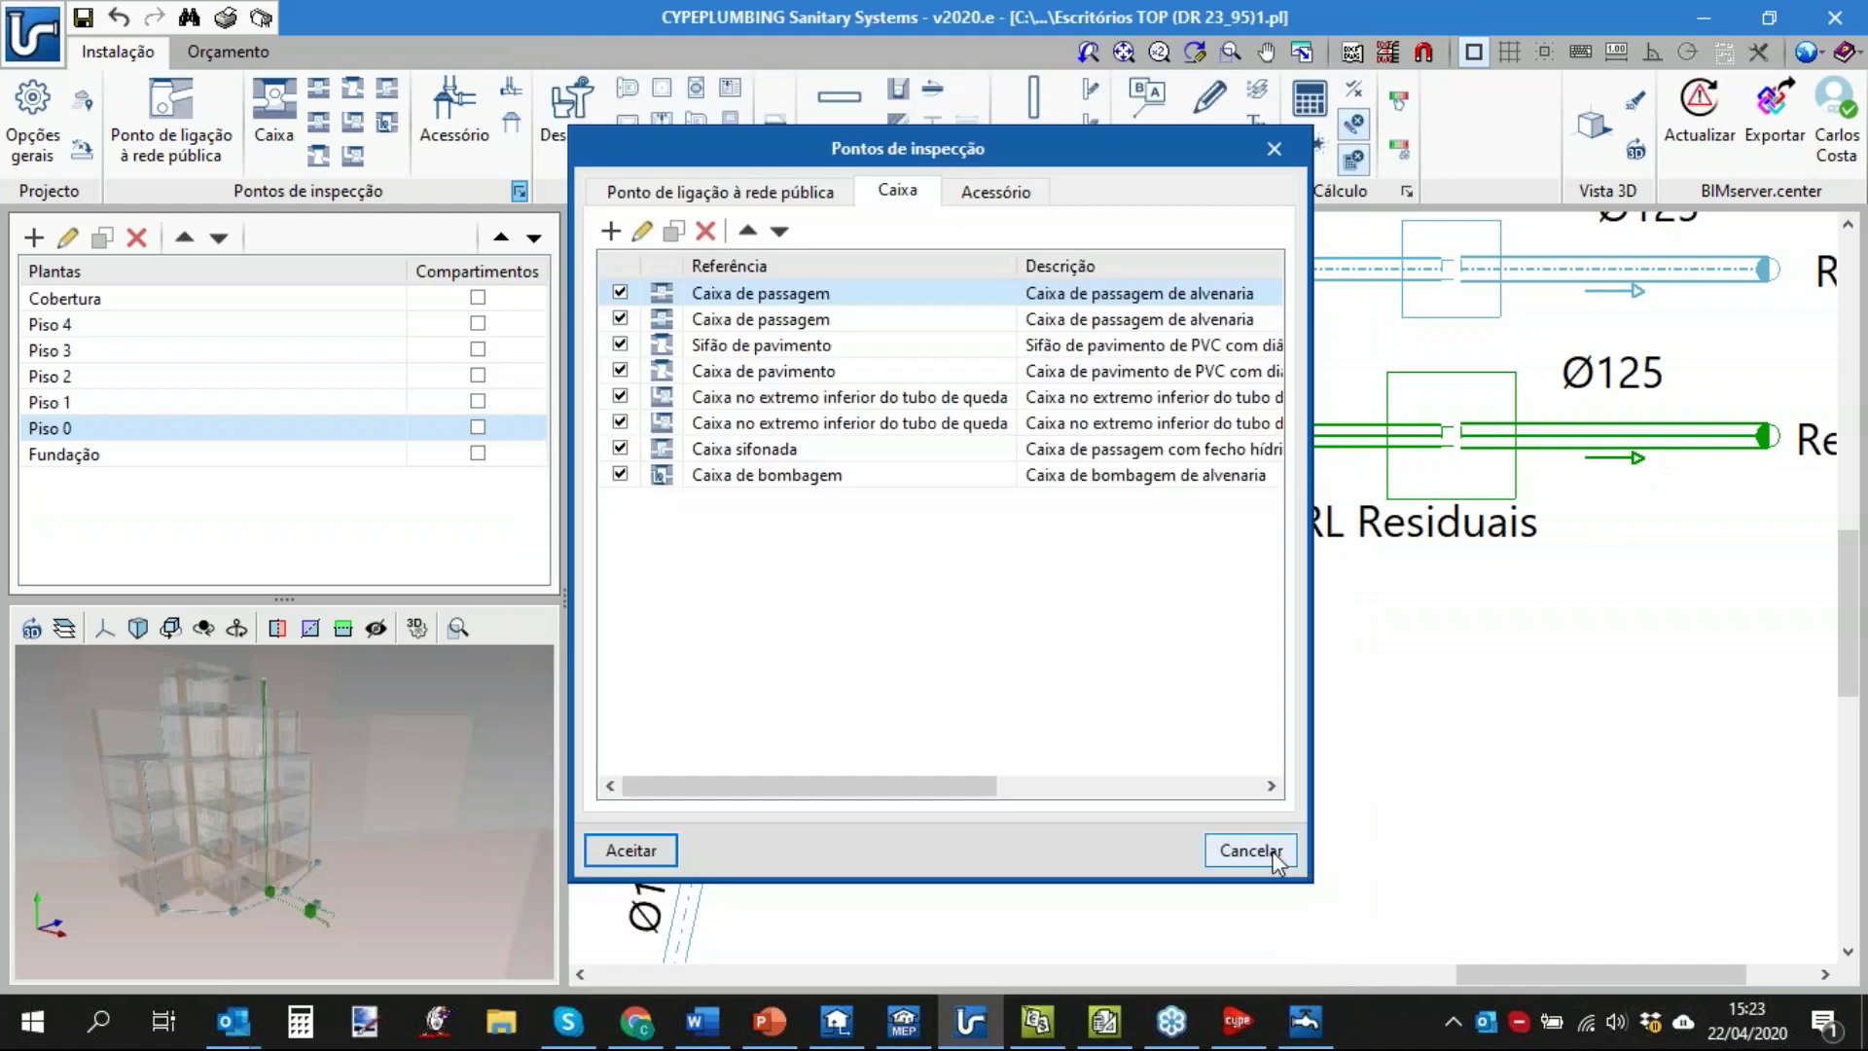
# Close the inspection point definitions and inspect the data of rainwater box CVP1 and its connected buried collectors on Piso 0.
pyautogui.click(1250, 850)
pyautogui.scroll(2, 1226, 822)
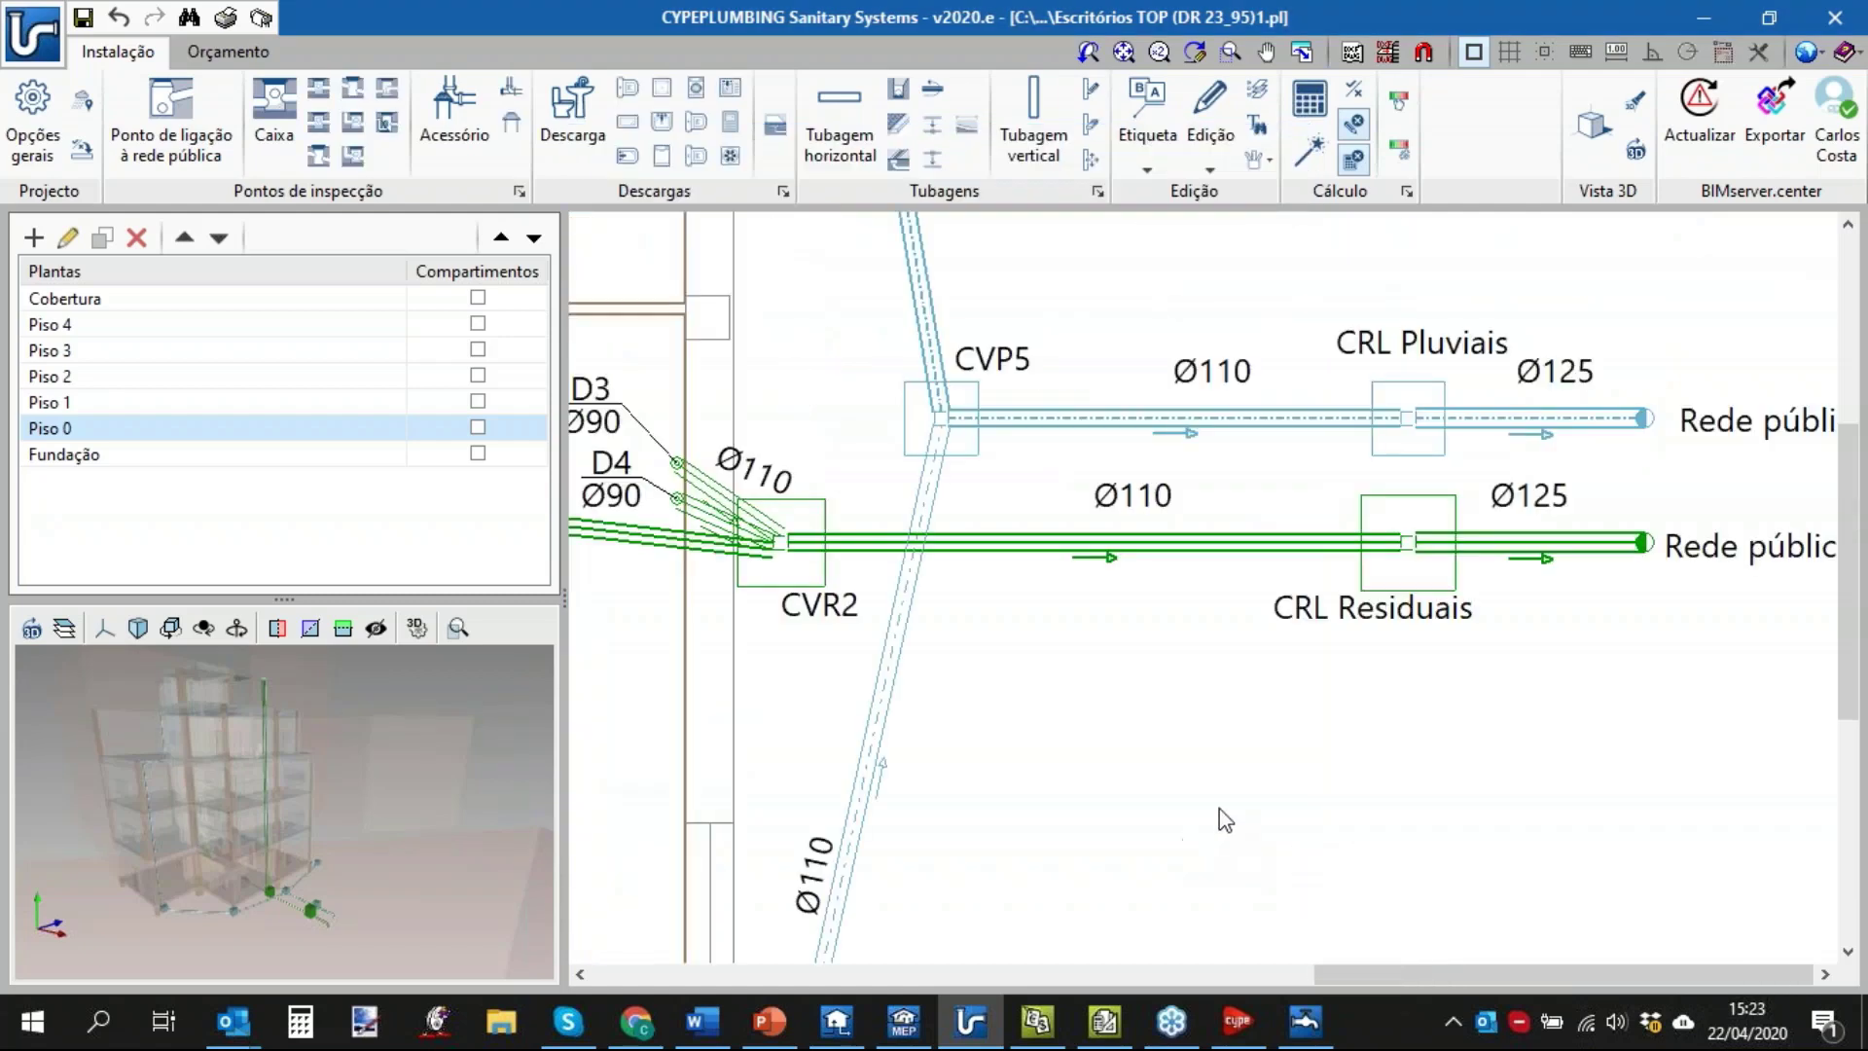
pyautogui.scroll(-2, 1310, 681)
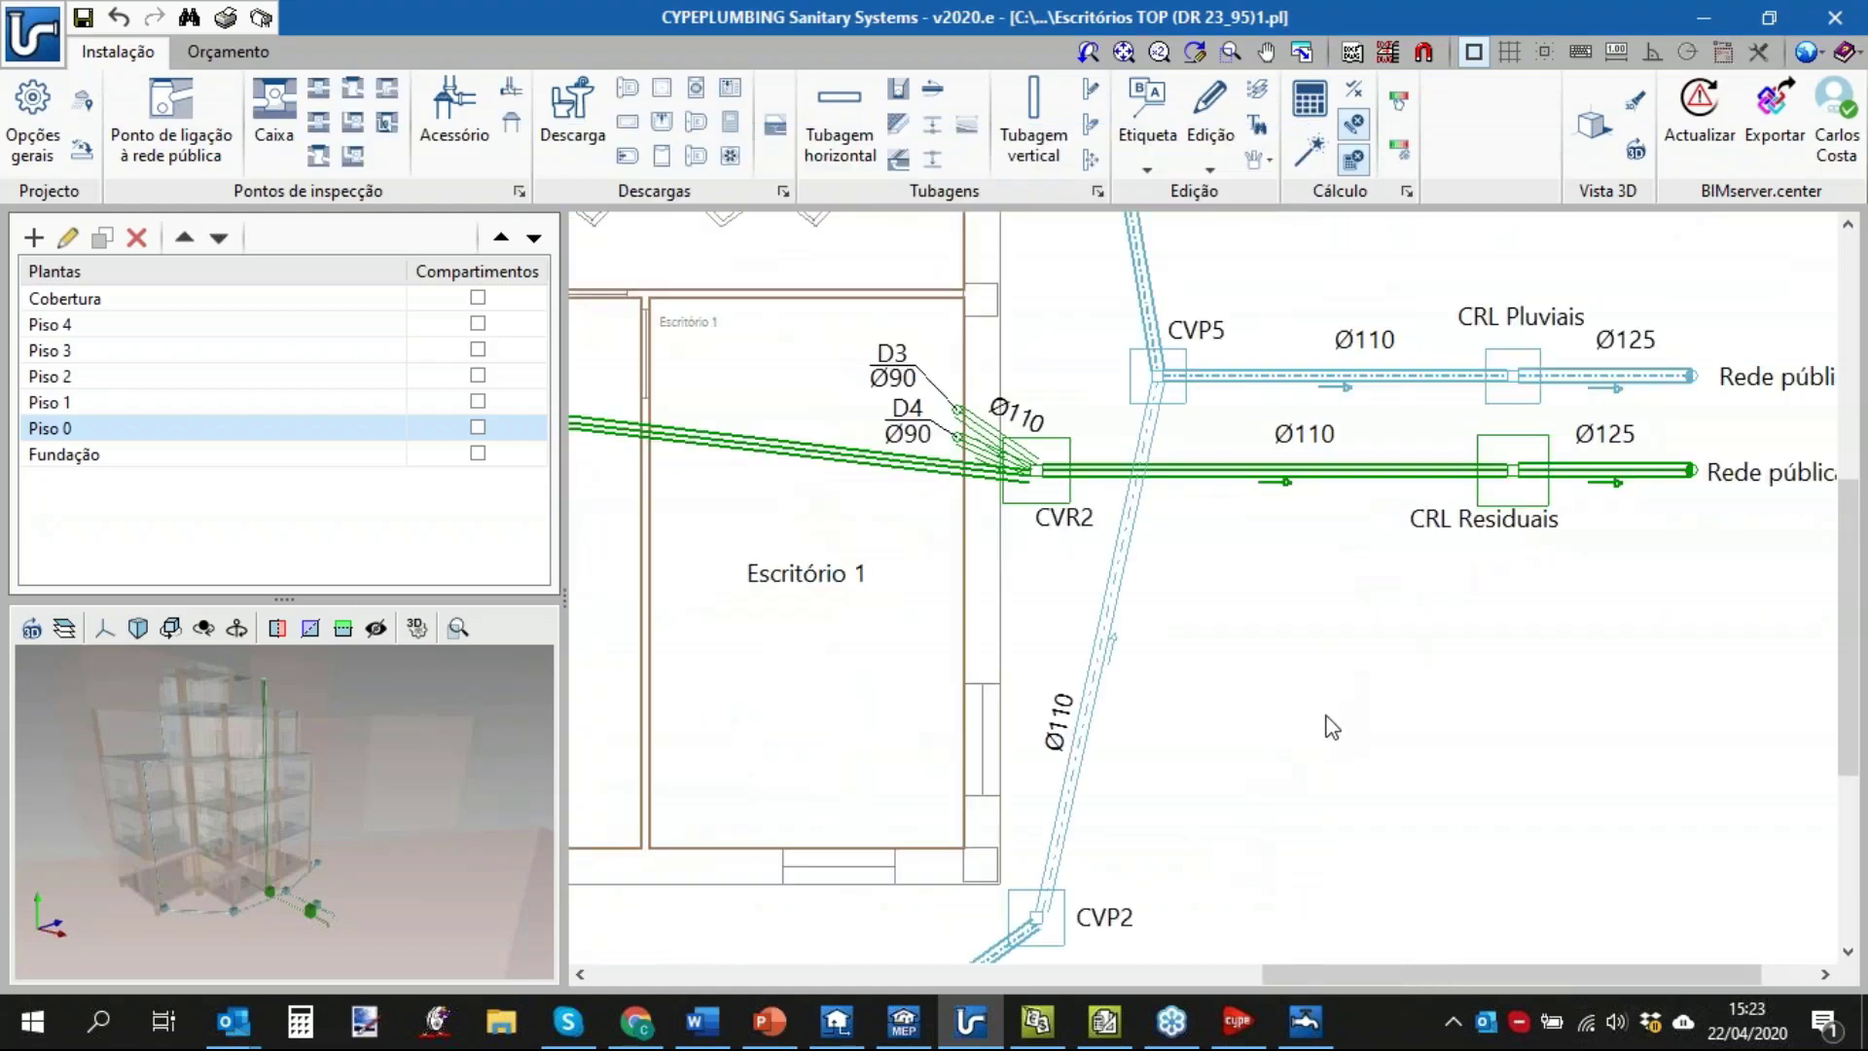
pyautogui.moveTo(1332, 728); pyautogui.dragTo(1418, 614, button='middle')
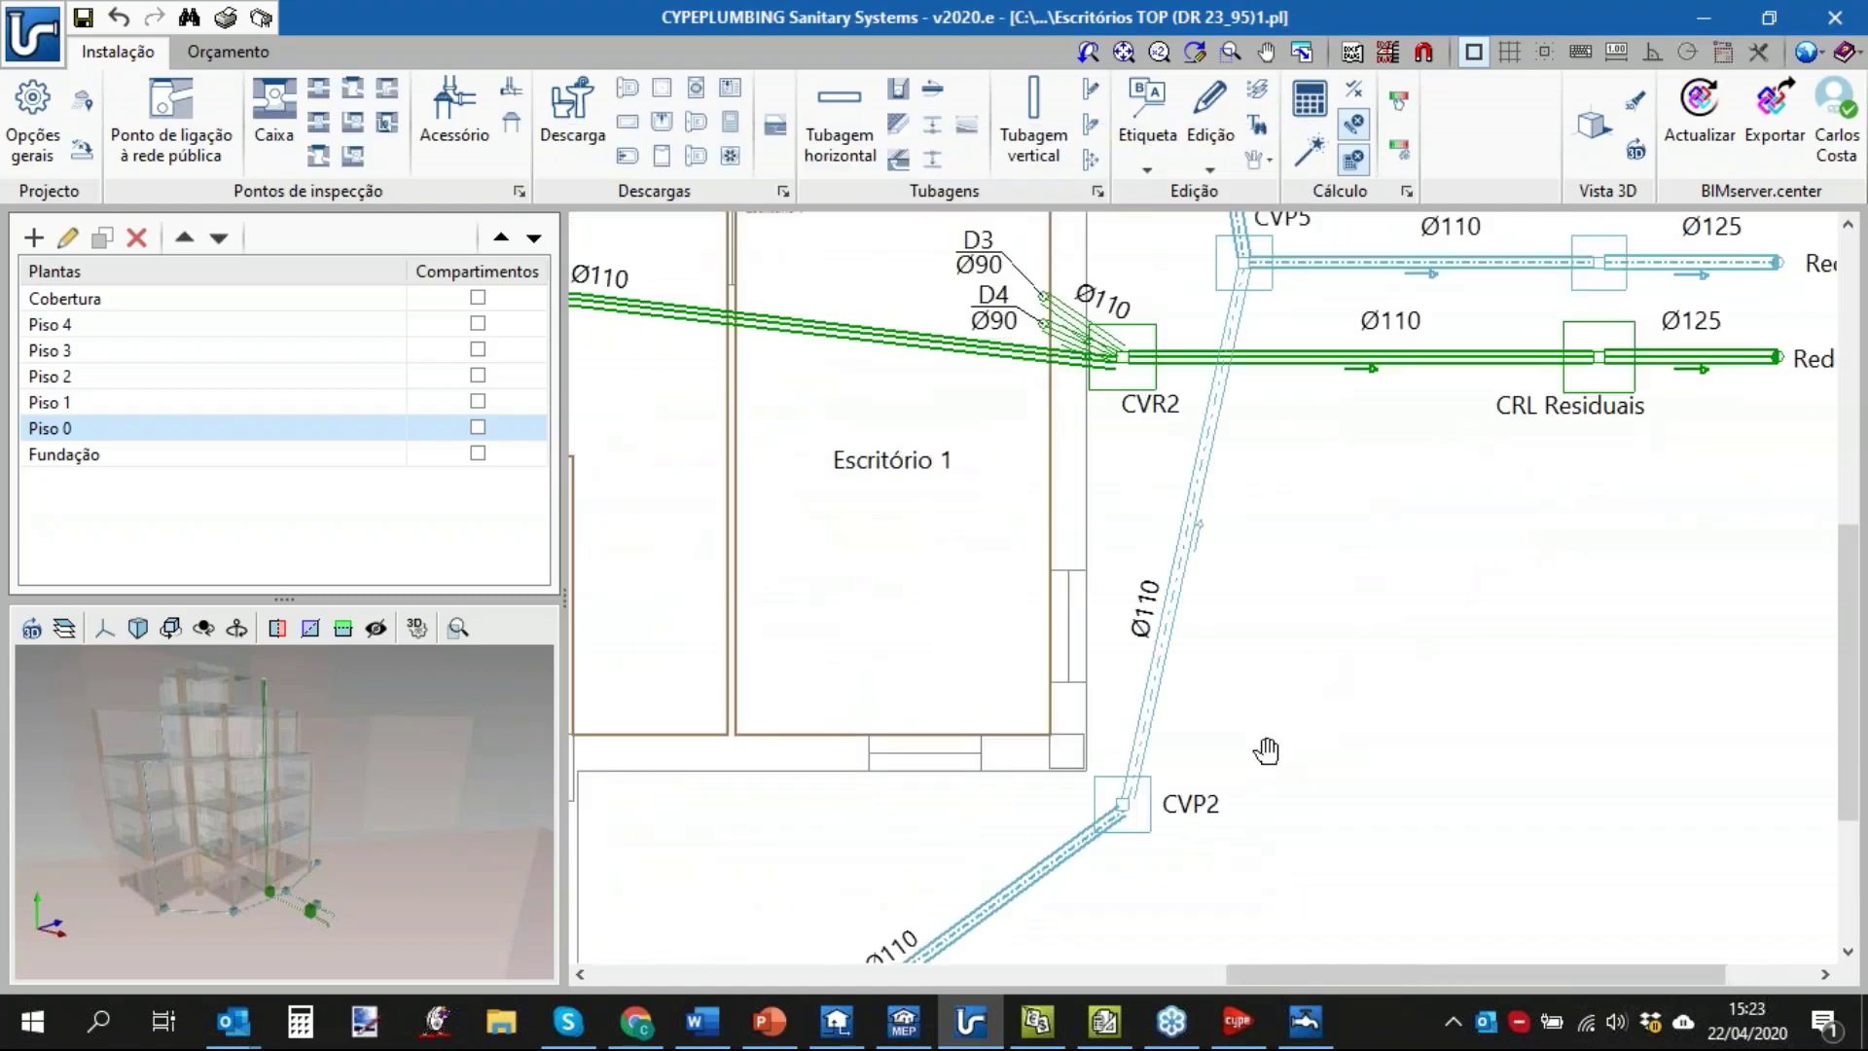
pyautogui.moveTo(1266, 751); pyautogui.dragTo(1184, 625, button='middle')
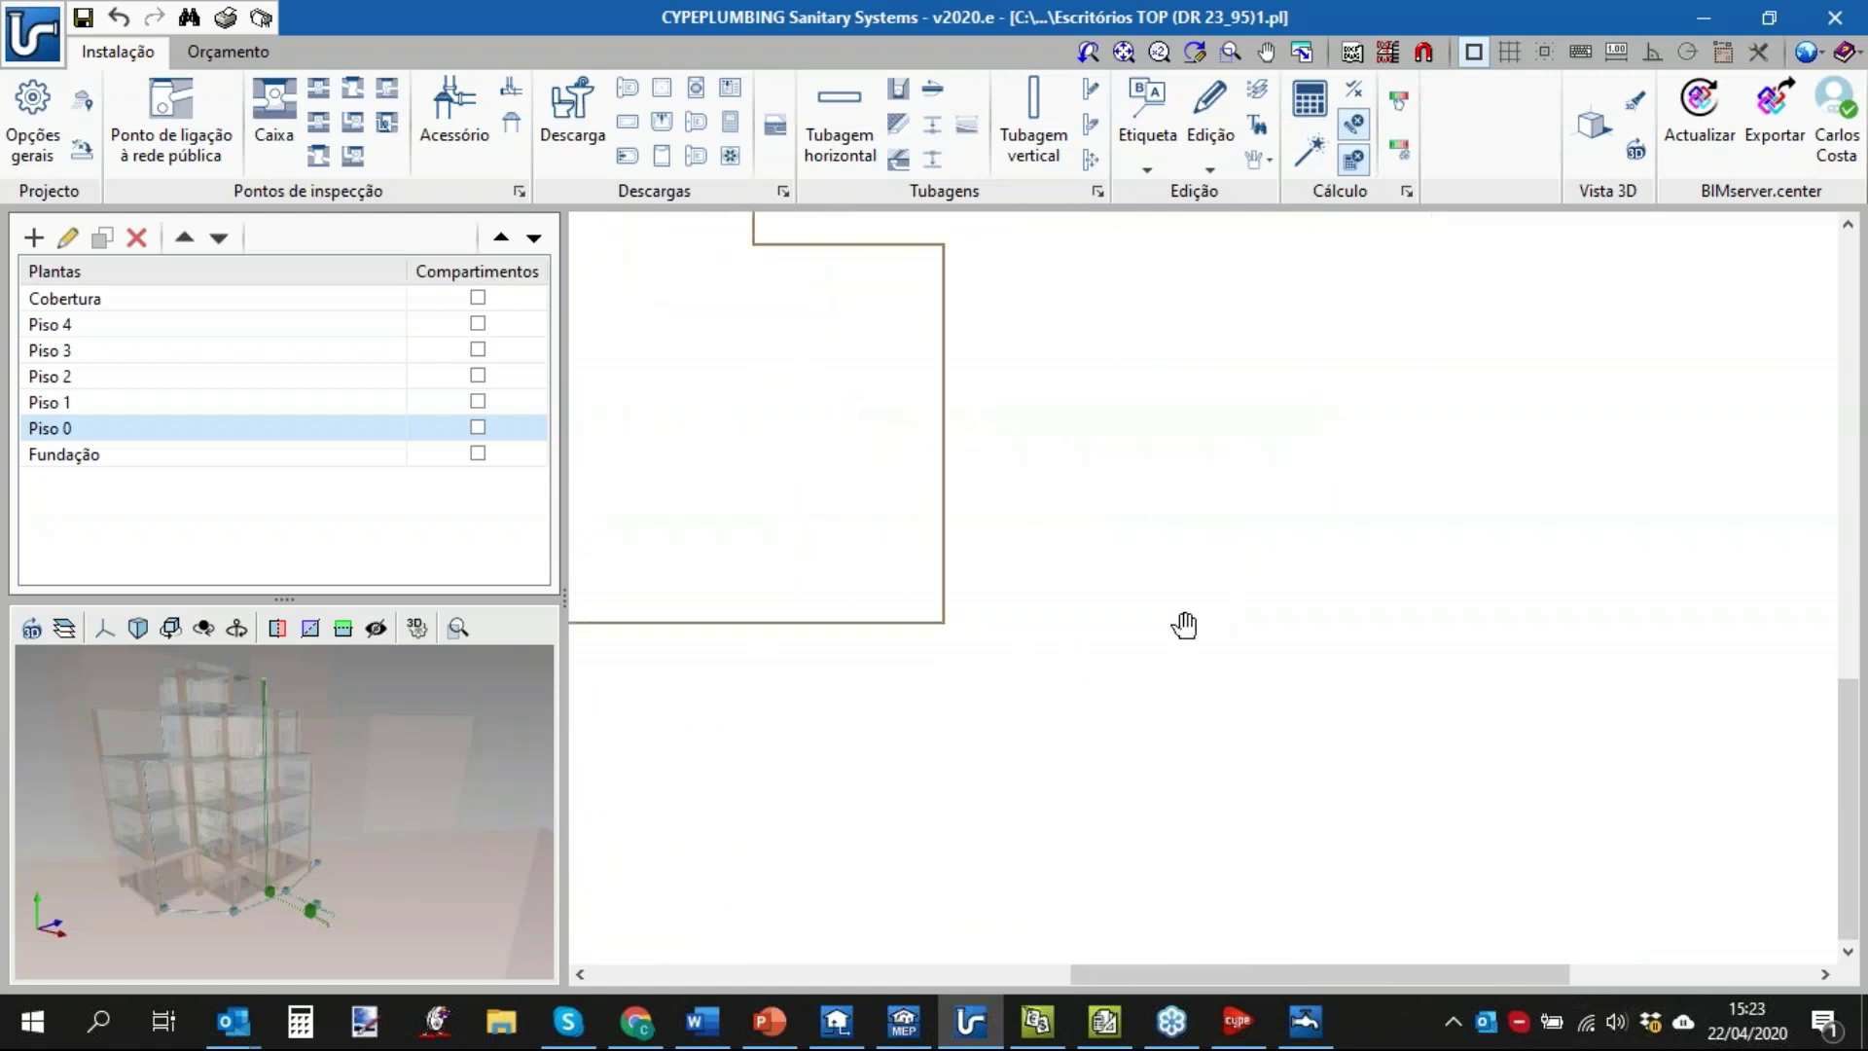
pyautogui.scroll(2, 1047, 709)
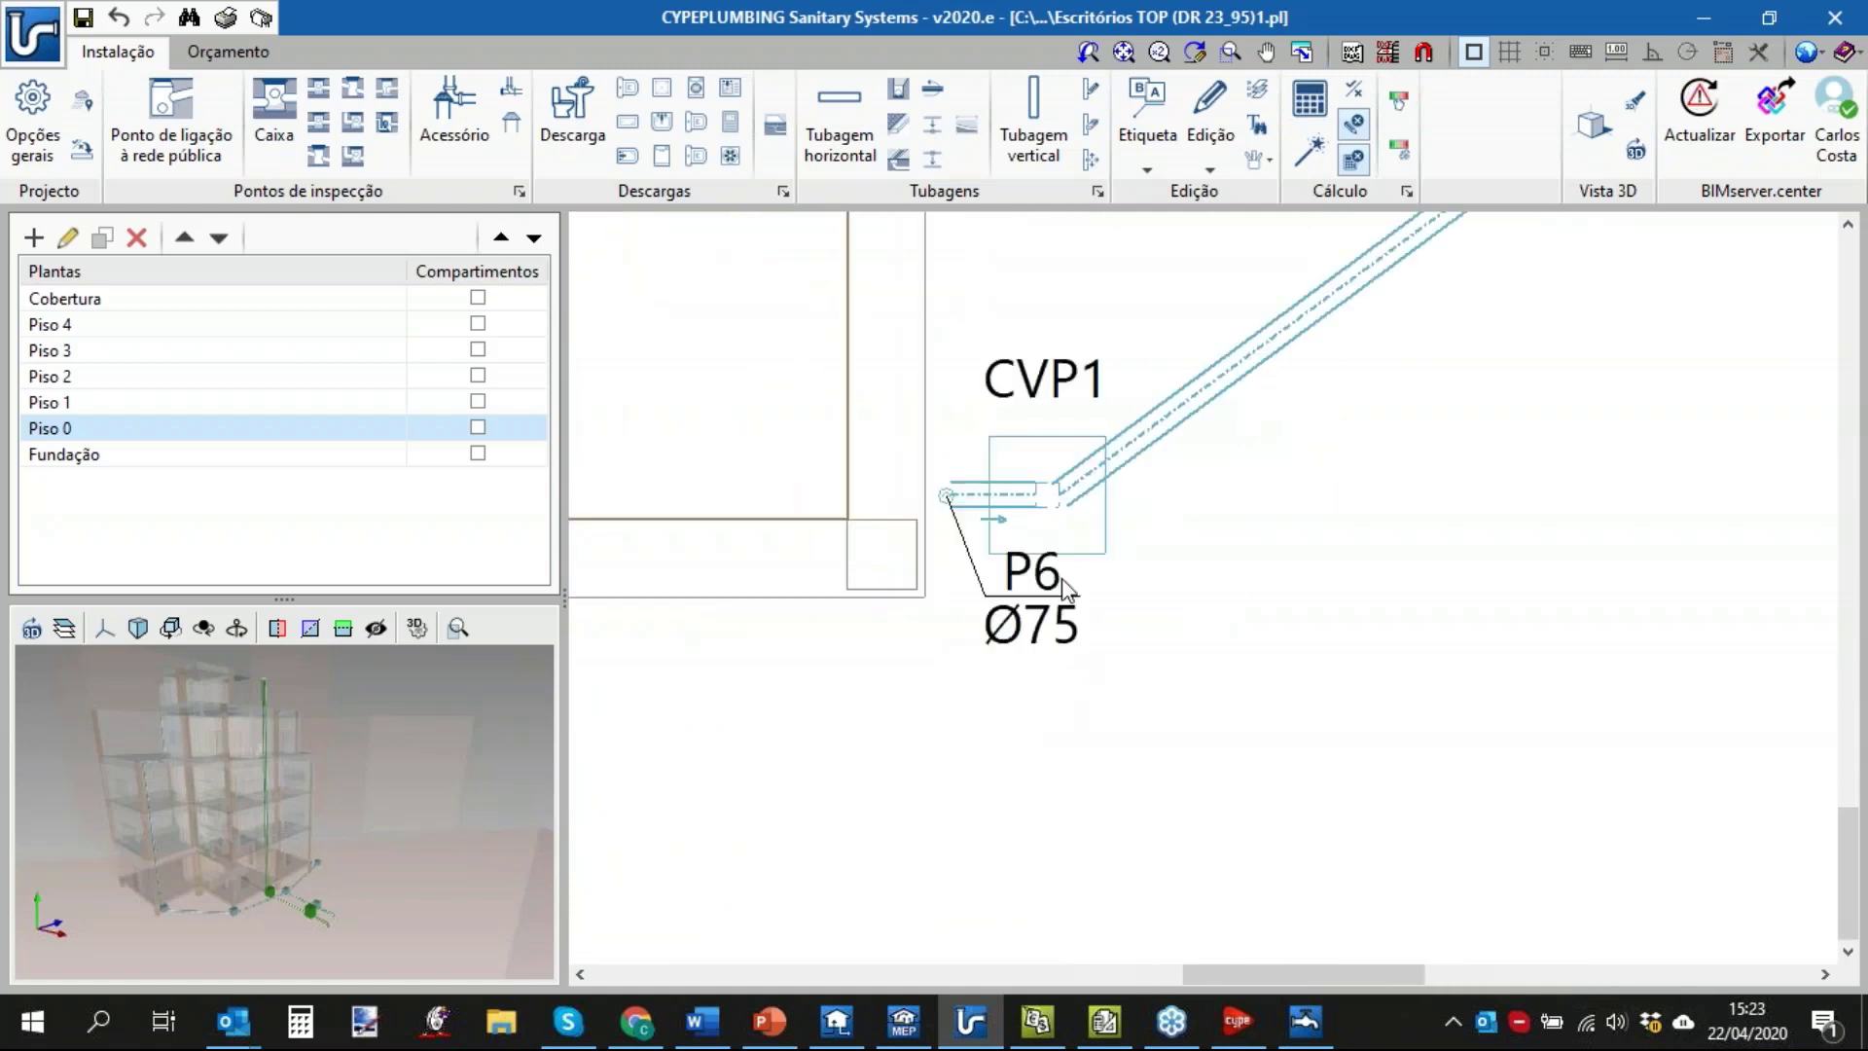
pyautogui.moveTo(1050, 508)
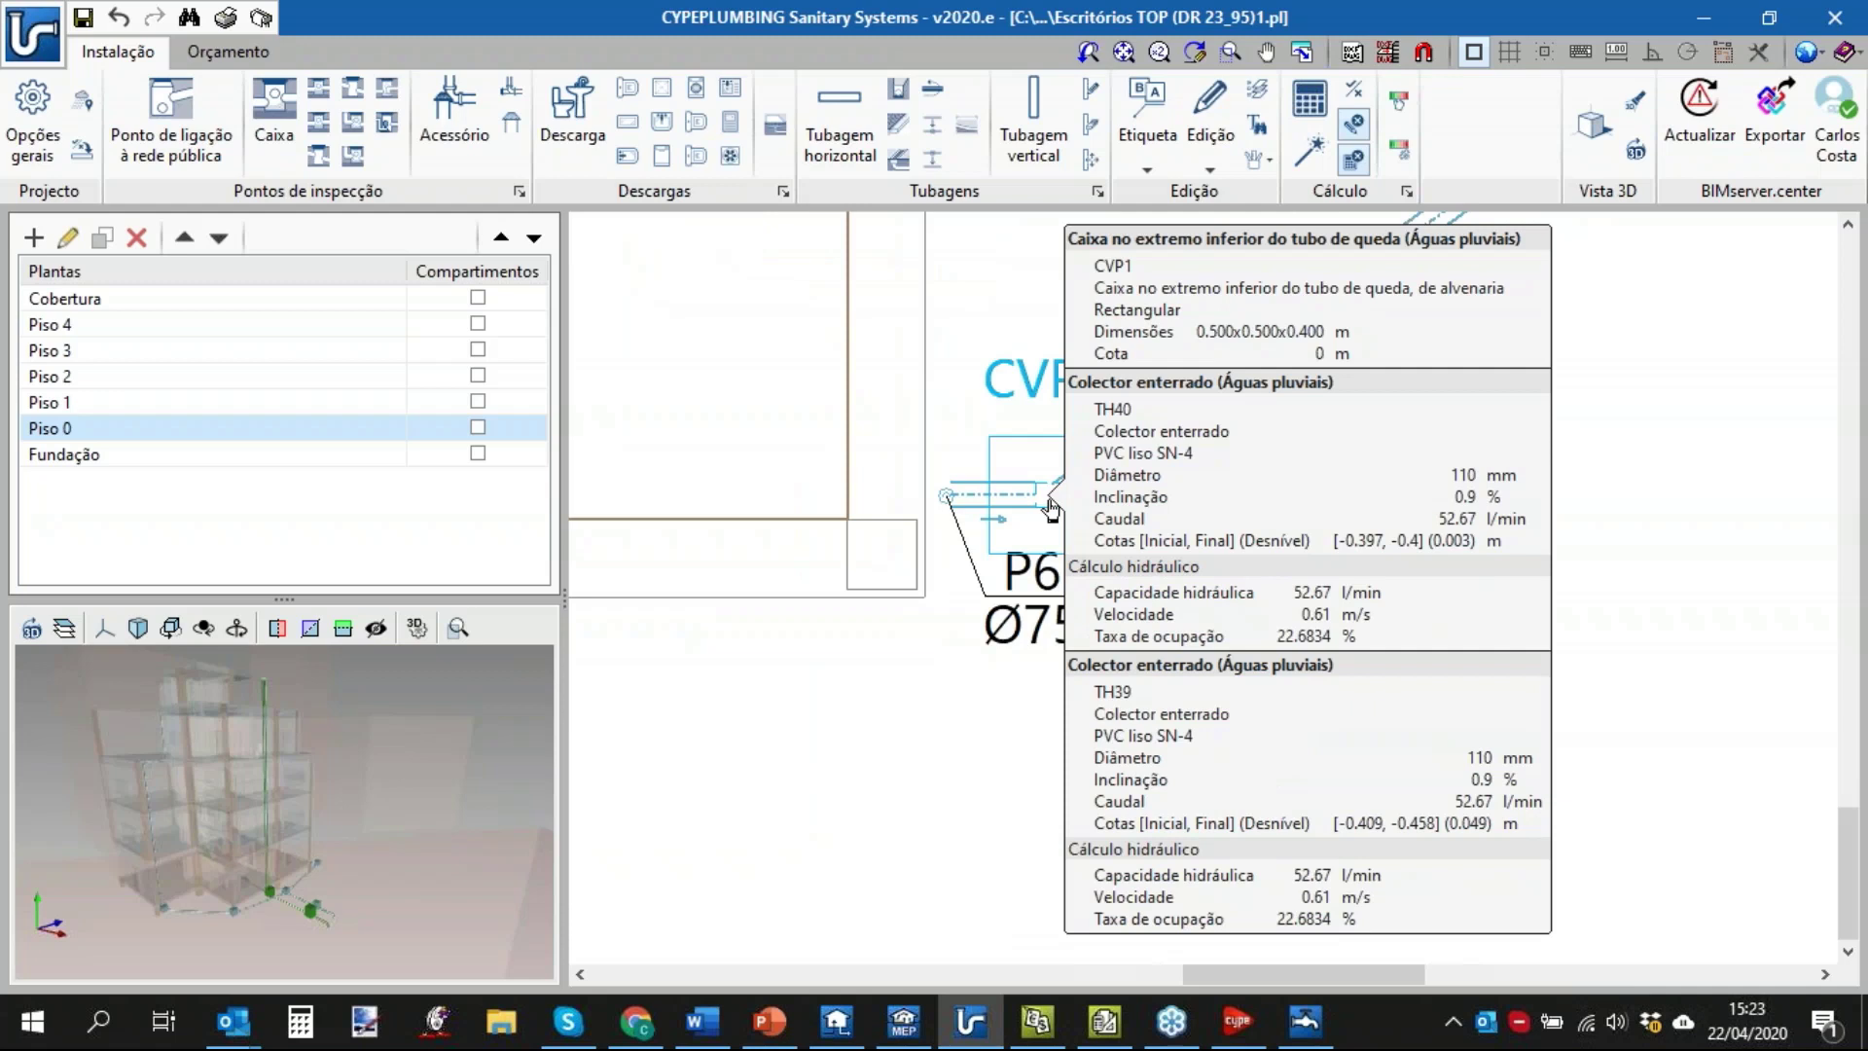
pyautogui.moveTo(988, 508)
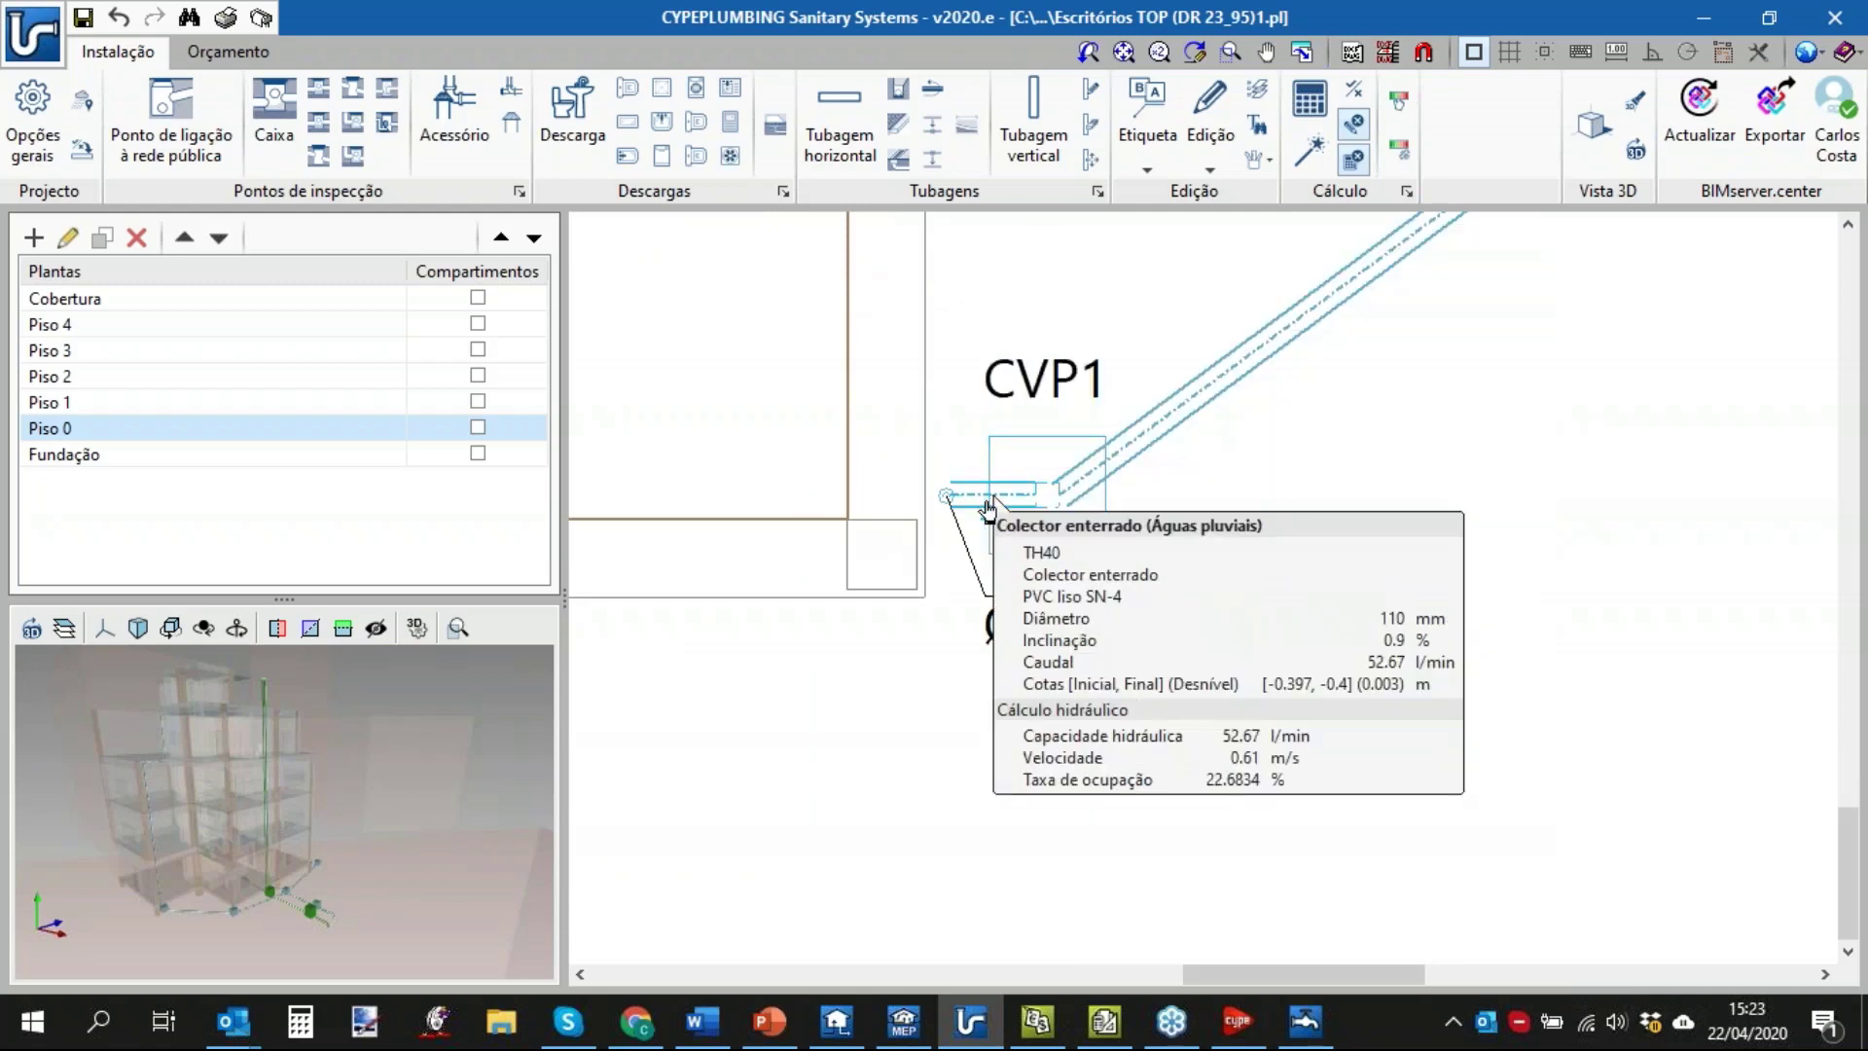
pyautogui.moveTo(1259, 558); pyautogui.dragTo(1193, 630, button='middle')
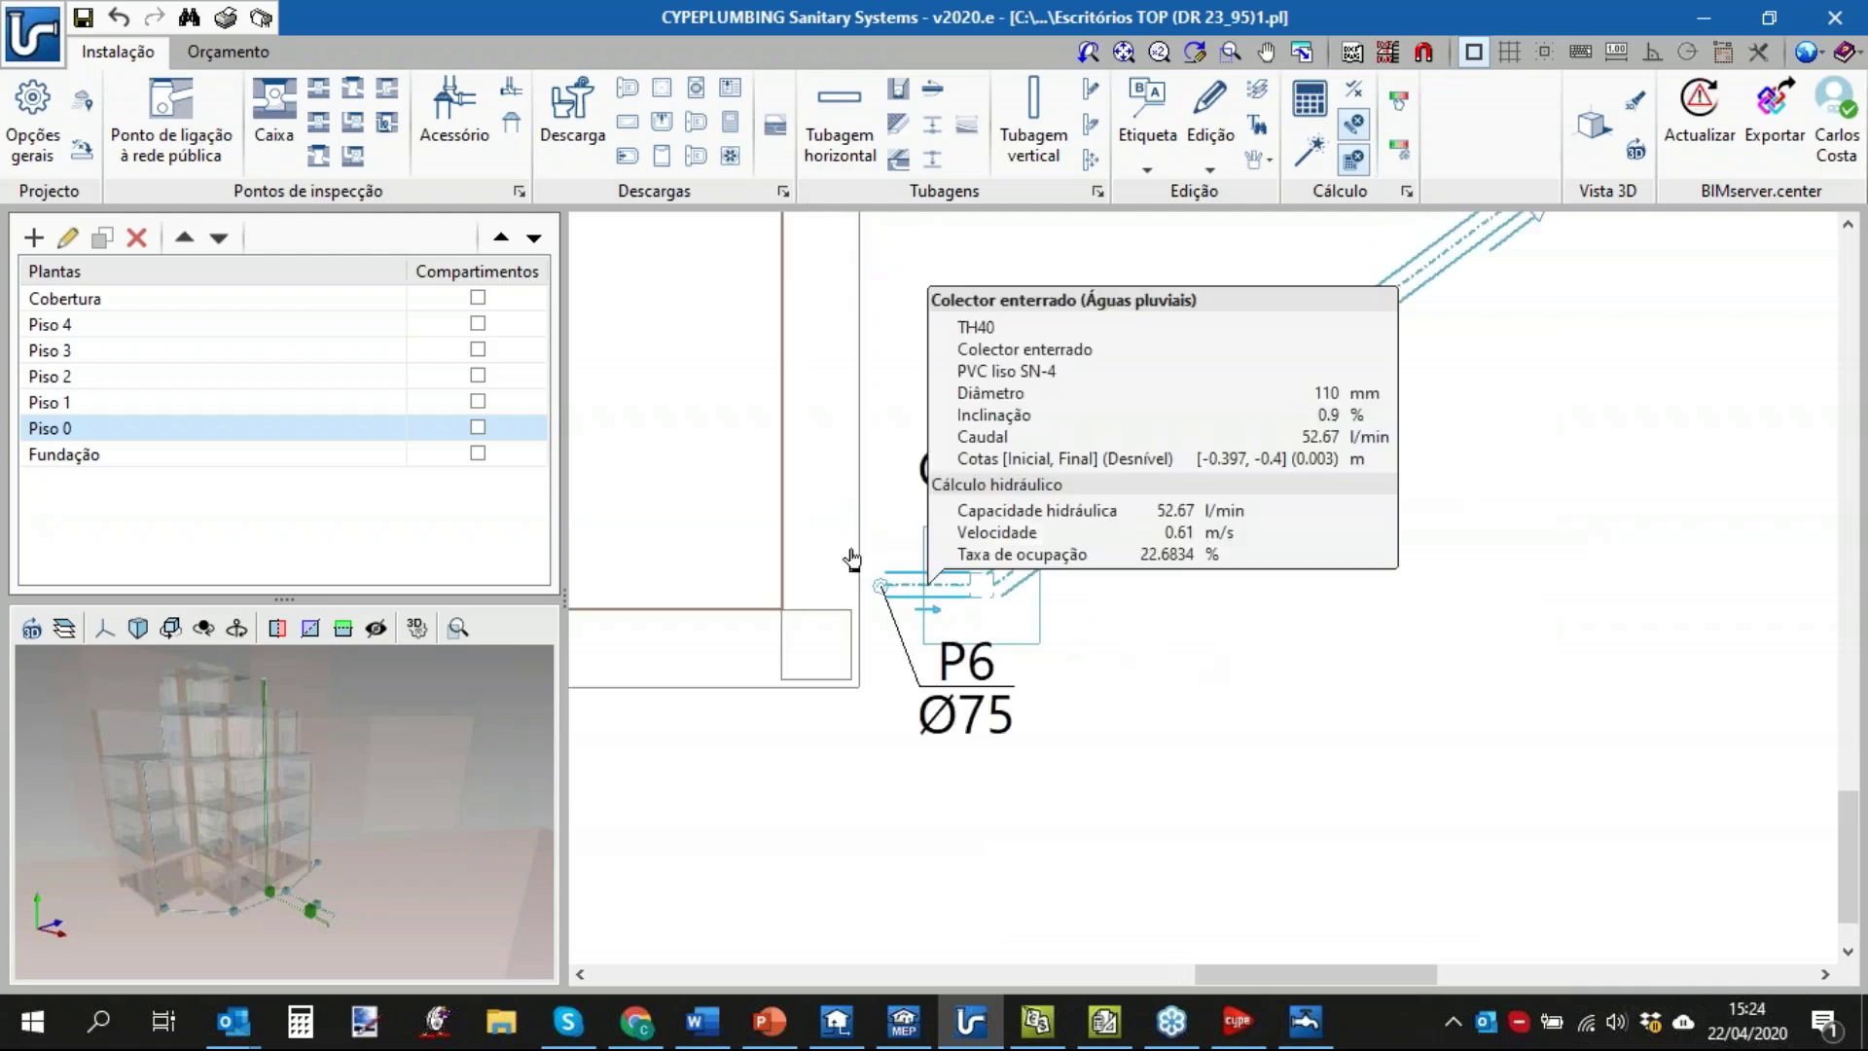
pyautogui.moveTo(986, 596)
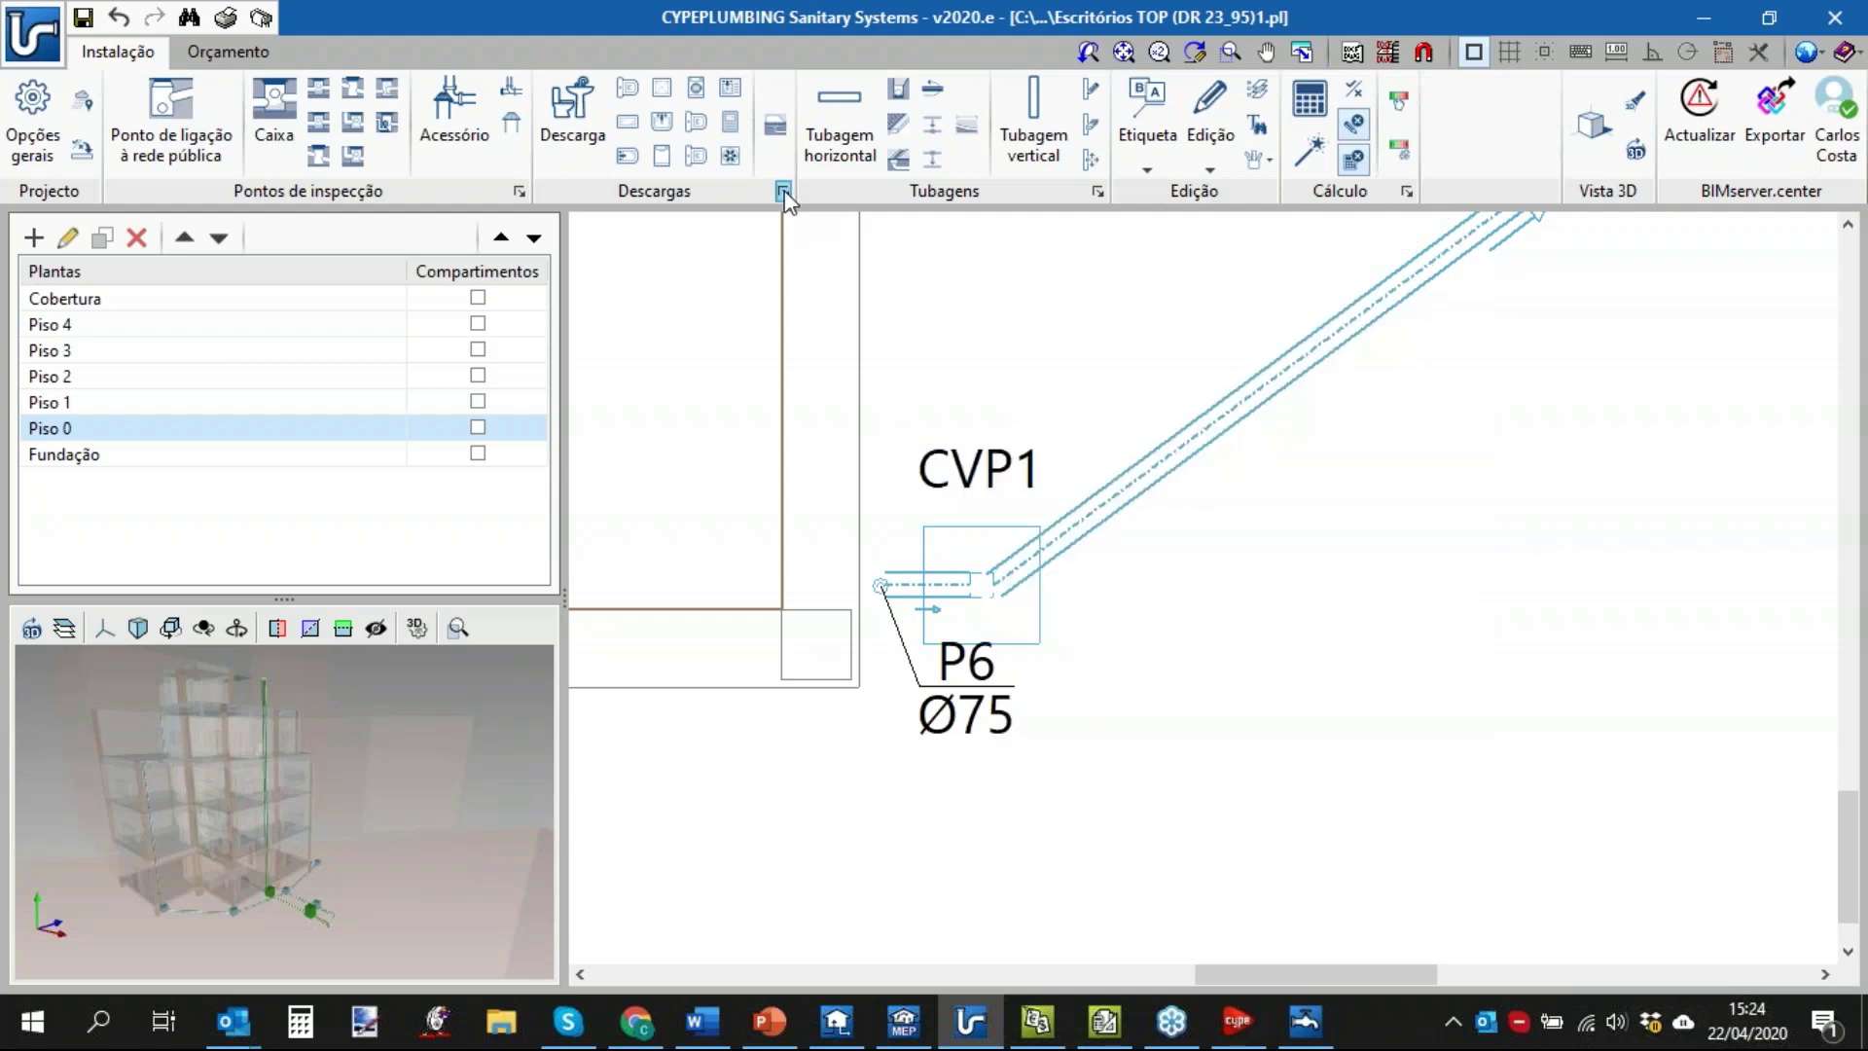
# Open the Águas pluviais type of Caixa no extremo inferior do tubo de queda for editing in the inspection point definitions.
pyautogui.click(519, 191)
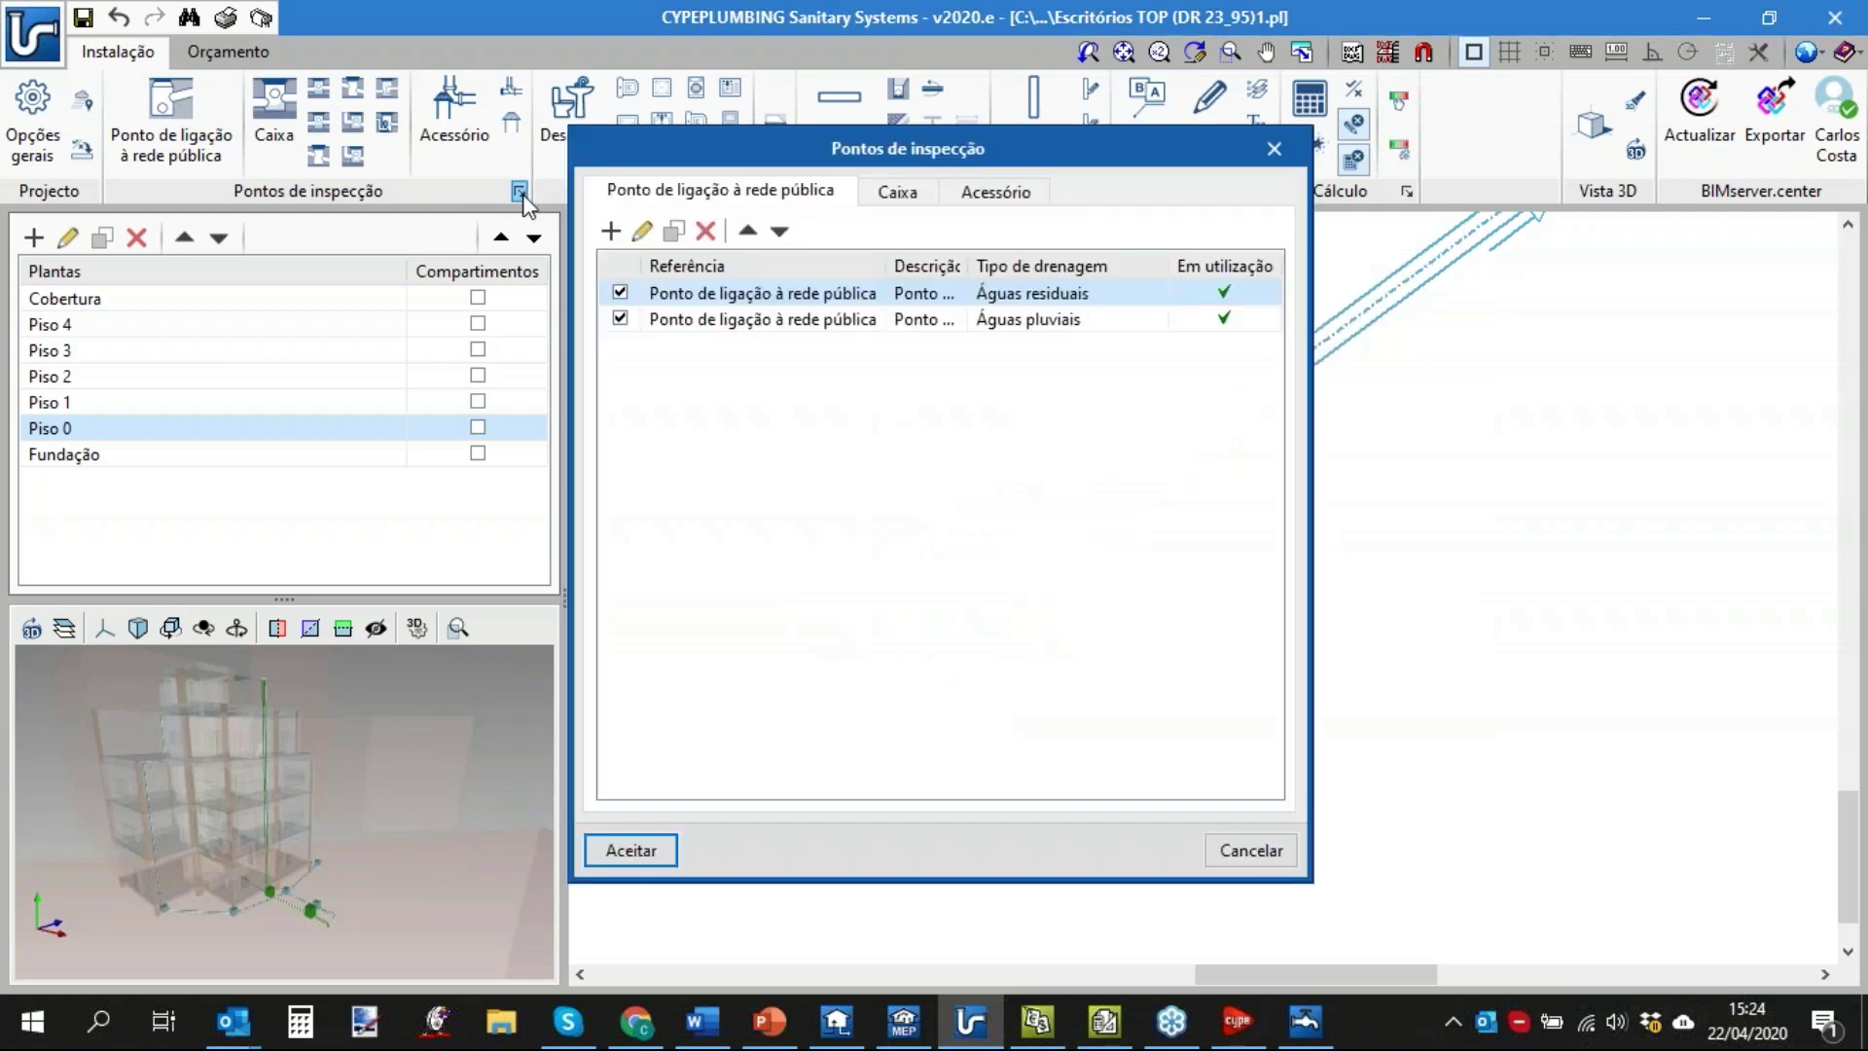
pyautogui.click(898, 193)
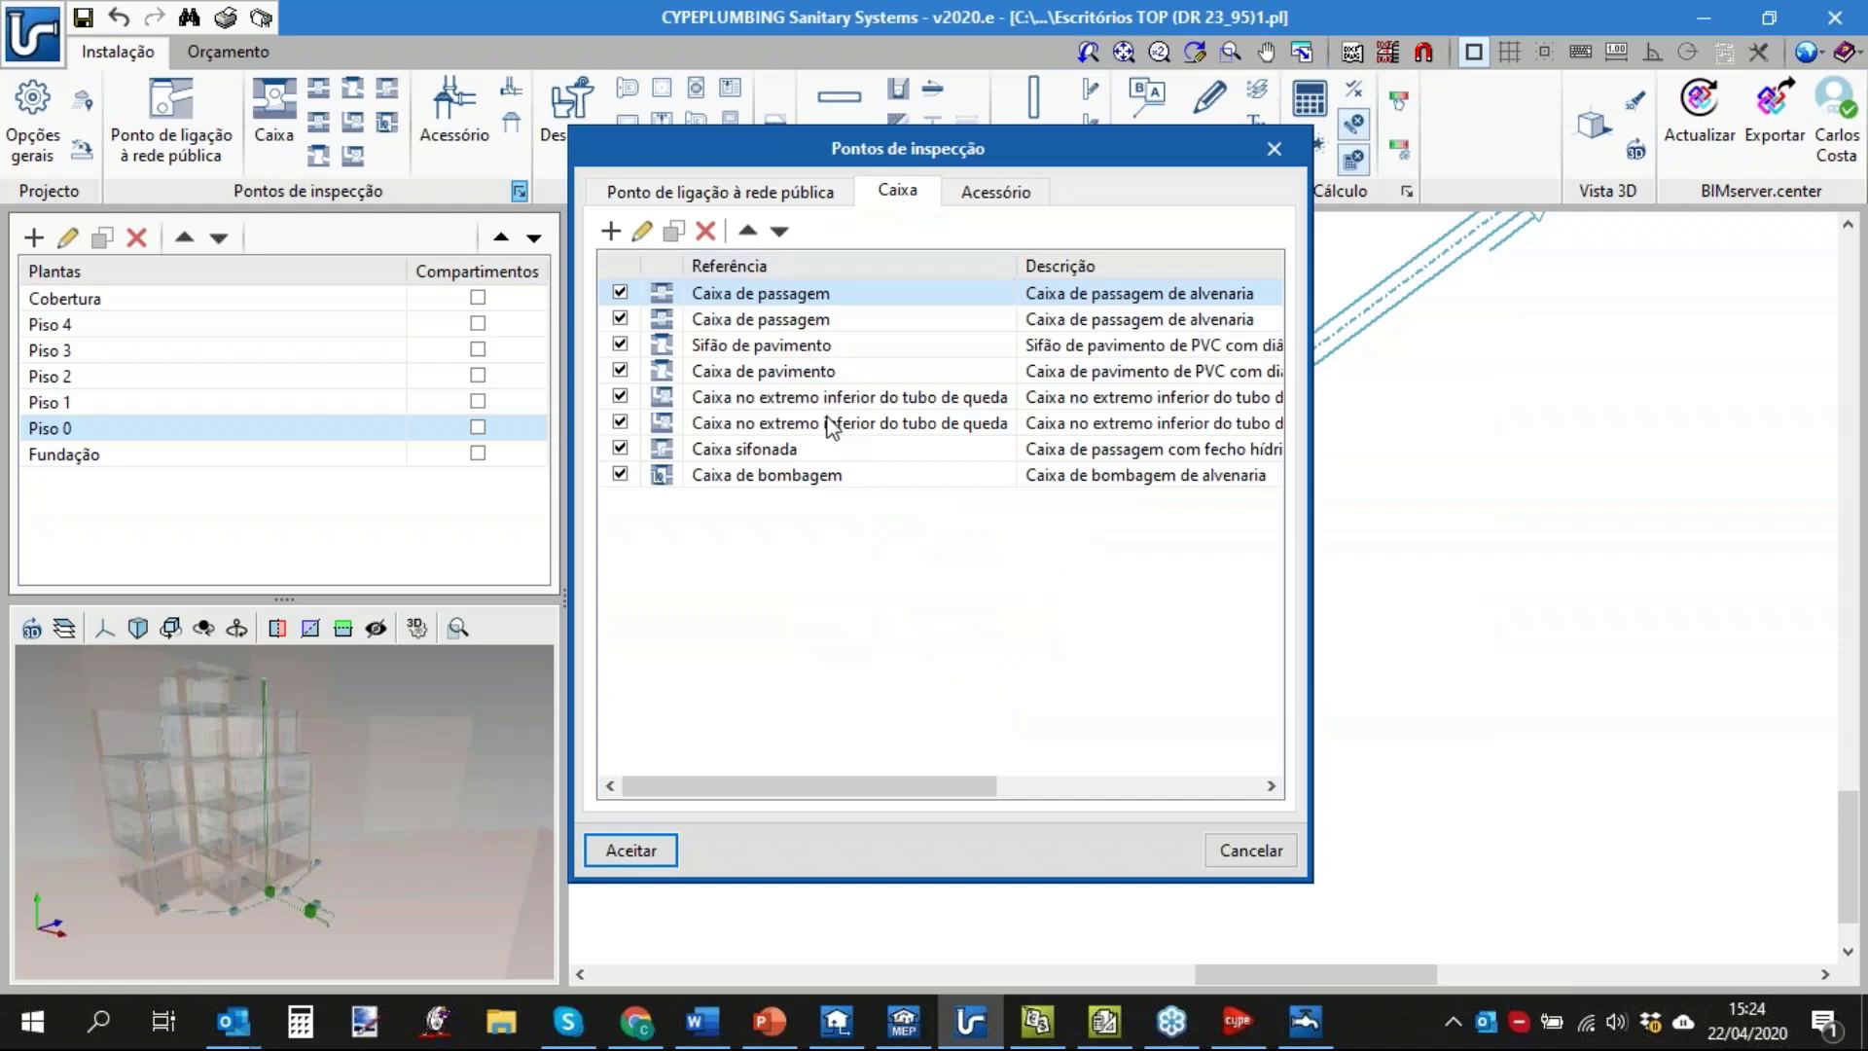
pyautogui.click(821, 399)
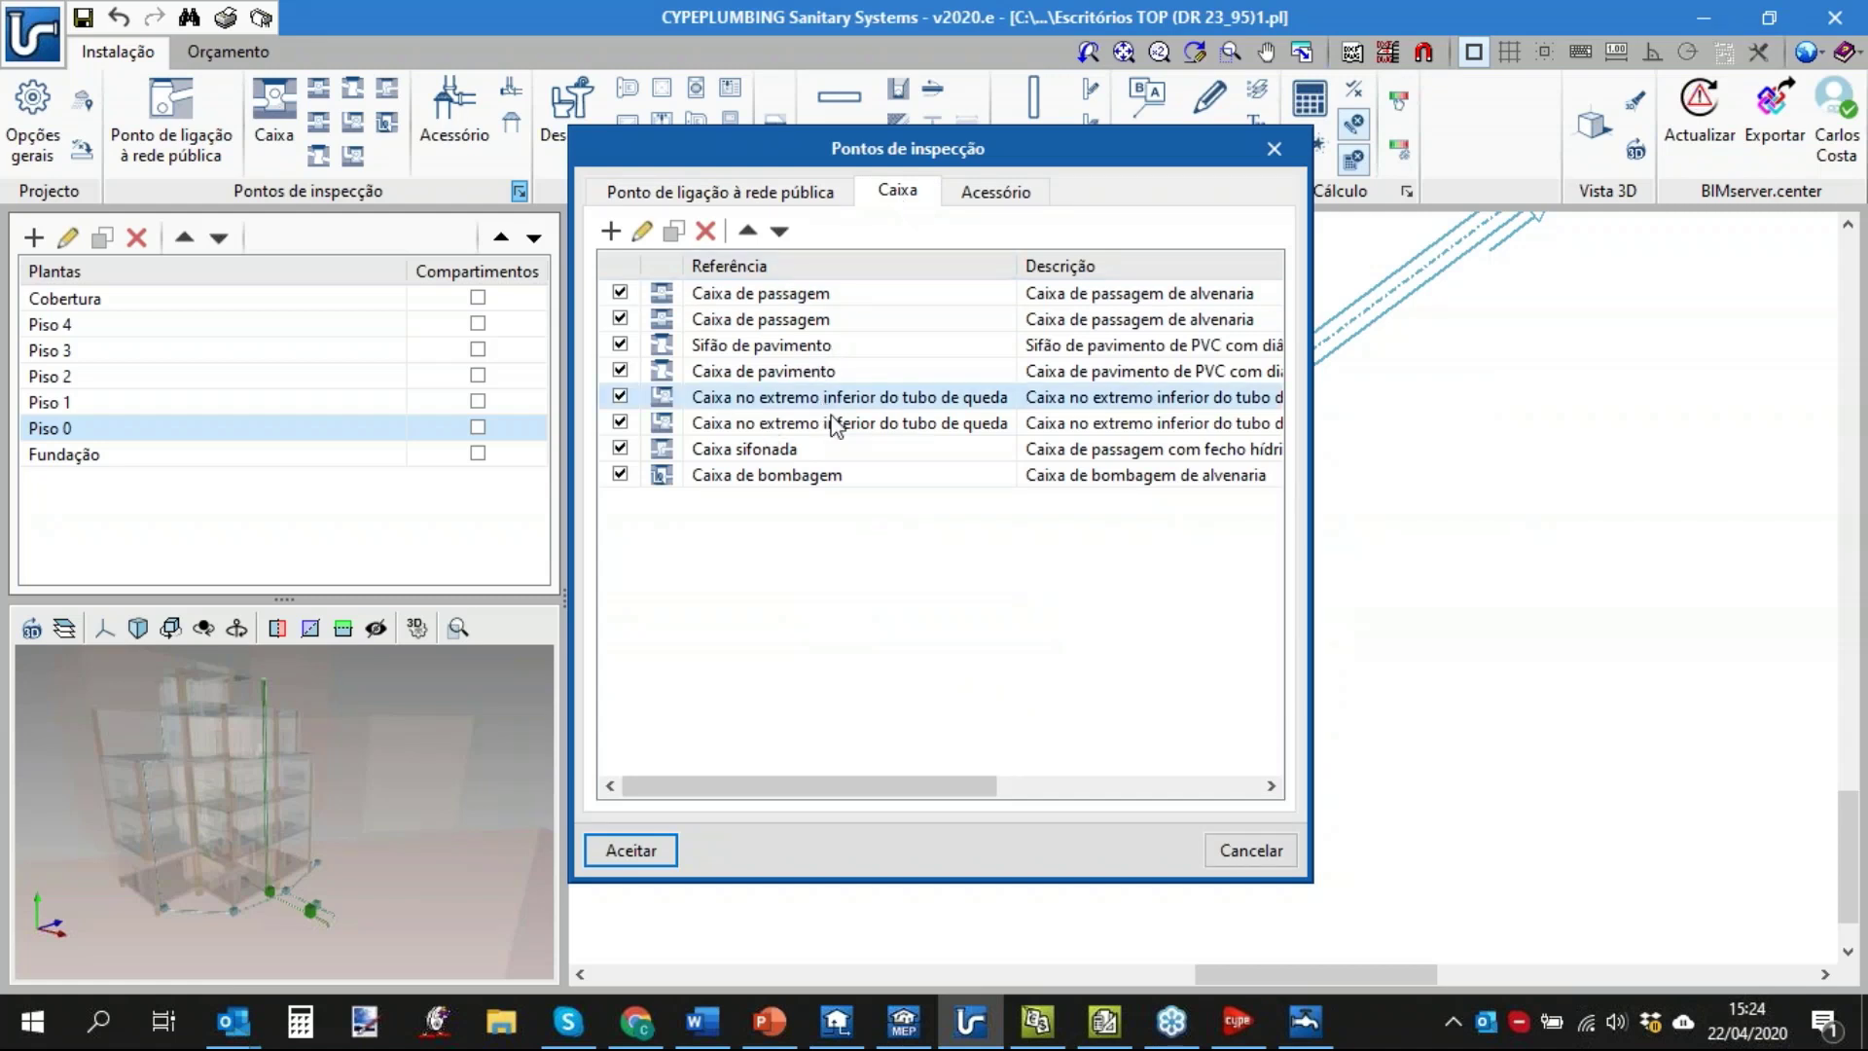
pyautogui.click(834, 425)
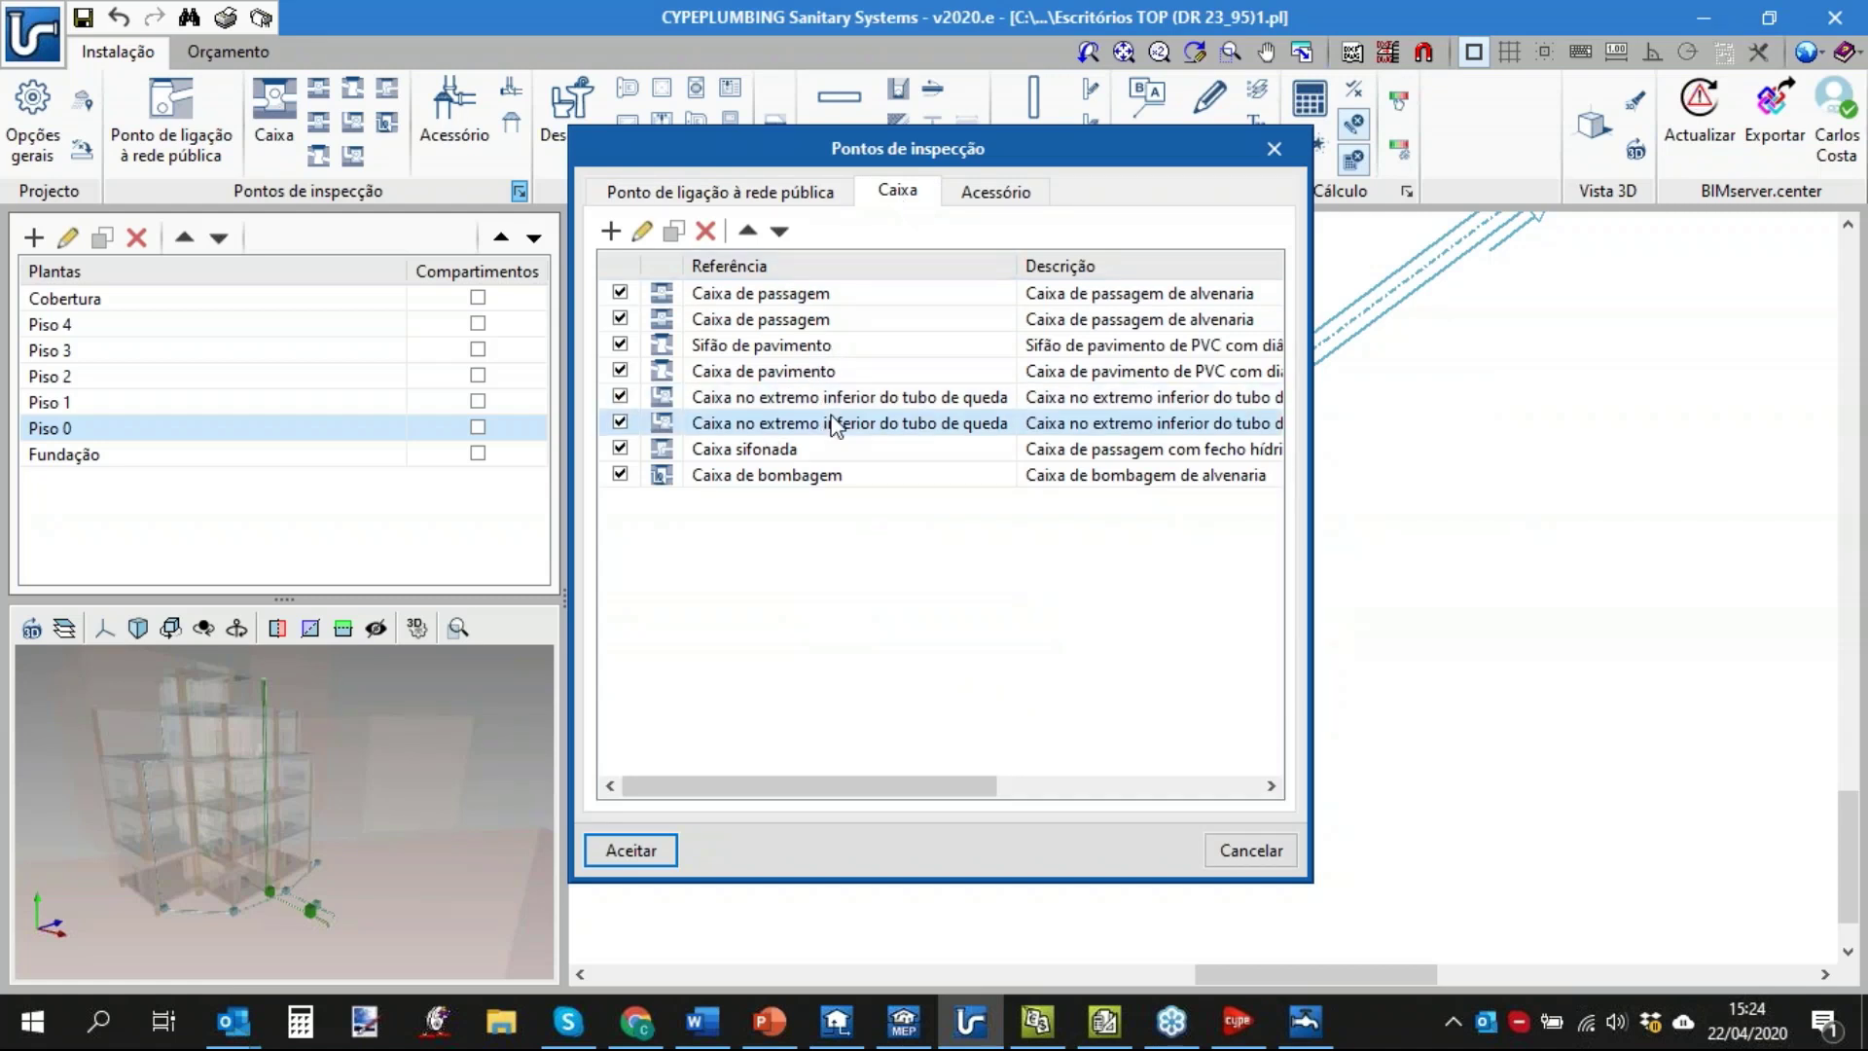
pyautogui.click(644, 234)
pyautogui.click(983, 669)
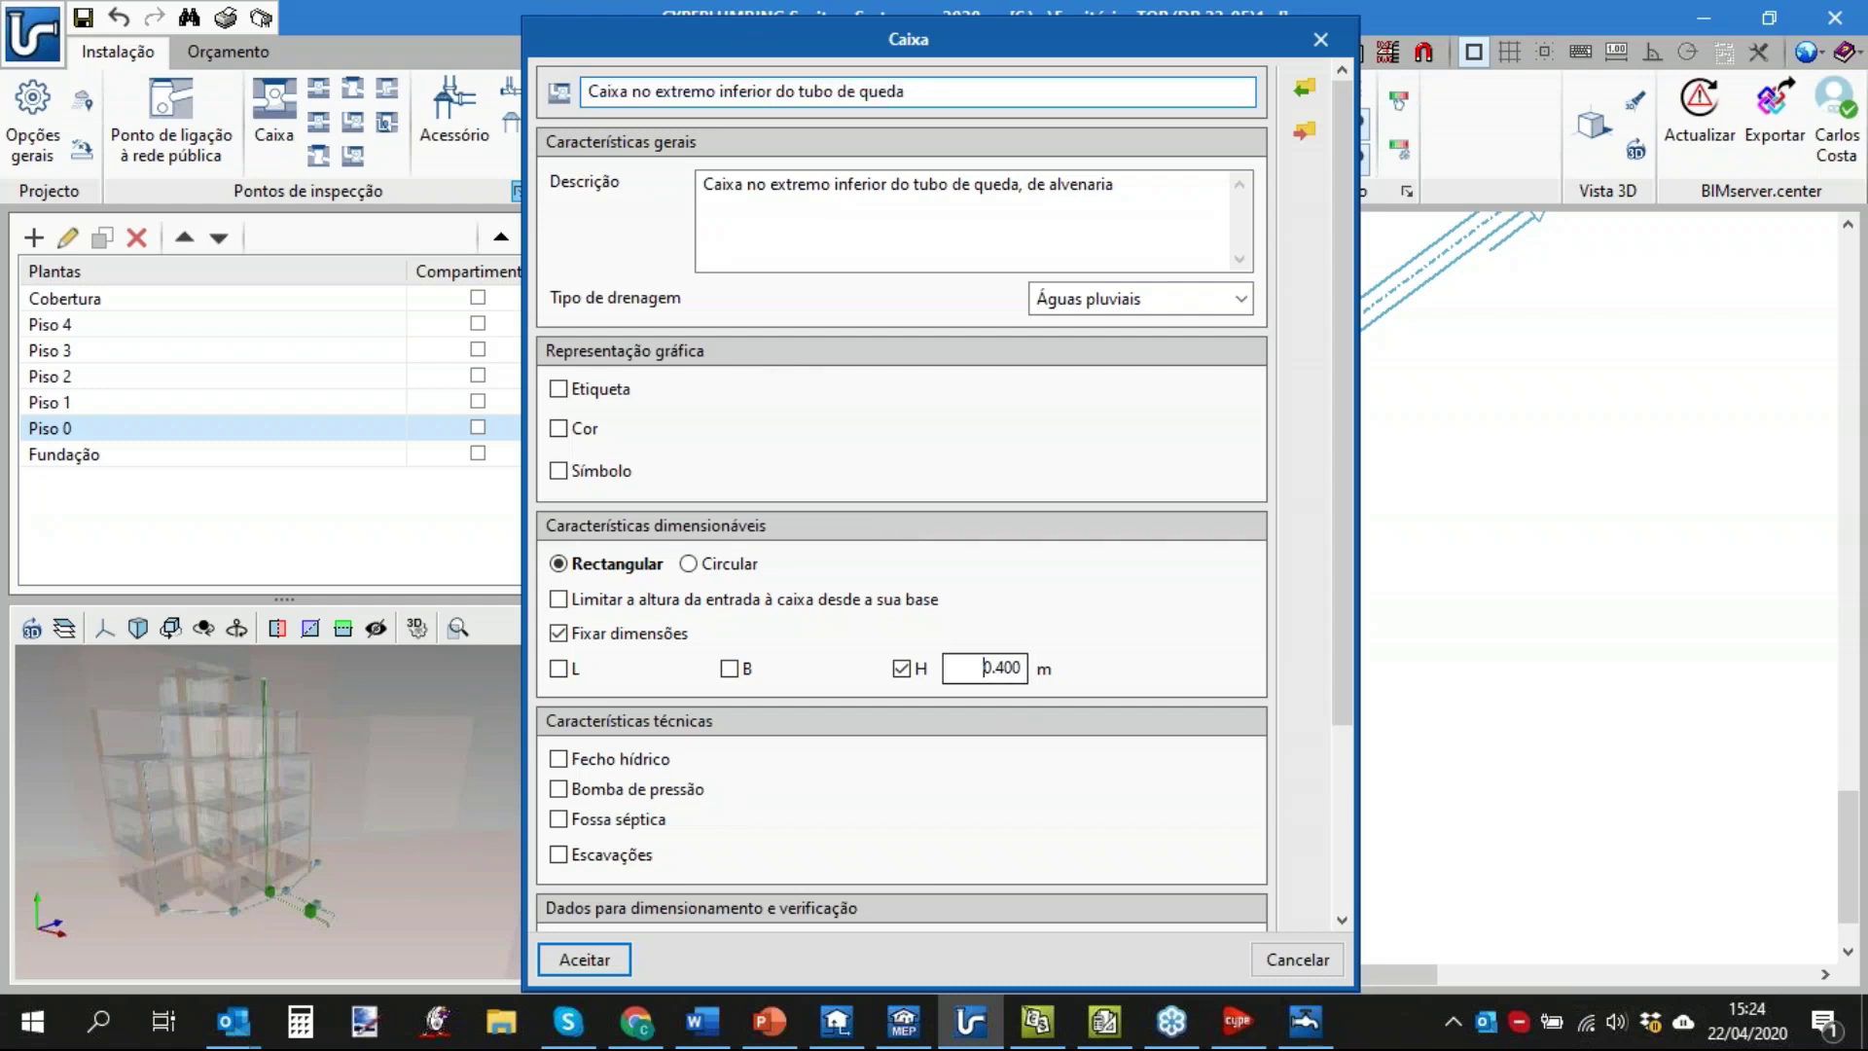
pyautogui.moveTo(984, 668); pyautogui.dragTo(1083, 657)
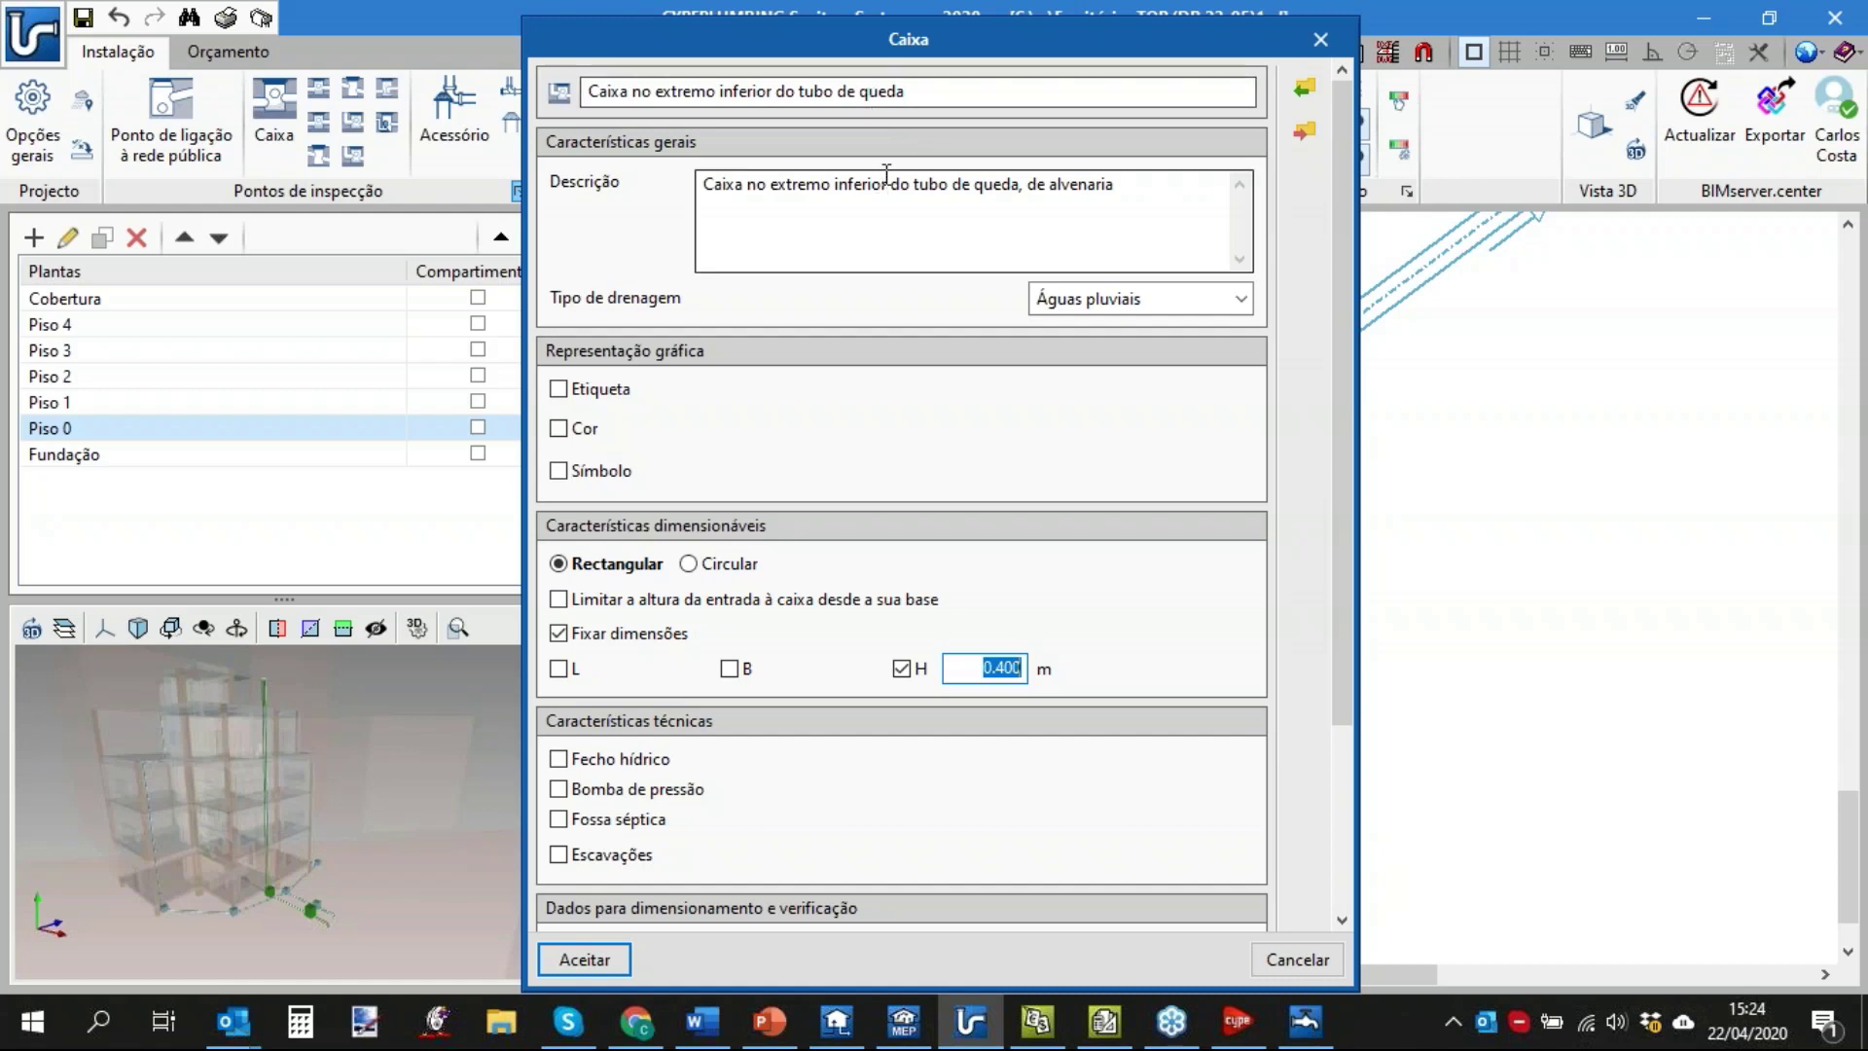
# Limit the inlet height above the box base to 0.3 m for this box type and accept the definitions.
pyautogui.click(715, 603)
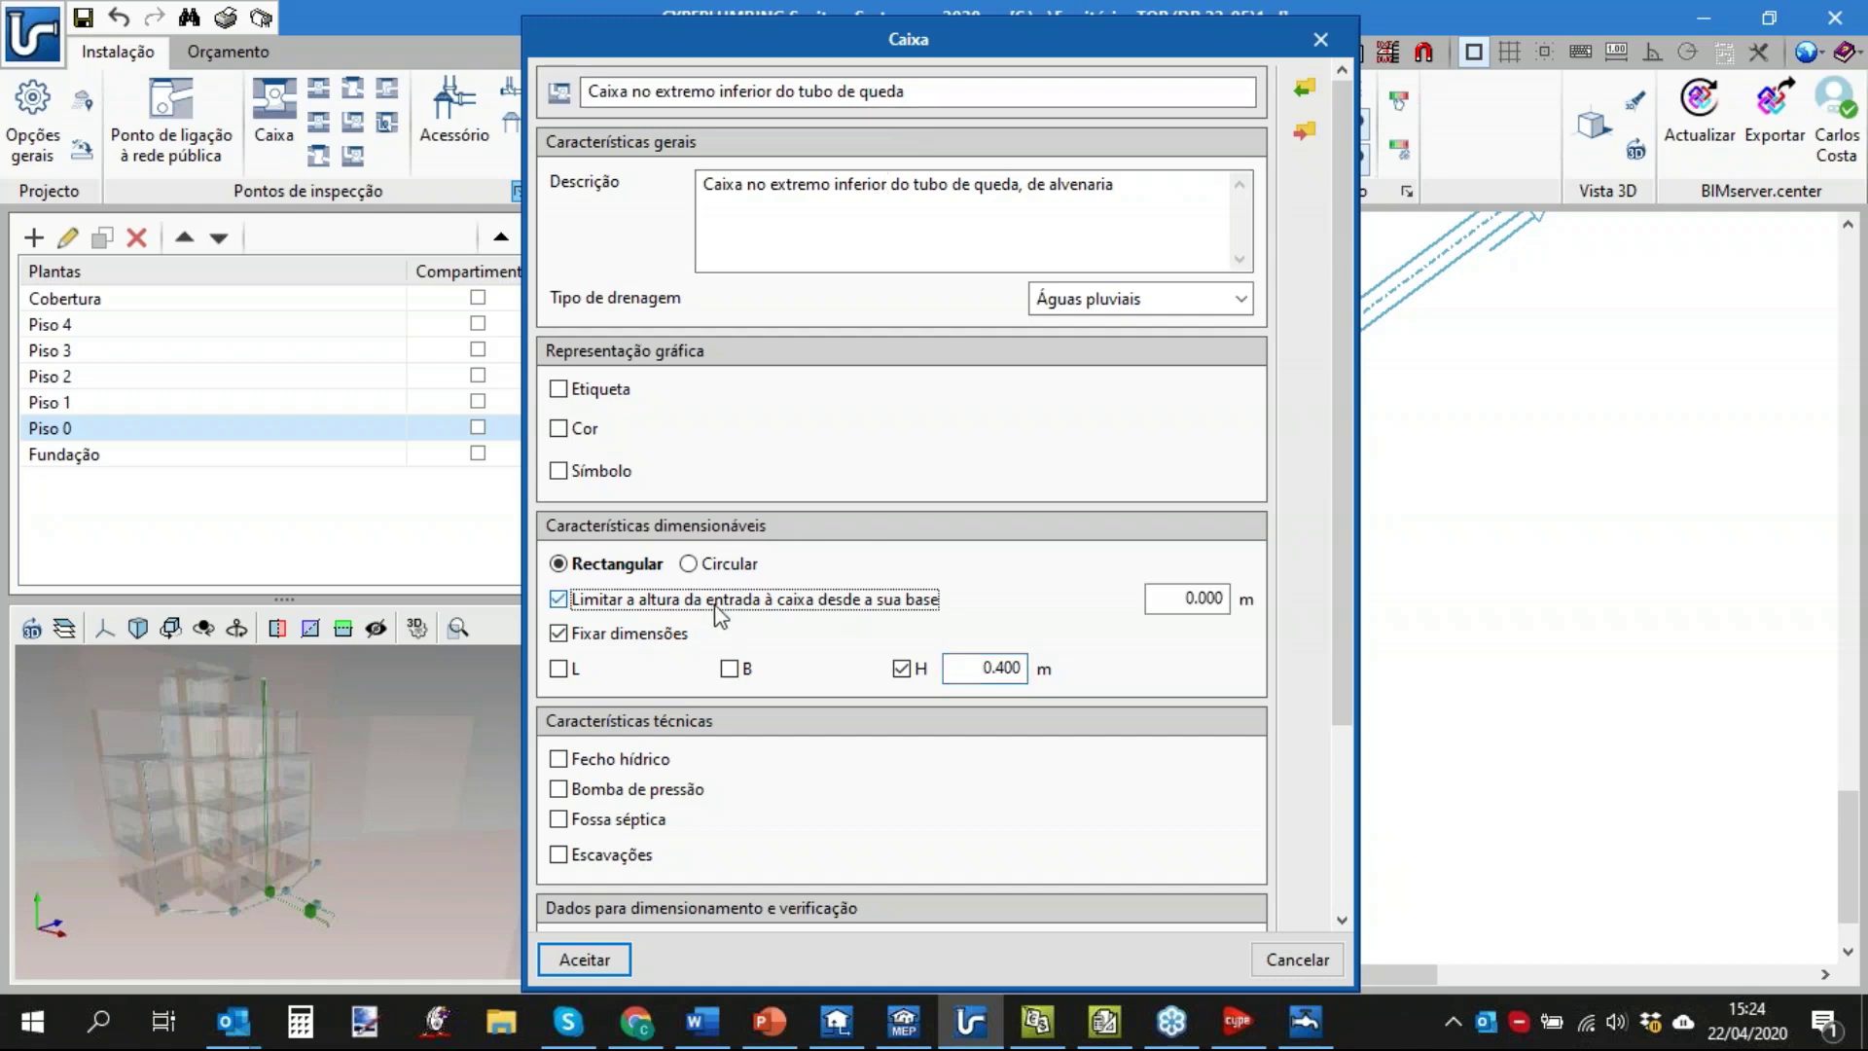
pyautogui.click(1181, 597)
pyautogui.click(1180, 599)
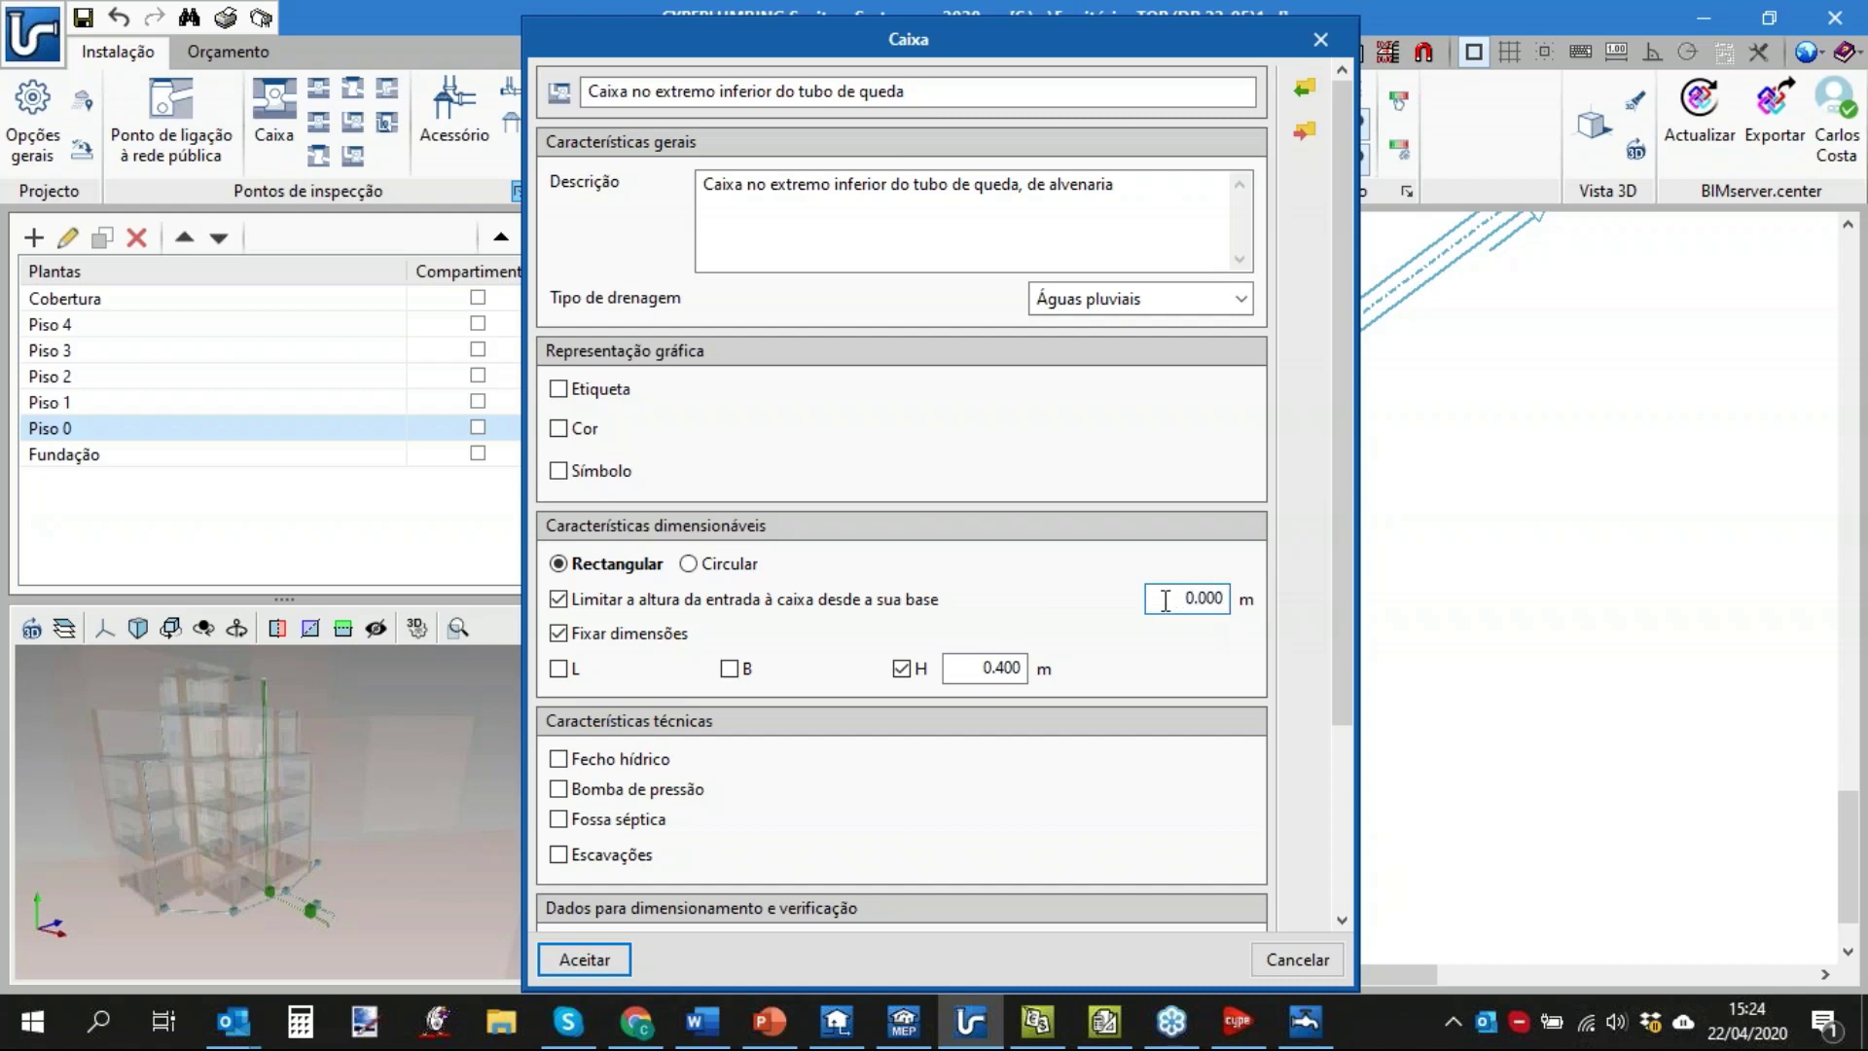
pyautogui.moveTo(1166, 600); pyautogui.dragTo(1265, 598)
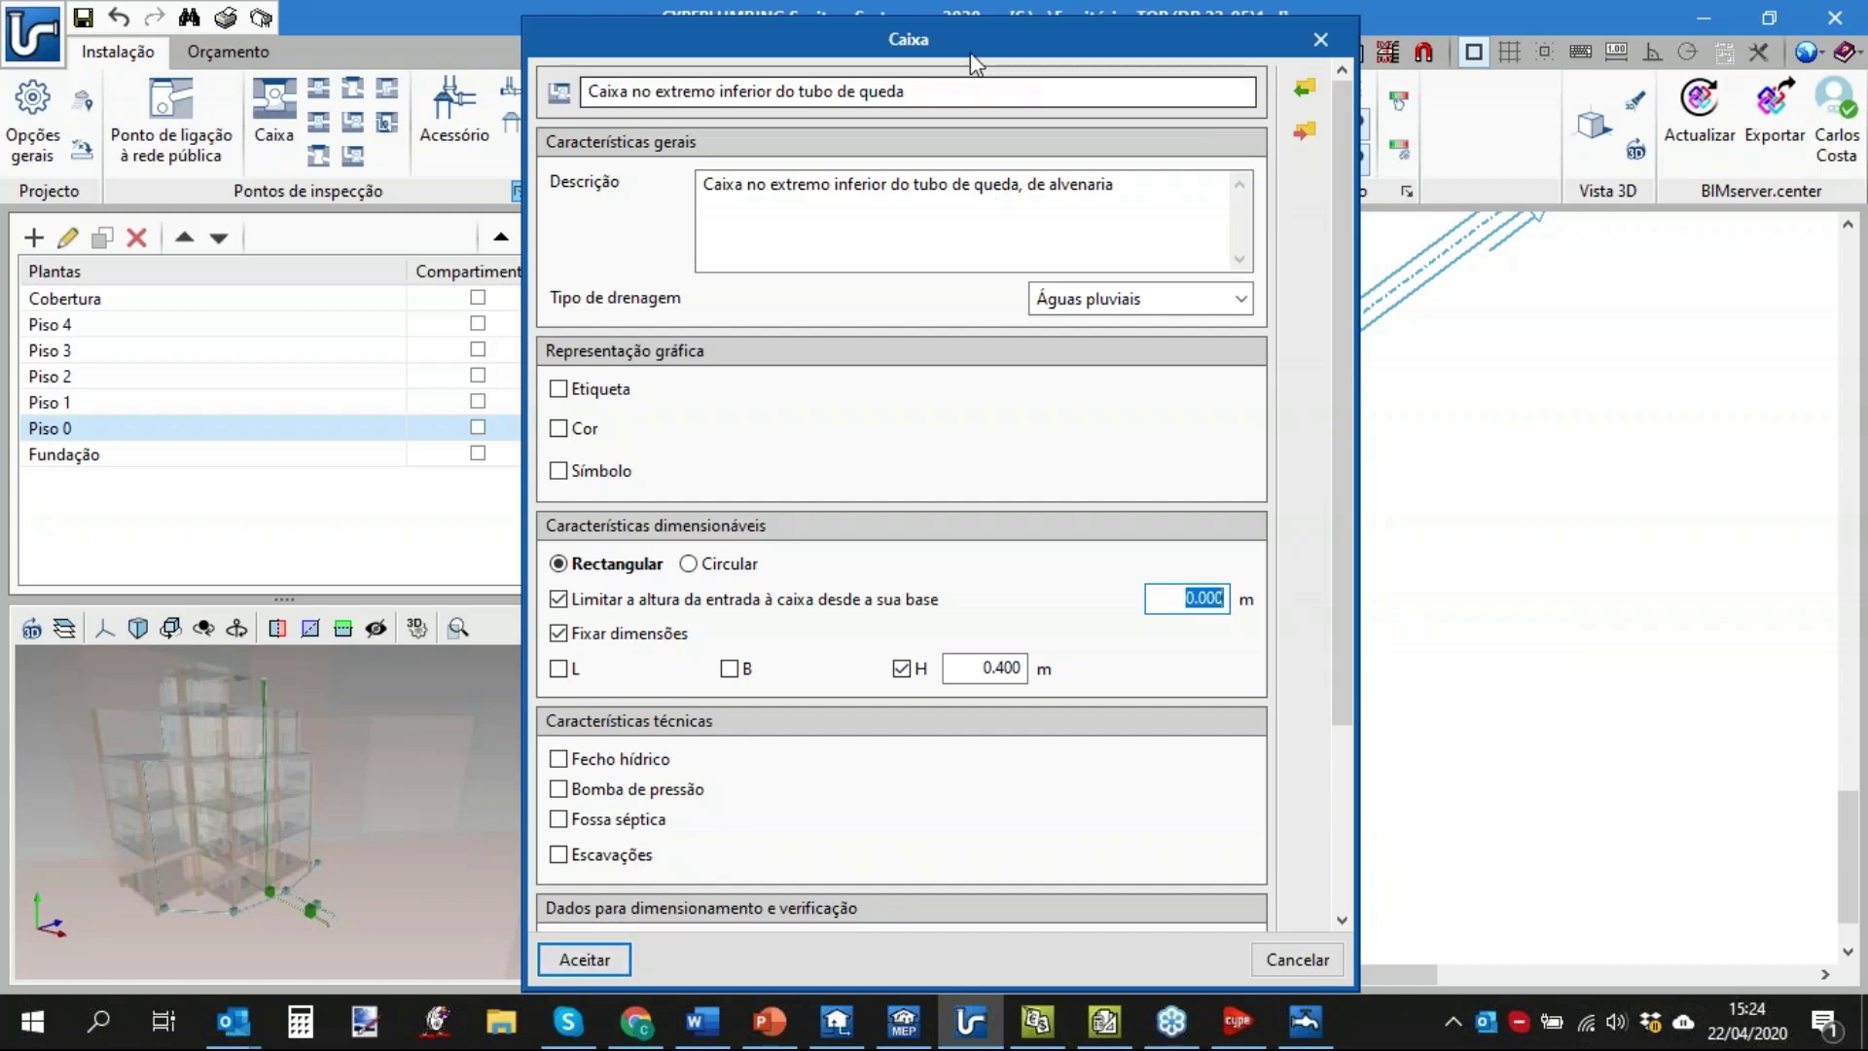
pyautogui.moveTo(970, 46); pyautogui.dragTo(1061, 49)
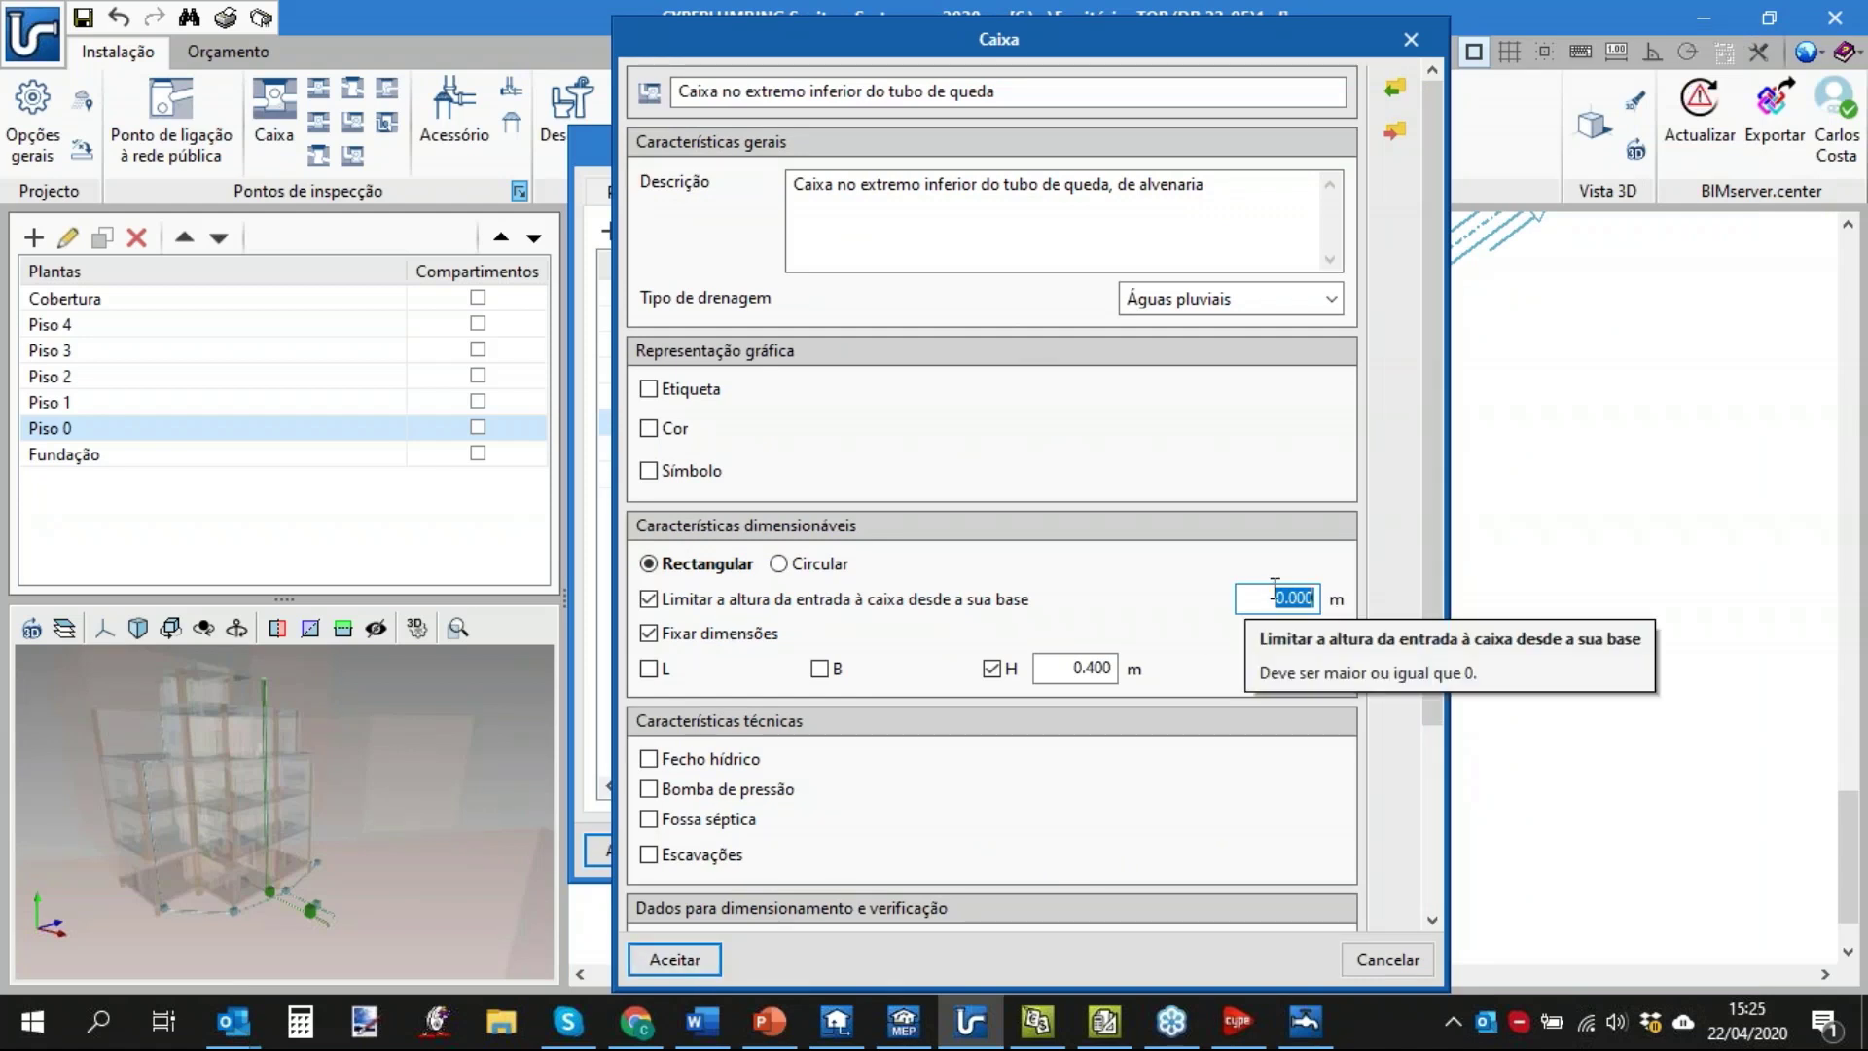
pyautogui.write('0.3')
pyautogui.click(686, 959)
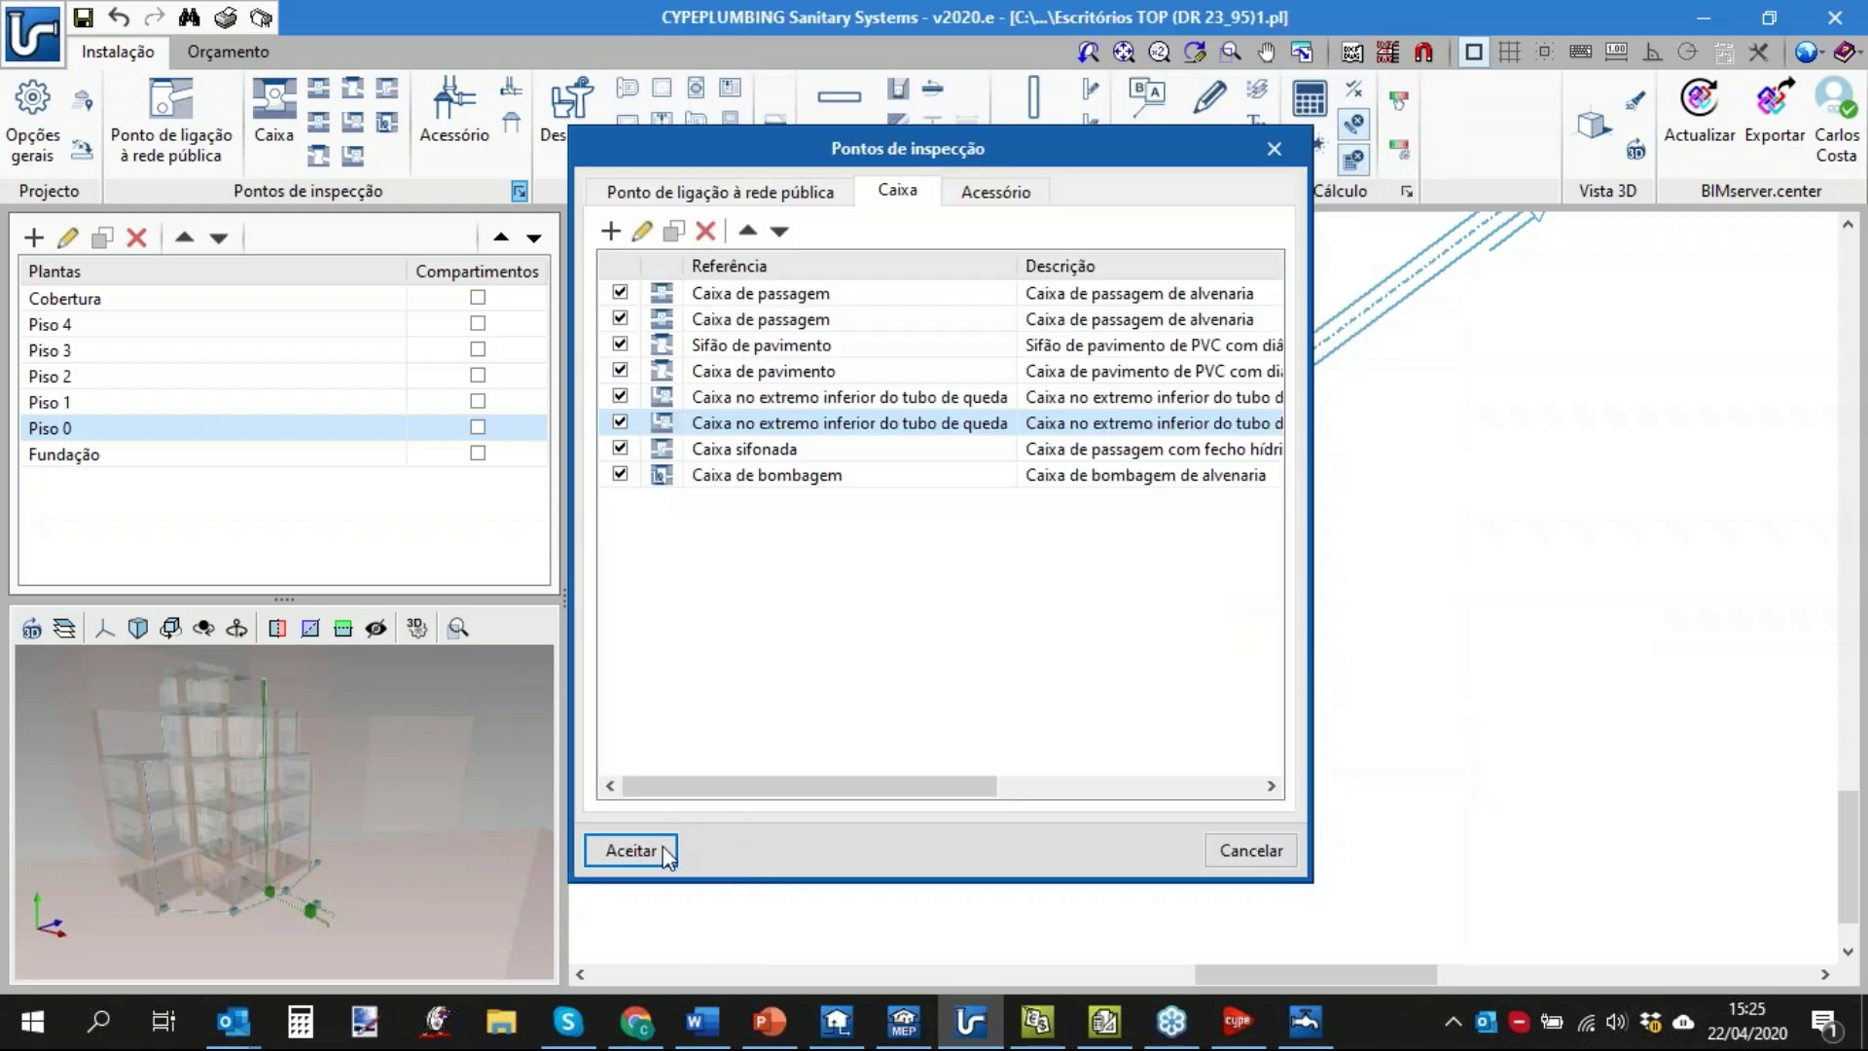
pyautogui.moveTo(855, 786); pyautogui.dragTo(647, 870)
pyautogui.click(644, 862)
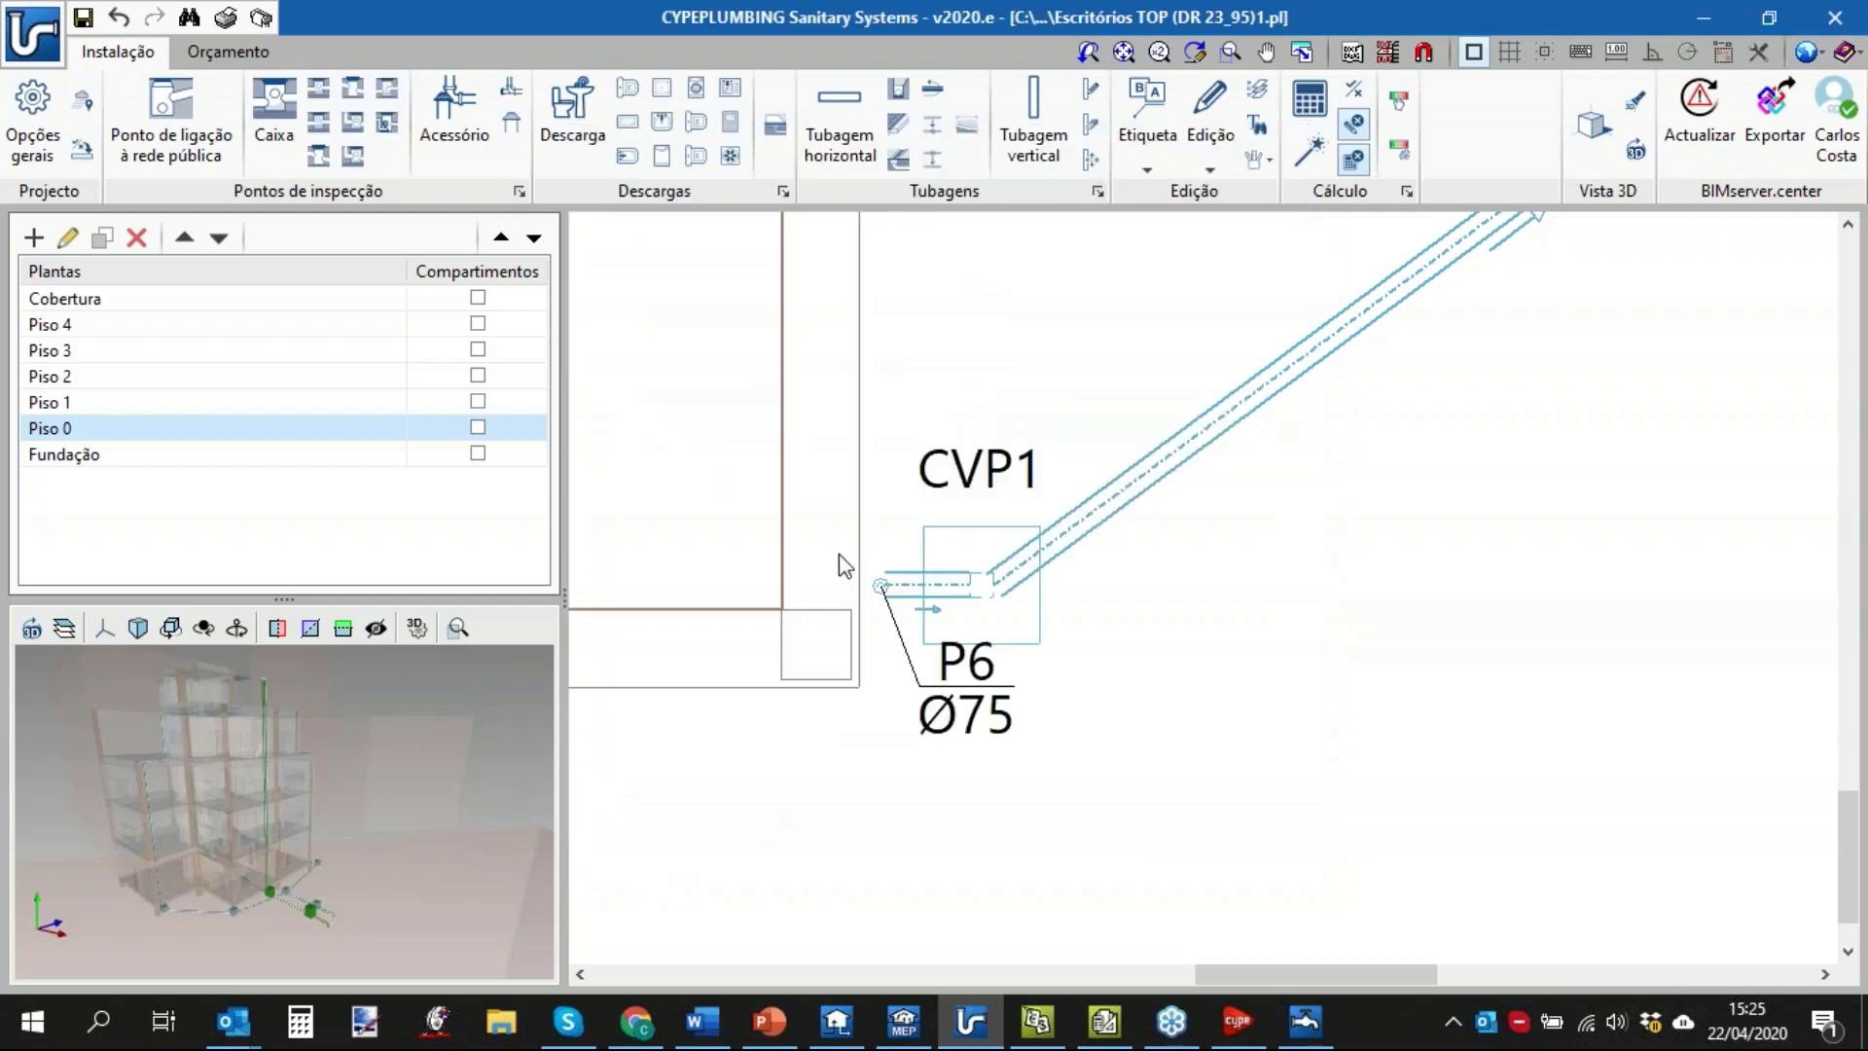
# Review the properties and verifications of the buried collector between downpipe P6 and box CVP1, leaving them unmodified.
pyautogui.click(1211, 126)
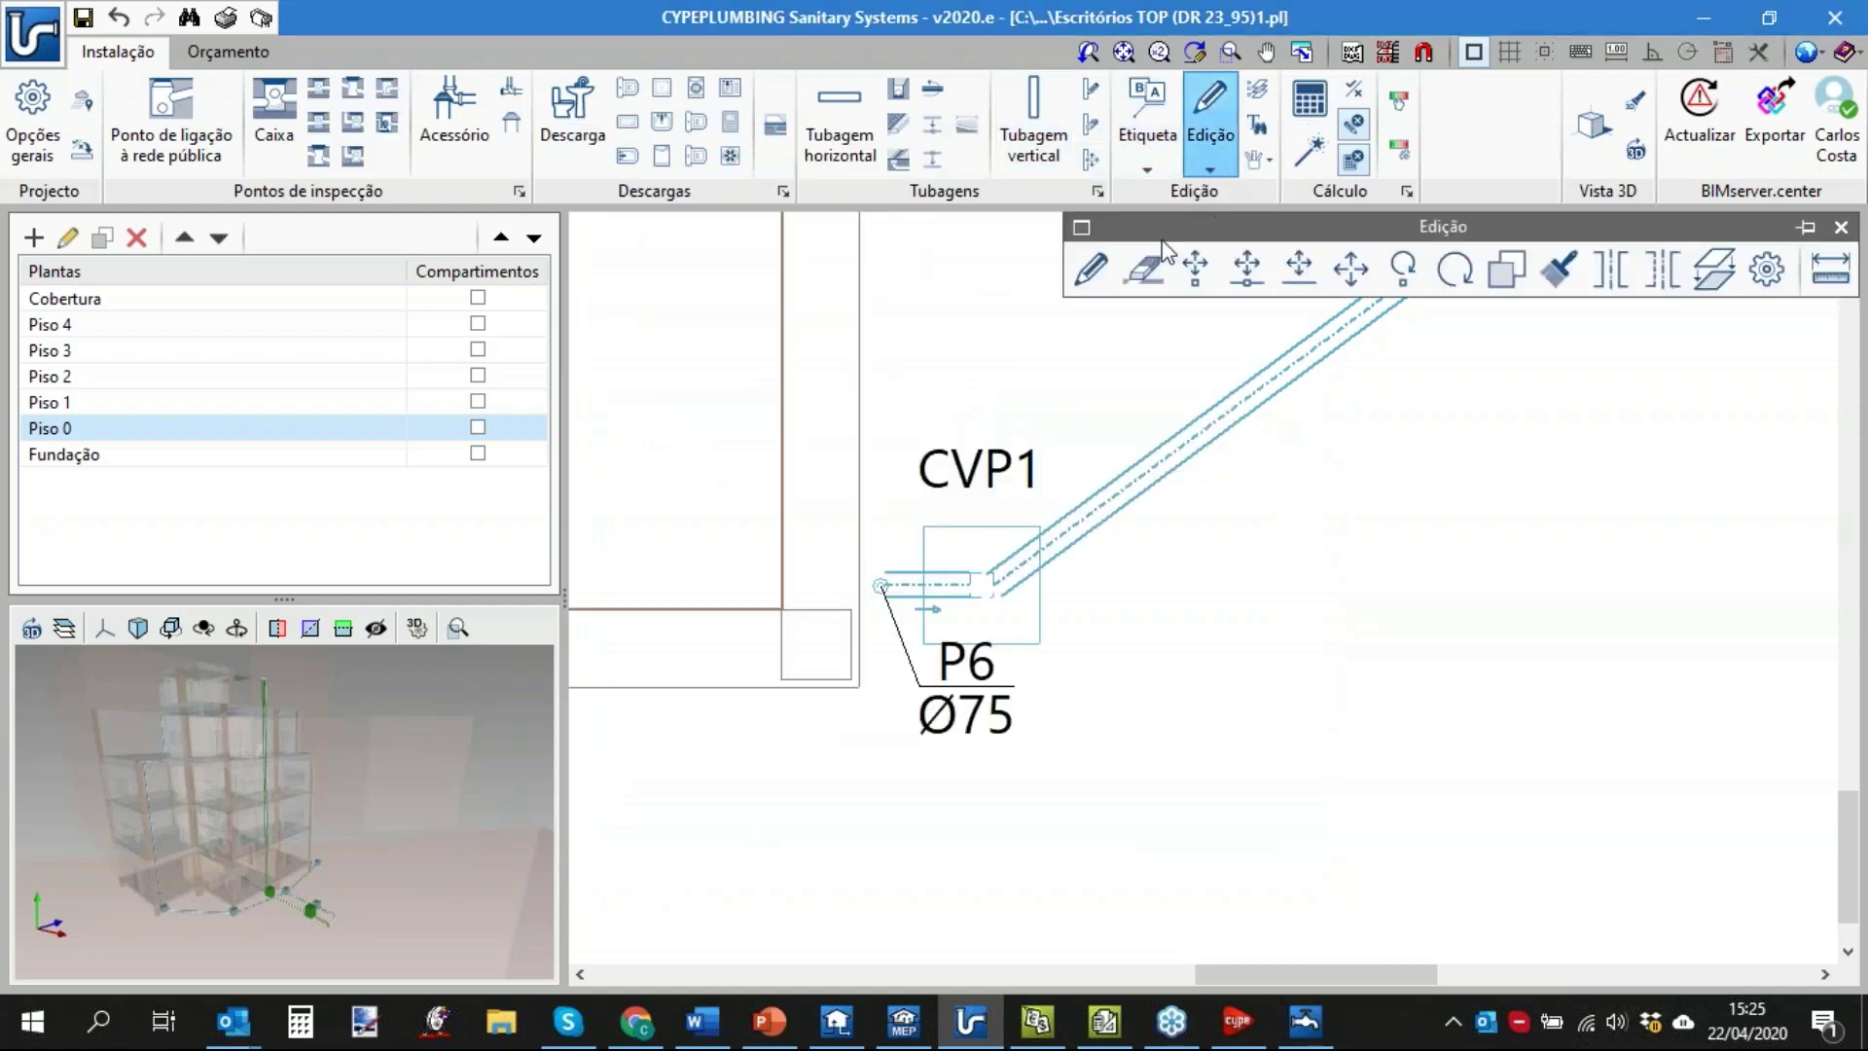
pyautogui.click(1090, 268)
pyautogui.scroll(3, 905, 603)
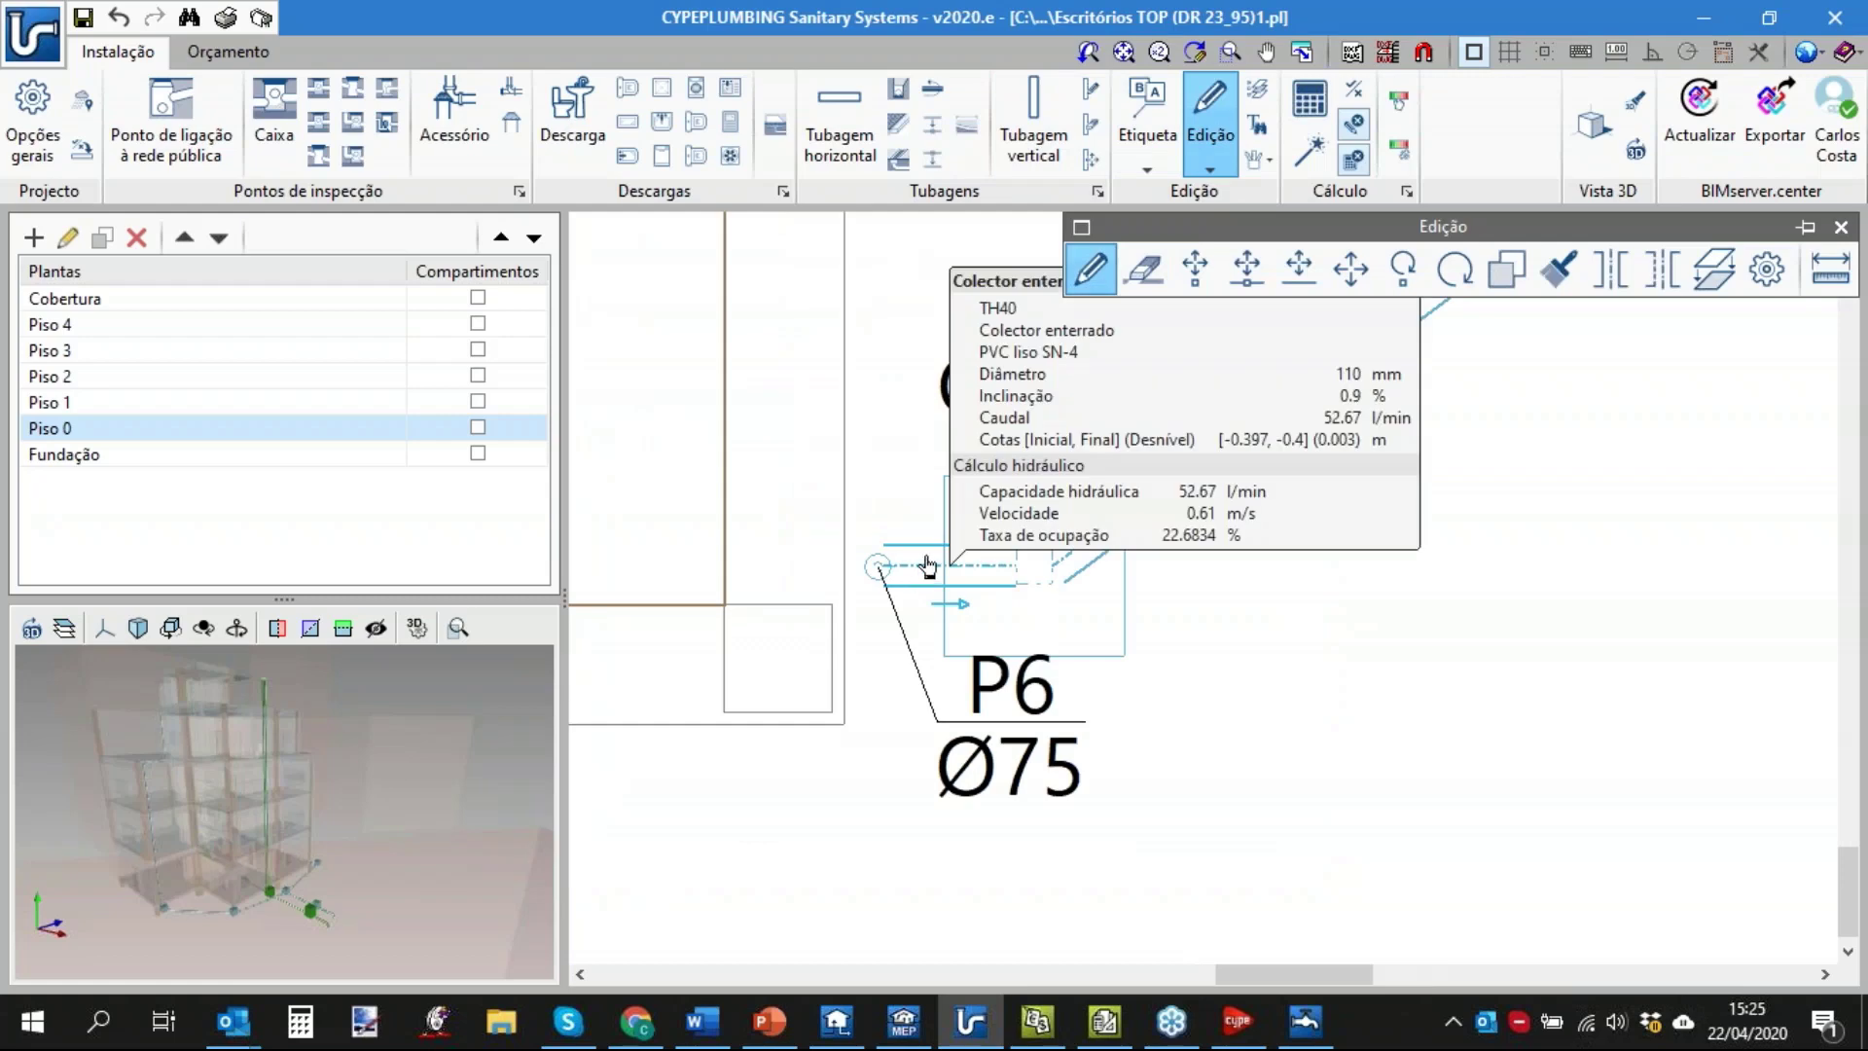
pyautogui.click(923, 559)
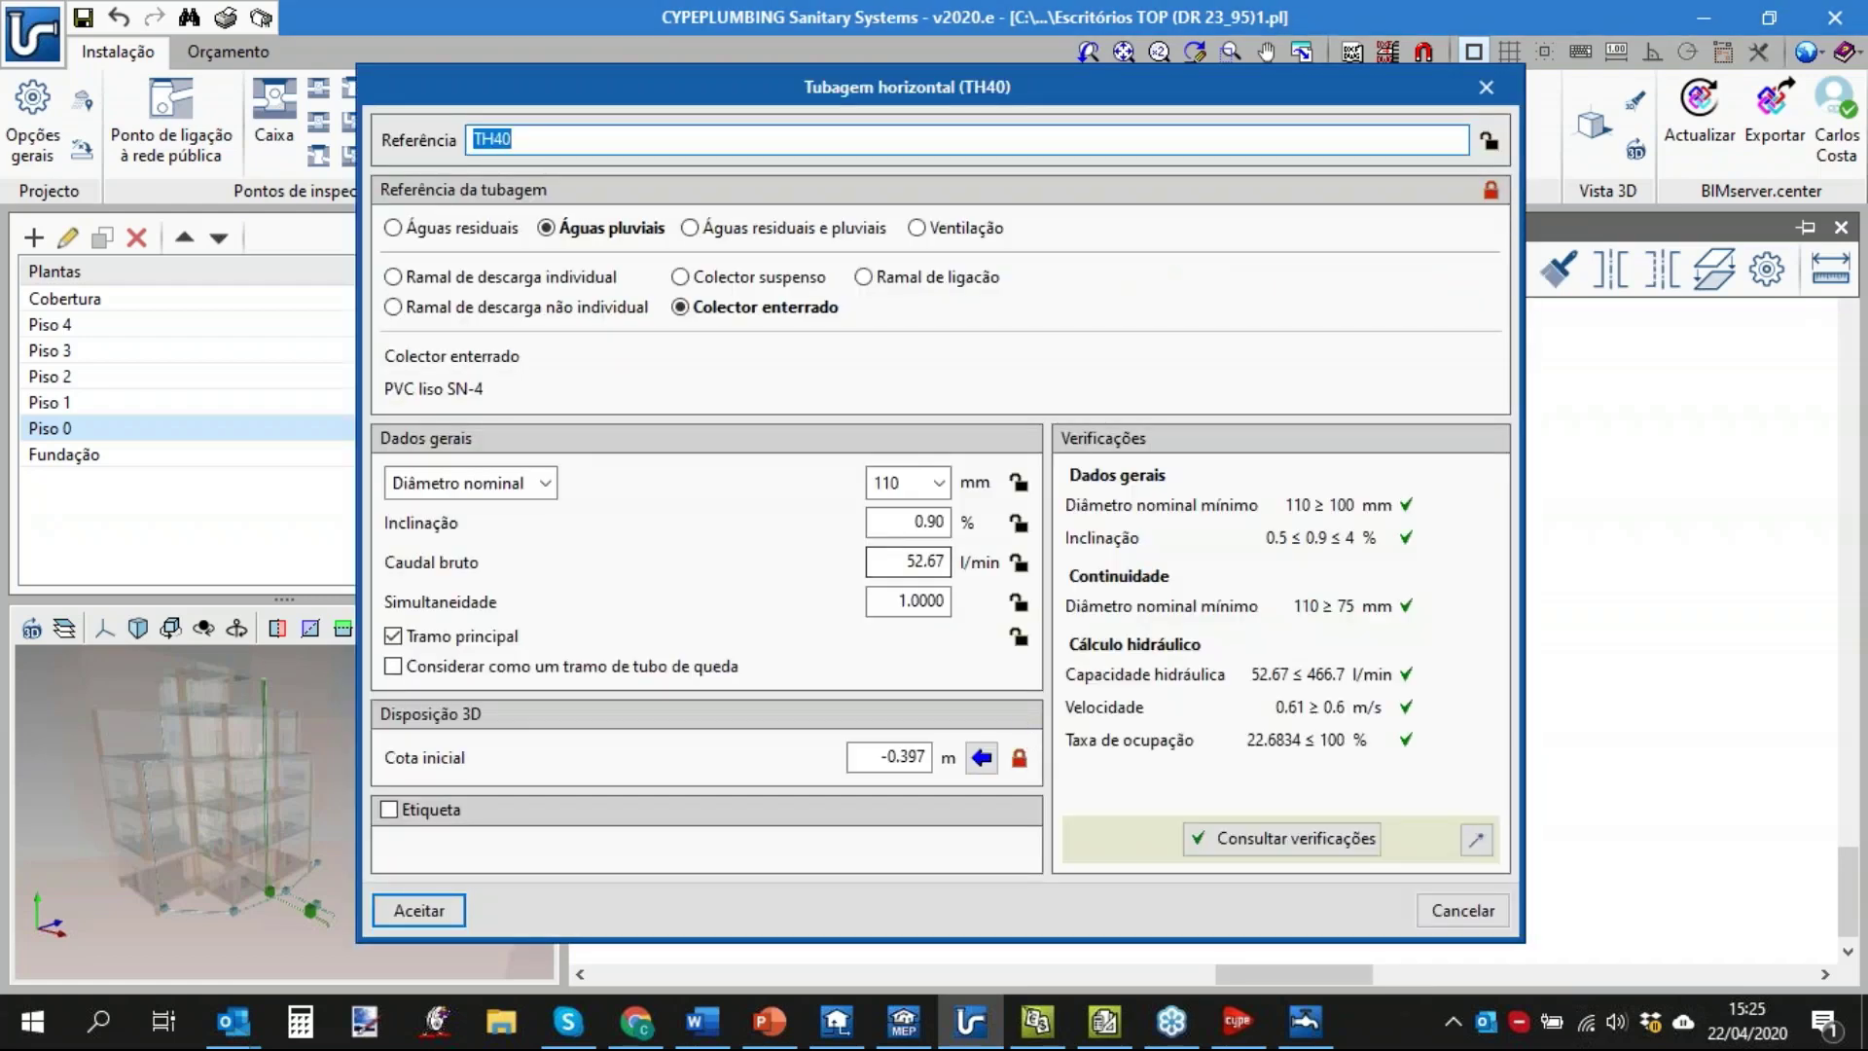
pyautogui.click(405, 912)
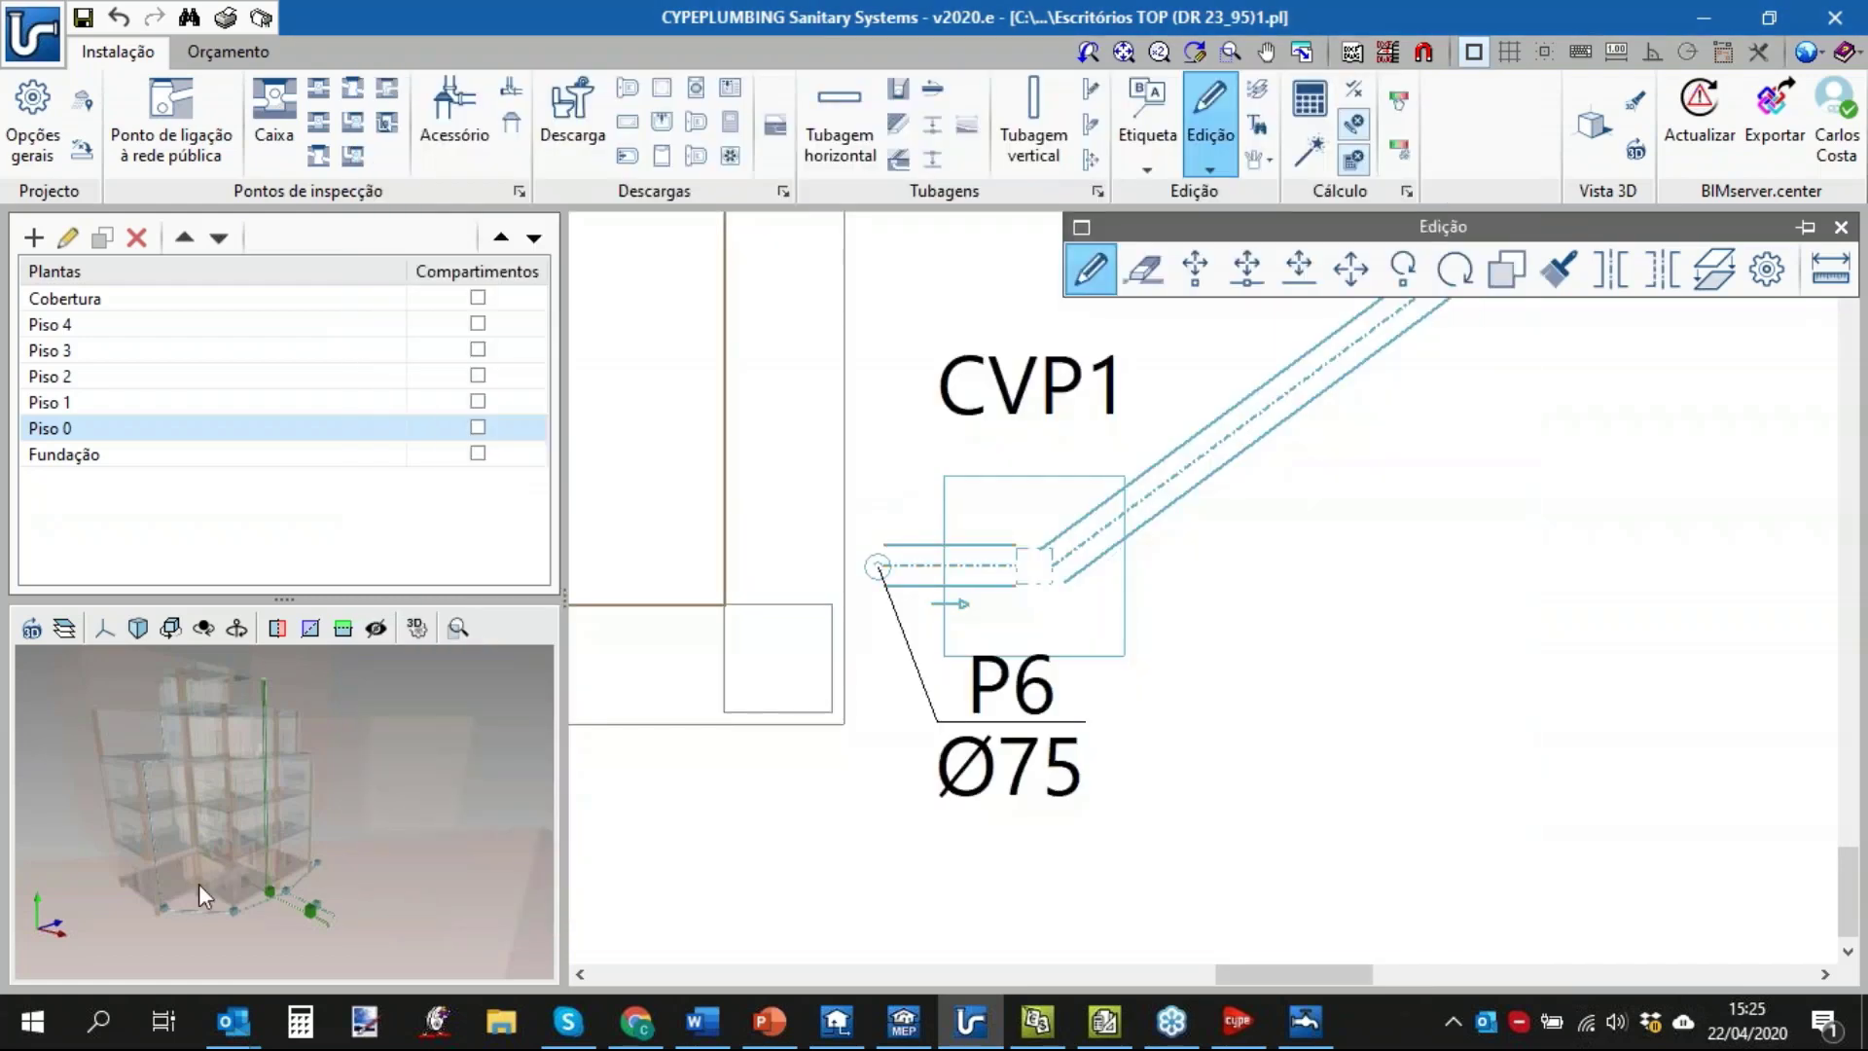
# Examine in the 3D view how the collector from downpipe P6 enters box CVP1.
pyautogui.scroll(3, 179, 887)
pyautogui.moveTo(190, 907); pyautogui.dragTo(243, 888)
pyautogui.scroll(3, 175, 944)
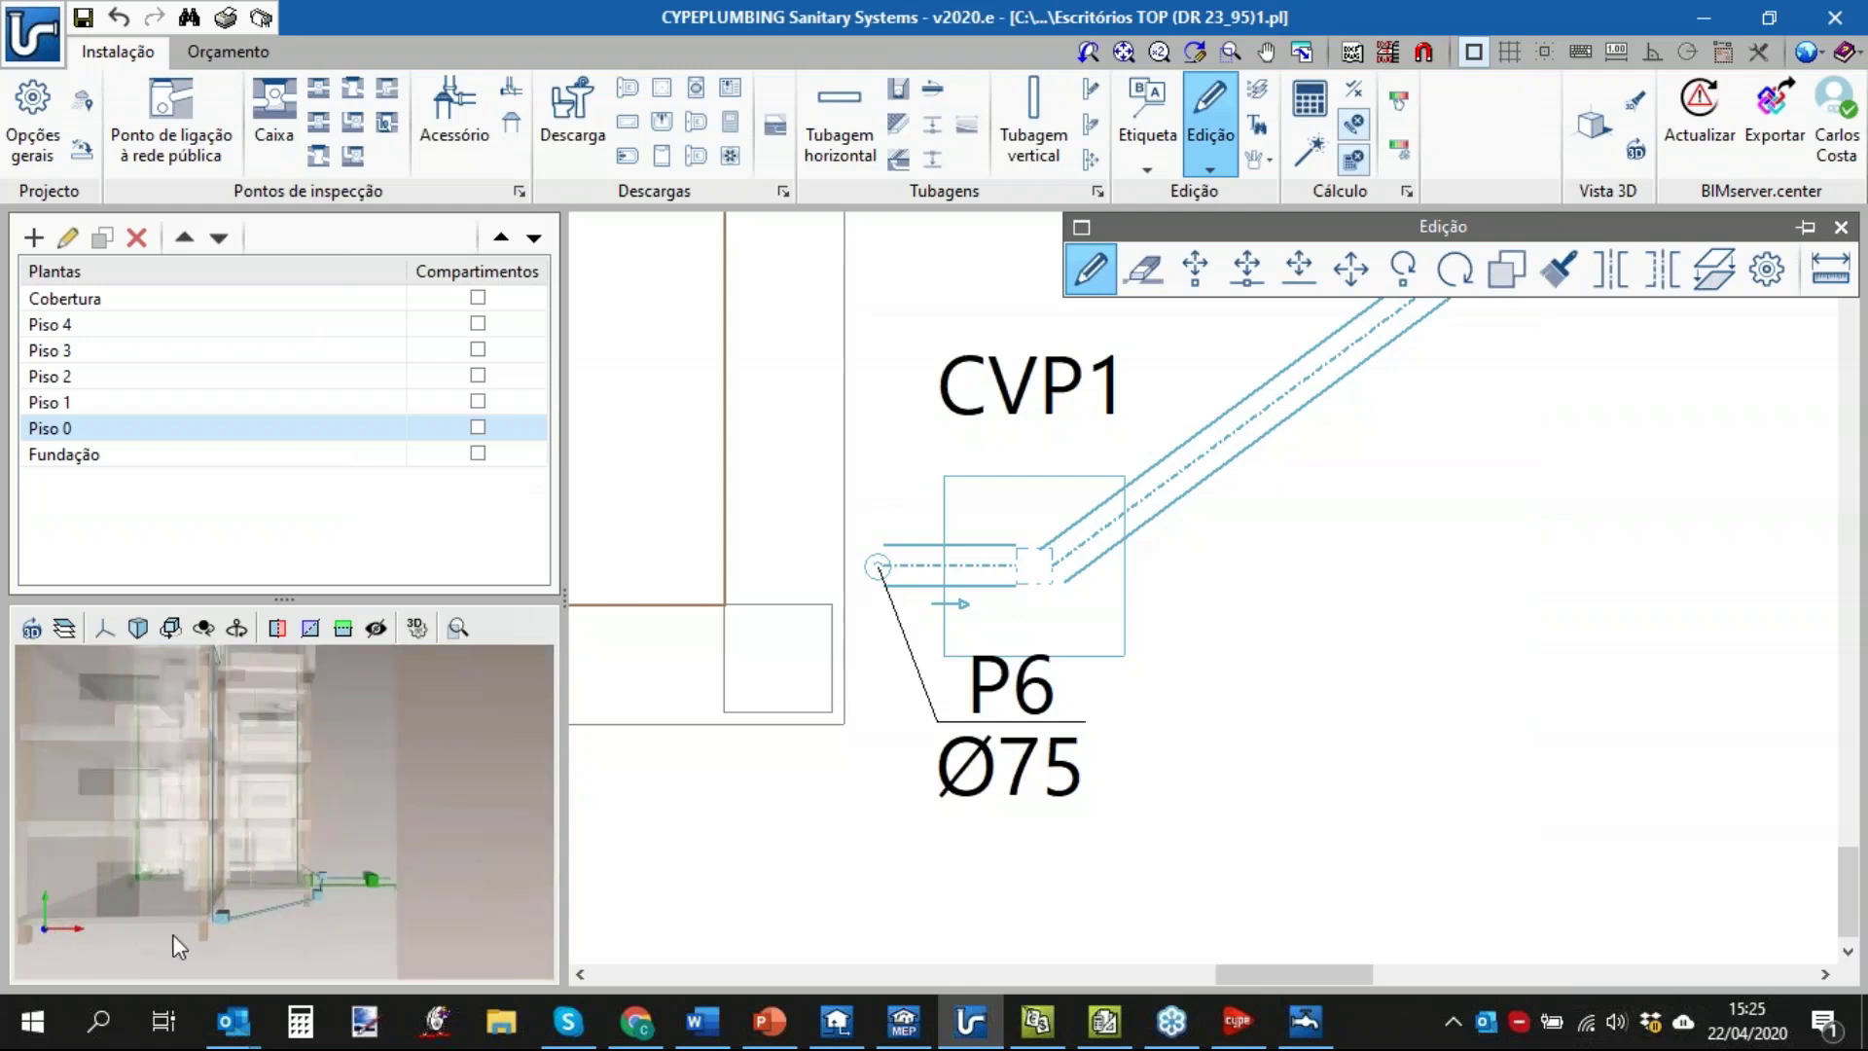
pyautogui.scroll(3, 191, 896)
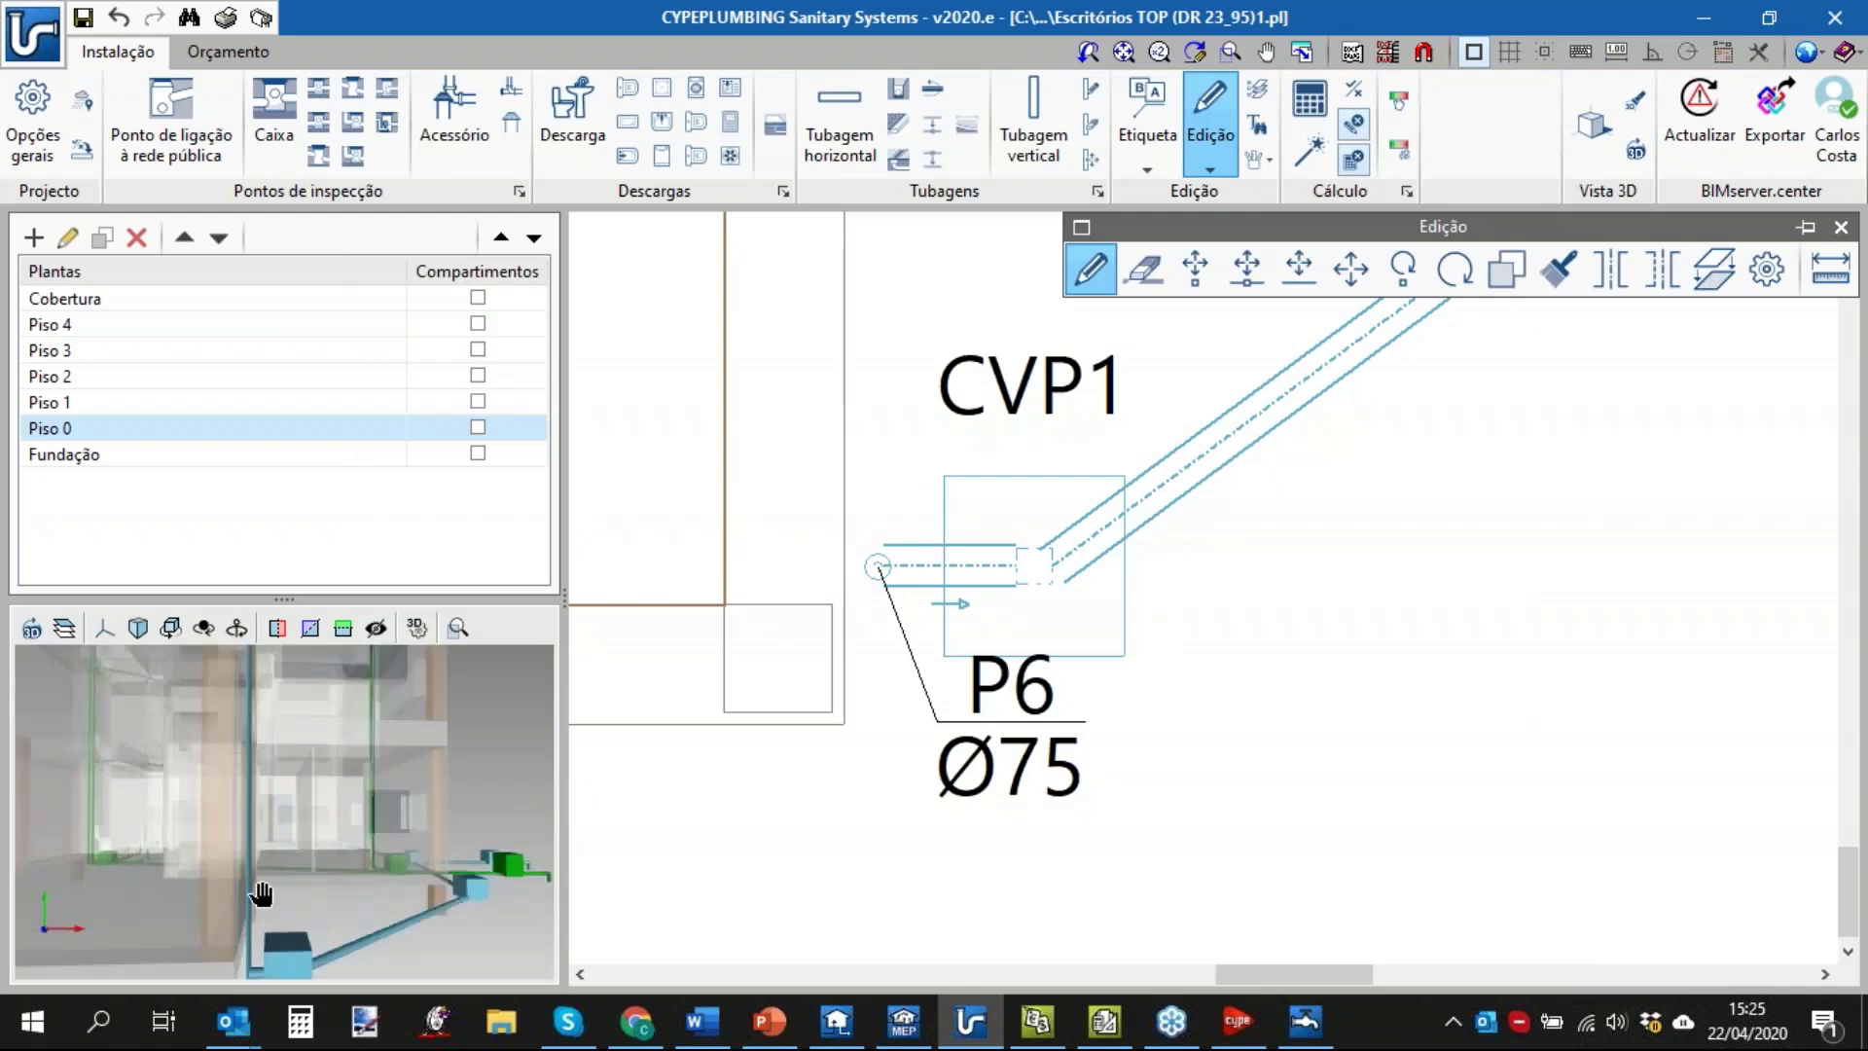
pyautogui.moveTo(261, 893); pyautogui.dragTo(276, 800, button='middle')
pyautogui.moveTo(259, 757); pyautogui.dragTo(242, 812)
pyautogui.scroll(2, 242, 812)
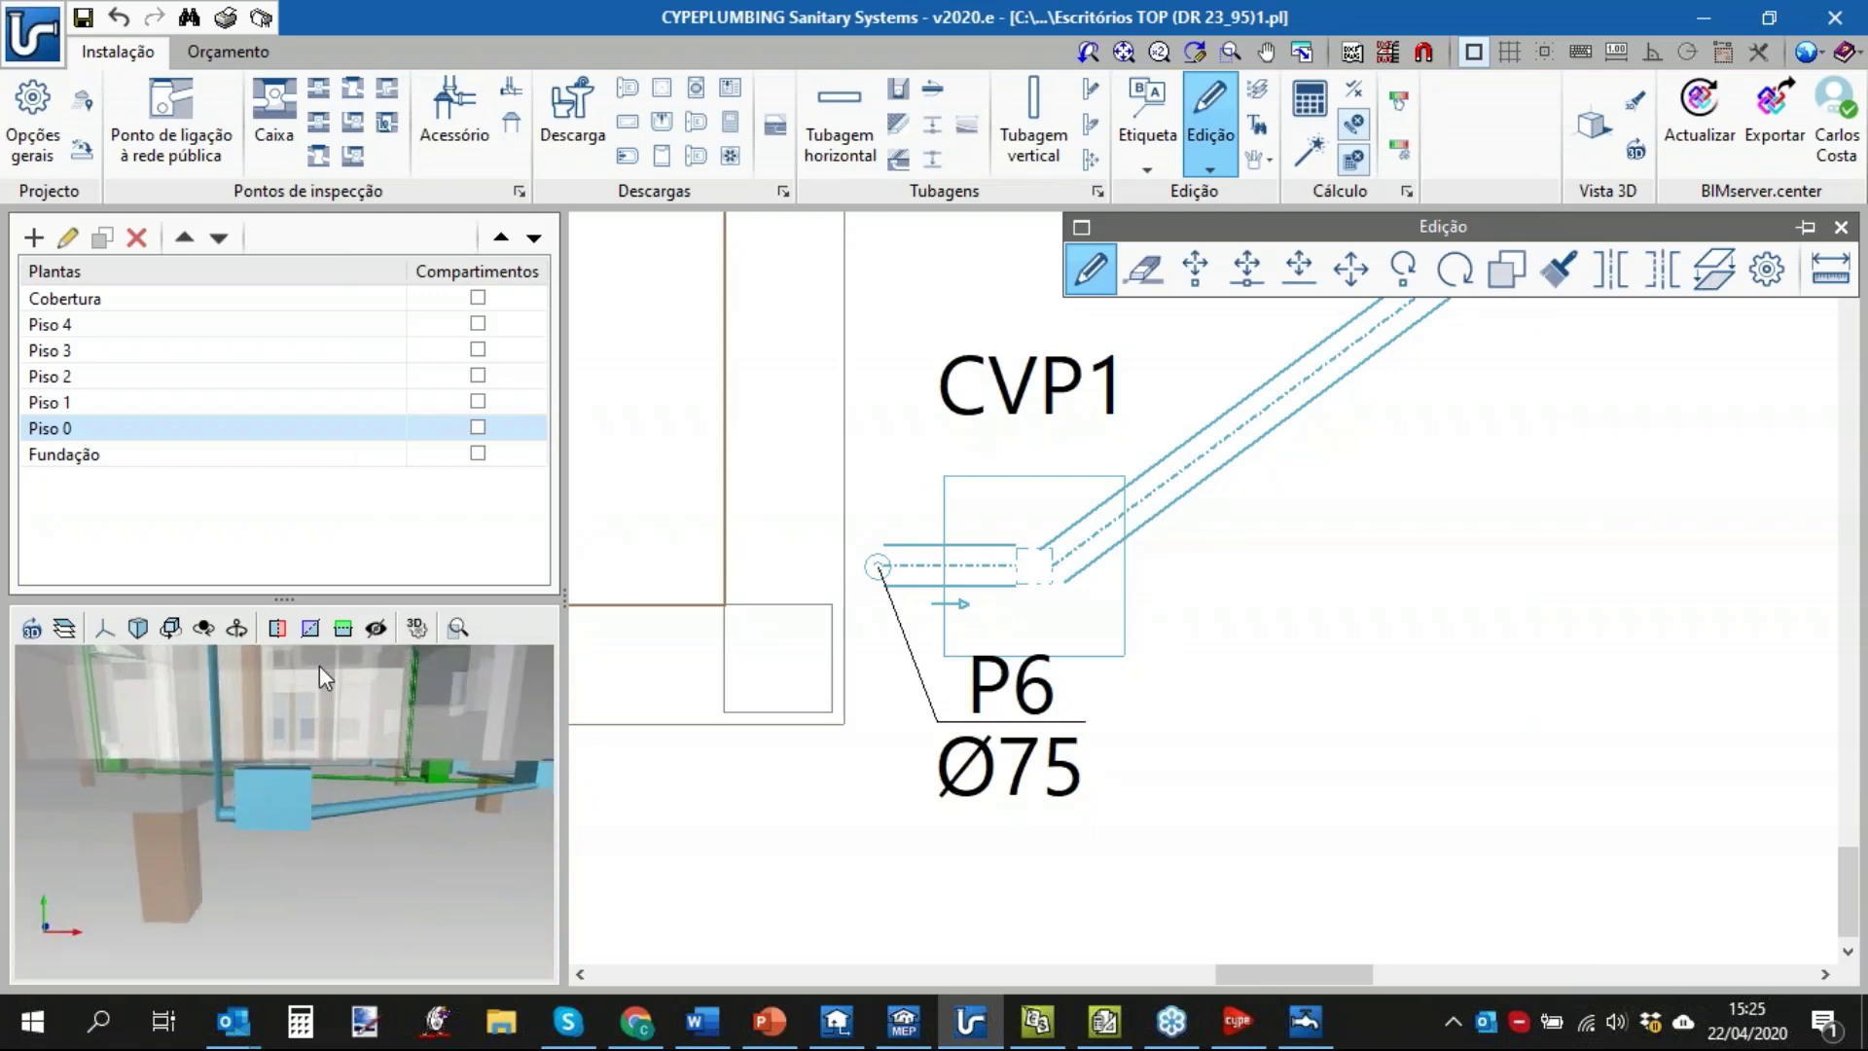
pyautogui.moveTo(302, 599); pyautogui.dragTo(301, 499)
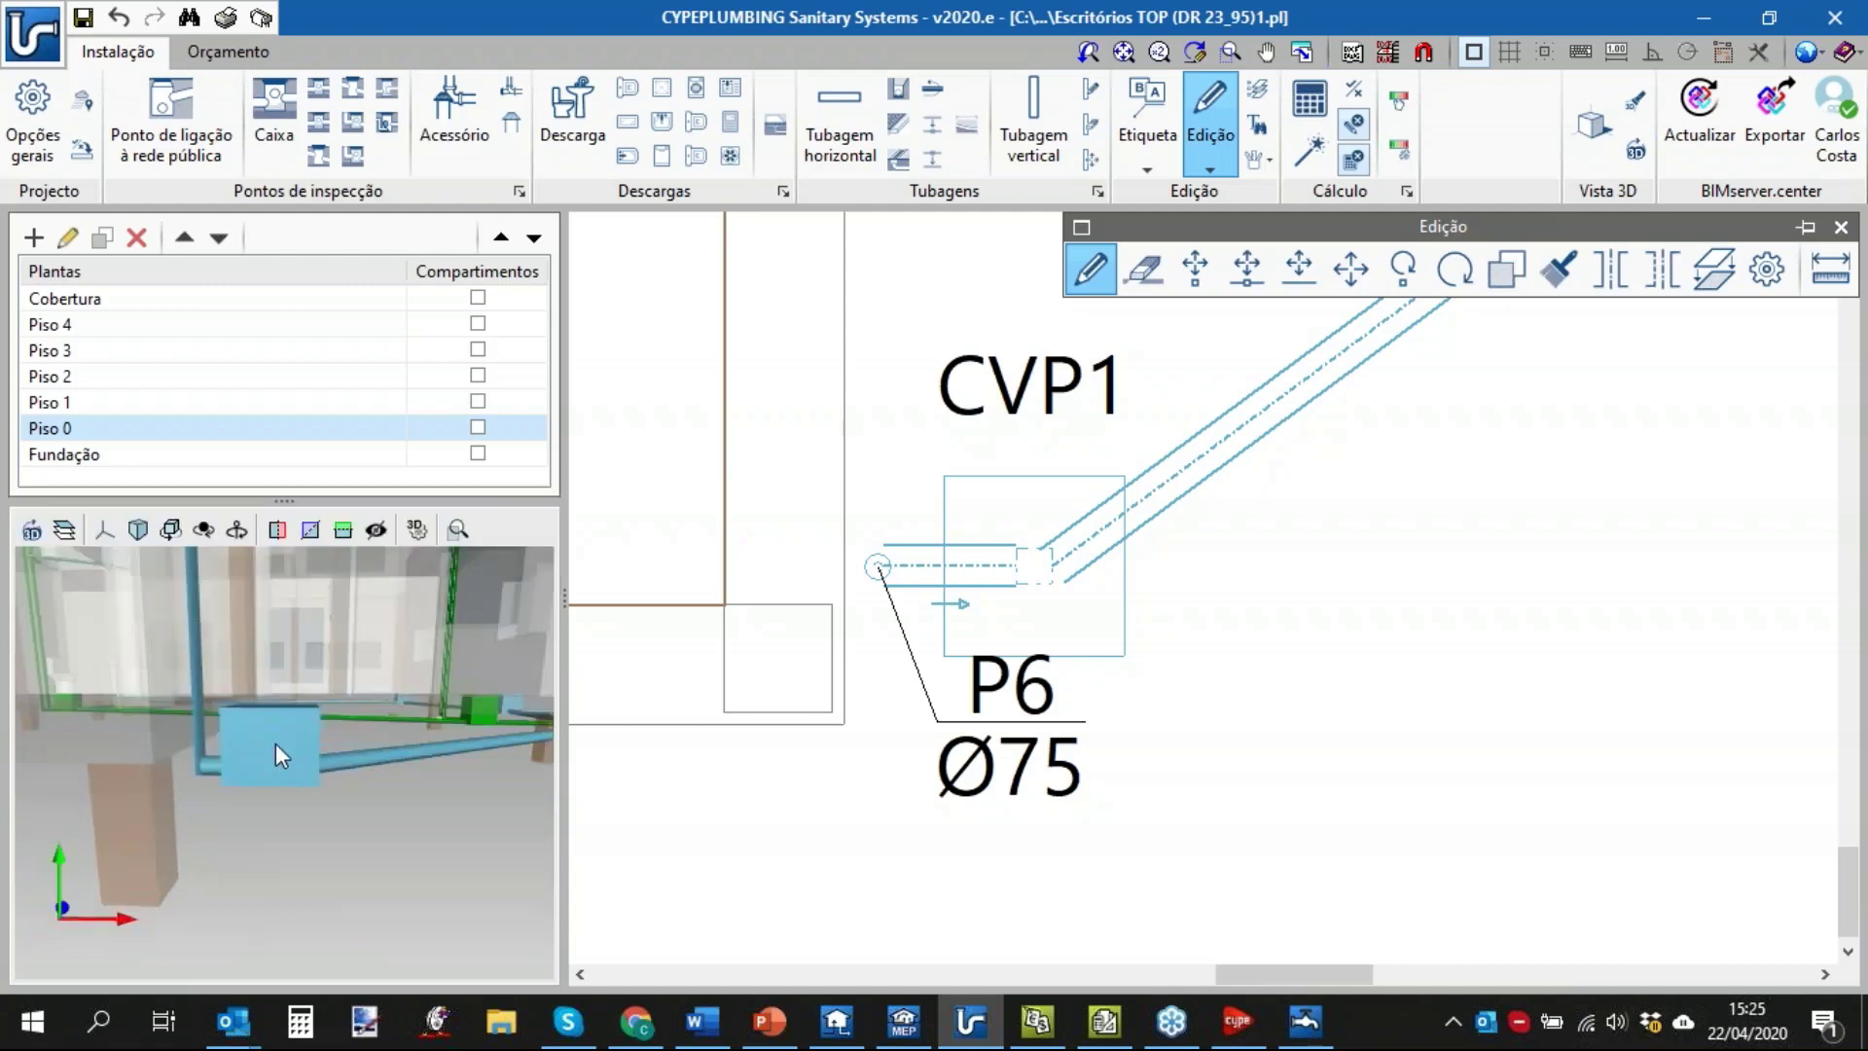
# Run the automatic sizing of the installation, refresh the 3D view and examine the pipe inlet at box CVP1.
pyautogui.click(1312, 156)
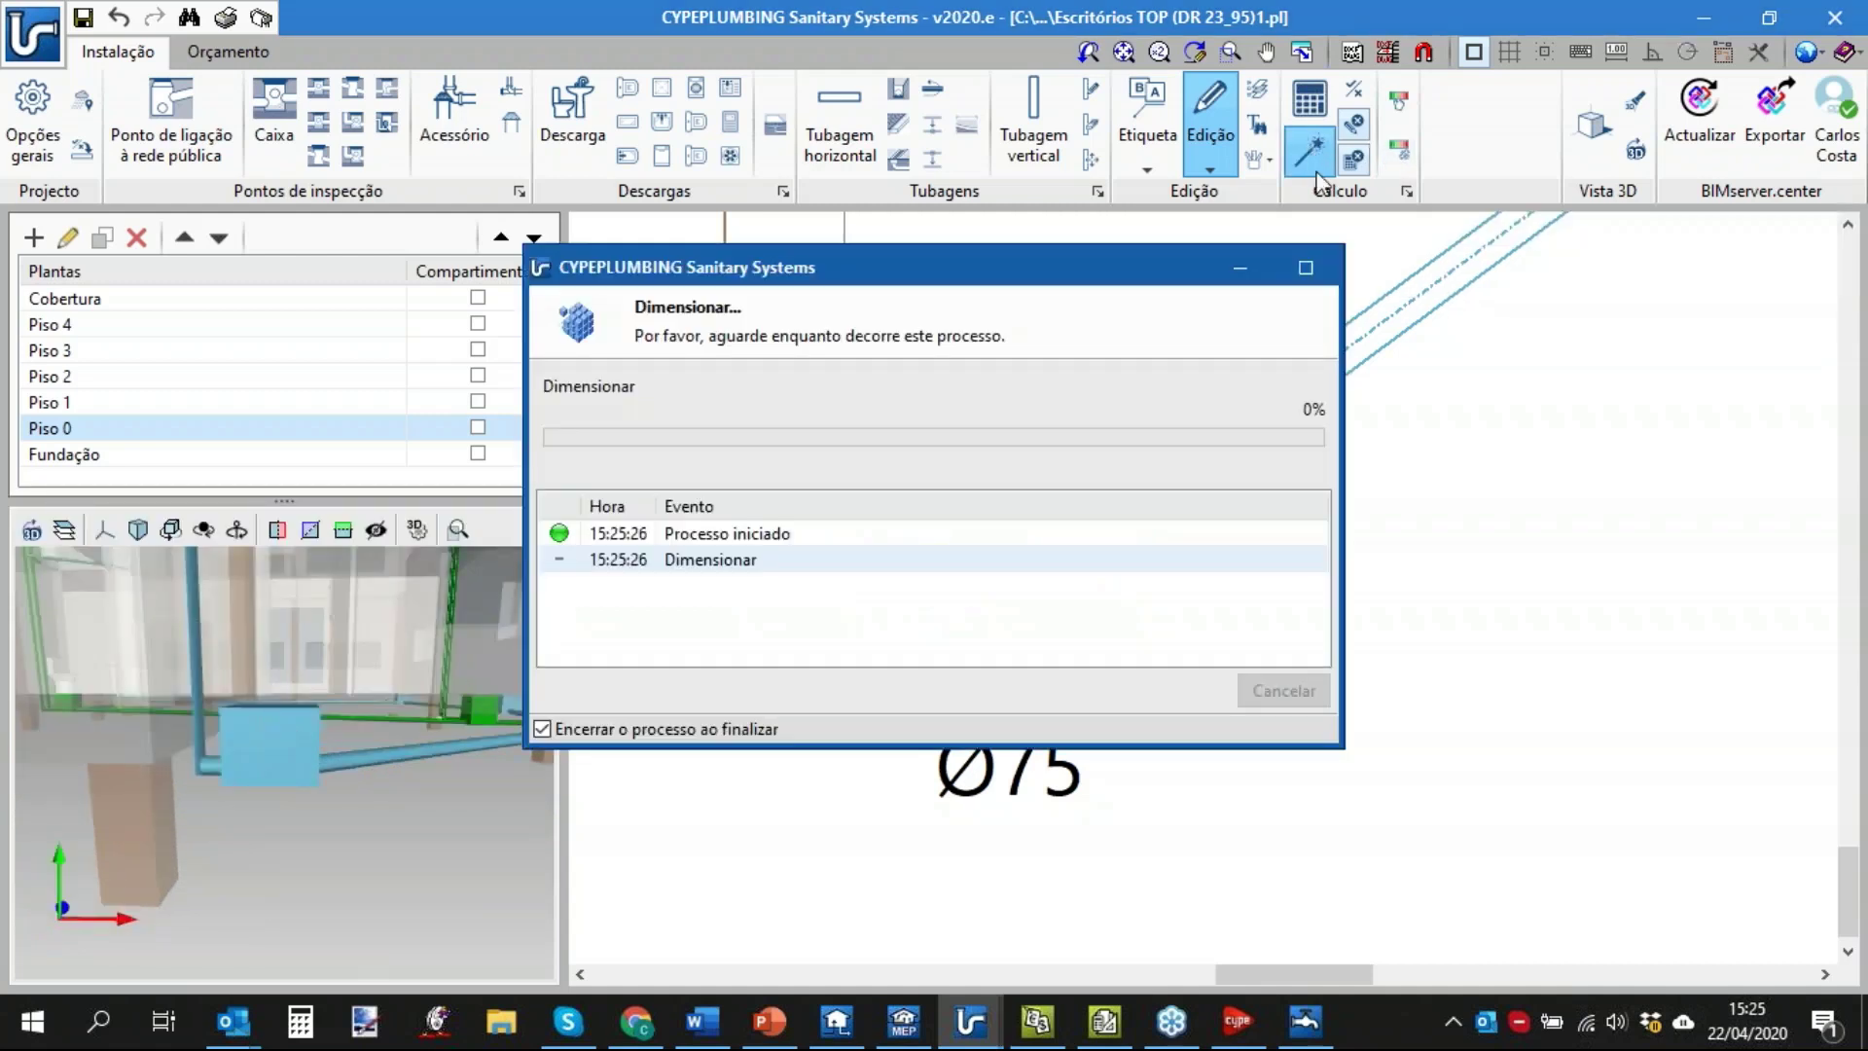
pyautogui.click(32, 531)
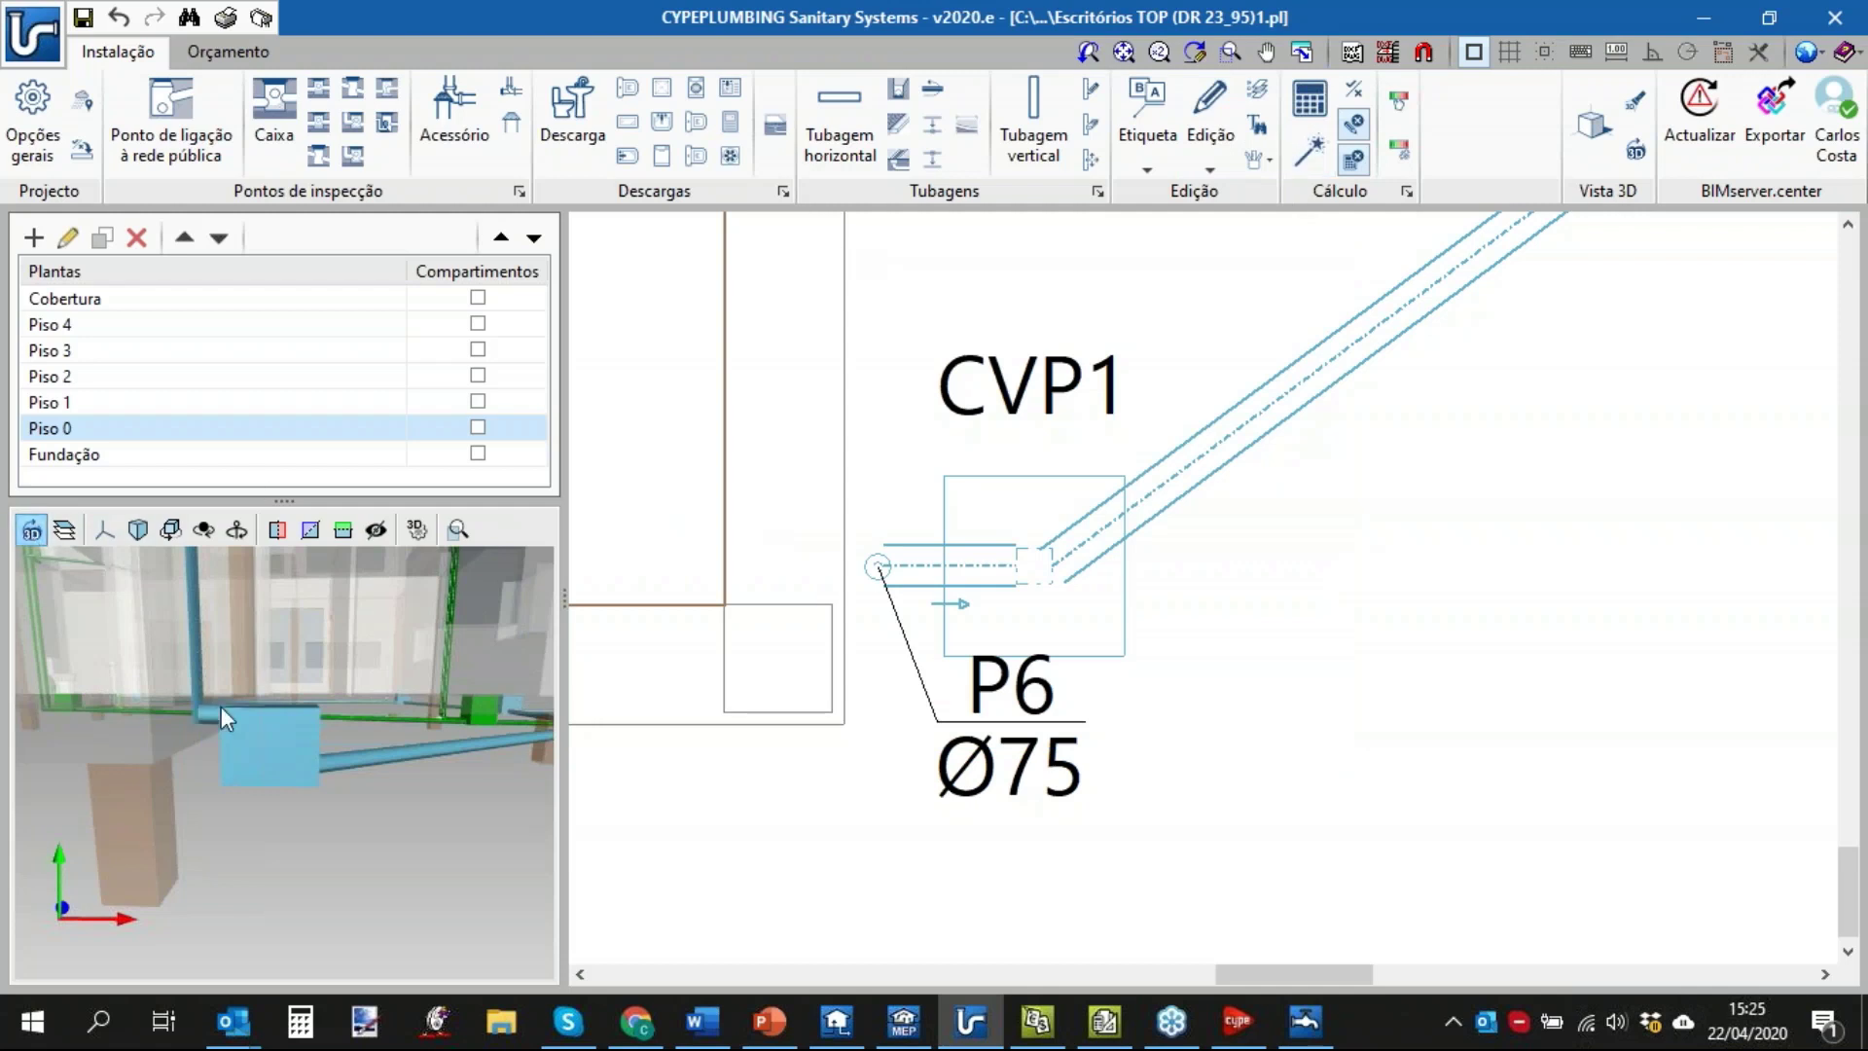
pyautogui.moveTo(246, 722); pyautogui.dragTo(228, 706, button='middle')
pyautogui.scroll(2, 356, 739)
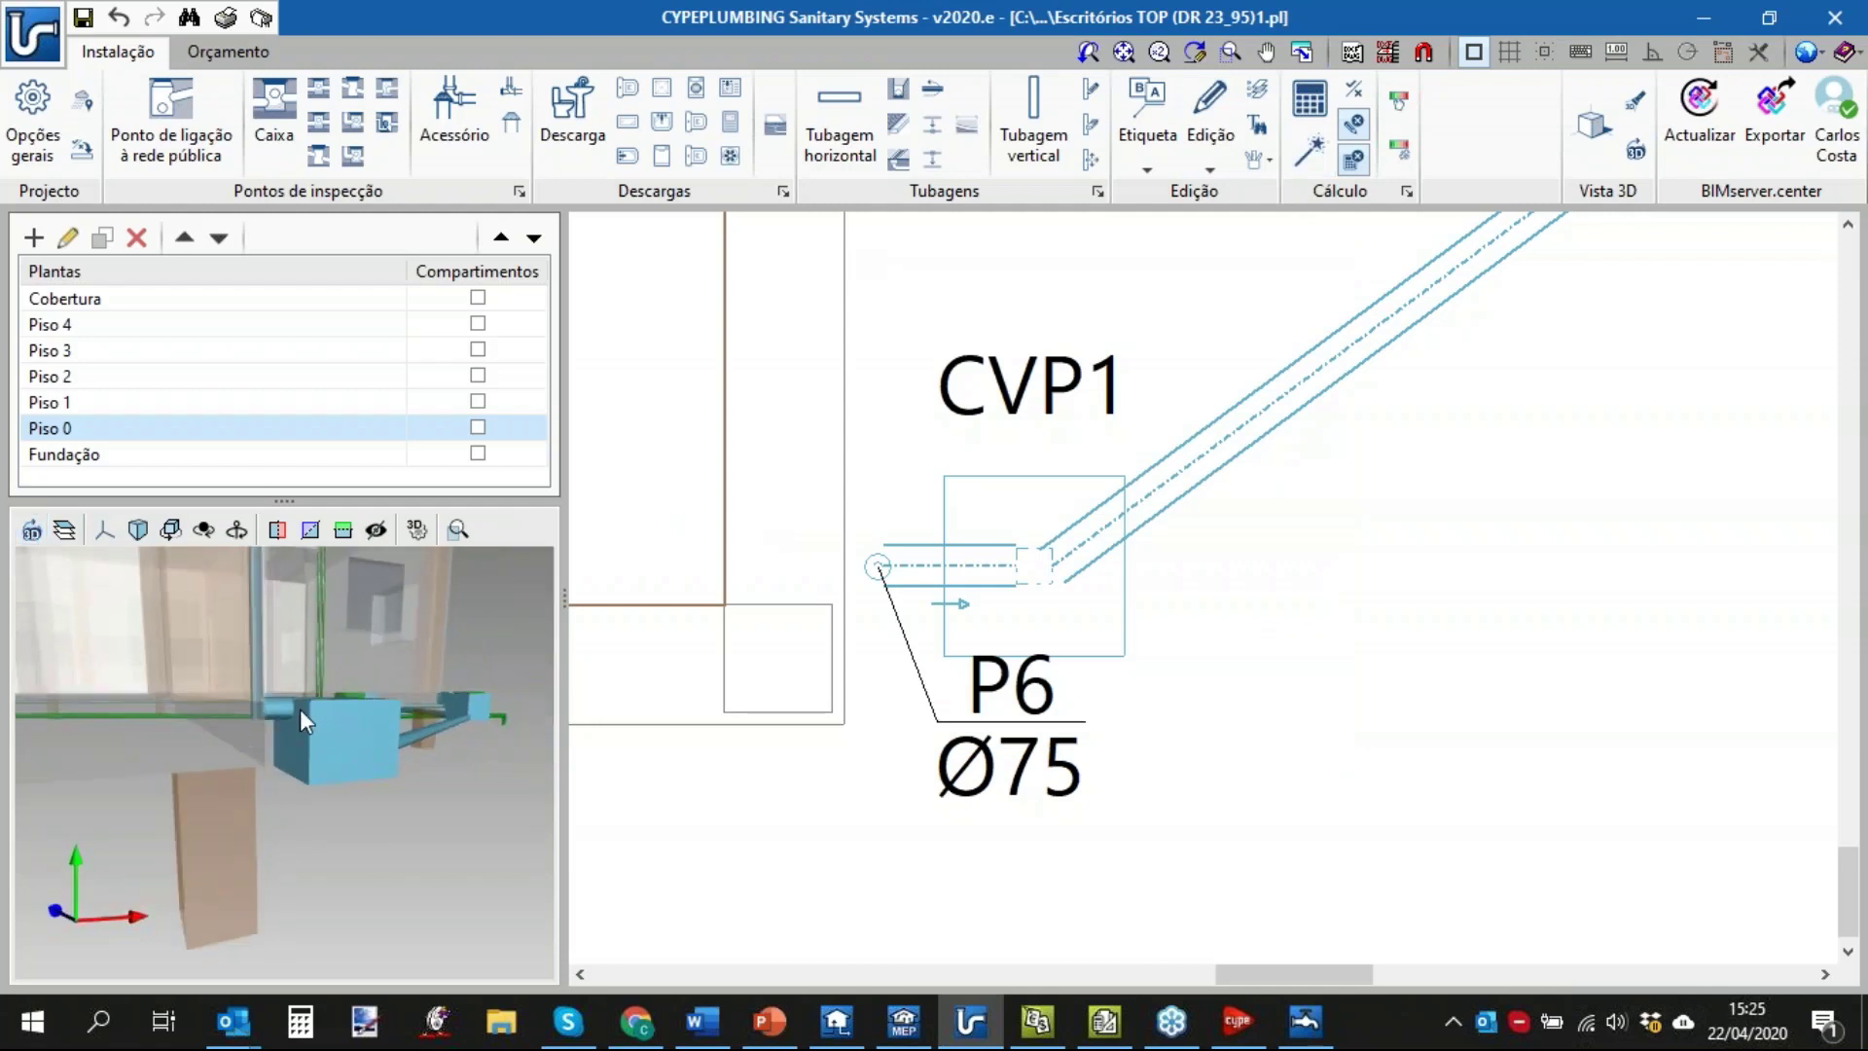
pyautogui.scroll(1, 278, 706)
pyautogui.scroll(3, 291, 722)
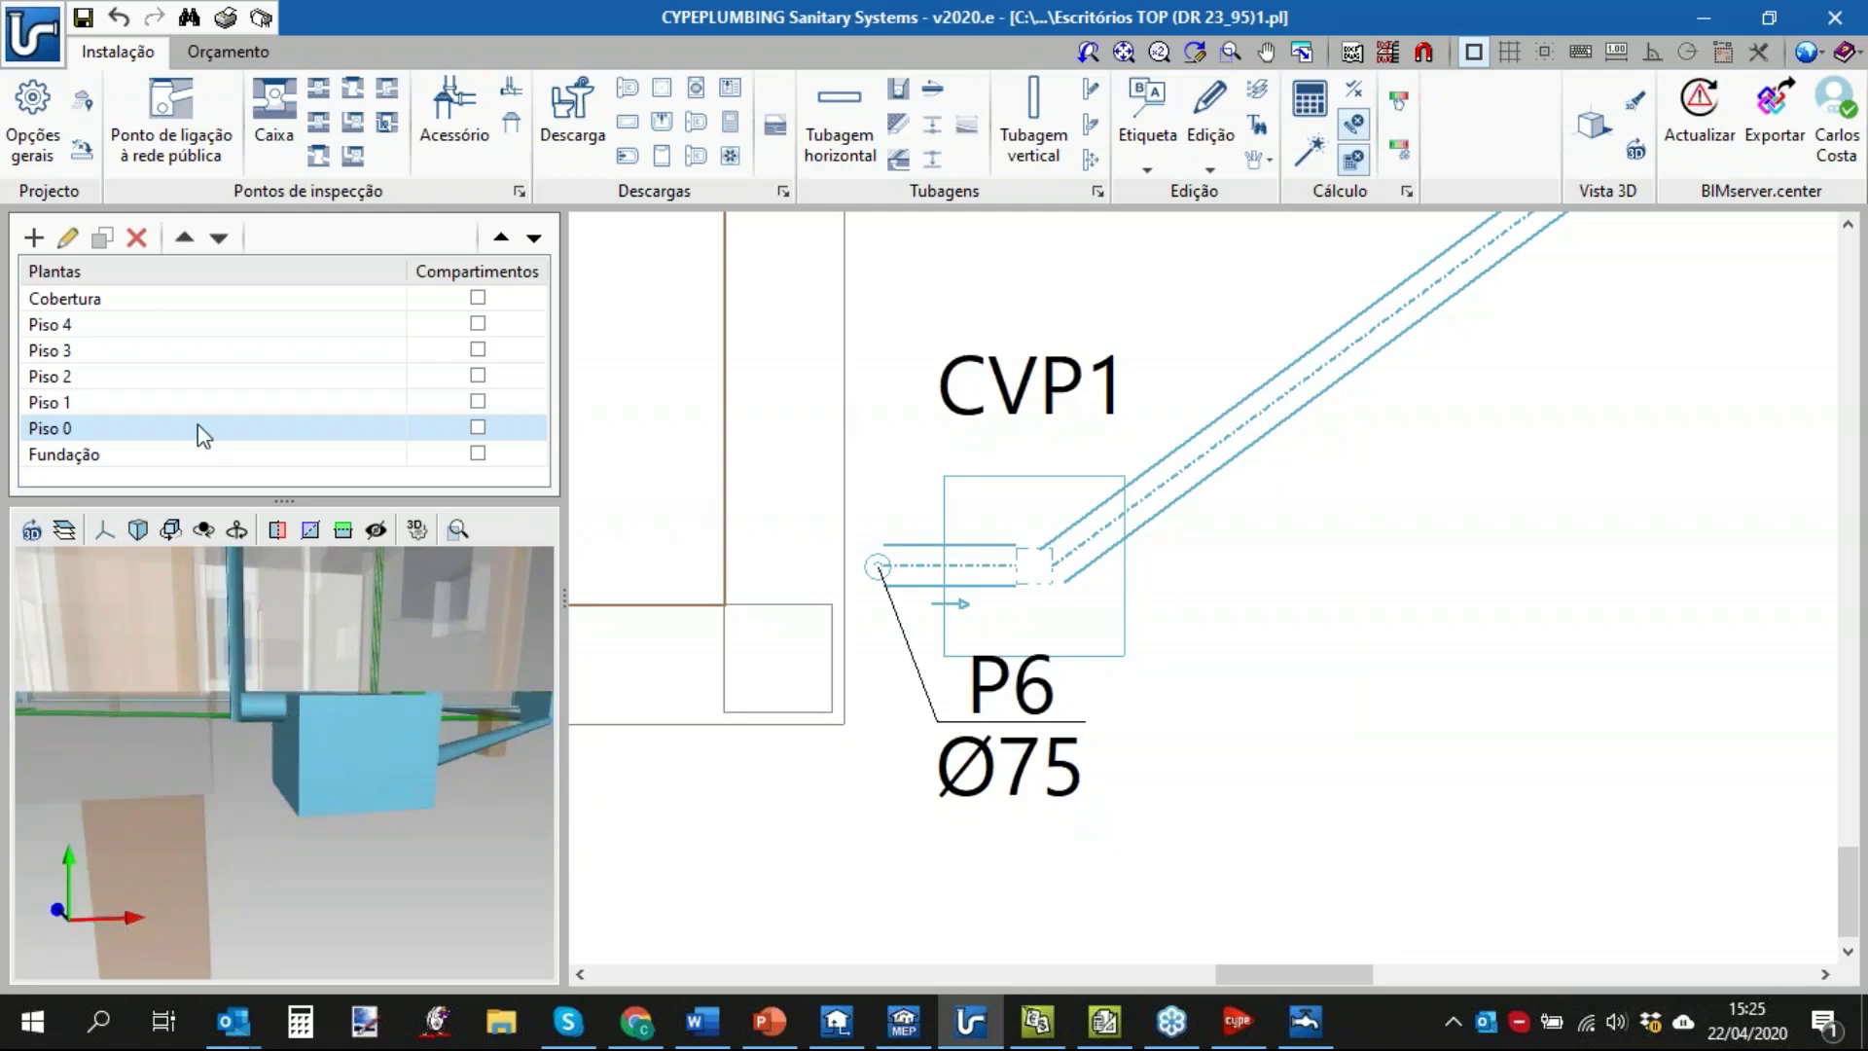
# Set the inlet height limit to 0 m for the rainwater box at the downpipe's lower end and rerun the installation sizing.
pyautogui.click(32, 117)
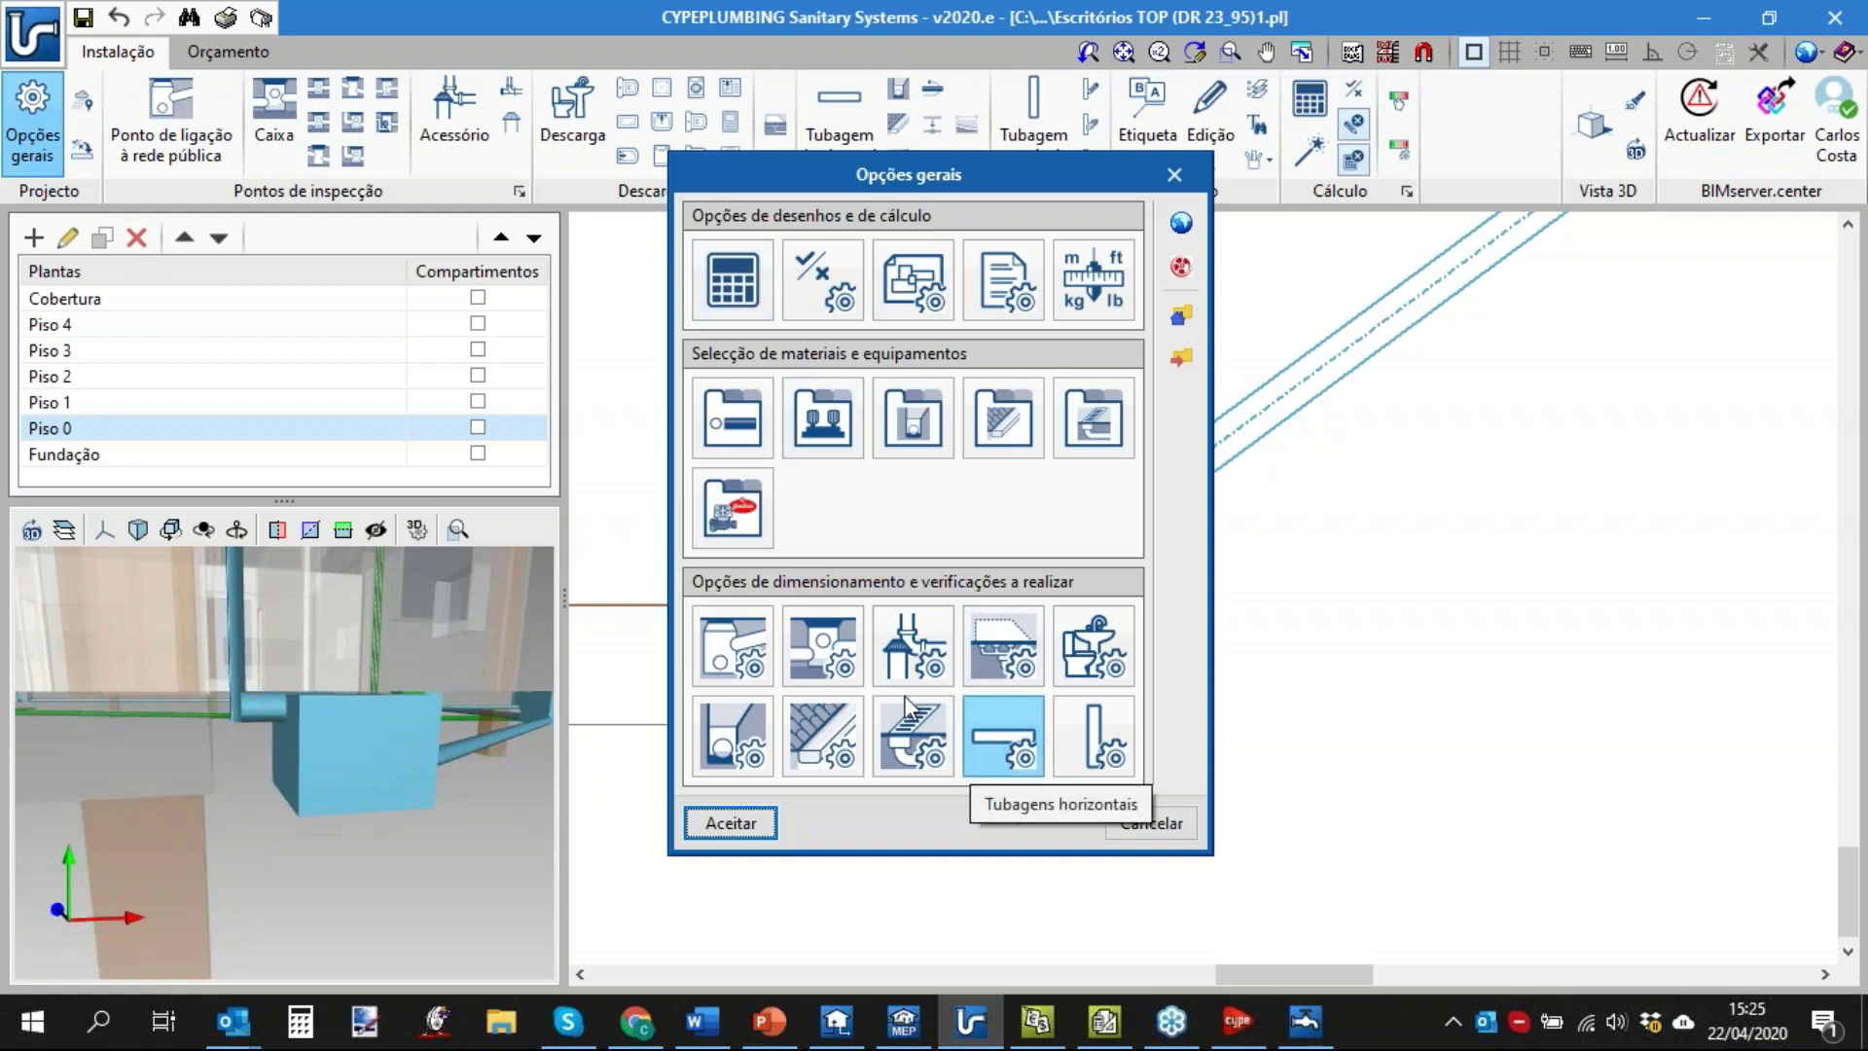
pyautogui.click(843, 638)
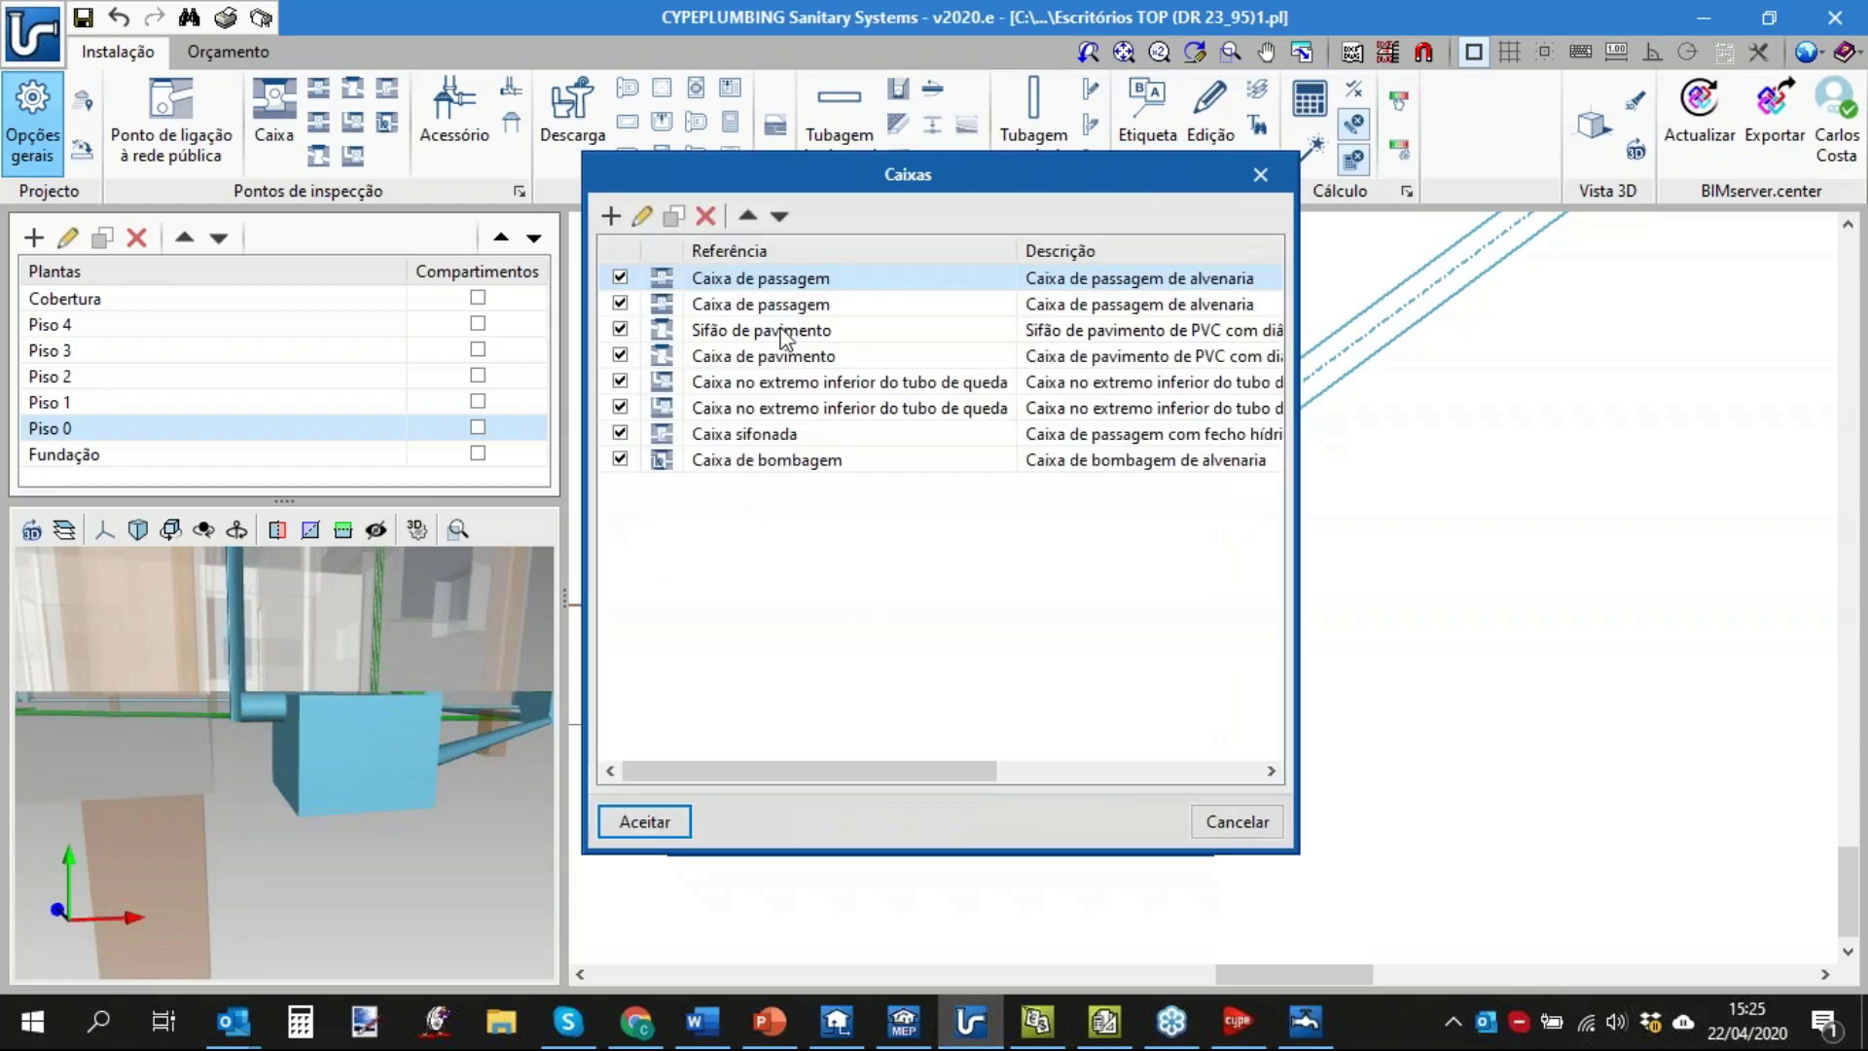
pyautogui.click(863, 407)
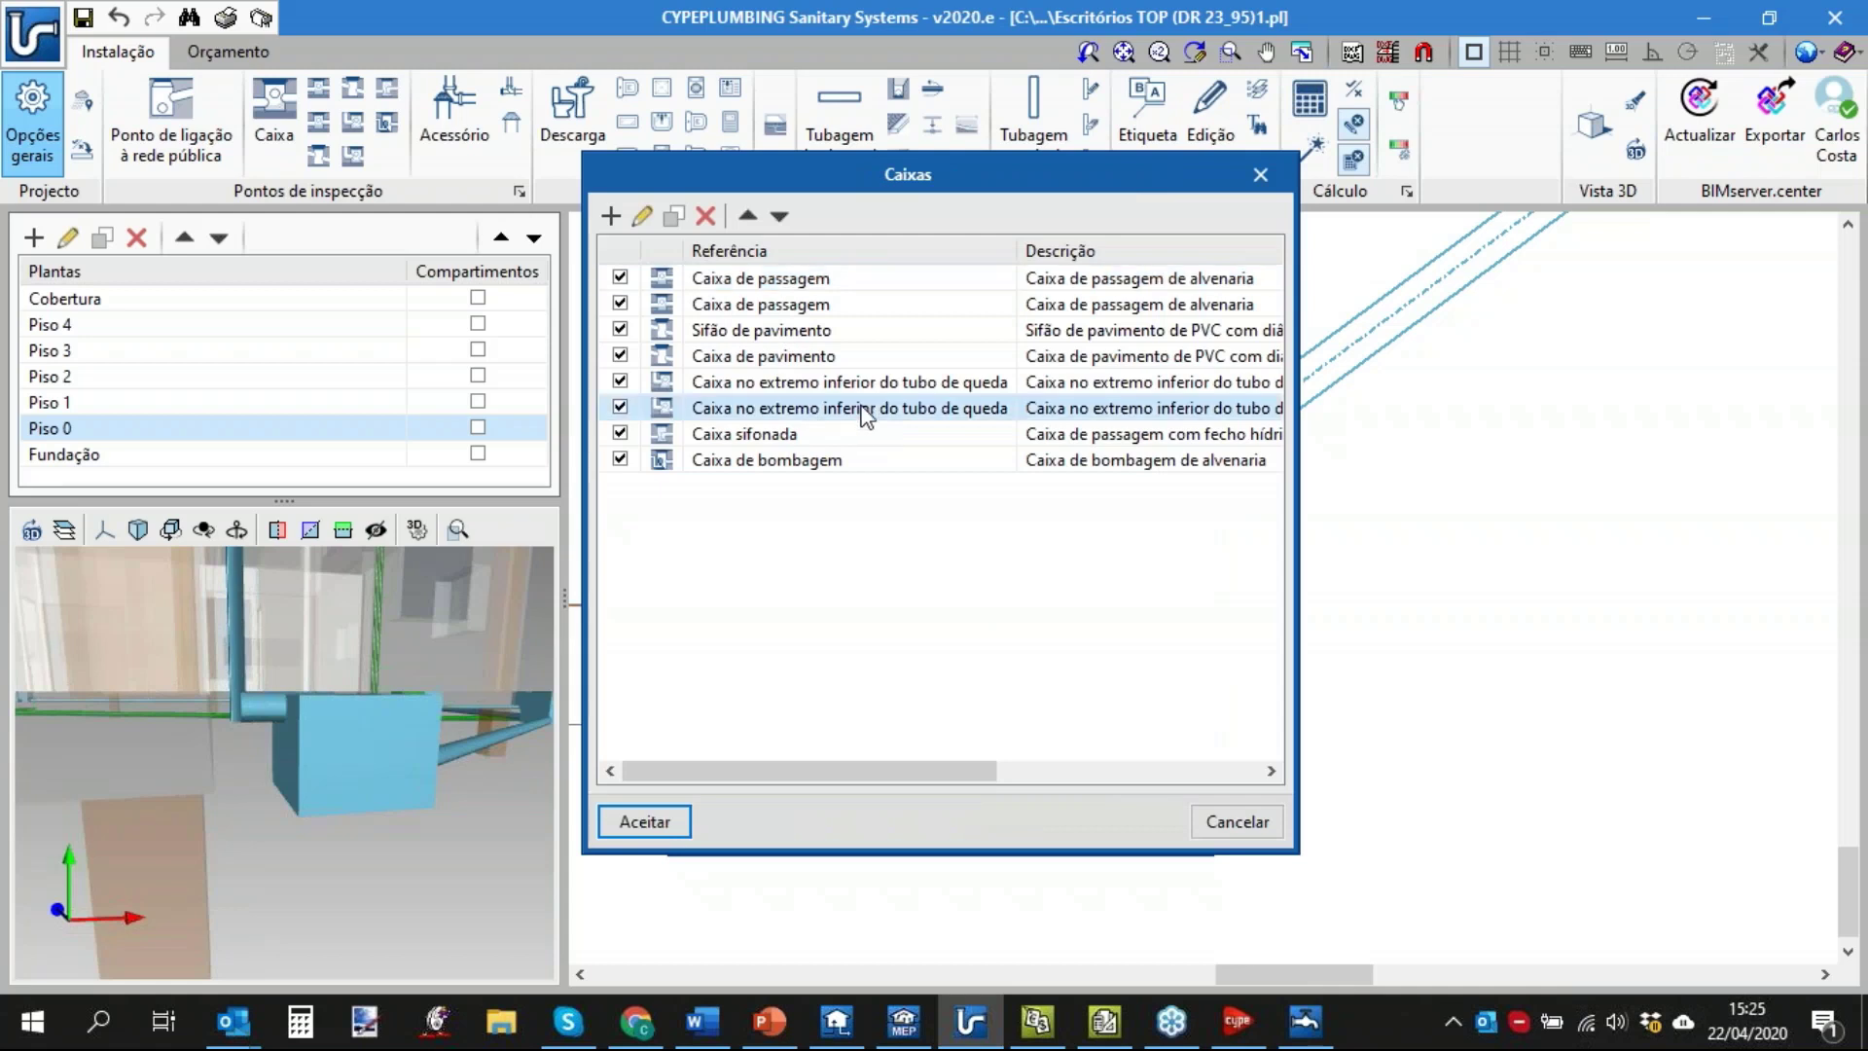
pyautogui.click(642, 215)
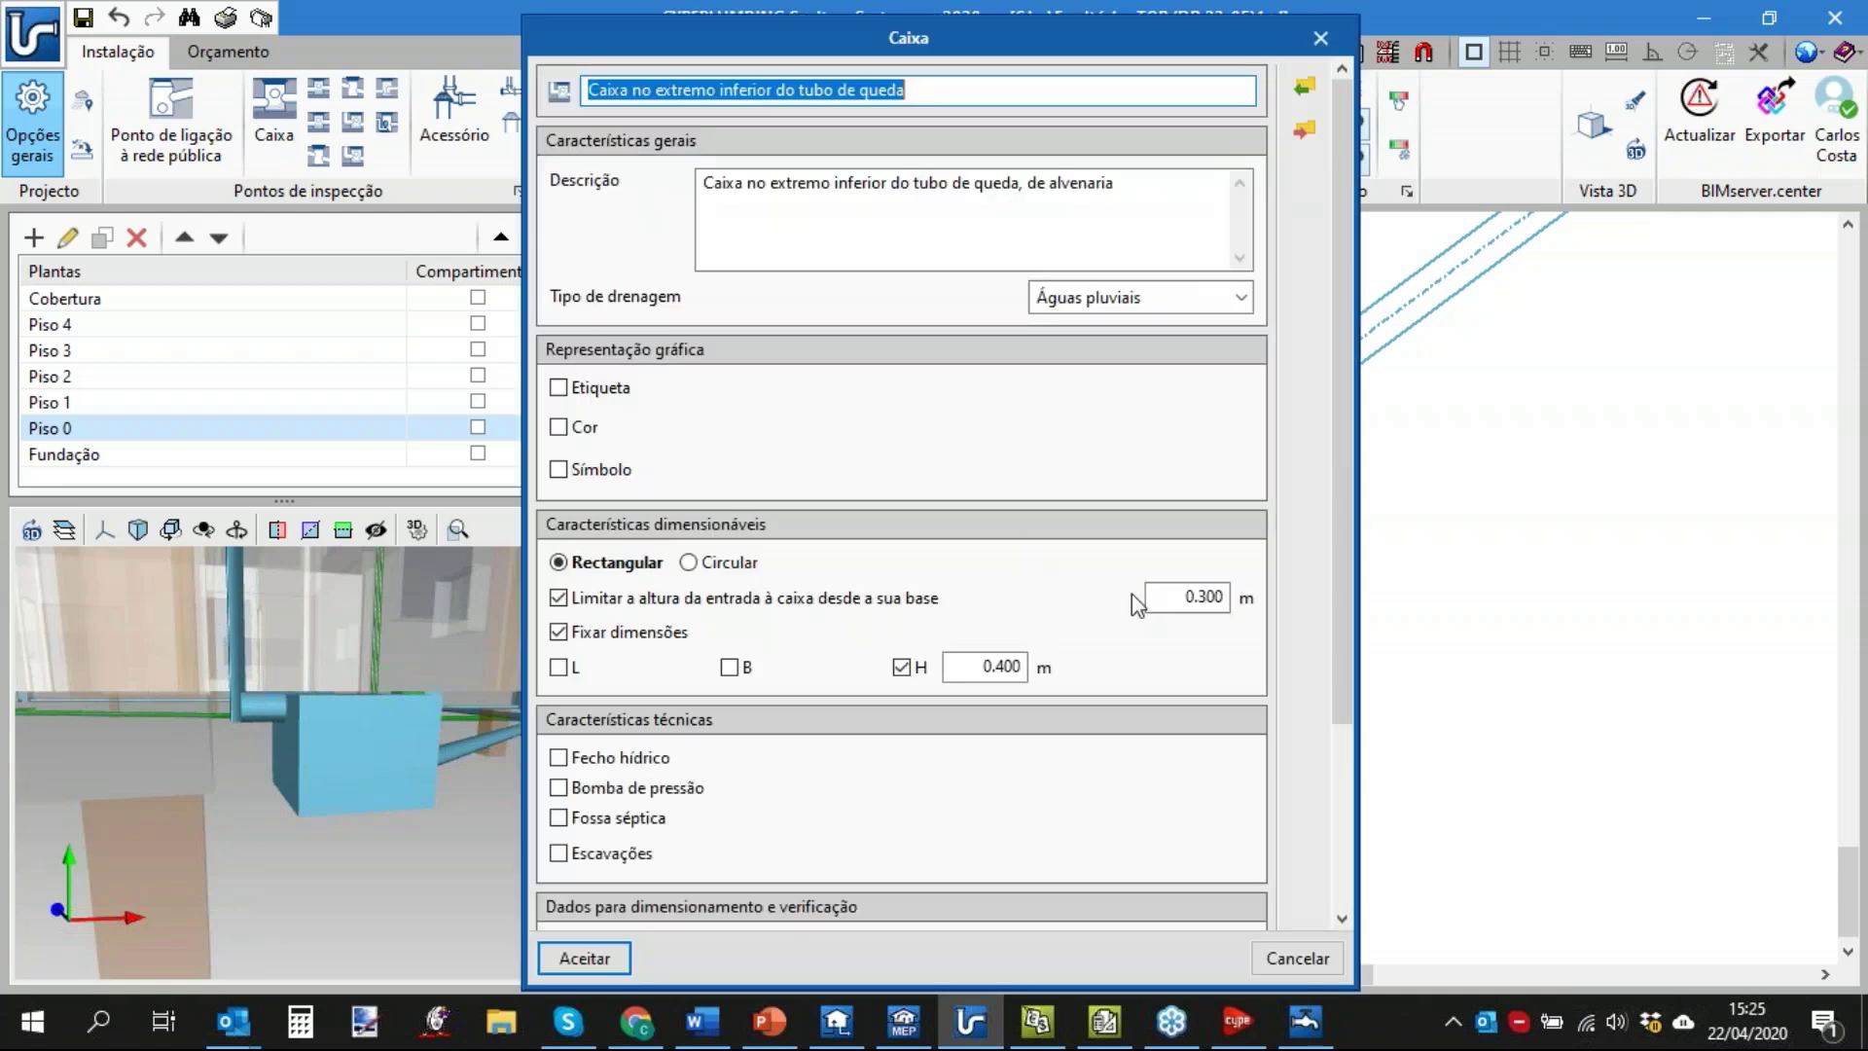
pyautogui.doubleClick(1171, 597)
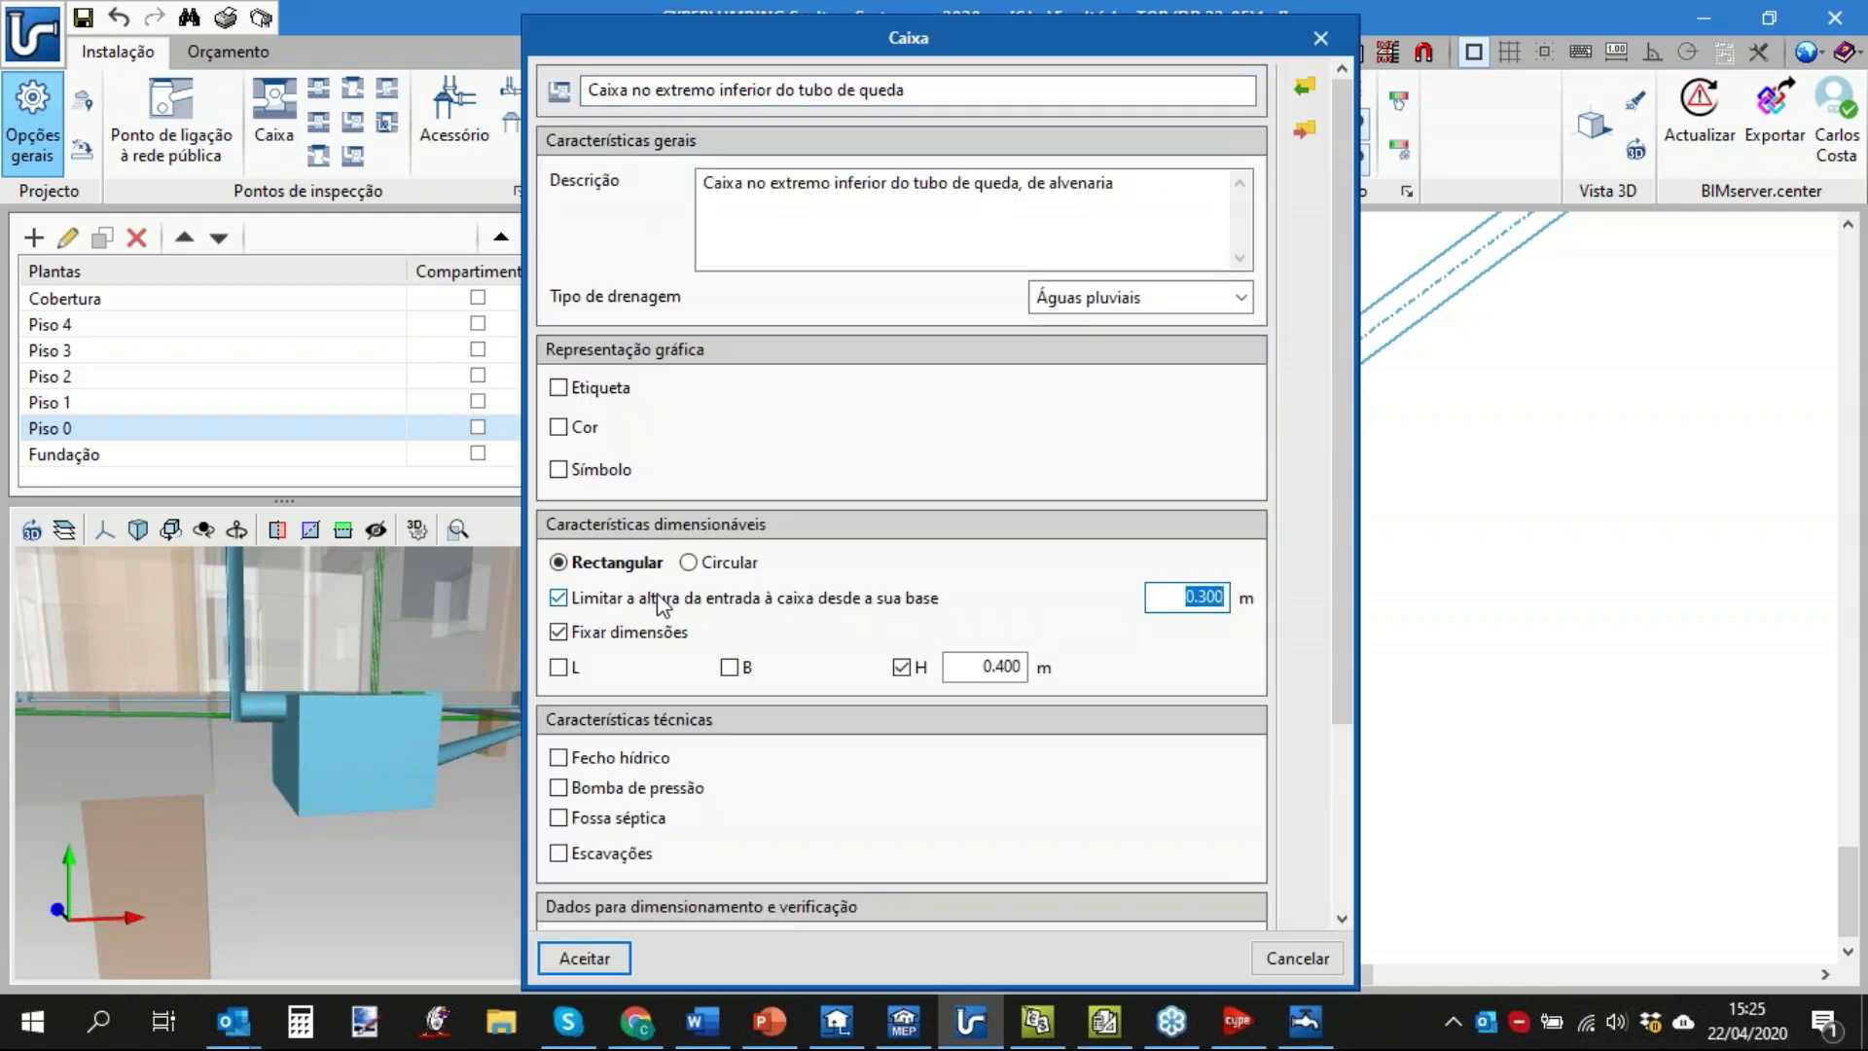
pyautogui.write('0')
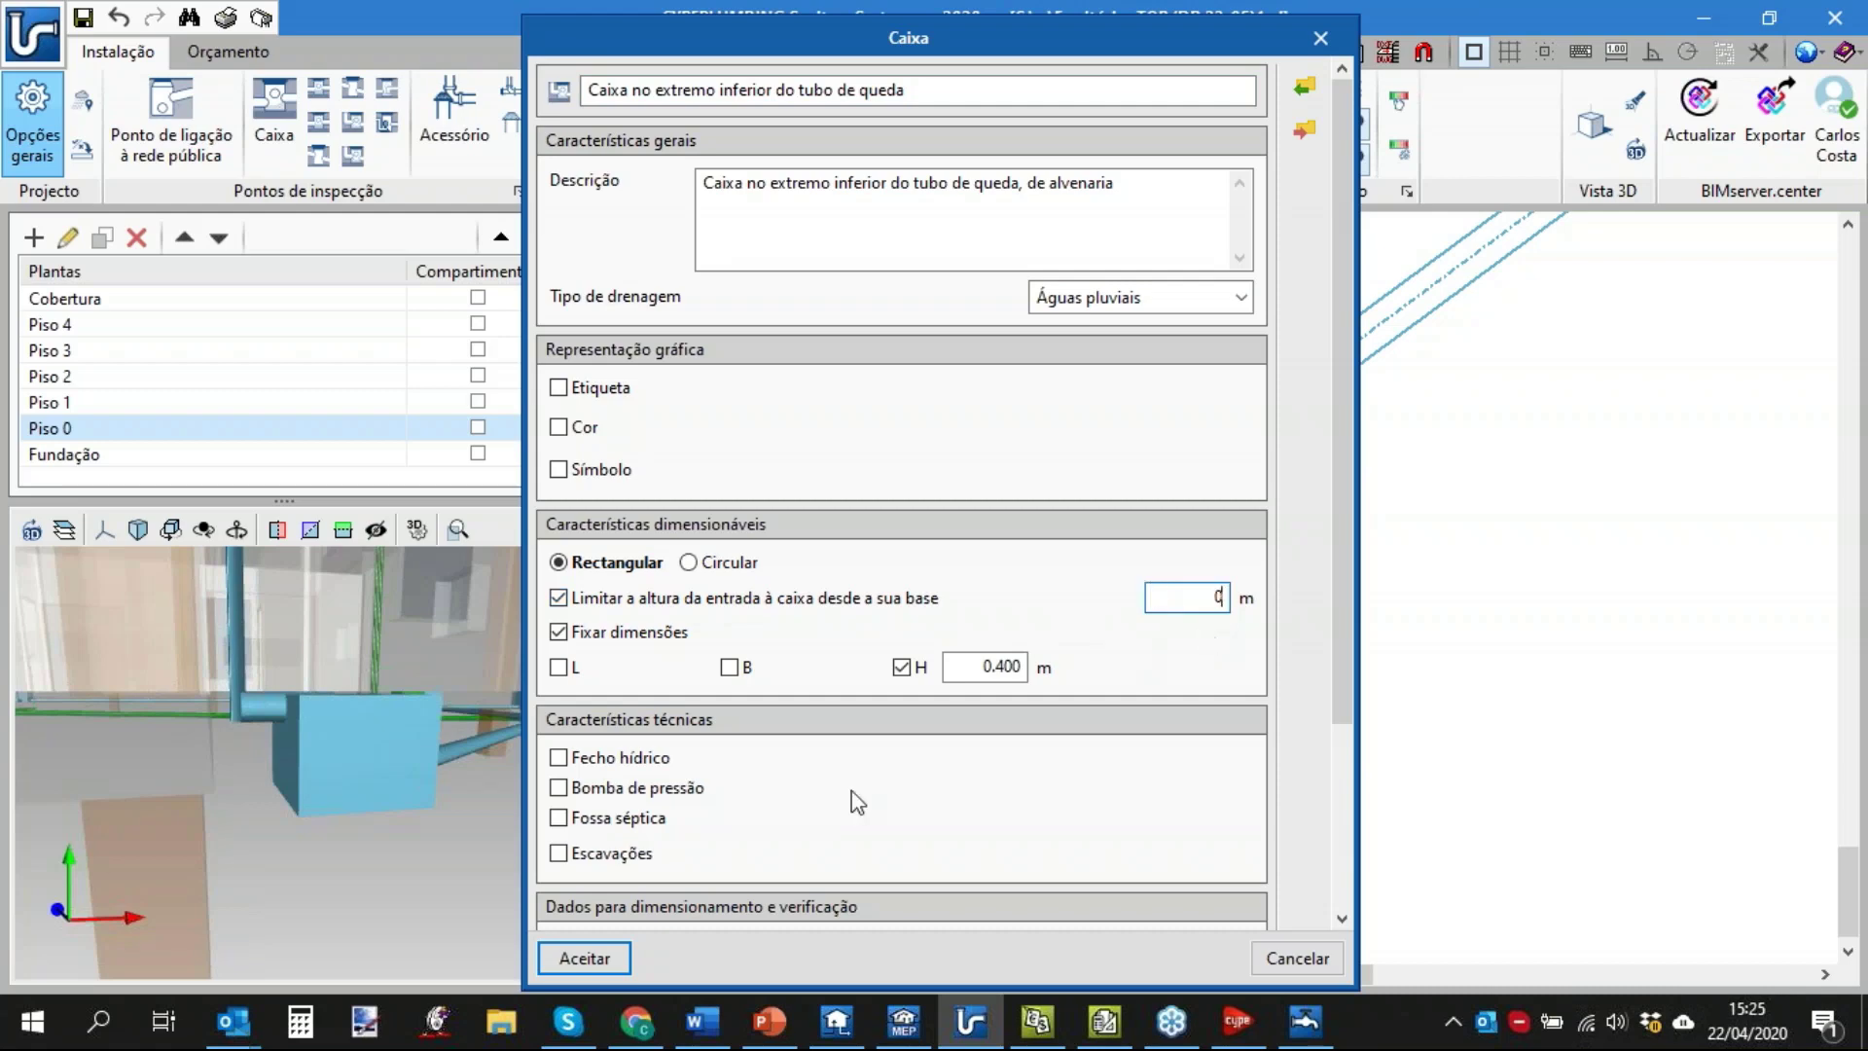
pyautogui.click(584, 958)
pyautogui.click(644, 940)
pyautogui.click(732, 823)
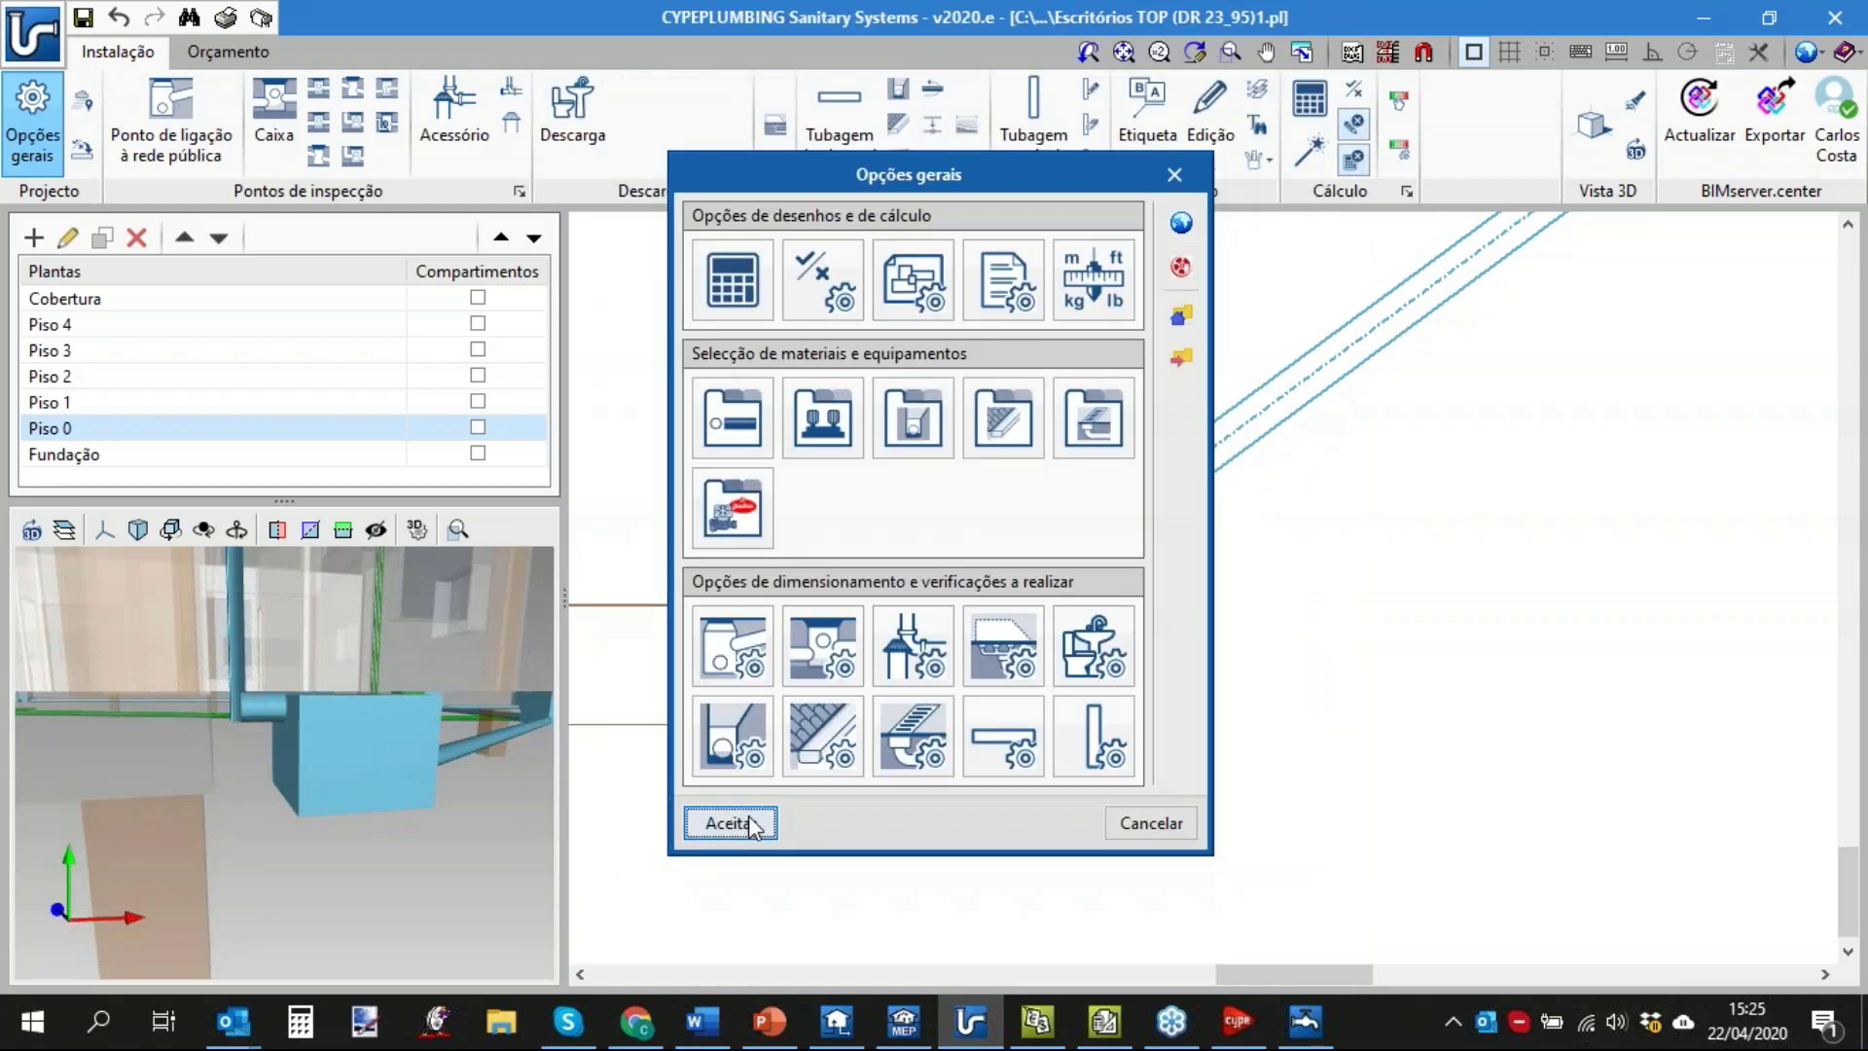
pyautogui.click(1313, 156)
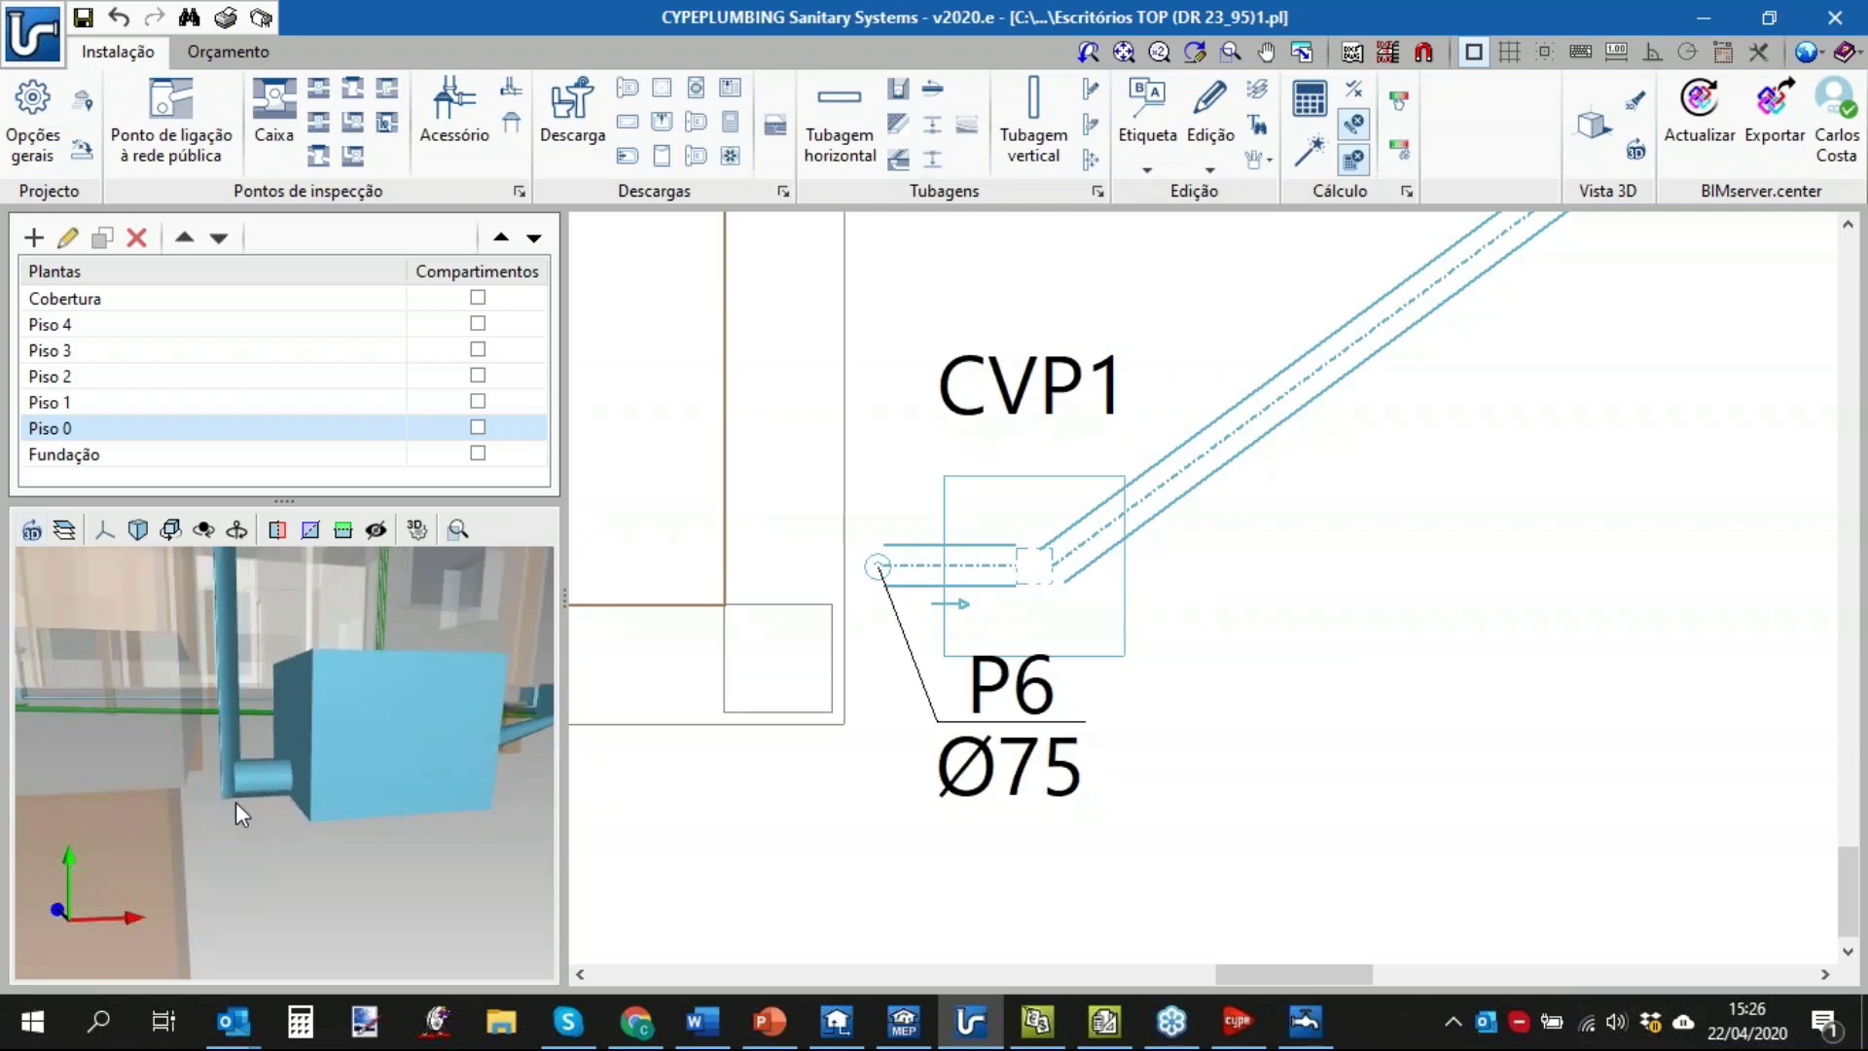
# Disable the inlet height limit for the rainwater box at the downpipe's lower end and accept the definitions.
pyautogui.click(32, 125)
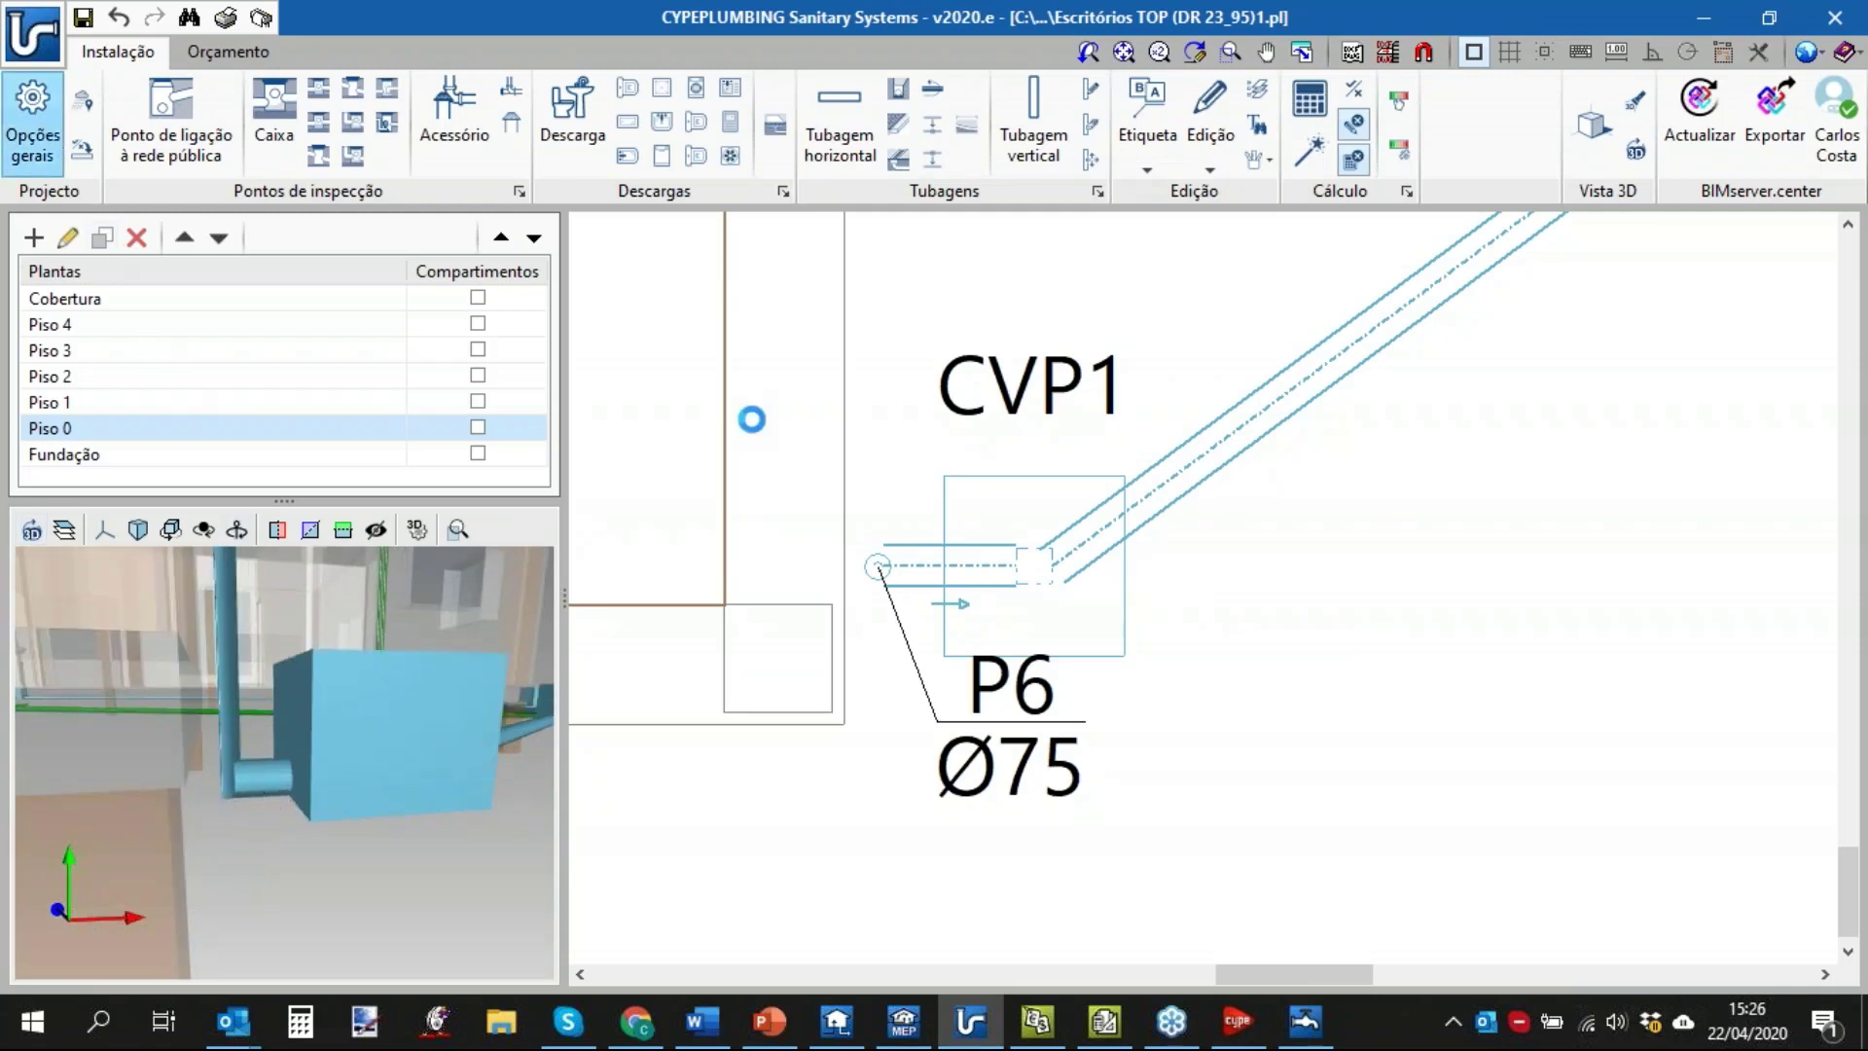
pyautogui.click(852, 665)
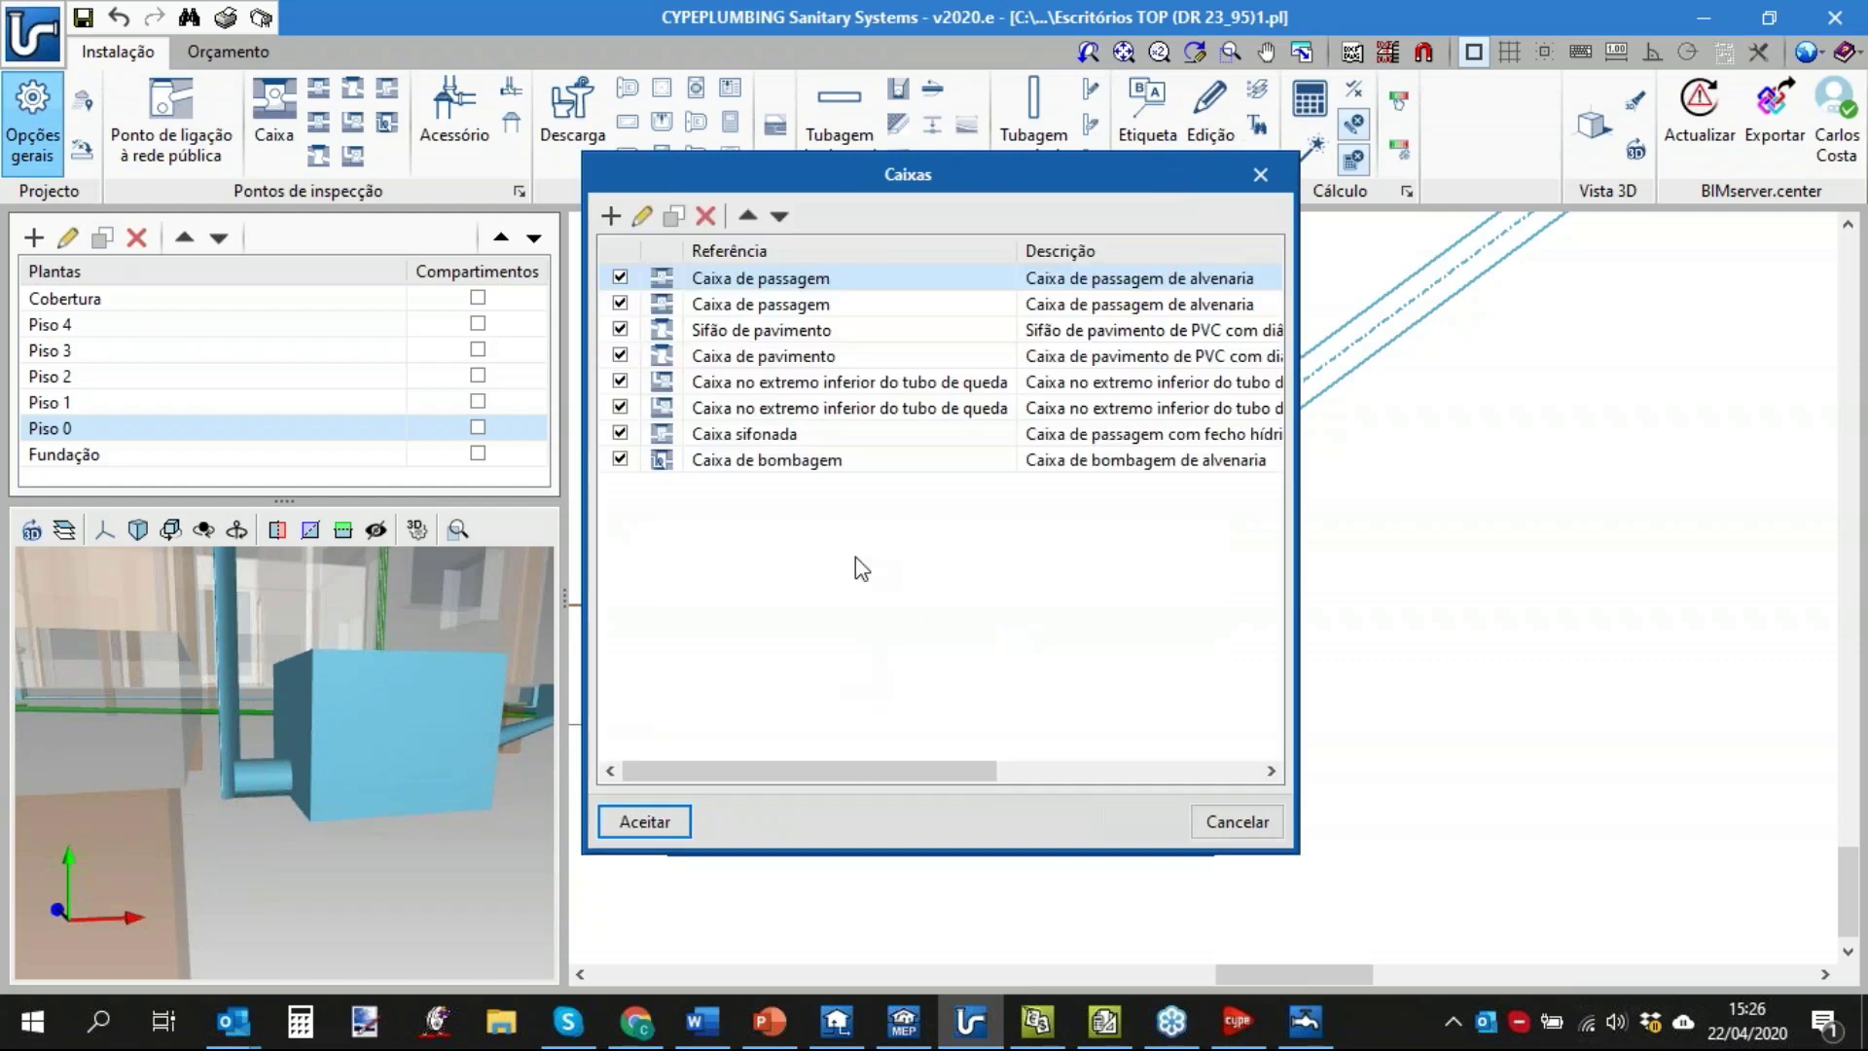
pyautogui.click(830, 384)
pyautogui.click(825, 408)
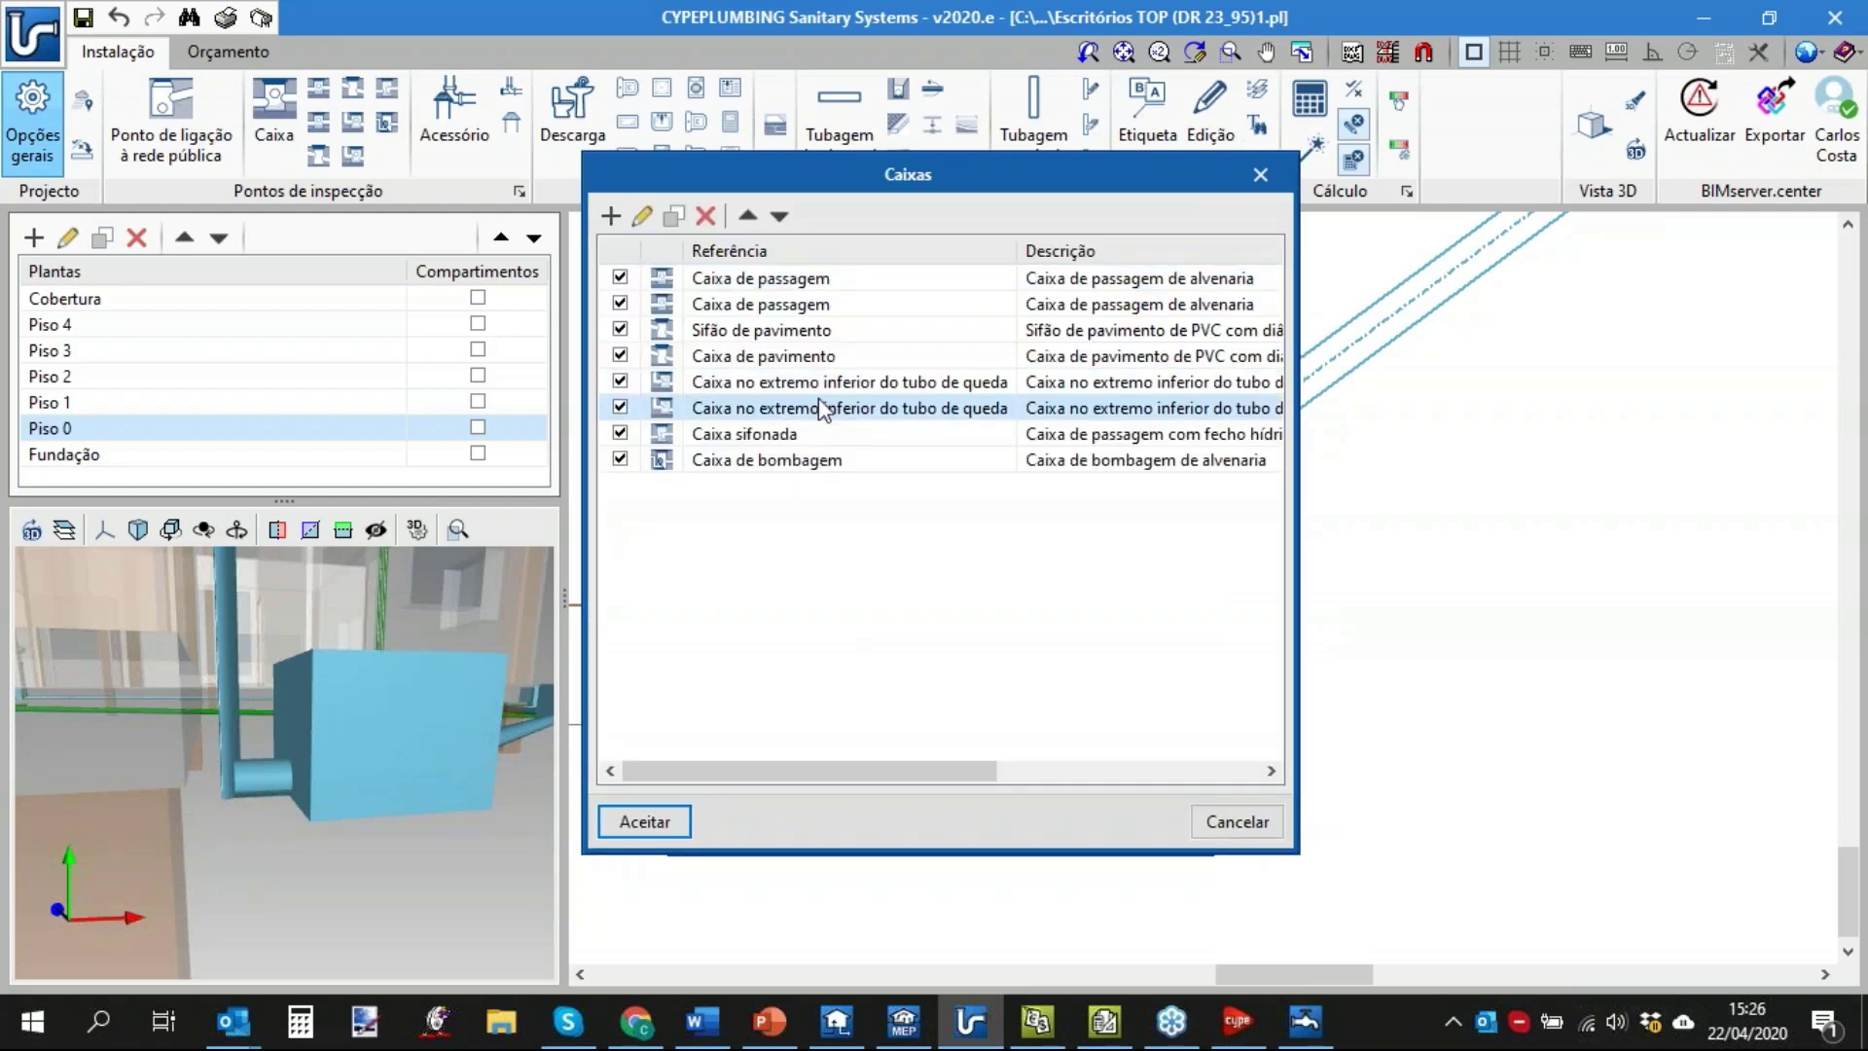
pyautogui.click(650, 216)
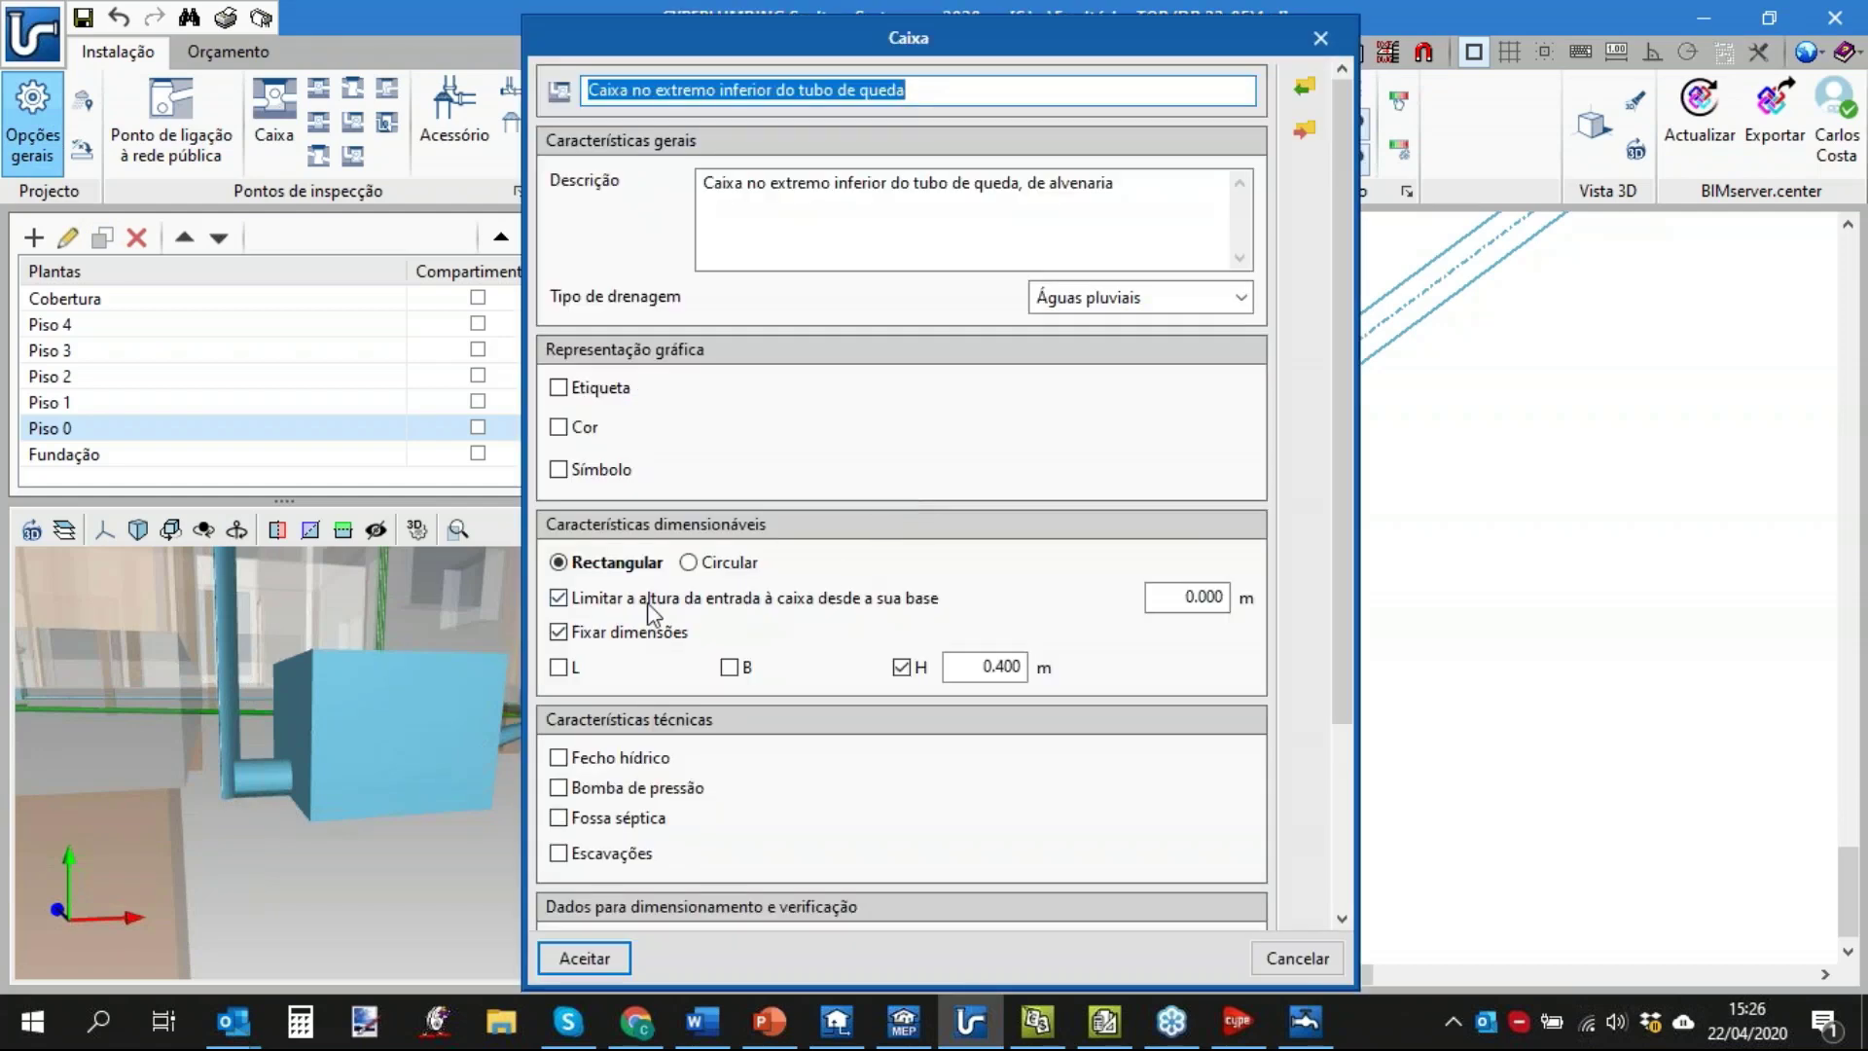
pyautogui.click(650, 608)
pyautogui.click(587, 958)
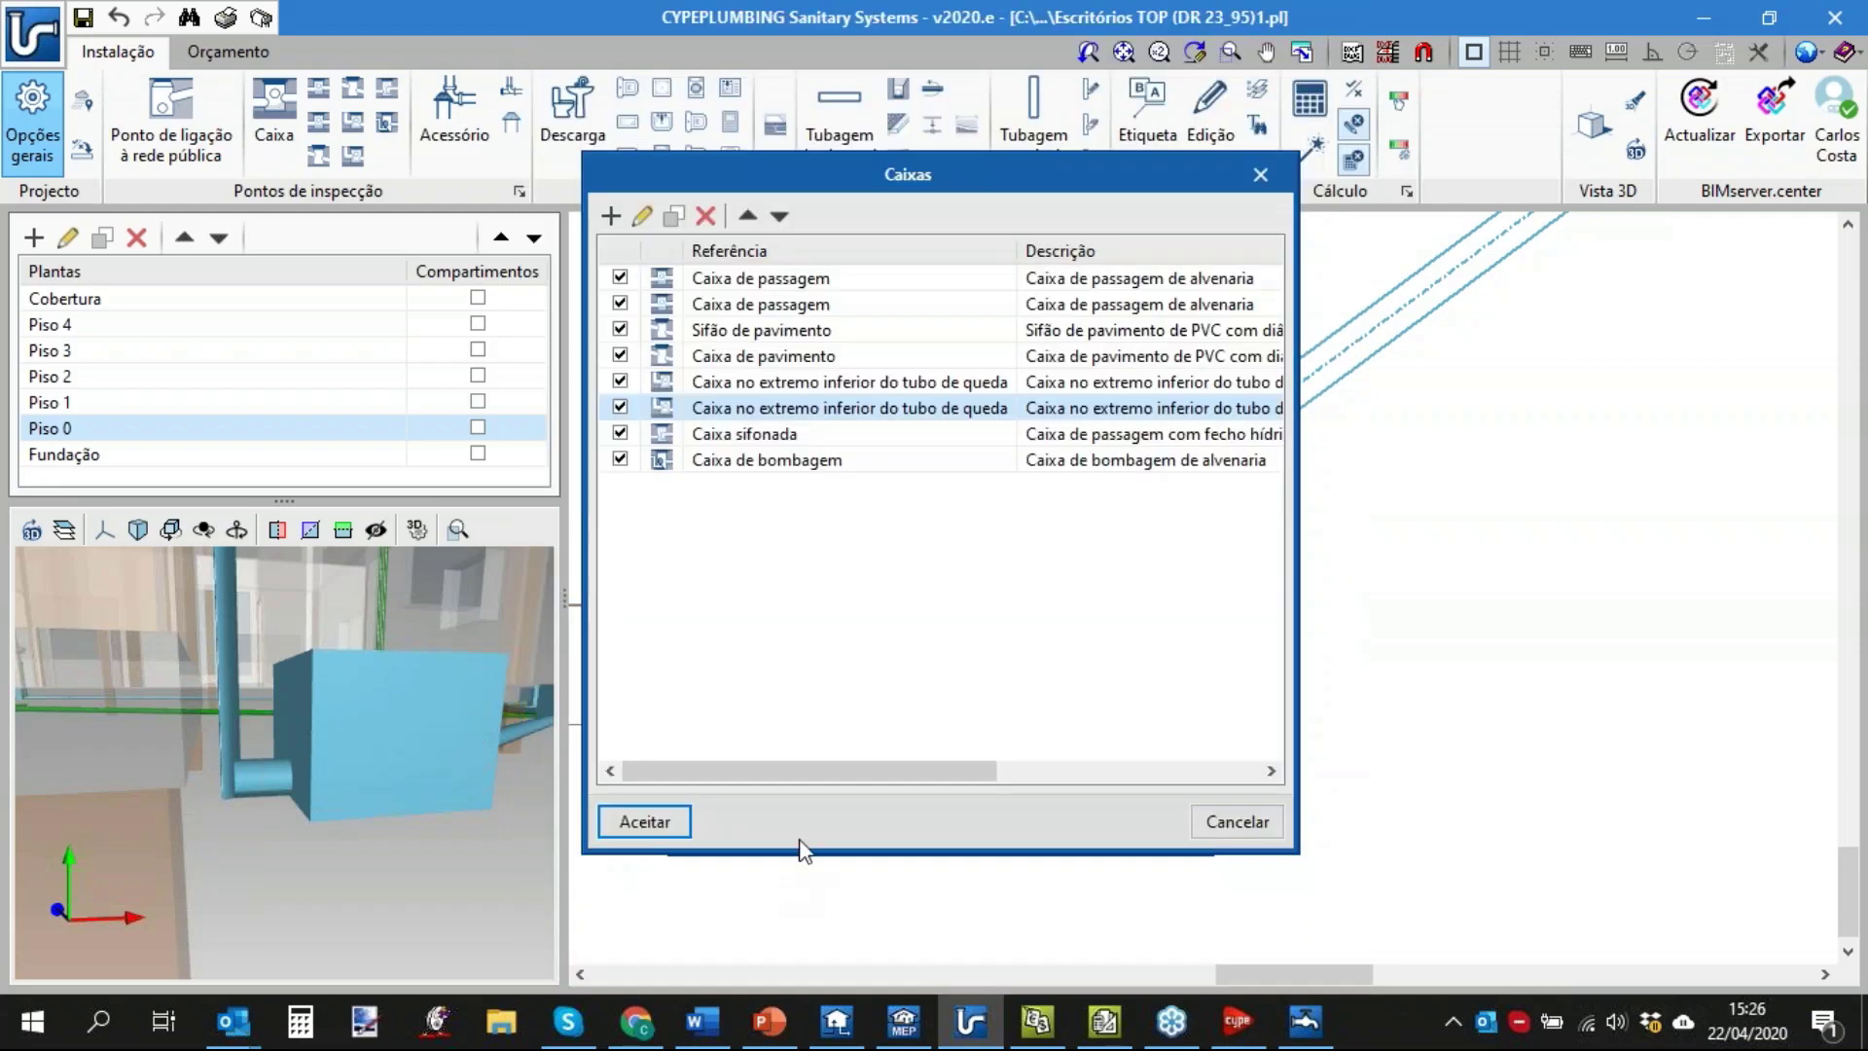
pyautogui.click(661, 822)
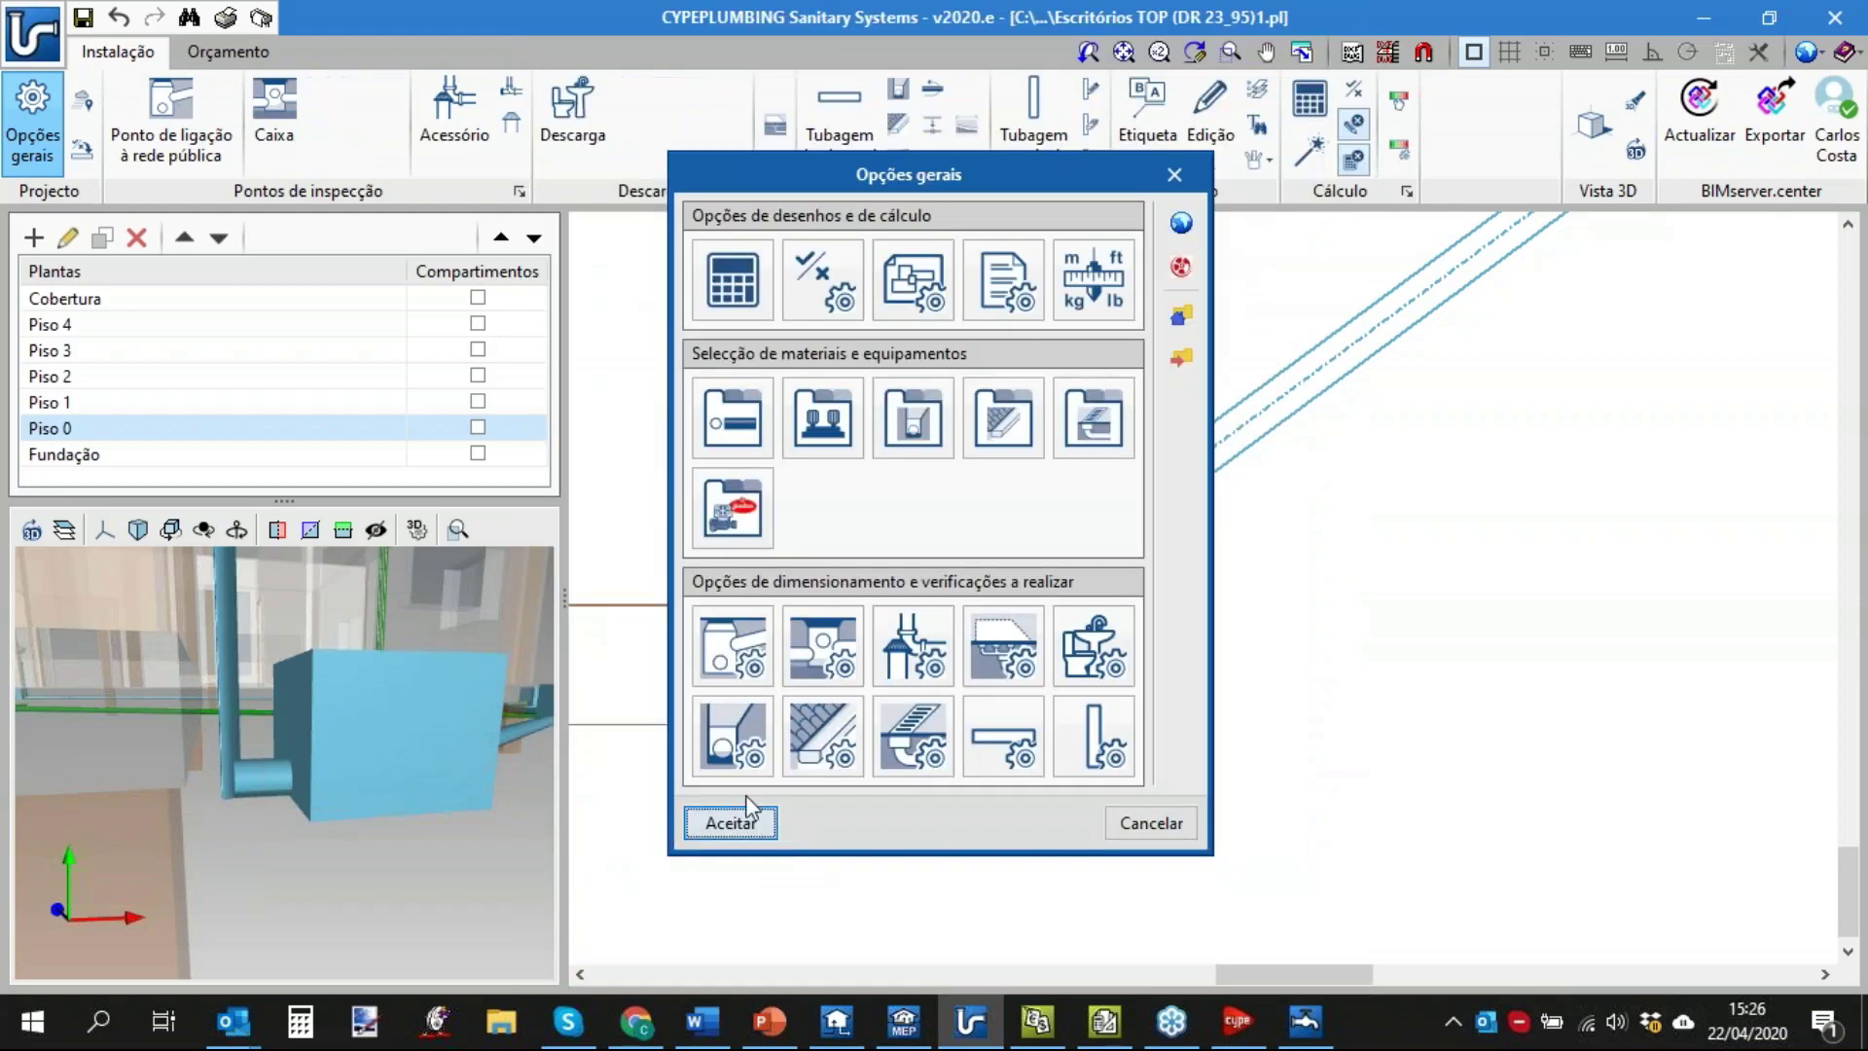
pyautogui.click(737, 824)
# Resize the installation without the inlet height limit, refresh the 3D view and examine the collector's entry into box CVP1.
pyautogui.click(1310, 153)
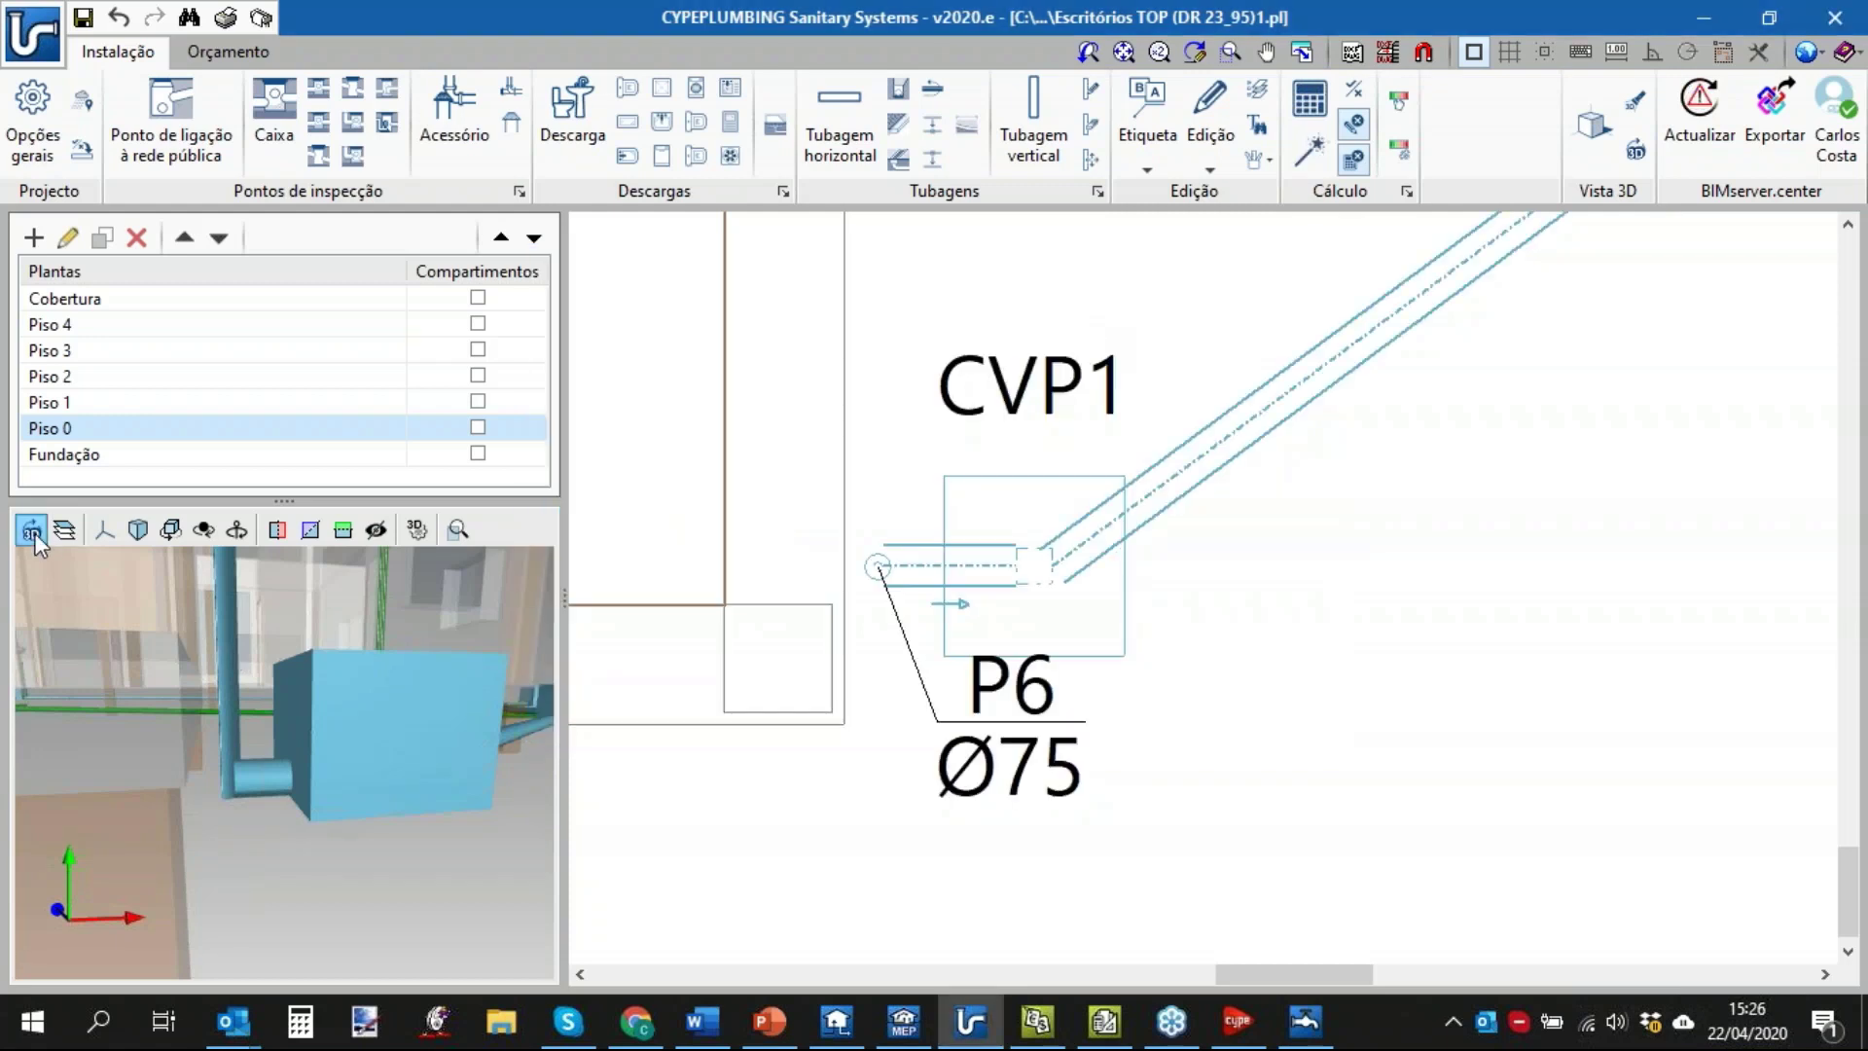
pyautogui.click(33, 533)
pyautogui.moveTo(302, 698); pyautogui.dragTo(272, 696, button='middle')
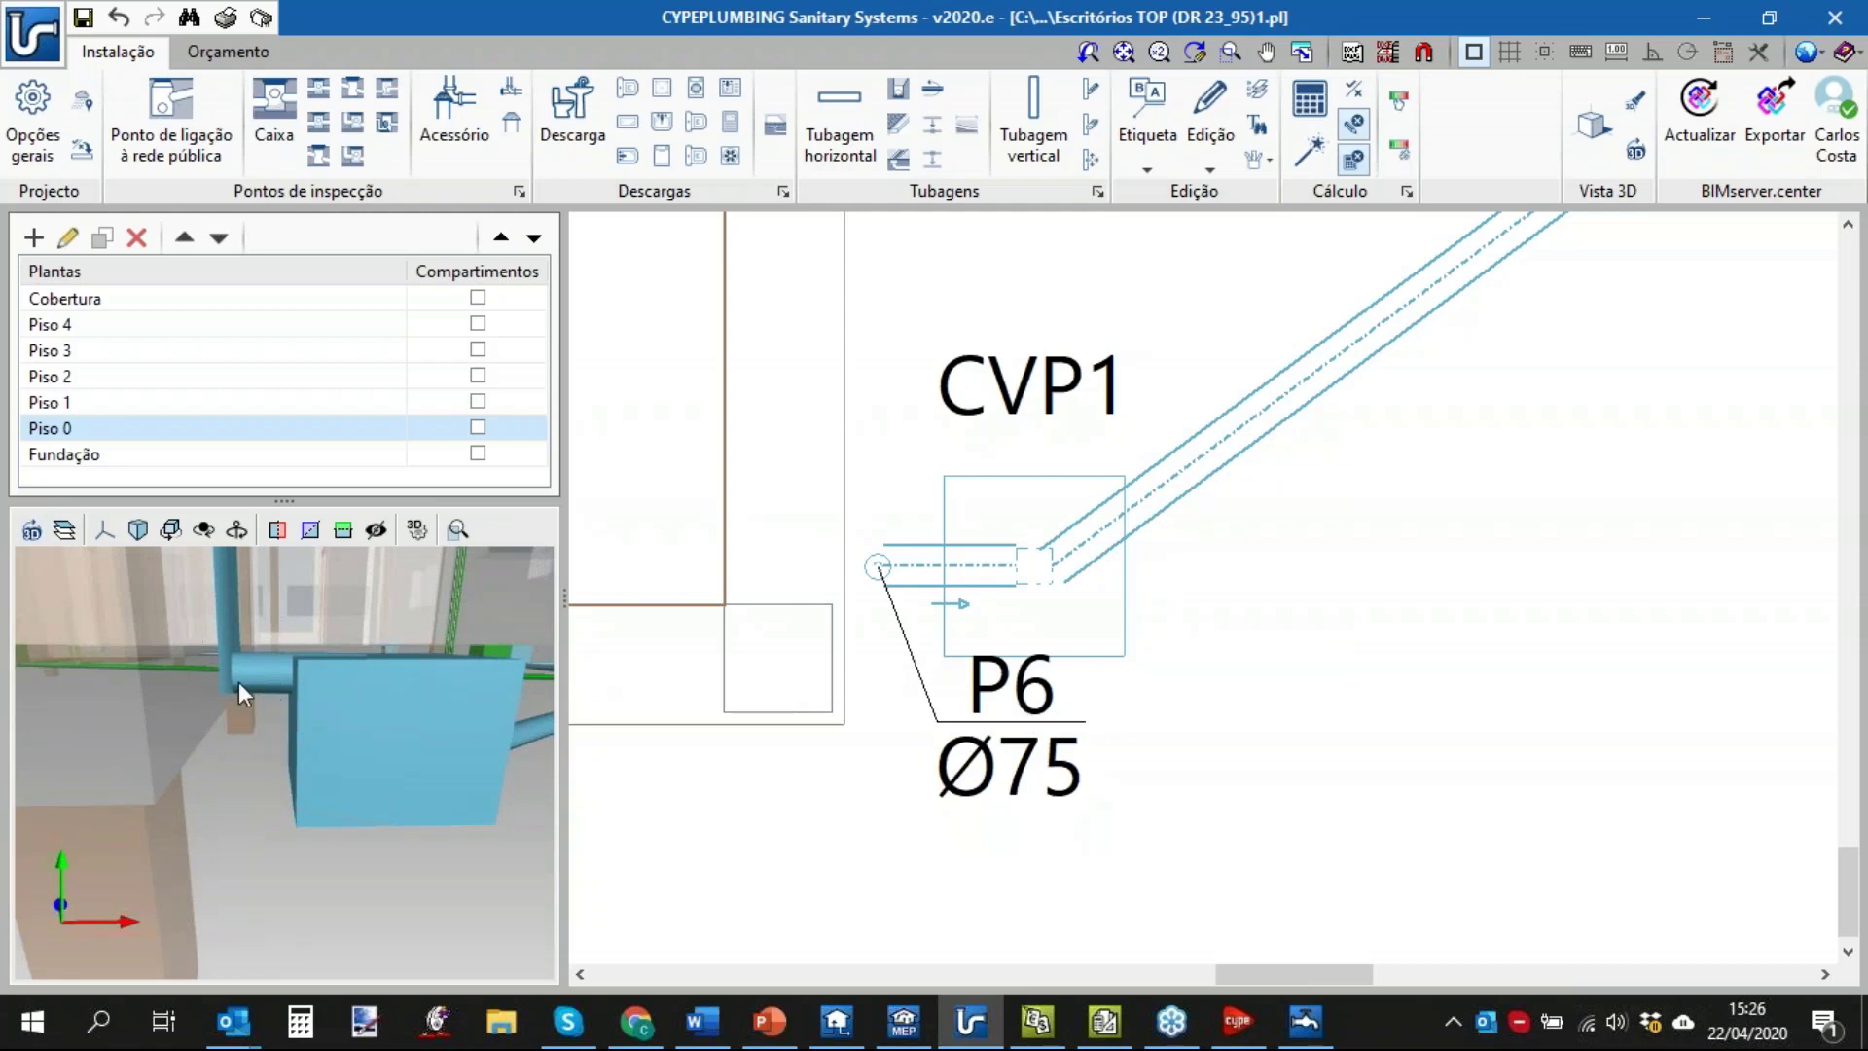
pyautogui.scroll(2, 299, 741)
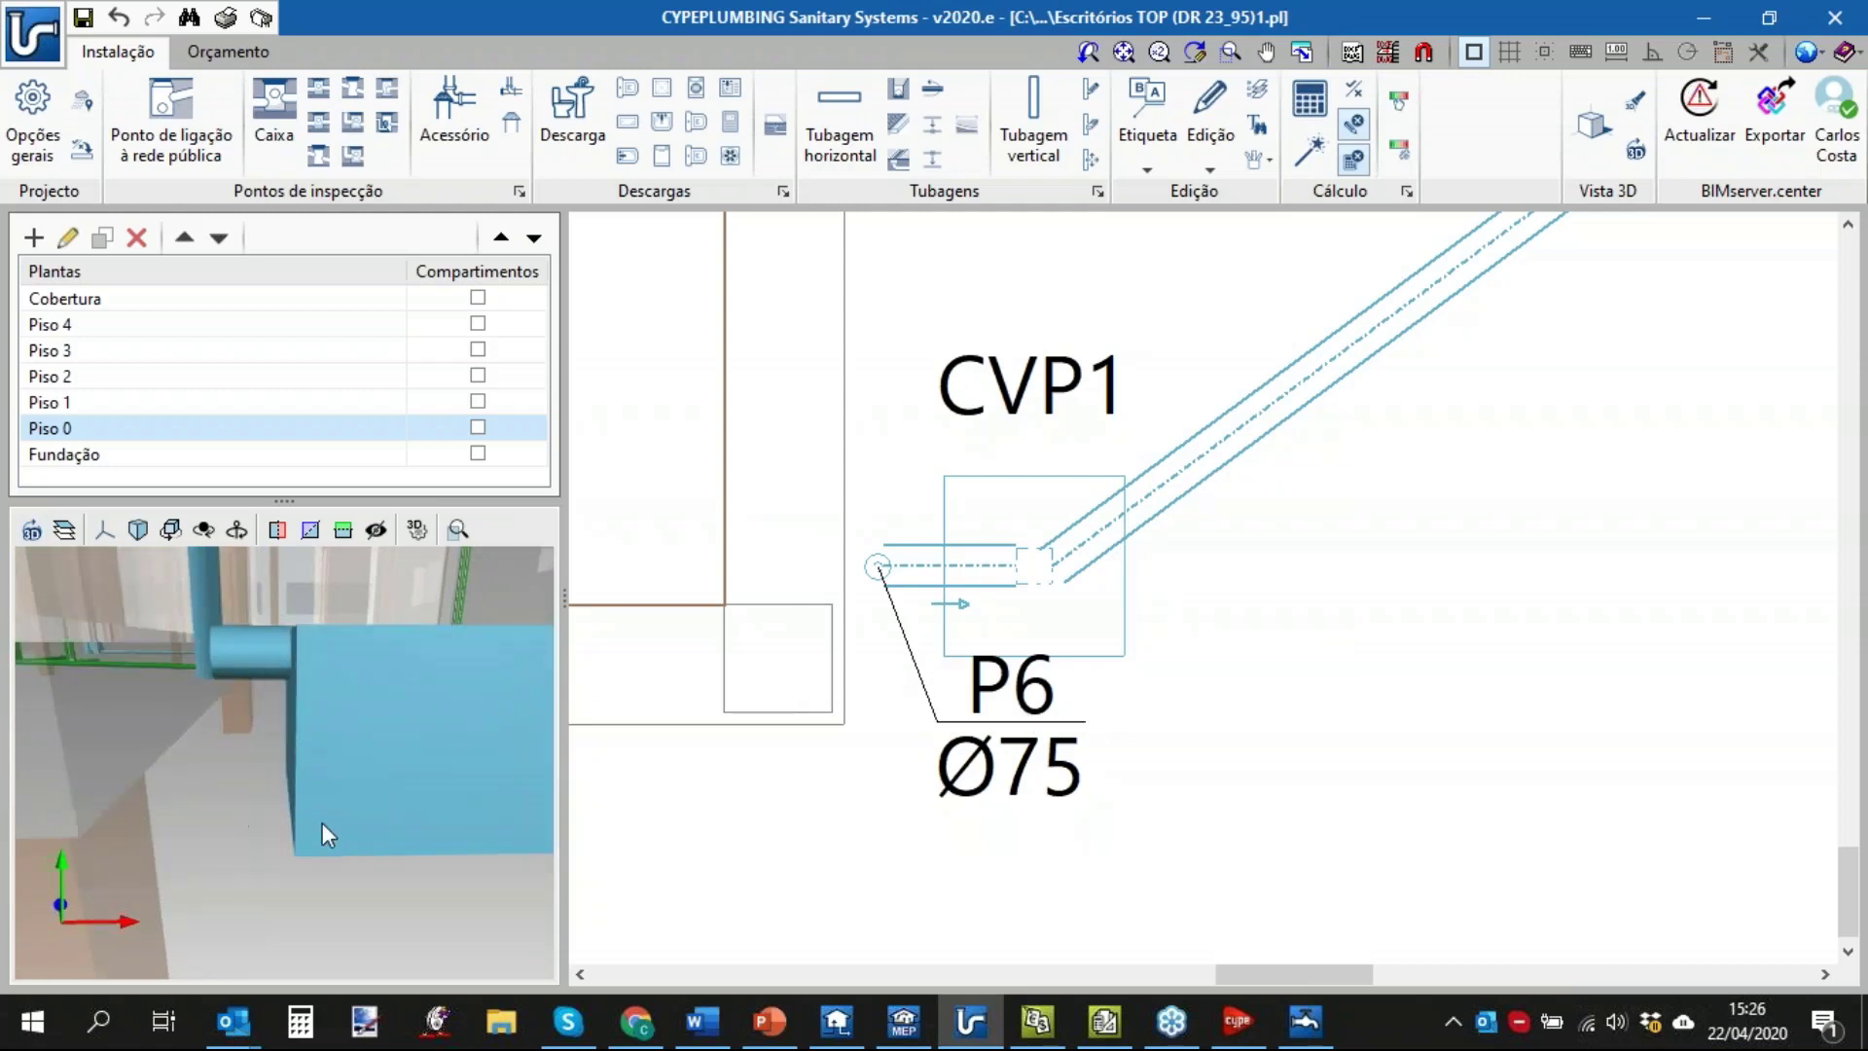
# Edit the buried collector between downpipe P6 and box CVP1, setting its slope to 1%.
pyautogui.click(1167, 172)
pyautogui.click(1211, 146)
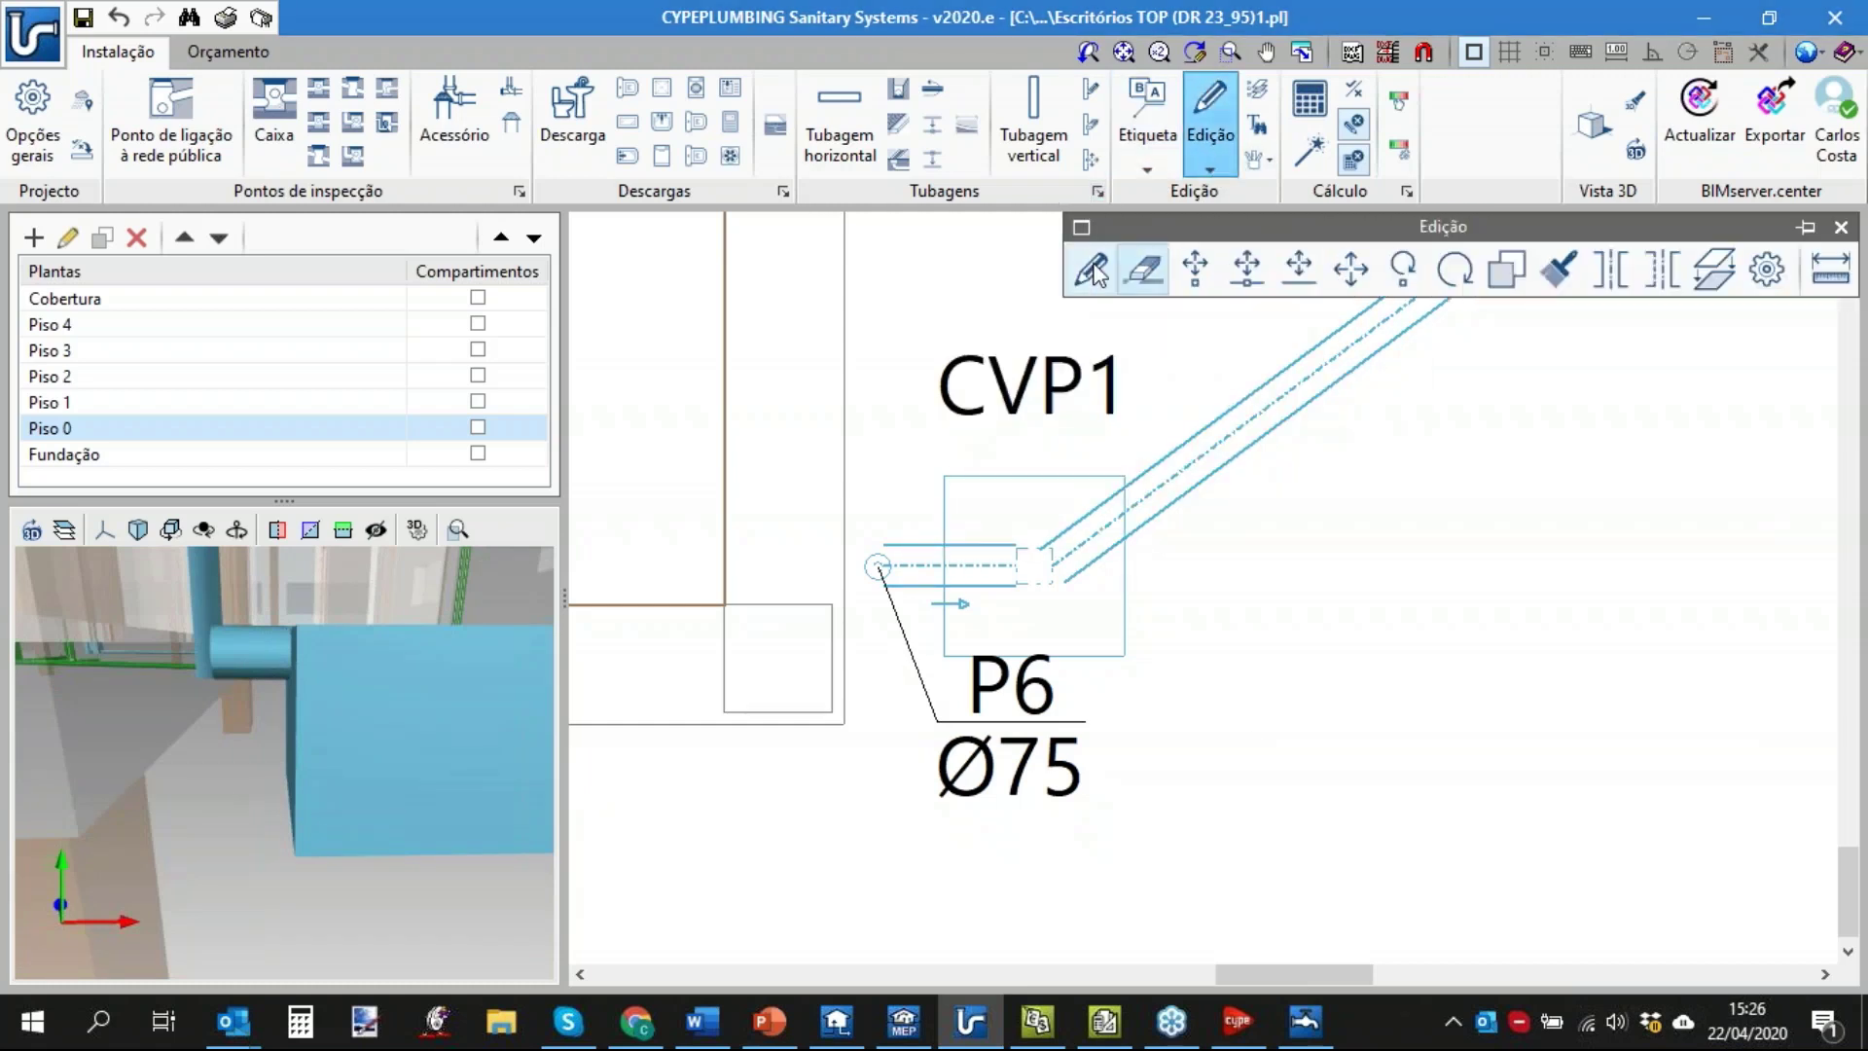
pyautogui.scroll(1, 909, 601)
pyautogui.click(909, 602)
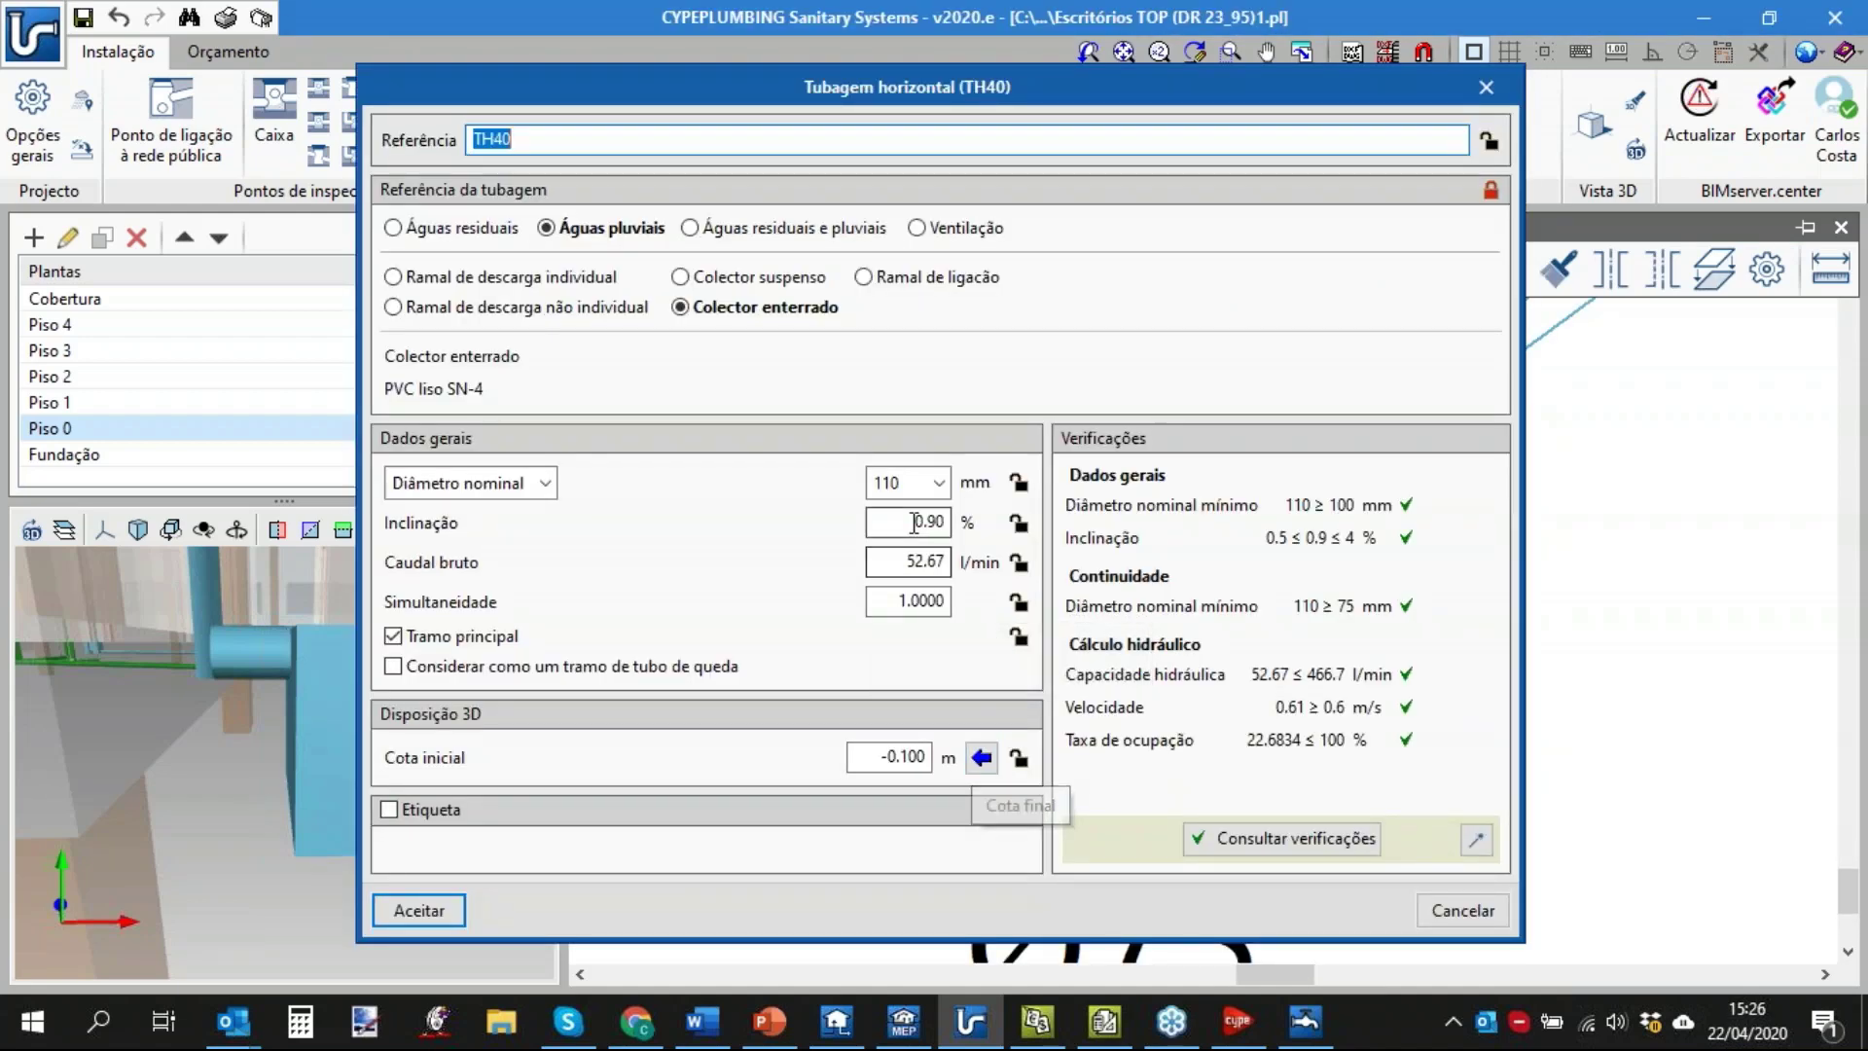
pyautogui.moveTo(916, 522); pyautogui.dragTo(943, 522)
pyautogui.write('1')
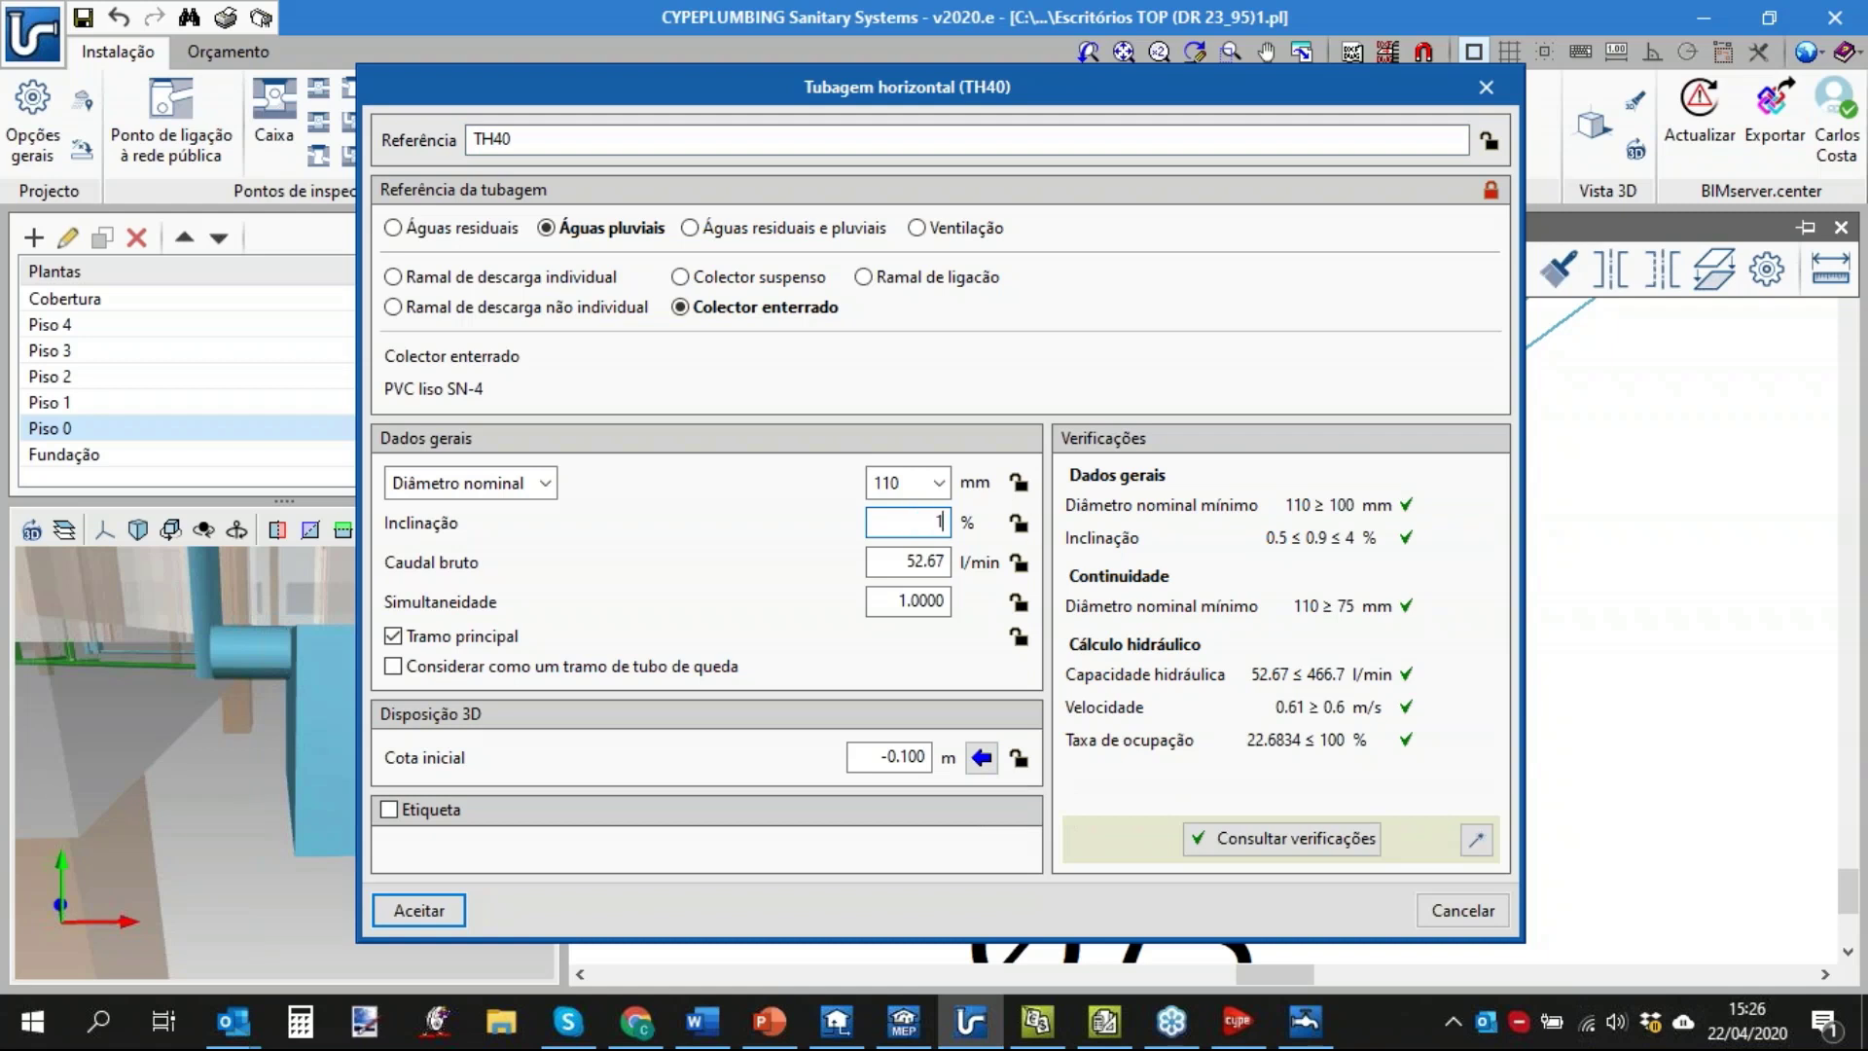
pyautogui.press('Tab')
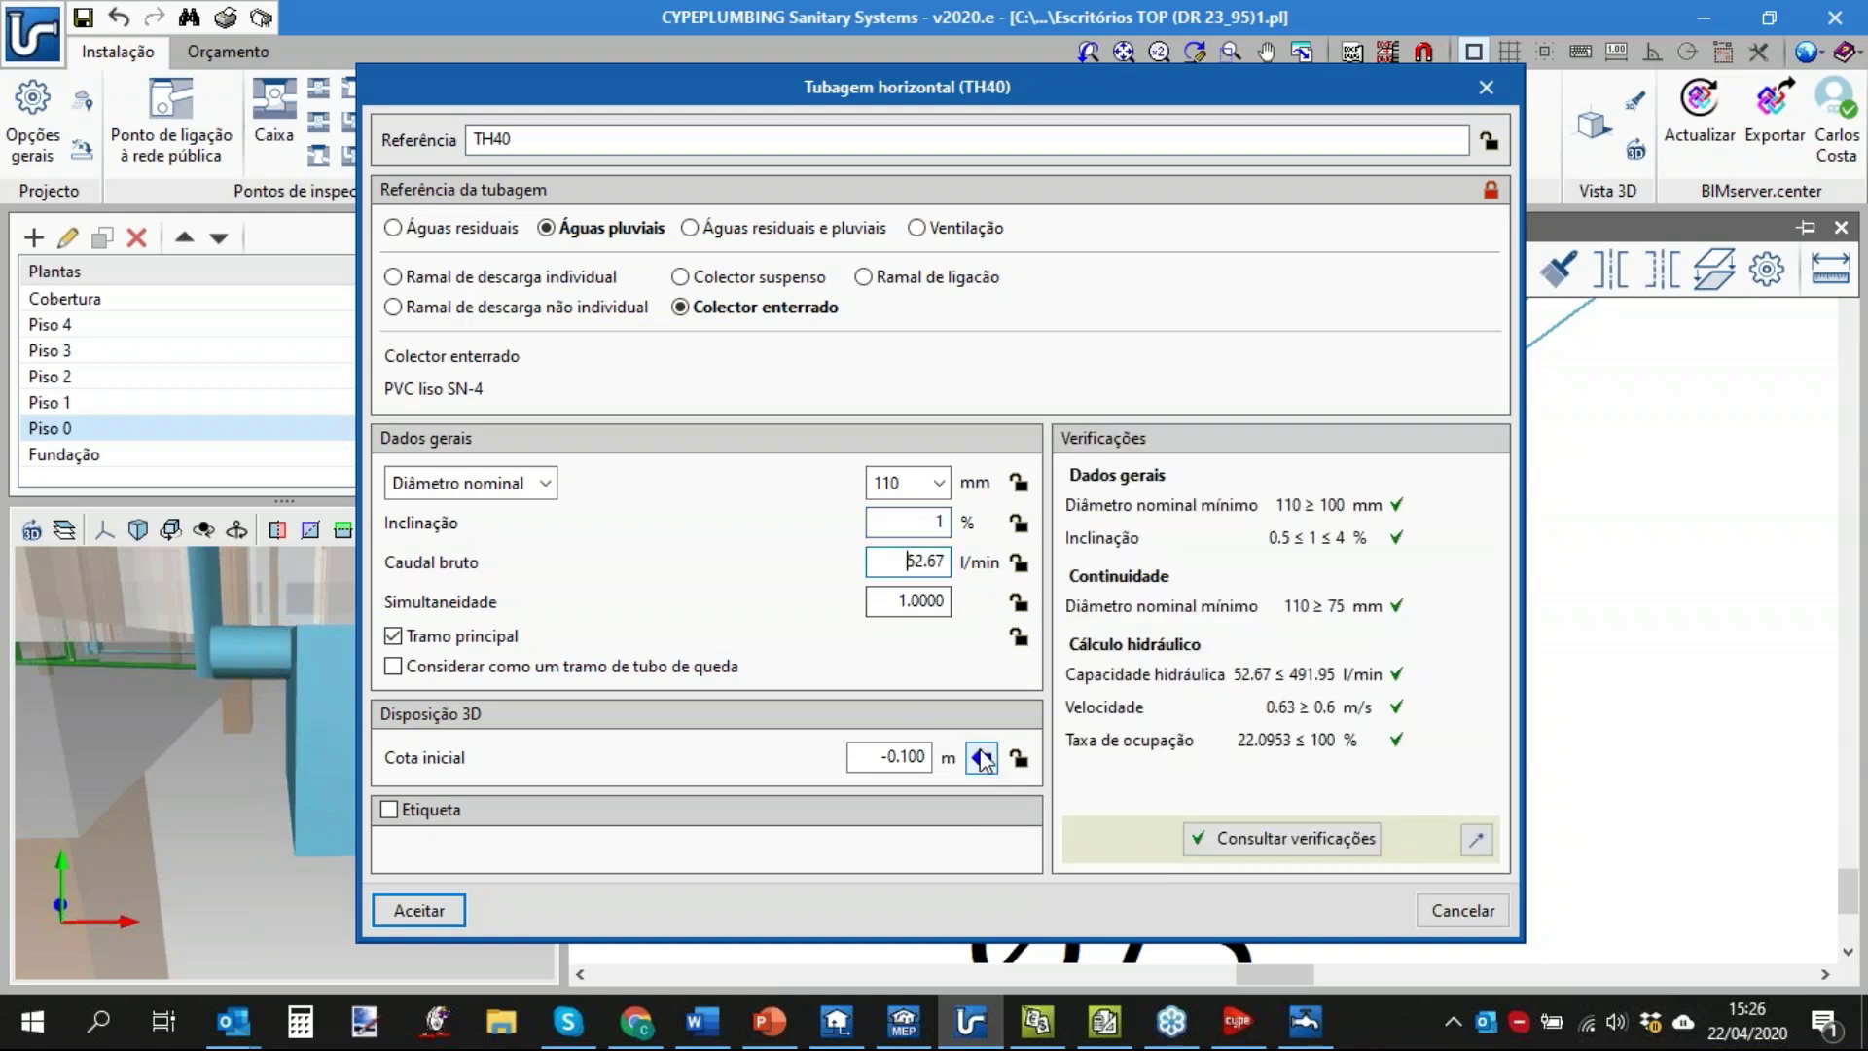
# Give the collector a final elevation of -0.4 m, recalculating its initial elevation, and accept the pipe properties.
pyautogui.click(981, 758)
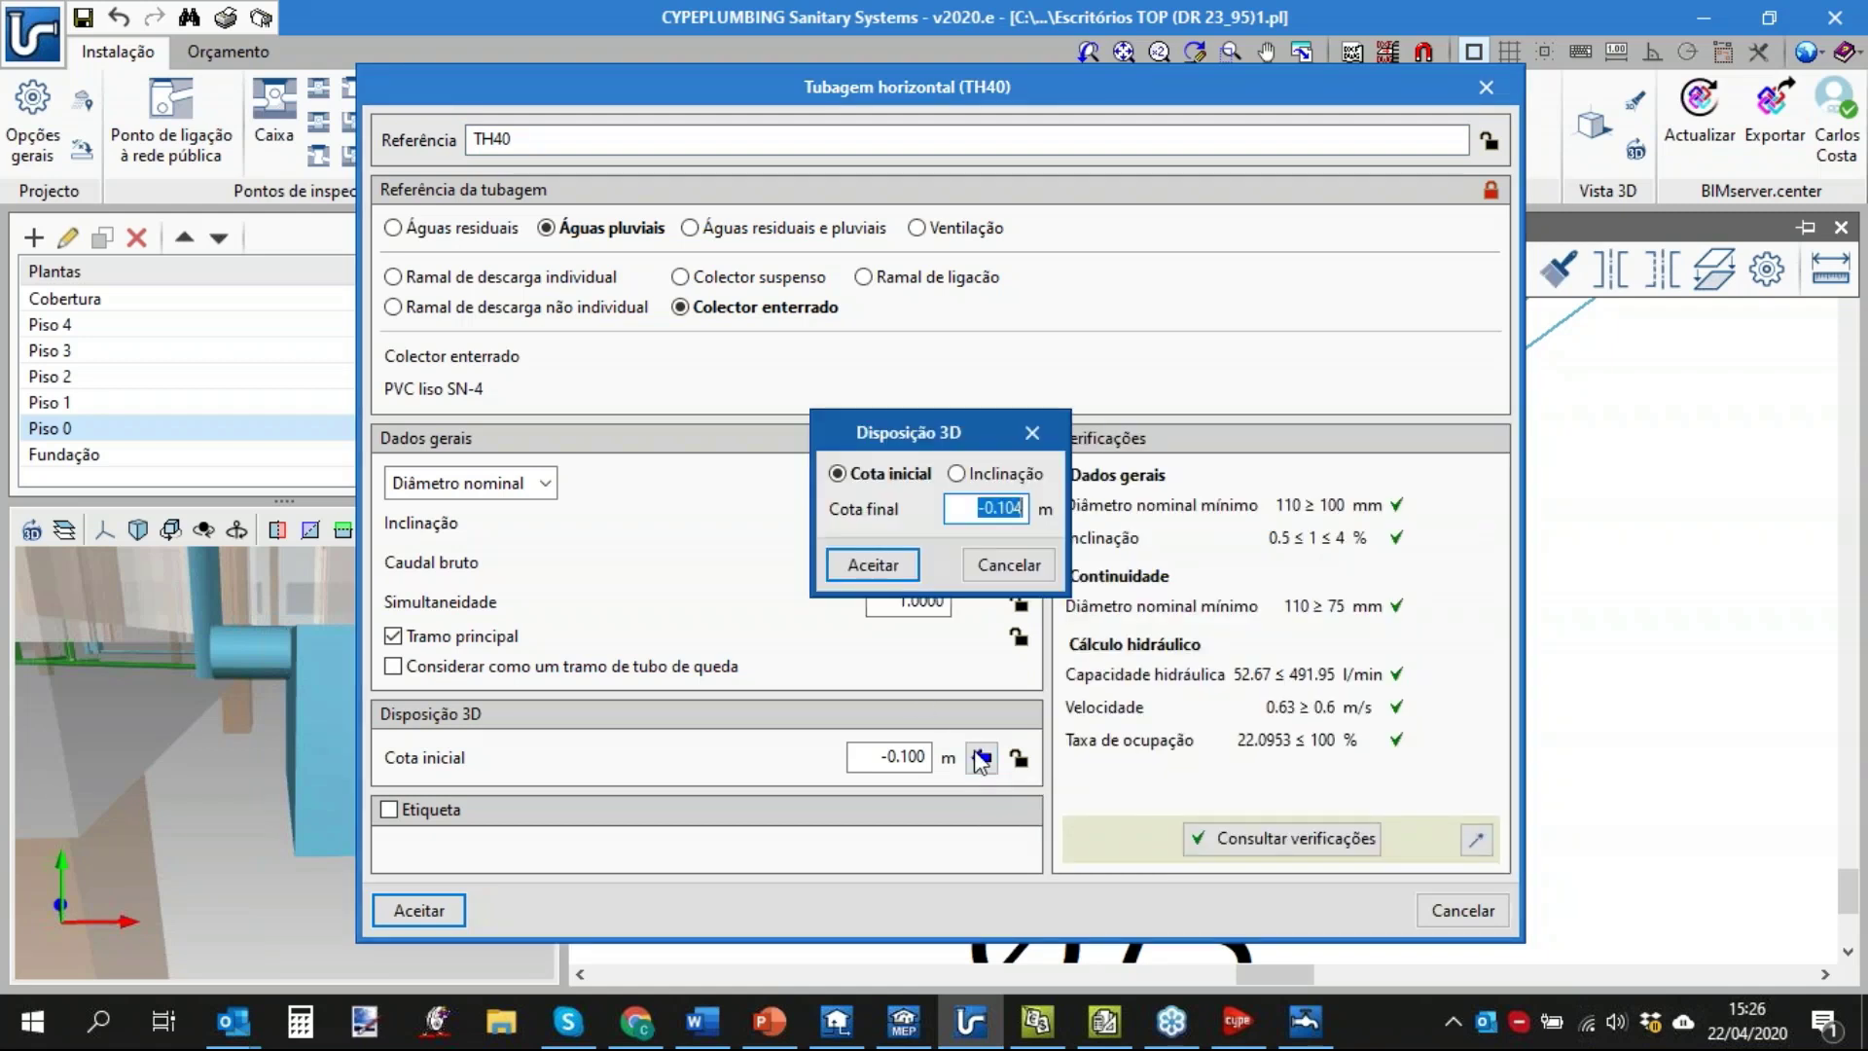
pyautogui.click(974, 509)
pyautogui.moveTo(974, 509); pyautogui.dragTo(1024, 508)
pyautogui.press('BackSpace')
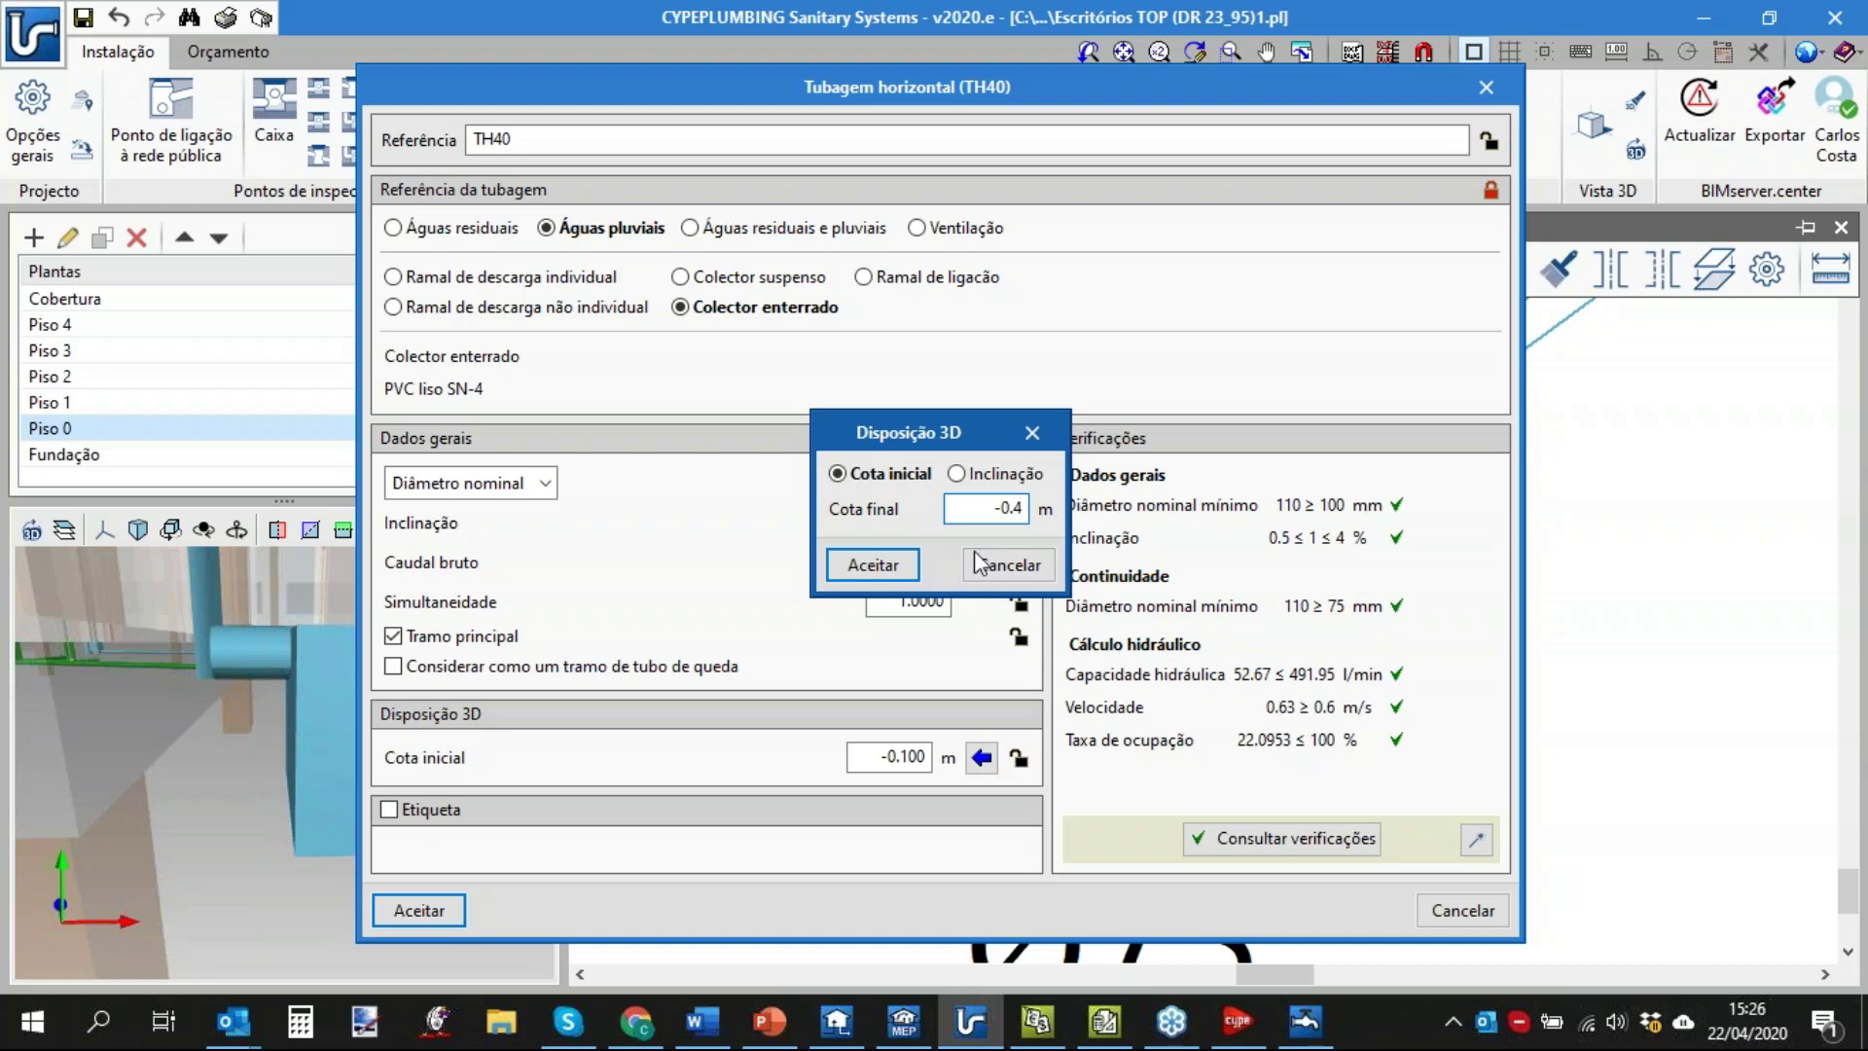
pyautogui.click(879, 564)
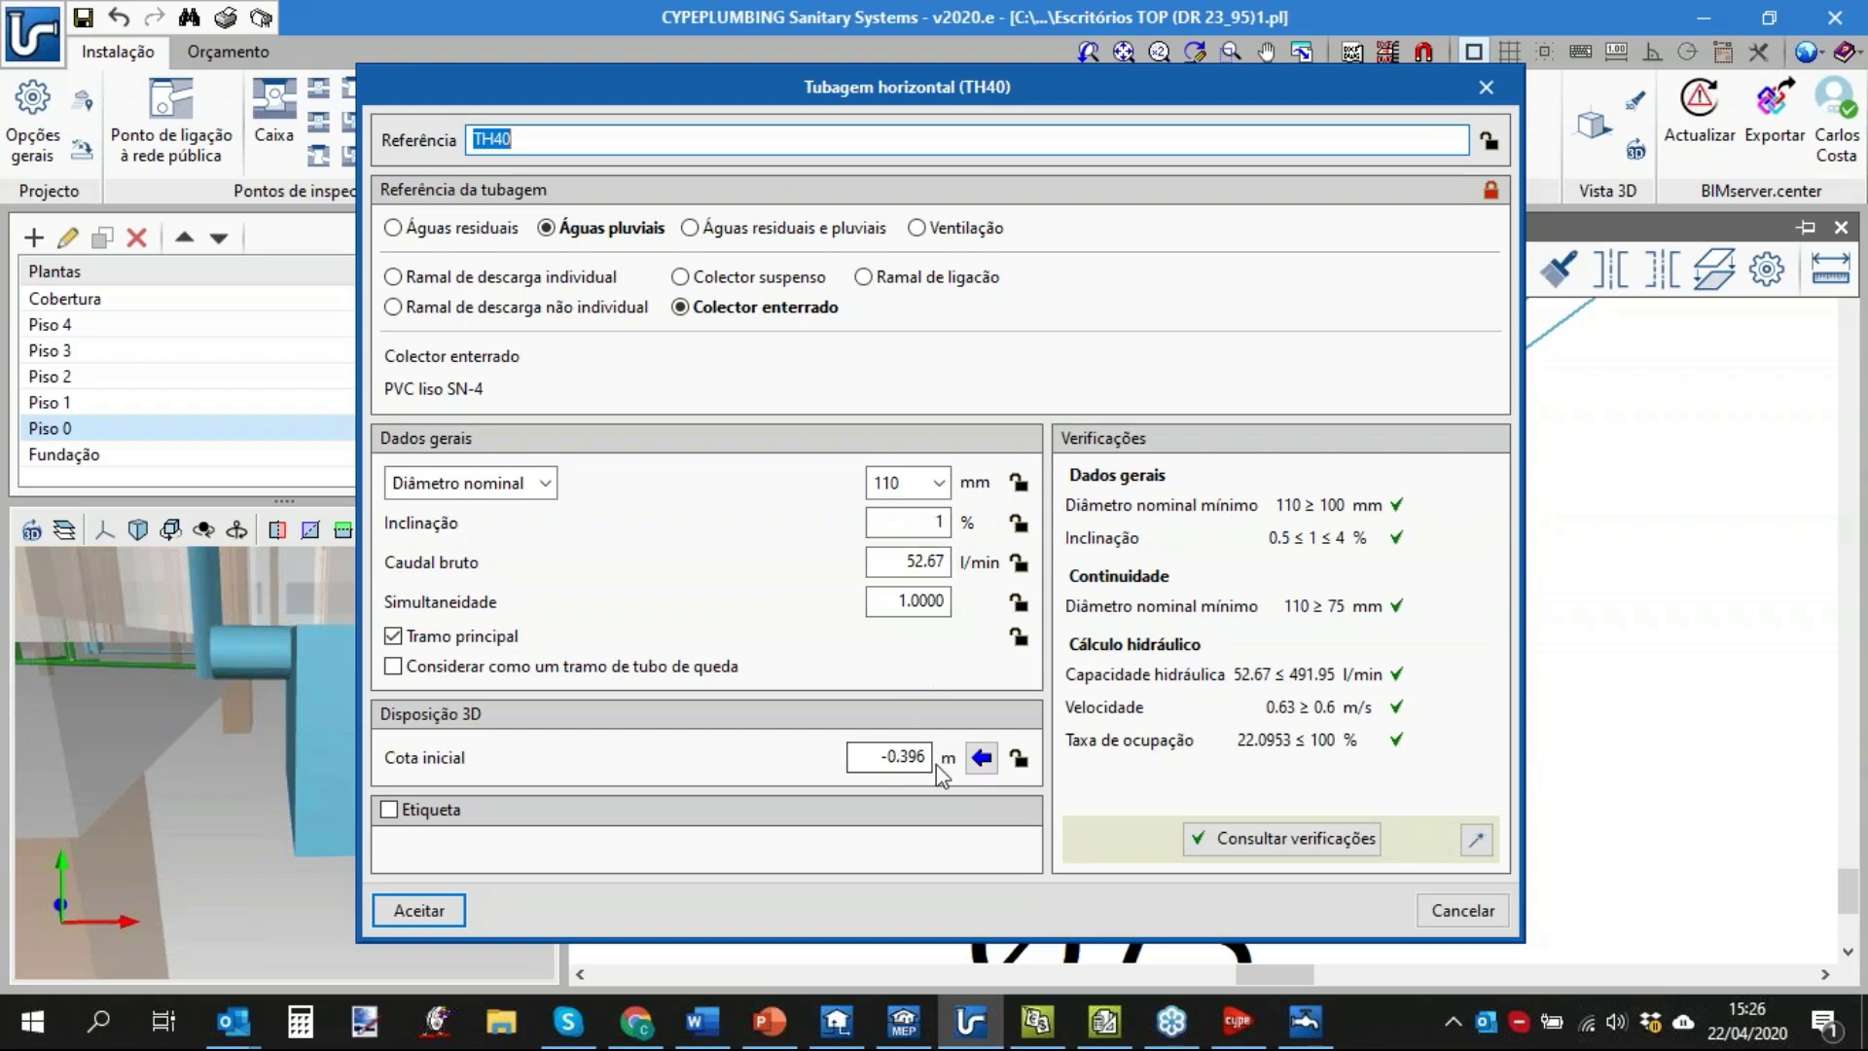
pyautogui.click(446, 914)
# Resize the installation with the lowered collector, refresh the 3D view and examine the pipe inlet at box CVP1.
pyautogui.click(1309, 150)
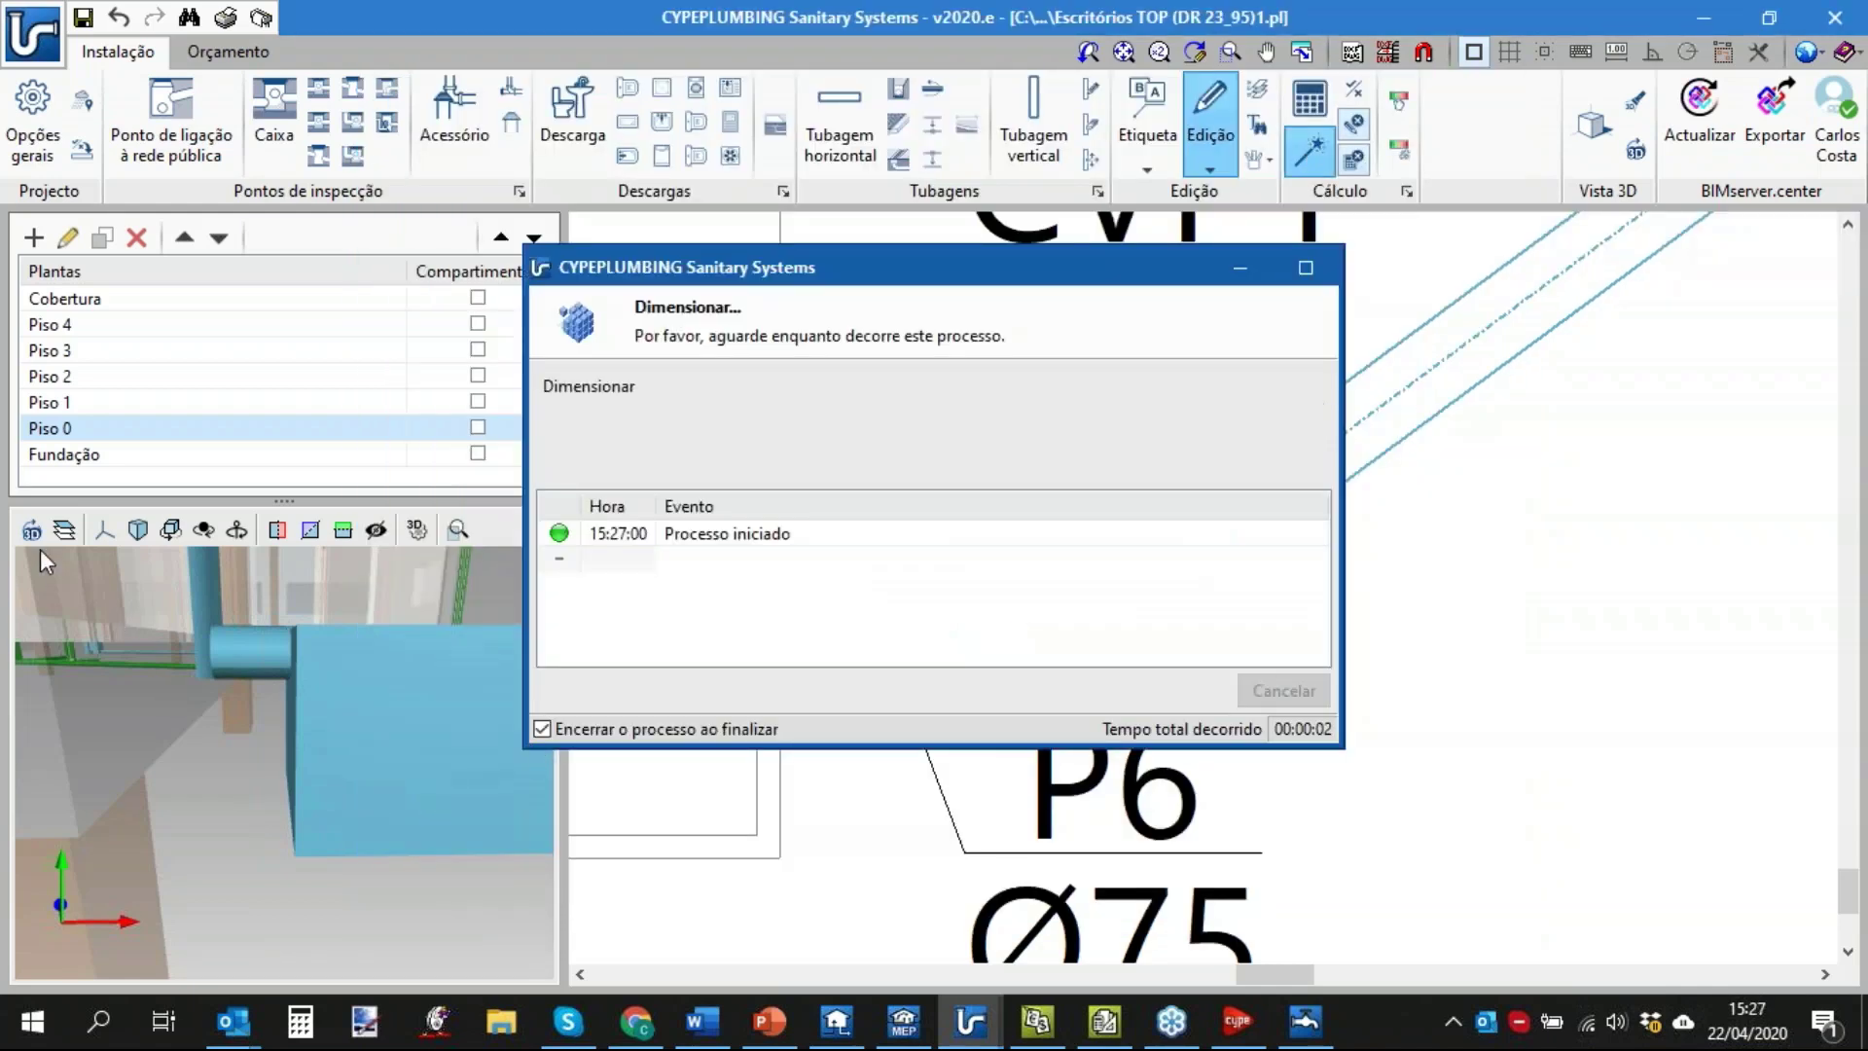
pyautogui.click(31, 533)
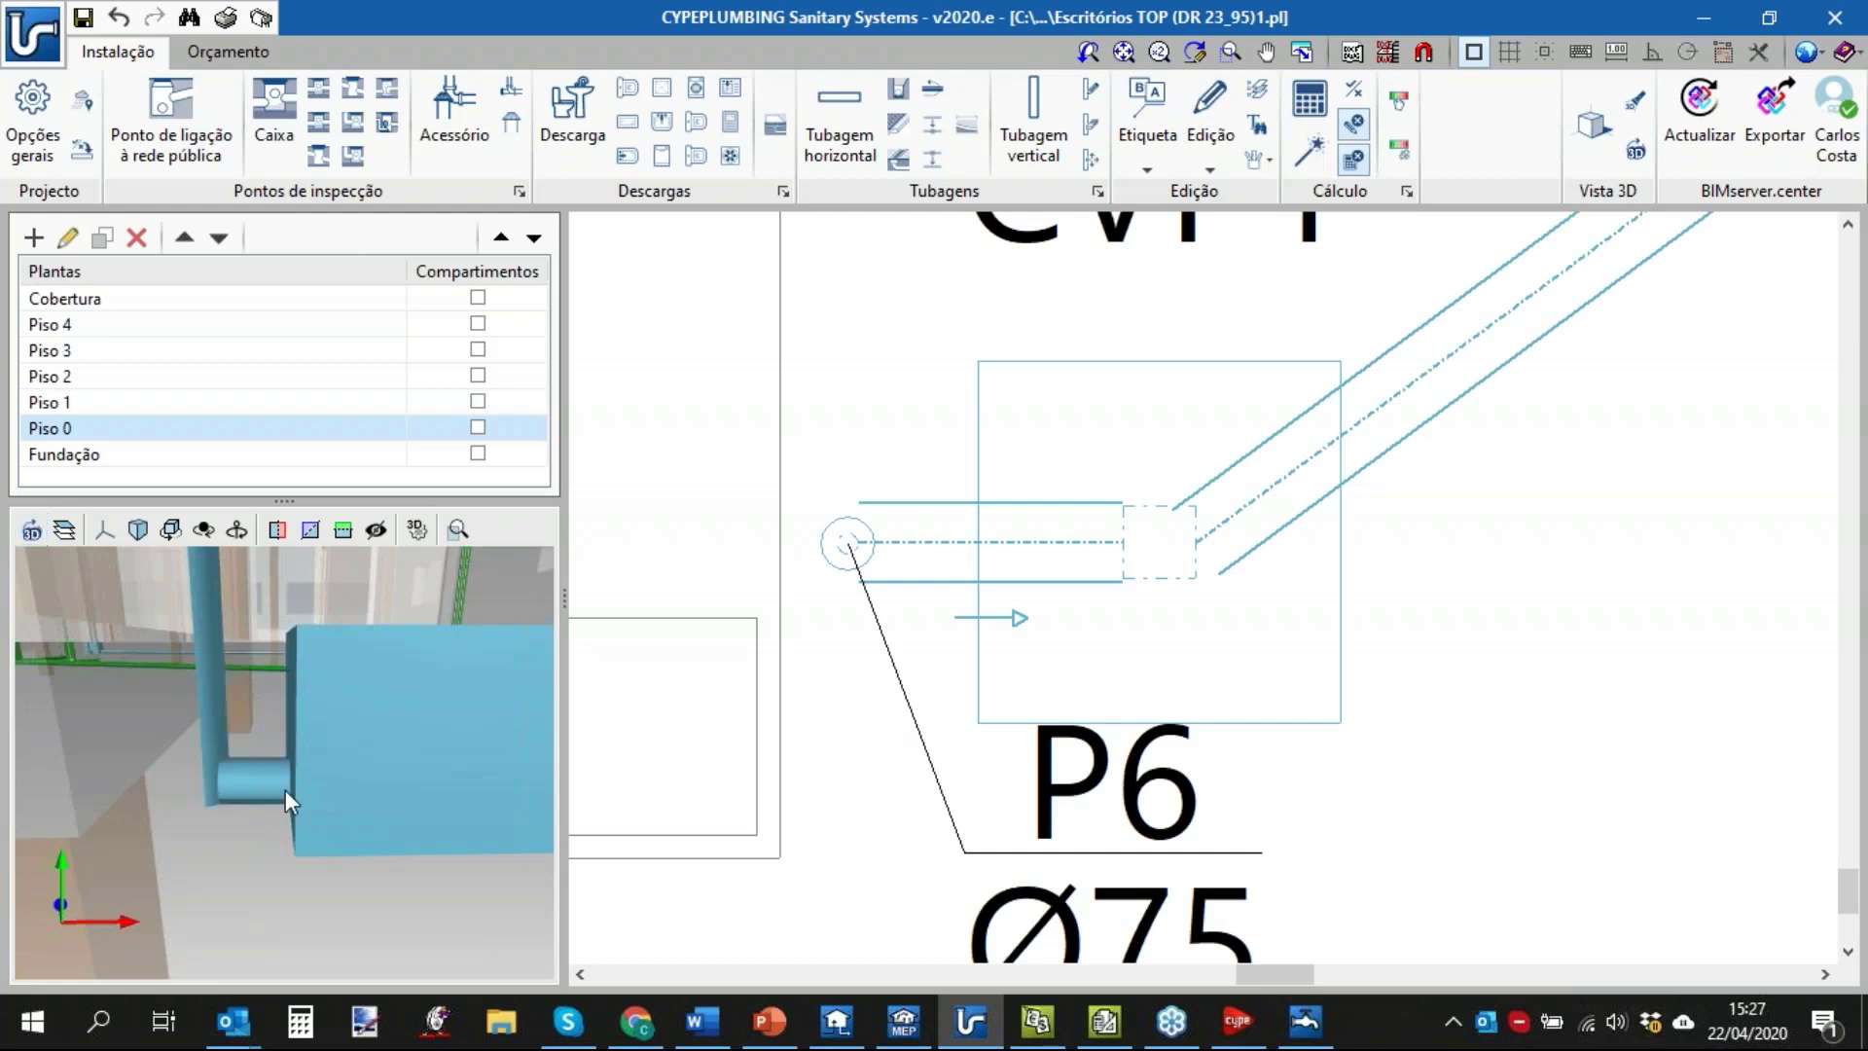
pyautogui.moveTo(266, 823)
pyautogui.mouseDown()
pyautogui.moveTo(239, 825)
pyautogui.moveTo(266, 796)
pyautogui.mouseUp()
pyautogui.scroll(2, 277, 796)
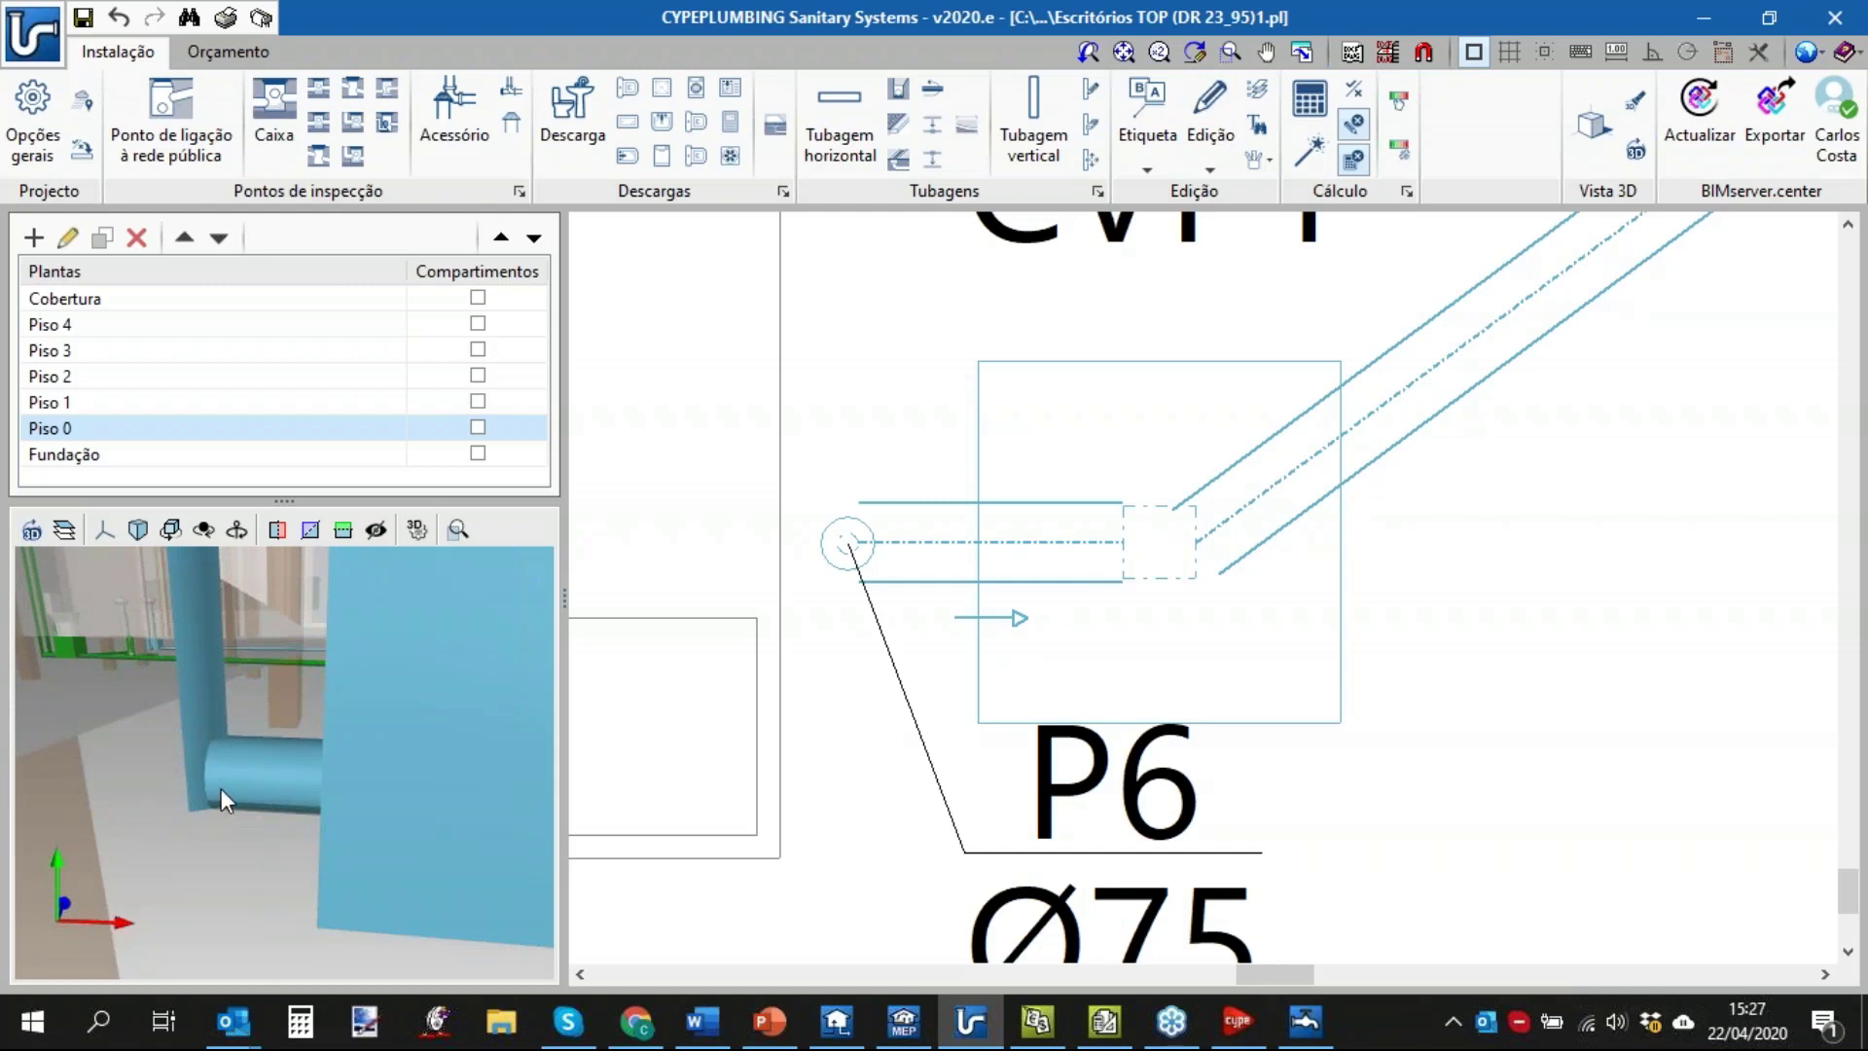
pyautogui.moveTo(220, 788); pyautogui.dragTo(214, 780)
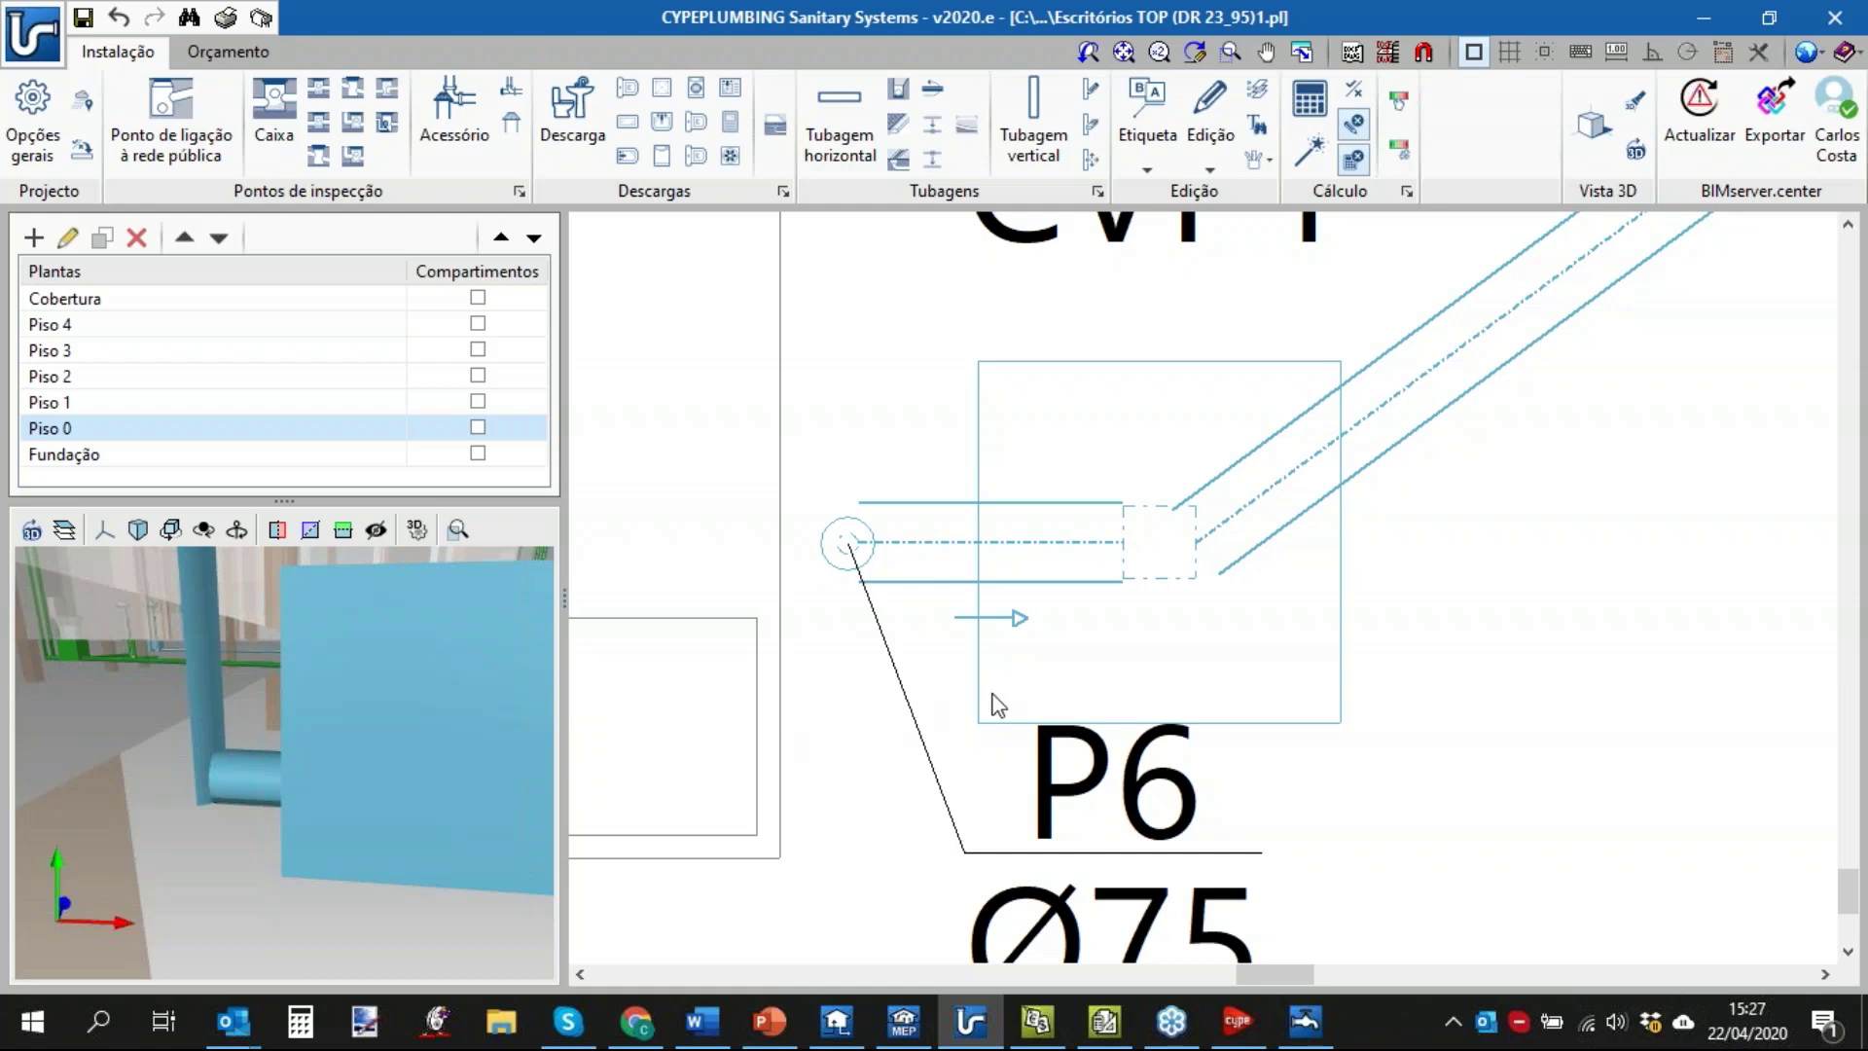
# Use the label search tool to locate the label belonging to downpipe P6 in the ground floor plan.
pyautogui.scroll(-4, 1226, 643)
pyautogui.scroll(-3, 1223, 659)
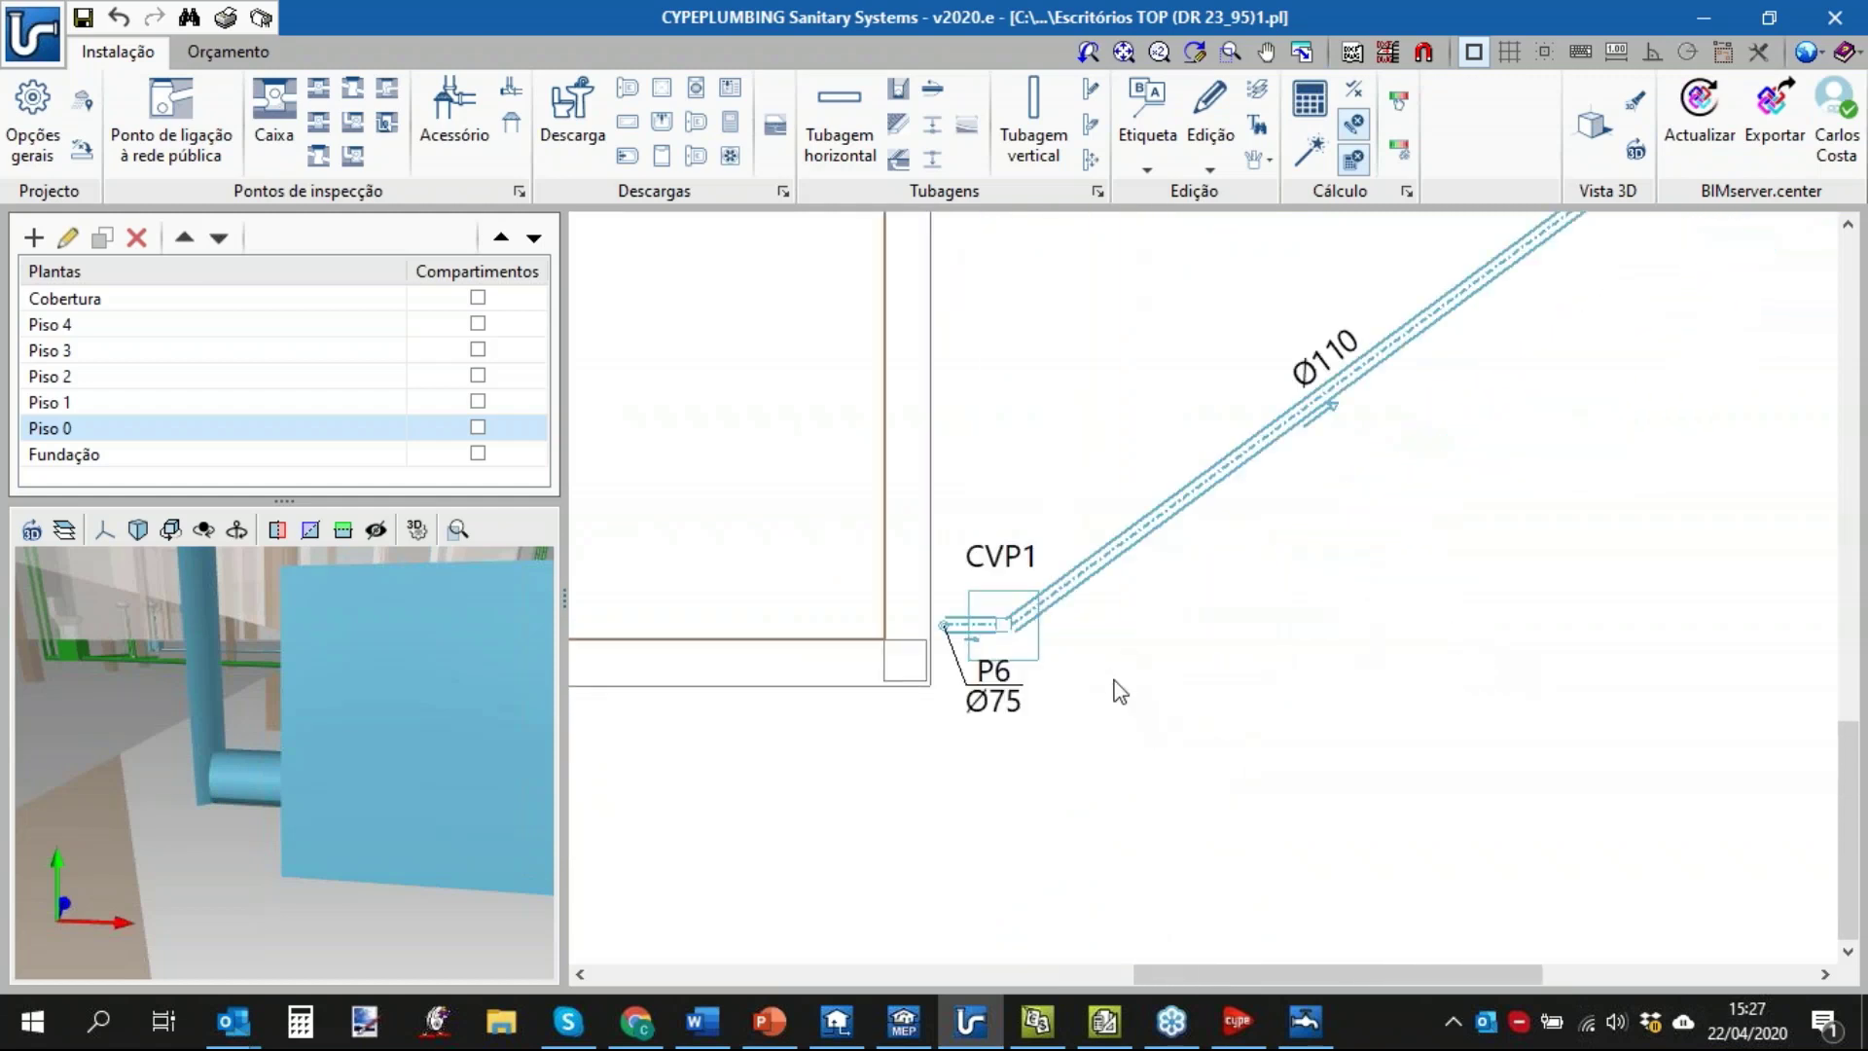
pyautogui.click(1156, 154)
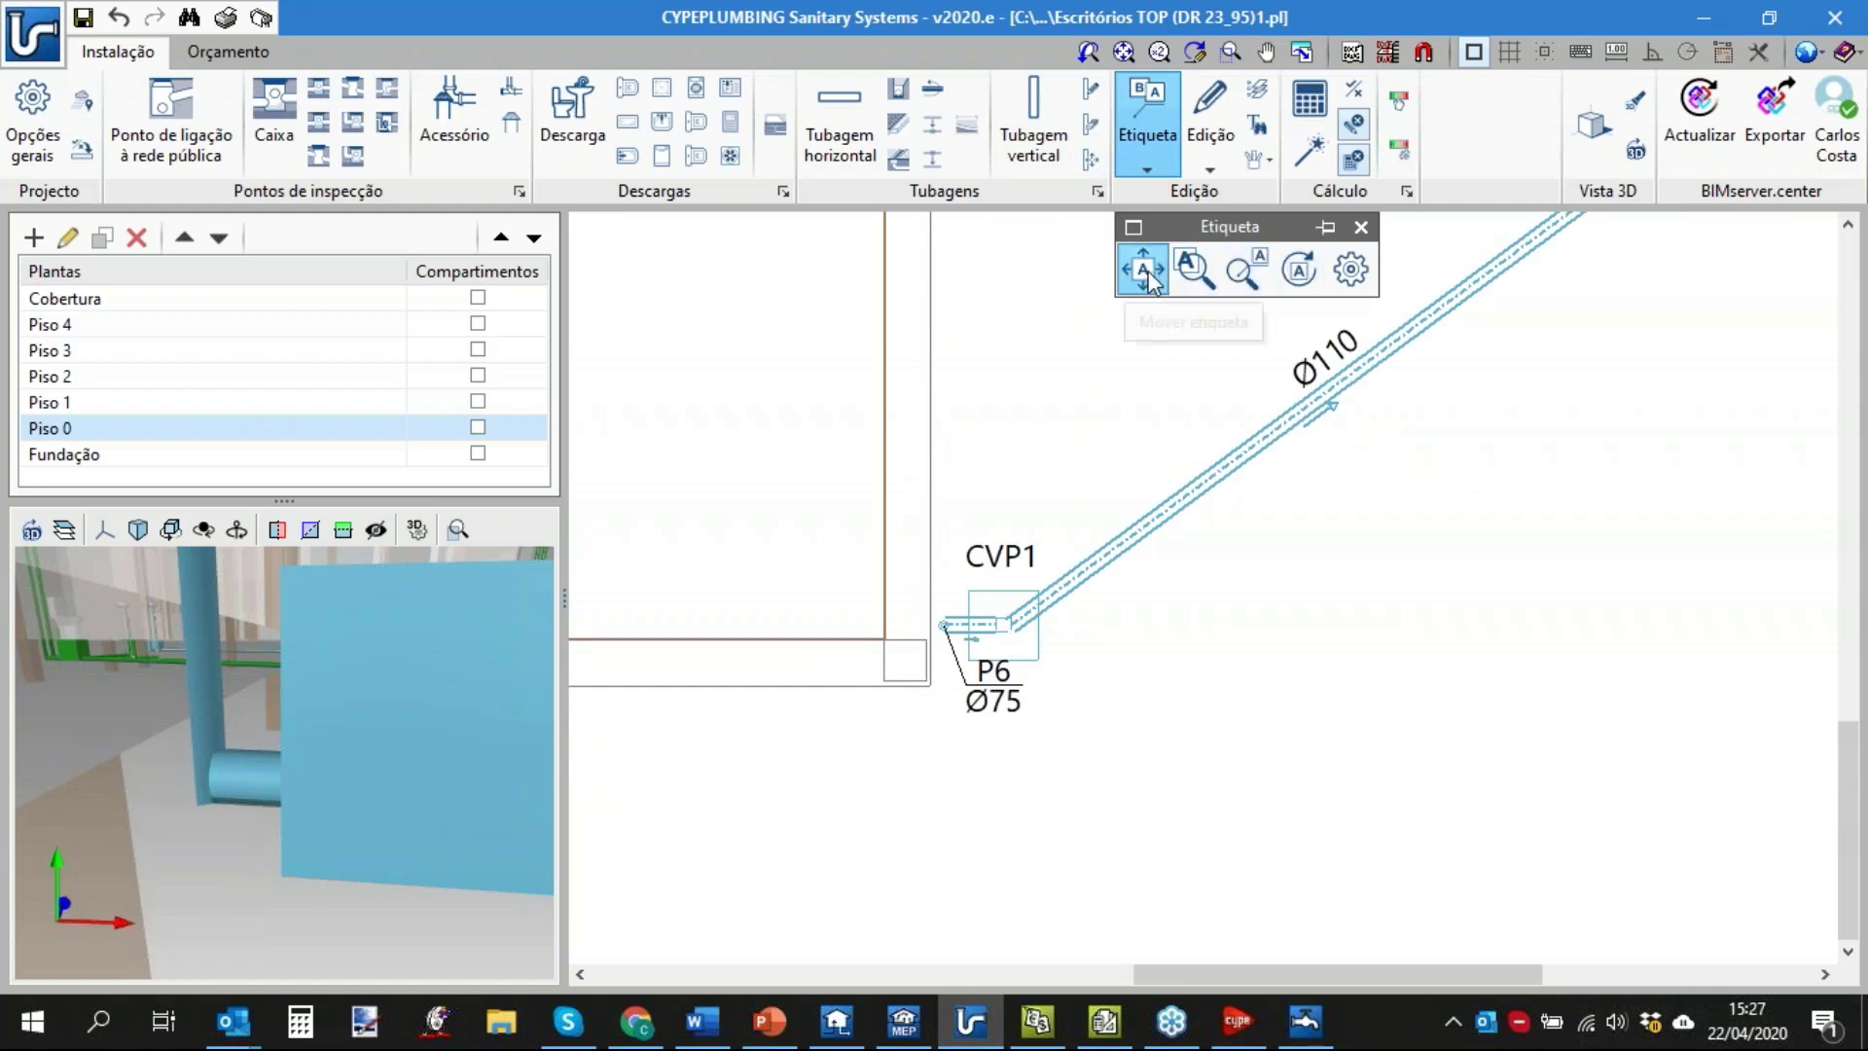
pyautogui.click(1246, 271)
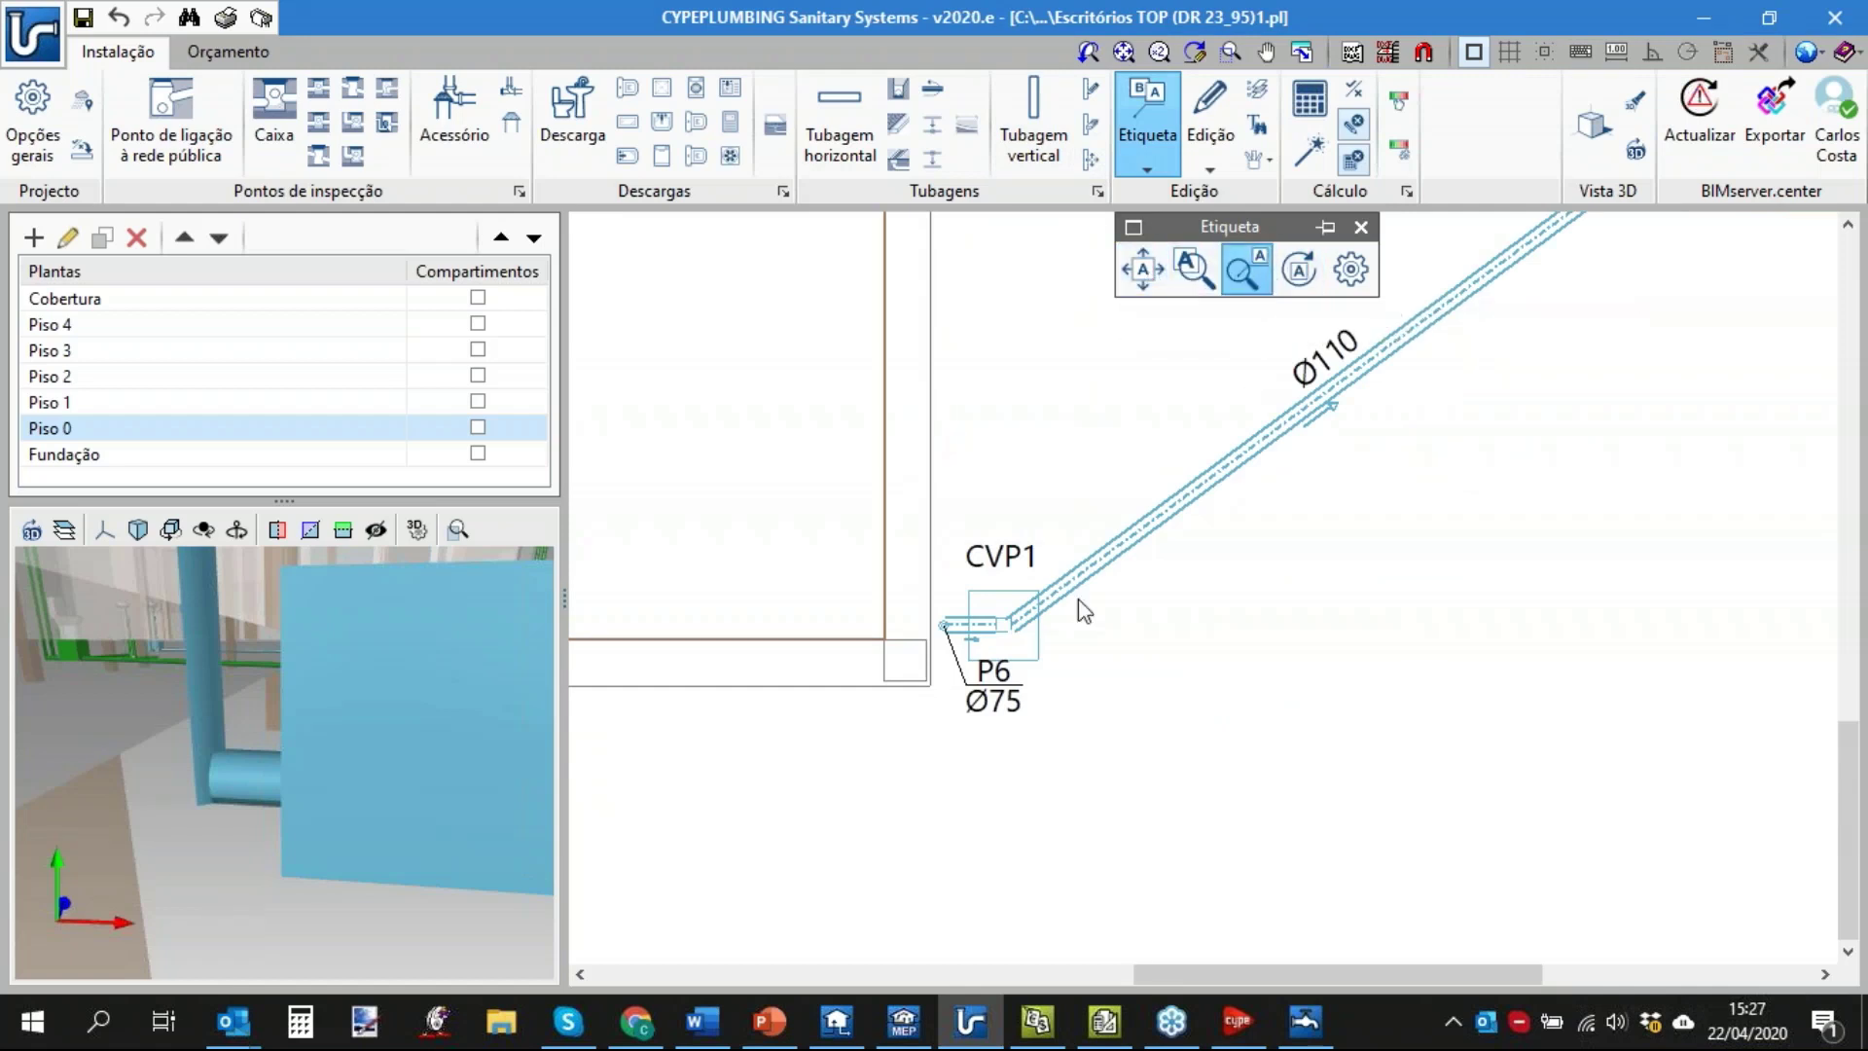
pyautogui.click(932, 633)
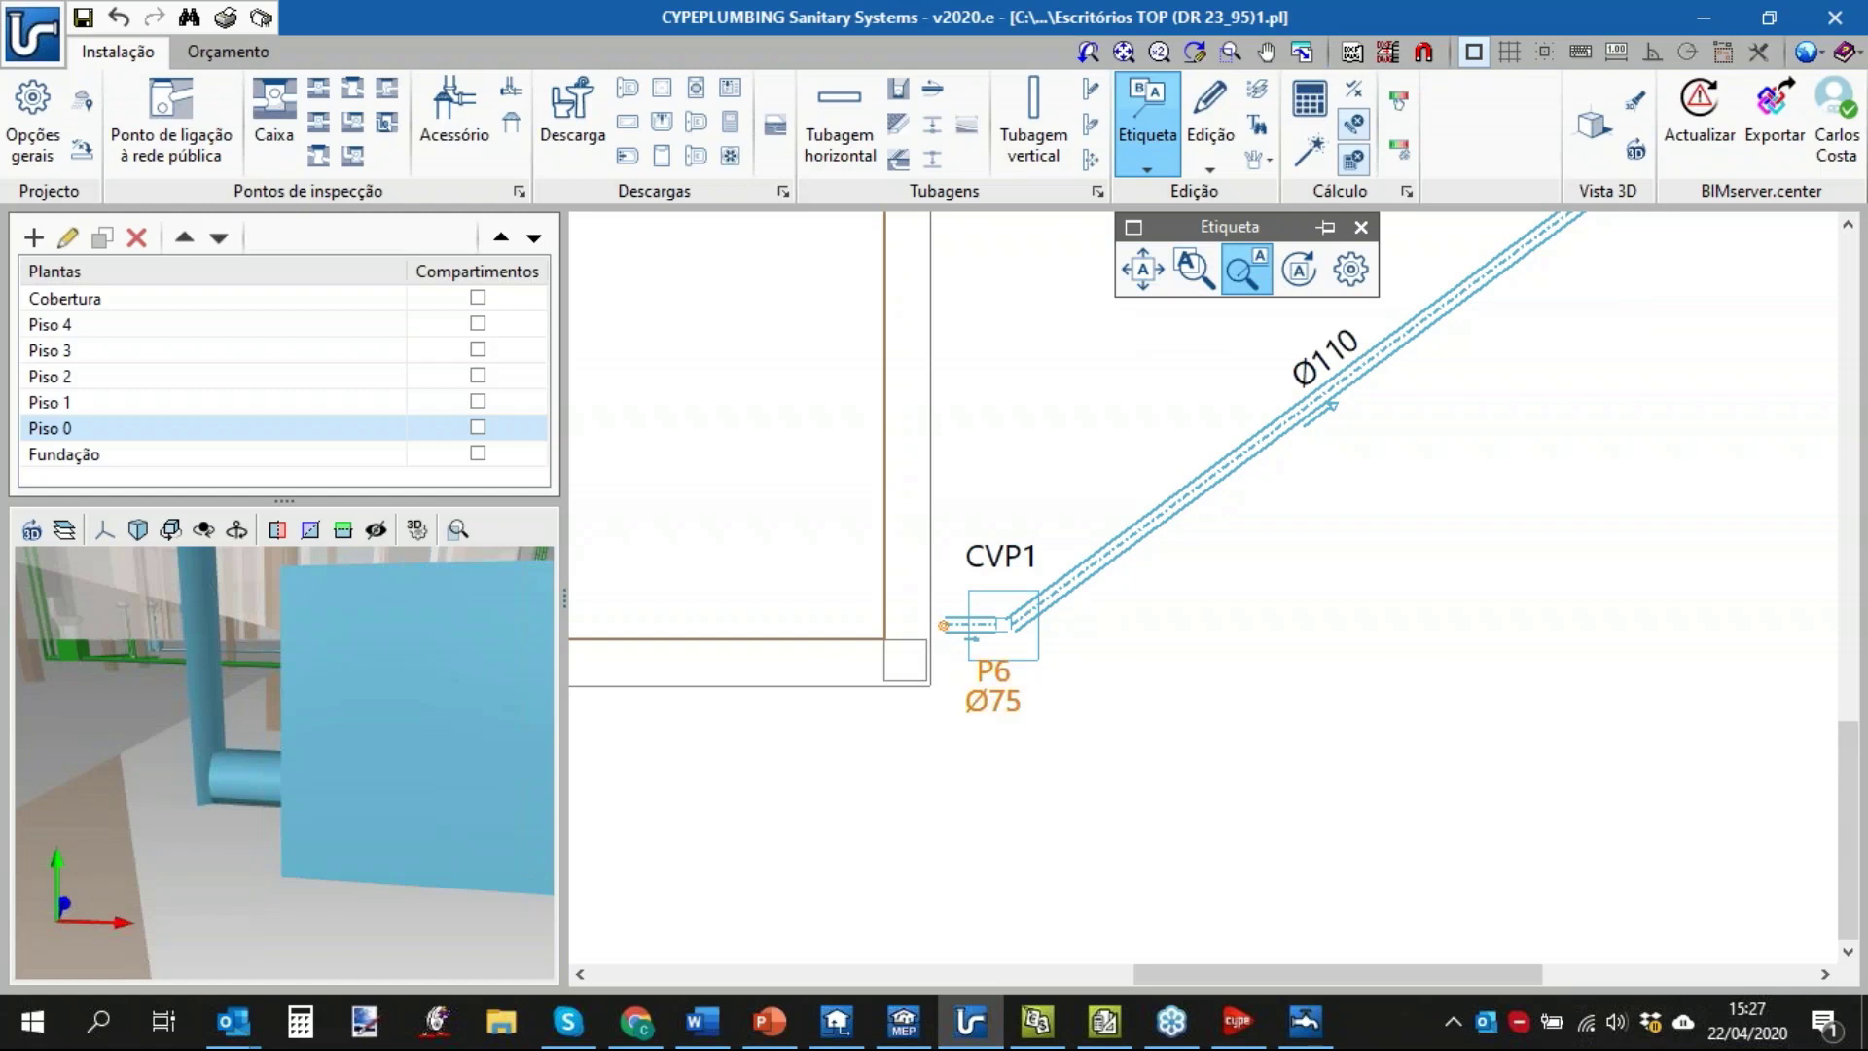
pyautogui.scroll(3, 994, 689)
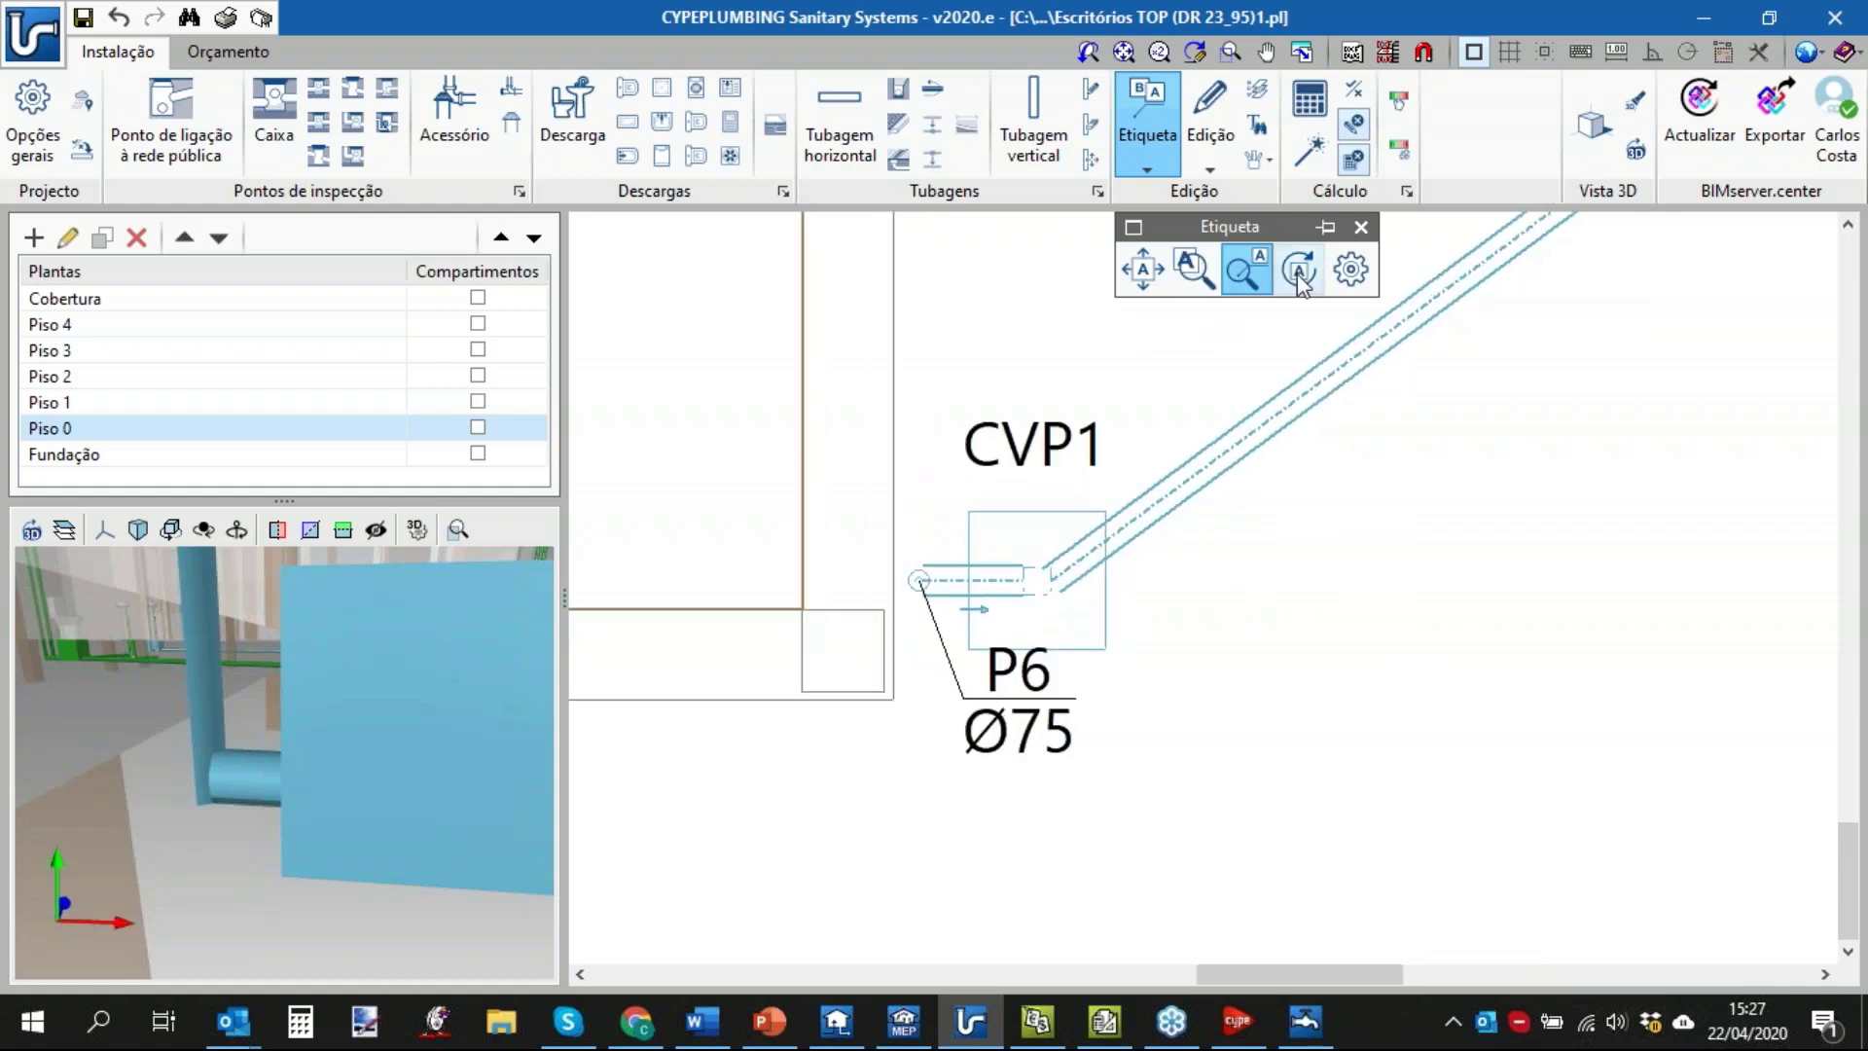
pyautogui.scroll(-1, 1061, 693)
pyautogui.scroll(-2, 1060, 694)
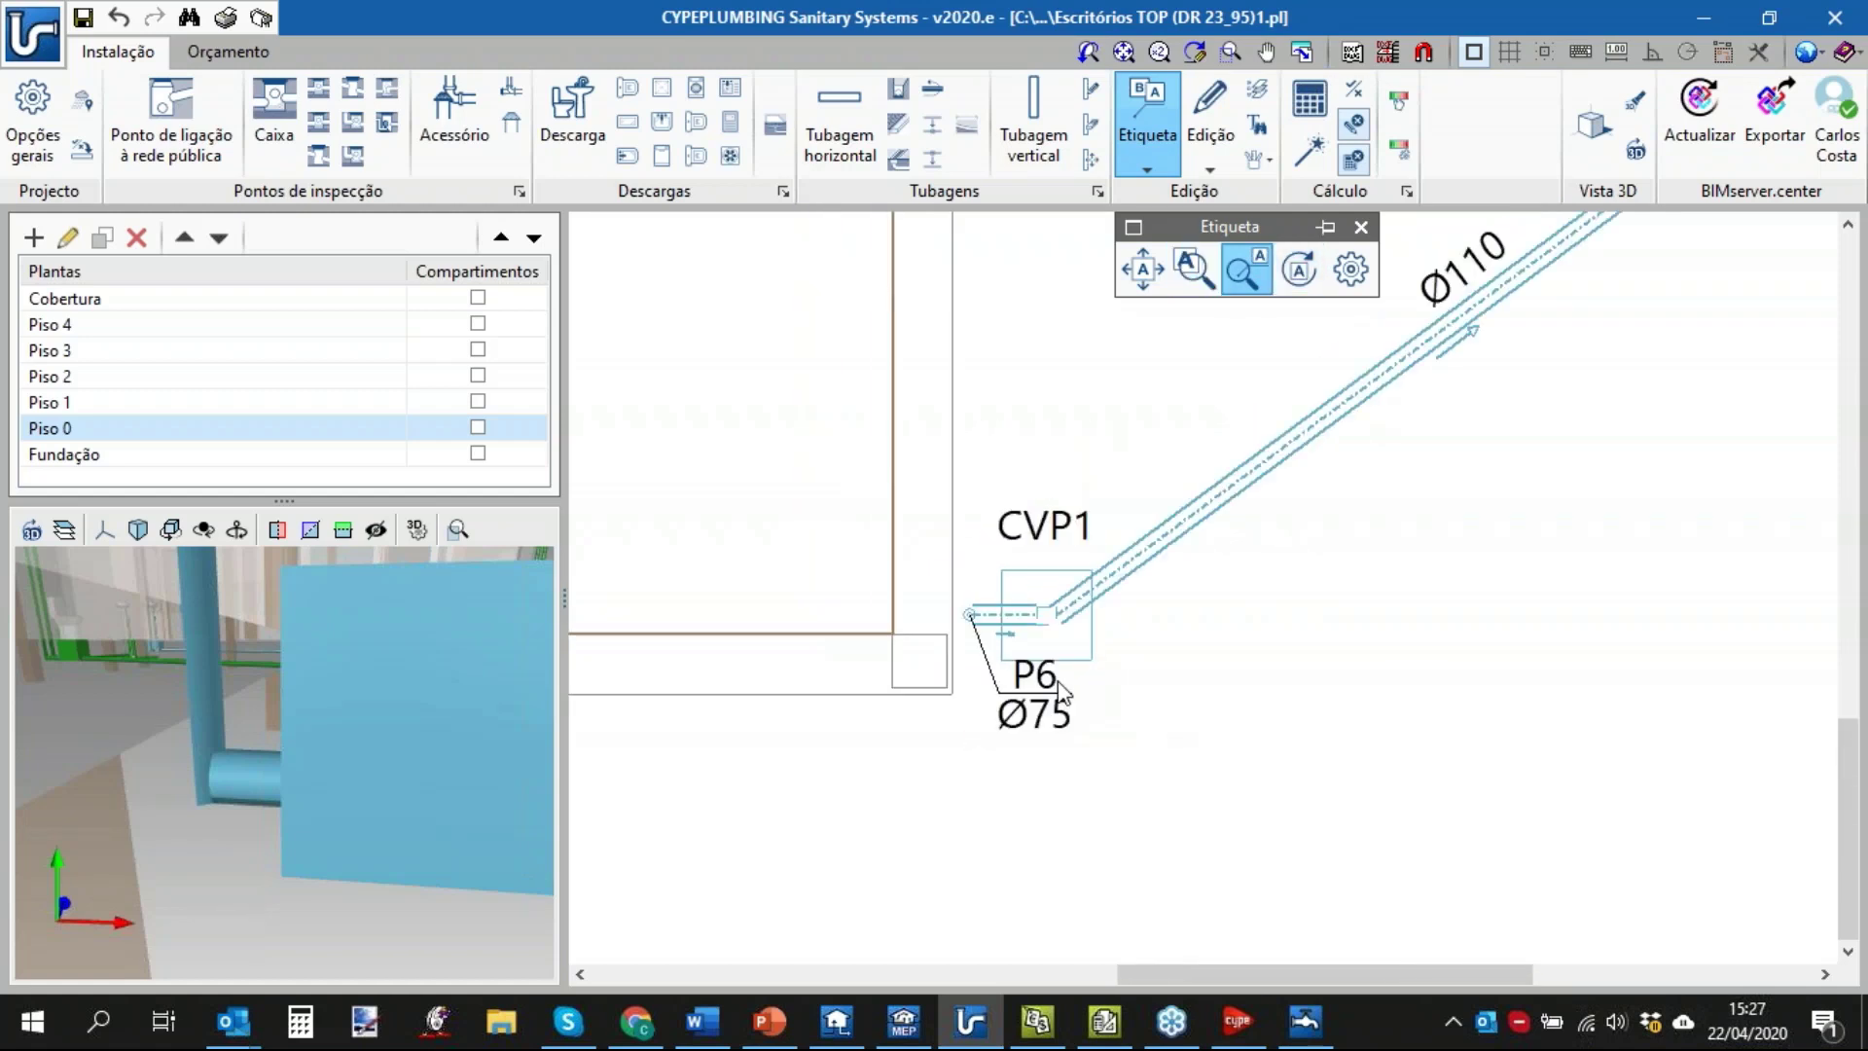
pyautogui.scroll(-1, 1041, 670)
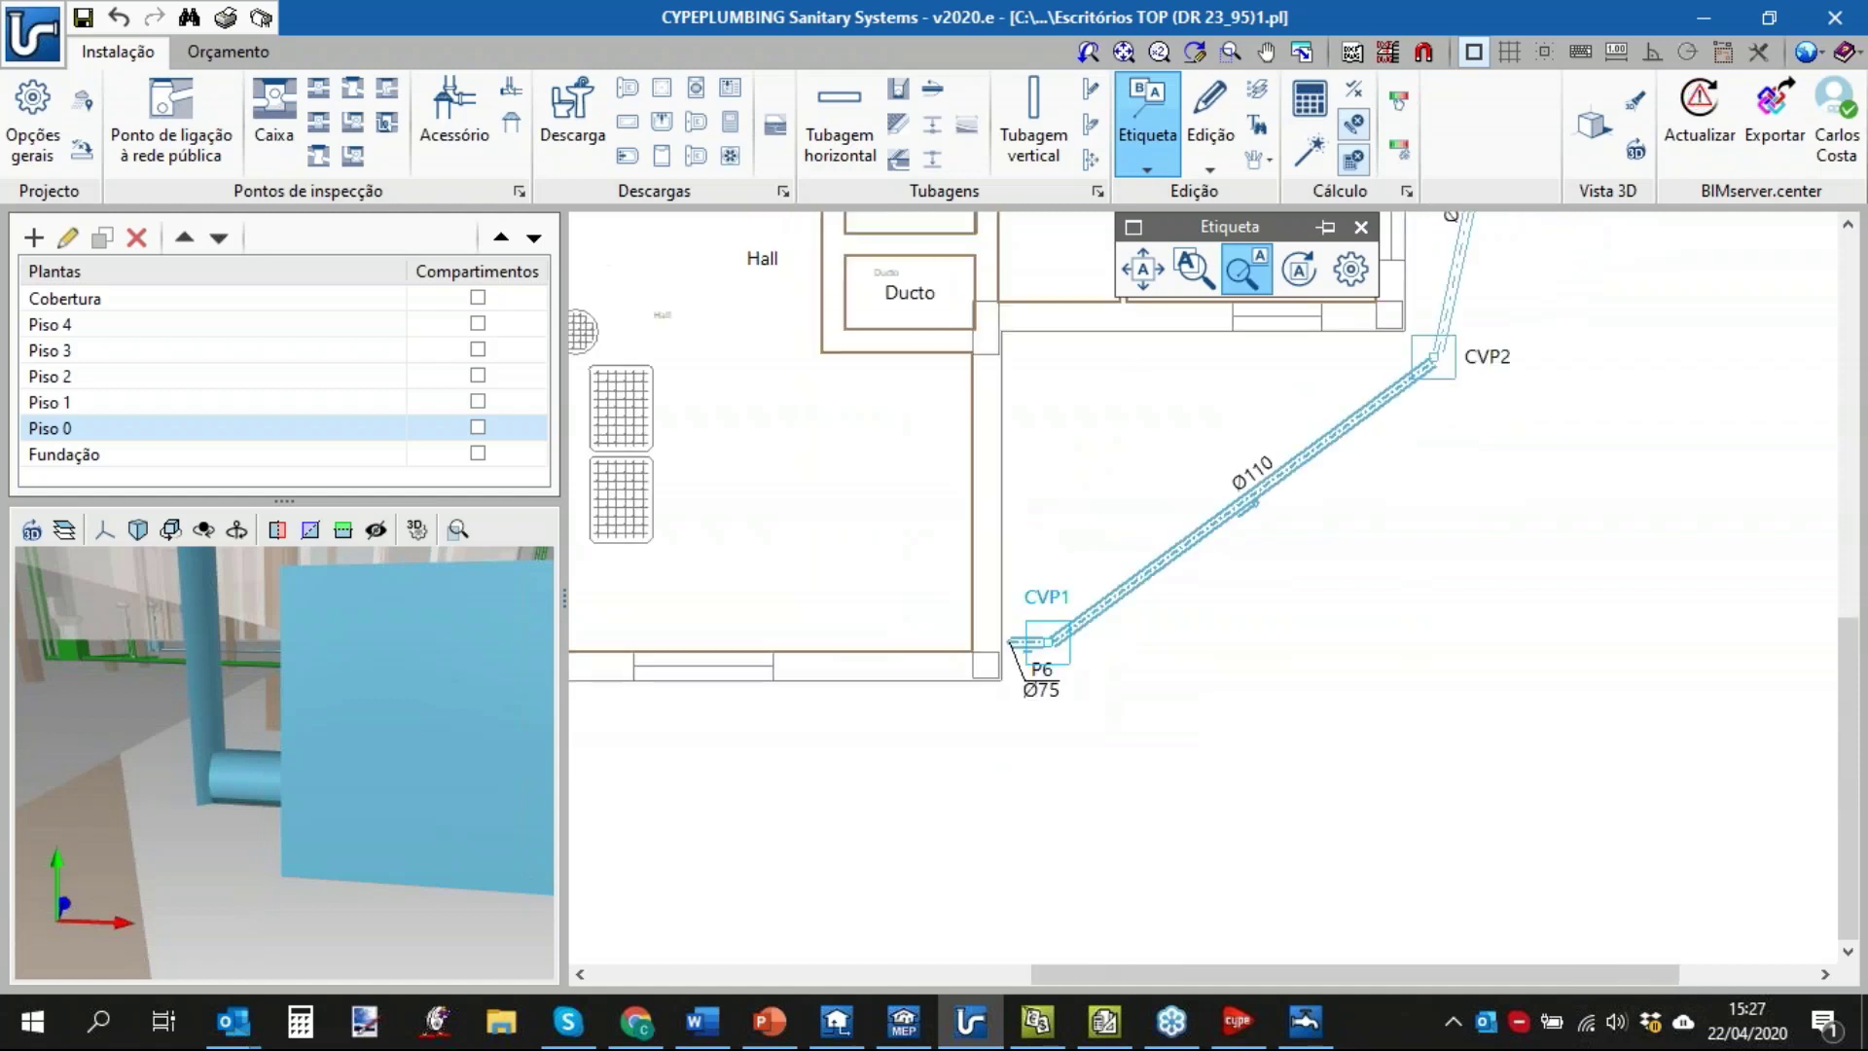
# Open downpipe P6 for editing to inspect its reference, and close the properties without changes.
pyautogui.click(1200, 143)
pyautogui.click(1091, 268)
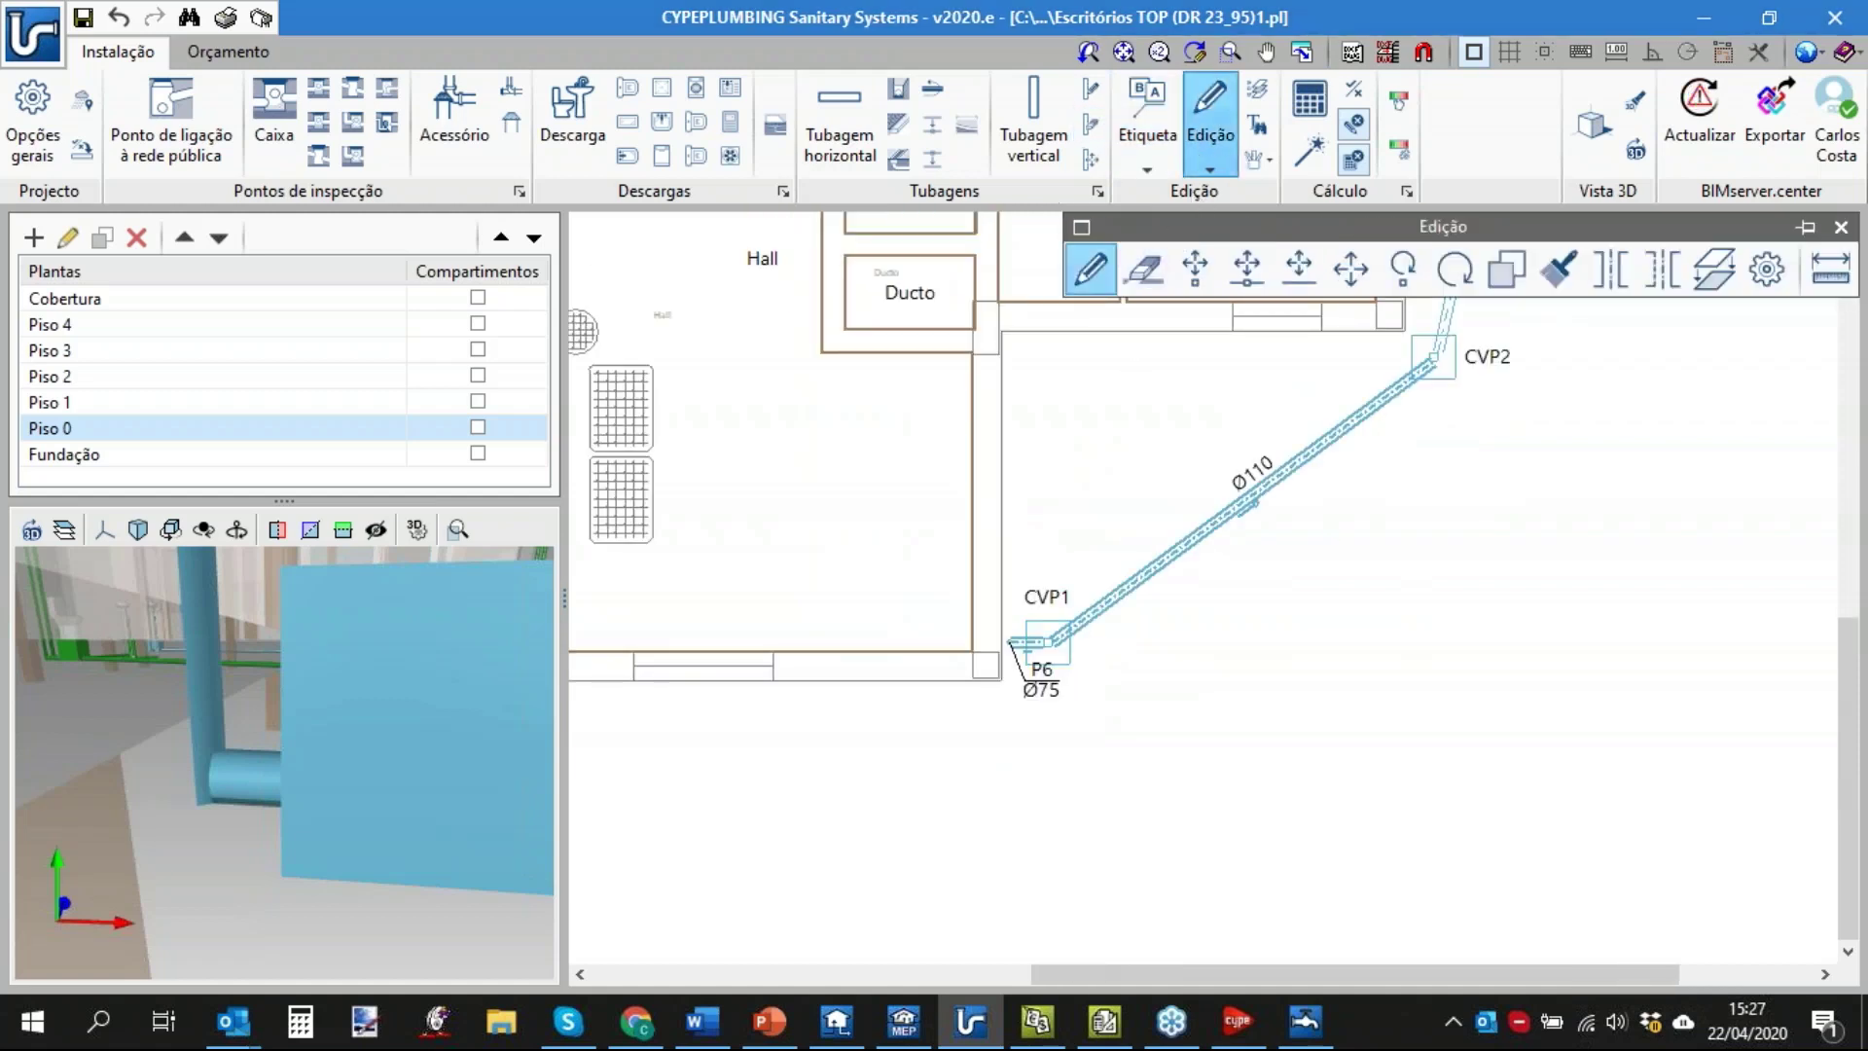
pyautogui.scroll(3, 987, 691)
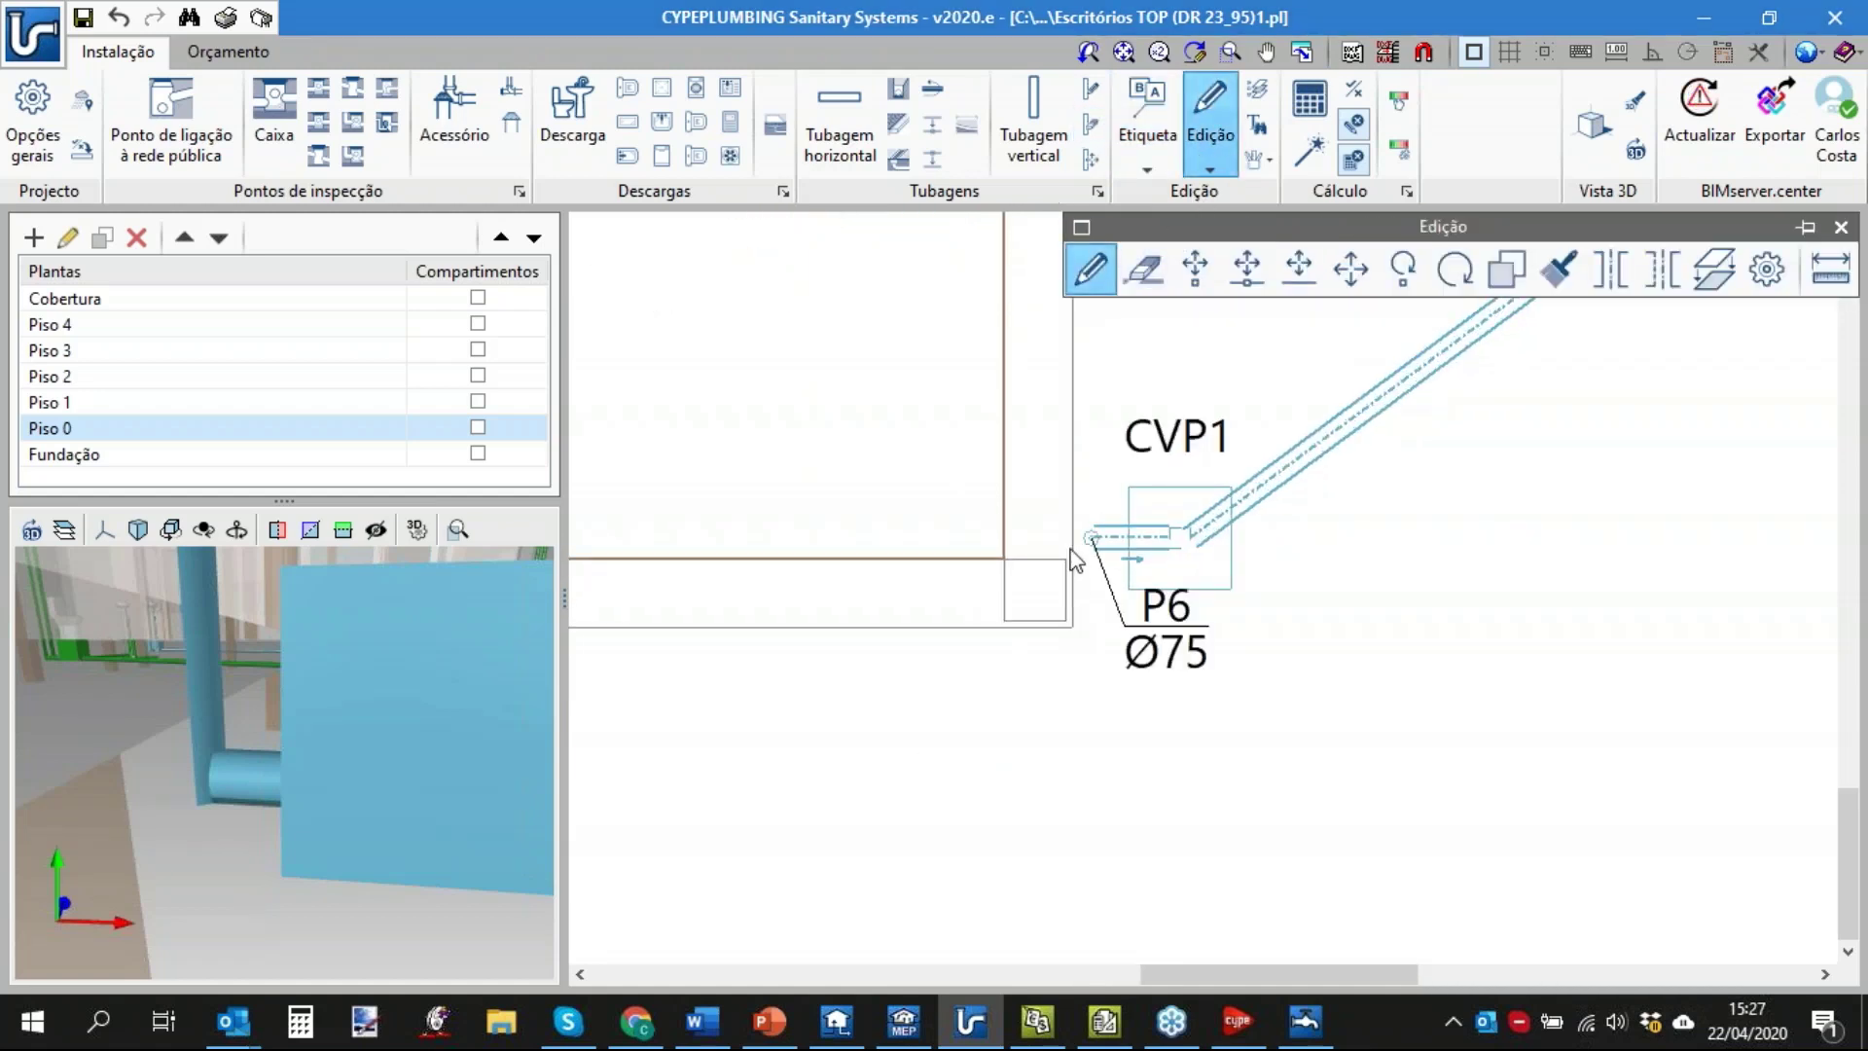
pyautogui.click(1092, 540)
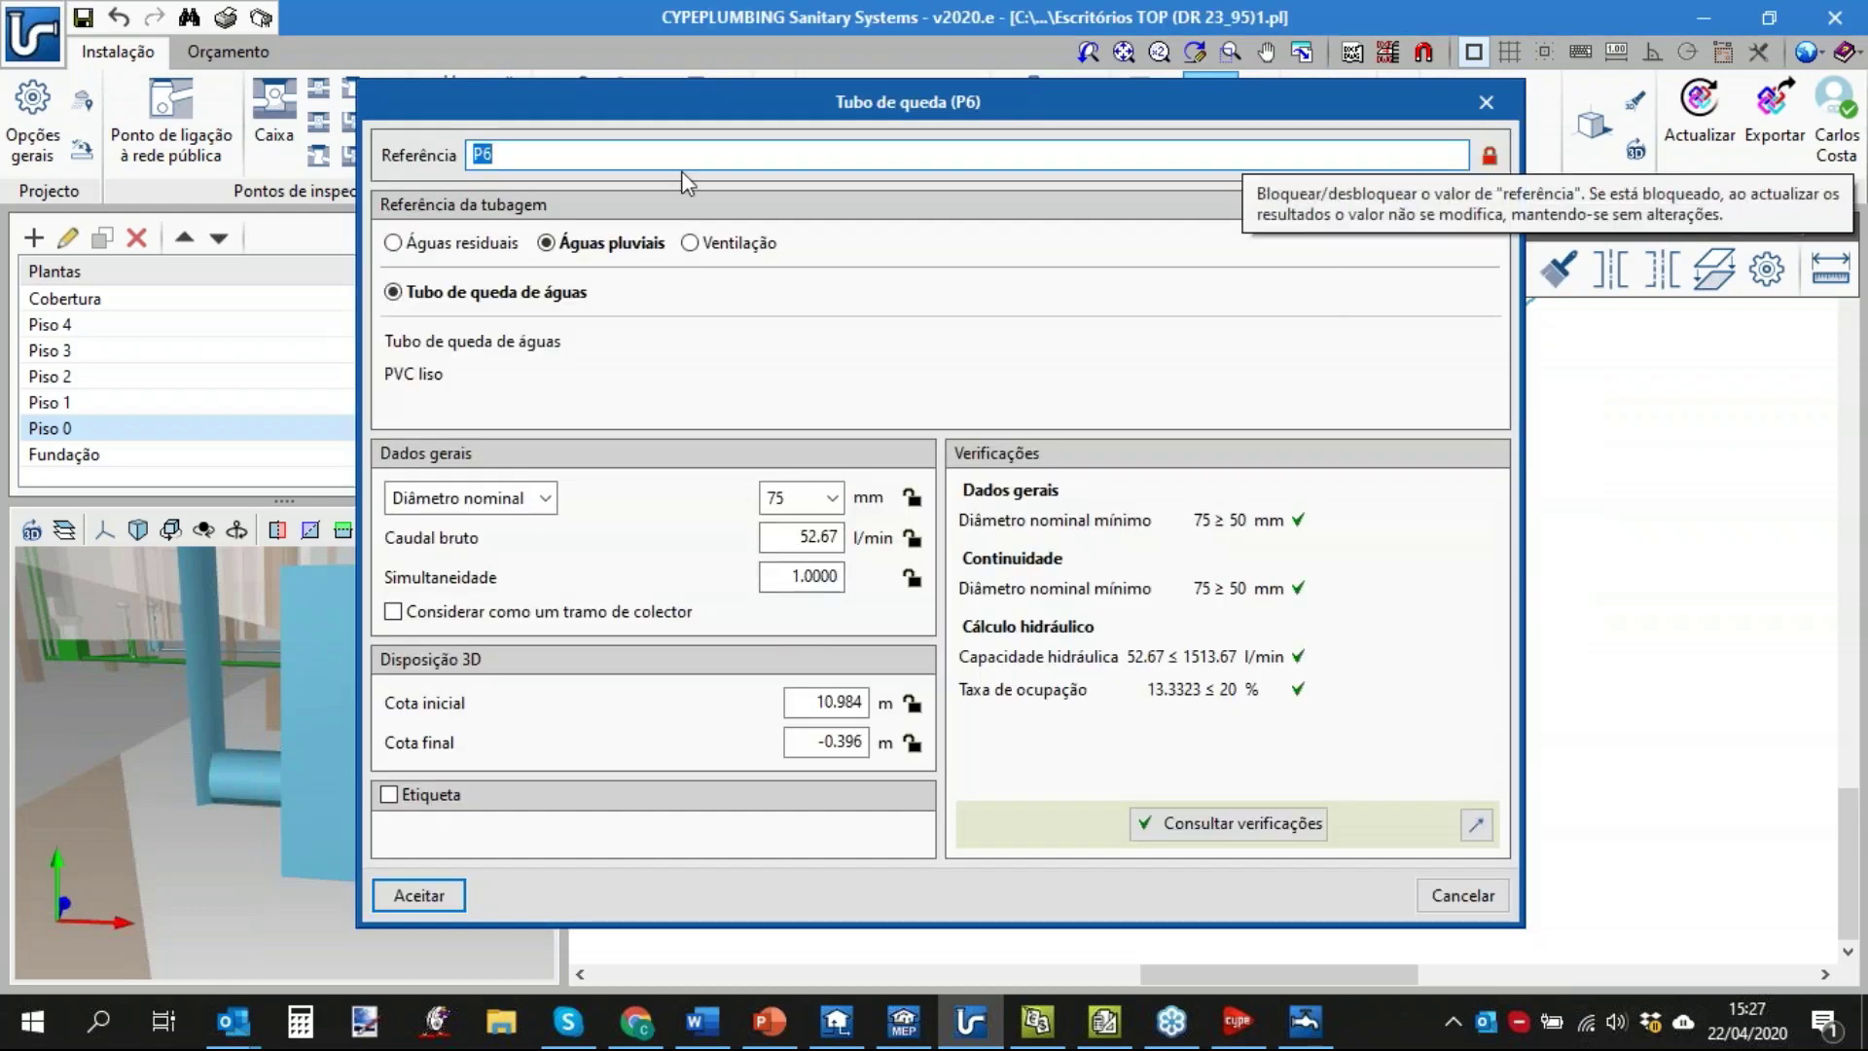
pyautogui.click(566, 157)
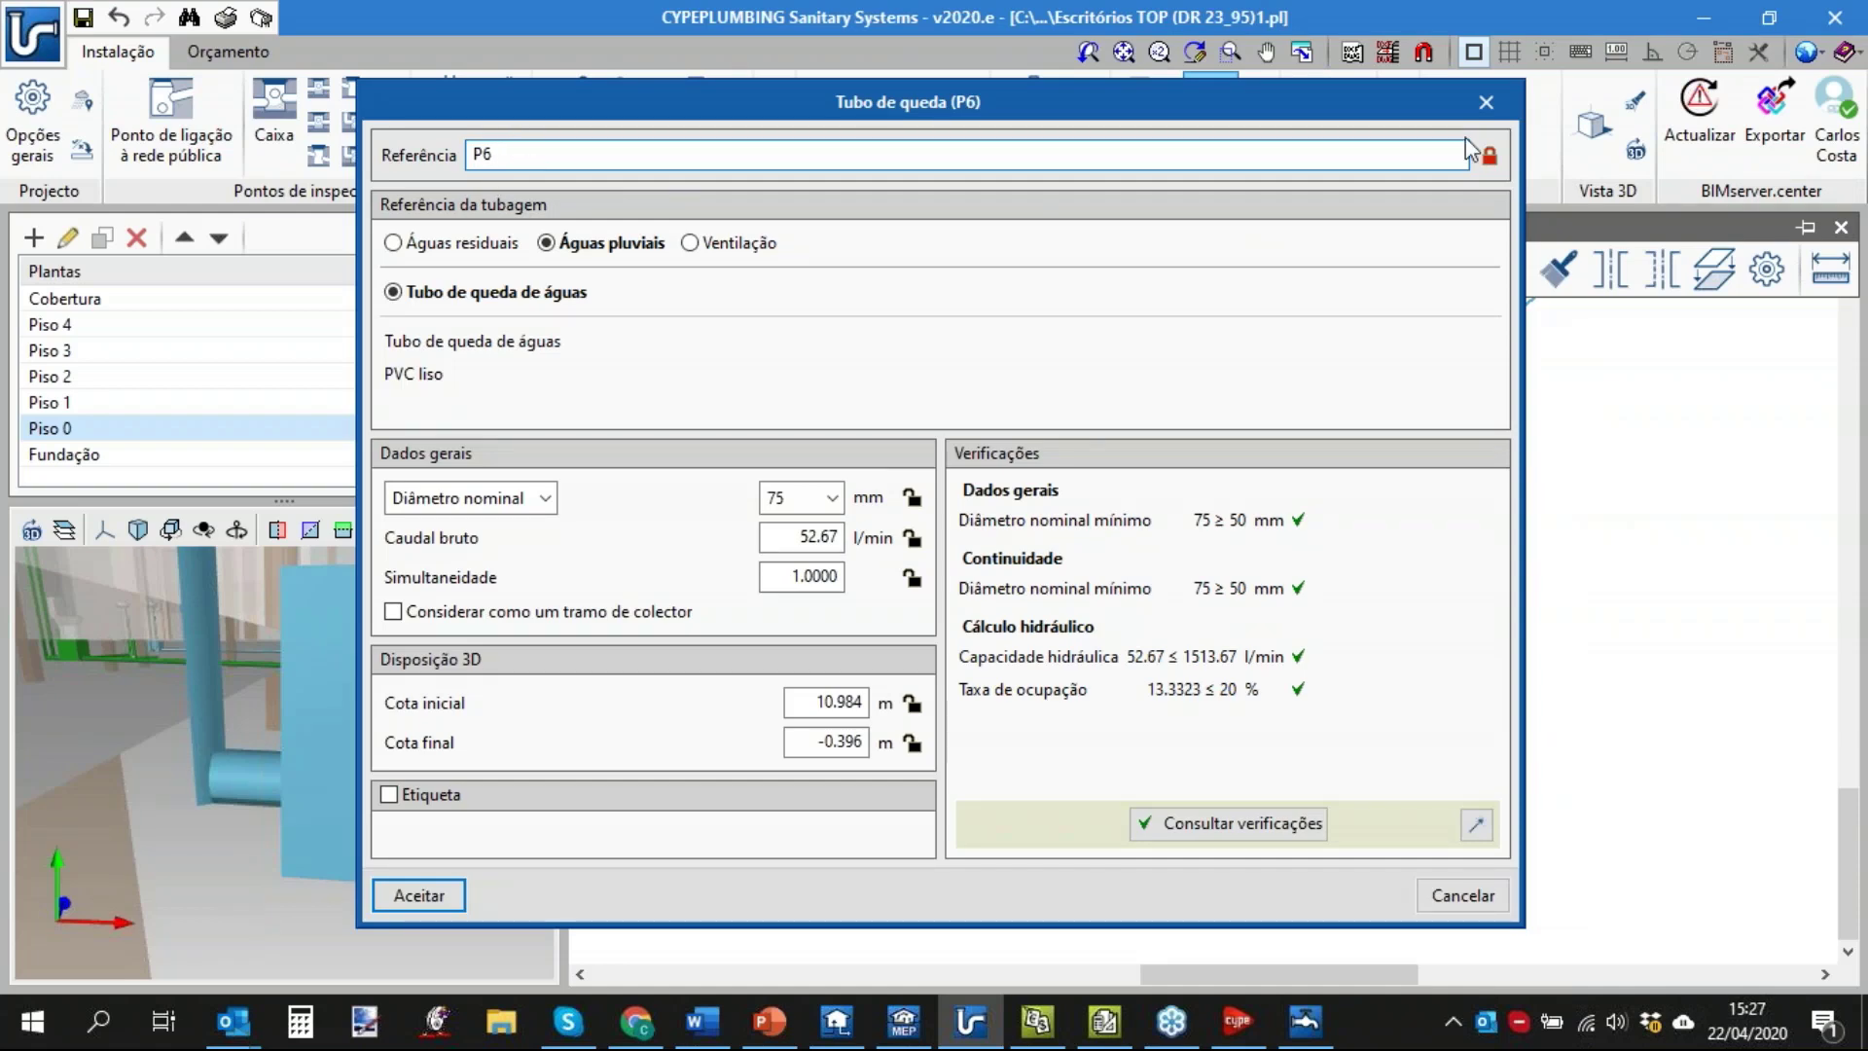
pyautogui.click(1496, 107)
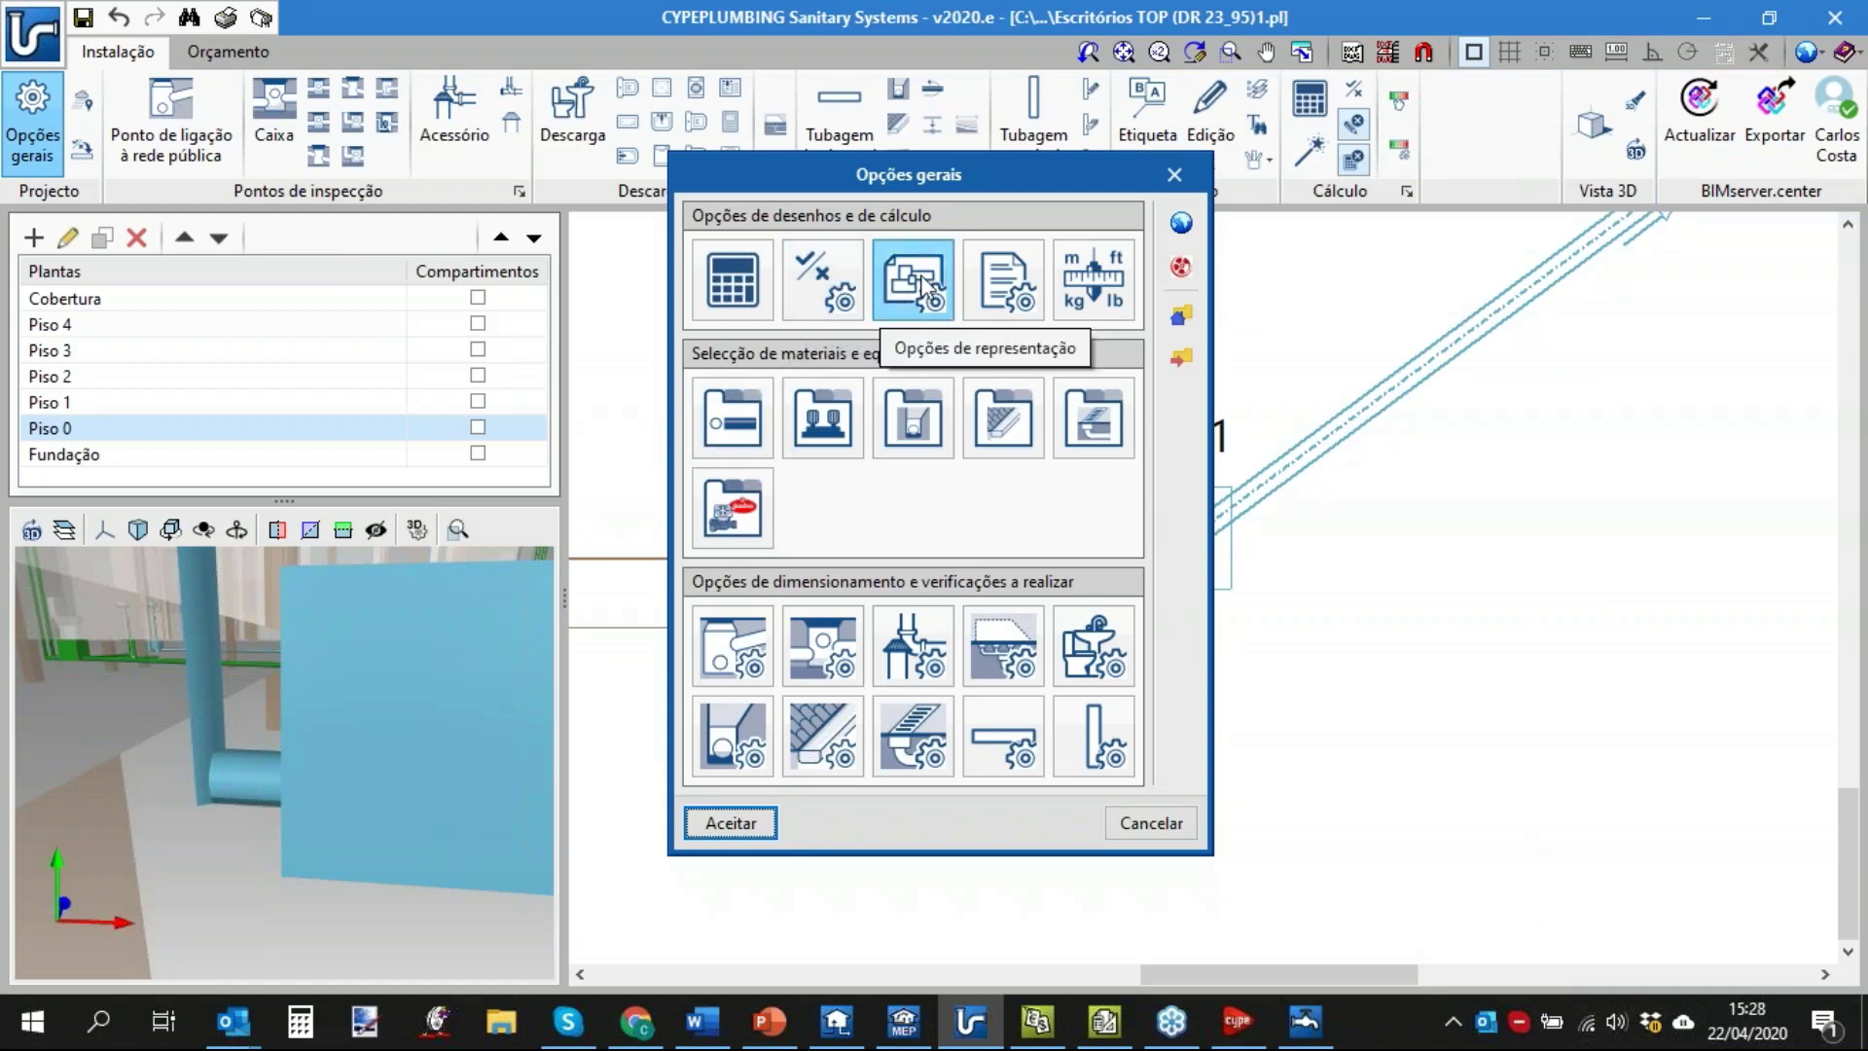
# Review the label reference prefixes for each element type in the representation options, including vertical pipes, and cancel out of the general options.
pyautogui.click(920, 277)
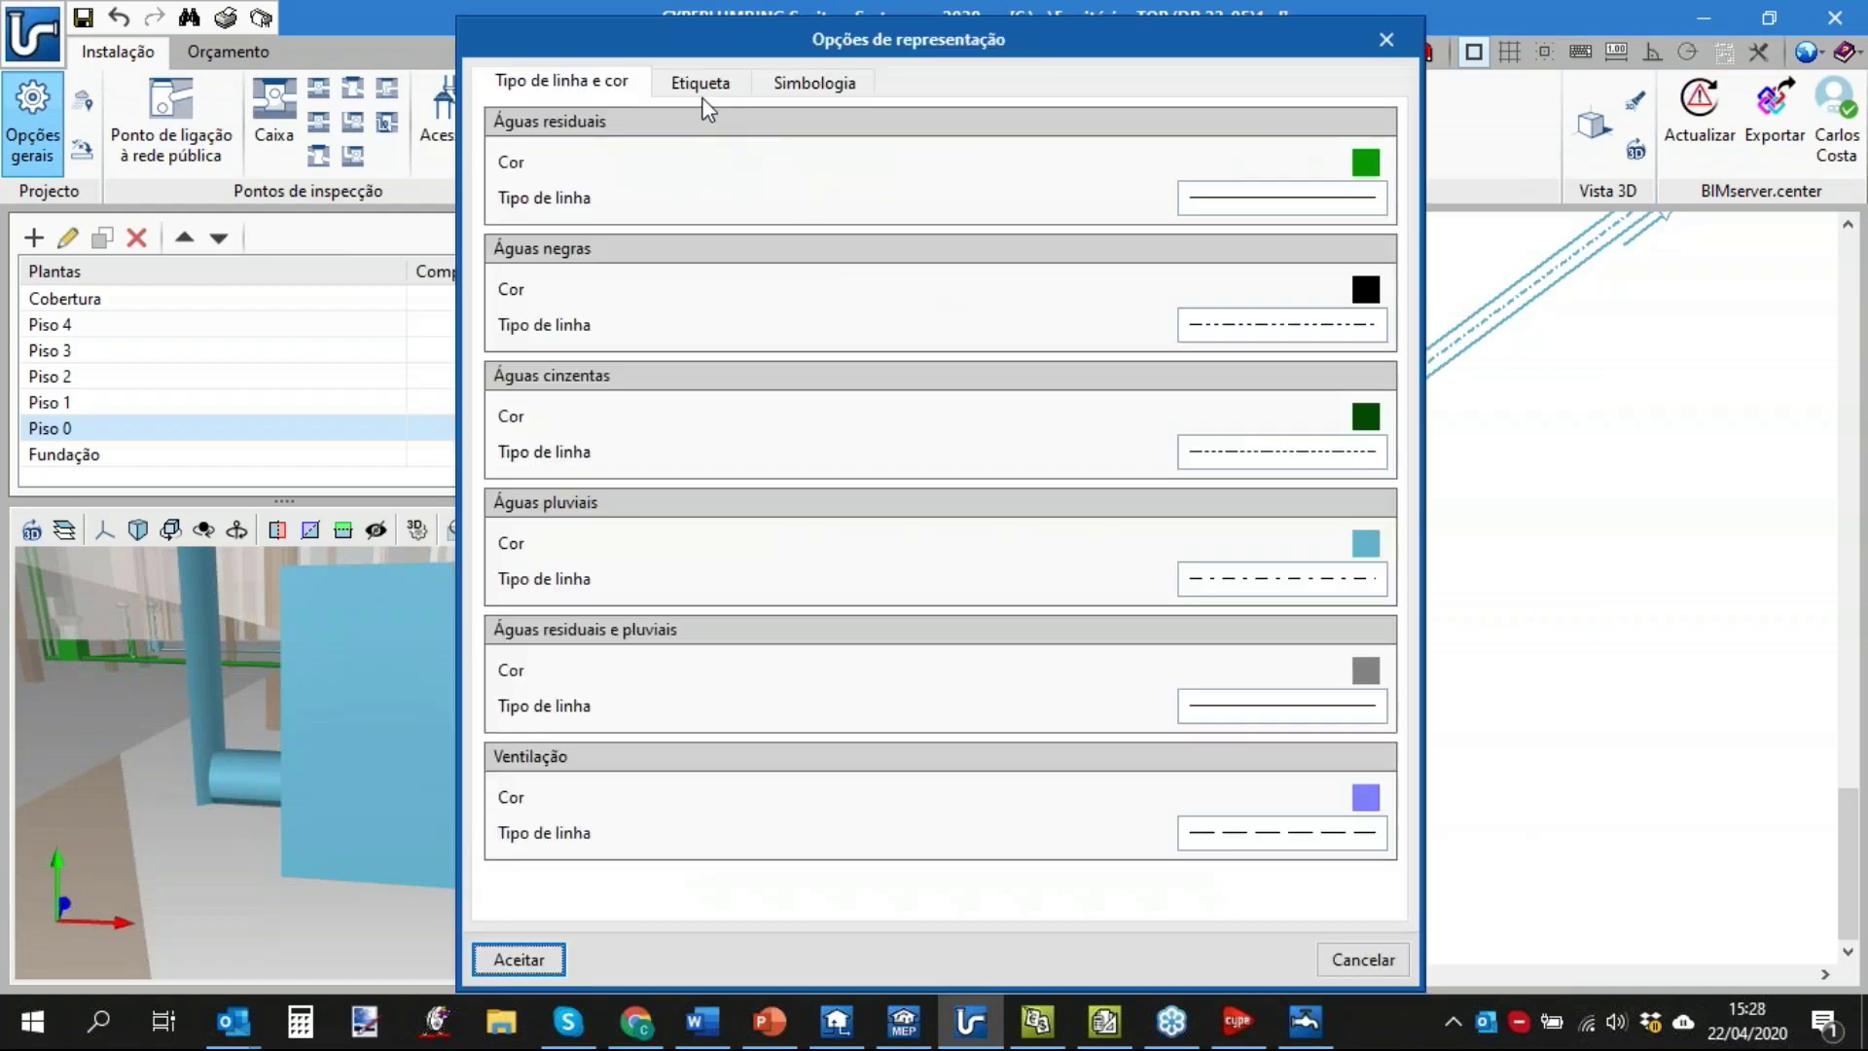
pyautogui.click(804, 90)
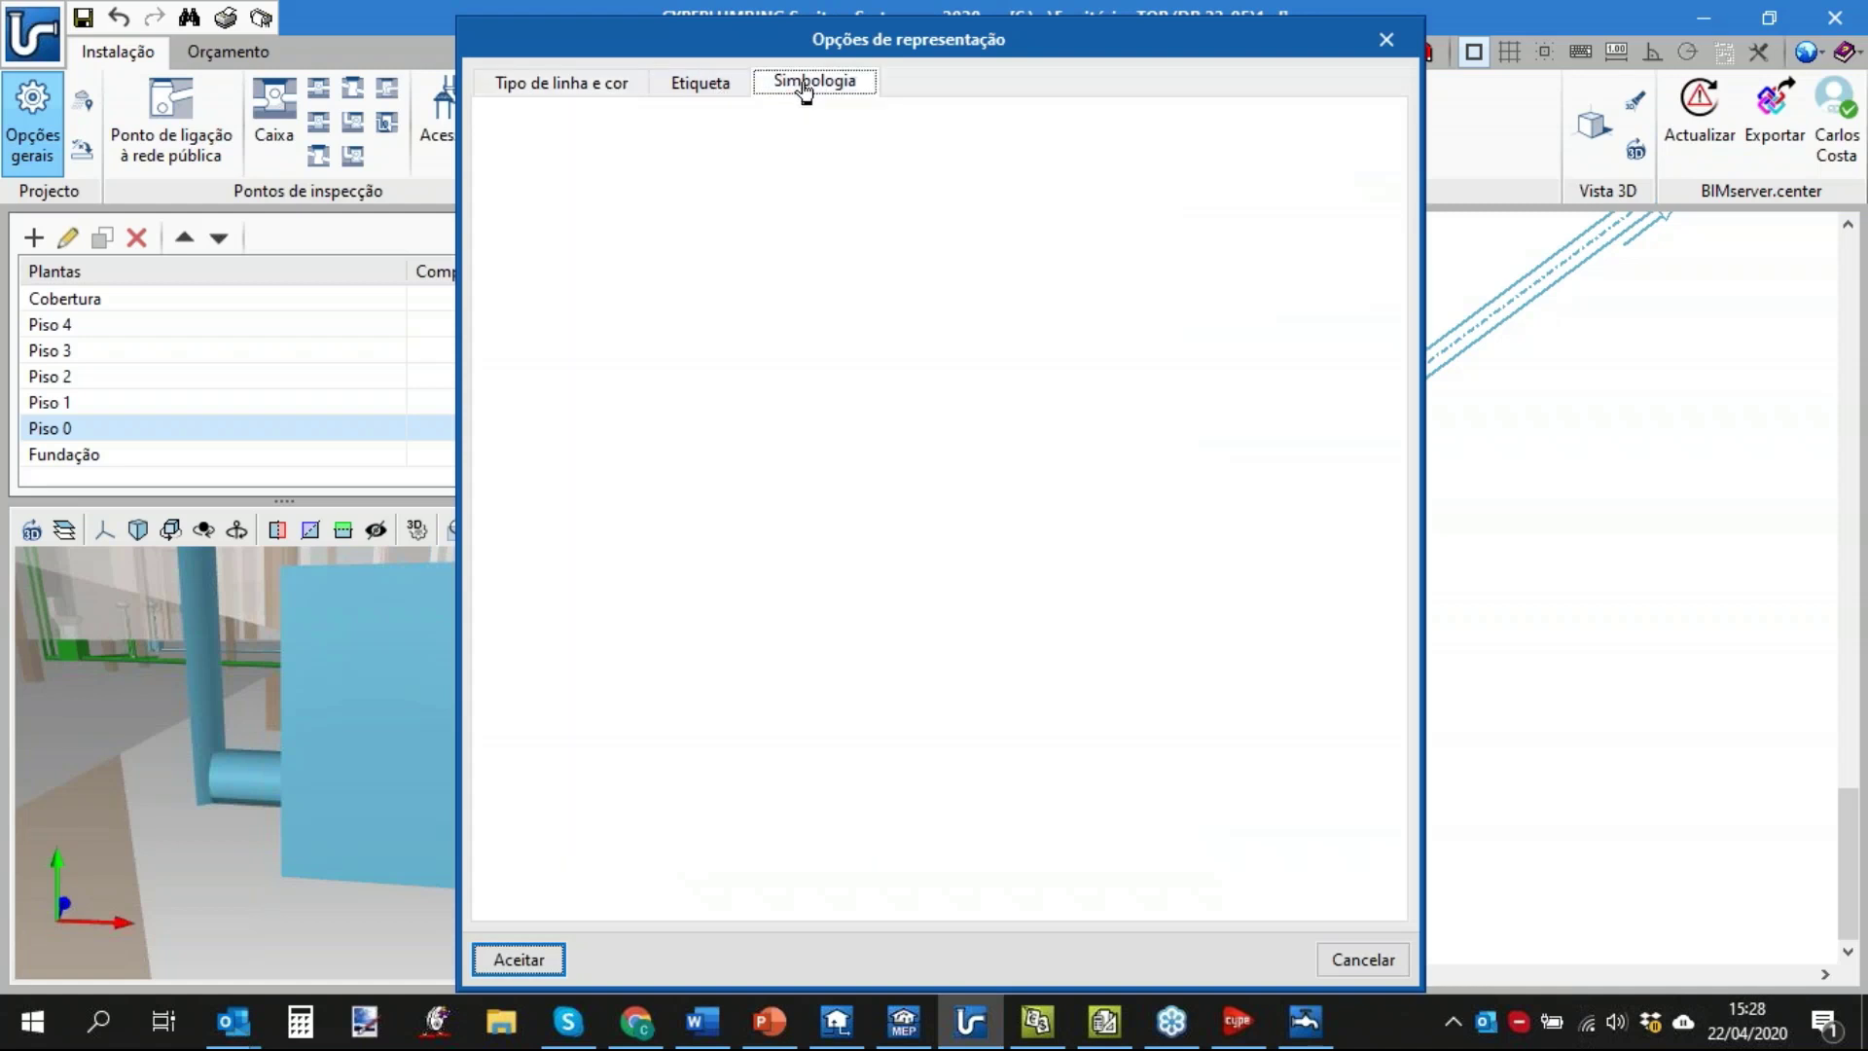
pyautogui.click(721, 86)
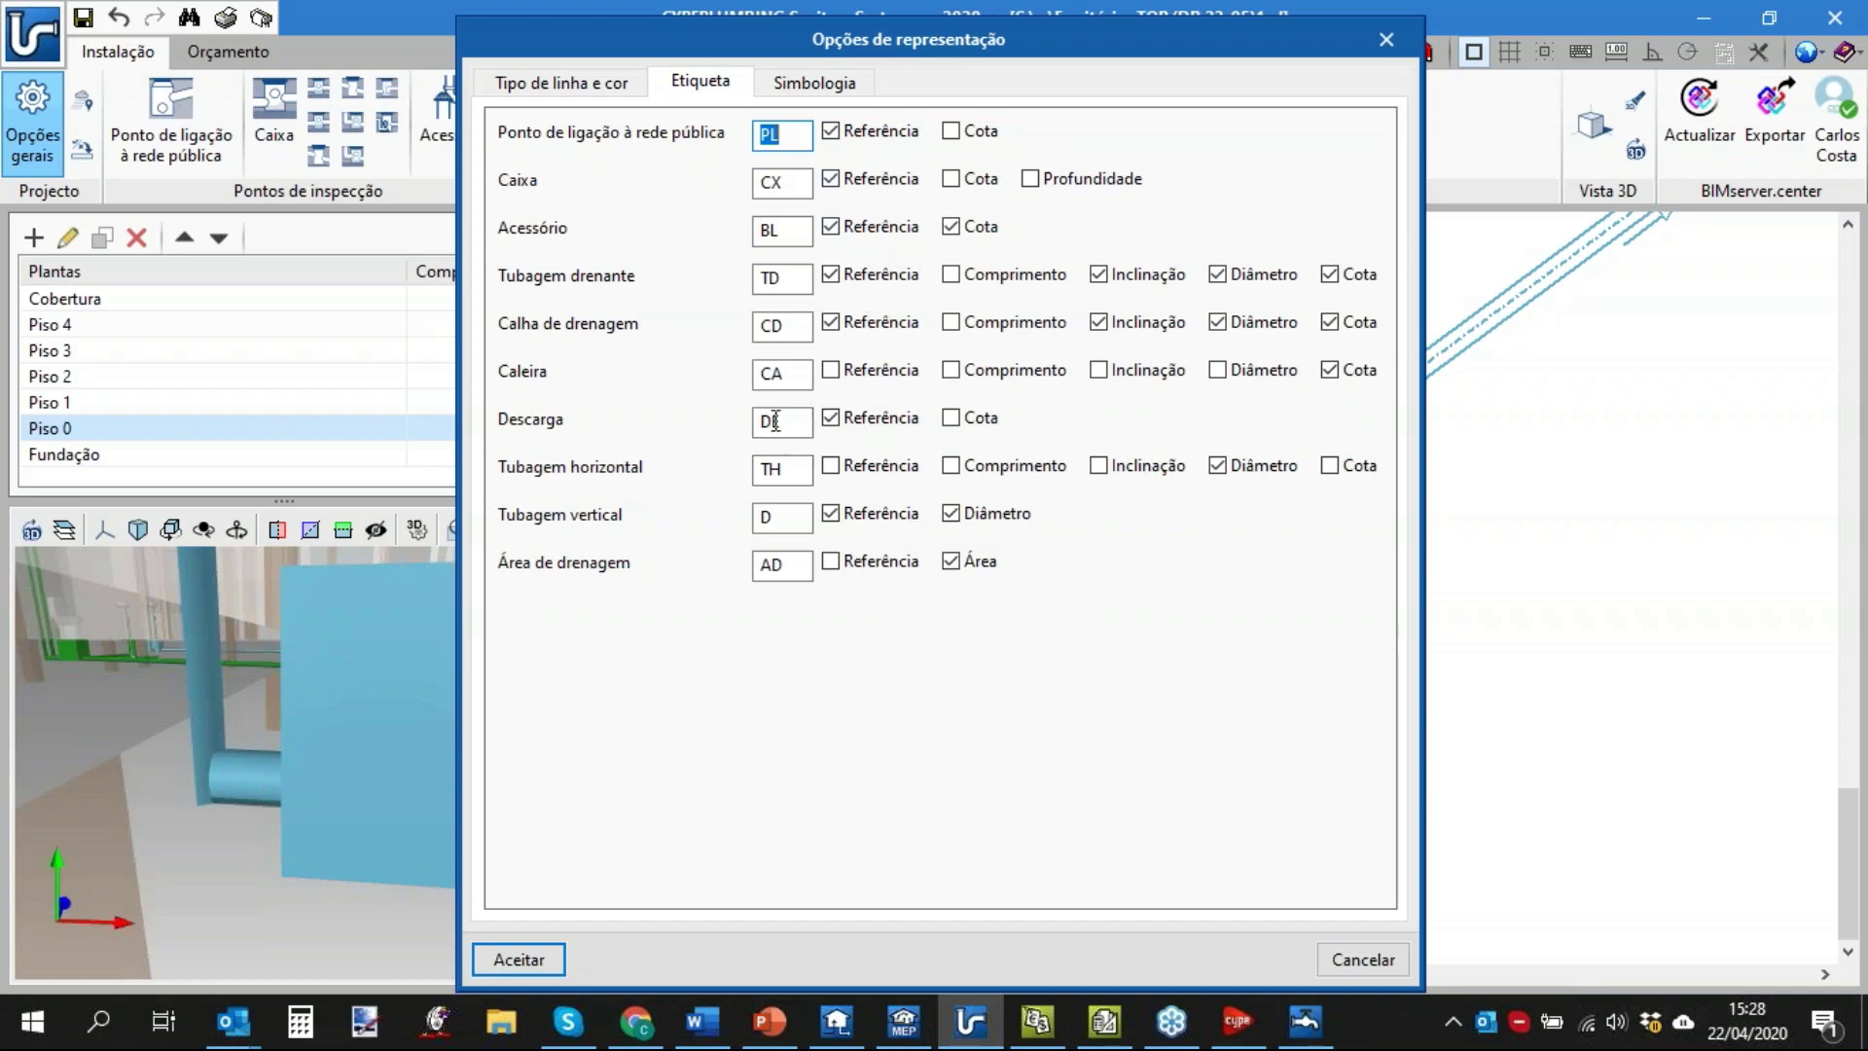
pyautogui.doubleClick(781, 425)
pyautogui.doubleClick(790, 375)
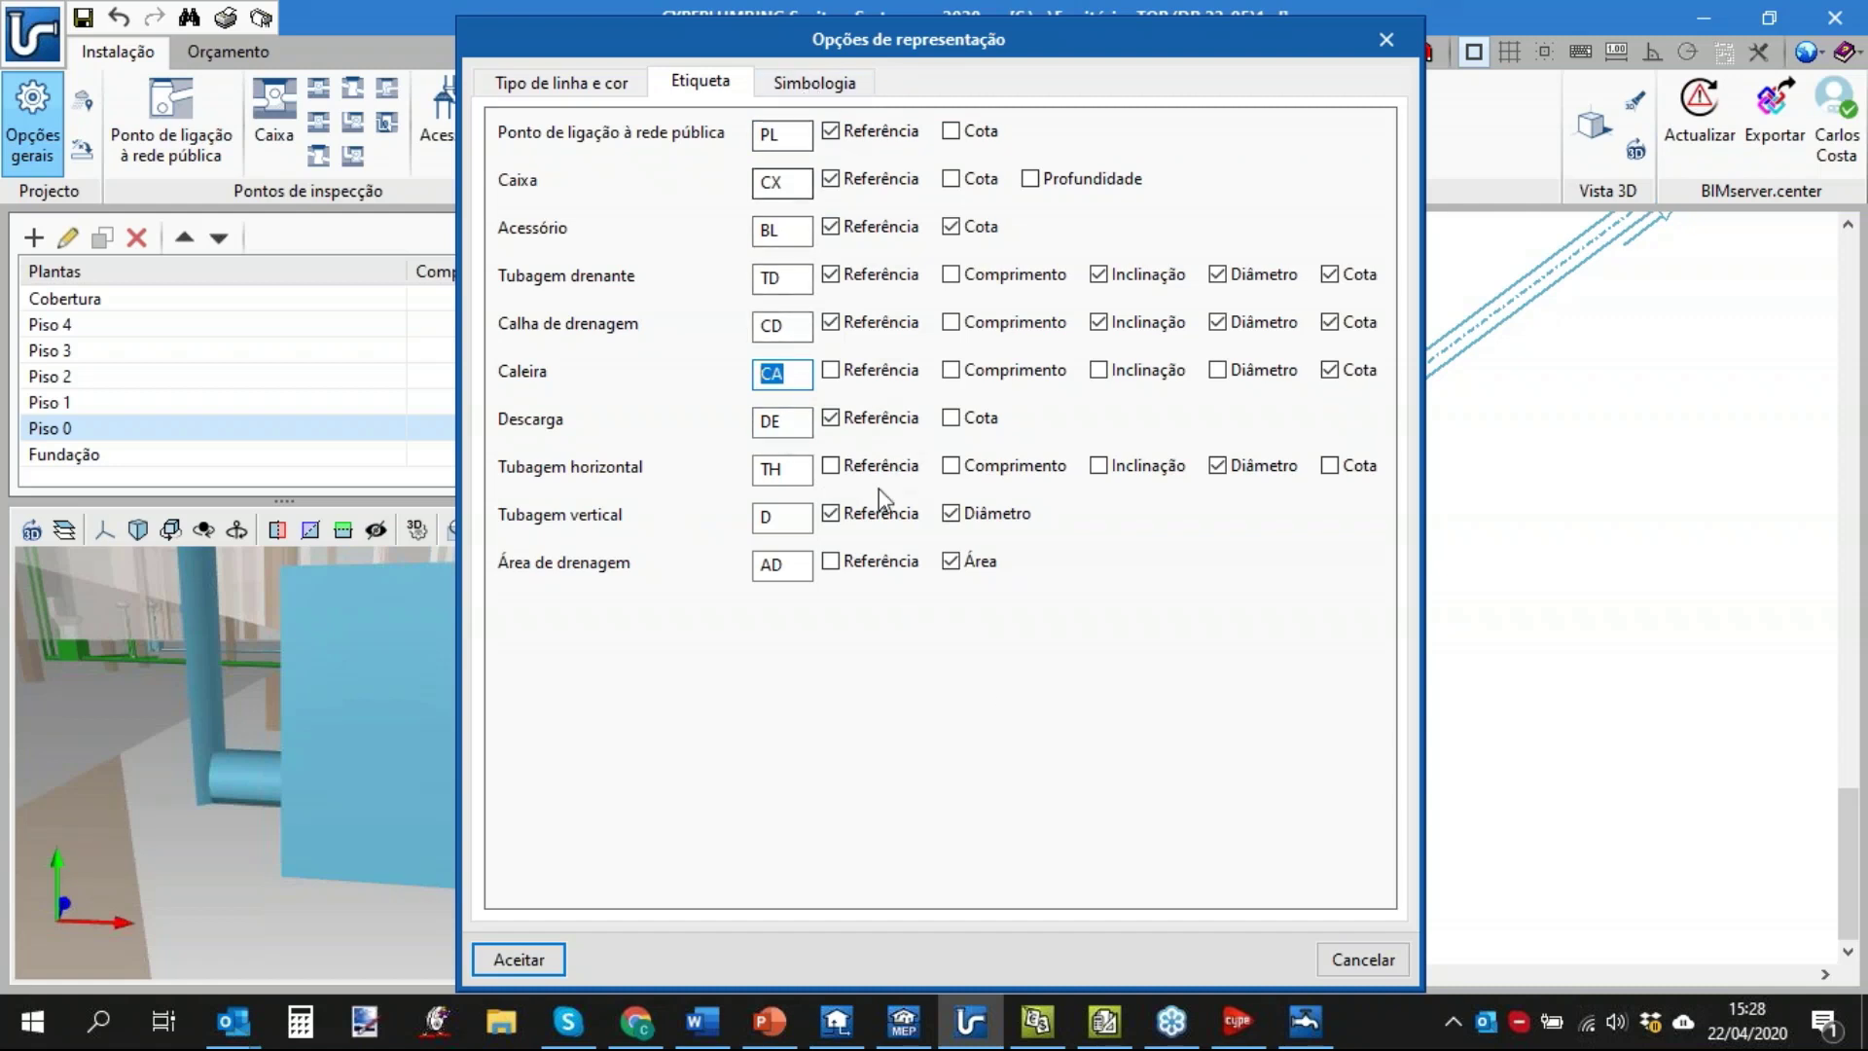
pyautogui.doubleClick(778, 518)
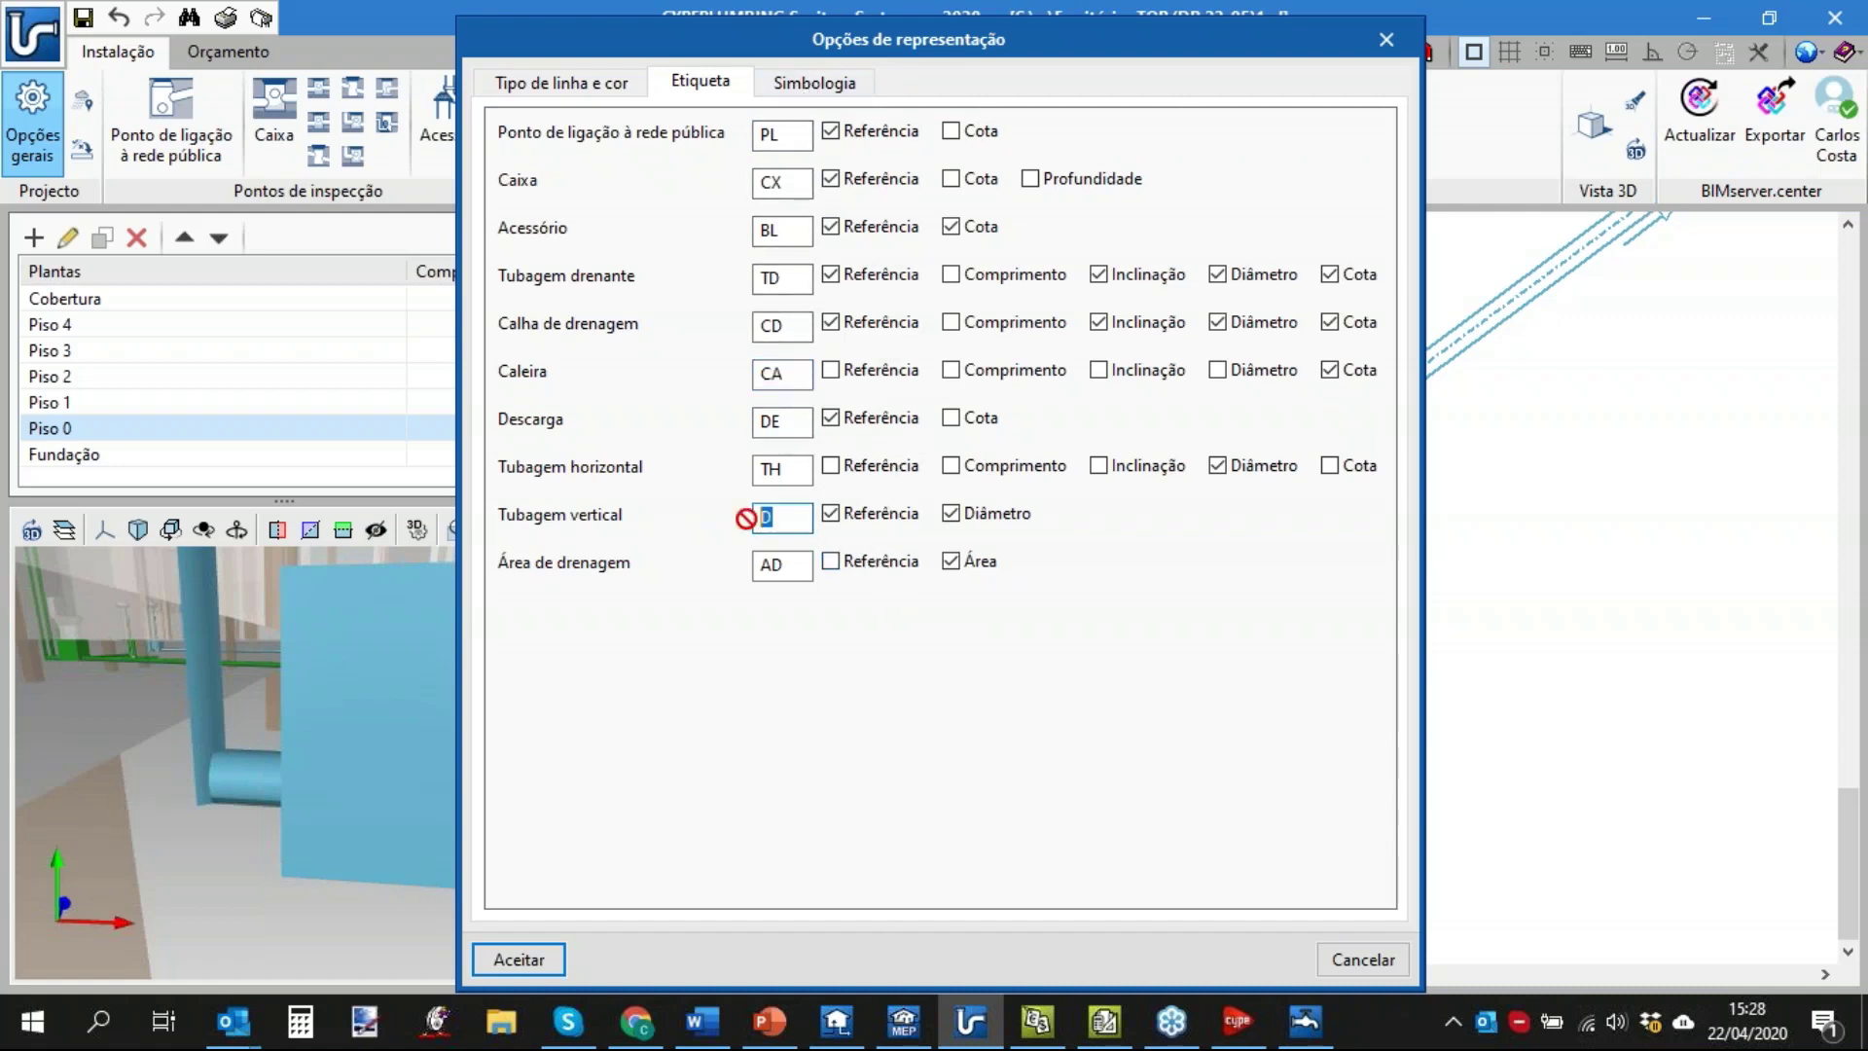
pyautogui.click(796, 518)
pyautogui.click(1376, 960)
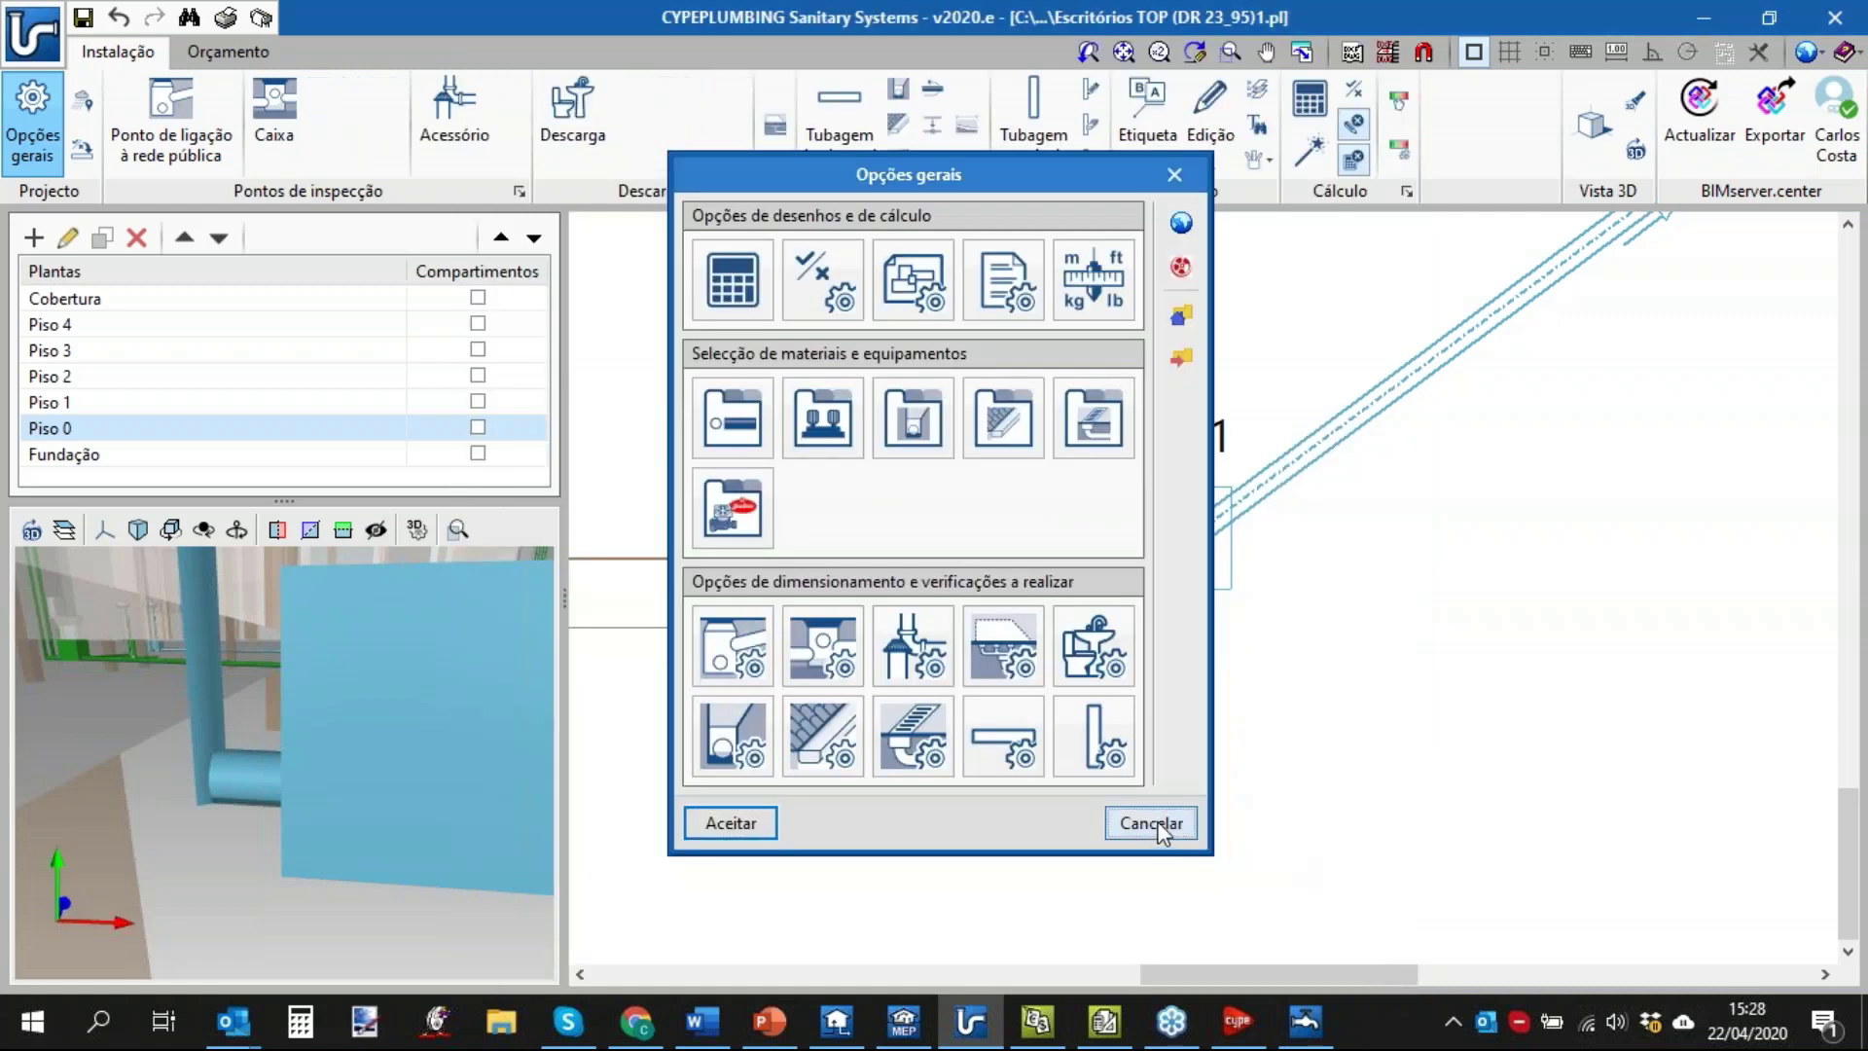
pyautogui.click(1153, 824)
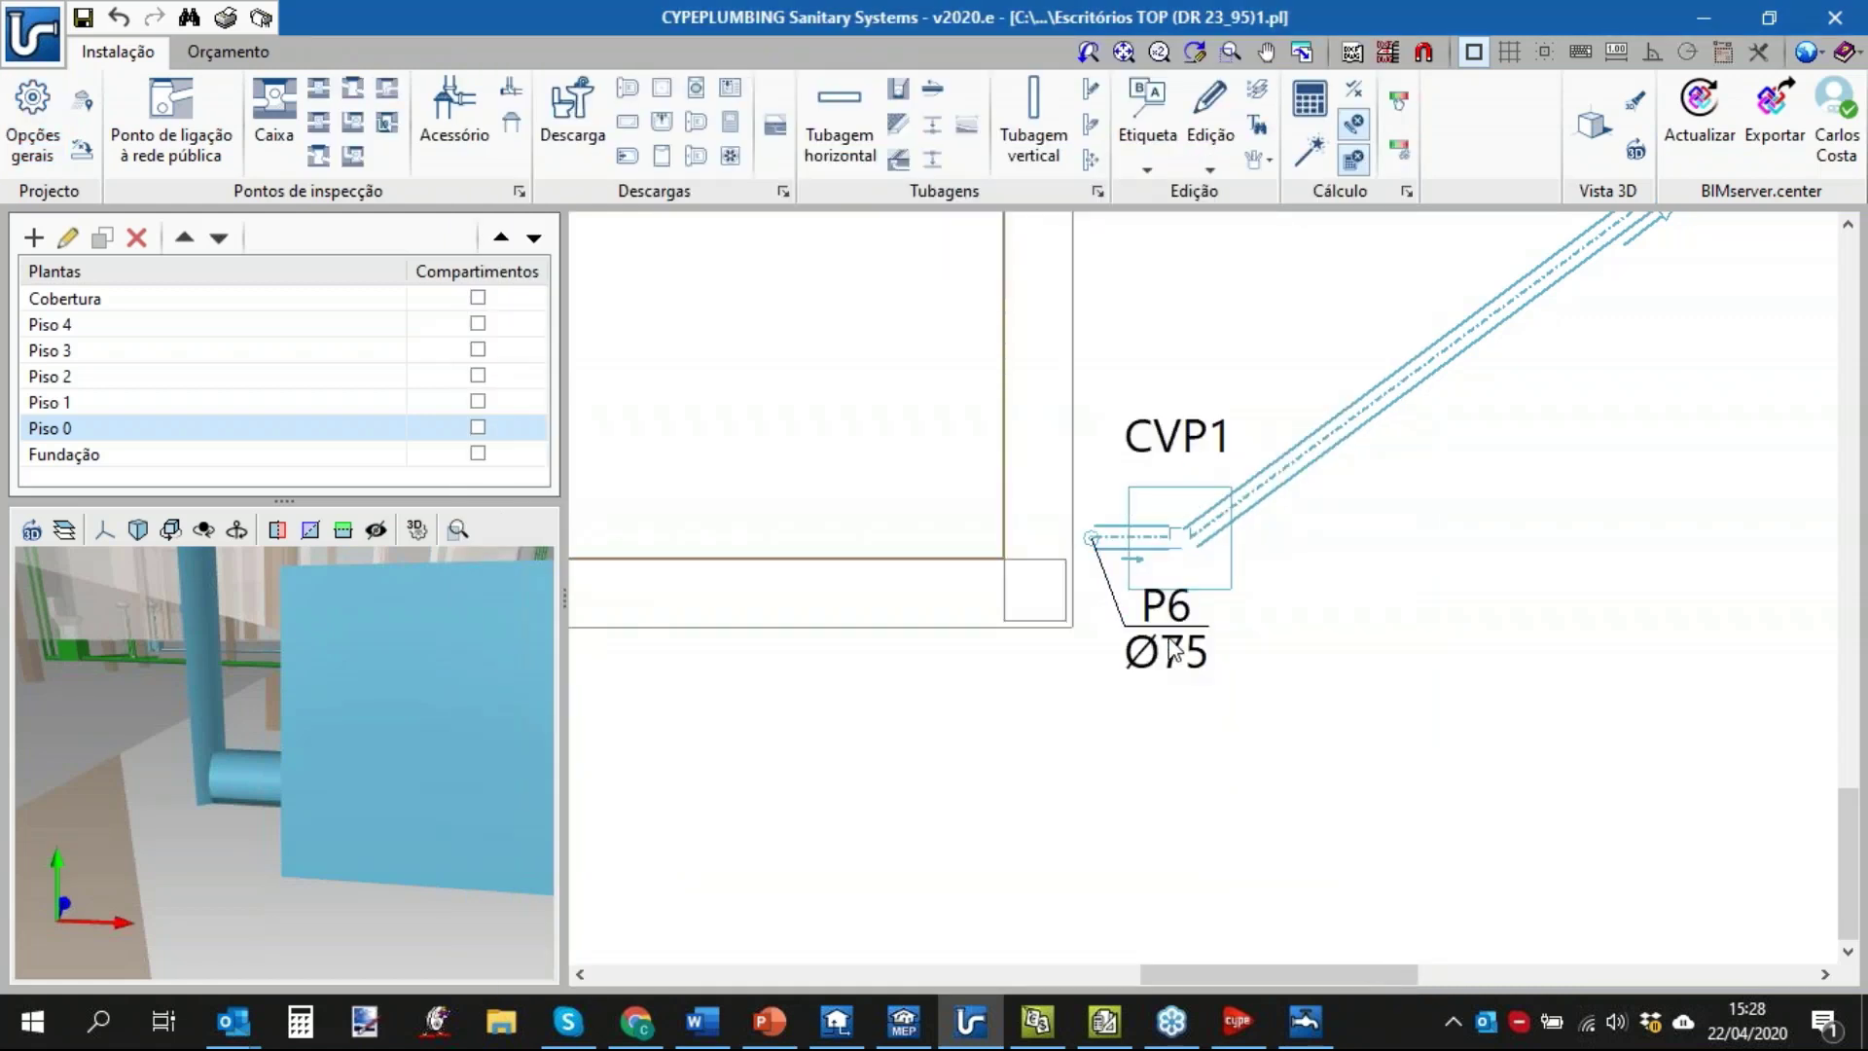
# Reorder the list of vertical pipes so that D1 comes before D2, and accept the list.
pyautogui.click(1099, 194)
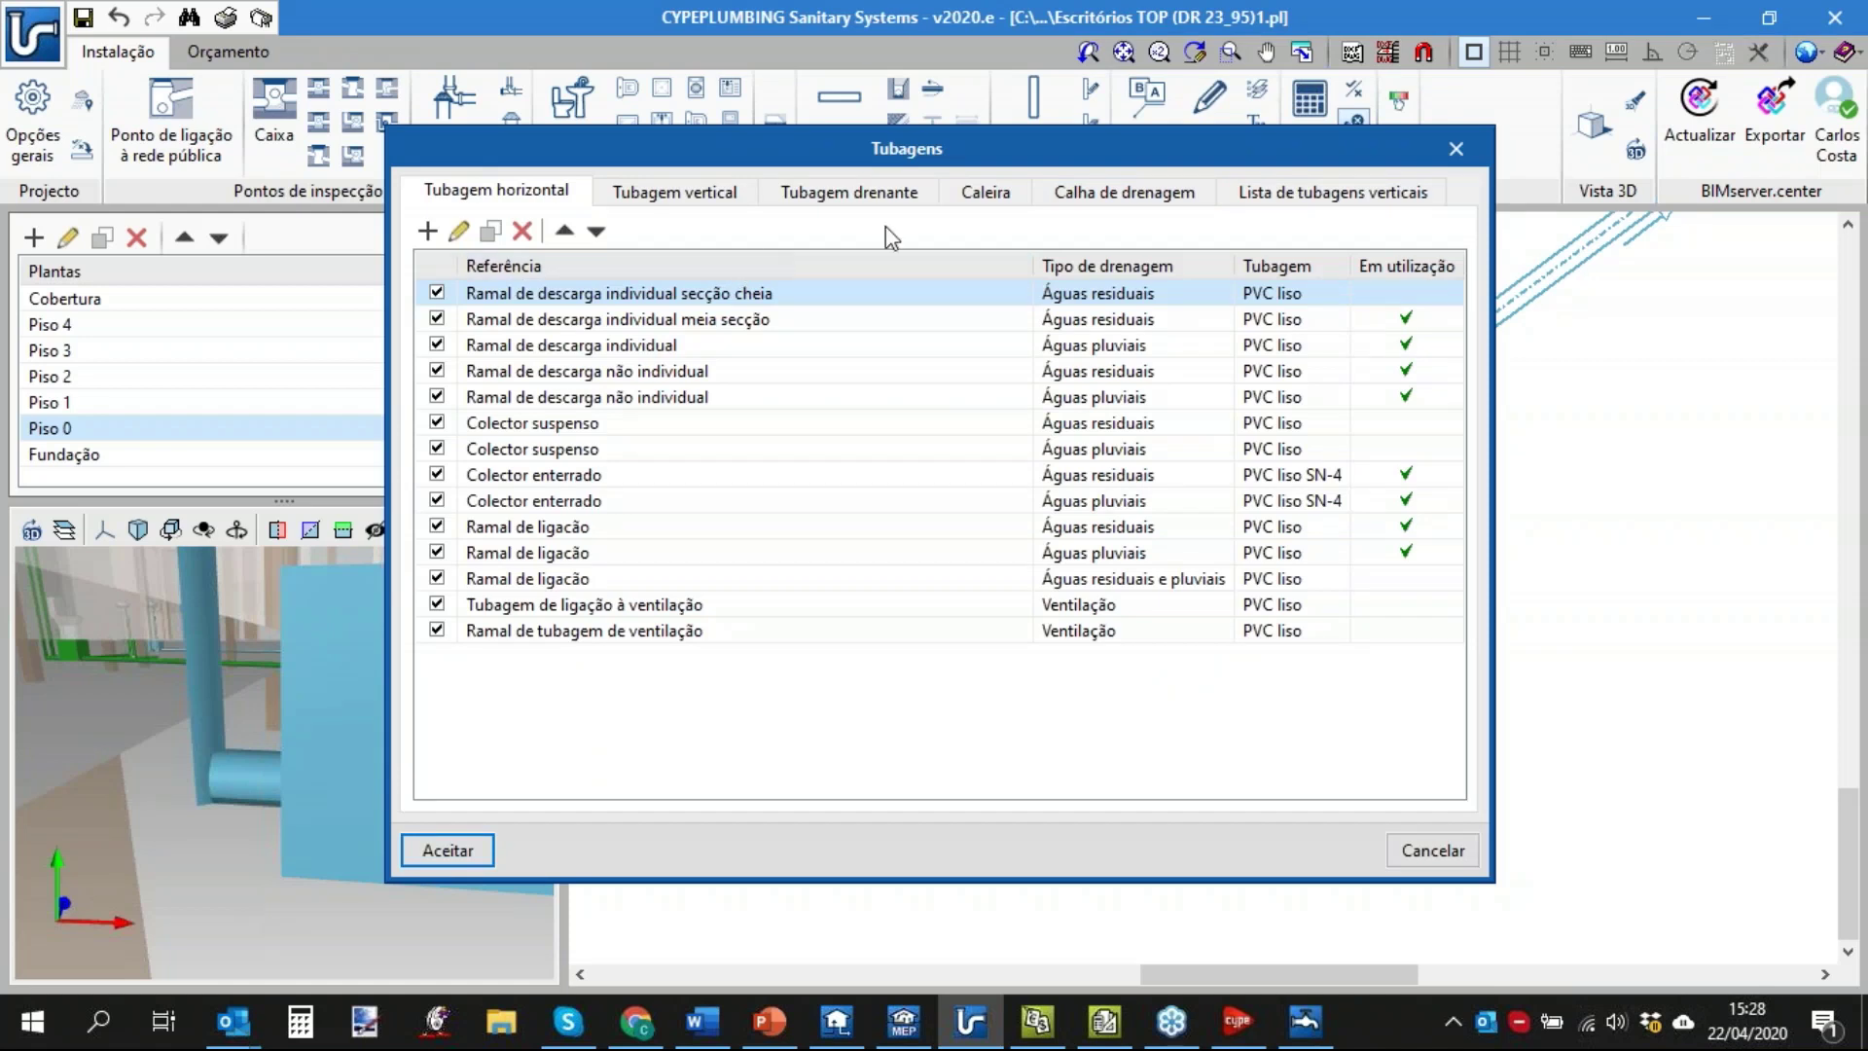
pyautogui.click(1456, 148)
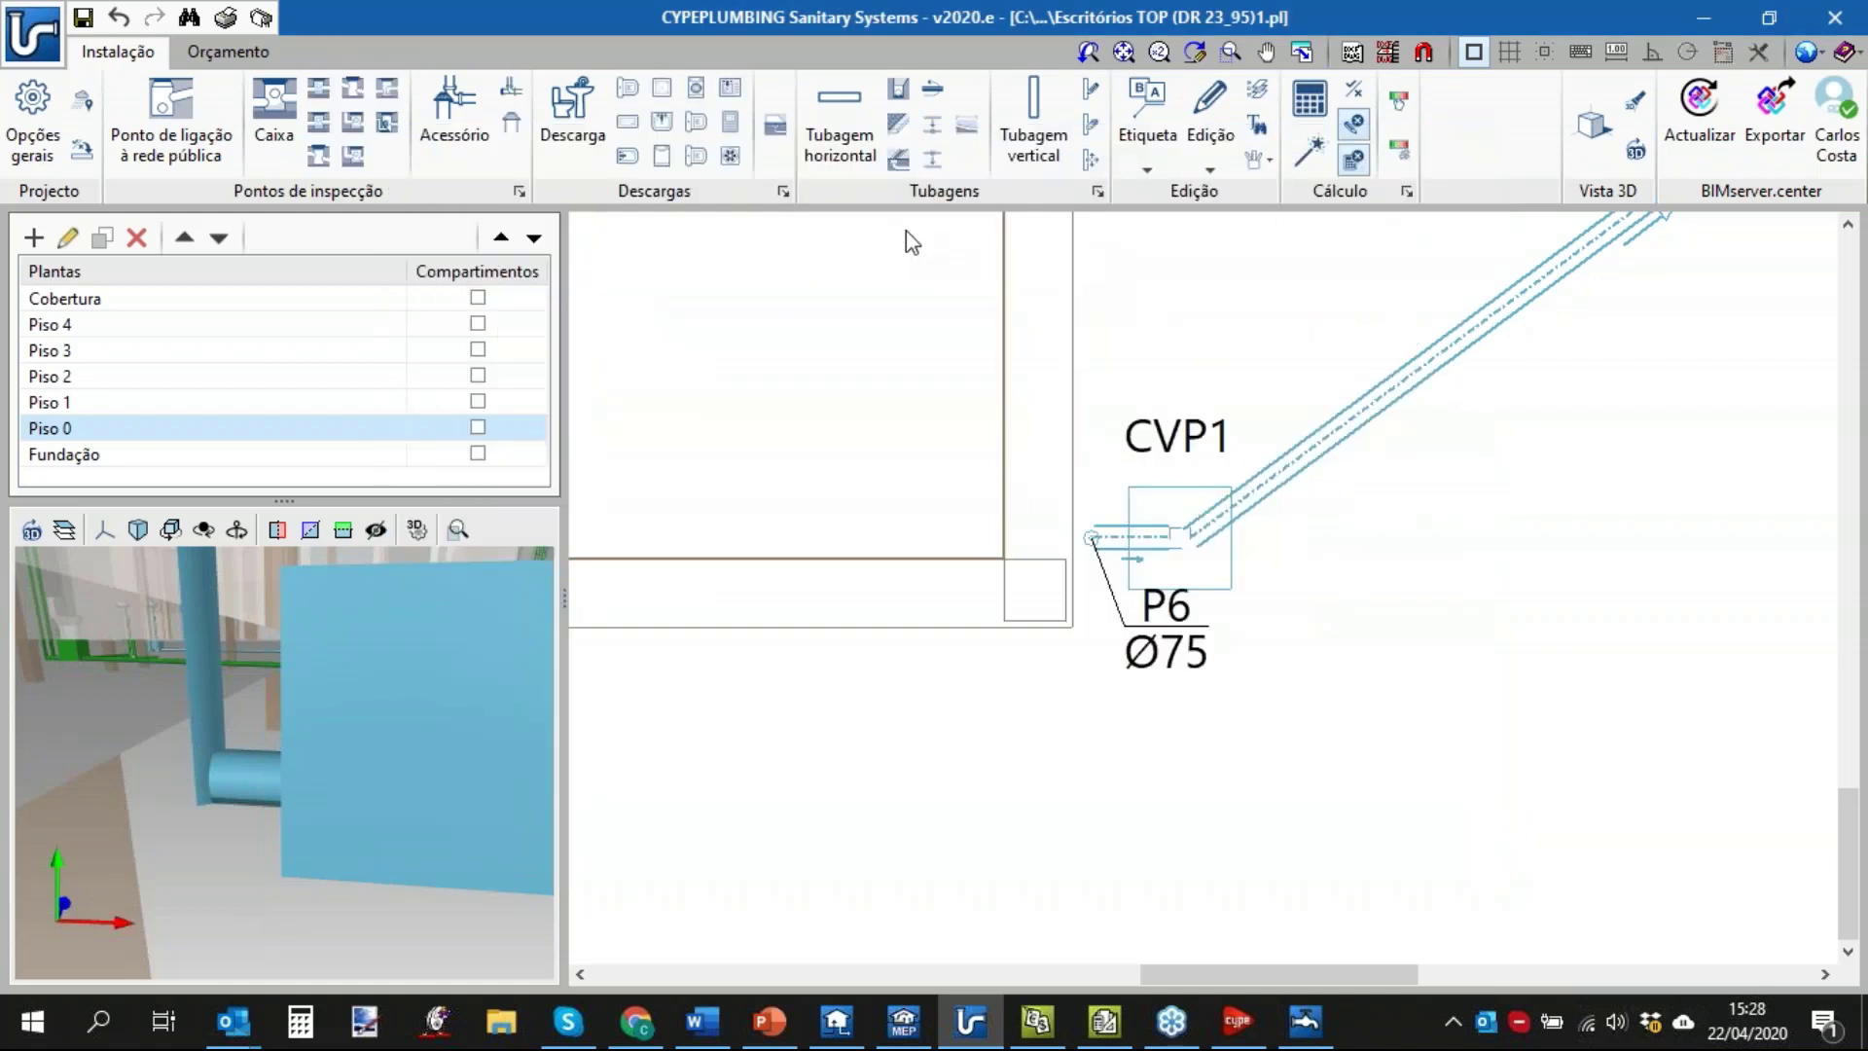
pyautogui.click(1099, 191)
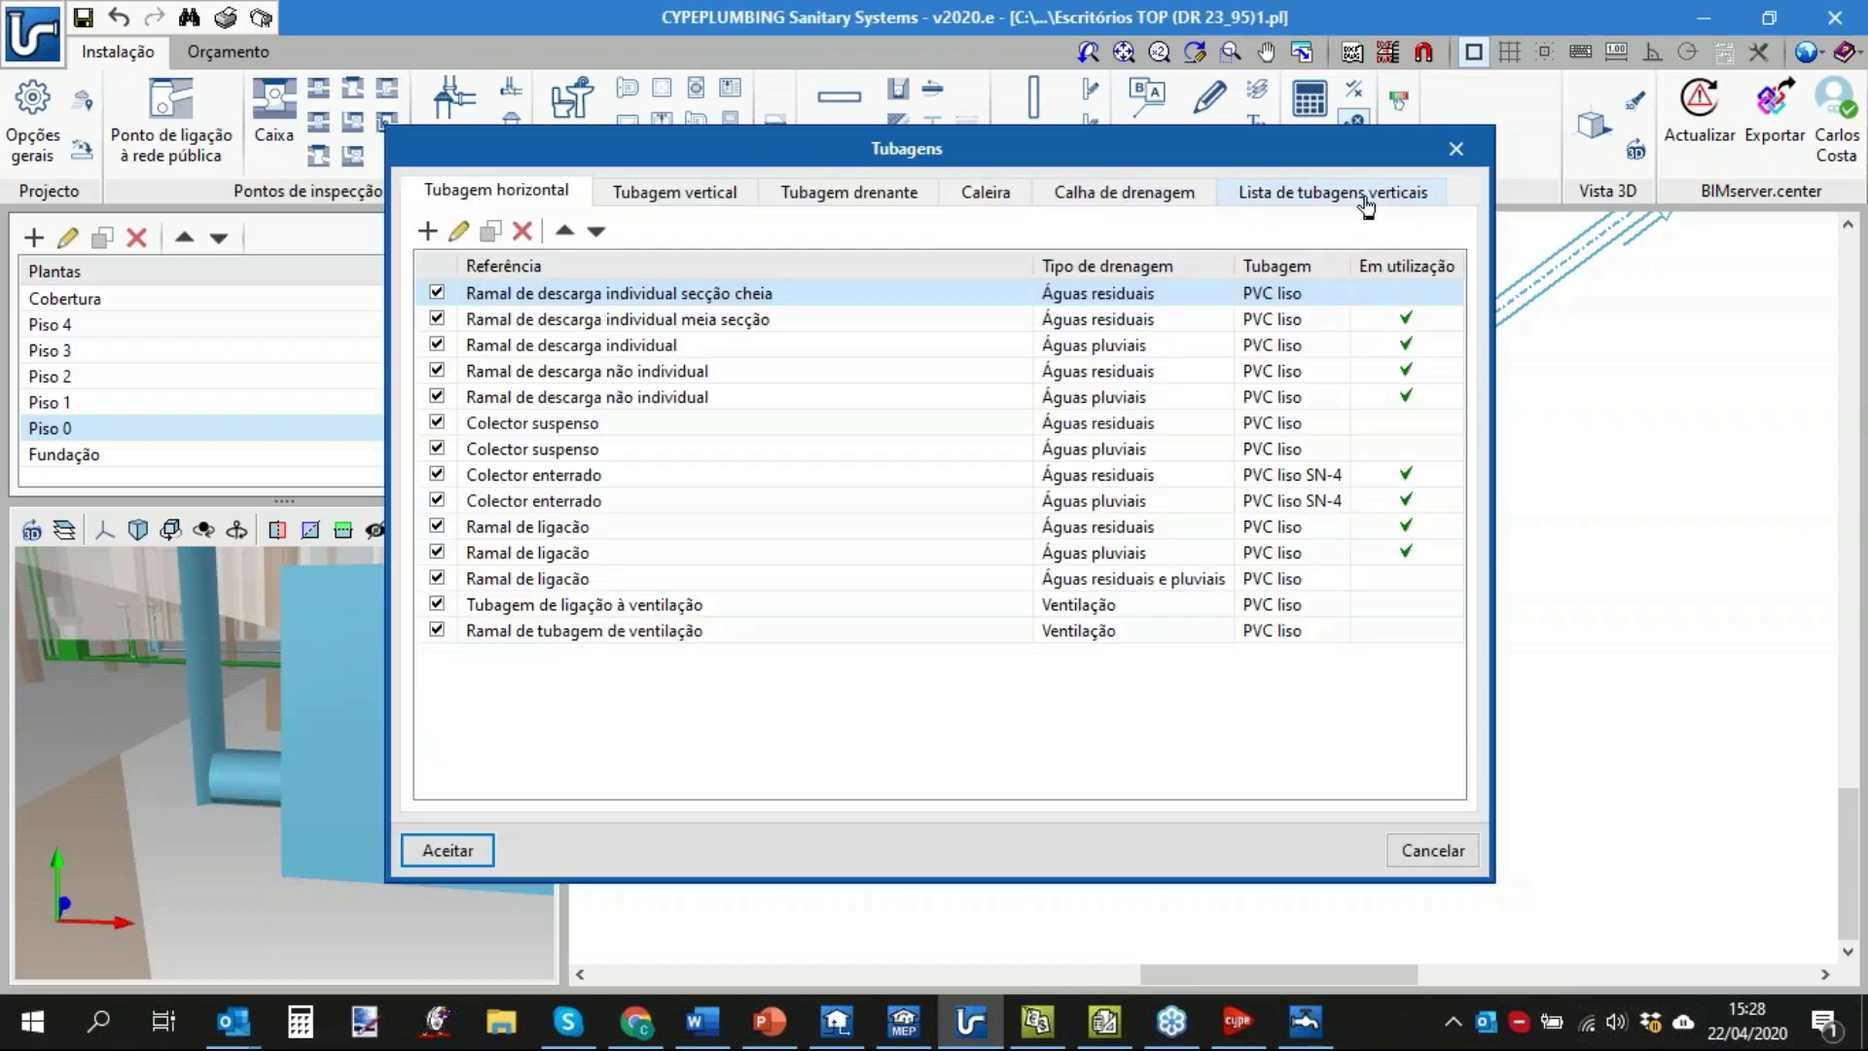
pyautogui.click(1367, 199)
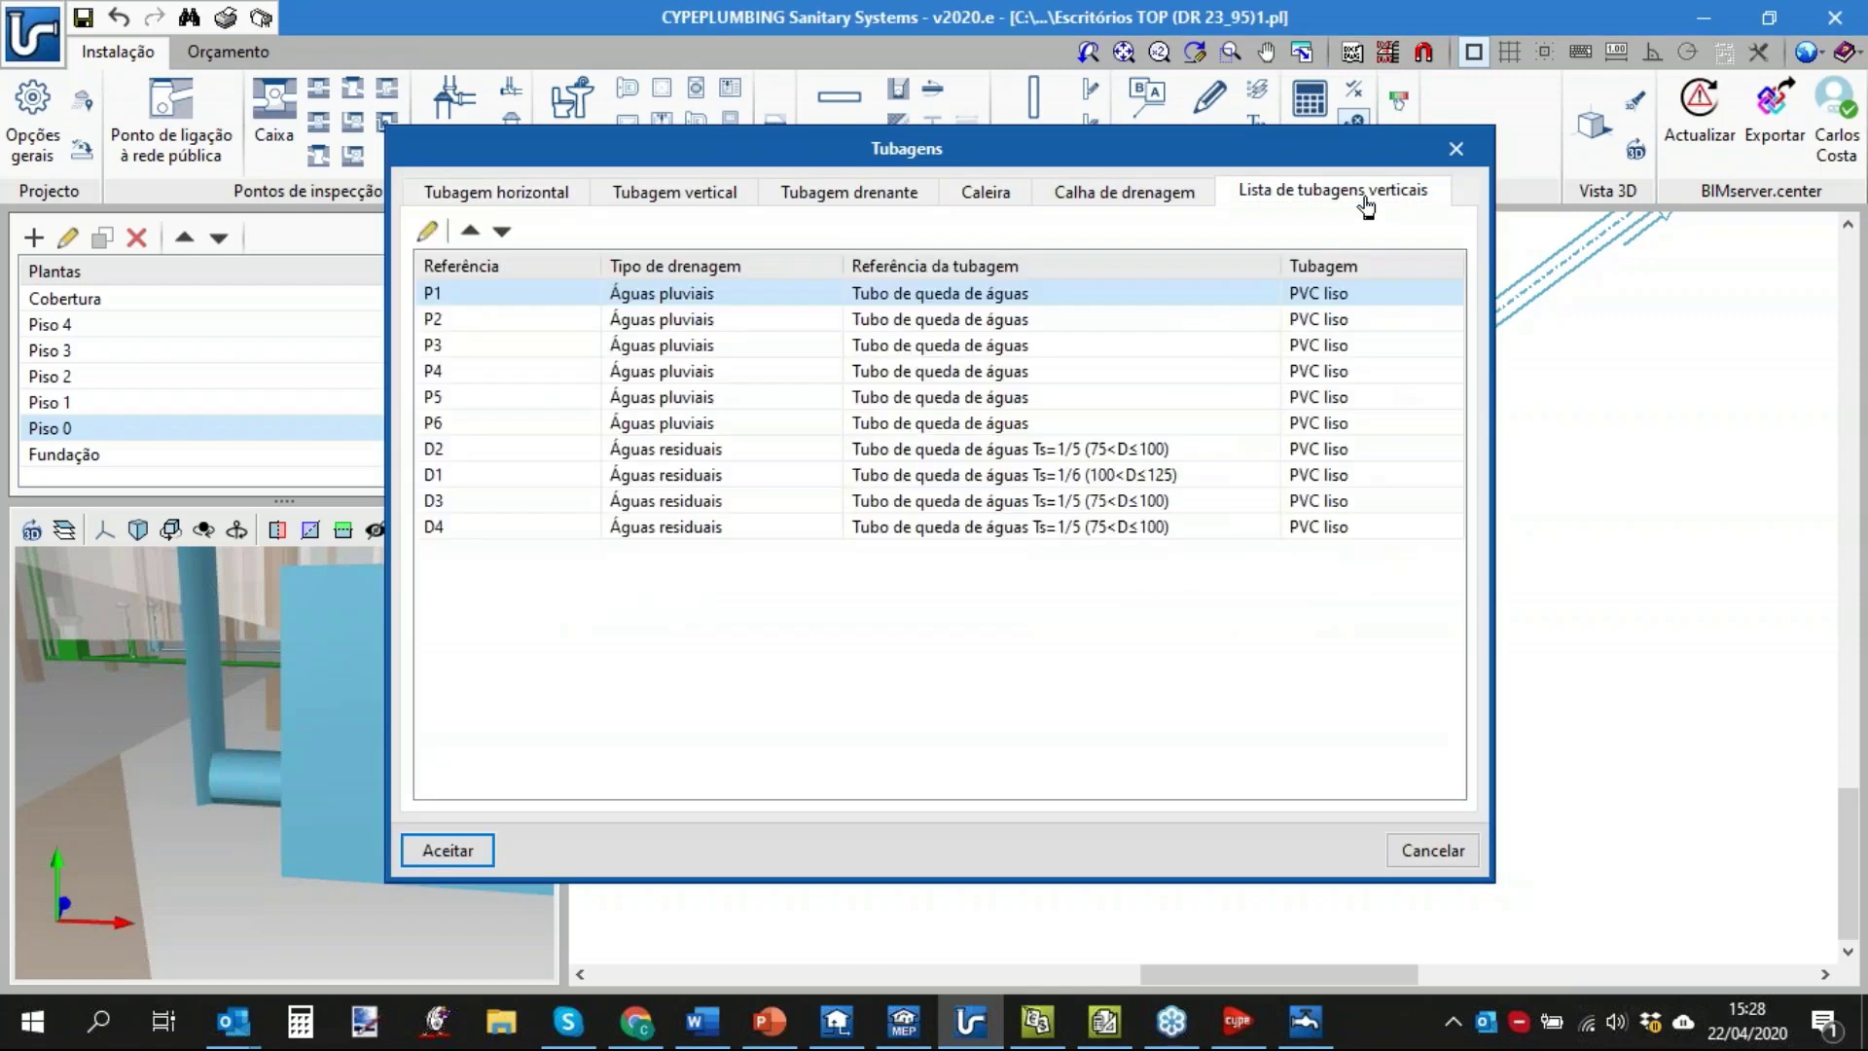
pyautogui.click(446, 477)
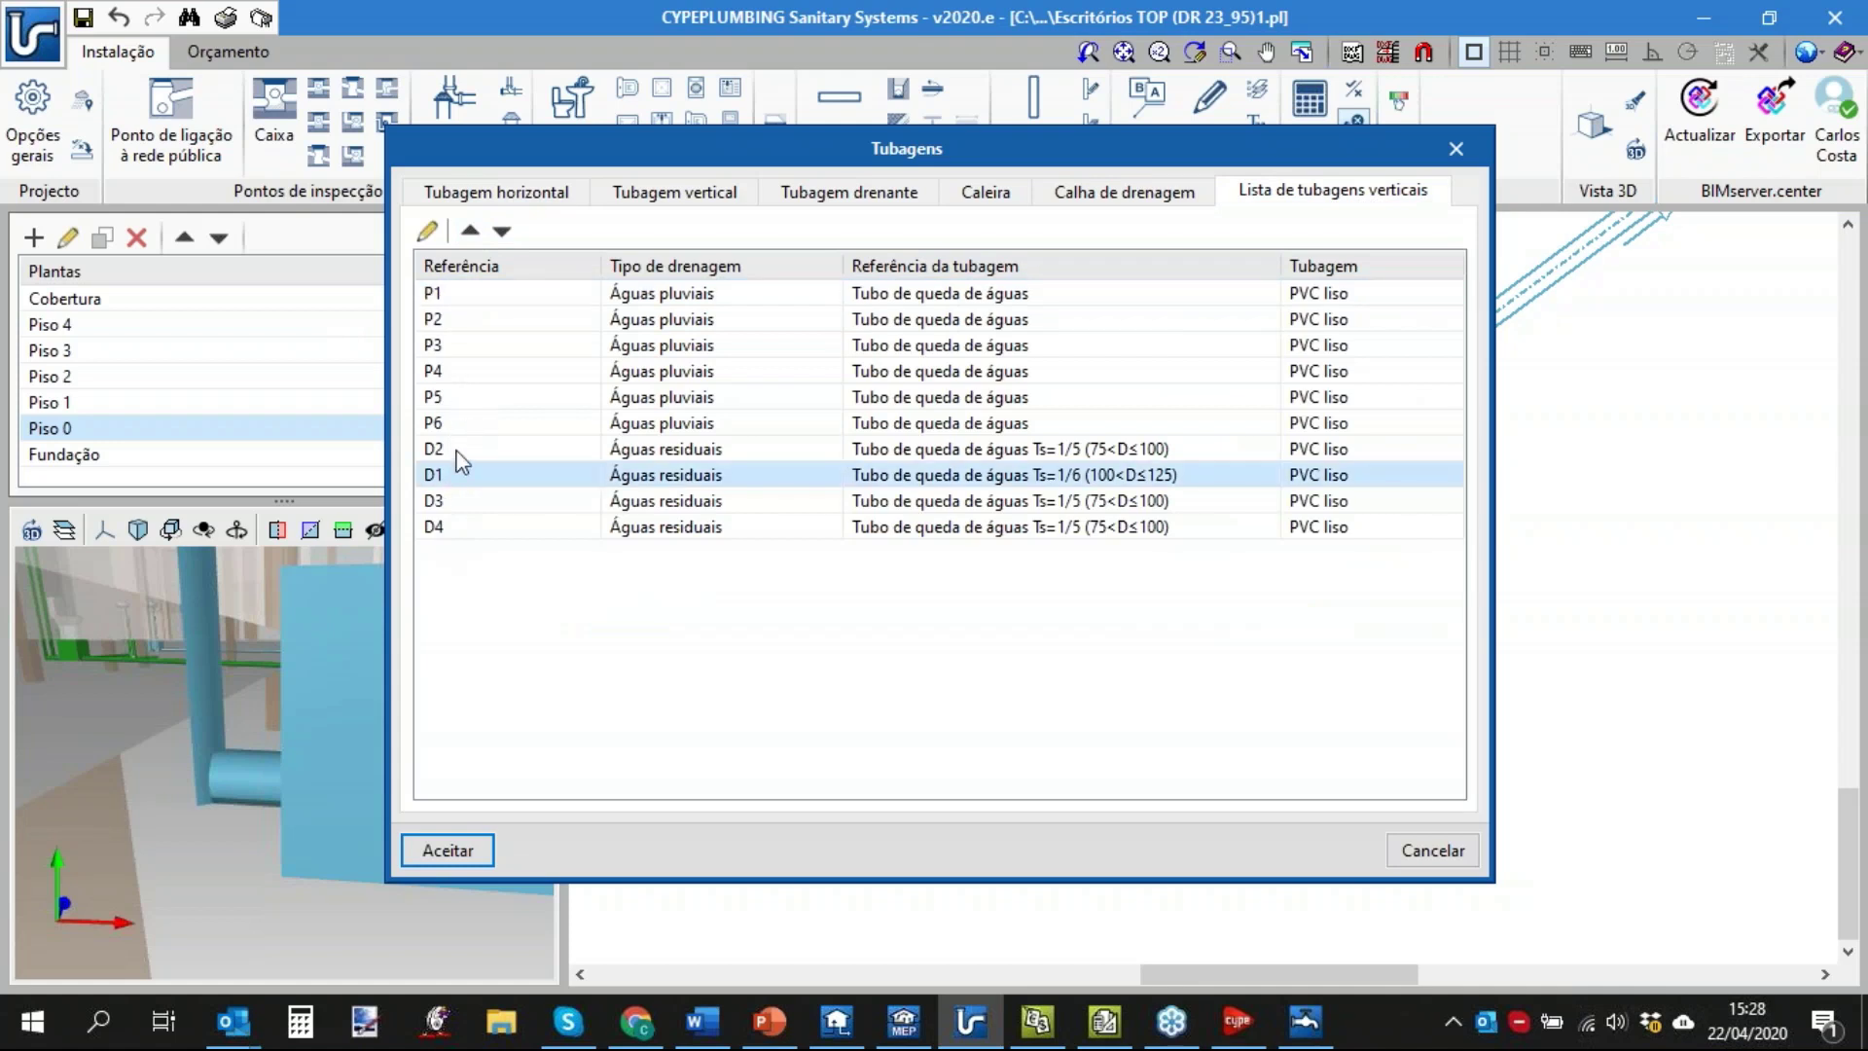
pyautogui.click(470, 229)
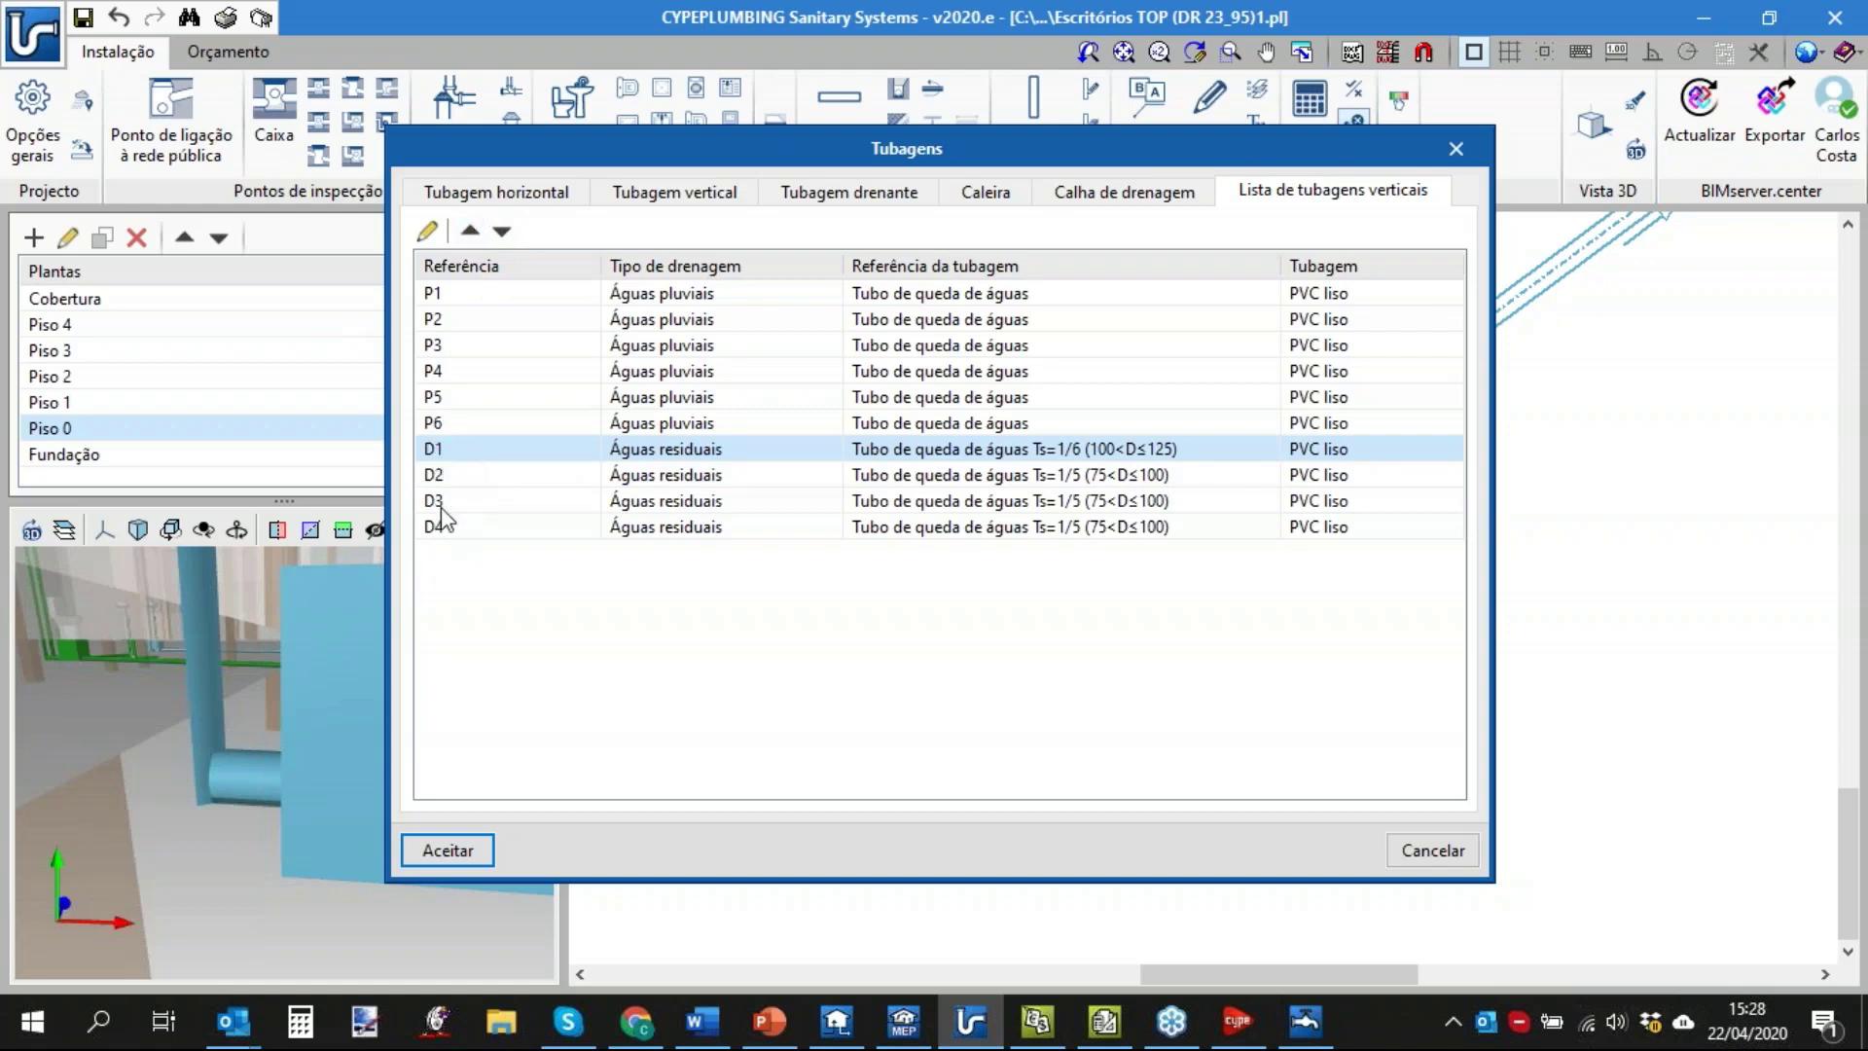
pyautogui.click(458, 850)
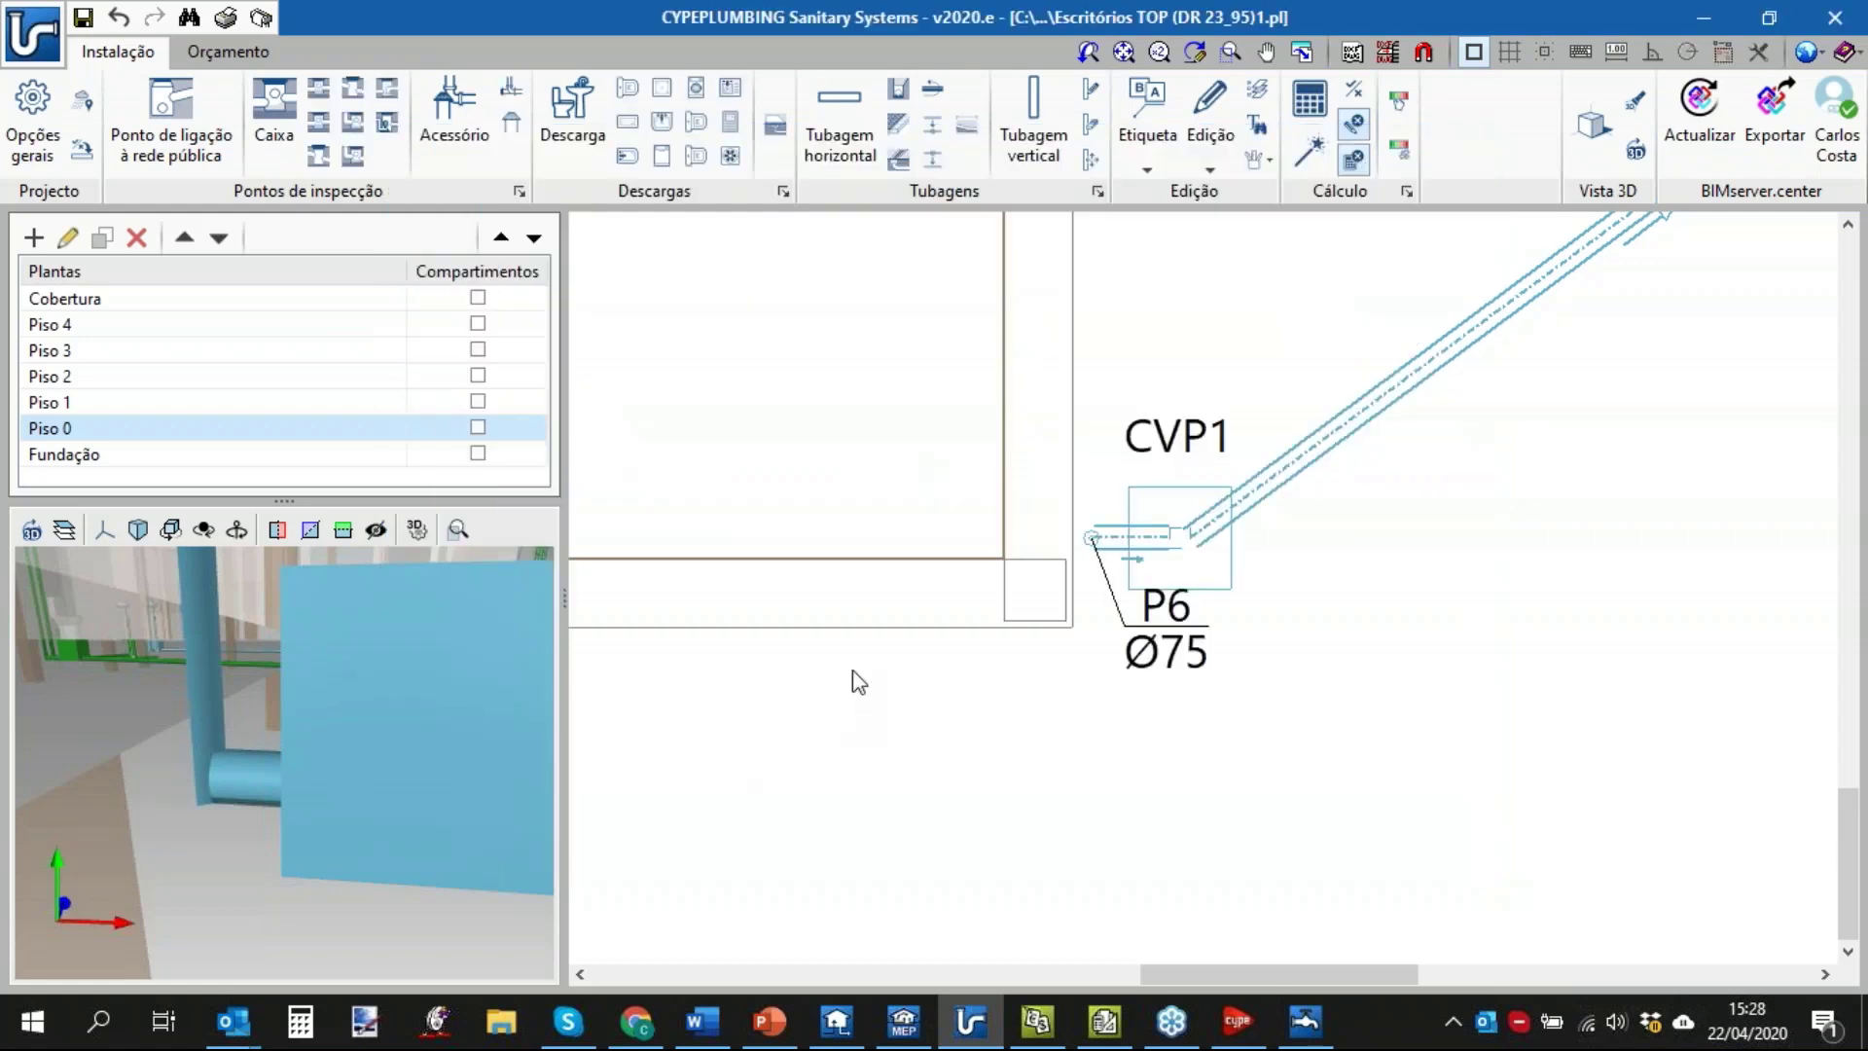
# Generate the DWG drawing composition with frame and show the details of the small Piso 0 table and the Tubagem vertical table.
pyautogui.click(261, 17)
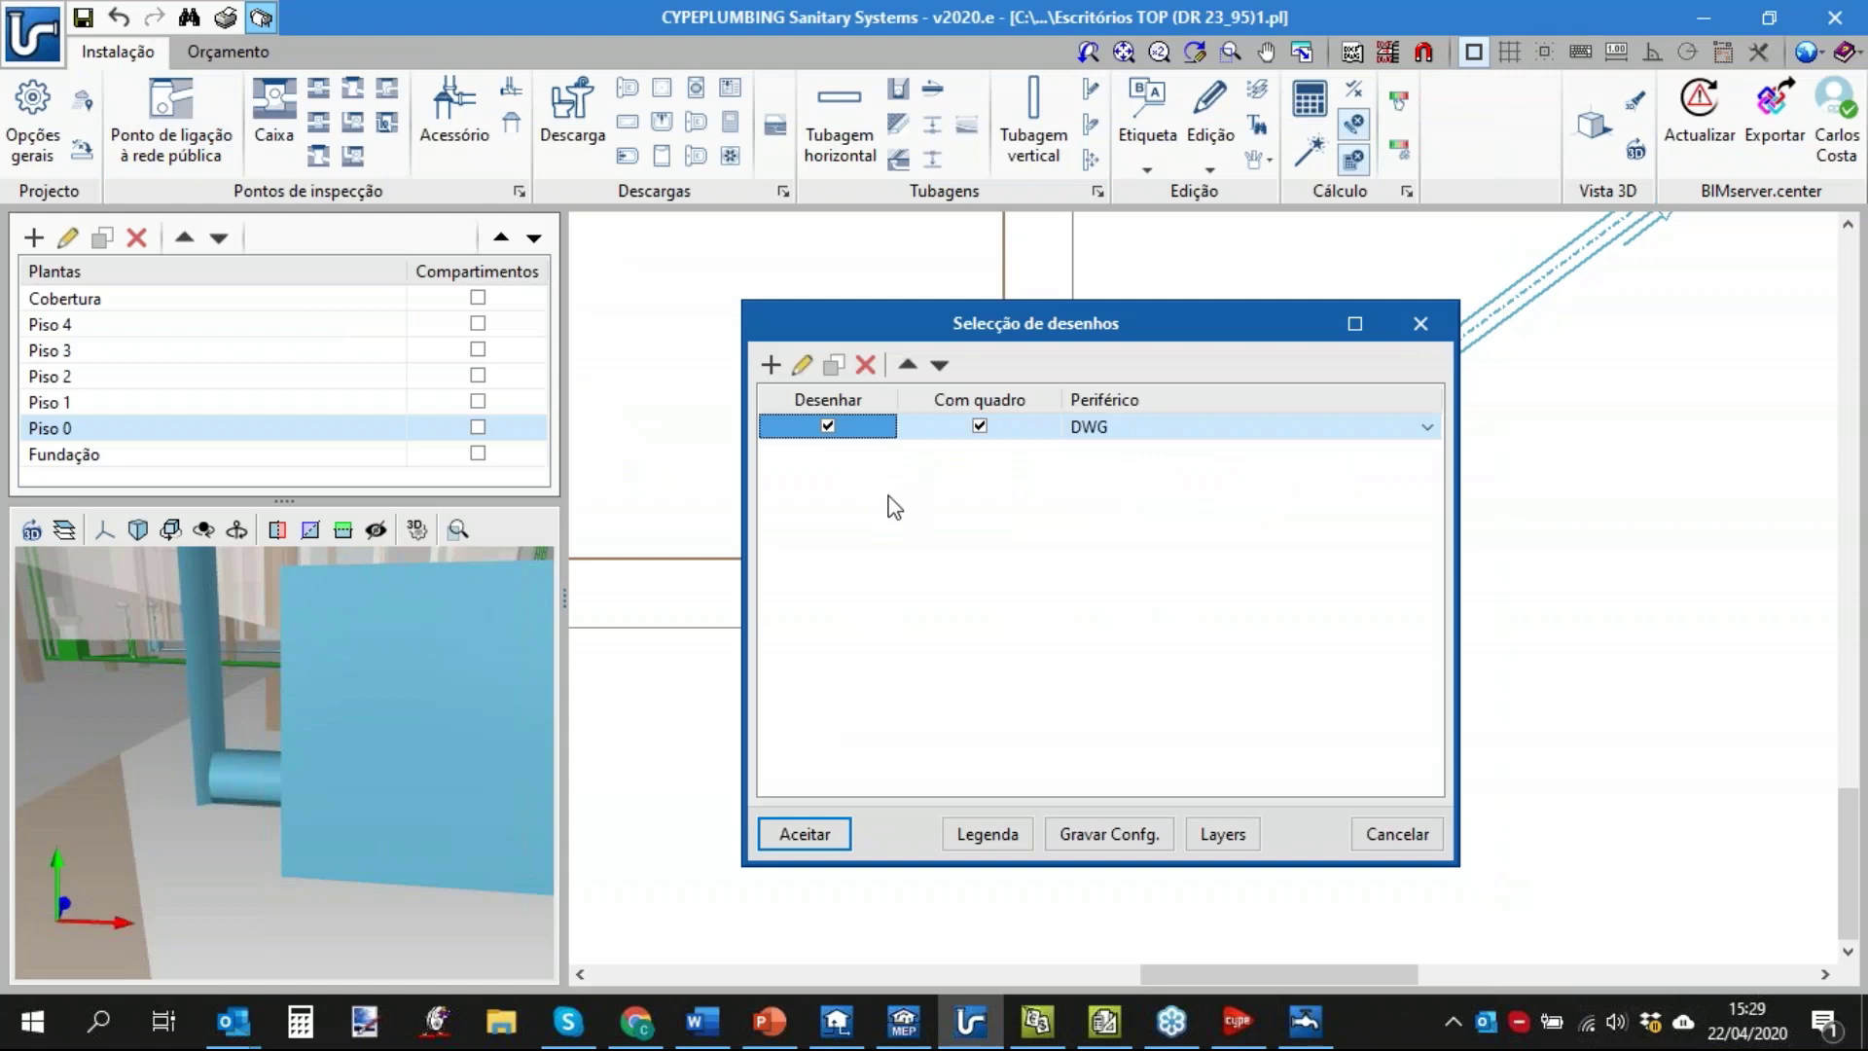
pyautogui.click(837, 834)
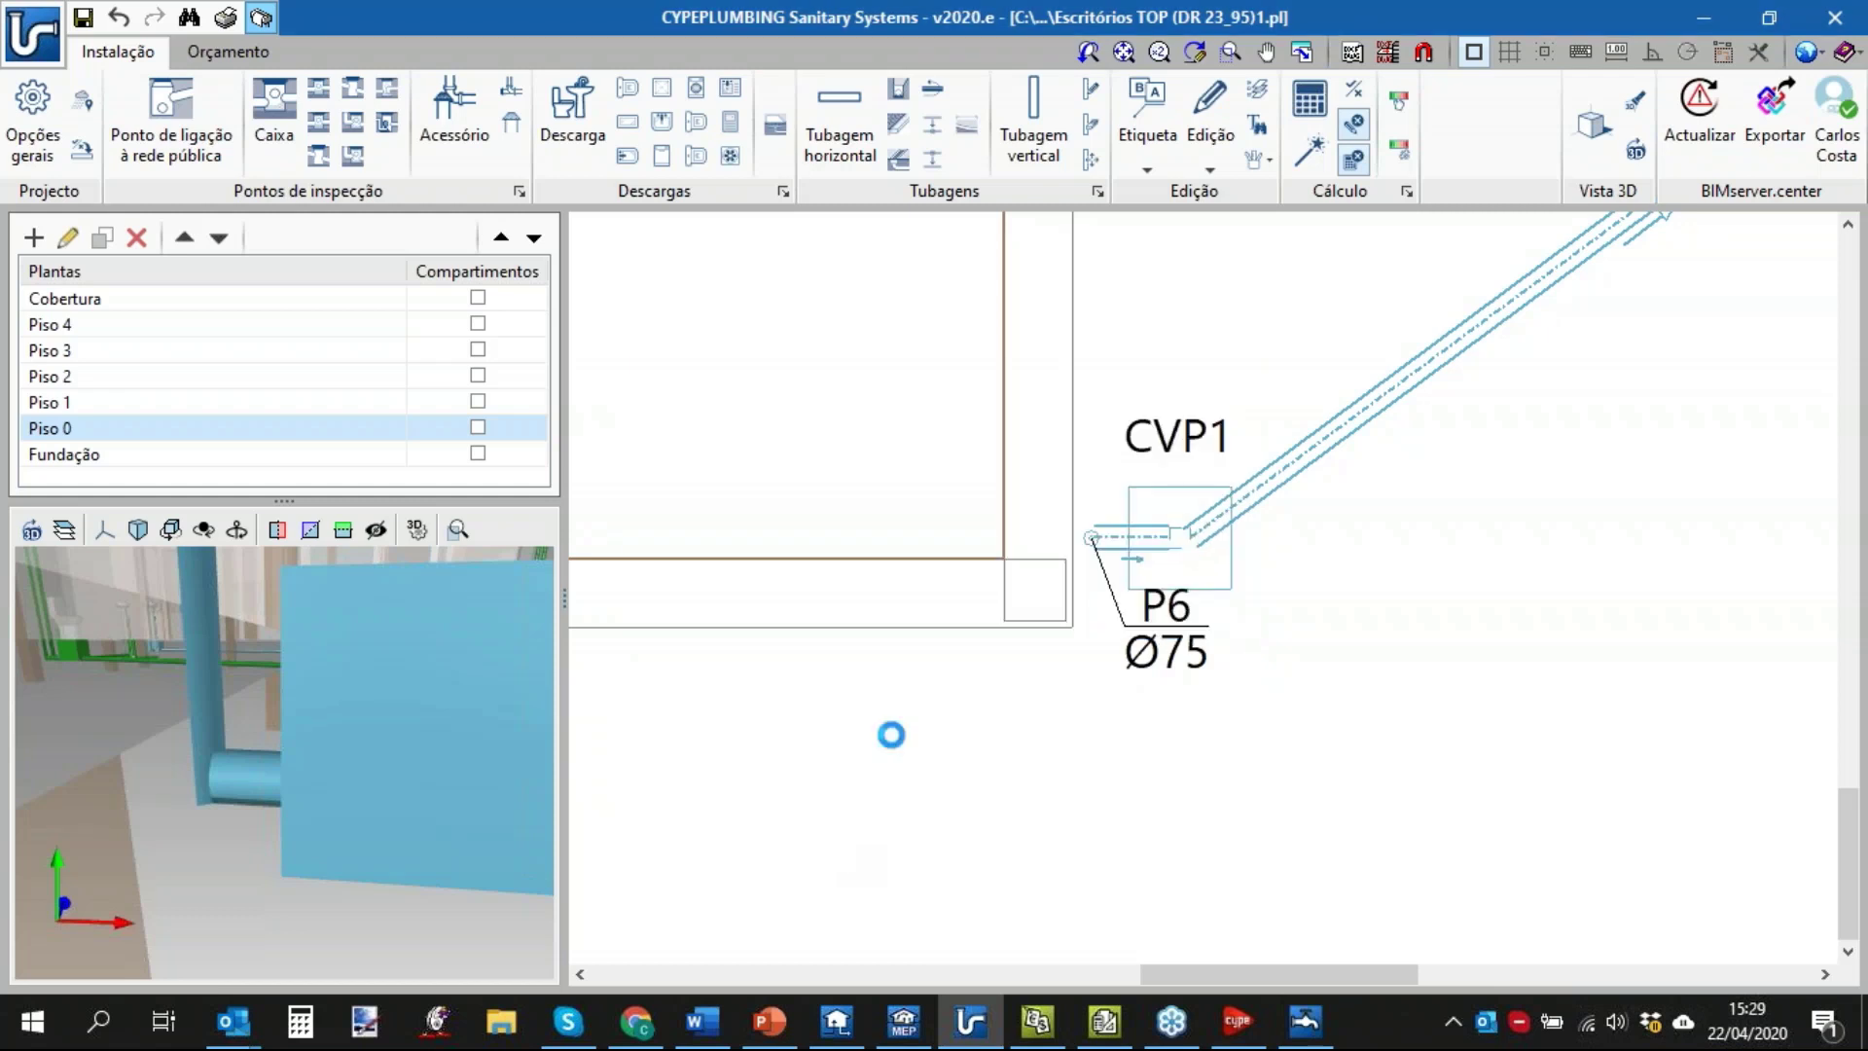
pyautogui.click(1316, 597)
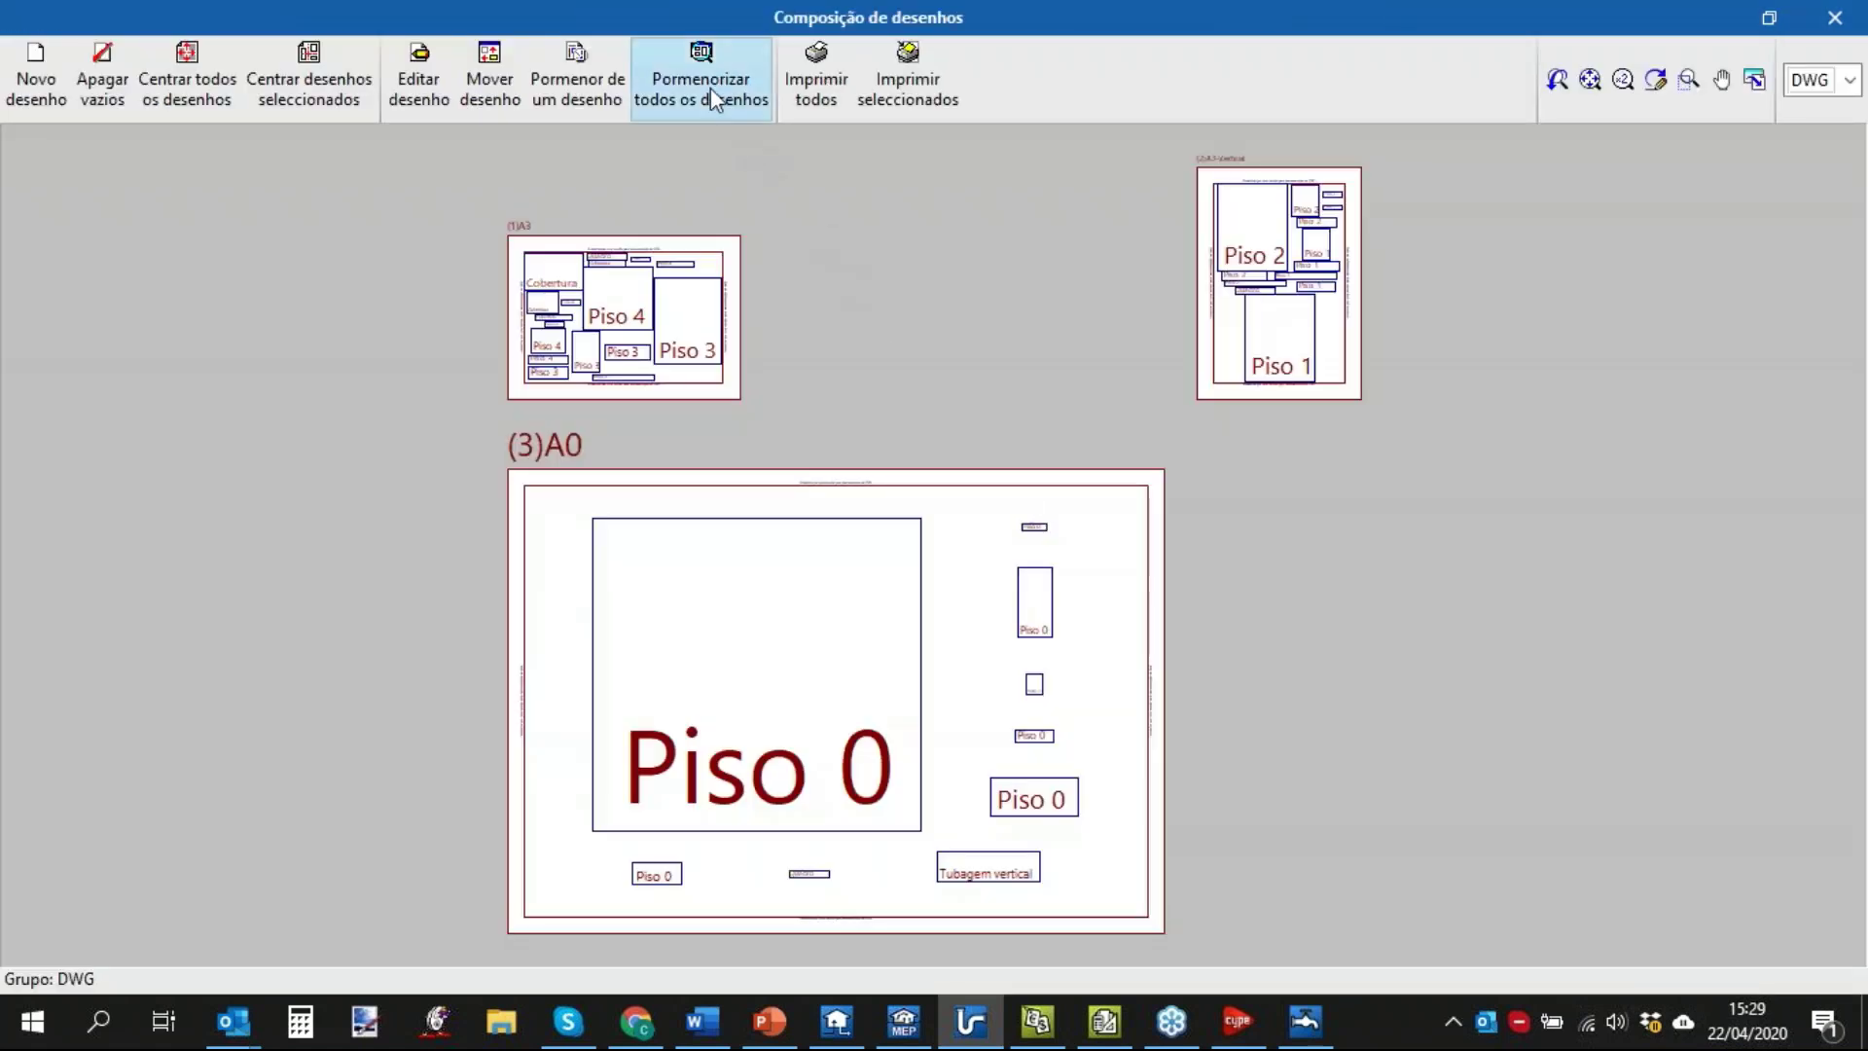
pyautogui.click(577, 92)
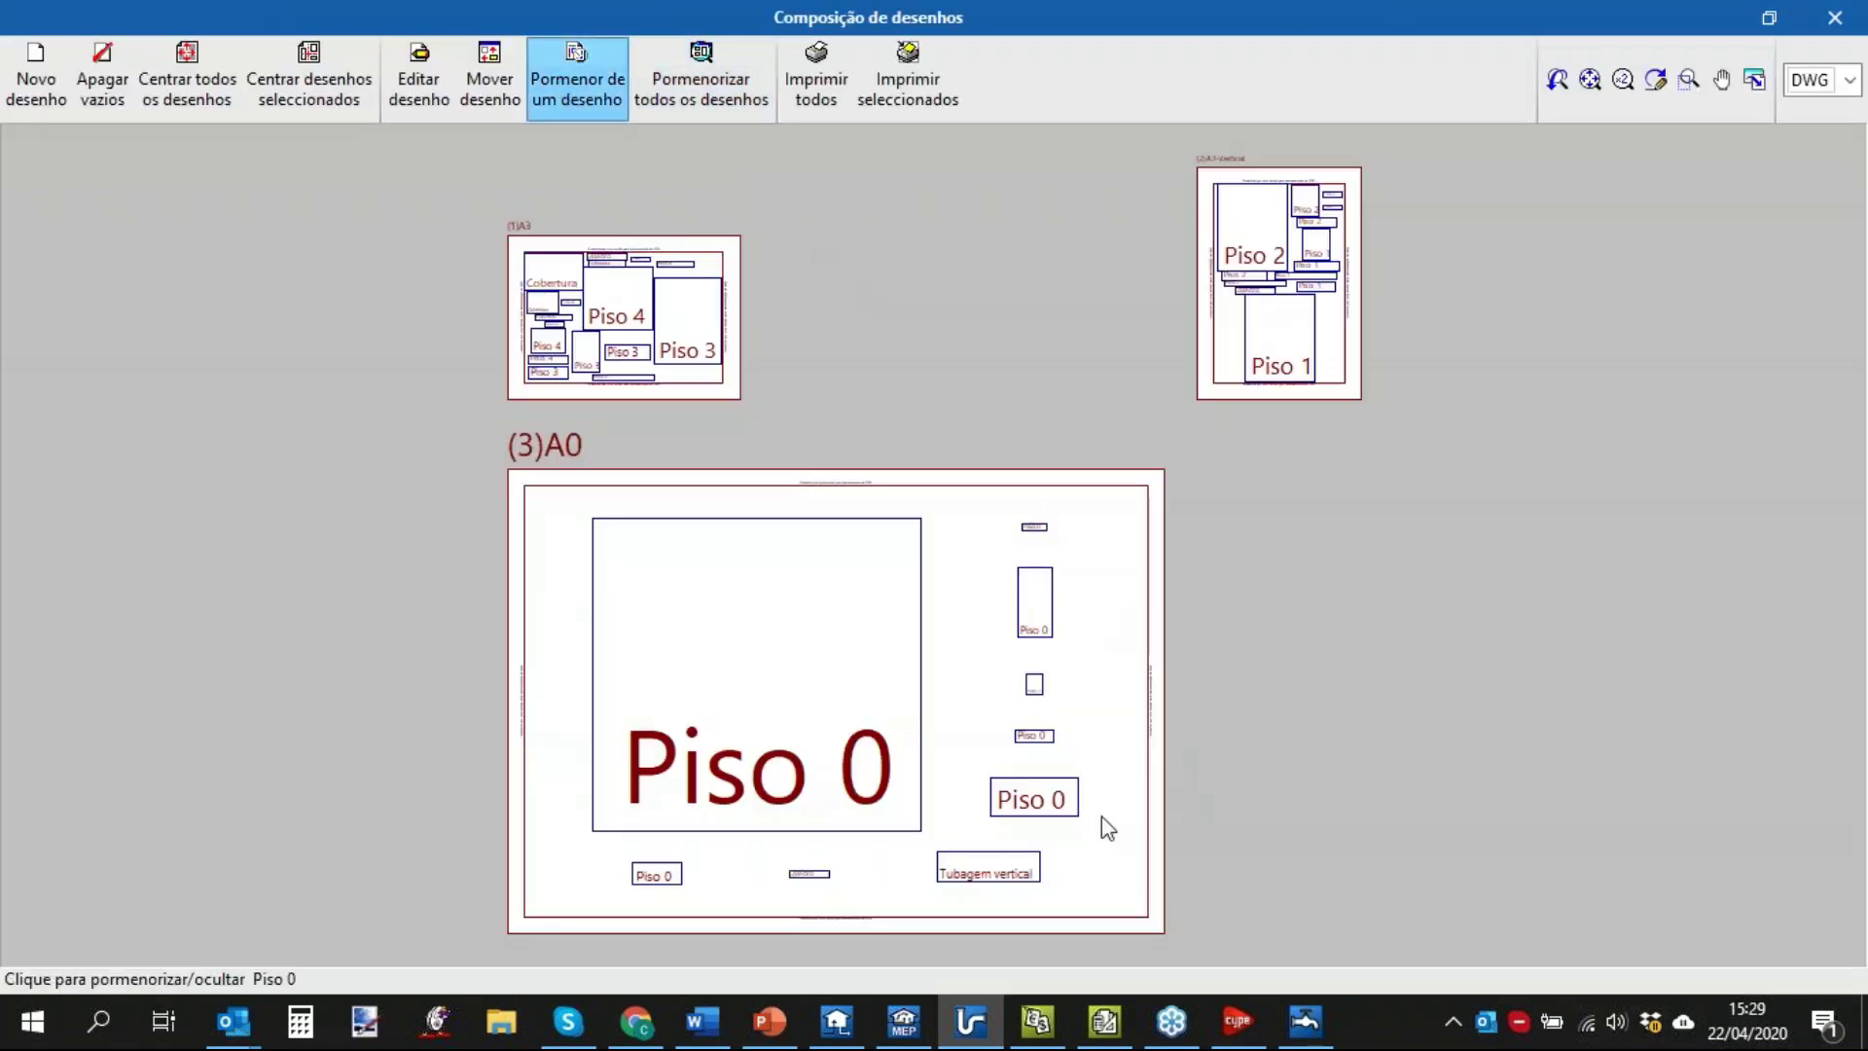
pyautogui.click(1065, 803)
pyautogui.scroll(1, 1030, 844)
pyautogui.click(994, 861)
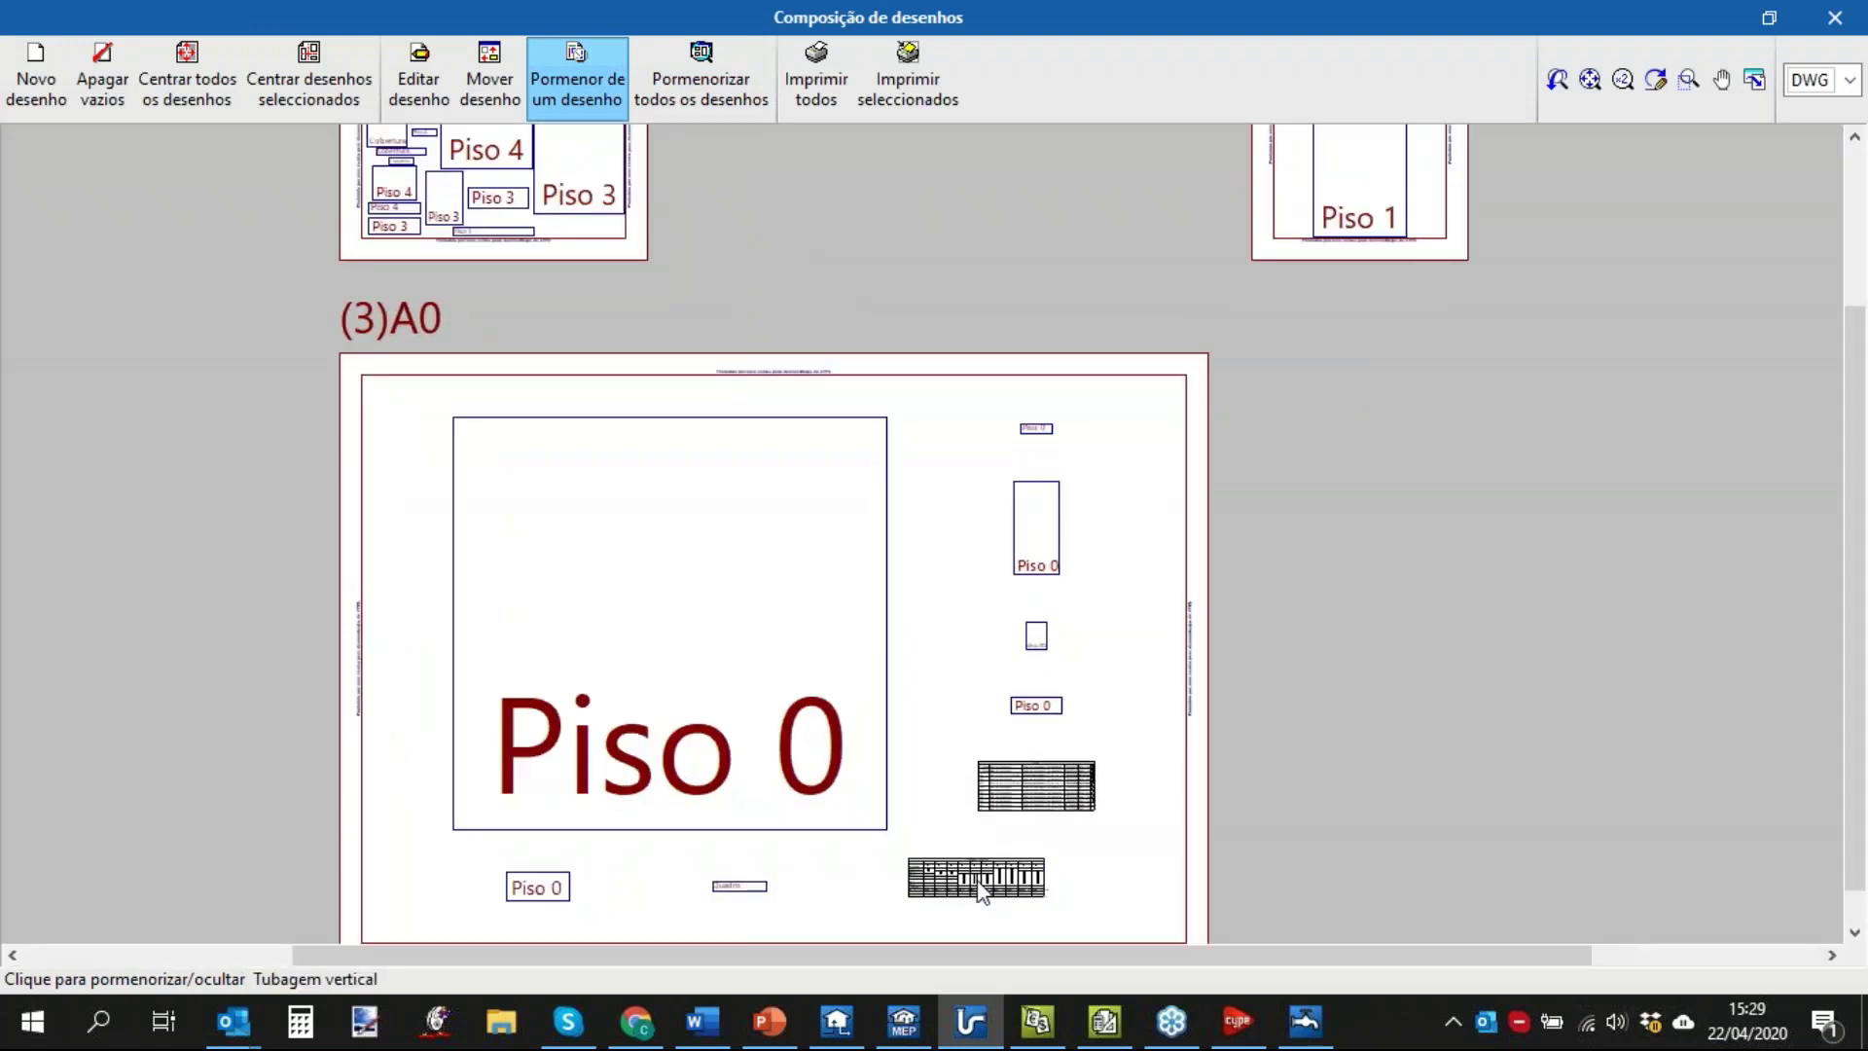
# Examine the Tubagem vertical table with its downpipe references, floors, materials and diameters, and close the drawing composition.
pyautogui.scroll(2, 1061, 856)
pyautogui.scroll(3, 1073, 858)
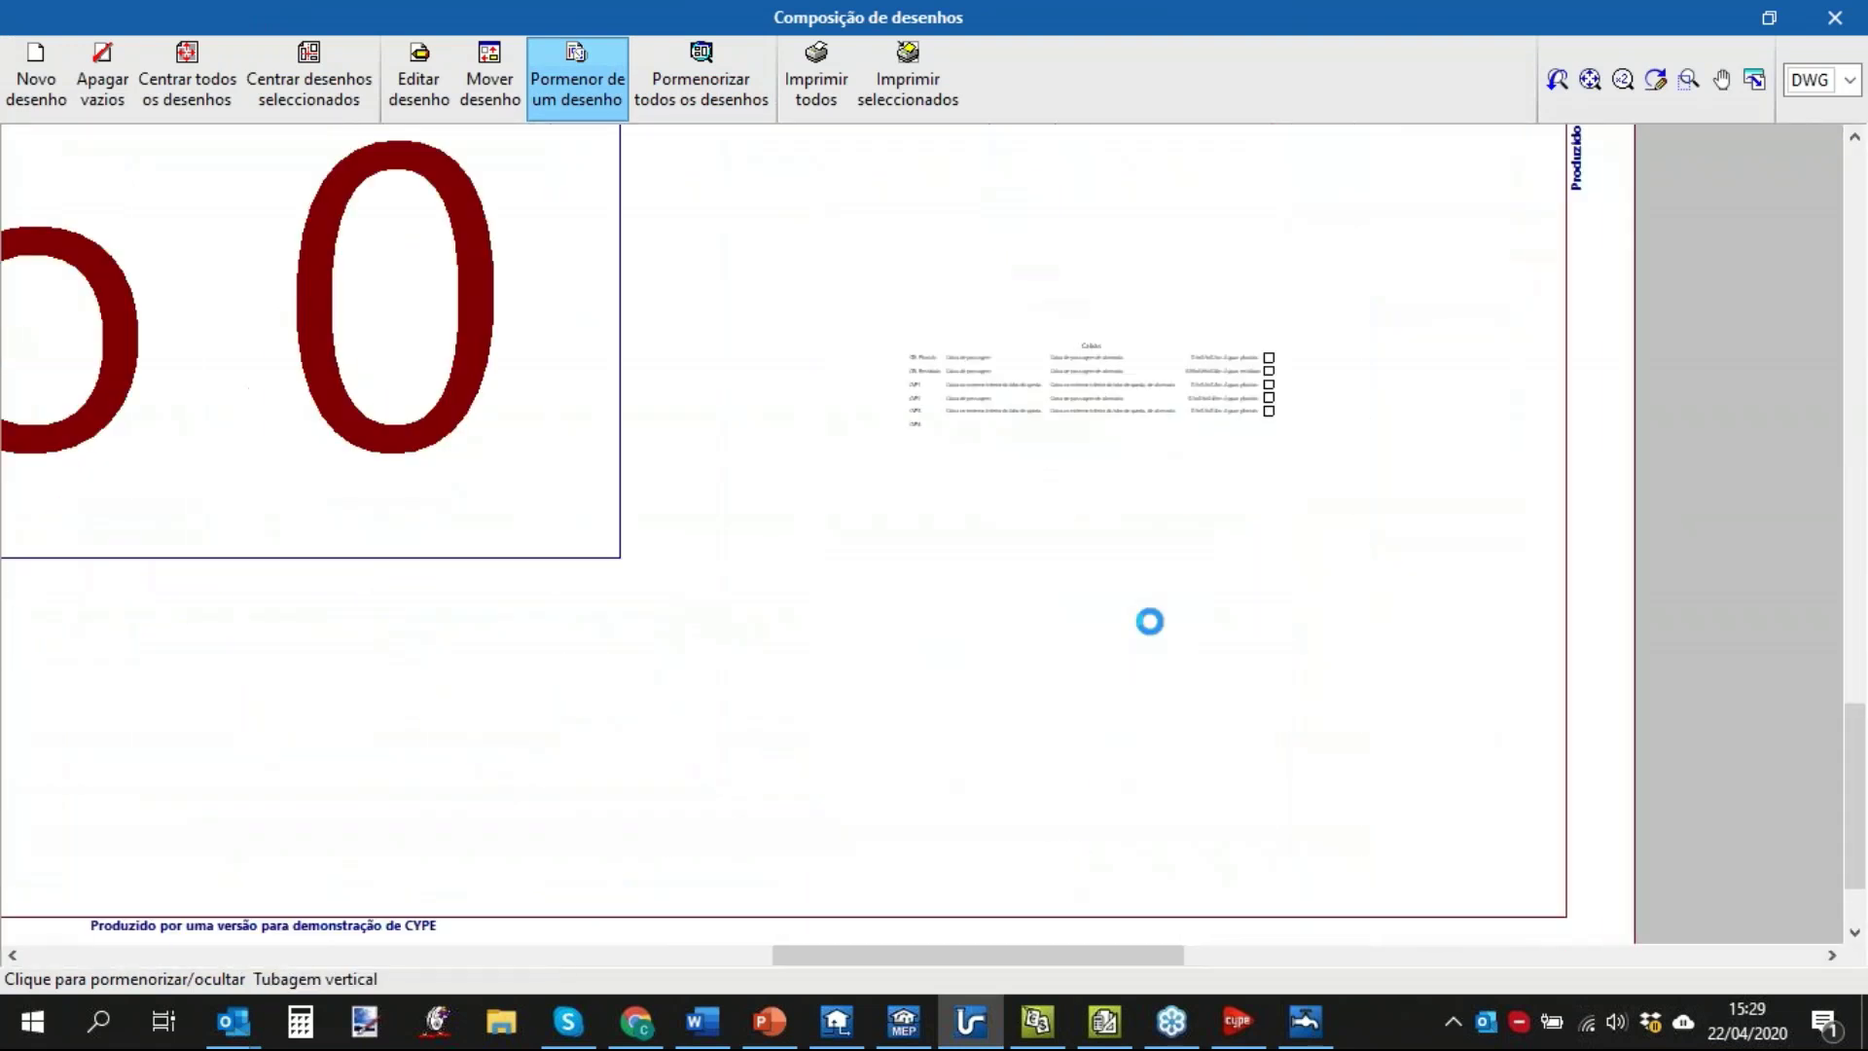
pyautogui.scroll(4, 871, 579)
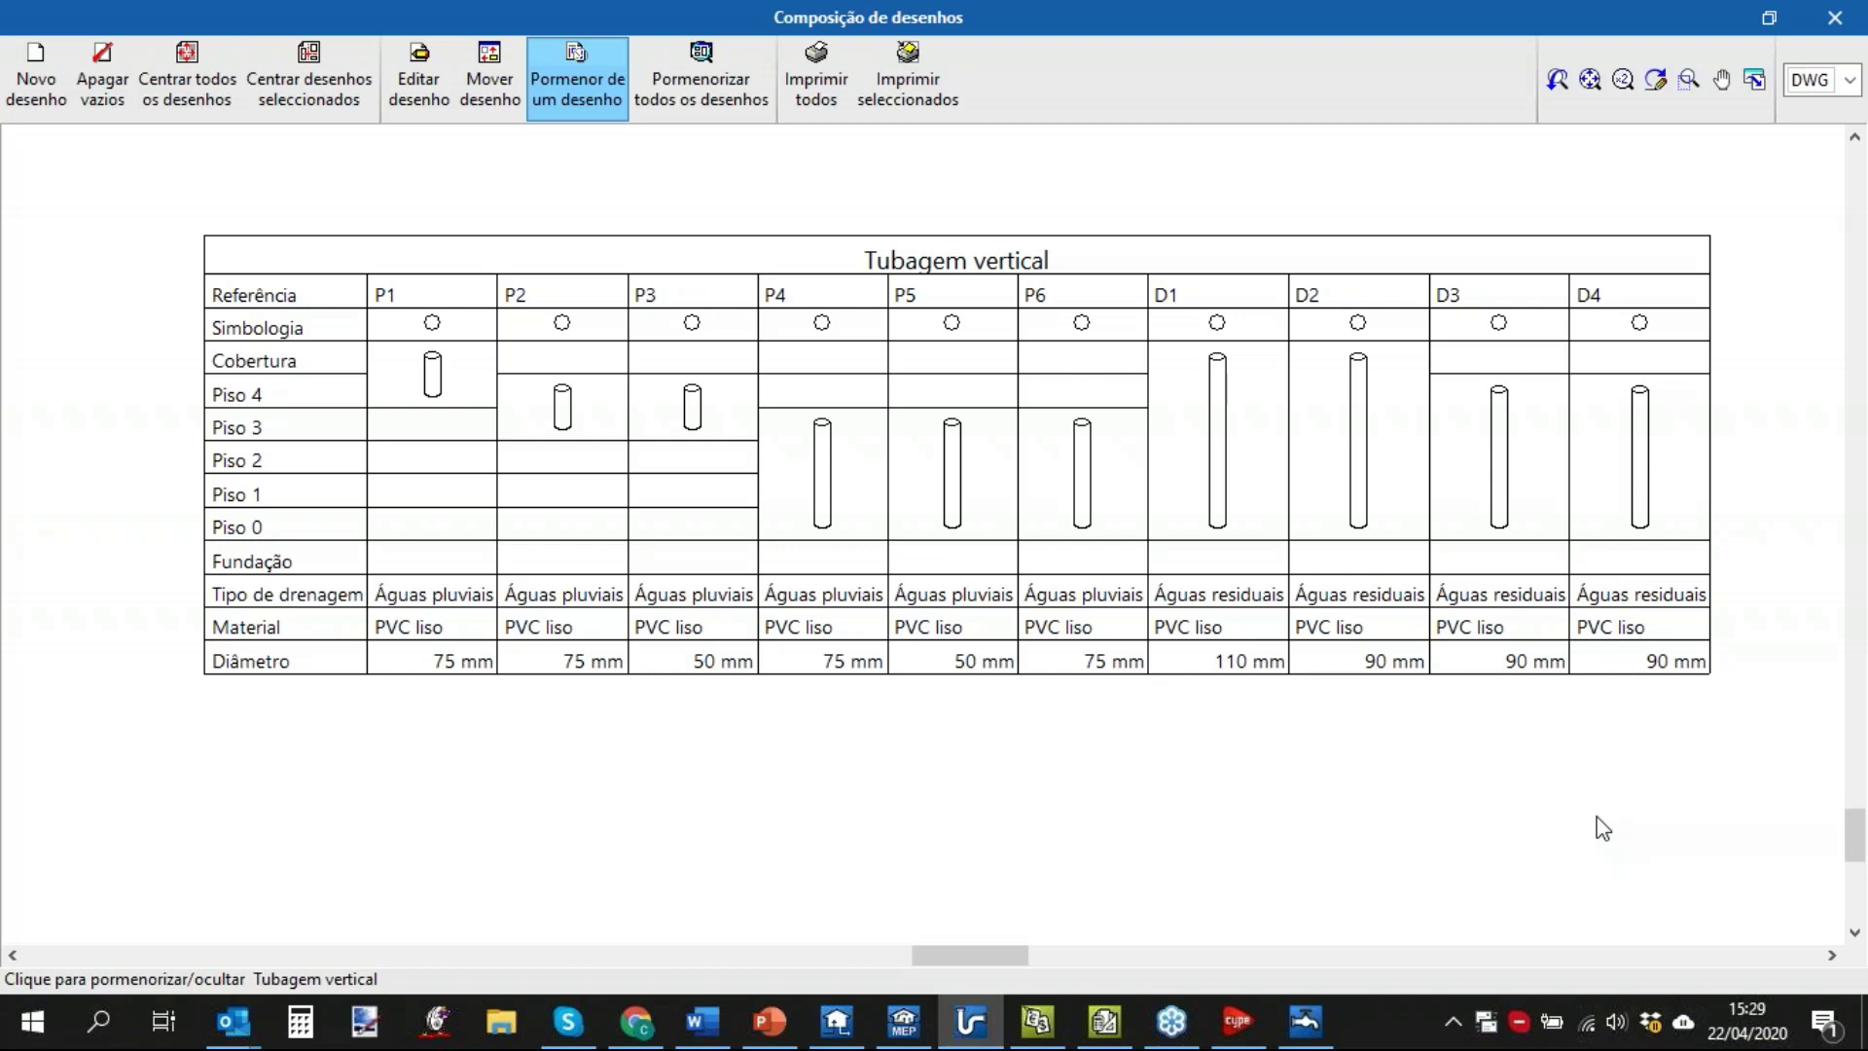
pyautogui.press('Escape')
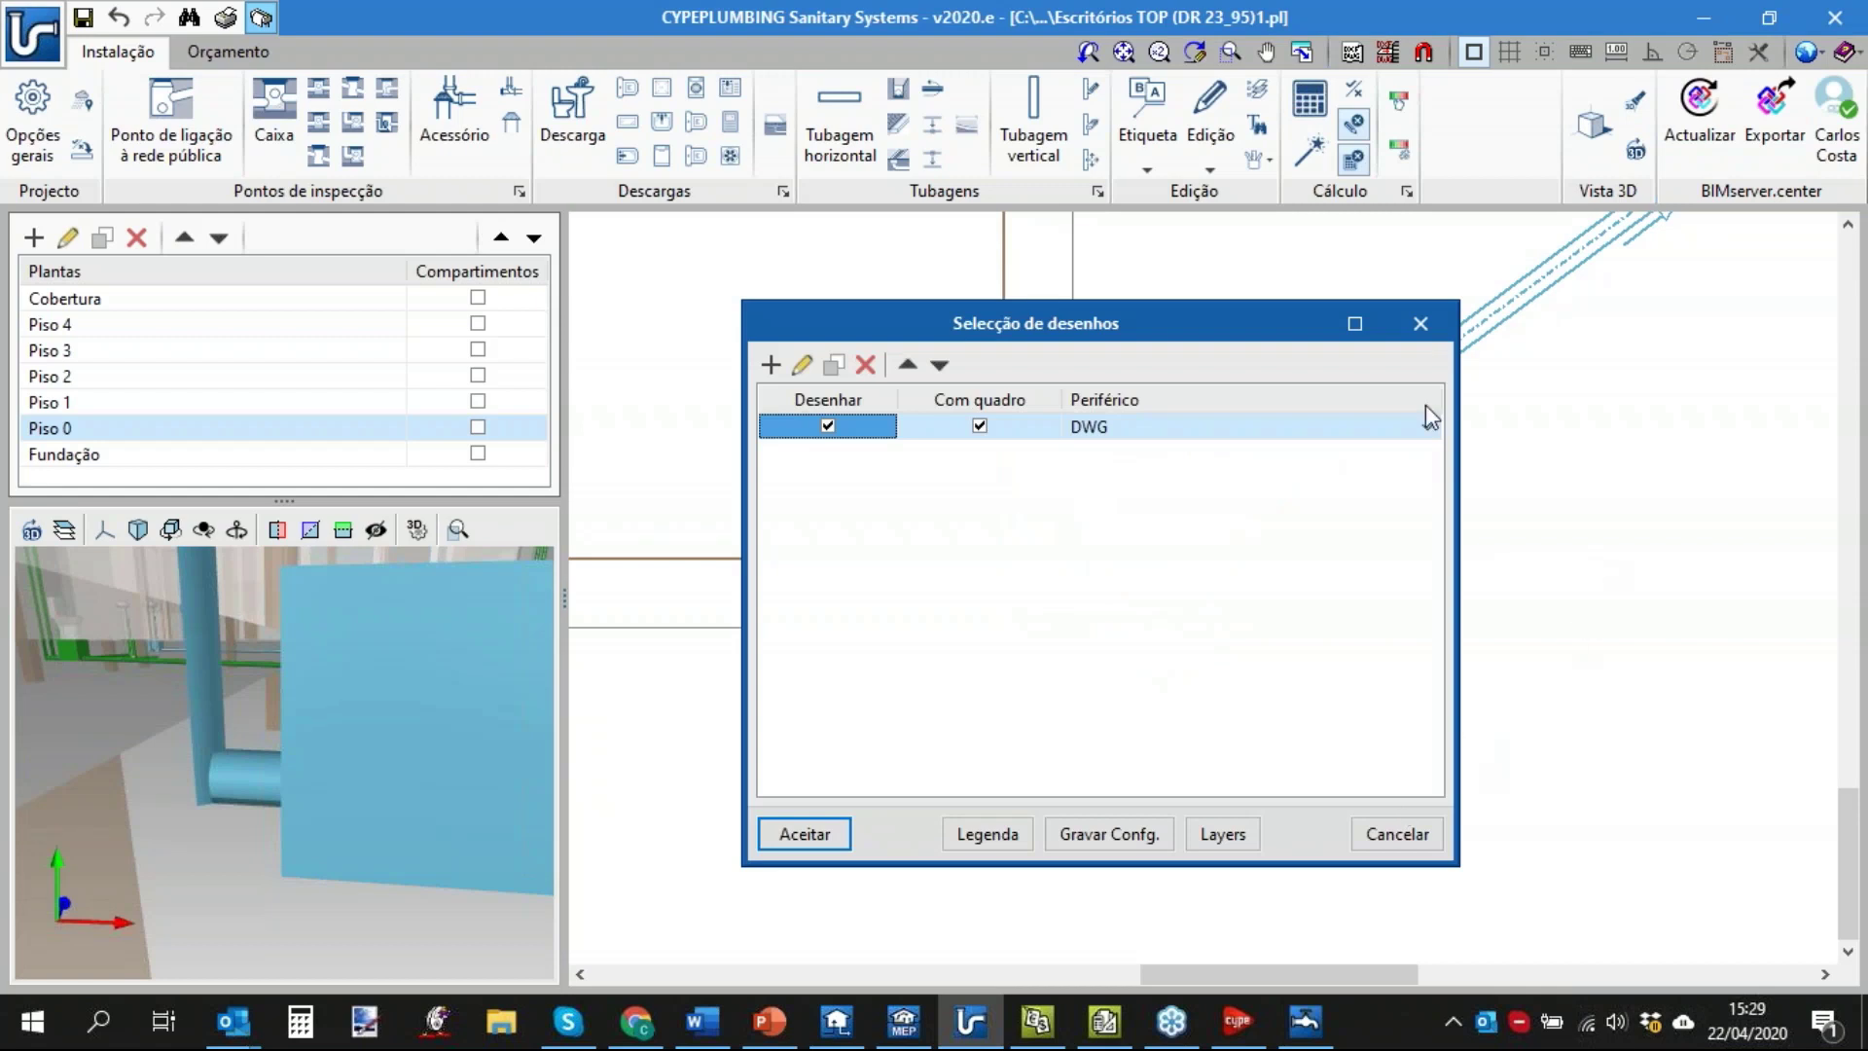
pyautogui.click(1421, 323)
pyautogui.scroll(-2, 1435, 522)
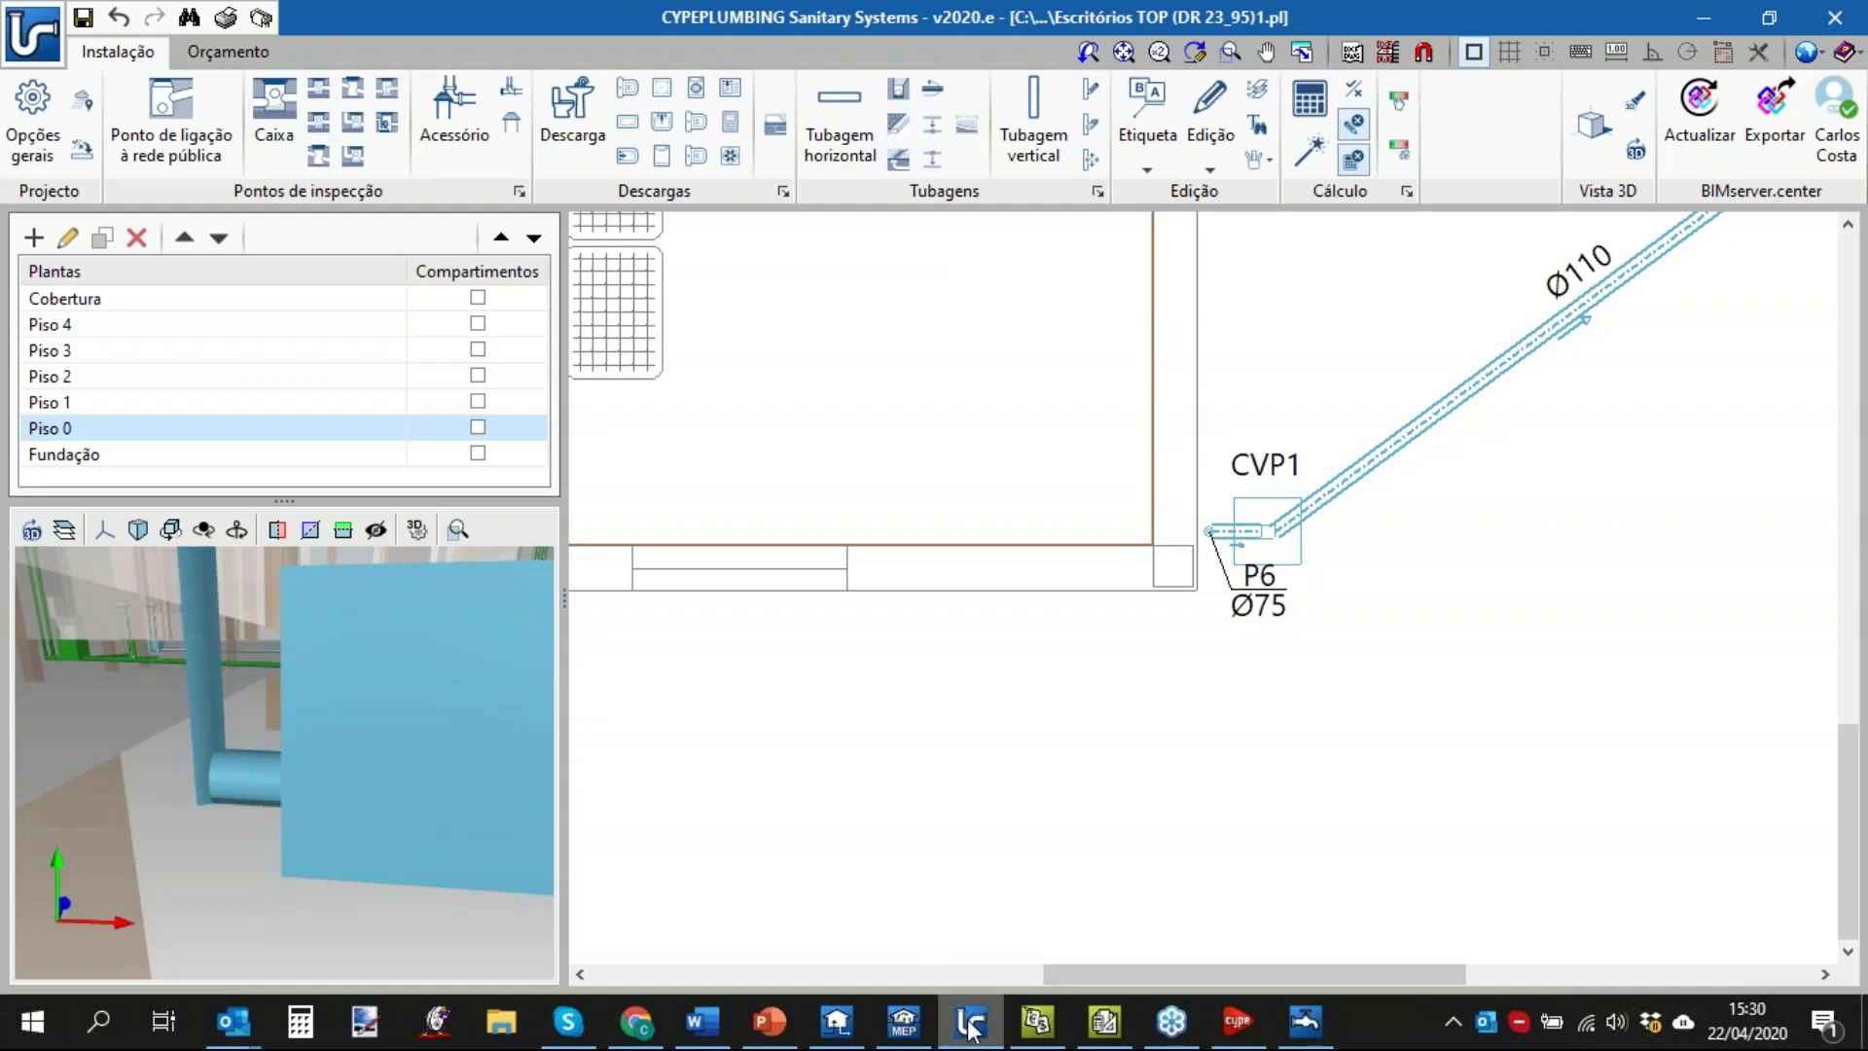
# Switch to the CYPEPLUMBING Water Systems project and view the Piso 0 supply network from the WC to the public network connection.
pyautogui.moveTo(971, 1028)
pyautogui.click(1305, 1021)
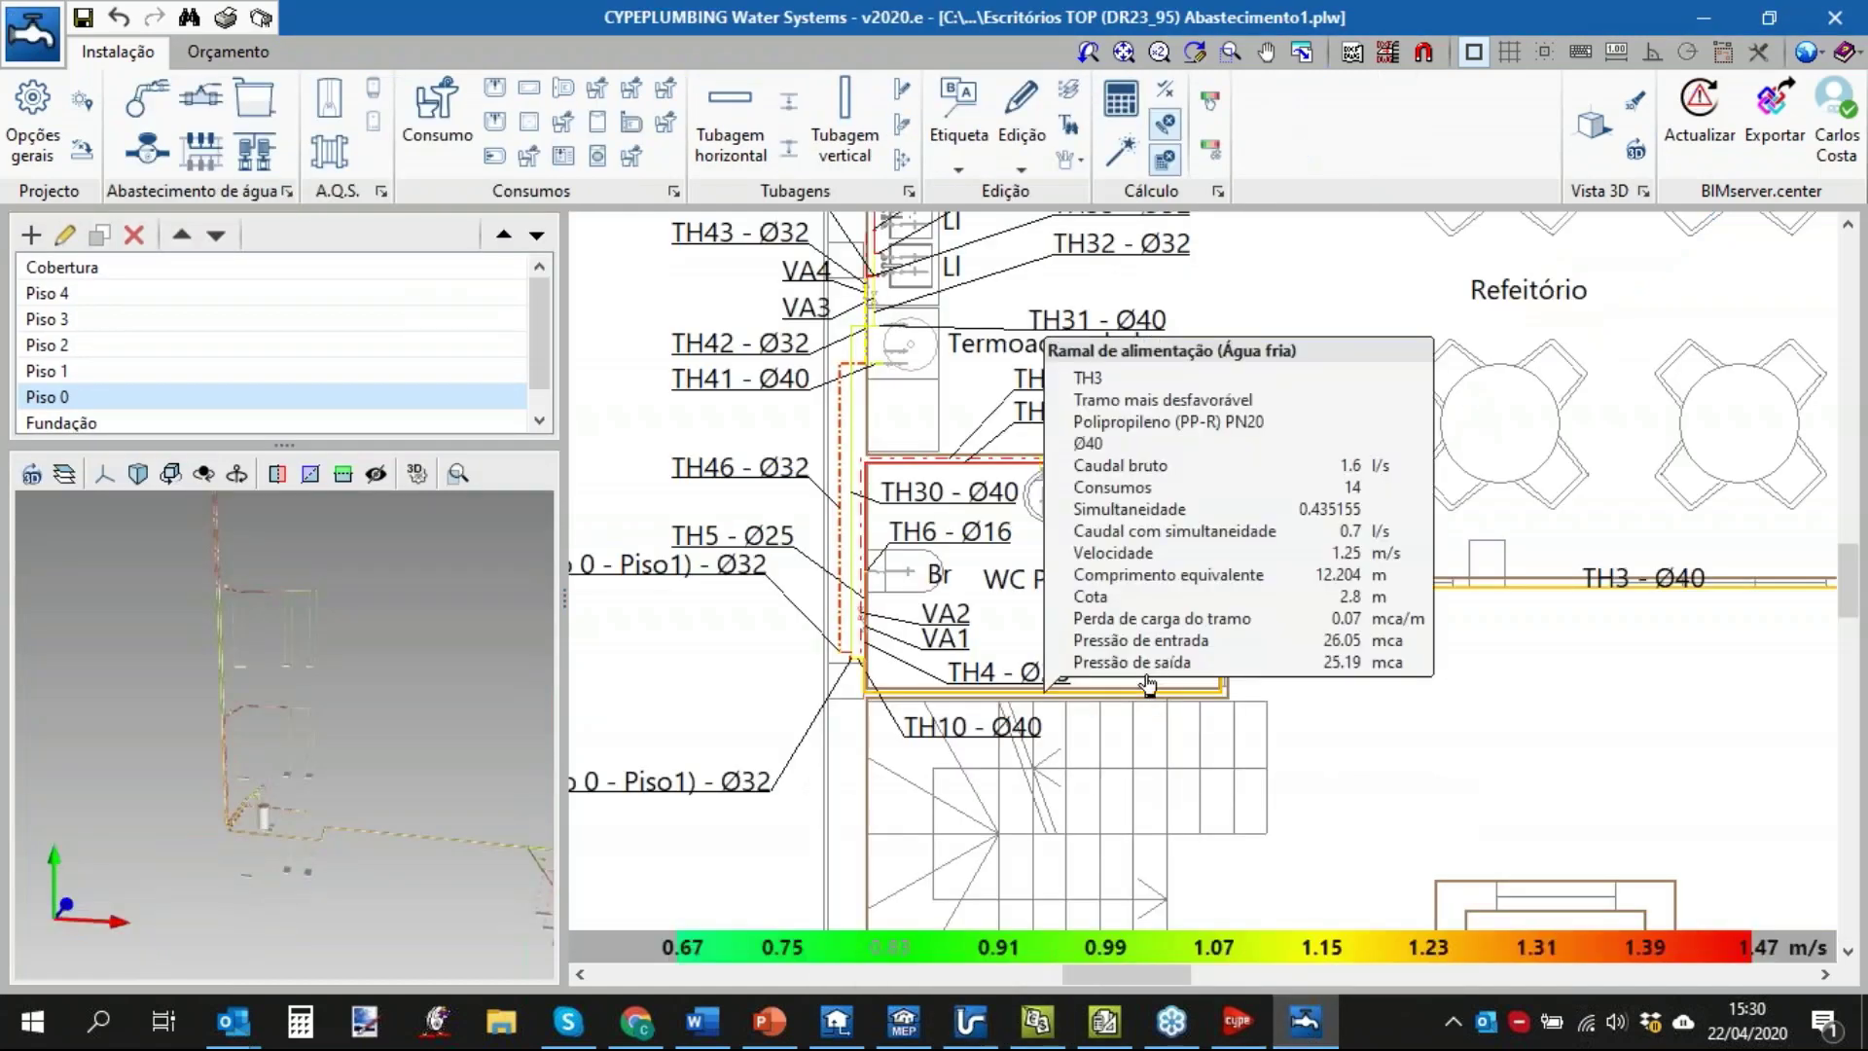
pyautogui.scroll(-1, 1392, 712)
pyautogui.moveTo(1339, 679); pyautogui.dragTo(879, 576, button='middle')
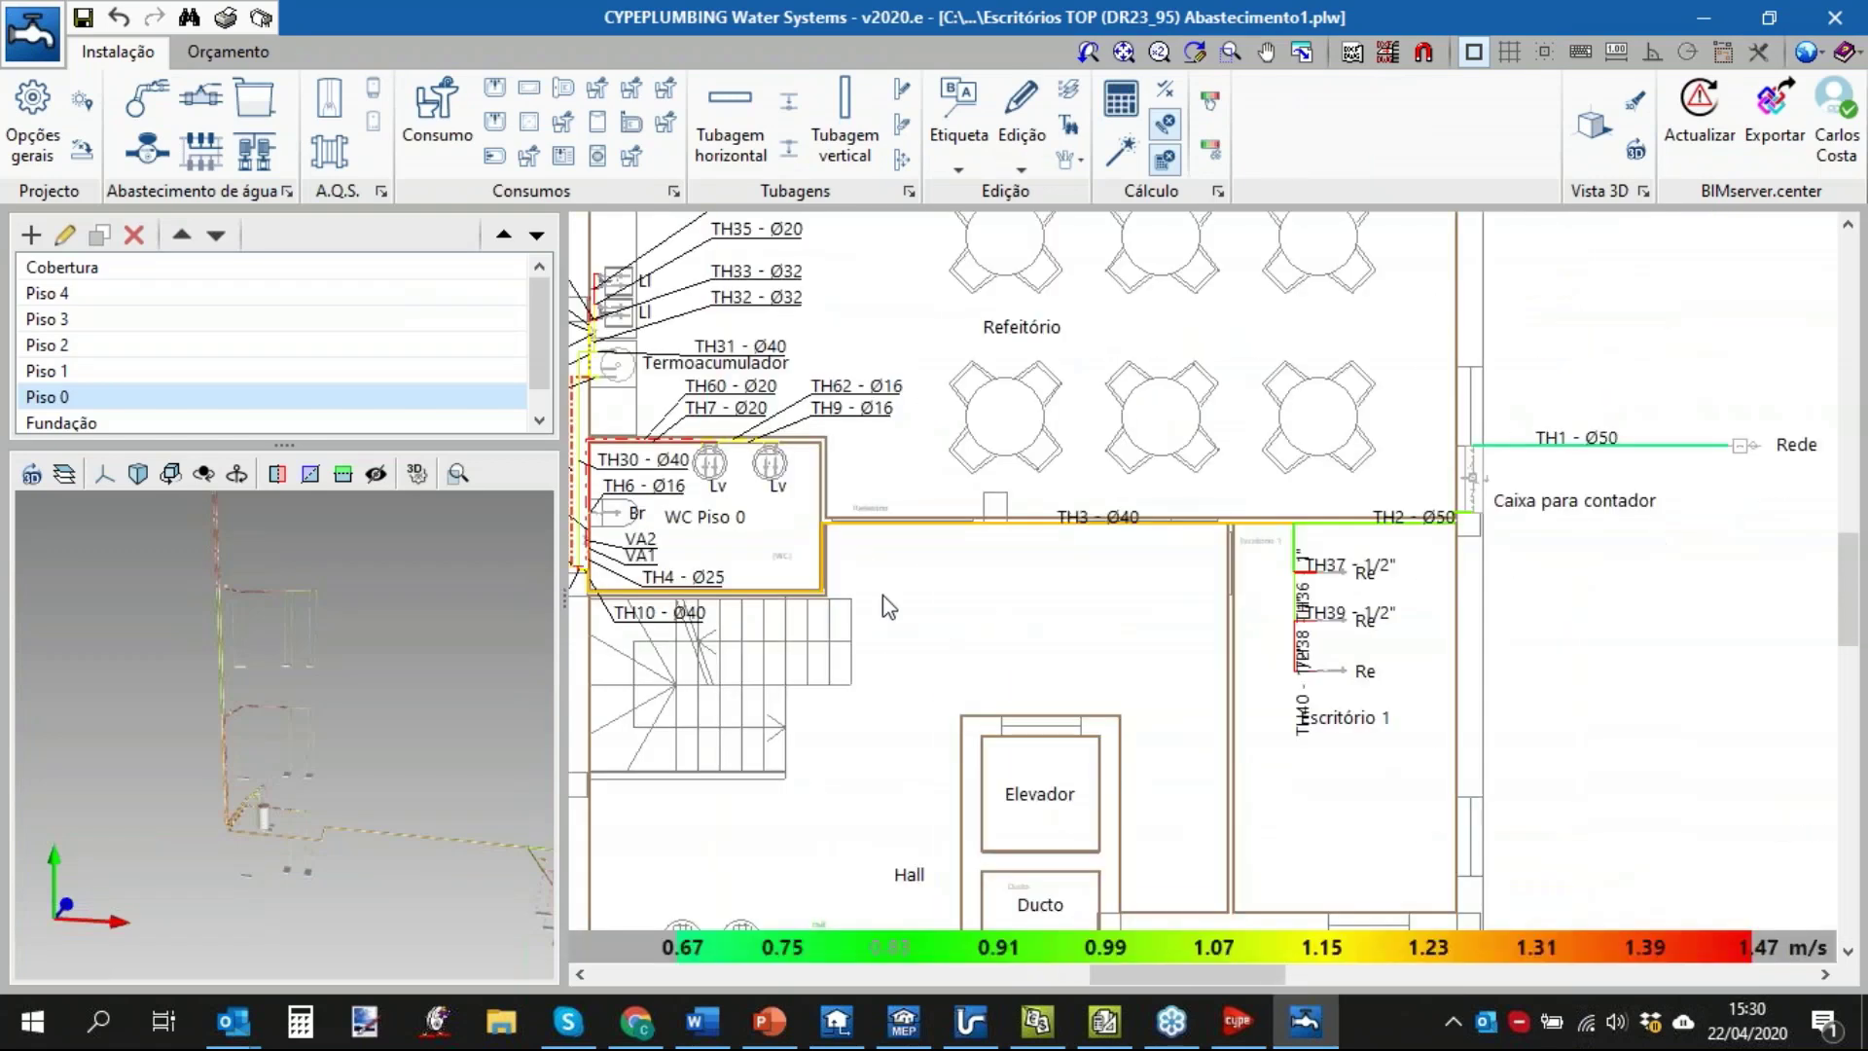
# Generate the Medições report from the project documentation, look through its contents and close it.
pyautogui.click(224, 18)
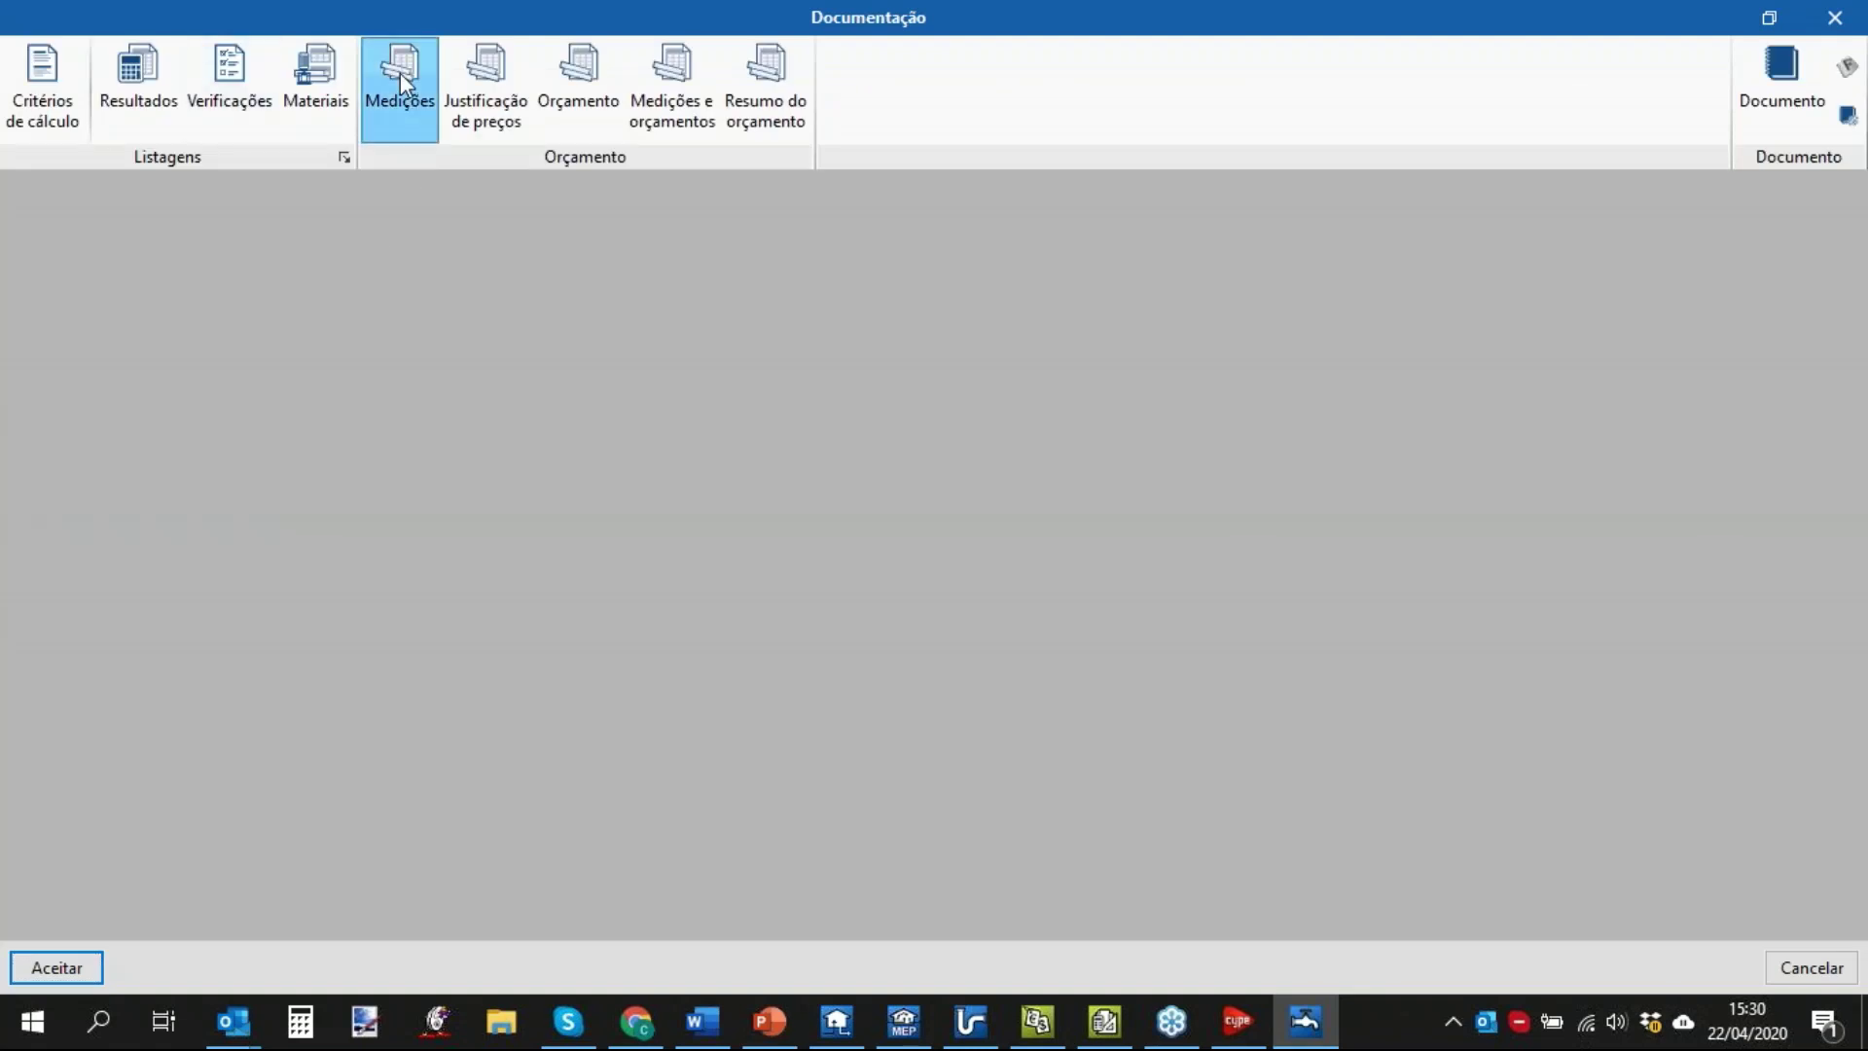
pyautogui.click(400, 73)
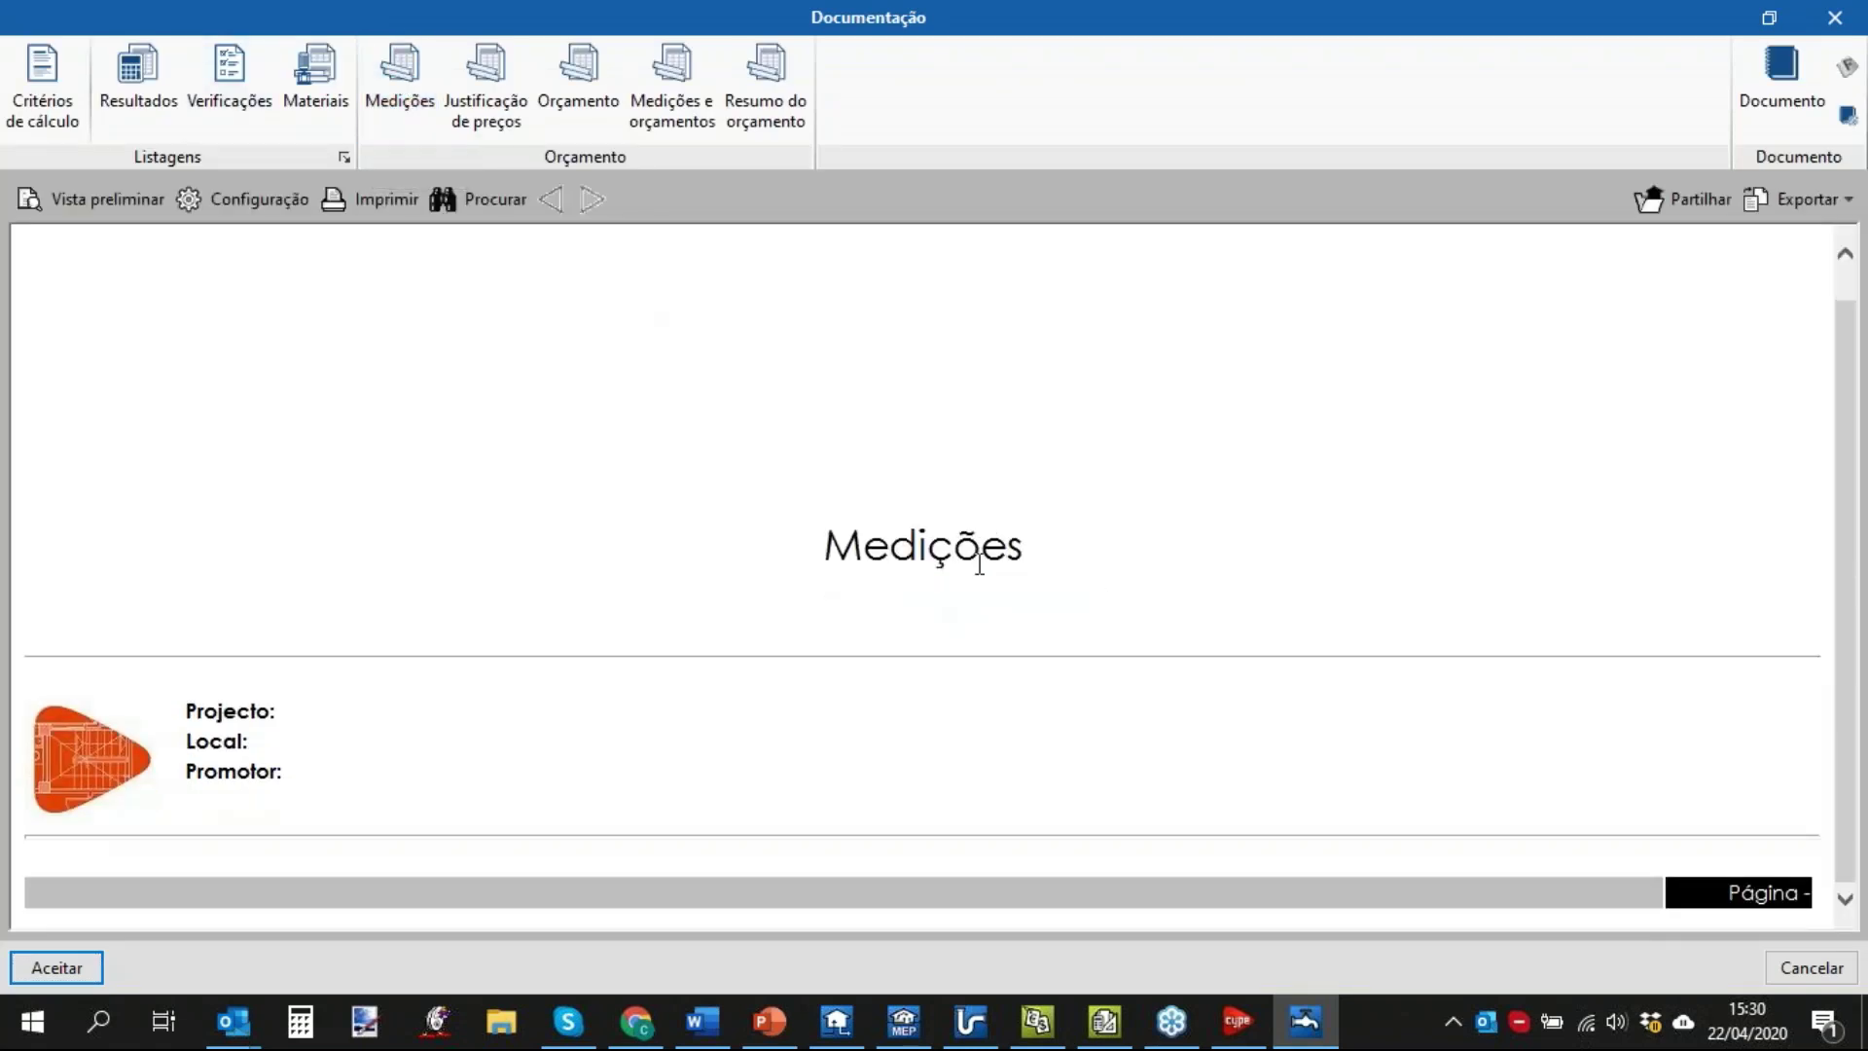
pyautogui.scroll(1, 986, 581)
pyautogui.scroll(-1, 973, 566)
pyautogui.scroll(1, 967, 559)
pyautogui.scroll(-1, 967, 559)
pyautogui.scroll(1, 967, 559)
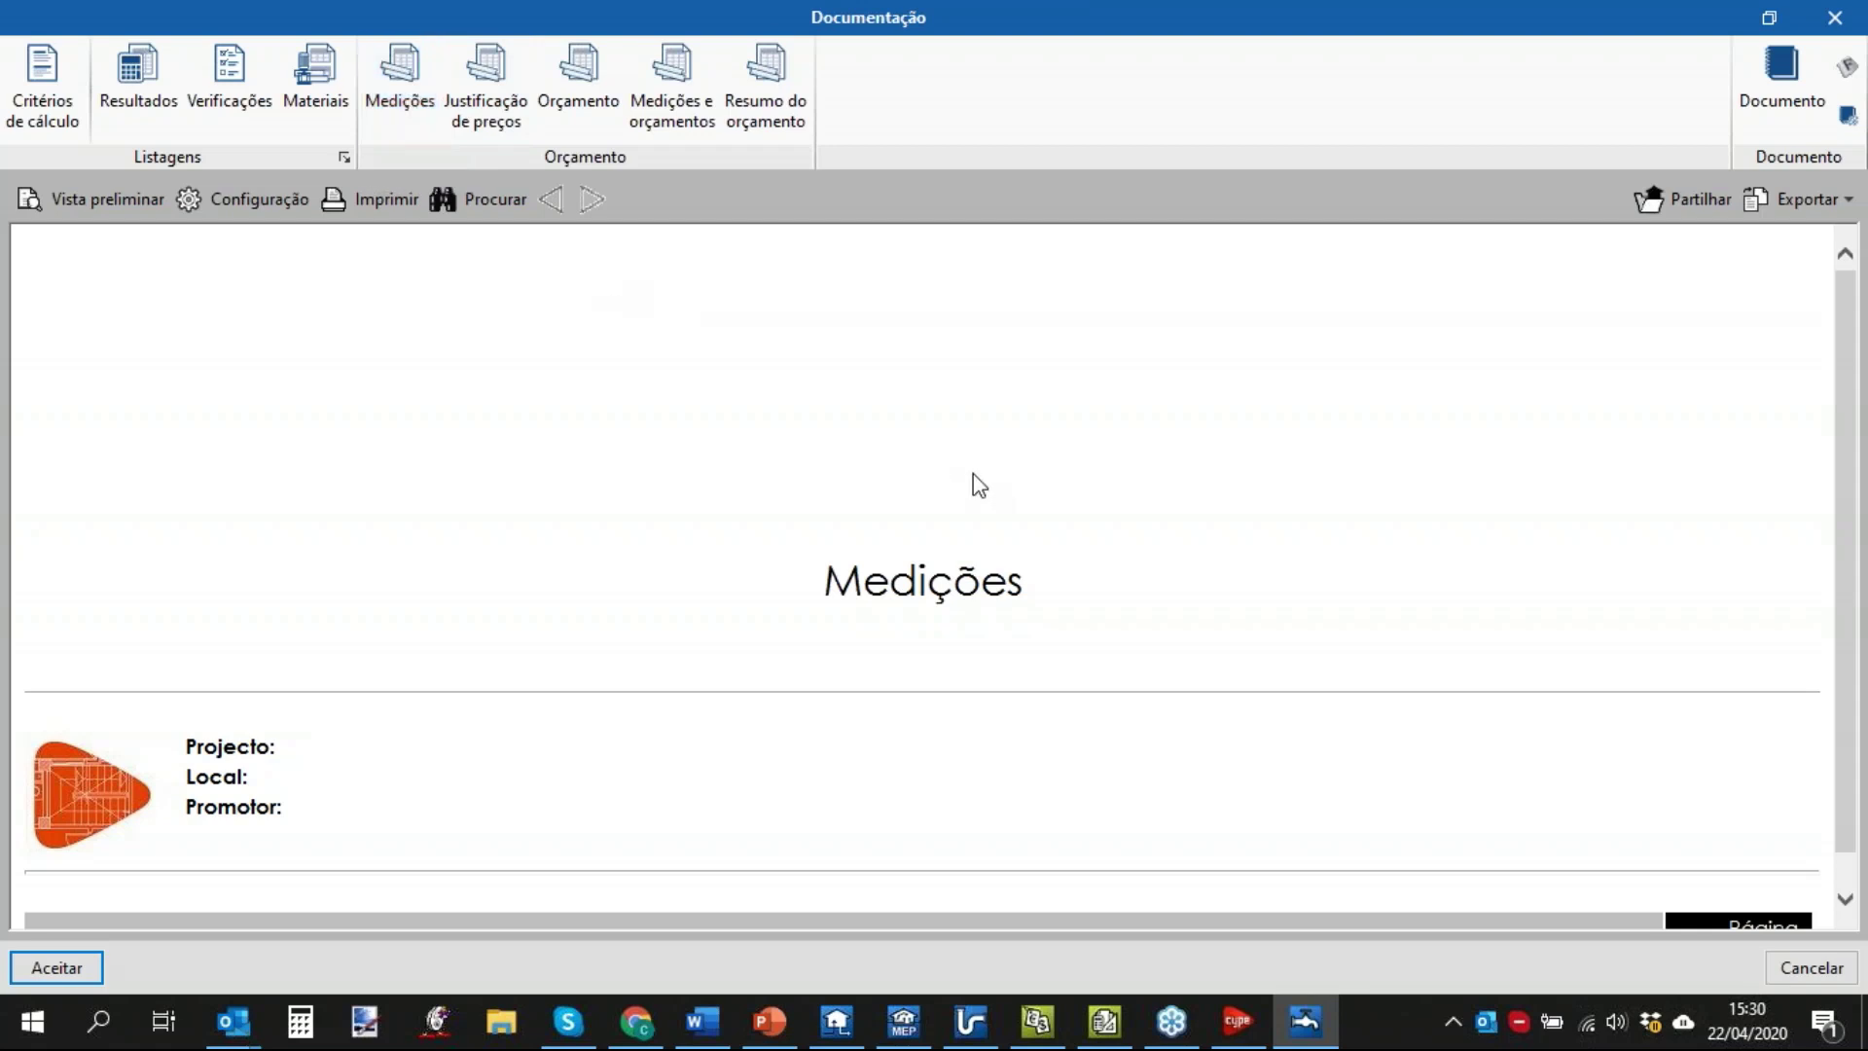
pyautogui.press('Escape')
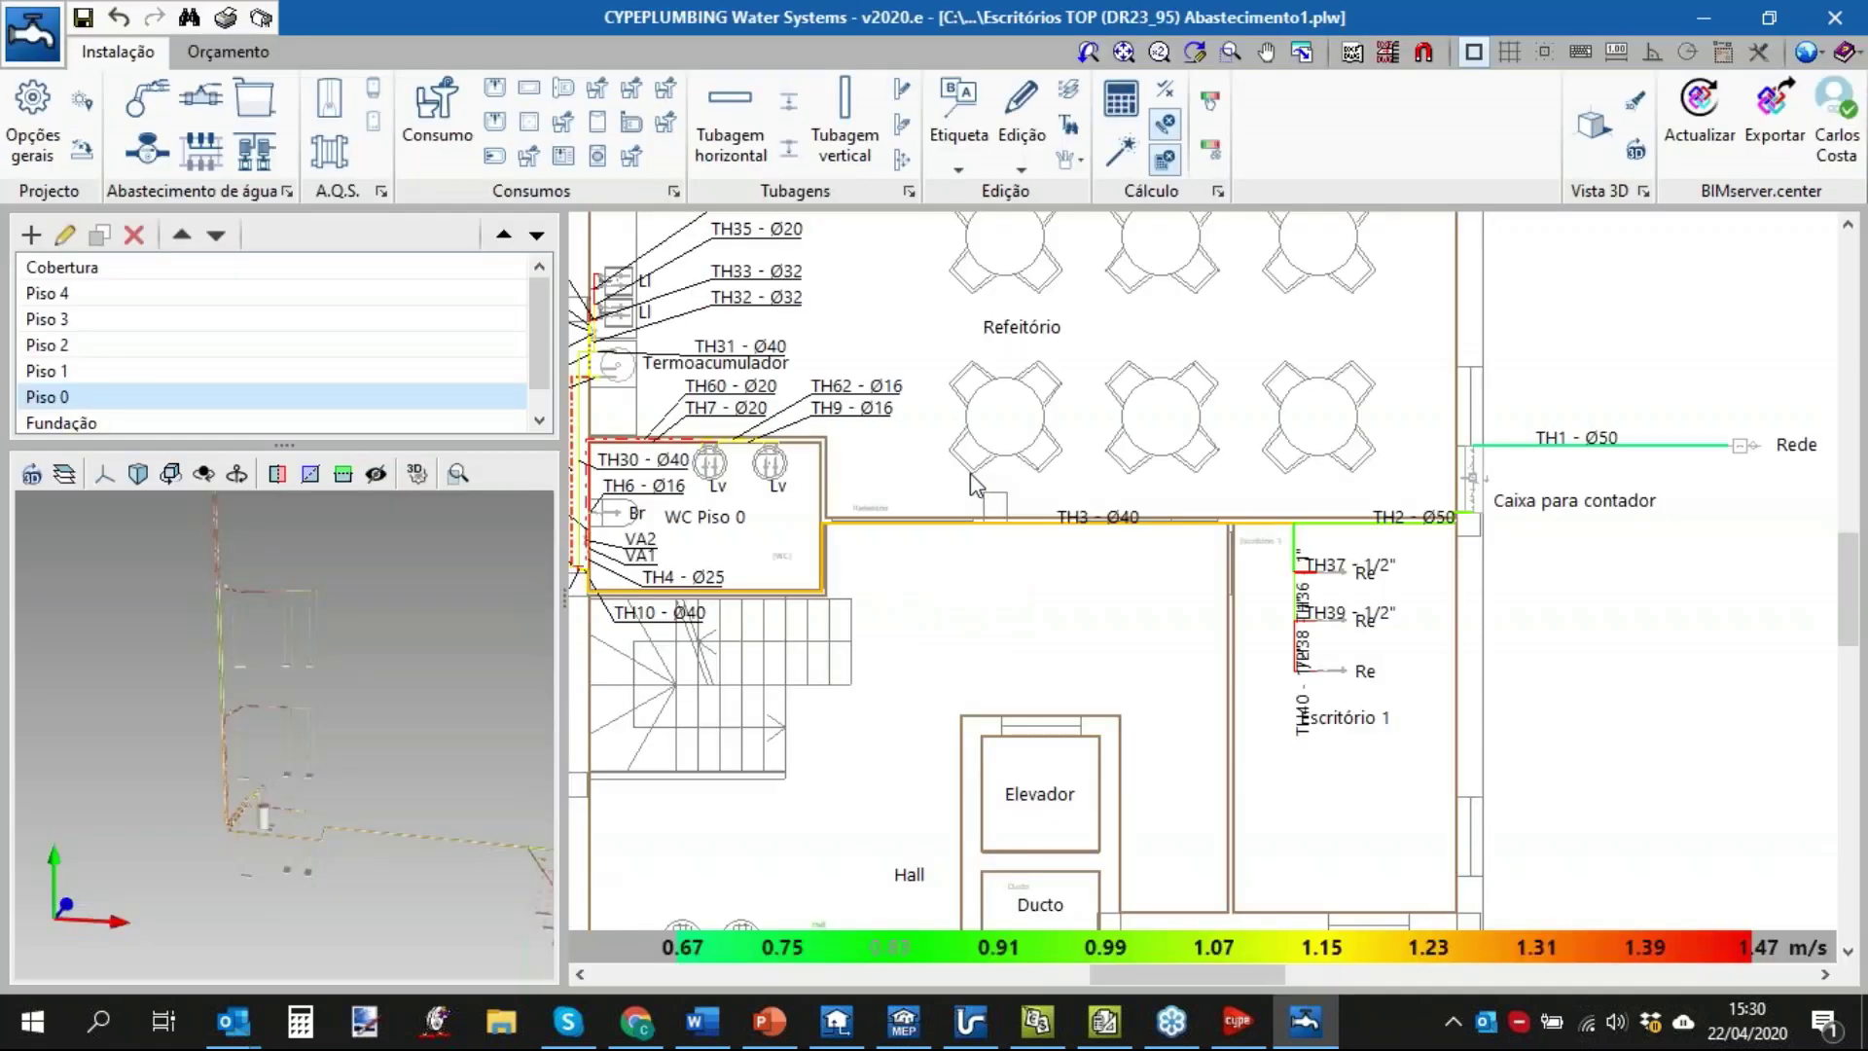
# Set the budget currency to EUR in the general parameters, reviewing the decimals and percentages settings.
pyautogui.click(232, 50)
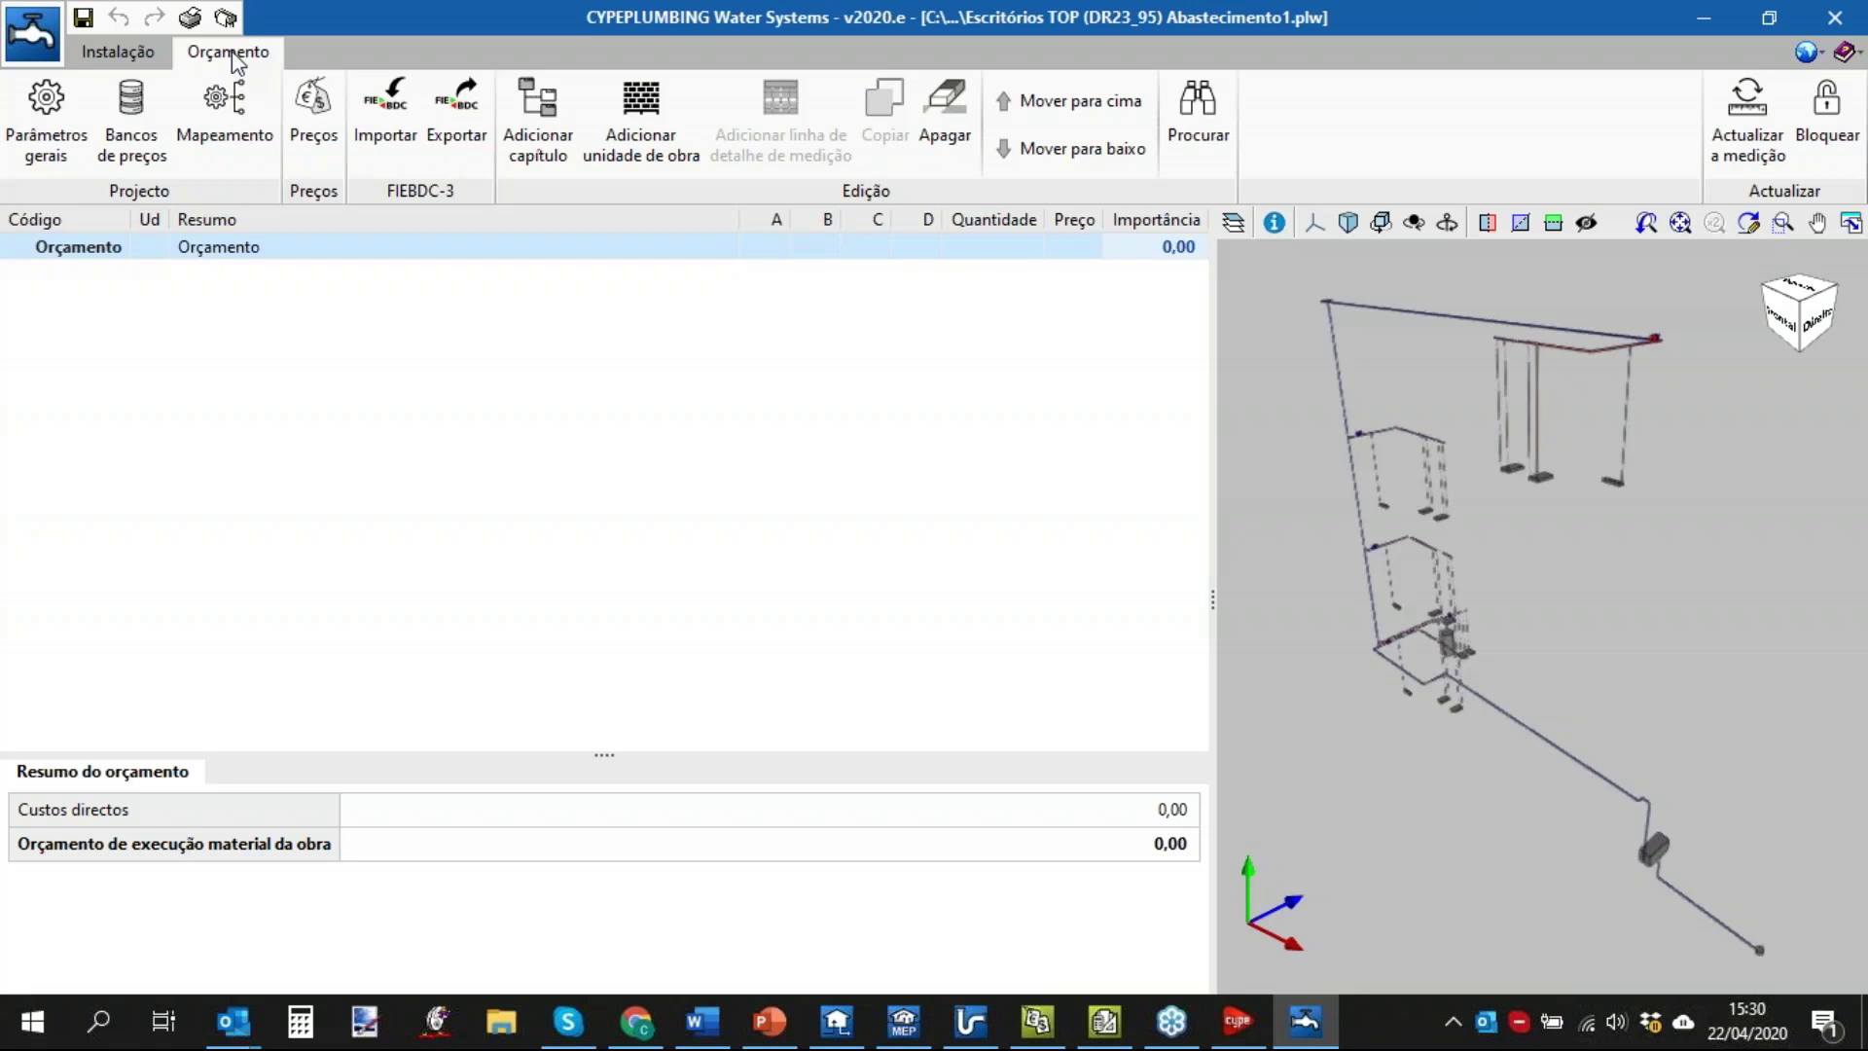
pyautogui.click(31, 111)
pyautogui.write('E')
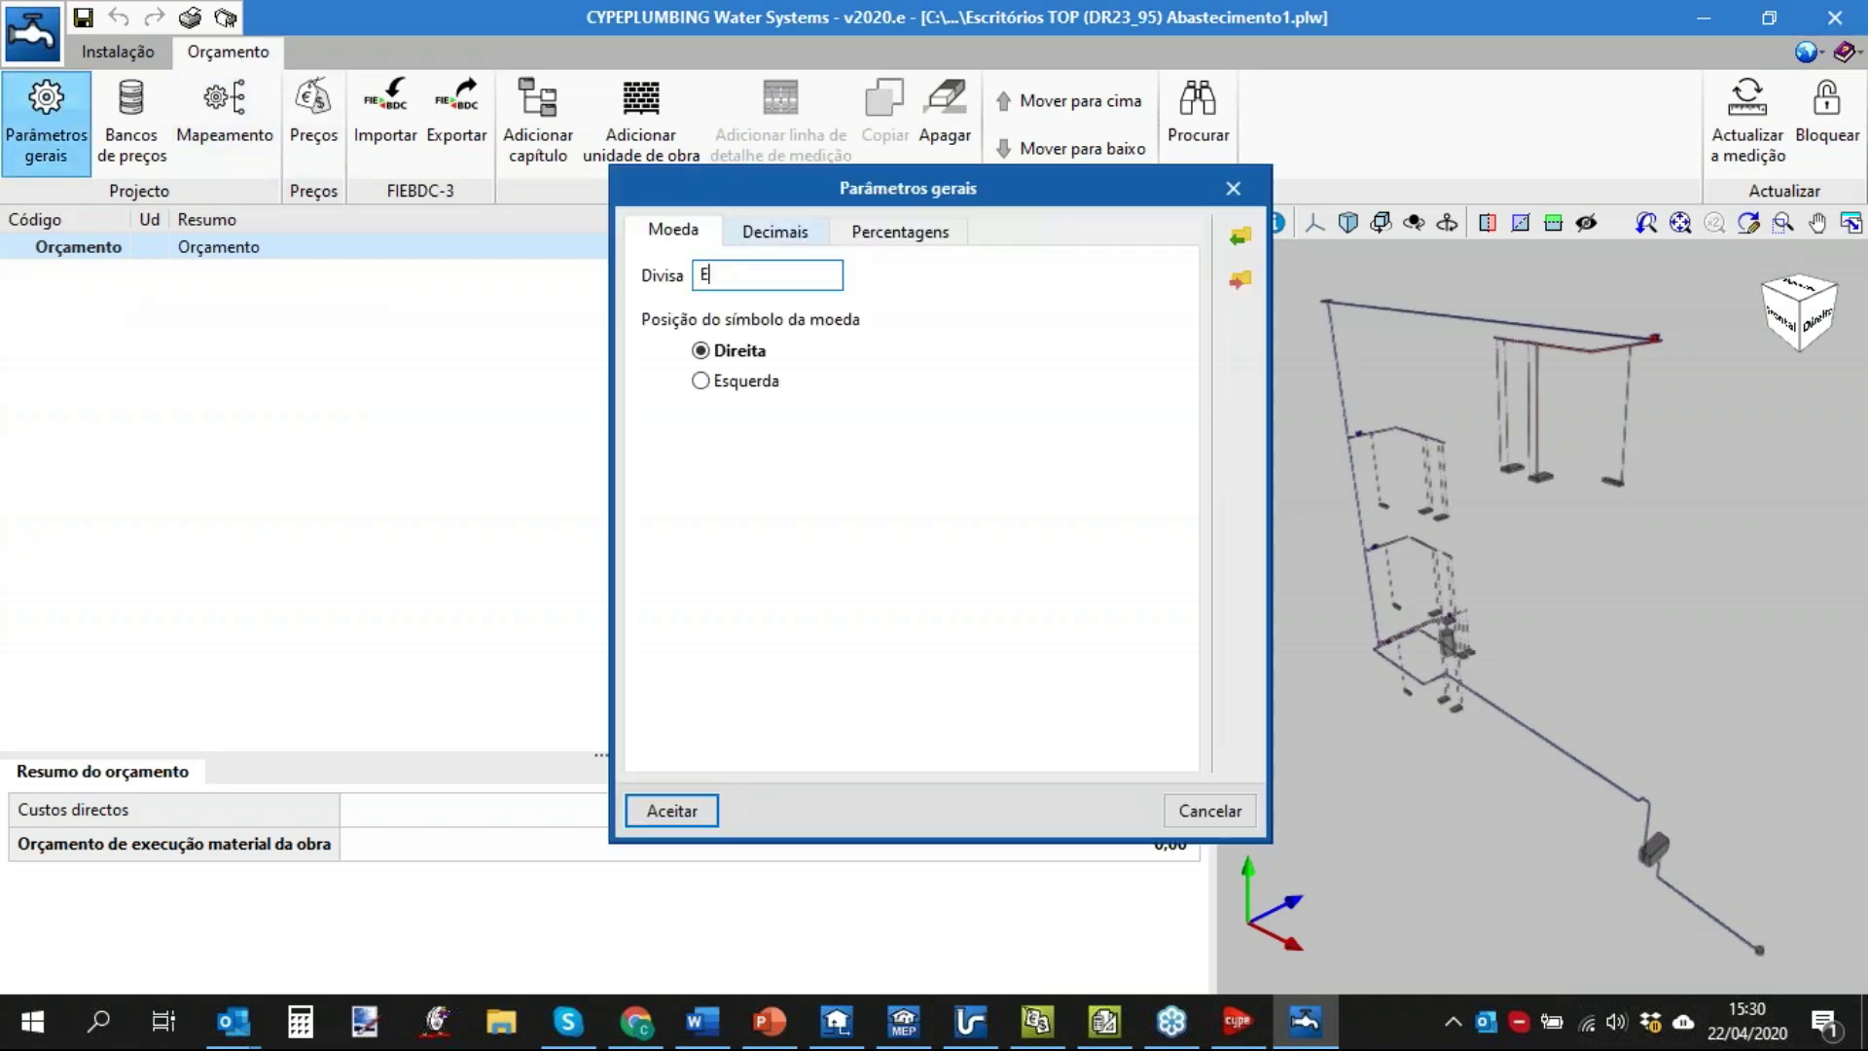
pyautogui.write('UR')
pyautogui.click(816, 235)
pyautogui.click(871, 233)
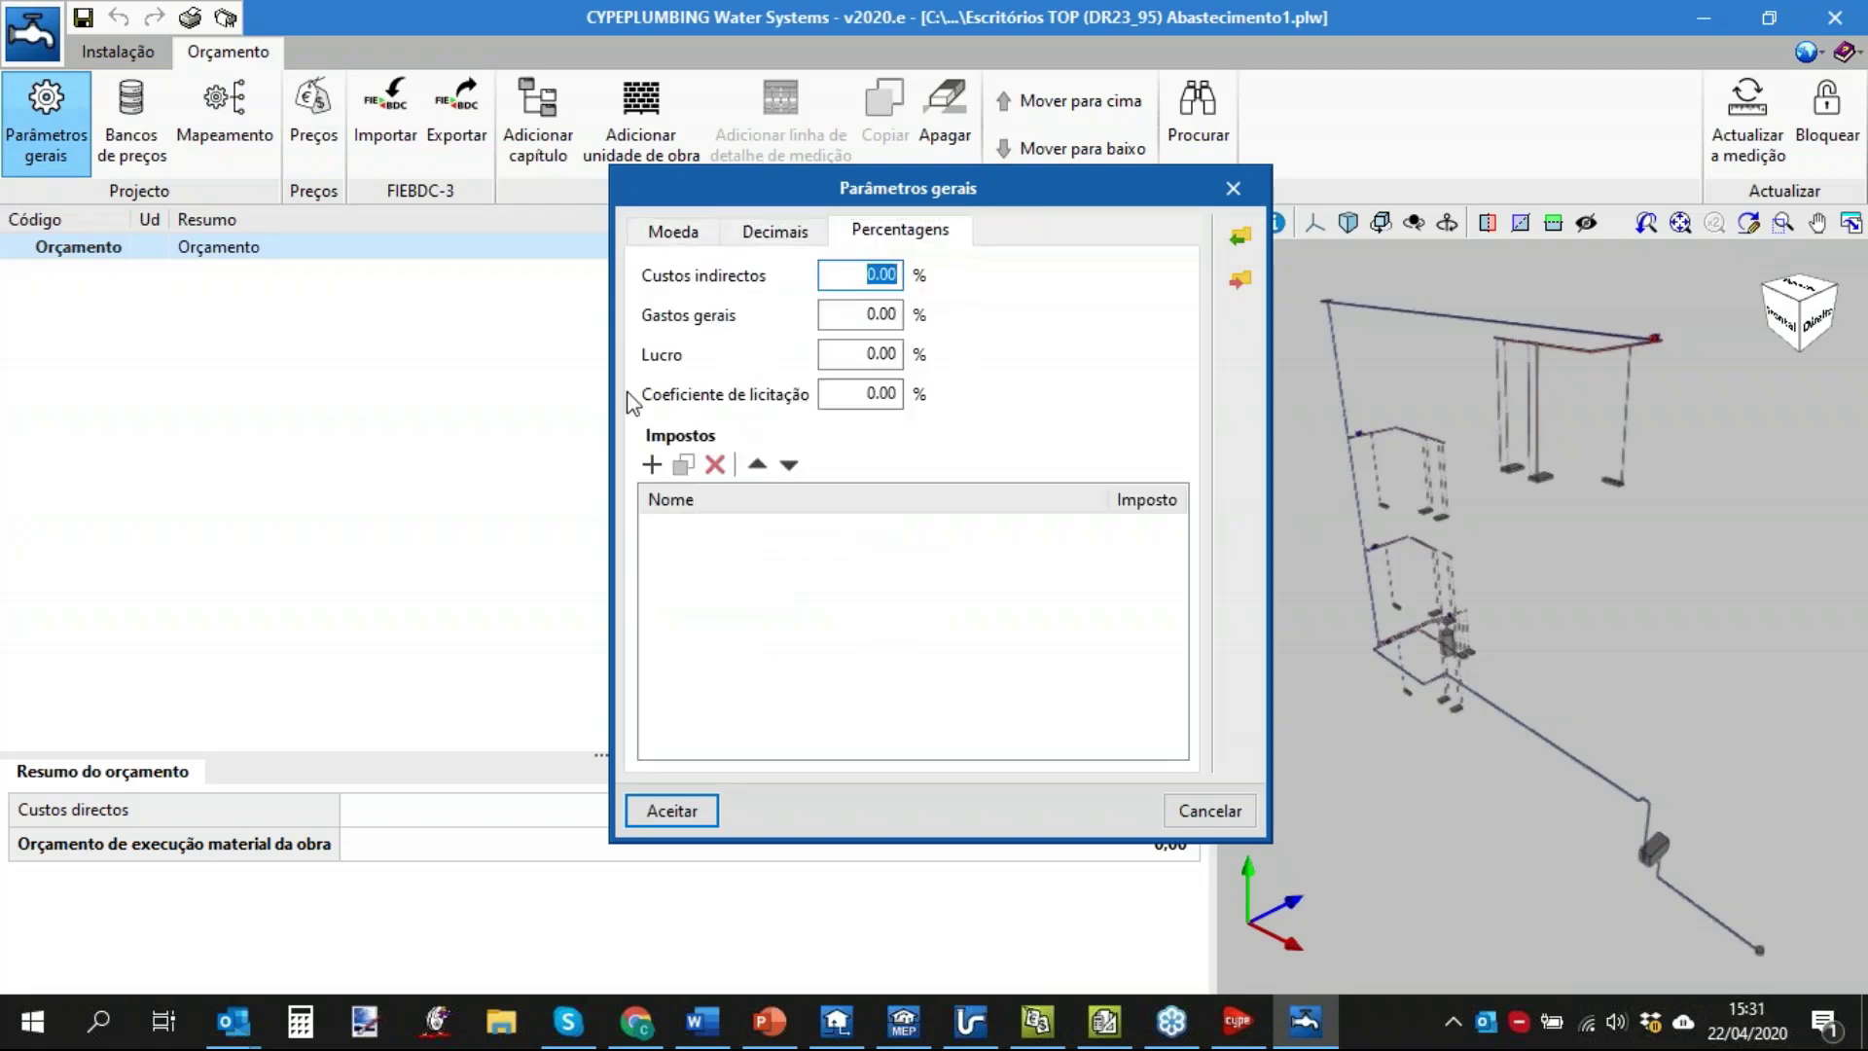
pyautogui.click(673, 812)
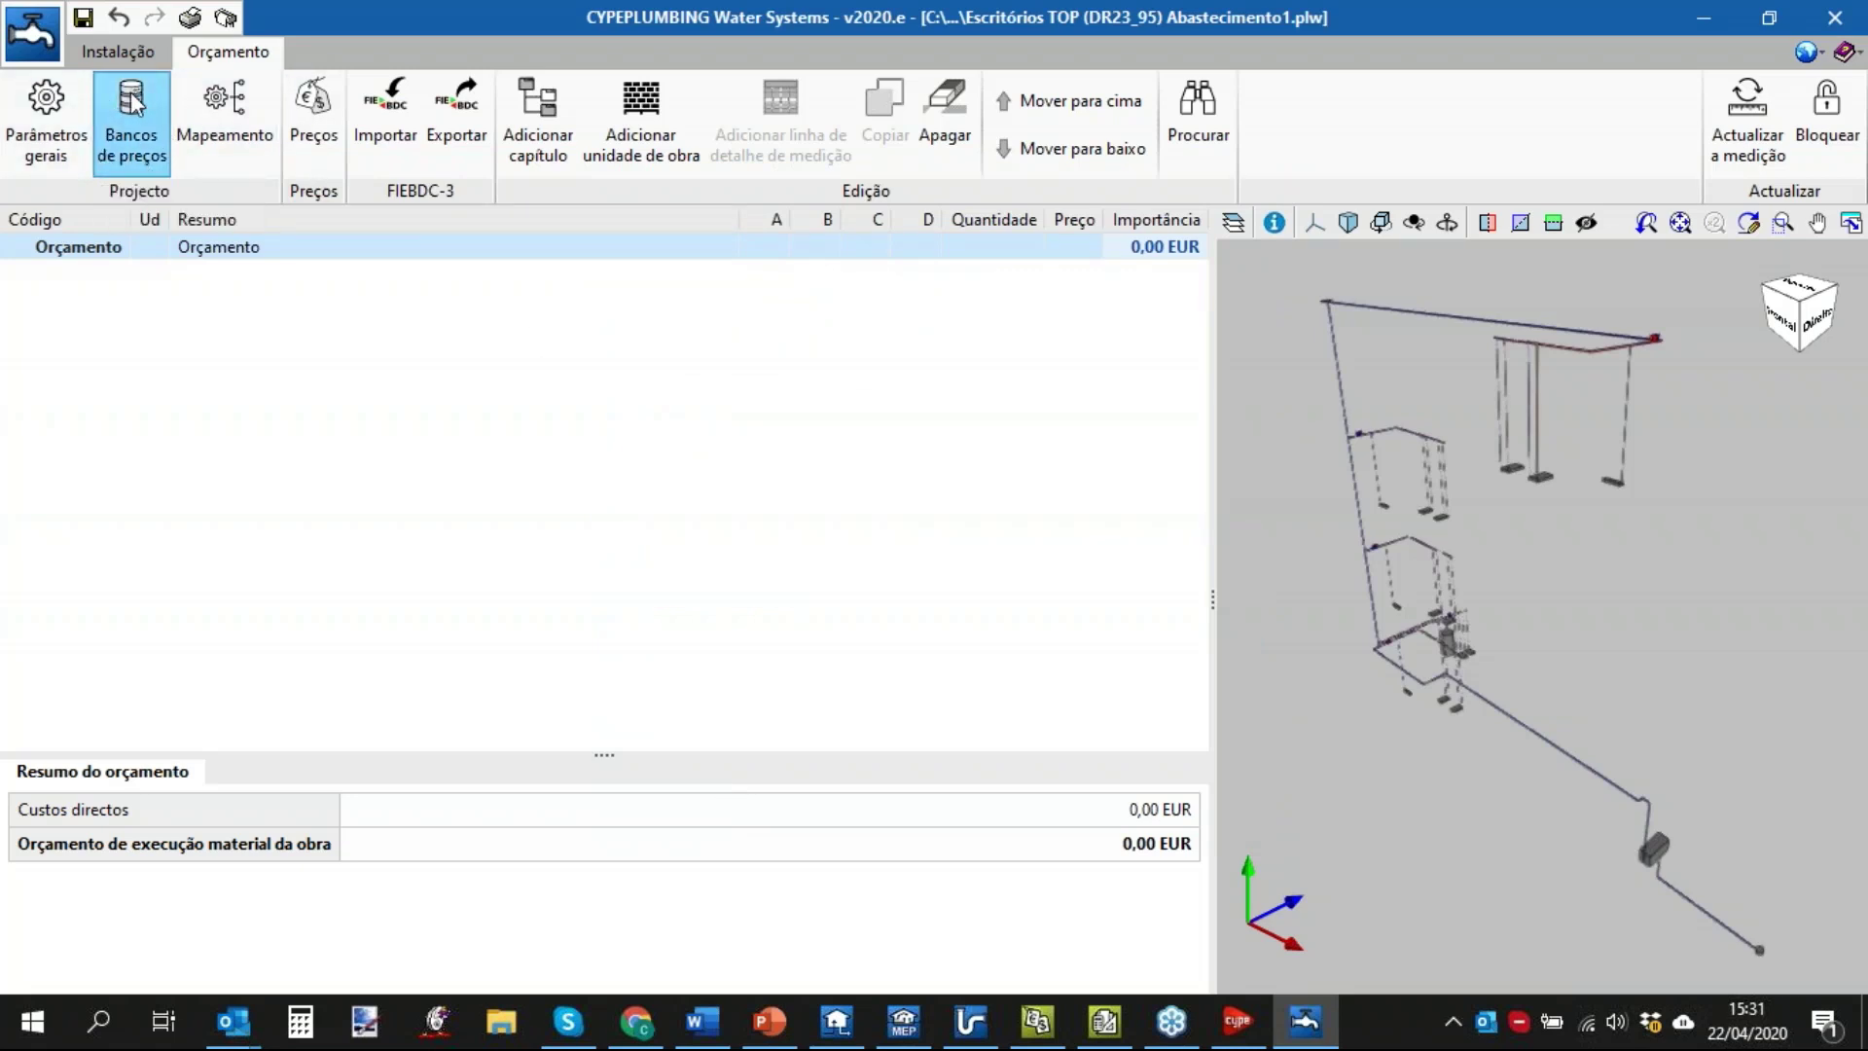
# View the Generador de precios (suministro de agua) price bank and close it.
pyautogui.click(131, 95)
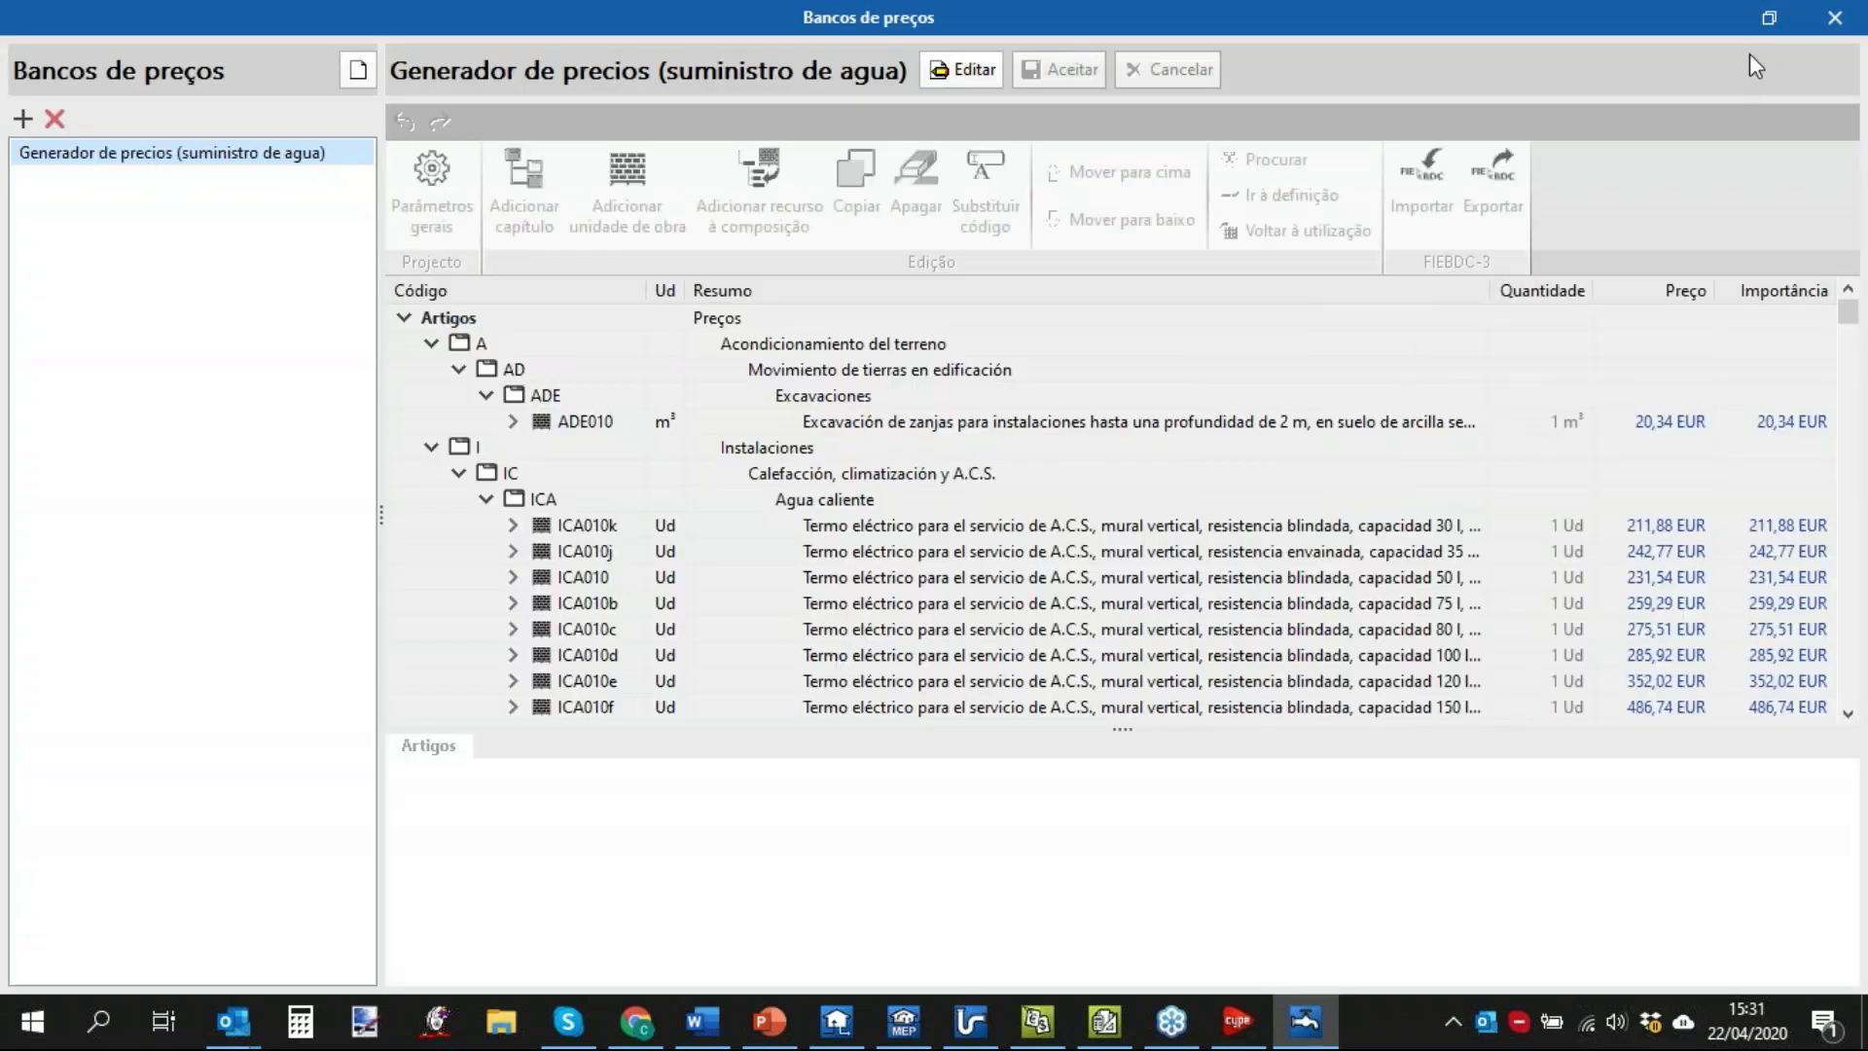
pyautogui.click(1834, 18)
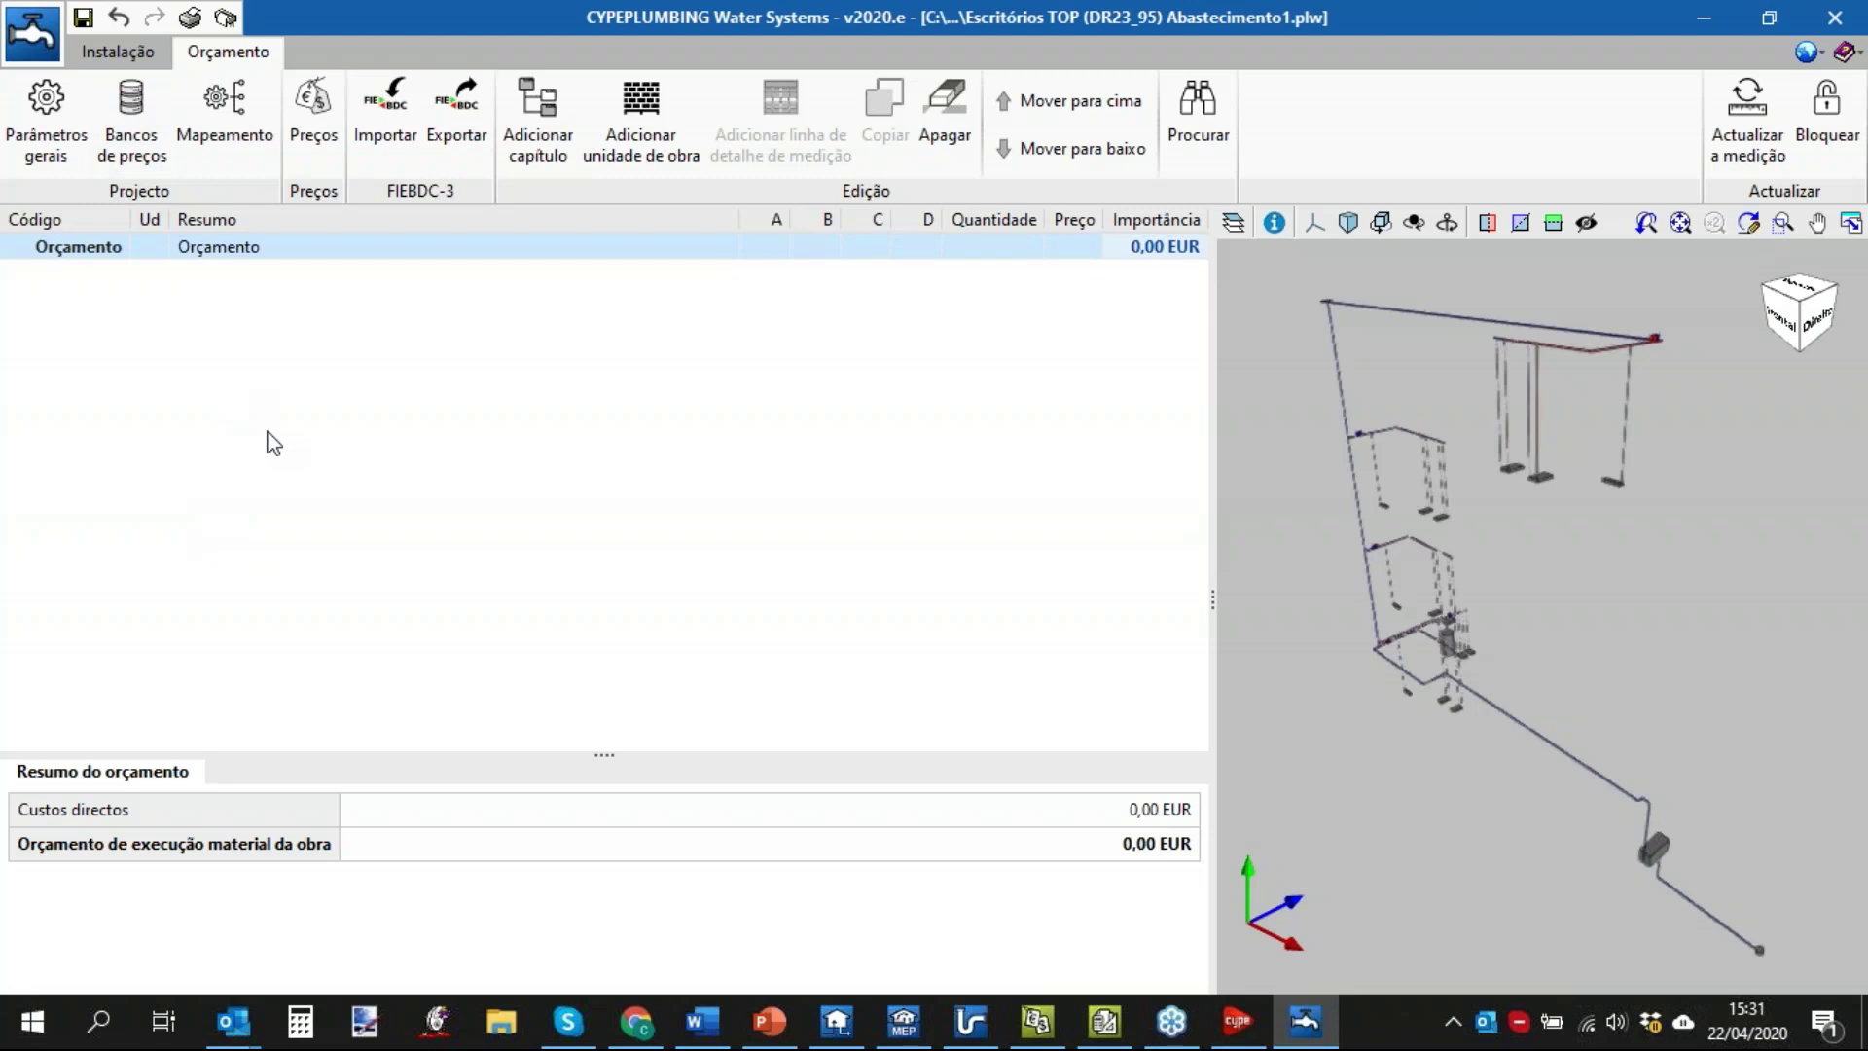
# Delete the Webinar file from the budget's mapping files.
pyautogui.click(235, 114)
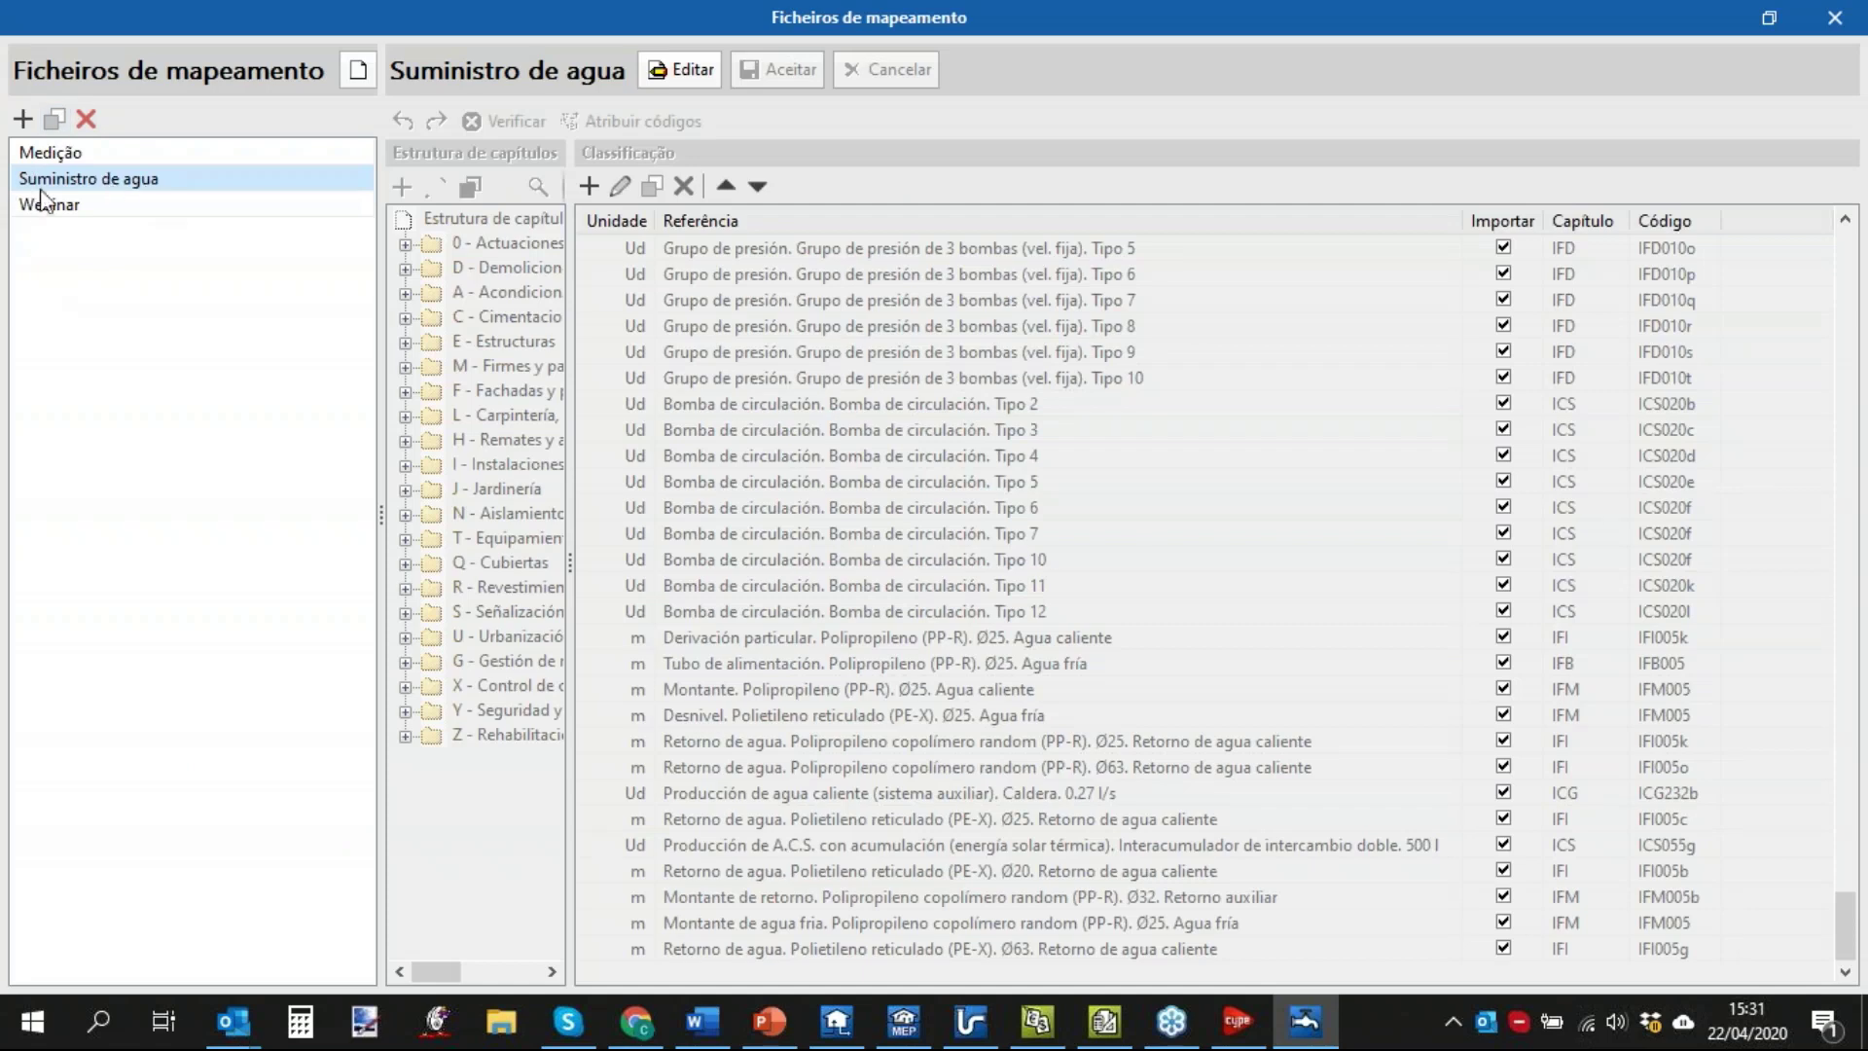
pyautogui.click(96, 161)
pyautogui.click(103, 205)
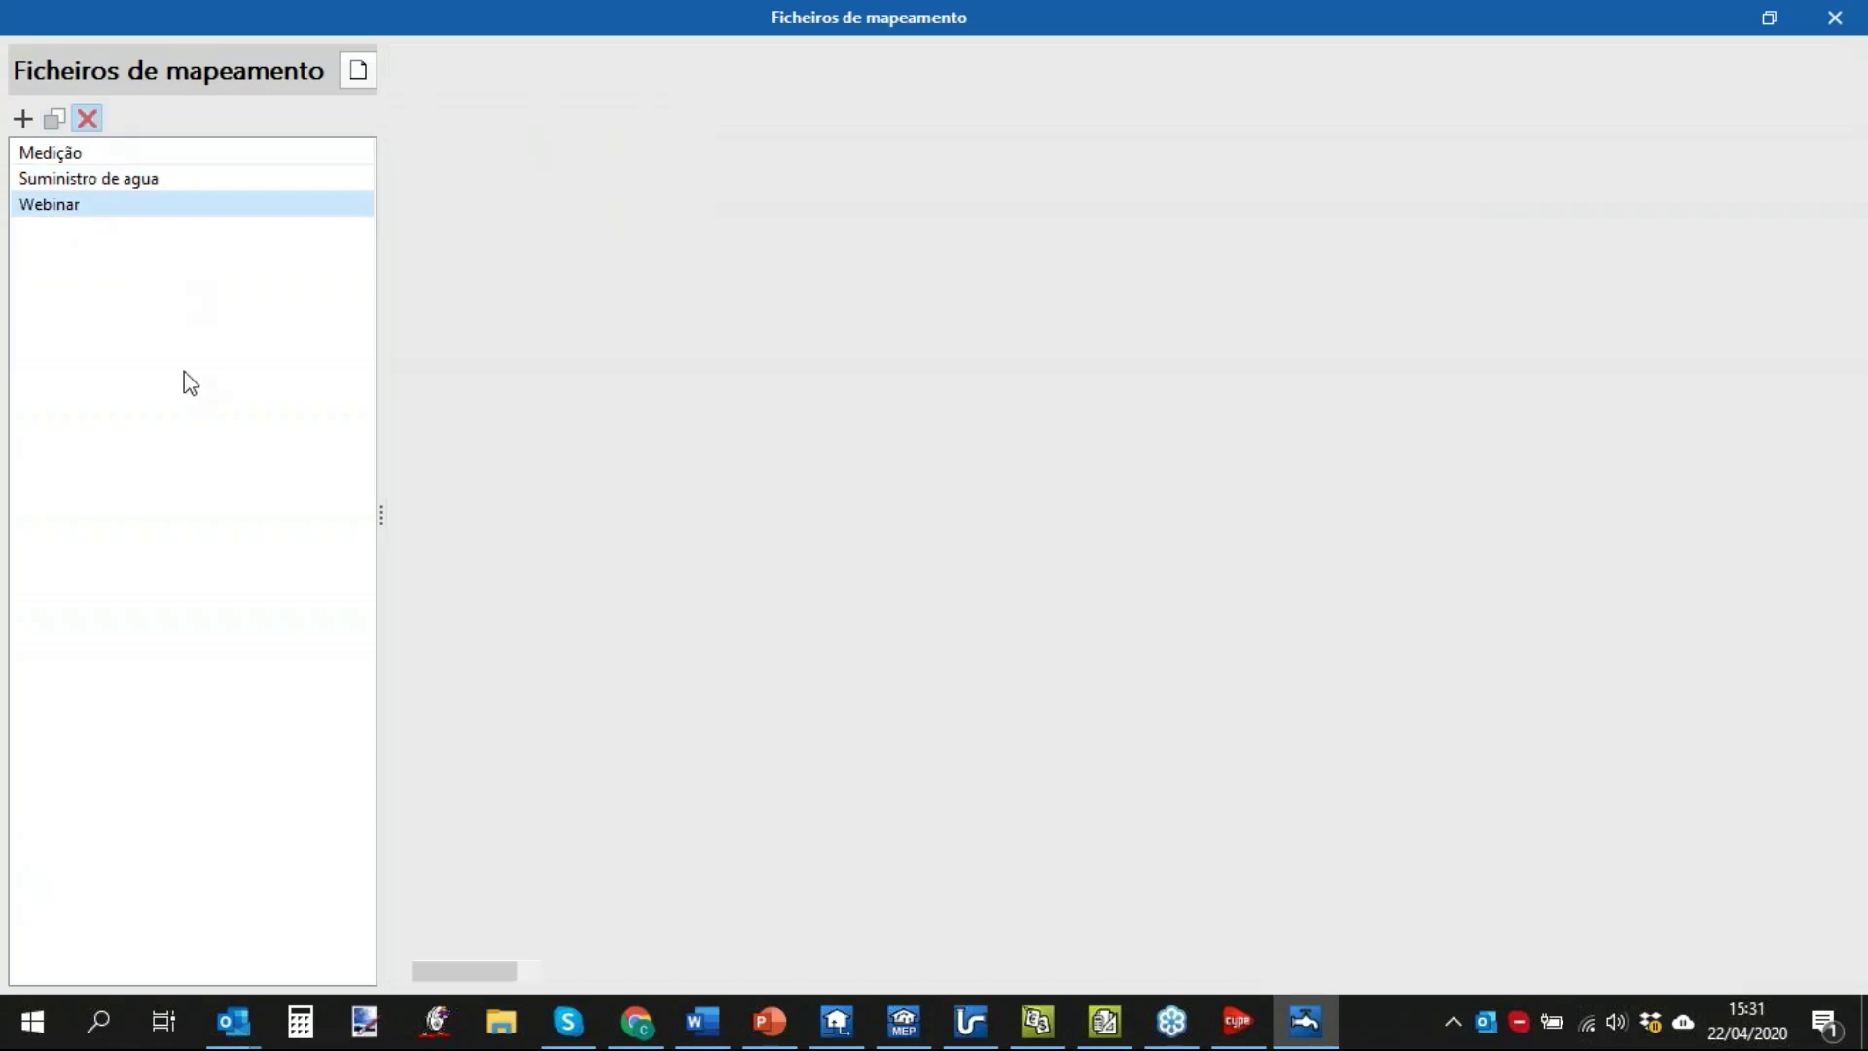
pyautogui.press('Delete')
pyautogui.click(616, 613)
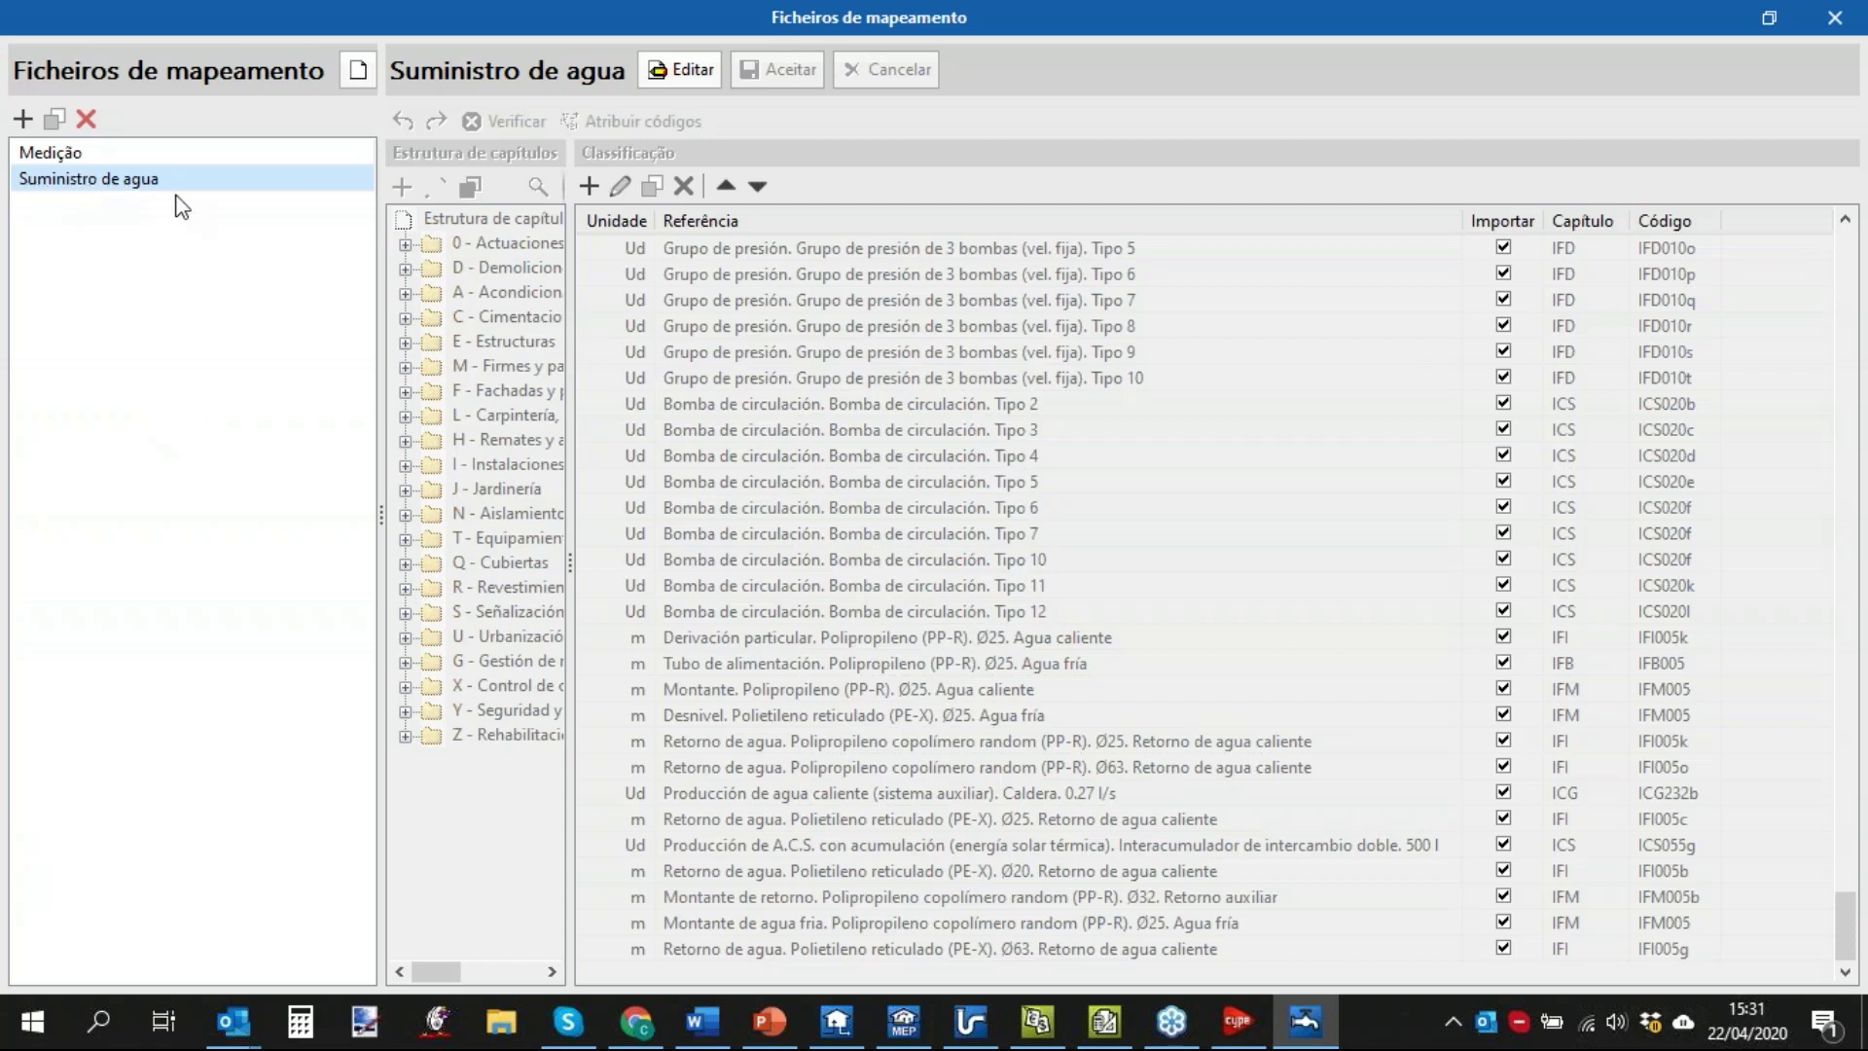
# Create an empty mapping file named Webinar_Medições.
pyautogui.click(22, 120)
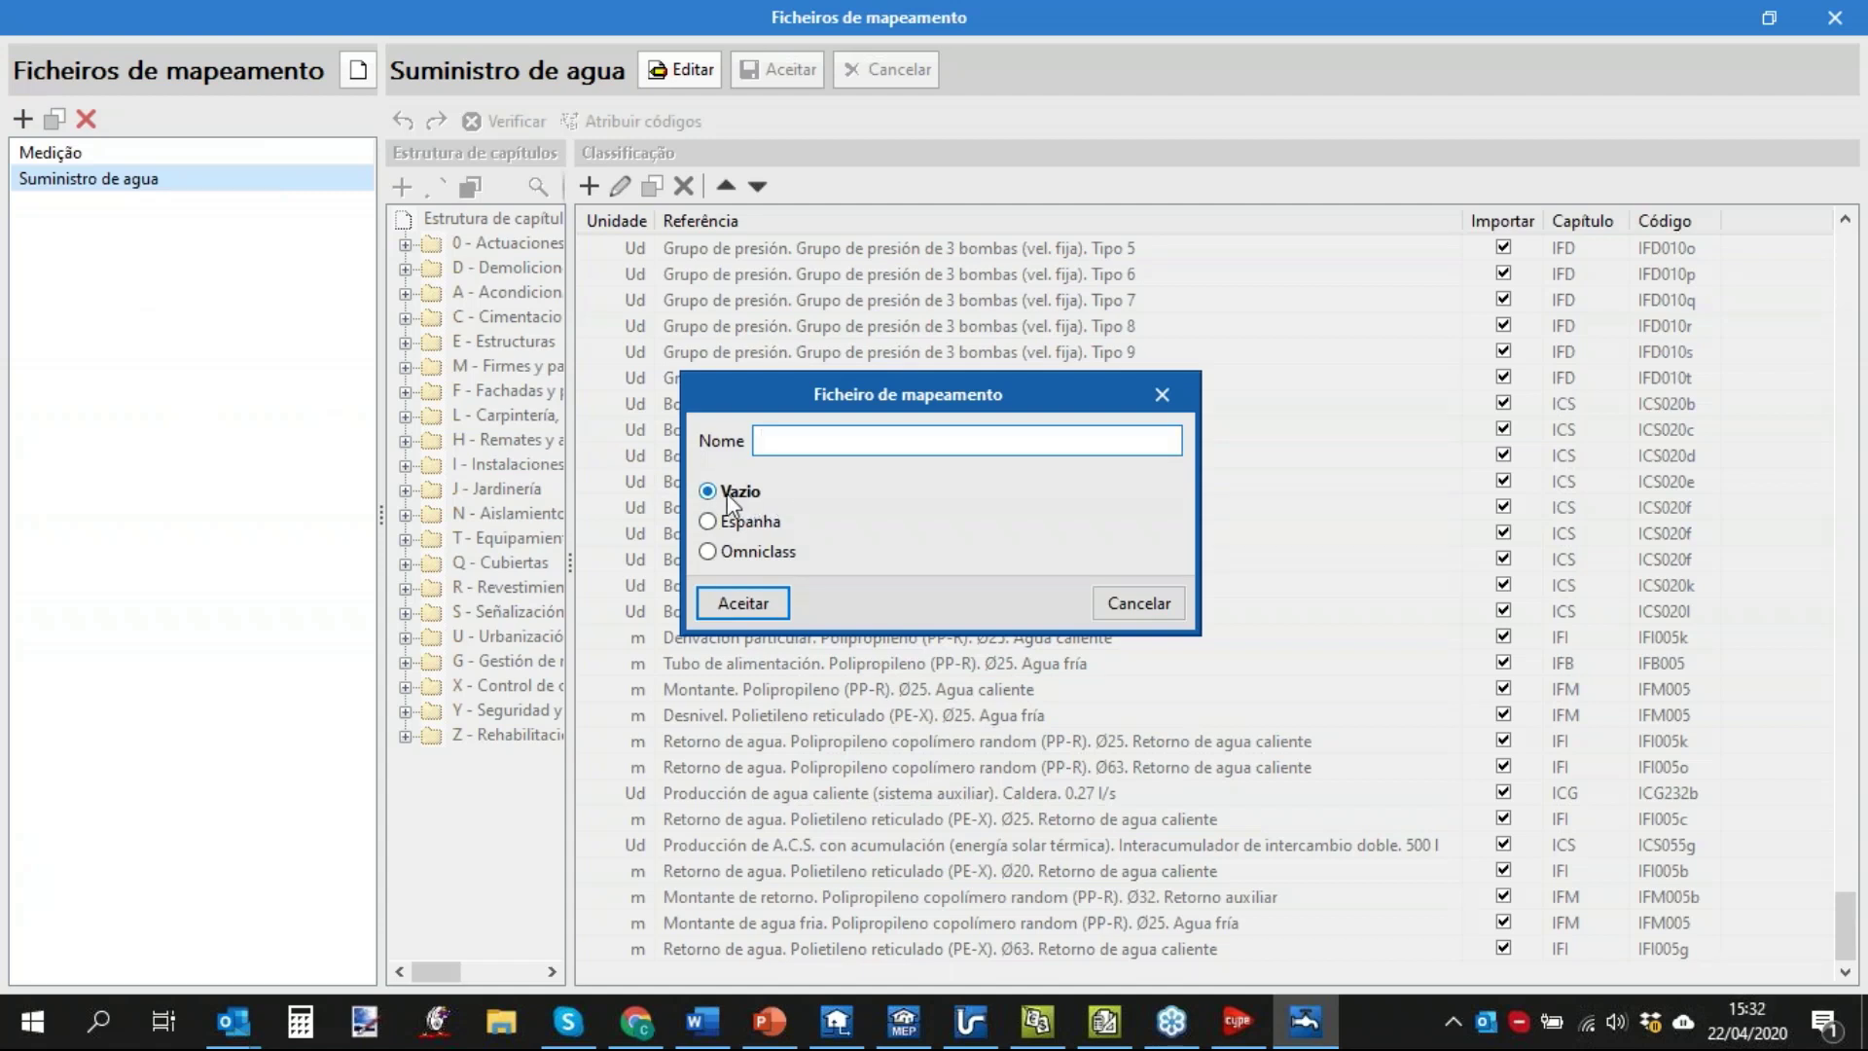
pyautogui.write('Webim')
pyautogui.press('BackSpace')
pyautogui.write('nar_Medições')
pyautogui.click(751, 609)
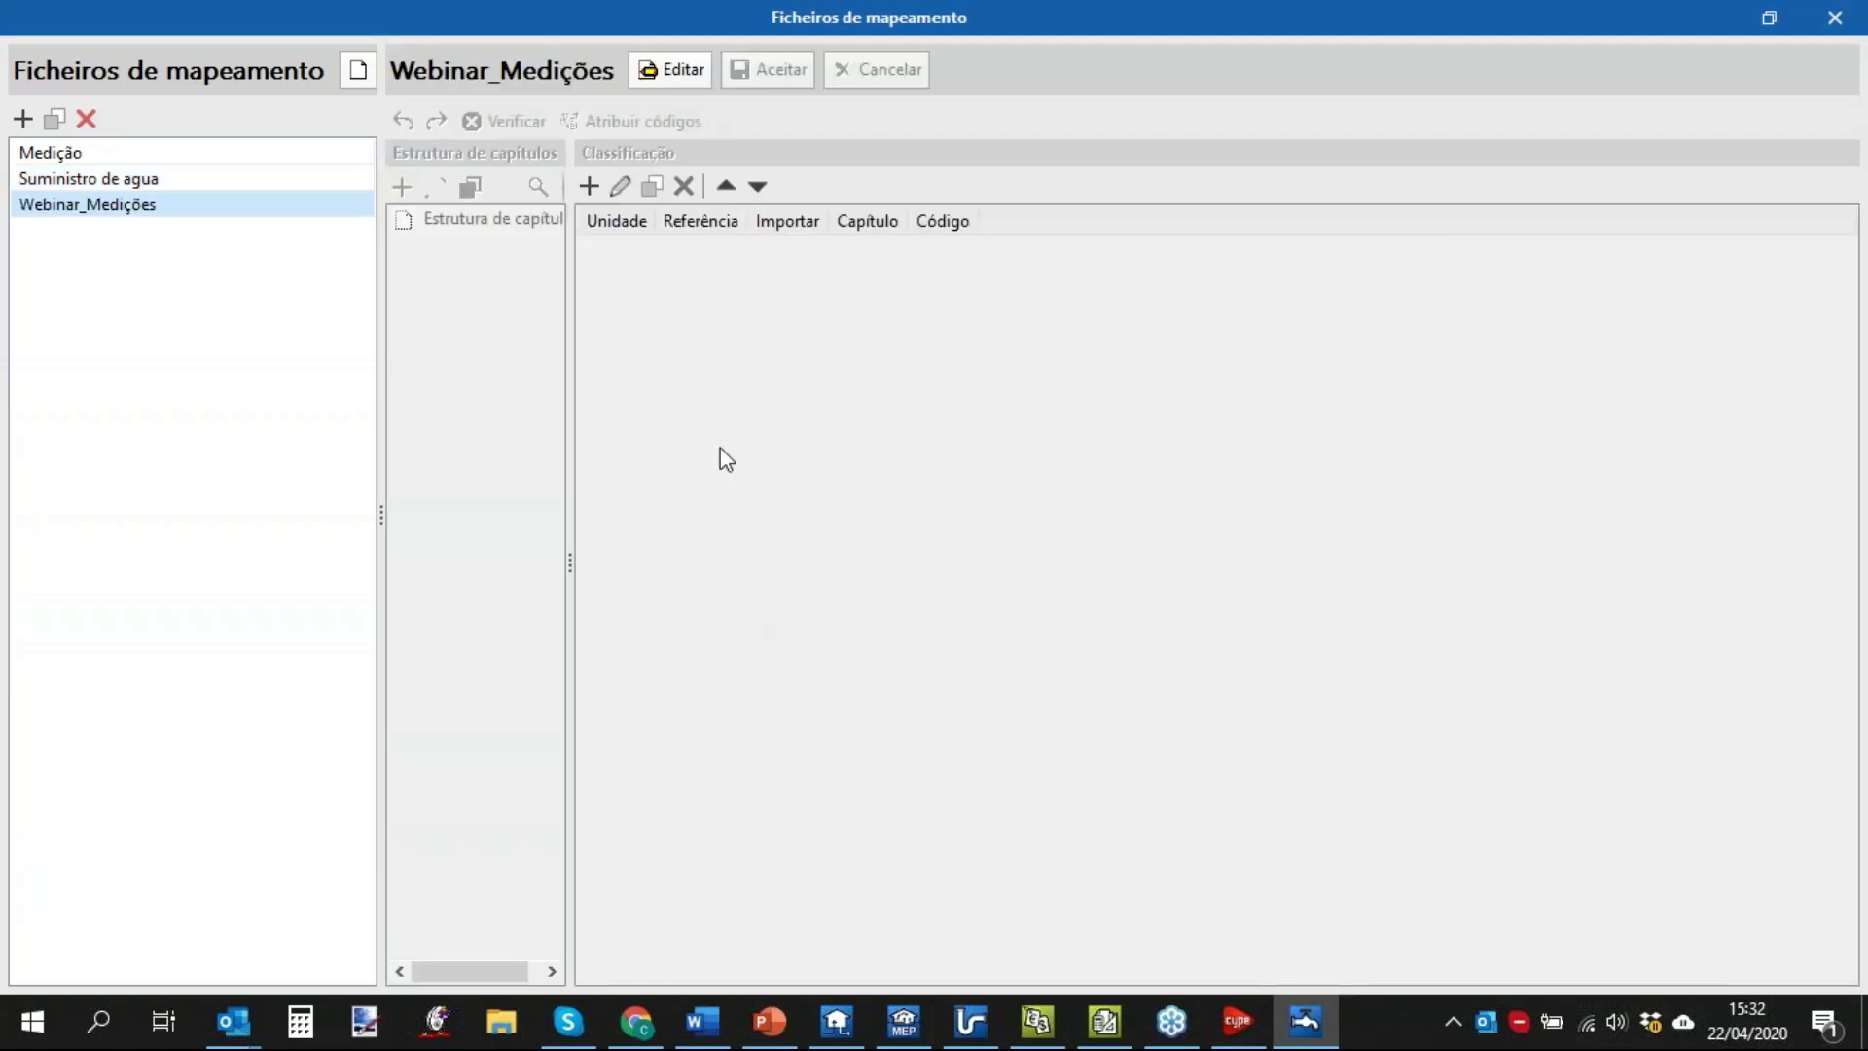
# Add a chapter with code C00000001 and reference Medição to the Webinar_Medições mapping, save it and close the mapping files.
pyautogui.click(678, 73)
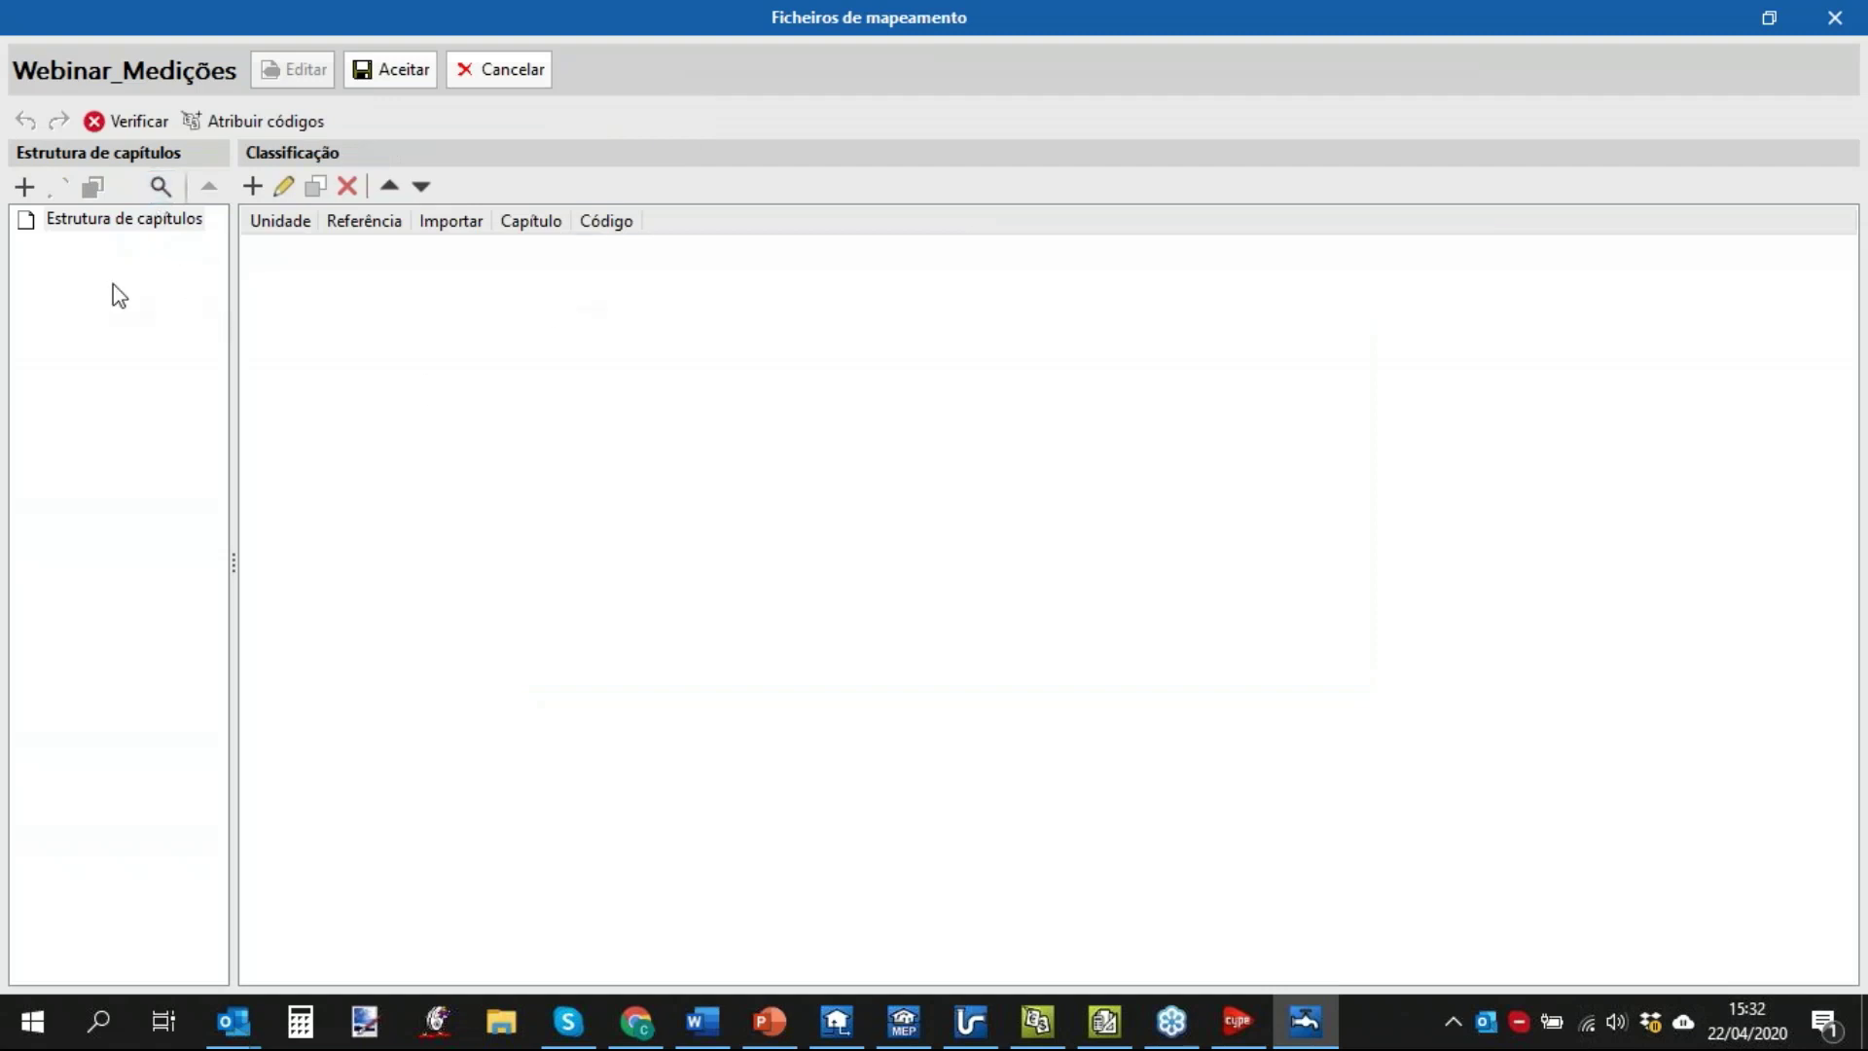
pyautogui.click(25, 188)
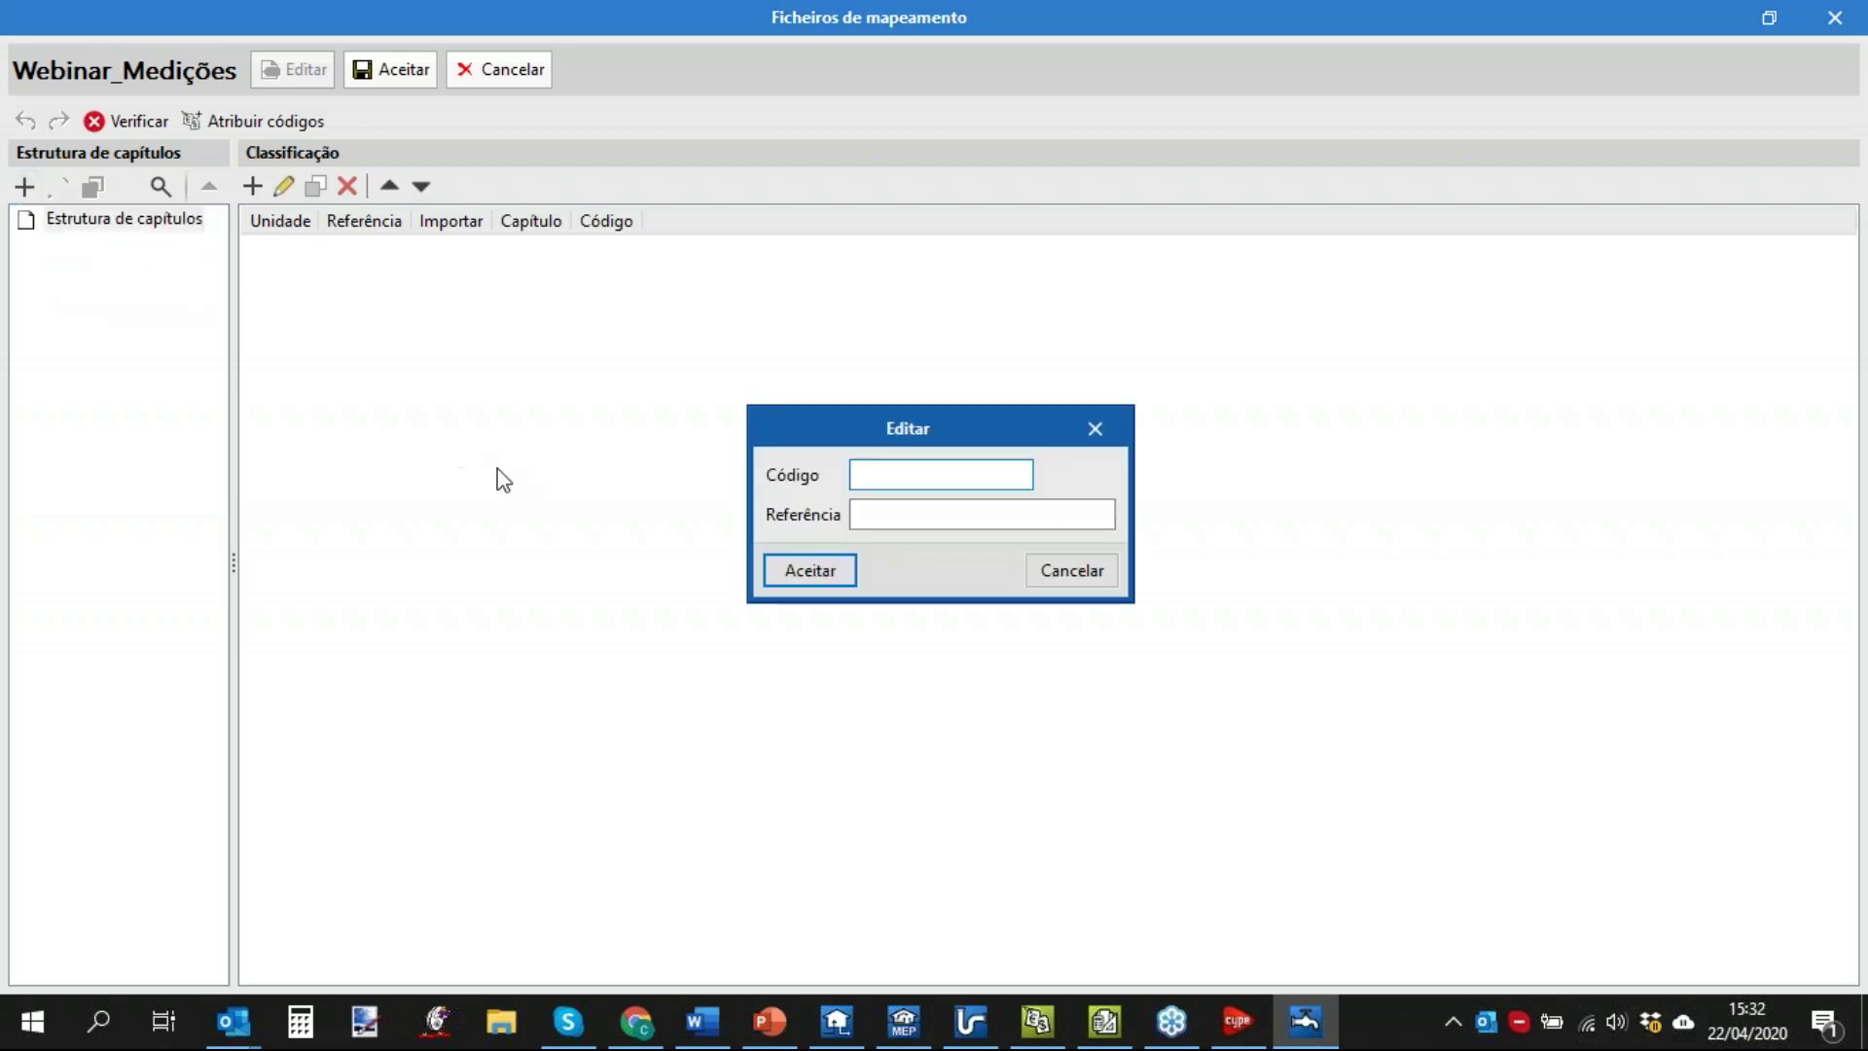
pyautogui.write('C00000001')
pyautogui.click(926, 508)
pyautogui.moveTo(942, 475); pyautogui.dragTo(830, 467)
pyautogui.click(953, 476)
pyautogui.click(950, 475)
pyautogui.click(900, 515)
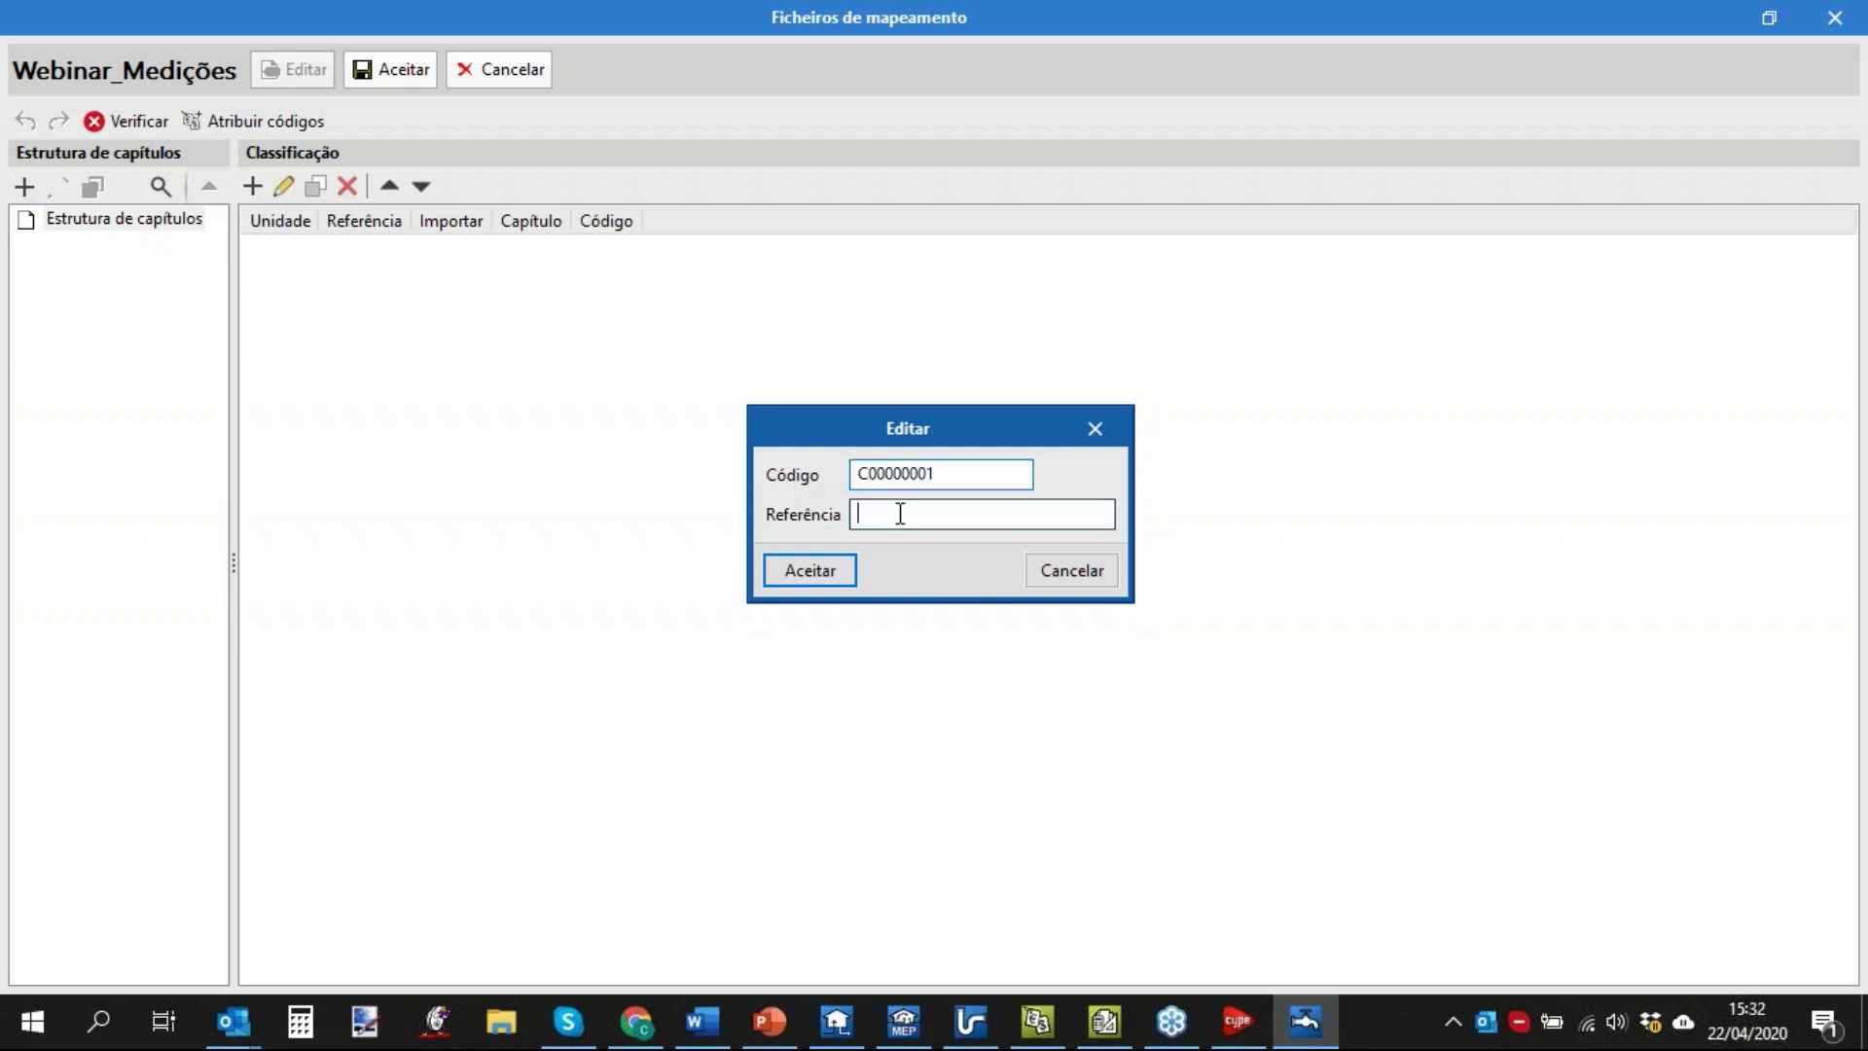
pyautogui.write('Medição')
pyautogui.click(809, 570)
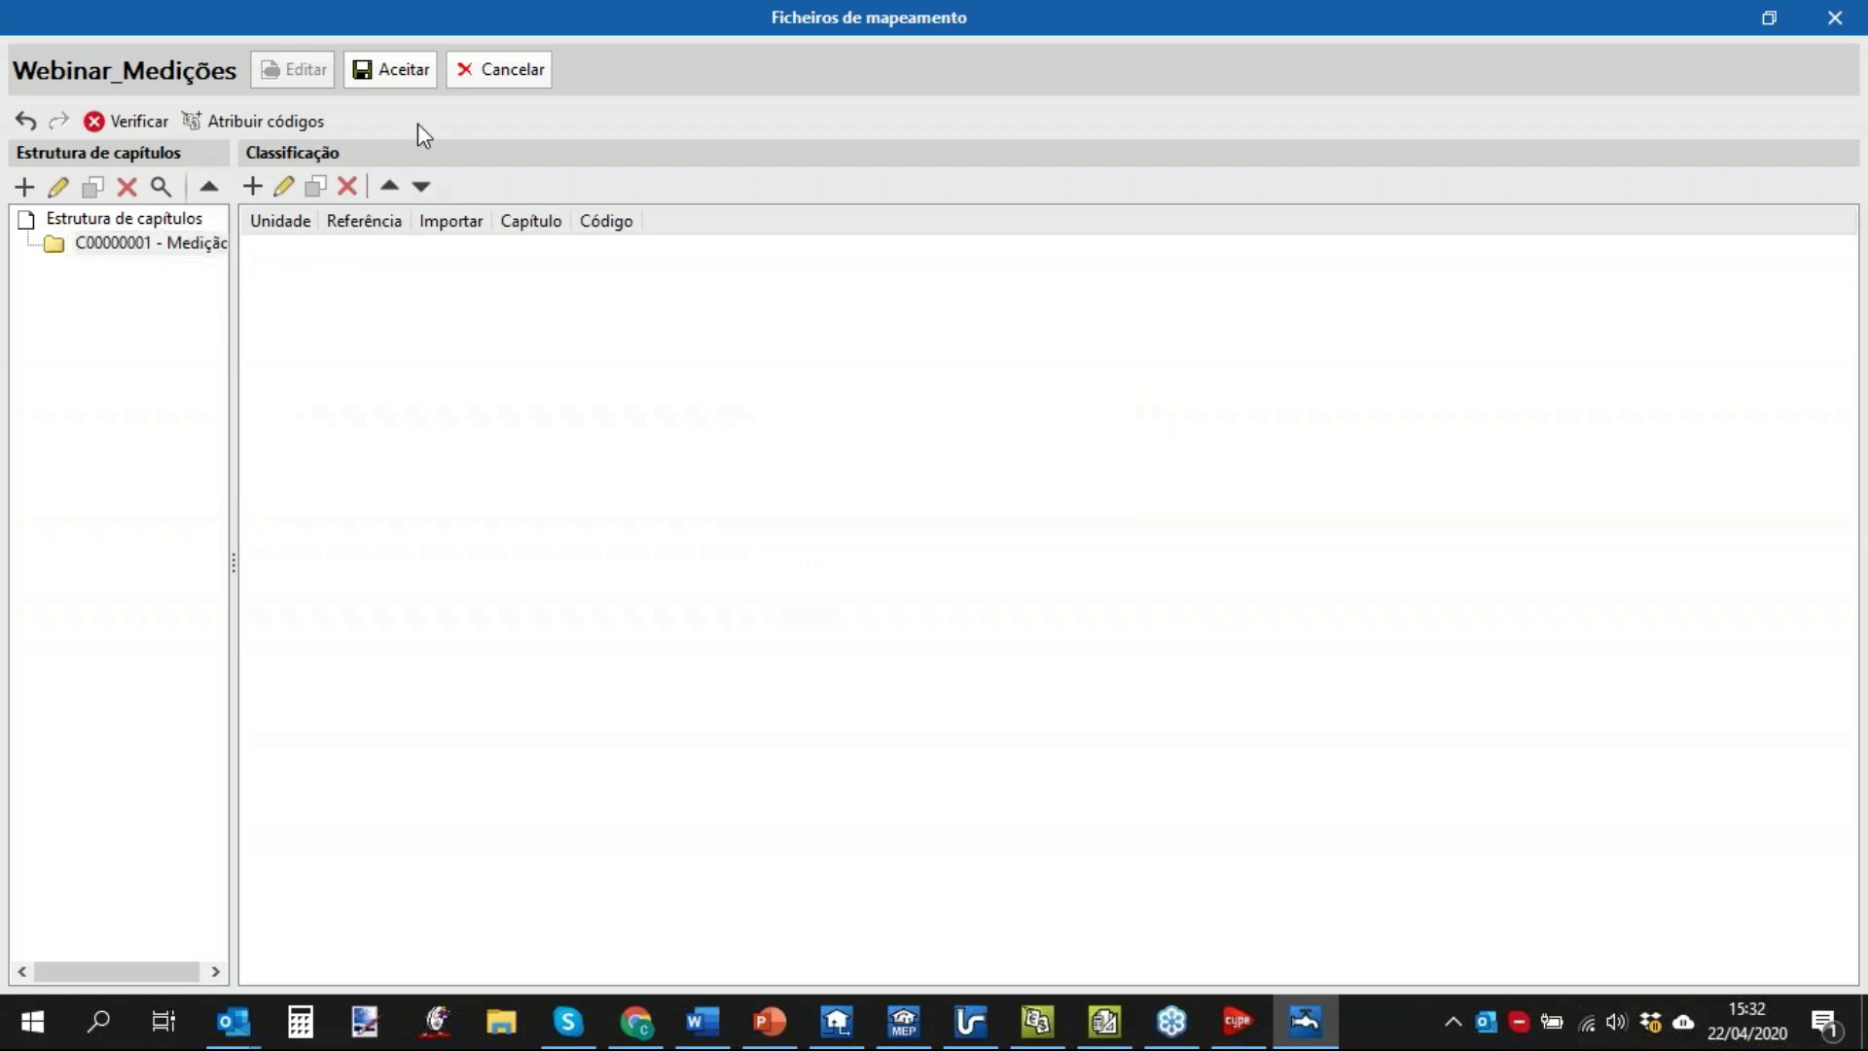
pyautogui.click(403, 79)
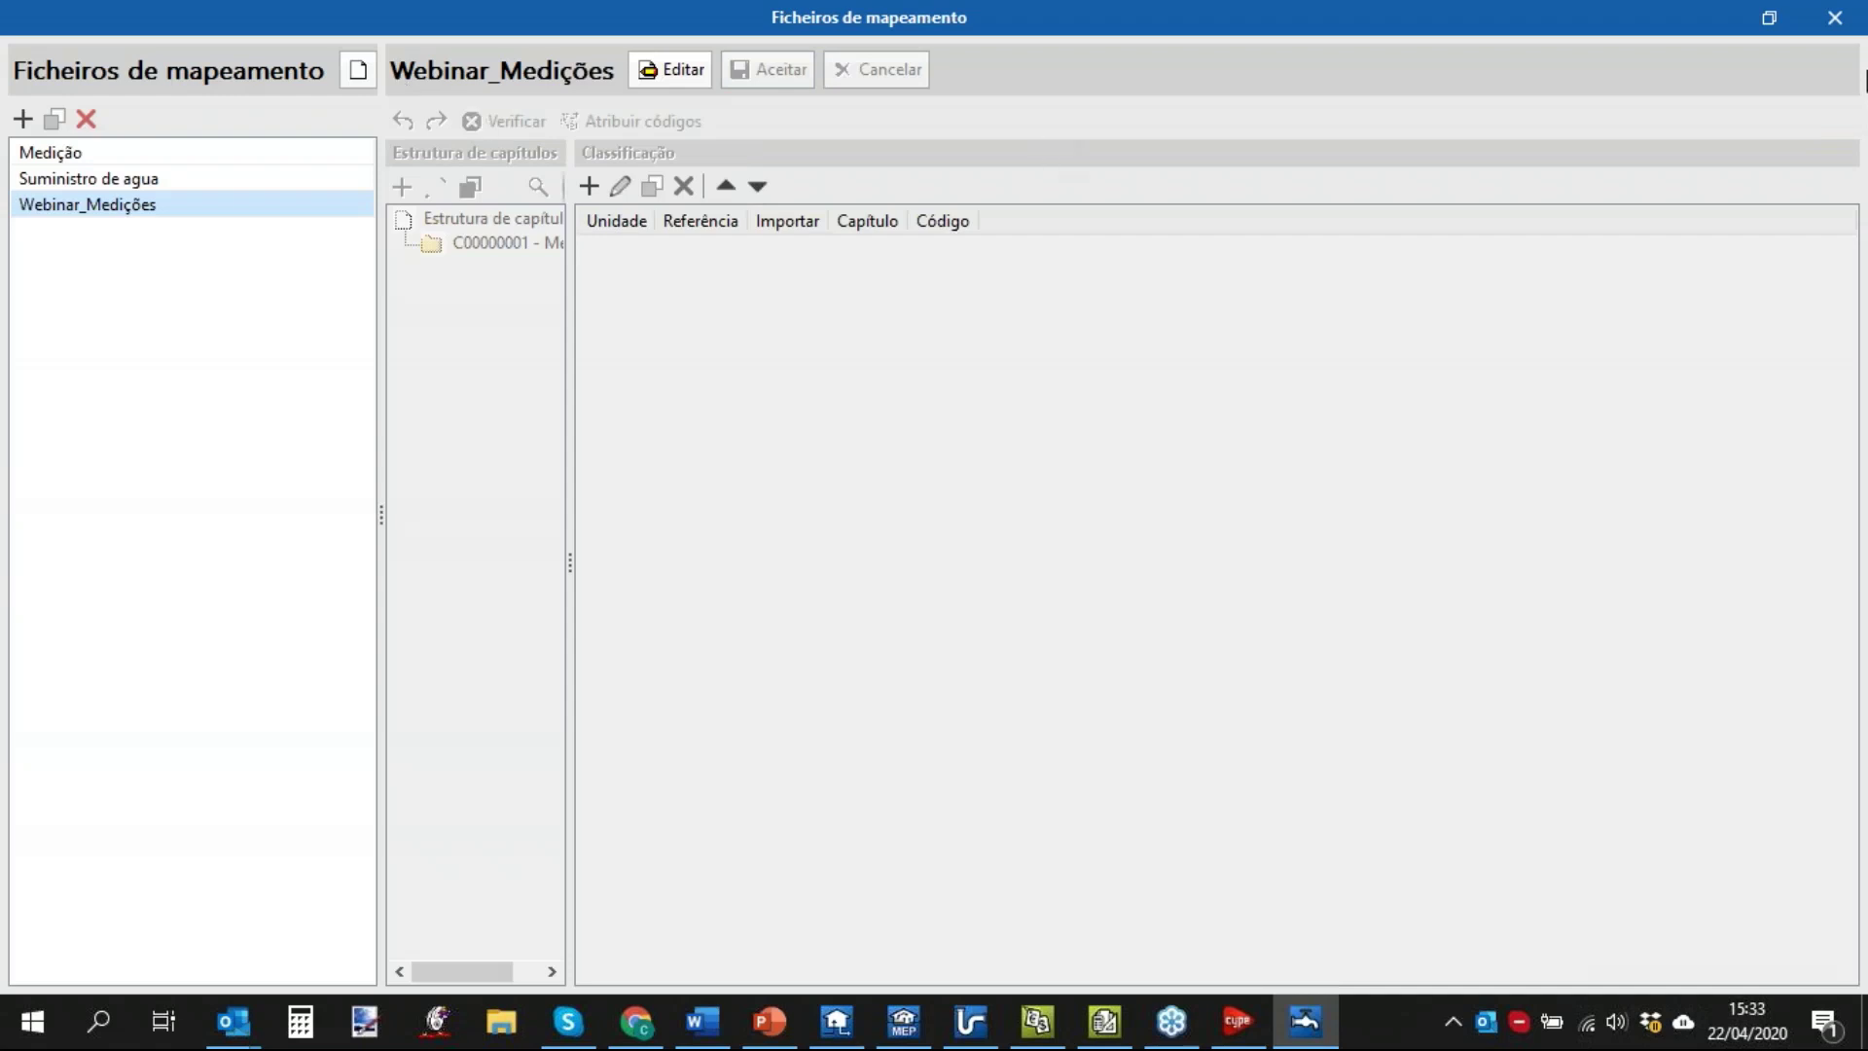
pyautogui.click(1835, 18)
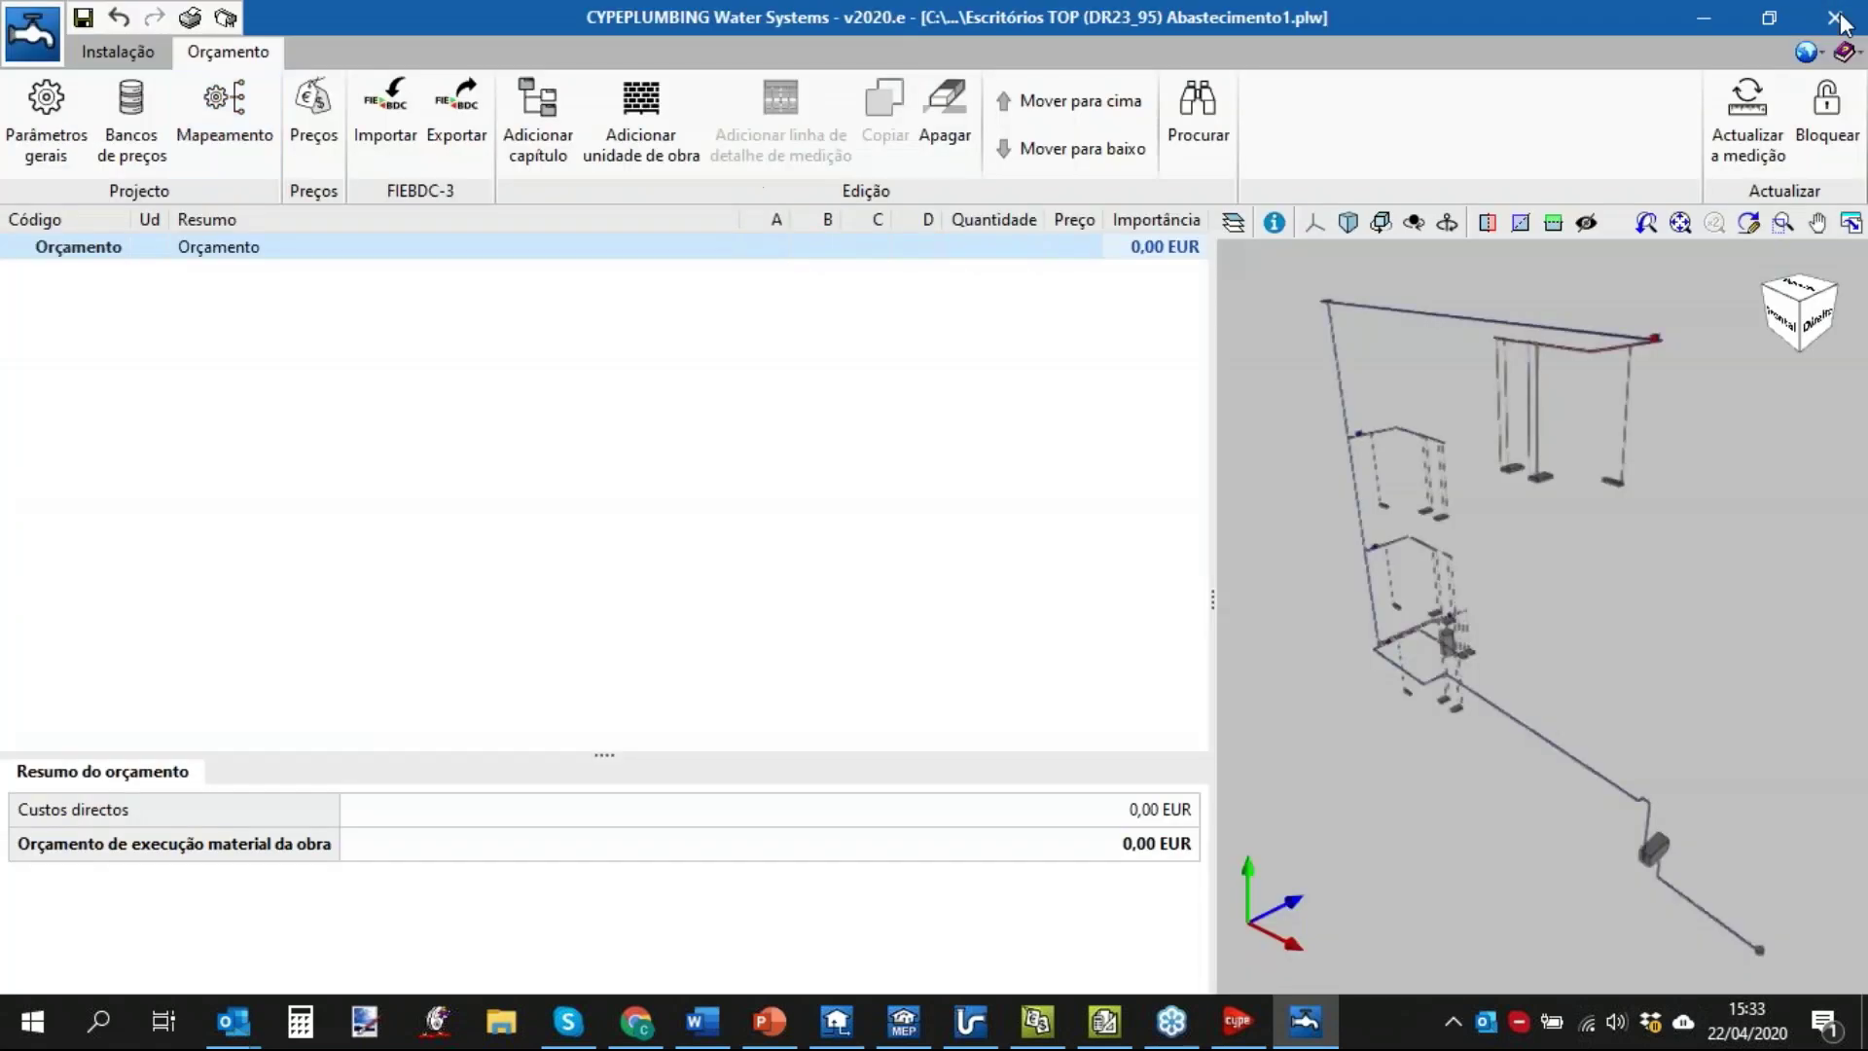
# Set up the measurement update to eliminate the current budget data and use the Webinar_Medições mapping.
pyautogui.moveTo(1671, 696)
pyautogui.mouseDown(button='middle')
pyautogui.moveTo(1644, 698)
pyautogui.moveTo(1665, 690)
pyautogui.mouseUp(button='middle')
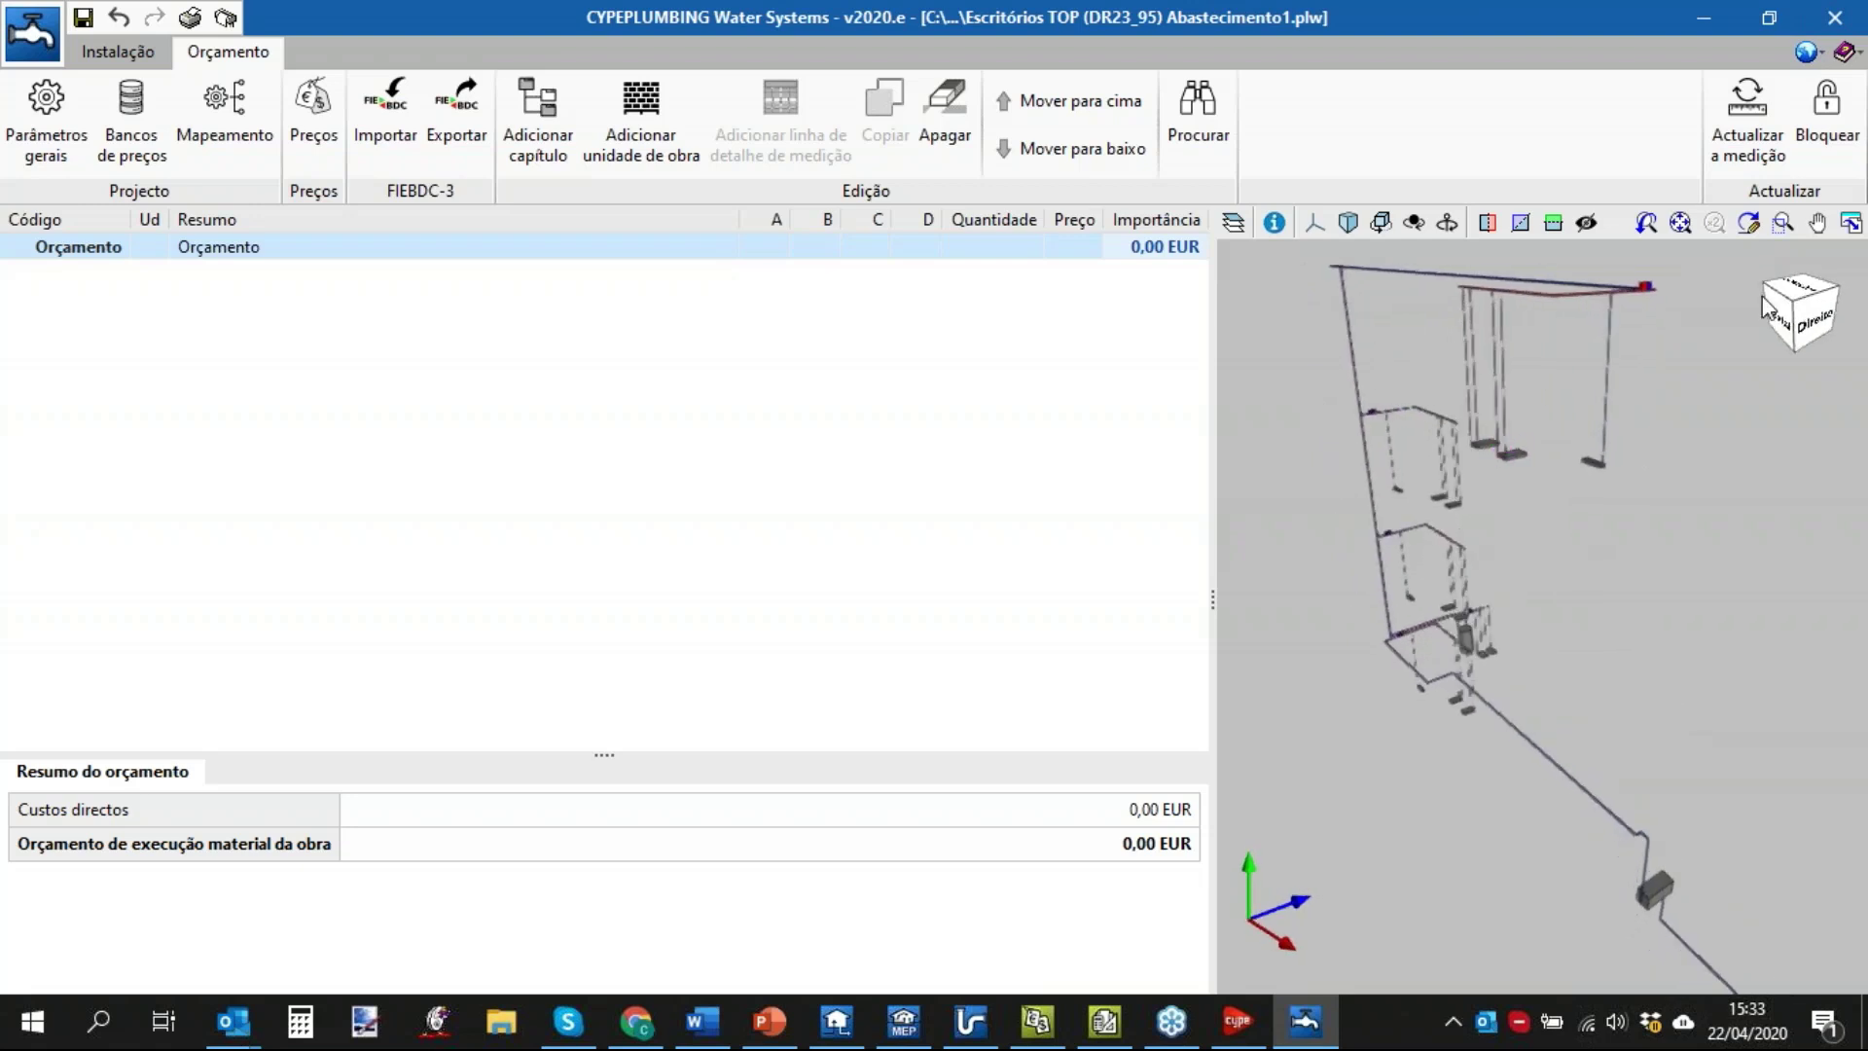
pyautogui.click(1748, 127)
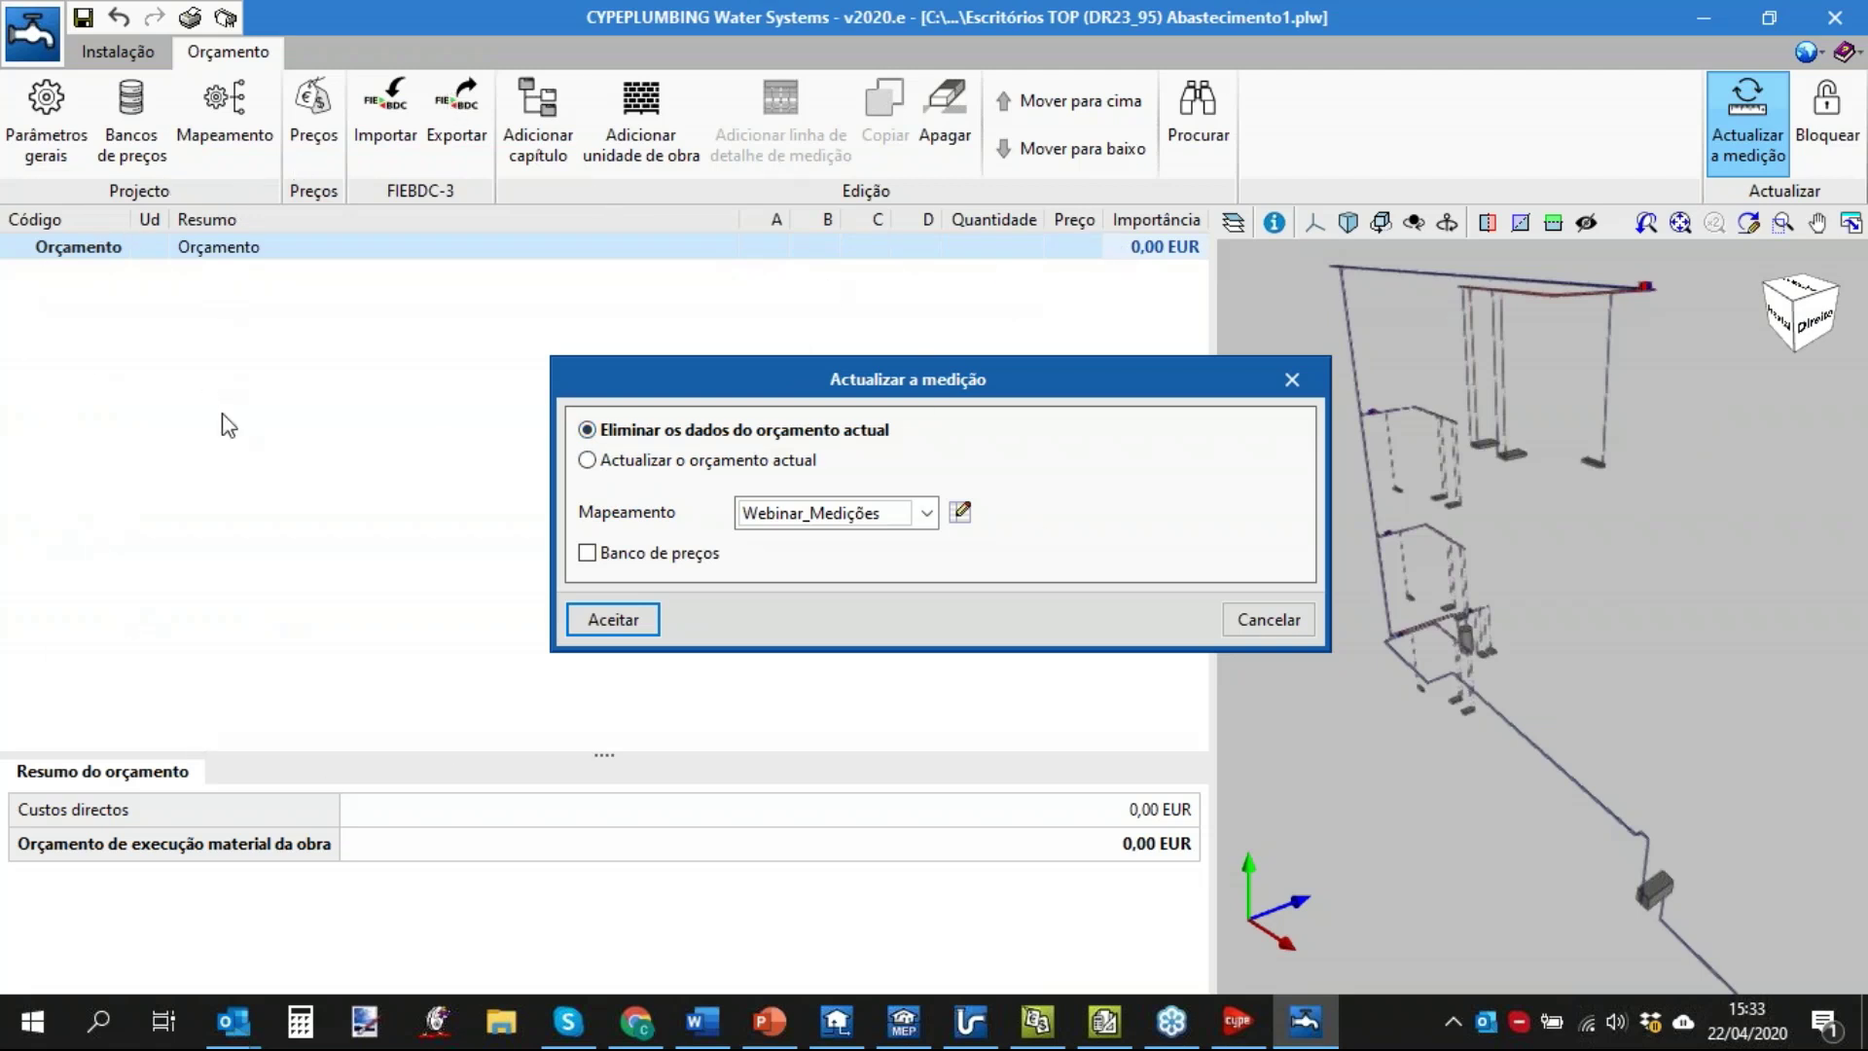
pyautogui.click(587, 461)
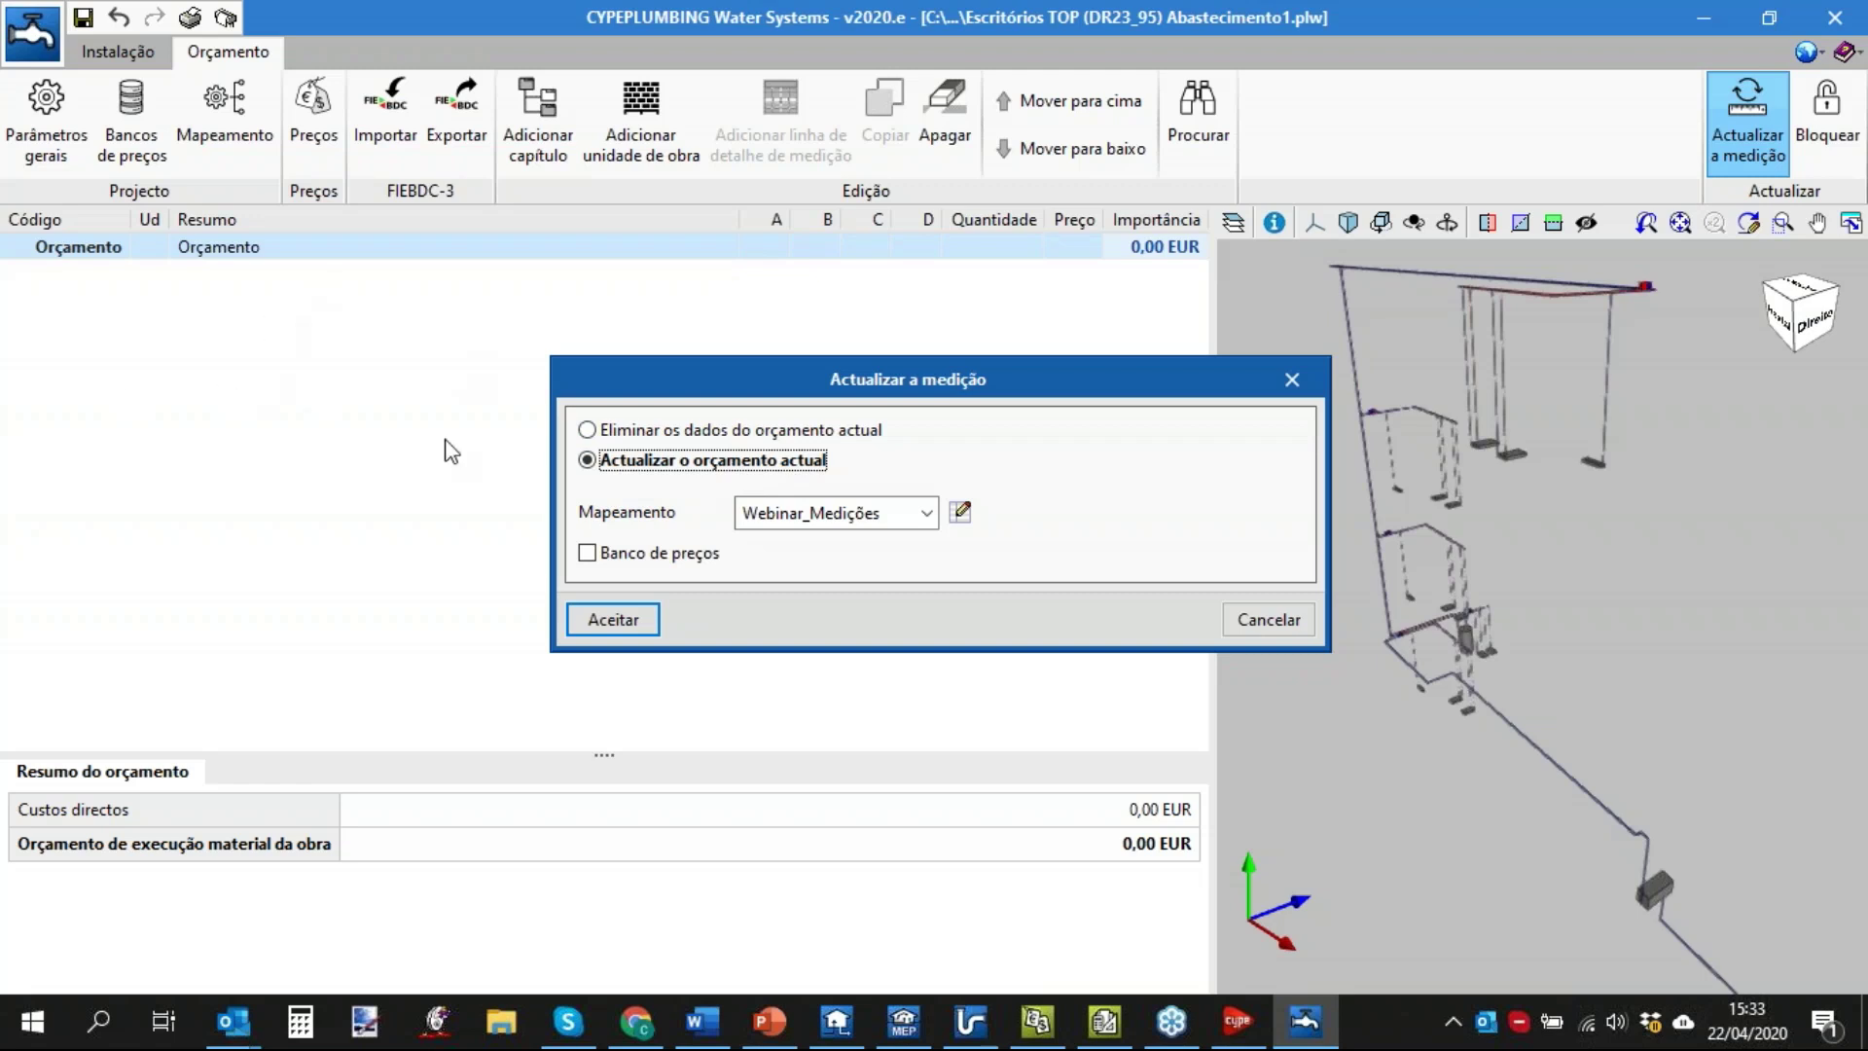
pyautogui.click(693, 430)
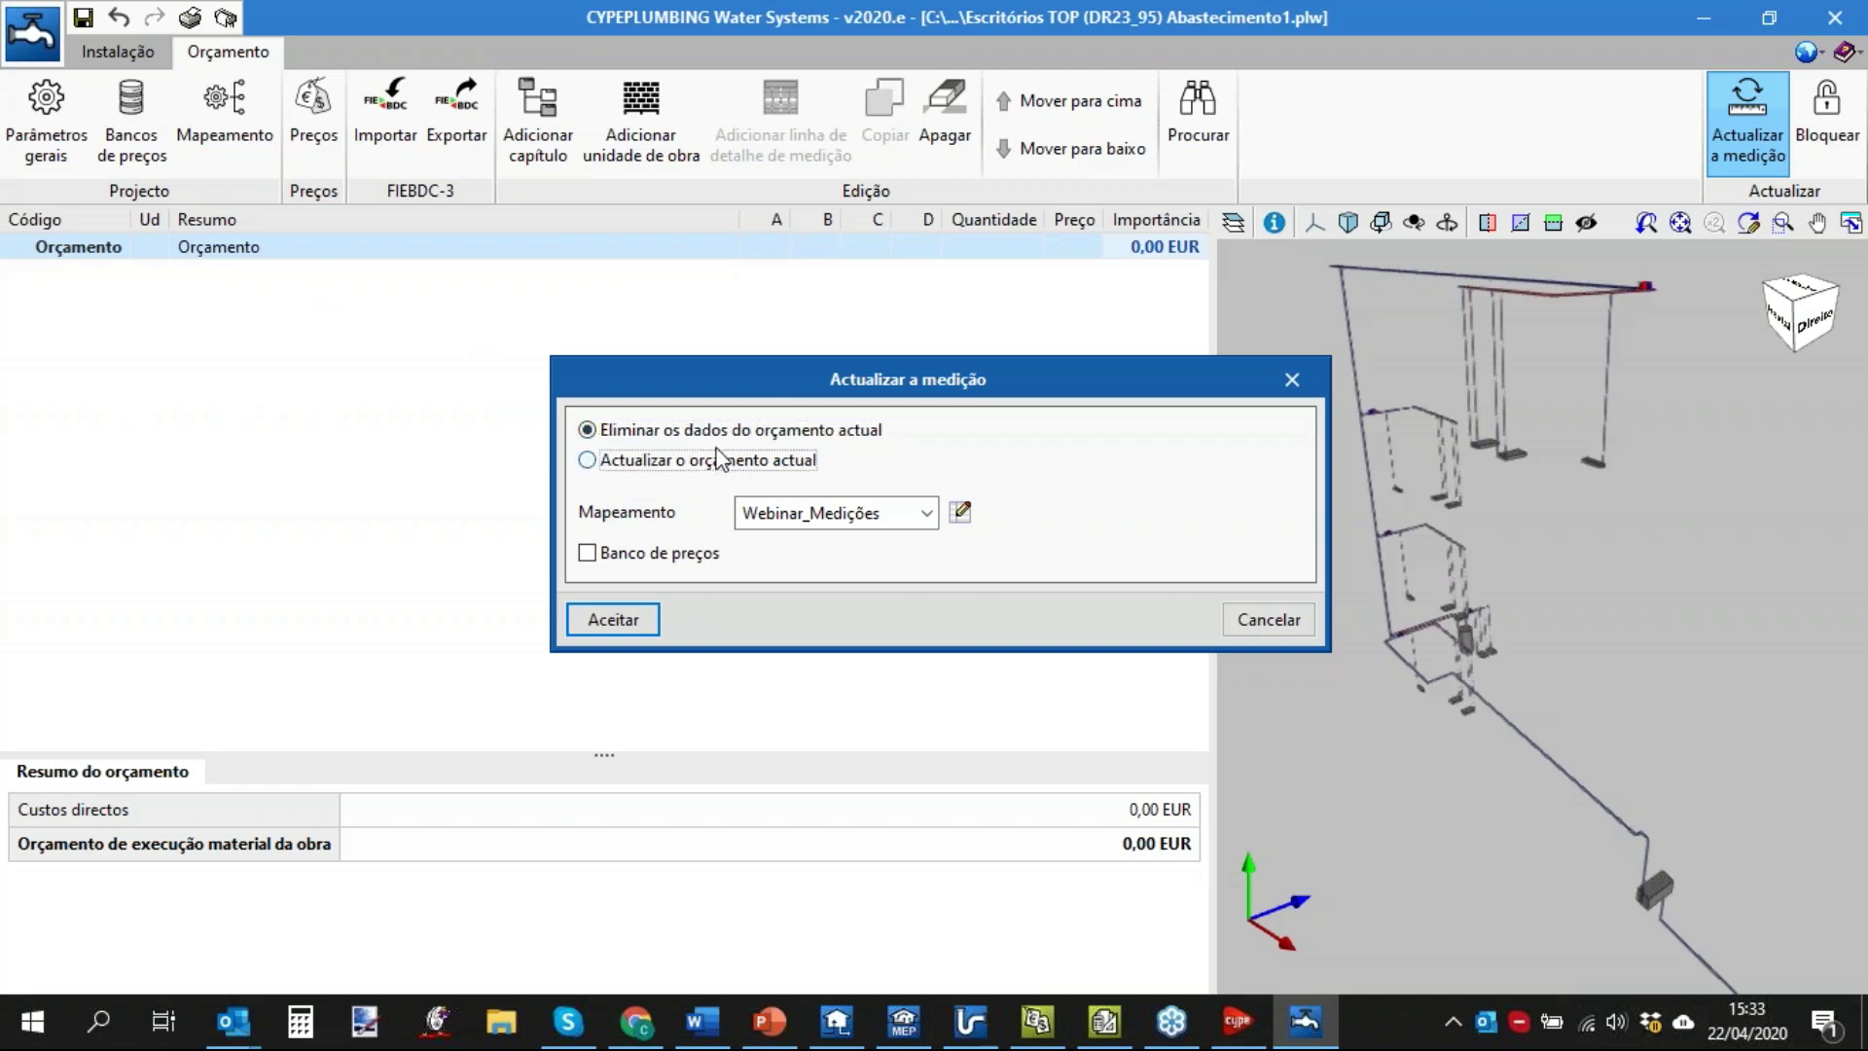
pyautogui.click(718, 458)
pyautogui.press('Up')
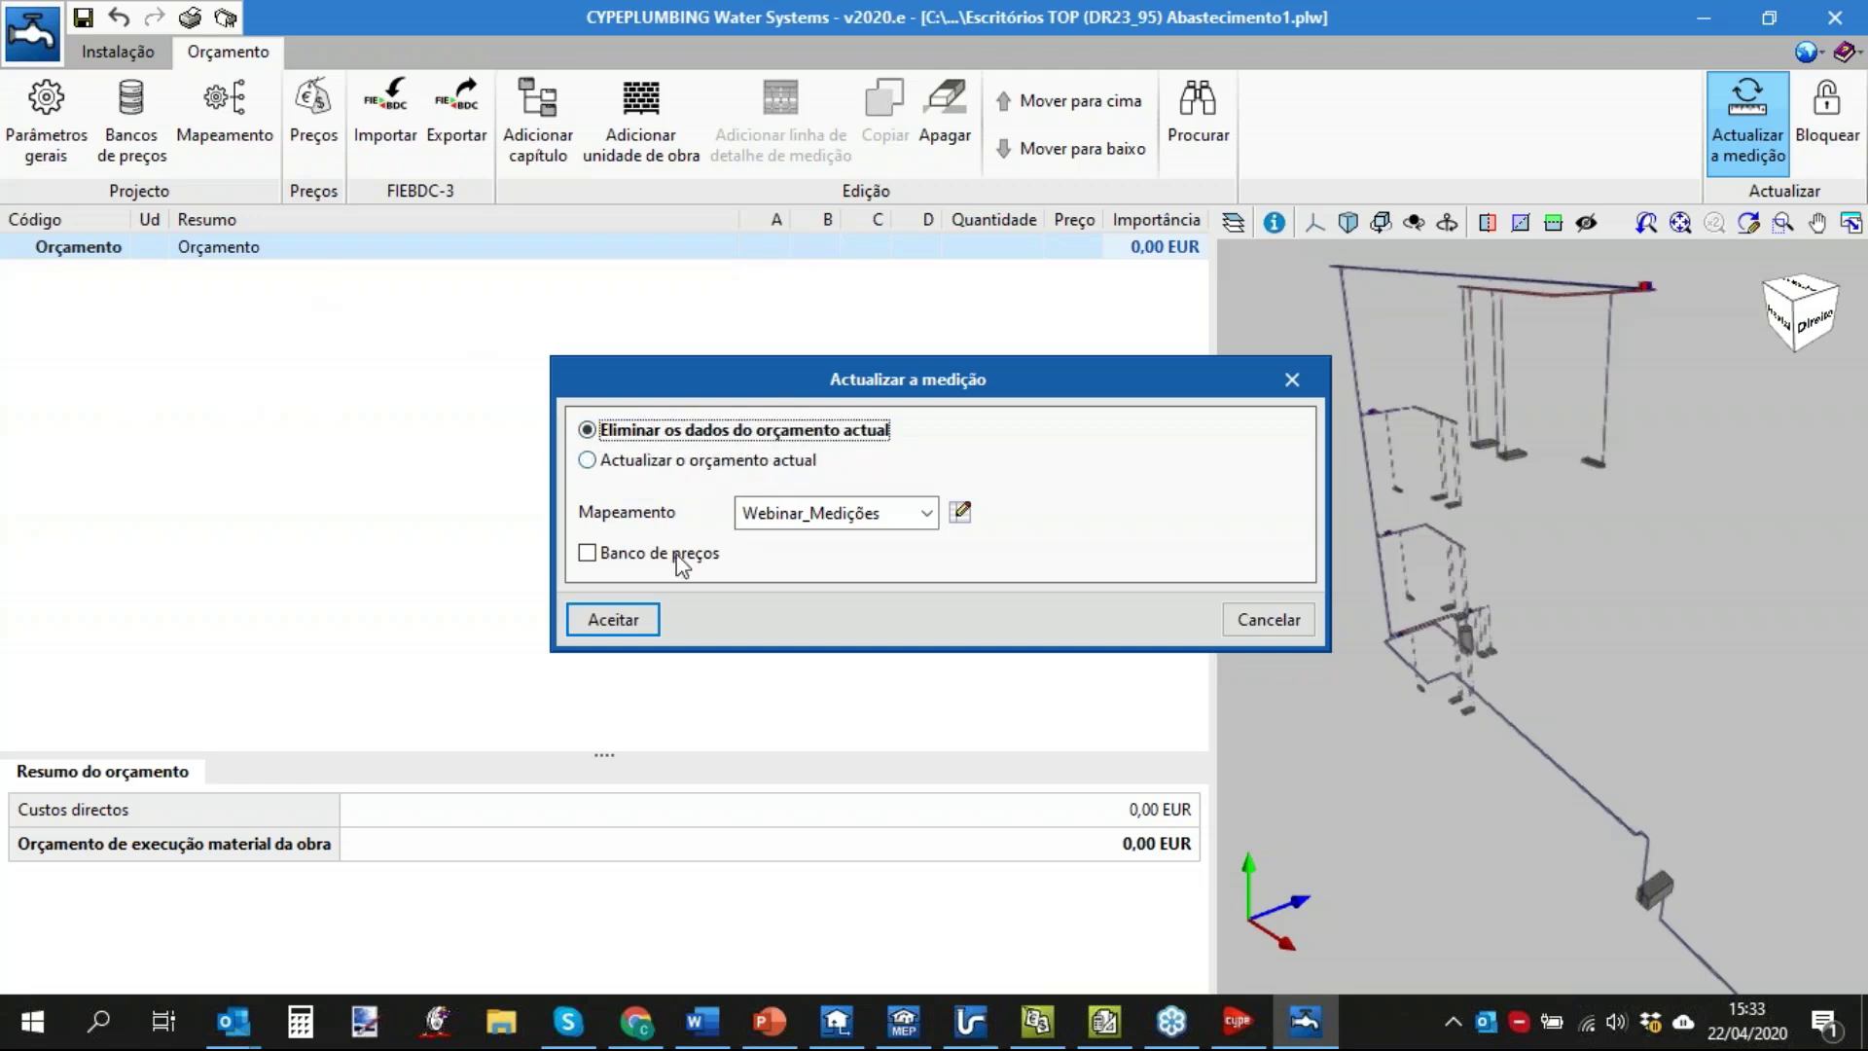
pyautogui.click(926, 515)
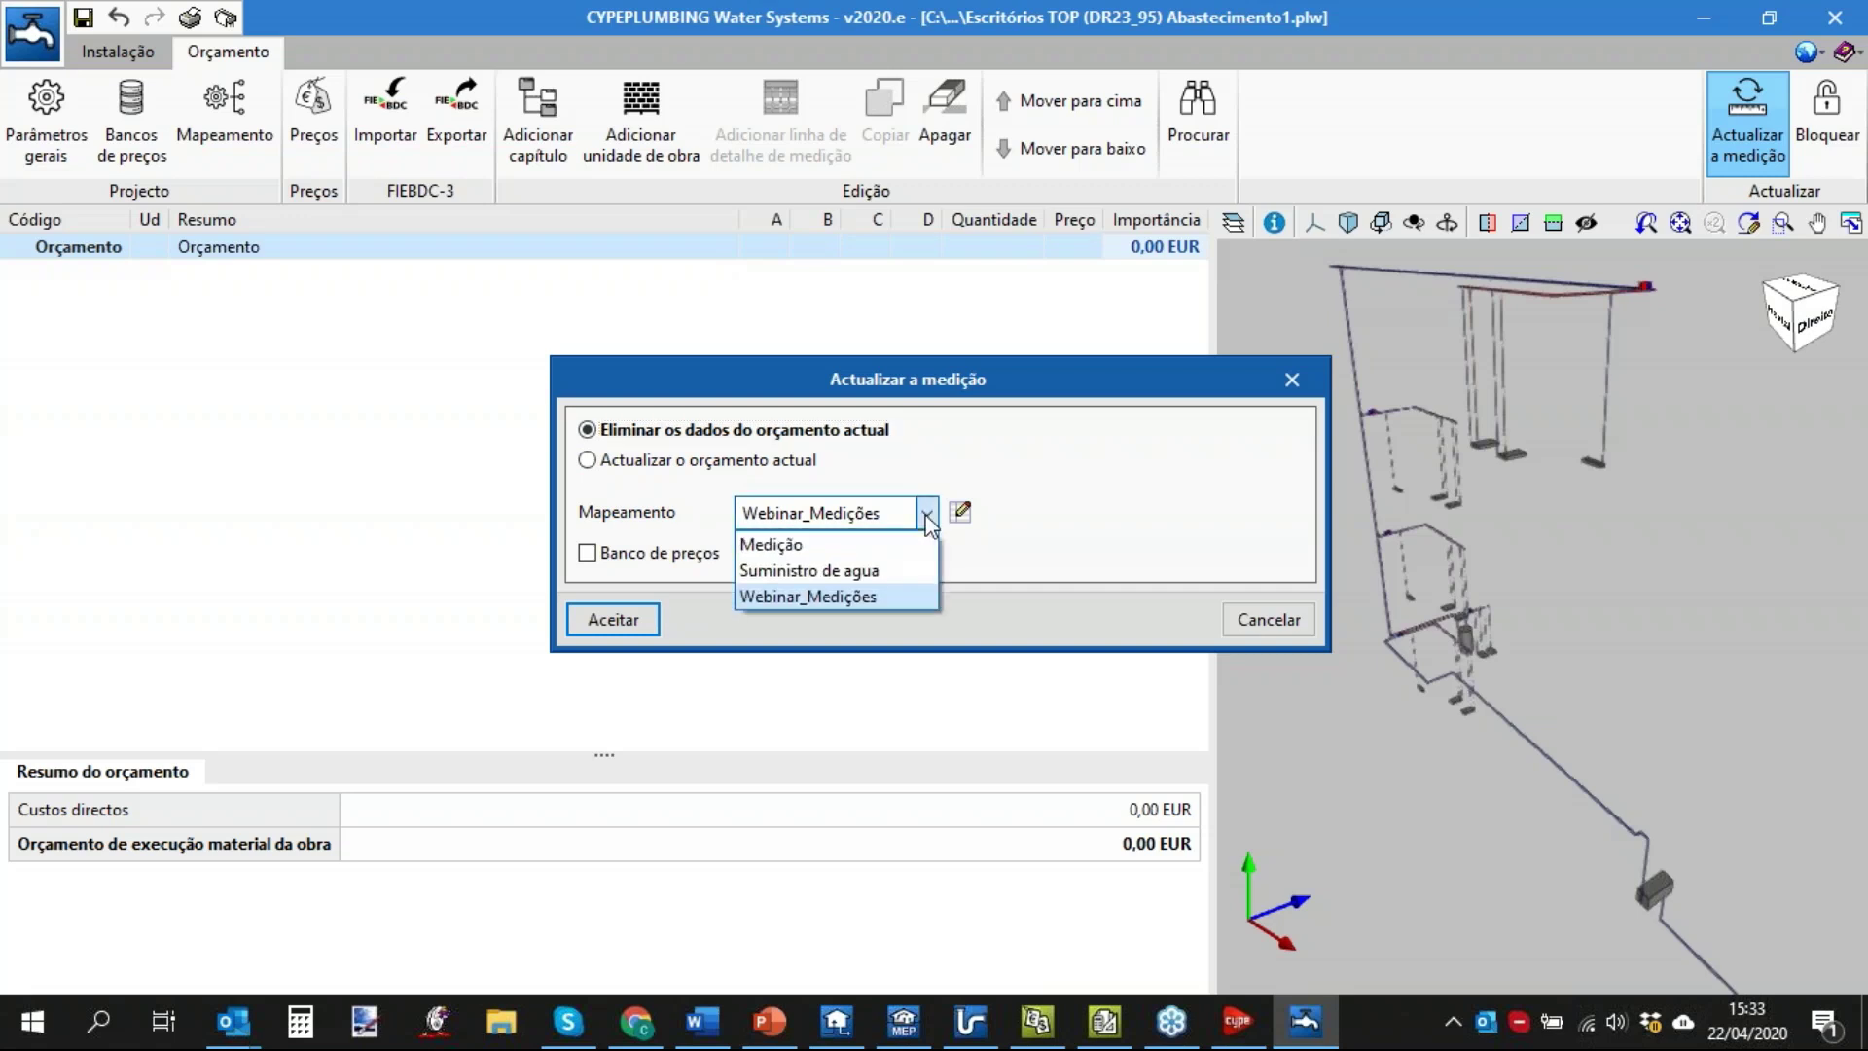
pyautogui.click(858, 595)
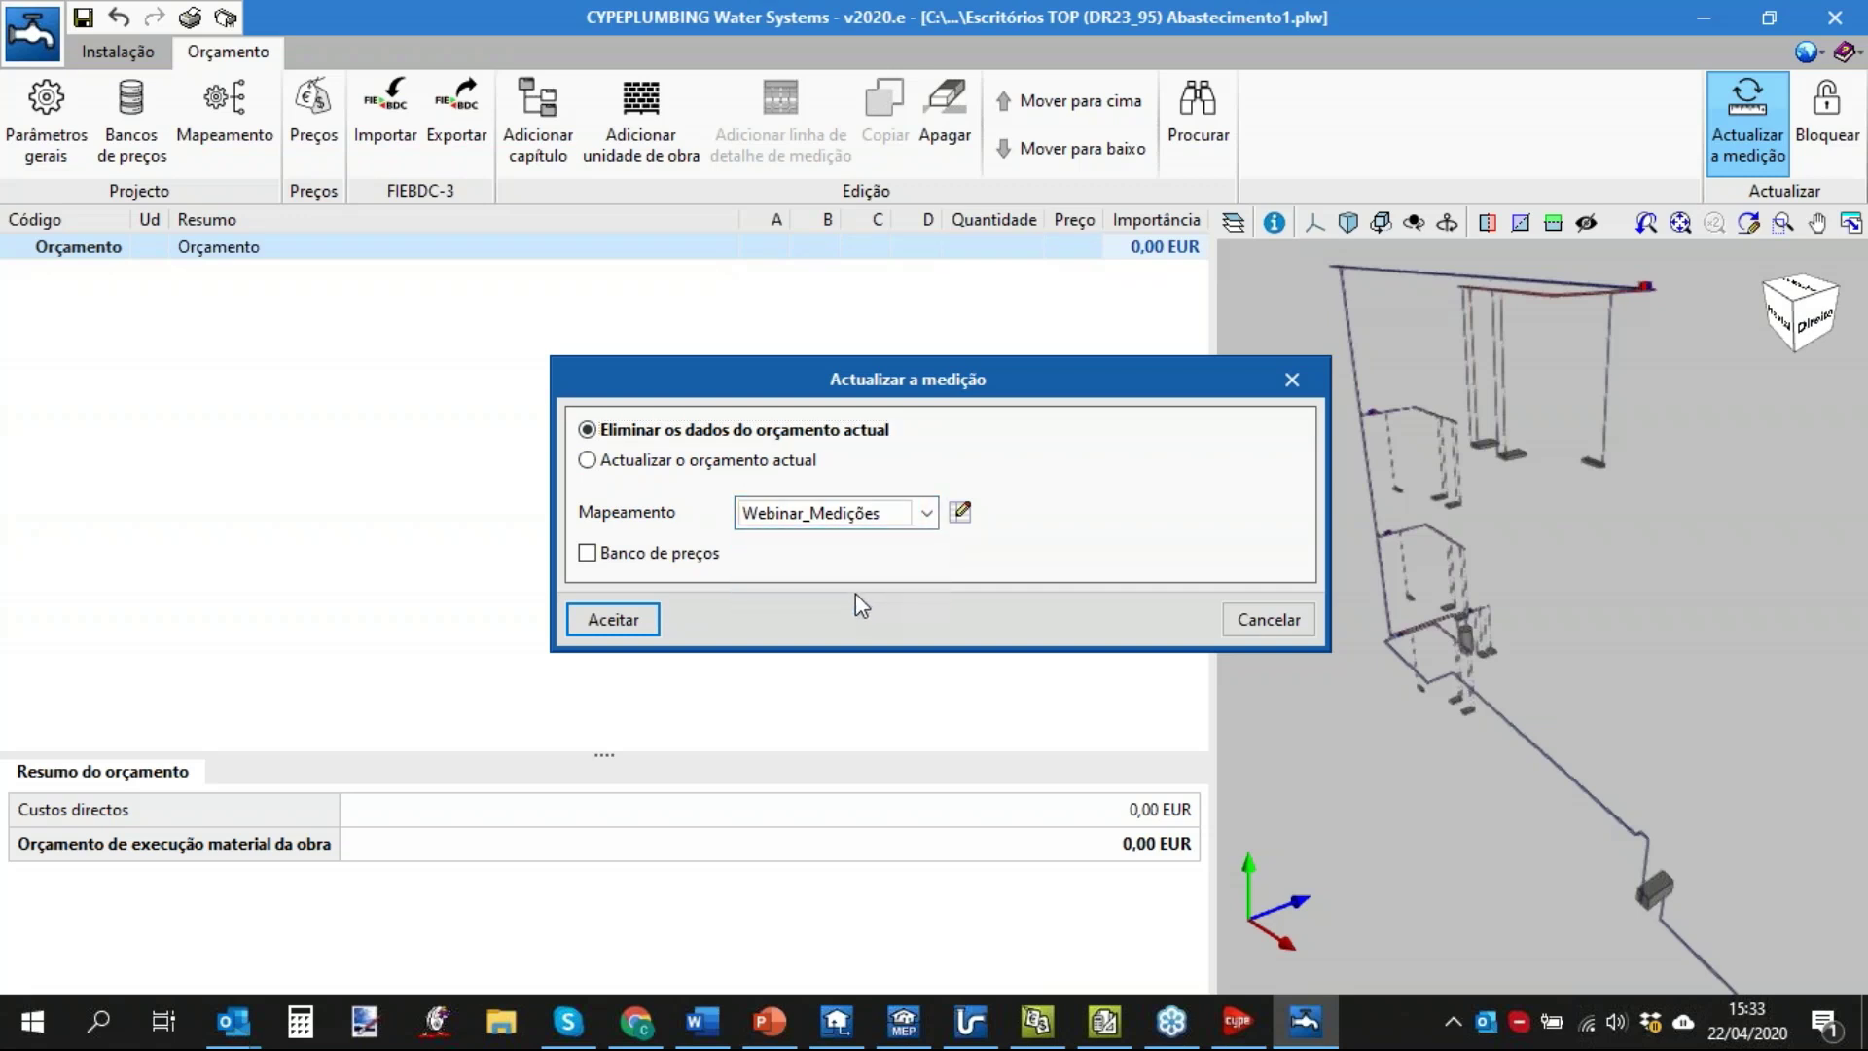
# Show the available price bank option, leave it disabled and run the measurement update.
pyautogui.click(587, 553)
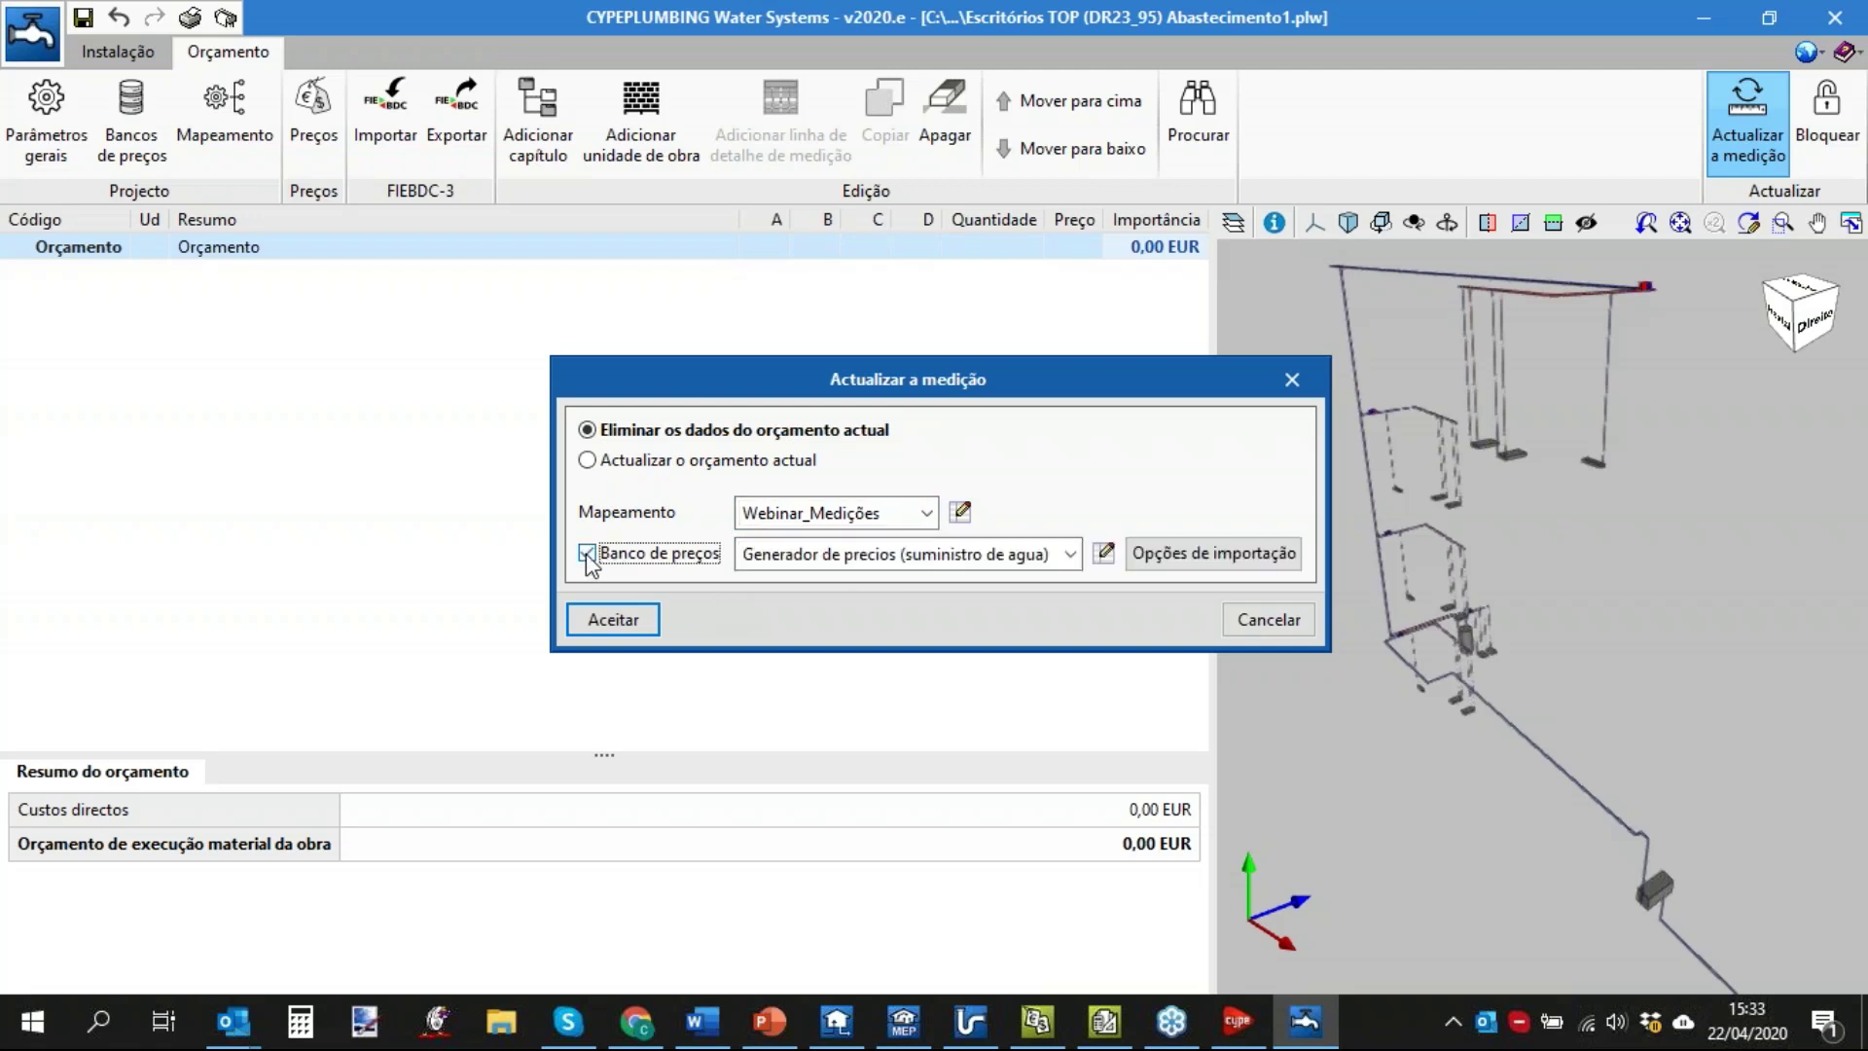
pyautogui.click(1070, 555)
pyautogui.click(1074, 560)
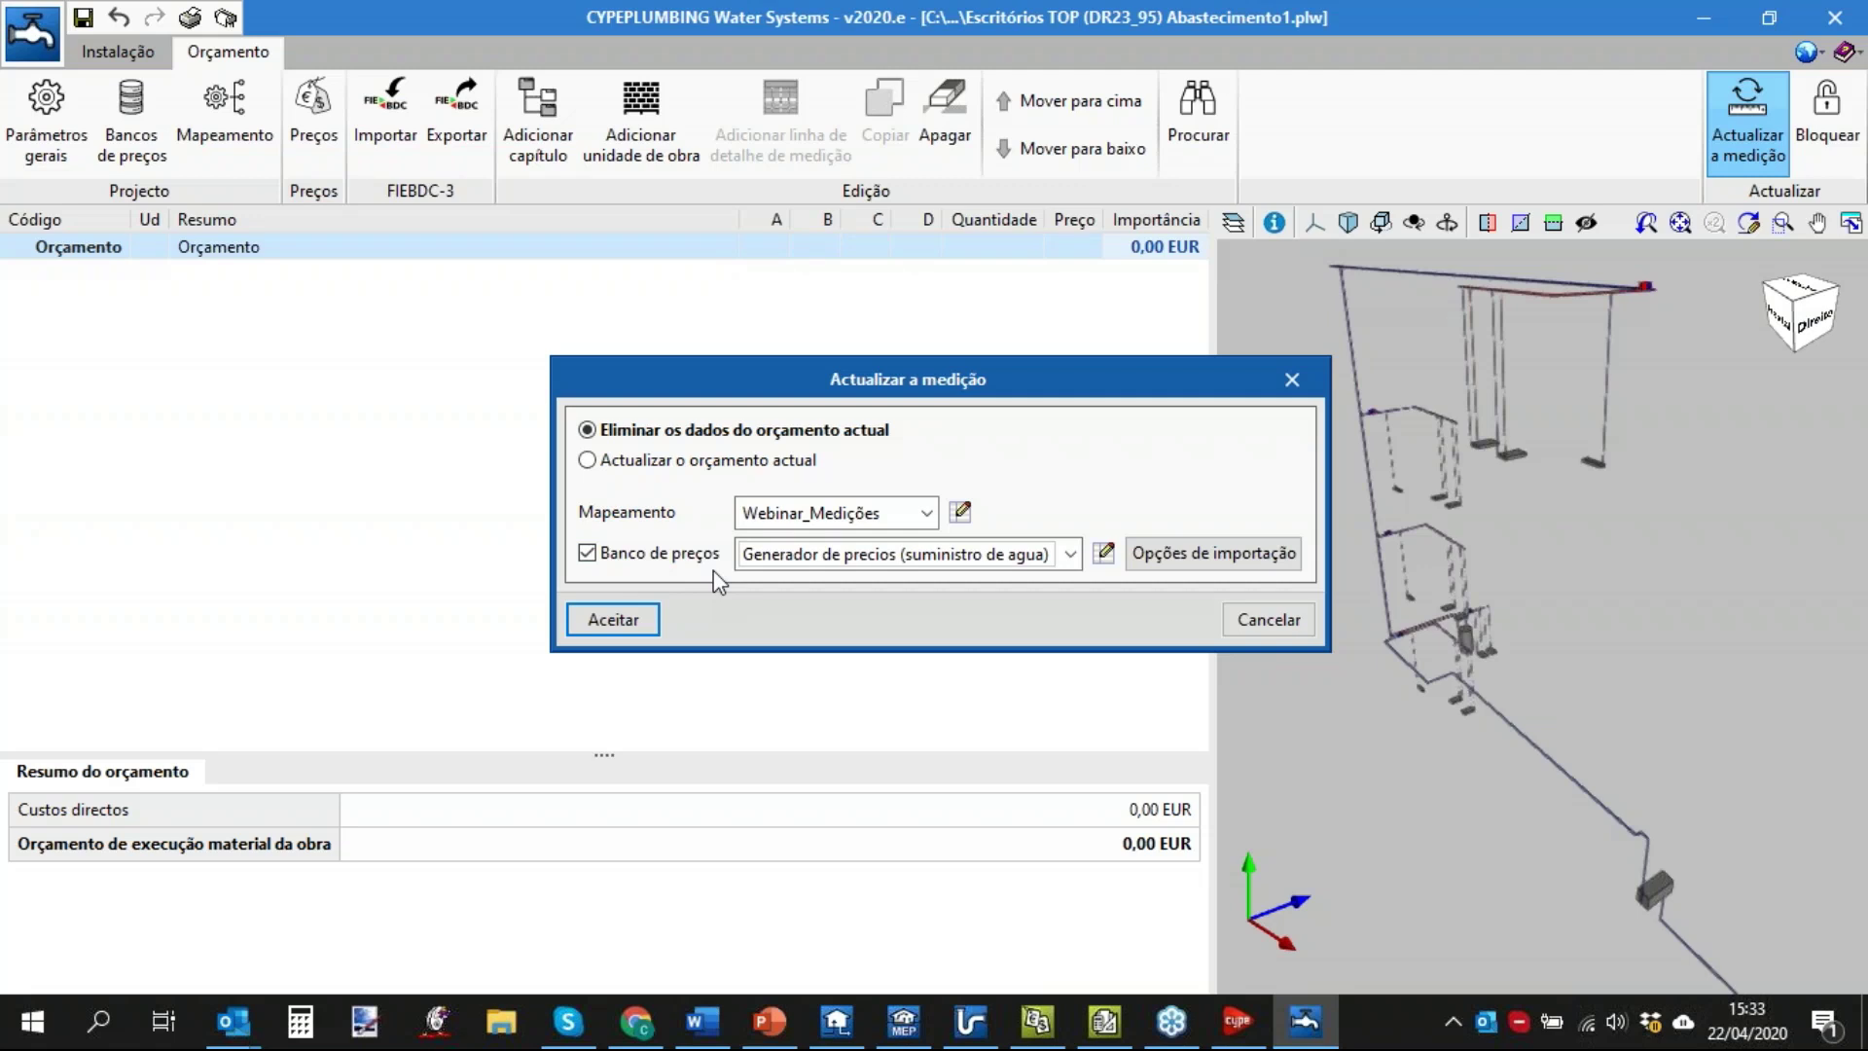
pyautogui.click(661, 555)
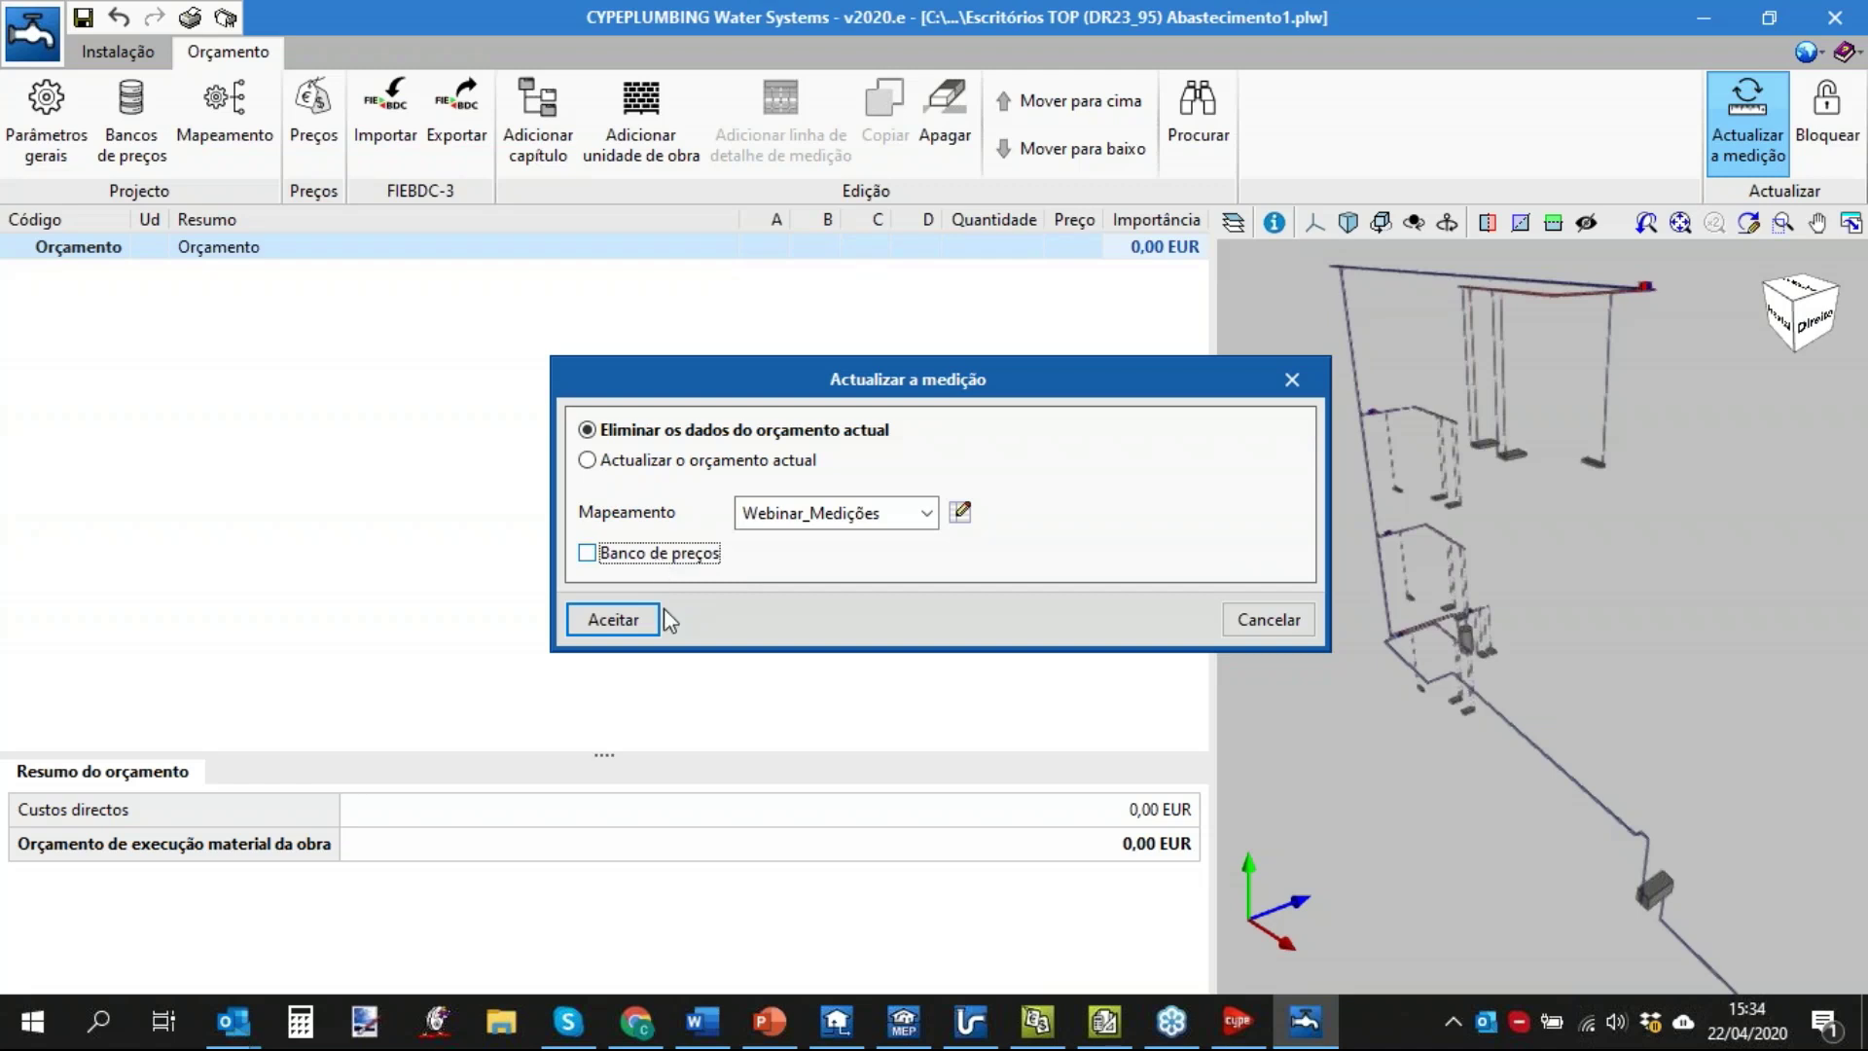
pyautogui.click(630, 626)
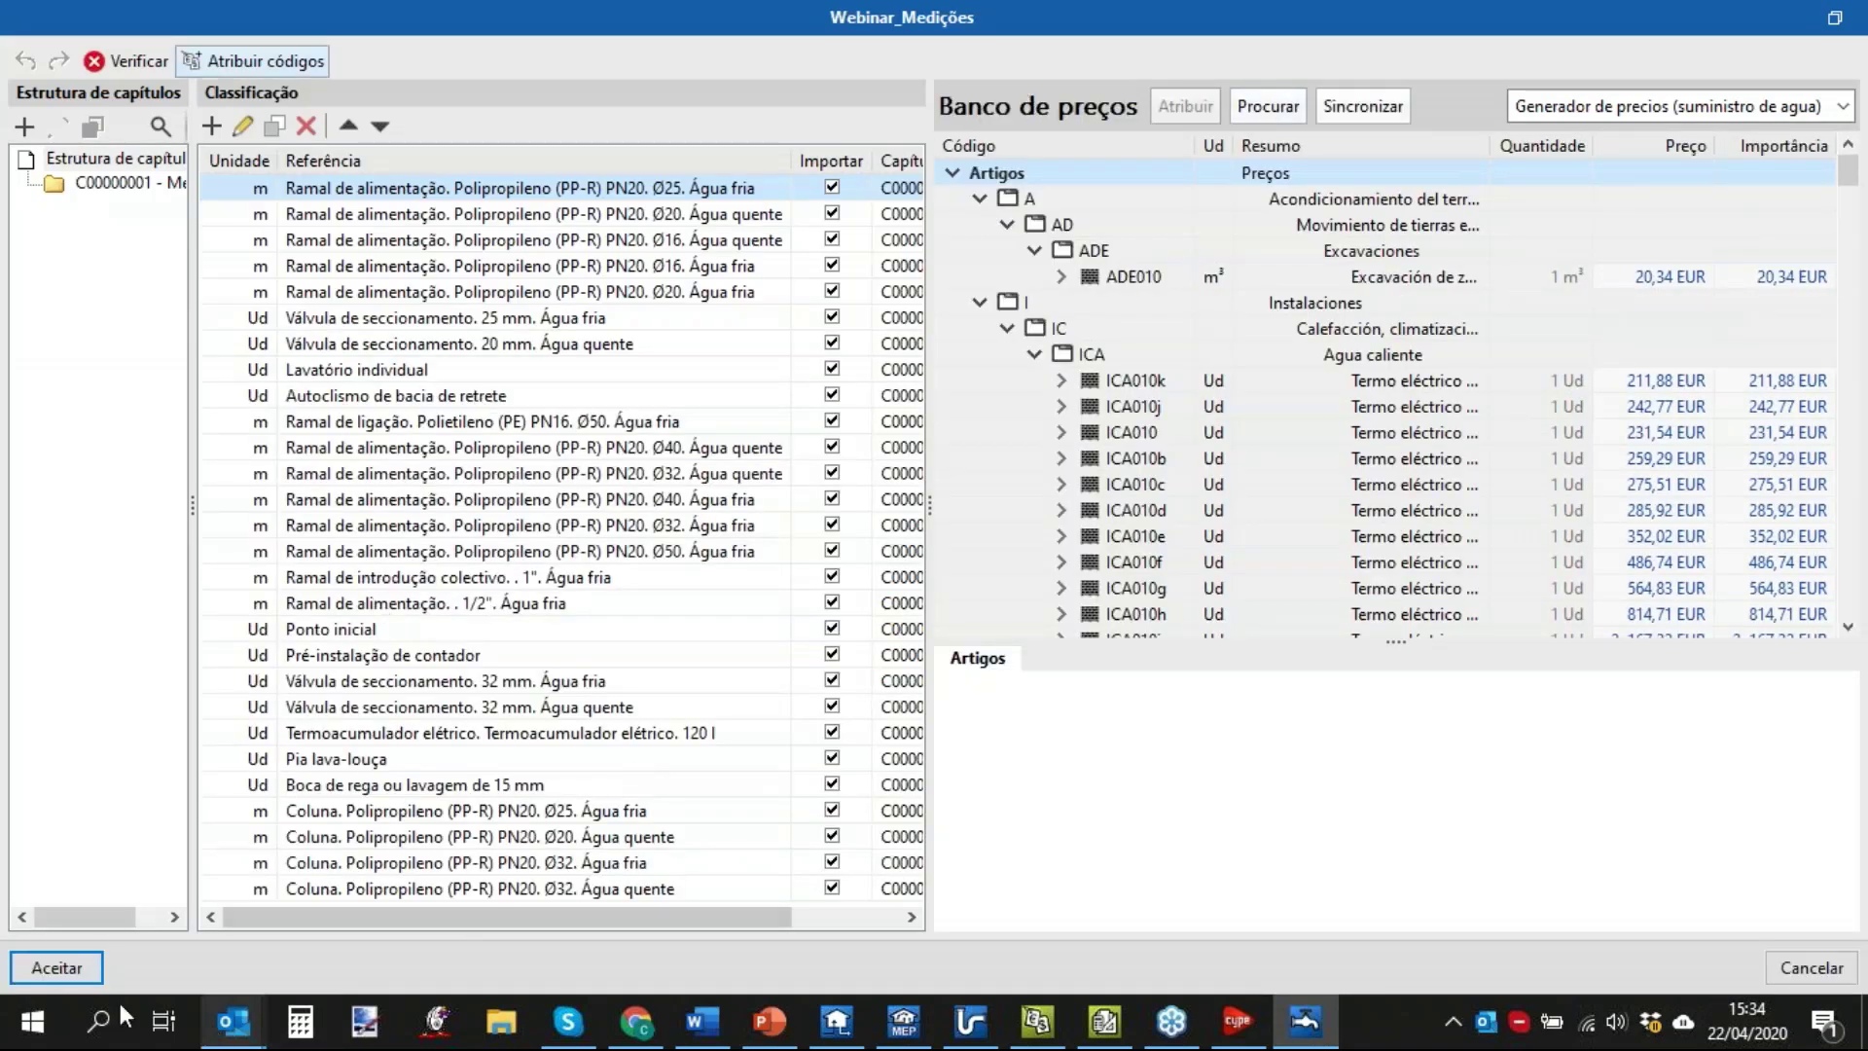
# Try to accept the Webinar_Medições code assignment and check the Medição chapter's code.
pyautogui.click(57, 967)
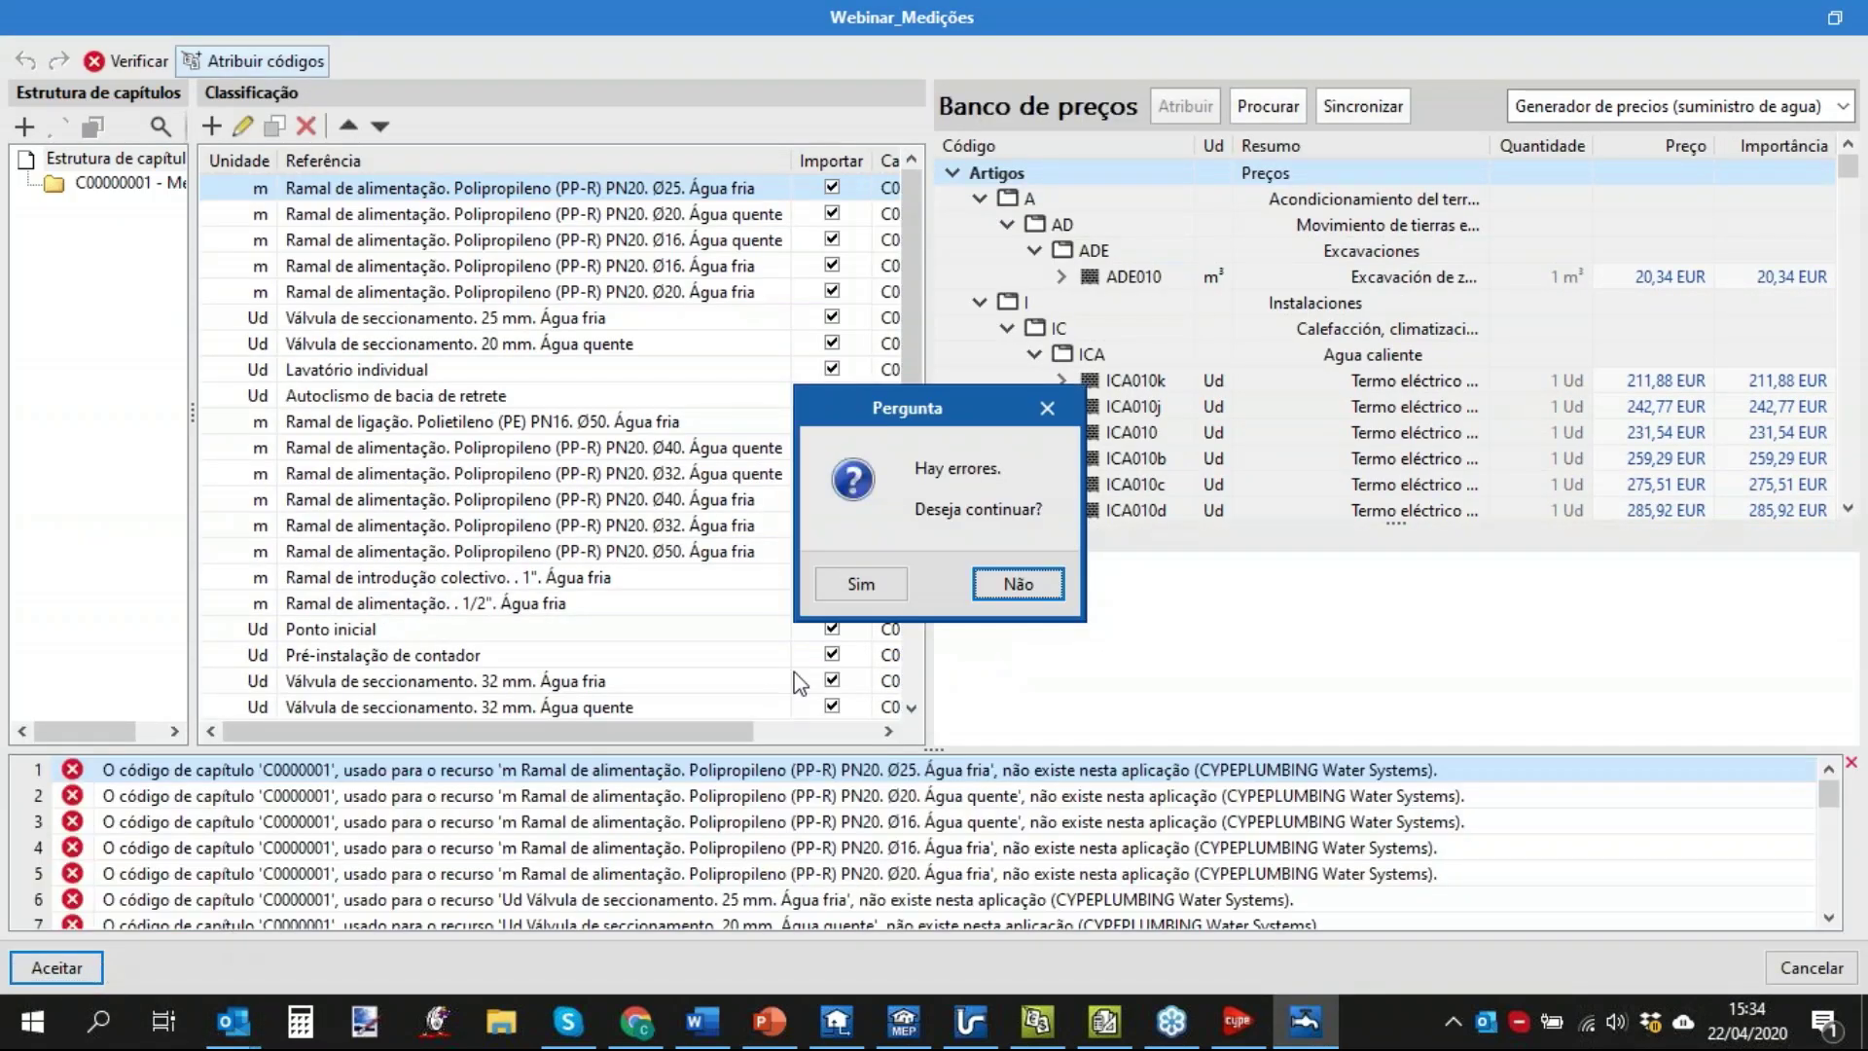
pyautogui.click(1016, 583)
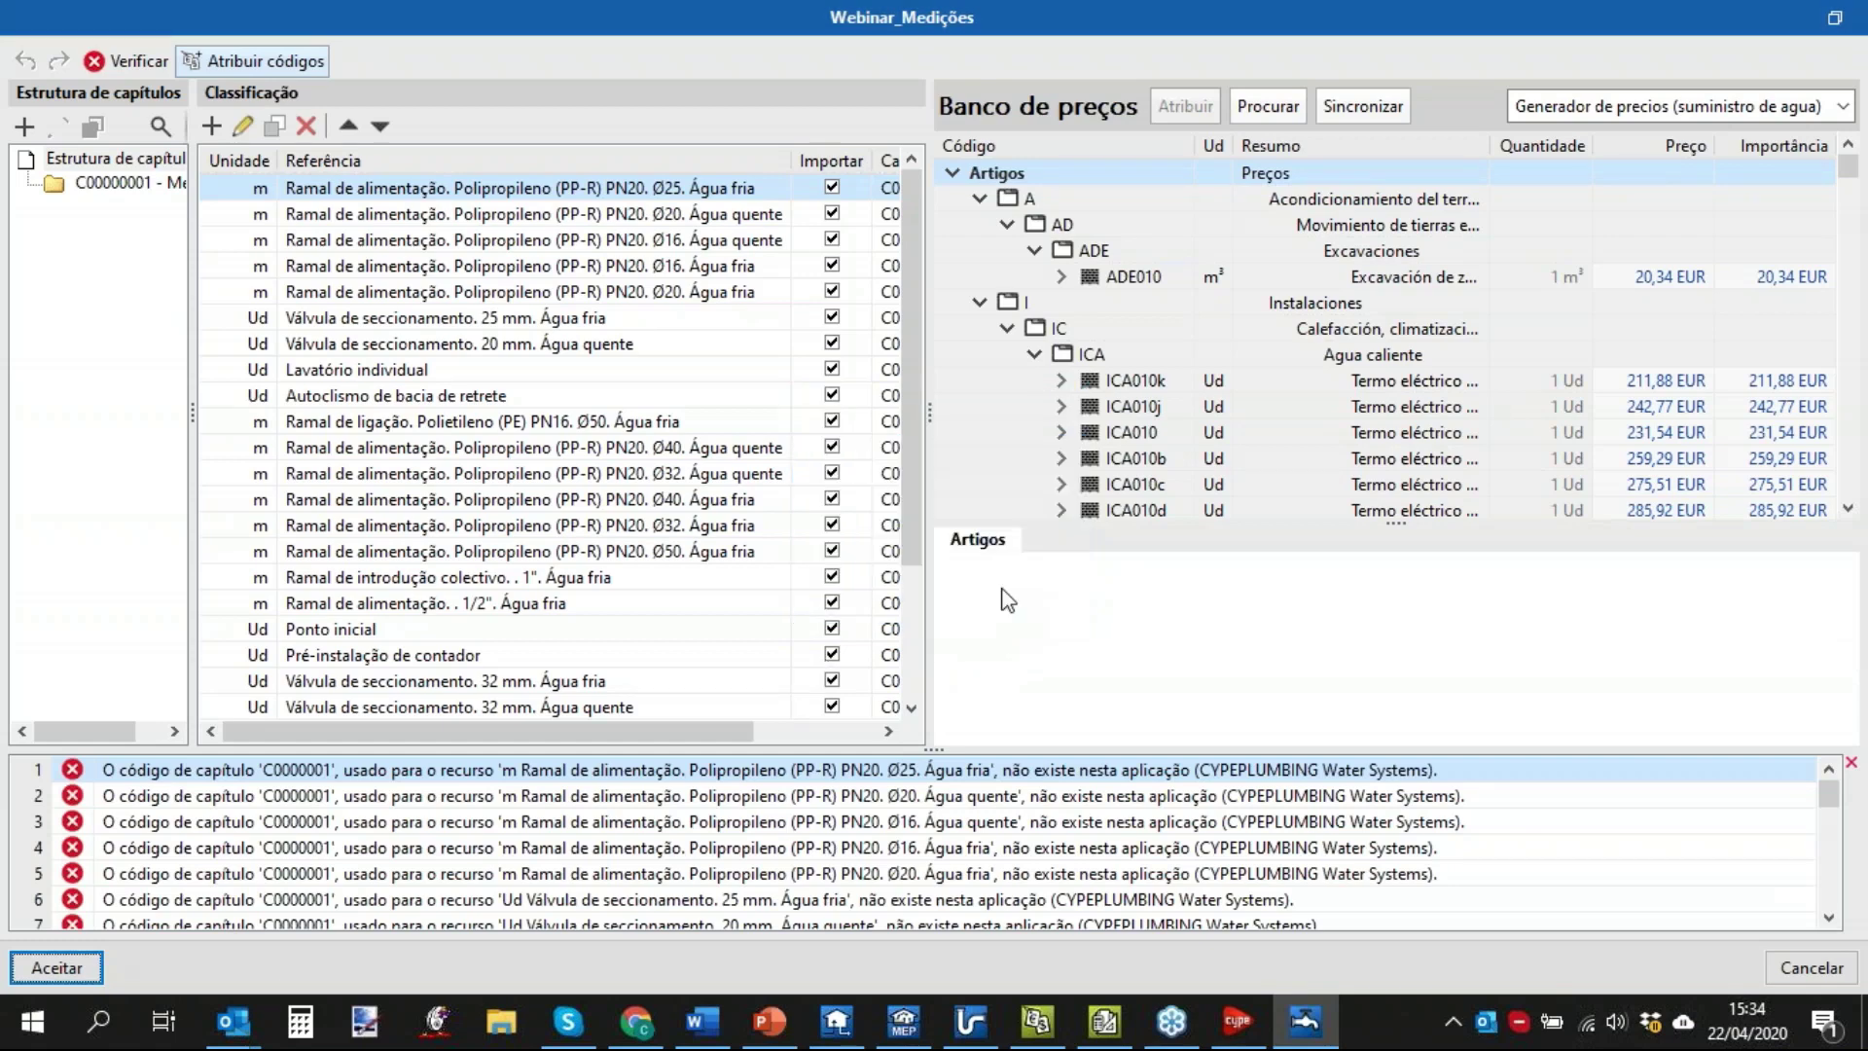
pyautogui.click(132, 185)
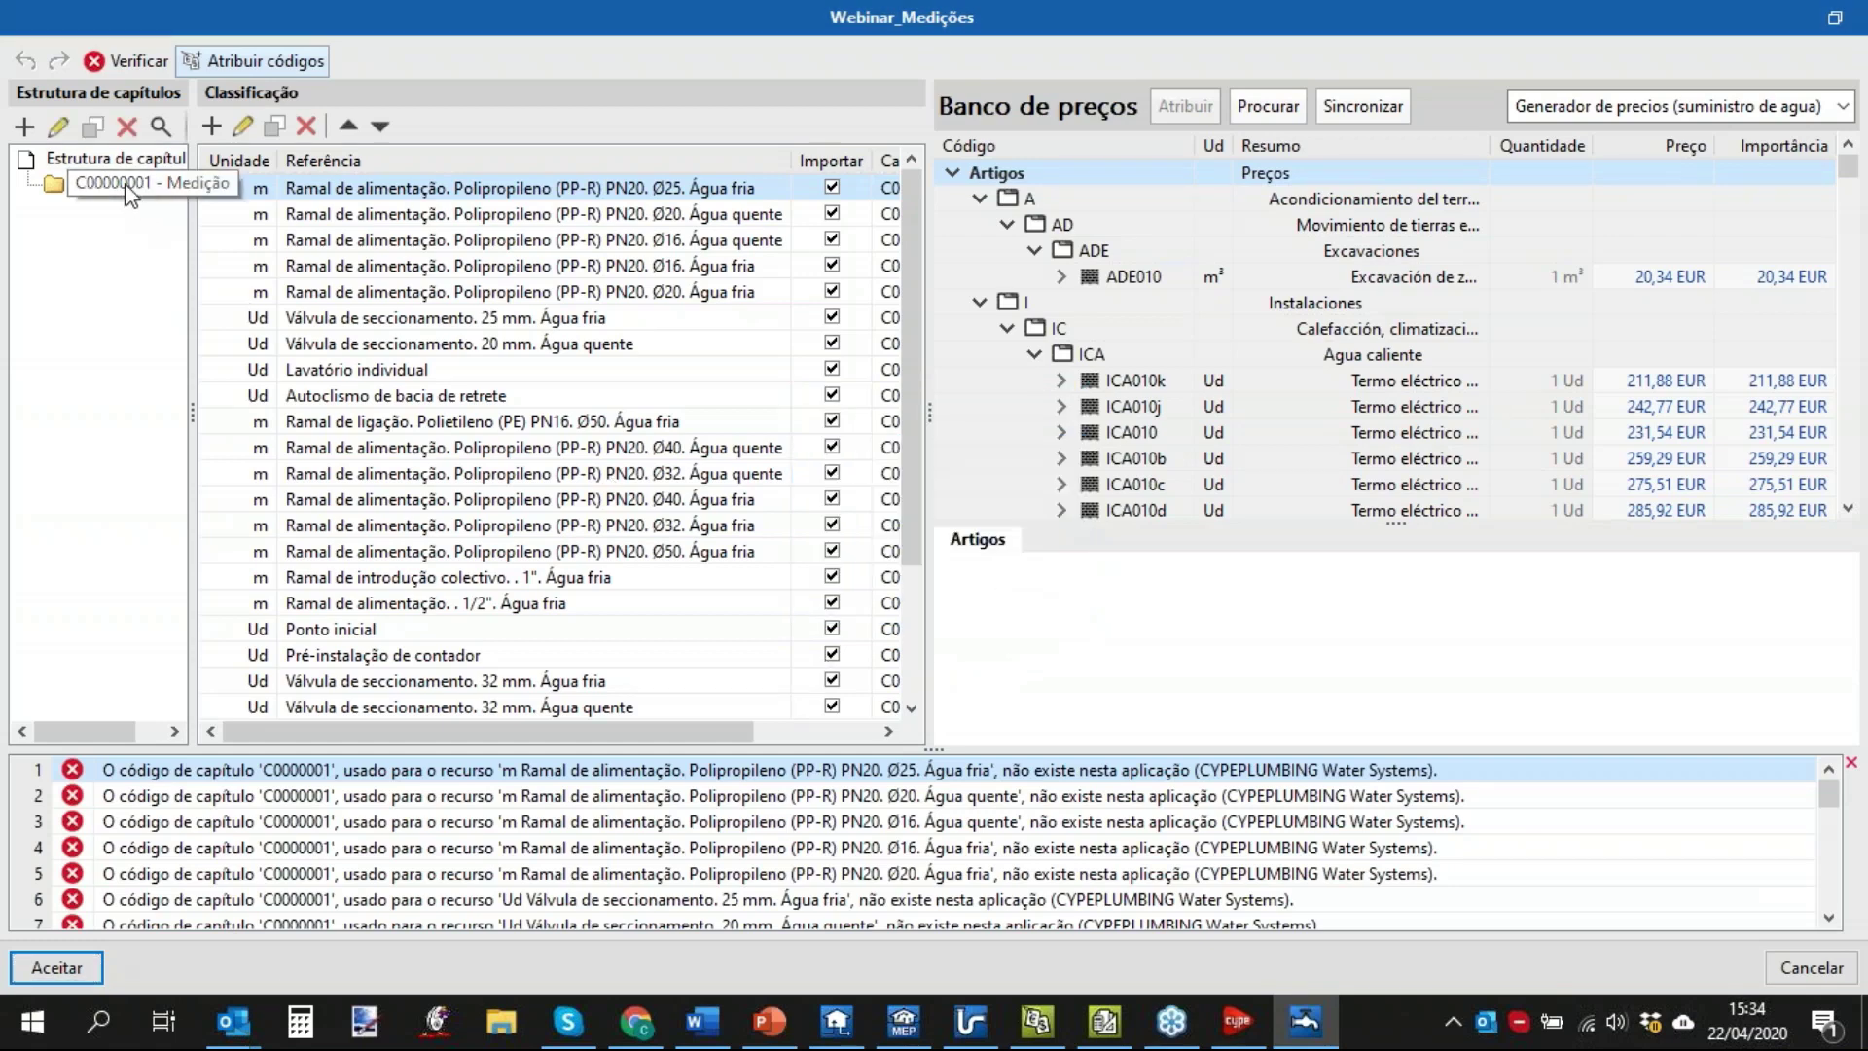
pyautogui.click(58, 126)
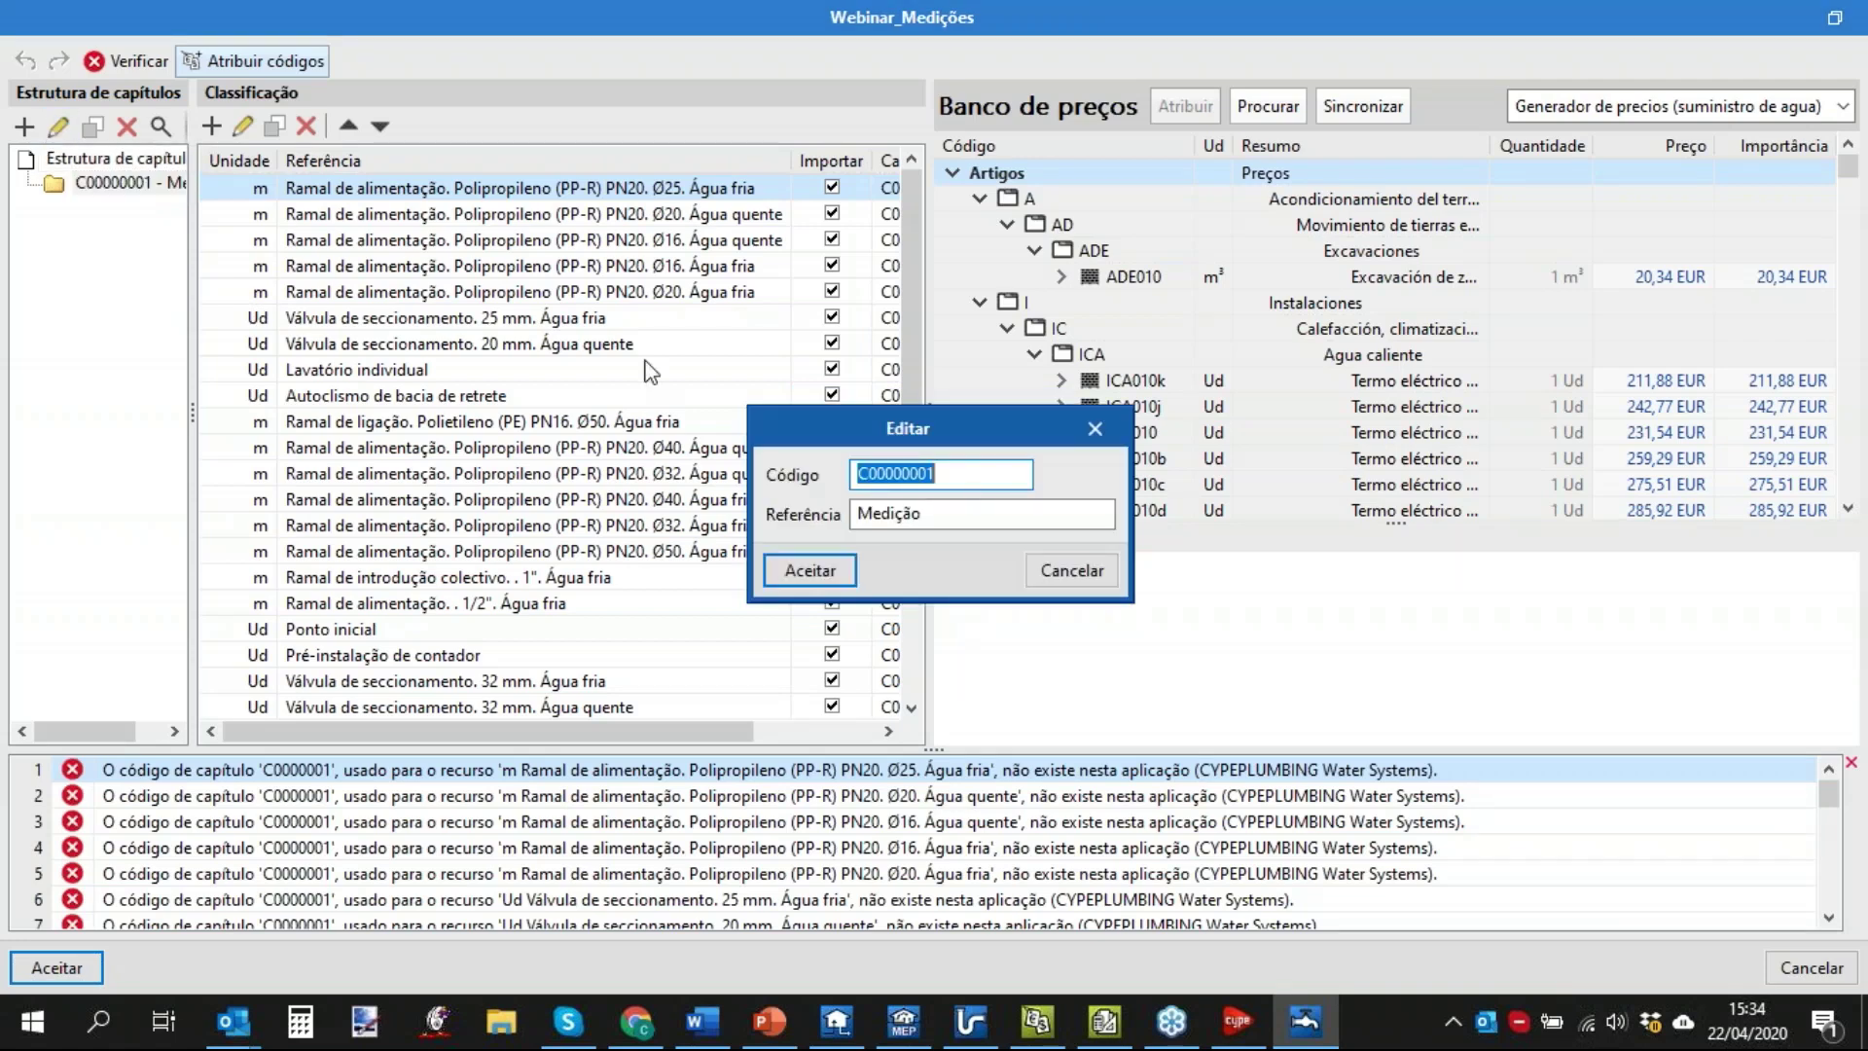
pyautogui.click(1092, 578)
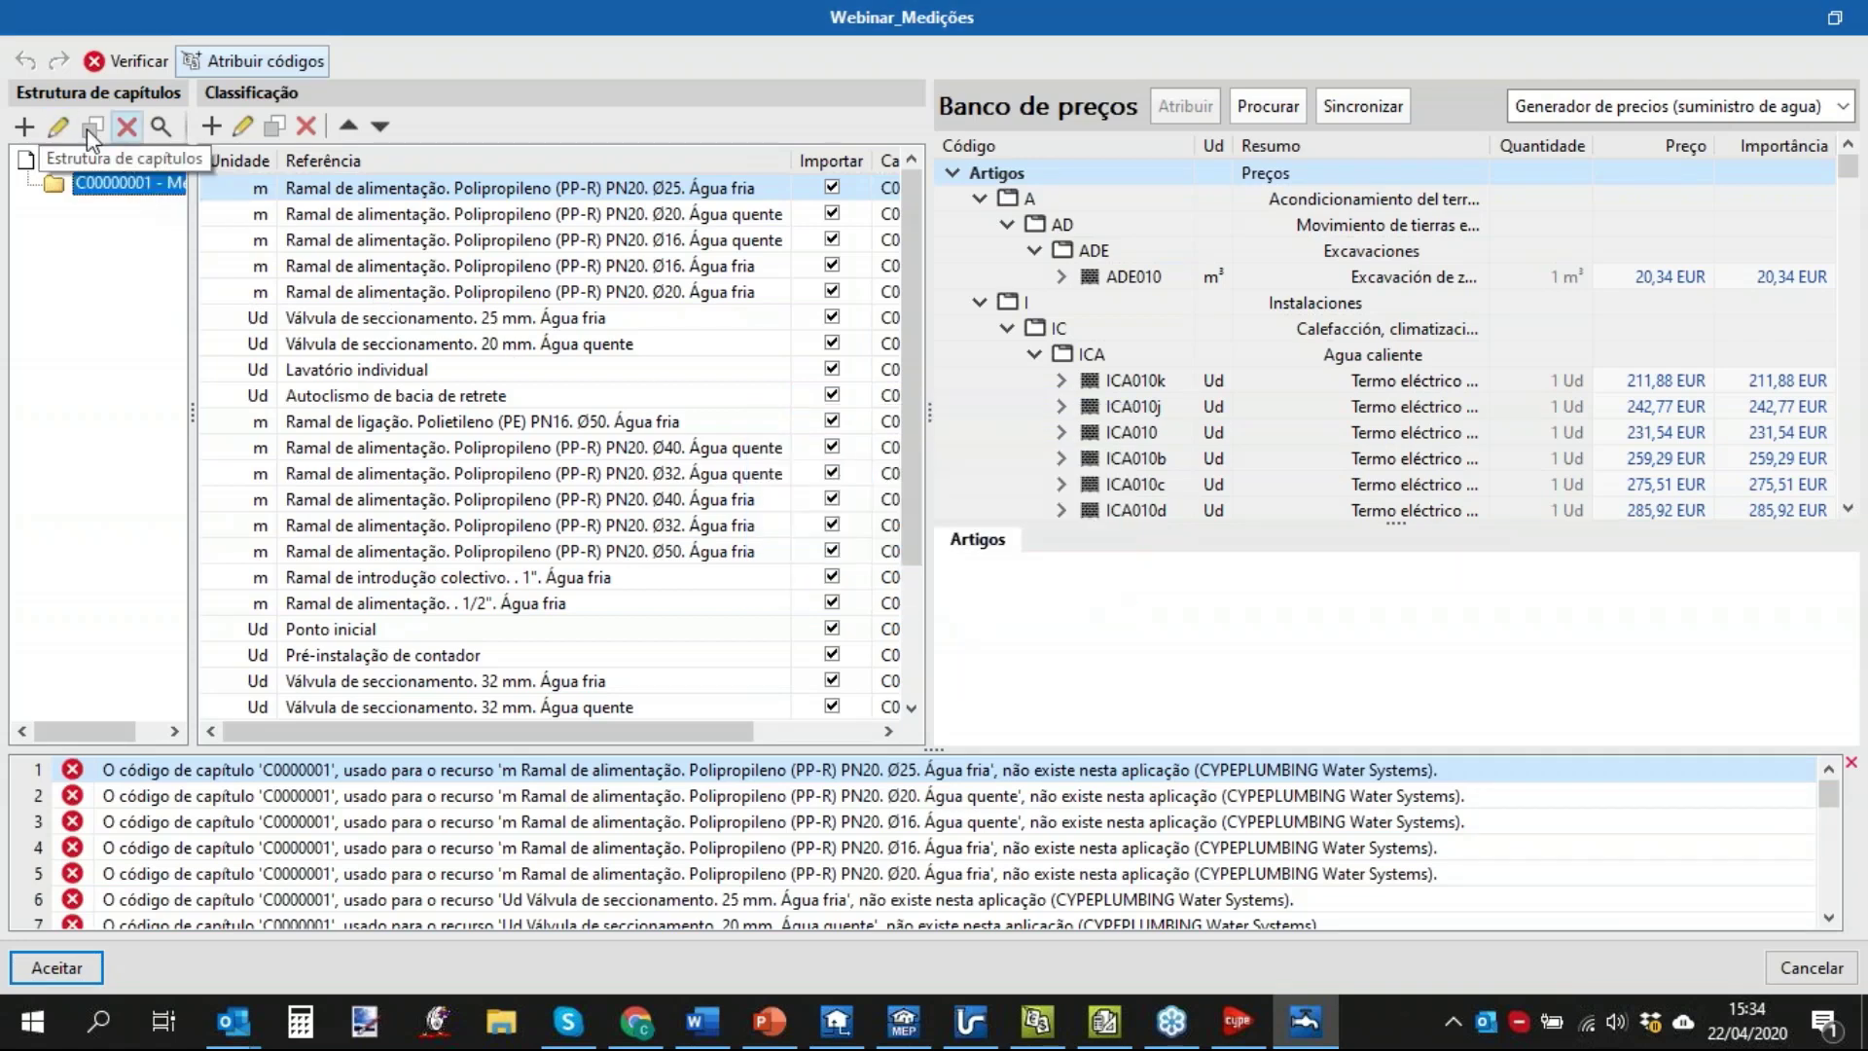
# Change the Medição chapter's code to C0000001.
pyautogui.click(58, 127)
pyautogui.click(901, 473)
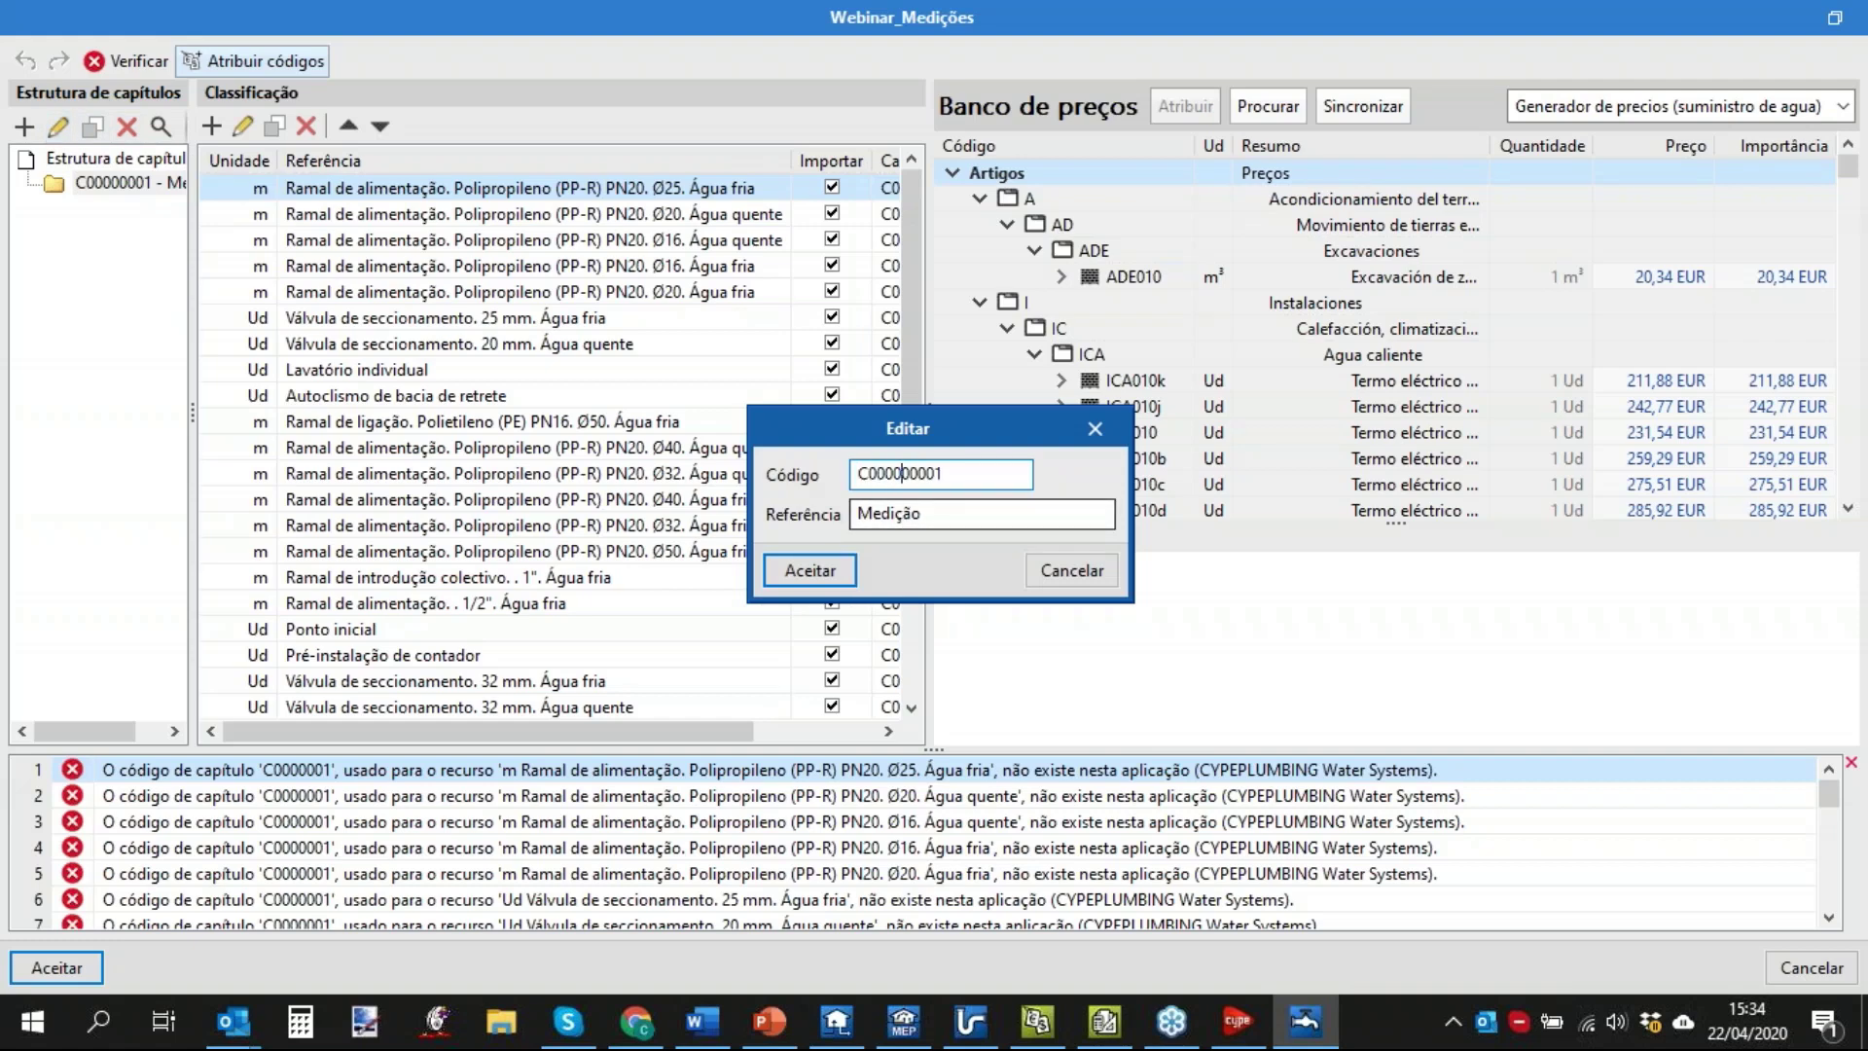
pyautogui.press('BackSpace')
pyautogui.press('BackSpace')
pyautogui.press('BackSpace')
pyautogui.press('BackSpace')
pyautogui.press('BackSpace')
pyautogui.press('BackSpace')
pyautogui.press('BackSpace')
pyautogui.press('BackSpace')
pyautogui.press('BackSpace')
pyautogui.write('0000001')
pyautogui.click(770, 574)
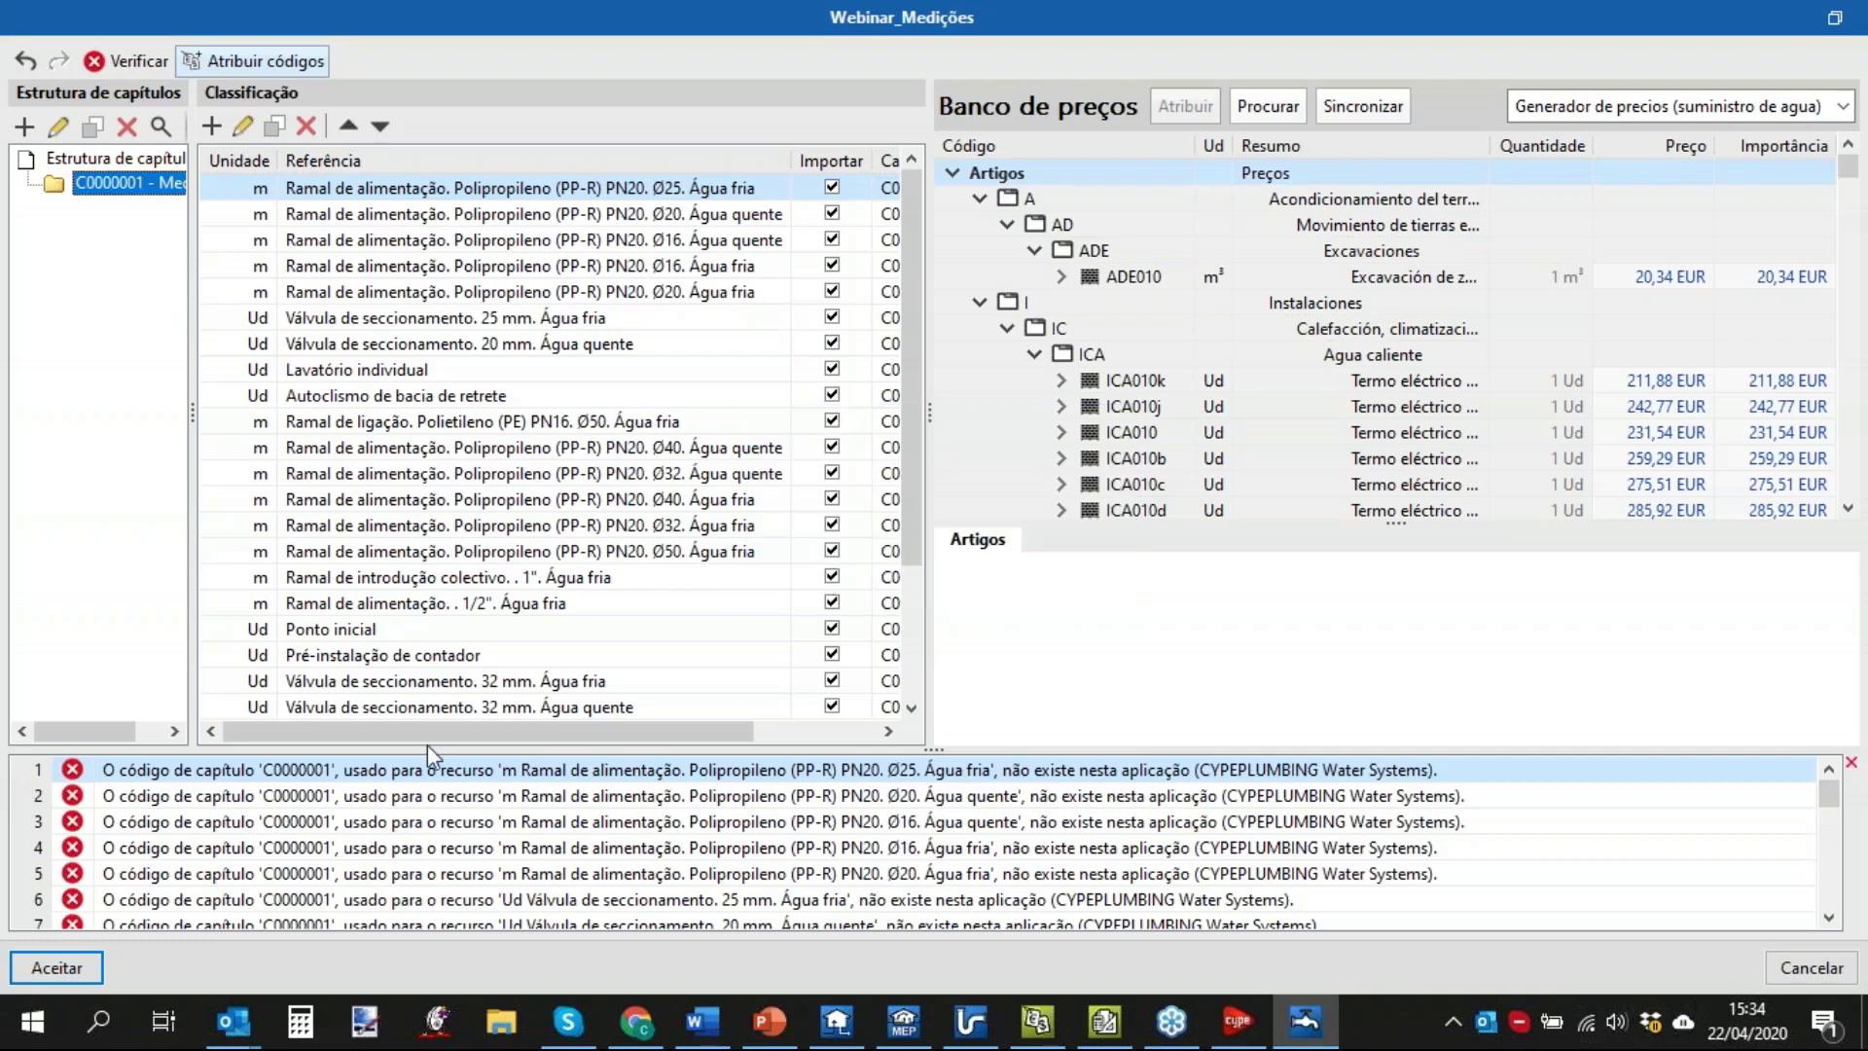
# Accept the Webinar_Medições code assignment, complete the measurement import and review the generated budget items beside the 3D network.
pyautogui.click(84, 966)
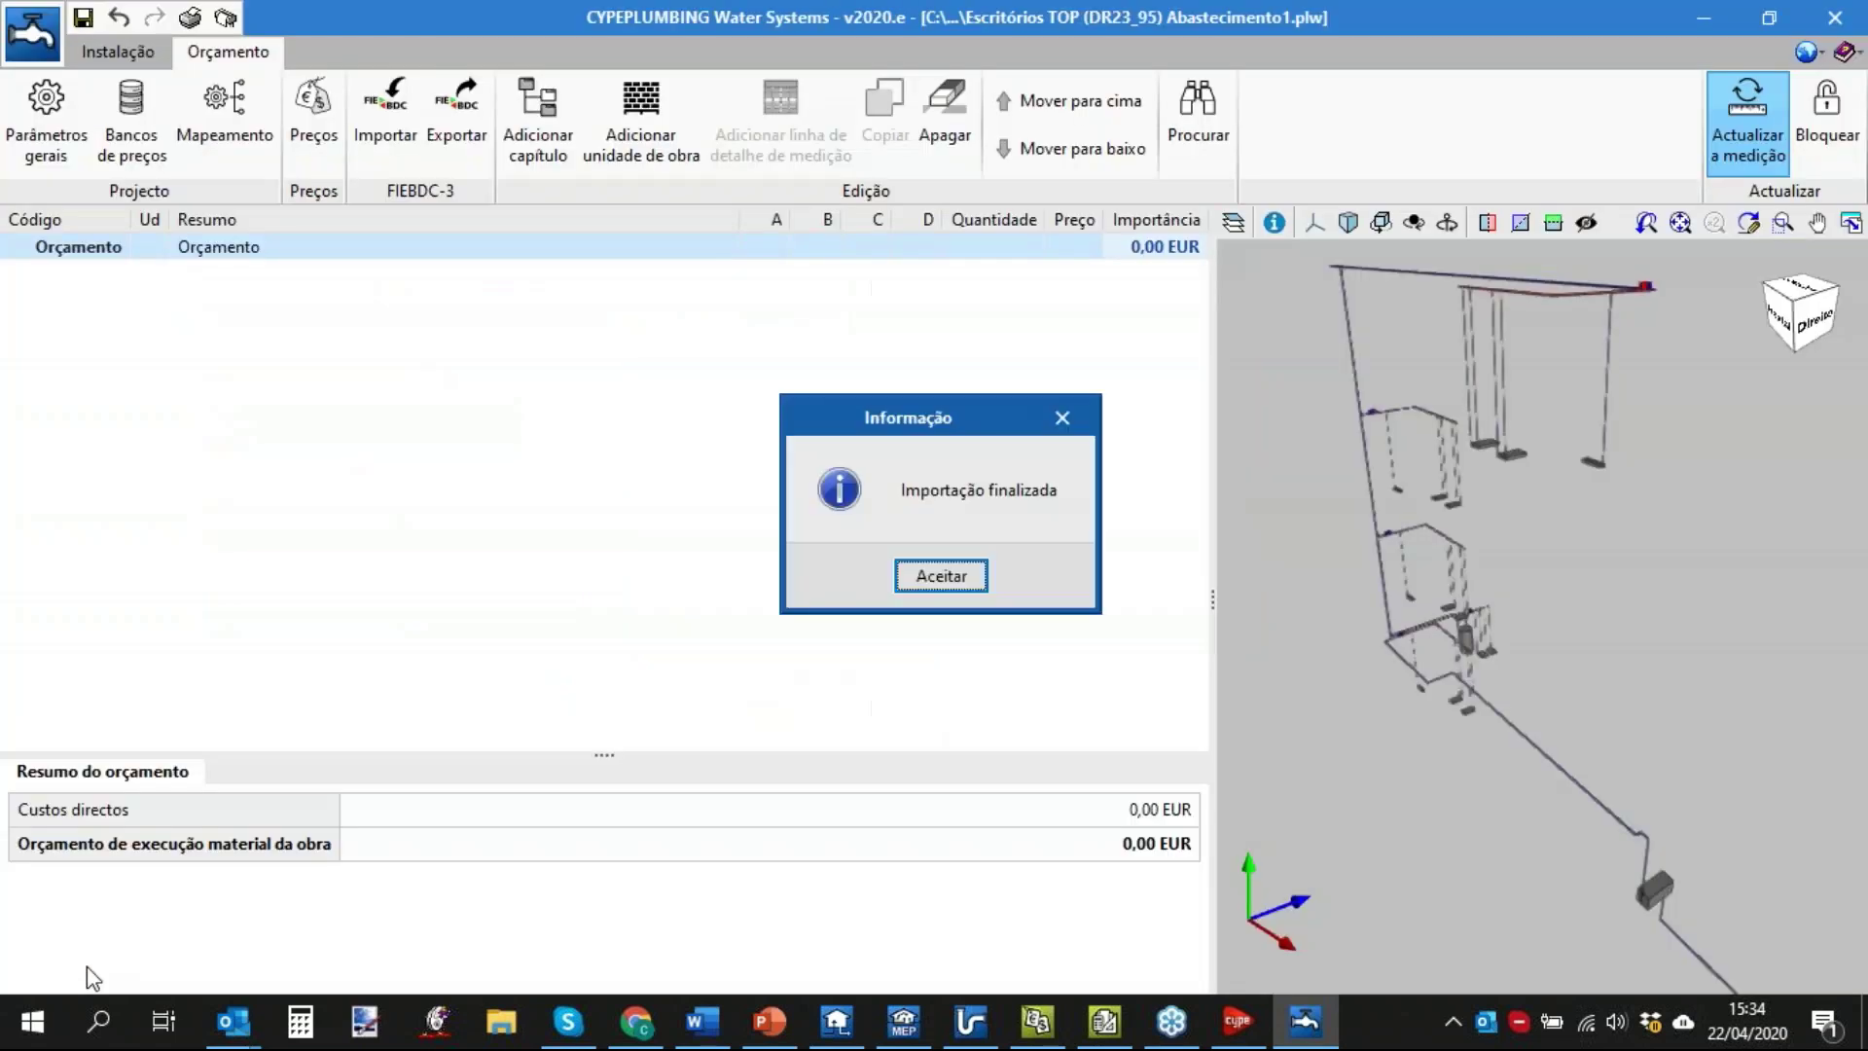
pyautogui.click(934, 576)
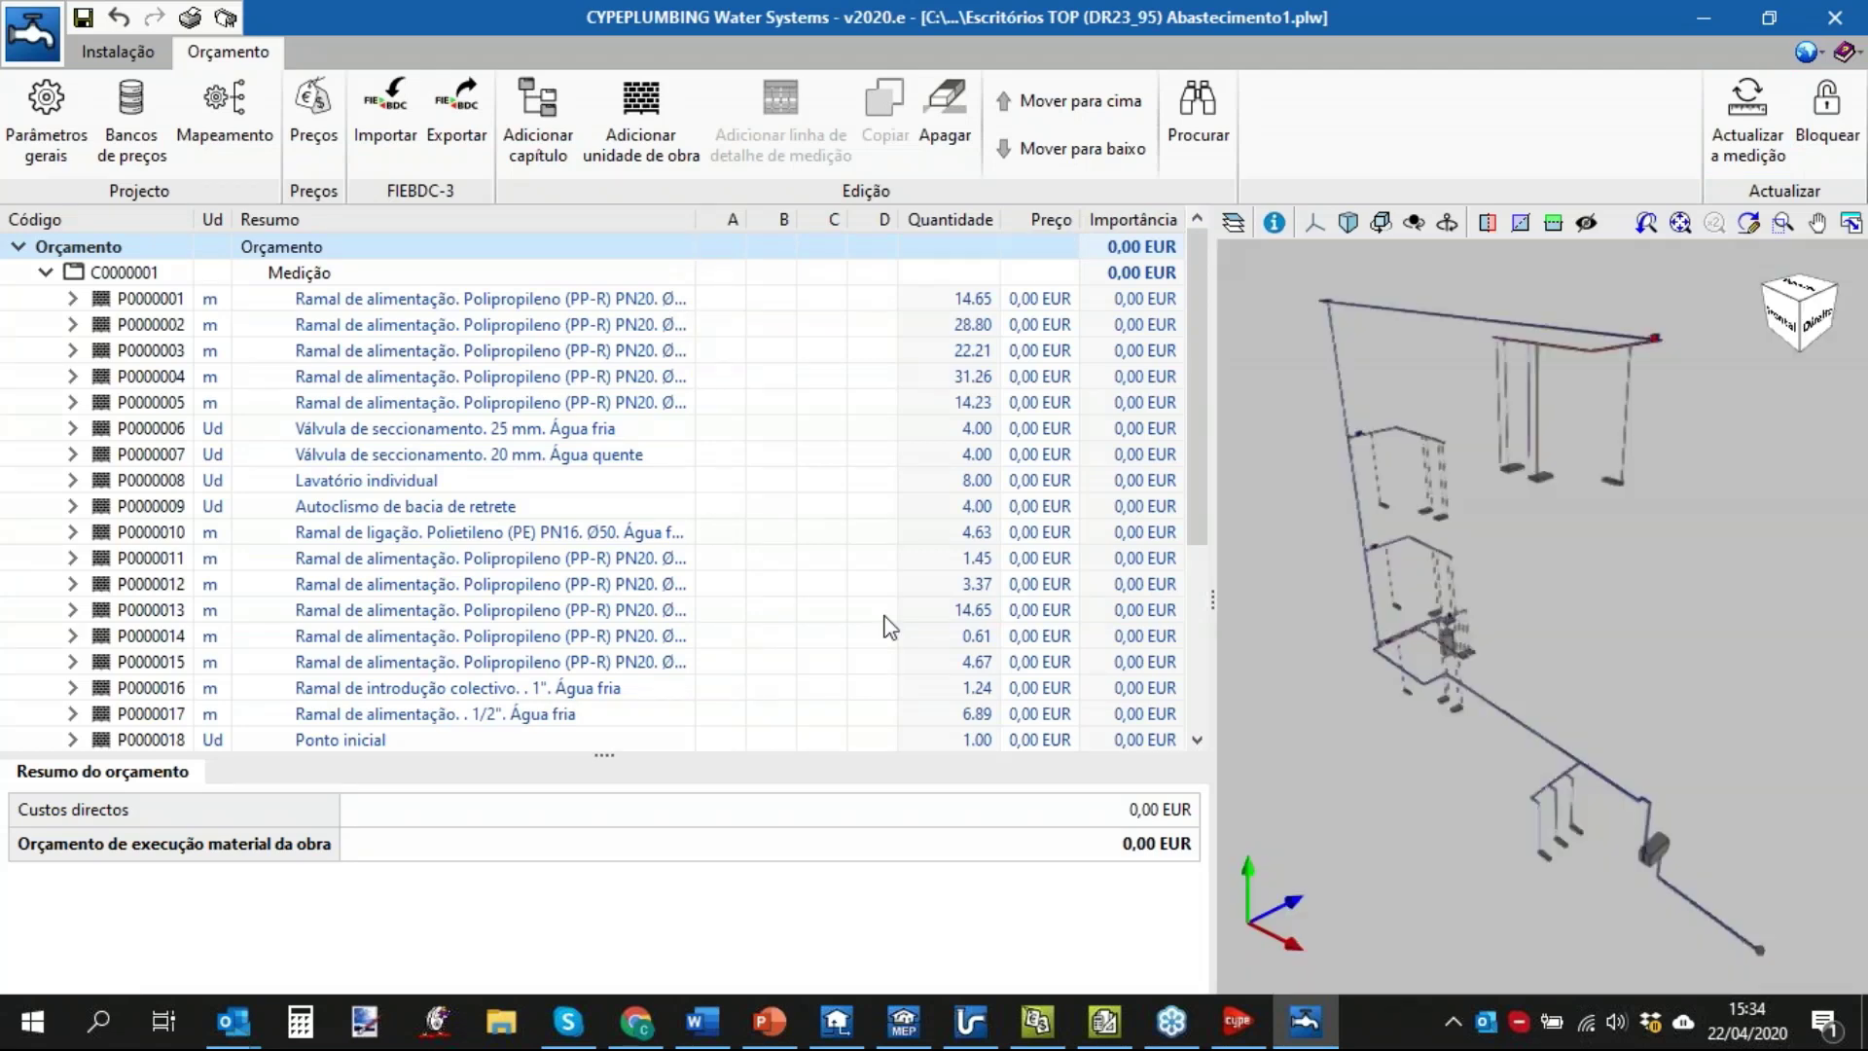
pyautogui.moveTo(1206, 409)
pyautogui.mouseDown()
pyautogui.moveTo(1192, 628)
pyautogui.moveTo(1175, 411)
pyautogui.mouseUp()
pyautogui.scroll(4, 1471, 517)
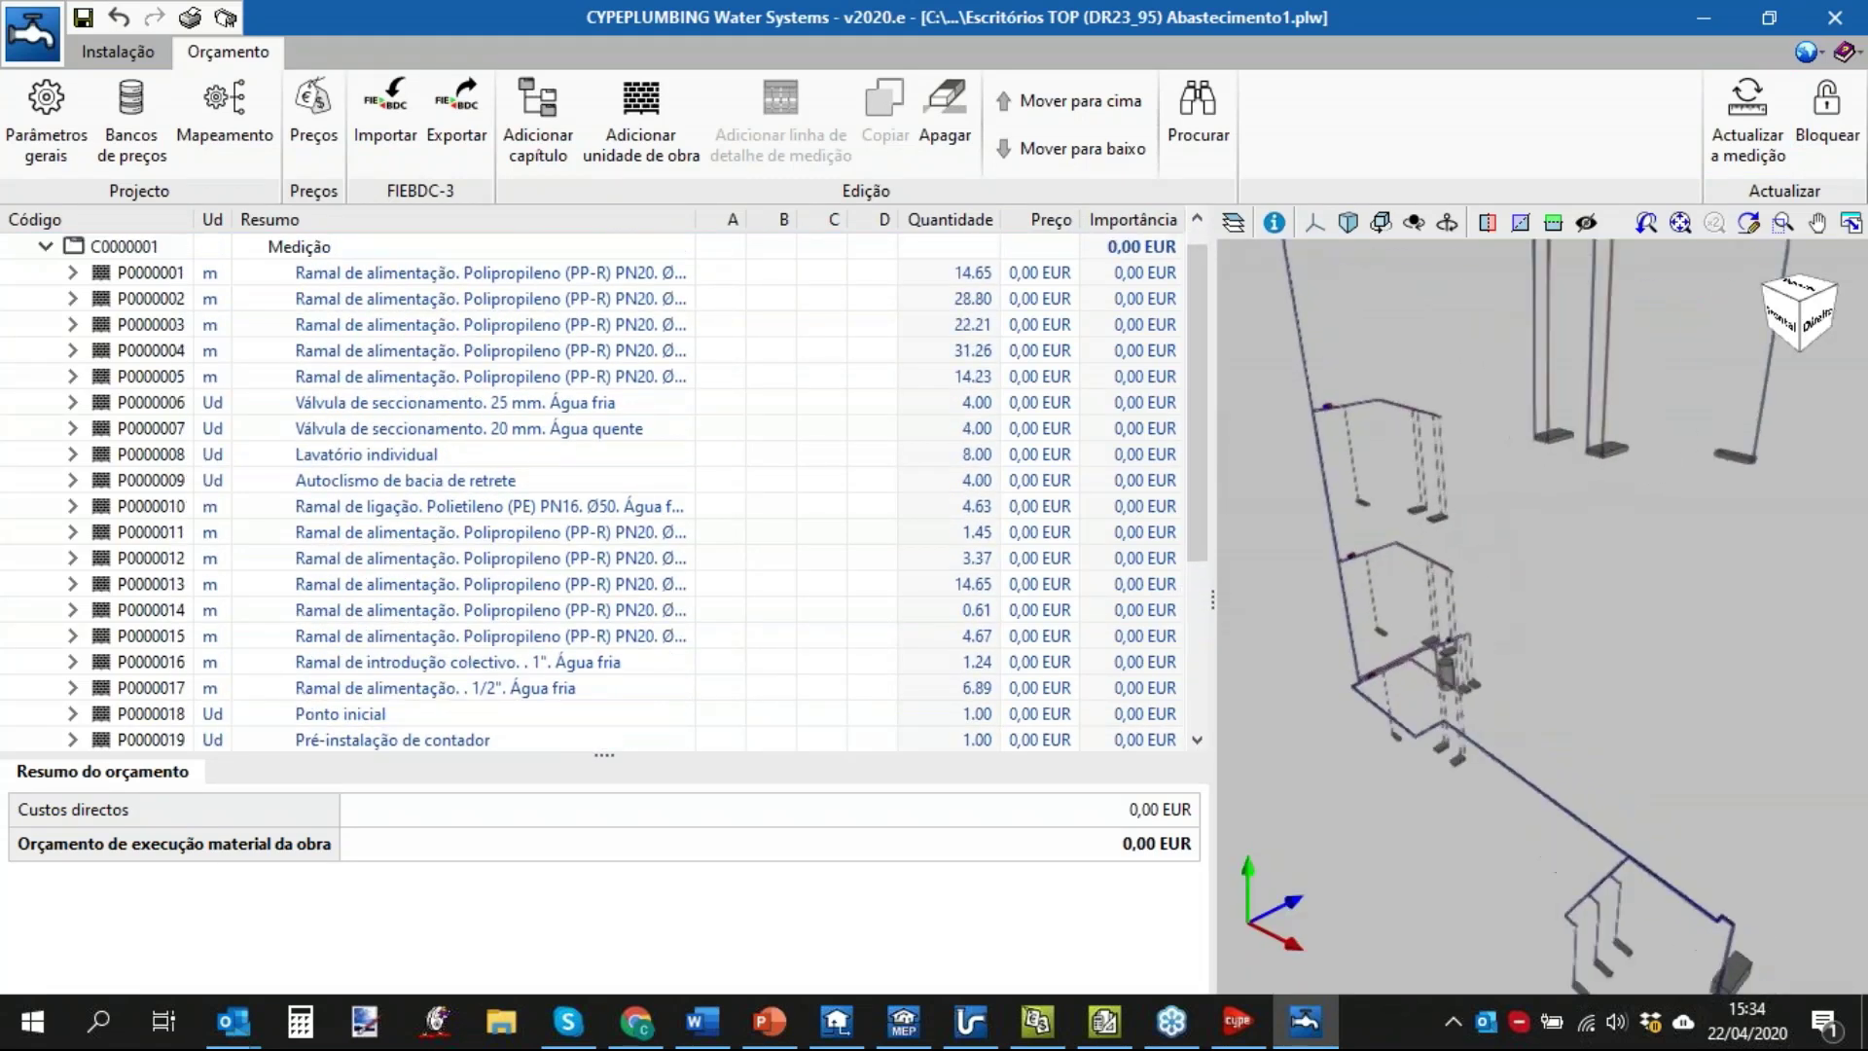
pyautogui.moveTo(1518, 590); pyautogui.dragTo(1694, 624, button='middle')
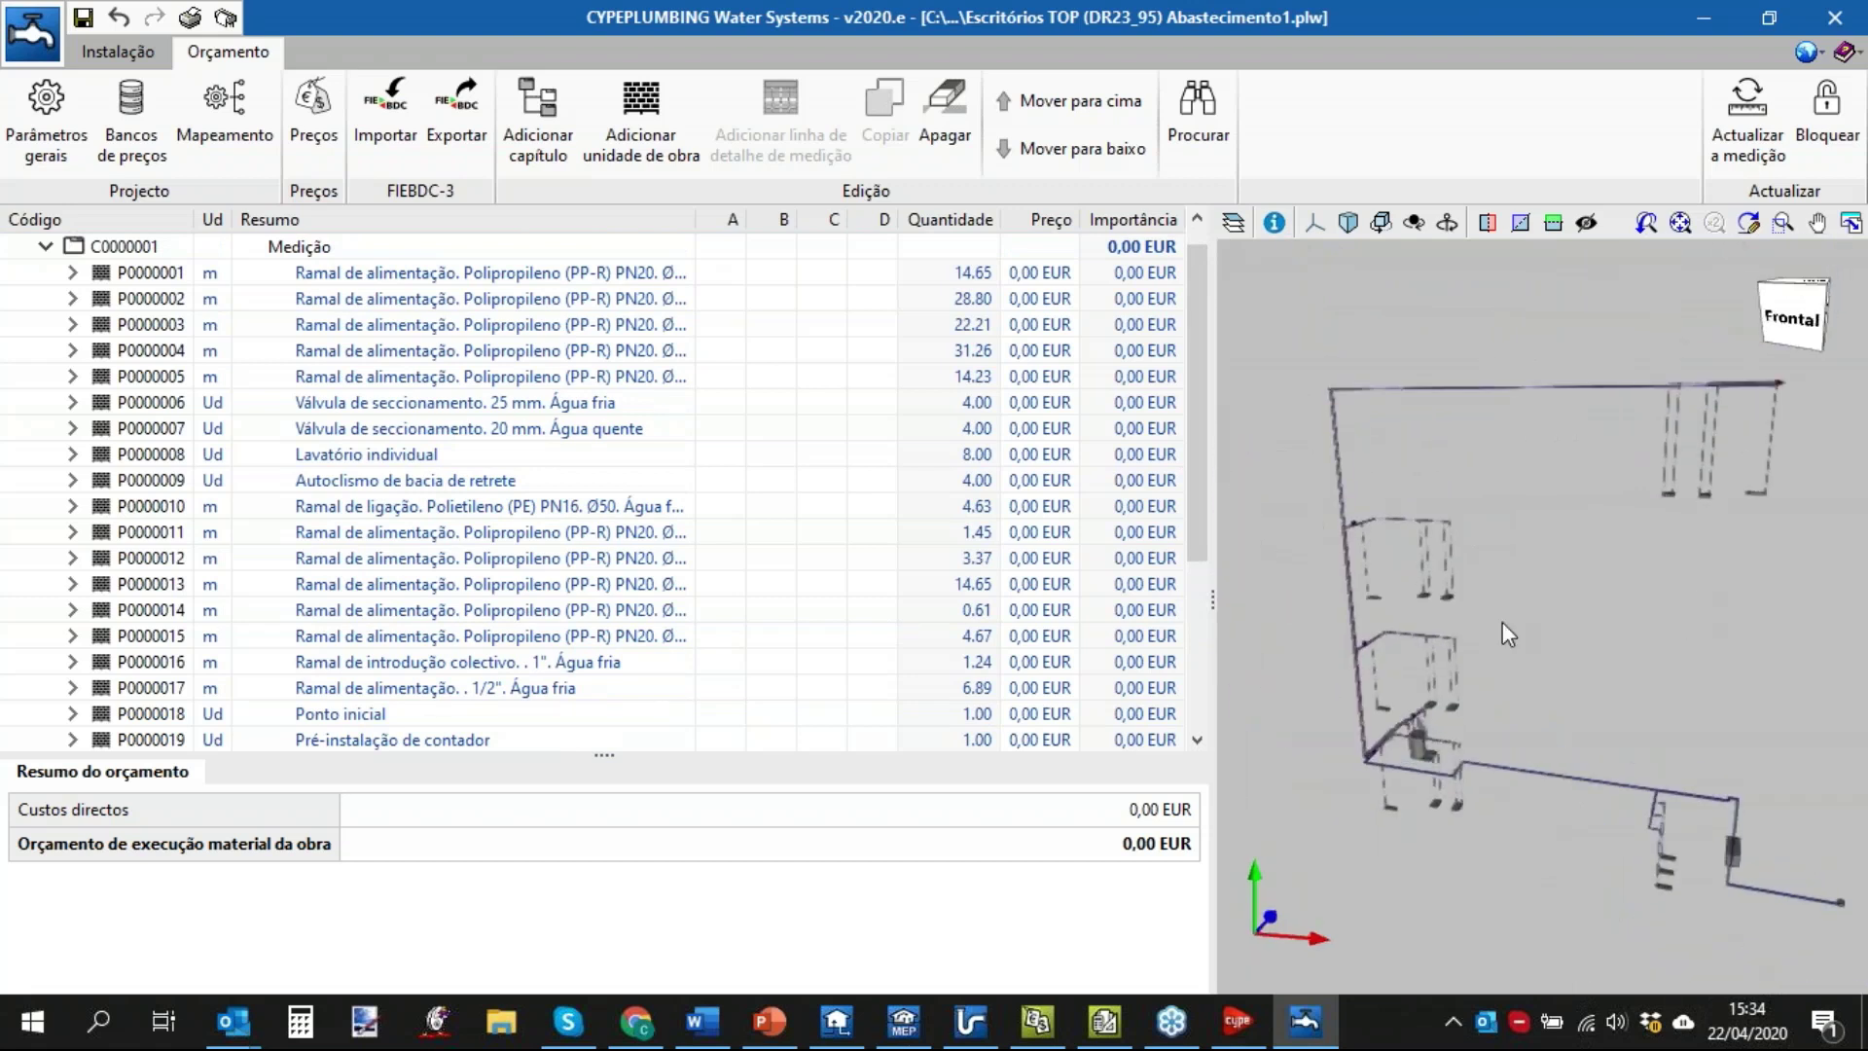
pyautogui.moveTo(1555, 680); pyautogui.dragTo(1499, 604, button='middle')
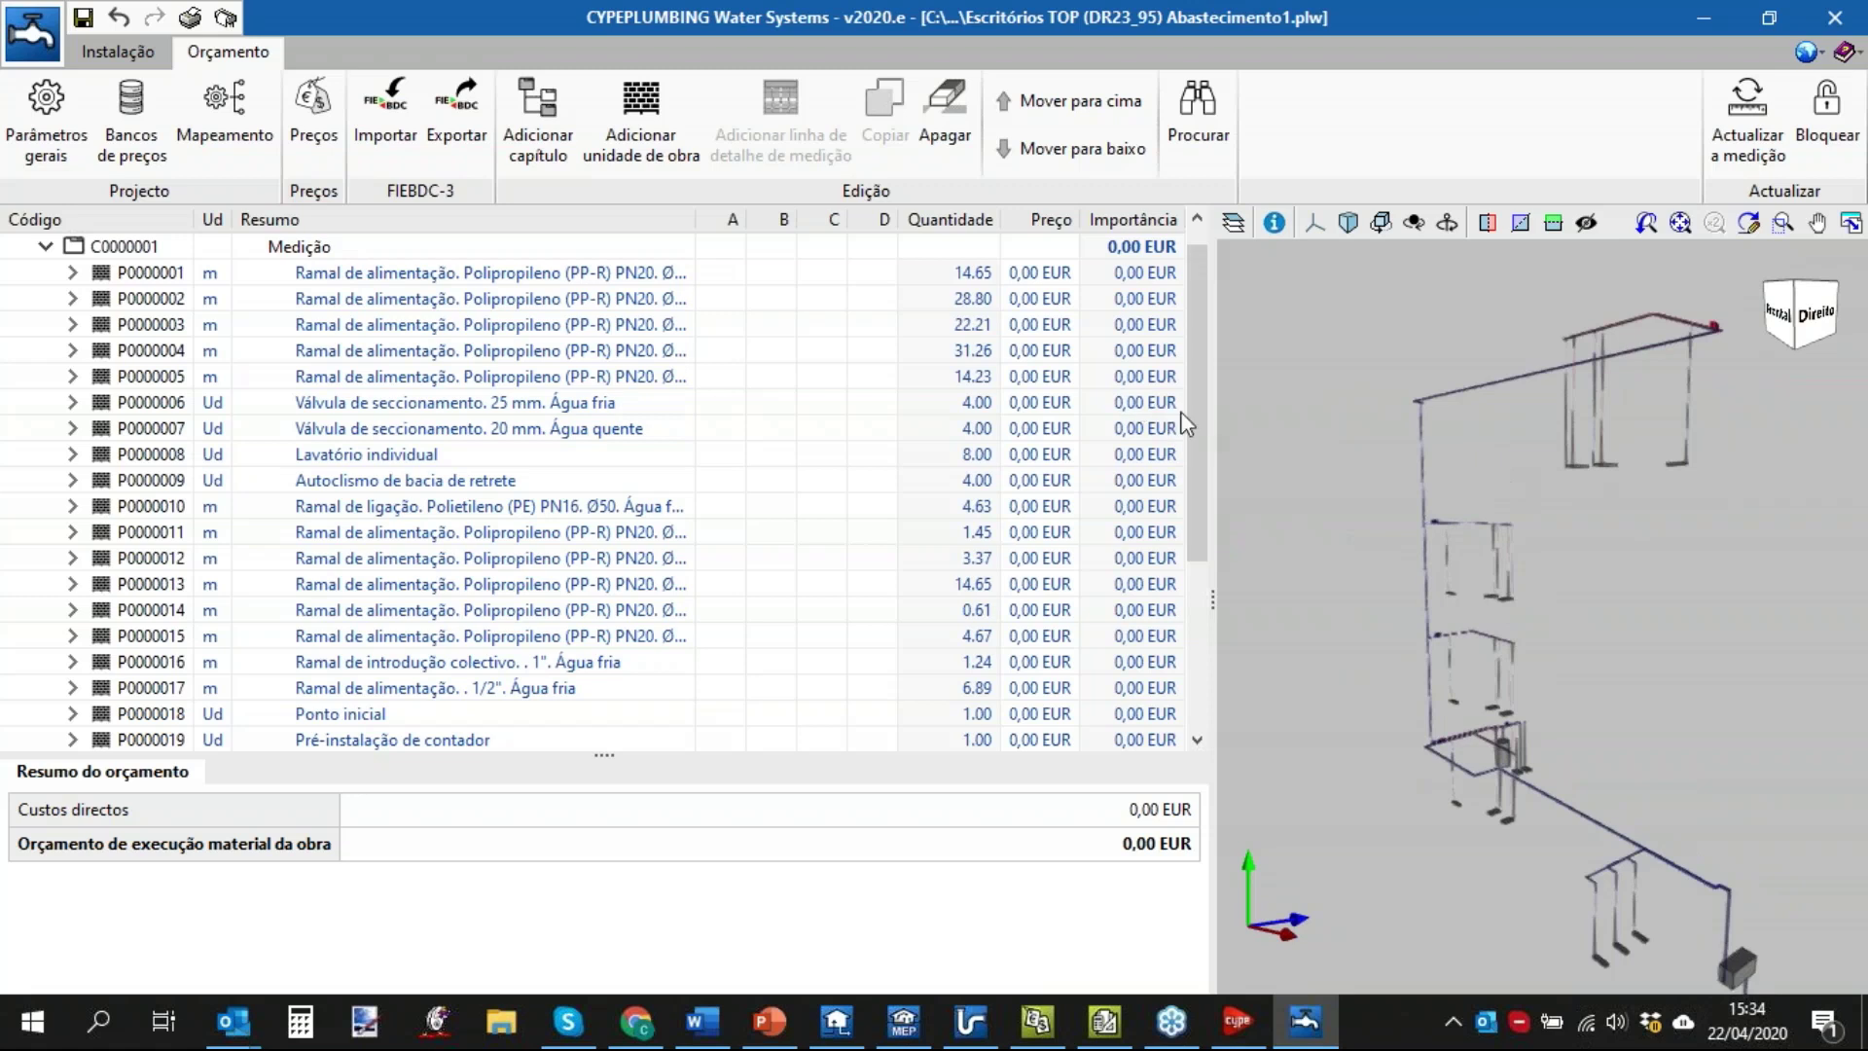
pyautogui.scroll(1, 416, 245)
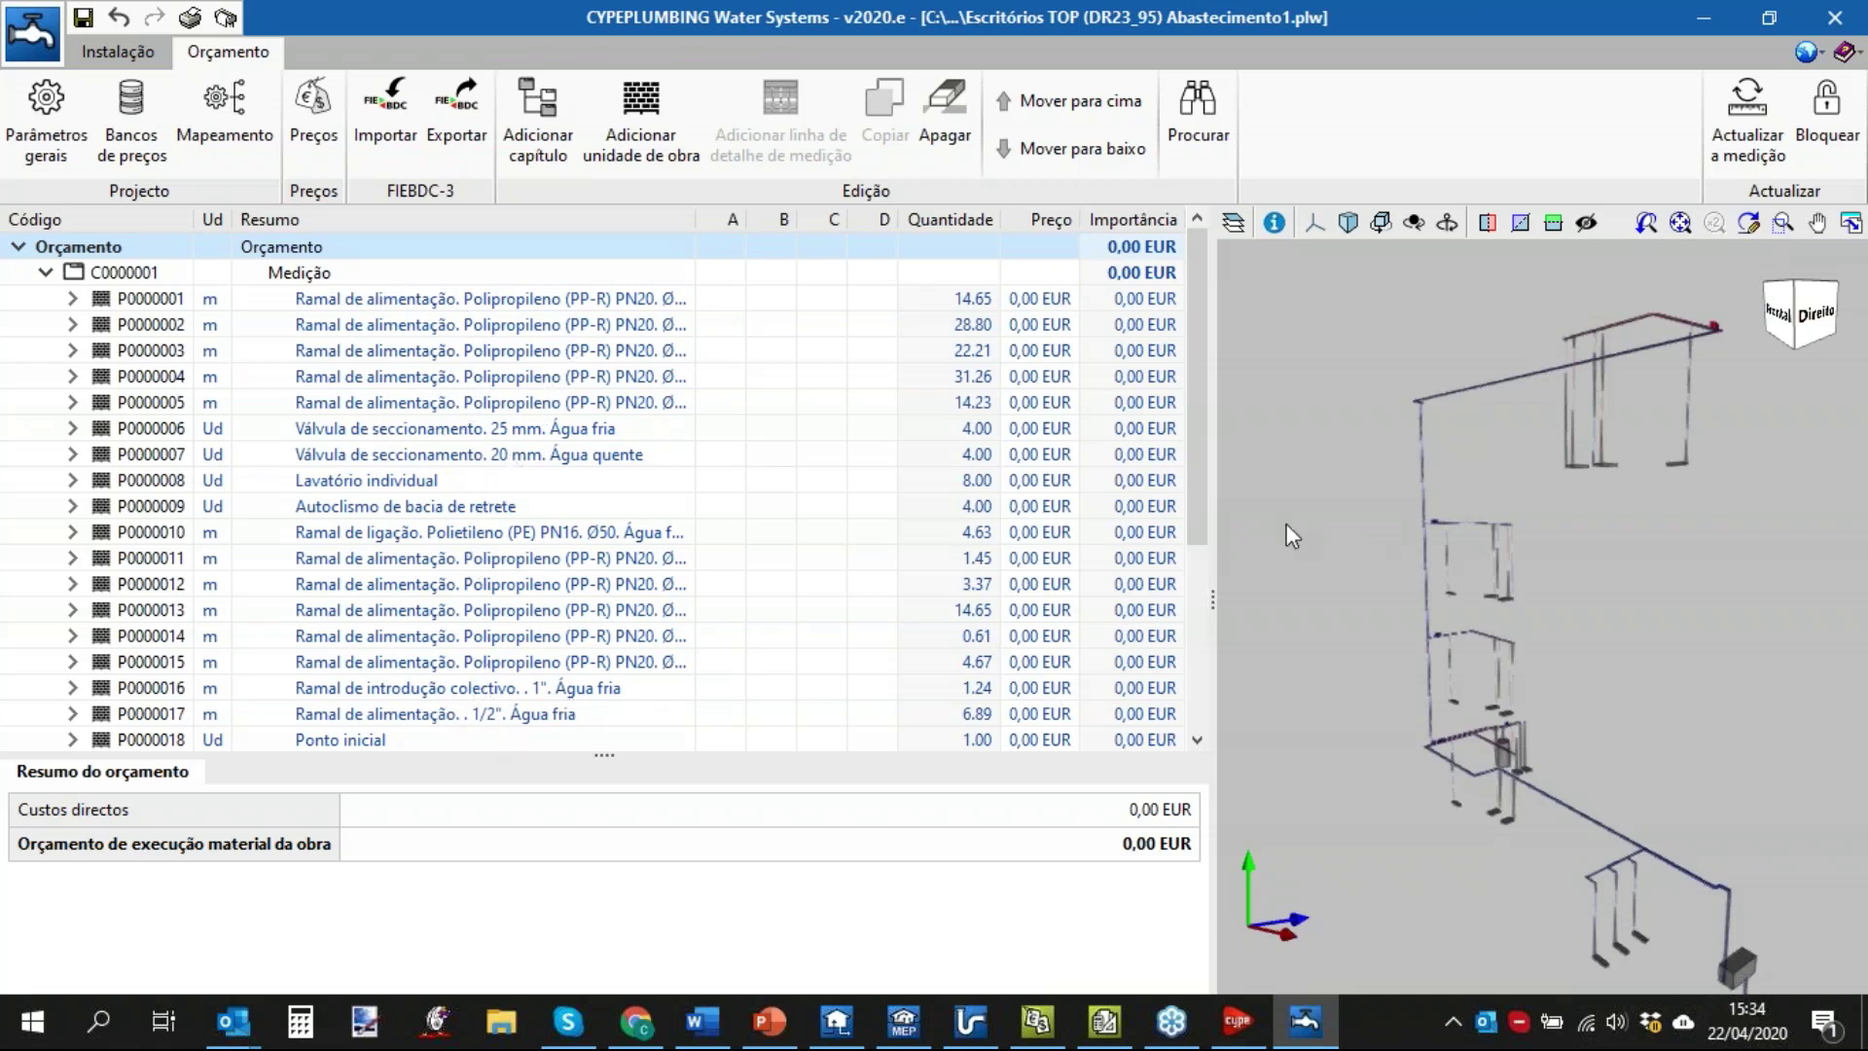
# Select the electric water heater and the valve above it in the 3D model to locate their measurement lines in the budget.
pyautogui.scroll(2, 1635, 741)
pyautogui.scroll(4, 1601, 750)
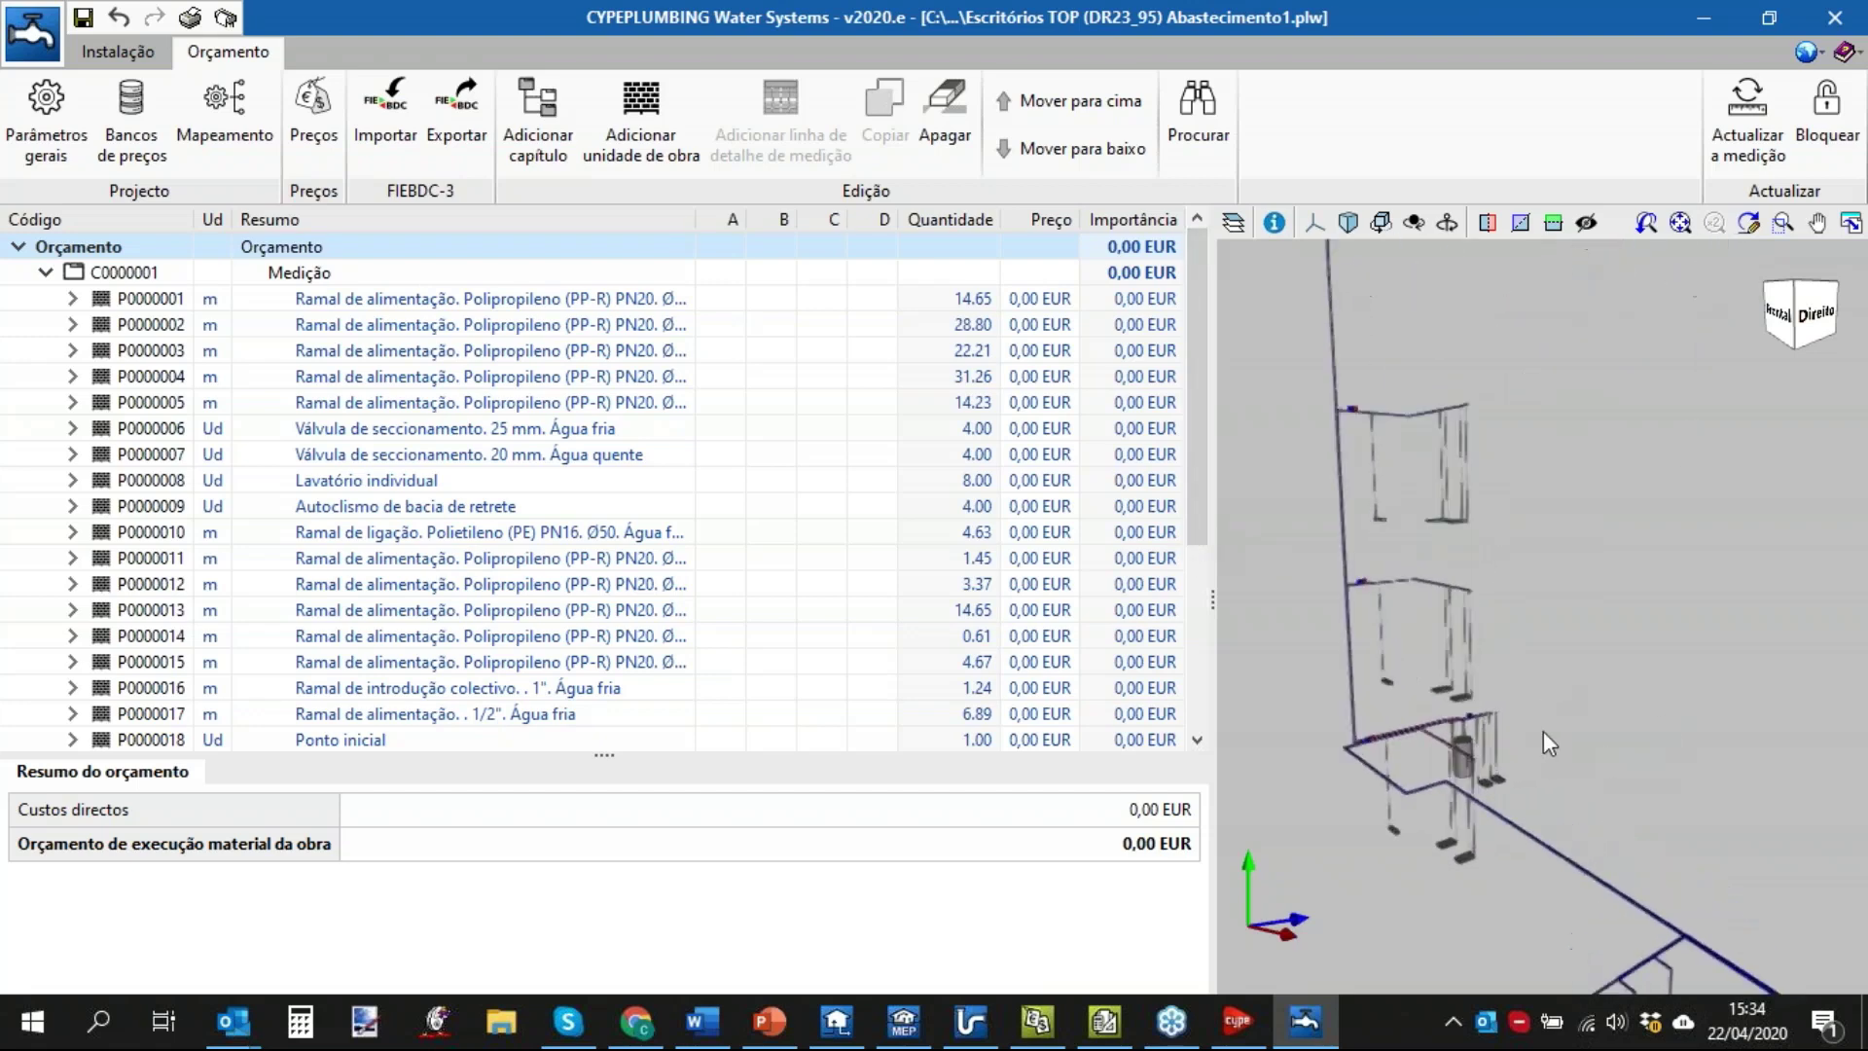
pyautogui.scroll(2, 1527, 715)
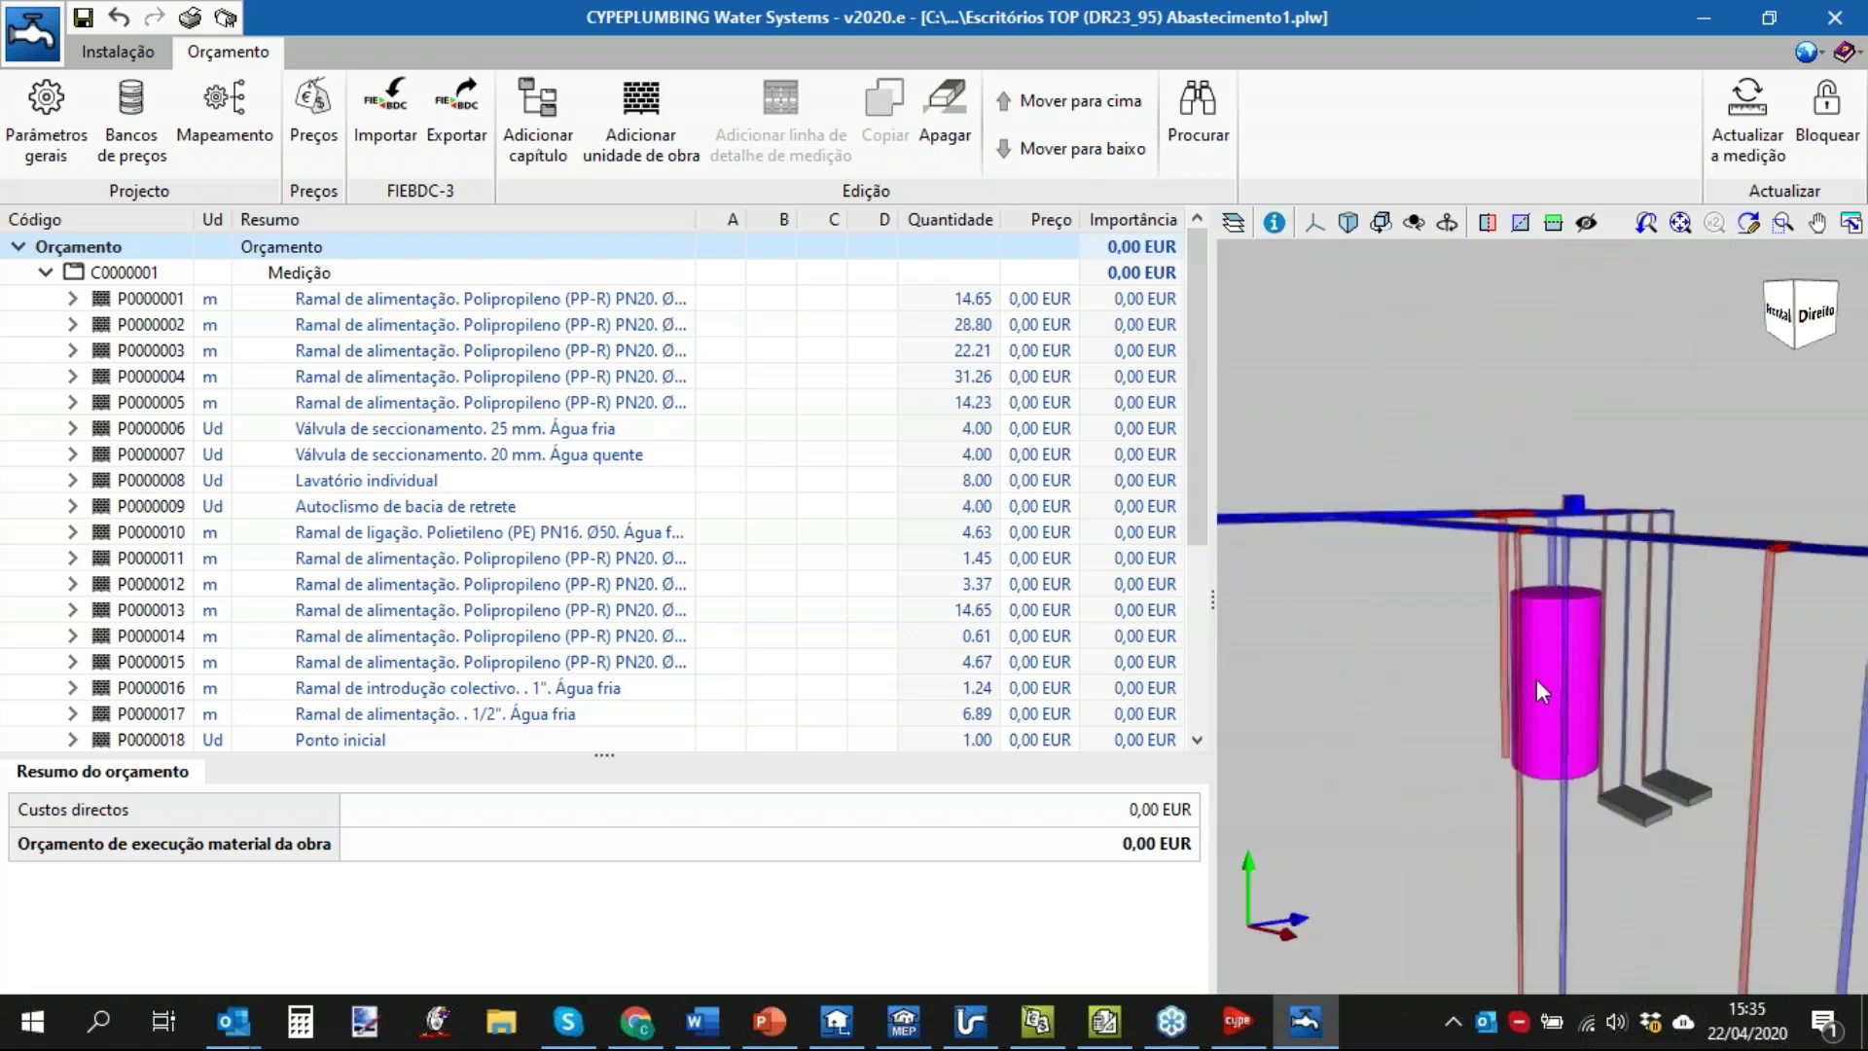
pyautogui.click(1534, 636)
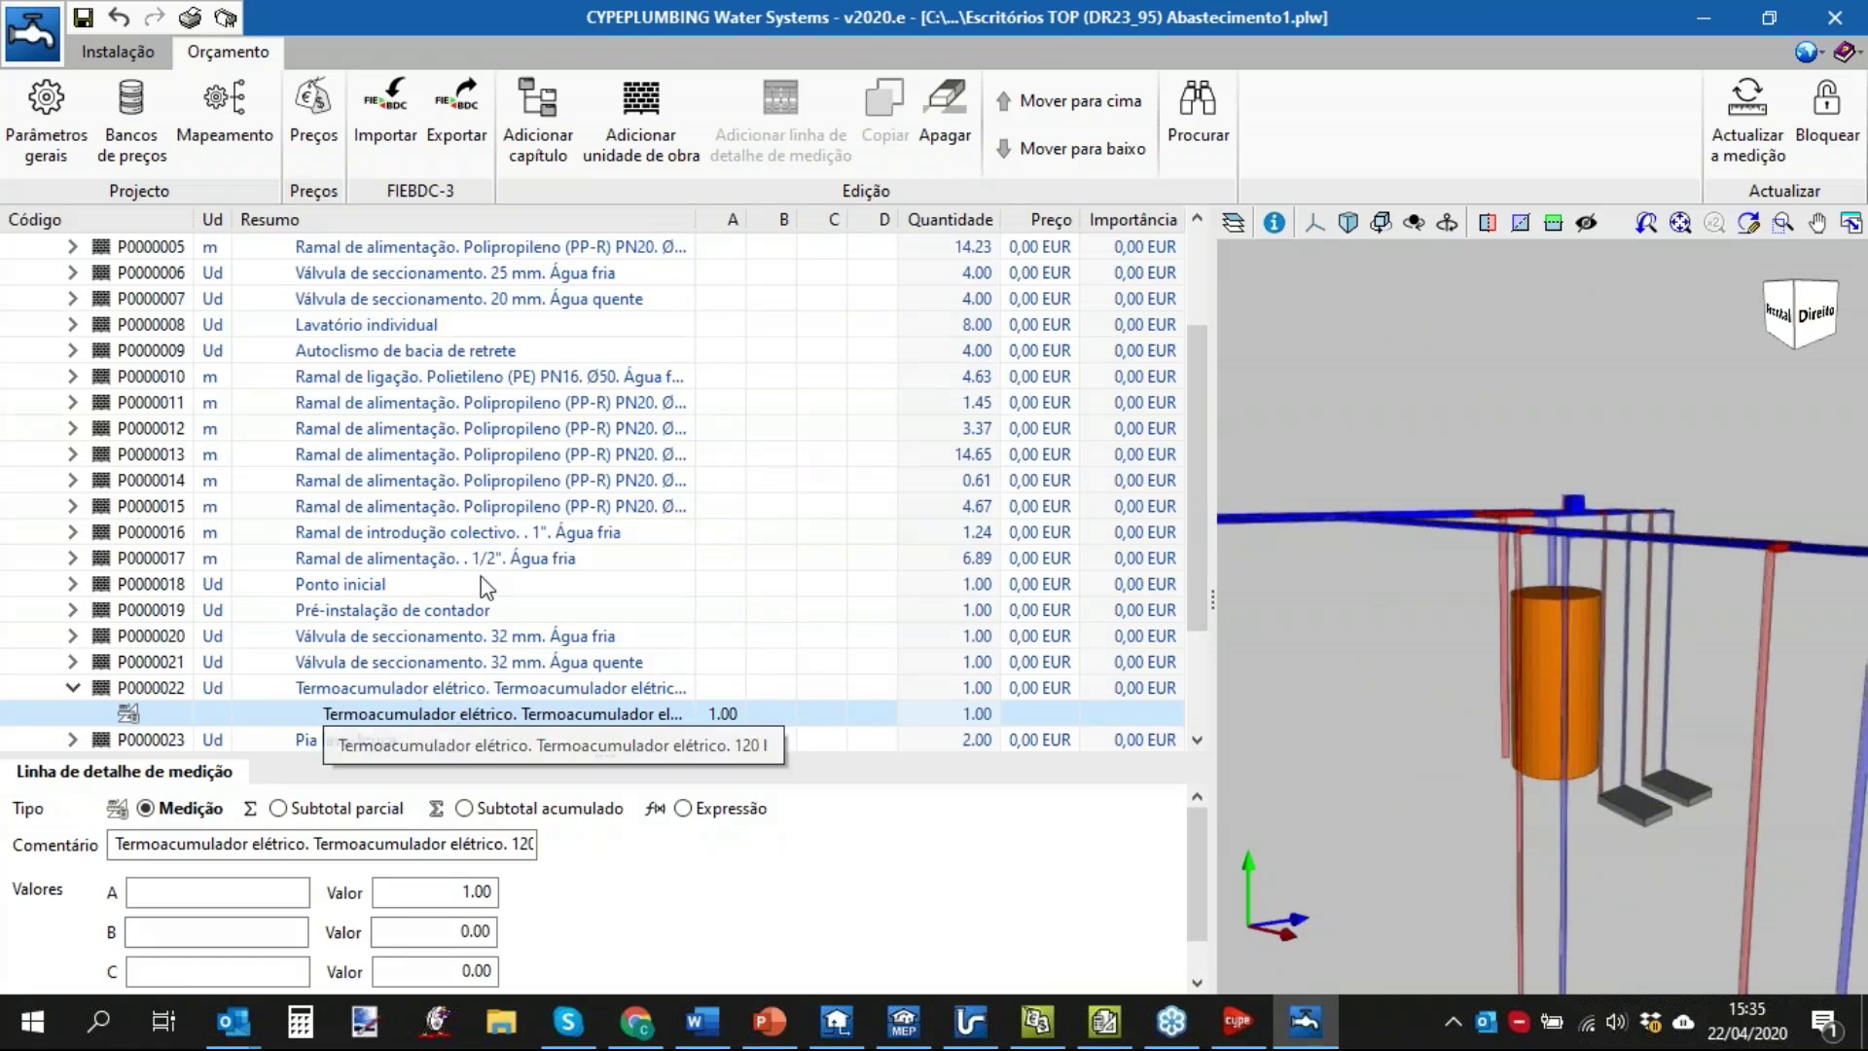
pyautogui.scroll(-2, 784, 677)
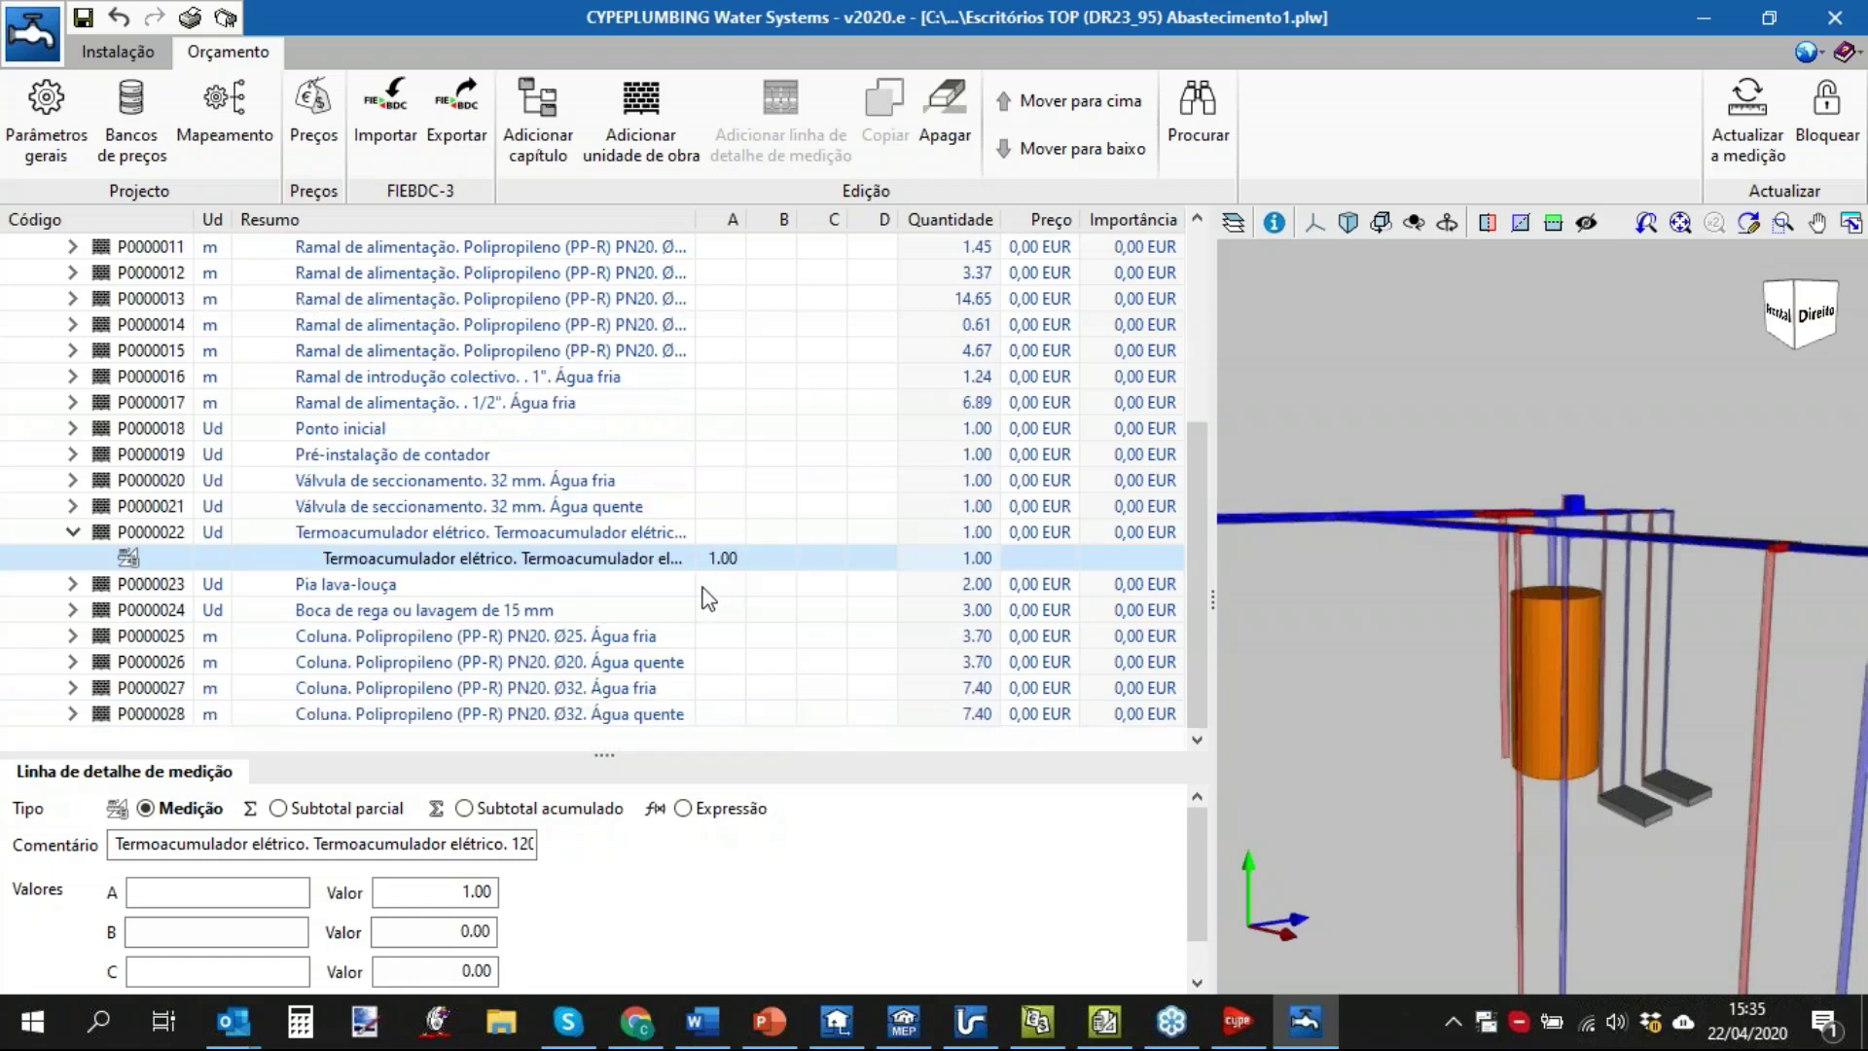
pyautogui.scroll(2, 1566, 505)
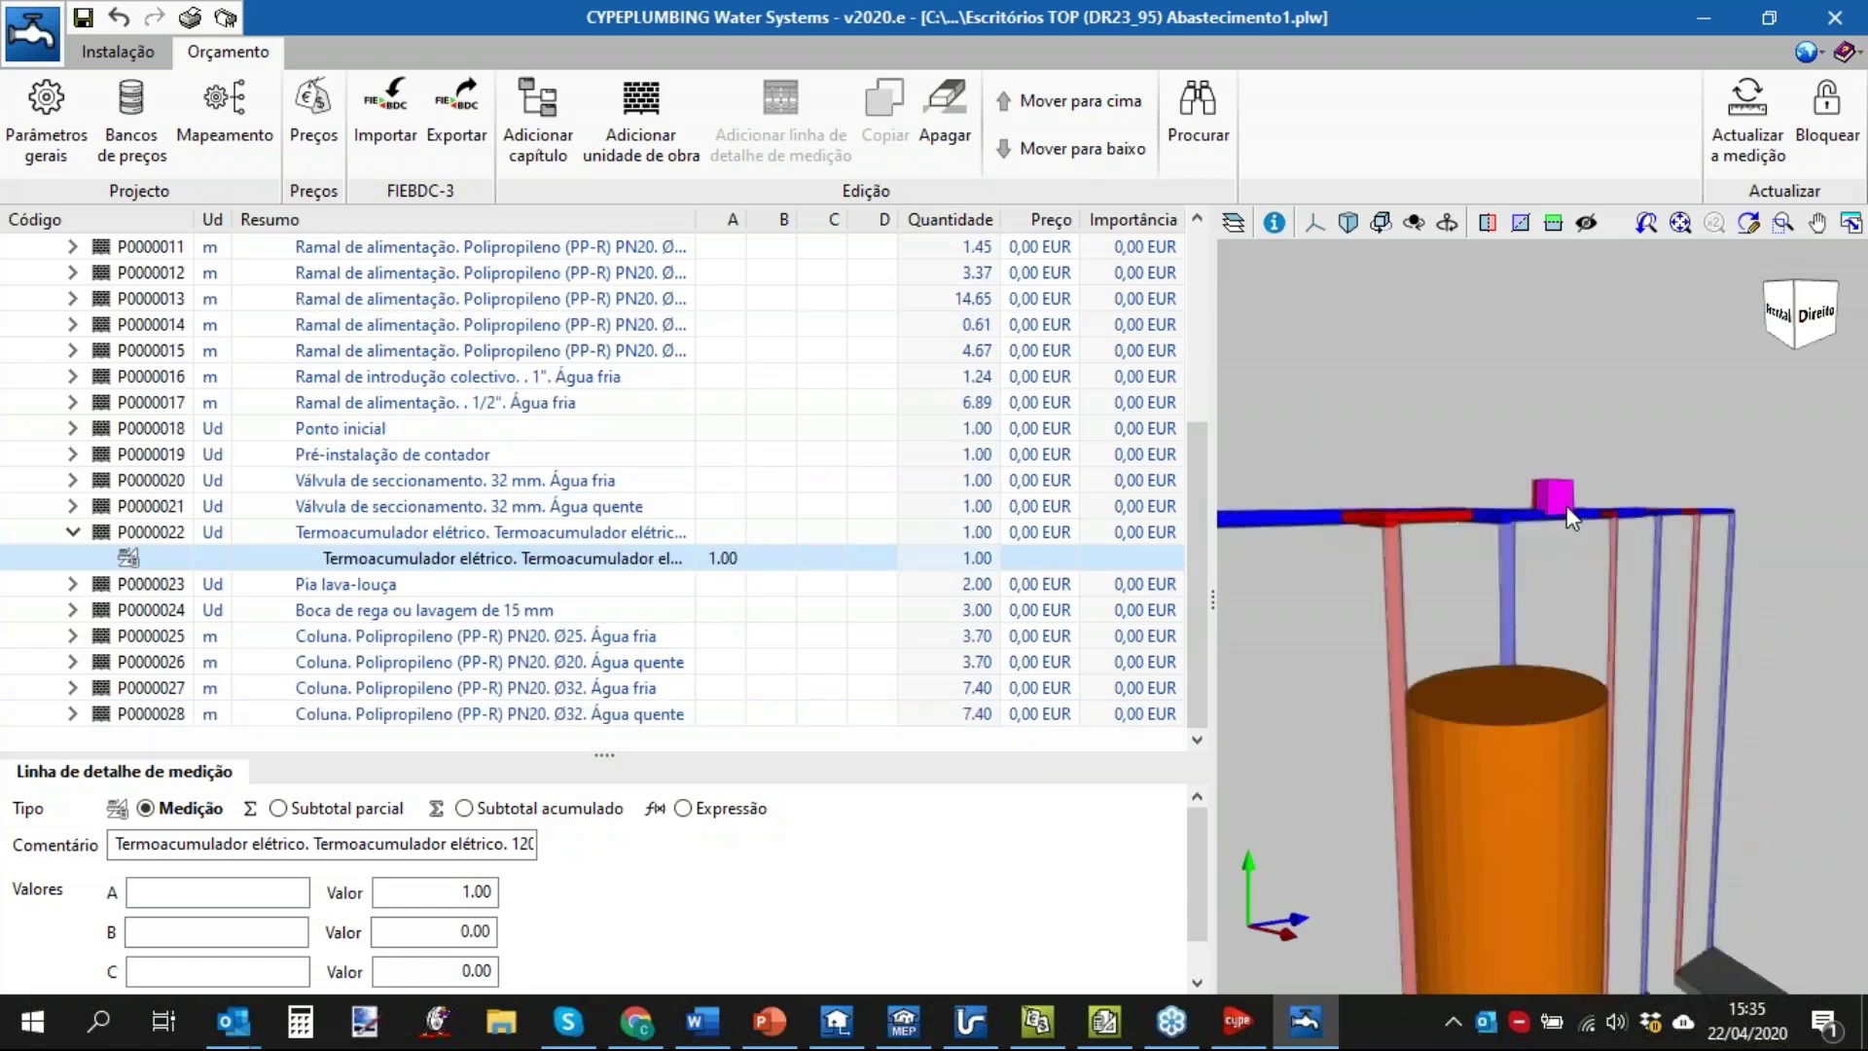
pyautogui.click(1566, 510)
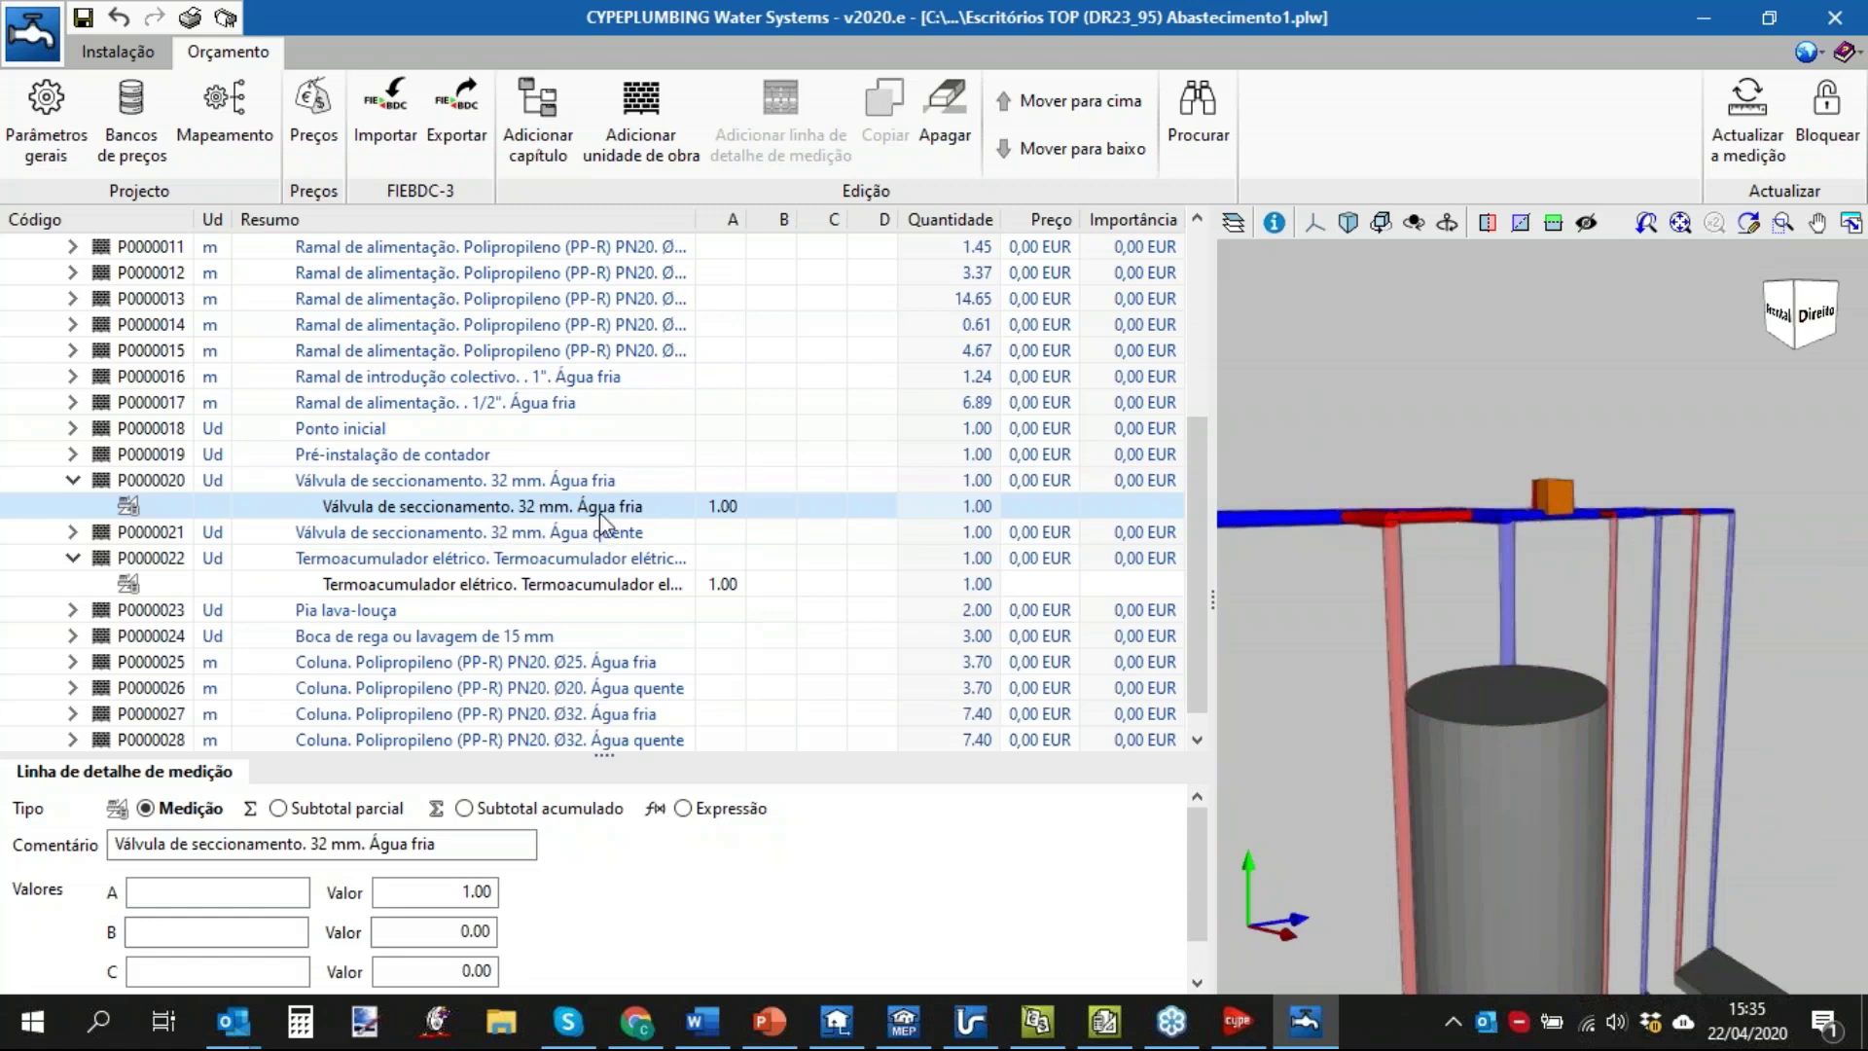
# Expand the Ø16 cold-water supply branch item P0000004 and select its measurement line to locate the pipes in the model.
pyautogui.scroll(-4, 1605, 553)
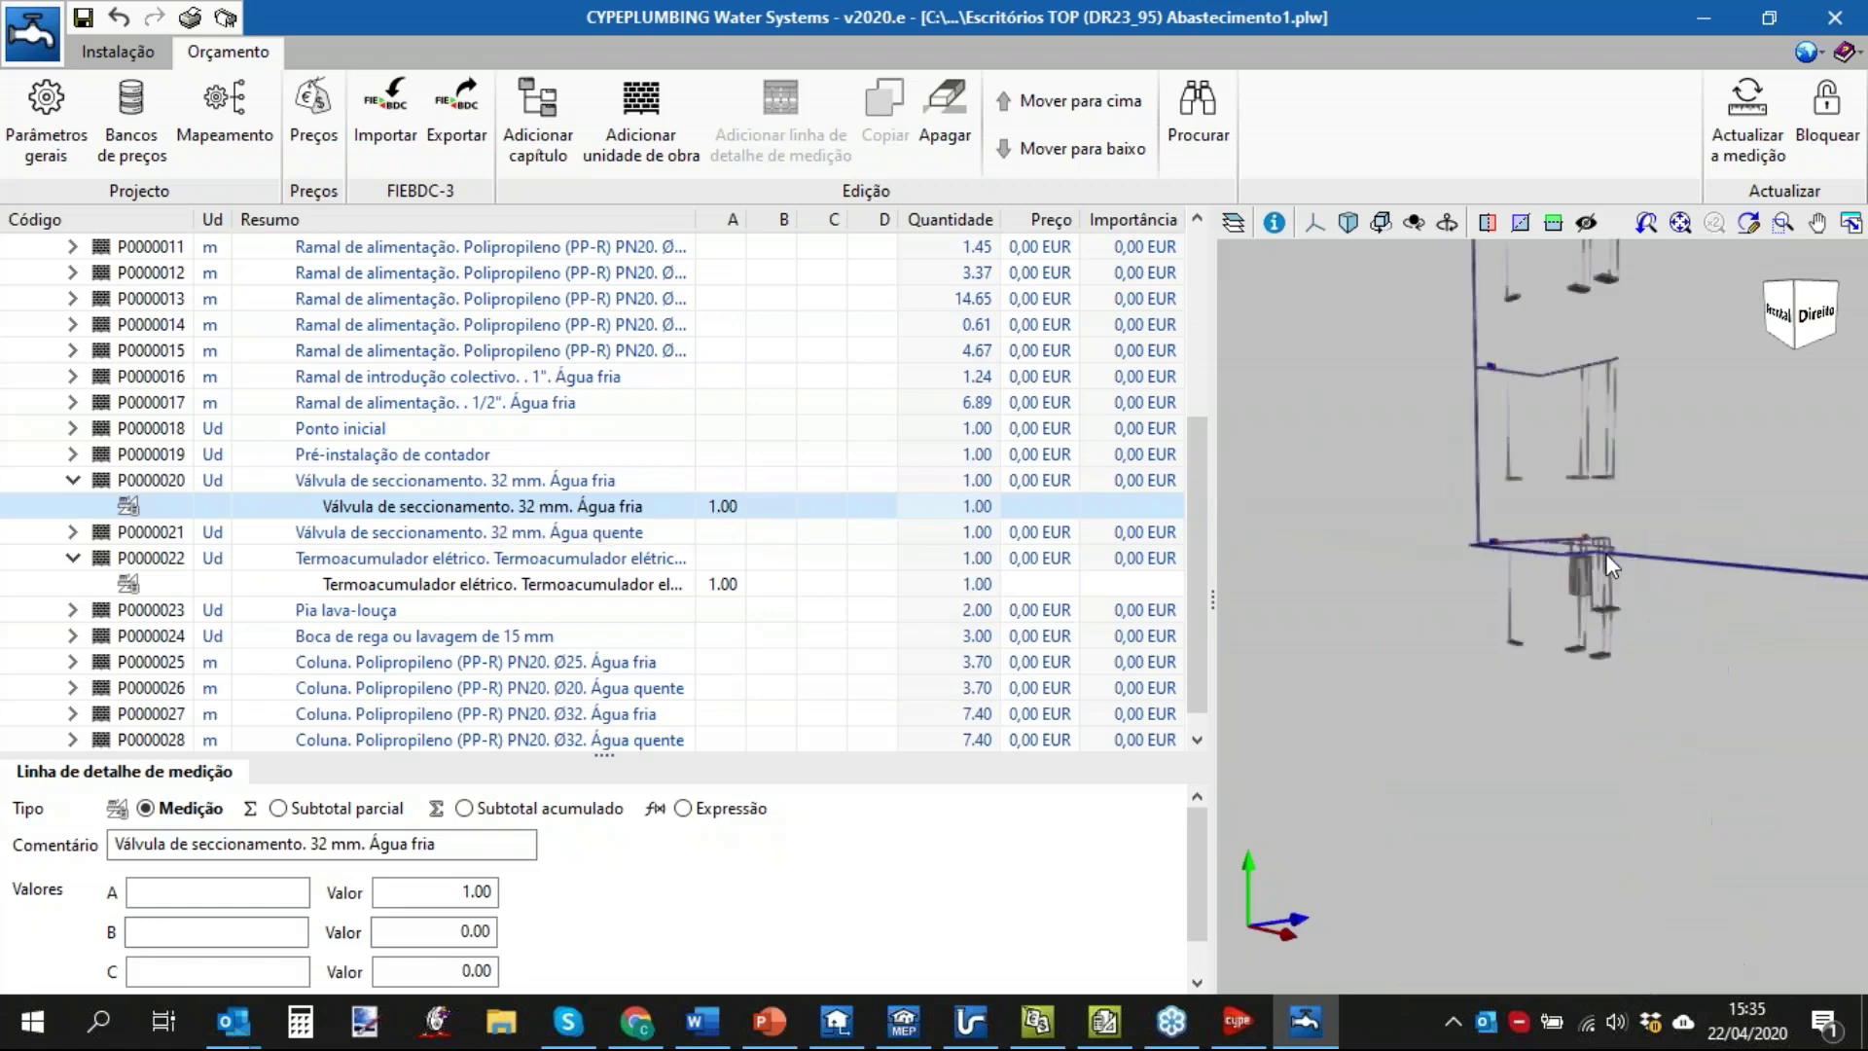
pyautogui.moveTo(1541, 366); pyautogui.dragTo(1527, 499, button='middle')
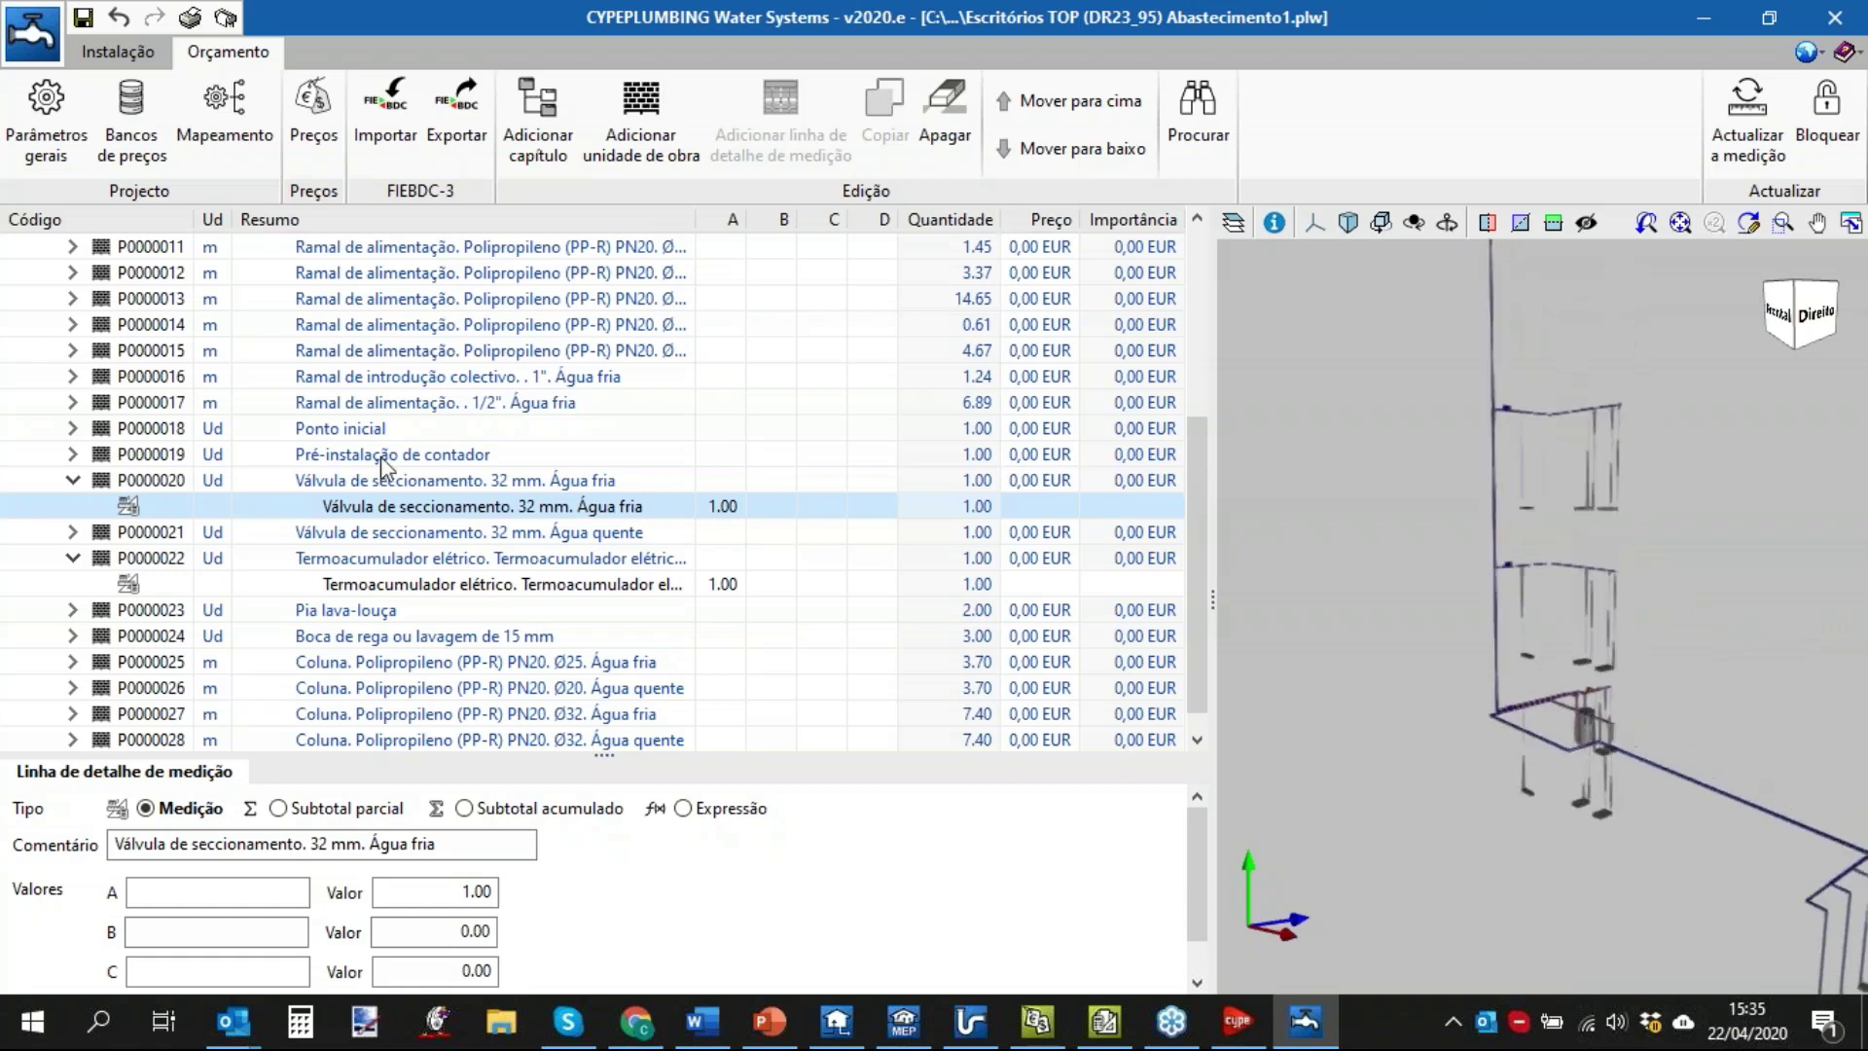
pyautogui.scroll(4, 383, 461)
pyautogui.doubleClick(421, 380)
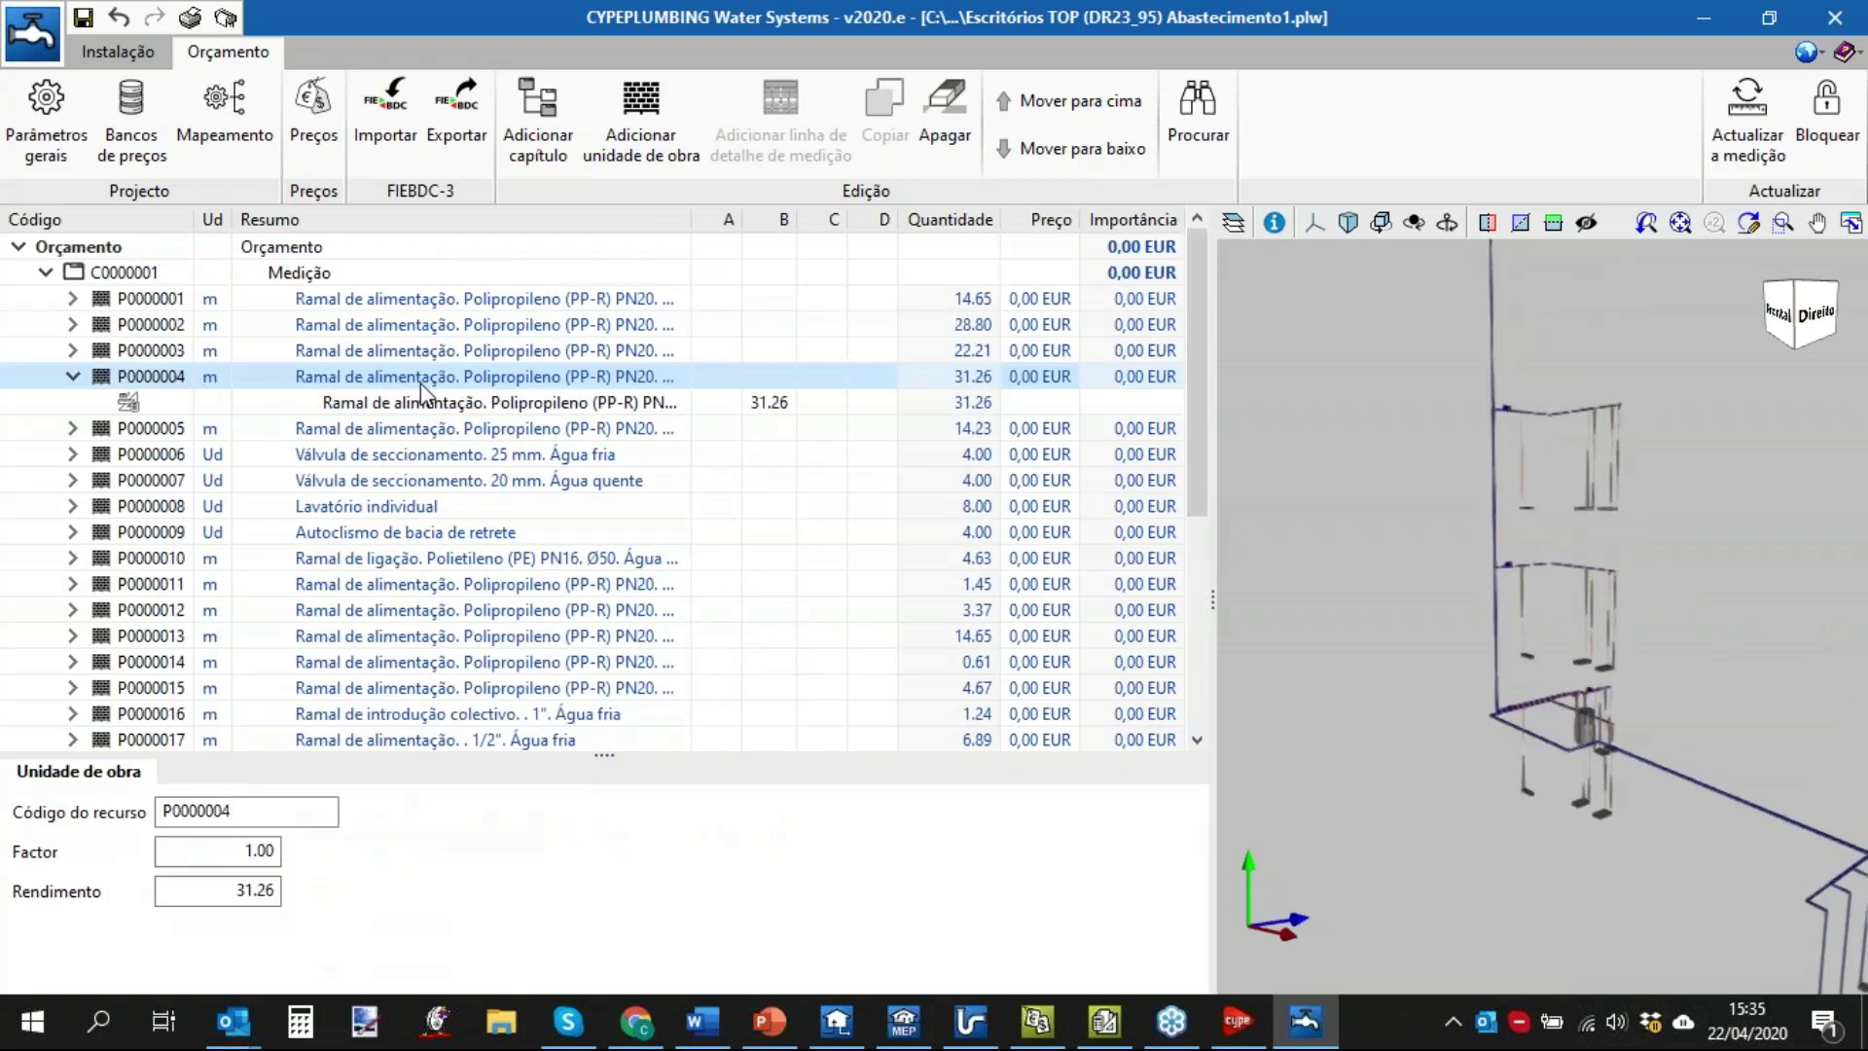
pyautogui.scroll(1, 1475, 689)
pyautogui.moveTo(1640, 738); pyautogui.dragTo(1264, 578, button='middle')
pyautogui.click(535, 428)
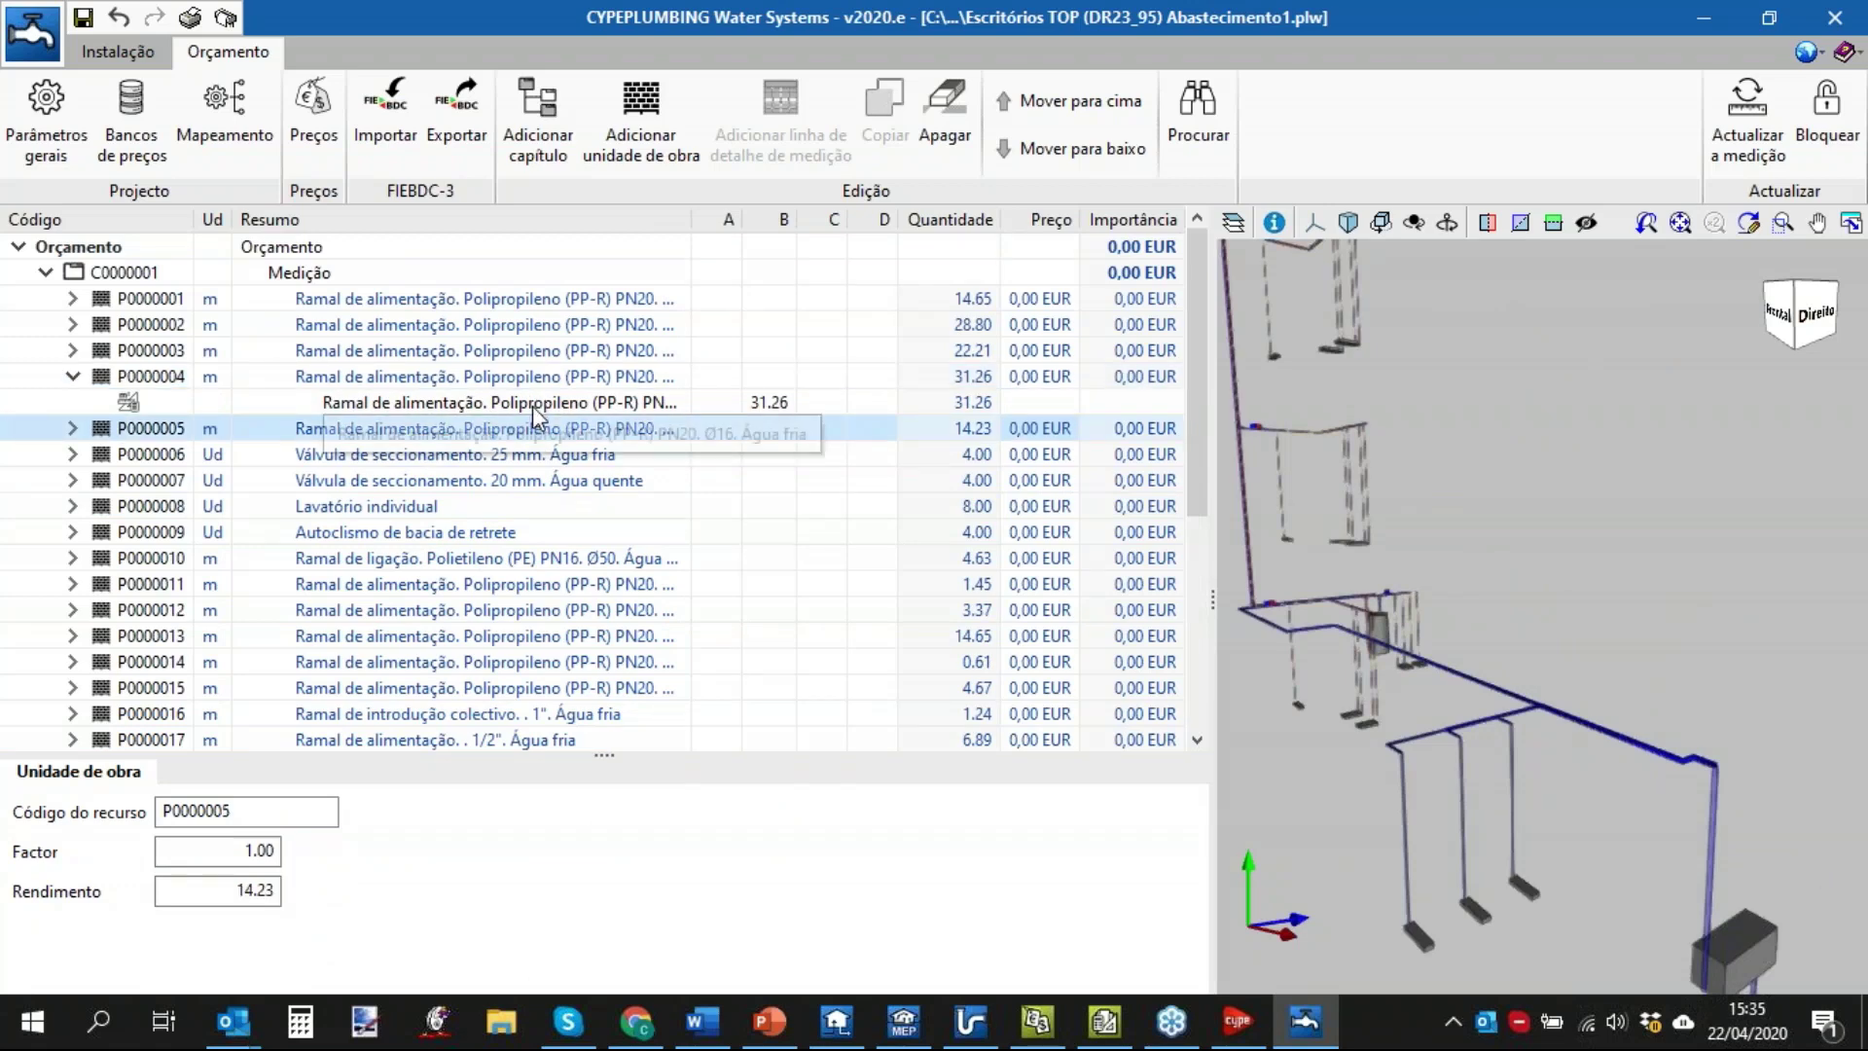
pyautogui.click(533, 405)
# Examine the located branches and select the cold-water shut-off valve beside the riser's base to find its measurement line.
pyautogui.scroll(3, 1475, 674)
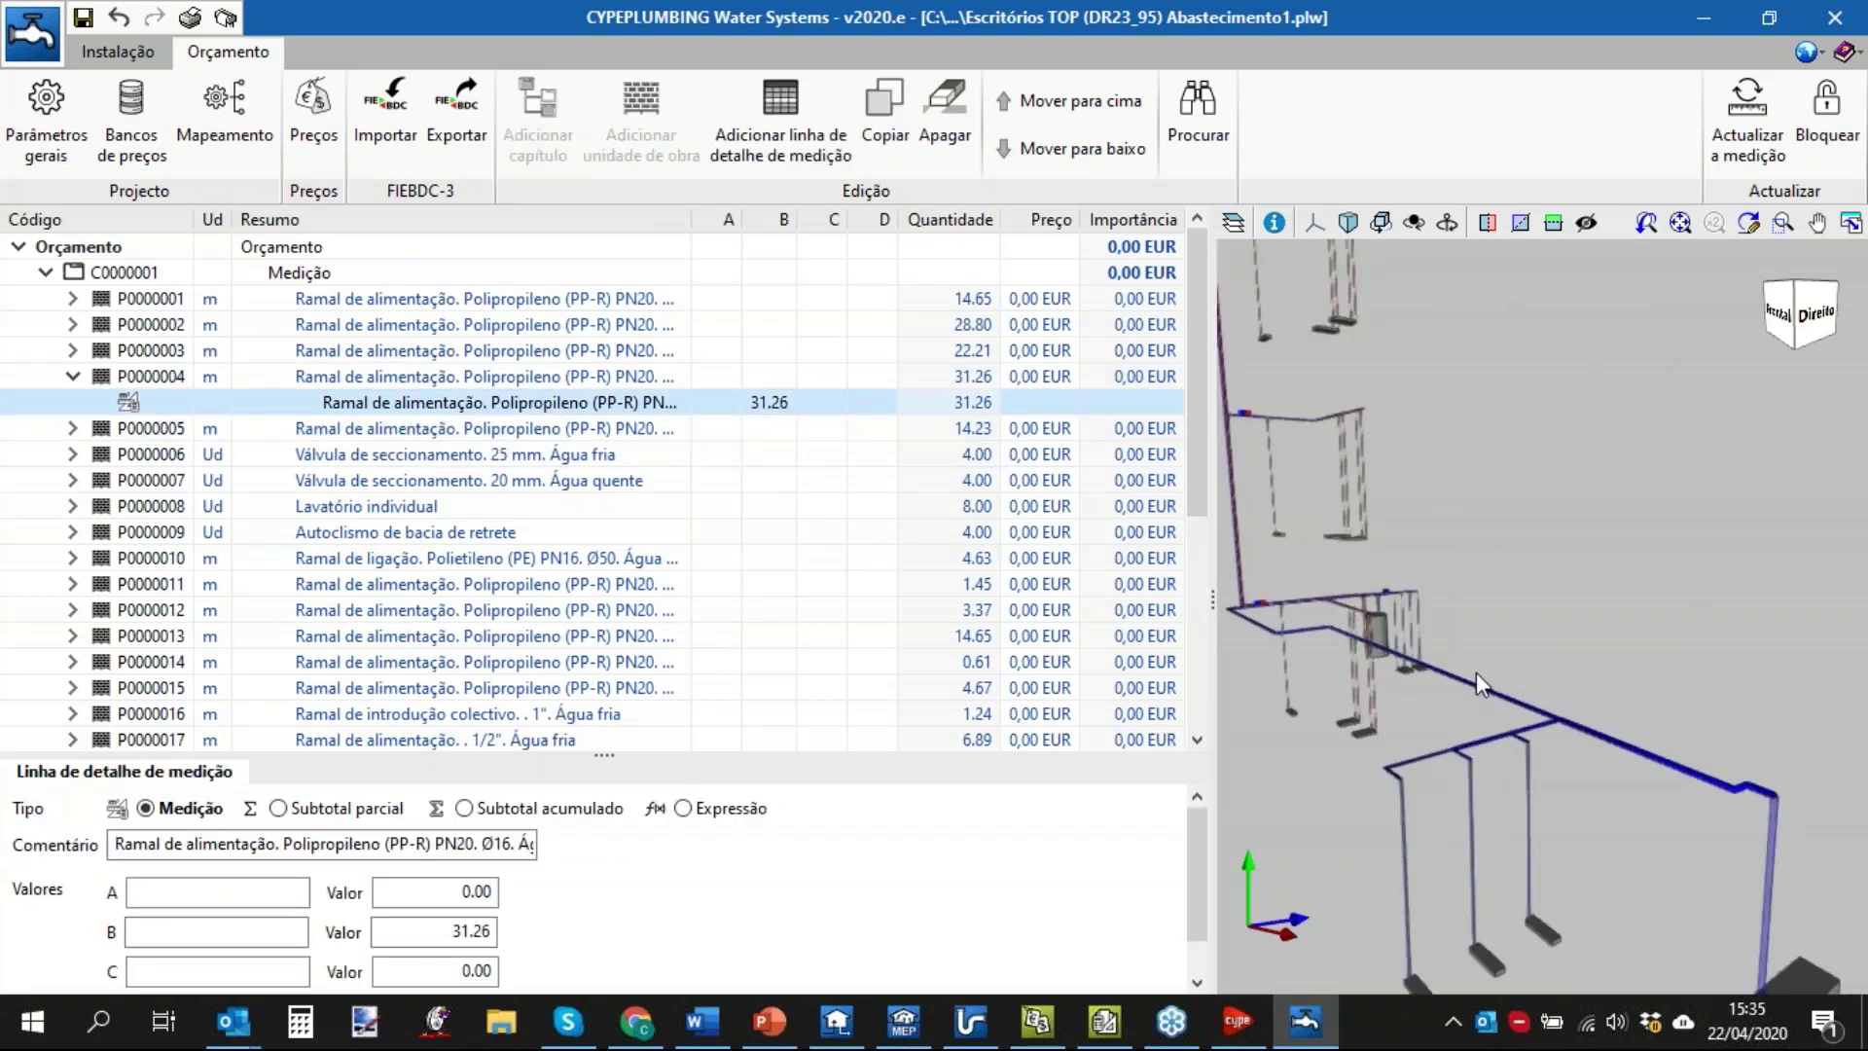
pyautogui.moveTo(1421, 535); pyautogui.dragTo(1574, 778, button='middle')
pyautogui.scroll(5, 1498, 526)
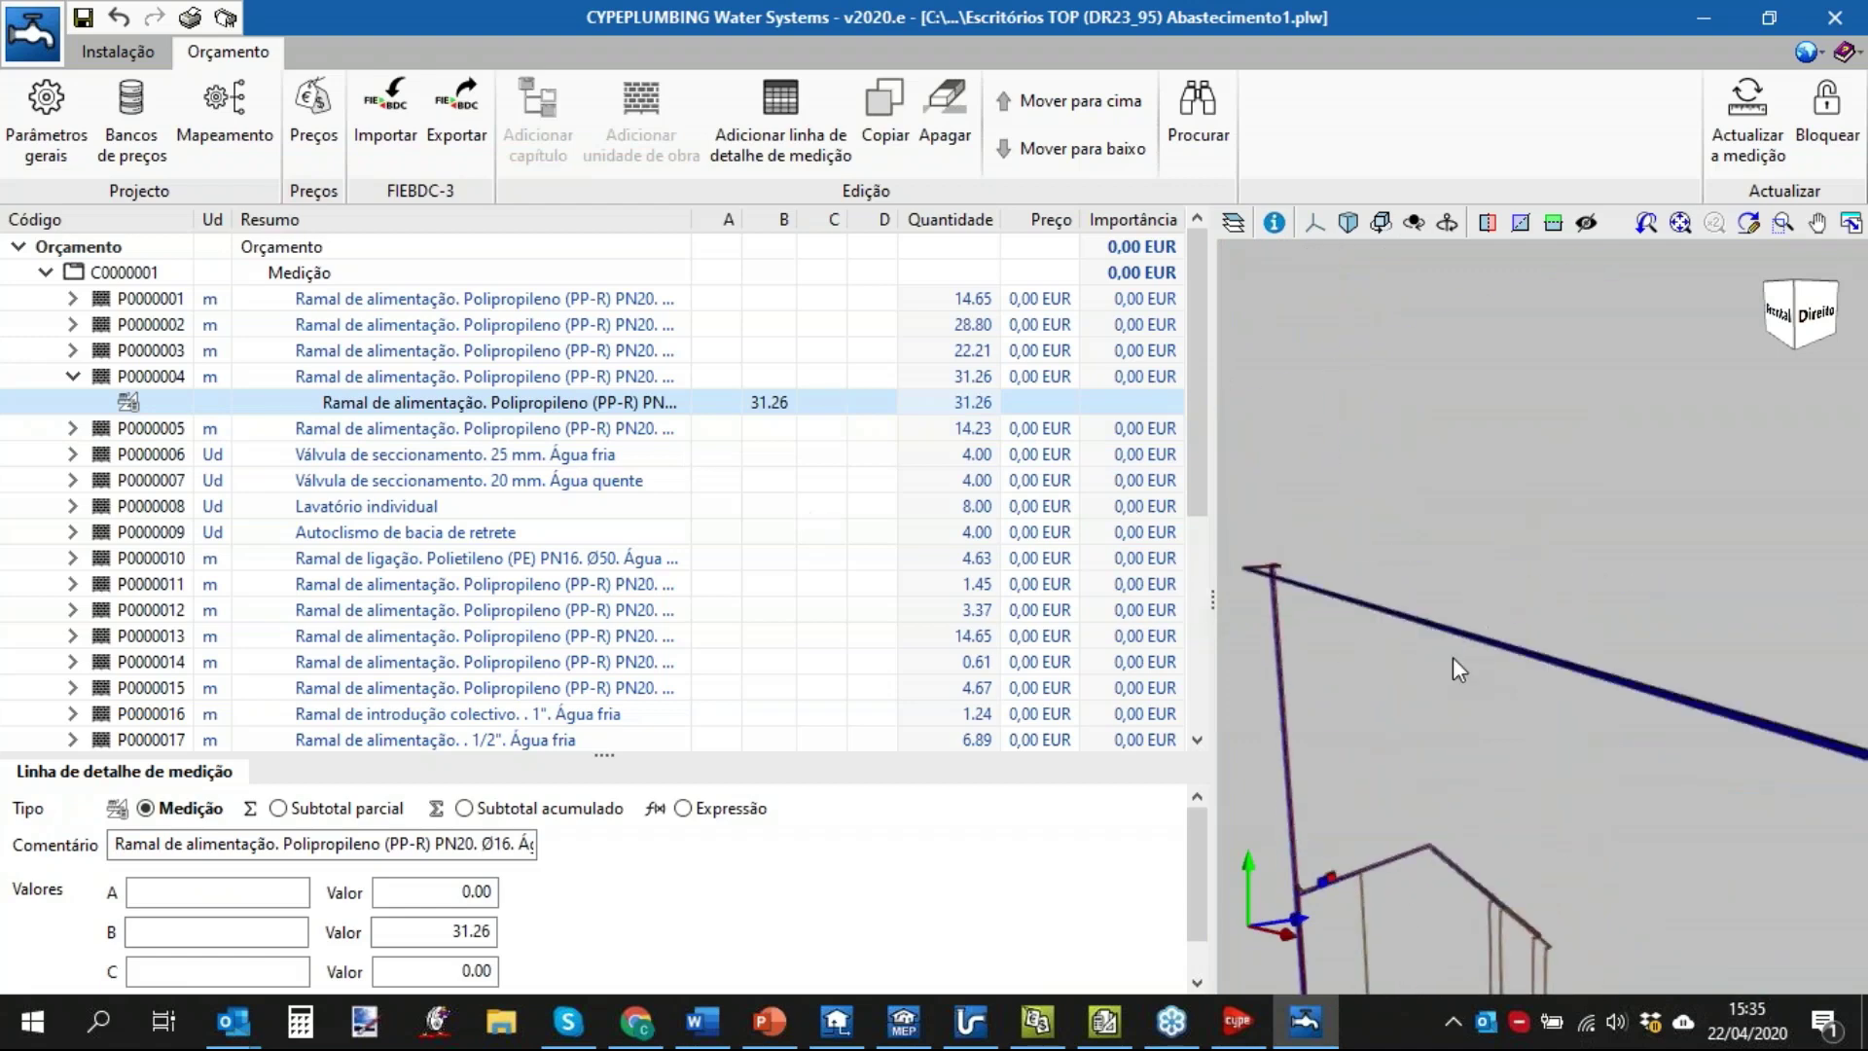
pyautogui.scroll(-5, 1456, 659)
pyautogui.moveTo(1324, 851); pyautogui.dragTo(1543, 797, button='middle')
pyautogui.scroll(4, 1486, 685)
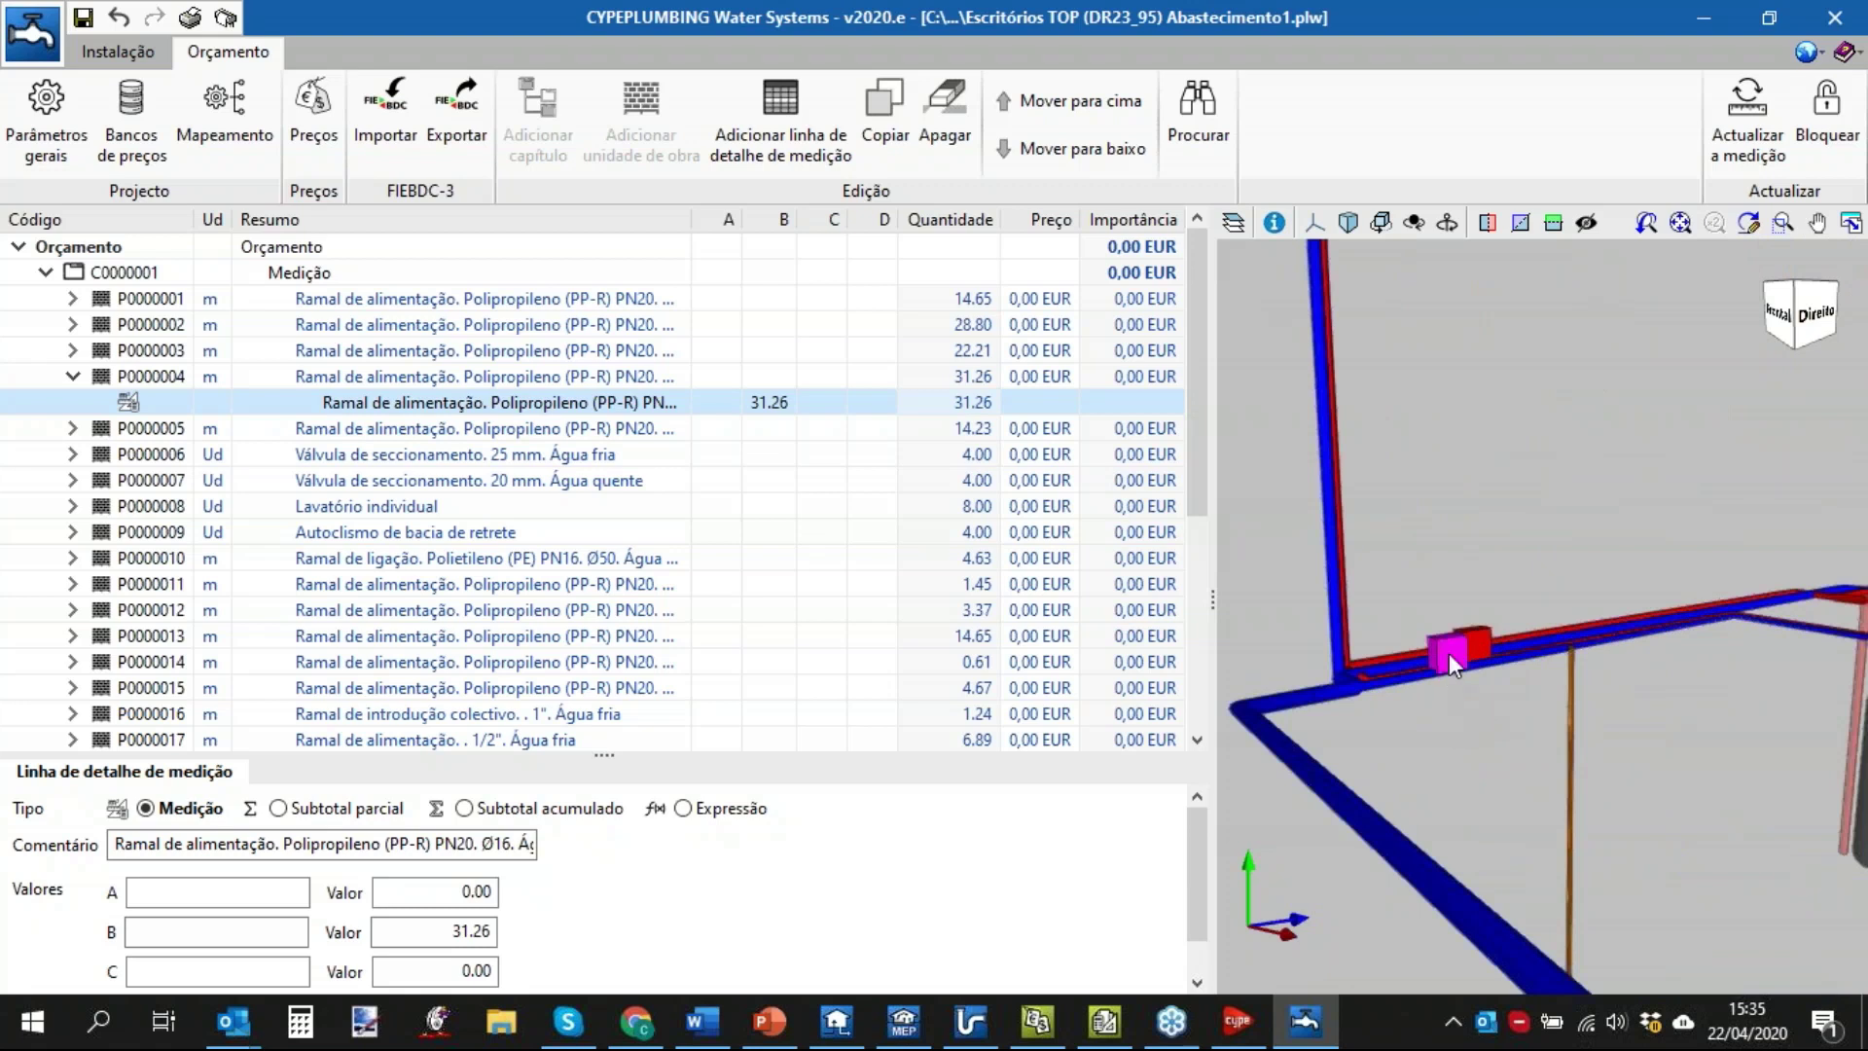
pyautogui.click(1450, 652)
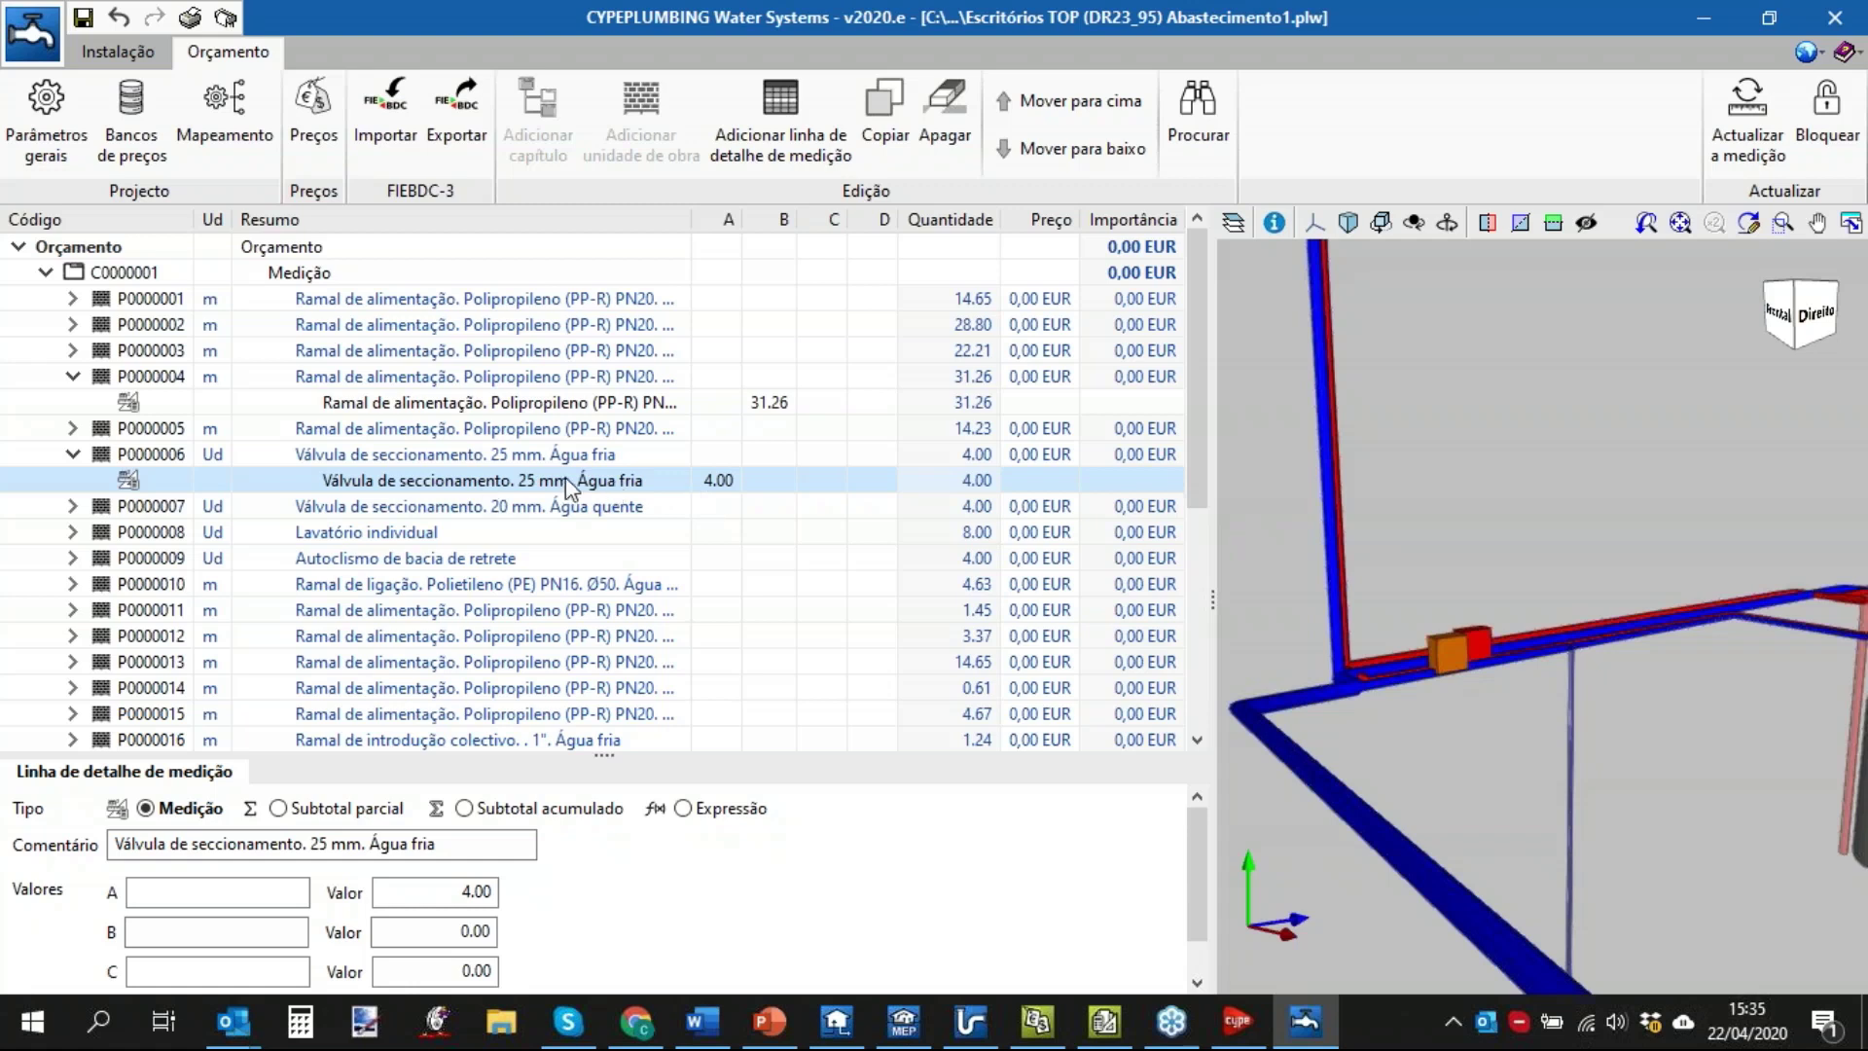
# Start a FIEBDC-3 export of the budget with Informação gráfica and Documentos anexos disabled.
pyautogui.click(453, 113)
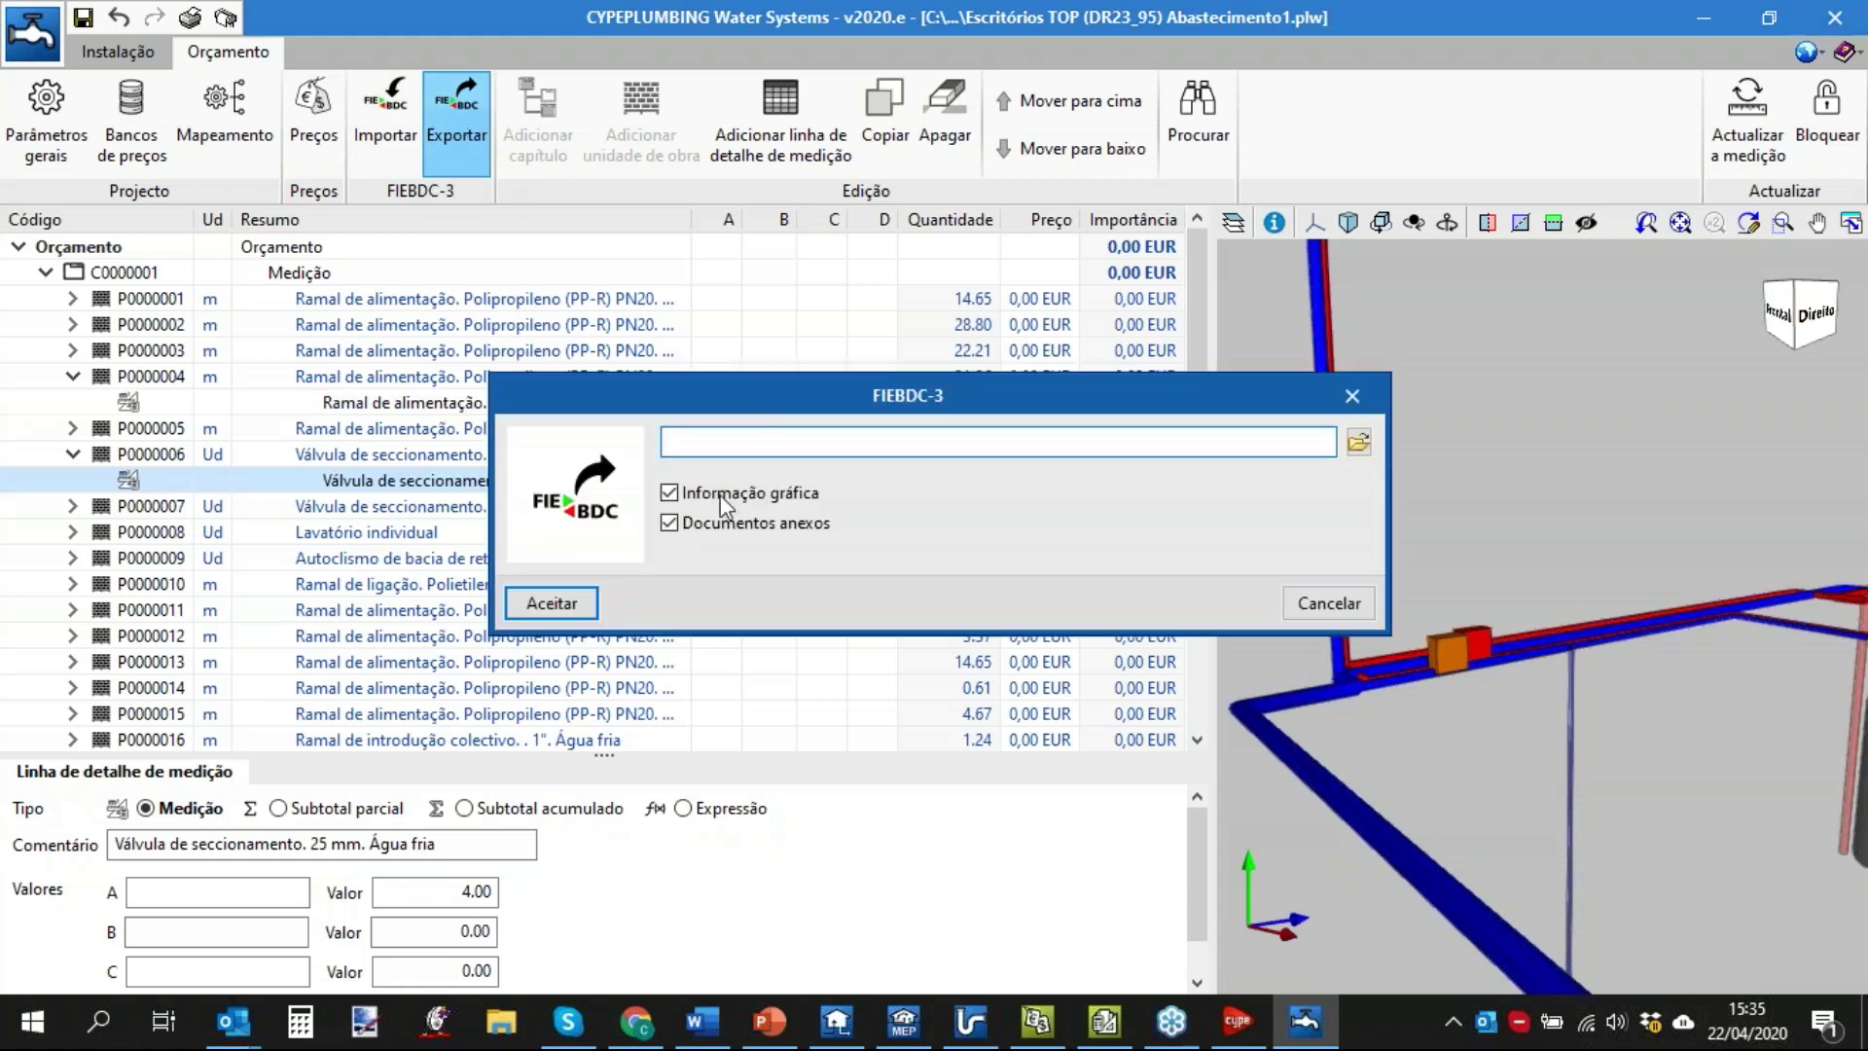
pyautogui.click(721, 495)
pyautogui.click(721, 522)
# Set the export destination to a desktop file named webinar in bc3 format and run the export.
pyautogui.click(734, 441)
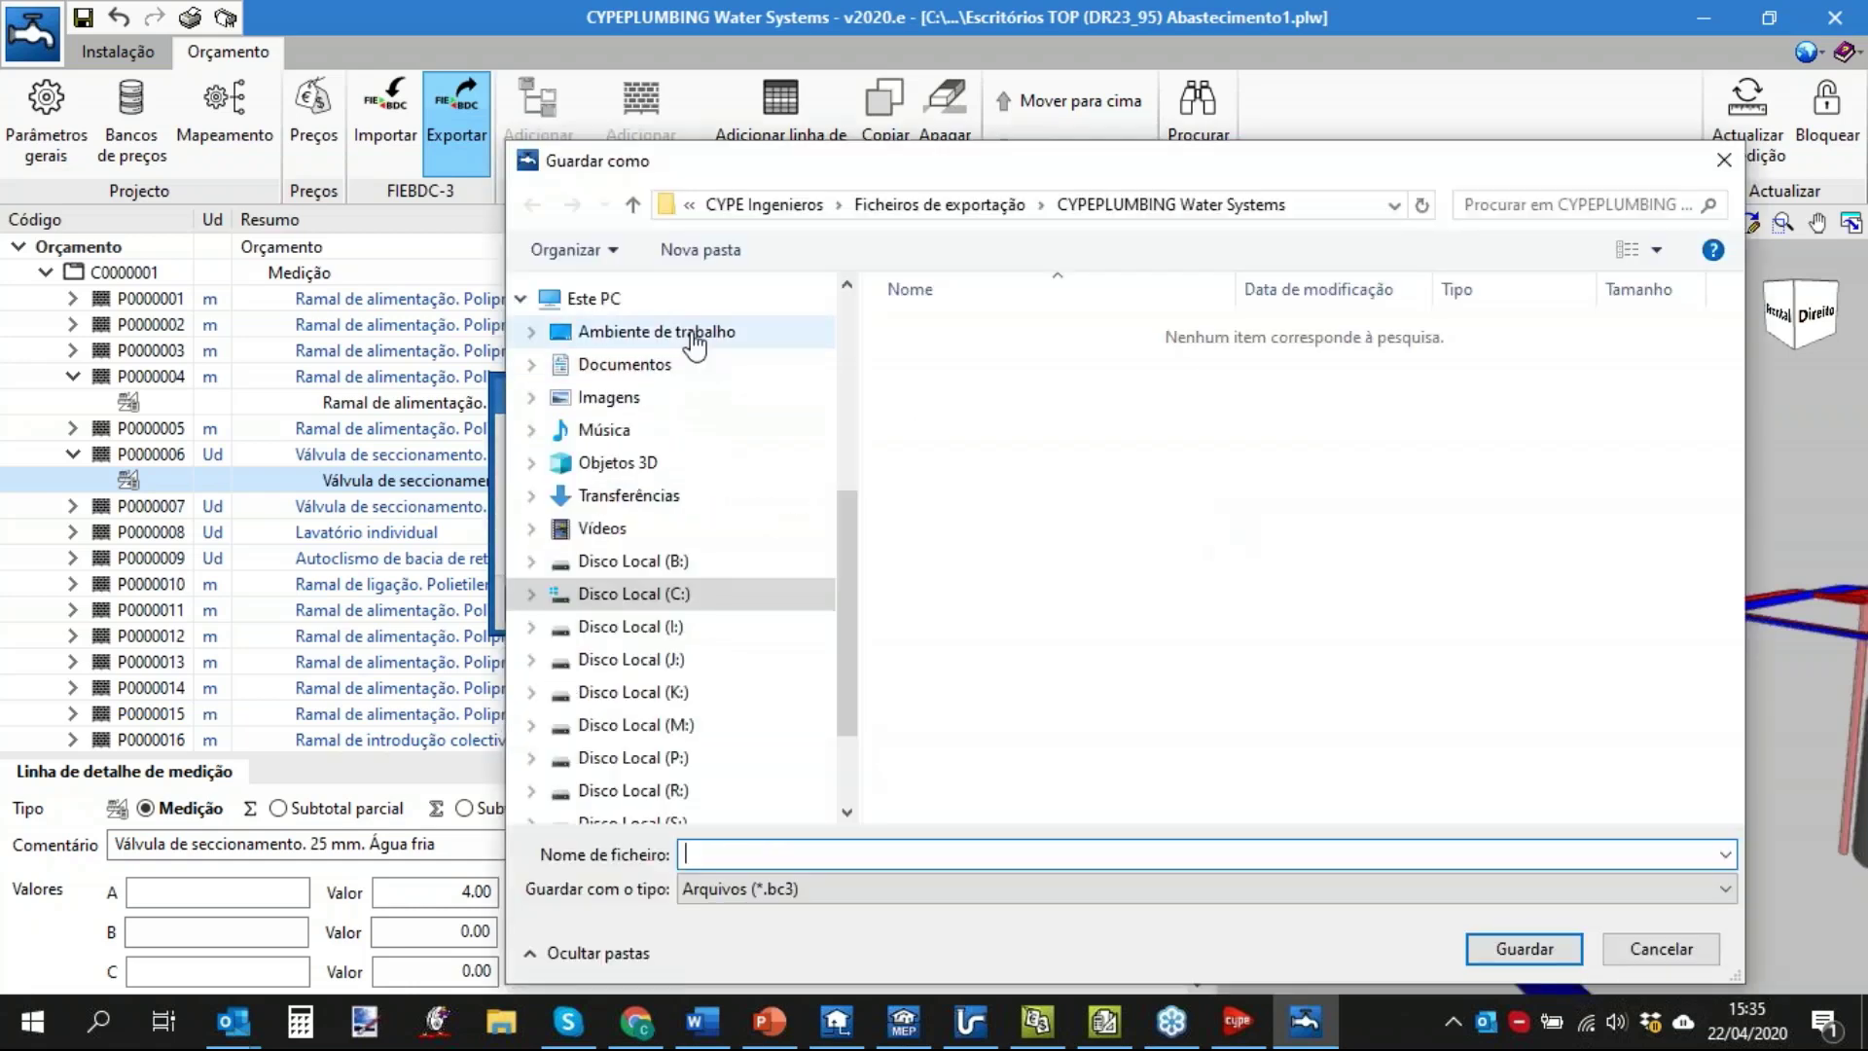
pyautogui.click(693, 333)
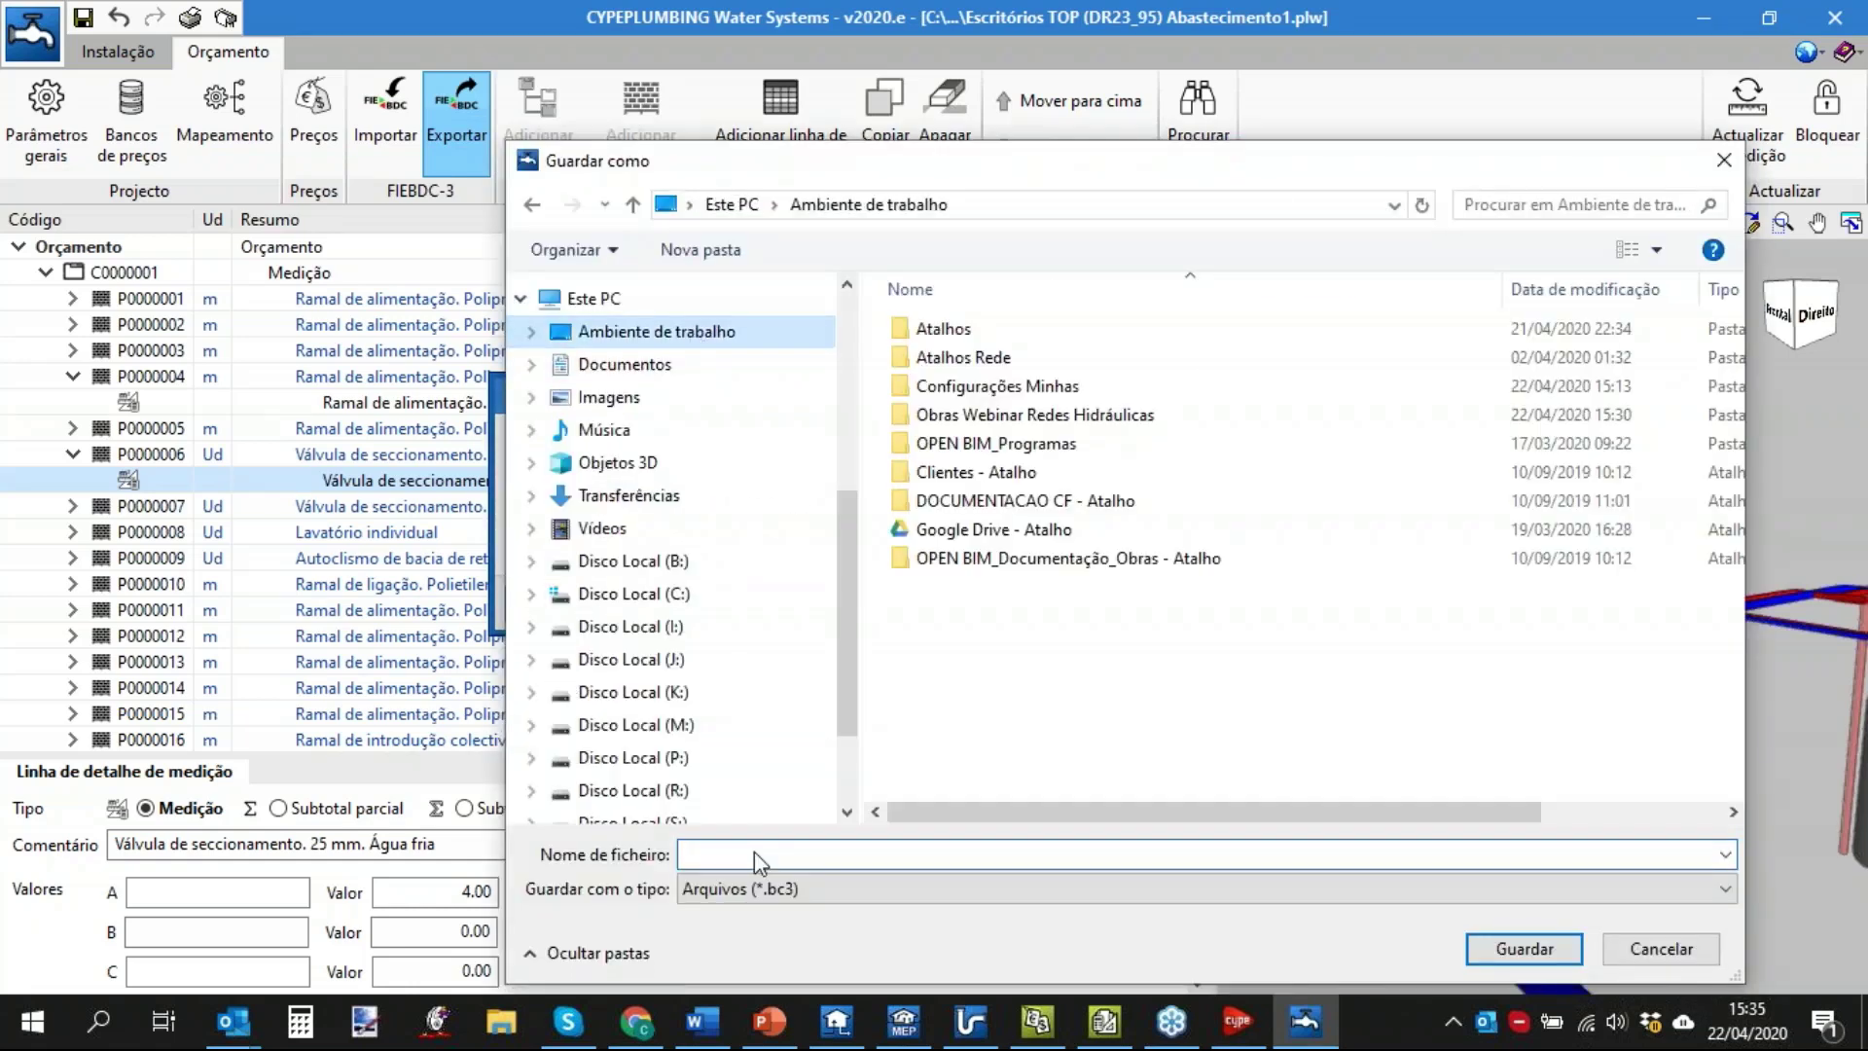
pyautogui.click(755, 851)
pyautogui.write('w')
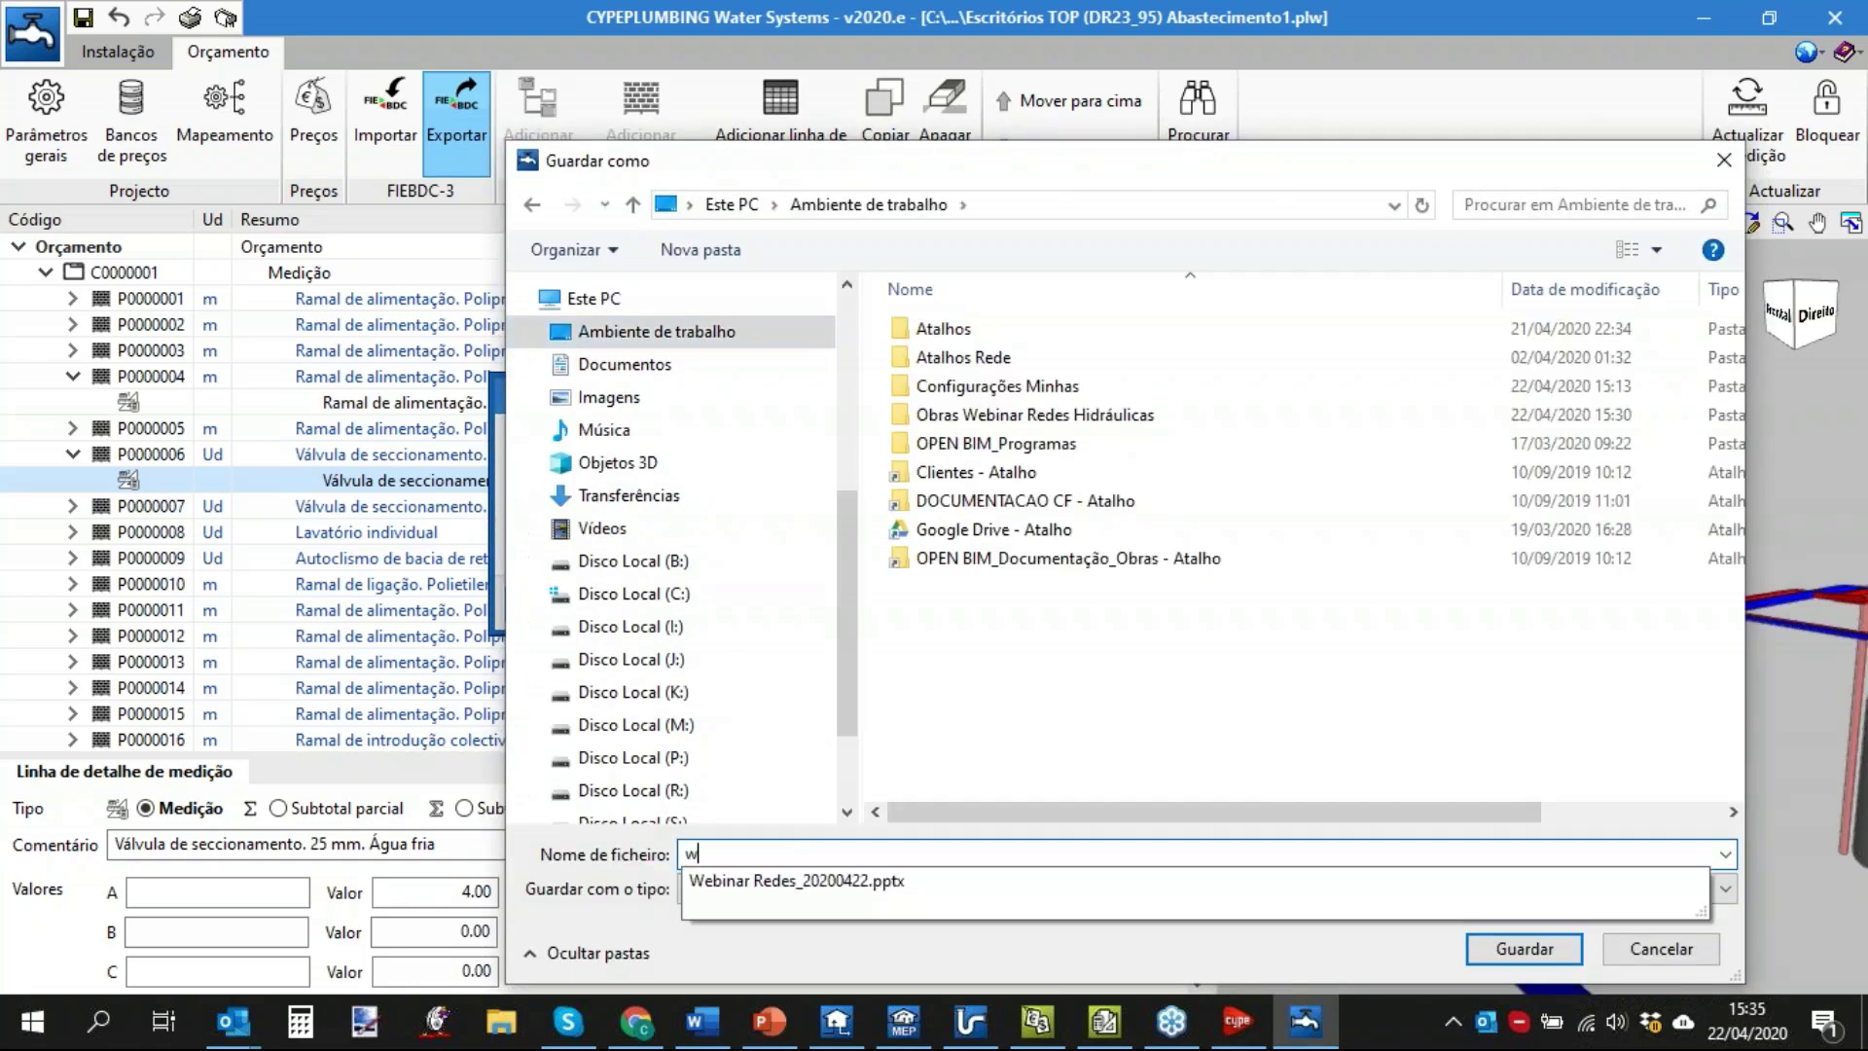
pyautogui.write('ebinar')
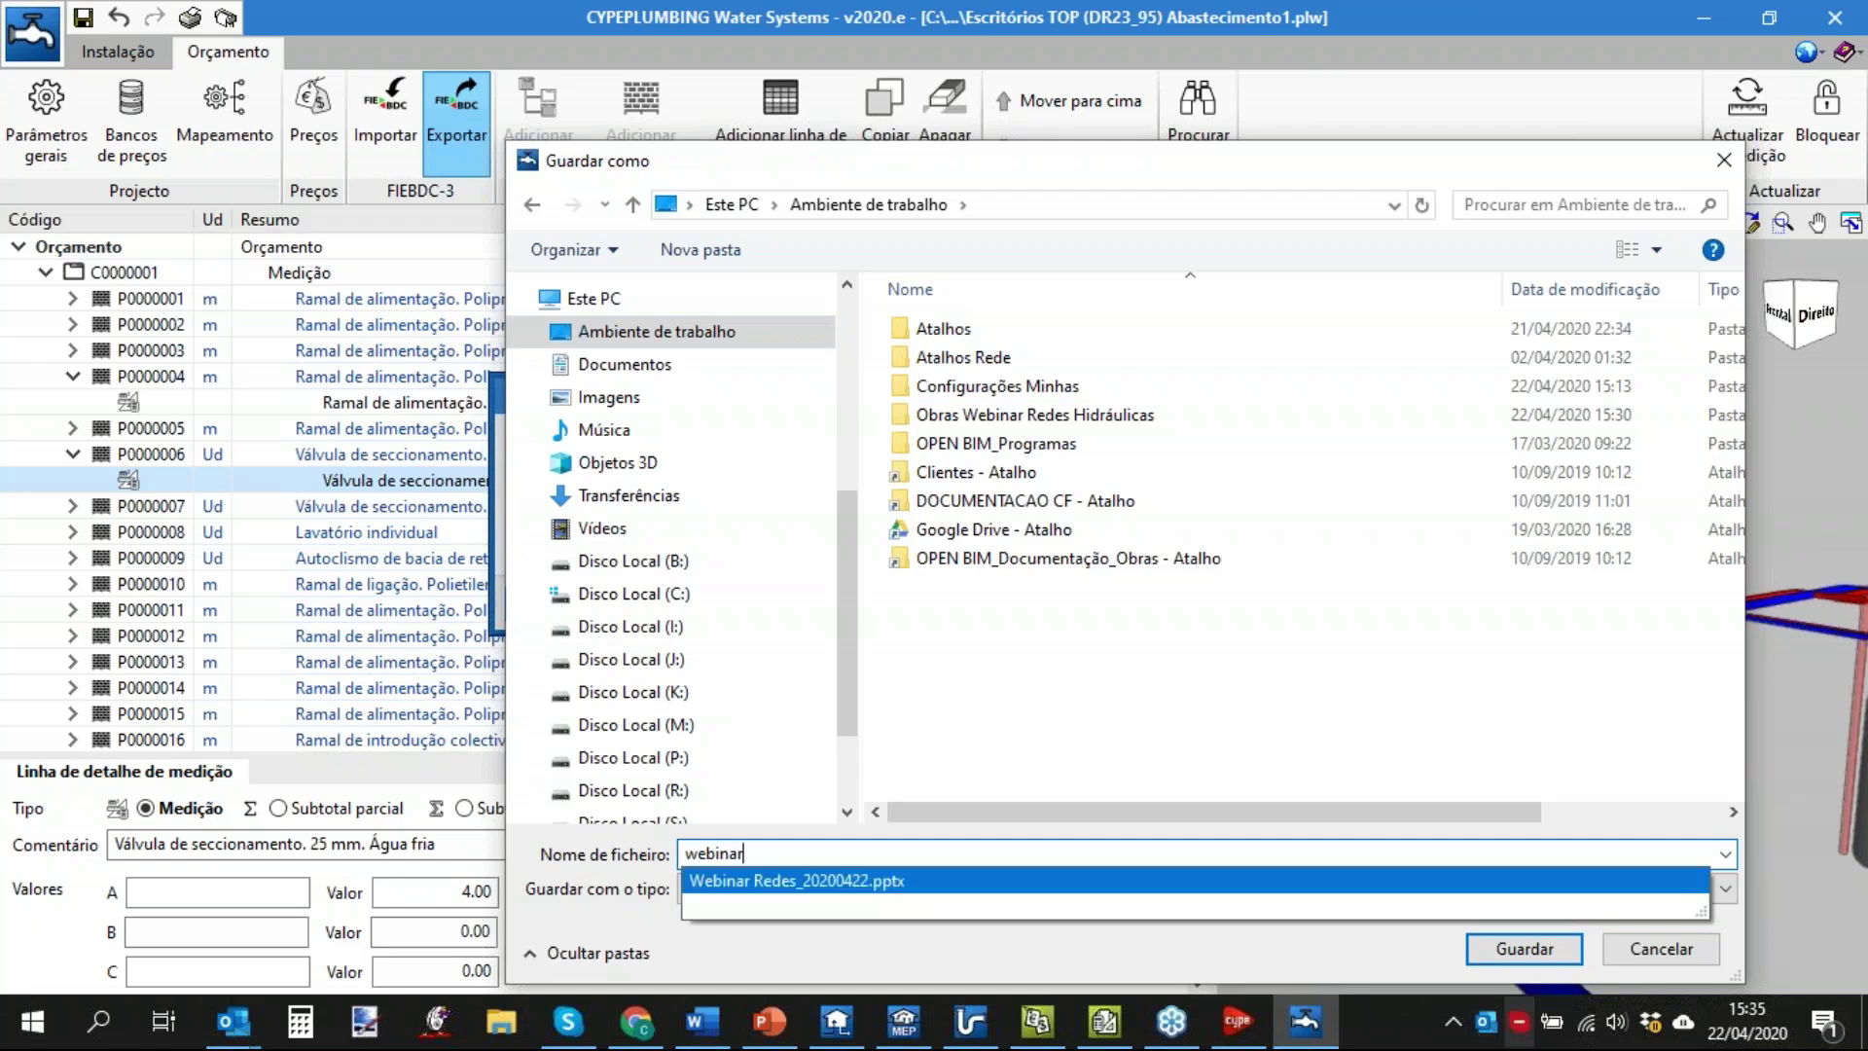
pyautogui.click(1524, 947)
pyautogui.click(1524, 948)
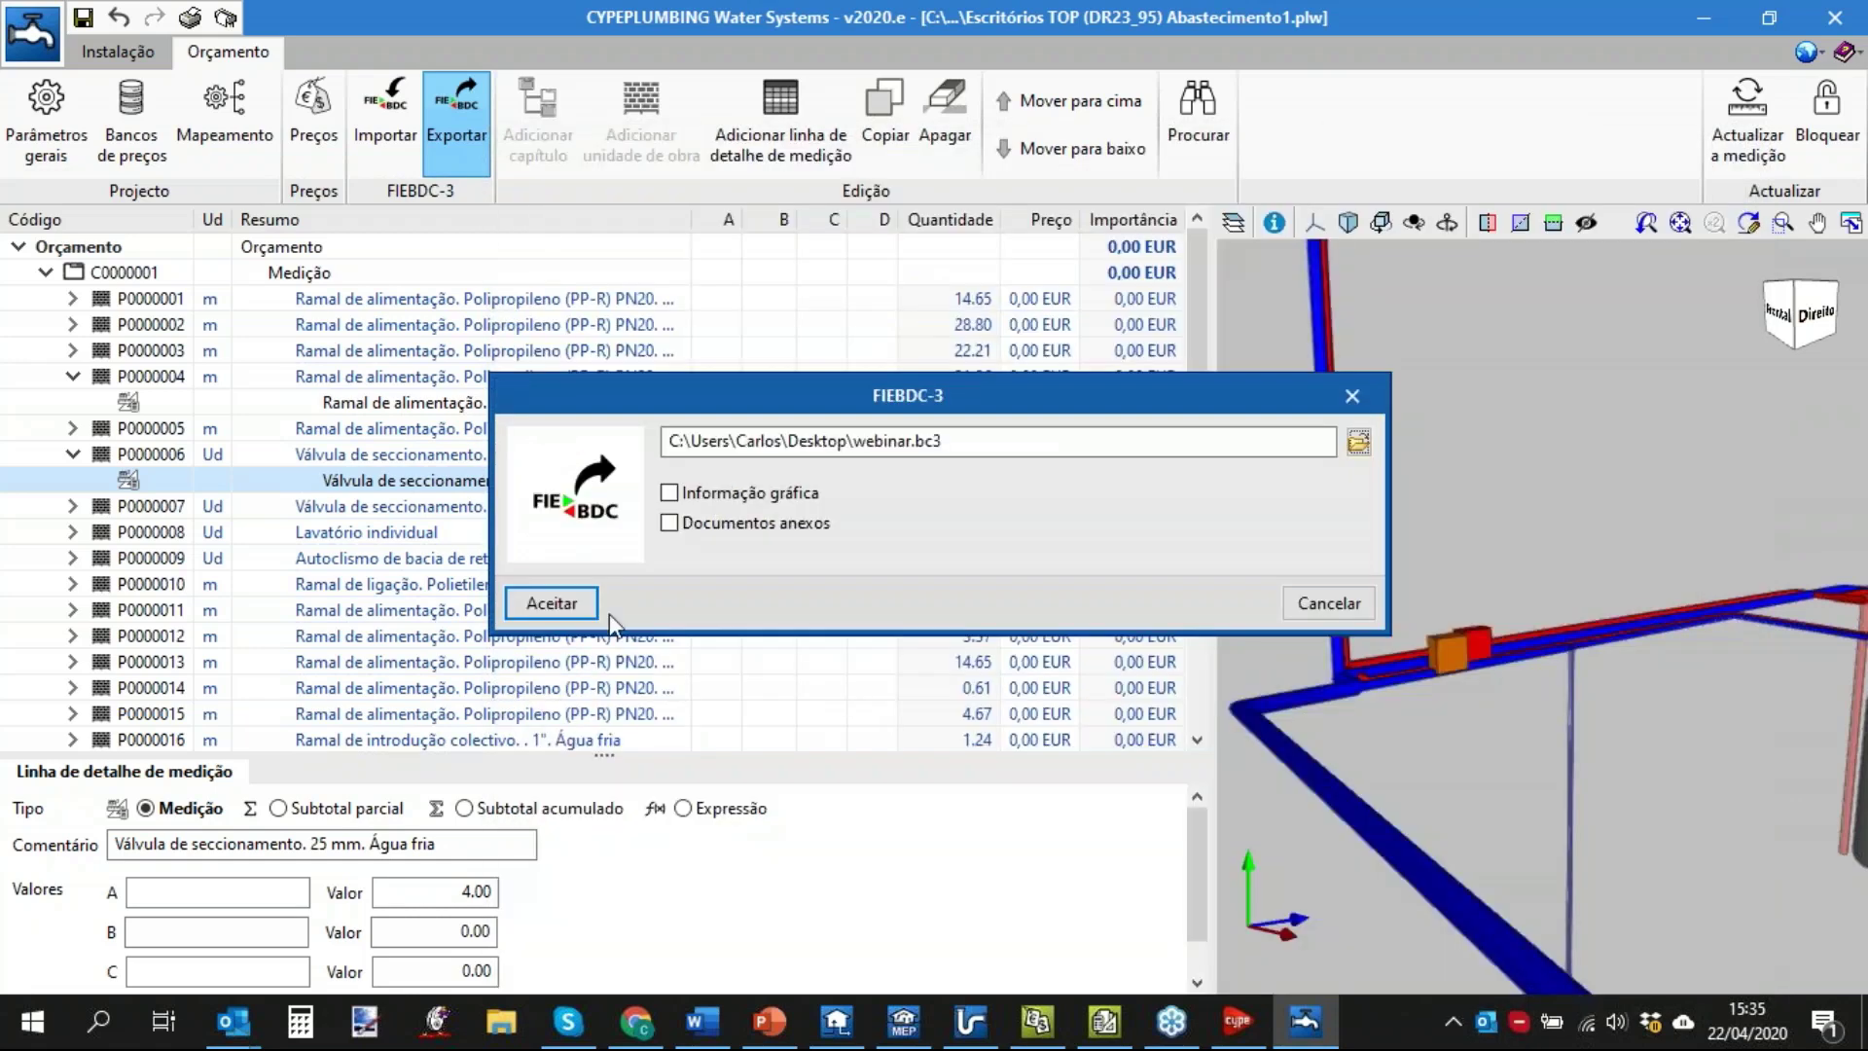
pyautogui.click(584, 613)
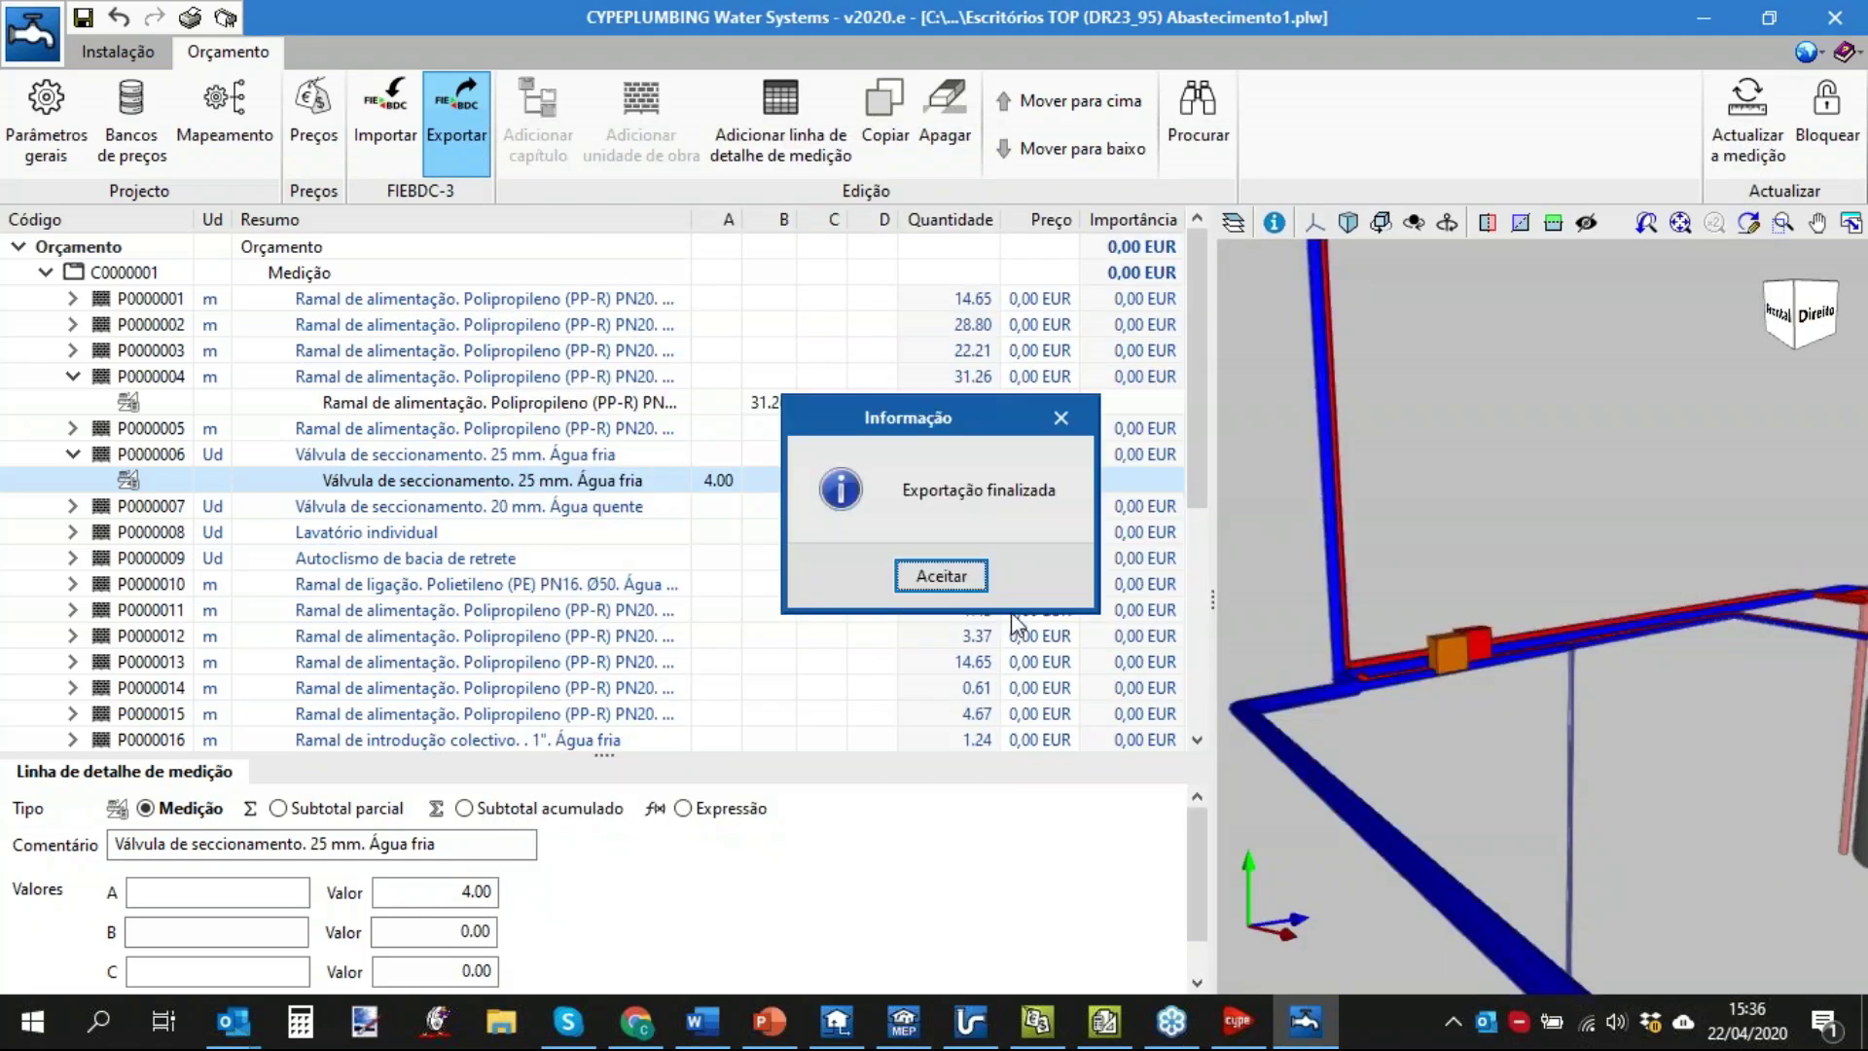
pyautogui.click(941, 578)
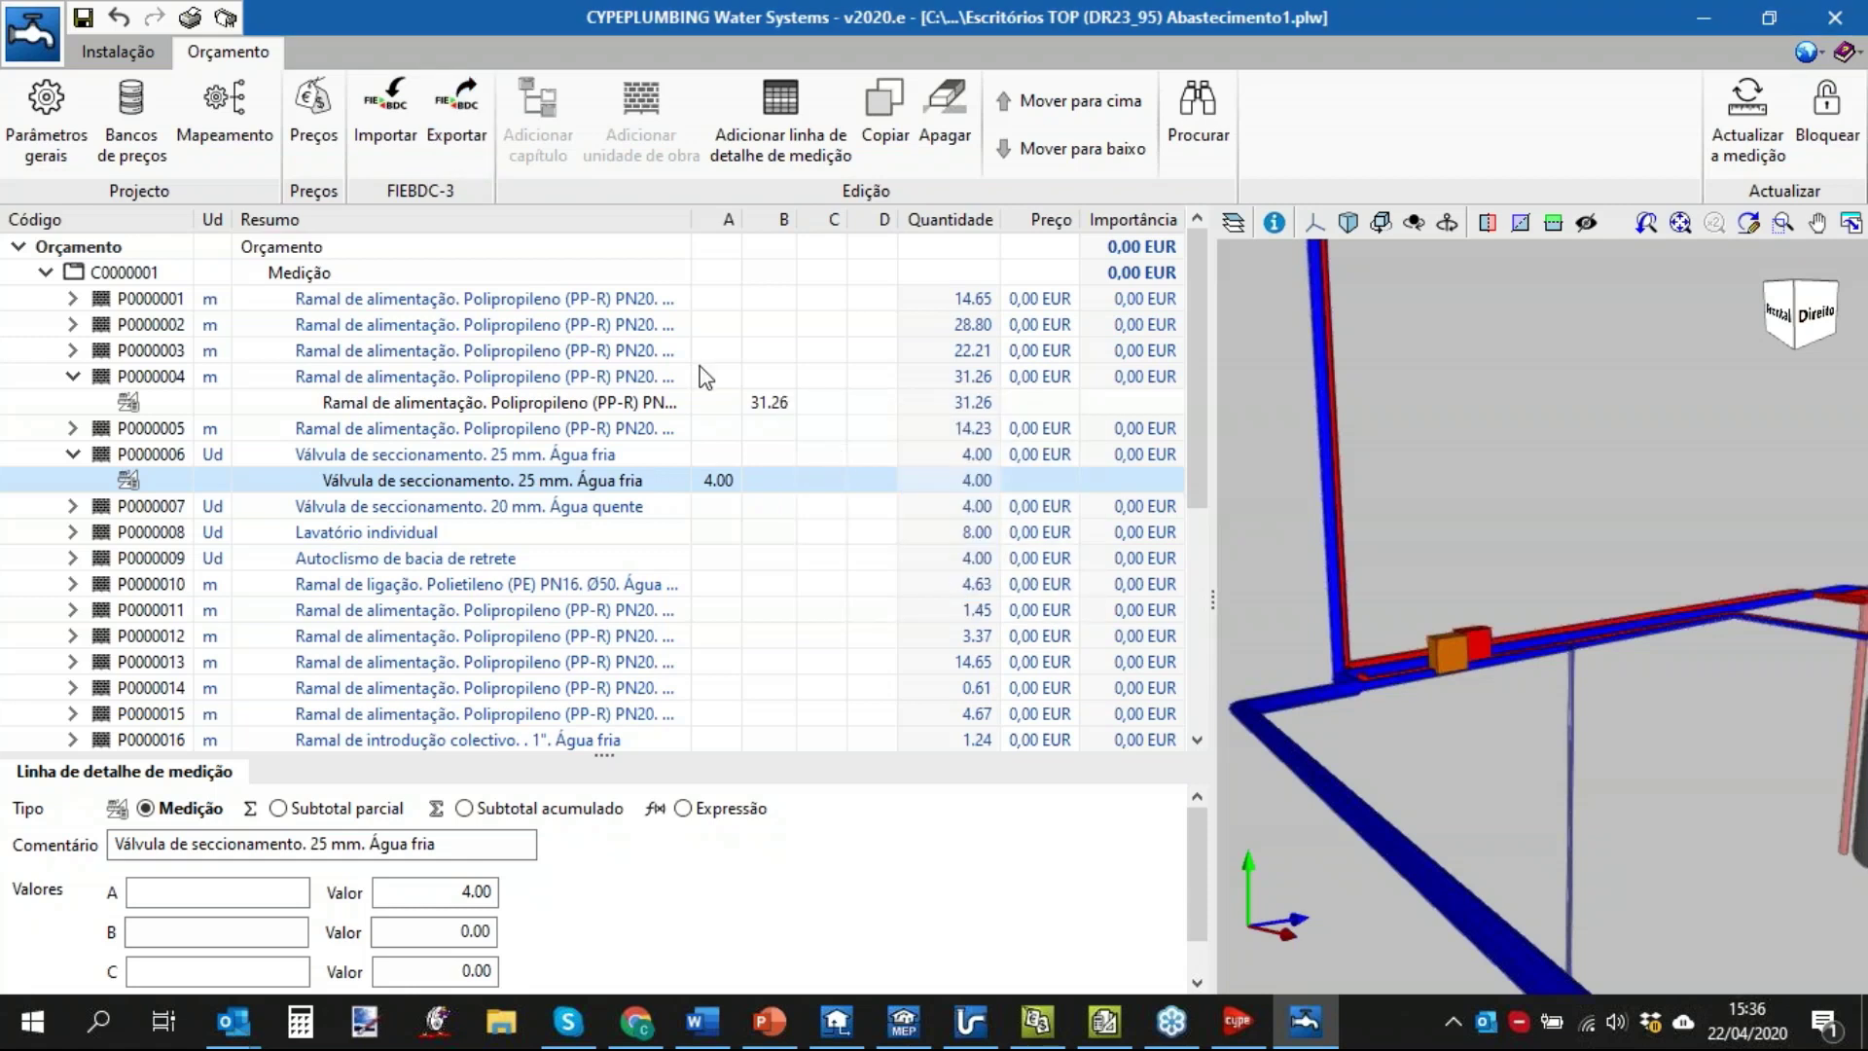
# Generate the Medições report, review its item codes, descriptions and quantities to the end, and close the documentation.
pyautogui.click(189, 17)
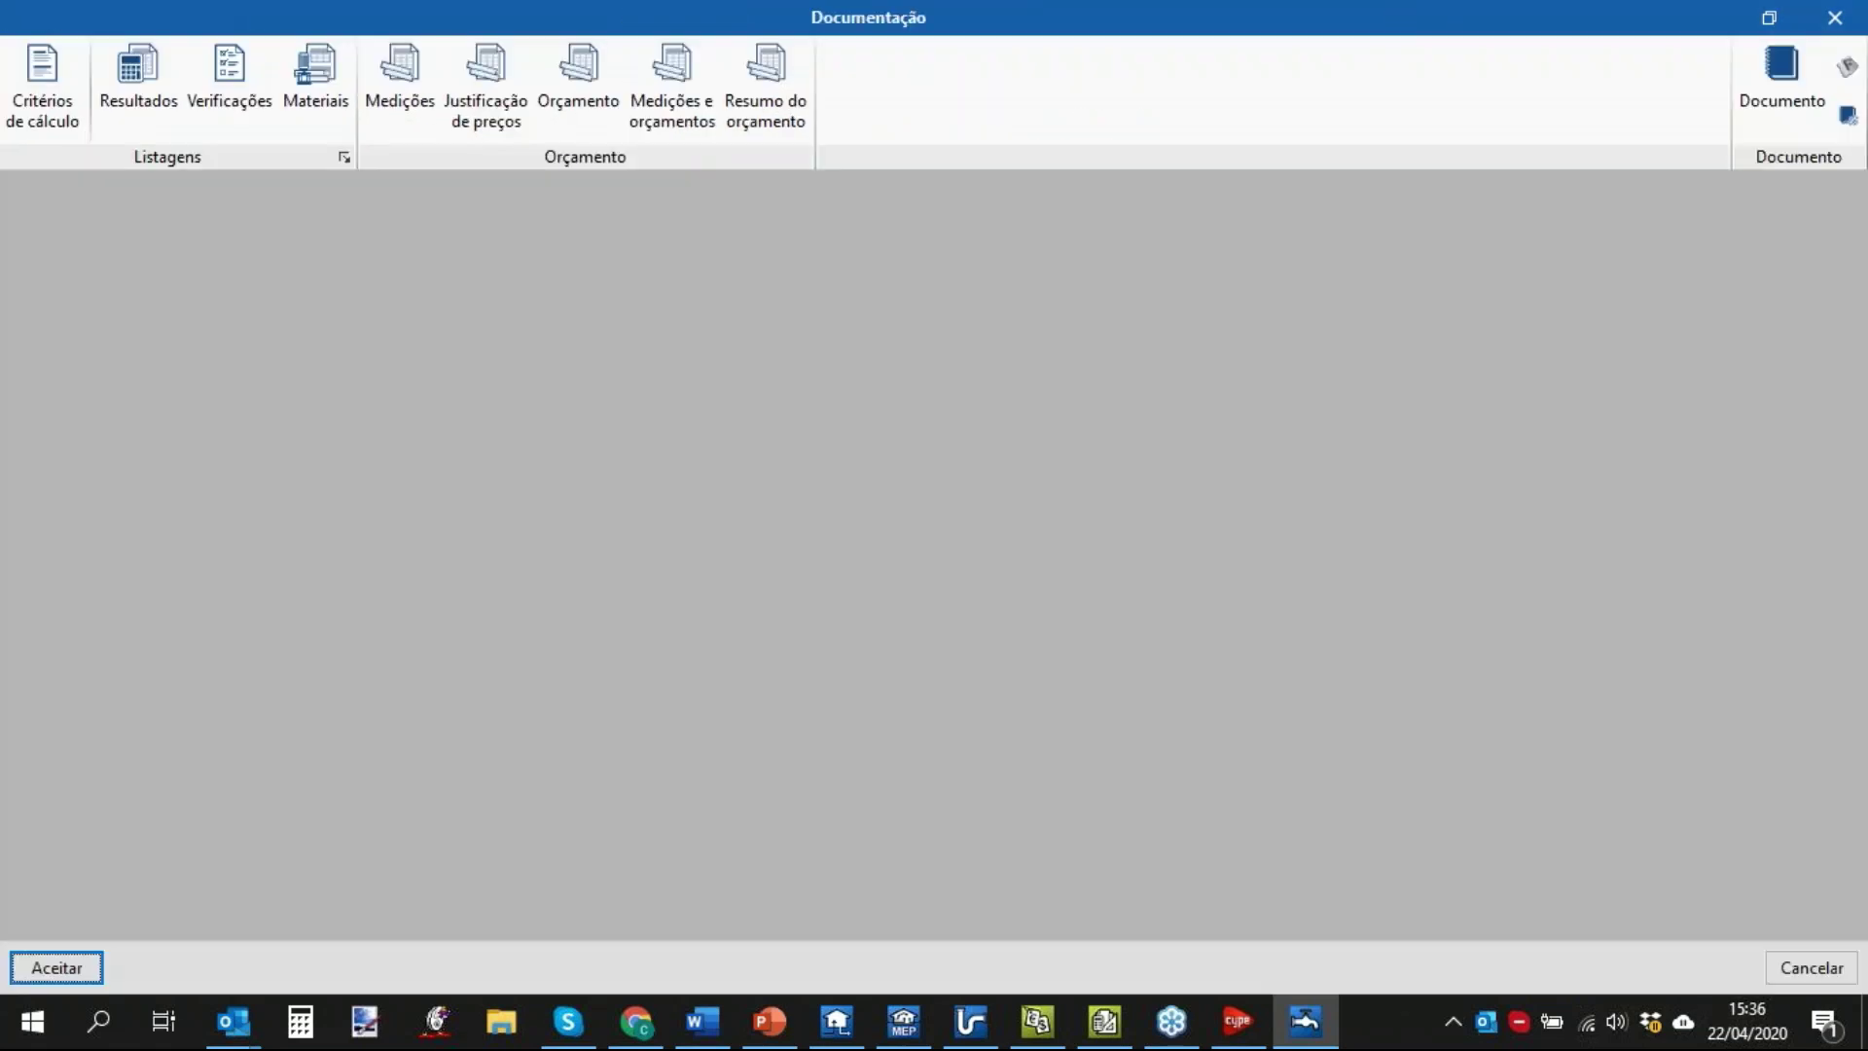
pyautogui.click(411, 78)
pyautogui.scroll(-6, 822, 513)
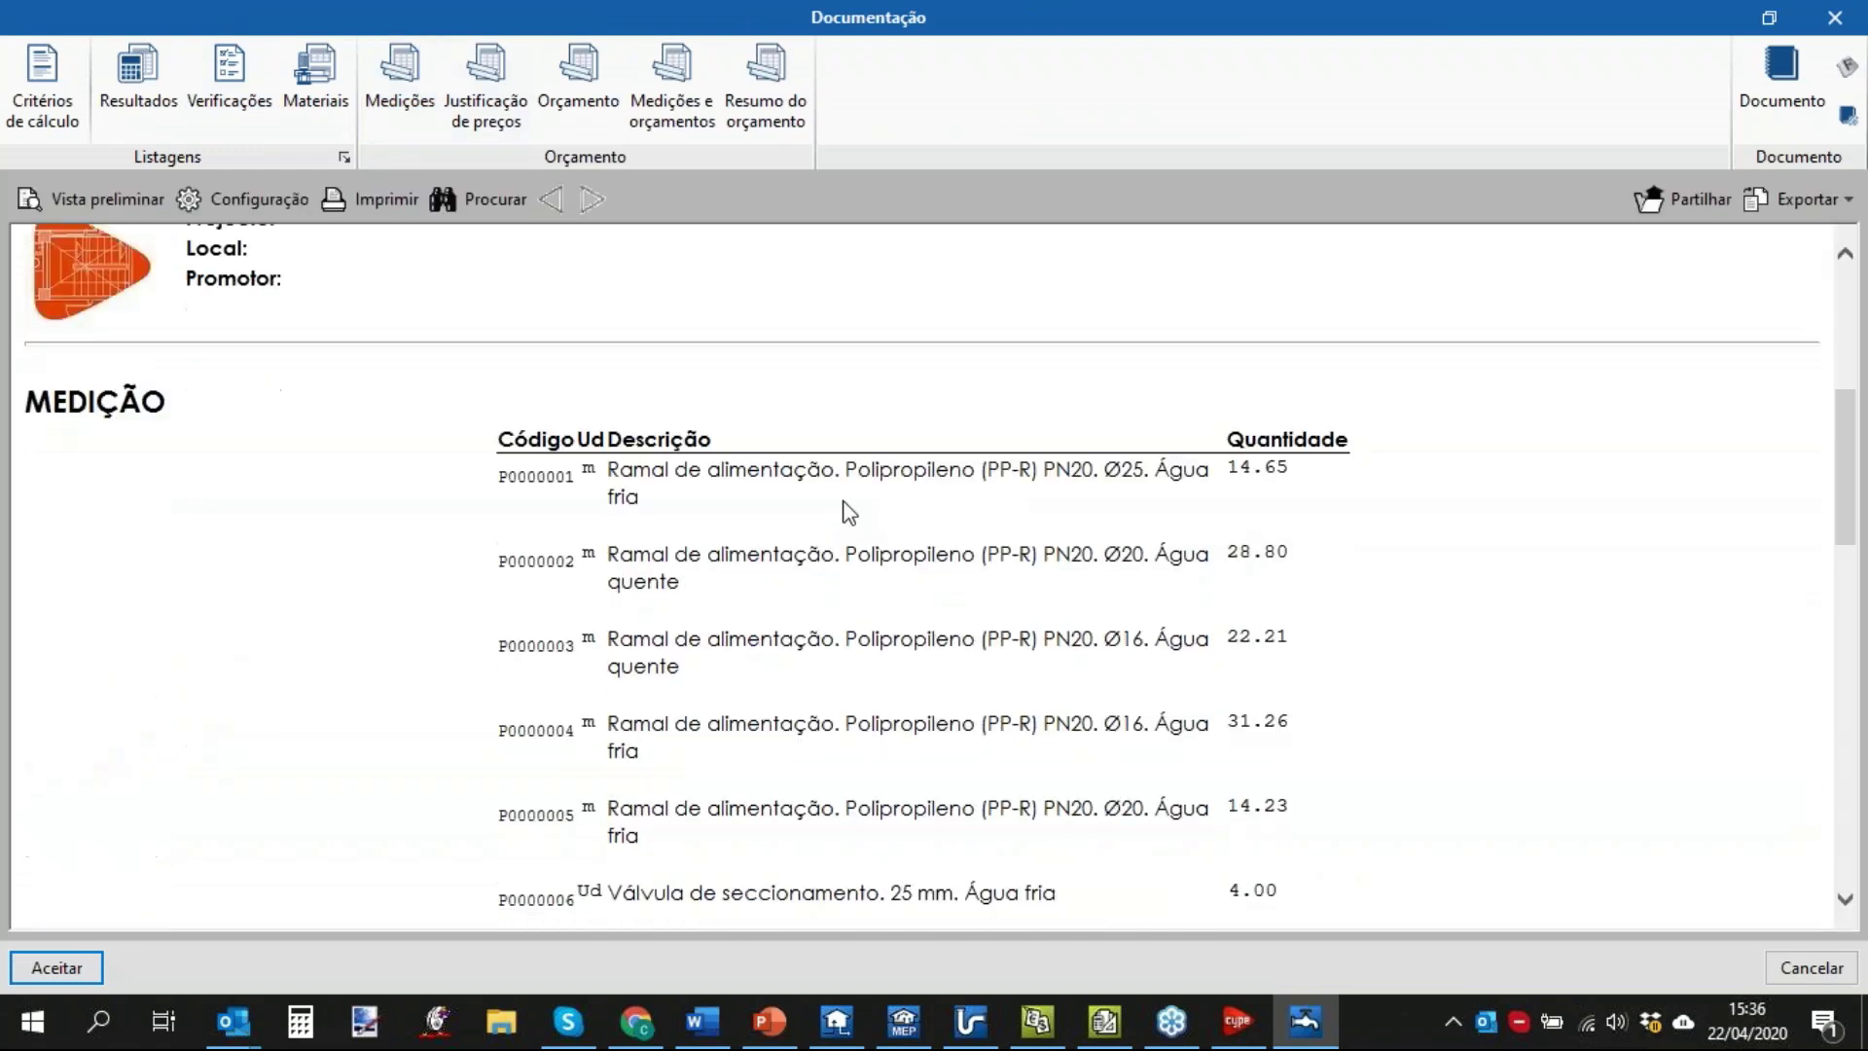
pyautogui.scroll(1, 1452, 649)
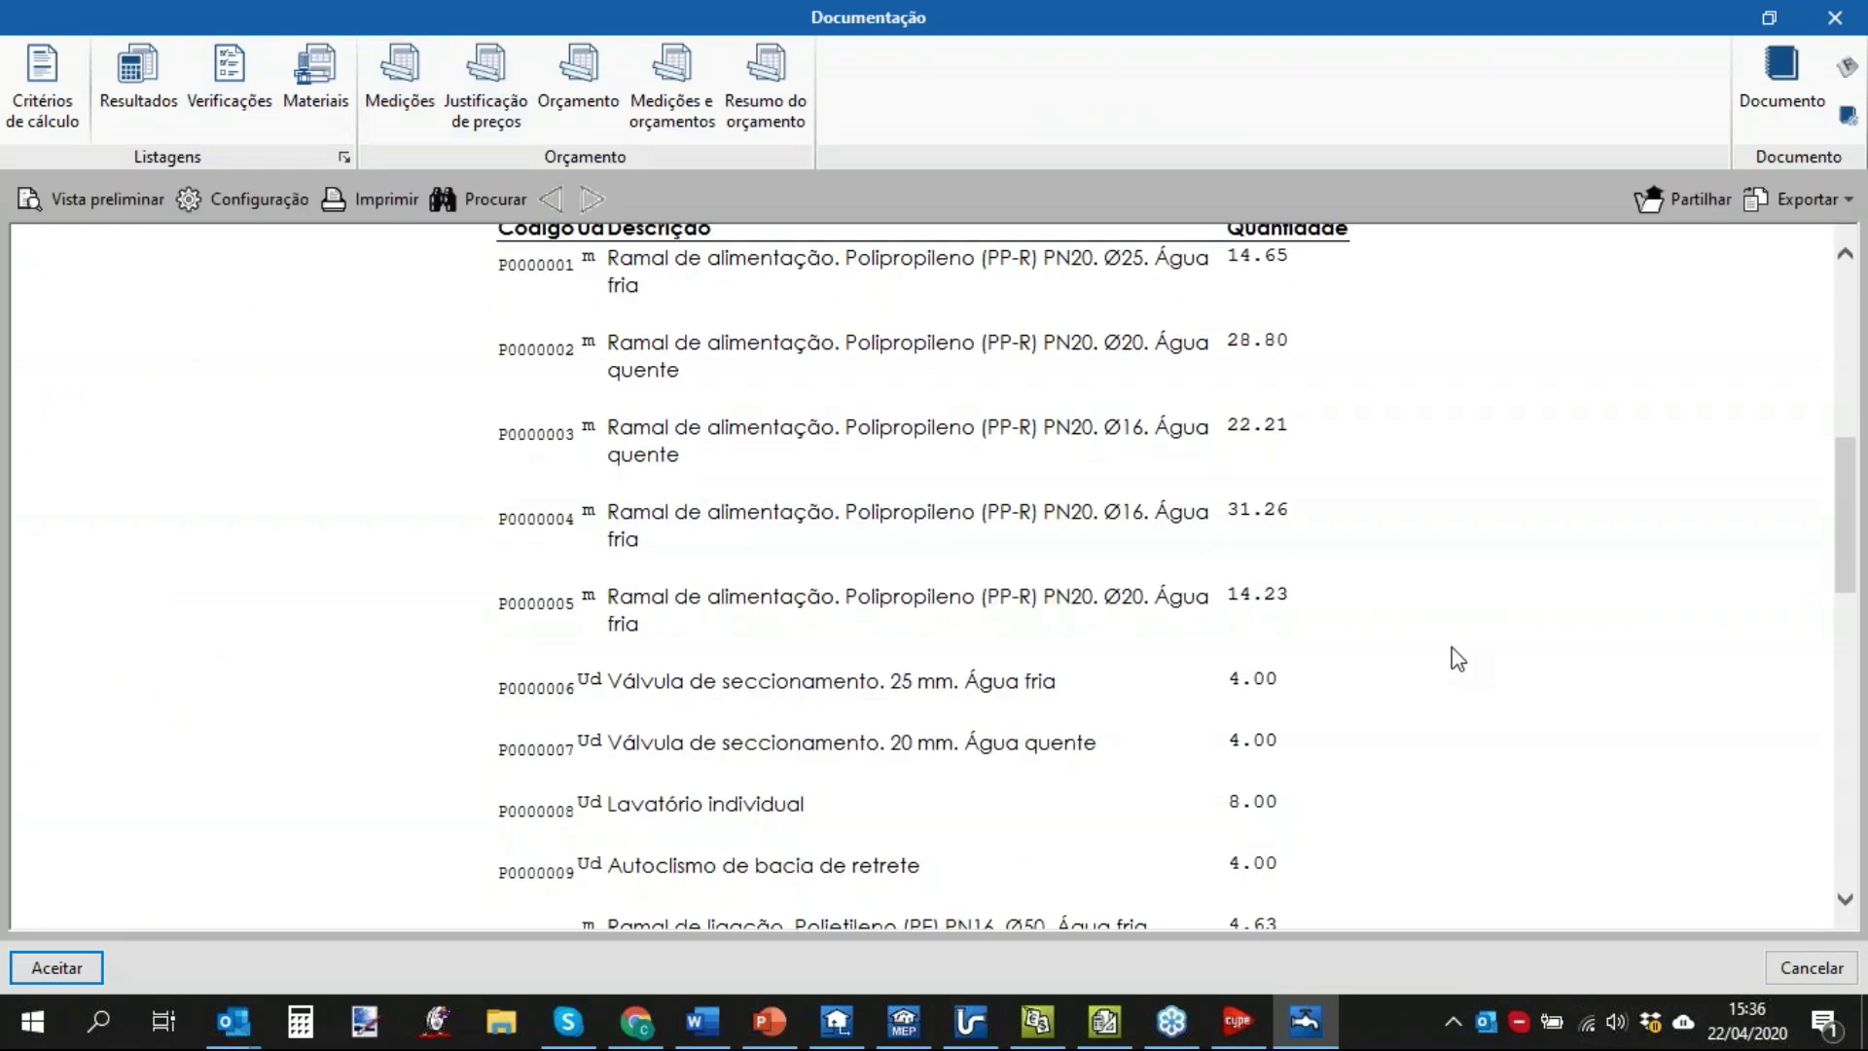
pyautogui.scroll(-10, 1457, 659)
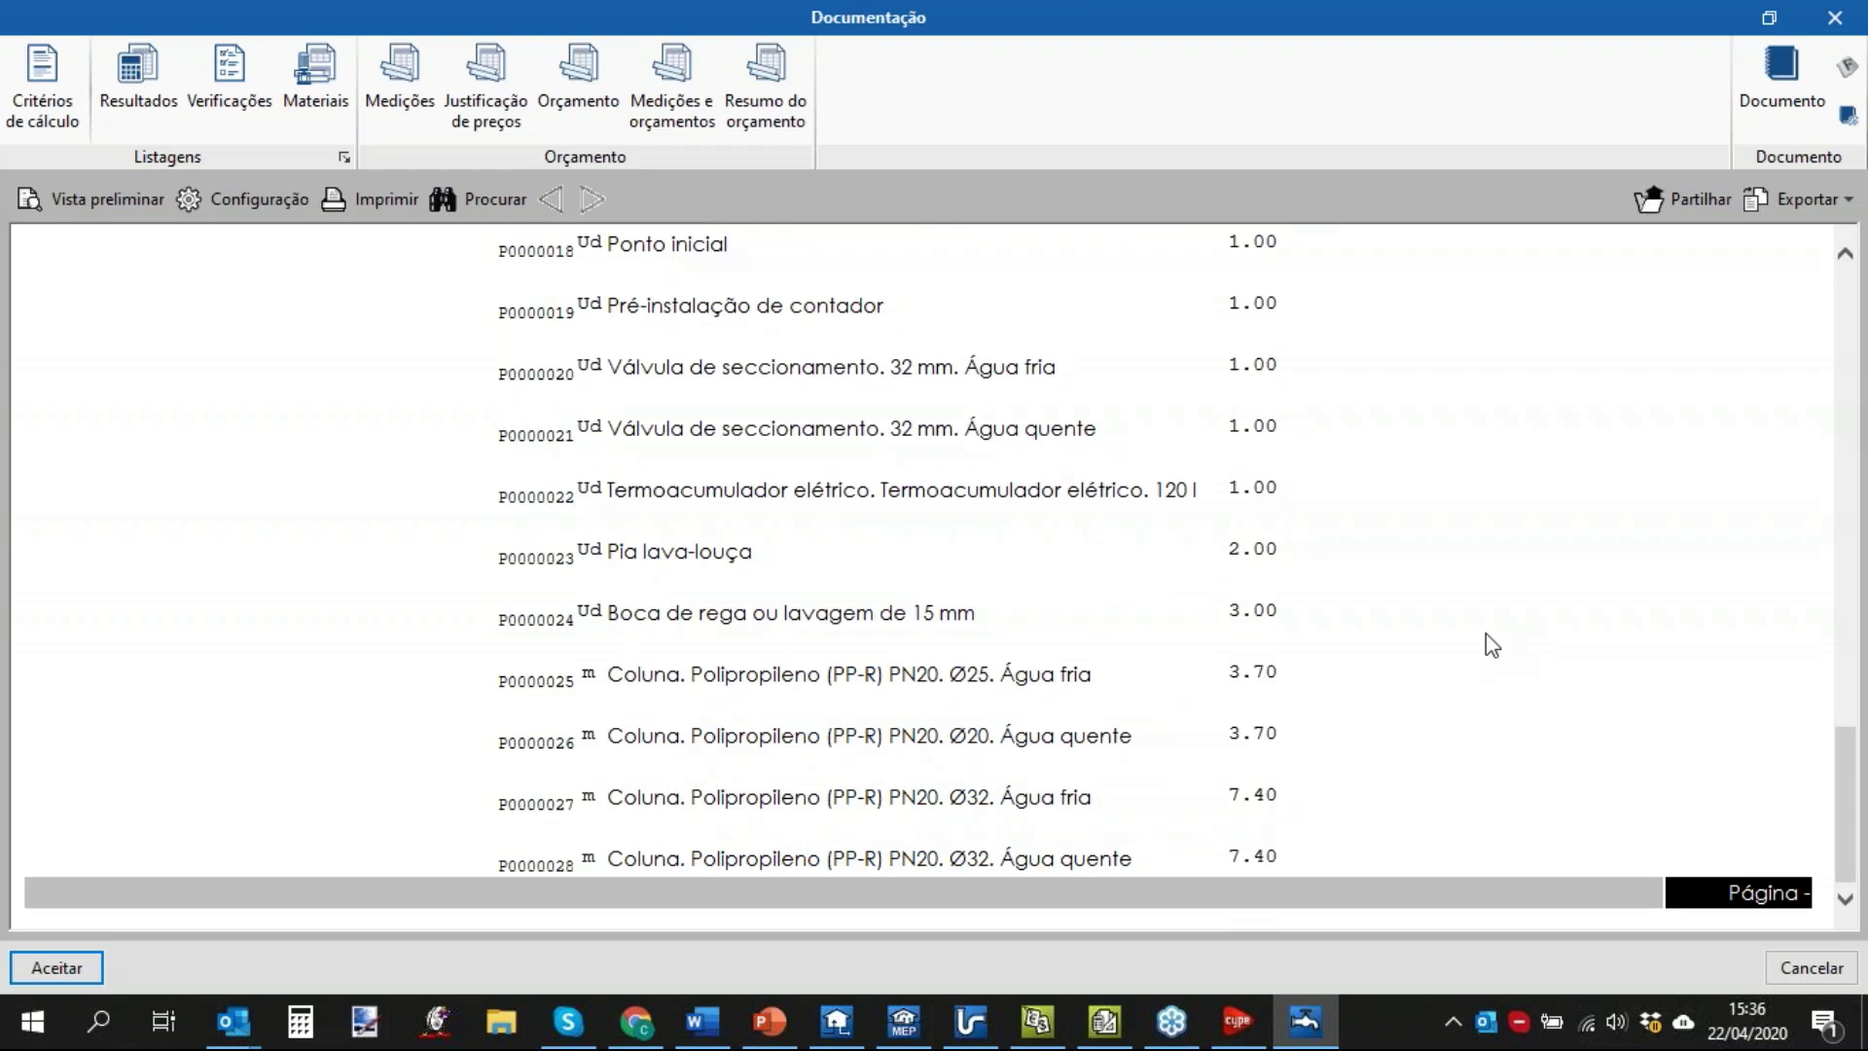
pyautogui.press('Escape')
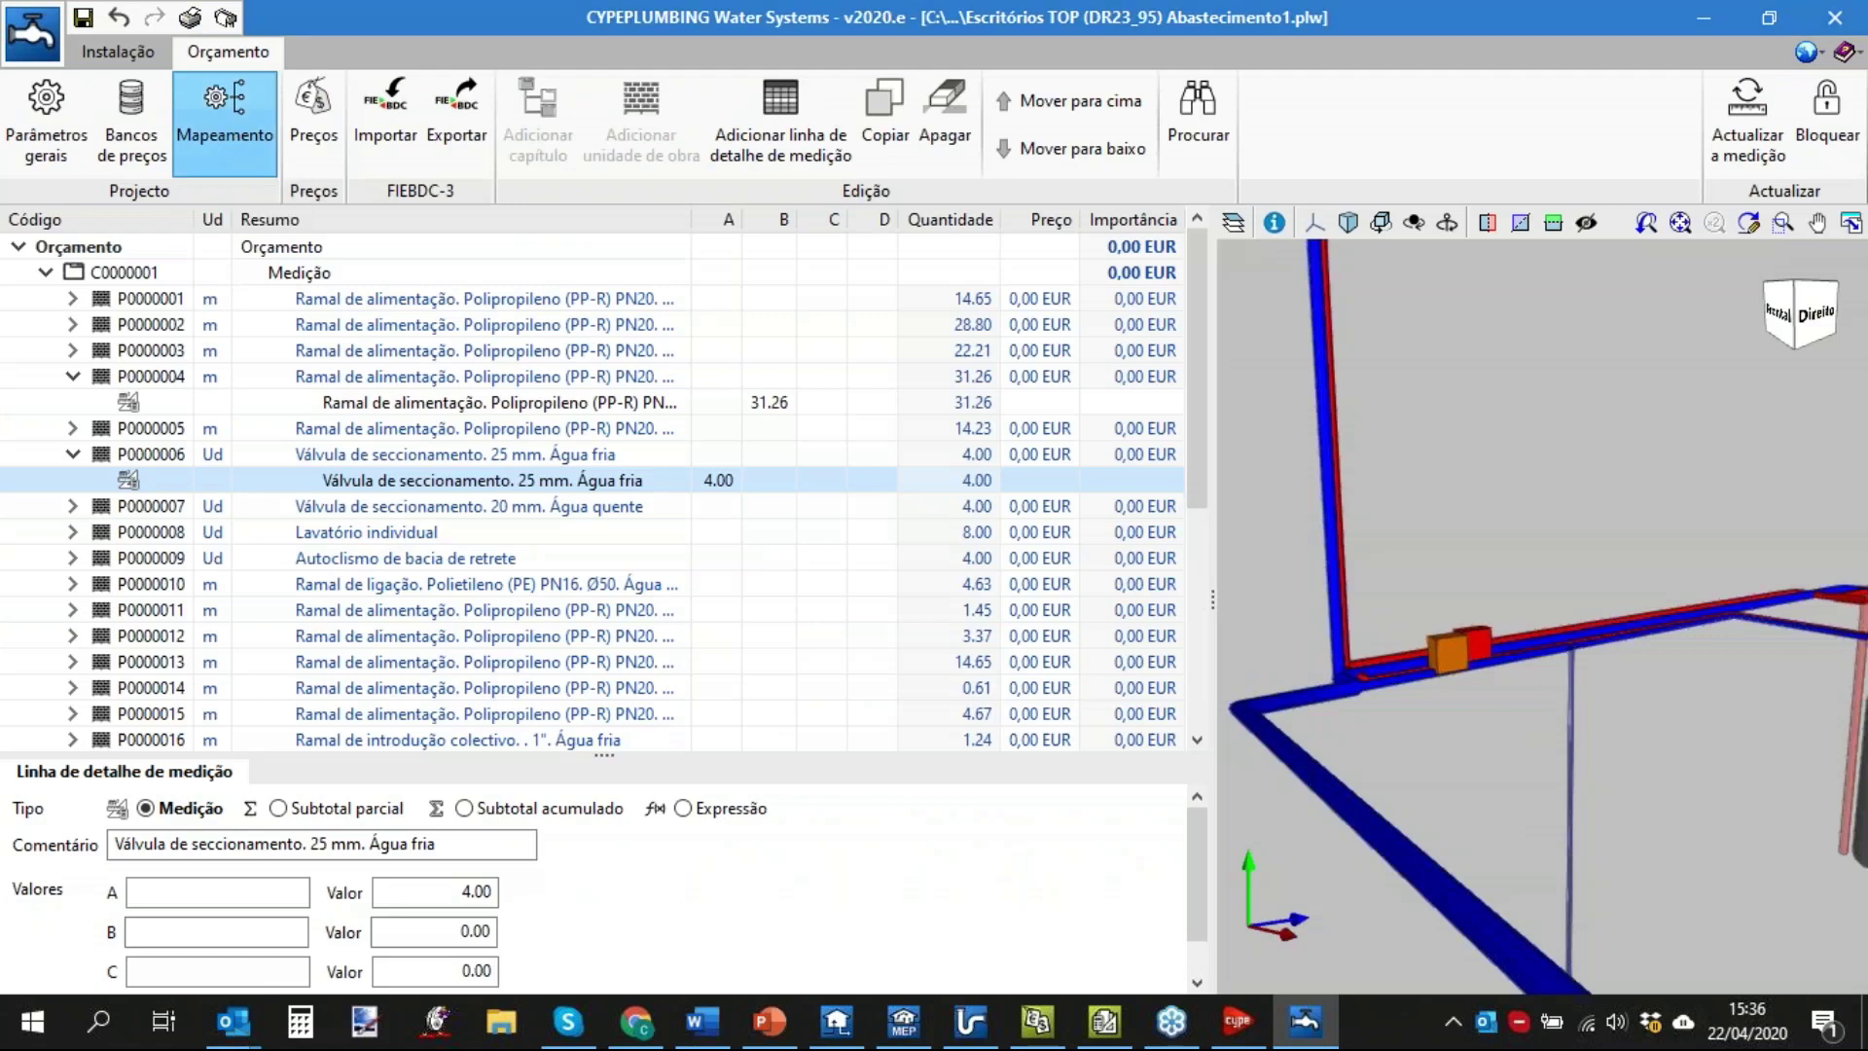
# Open the Webinar_Medições mapping for editing, examine its code assignment against the available price bank, cancel the edit and check the budget list.
pyautogui.click(224, 116)
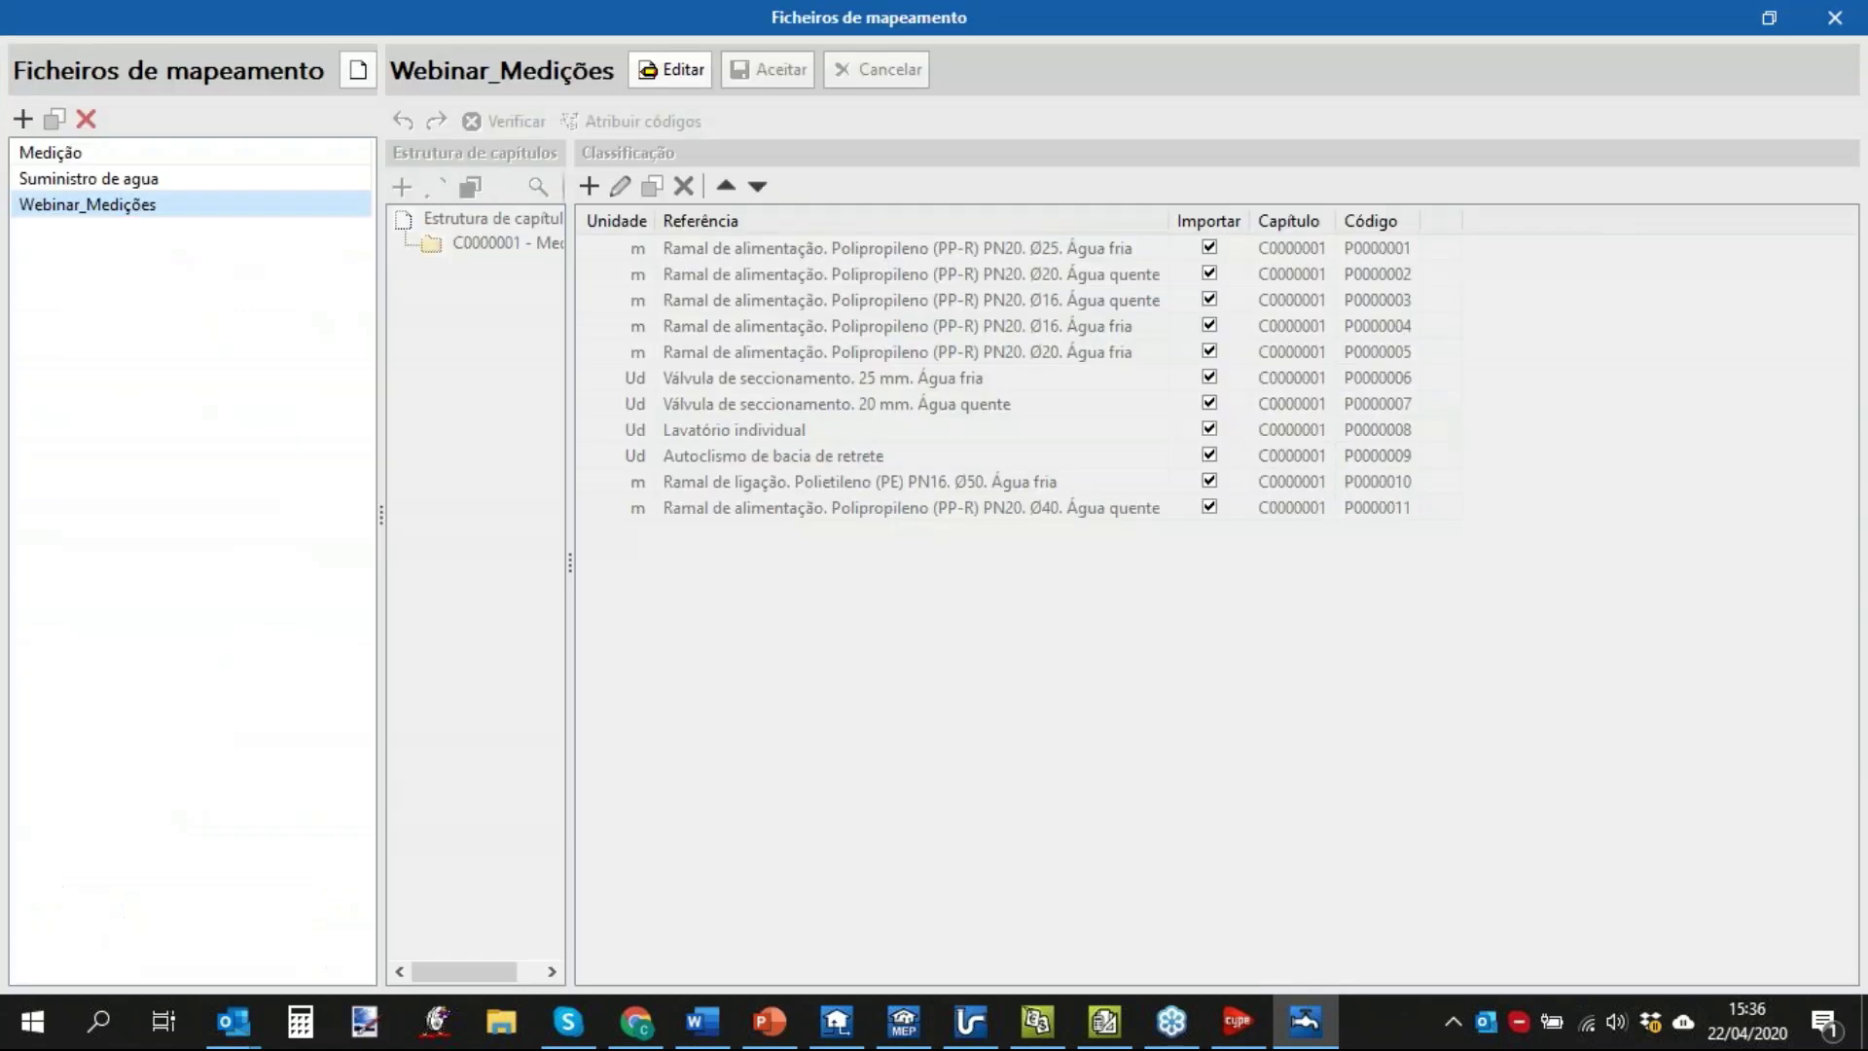
pyautogui.click(669, 72)
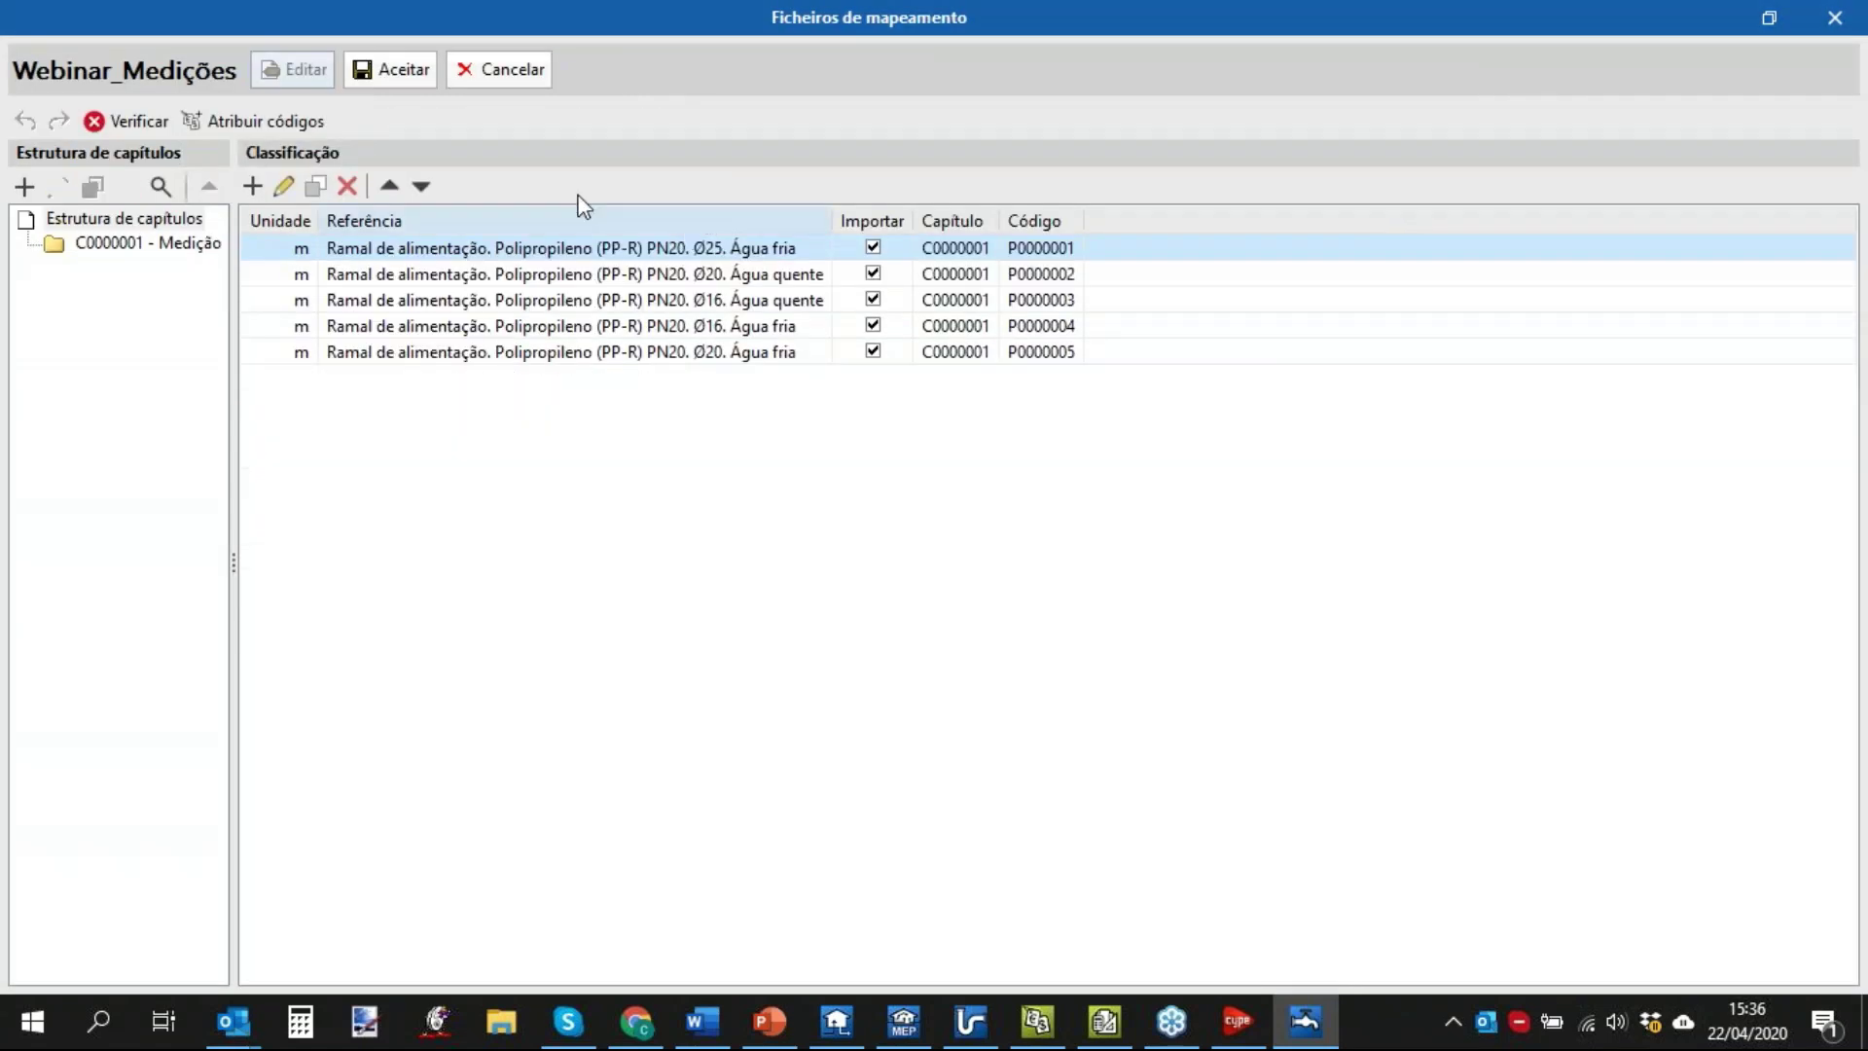
pyautogui.click(279, 126)
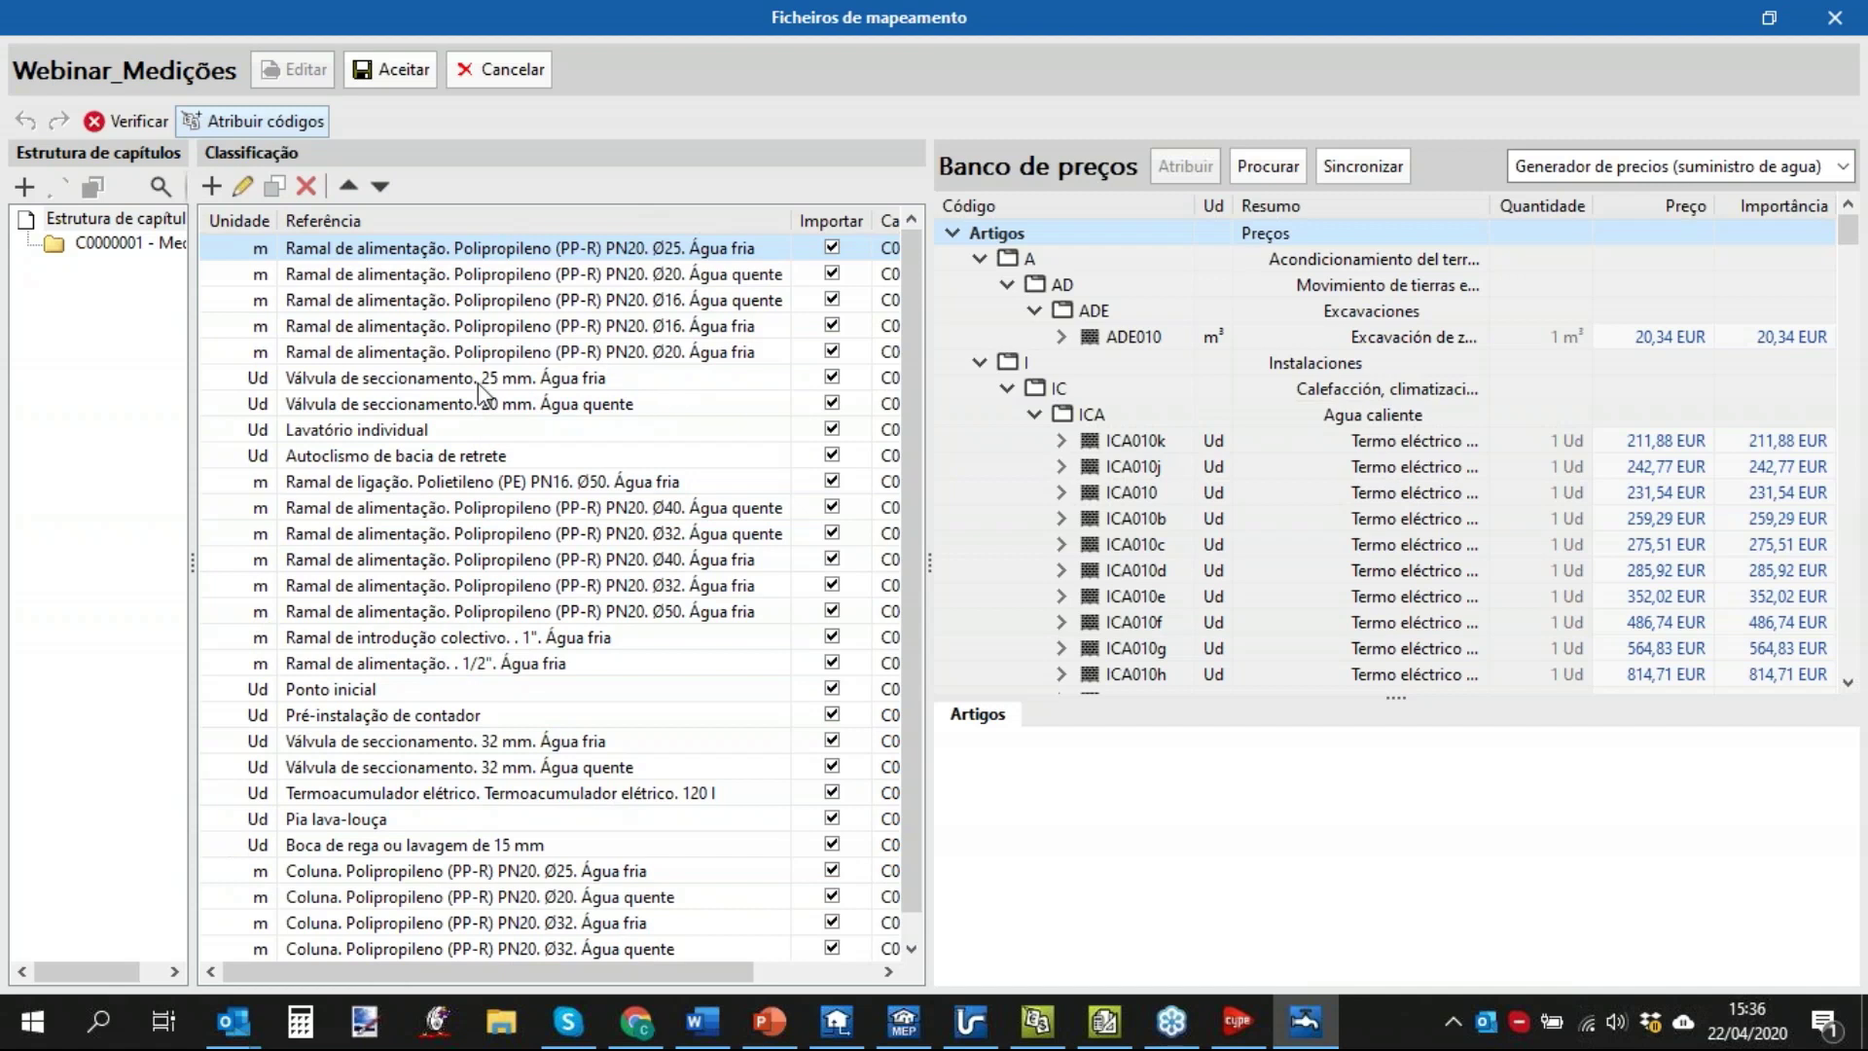
pyautogui.click(1773, 167)
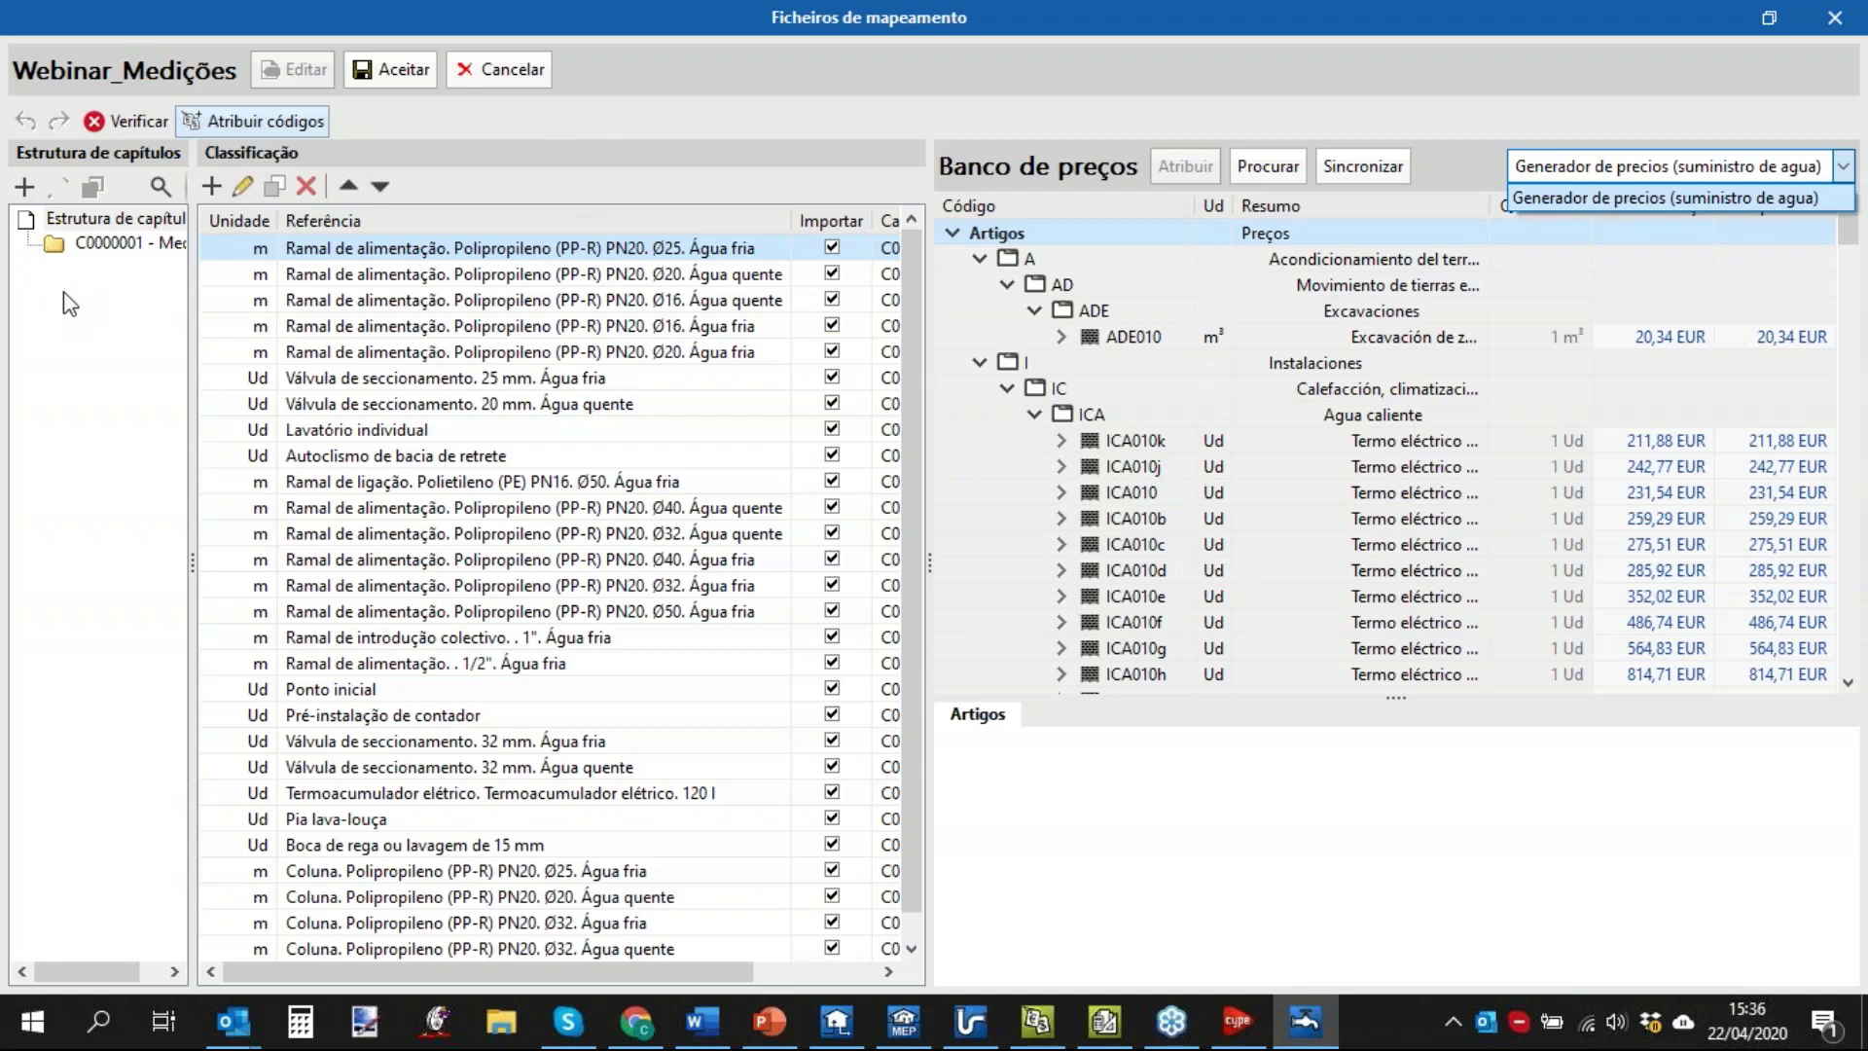
pyautogui.click(511, 74)
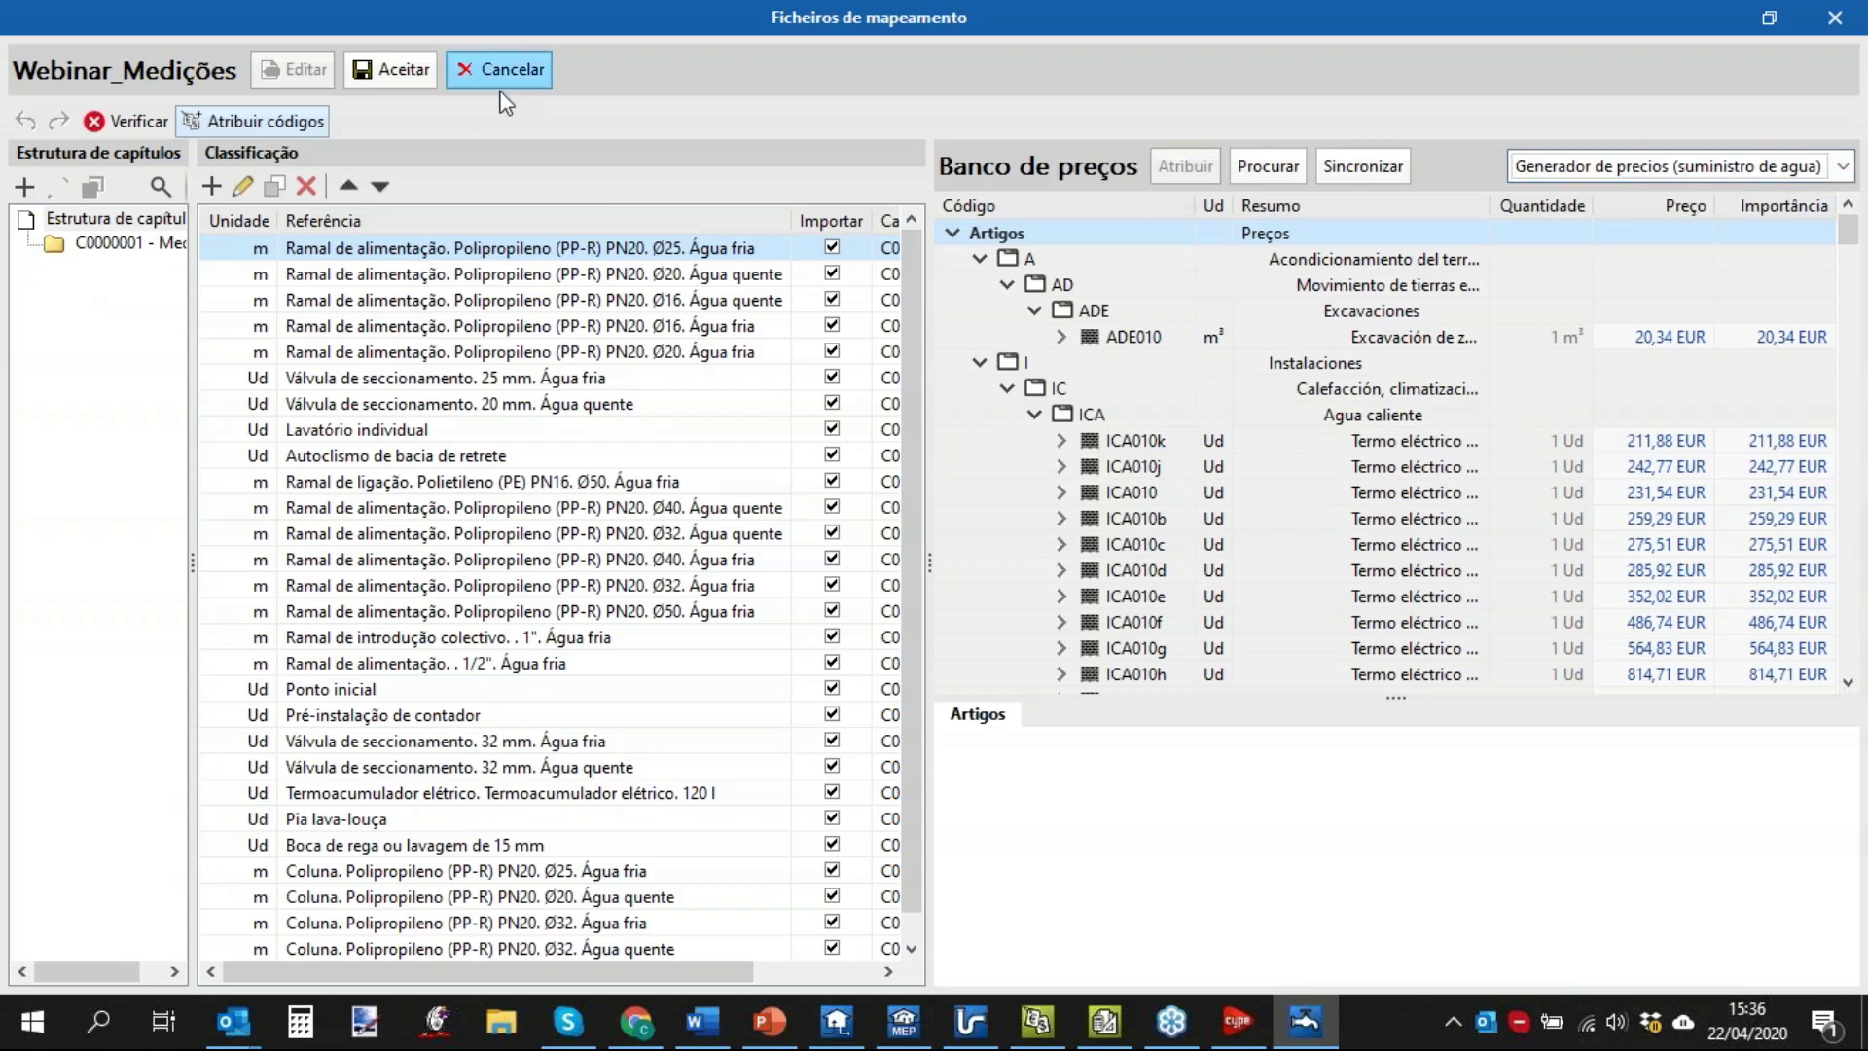
pyautogui.click(512, 74)
pyautogui.click(512, 74)
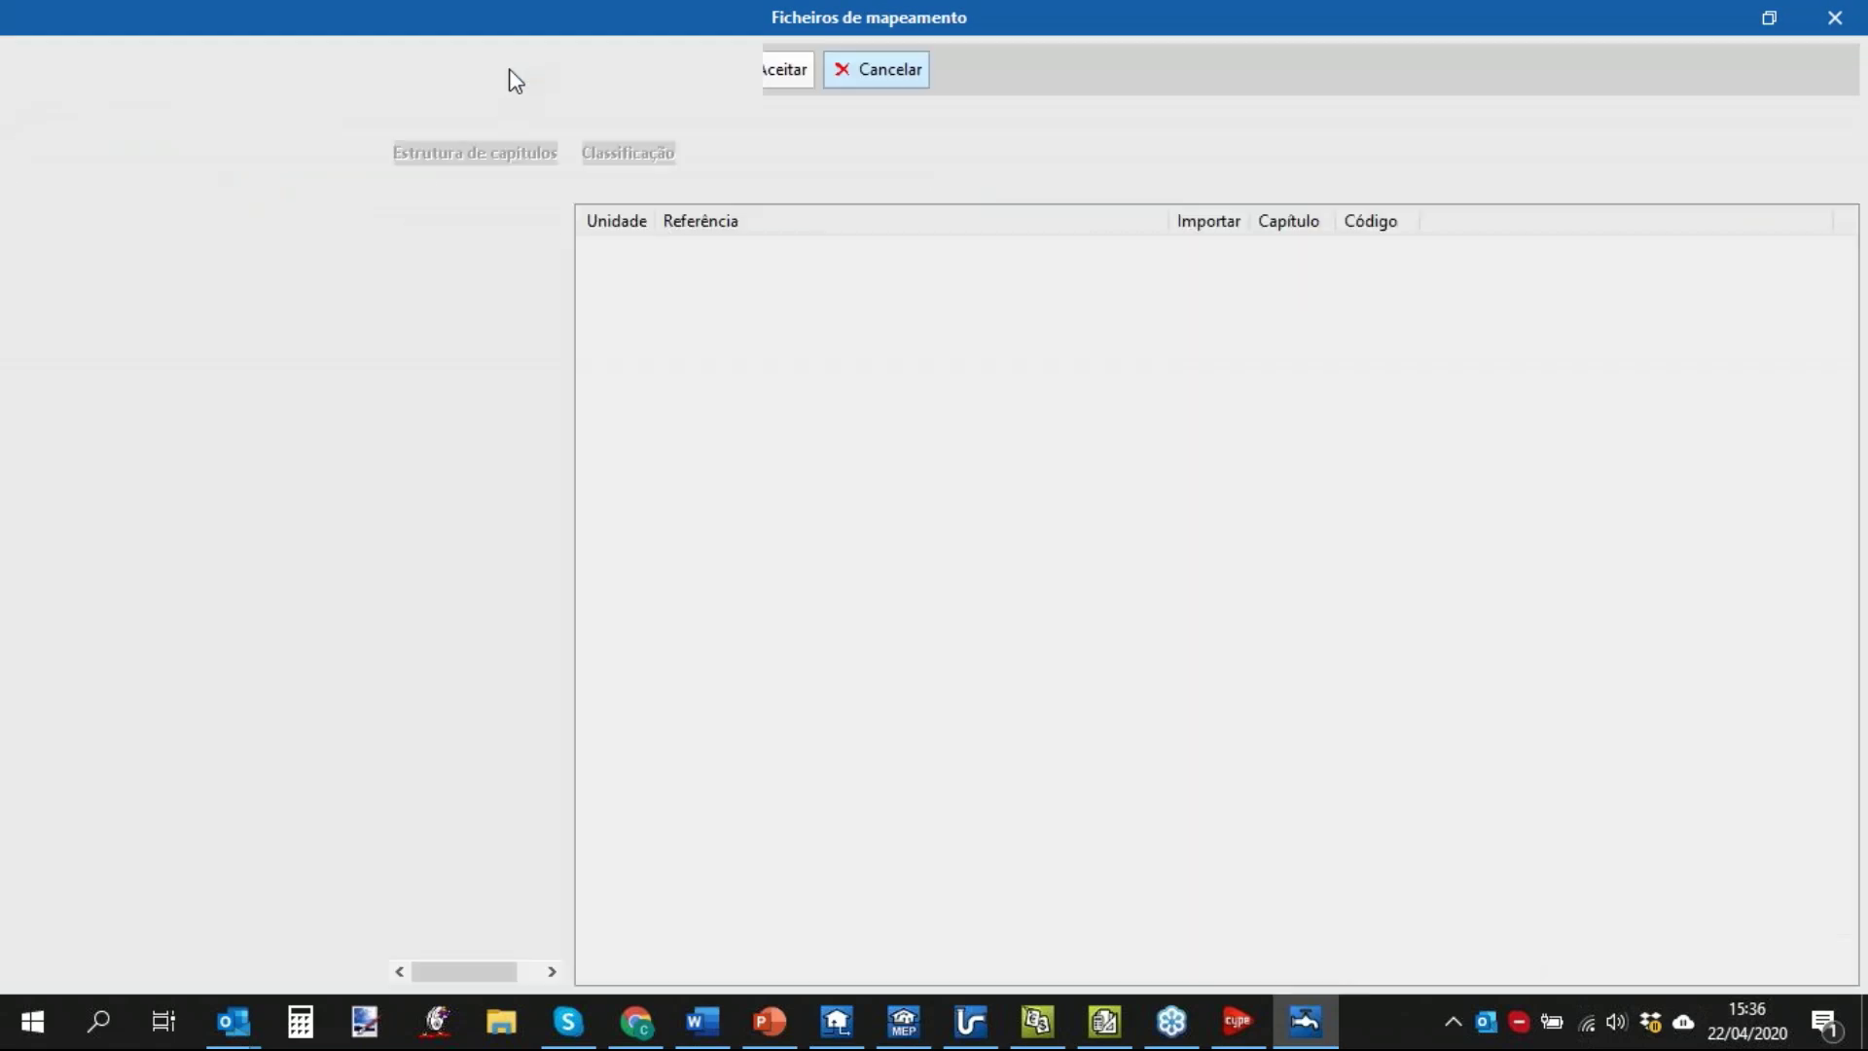
pyautogui.click(1854, 24)
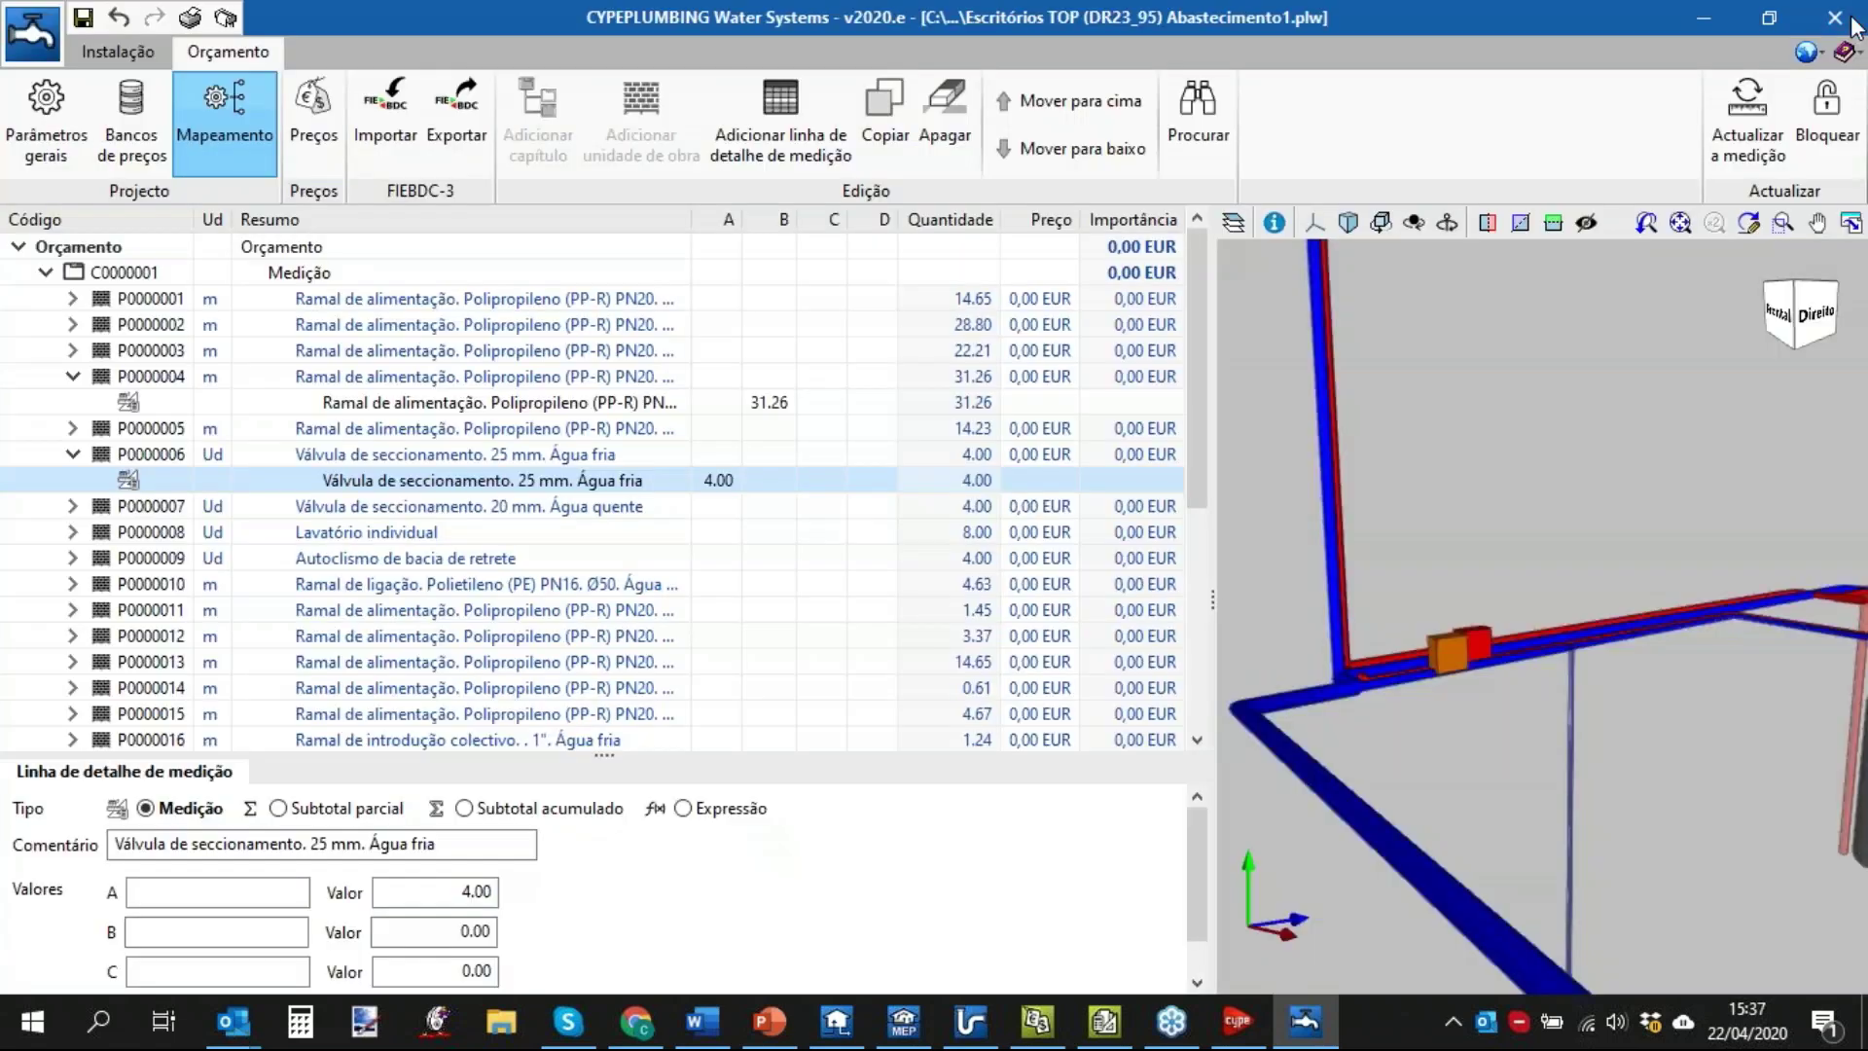
pyautogui.scroll(-5, 671, 587)
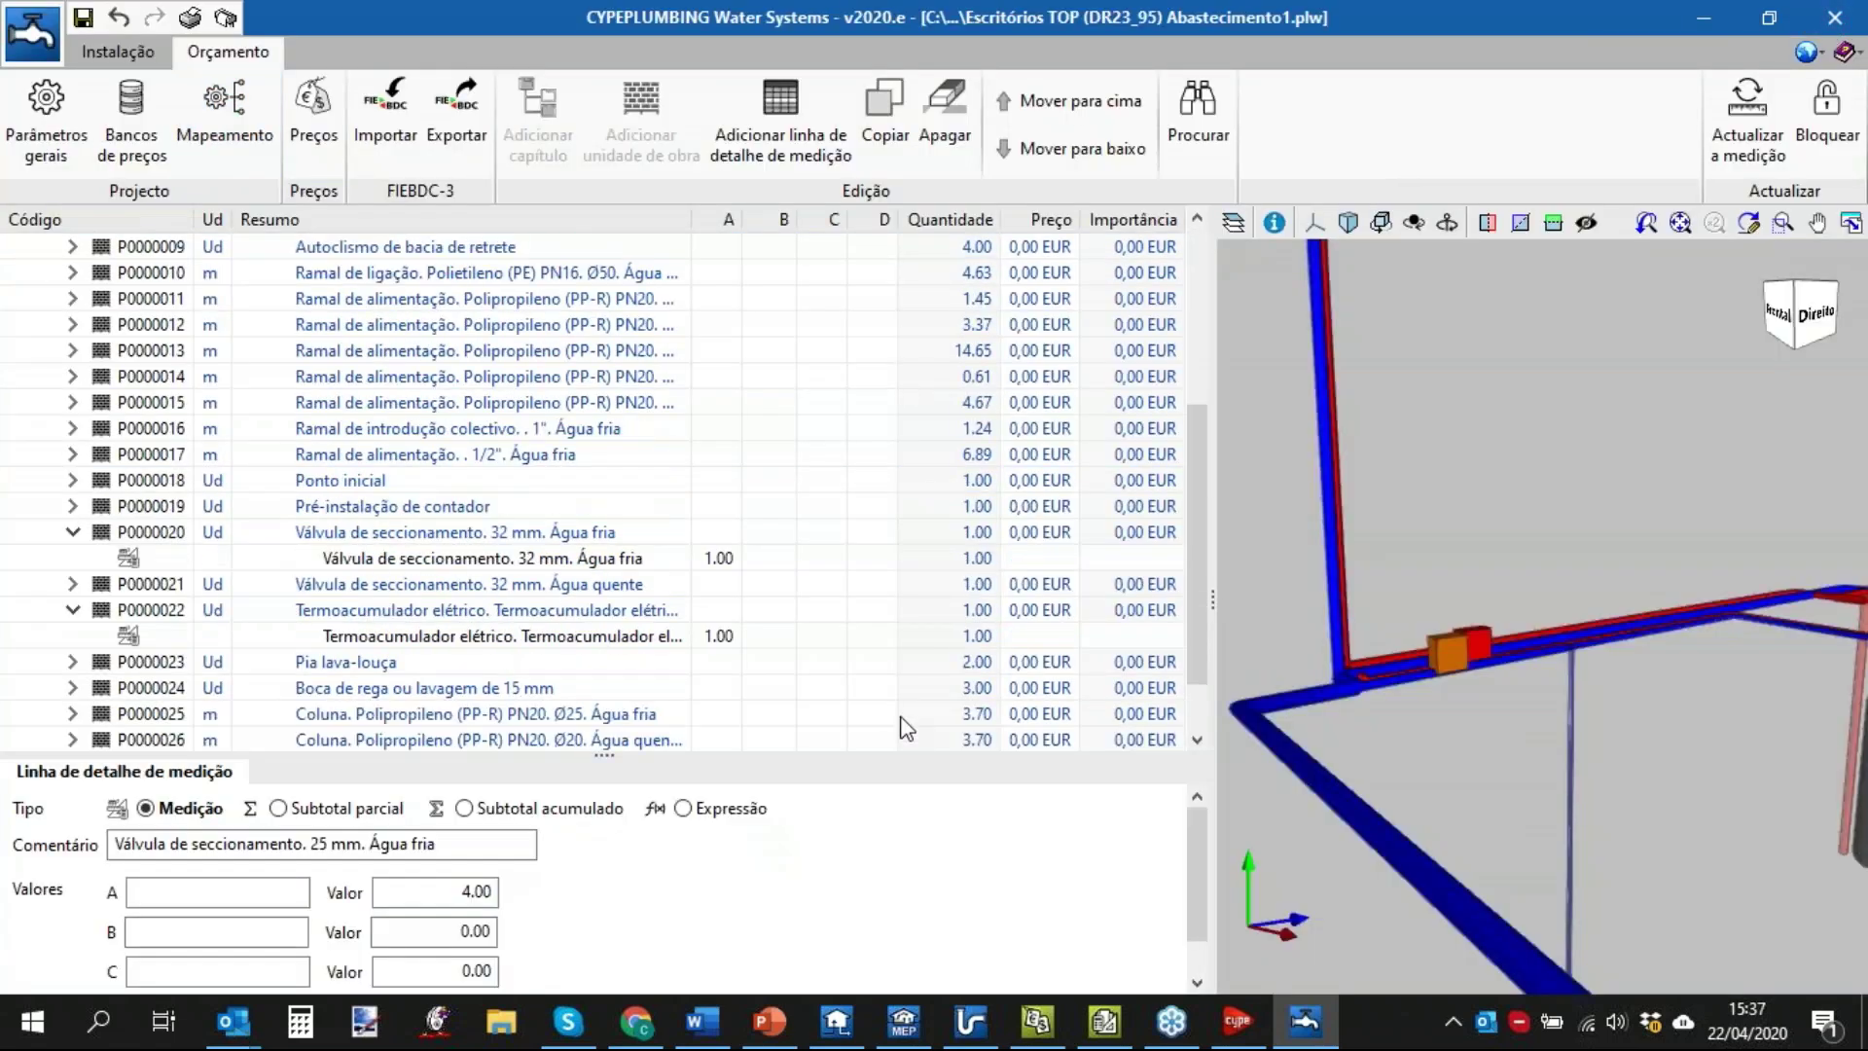
# Switch to Arquimedes and import webinar.bc3 from the desktop as a new FIEBDC-3 budget named webinar.
pyautogui.click(1105, 1030)
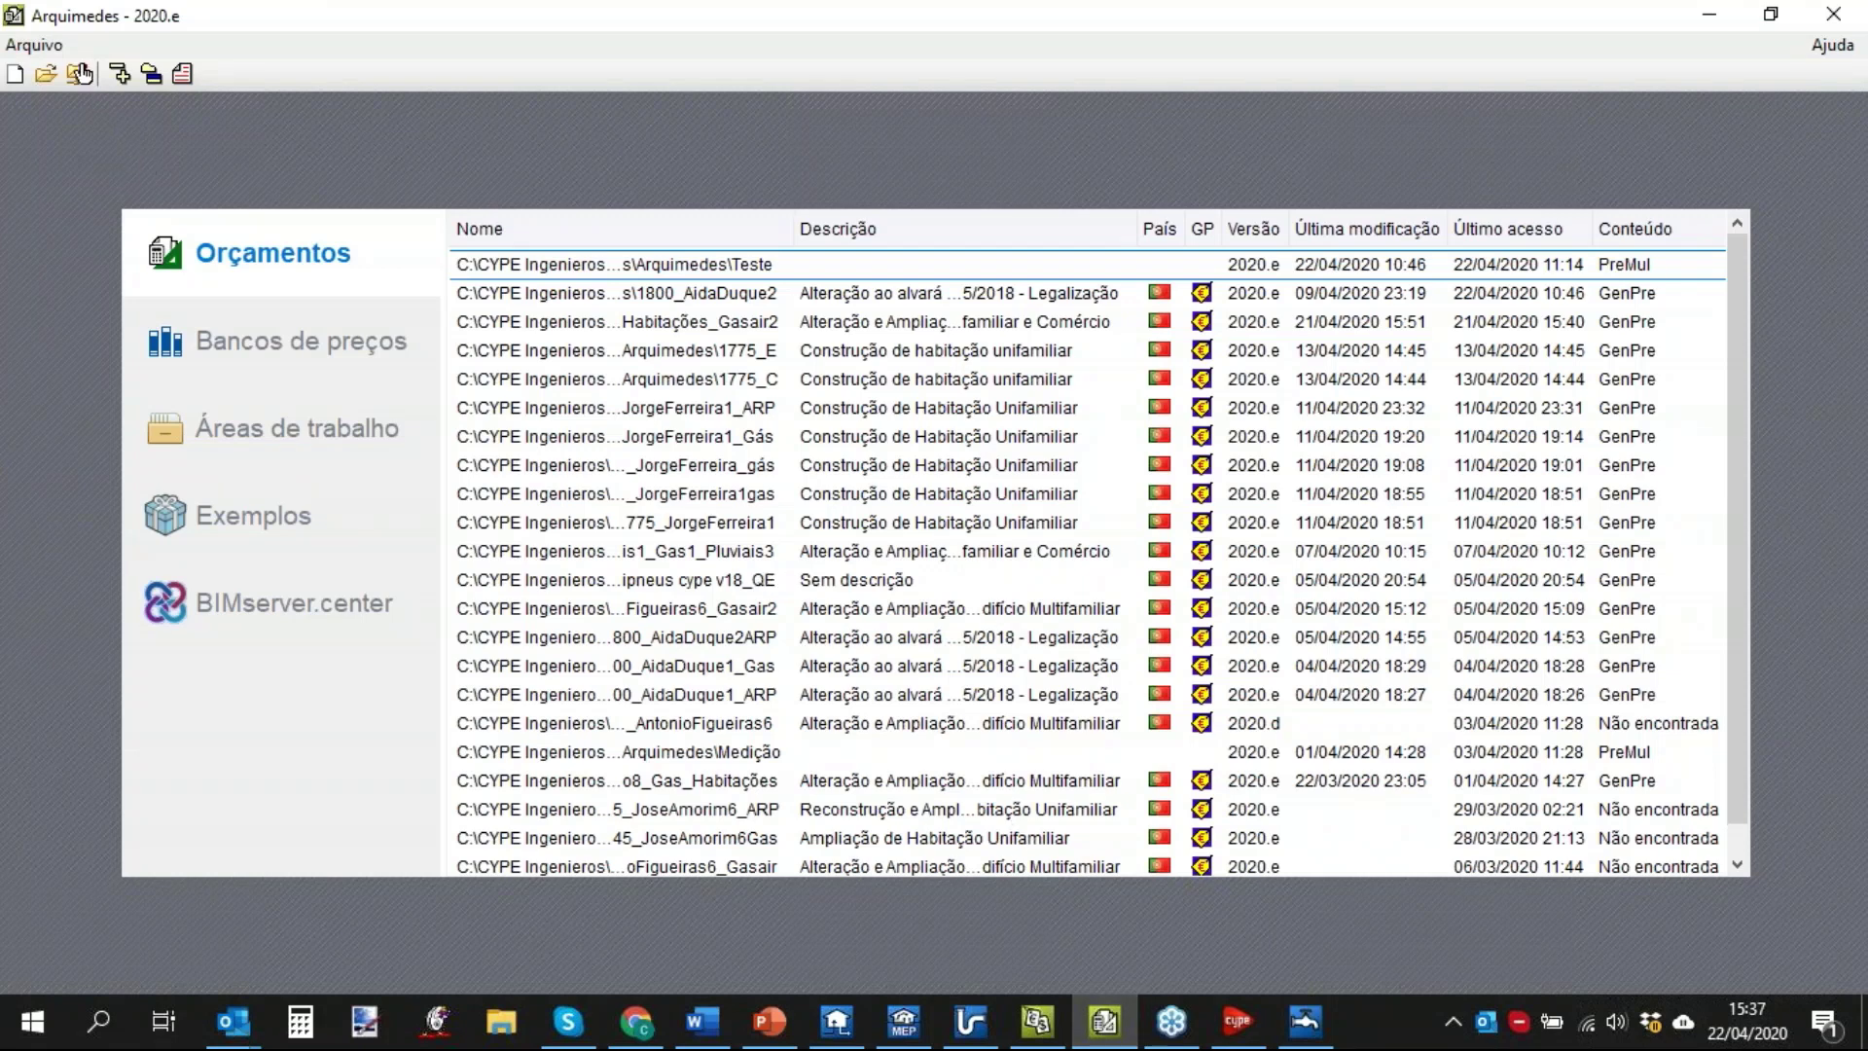
pyautogui.click(48, 46)
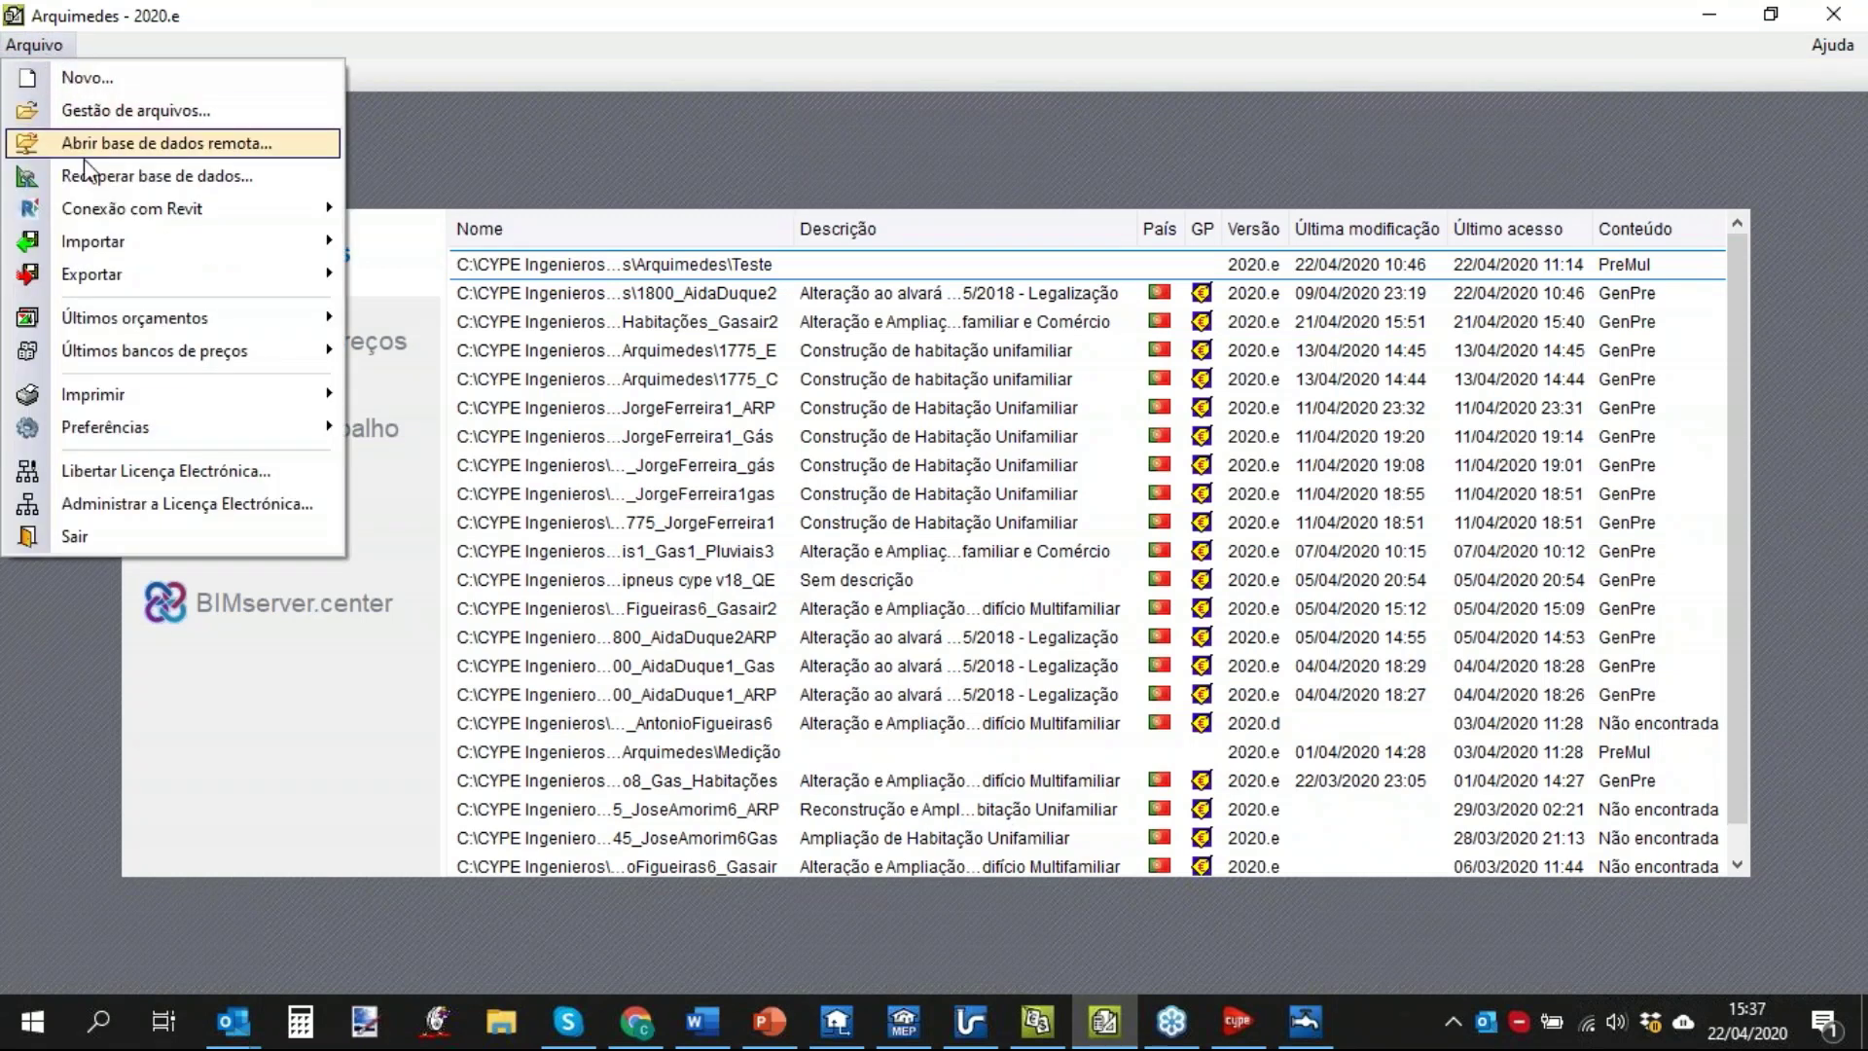
pyautogui.moveTo(149, 261)
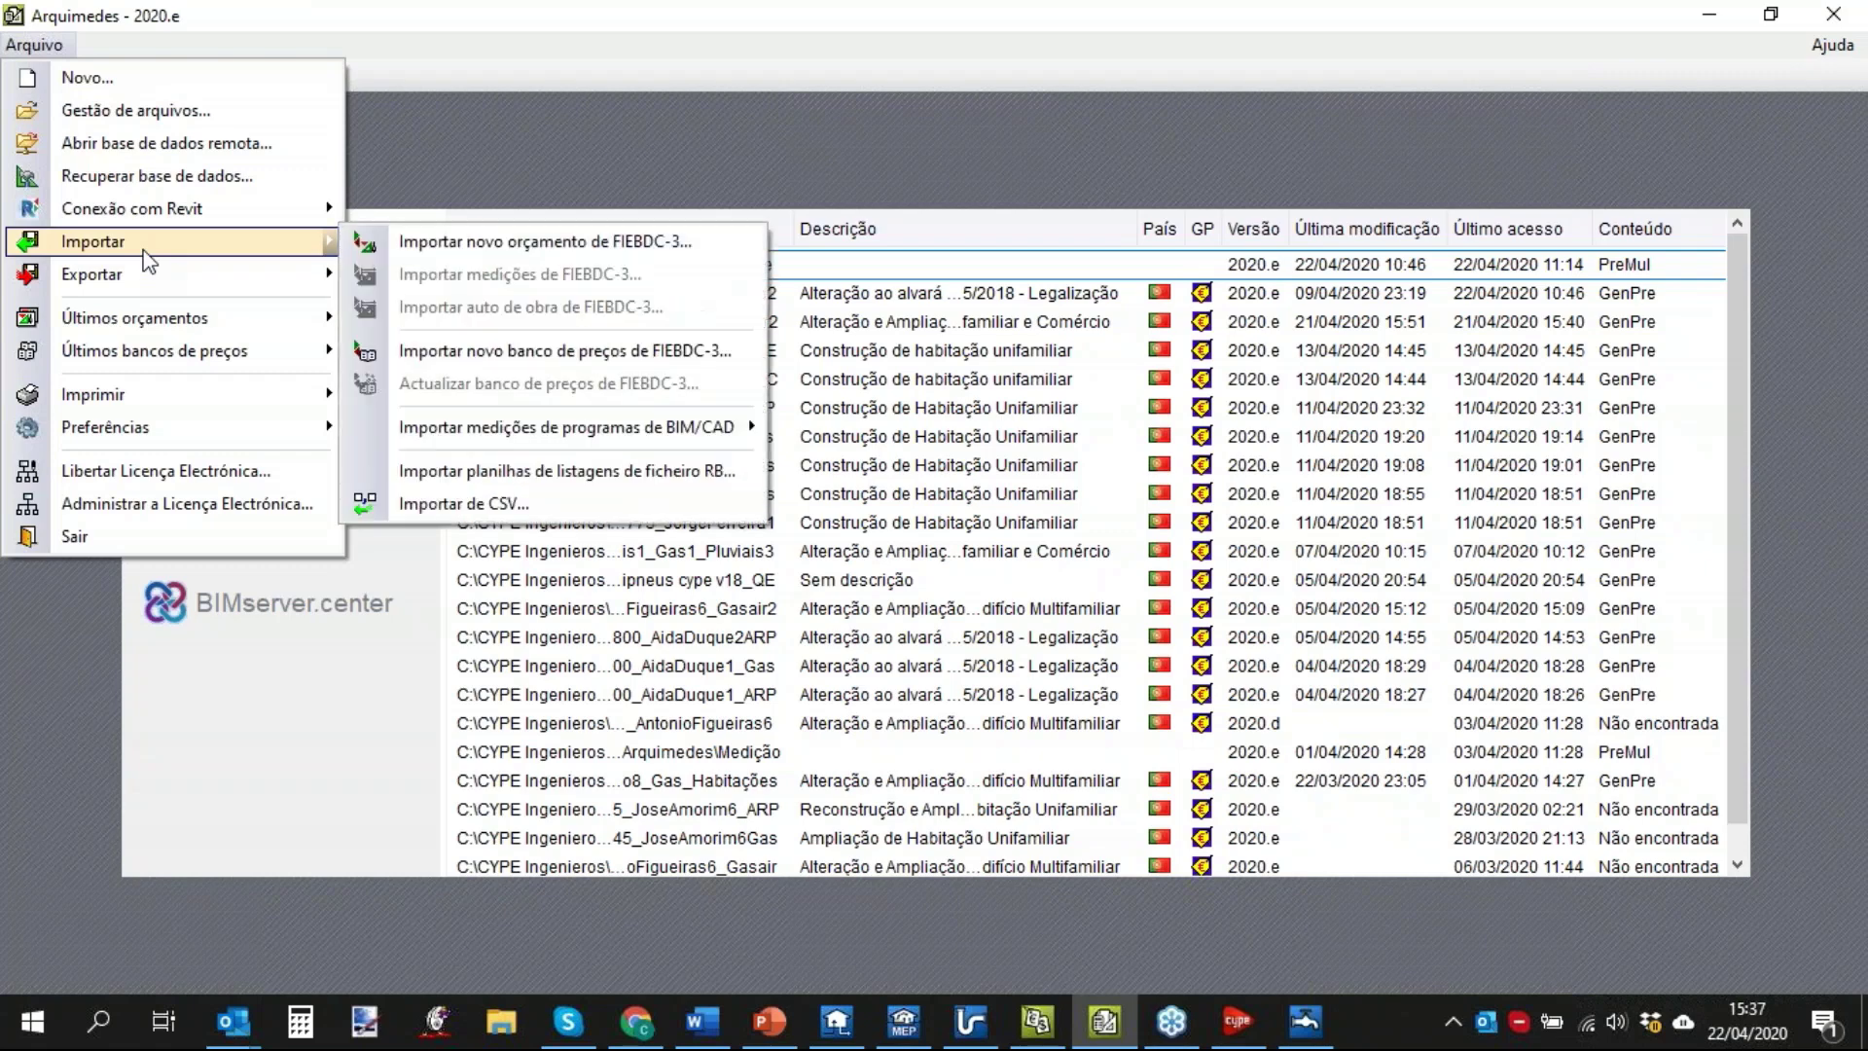
pyautogui.click(409, 248)
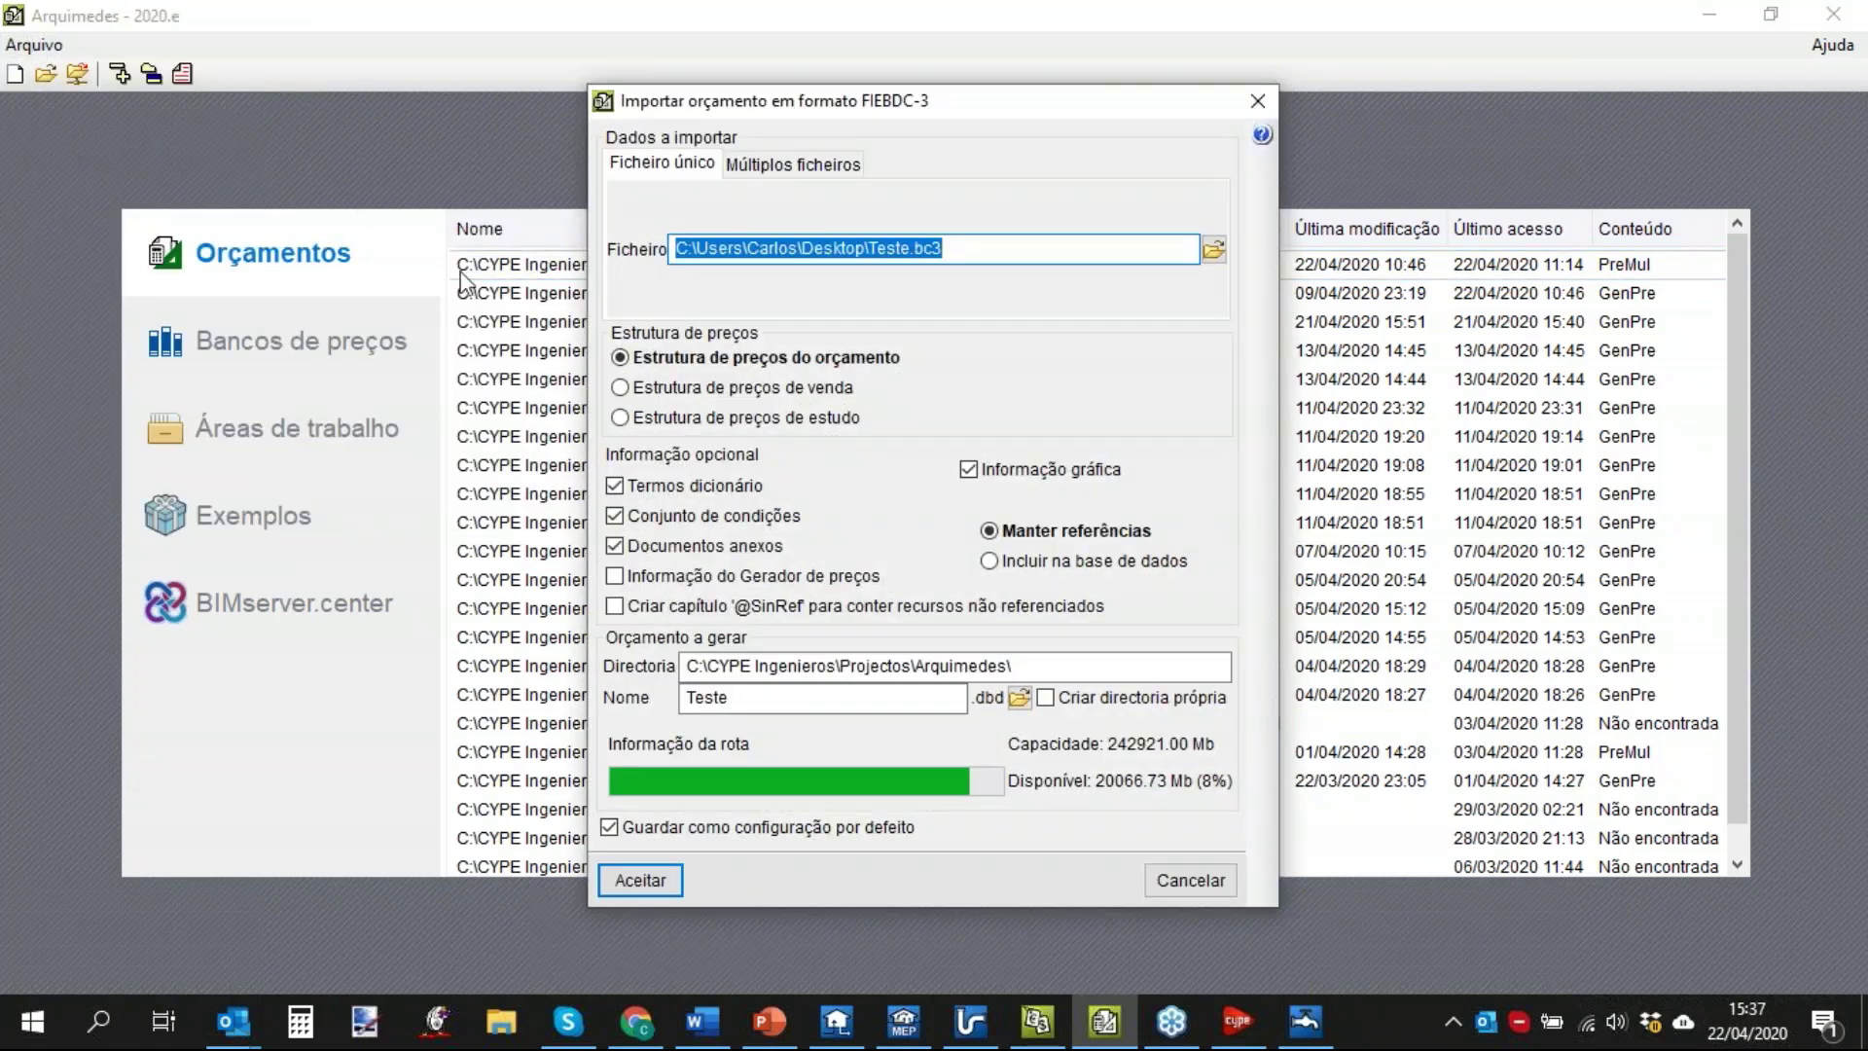
pyautogui.click(1214, 250)
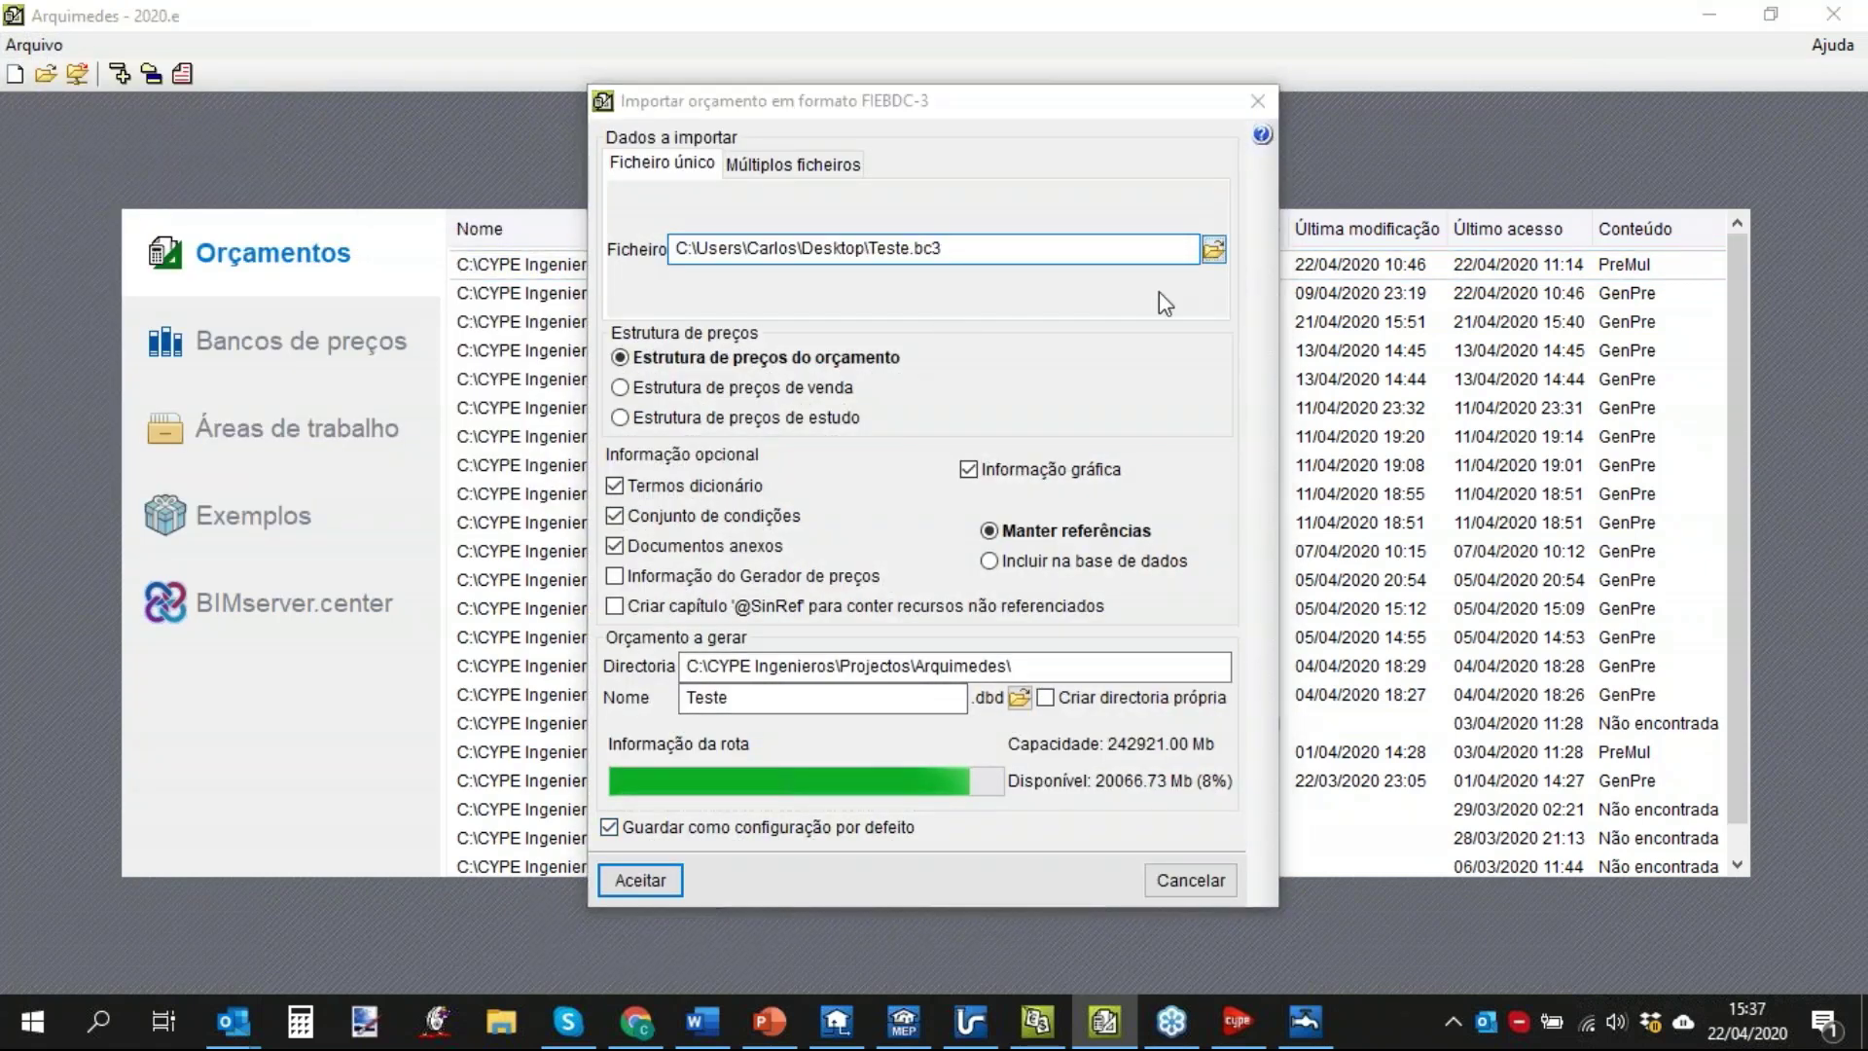
pyautogui.click(1071, 566)
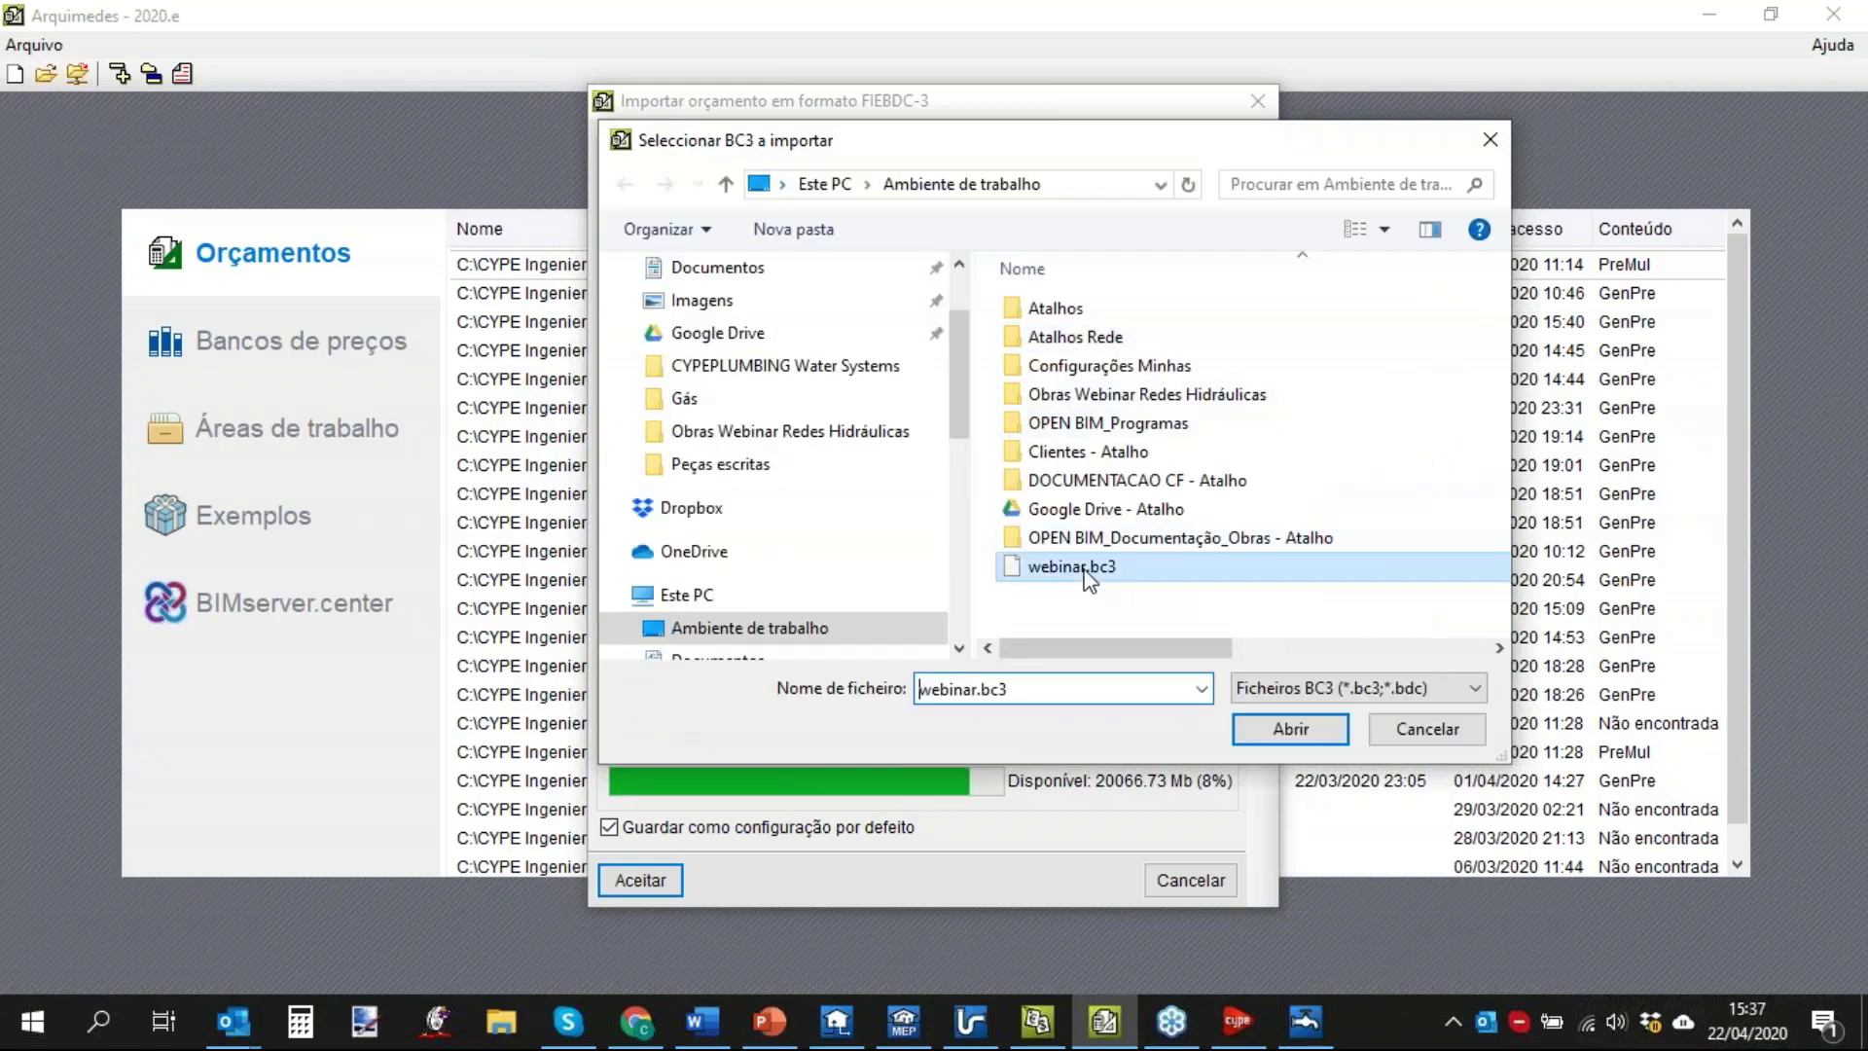
pyautogui.click(1291, 728)
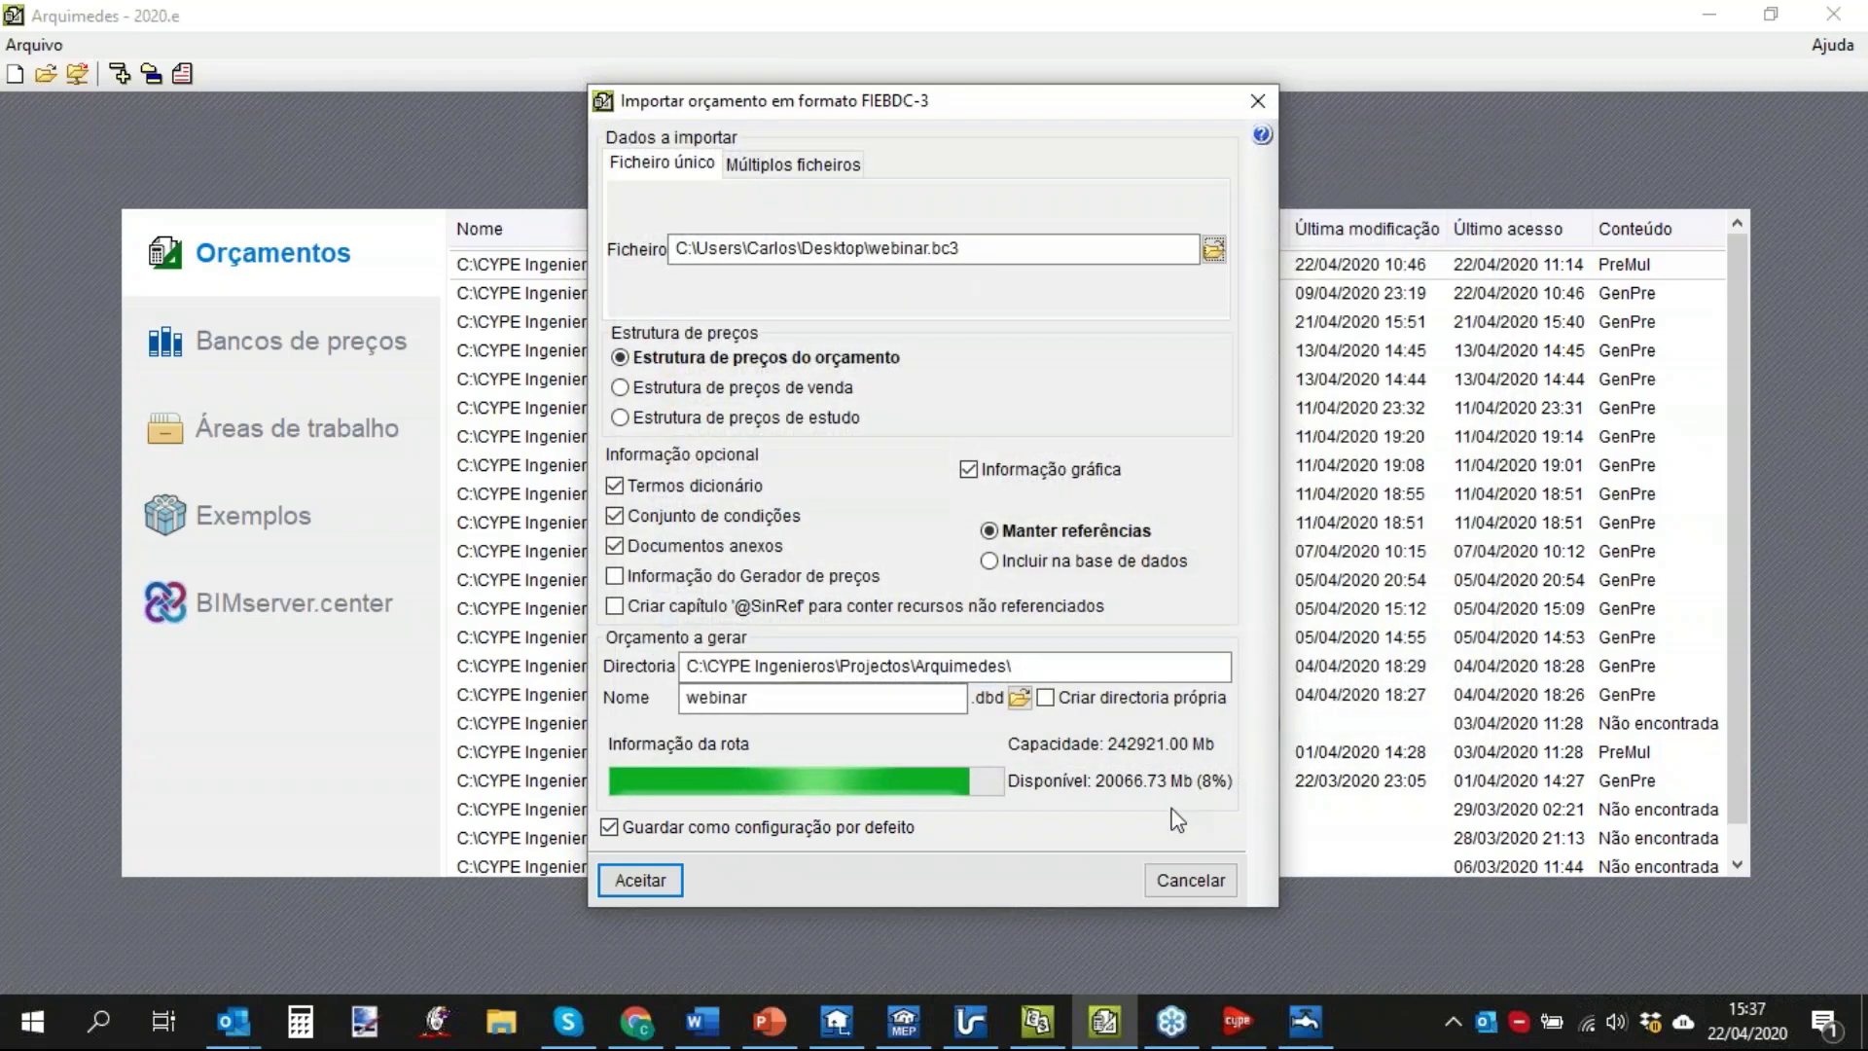
pyautogui.click(641, 880)
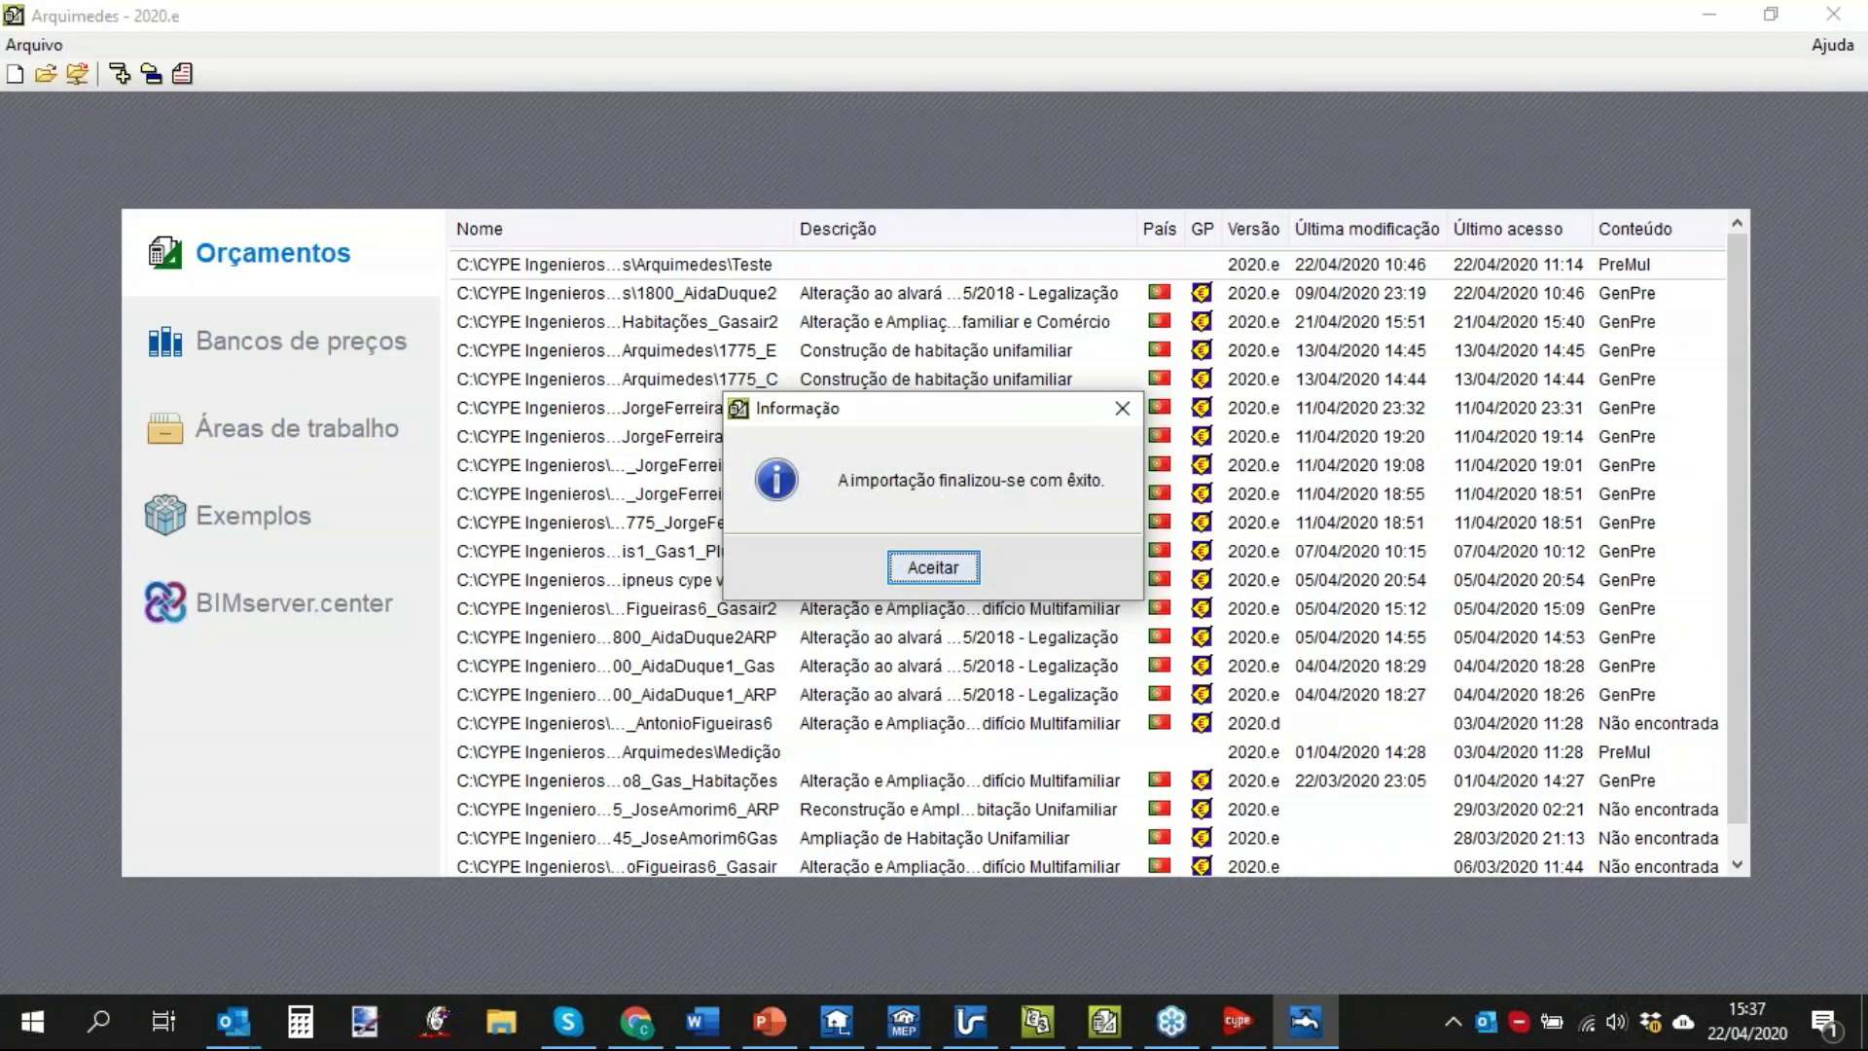
pyautogui.press('Return')
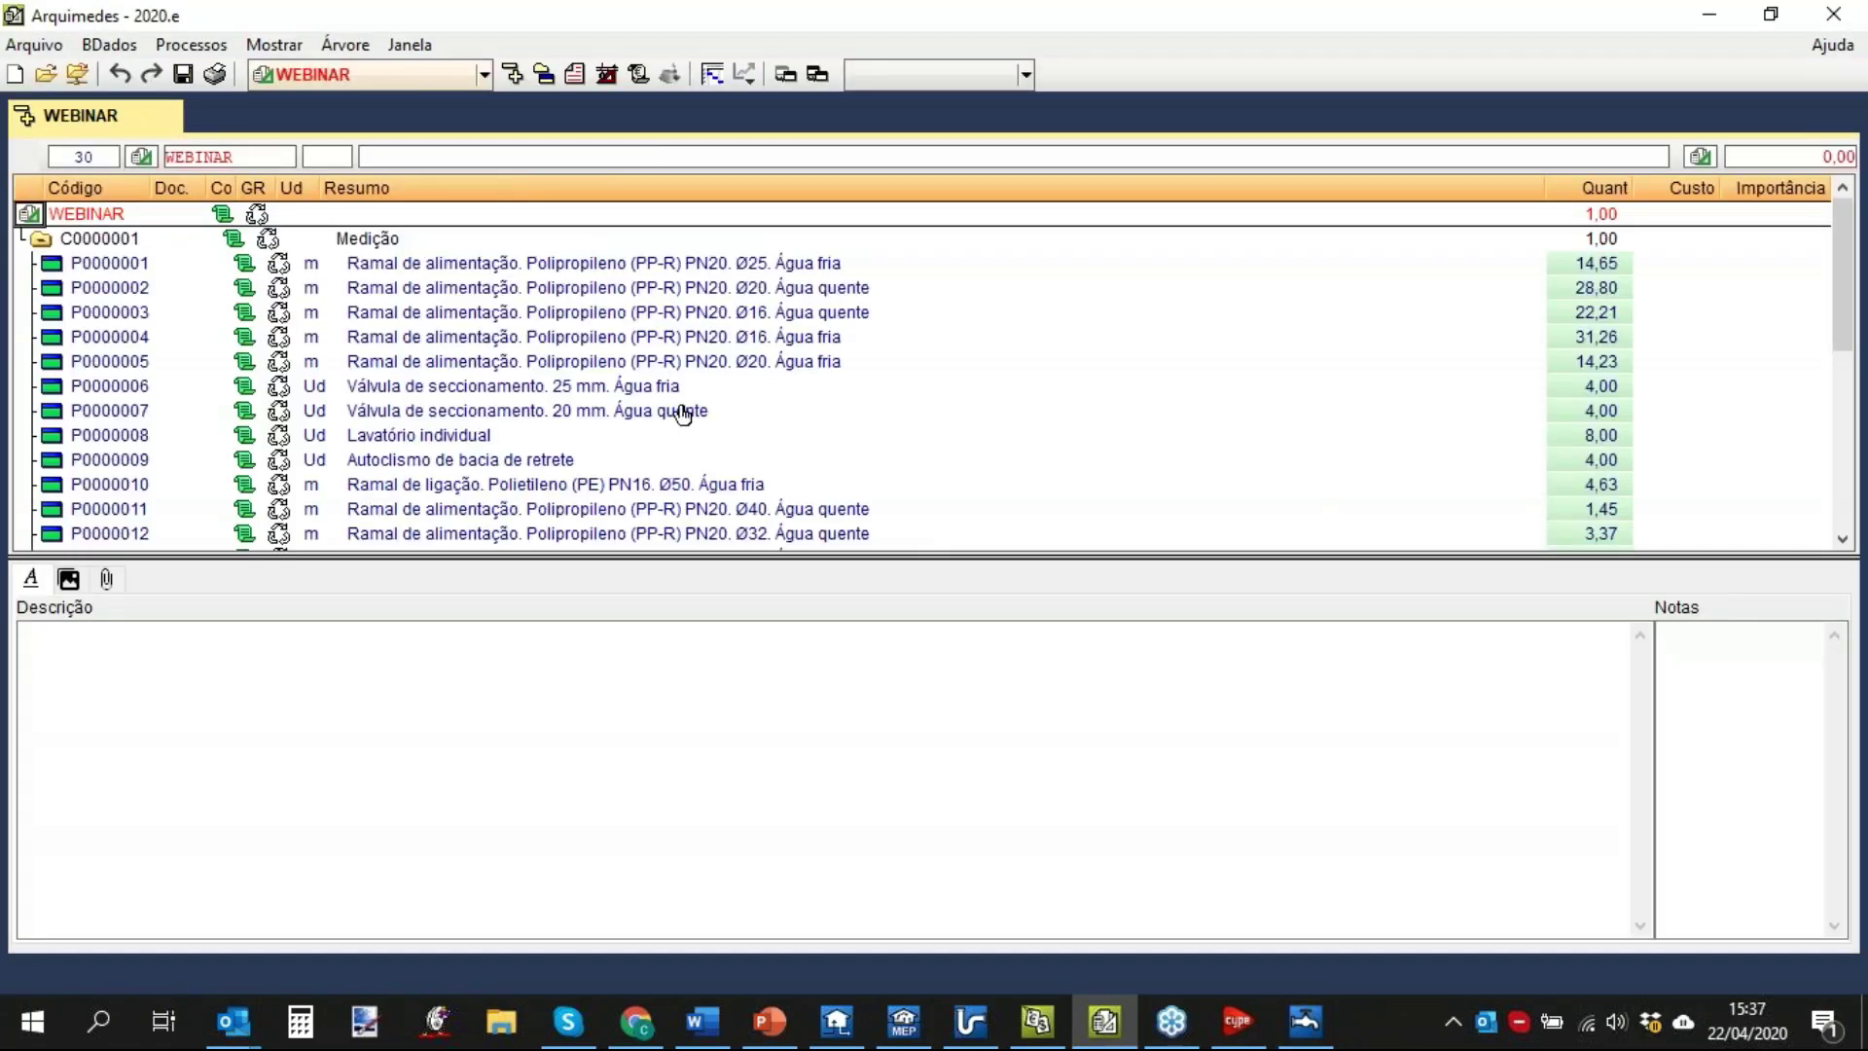
# Review the imported WEBINAR budget's item descriptions and quantities, including the Lavatório individual item.
pyautogui.click(521, 289)
pyautogui.click(516, 337)
pyautogui.click(506, 434)
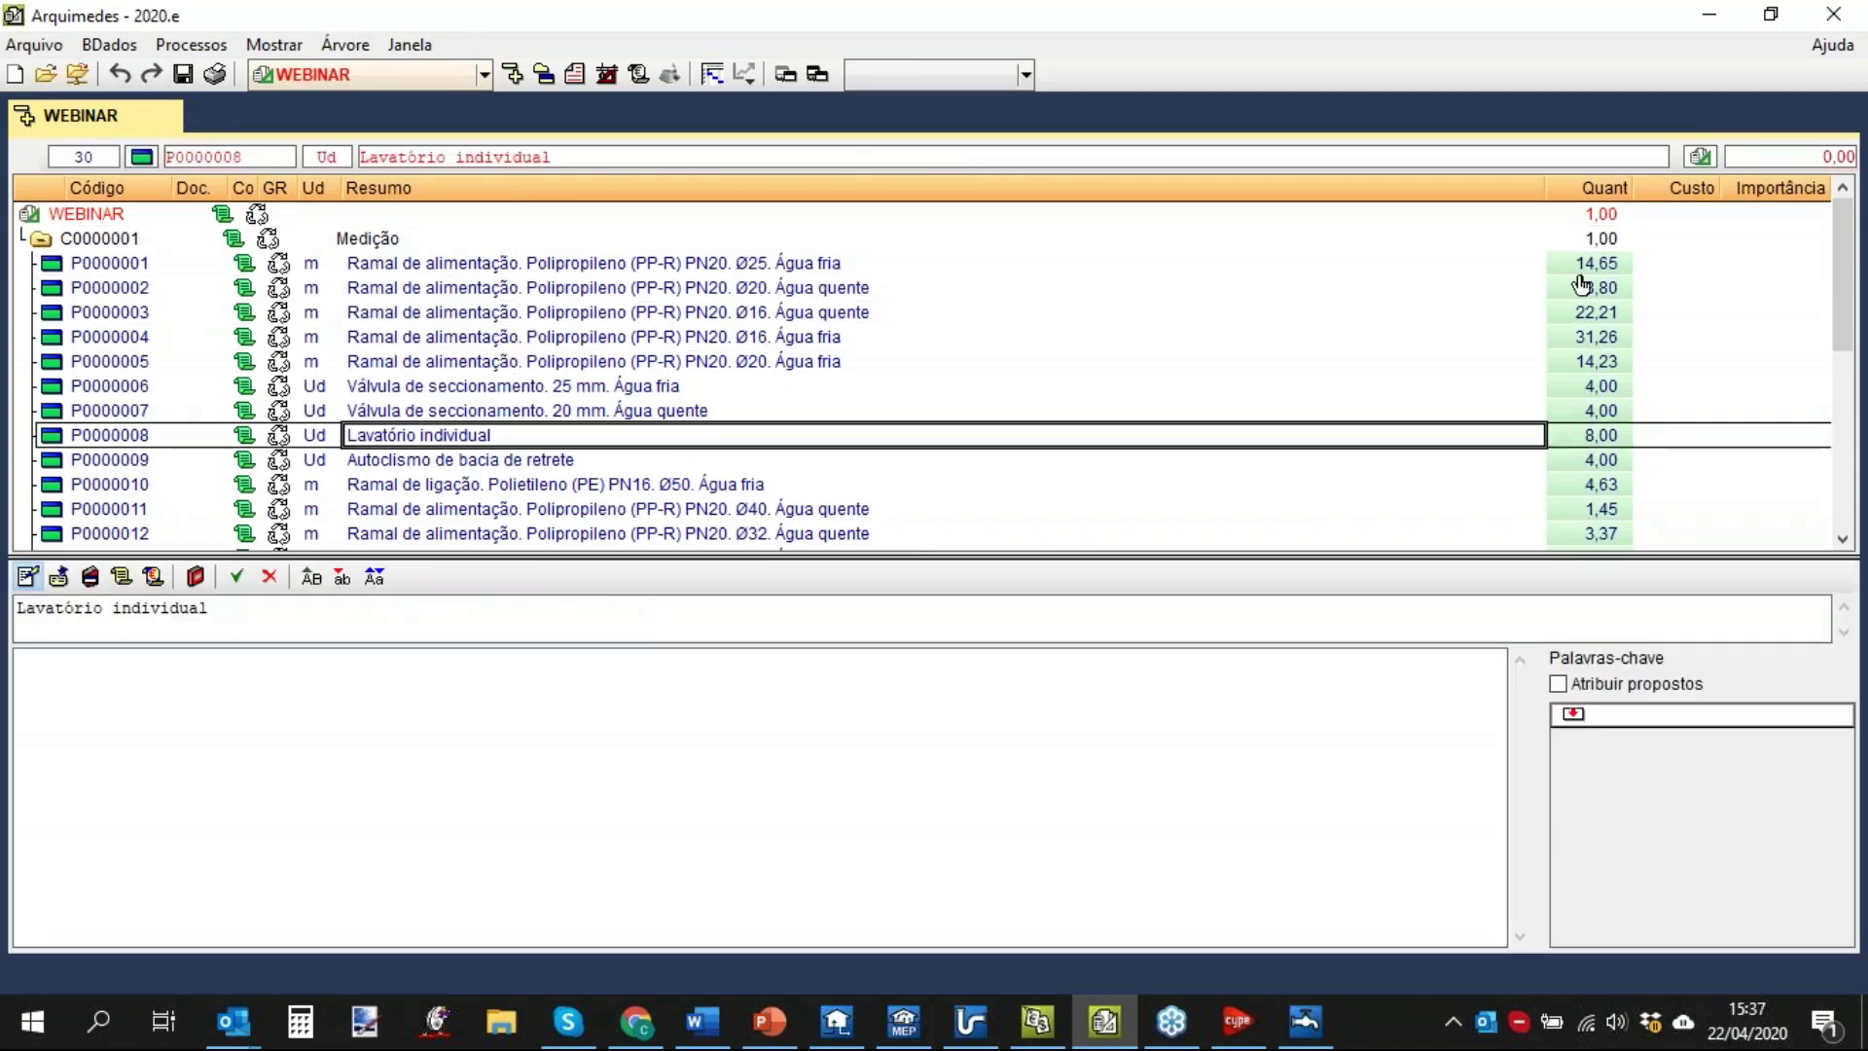
pyautogui.scroll(-5, 1584, 297)
pyautogui.scroll(5, 1586, 408)
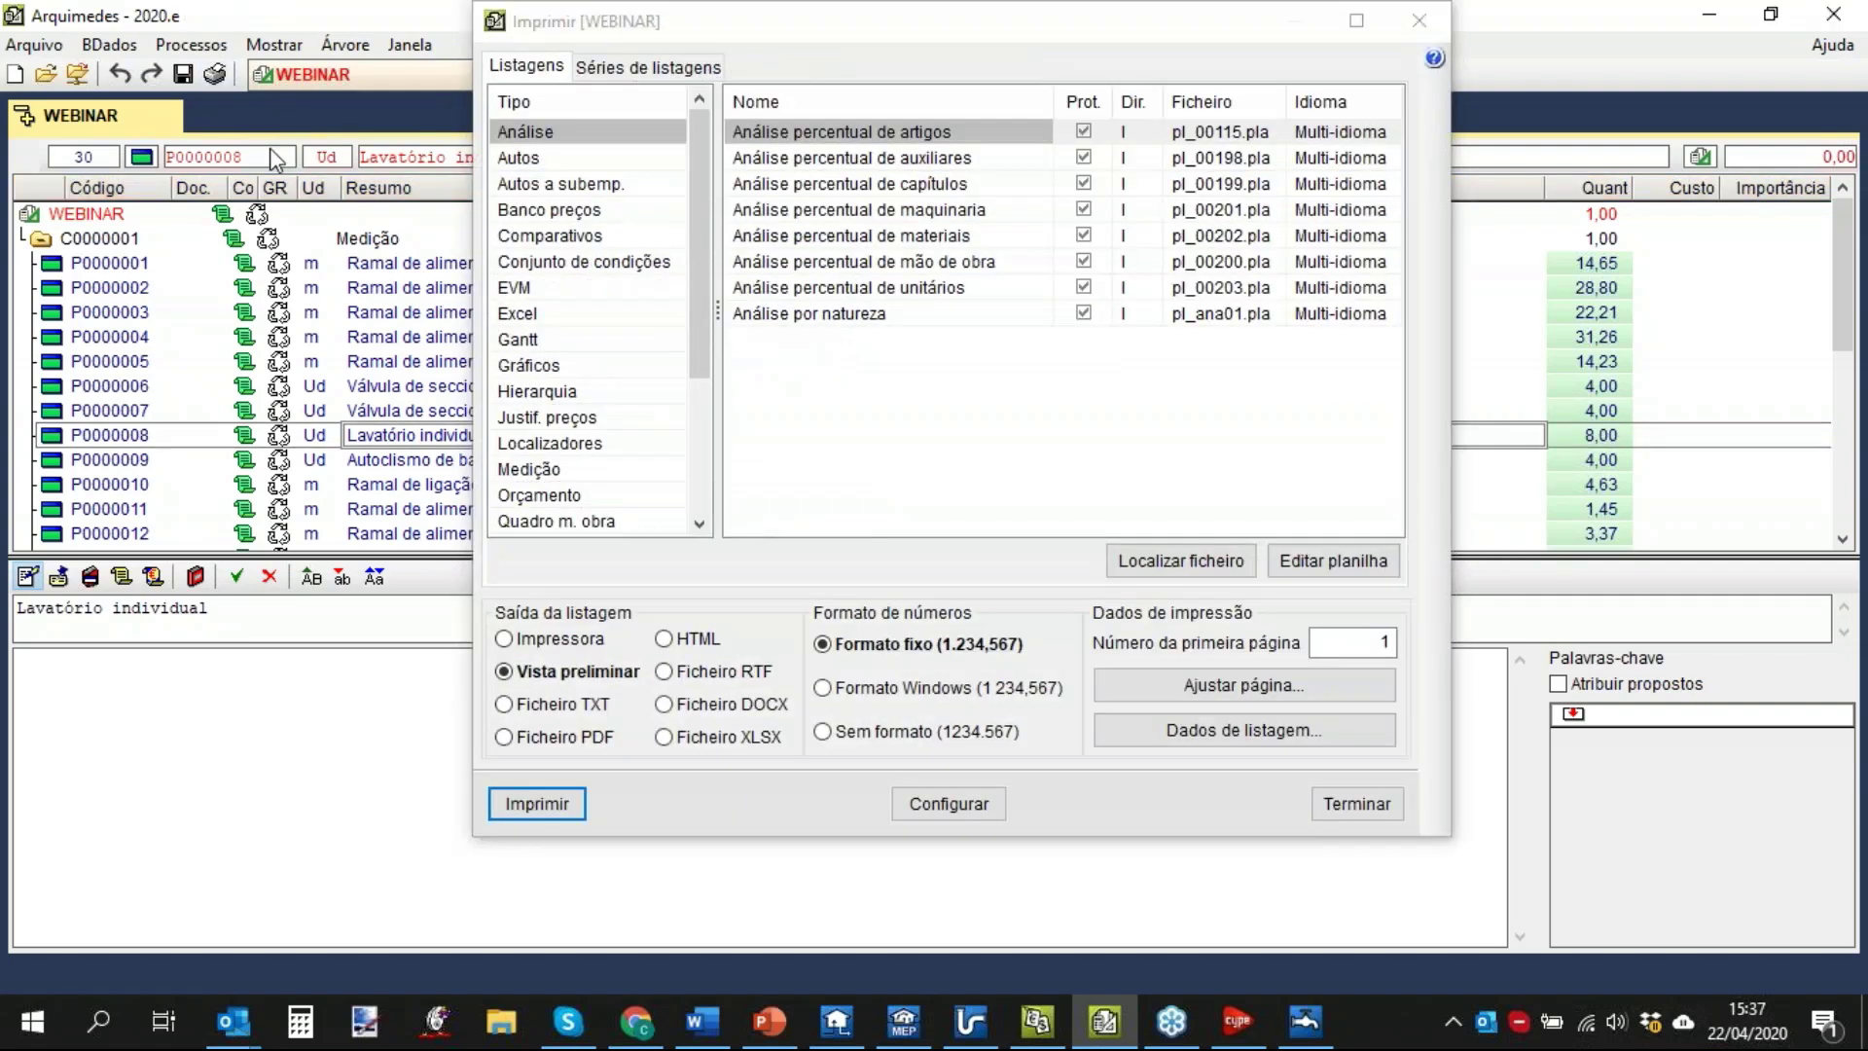
# Examine the Medição listings and output formats available for printing the WEBINAR budget, and close the print dialog.
pyautogui.click(527, 272)
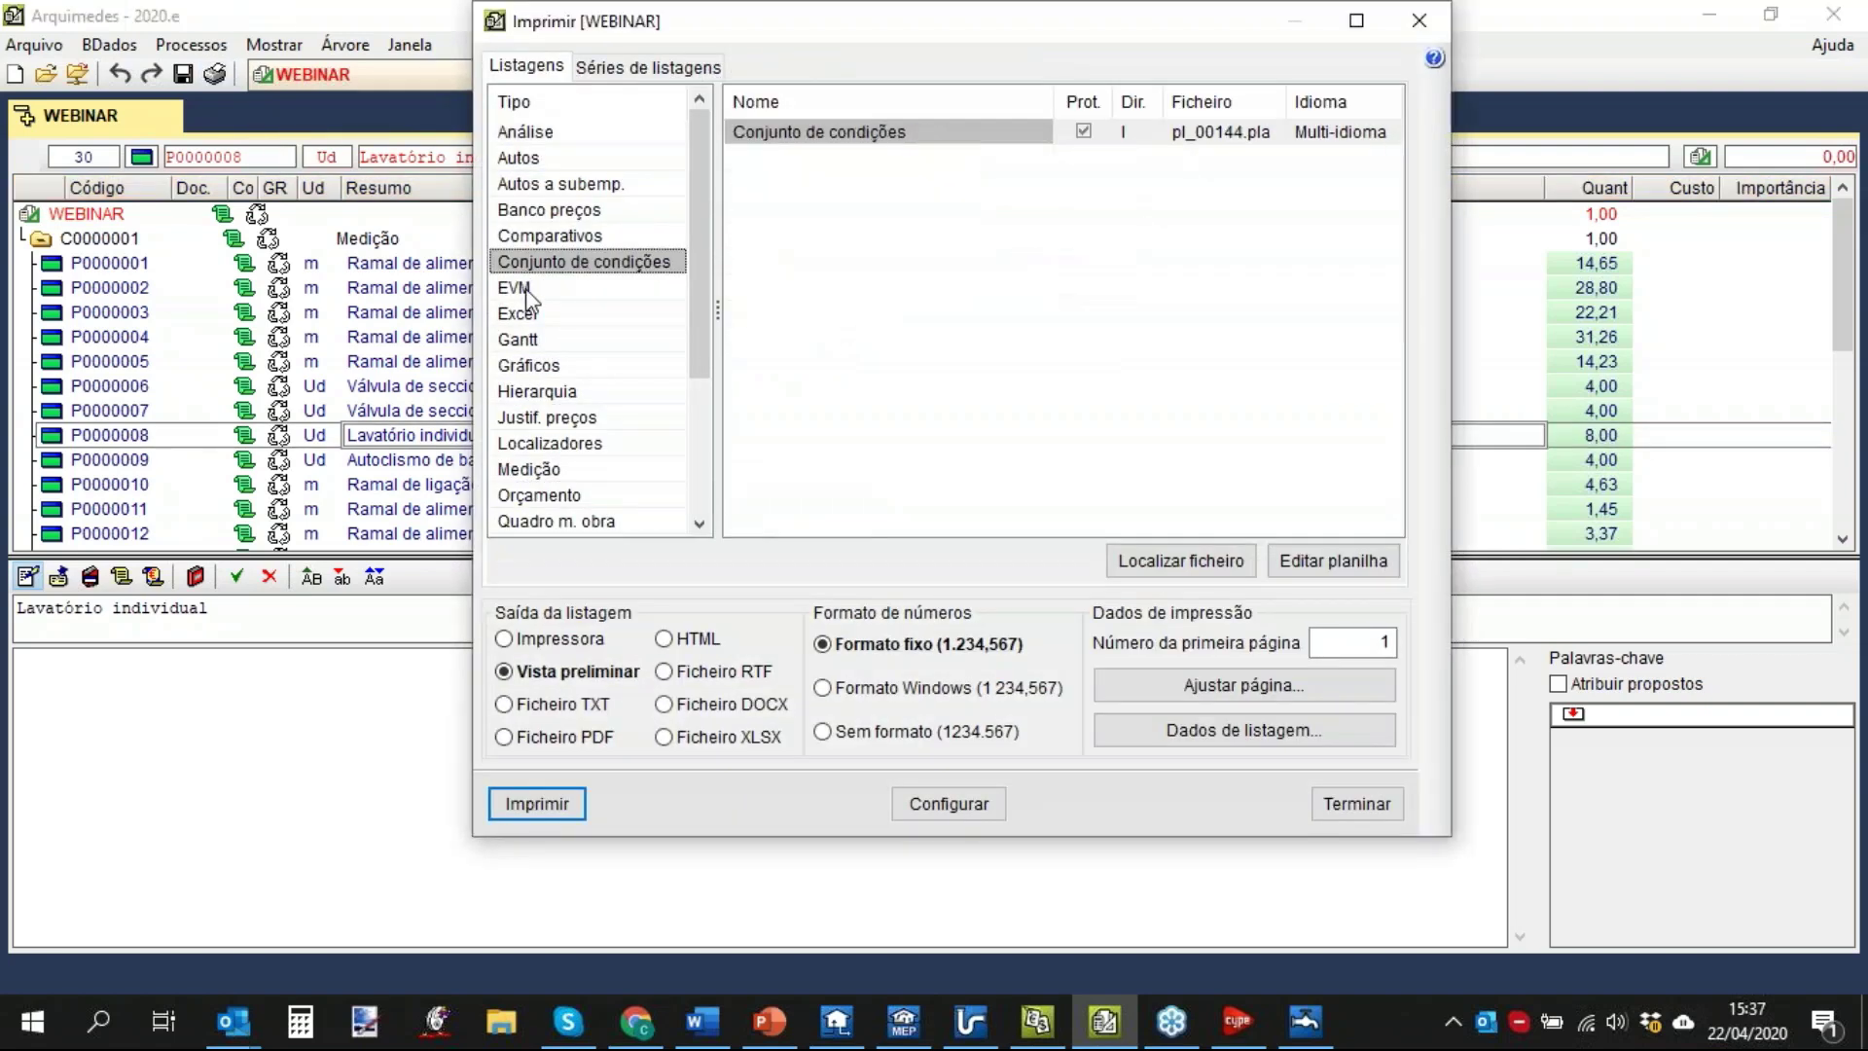
pyautogui.click(570, 469)
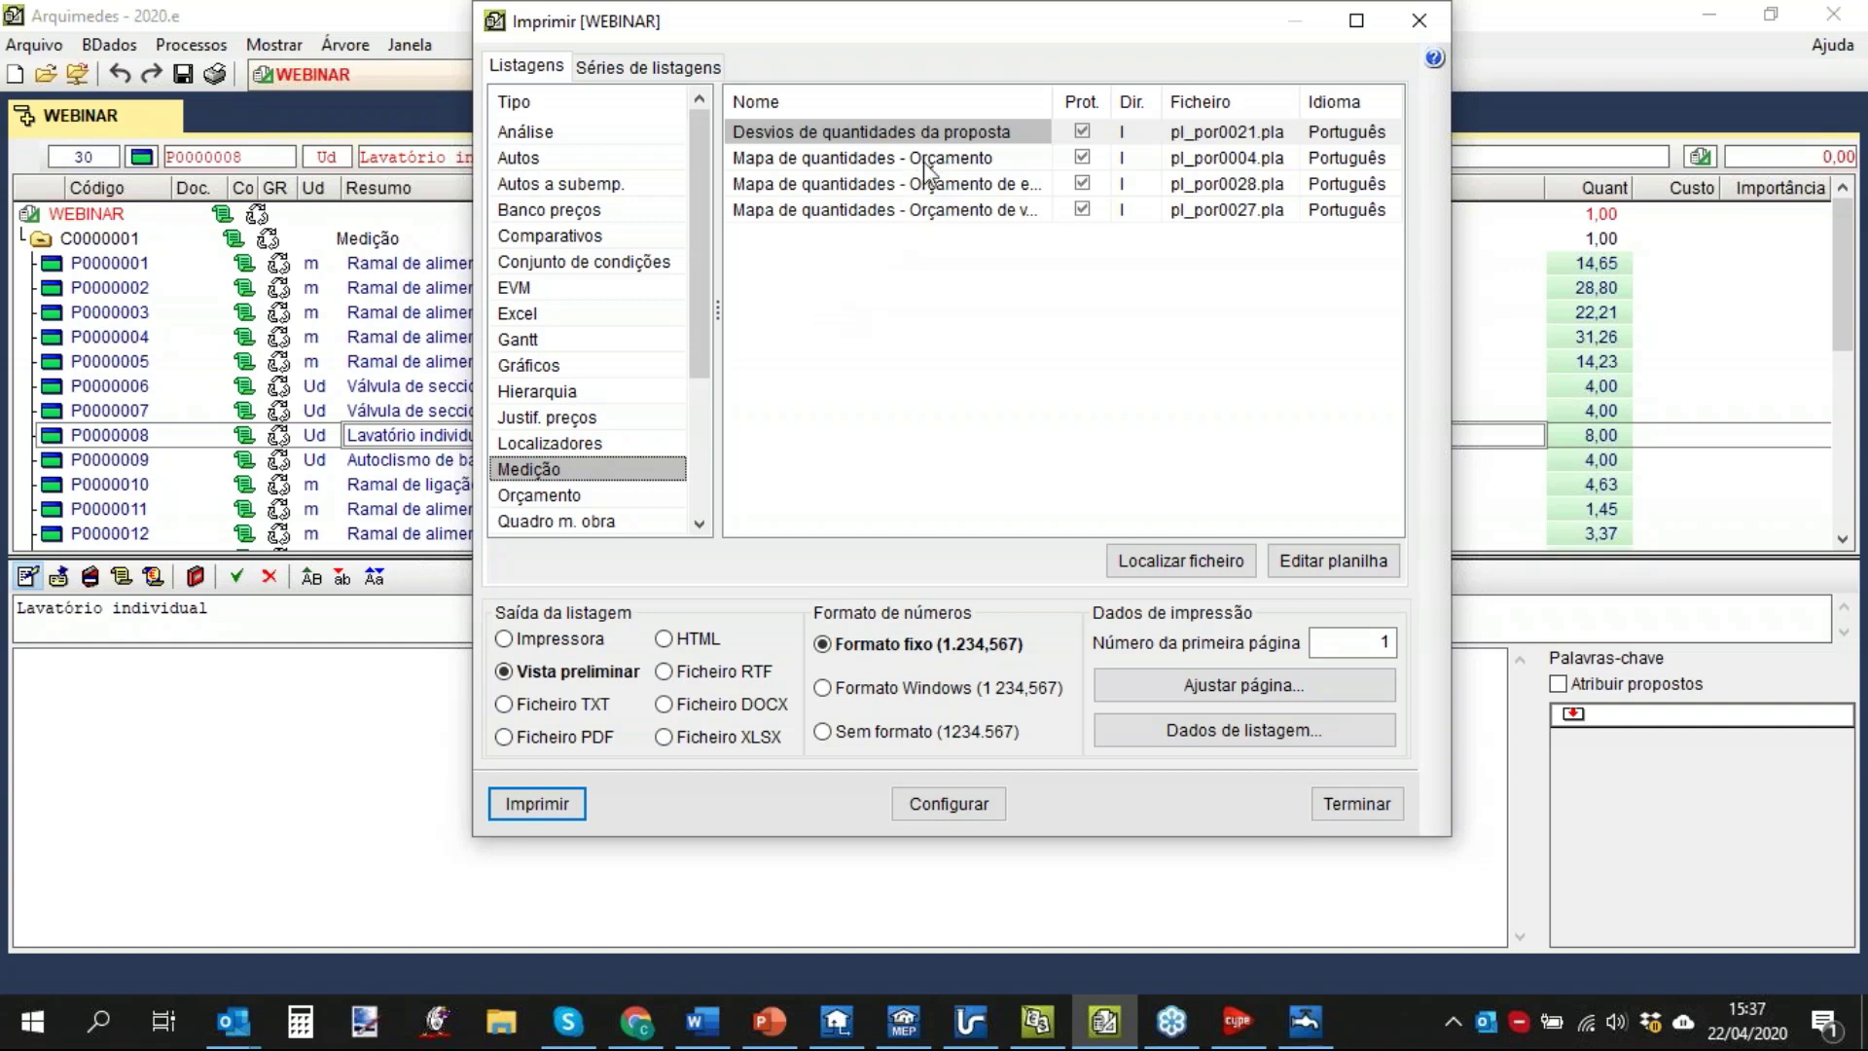
pyautogui.click(905, 185)
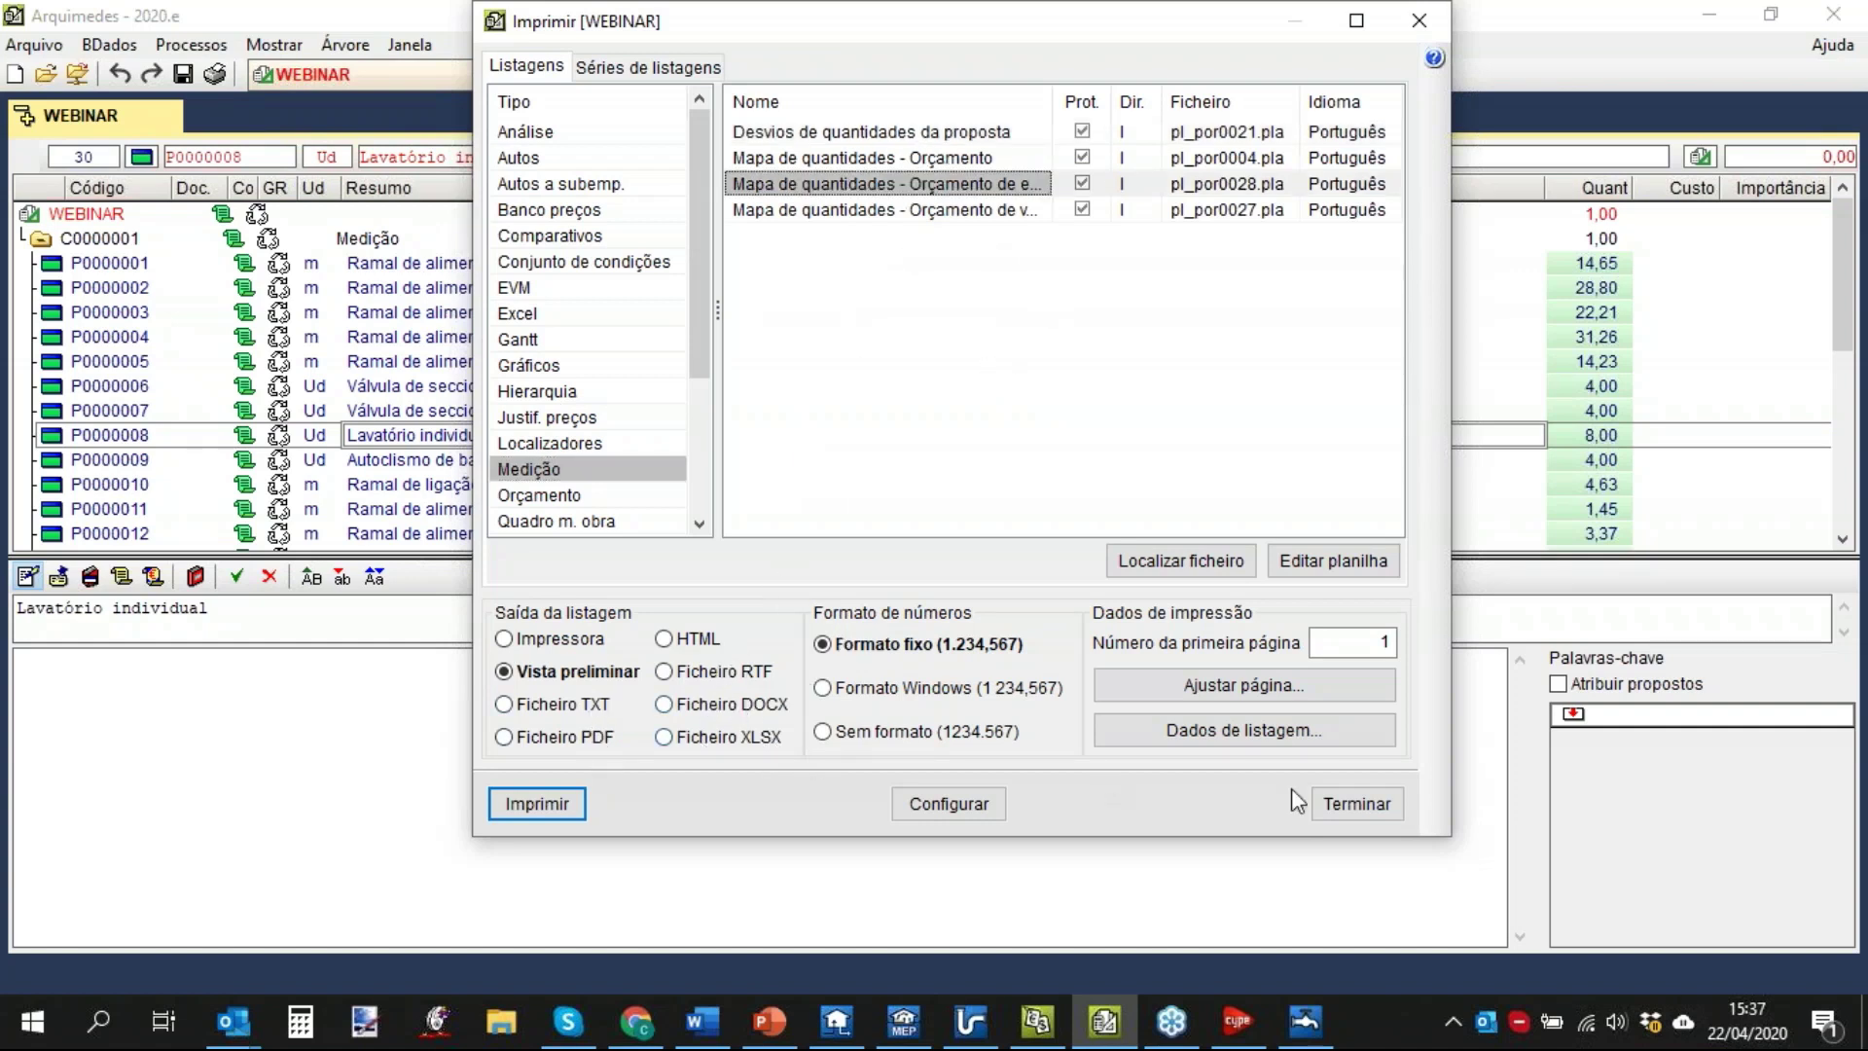
pyautogui.click(1420, 31)
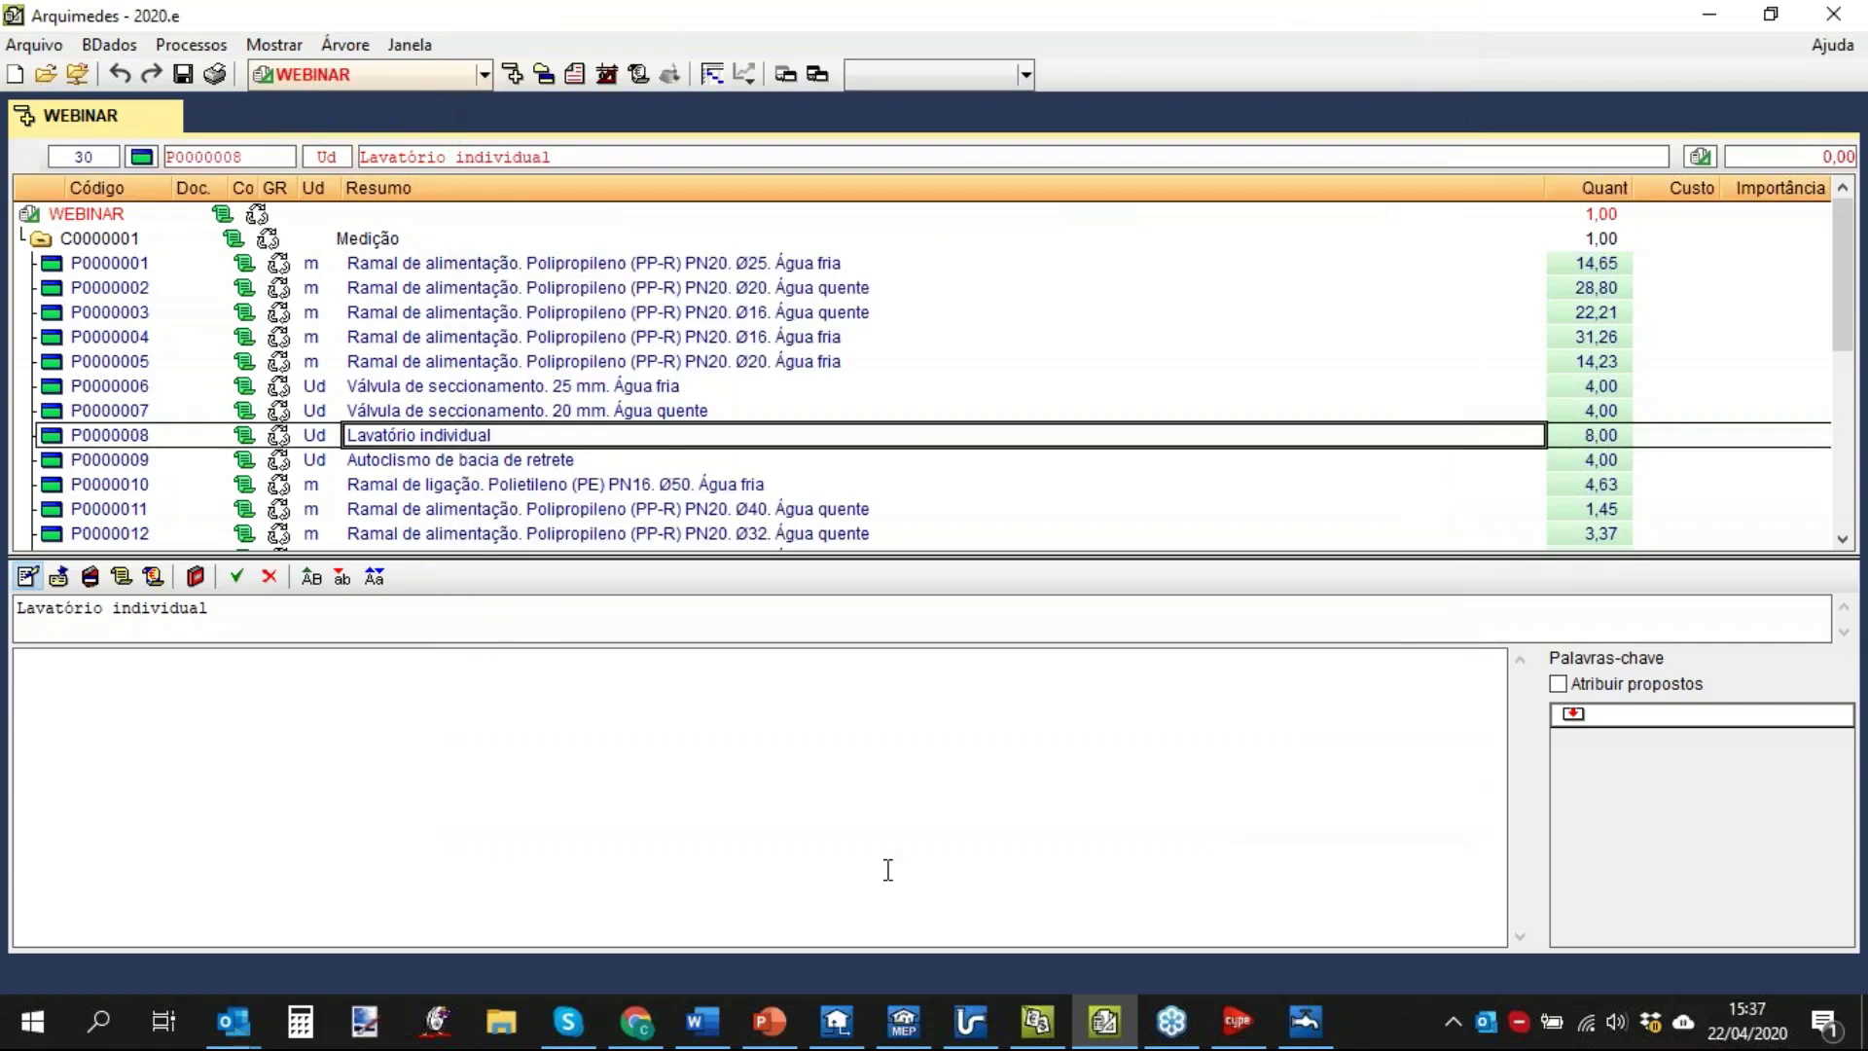
# Switch to CYPEPLUMBING Water Systems, generate the Medições report and check which export formats it offers.
pyautogui.click(1304, 1022)
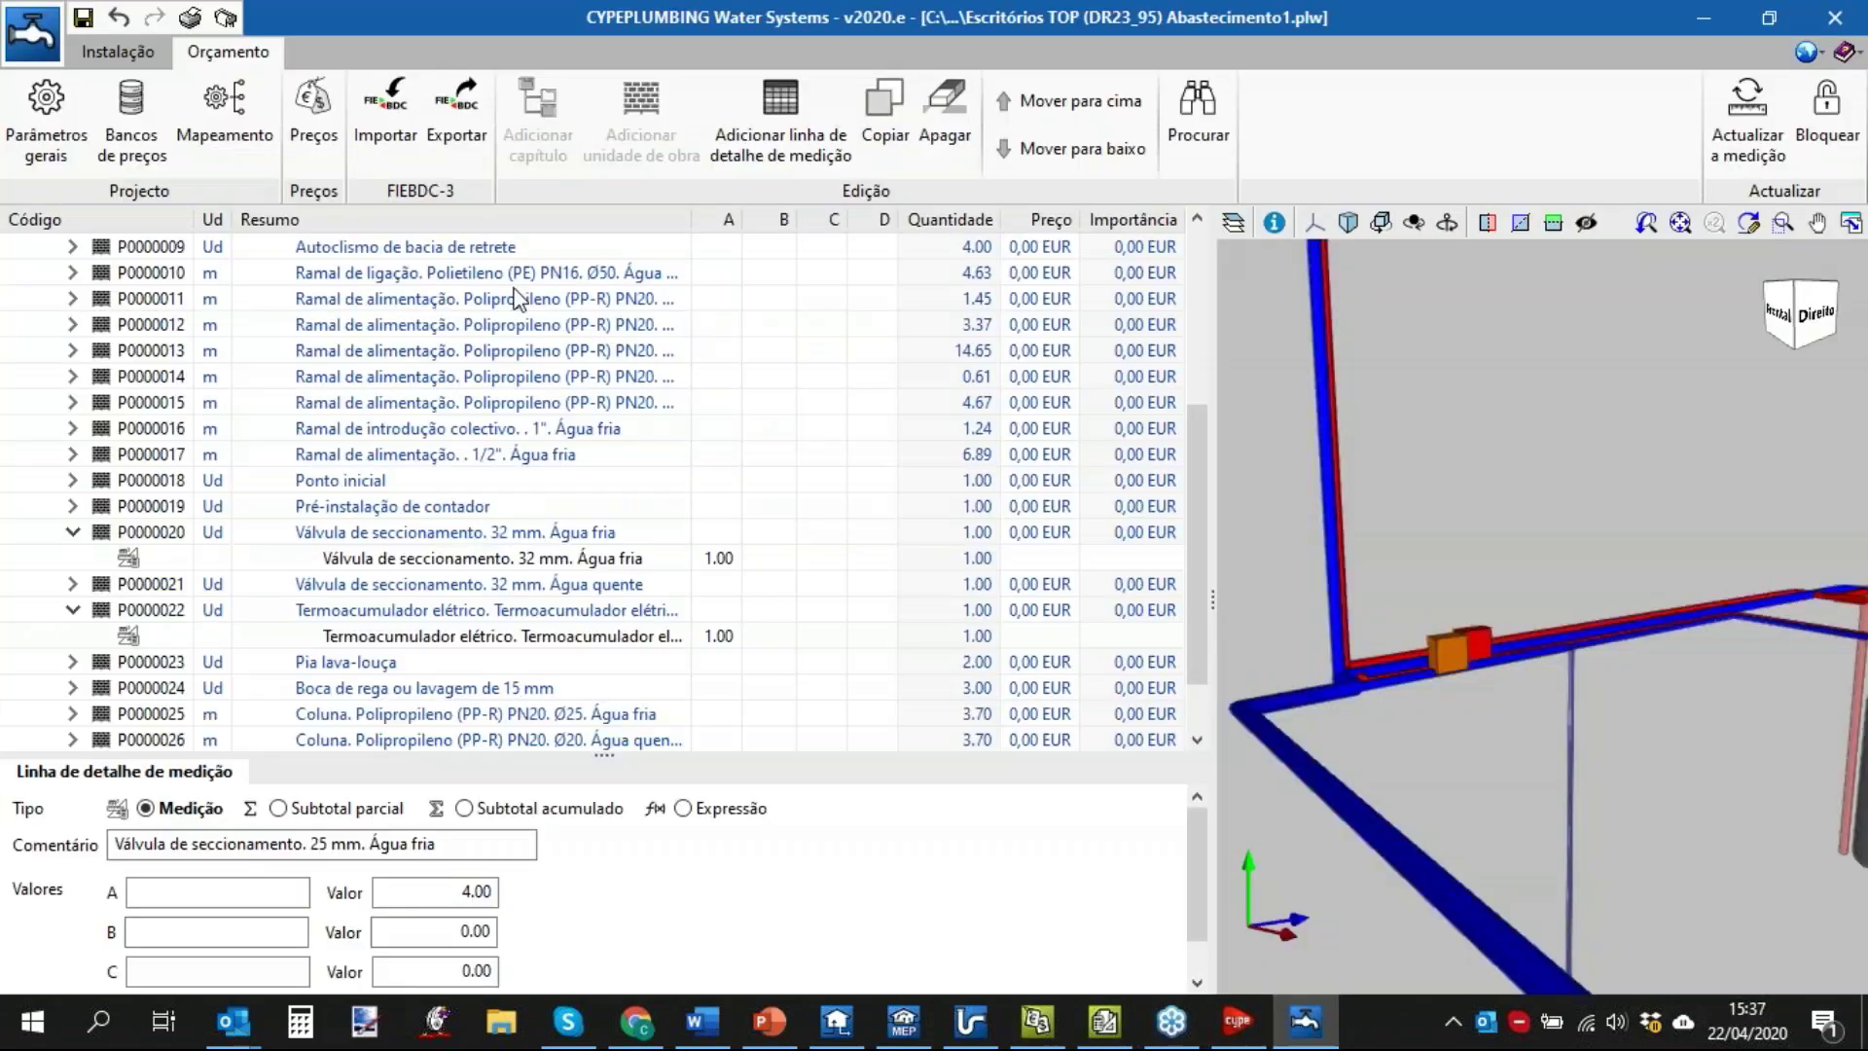
pyautogui.click(195, 19)
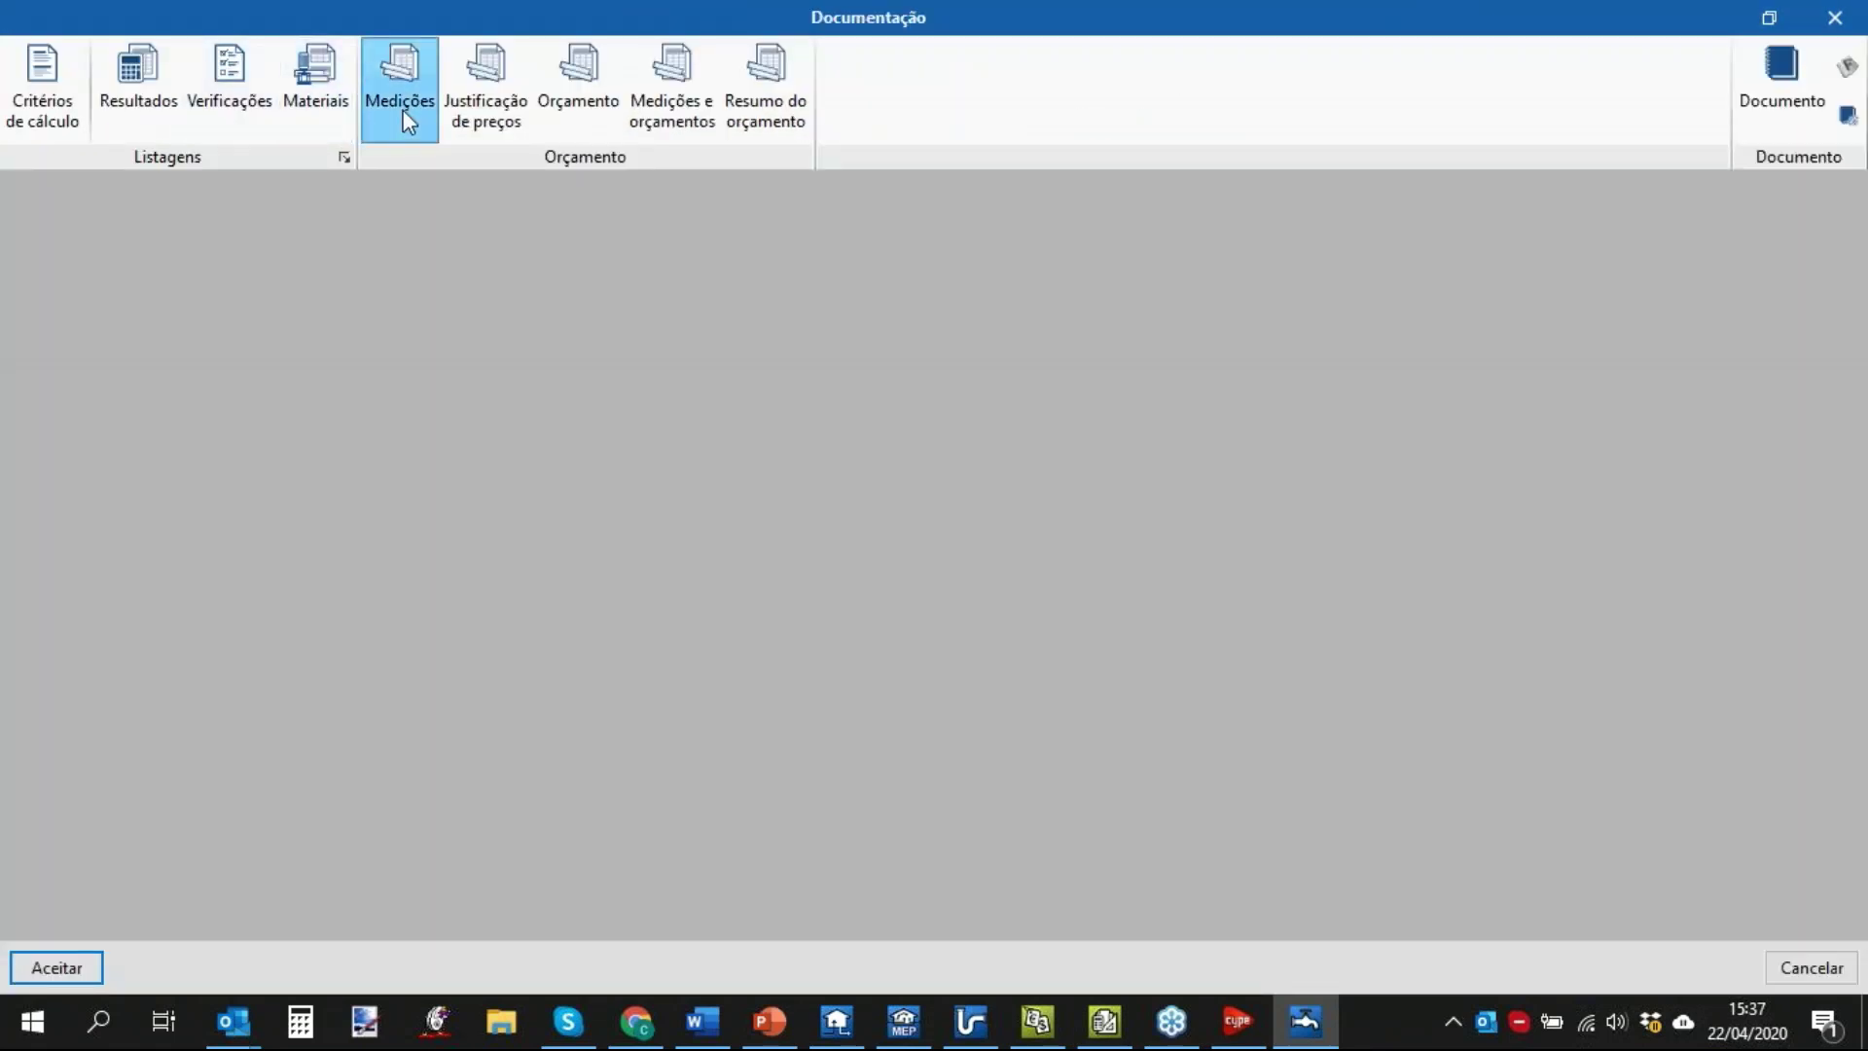
pyautogui.click(403, 109)
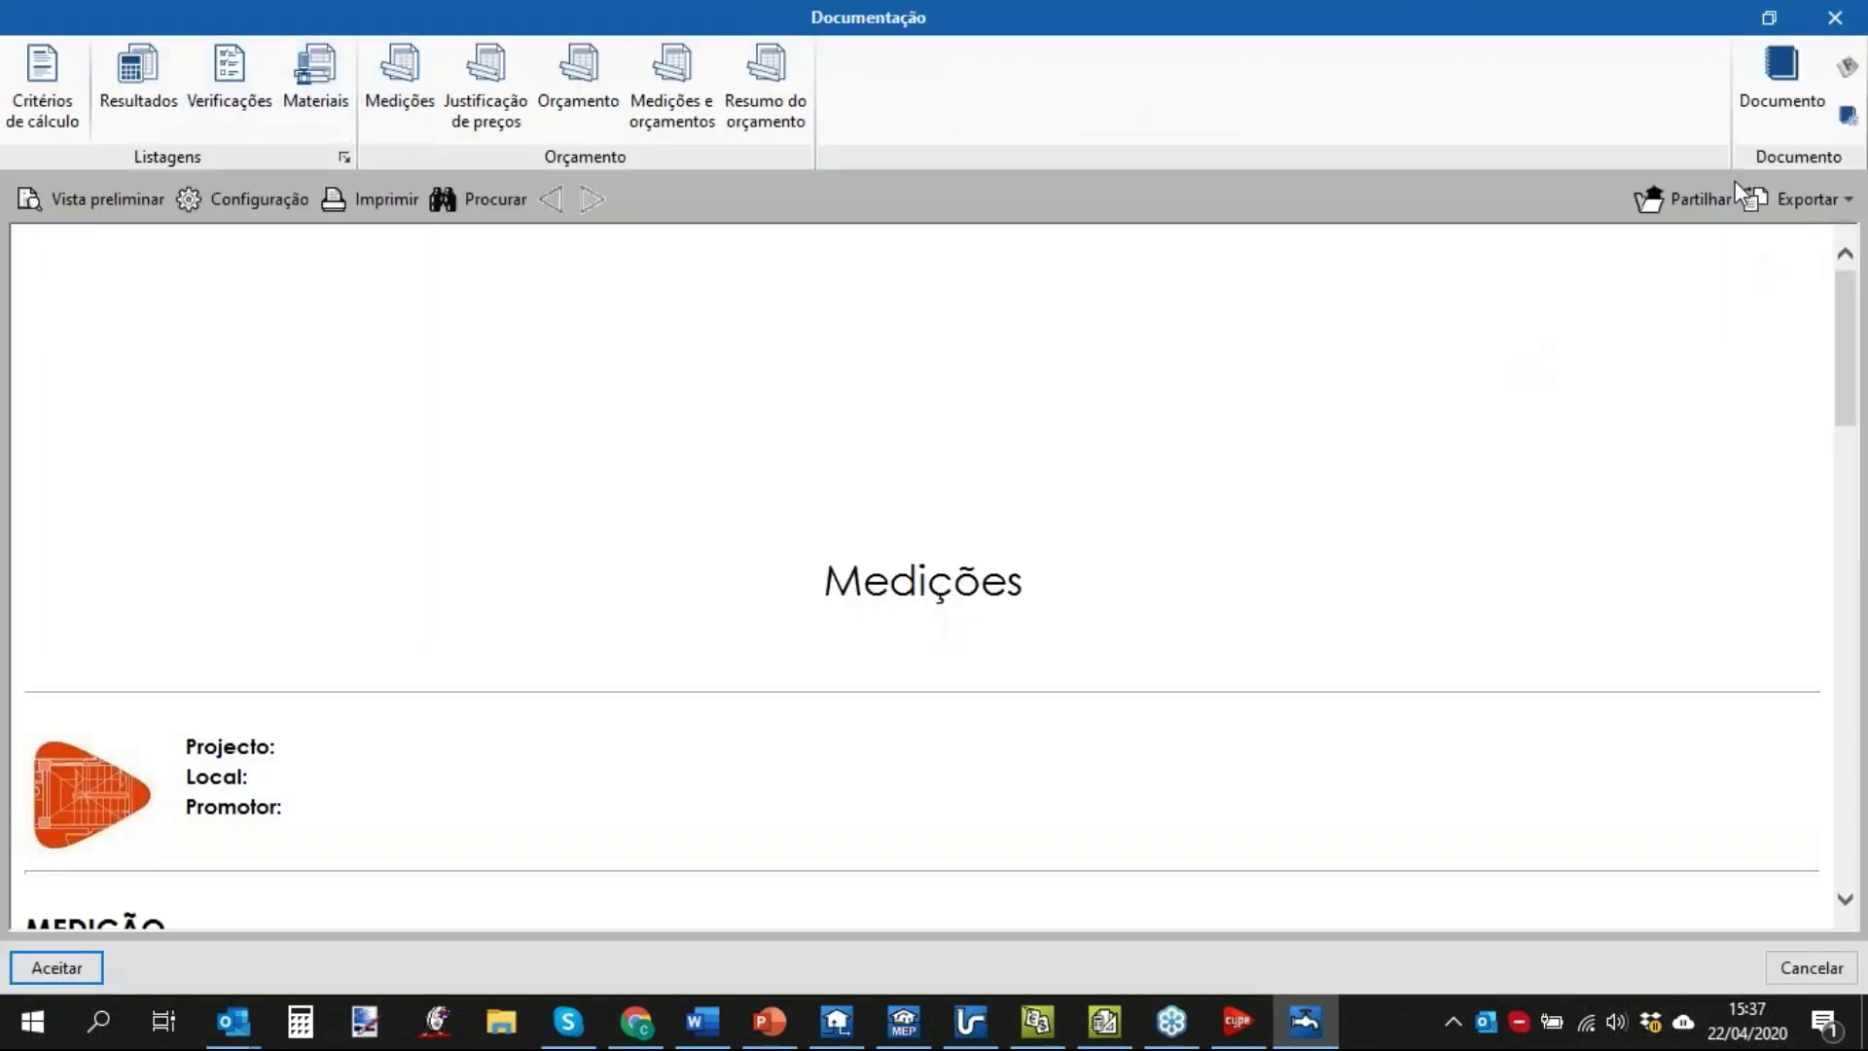
pyautogui.click(1798, 198)
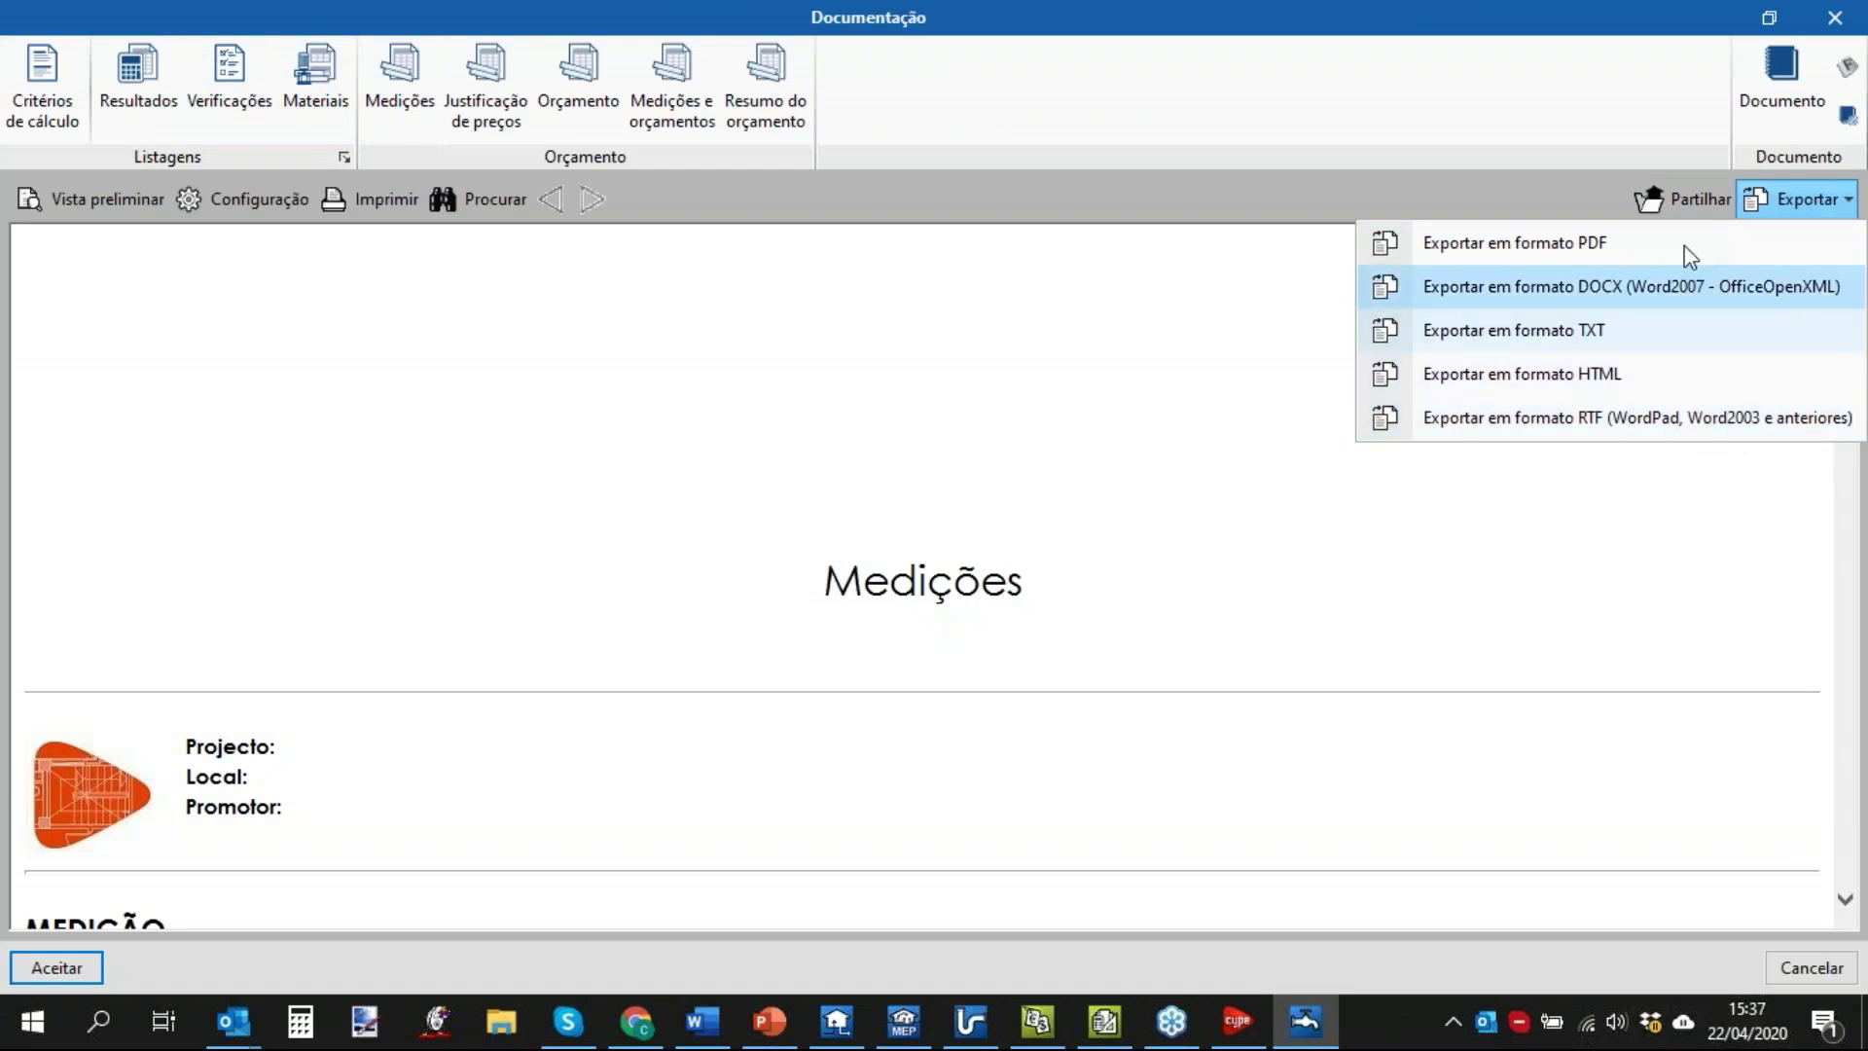
pyautogui.scroll(-4, 944, 421)
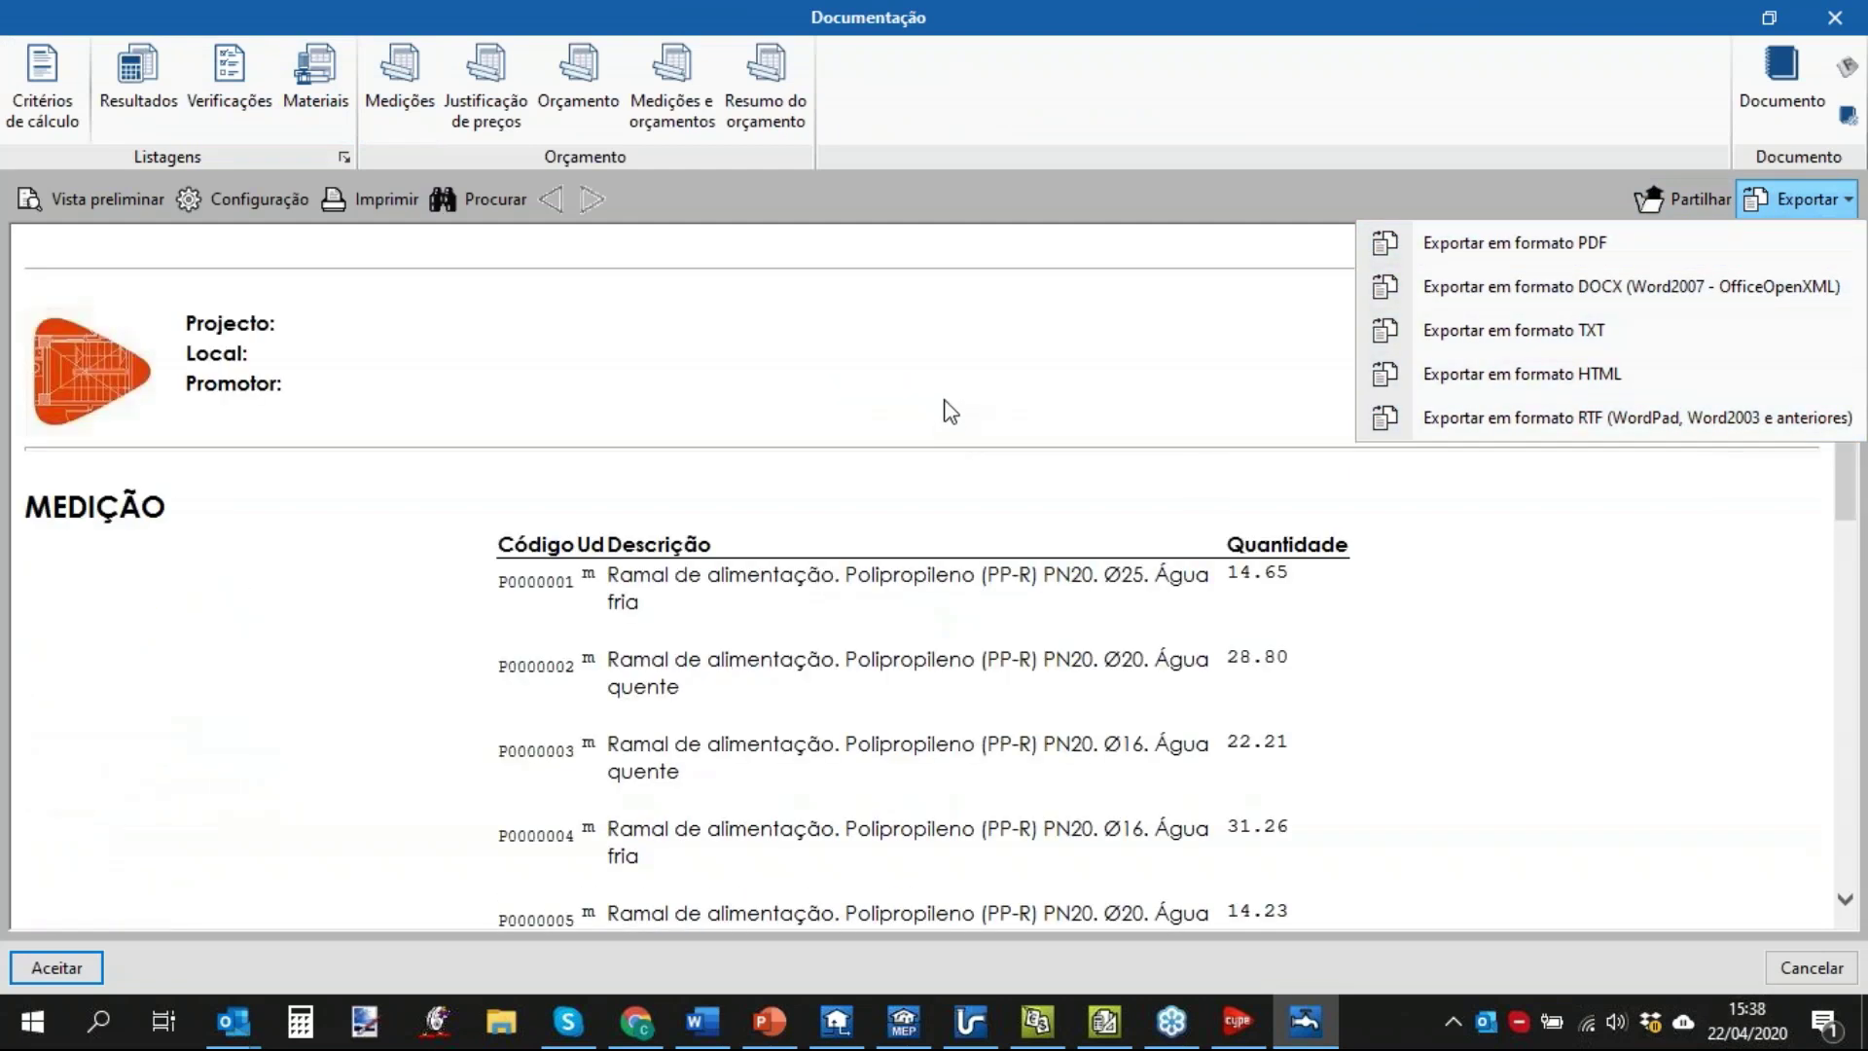
pyautogui.click(951, 409)
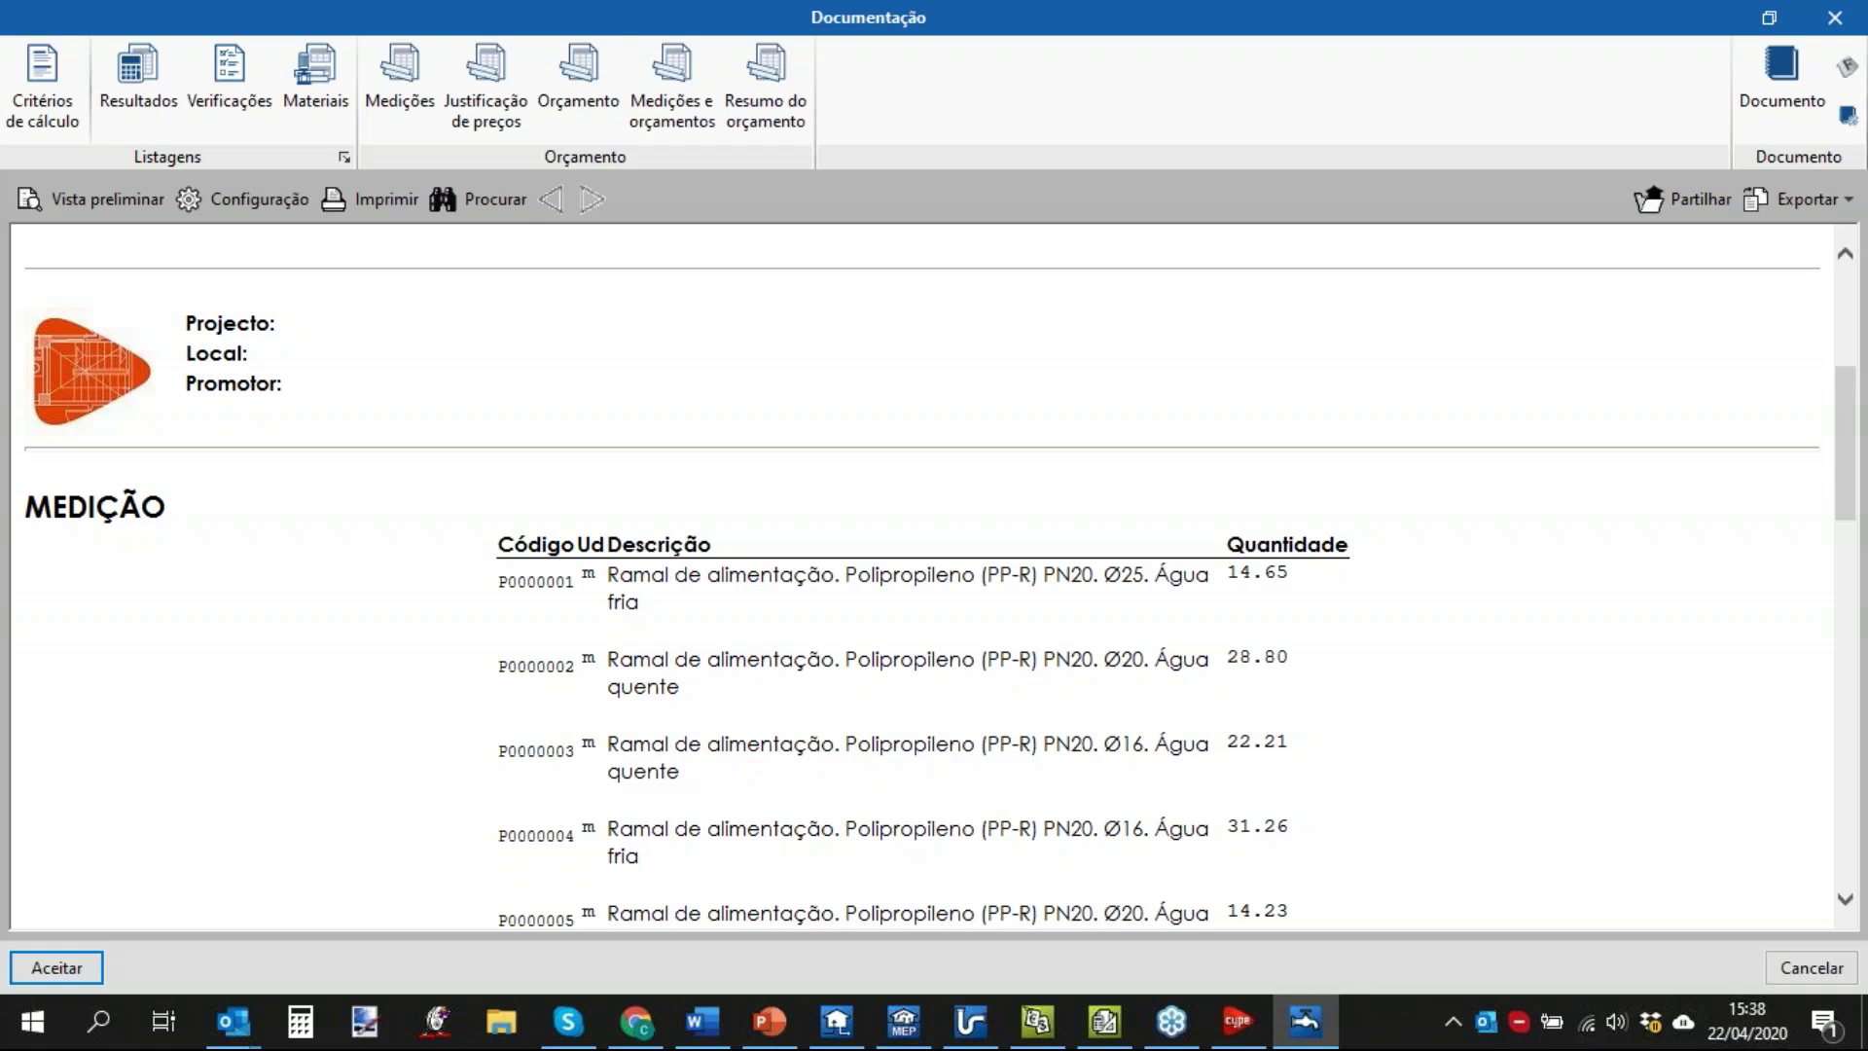
# Switch to Chrome and open the Top Informática site's Assistência Técnica page to review the support contacts and hours.
pyautogui.click(635, 1020)
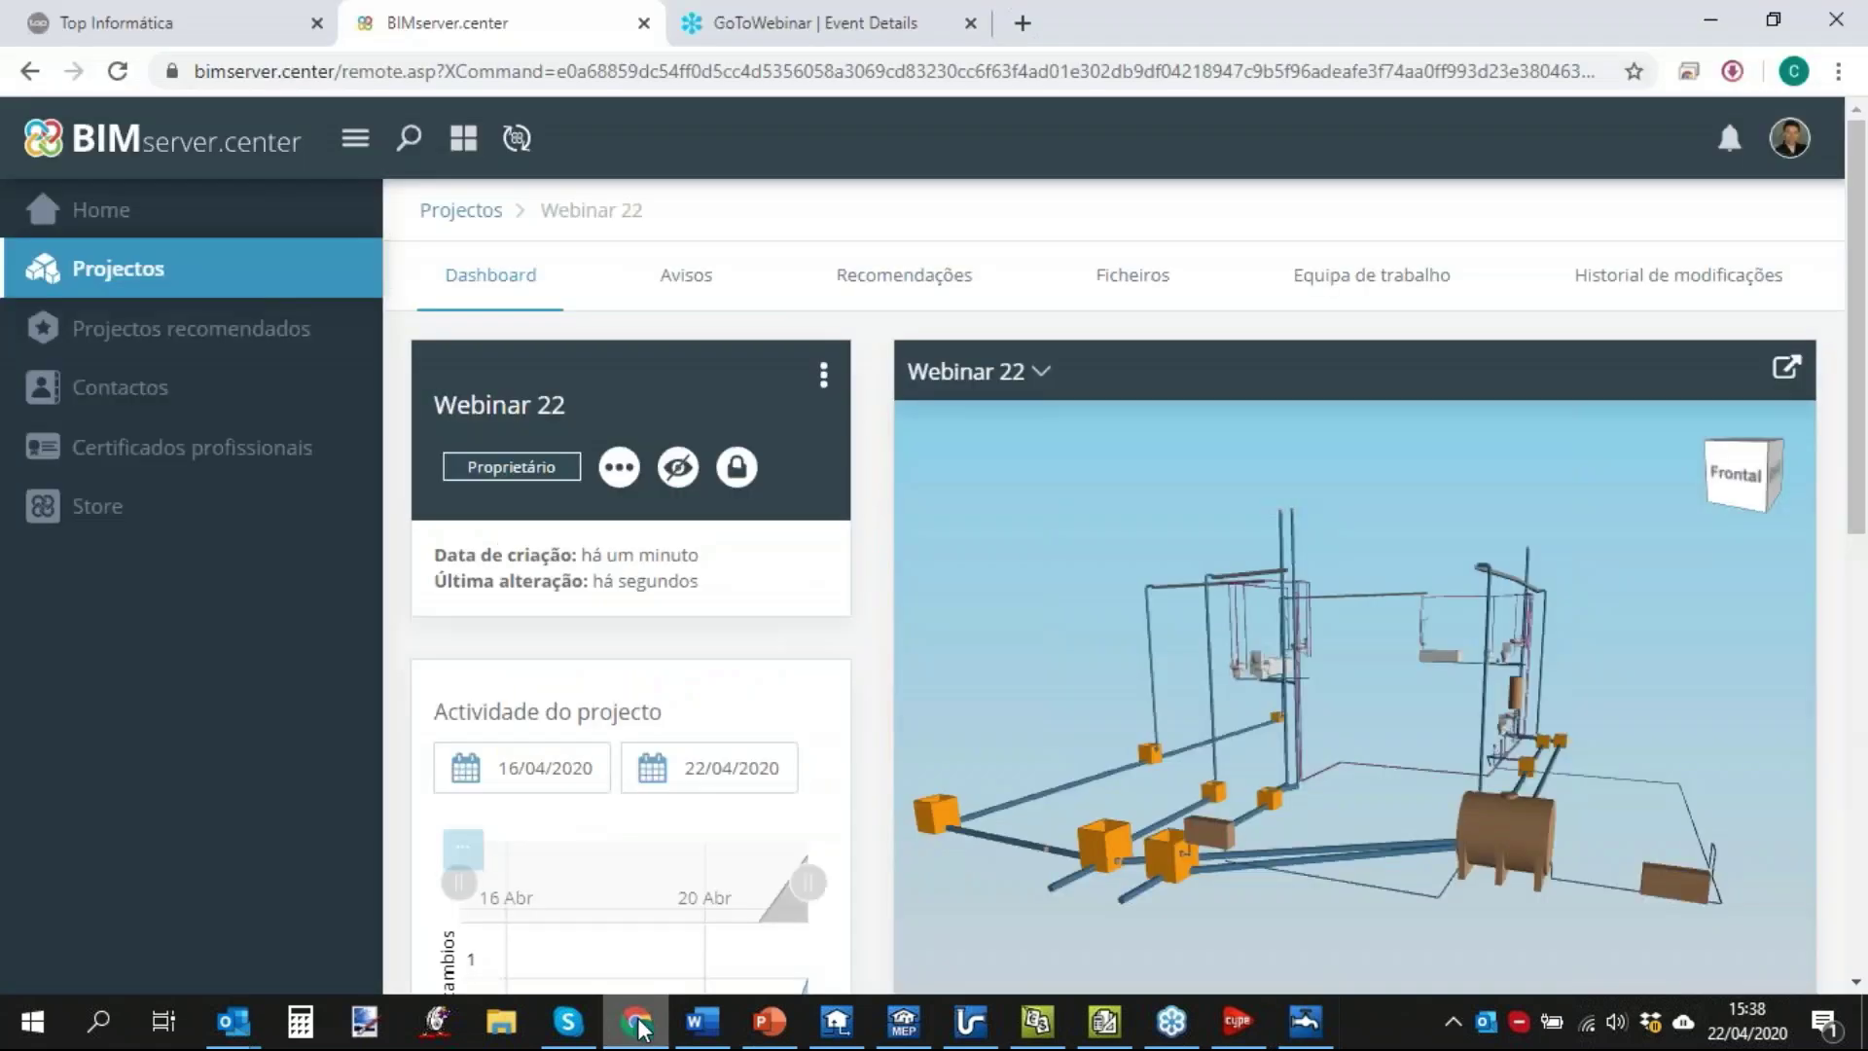
pyautogui.click(194, 22)
pyautogui.scroll(6, 542, 471)
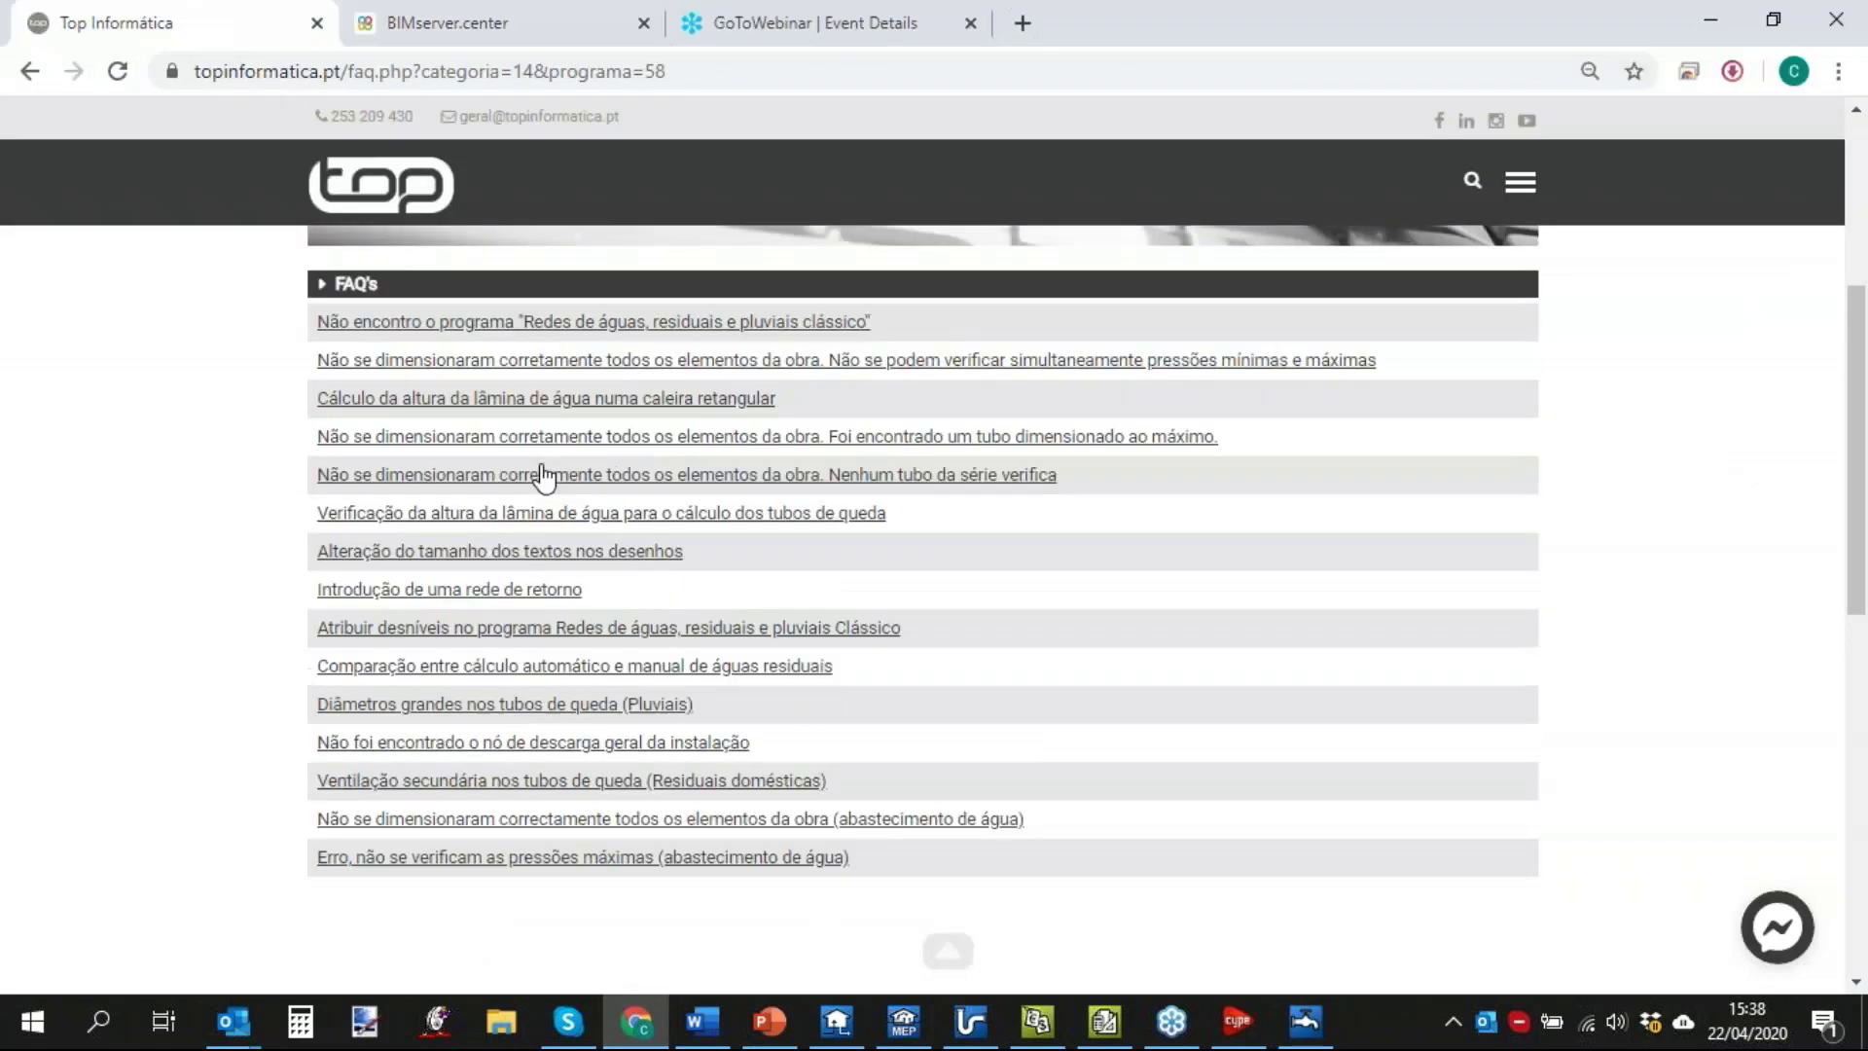
pyautogui.click(407, 216)
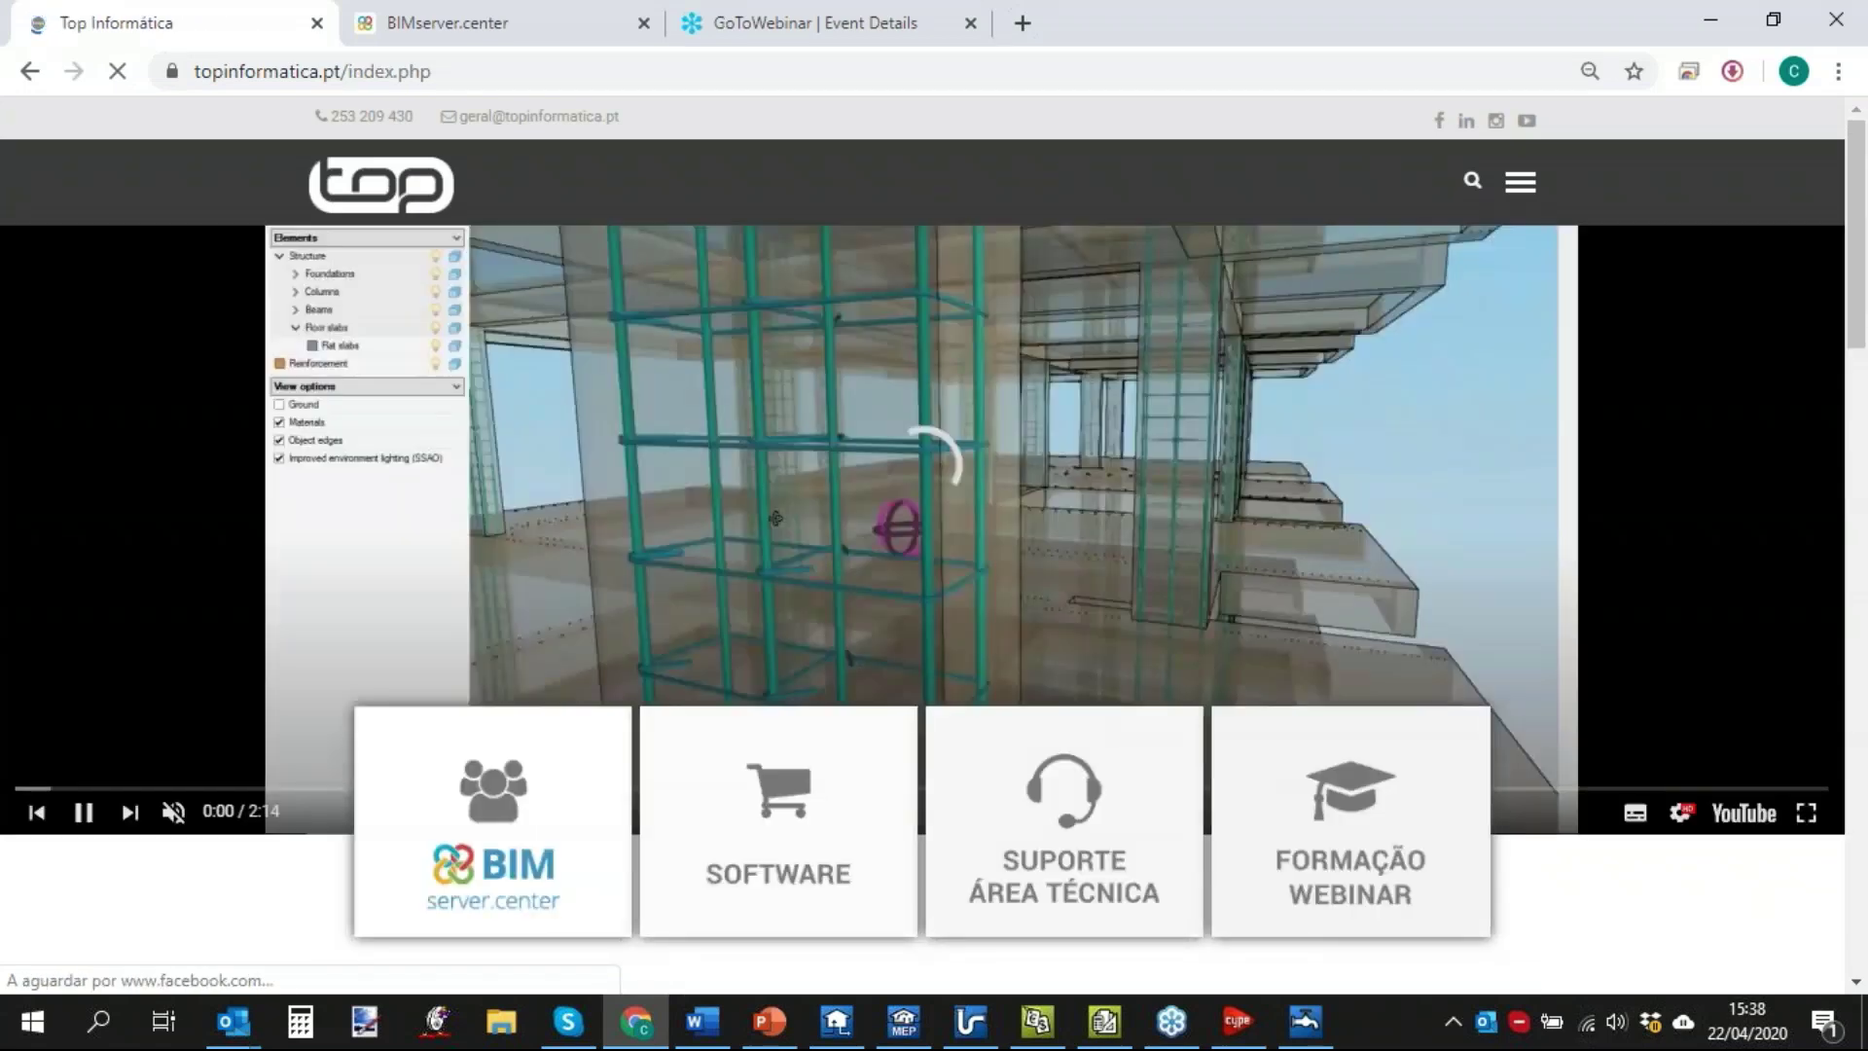
pyautogui.moveTo(1075, 686)
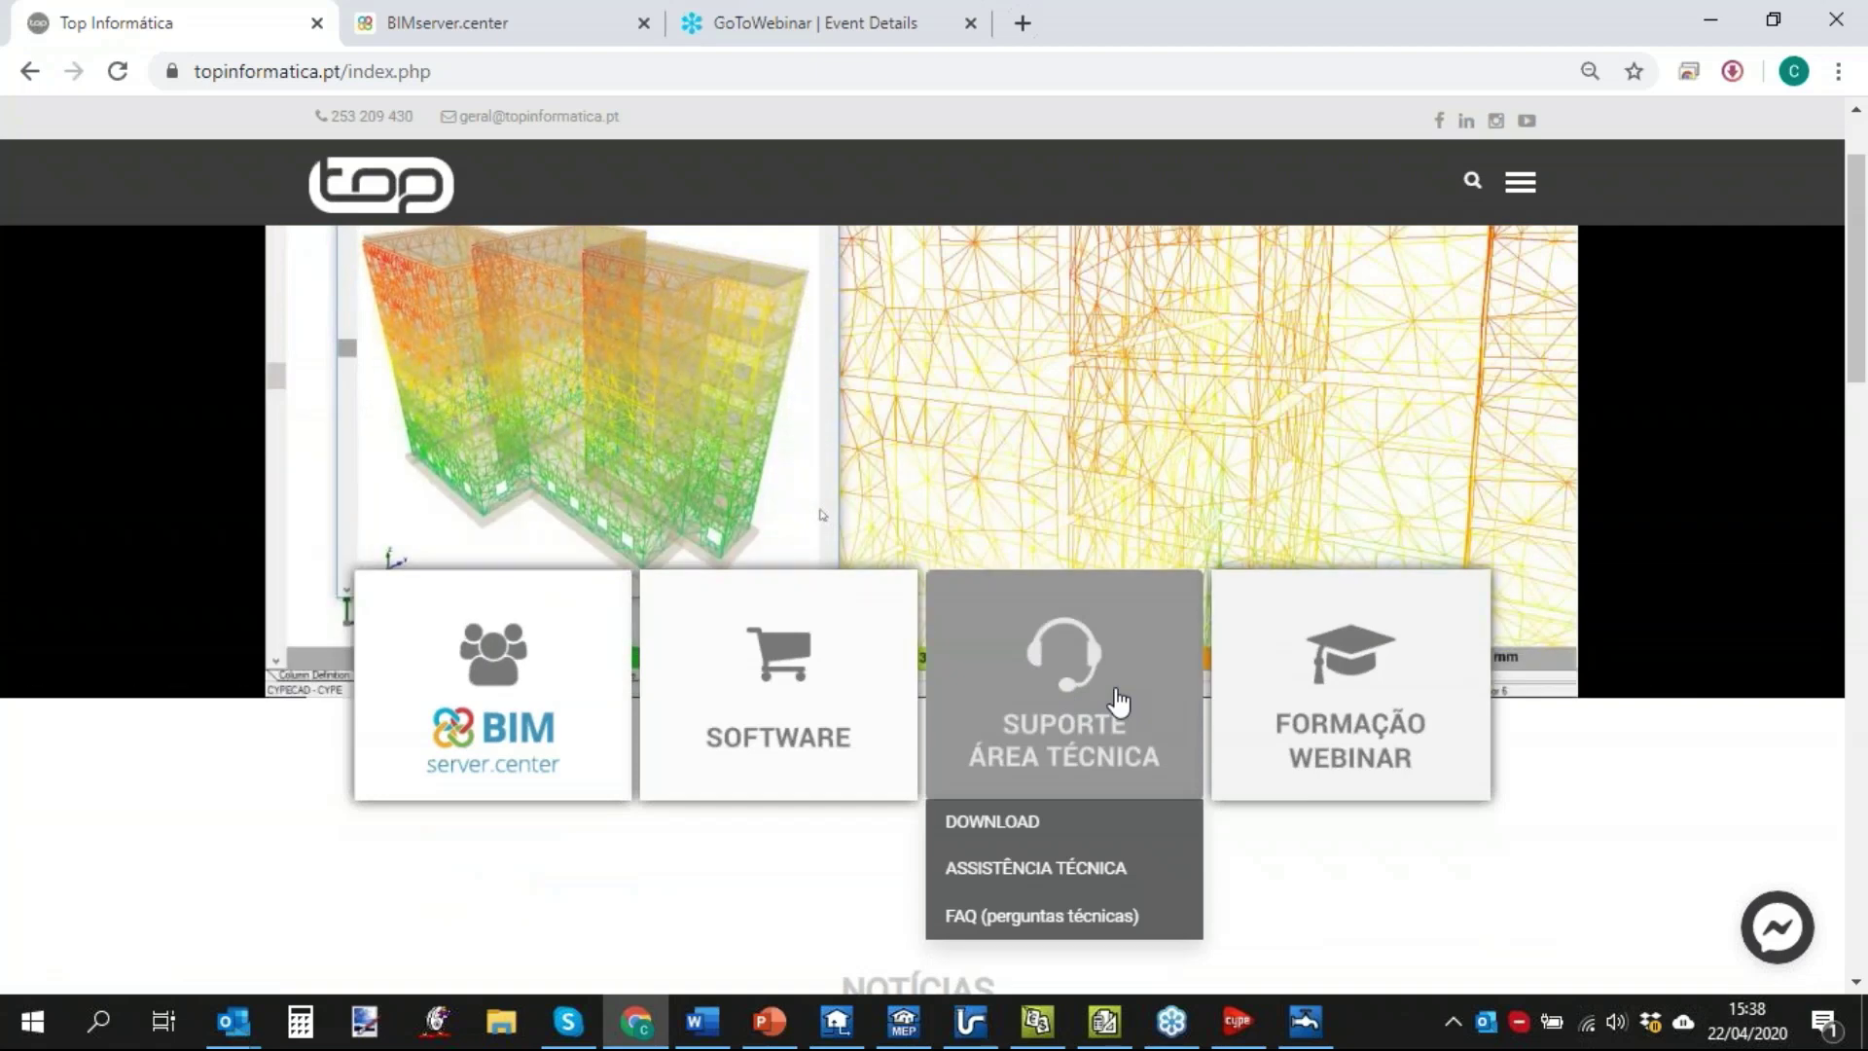
pyautogui.click(1117, 868)
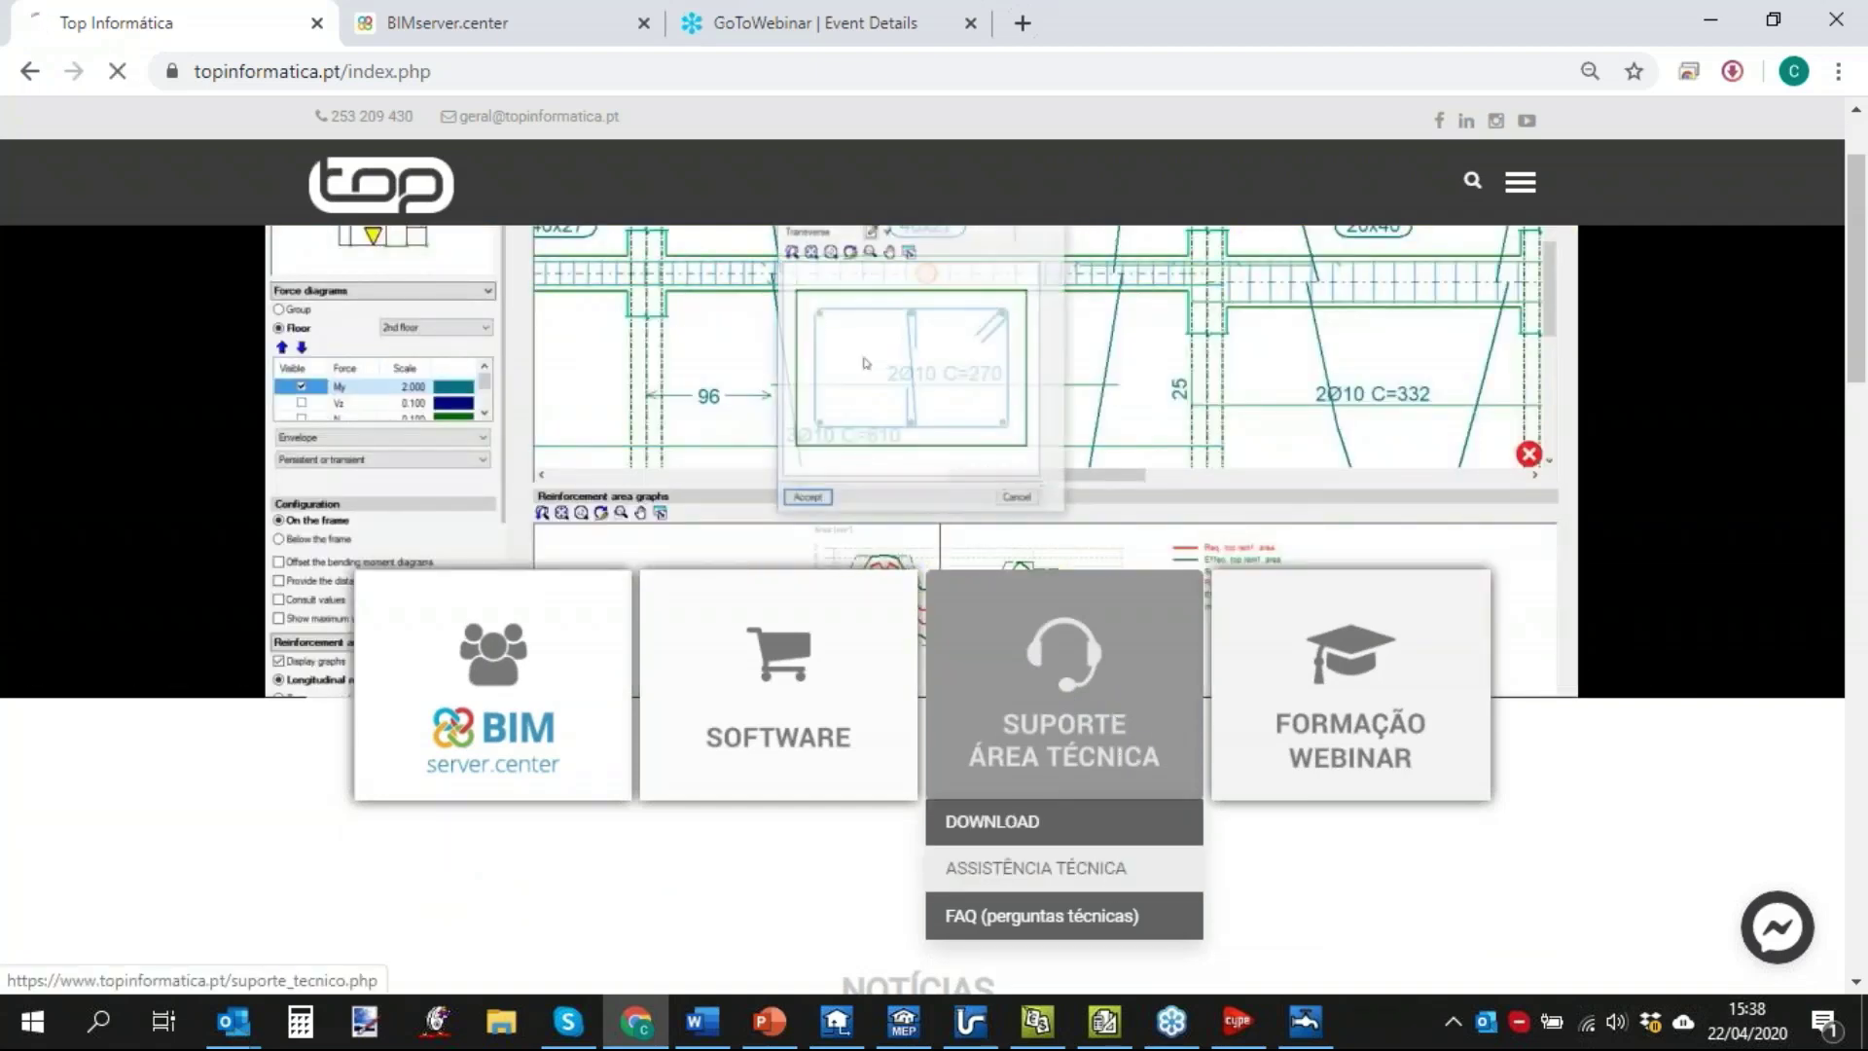
pyautogui.scroll(-4, 1016, 693)
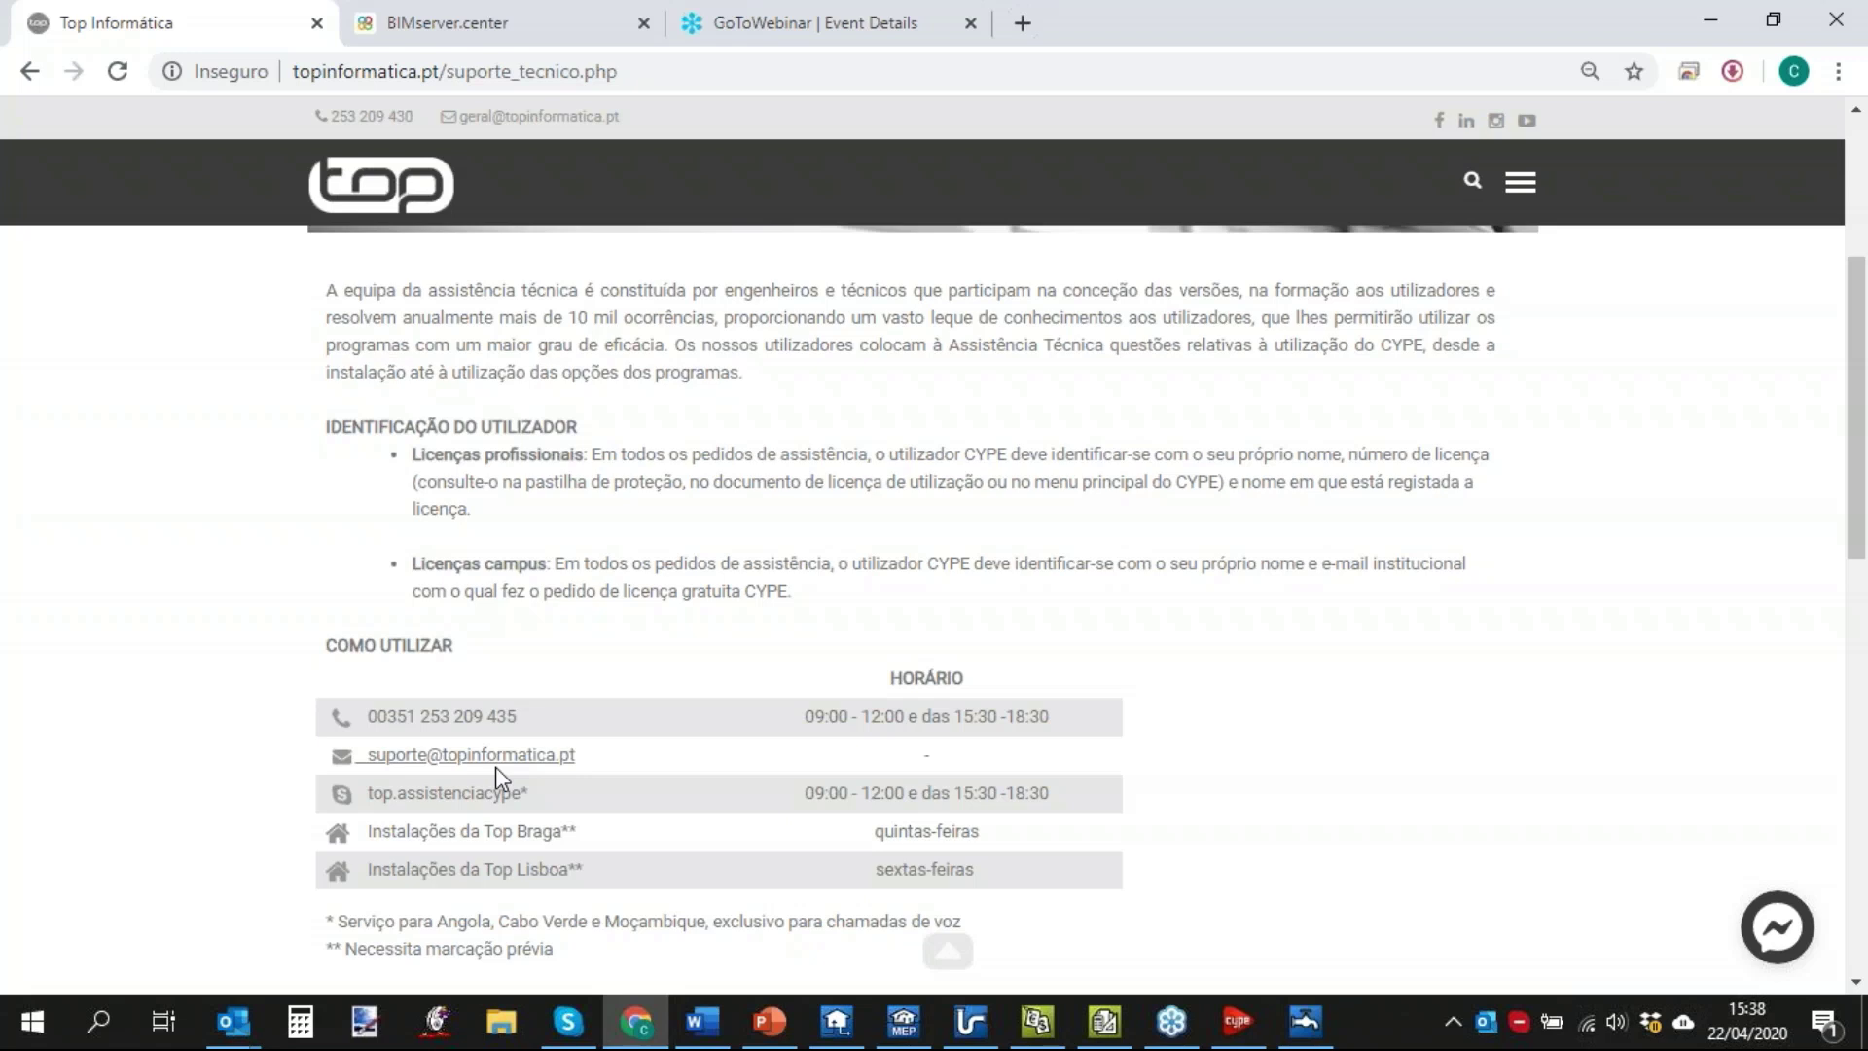
# Return to the Top Informática home page and open the Vídeos de Webinars list to review the available recordings.
pyautogui.scroll(3, 472, 283)
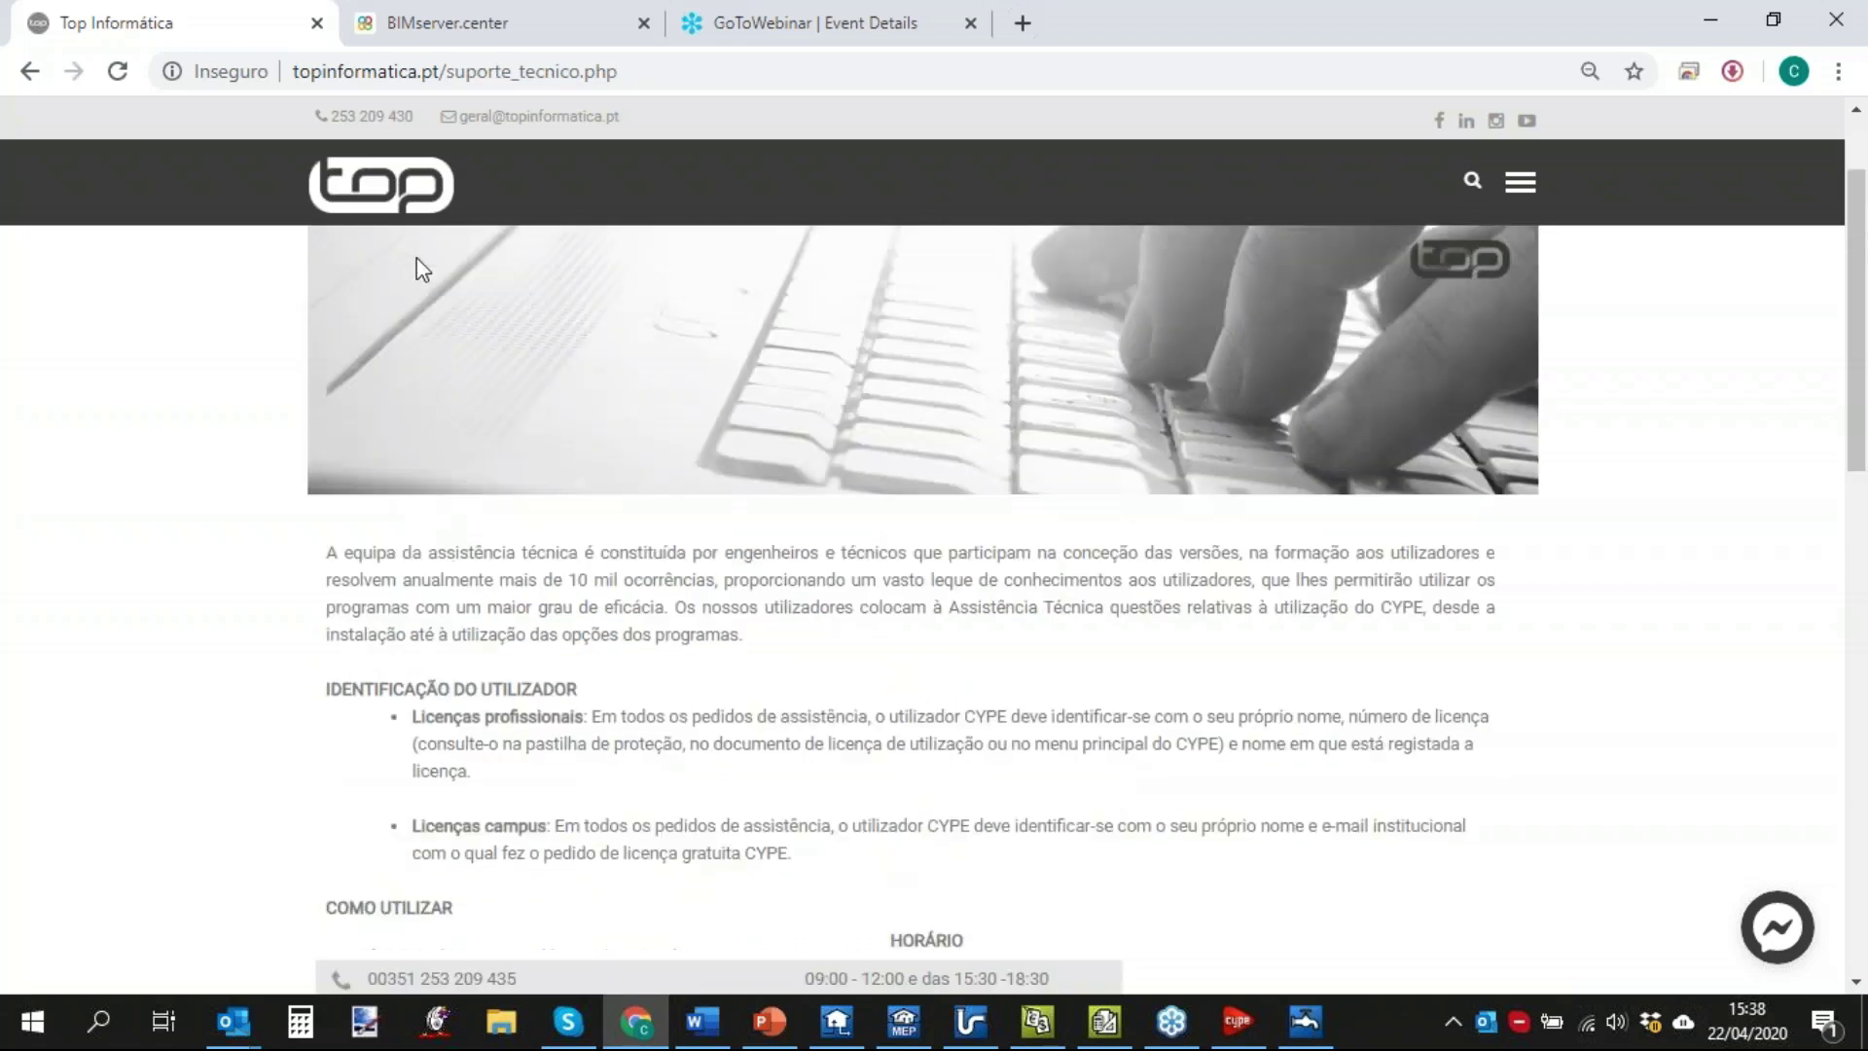
pyautogui.click(399, 194)
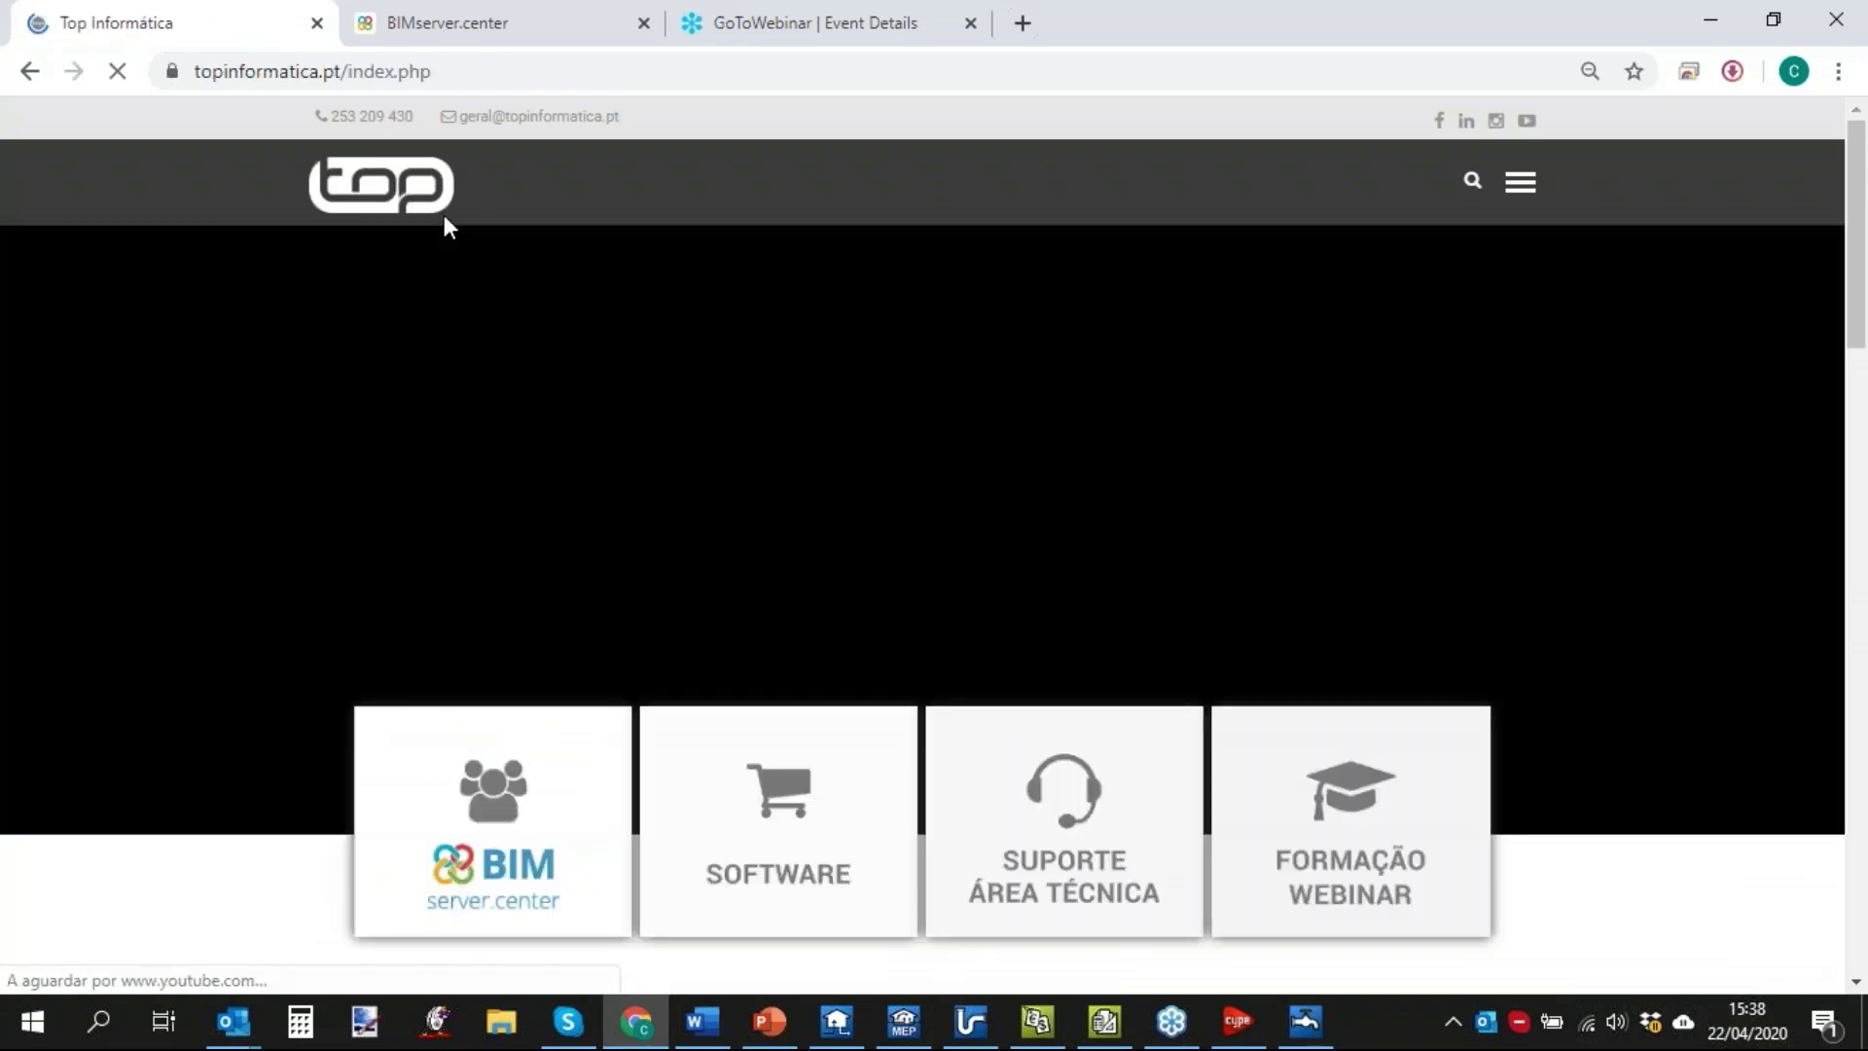
pyautogui.moveTo(1414, 845)
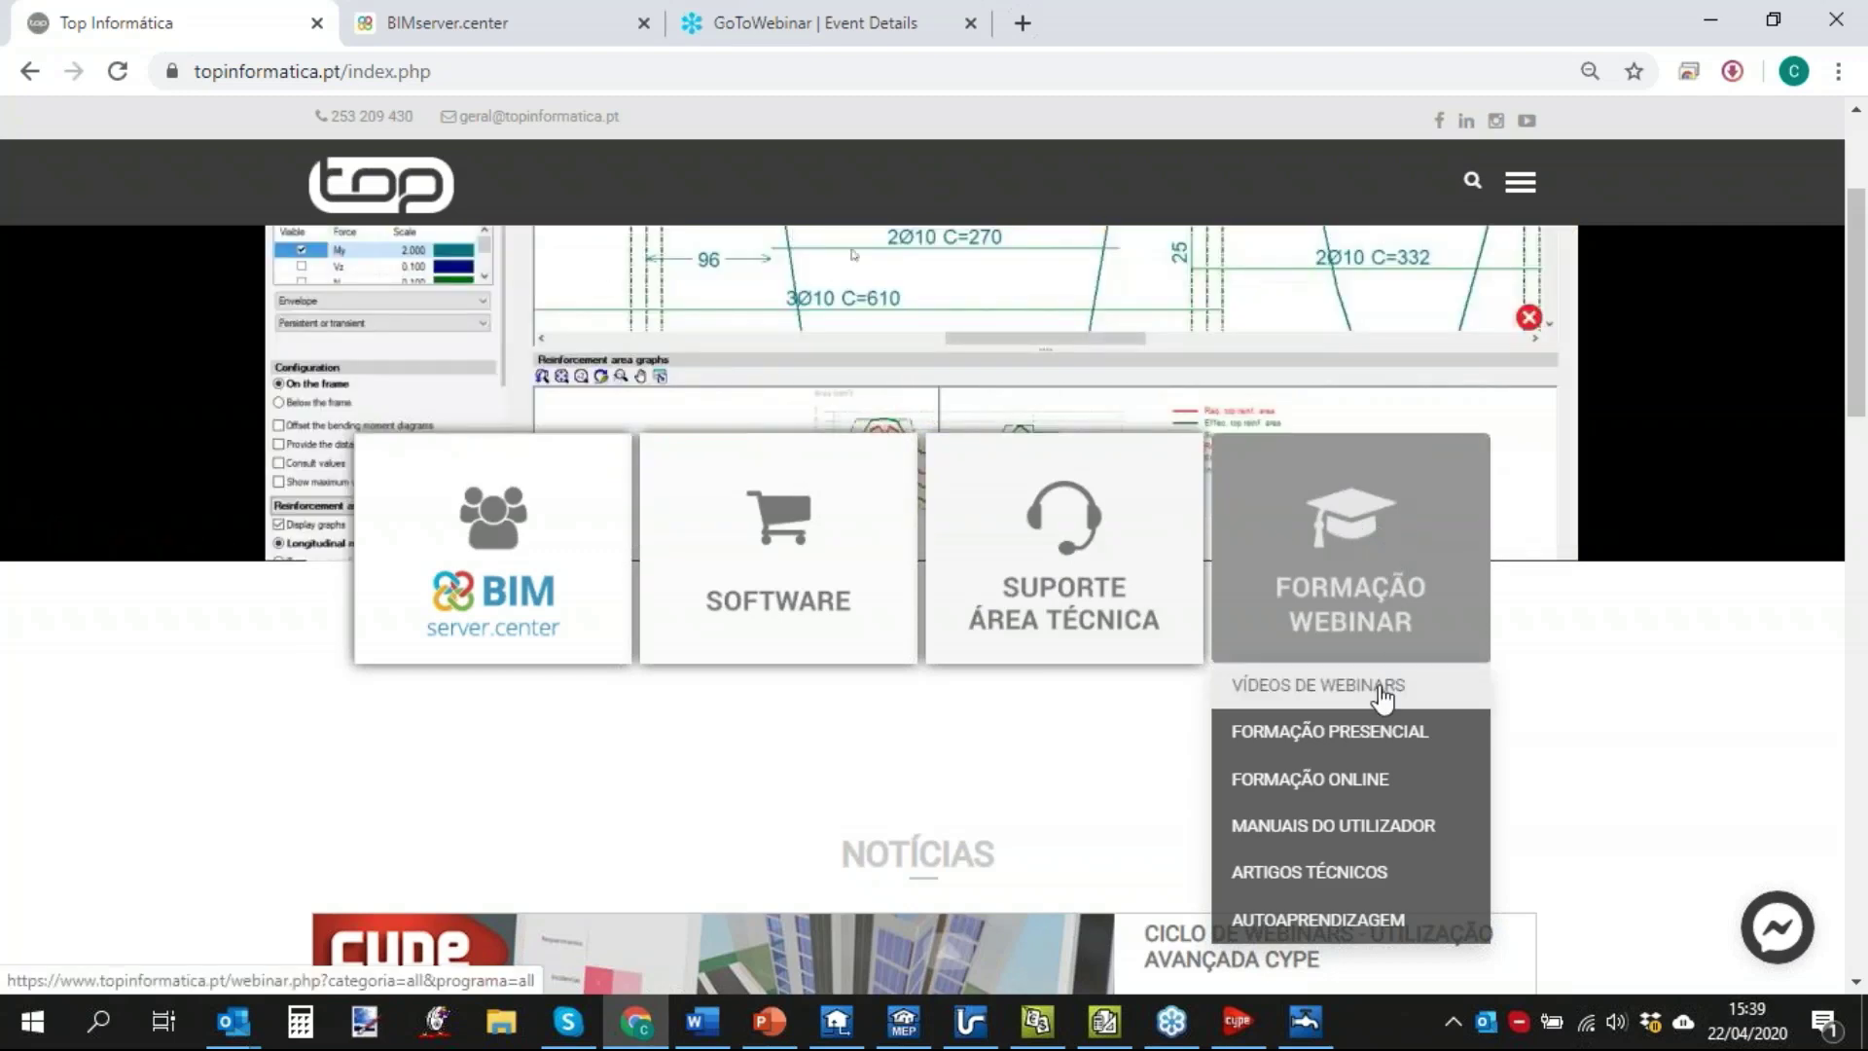
pyautogui.click(1381, 691)
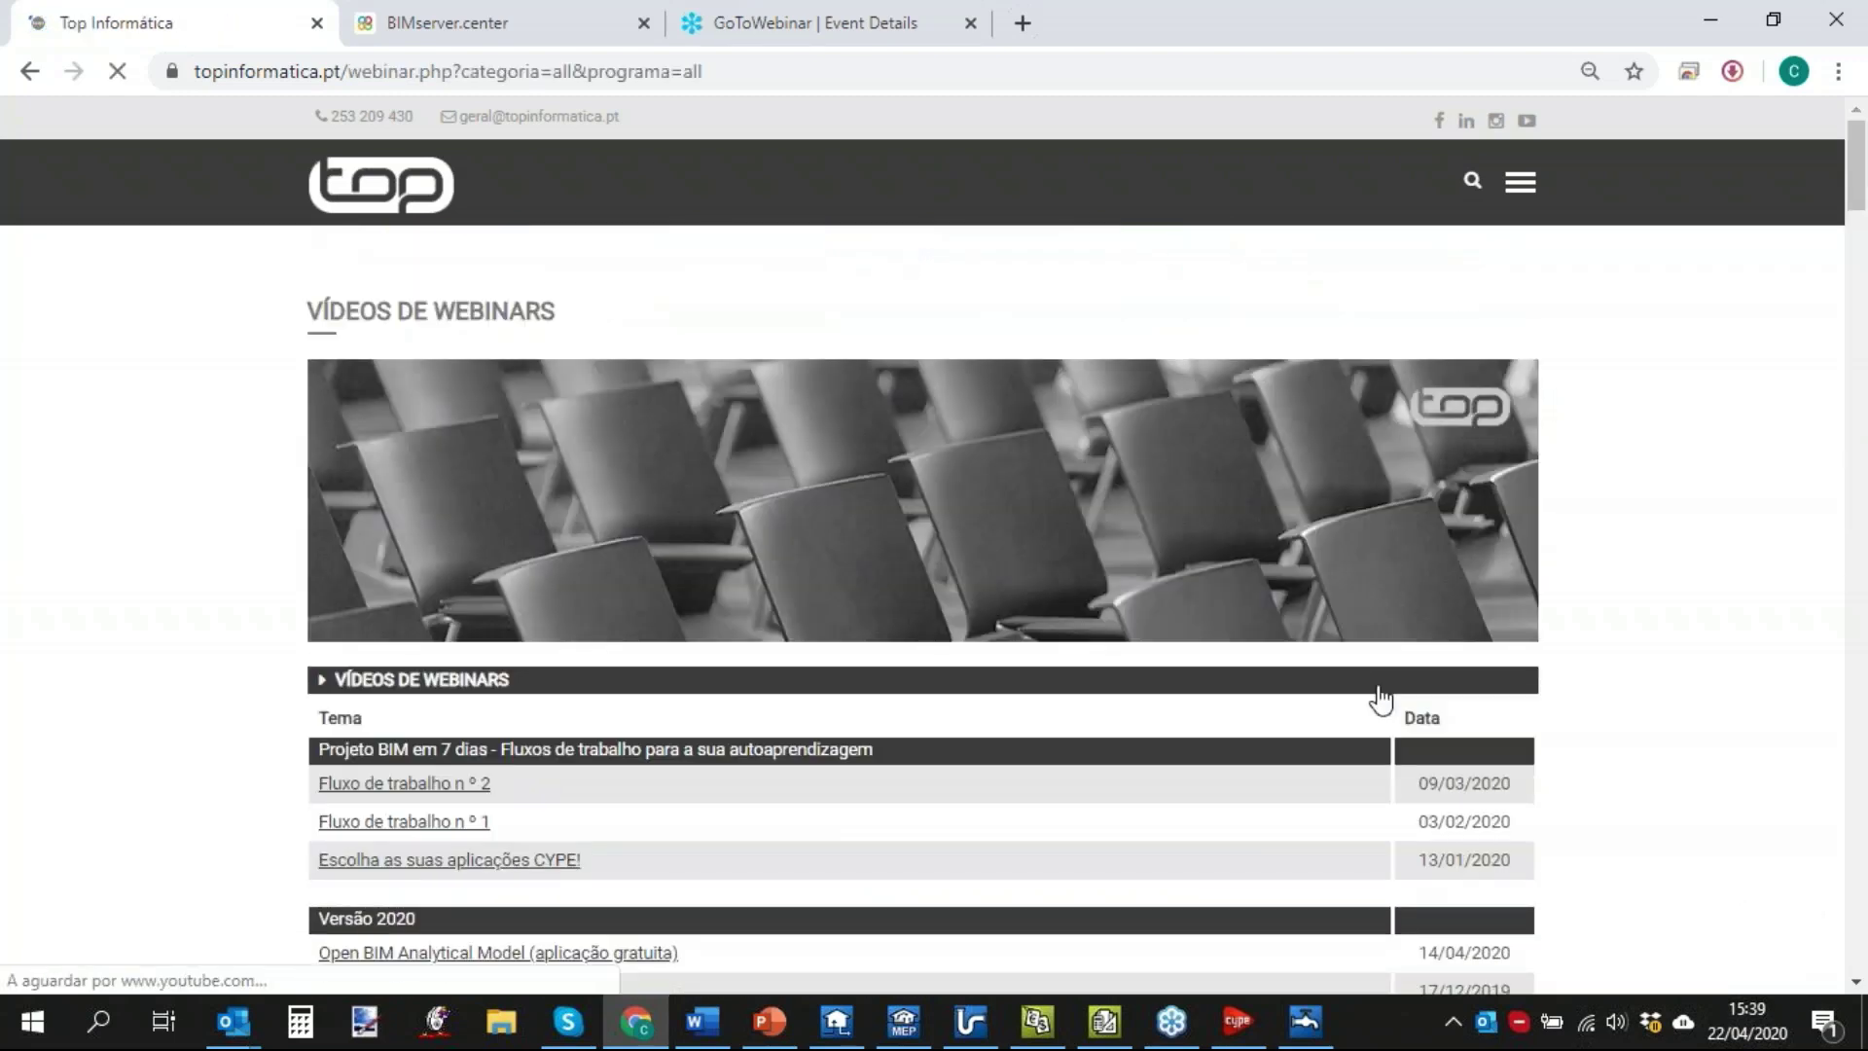
pyautogui.scroll(-3, 1376, 695)
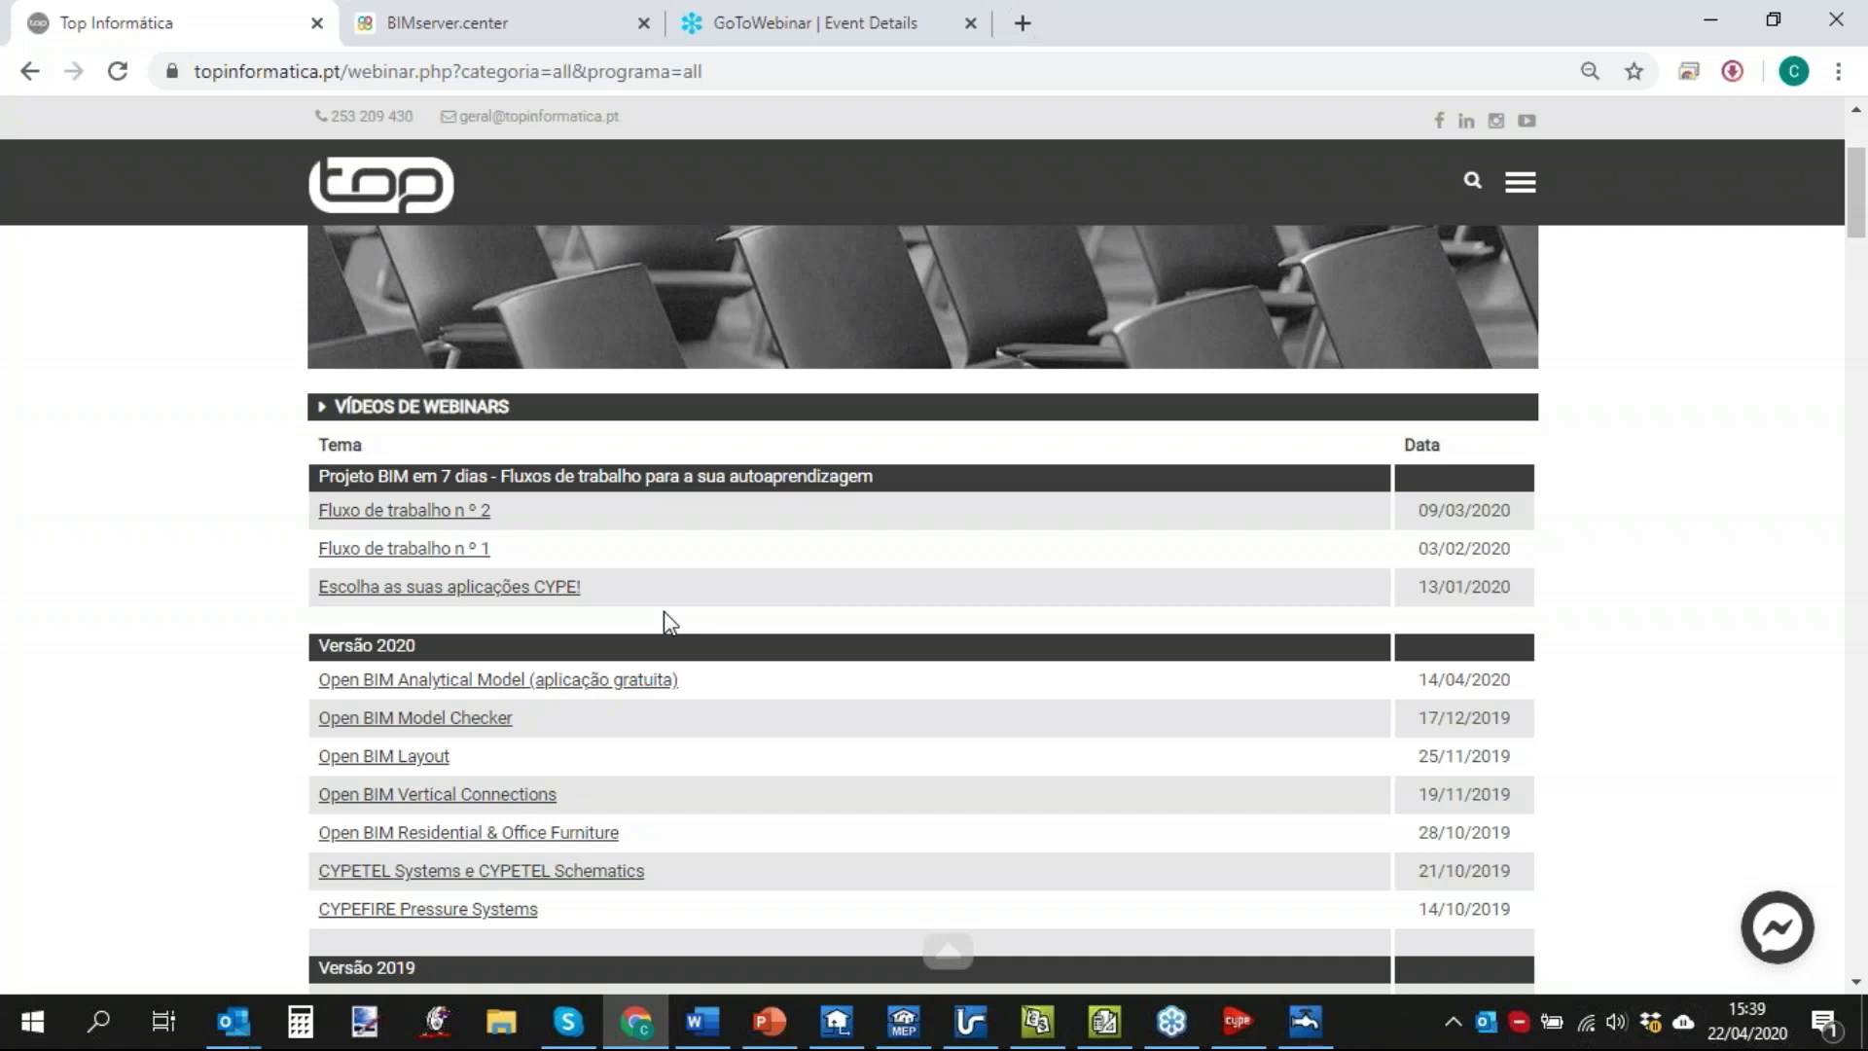
# Go back to the home page and open the "Ciclo de Webinars - Utilização Avançada CYPE" news article to review its session schedule.
pyautogui.click(406, 188)
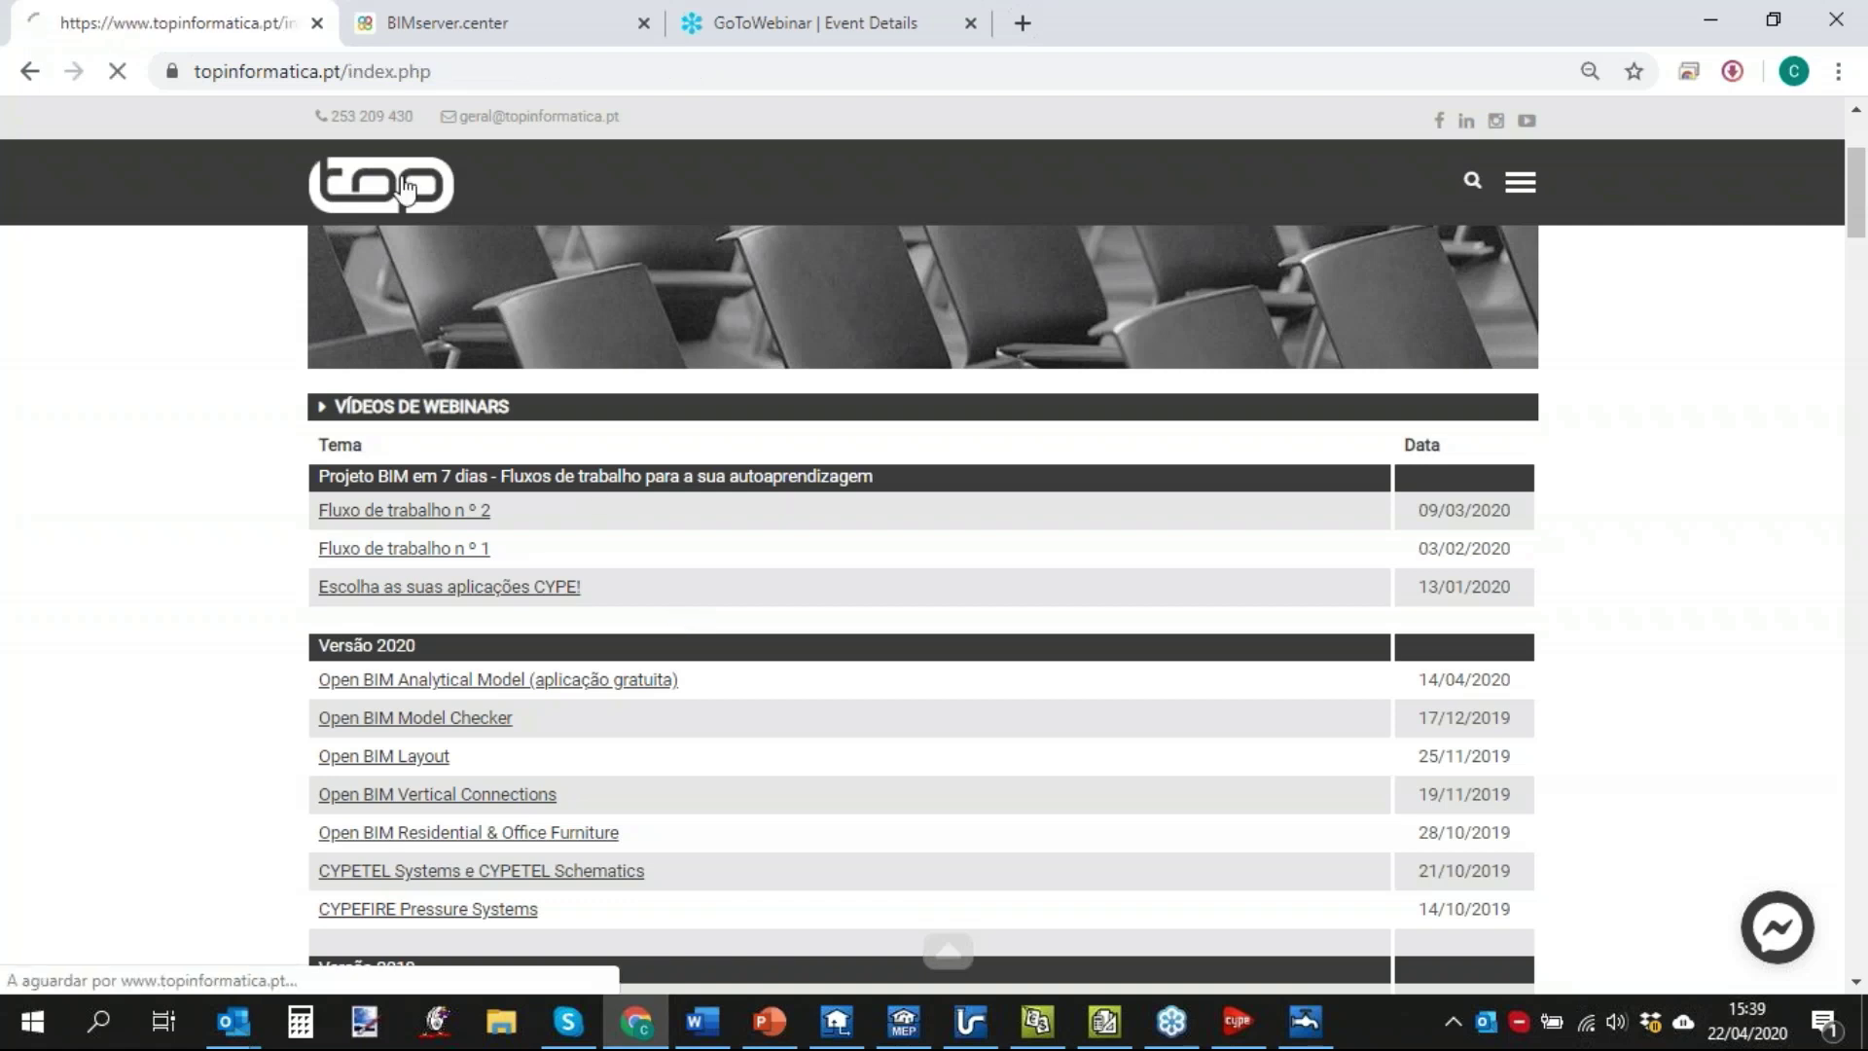
pyautogui.scroll(-4, 963, 496)
pyautogui.moveTo(1418, 488)
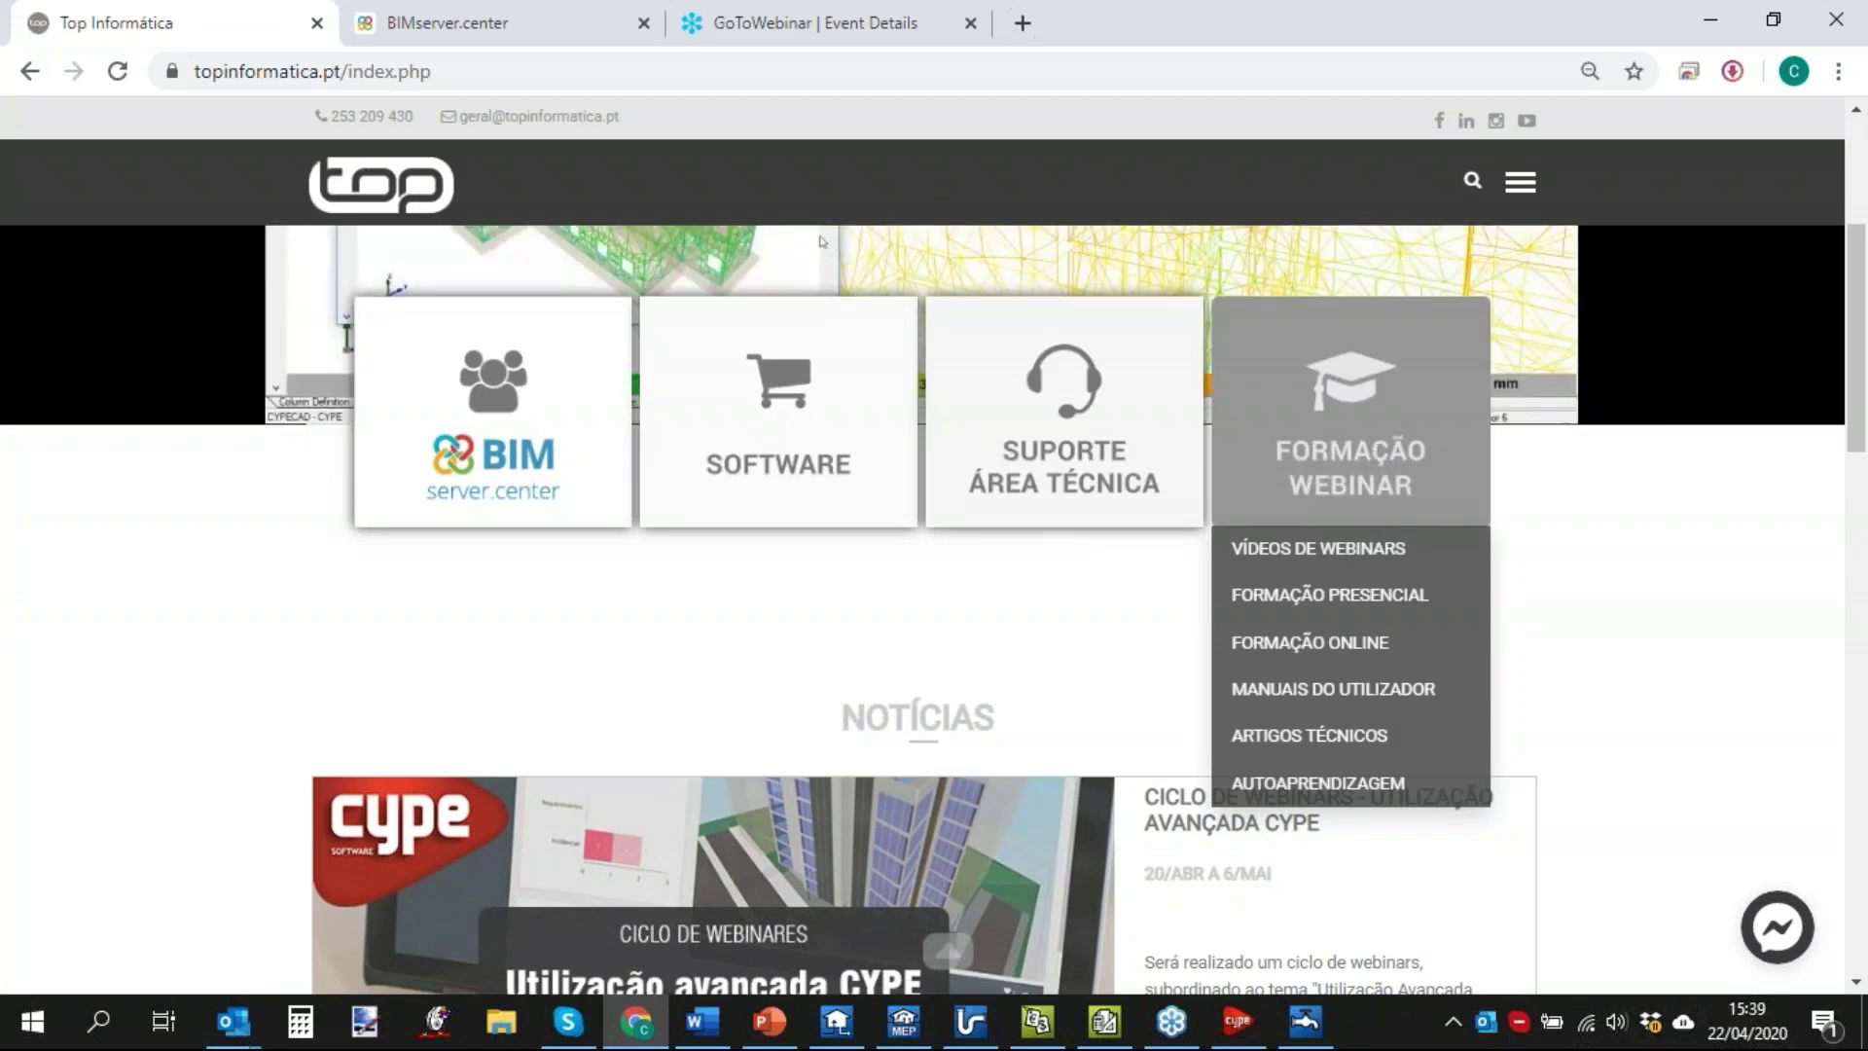
pyautogui.scroll(-4, 1518, 688)
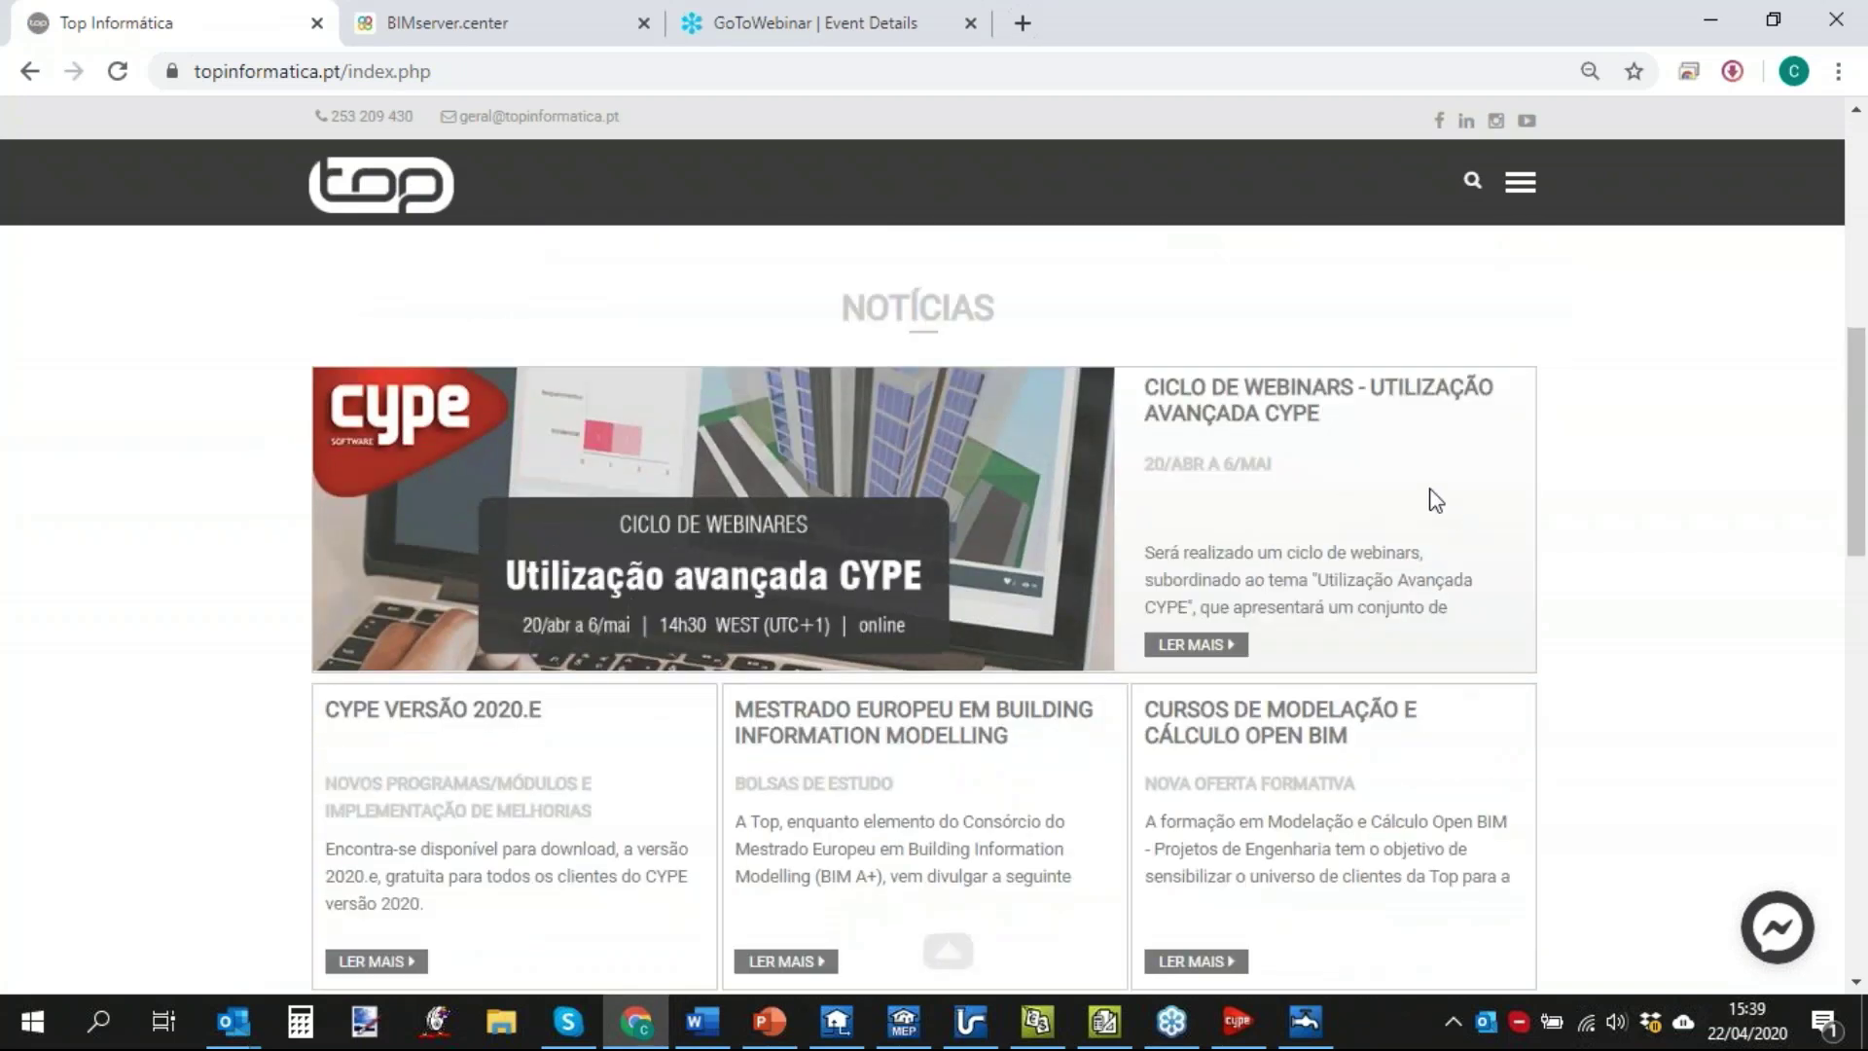
pyautogui.click(1197, 650)
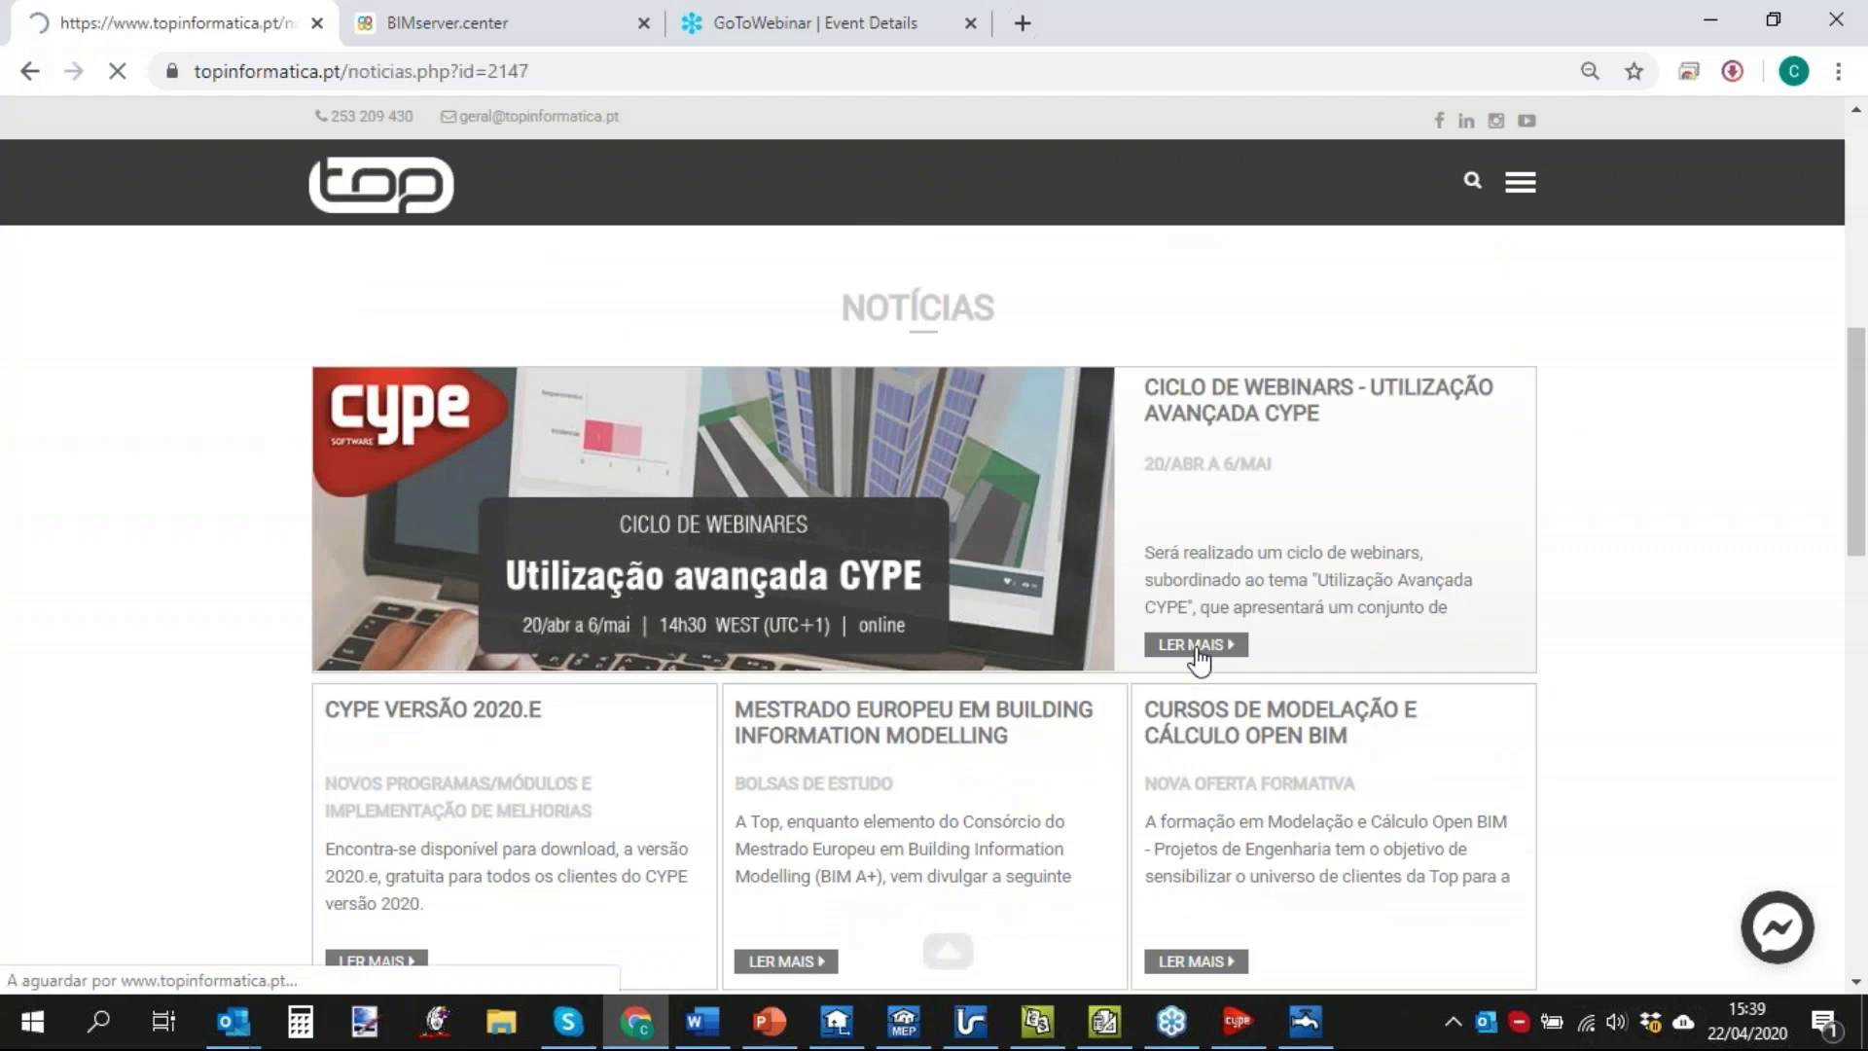
pyautogui.scroll(-4, 1148, 621)
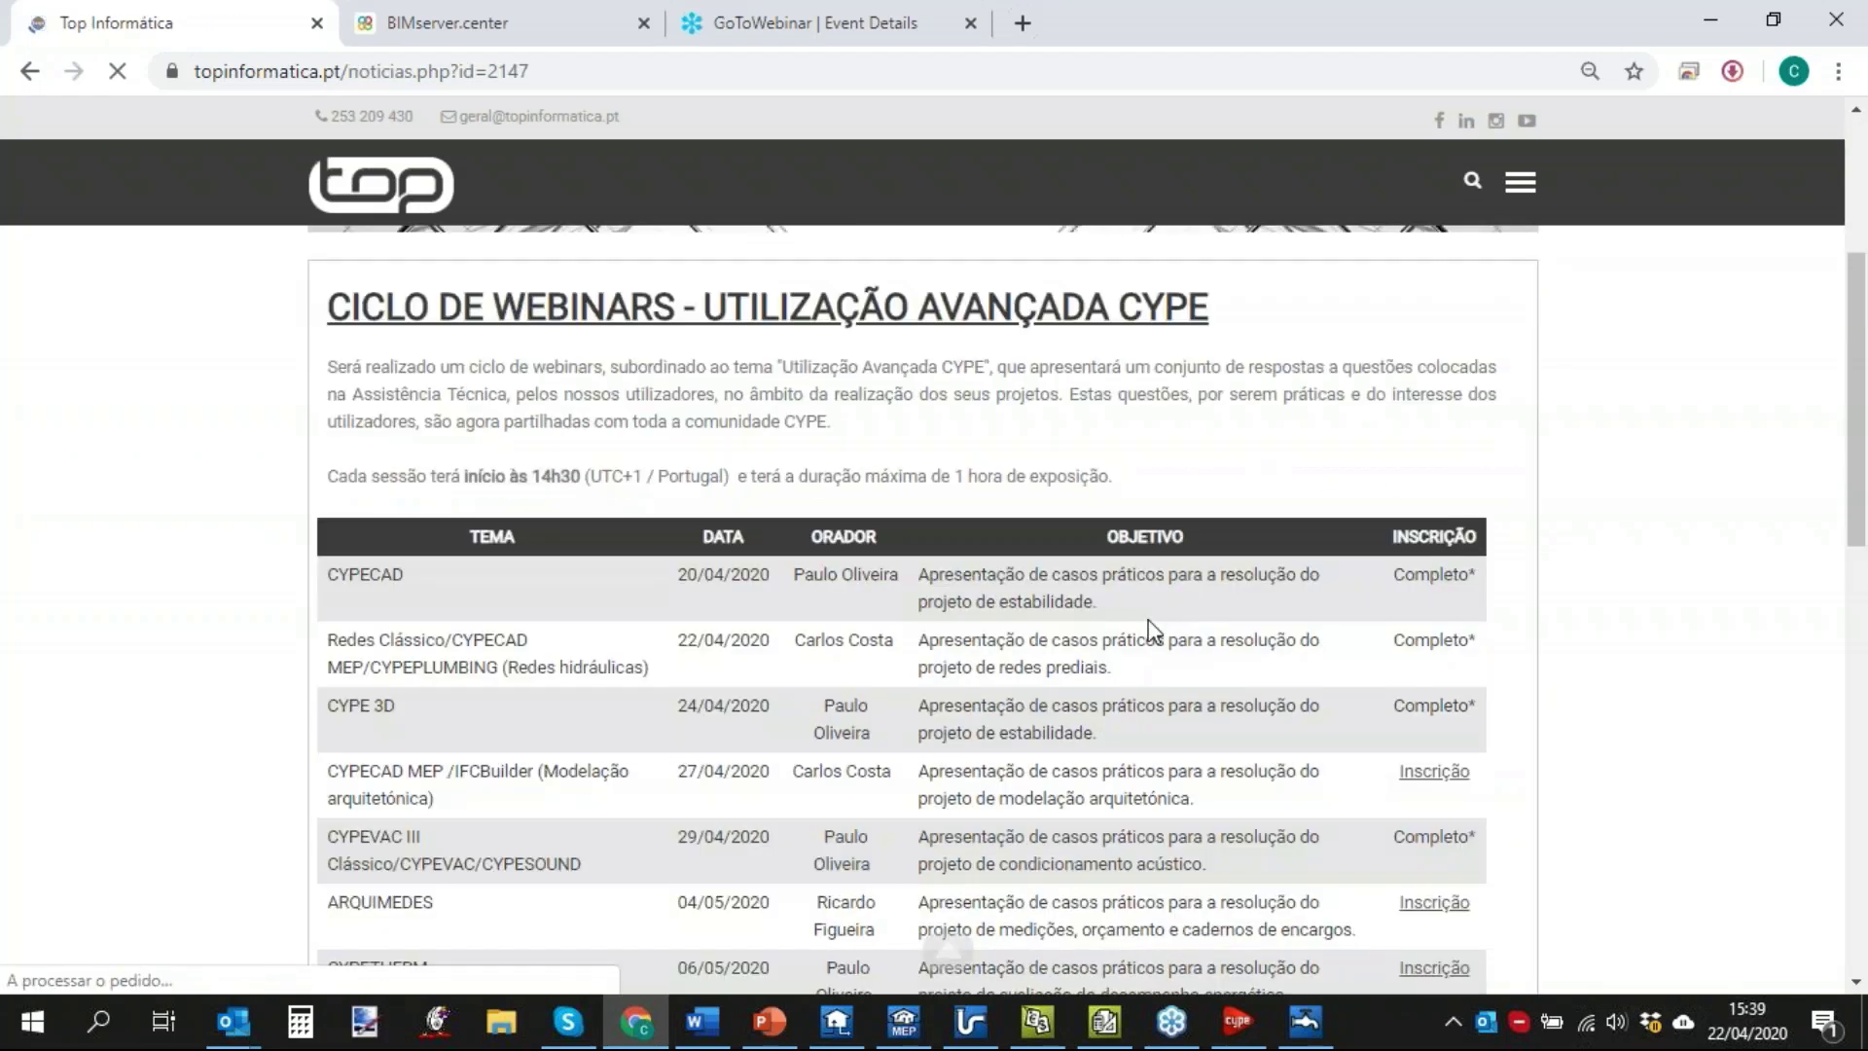